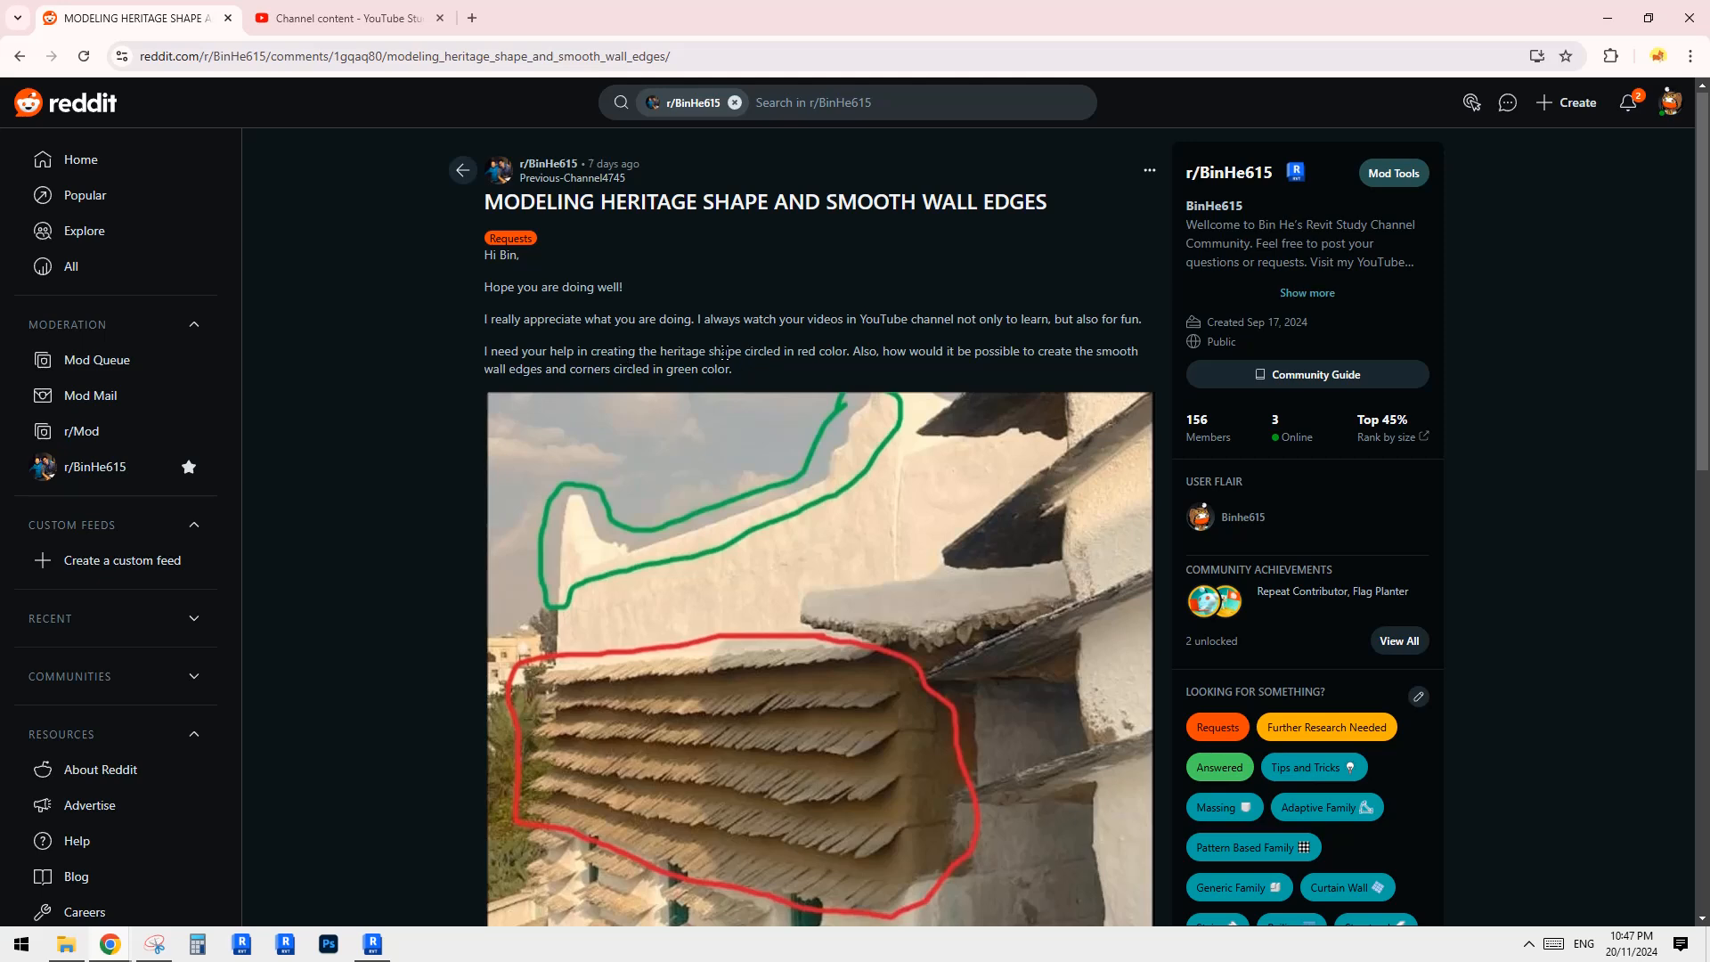
Step: Read the Reddit request and examine its reference photo, including the circled heritage shape and smooth wall edges
scroll(801, 534, down, 2)
scroll(855, 490, up, 2)
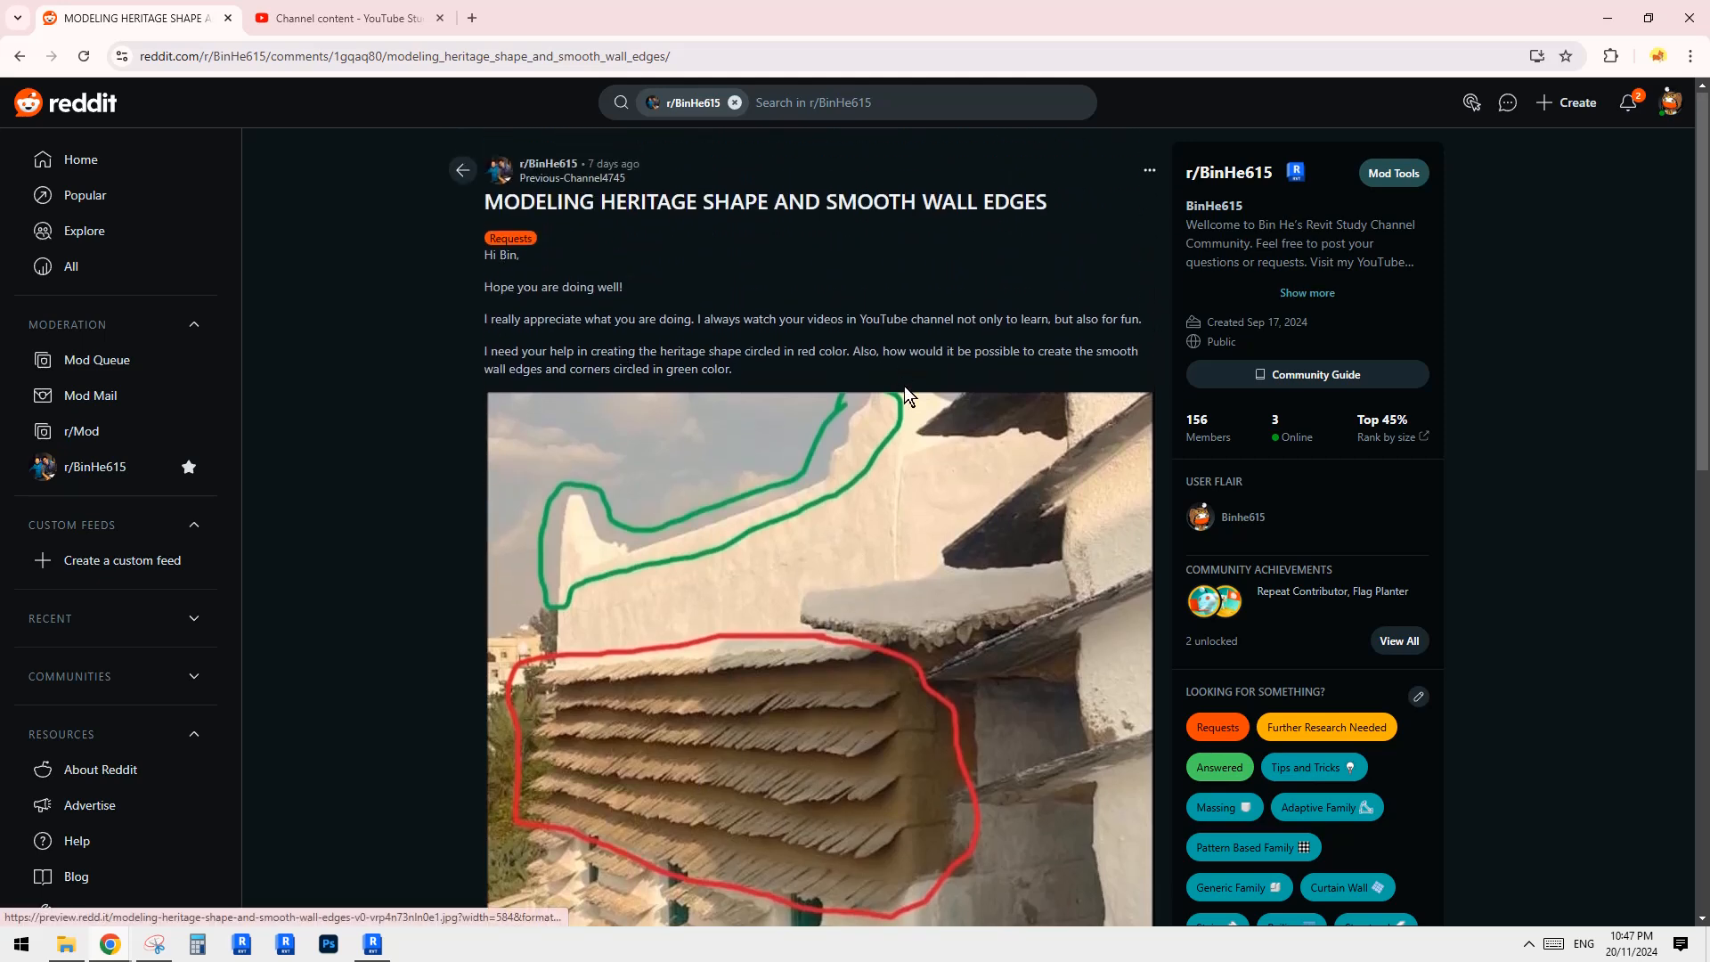
scroll(876, 464, down, 1)
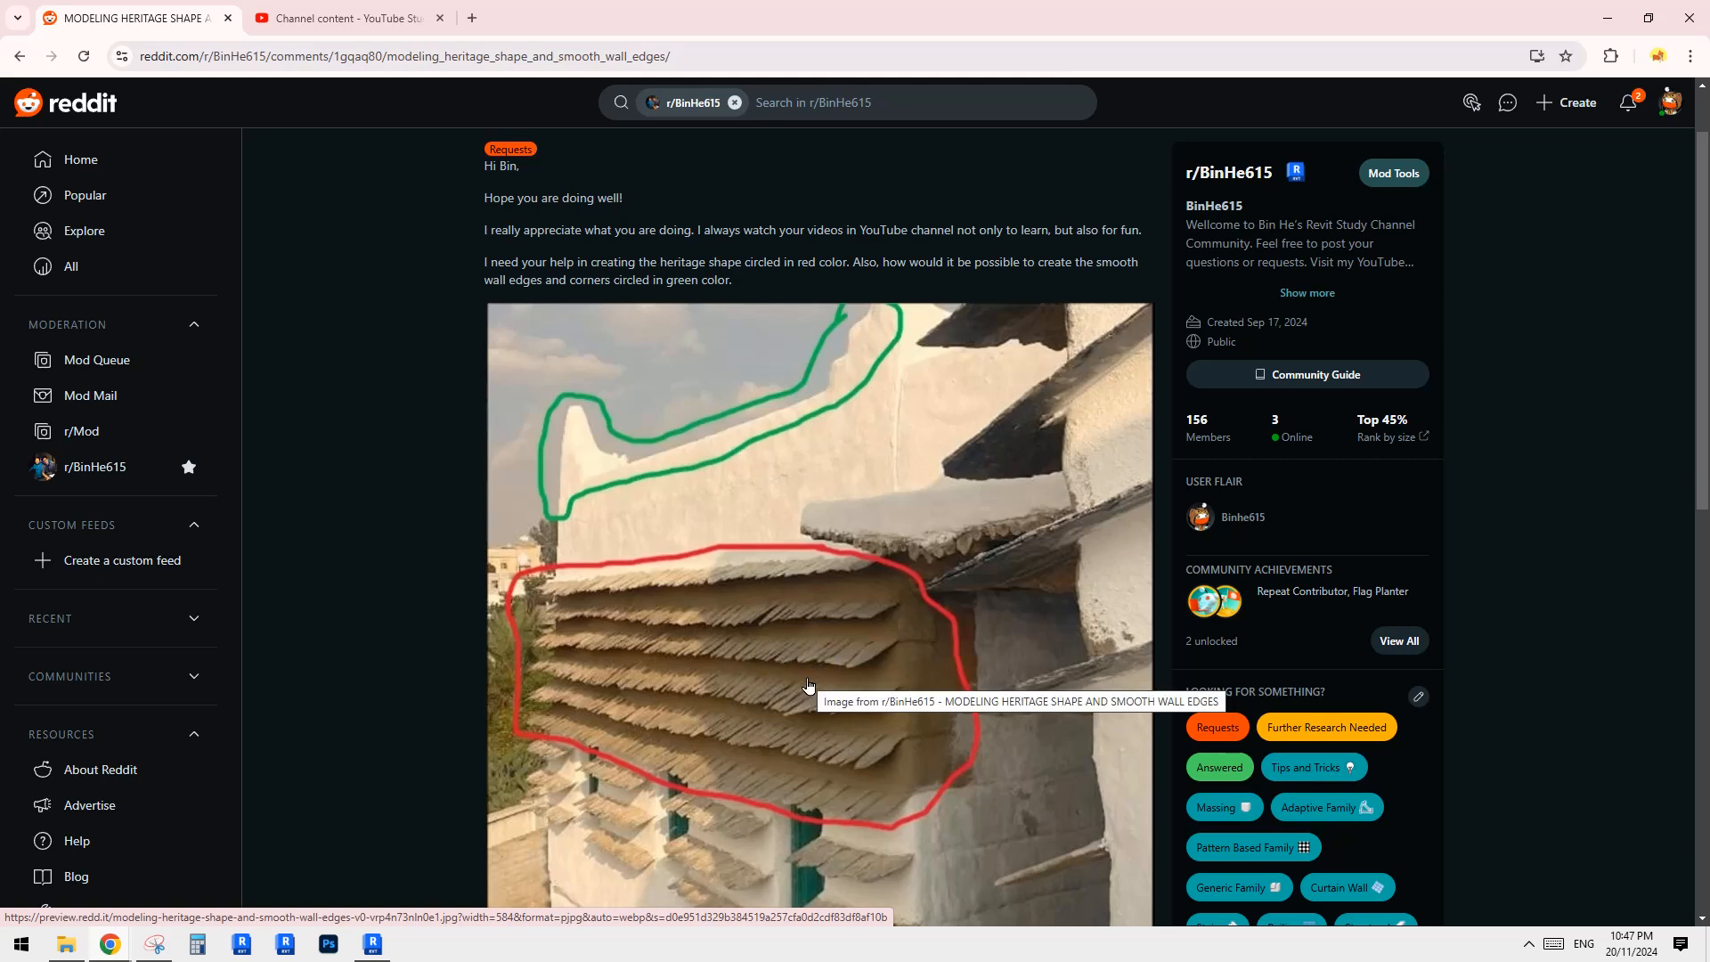
scroll(808, 686, up, 1)
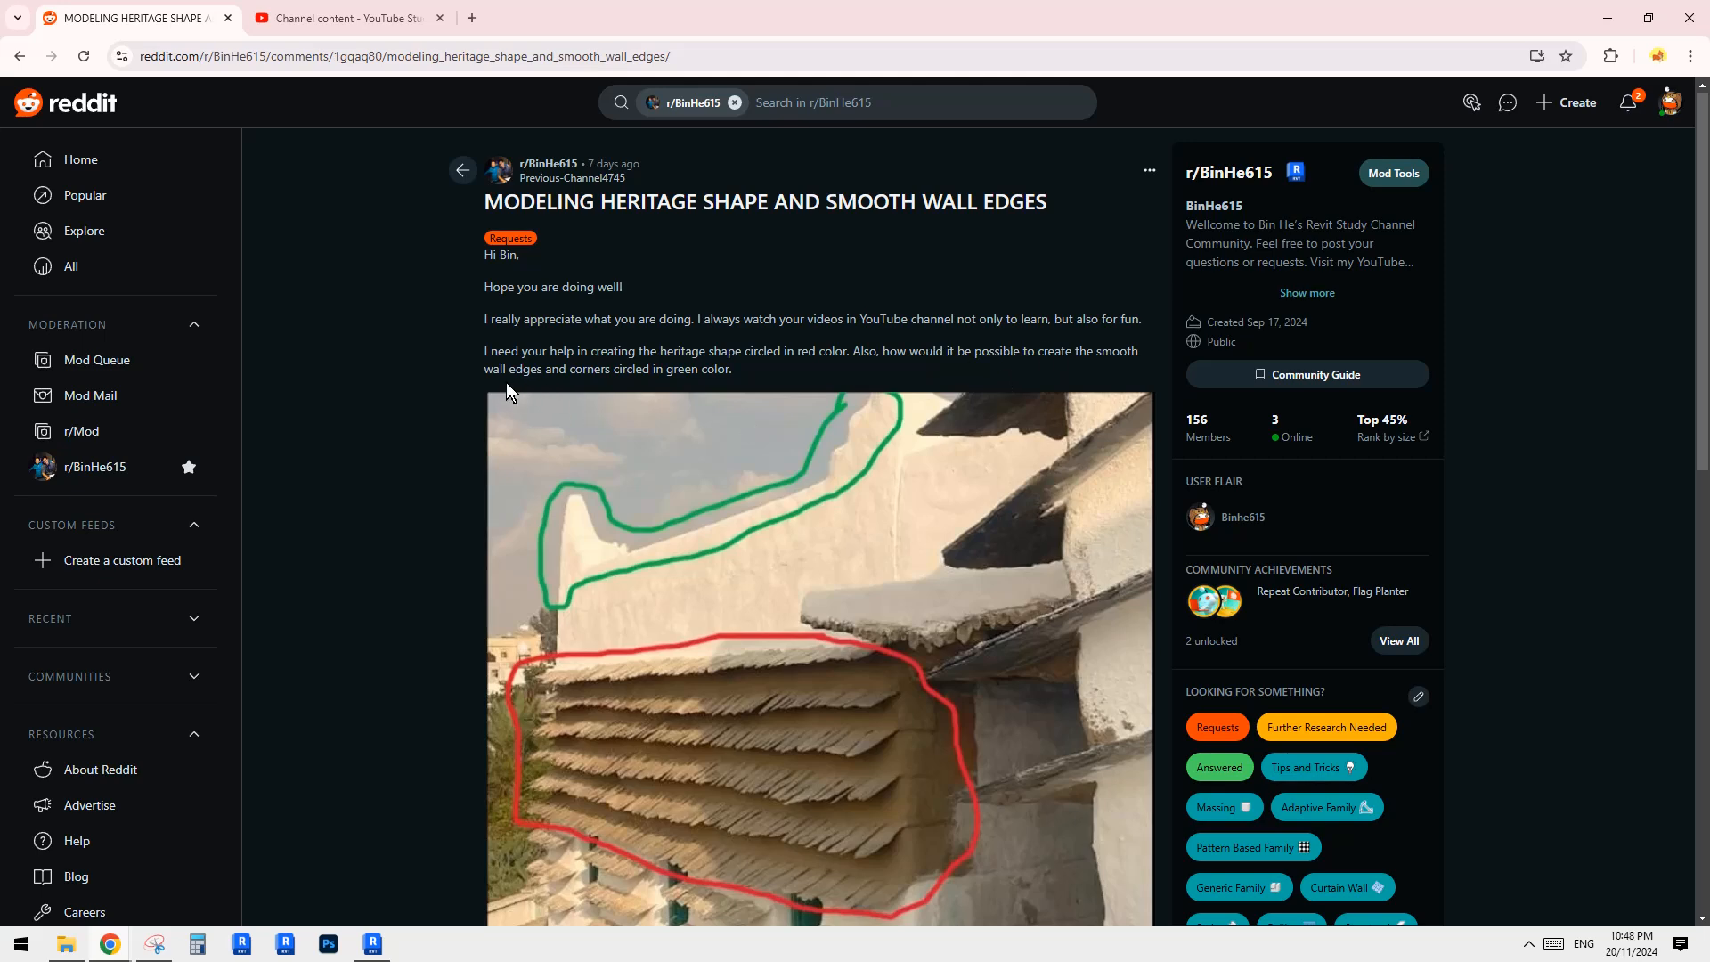
scroll(890, 499, down, 2)
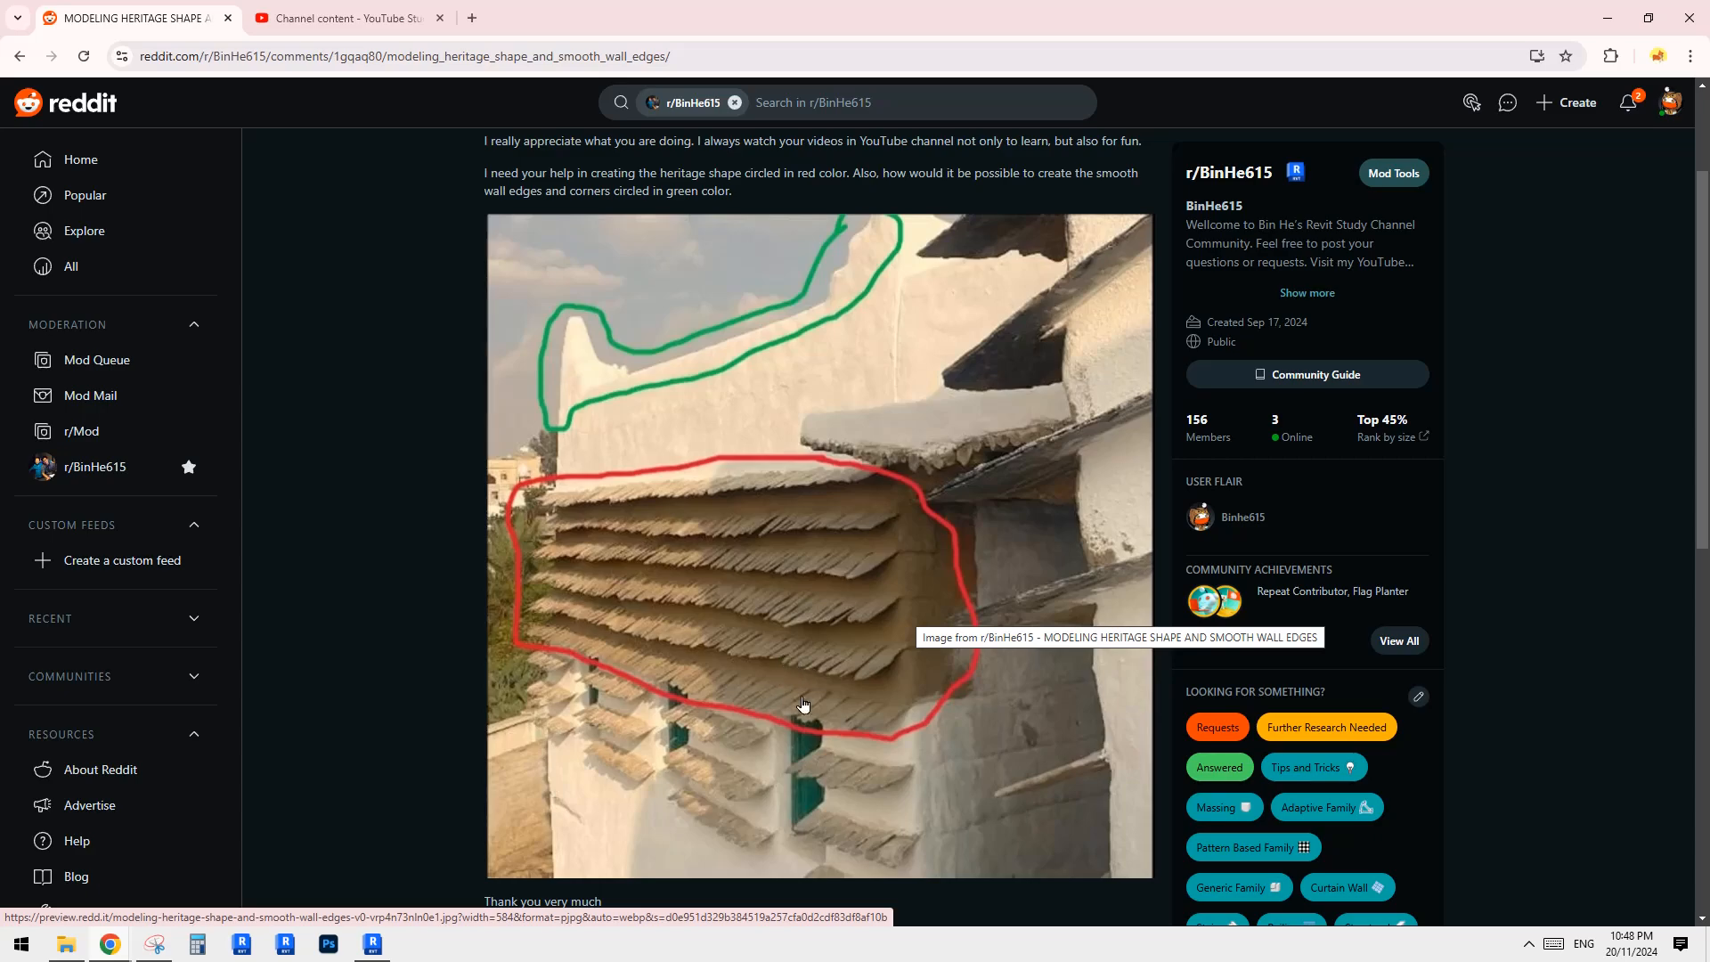
Step: Switch to Revit and create a new project from the Architectural Template
click(374, 944)
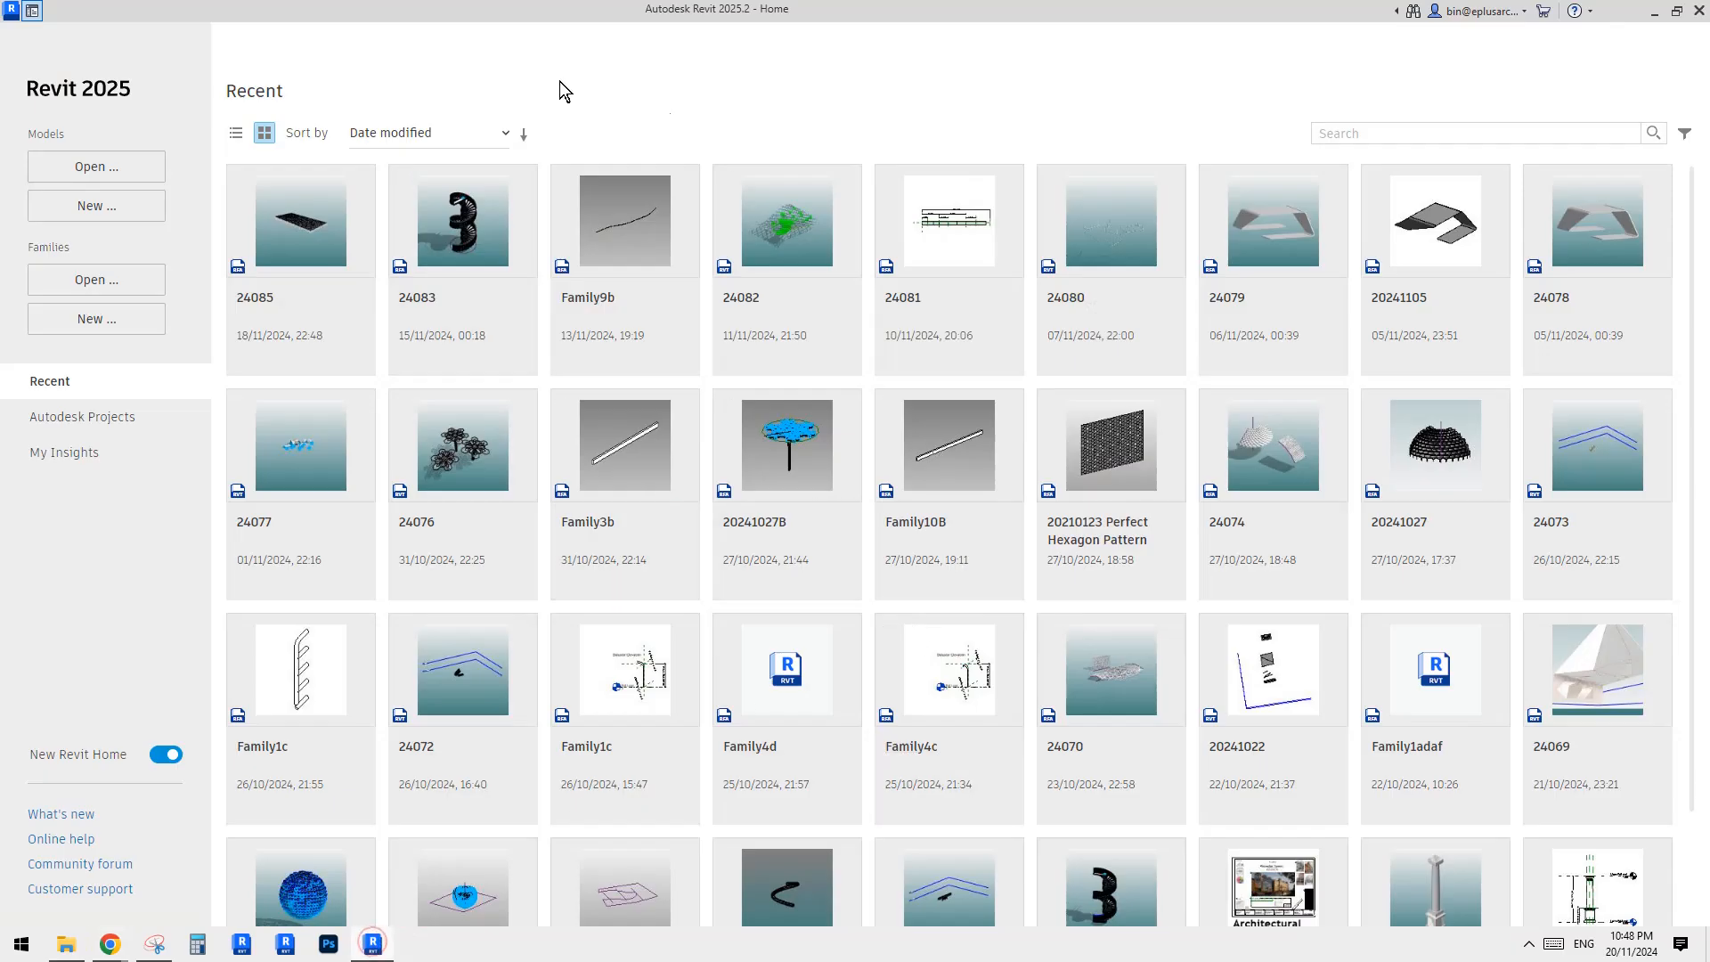
click(82, 219)
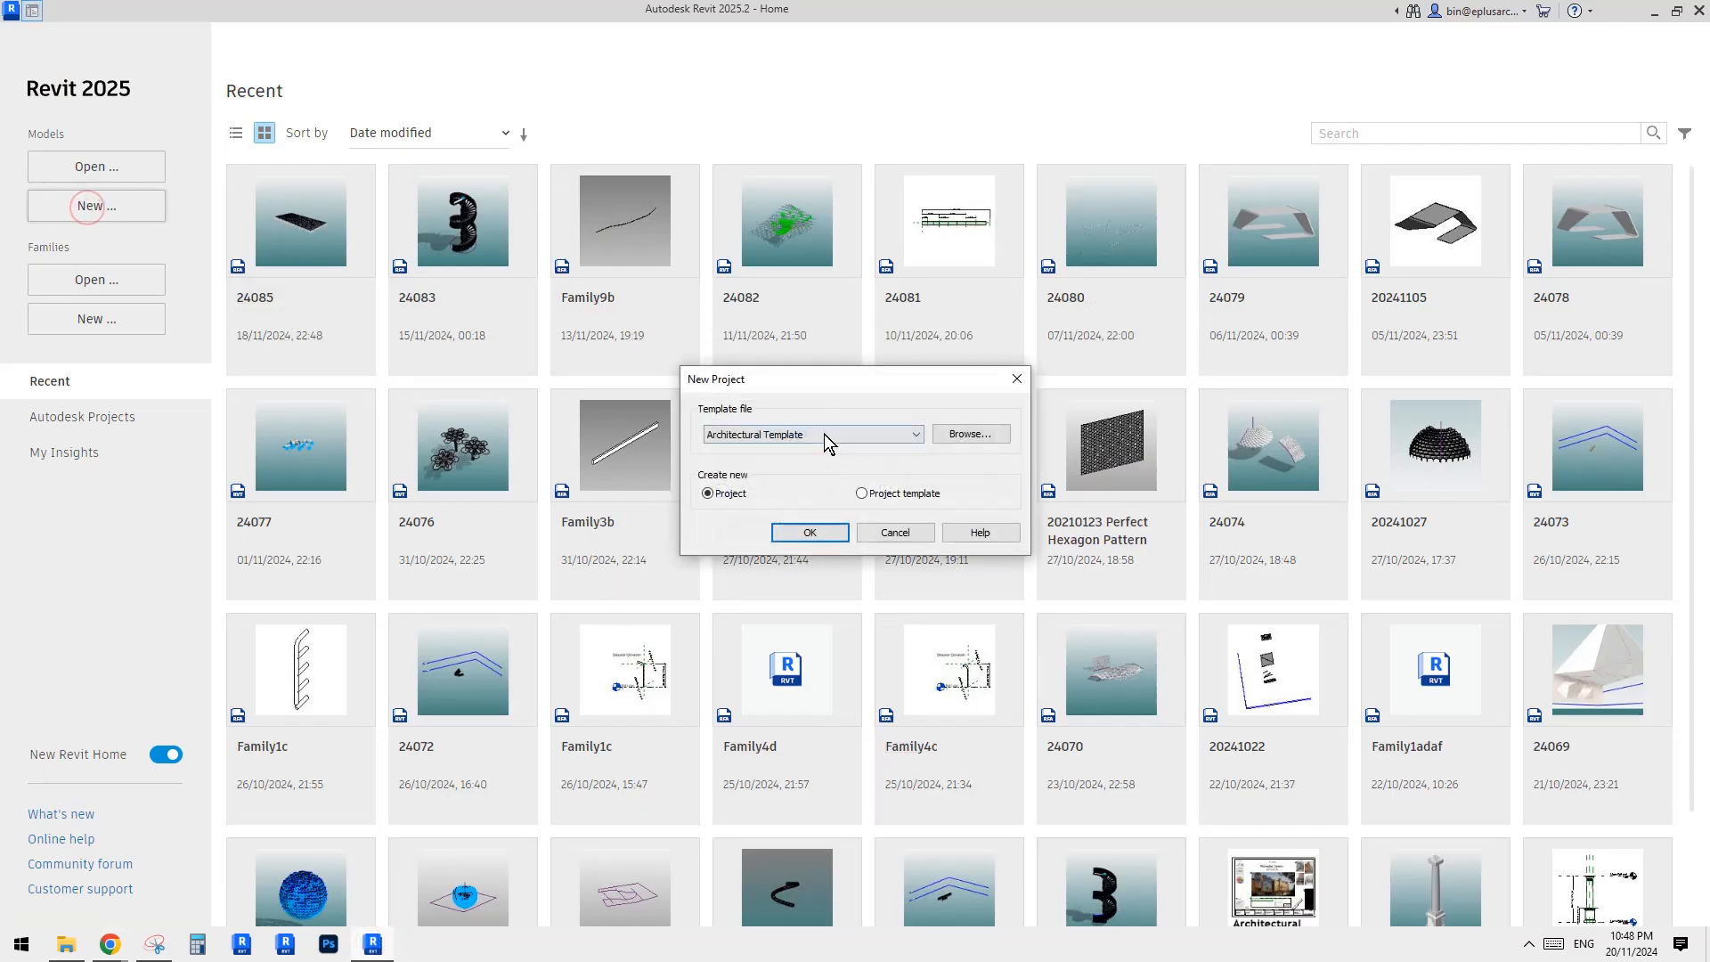
click(841, 530)
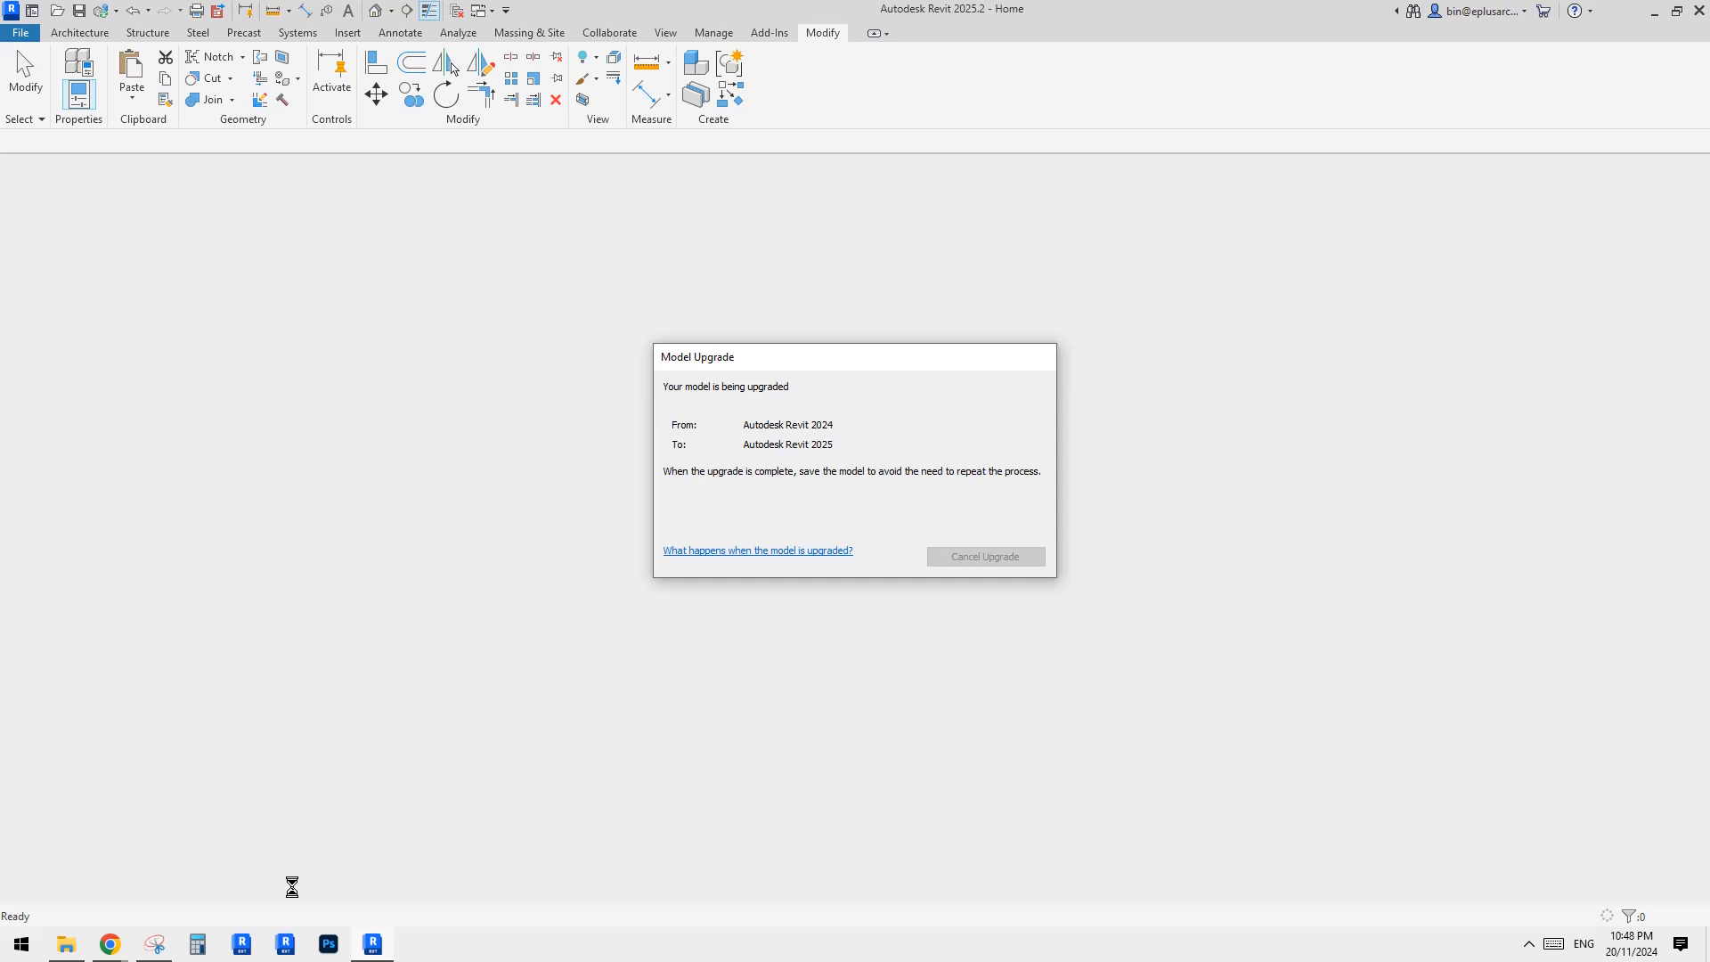
mouse_move(116, 945)
click(132, 876)
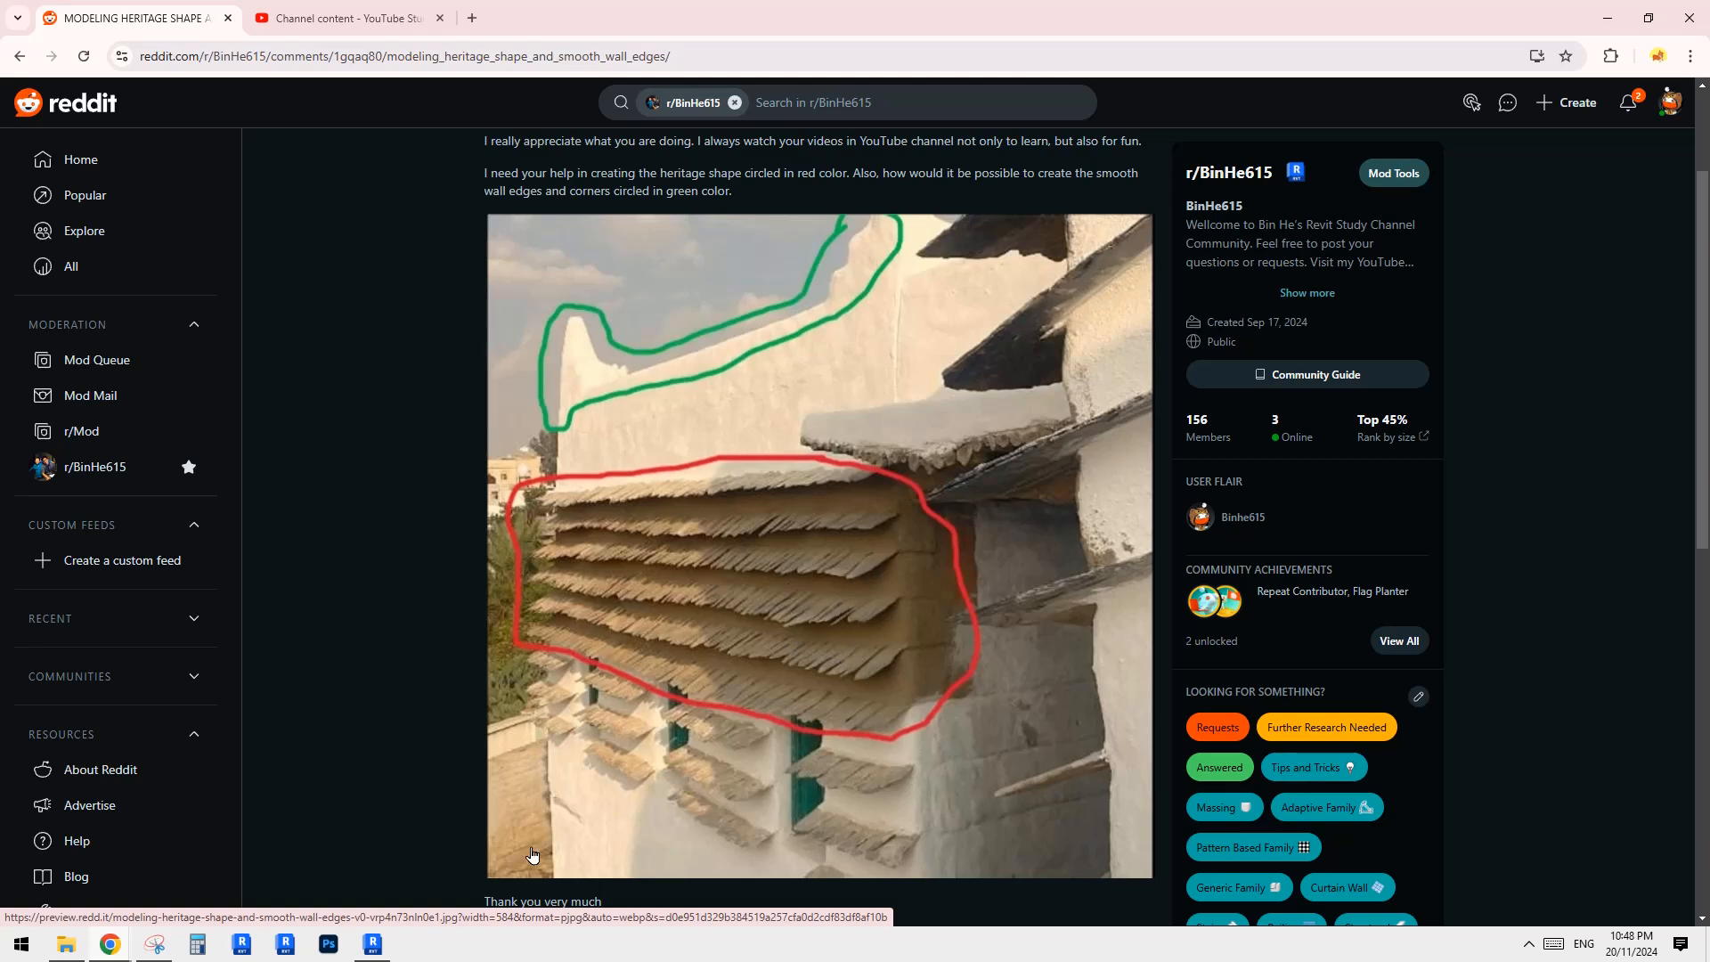
click(373, 945)
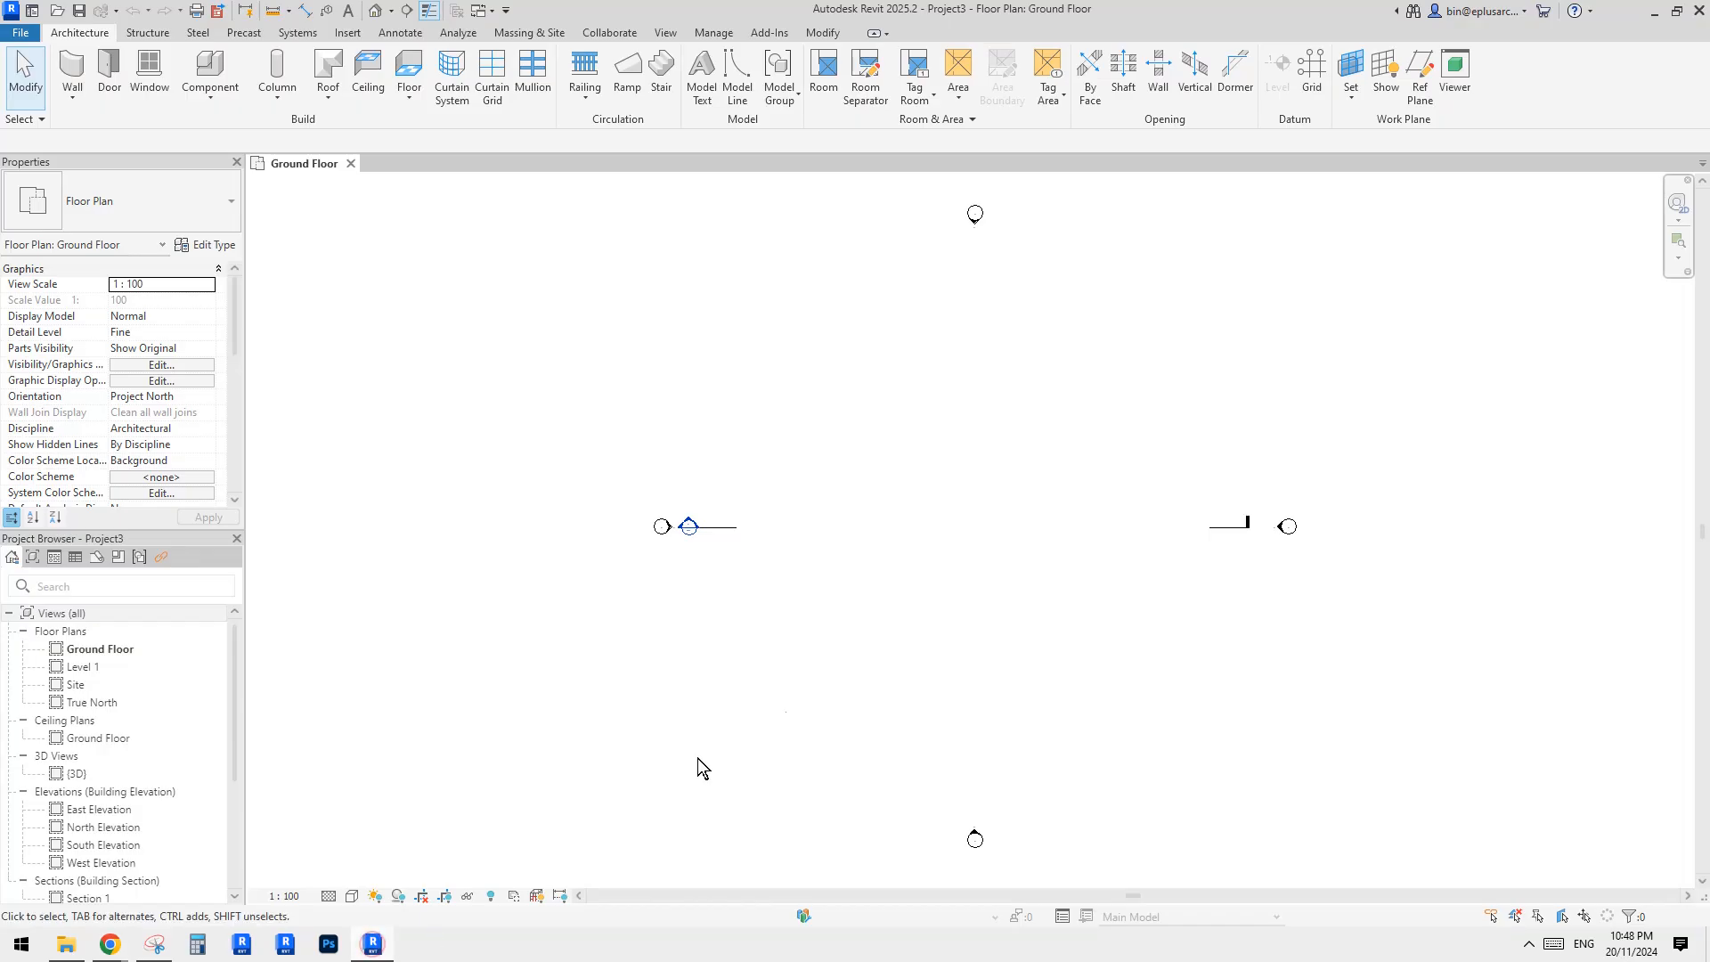
Step: Draw a horizontal Generic 200mm Wall about 15600 mm long in the Ground Floor plan, checking the reference photo for the design
middle_drag(947, 602, 943, 604)
middle_drag(932, 472, 836, 573)
scroll(936, 518, up, 1)
key(w)
key(a)
click(175, 212)
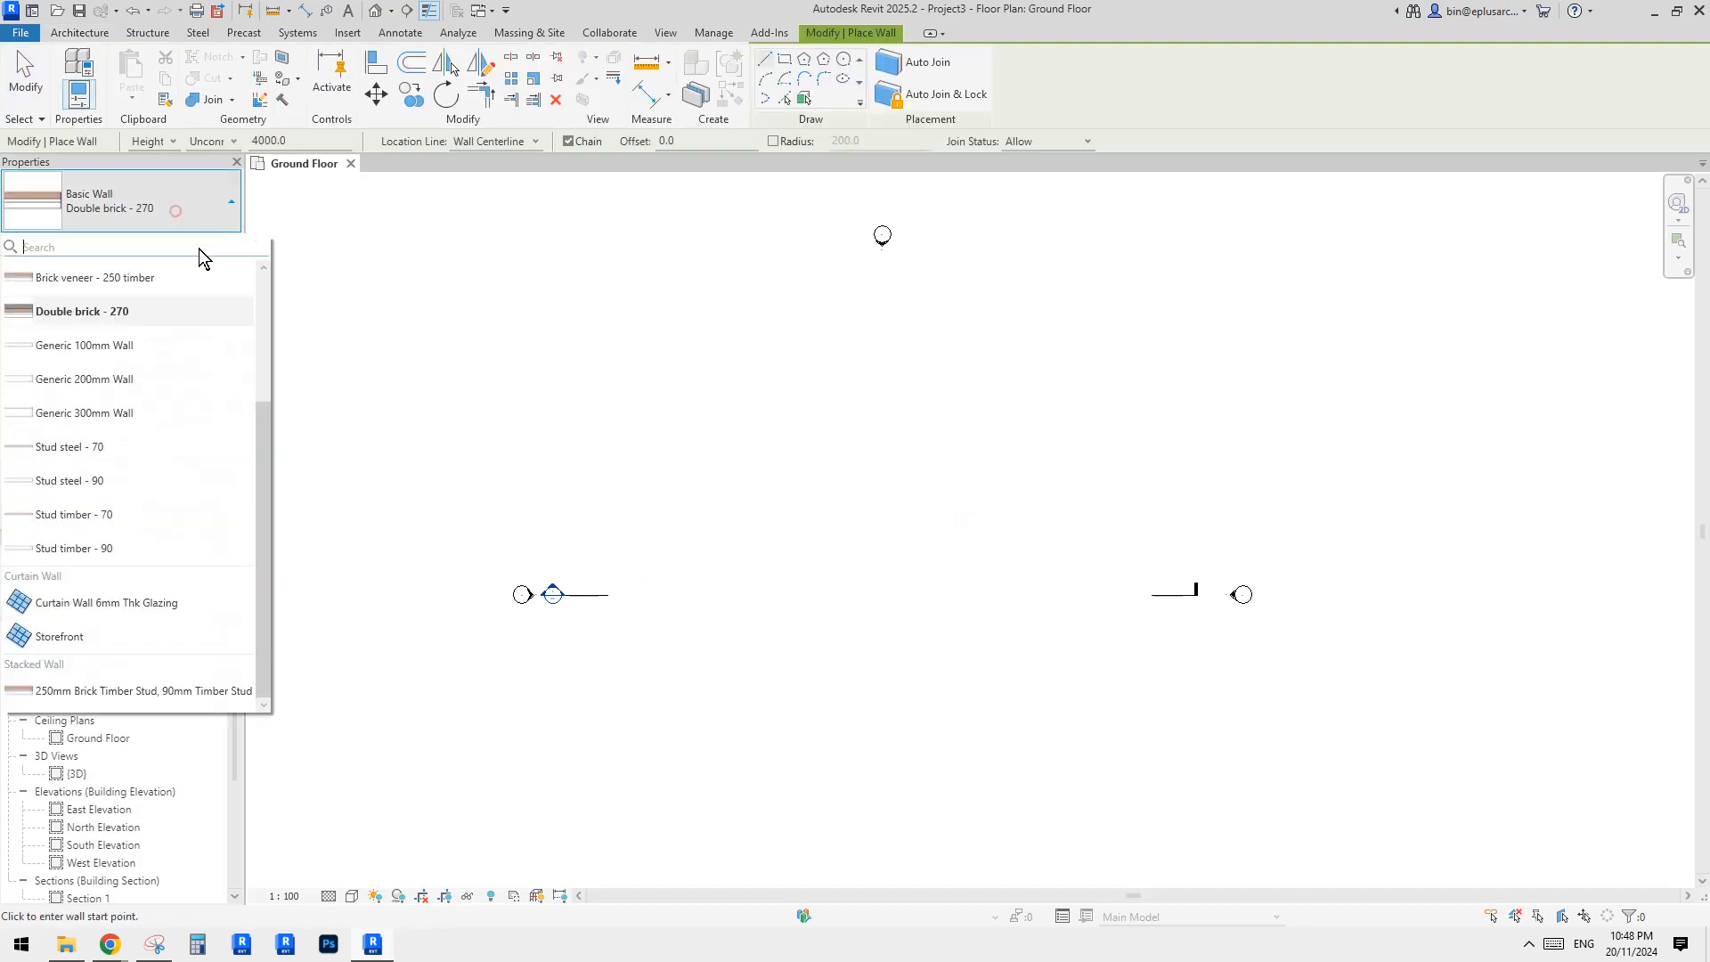
mouse_move(263, 432)
mouse_down()
mouse_move(263, 403)
mouse_move(271, 452)
mouse_up()
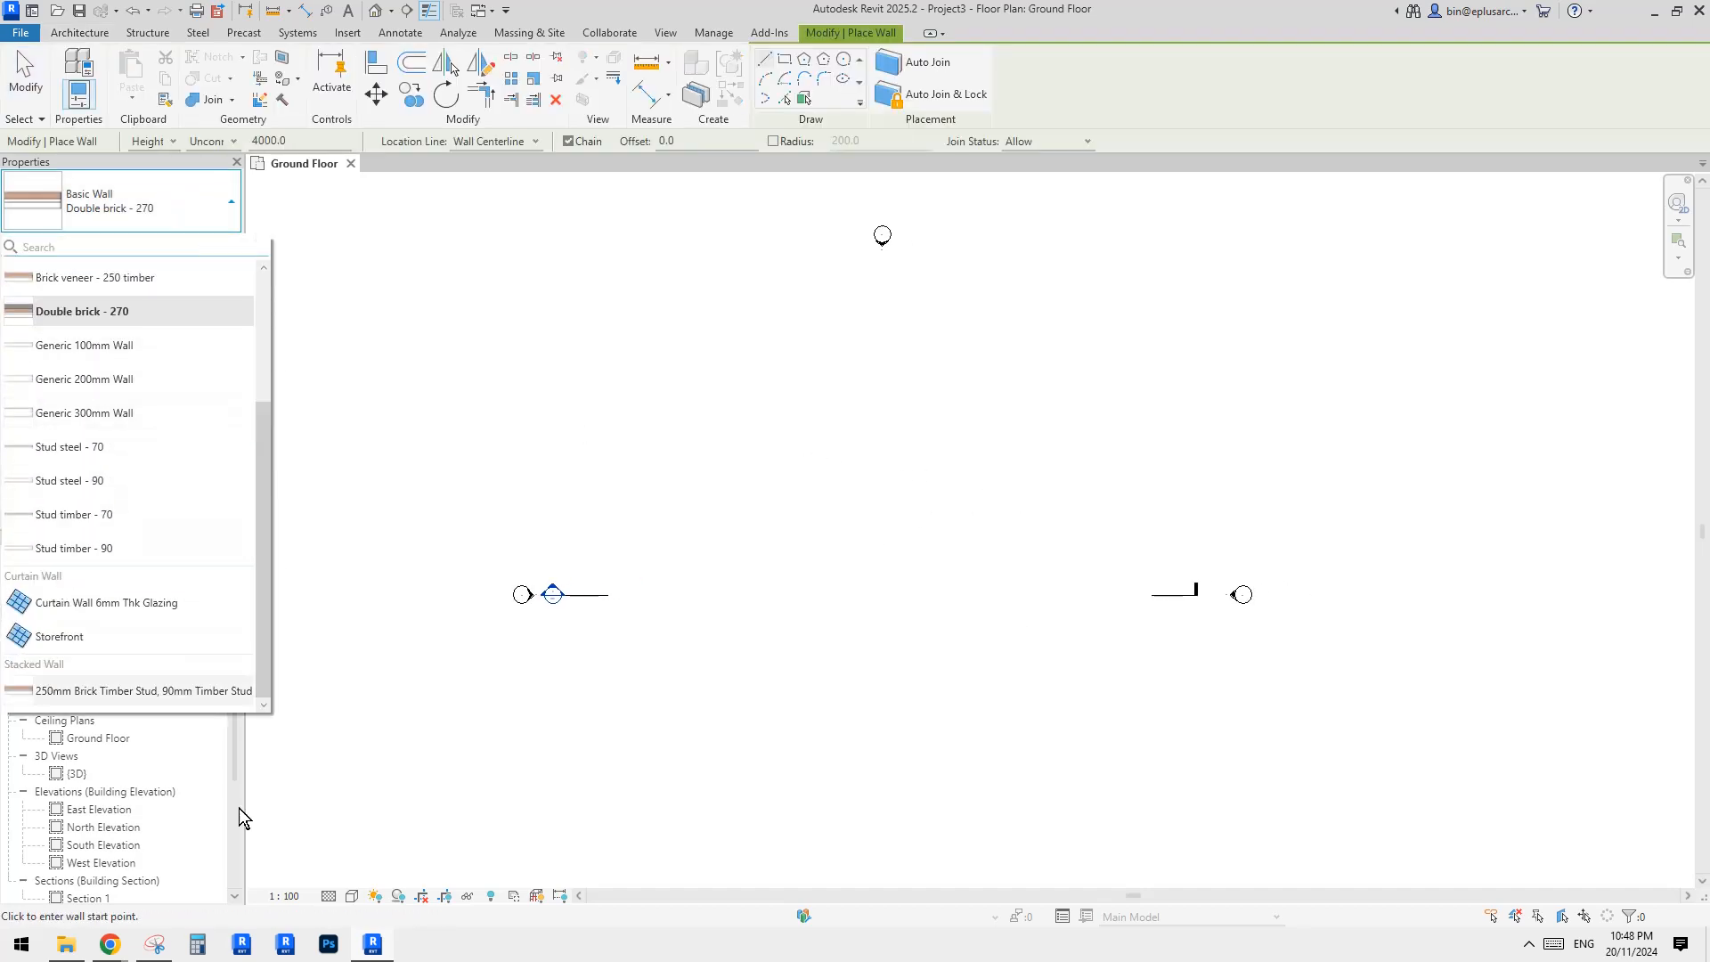
click(110, 944)
click(134, 877)
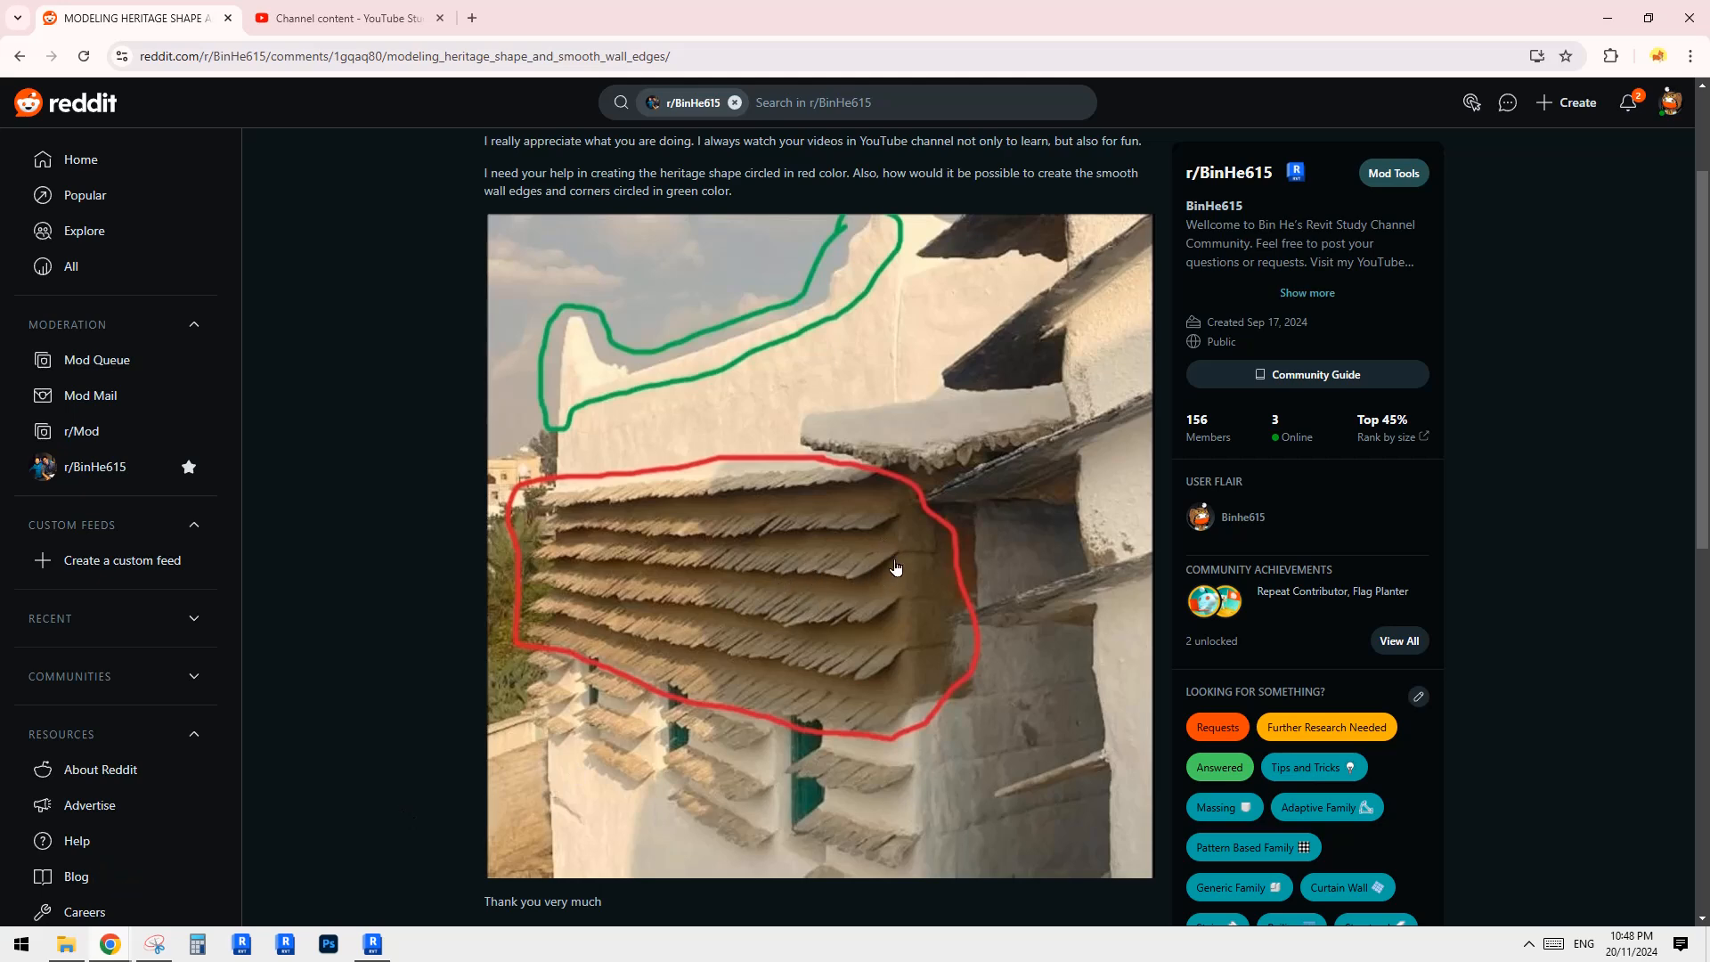
click(372, 944)
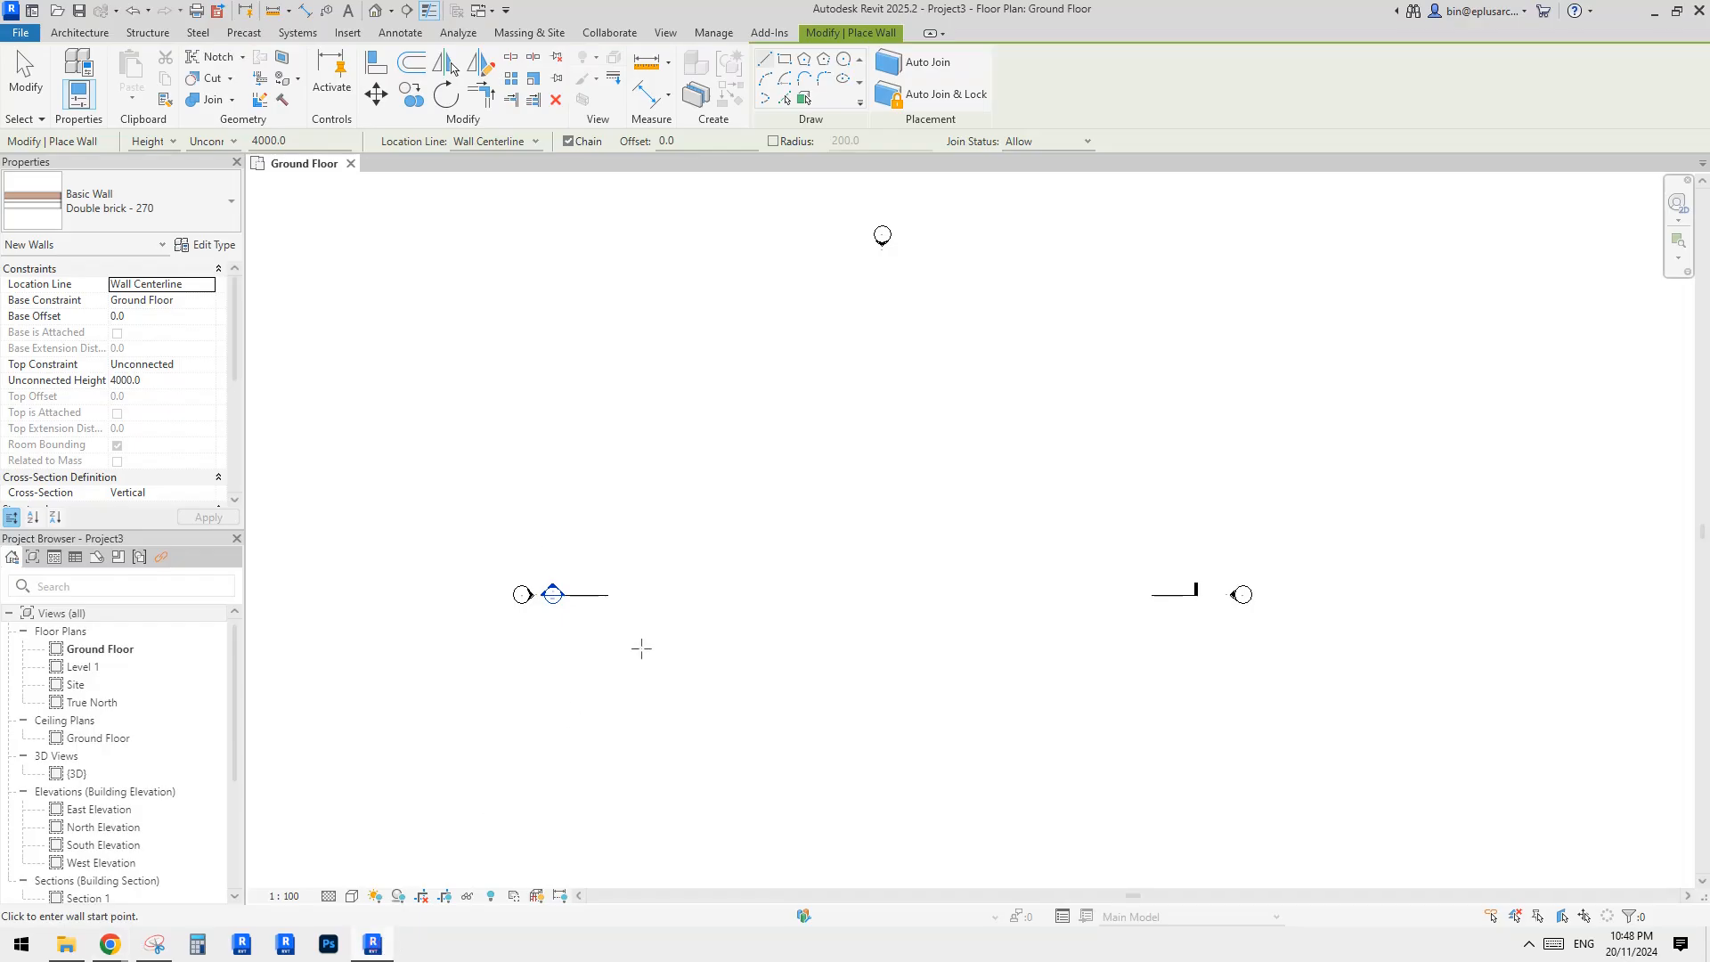
click(176, 207)
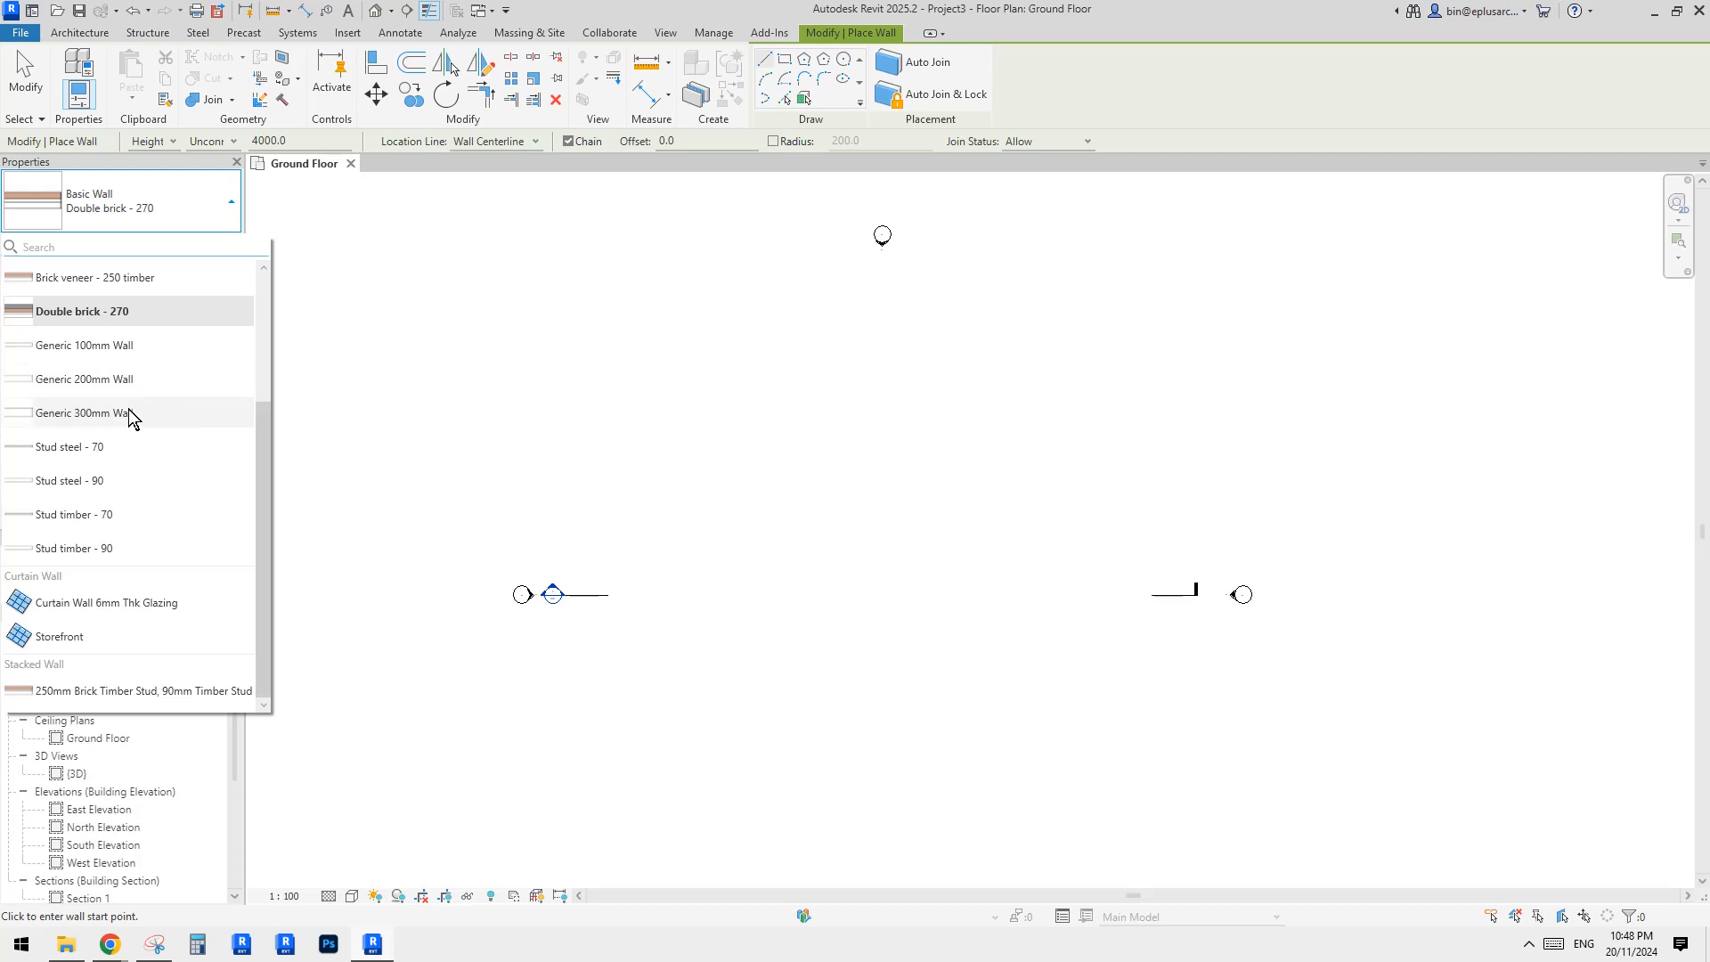
click(143, 380)
click(711, 523)
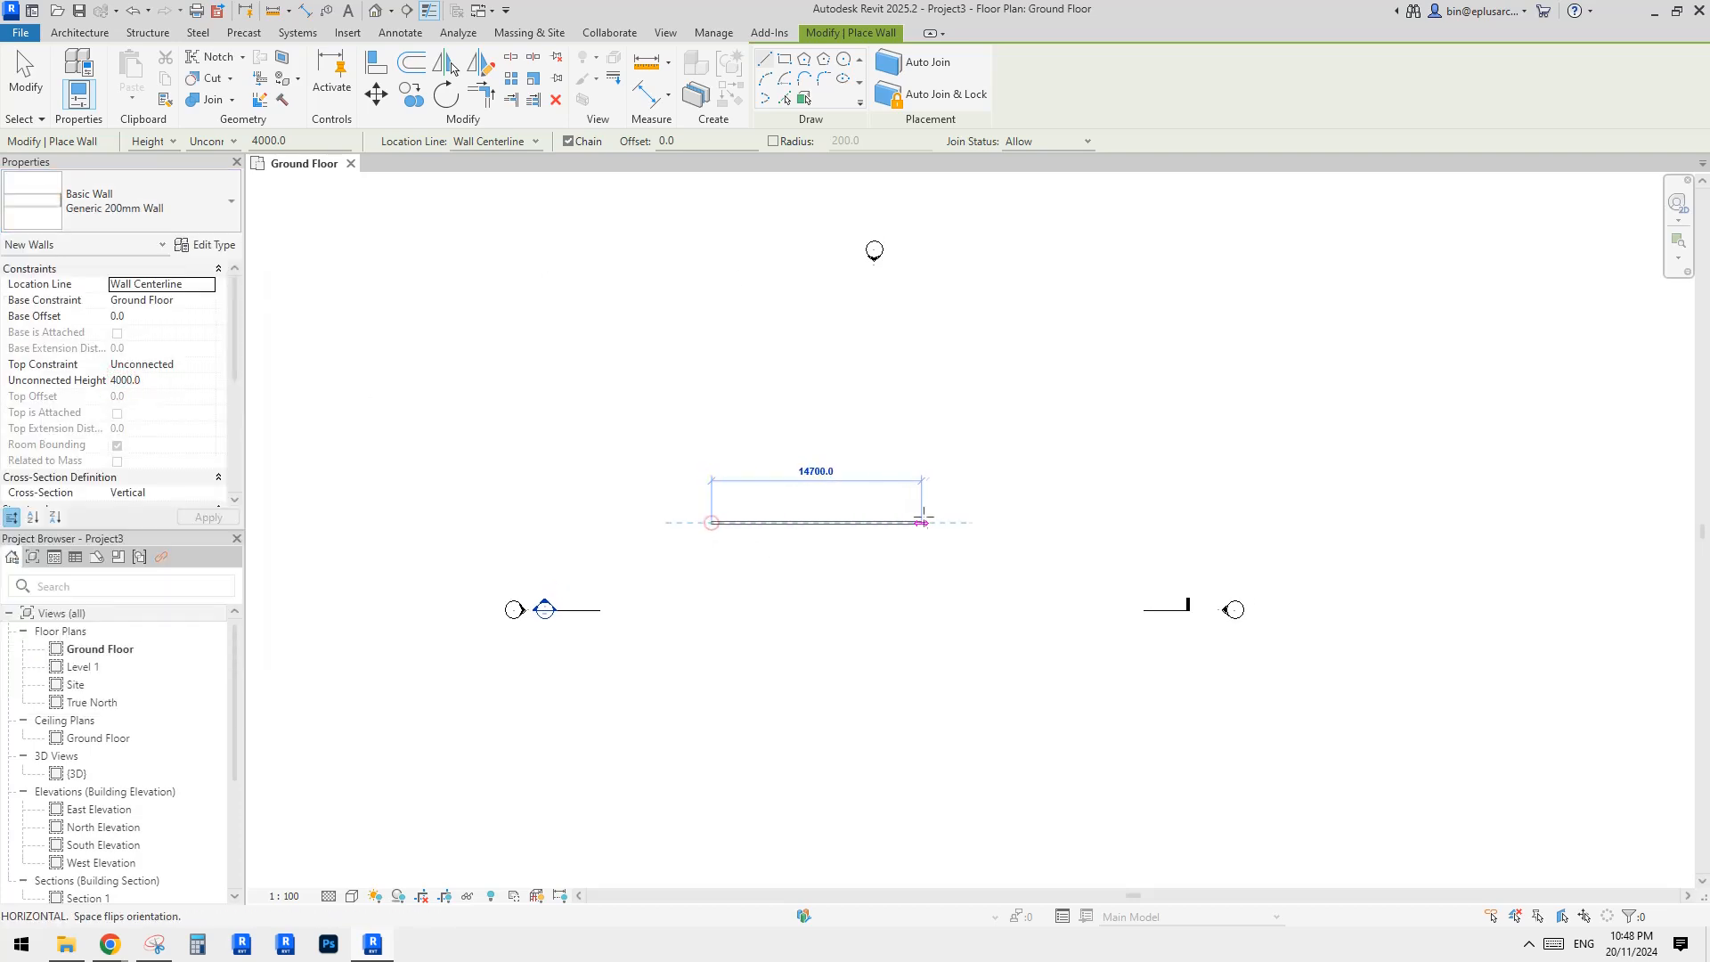
click(931, 521)
key(Escape)
key(Escape)
Step: Duplicate the drawn wall's type under the name "new"
scroll(852, 532, up, 4)
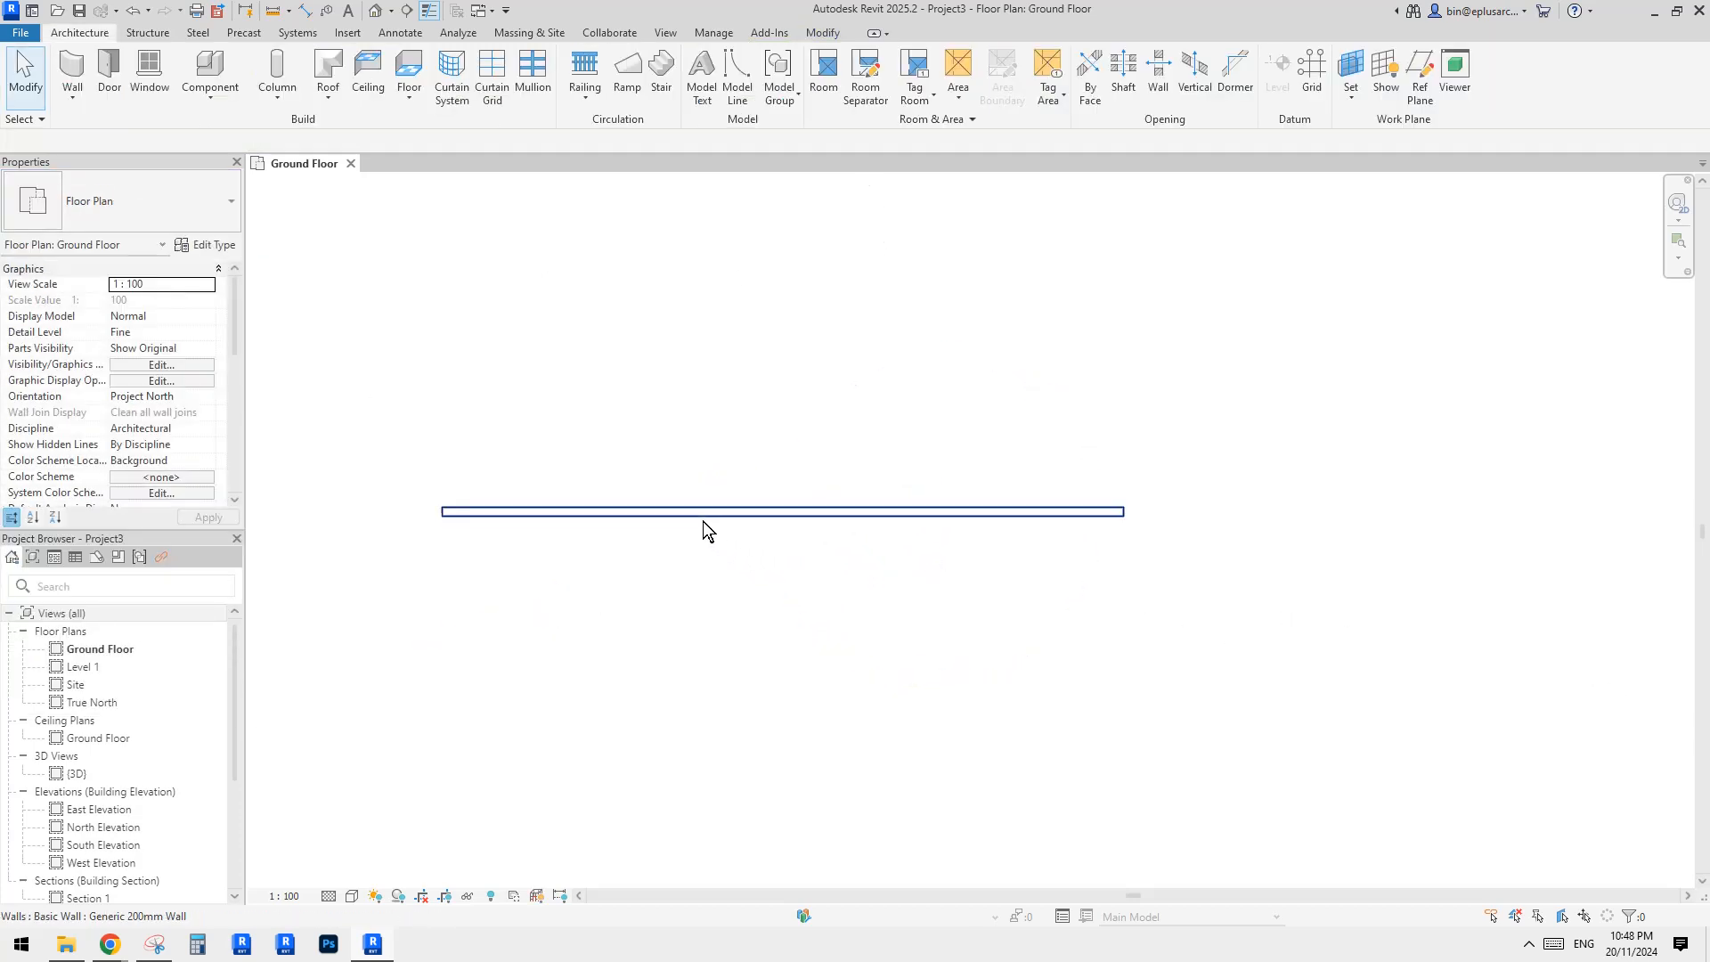
click(700, 516)
middle_drag(667, 549, 790, 596)
scroll(752, 569, up, 1)
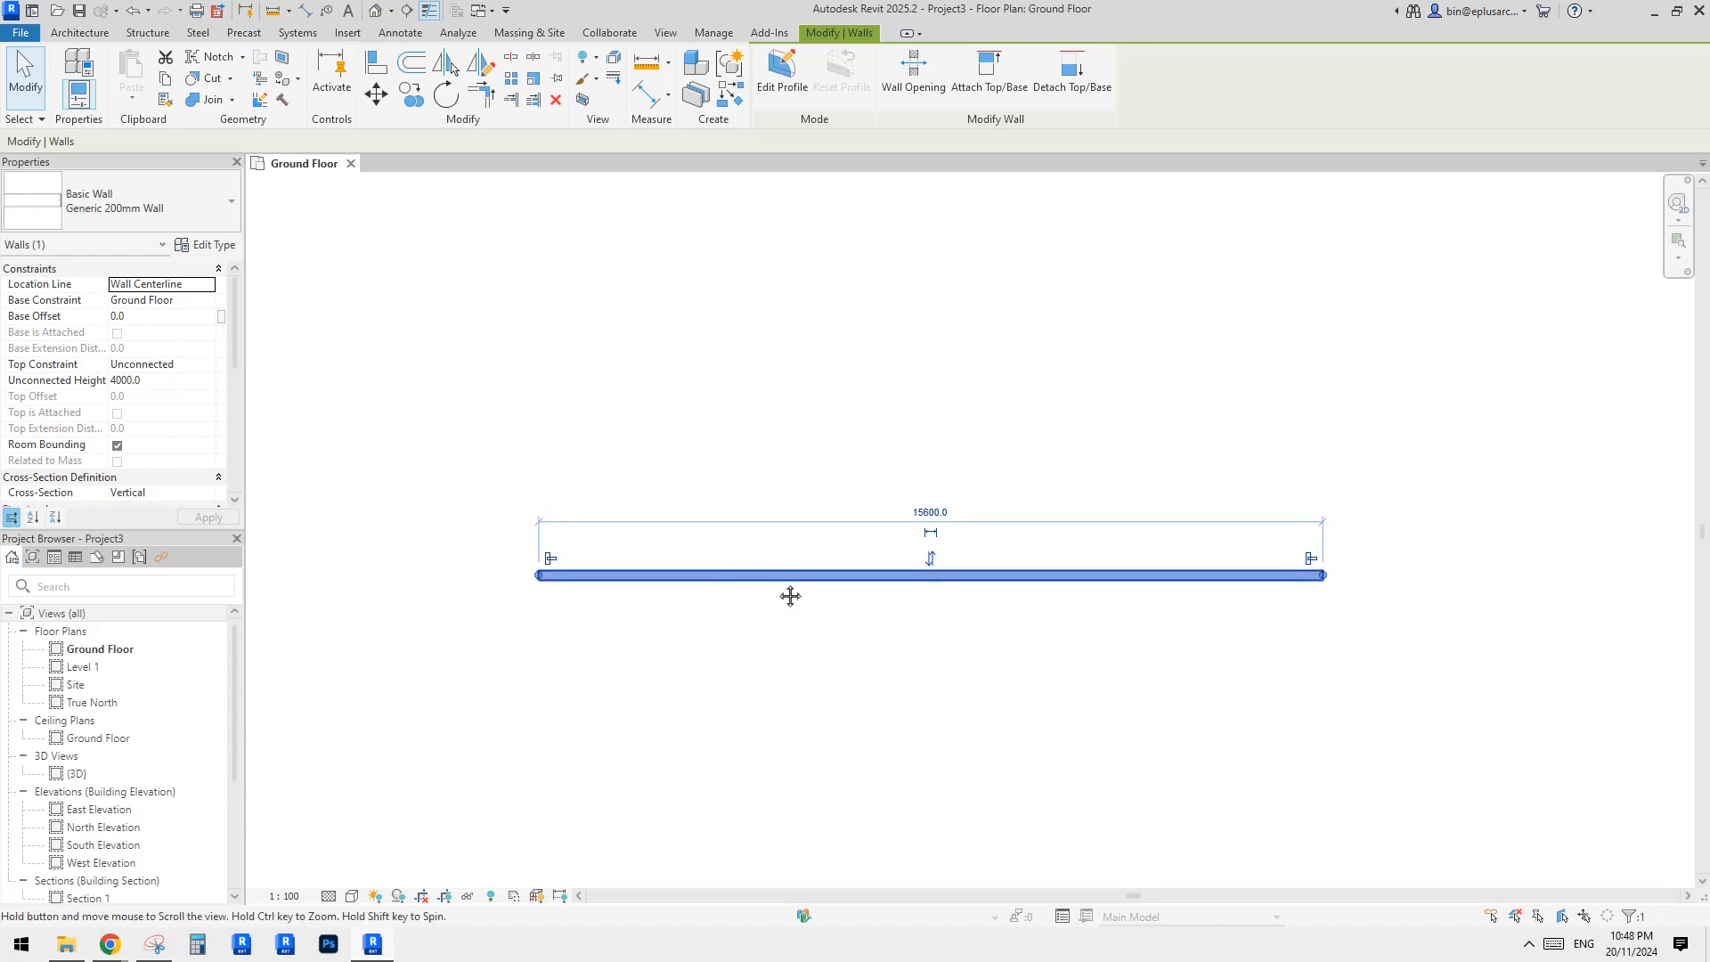
scroll(790, 596, up, 1)
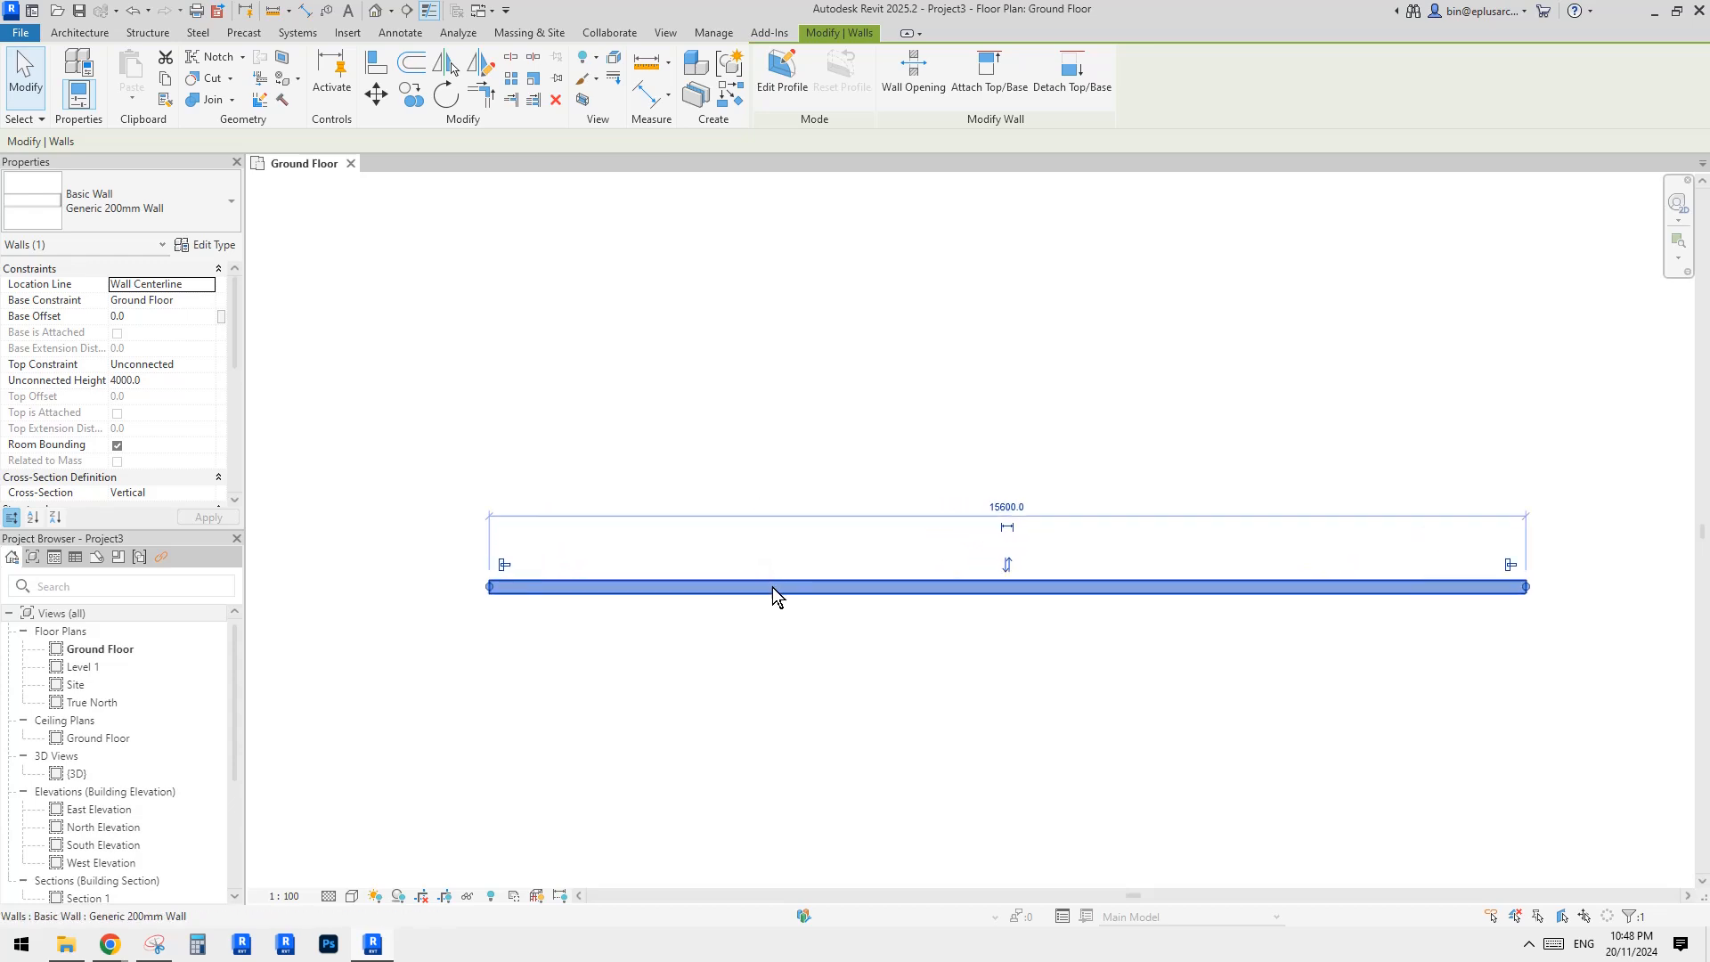
click(191, 246)
click(966, 266)
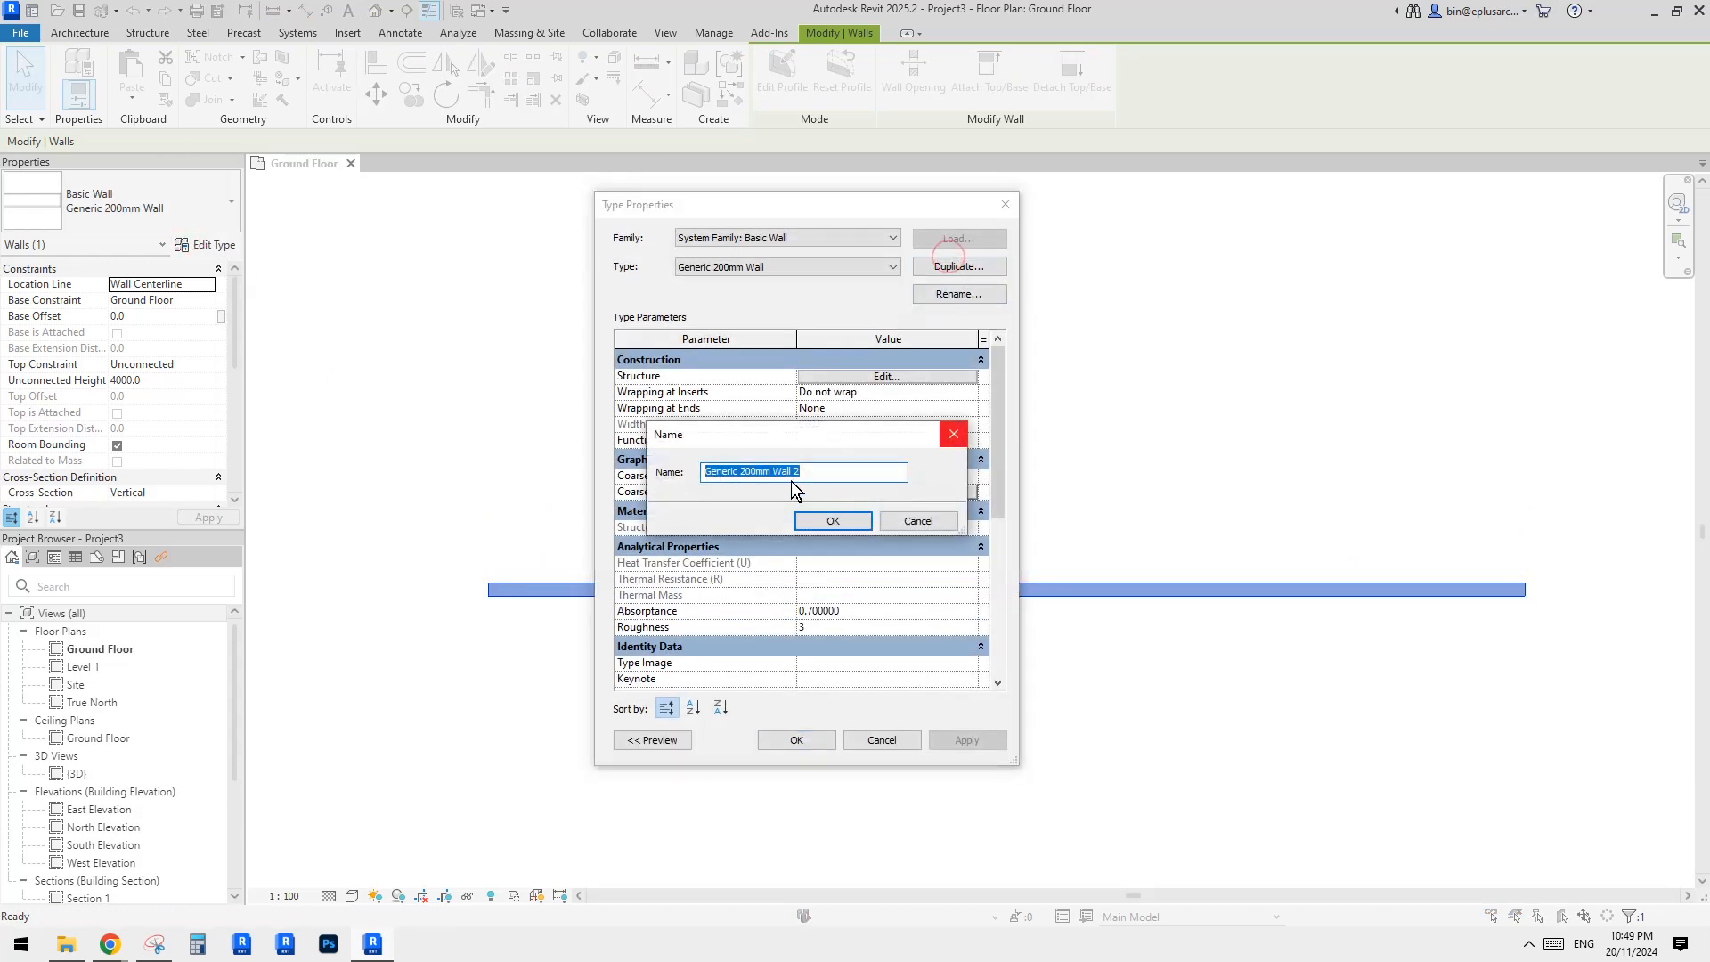
text(n)
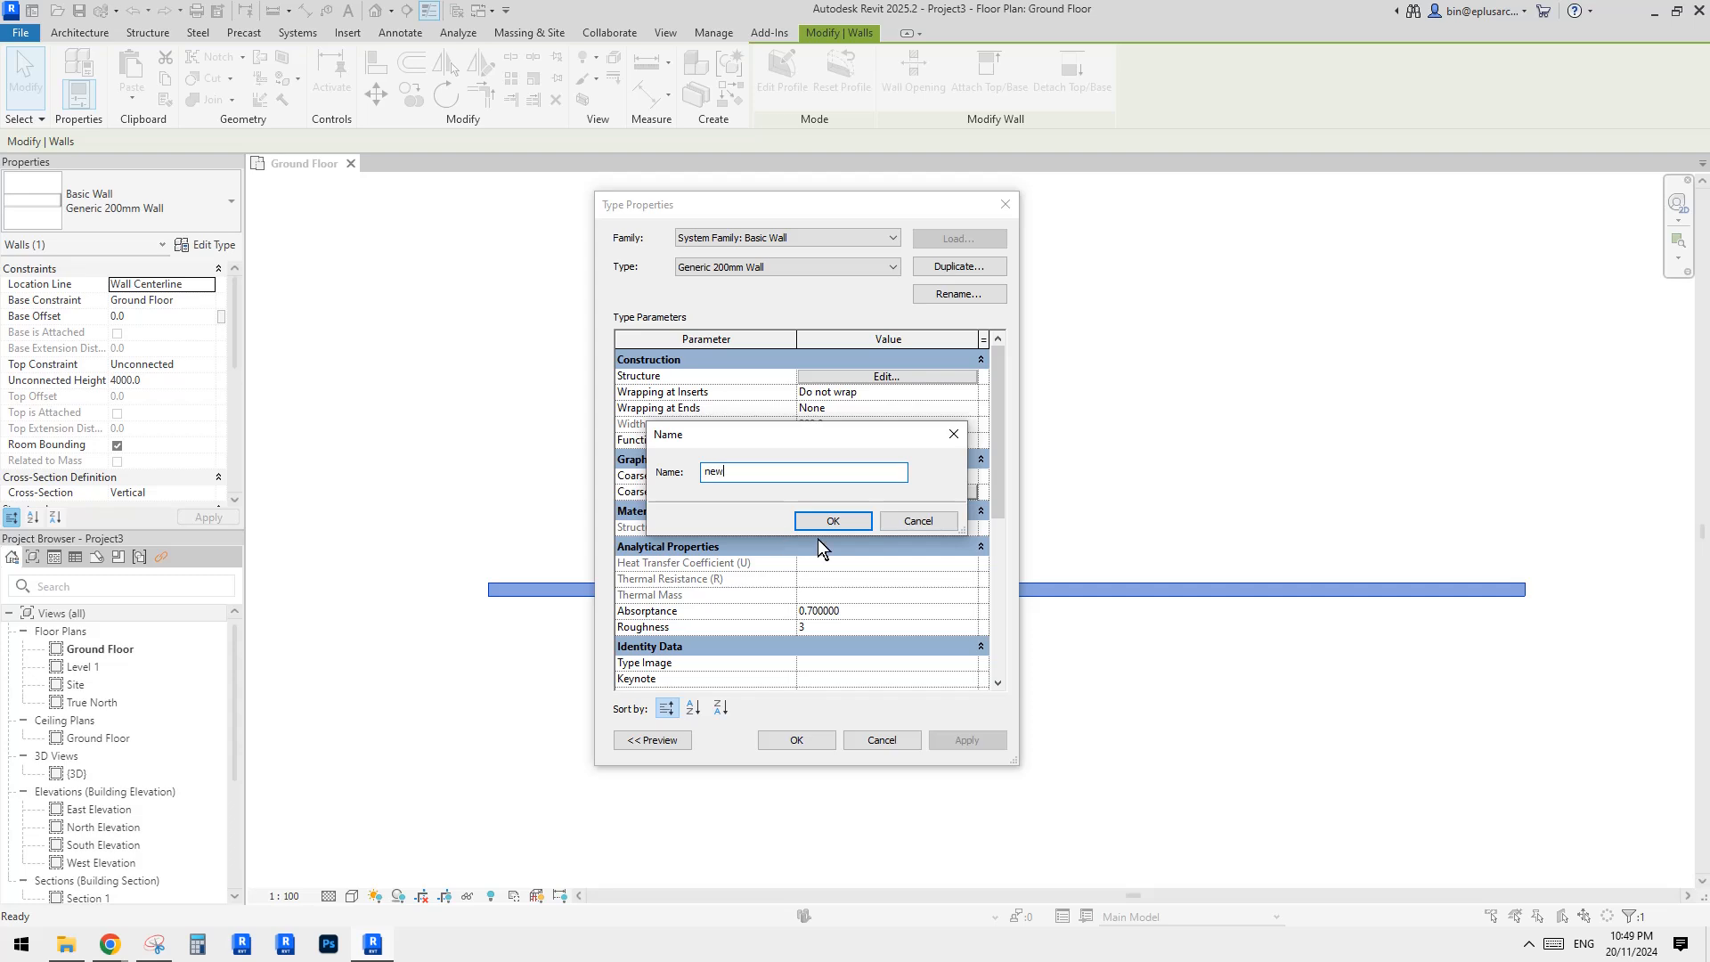
text(ew)
click(824, 525)
Step: In the new type's layer structure, set the Structure [1] layer's material to "default wall", consulting the reference photo
click(882, 377)
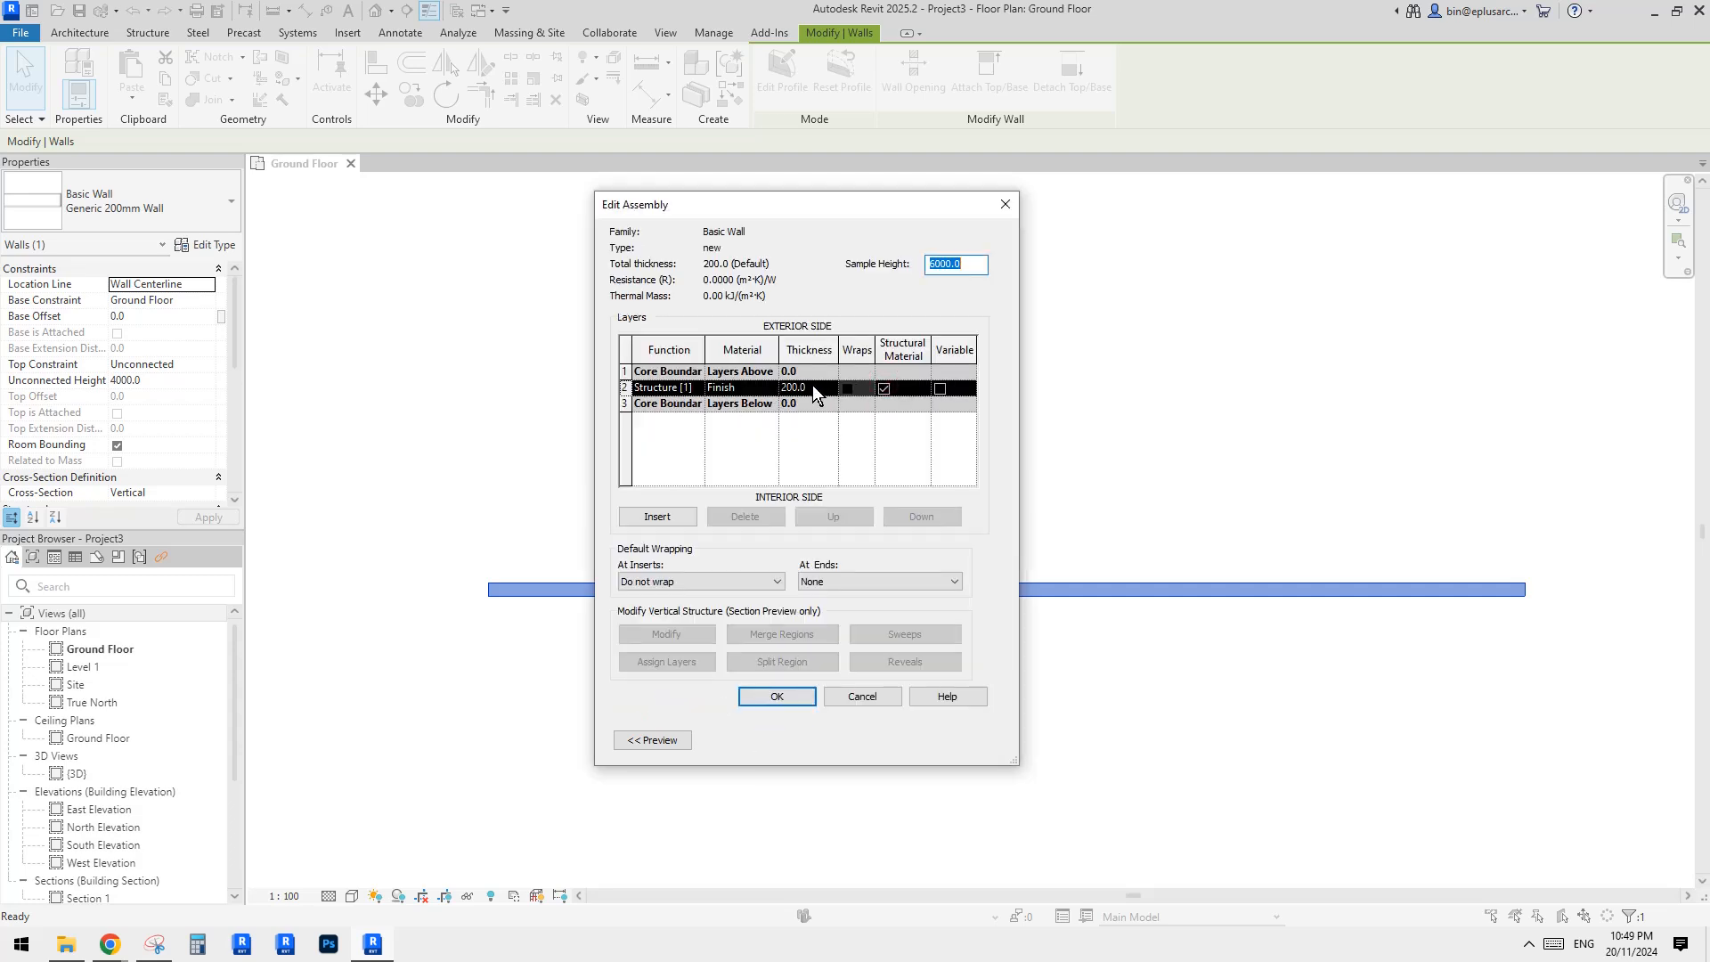
click(122, 949)
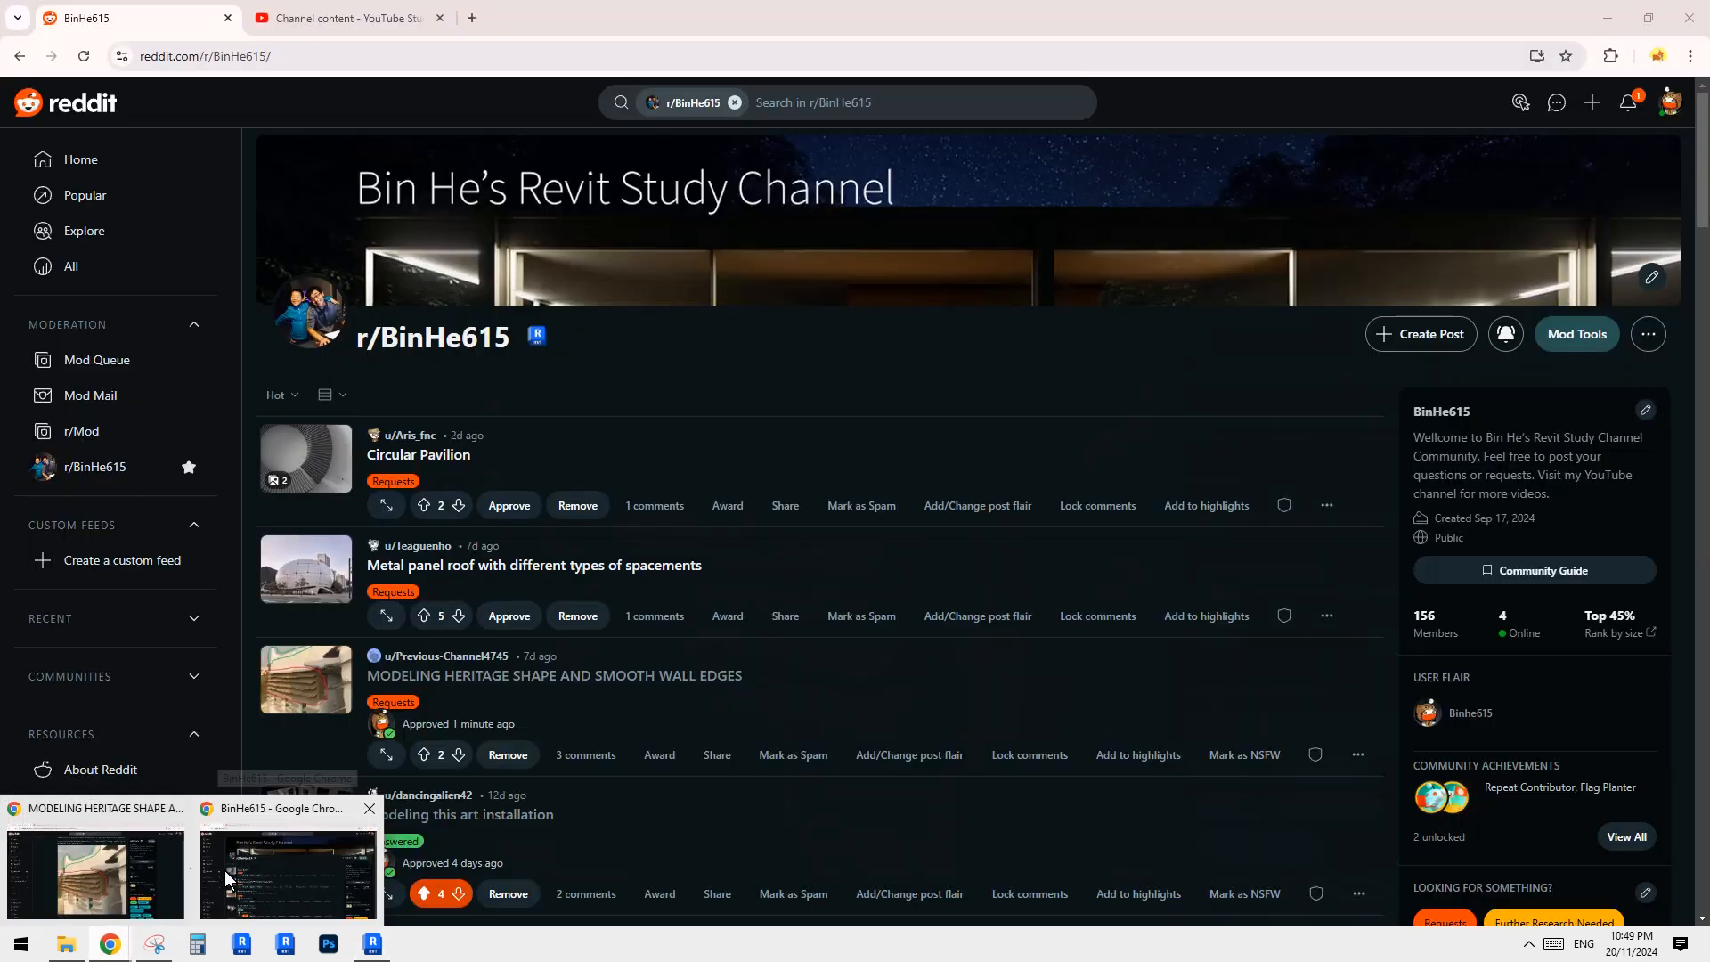
click(110, 868)
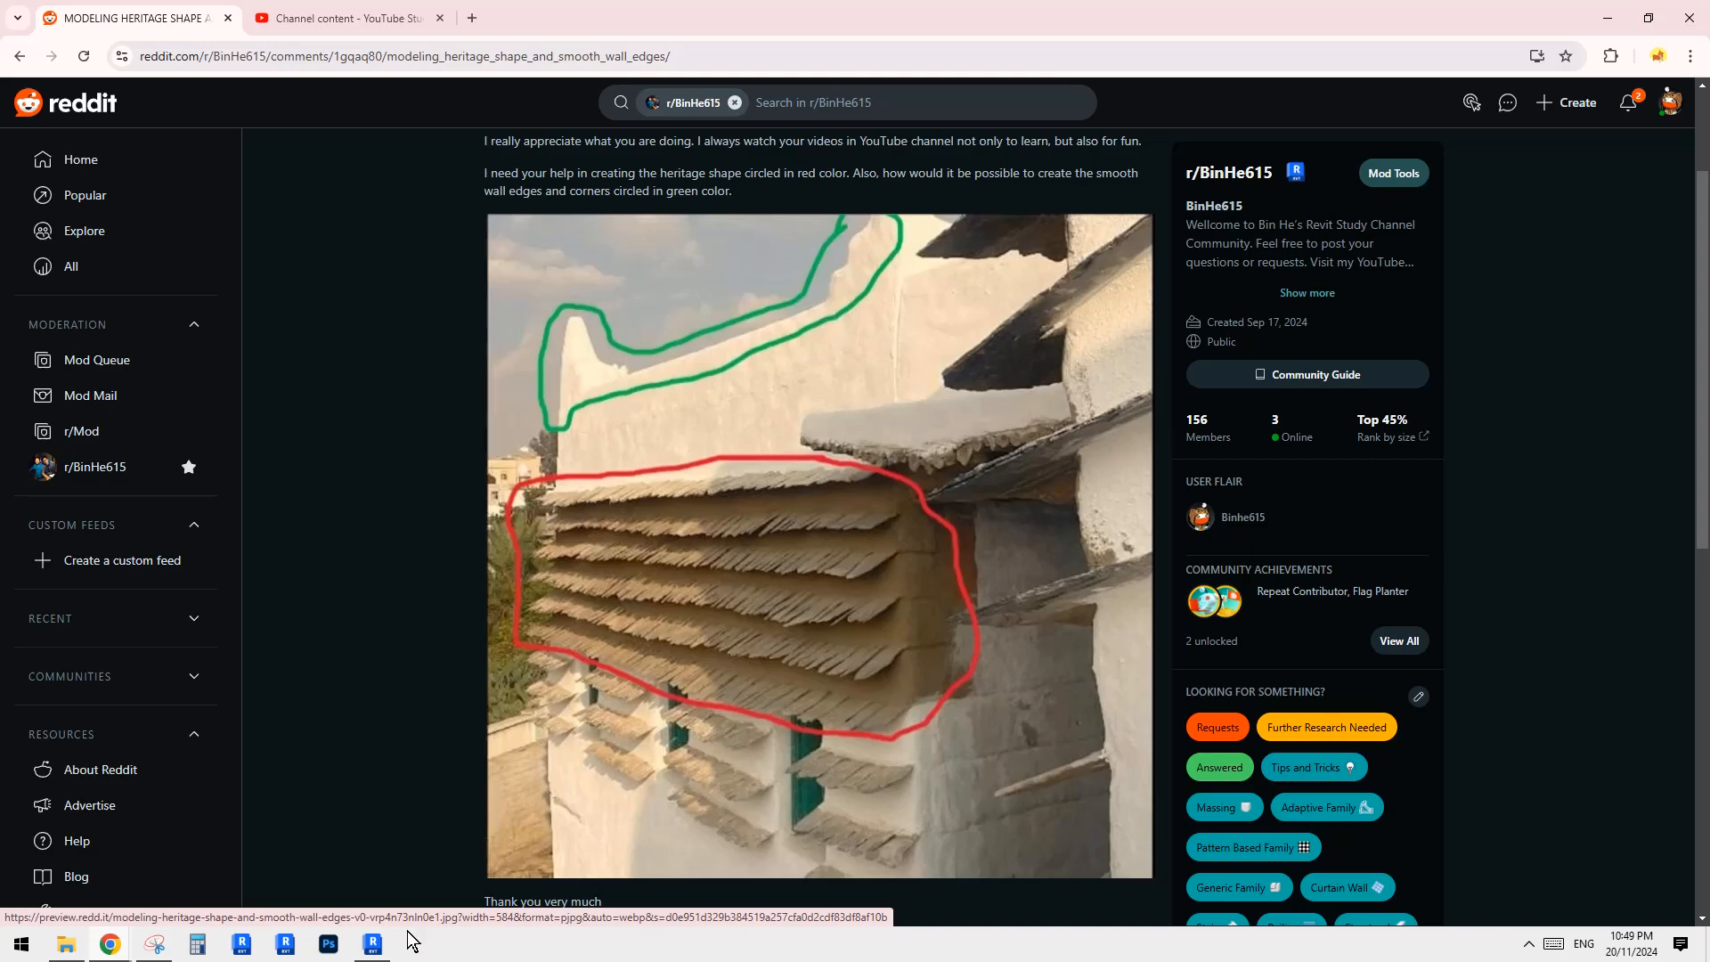
click(371, 948)
mouse_move(109, 946)
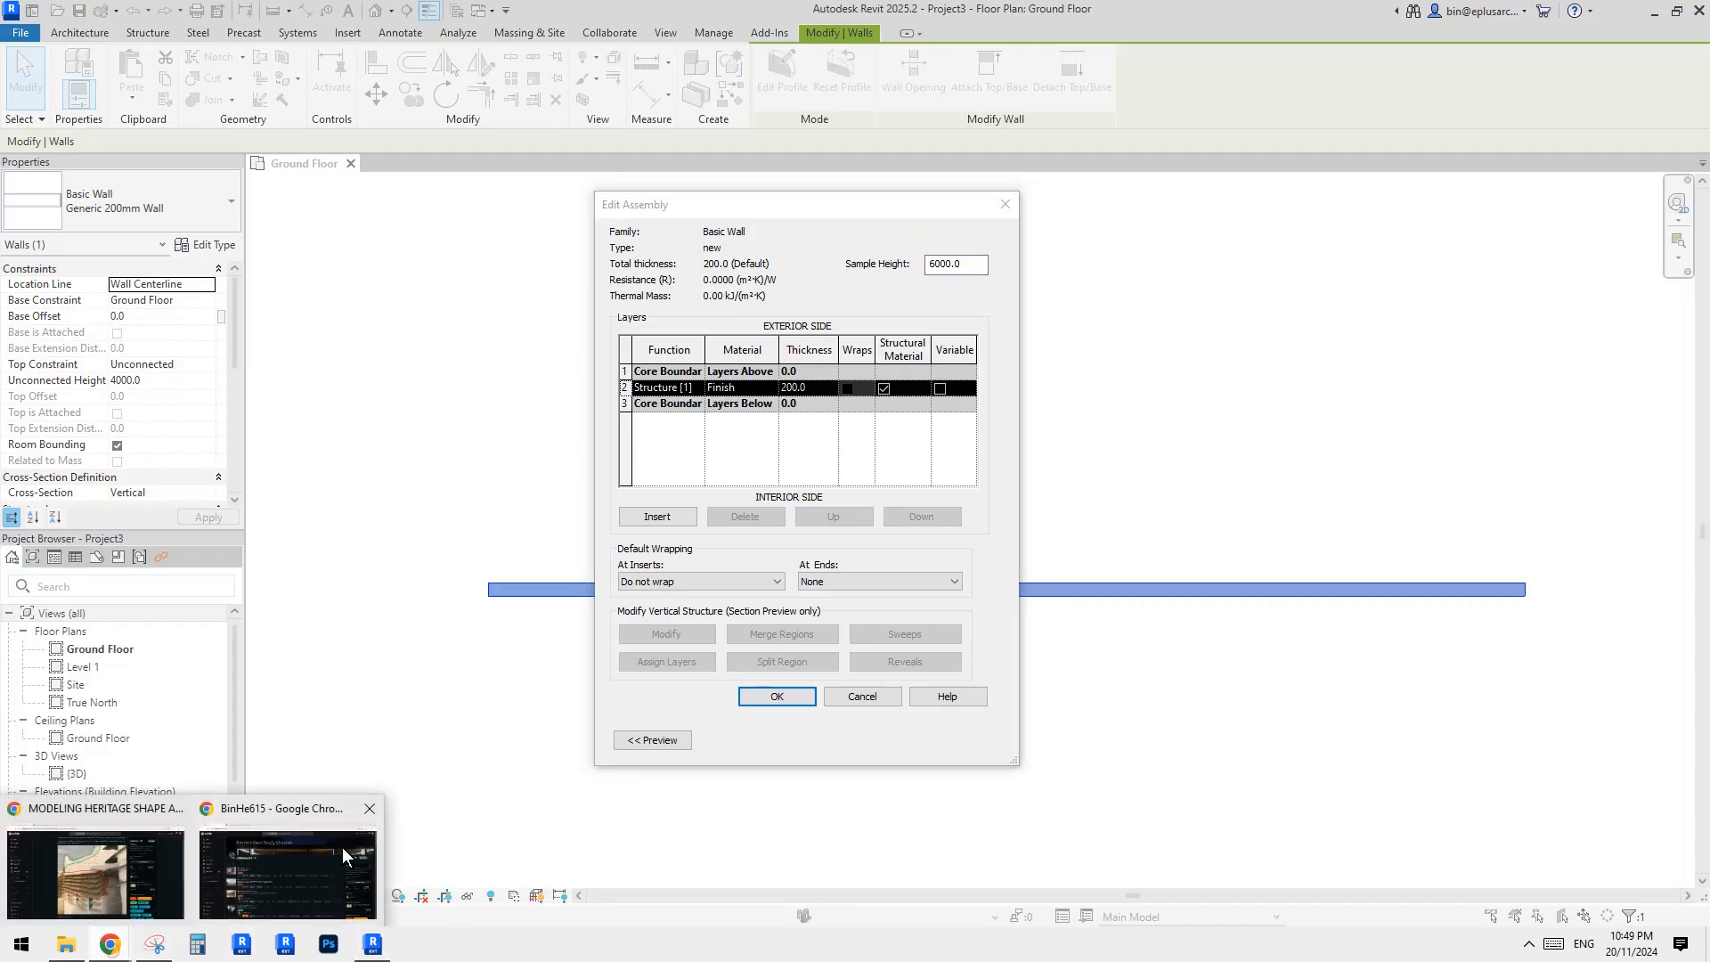
click(342, 847)
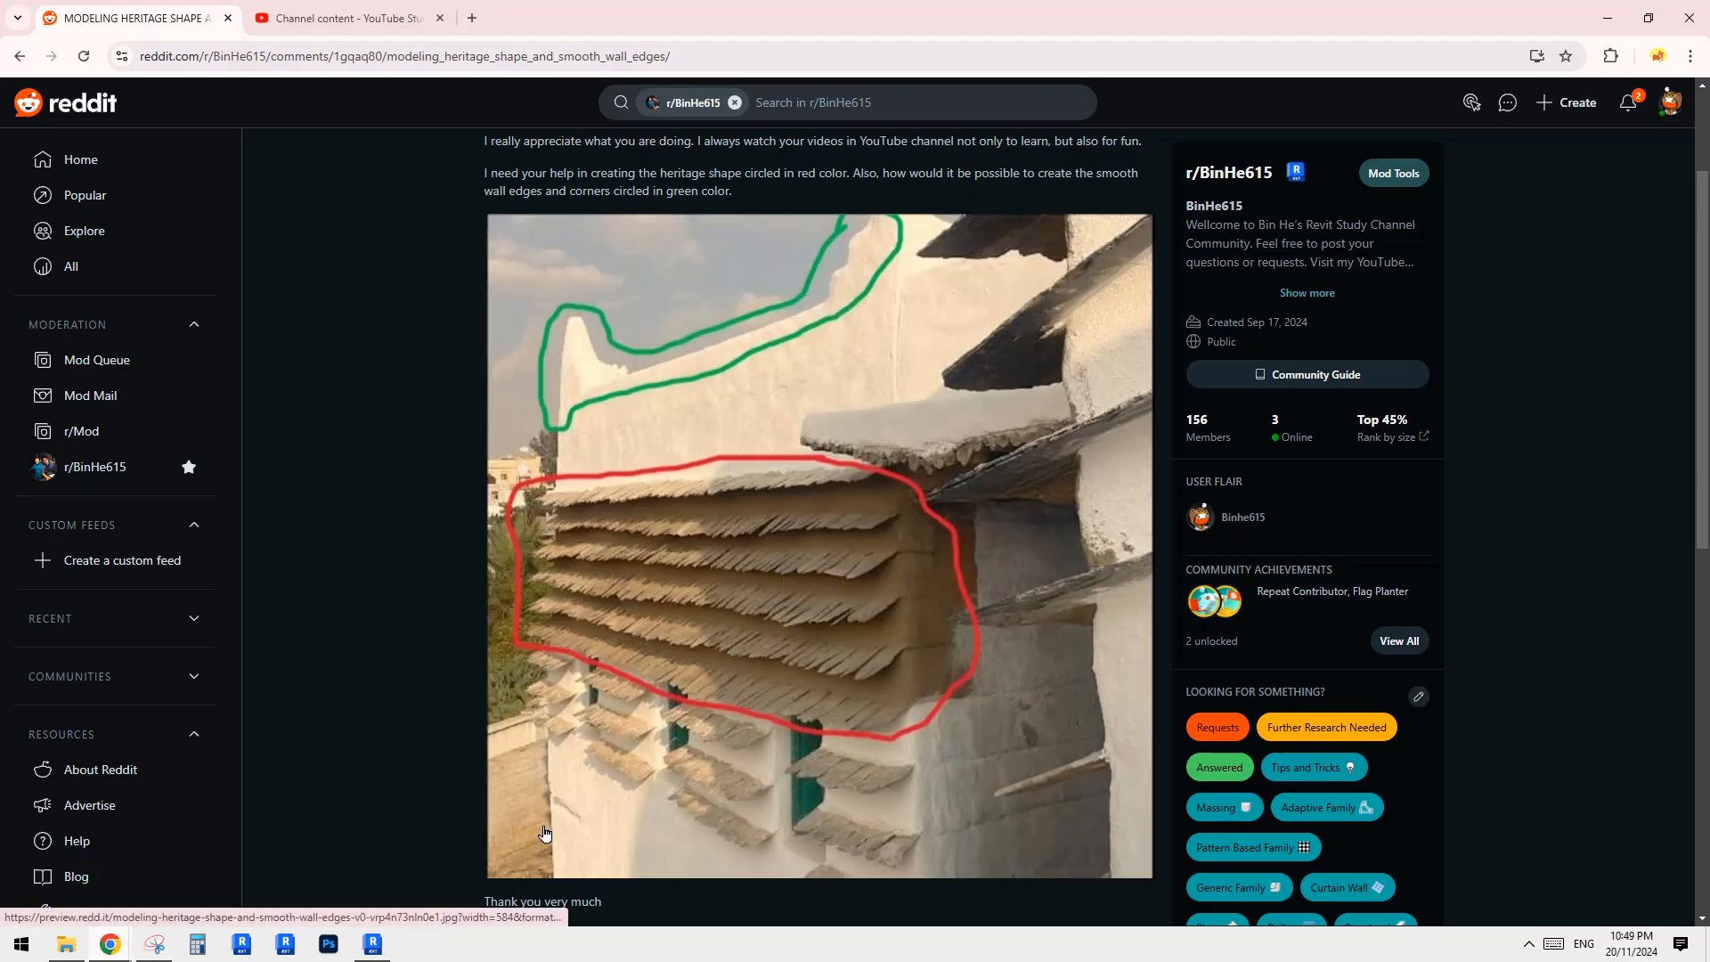
key(alt+Tab)
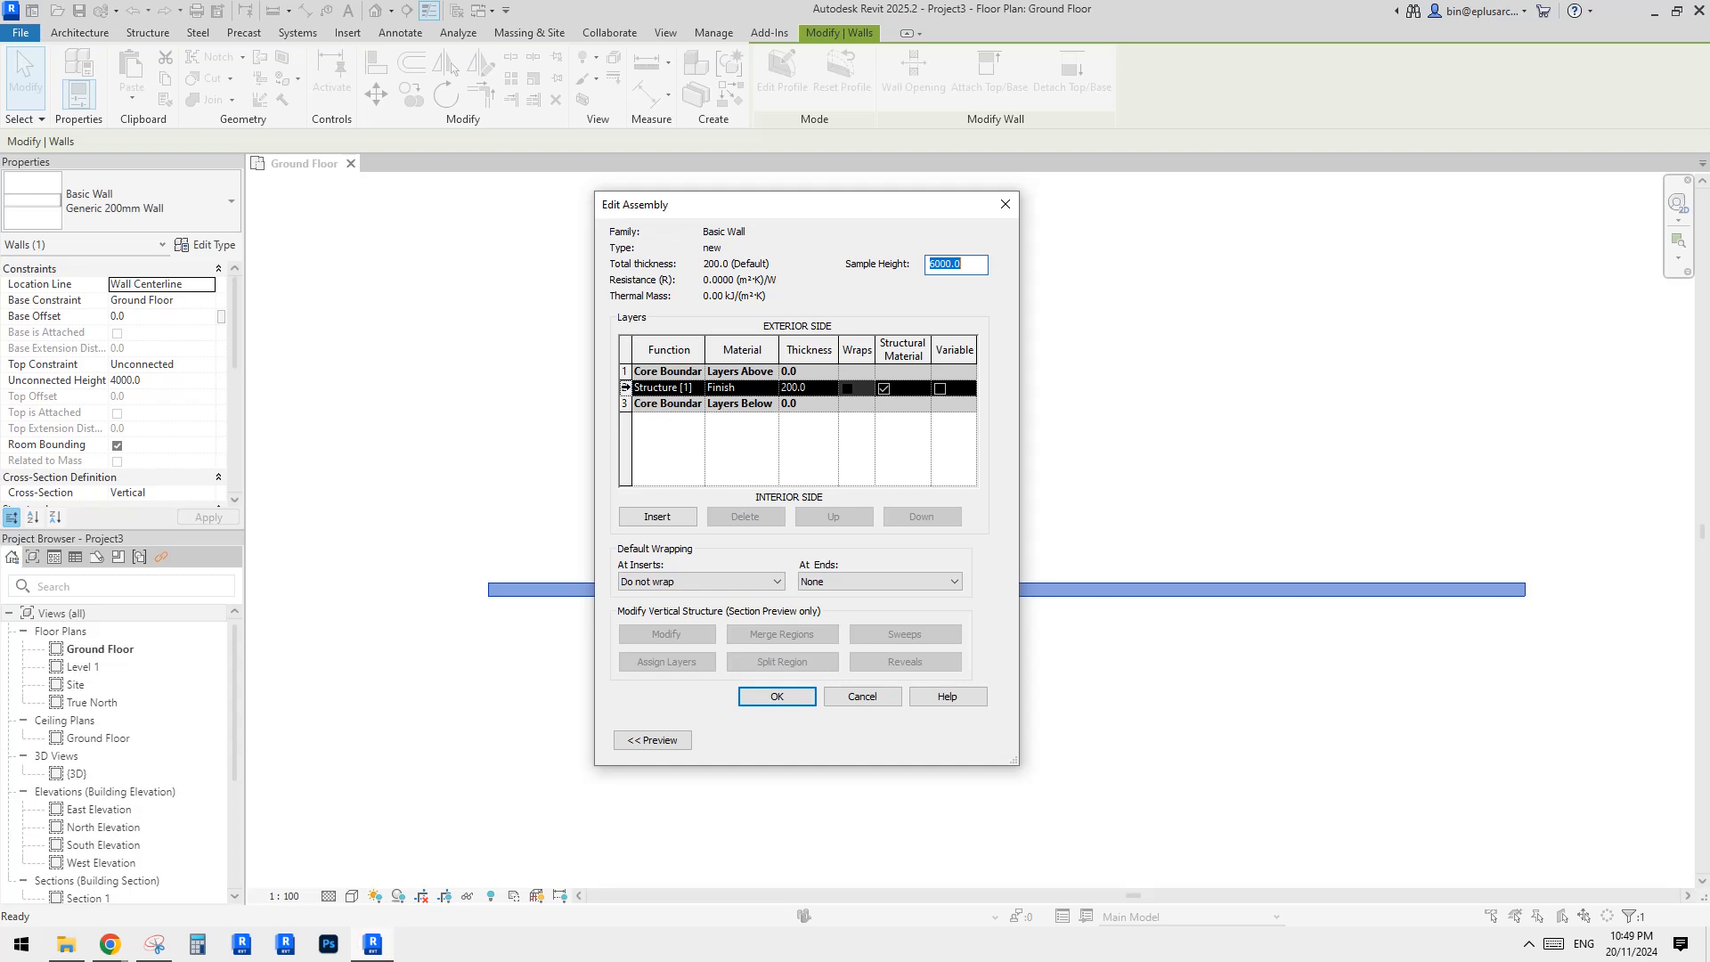
click(624, 388)
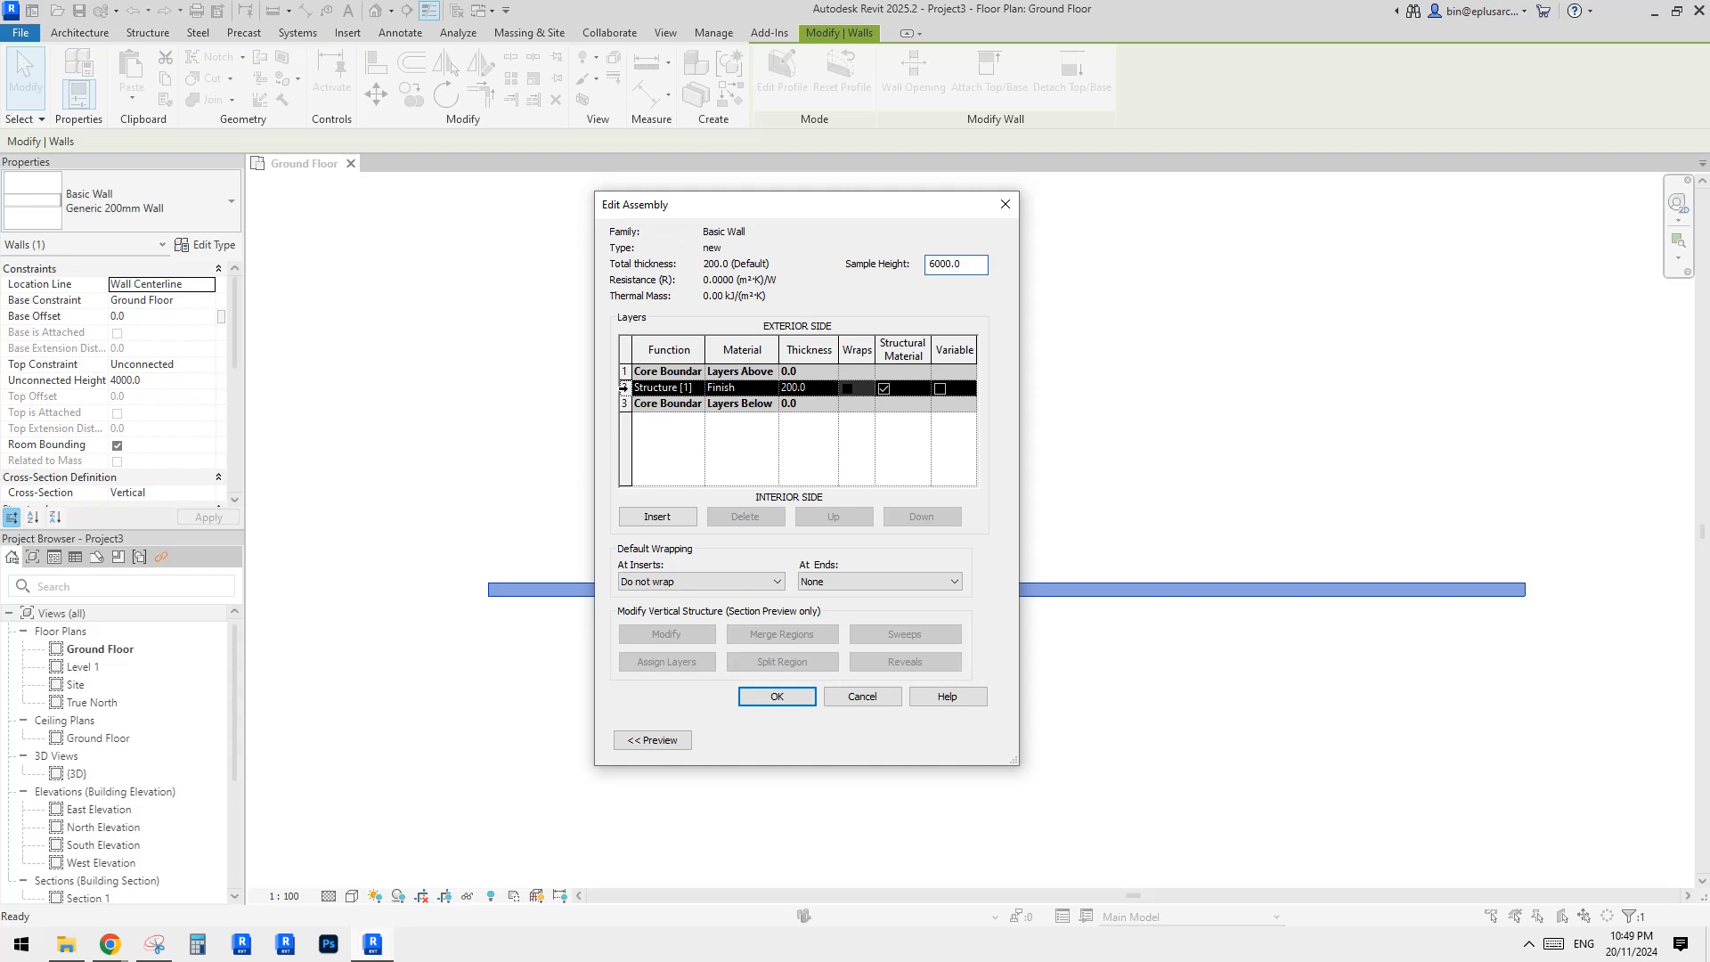
click(757, 389)
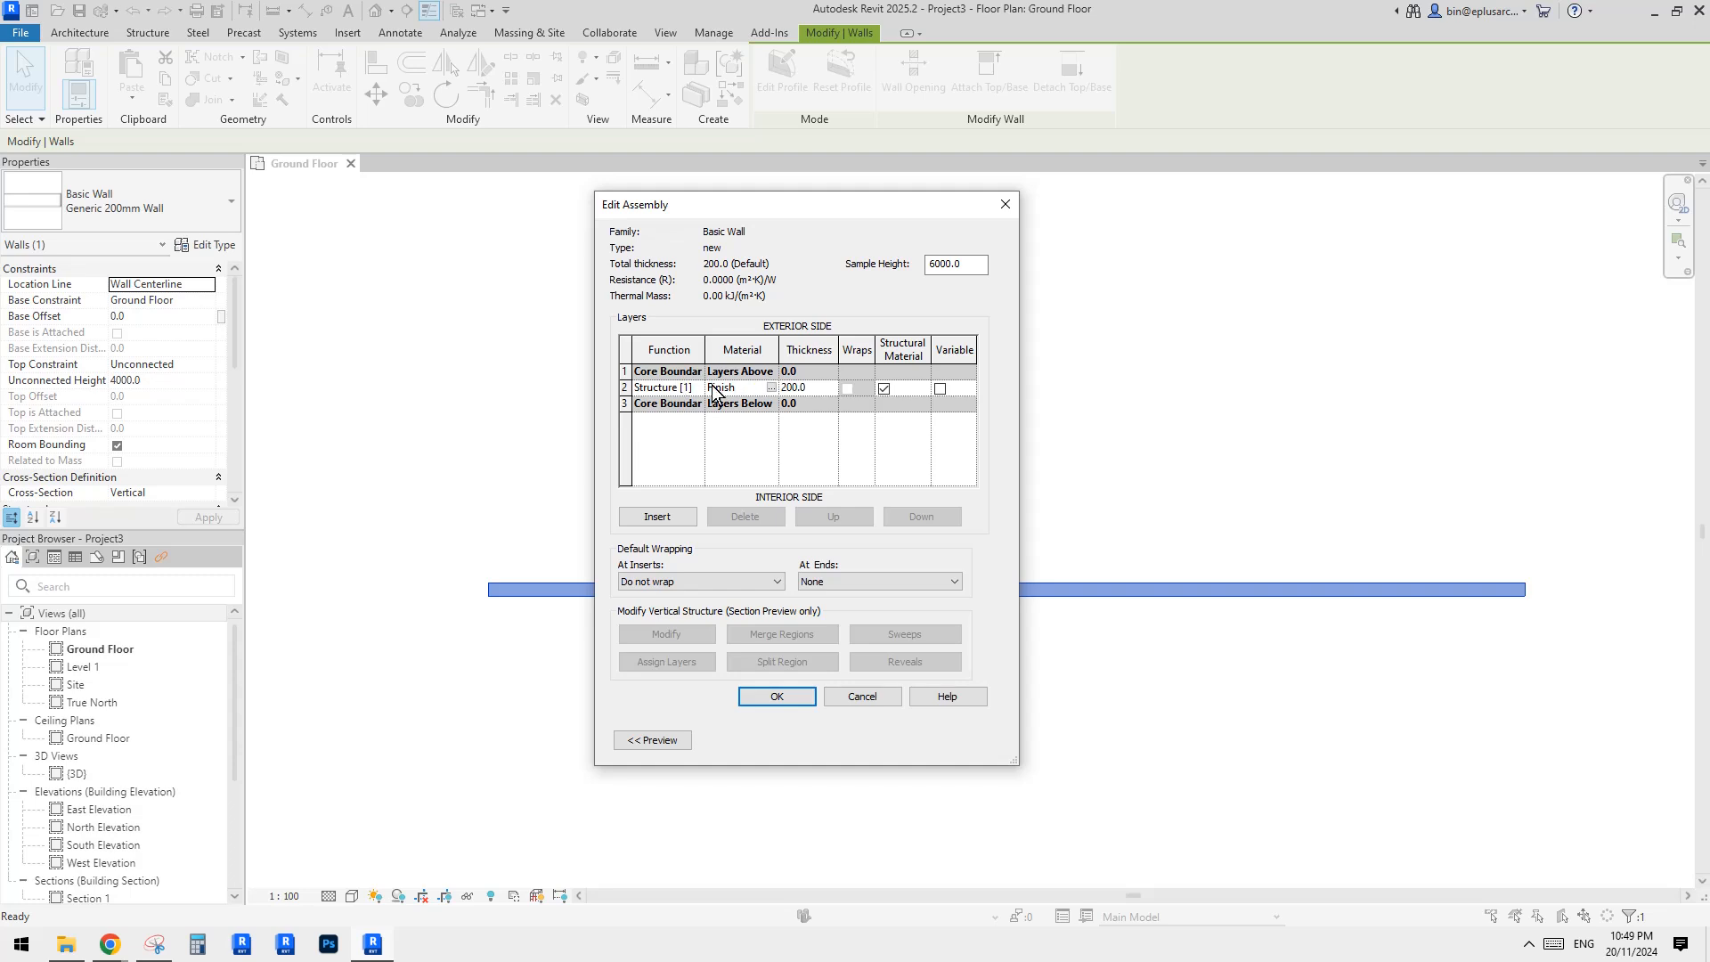
double_click(720, 389)
text(default wall)
click(737, 457)
Step: Insert a layer on the exterior side outside the core boundary and set its function to Finish 1 [4]
click(625, 388)
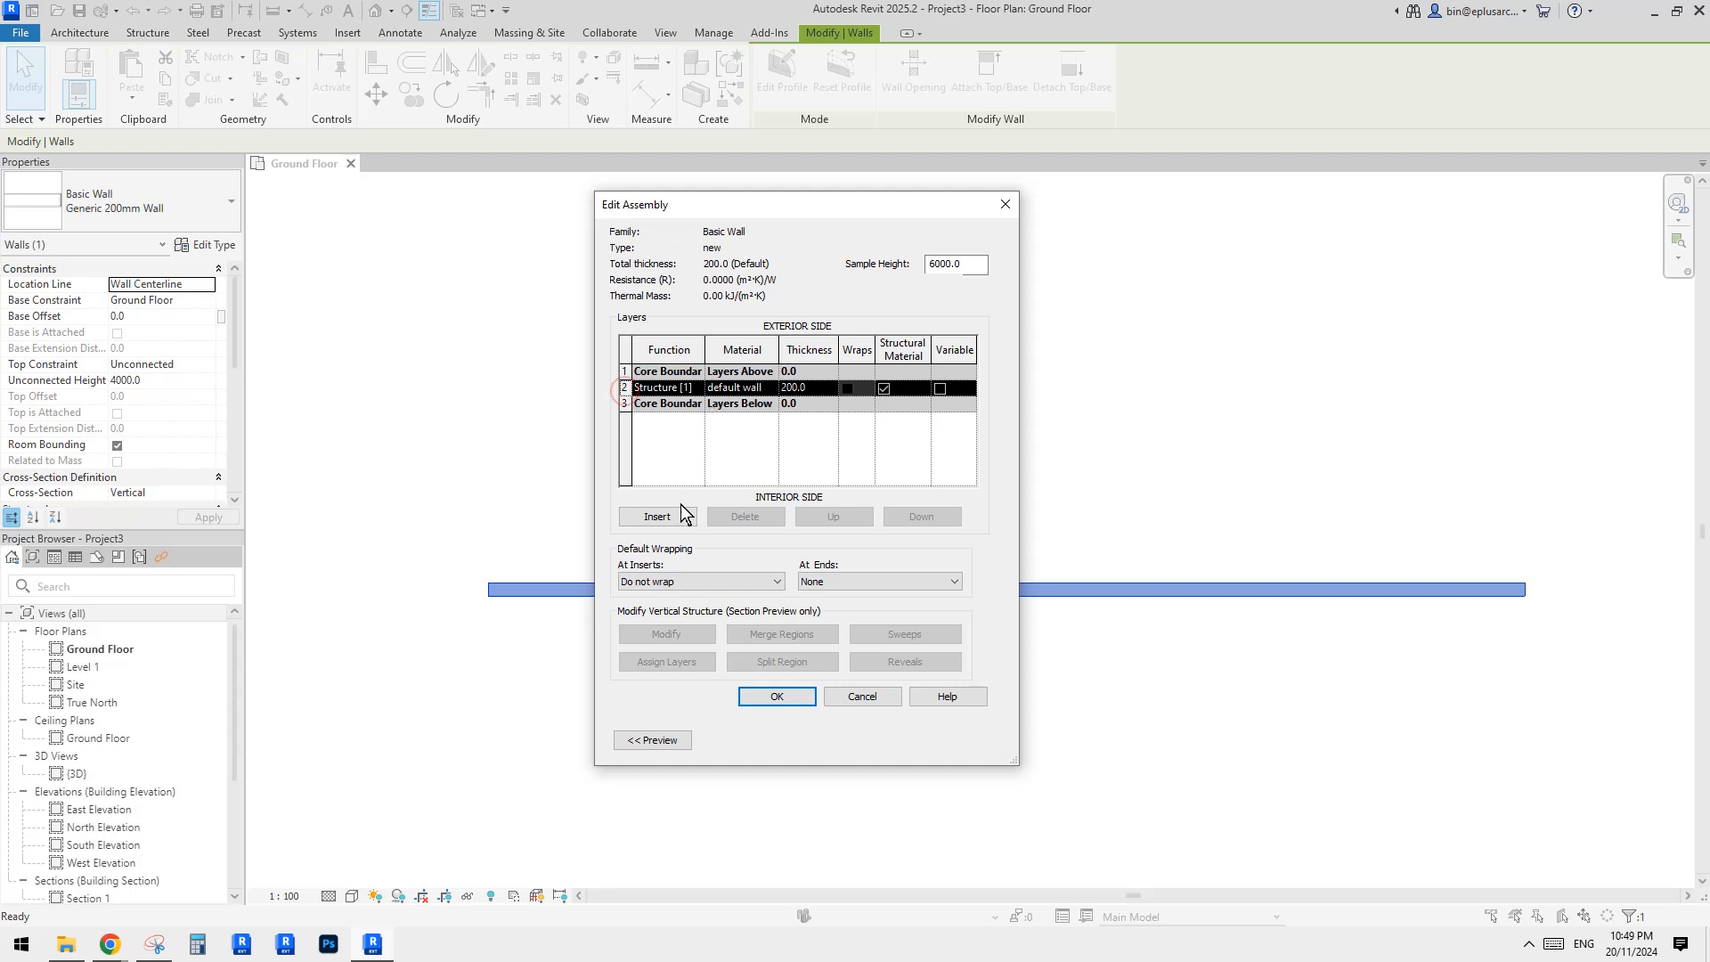
click(658, 516)
click(832, 517)
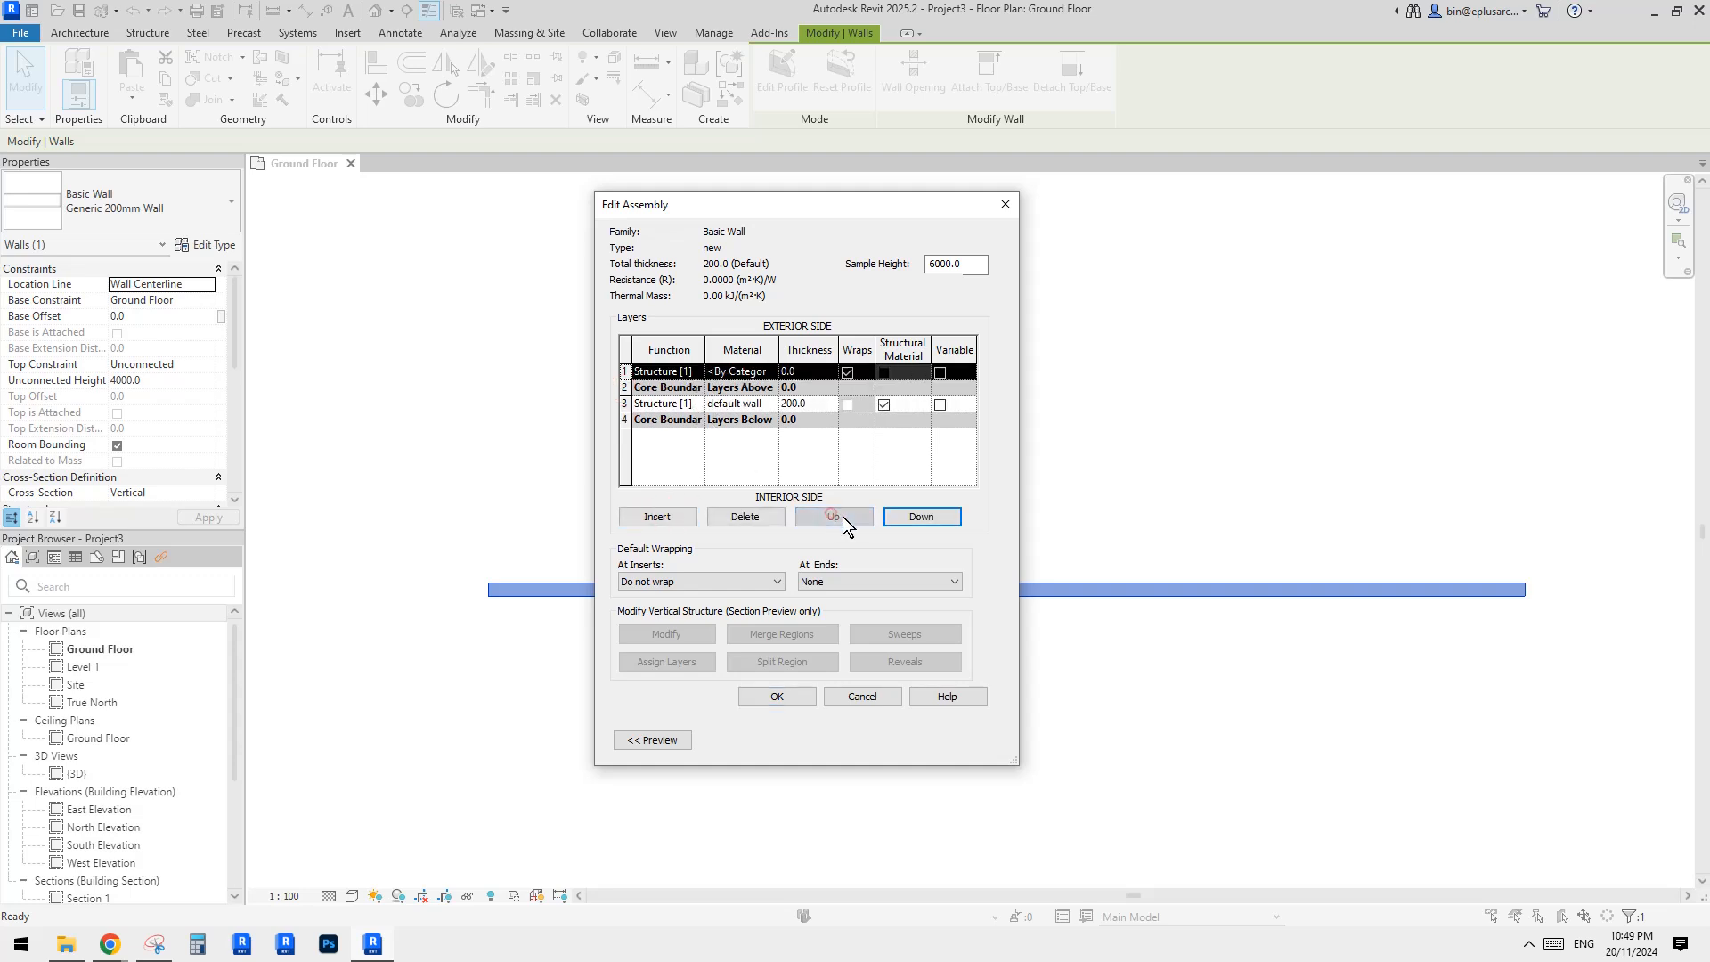
click(677, 372)
click(697, 372)
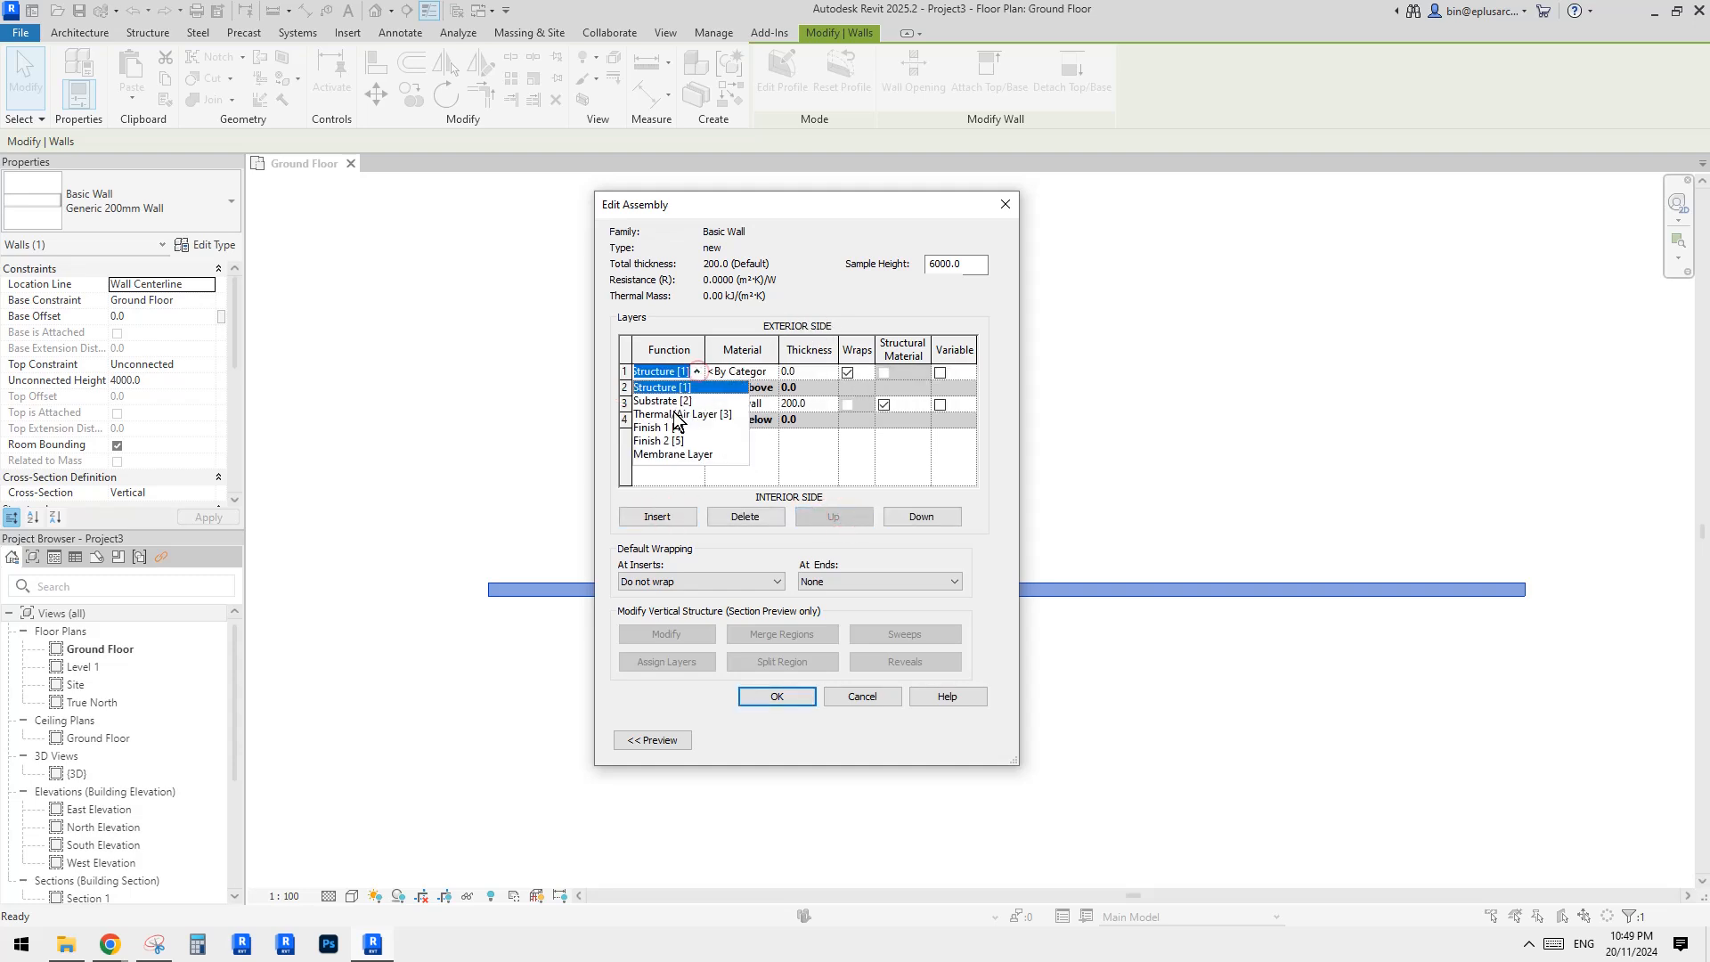
click(682, 428)
Step: Create a new material named "finish material" for the Finish 1 [4] layer
click(735, 371)
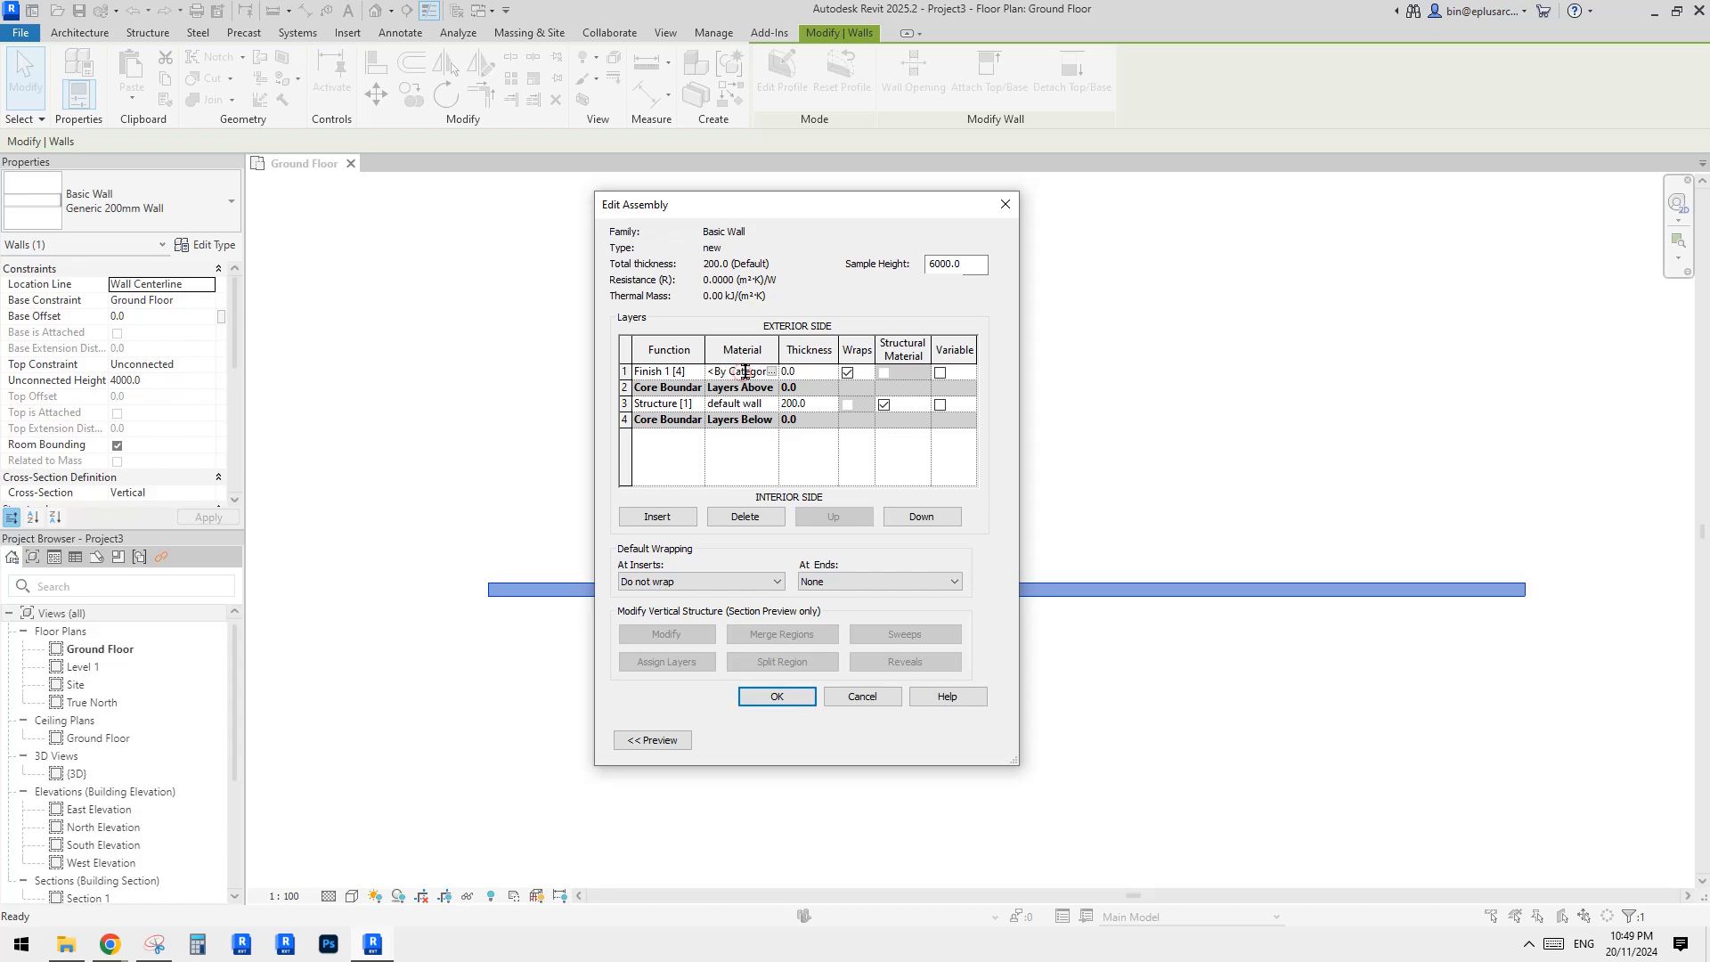
click(772, 372)
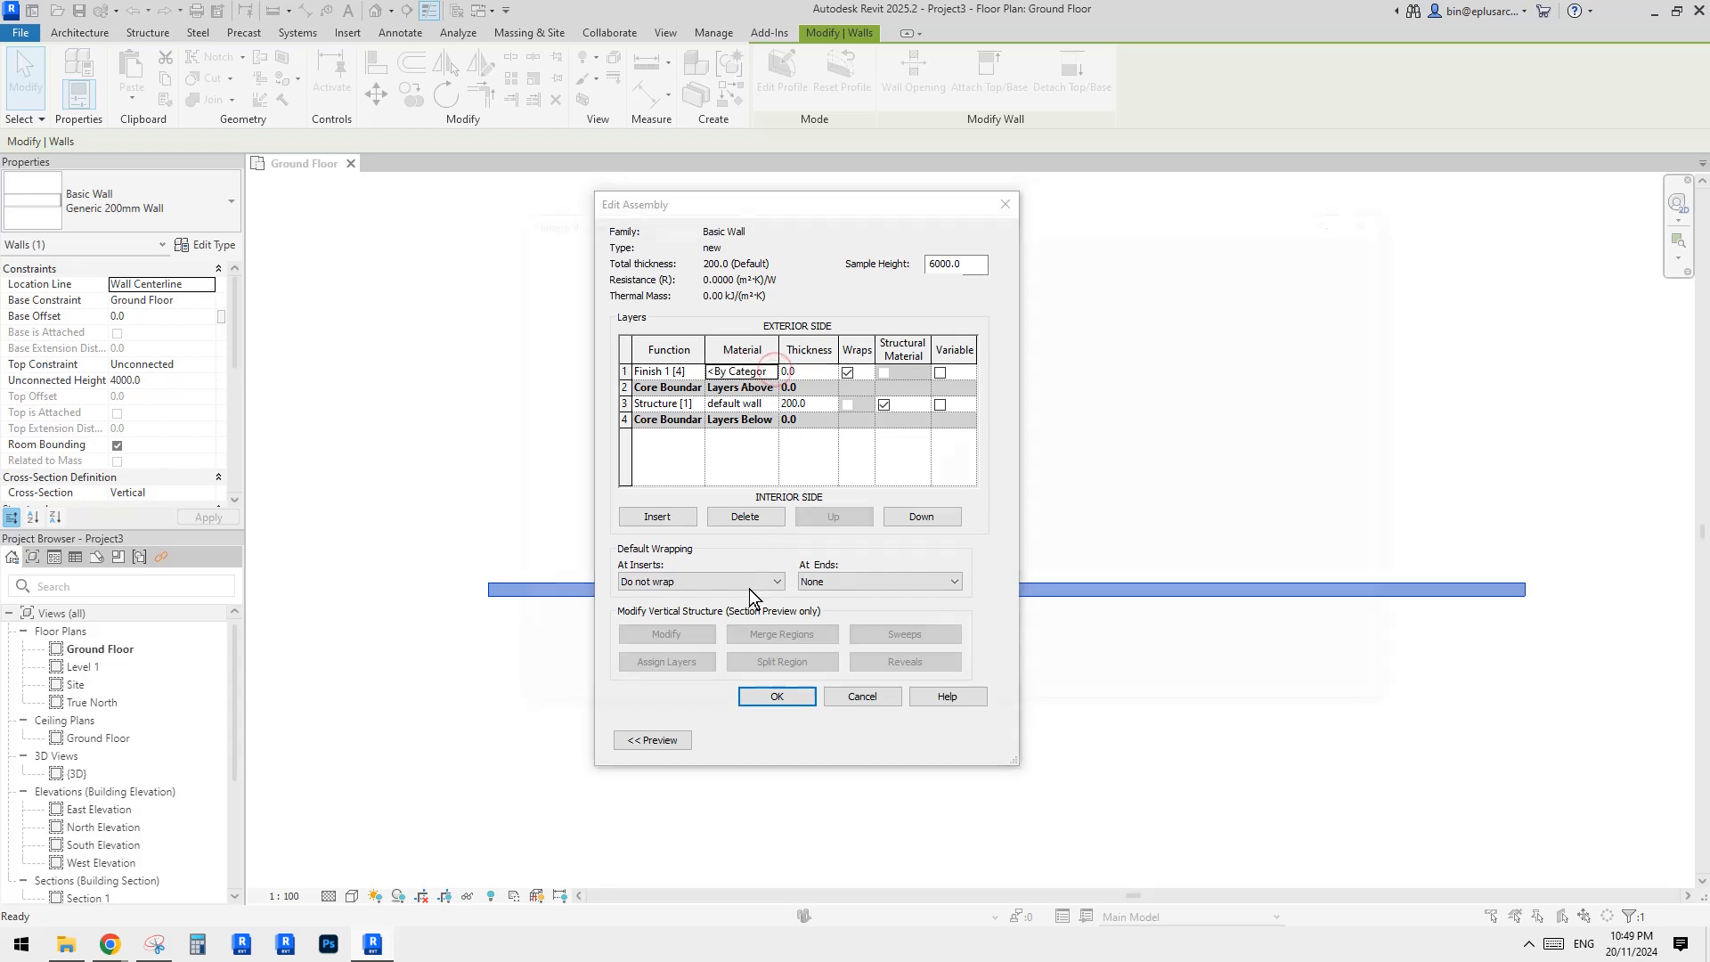
click(566, 659)
click(605, 602)
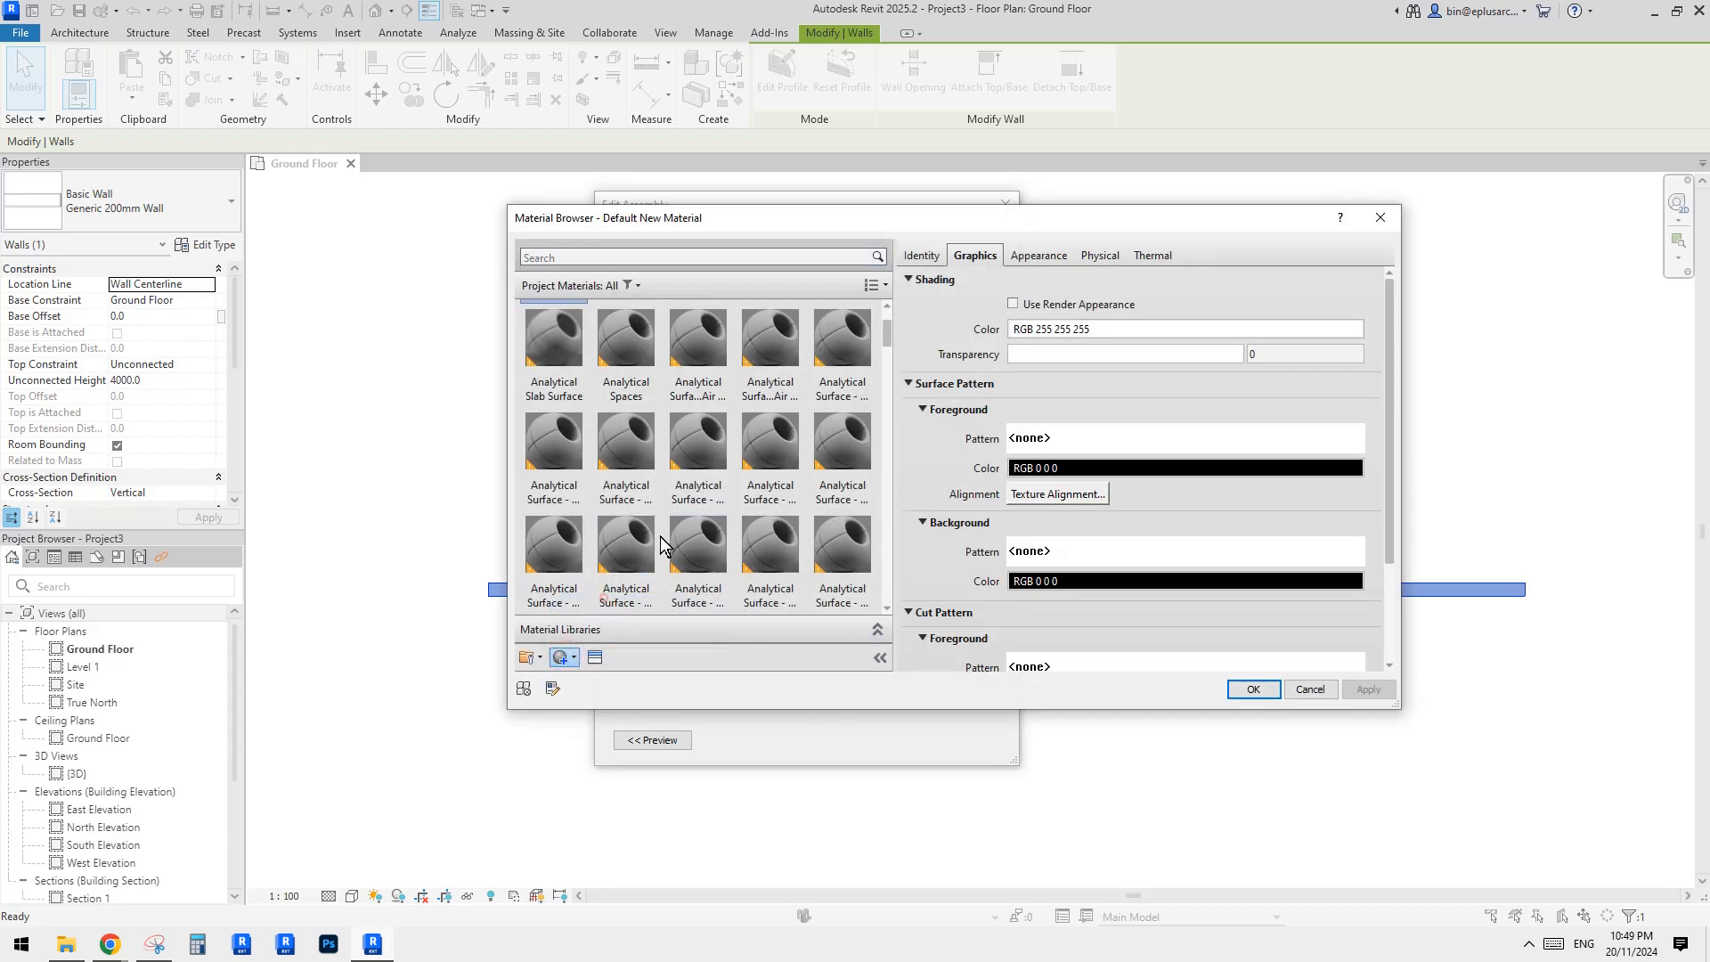
right_click(550, 445)
click(589, 515)
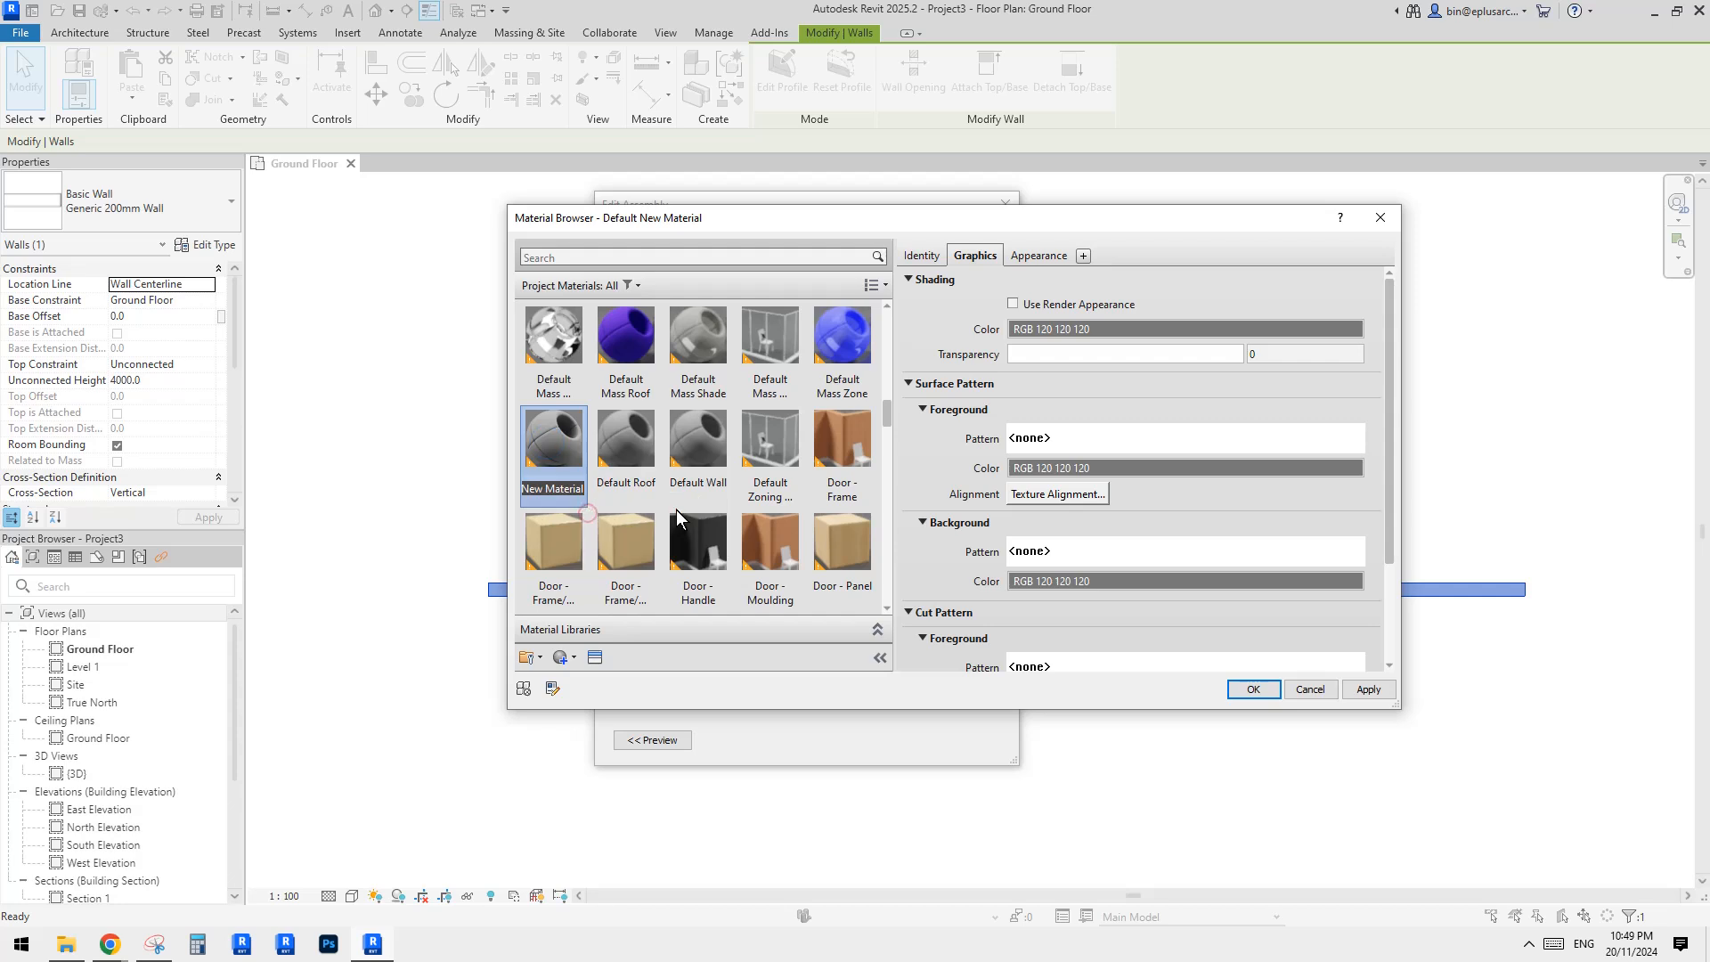
text(finish)
text( mate)
text(rial)
Step: Assign the model pattern SHAKE 8" - MODEL as the finish material's surface foreground pattern, consulting the reference photo
click(110, 944)
click(115, 868)
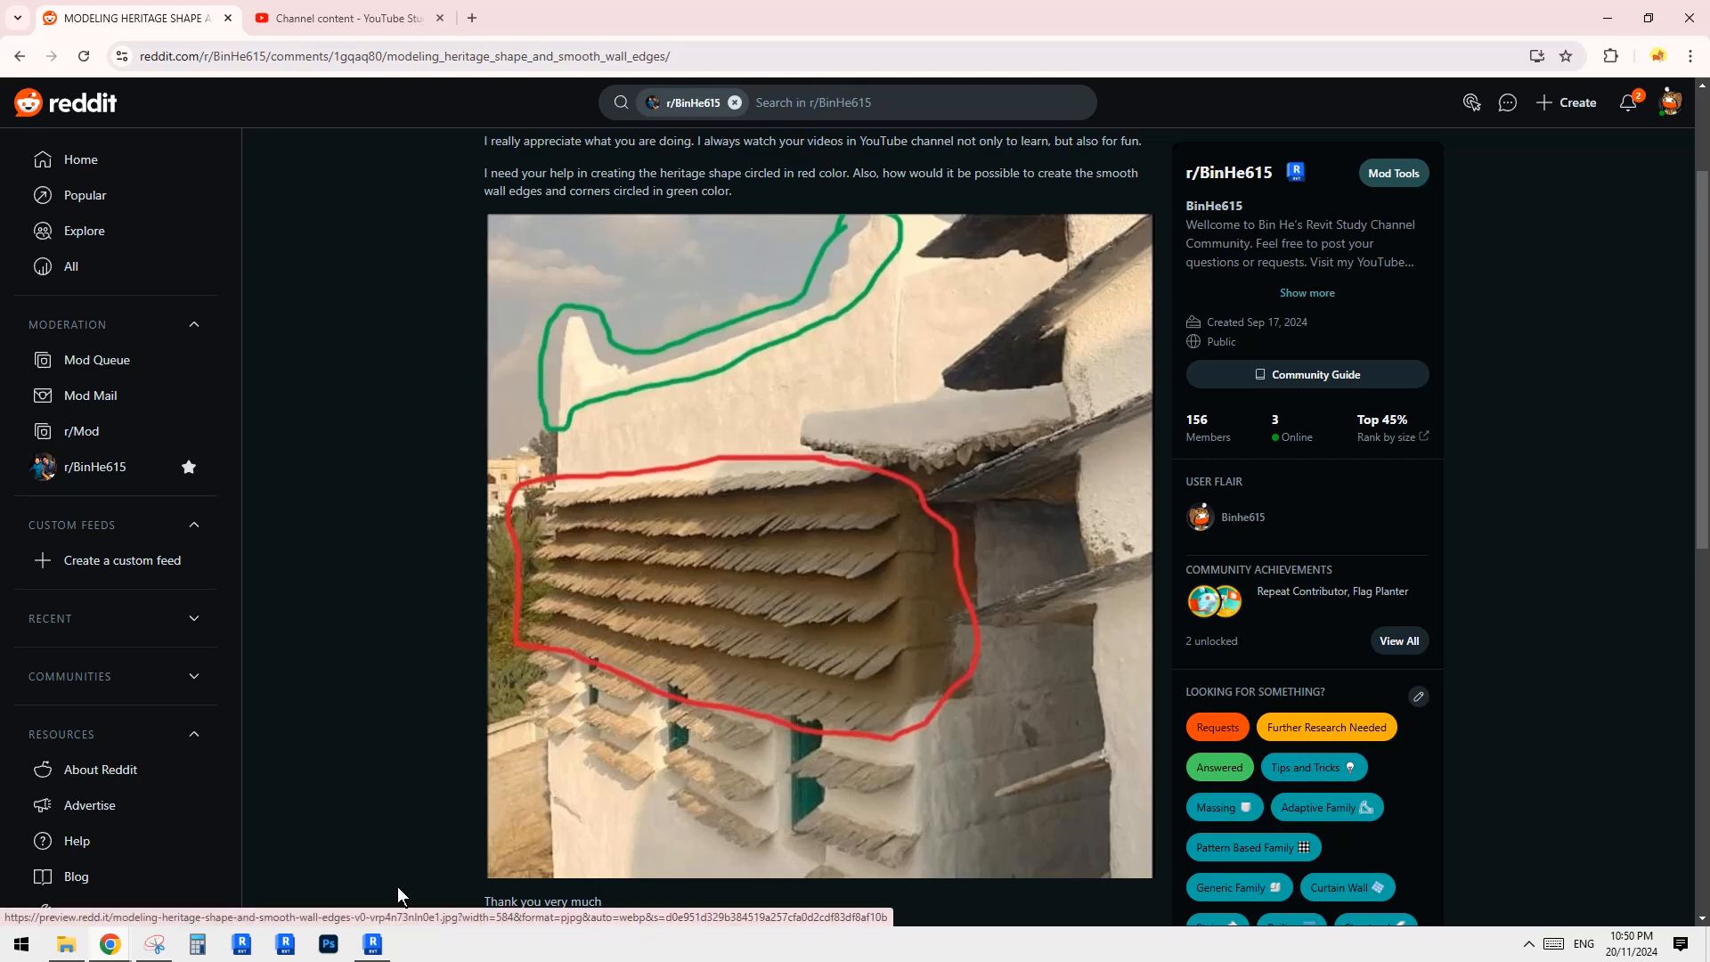
click(372, 941)
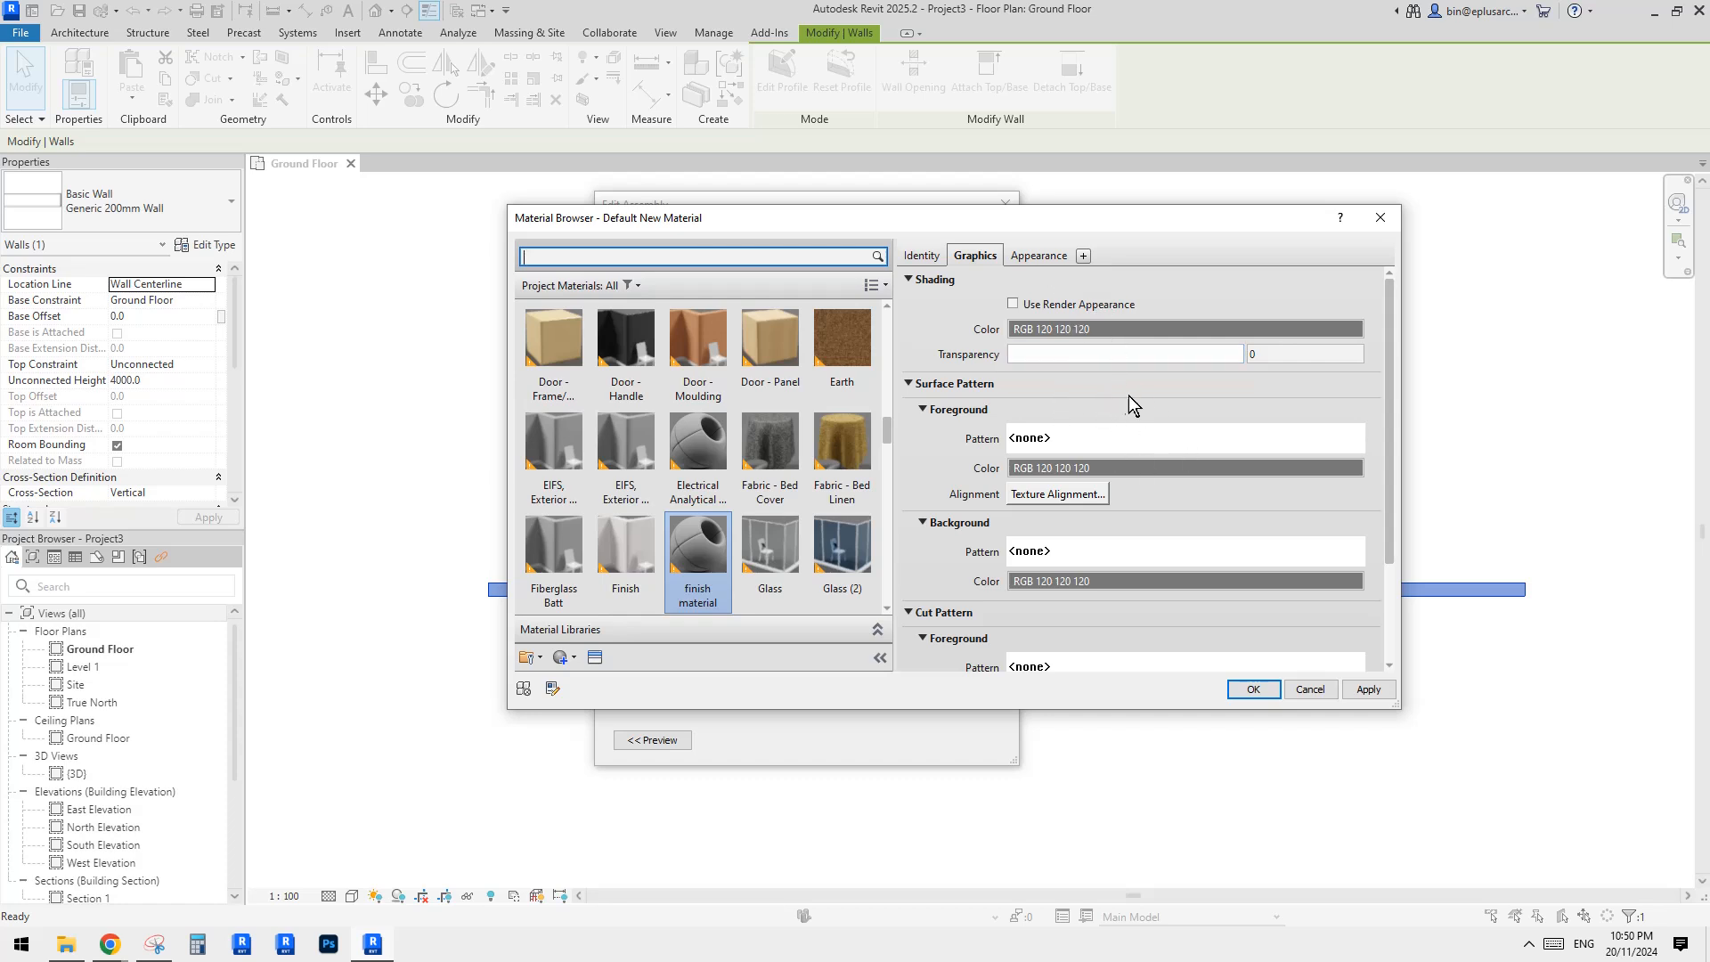
click(1104, 431)
click(1208, 402)
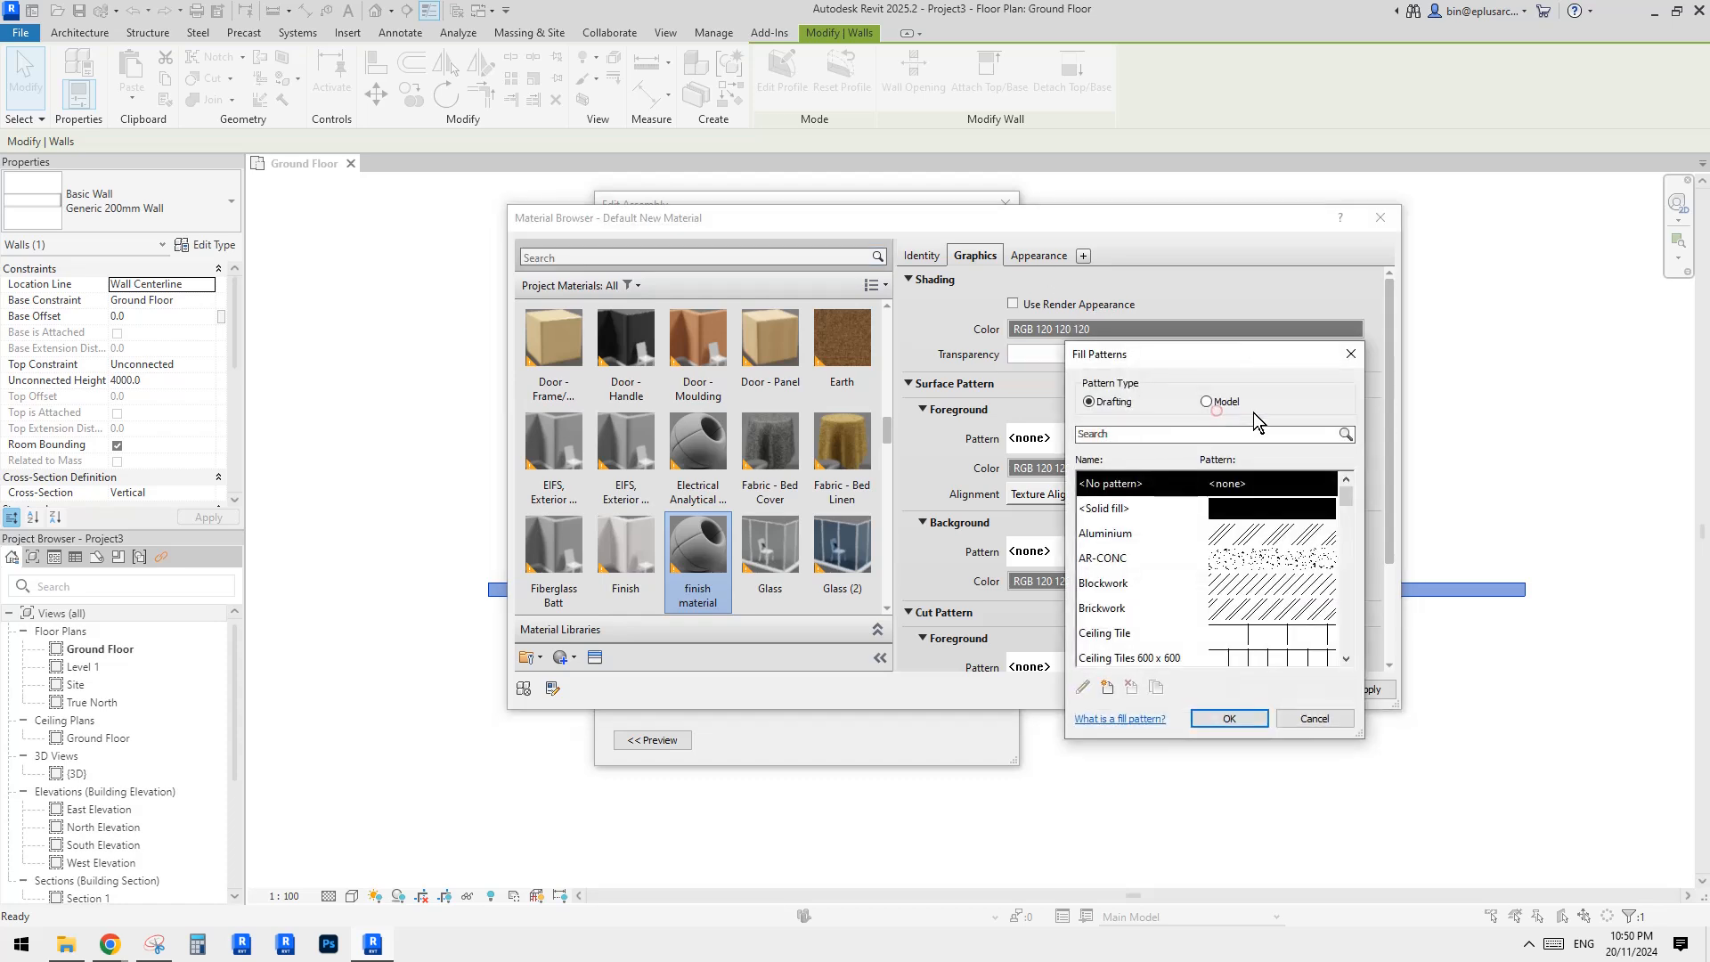
drag(1349, 504, 1355, 620)
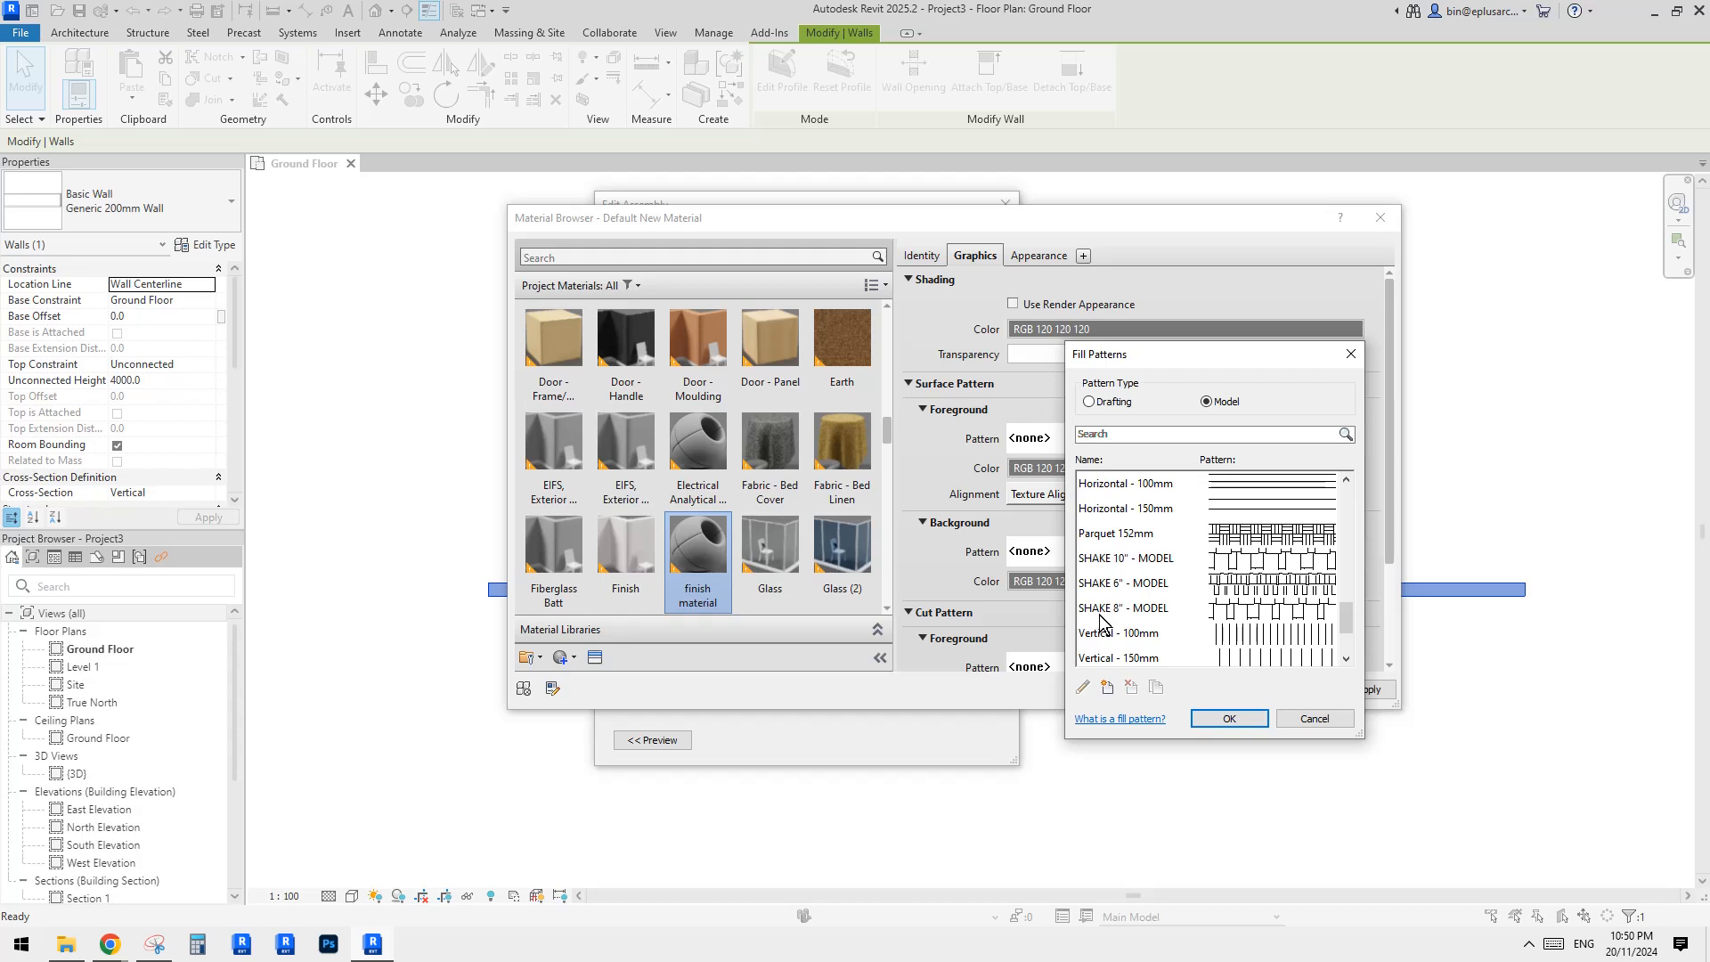
click(1316, 609)
click(1227, 719)
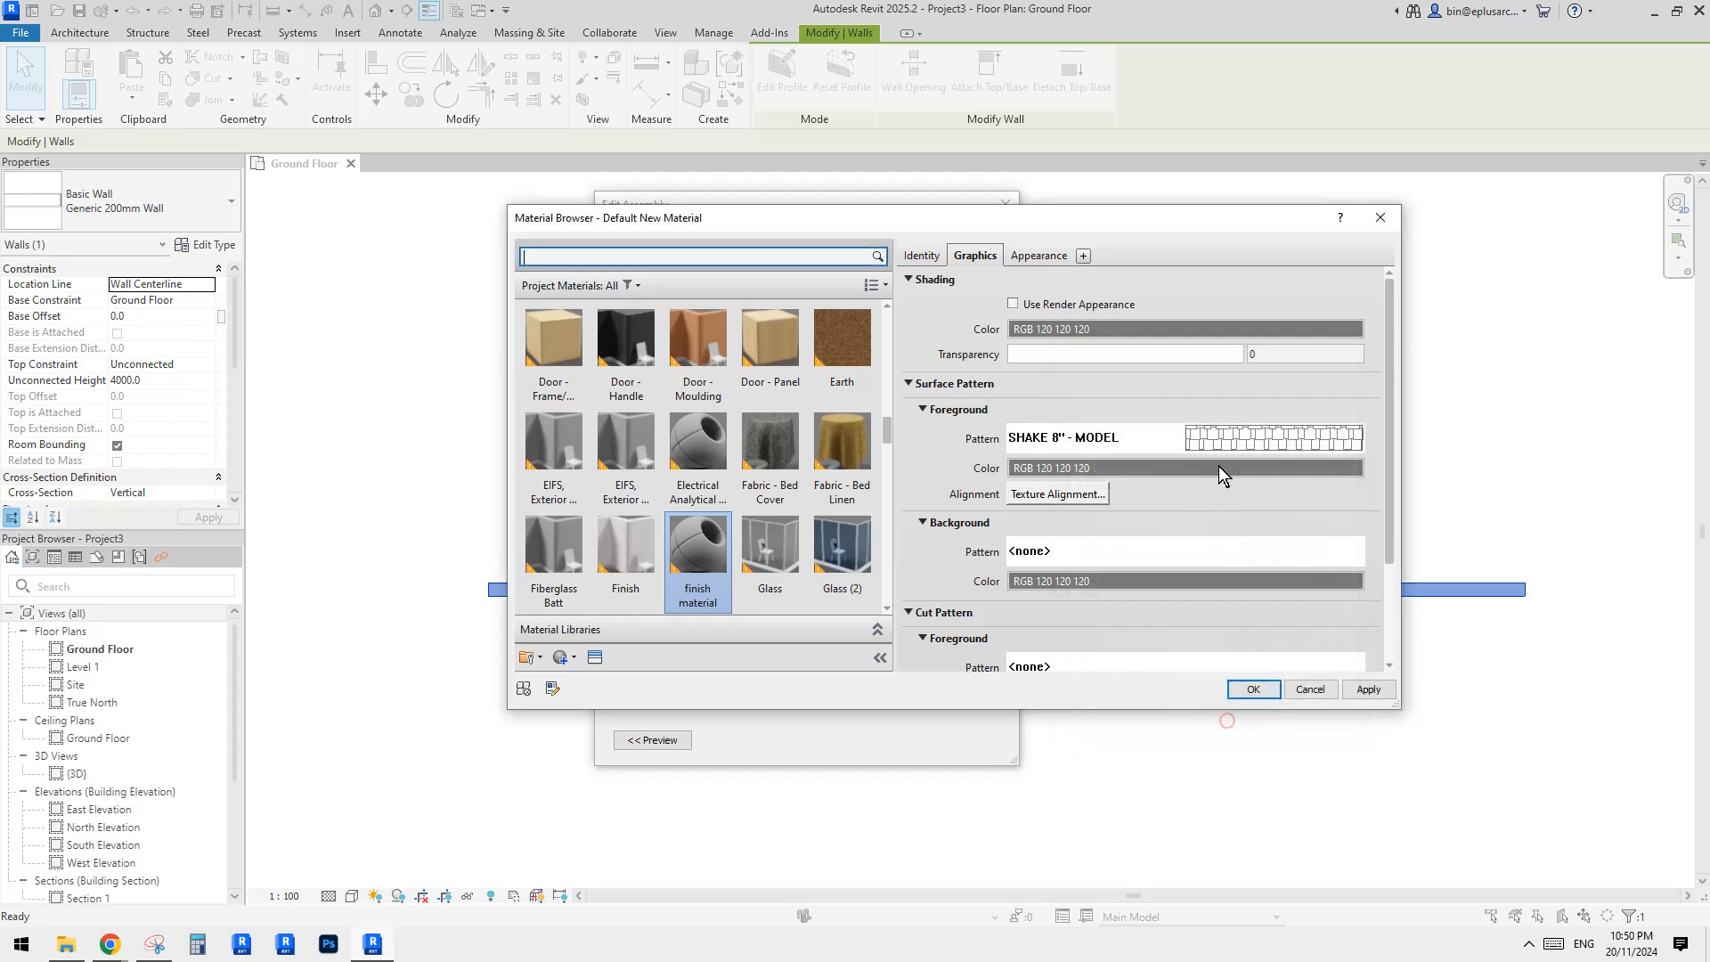
Step: Set the surface foreground pattern color to RGB 128 128 128 and assign the finish material to the layer
click(1201, 467)
click(888, 437)
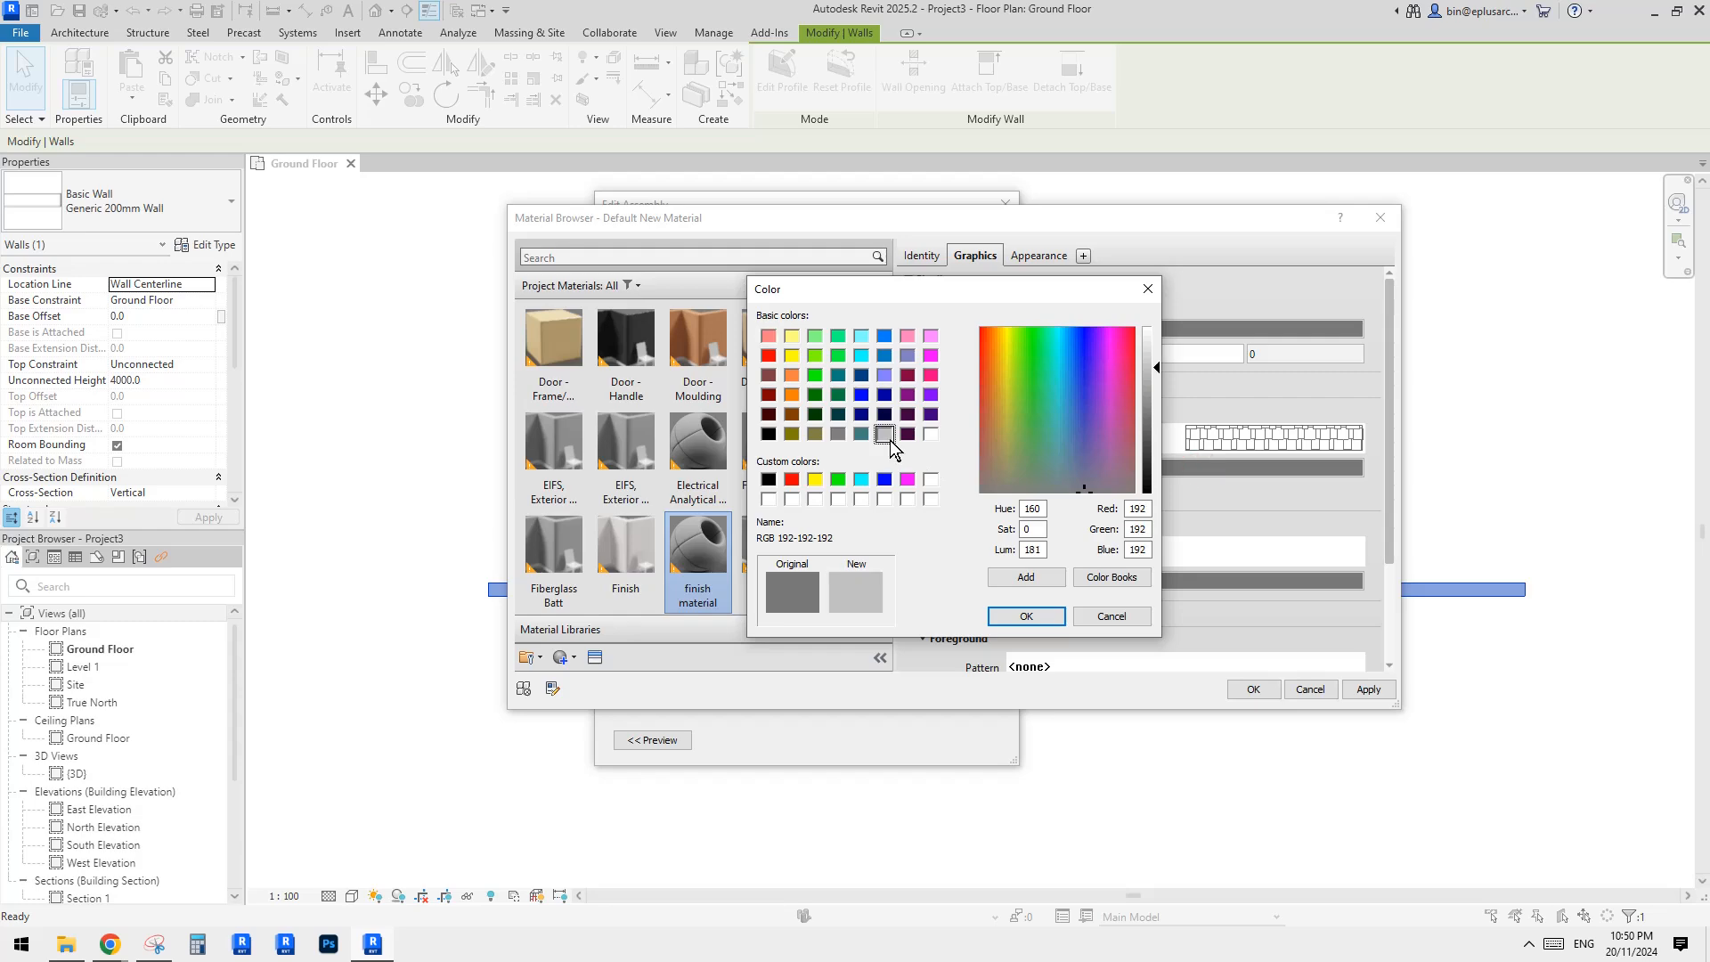
click(838, 434)
click(1025, 616)
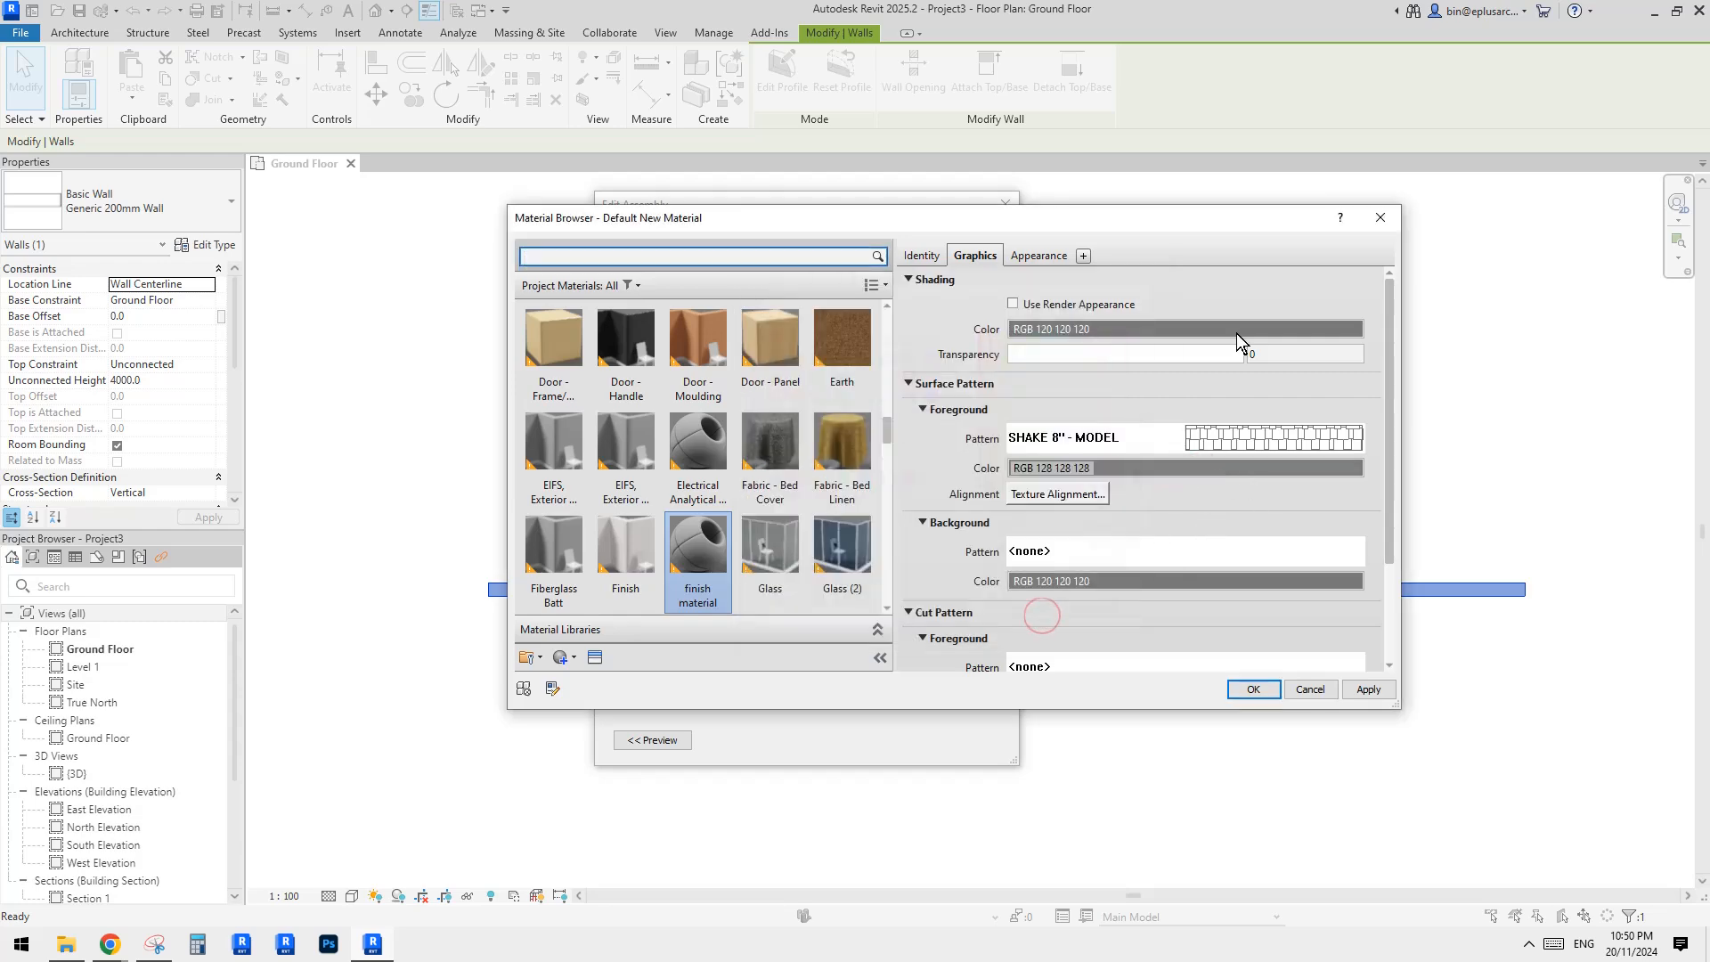
click(1247, 683)
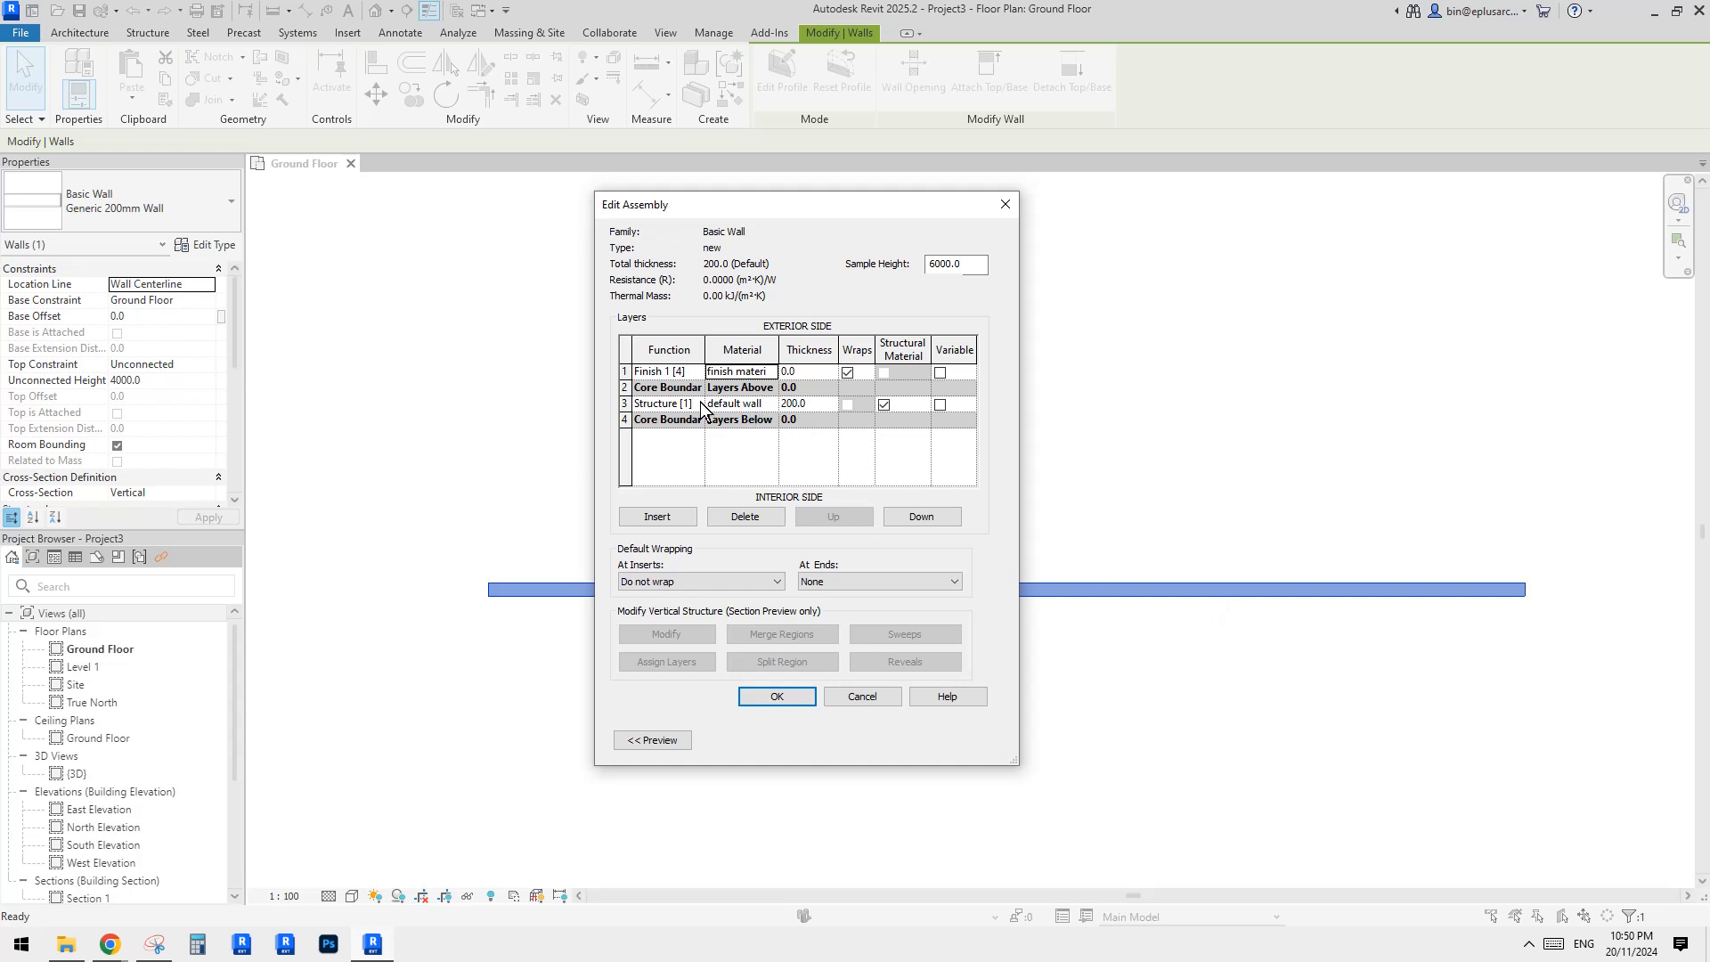
Step: Set the Finish 1 [4] layer's thickness to 150 mm, consulting the reference photo, and apply the type changes to the wall
click(787, 695)
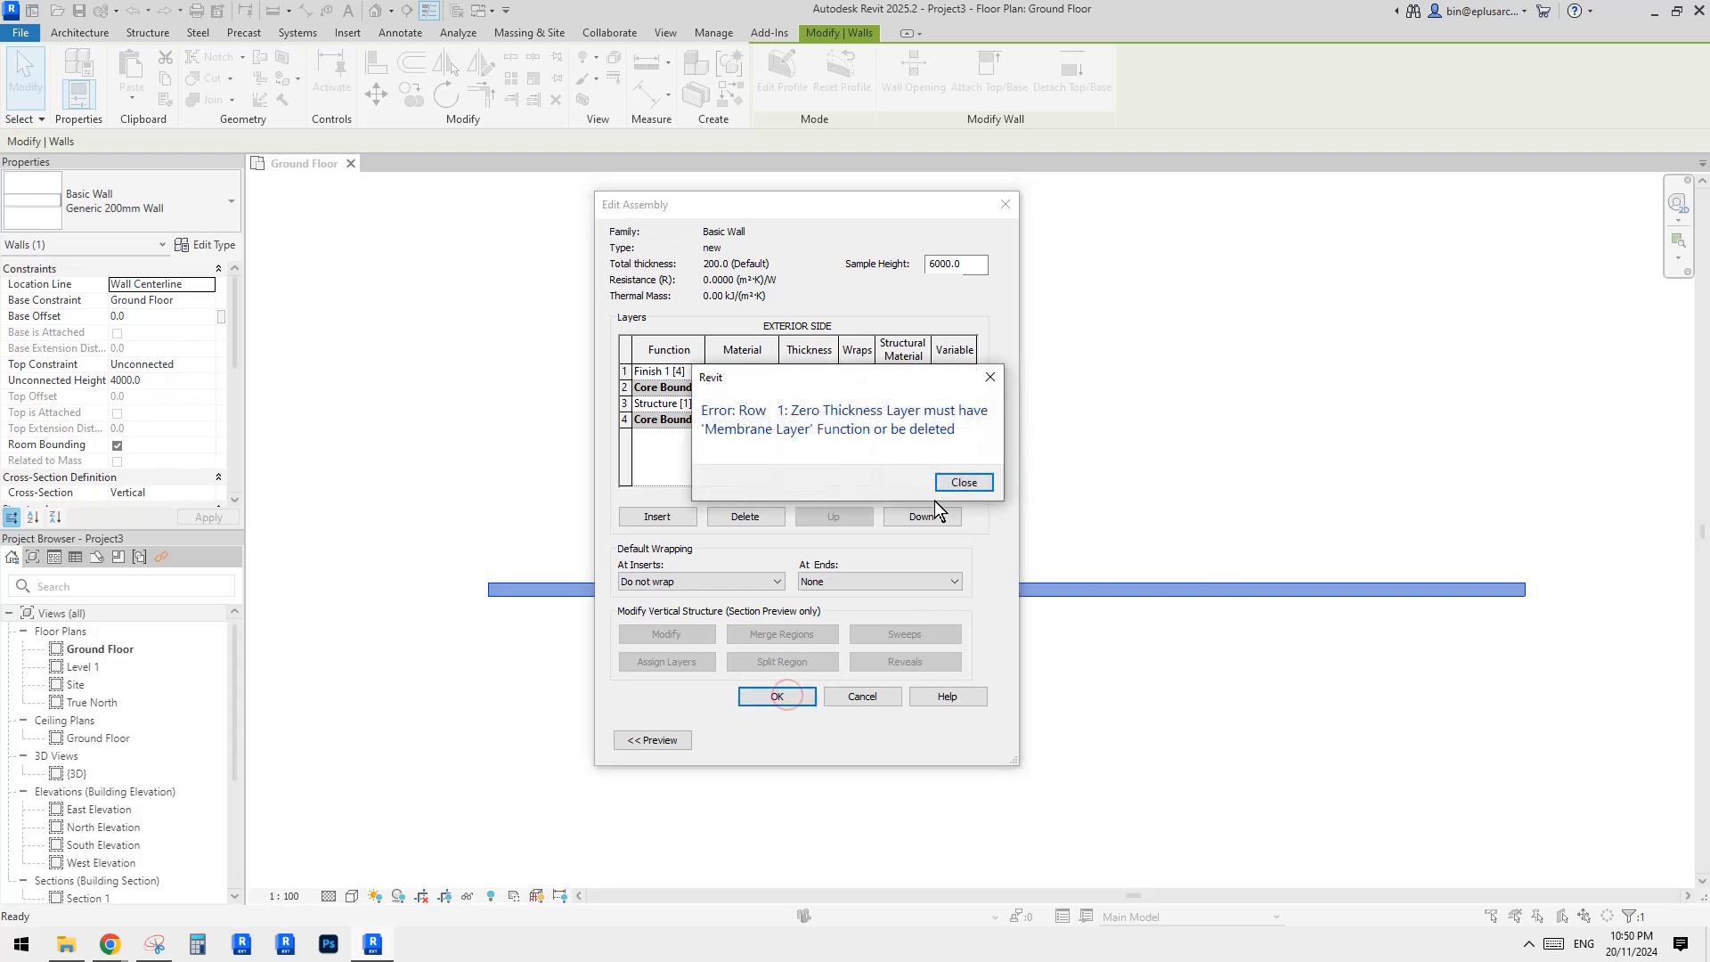
click(984, 379)
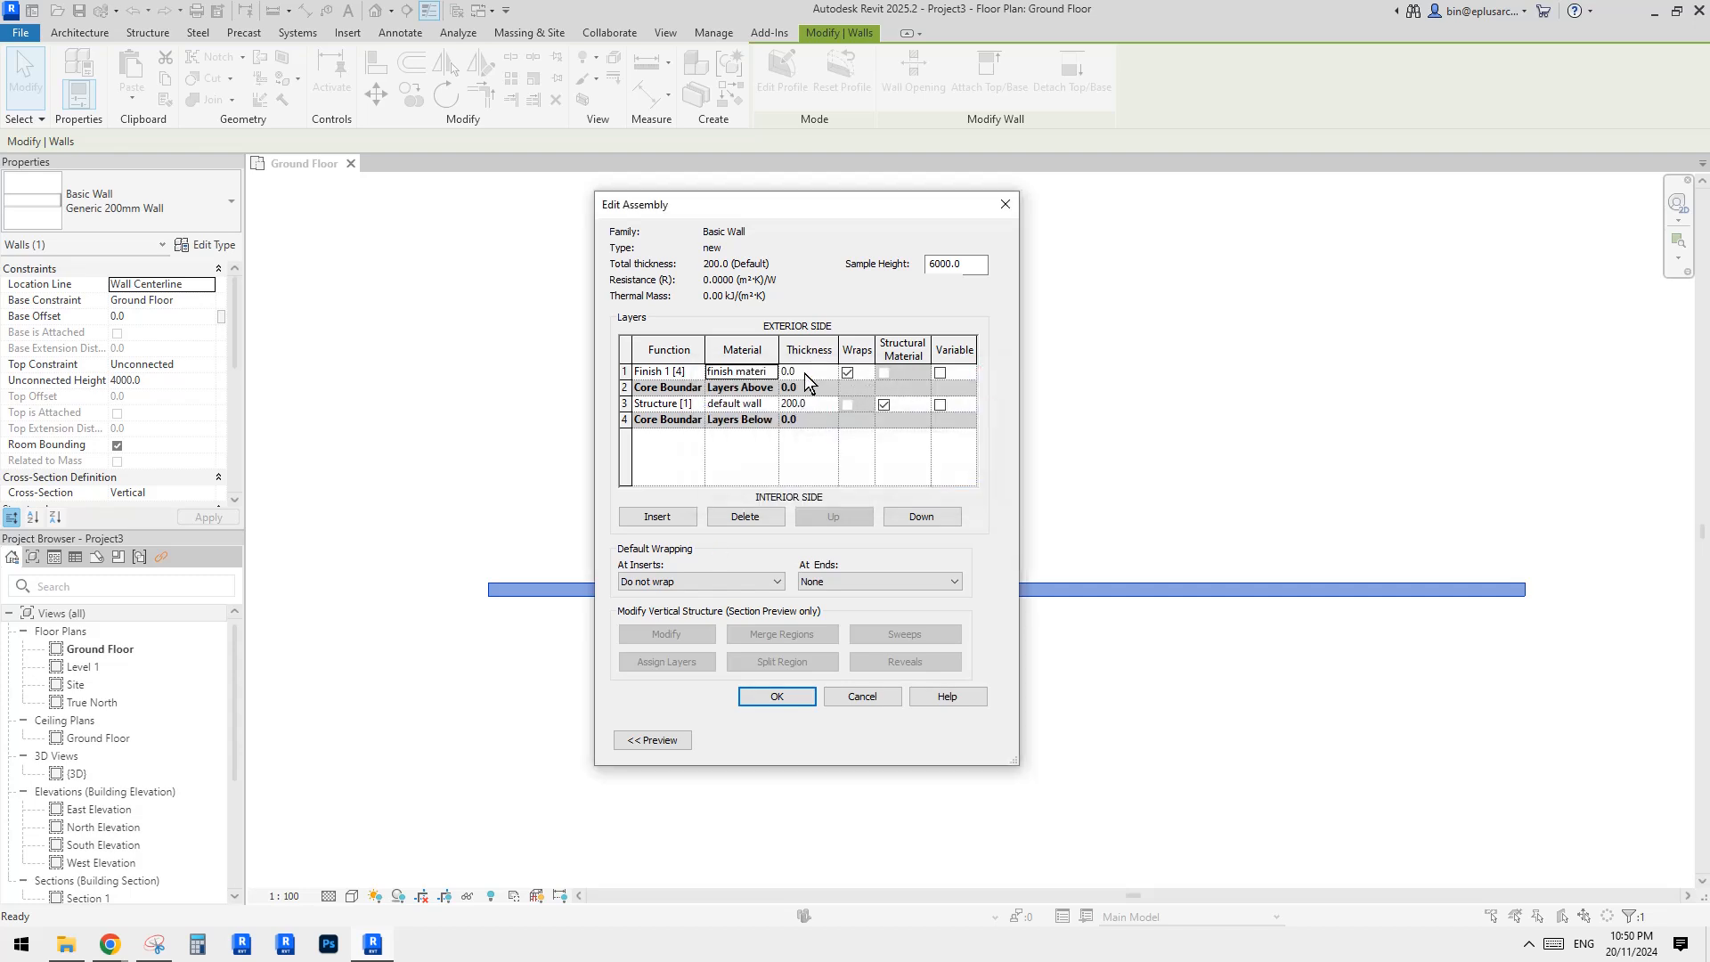
click(109, 959)
click(186, 884)
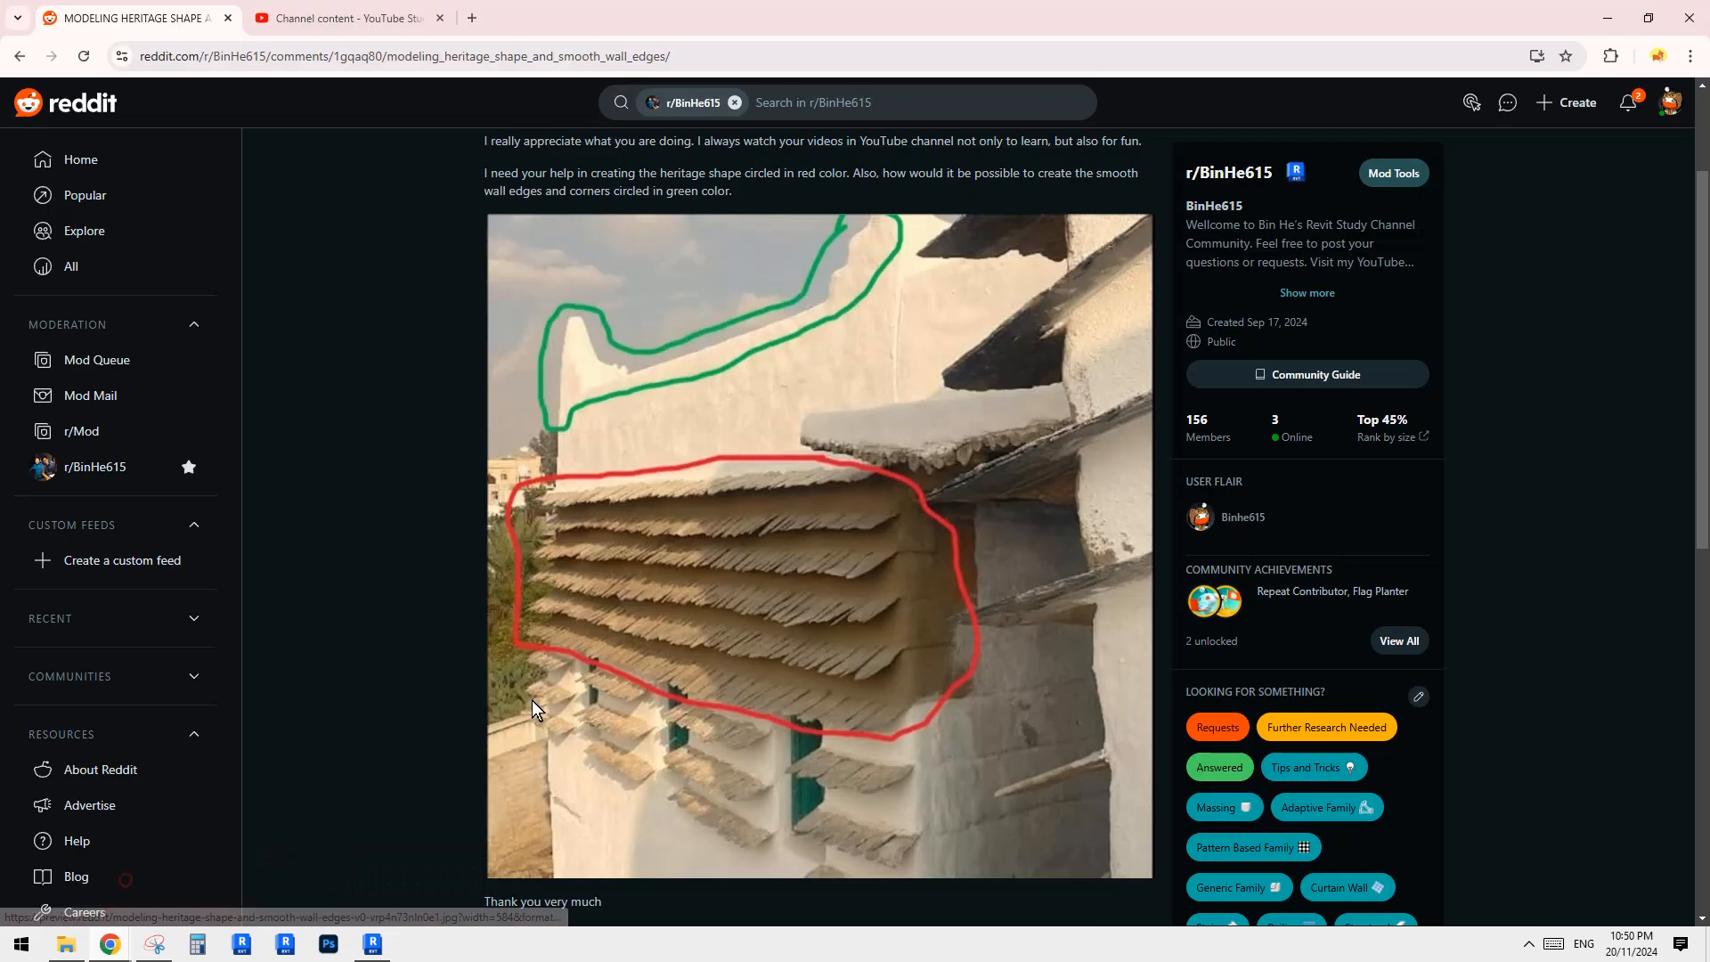
click(372, 944)
click(804, 370)
text(150.0)
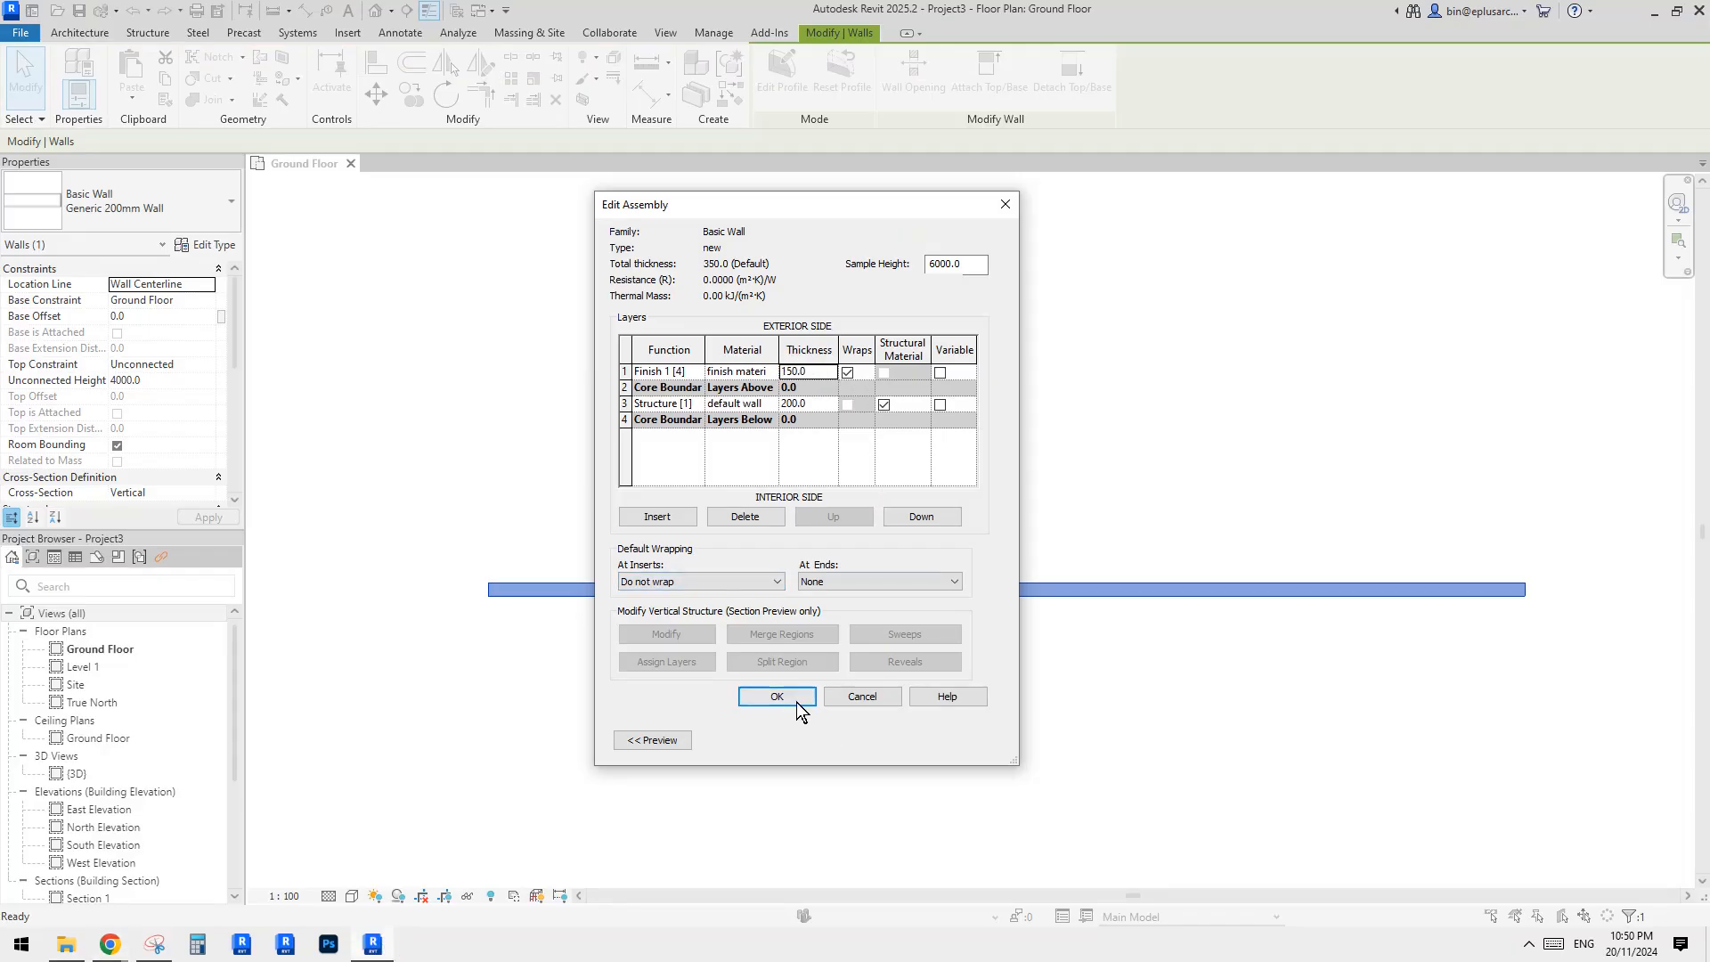
click(785, 699)
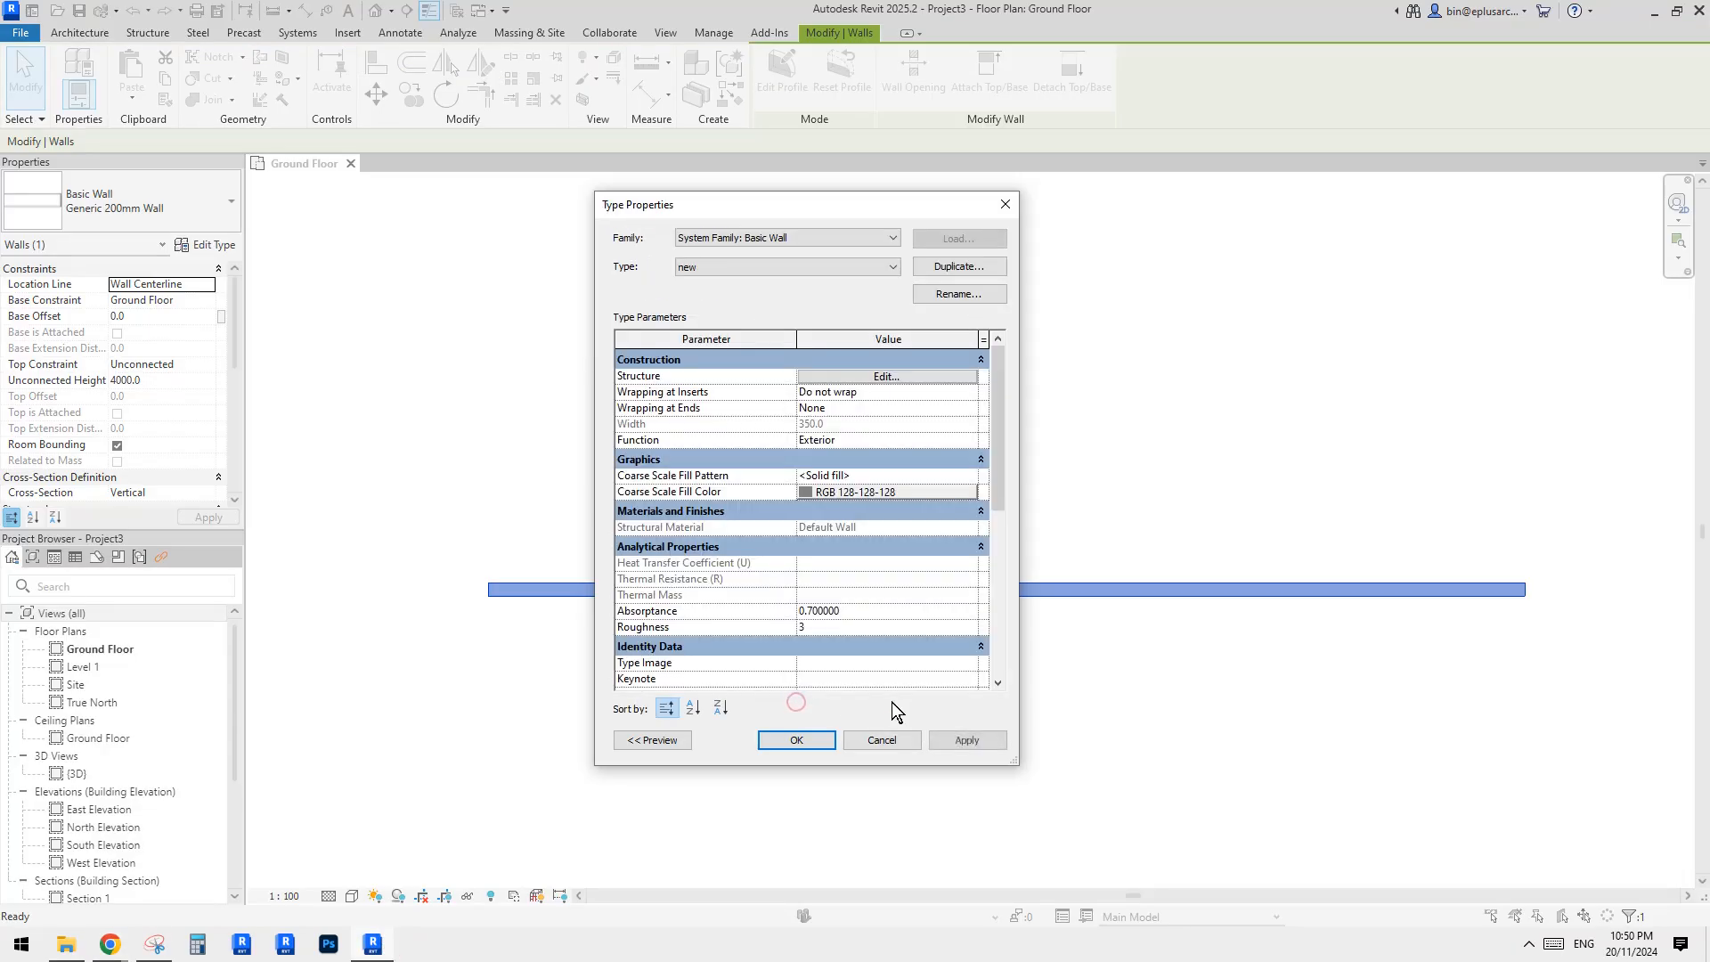
click(815, 741)
click(901, 683)
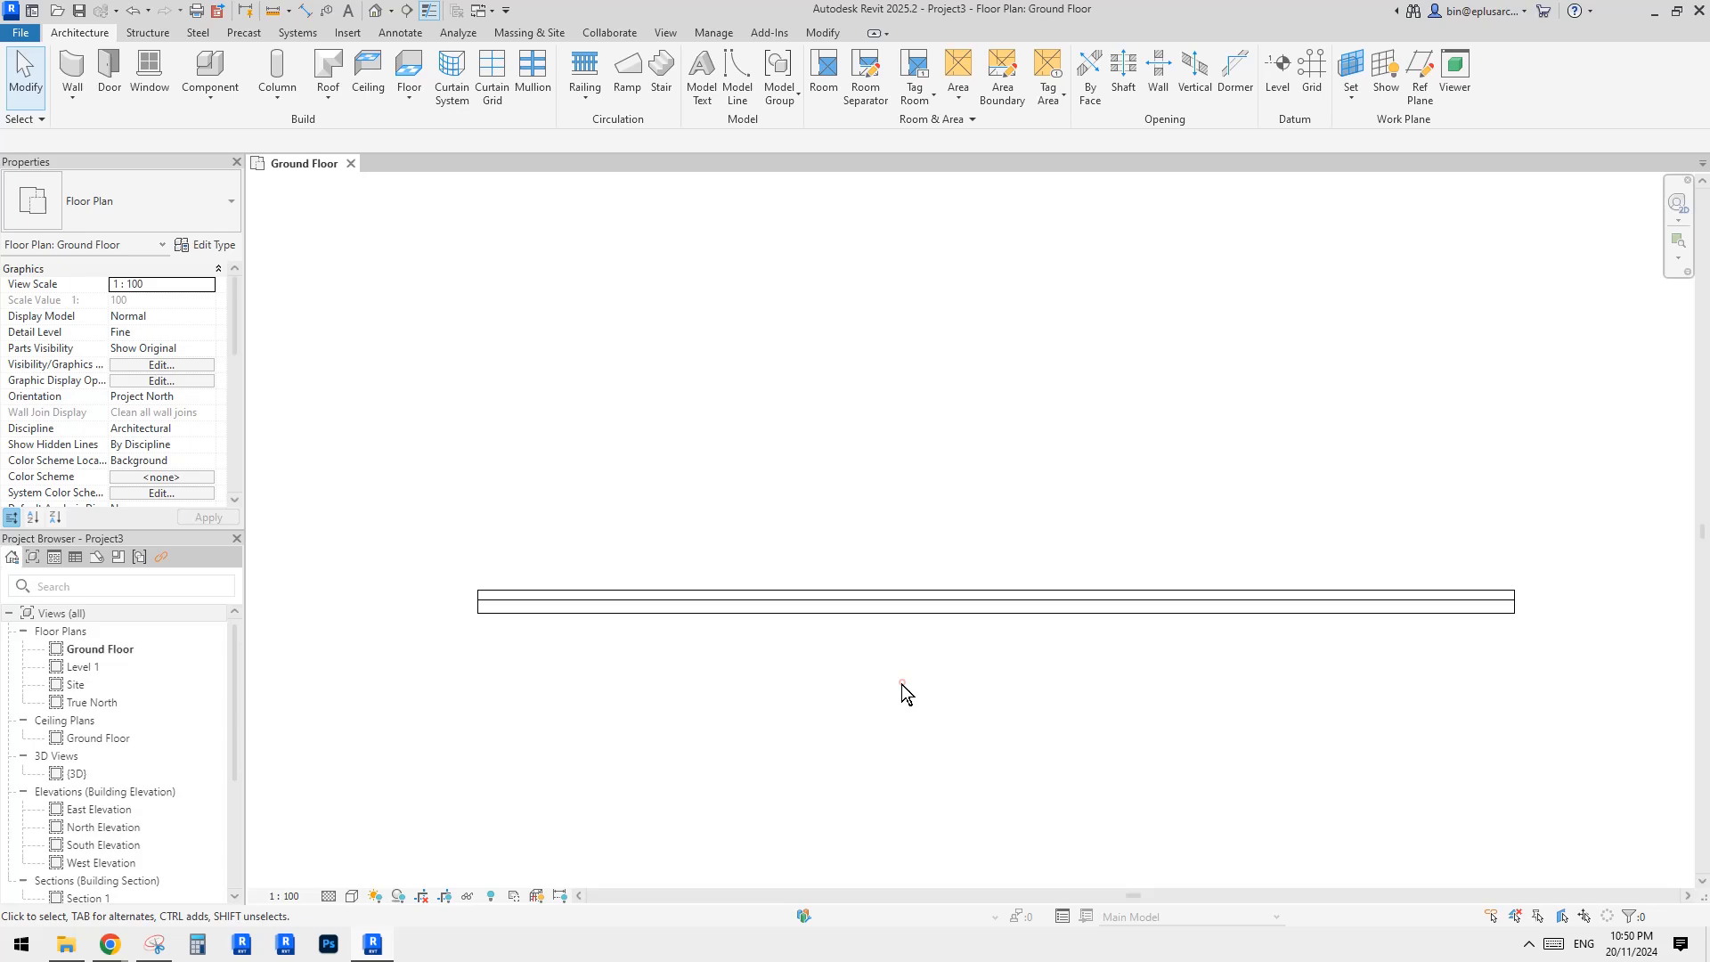
Step: Open the default 3D view and inspect the wall from its long side
click(908, 613)
click(372, 13)
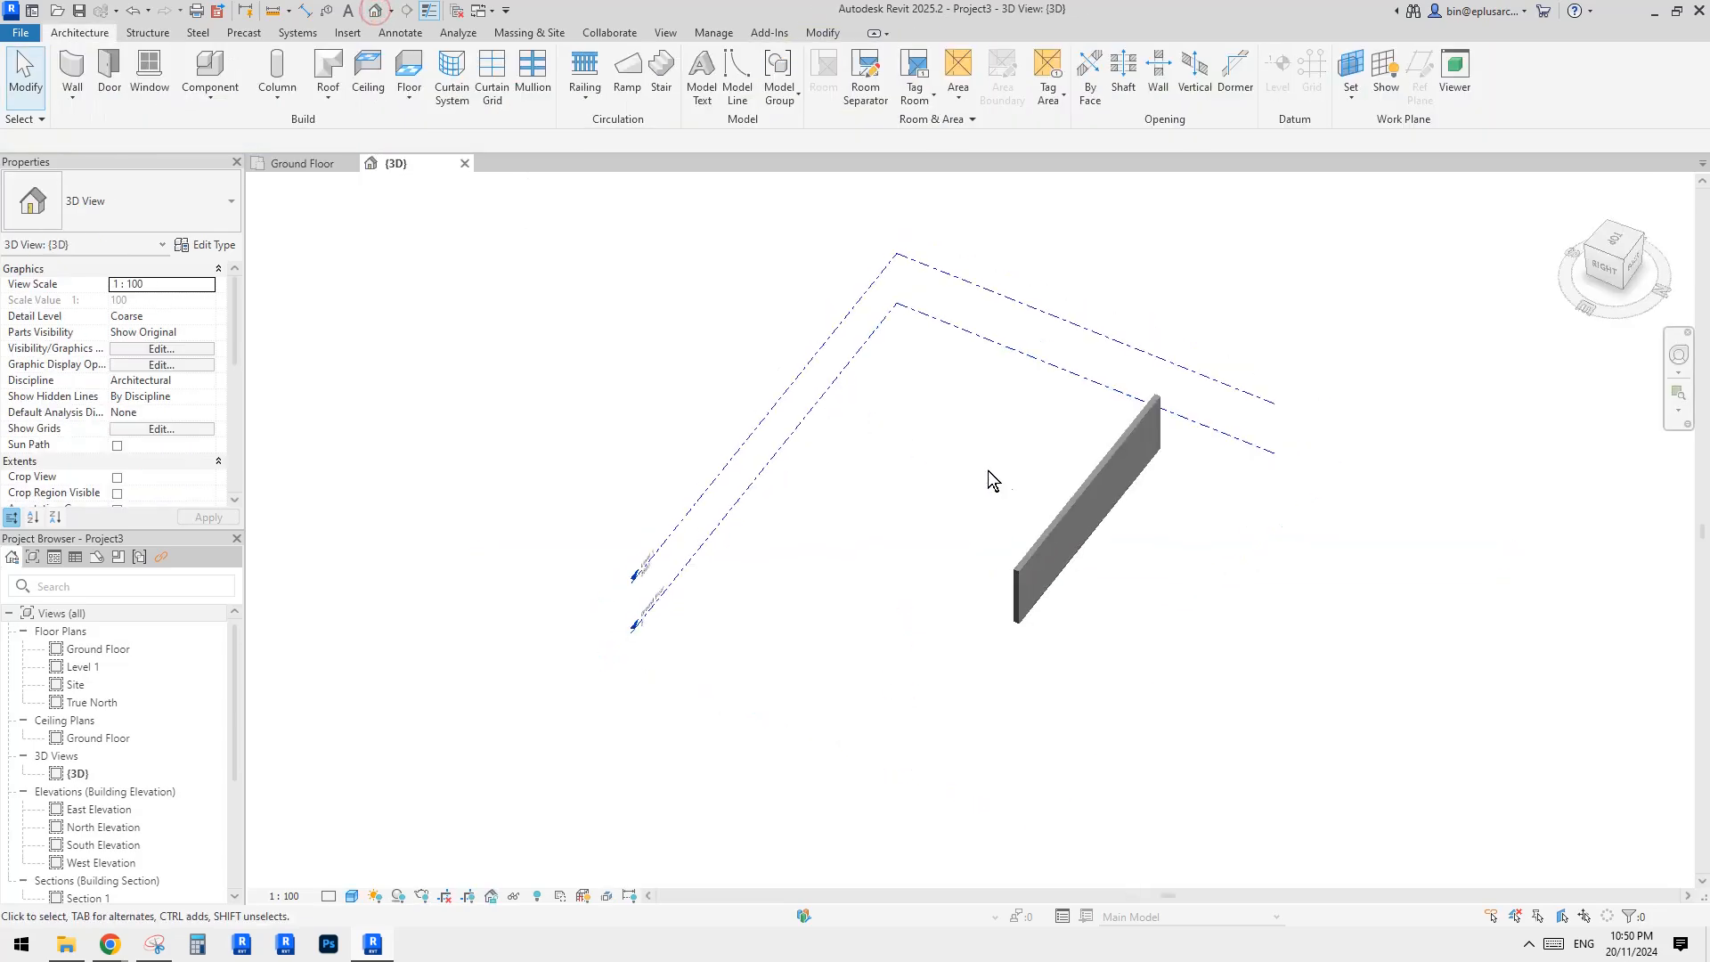
shift+middle_drag(987, 471, 948, 492)
click(985, 414)
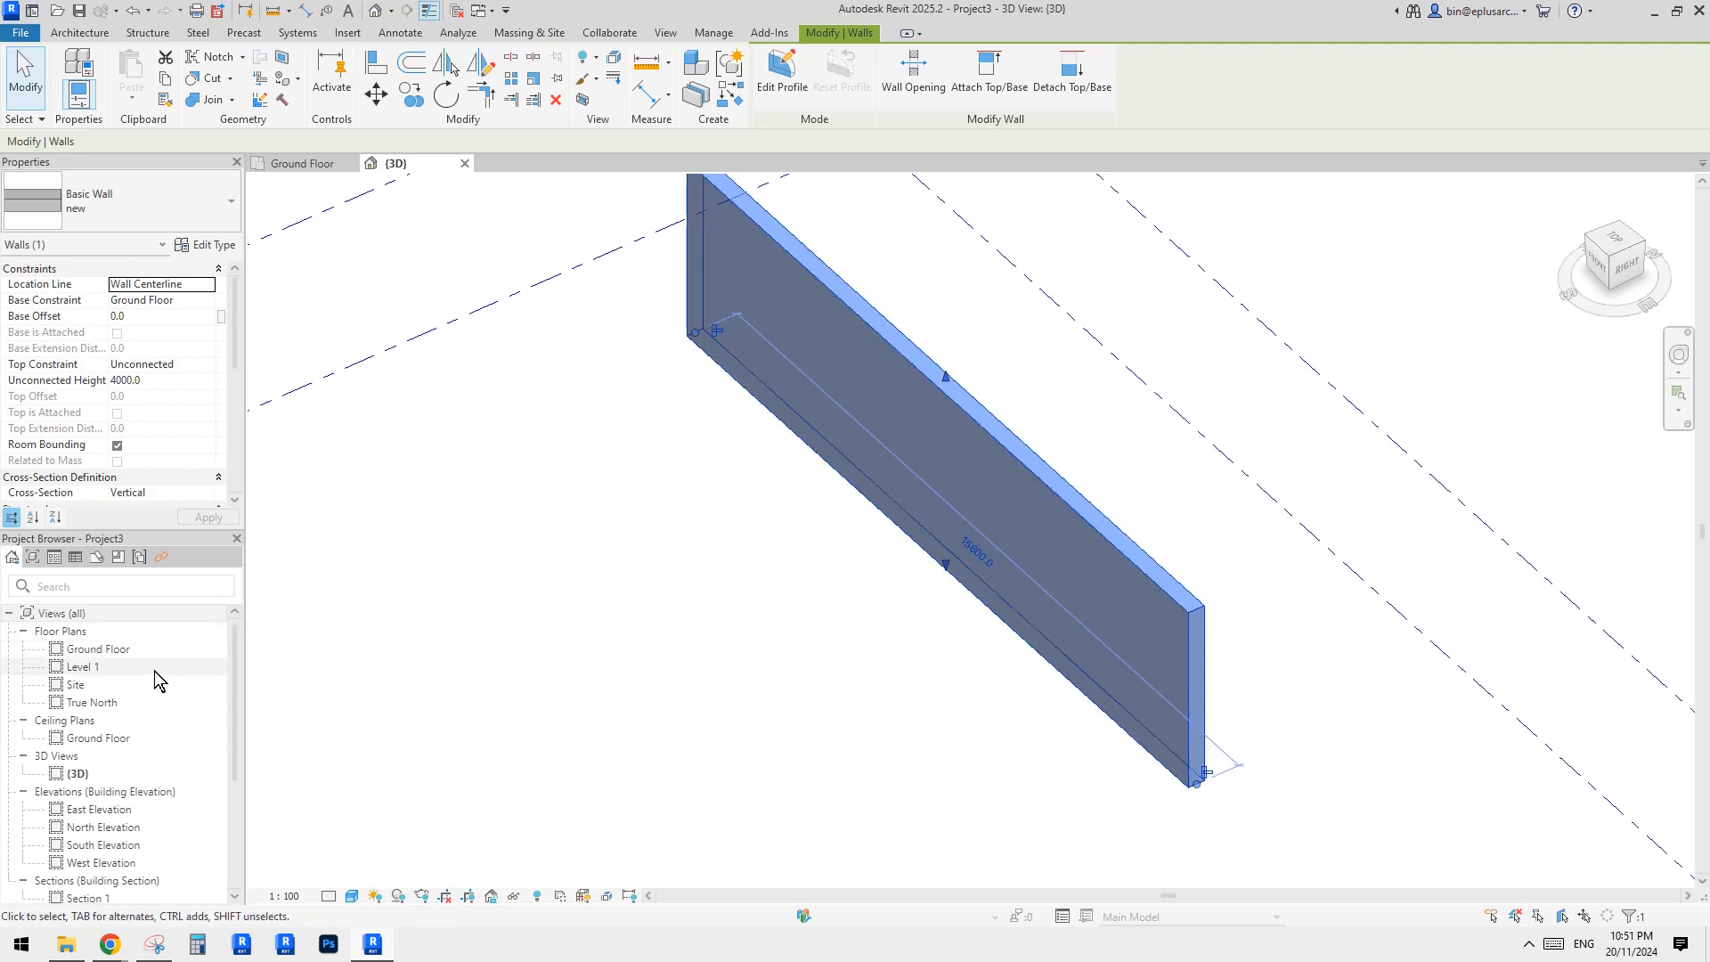
Step: Return to the Ground Floor plan and examine the wall's layers and its exterior side along the full length
double_click(100, 648)
scroll(786, 601, up, 2)
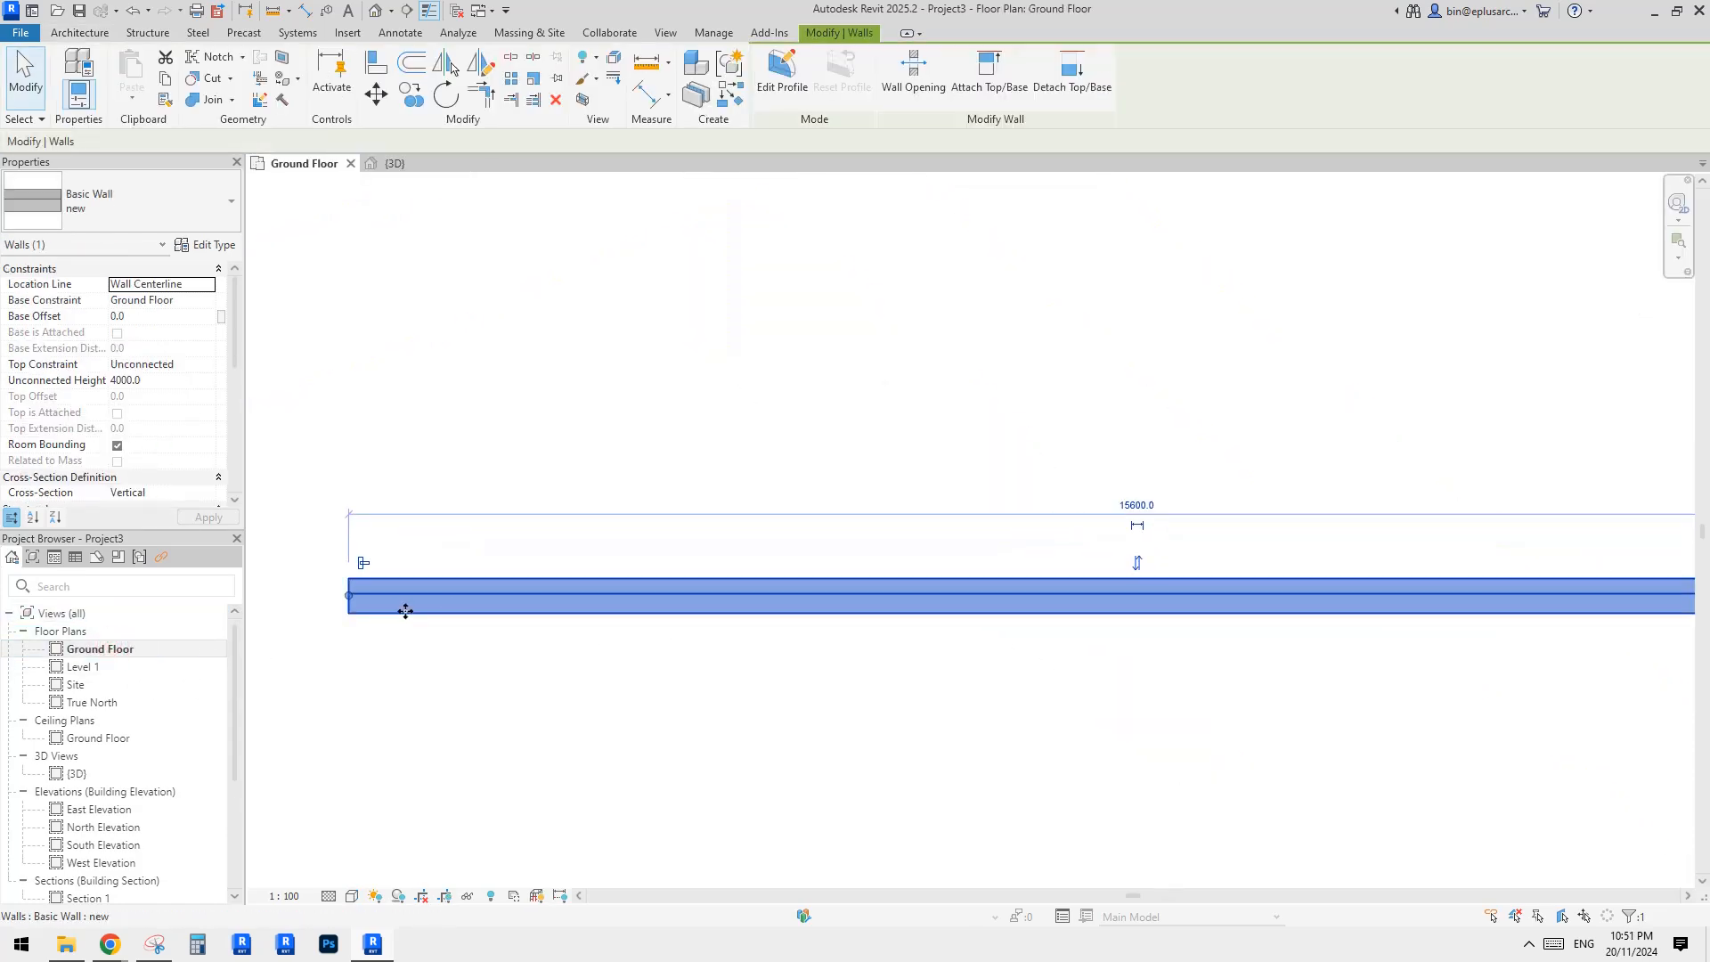
scroll(1019, 579, up, 2)
key(Escape)
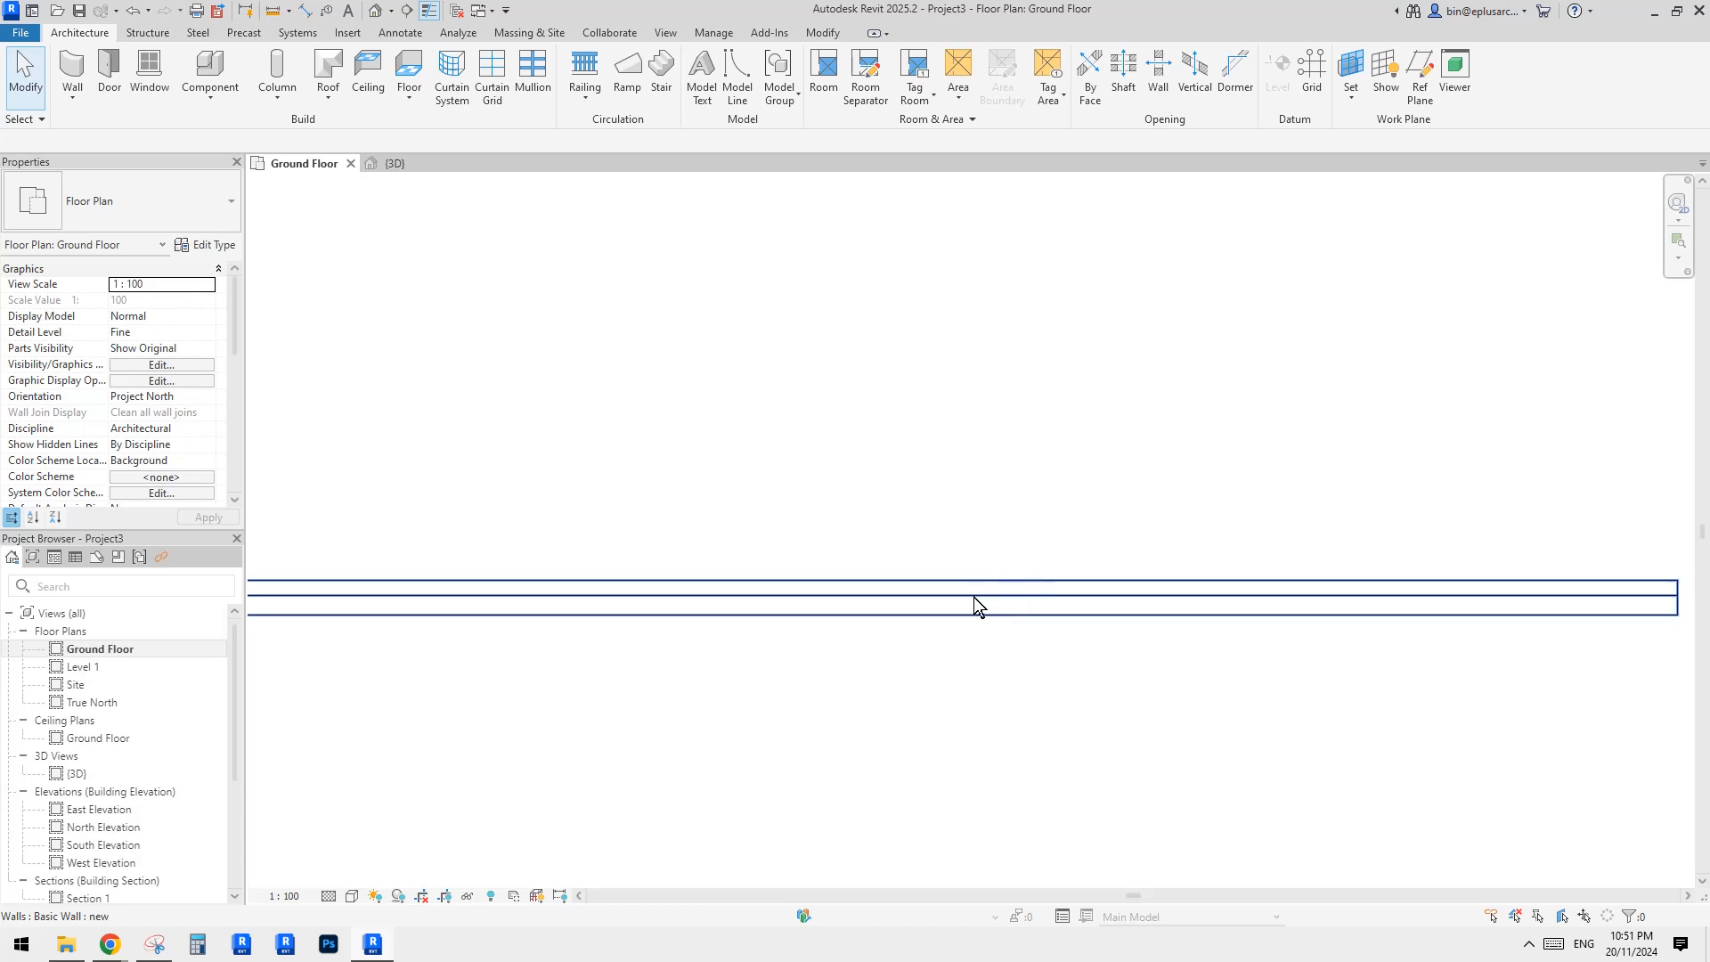
click(972, 602)
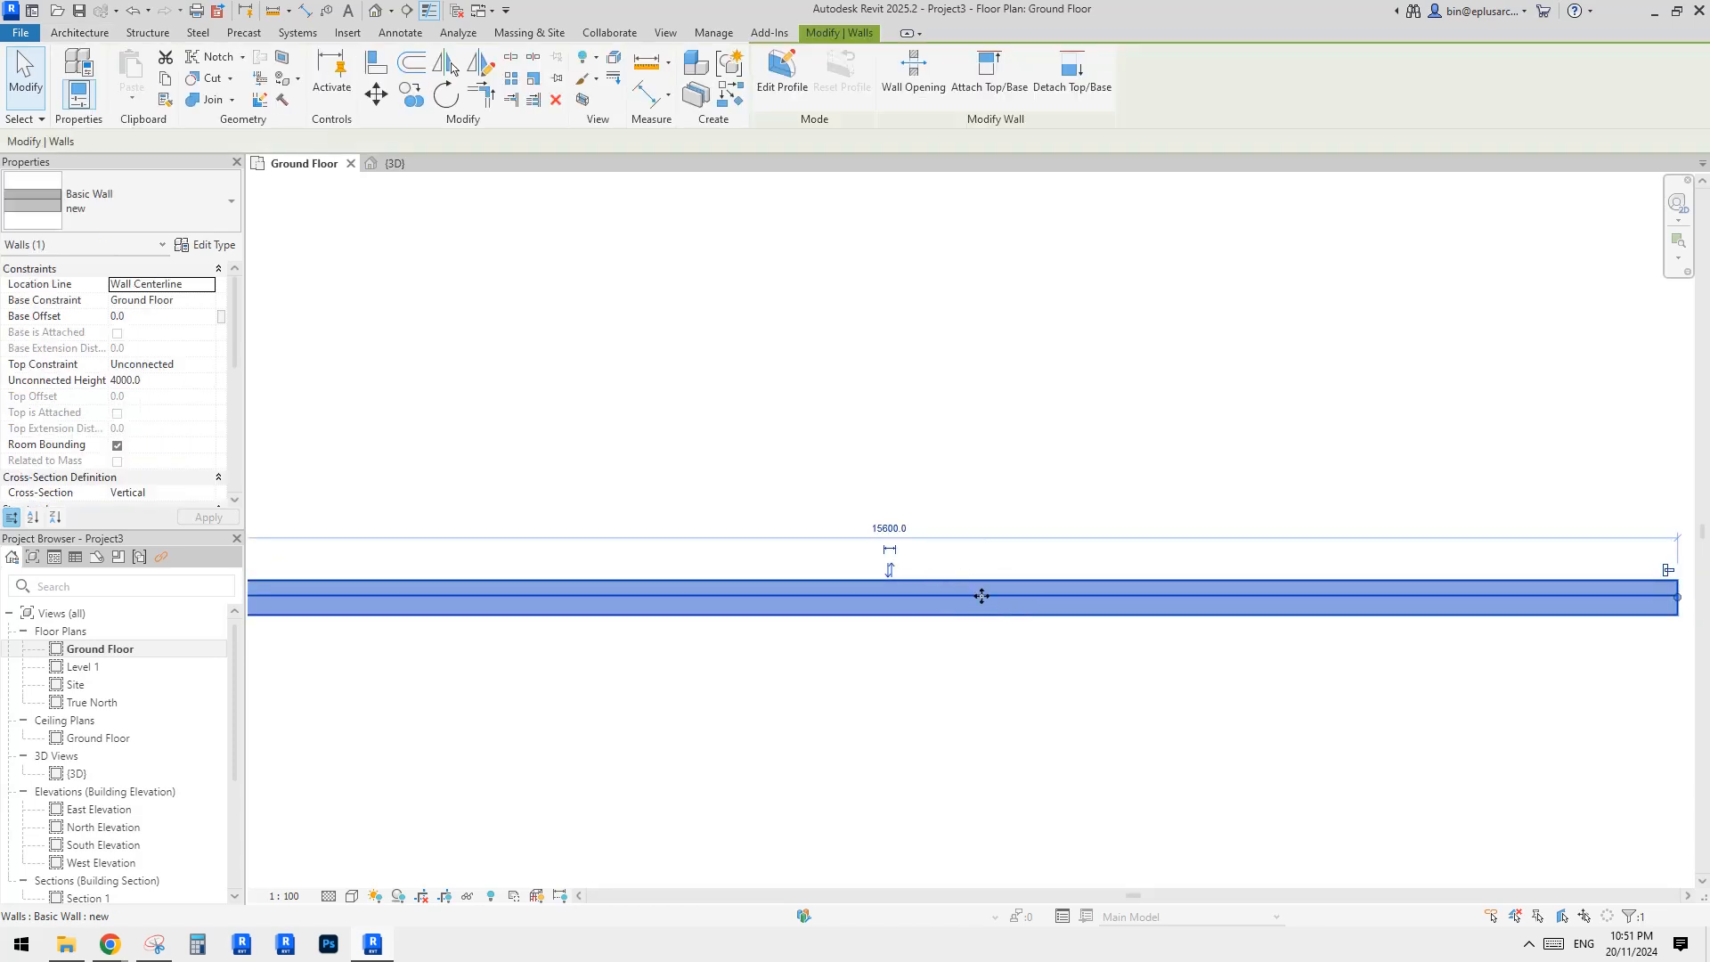
scroll(981, 596, up, 1)
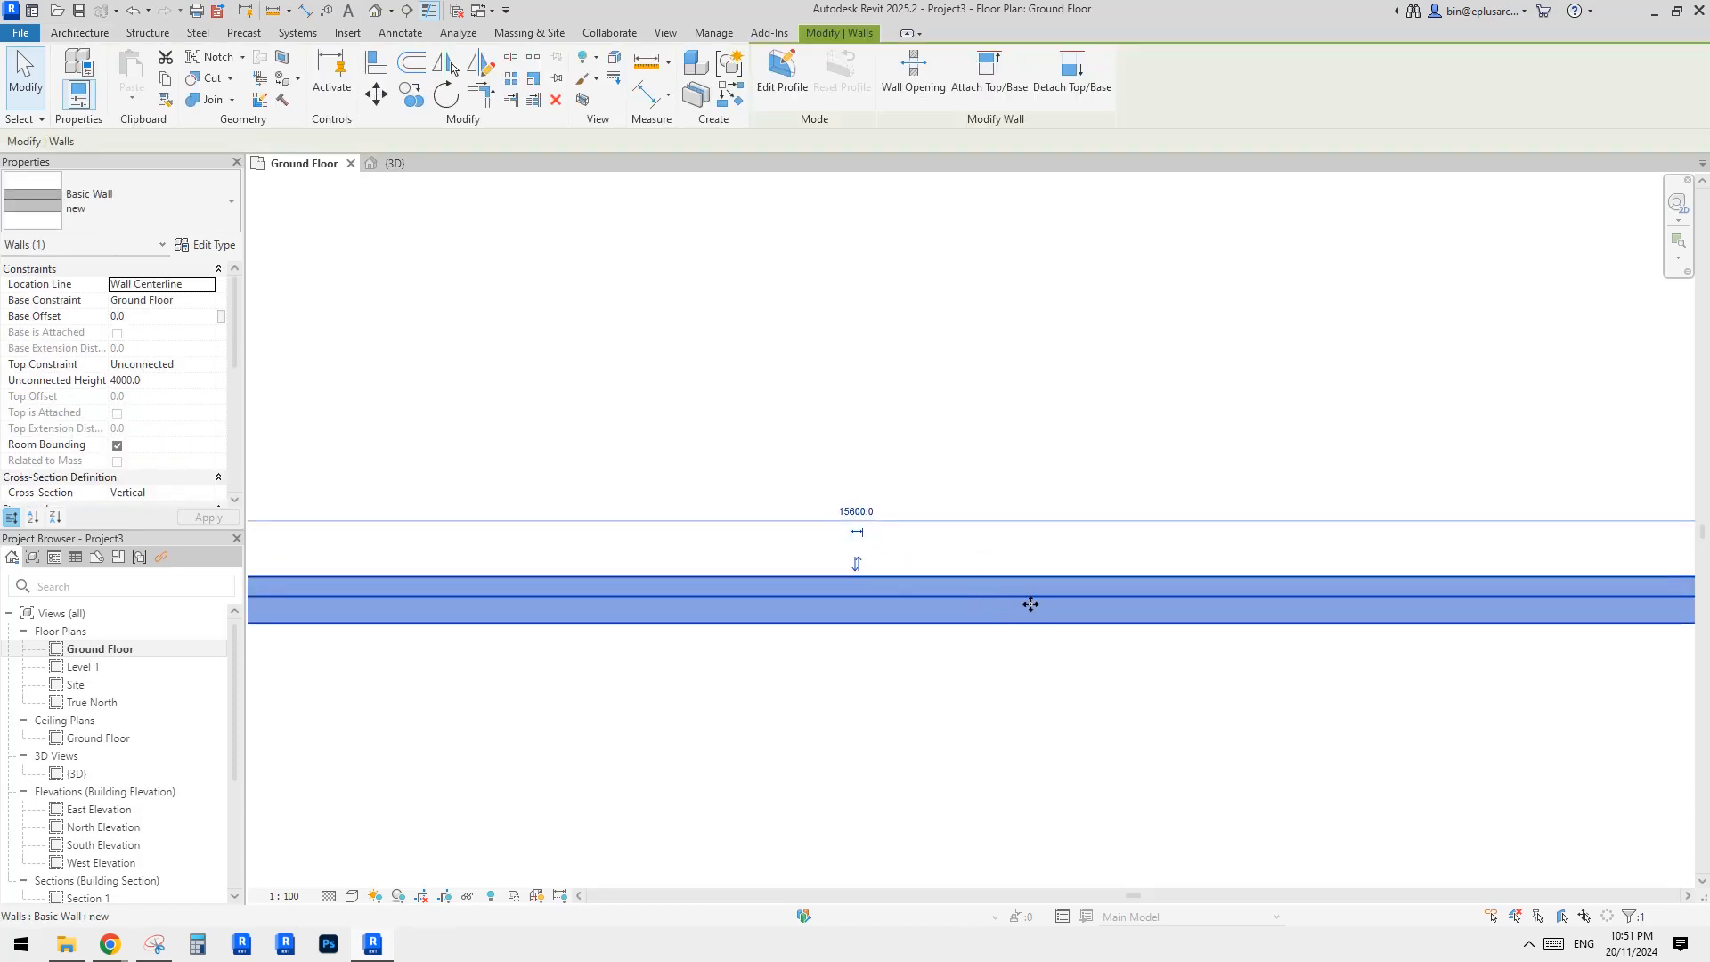
key(Escape)
scroll(939, 588, down, 3)
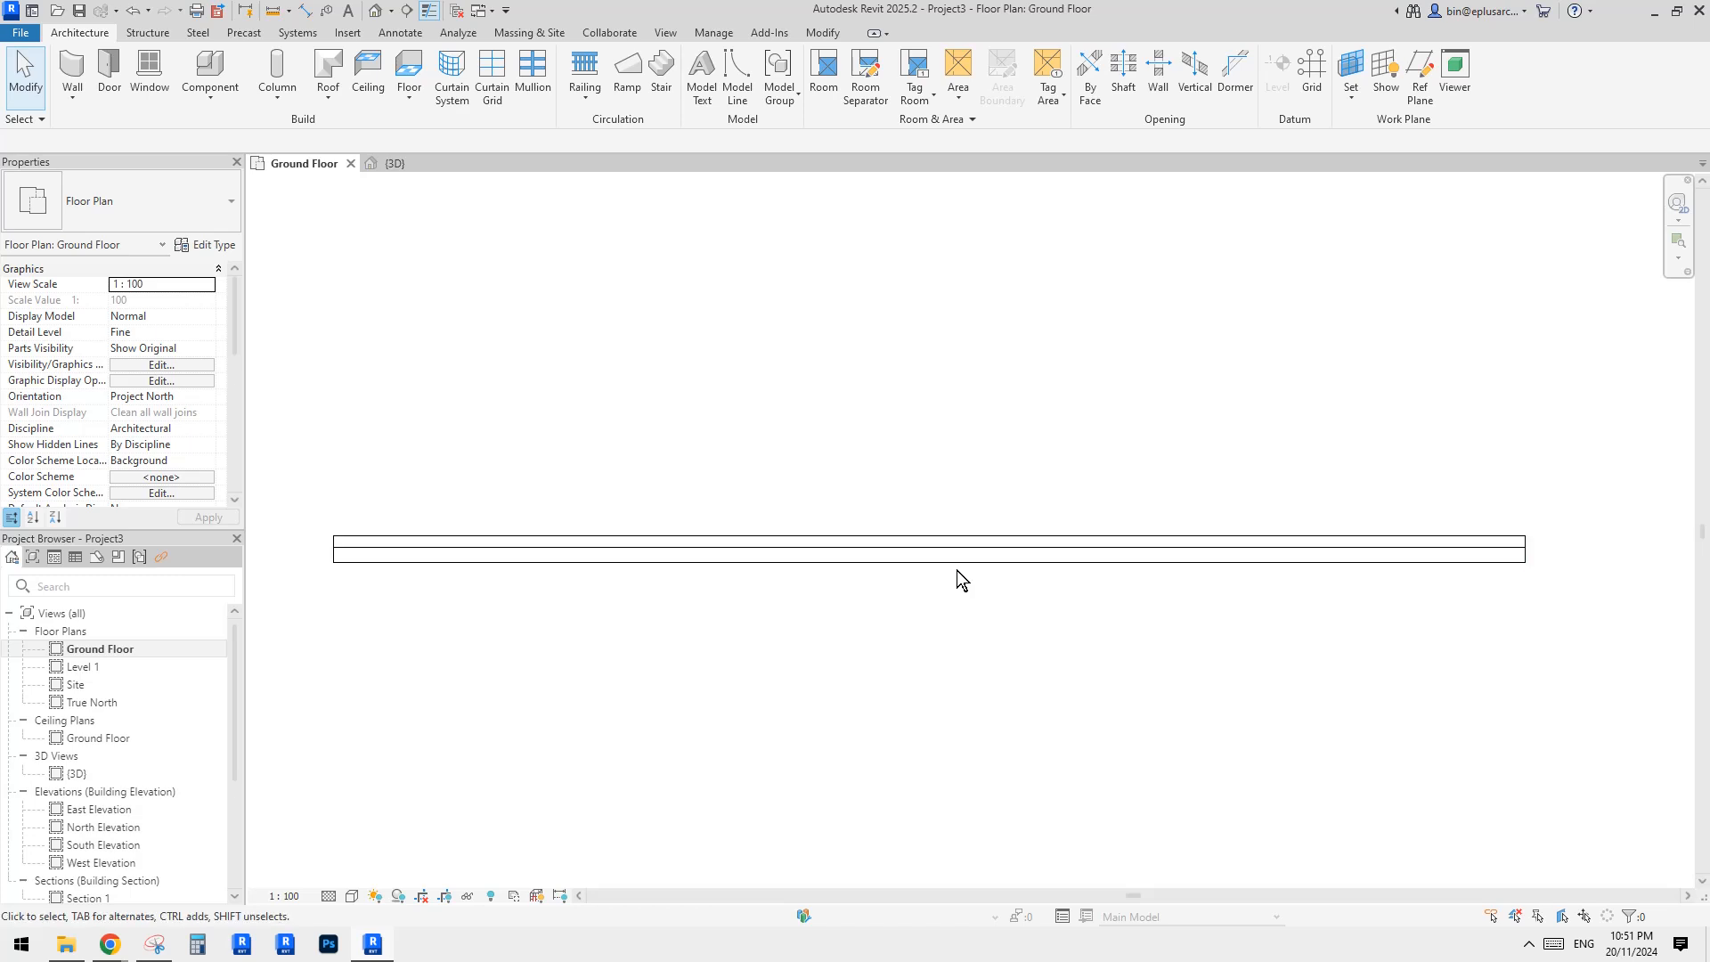
middle_drag(848, 622, 874, 587)
scroll(792, 595, down, 1)
scroll(792, 595, up, 1)
click(717, 527)
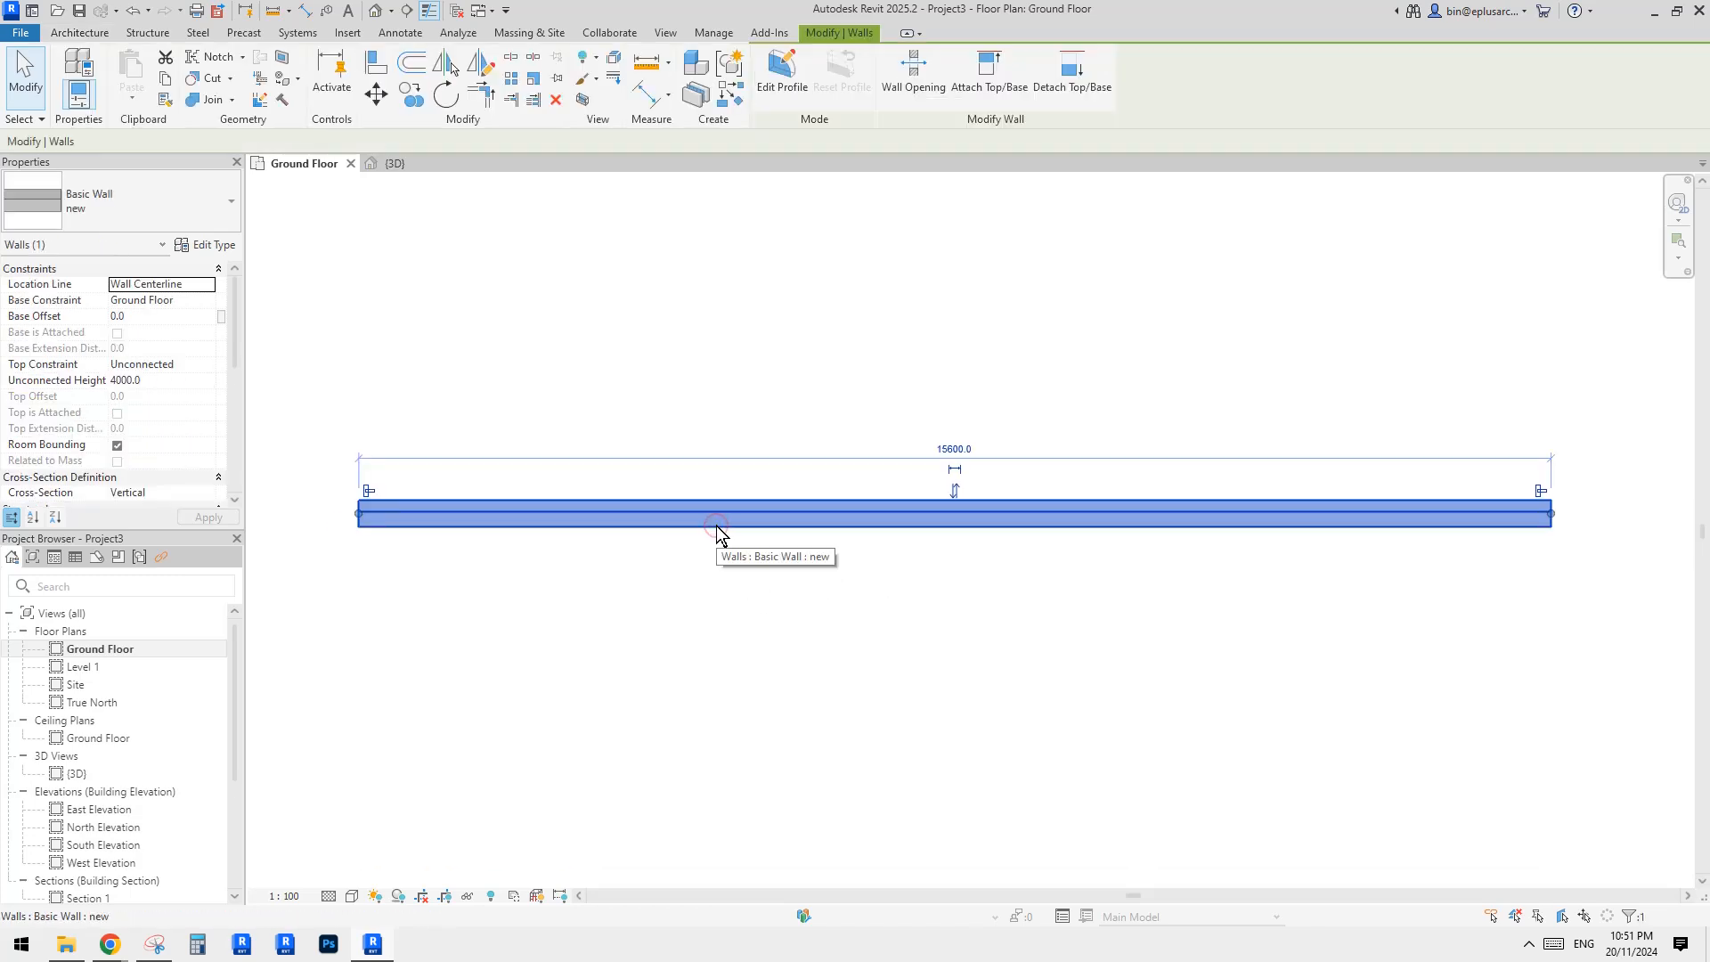
scroll(572, 427, down, 1)
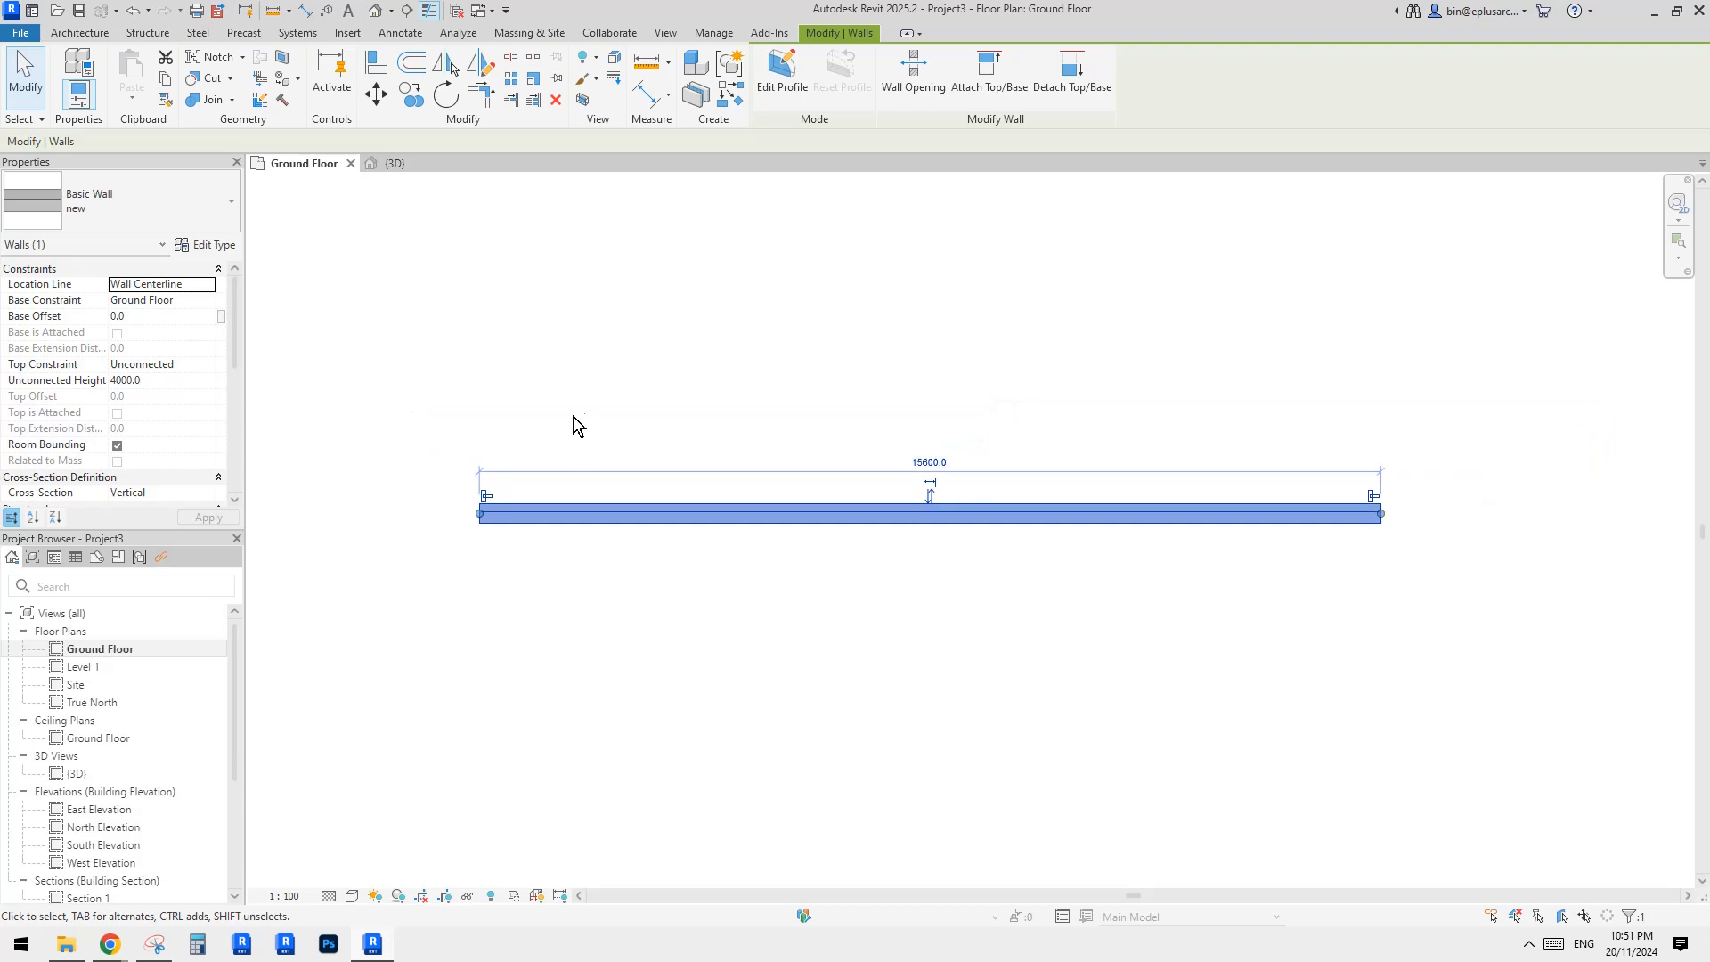
key(Escape)
Step: Draw a vertical section line across the wall in the Ground Floor plan, somewhat left of the wall's midpoint
click(665, 32)
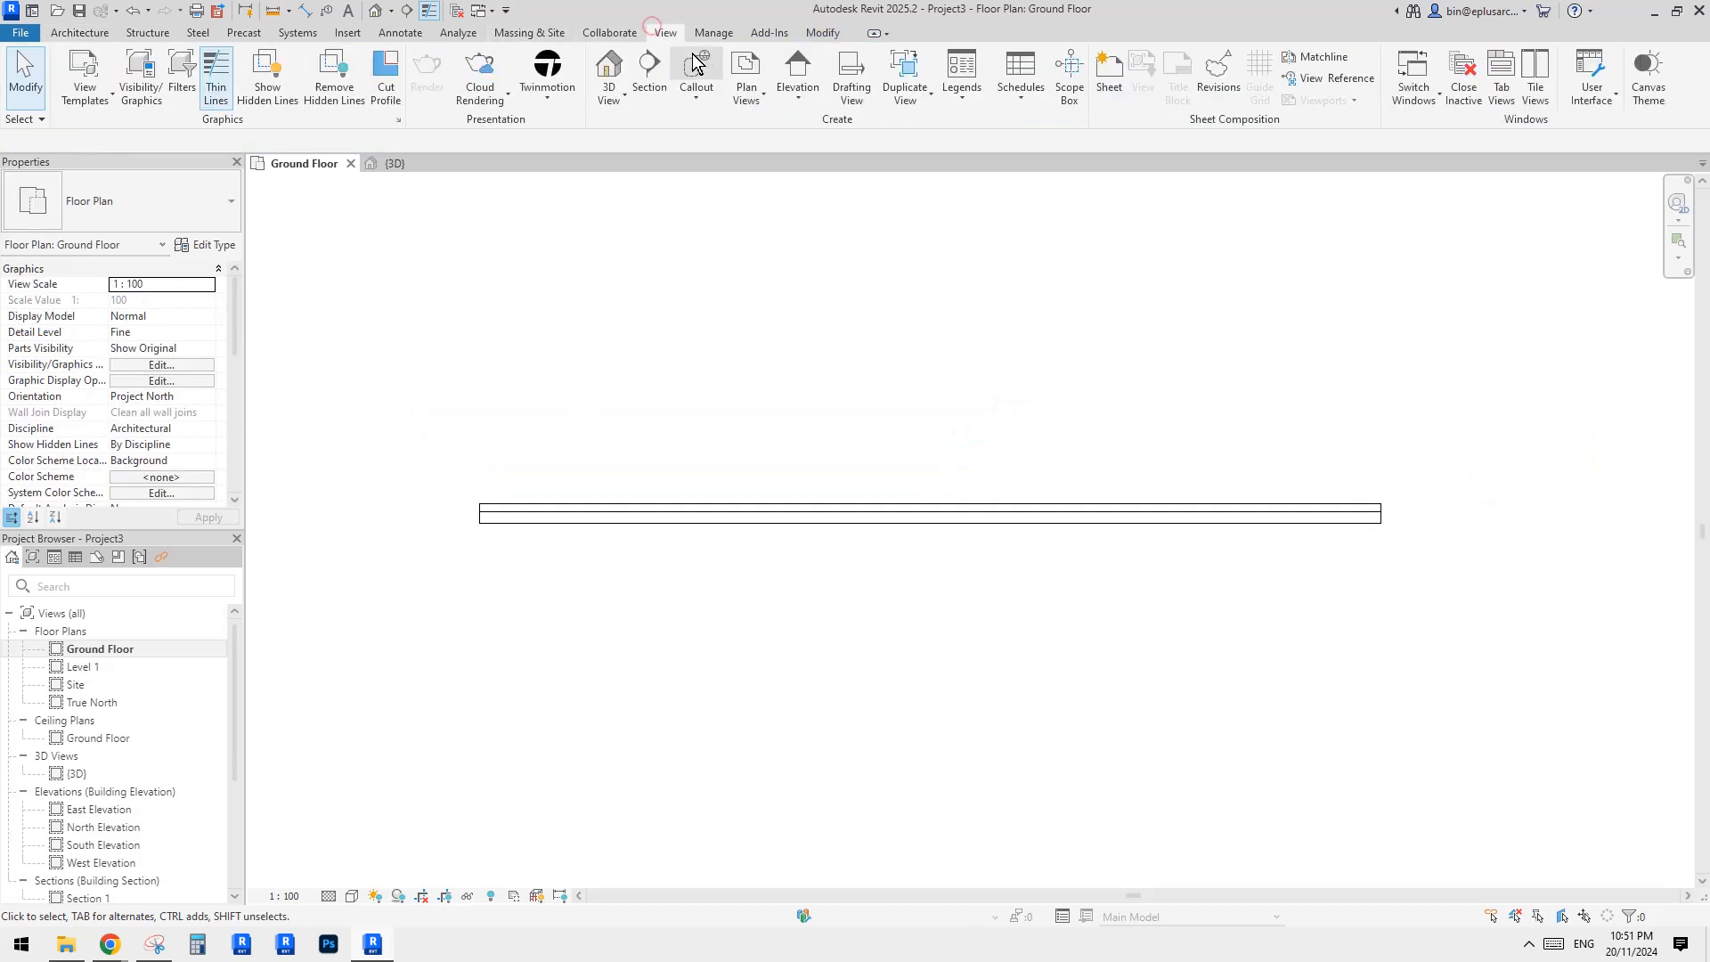
click(637, 77)
click(812, 397)
click(812, 630)
key(Escape)
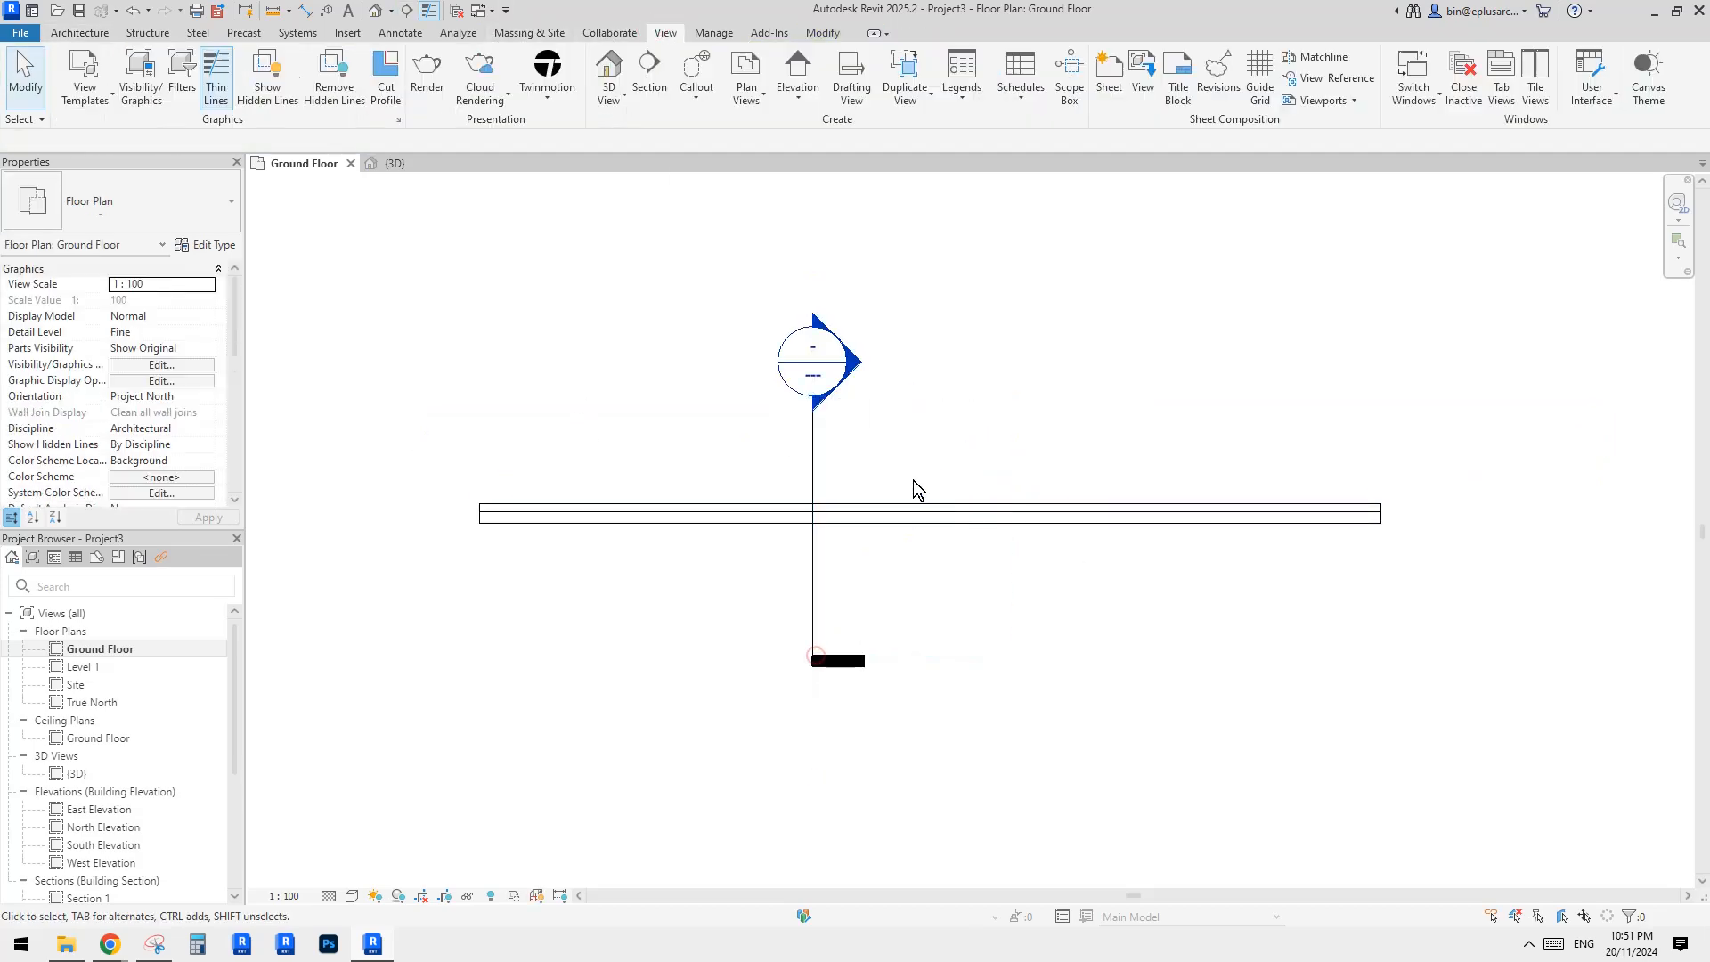
Step: Open the new section's view and set its detail level to Medium
click(809, 445)
right_click(809, 445)
click(853, 511)
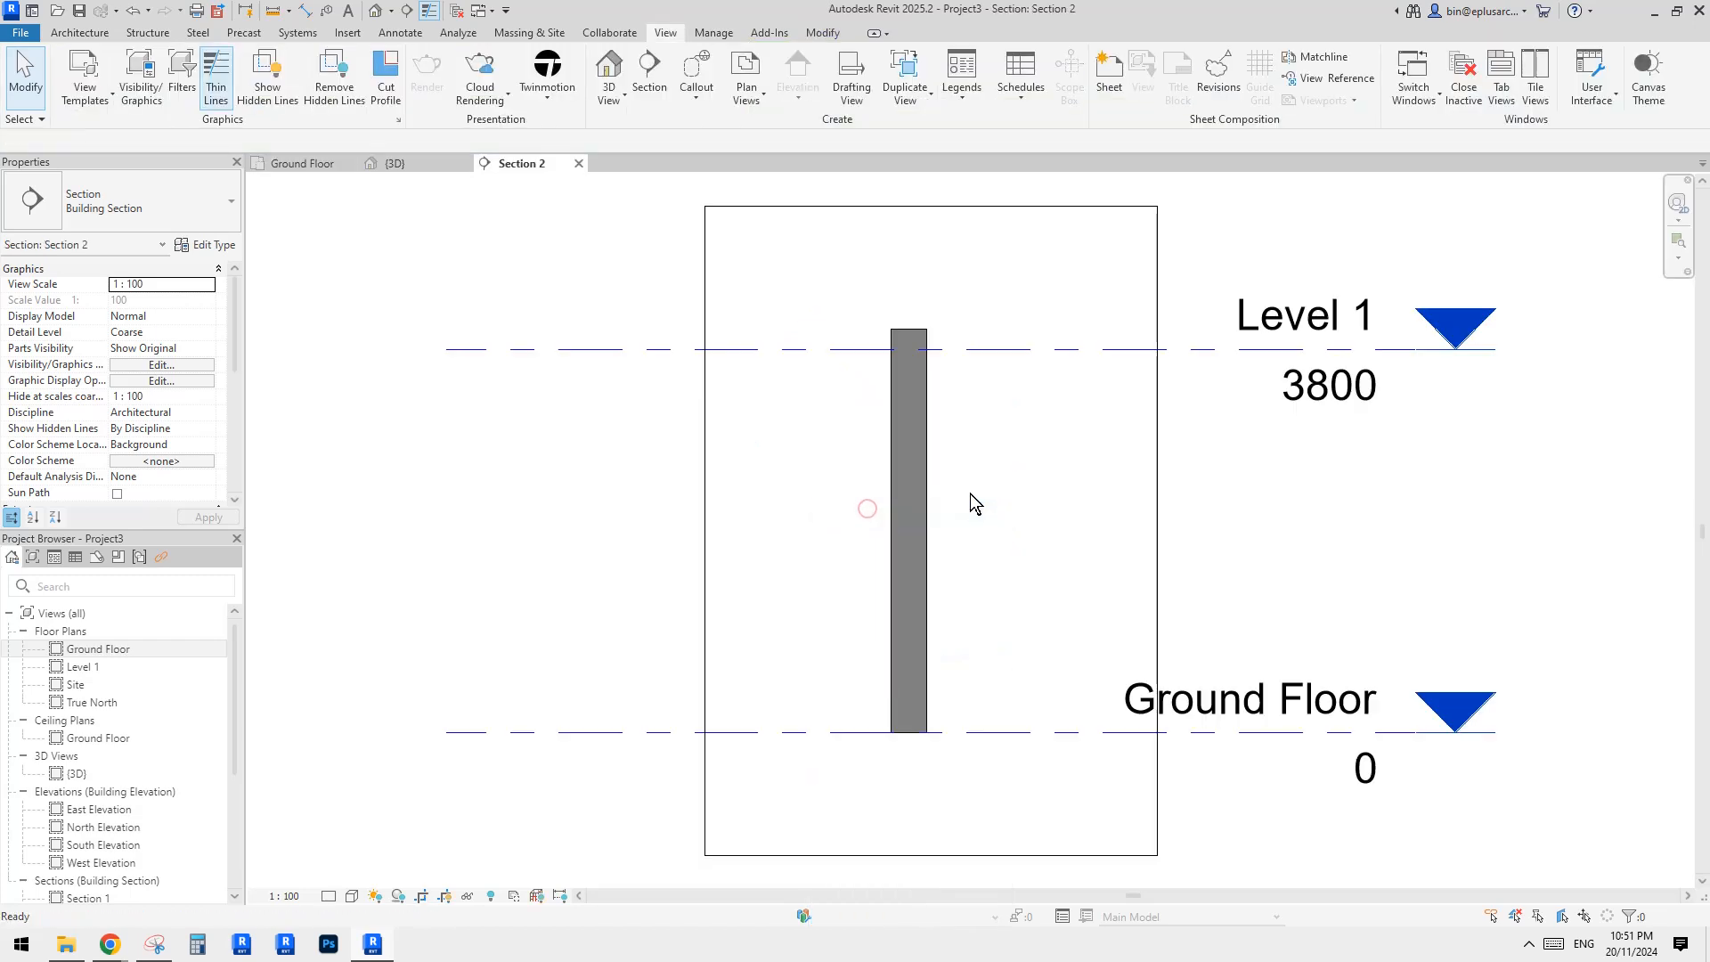
scroll(969, 497, up, 2)
click(327, 896)
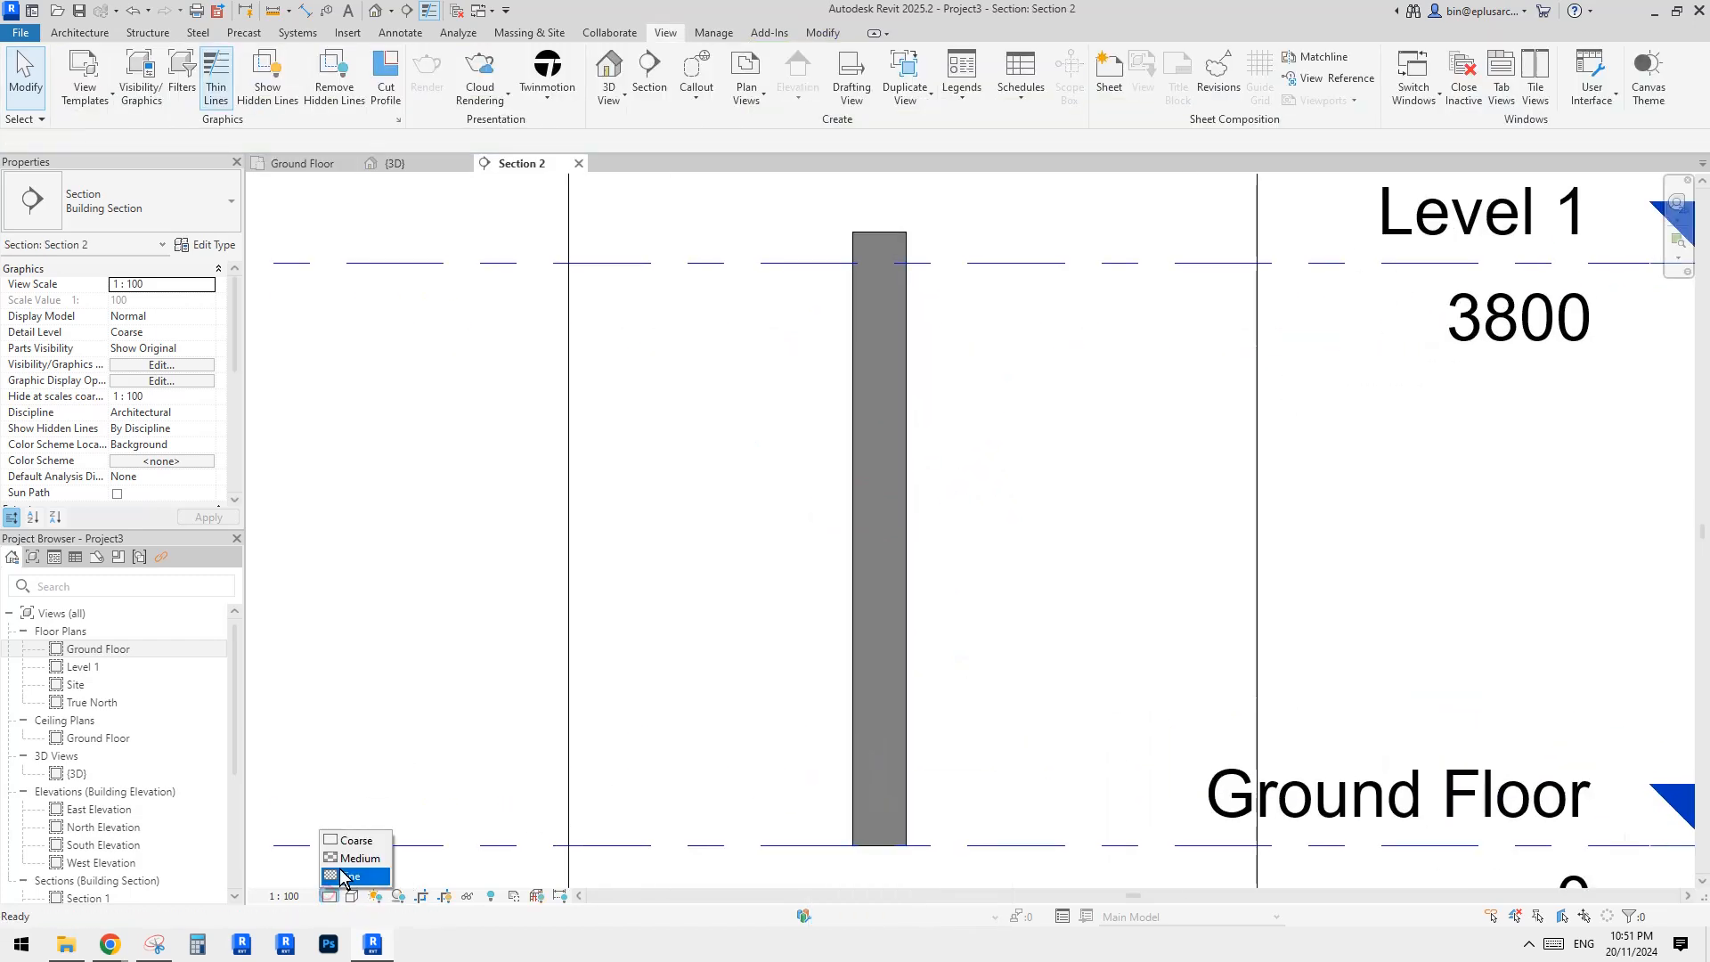
click(343, 853)
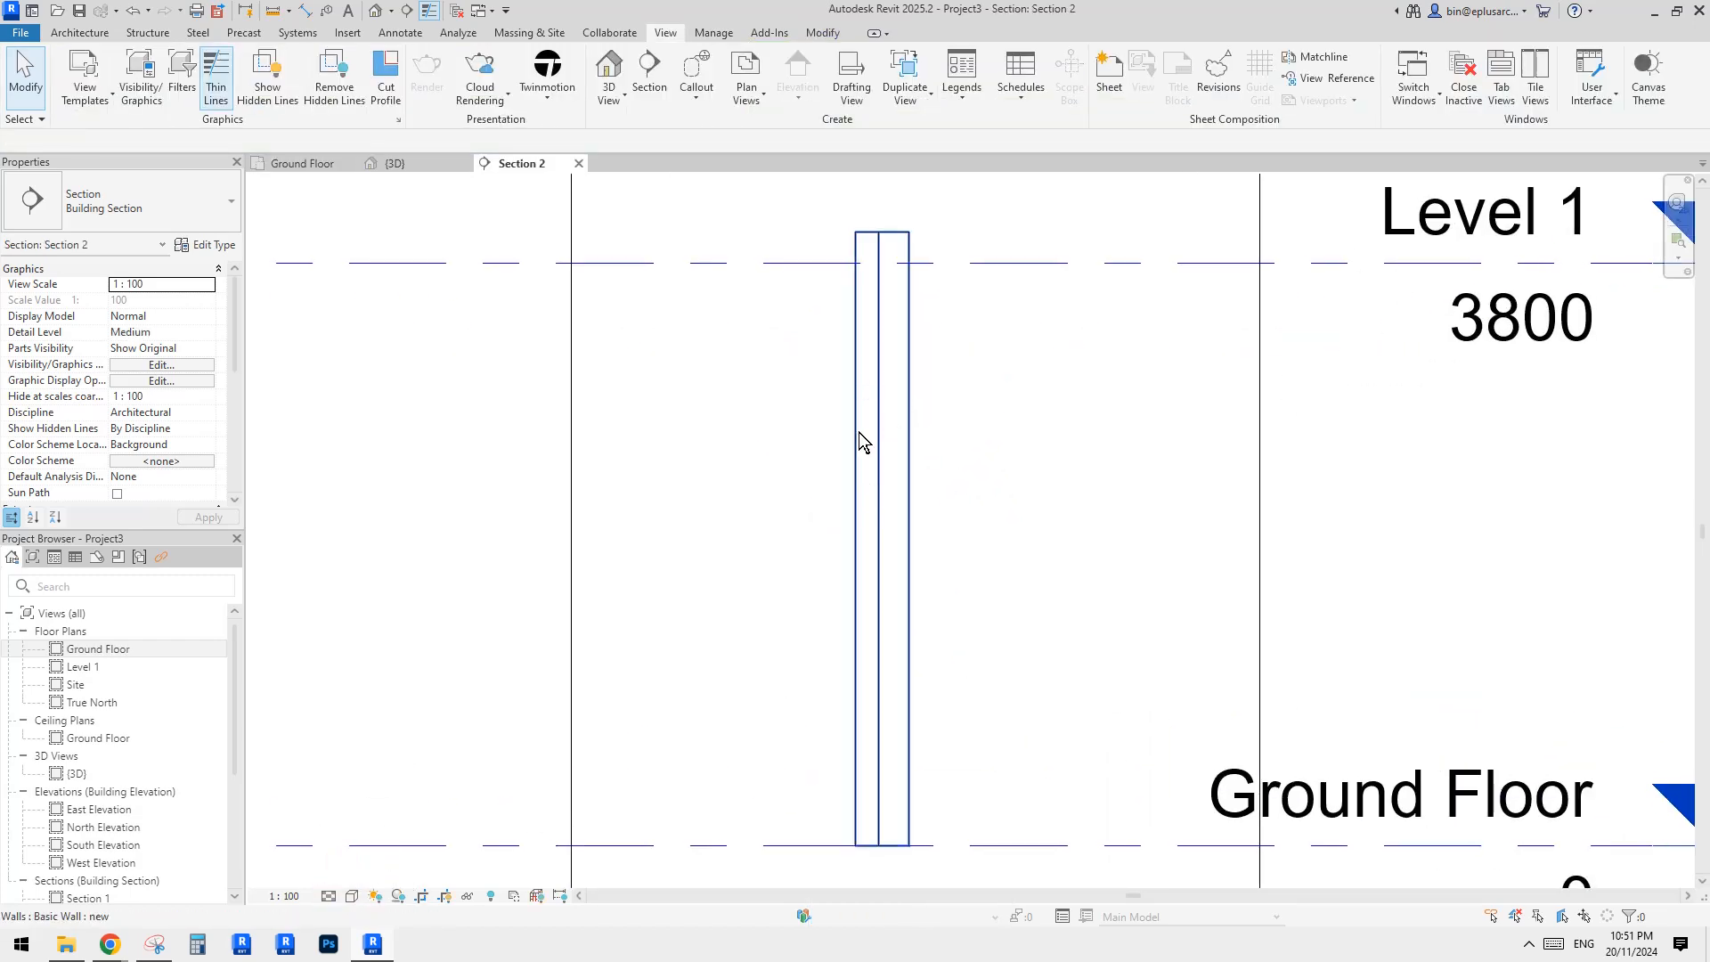
Step: Select the wall in the section view and compare its layers with the overhanging strips in the reference photo
mouse_move(867, 439)
middle_down()
mouse_move(866, 464)
mouse_move(880, 414)
middle_up()
scroll(867, 446, up, 1)
scroll(870, 462, down, 1)
click(837, 415)
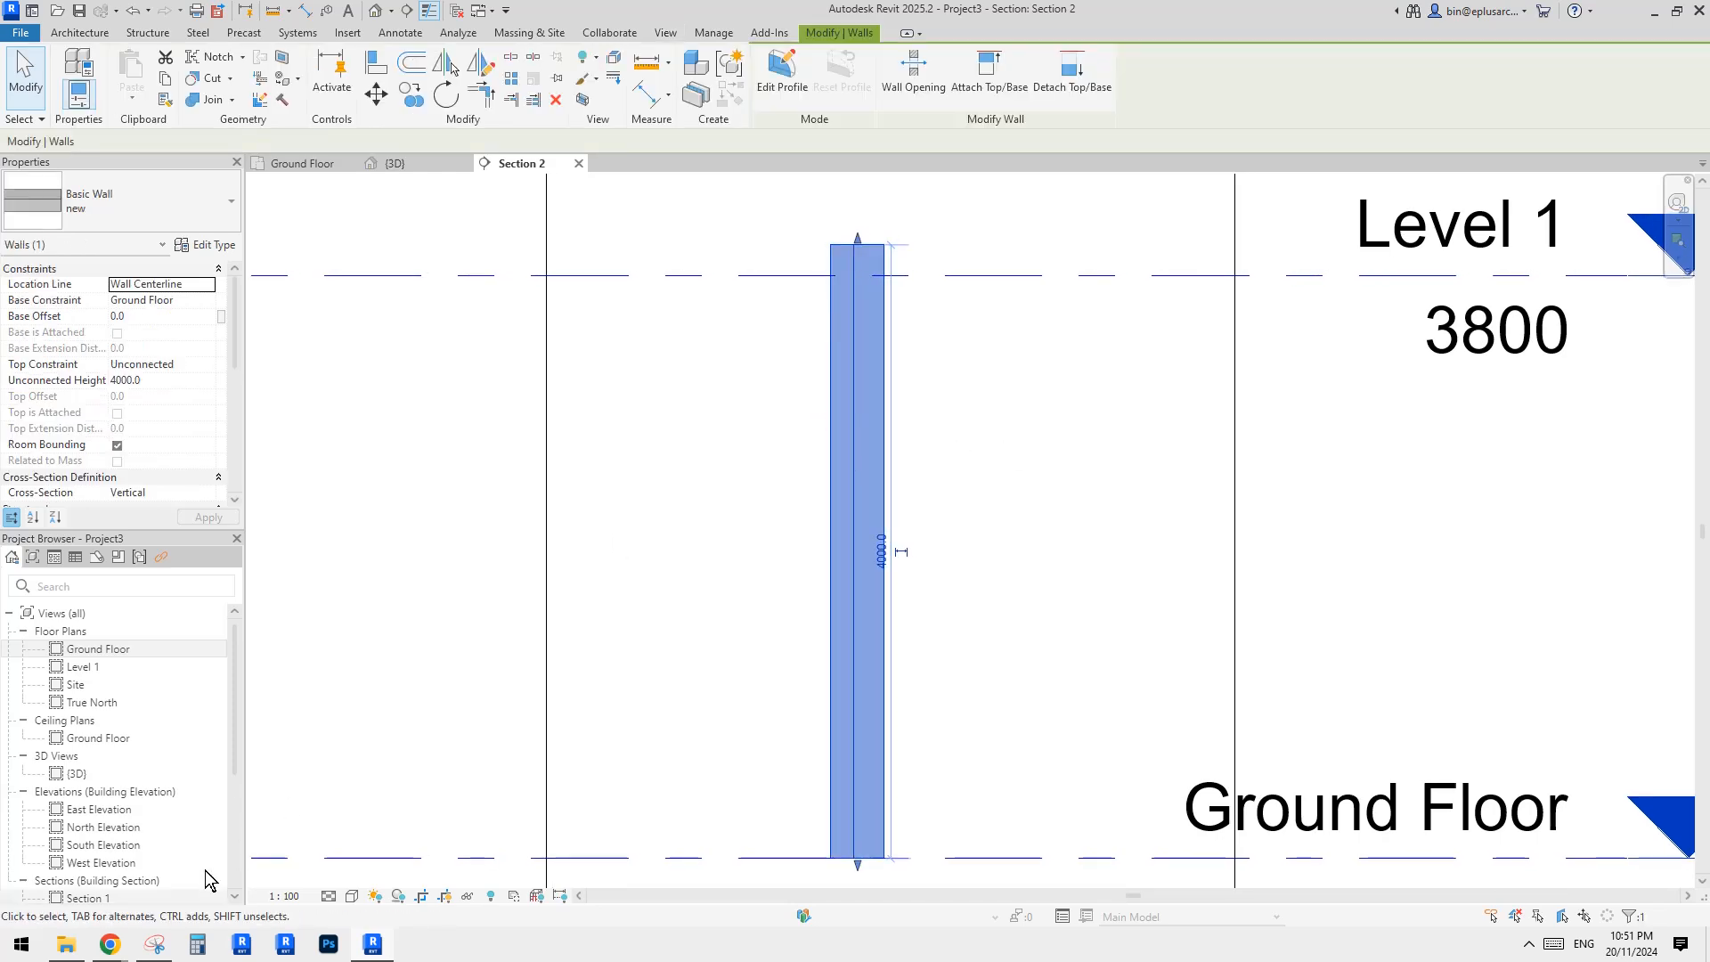
mouse_move(110, 943)
click(119, 883)
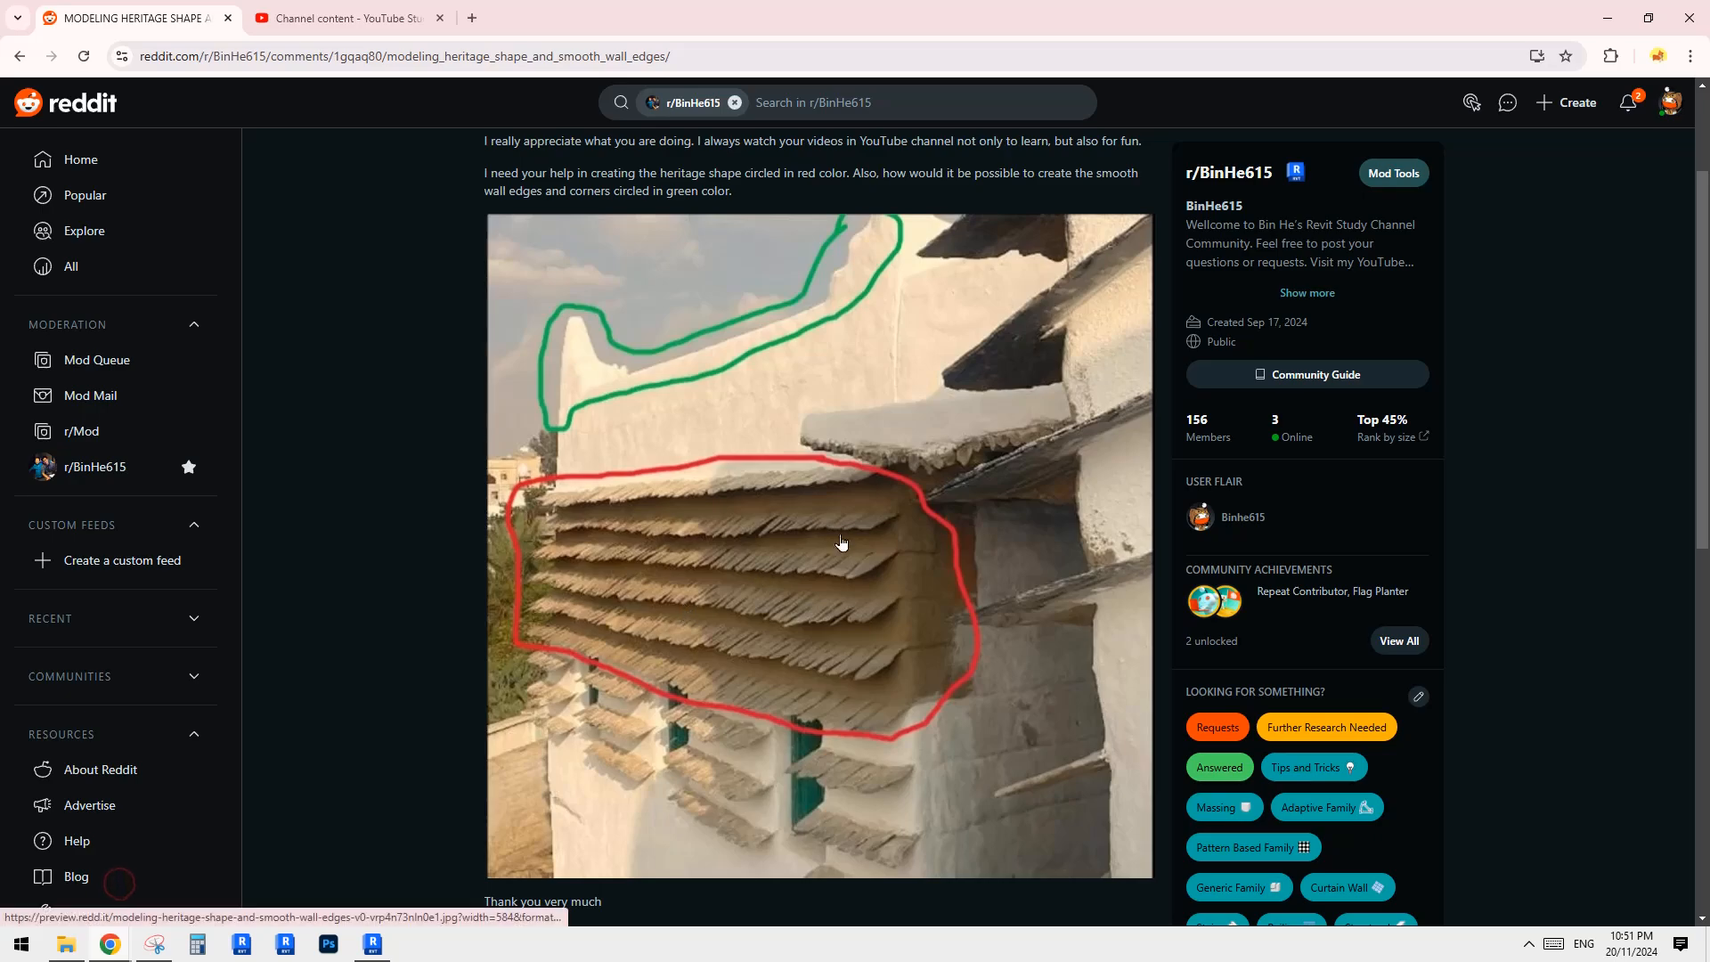
click(372, 944)
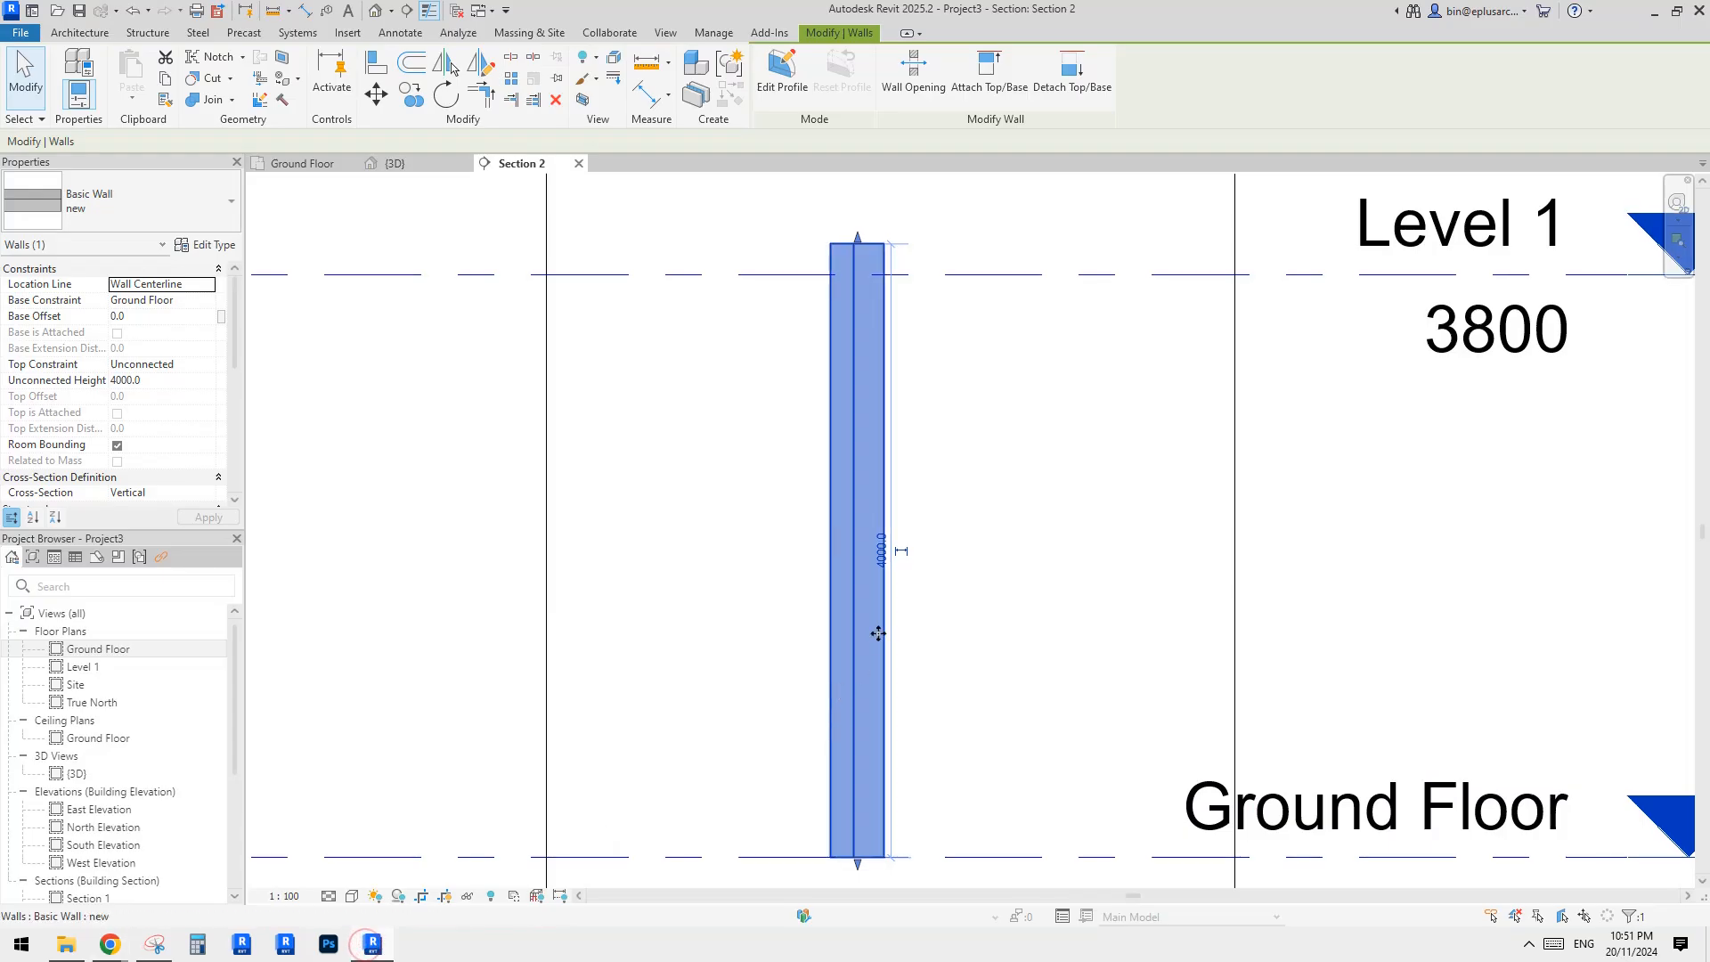
Step: Deselect the wall in the section view and review the detail component and repeating detail component commands
middle_drag(875, 629, 919, 623)
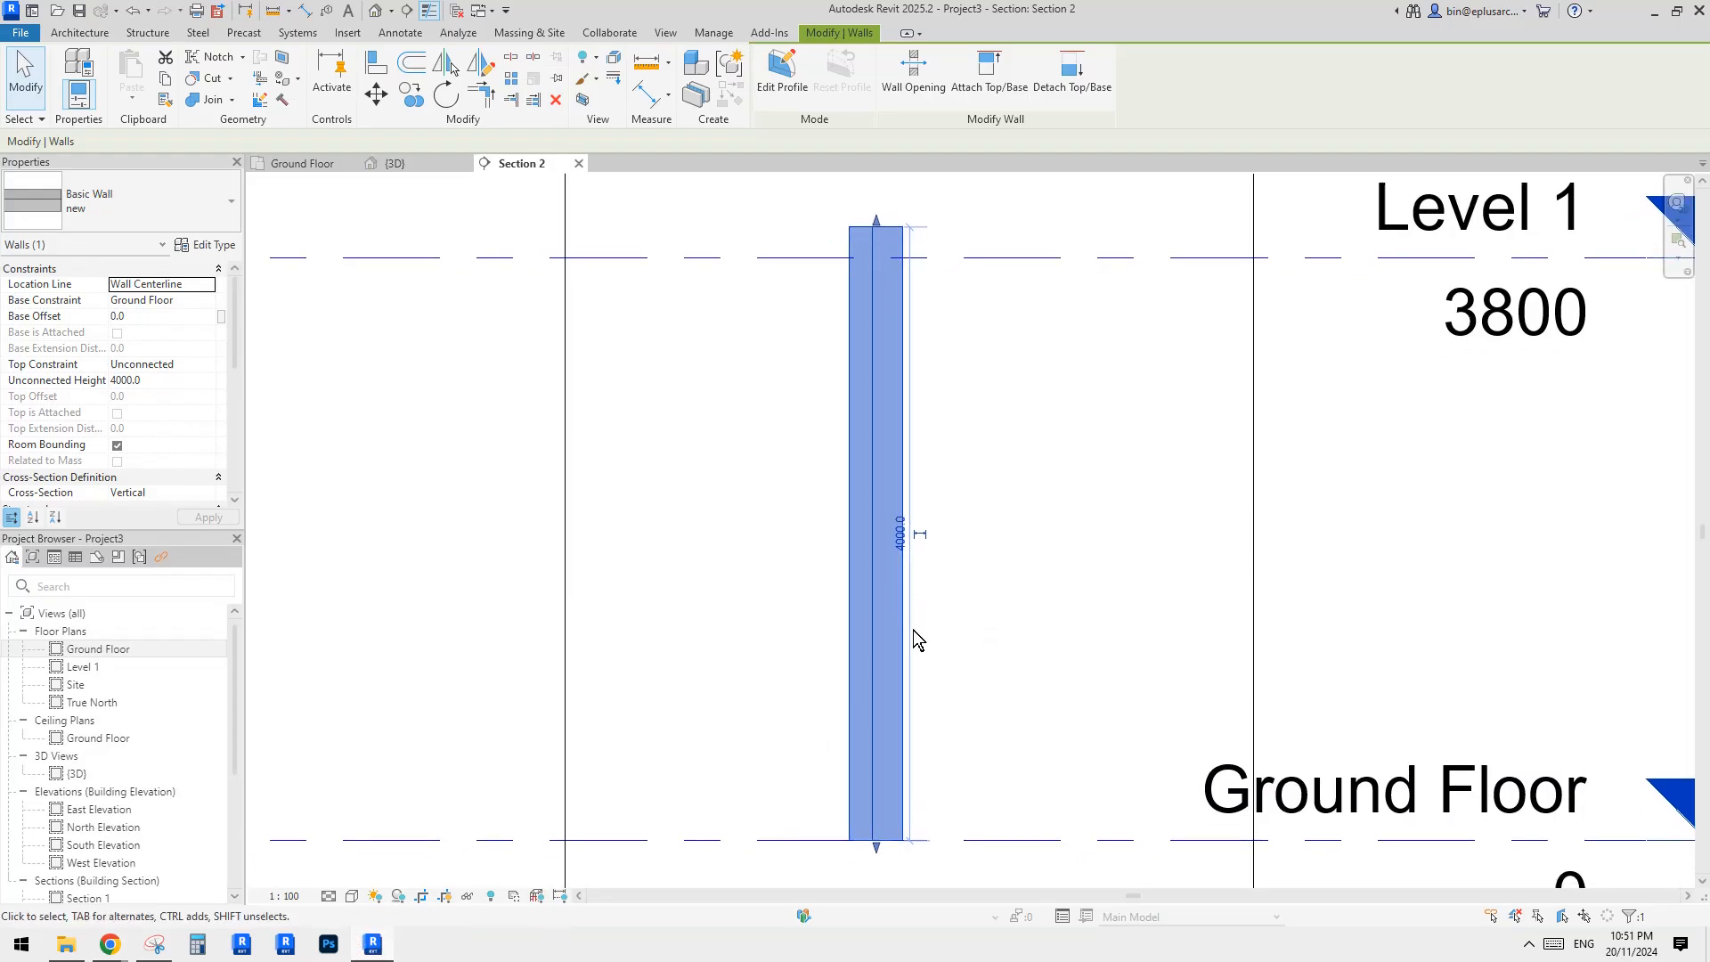
click(1010, 585)
click(1009, 585)
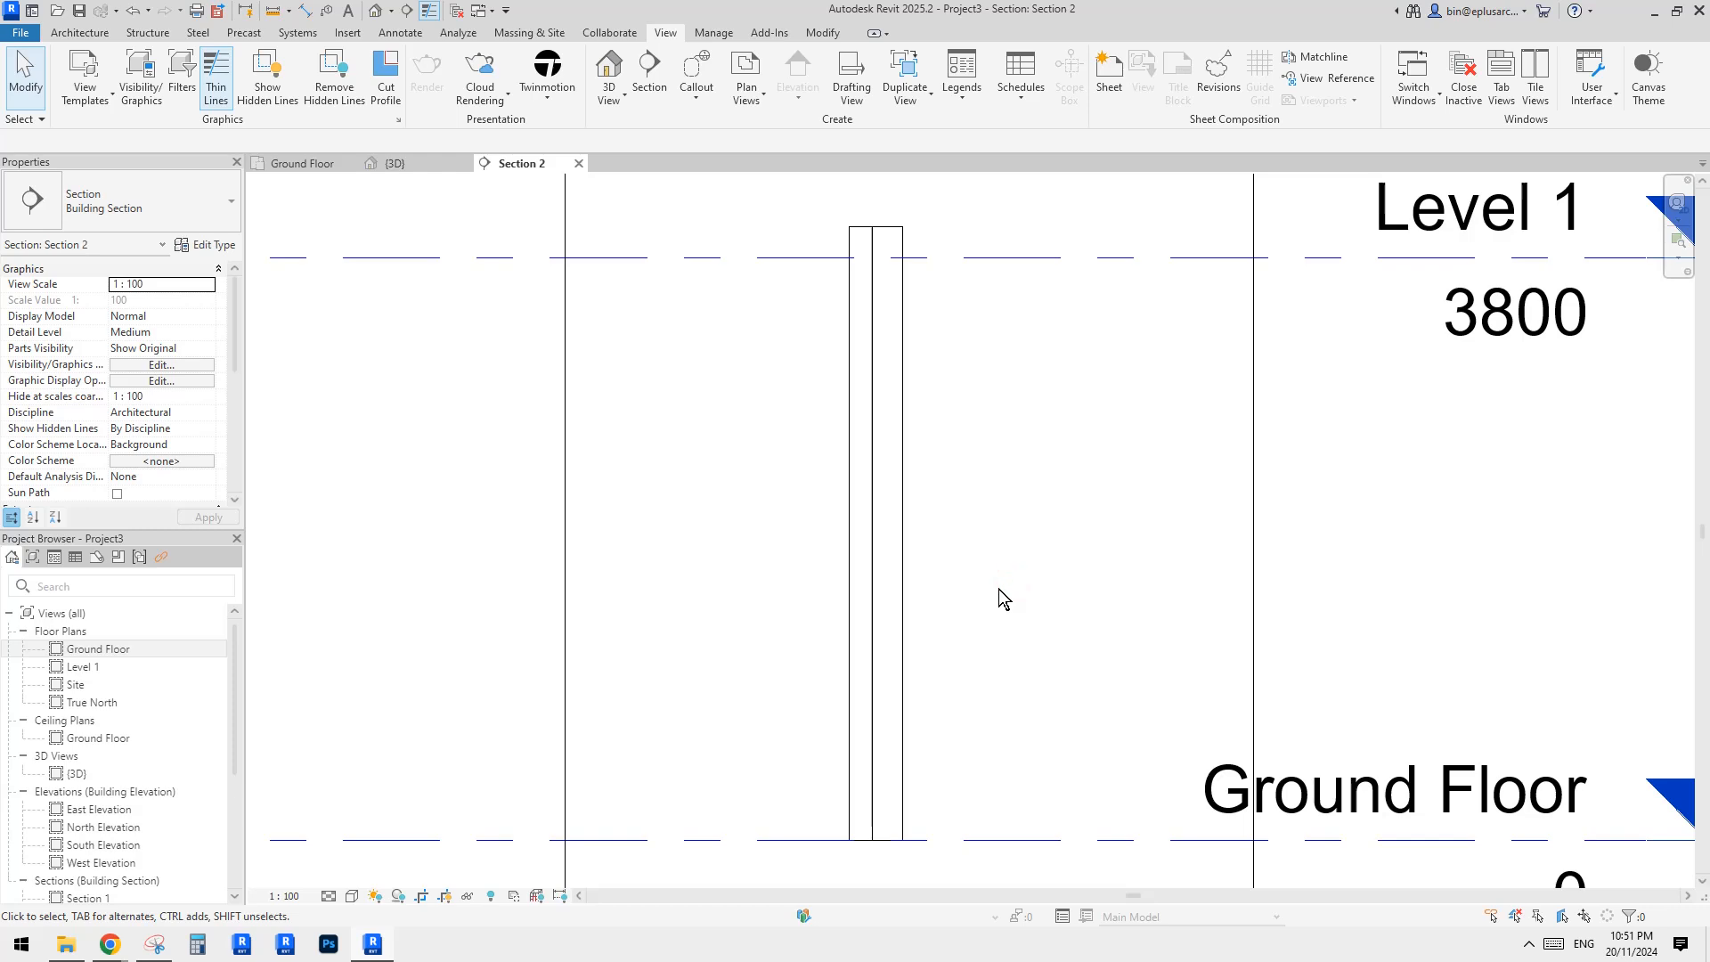
middle_drag(885, 570, 882, 565)
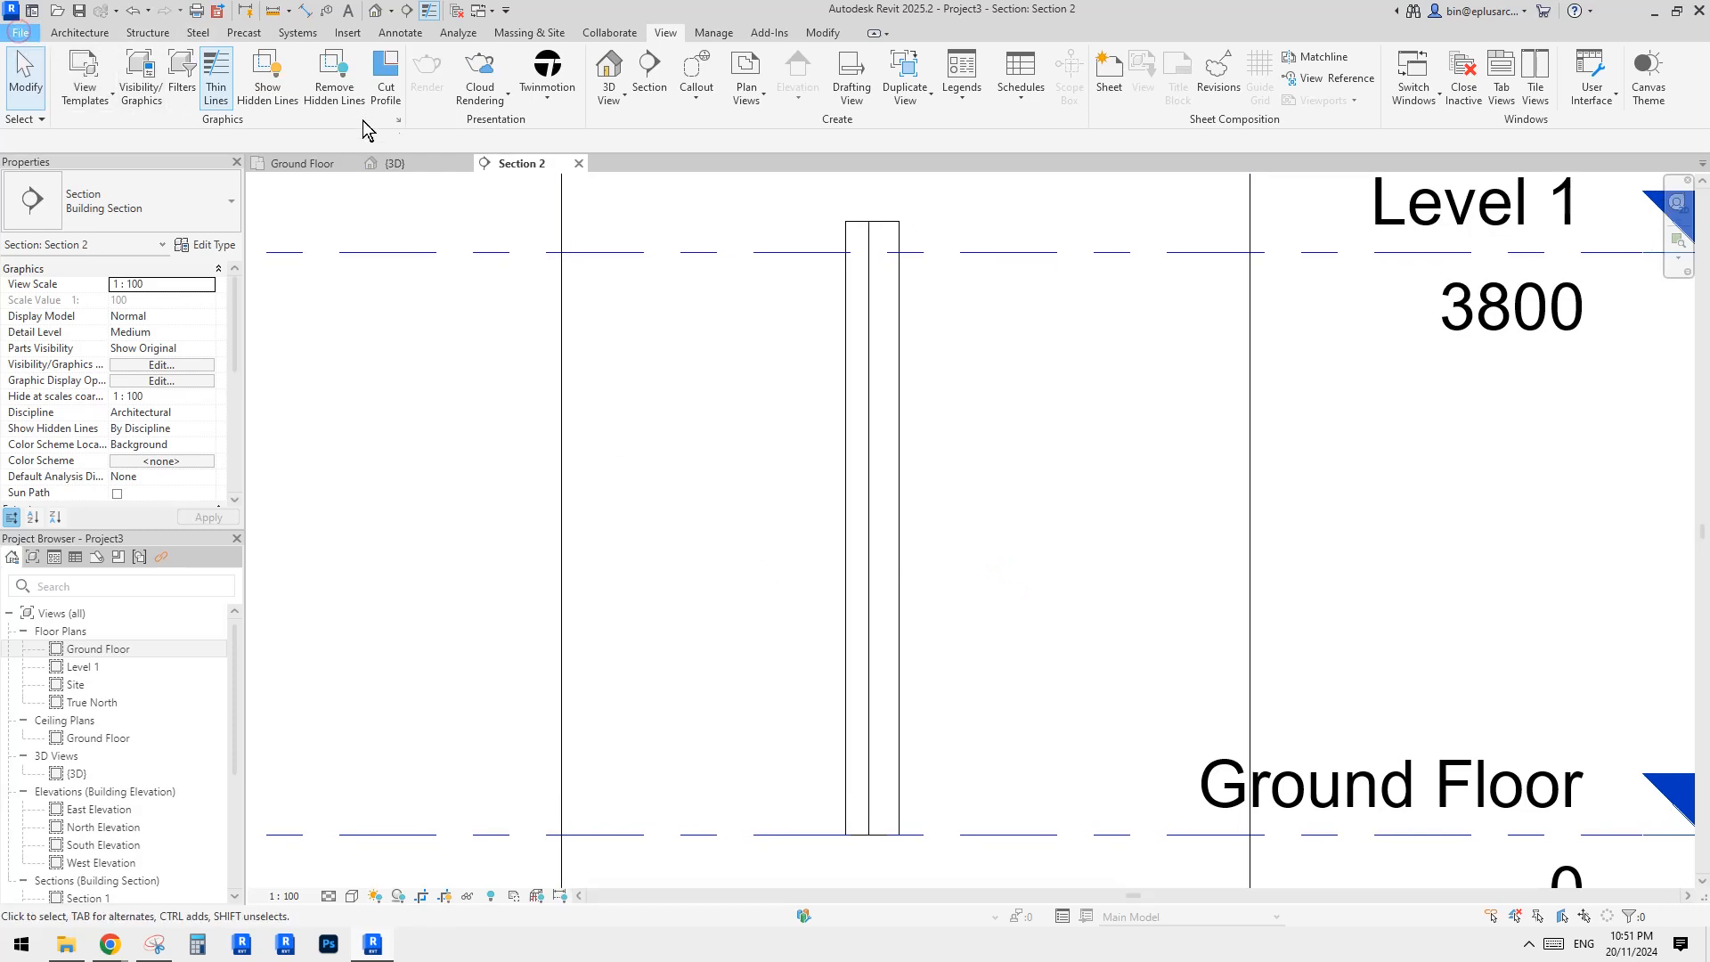
click(404, 33)
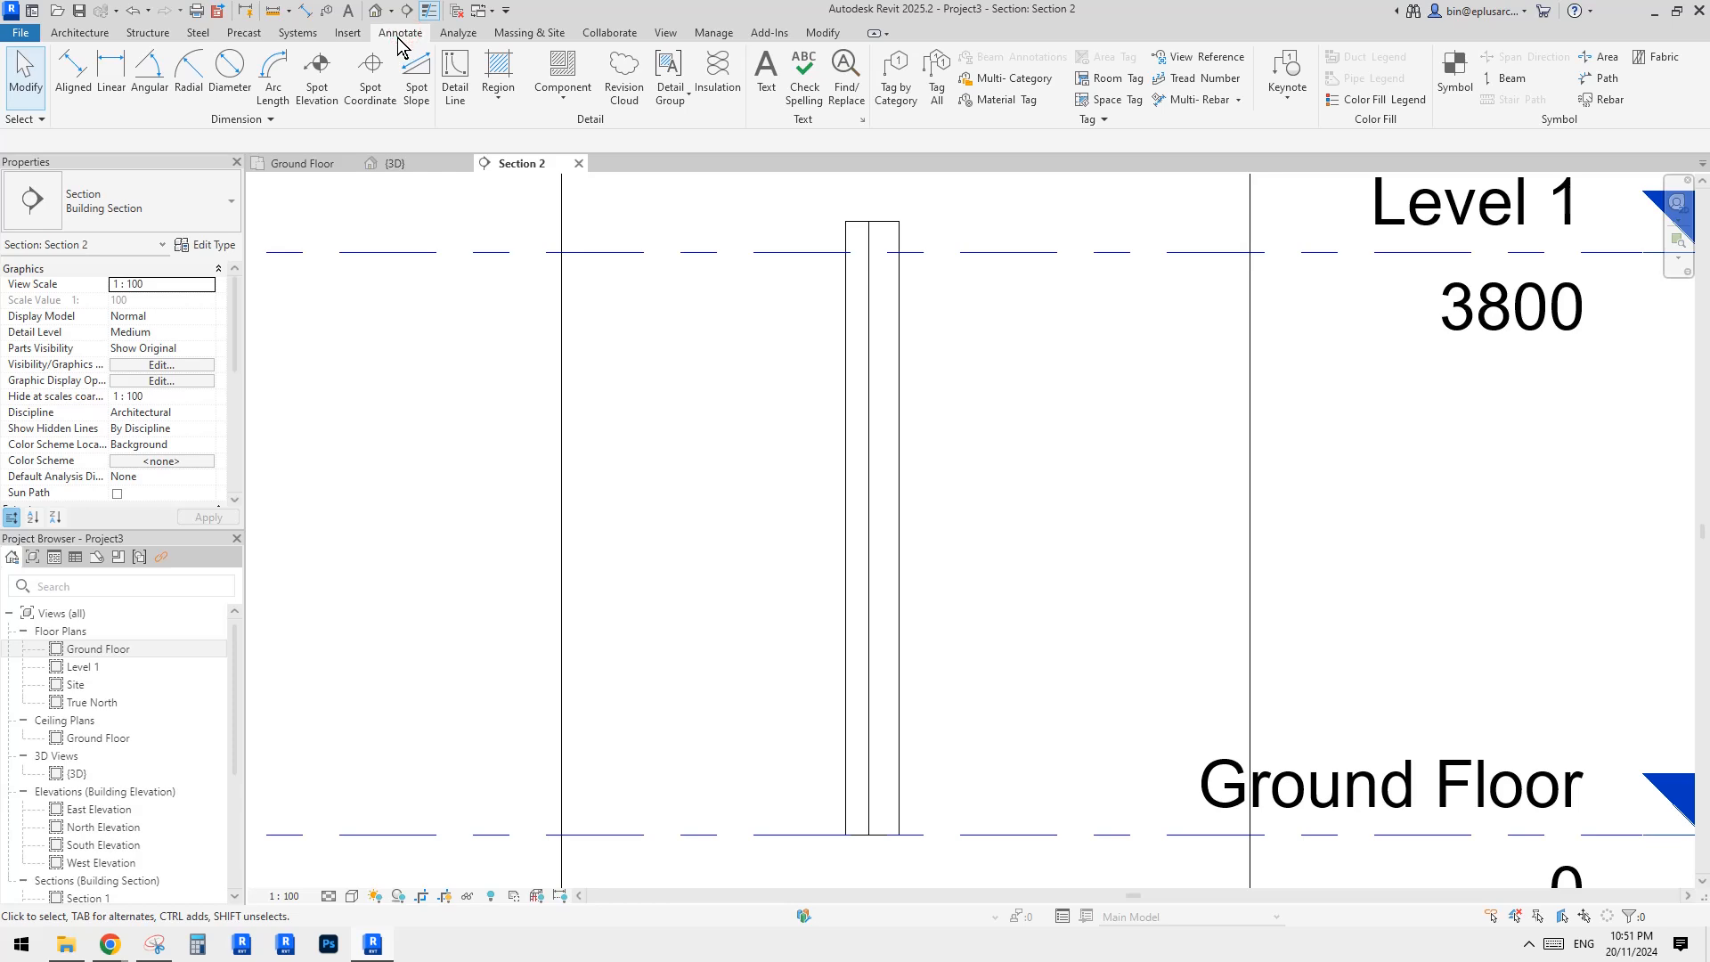
click(563, 98)
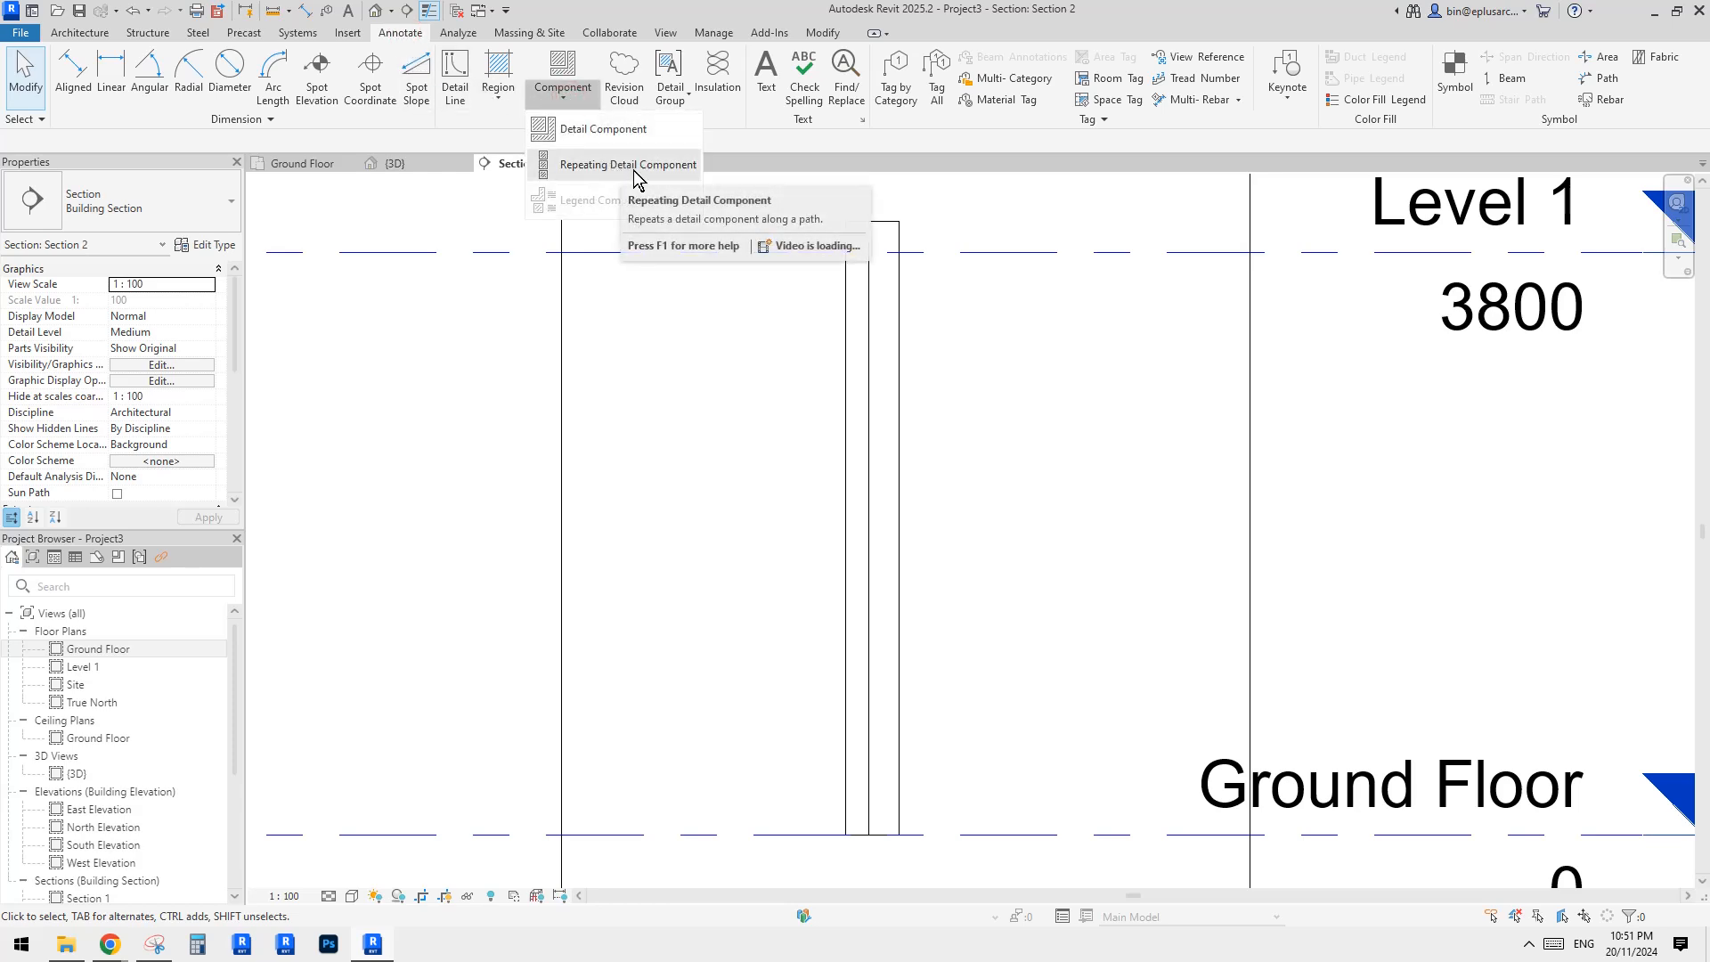
click(580, 346)
click(552, 91)
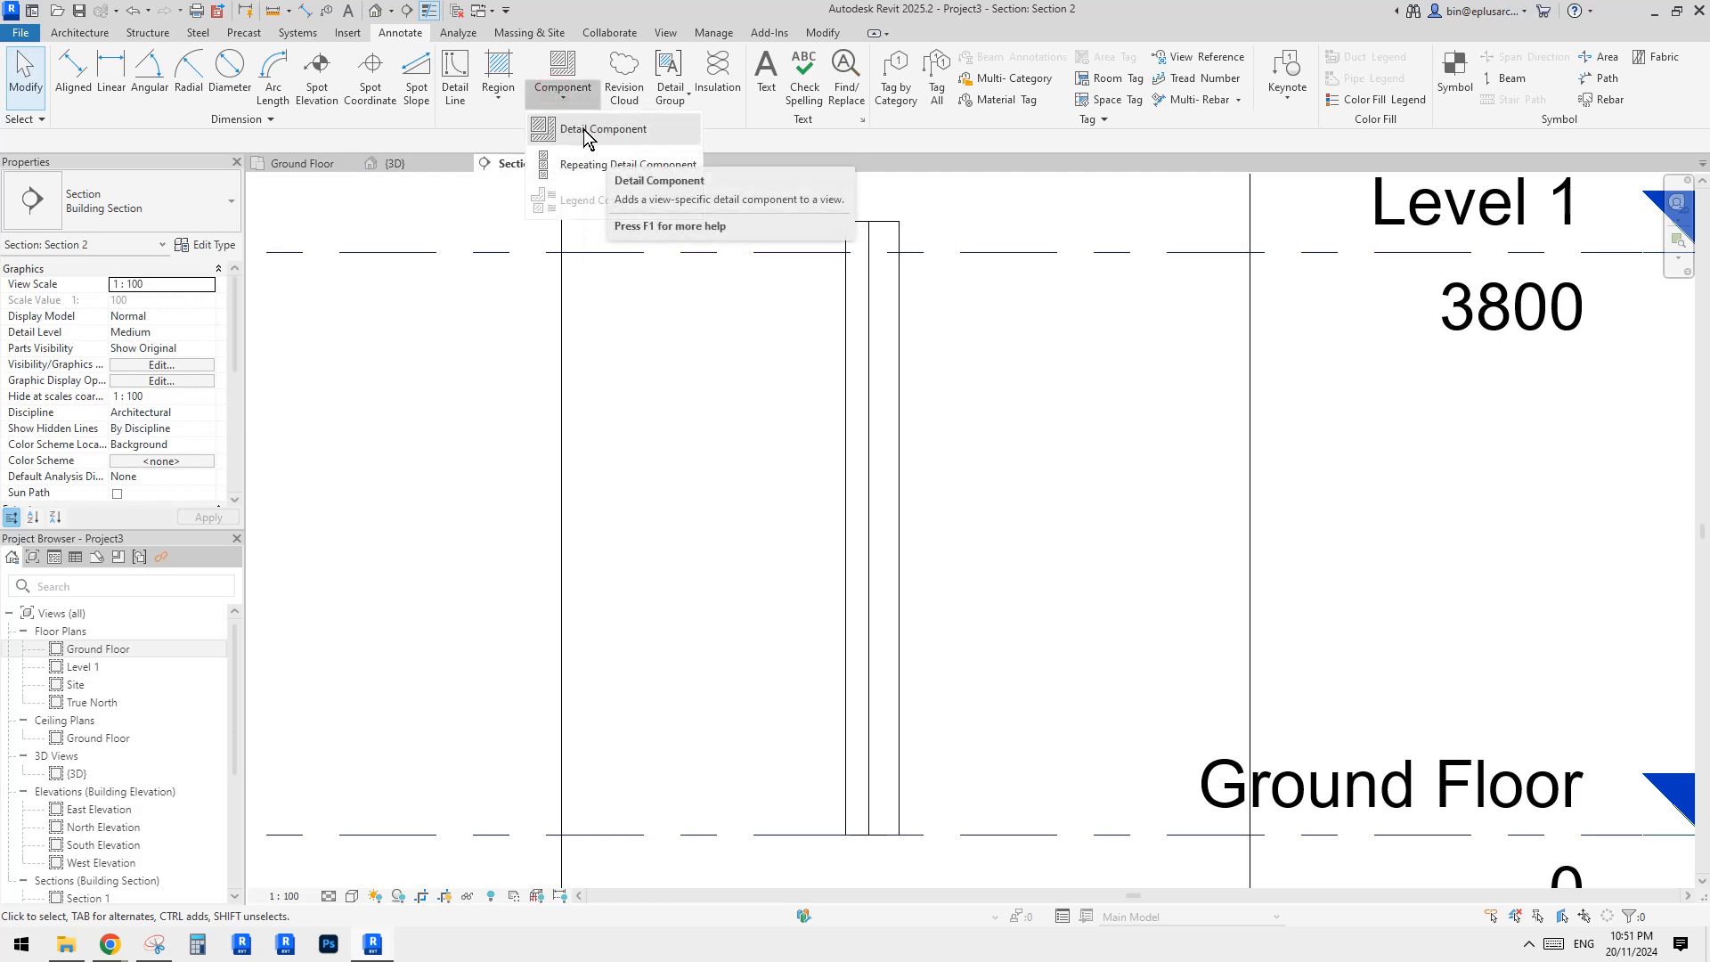
click(479, 323)
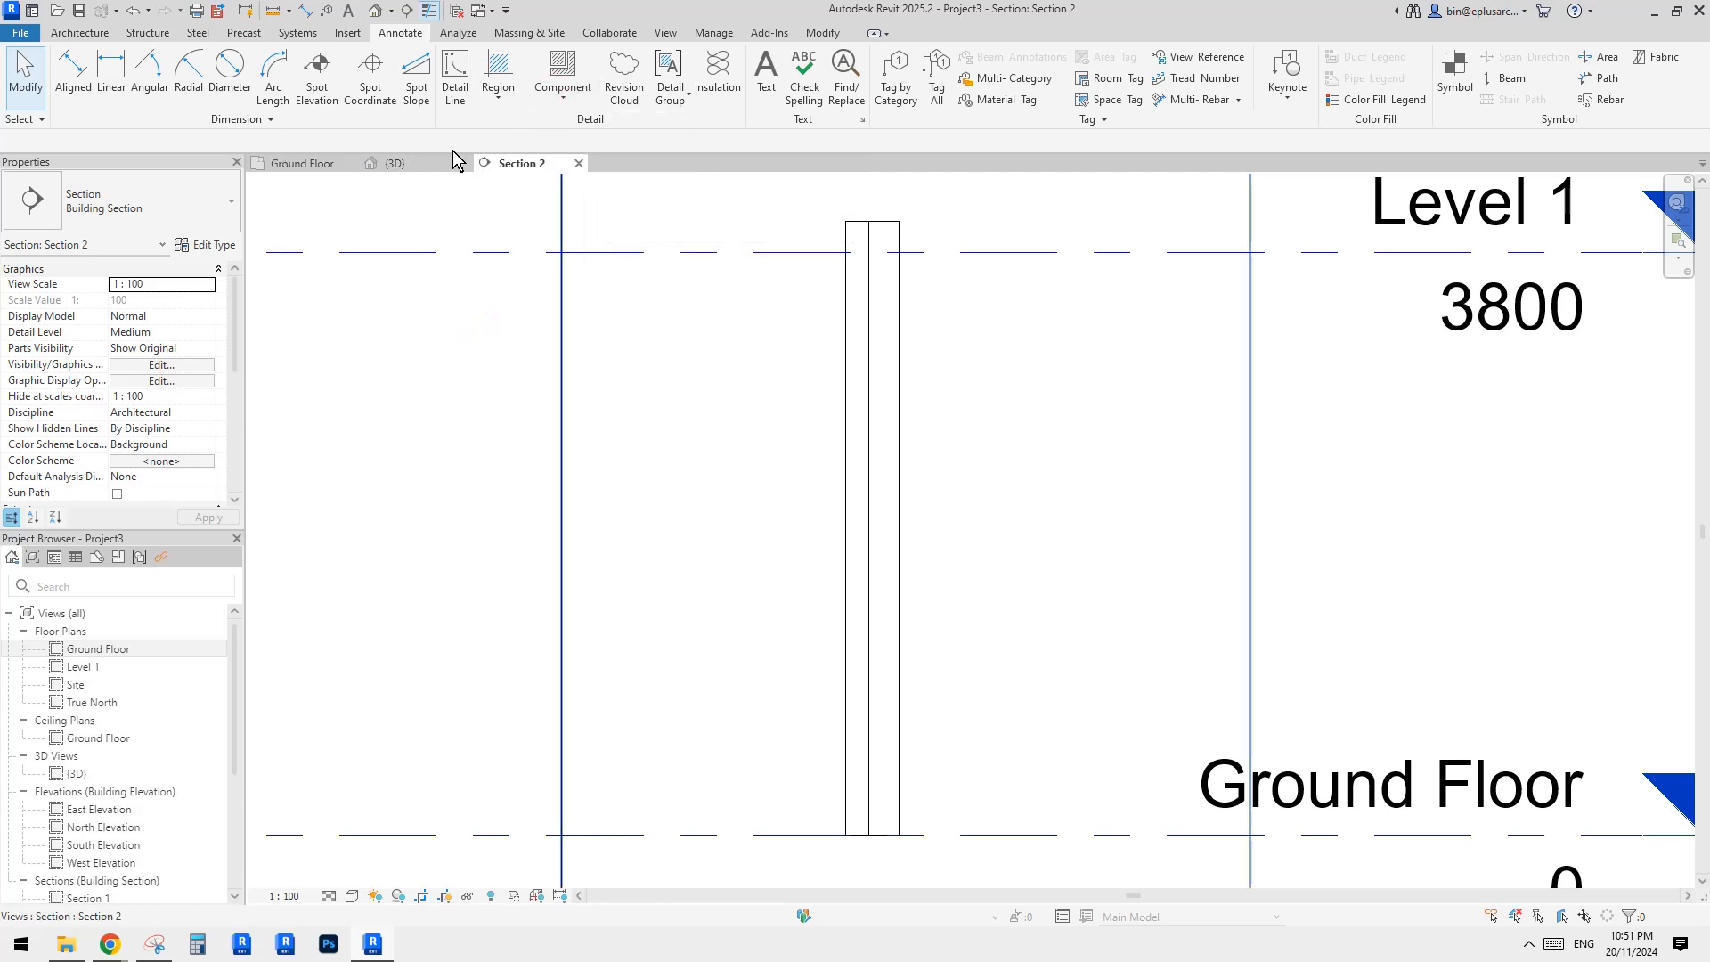
click(557, 96)
click(425, 343)
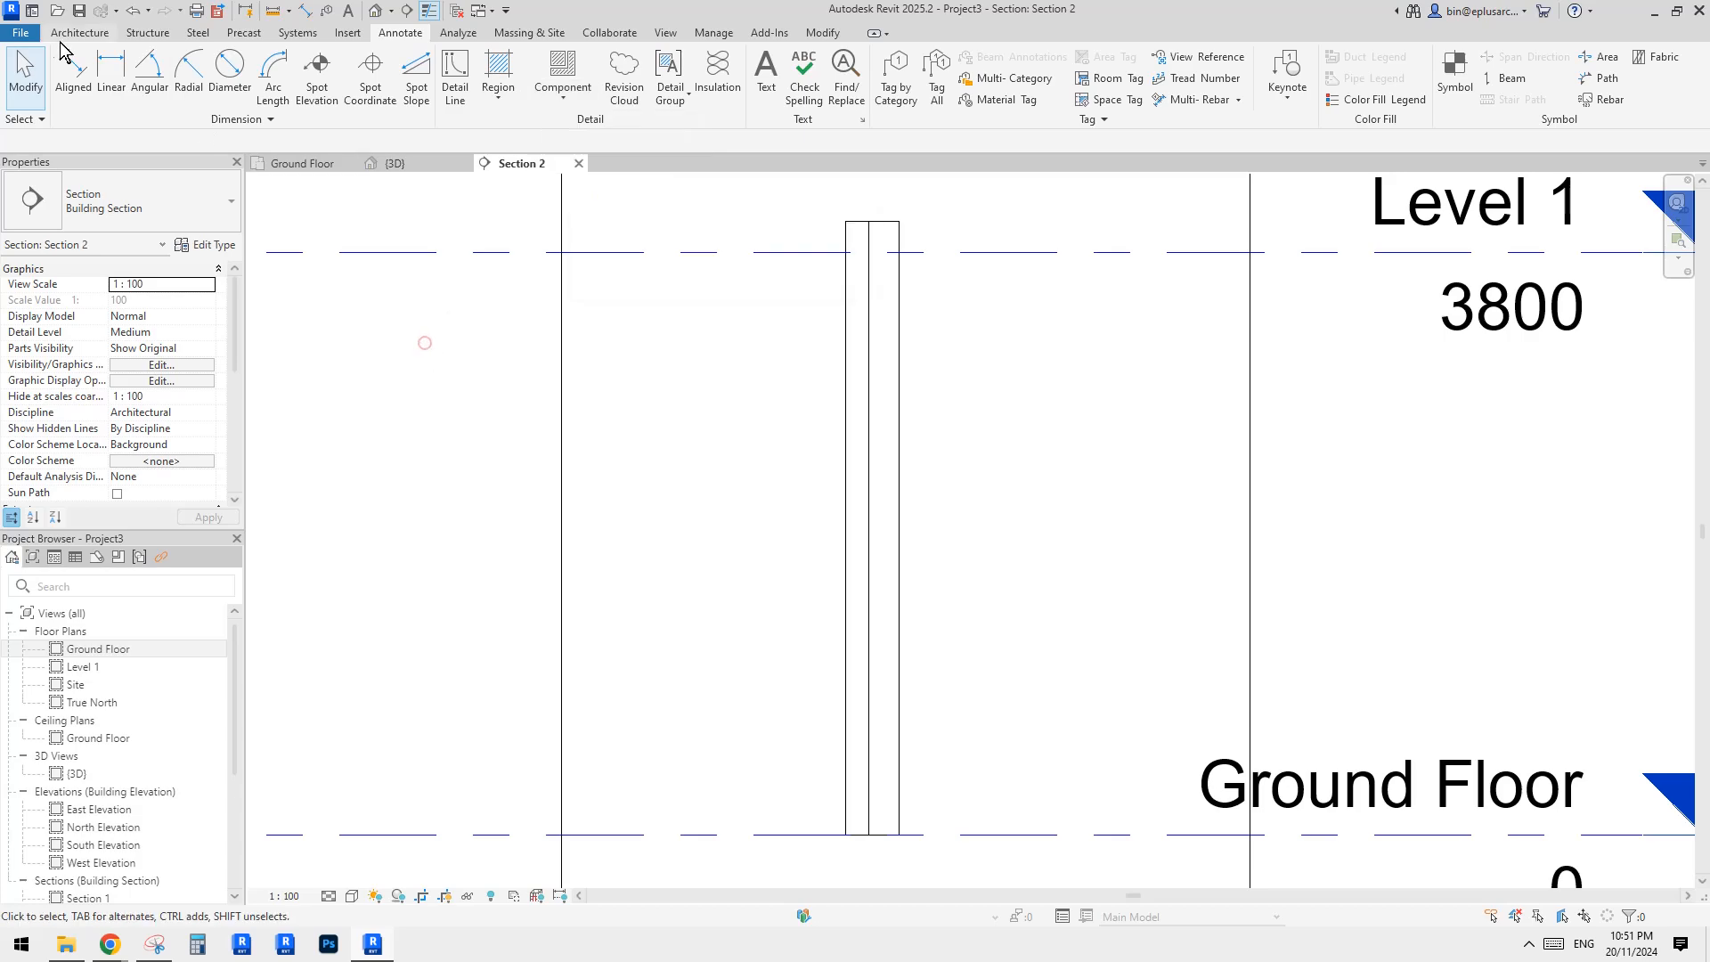
Step: Create a new family from the Metric Detail Item.rft template
click(28, 34)
mouse_move(114, 103)
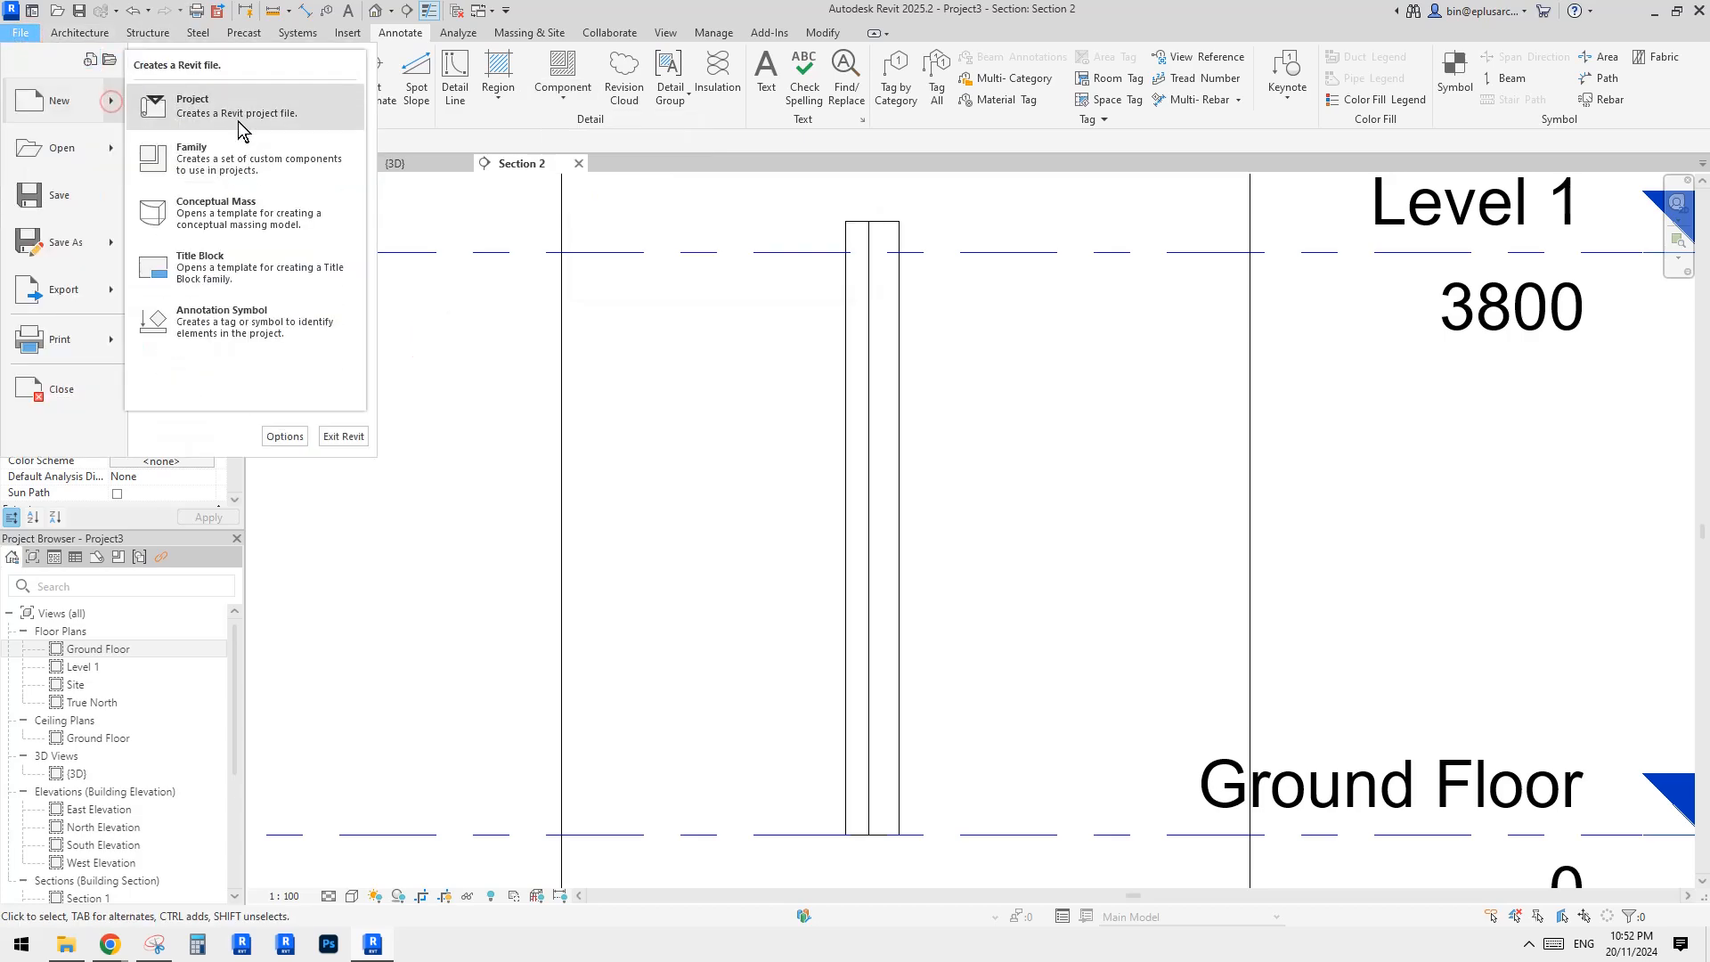
click(233, 146)
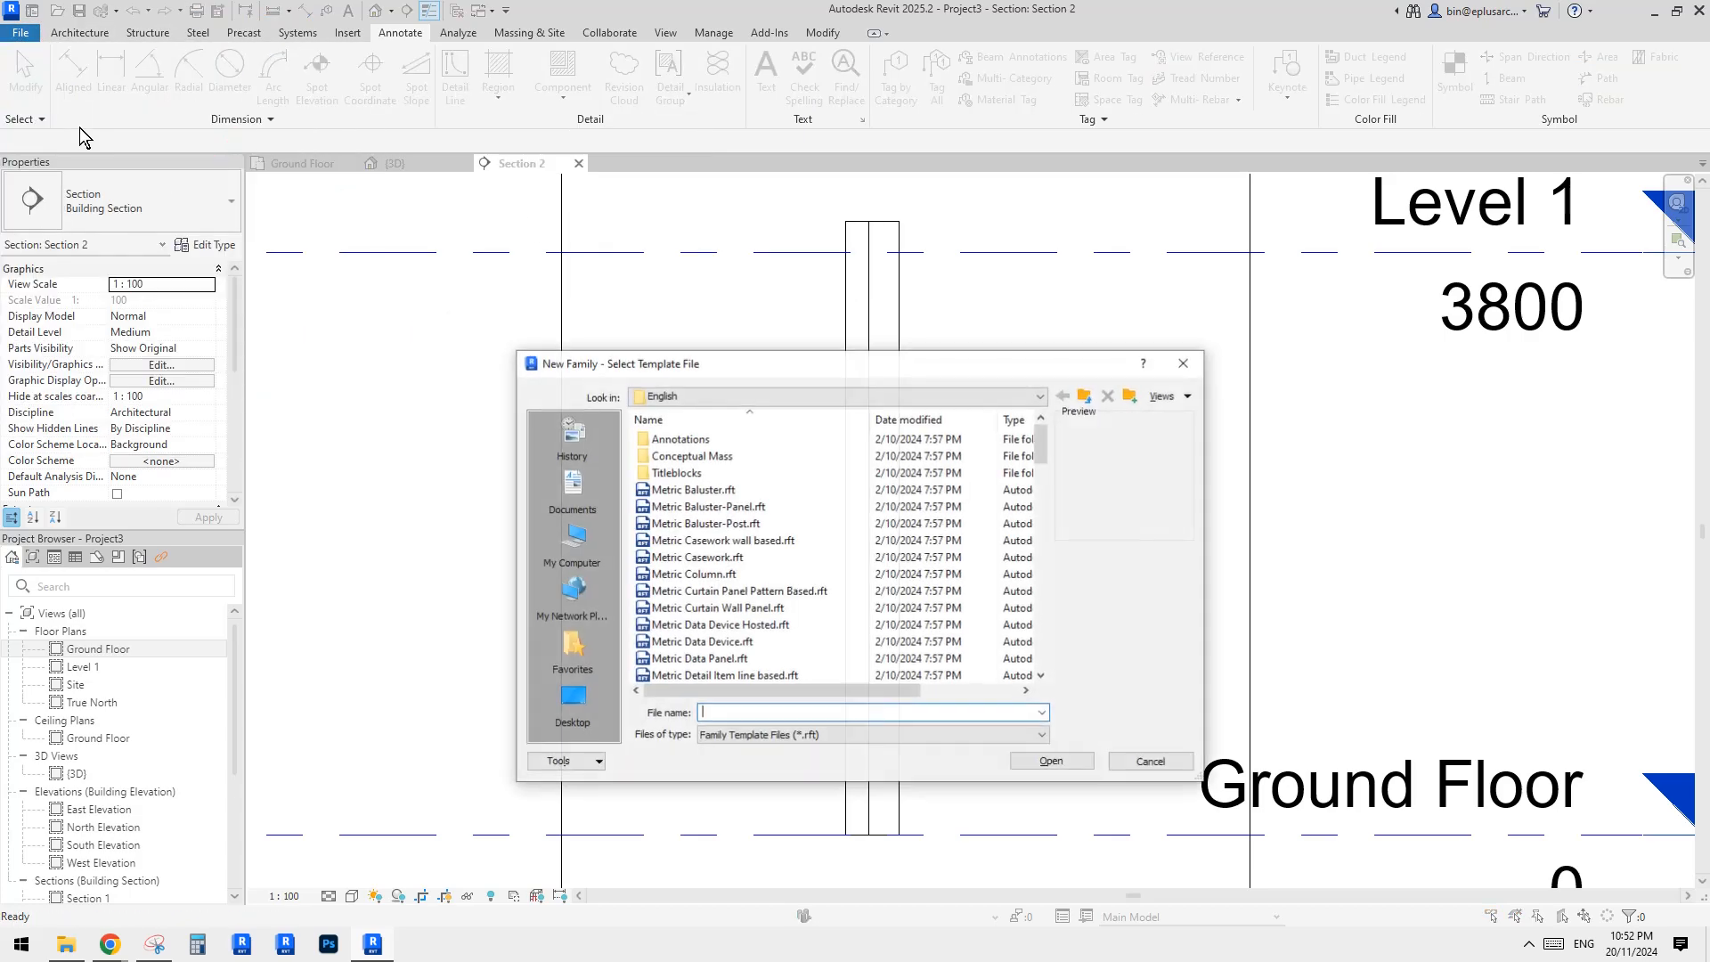
click(1040, 481)
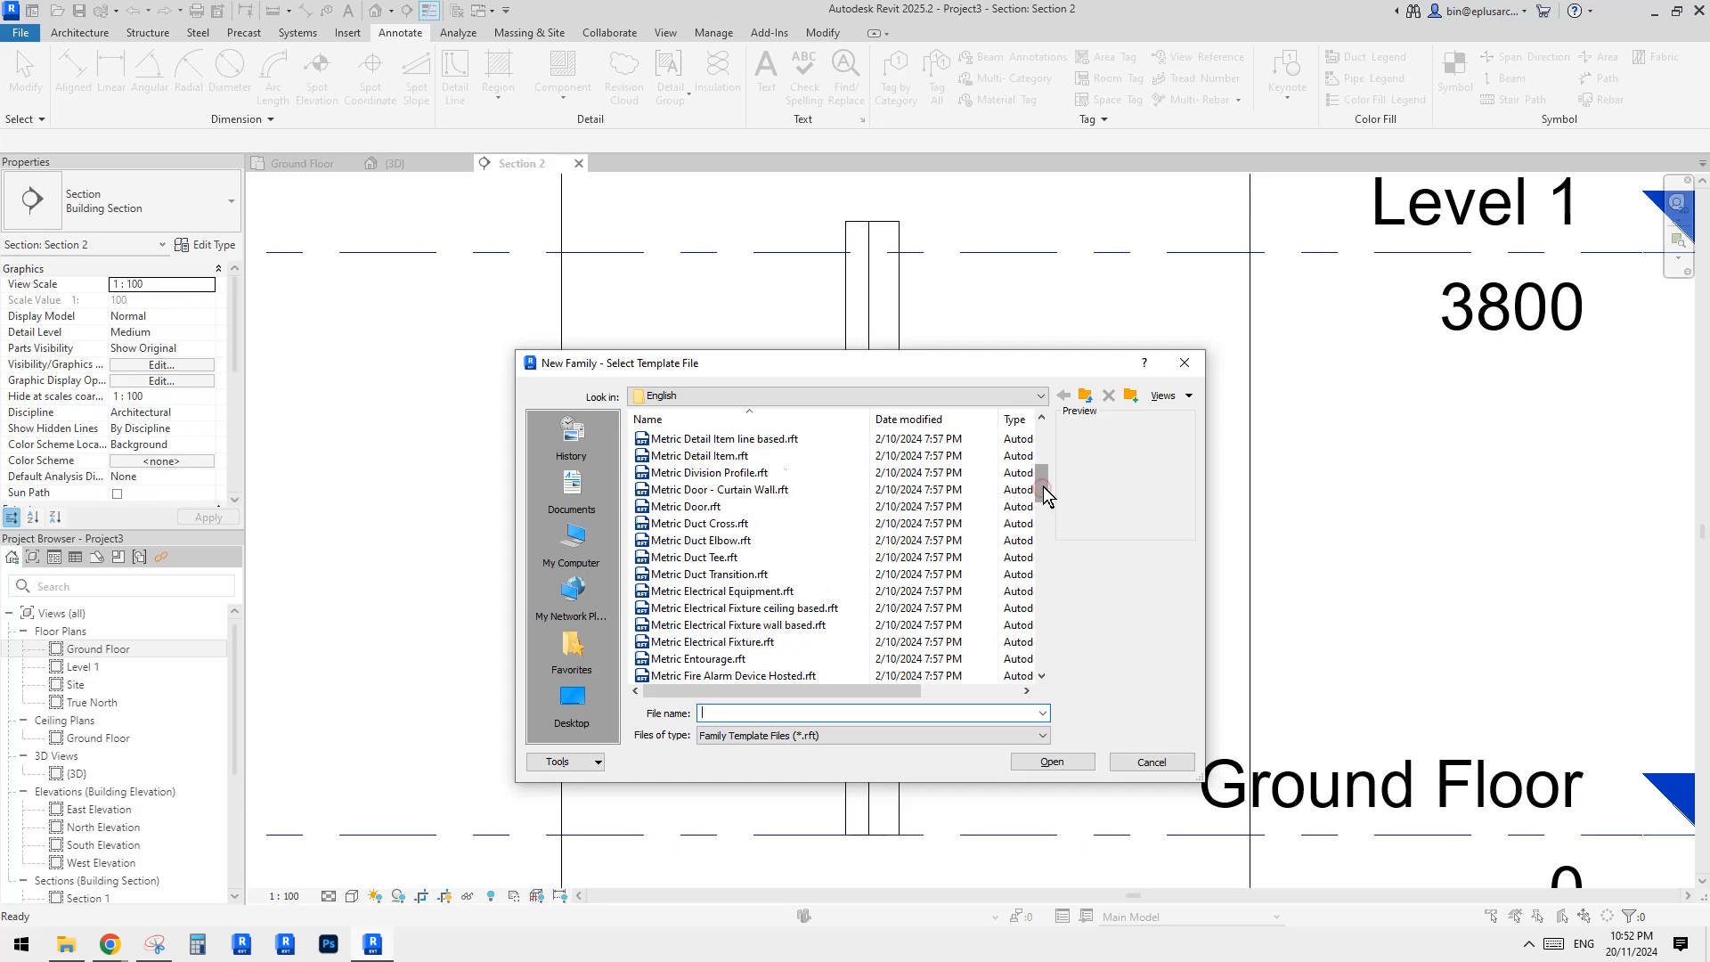
drag(1046, 492, 1045, 489)
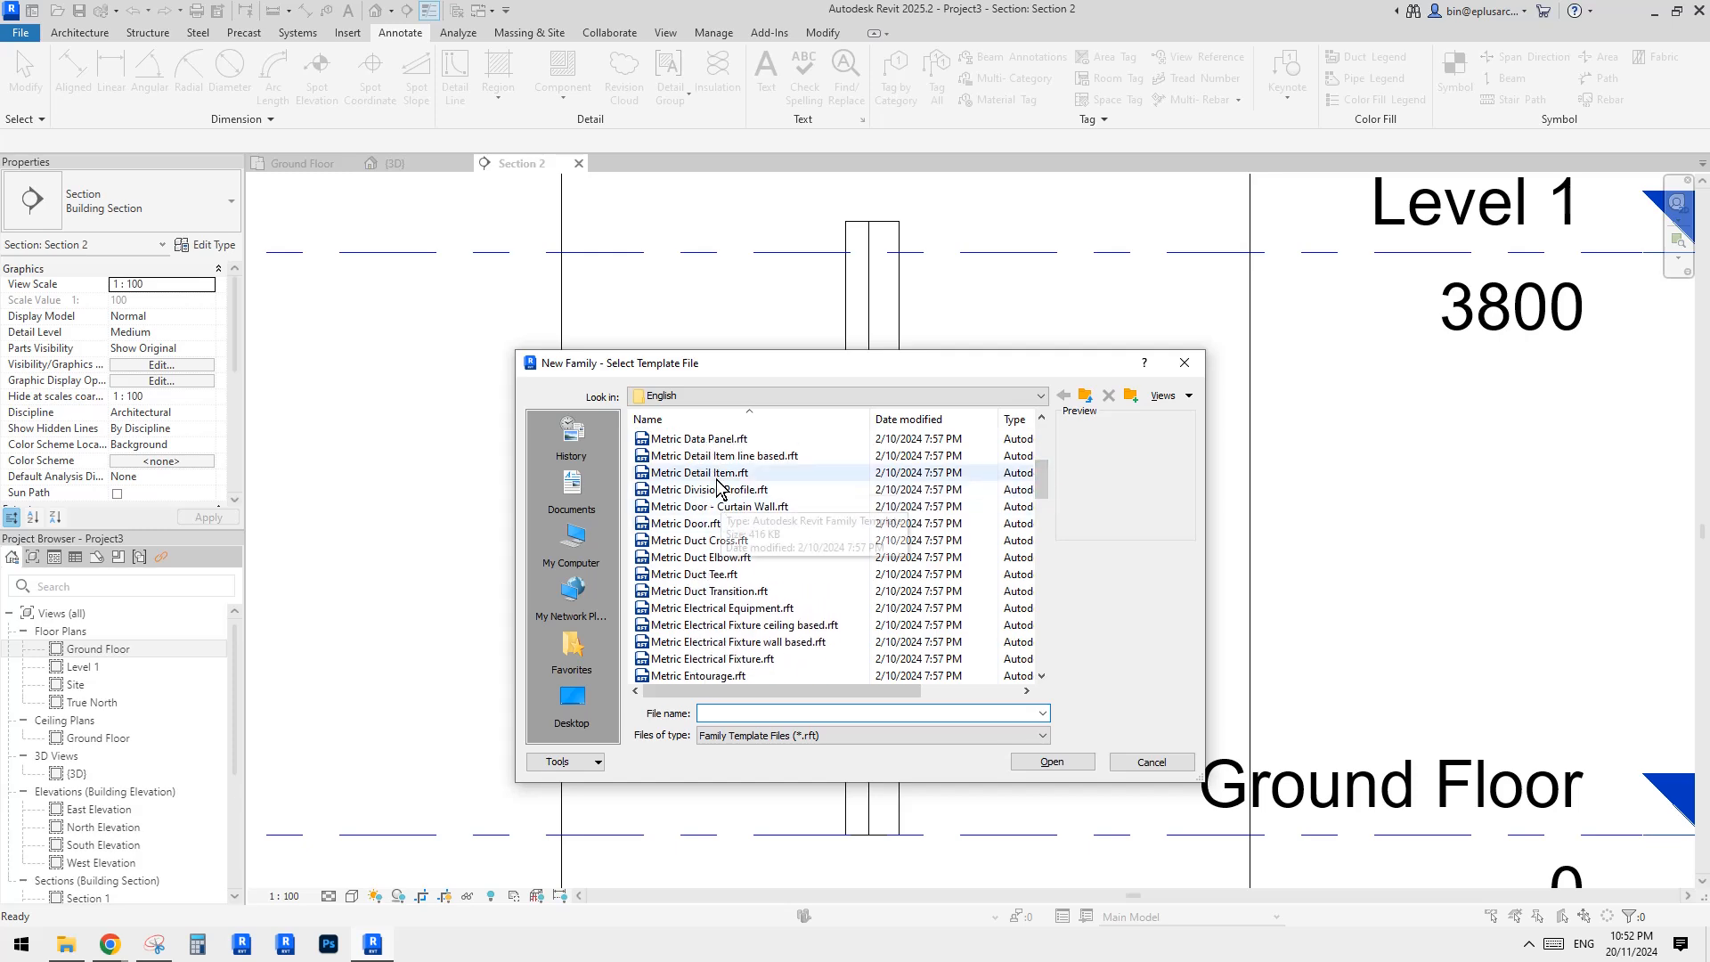
click(682, 482)
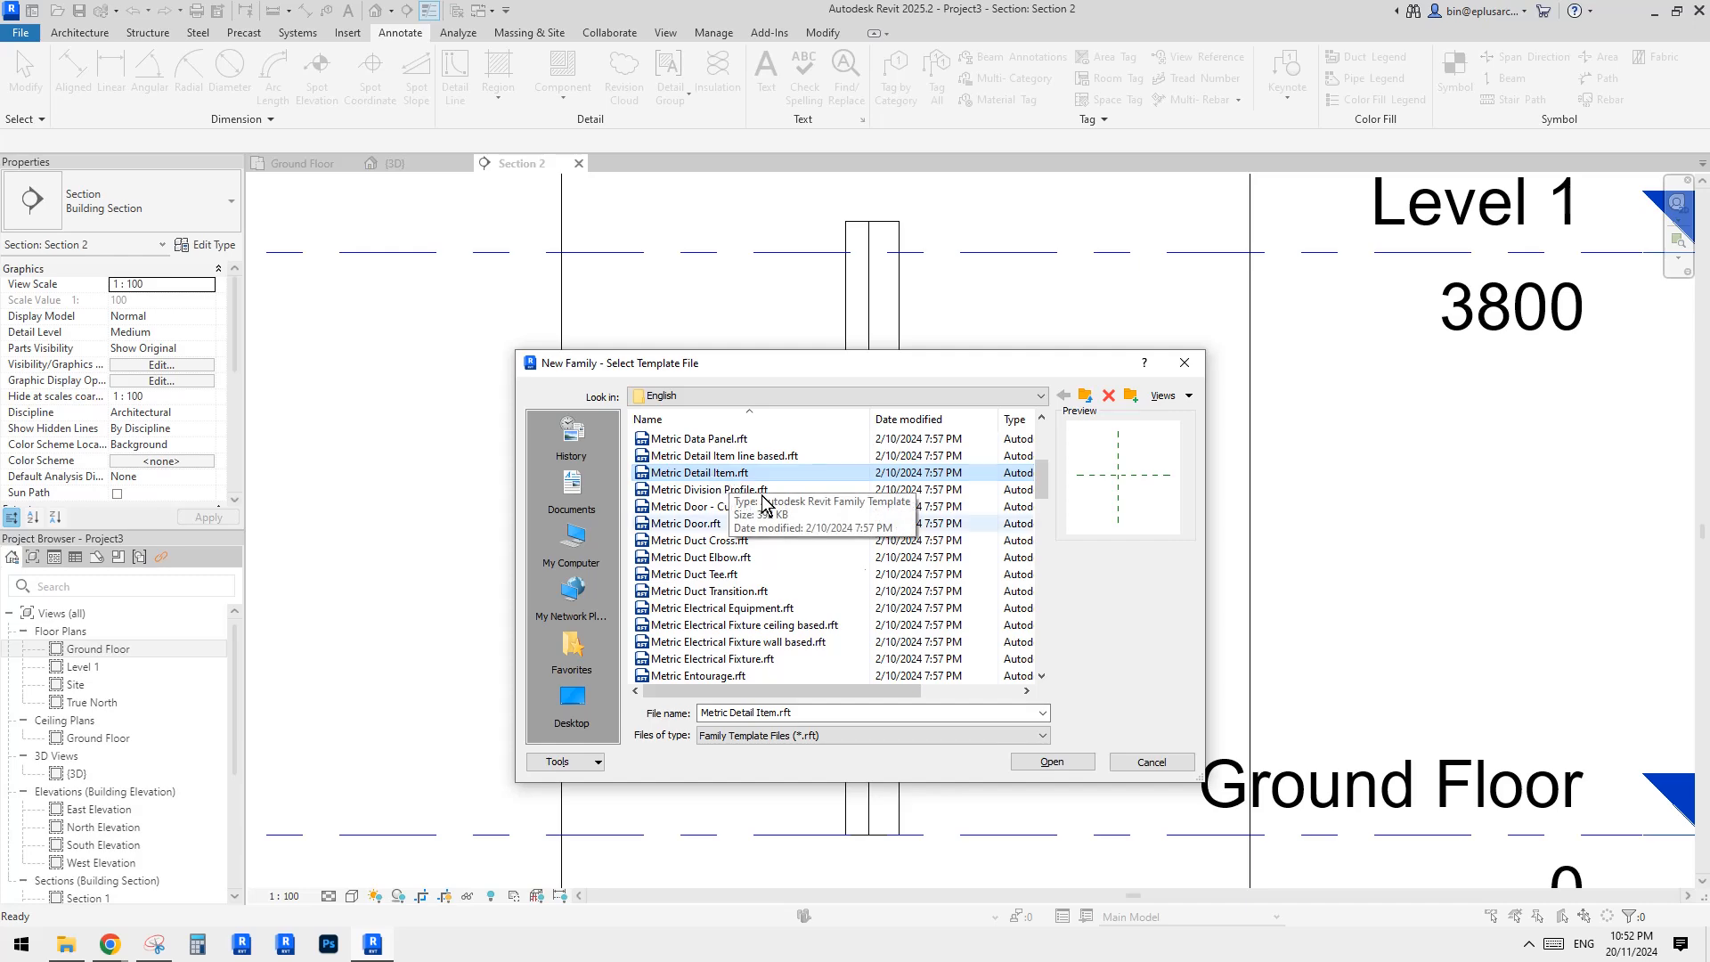
click(1066, 758)
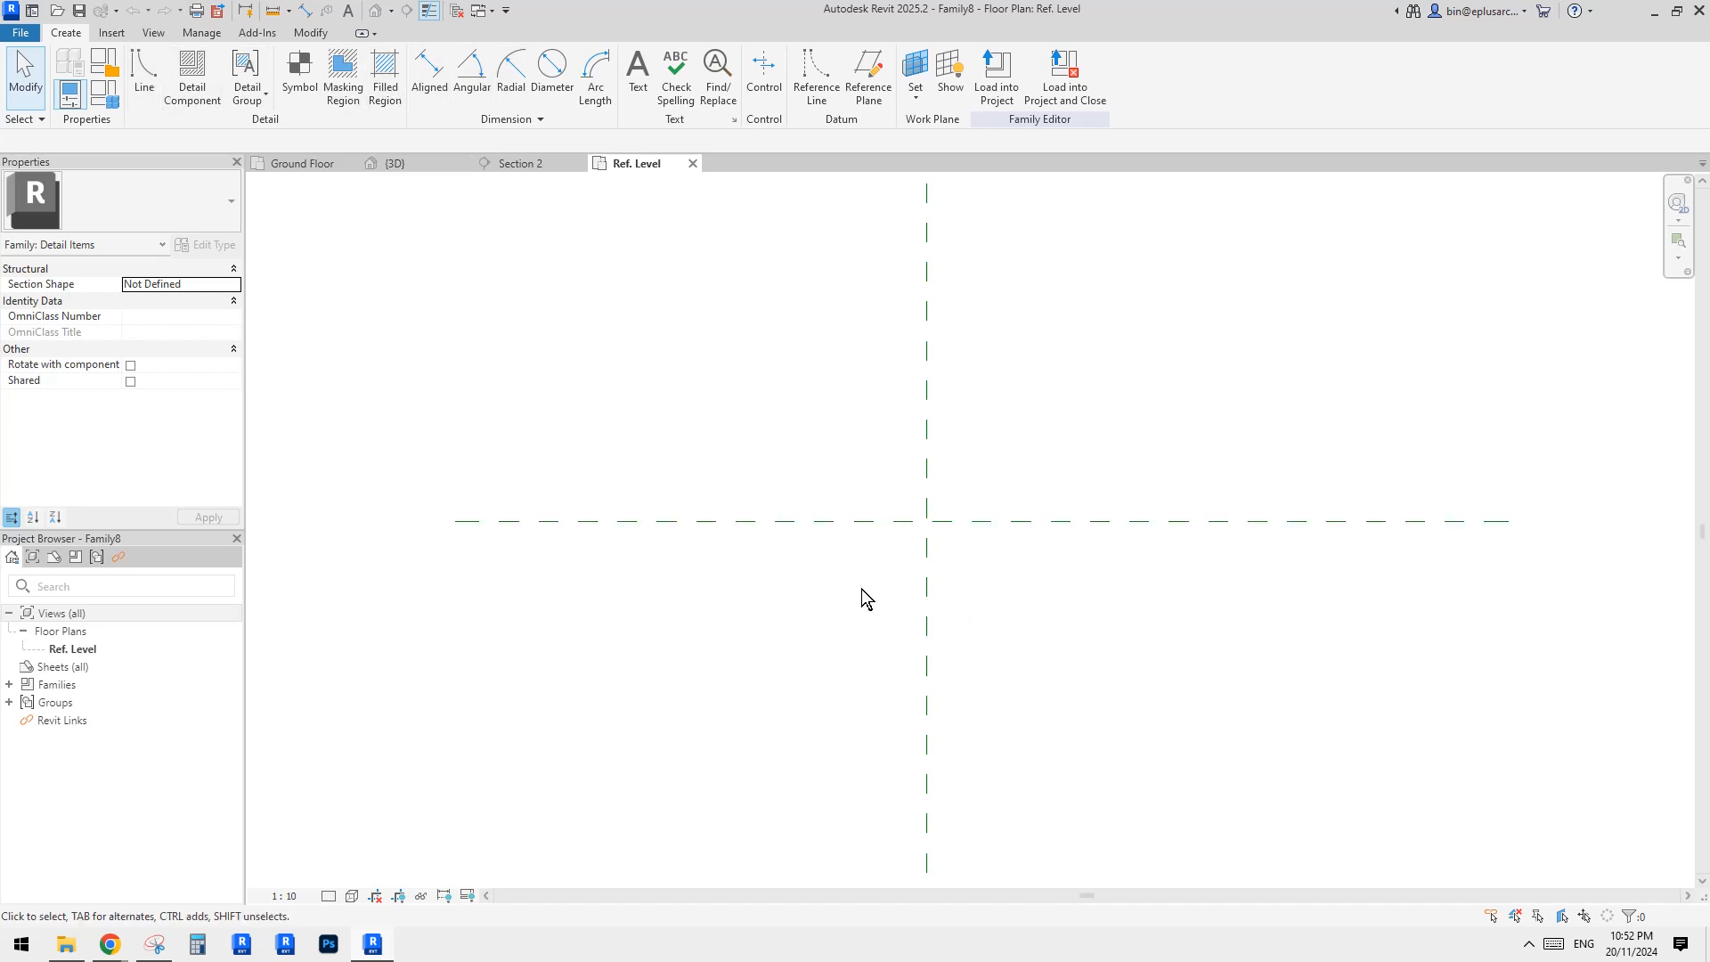
Step: Switch to Chrome to check the overhanging strips in the Reddit reference photo, and return to the family in Revit
mouse_move(109, 927)
click(108, 875)
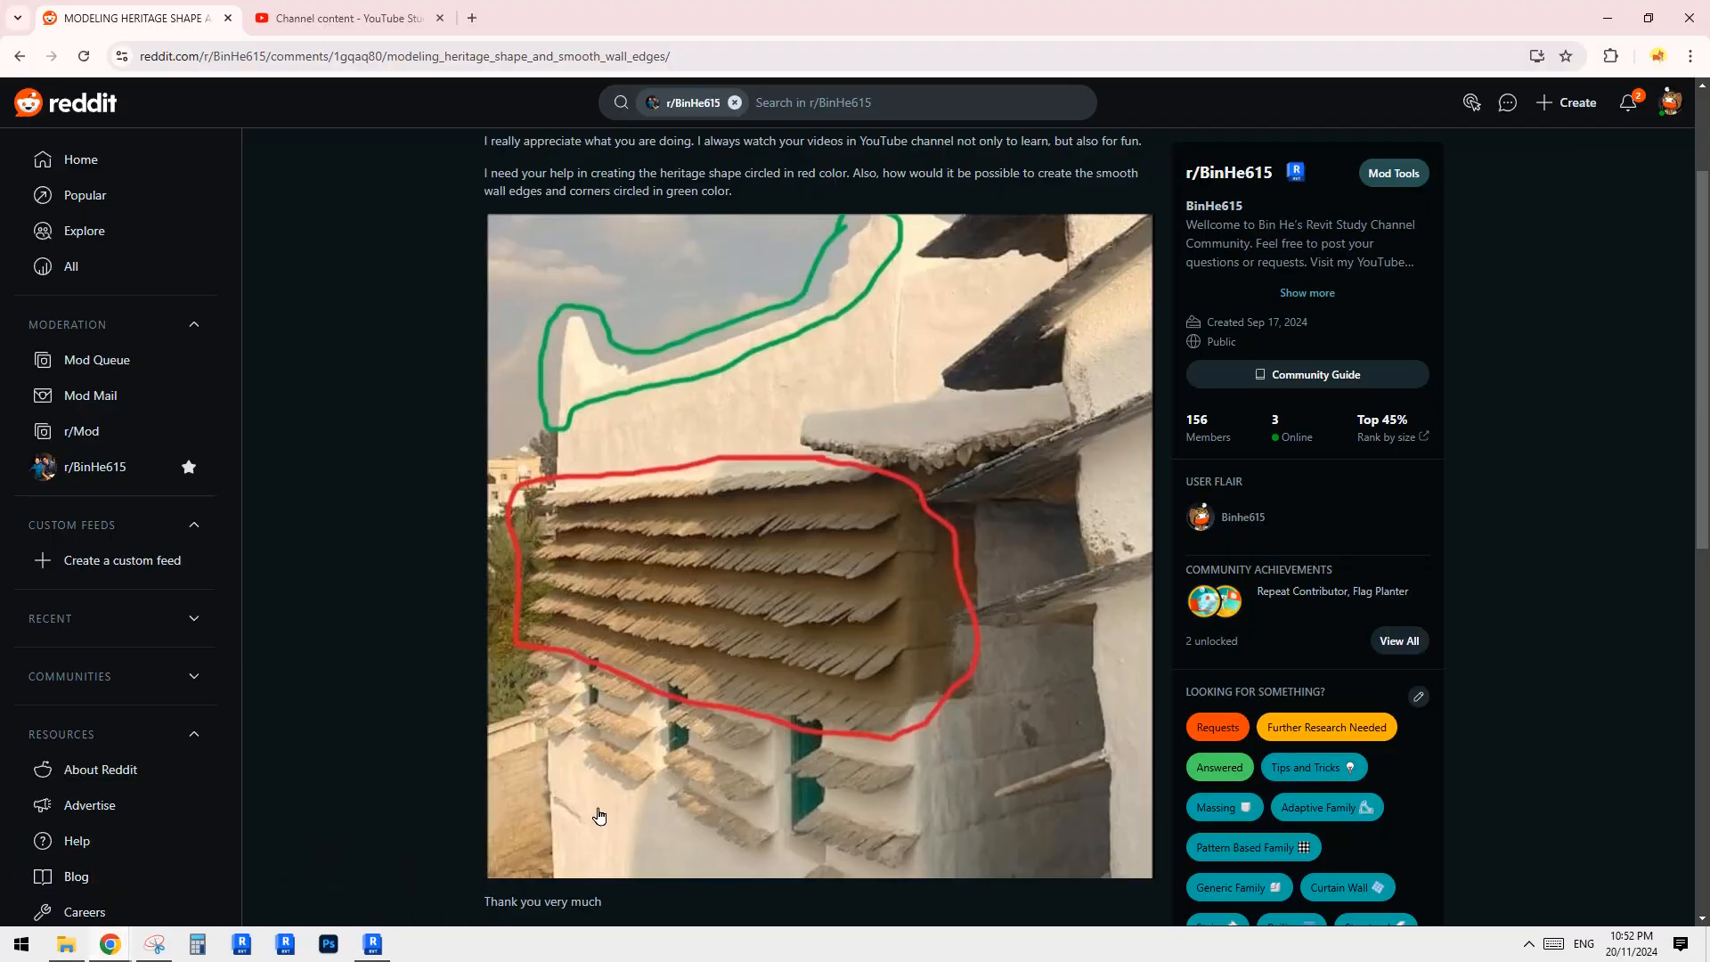
click(370, 945)
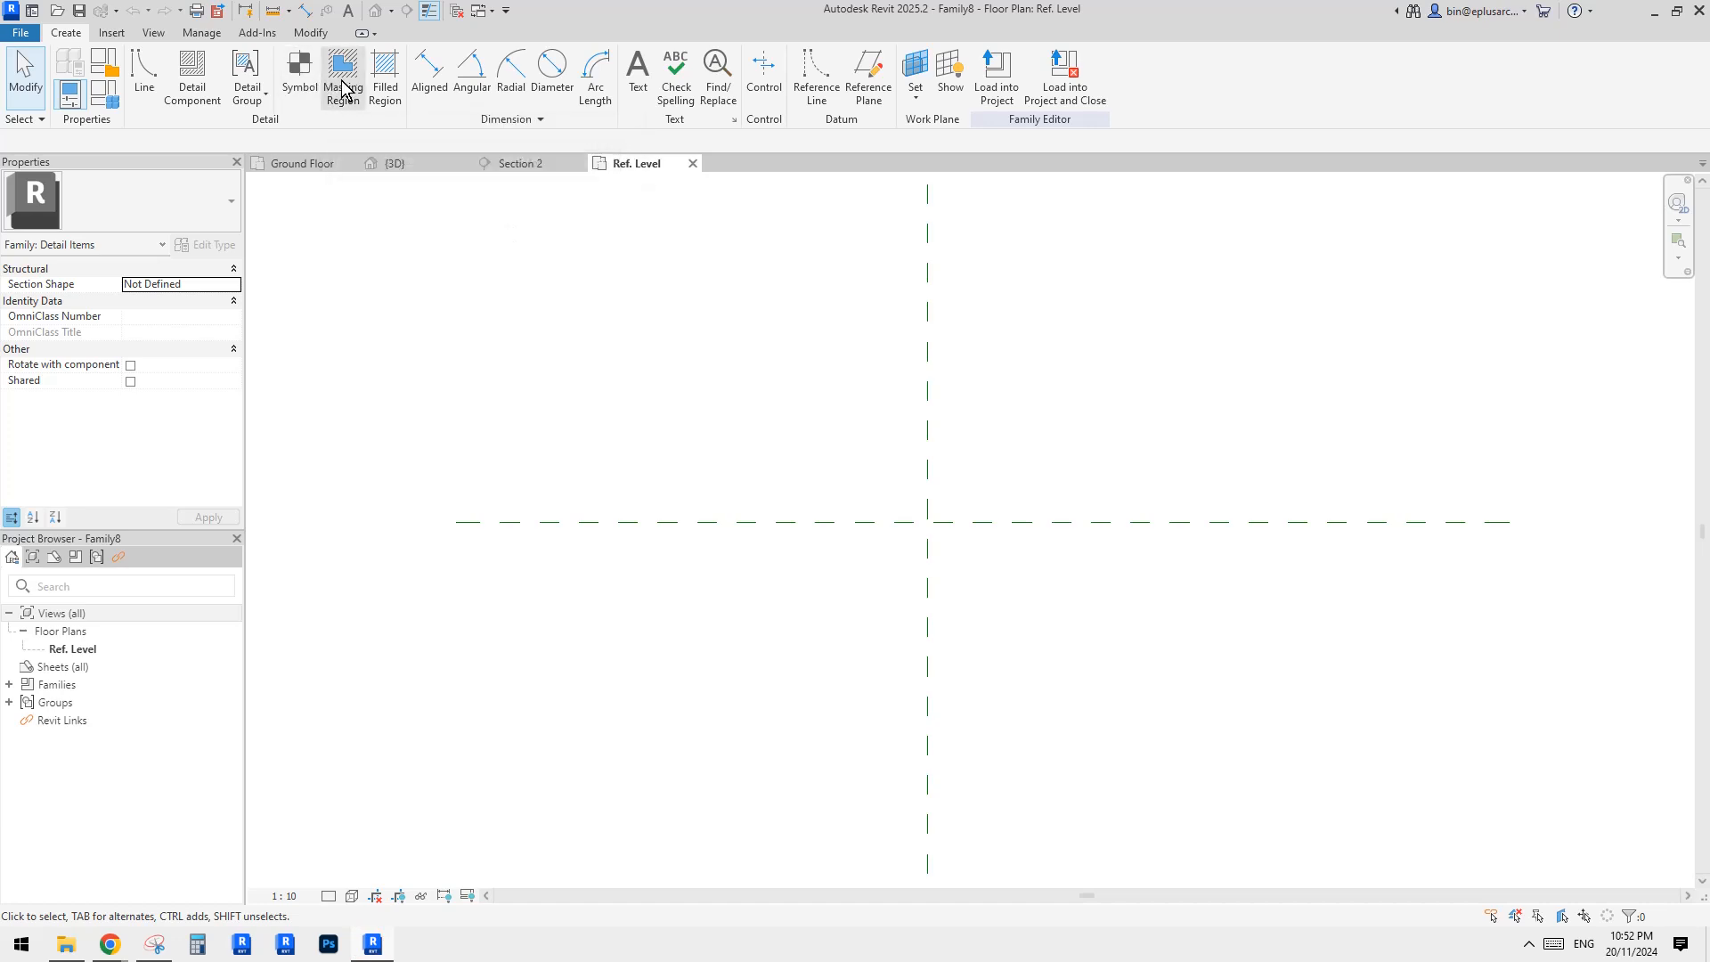
Step: Start a filled region with a 150 mm line running left from the reference planes' intersection, and a vertical line down from its end
click(384, 89)
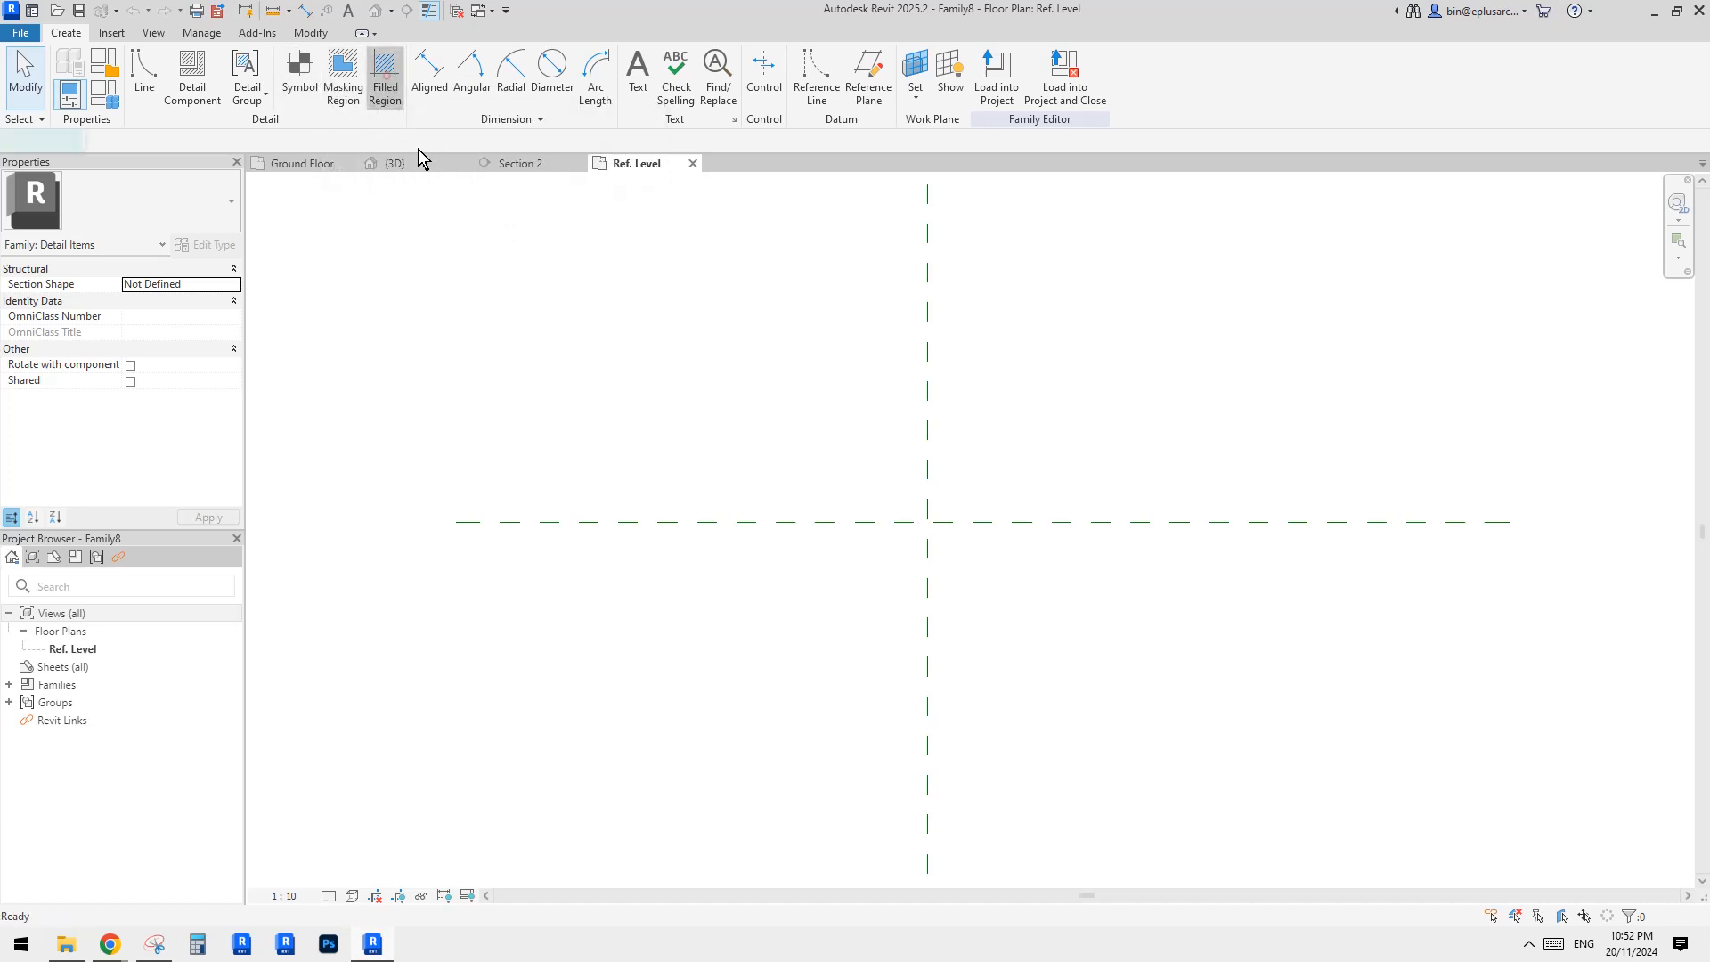
click(919, 520)
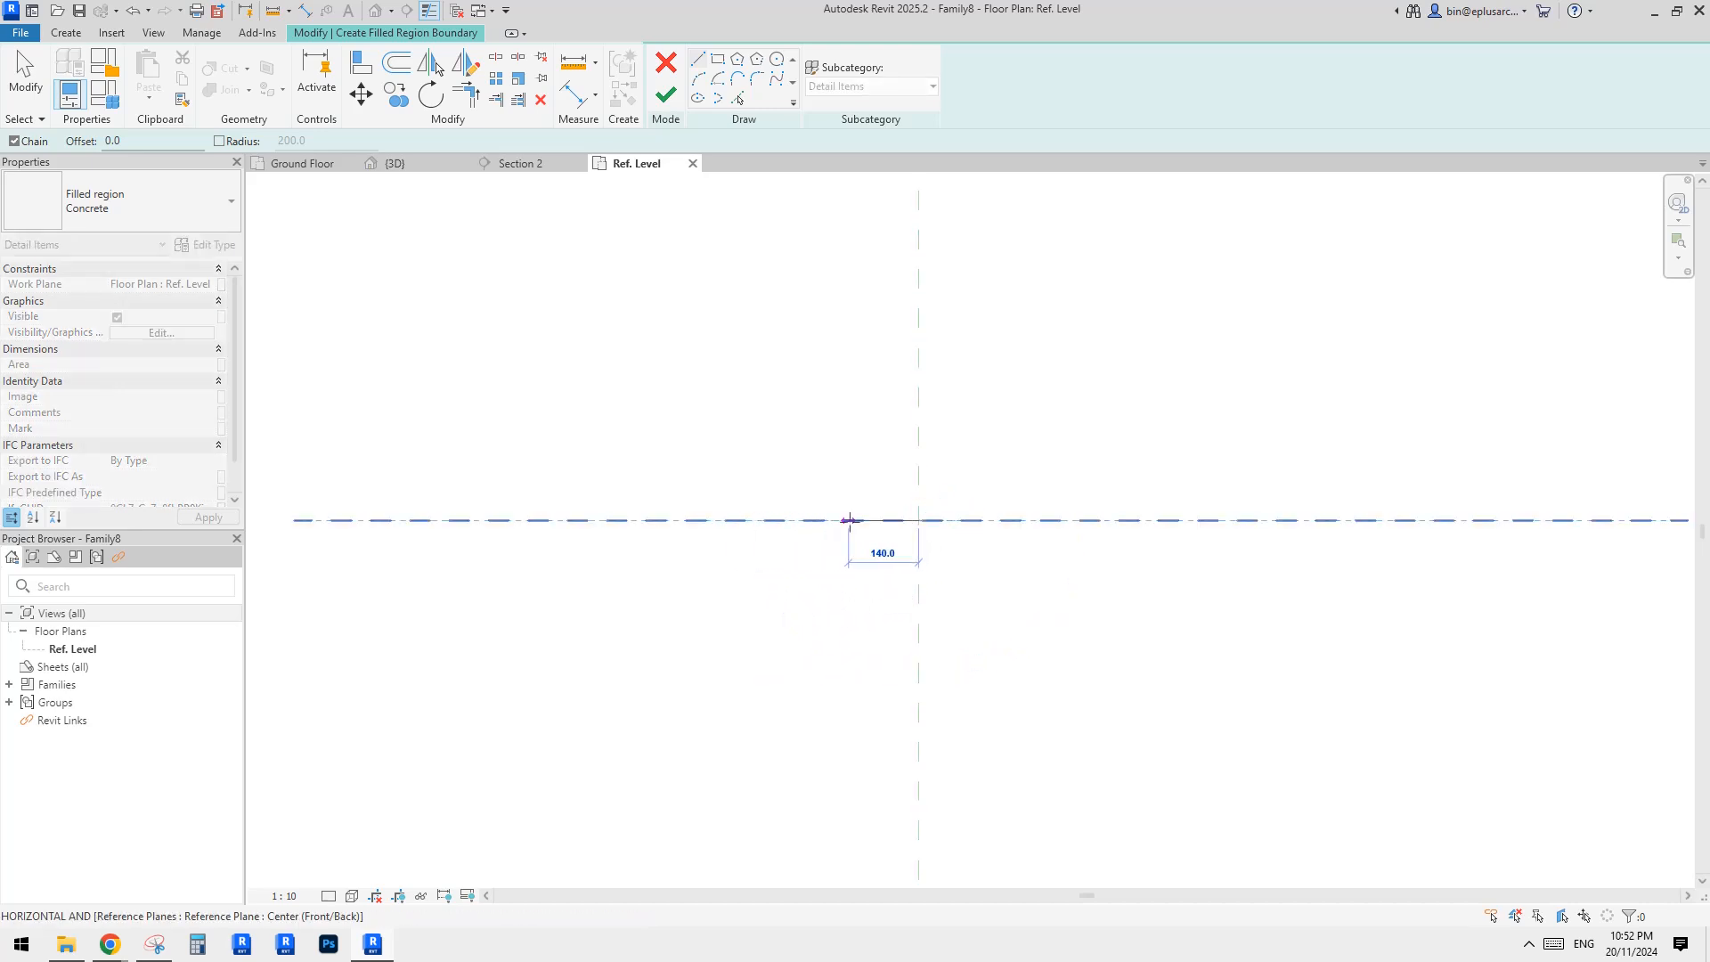
text(150)
key(Return)
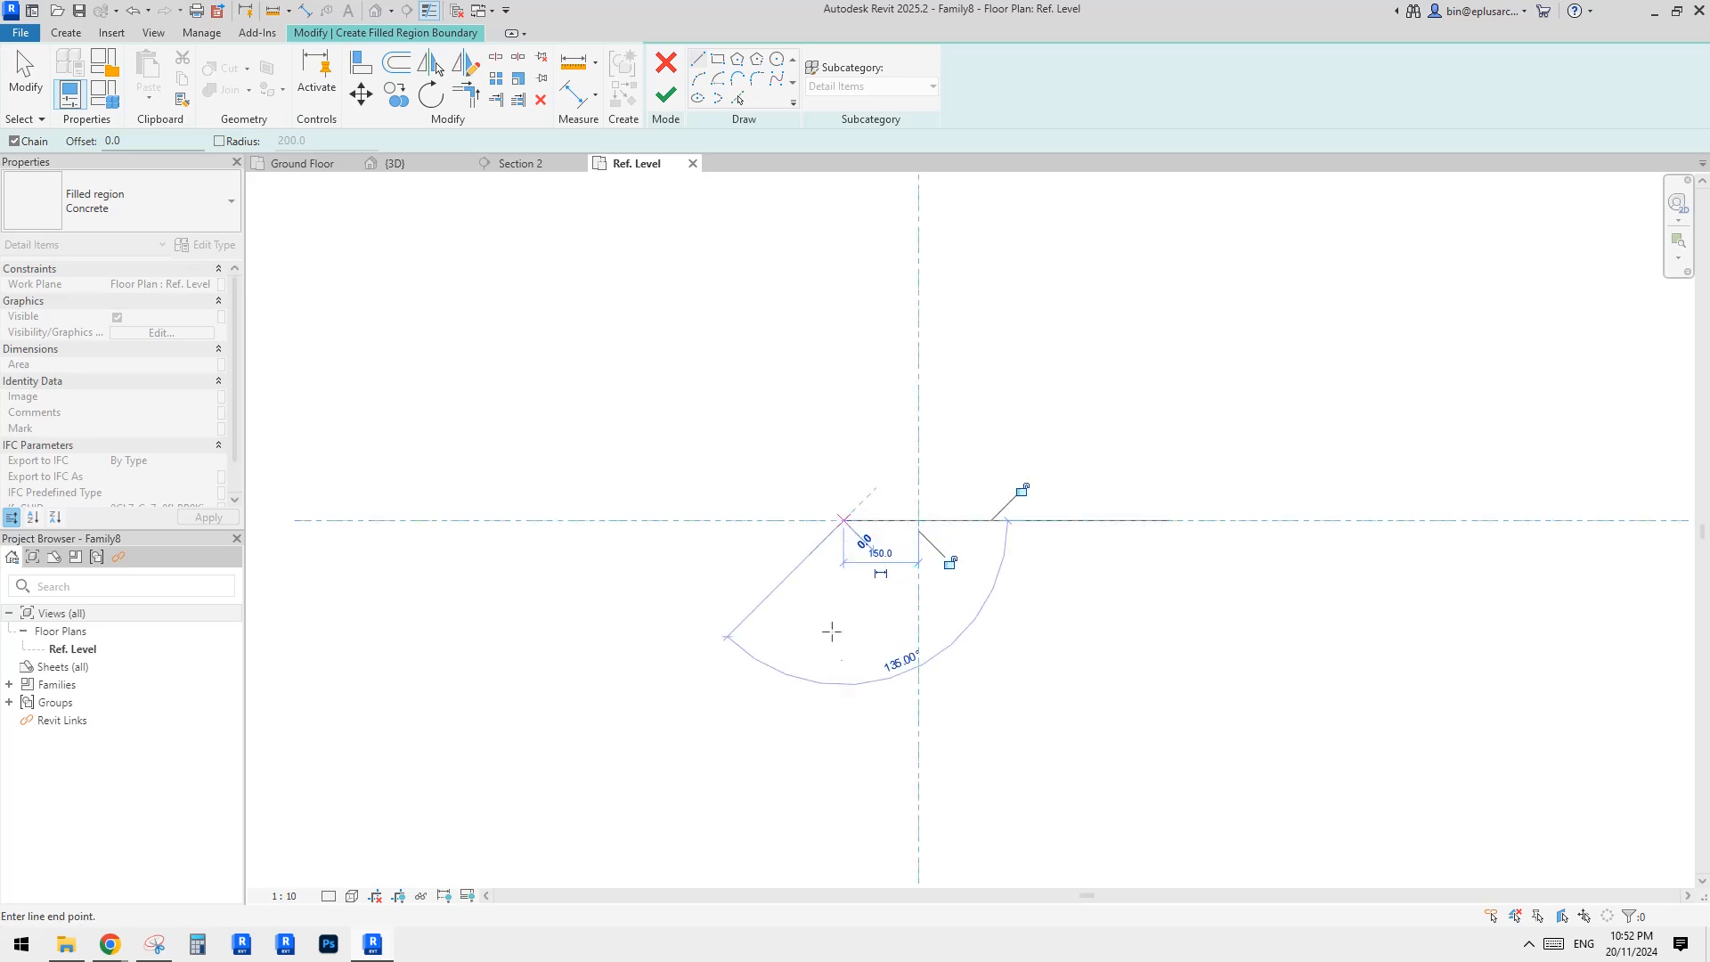
click(843, 699)
scroll(903, 552, up, 2)
Step: Draw a 45° diagonal down from the reference planes' intersection and trim it with the vertical line into a closed triangle
key(l)
key(i)
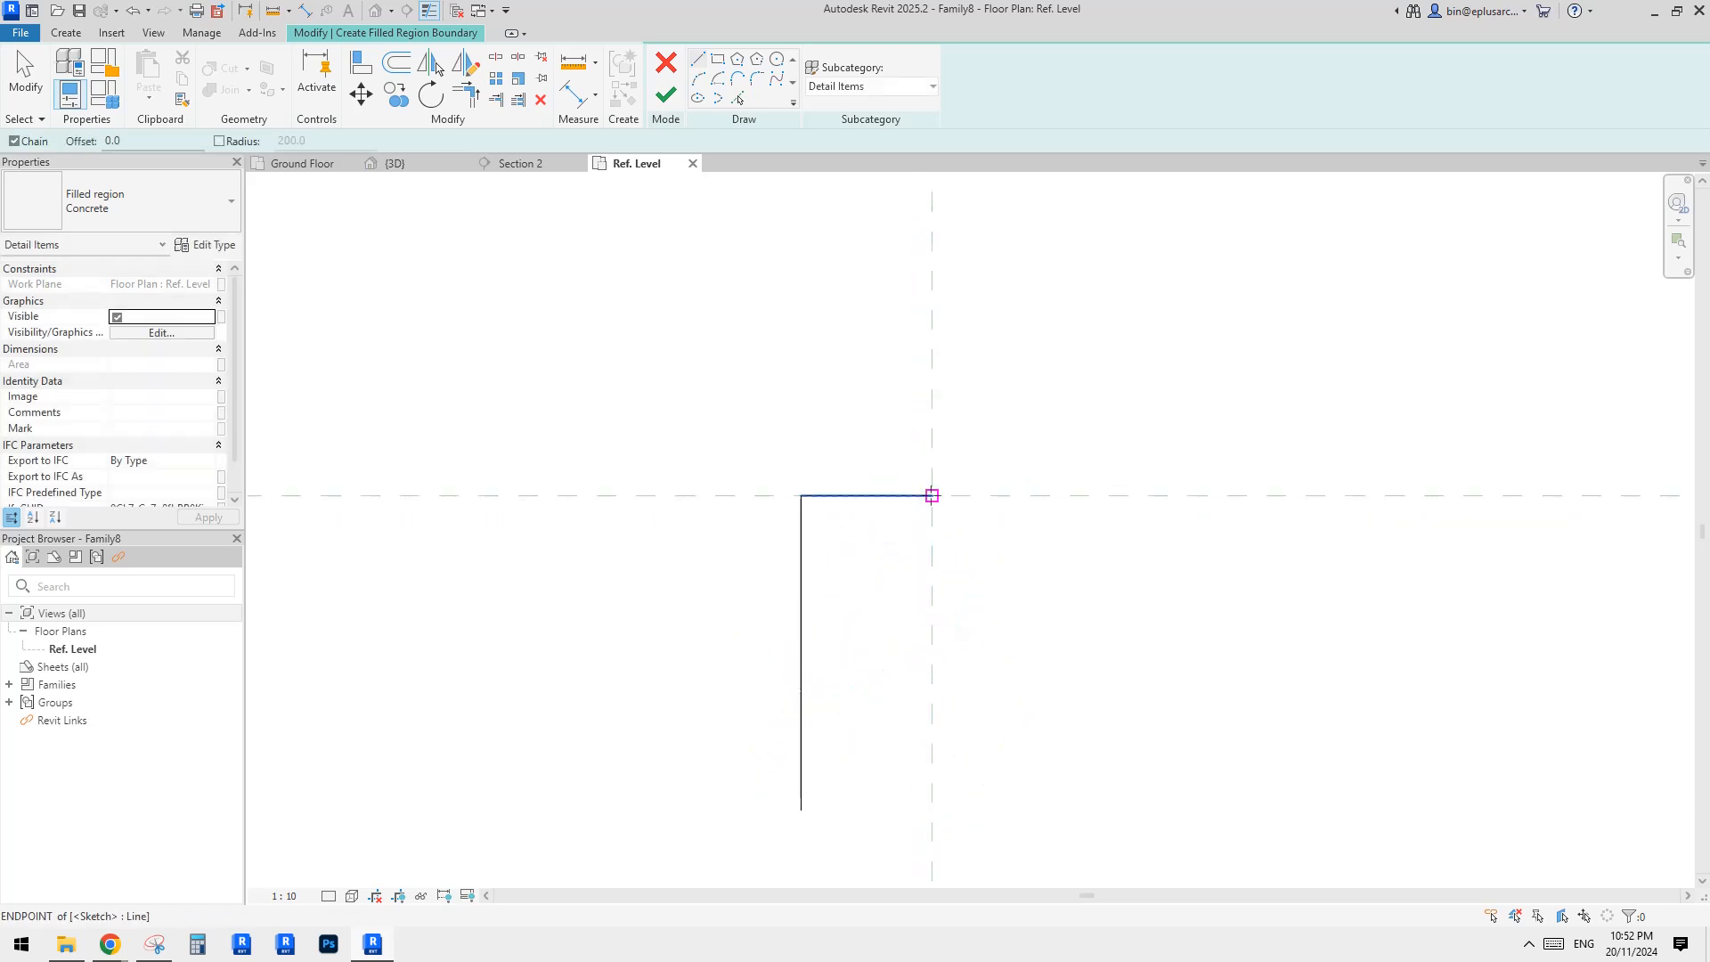
click(931, 496)
click(858, 564)
key(t)
key(r)
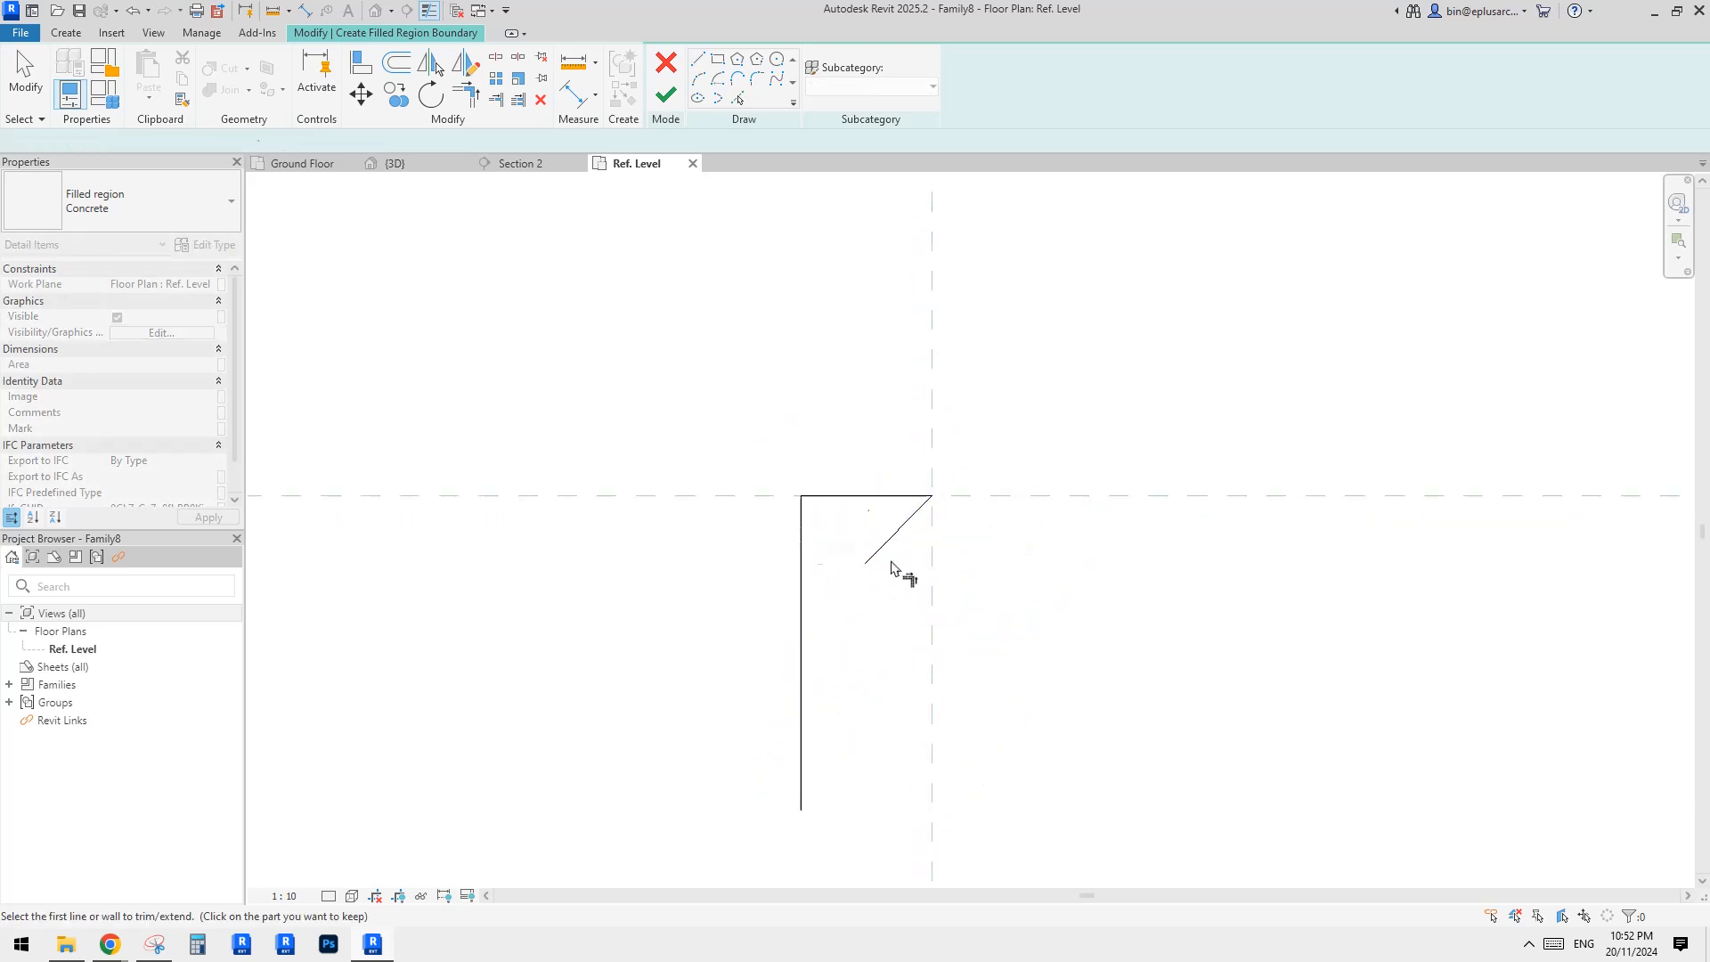
click(883, 544)
click(801, 566)
key(Escape)
Step: Offset a copy of the triangle's diagonal line by 10 mm on its lower side
middle_drag(891, 579, 890, 581)
key(o)
key(f)
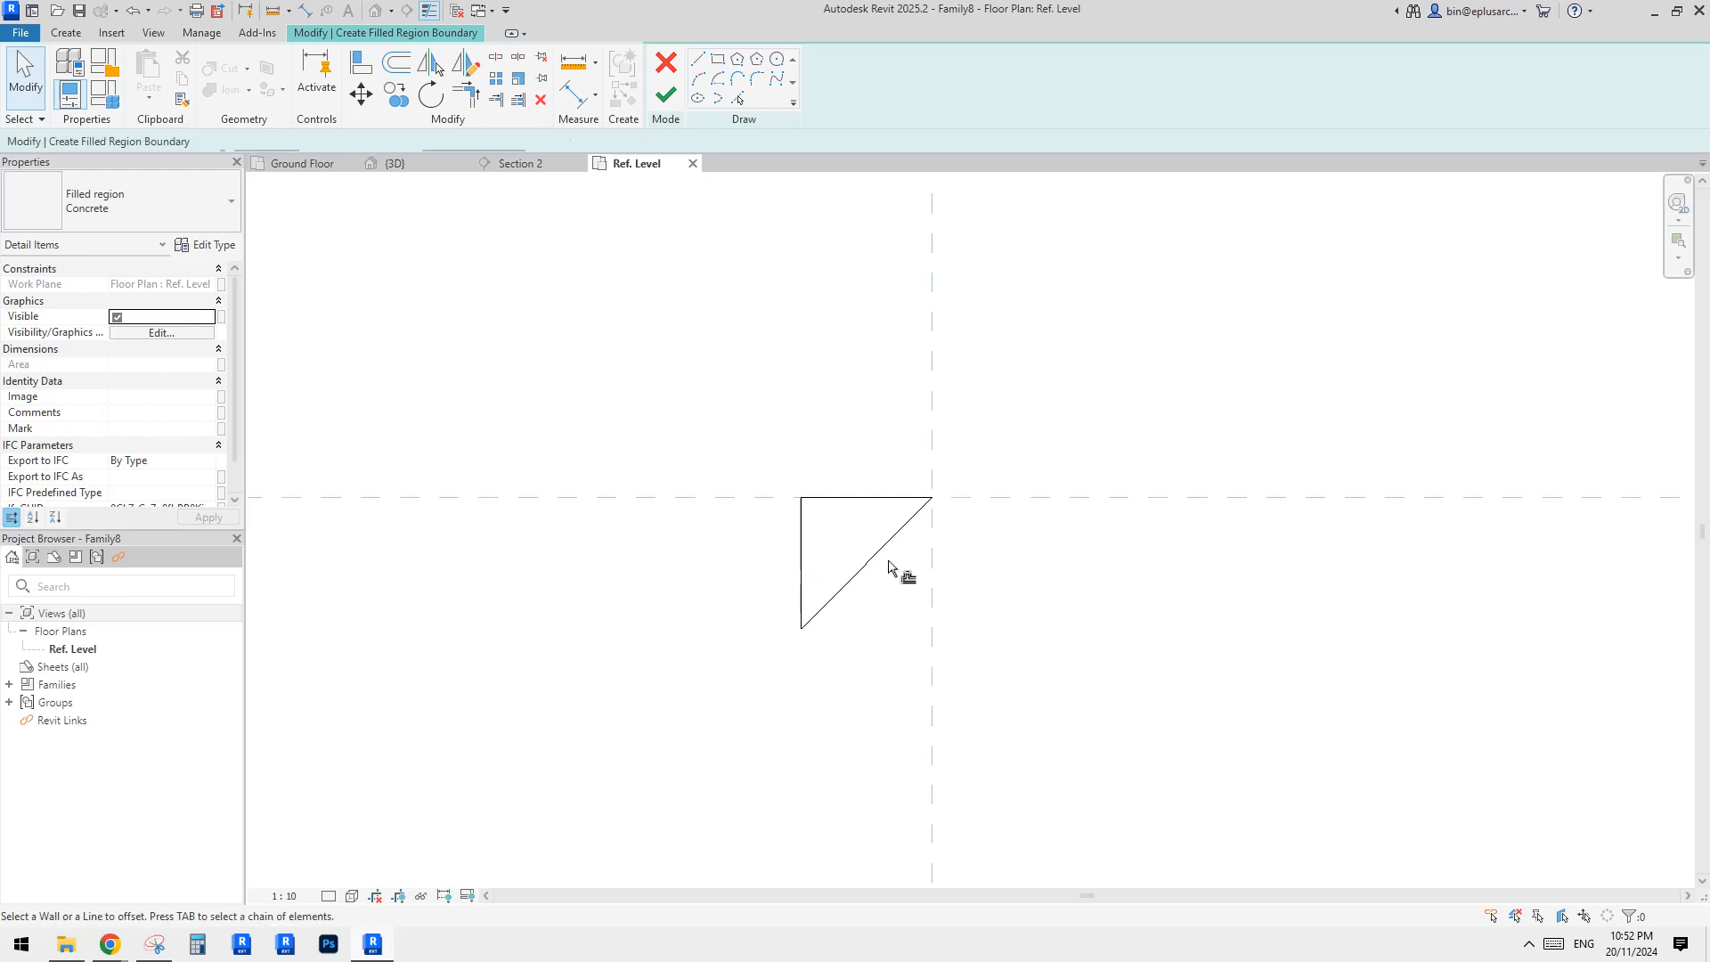
text(1)
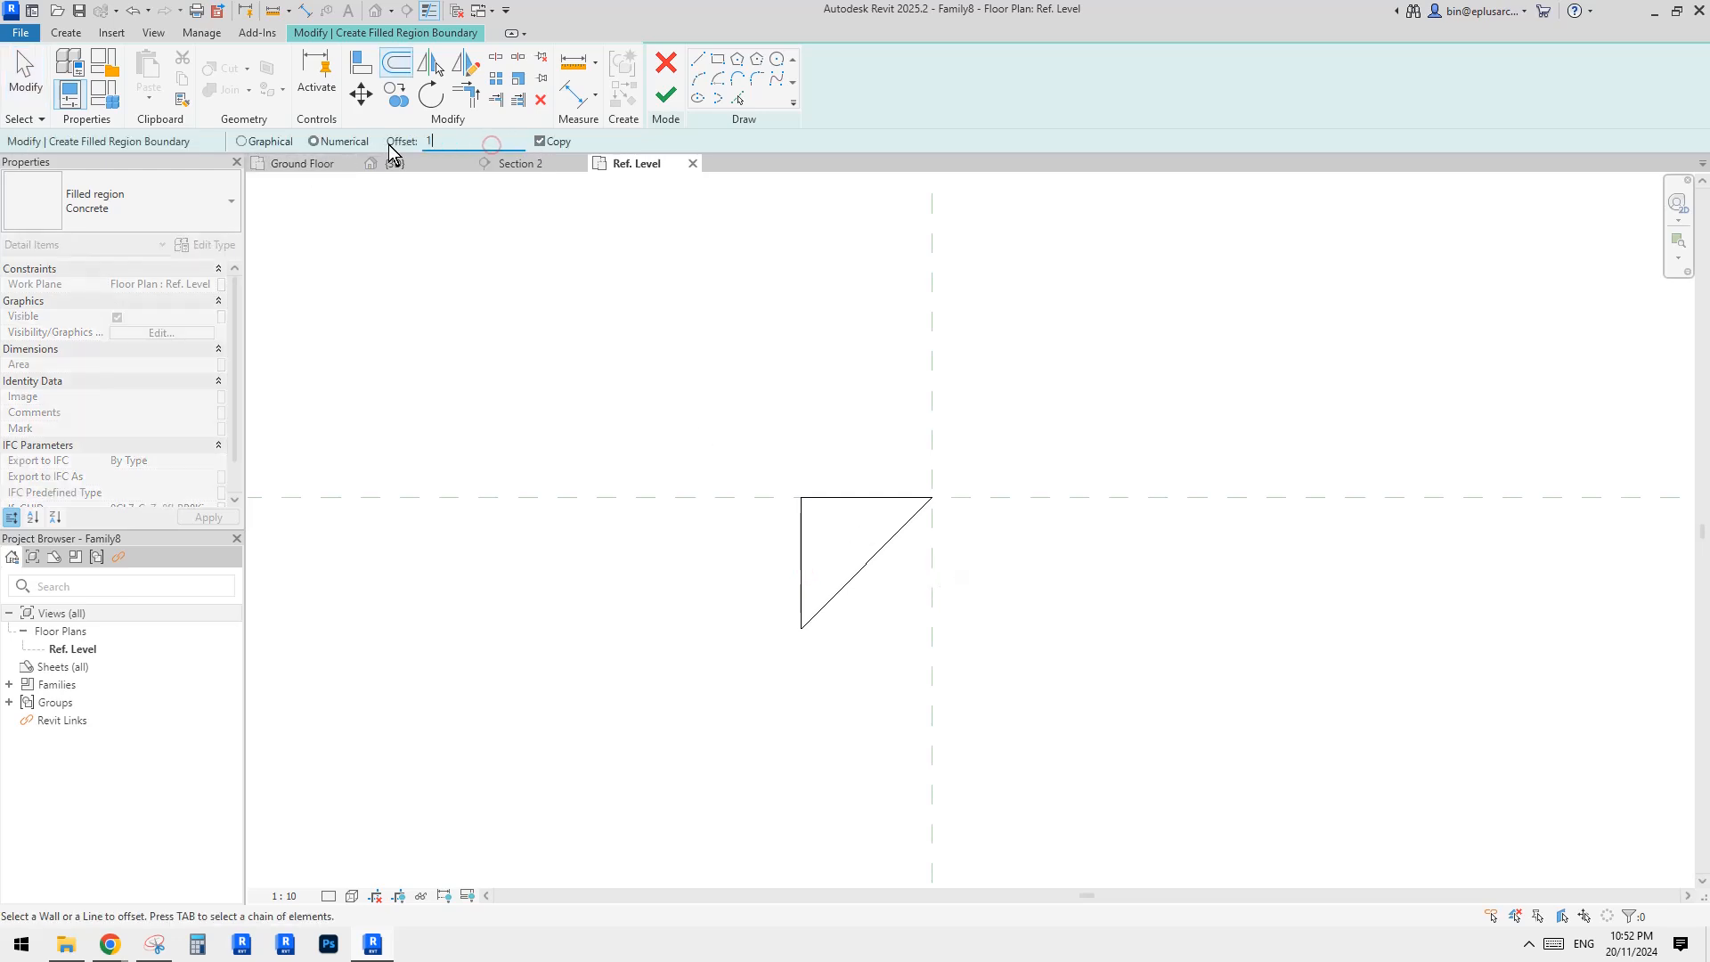
text(0)
key(Return)
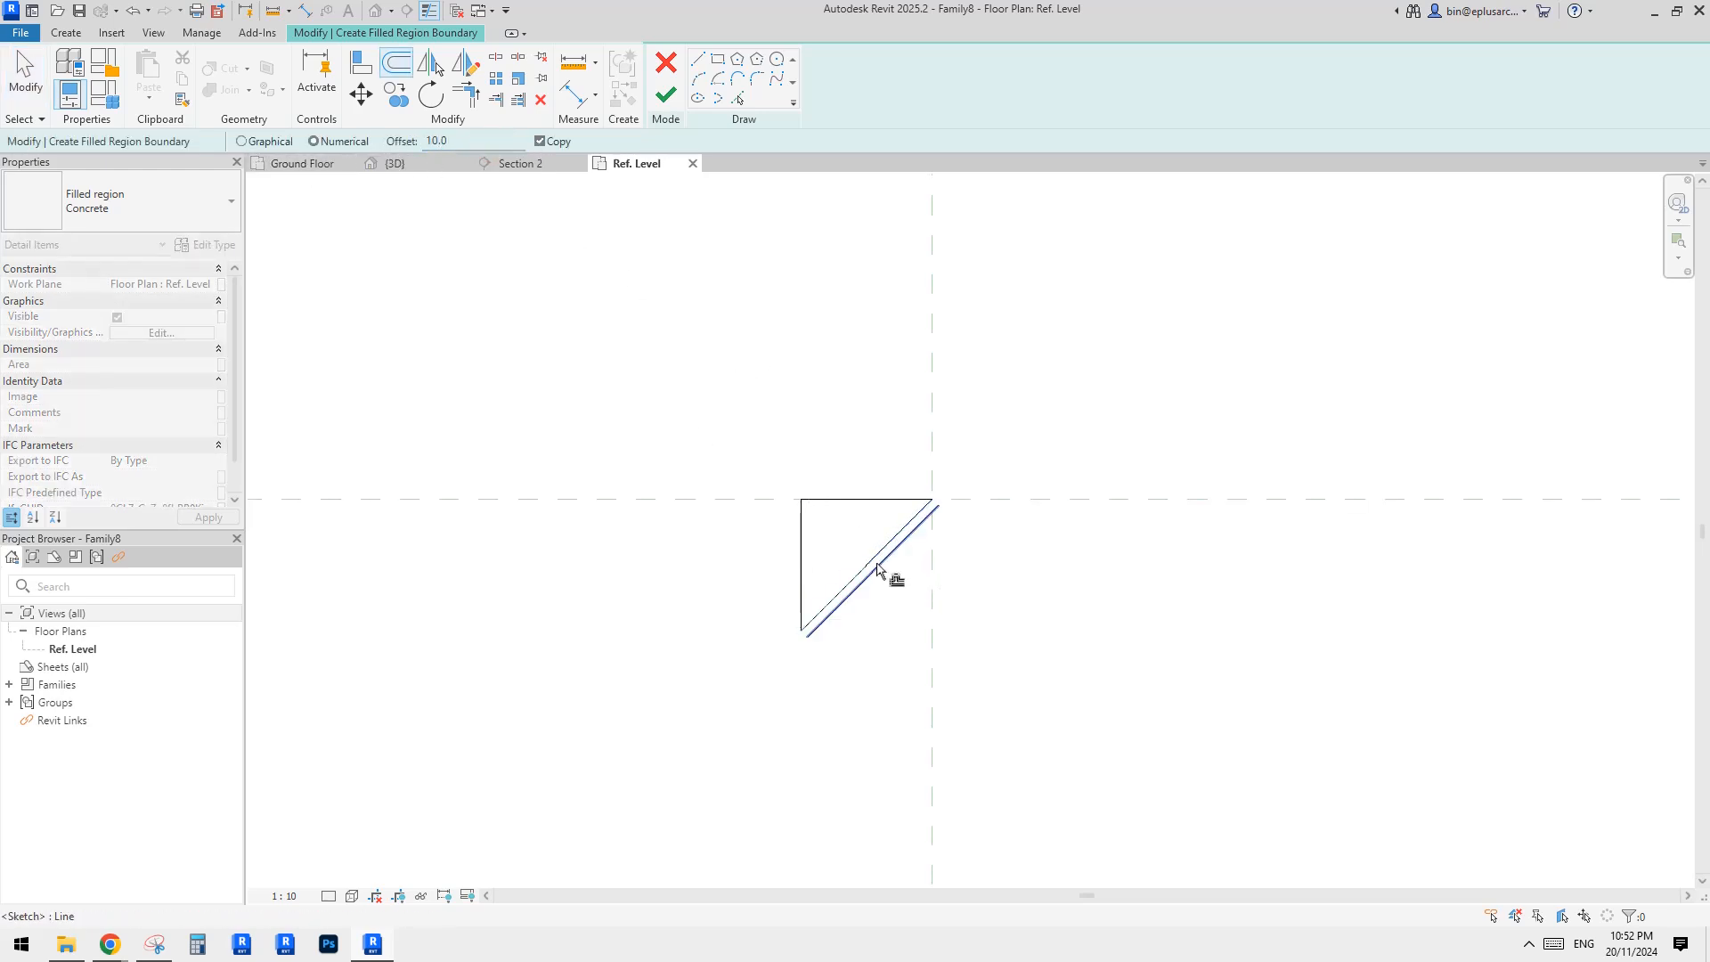
scroll(912, 528, up, 1)
click(911, 536)
Step: Draw short vertical lines down from both ends of the original diagonal to close the sloping strip
click(729, 101)
middle_drag(908, 476, 895, 452)
click(694, 59)
scroll(926, 415, up, 1)
click(916, 496)
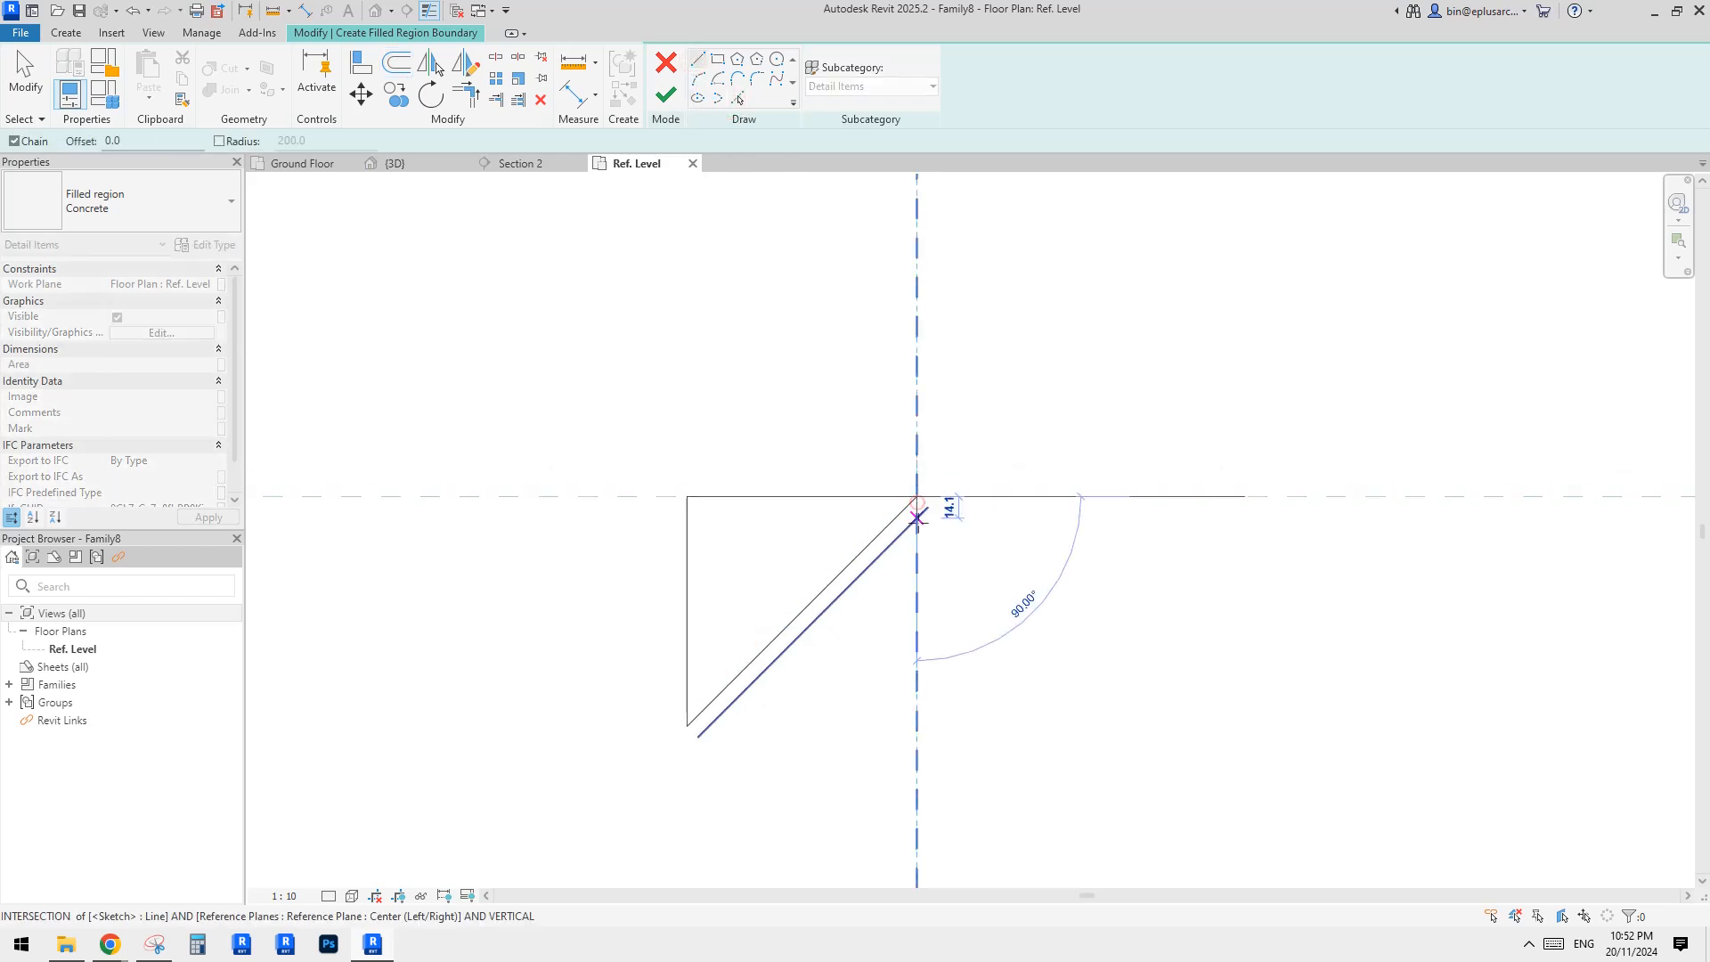
click(917, 518)
key(Escape)
click(687, 726)
click(686, 748)
key(Escape)
key(Escape)
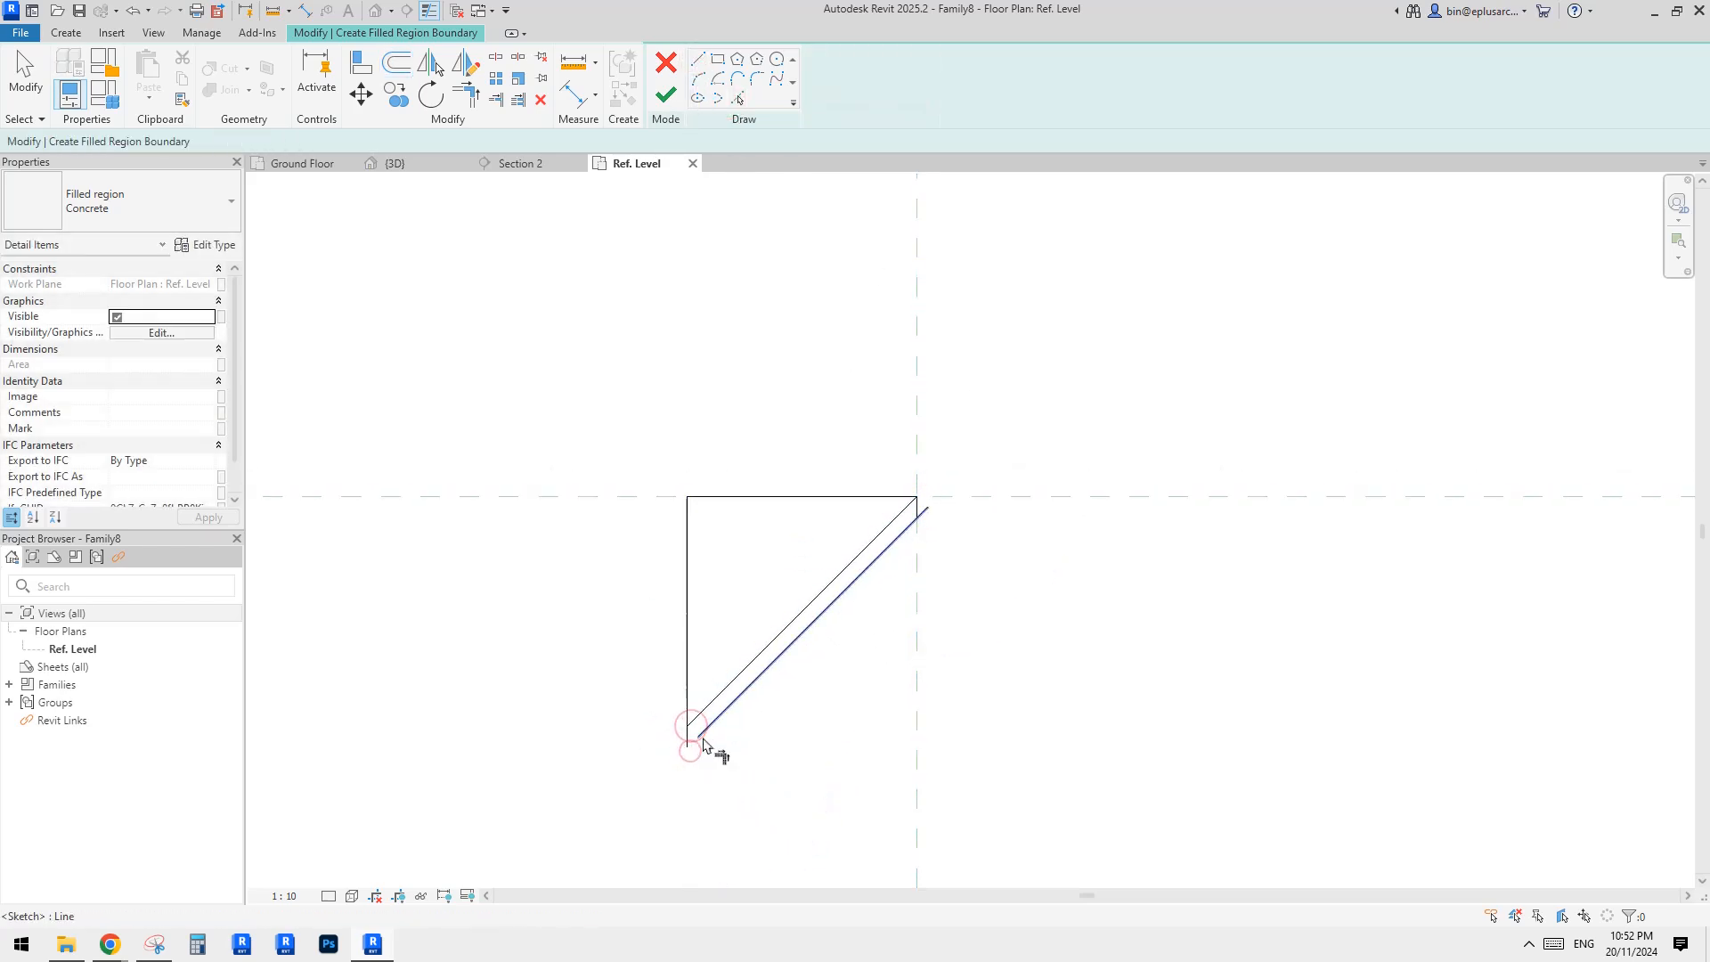
Step: Trim the strip's diagonals and short vertical end lines so that they meet in clean corners
scroll(931, 514, up, 2)
scroll(906, 513, down, 2)
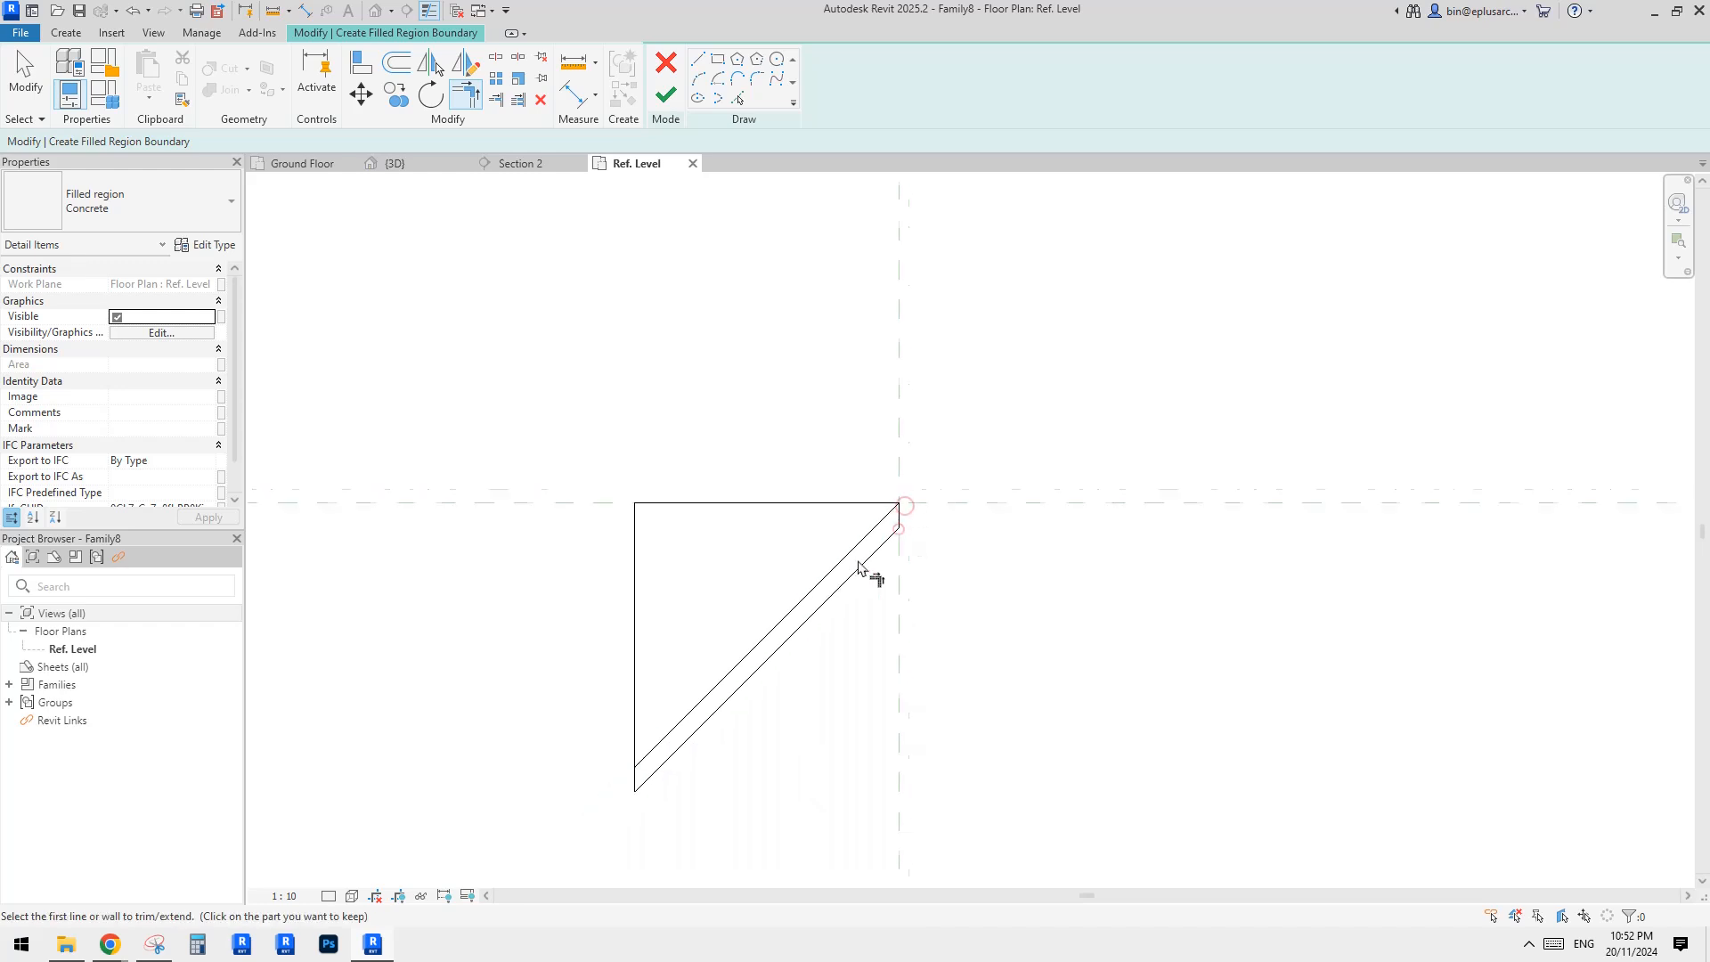
click(682, 726)
click(669, 738)
key(Escape)
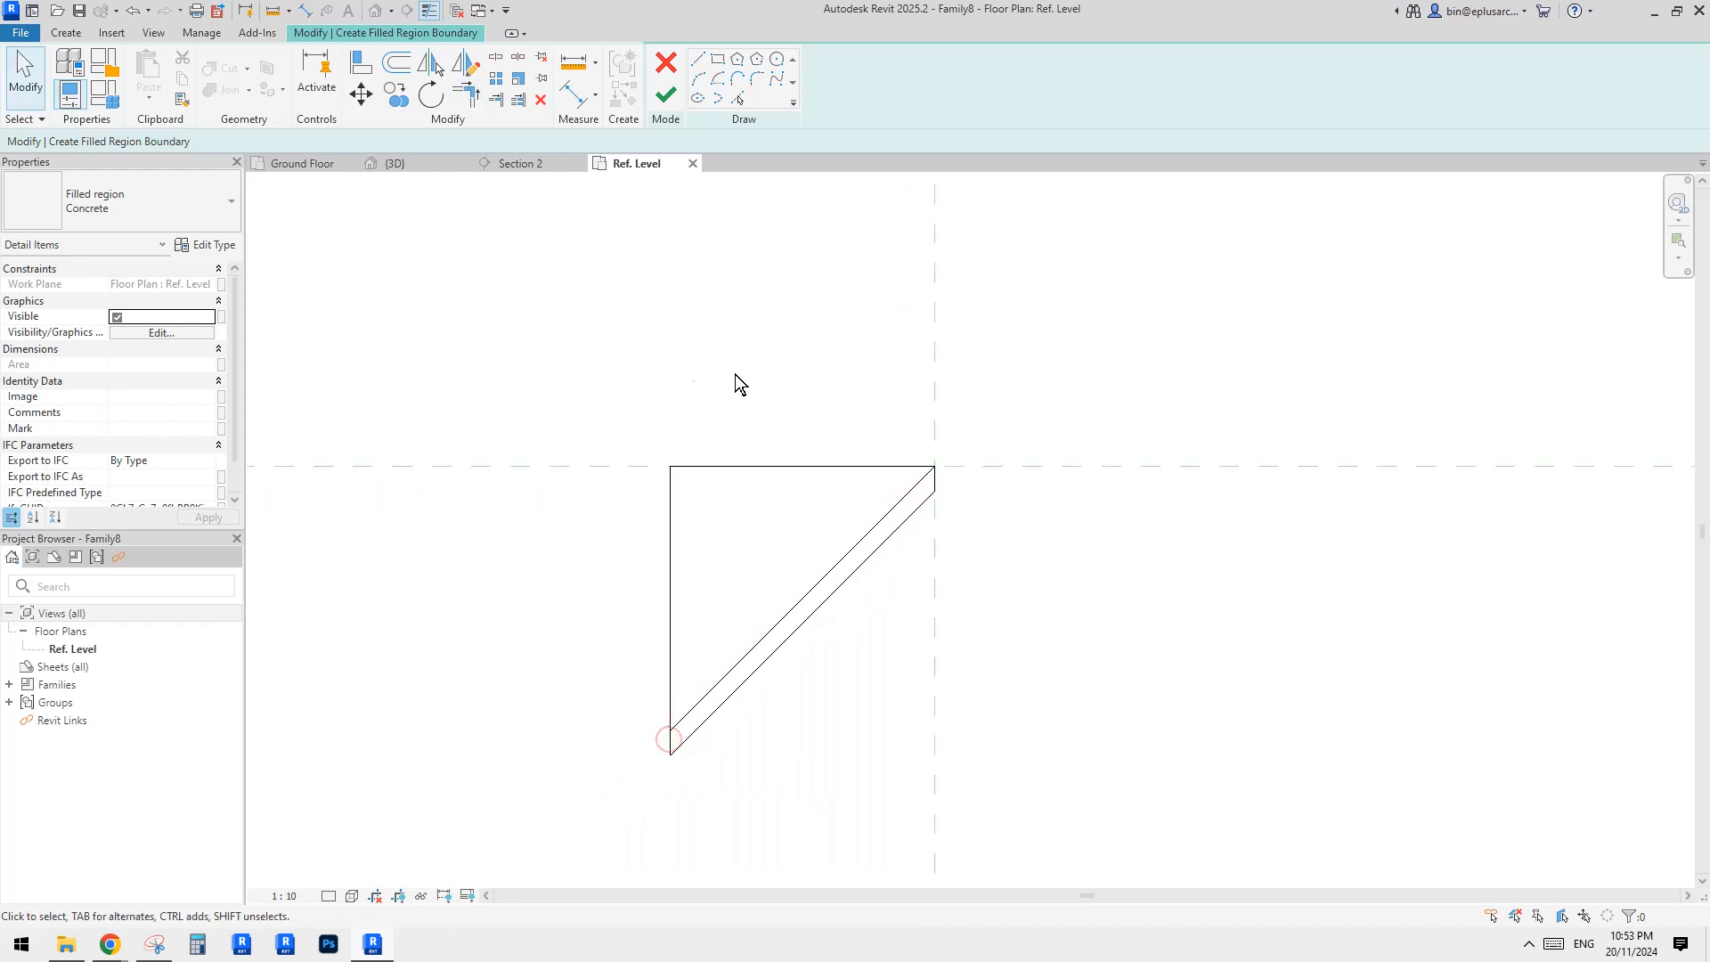
Step: Delete the triangle's horizontal and long vertical construction lines, keeping only the sloping strip's boundary
drag(710, 387, 652, 495)
key(Delete)
middle_drag(729, 448, 728, 451)
scroll(730, 539, down, 1)
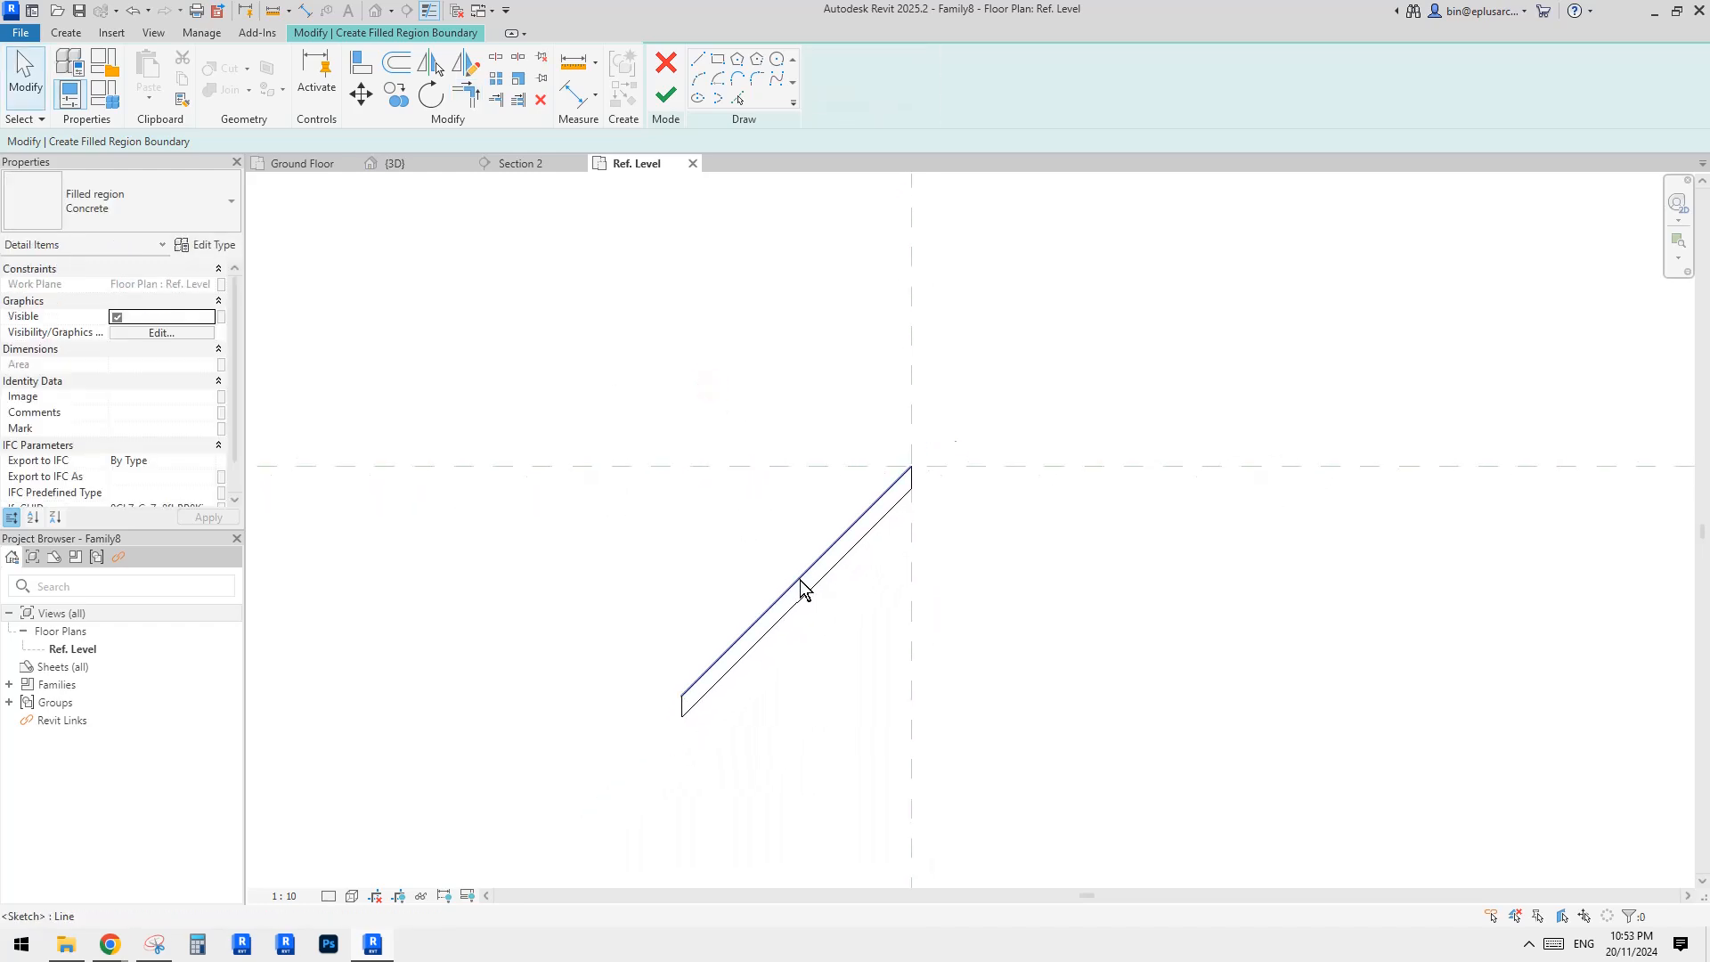
Step: Set the subcategory of the strip's four boundary lines to Medium Lines
drag(571, 385, 1044, 789)
key(Escape)
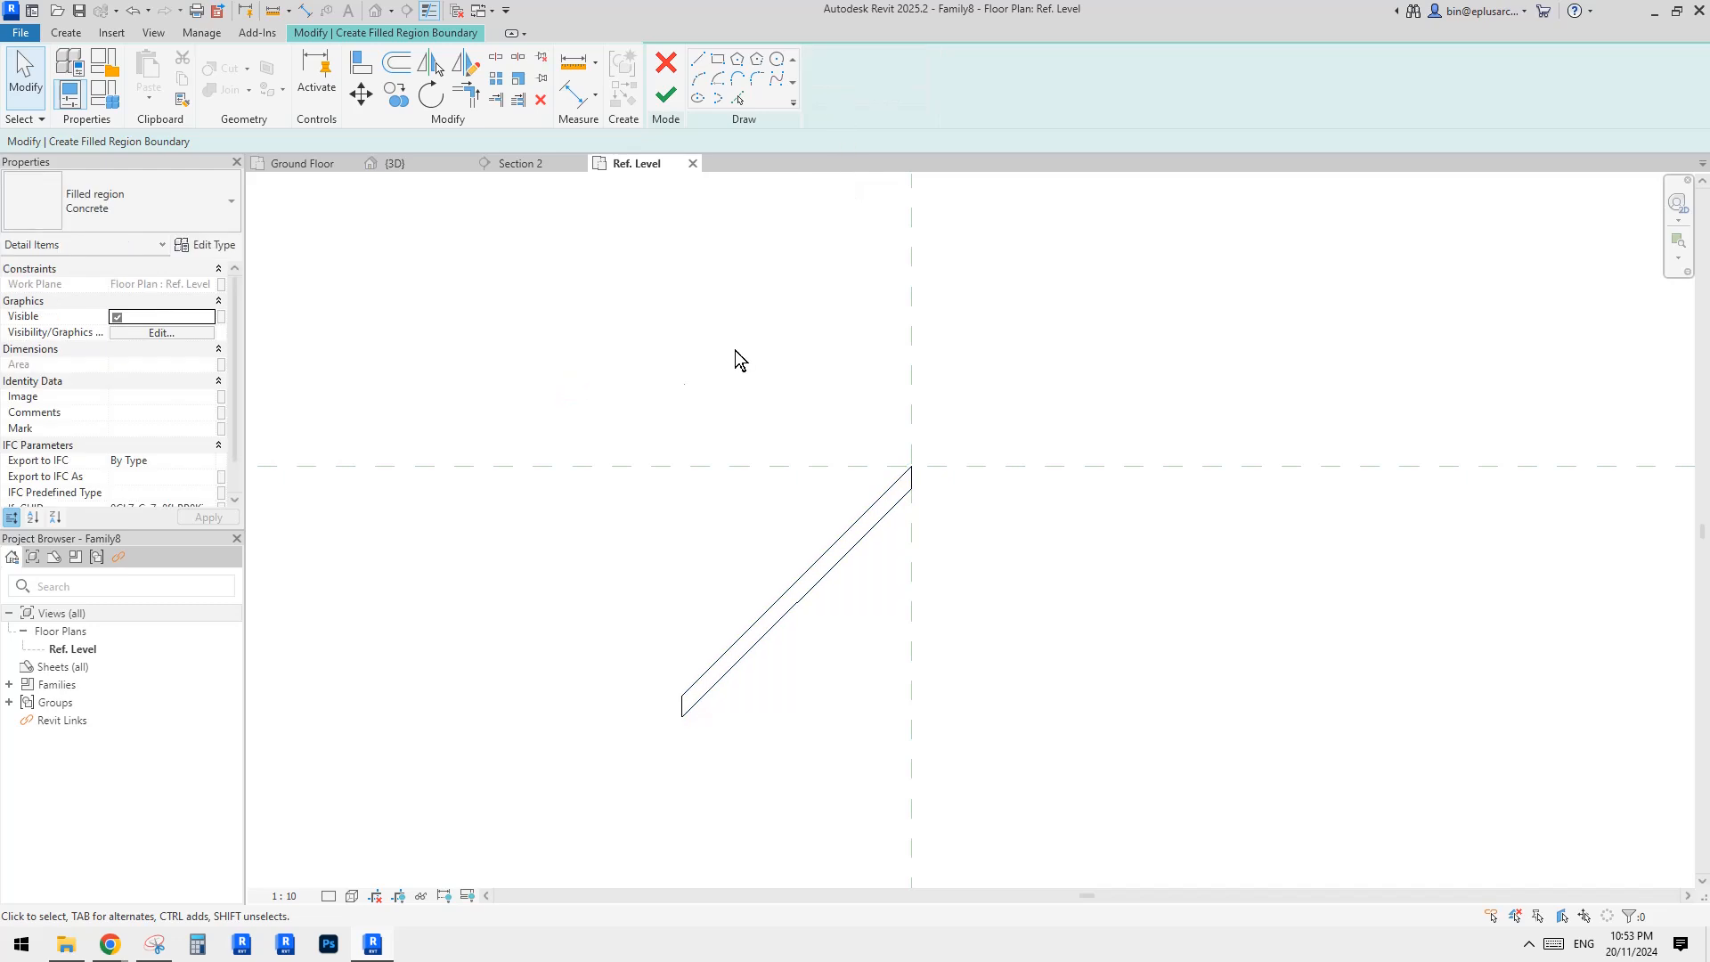
drag(598, 332, 979, 757)
click(871, 86)
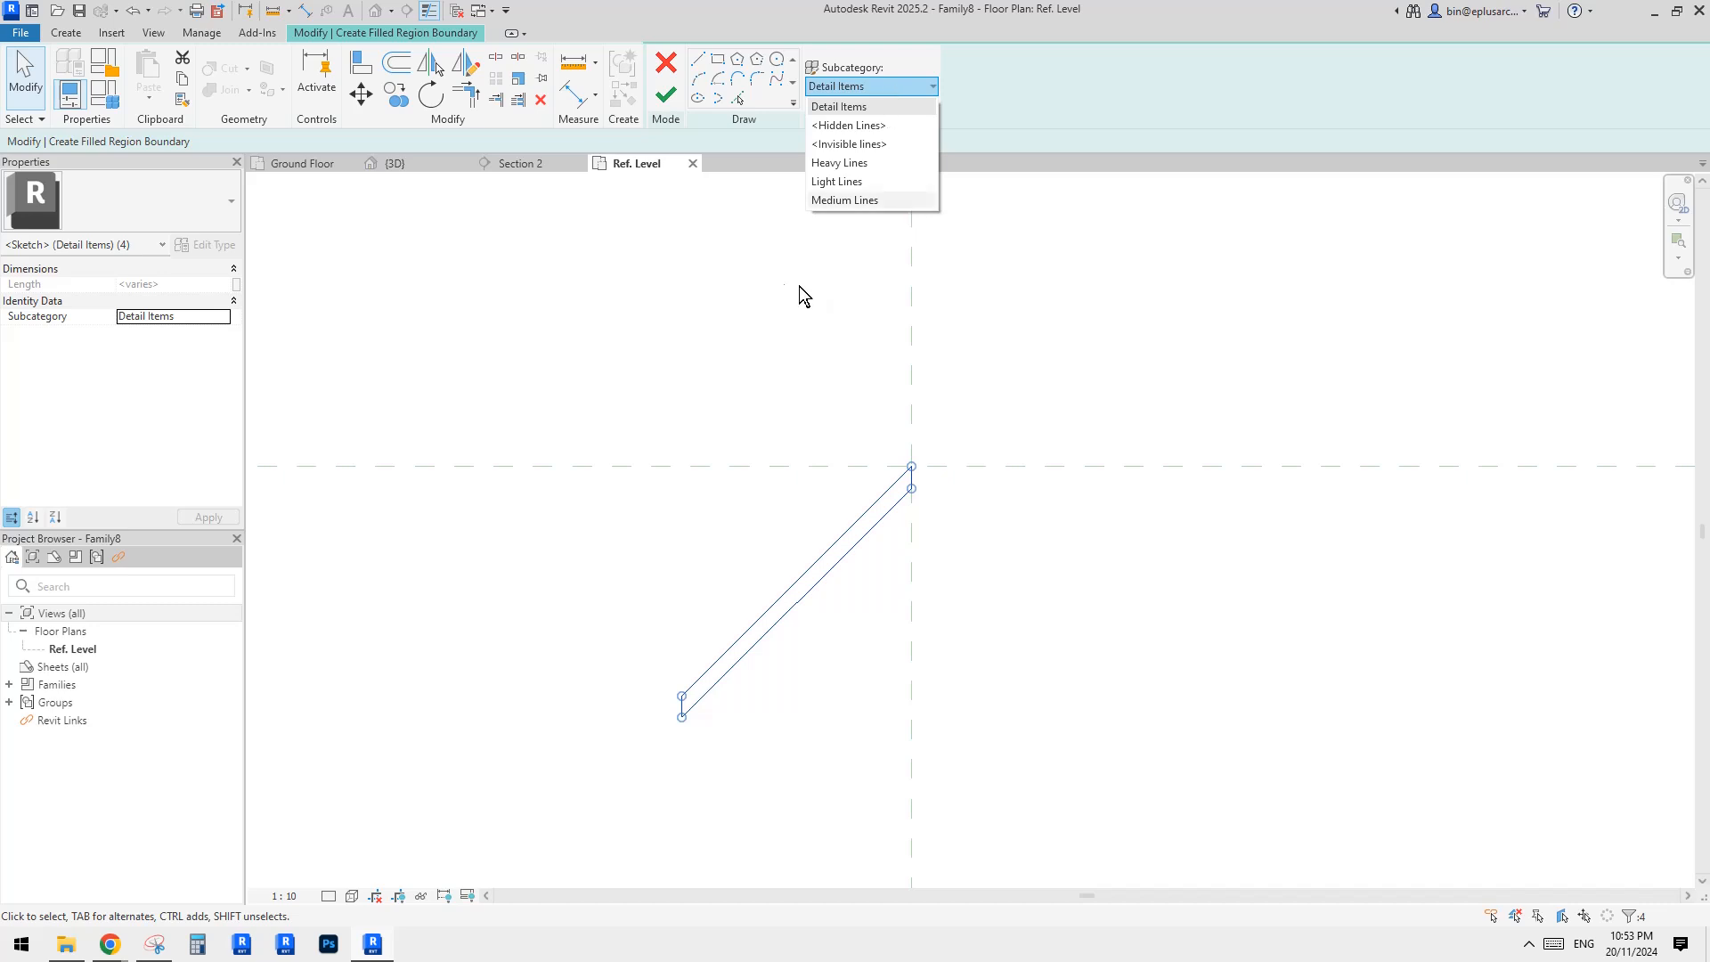
click(846, 201)
scroll(924, 436, up, 1)
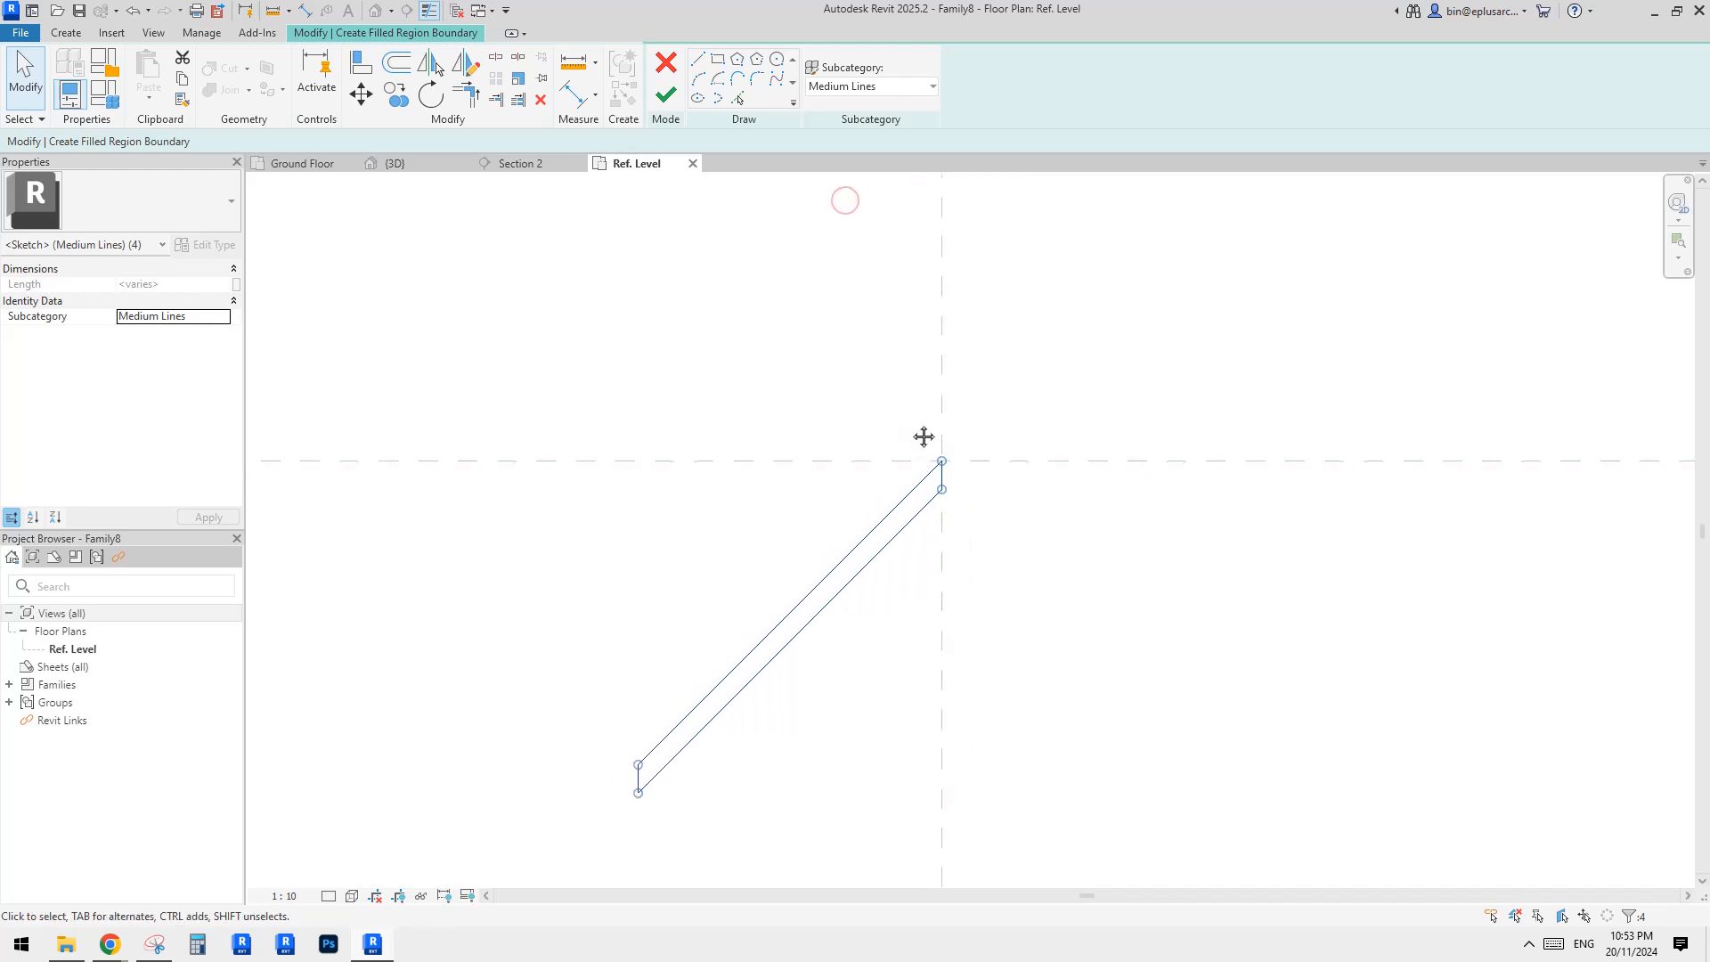
middle_drag(856, 361, 868, 294)
click(868, 293)
middle_drag(923, 389, 927, 393)
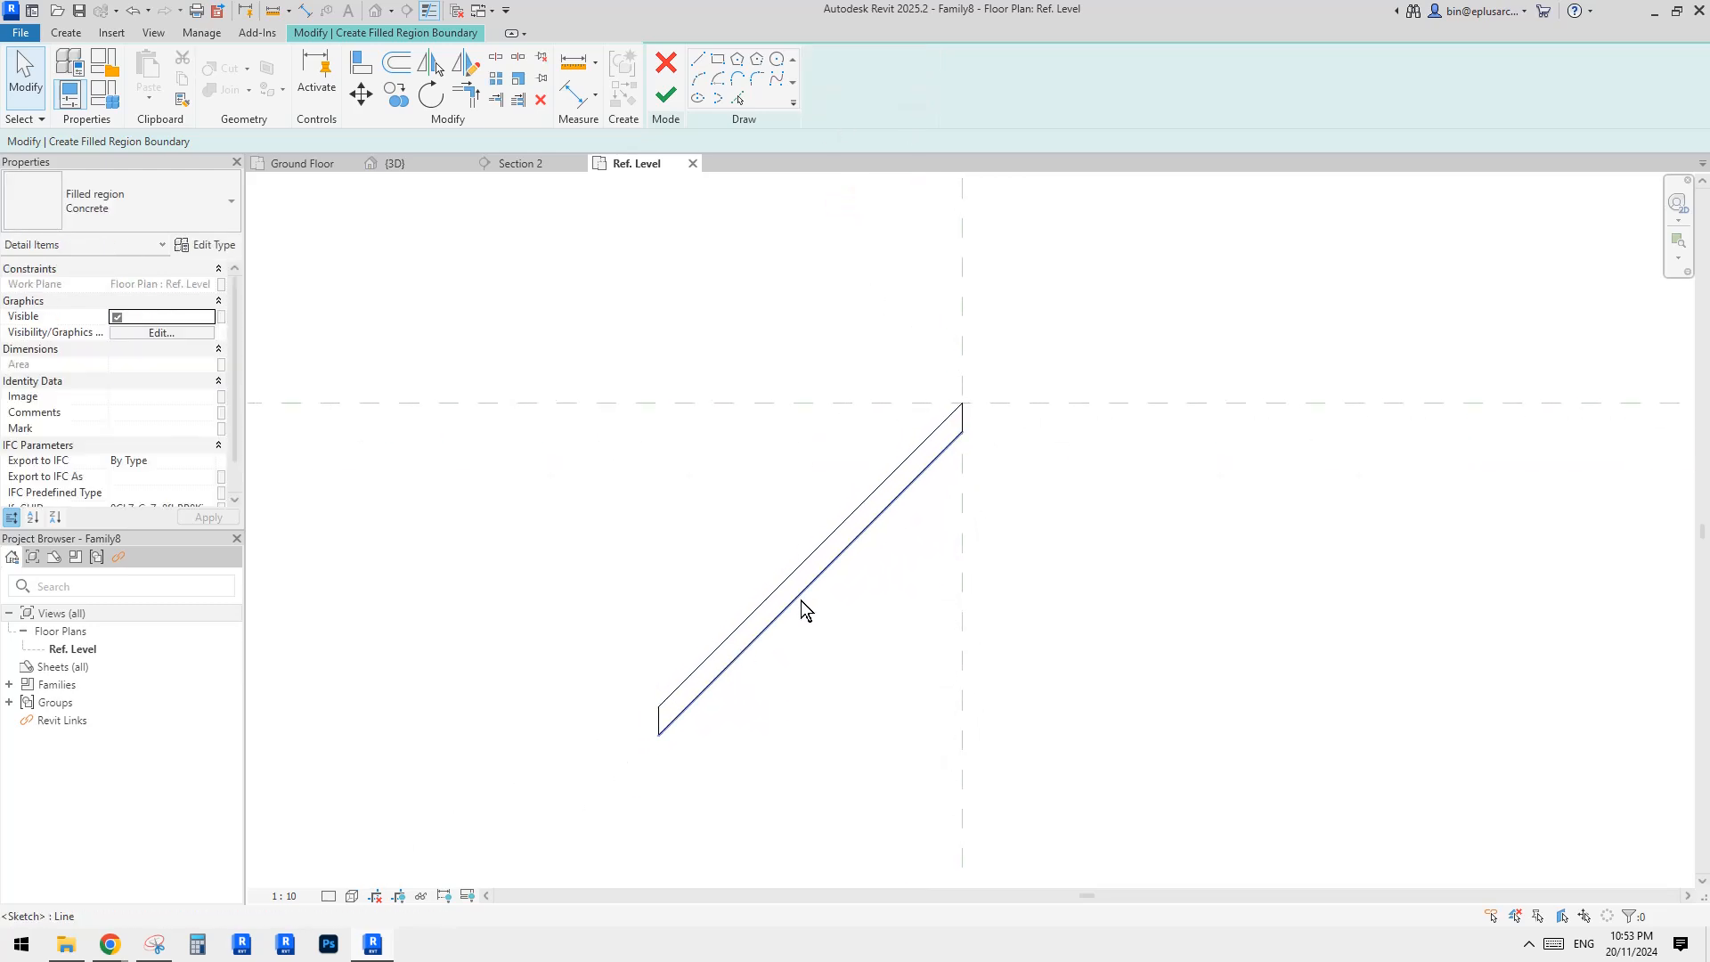
Step: Turn off thin-line display to show the strip boundary at its true line weight
key(t)
key(l)
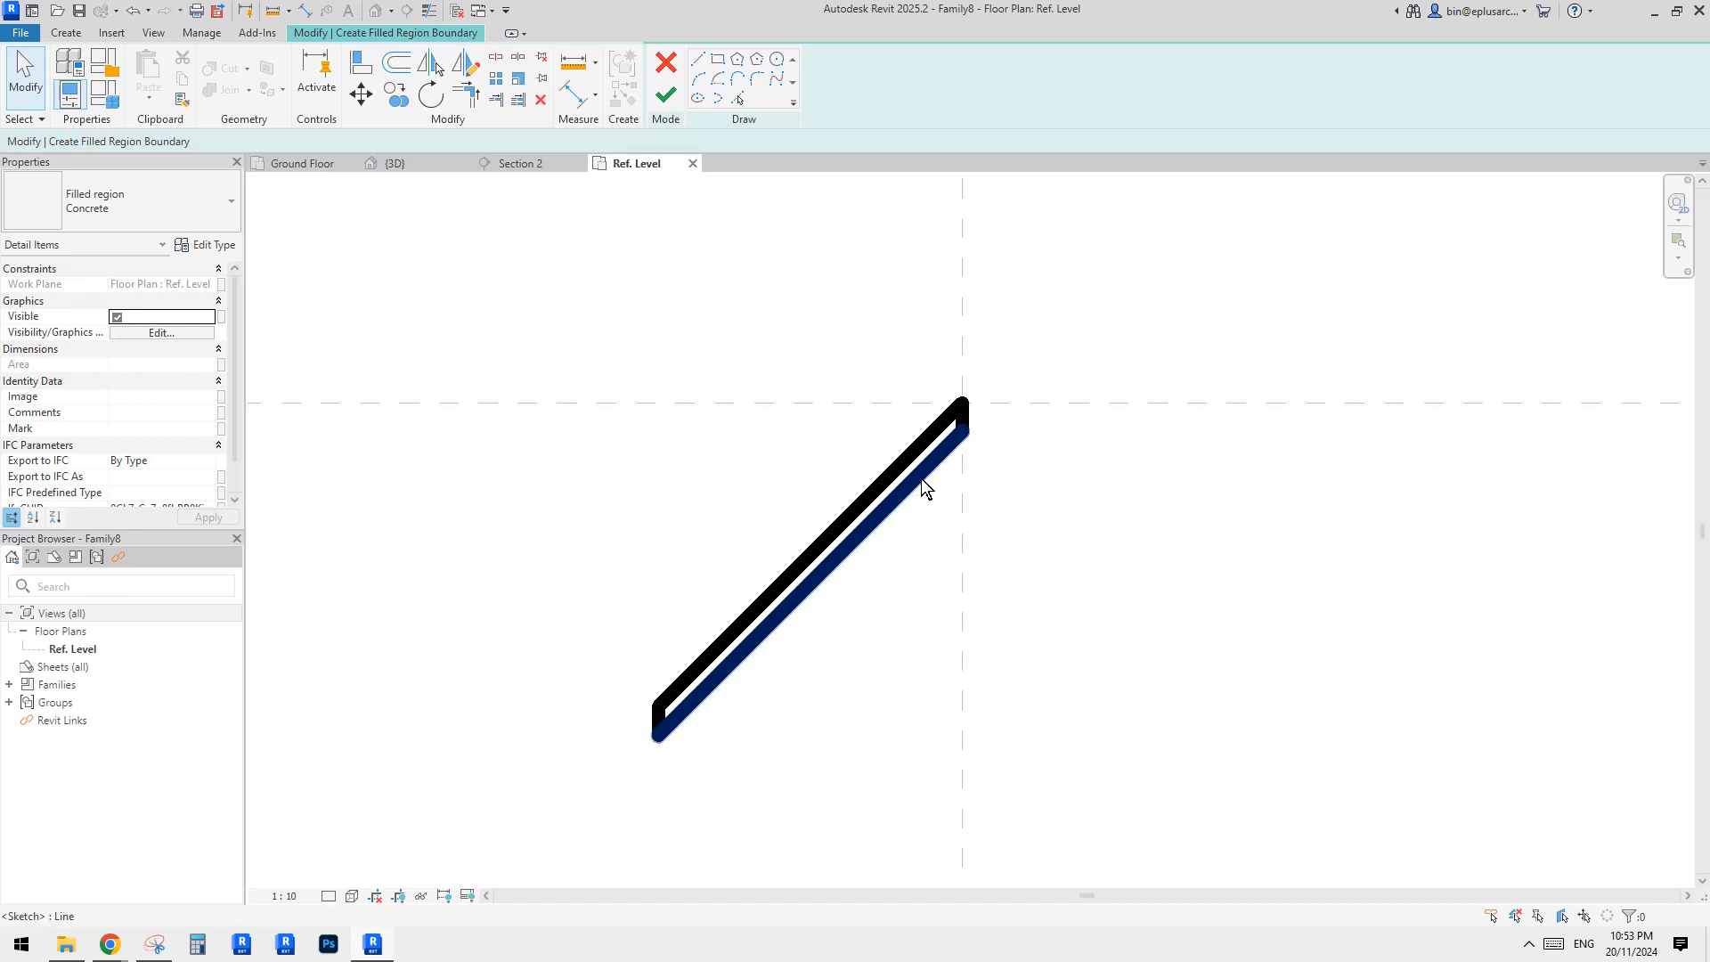
scroll(917, 481, down, 1)
middle_drag(900, 484, 915, 553)
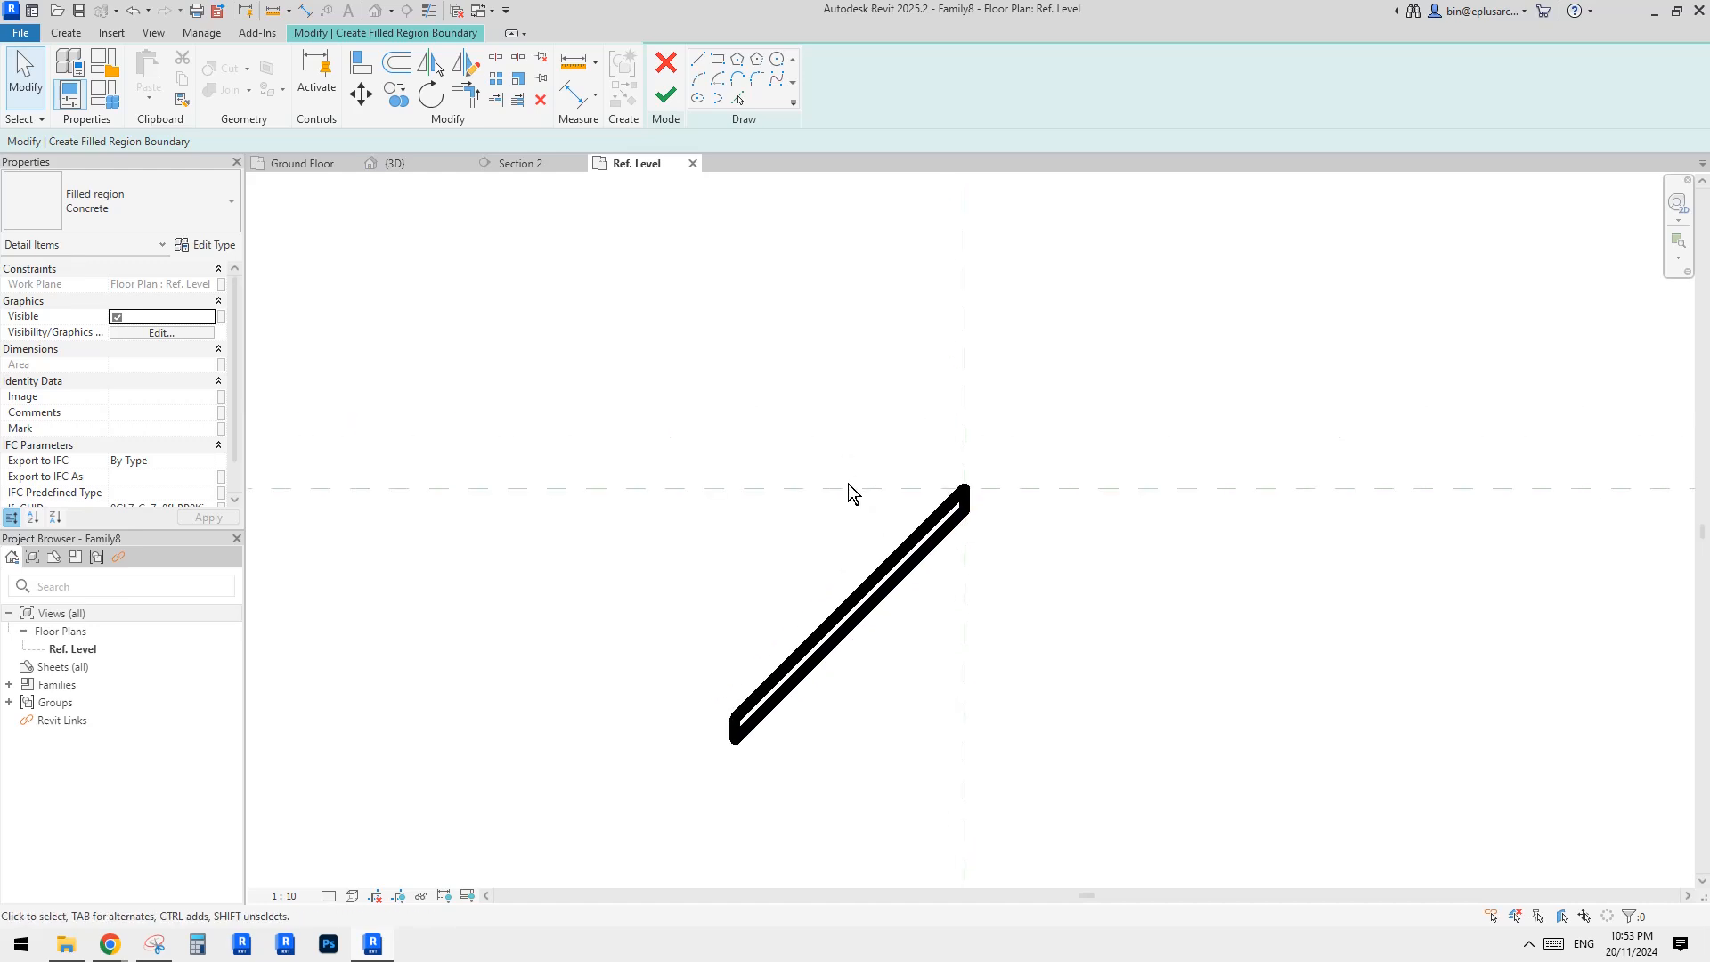
Step: Finish the sloping strip's filled region boundary and load the detail item family into the project
click(430, 9)
click(429, 10)
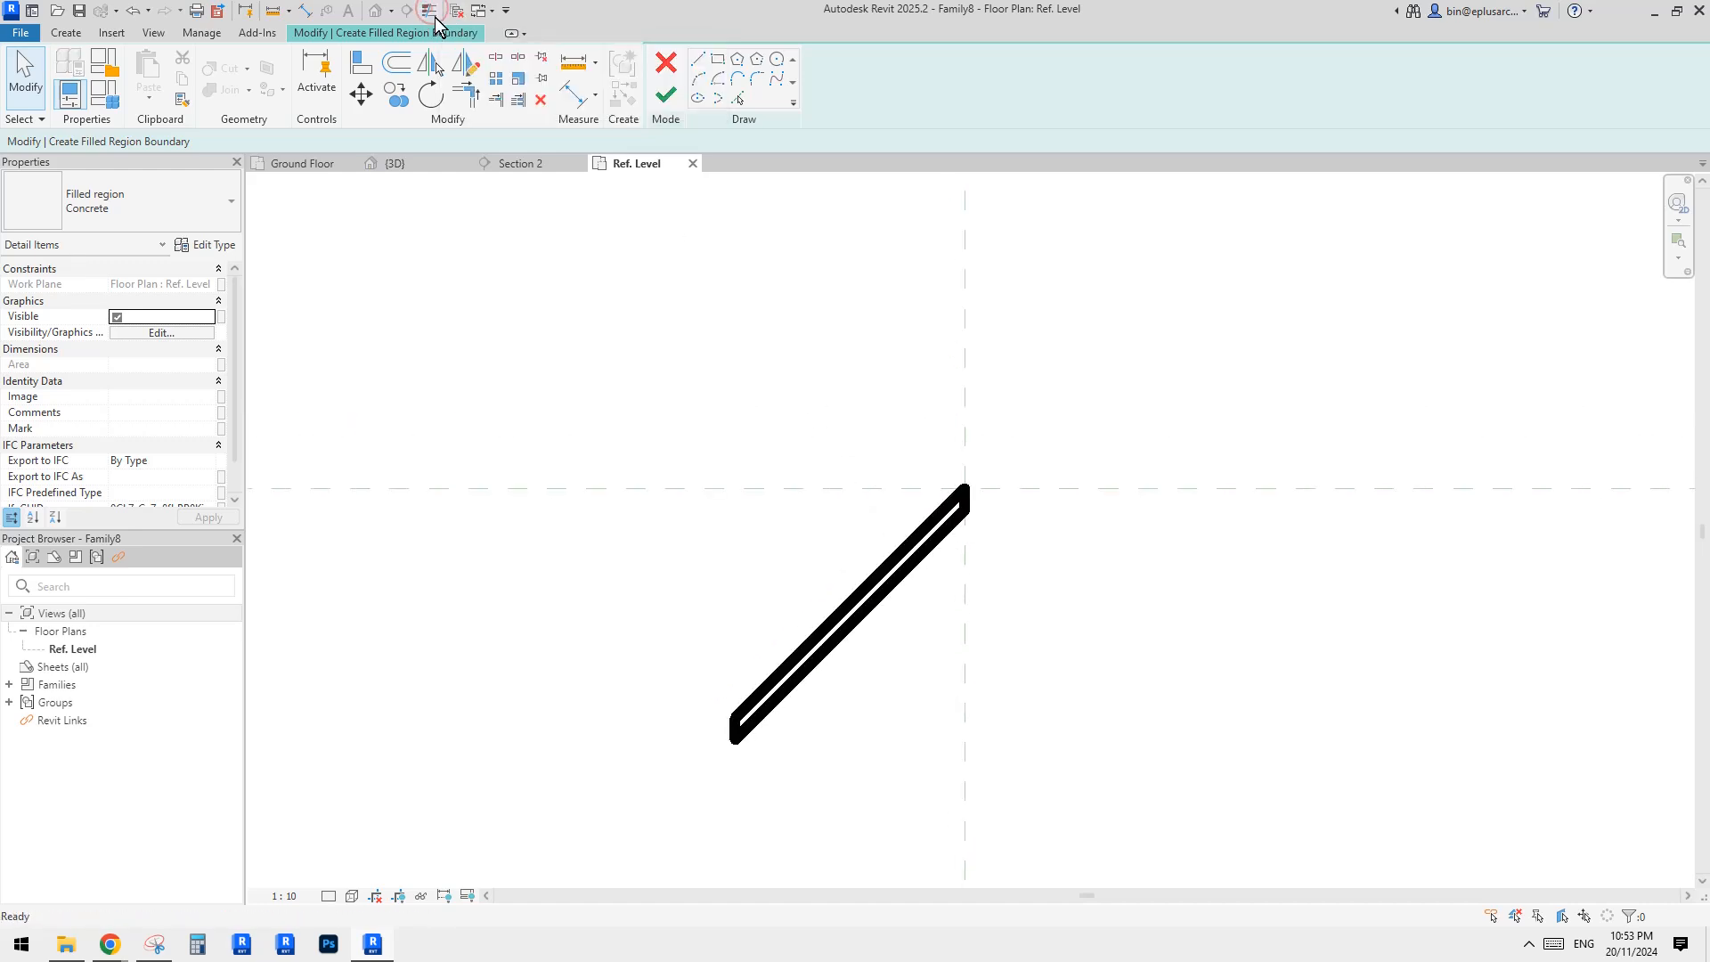
middle_drag(696, 256, 726, 262)
middle_drag(834, 265, 858, 291)
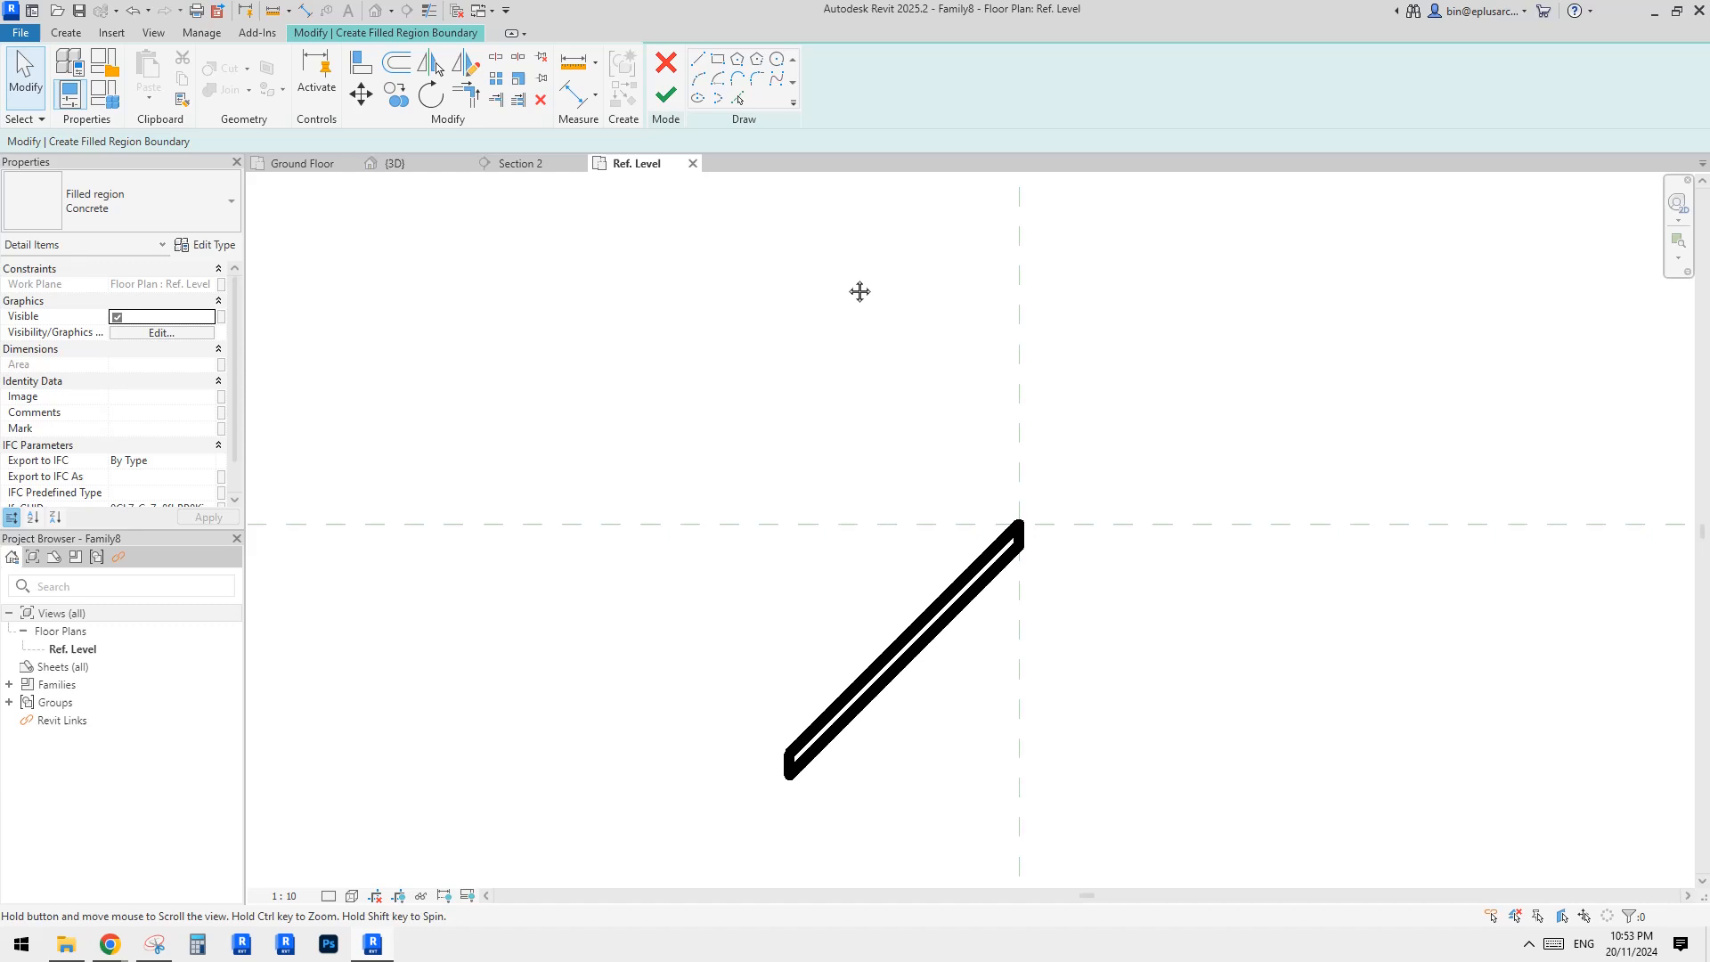
click(659, 94)
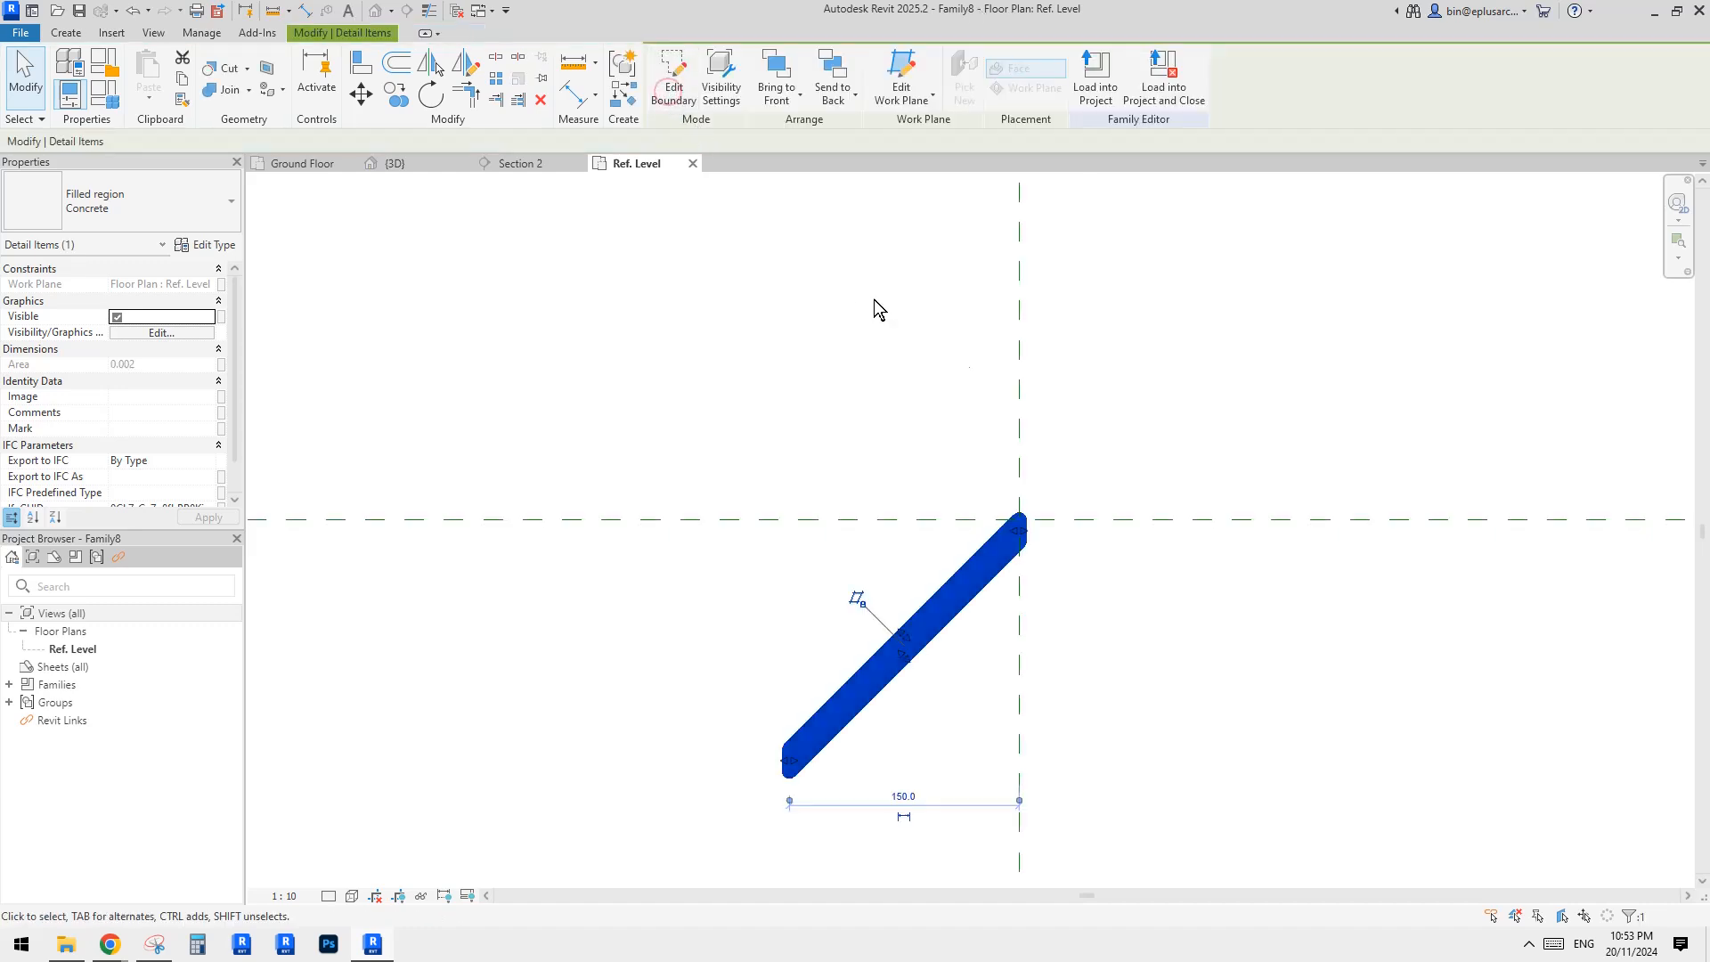
click(1089, 401)
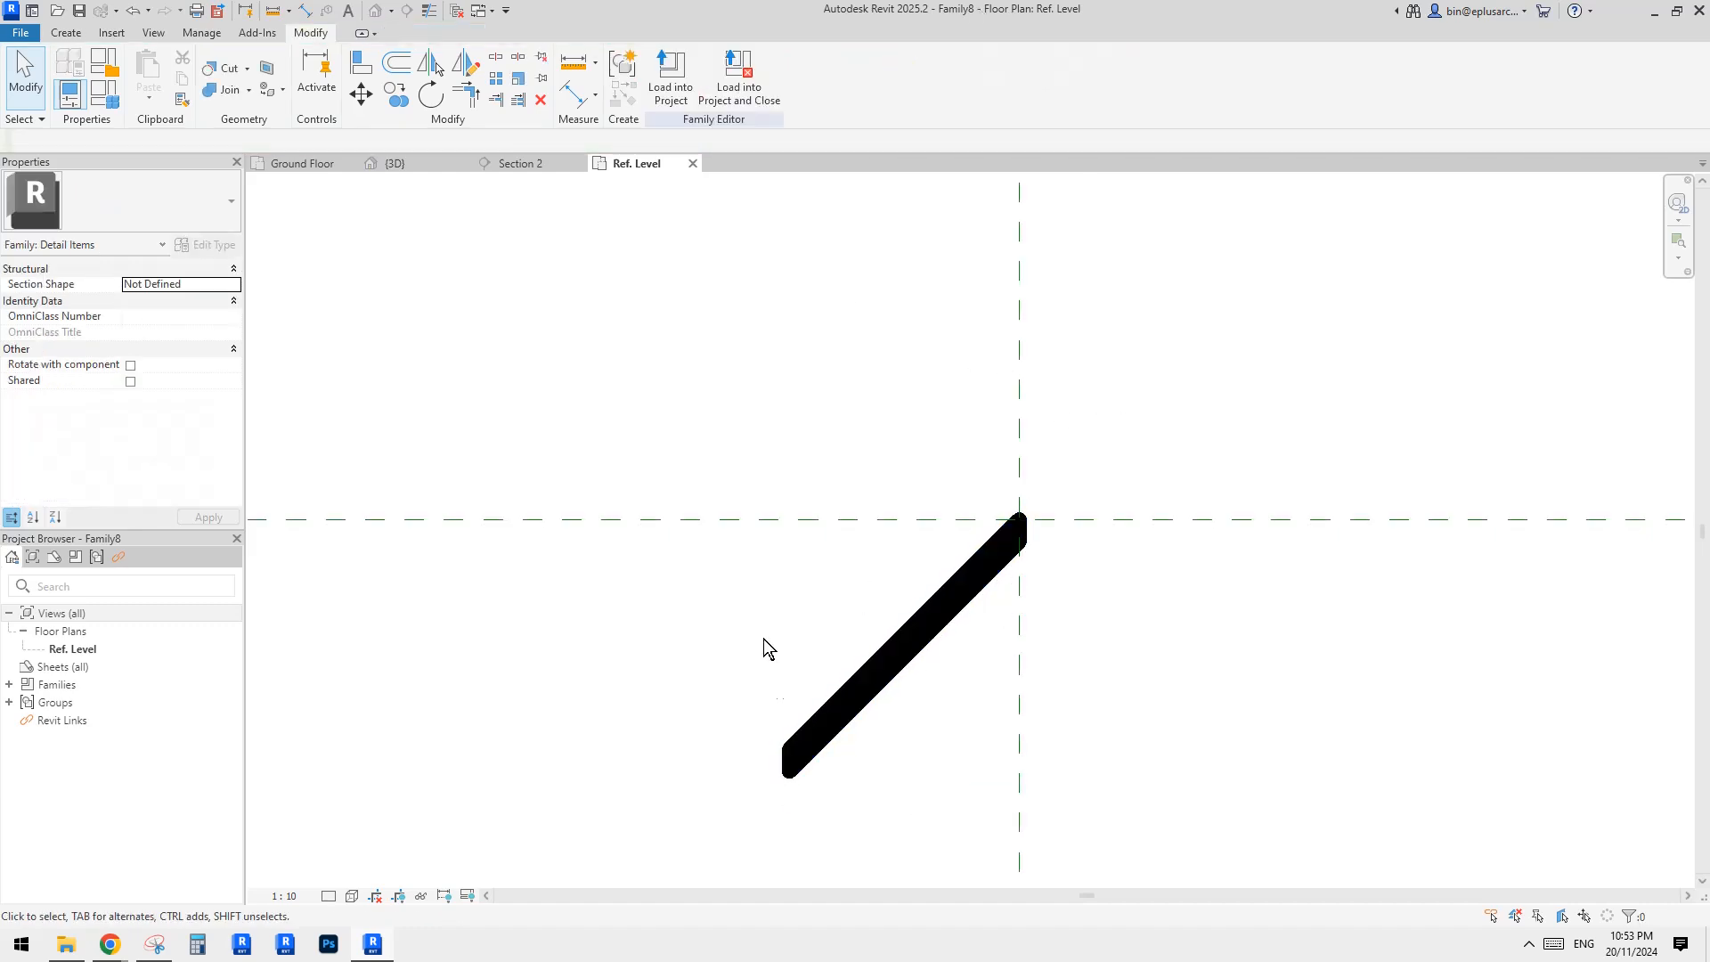
click(675, 89)
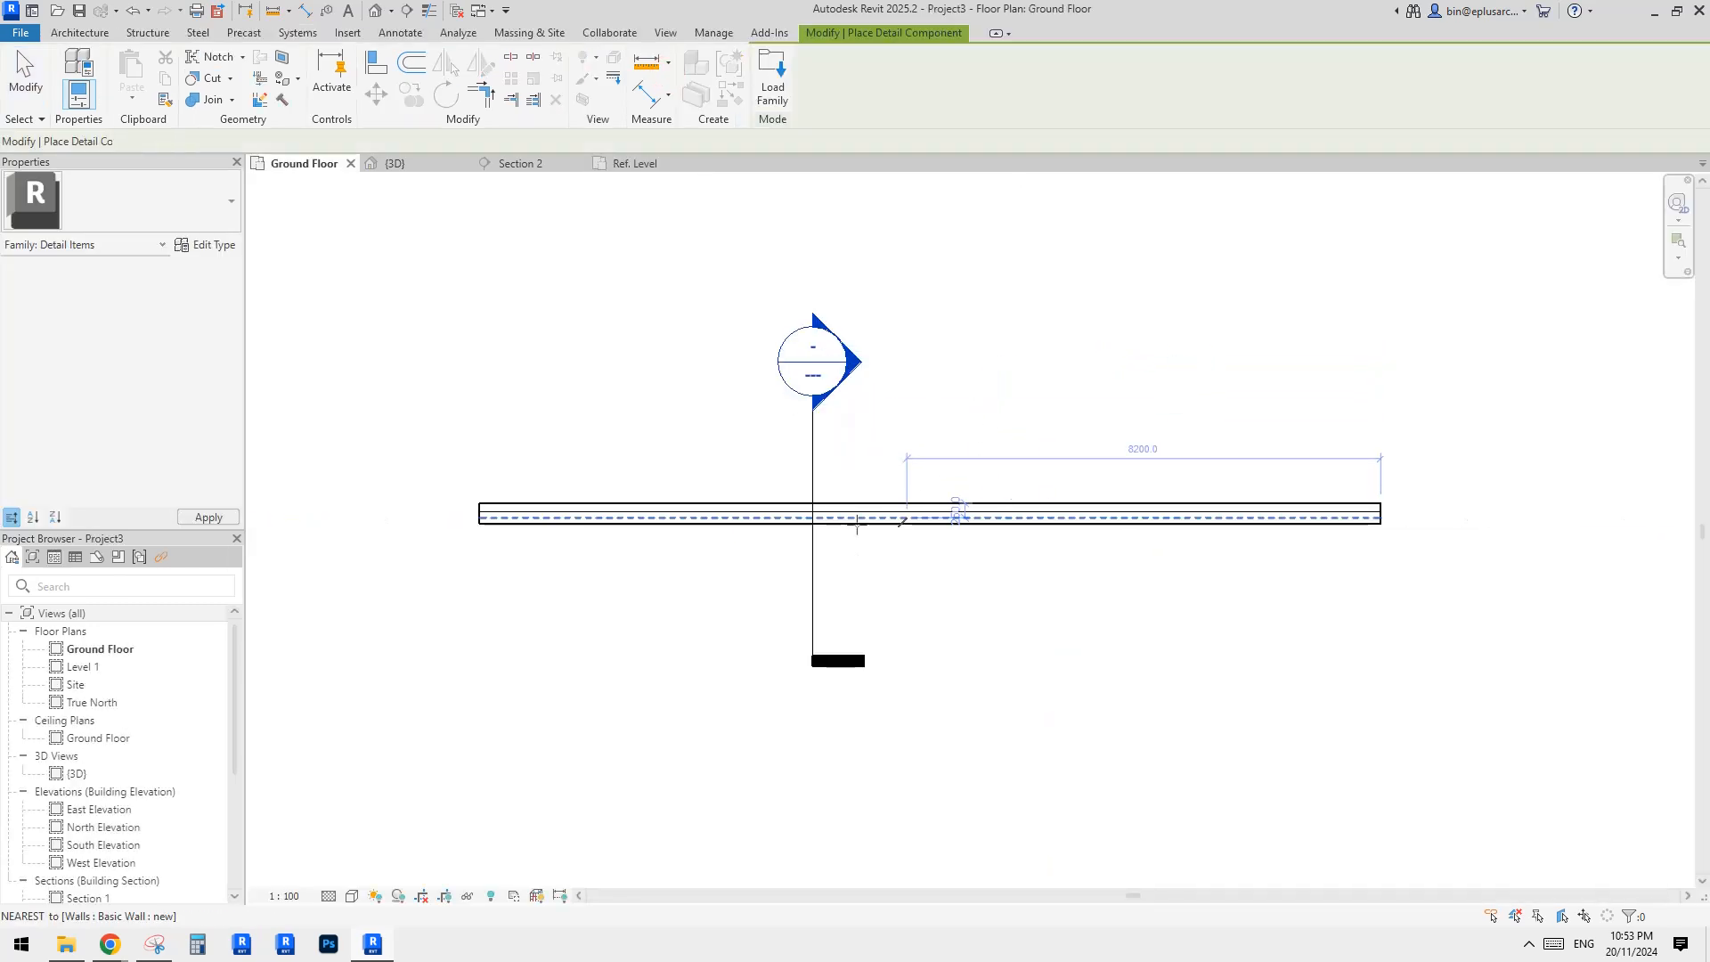
key(Escape)
click(820, 467)
right_click(820, 466)
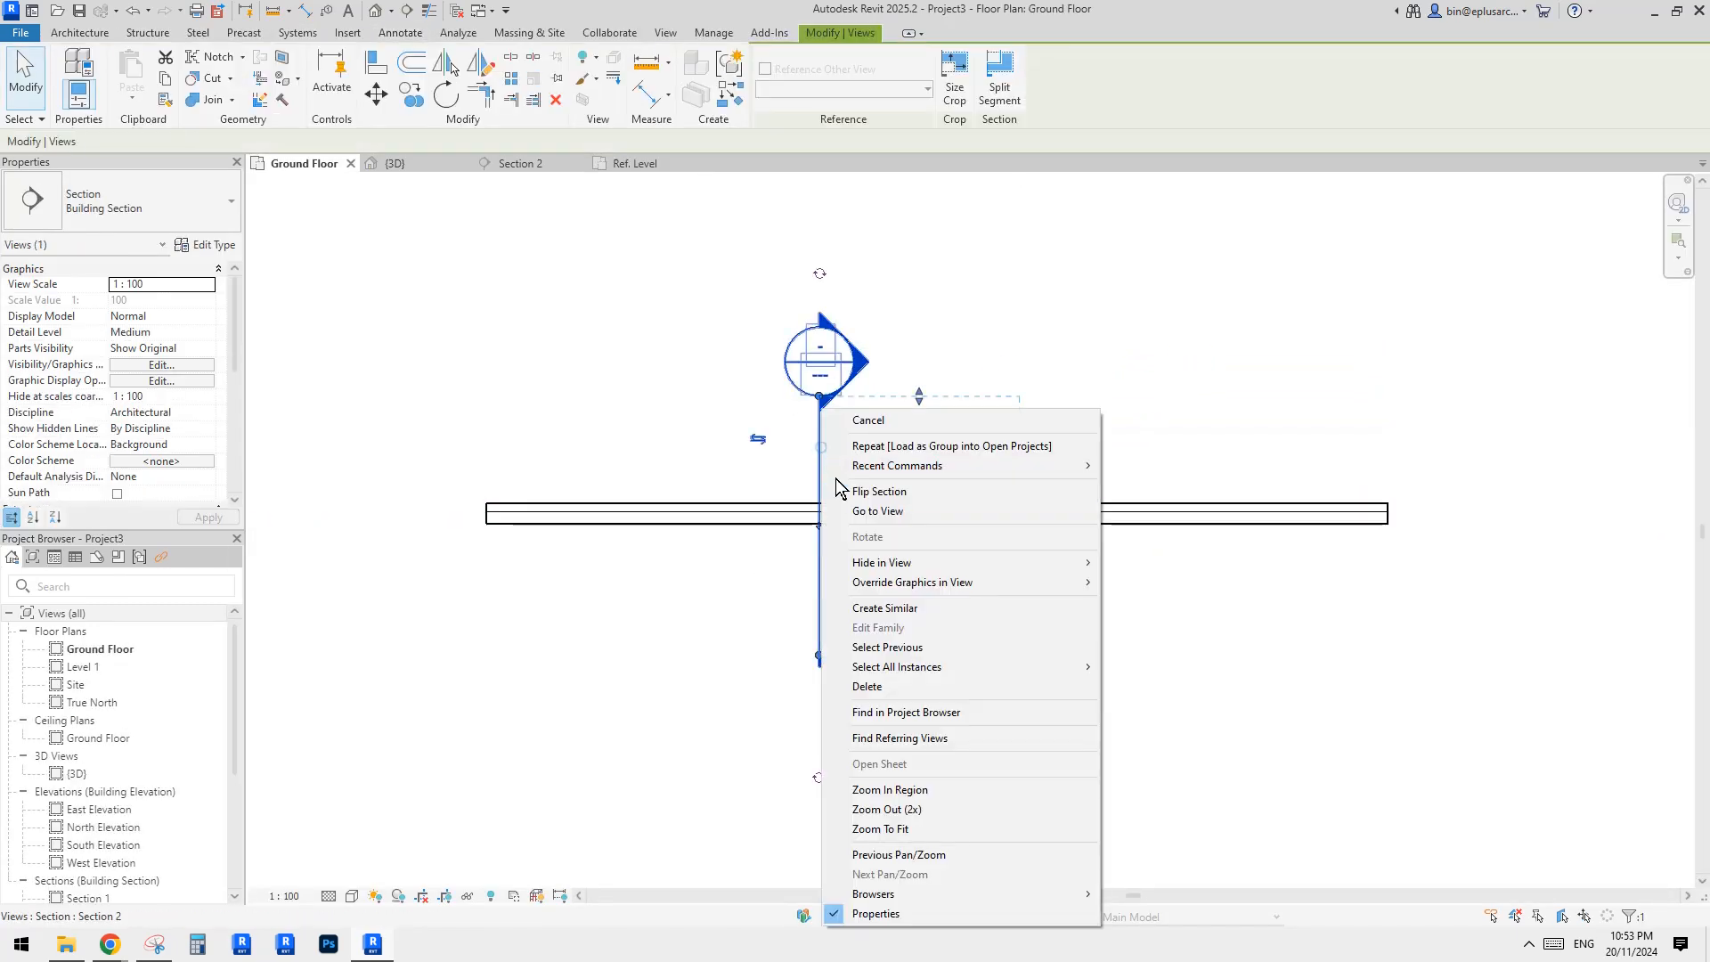
click(890, 492)
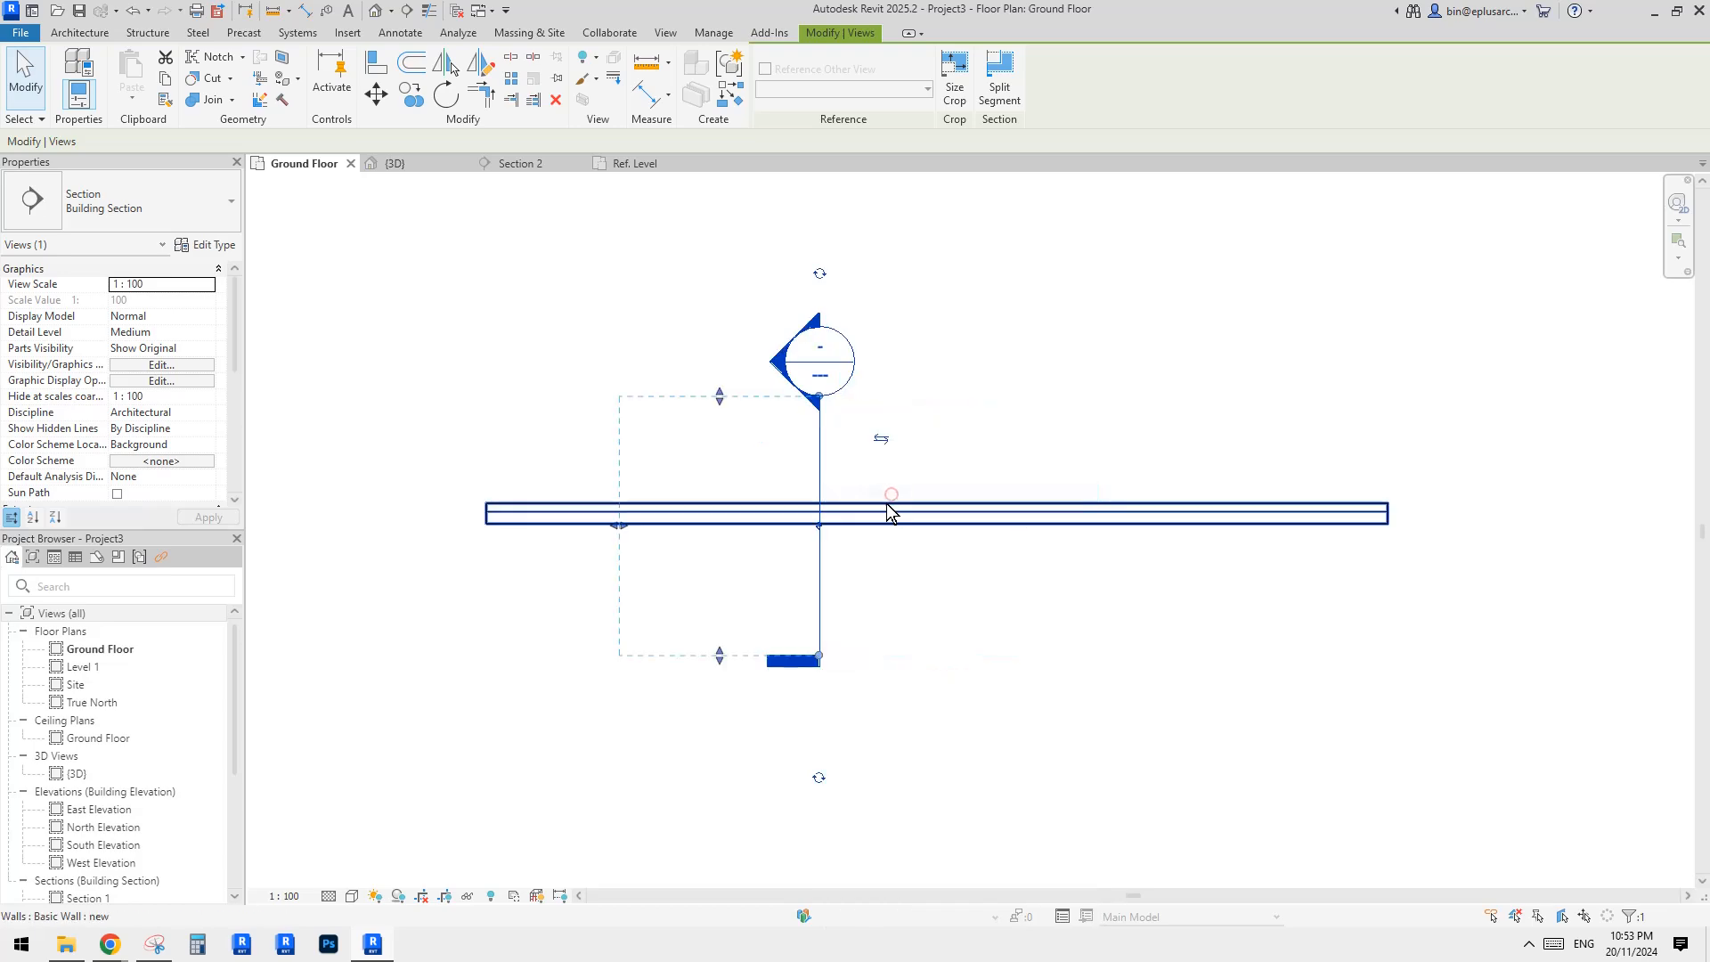
key(ctrl+z)
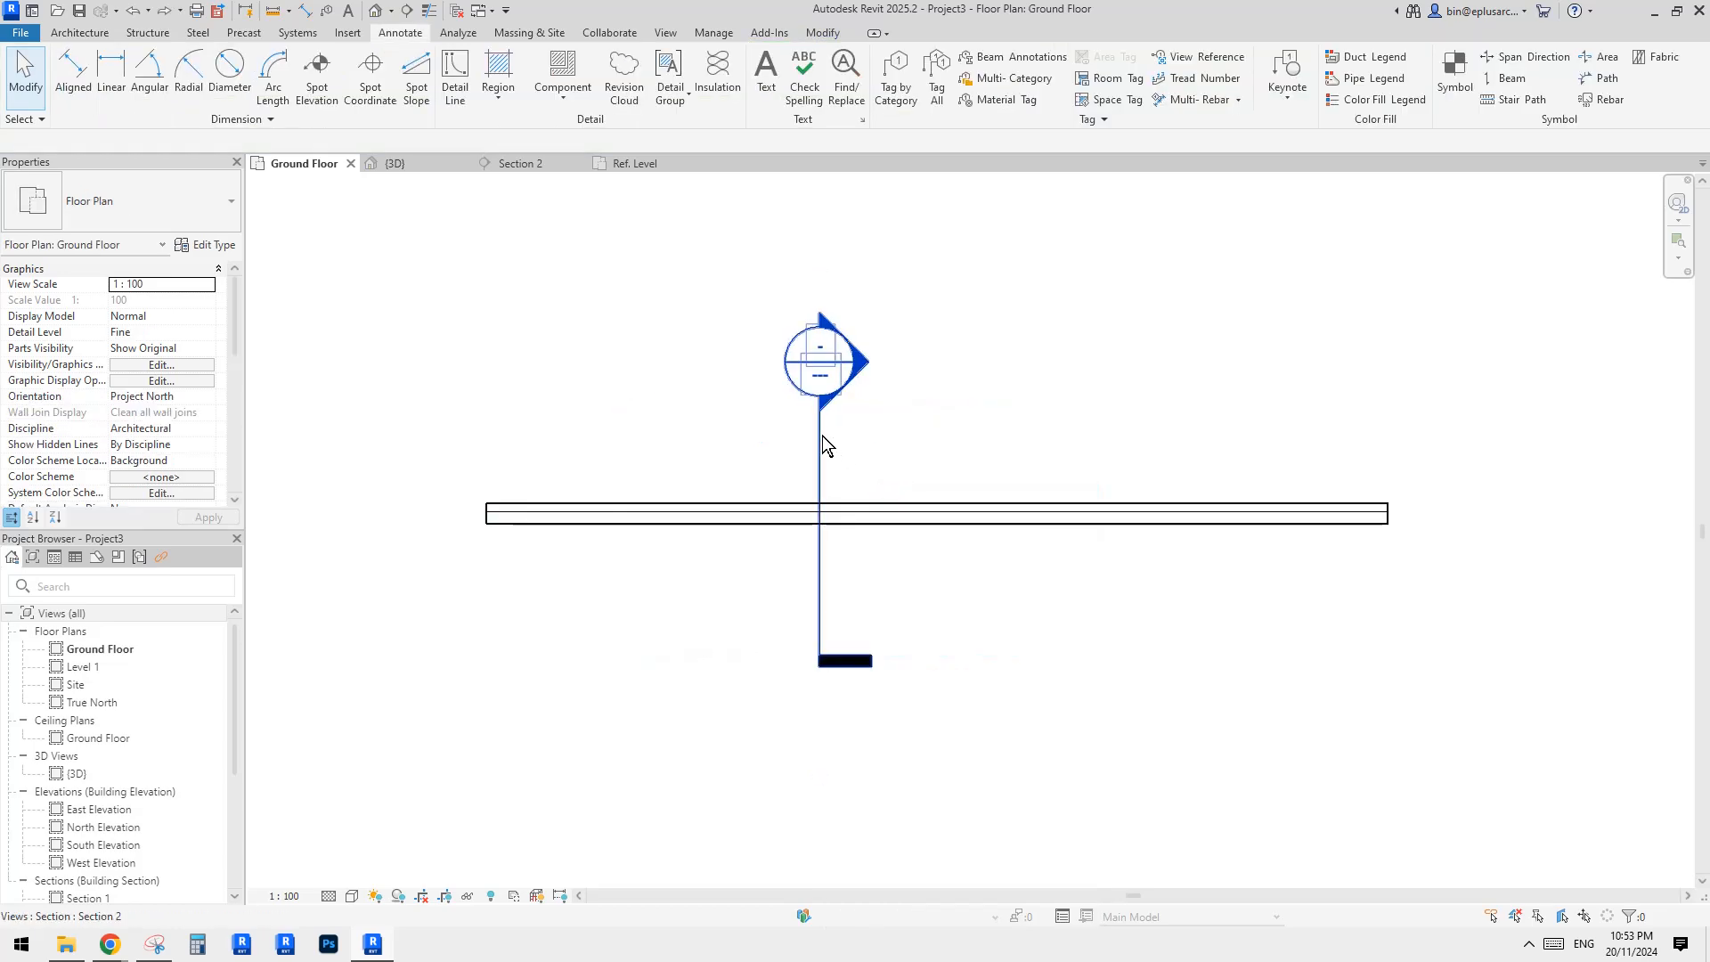
Step: Open the Section 2 view from its section mark on the Ground Floor plan
click(821, 433)
right_click(820, 425)
click(893, 508)
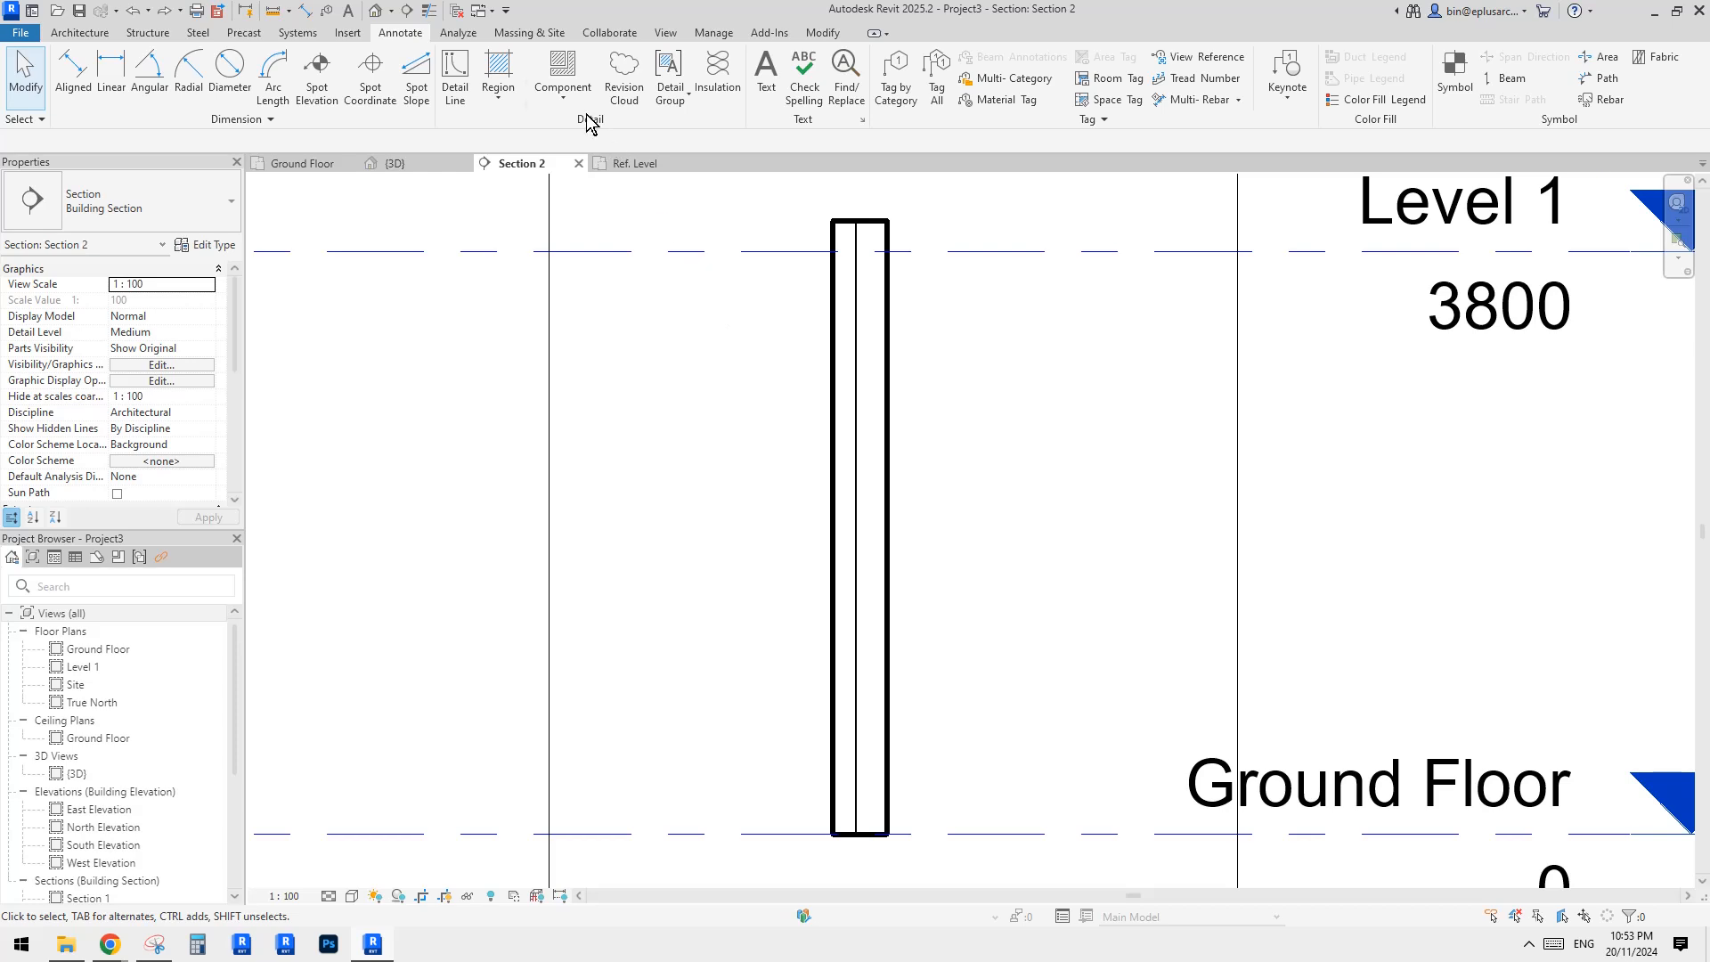
Step: Try a vertical run of the 270 Brick Wall (AUS) repeating detail beside the wall in the section, and delete it
click(563, 89)
click(592, 168)
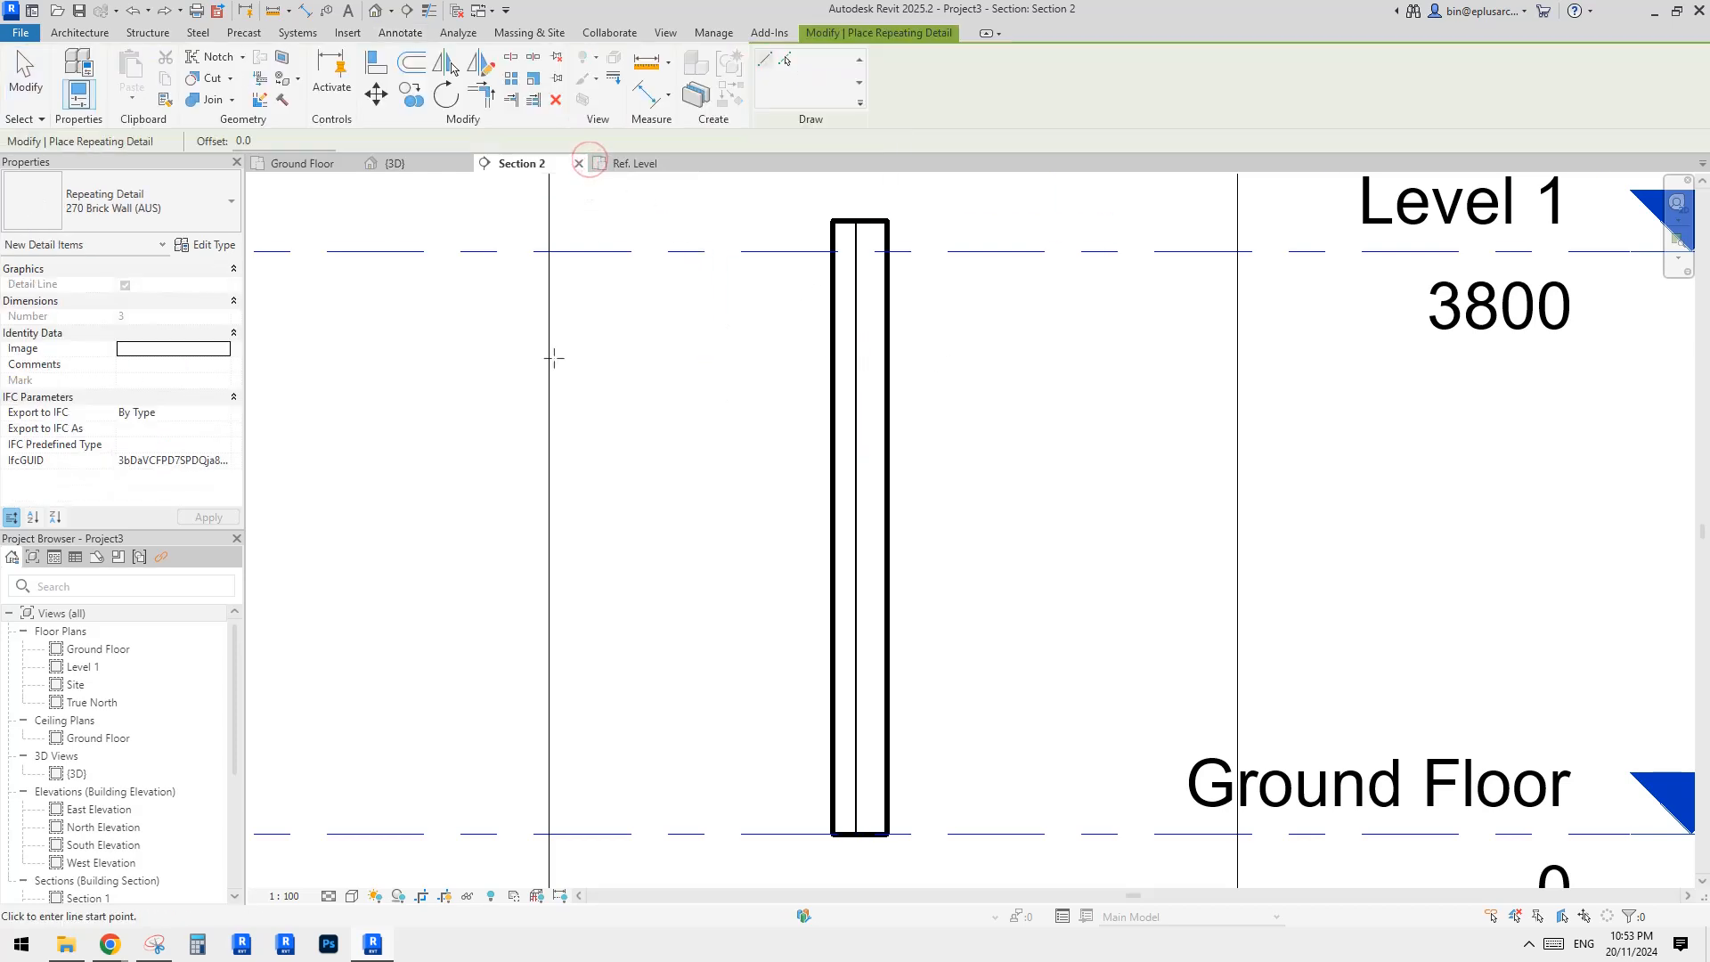
click(129, 202)
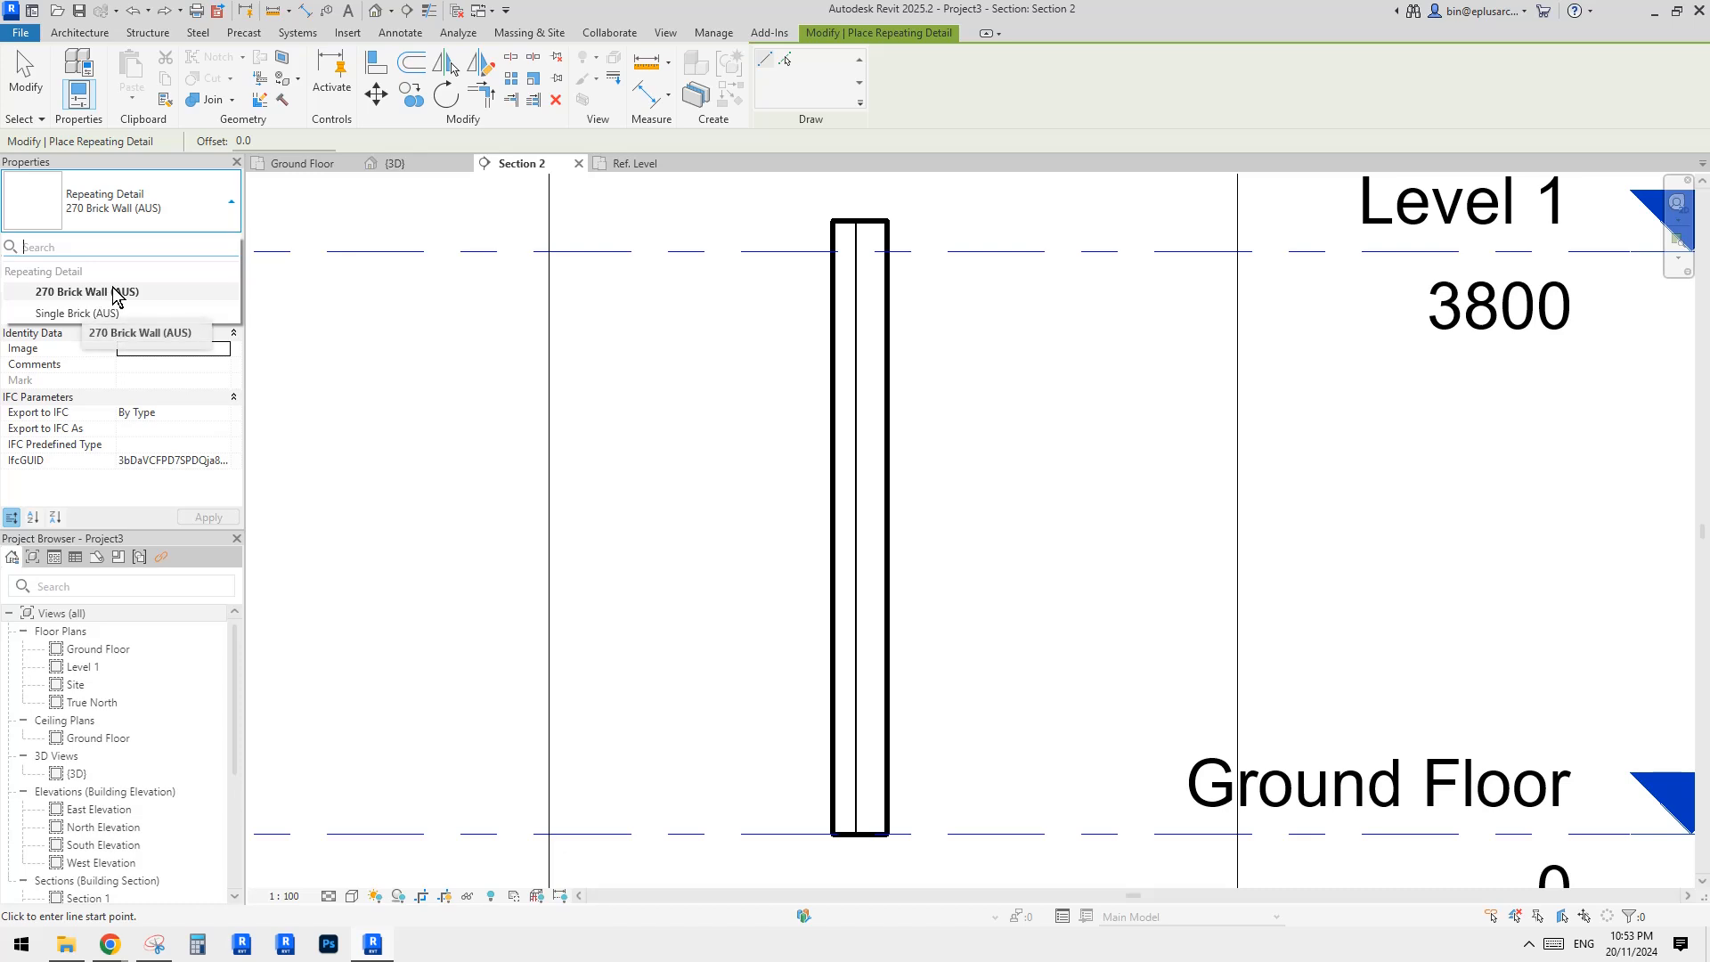
click(80, 292)
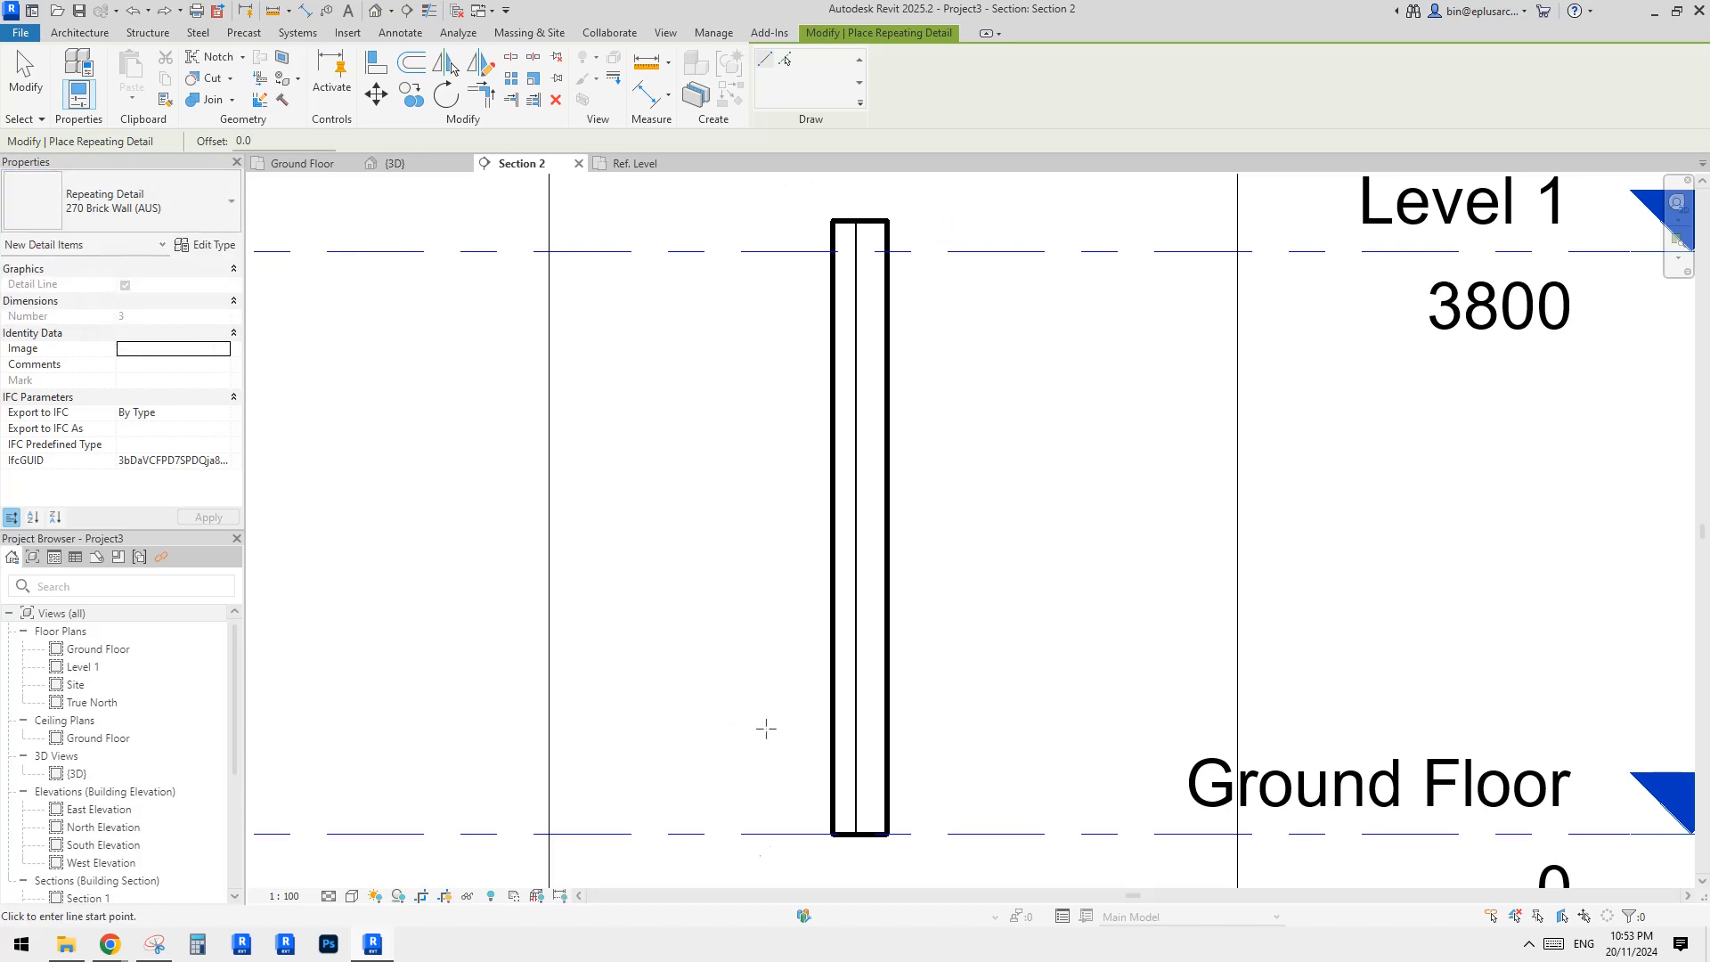
click(1056, 824)
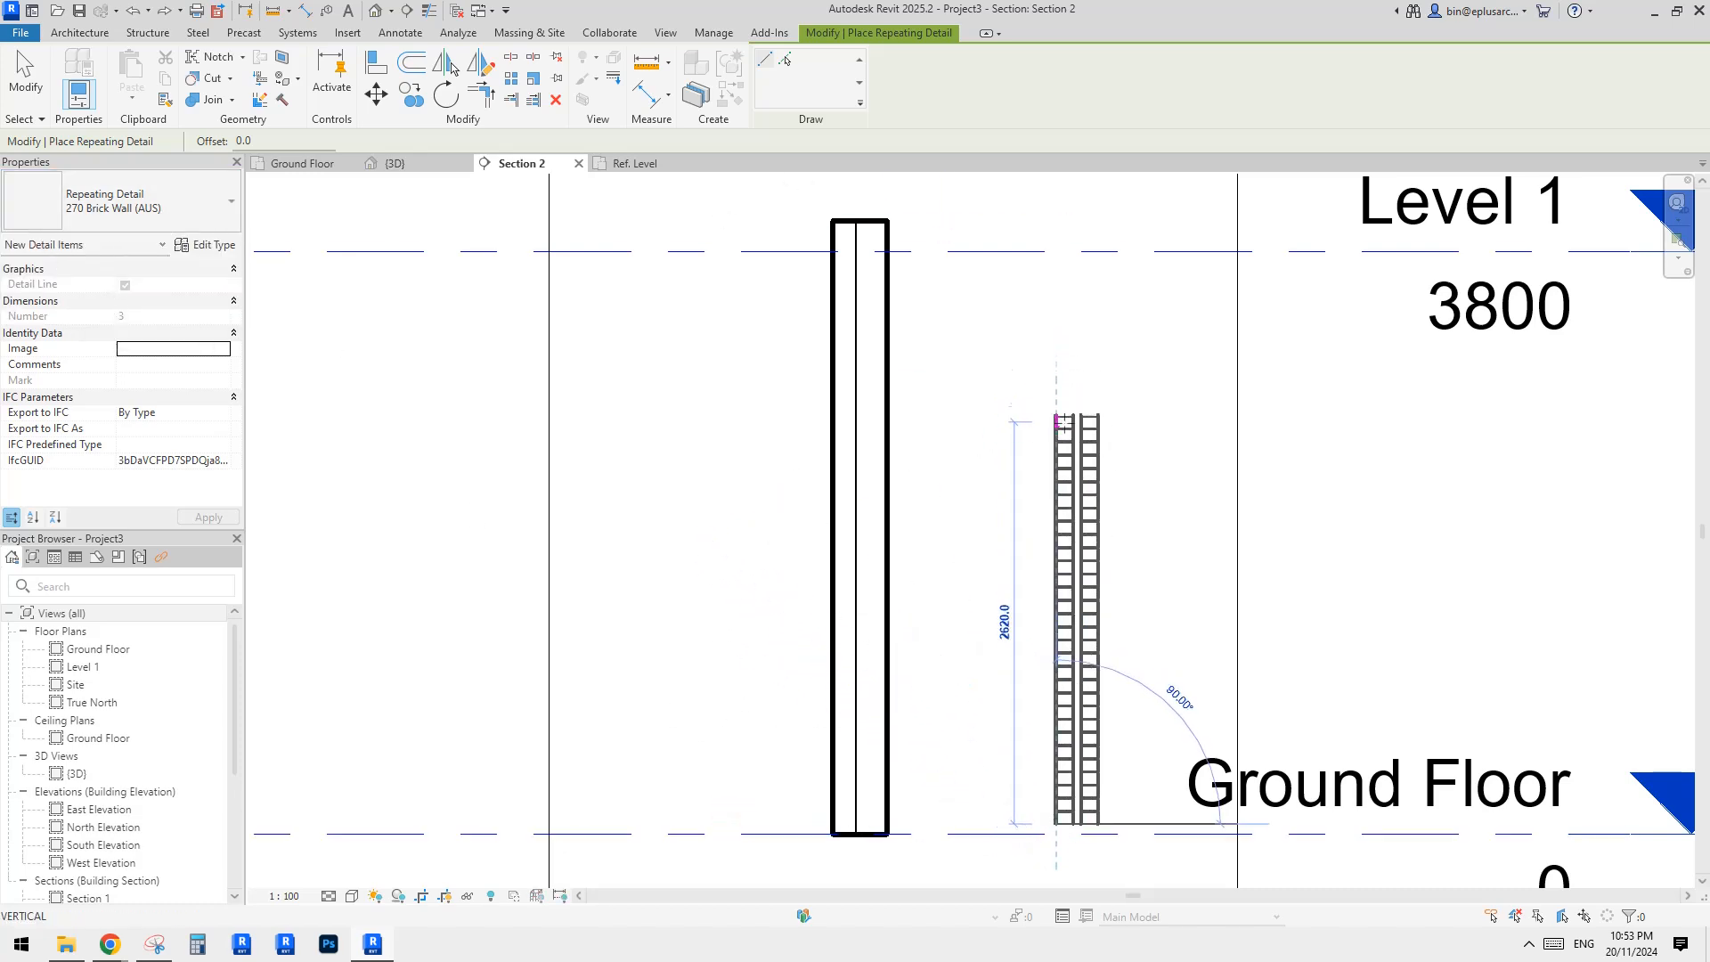
click(1056, 403)
key(Escape)
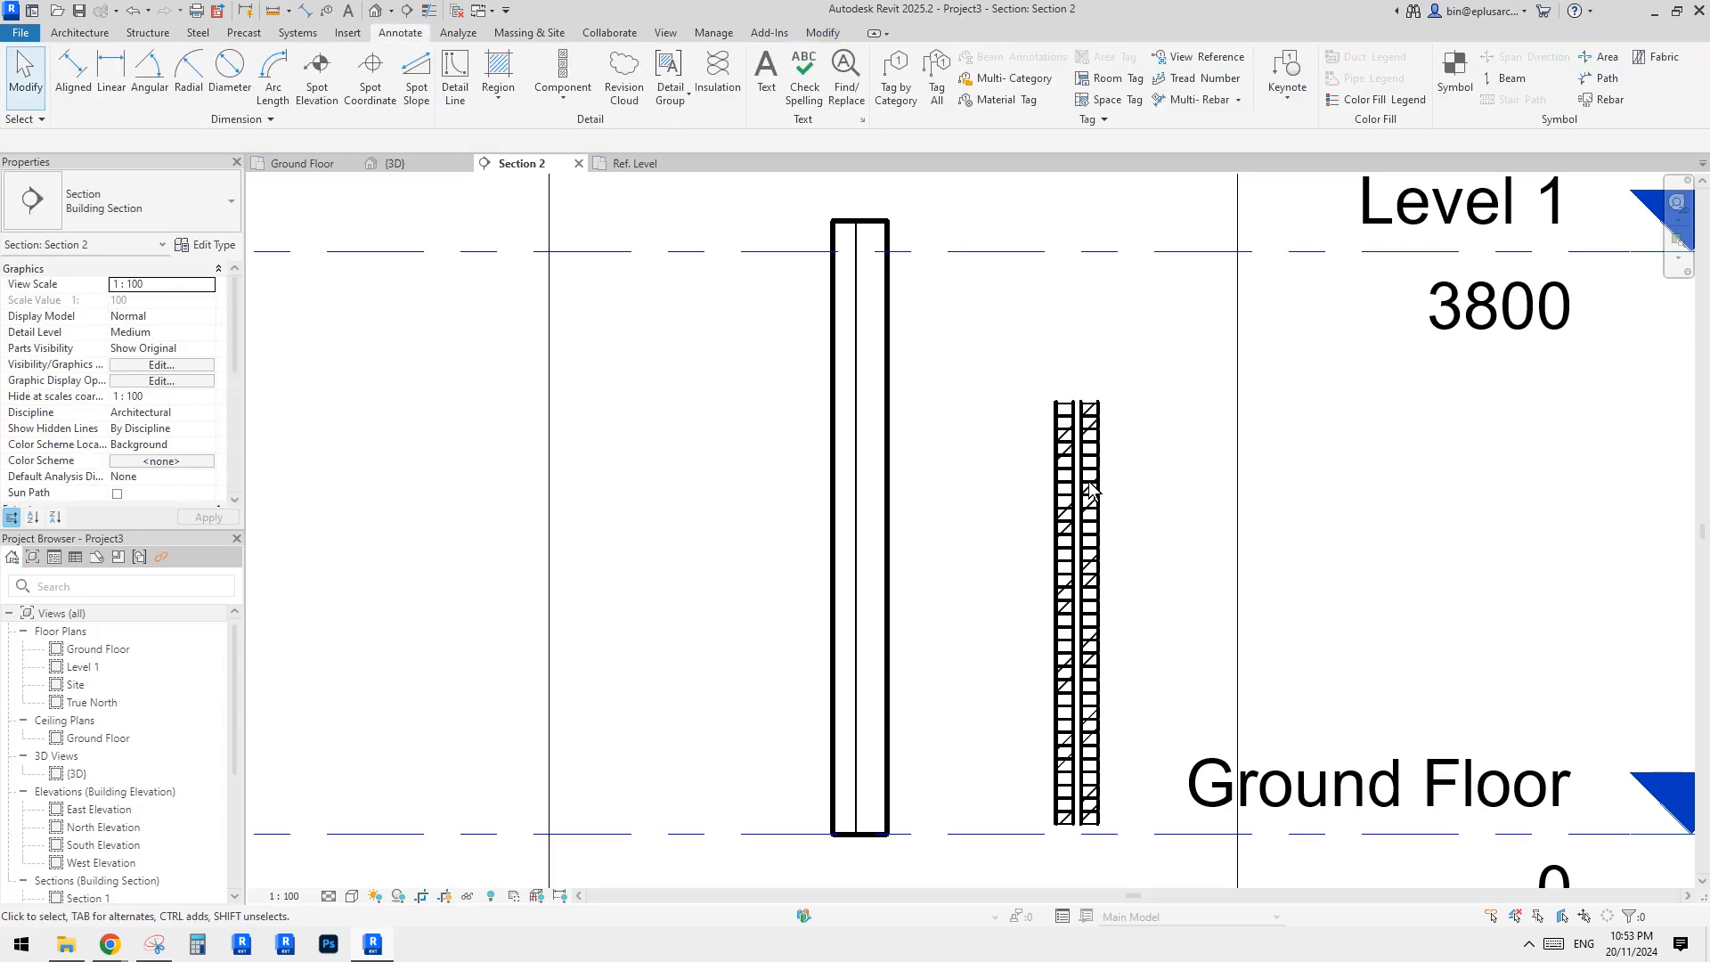
click(1071, 478)
key(Delete)
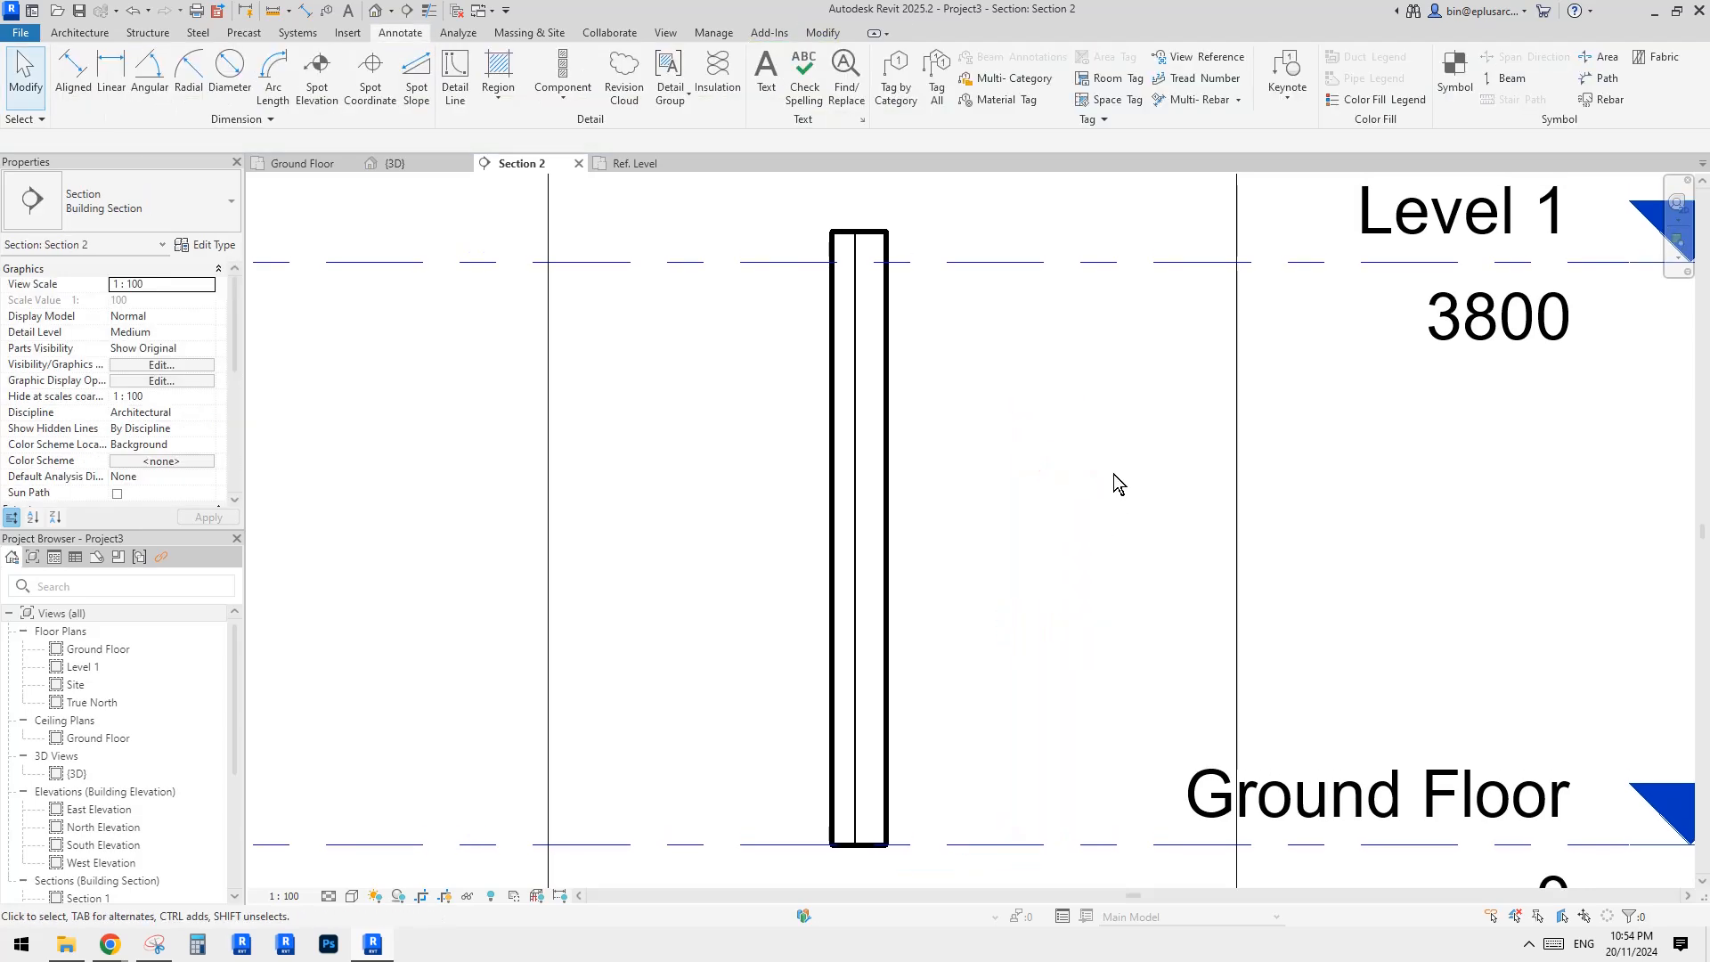
click(205, 244)
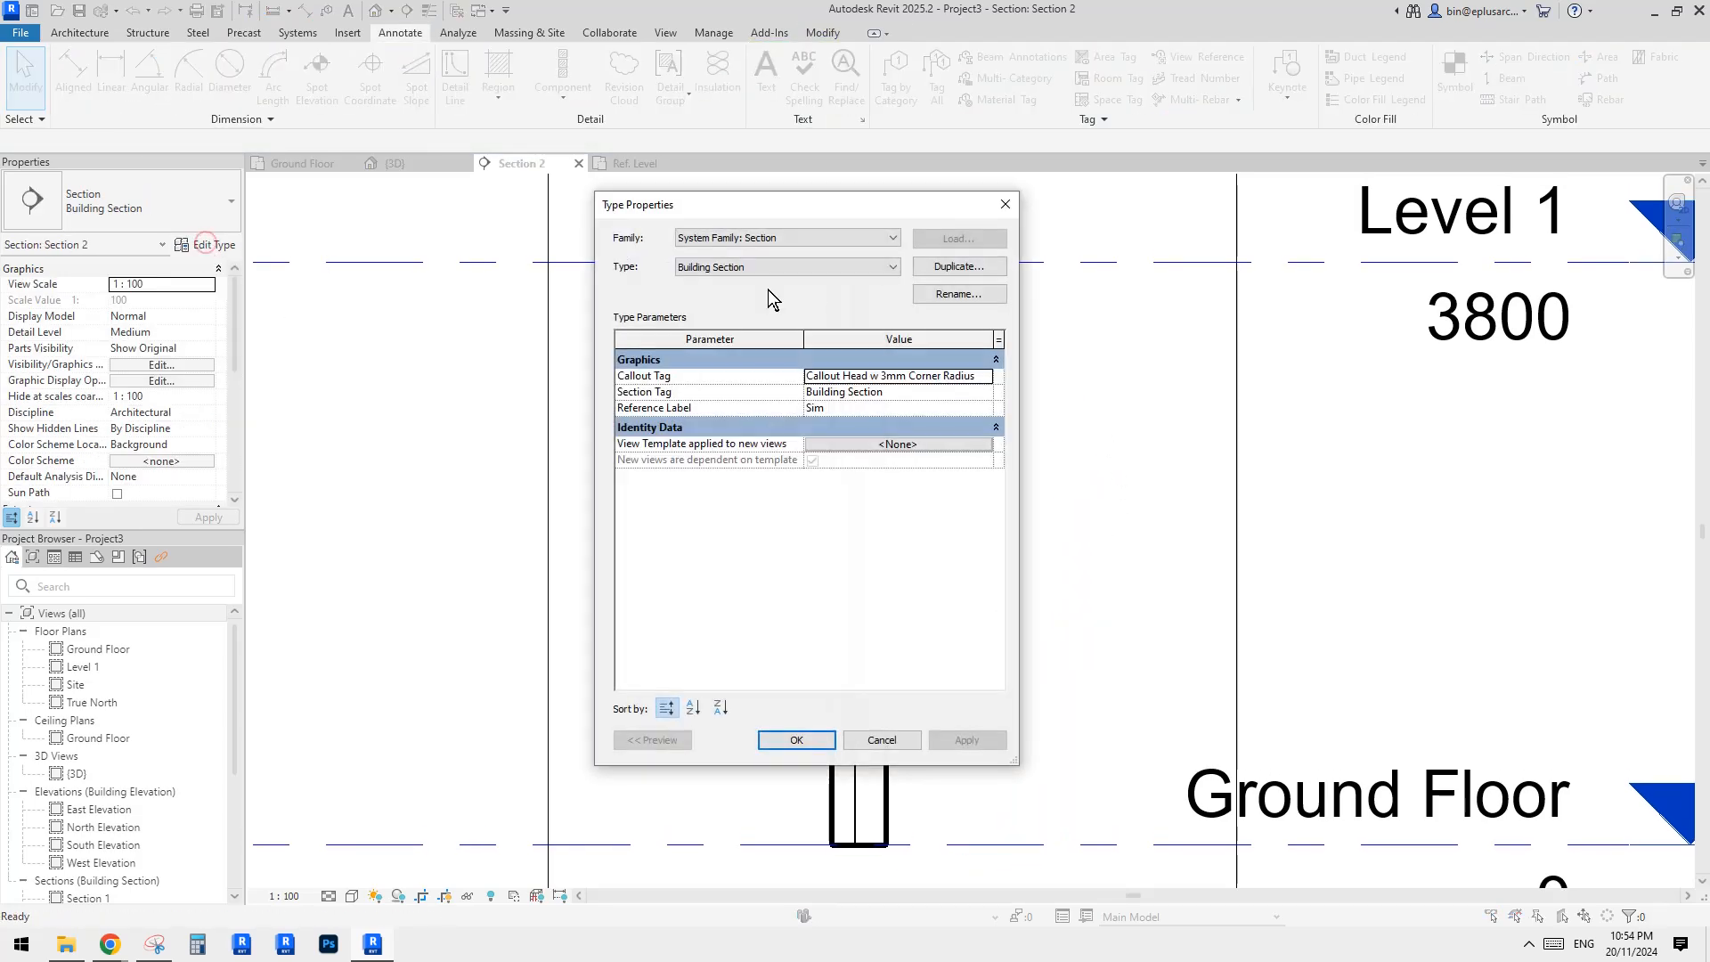
click(962, 266)
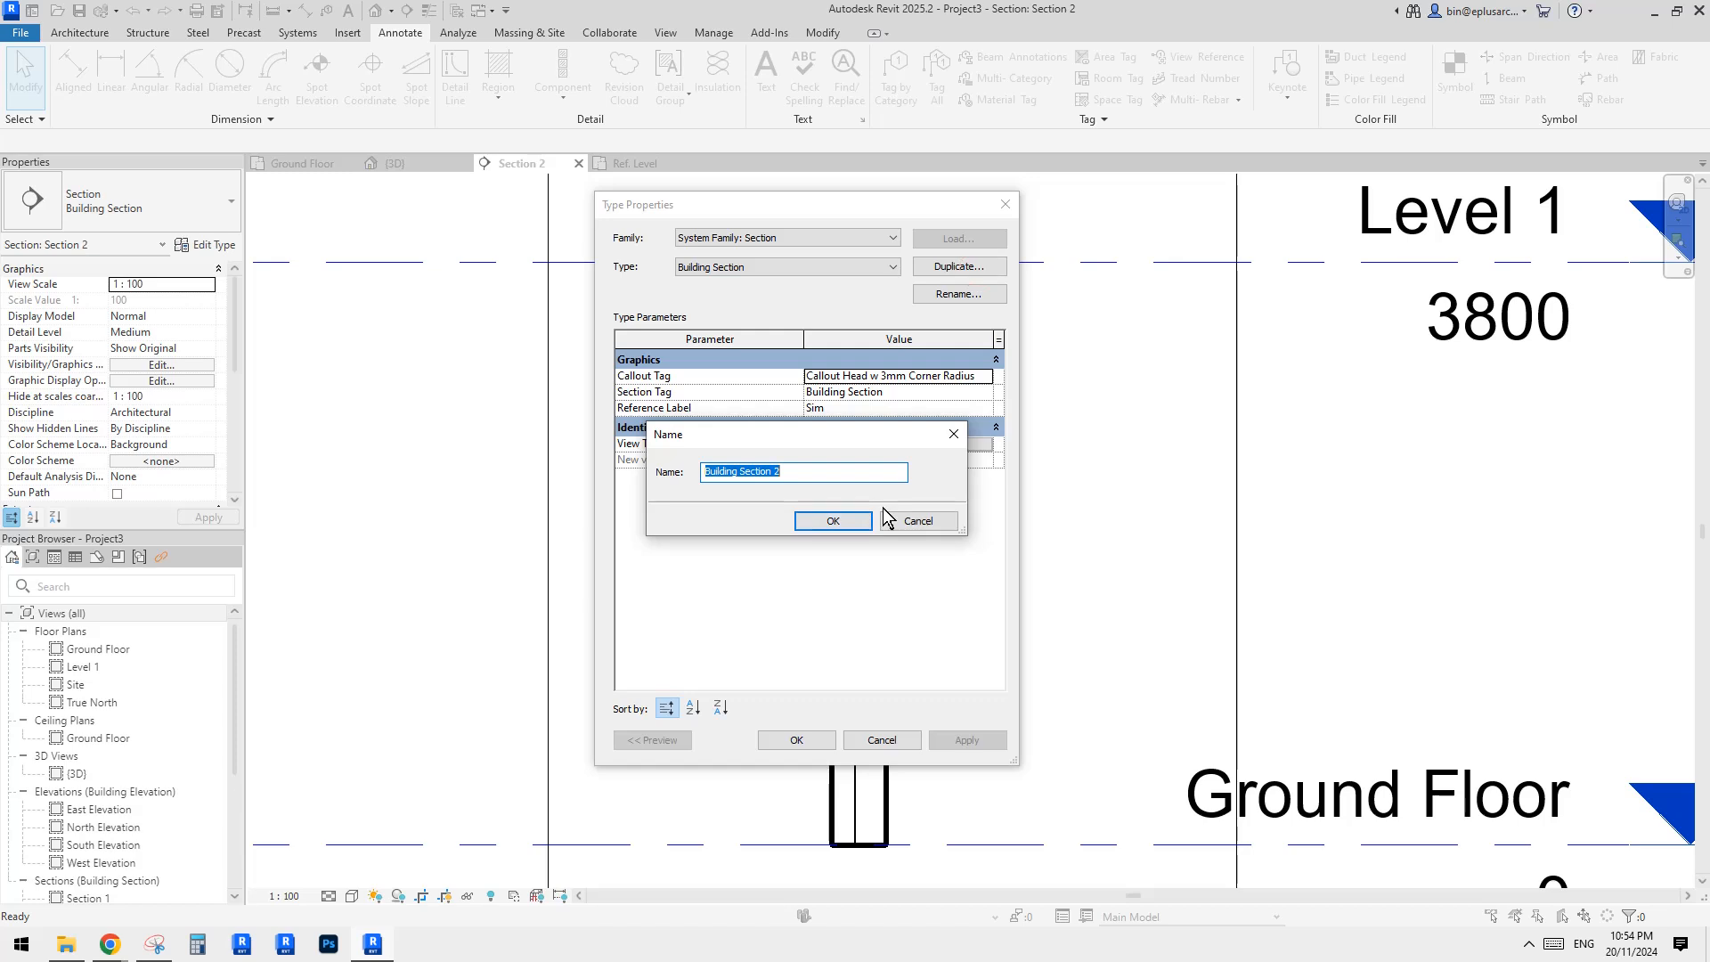
click(833, 521)
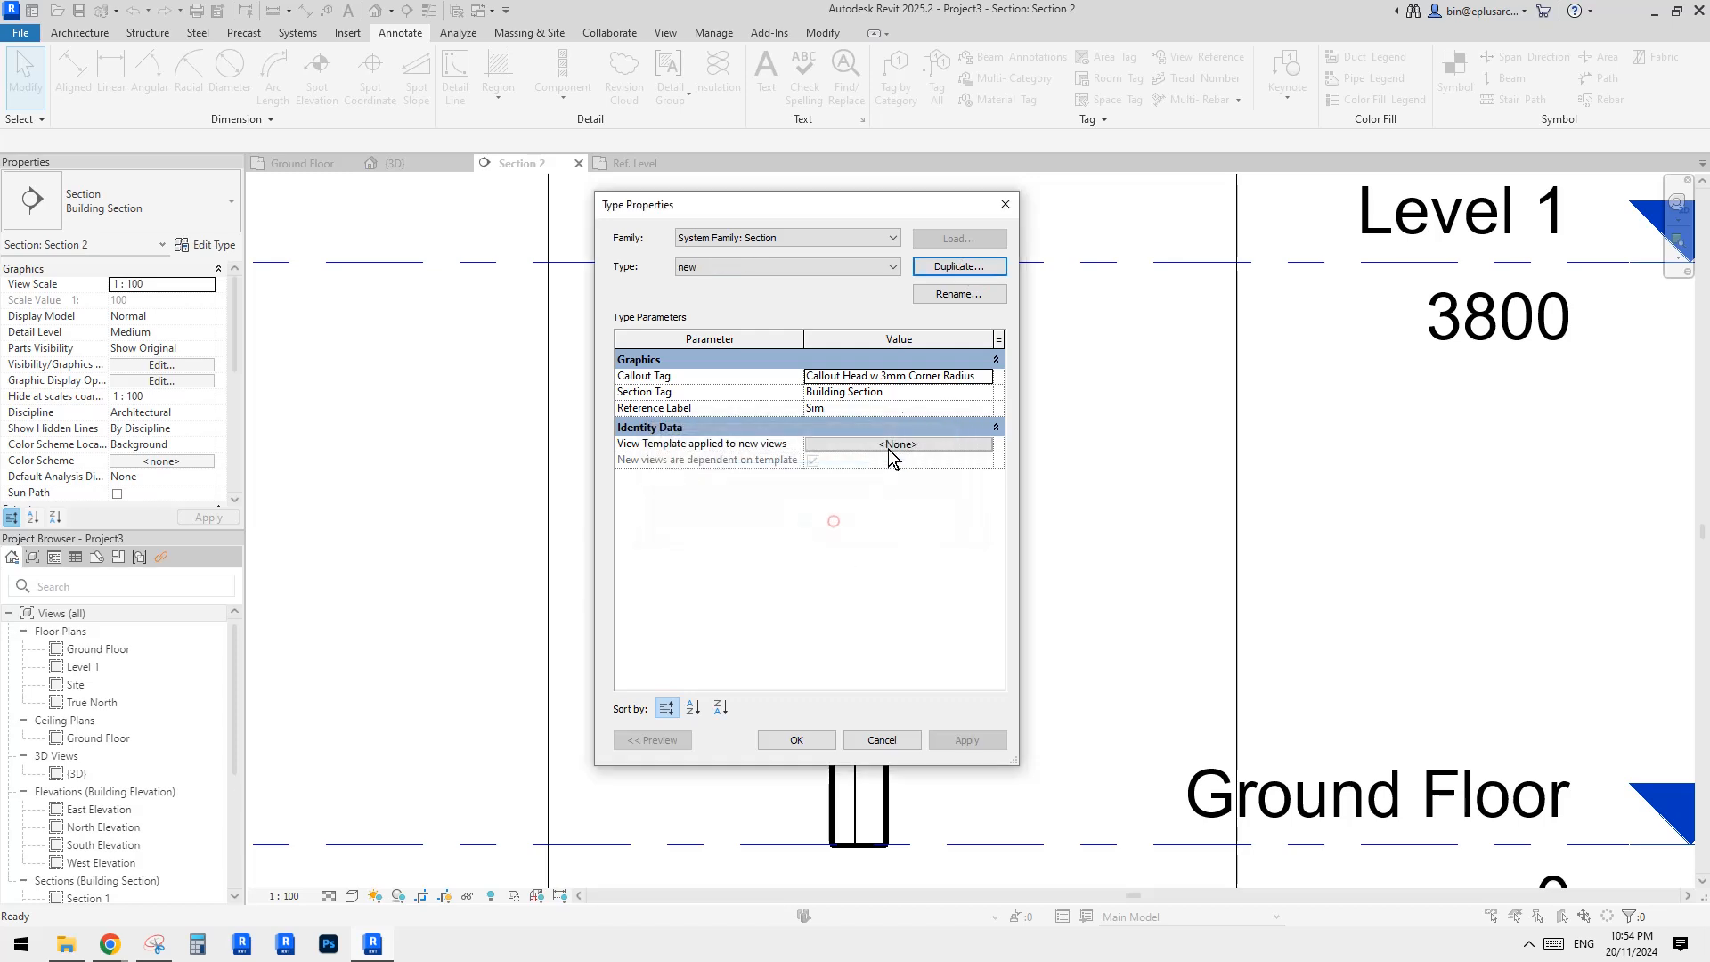
click(930, 375)
click(962, 392)
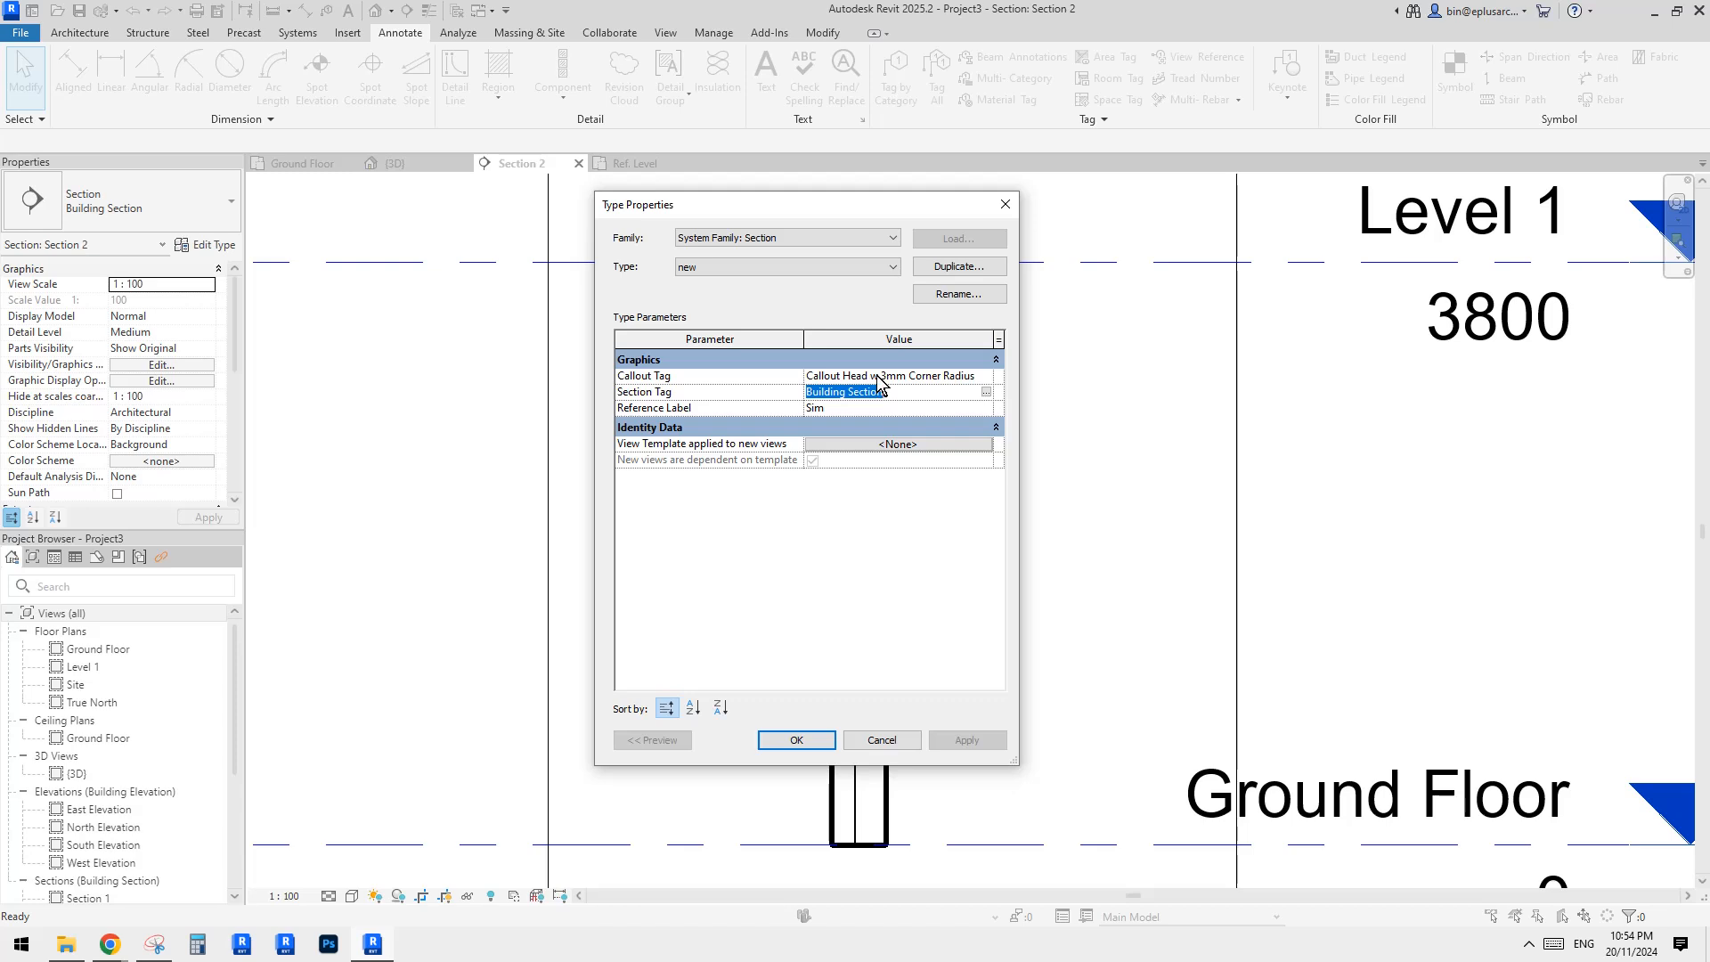
click(901, 739)
Step: Start a repeating detail component and duplicate the 270 Brick Wall (AUS) type under the name "new"
middle_drag(773, 517, 767, 527)
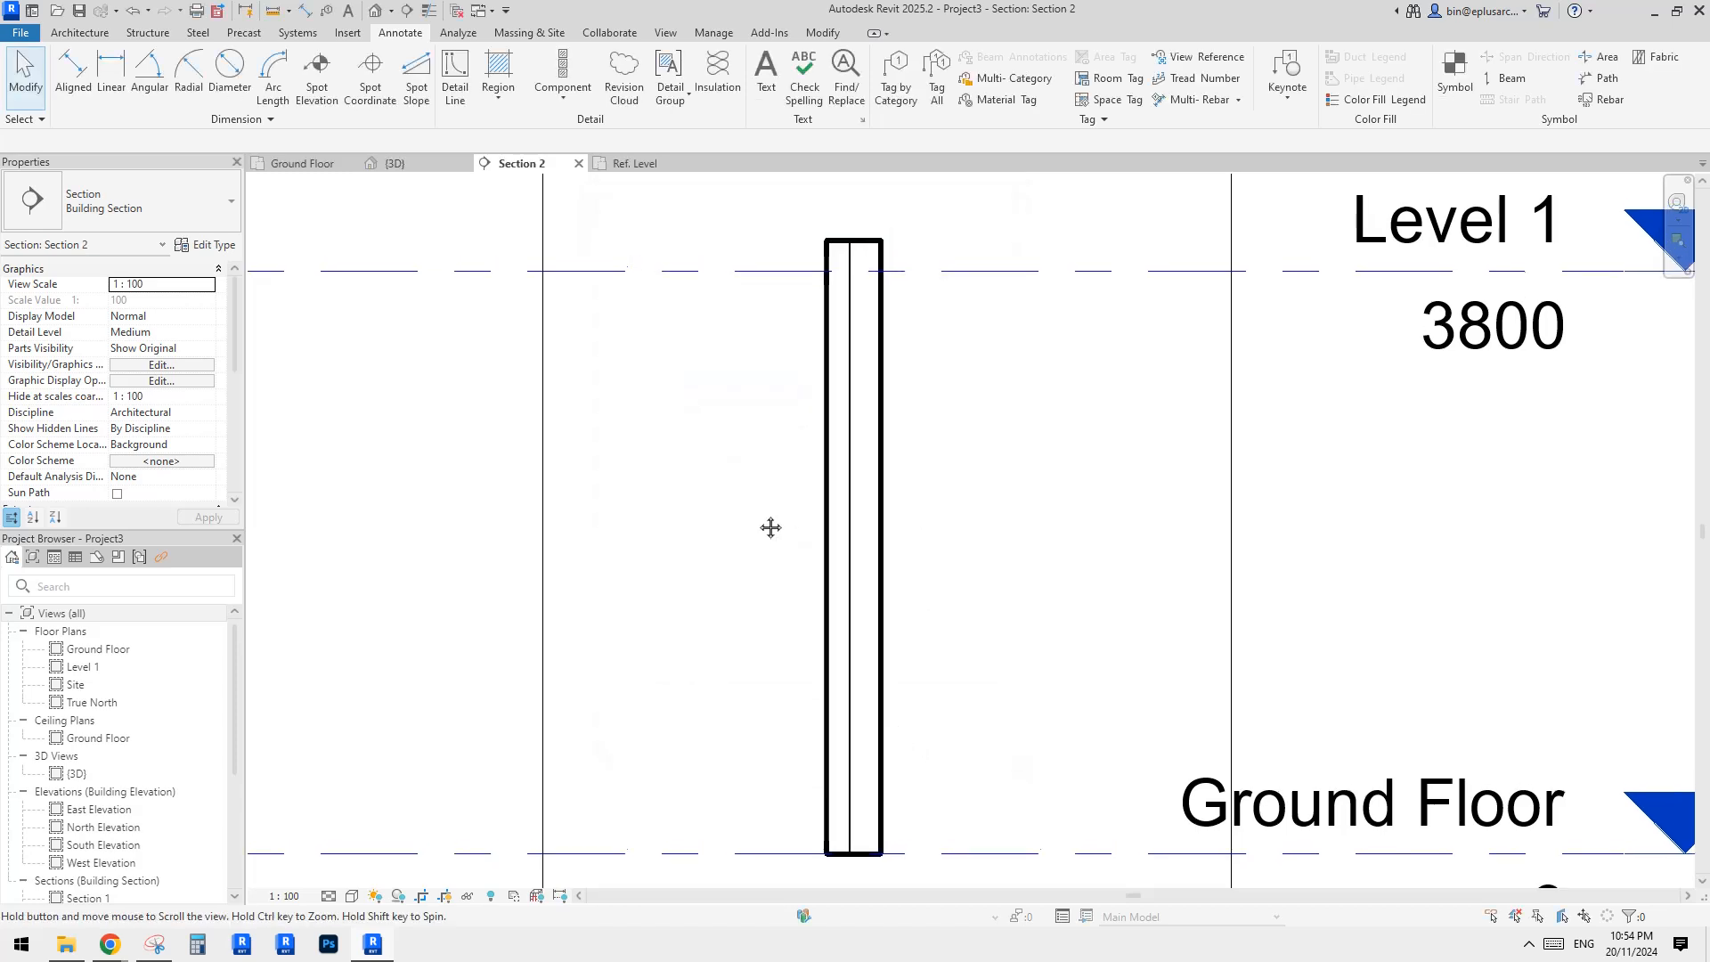
click(562, 98)
click(624, 141)
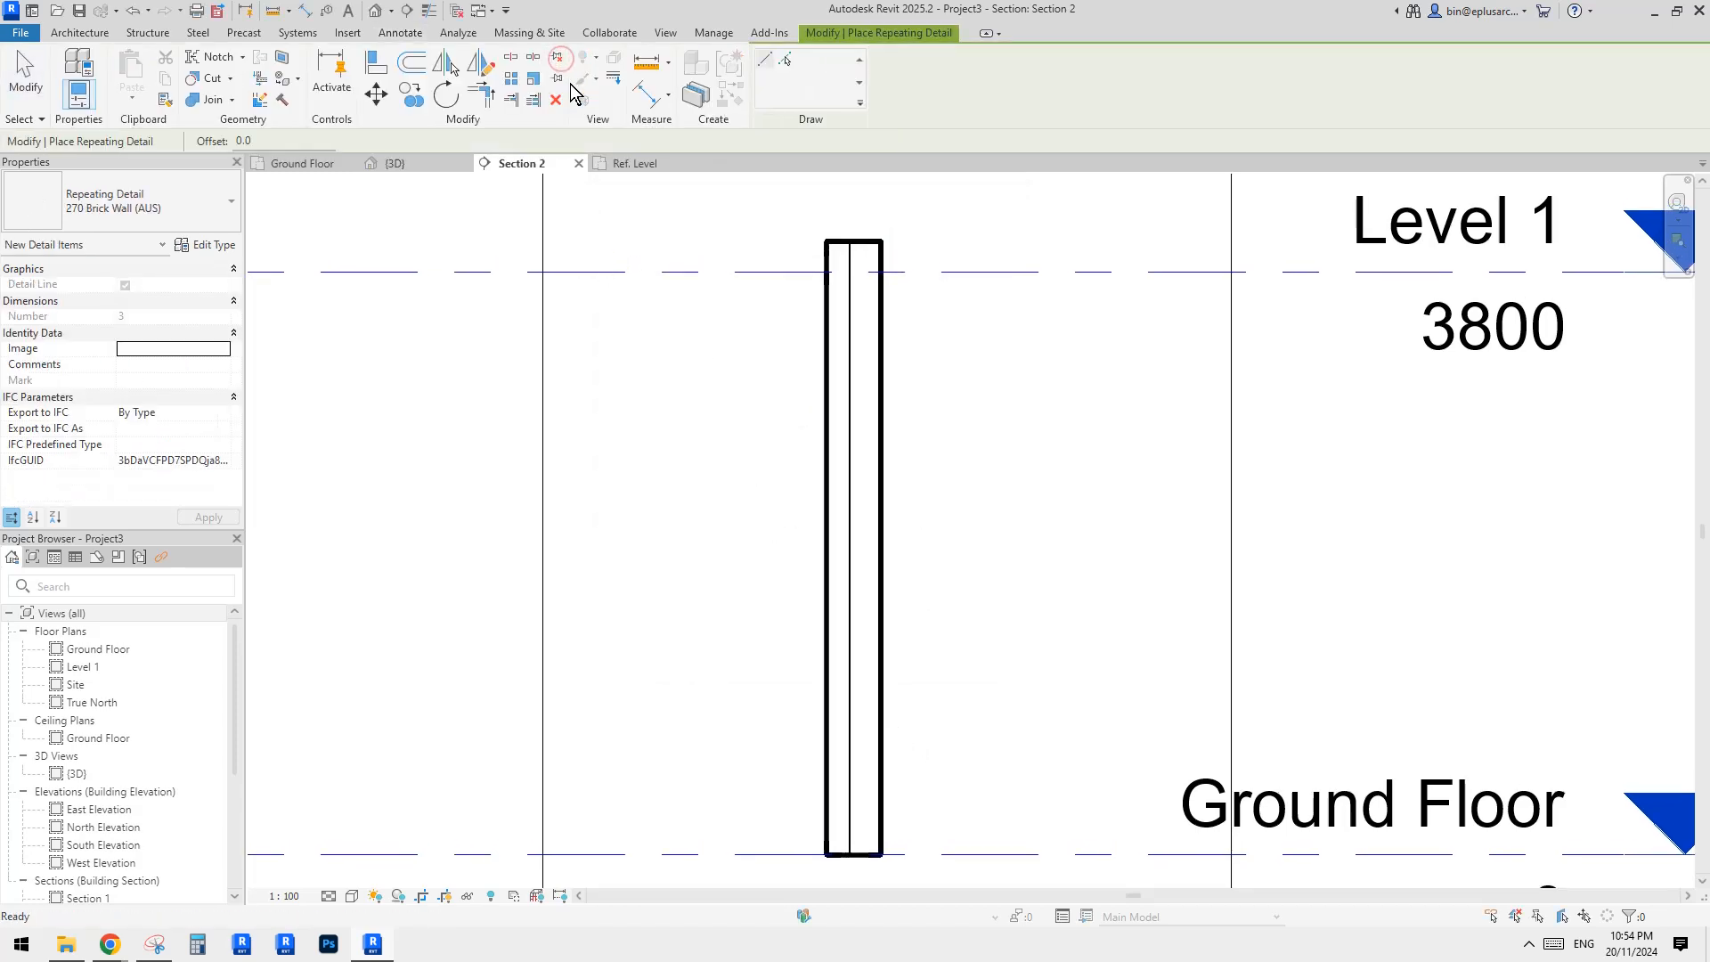
click(194, 246)
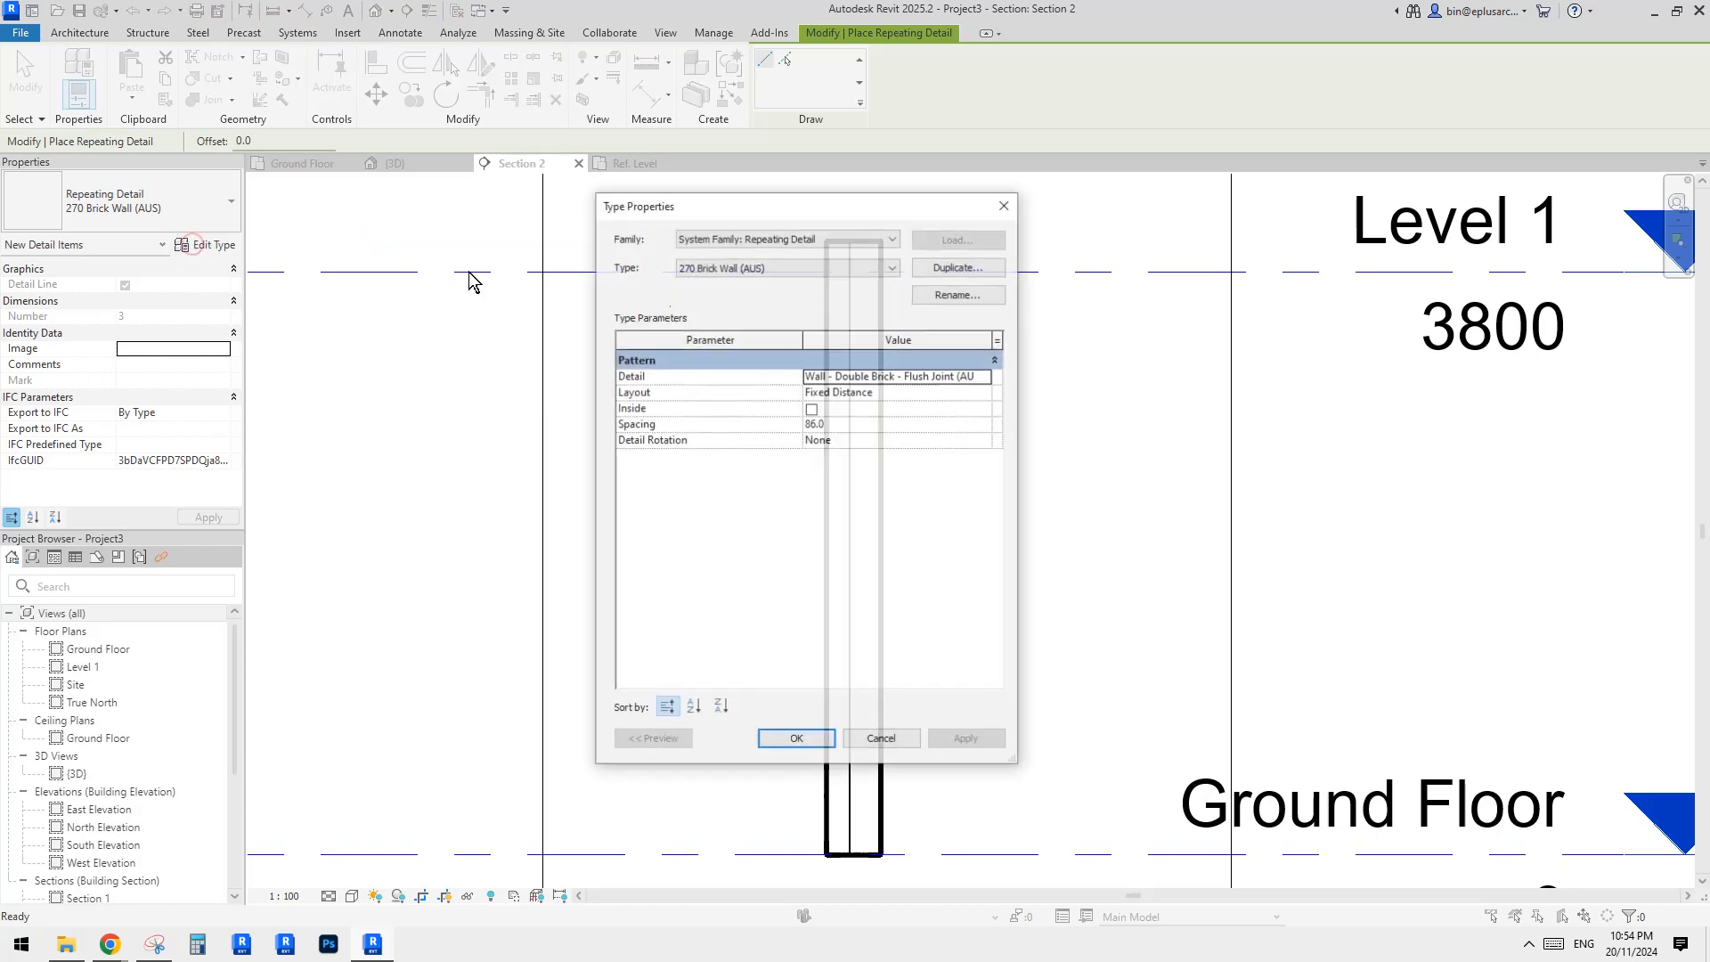
click(977, 269)
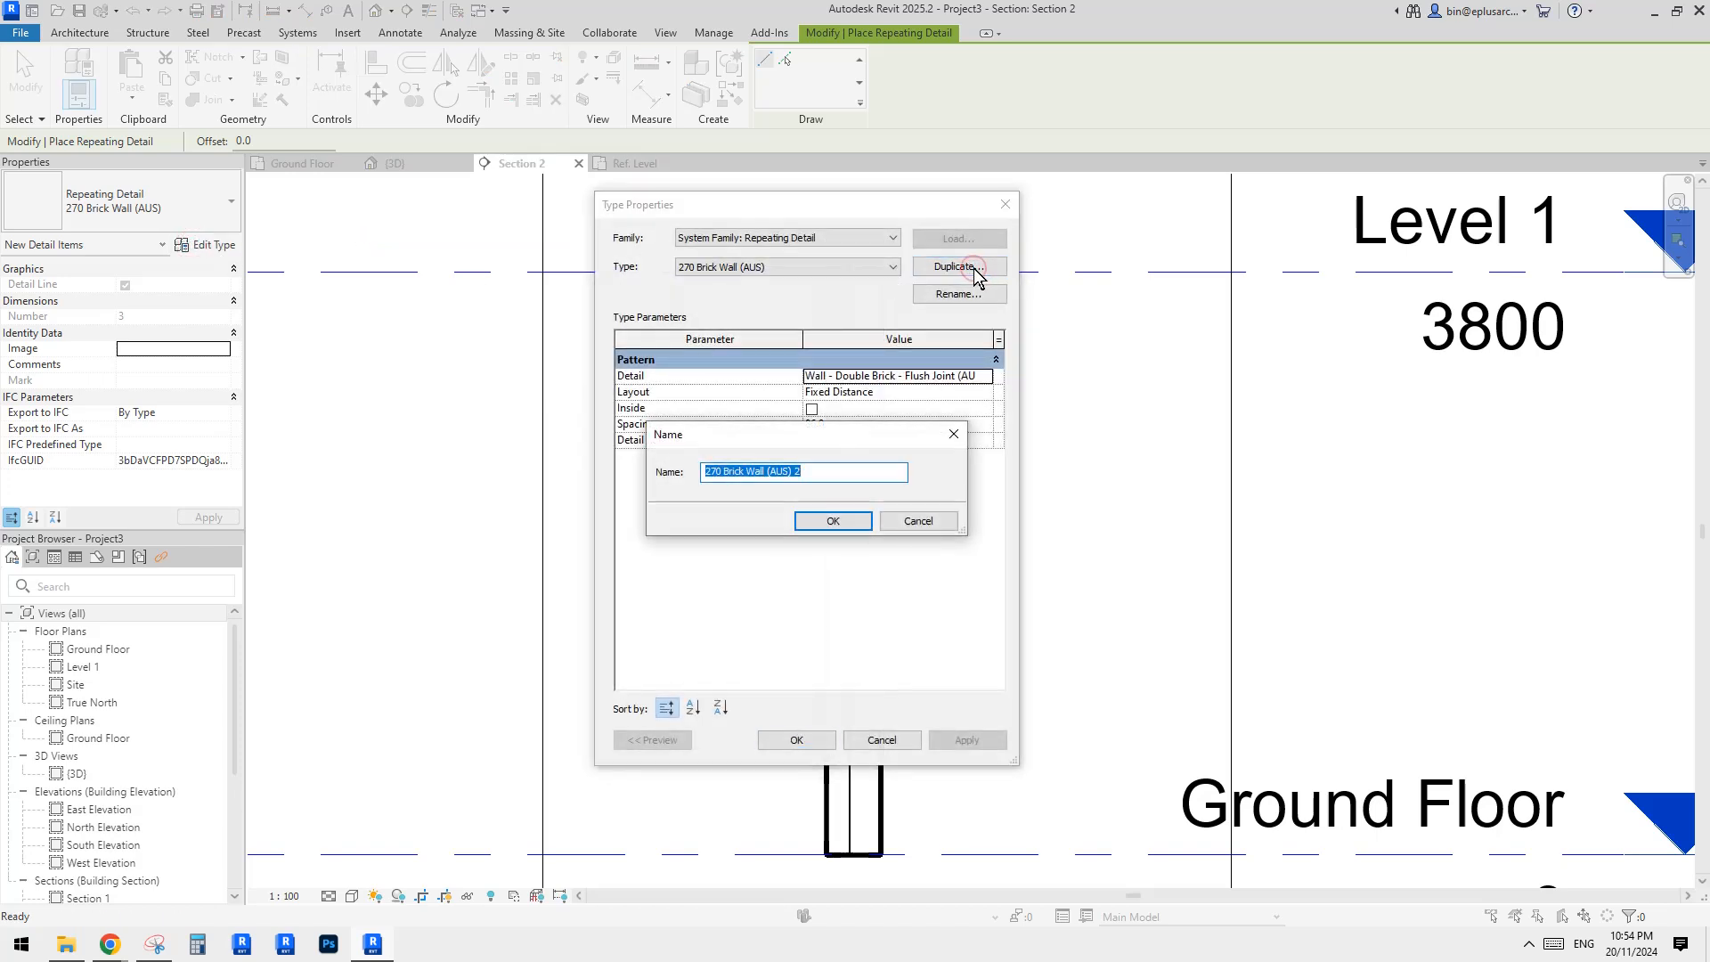
text(new)
key(Return)
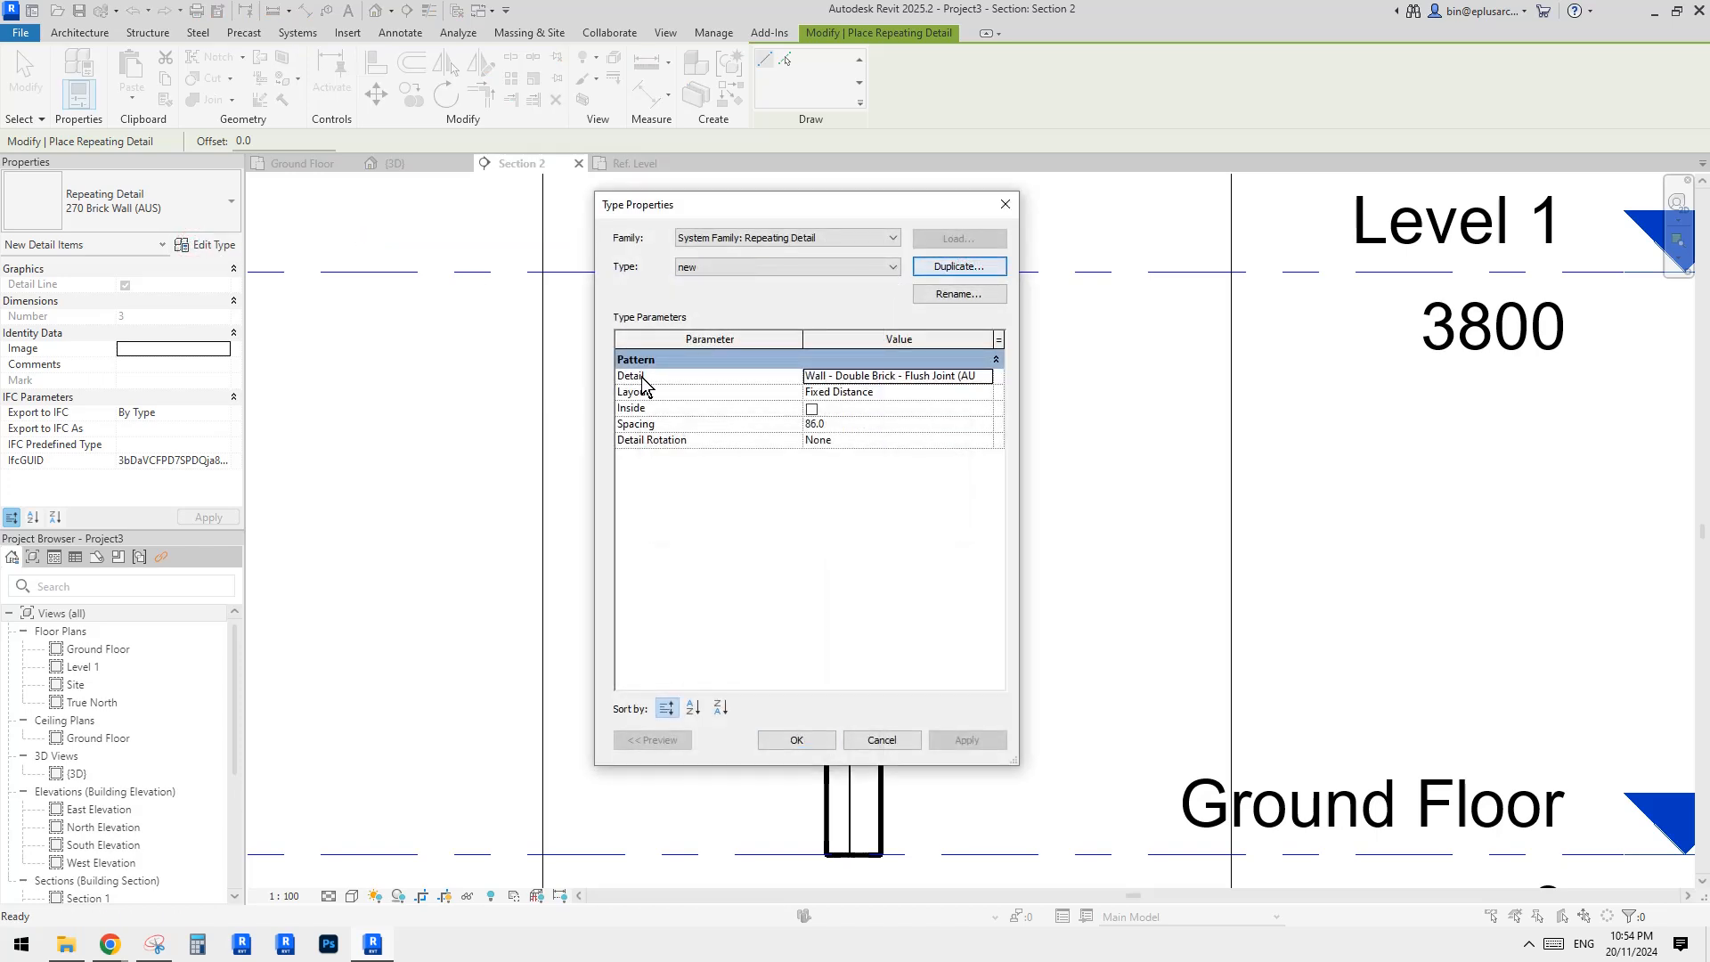
Step: Set the new repeating detail type's Detail to Family8 and its Spacing to 300
click(981, 380)
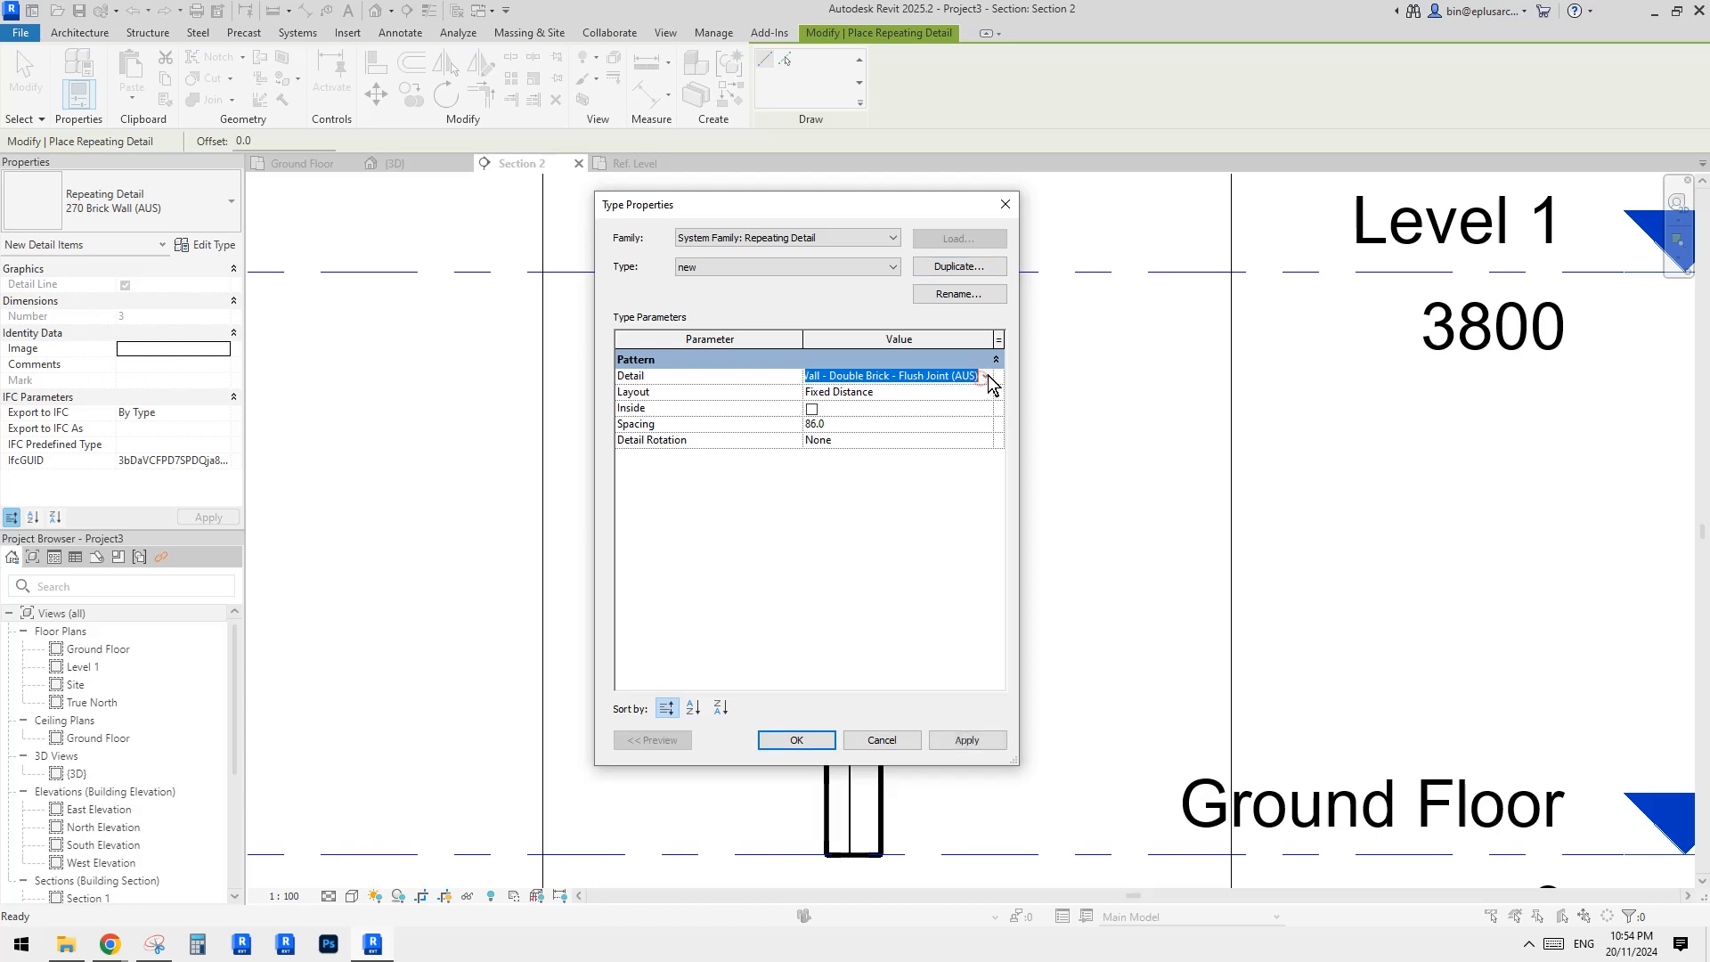
click(985, 375)
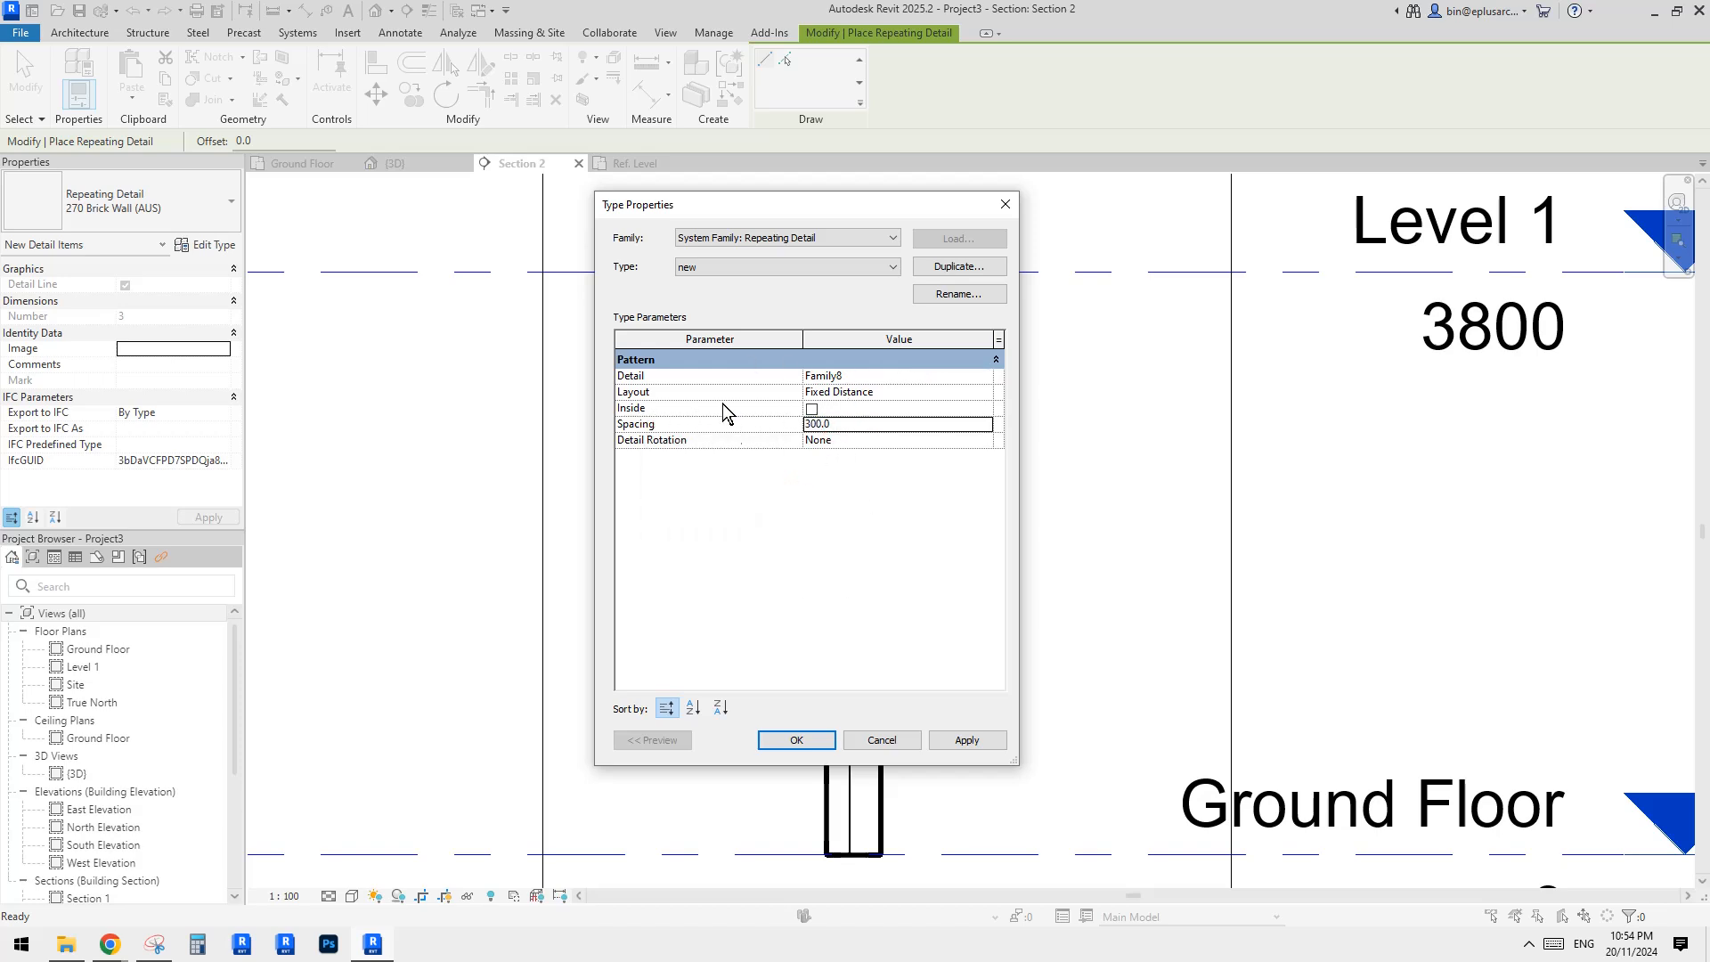
click(795, 740)
middle_drag(826, 862, 889, 746)
click(912, 739)
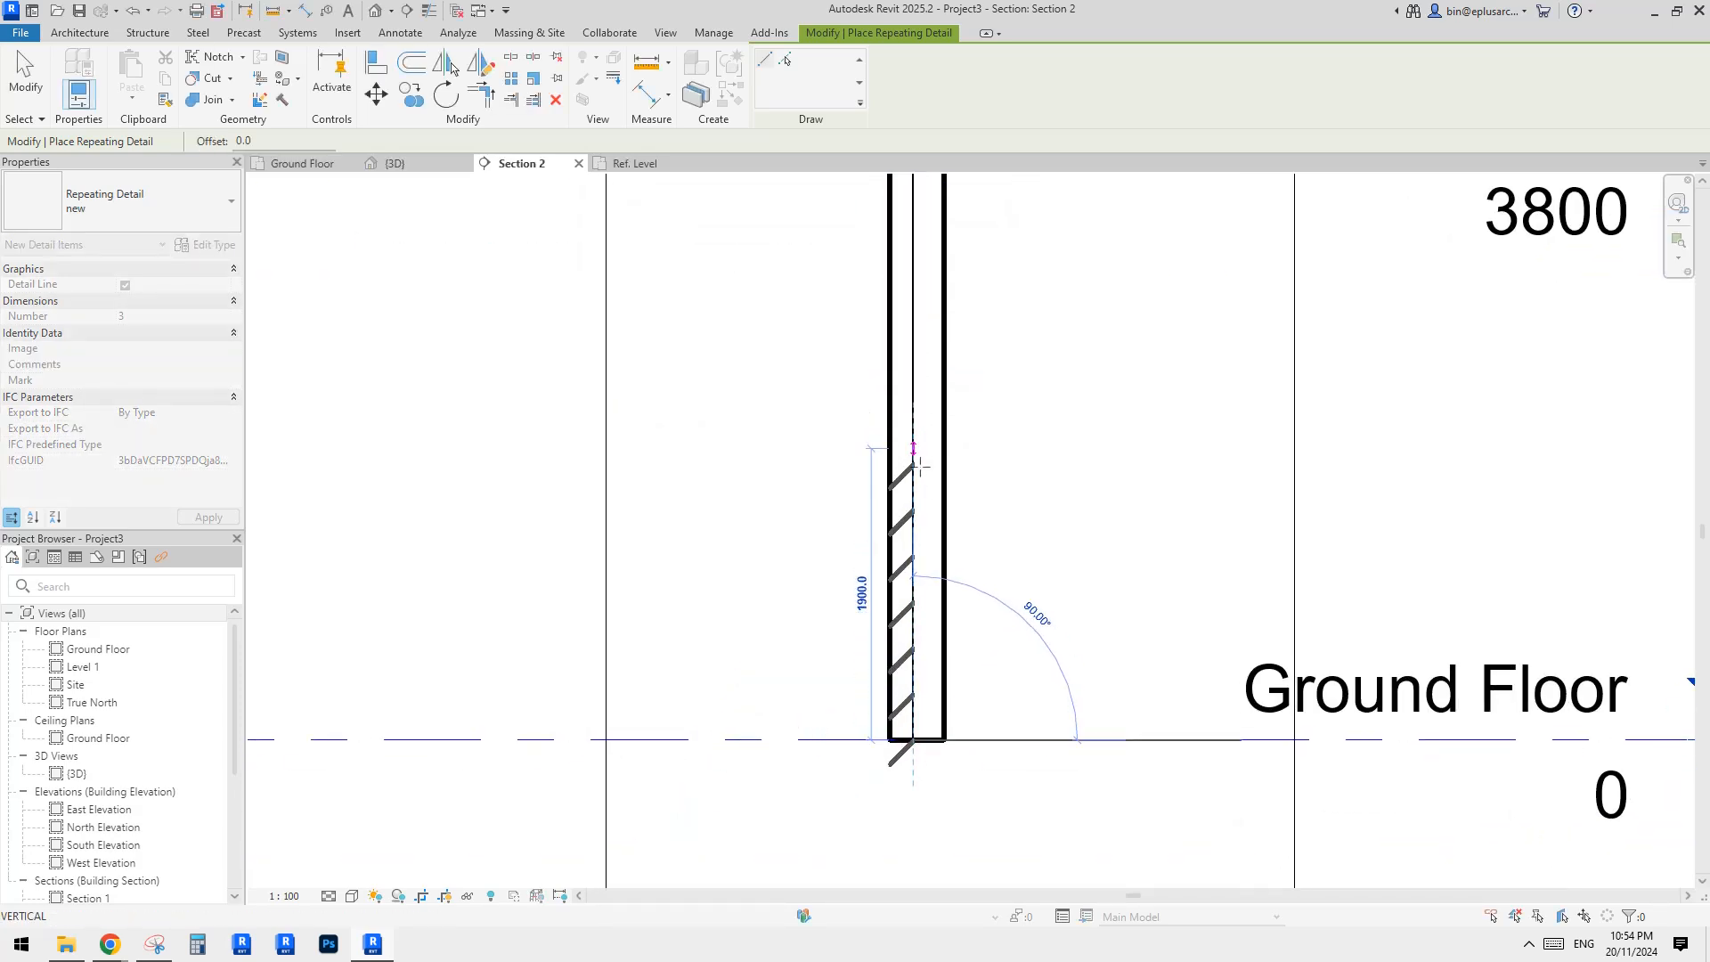
scroll(920, 467, down, 1)
middle_drag(920, 466, 920, 602)
key(Escape)
Step: Place the repeating strips vertically along the wall's inner layer line, from just above Ground Floor to just below Level 1
middle_drag(941, 540, 934, 512)
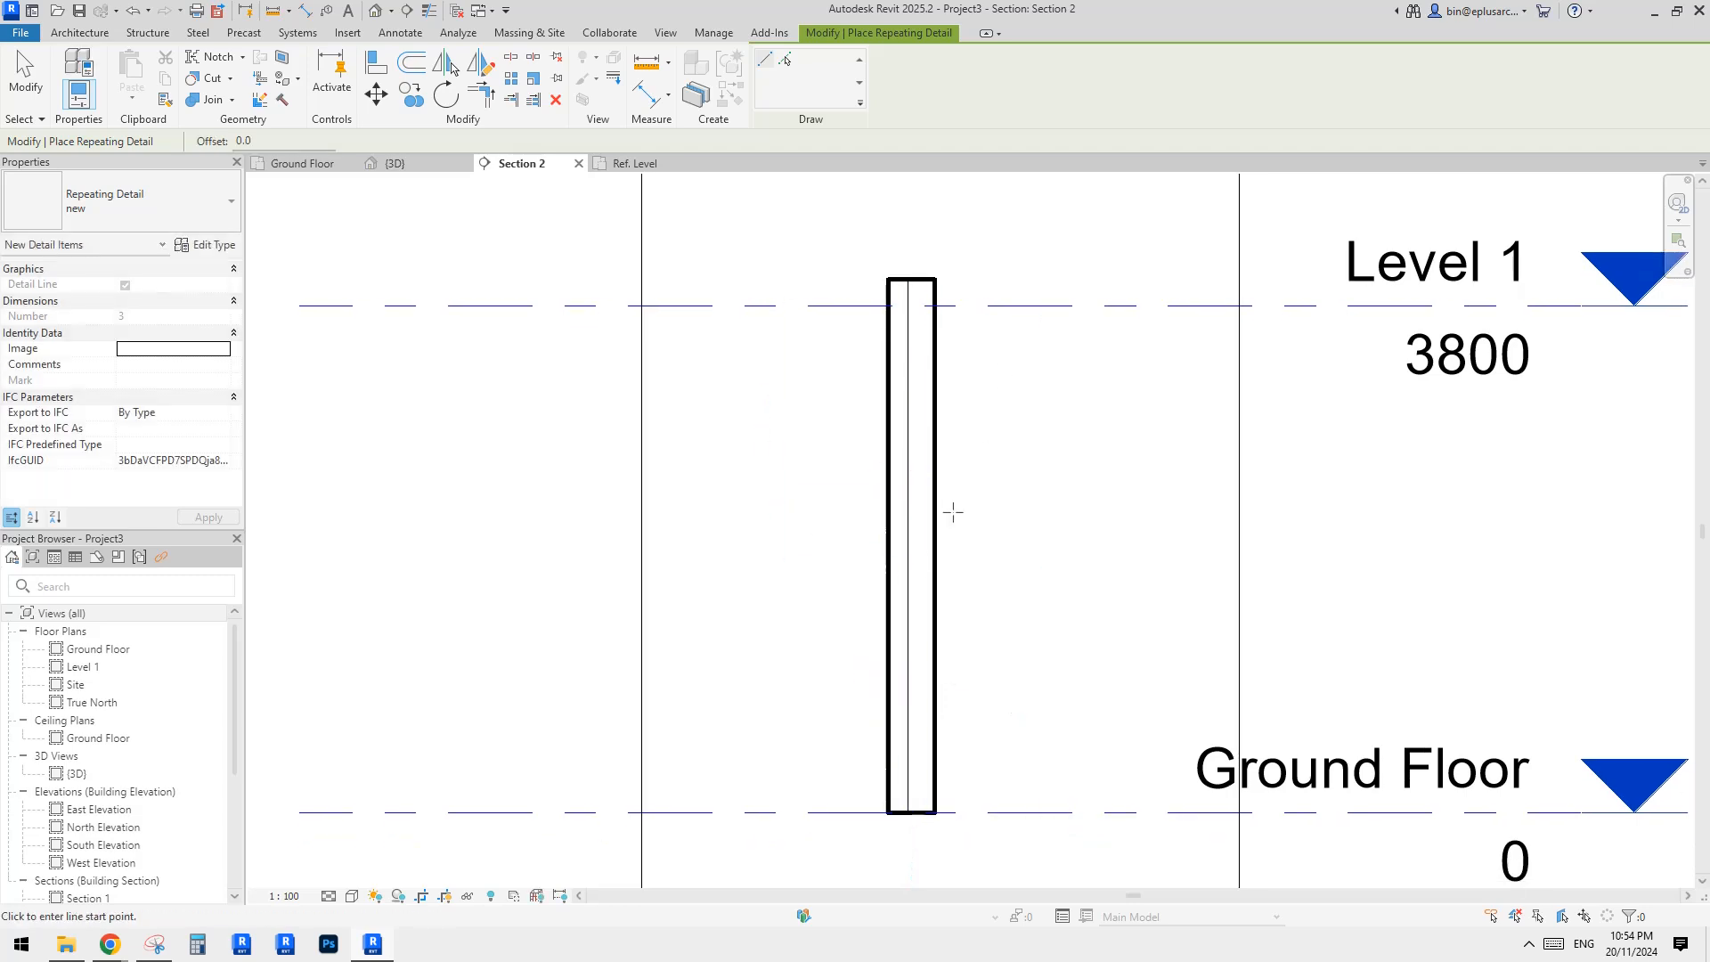
click(906, 754)
click(906, 334)
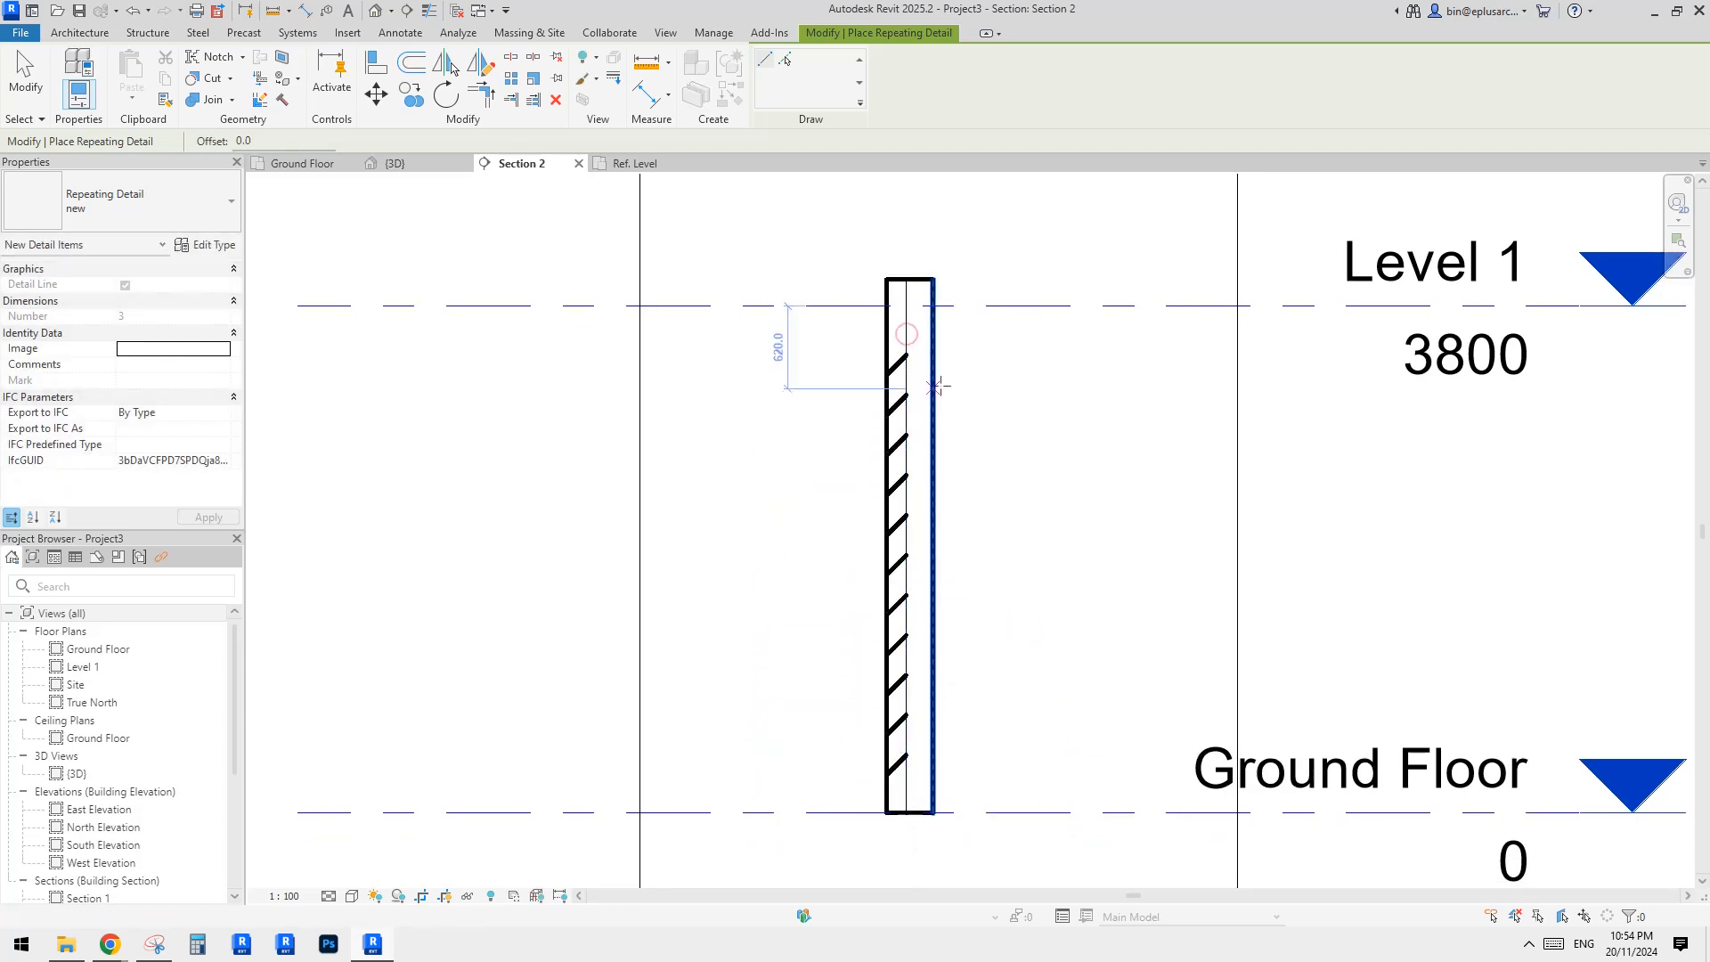
key(Escape)
Step: Examine how the repeating strips fit within the wall's outer layer and outline in the section
scroll(898, 448, up, 2)
middle_drag(900, 466, 859, 391)
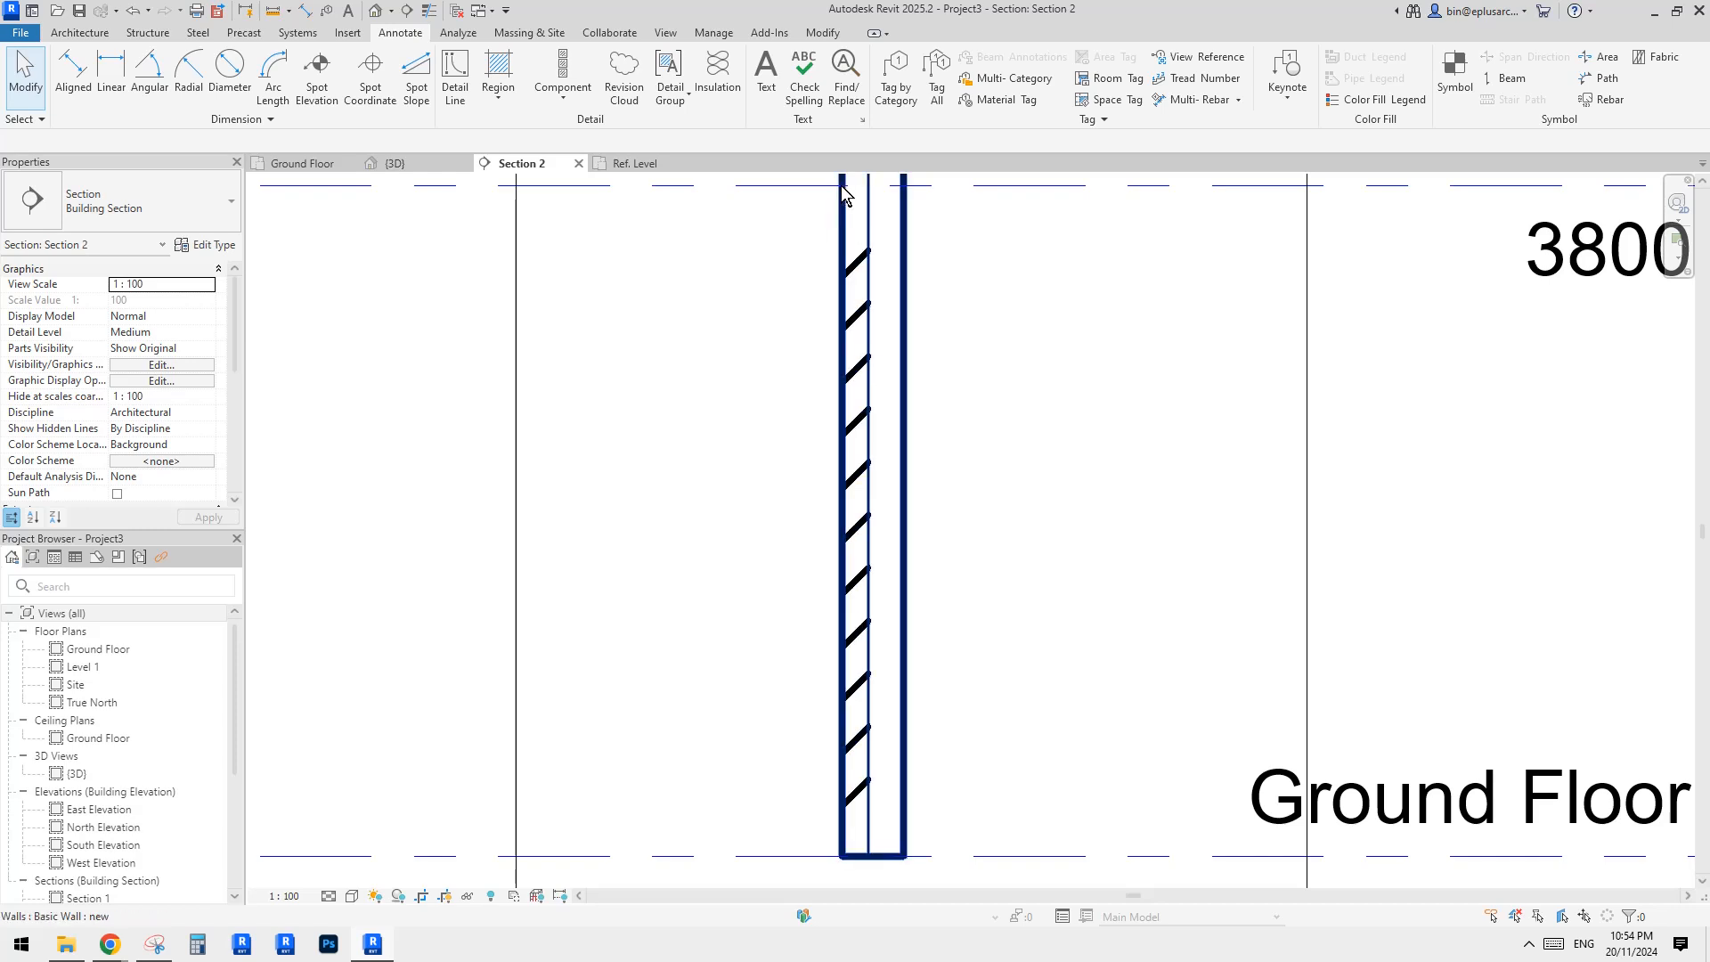
middle_drag(855, 324, 870, 397)
click(837, 301)
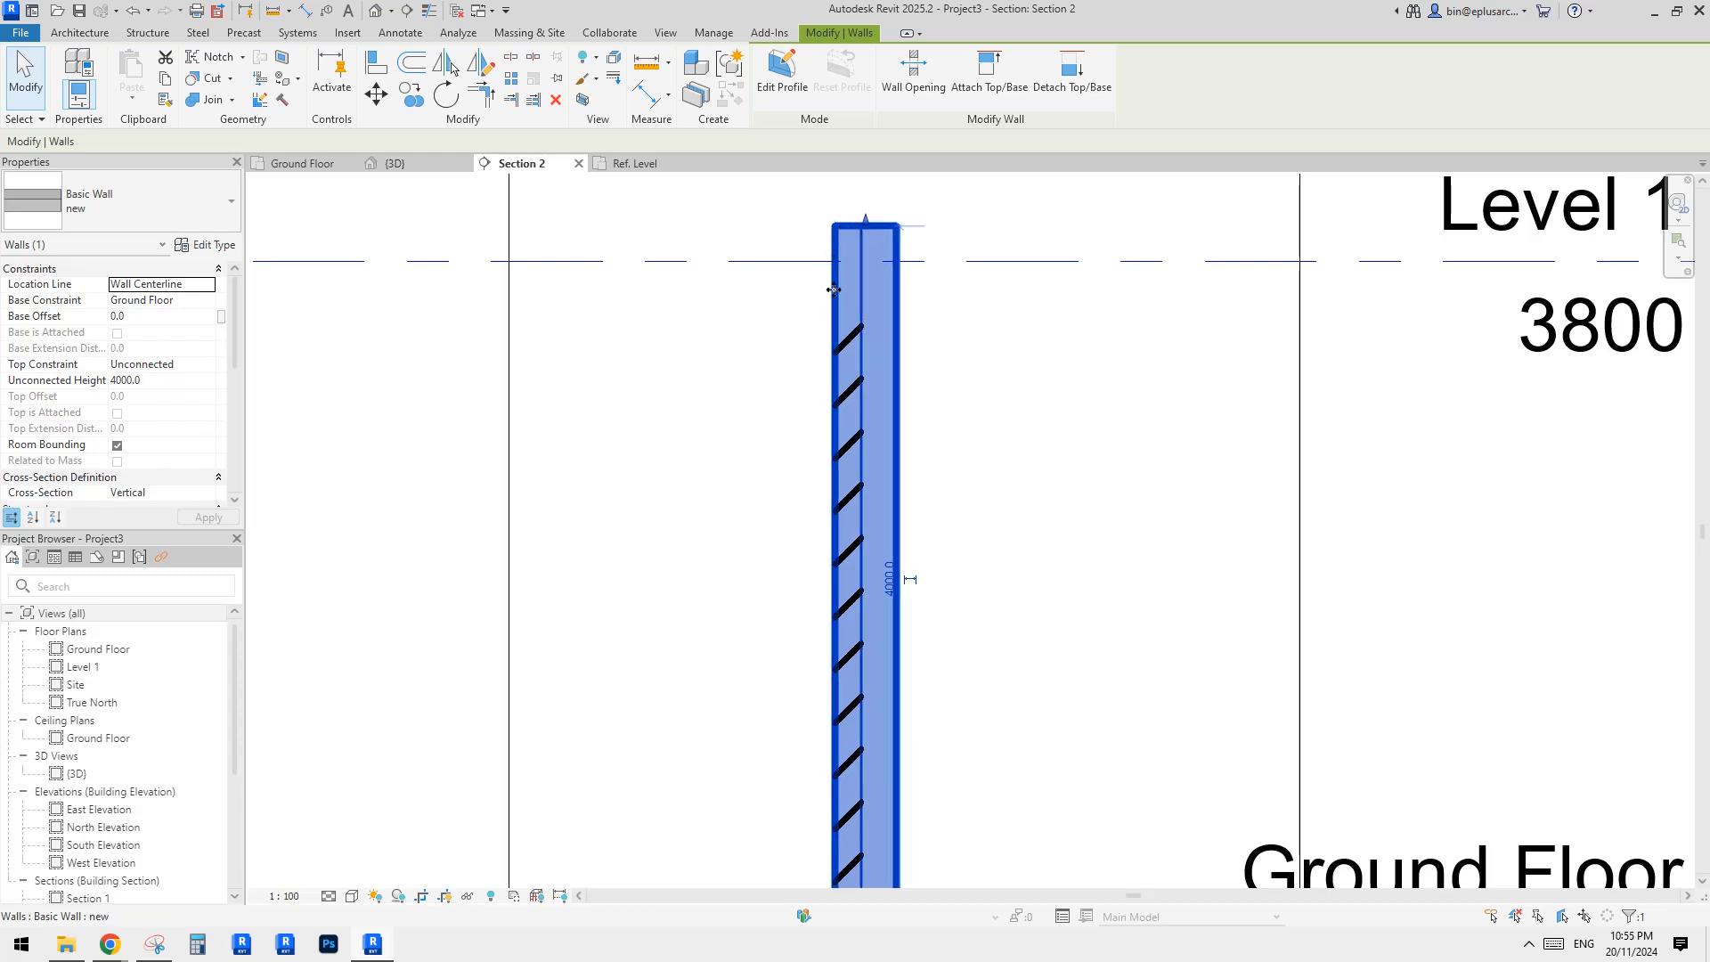
scroll(969, 371, down, 2)
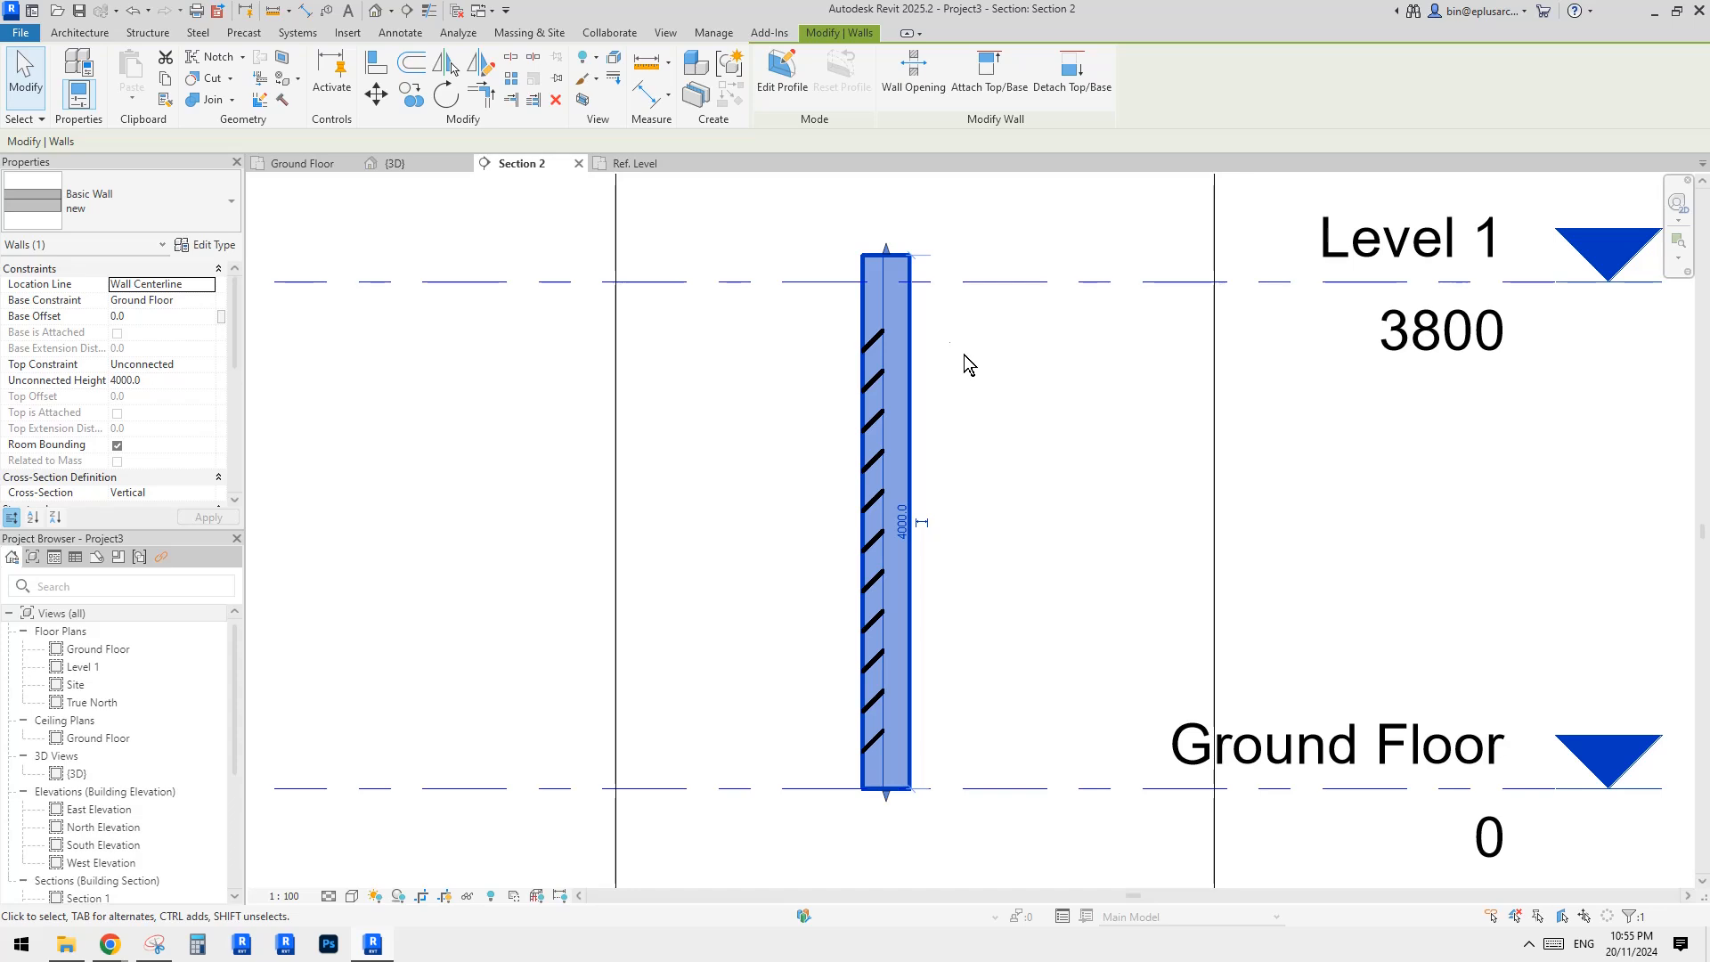
middle_drag(924, 495, 886, 515)
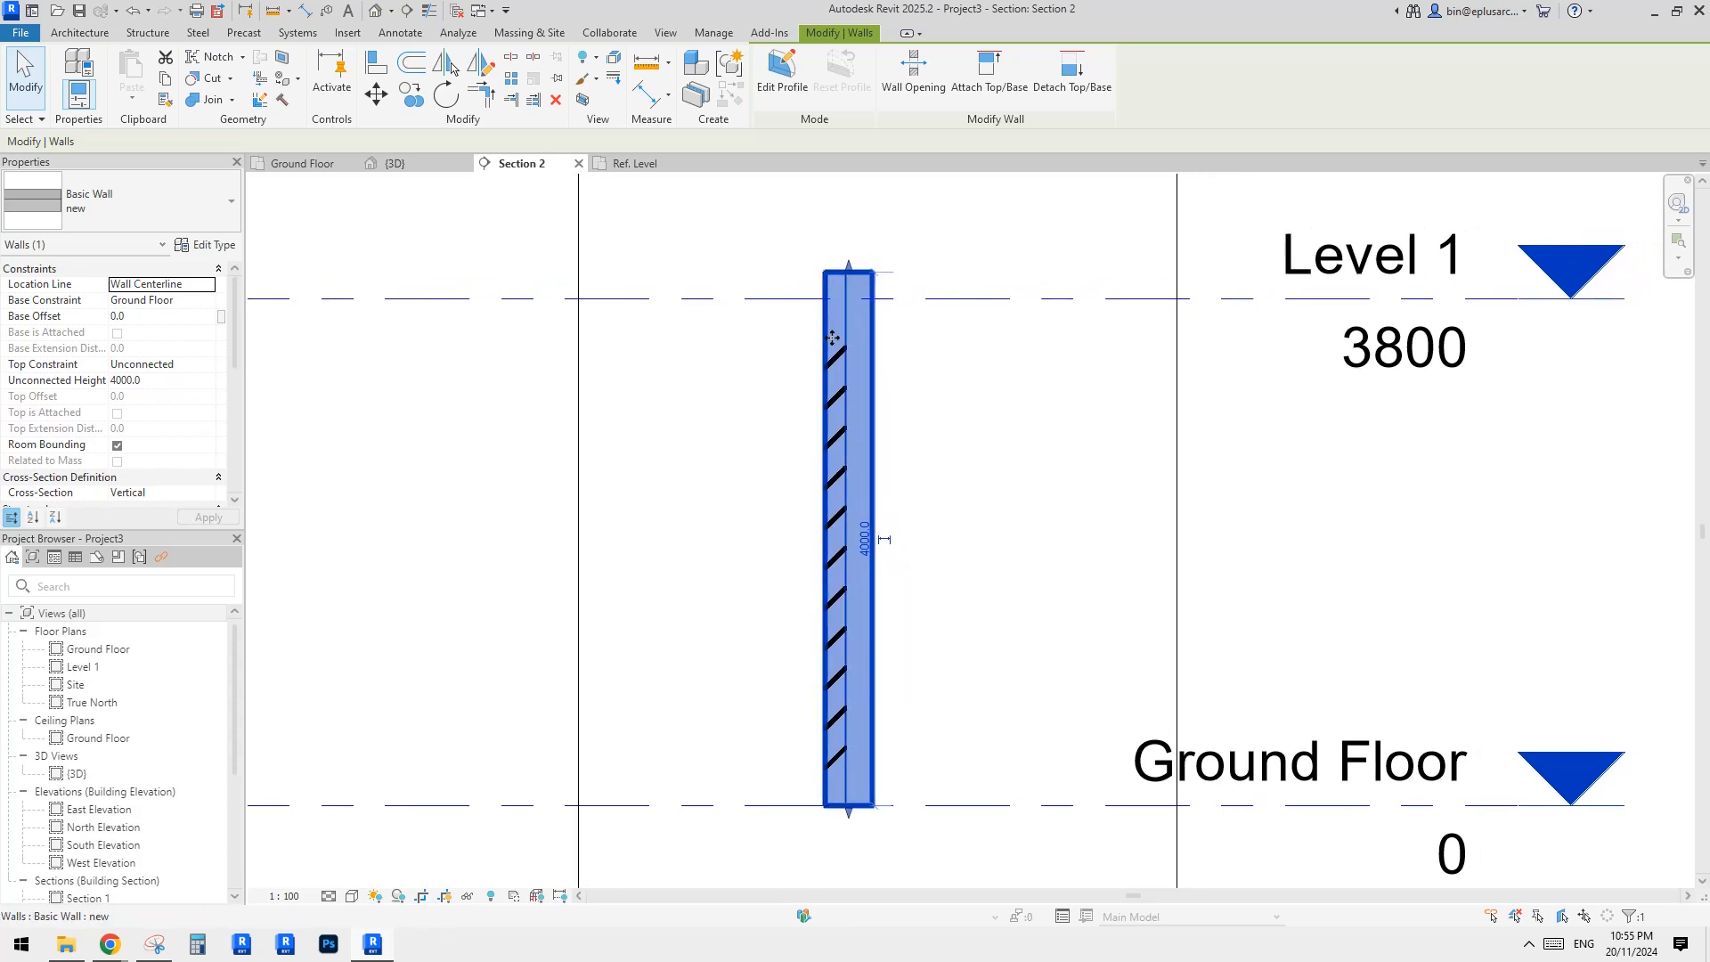
key(e)
key(Escape)
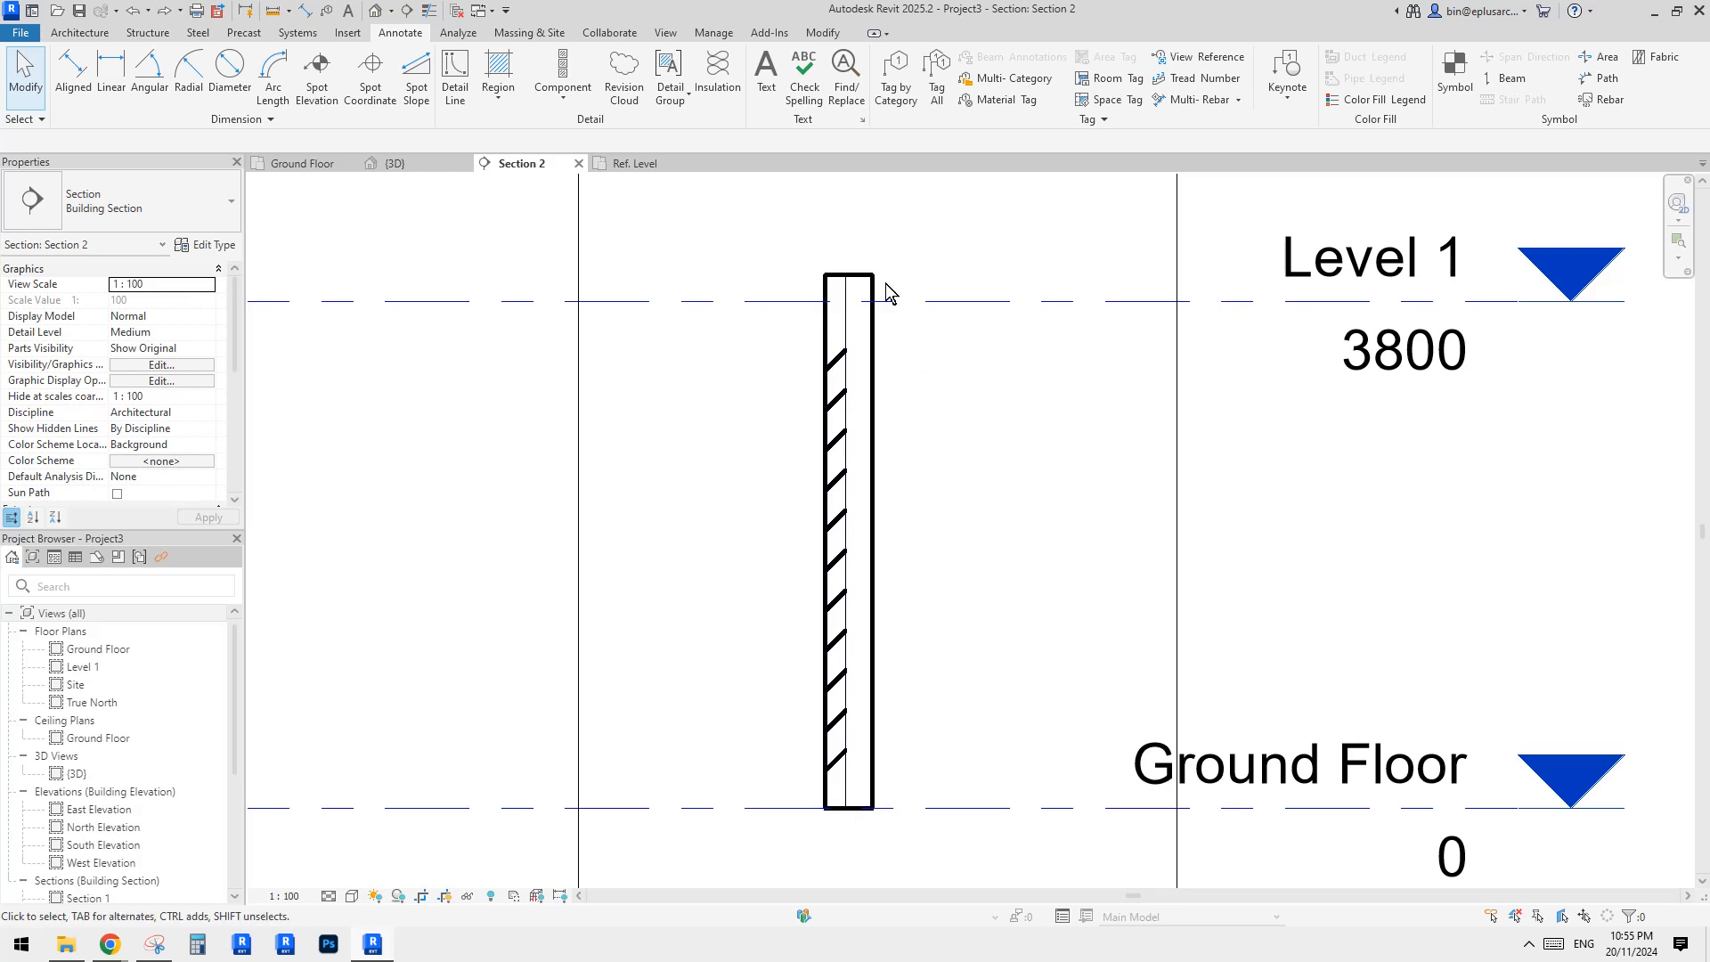
middle_drag(874, 582, 875, 584)
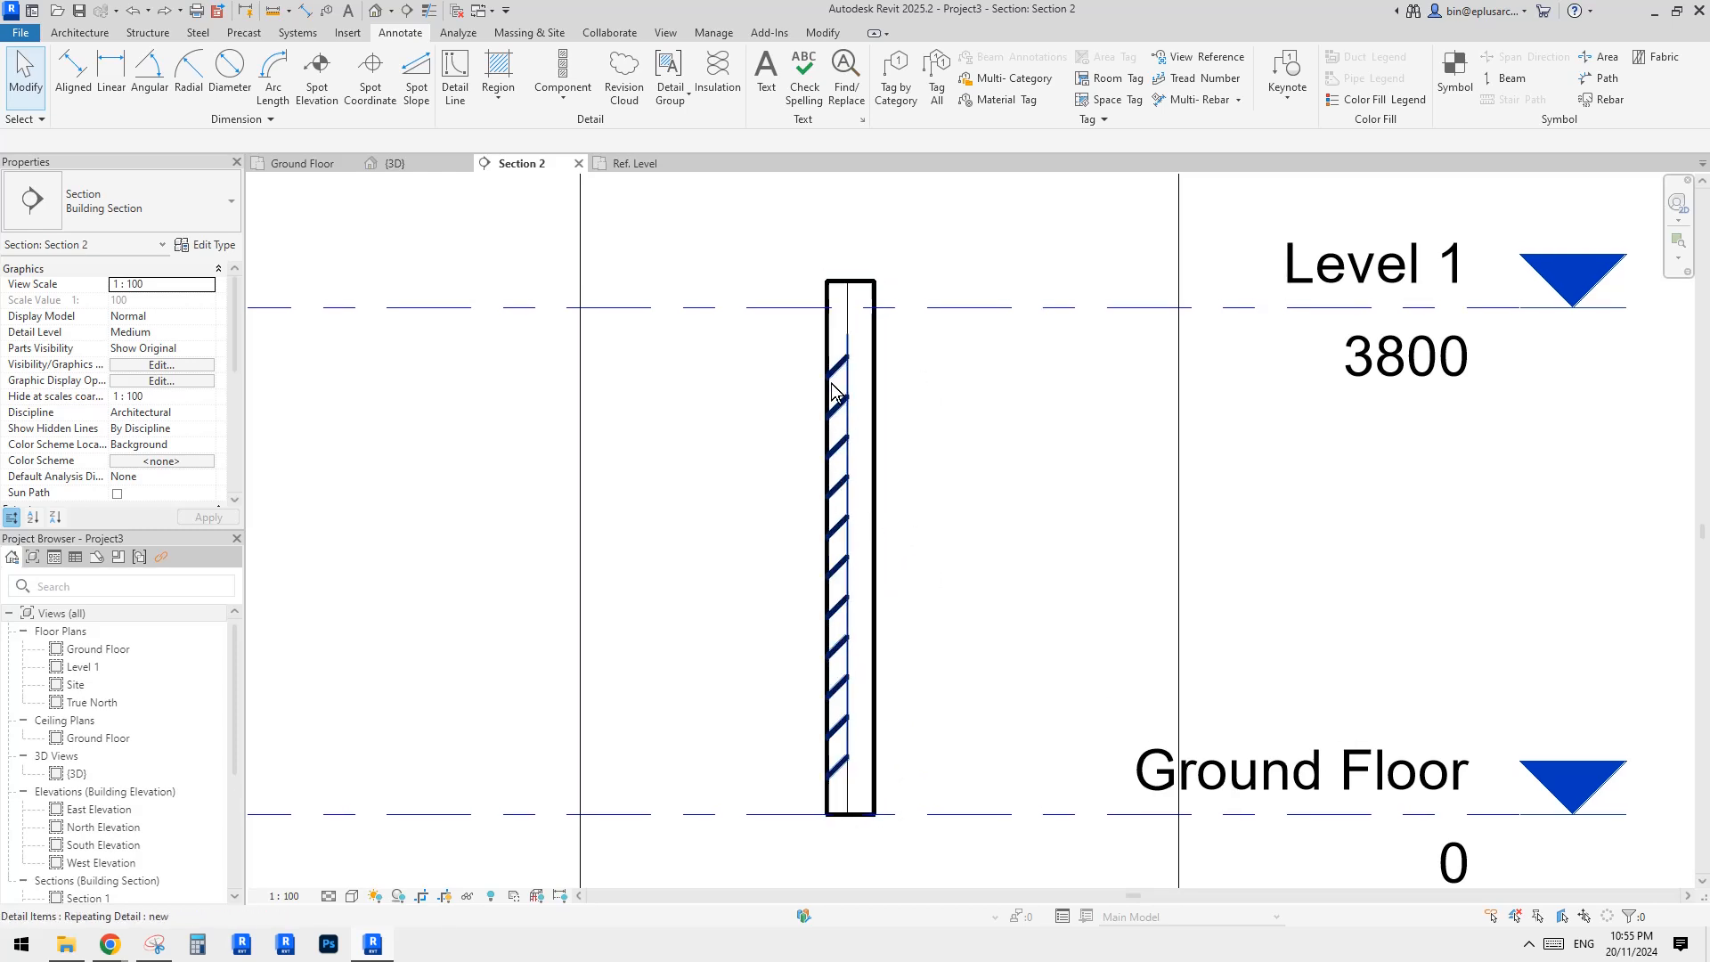
click(828, 344)
middle_drag(703, 369, 715, 381)
key(Escape)
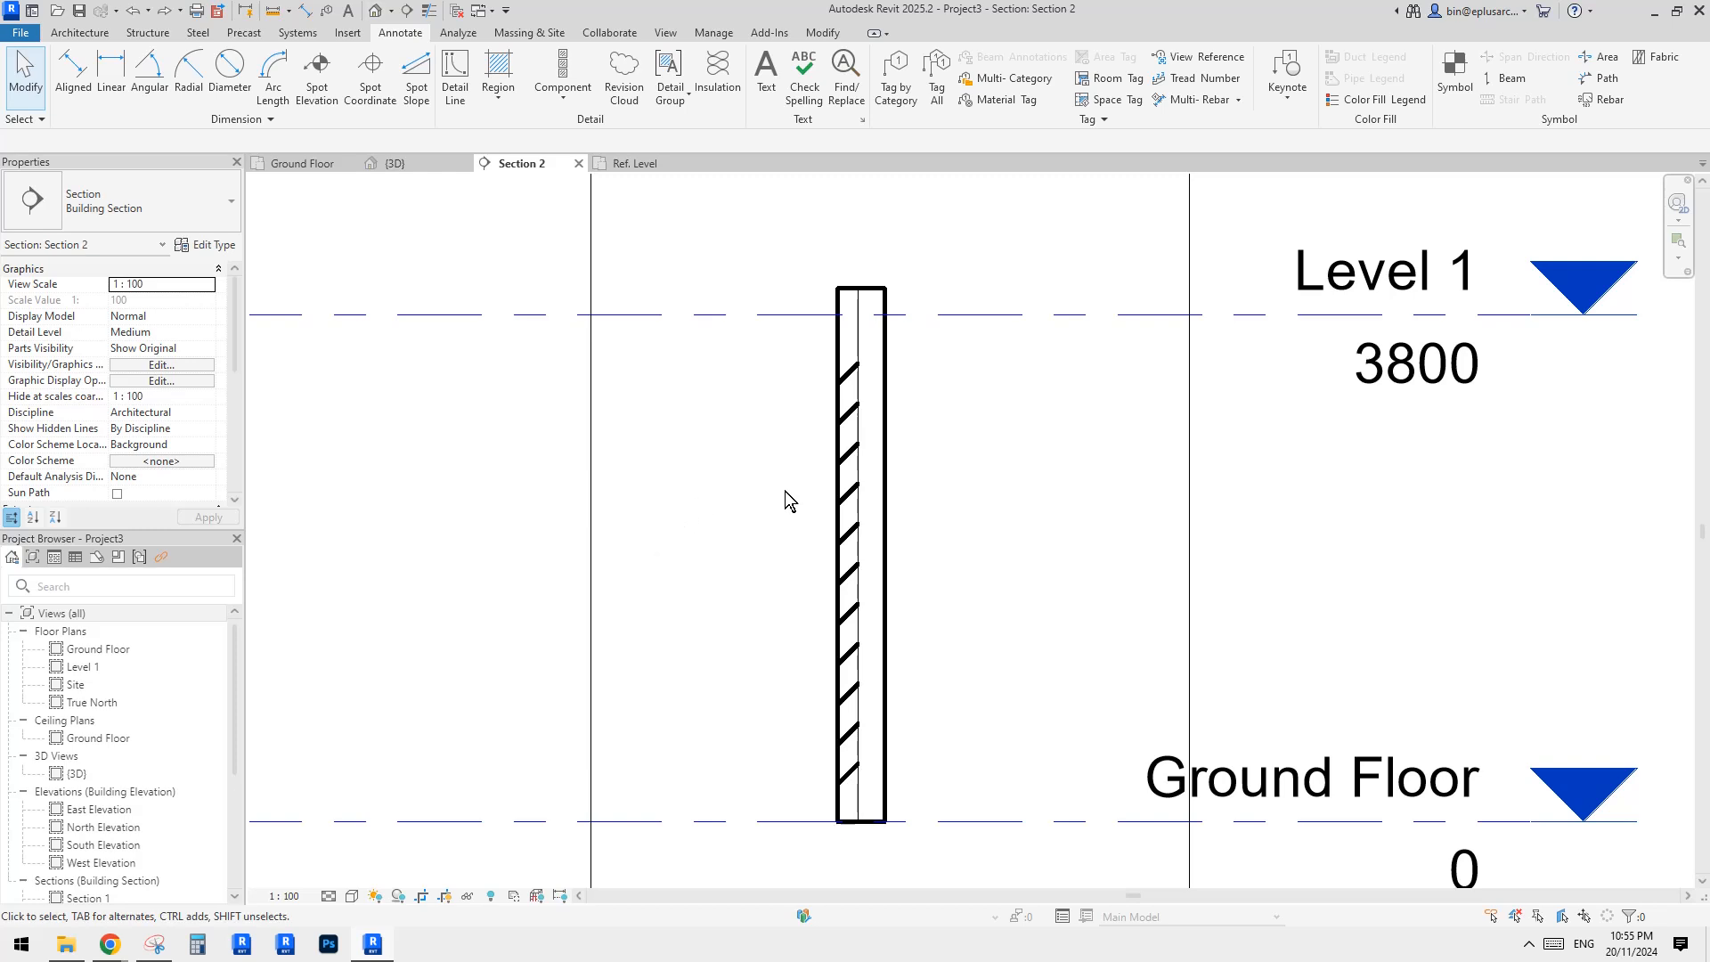
middle_drag(824, 507, 810, 504)
middle_drag(858, 440, 859, 453)
middle_drag(799, 348, 797, 350)
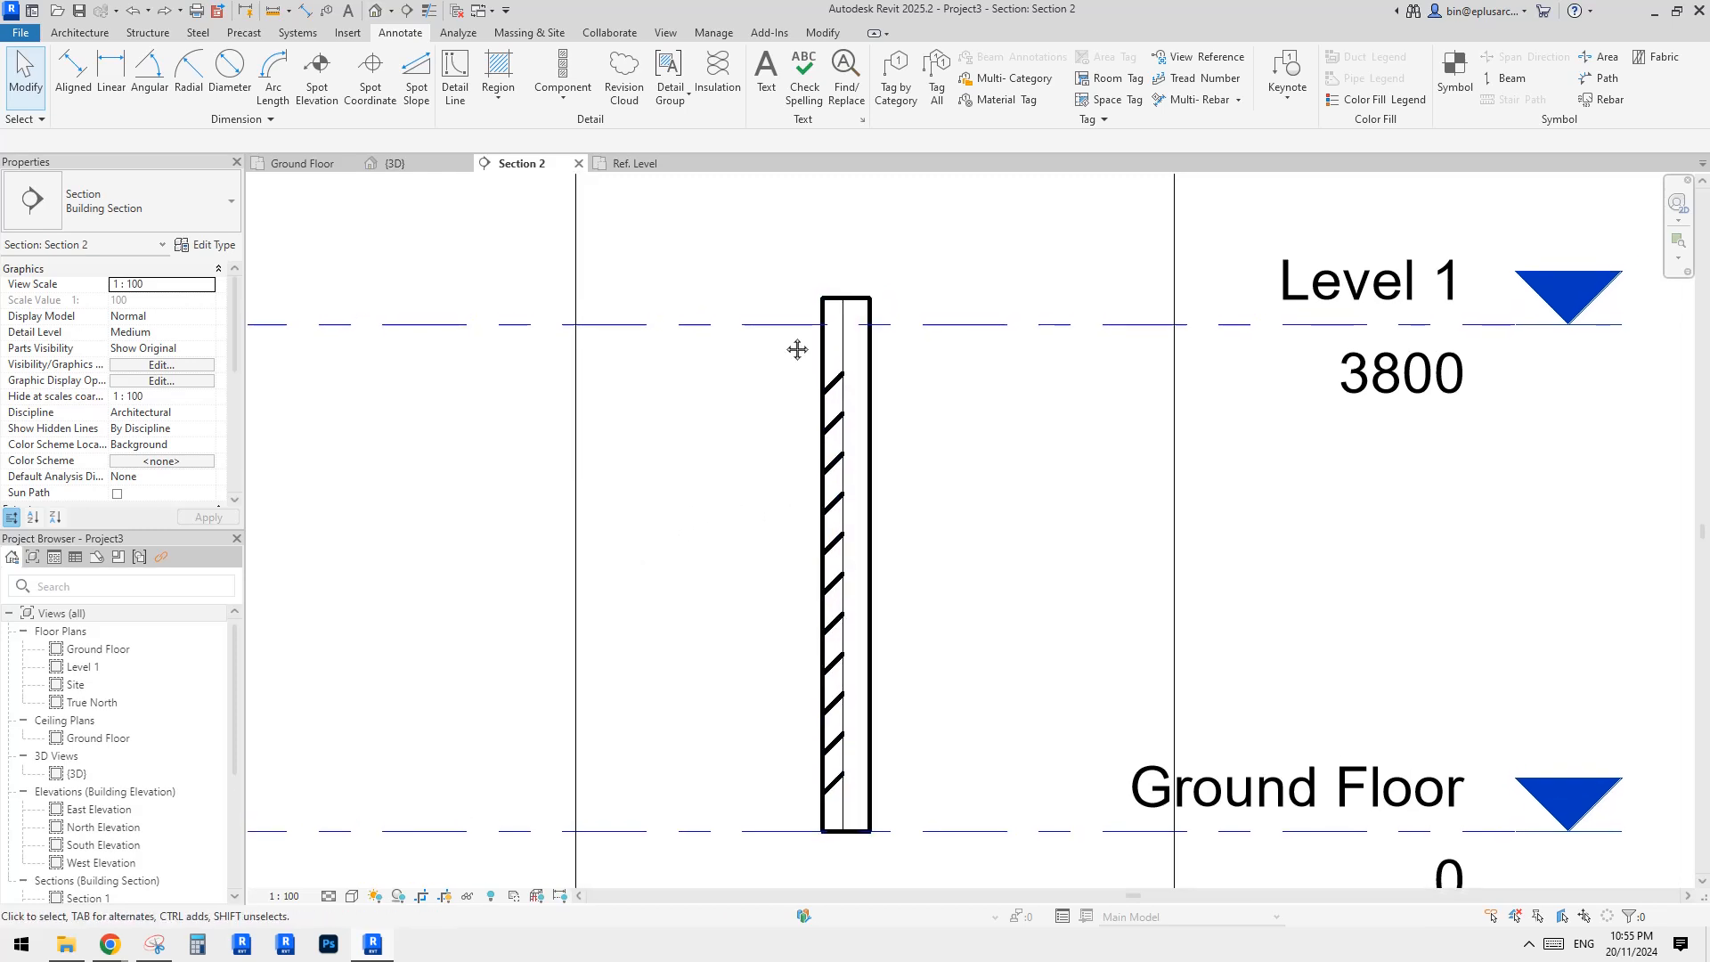
Step: Override the wall's outer vertical edge in the section with Linework, using the <Invisible lines> style
click(833, 33)
click(613, 79)
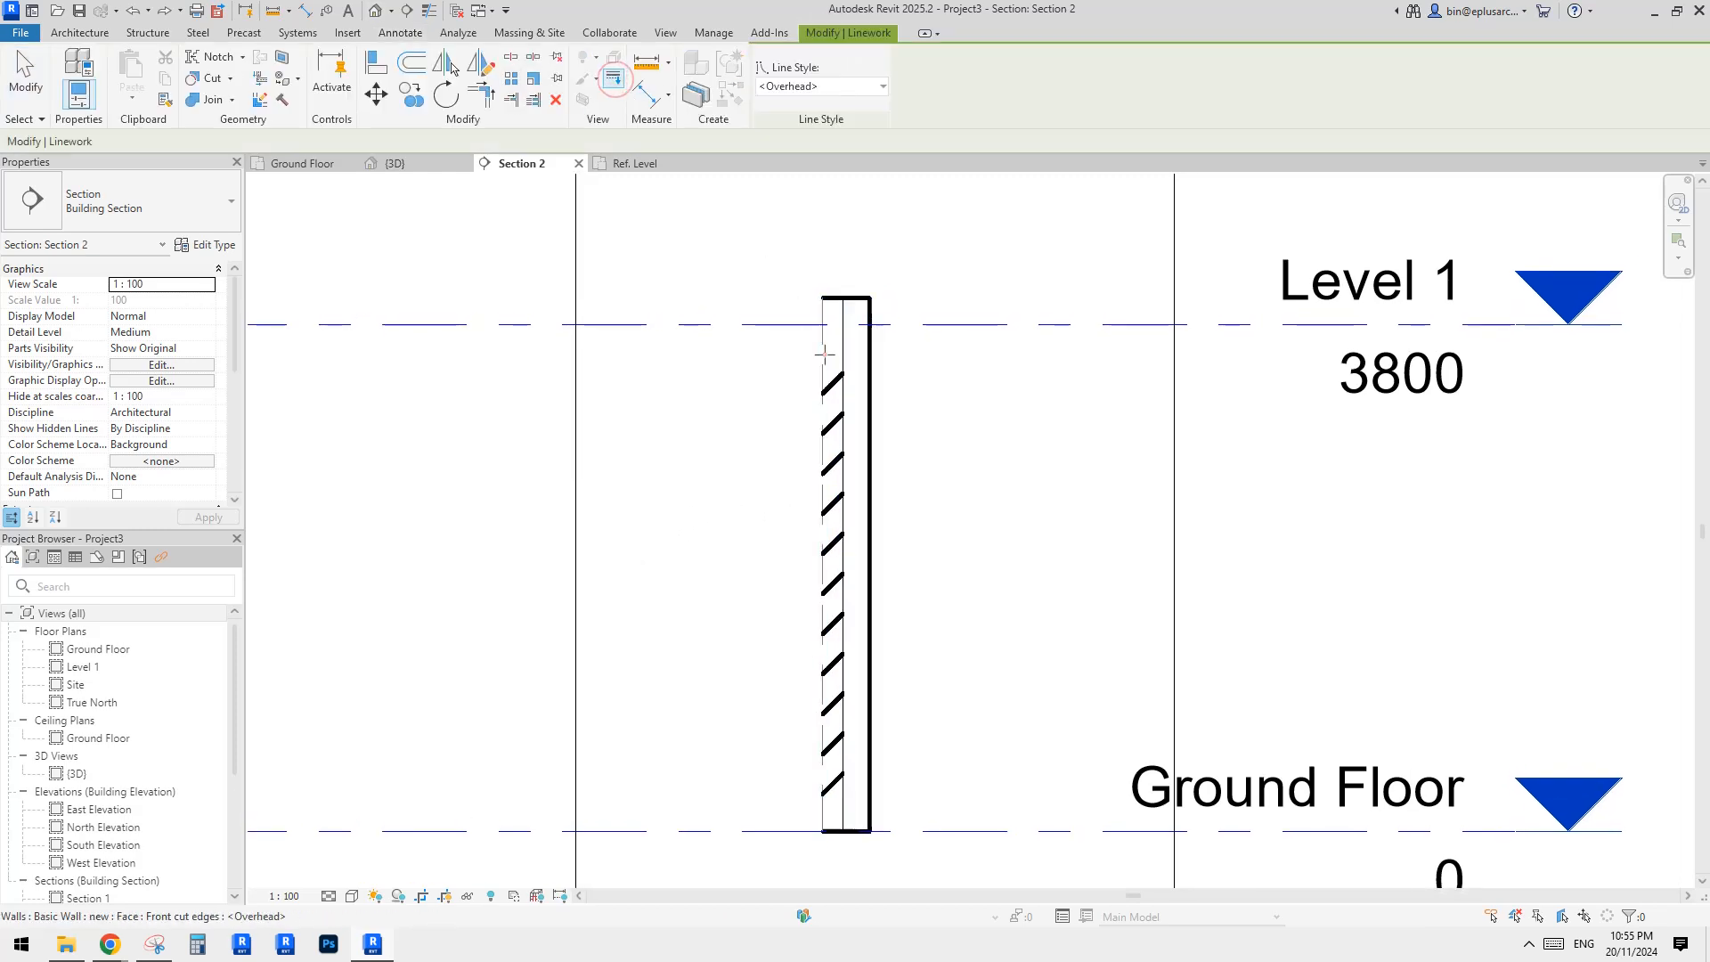
click(822, 352)
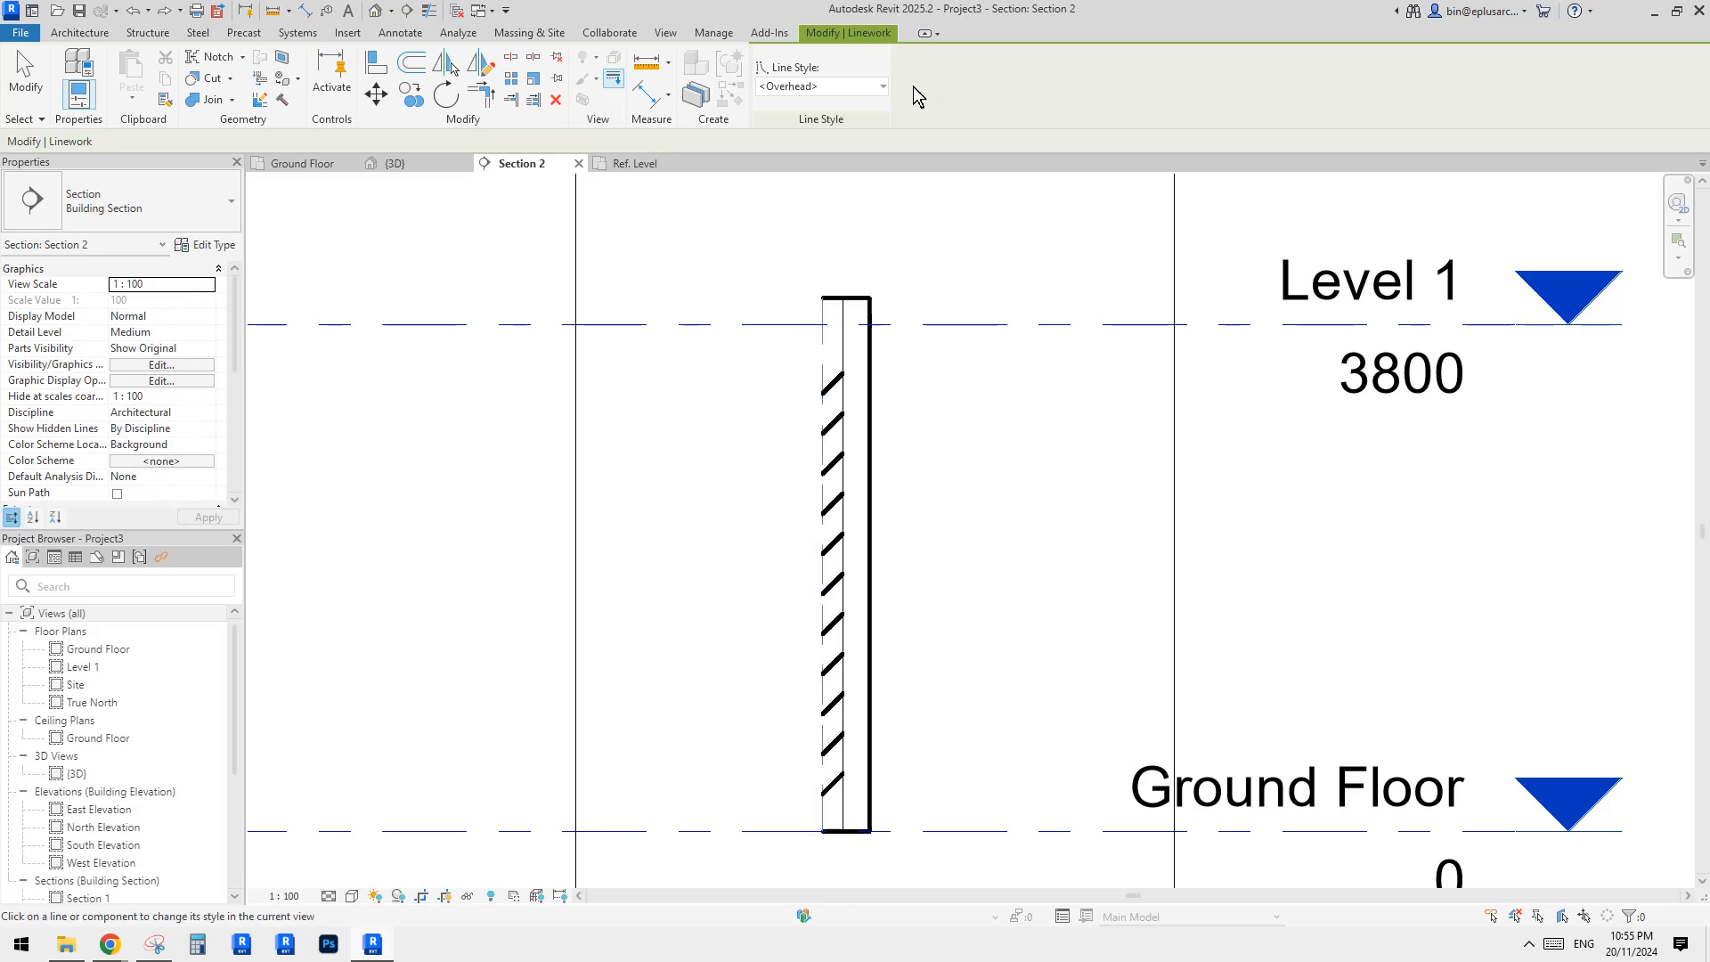
click(855, 85)
click(801, 182)
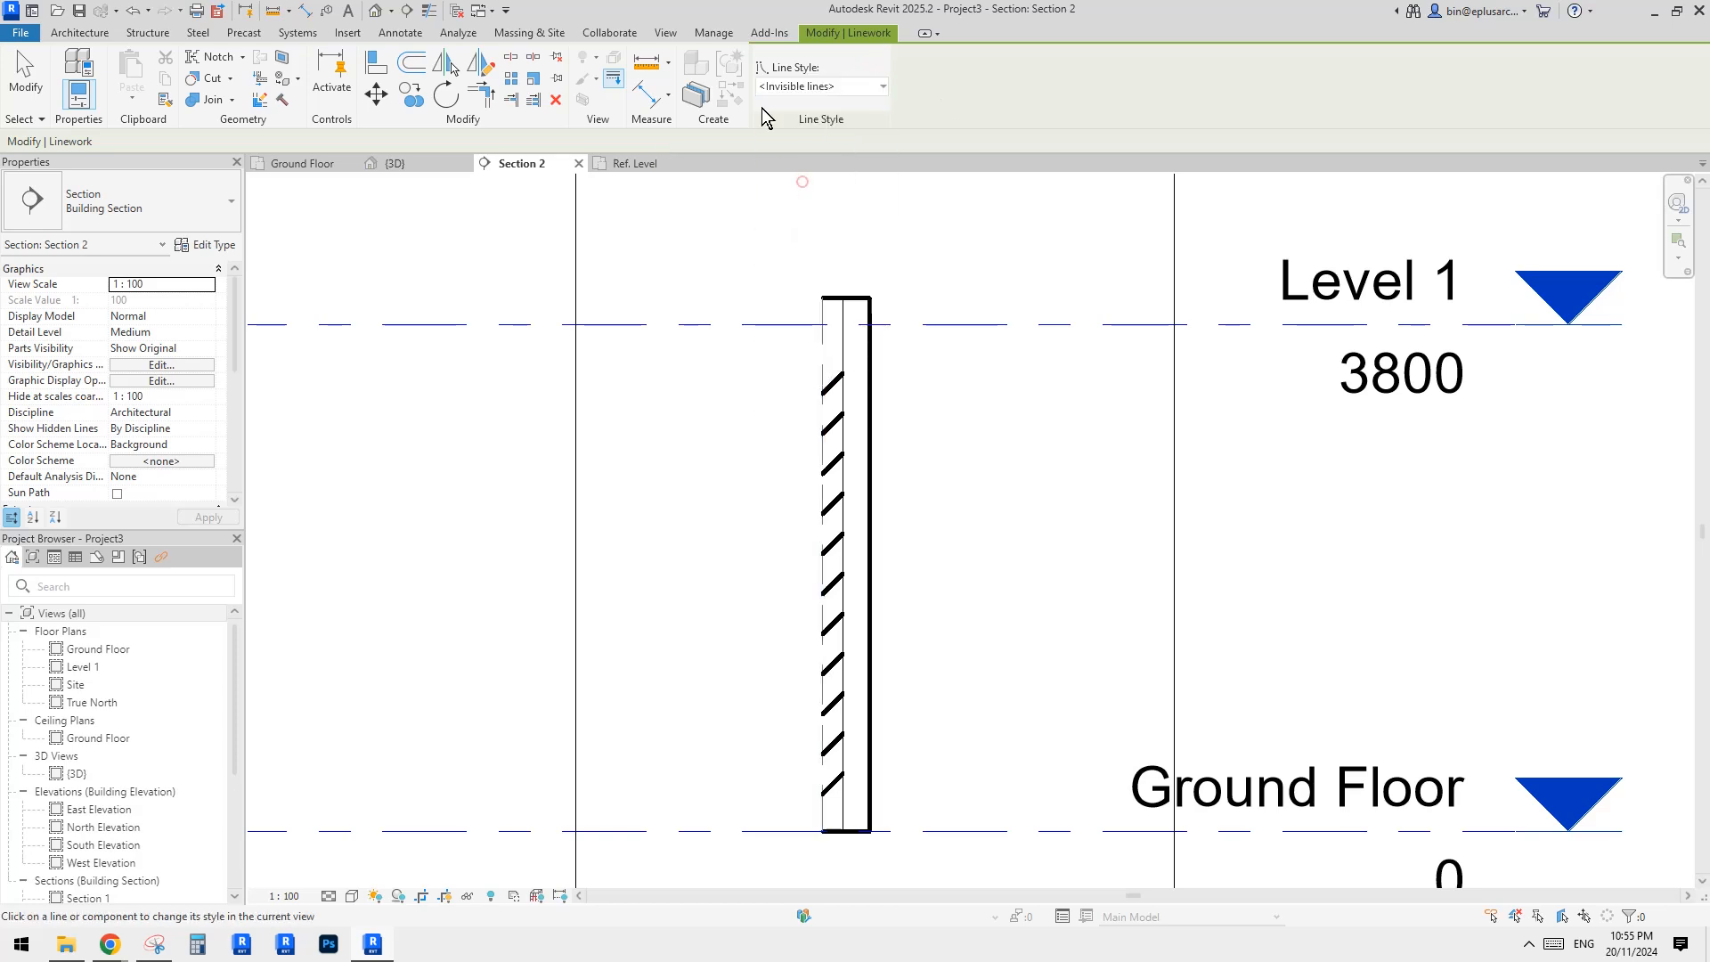
click(823, 358)
Step: Apply the same invisible linework to the wall's top and bottom edges, then leave the Linework command
scroll(854, 321, up, 3)
scroll(841, 292, up, 1)
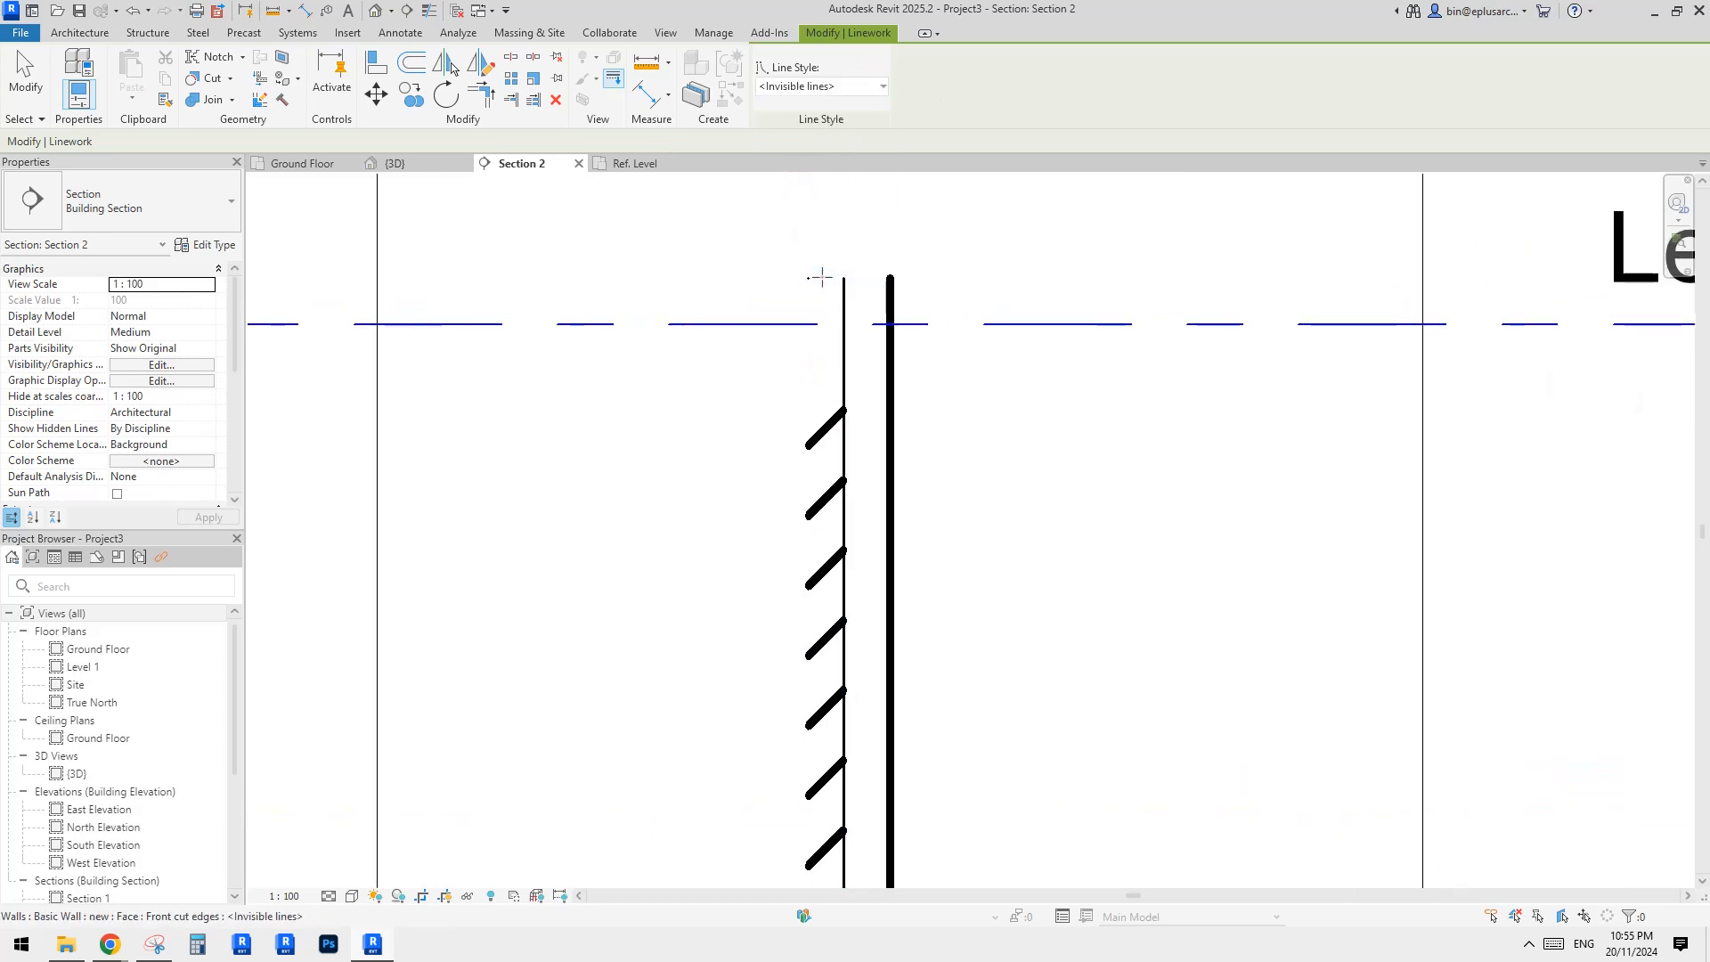
click(877, 278)
scroll(879, 534, down, 1)
middle_drag(879, 547, 794, 489)
click(829, 727)
key(Escape)
scroll(766, 437, down, 1)
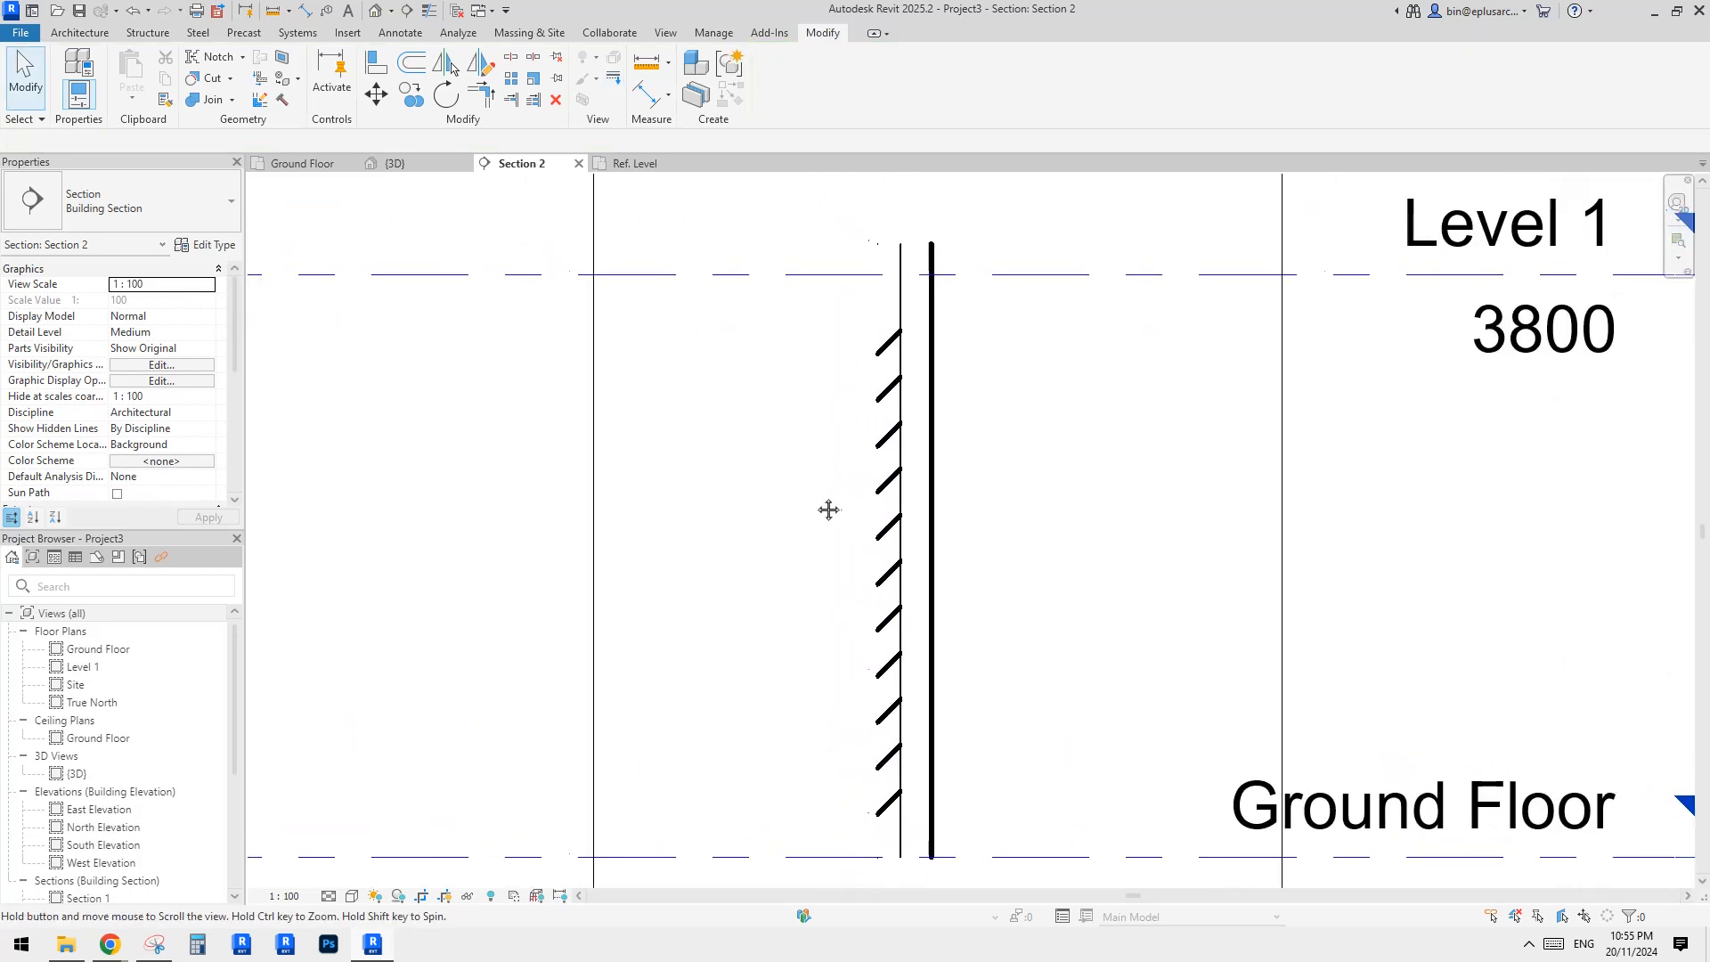
scroll(641, 561, down, 2)
Step: Examine the layered wall in the 3D view and compare it with its section view
click(376, 11)
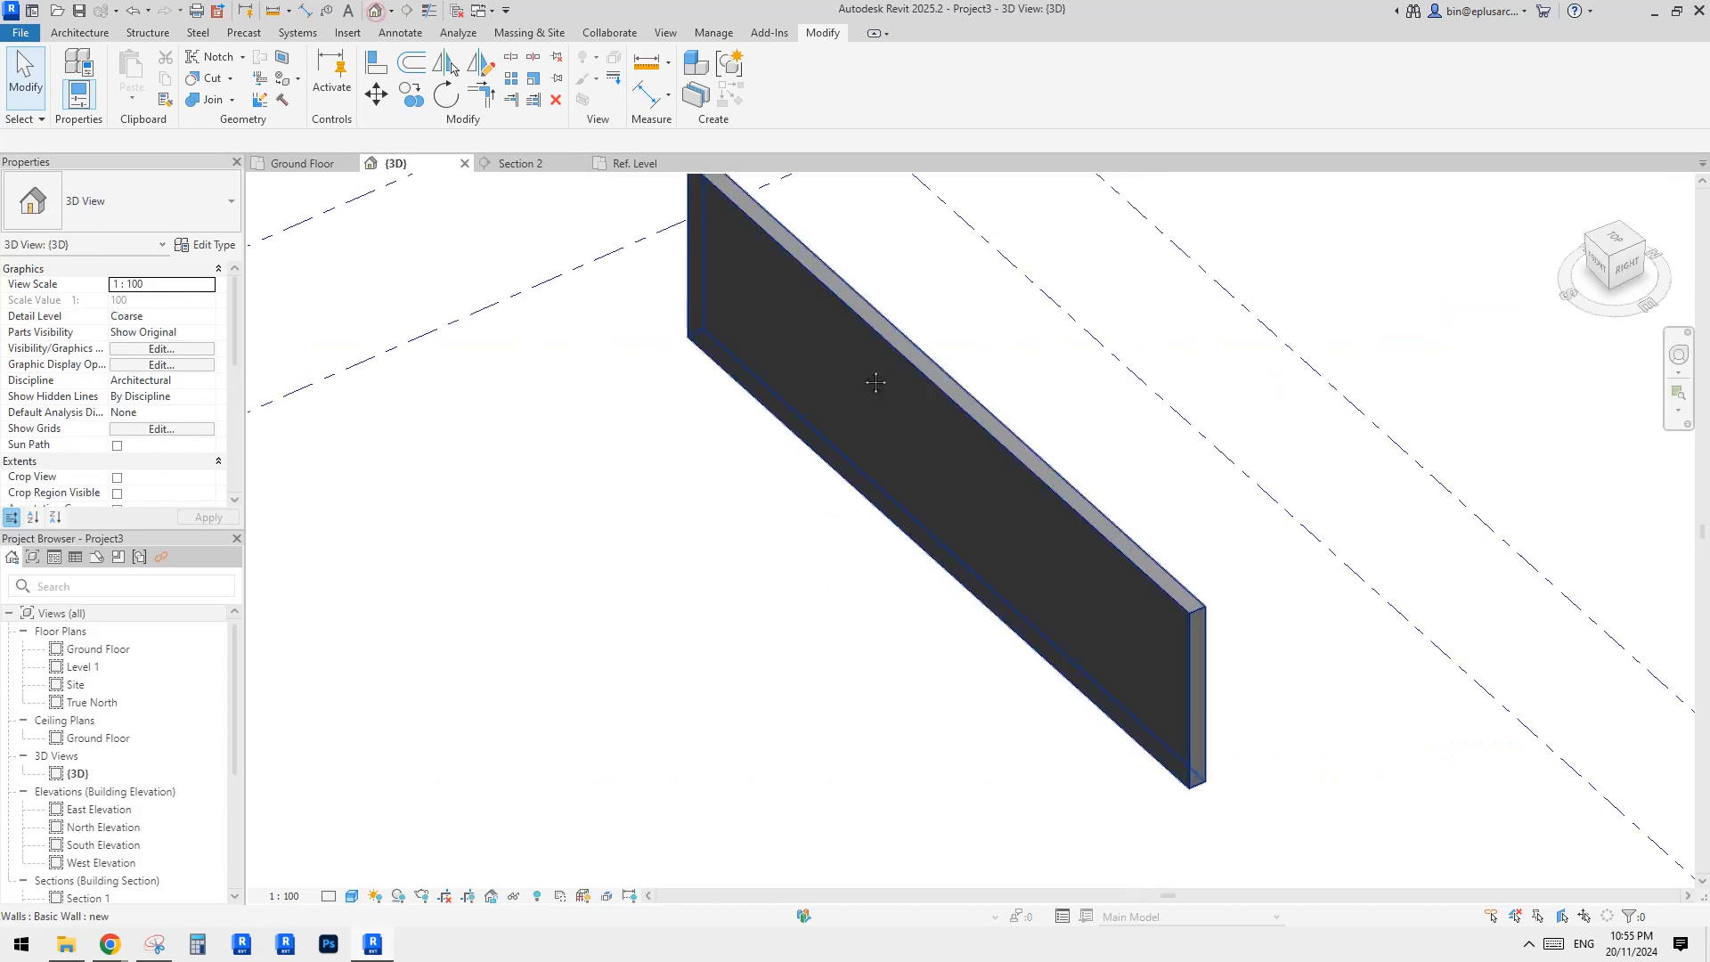
click(932, 459)
shift+middle_drag(1035, 505, 685, 570)
click(521, 163)
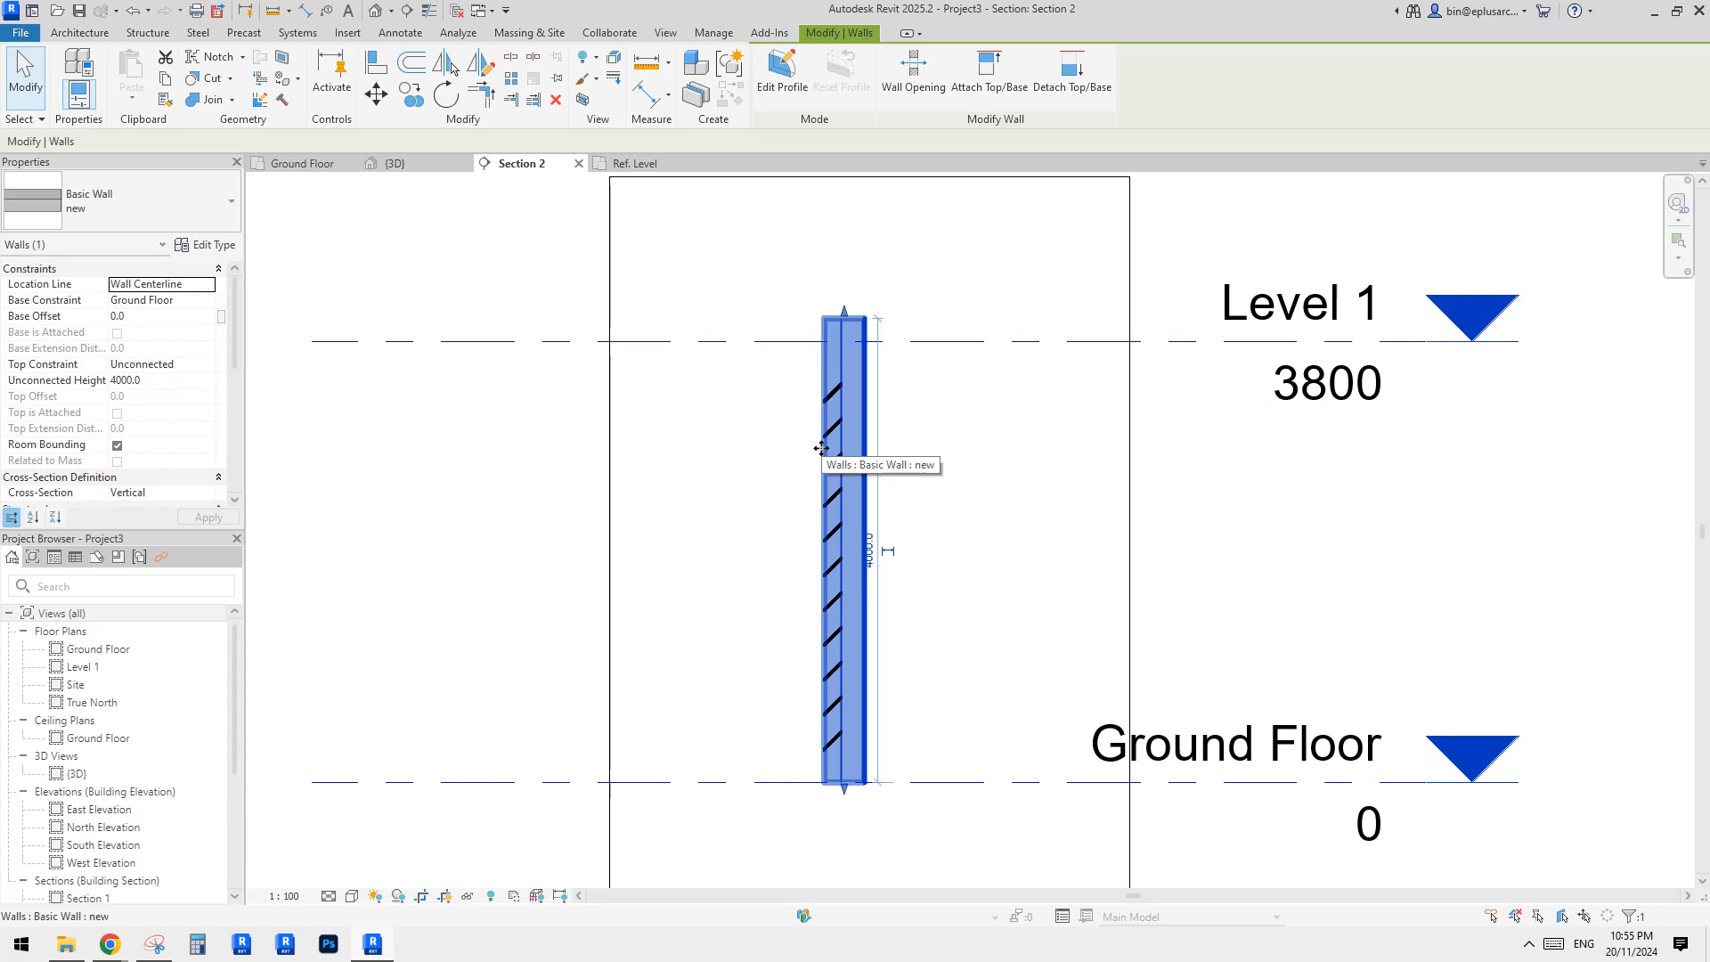
middle_drag(886, 505, 819, 449)
click(377, 12)
scroll(802, 535, up, 3)
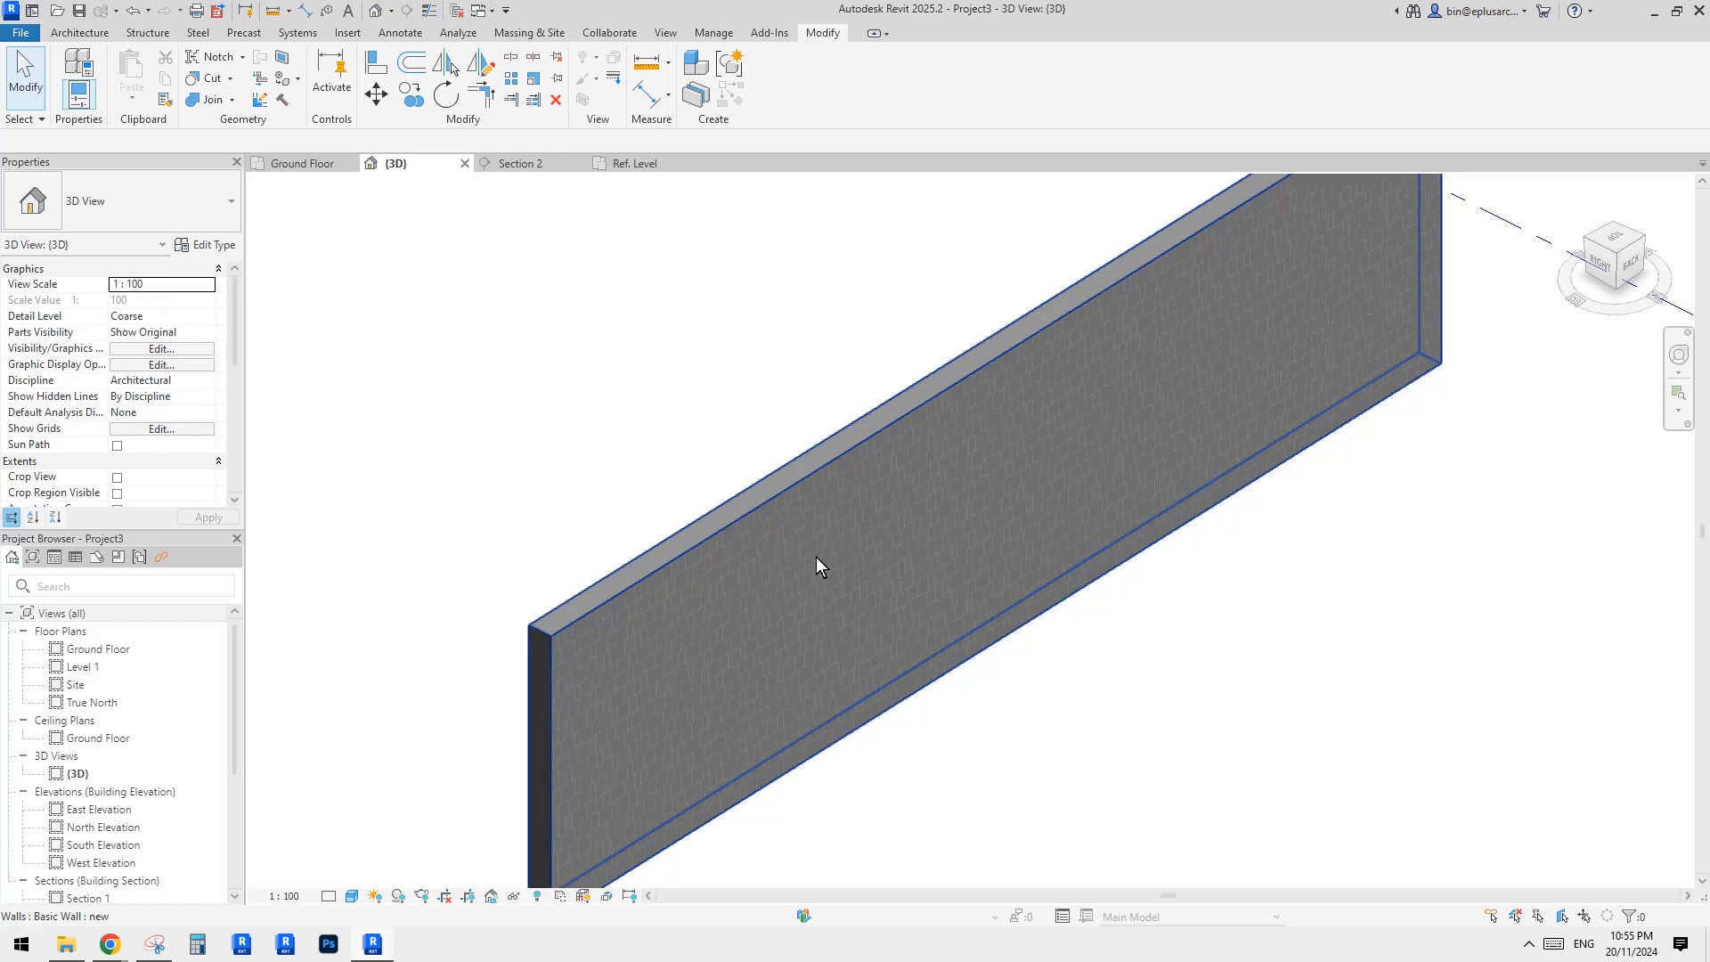
shift+middle_drag(864, 609, 1022, 702)
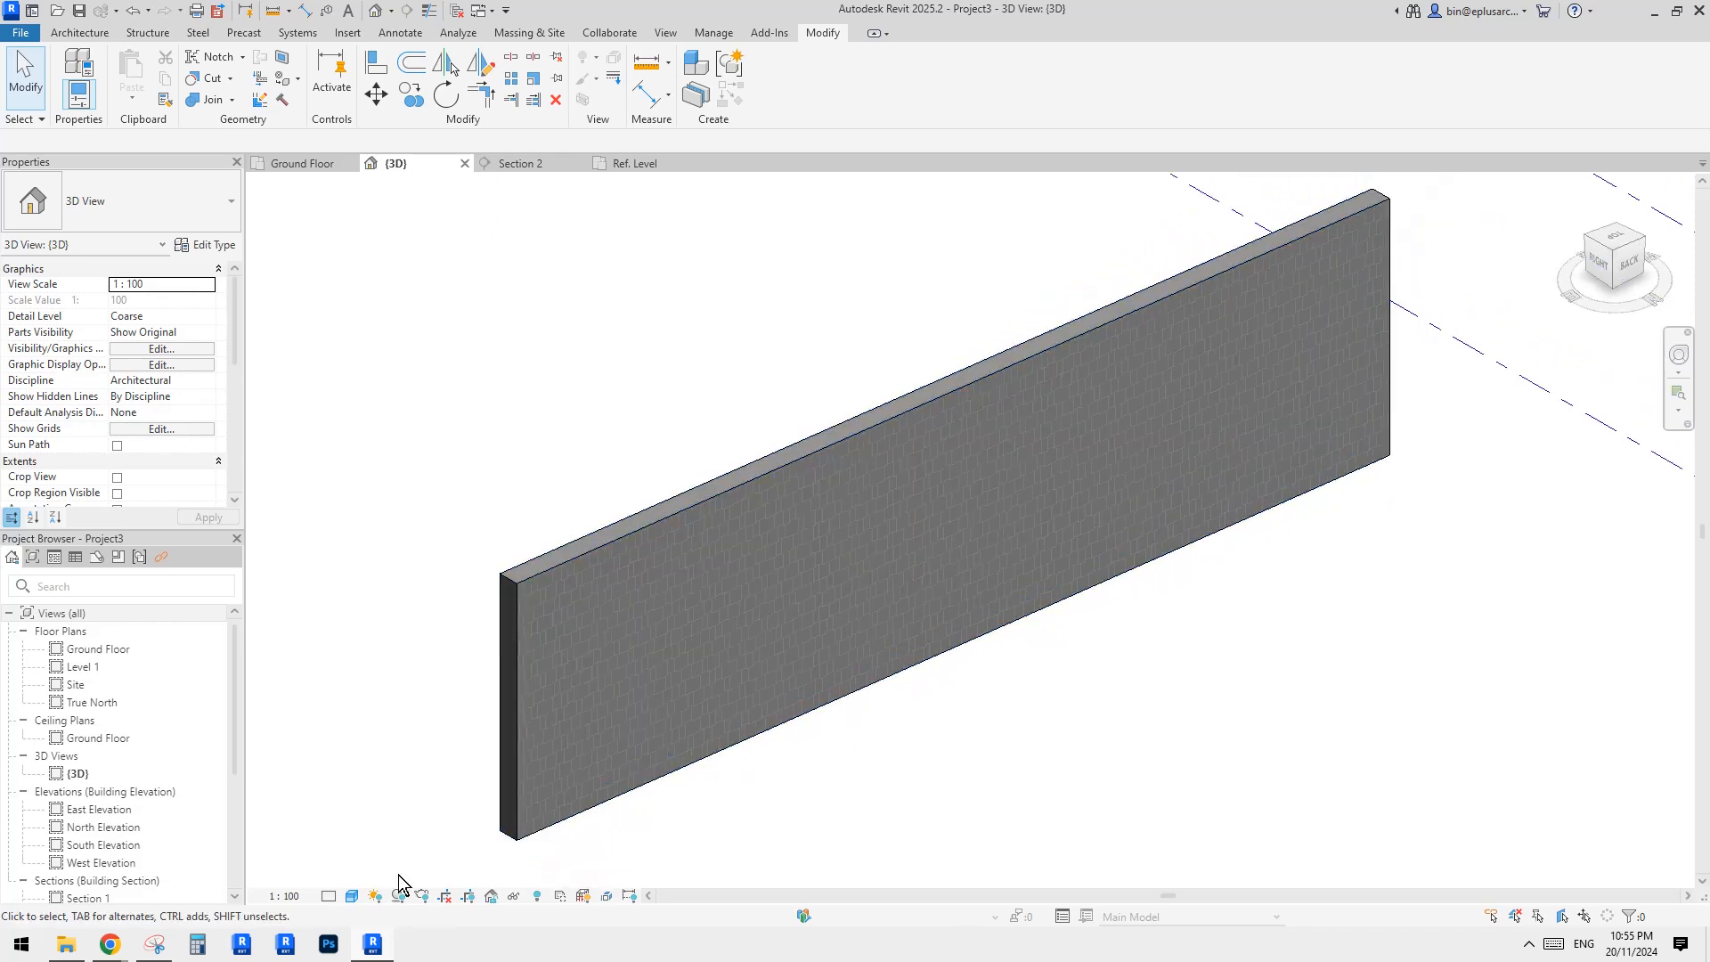
Step: Switch to Chrome to review the red-circled overhanging strips in the Reddit reference photo, and return to Revit's 3D view
mouse_move(113, 951)
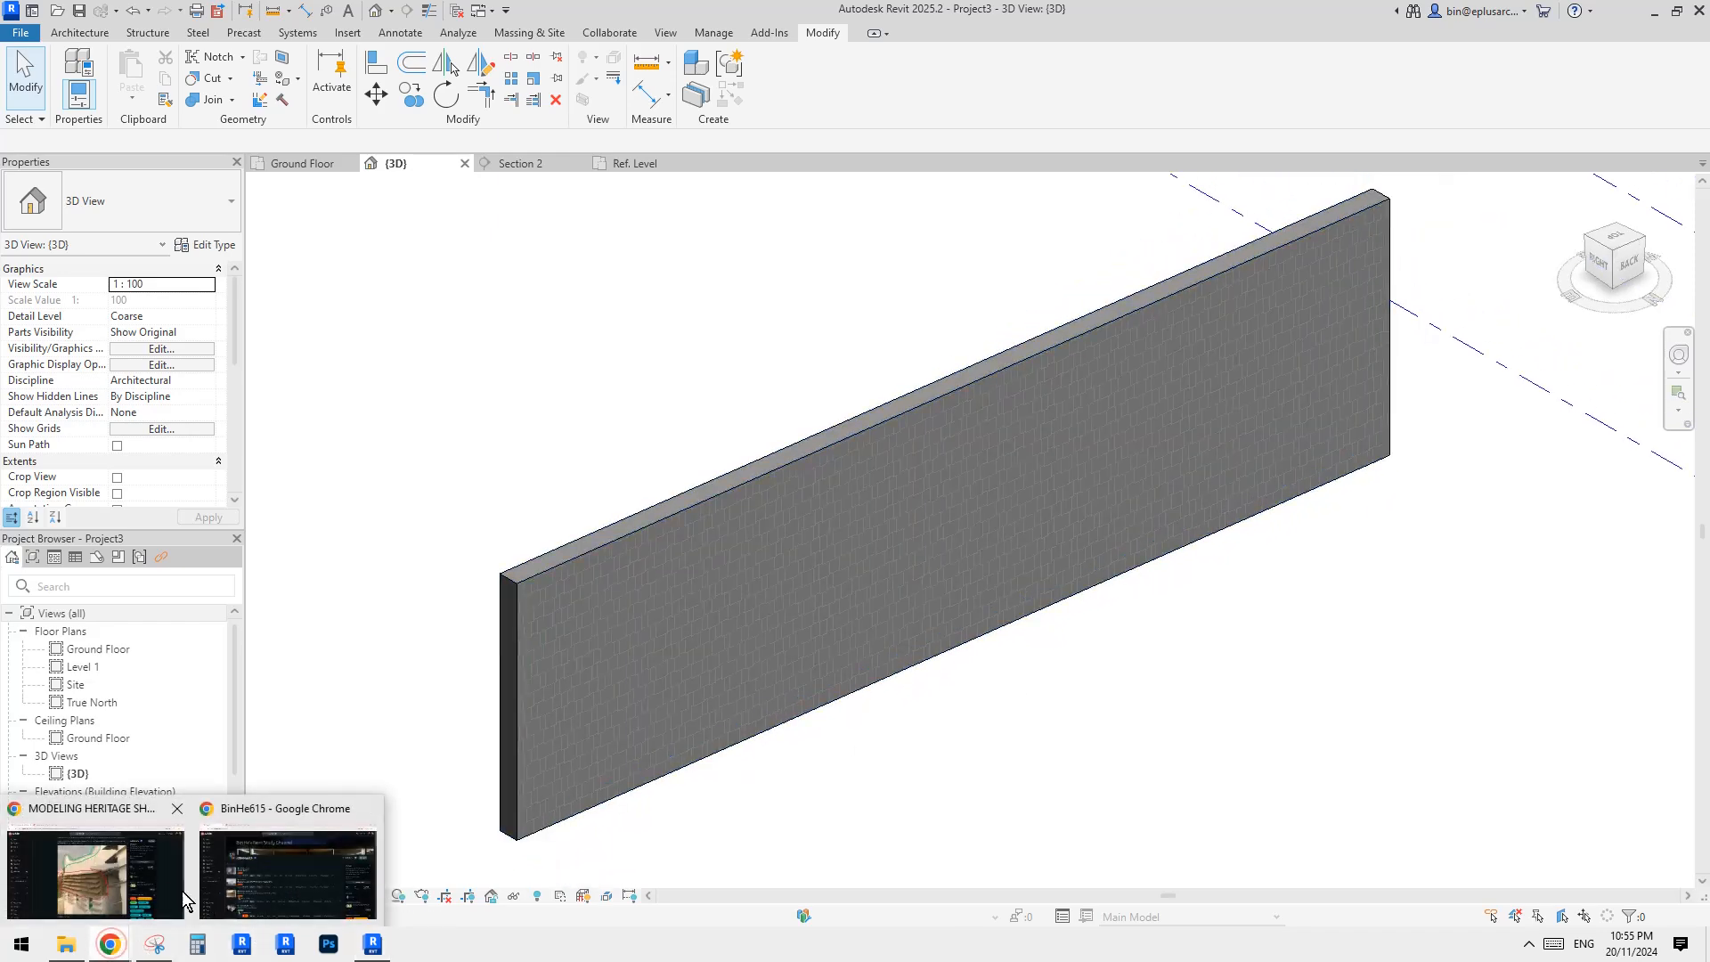
click(182, 891)
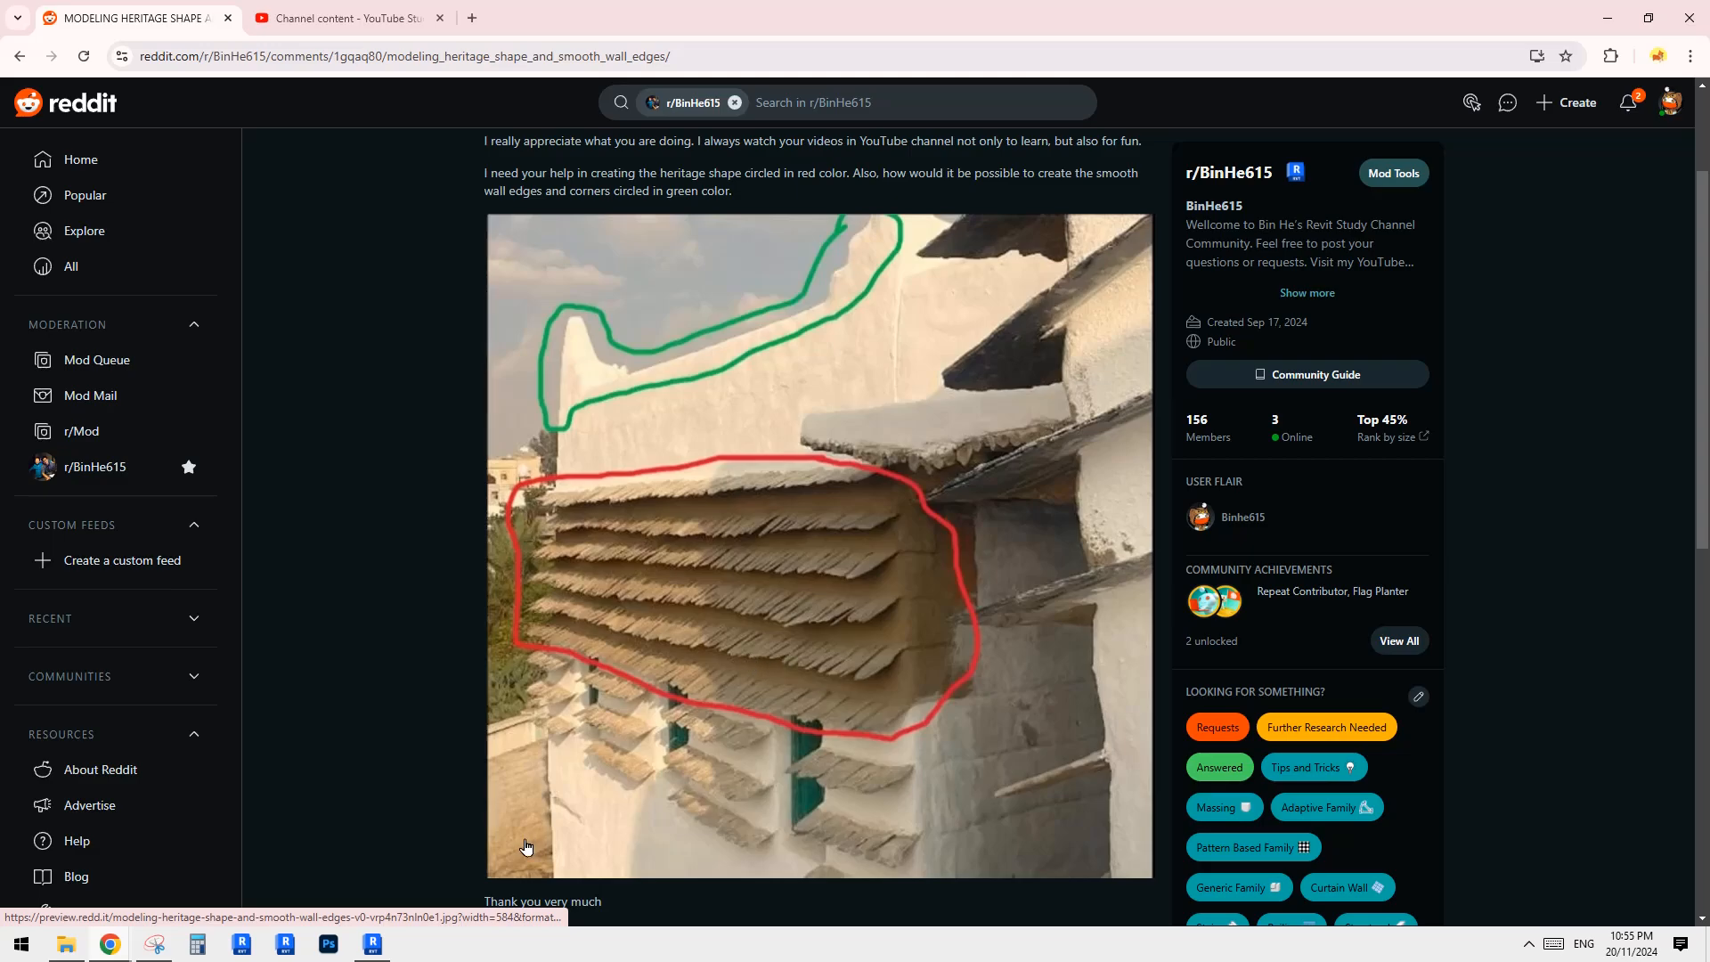
key(alt+Tab)
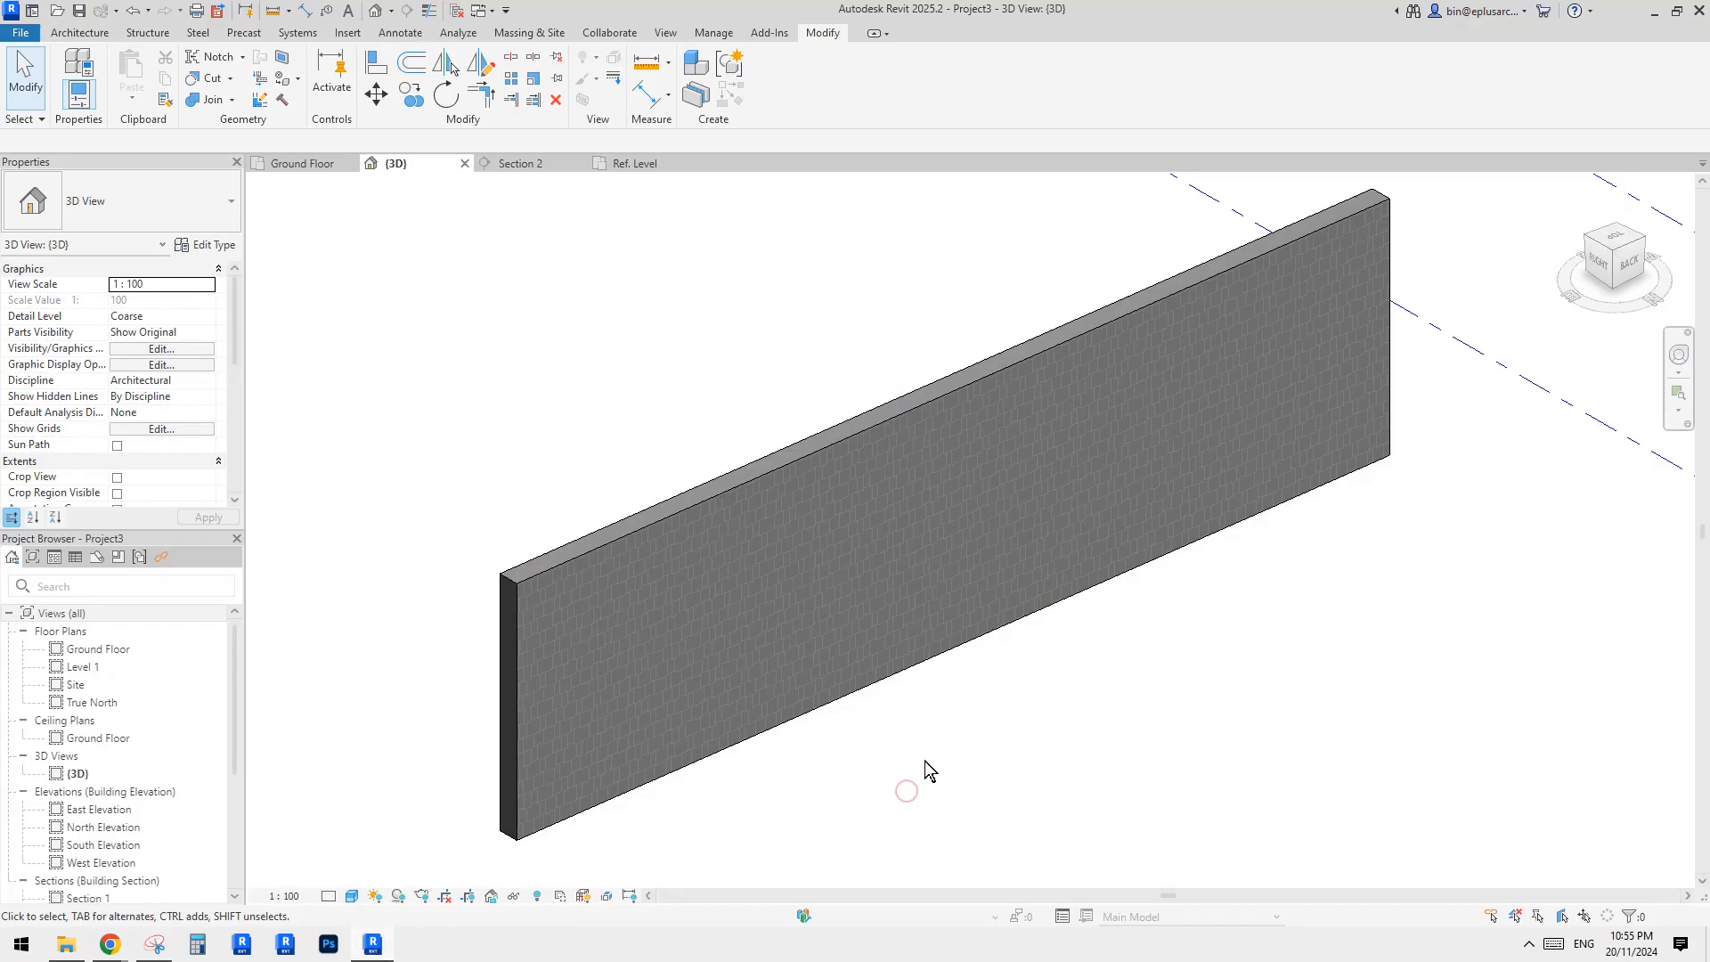
middle_drag(924, 761, 937, 752)
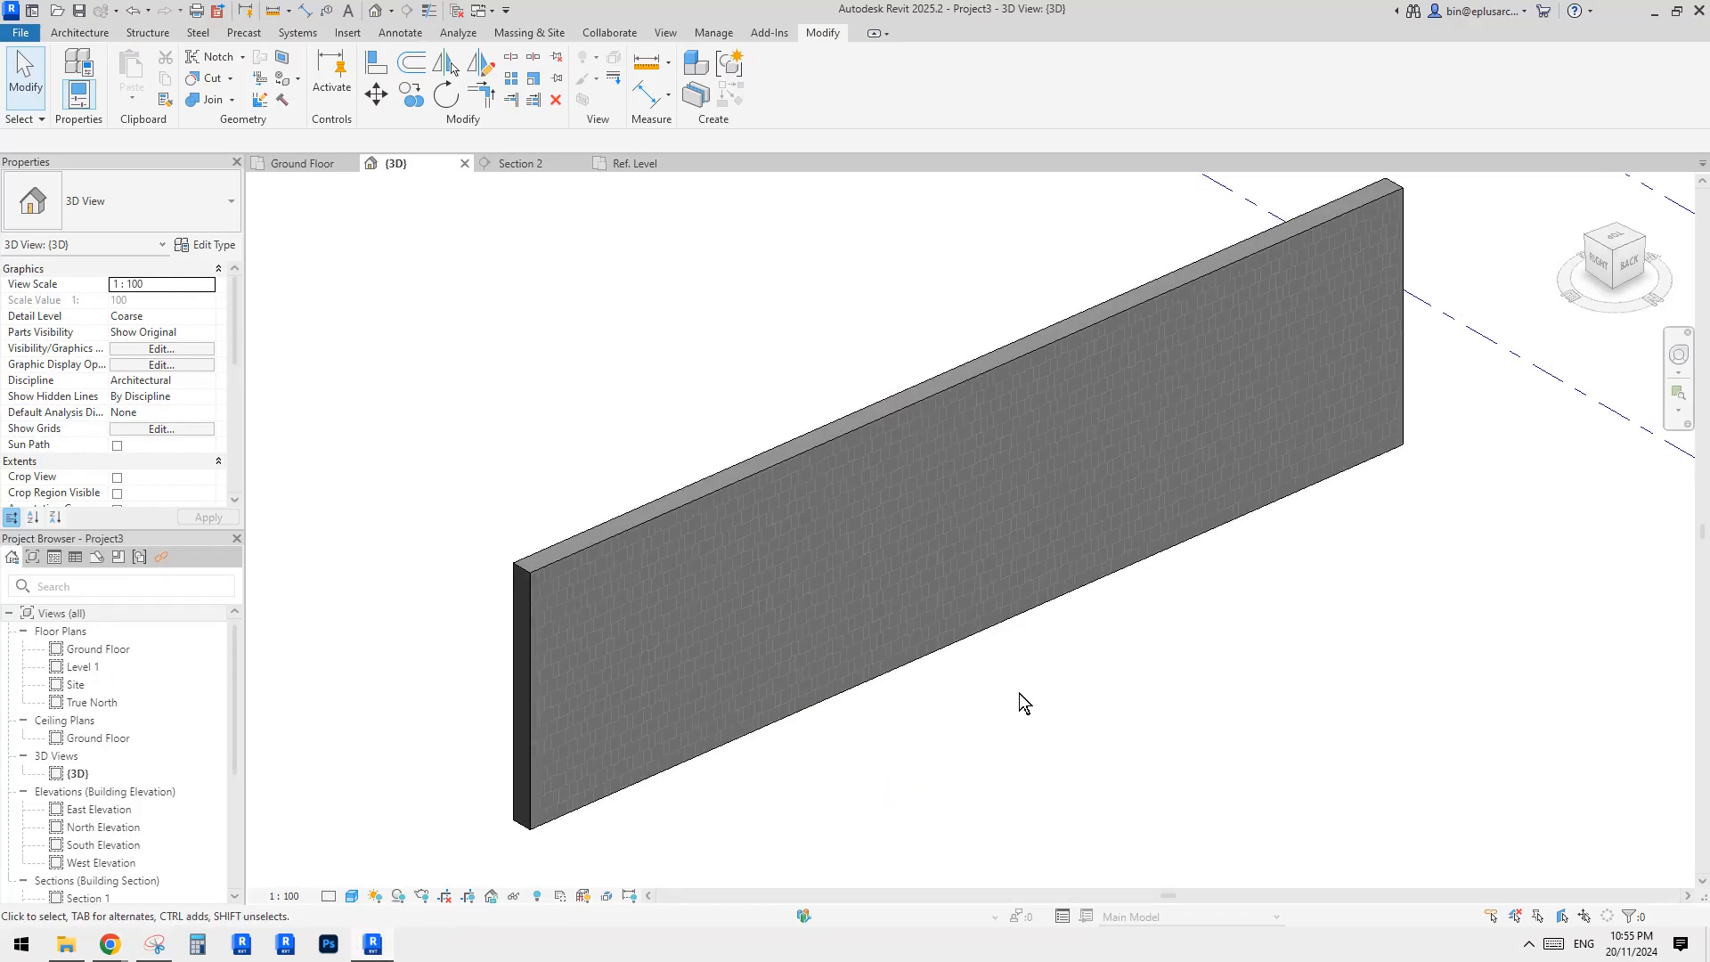
scroll(924, 639, down, 1)
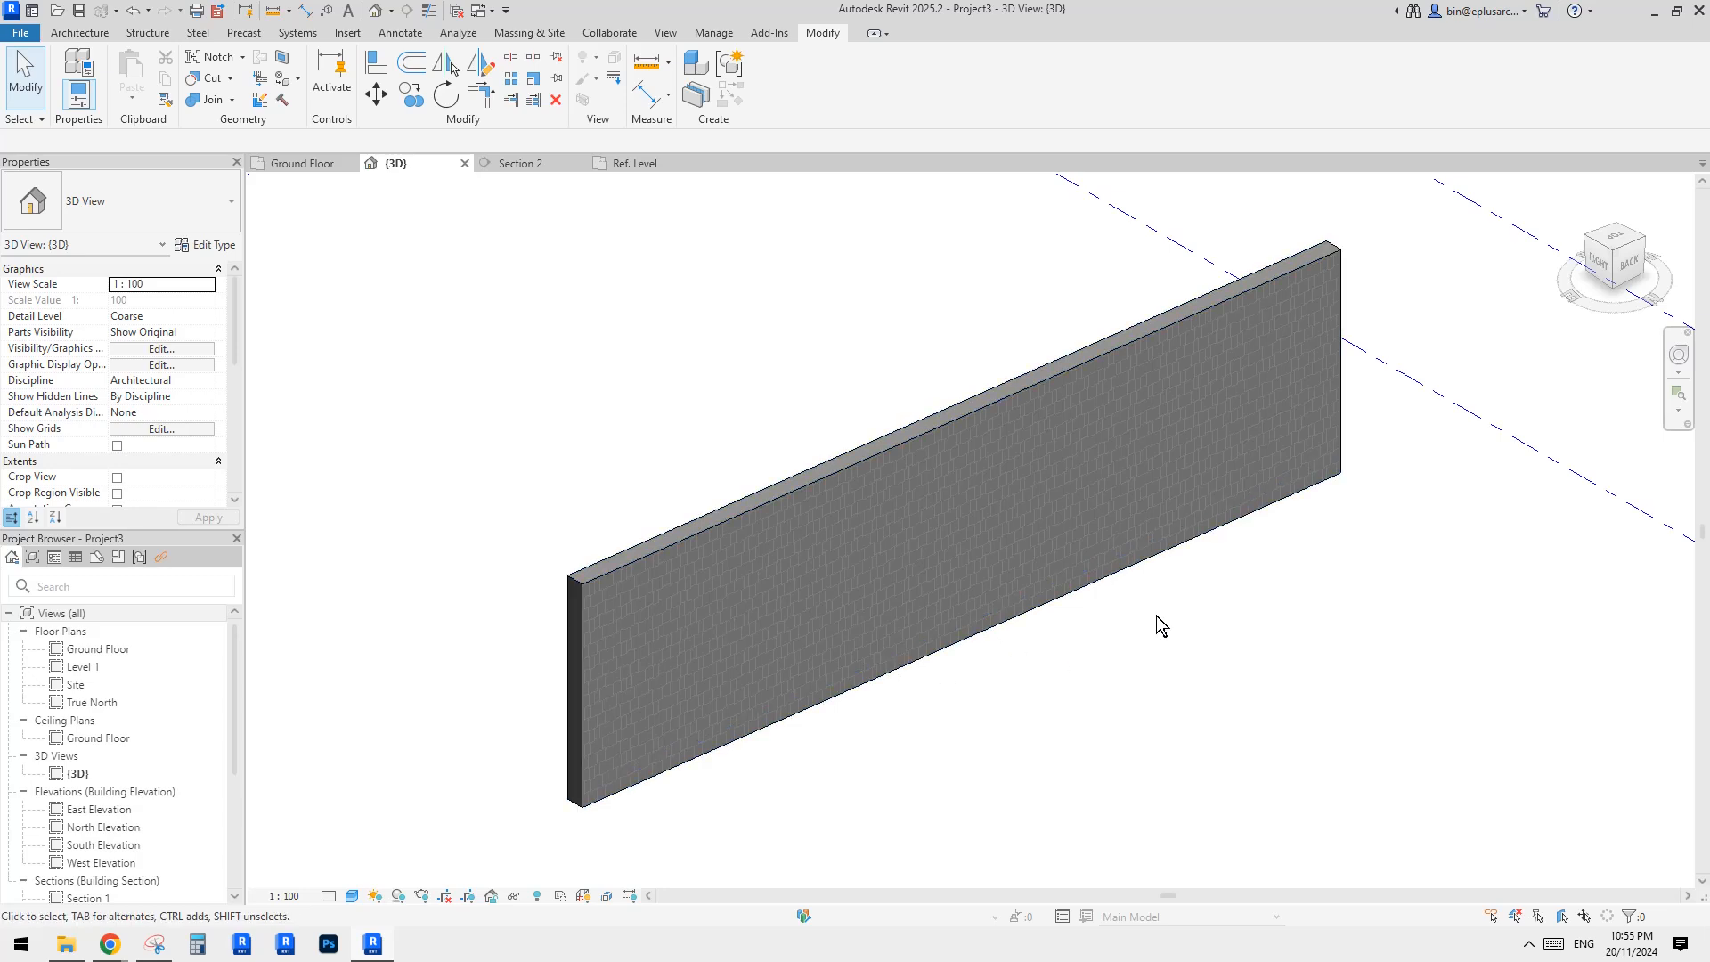
middle_drag(1183, 618, 1179, 626)
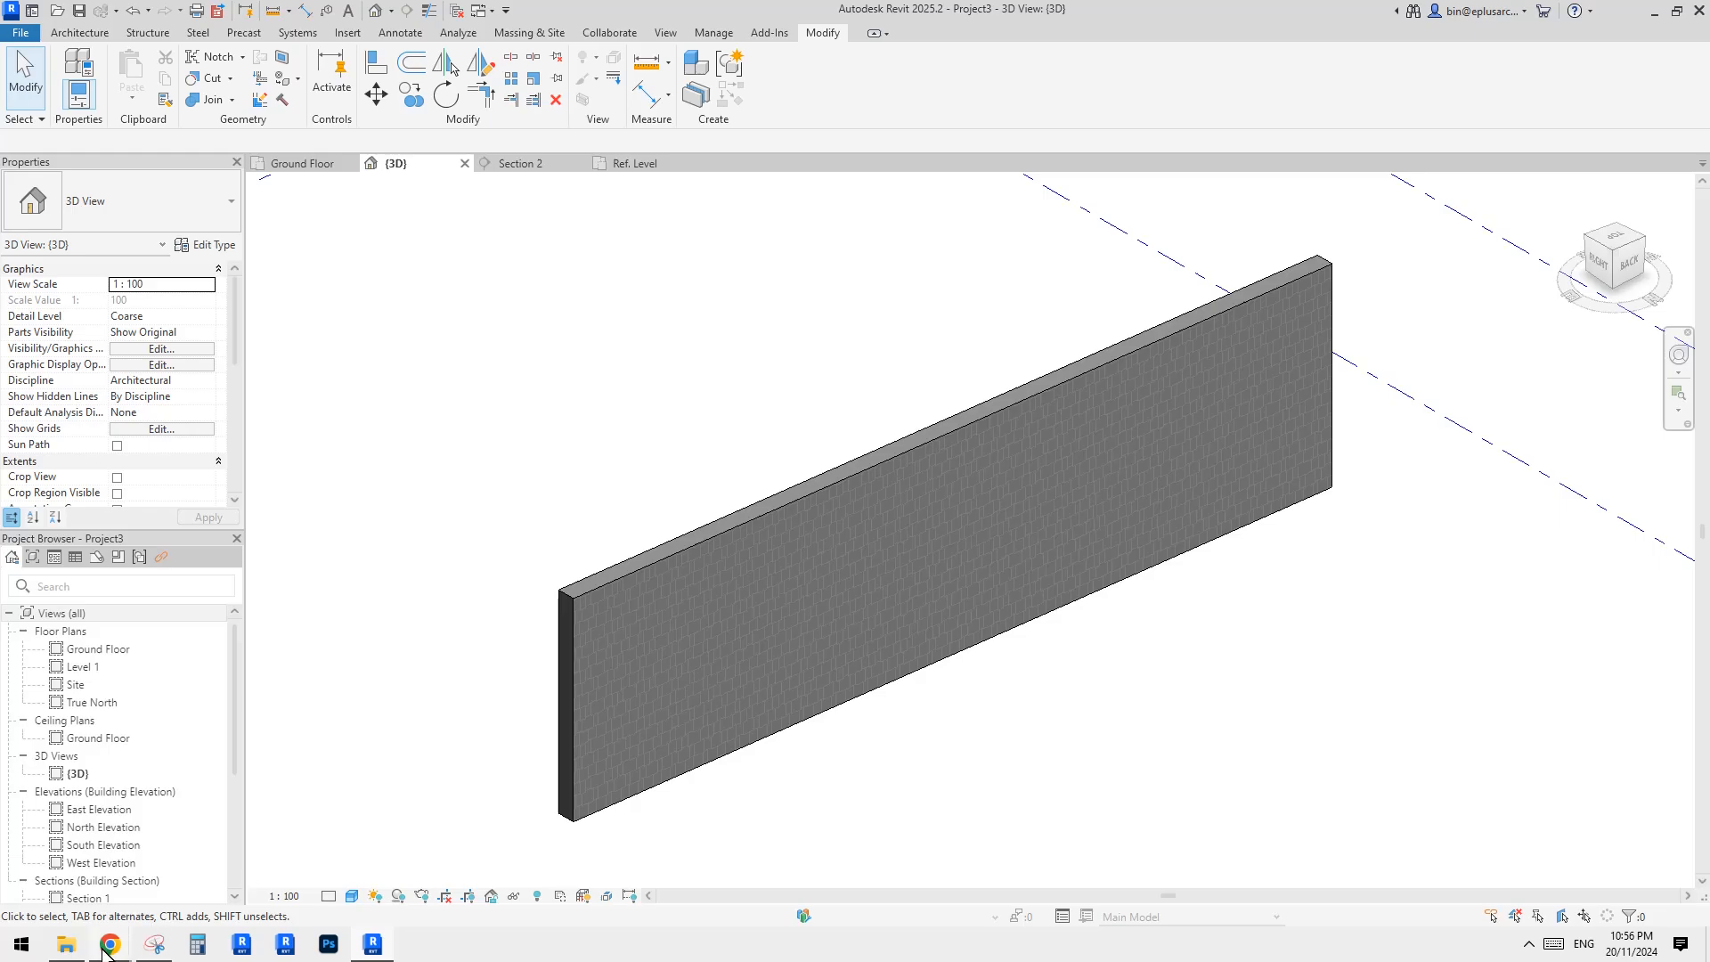
click(81, 901)
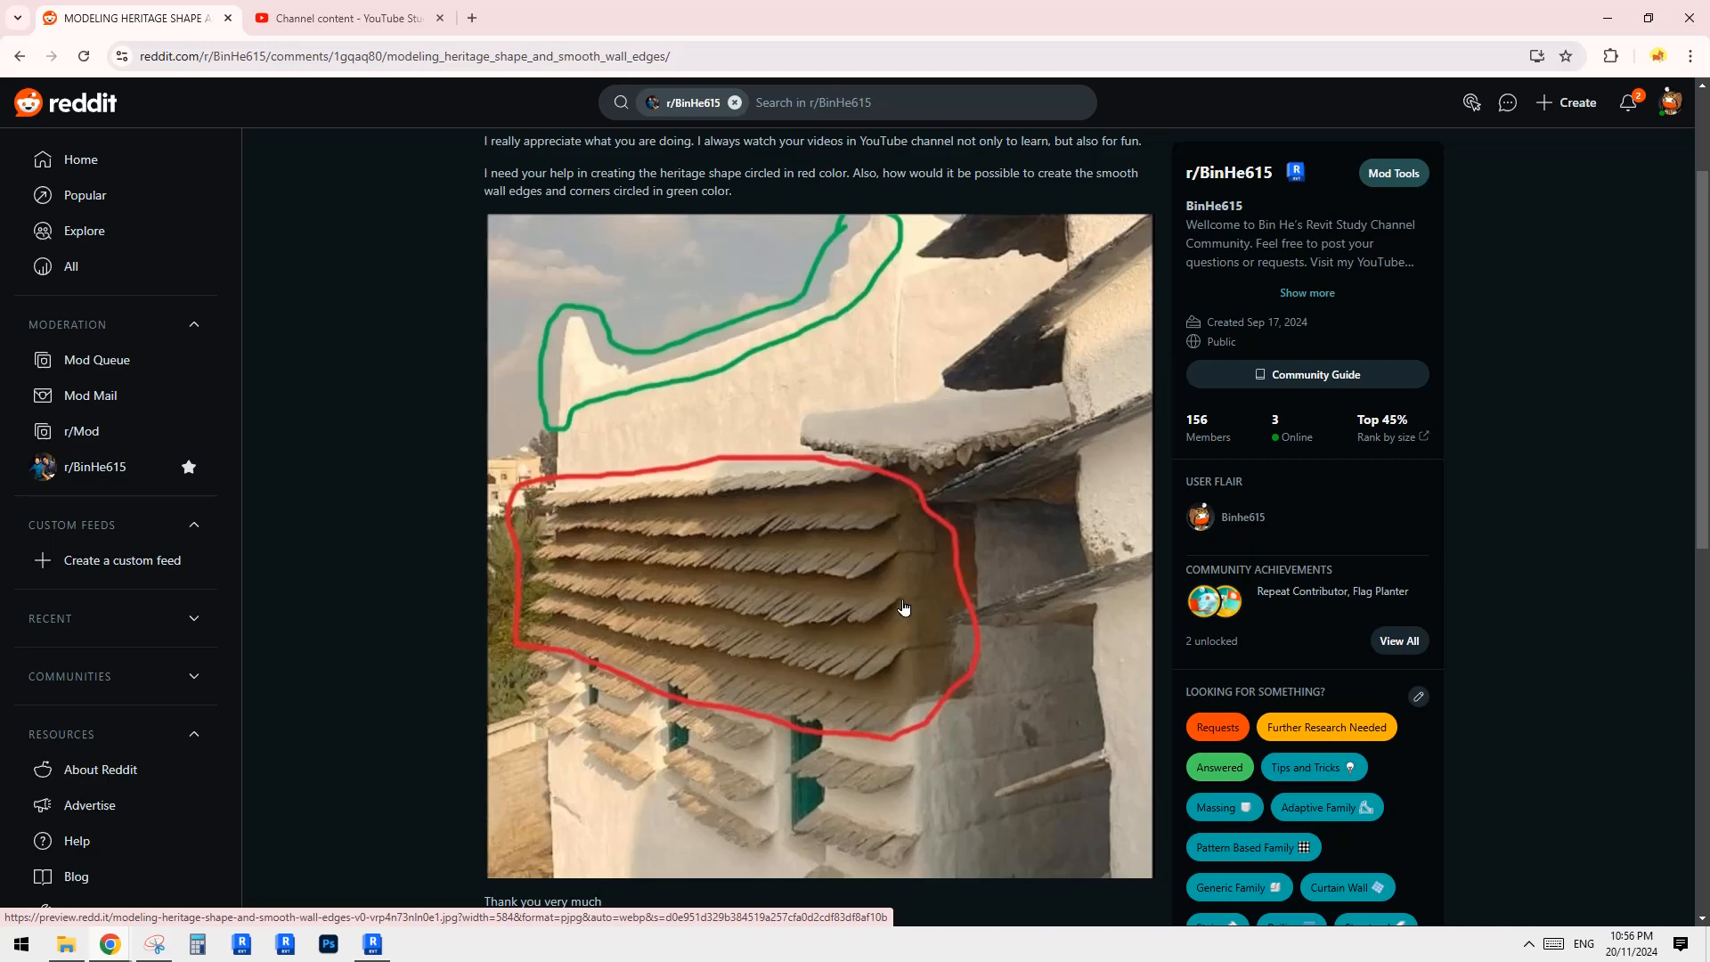
click(377, 944)
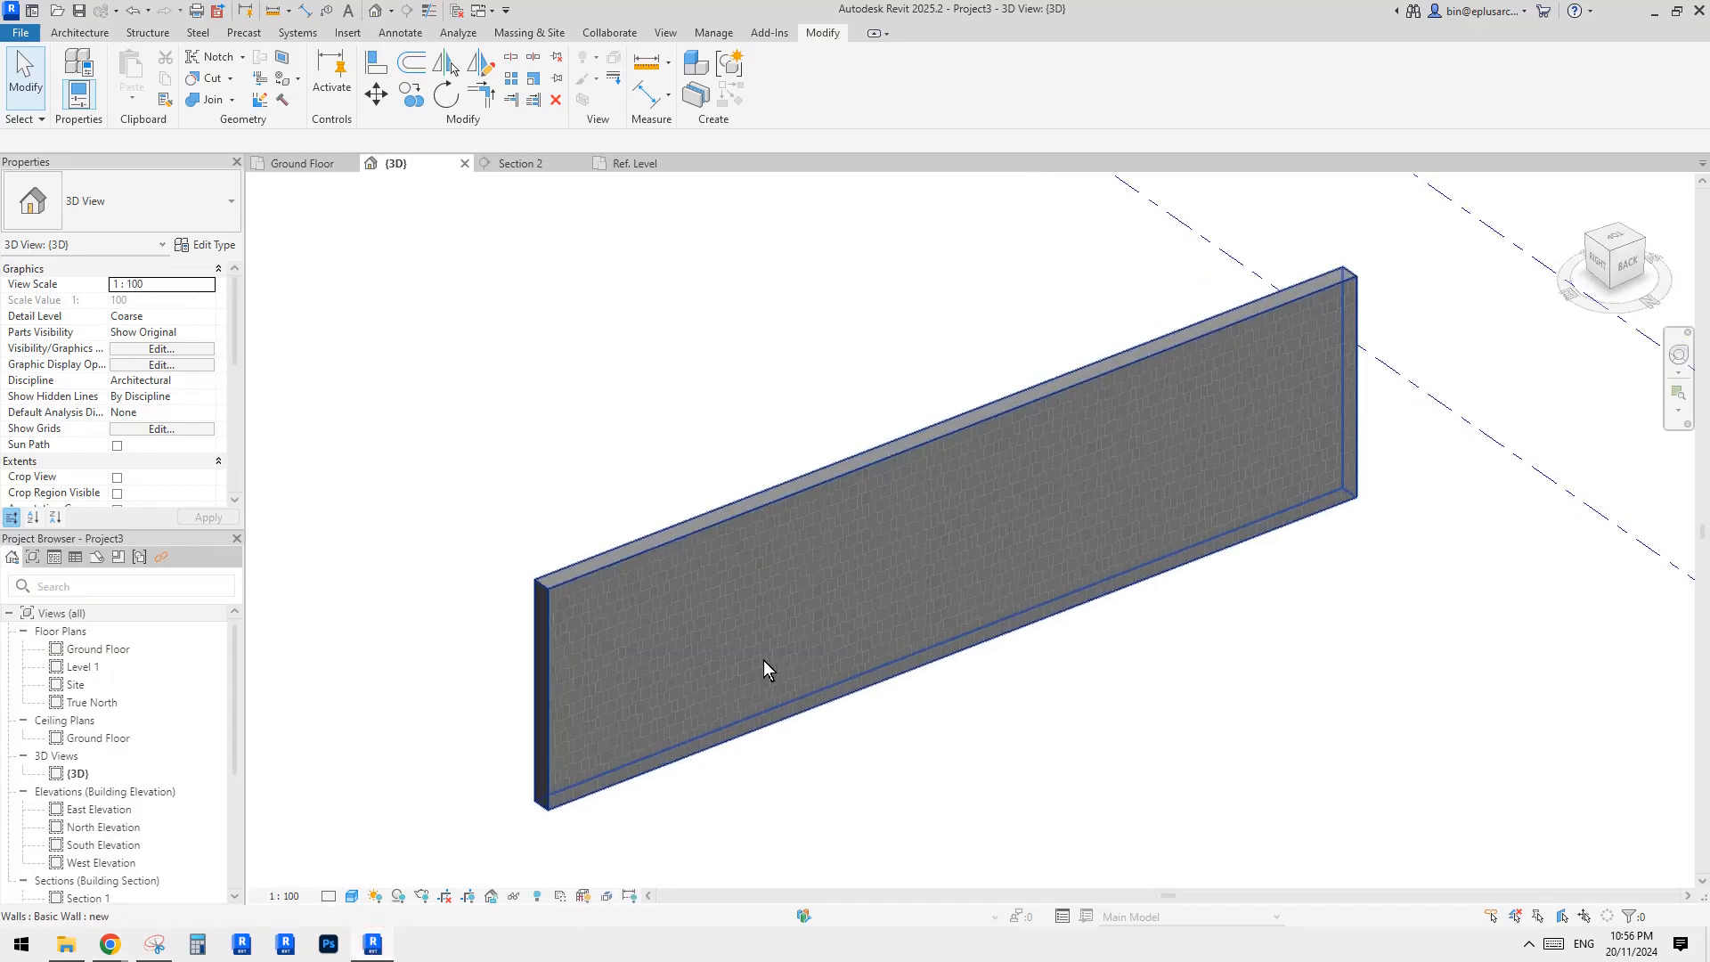
Step: Copy the wall to a parallel position in front of the original in the 3D view
scroll(762, 659, down, 5)
click(695, 557)
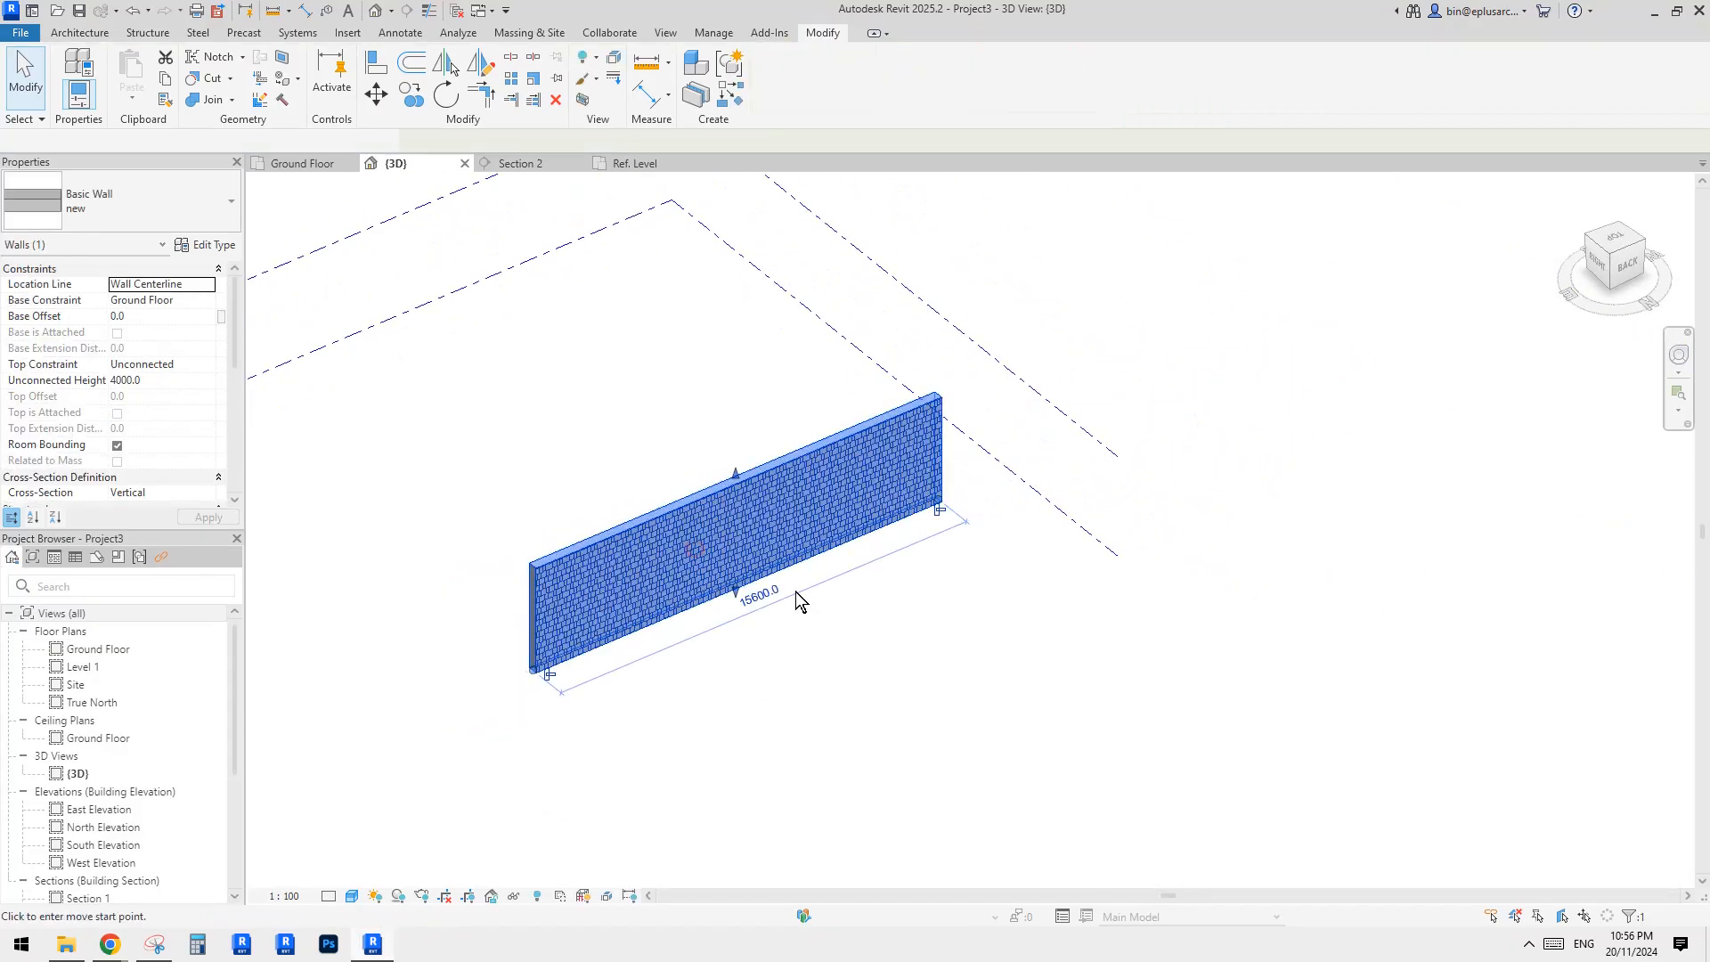
key(c)
key(o)
click(766, 577)
click(937, 679)
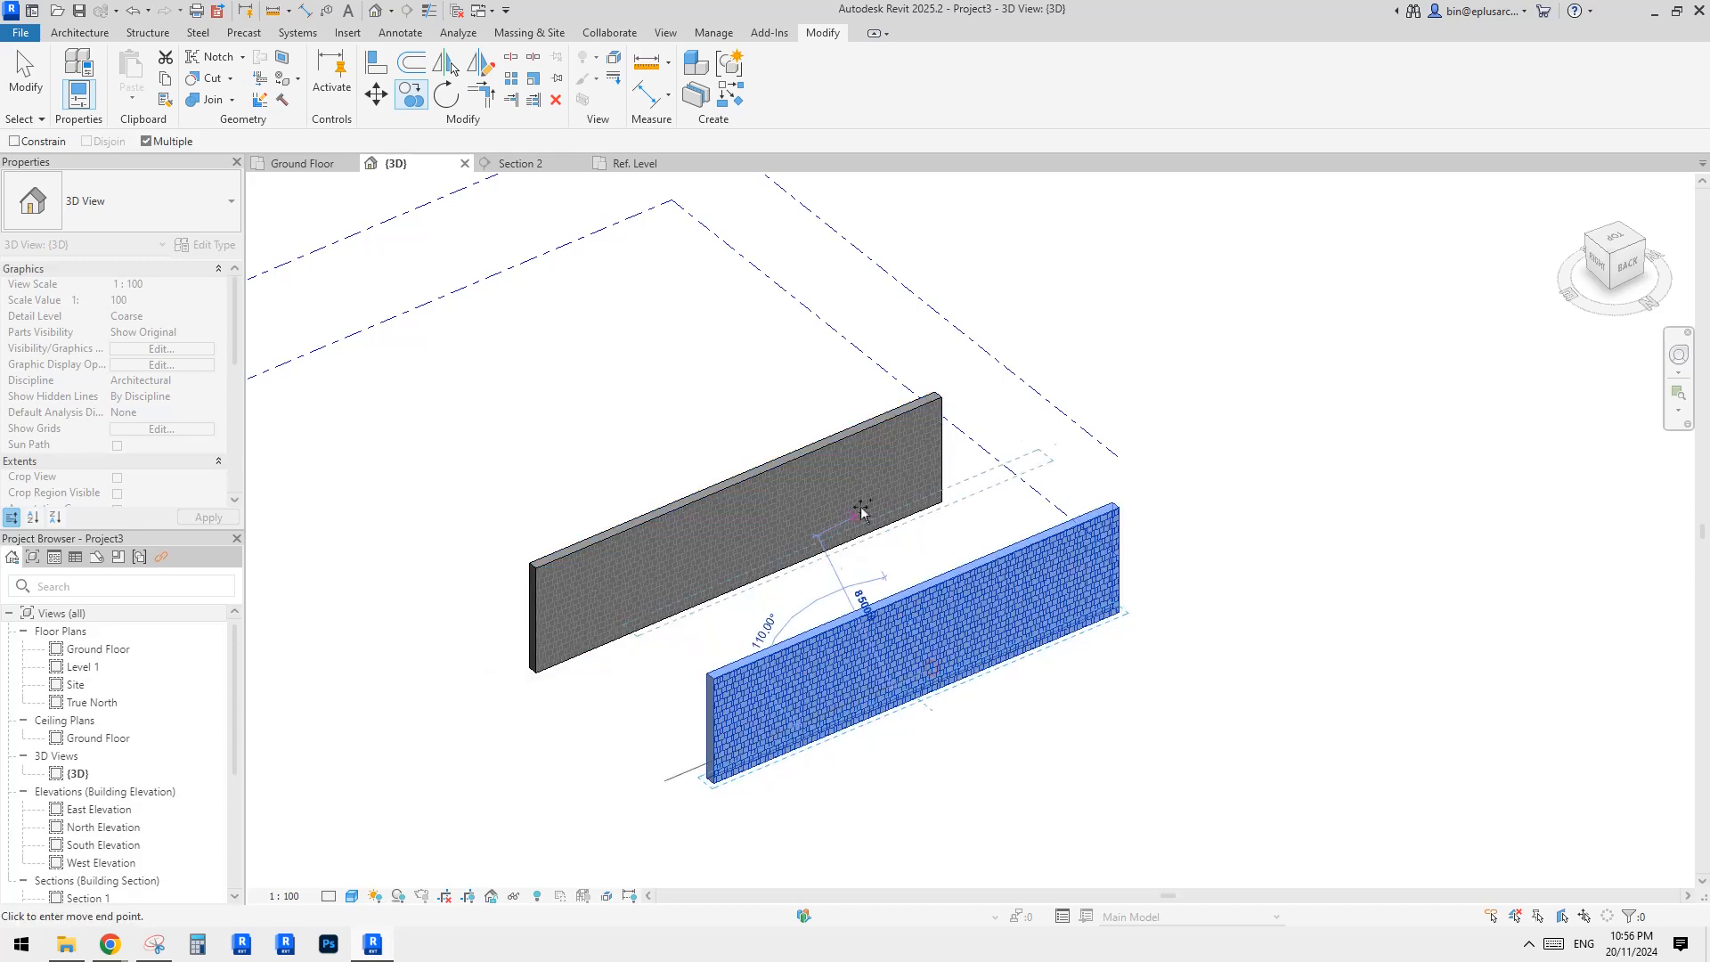
scroll(802, 525, up, 3)
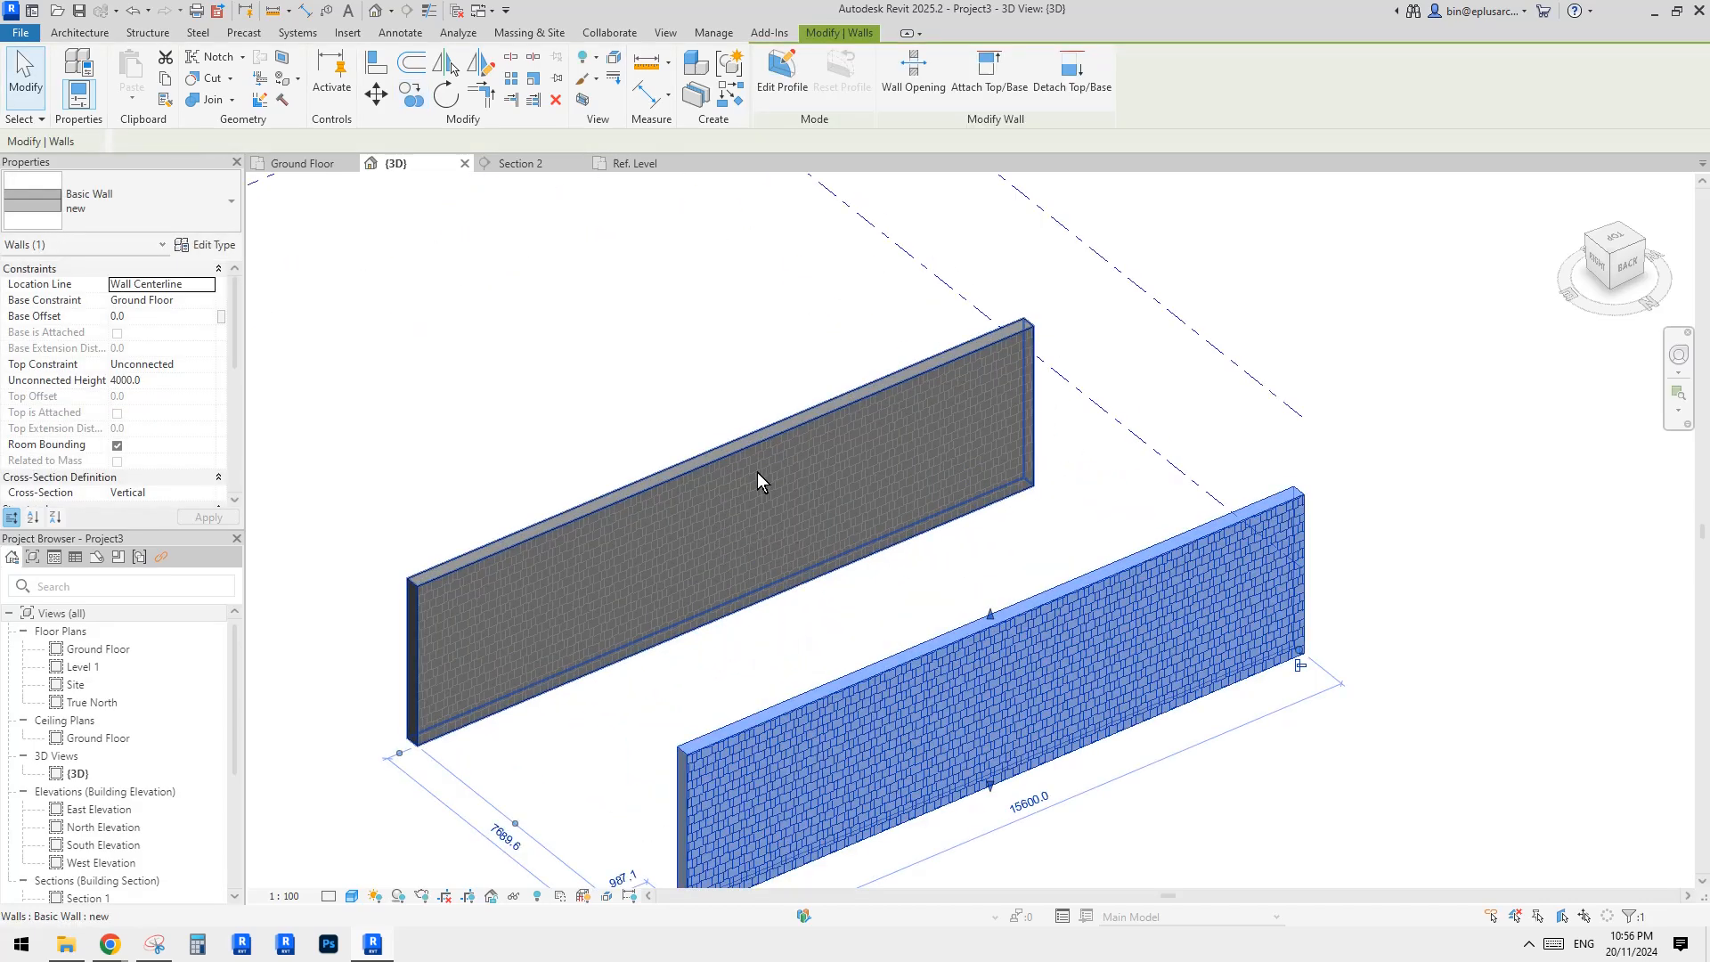
key(Escape)
Step: Duplicate the copied wall's type under the name "new 2"
click(917, 659)
middle_drag(965, 733, 923, 649)
click(192, 251)
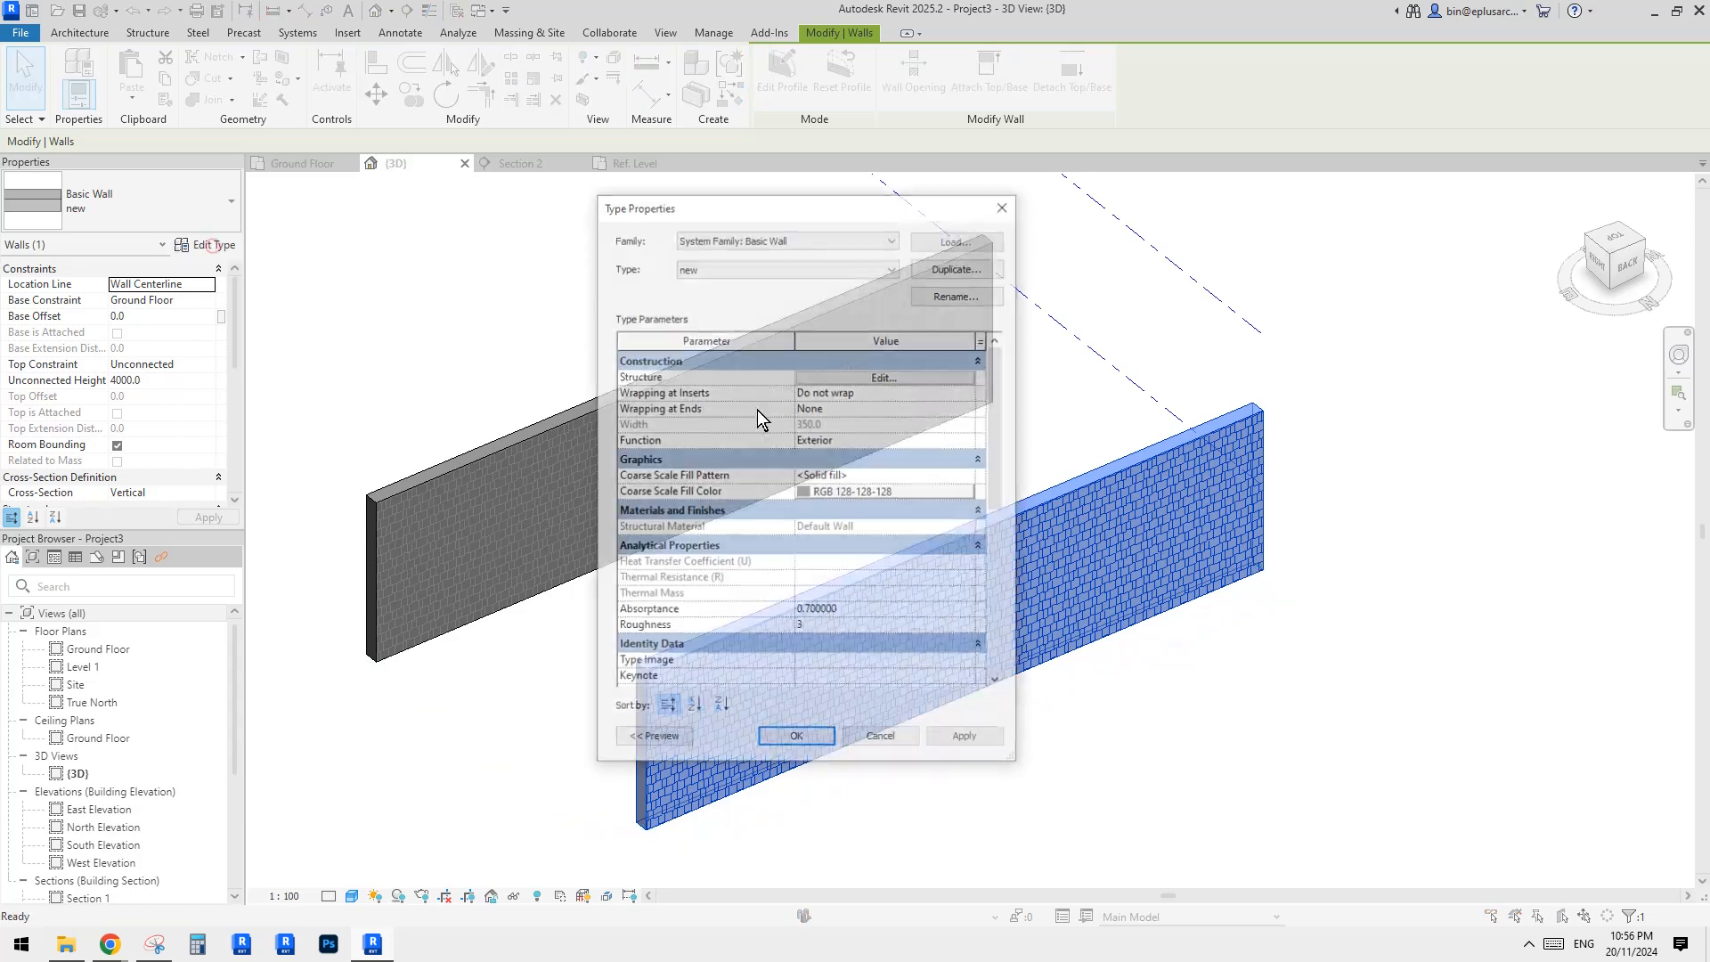
click(953, 266)
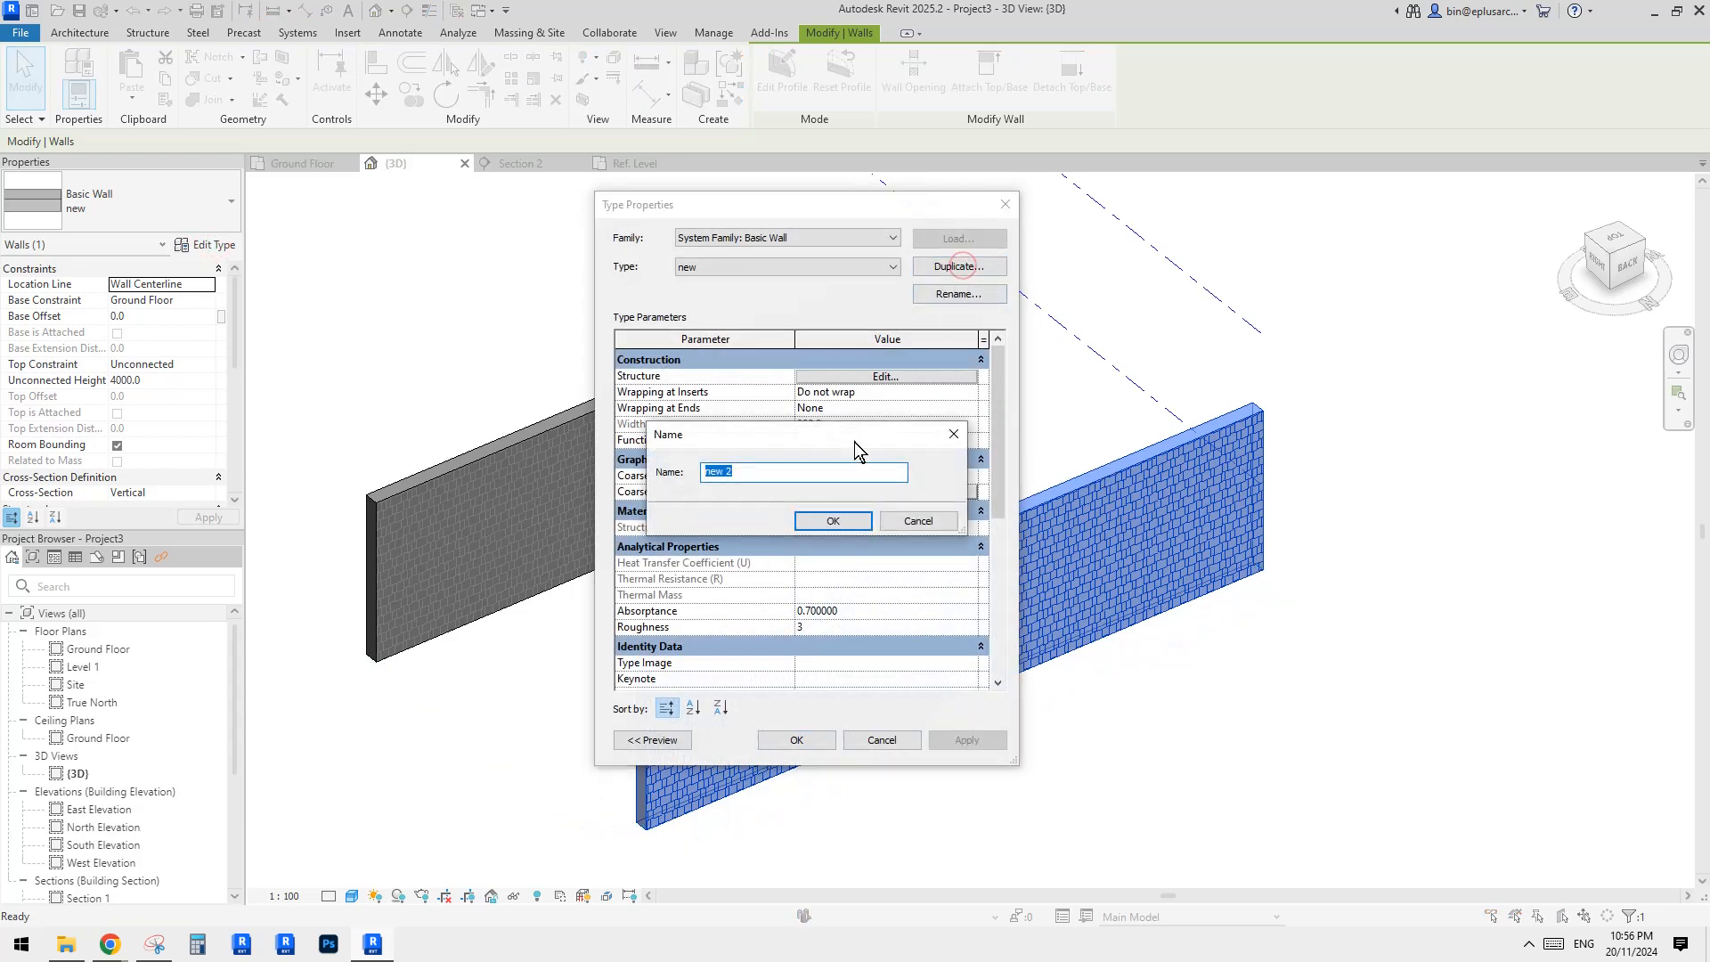
click(833, 523)
Step: Delete the Finish 1 [4] layer from the new 2 wall type's structure and apply the type changes
click(867, 378)
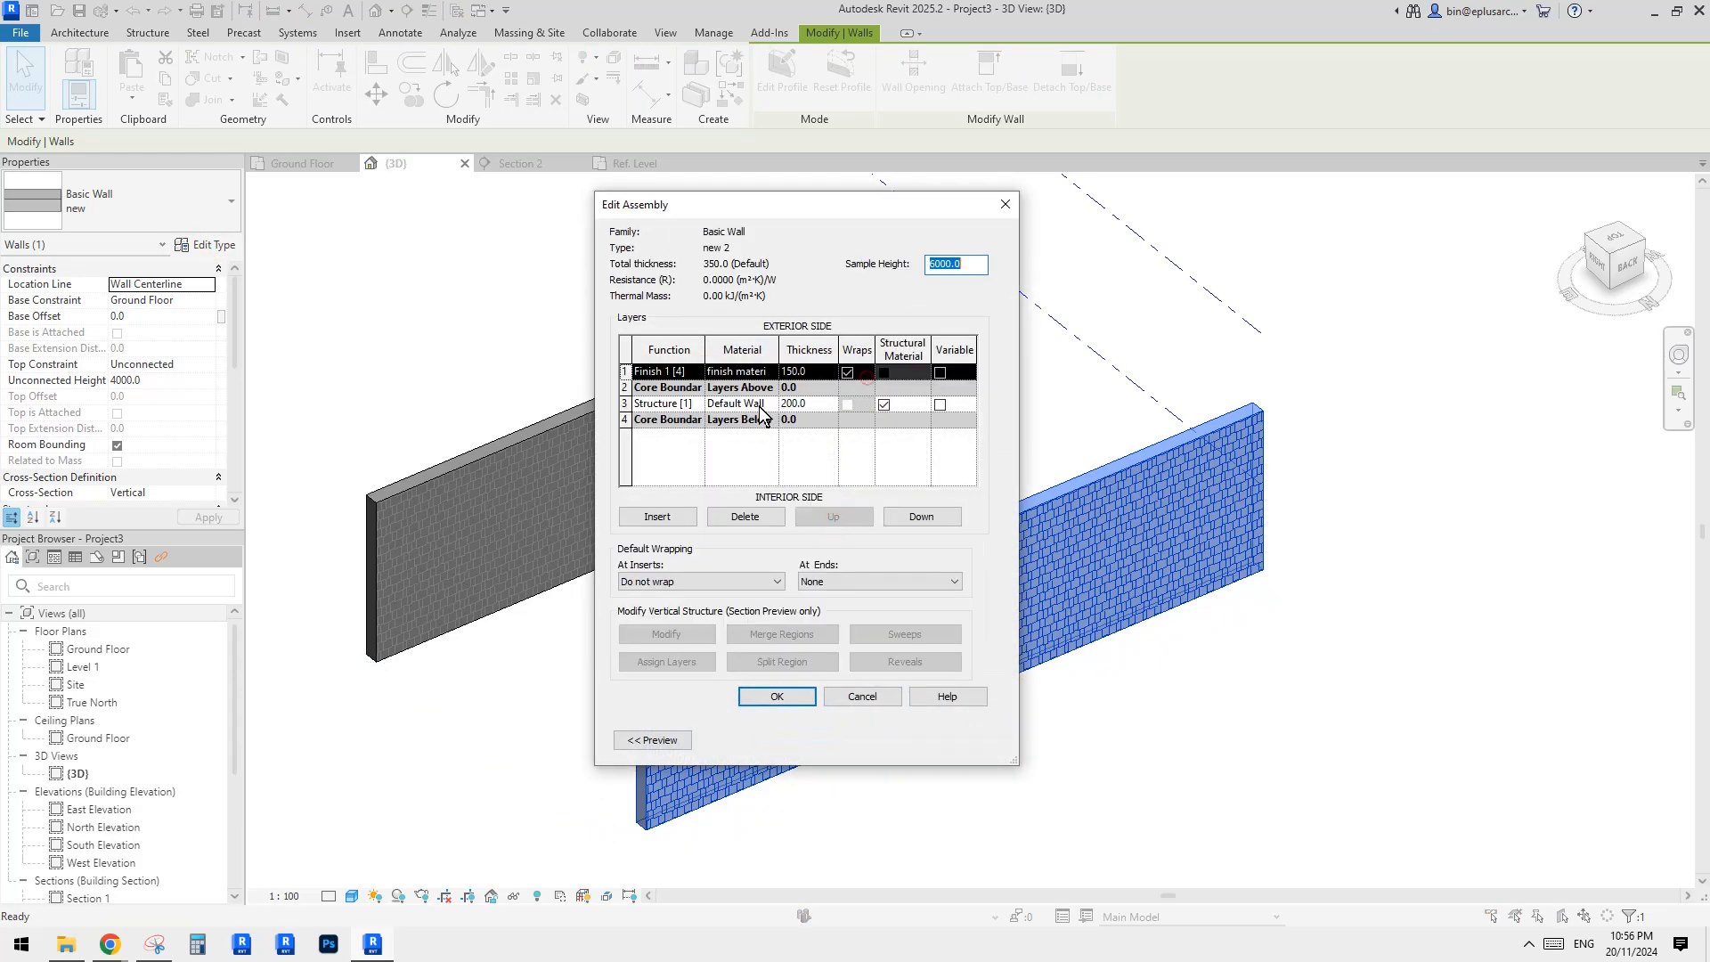
click(666, 371)
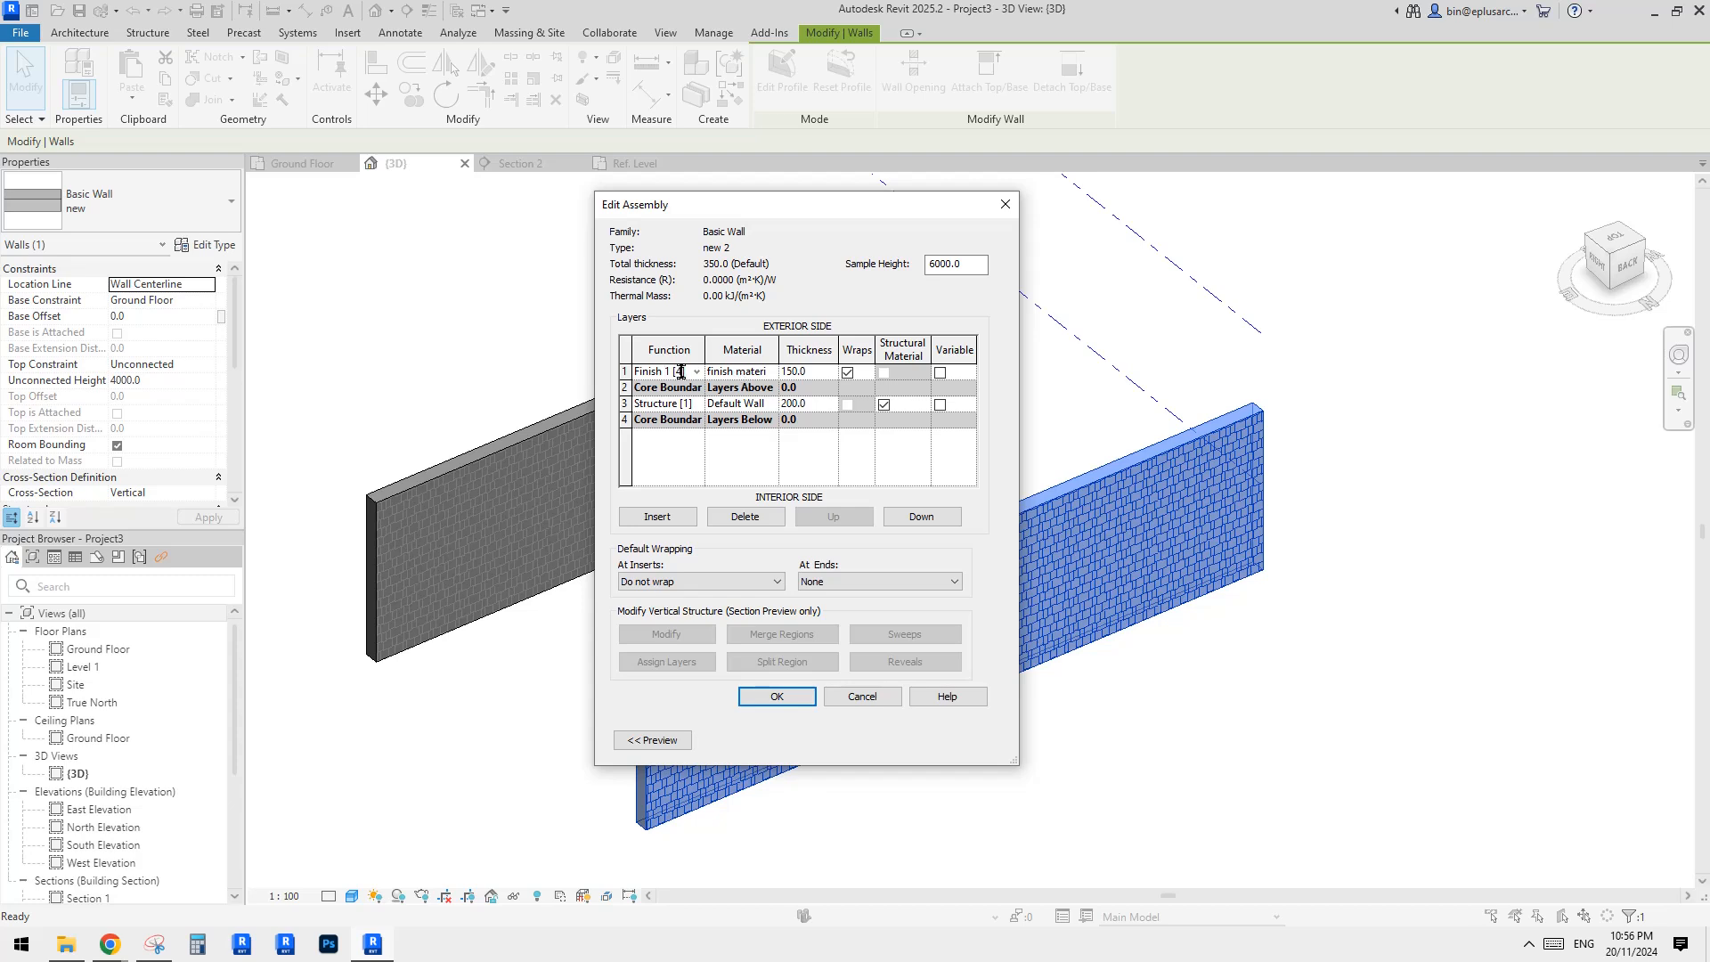
click(623, 371)
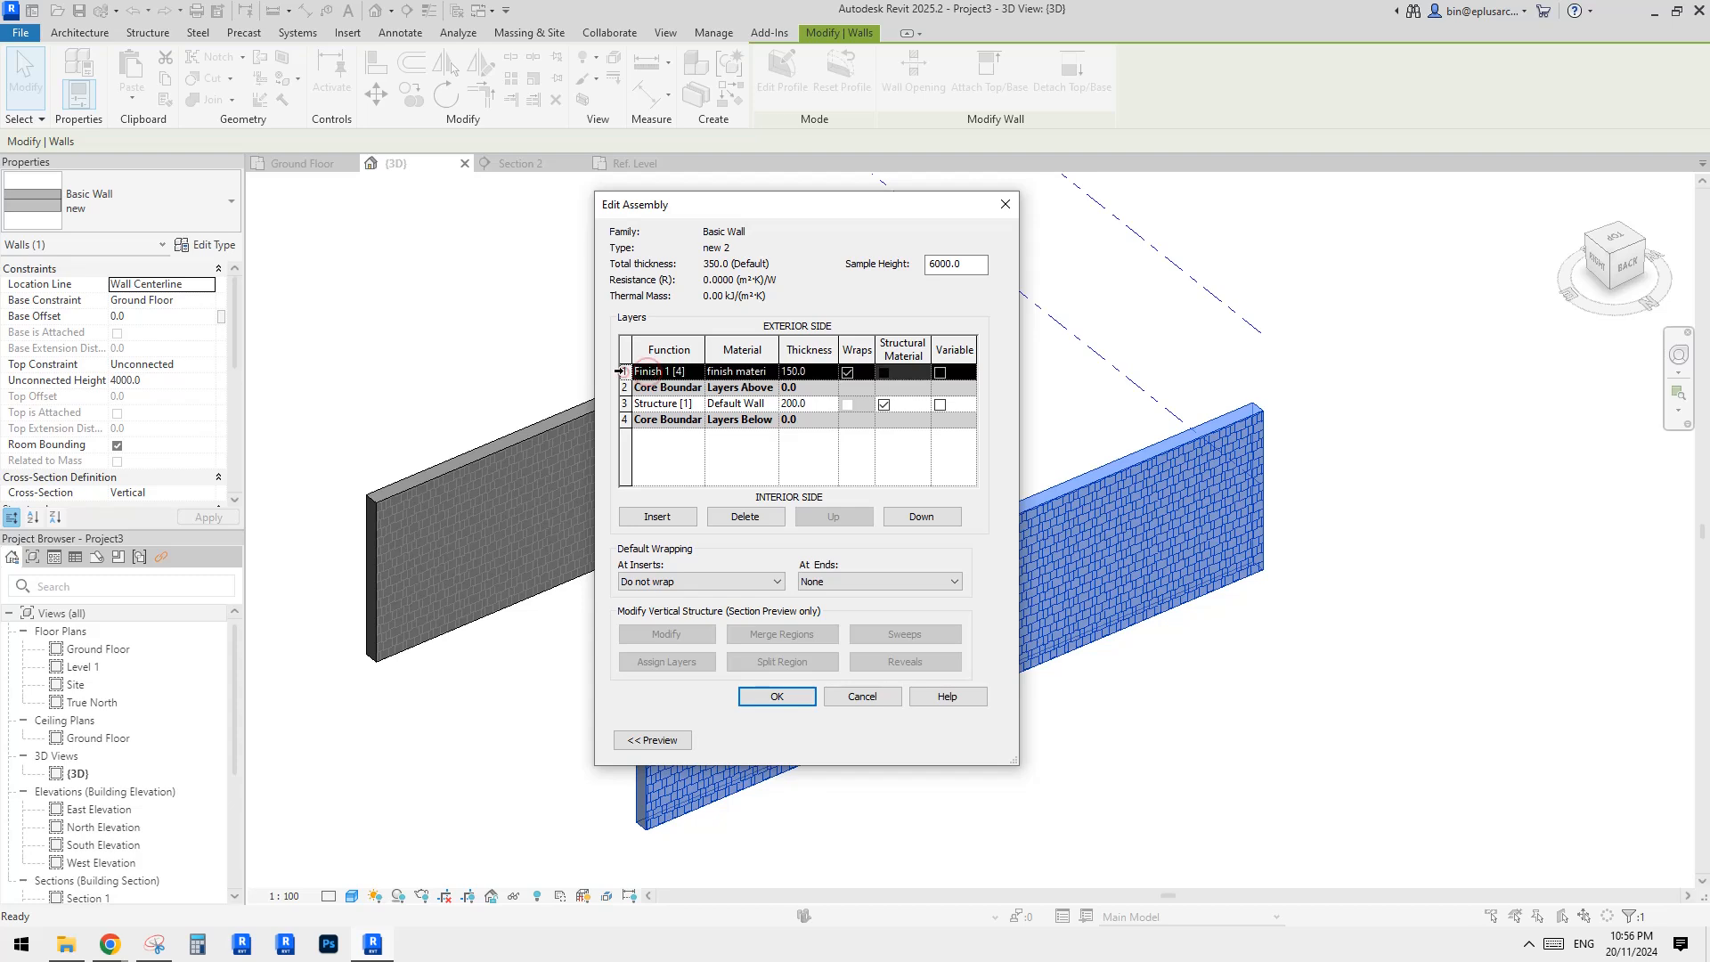
click(783, 696)
click(755, 515)
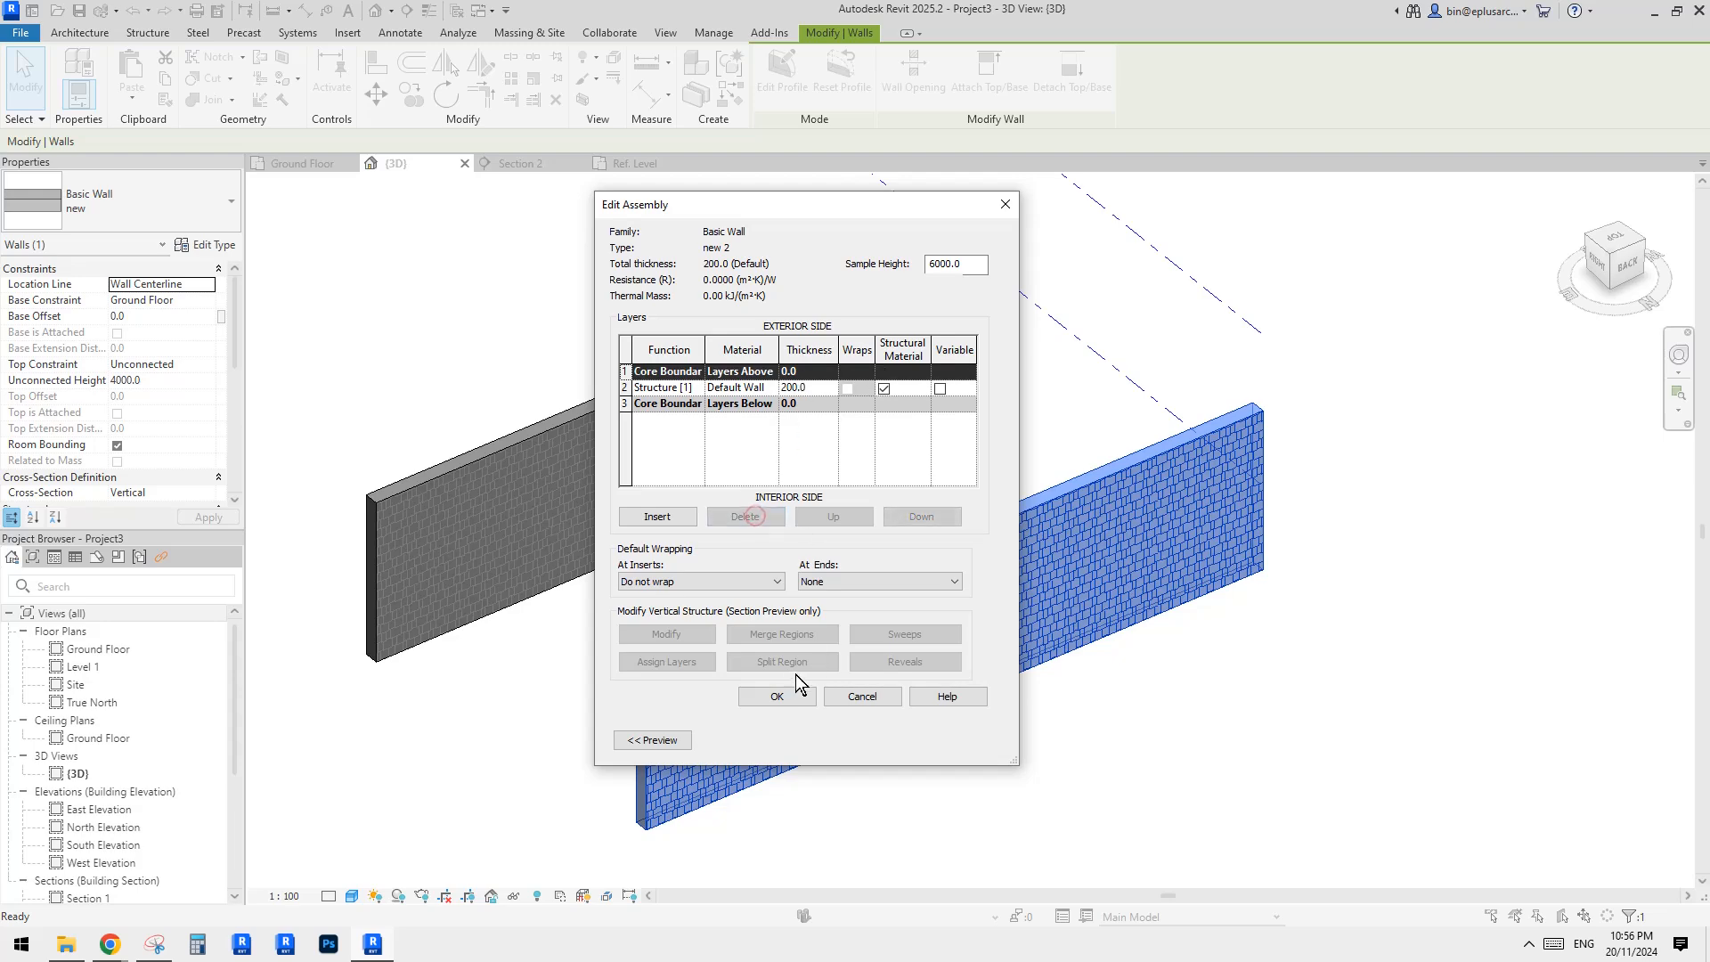
click(787, 693)
click(806, 738)
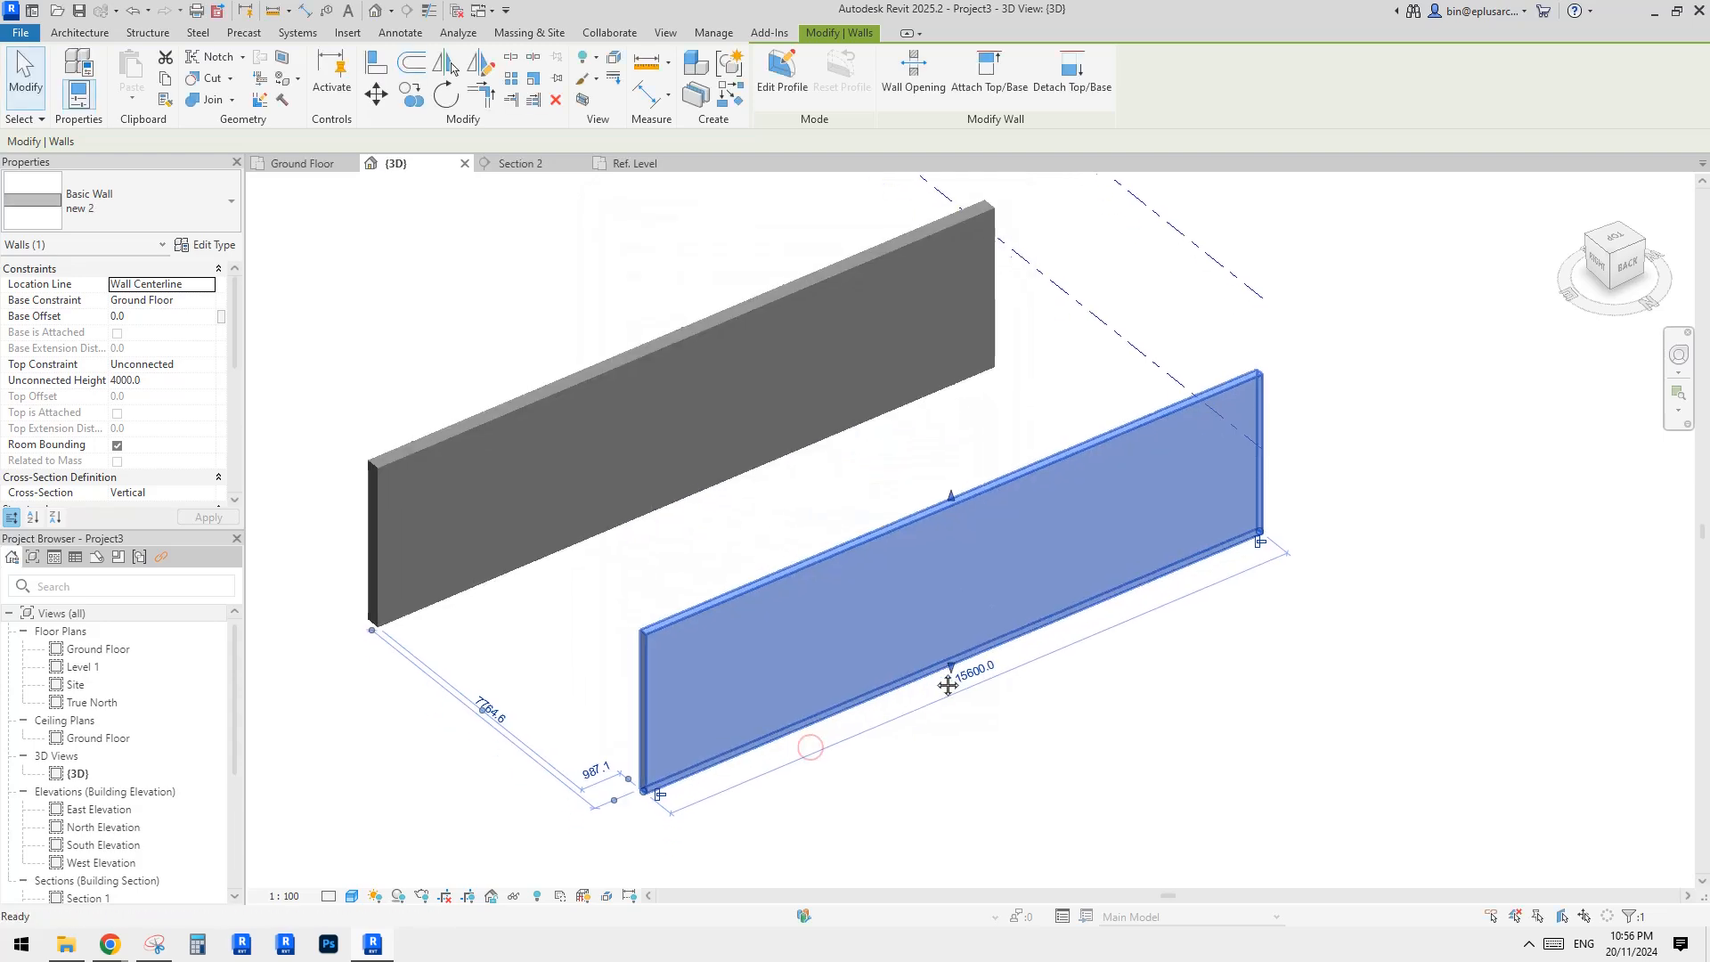
scroll(917, 686, up, 3)
key(Escape)
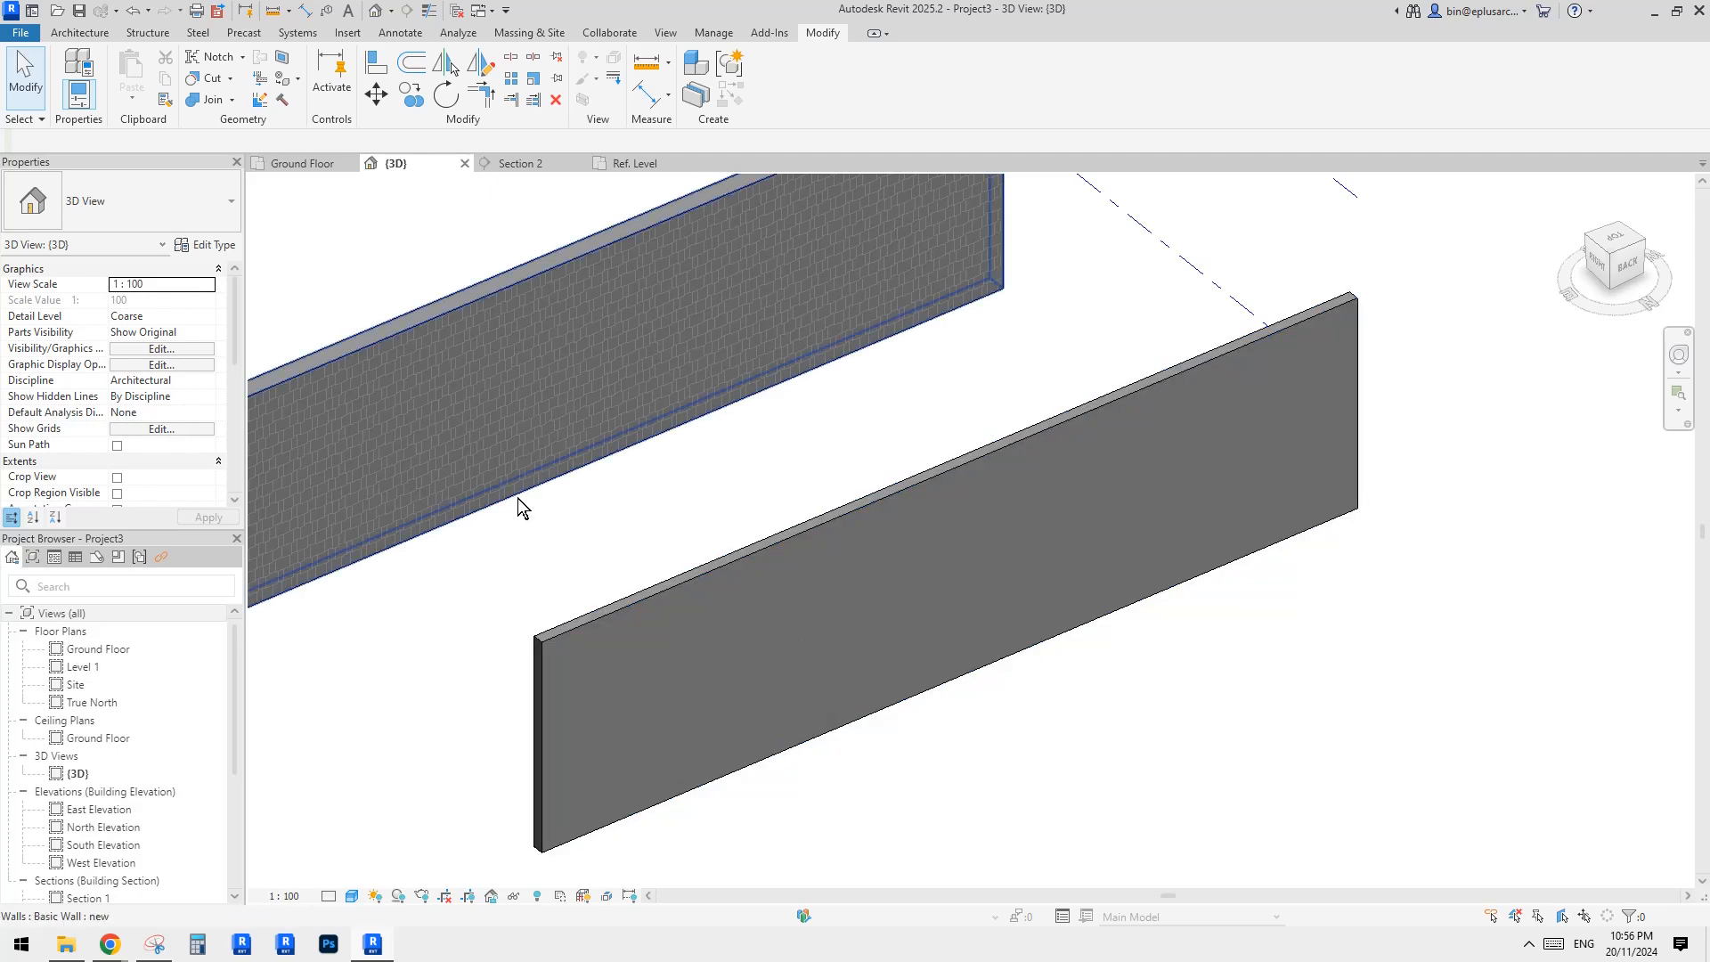
click(80, 33)
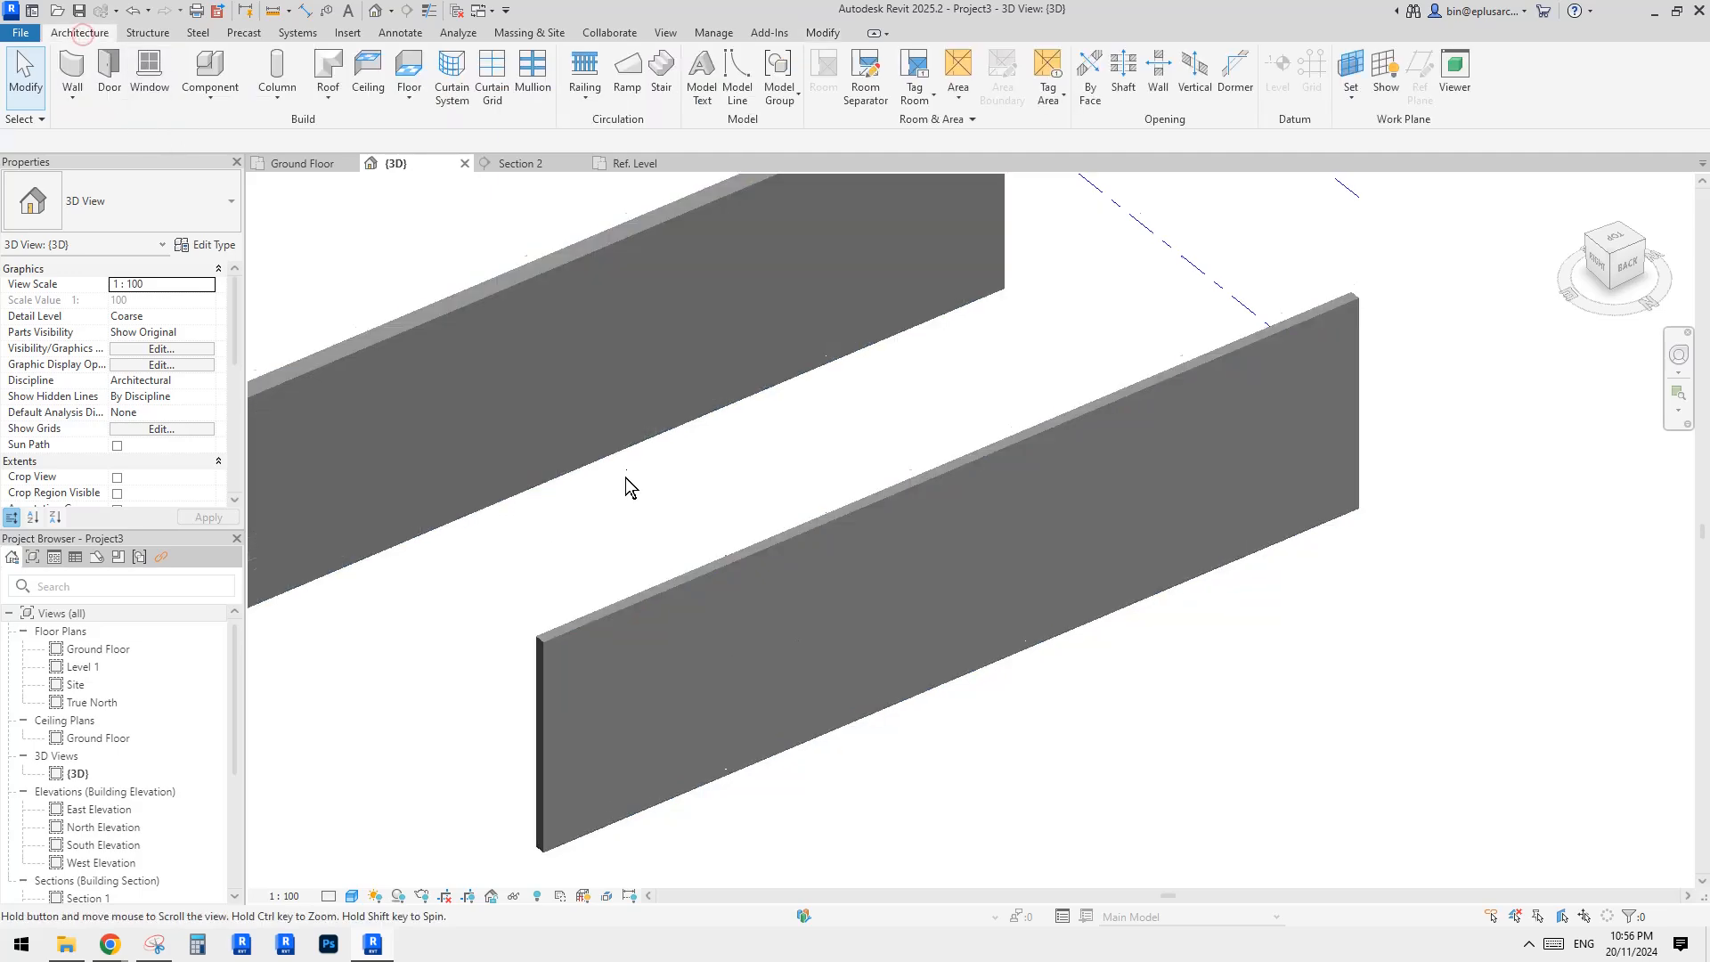
middle_drag(625, 477, 628, 461)
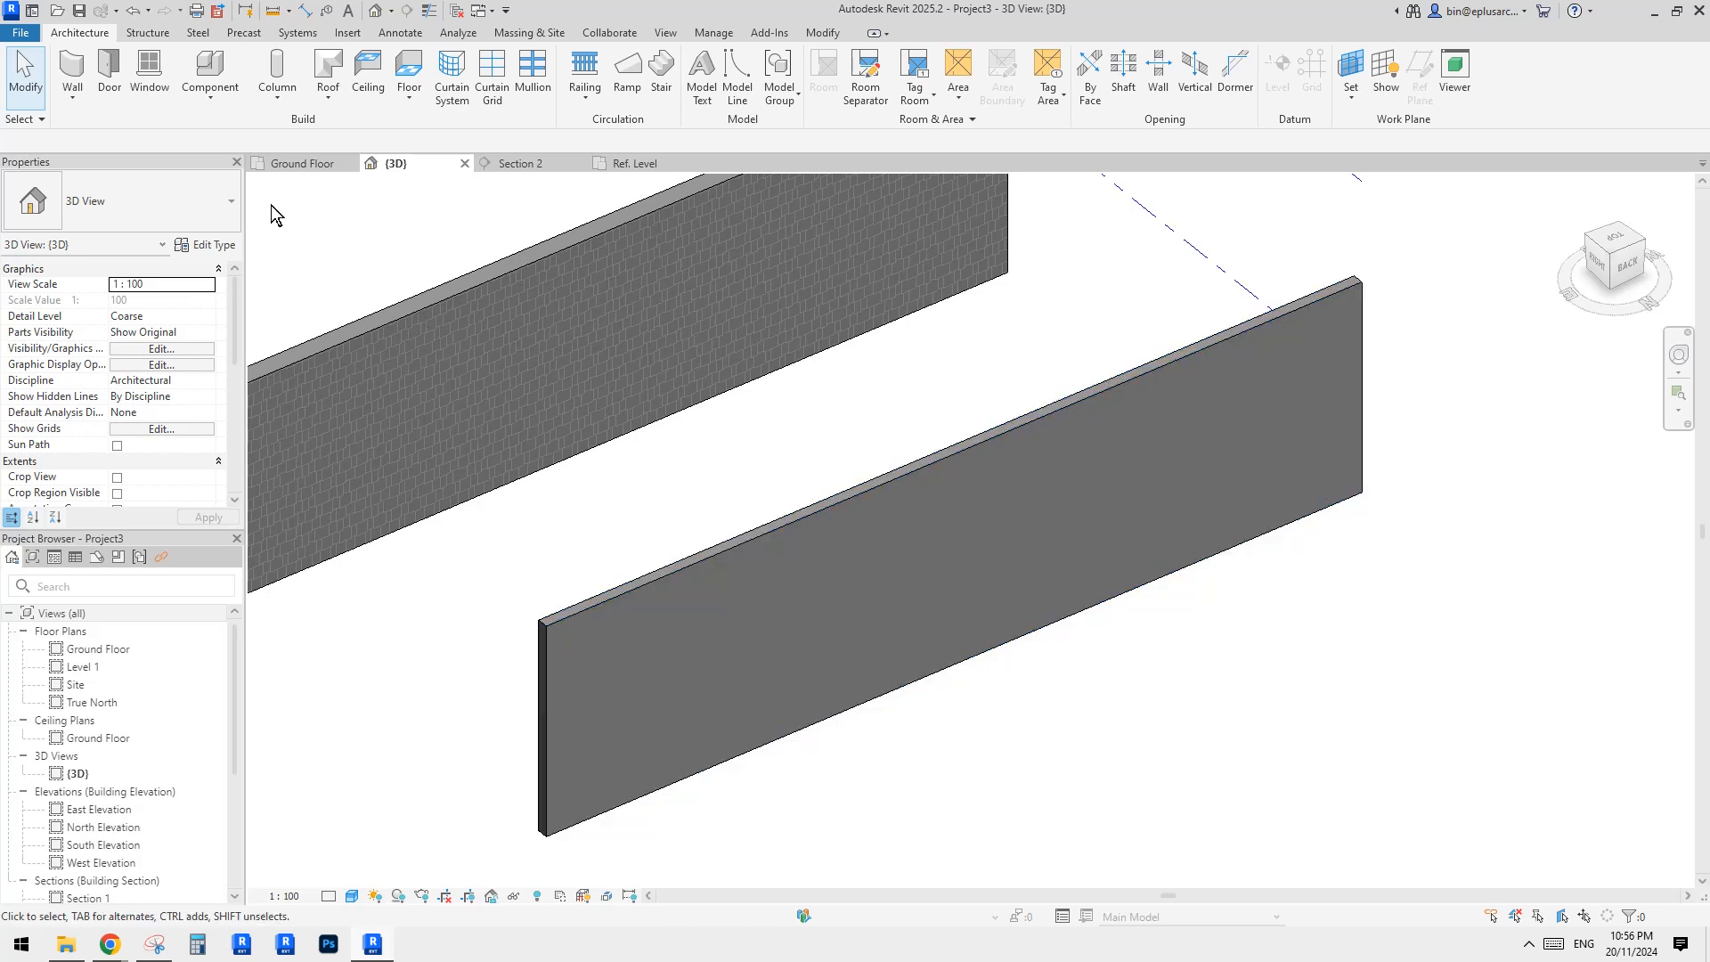
click(68, 105)
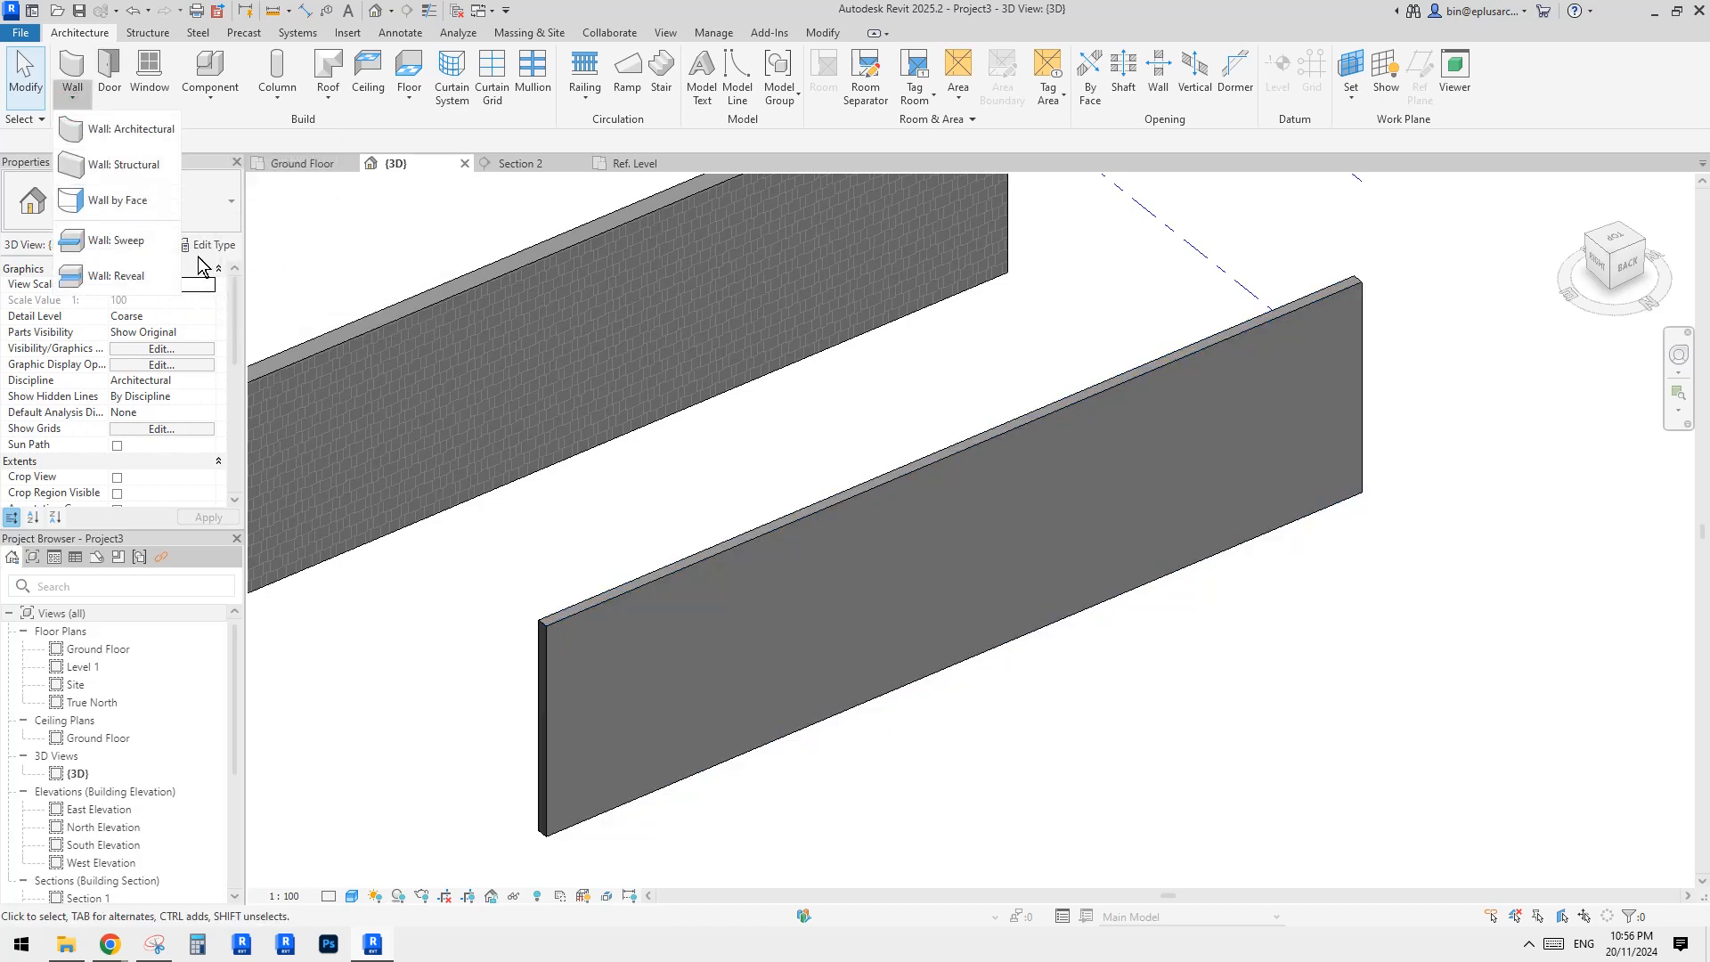
click(82, 255)
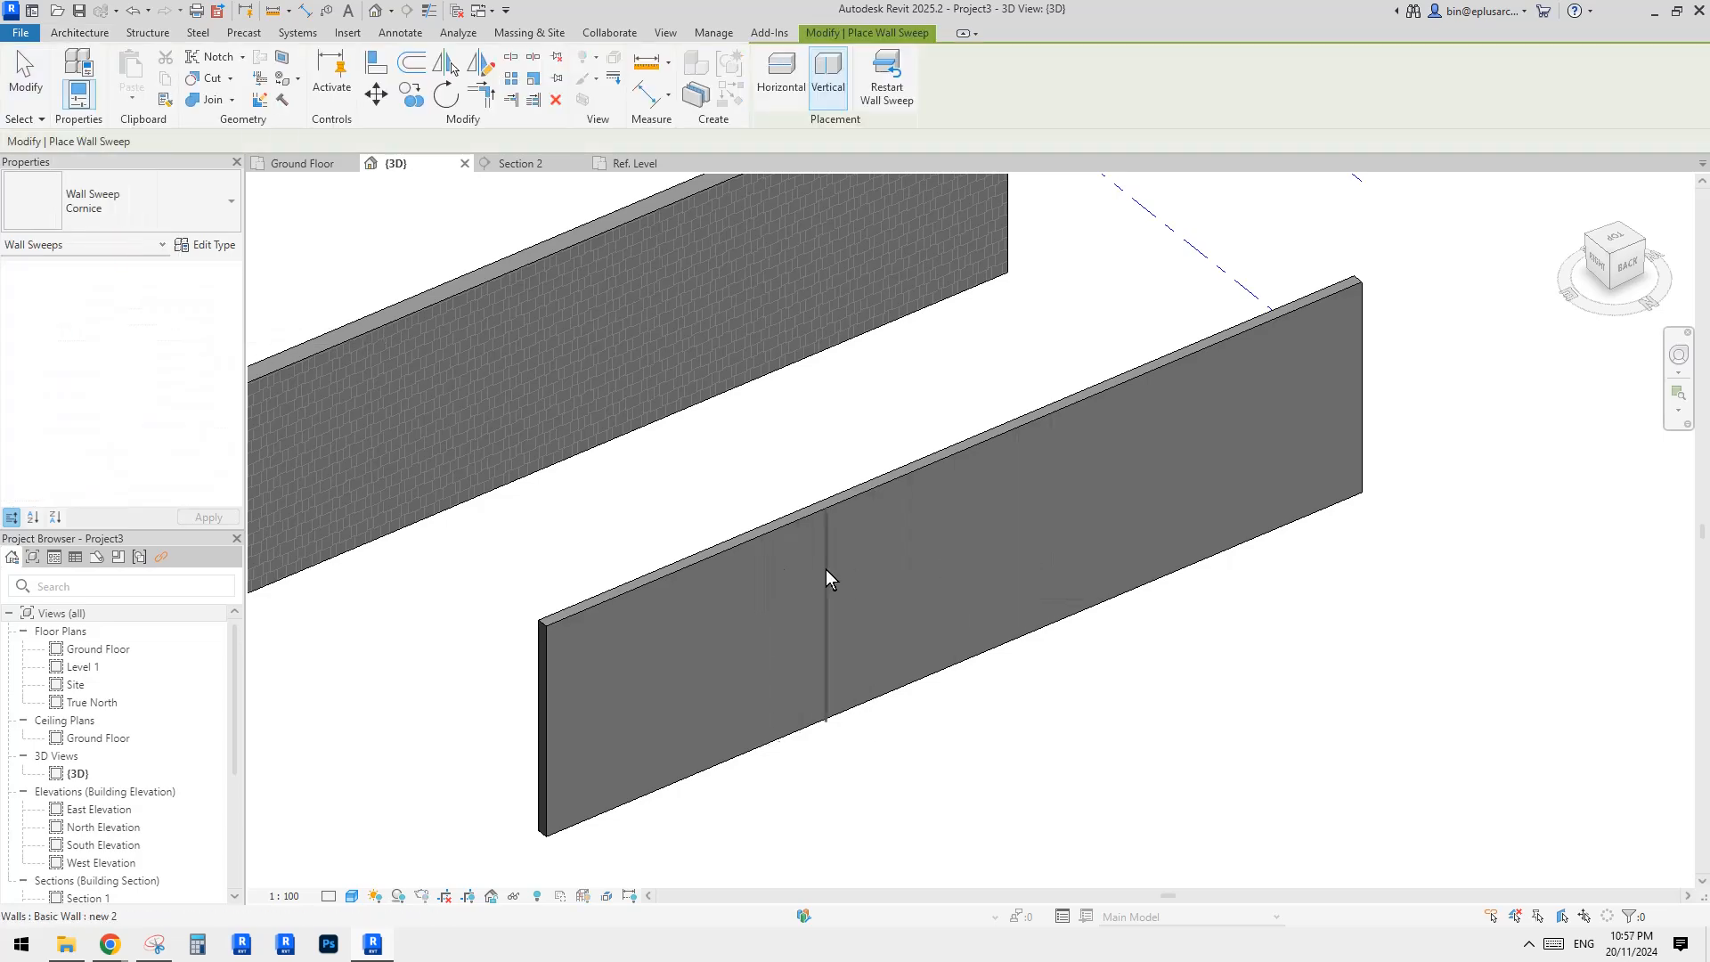
key(Escape)
key(Escape)
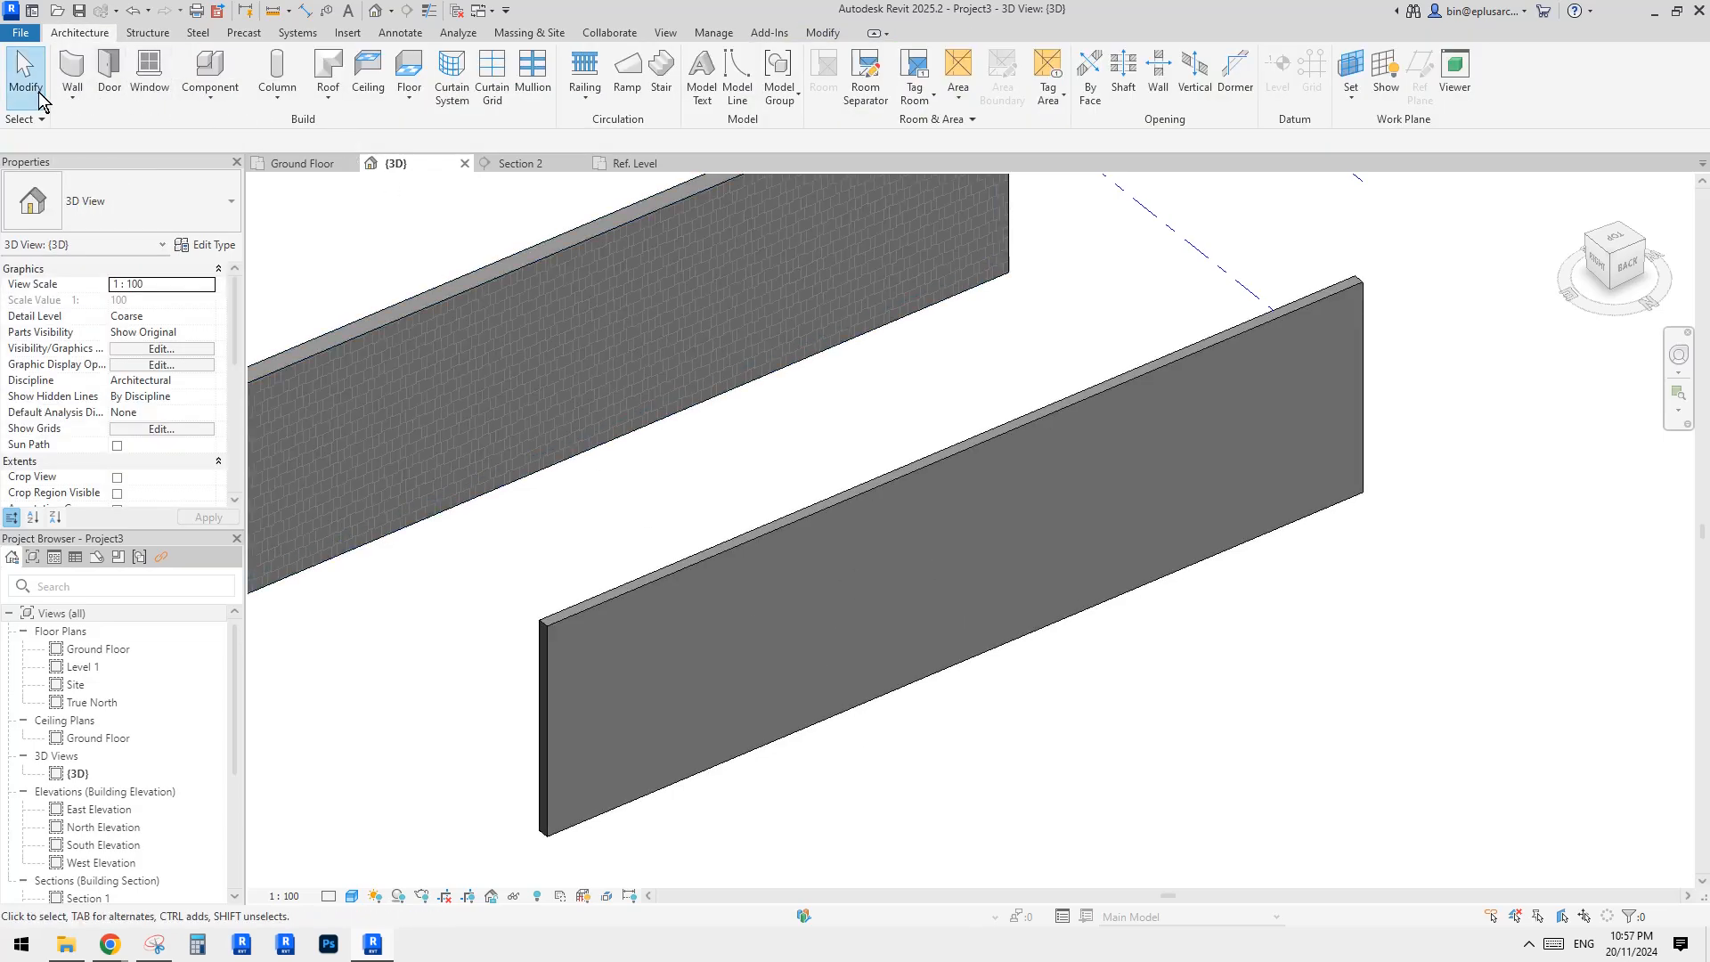
Step: Create a new family from the Metric Profile.rft template
click(19, 32)
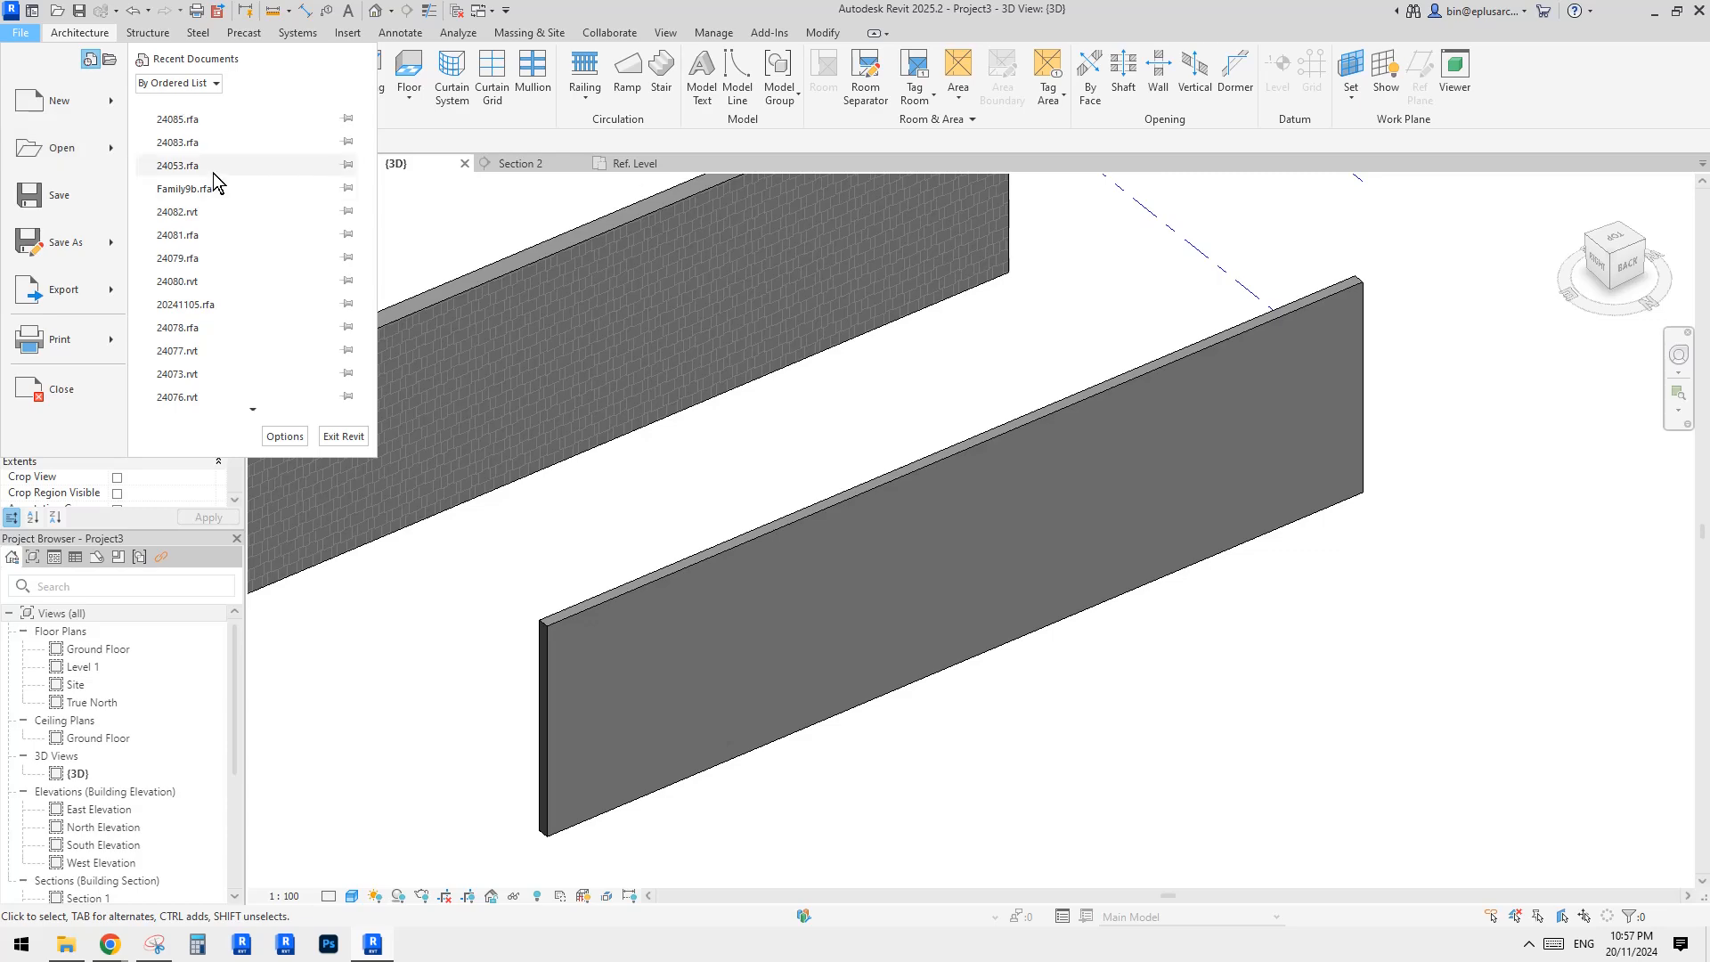
mouse_move(116, 103)
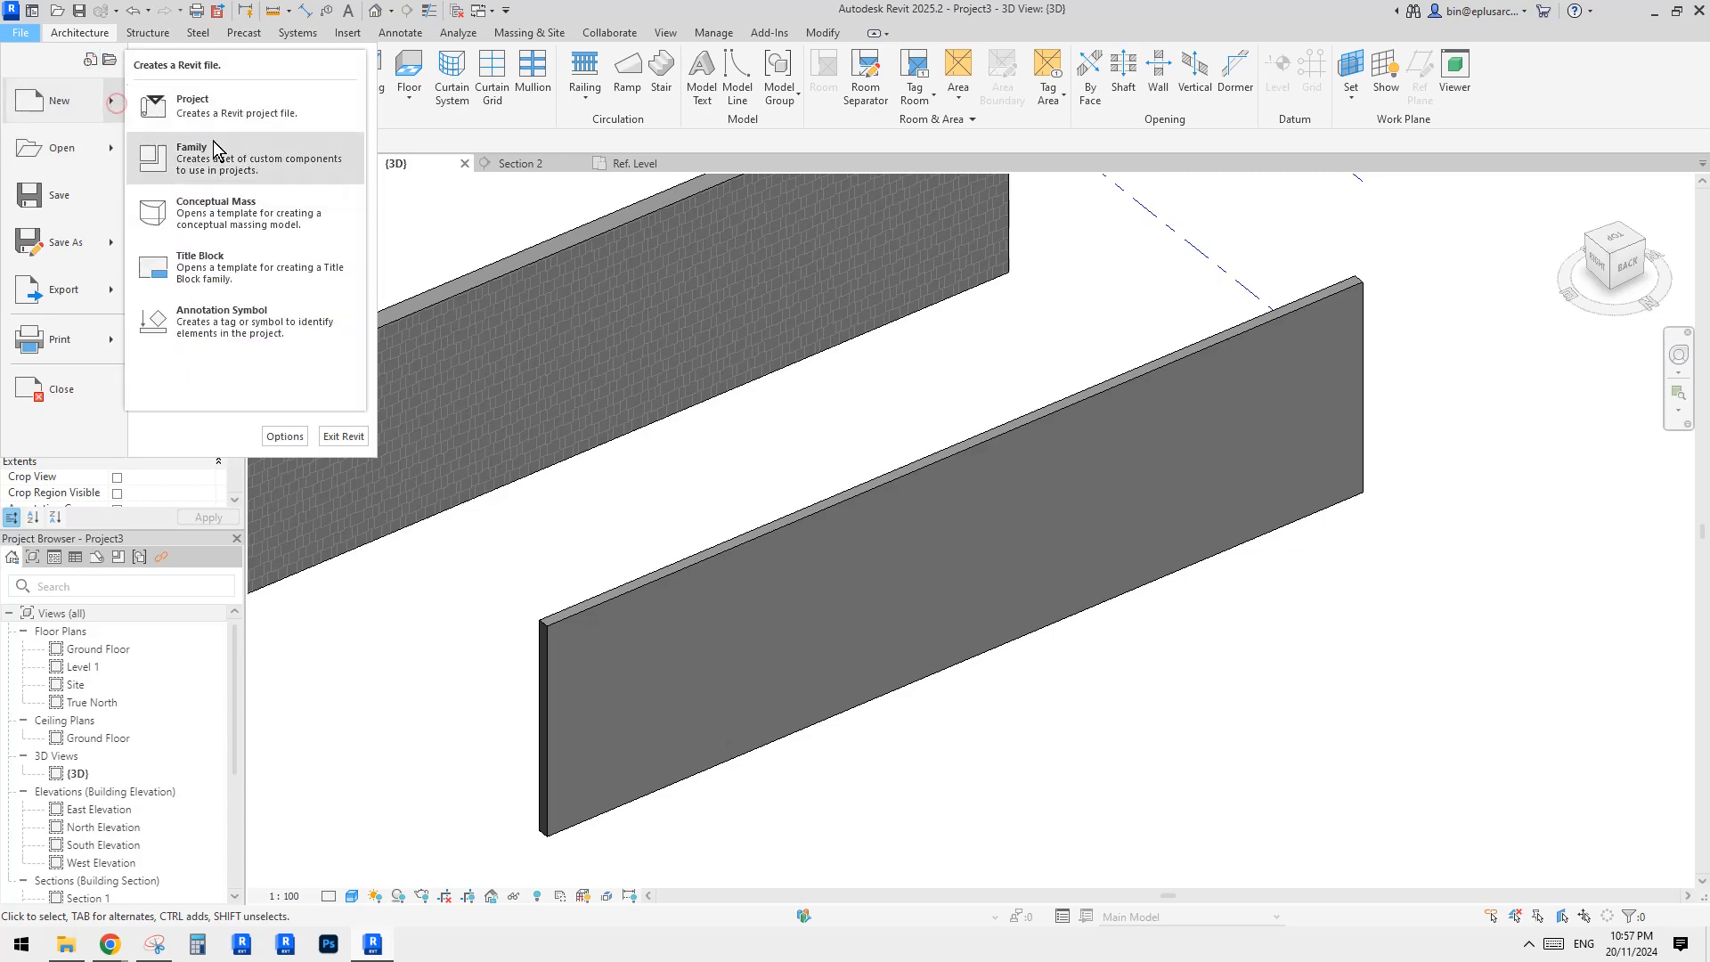
click(243, 158)
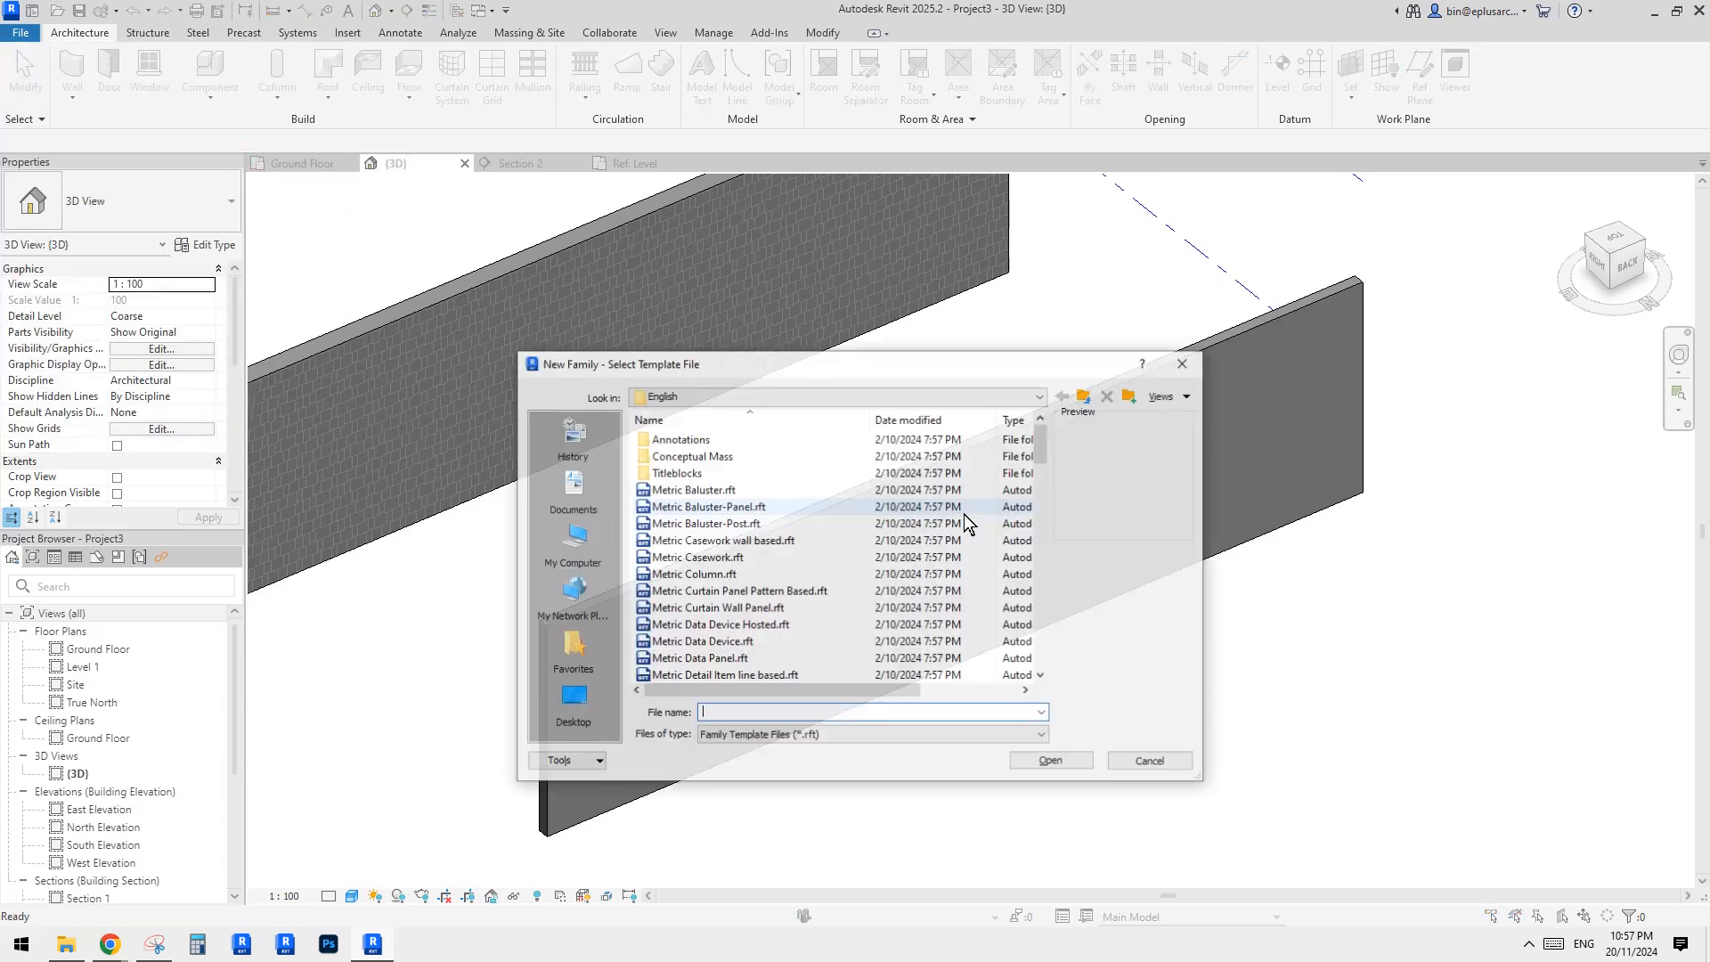
click(1040, 488)
drag(1037, 521, 1035, 594)
click(702, 472)
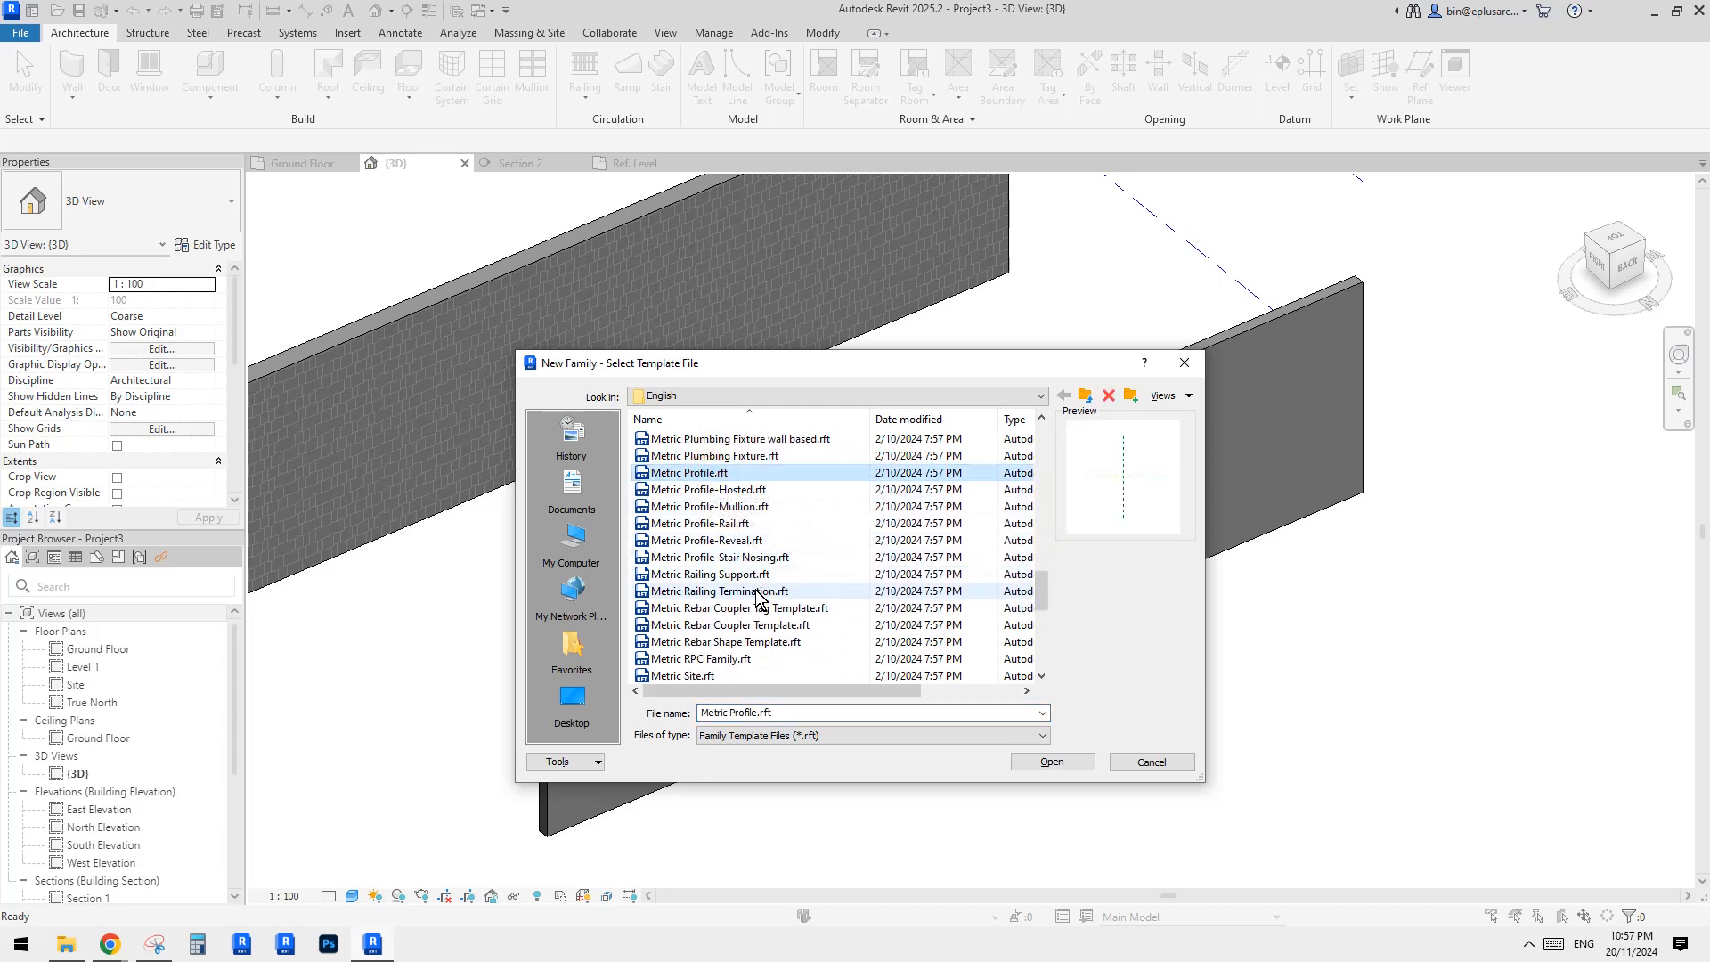
scroll(730, 570, up, 1)
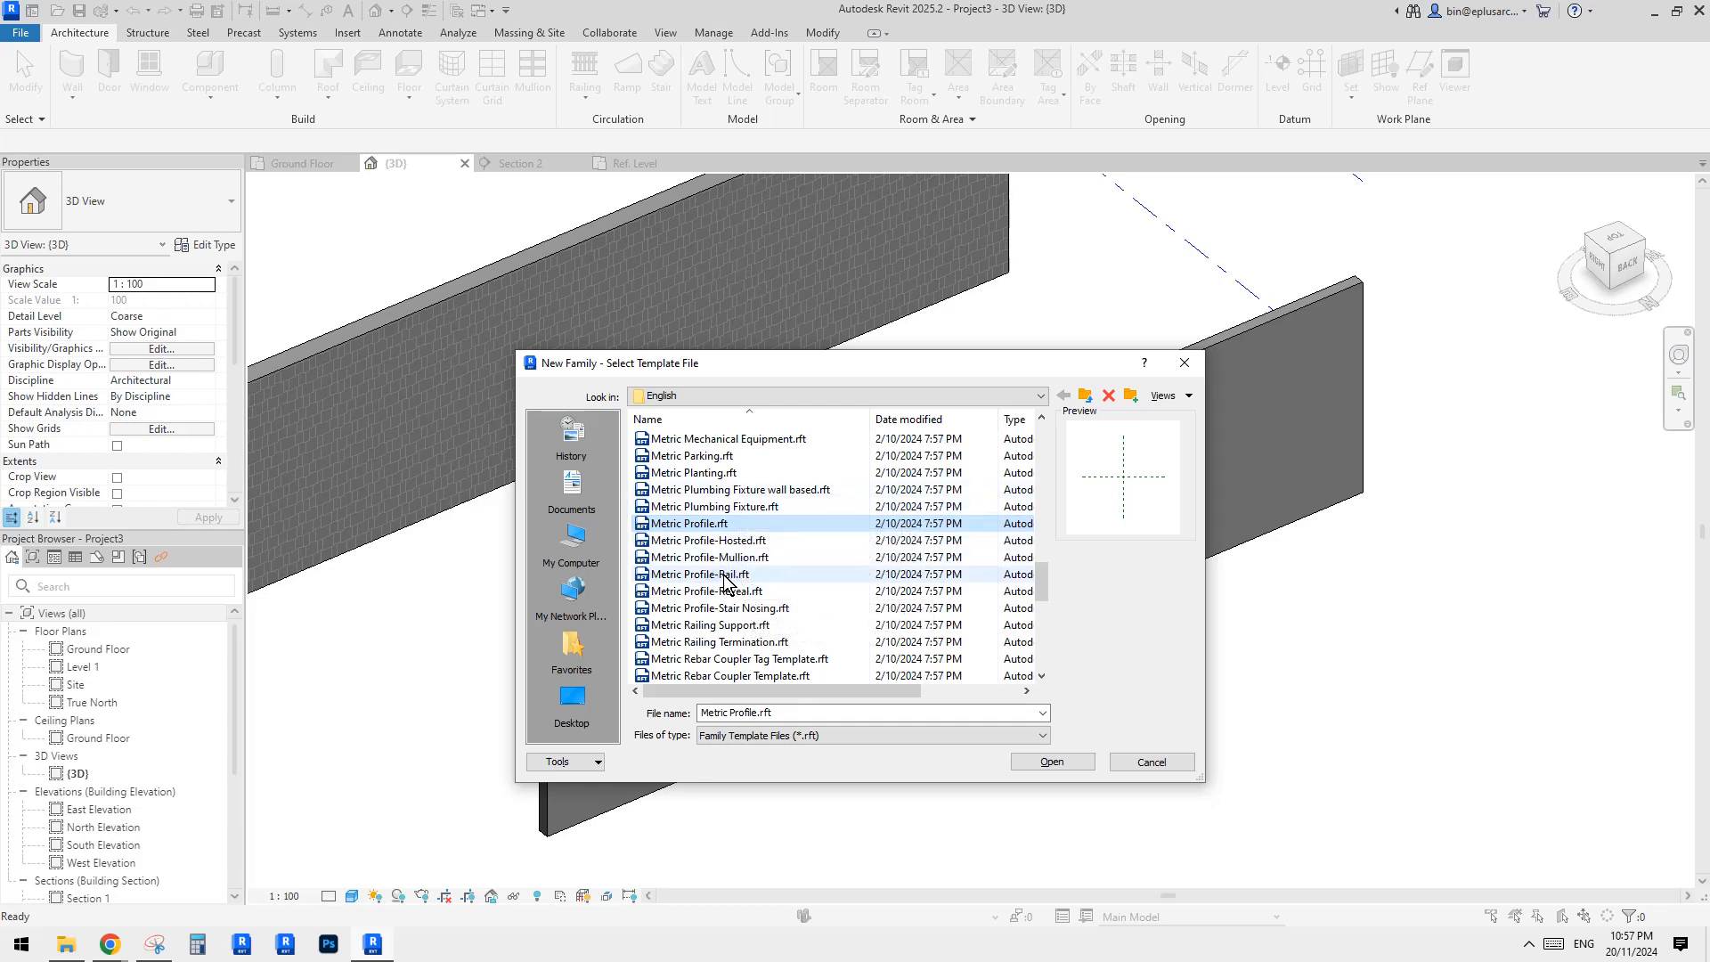
click(708, 525)
click(1056, 763)
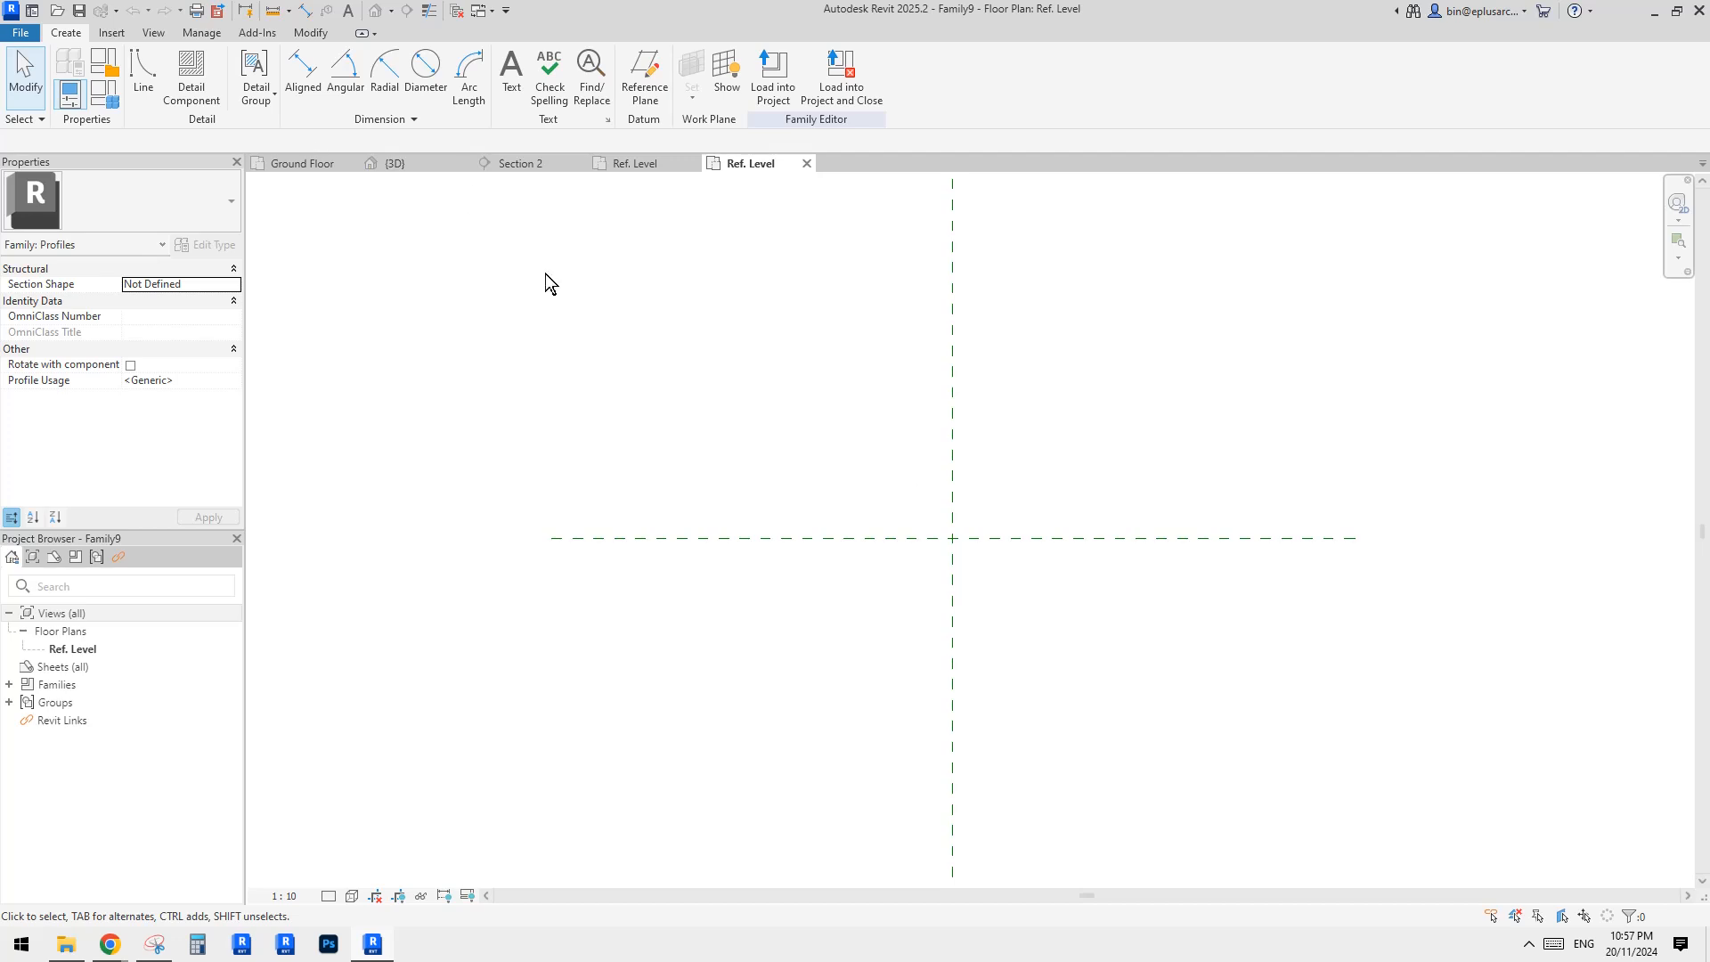
Step: Try to draw a horizontal profile line to the right from the intersection of the reference planes, and undo it
click(144, 80)
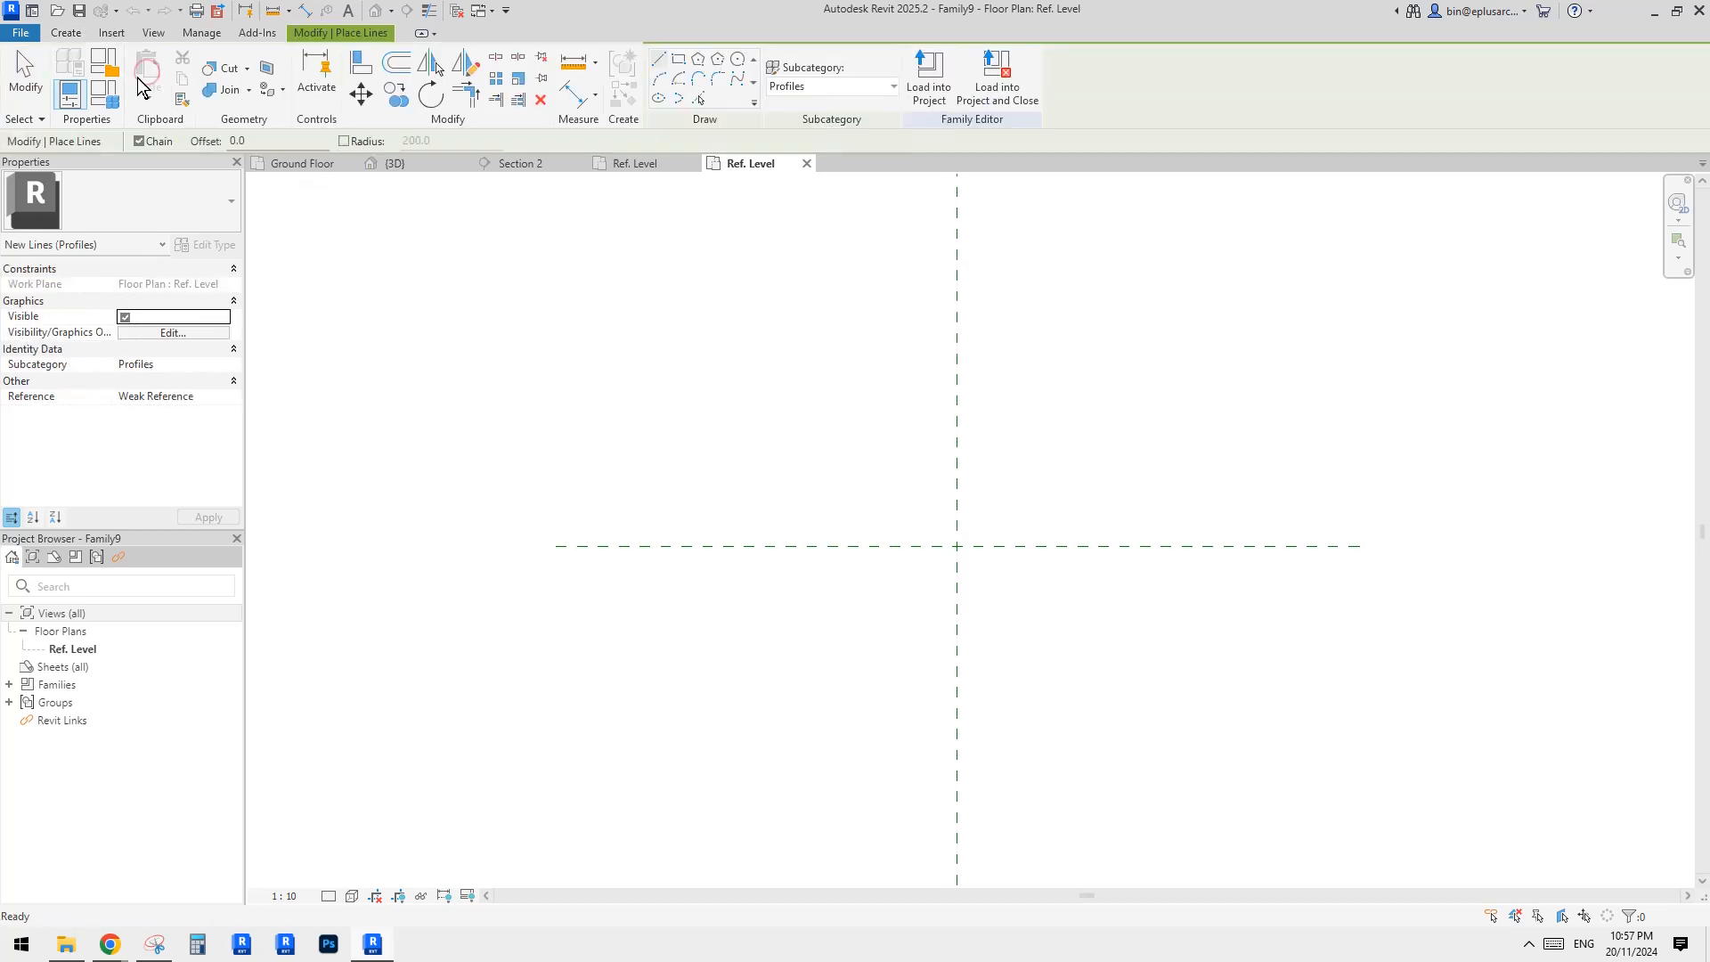
click(67, 33)
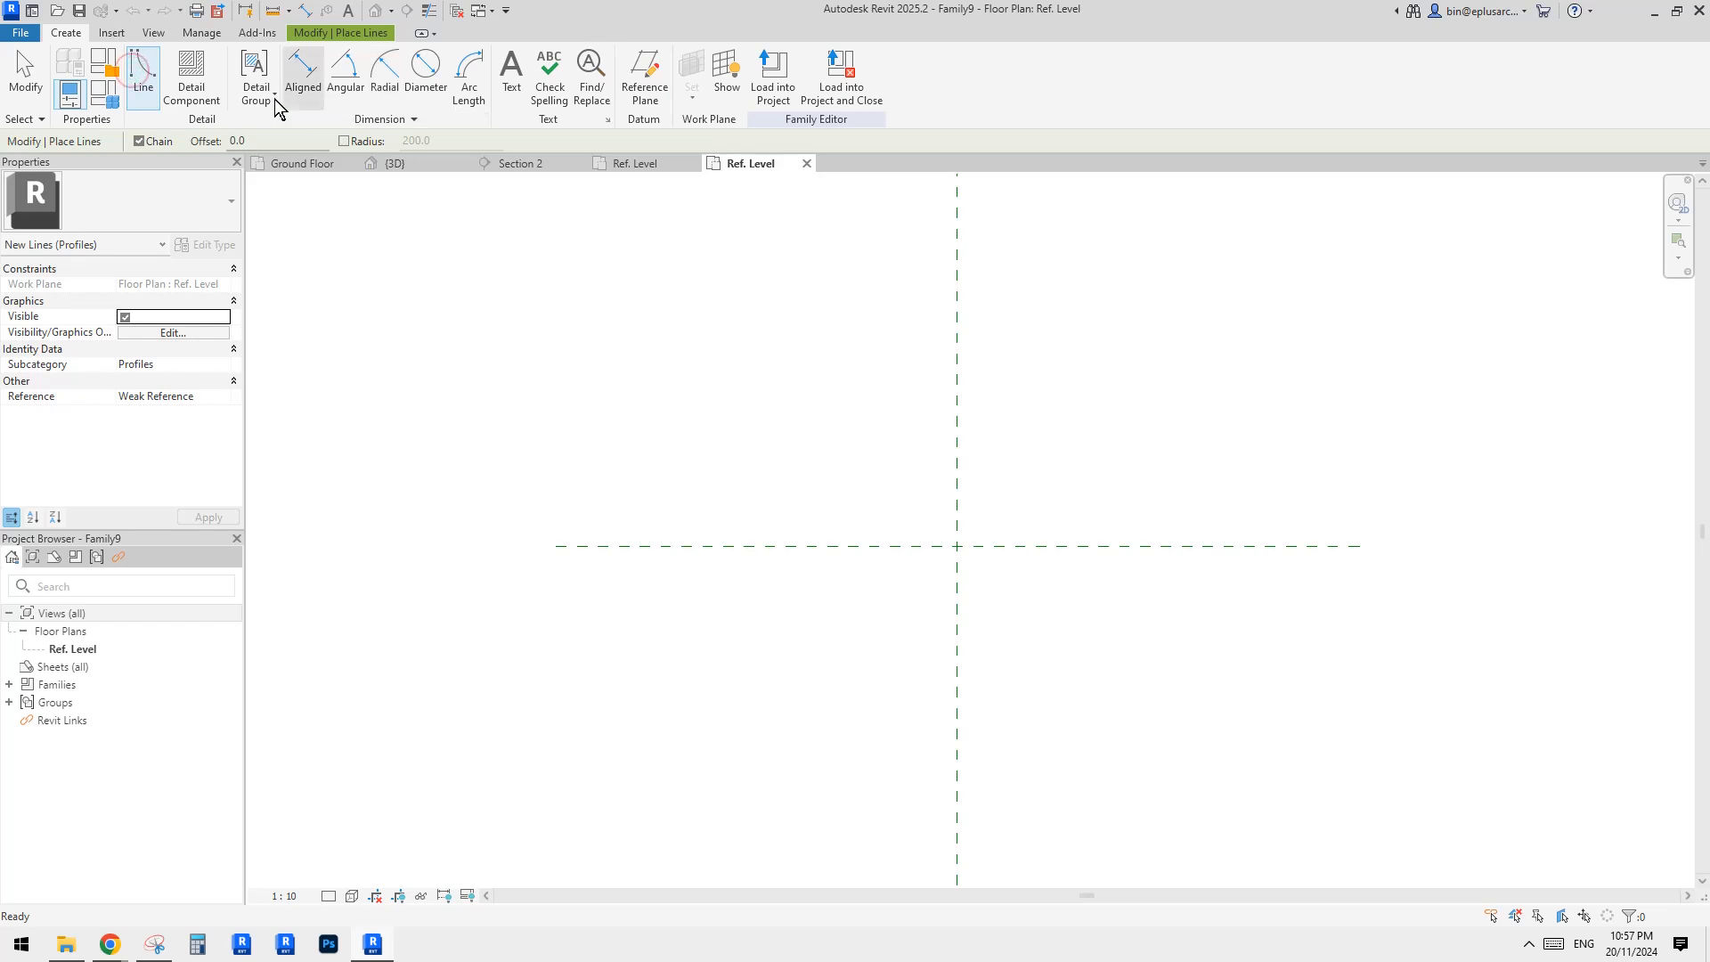
scroll(977, 466, up, 1)
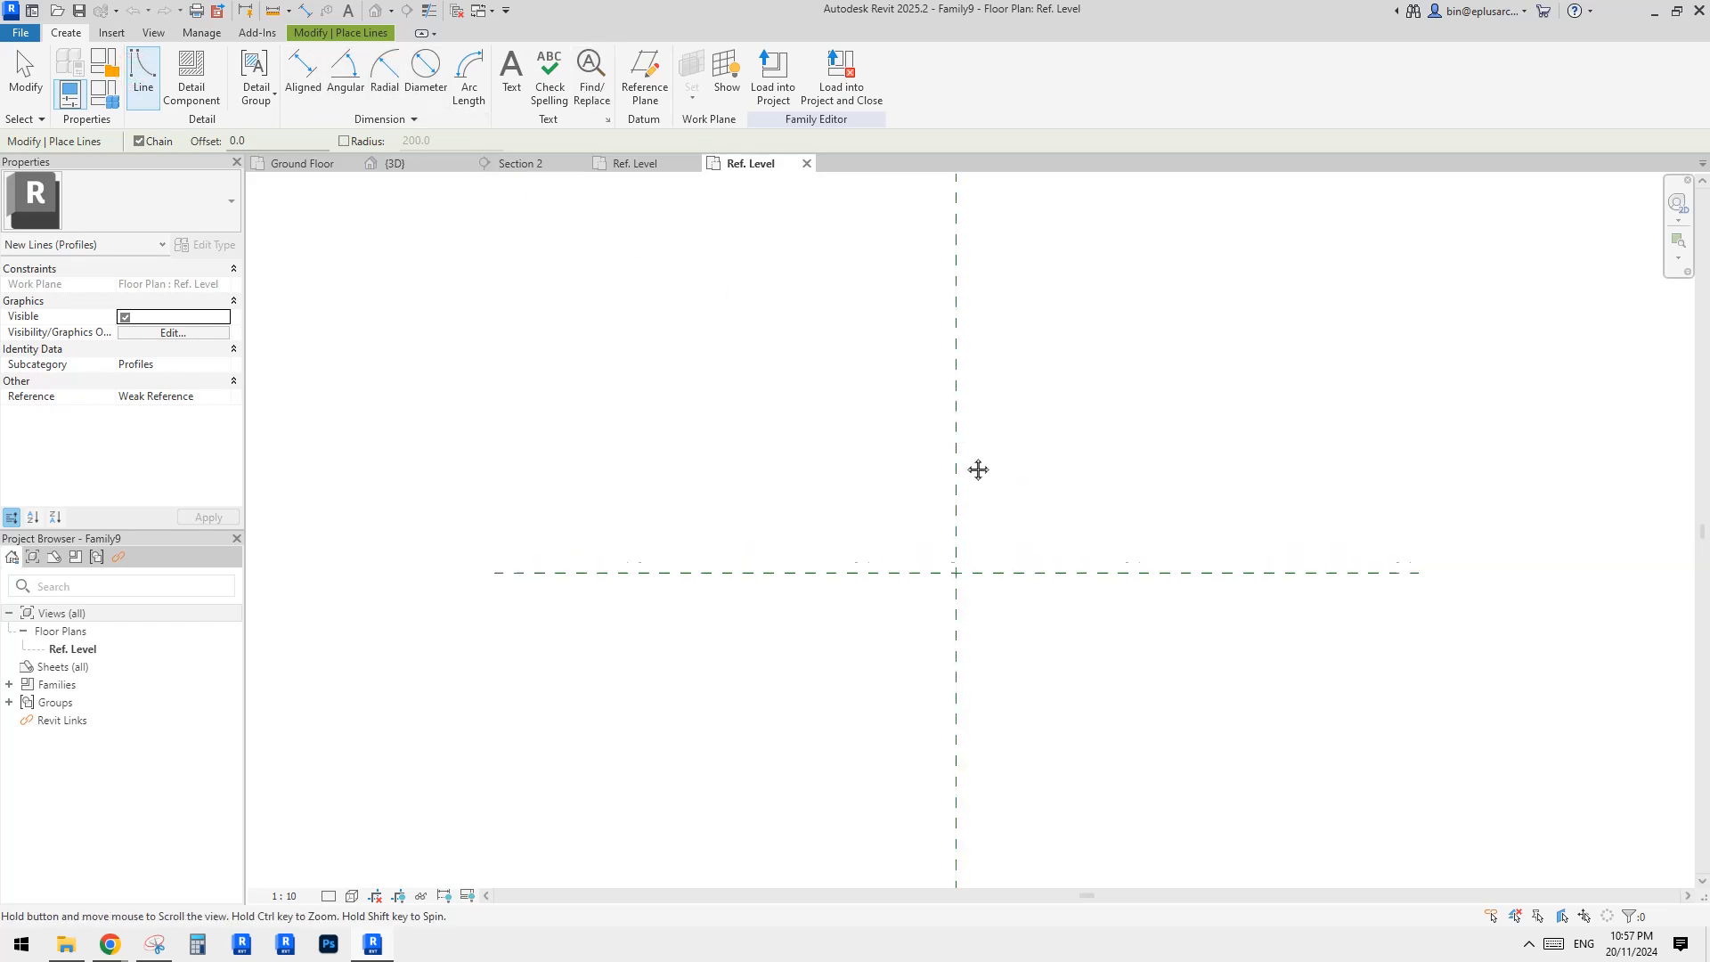
scroll(997, 543, up, 1)
scroll(995, 583, up, 1)
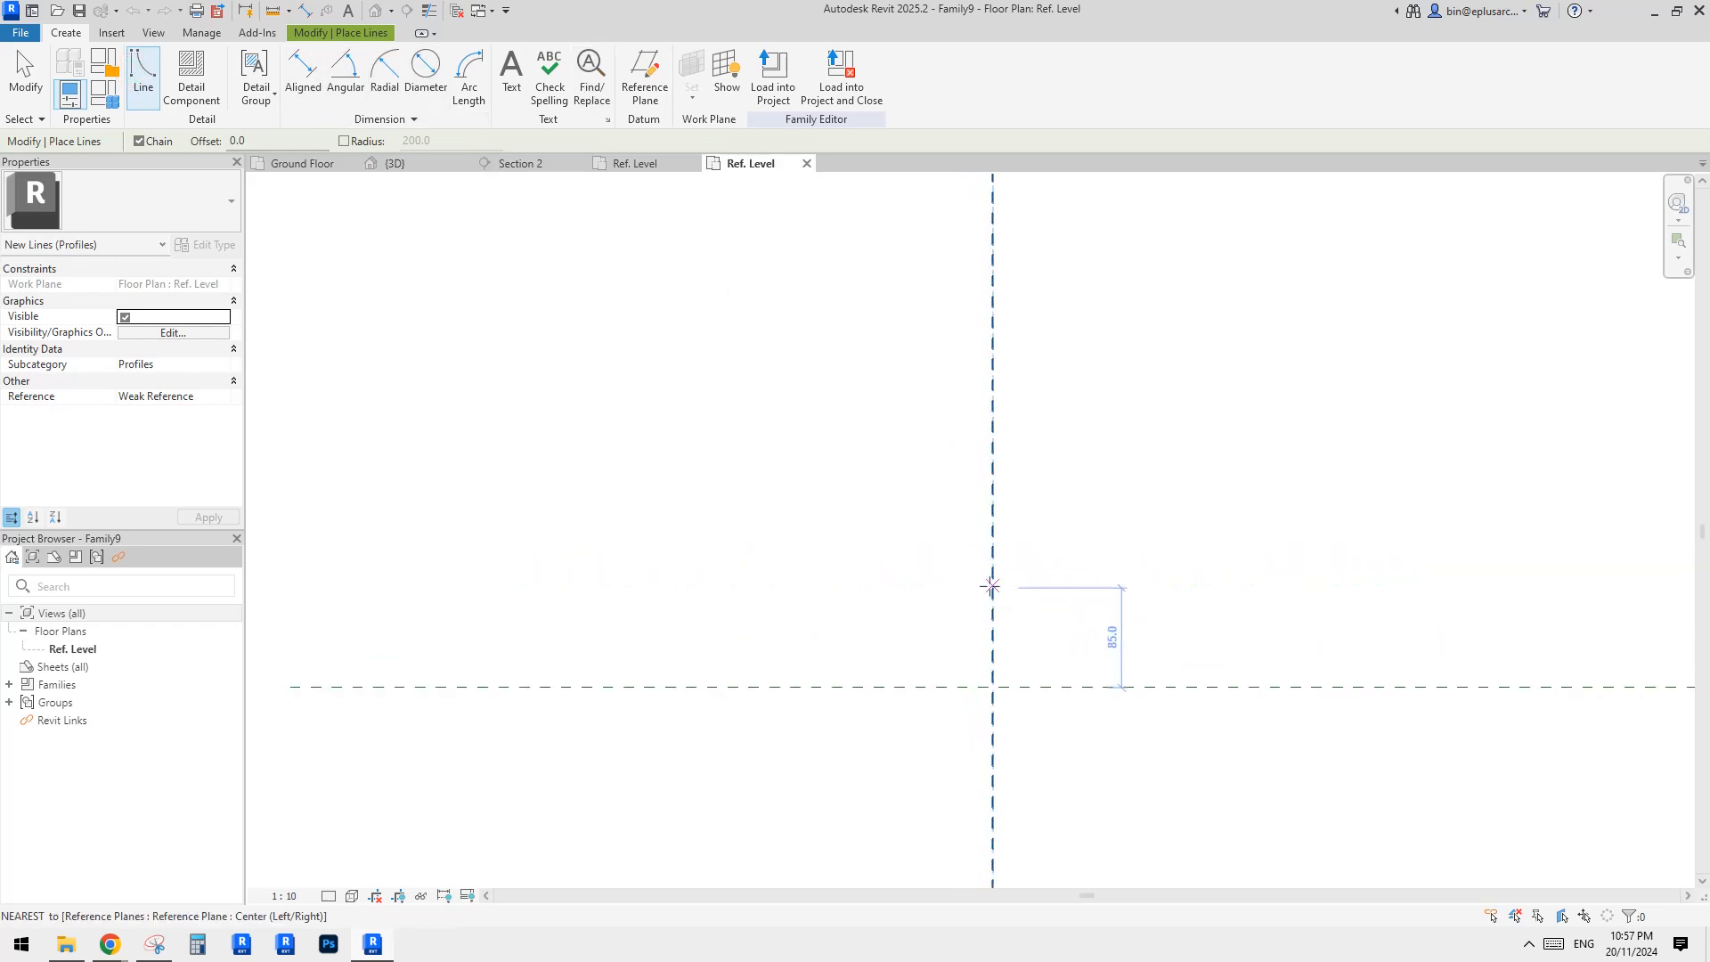
middle_drag(992, 687, 977, 613)
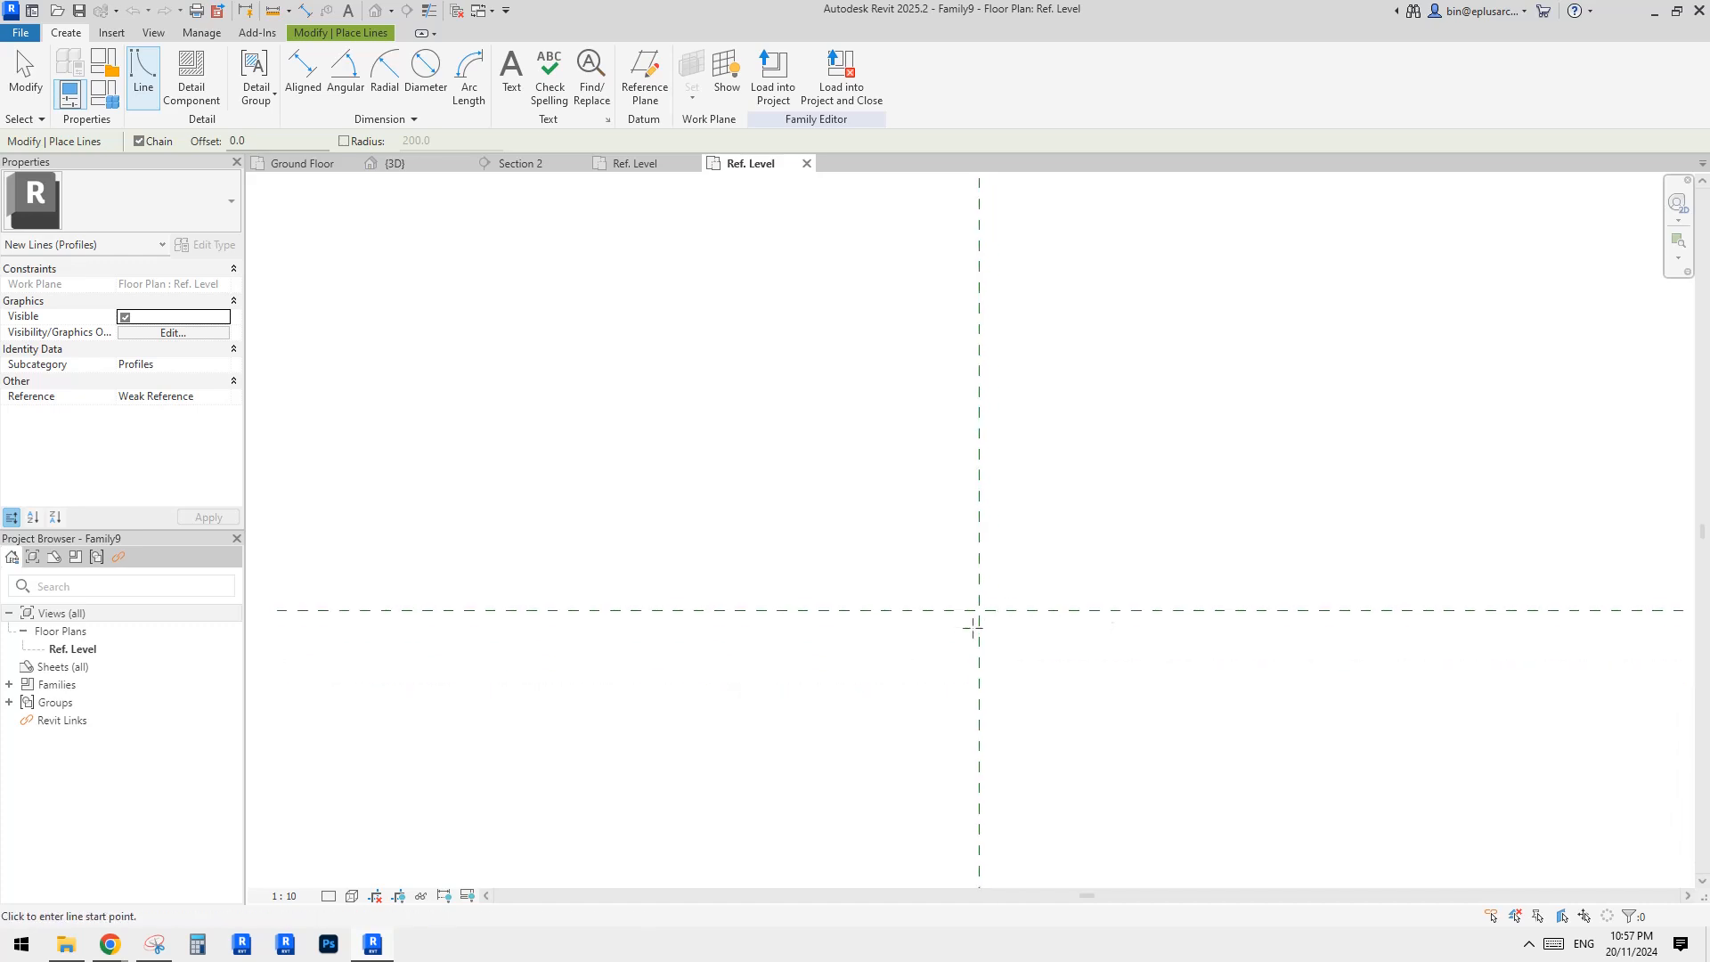
click(979, 611)
click(1308, 611)
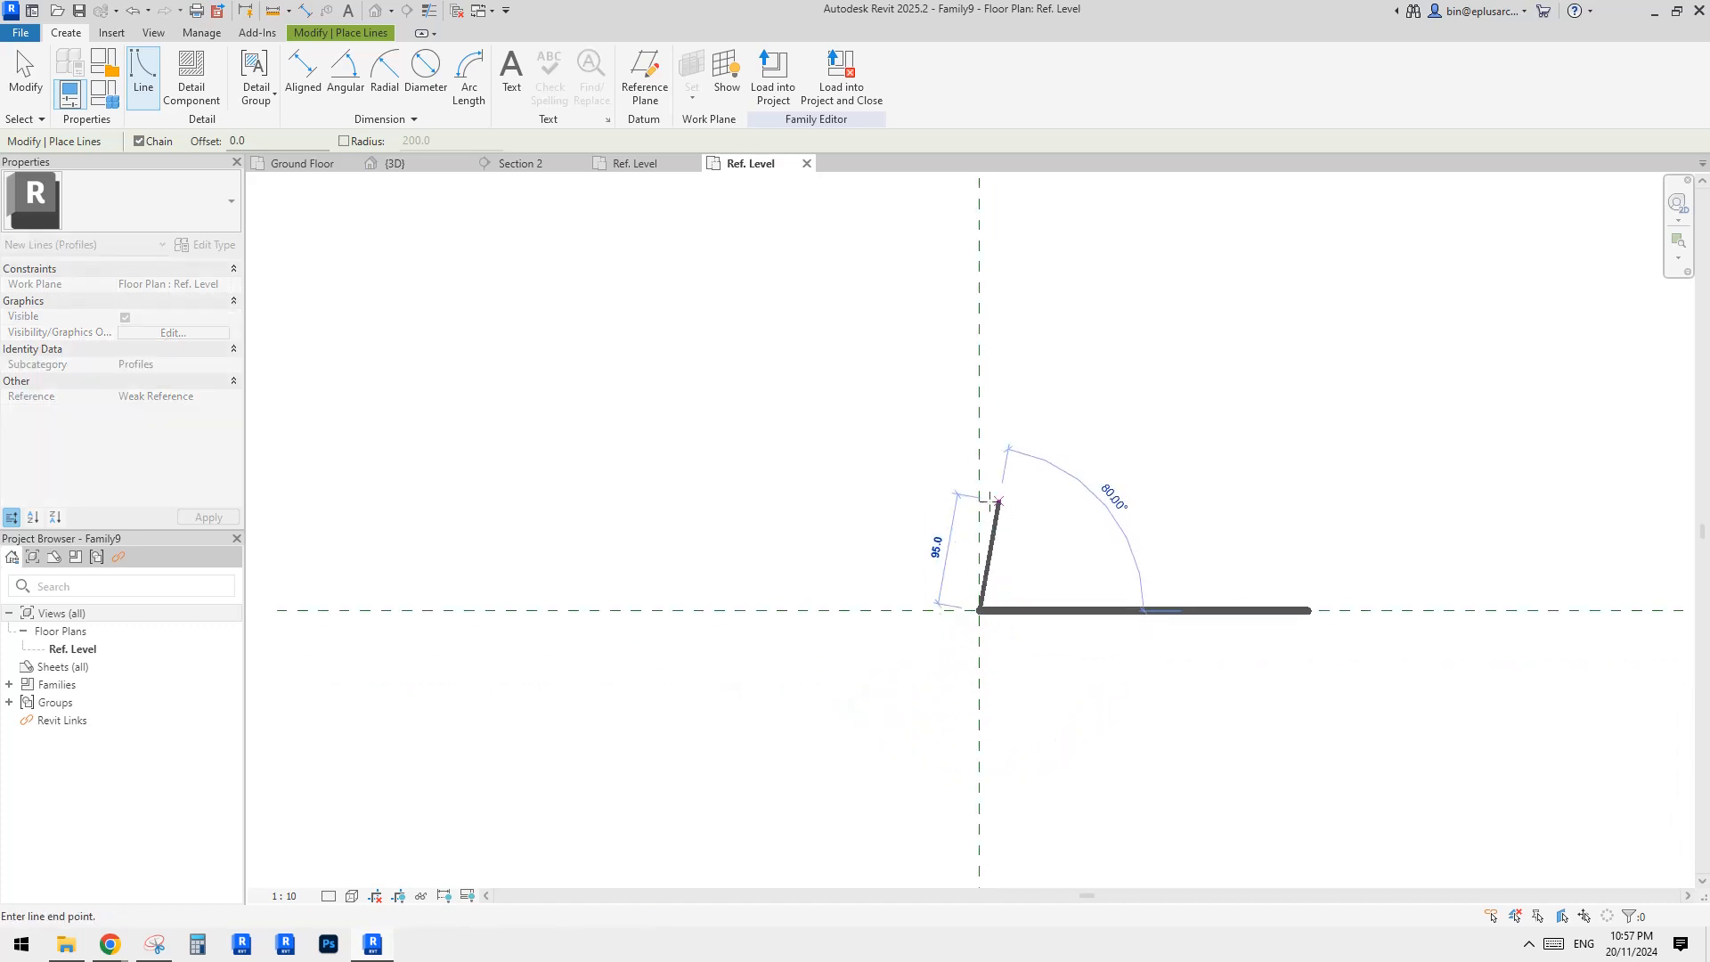
key(ctrl+z)
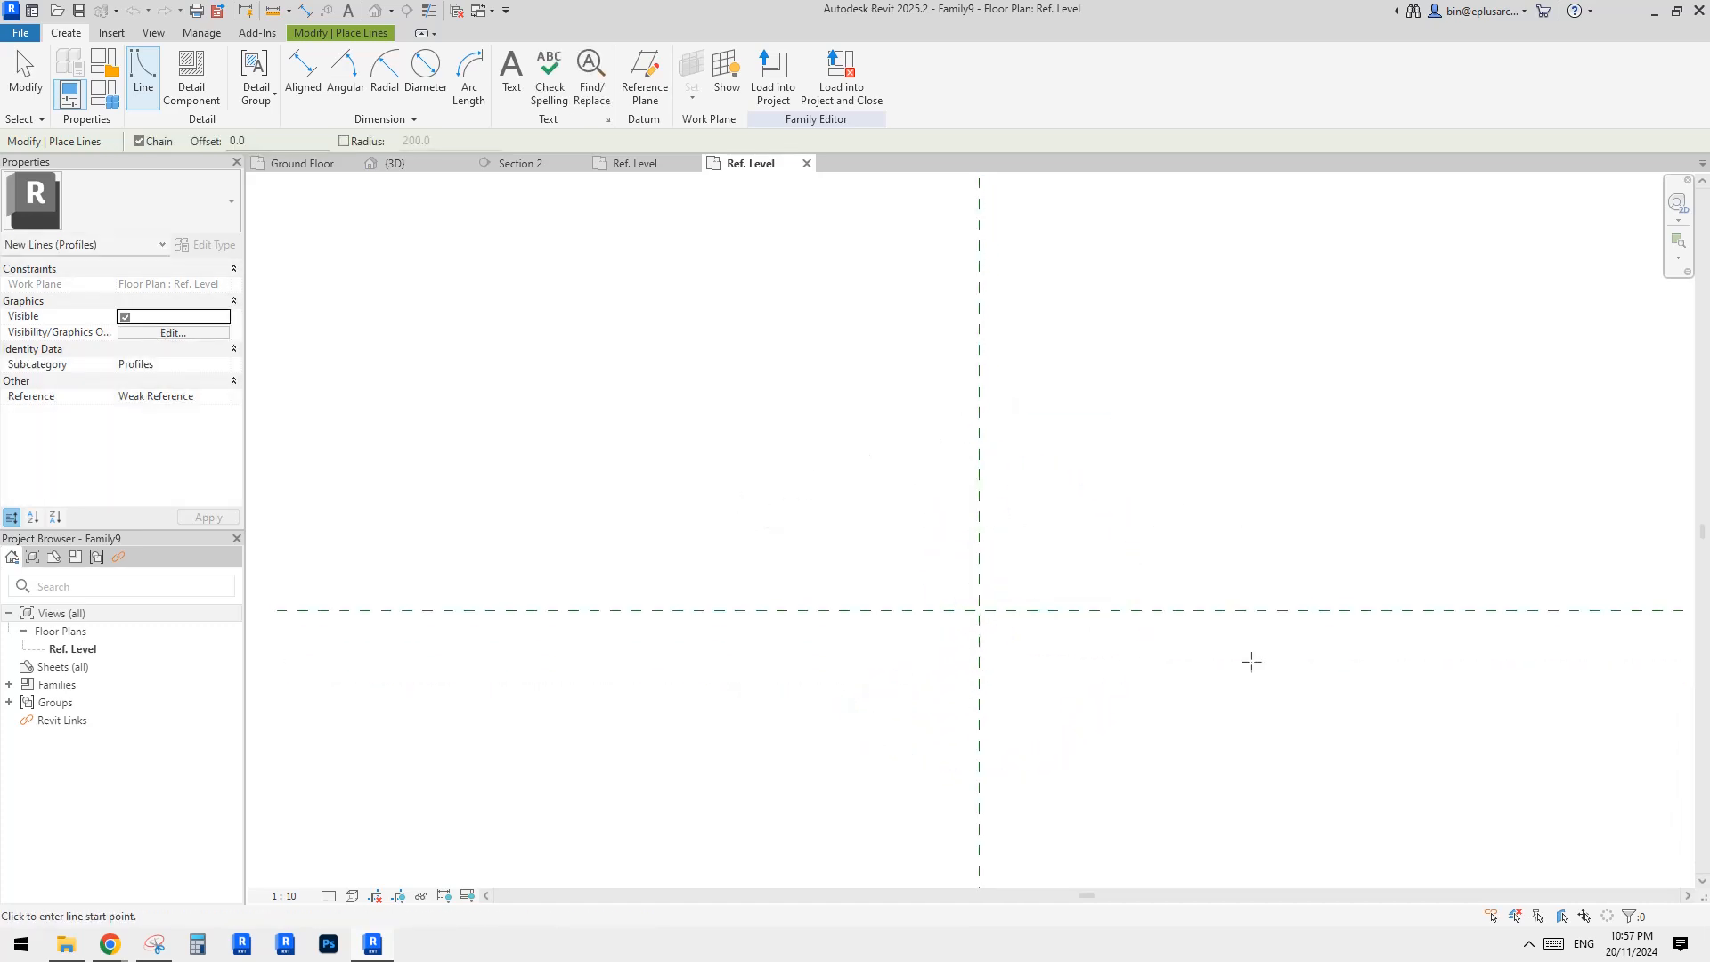
Step: Draw a 150 mm horizontal line left from the reference plane intersection, followed by a vertical line about 140 mm down
click(978, 610)
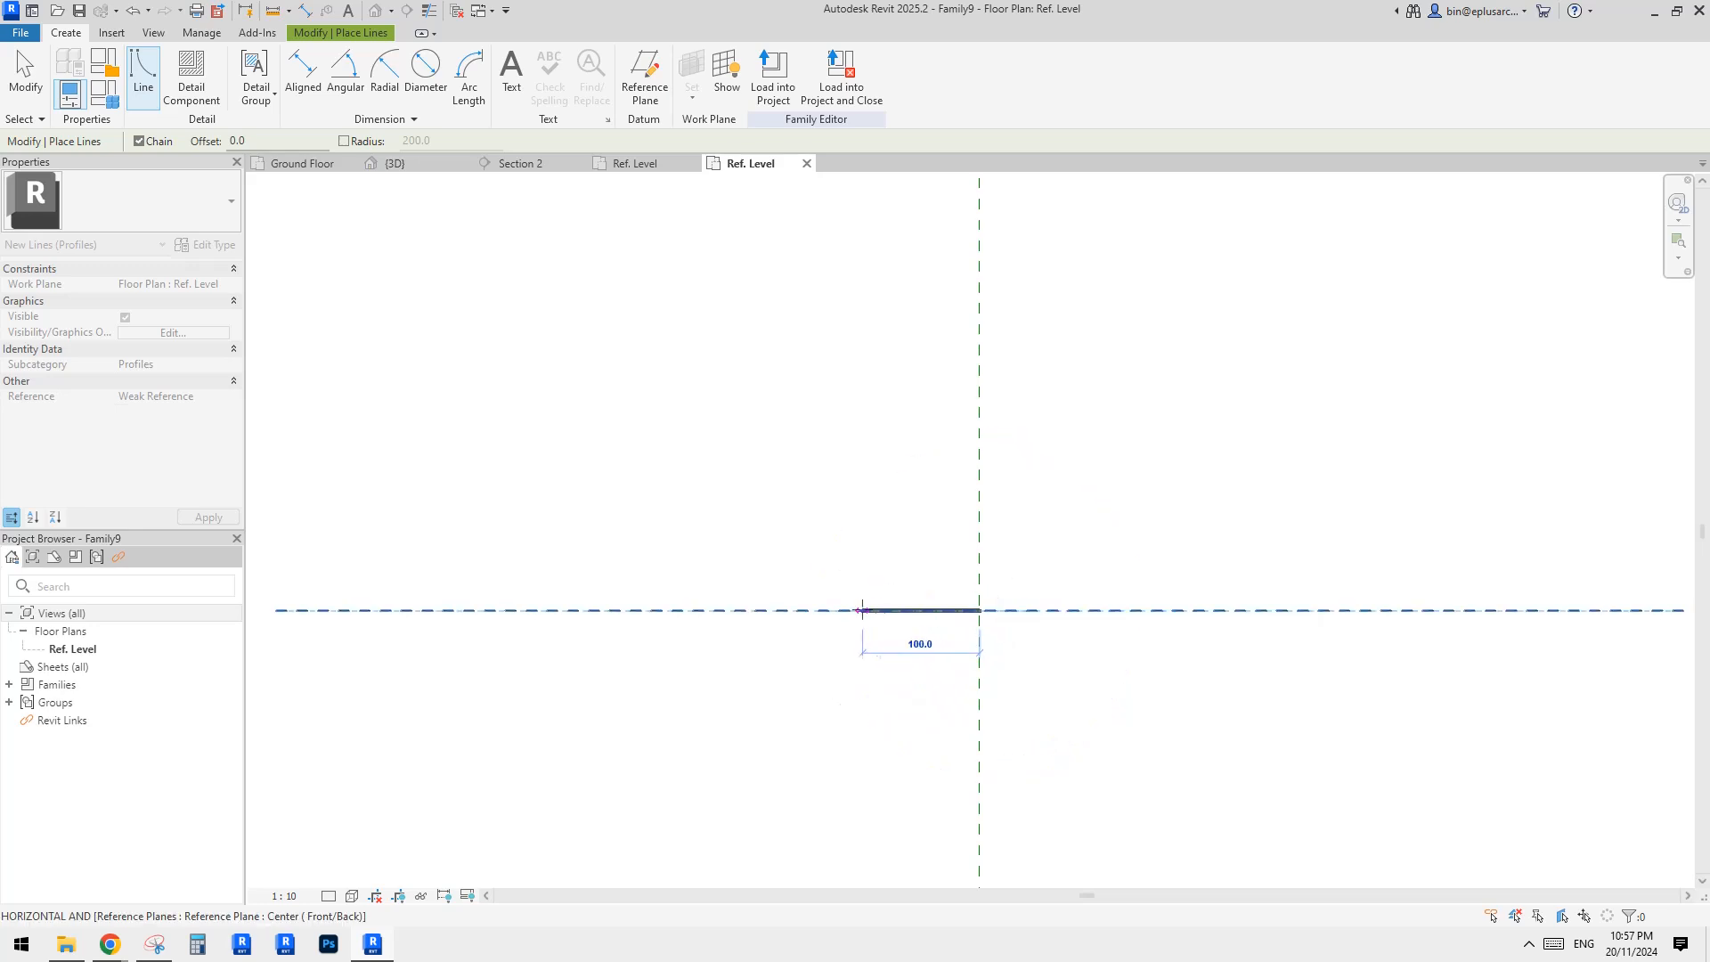
text(15)
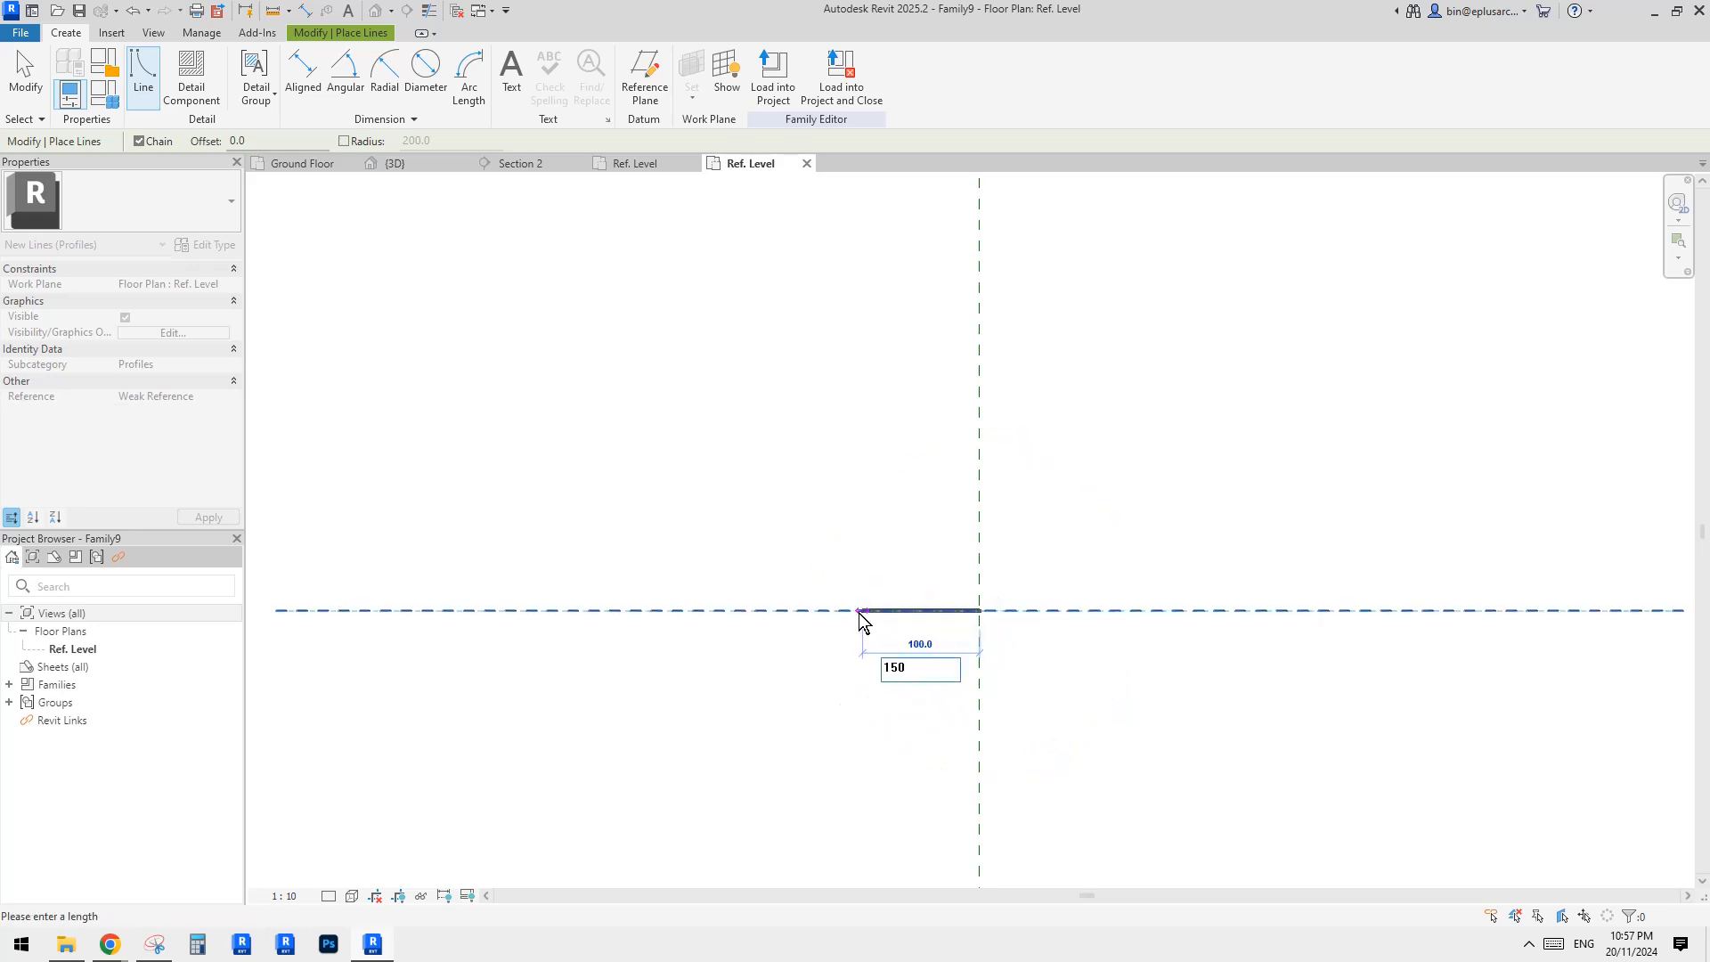
text(0)
key(Return)
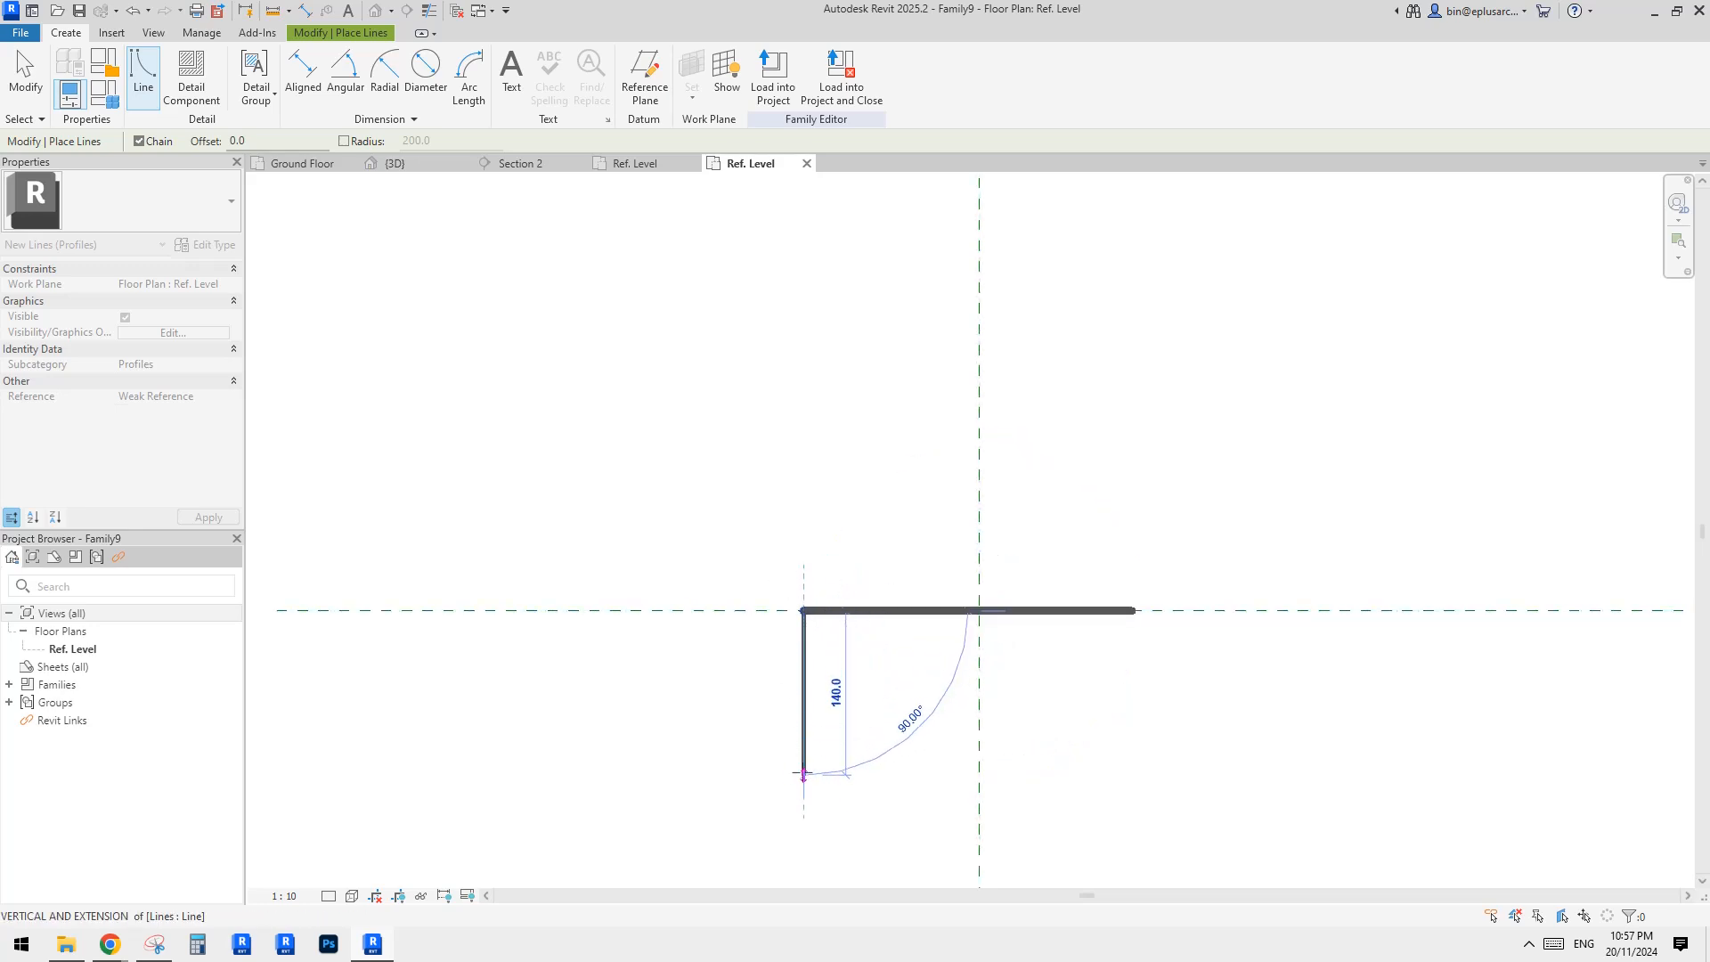
click(803, 780)
key(Escape)
Step: Draw a 45° diagonal line down-left from the reference plane intersection and trim it to meet the vertical line in a corner
click(978, 610)
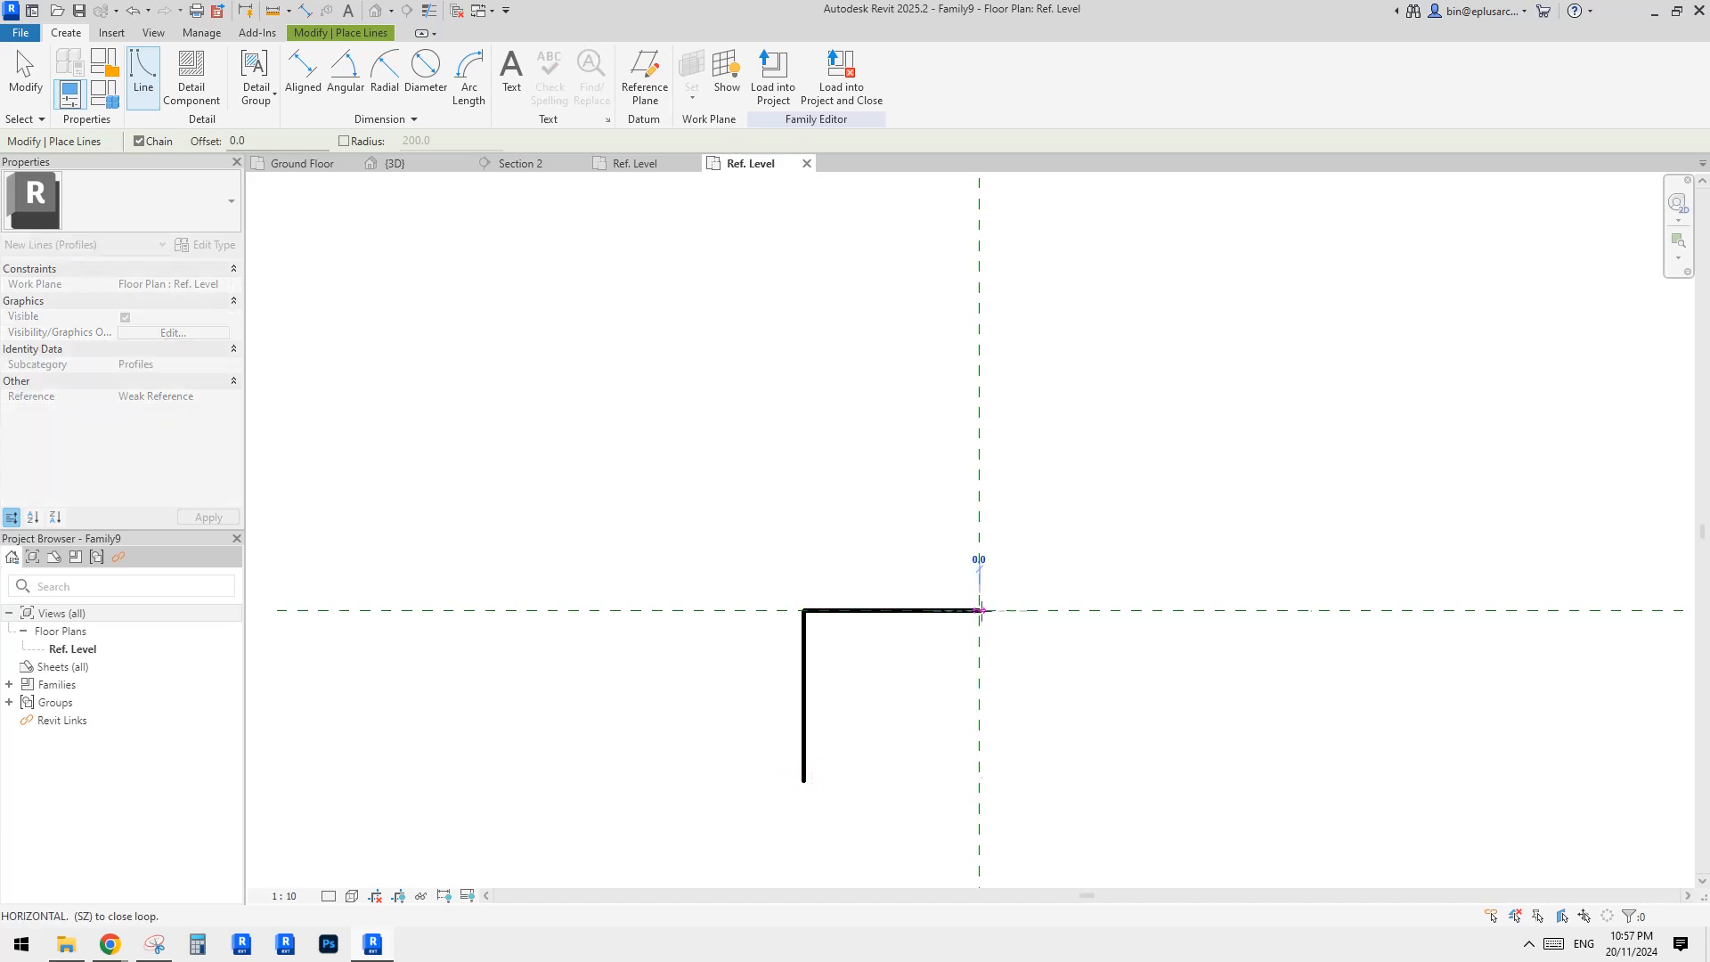
click(894, 697)
key(Escape)
key(Escape)
key(t)
key(r)
click(923, 668)
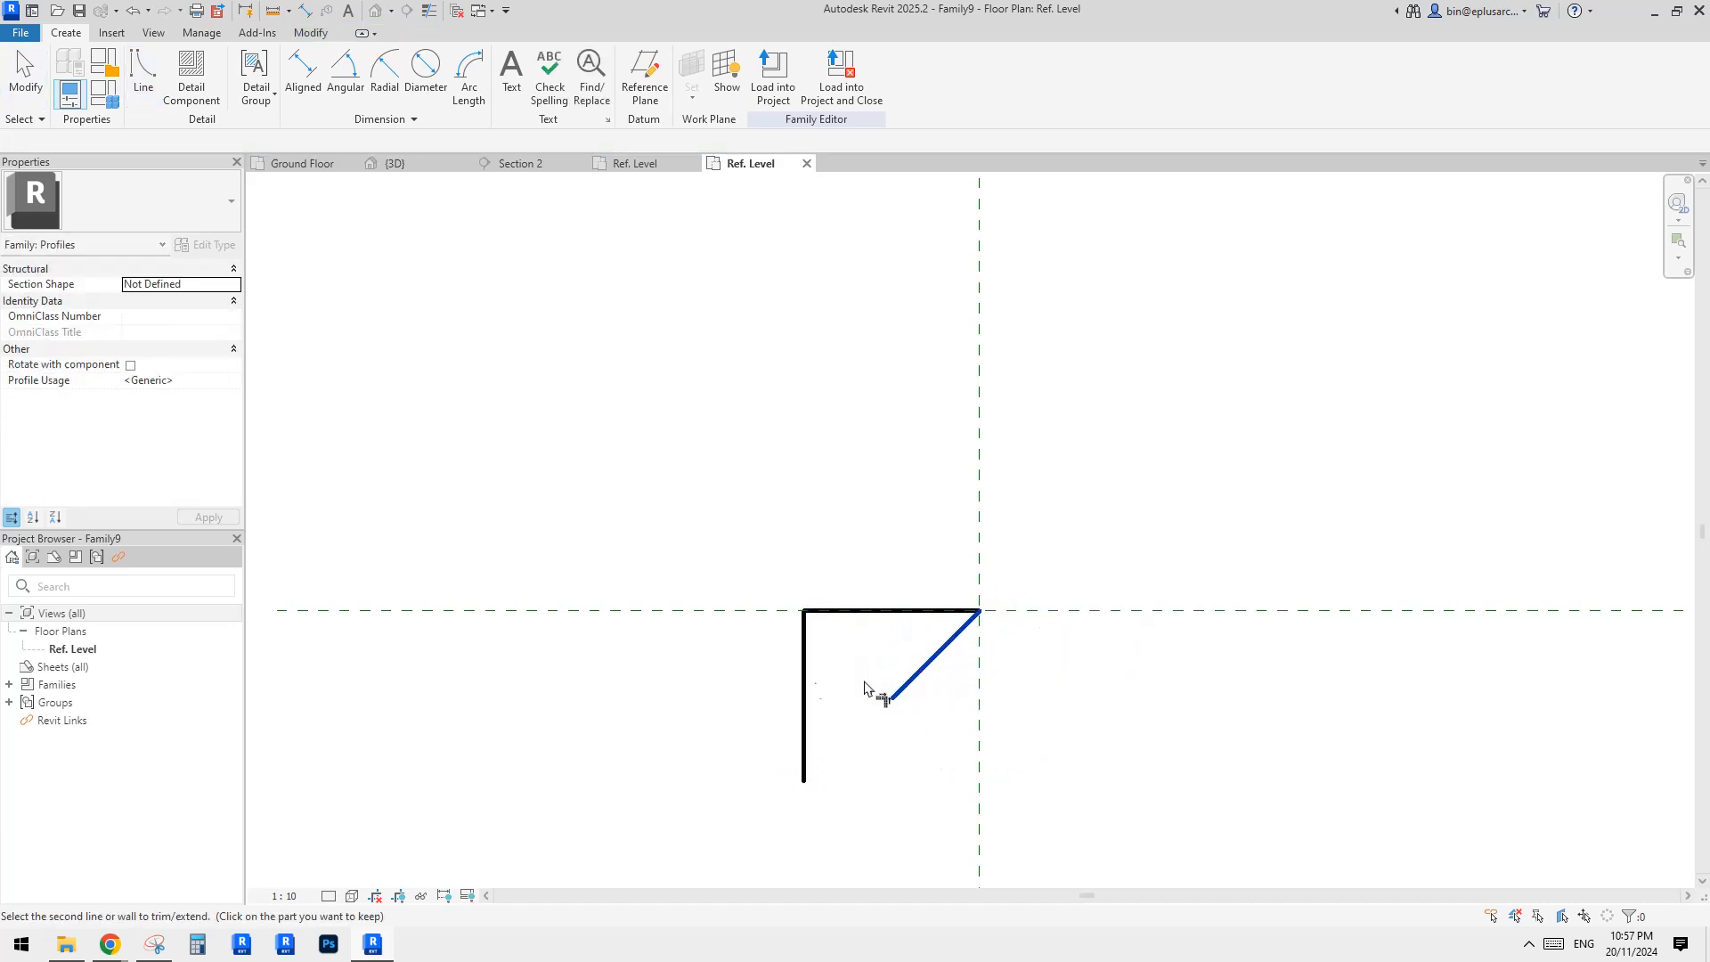
click(803, 677)
key(Escape)
middle_drag(949, 660, 942, 617)
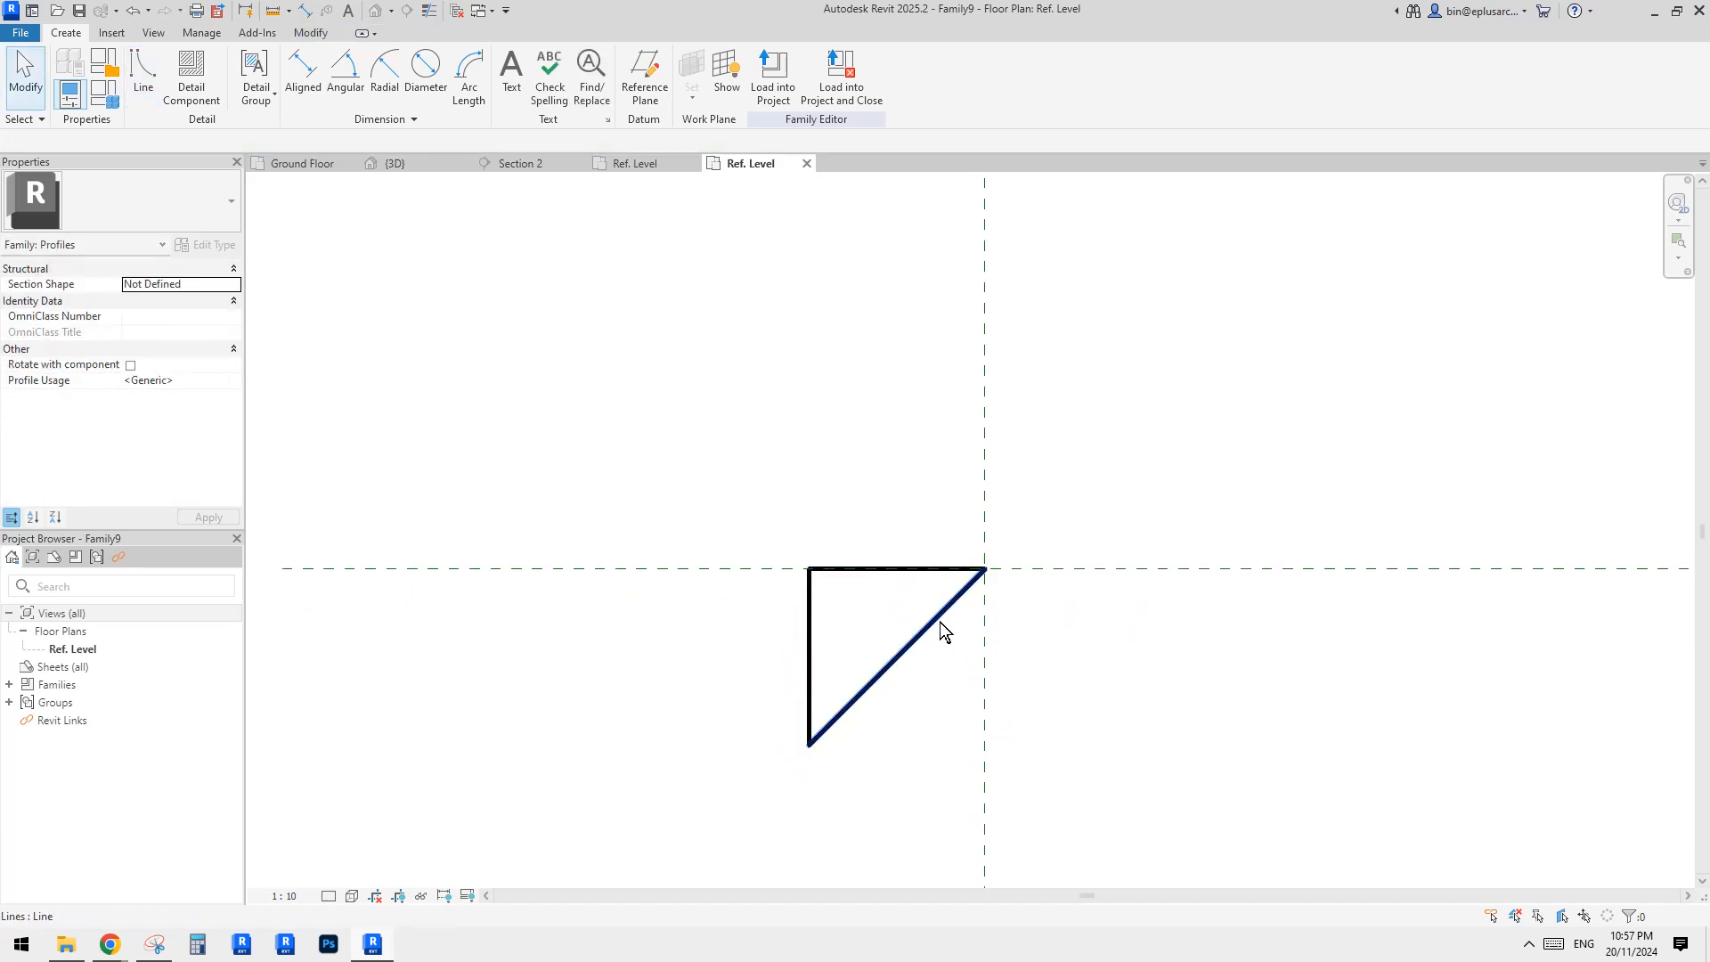
Step: Offset a copy of the diagonal line 10 mm to its lower side and draw a short vertical line down from the reference plane intersection
key(o)
key(f)
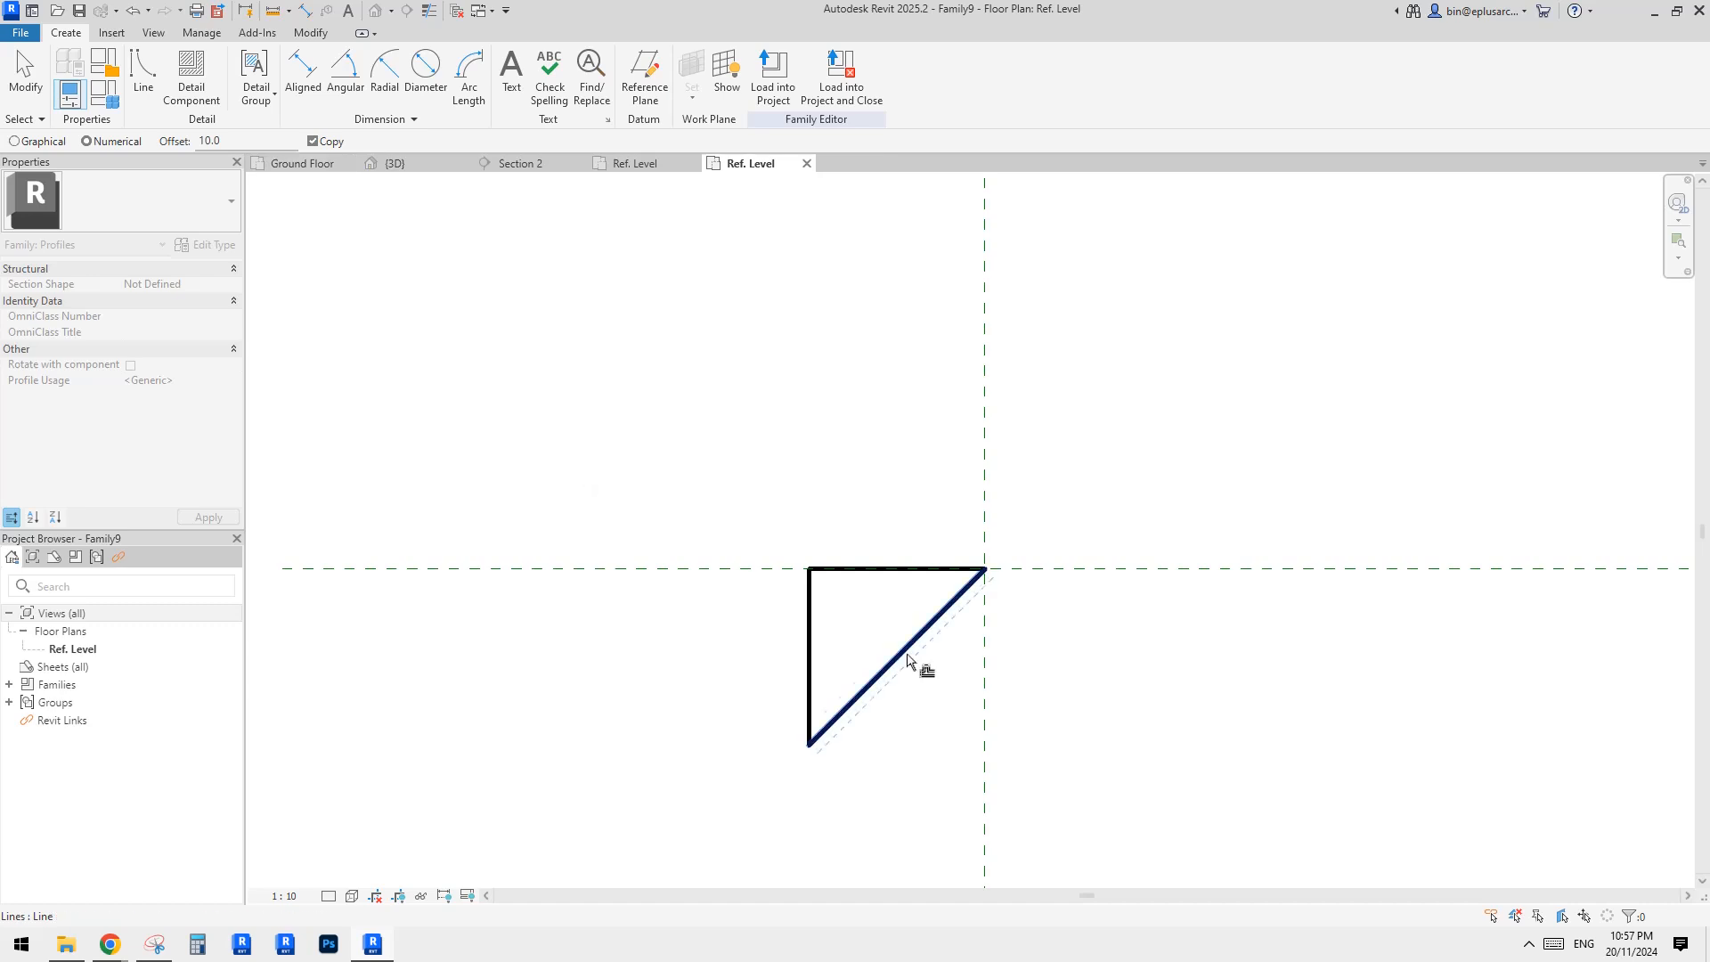
click(908, 660)
key(Escape)
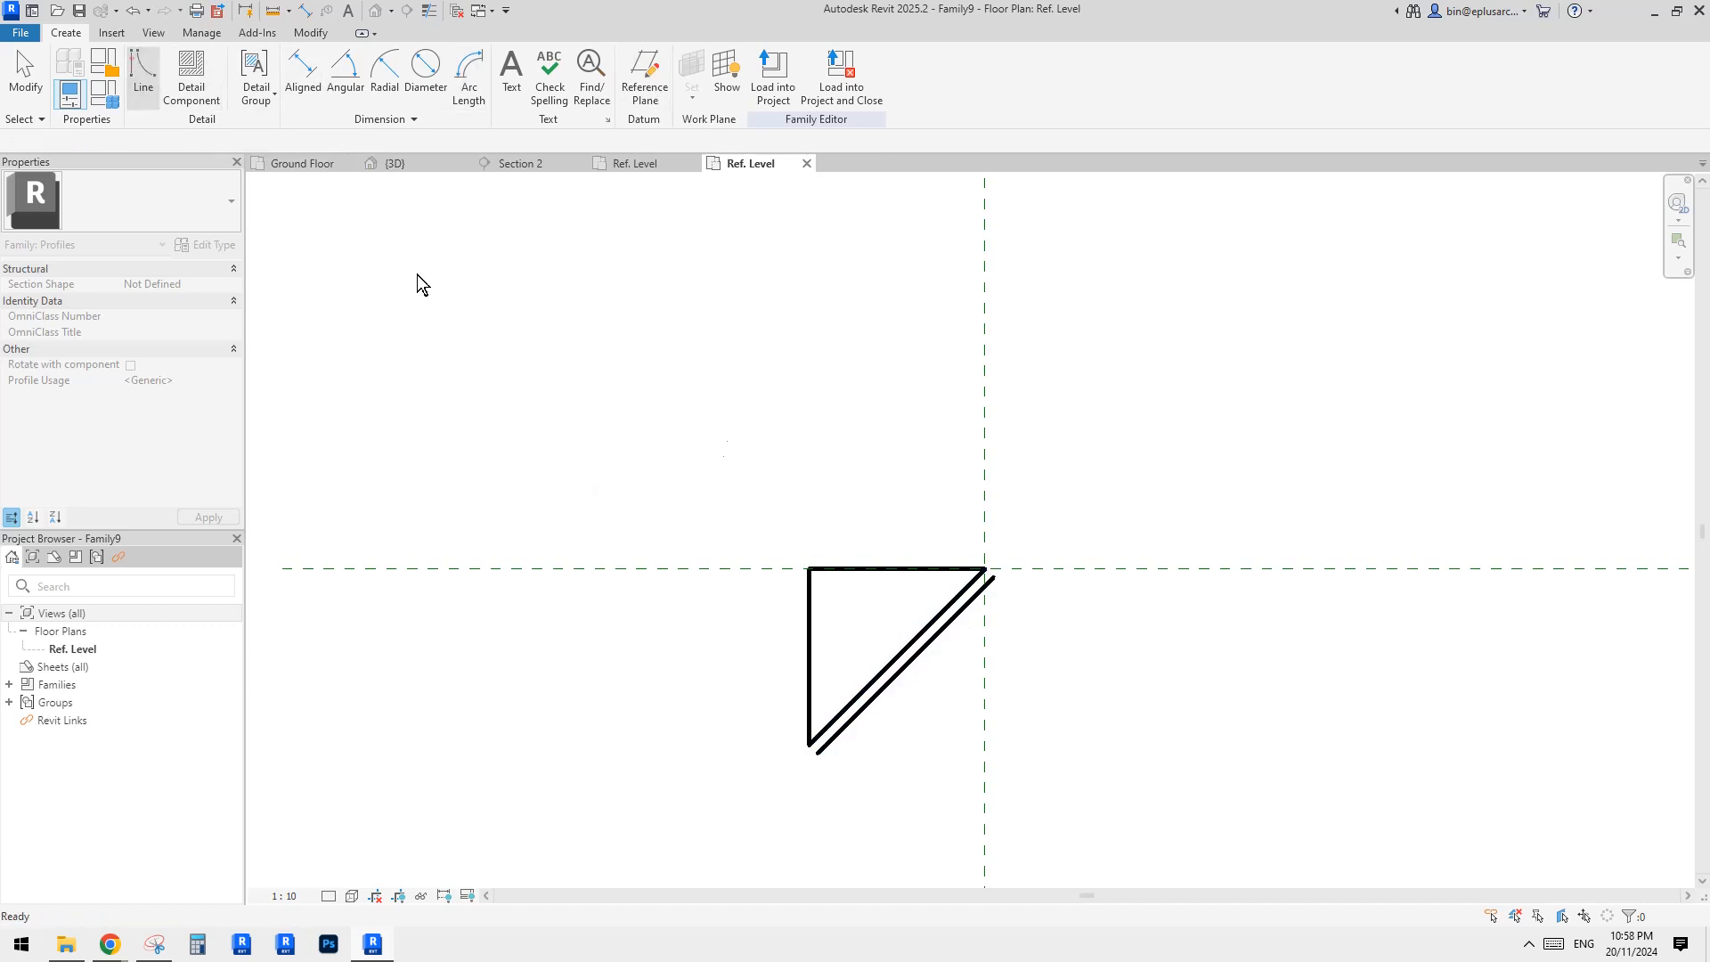
scroll(1029, 563, up, 2)
click(962, 571)
click(962, 597)
Step: Trim the diagonal, offset and vertical lines at both ends so they form a closed thin slanted strip
key(t)
key(r)
click(961, 597)
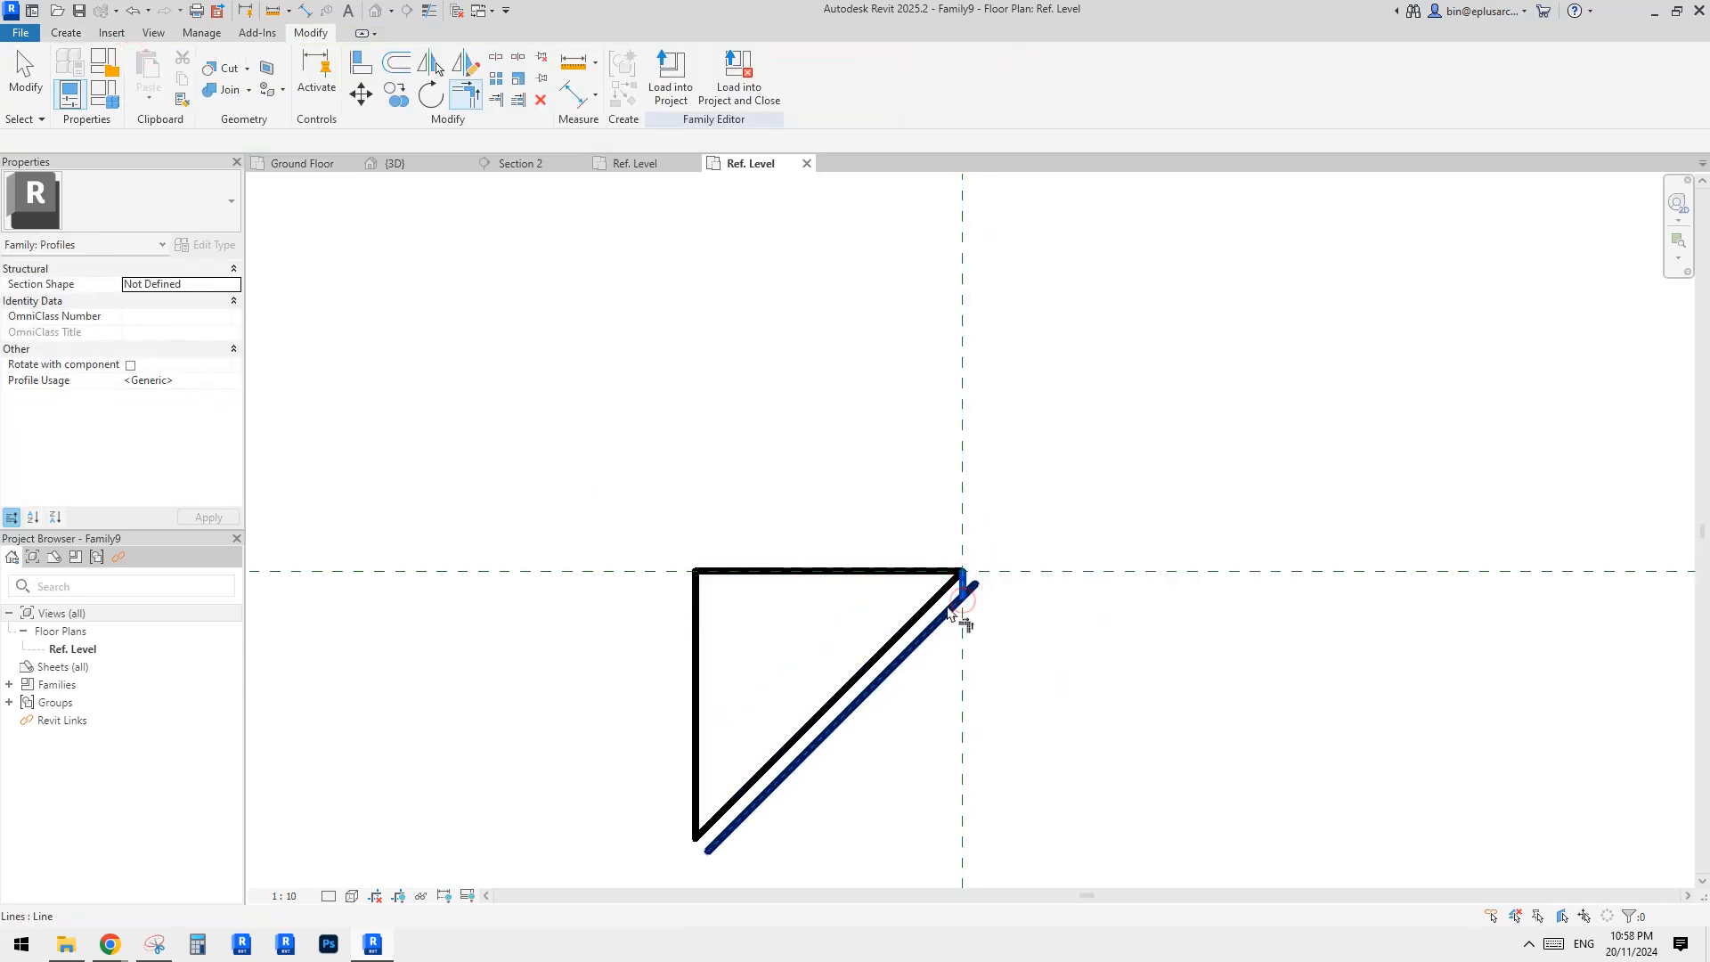
click(947, 608)
middle_drag(882, 704, 943, 534)
click(757, 640)
click(775, 672)
click(766, 658)
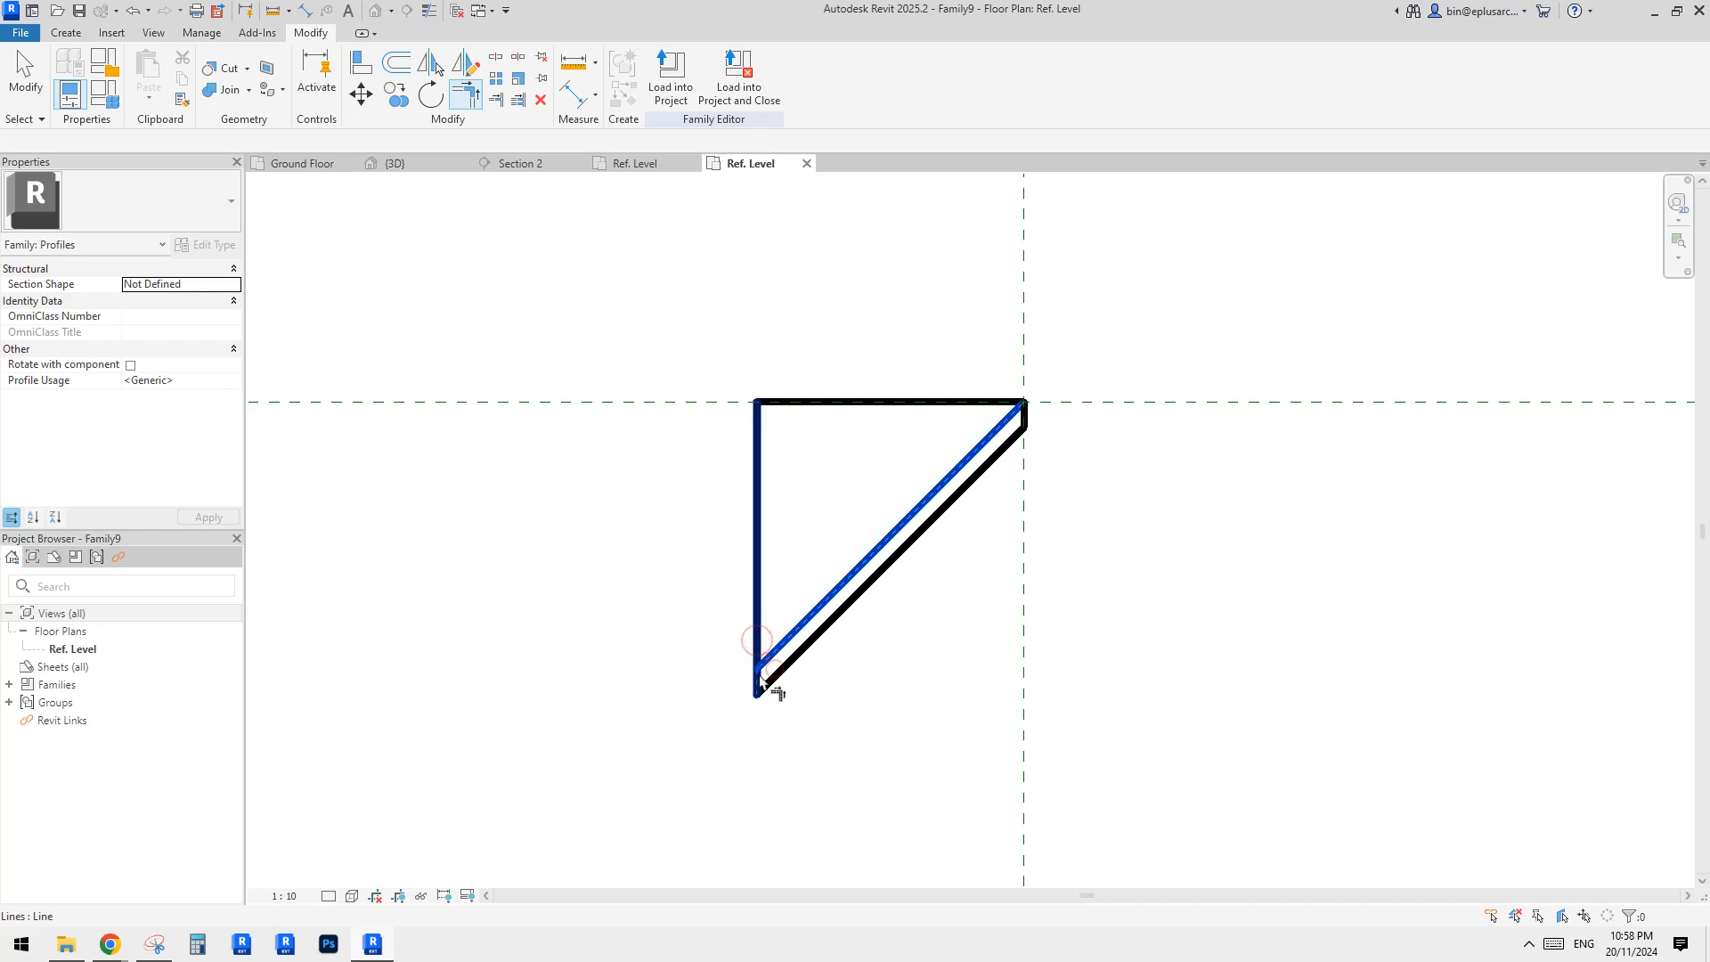
click(759, 680)
key(Escape)
Step: Delete the leftover horizontal construction line above the slanted strip
click(812, 401)
key(Delete)
scroll(848, 428, down, 1)
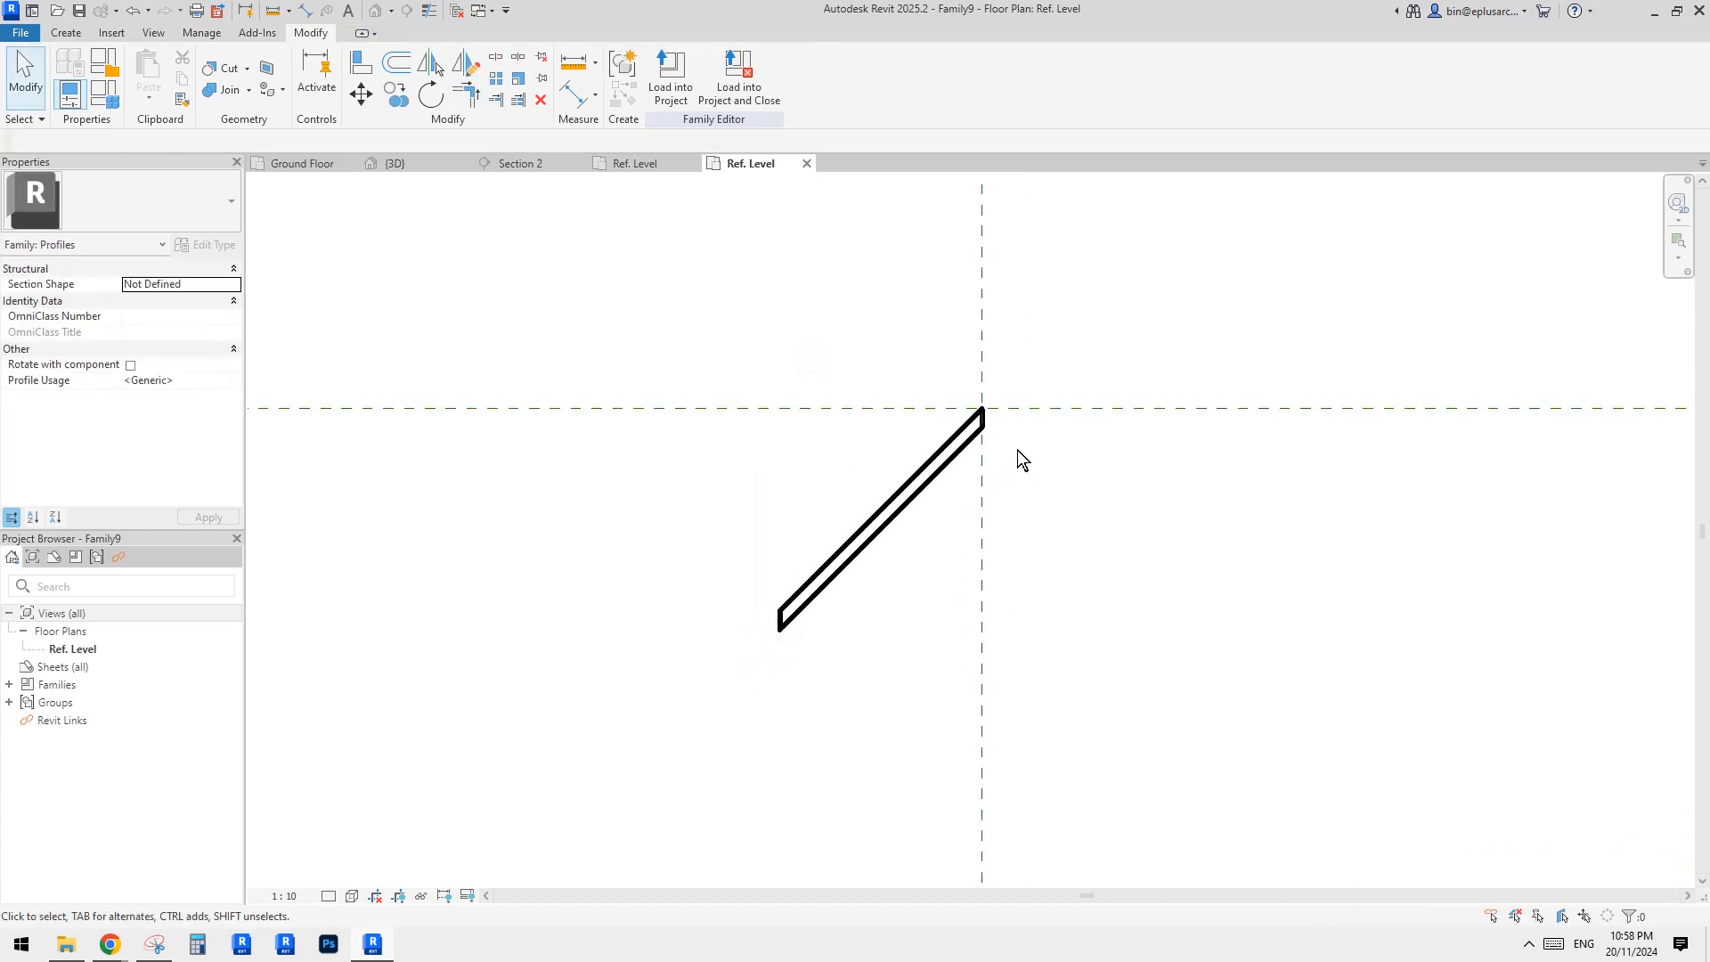
key(ctrl+z)
scroll(855, 429, up, 1)
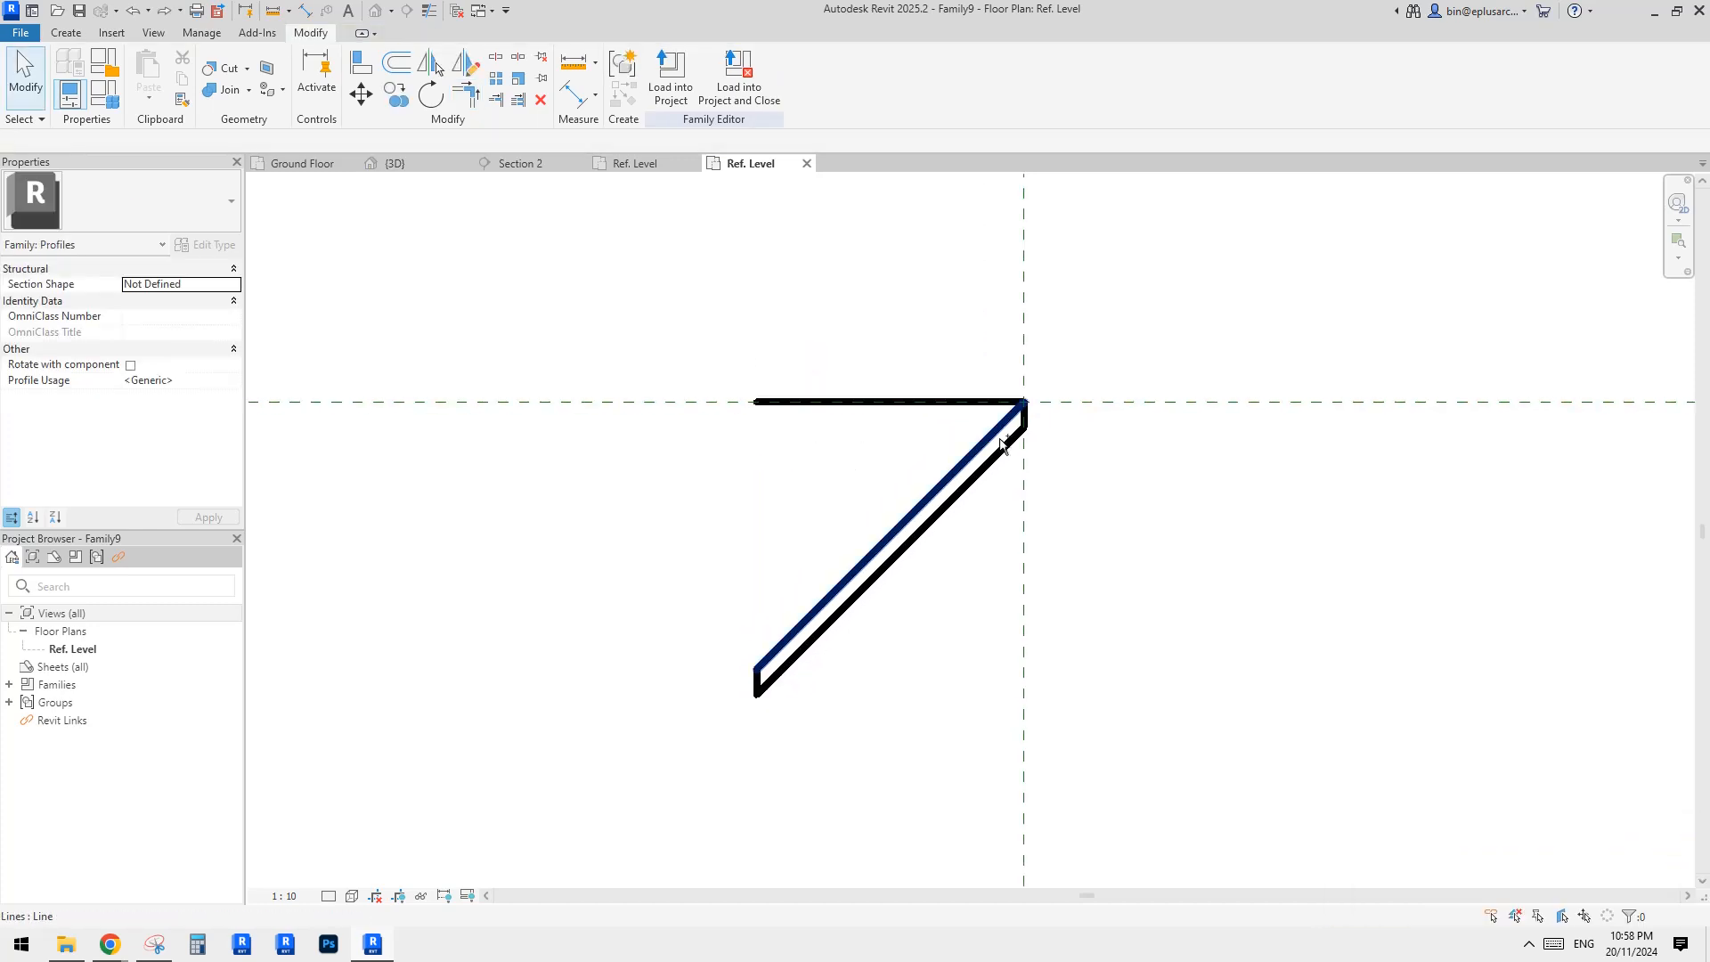
click(944, 406)
key(Delete)
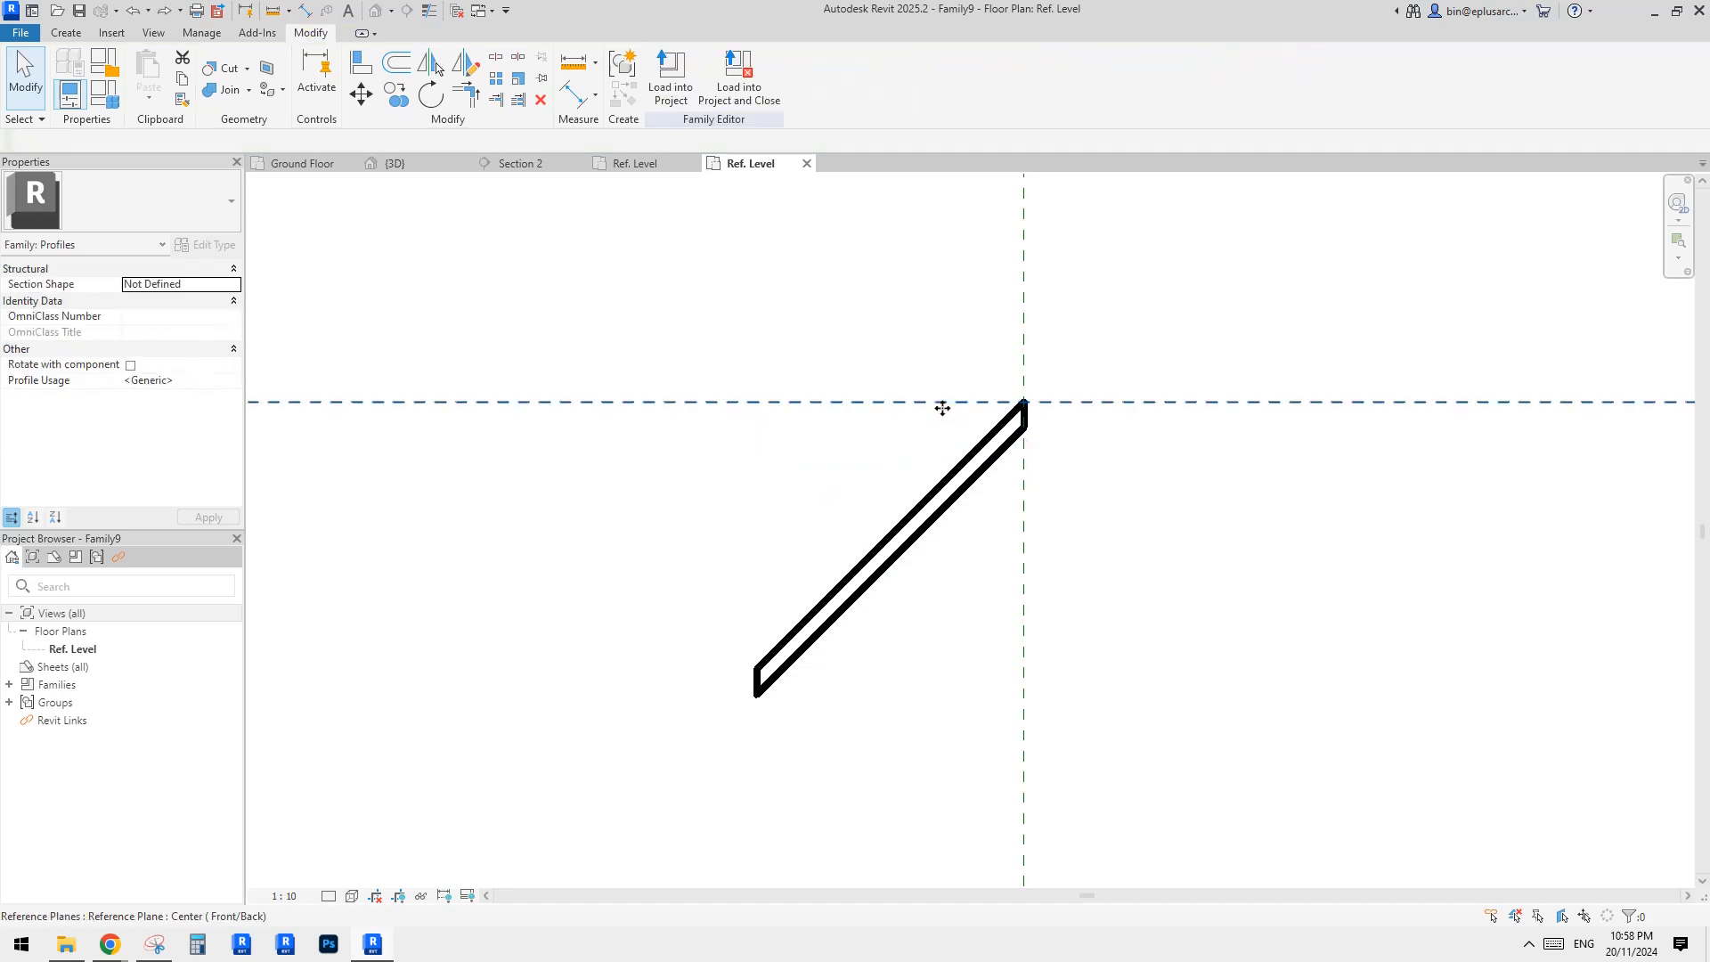
Step: Examine the slanted strip profile's position relative to the Center (Front/Back) and vertical reference planes
middle_drag(944, 415, 931, 478)
drag(825, 370, 769, 457)
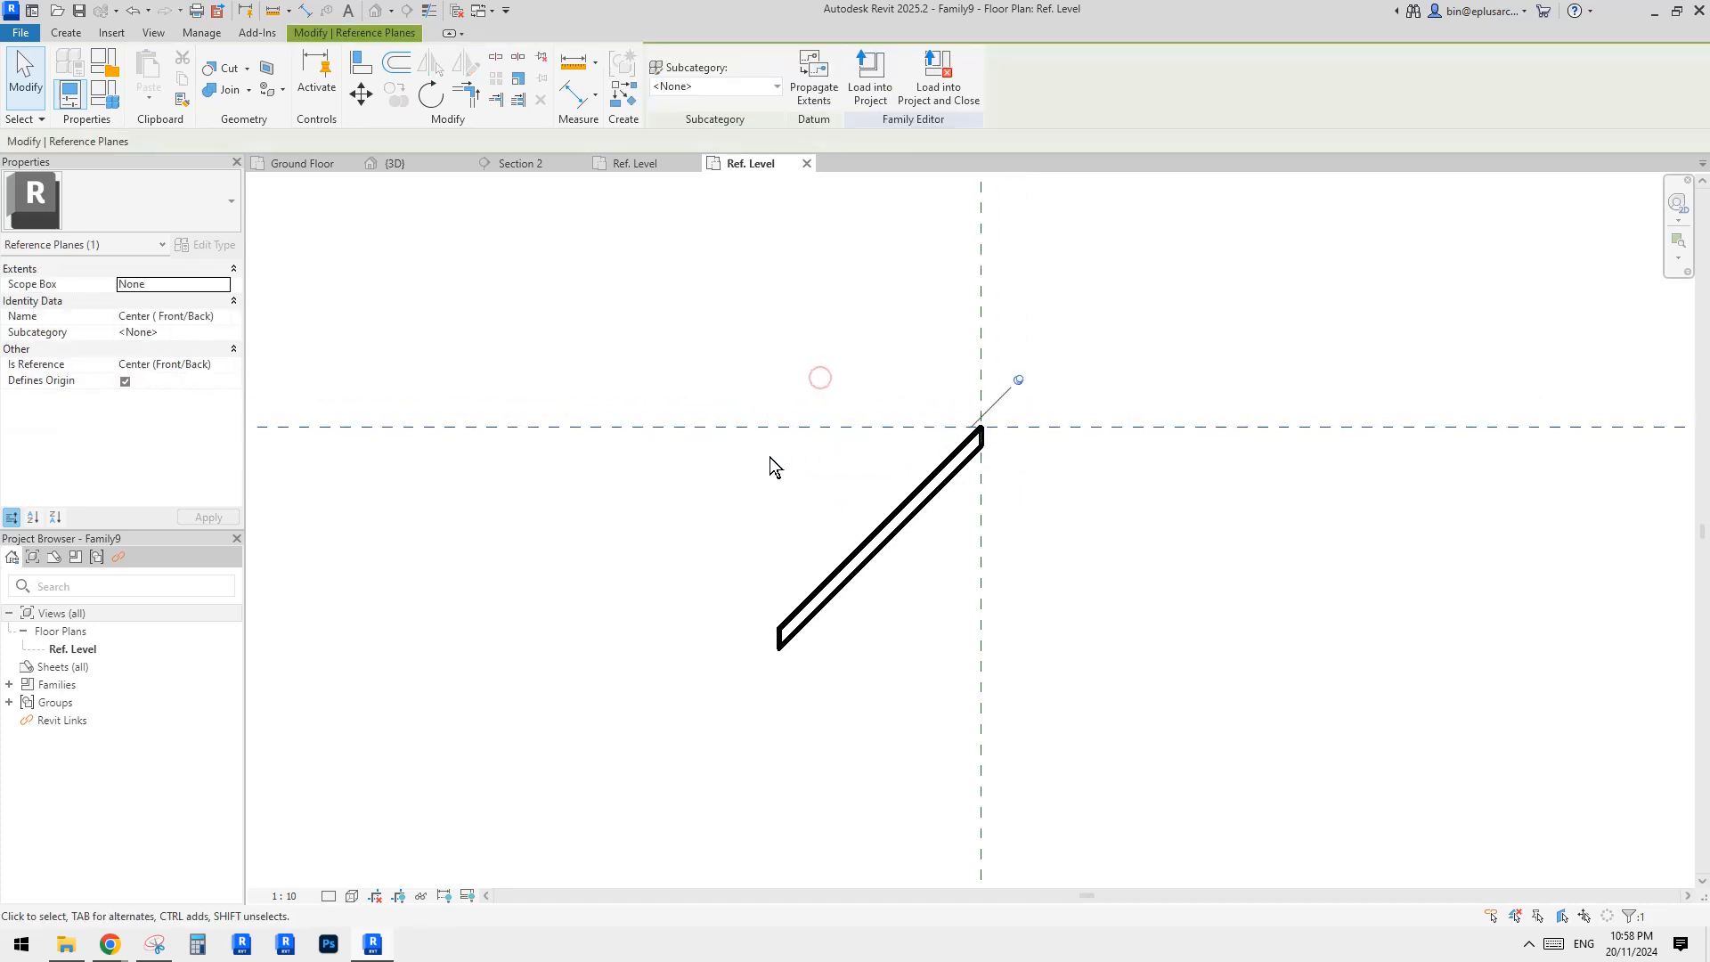
key(Escape)
scroll(1072, 459, down, 1)
middle_drag(1072, 459, 954, 484)
drag(751, 405, 677, 491)
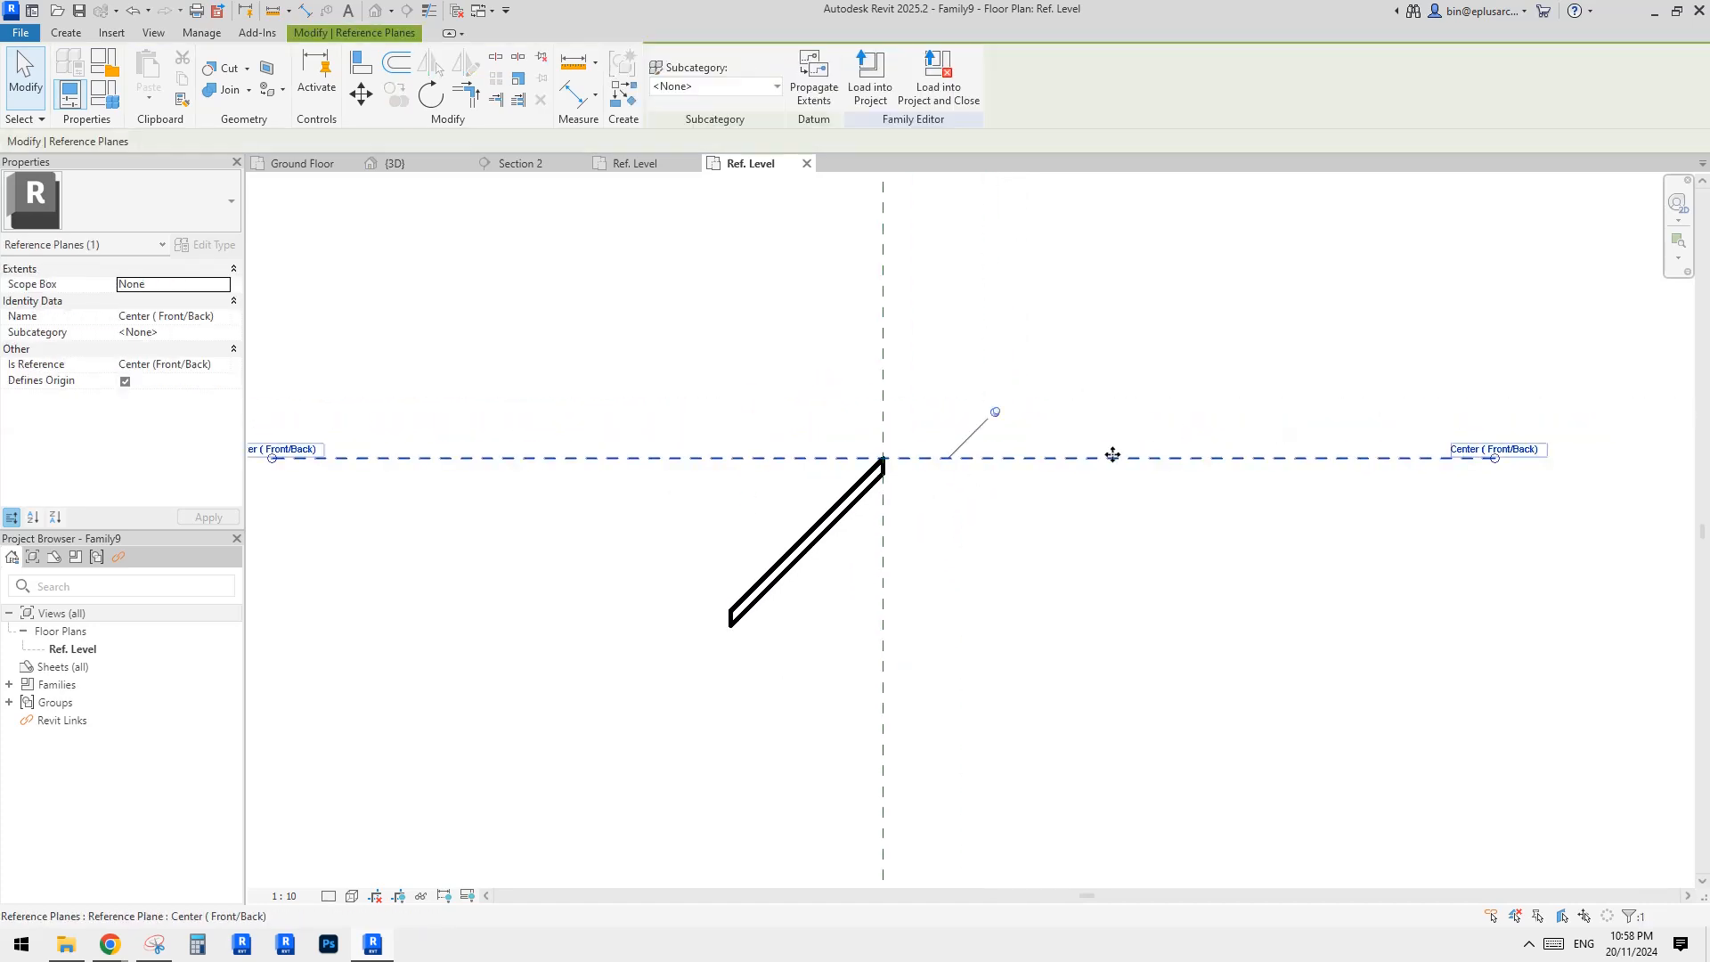
scroll(1149, 474, up, 1)
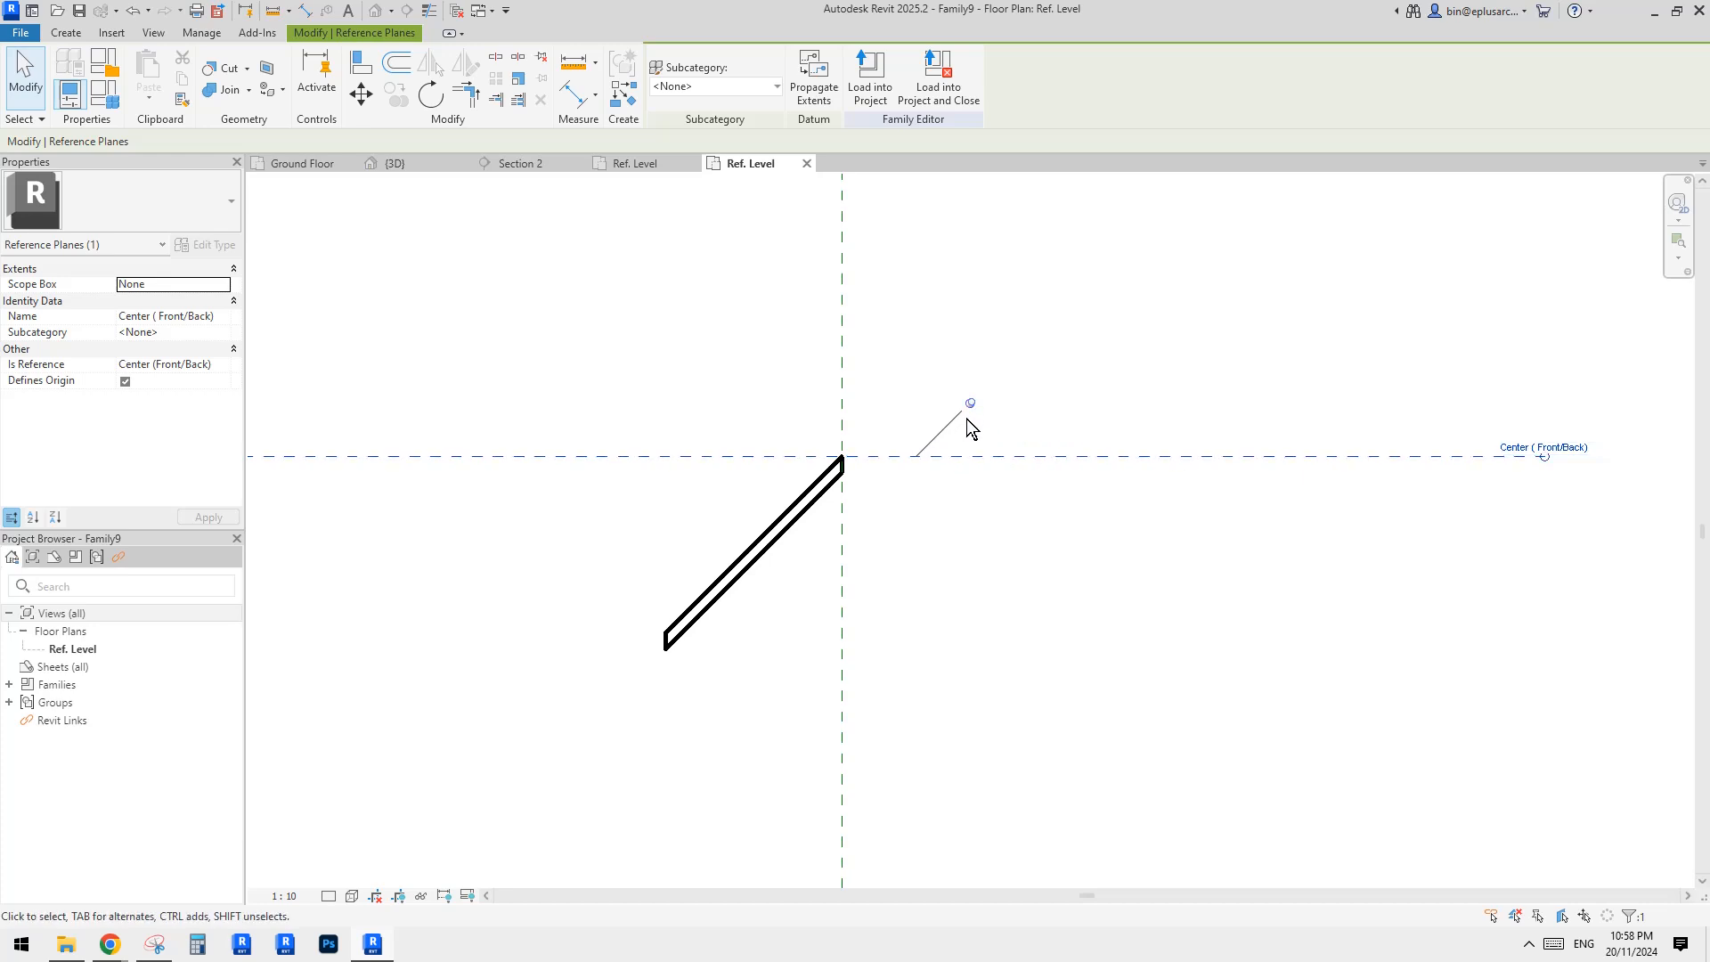
middle_drag(1017, 495, 1039, 499)
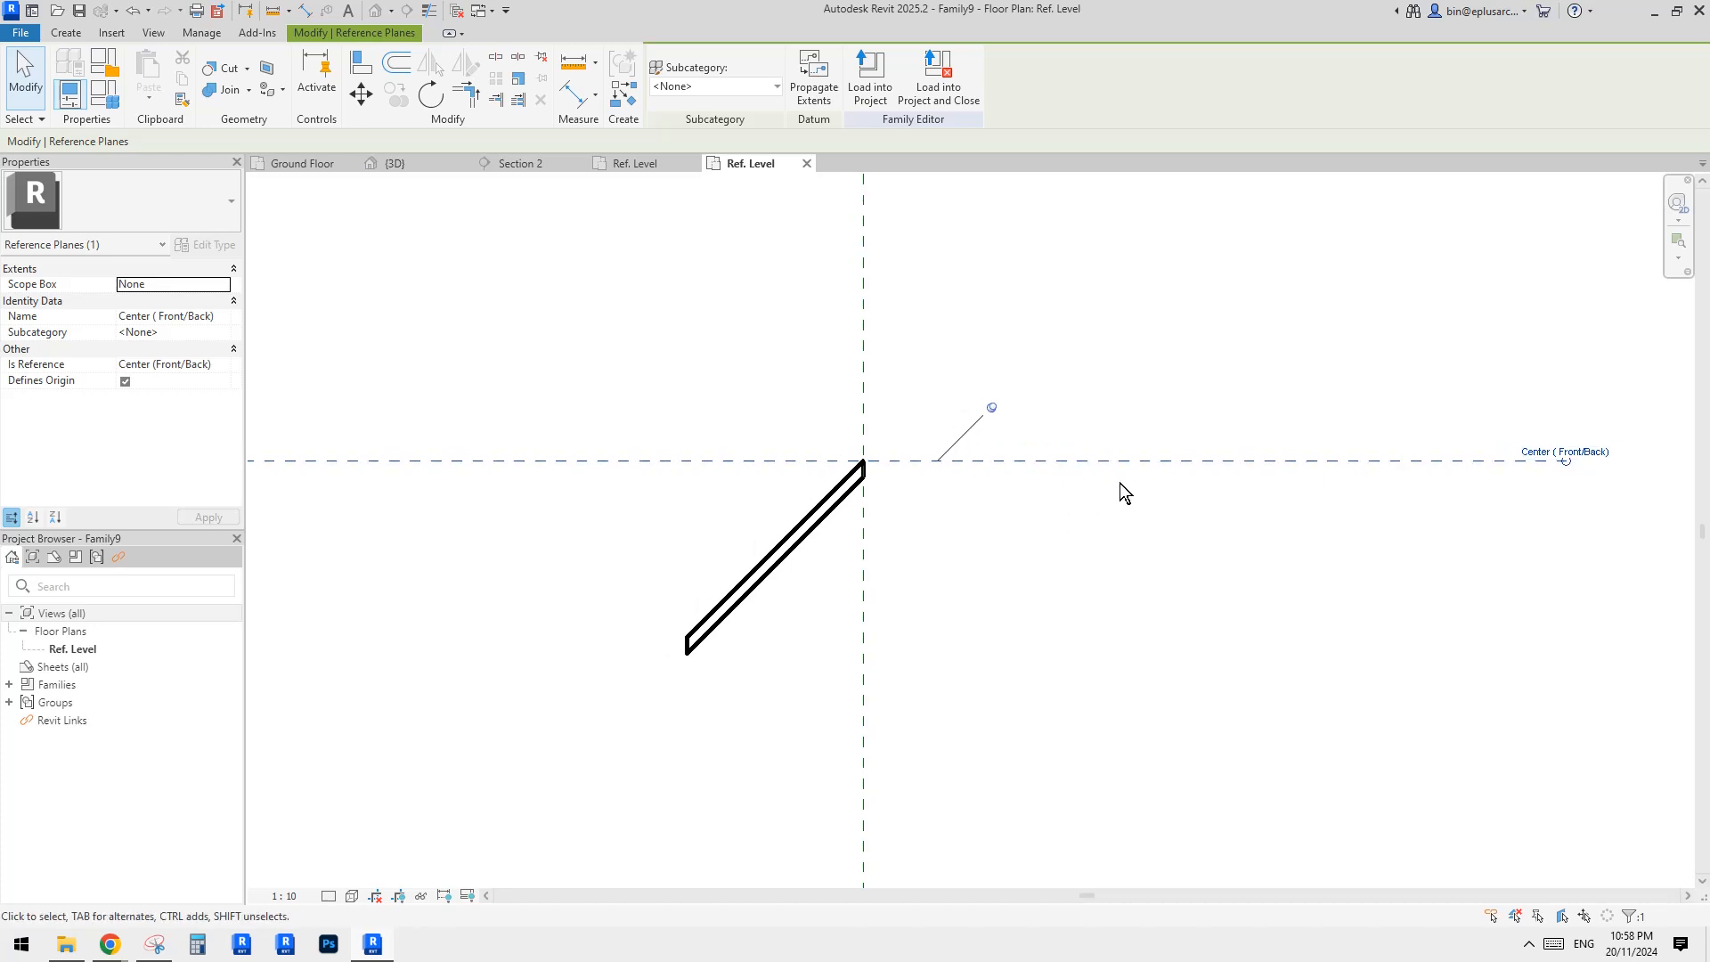
click(1168, 631)
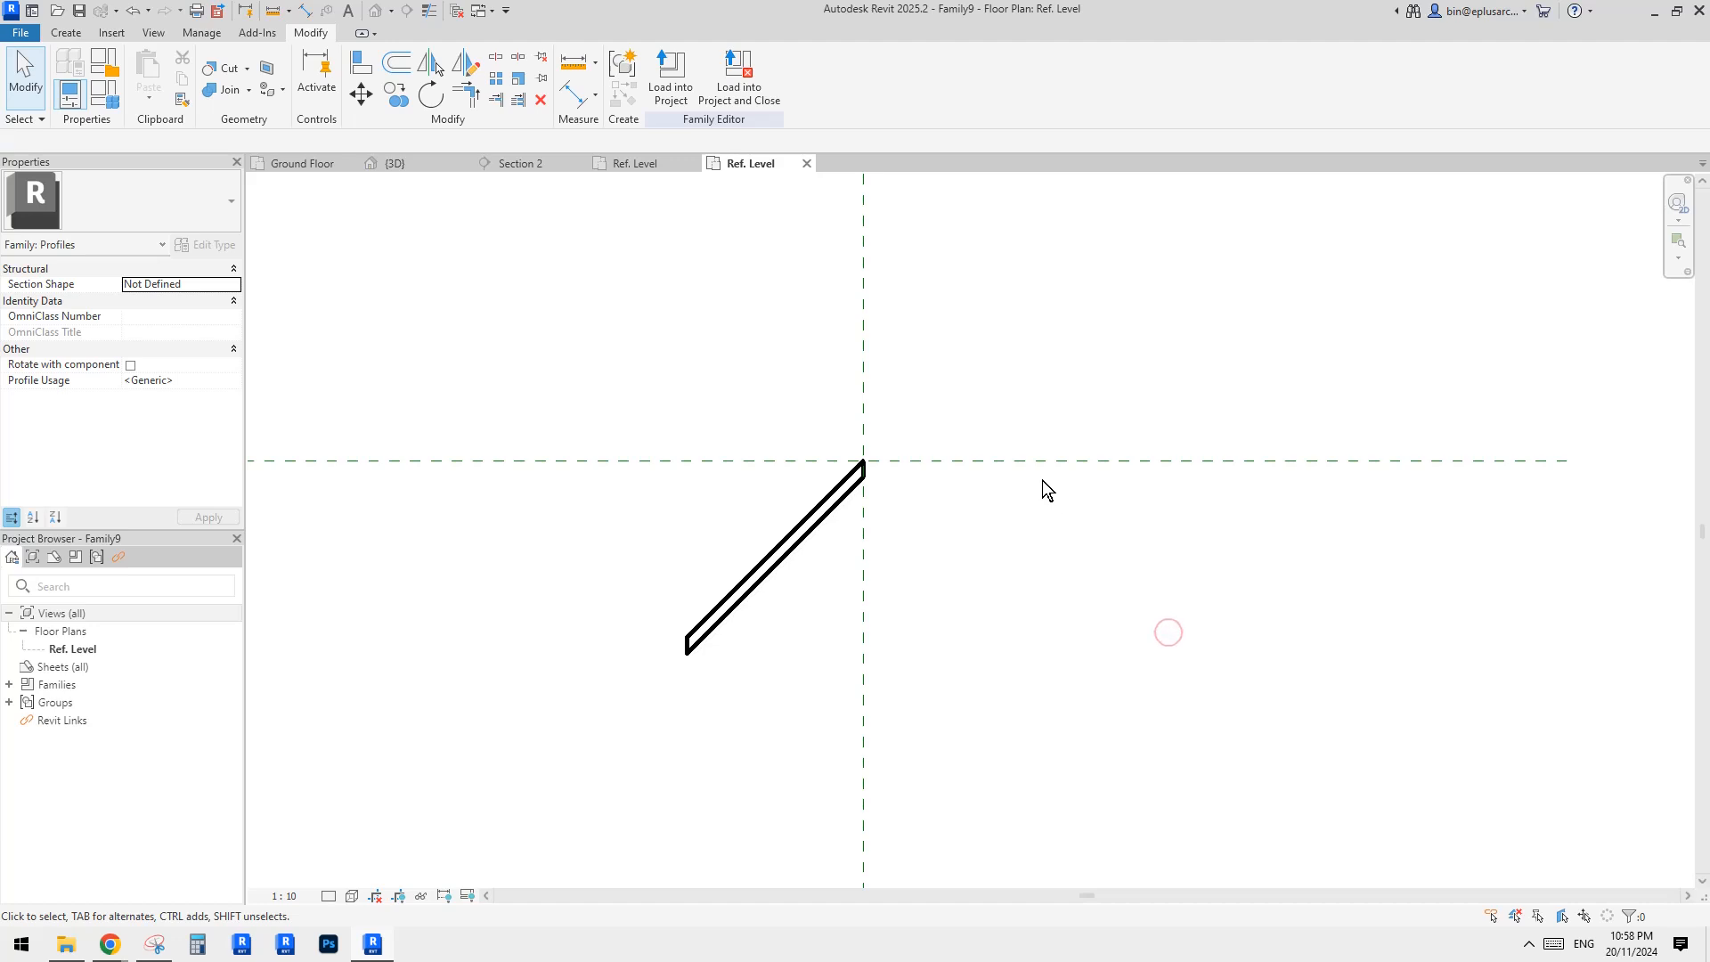
middle_drag(914, 572, 1038, 533)
scroll(1037, 533, up, 1)
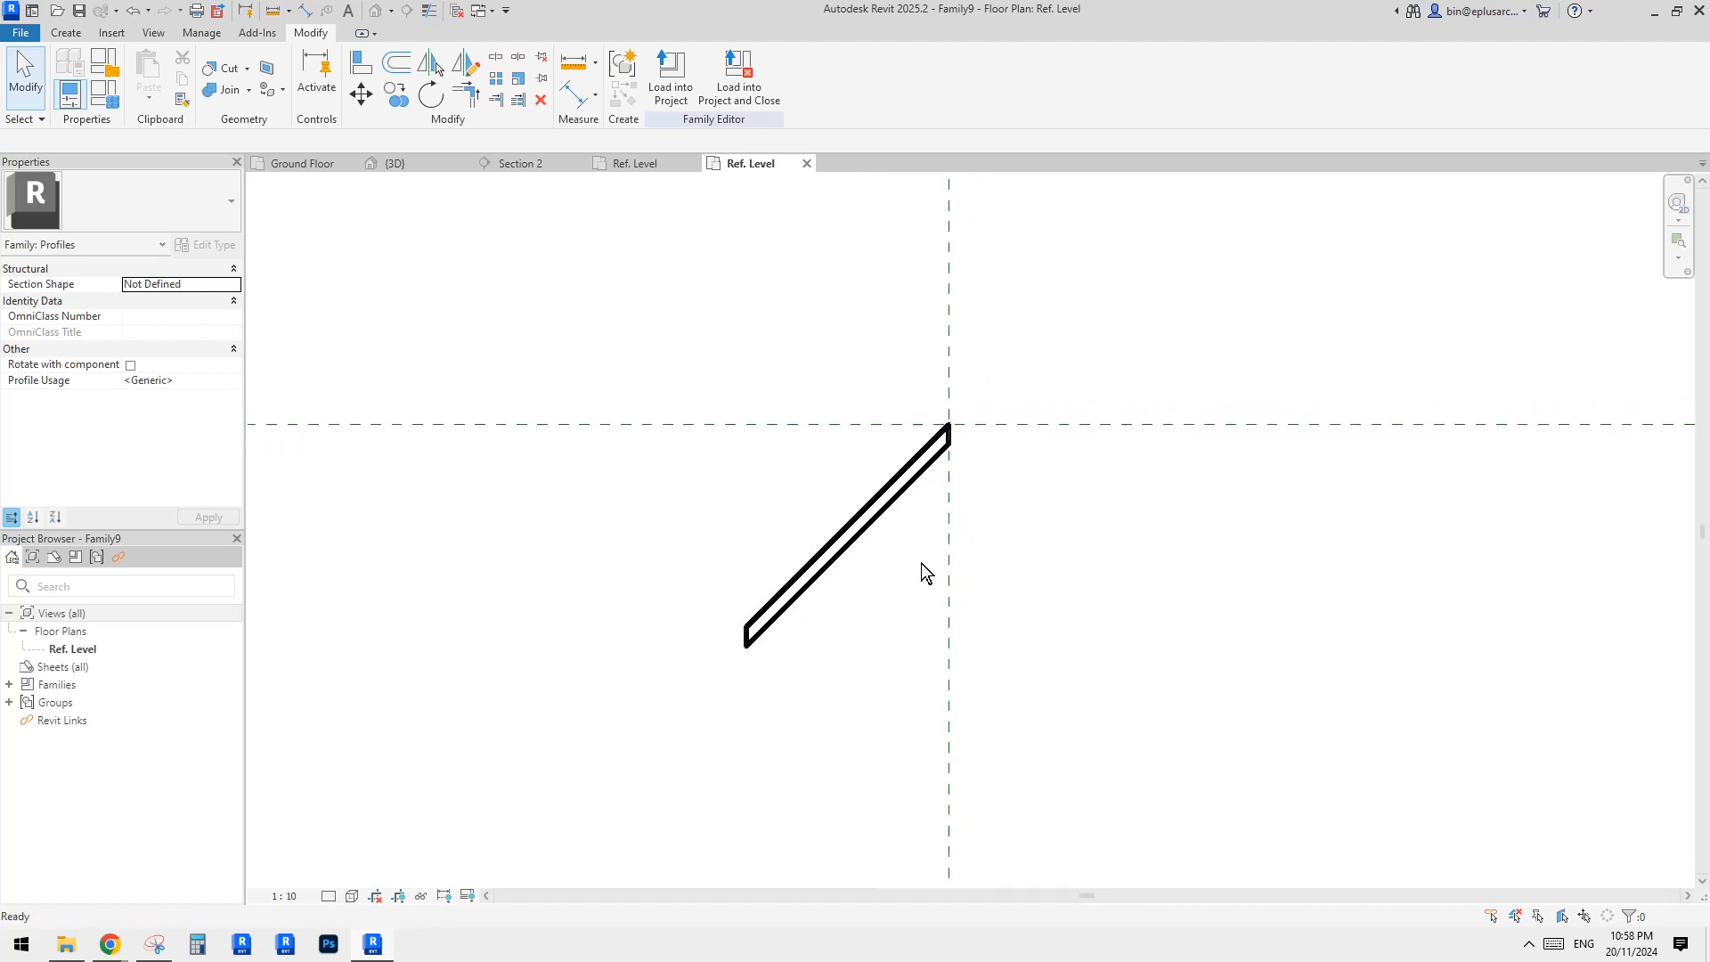
Step: Load the strip profile family into Project3 only and open the project's default 3D view
click(671, 93)
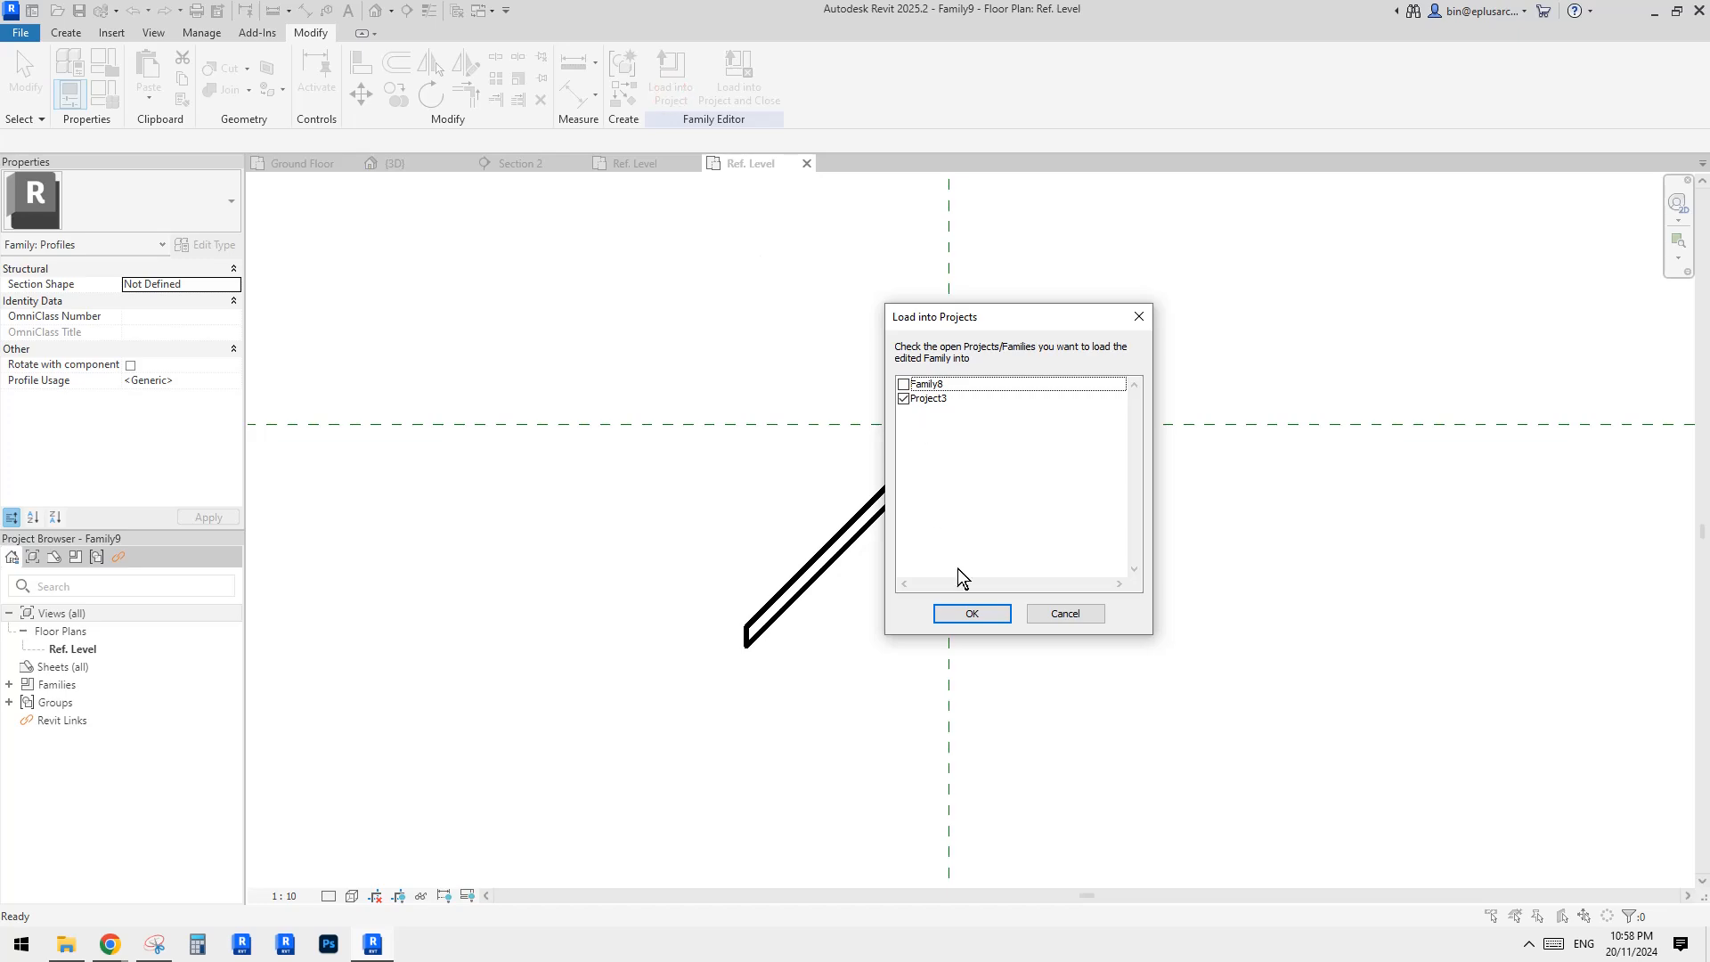
click(985, 612)
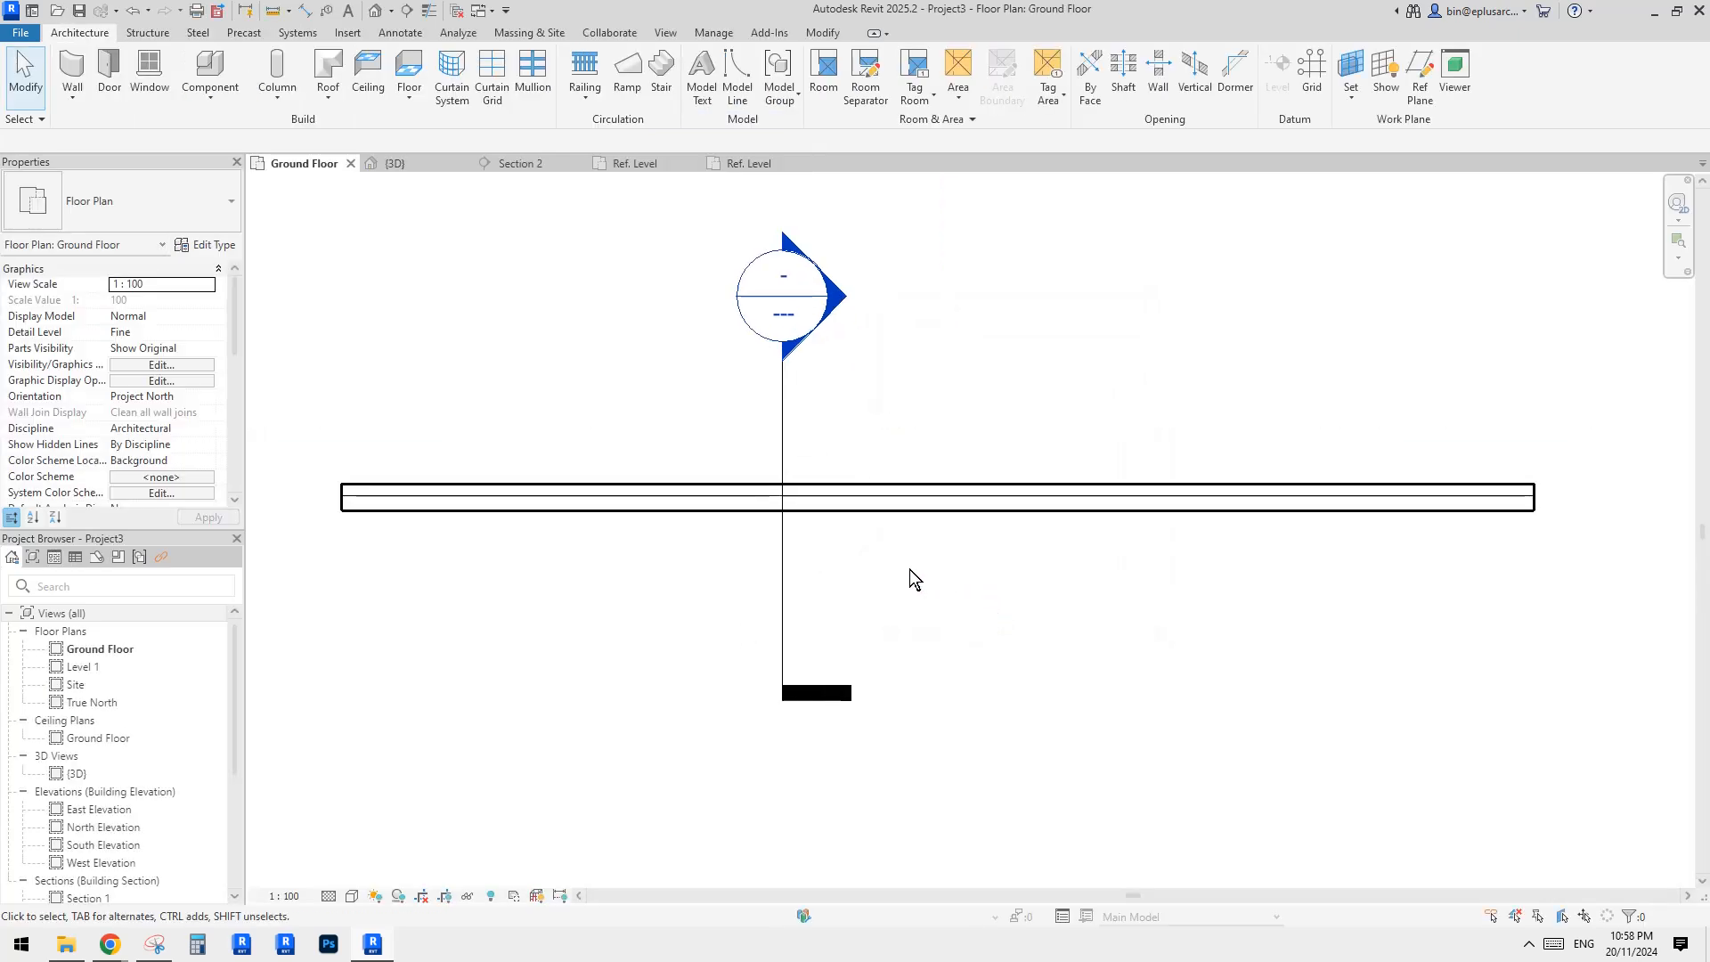
click(372, 11)
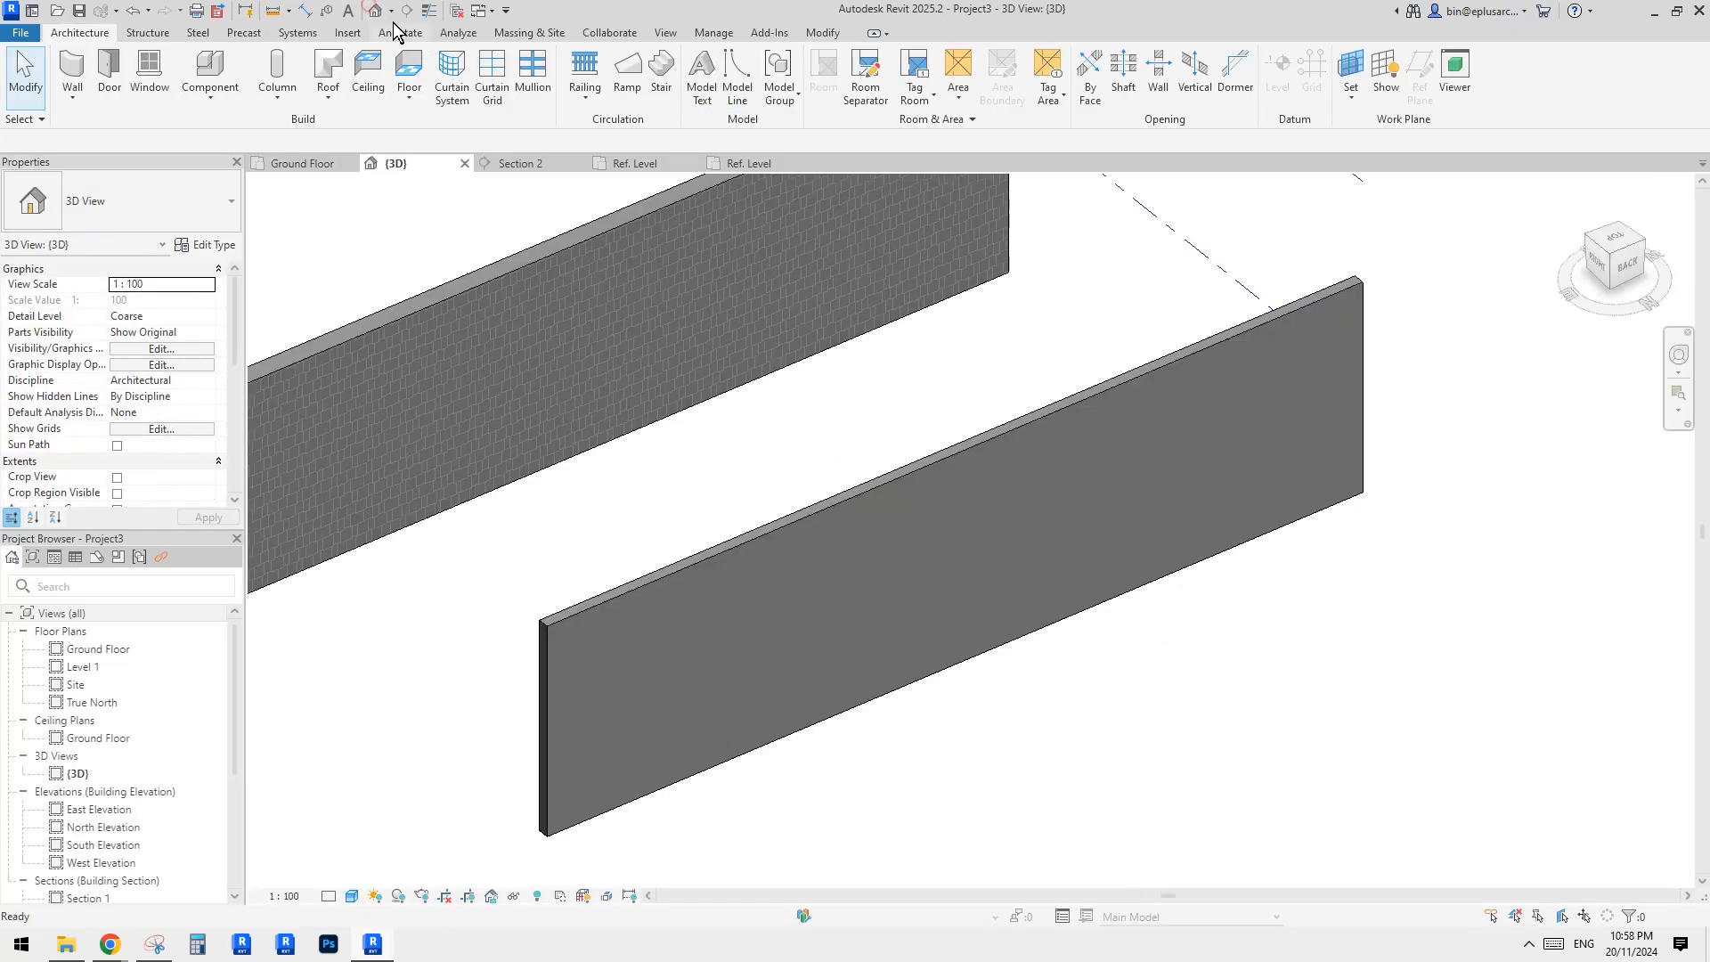
Step: Open the type properties of the plain grey wall and show its preview as a section
click(913, 525)
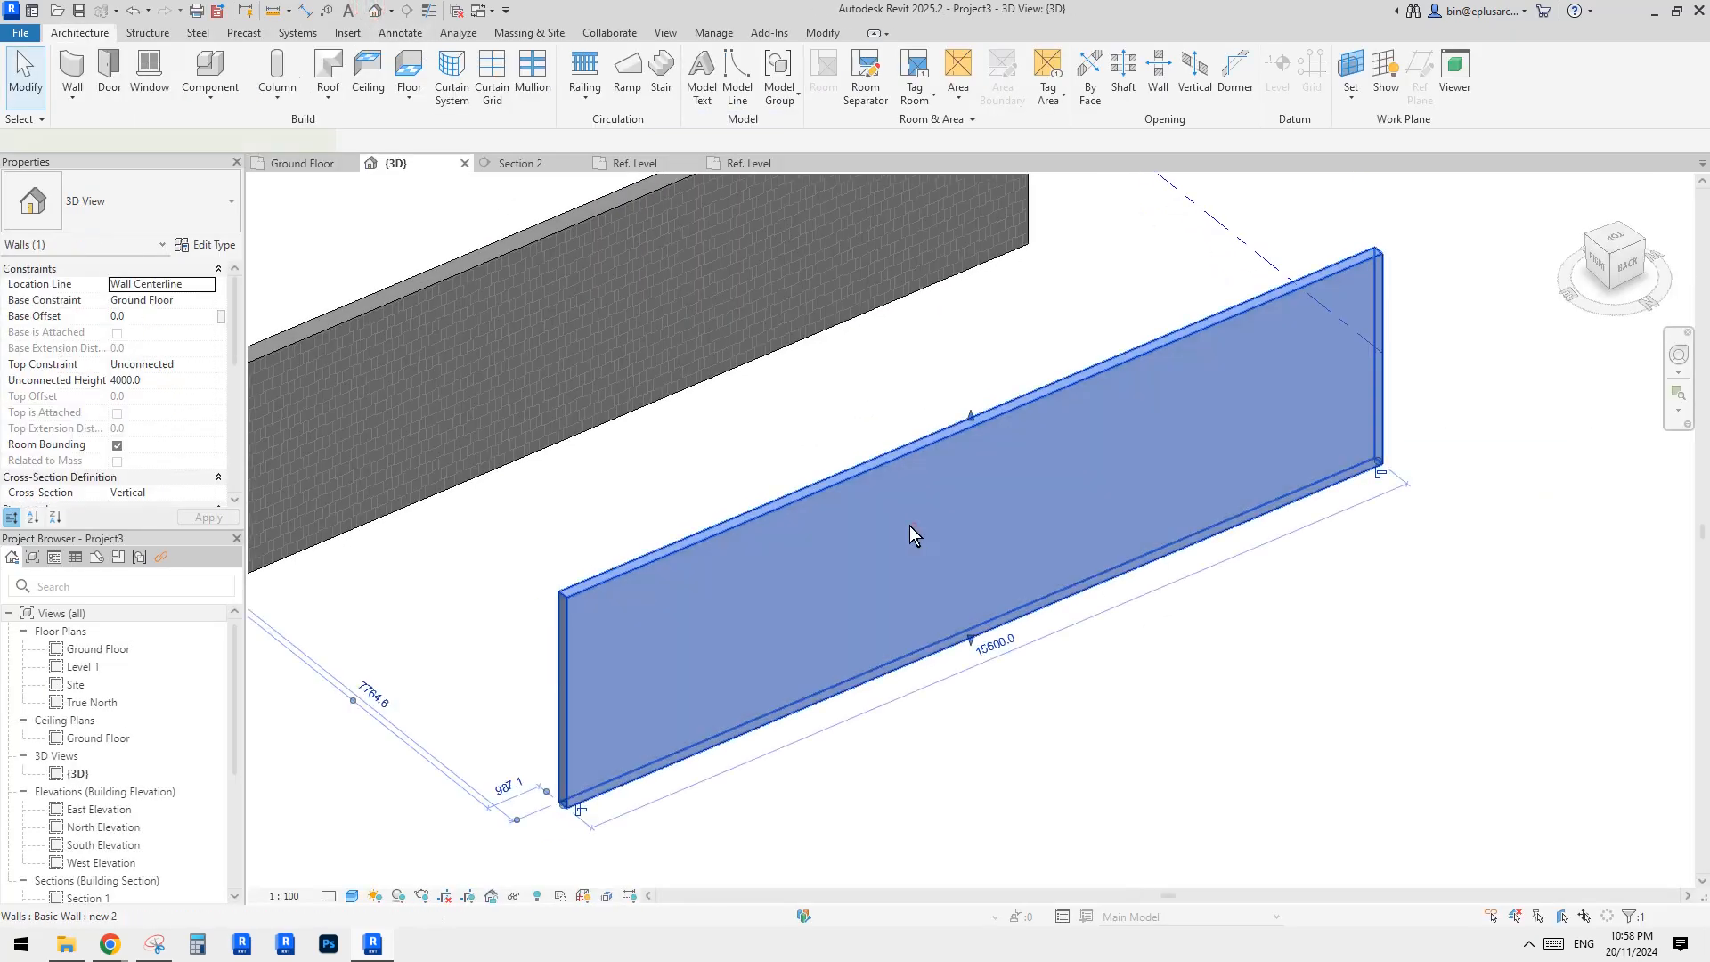
click(209, 245)
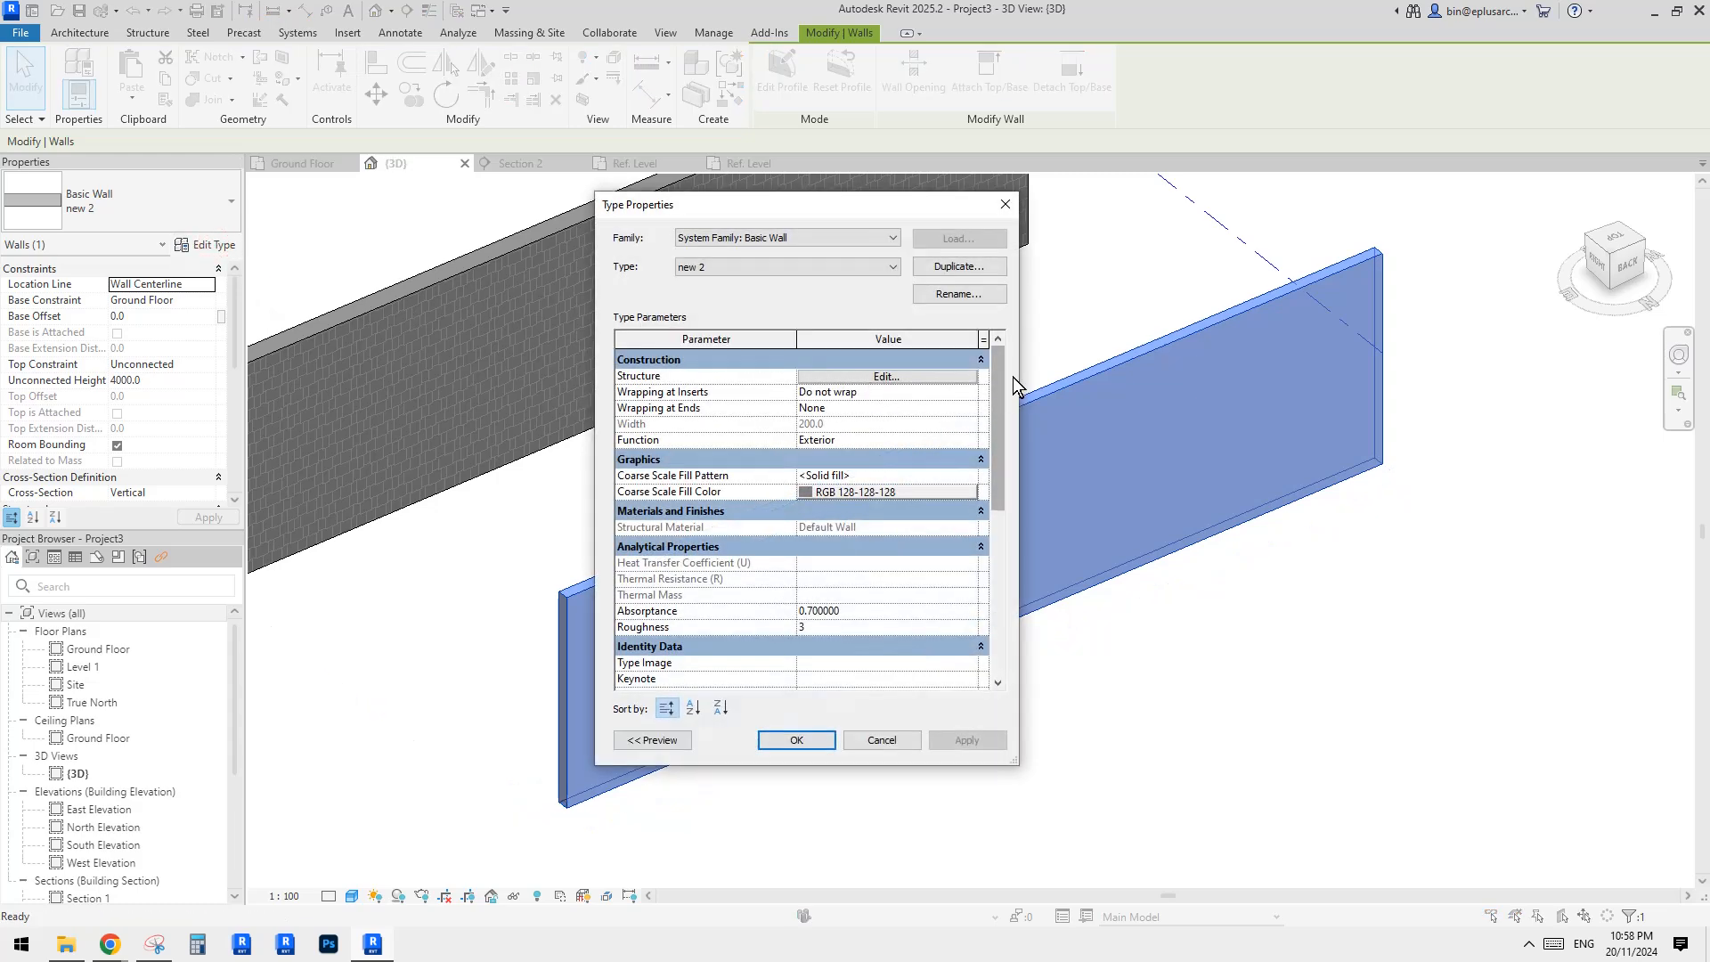
drag(932, 201, 1106, 219)
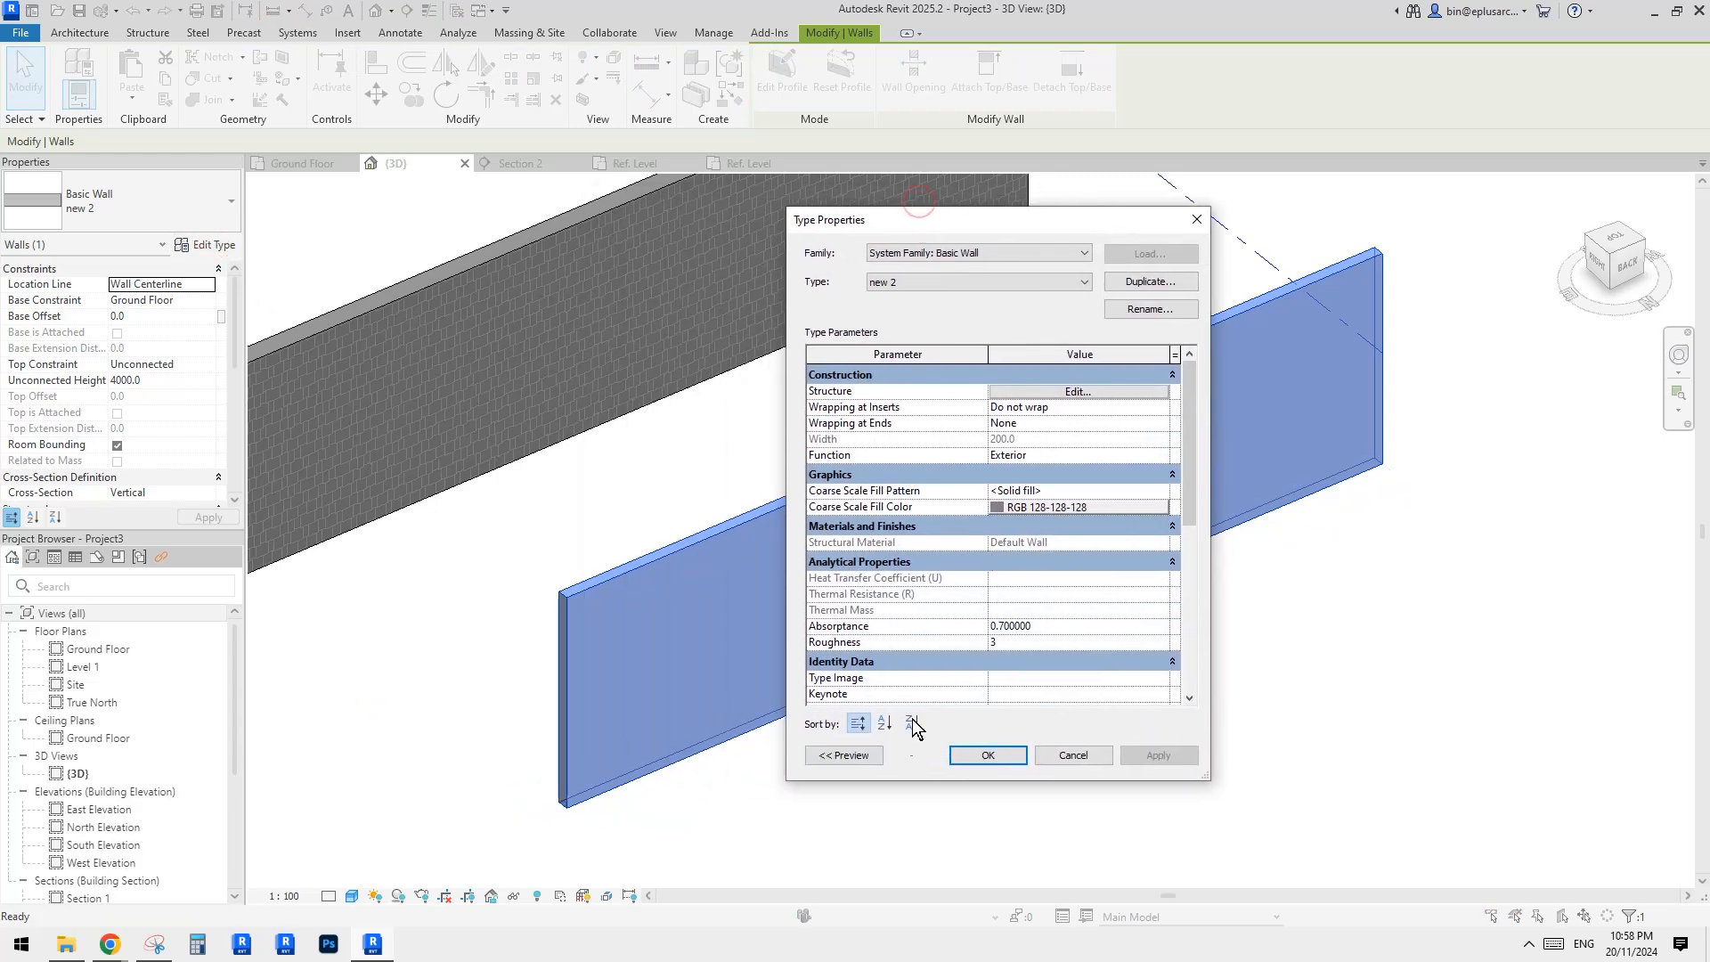
click(844, 755)
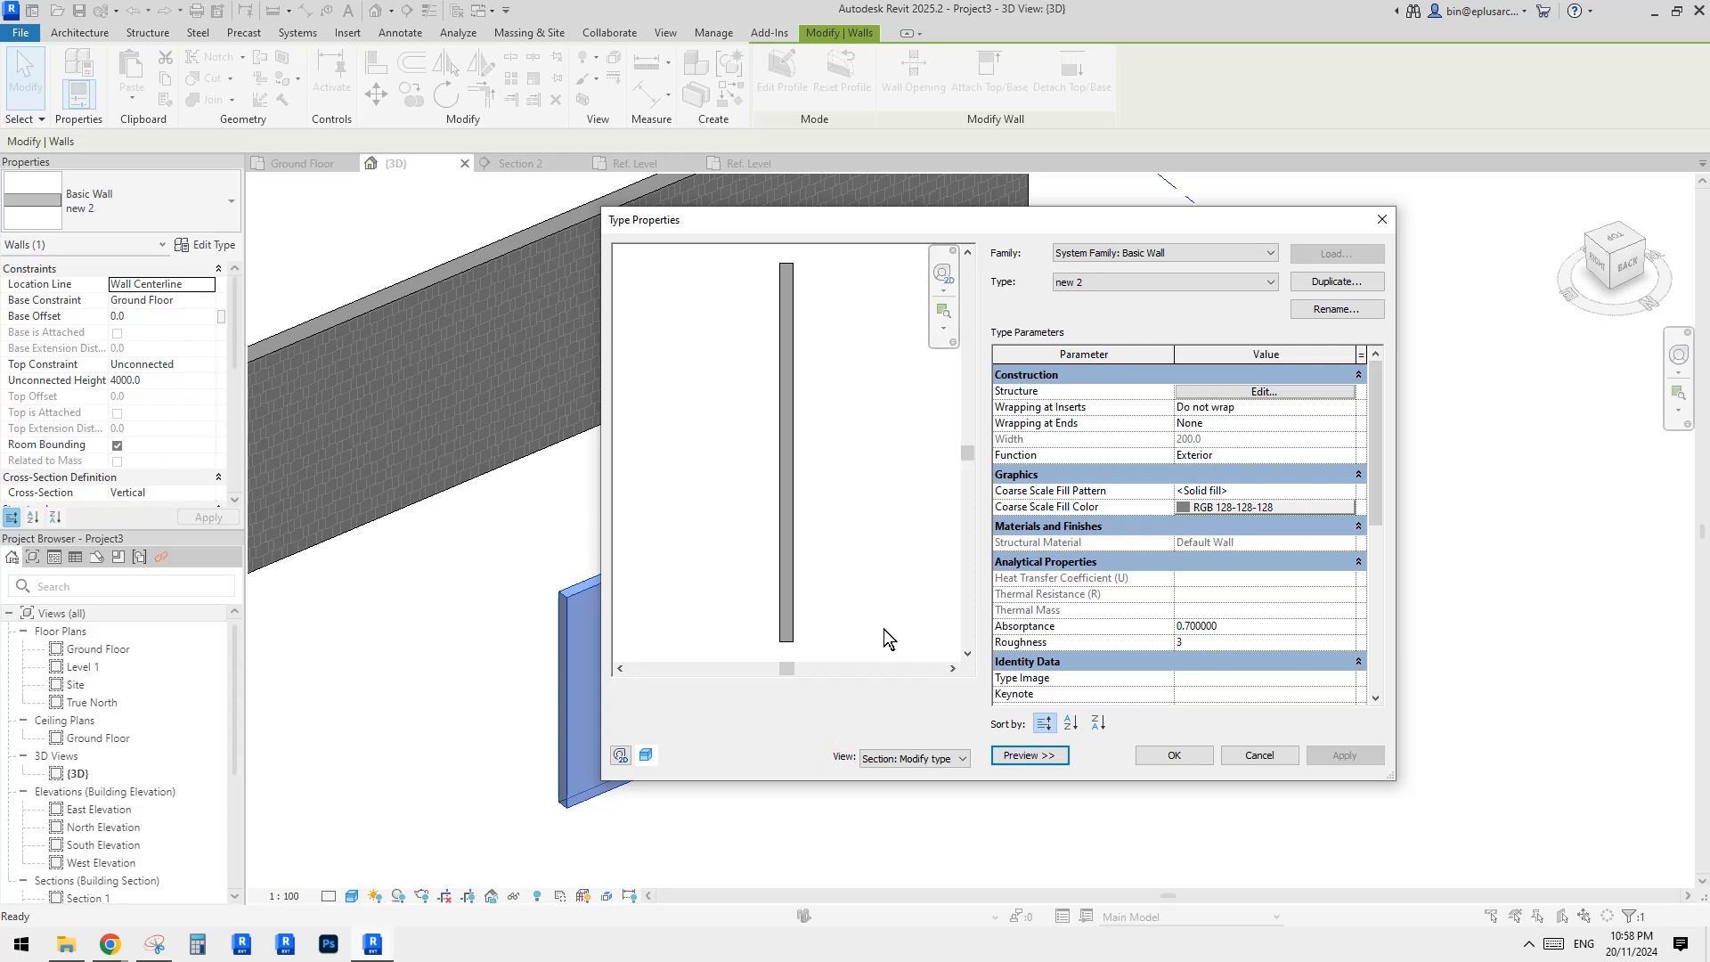
click(958, 758)
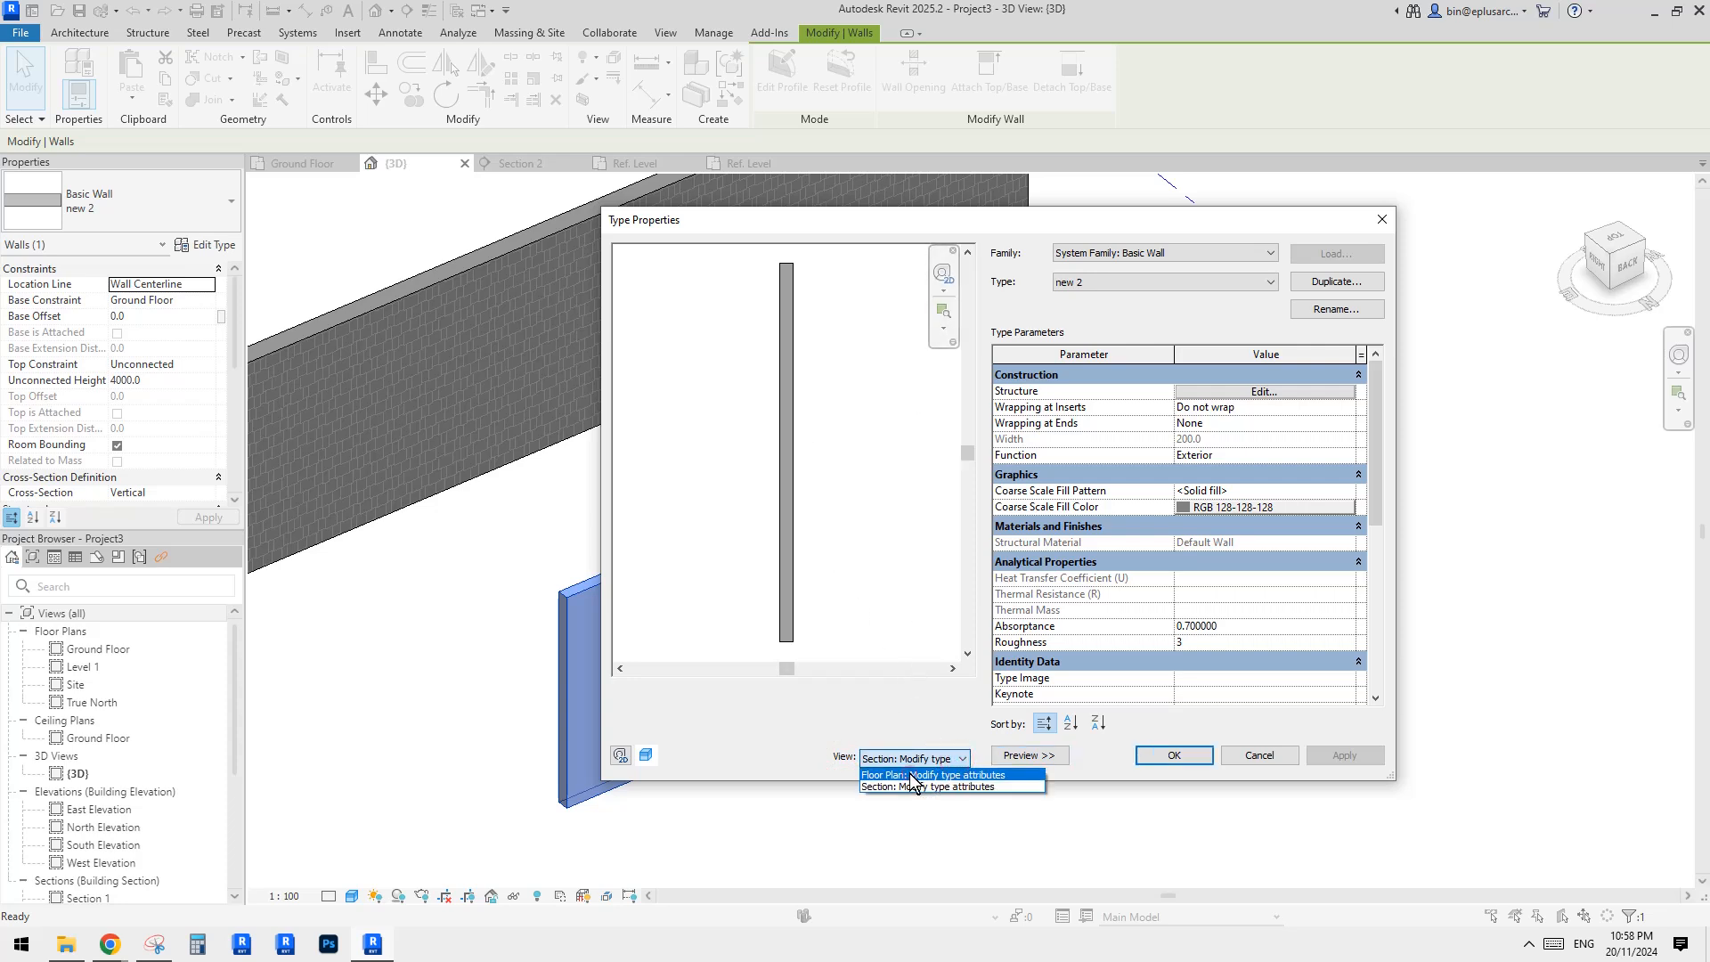
click(912, 775)
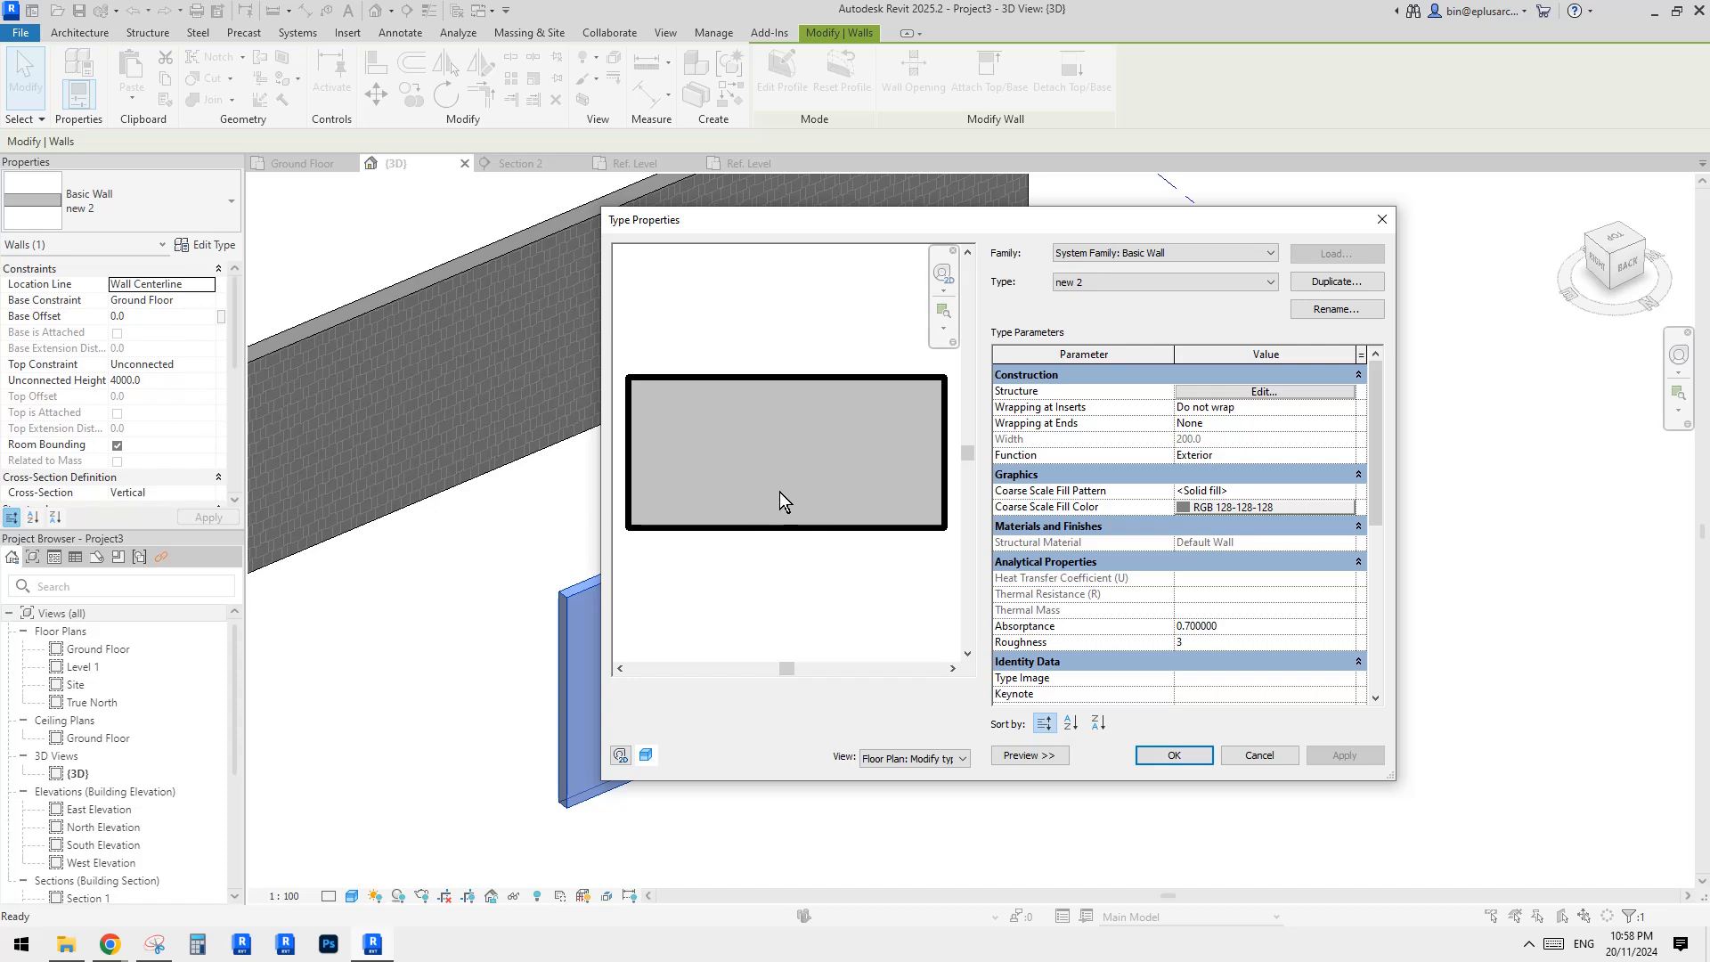
click(897, 757)
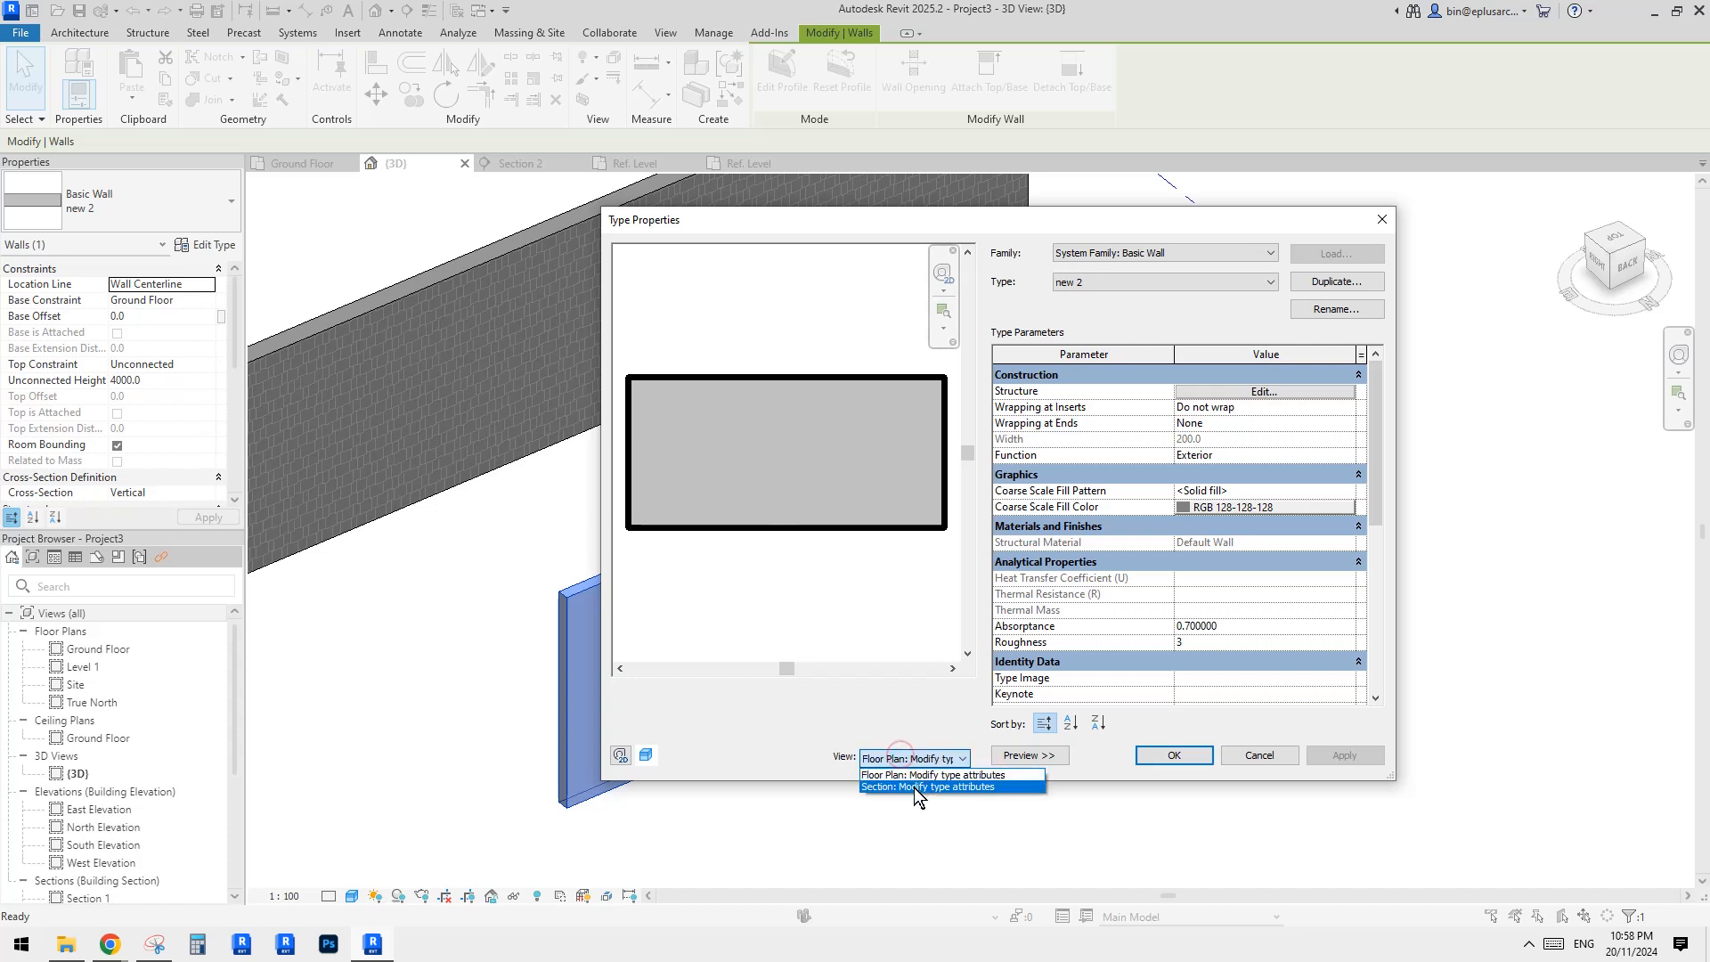
click(917, 787)
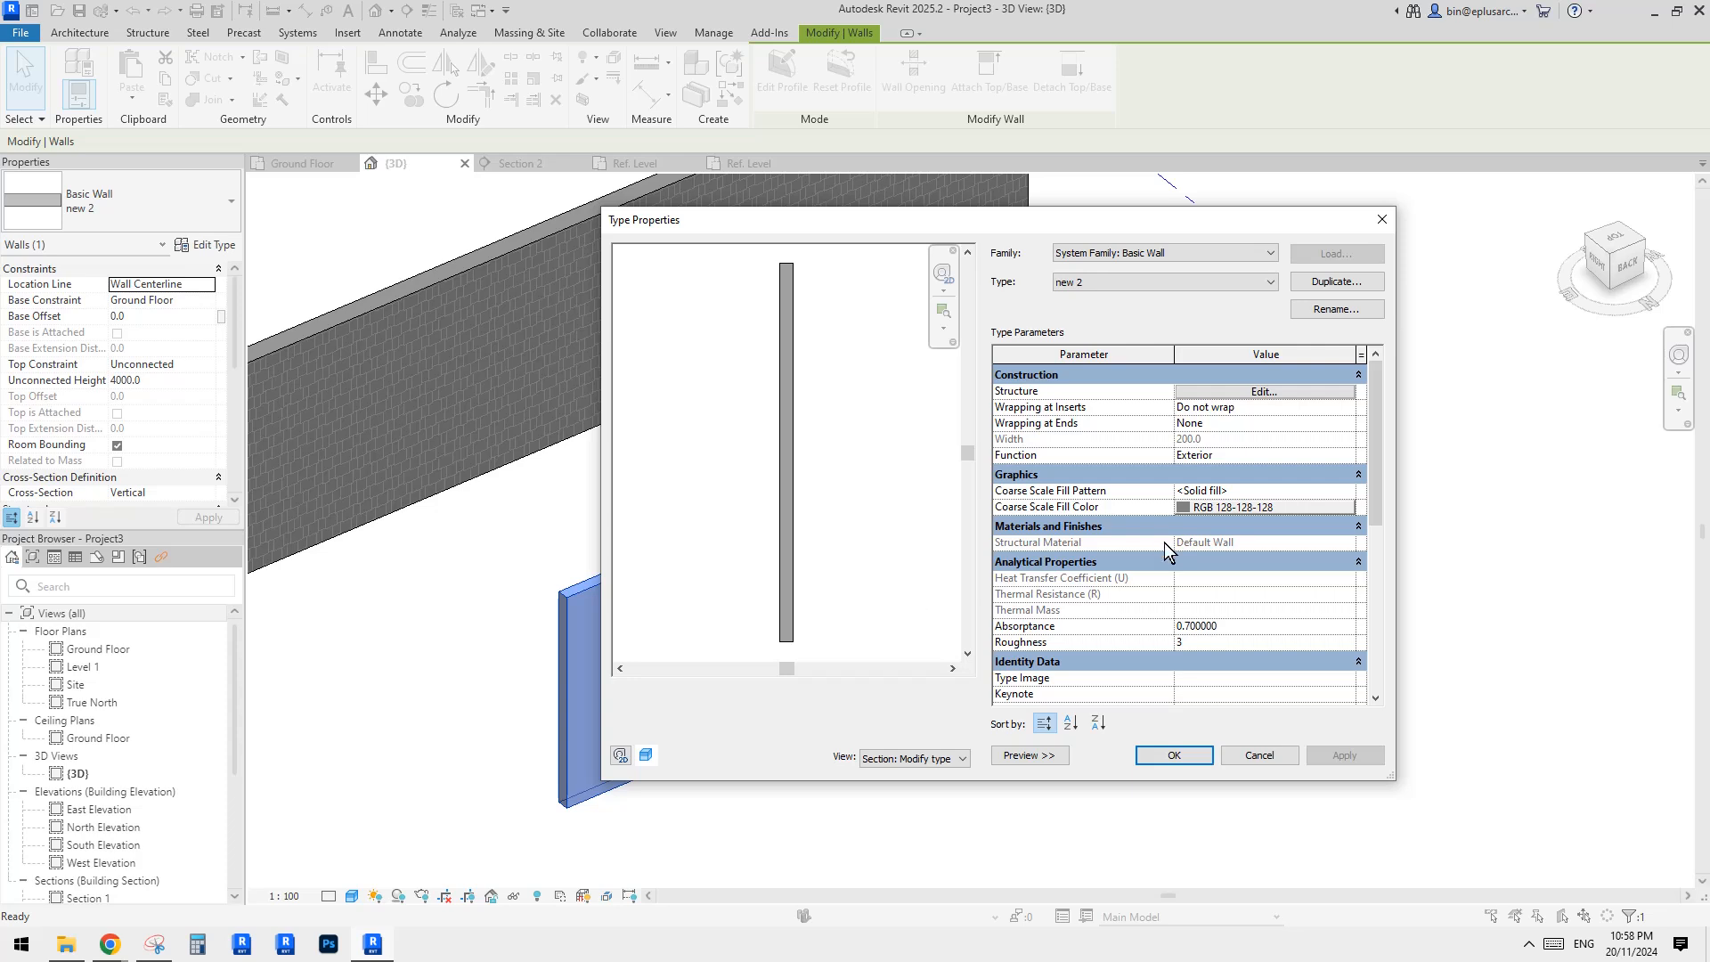
Step: Add a wall sweep to the wall type's structure using the Family9 profile
click(1263, 391)
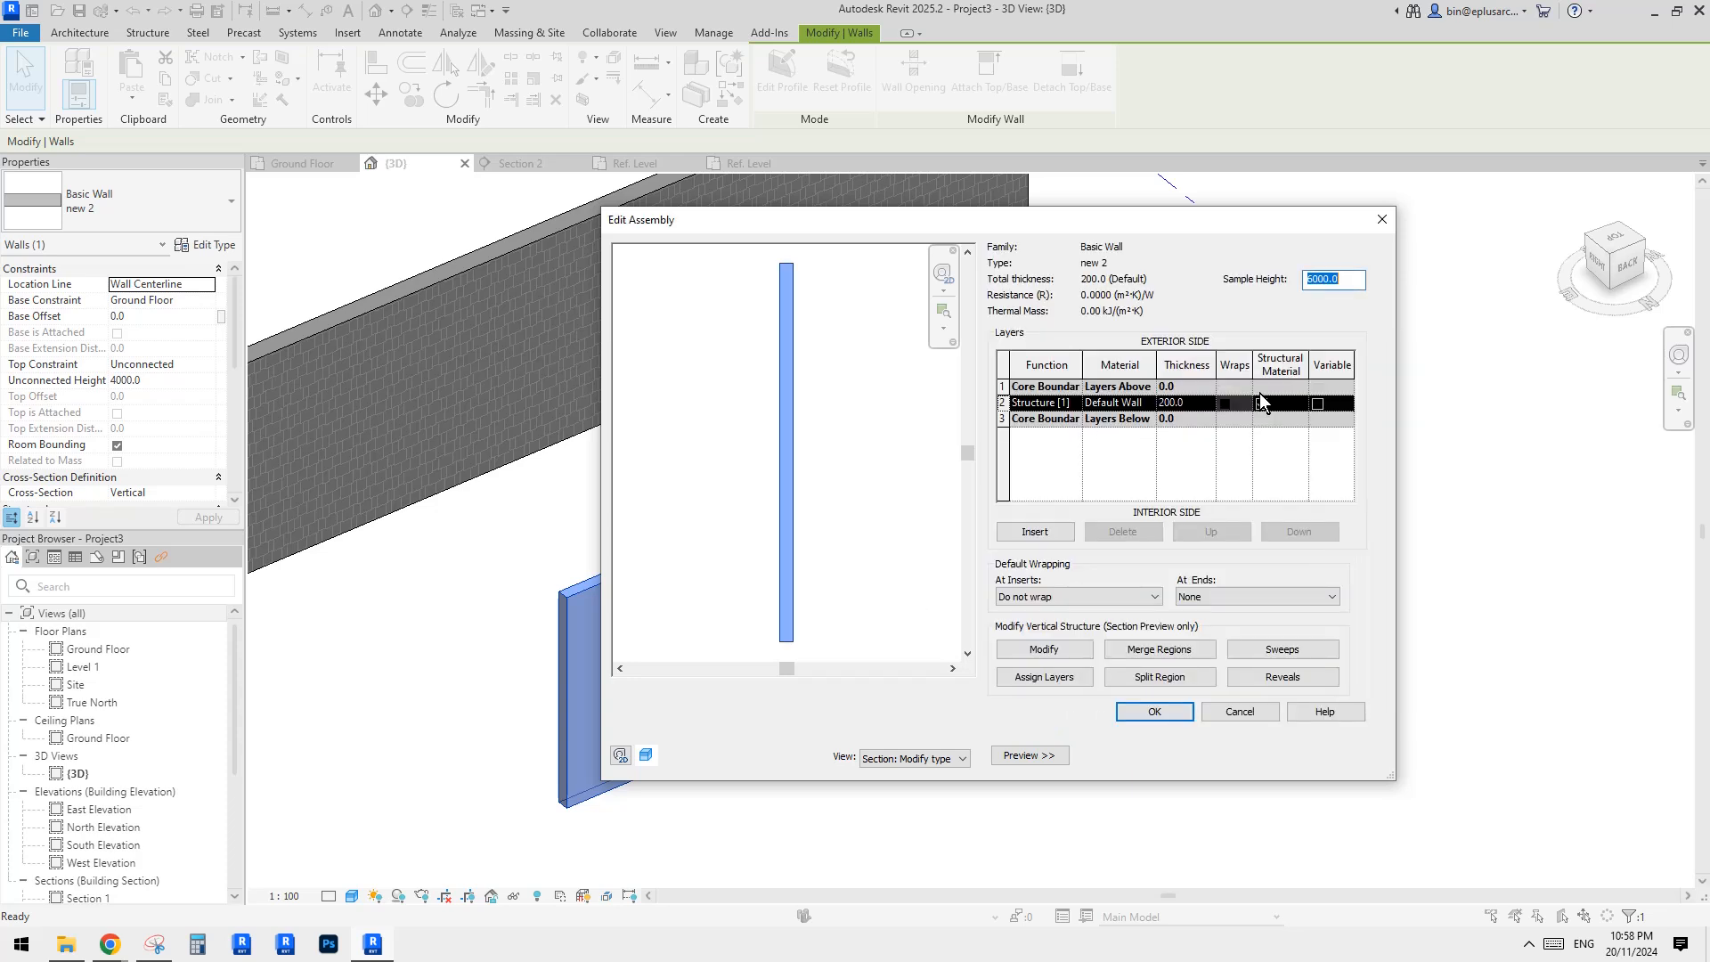
click(1280, 650)
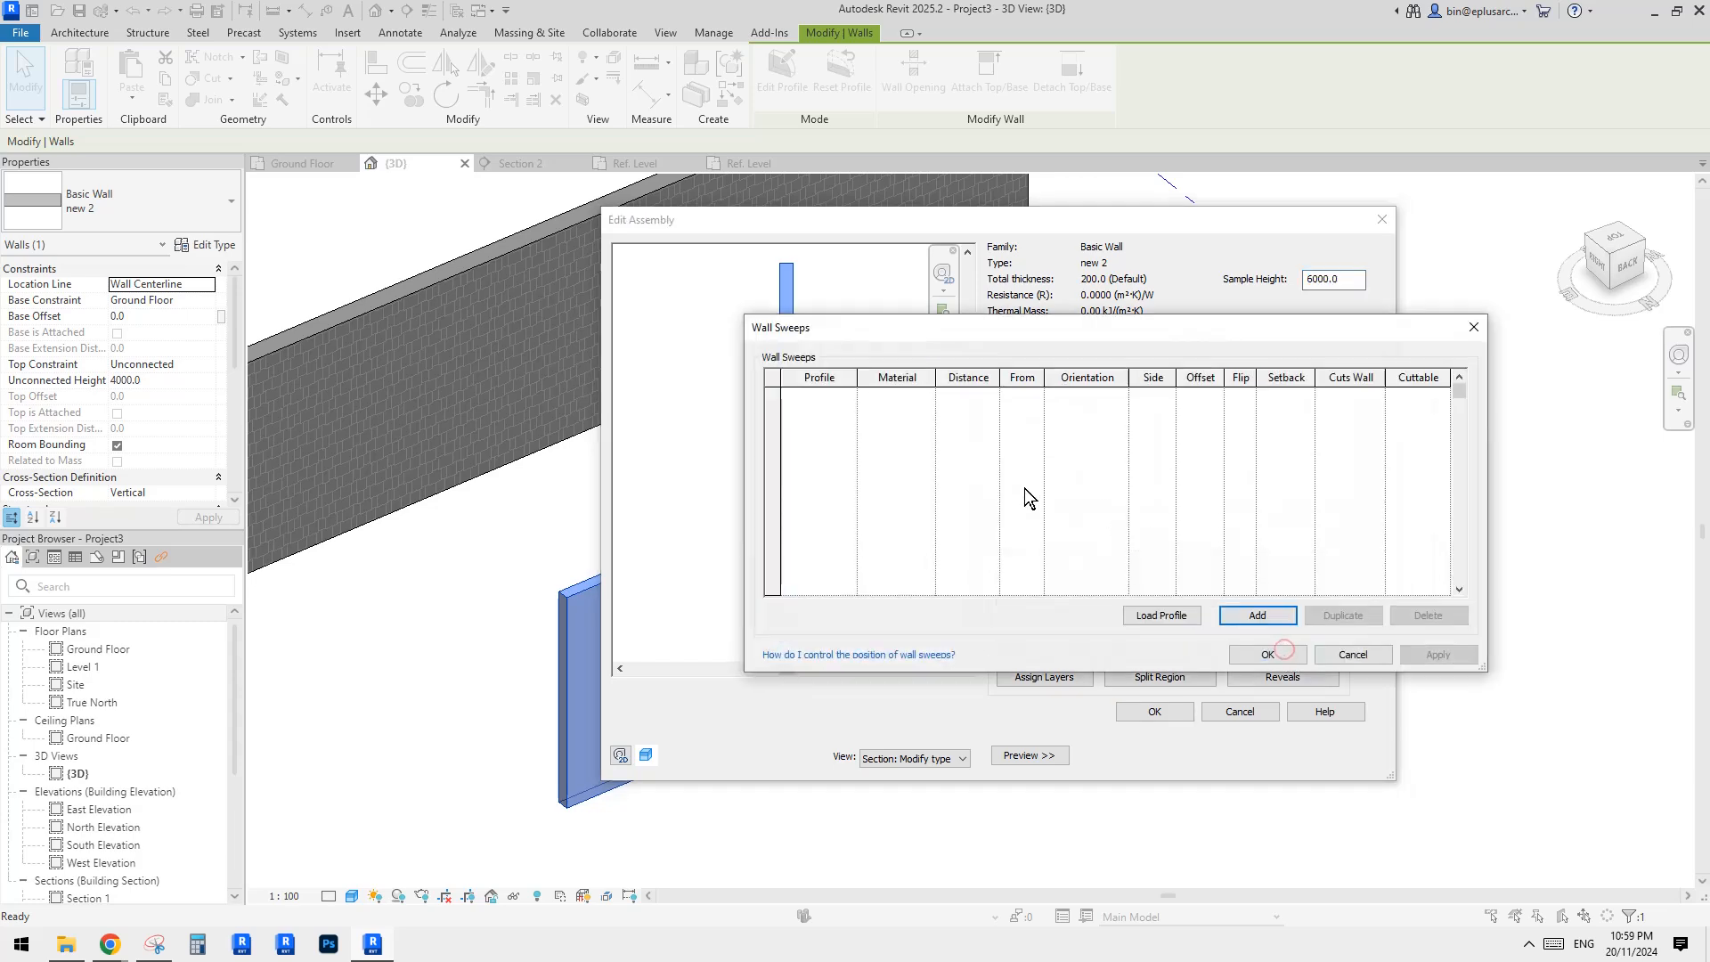
drag(963, 328, 1068, 244)
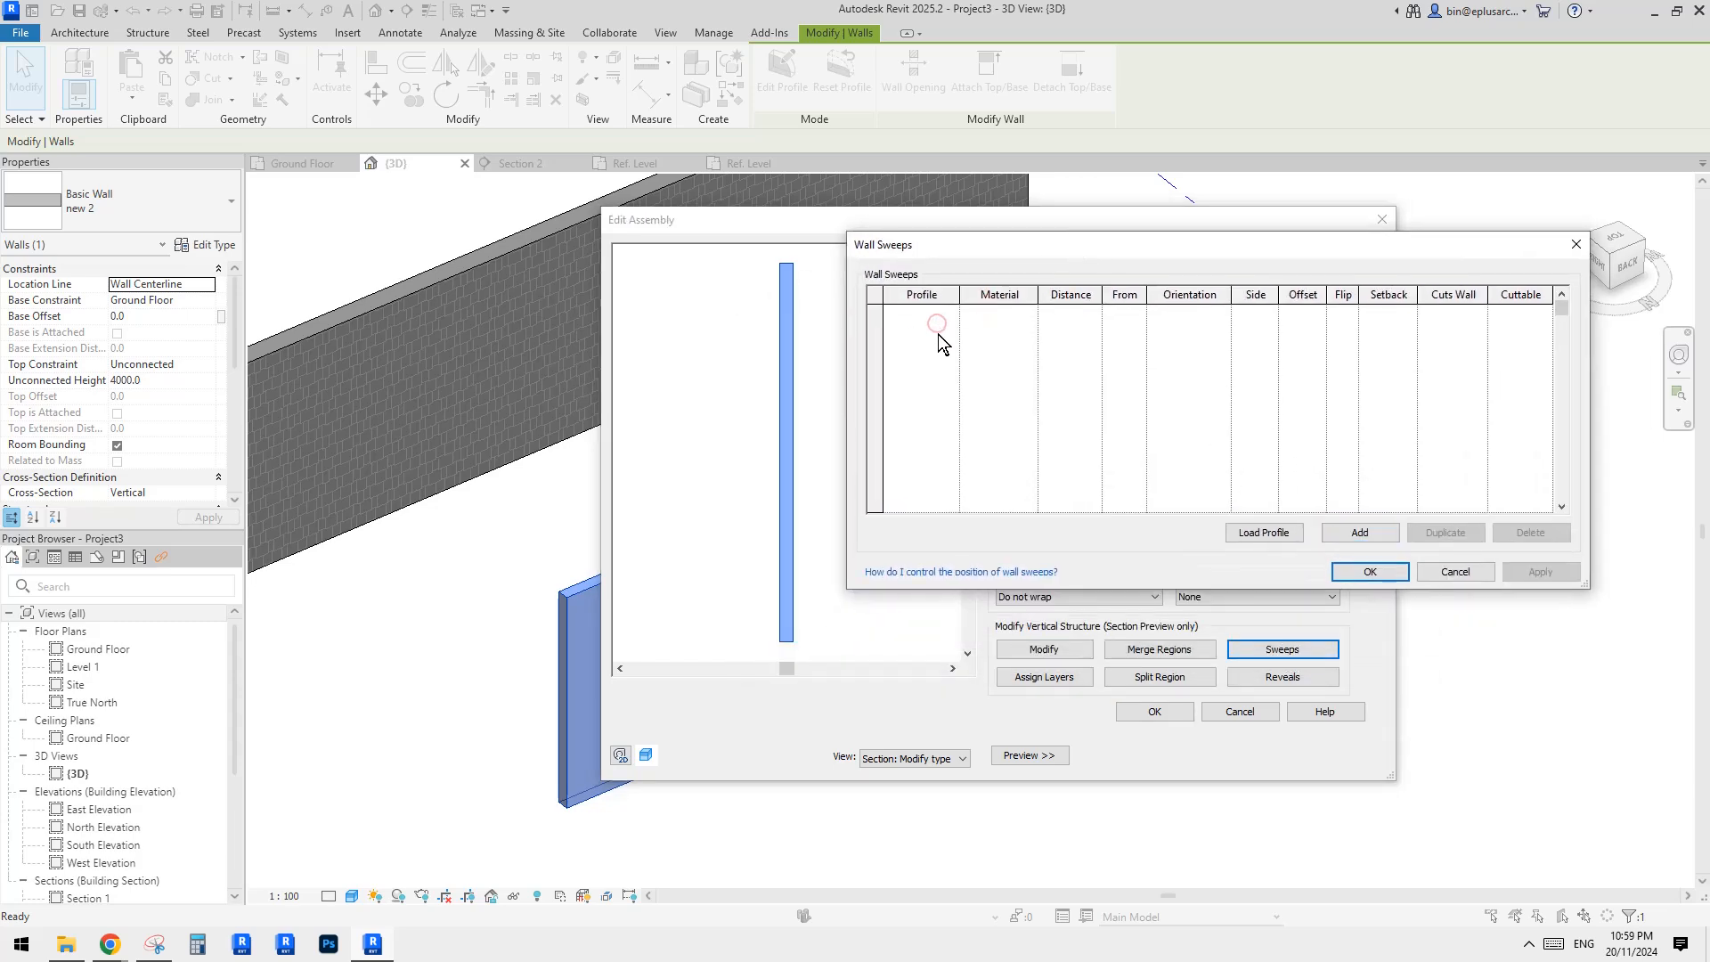
click(1360, 532)
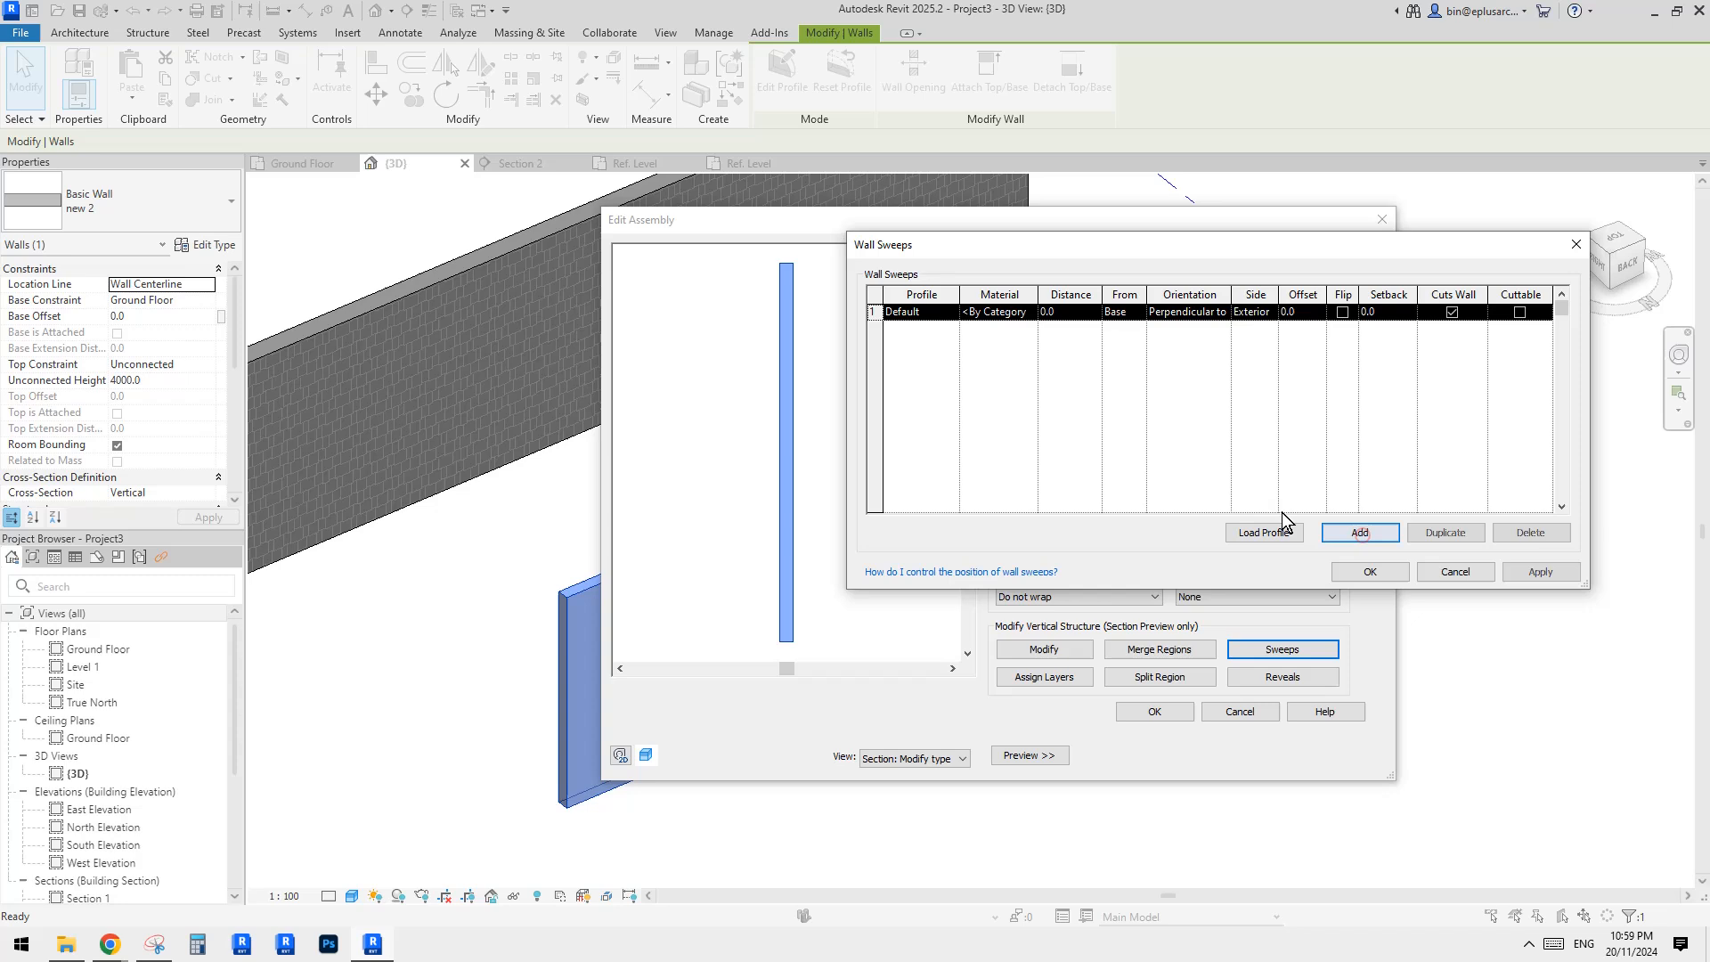
click(938, 314)
click(949, 314)
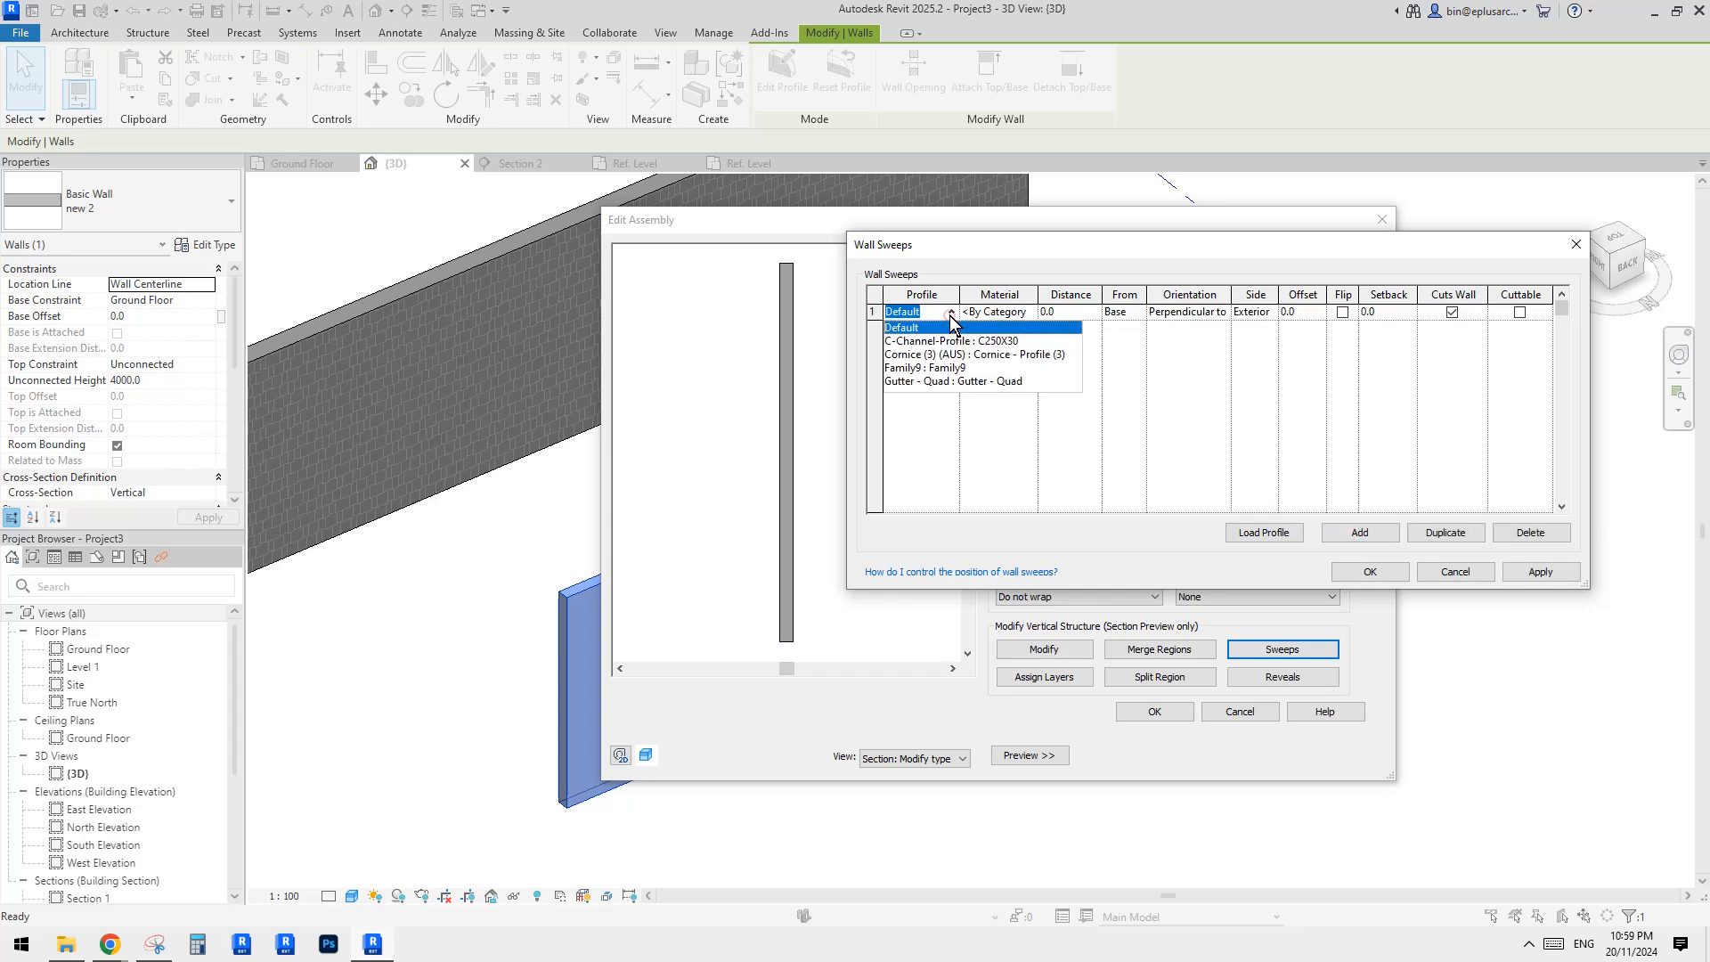
click(919, 367)
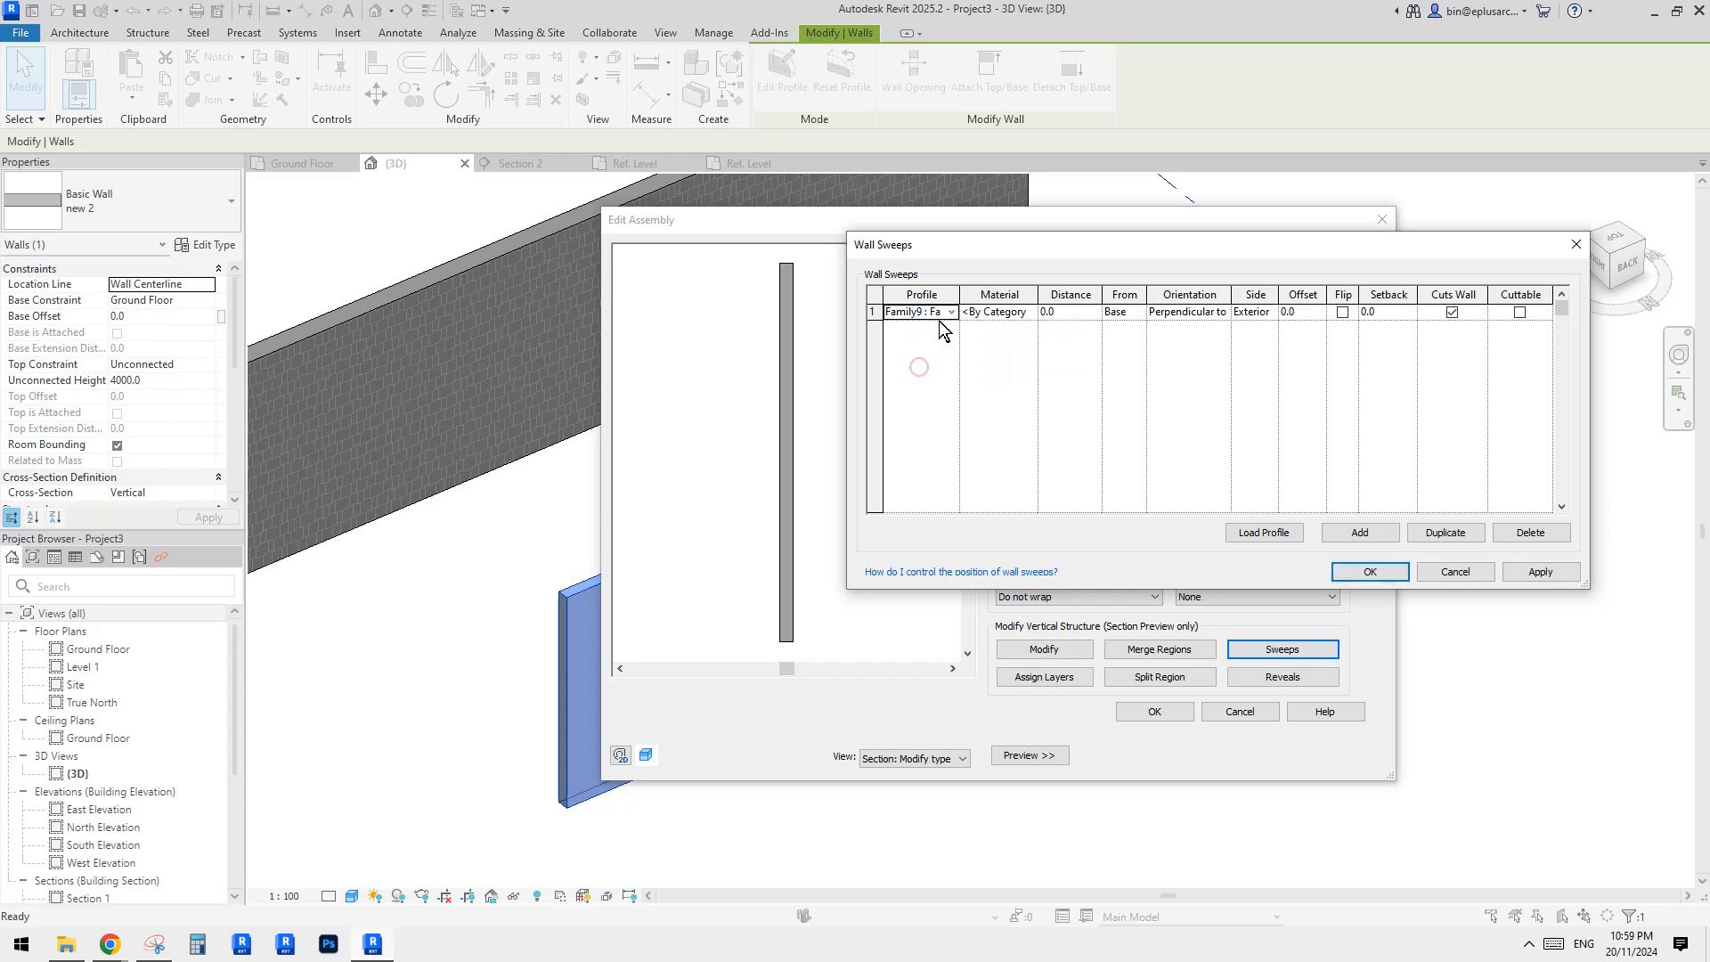
Step: Set the wall sweep's distance from the base to 300 and accept the sweep
click(1006, 315)
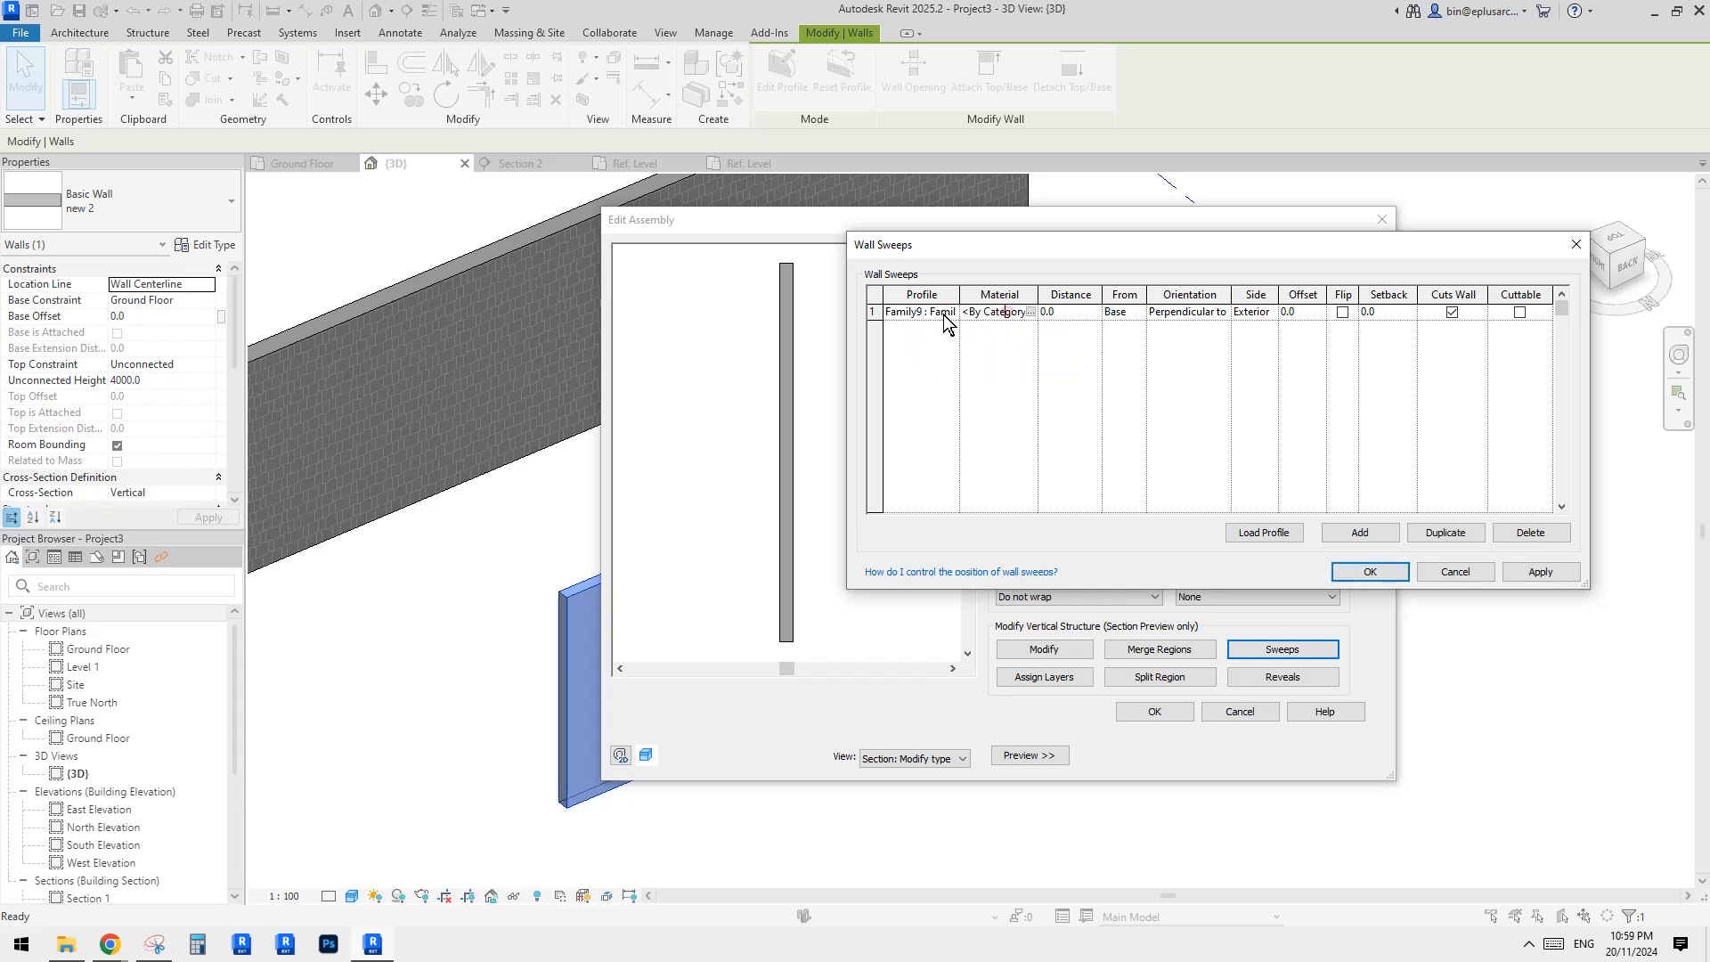
click(993, 312)
click(1081, 313)
text(300)
click(1371, 571)
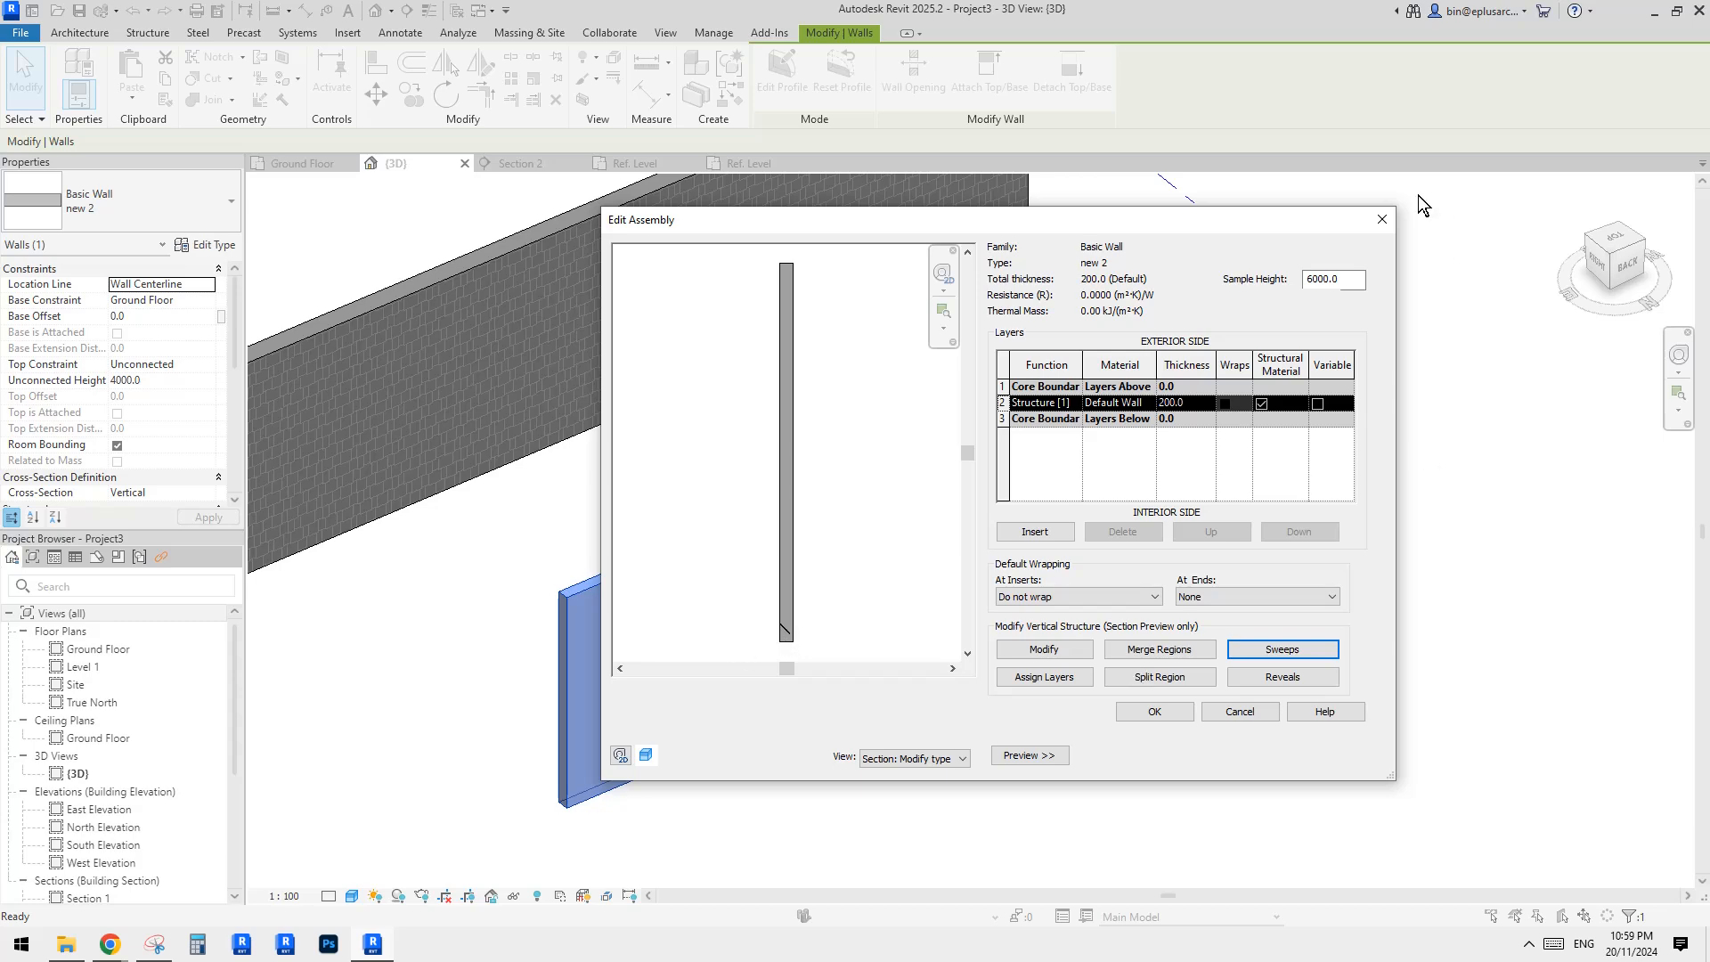
Step: Try the wall sweep with its profile flipped, then restore the unflipped setting
click(1275, 649)
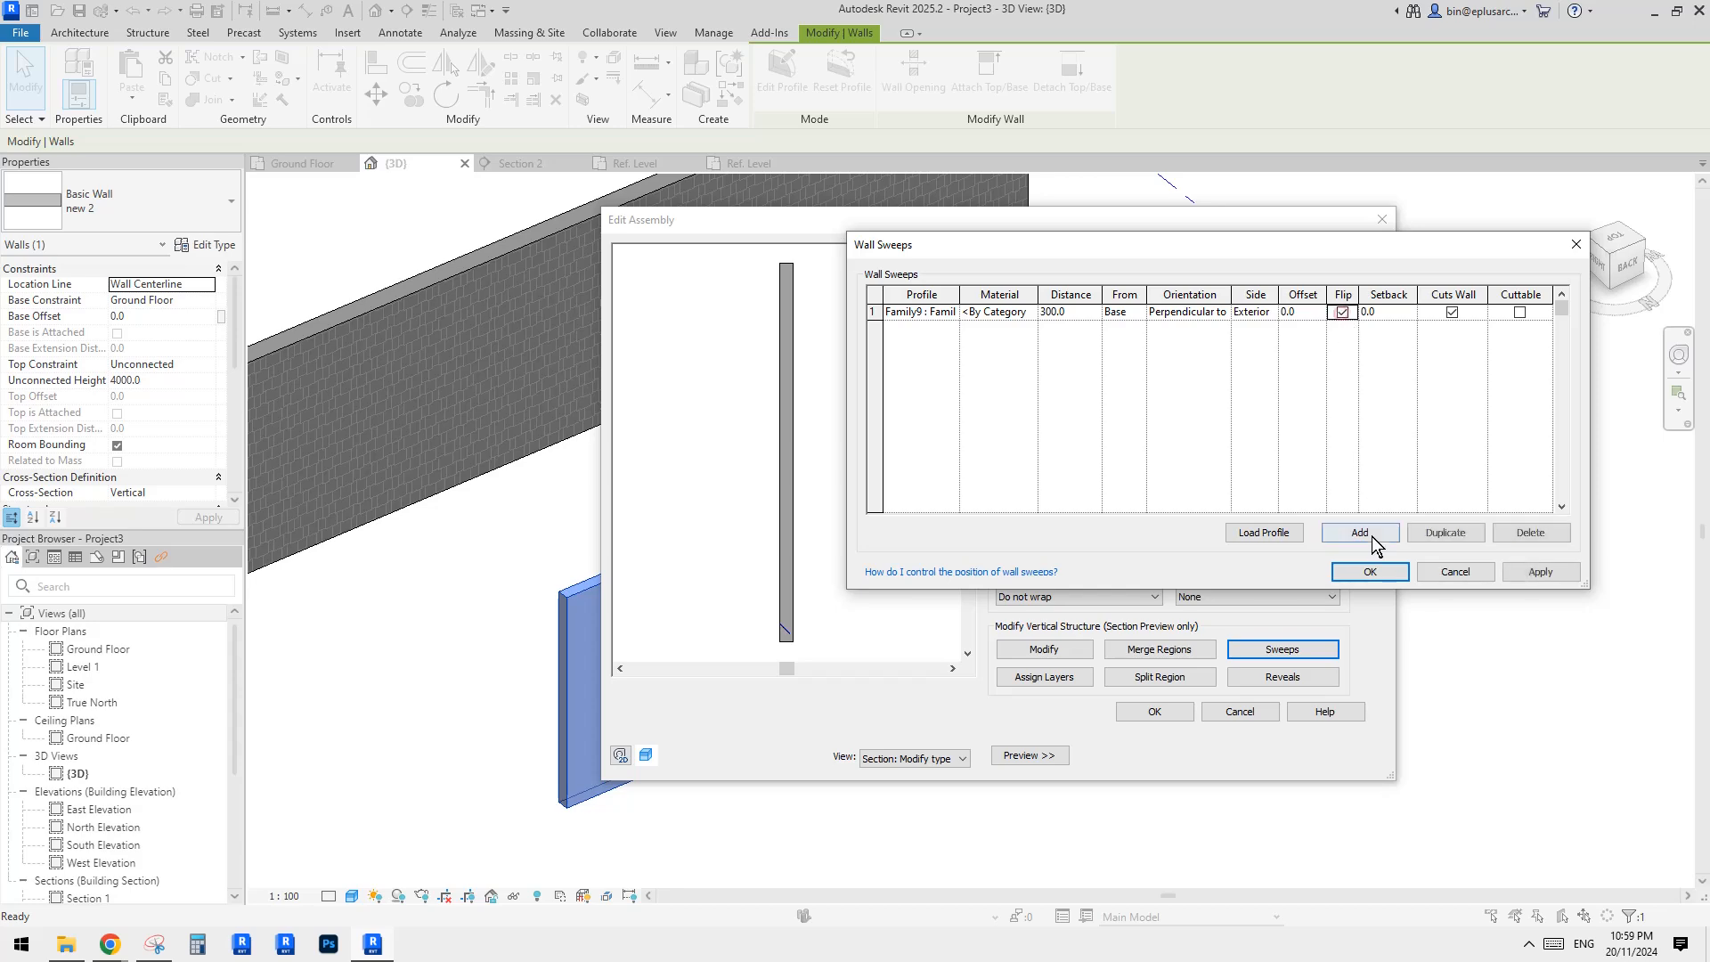
click(1369, 571)
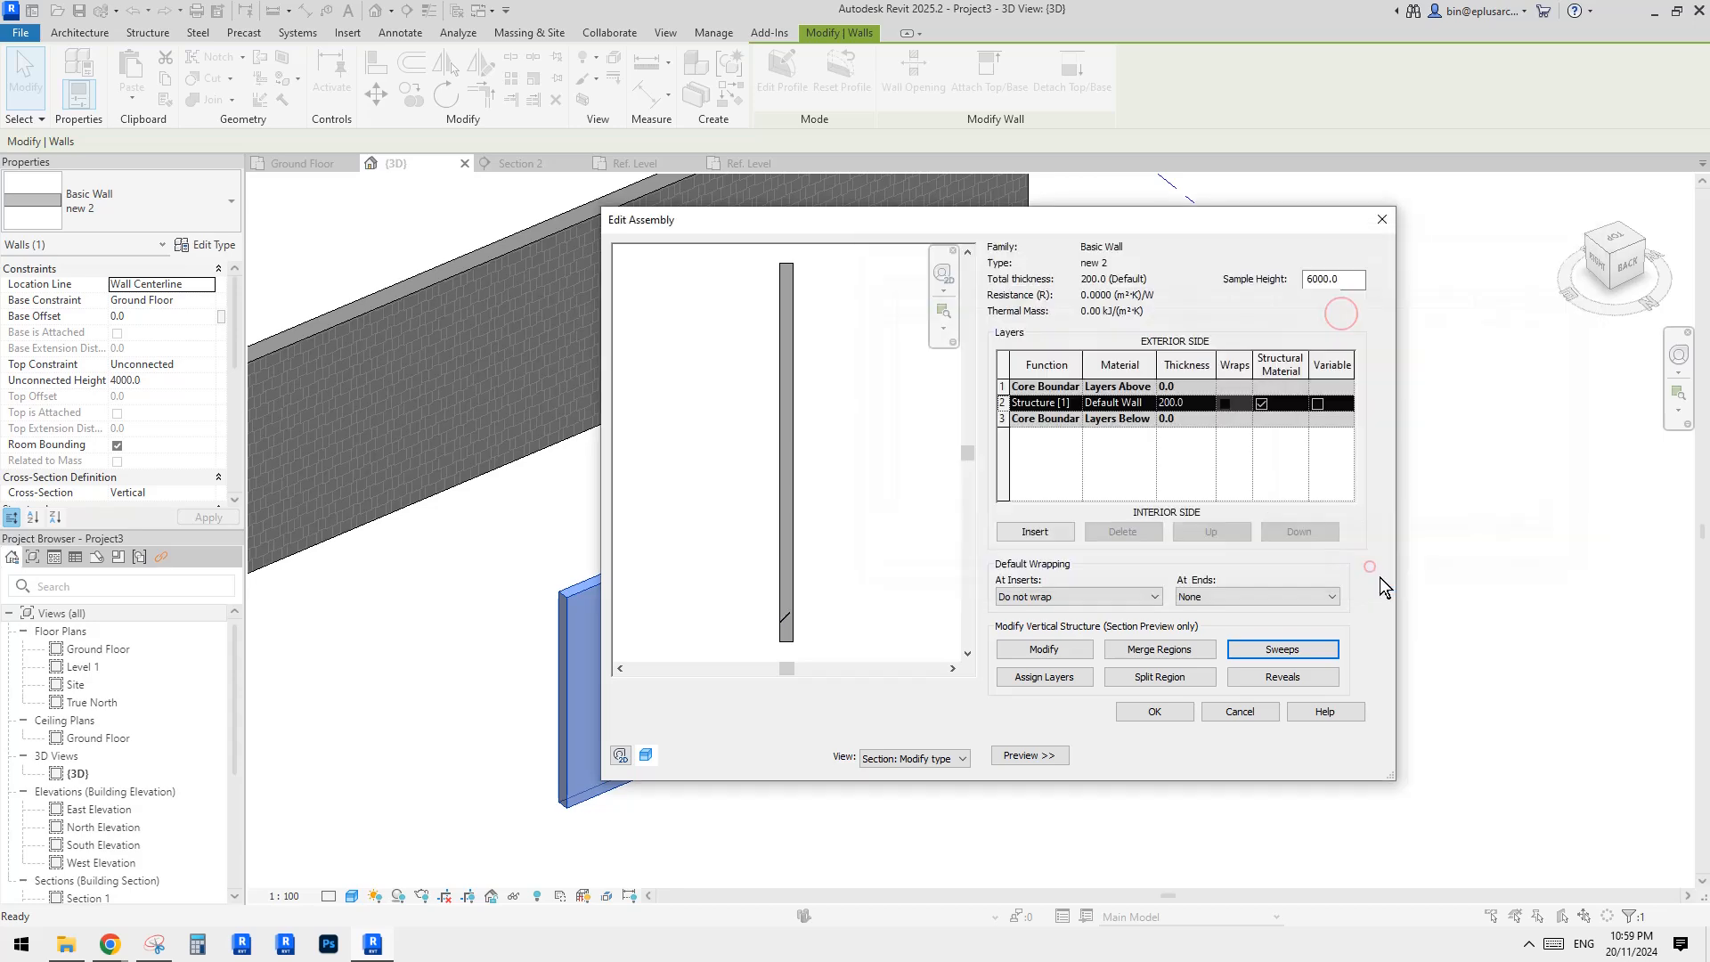
click(1276, 651)
click(1342, 313)
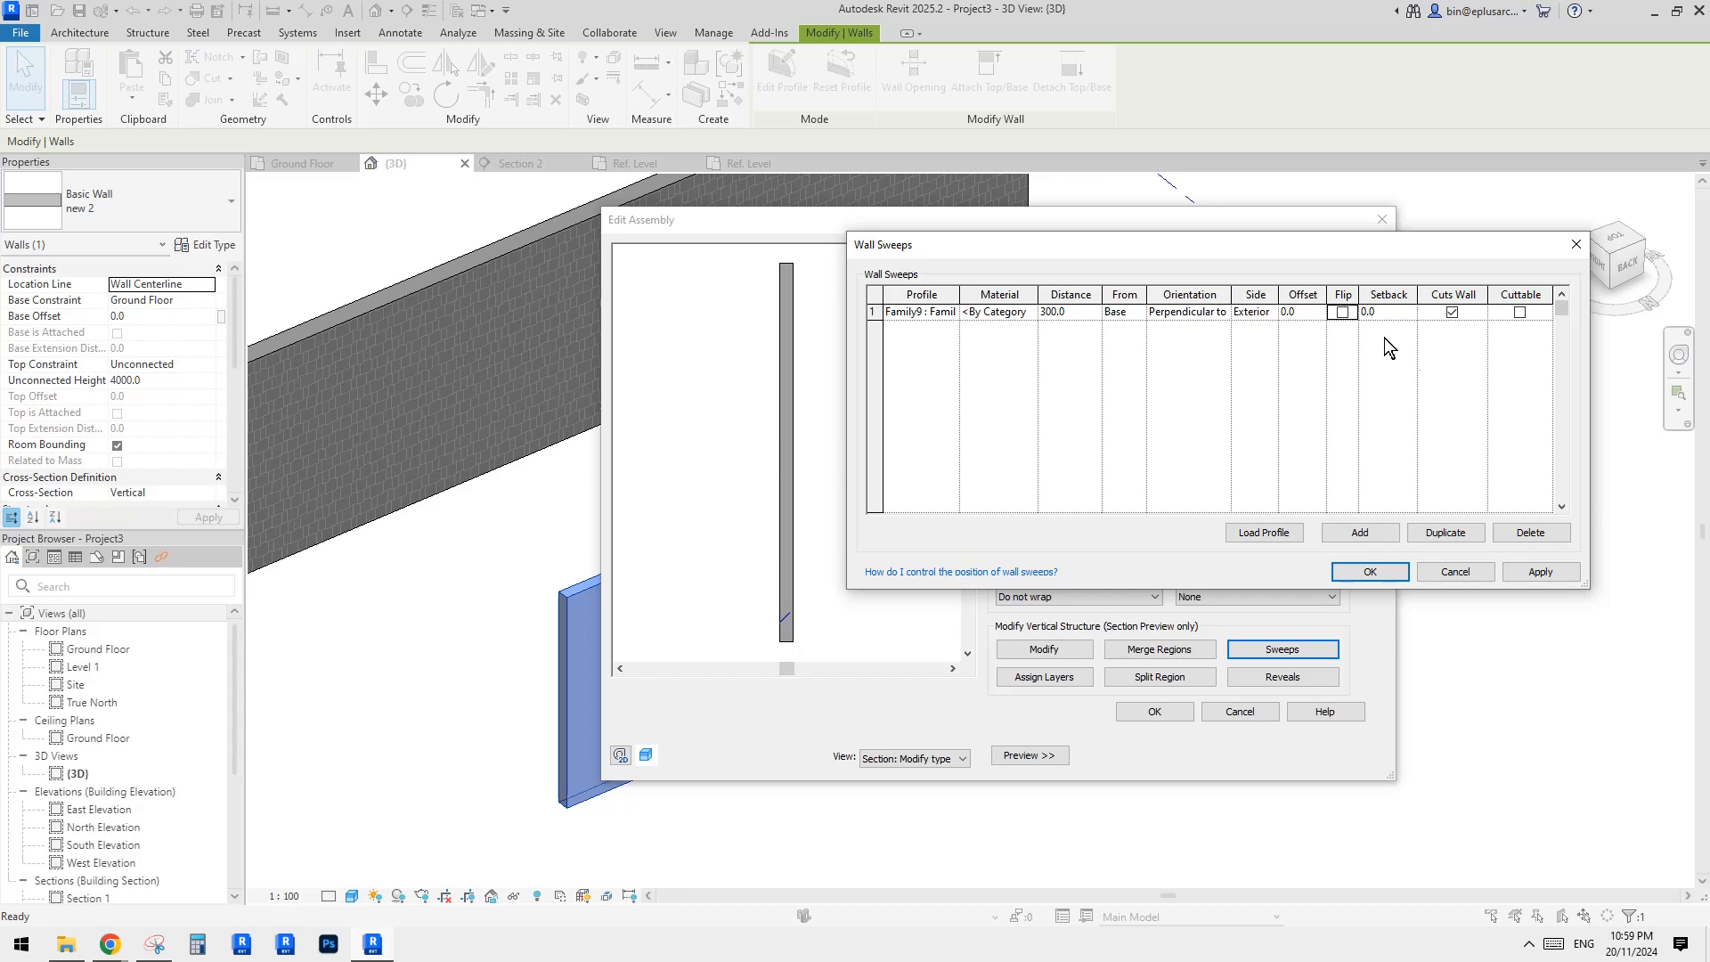
click(1396, 571)
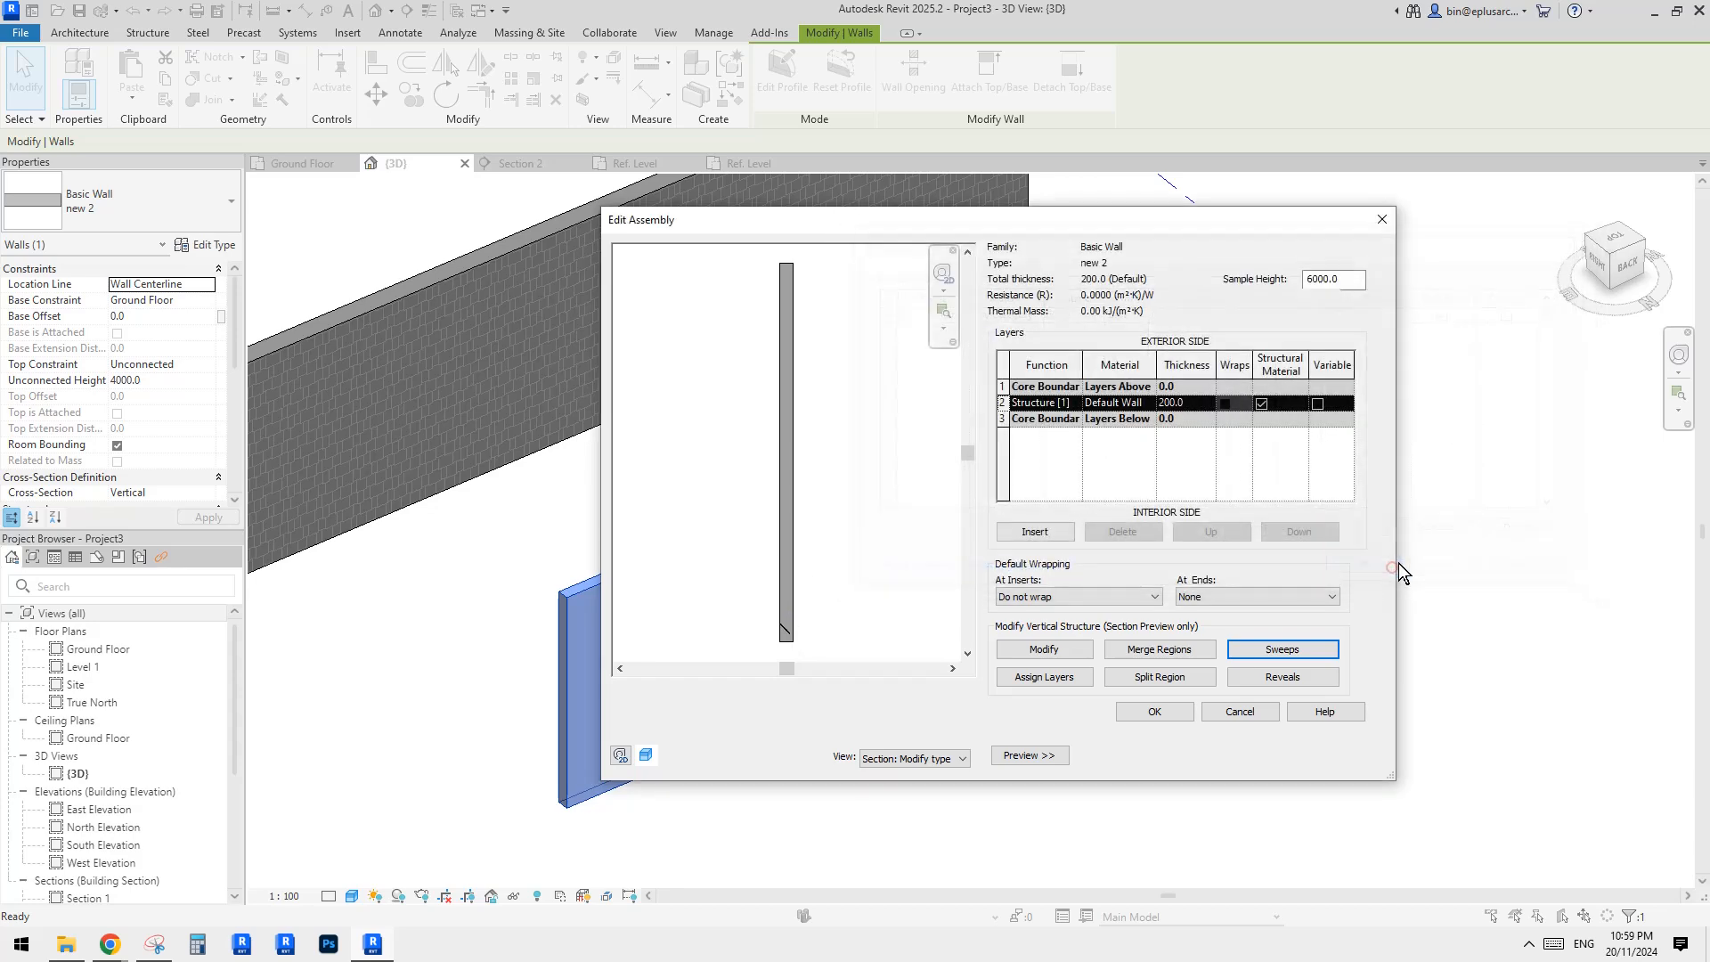
Step: Apply the edited assembly with its wall sweep to the wall type
click(1164, 711)
click(1191, 751)
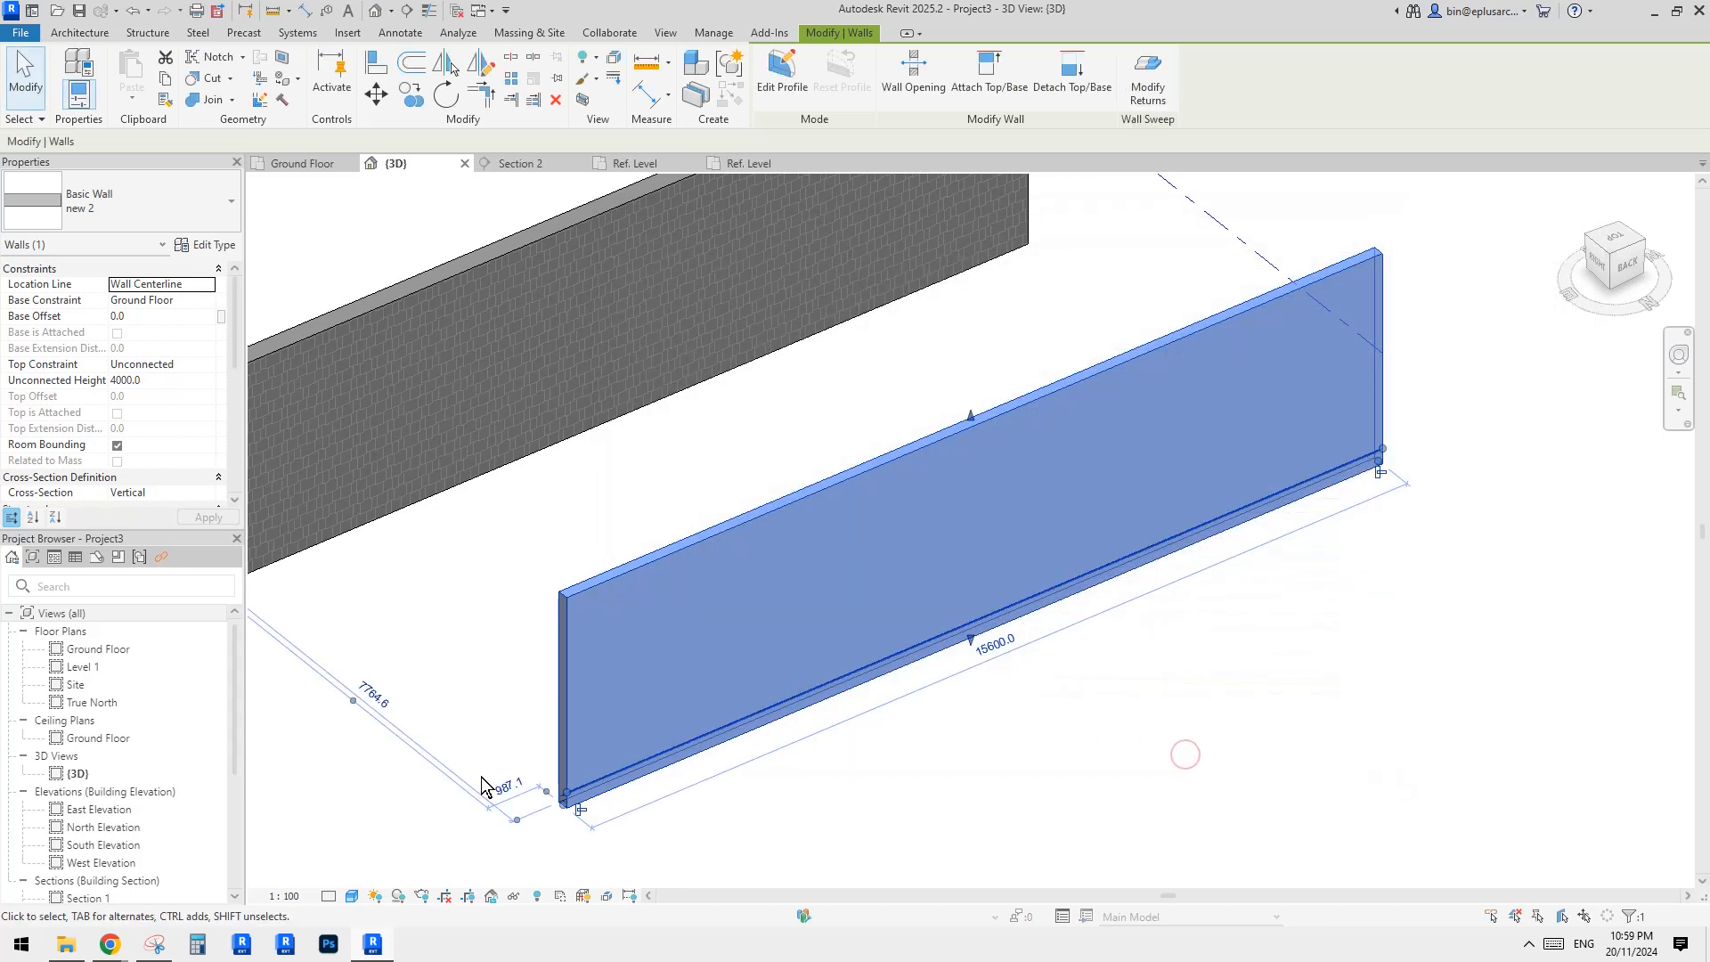
Step: Open the Family9 profile family for editing from the project's loaded profiles
scroll(125, 816, down, 3)
scroll(125, 802, up, 1)
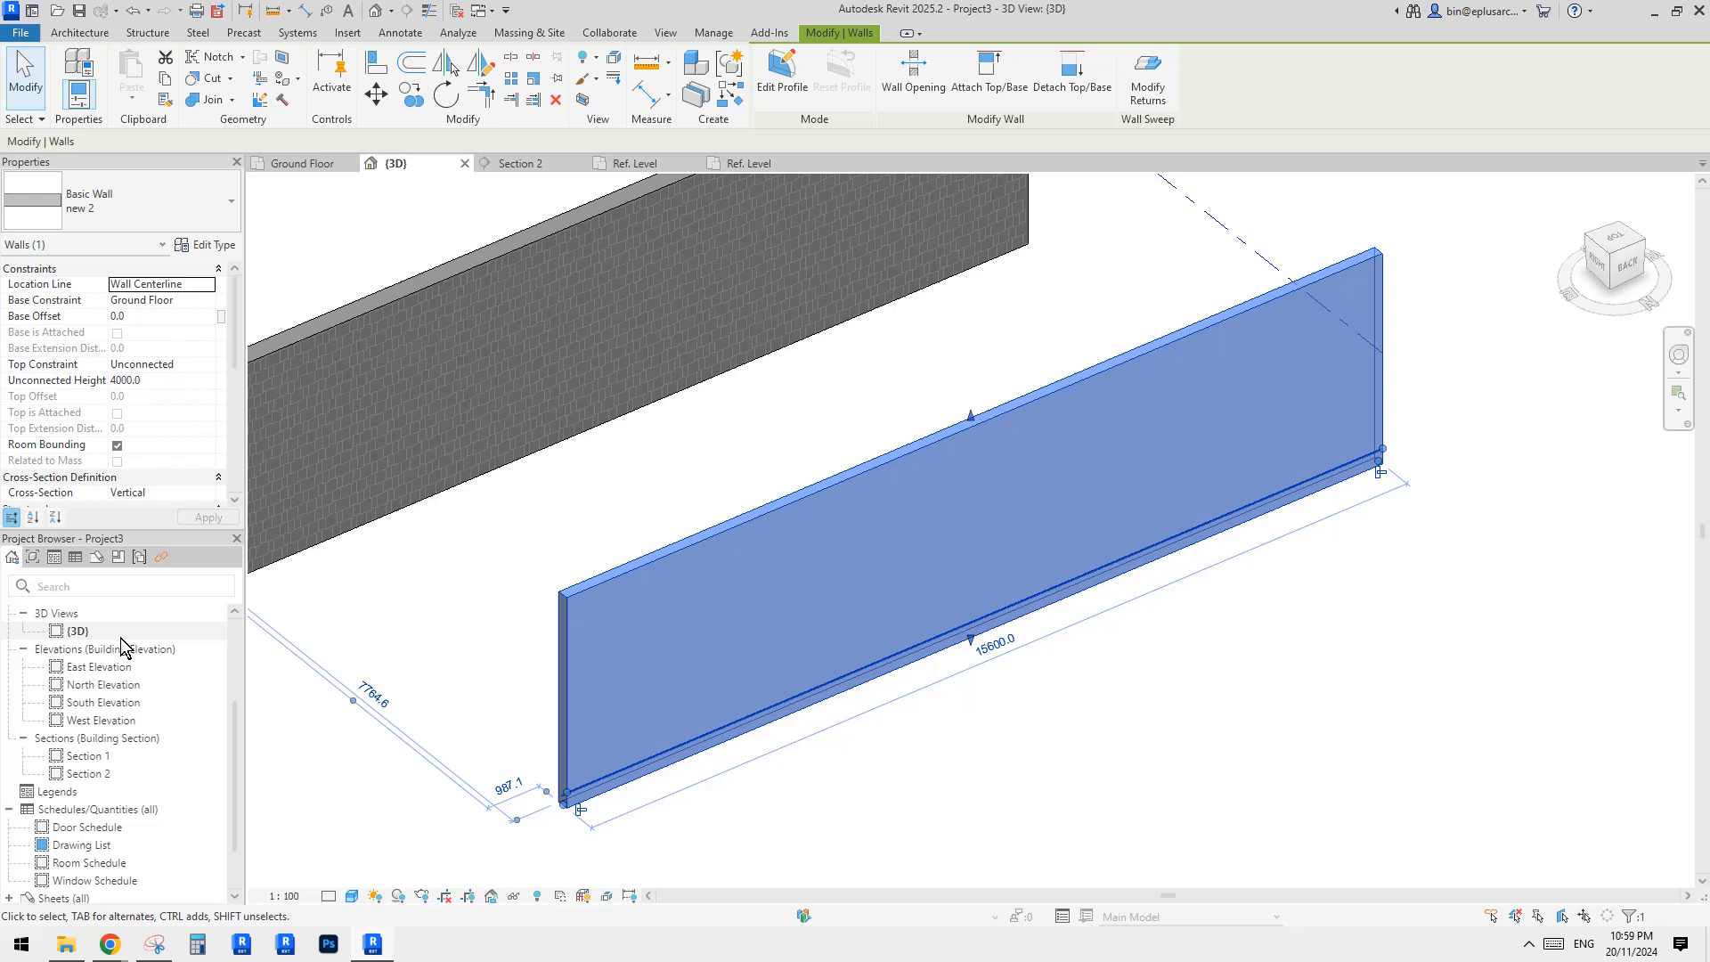
click(118, 556)
scroll(54, 765, down, 8)
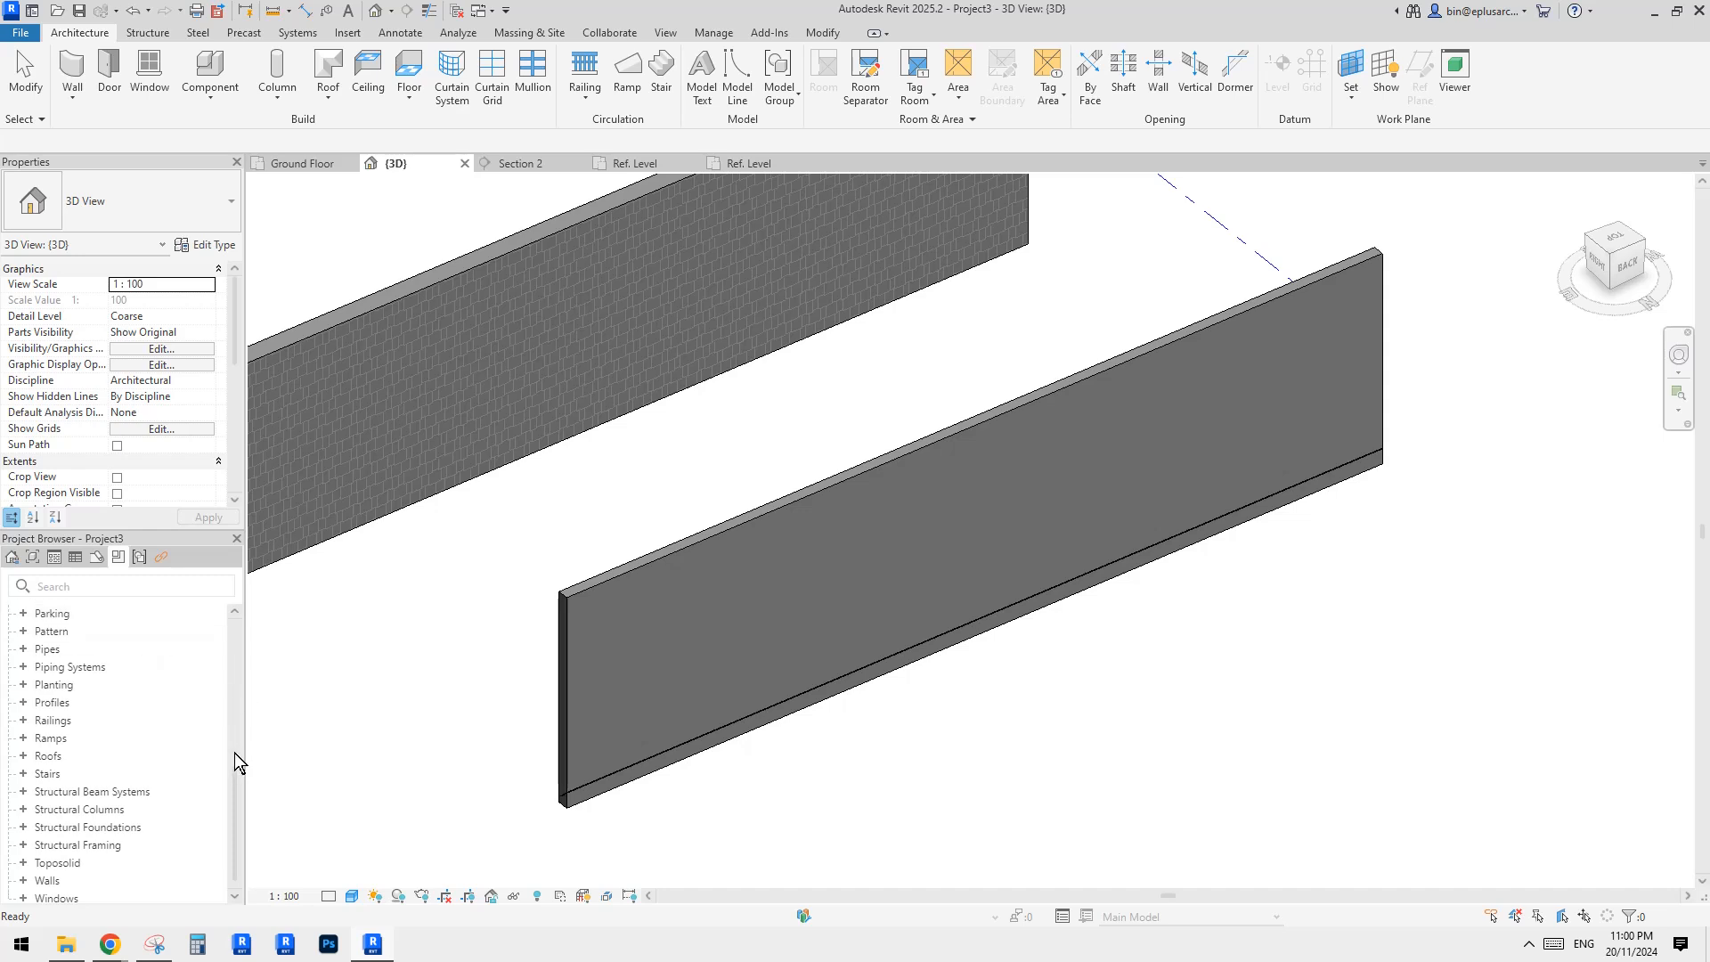
mouse_move(232, 772)
mouse_down()
mouse_move(233, 626)
mouse_move(230, 793)
mouse_up()
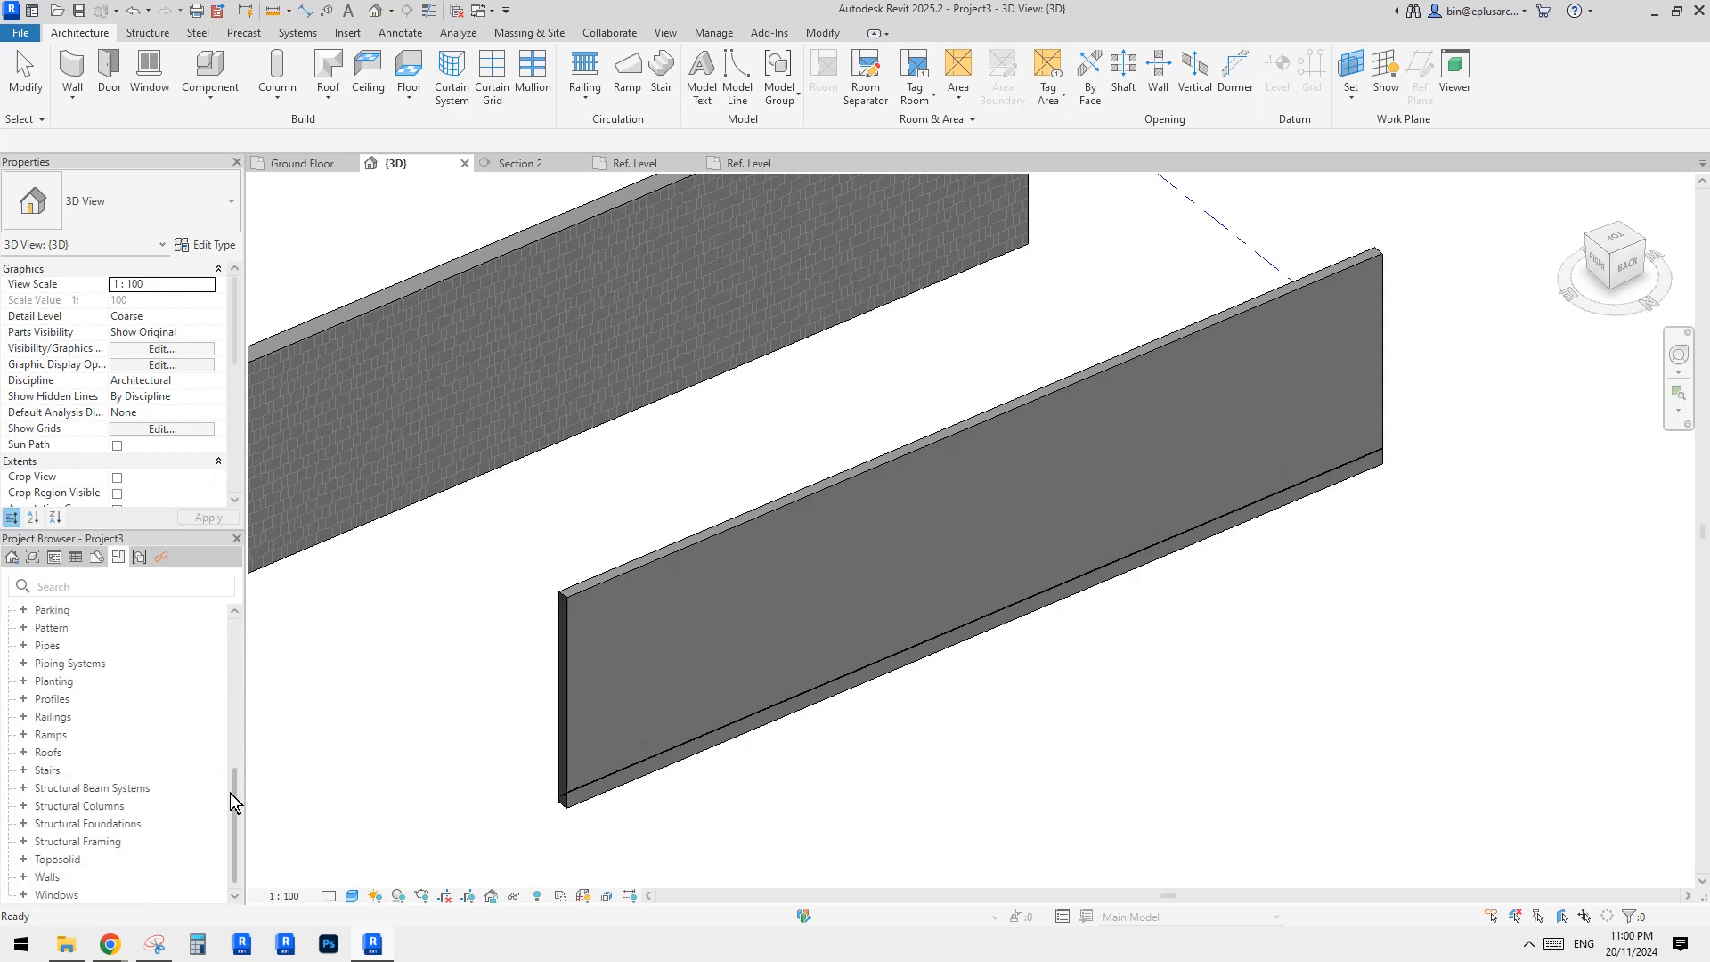
click(23, 699)
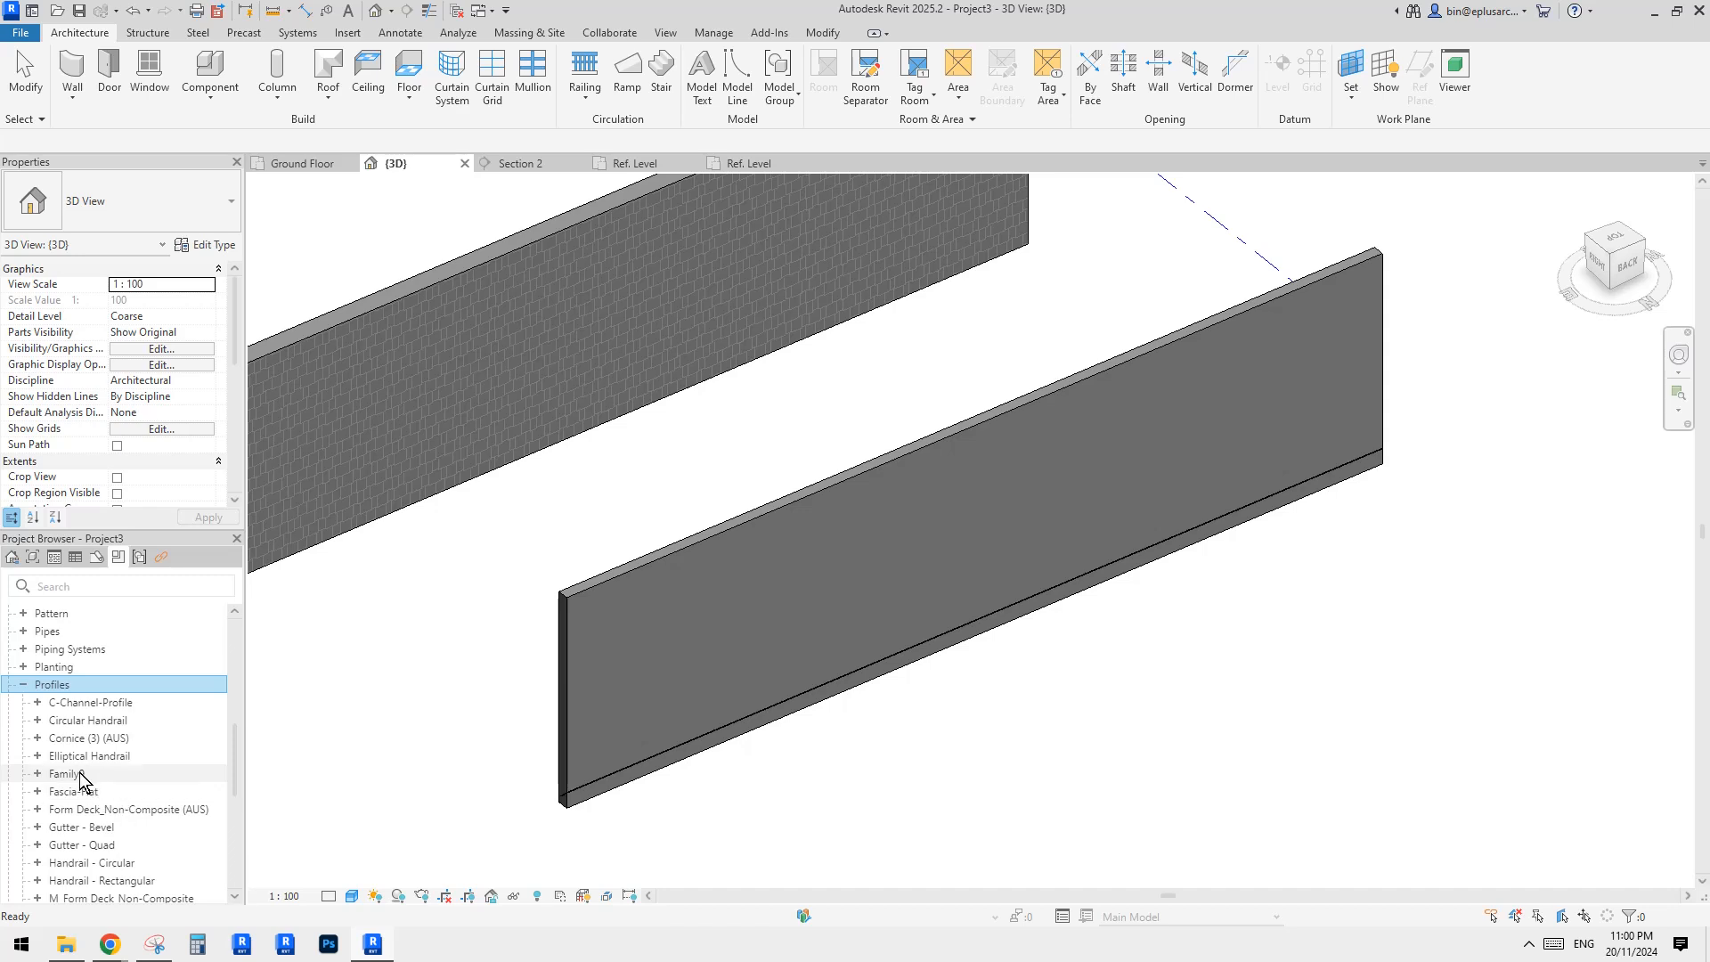
click(64, 775)
right_click(84, 773)
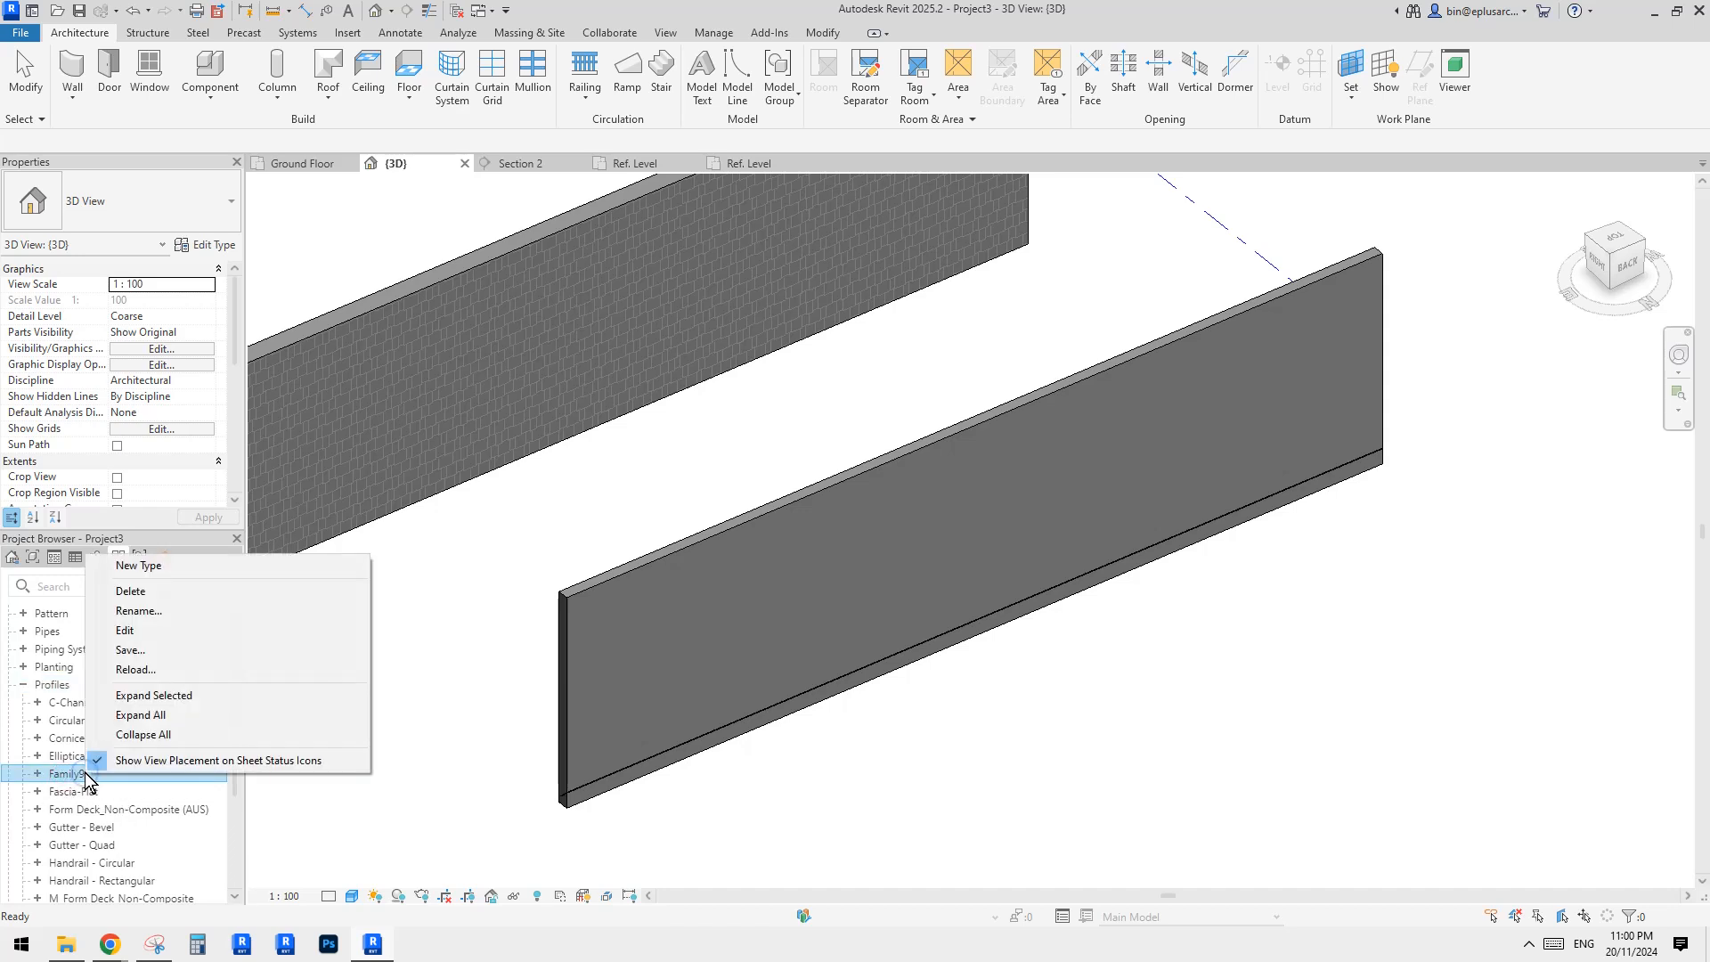
click(250, 632)
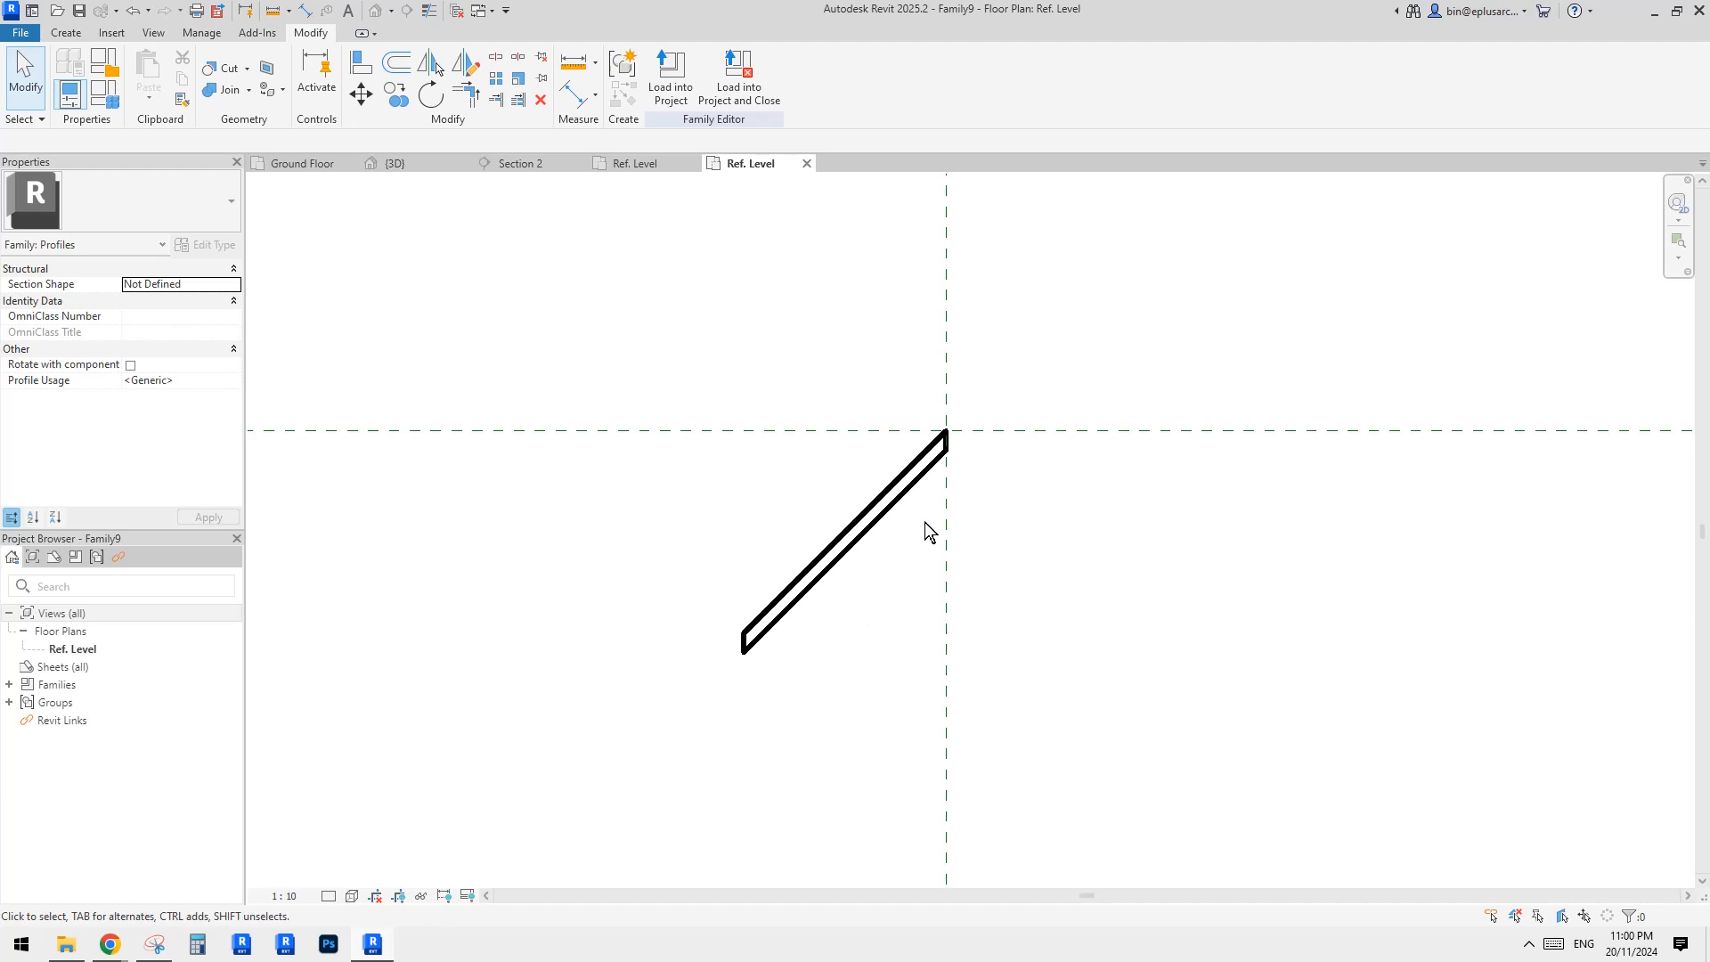
Step: Mirror all four lines of the slanted strip about the vertical reference plane without keeping a copy
drag(569, 314, 1054, 785)
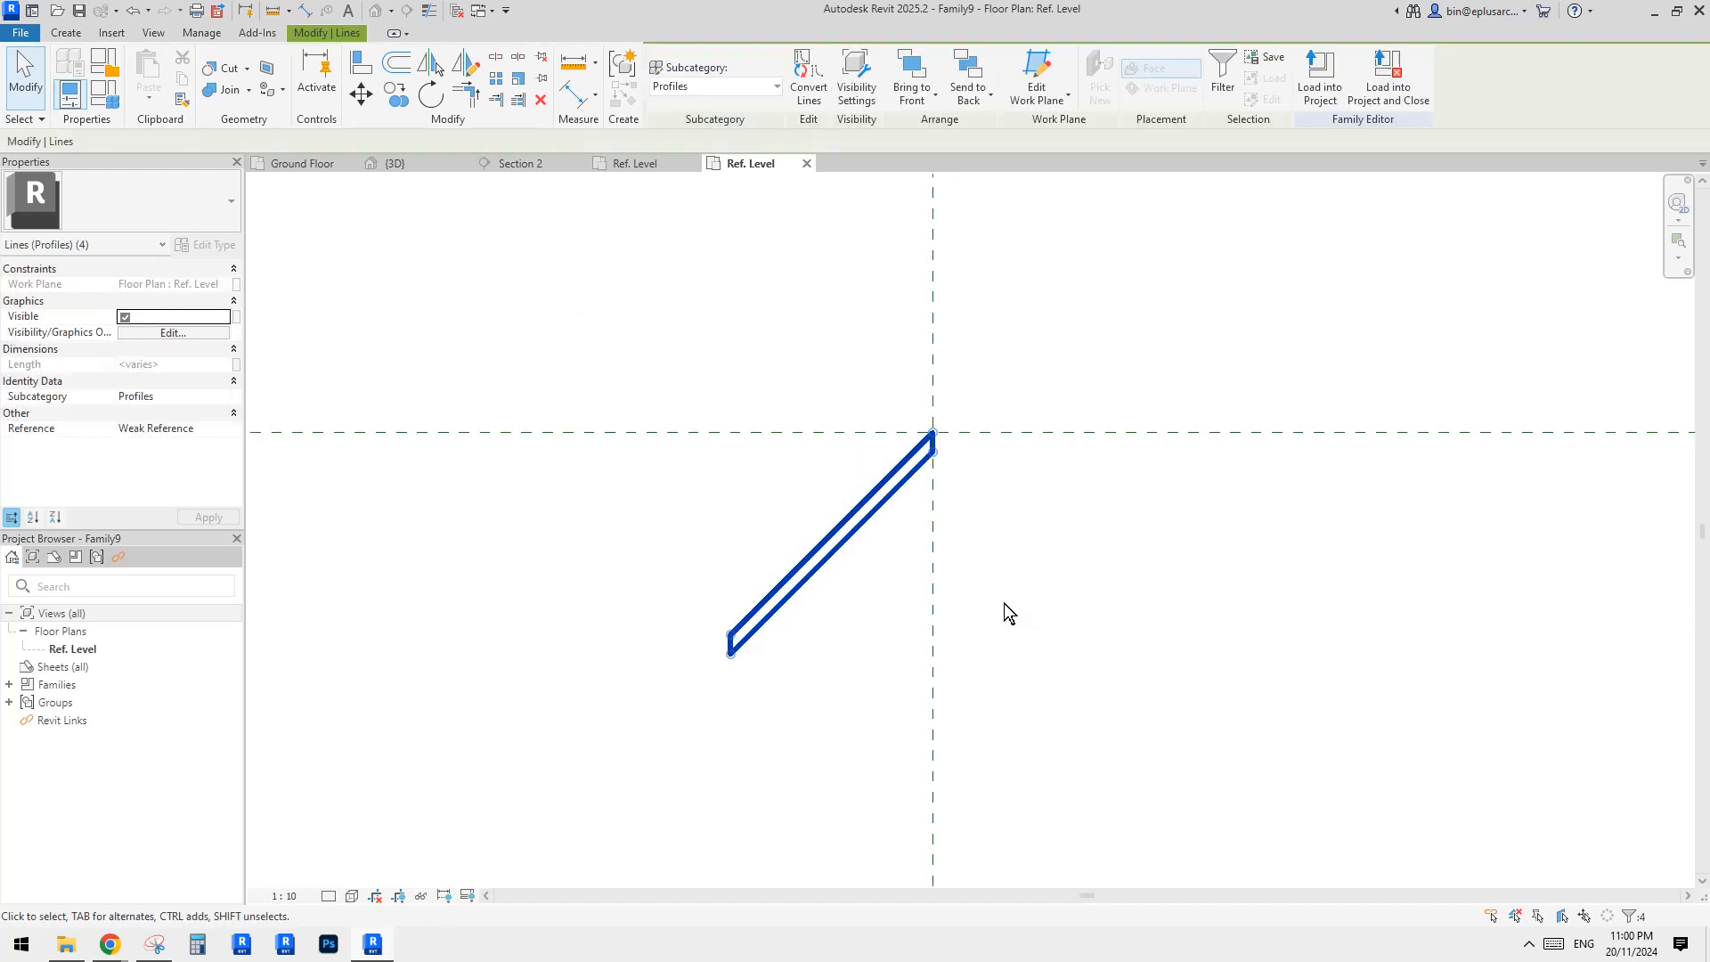
key(m)
key(m)
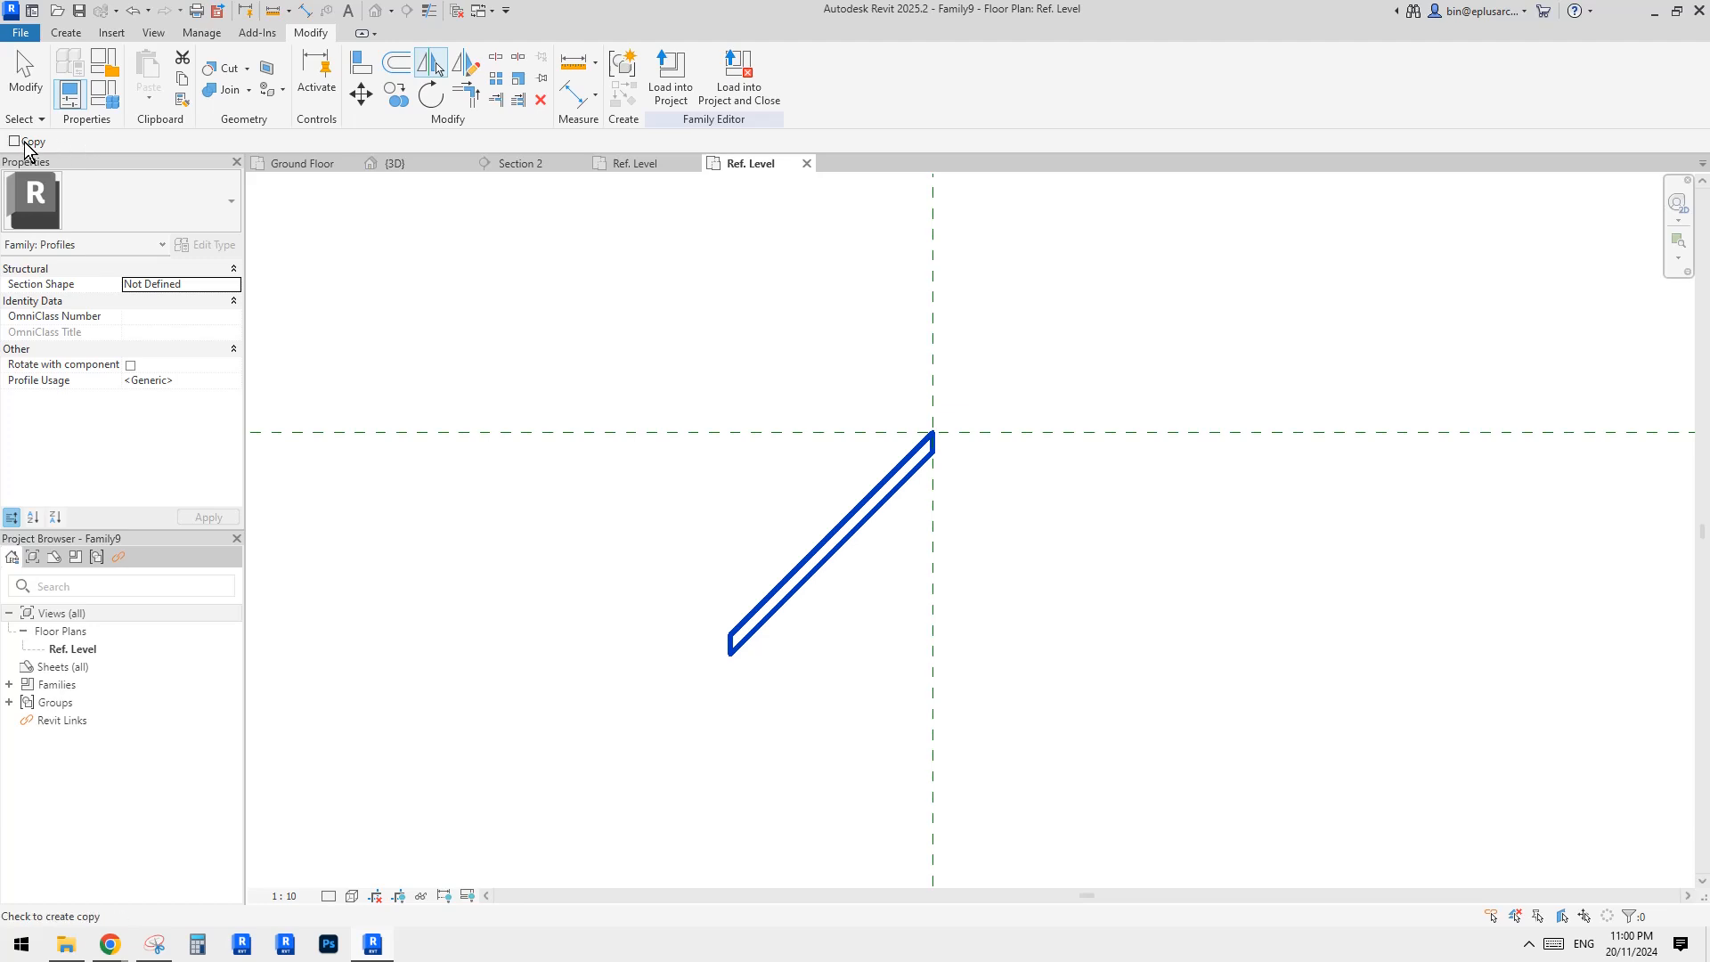
click(933, 408)
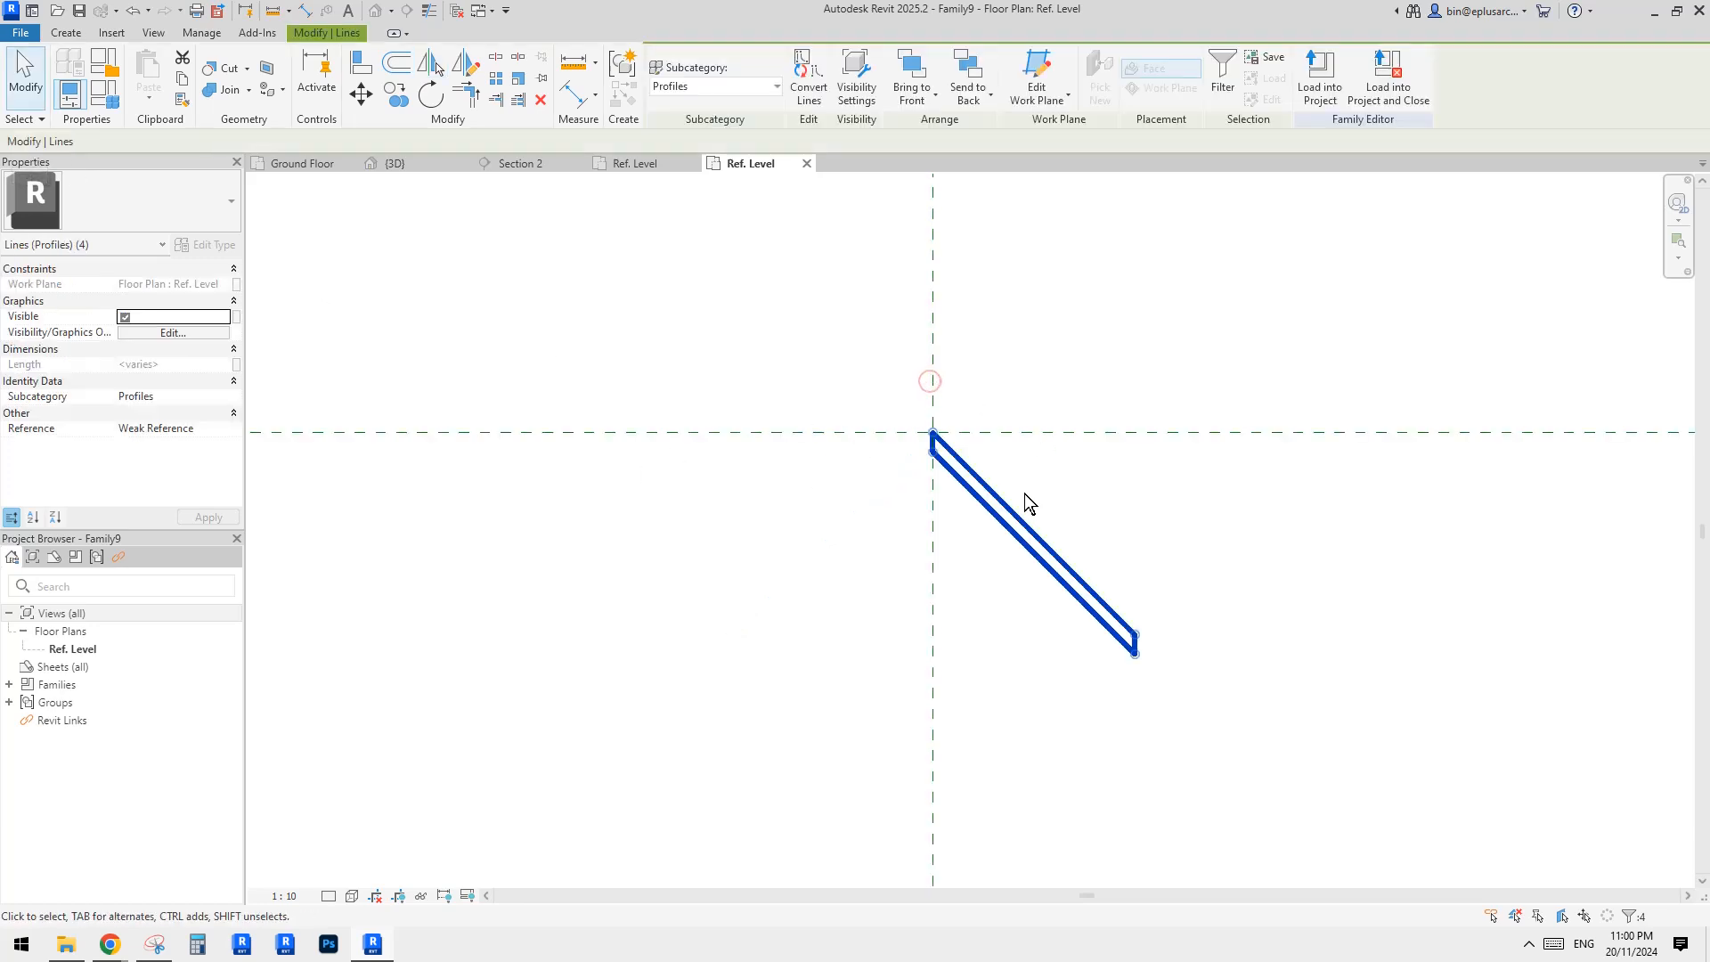
Step: Load the mirrored profile family into Project3 only, overwriting the existing version
click(1320, 80)
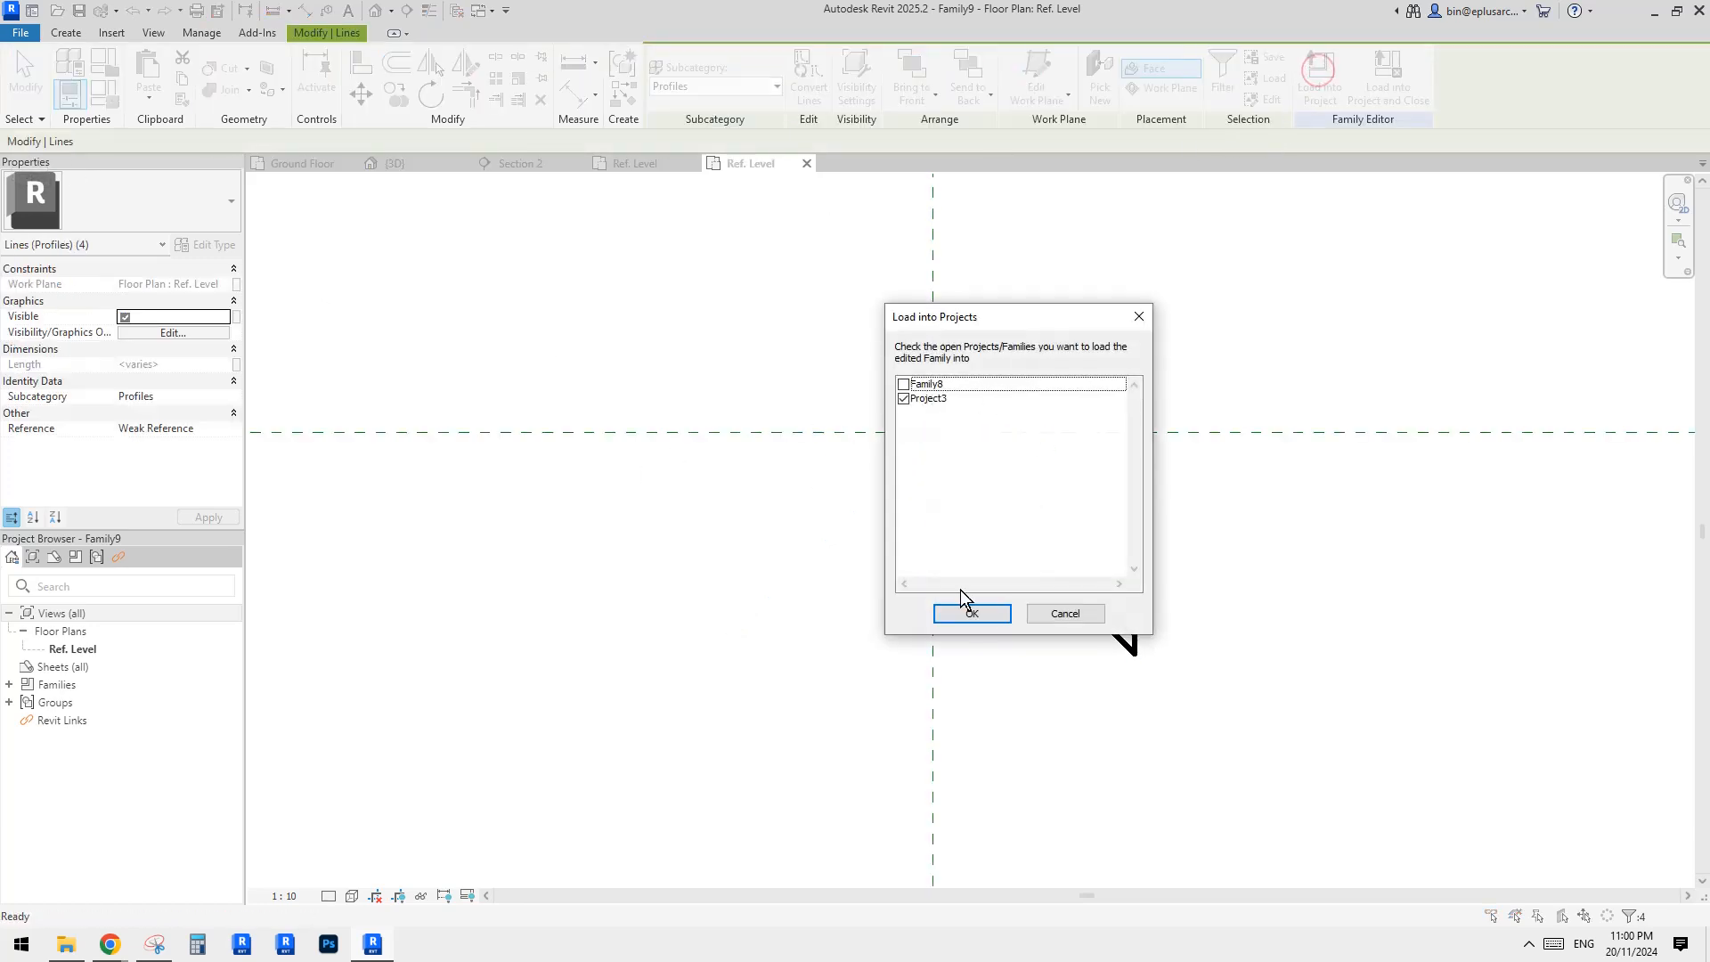
click(975, 609)
click(849, 417)
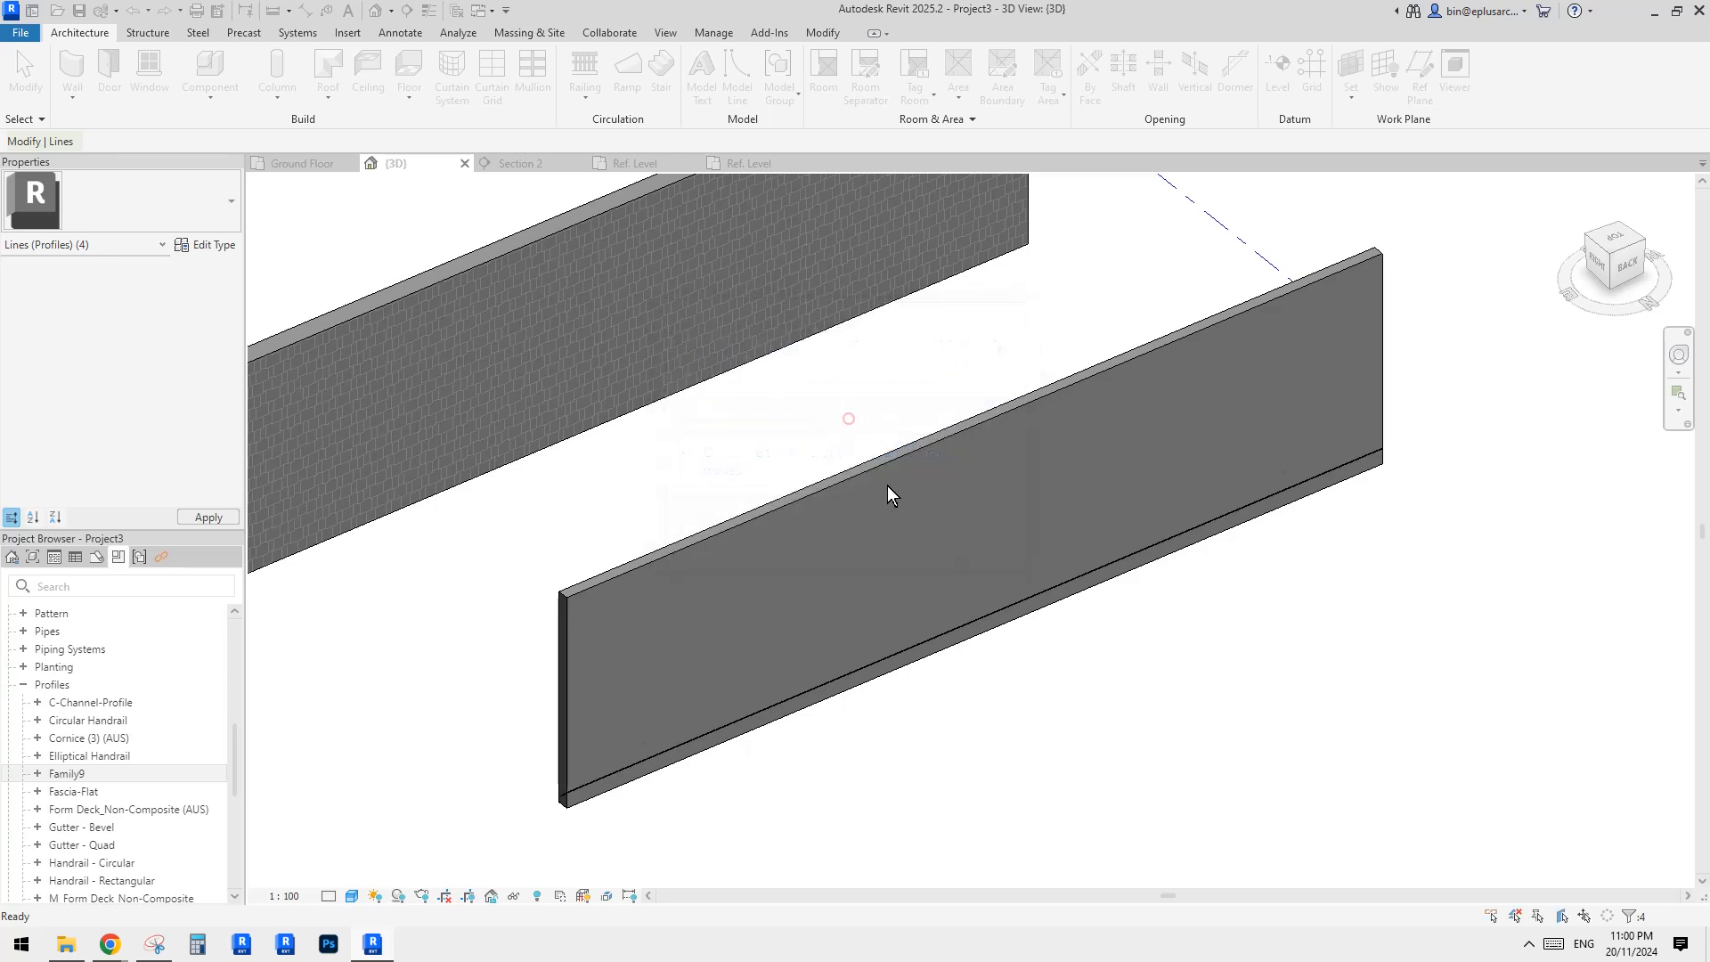
Step: Examine the slanted sweep along the wall's base from several sides in the 3D view
middle_drag(1122, 632, 1153, 583)
scroll(670, 732, up, 2)
click(590, 755)
shift+middle_drag(877, 755, 954, 694)
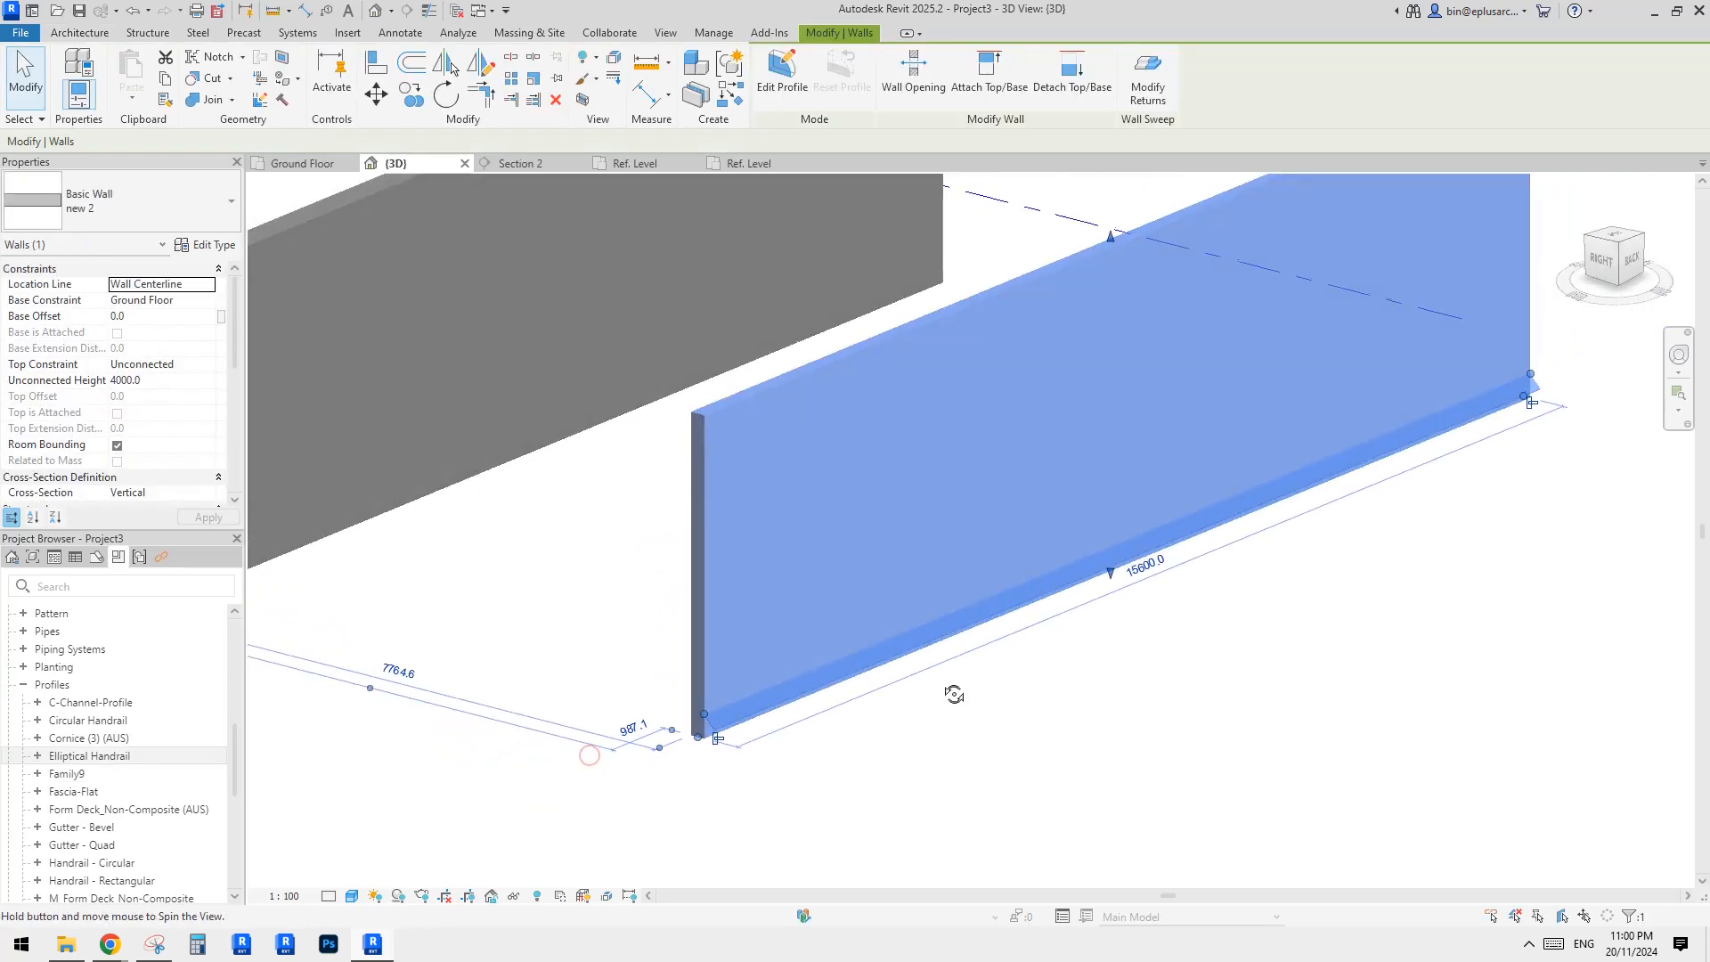
scroll(788, 689, down, 1)
shift+middle_drag(570, 691, 966, 689)
scroll(1221, 689, up, 1)
shift+middle_drag(965, 689, 1202, 663)
click(1184, 672)
shift+middle_drag(1066, 703, 954, 668)
Step: Open the wall sweeps list in the structure of the new 2 wall type
click(874, 565)
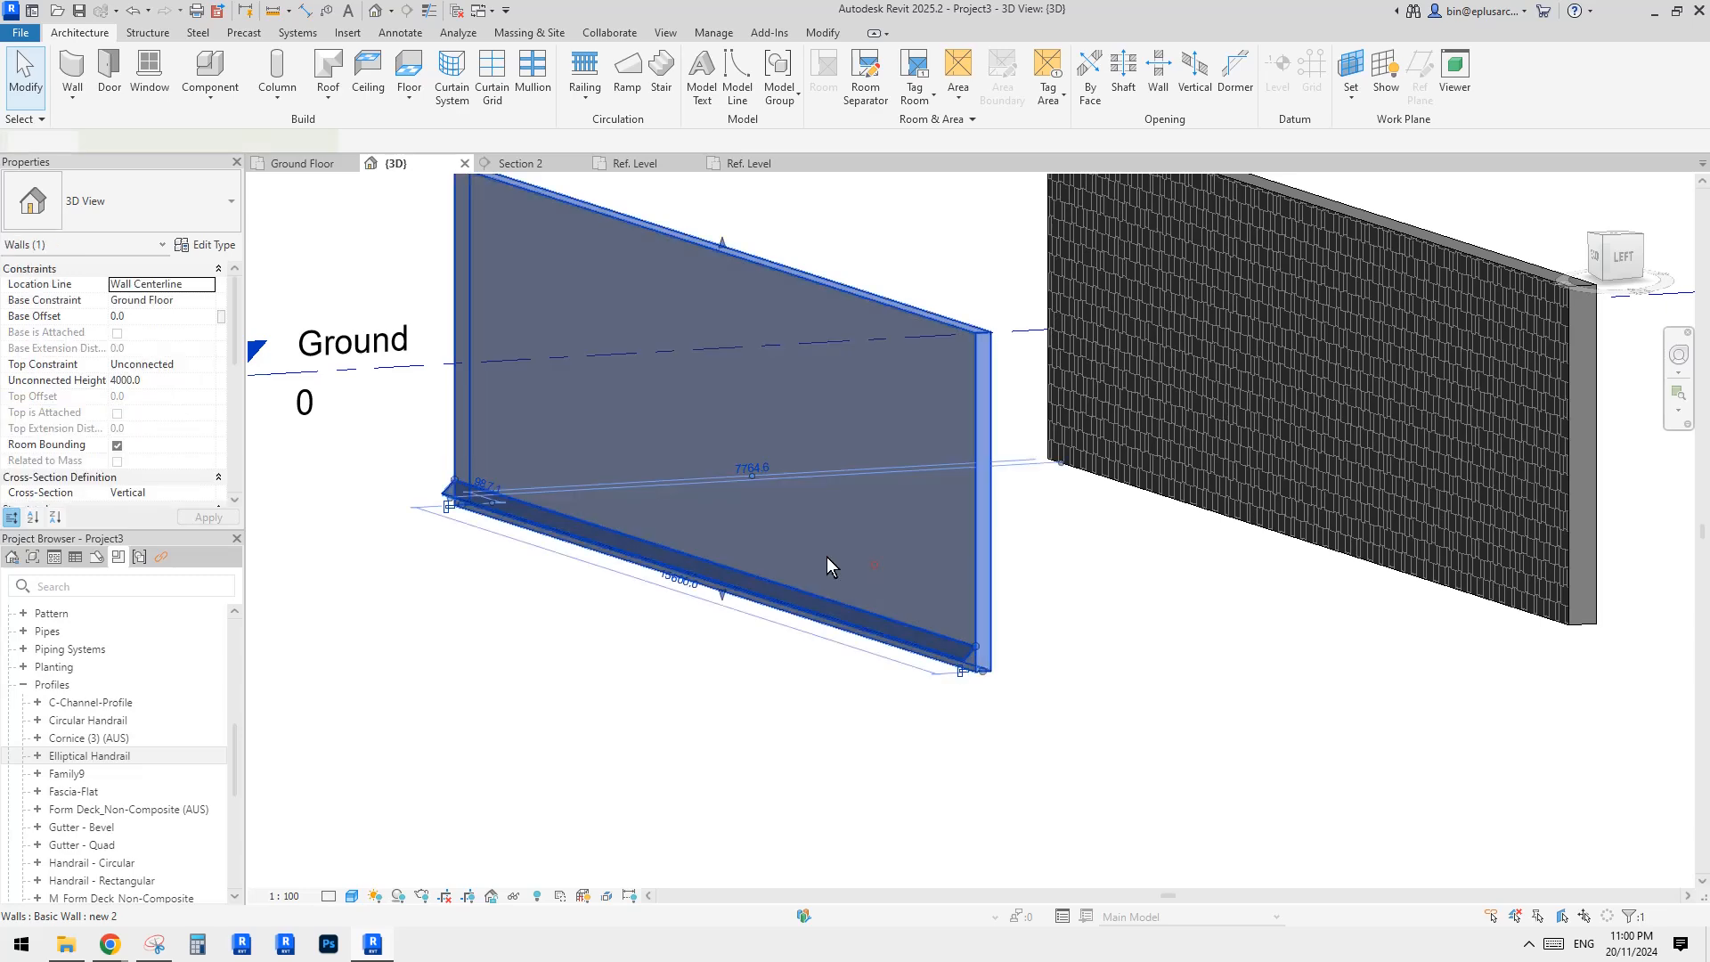
click(211, 245)
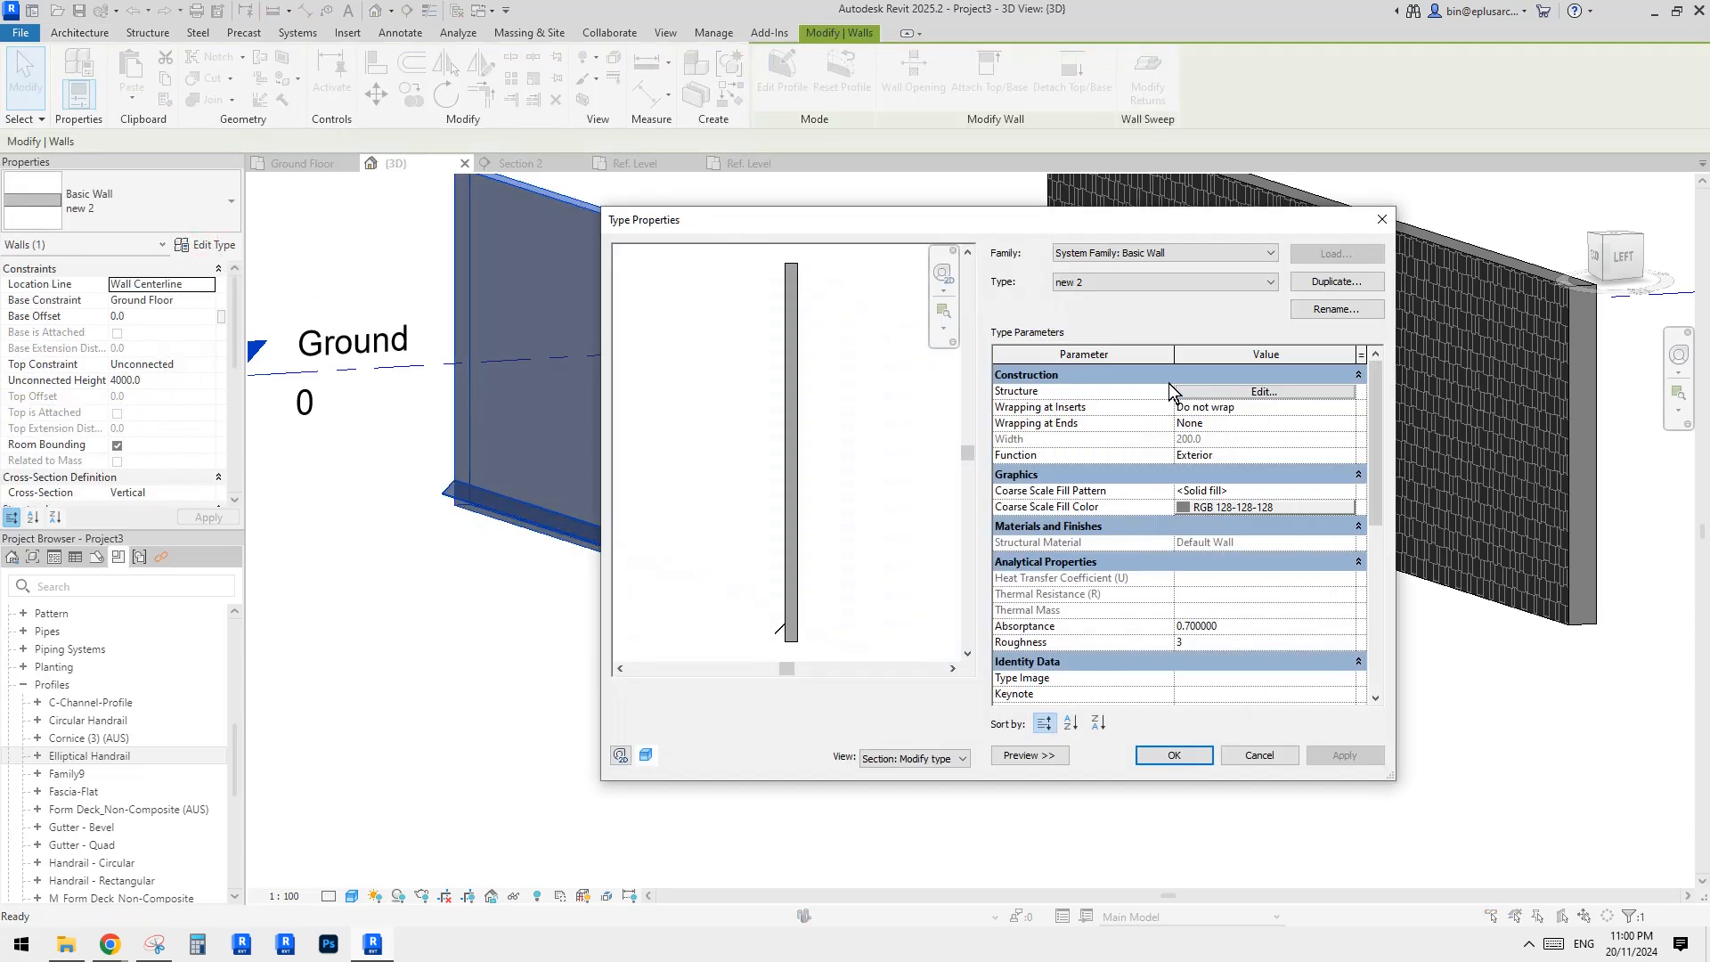
click(1262, 405)
click(1262, 395)
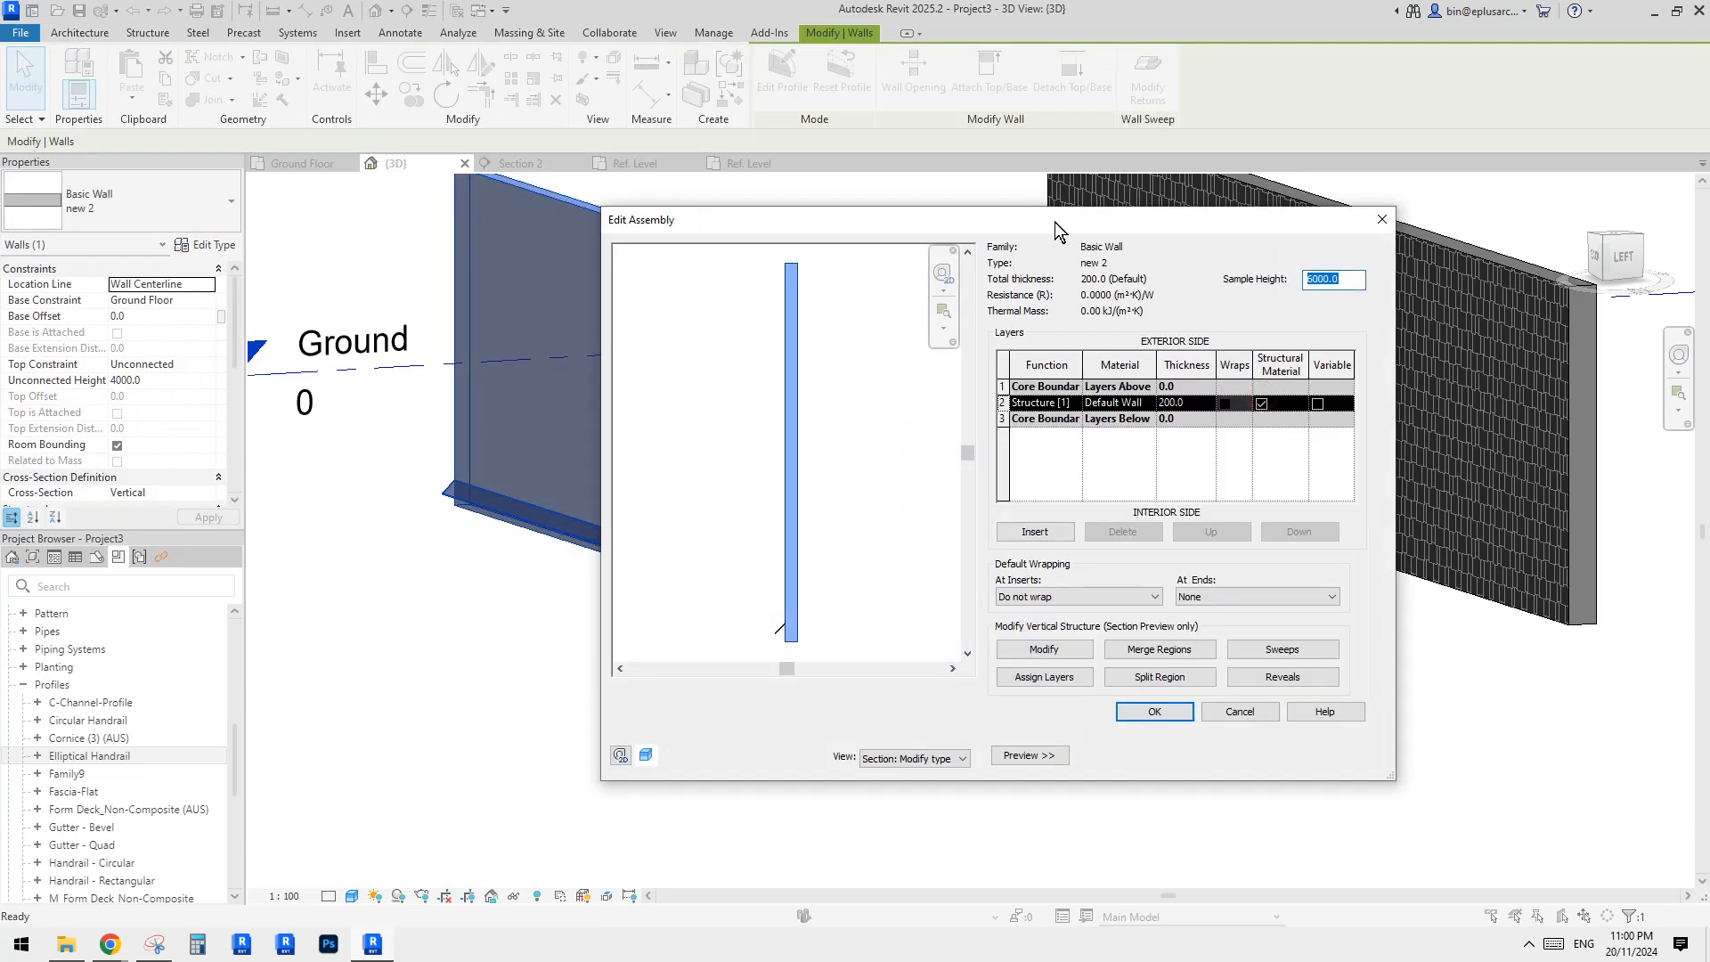
drag(1055, 221, 955, 218)
click(1190, 645)
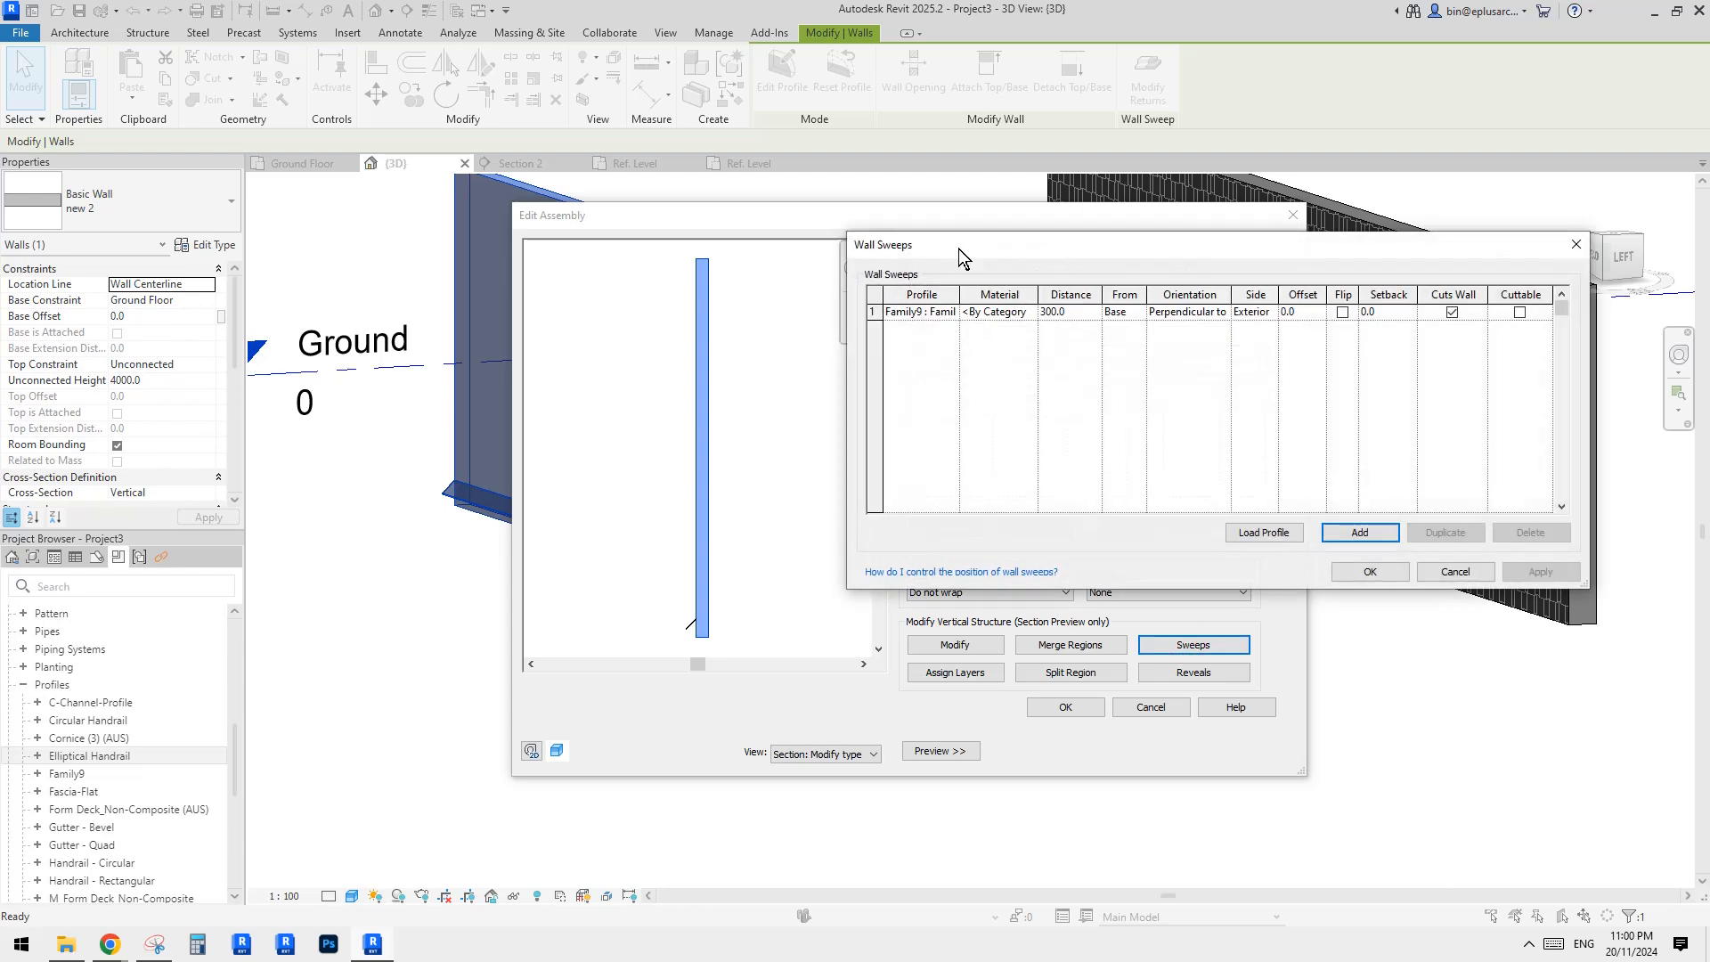
drag(958, 249, 966, 245)
Step: Duplicate the existing Family9 sweep and set the copy's distance from the base to 600
click(883, 309)
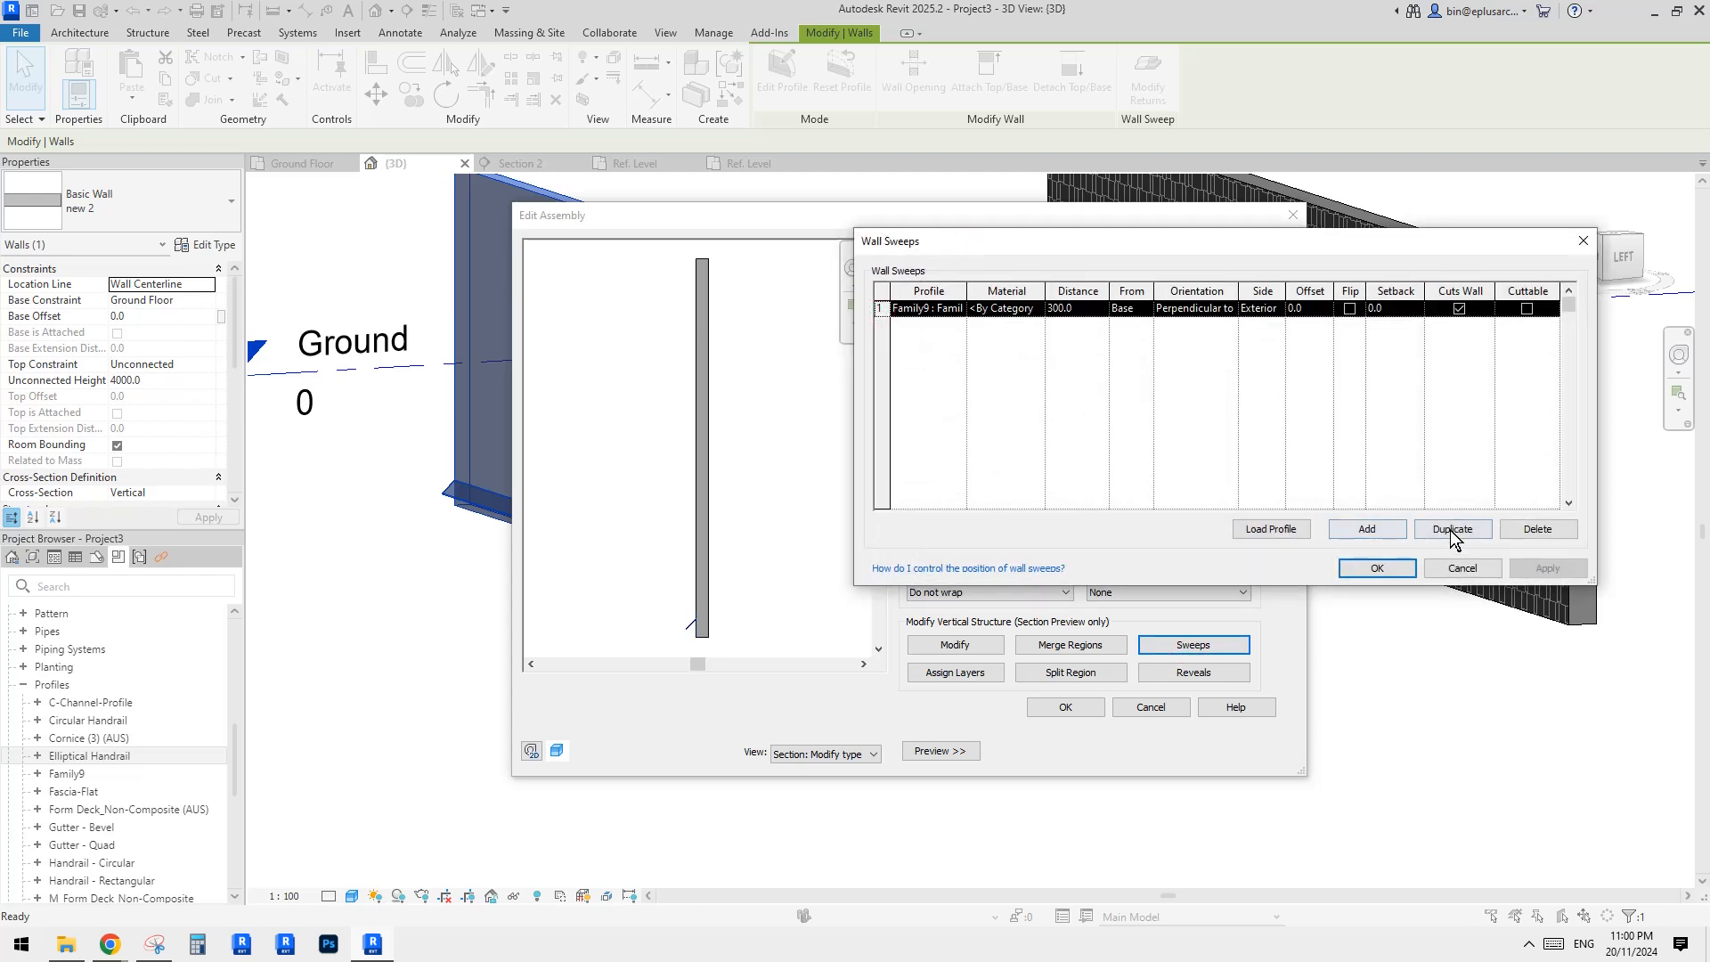
click(1455, 525)
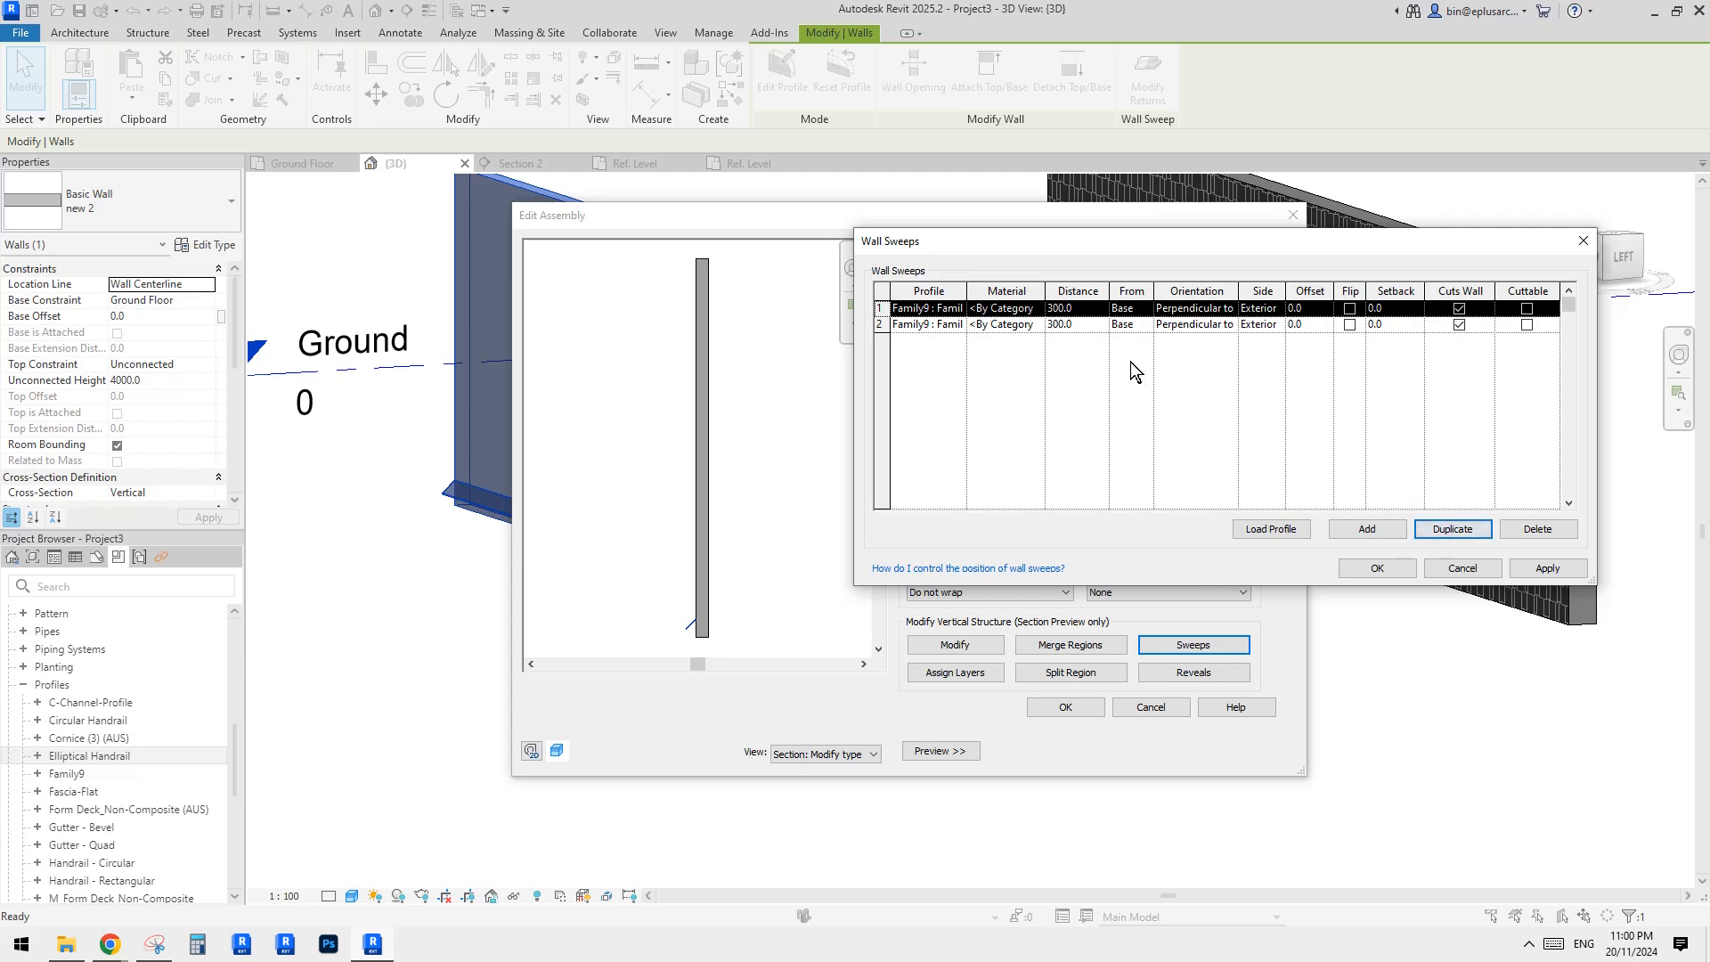
click(1051, 324)
text(6)
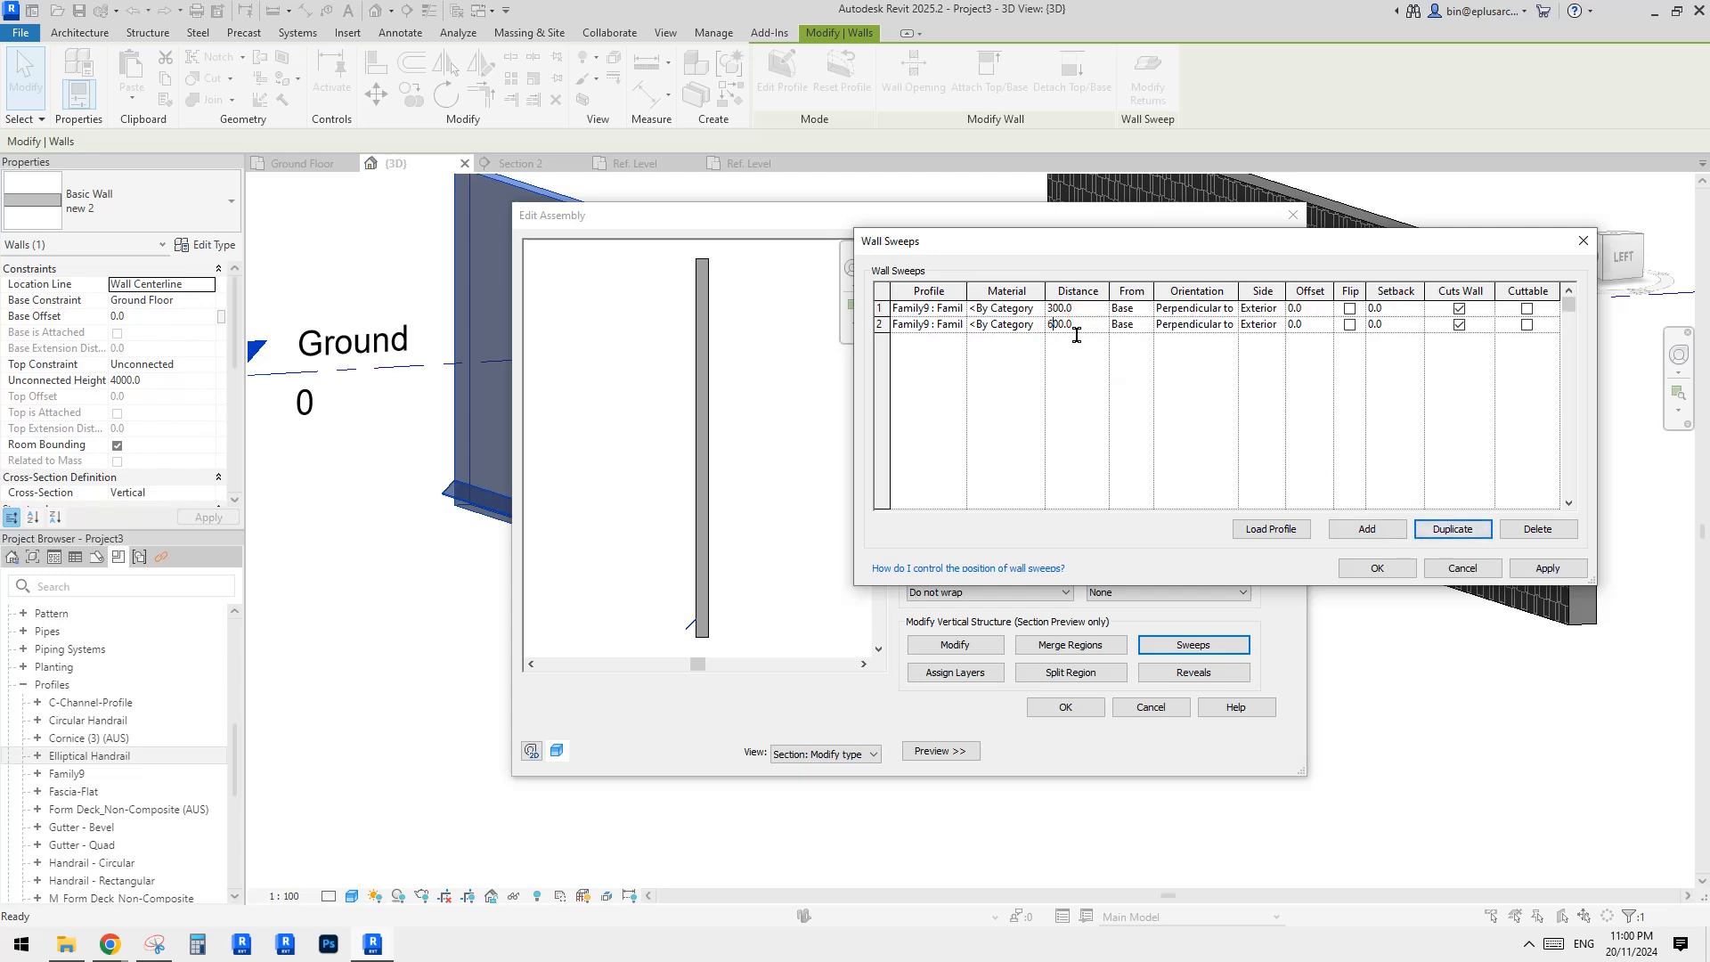
click(1112, 367)
Step: Make six more duplicates of the 600 mm sweep
click(1452, 529)
click(1452, 528)
click(1452, 529)
click(1451, 529)
click(1451, 529)
click(1451, 529)
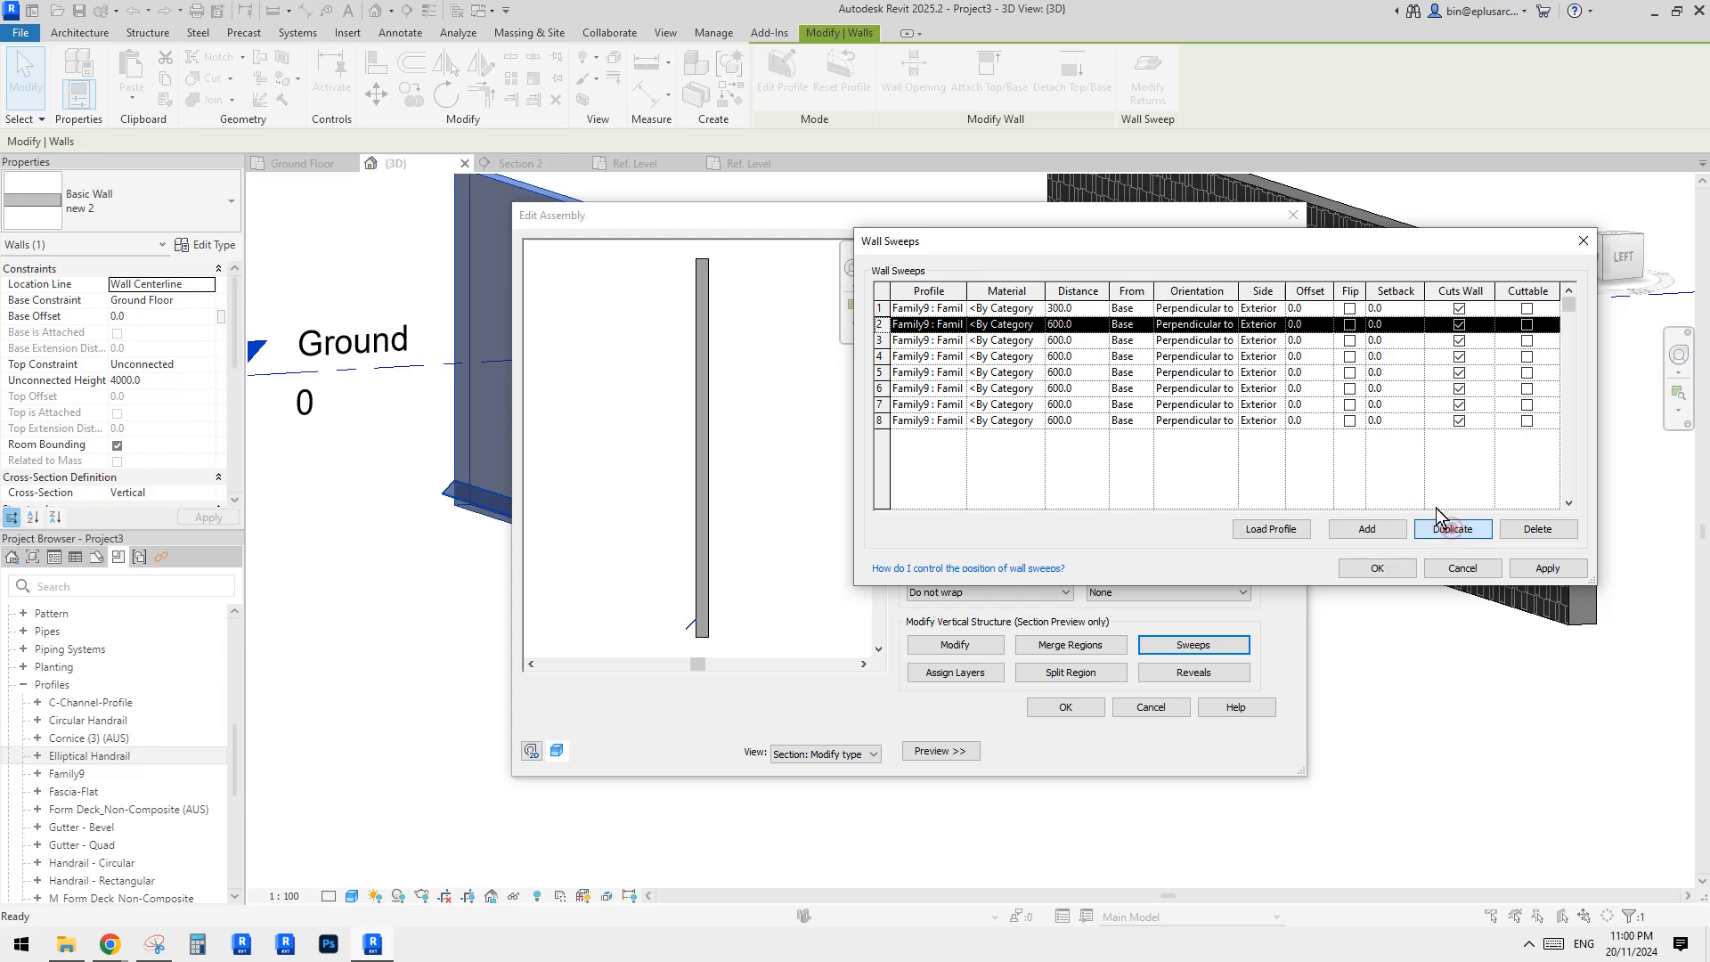
Step: Set the six new sweeps' distances to 900, 1200, 1500, 1800, 2100 and 2400, and apply the changes to the wall type
click(1048, 339)
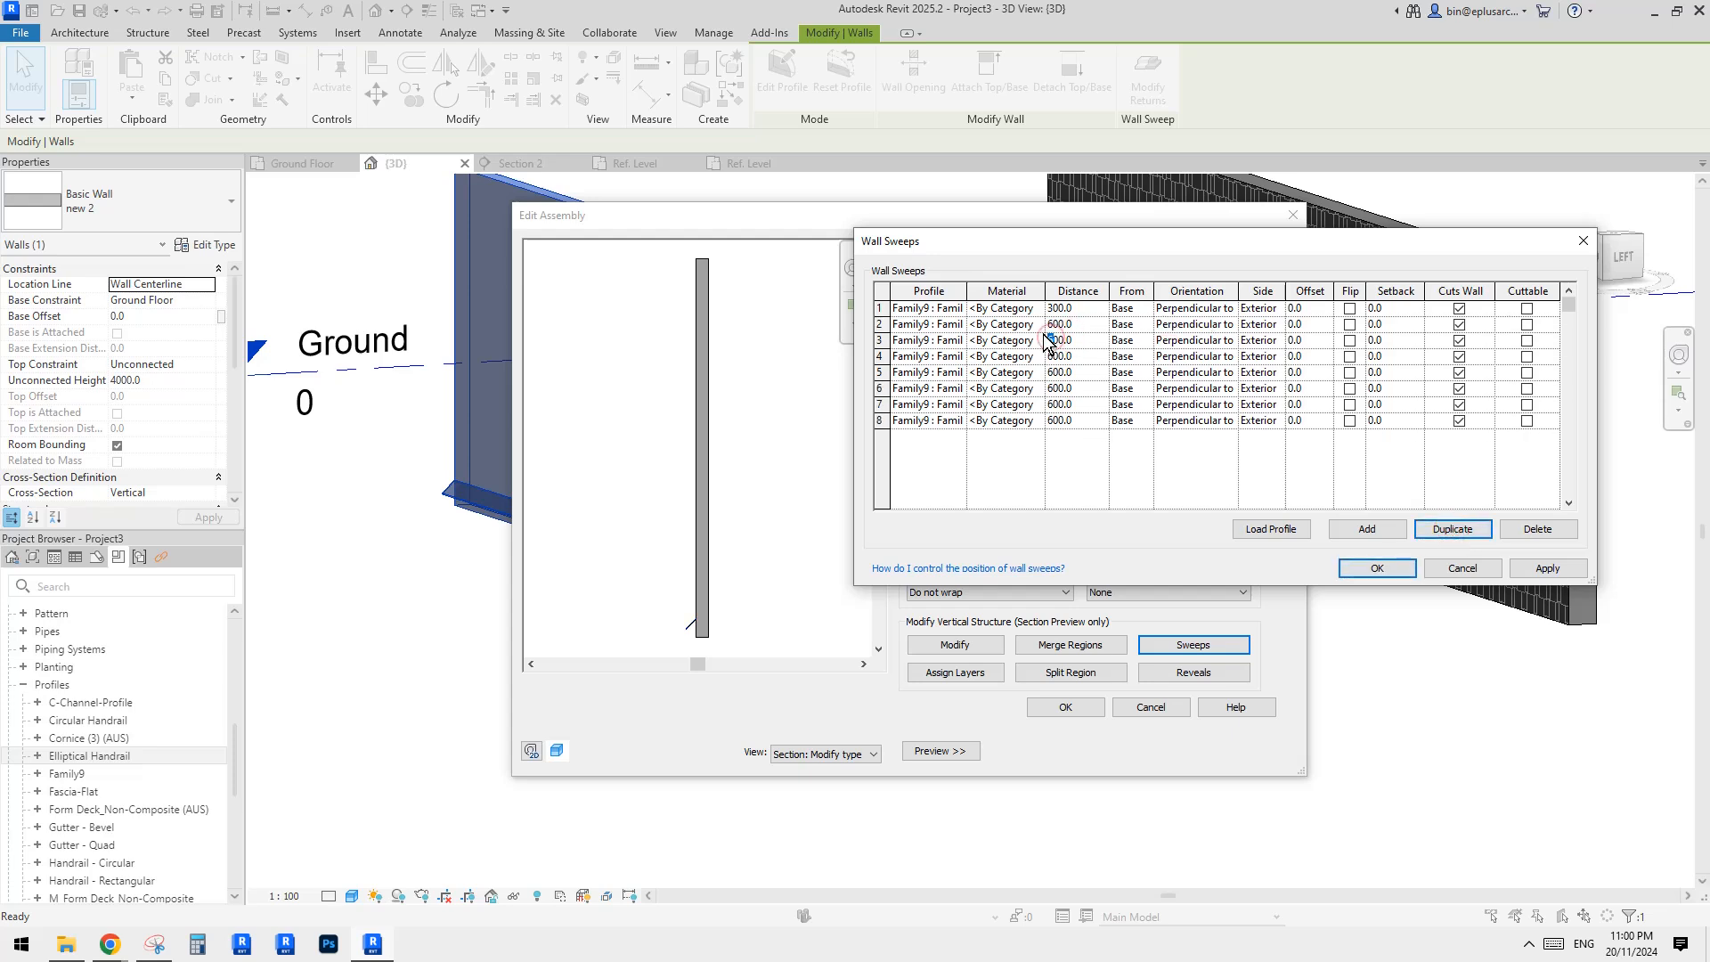
text(9)
drag(1053, 356, 1044, 420)
text(12)
click(1085, 374)
text(15)
click(1079, 390)
text(18)
click(1081, 406)
text(21)
click(1081, 420)
text(2400)
click(1102, 467)
click(1407, 568)
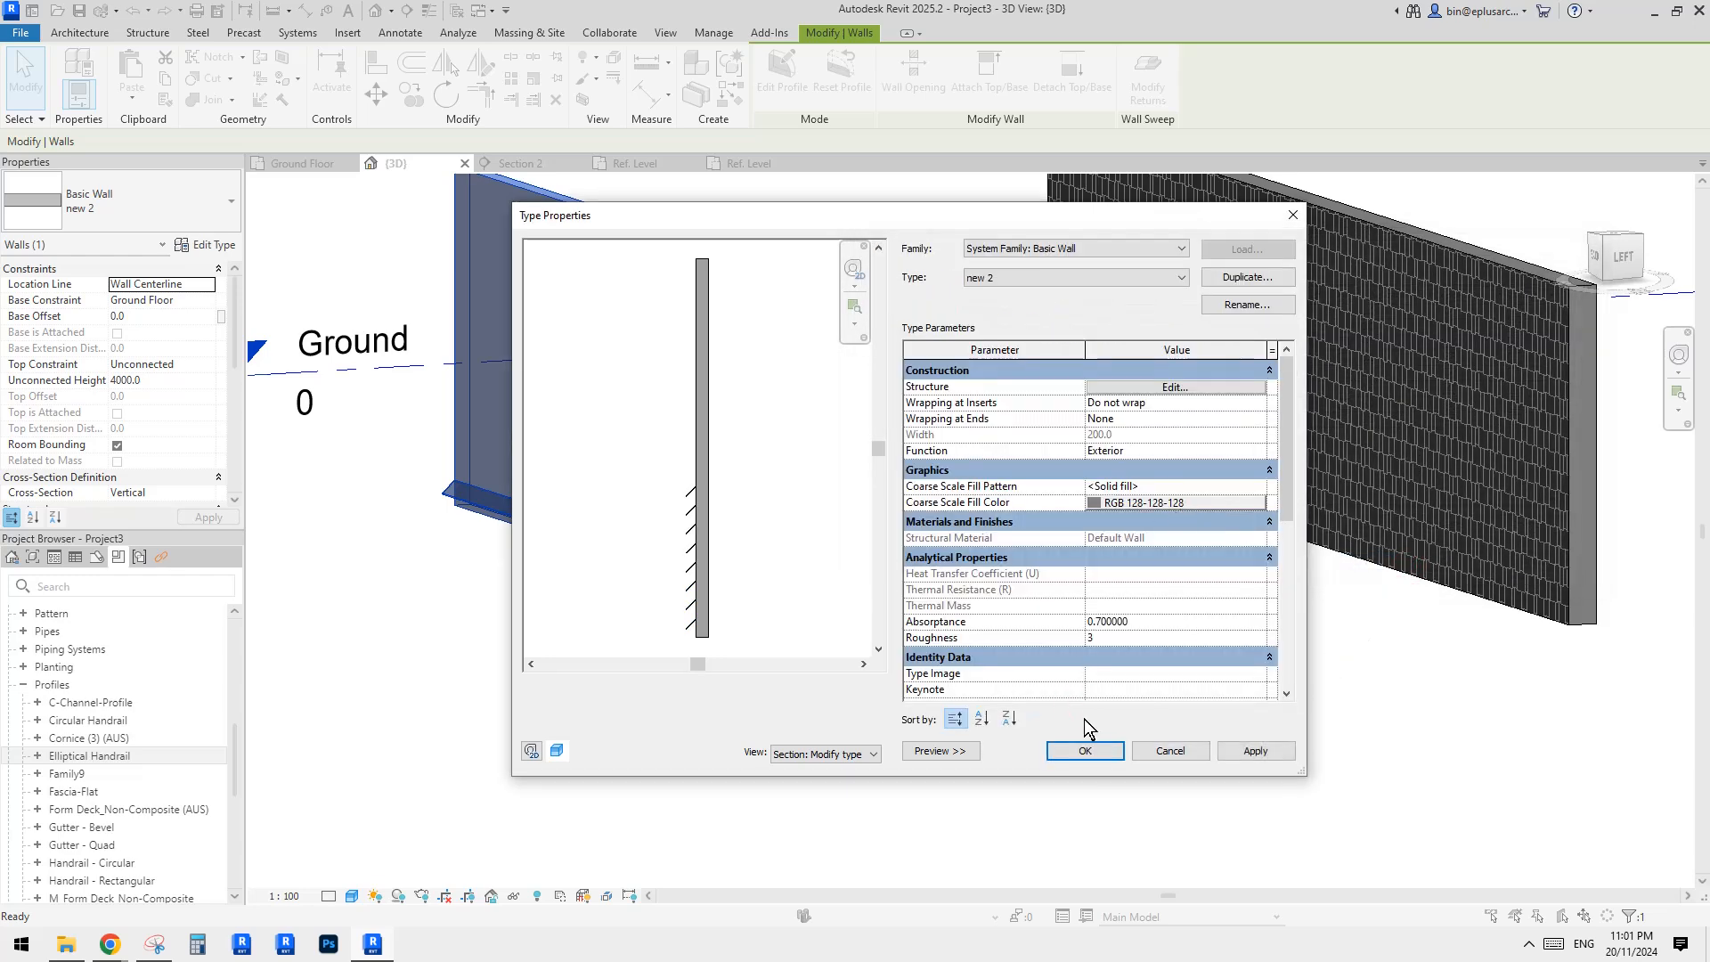
click(1094, 748)
Step: Copy the finish layer's material name from the structure of the other wall's type, new, leaving that type unchanged
shift+middle_drag(1027, 462, 796, 535)
click(957, 440)
scroll(796, 534, up, 1)
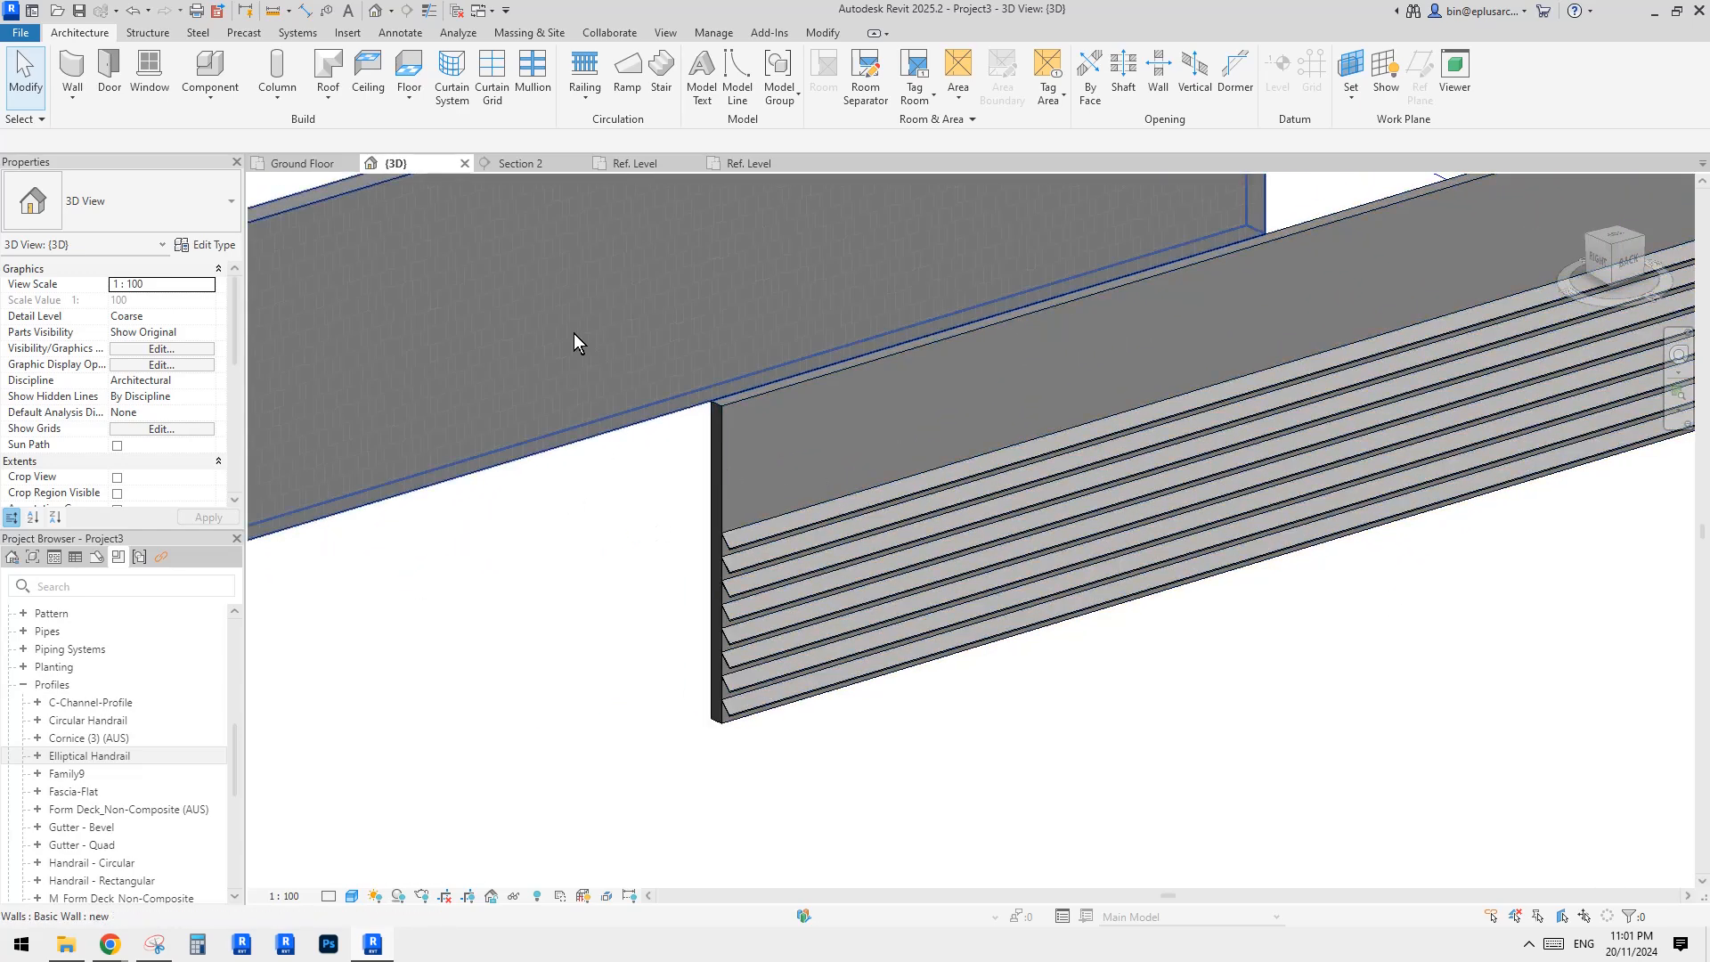
click(507, 320)
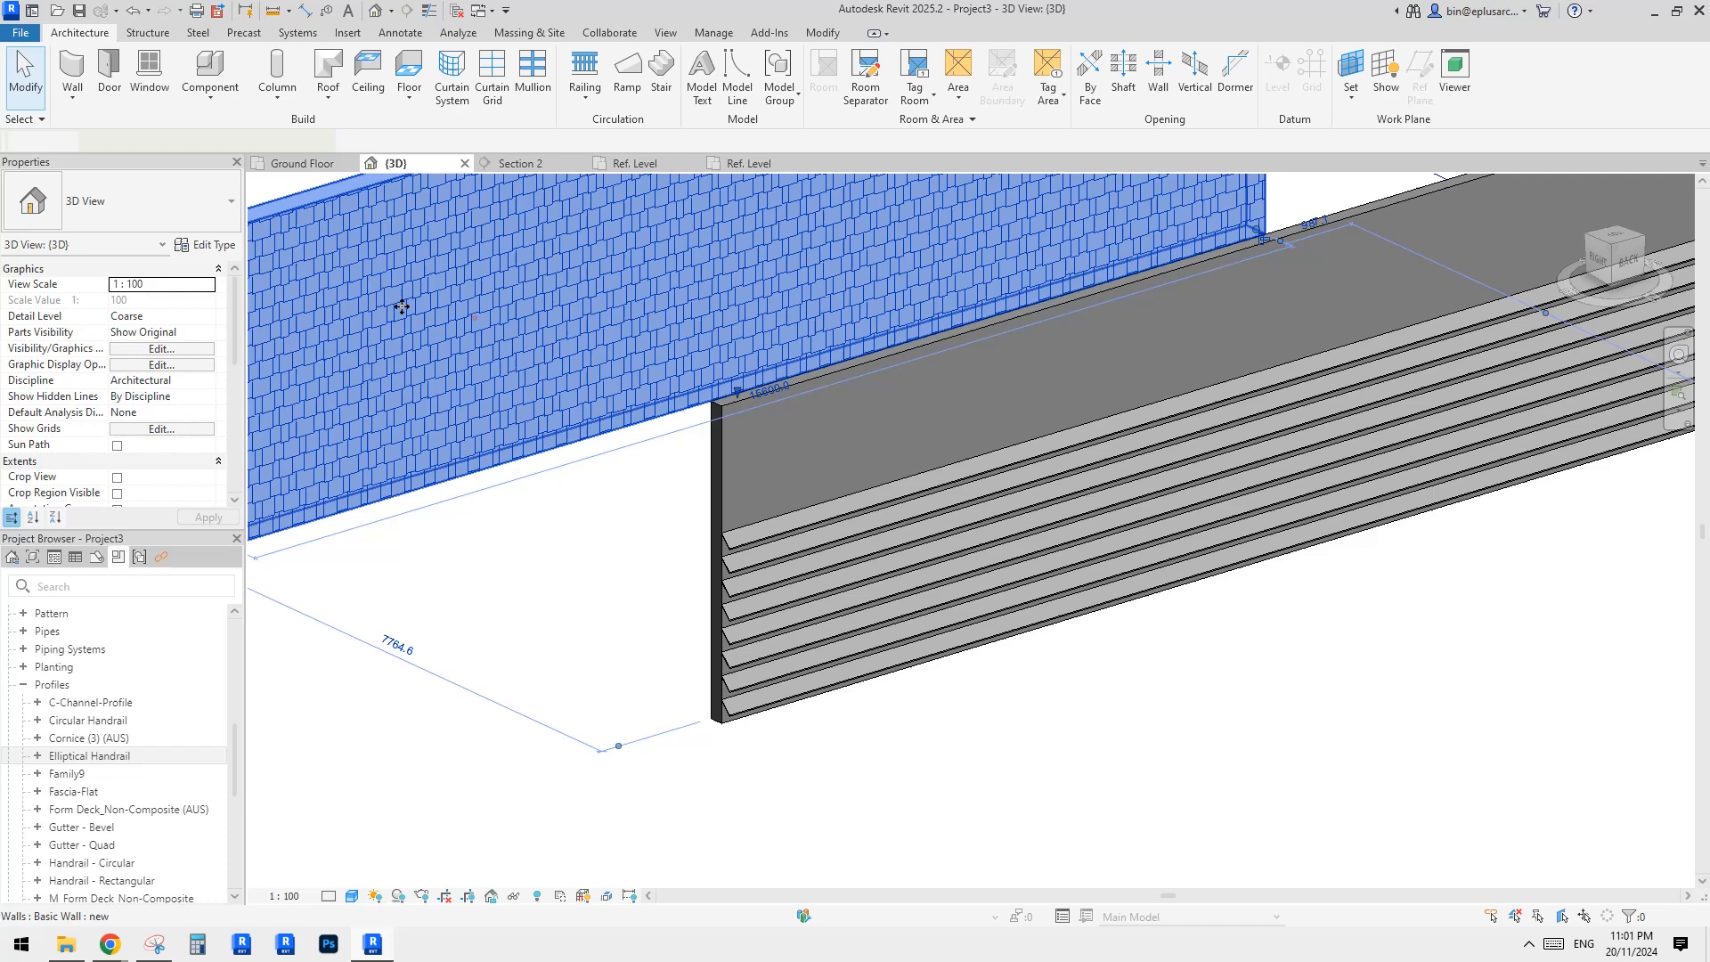
click(206, 246)
click(1088, 388)
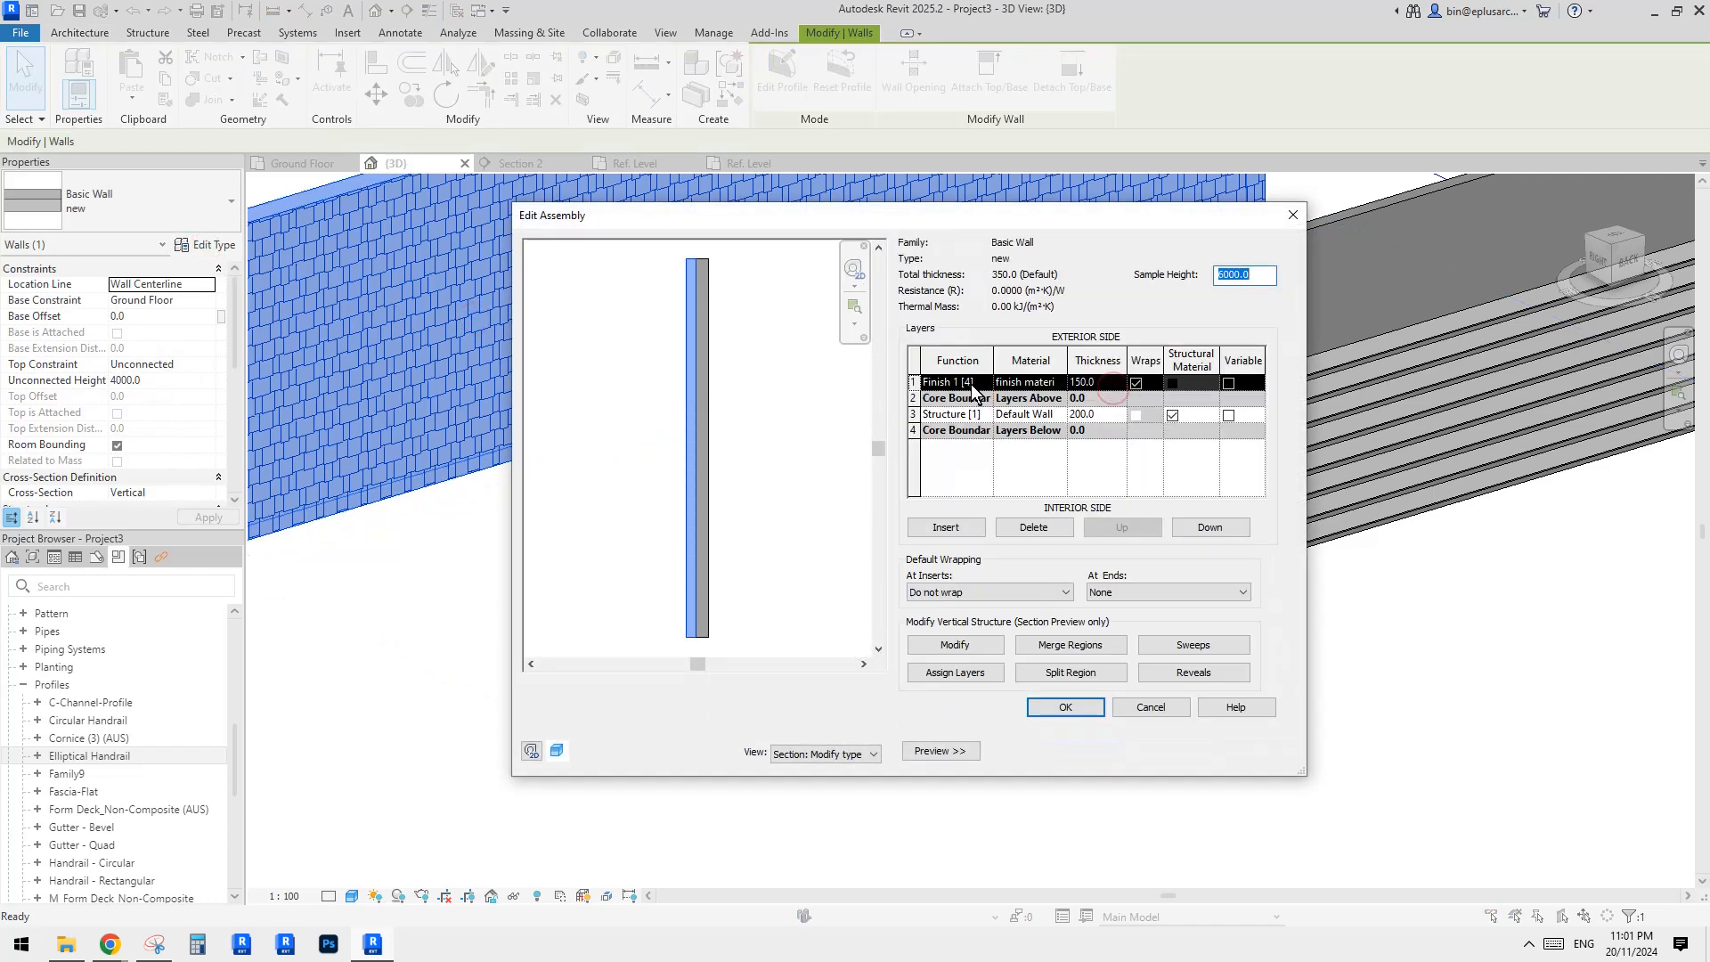
click(1033, 384)
click(1042, 383)
key(ctrl+c)
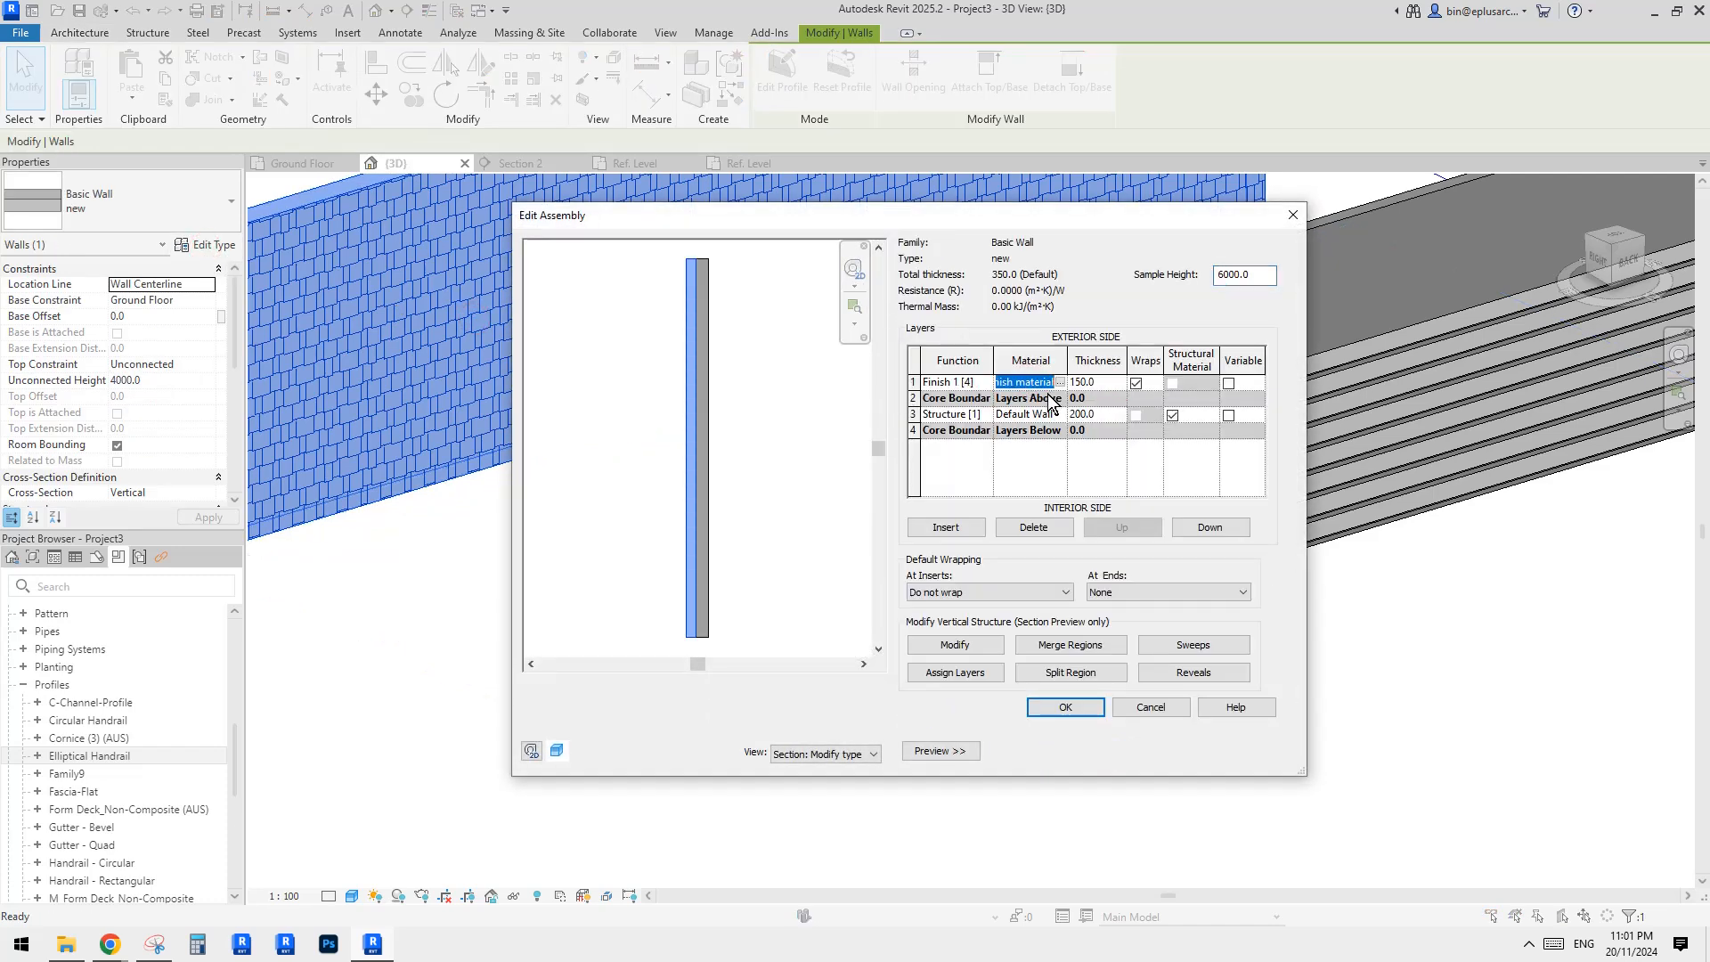
click(1065, 707)
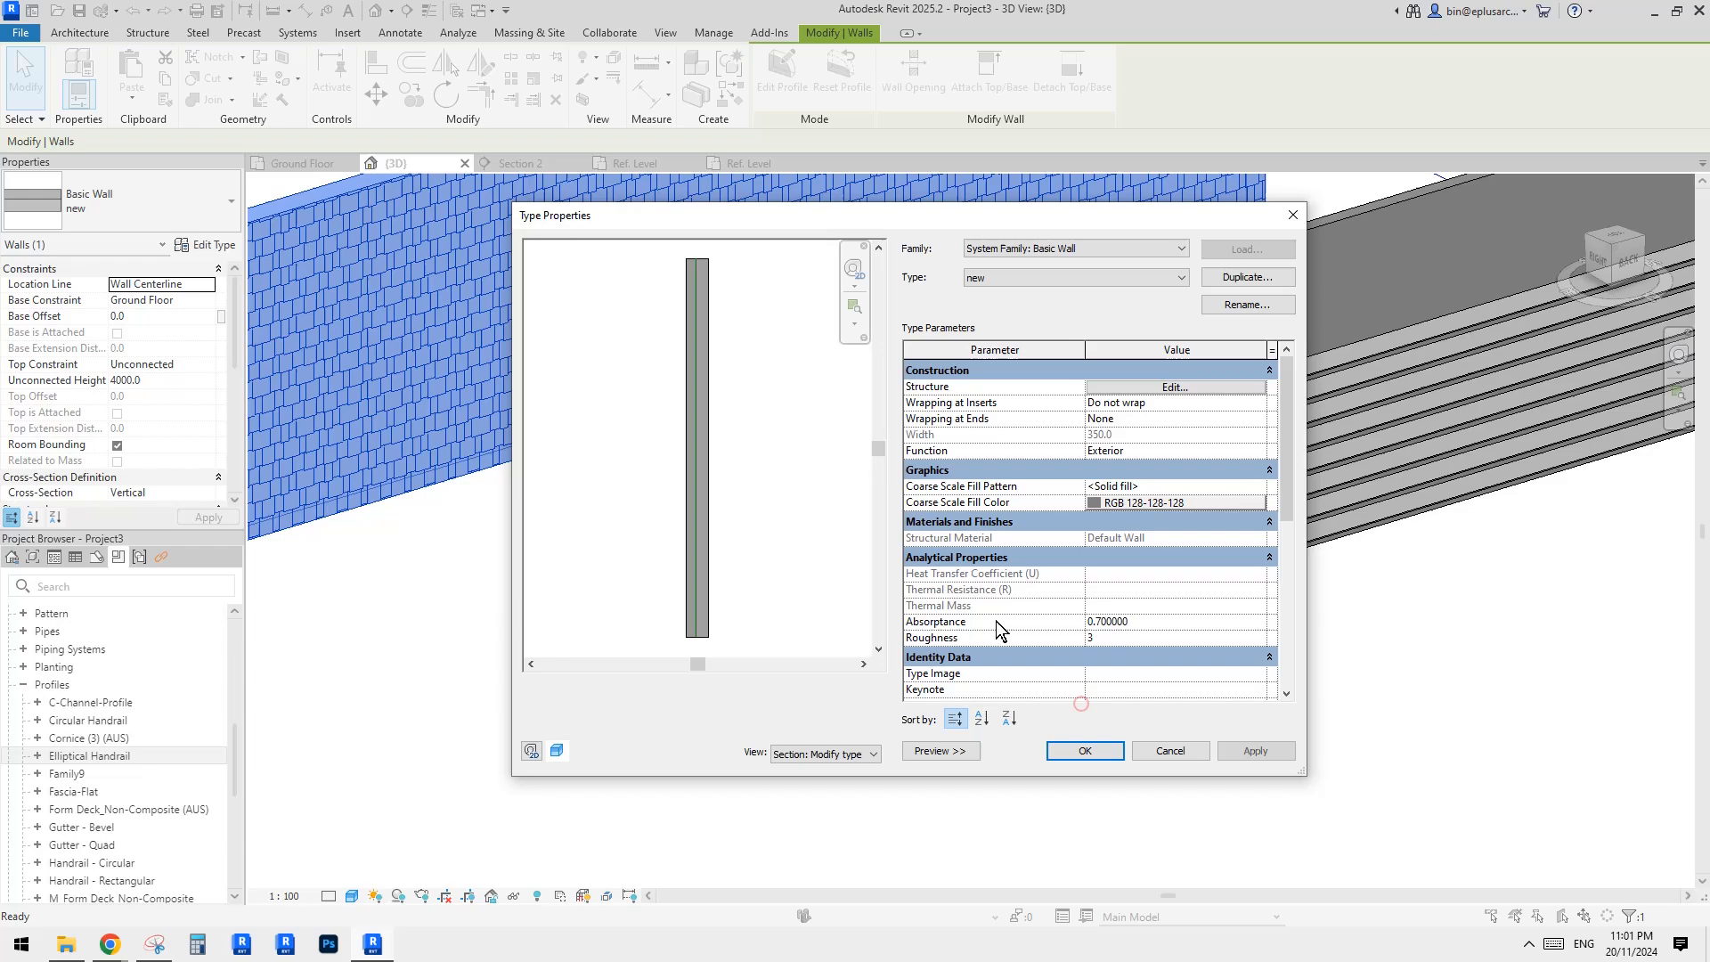
click(1088, 748)
Step: Reopen the strip wall's list of sweeps and widen its Material column
click(1011, 752)
click(915, 588)
click(205, 243)
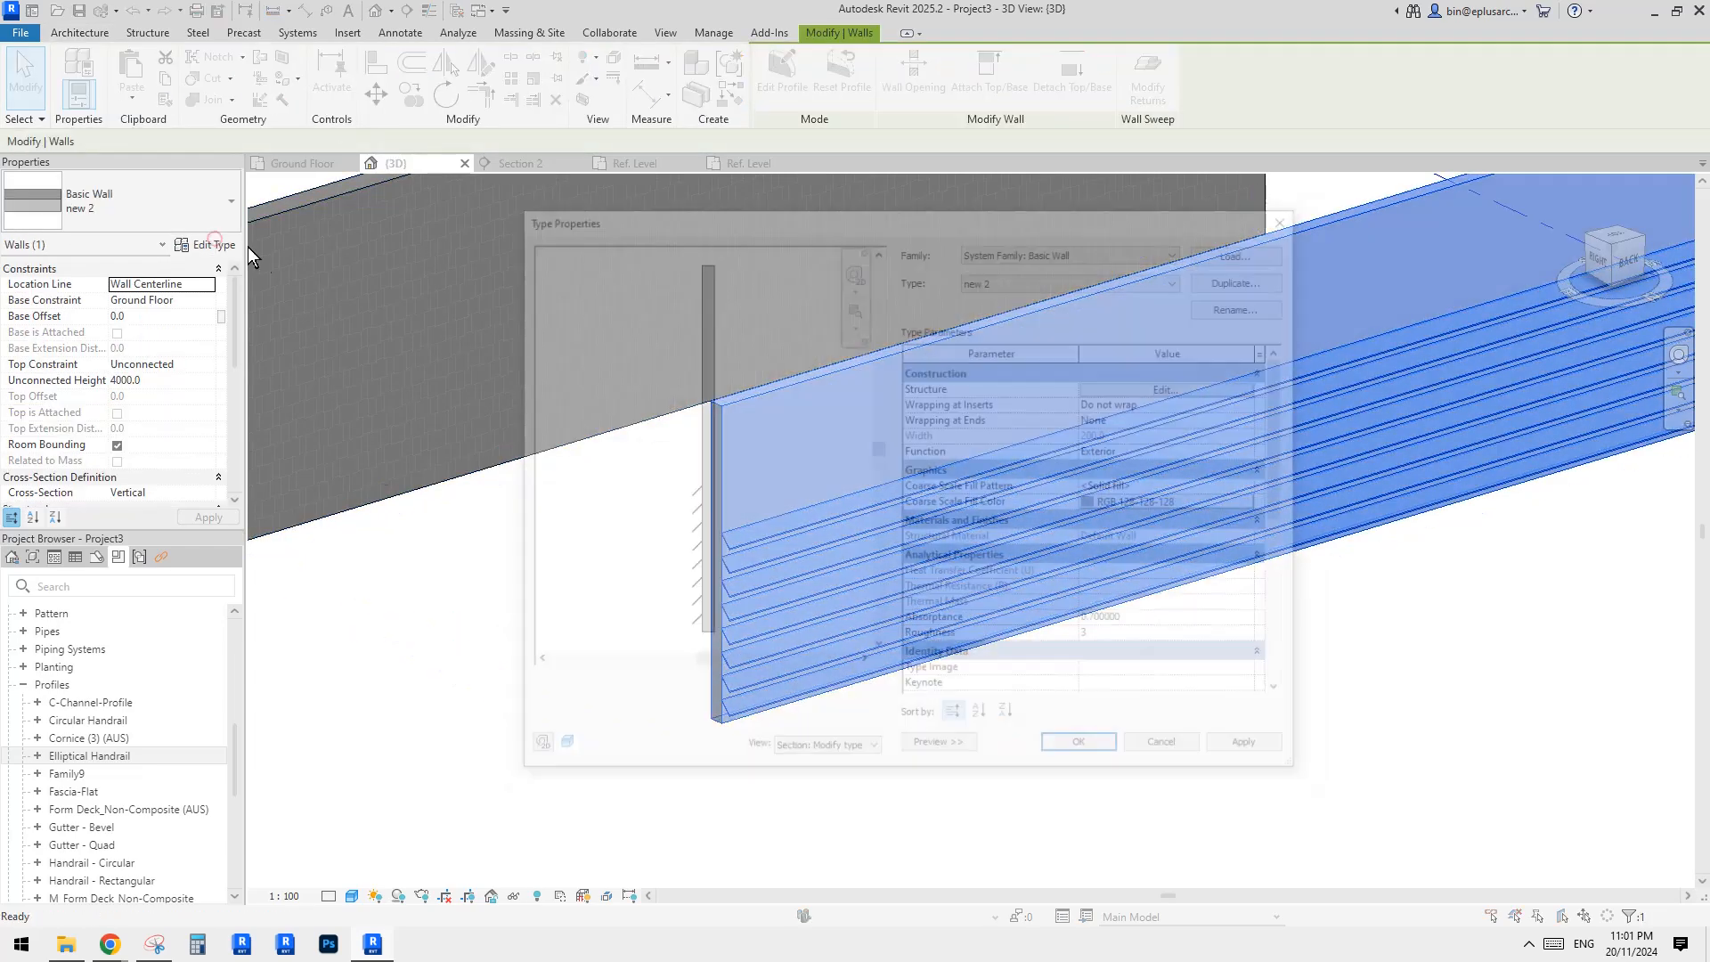
click(1172, 388)
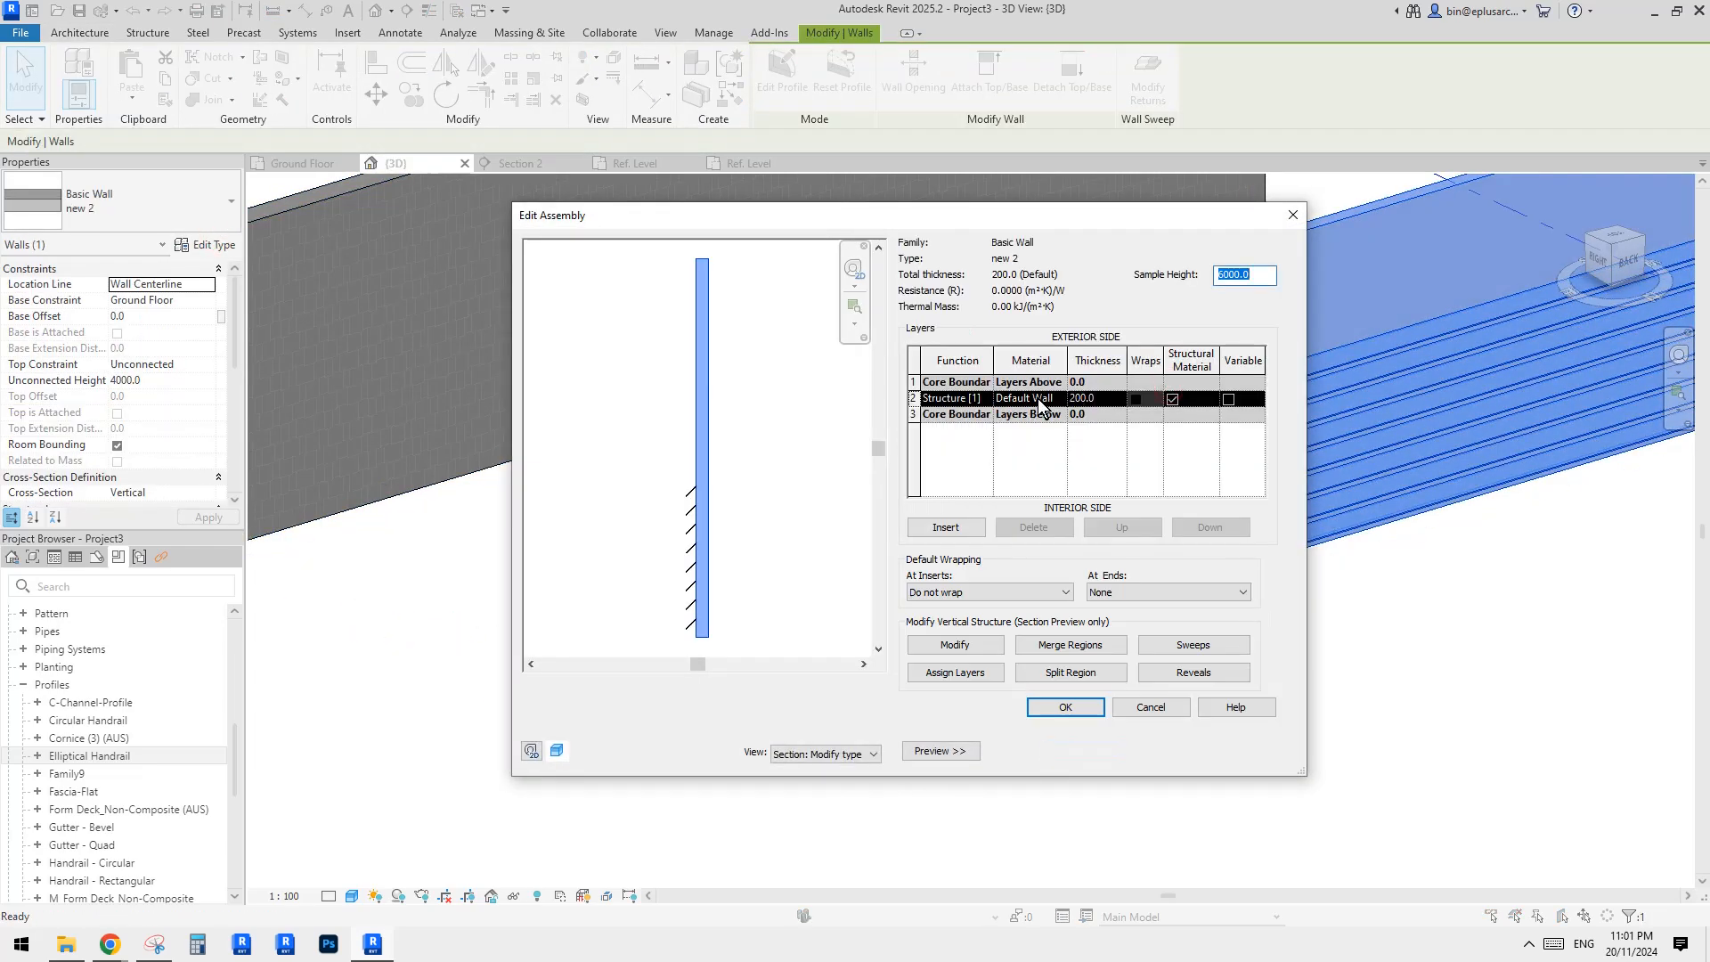
click(1193, 644)
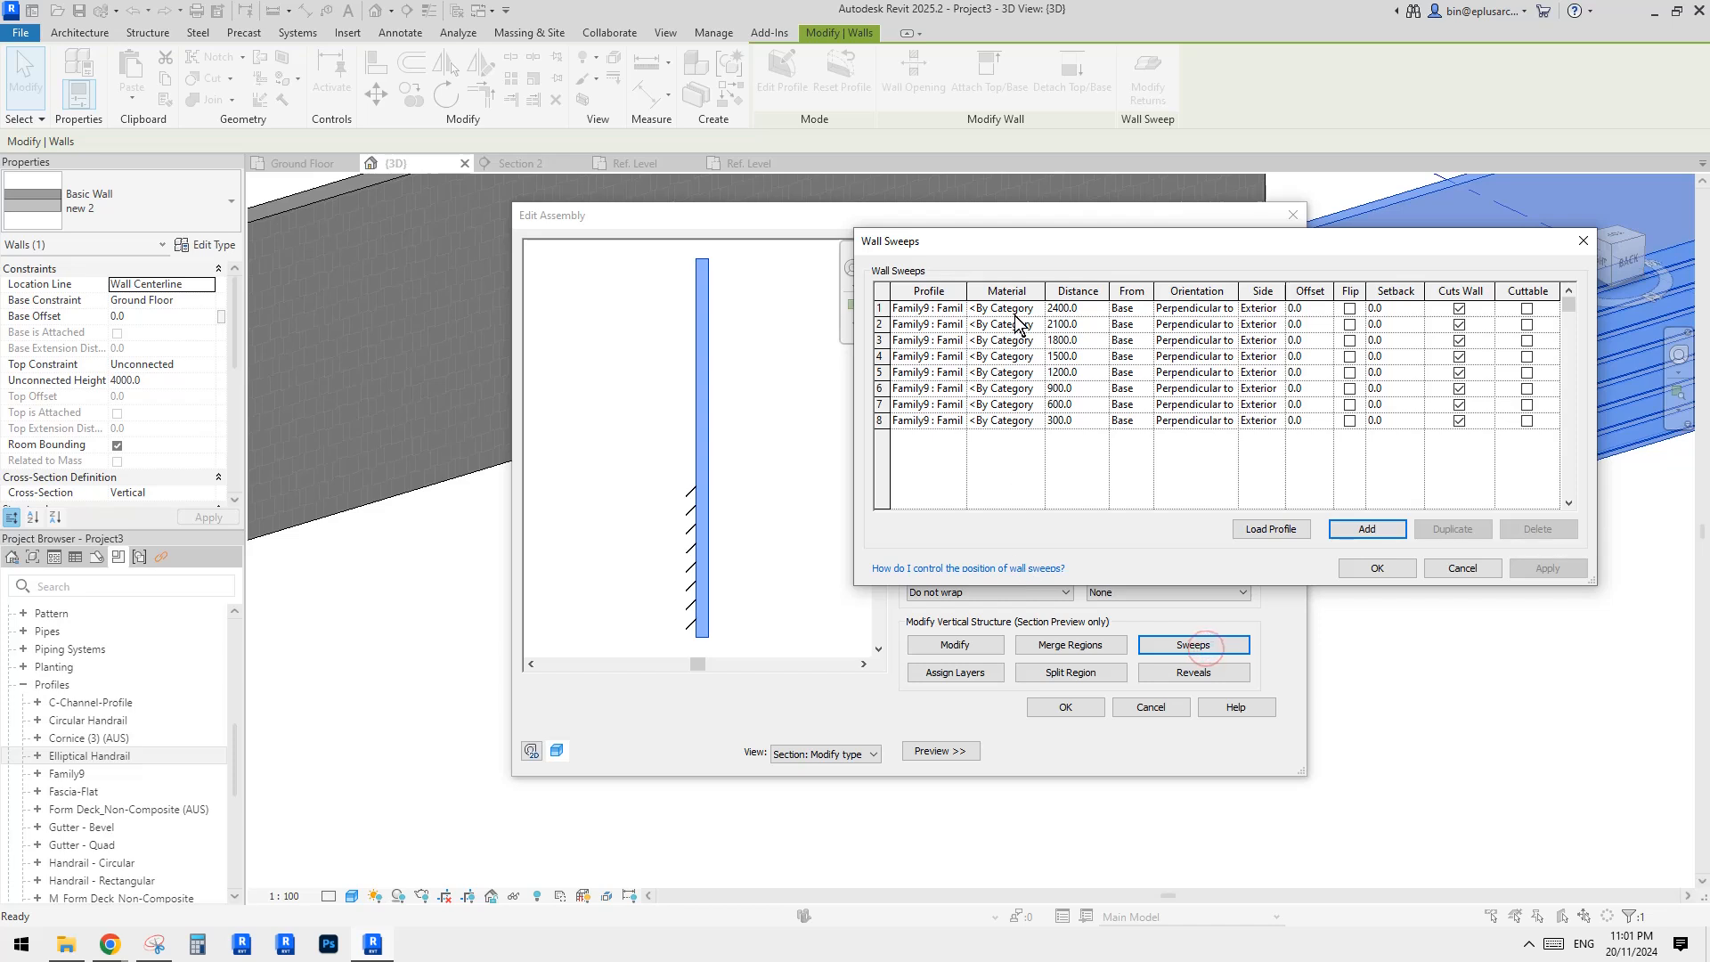
drag(1046, 290, 1182, 291)
Step: Assign the material "finish material" to all eight wall sweeps and apply the changes to the new 2 wall type
click(1104, 308)
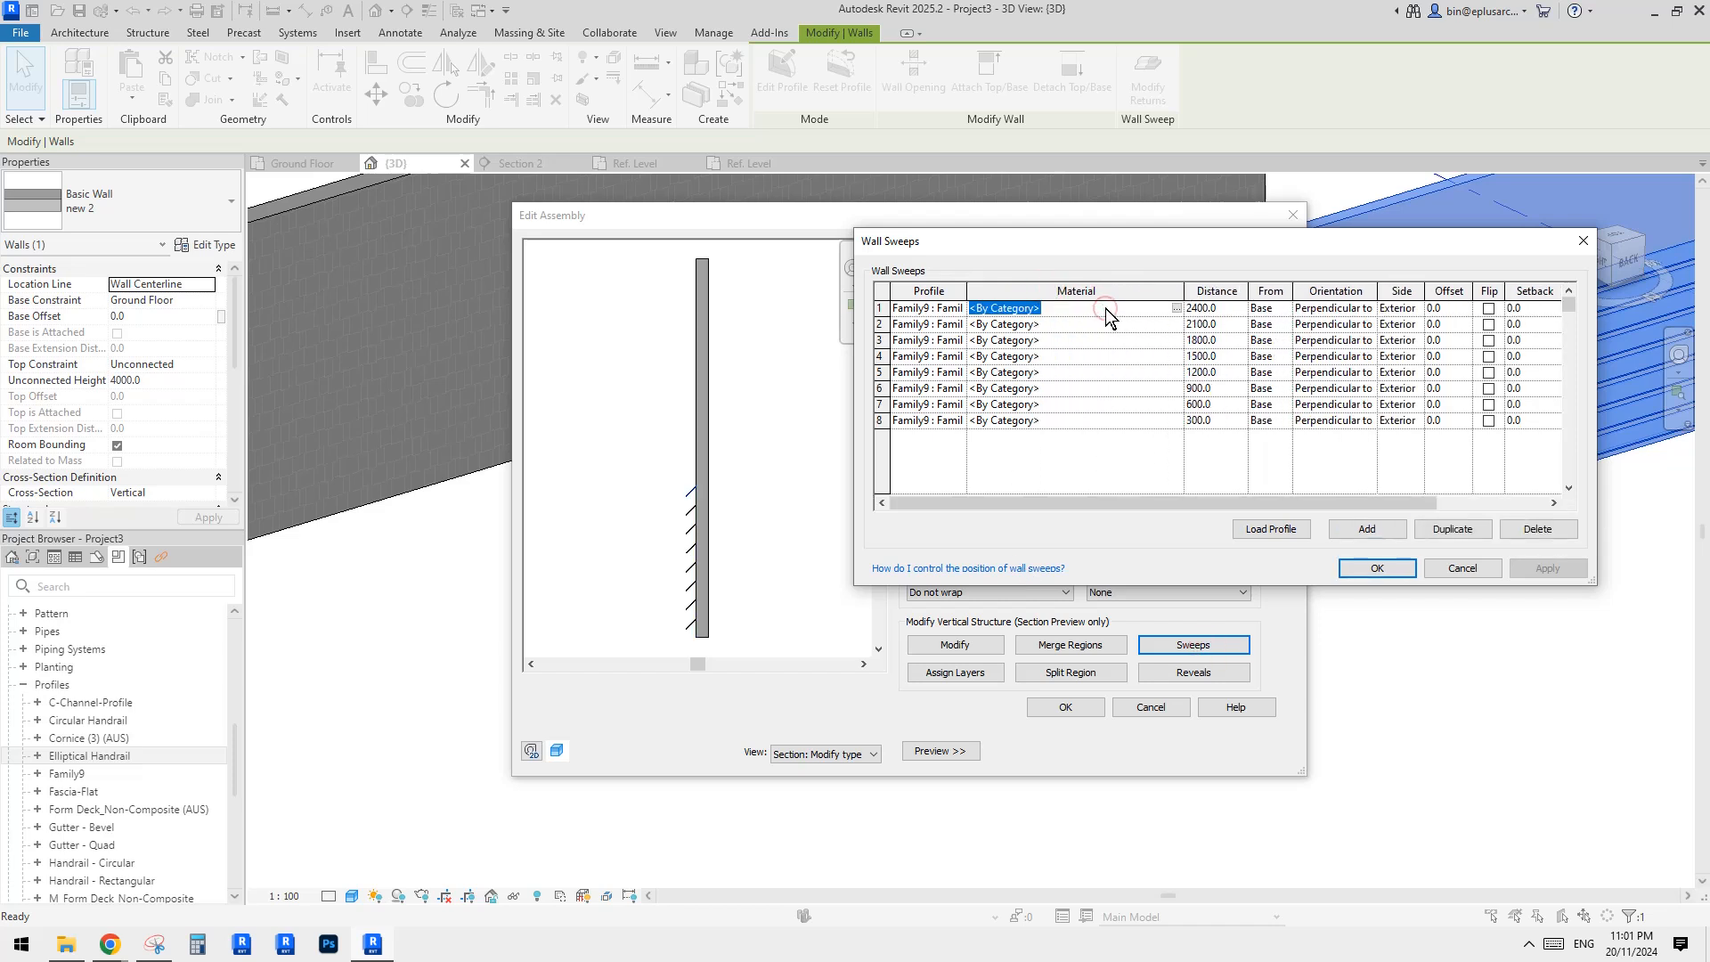
text(finish material)
click(1101, 324)
key(ctrl+v)
click(1102, 340)
key(ctrl+v)
click(1102, 355)
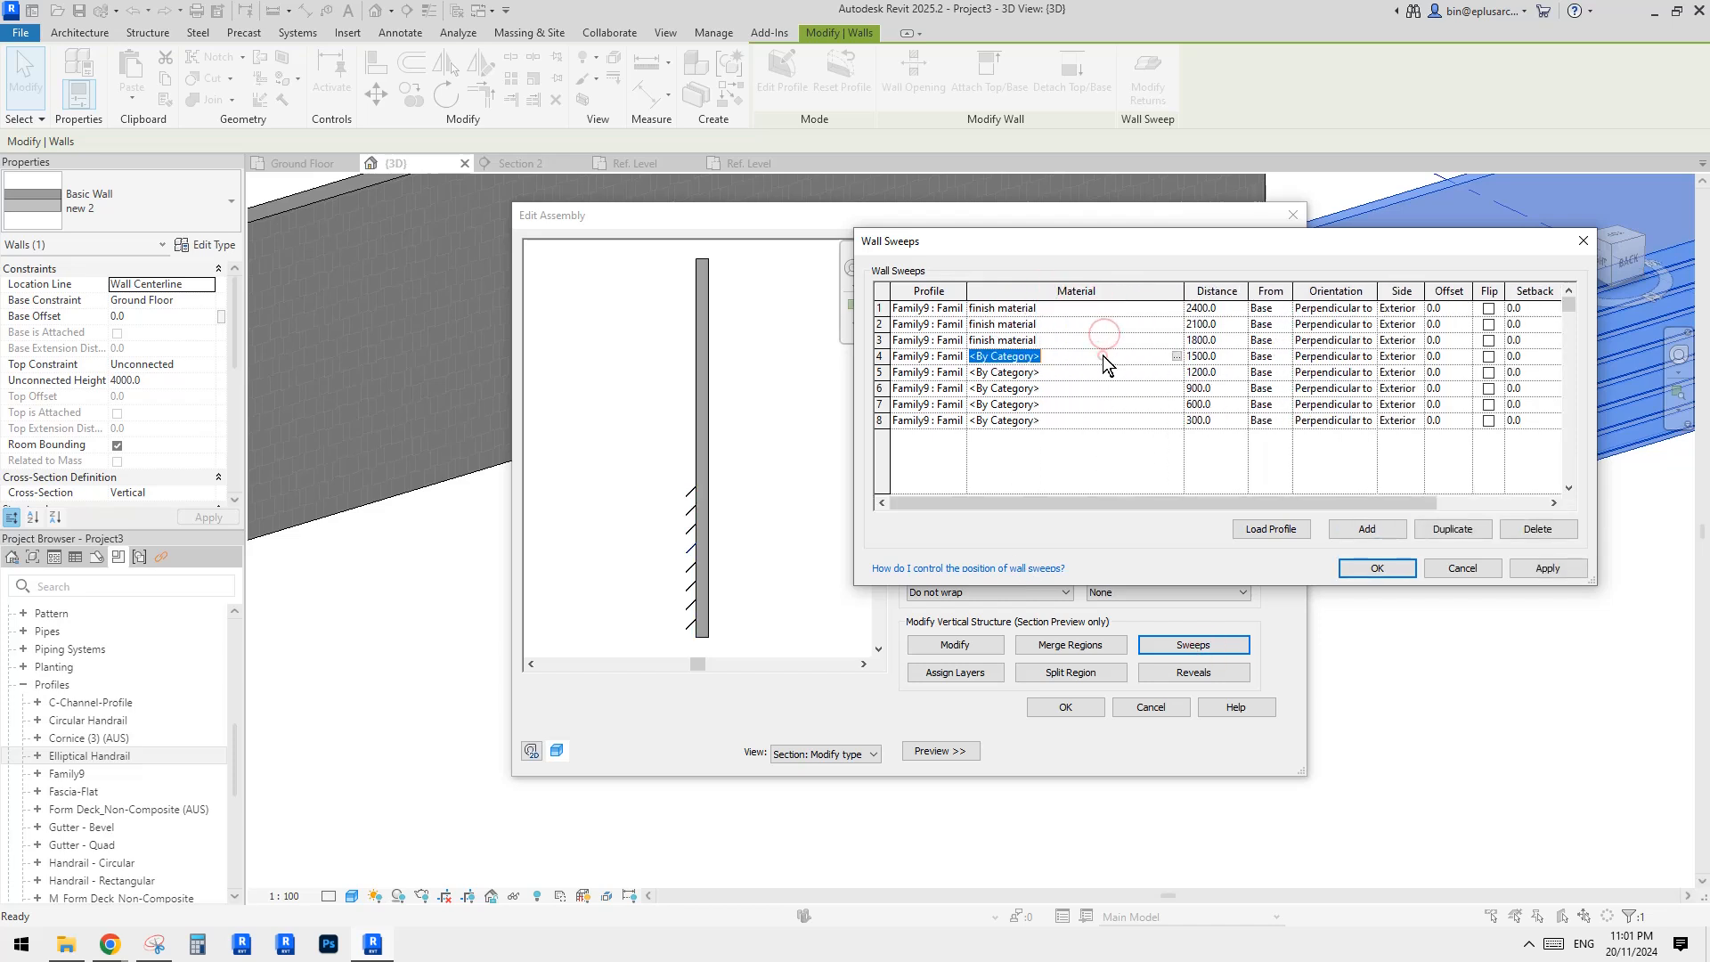
key(ctrl+v)
click(1100, 371)
key(ctrl+v)
click(1102, 388)
key(ctrl+v)
click(1104, 404)
key(ctrl+v)
click(1109, 420)
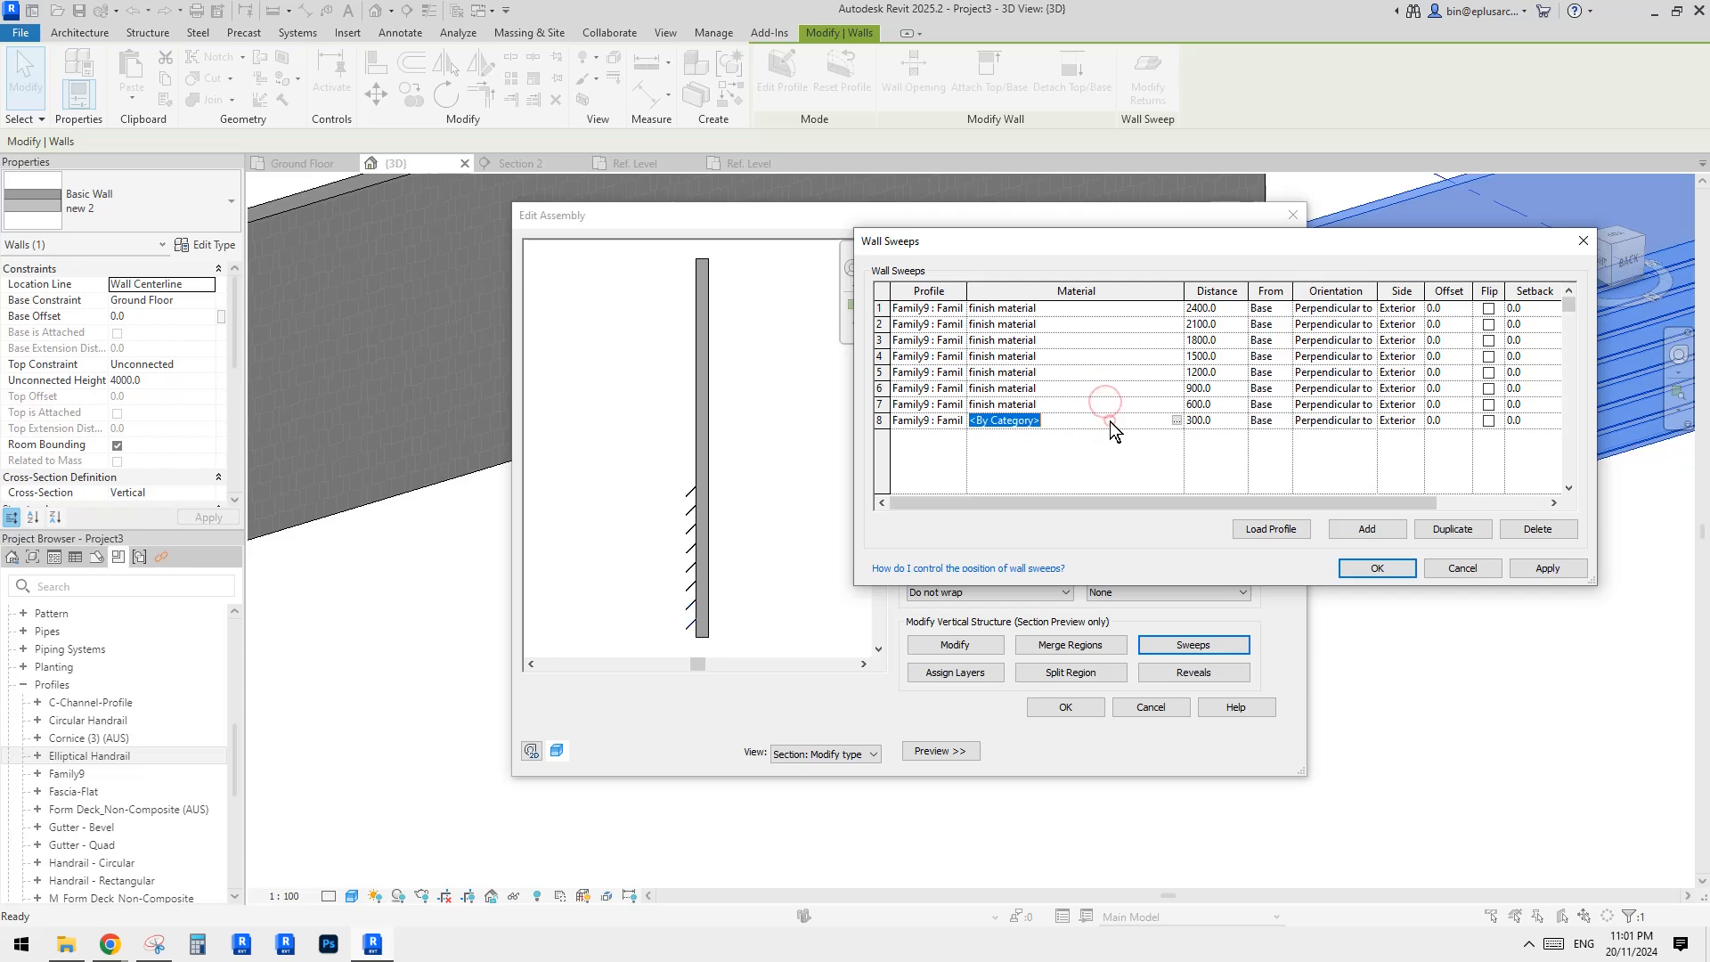
key(ctrl+v)
drag(1186, 287, 1105, 289)
click(1377, 567)
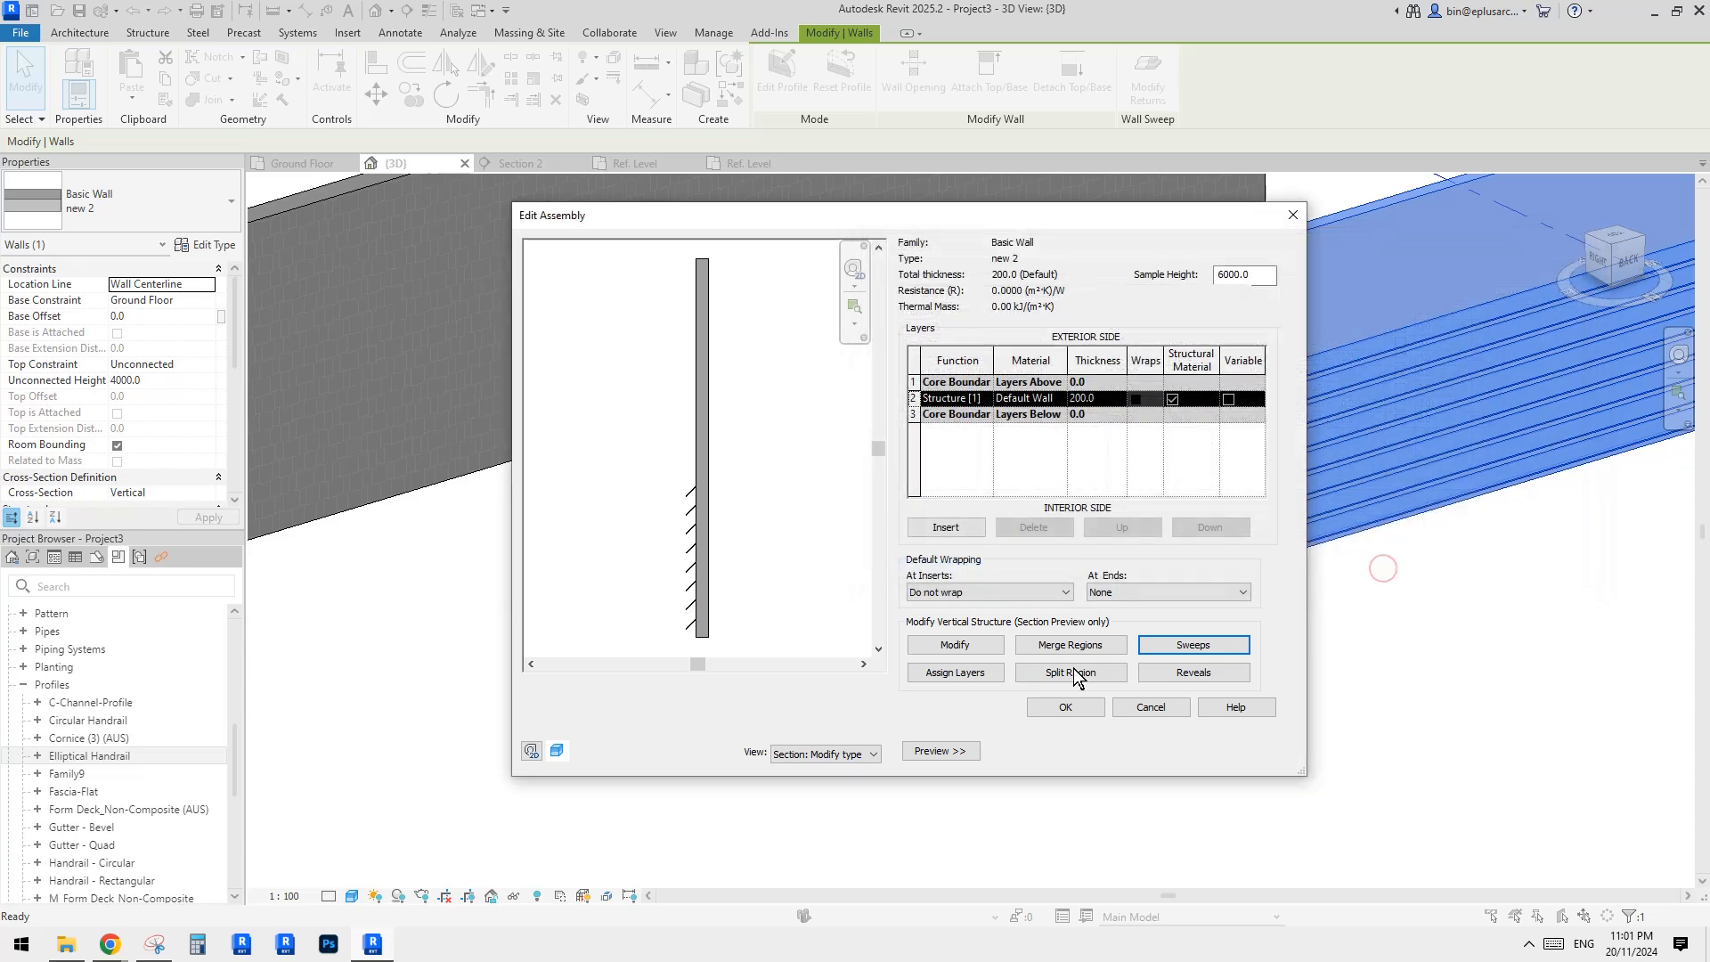
click(1065, 706)
click(1086, 753)
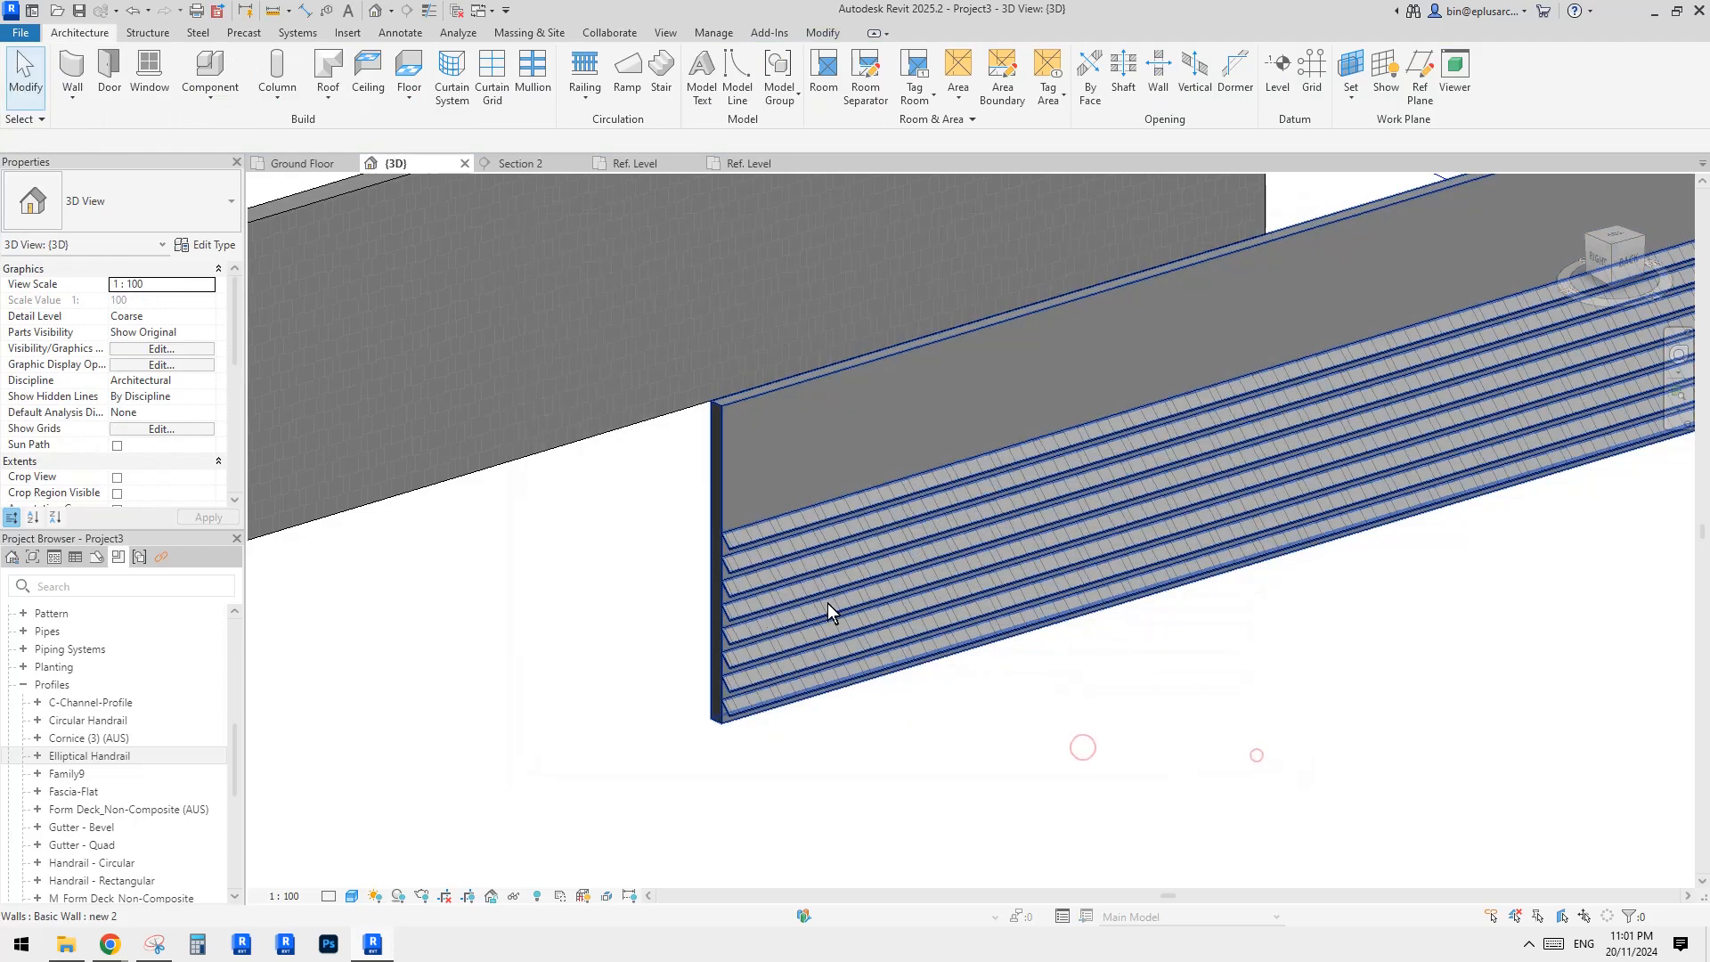
Step: Turn on shadows in the 3D view and examine the finished strips on the wall
scroll(826, 601, down, 2)
shift+middle_drag(1211, 574, 1172, 565)
middle_drag(1286, 458, 1012, 478)
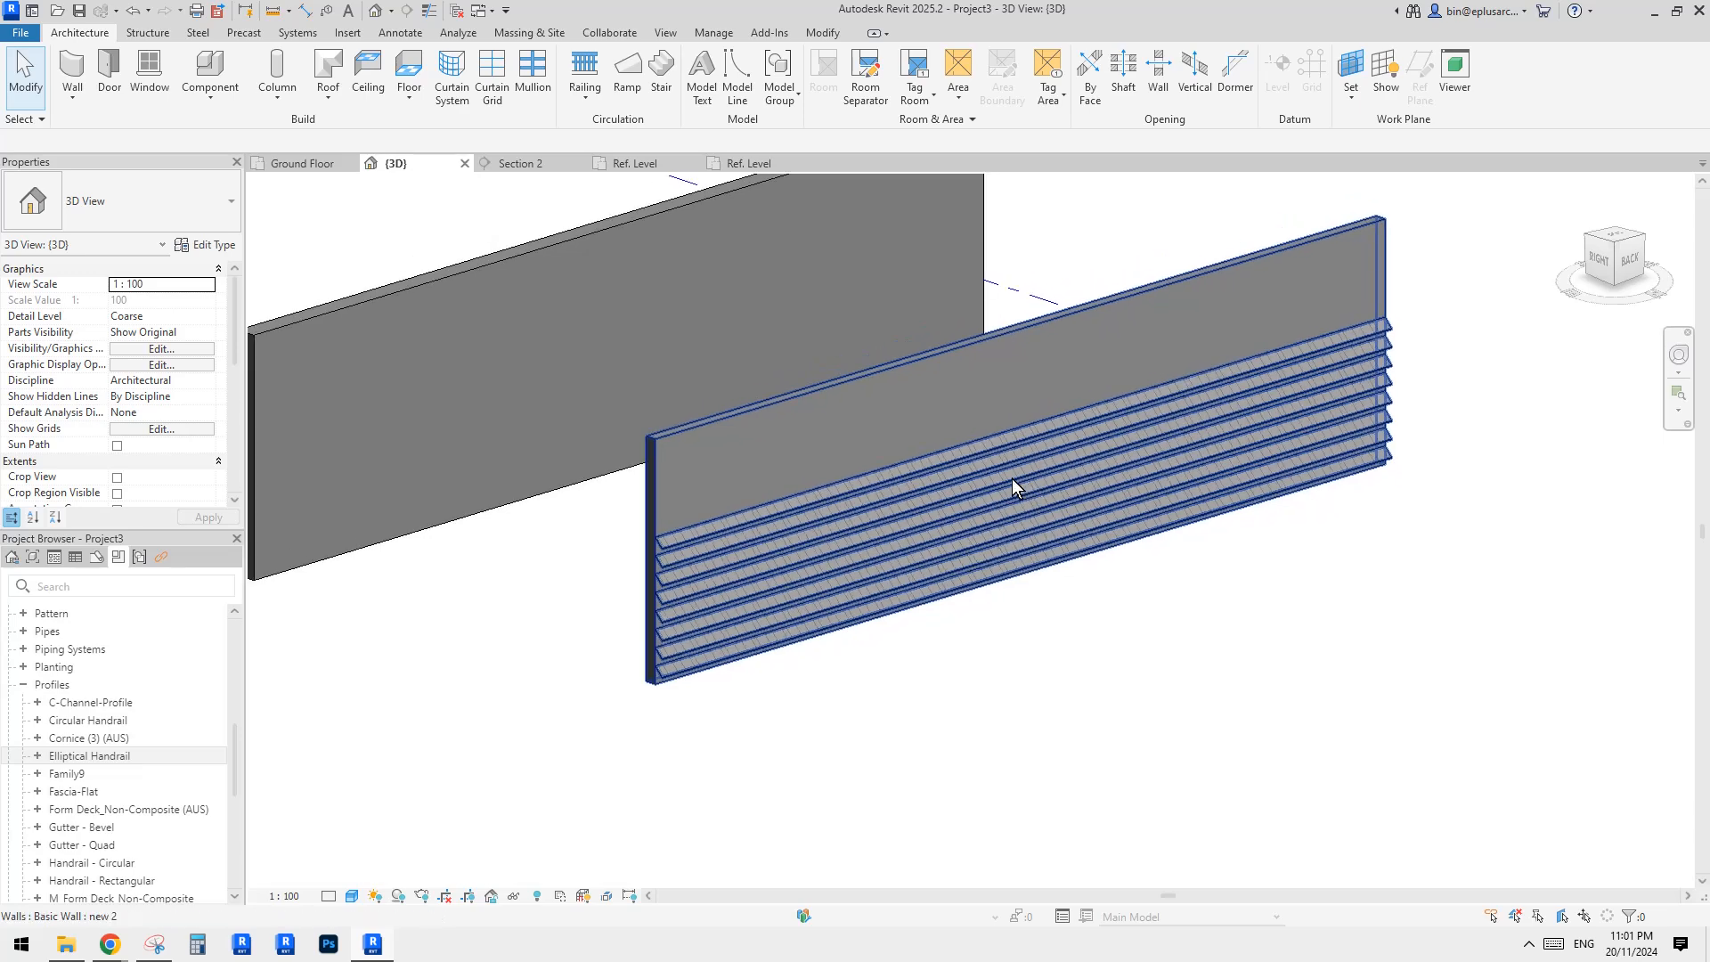
scroll(926, 536, down, 2)
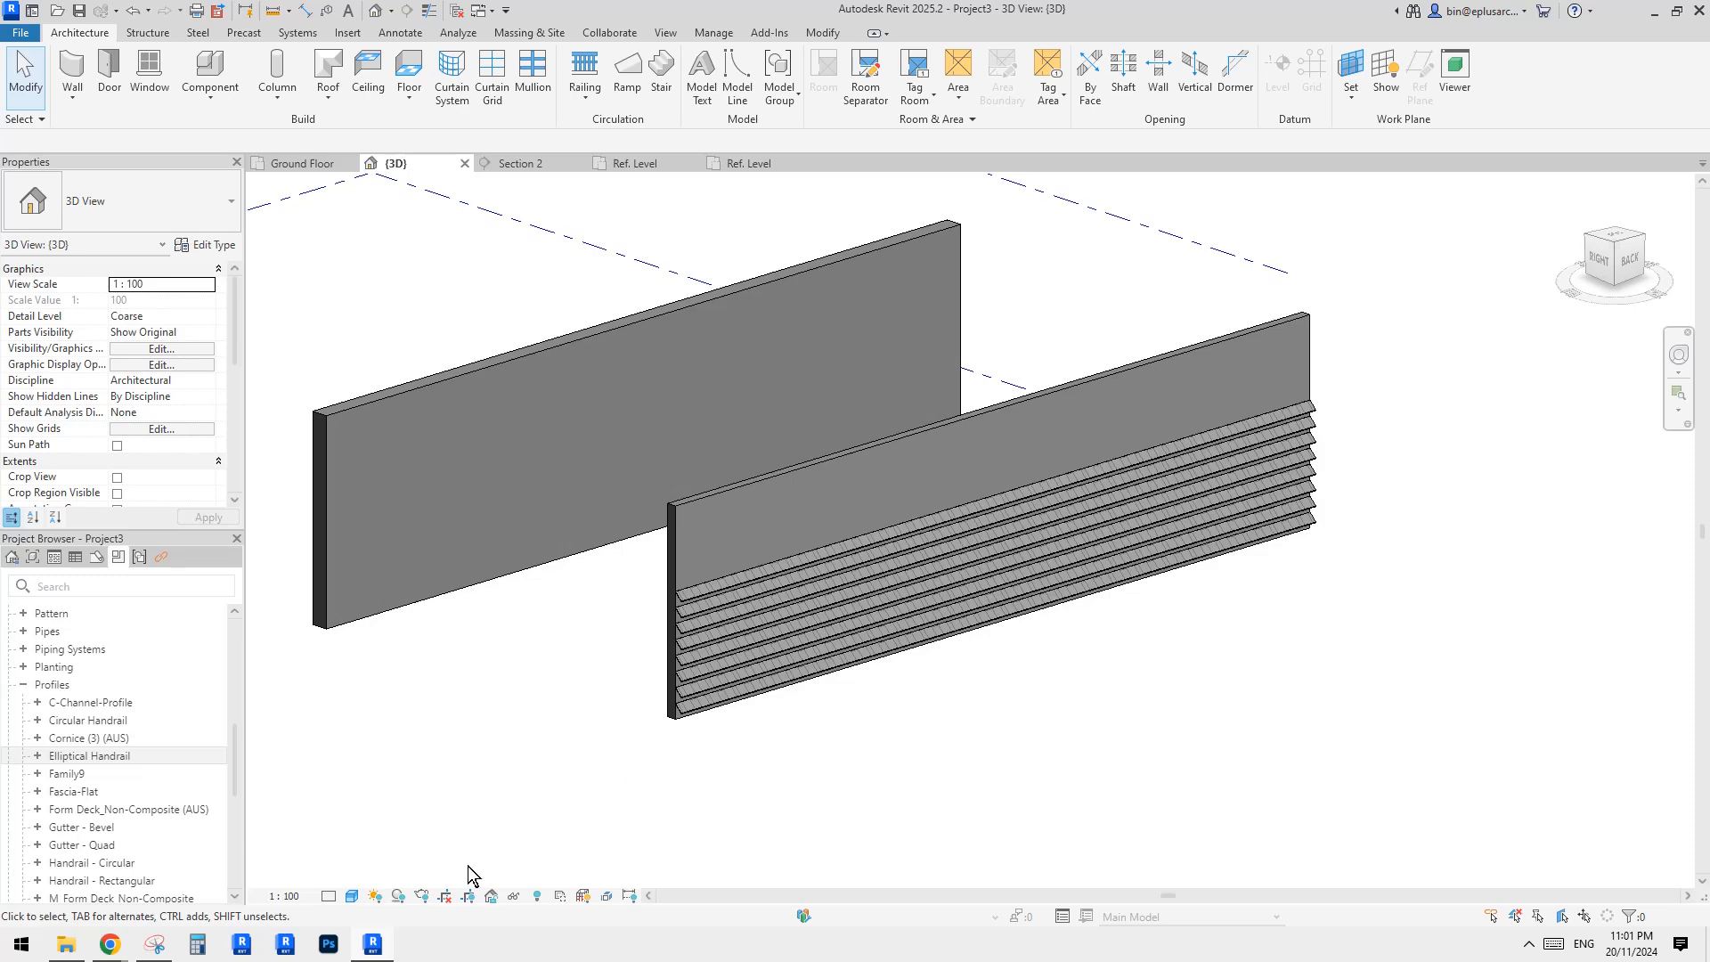
click(398, 895)
scroll(801, 677, down, 1)
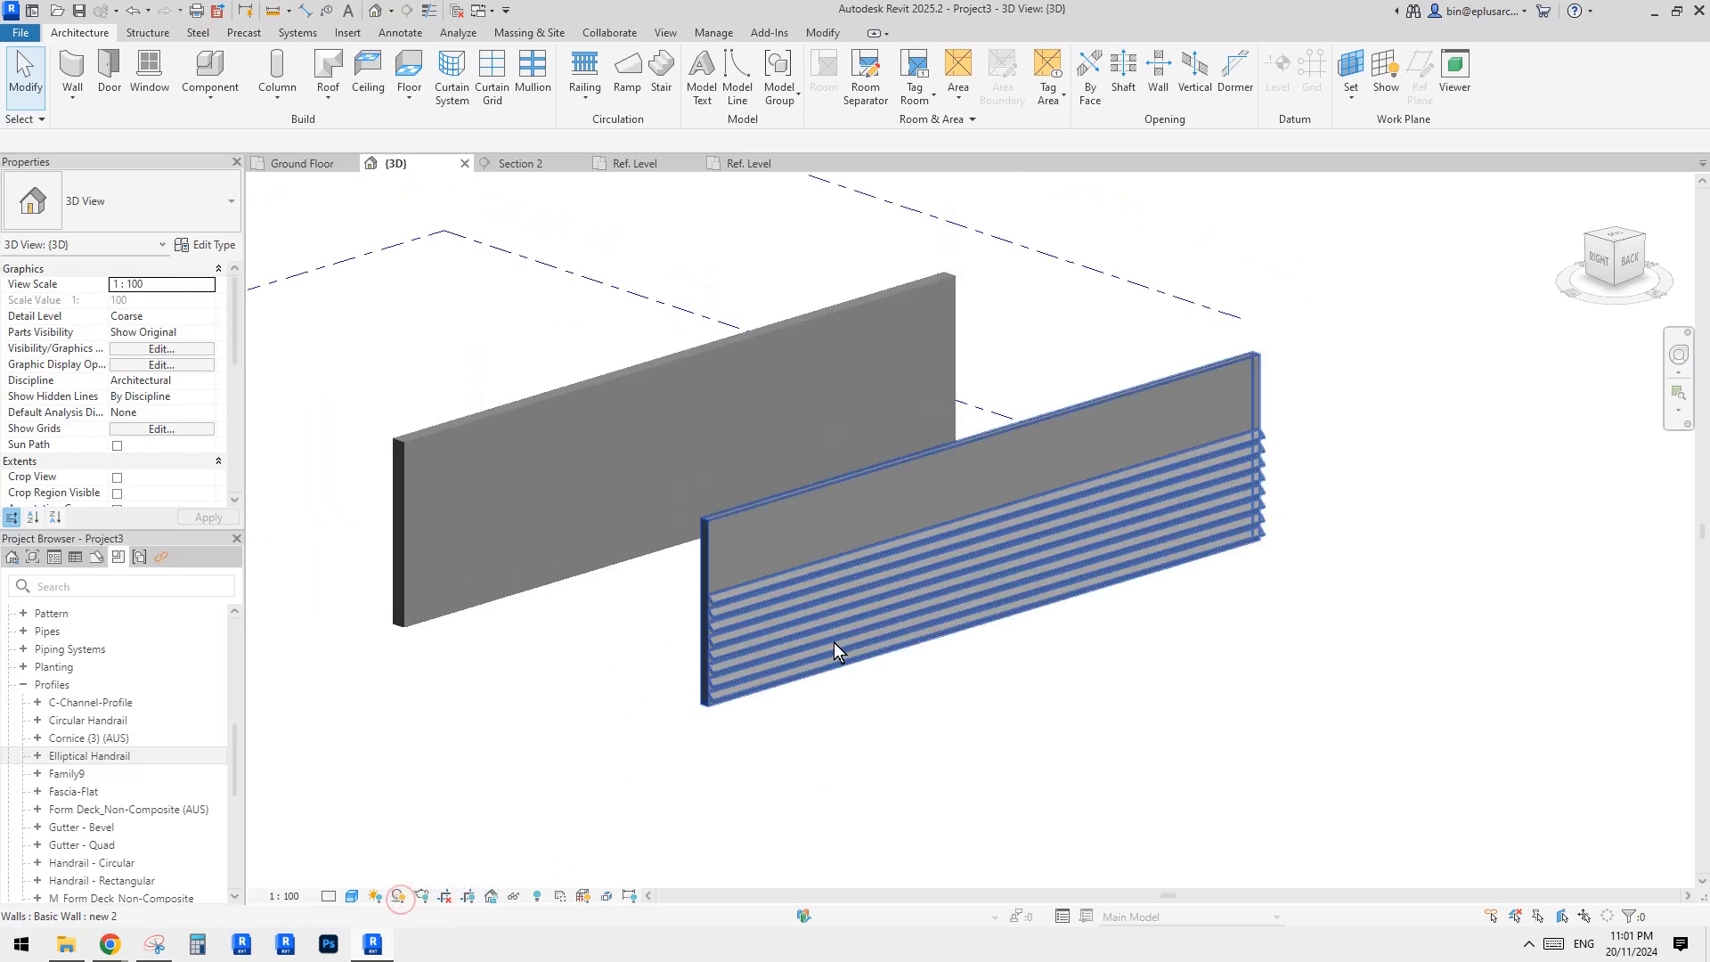
shift+middle_drag(833, 642, 552, 501)
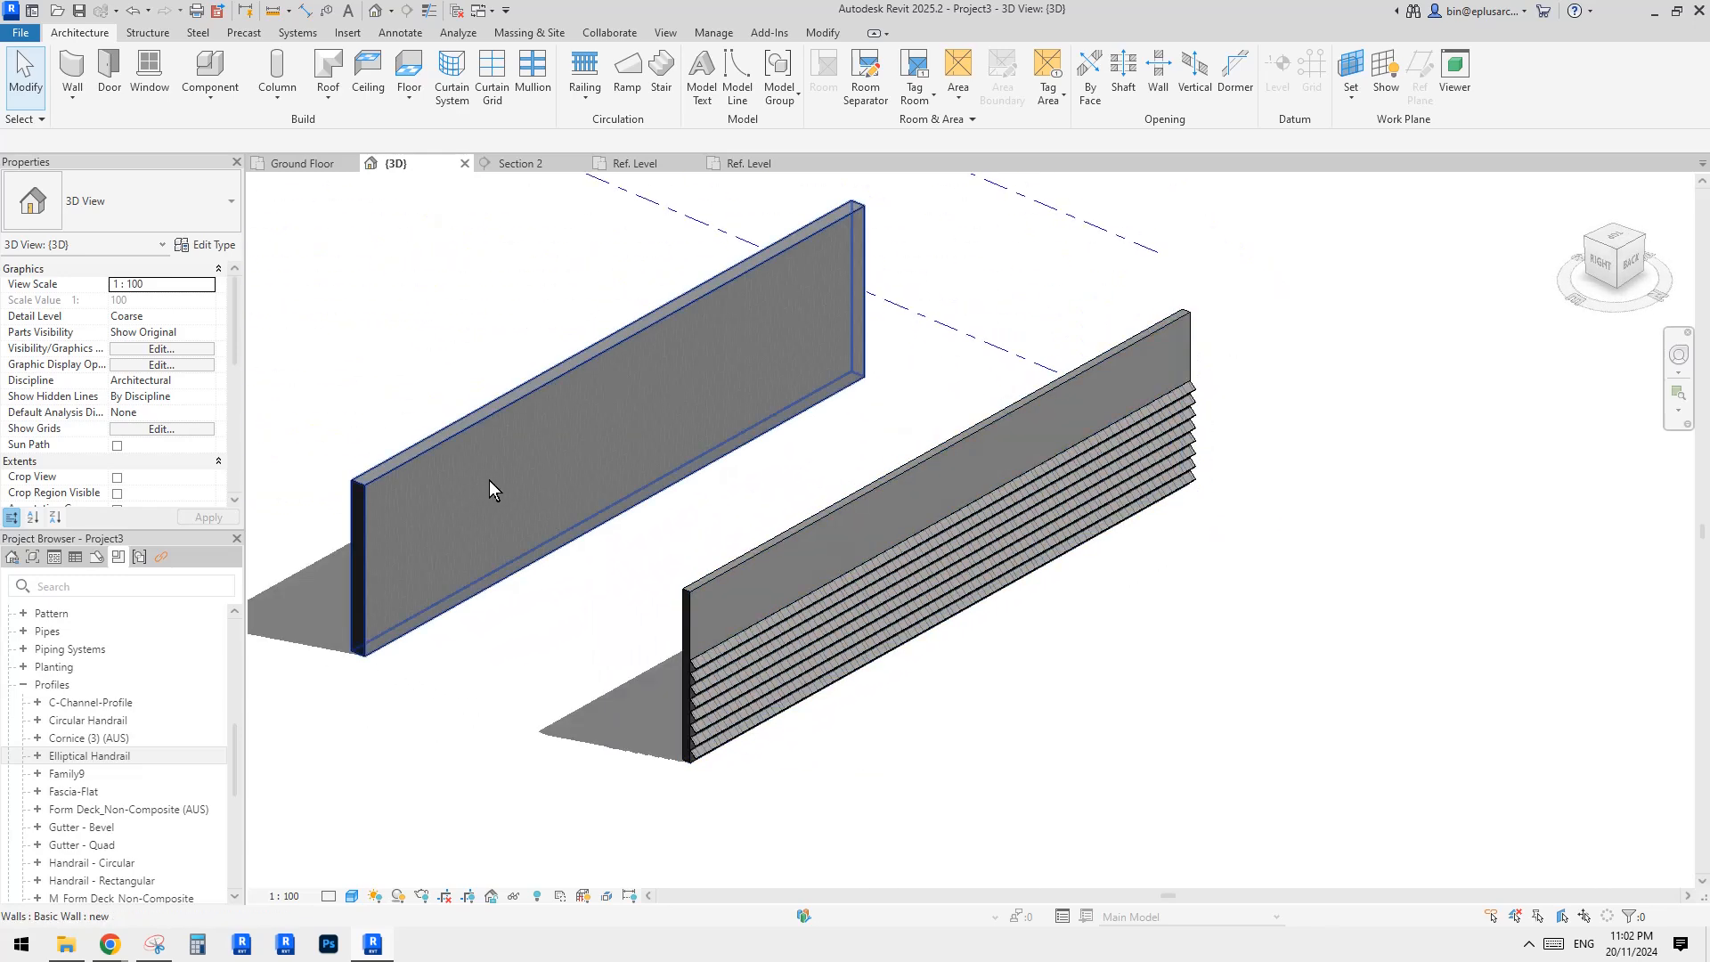
middle_drag(585, 613, 593, 575)
Step: Open the Ground Floor plan view
click(814, 558)
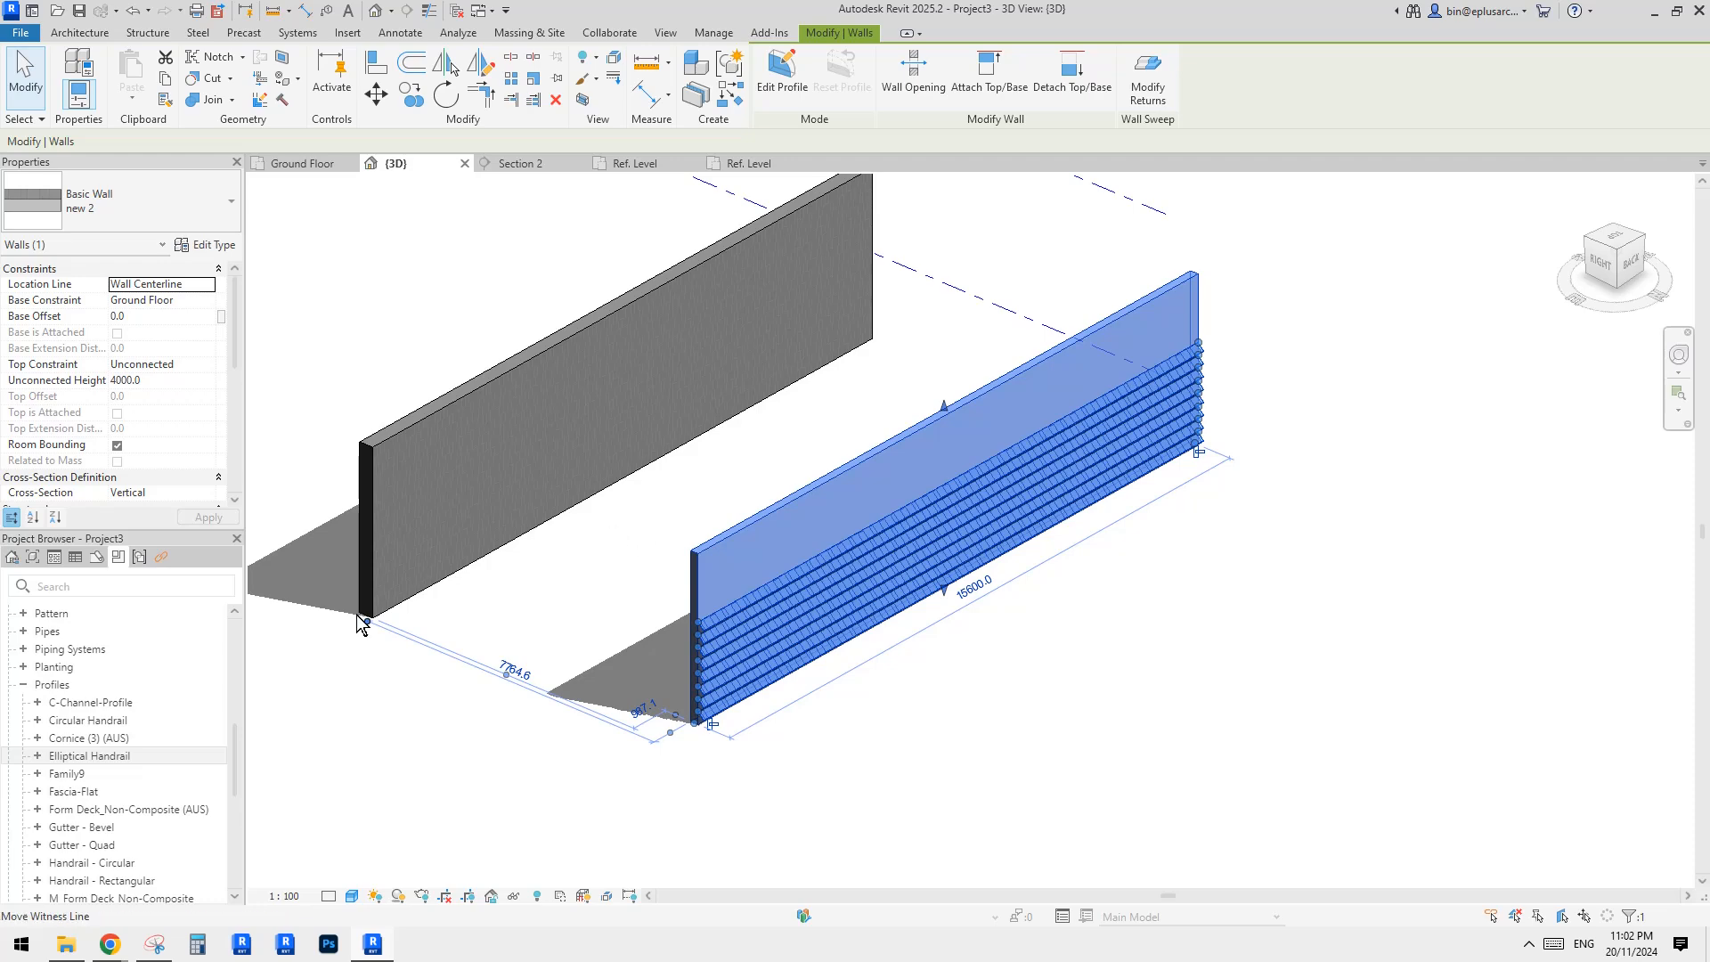
click(11, 559)
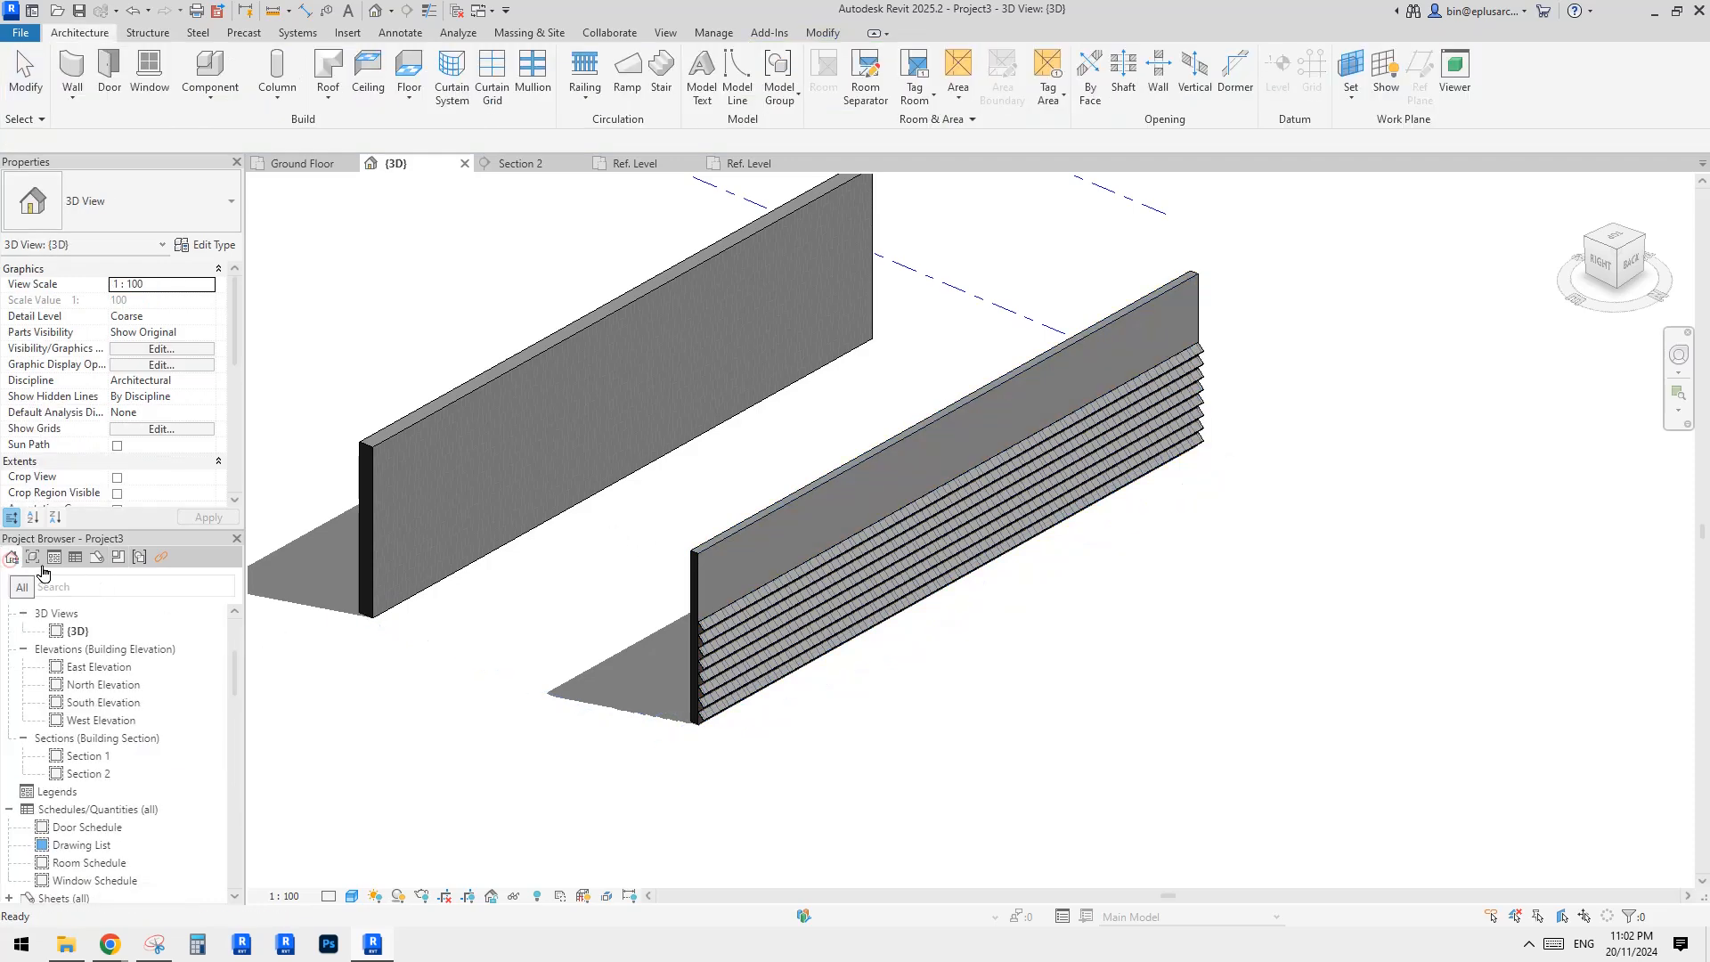
scroll(130, 759, down, 2)
scroll(137, 783, down, 3)
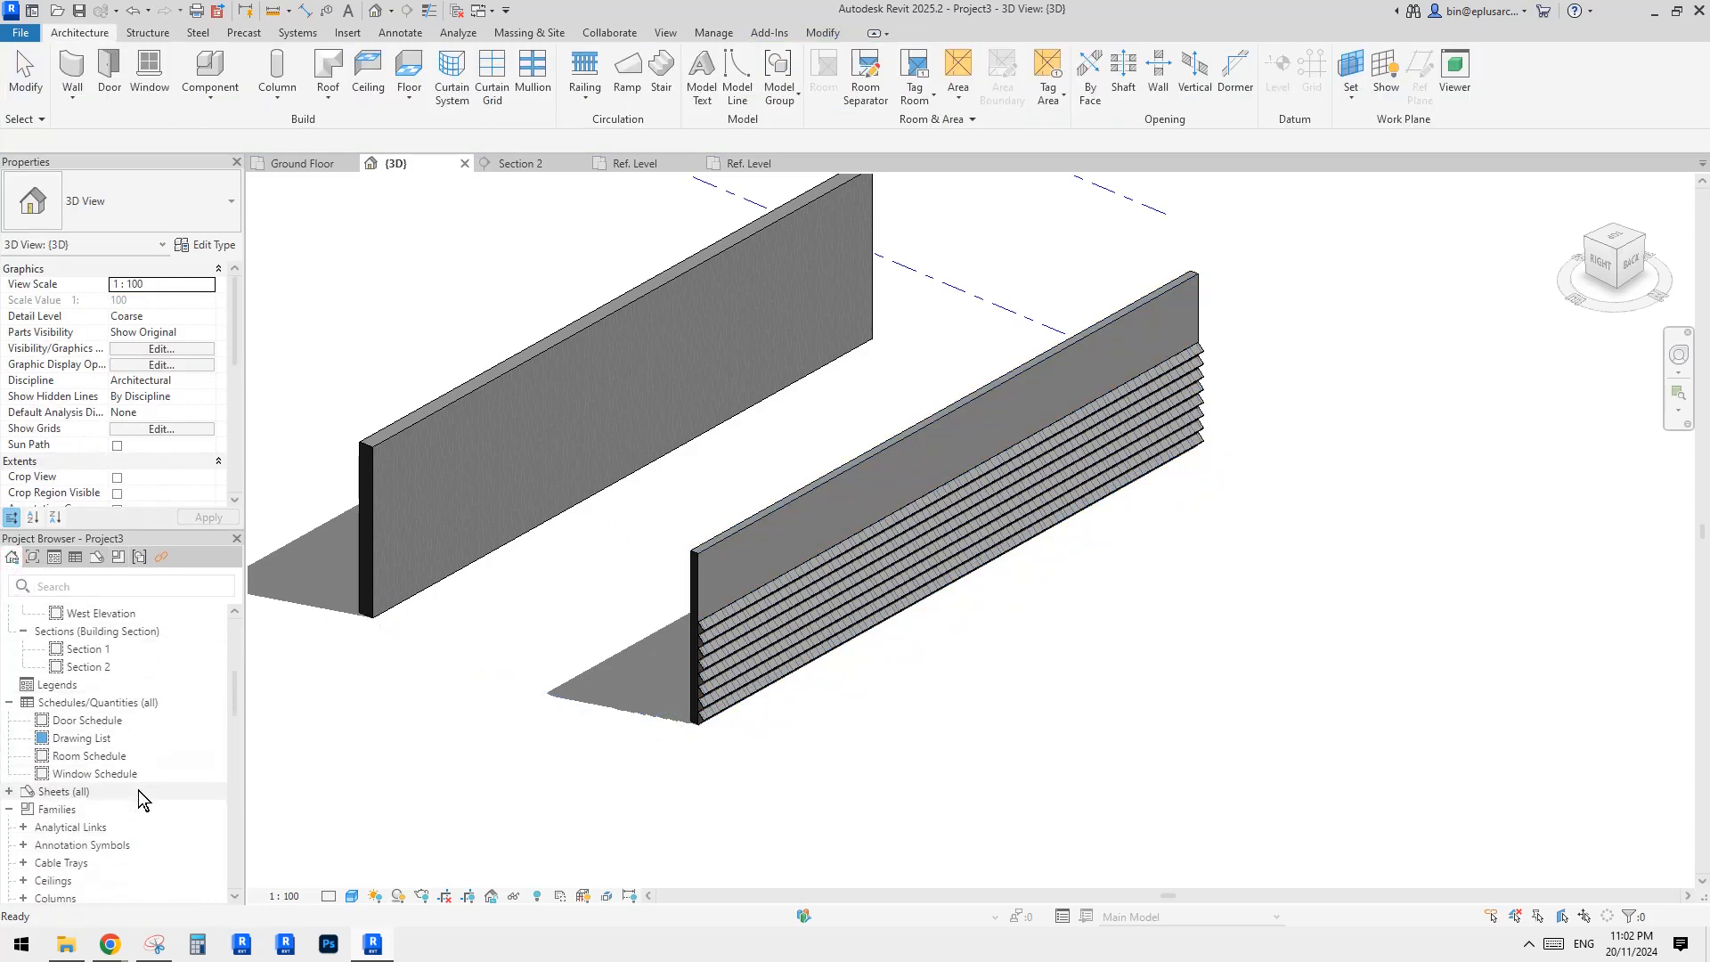
scroll(135, 793, up, 6)
scroll(127, 788, up, 2)
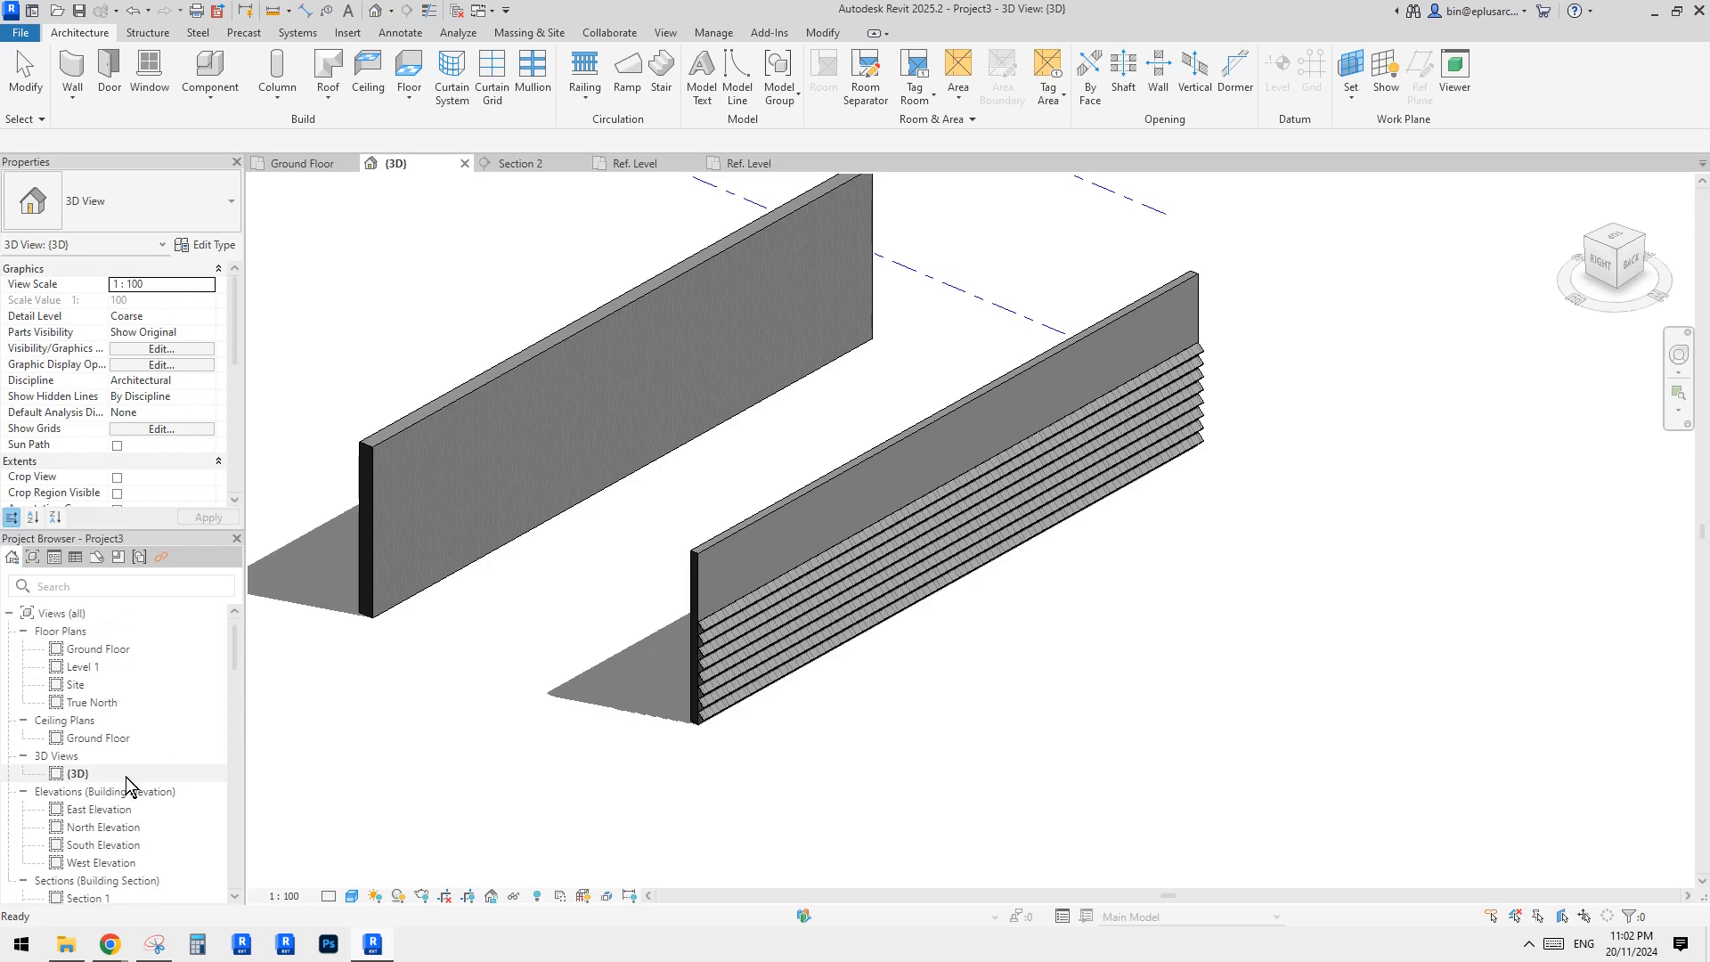
double_click(133, 650)
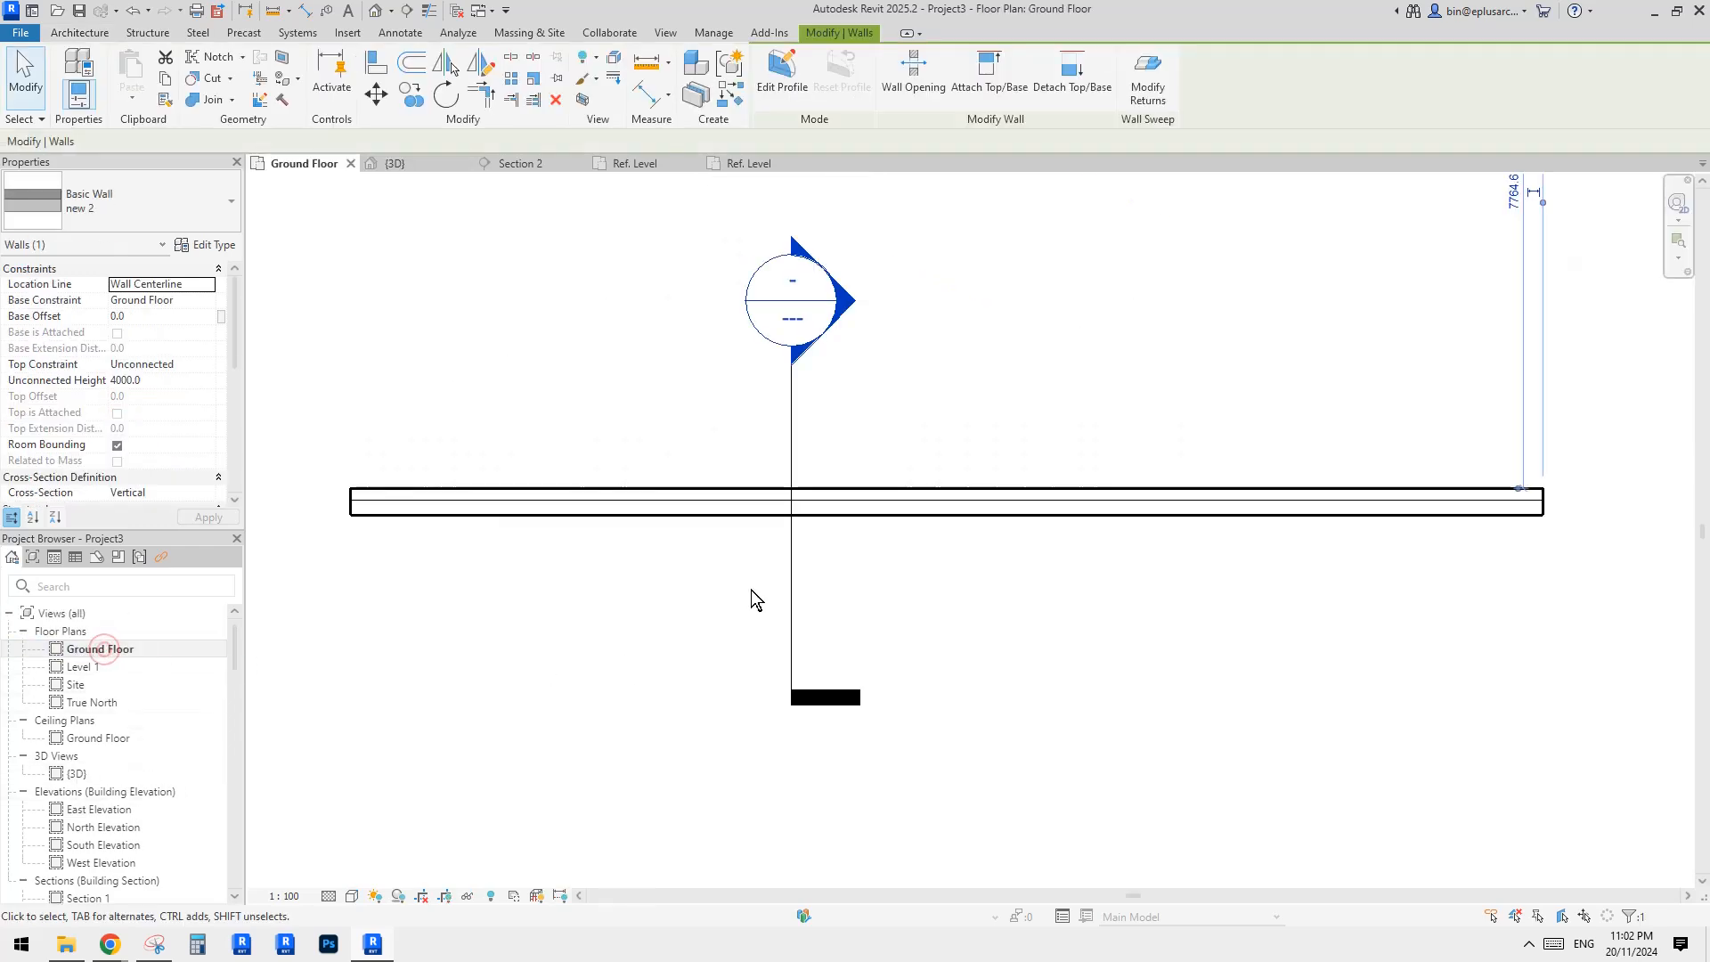
Step: Go to the Section 2 view from the section line across the wall and widen its crop region on the plain side of the wall
click(791, 554)
right_click(793, 553)
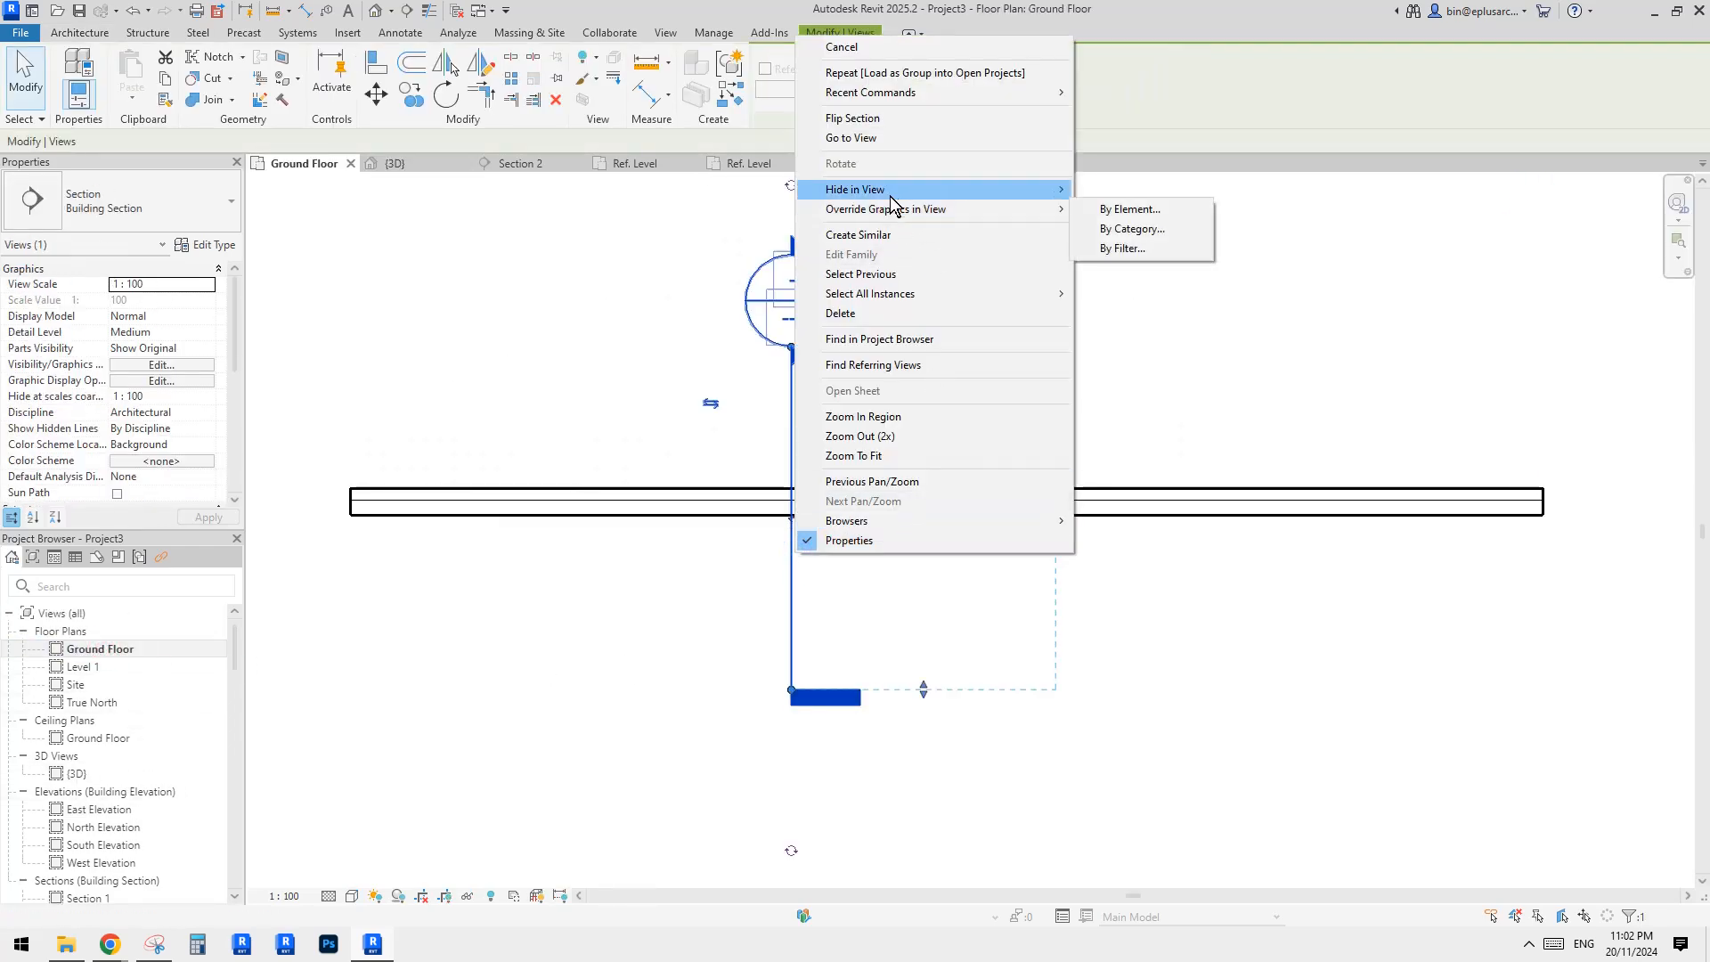
click(888, 140)
click(1018, 414)
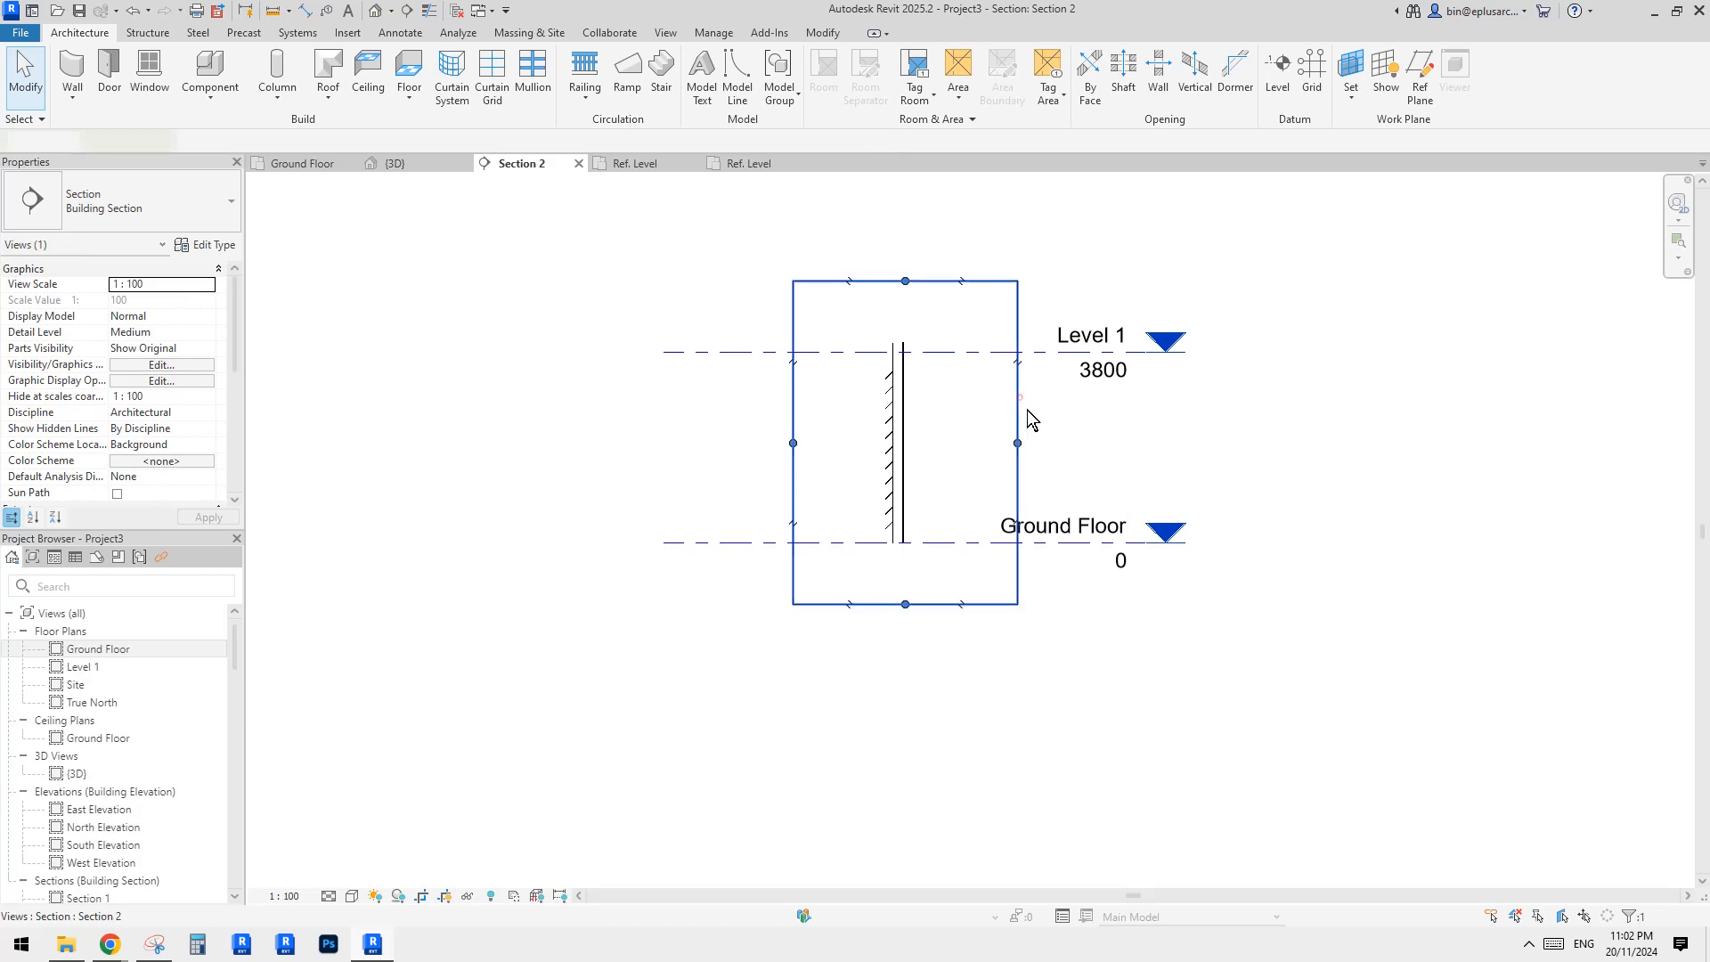
drag(1017, 443, 1396, 449)
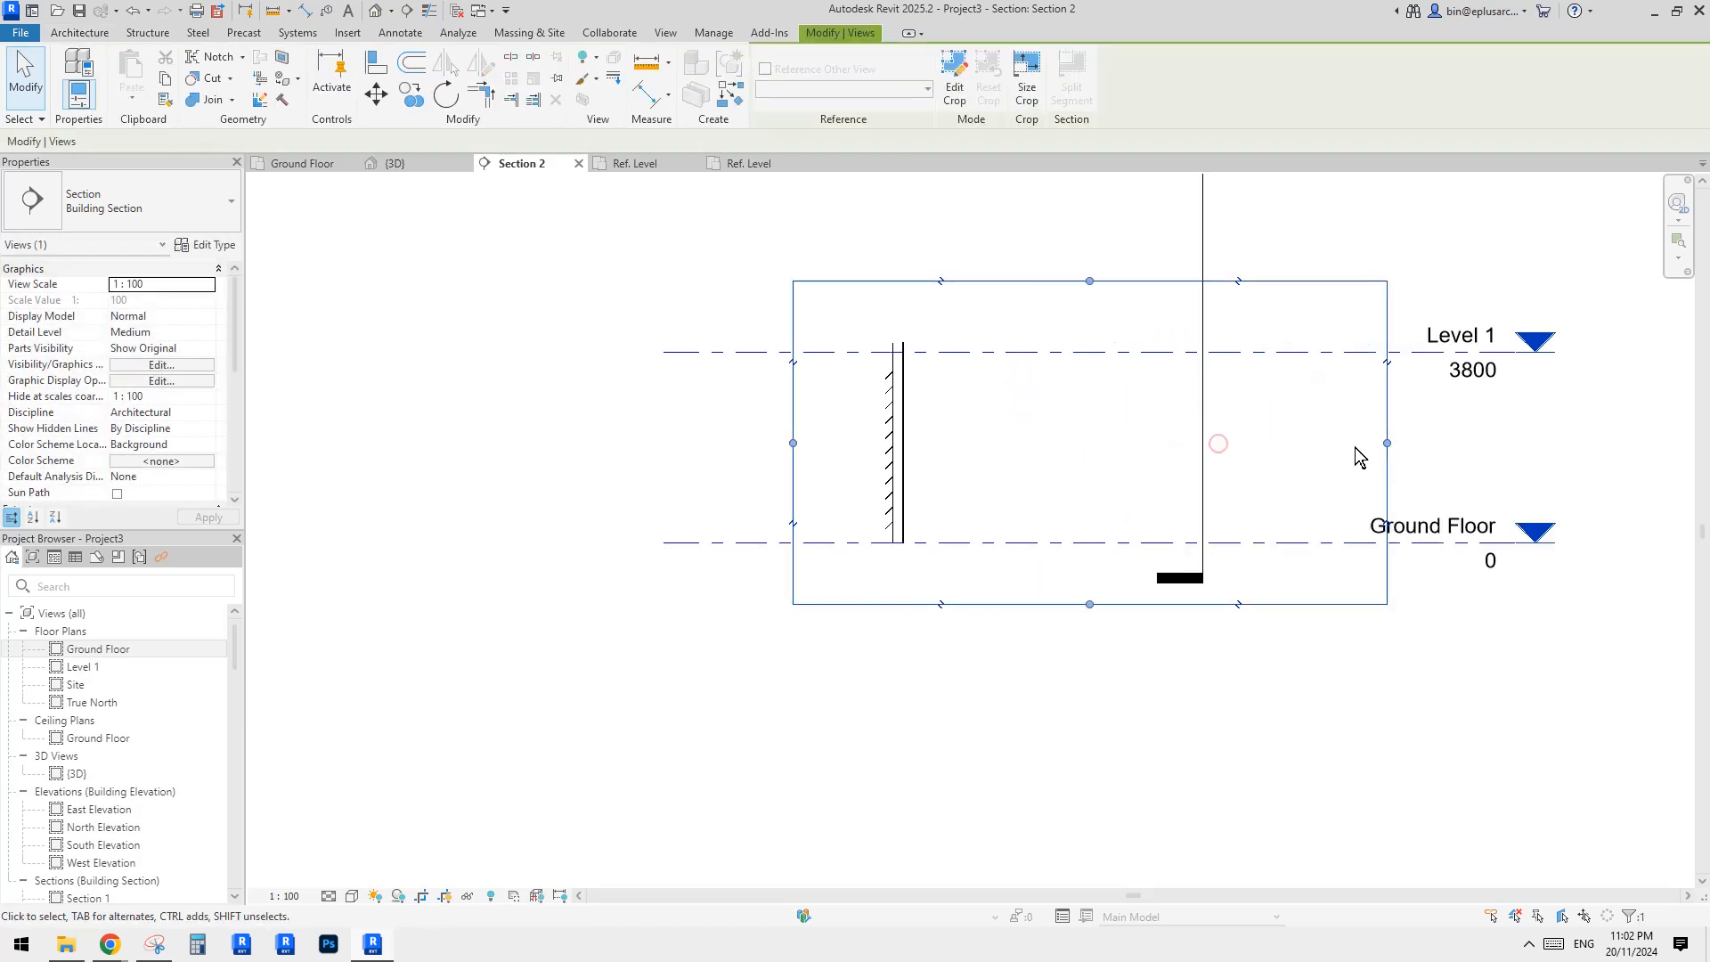
Step: Extend the Section 2 crop region on the strip side so that it takes in the second wall with sweeps
drag(793, 445, 383, 450)
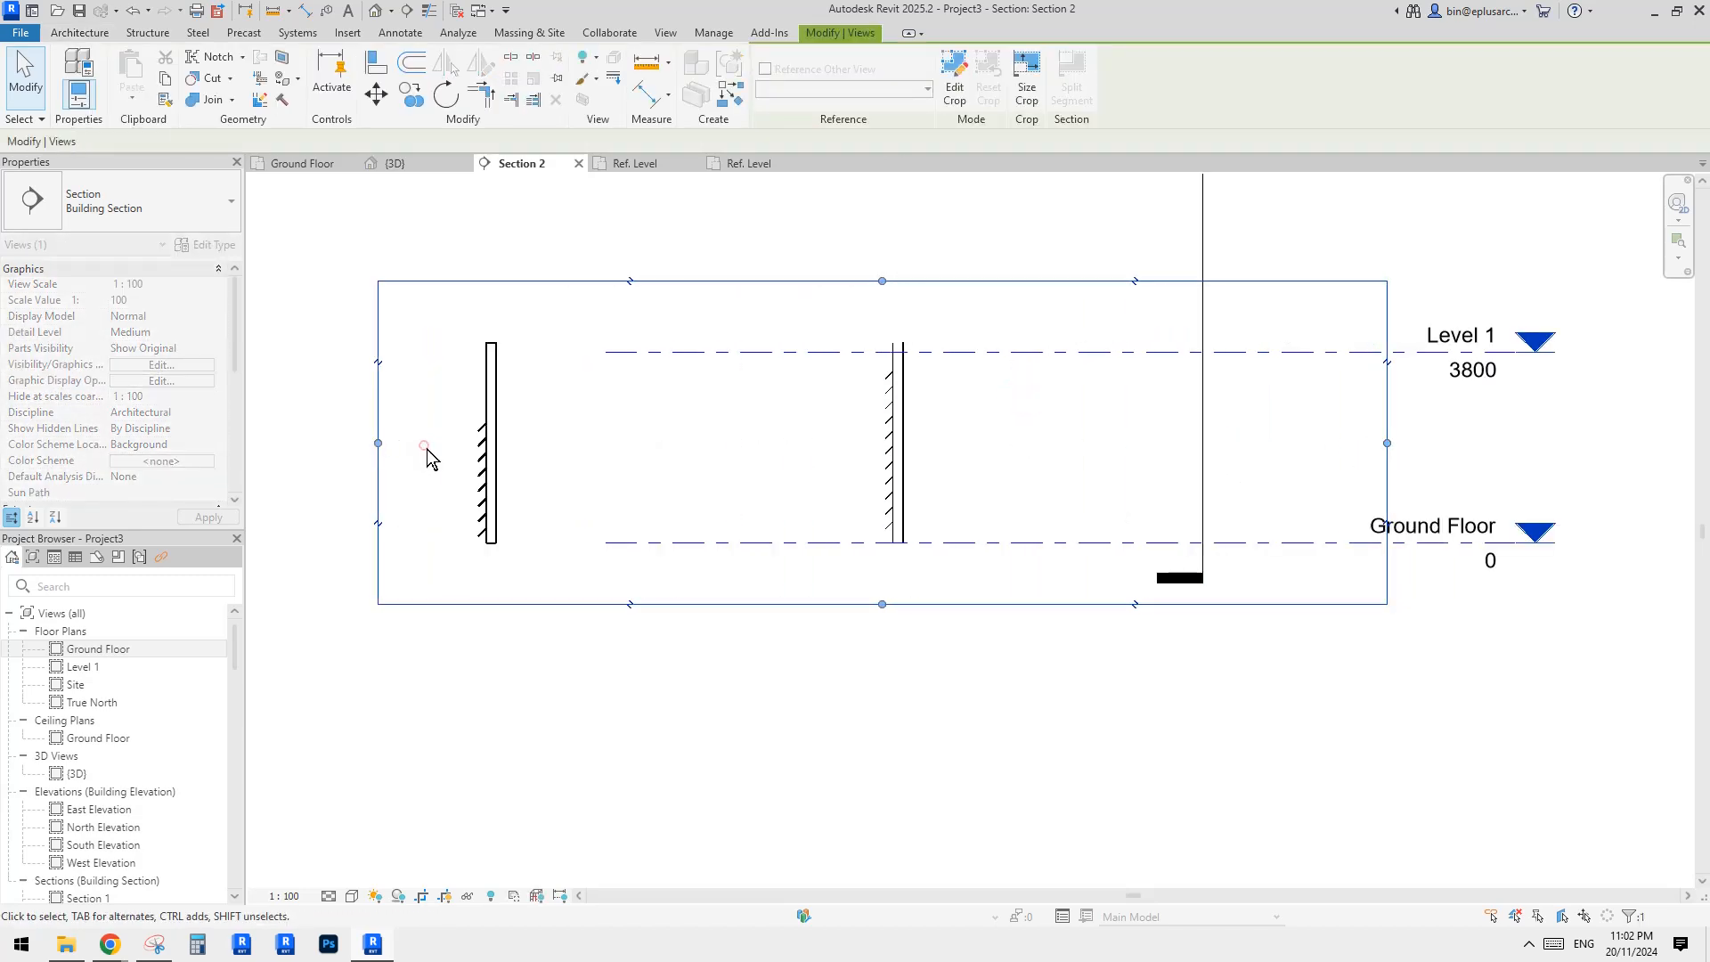
scroll(429, 451, up, 5)
click(628, 431)
middle_drag(637, 472, 701, 452)
scroll(701, 452, down, 2)
scroll(701, 459, down, 1)
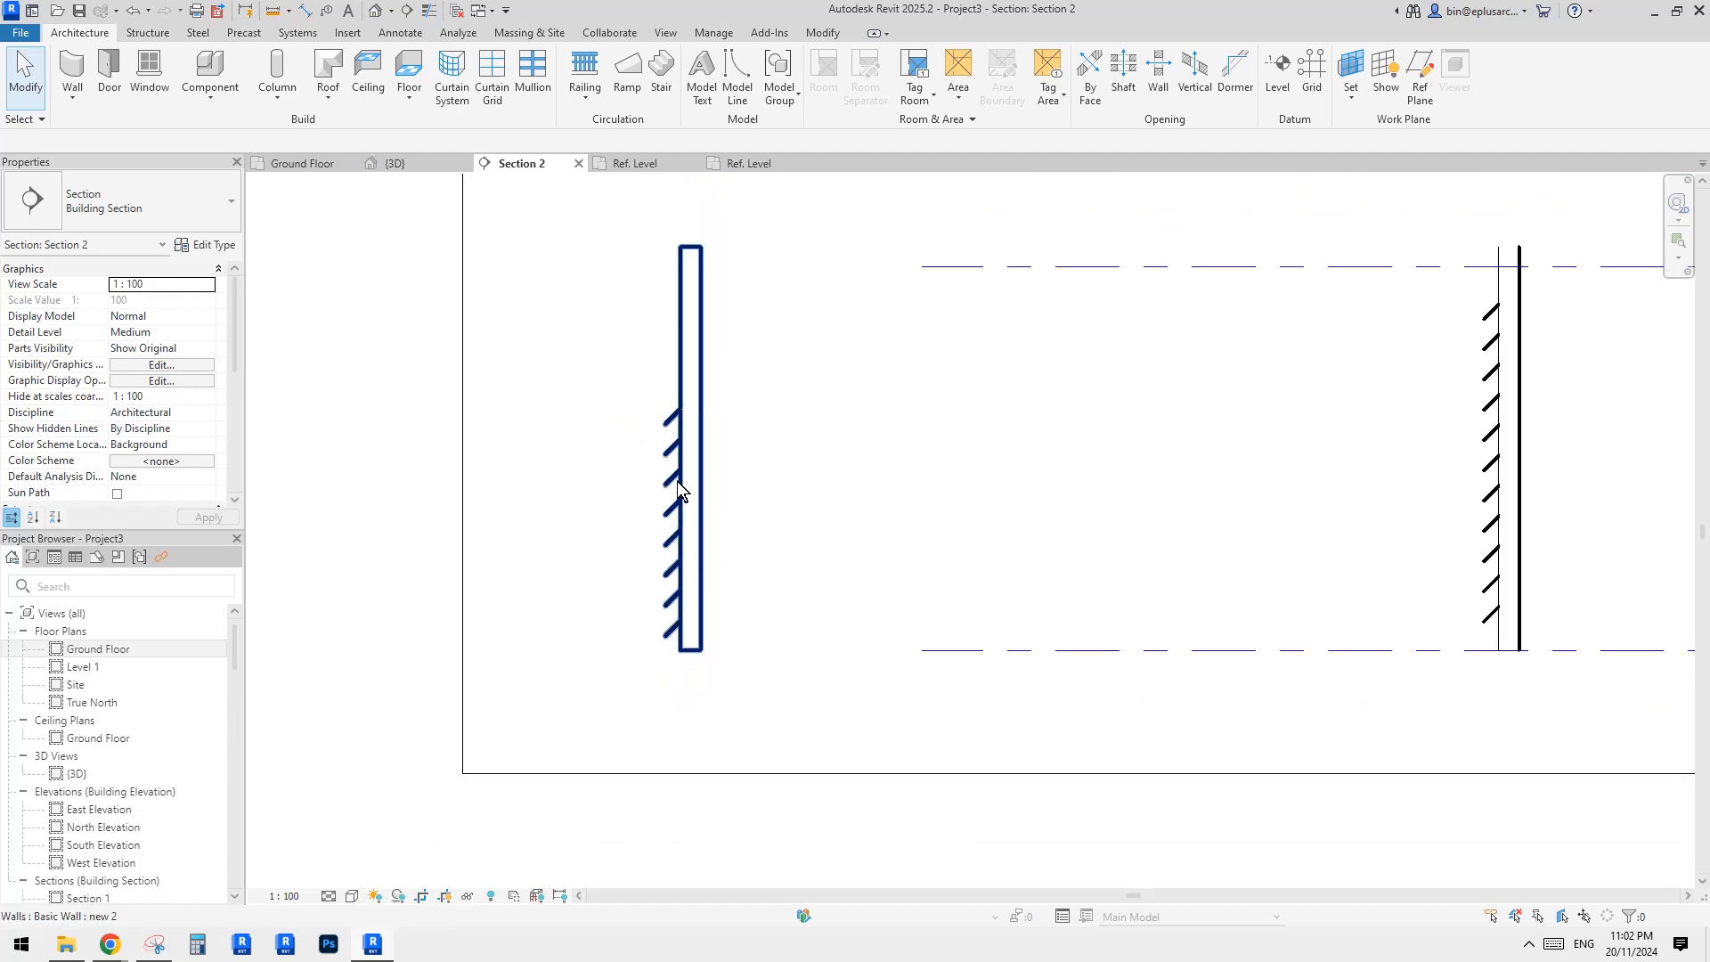
Step: Compare the slanted strips on the new and new 2 walls in the section, checking how they meet the wall face
scroll(676, 481, up, 1)
click(1603, 365)
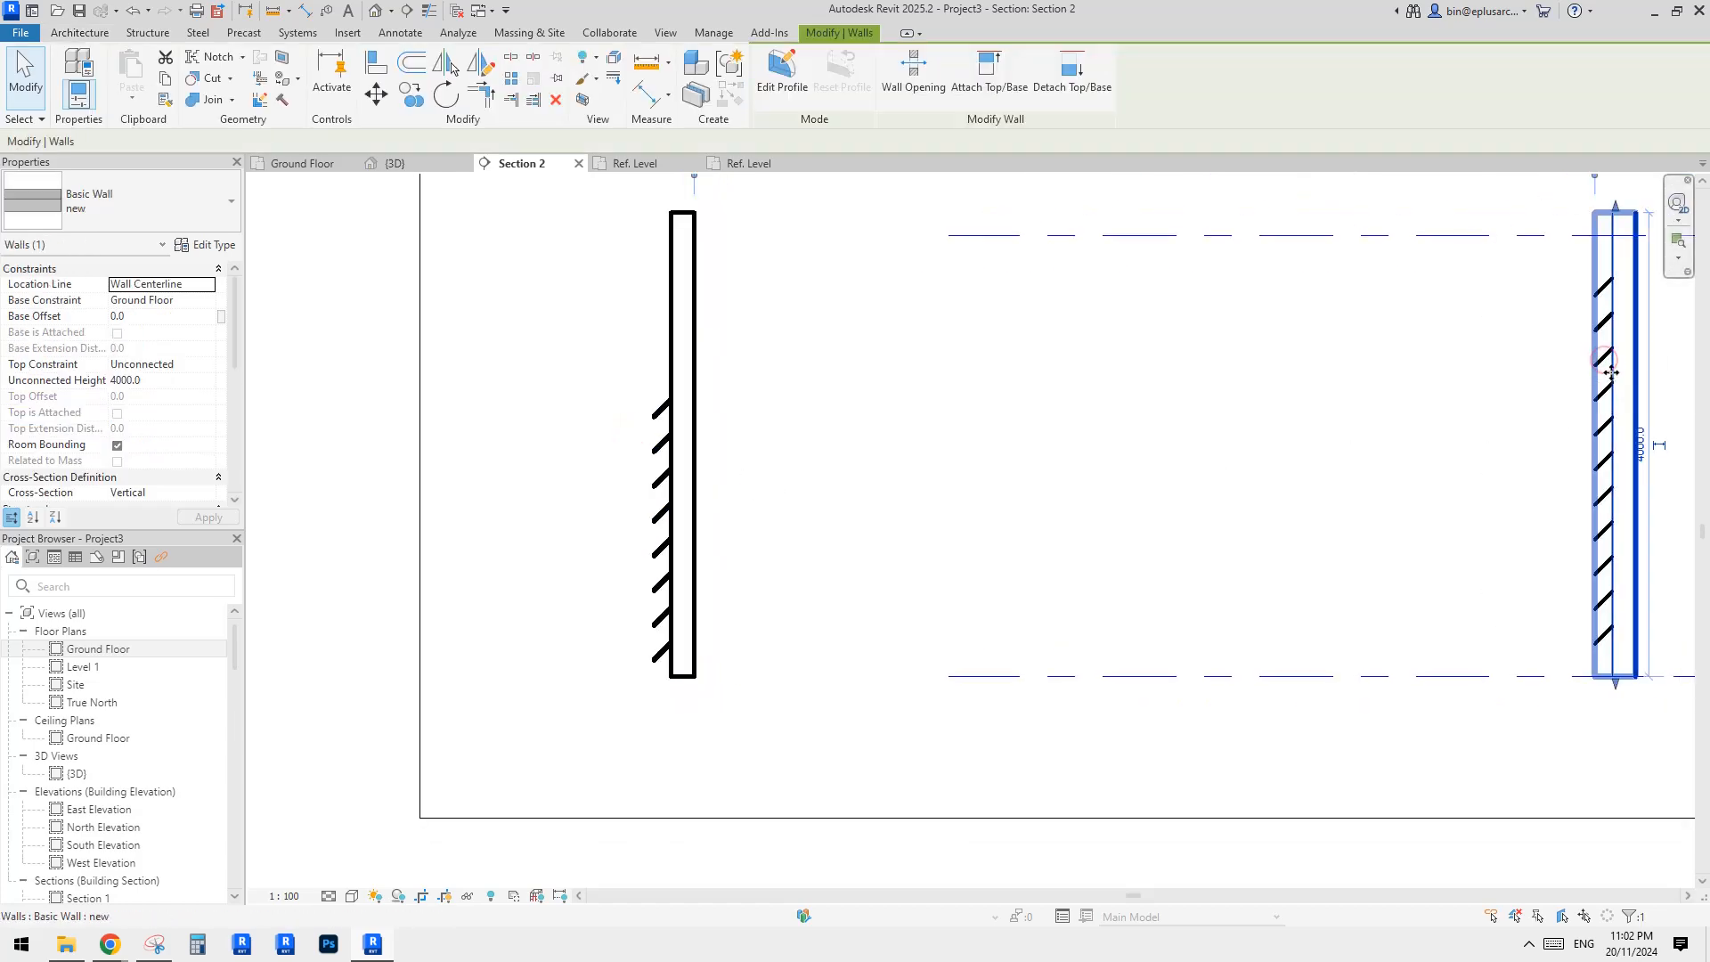
key(Escape)
click(1605, 394)
click(909, 521)
scroll(651, 474, up, 1)
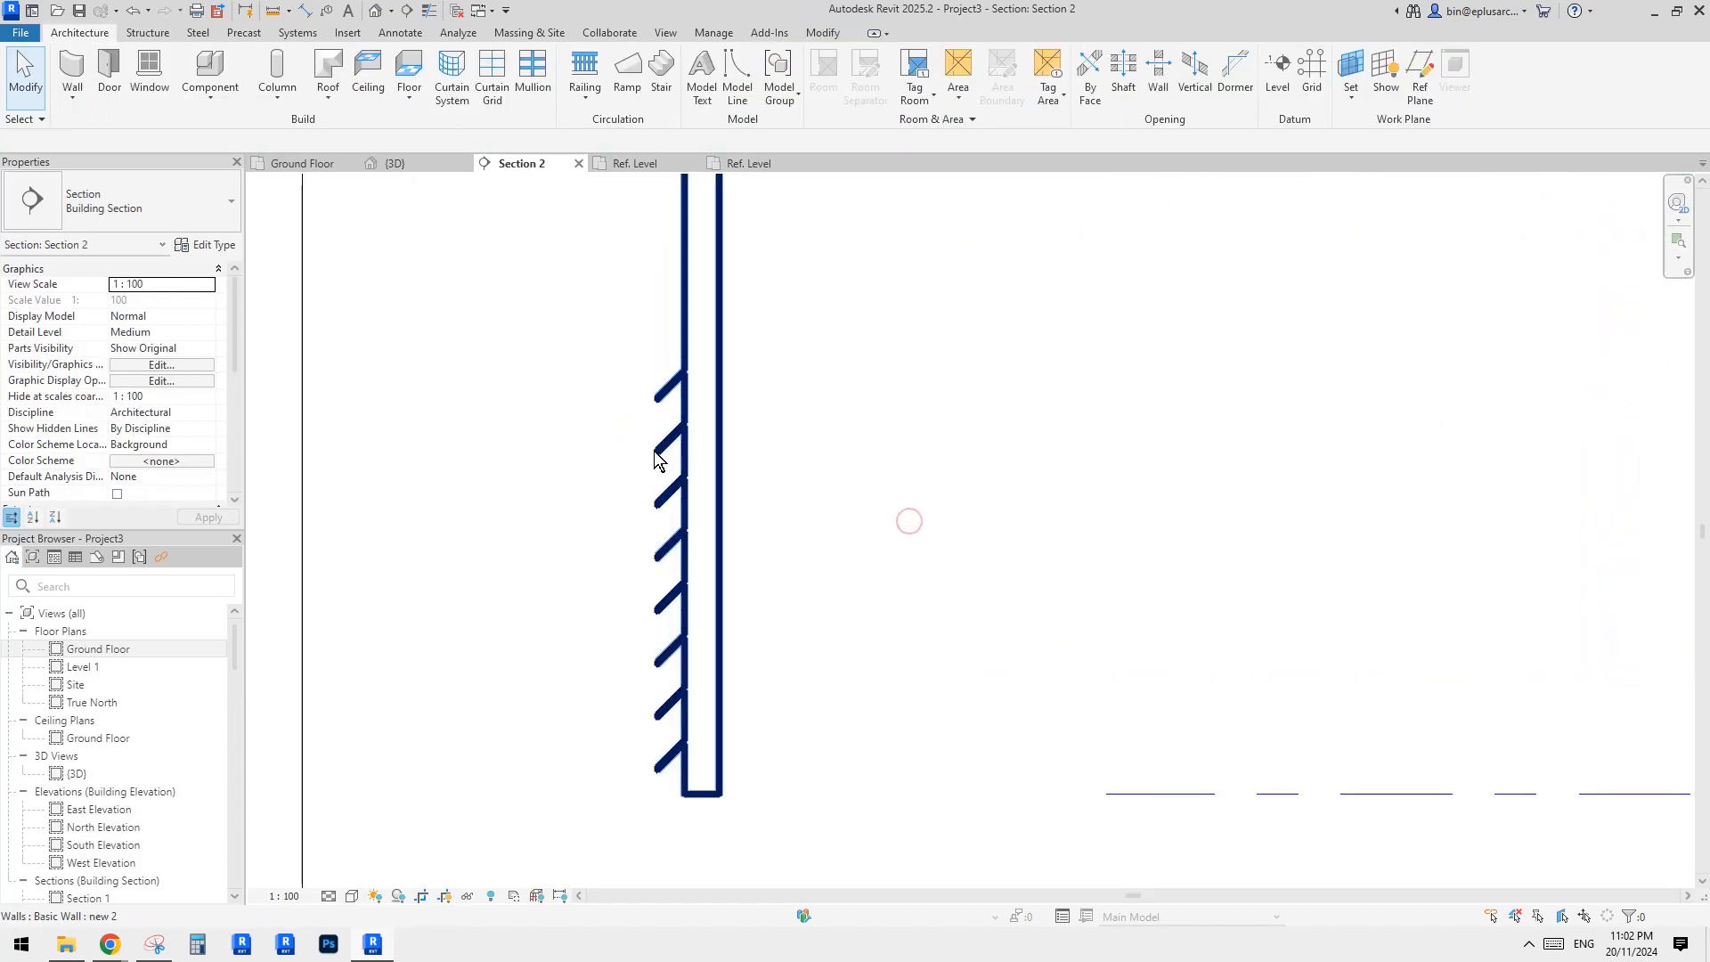
scroll(650, 447, up, 2)
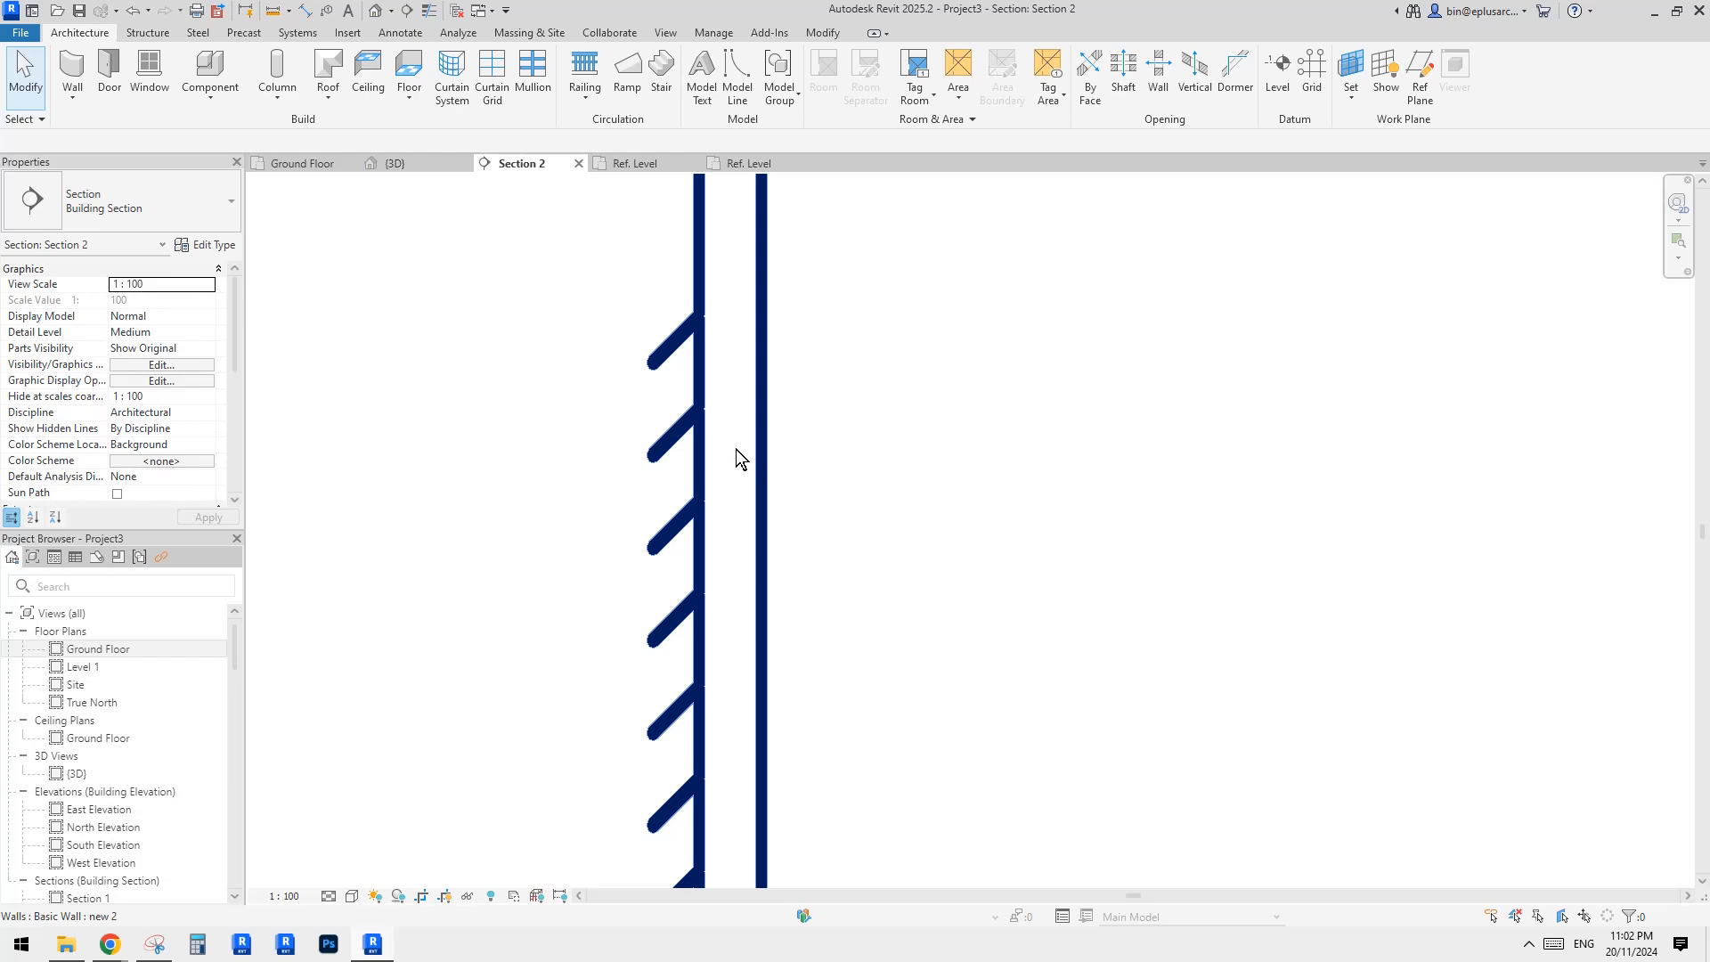
scroll(742, 461, down, 2)
scroll(773, 511, up, 1)
key(l)
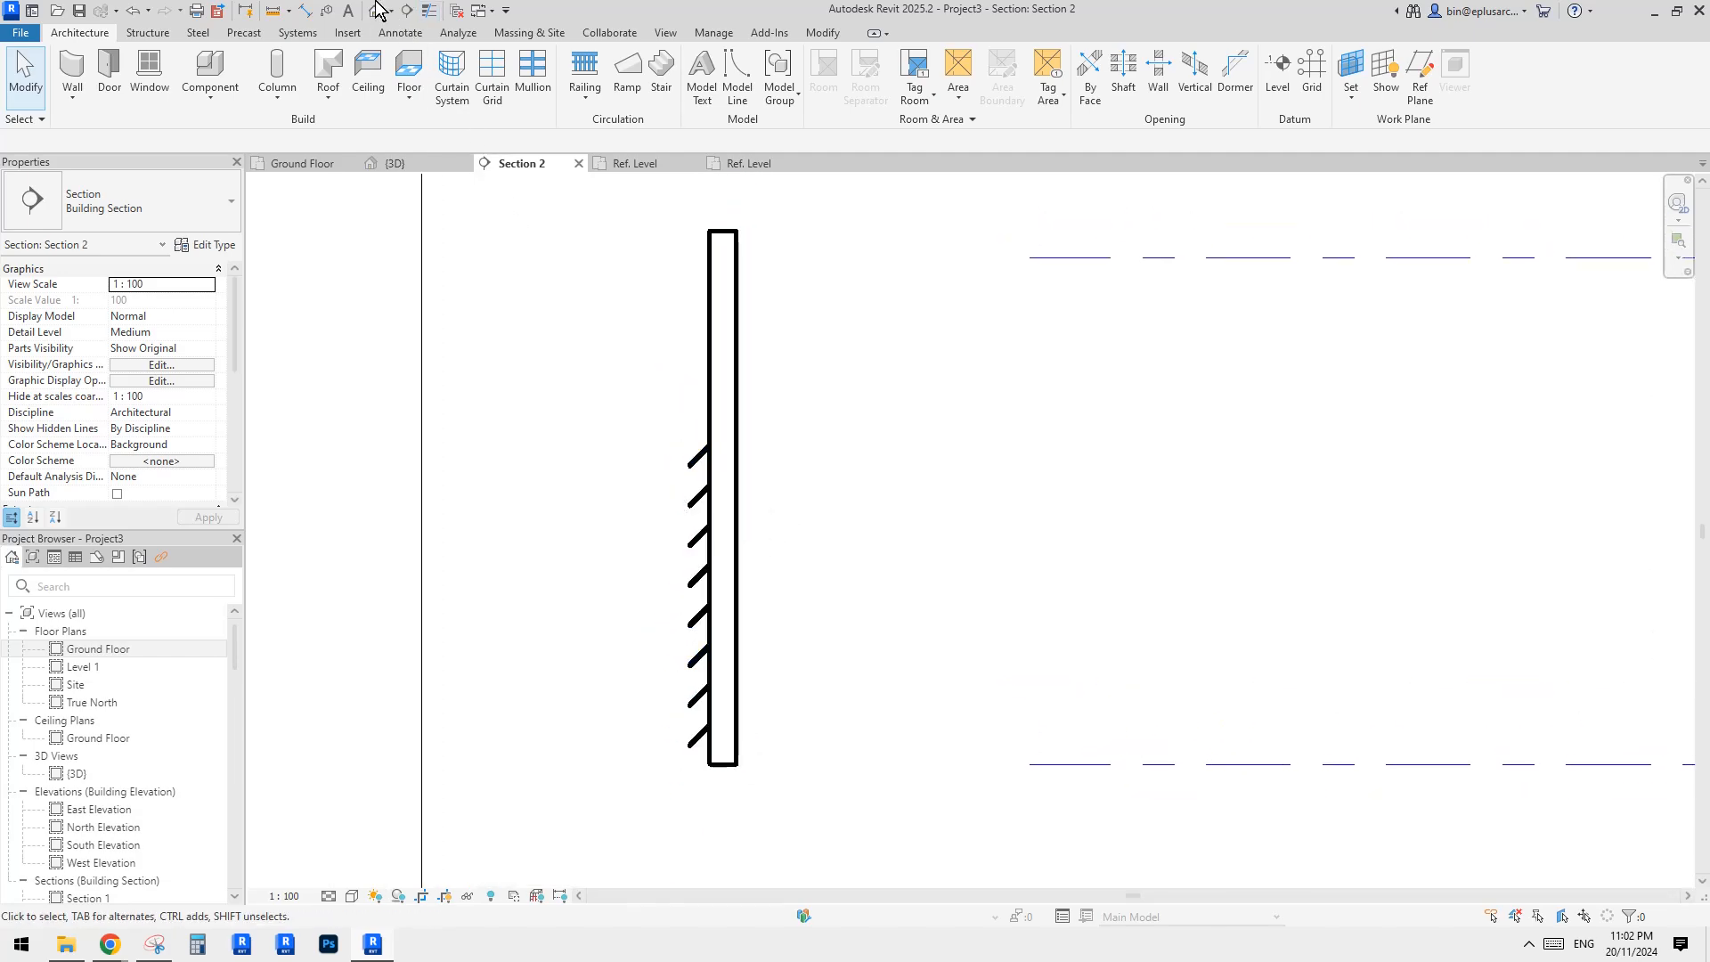
Step: Return to the 3D view and examine the finished strips on the new 2 wall from both ends
click(375, 11)
scroll(836, 382, down, 1)
shift+middle_drag(891, 404, 912, 451)
scroll(1021, 468, up, 3)
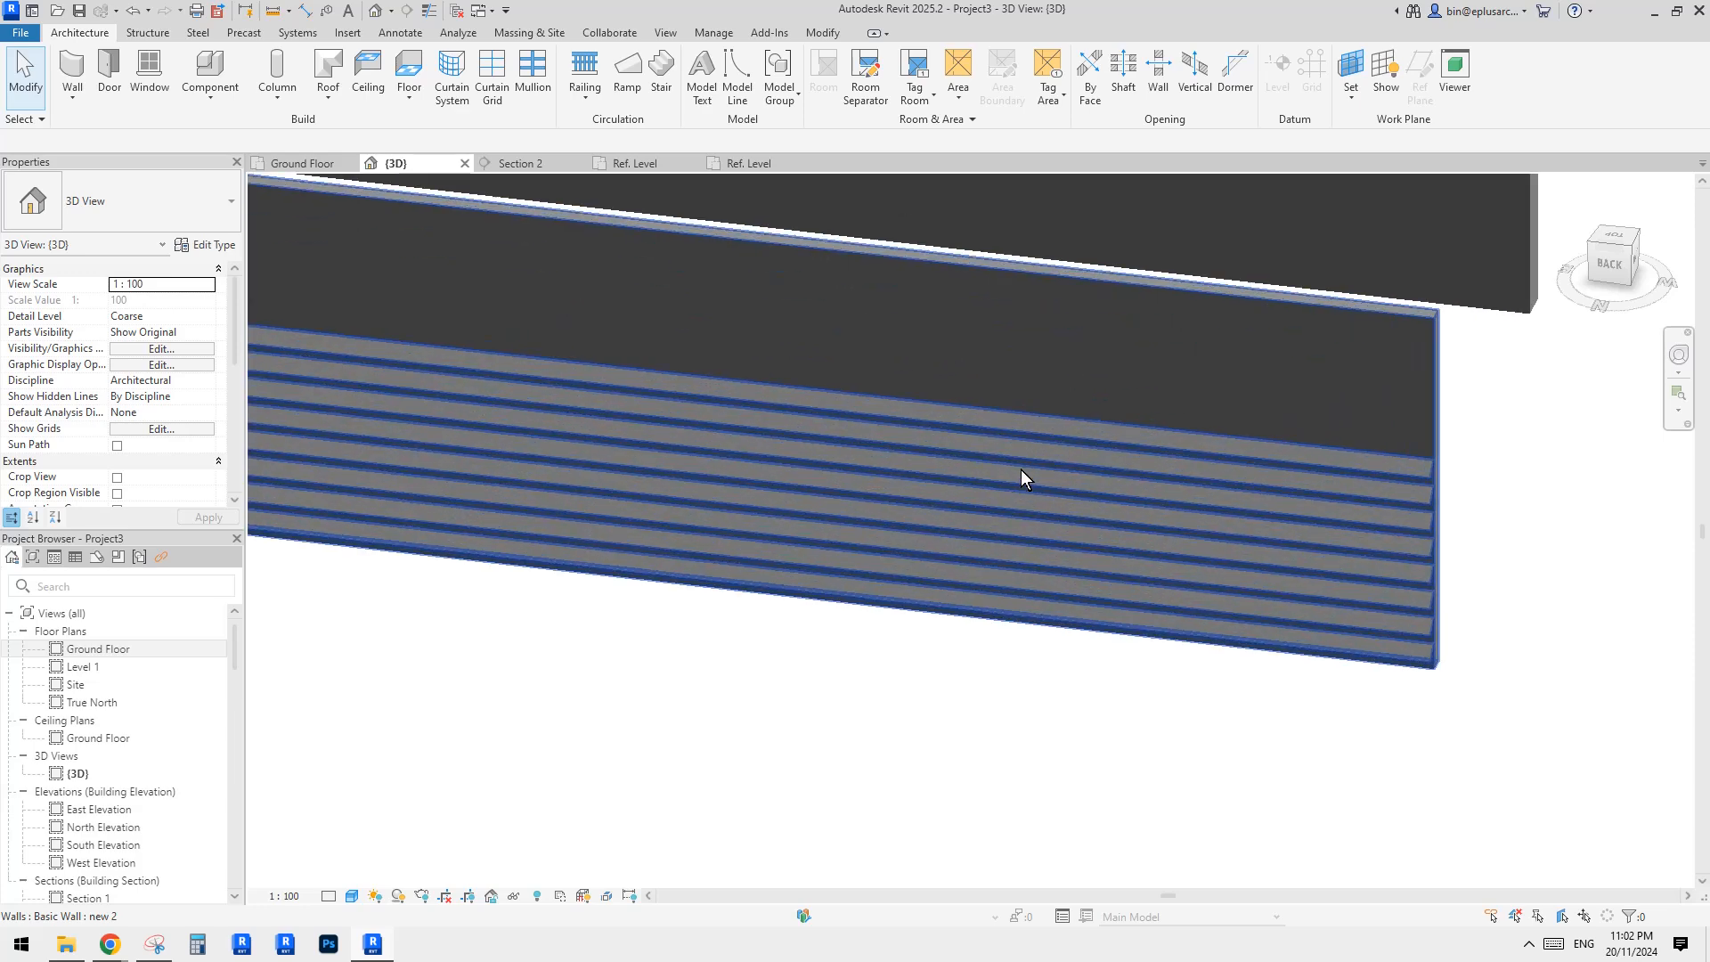
shift+middle_drag(1020, 468, 1011, 513)
click(949, 500)
scroll(923, 501, down, 2)
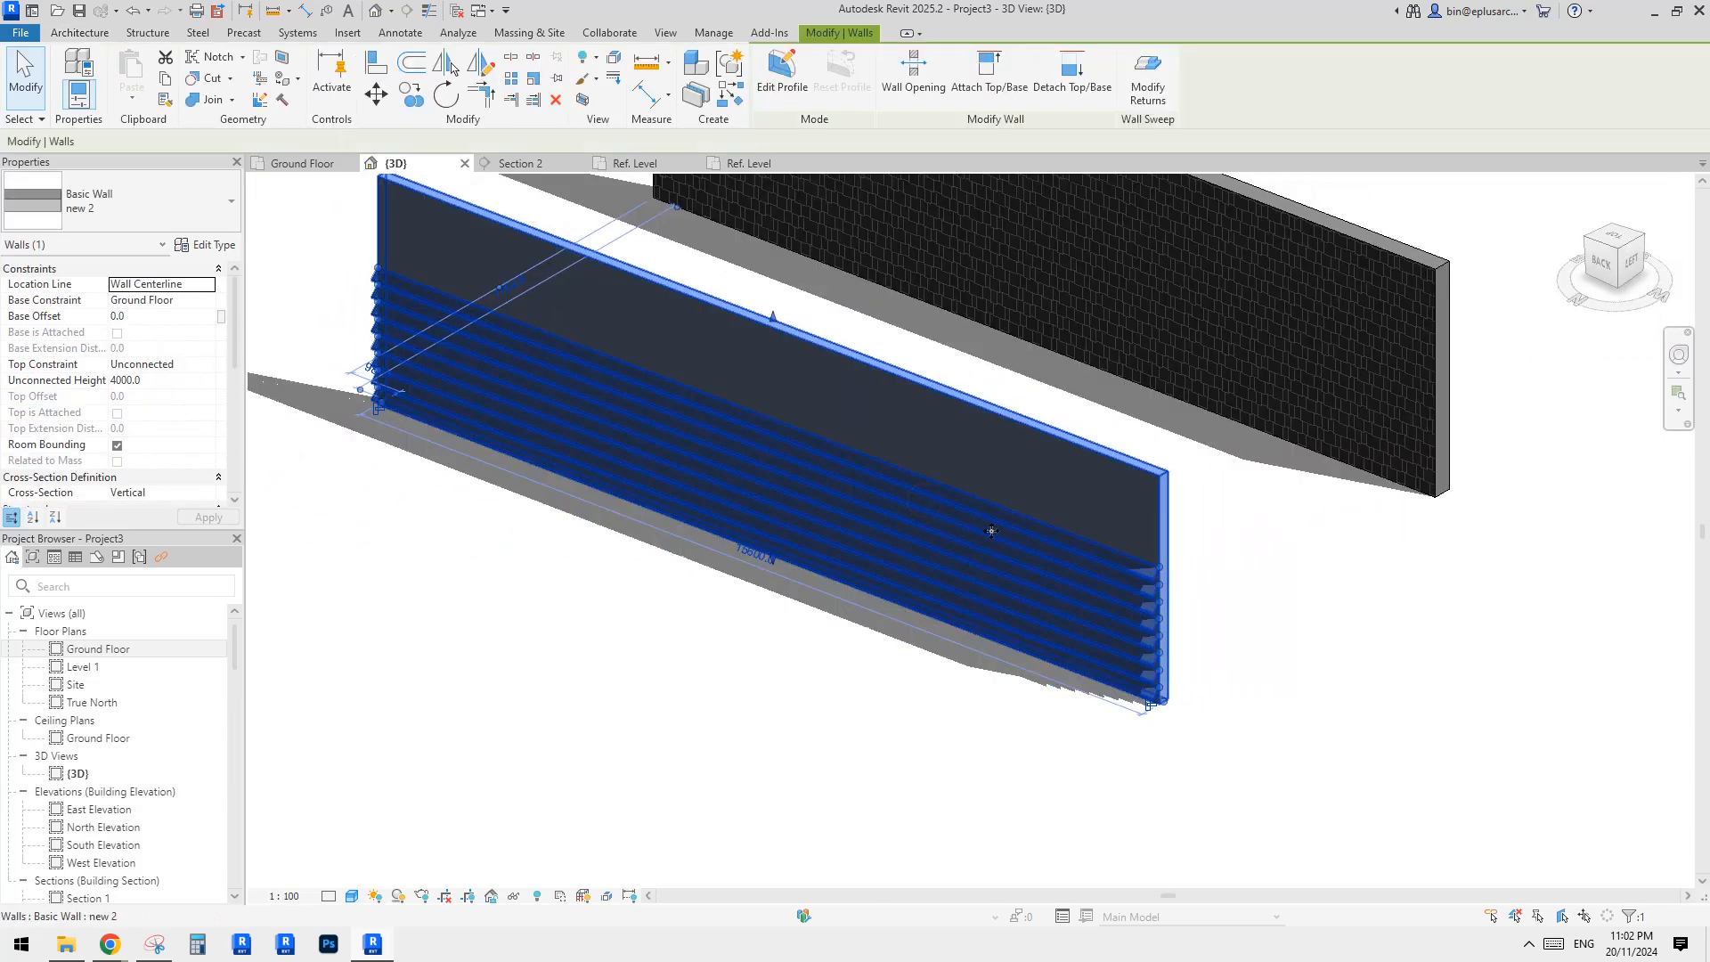
scroll(880, 570, down, 1)
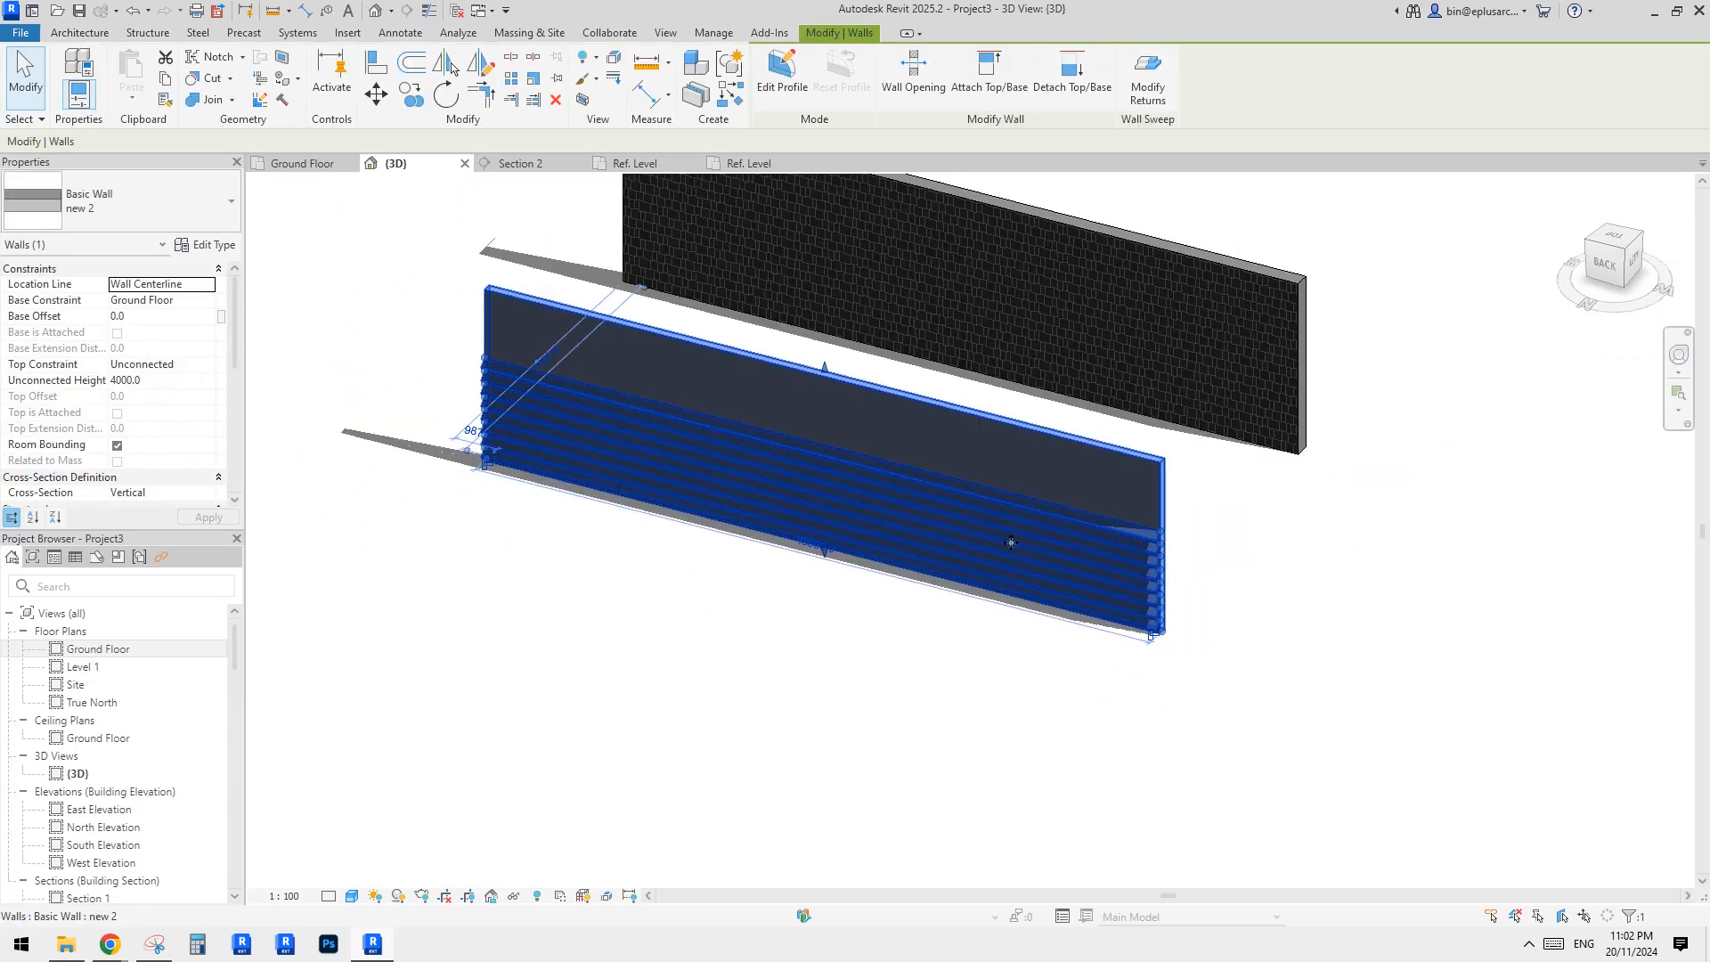
shift+middle_drag(1010, 541, 698, 706)
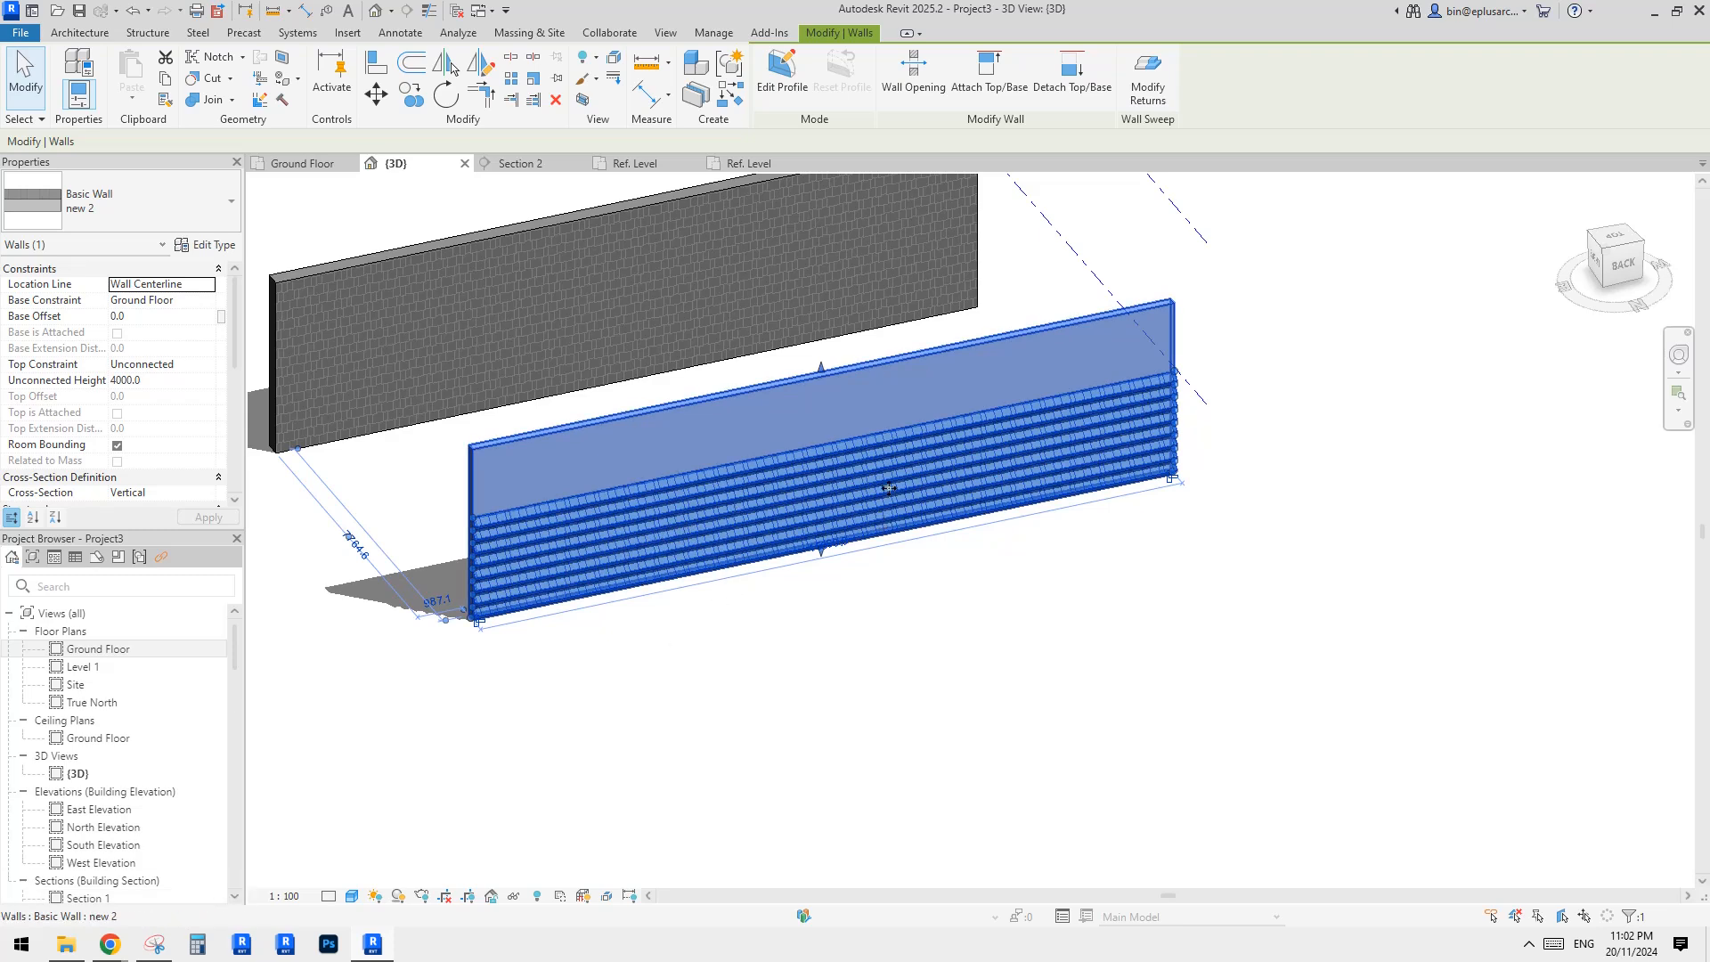
Step: Switch to Chrome to study the red-circled strips in the Reddit photo, and compare them with the modelled wall in Revit
mouse_move(110, 944)
click(95, 877)
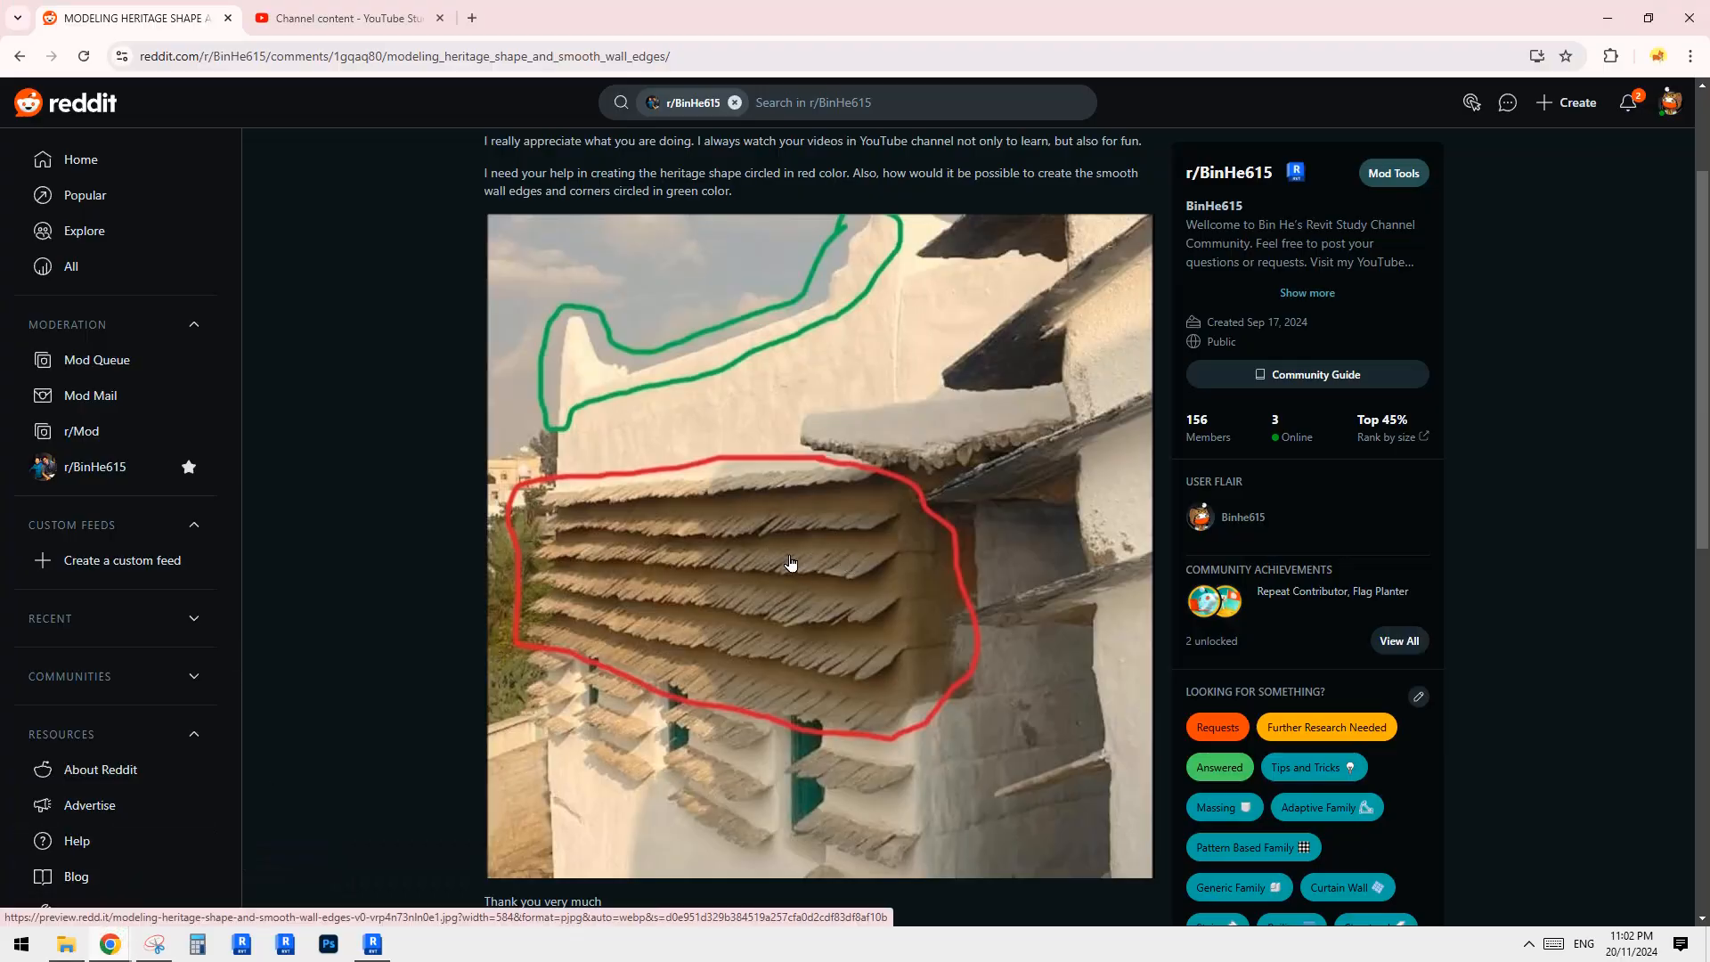
click(382, 943)
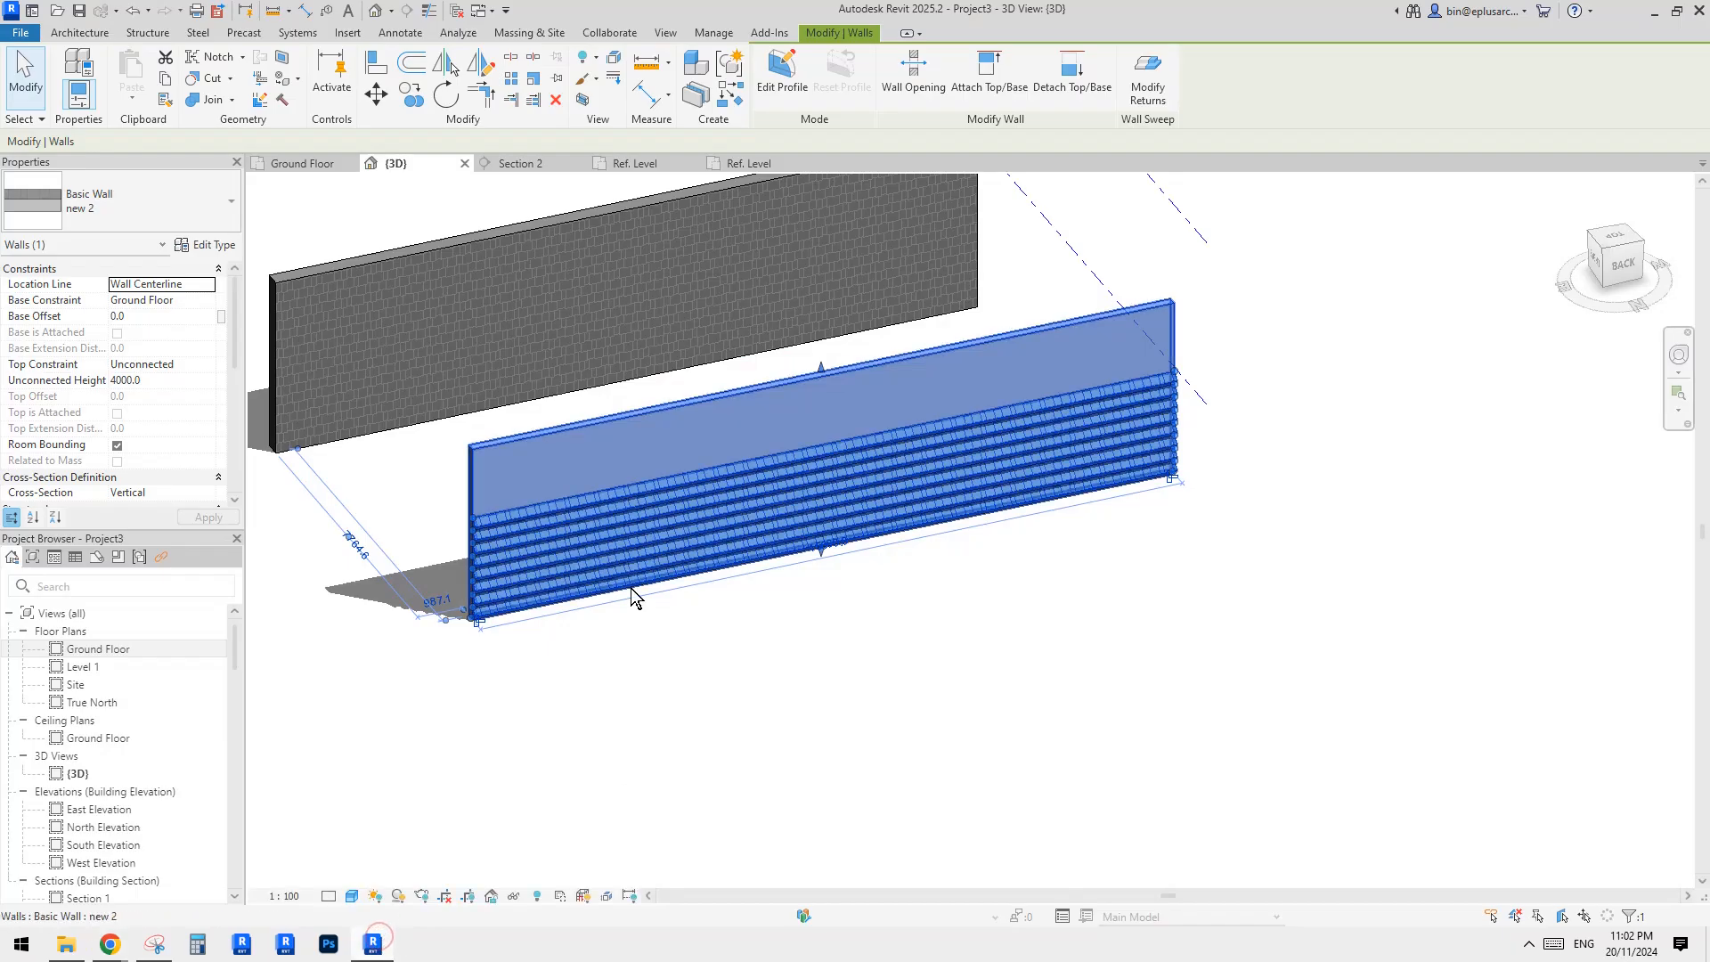
click(916, 592)
middle_drag(911, 570, 867, 598)
scroll(866, 598, up, 3)
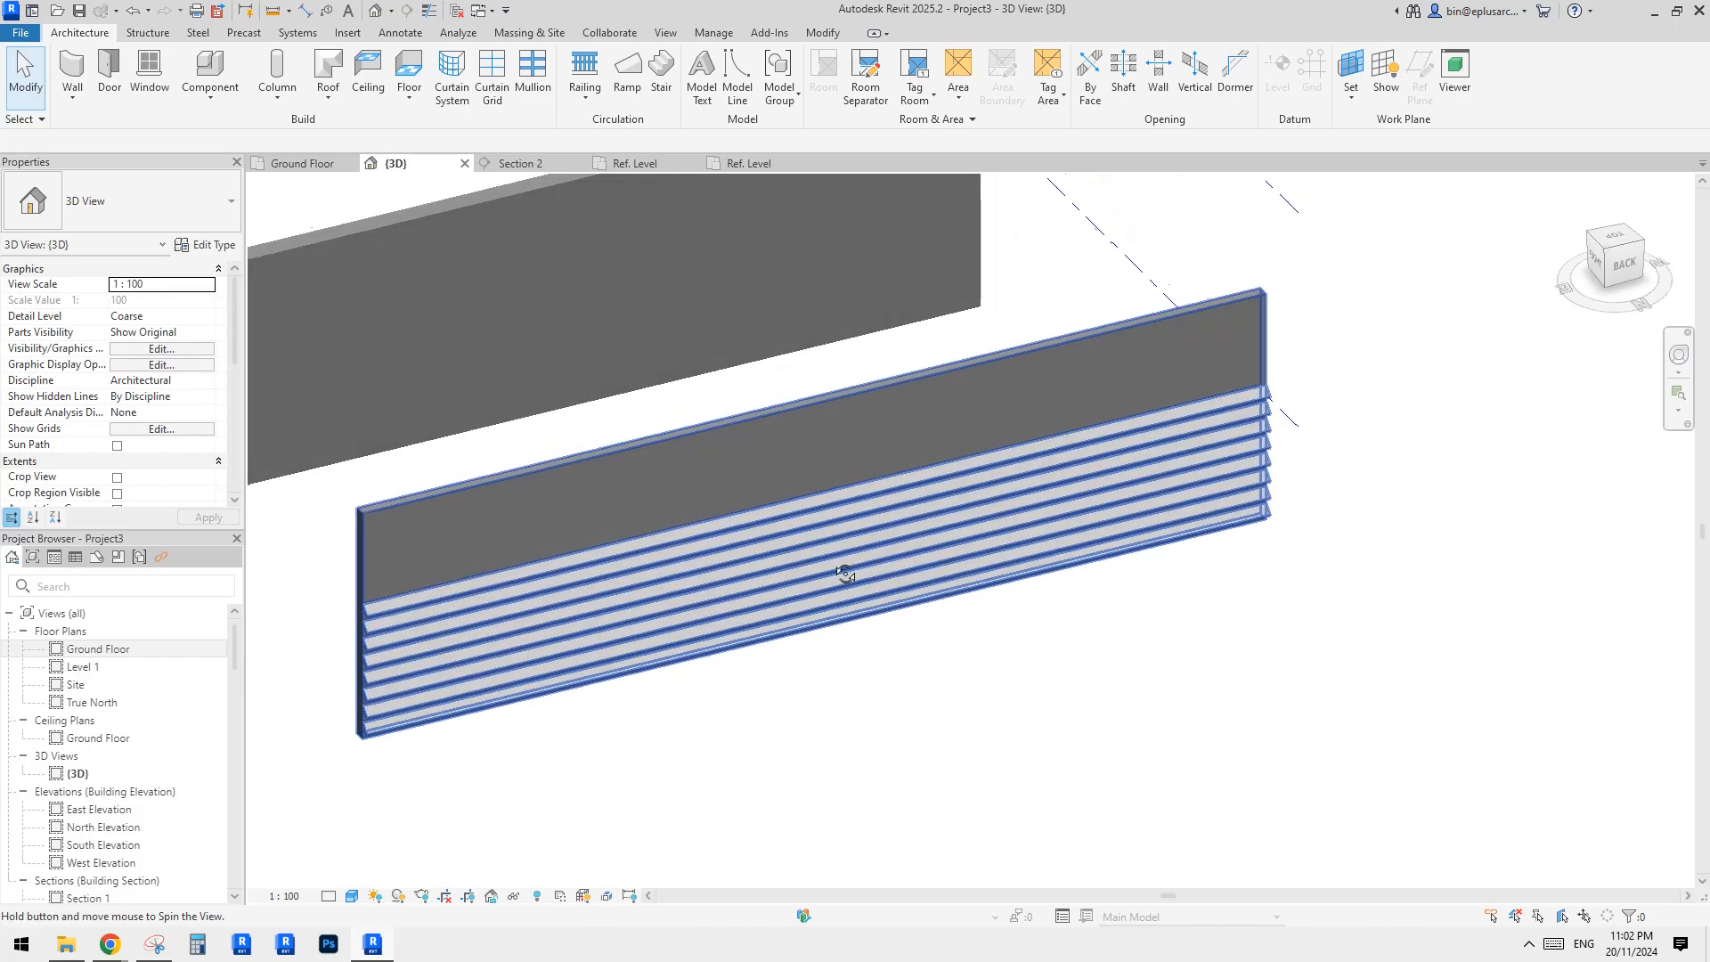
mouse_move(109, 949)
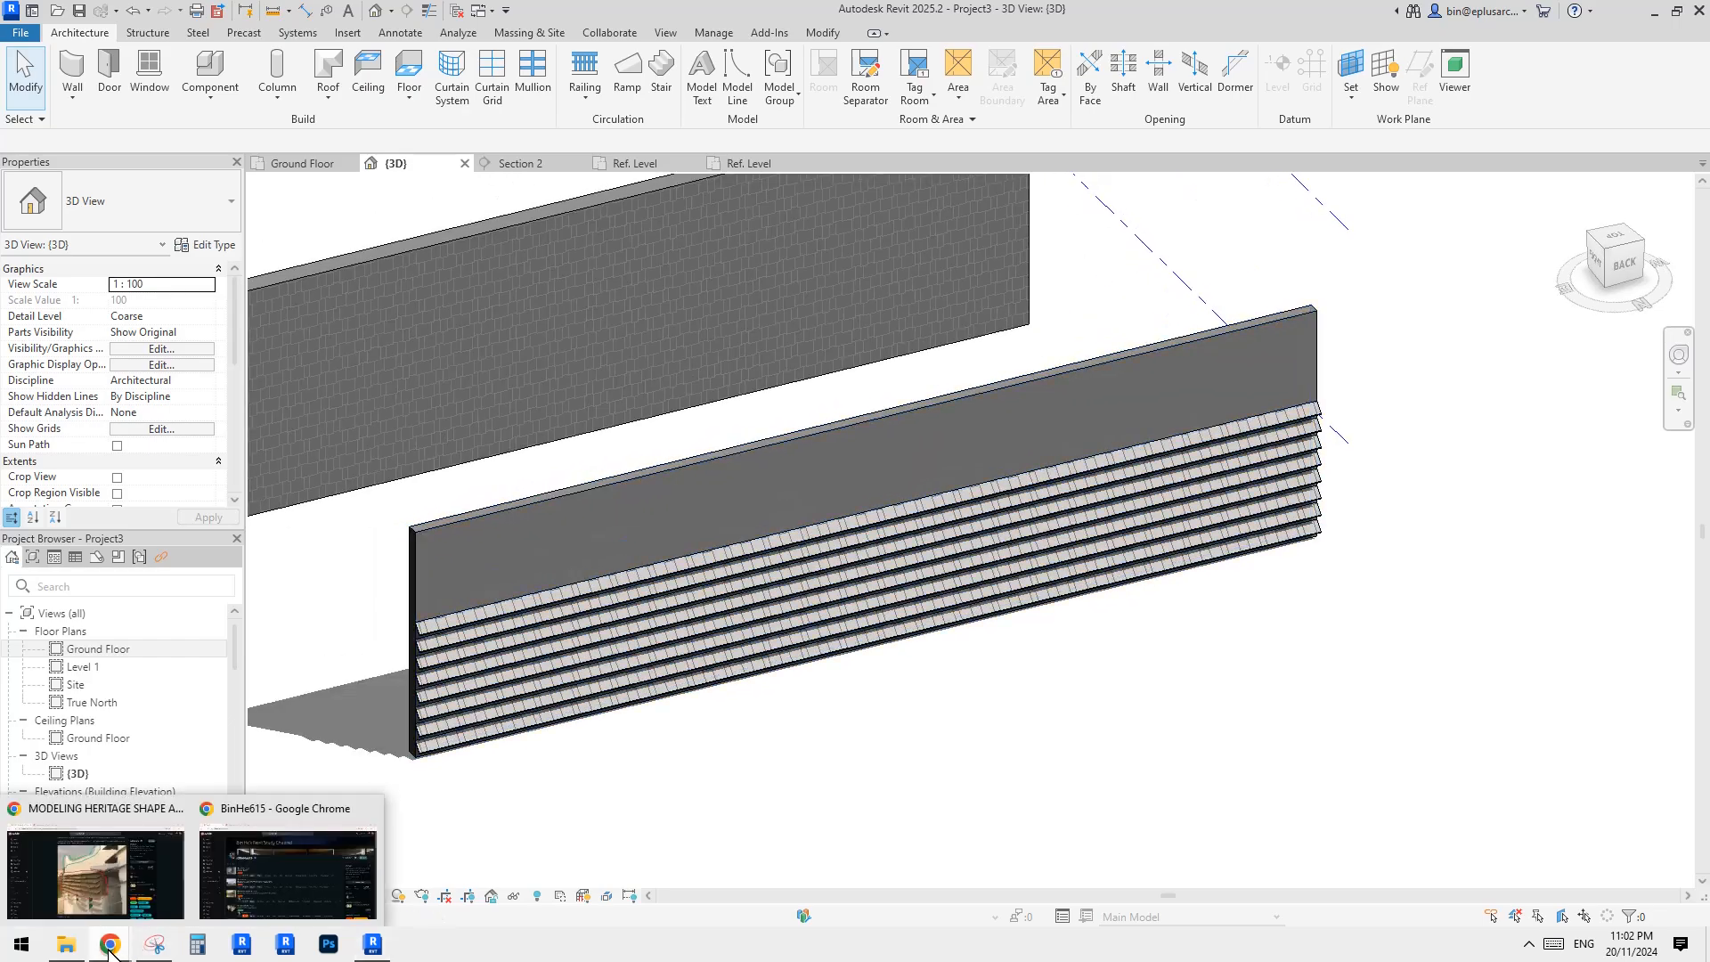
click(113, 893)
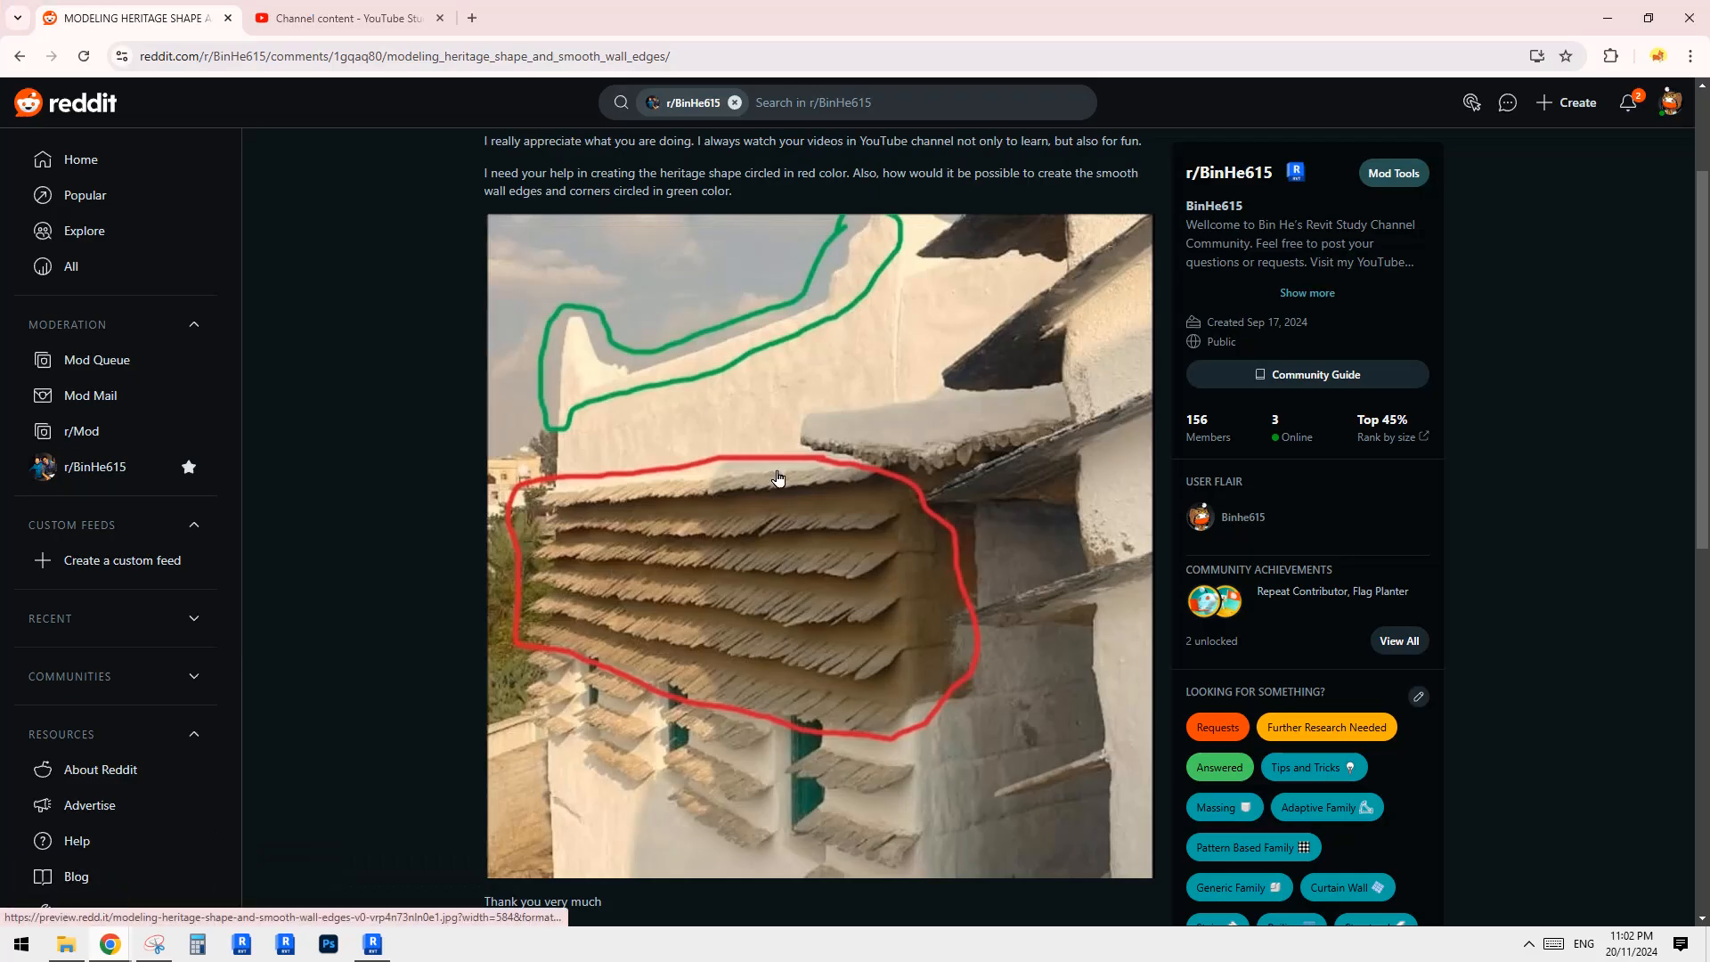
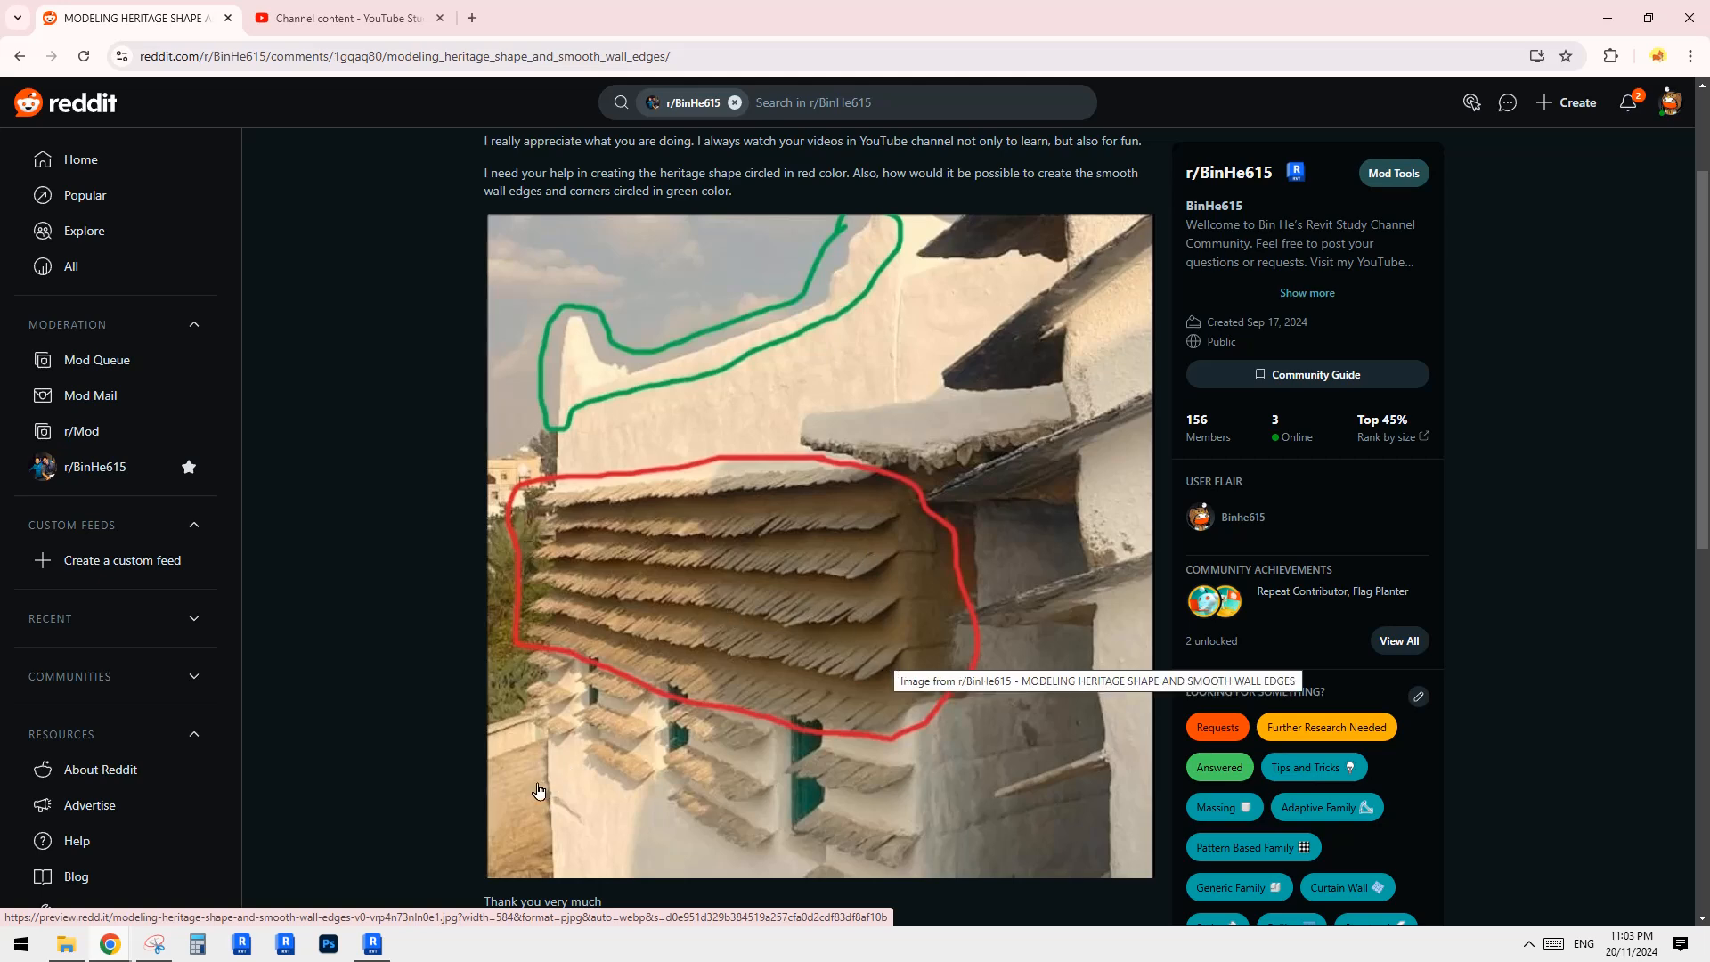
click(372, 944)
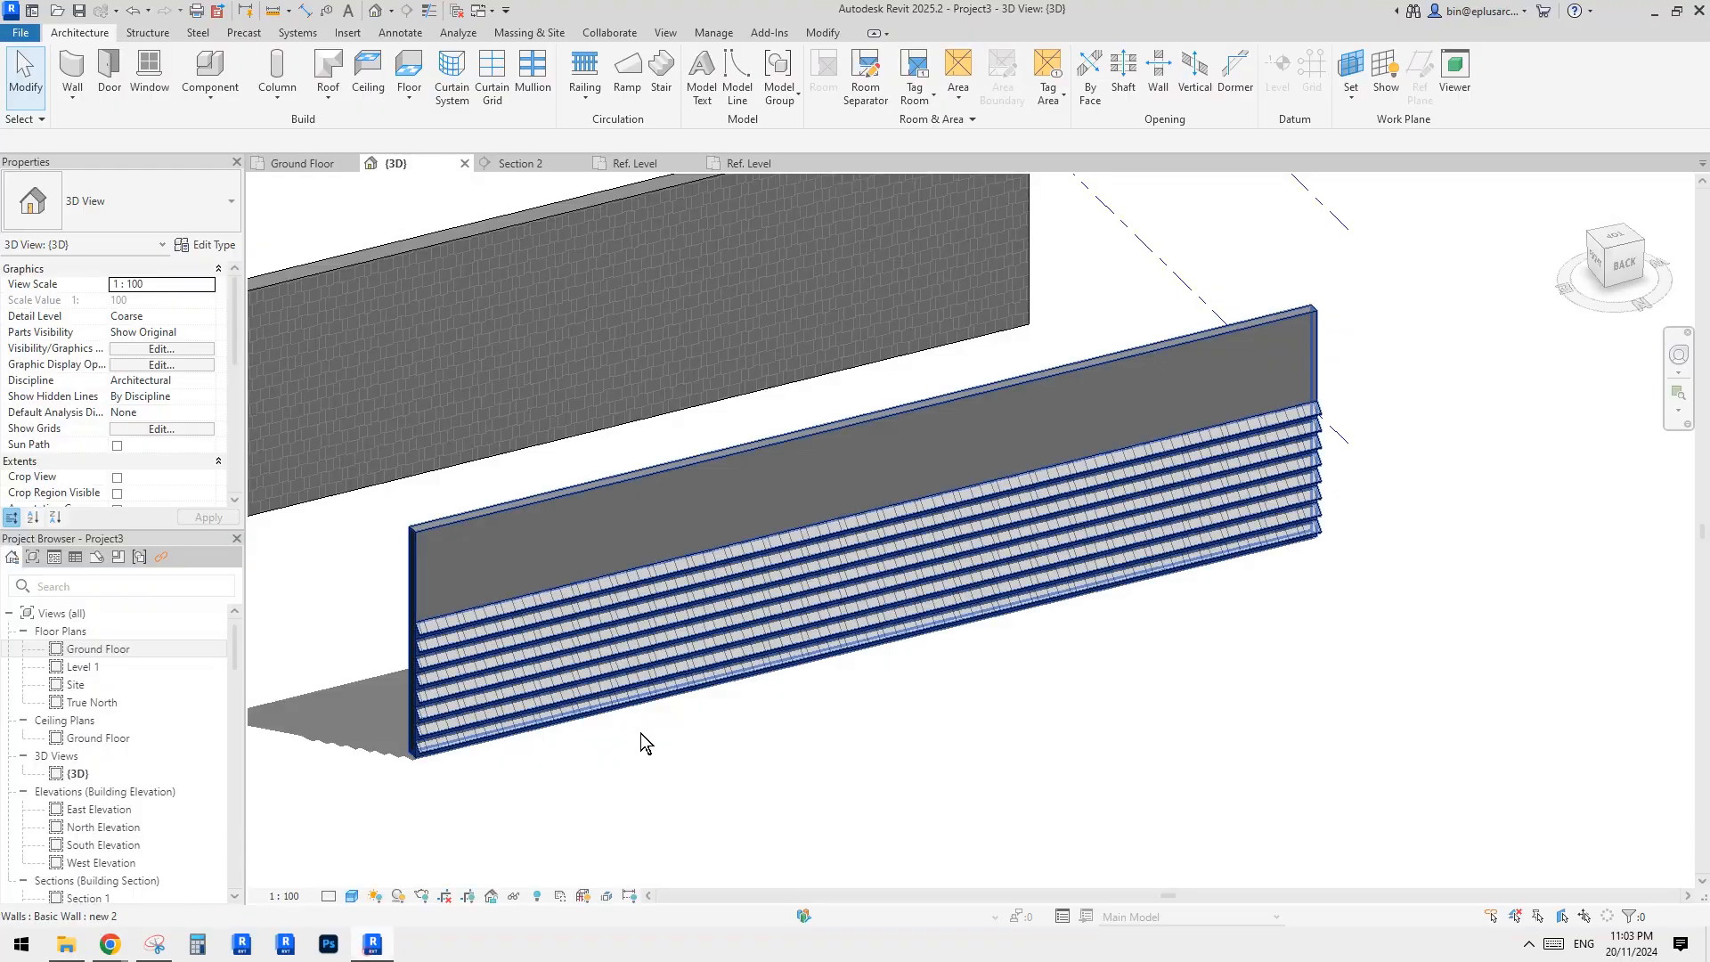
shift+middle_drag(893, 607, 345, 221)
click(650, 621)
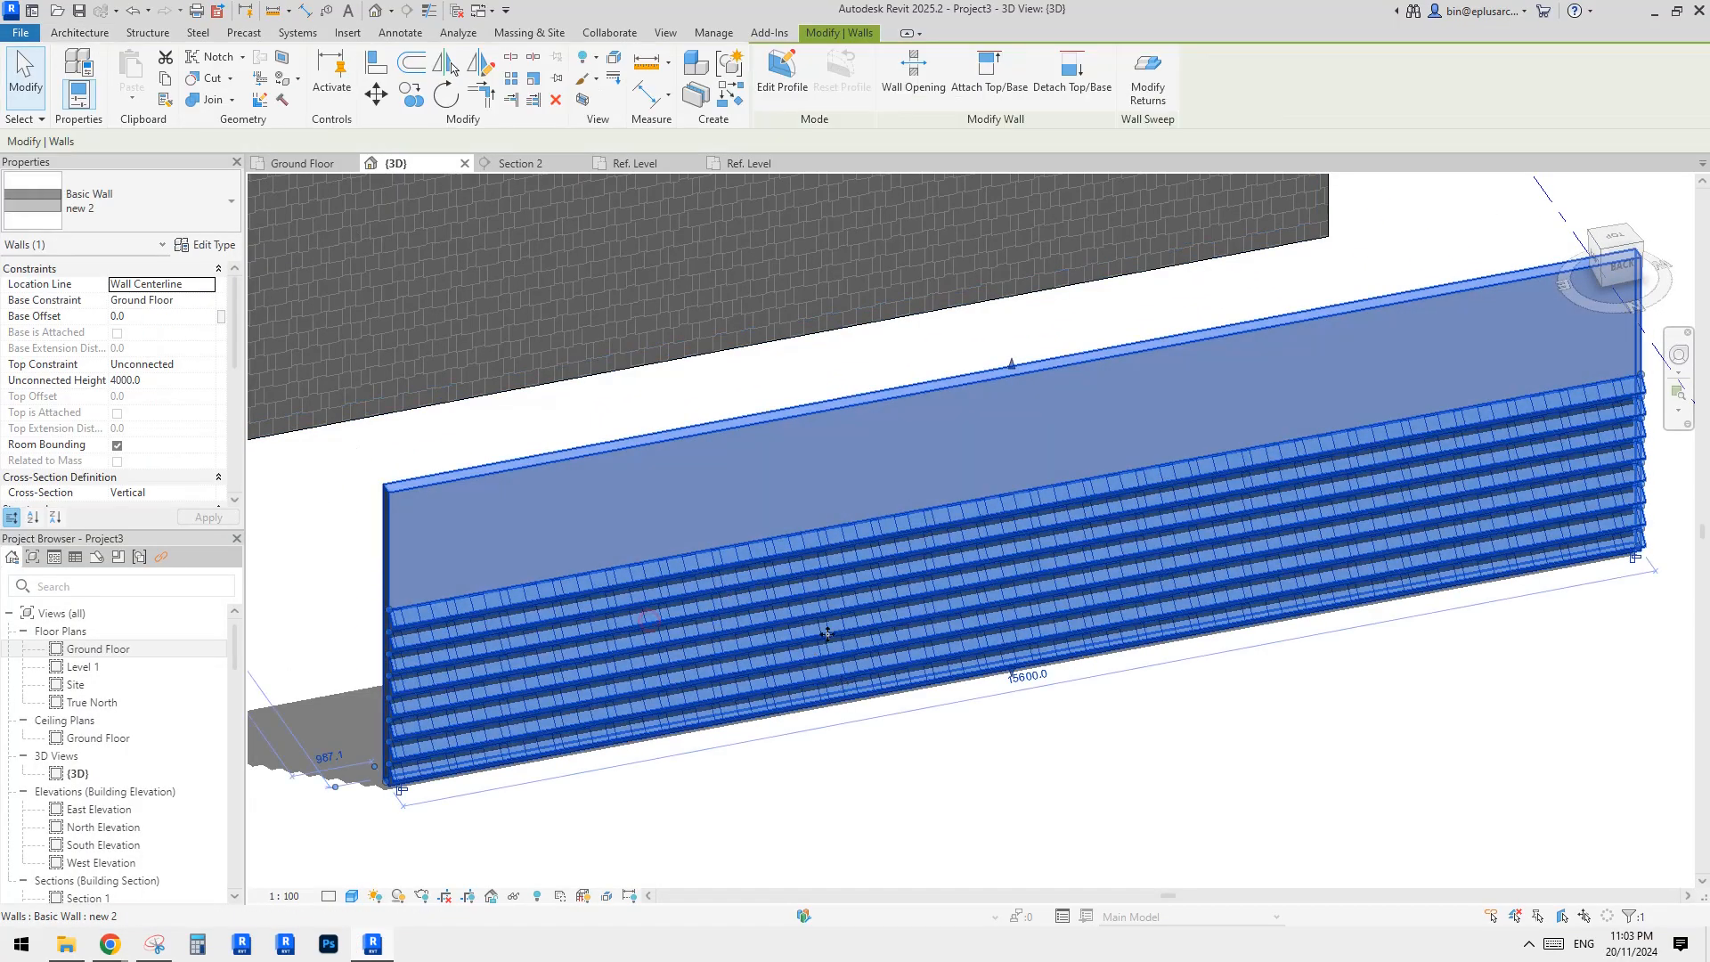
click(337, 511)
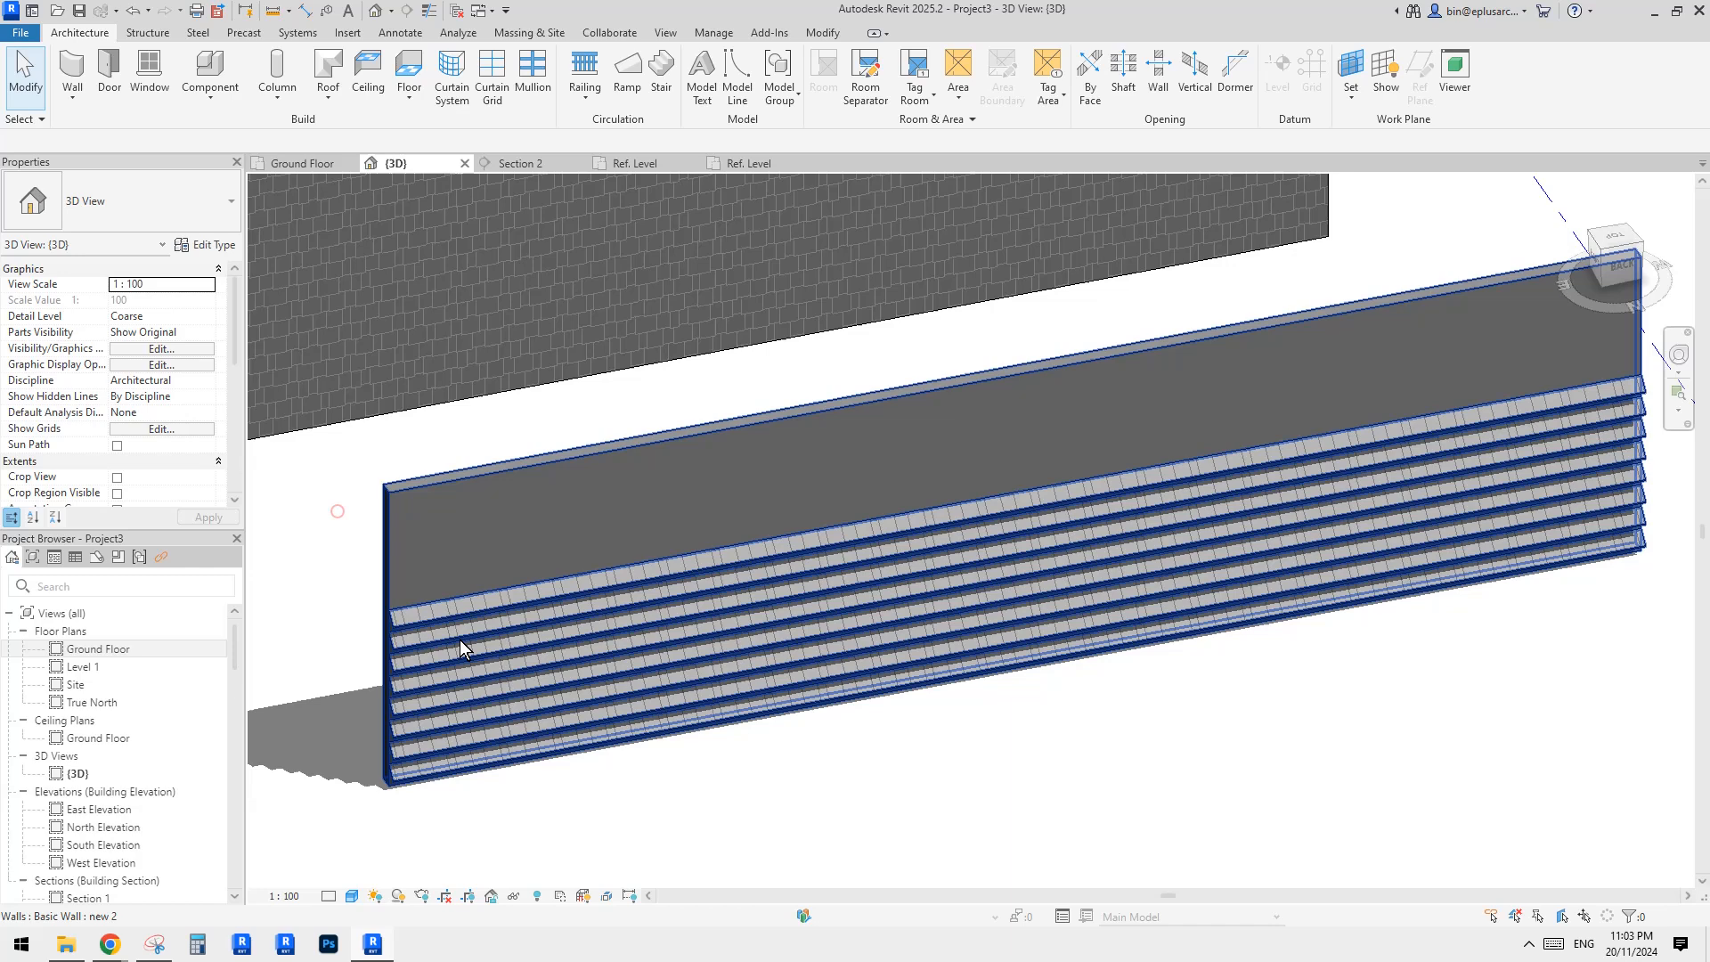
Step: Start a separate wall sweep and duplicate the Cornice type under the name "new"
click(72, 93)
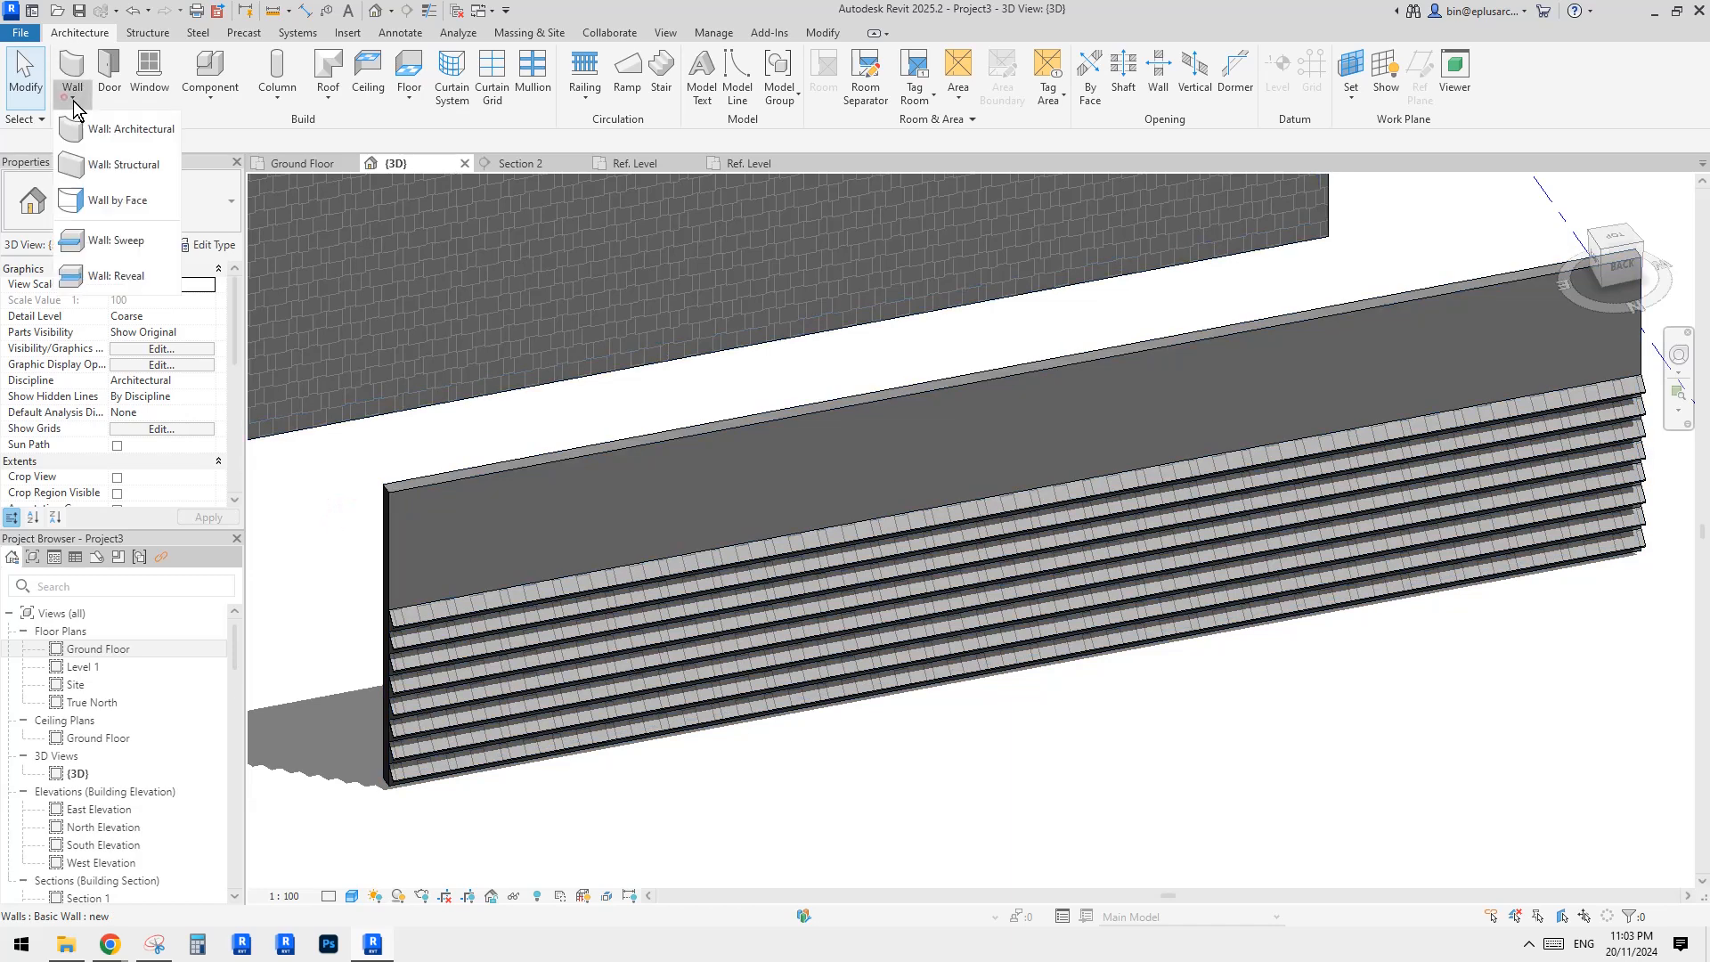
click(99, 248)
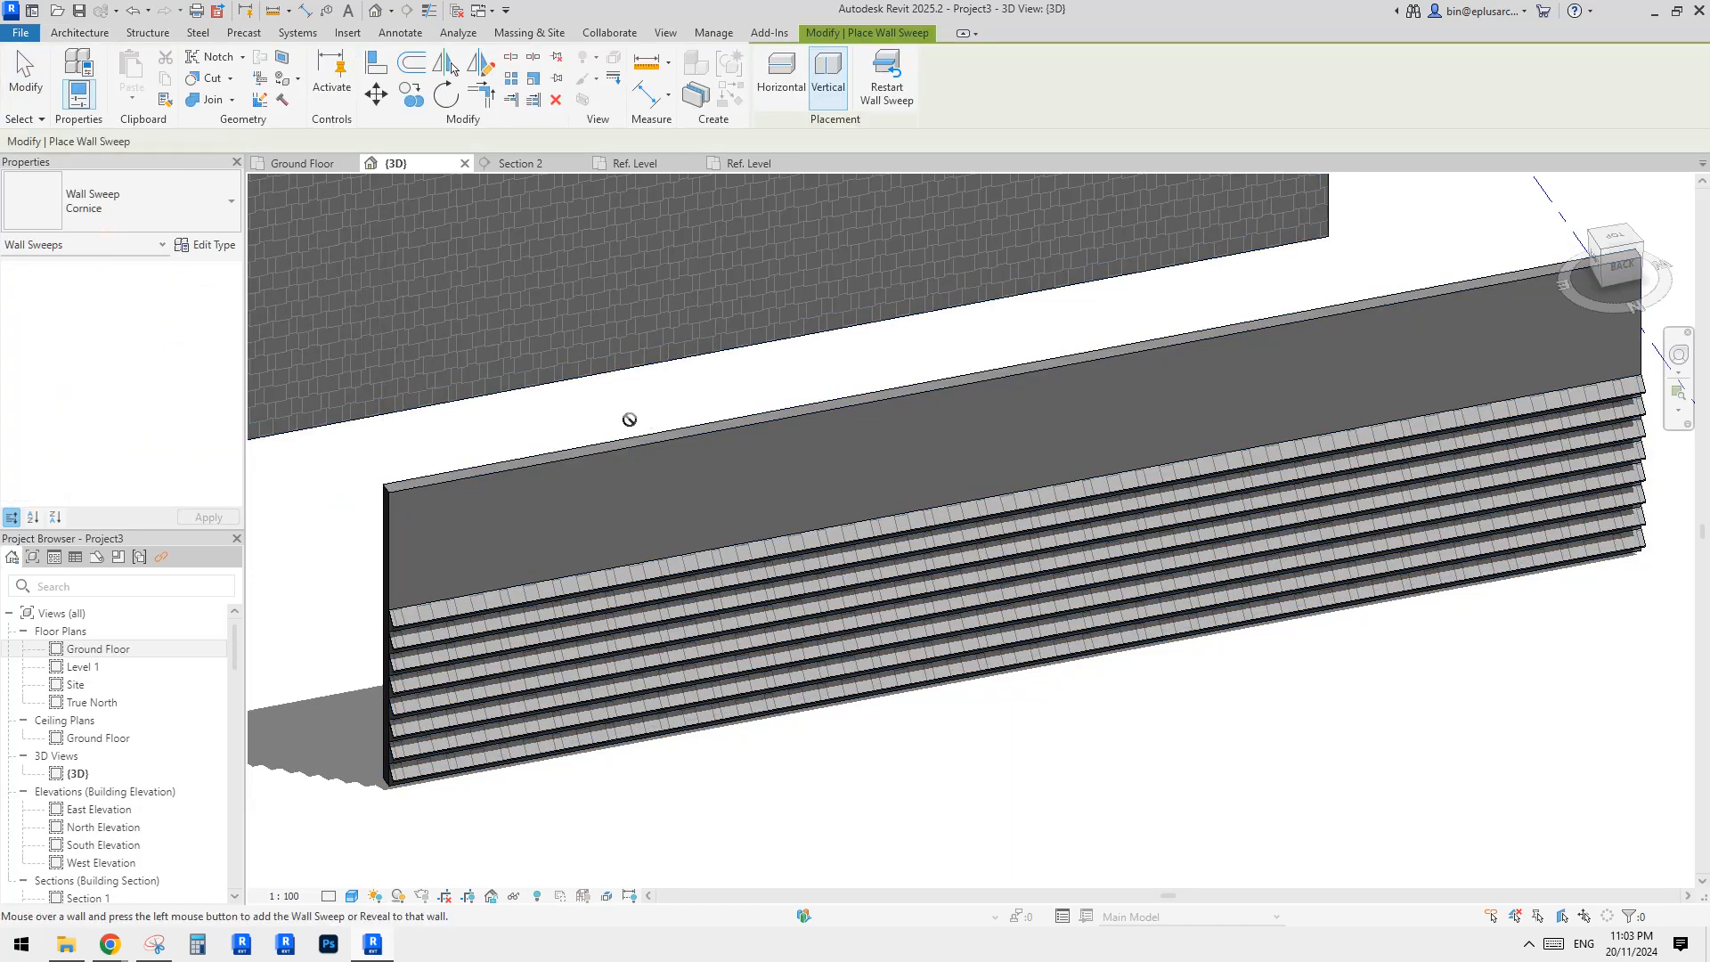
click(206, 245)
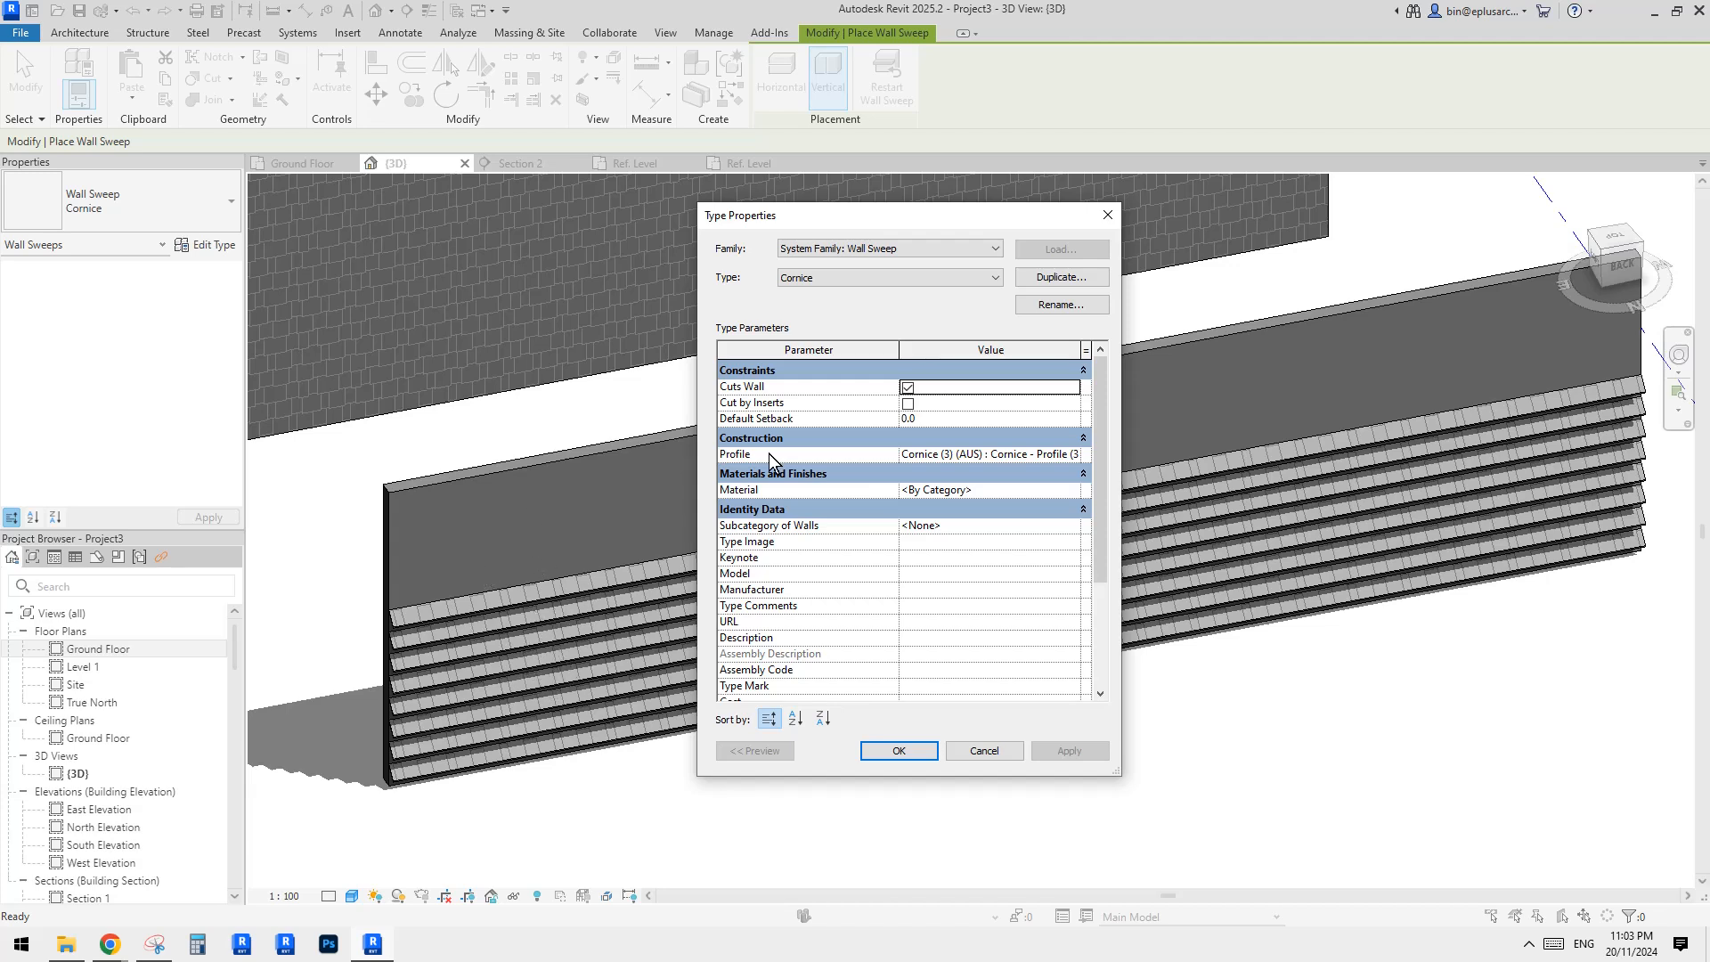
click(1063, 278)
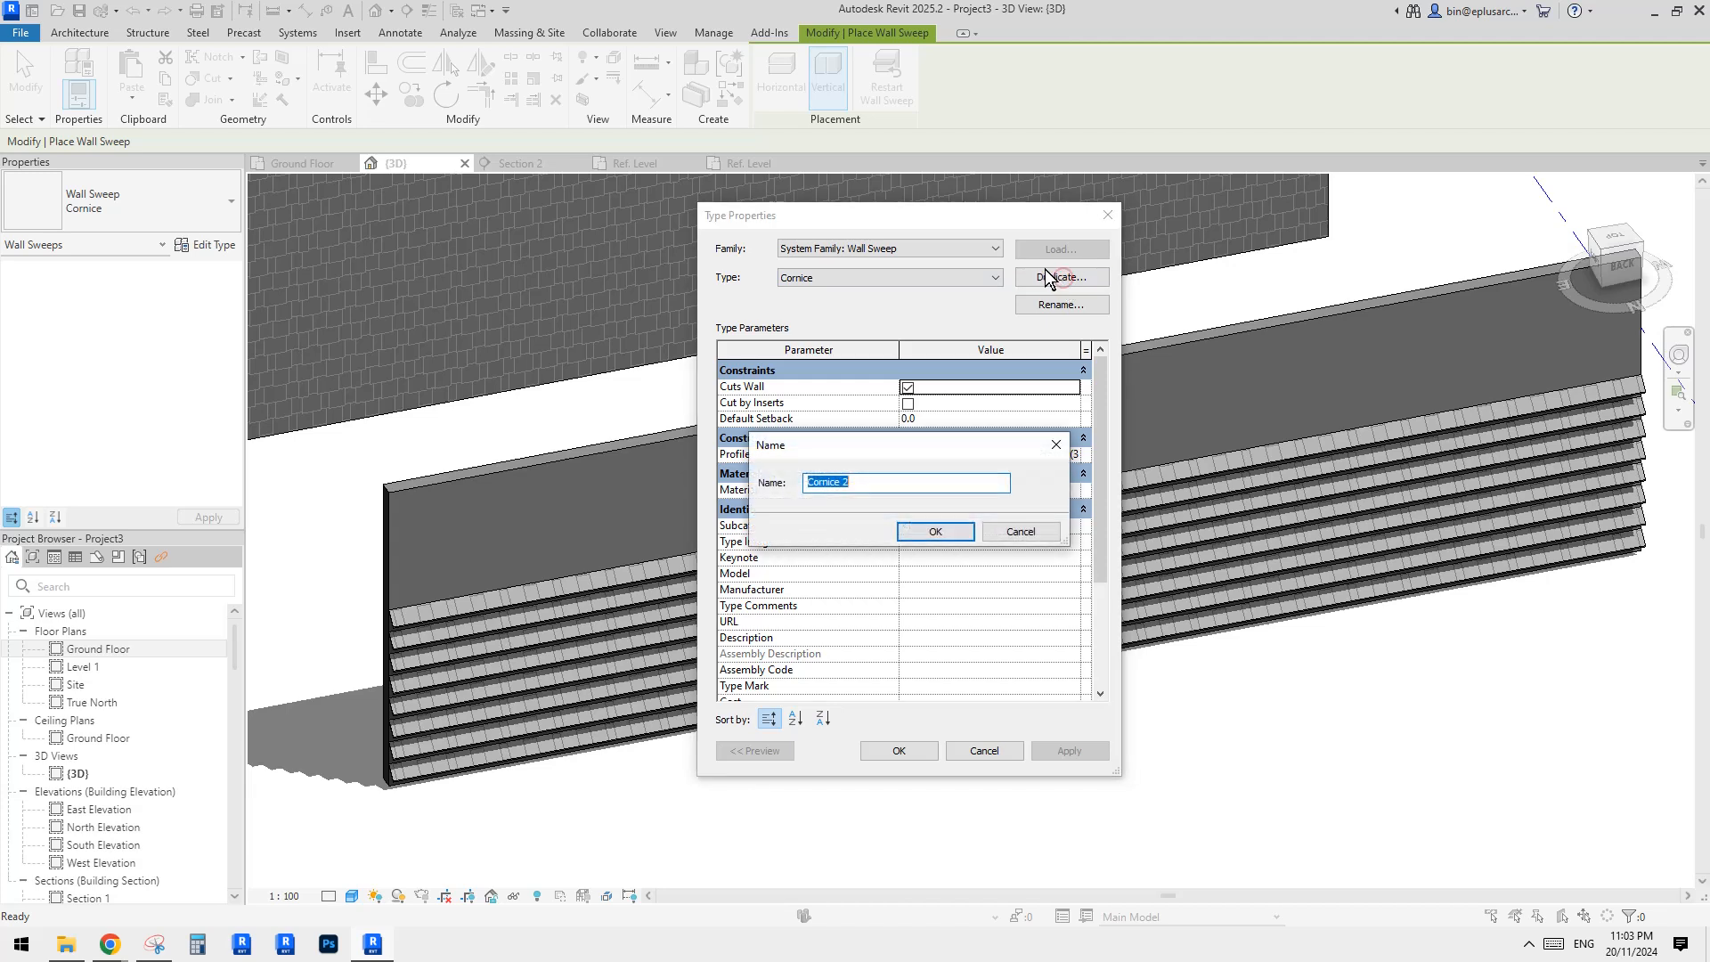
text(new)
click(933, 531)
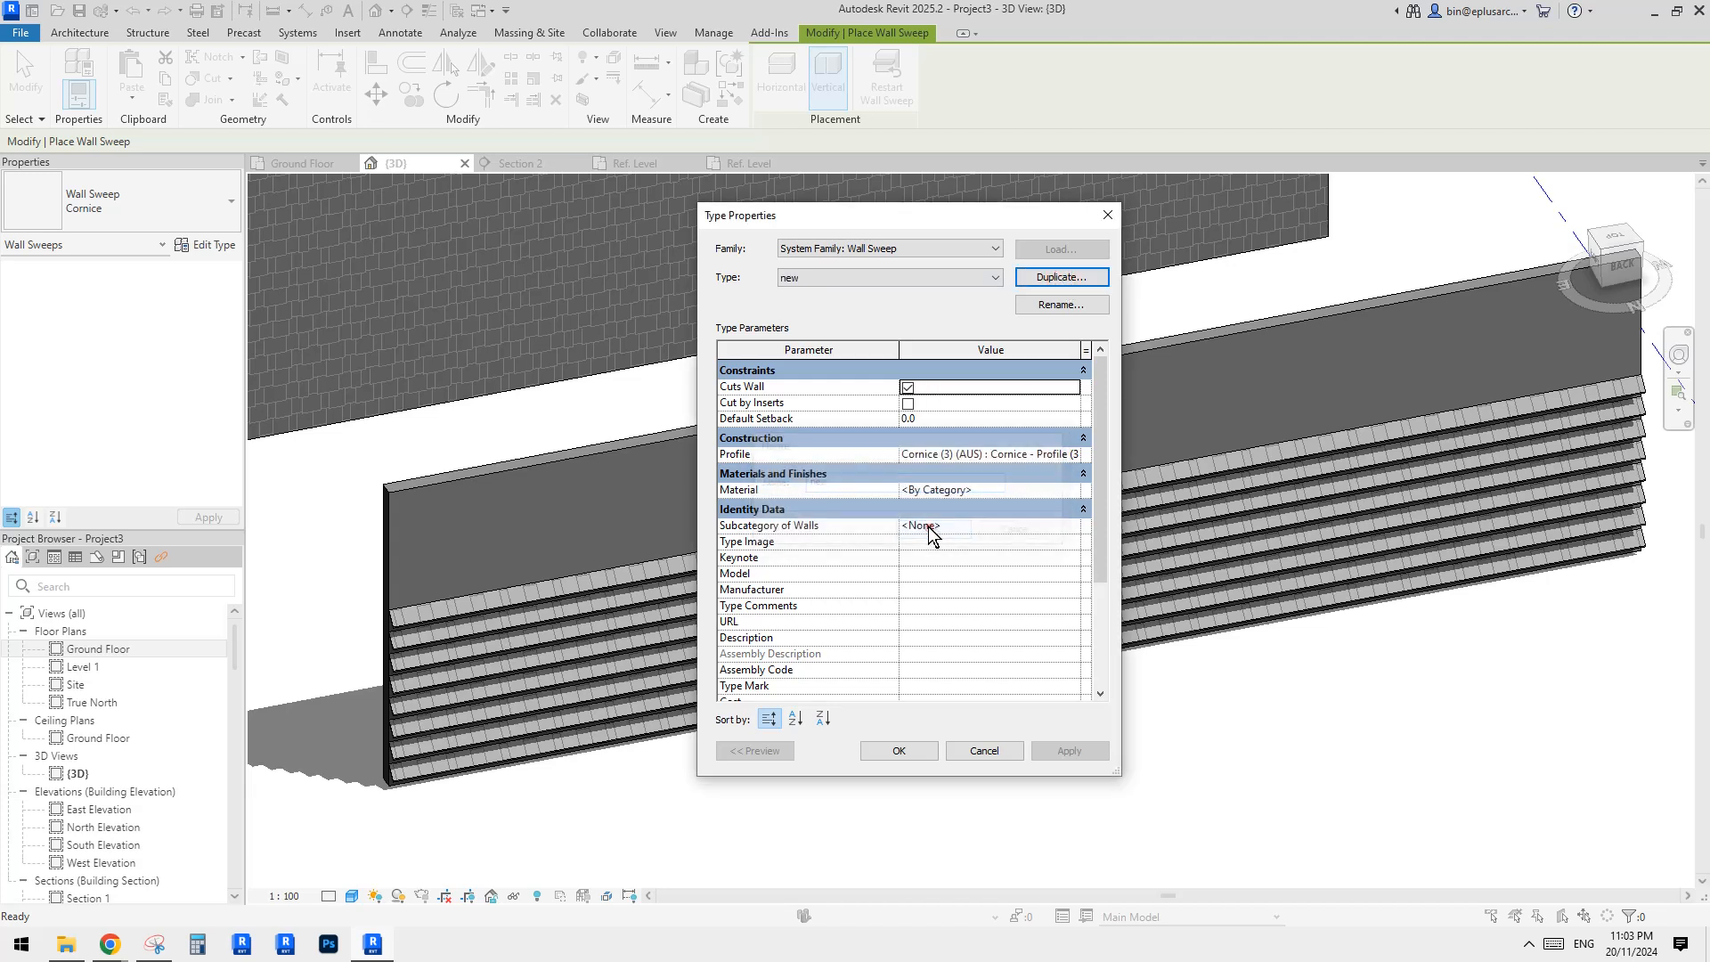
Step: Set the new sweep type's profile to Family9 : Family9 and its material to "finish material"
click(1009, 455)
click(1072, 455)
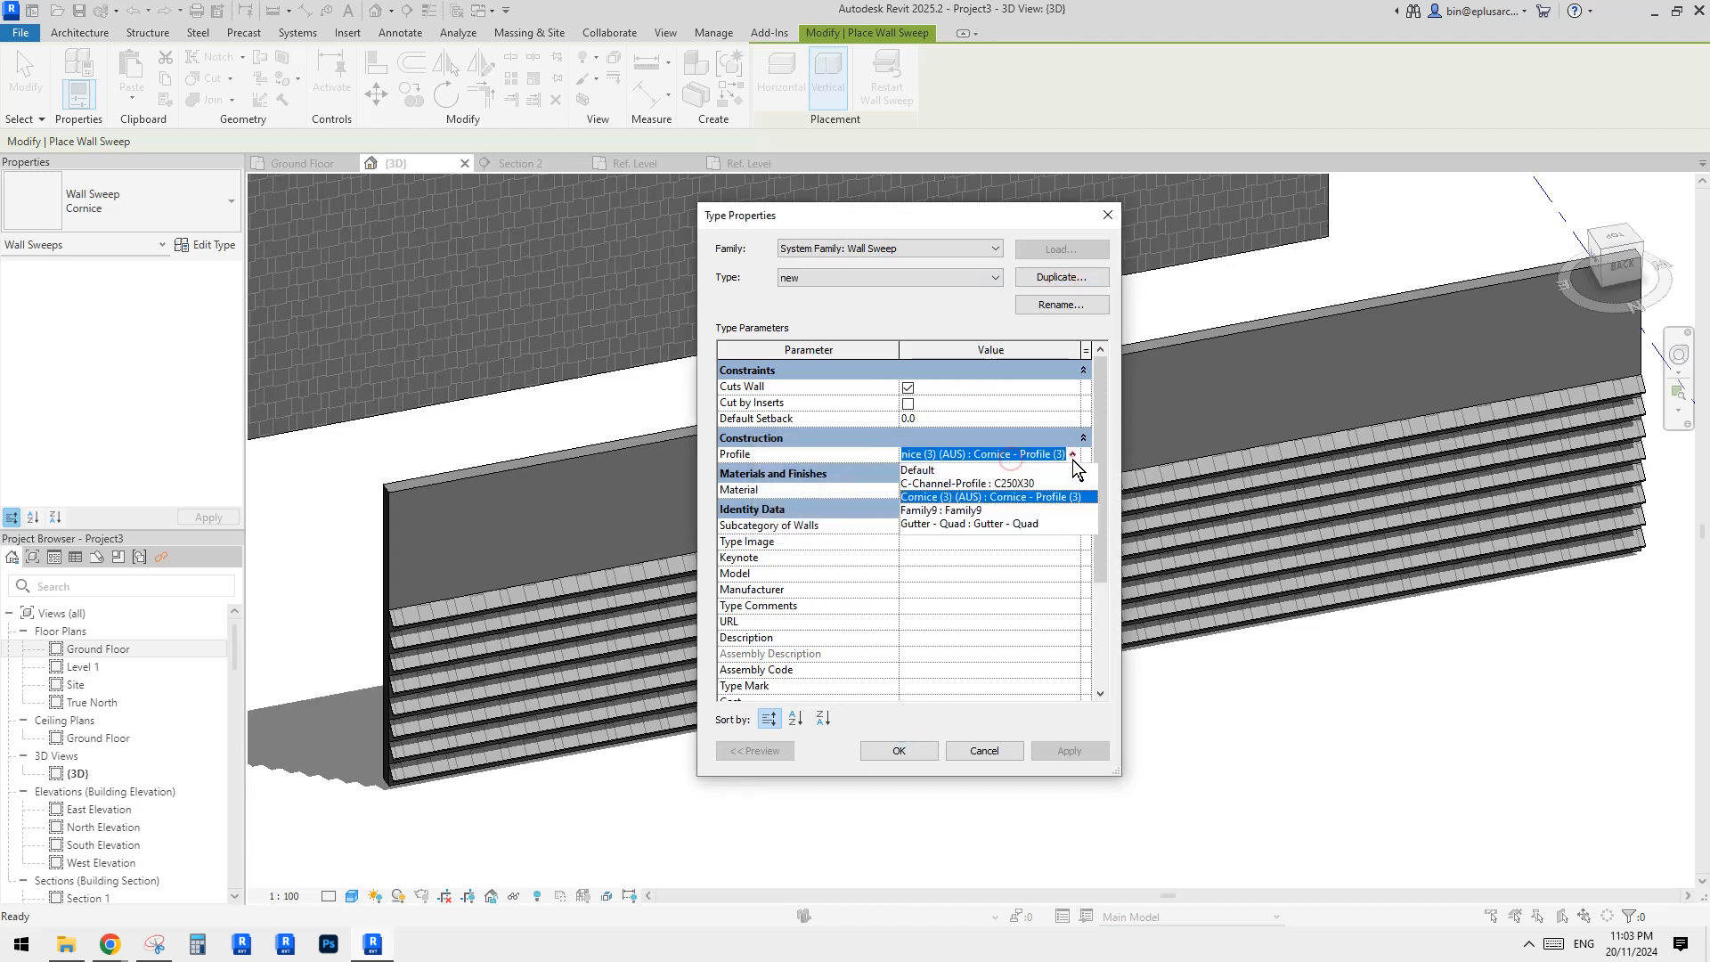
click(948, 511)
click(1019, 490)
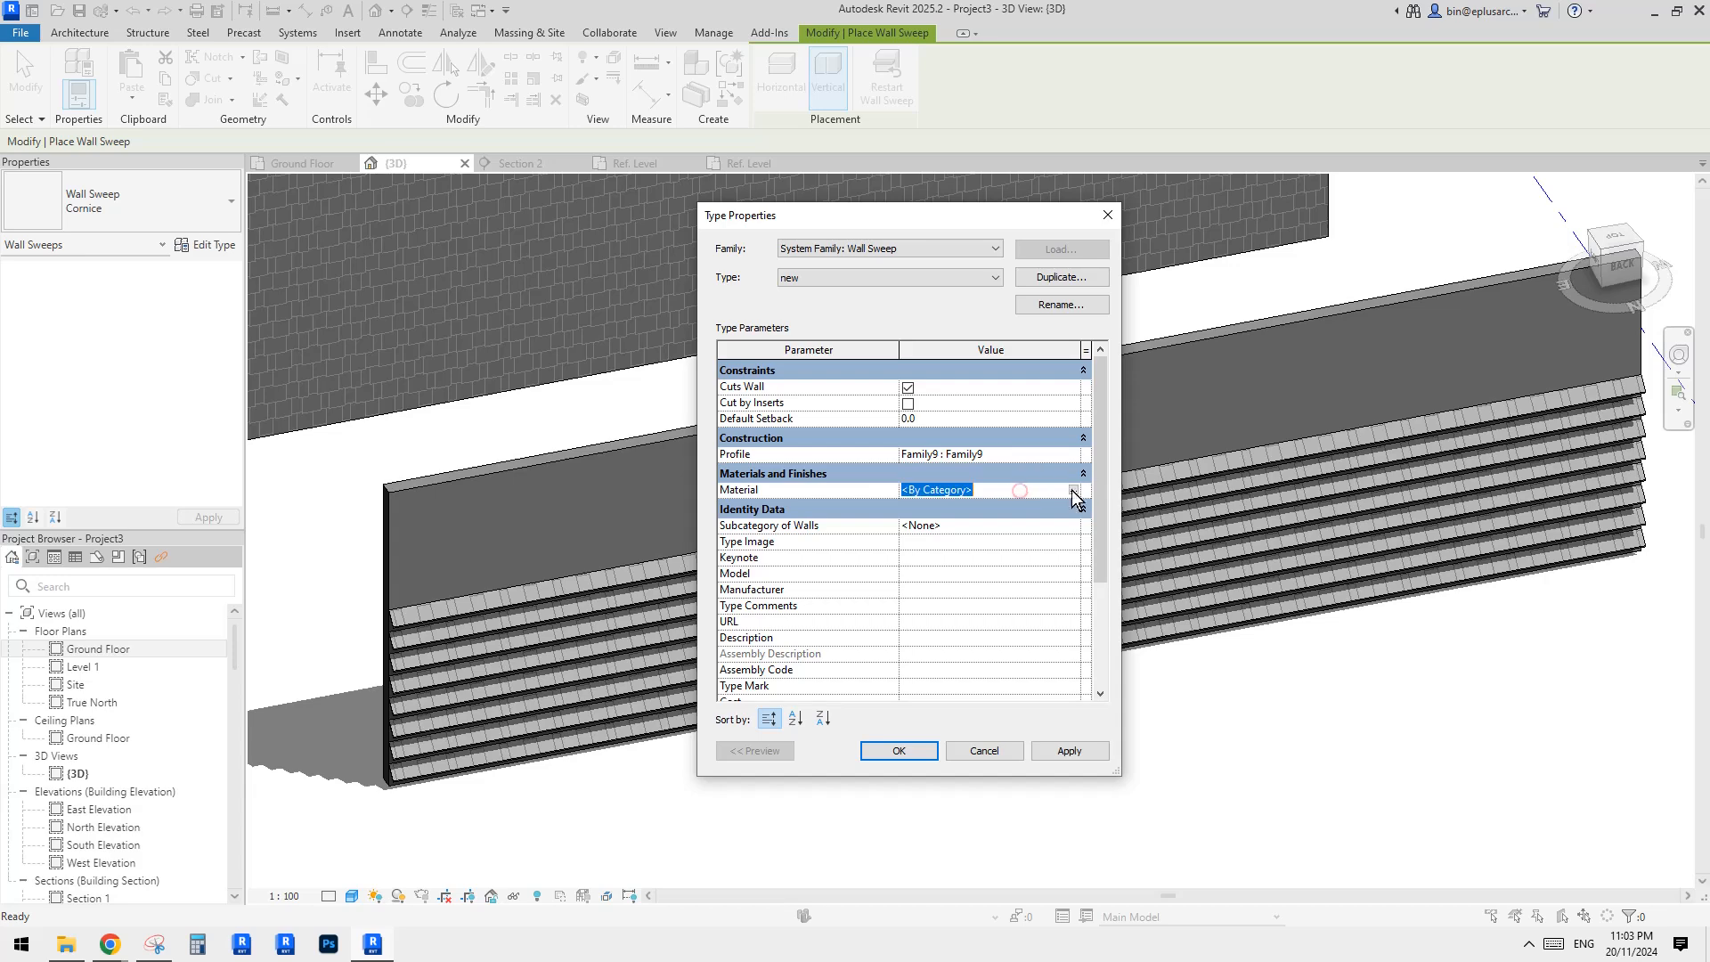
text(finish material)
click(905, 751)
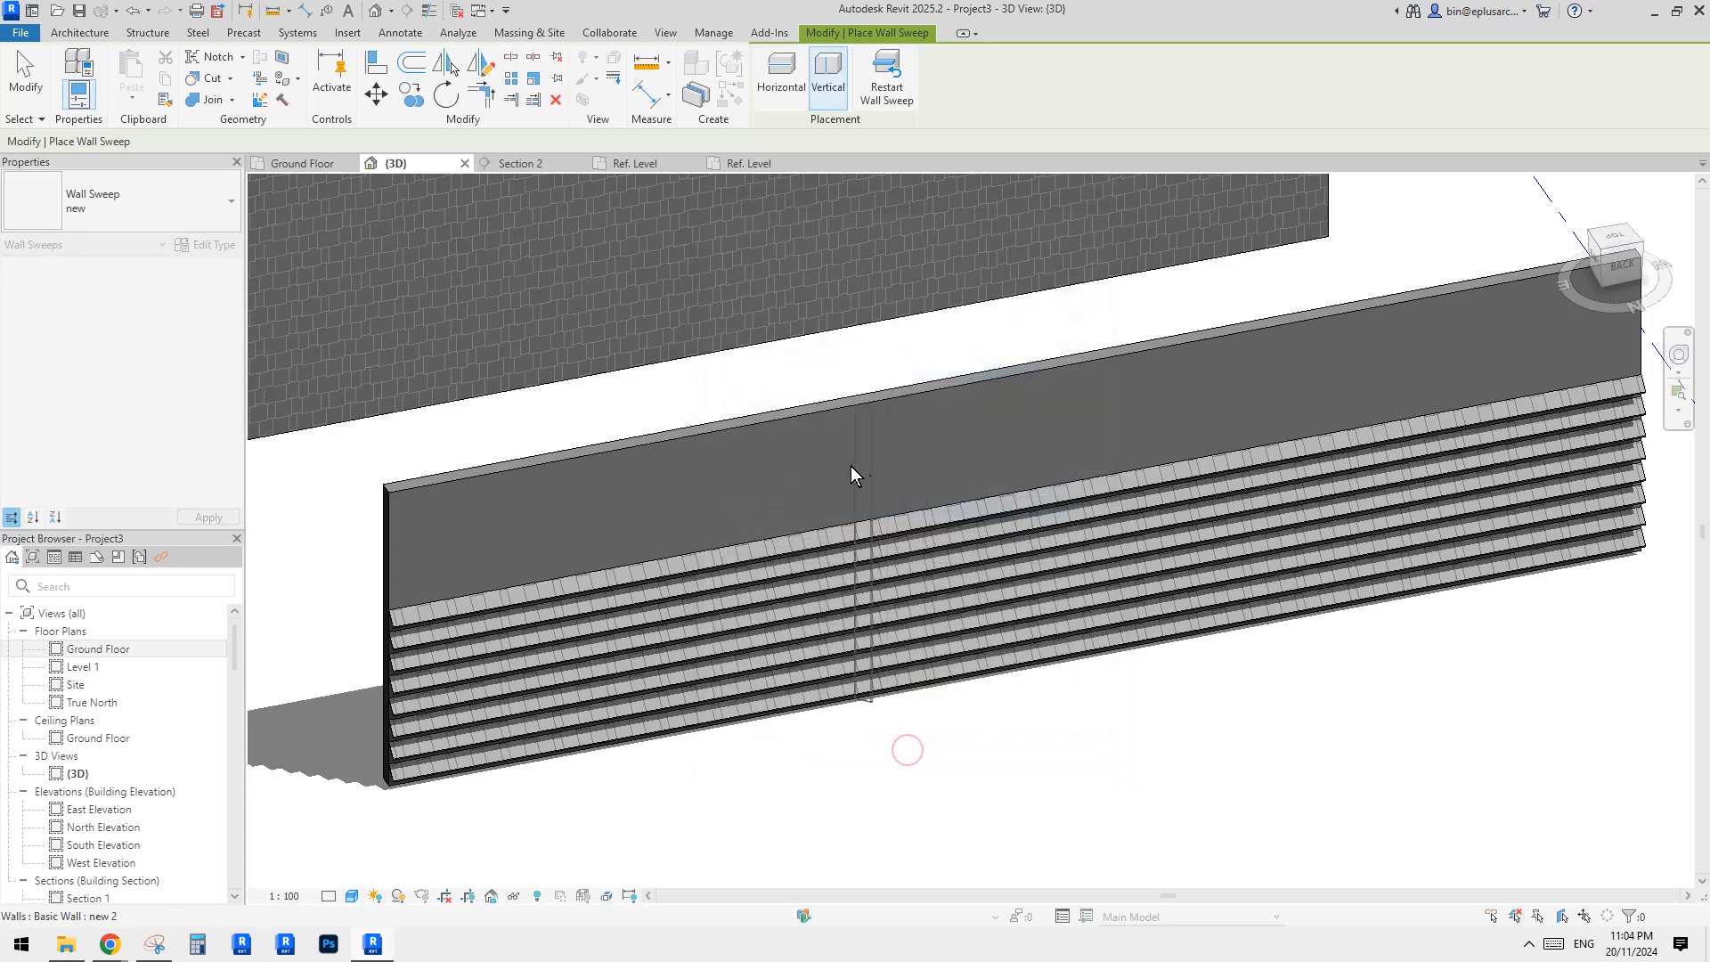
Step: Place a horizontal wall sweep along the plain upper part of the new 2 wall
click(780, 78)
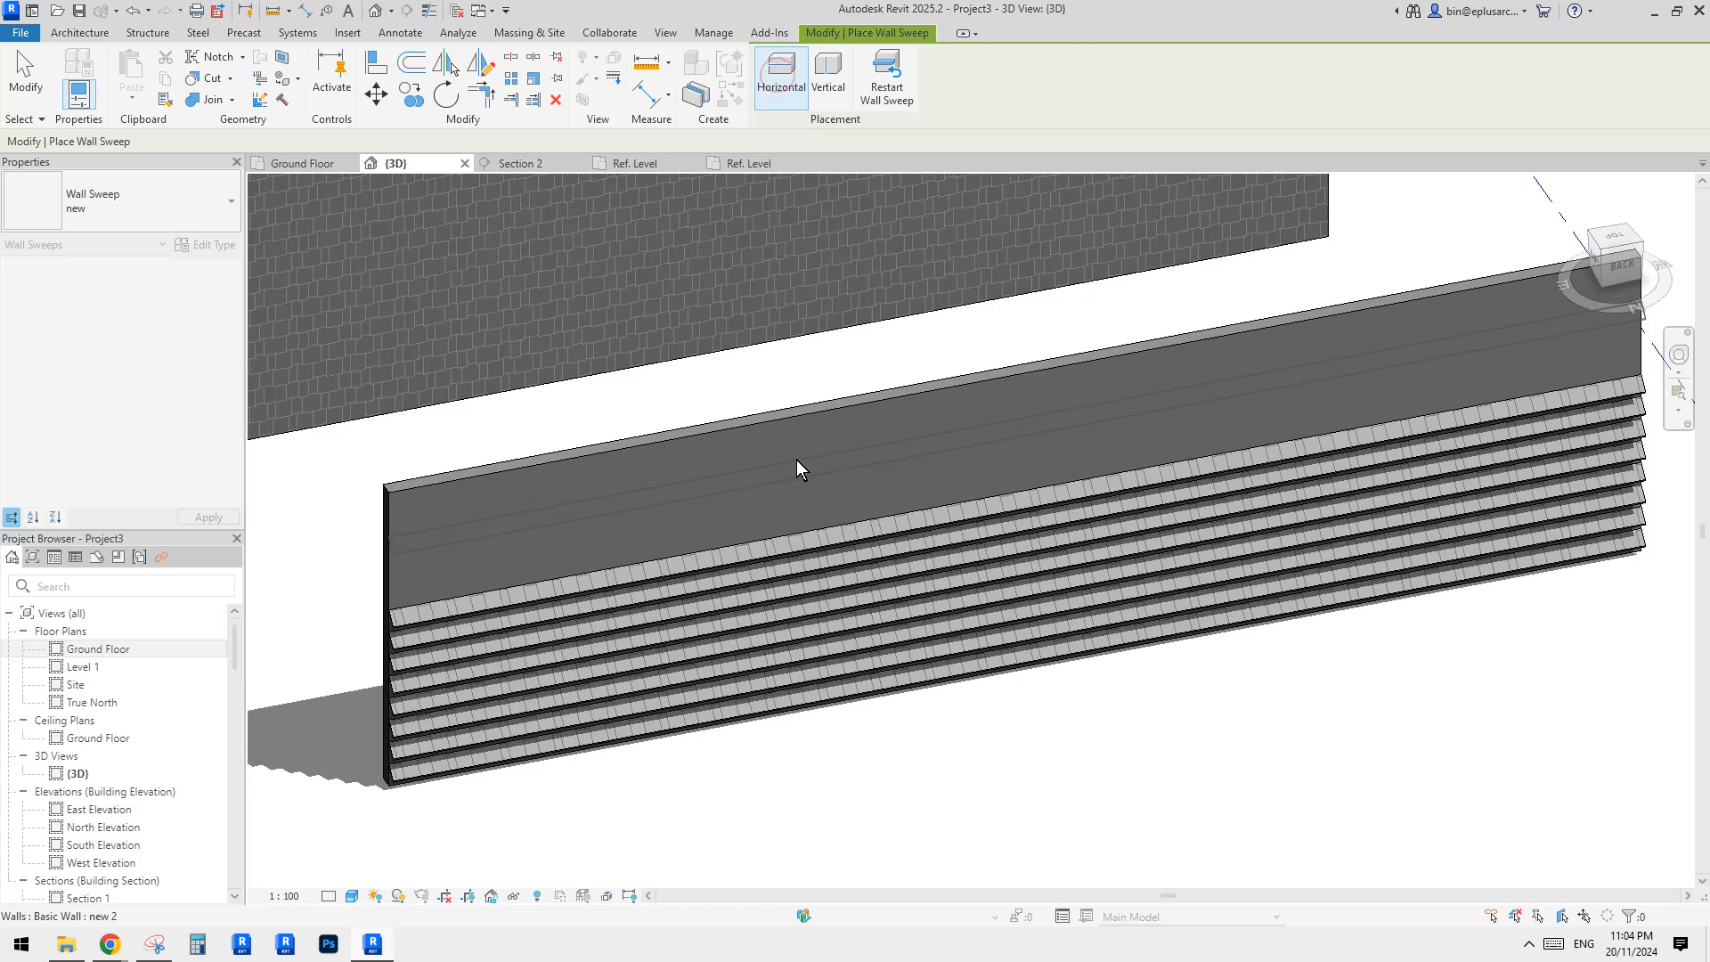
click(797, 459)
key(Escape)
scroll(789, 511, down, 2)
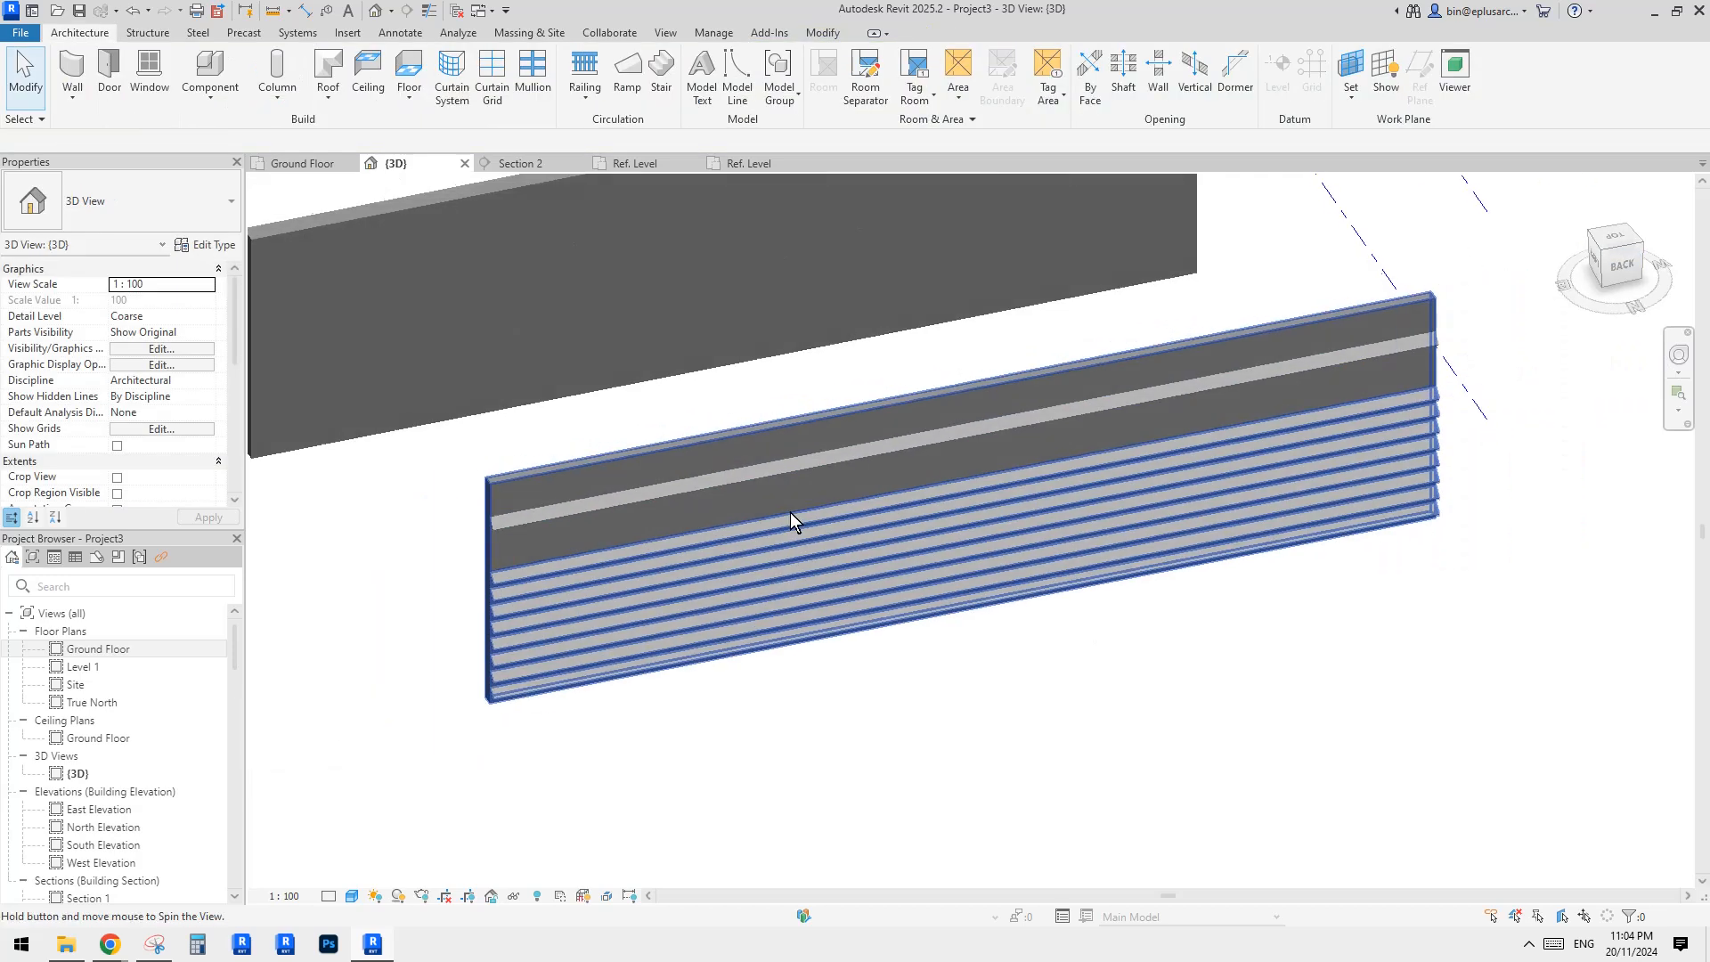
Step: Shorten the horizontal wall sweep from both ends to leave a short piece near the middle of the wall
click(512, 515)
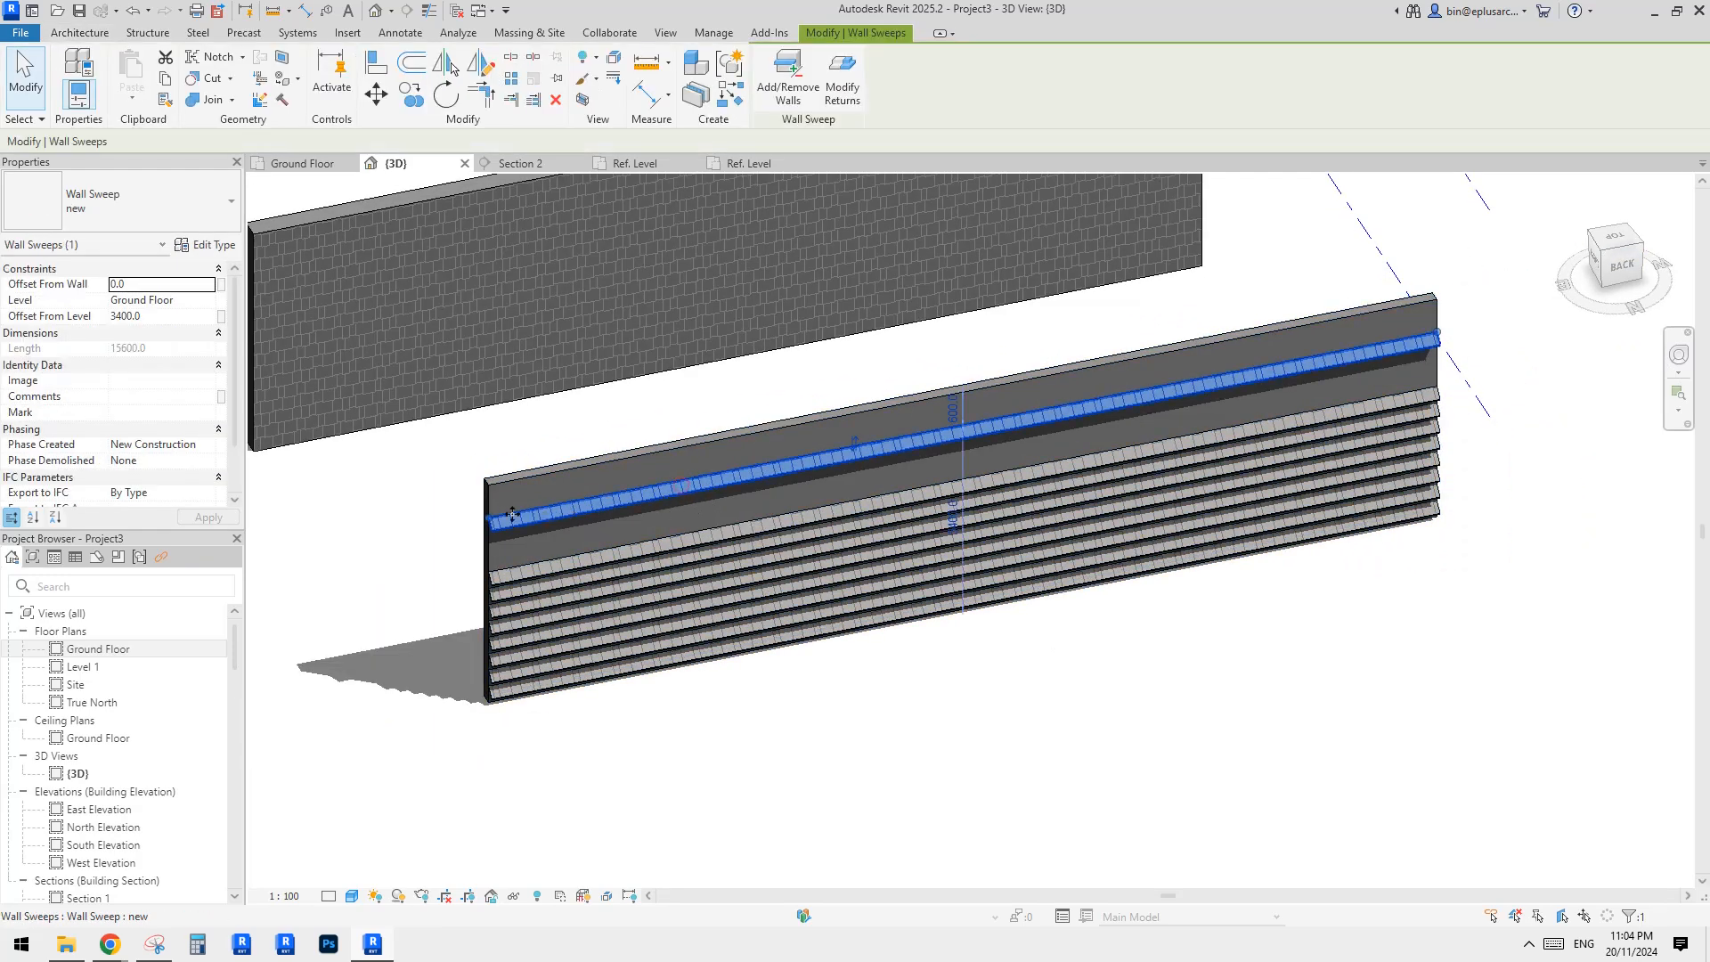
drag(512, 515, 791, 463)
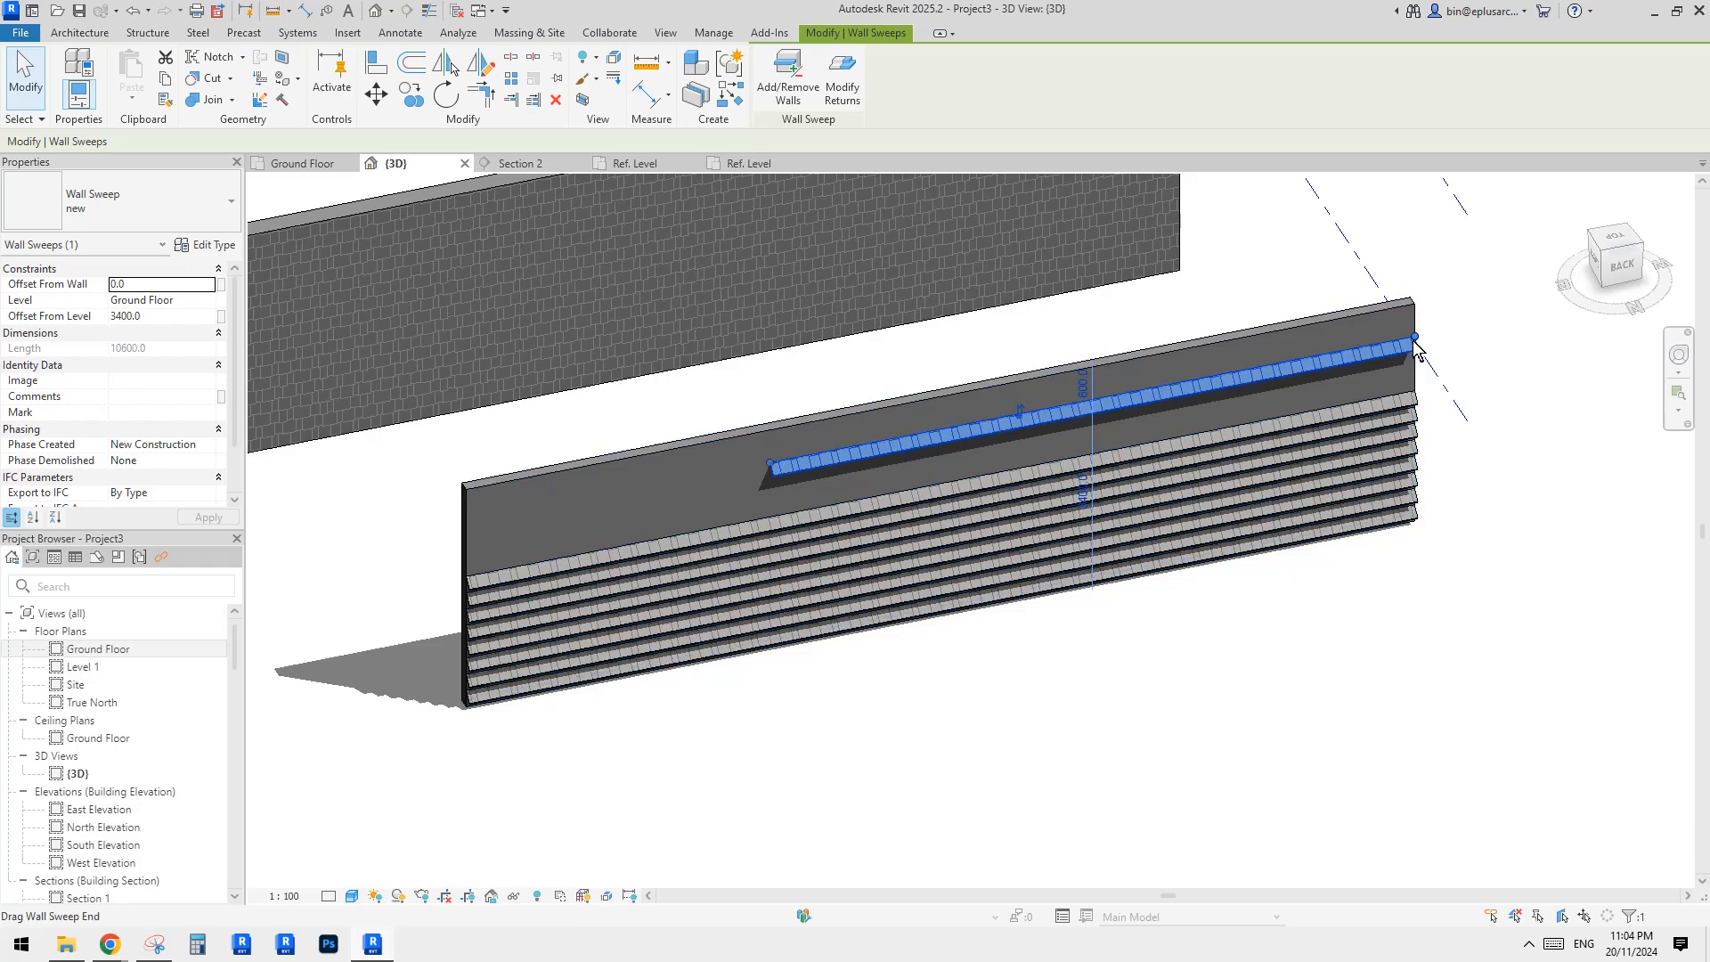
drag(1413, 340, 990, 422)
scroll(967, 478, up, 1)
shift+middle_drag(988, 477, 870, 455)
scroll(917, 448, up, 1)
Step: Place a vertical wall sweep of type new on the same wall, beside the short horizontal one, and select it
key(c)
key(s)
click(825, 76)
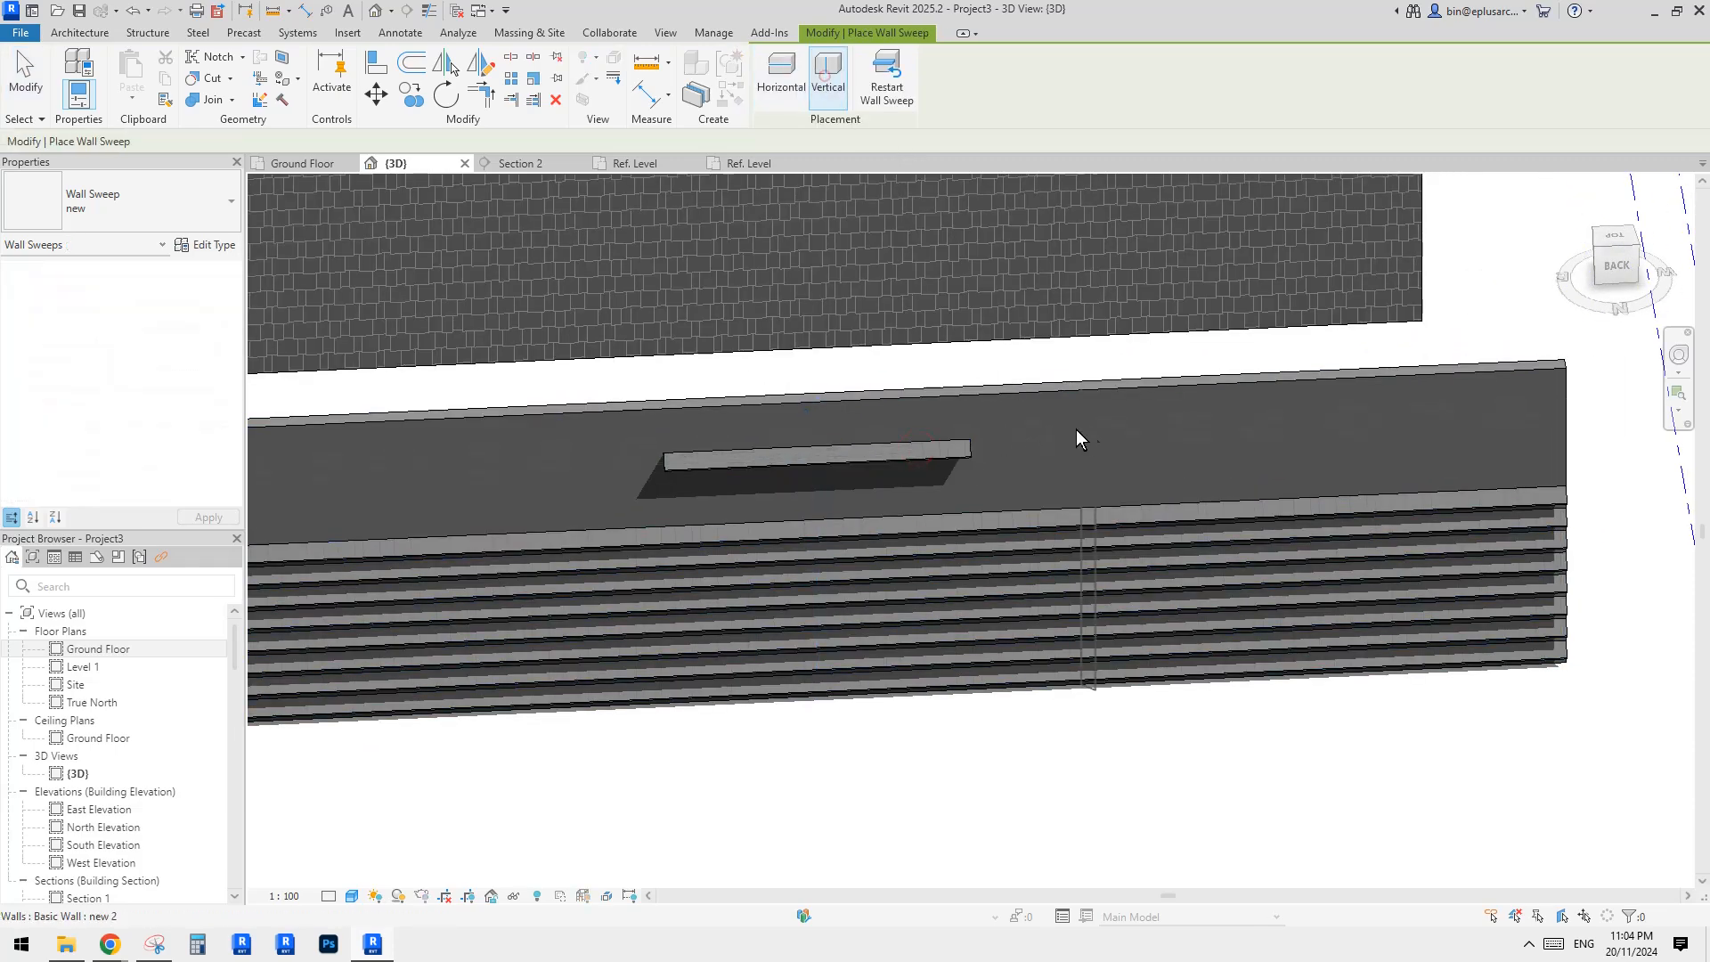
click(1080, 431)
scroll(1100, 429, down, 1)
key(Escape)
click(1097, 446)
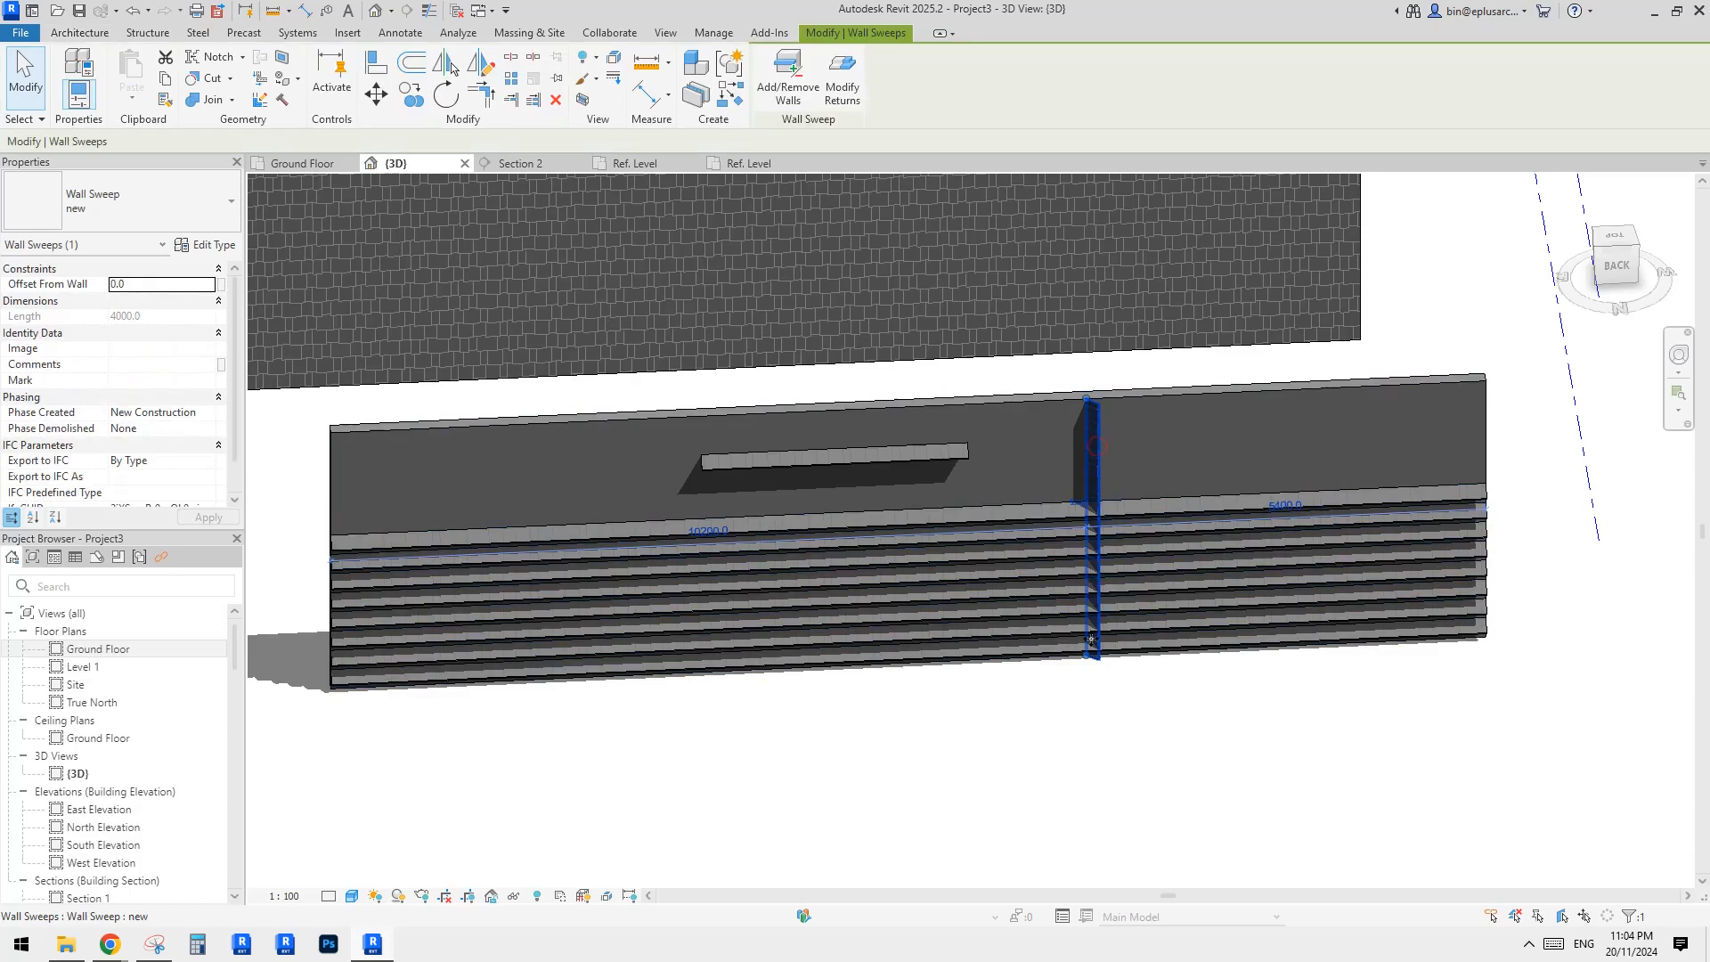
Step: Shorten the vertical wall sweep from its lower end, keeping only a short piece near the top of the wall
drag(1086, 655, 1090, 440)
scroll(1164, 461, up, 1)
shift+middle_drag(1178, 479, 1104, 476)
drag(1049, 429, 1067, 463)
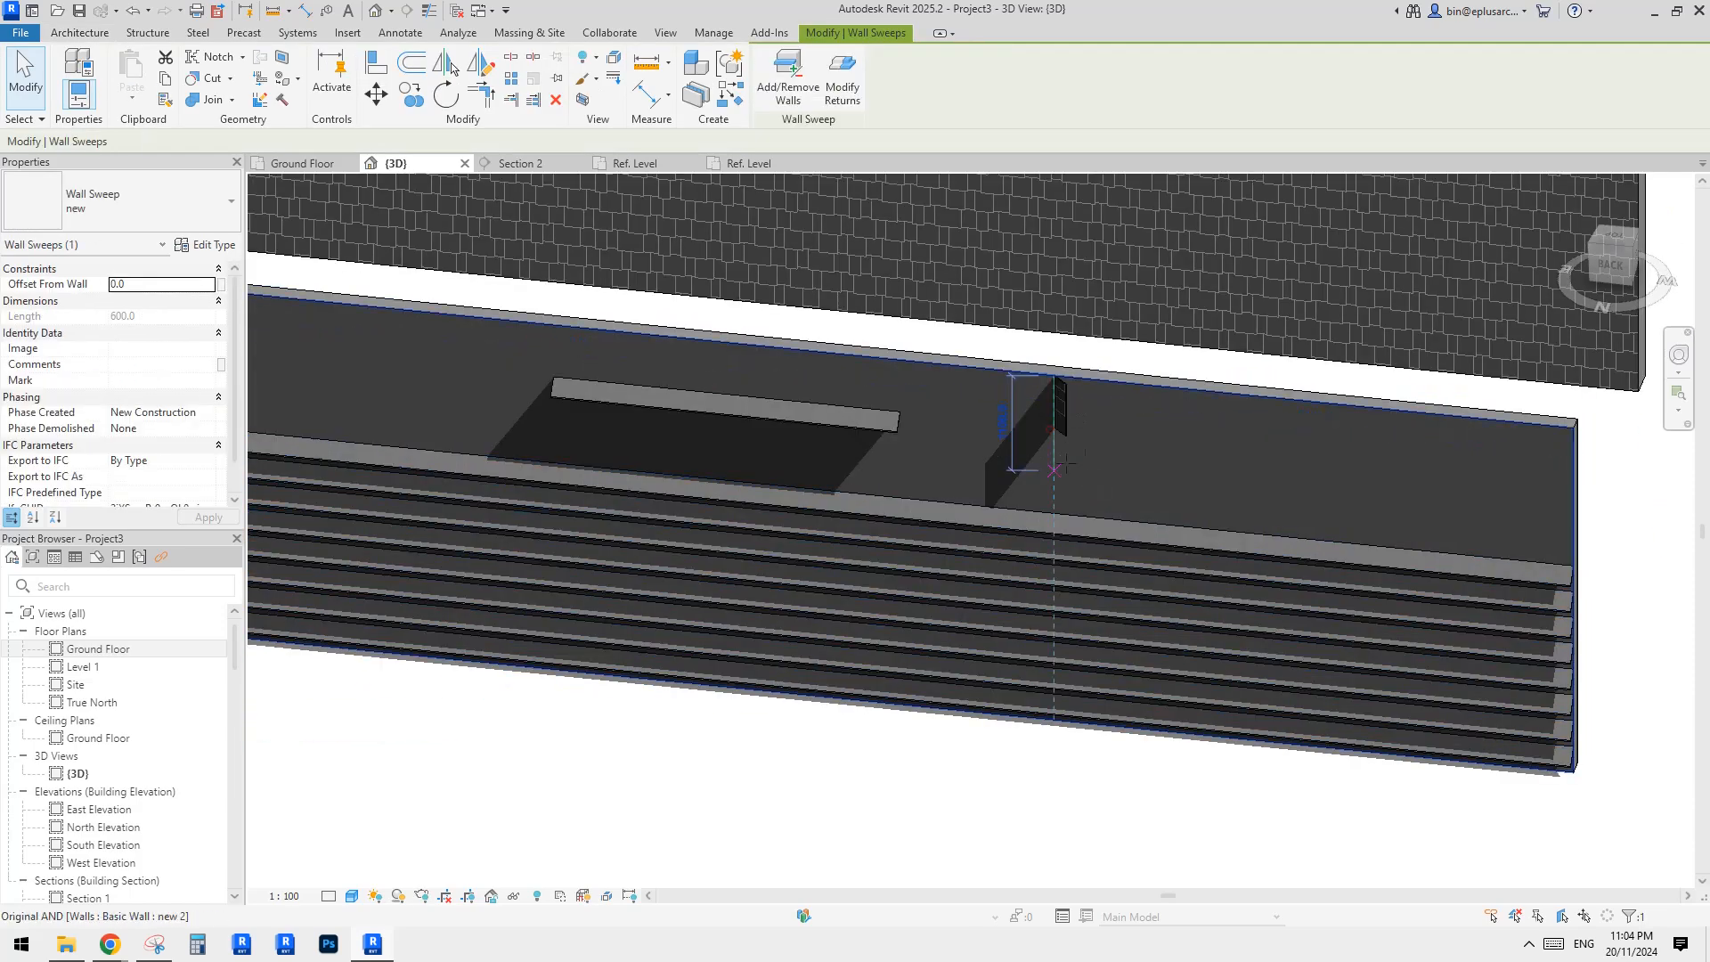
scroll(1072, 379, down, 2)
key(Escape)
Step: Select the new 2 wall and look over its strips together with the two short sweeps
shift+middle_drag(1072, 379, 1069, 546)
scroll(1104, 461, down, 3)
click(1131, 493)
scroll(1104, 504, up, 1)
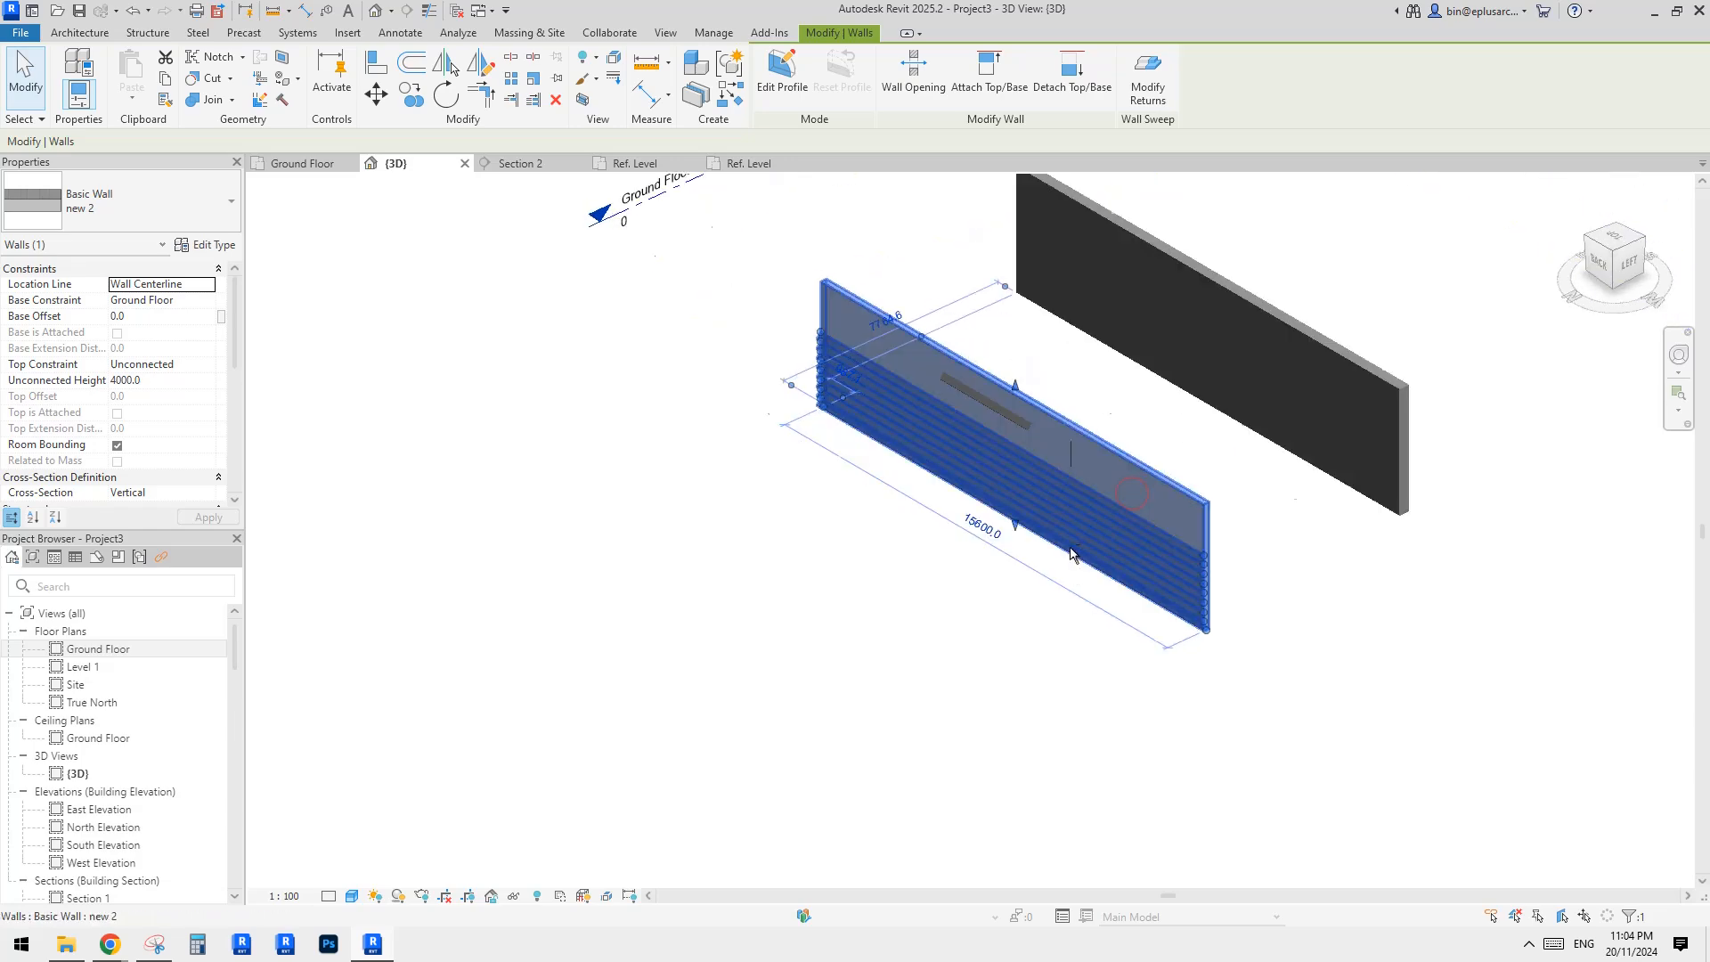
Step: Draw two connected walls of type new 2 meeting at a corner in front of the existing walls, about 5400 and 4100 mm long
key(c)
key(s)
shift+middle_drag(825, 542, 817, 629)
click(738, 574)
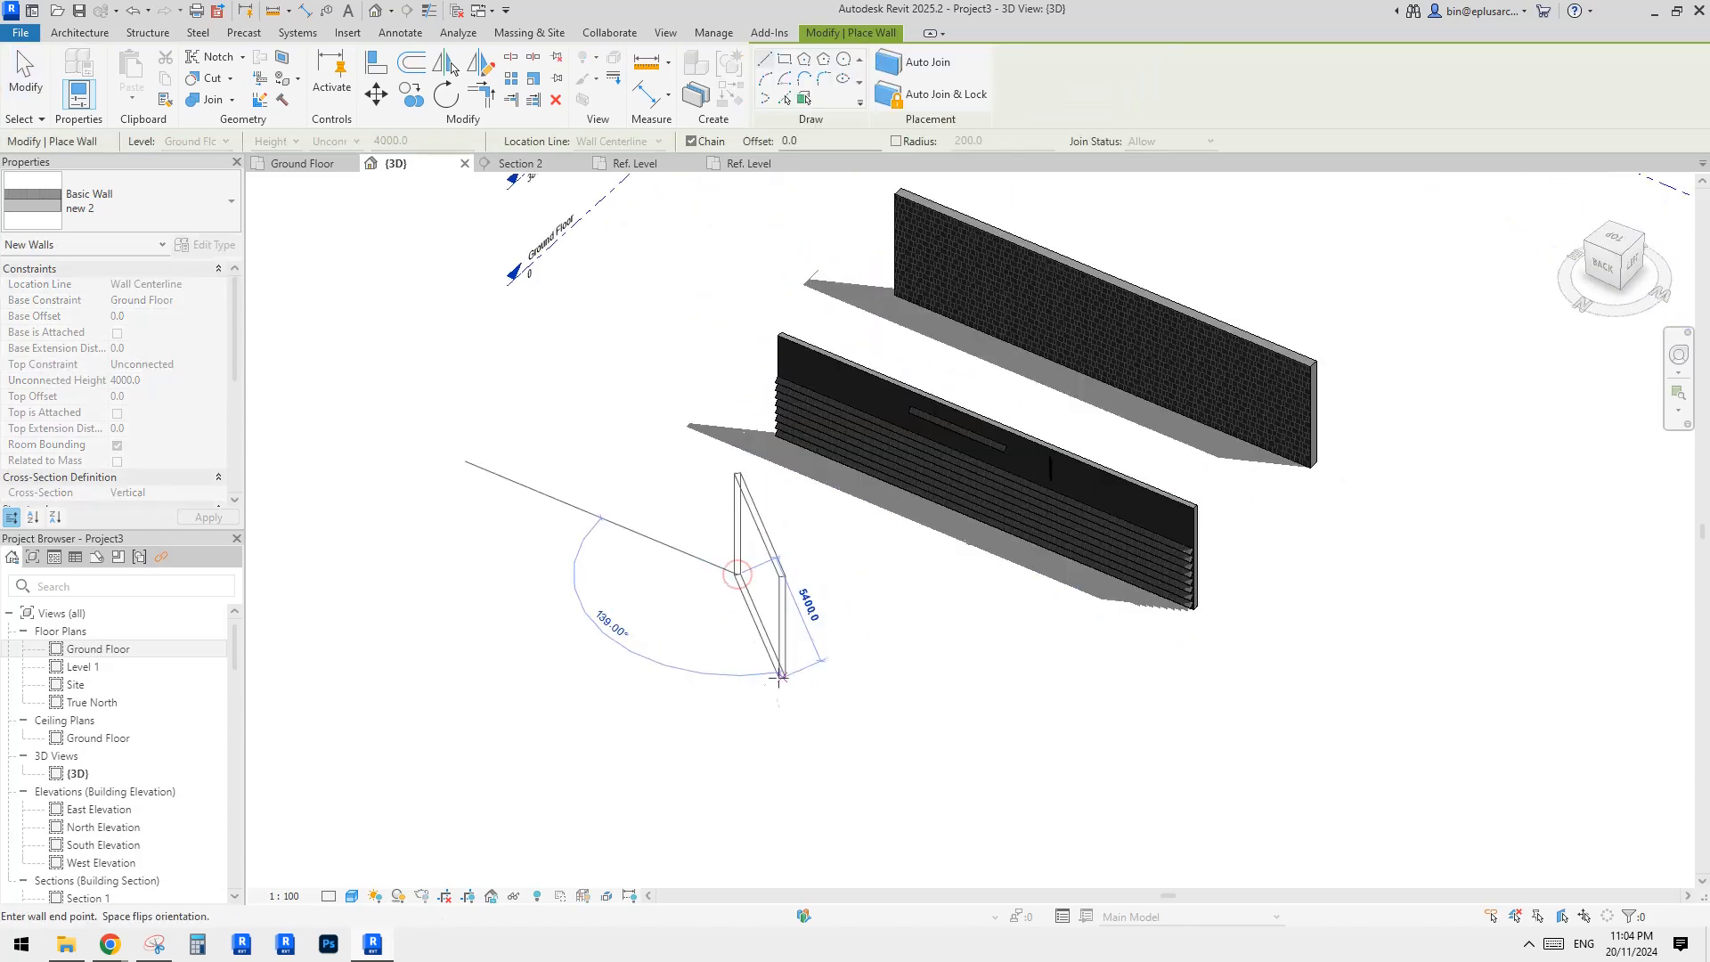
click(780, 677)
click(899, 667)
key(Escape)
key(Escape)
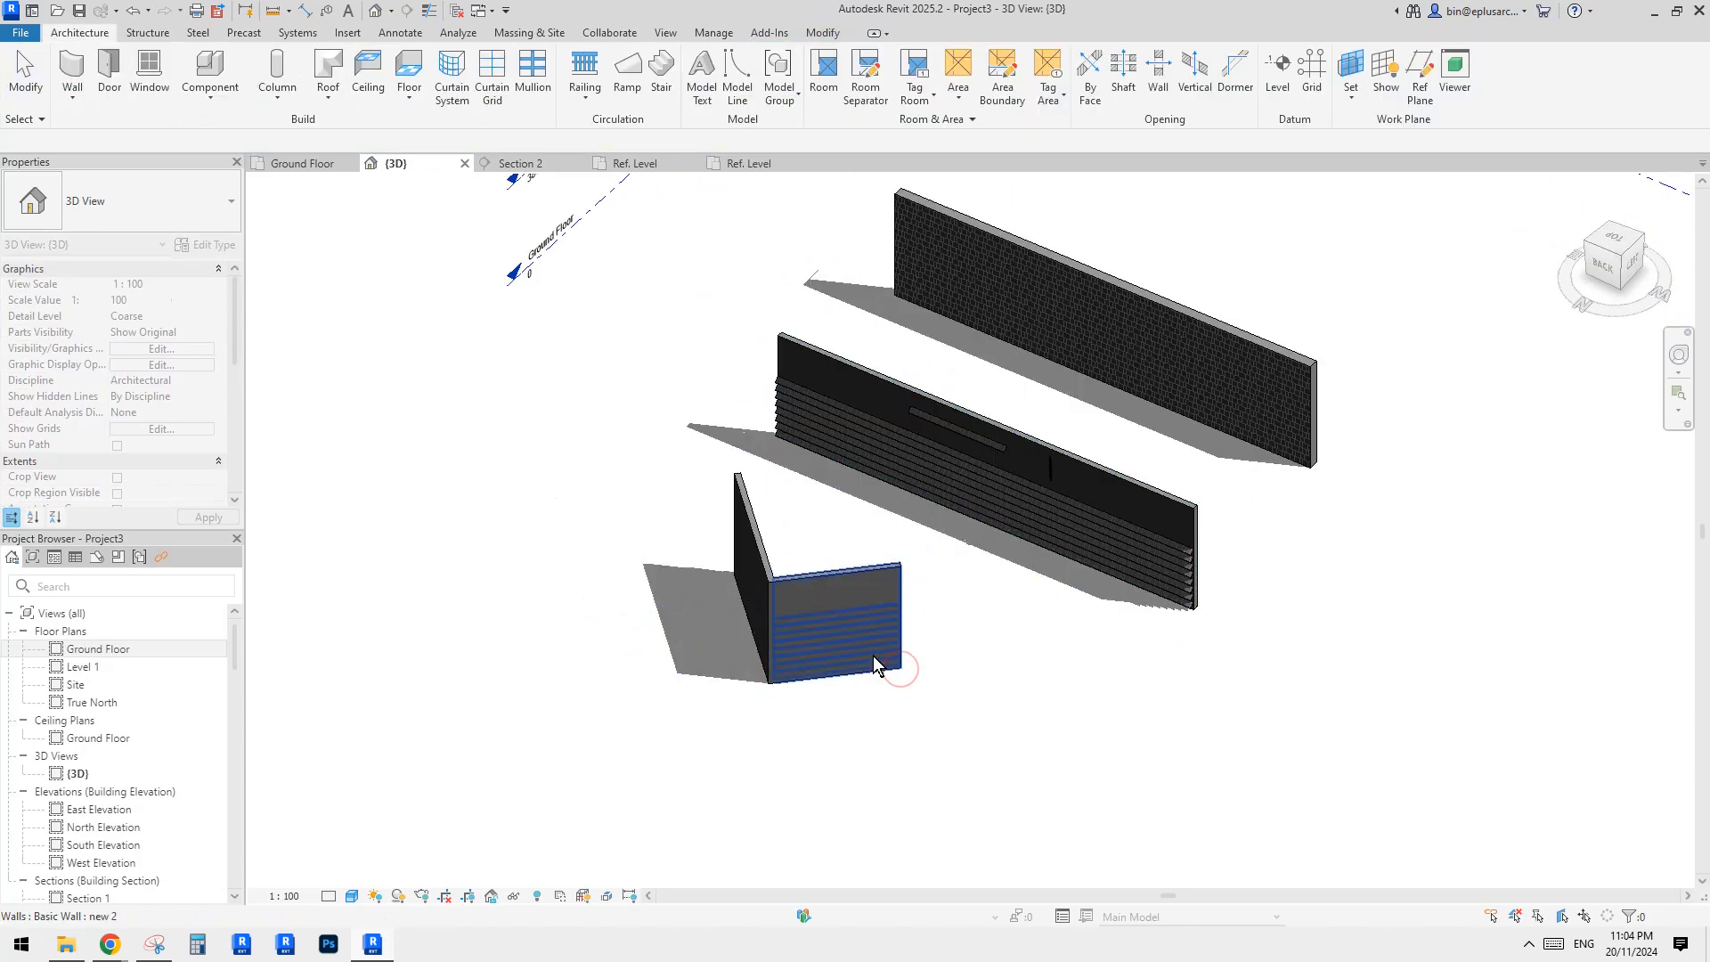
Step: Move the free end of the second corner wall, making it about 3600 mm long with a corner angle of about 131°
middle_drag(969, 653, 989, 644)
click(989, 644)
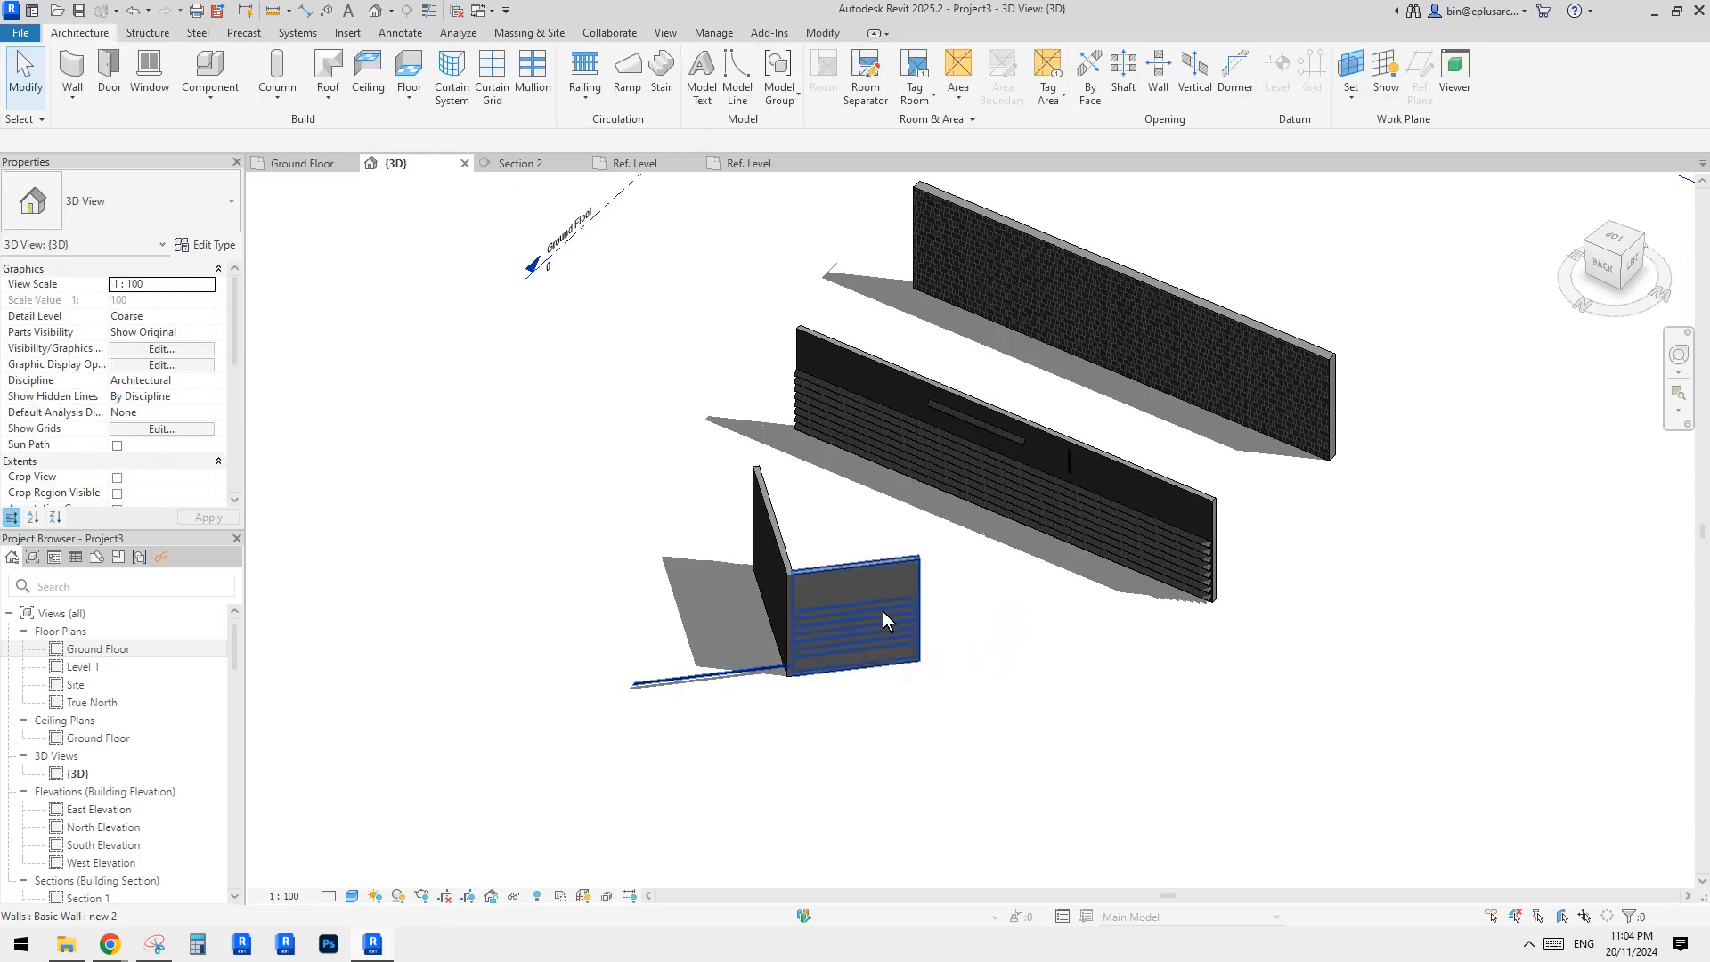
key(ctrl+z)
click(894, 605)
scroll(900, 673, up, 5)
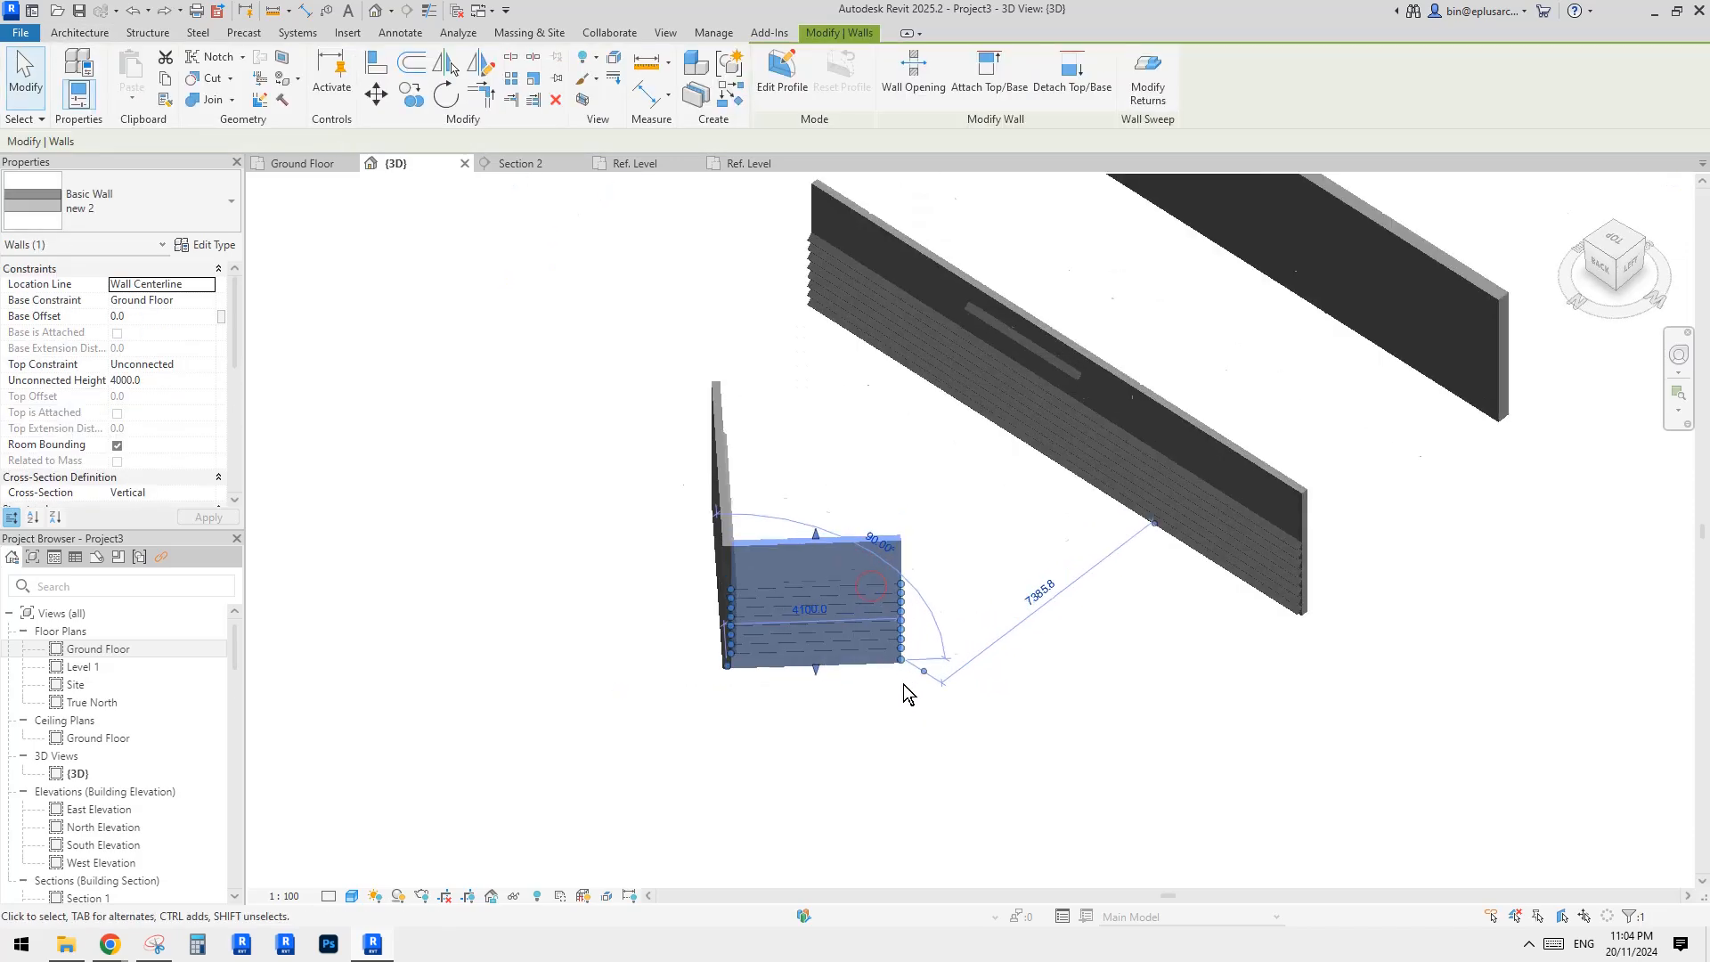
shift+middle_drag(686, 790, 512, 786)
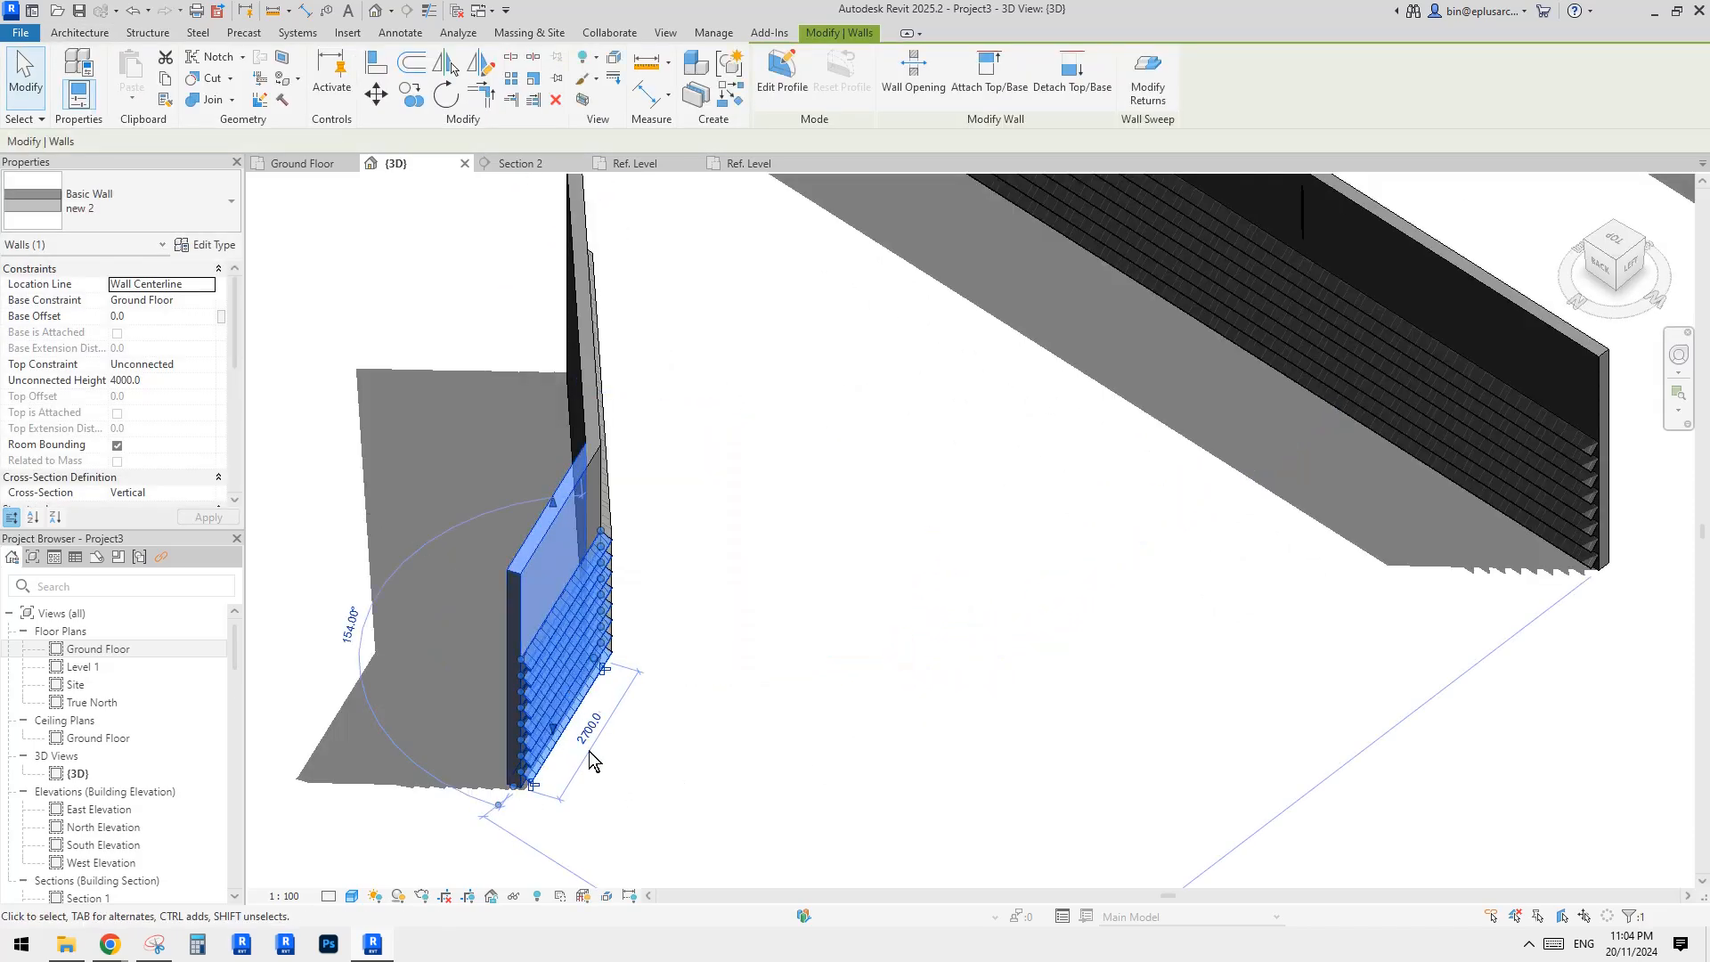
drag(472, 784, 391, 768)
shift+middle_drag(623, 687, 621, 545)
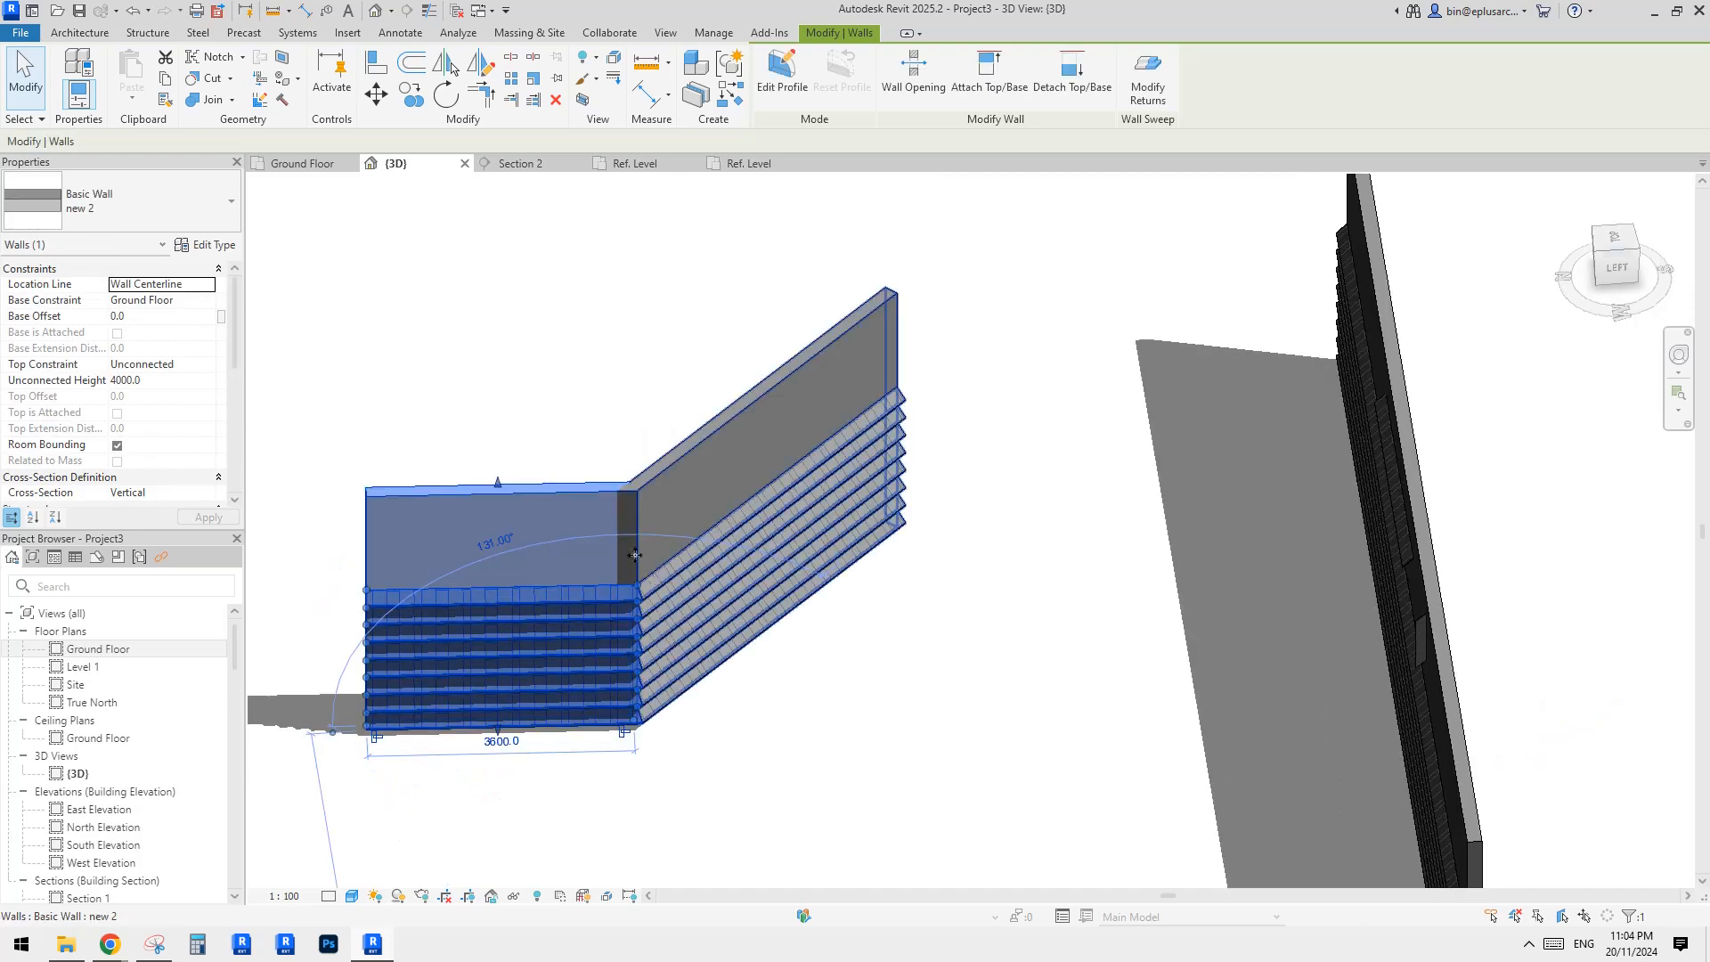
scroll(634, 552, up, 2)
Step: Move the second corner wall's free end again to change the corner angle, and look over the strips where the two walls meet
key(Escape)
scroll(962, 588, down, 3)
shift+middle_drag(962, 588, 821, 626)
click(731, 534)
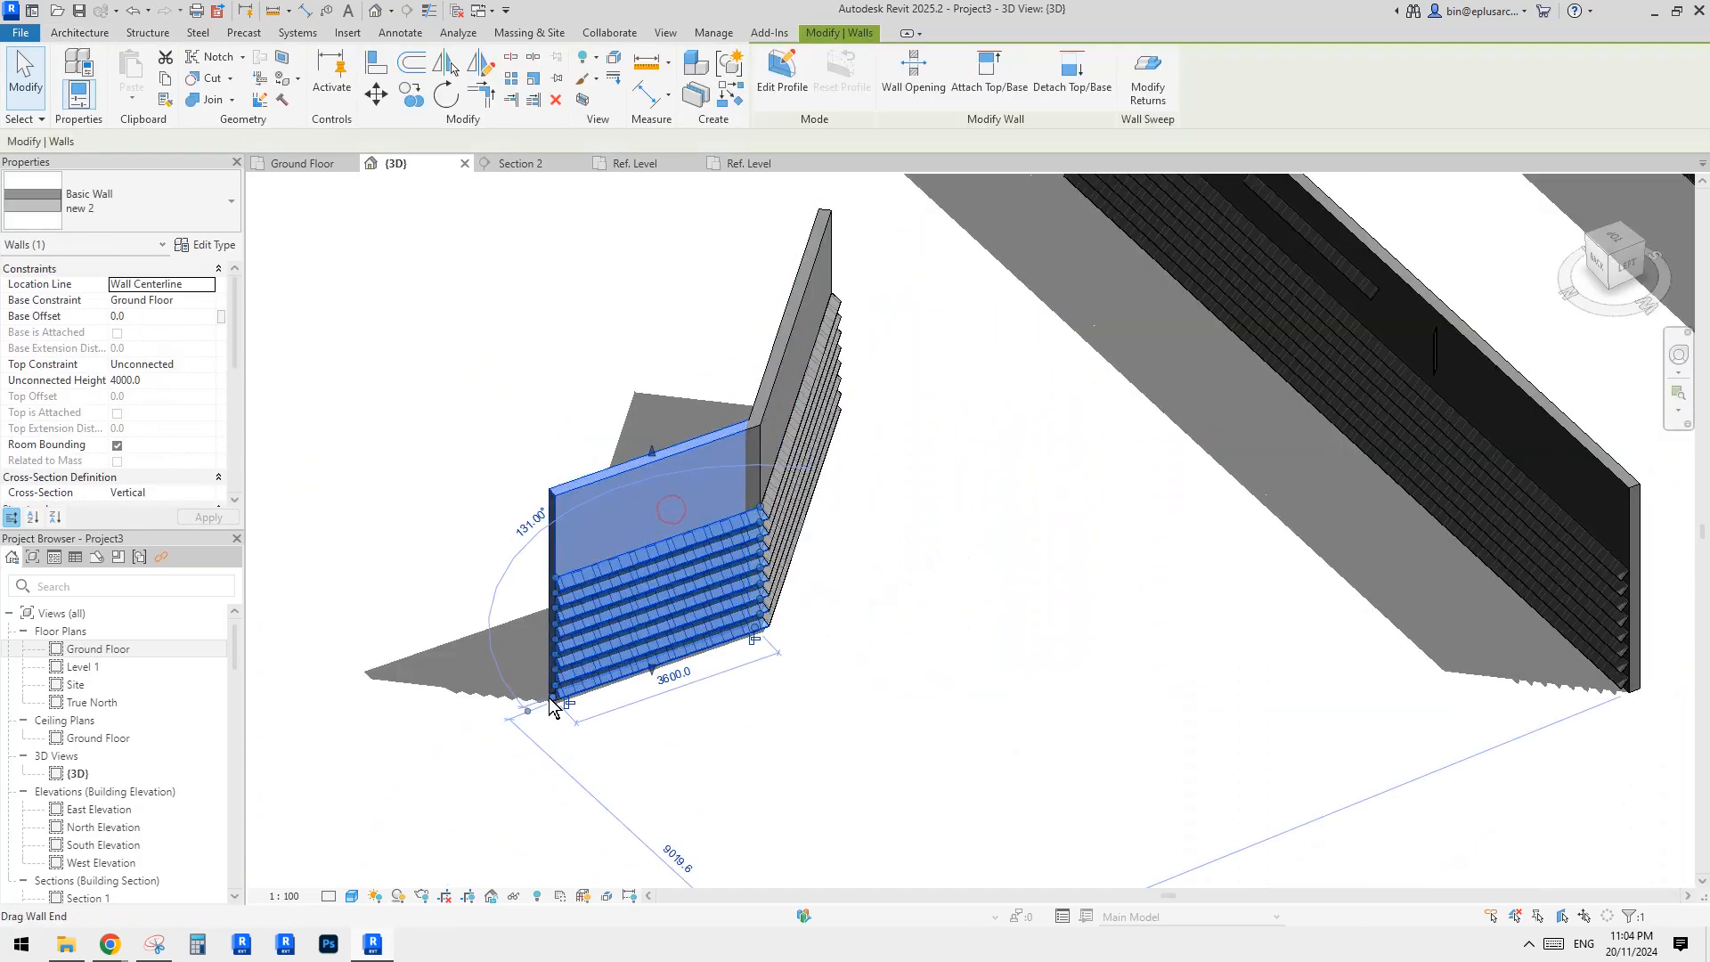
scroll(550, 699, up, 2)
drag(550, 699, 489, 606)
key(Escape)
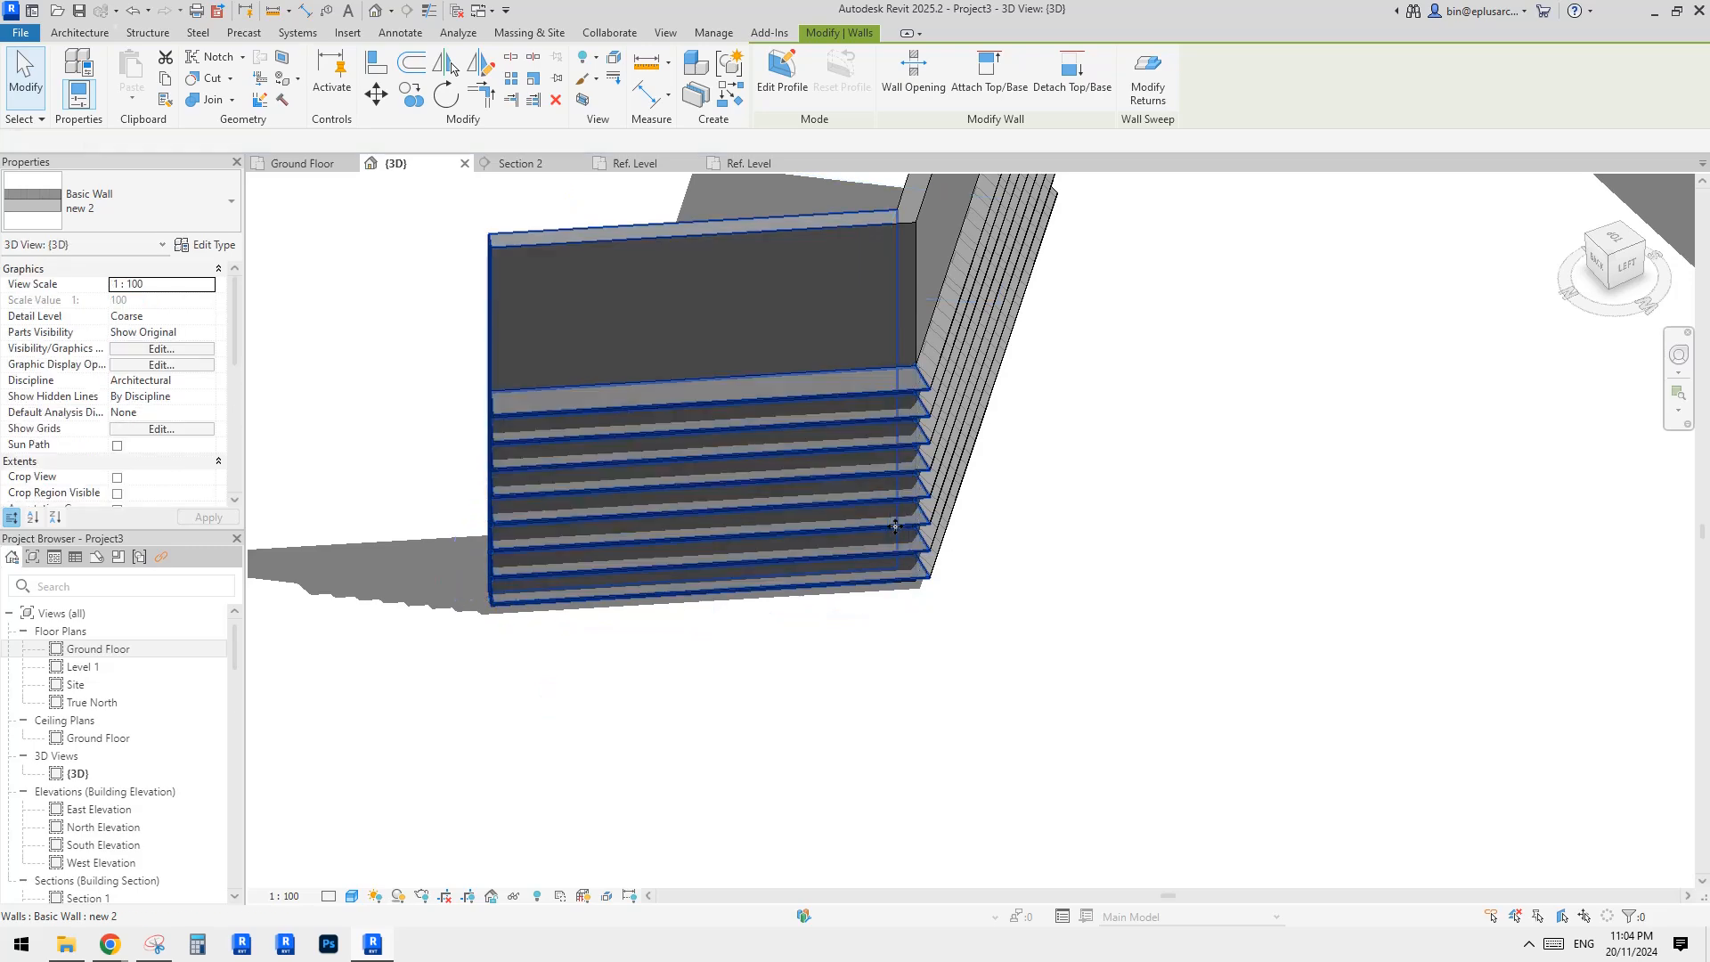
scroll(895, 498, down, 3)
shift+middle_drag(947, 514, 926, 477)
middle_drag(979, 540, 748, 520)
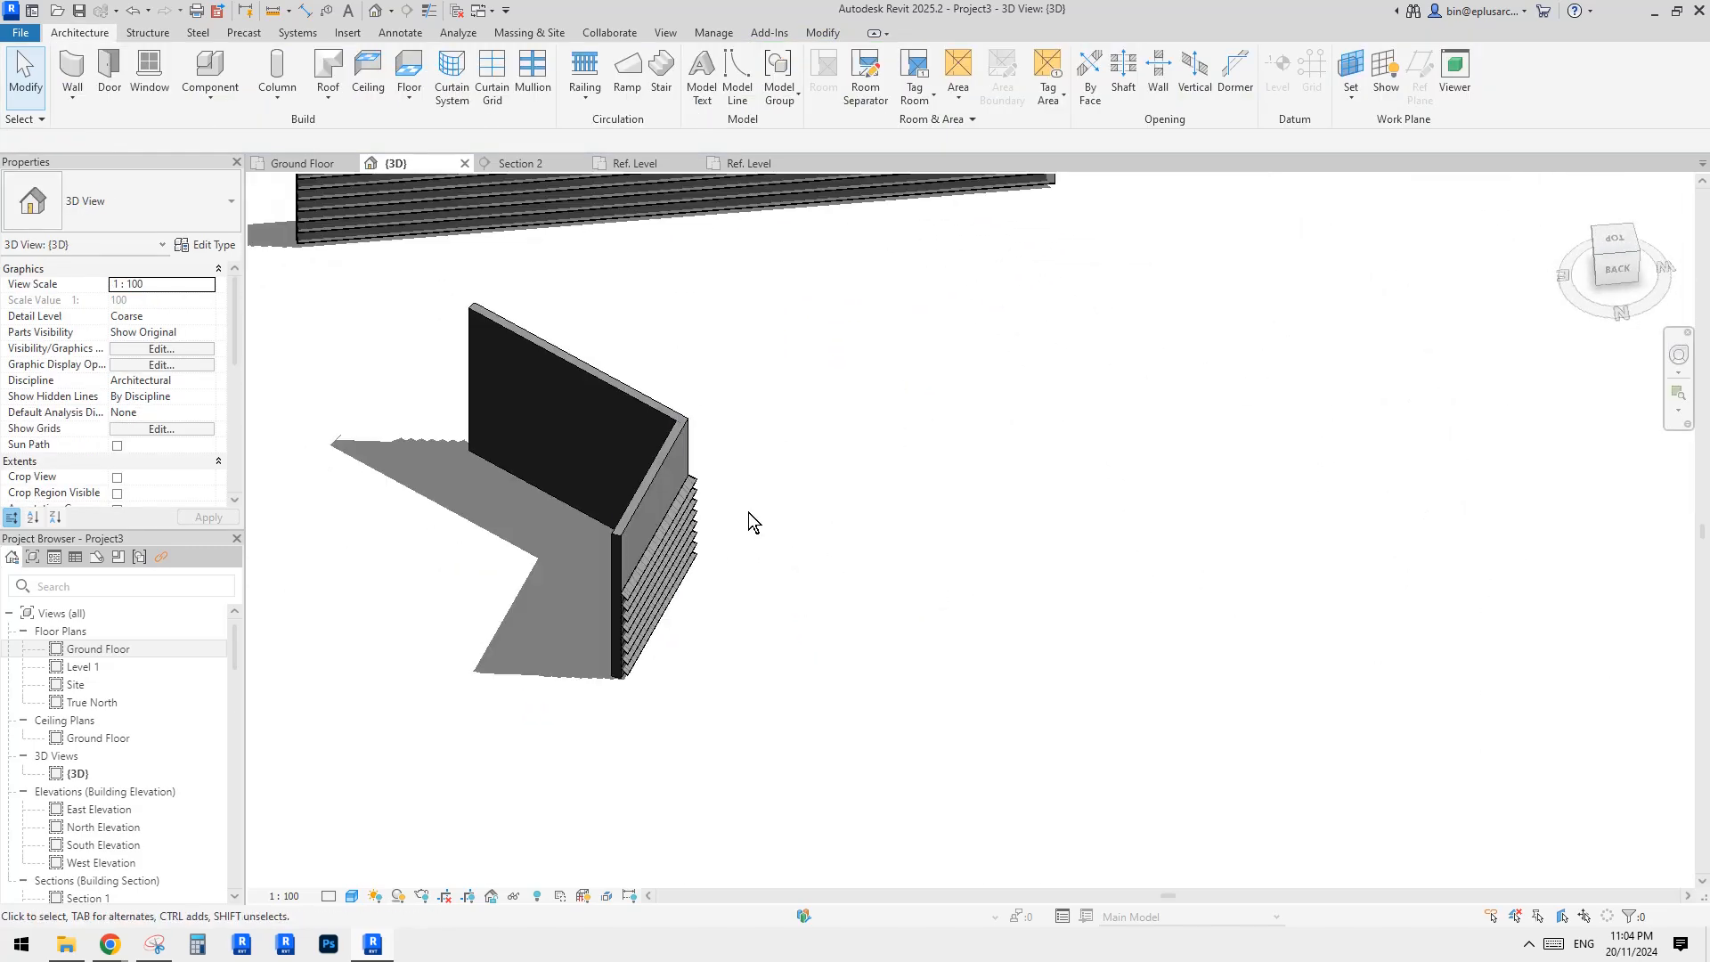
Step: Draw a curved wall of type new 2 beside the corner walls as a start-end-radius arc spanning about 88°
click(655, 485)
key(c)
key(s)
middle_drag(909, 456, 881, 557)
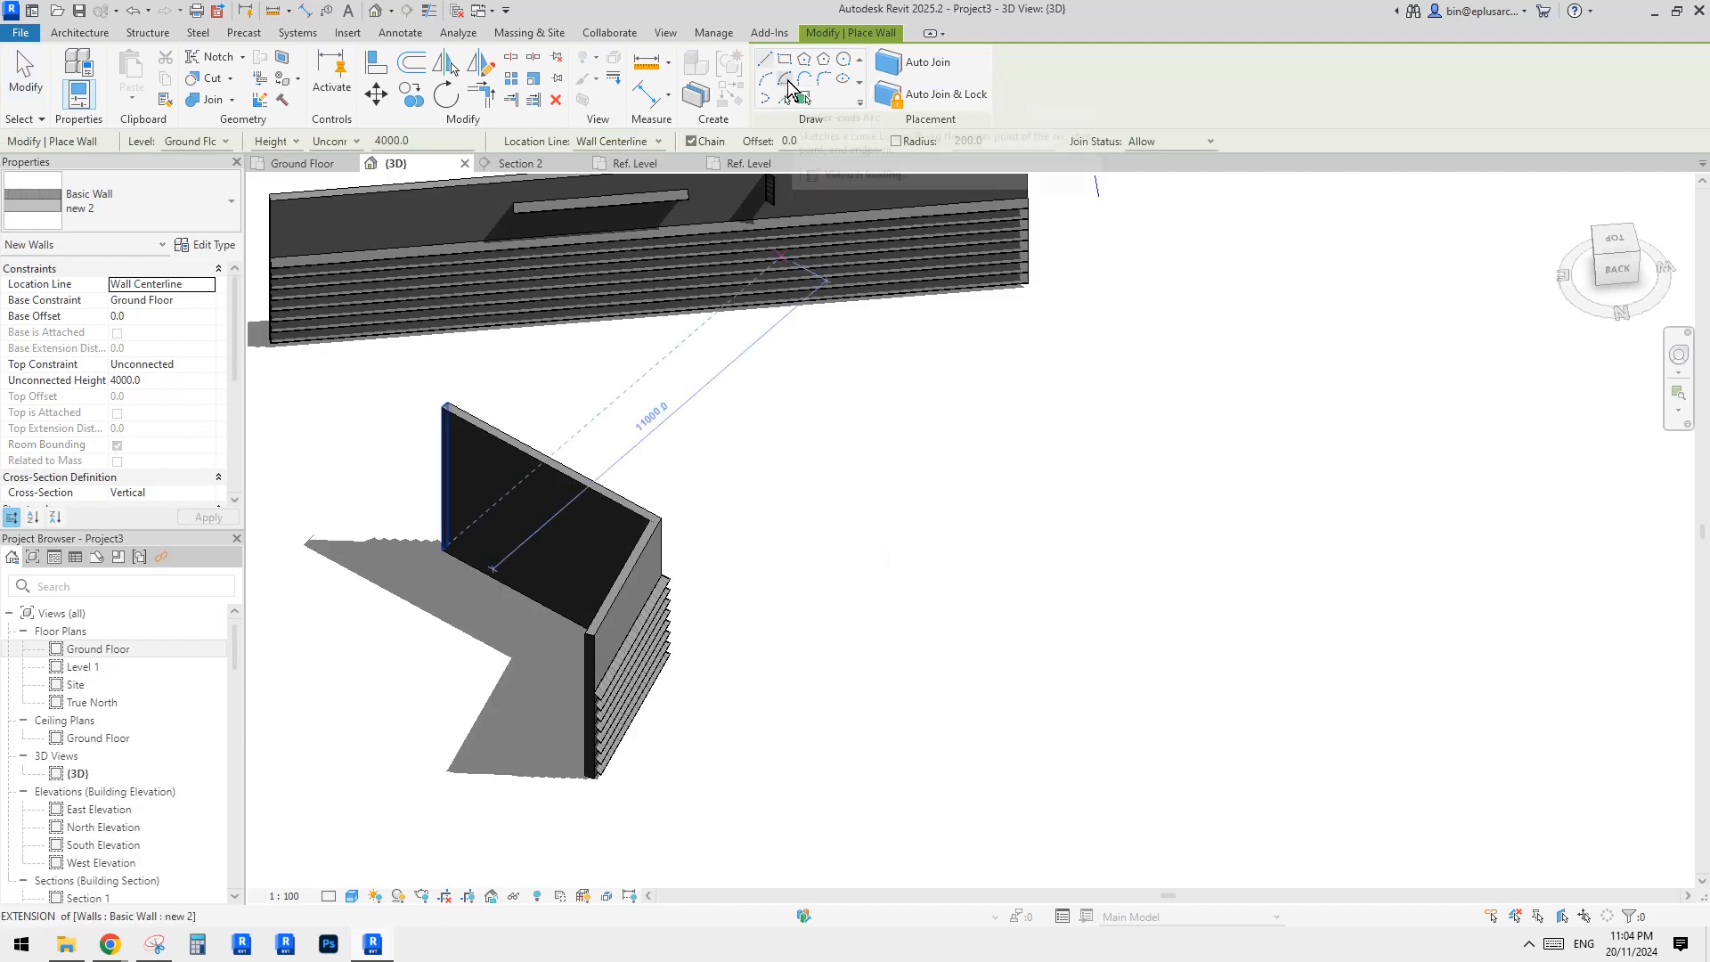
click(792, 84)
click(851, 512)
click(1260, 560)
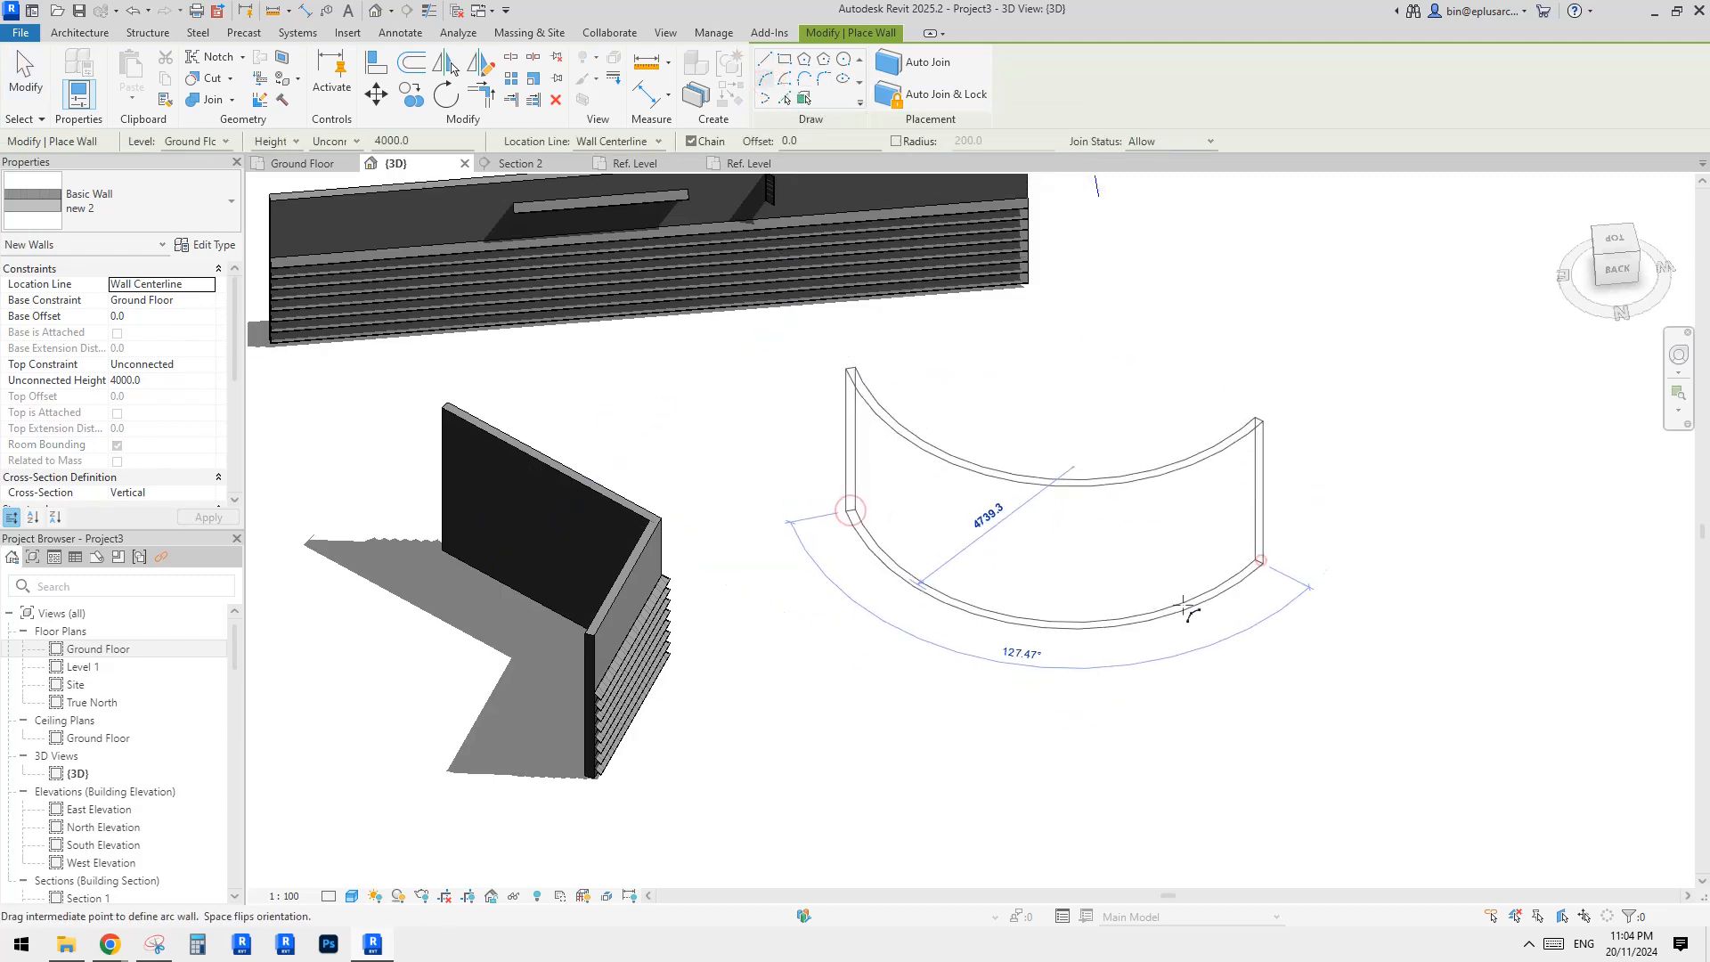
click(1135, 595)
key(Escape)
key(Escape)
Step: Examine how the strips follow the curved wall, and compare it with the corner walls and the straight walls
scroll(1298, 508, up, 2)
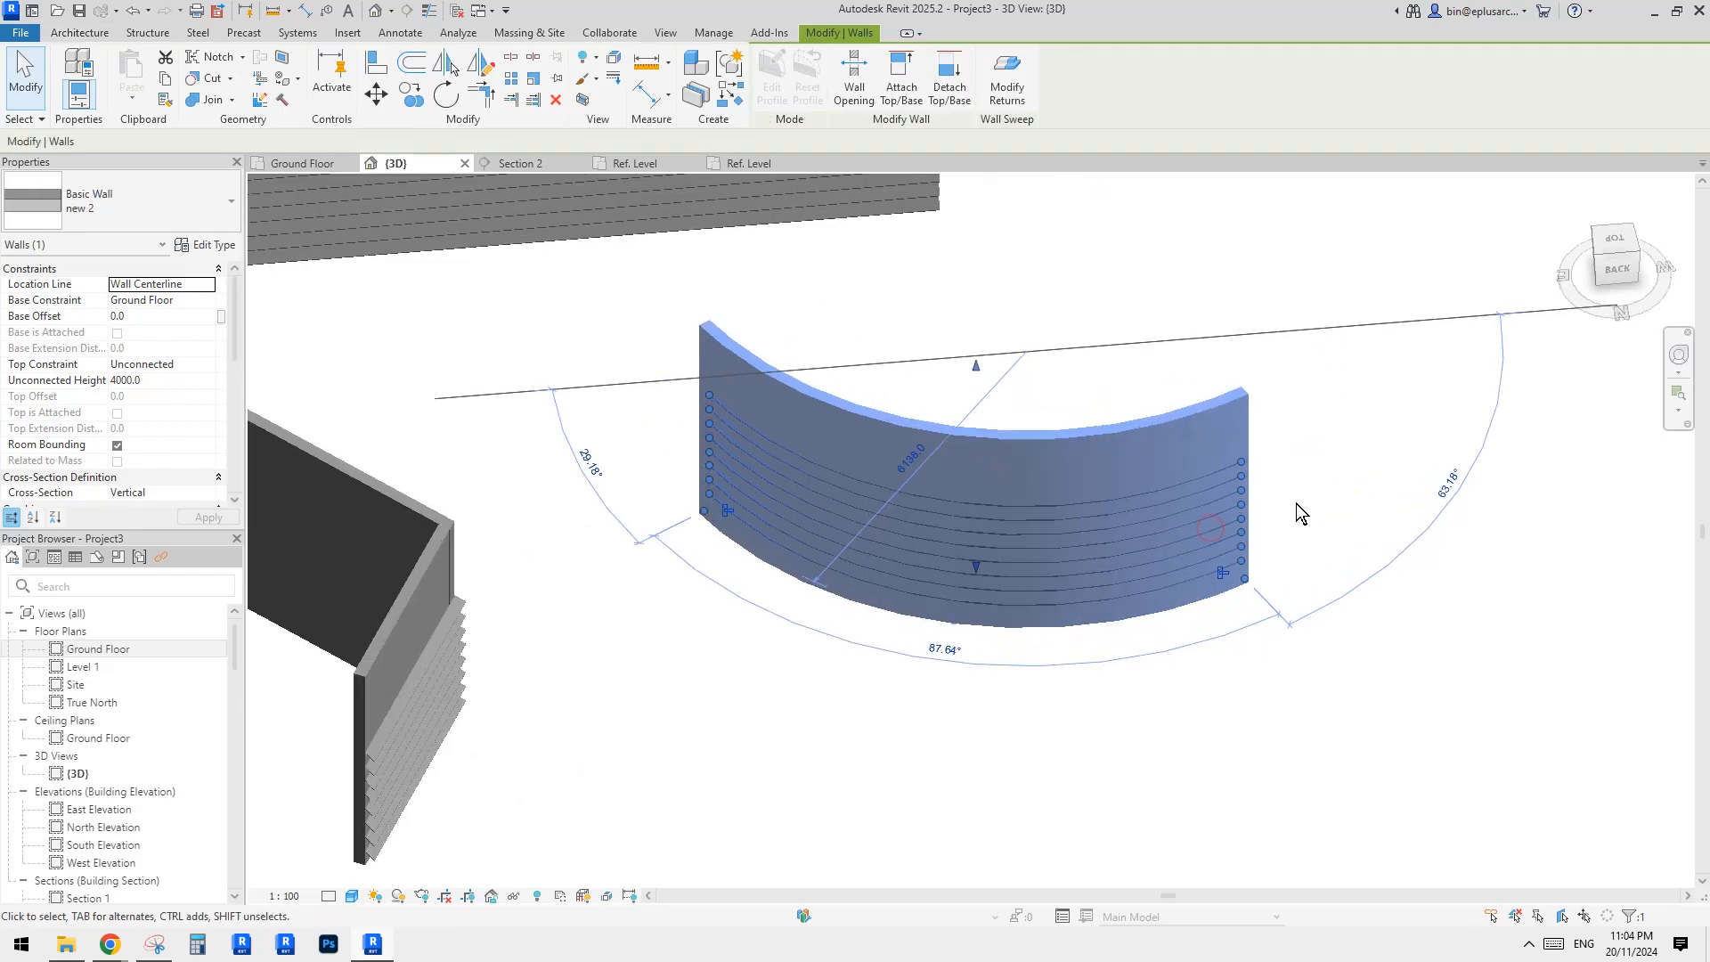
click(1296, 504)
shift+middle_drag(1324, 509, 1348, 527)
scroll(1348, 527, down, 1)
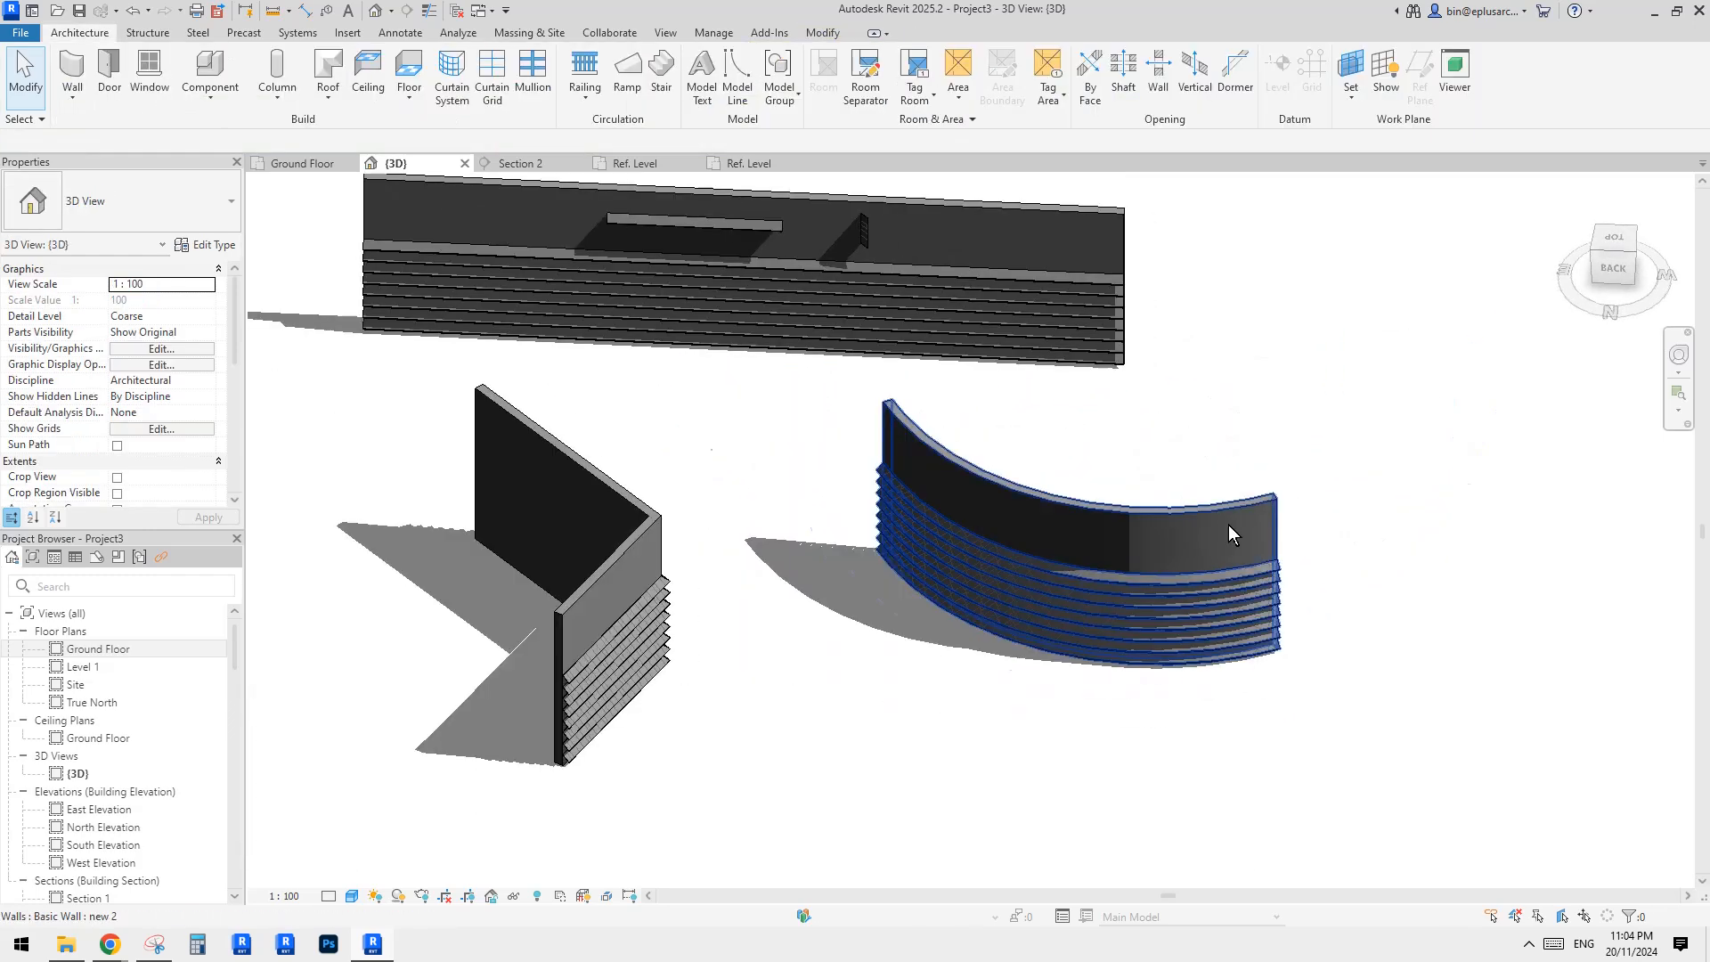
shift+middle_drag(1227, 526, 911, 595)
scroll(893, 458, down, 1)
scroll(905, 466, down, 1)
scroll(865, 476, up, 2)
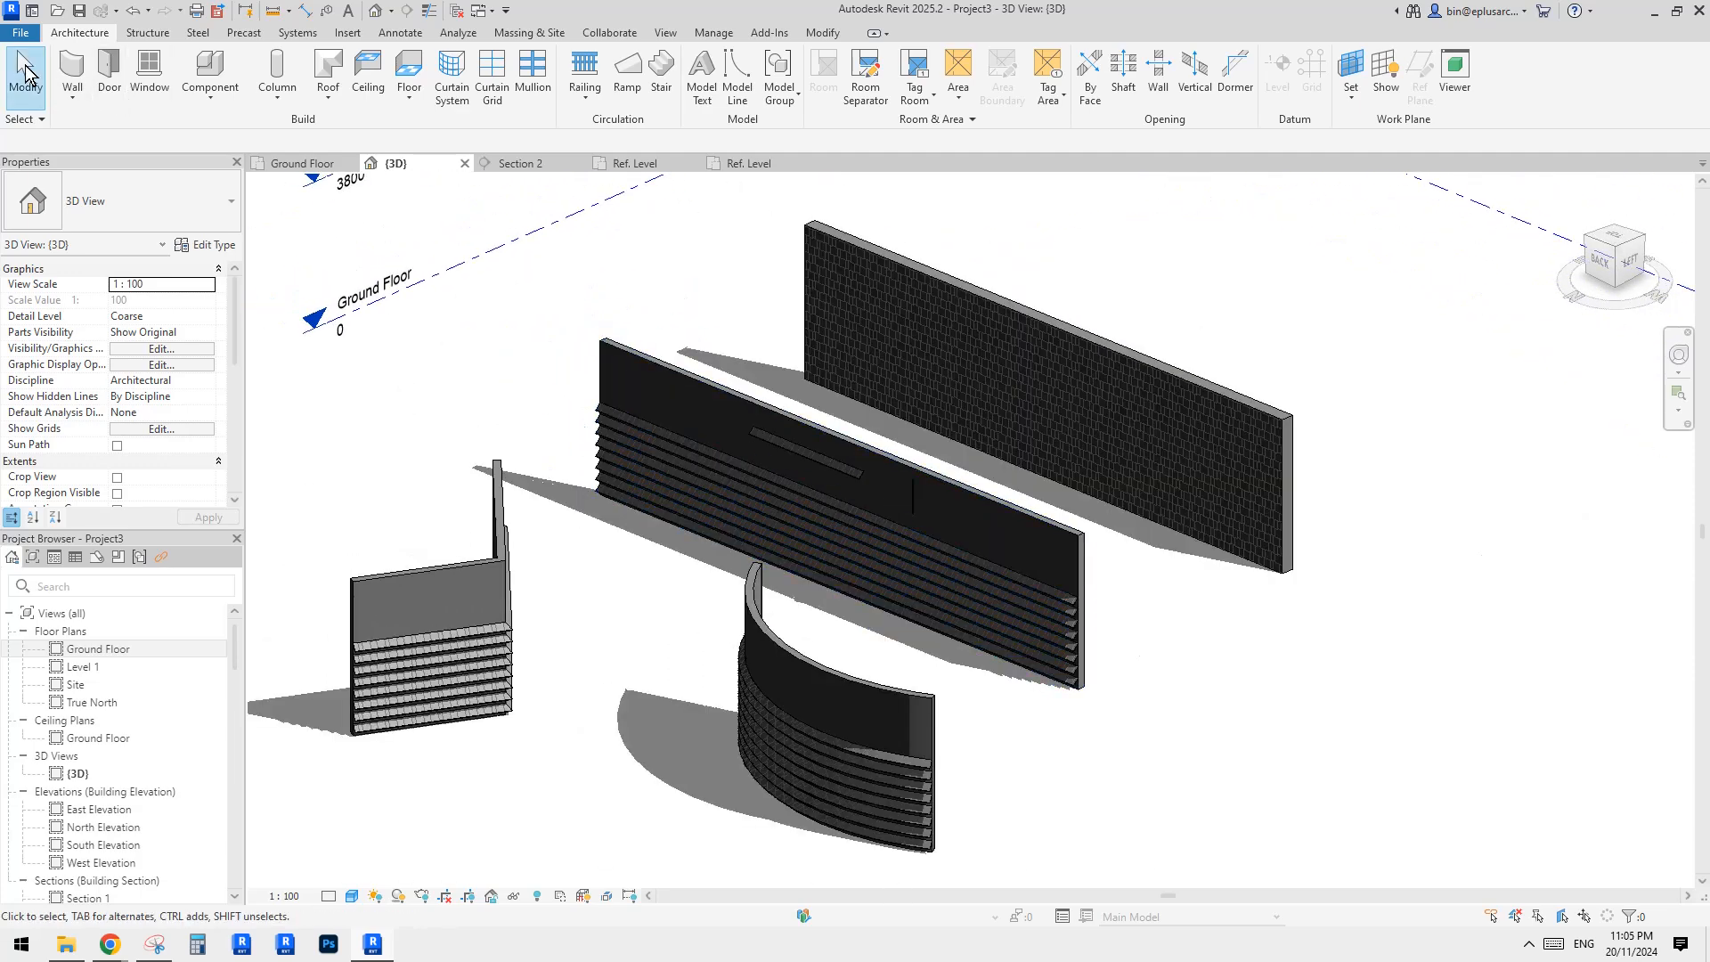
Step: Create a new family from the Metric Generic Model template
click(20, 33)
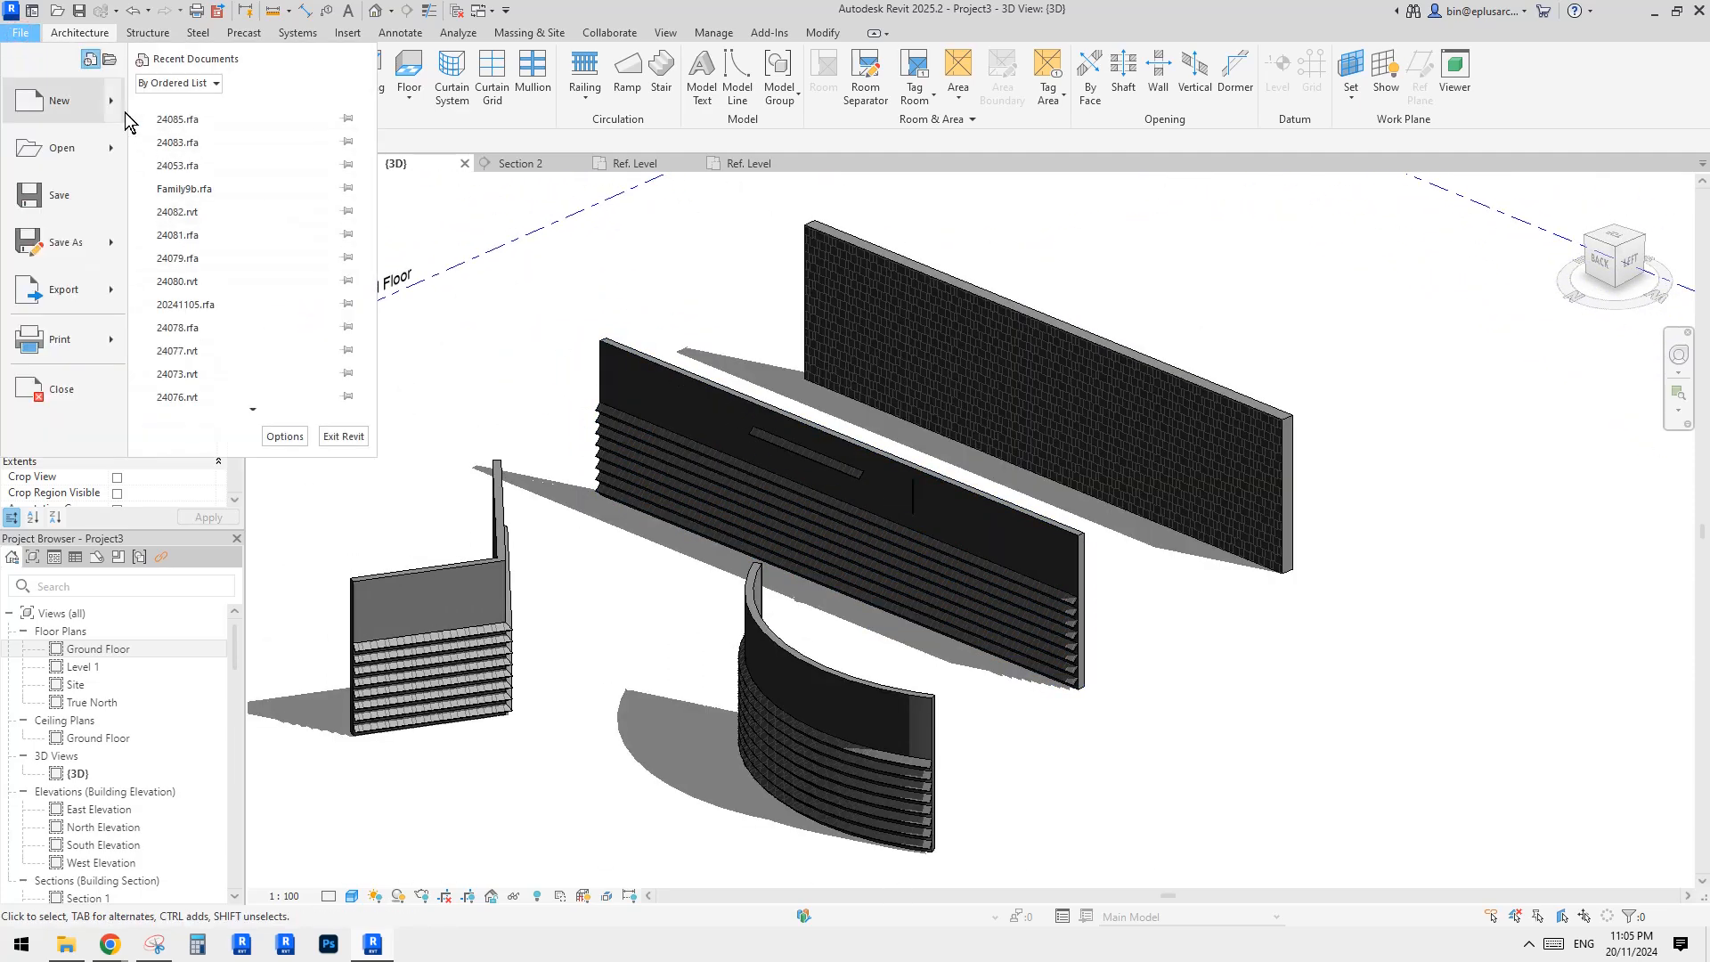
mouse_move(116, 103)
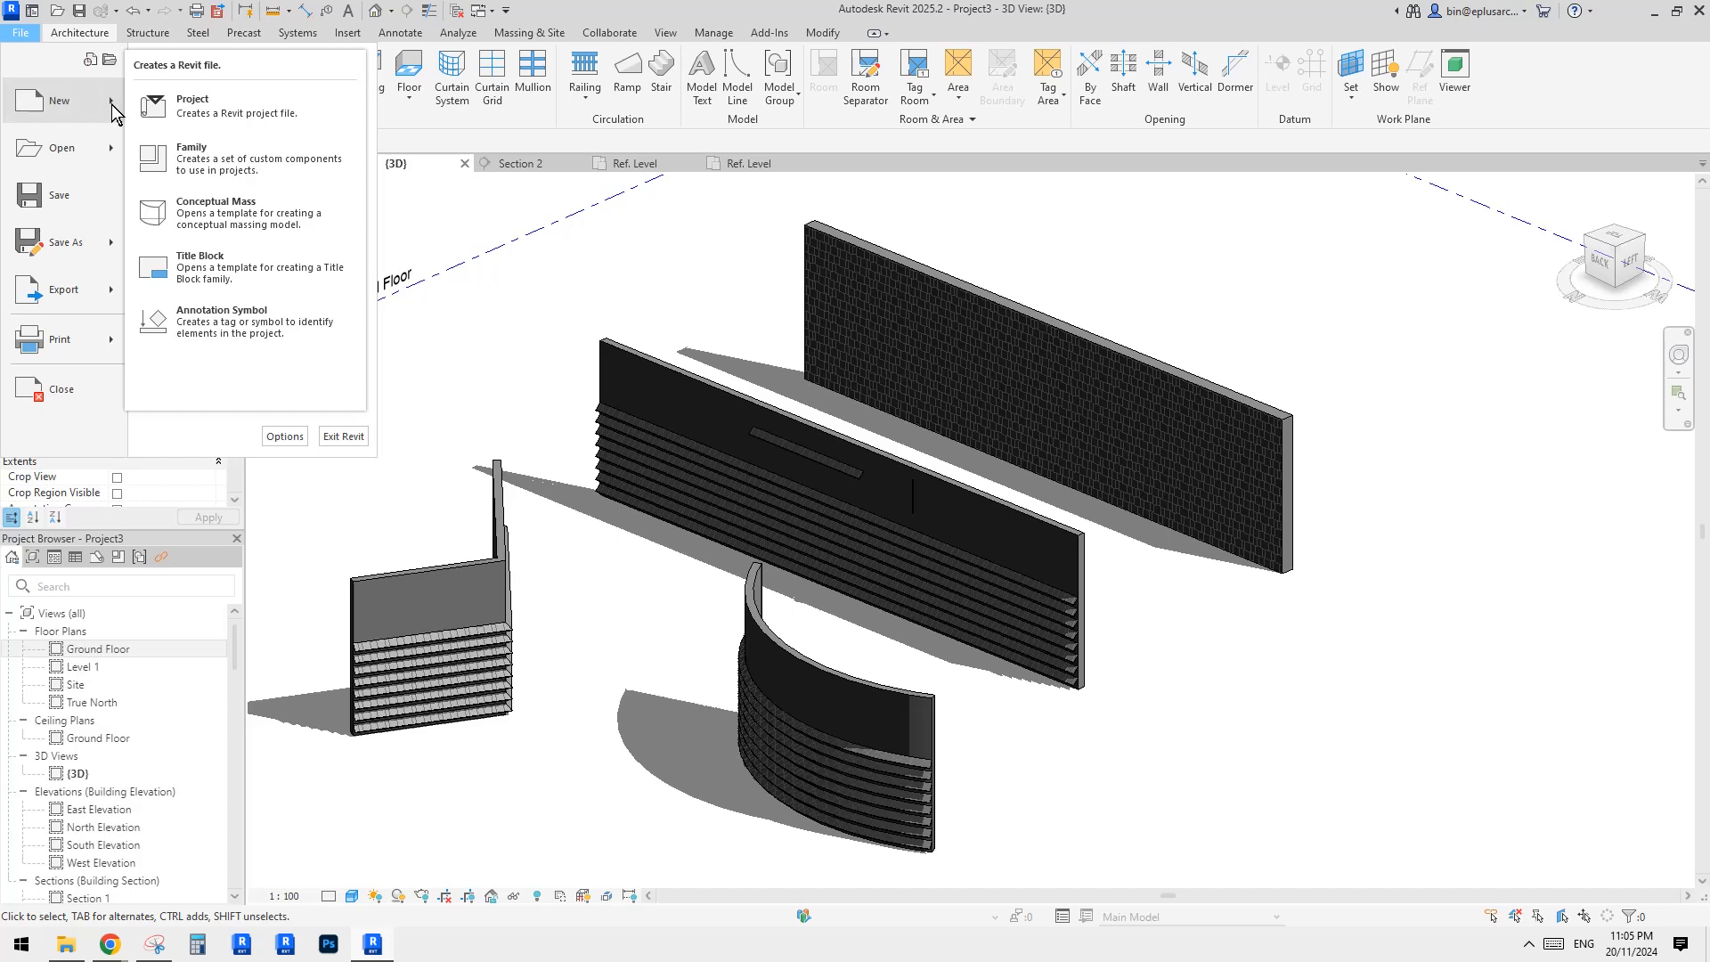
click(198, 154)
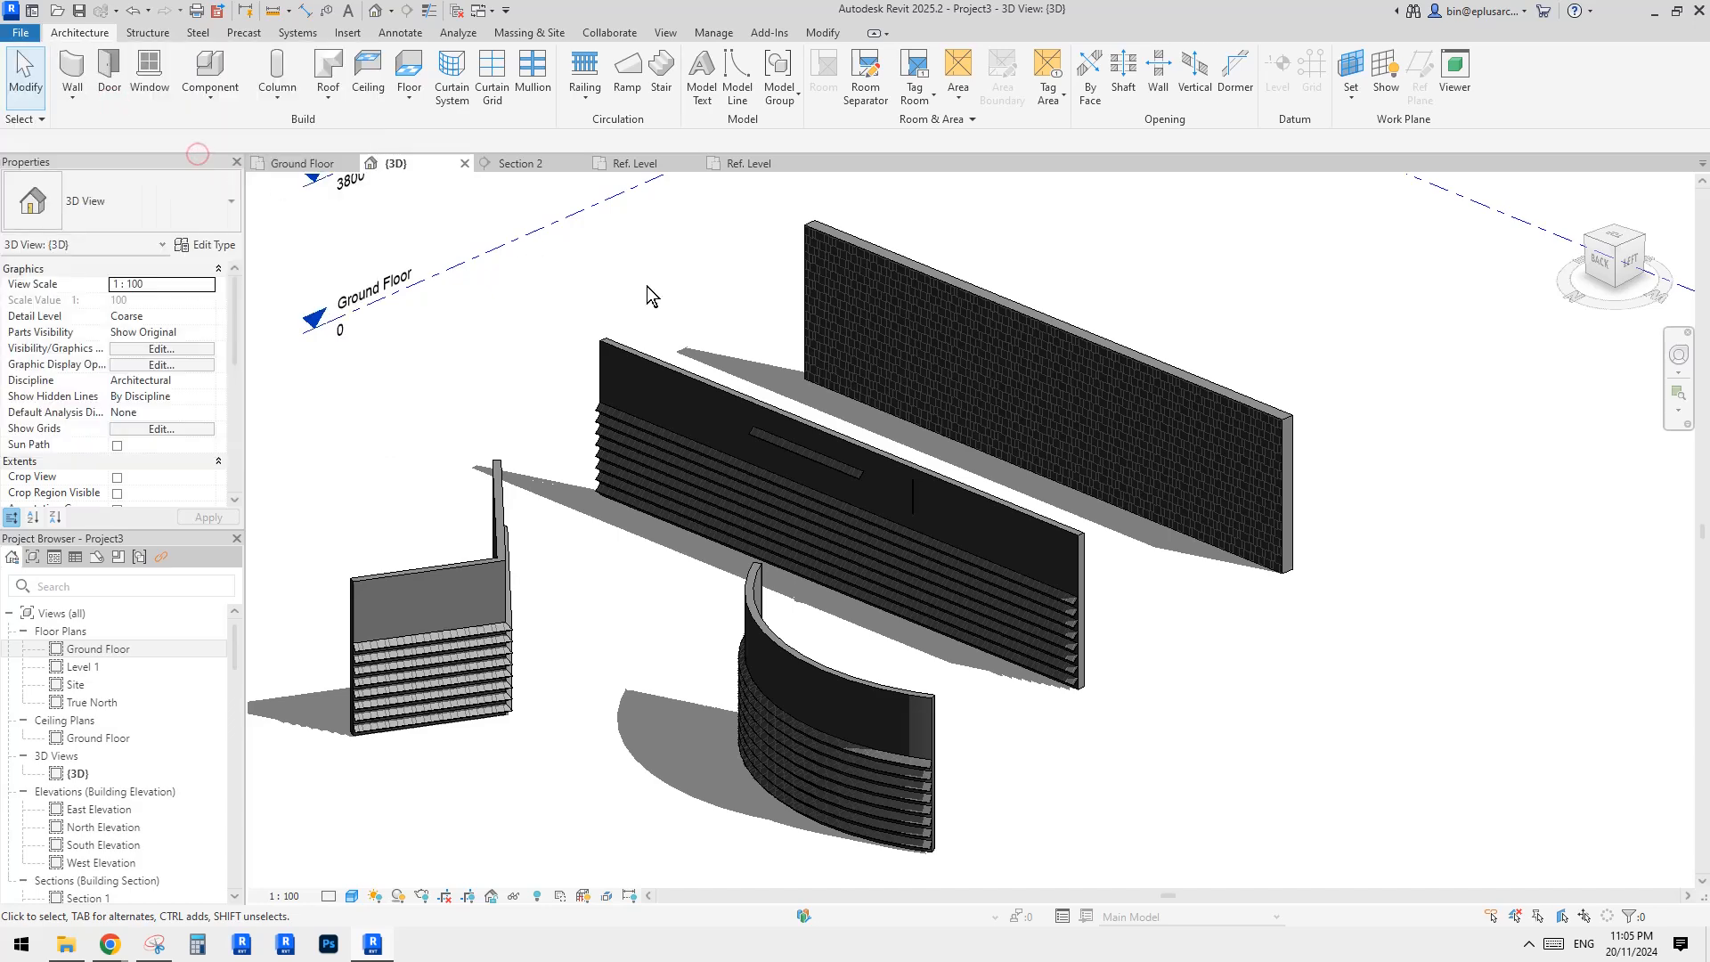
scroll(944, 399, up, 1)
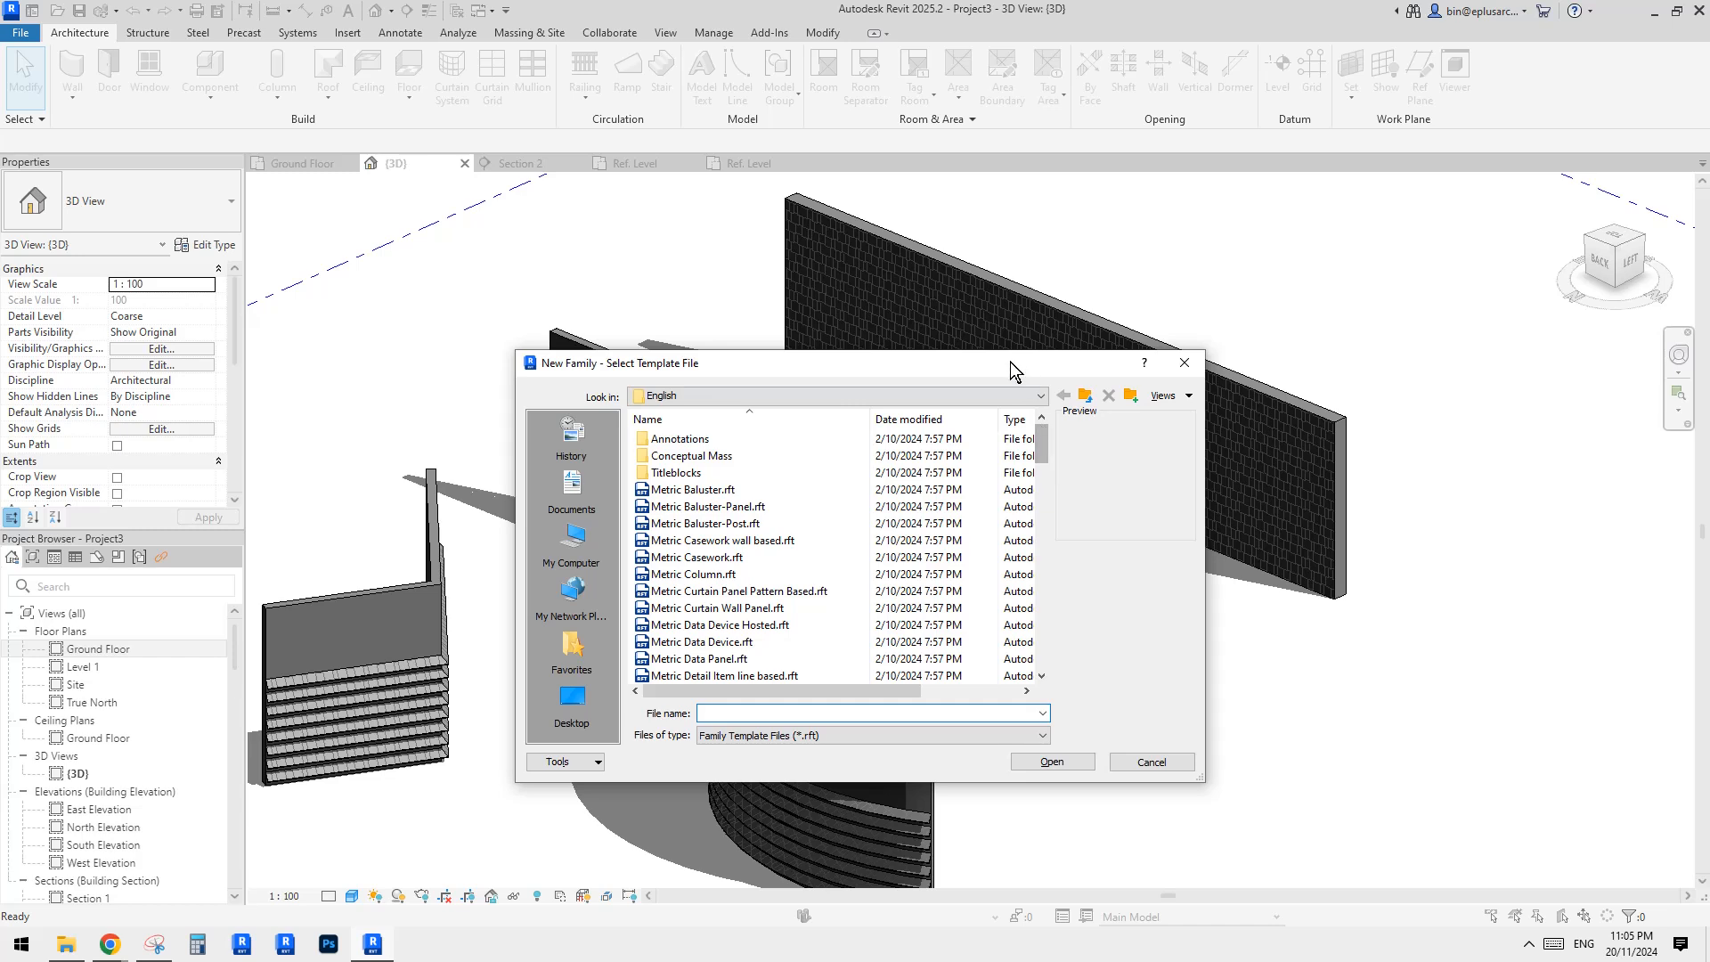
drag(1010, 361, 1263, 382)
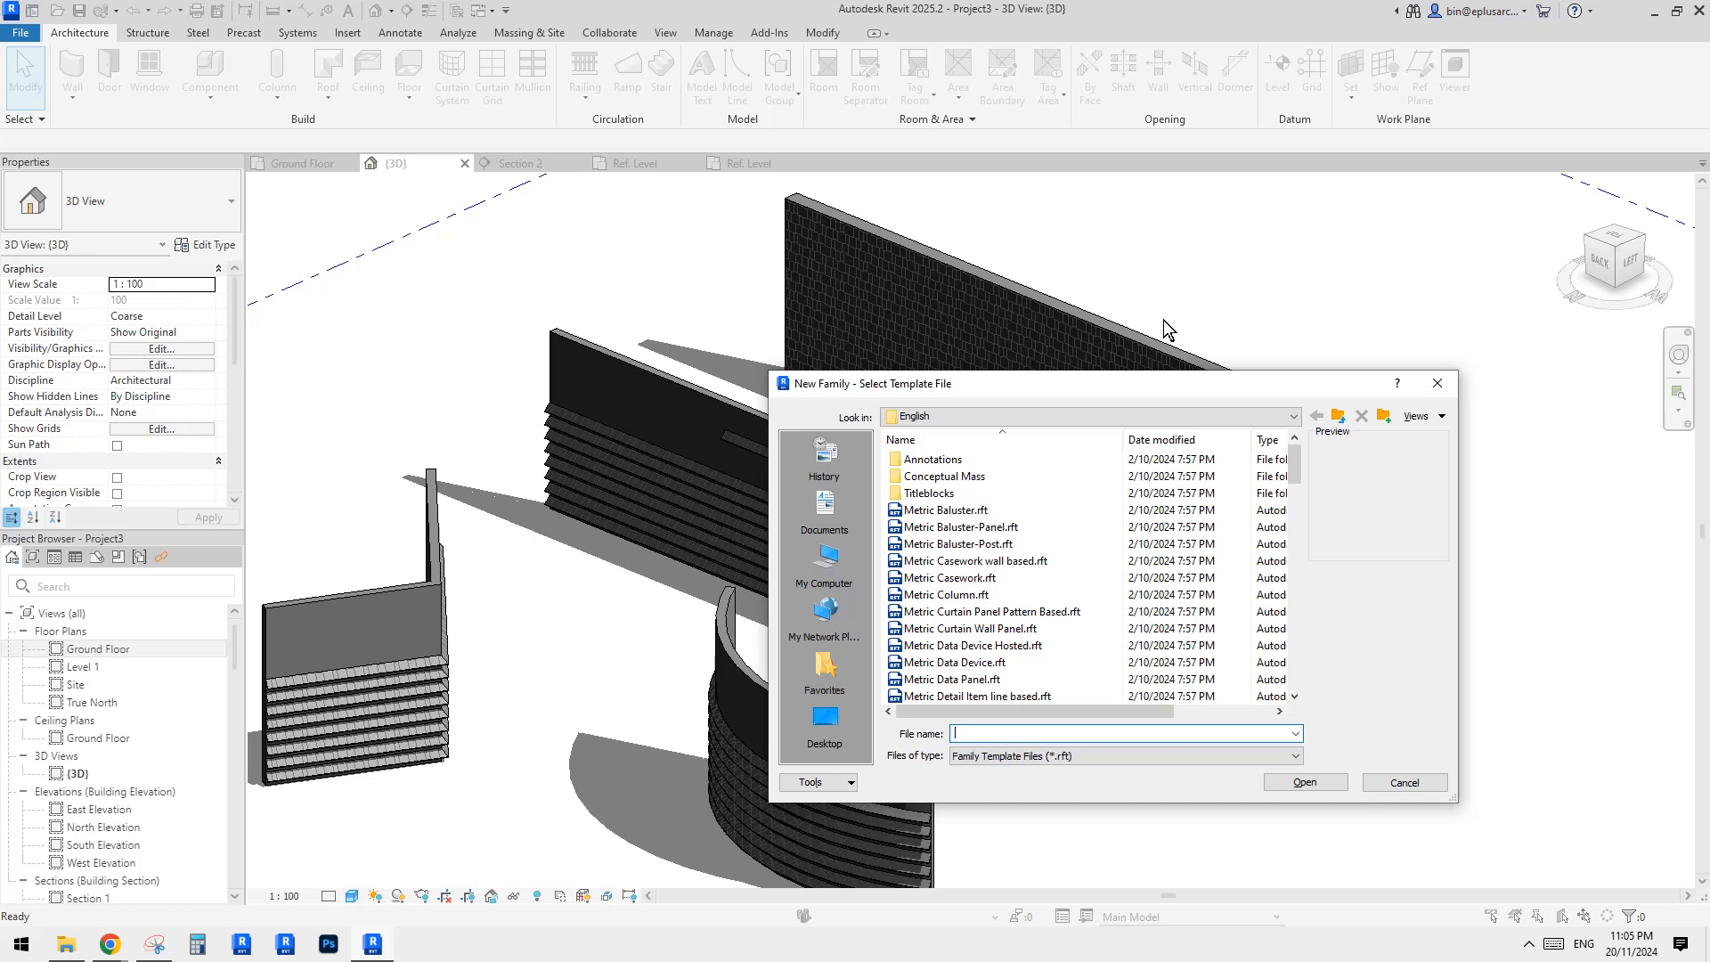
drag(1199, 385, 1165, 315)
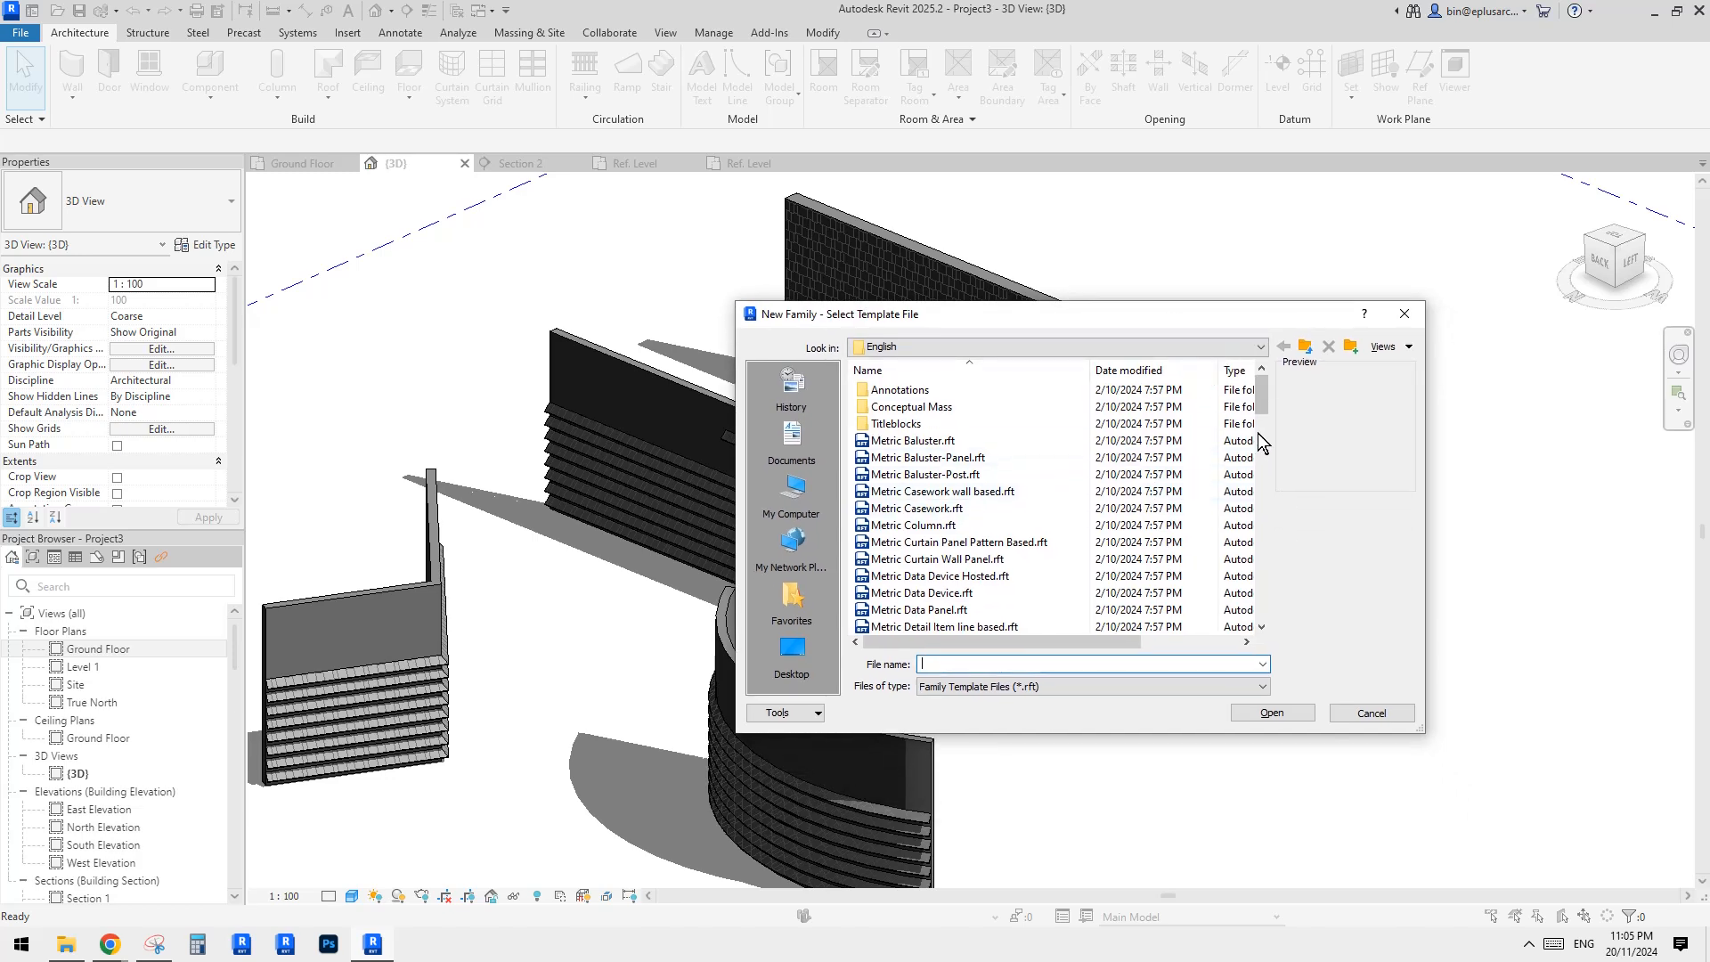
scroll(1261, 430, down, 2)
drag(1264, 413, 1265, 383)
click(971, 560)
scroll(979, 579, down, 8)
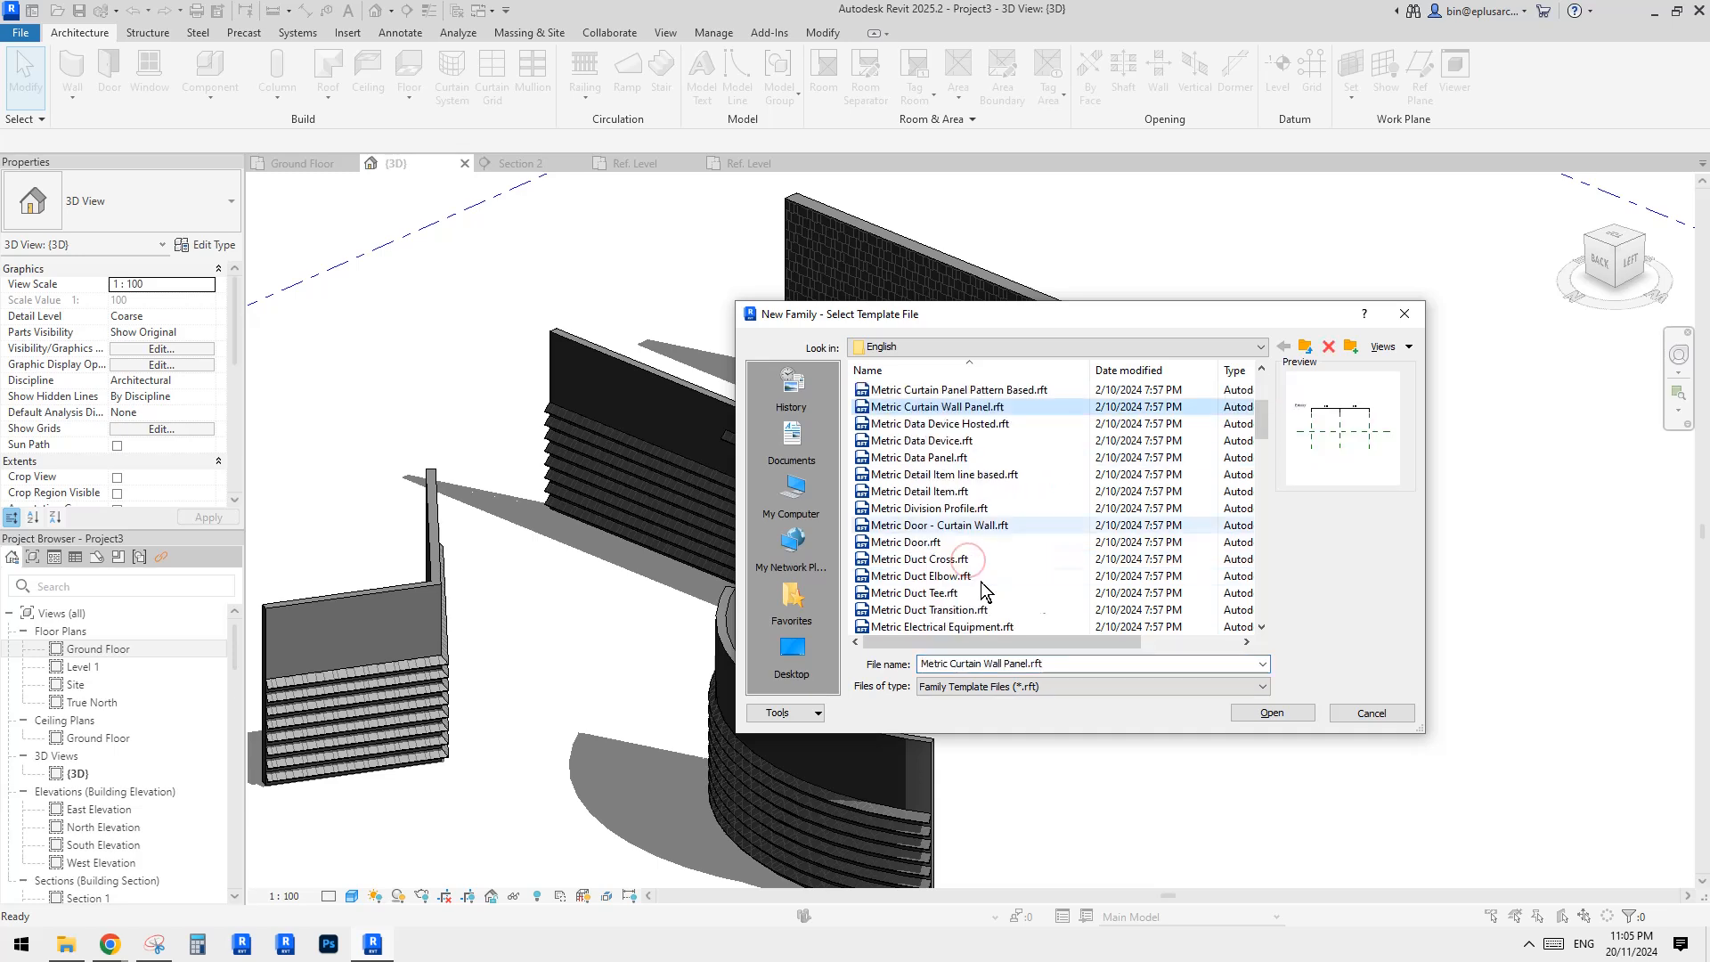
scroll(988, 584, down, 3)
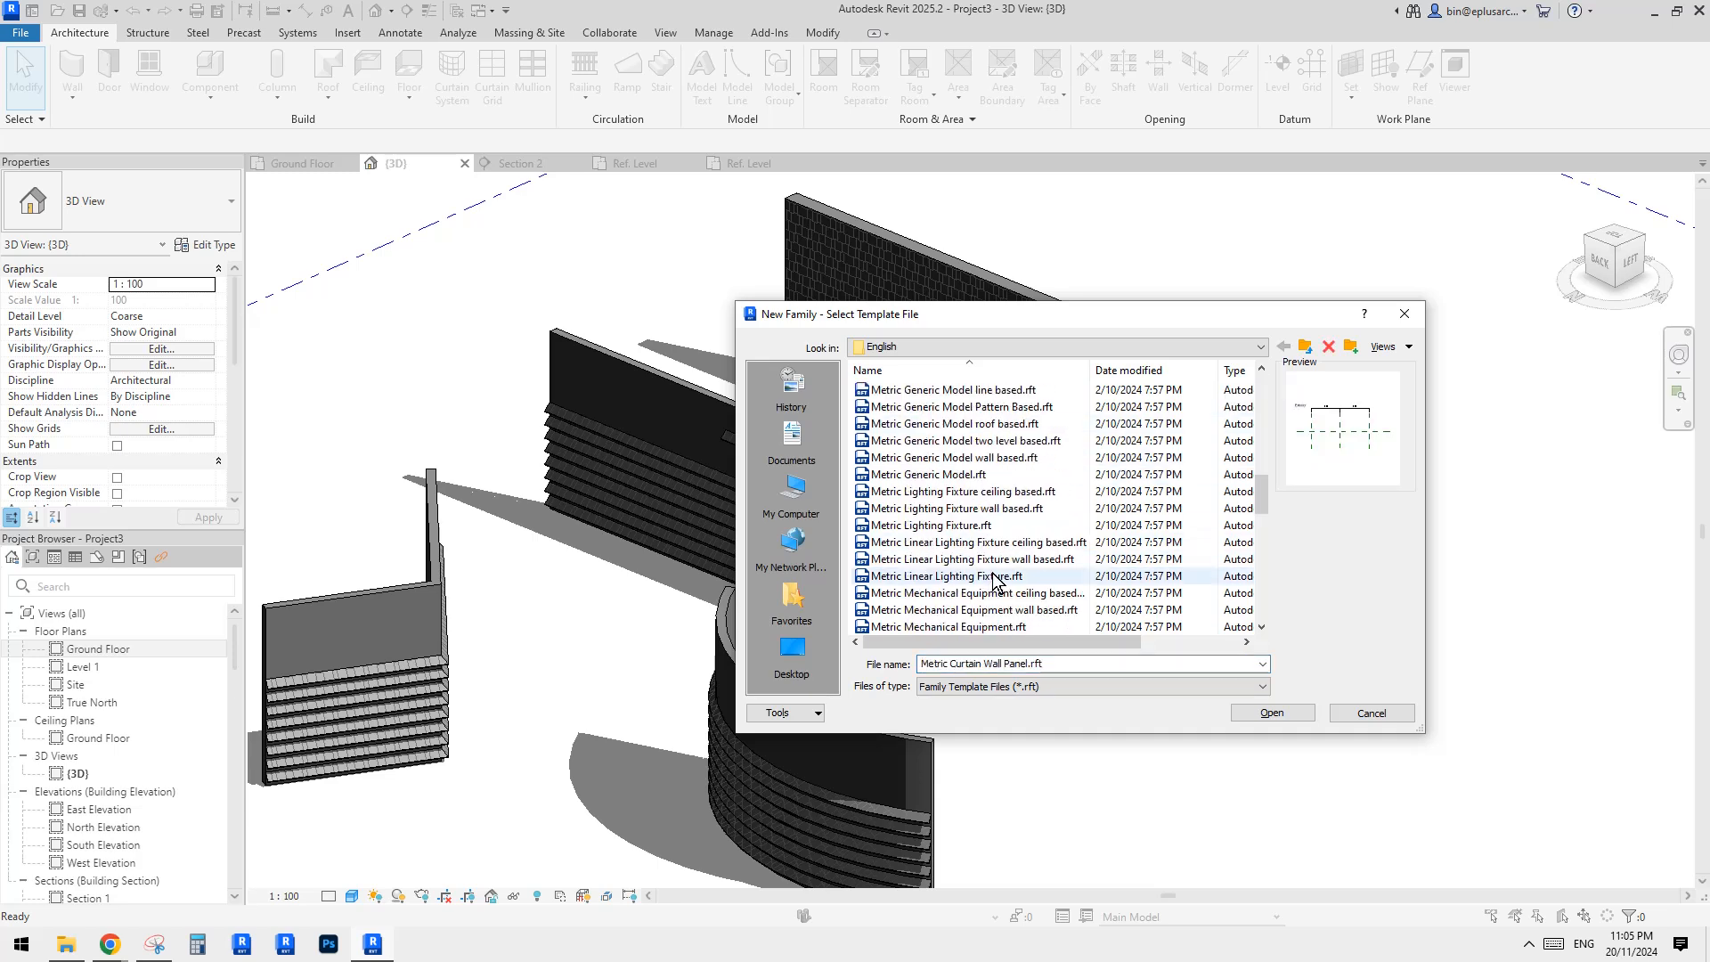
click(1264, 711)
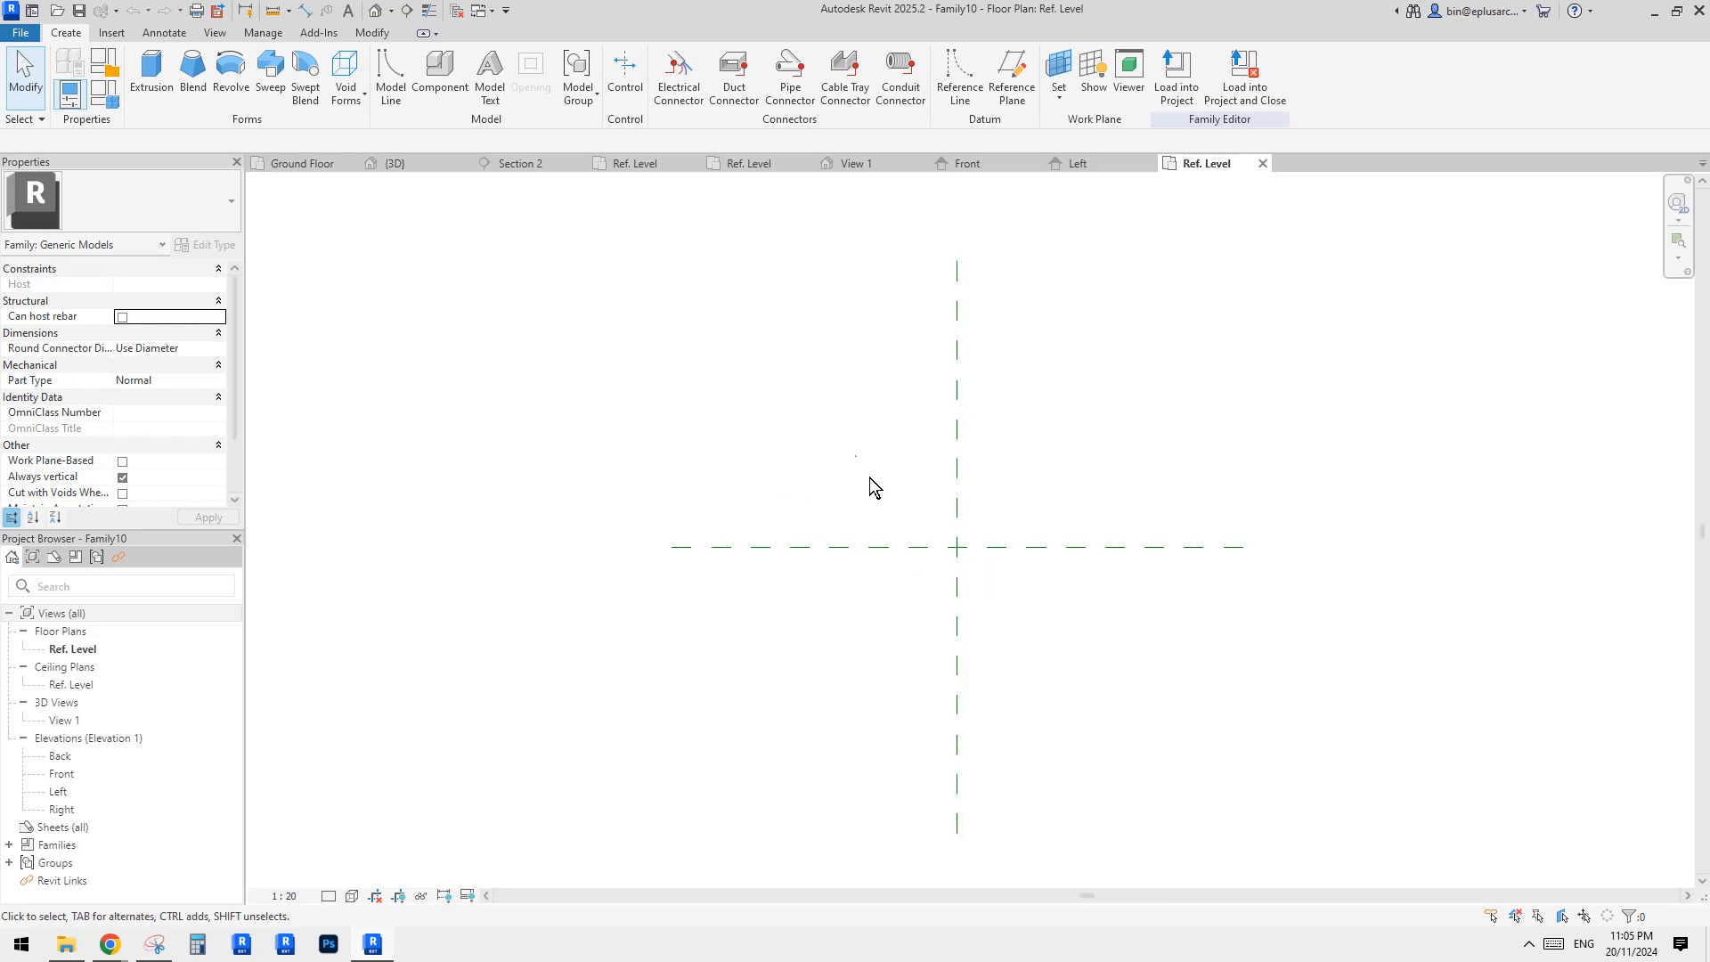
Step: Start a sweep and sketch a path line about 100 mm long on the horizontal reference plane, starting at the plane intersection
click(270, 71)
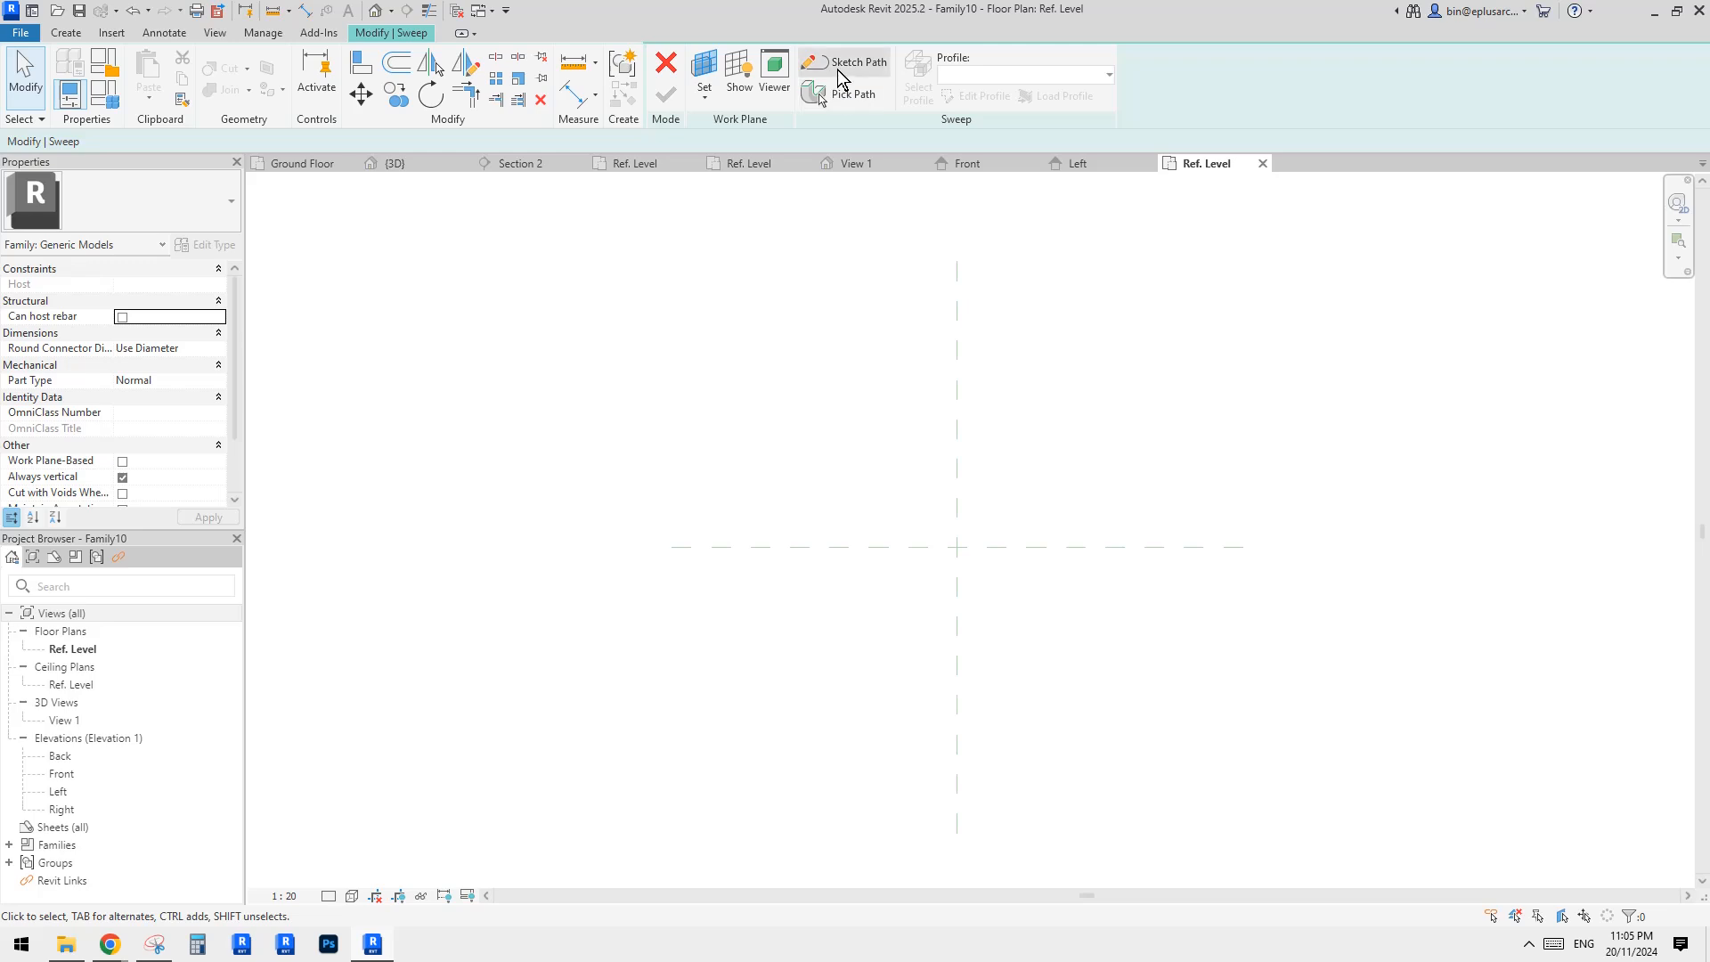
click(833, 63)
click(698, 59)
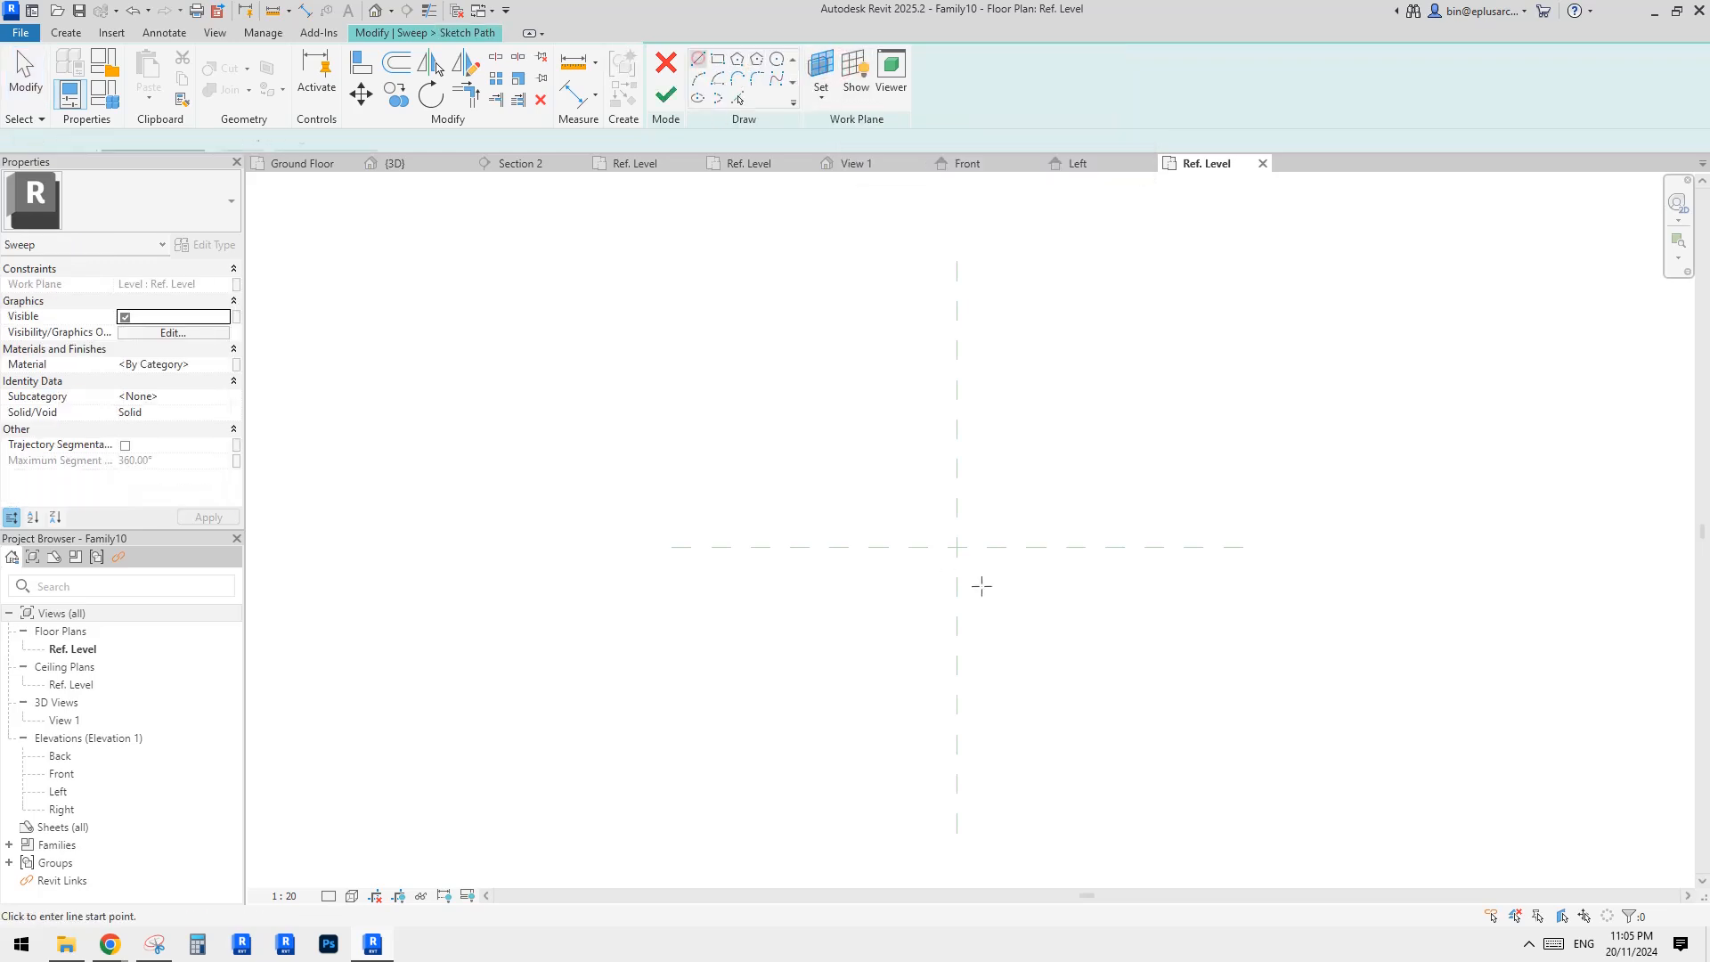
click(956, 546)
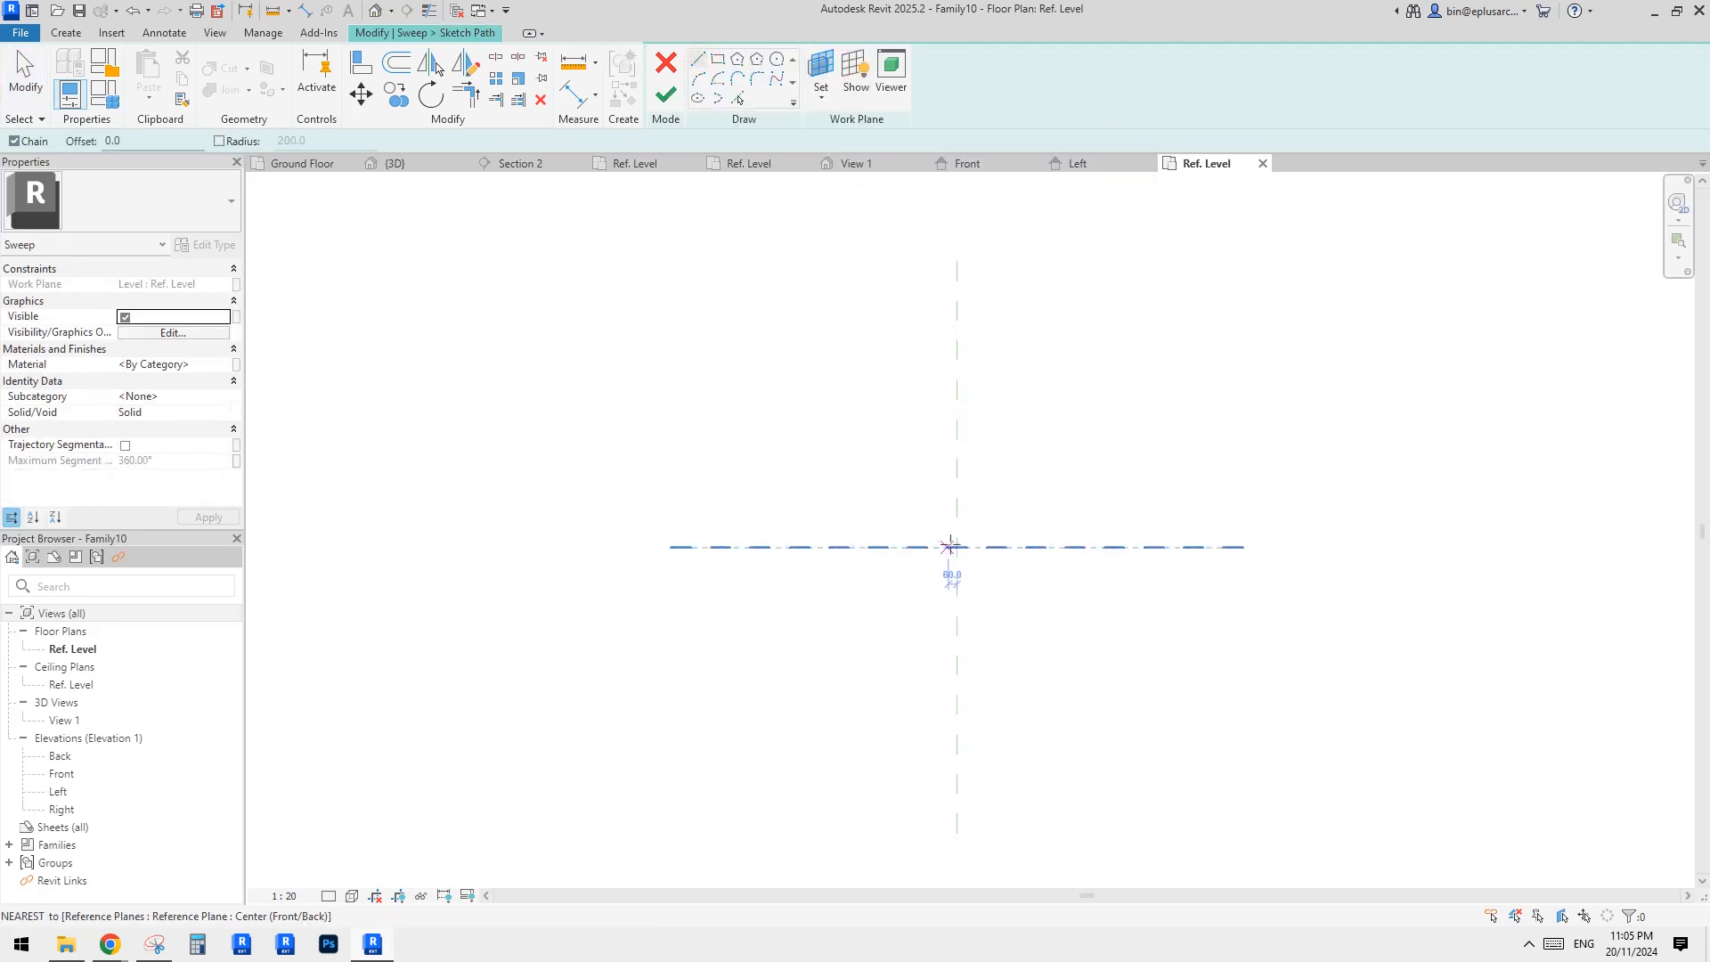
scroll(950, 545, up, 5)
click(942, 547)
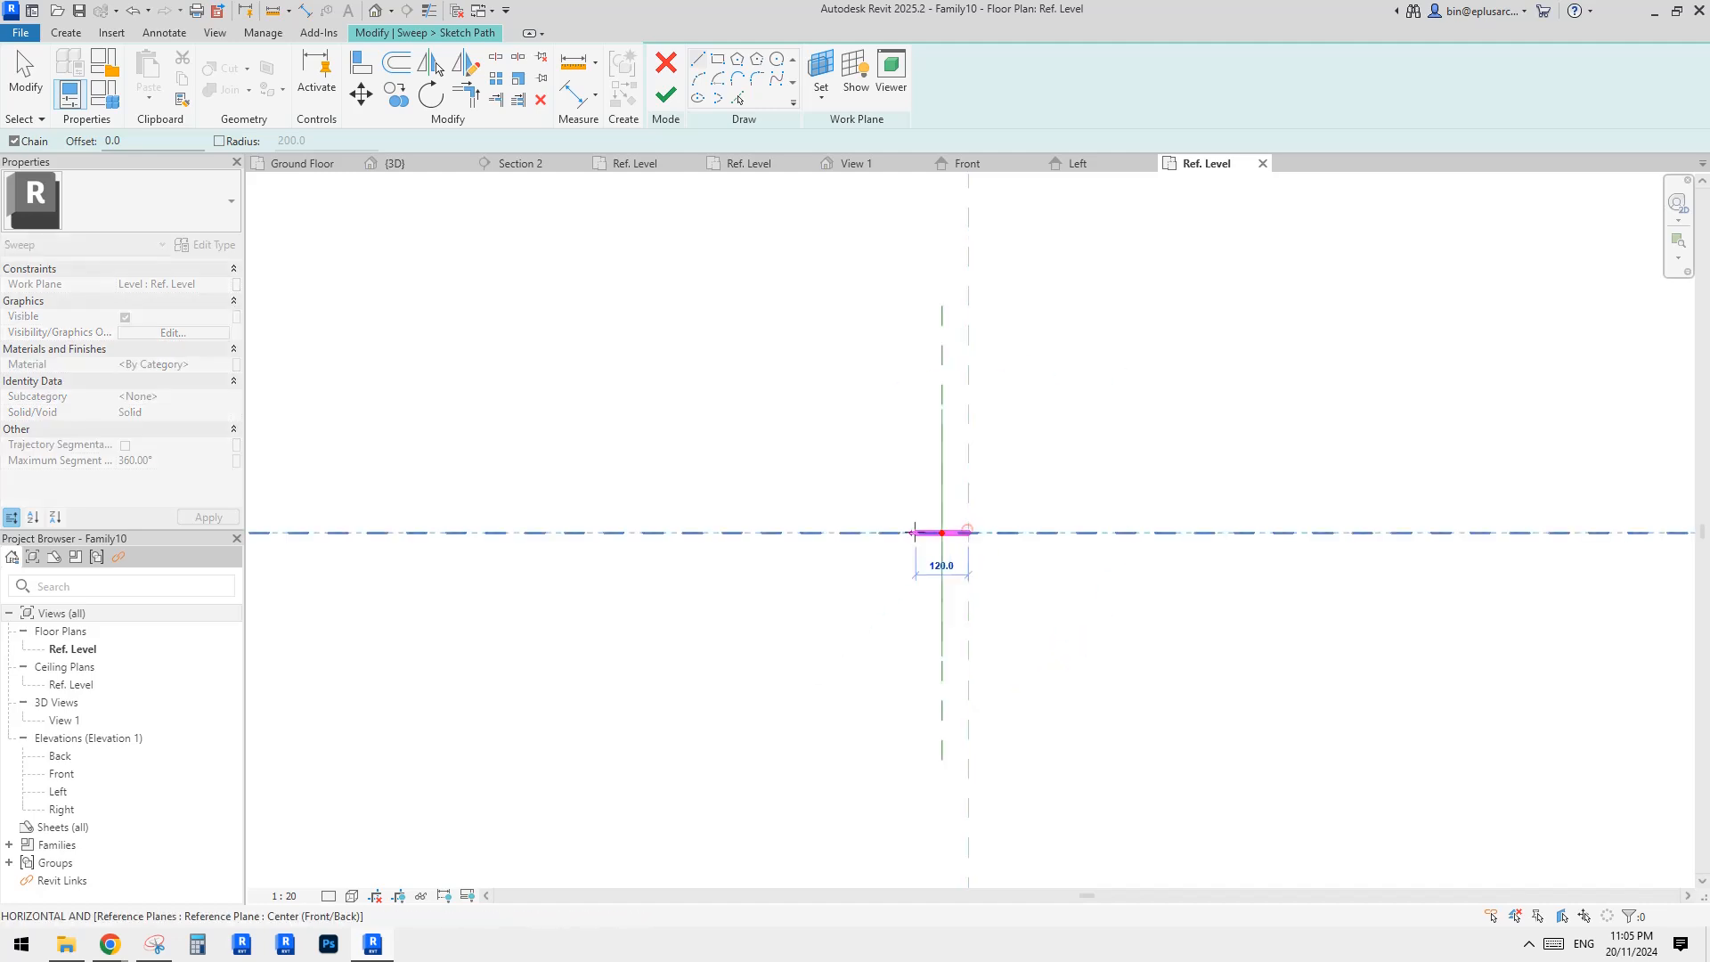
click(924, 532)
key(Escape)
key(Escape)
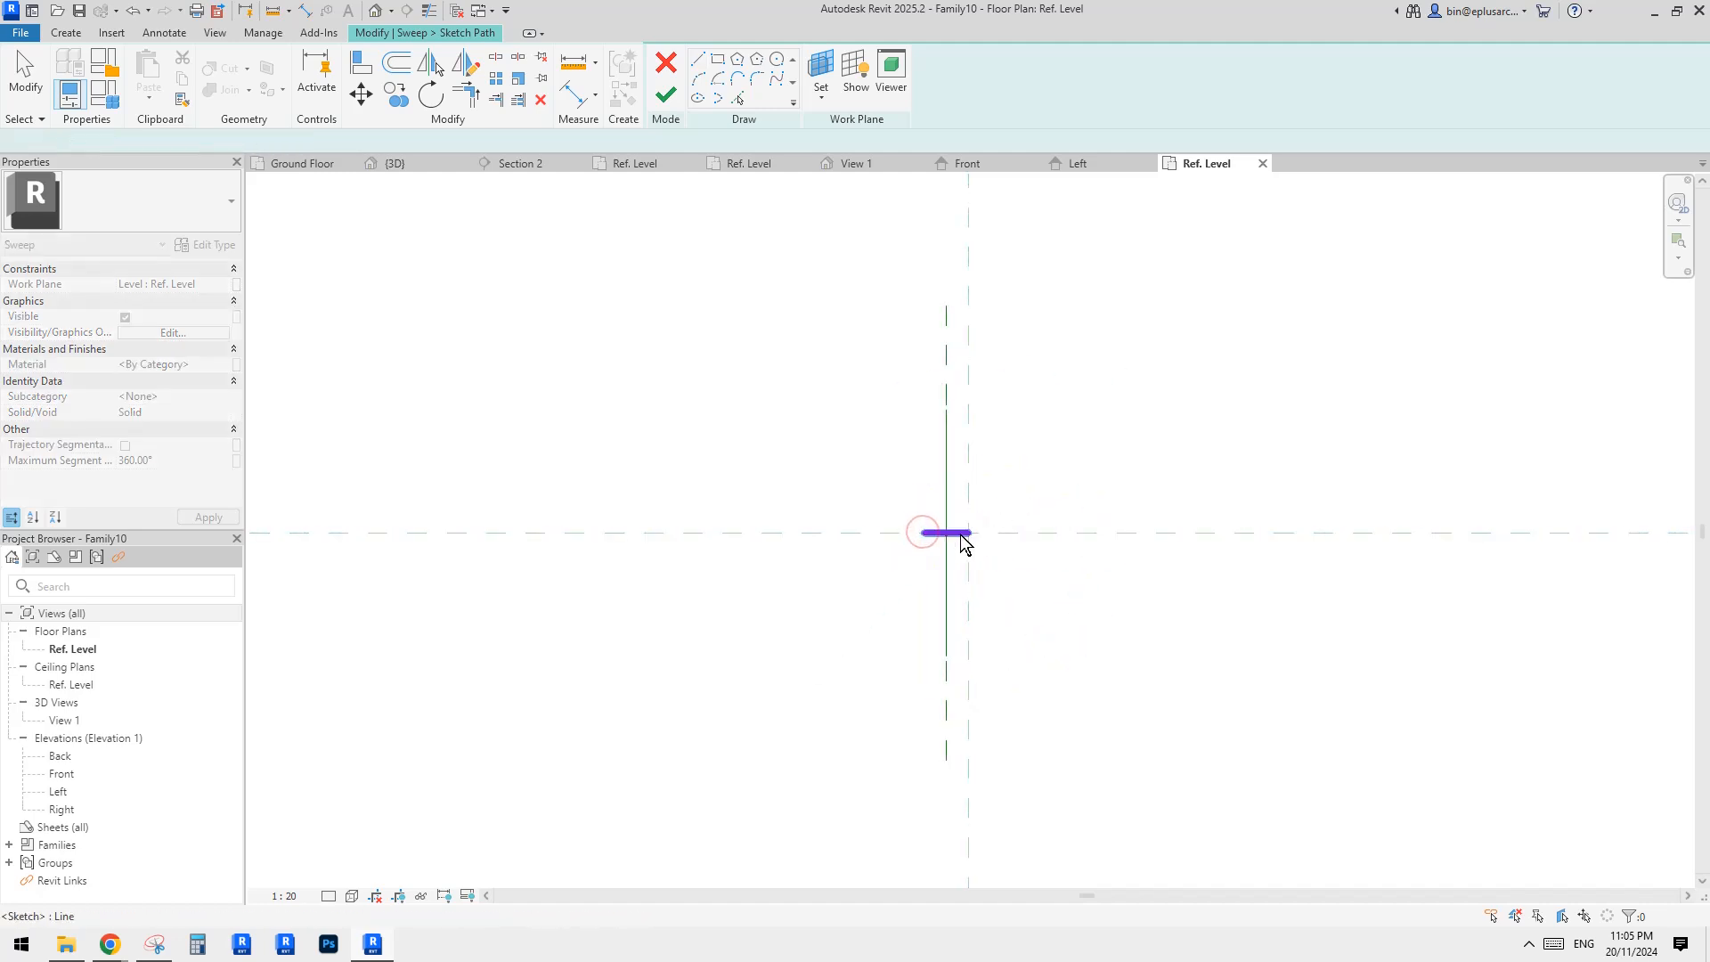
Step: Extend the path line to 200 mm so it is centred on the vertical reference plane, and finish the path
drag(959, 534, 1007, 534)
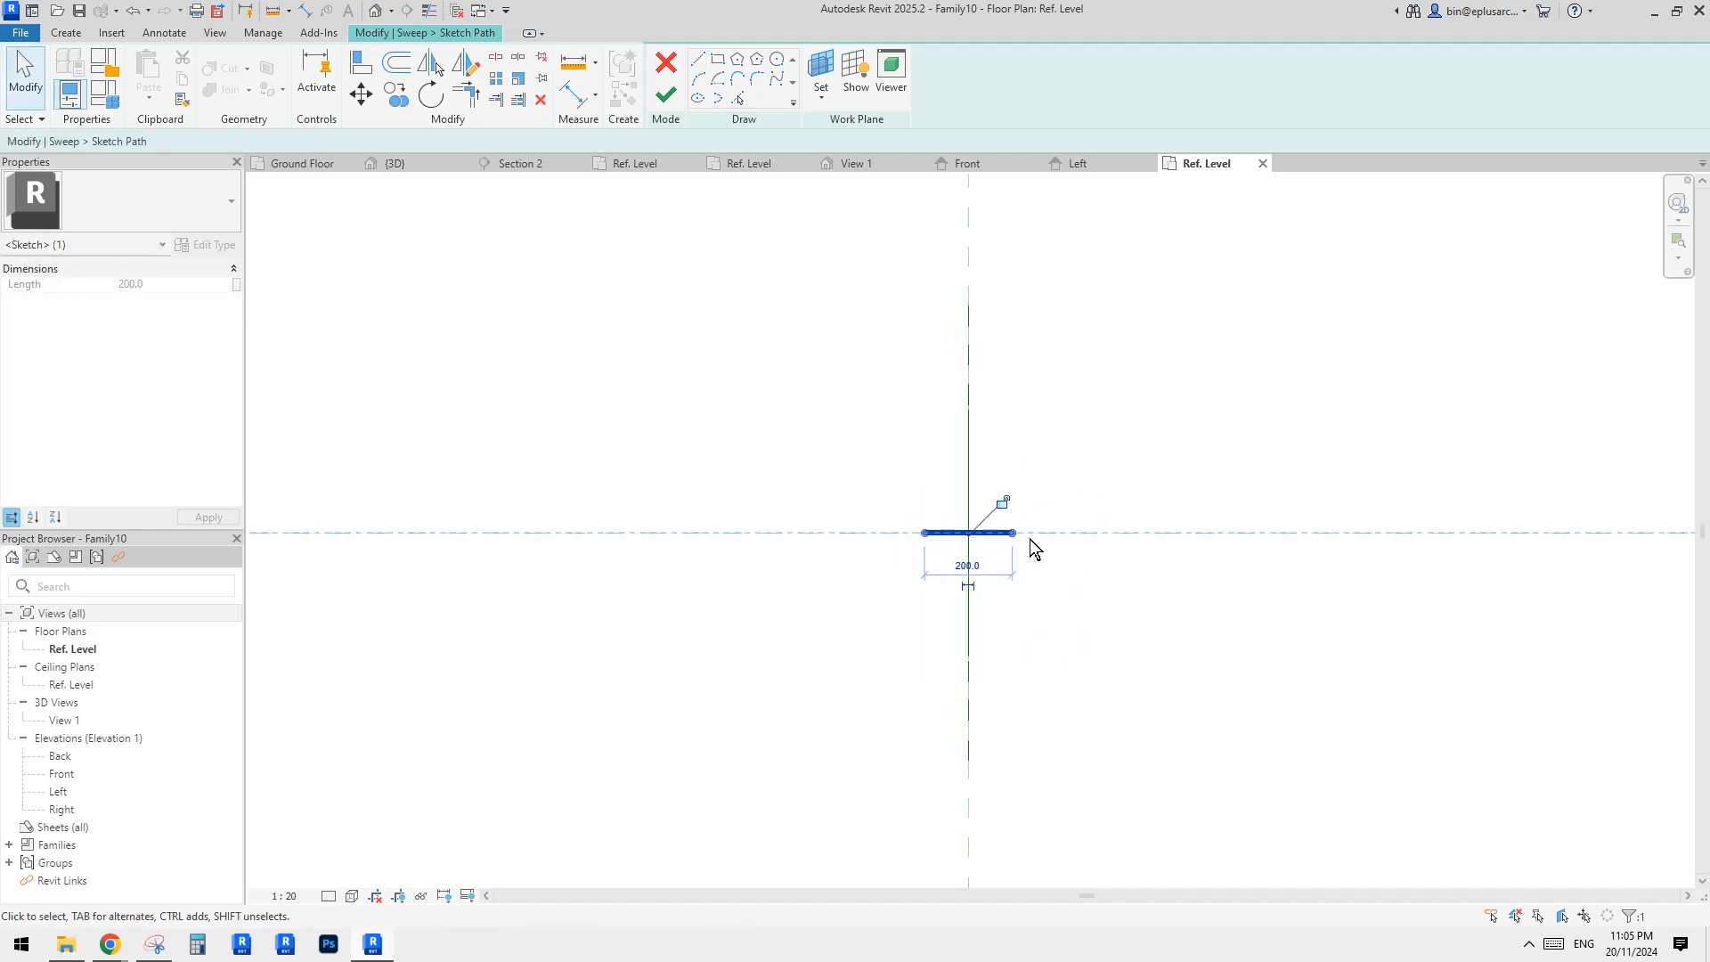
click(1062, 428)
click(665, 94)
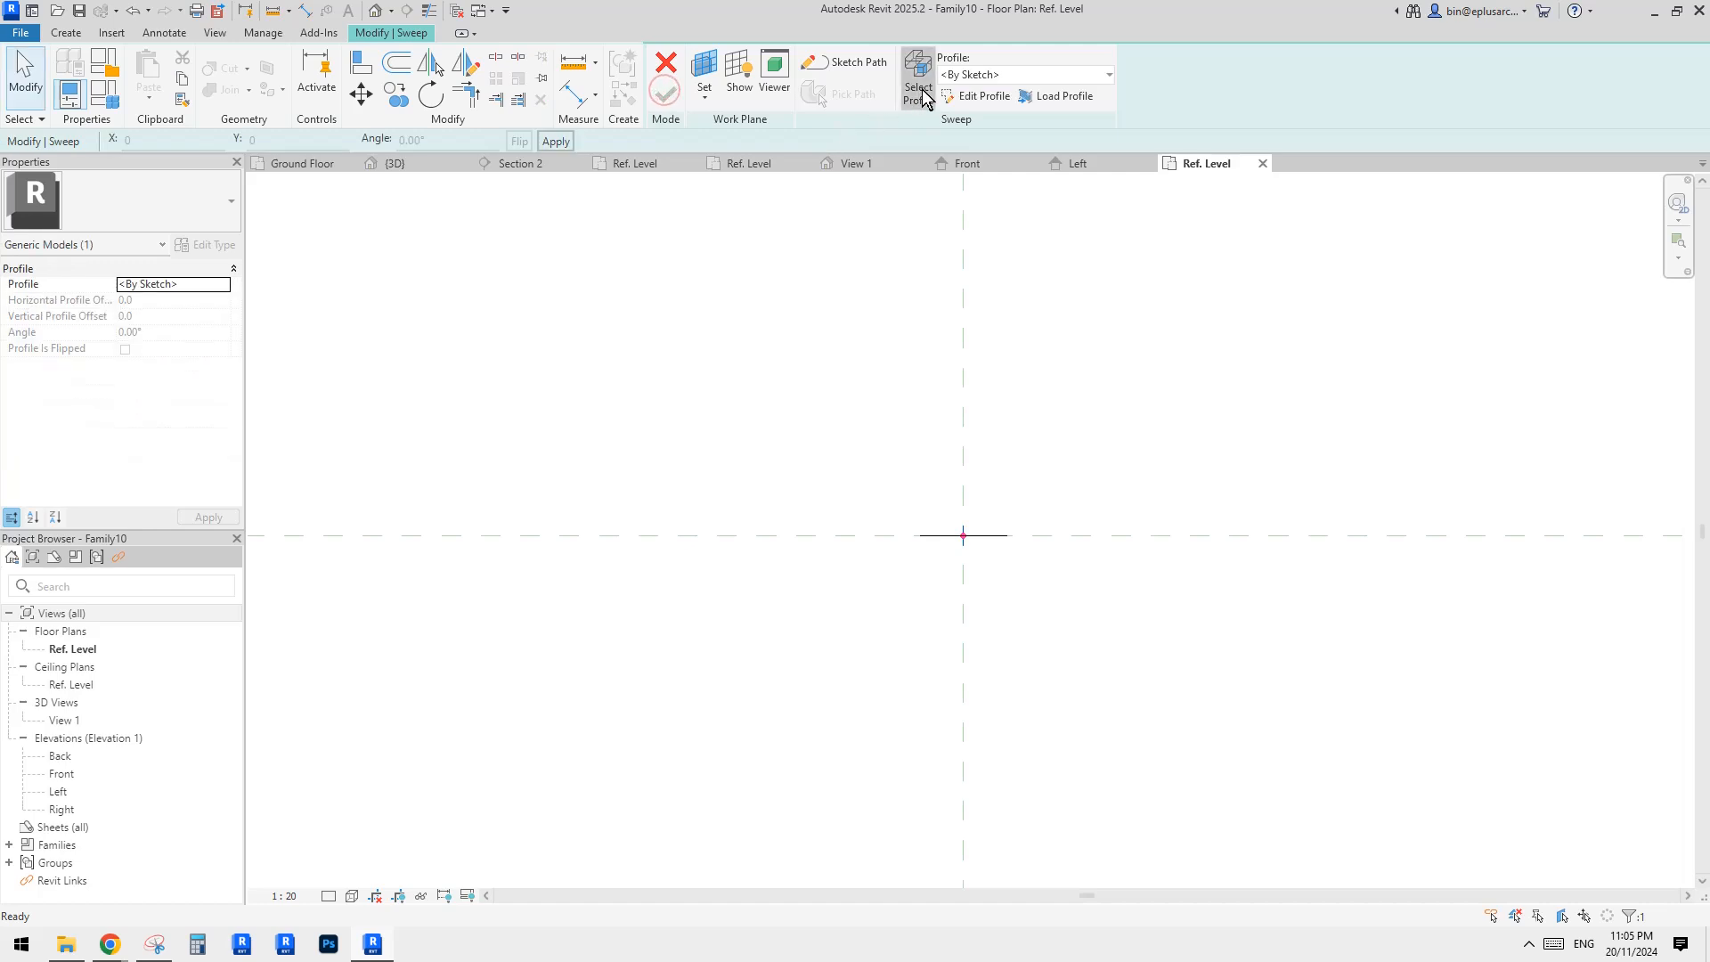
Step: Start sketching the sweep's profile in the Left elevation view
click(979, 99)
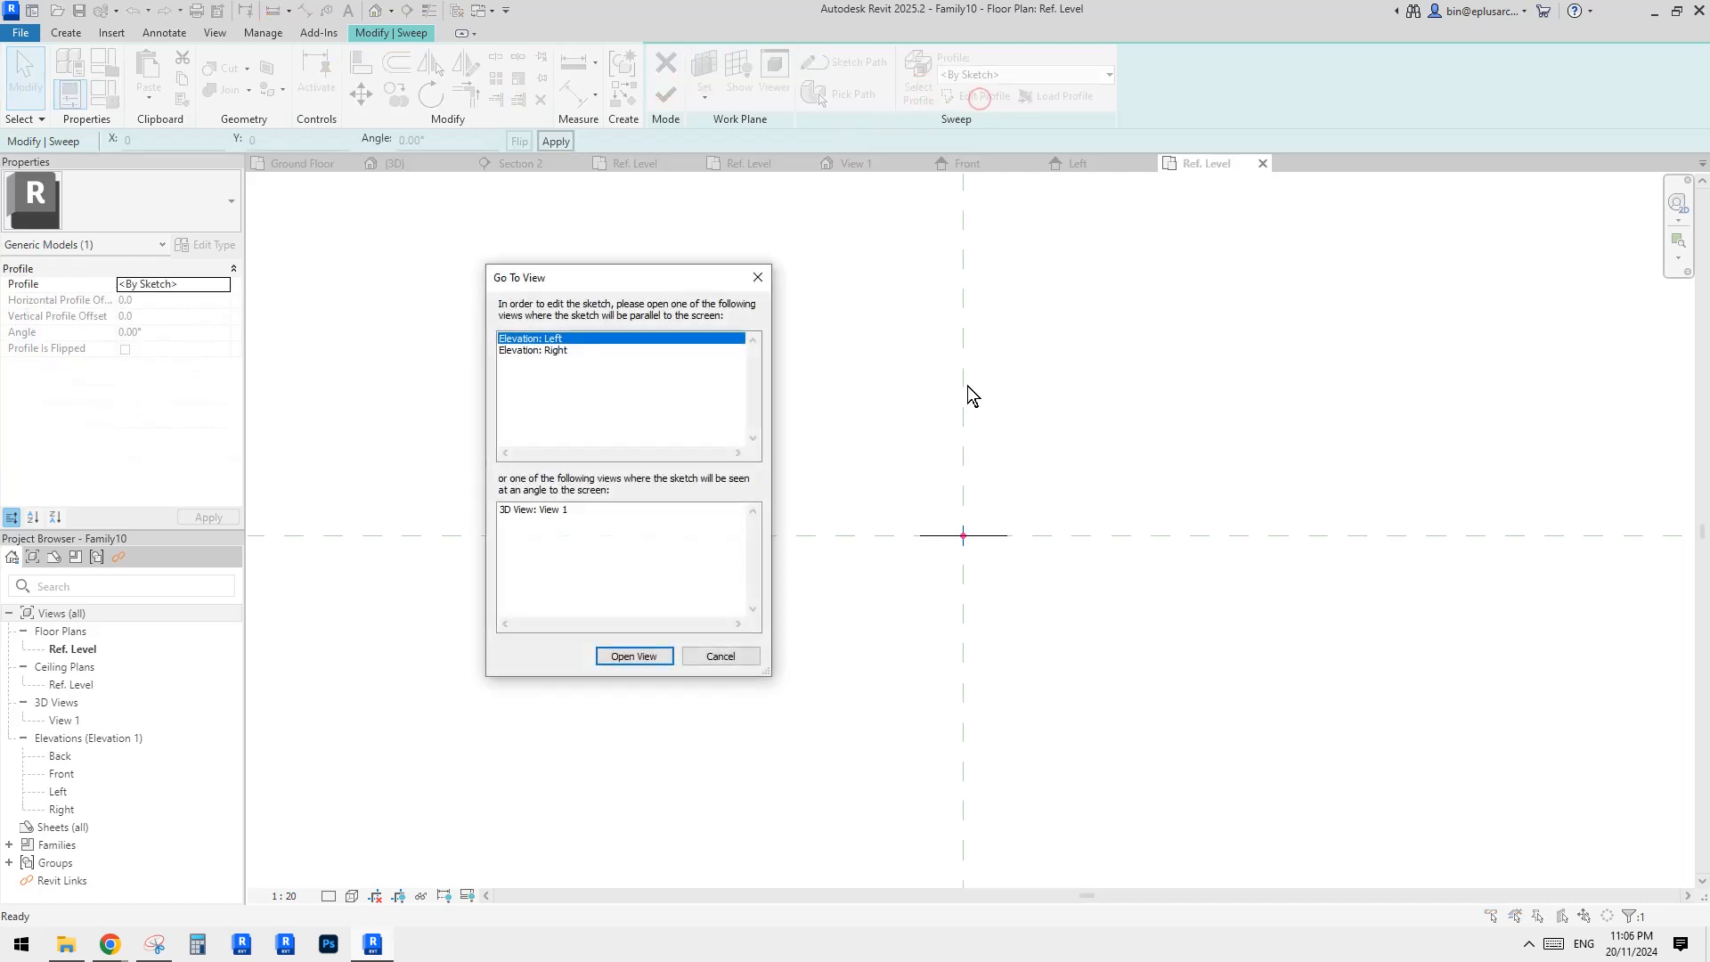
click(634, 656)
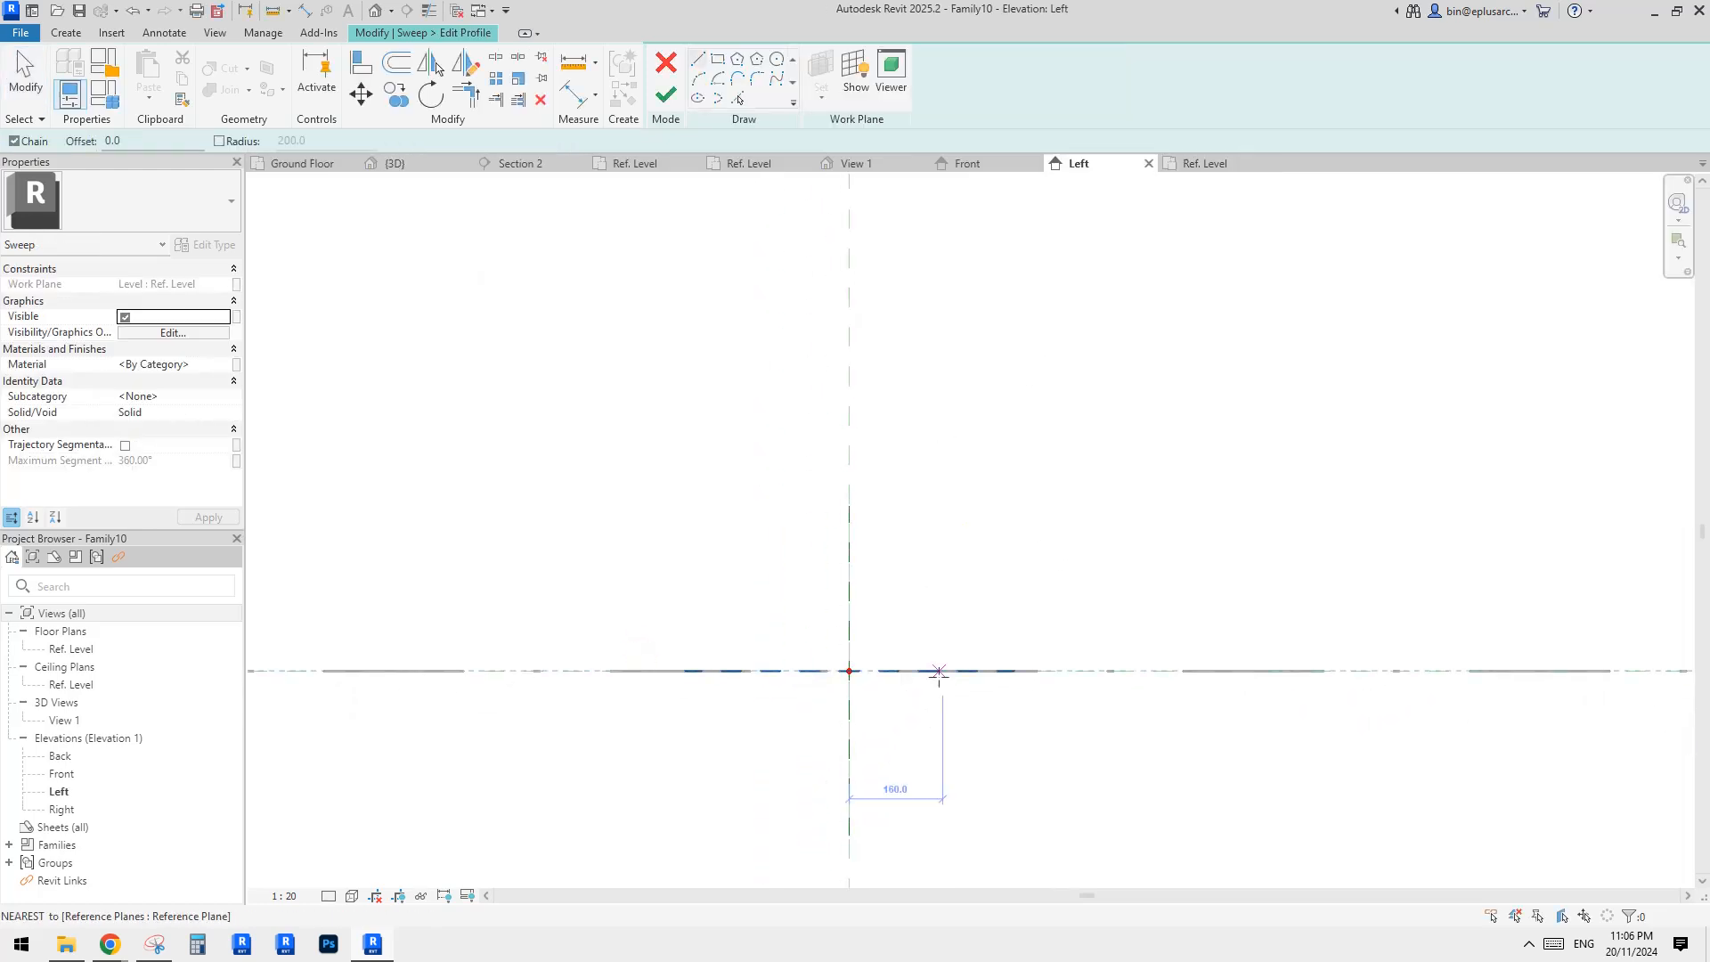
middle_drag(938, 670, 974, 547)
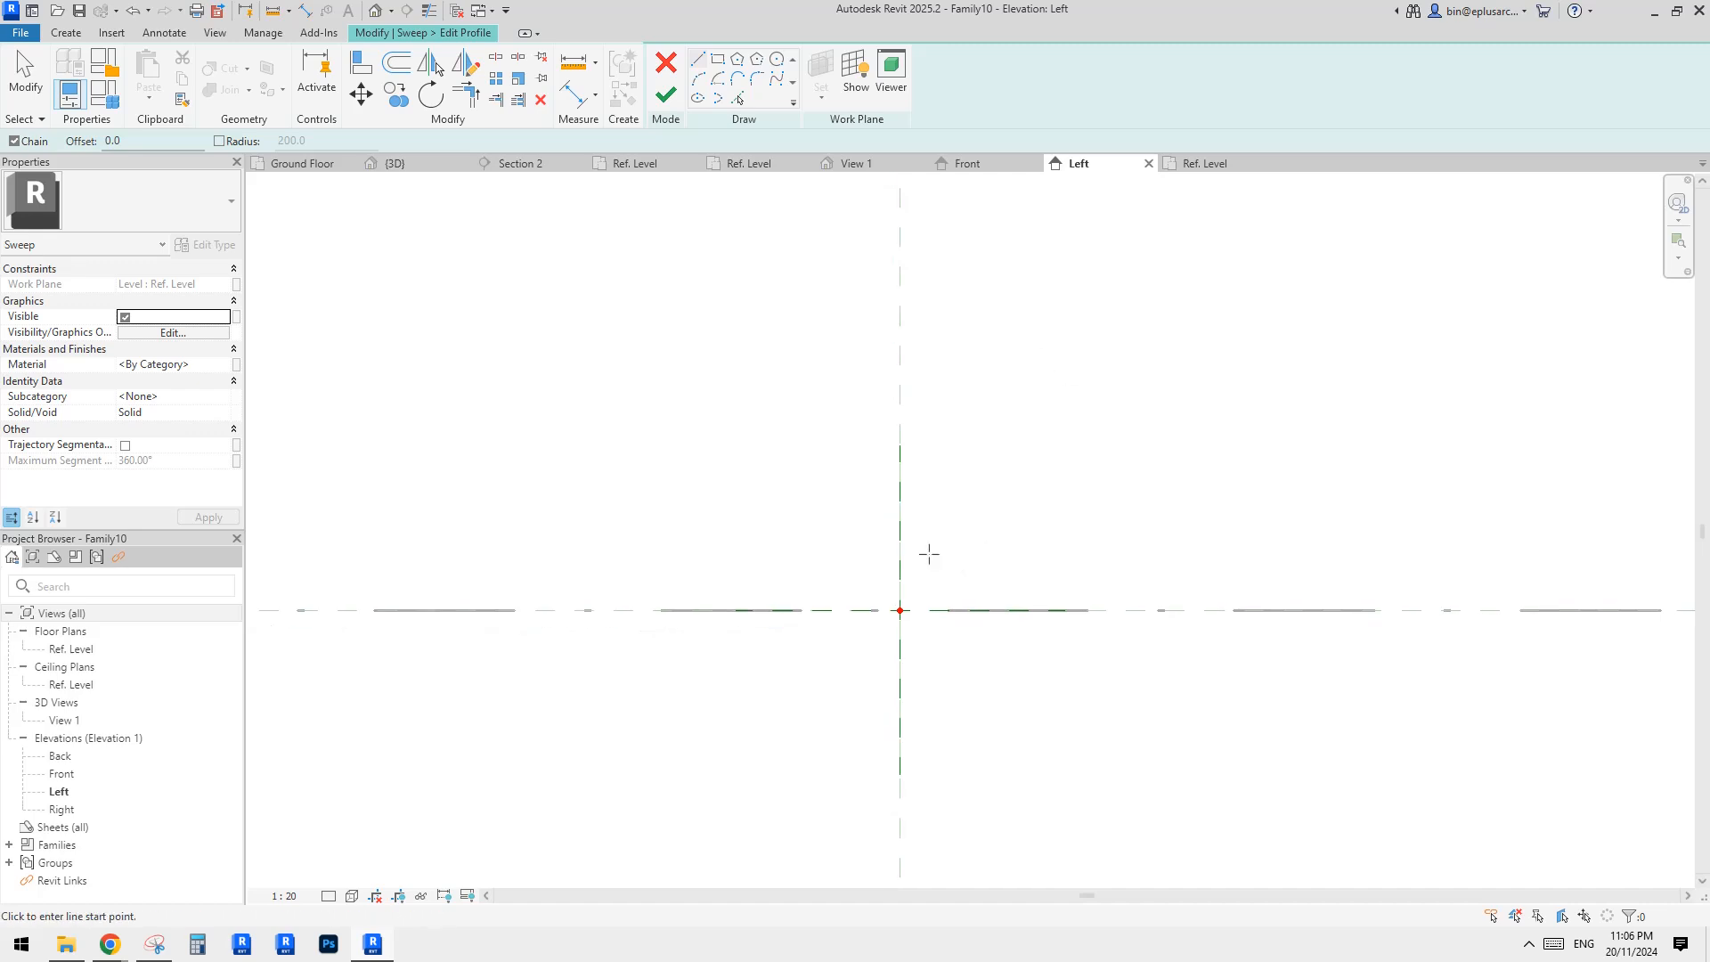
middle_drag(890, 386, 885, 396)
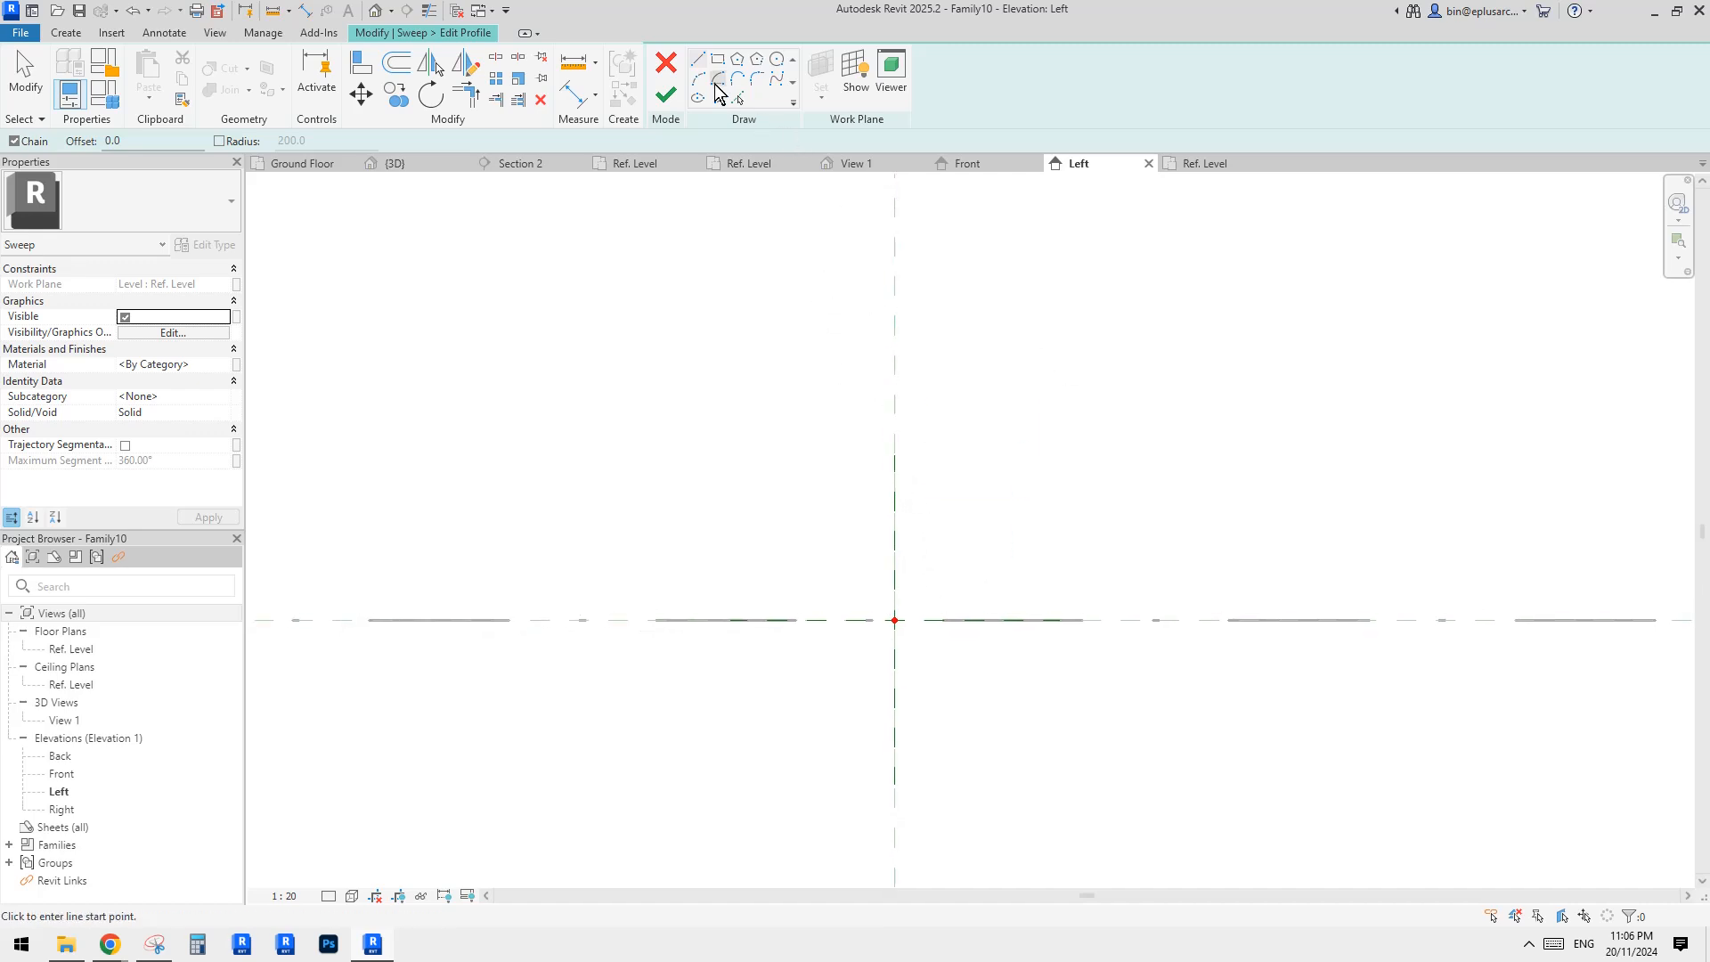
Step: Sketch a right triangle from the plane intersection with 150 mm horizontal and vertical legs and a closing diagonal
click(896, 621)
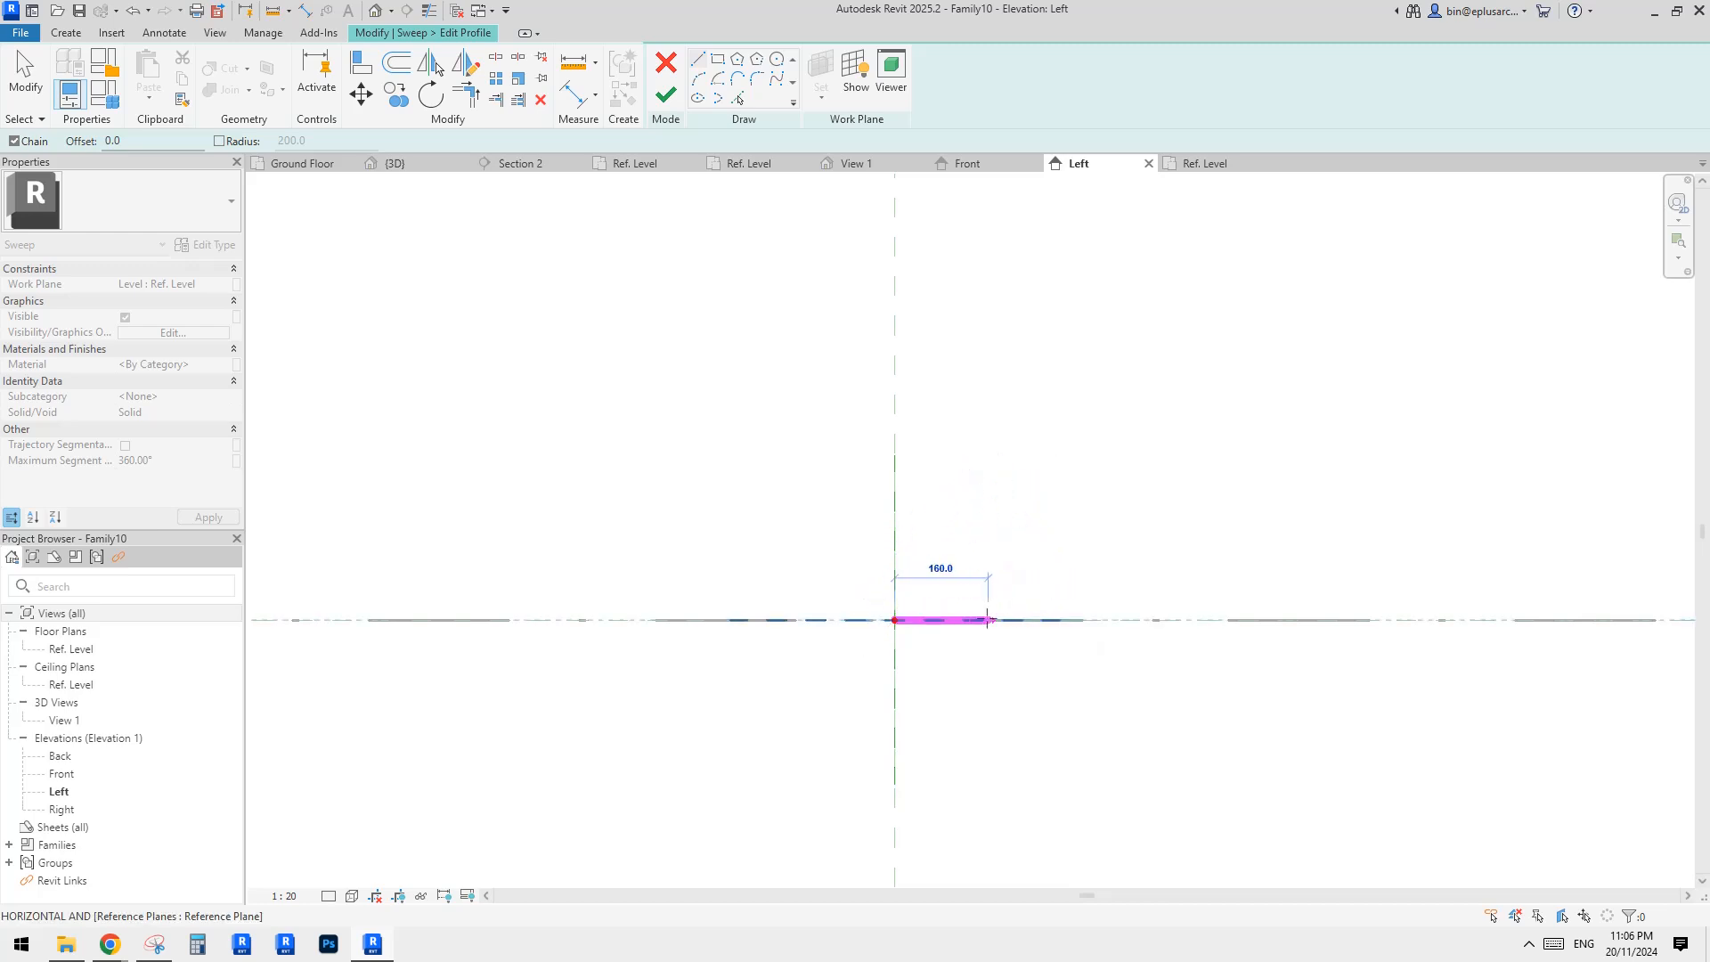
text(1)
text(60)
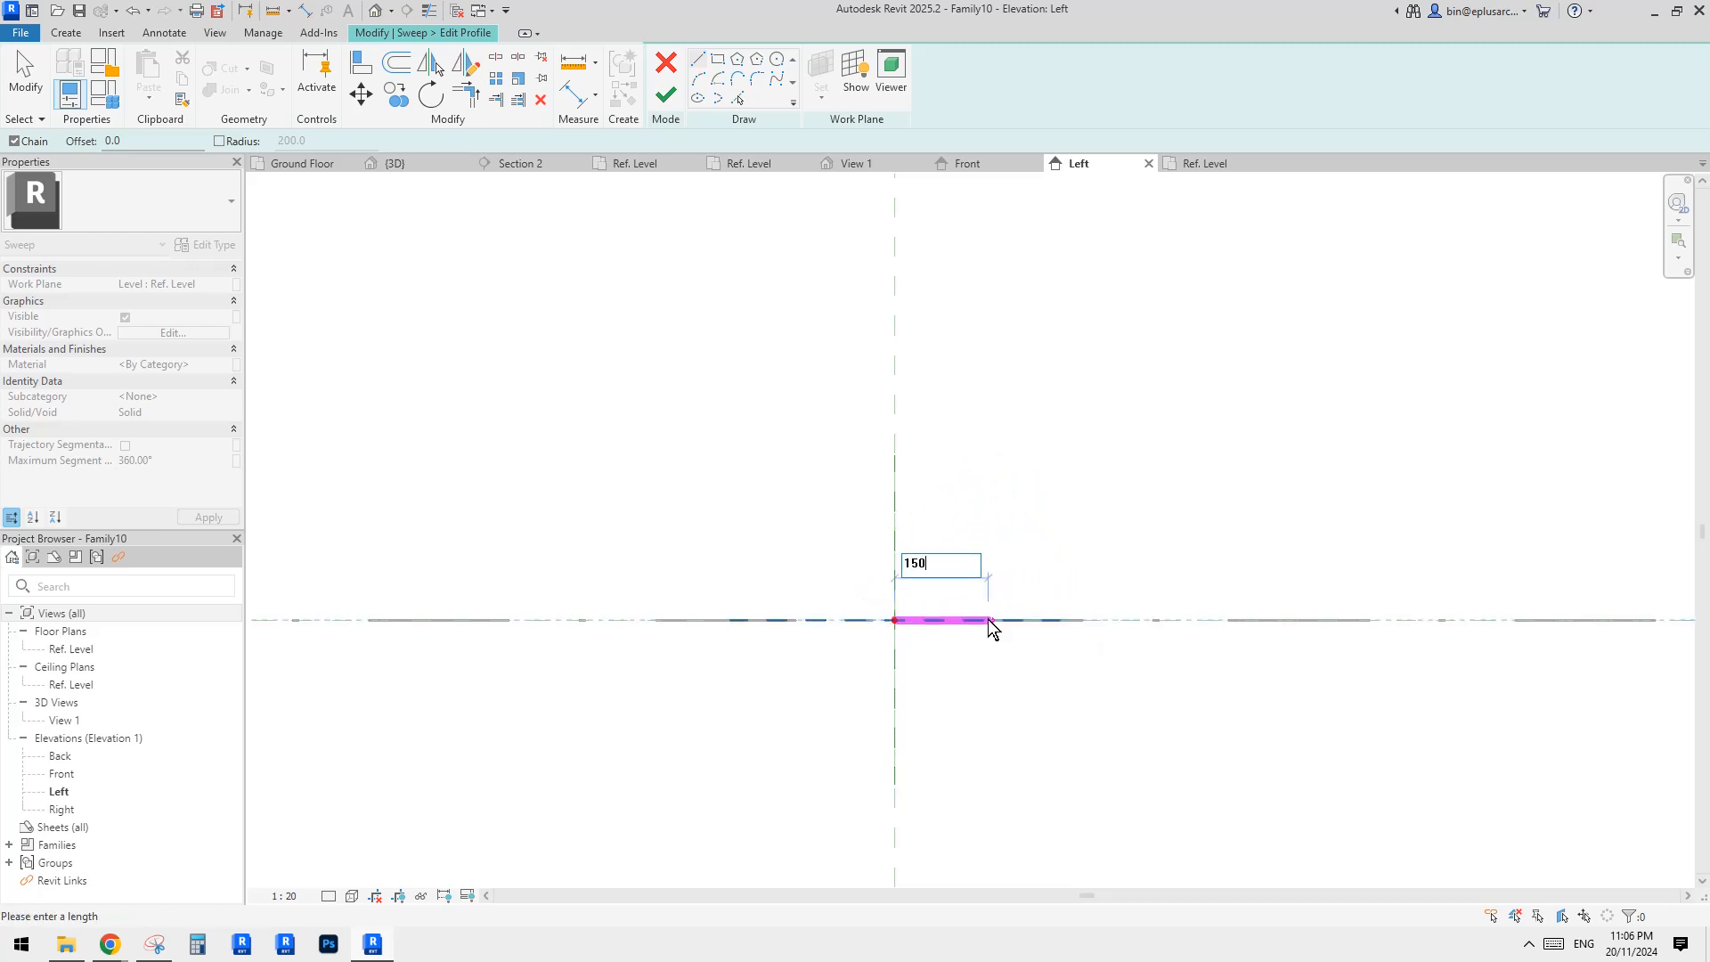
key(Return)
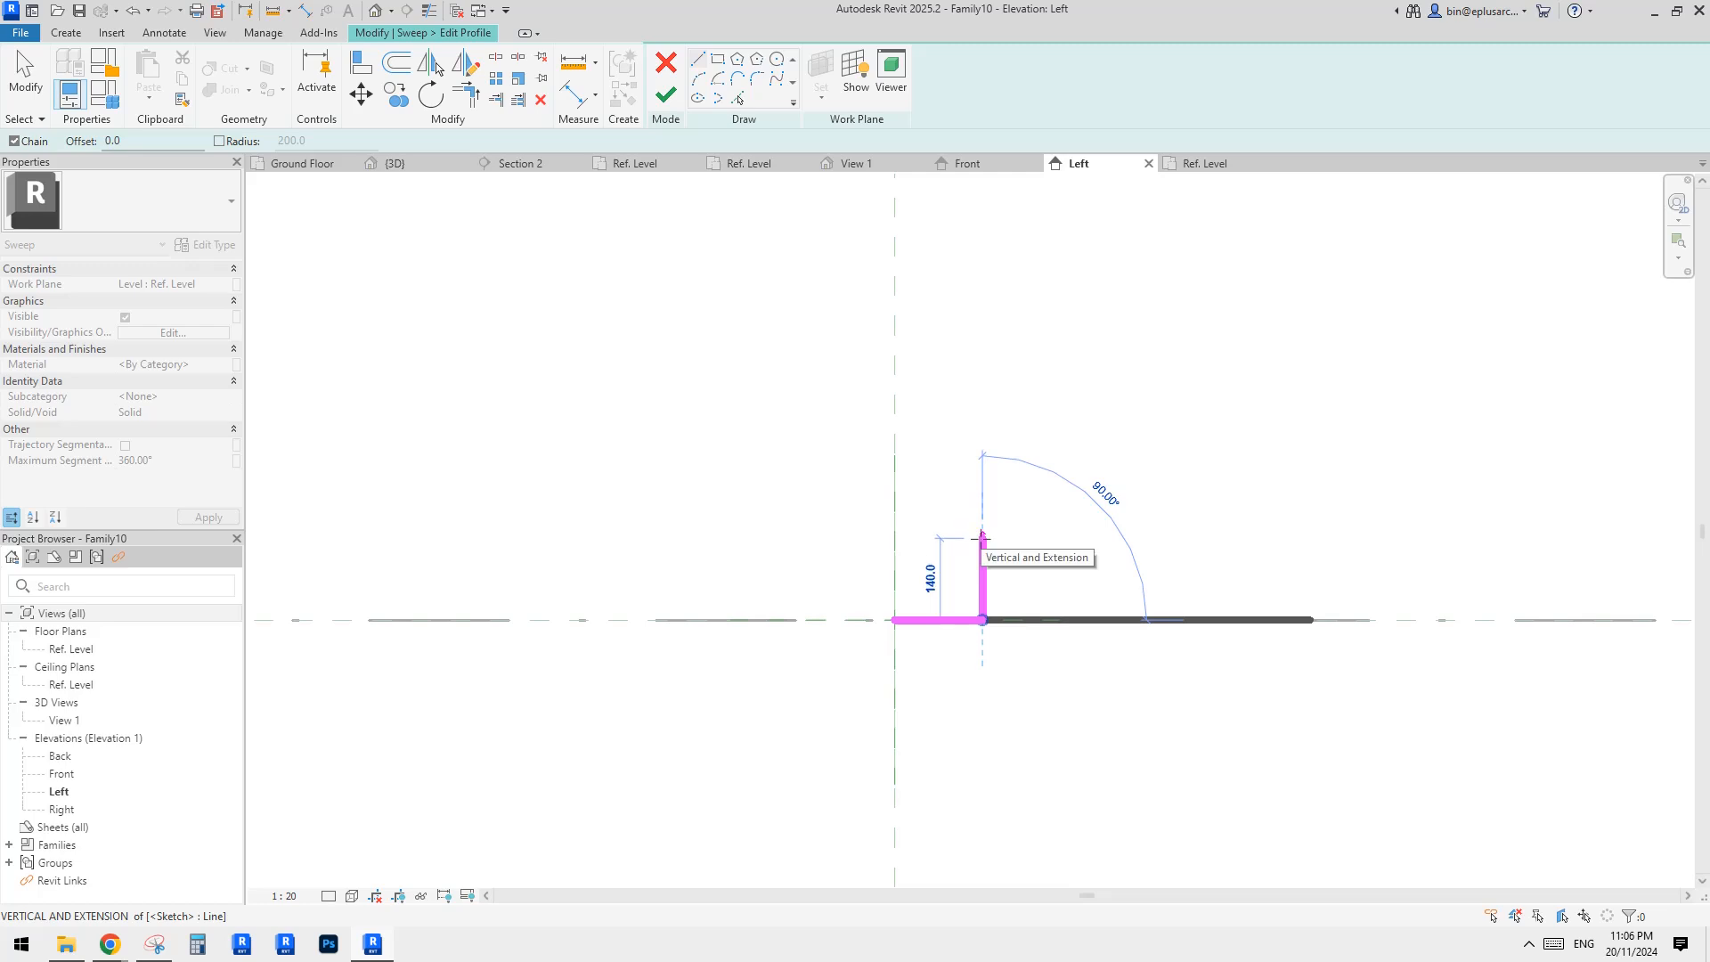
text(160)
key(Return)
scroll(923, 632, up, 3)
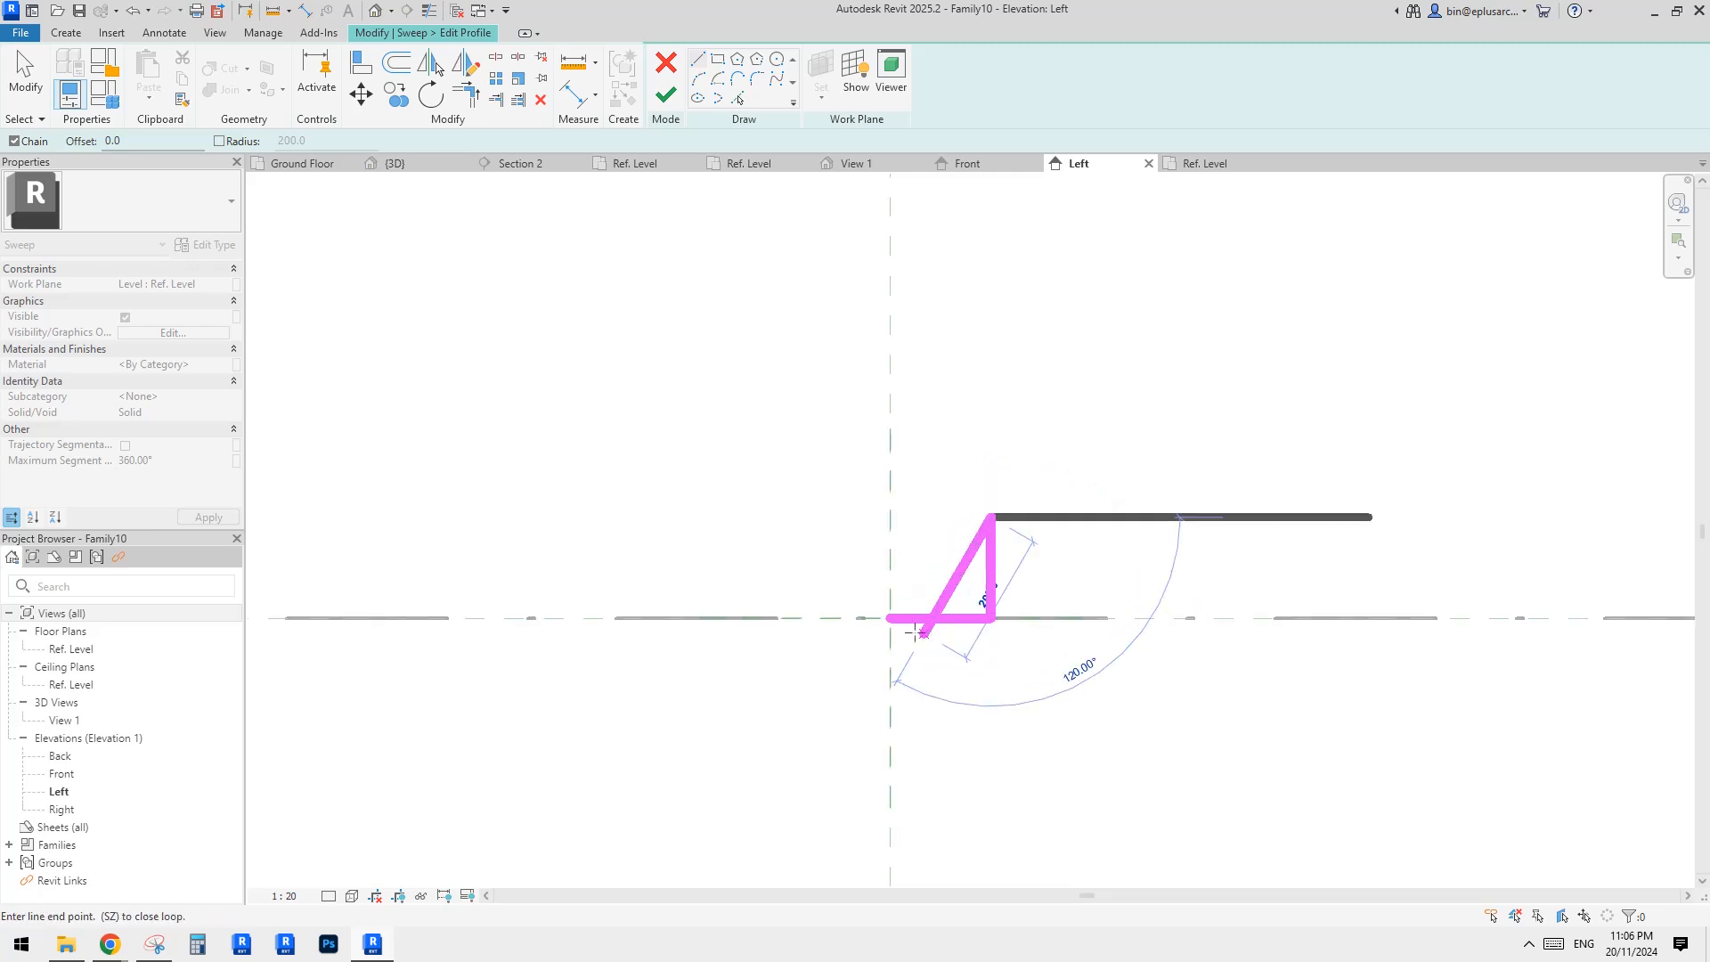
click(882, 613)
key(Escape)
key(Escape)
Step: Delete the triangle's horizontal and vertical legs, and offset a copy of the diagonal line 10 mm above it
mouse_move(1060, 573)
mouse_down()
mouse_move(990, 649)
mouse_move(988, 622)
mouse_up()
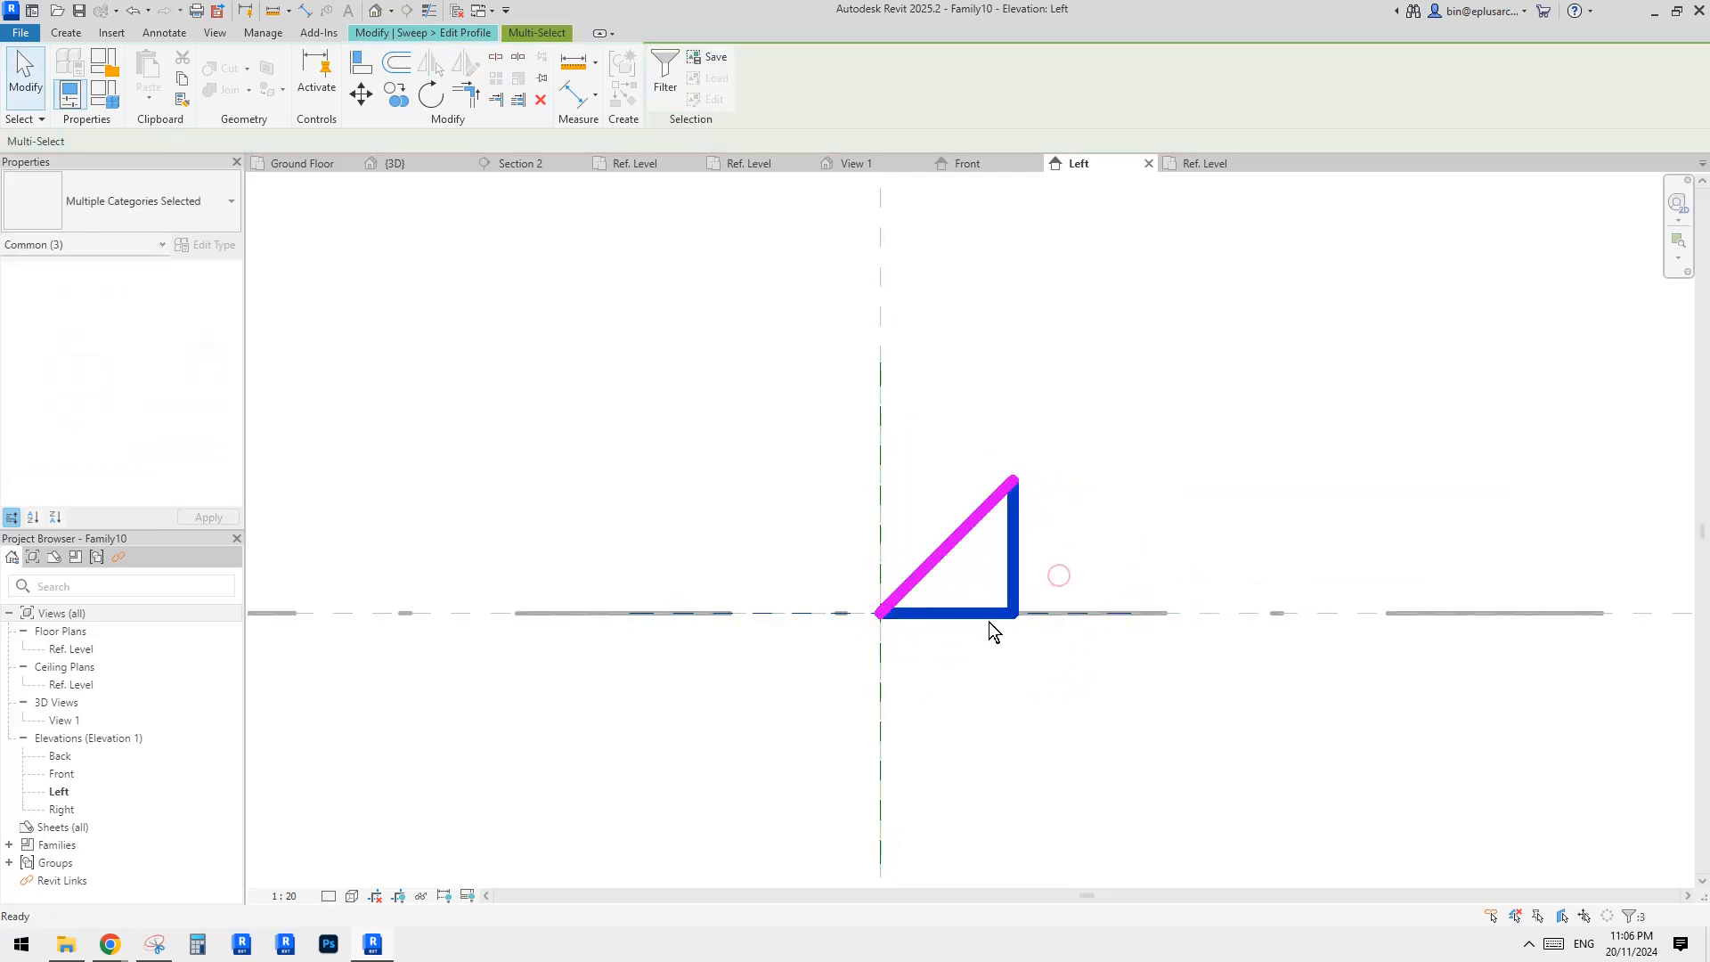
key(Delete)
key(o)
key(f)
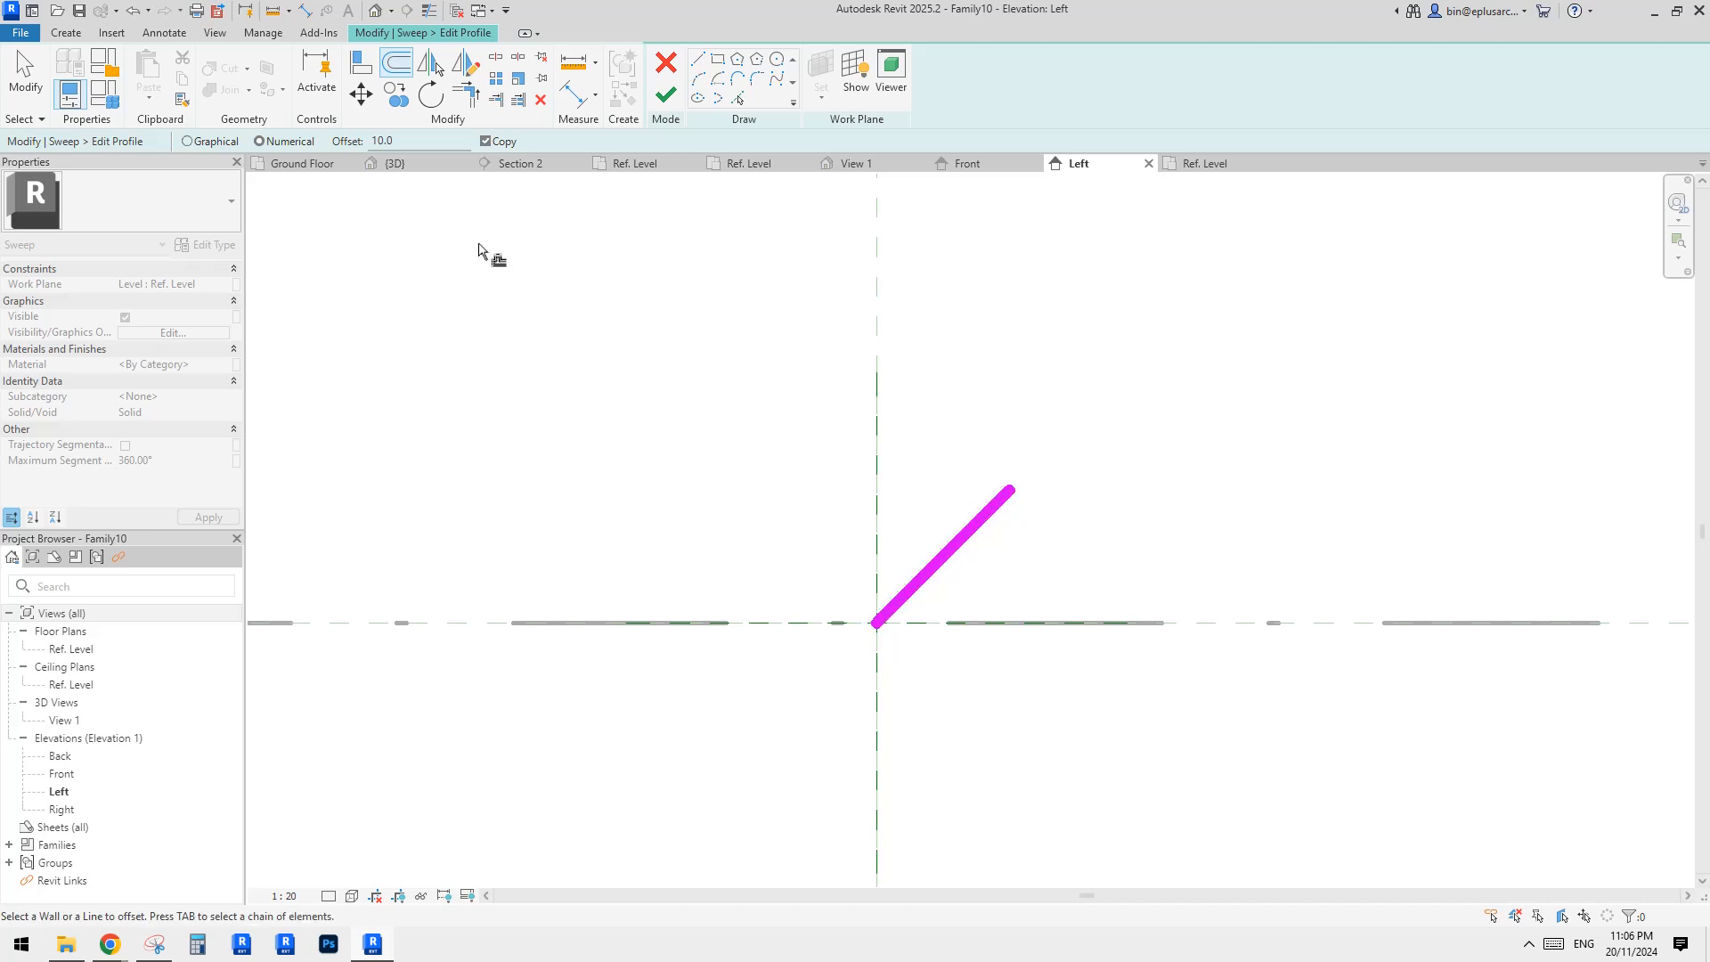
click(938, 552)
Step: Set the Left elevation's view scale to 1:5 after comparing the sketch with Thin Lines on and off
click(737, 98)
key(l)
key(i)
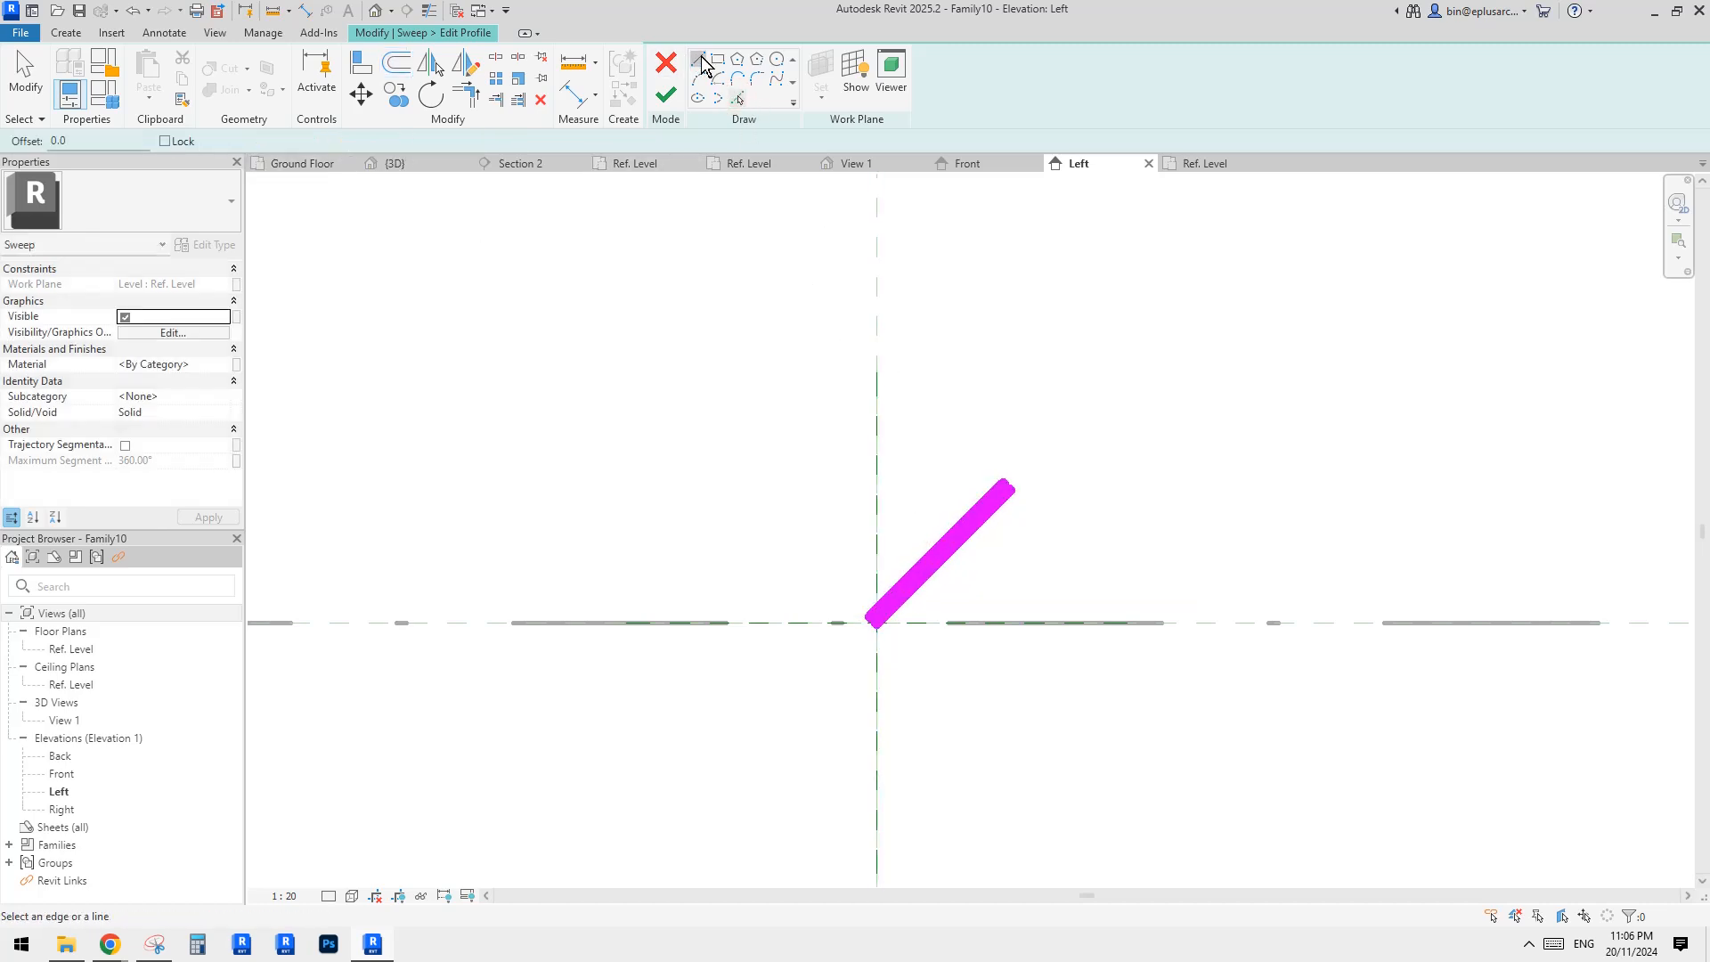
scroll(842, 592, up, 2)
key(t)
key(l)
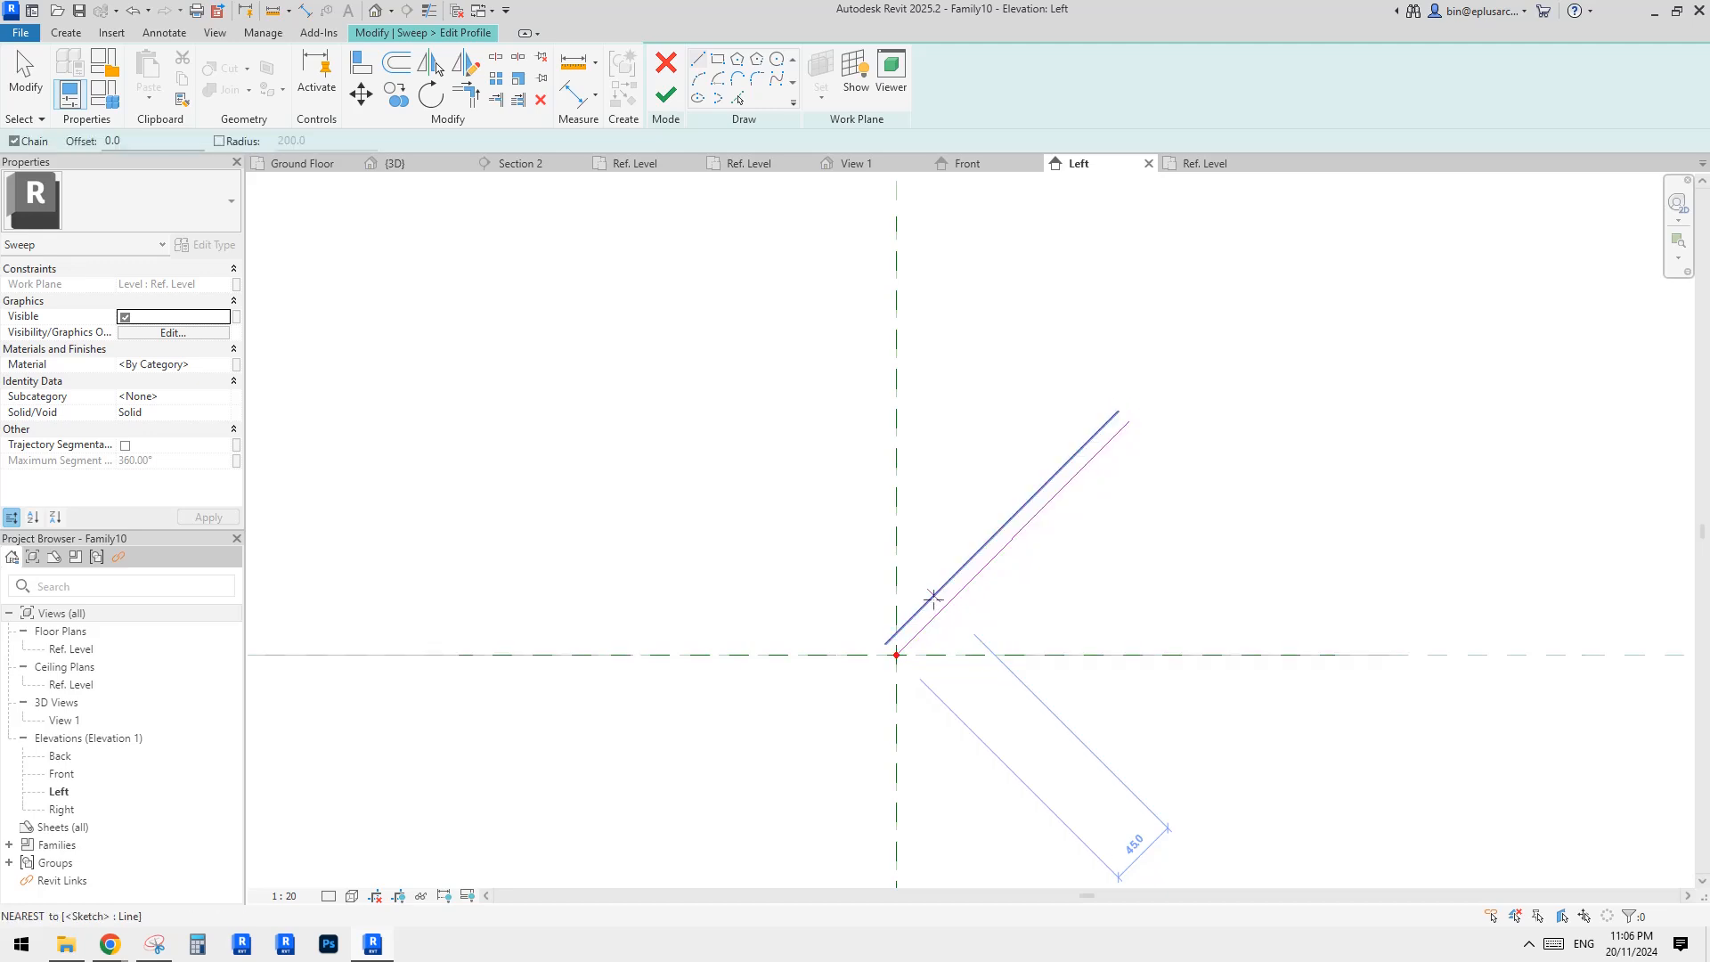
key(t)
key(l)
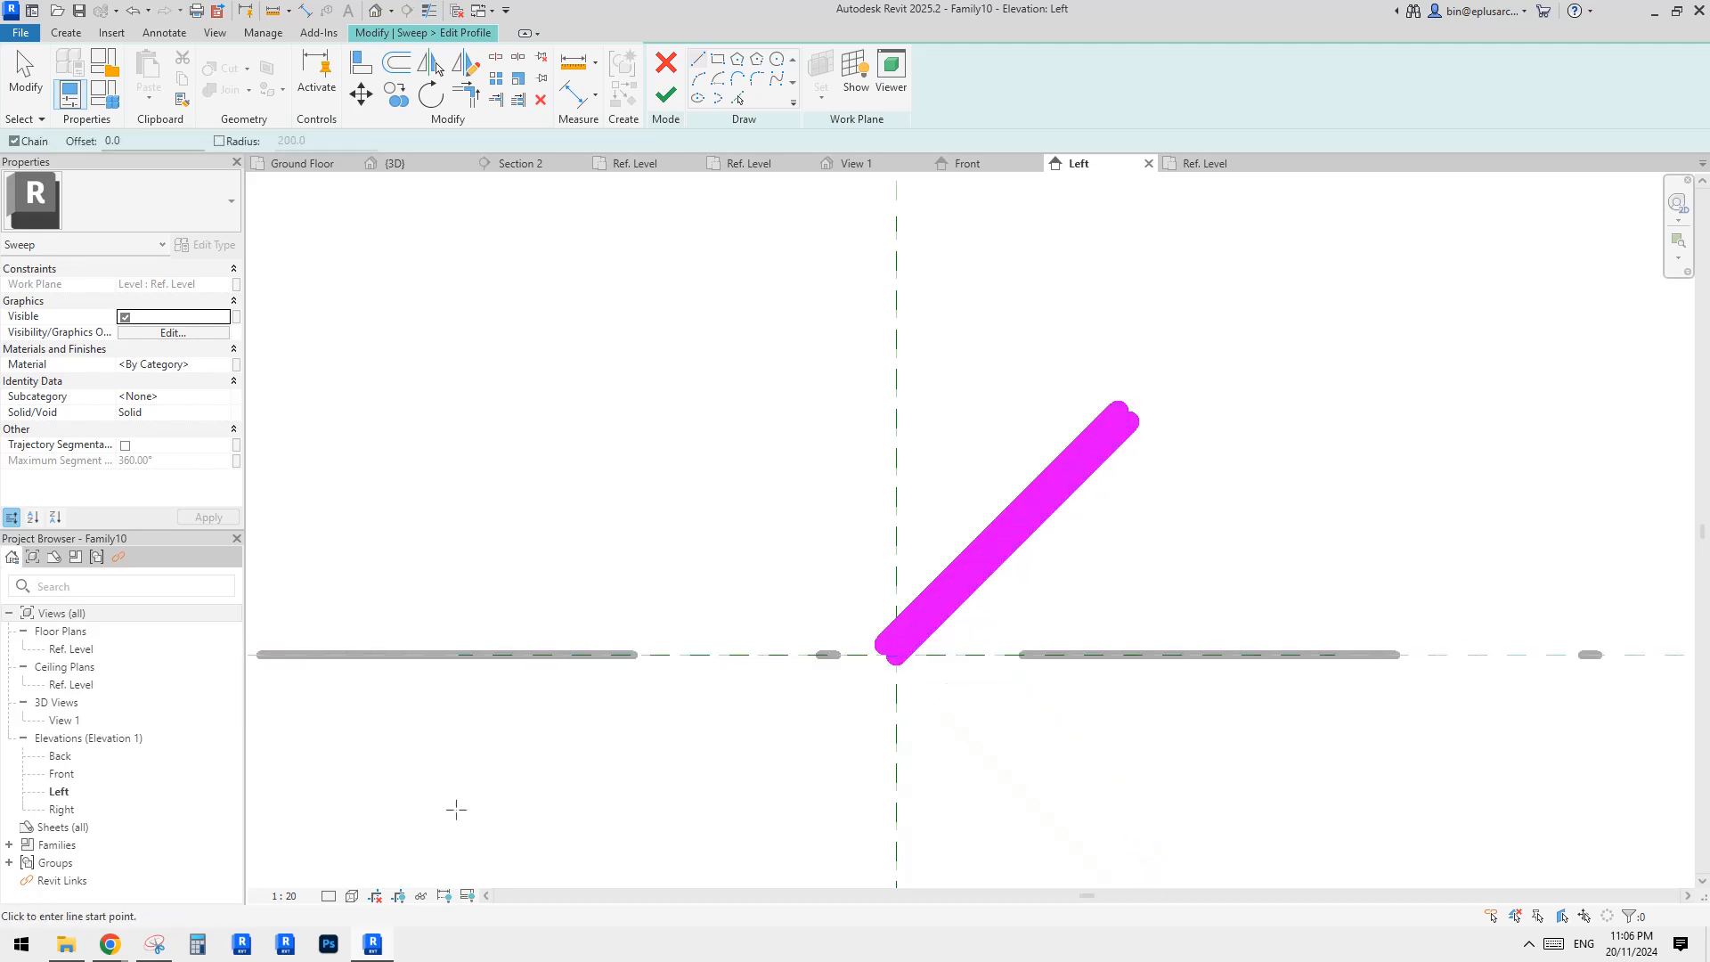
click(289, 896)
click(311, 682)
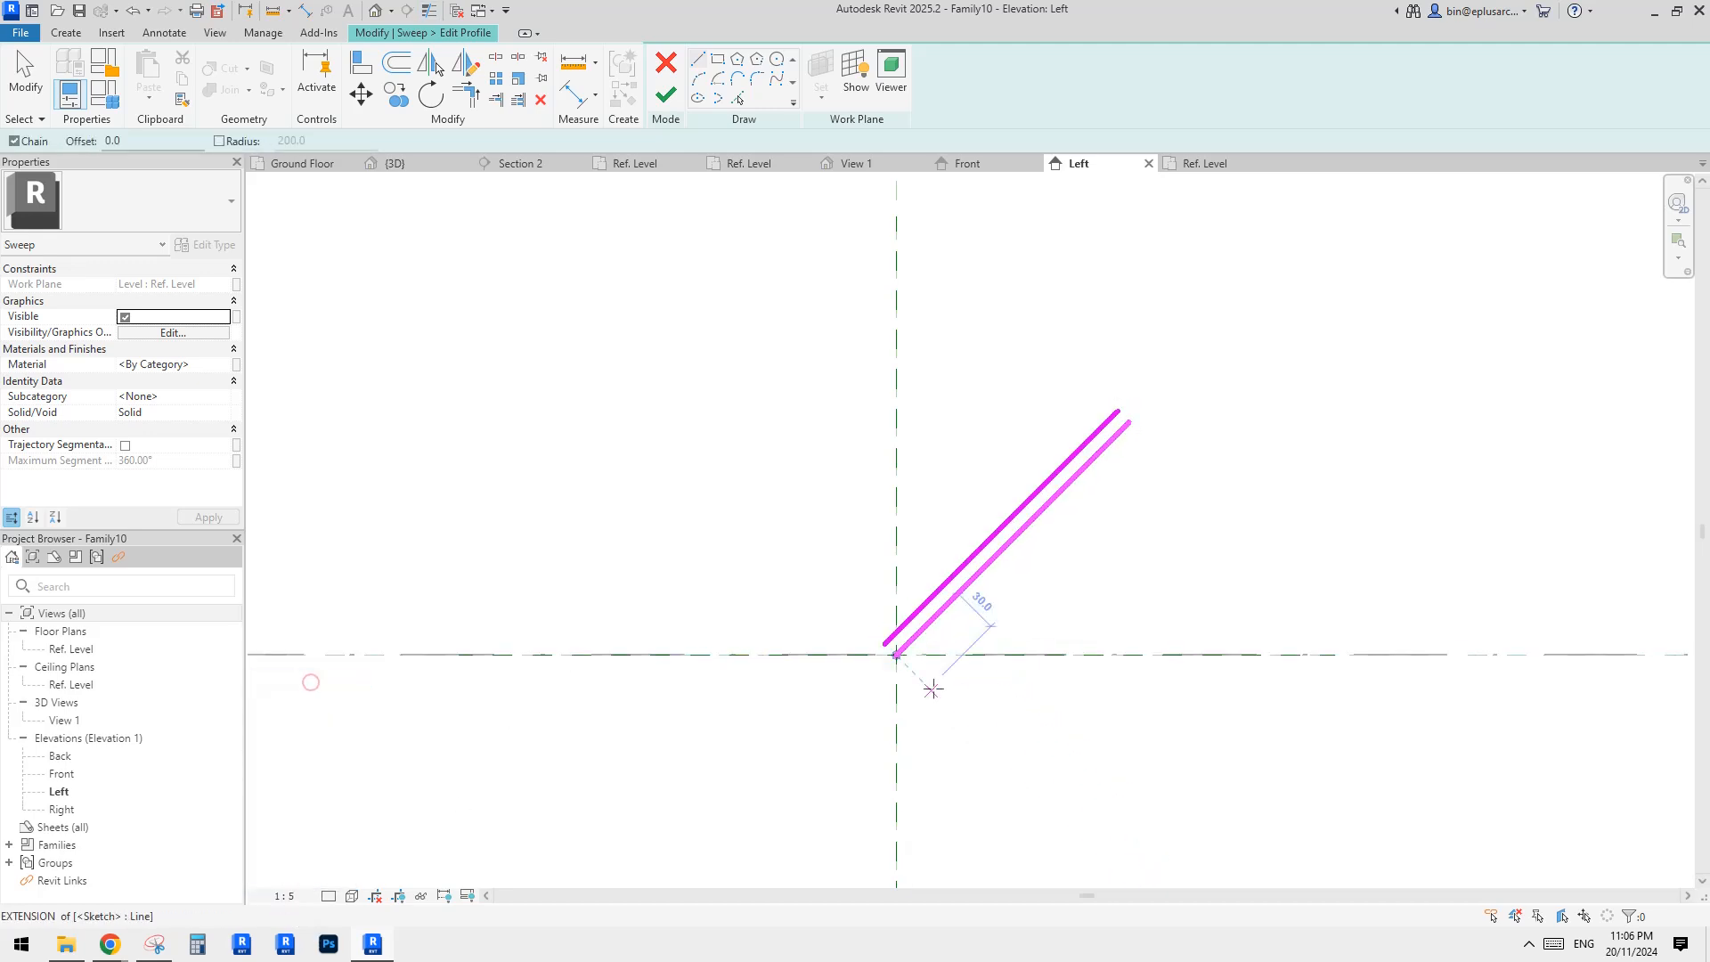
Step: Draw short vertical lines at both ends of the diagonals and trim the corners into a closed slanted profile
click(1196, 359)
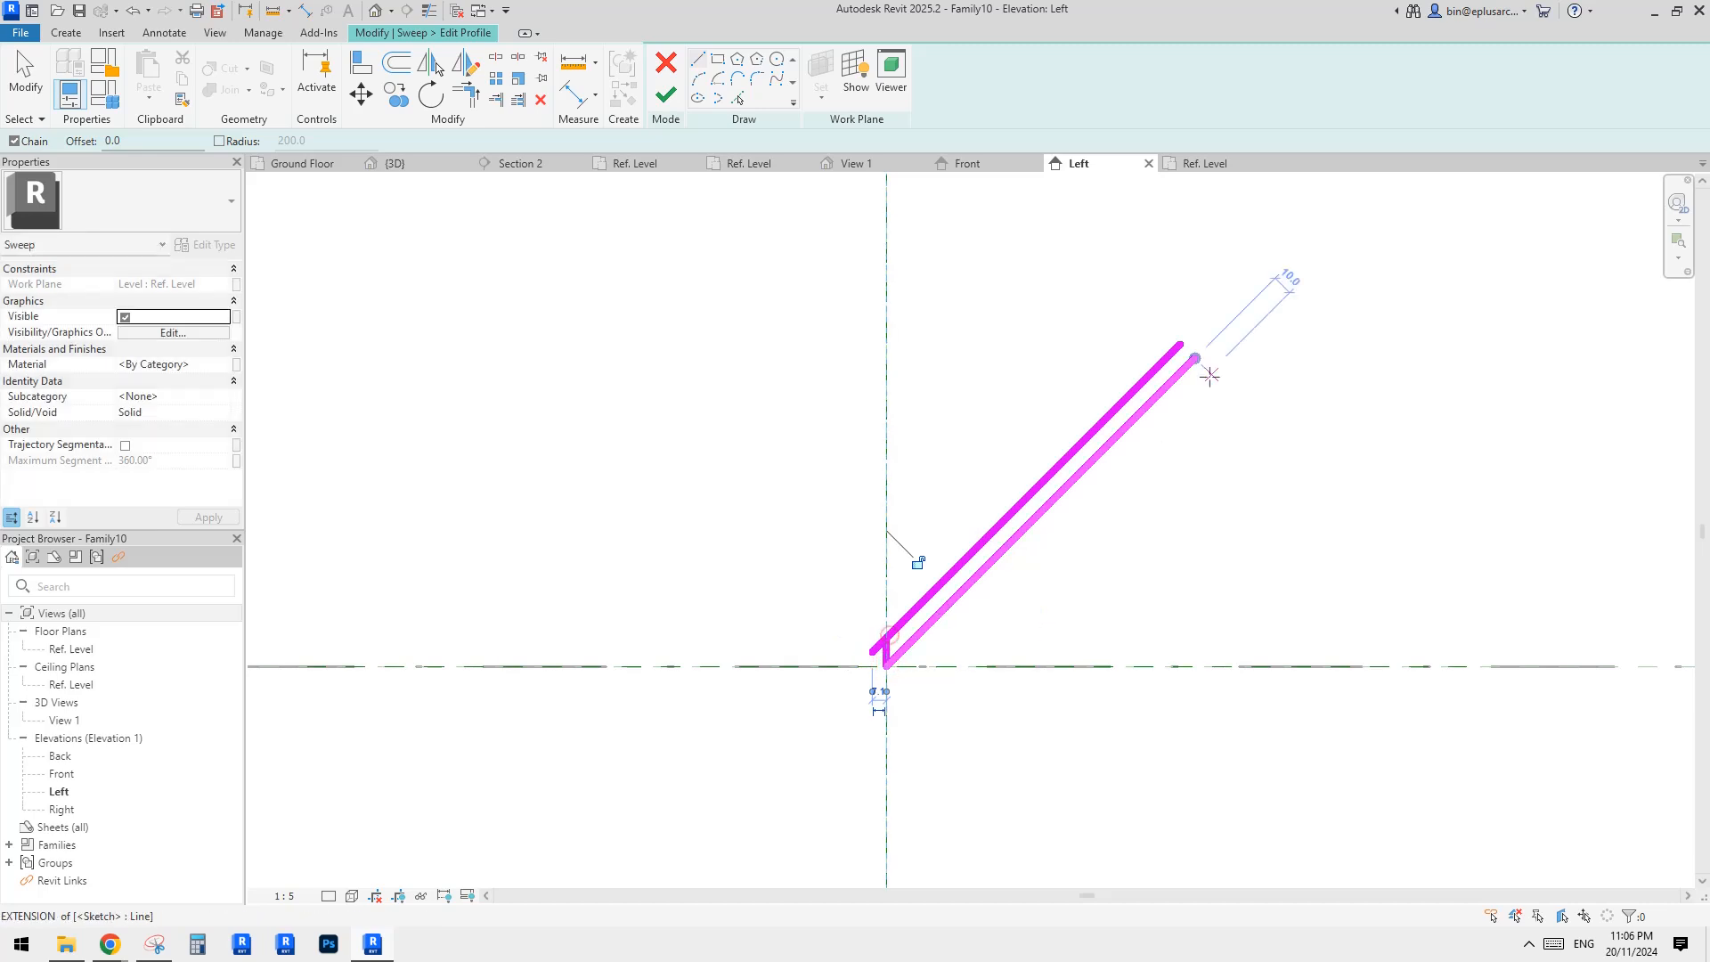
click(1195, 329)
key(Escape)
key(Escape)
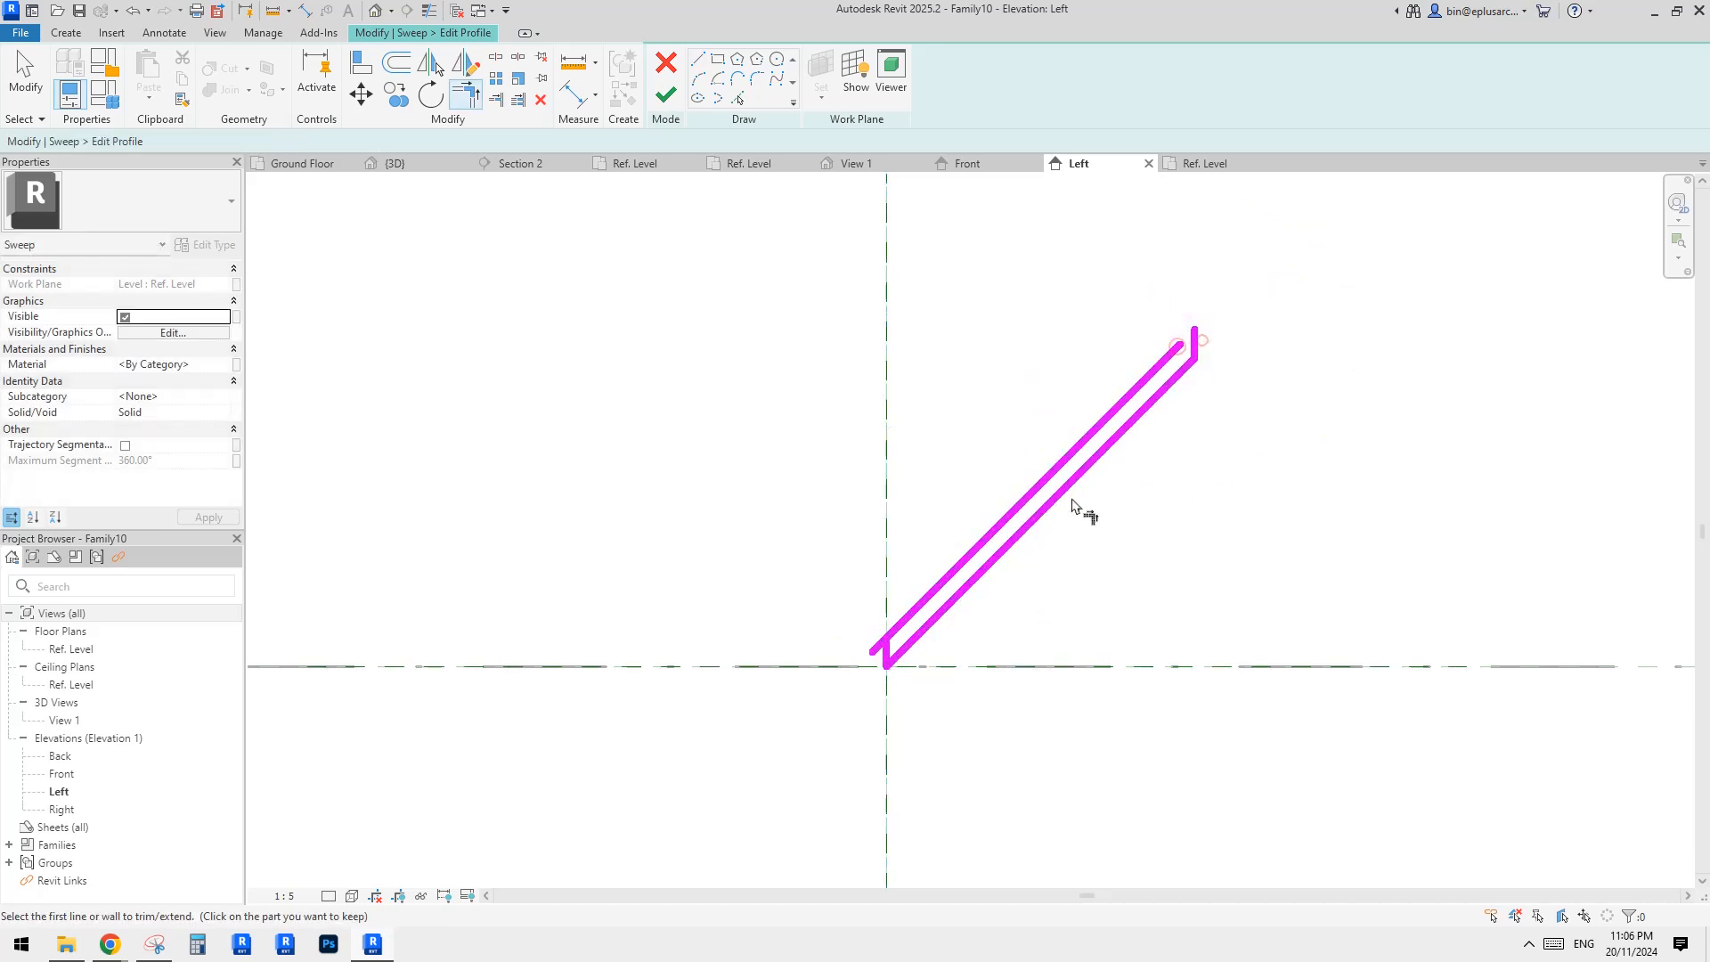
click(1193, 352)
click(893, 631)
click(889, 649)
middle_drag(965, 629, 966, 633)
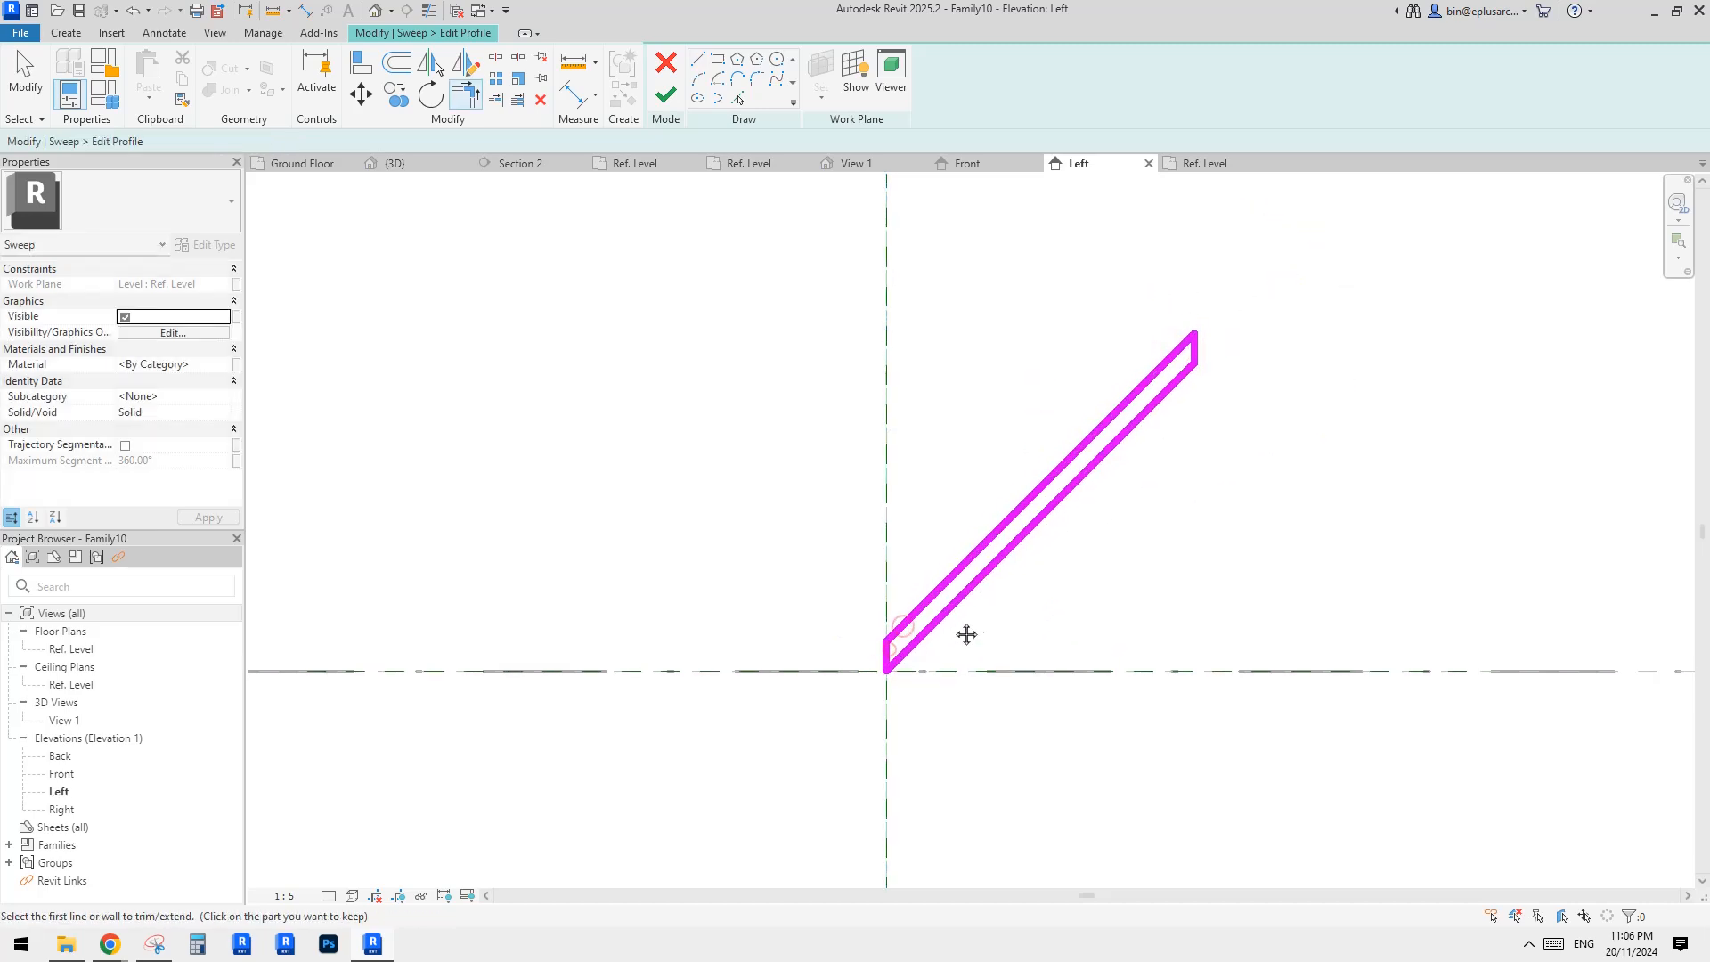
key(Escape)
Step: Finish the profile sketch and complete the sweep
middle_drag(1063, 478, 1039, 517)
click(666, 93)
middle_drag(1053, 259, 1034, 290)
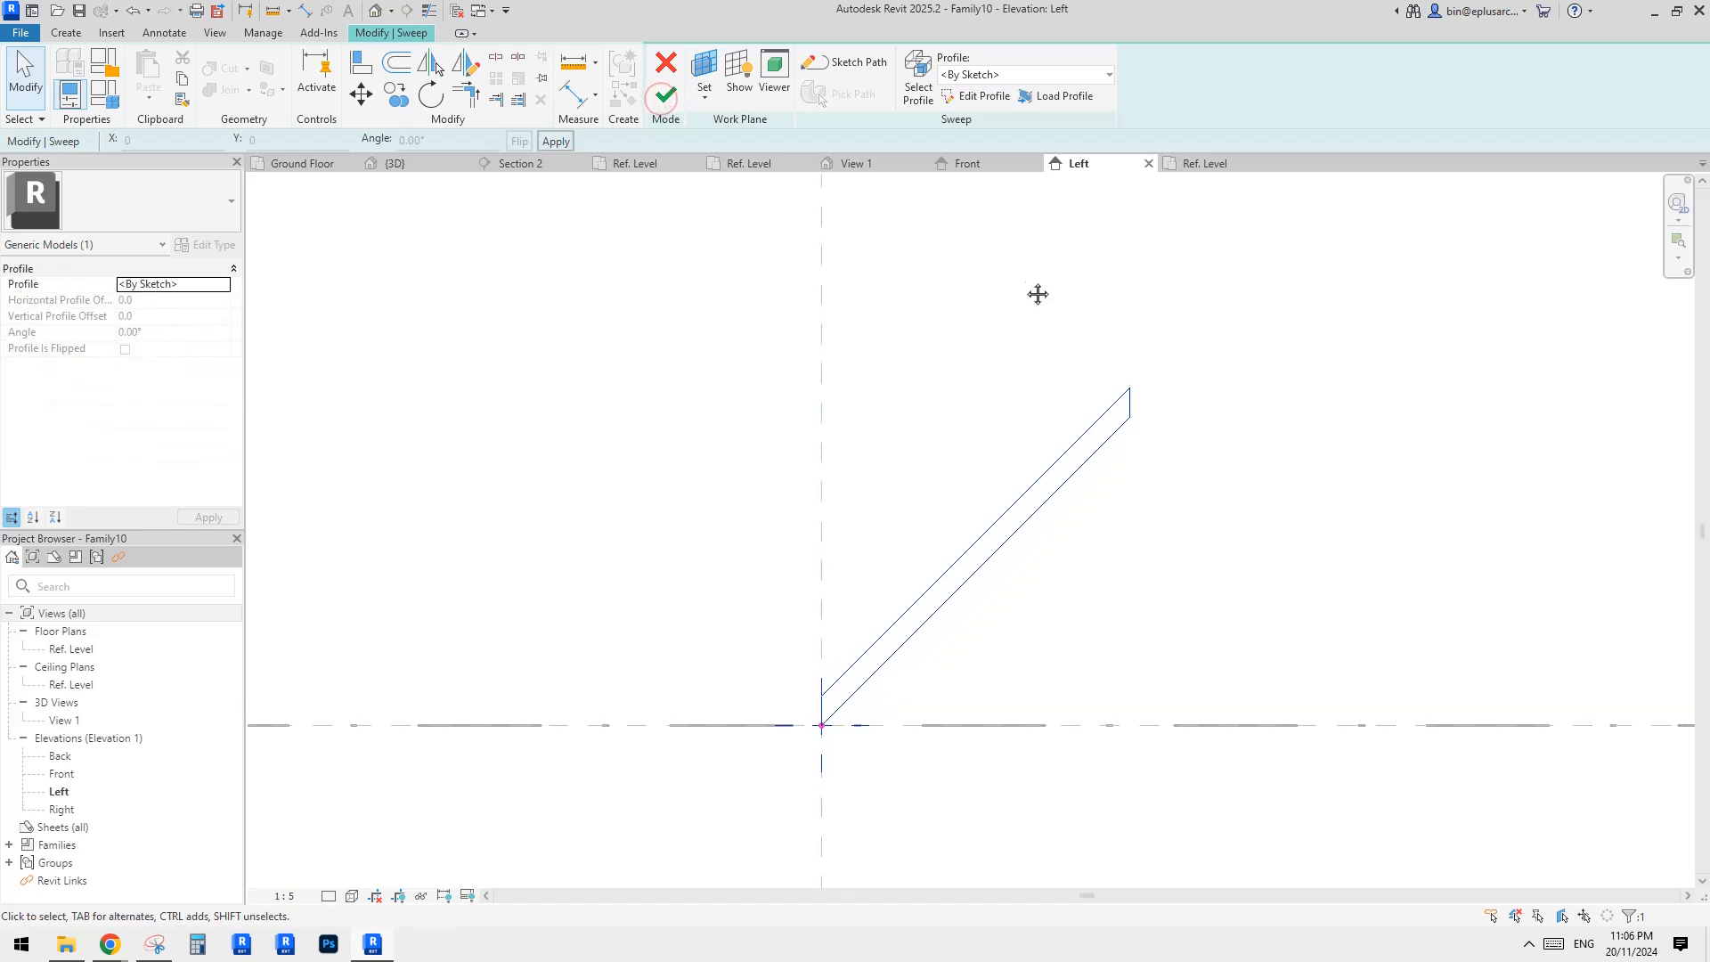
click(666, 93)
middle_drag(752, 279, 726, 224)
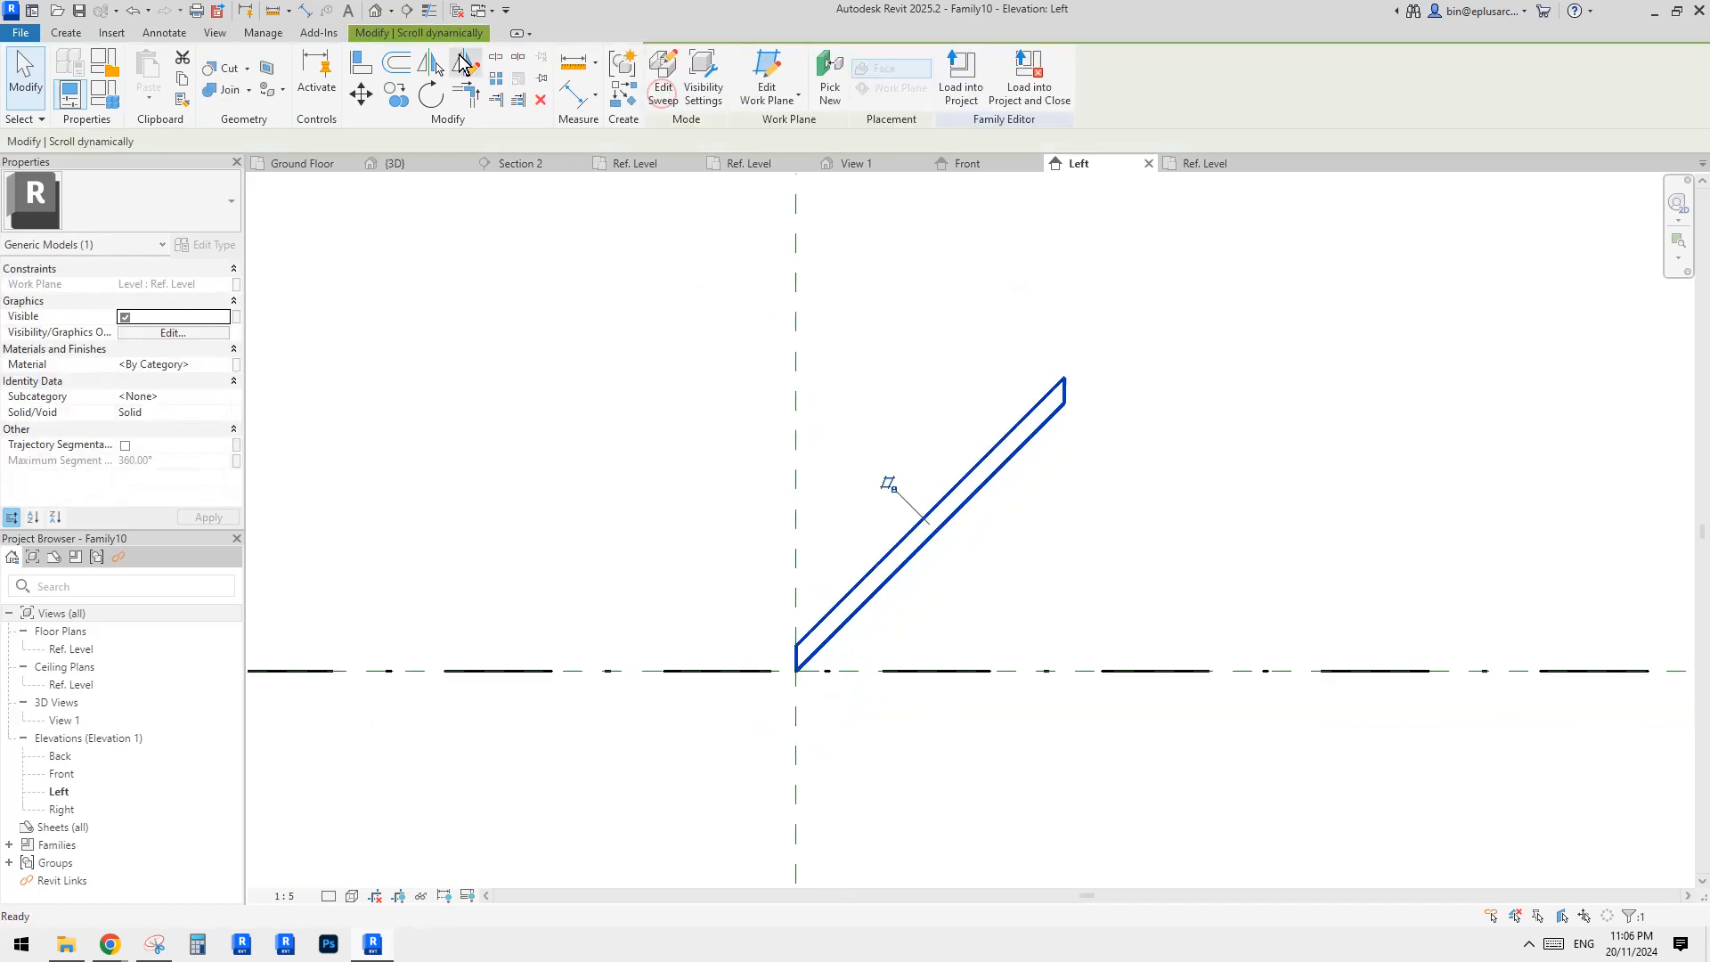
Step: Open the family's default 3D view and set its scale to 1:5
click(376, 11)
shift+middle_drag(908, 427, 819, 463)
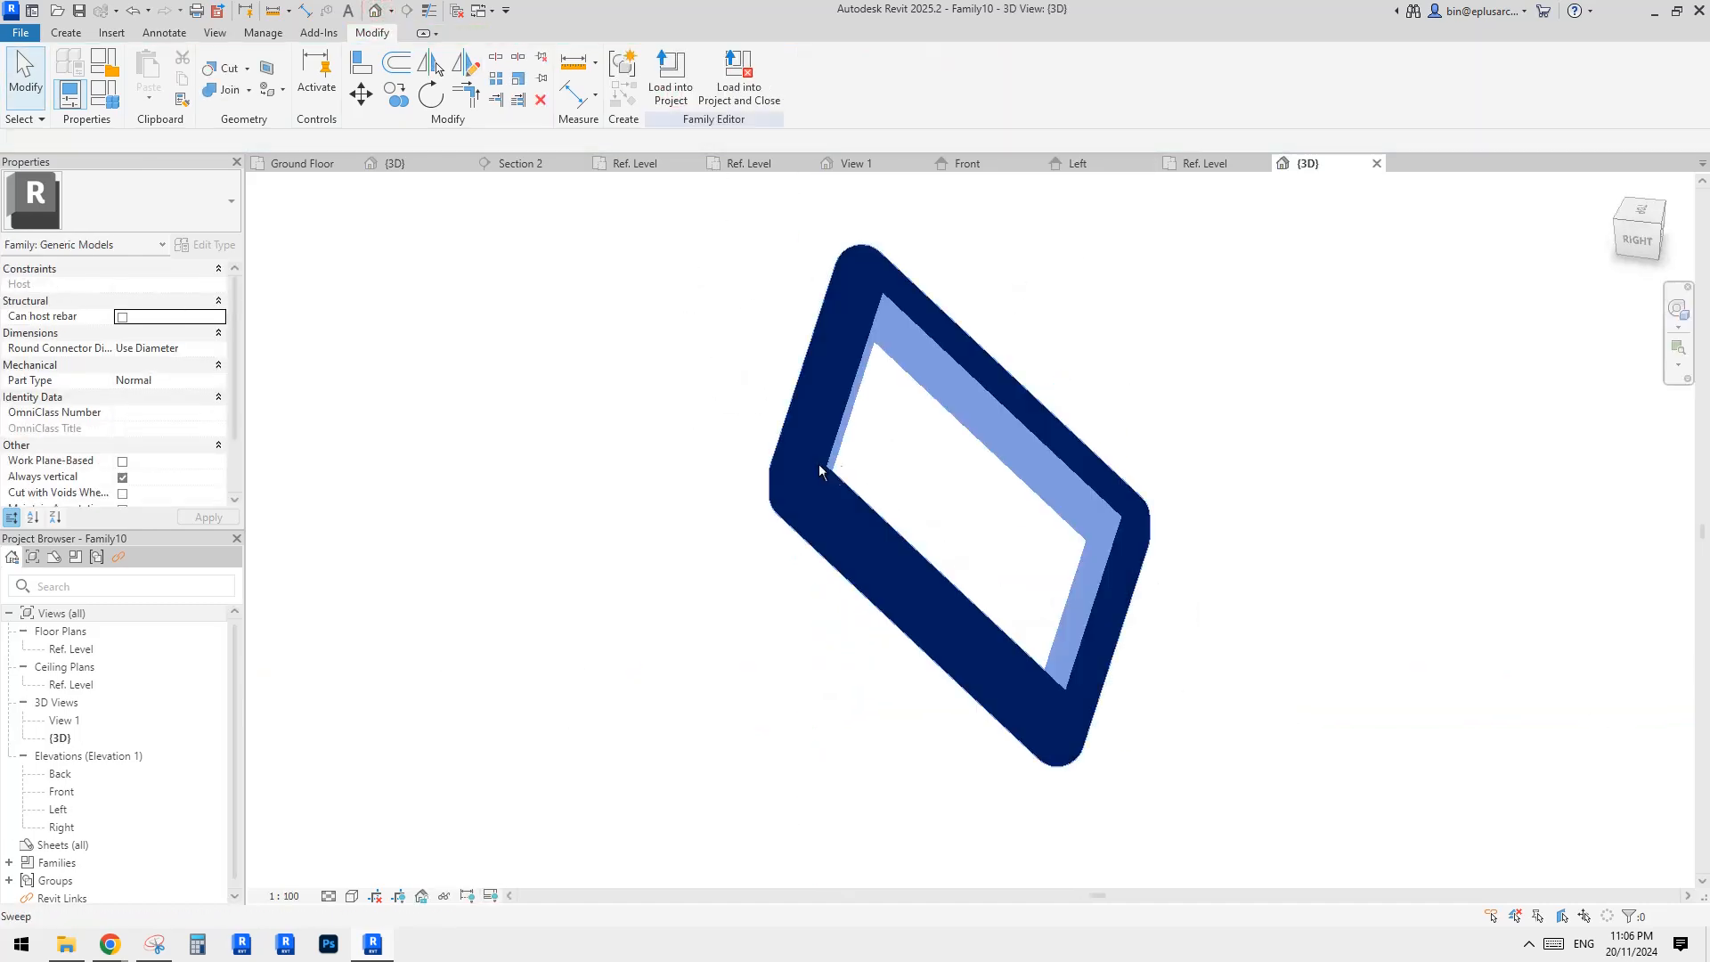
click(284, 895)
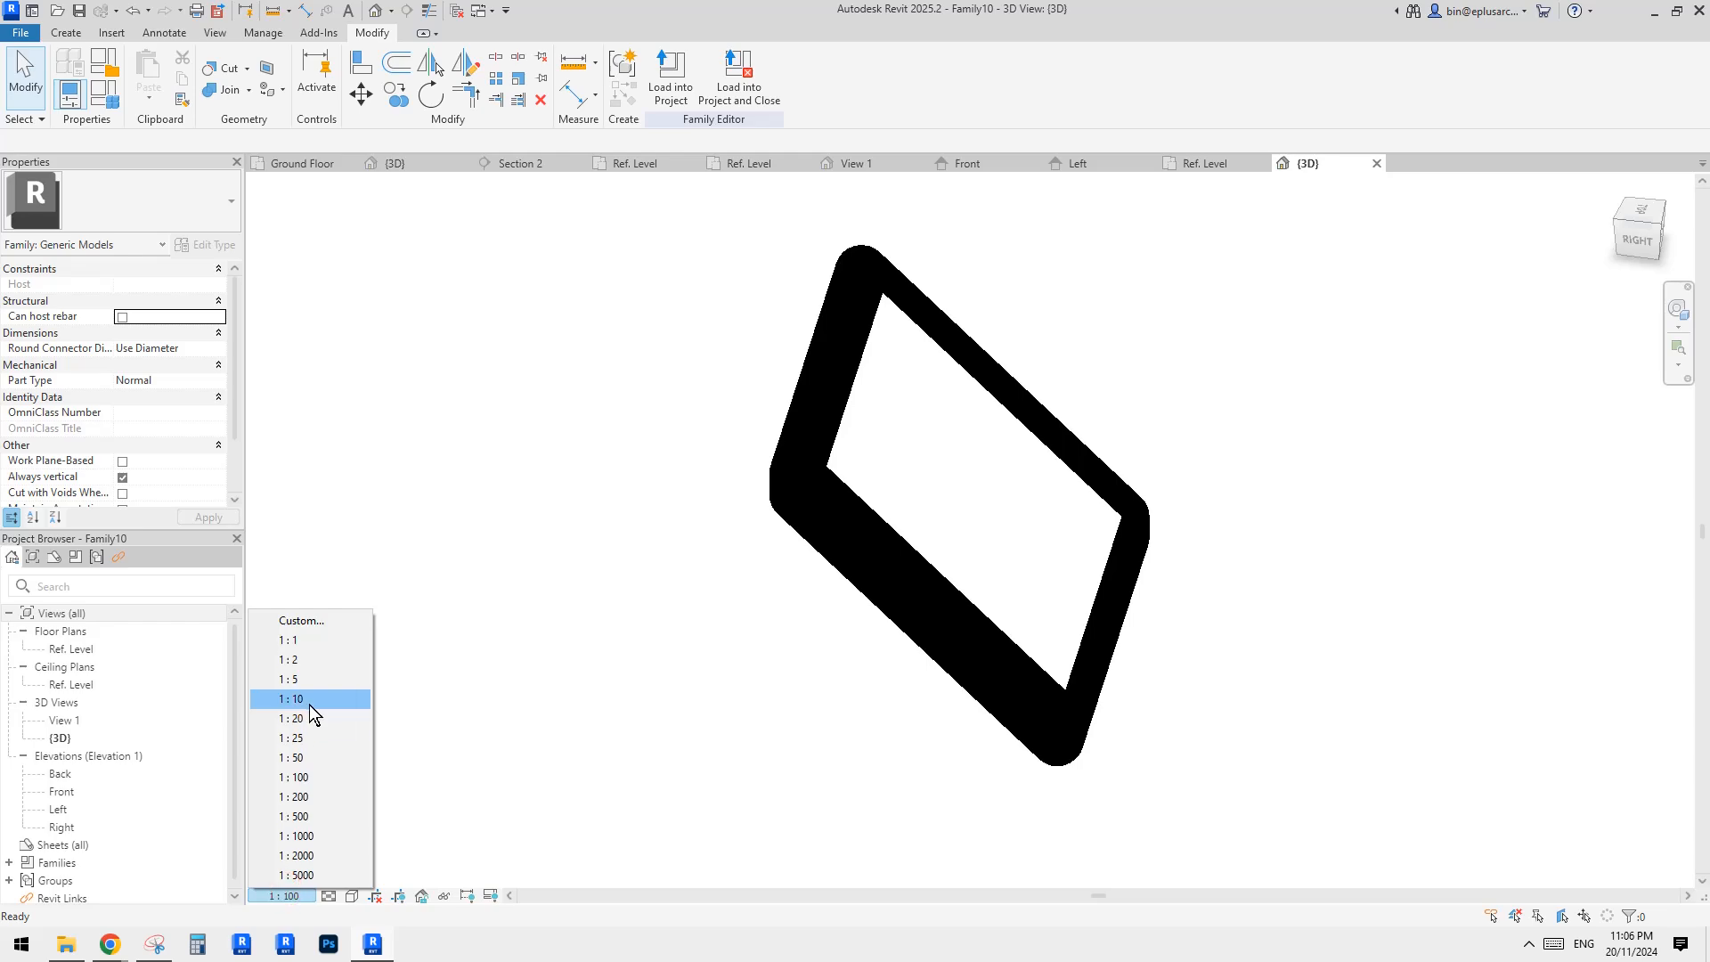
click(303, 679)
shift+middle_drag(413, 677, 1086, 569)
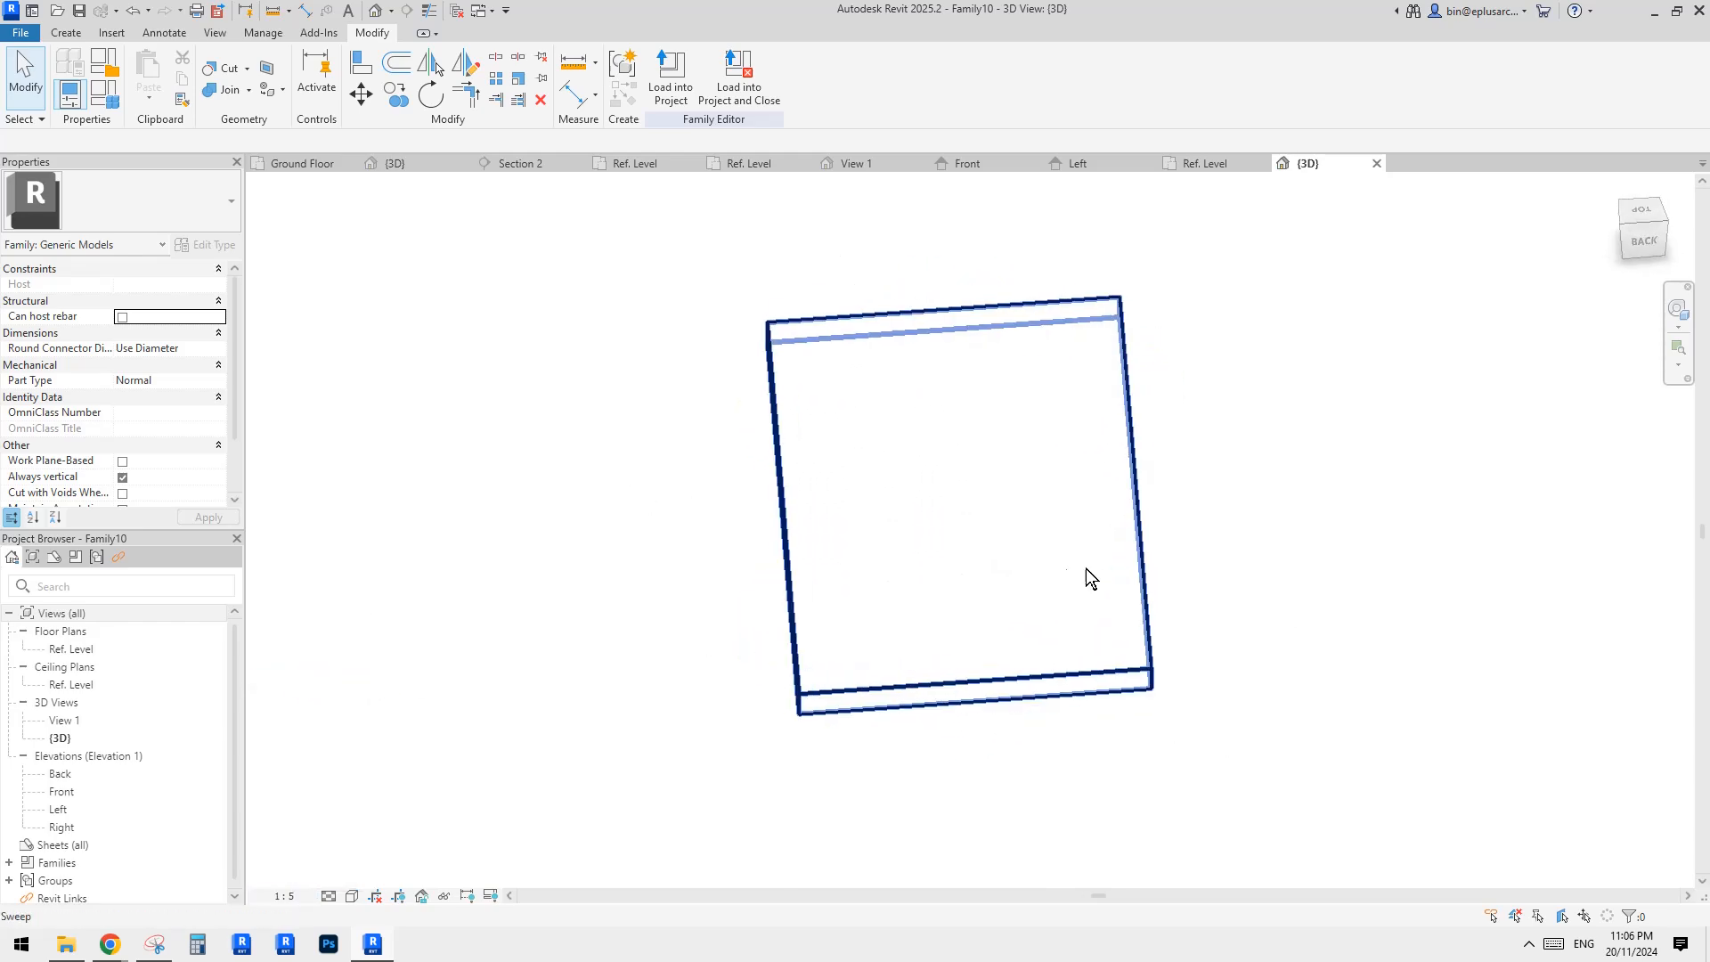
Step: Examine the sloping slate piece from several angles in 3D and in the Ref. Level plan
click(833, 521)
mouse_move(838, 517)
shift+middle_down()
mouse_move(1034, 558)
mouse_move(1129, 526)
mouse_move(840, 519)
shift+middle_up()
shift+middle_drag(840, 436, 870, 472)
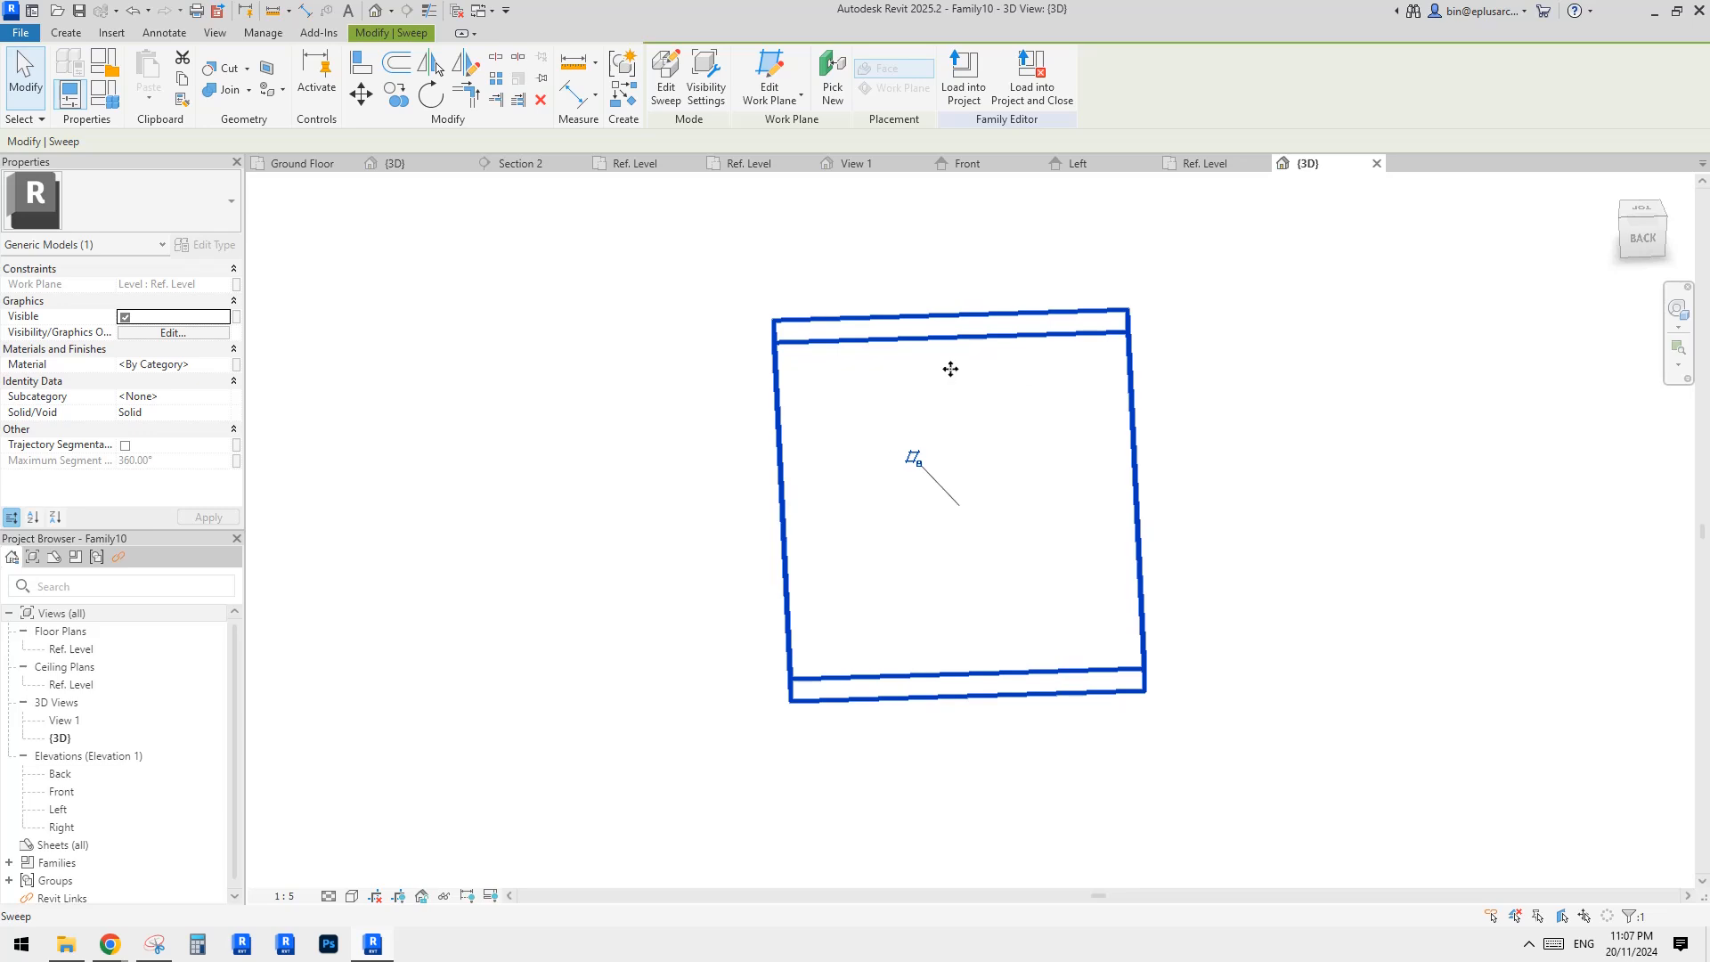
mouse_move(1004, 368)
shift+middle_down()
mouse_move(1072, 451)
mouse_move(1218, 401)
mouse_move(1056, 448)
mouse_move(1012, 360)
shift+middle_up()
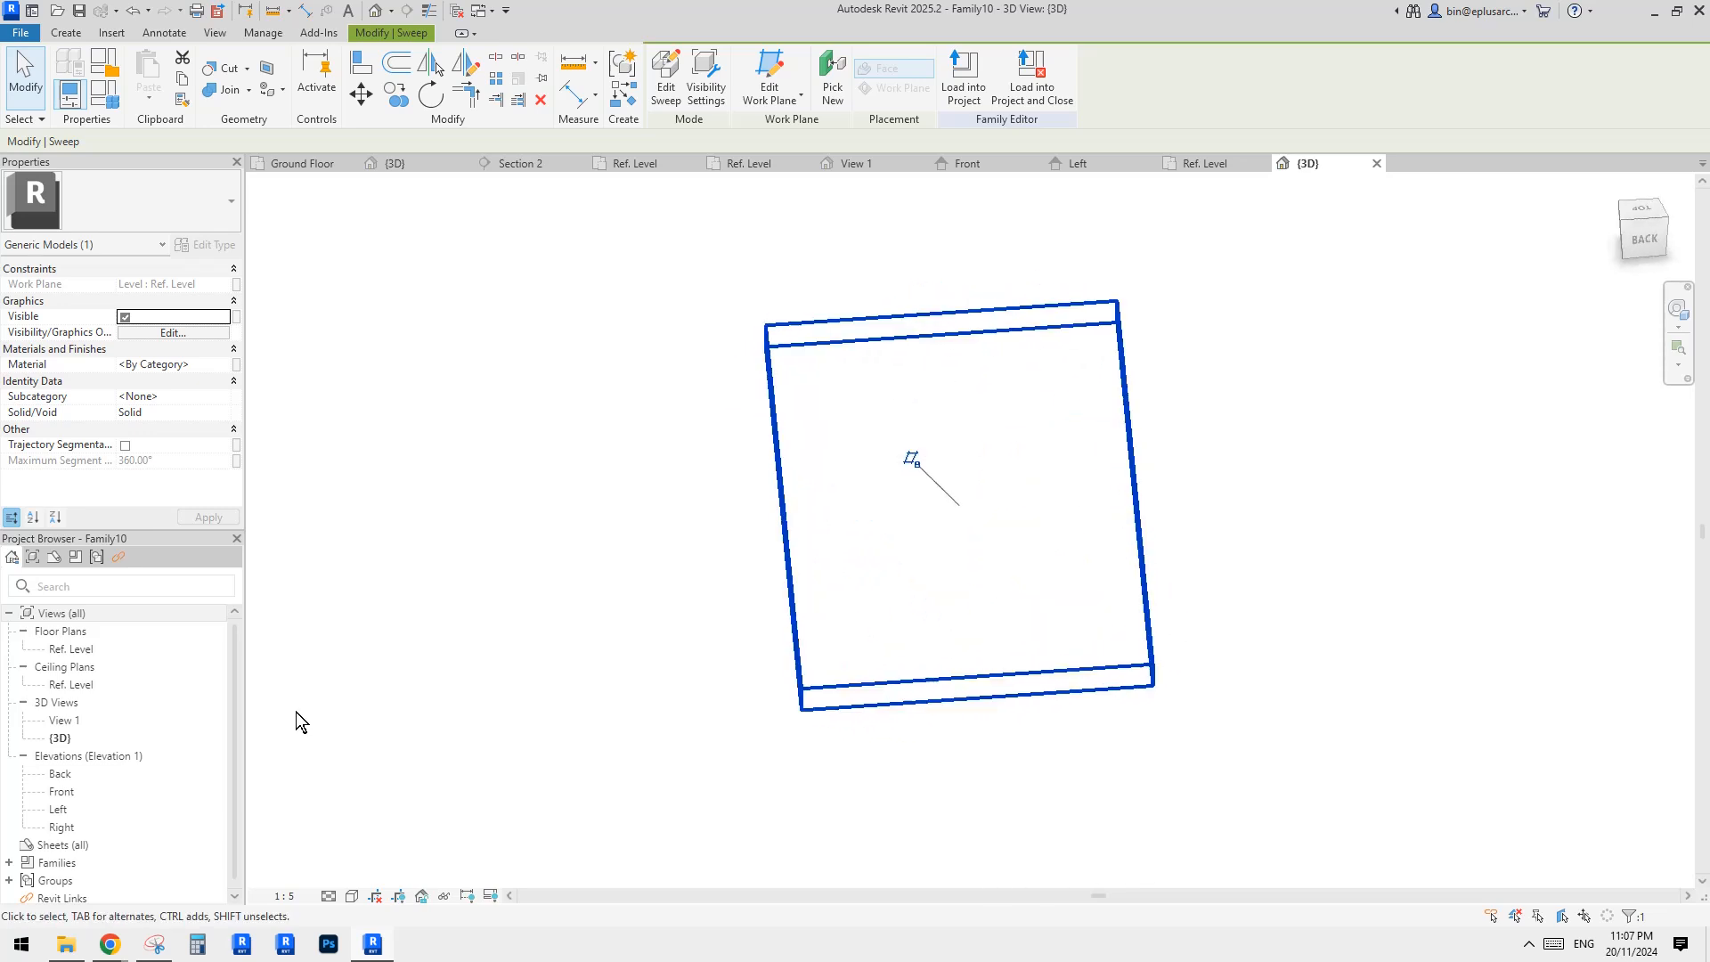
double_click(70, 648)
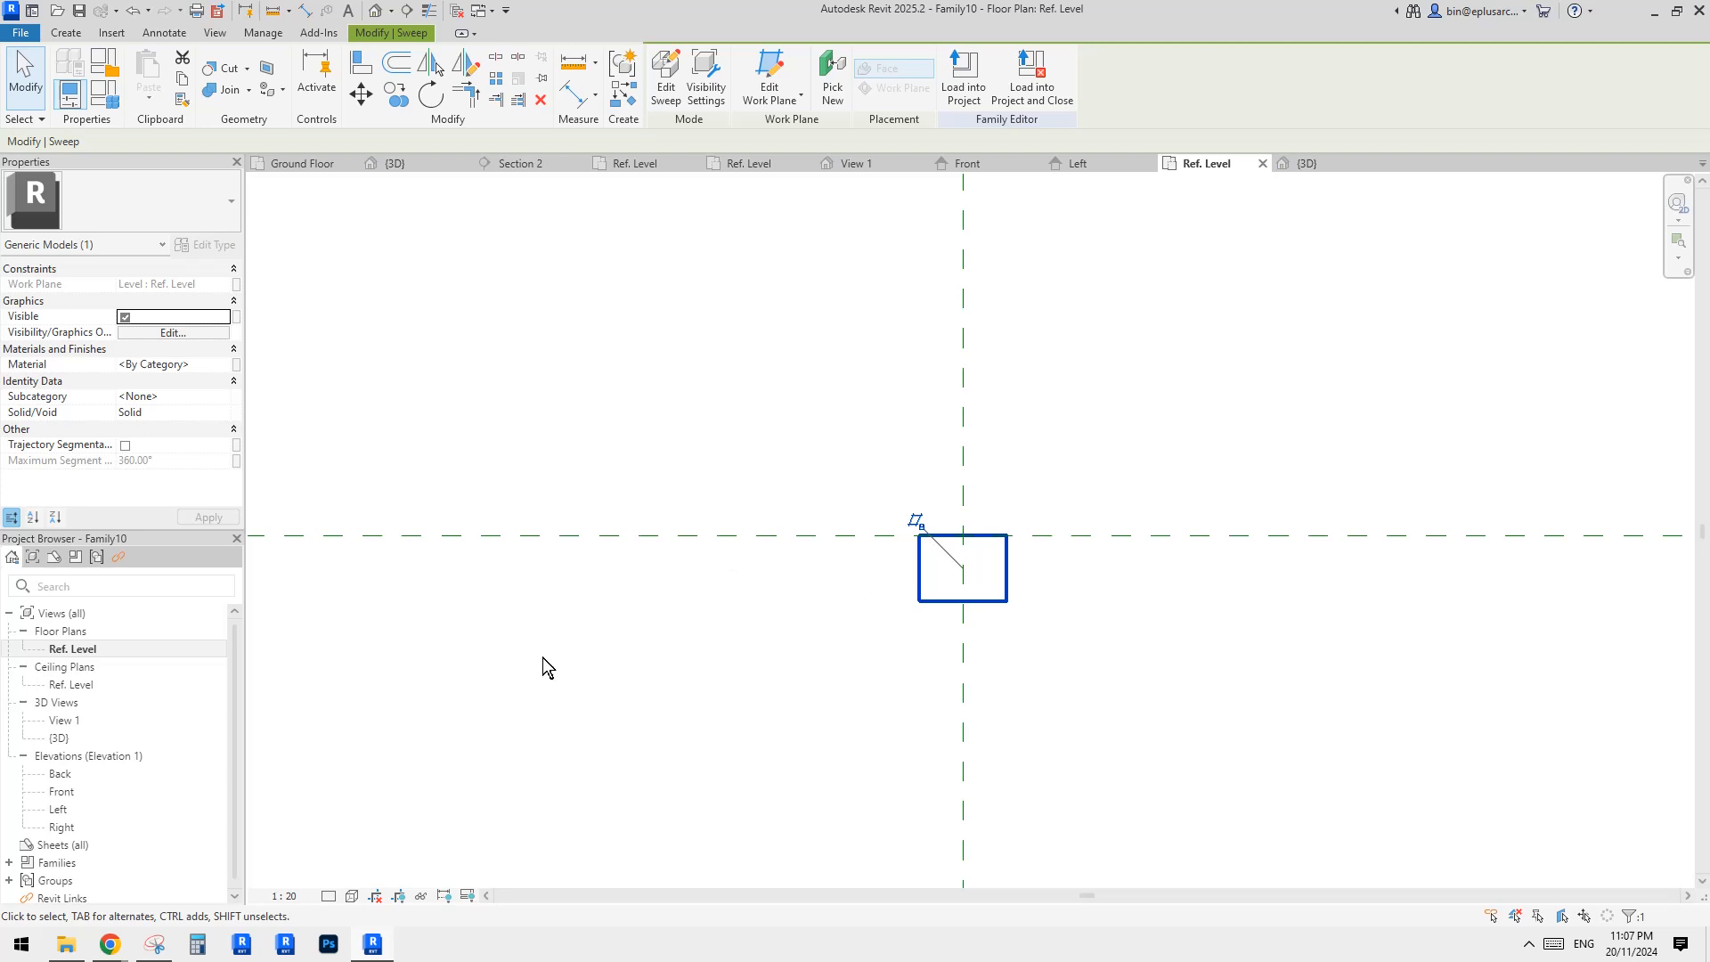
click(378, 12)
mouse_move(991, 520)
shift+middle_down()
mouse_move(1047, 521)
mouse_move(1010, 529)
shift+middle_up()
shift+middle_drag(752, 322, 856, 321)
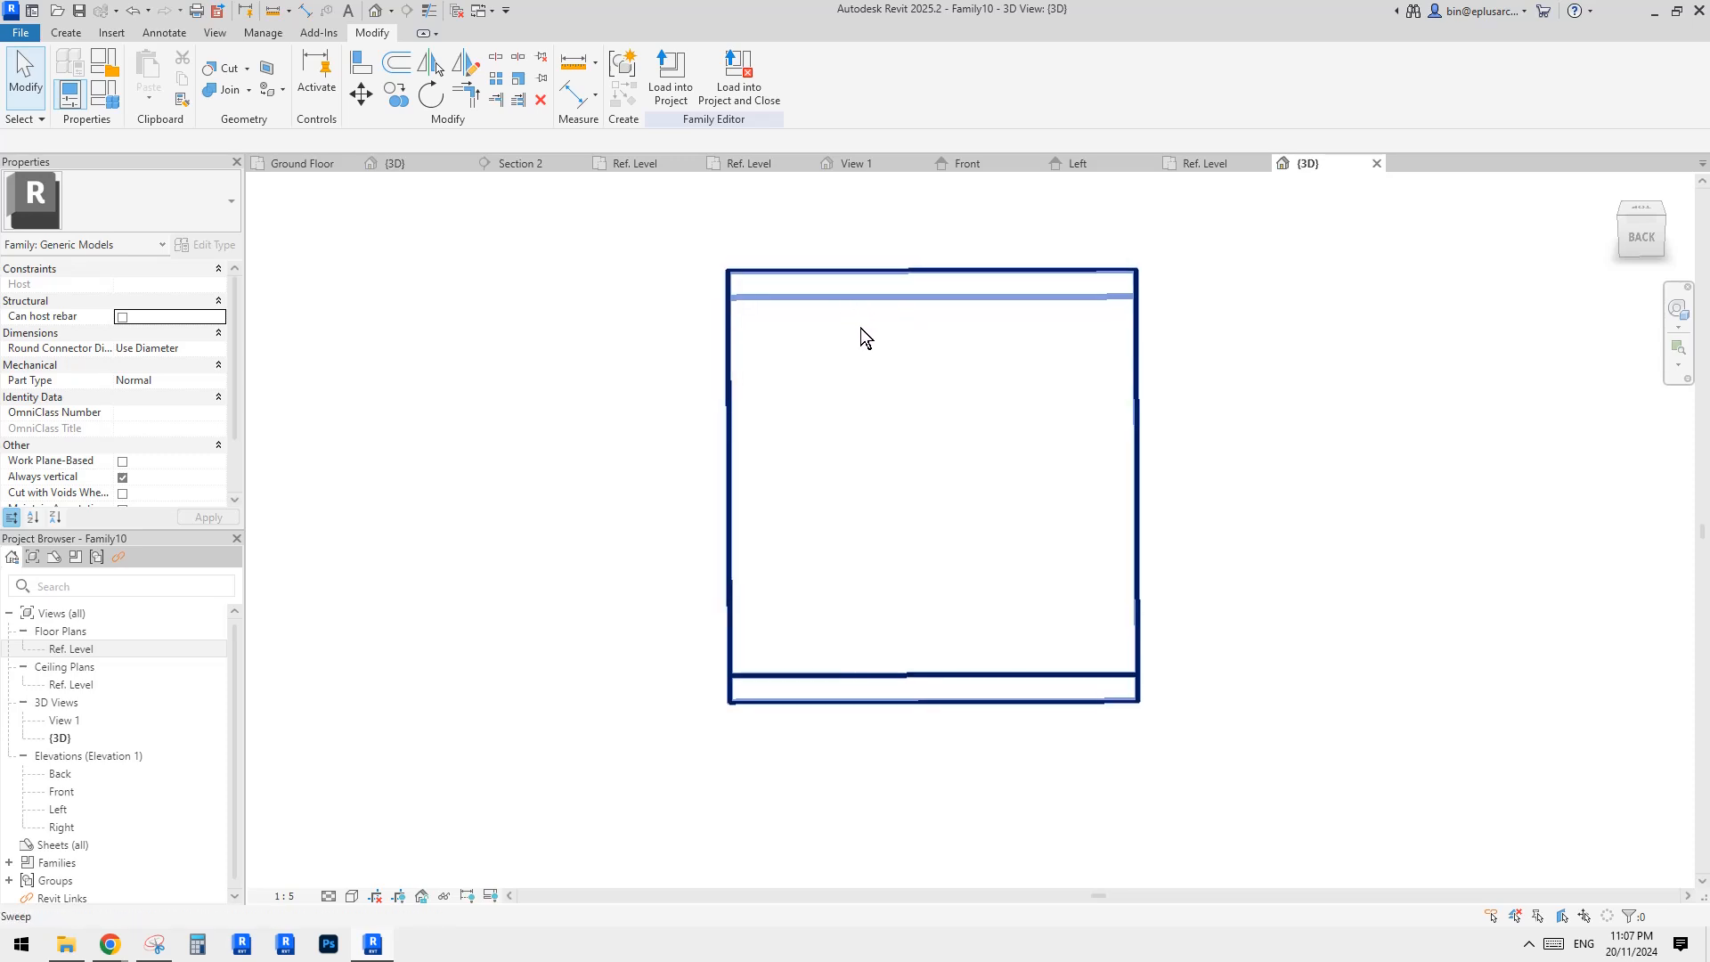
shift+middle_drag(886, 372, 1156, 484)
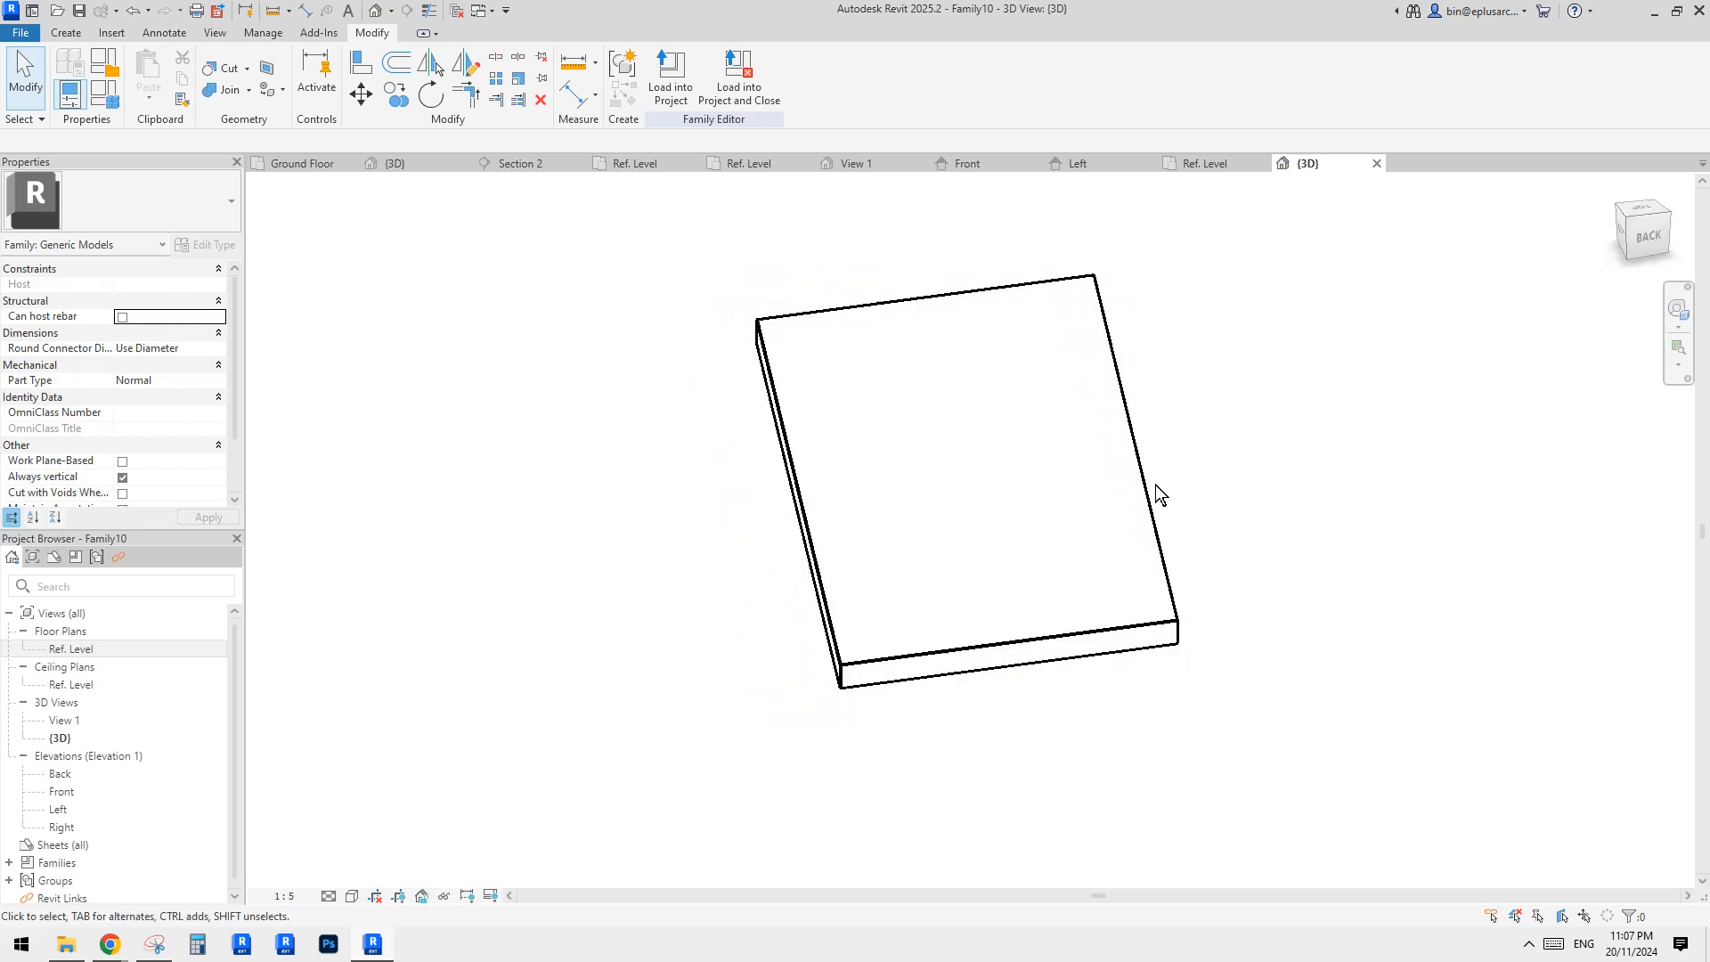
click(970, 472)
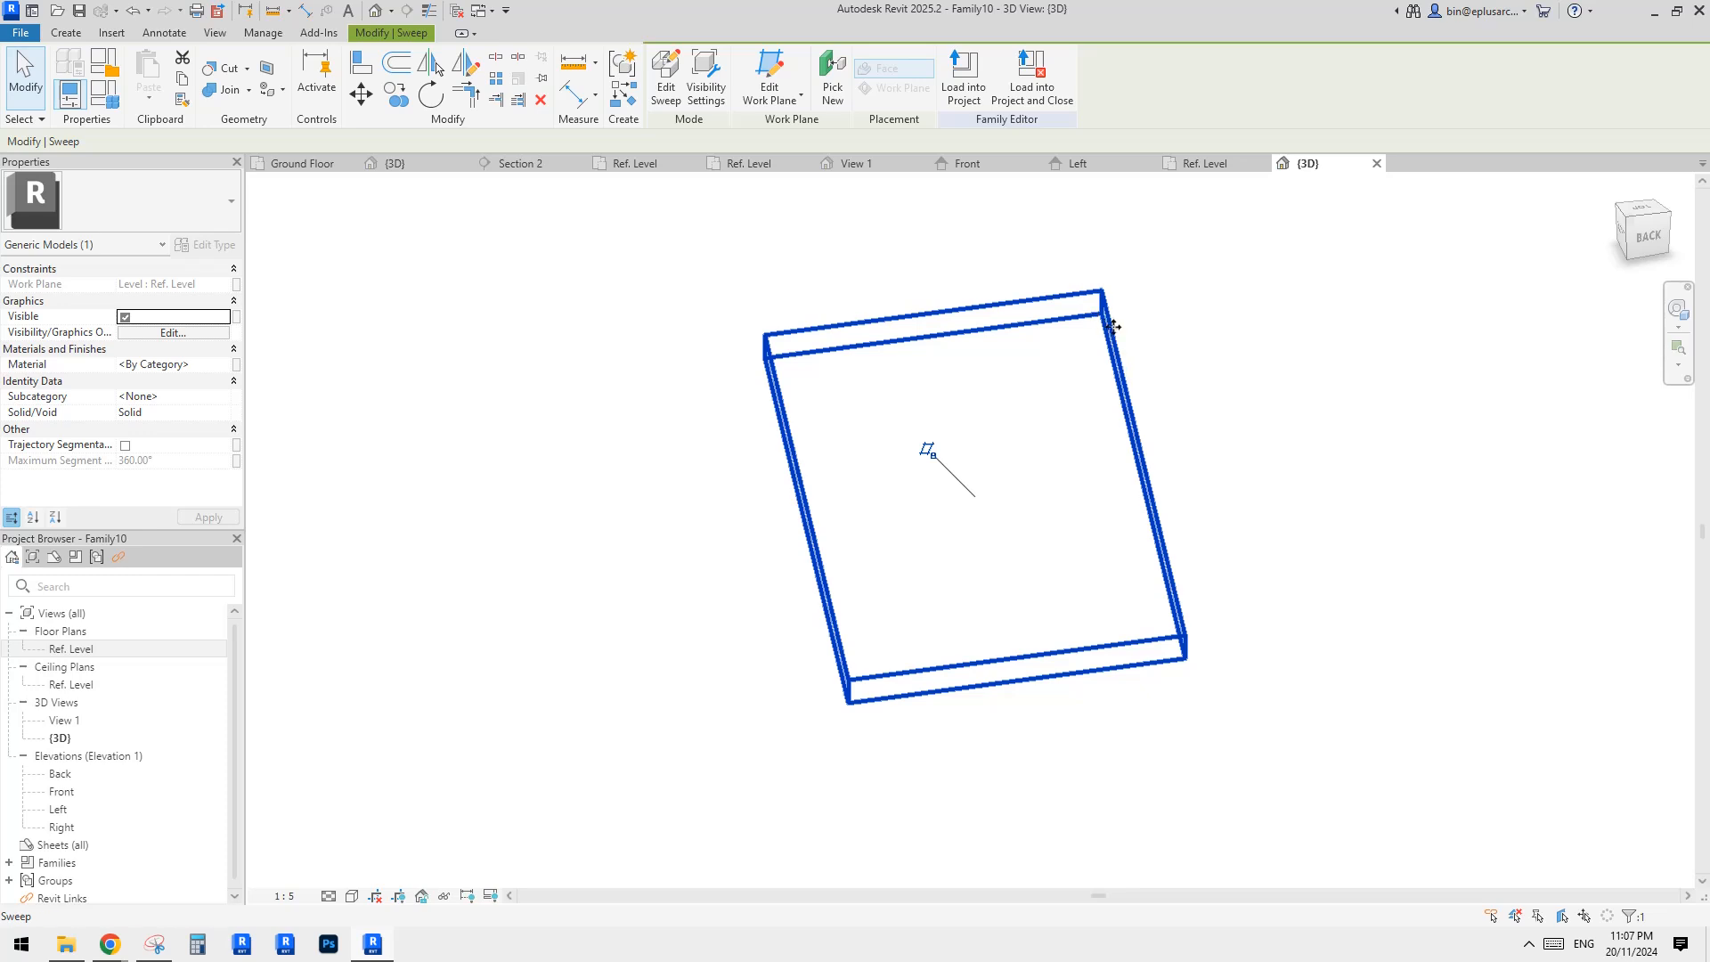
click(1205, 346)
mouse_move(604, 291)
middle_down()
mouse_move(542, 292)
mouse_move(598, 311)
middle_up()
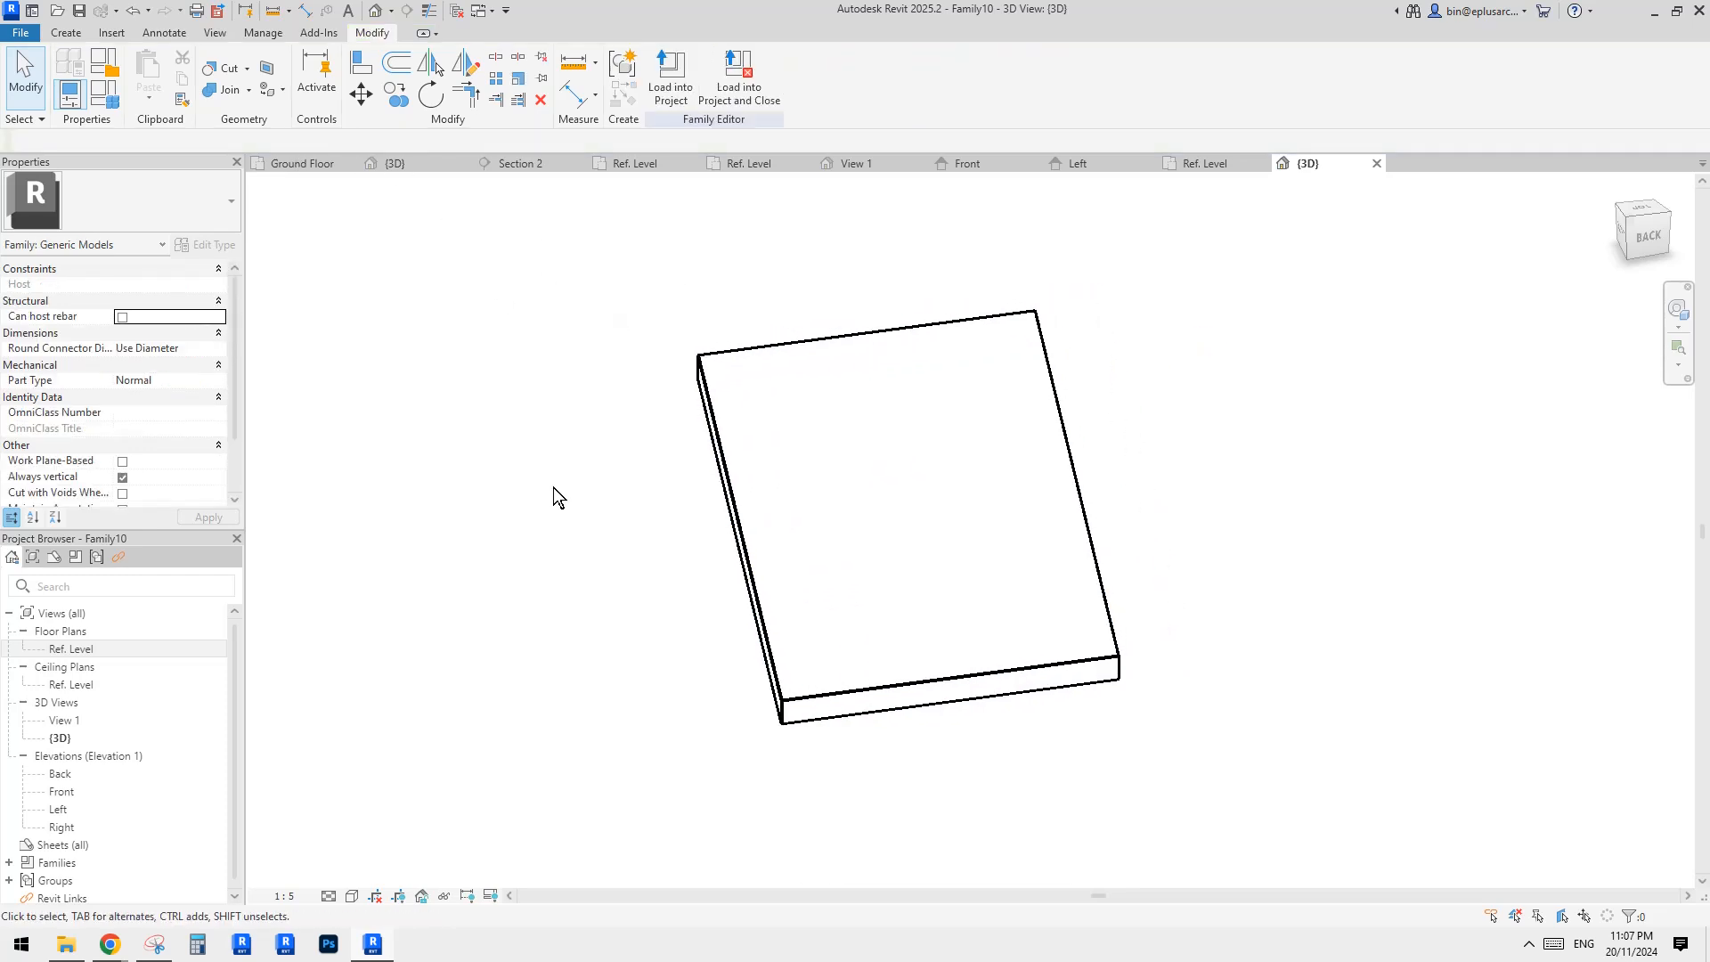
Step: Set the 3D view's visual style to Shaded
key(s)
key(d)
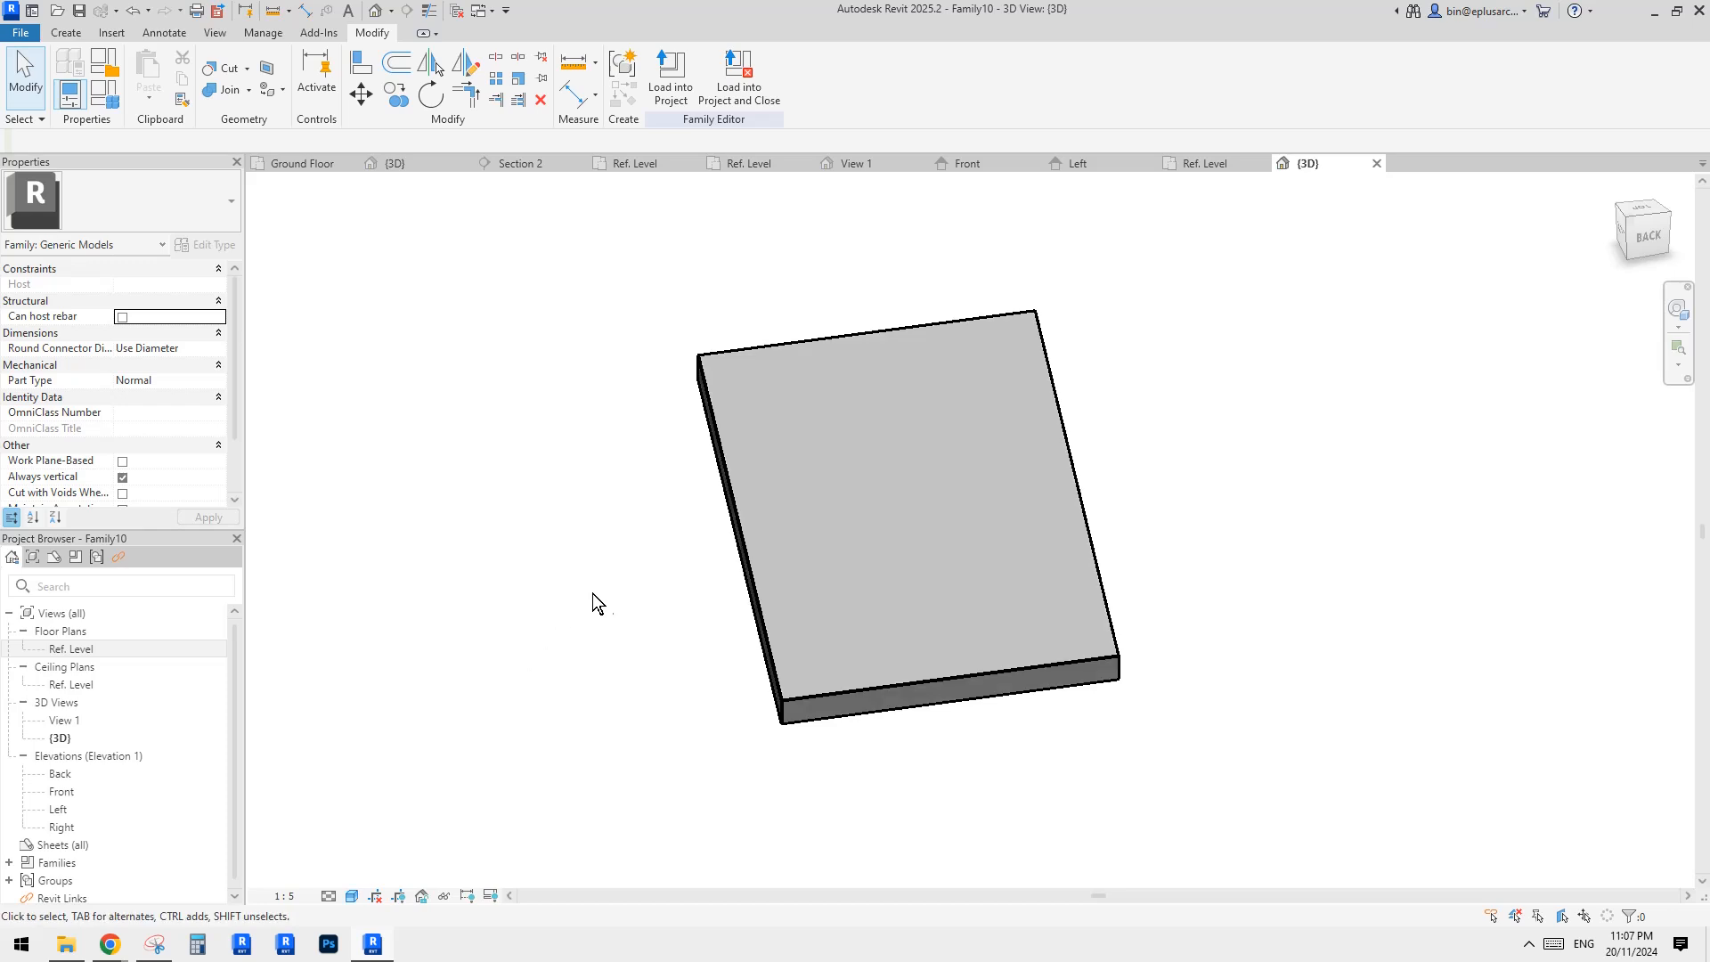
mouse_move(591, 593)
shift+middle_down()
mouse_move(665, 536)
mouse_move(663, 552)
shift+middle_up()
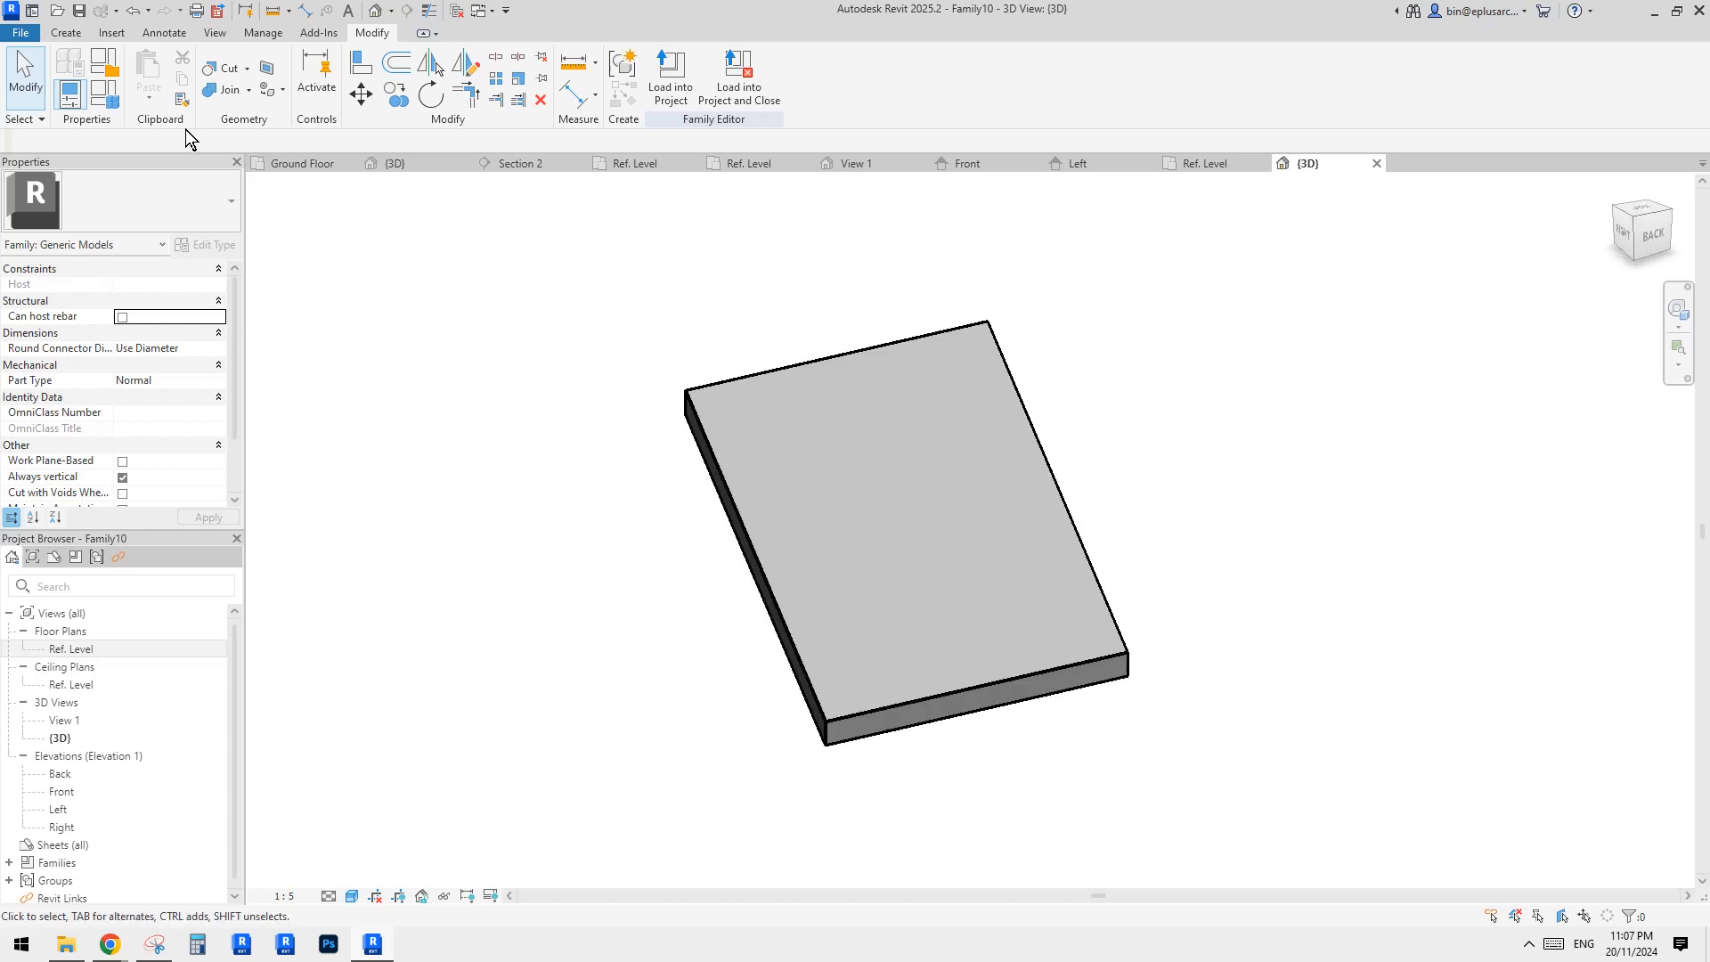
Step: Start an extrusion and pick the sweep's sloping top face as its work plane
click(75, 34)
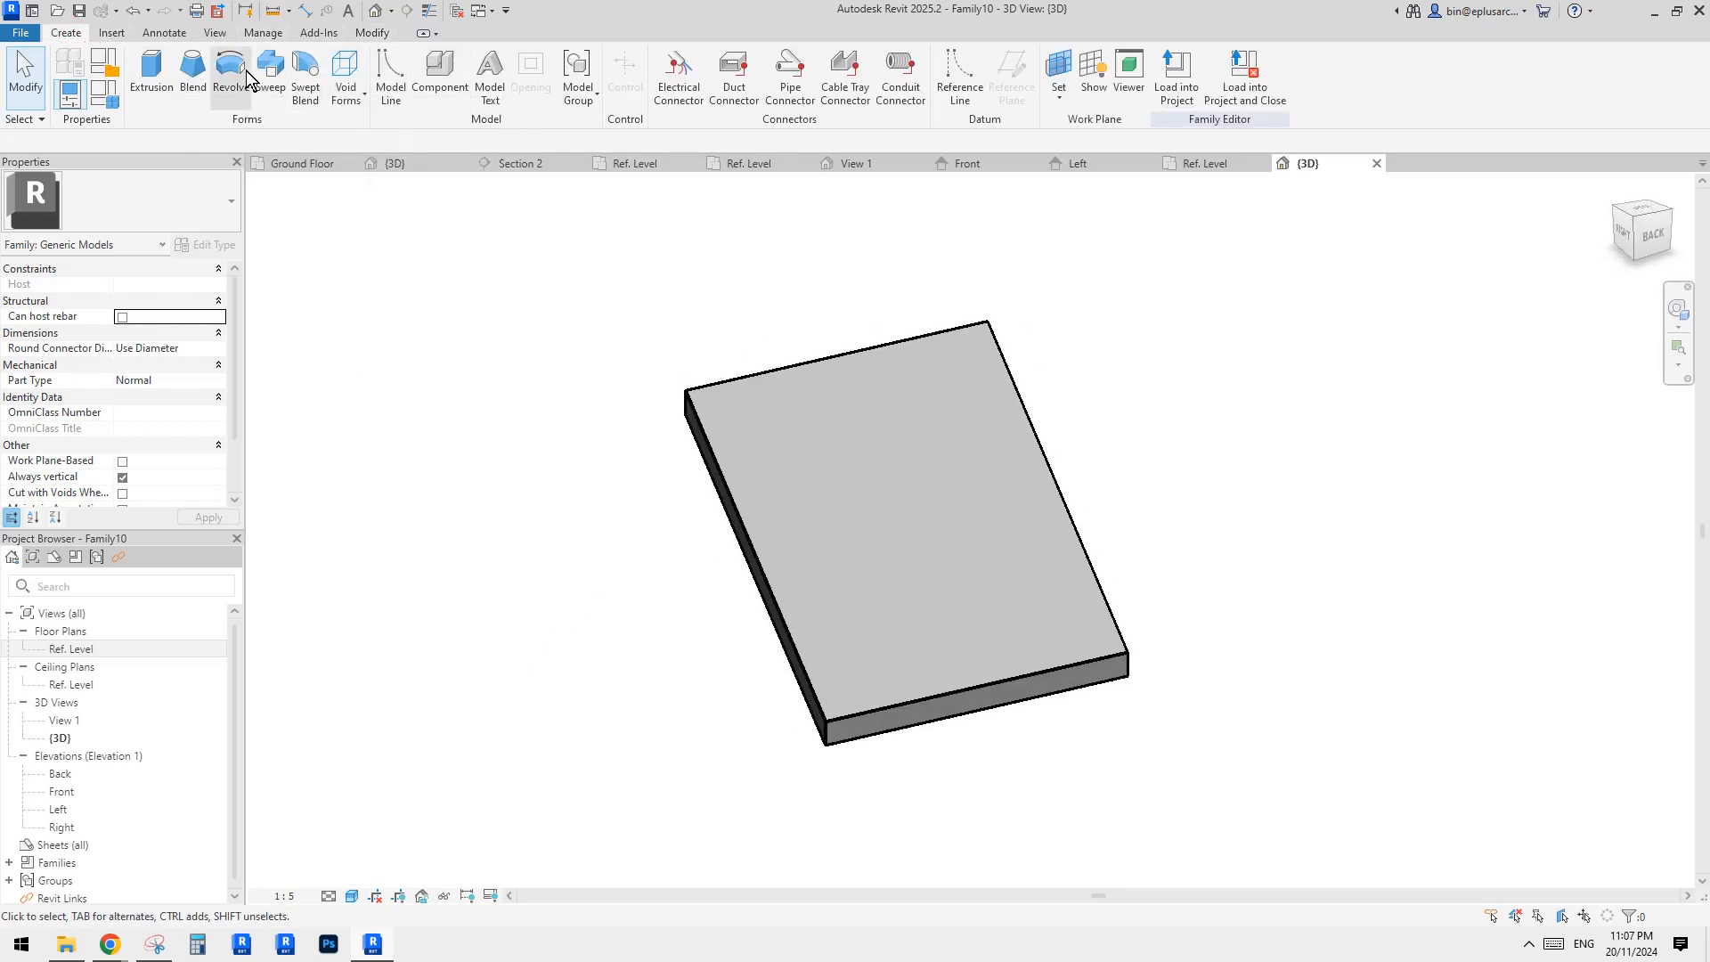
click(152, 71)
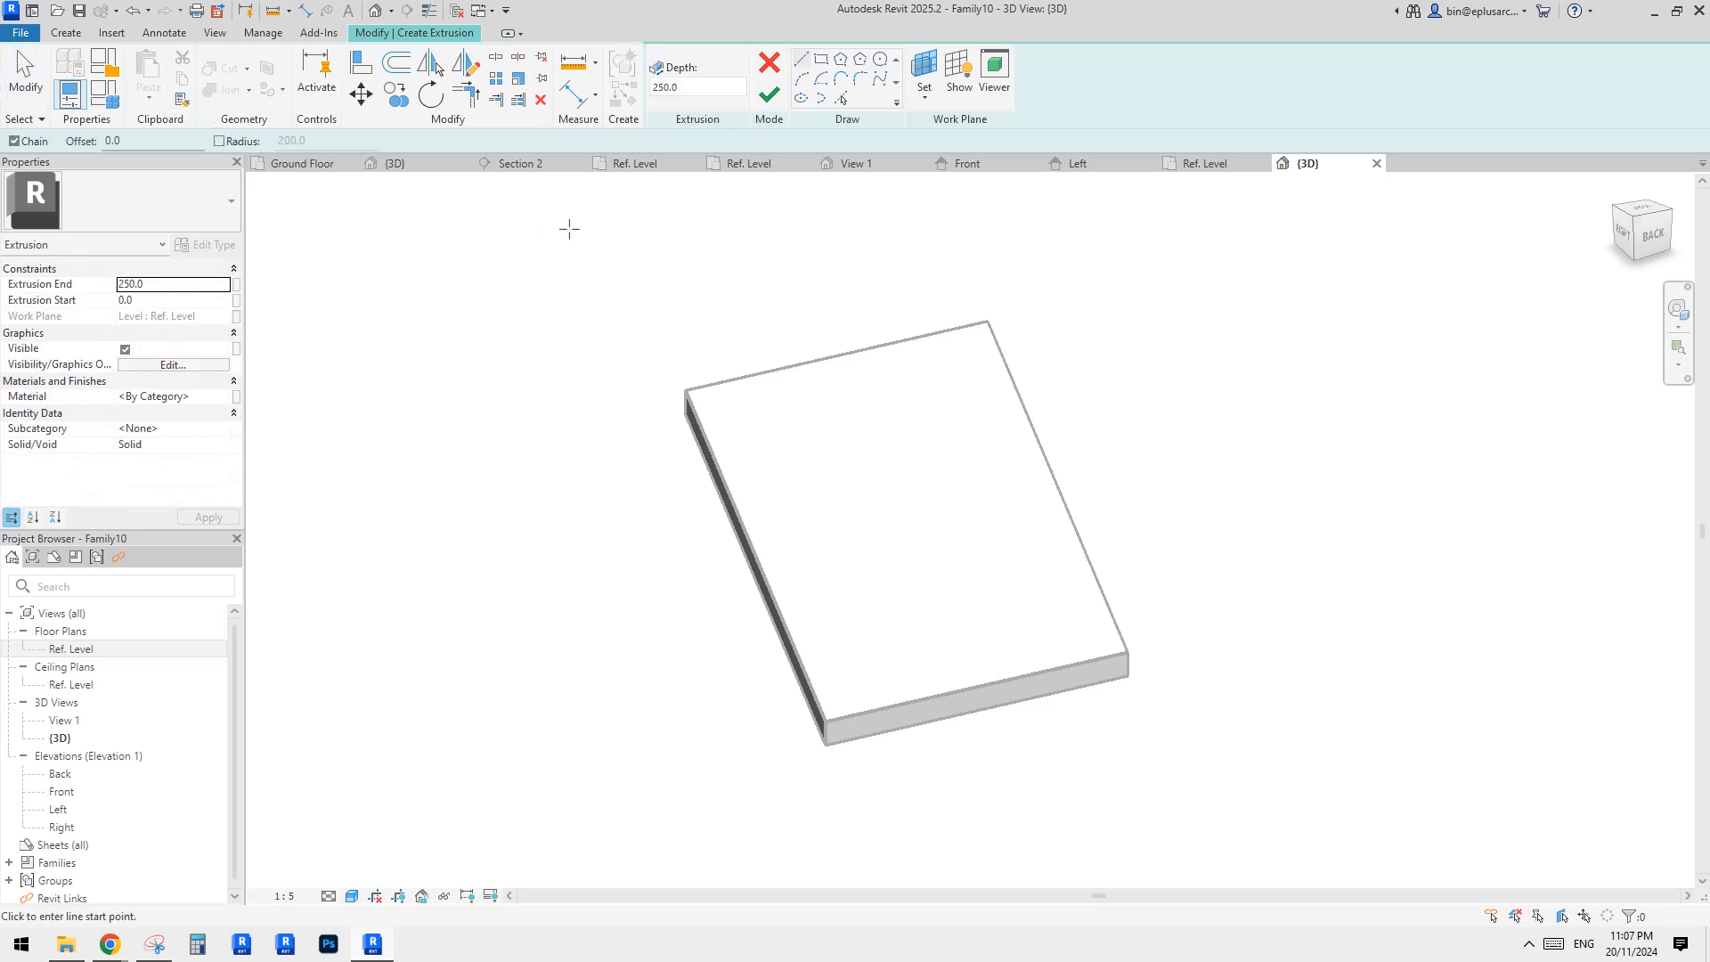
click(933, 61)
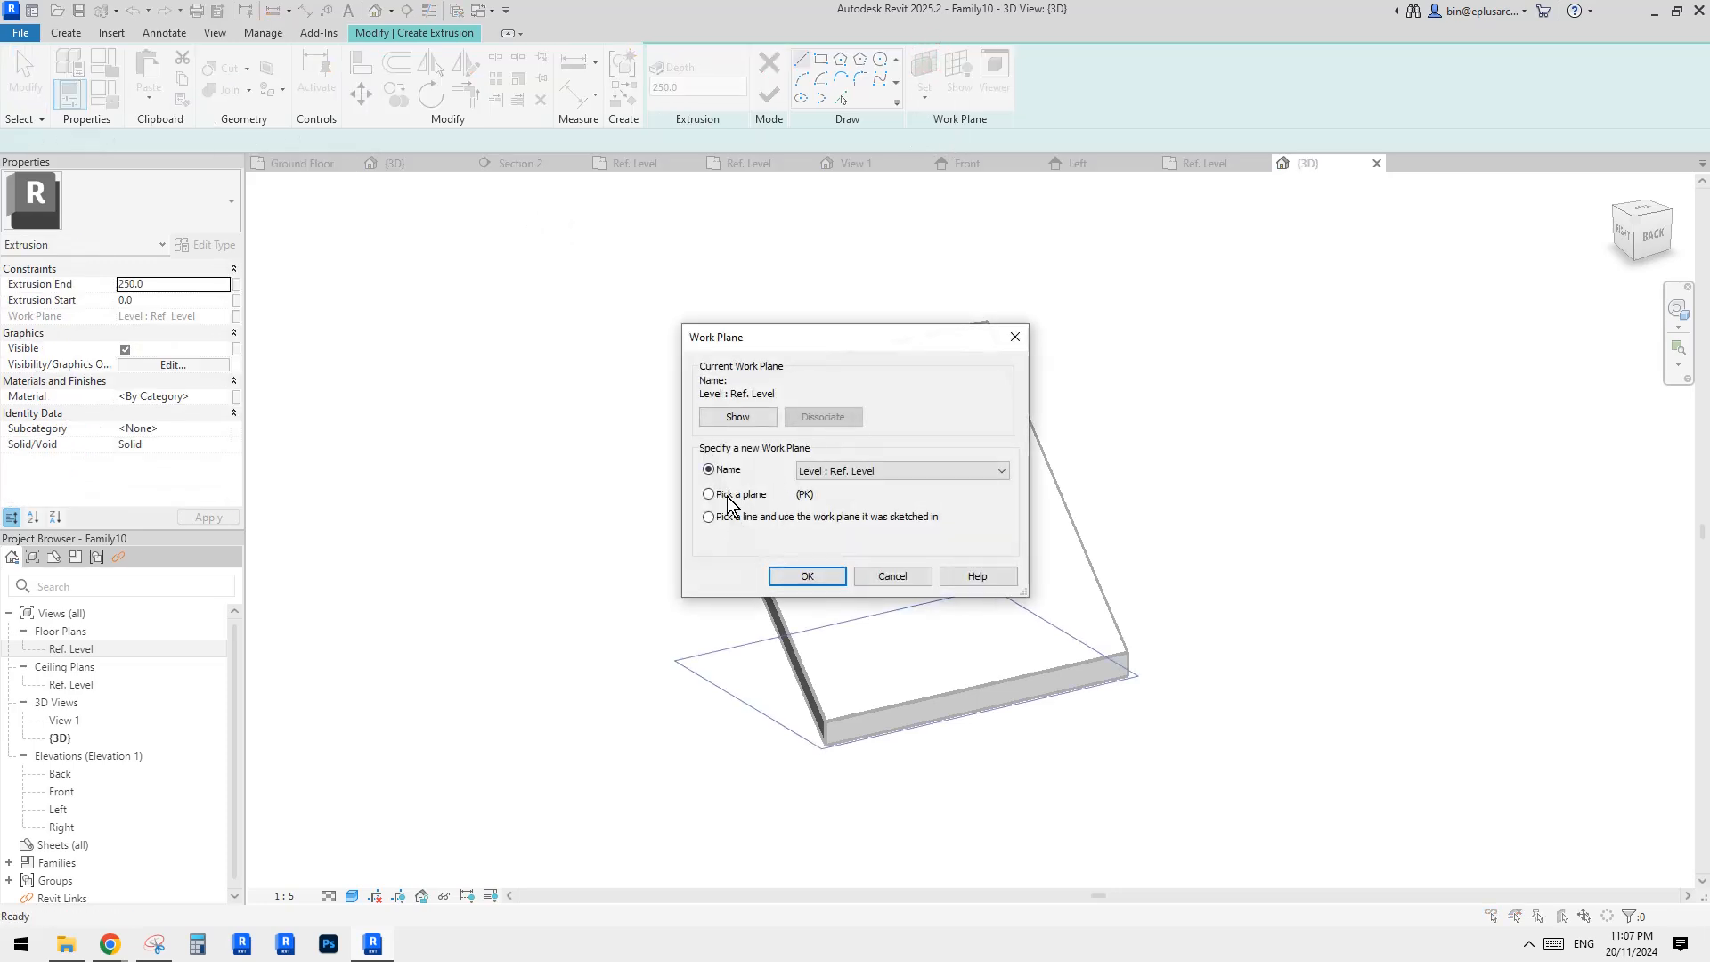
click(806, 578)
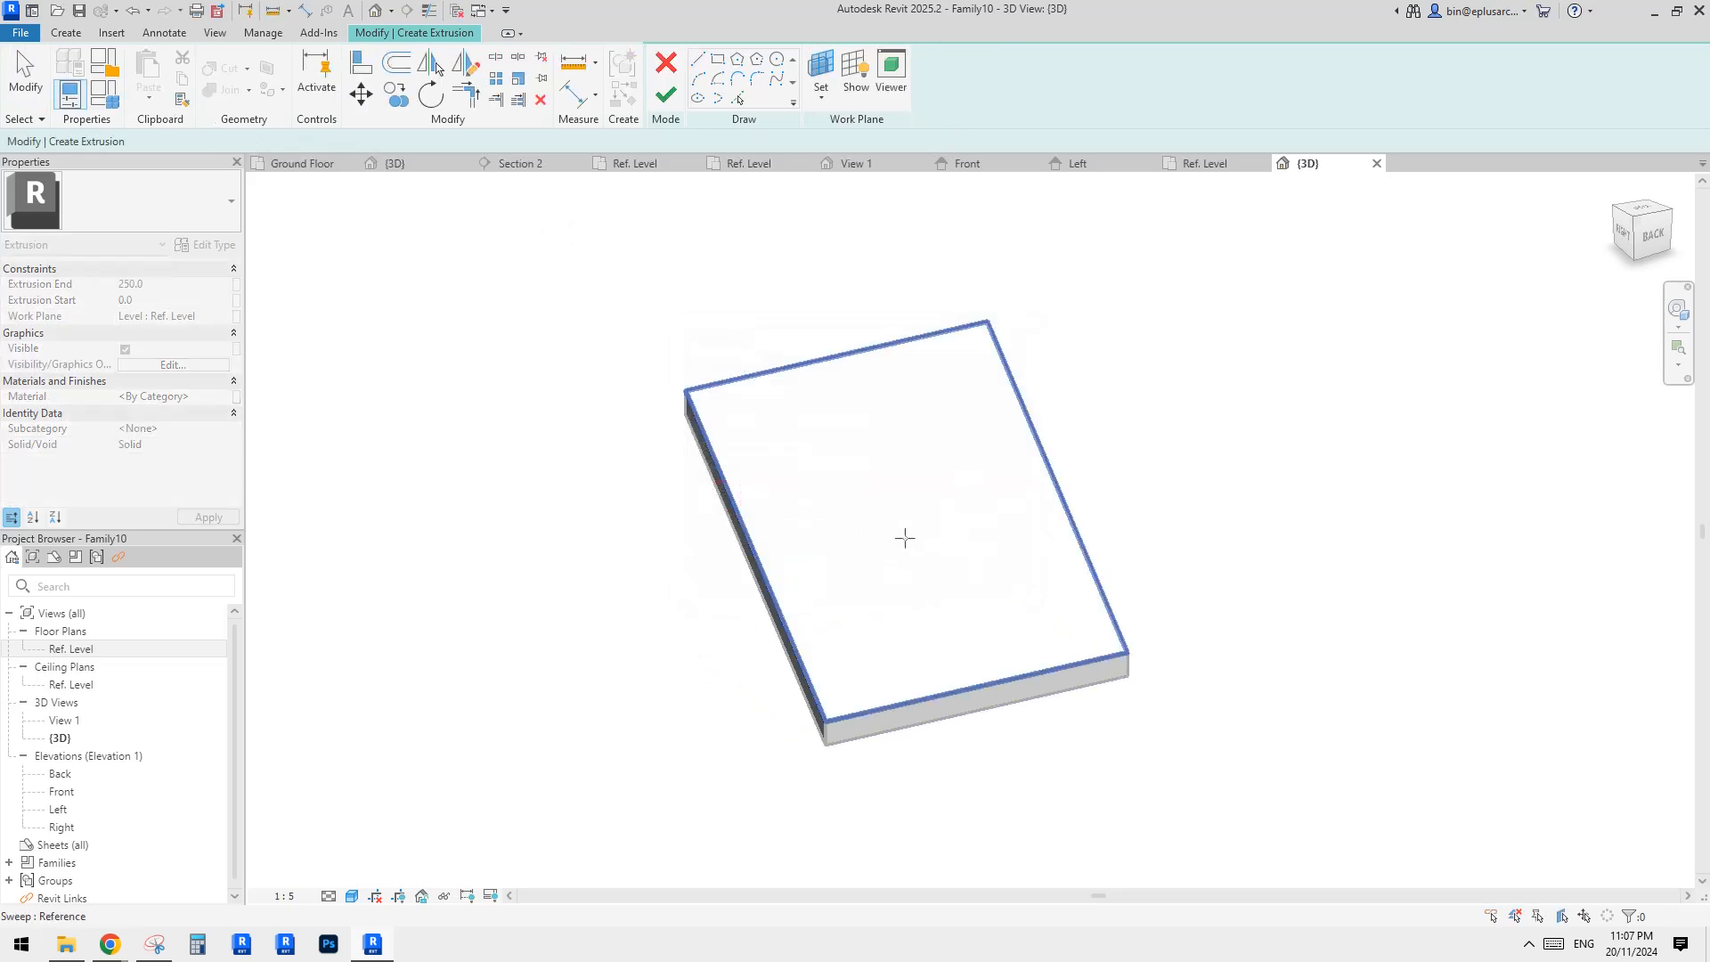
shift+middle_drag(967, 634, 1137, 436)
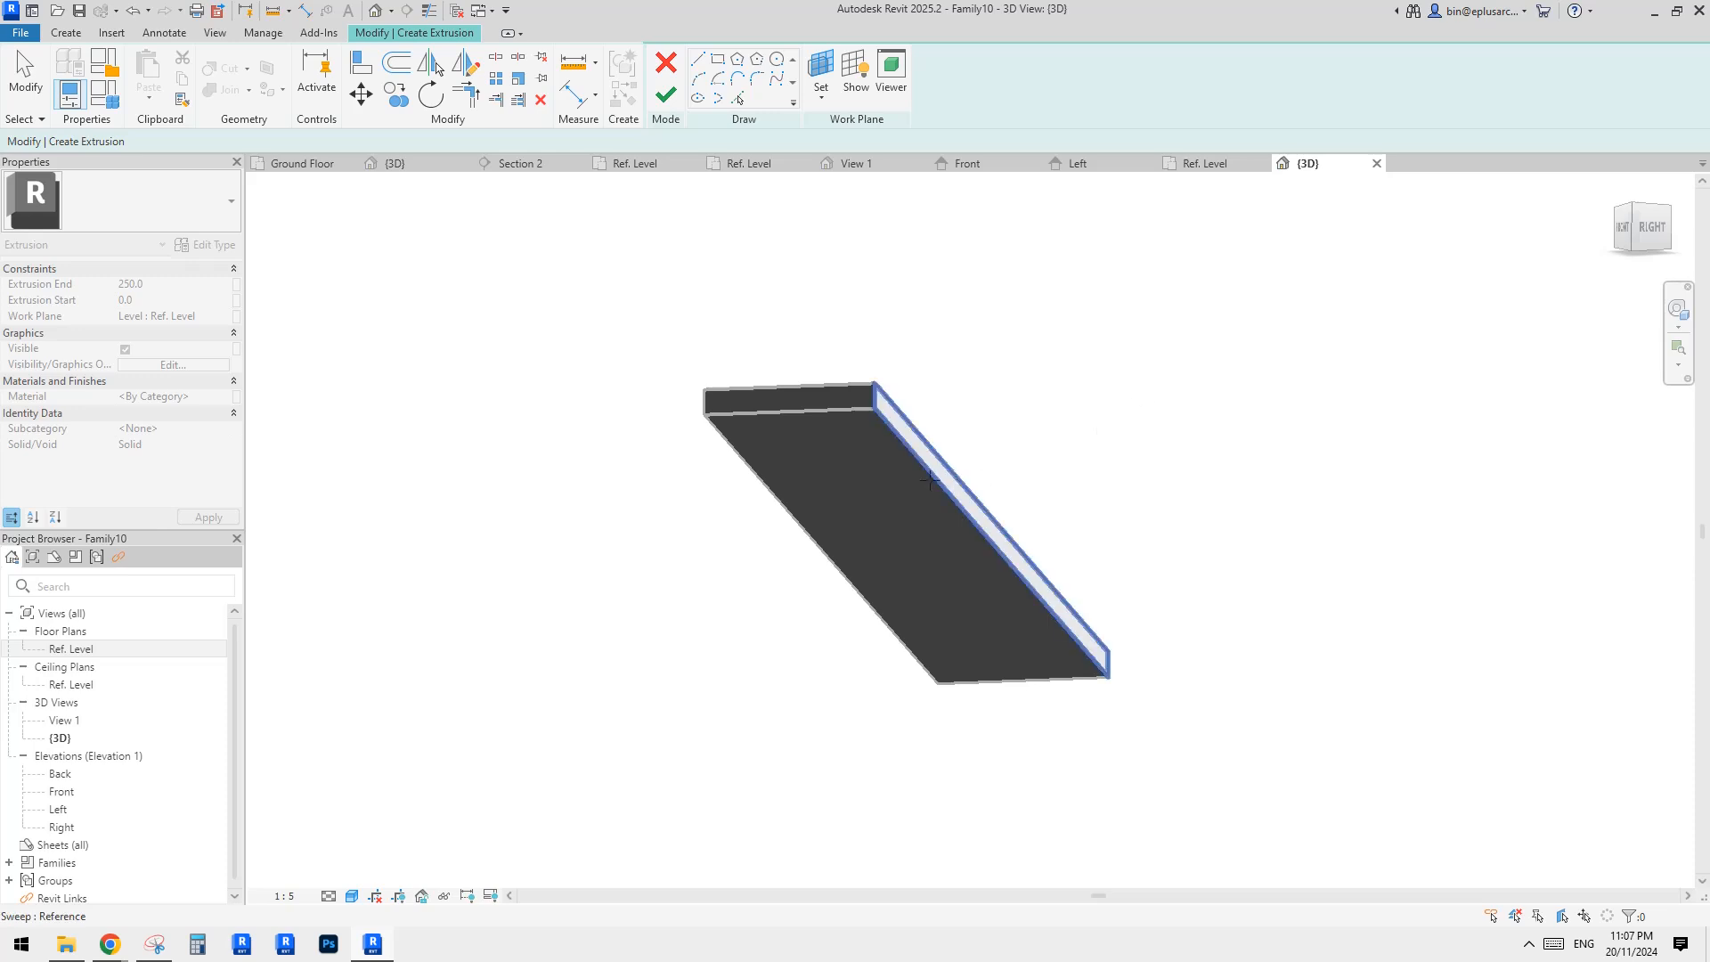
shift+middle_drag(1002, 431, 623, 472)
click(1026, 448)
shift+middle_drag(900, 473, 957, 505)
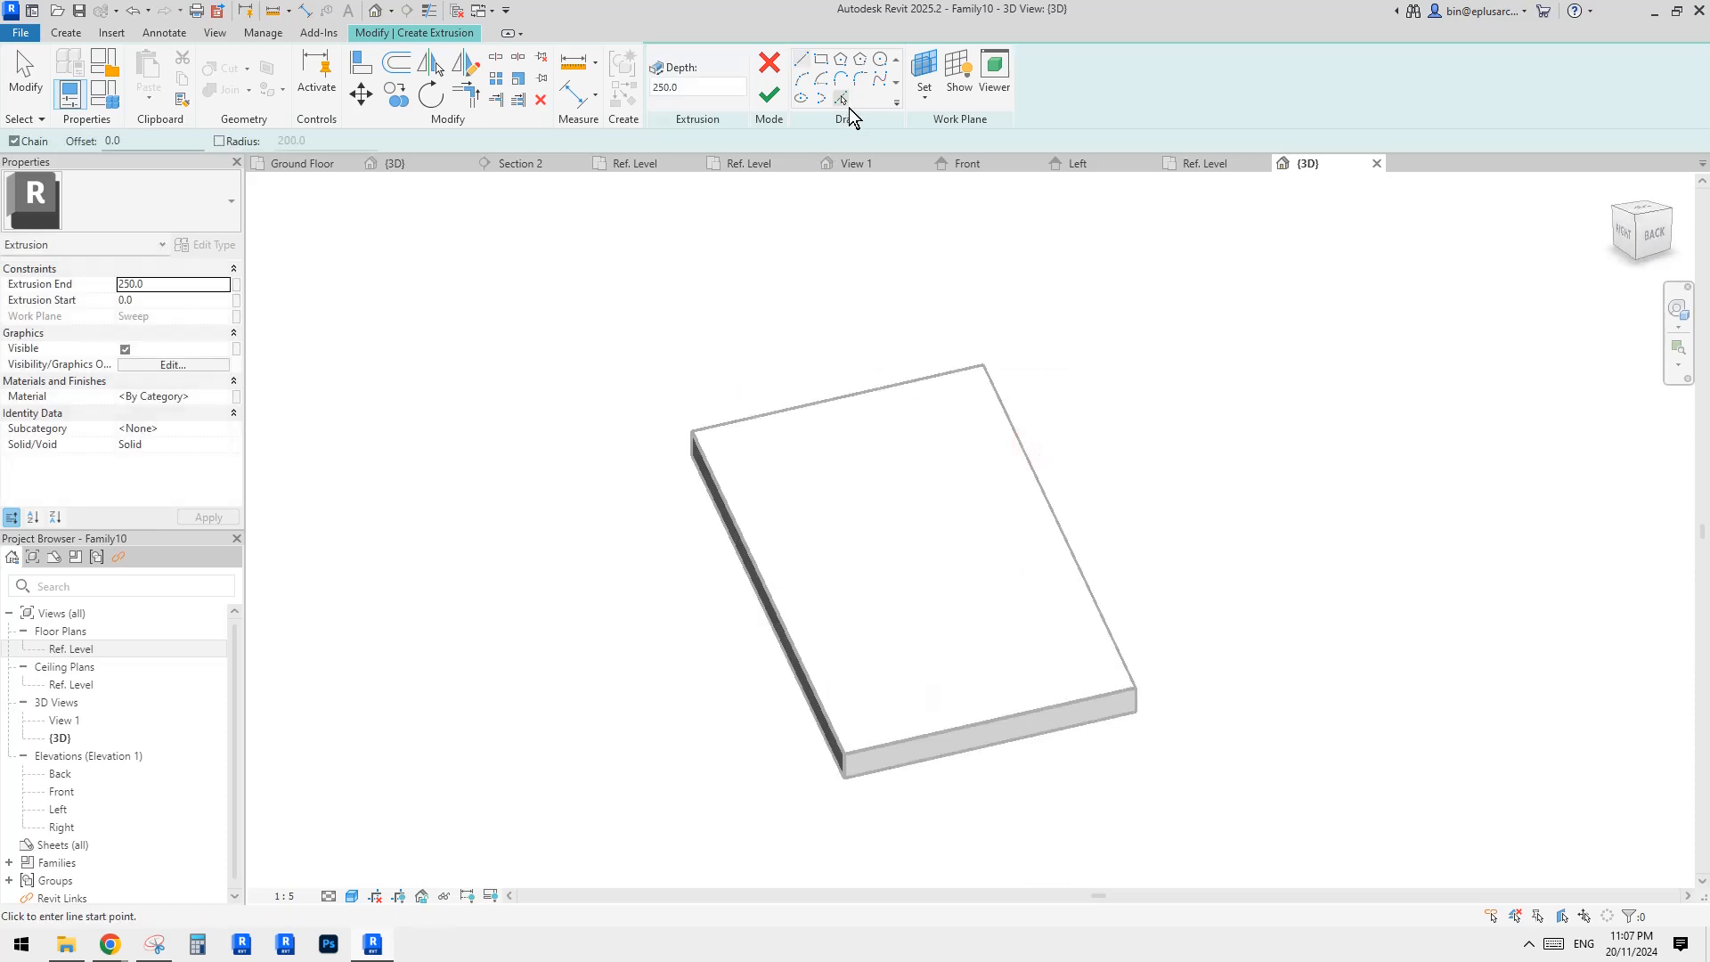
Step: Use Pick Lines to add the sloping face's whole edge chain as the extrusion's boundary
click(844, 103)
key(Tab)
key(Tab)
key(Tab)
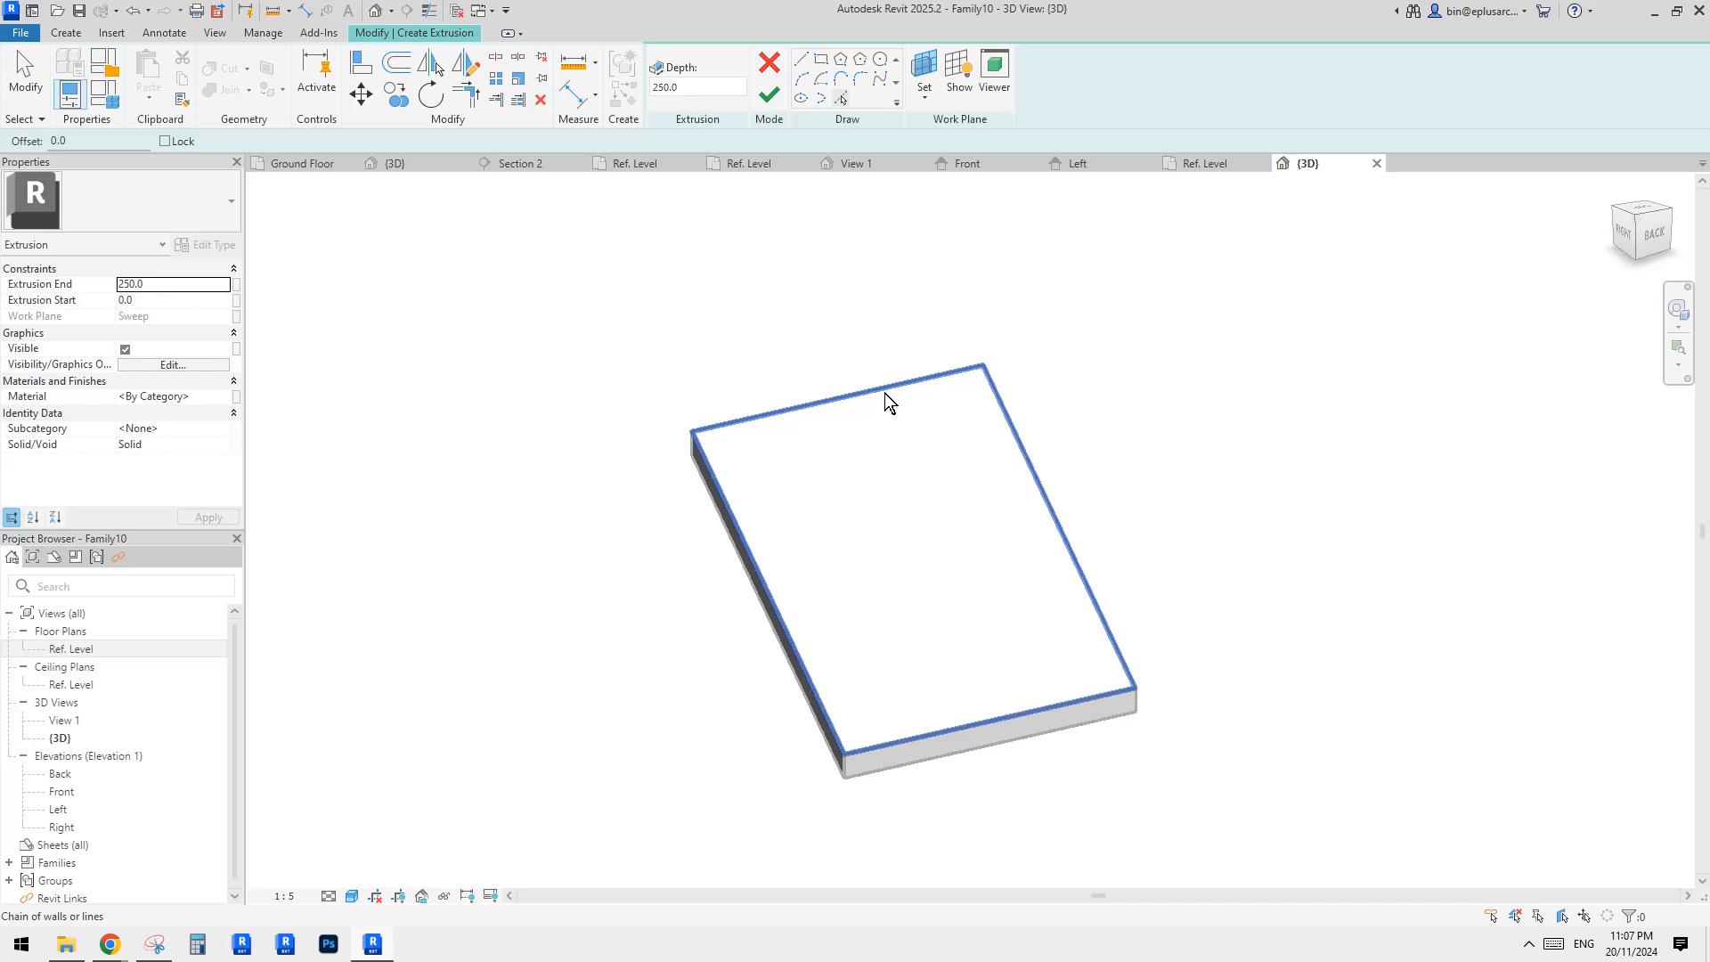
click(884, 392)
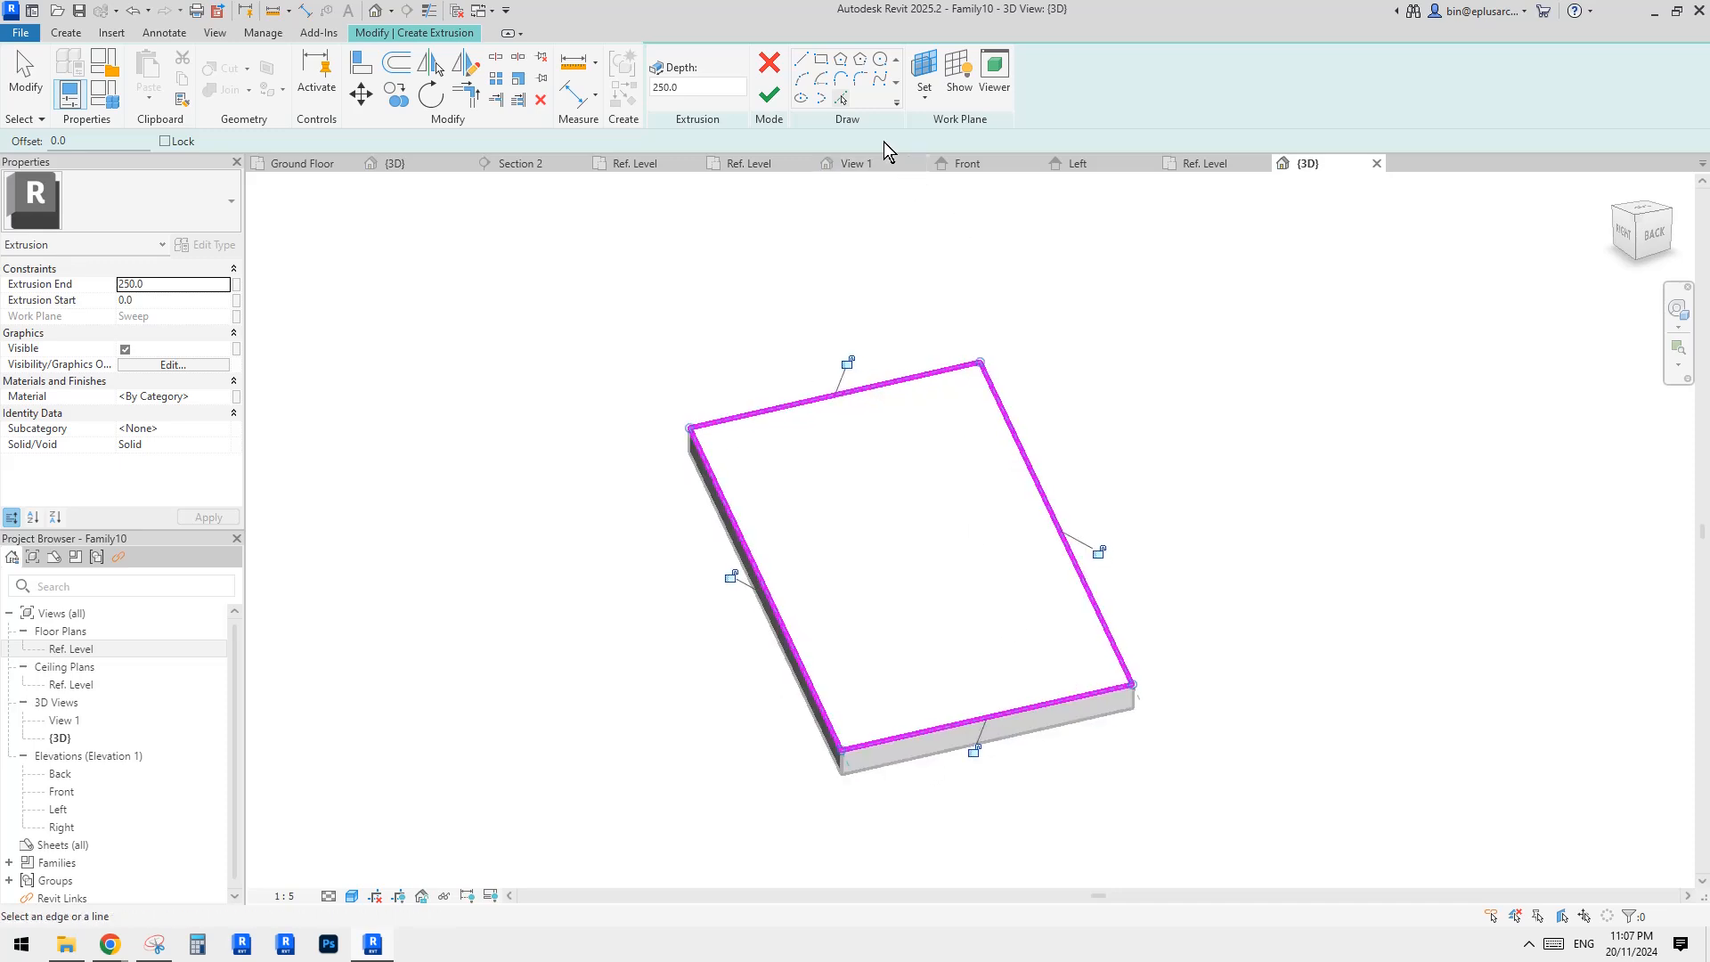
key(Escape)
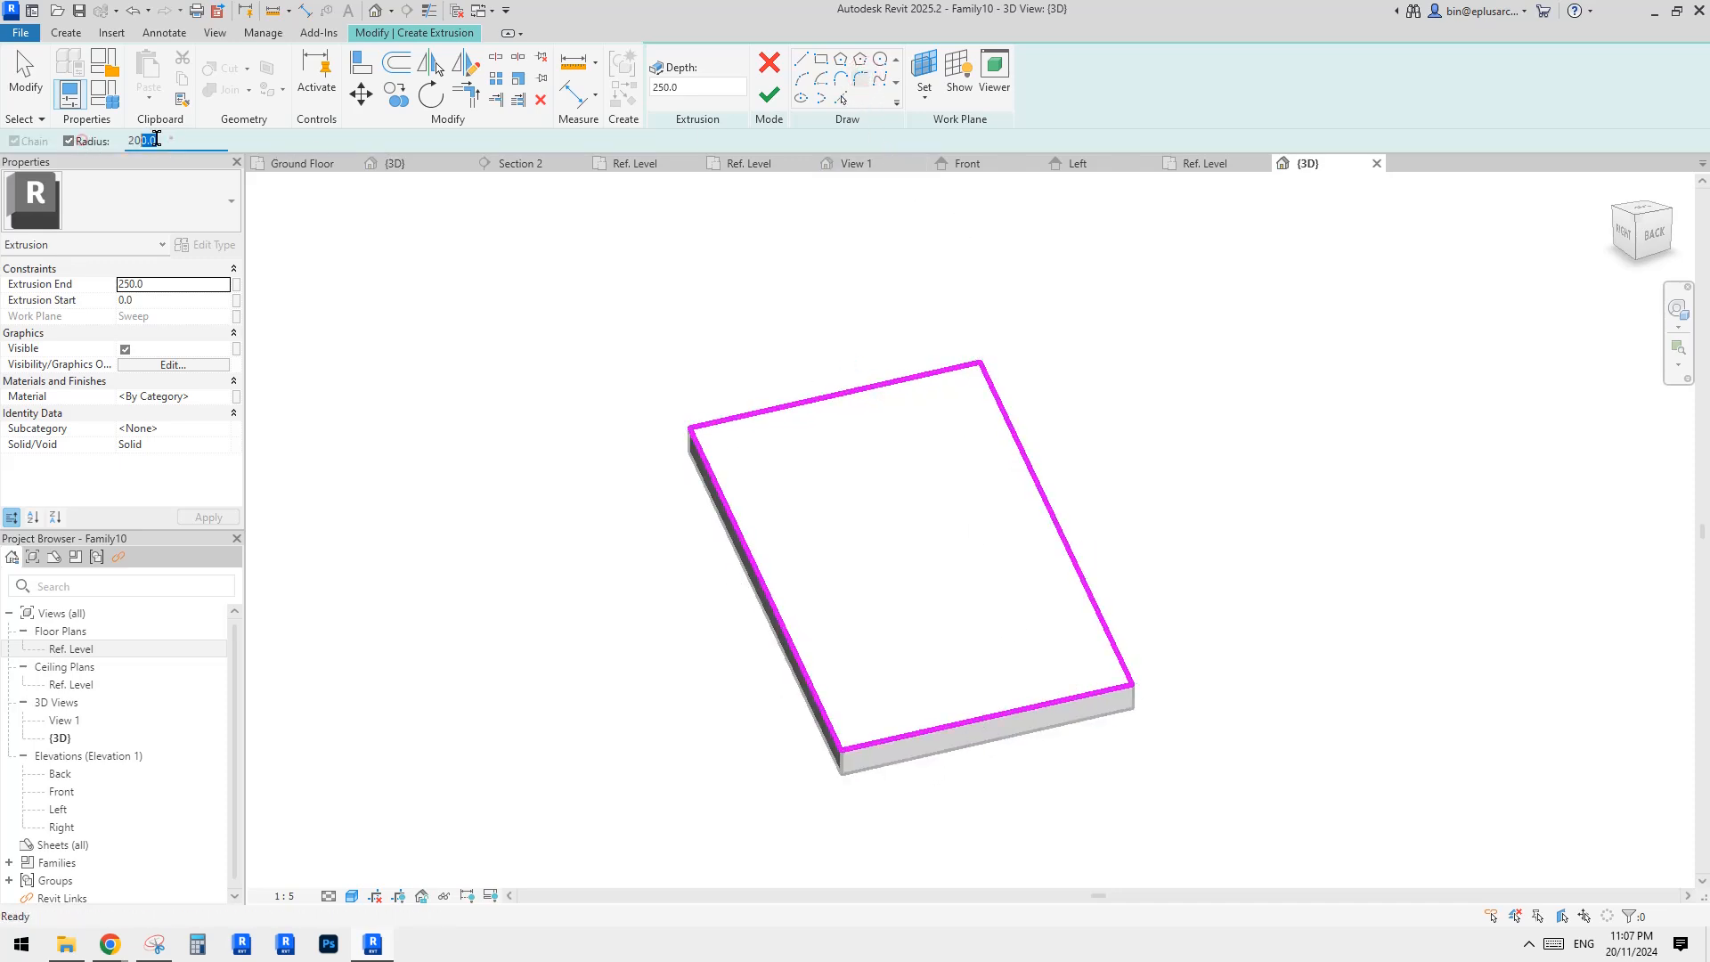
text(100)
key(Return)
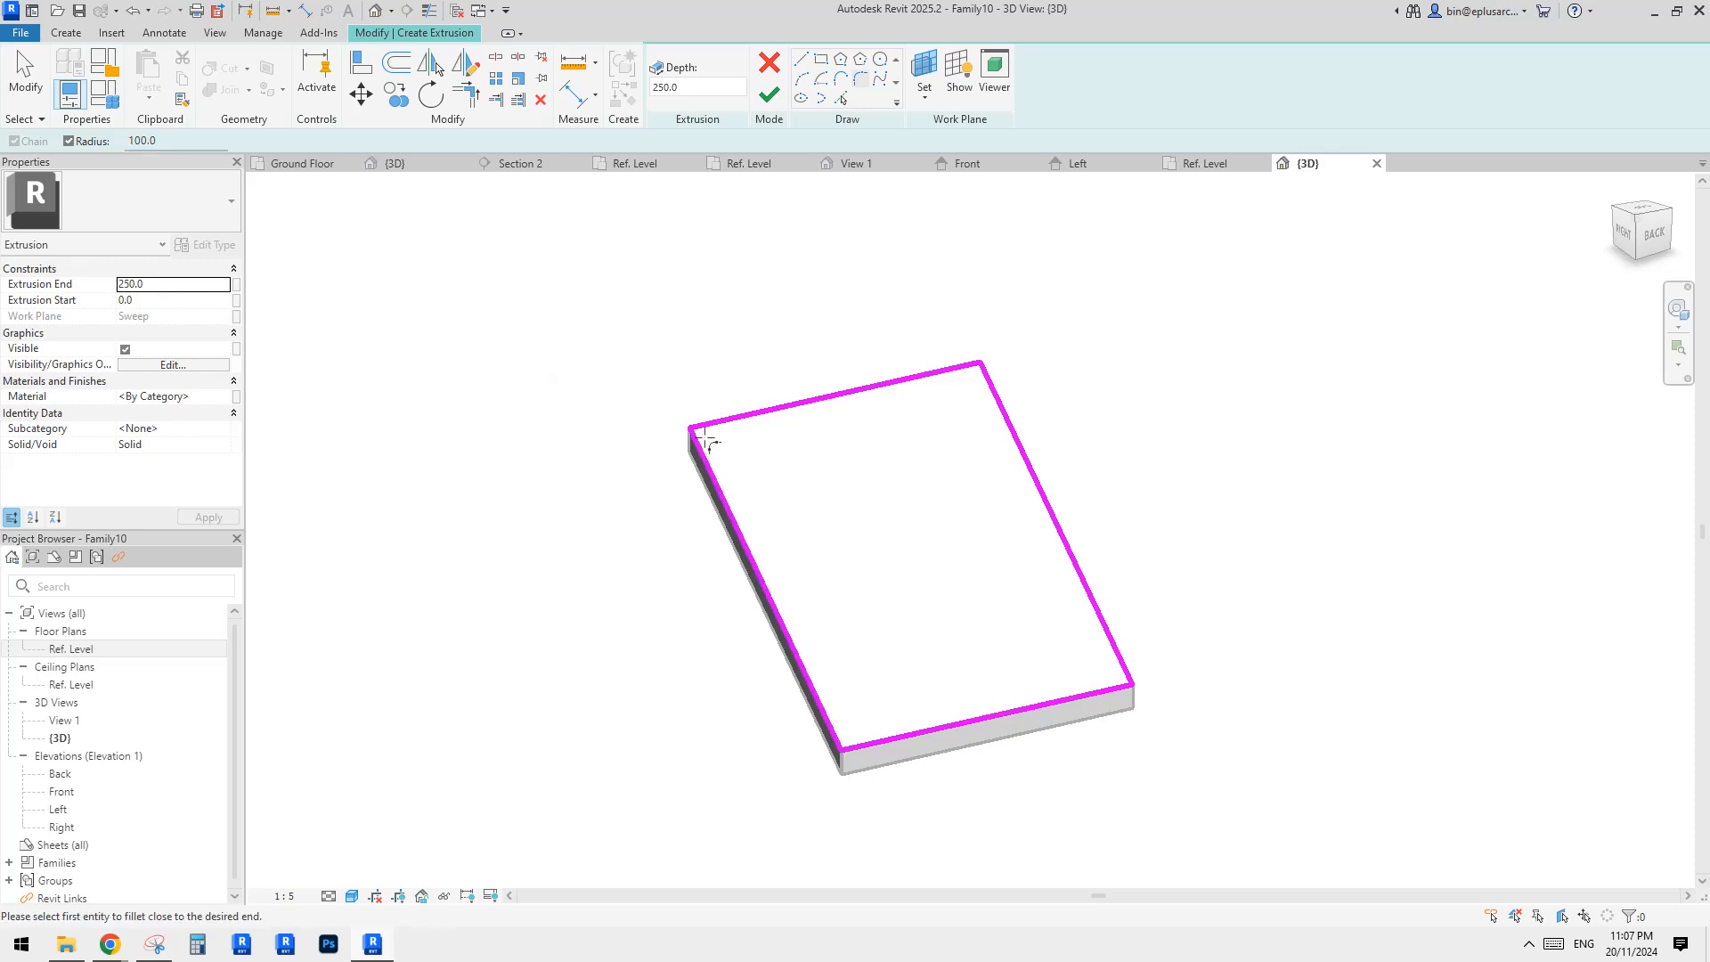
click(705, 434)
key(Escape)
key(Escape)
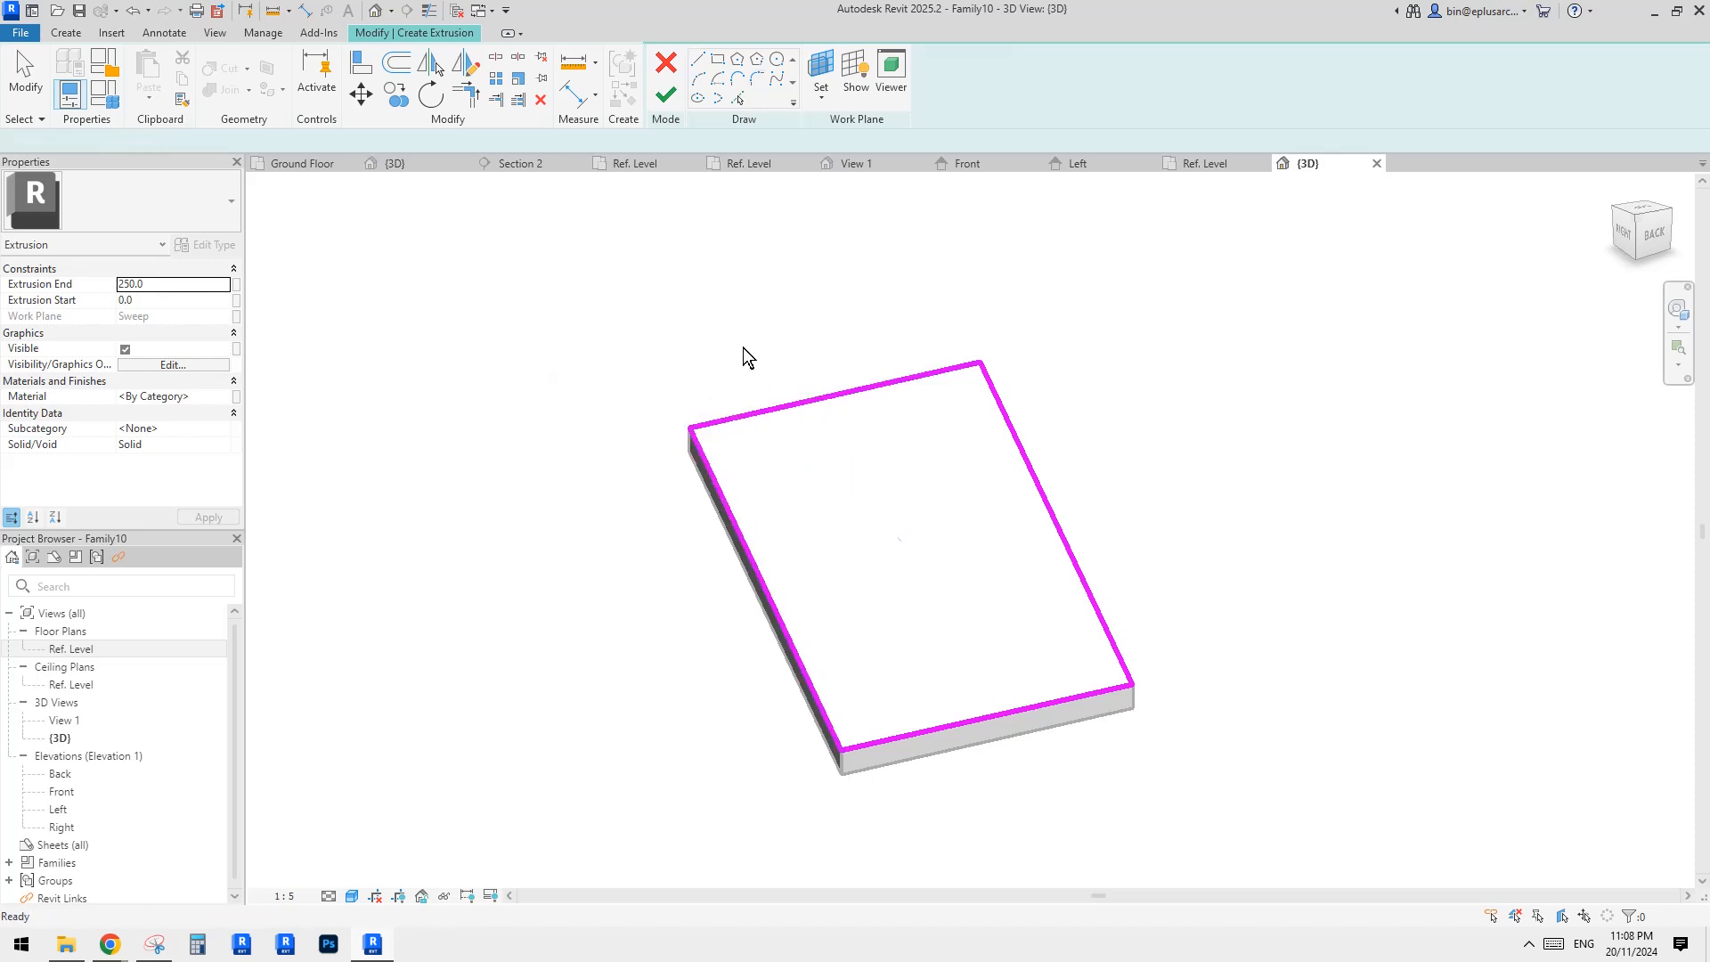
Step: Fillet the upper-left corner of the extrusion sketch at radius 20 mm, and again at radius 30 mm
key(Return)
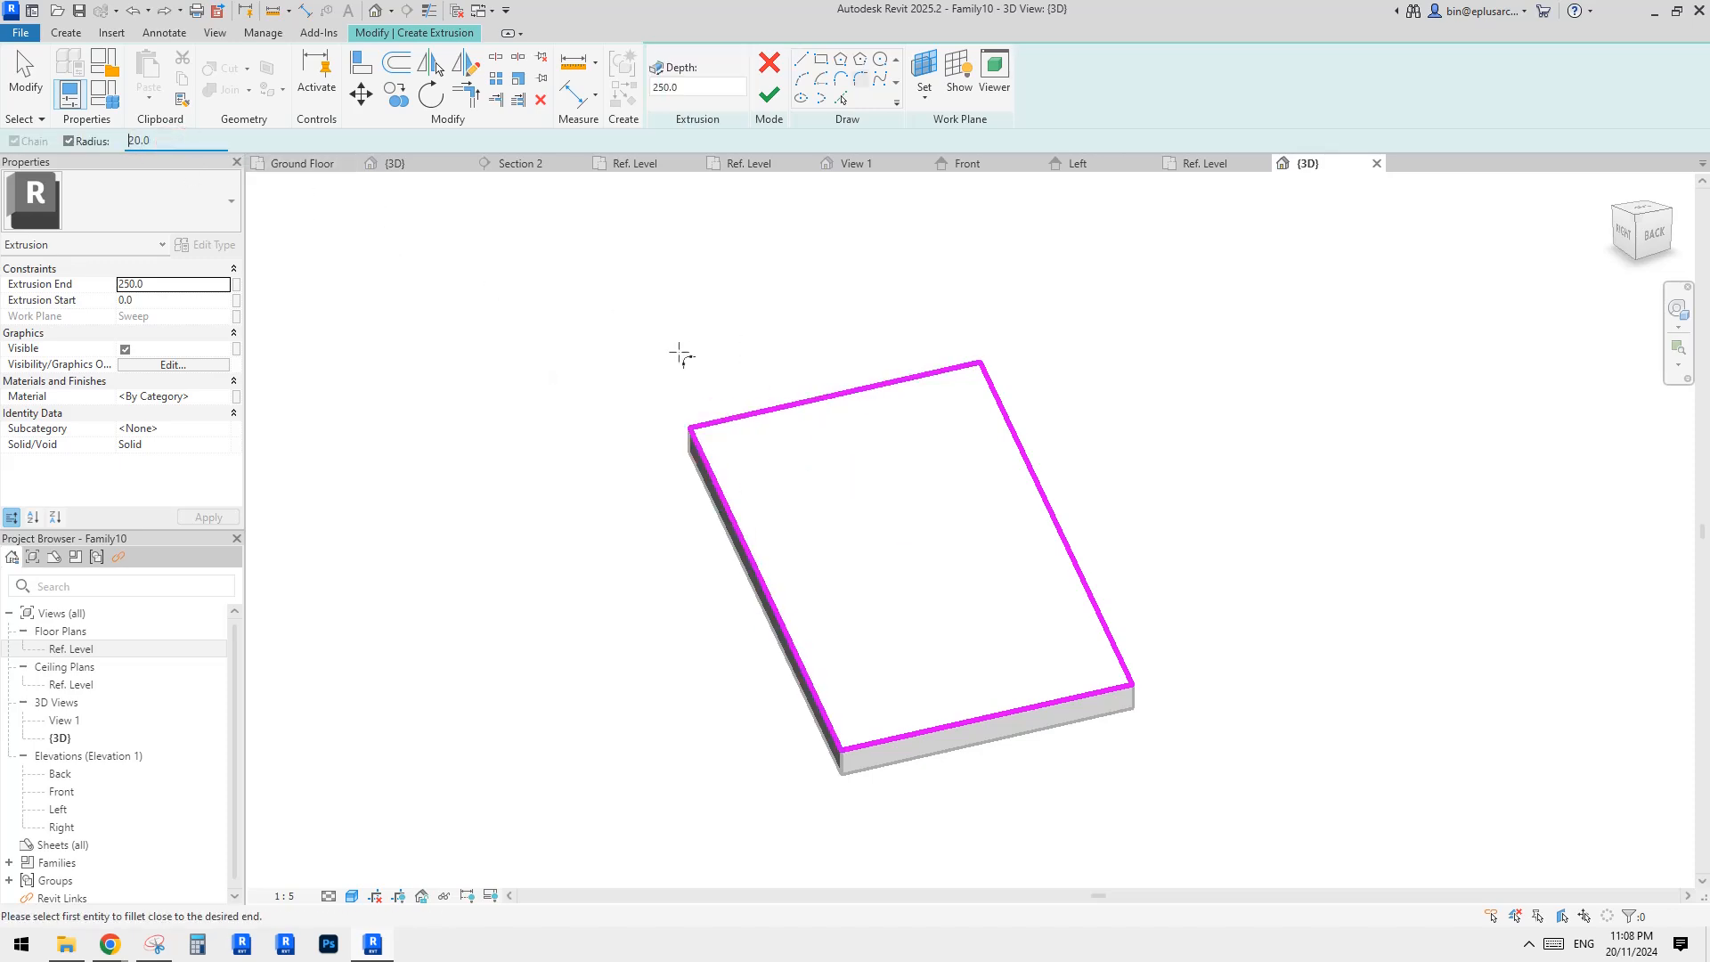
shift+middle_drag(678, 351, 704, 392)
click(730, 415)
click(707, 458)
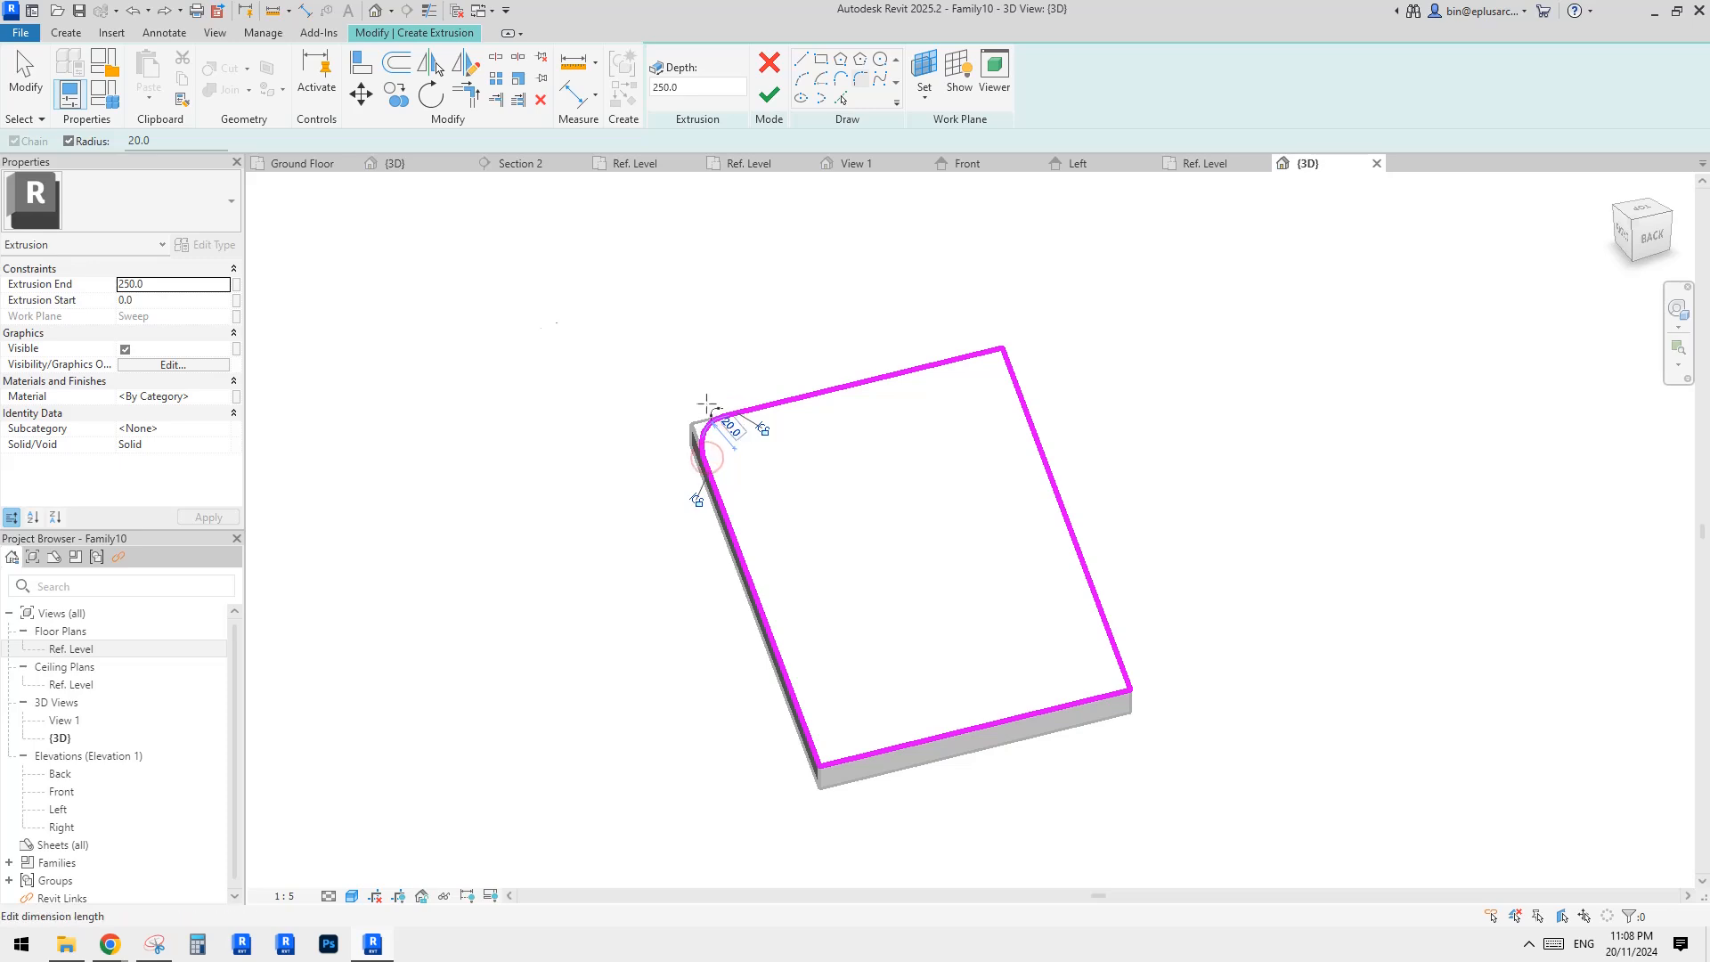
text(30)
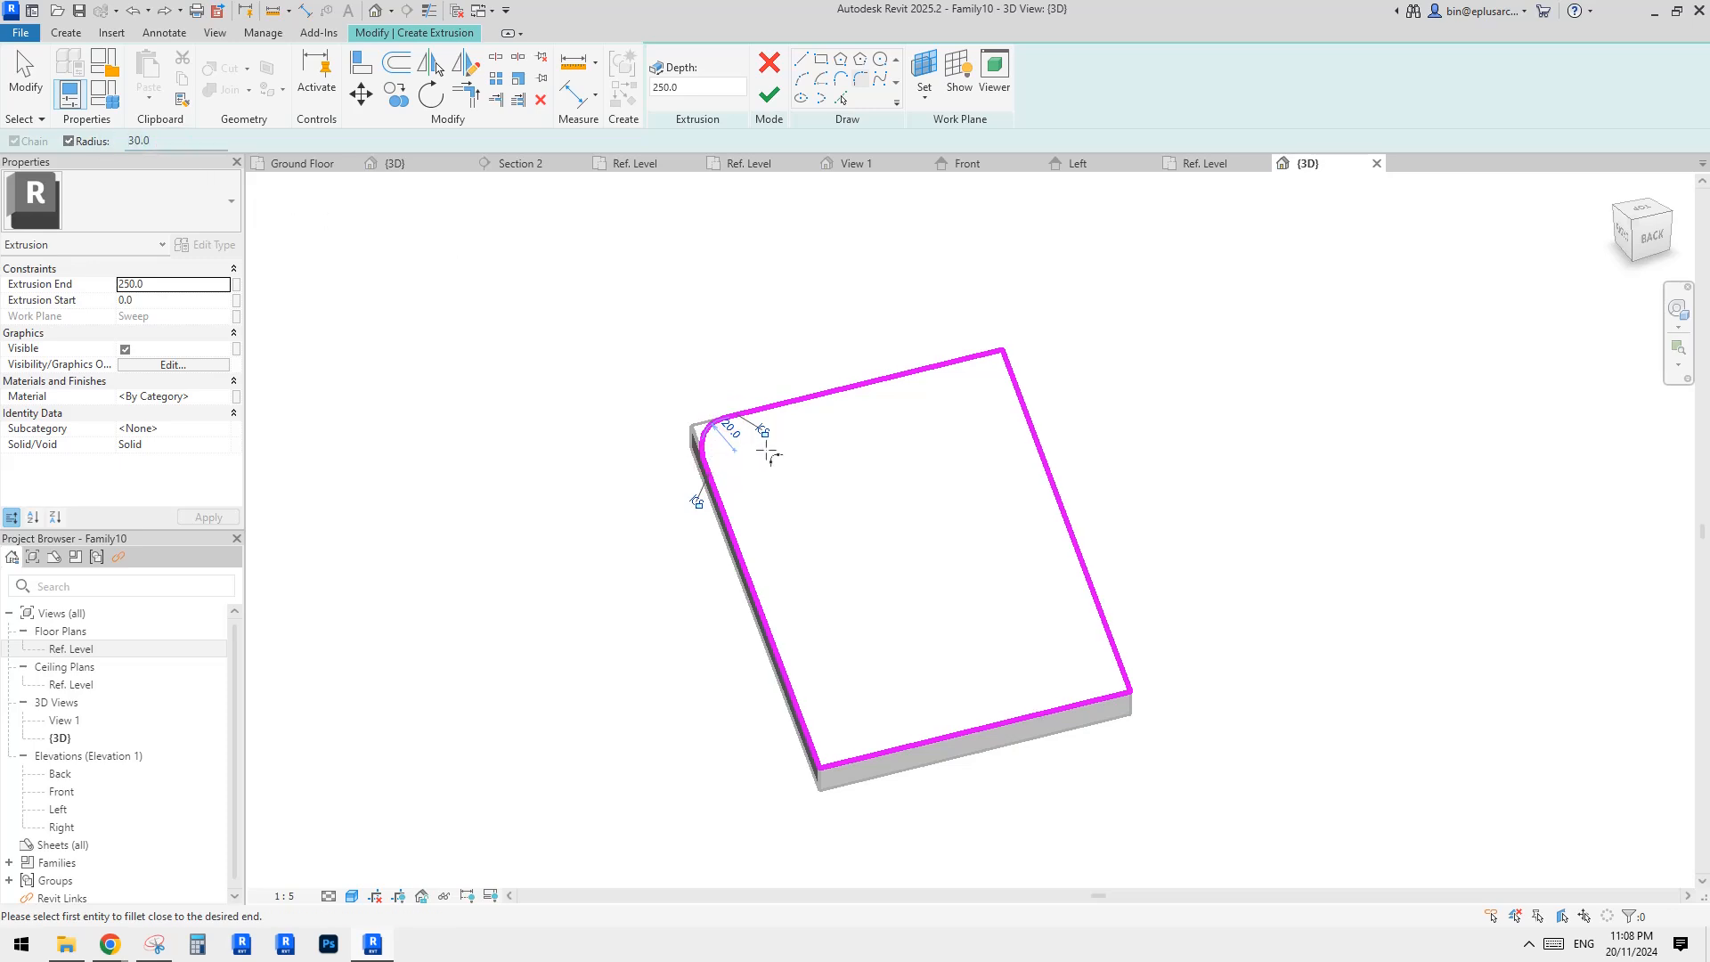
click(732, 537)
shift+middle_drag(738, 531, 755, 553)
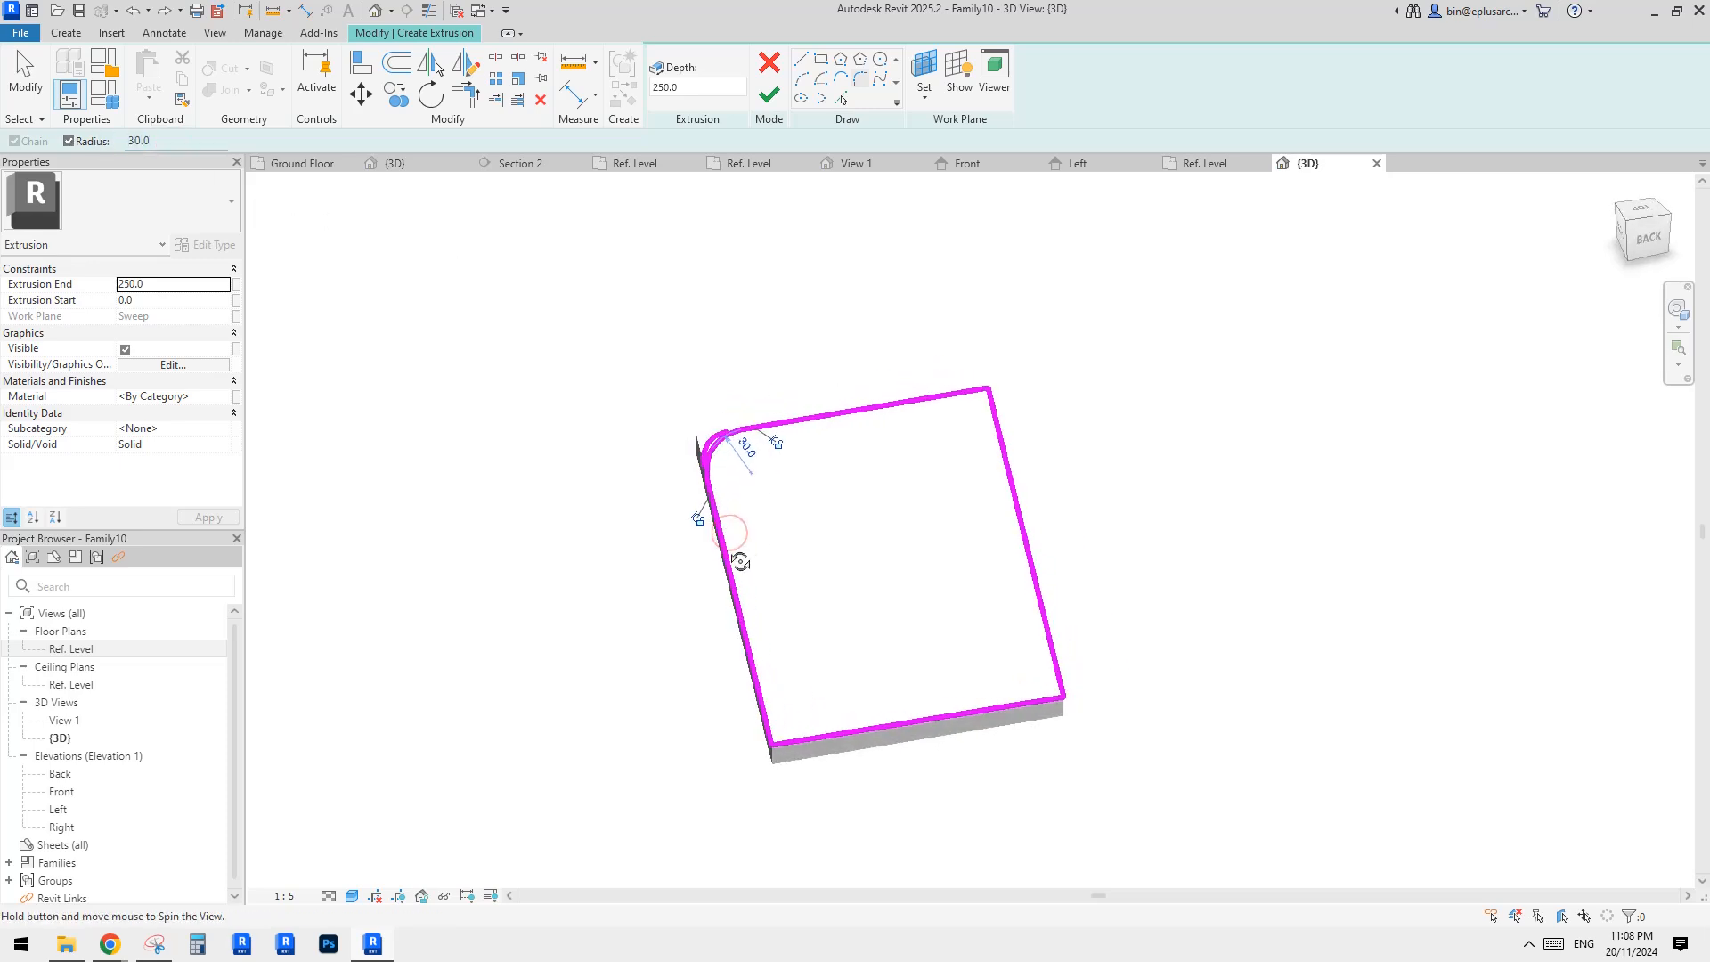
middle_drag(752, 447, 744, 443)
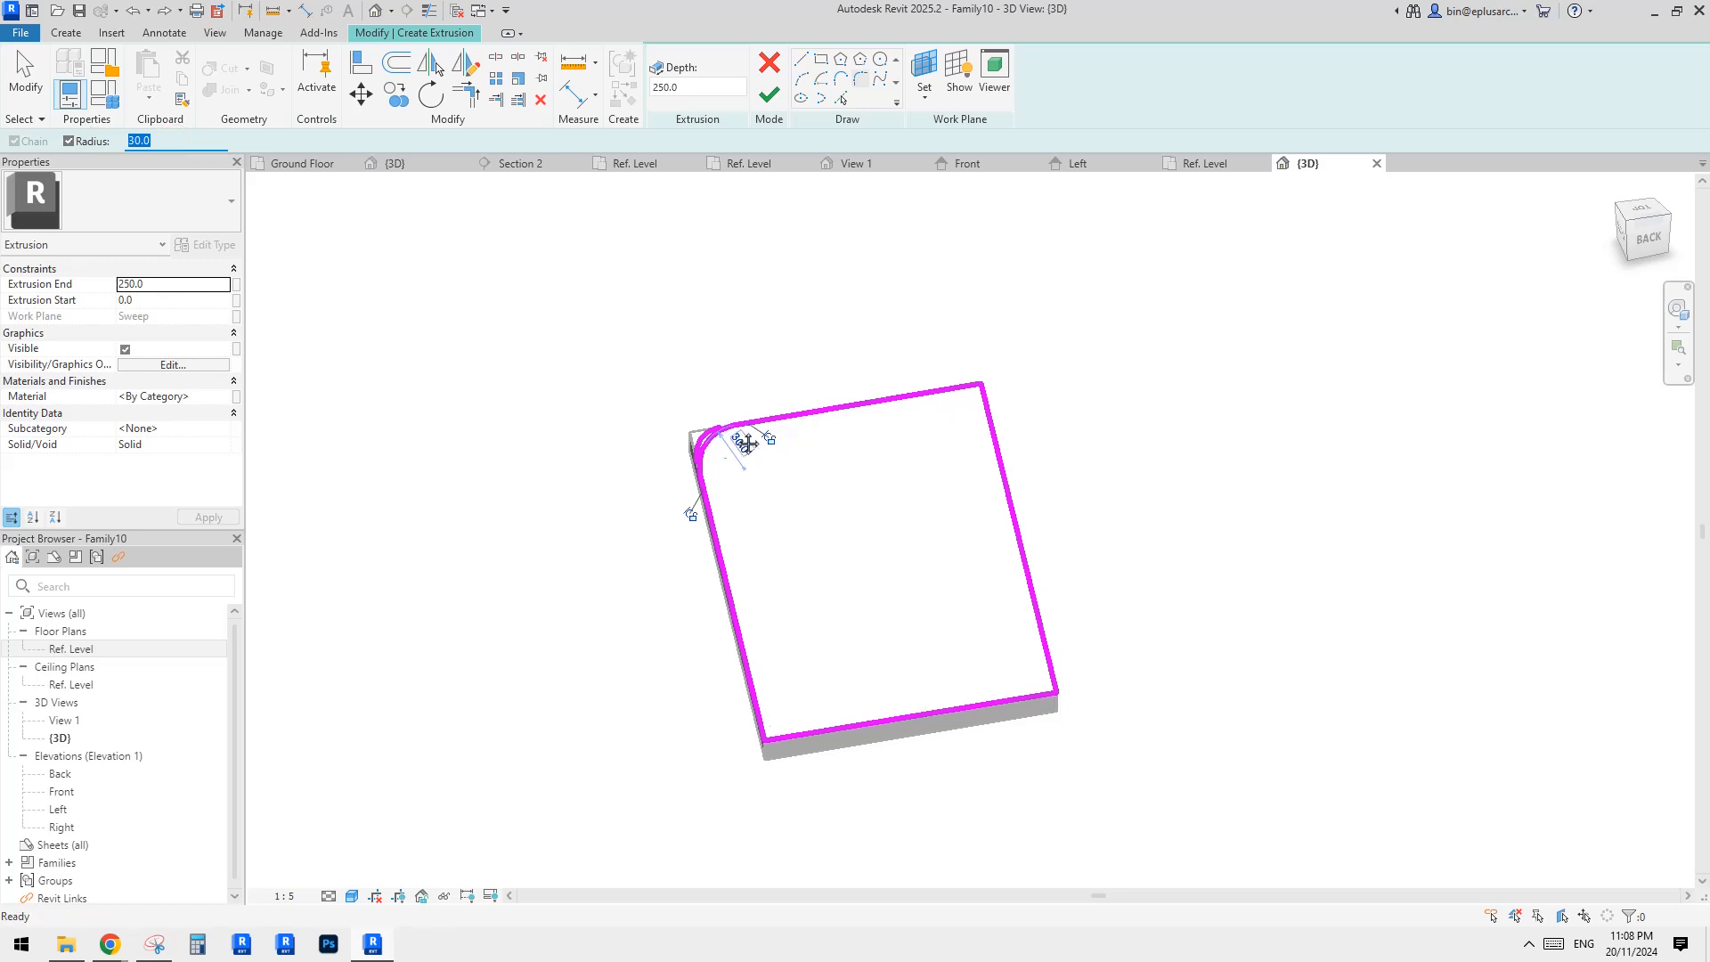
Step: Round the other three corners of the rectangular sketch with 30 mm radius fillets
click(940, 408)
click(1049, 612)
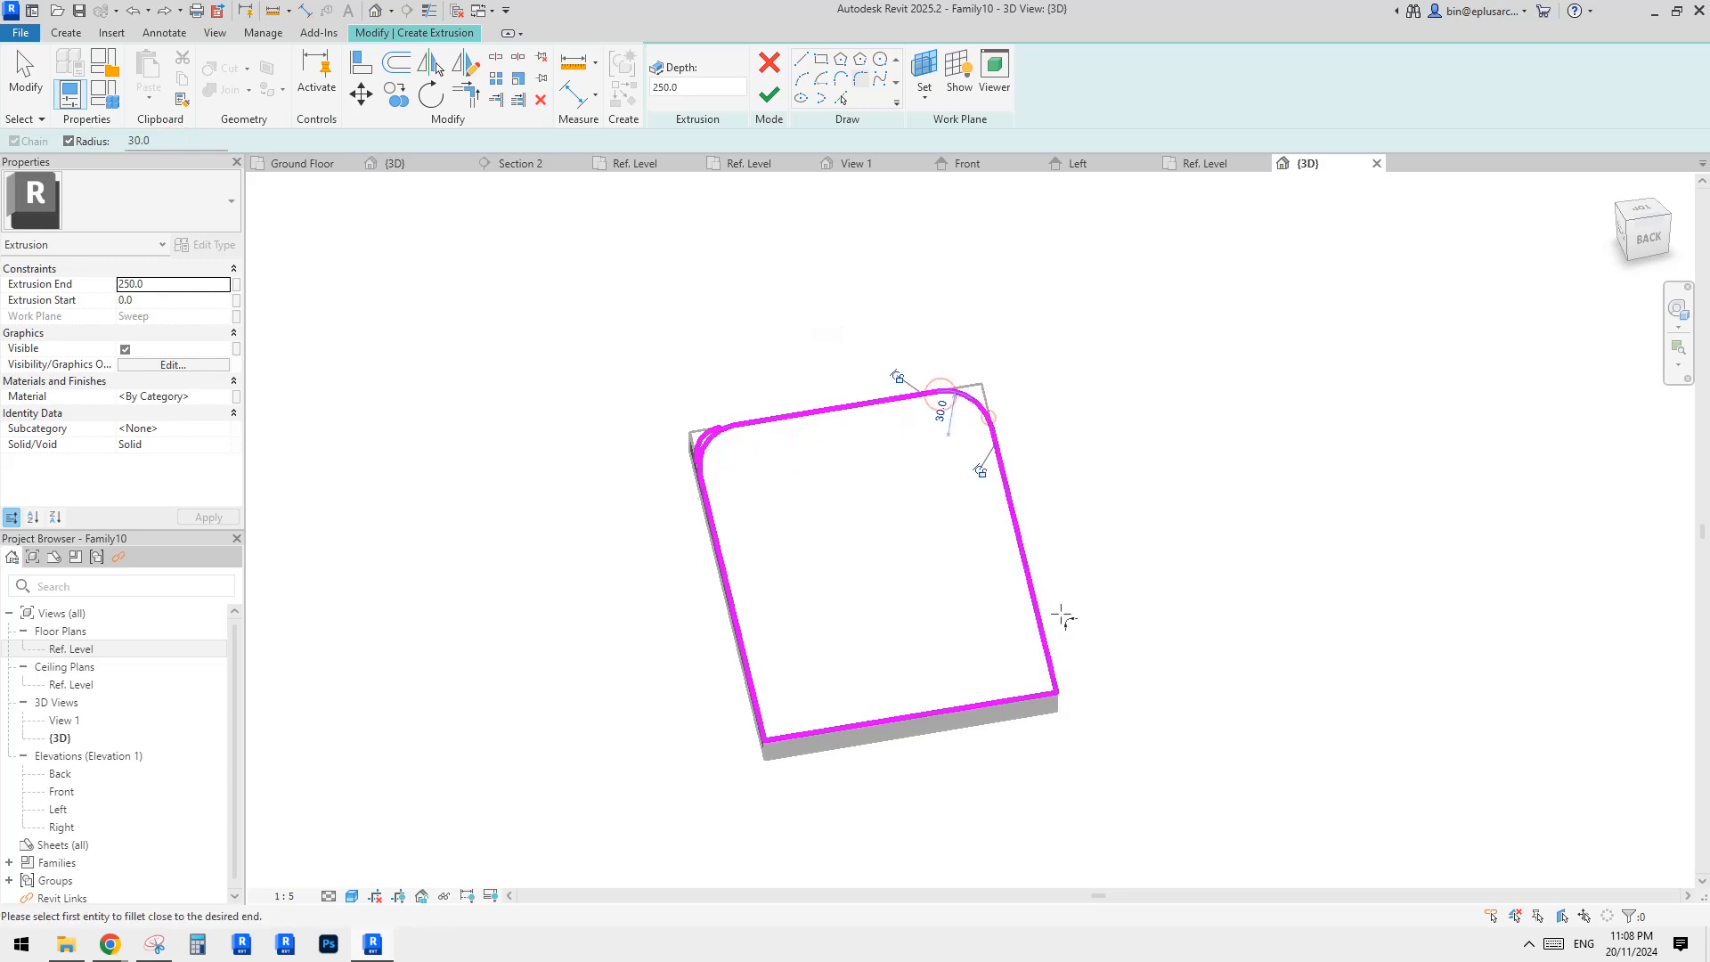
click(1051, 615)
click(995, 710)
click(970, 712)
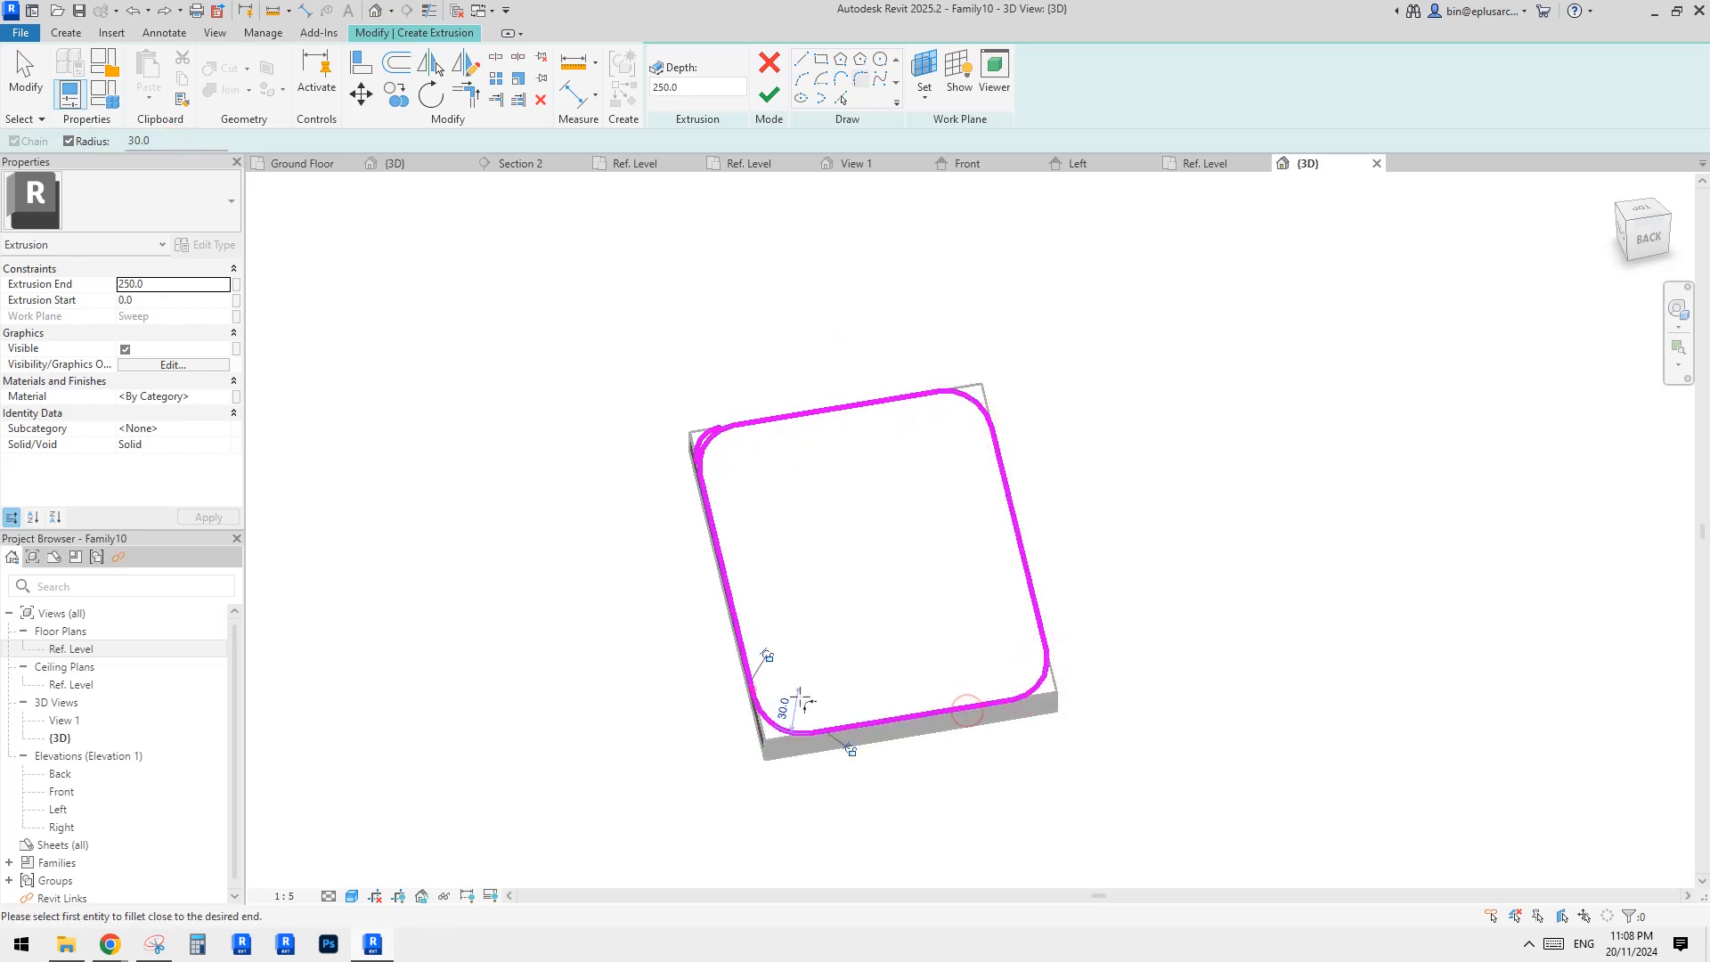
Step: Delete the duplicate fillet arc at the upper-left corner of the sketch
key(Escape)
scroll(703, 435, up, 3)
click(721, 431)
key(Delete)
scroll(767, 465, down, 3)
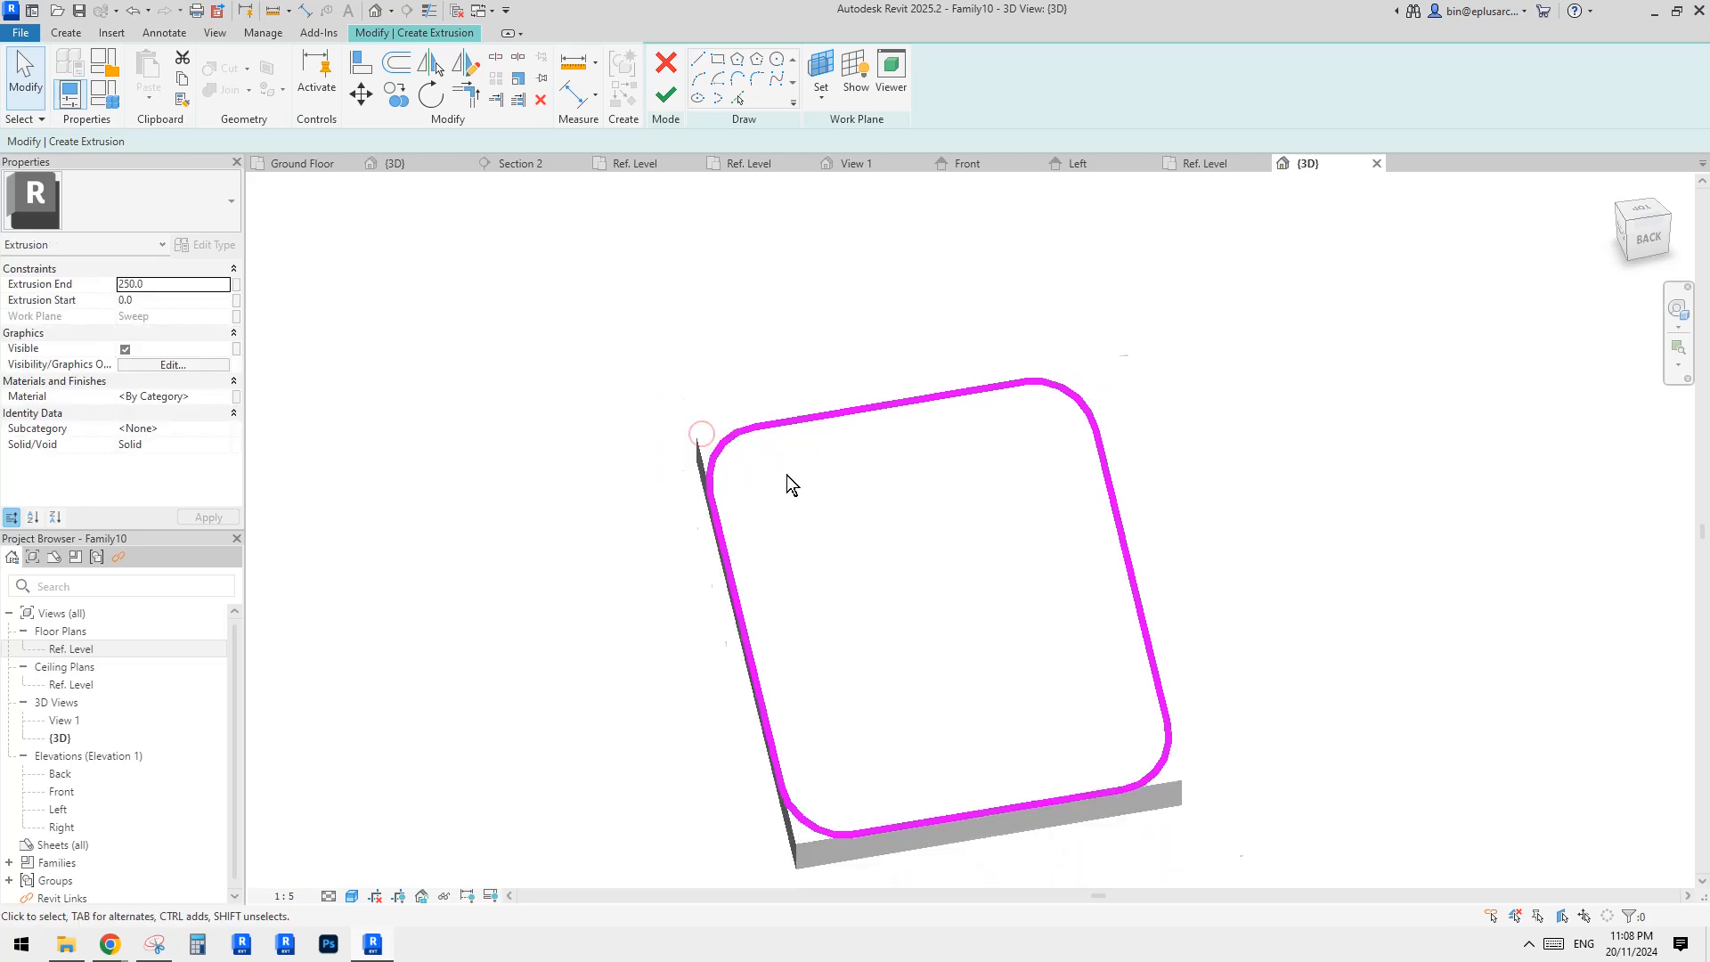
Step: Set the extrusion end to 10 mm and finish the rounded extrusion sketch
shift+middle_drag(822, 451, 815, 450)
shift+middle_drag(623, 347, 711, 314)
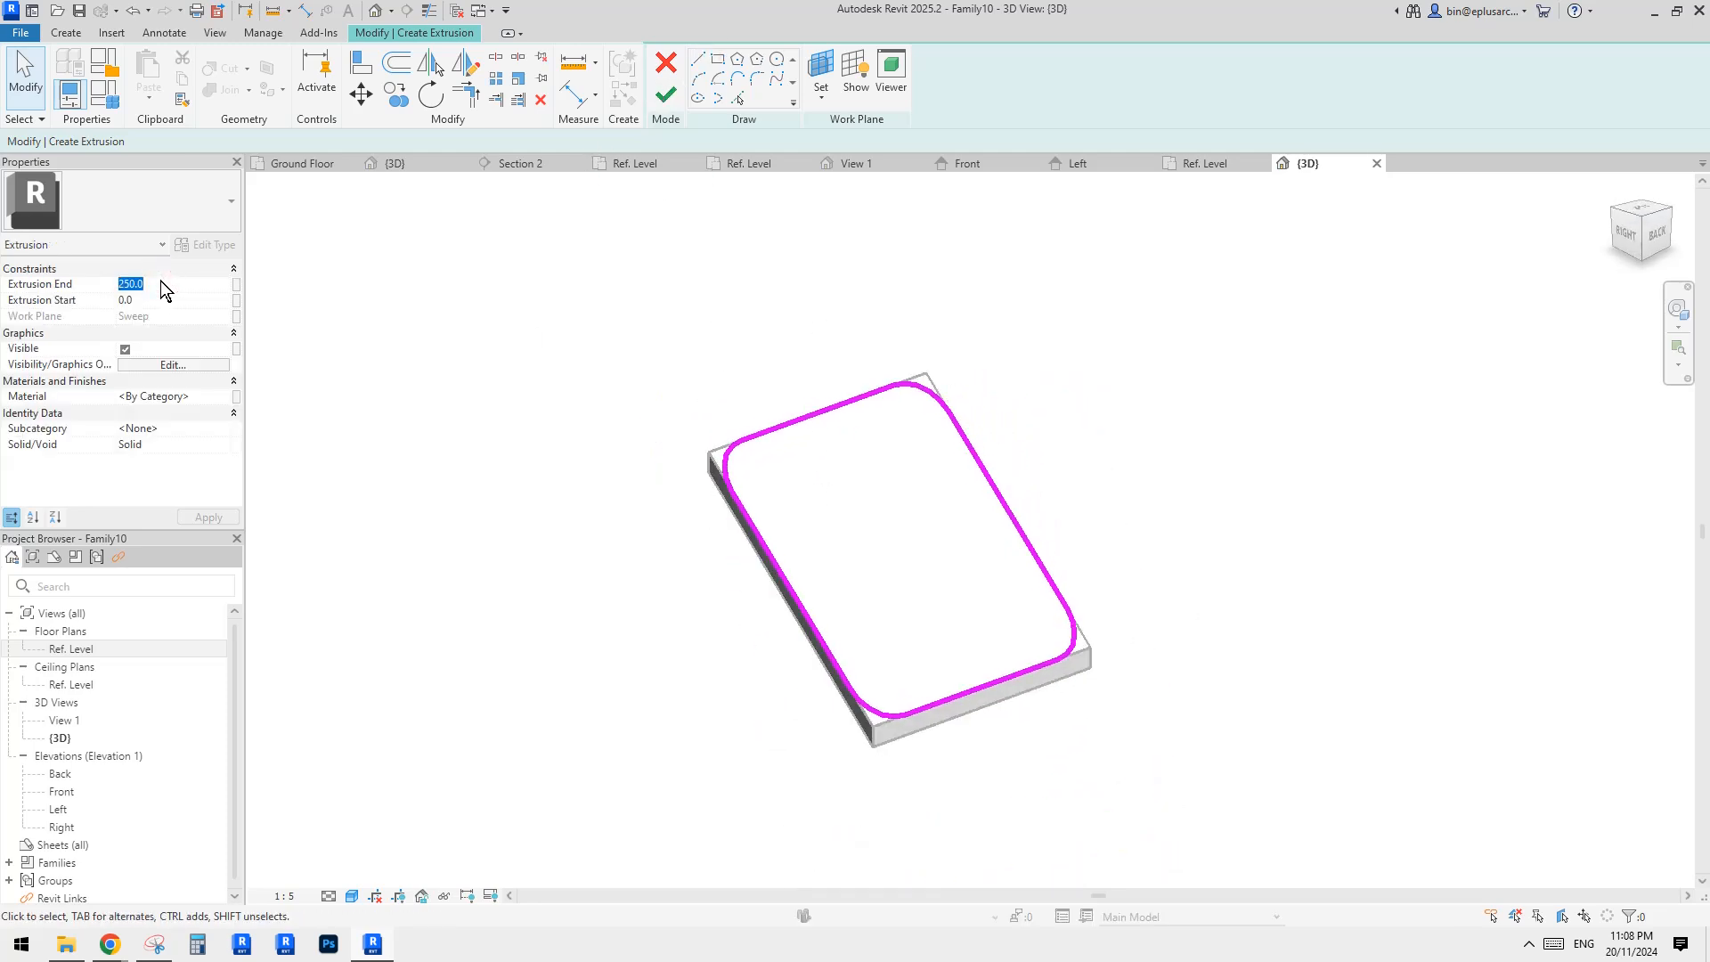
text(1)
click(666, 95)
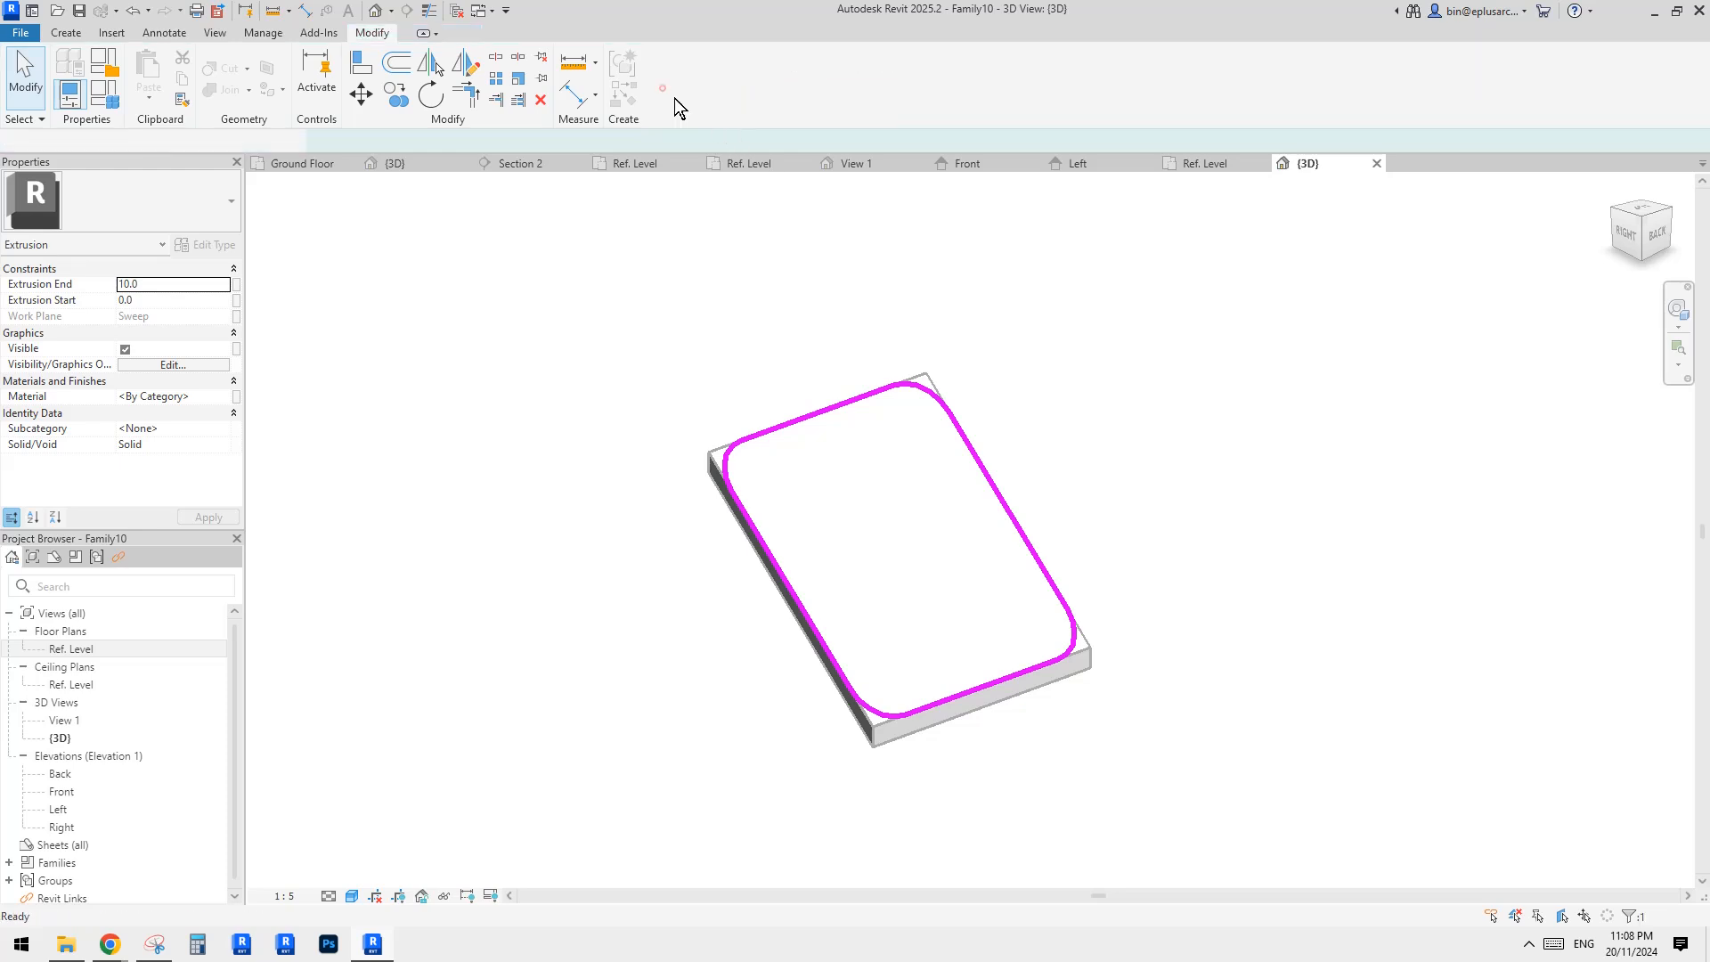
Step: Set the rounded extrusion's end to -10 mm so it extends into the rectangular slab
shift+middle_drag(1096, 267, 900, 492)
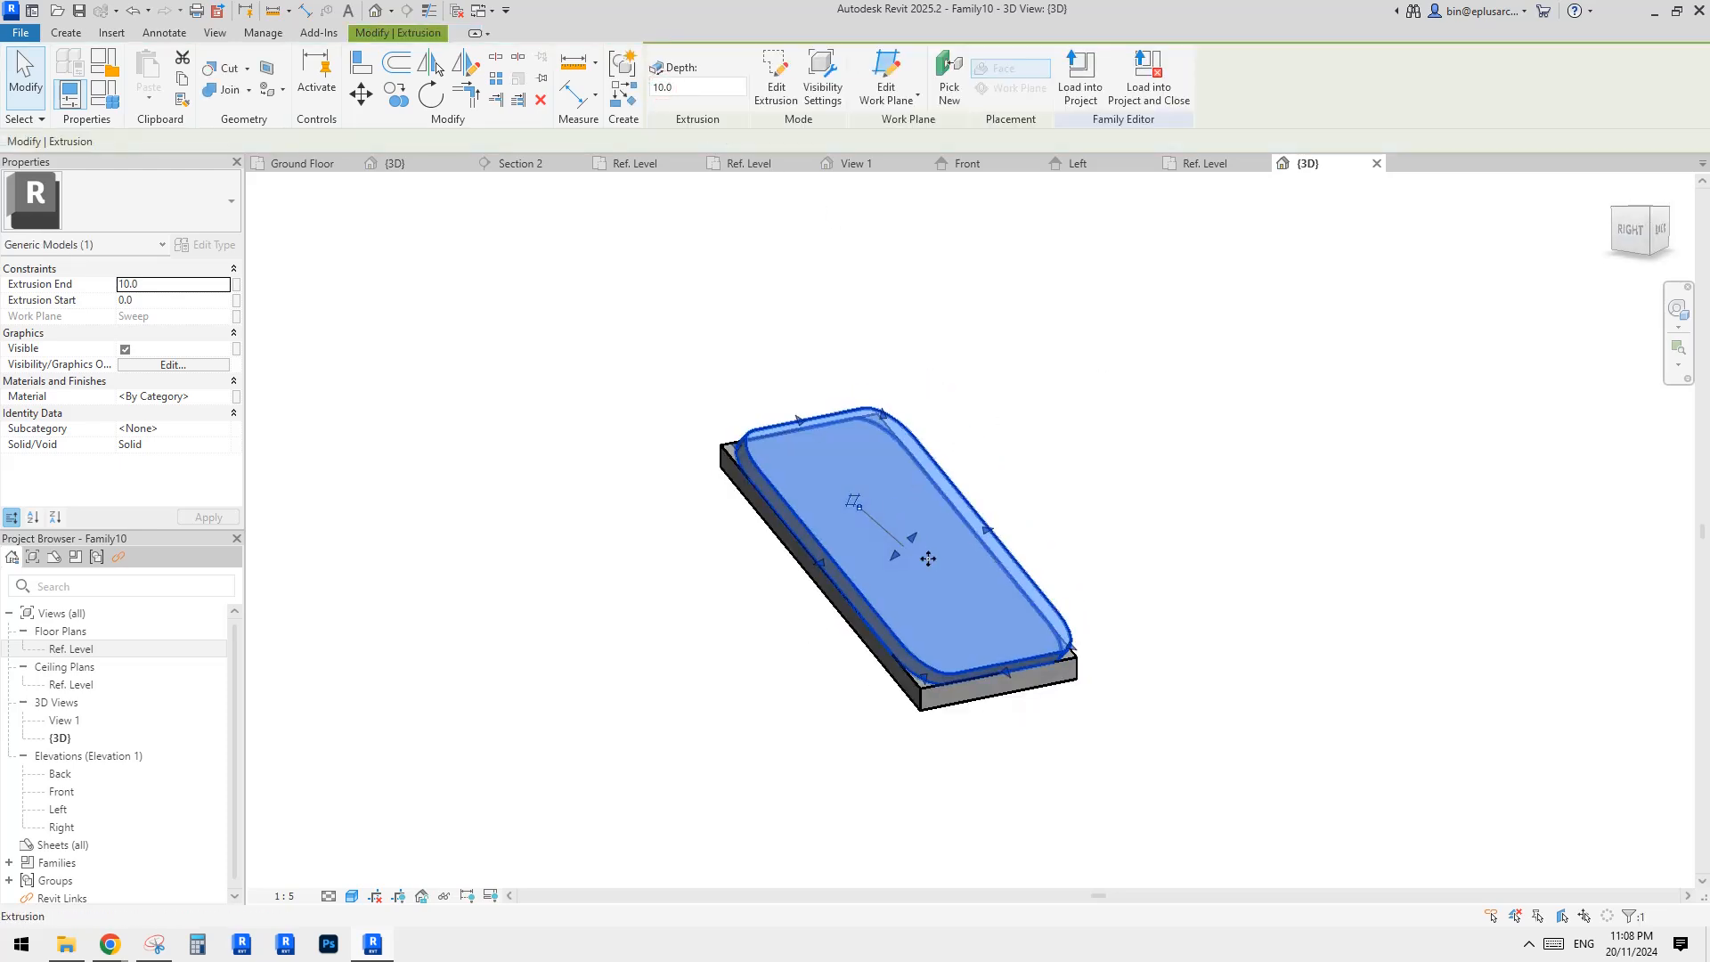
click(185, 279)
text(-)
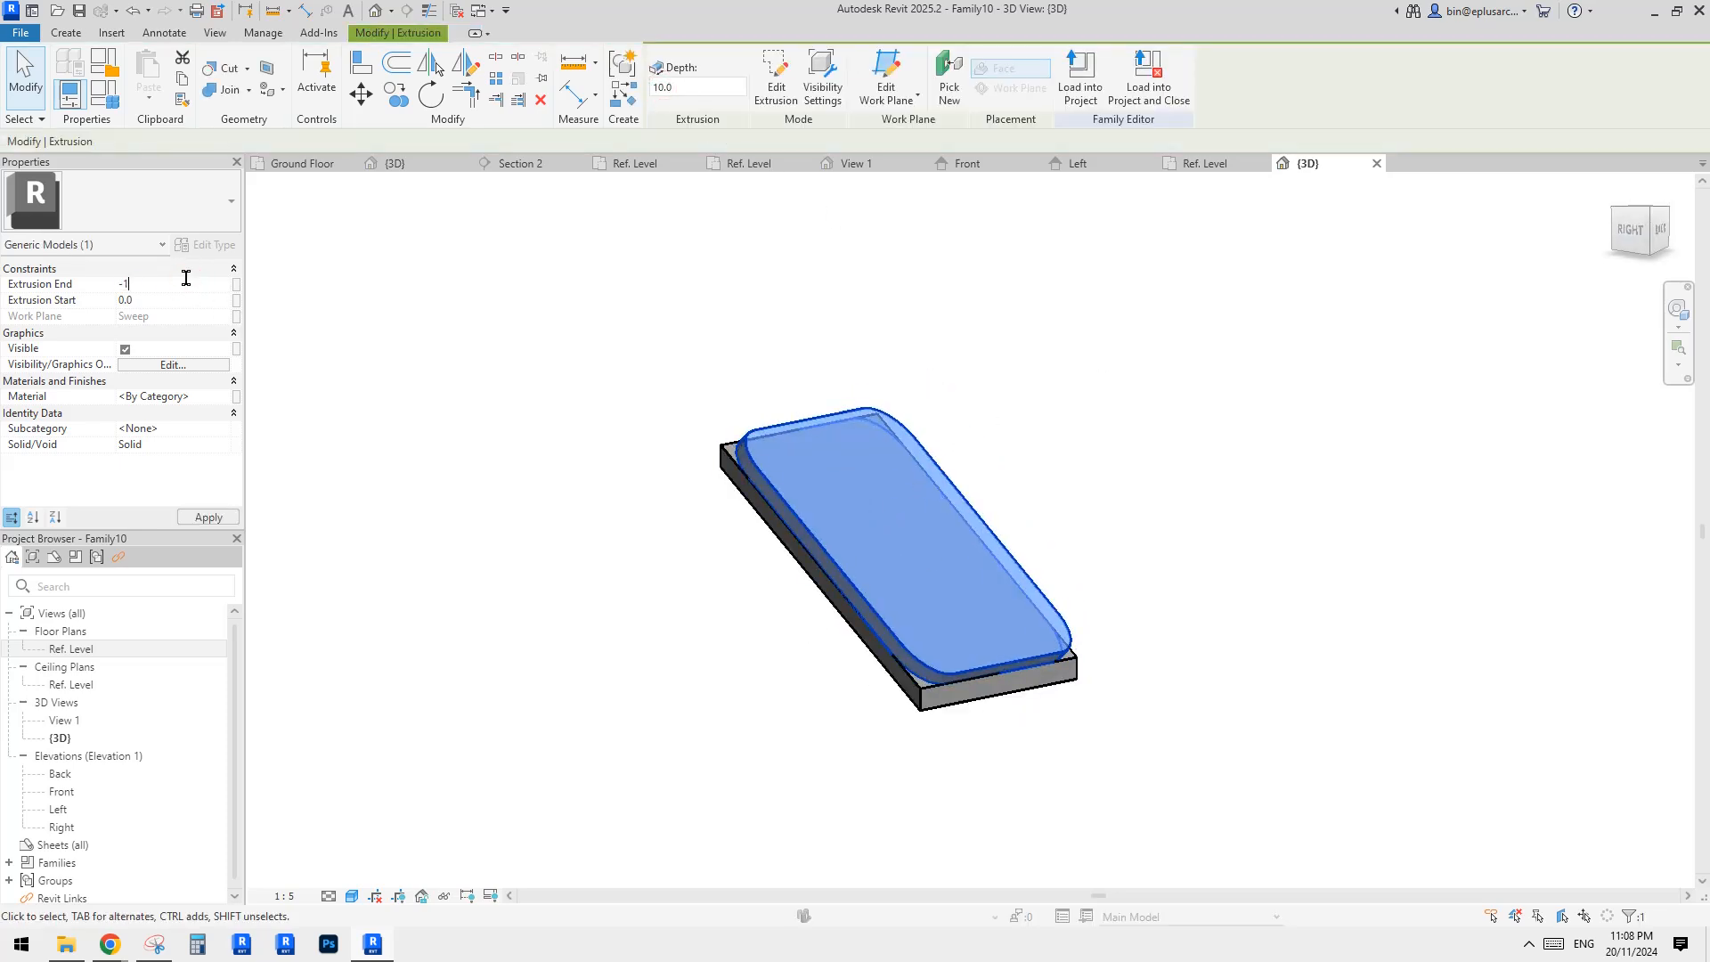
click(792, 360)
shift+middle_drag(814, 354, 721, 500)
scroll(722, 499, up, 2)
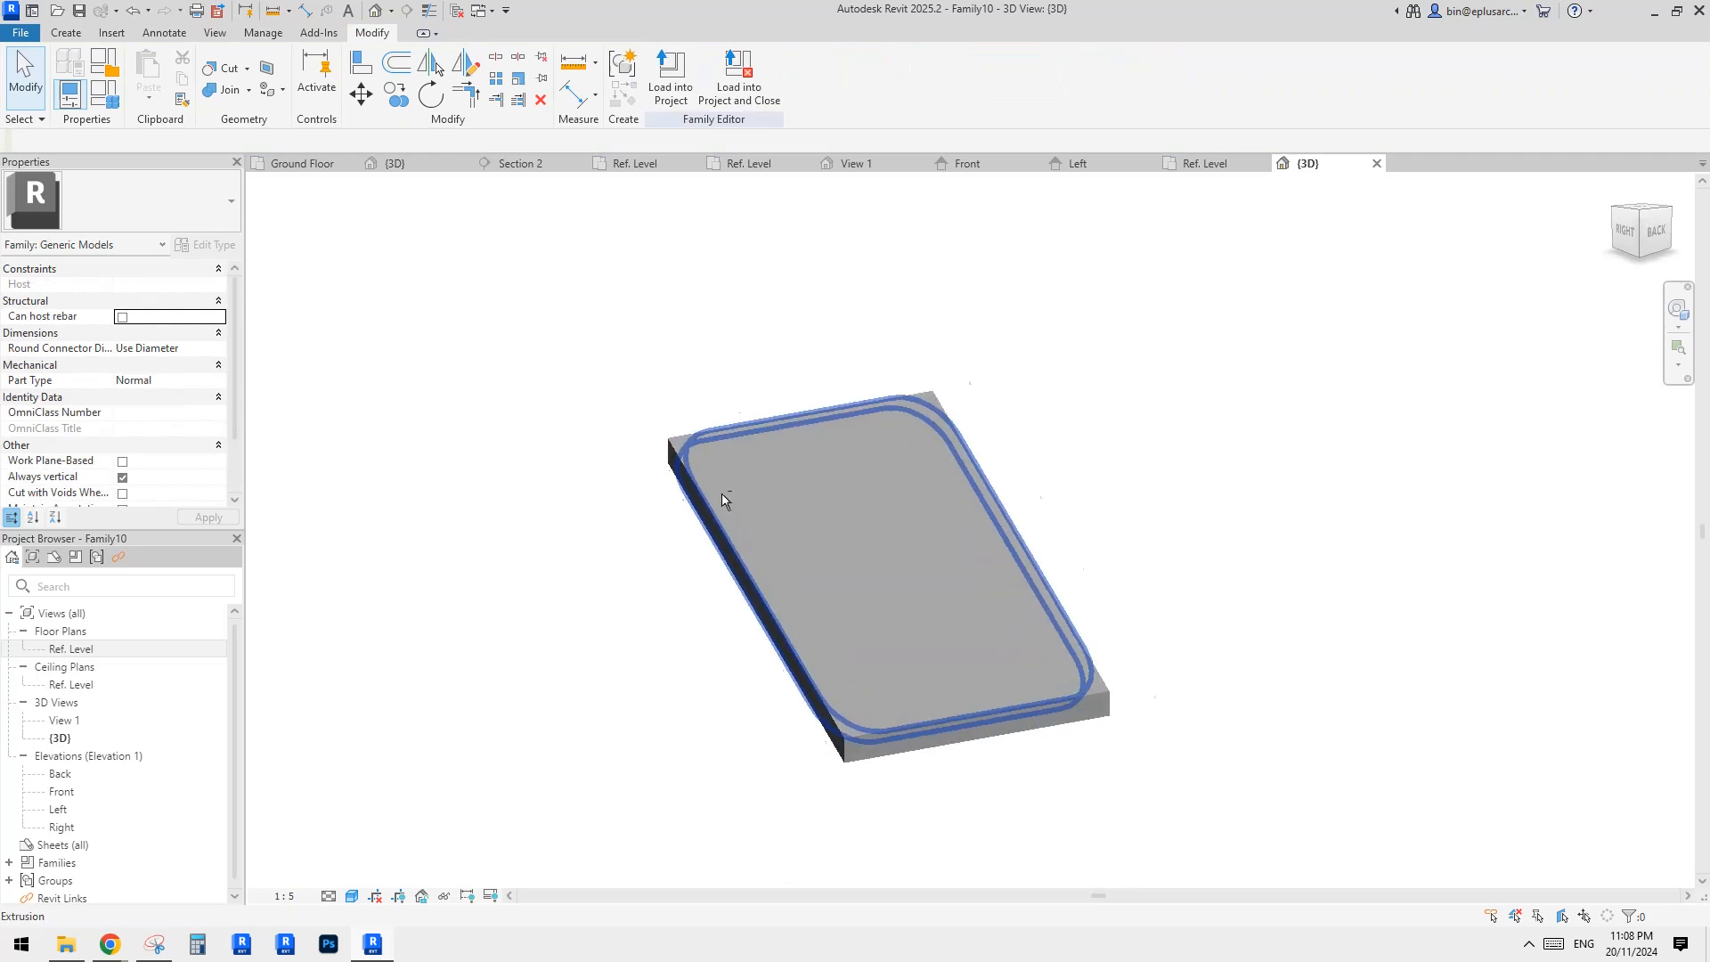
Step: Delete the rectangular slab, keeping only the rounded extrusion
click(663, 445)
key(Escape)
shift+middle_drag(902, 561, 1252, 399)
click(899, 501)
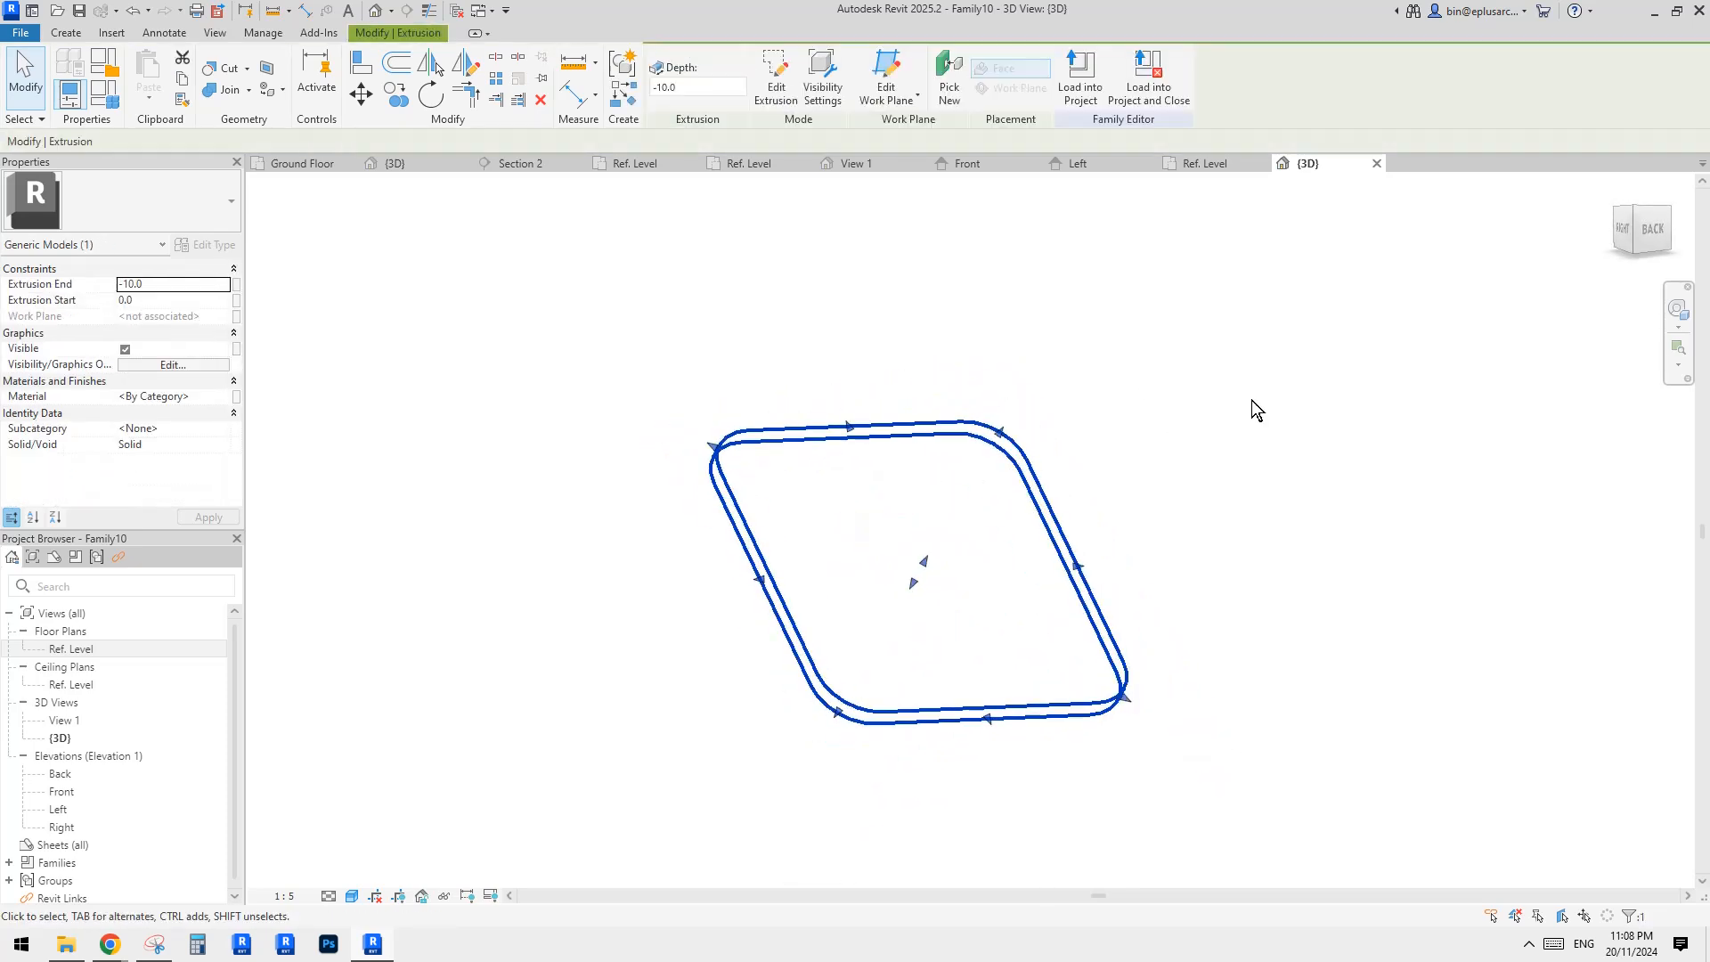
click(1241, 506)
mouse_move(1241, 504)
shift+middle_down()
mouse_move(893, 419)
mouse_move(734, 424)
mouse_move(786, 462)
mouse_move(736, 493)
shift+middle_up()
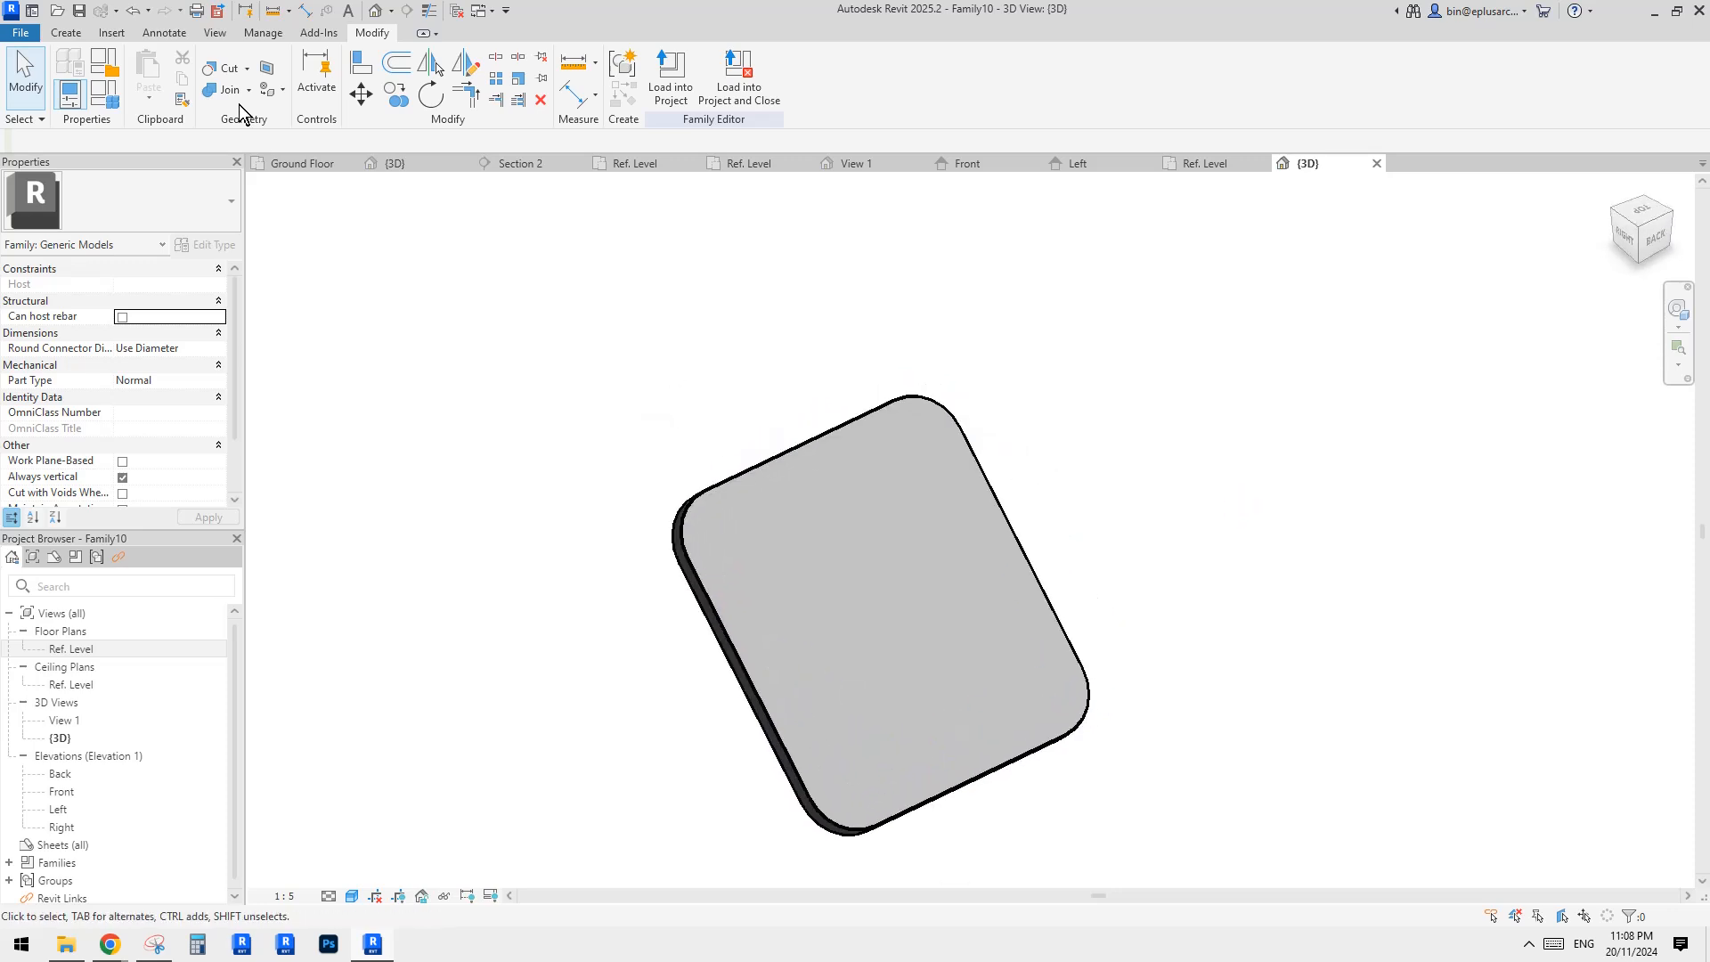
Step: Create a new family from the Metric Generic Model line based template and close the inactive views
mouse_move(71, 102)
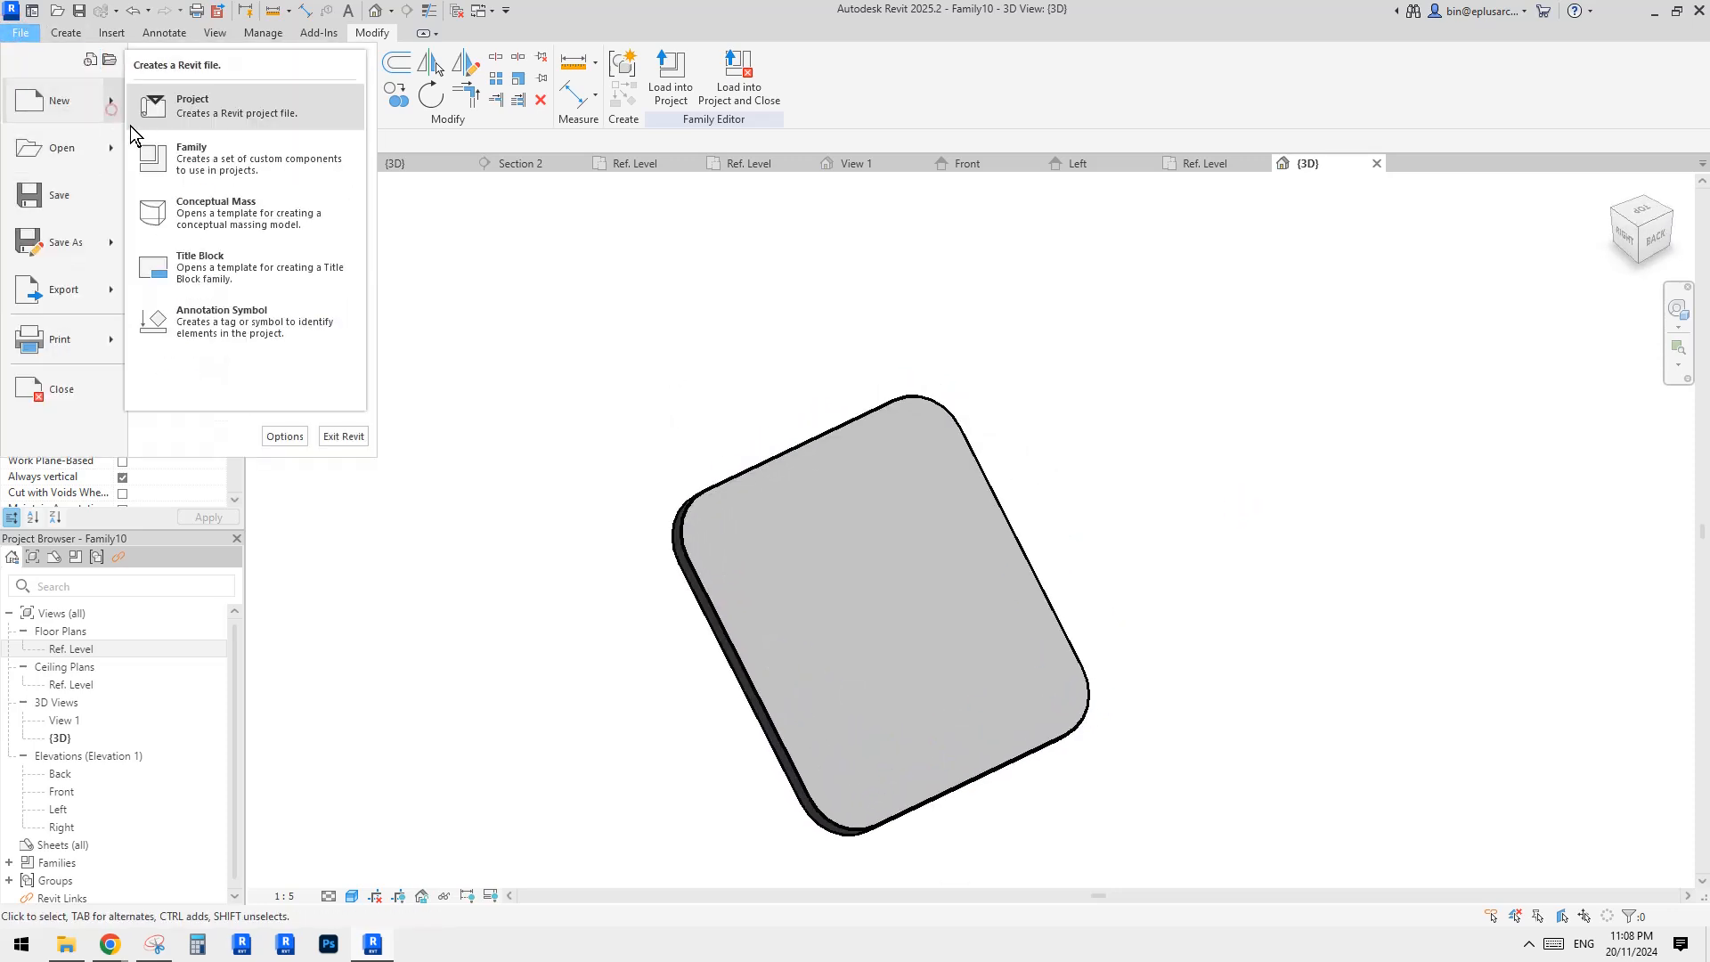
click(237, 162)
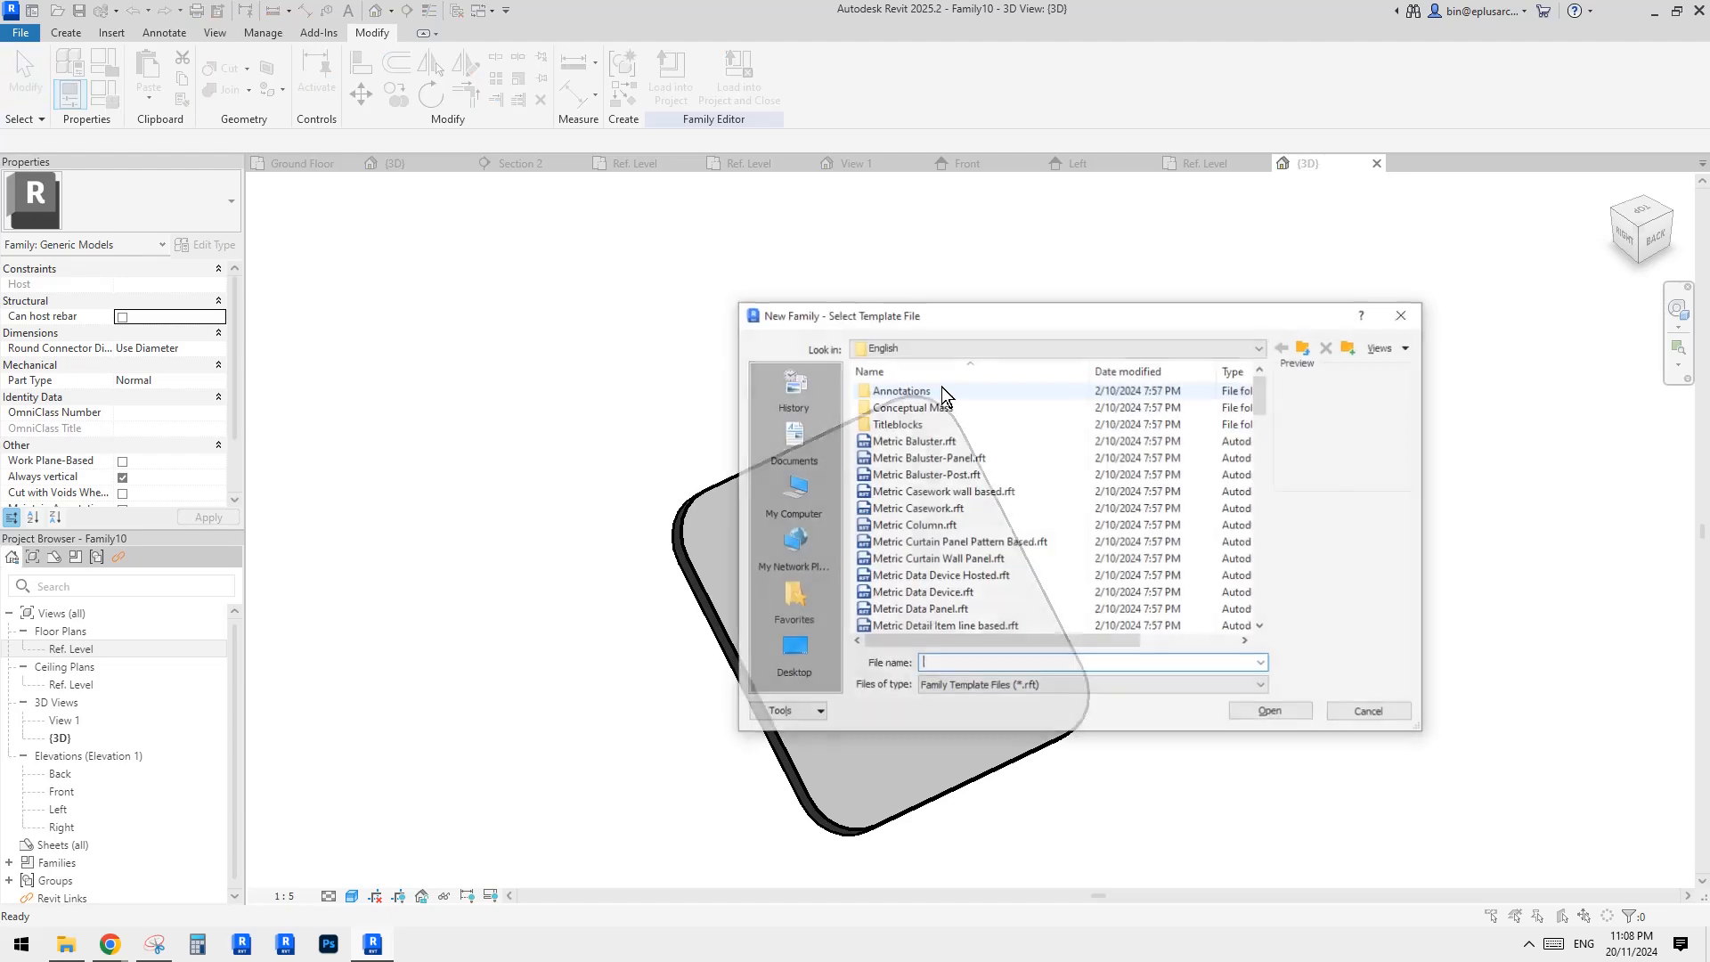
scroll(1262, 534, down, 8)
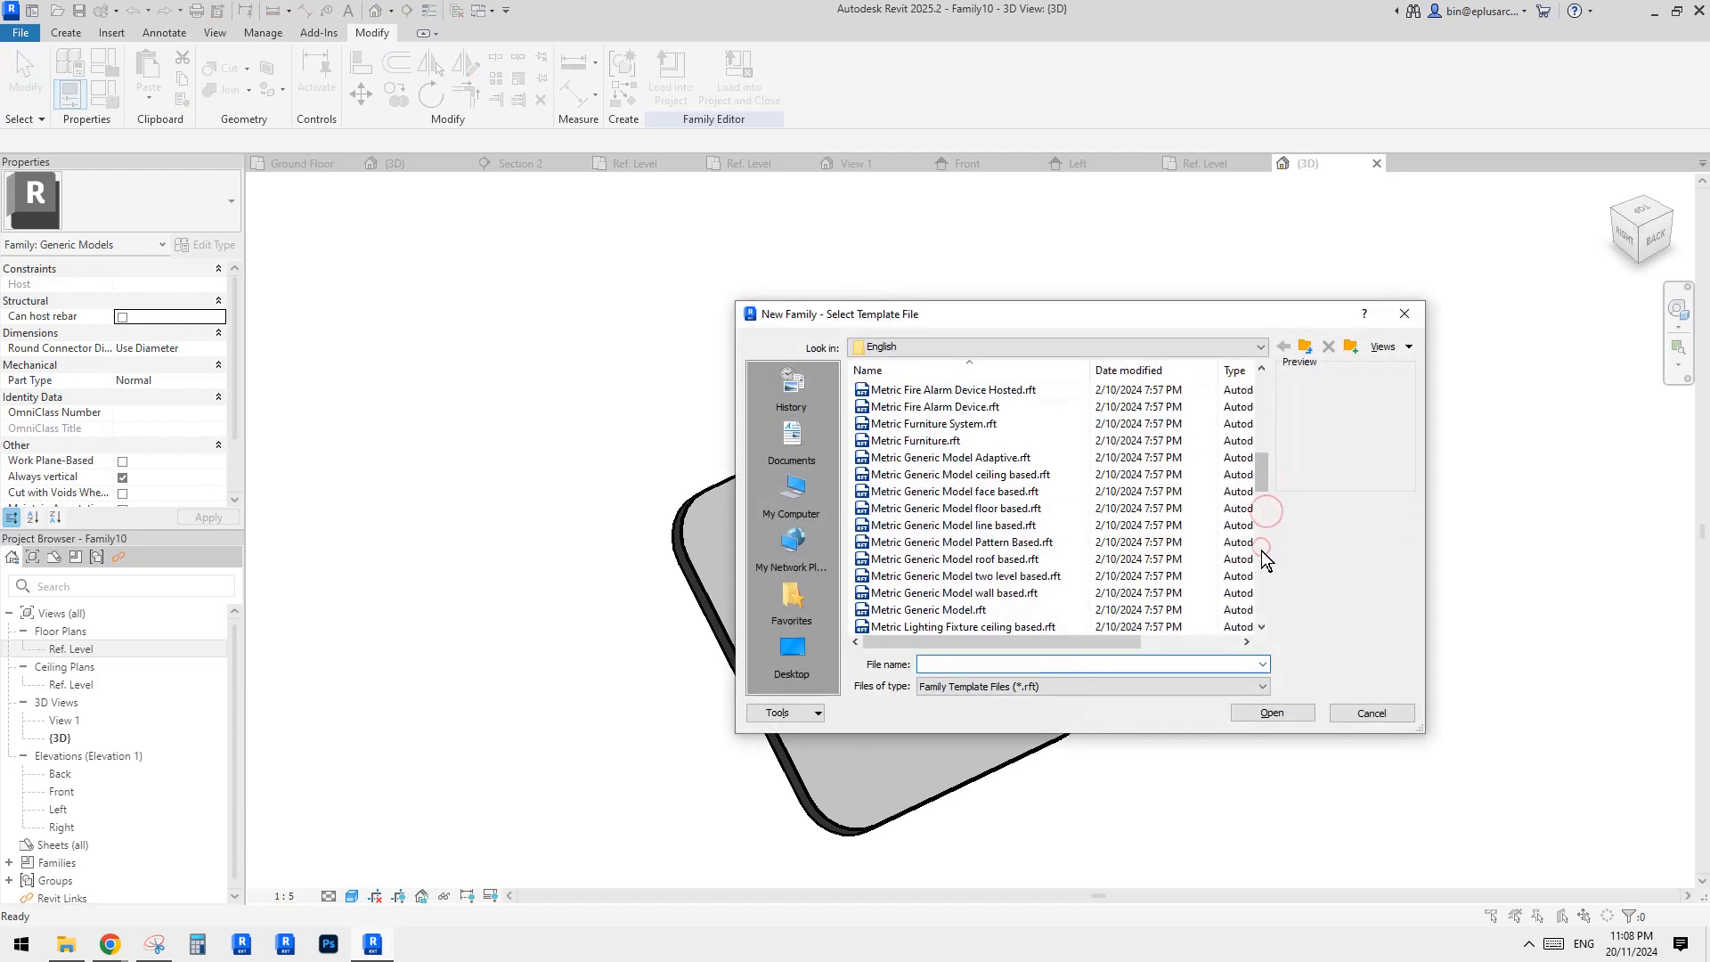
click(980, 524)
click(1293, 713)
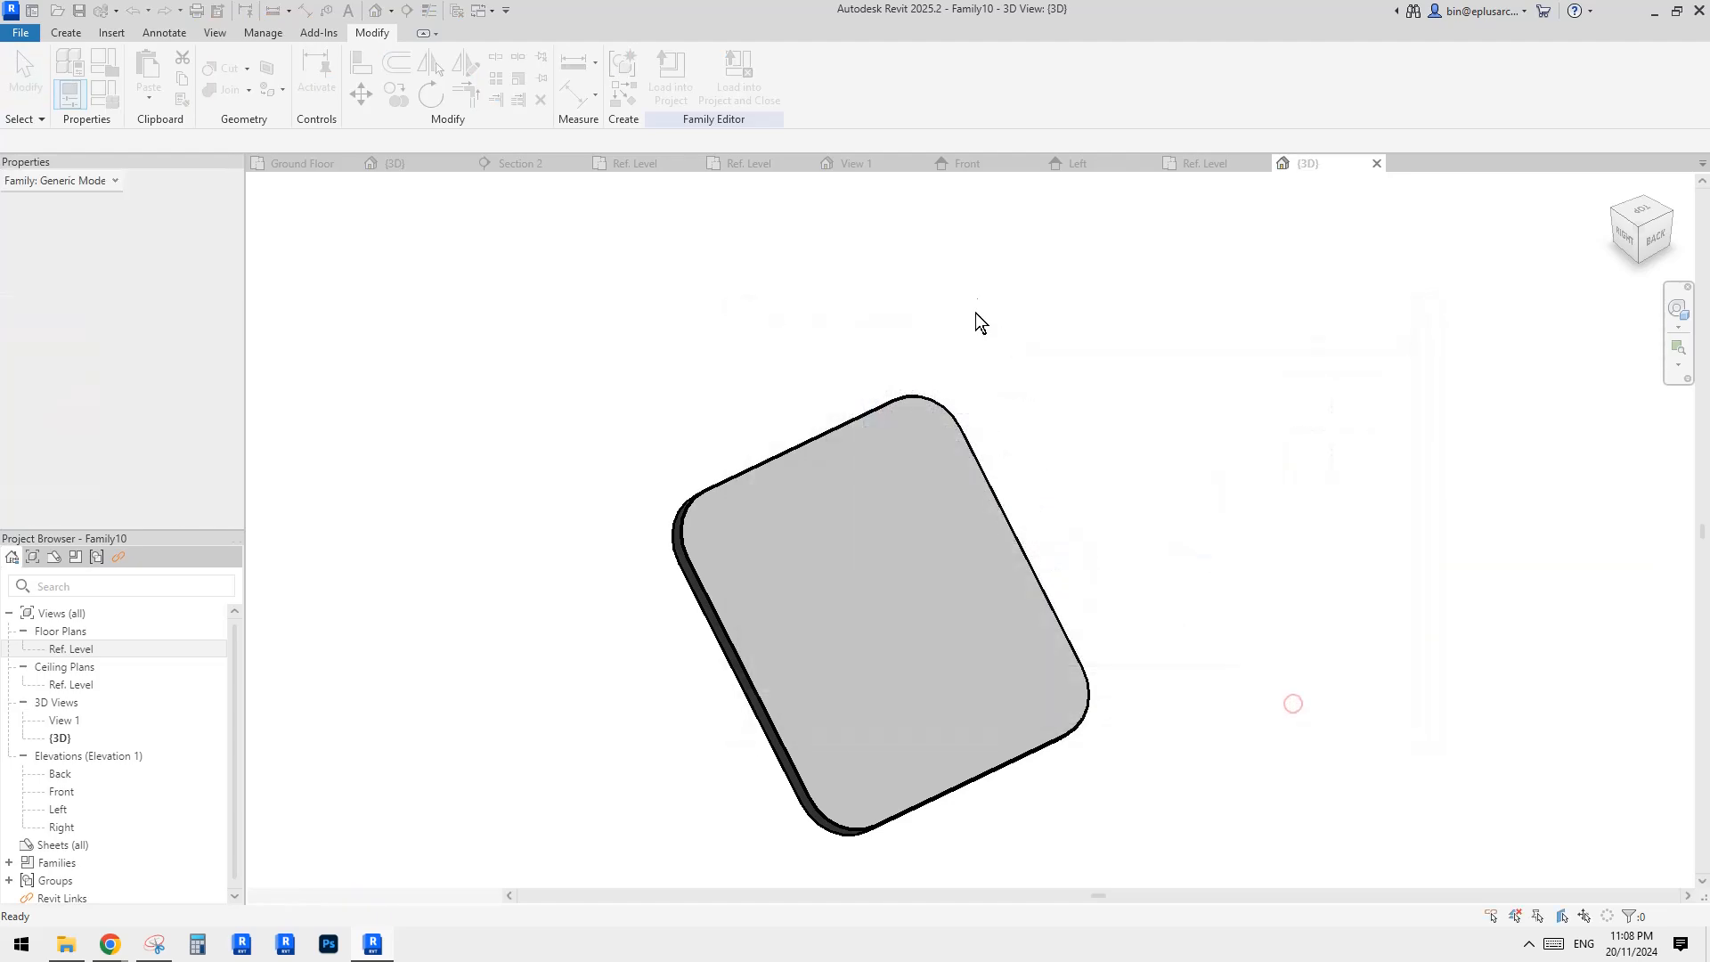
click(457, 11)
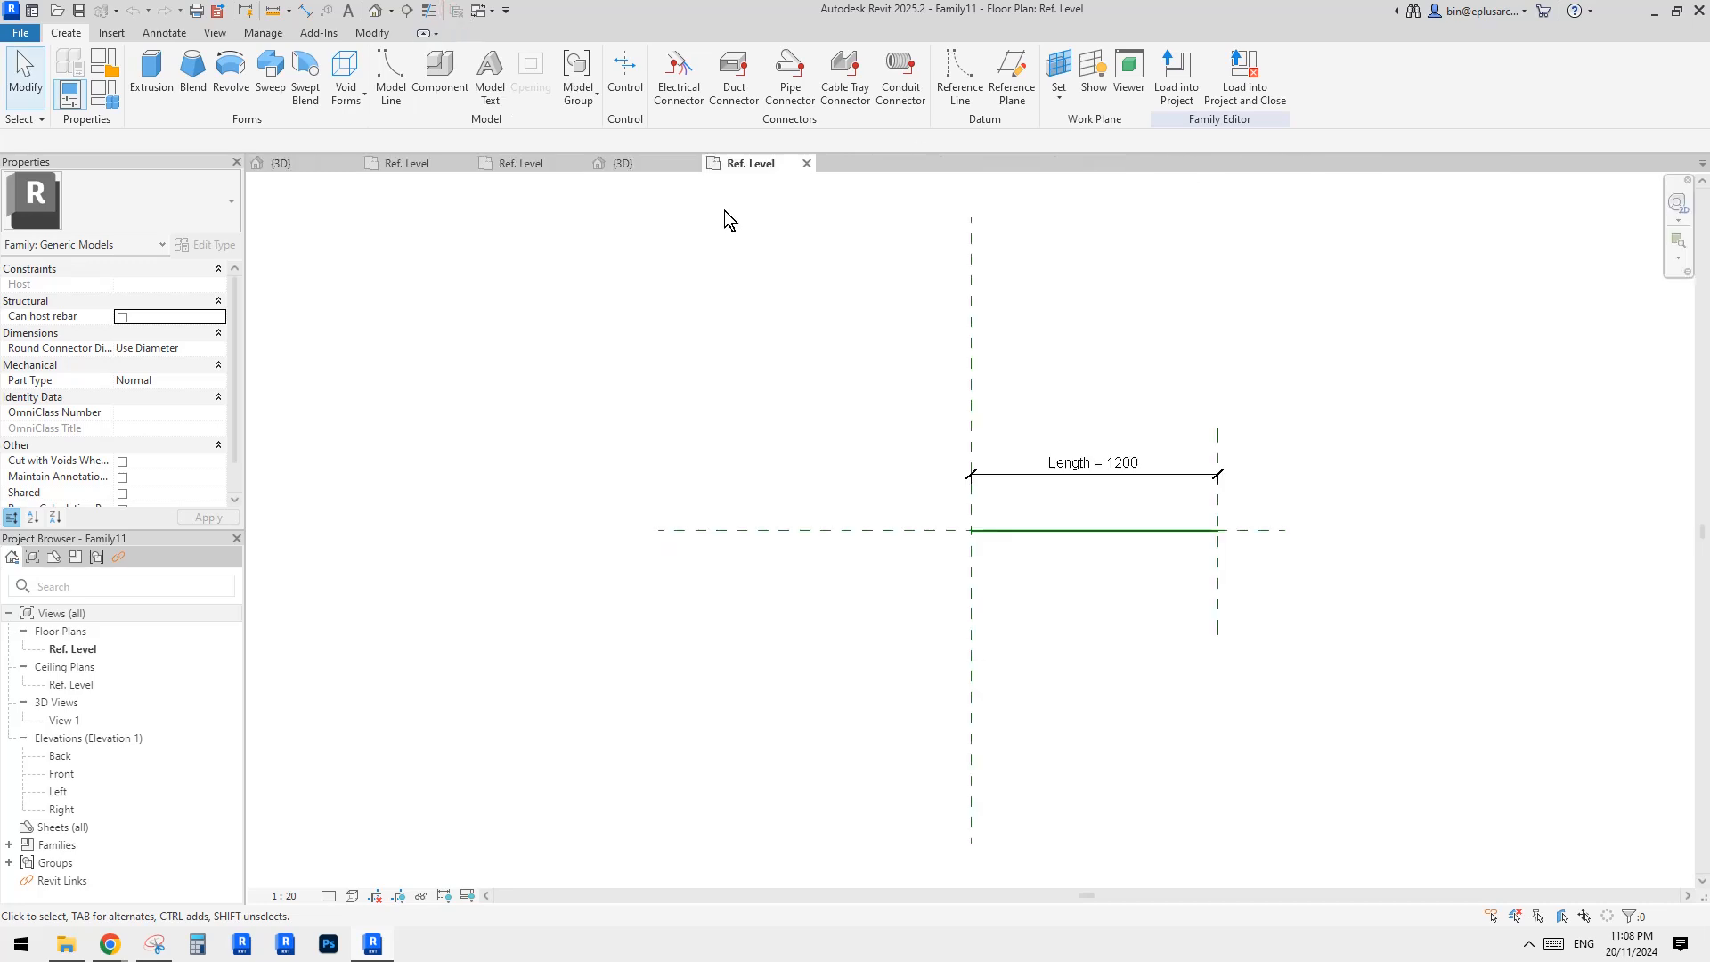
Step: Load the rounded panel family, Family10, into Family11 only
click(649, 164)
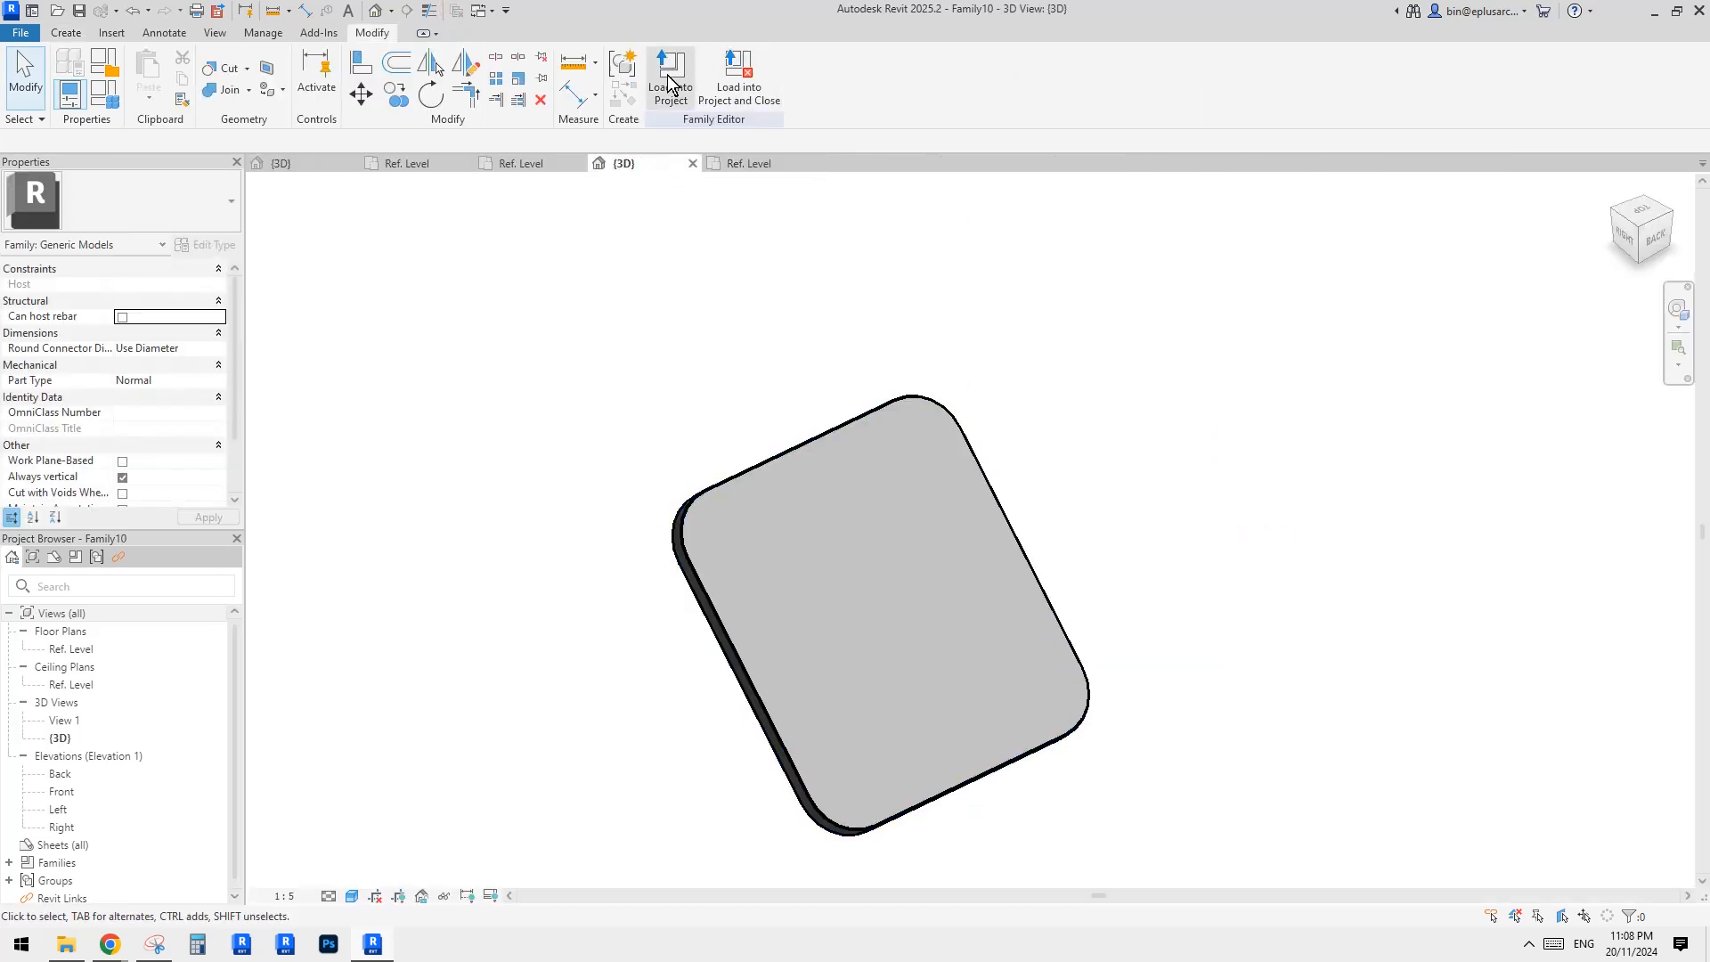
click(669, 85)
click(906, 414)
click(903, 427)
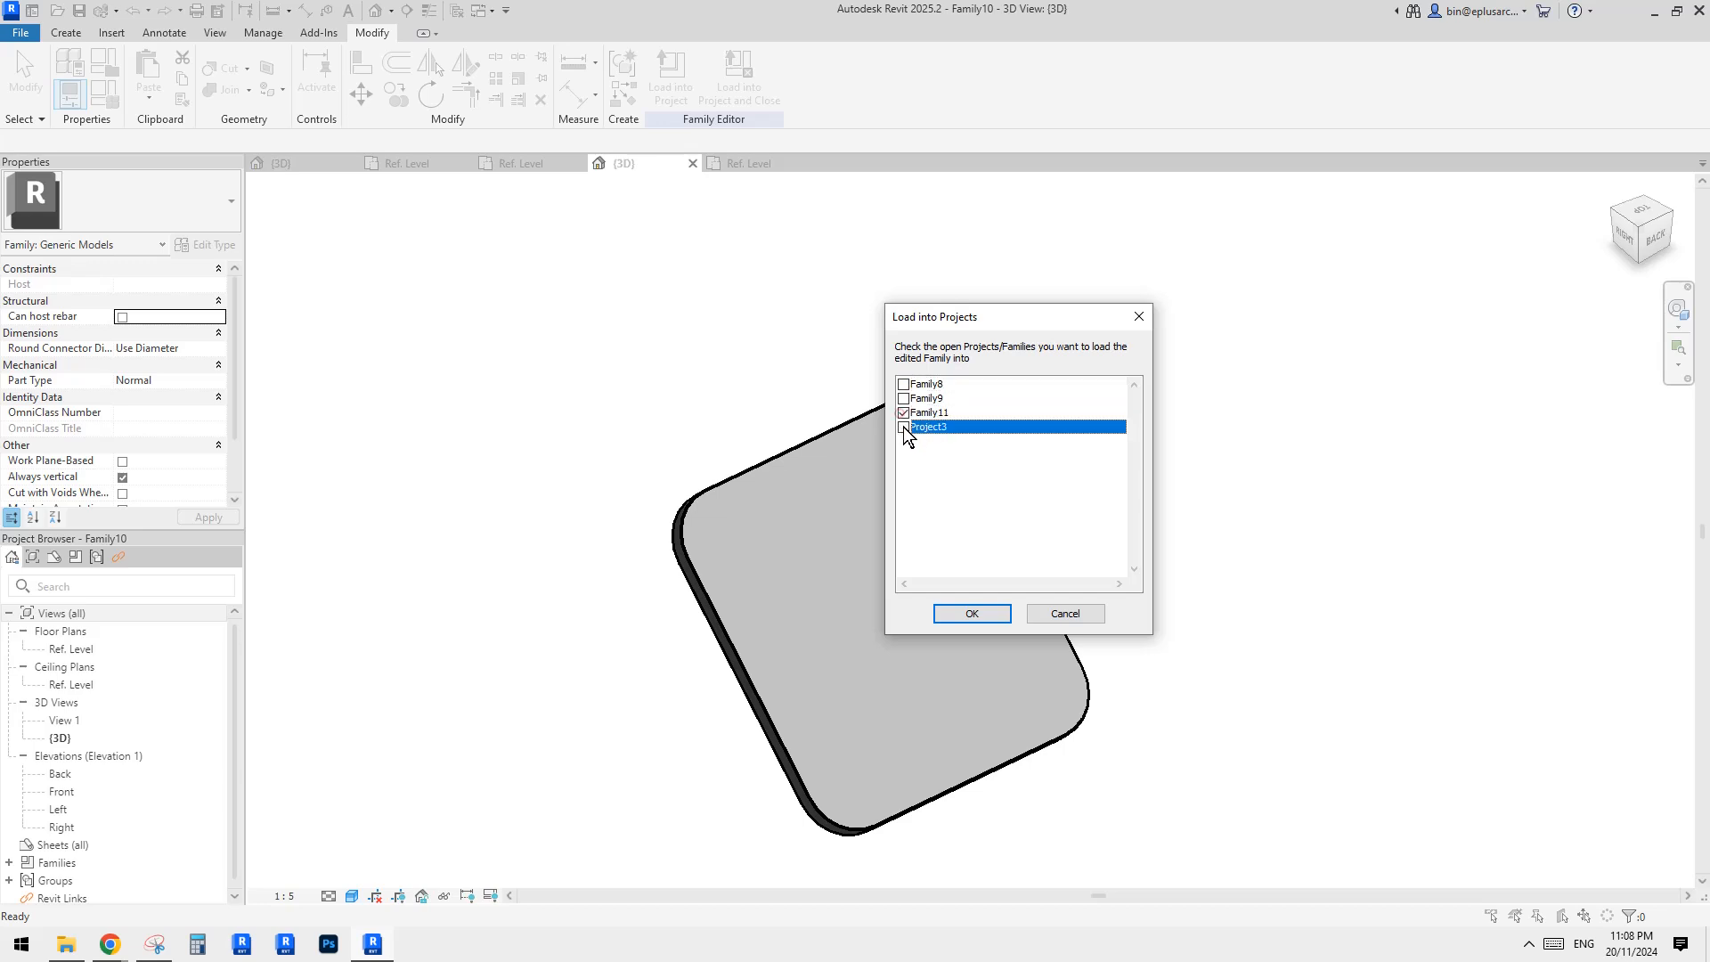
click(971, 614)
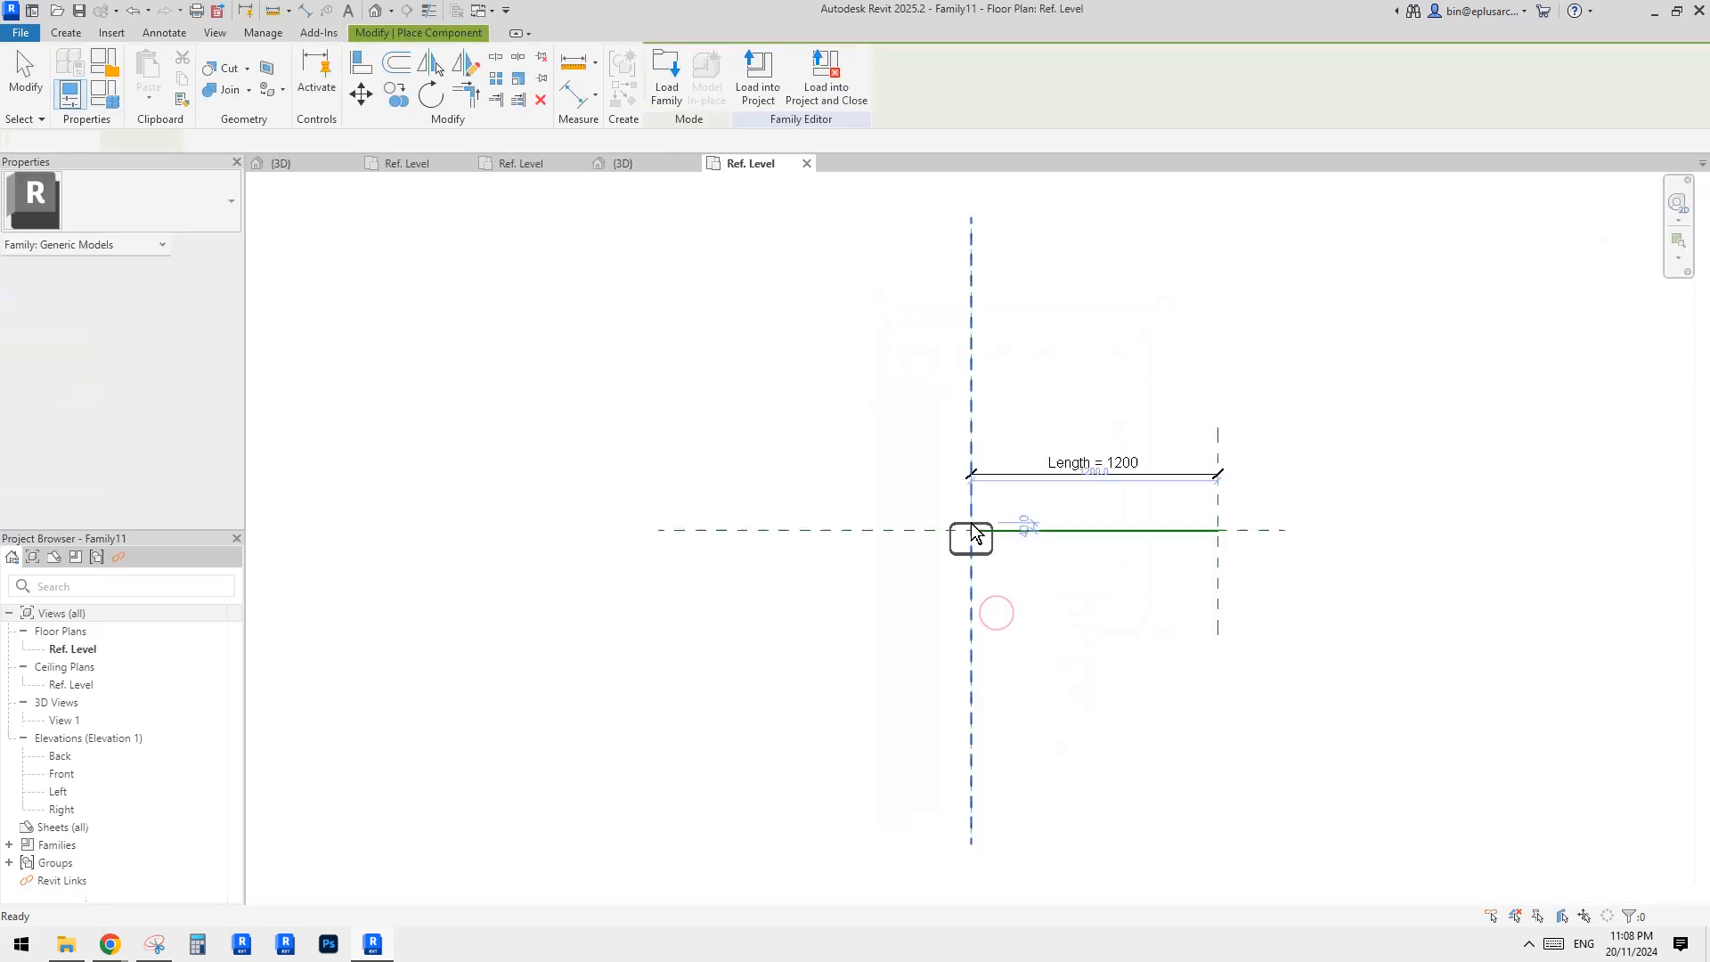
Step: Place one rounded panel about 120 mm below the reference line, near the start of the line
scroll(983, 554, up, 1)
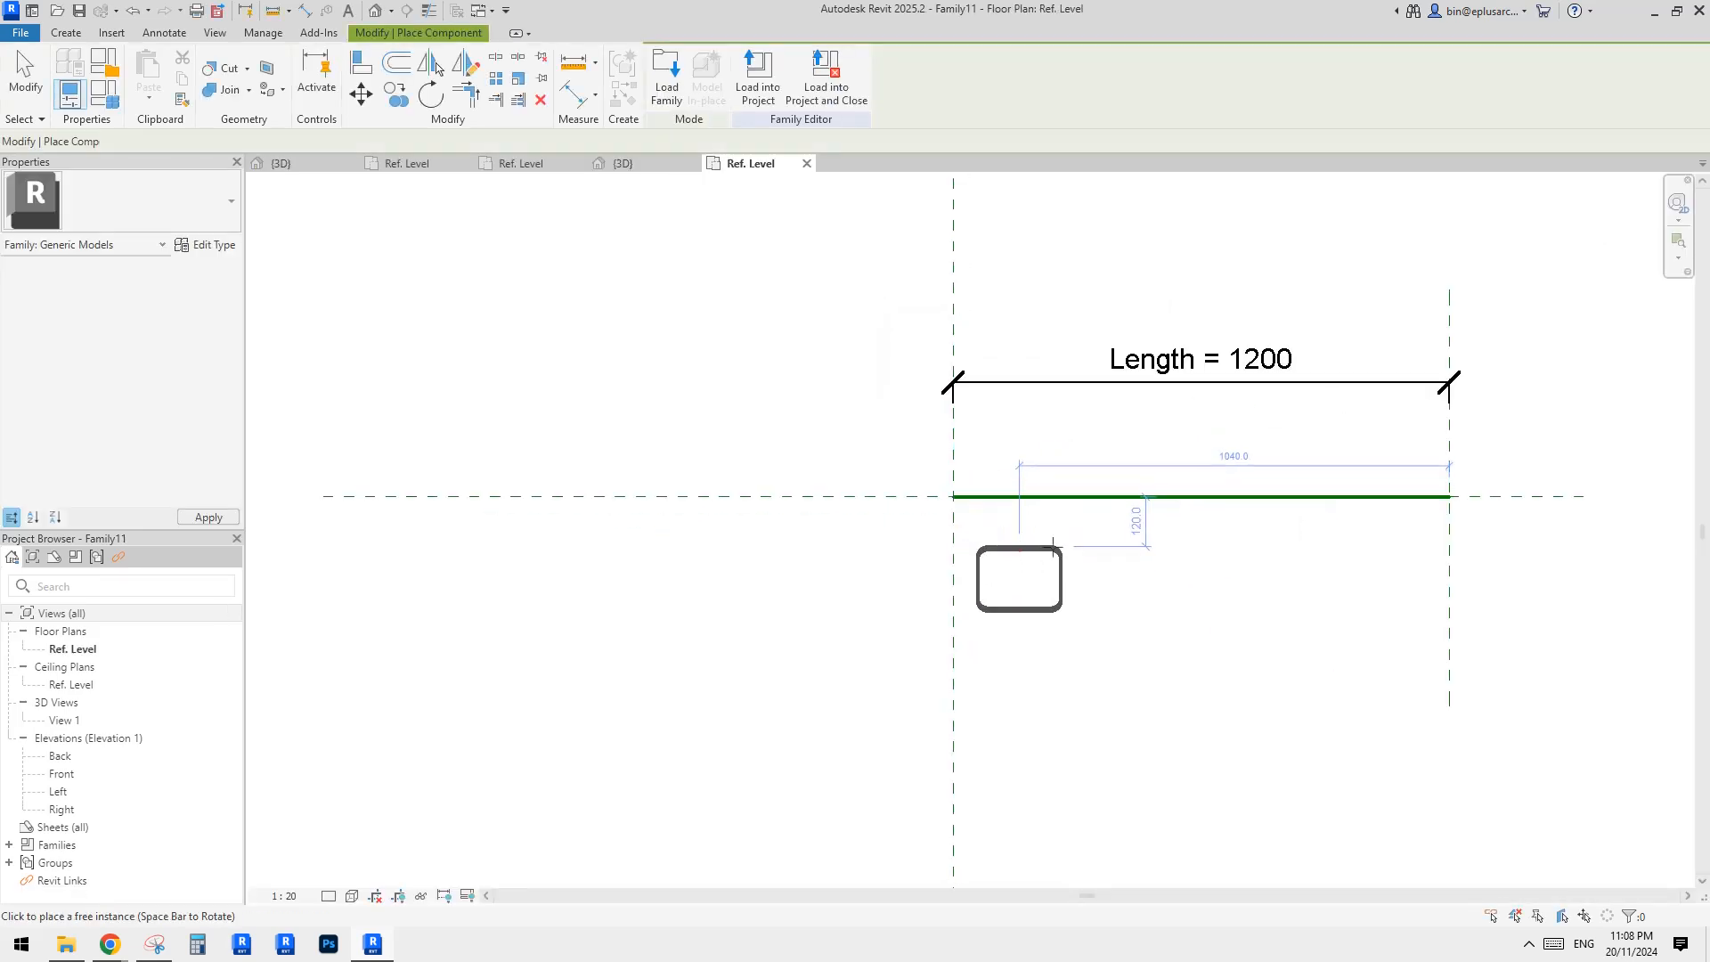
click(1019, 547)
key(Escape)
Step: Align the rounded panel's left edge with the left reference plane
key(a)
key(l)
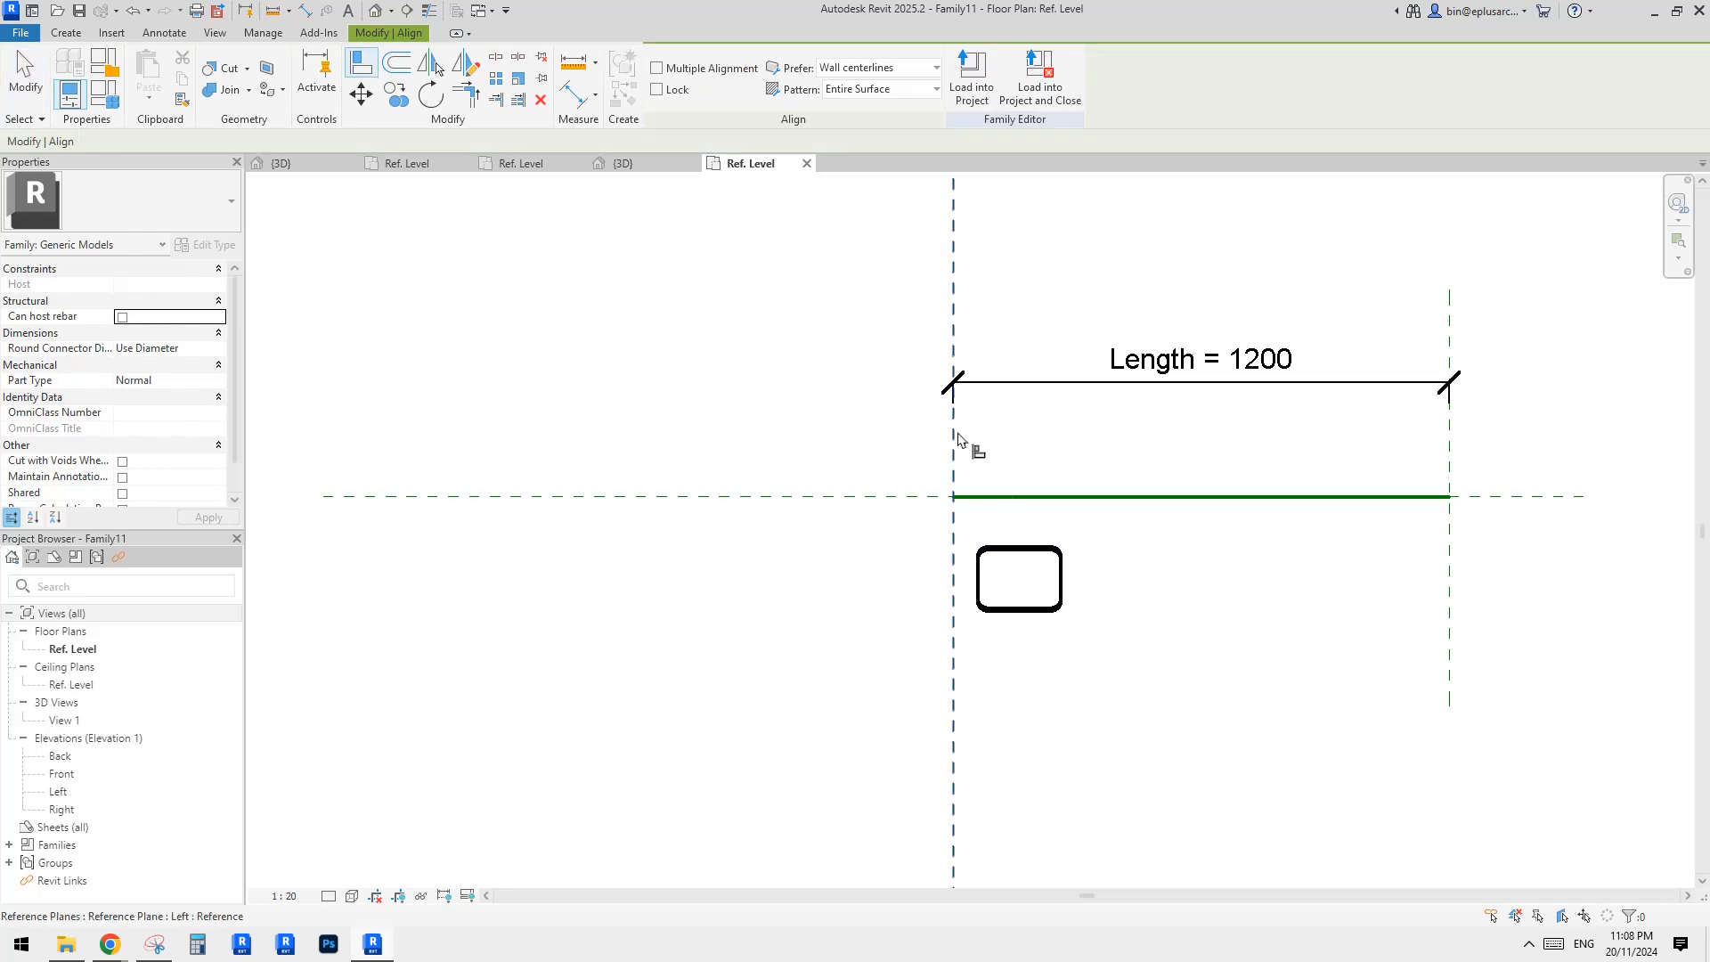
click(950, 432)
click(978, 570)
scroll(998, 579, up, 1)
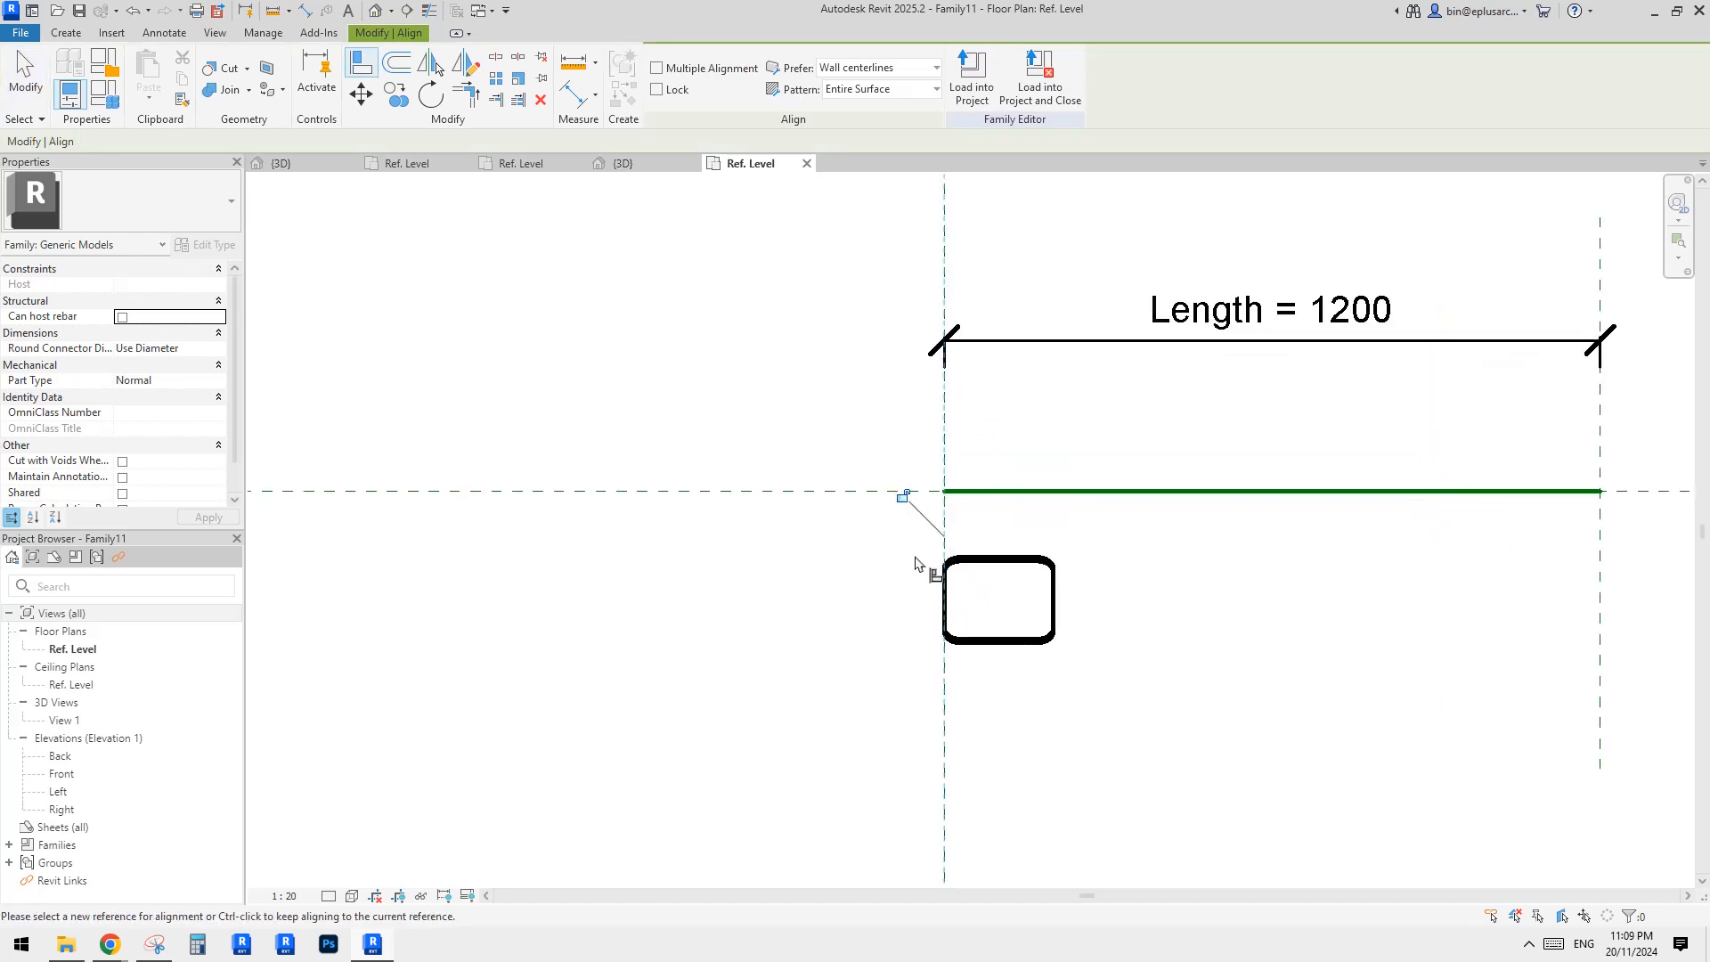
key(Escape)
Step: Move the rounded panel straight up so its upper edge sits on the reference line
click(981, 559)
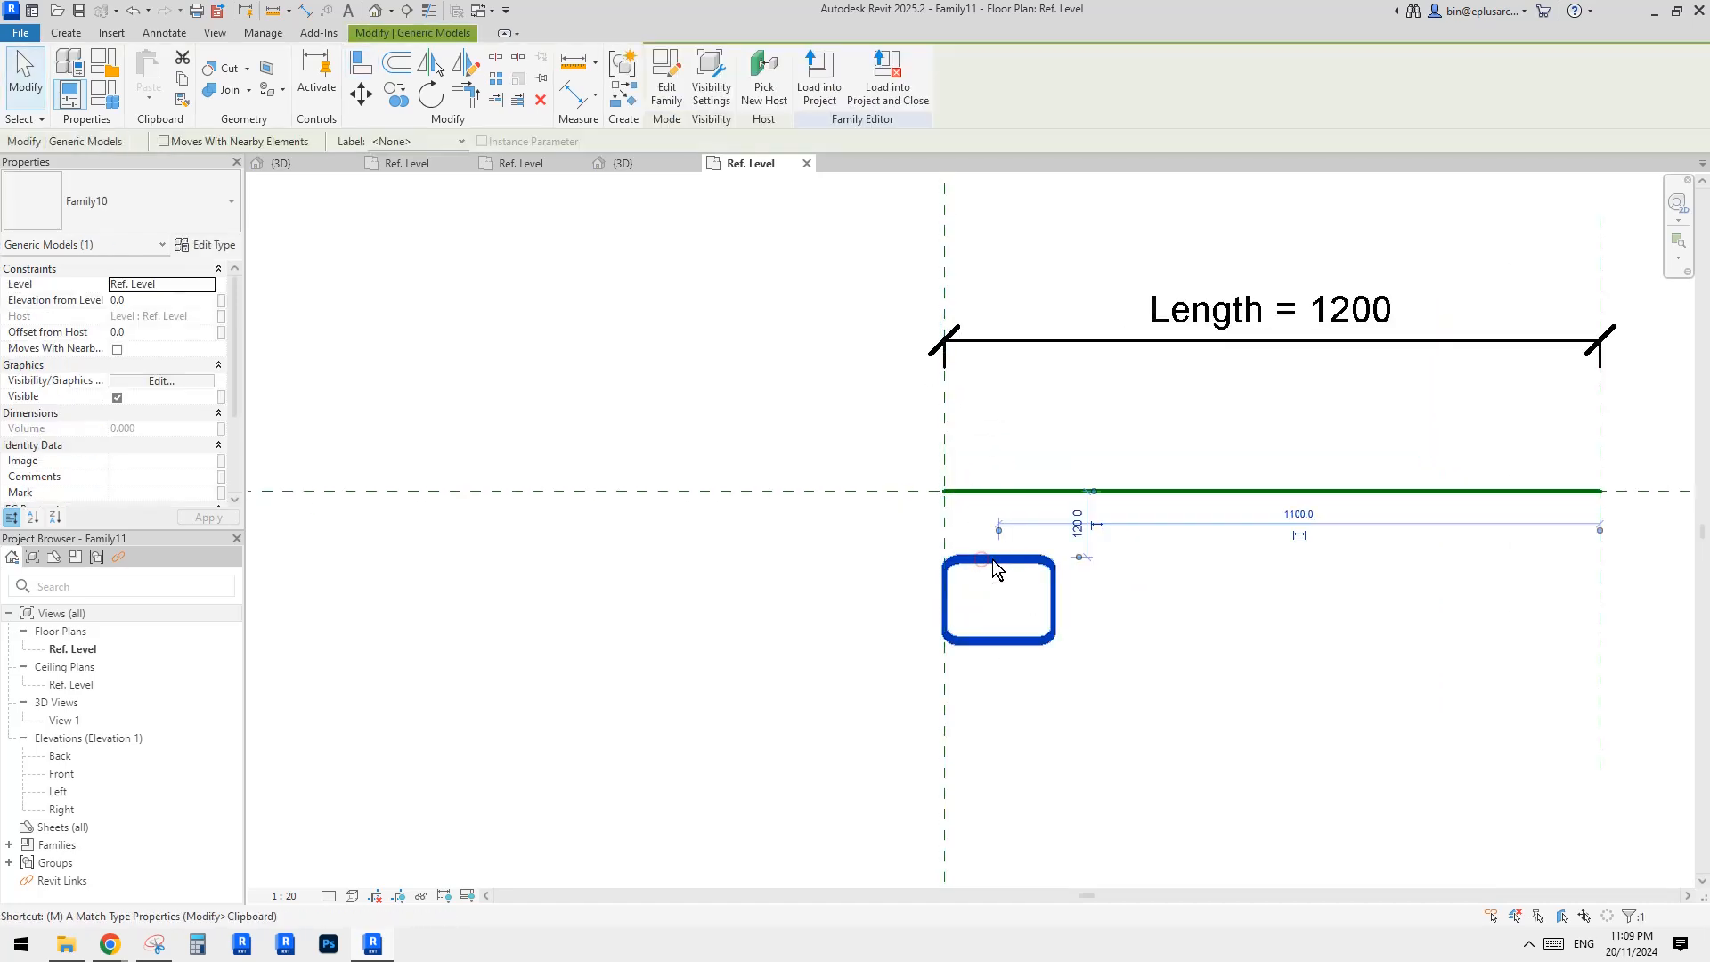
key(m)
key(v)
click(978, 557)
click(978, 490)
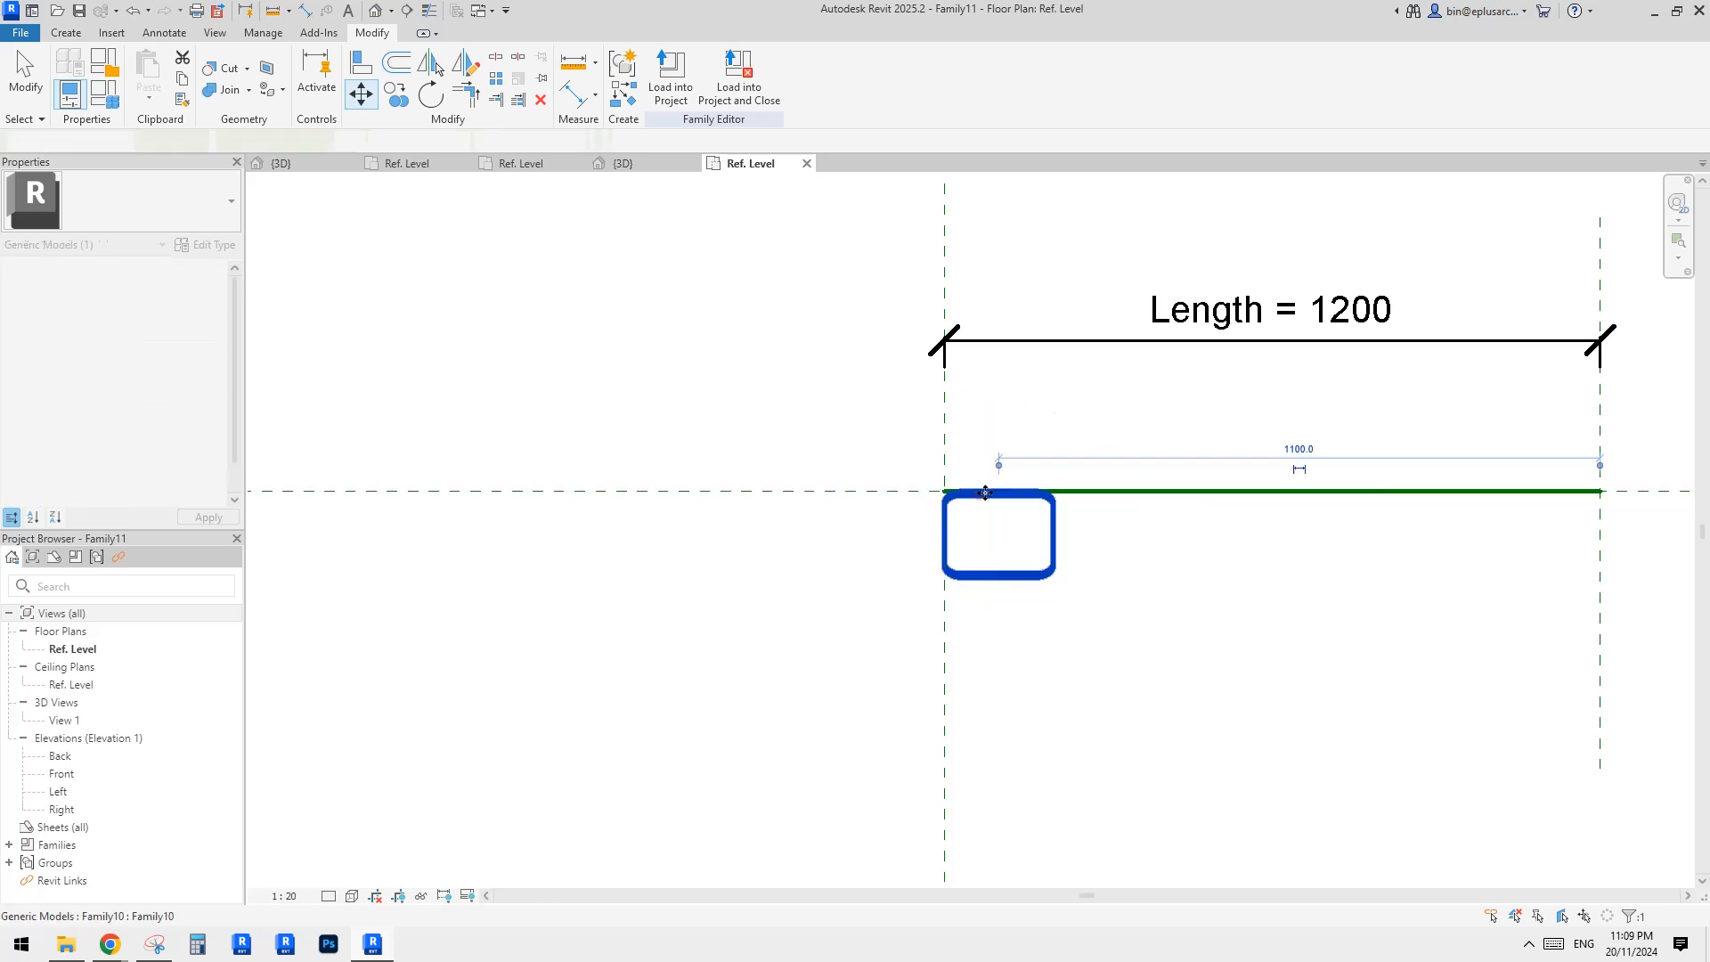
click(1065, 308)
Step: Array the rounded panel as a grouped array of 2, with the second member offset diagonally below and to the right
scroll(1079, 506, down, 1)
middle_drag(1078, 507, 979, 540)
click(1023, 559)
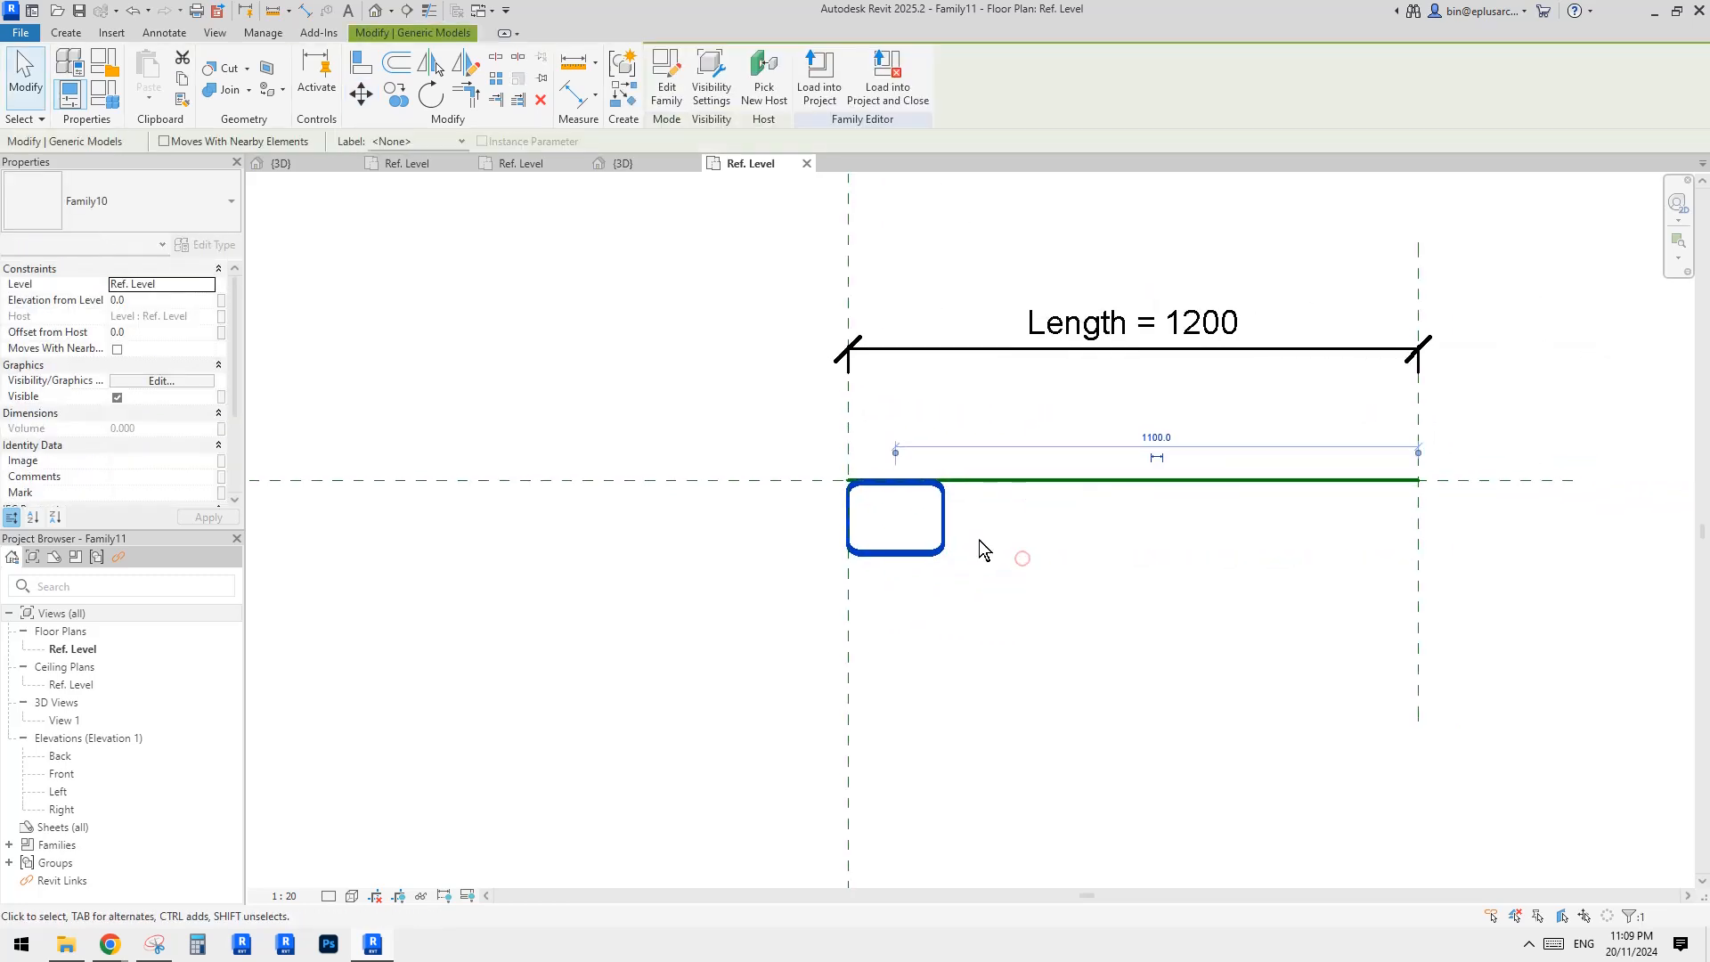
key(m)
key(v)
click(911, 540)
click(1036, 626)
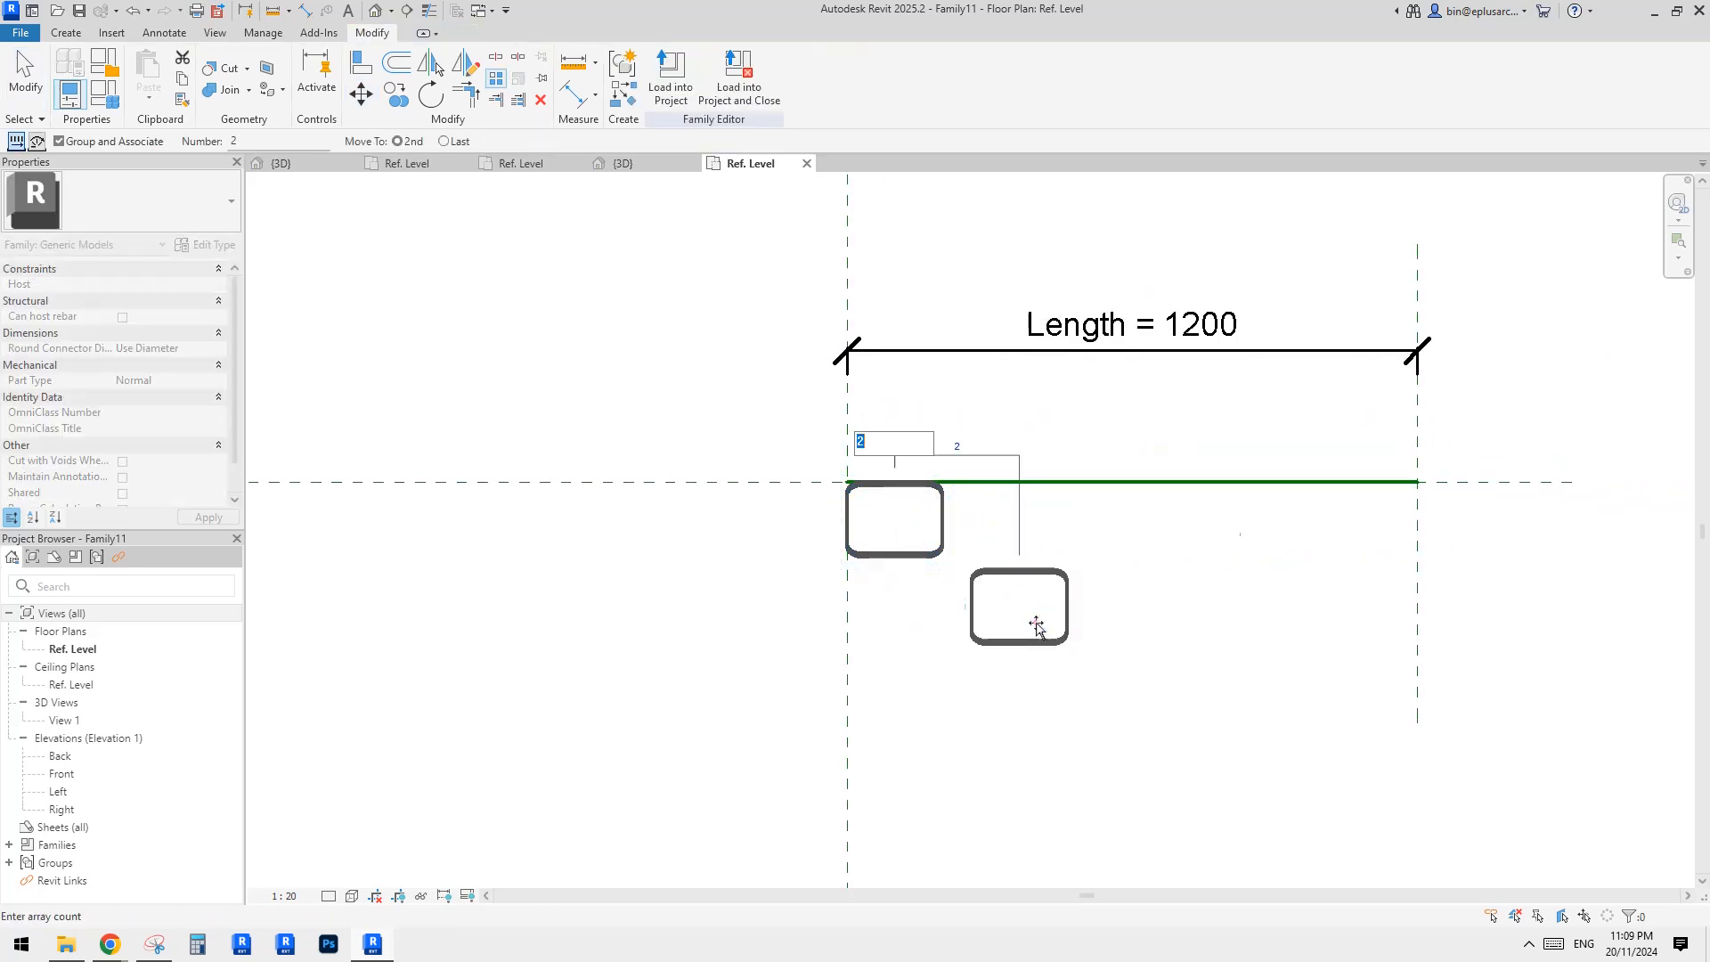
click(1061, 527)
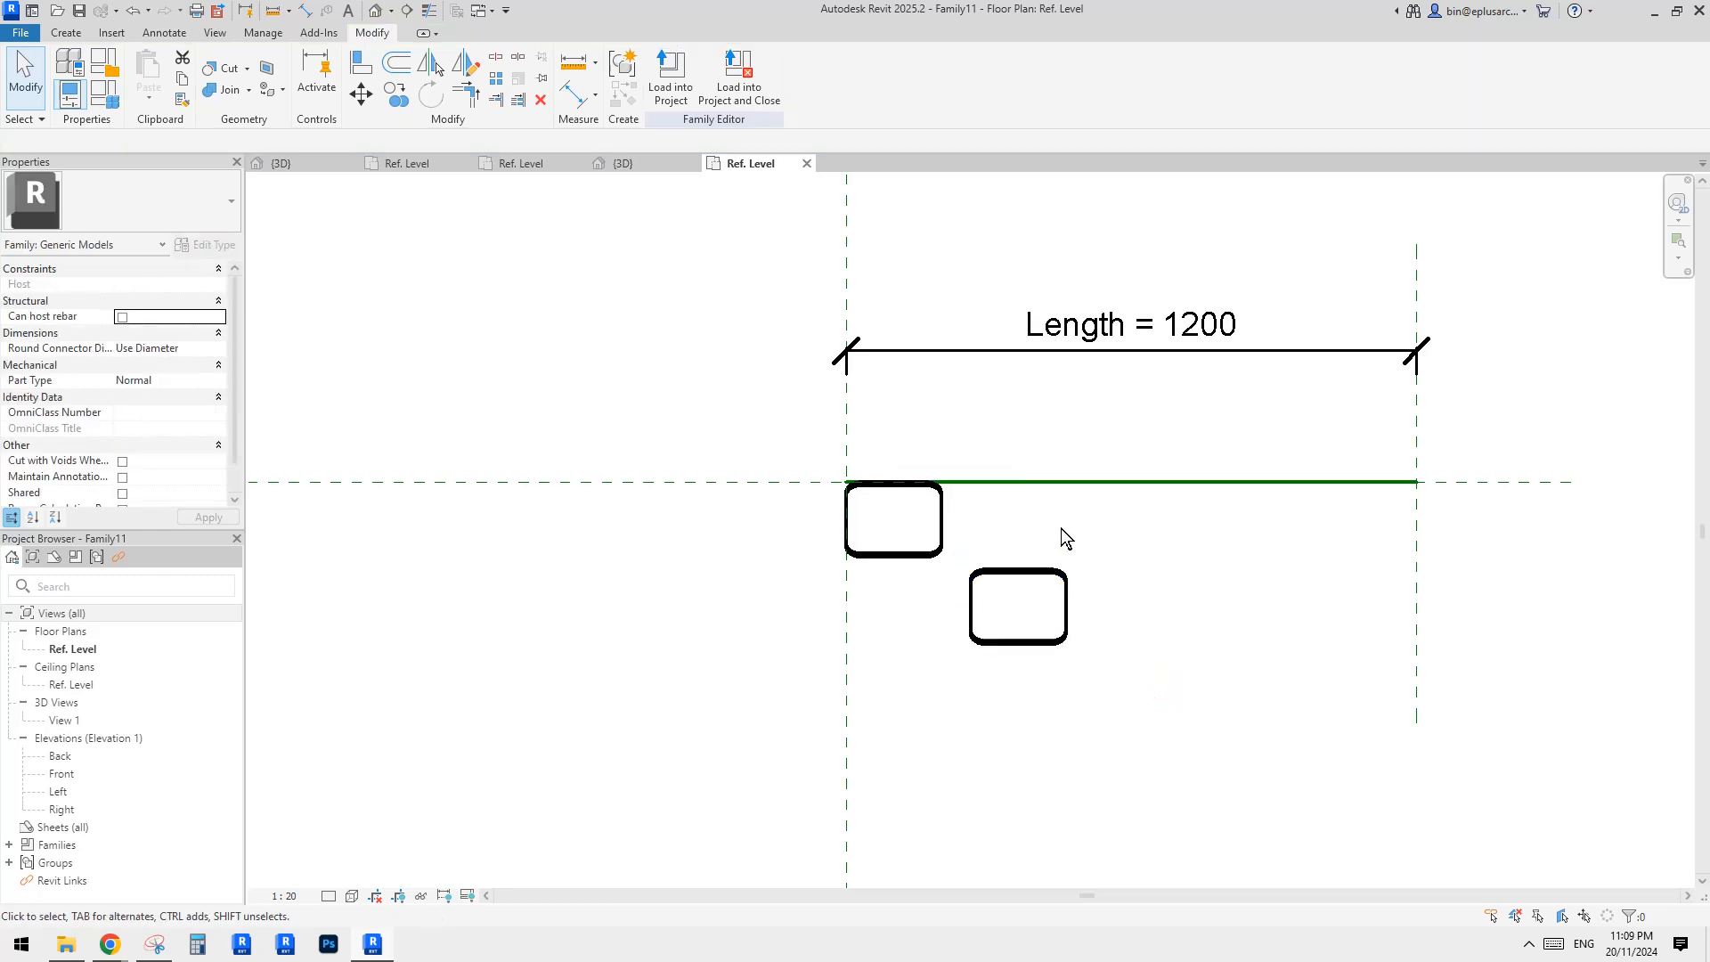
click(1053, 601)
middle_drag(962, 562, 1011, 552)
middle_drag(1155, 487, 1154, 492)
click(1001, 521)
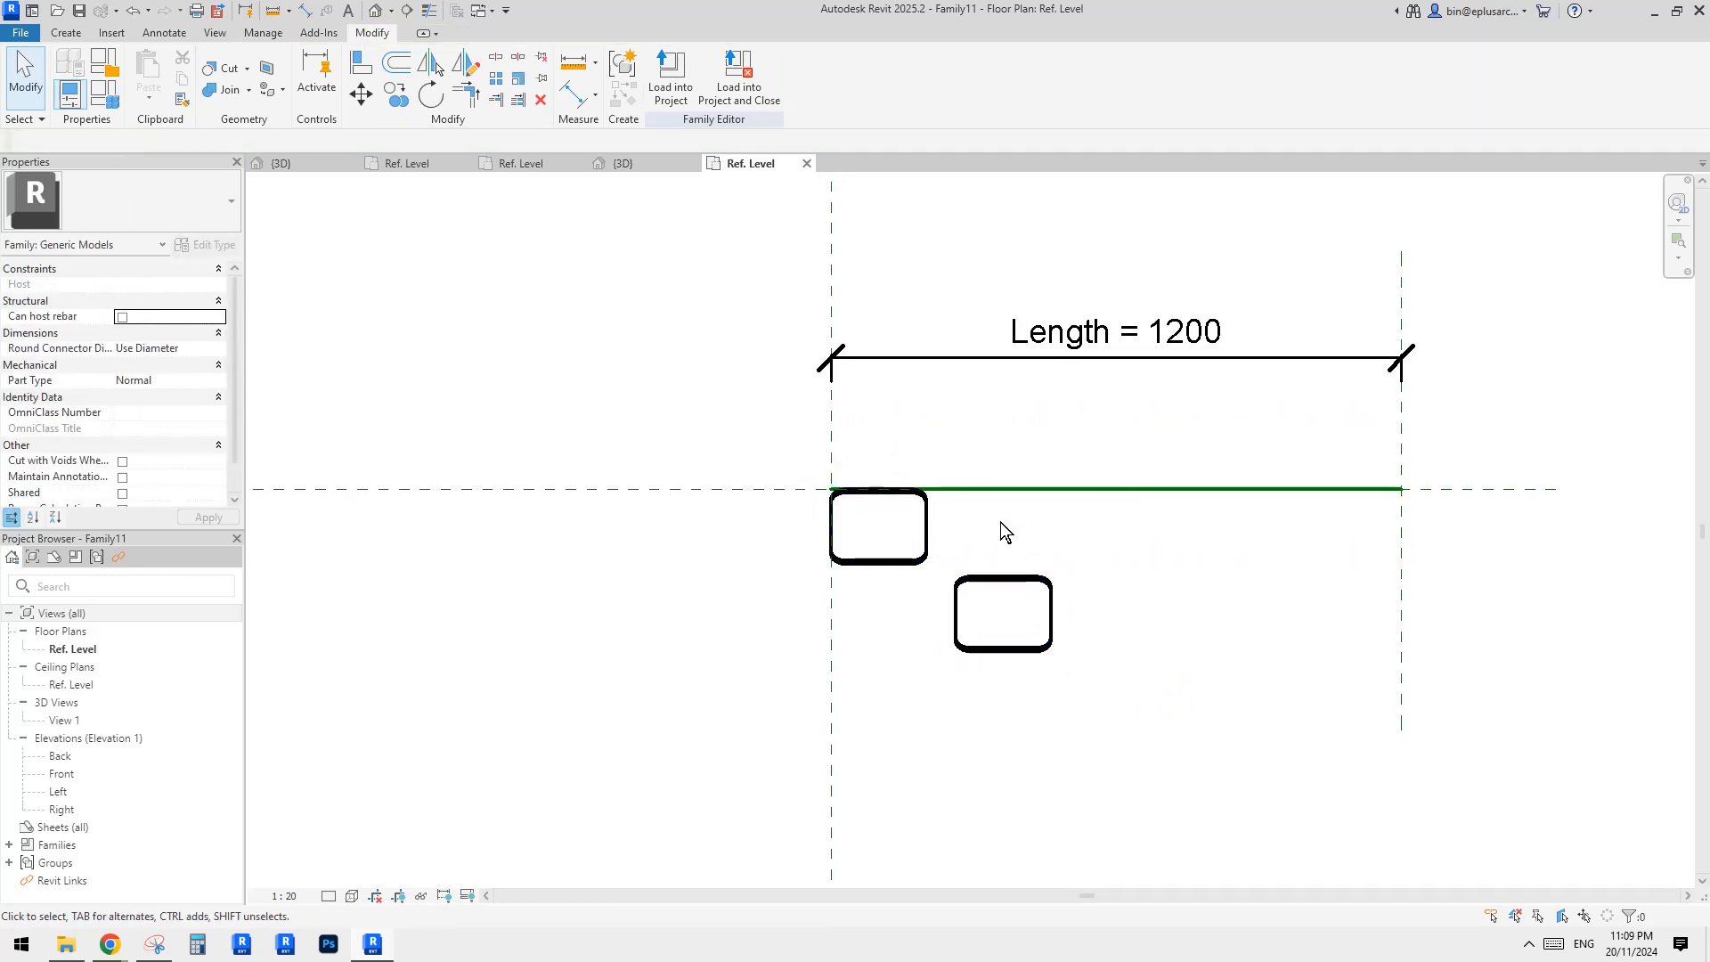
Step: Align the top edge of the second array member with the horizontal reference plane
click(1008, 577)
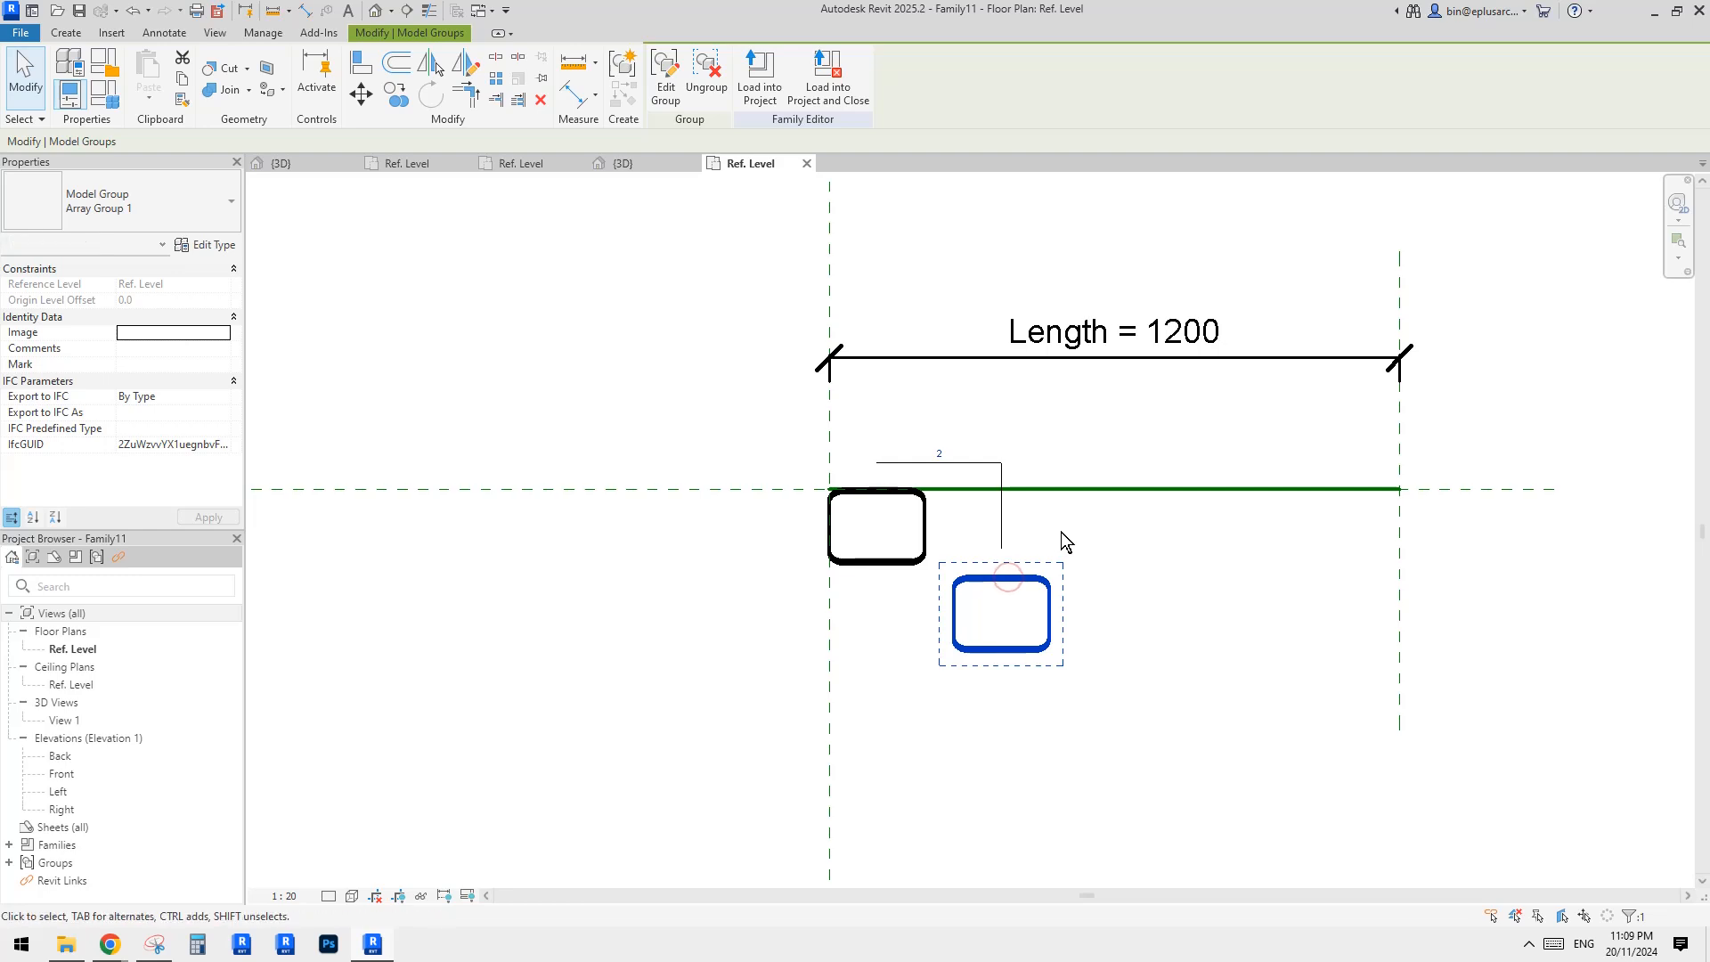
key(a)
key(l)
click(766, 509)
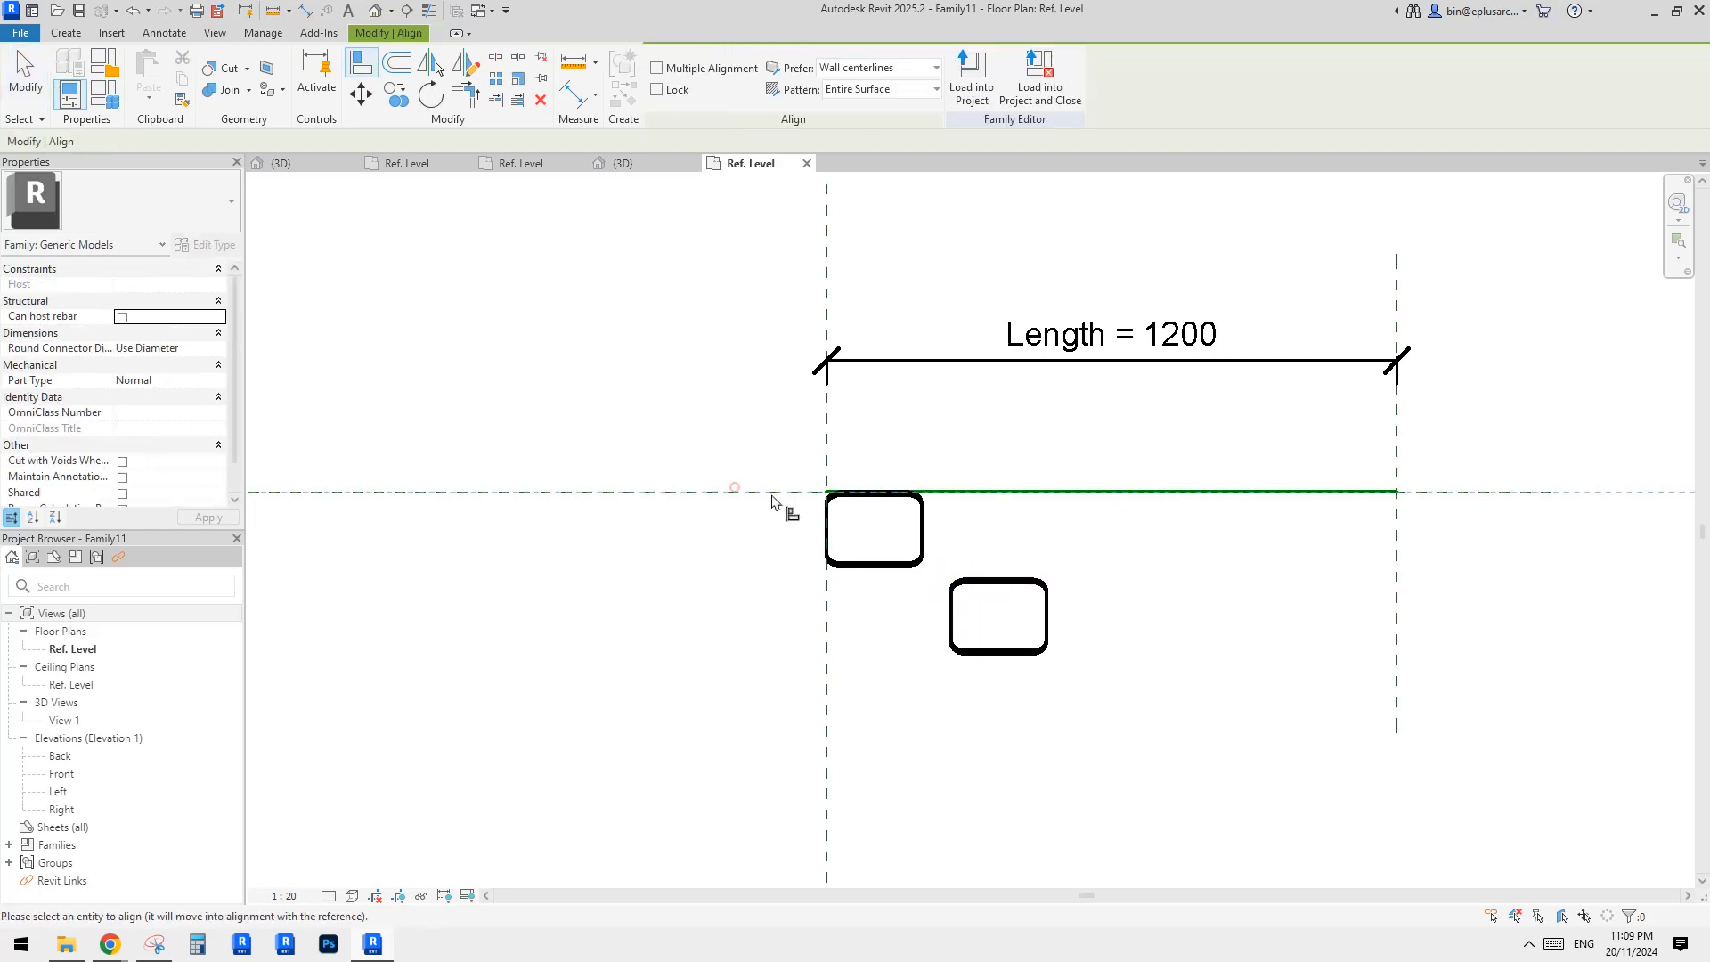
click(997, 579)
middle_drag(1083, 464, 1077, 489)
middle_drag(1025, 545, 1027, 553)
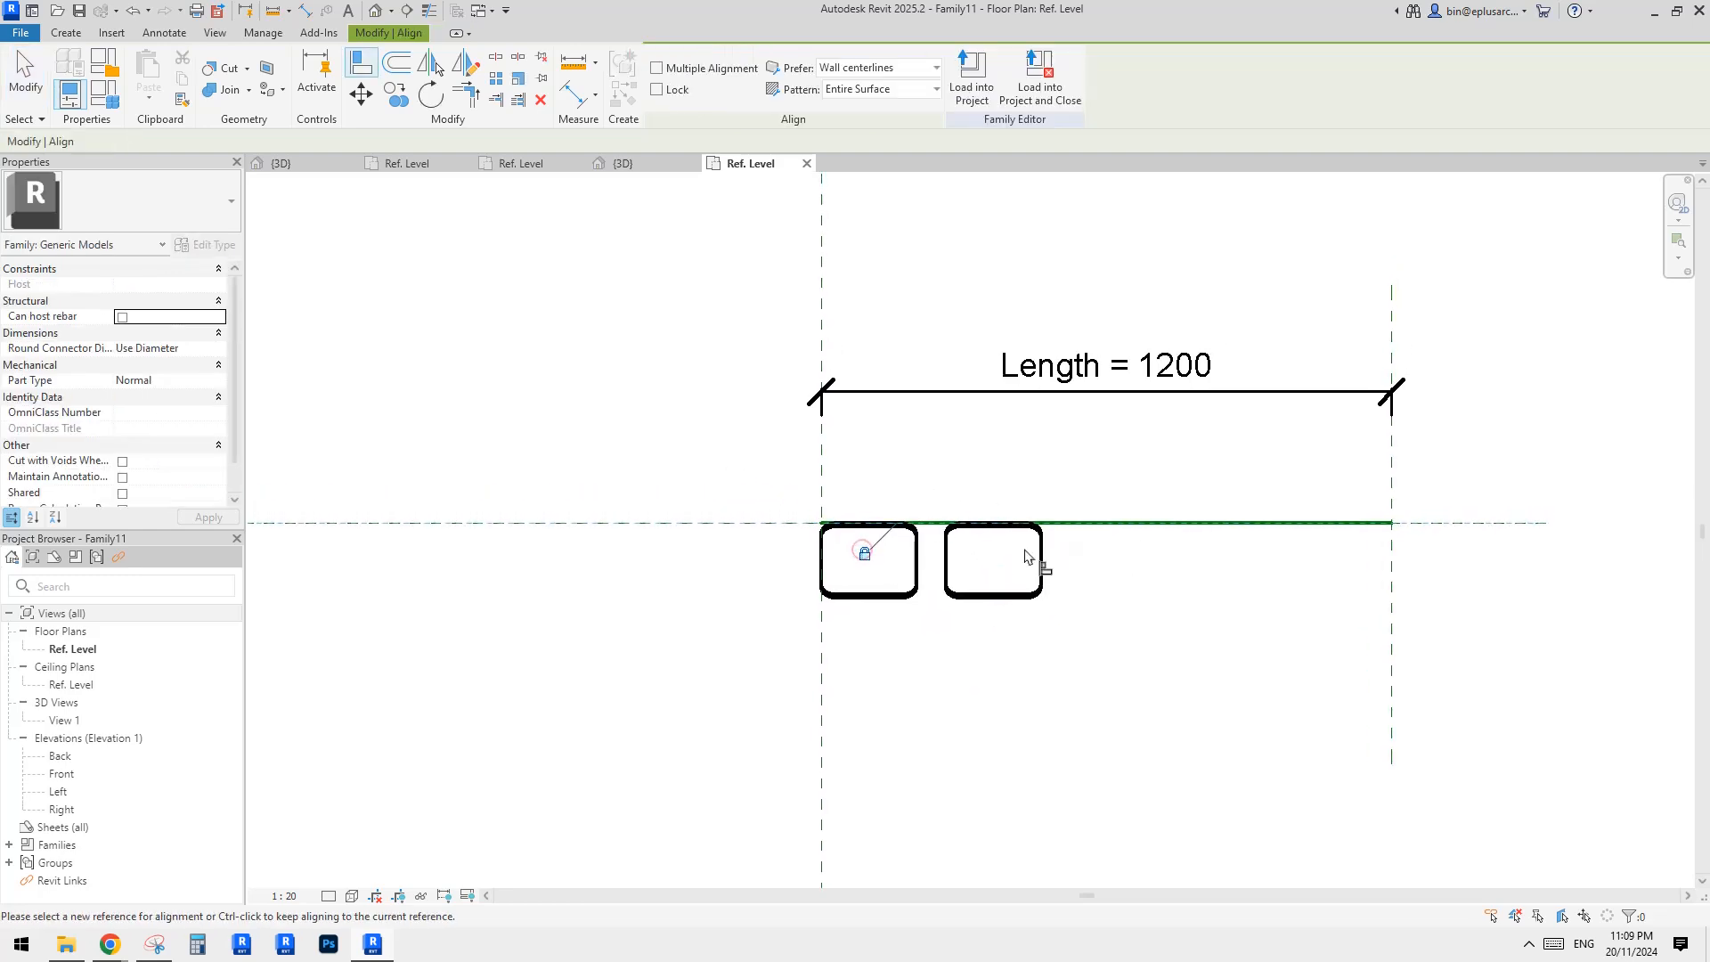
key(Escape)
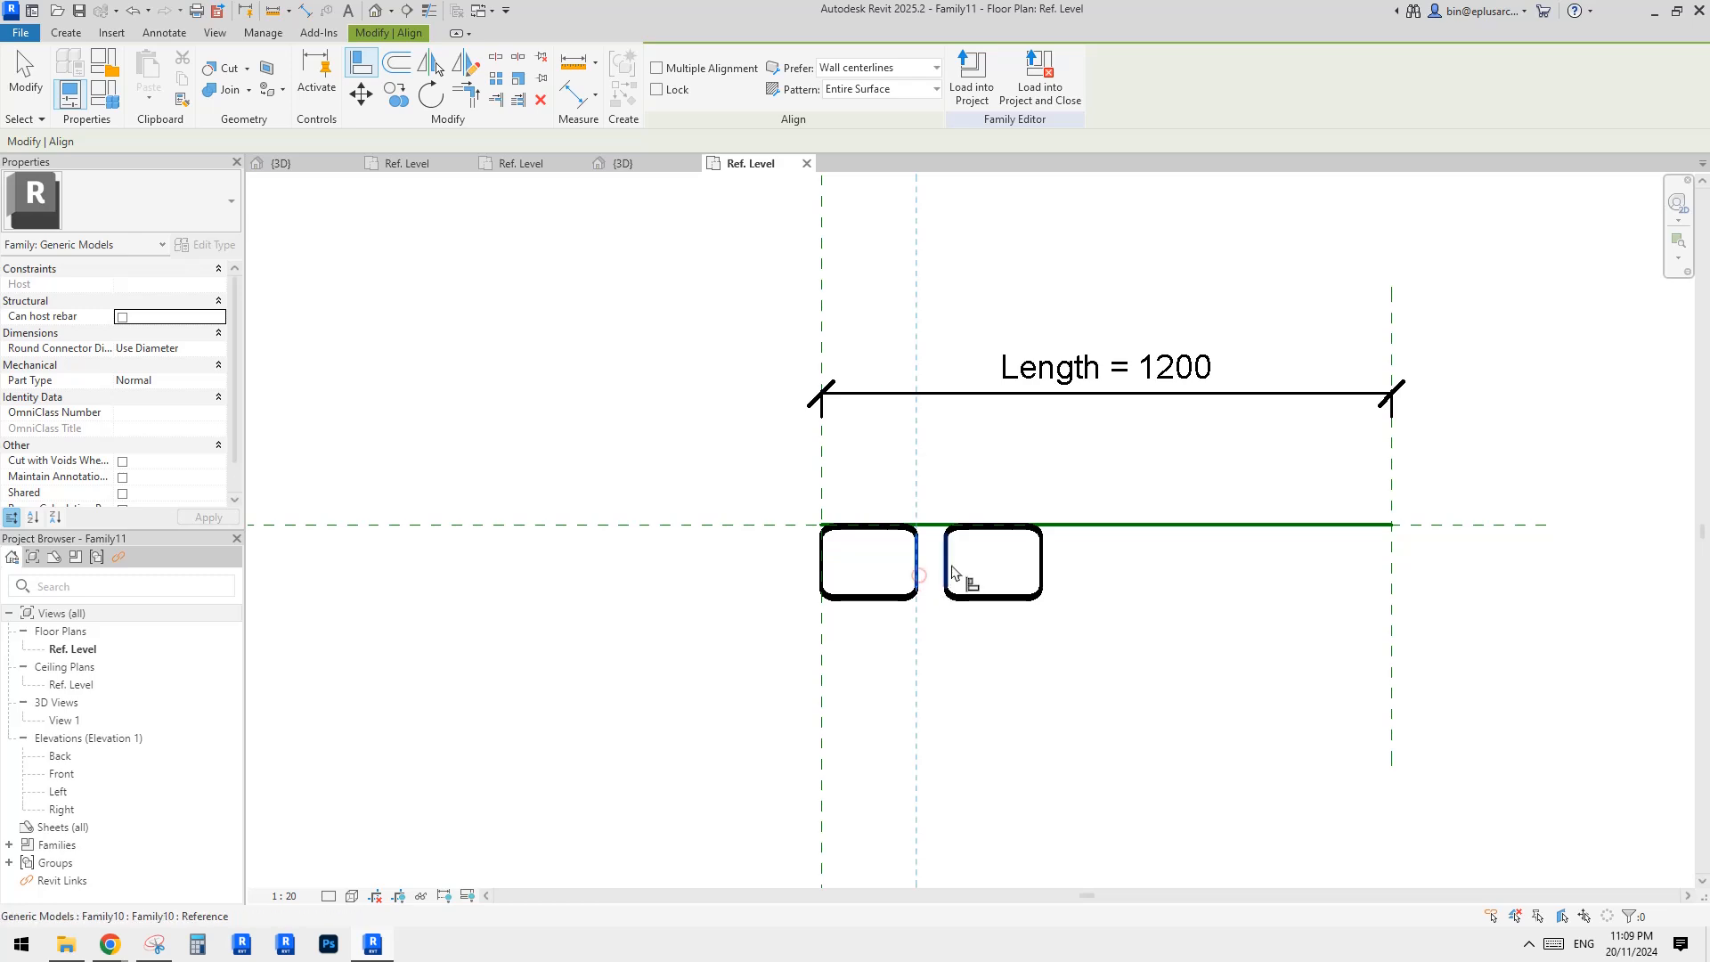
key(Escape)
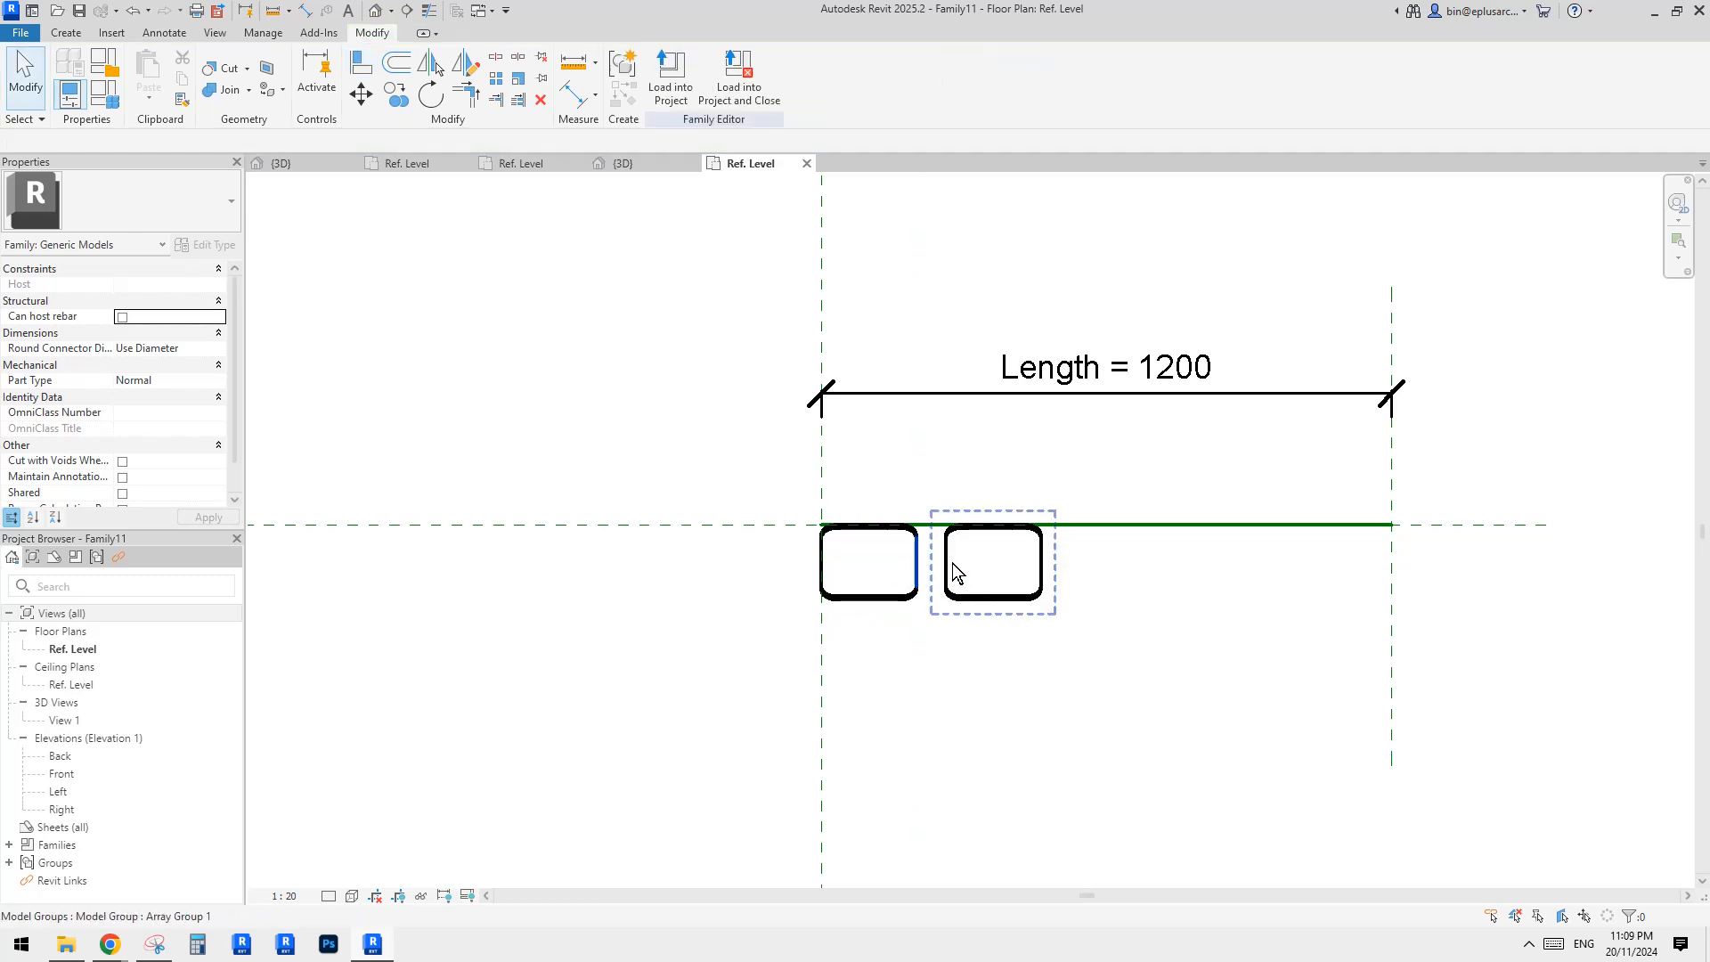
Step: Move the second array member horizontally so its left edge meets the first panel's right edge
click(949, 573)
scroll(950, 572, up, 1)
key(m)
key(v)
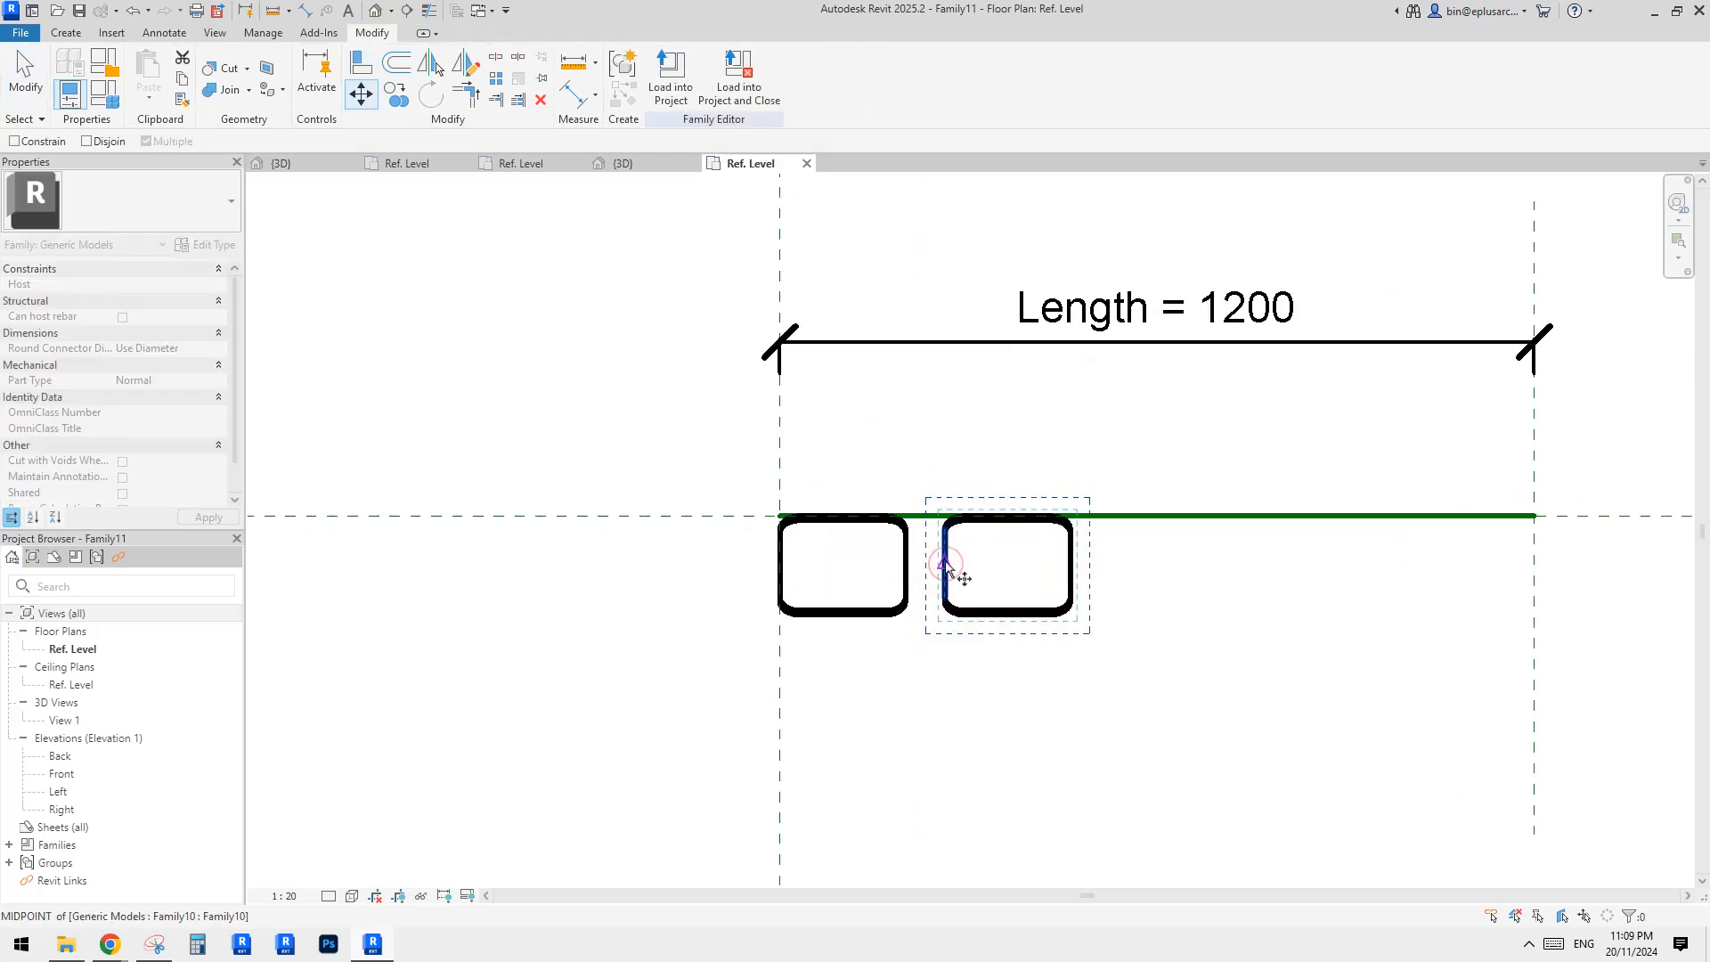
click(916, 554)
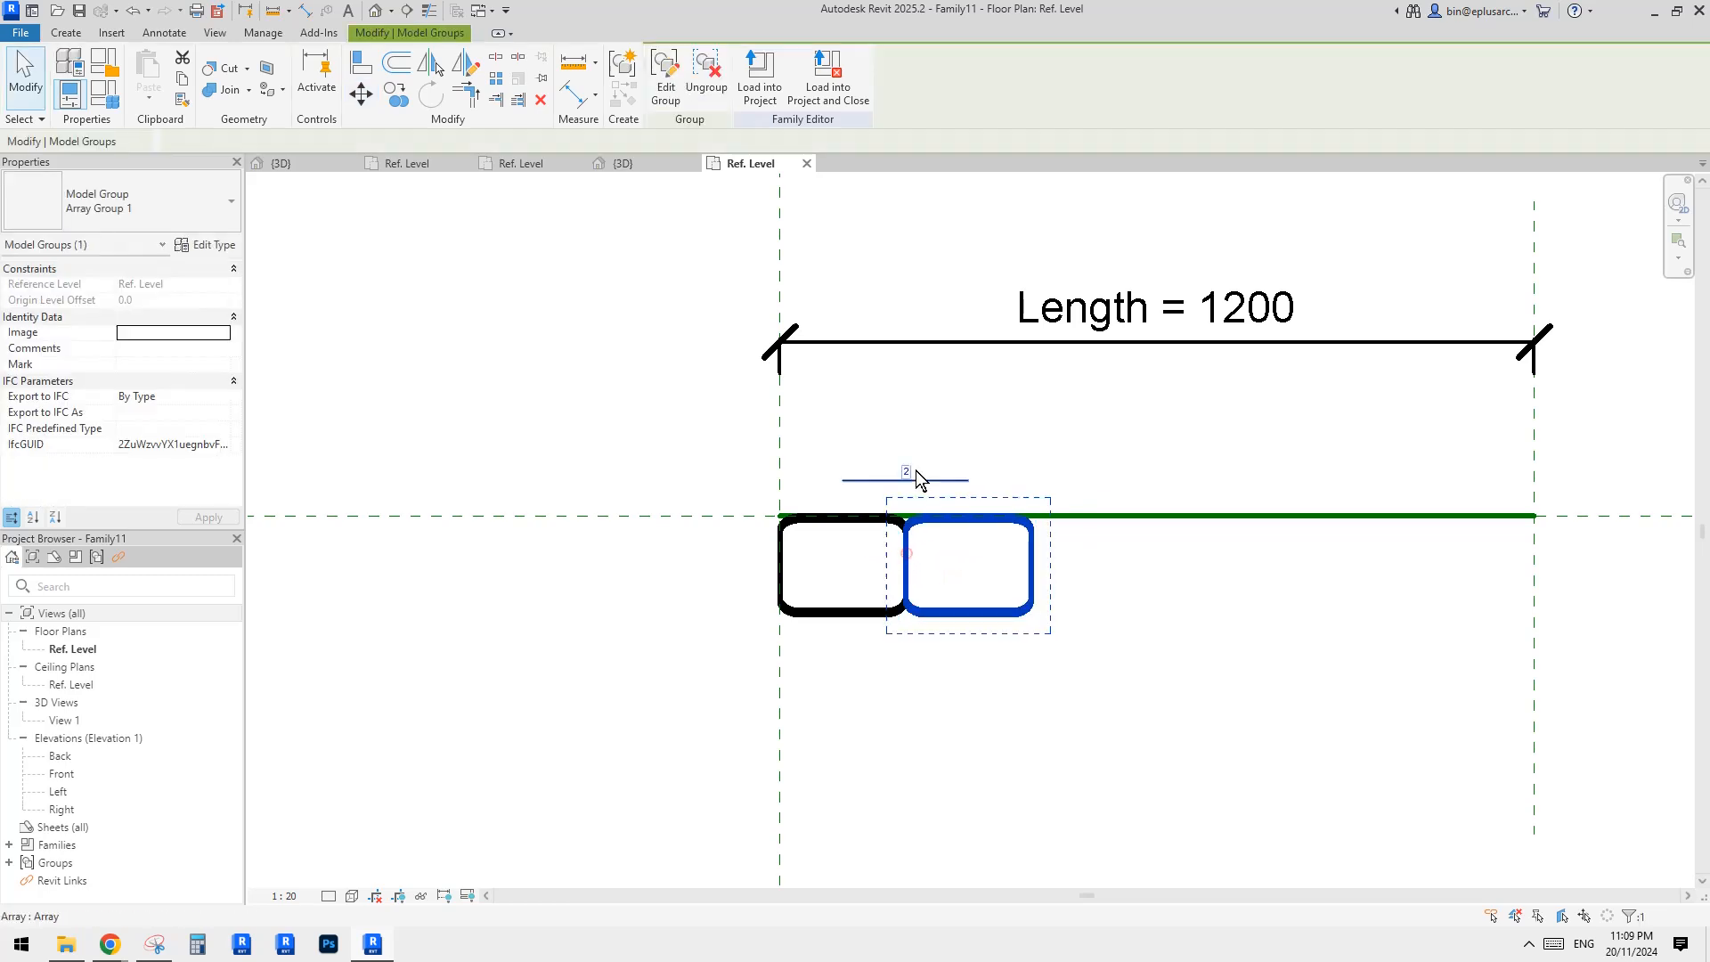
key(Escape)
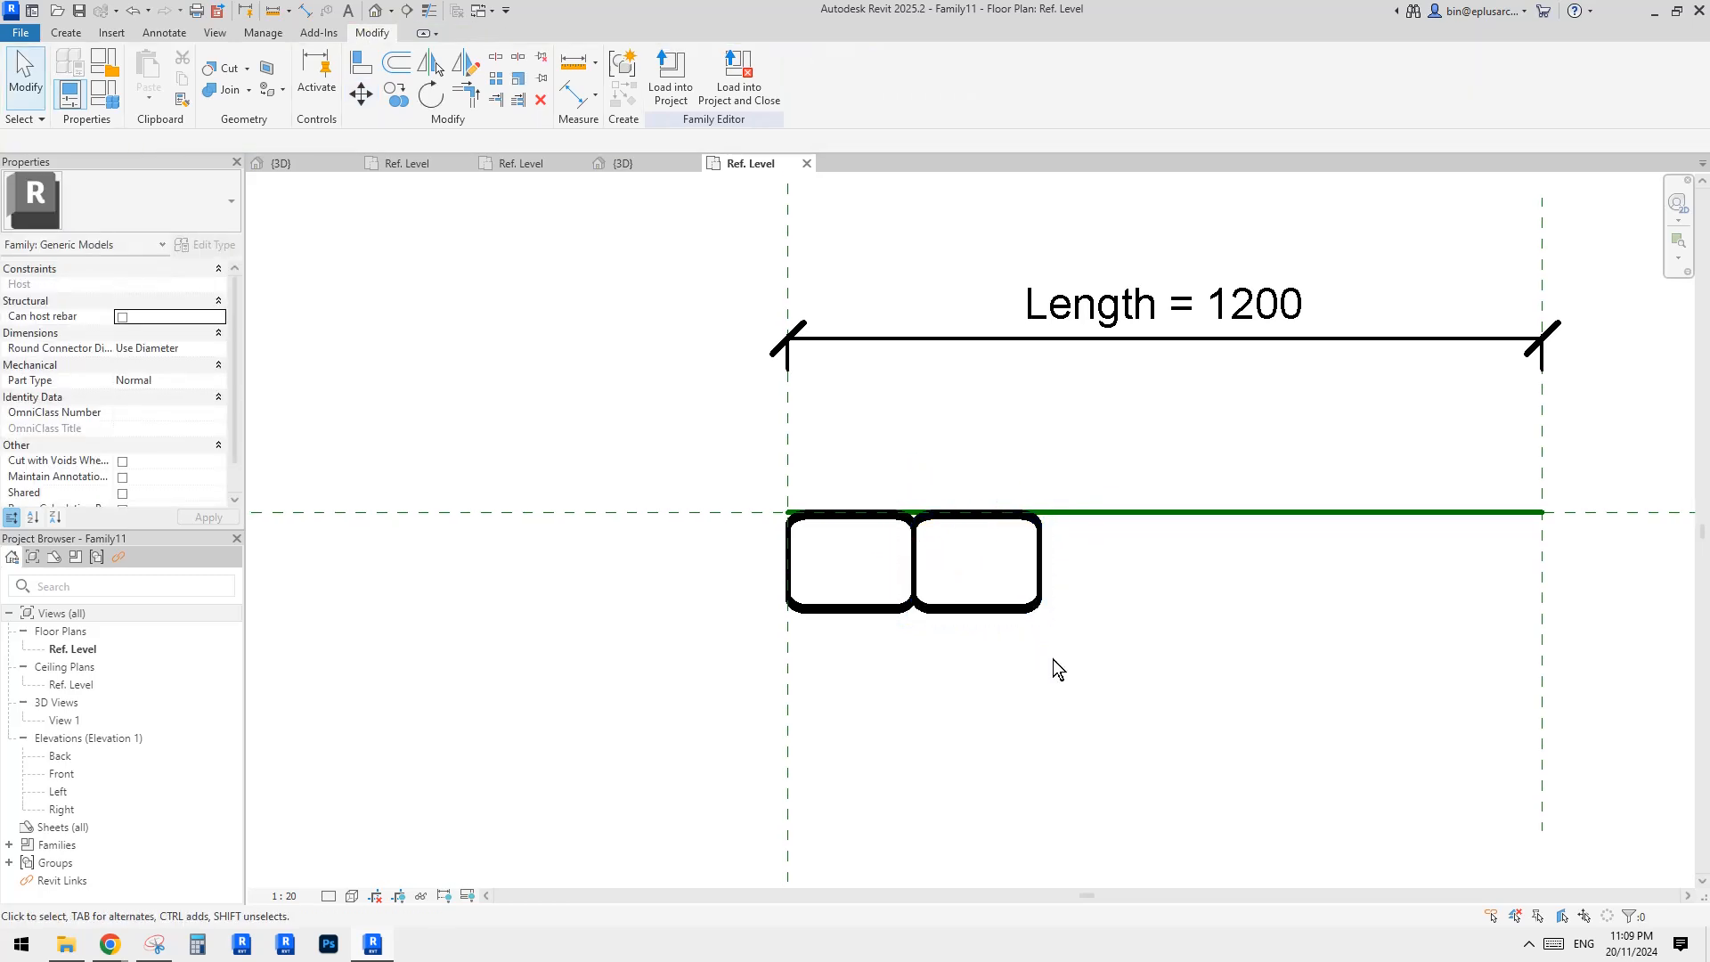
Step: Label the array count with a new family instance parameter named "no."
click(1036, 611)
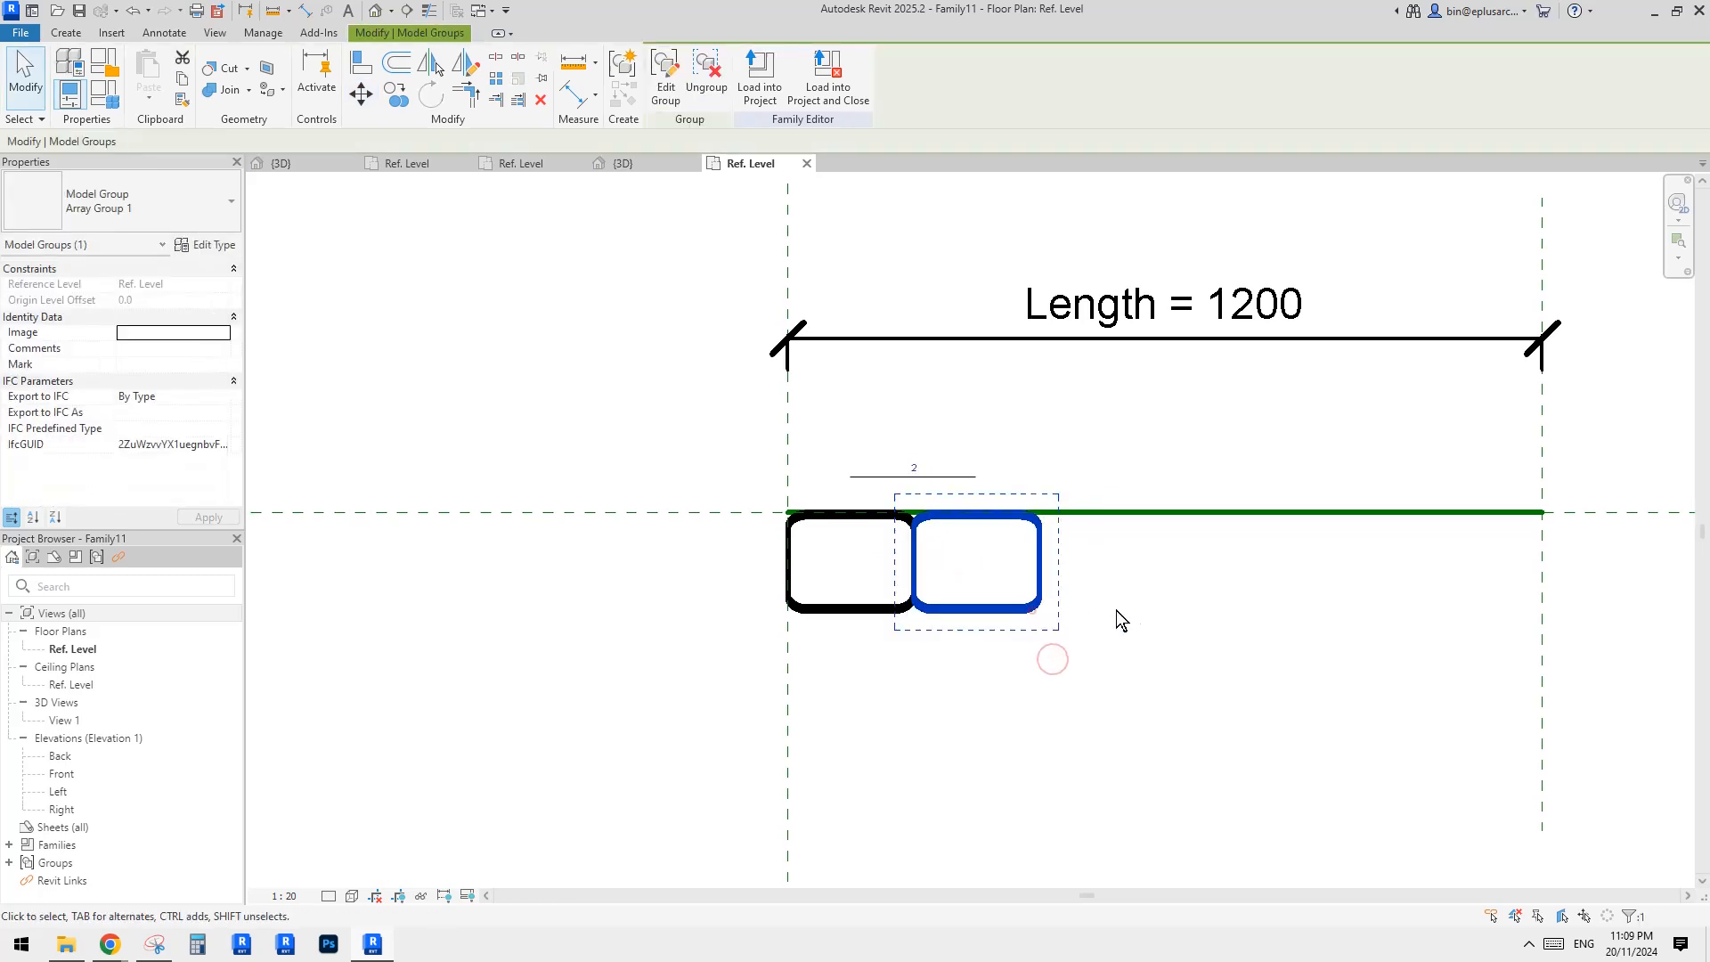
click(950, 479)
click(294, 141)
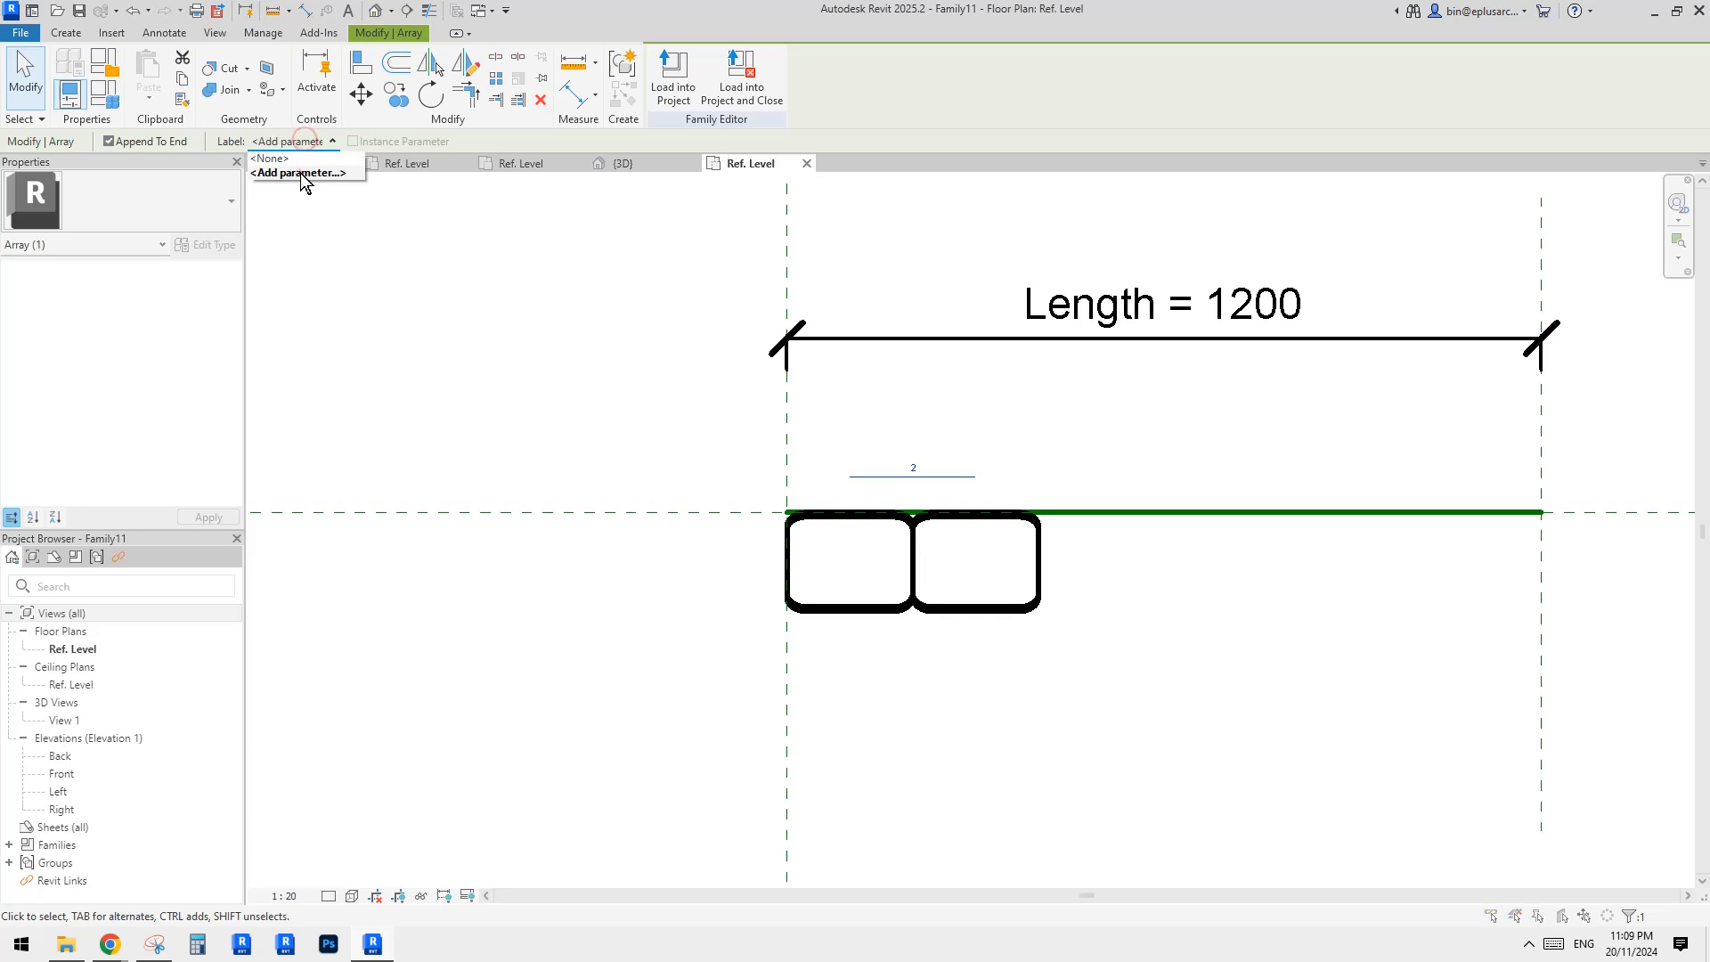
click(298, 175)
text(no)
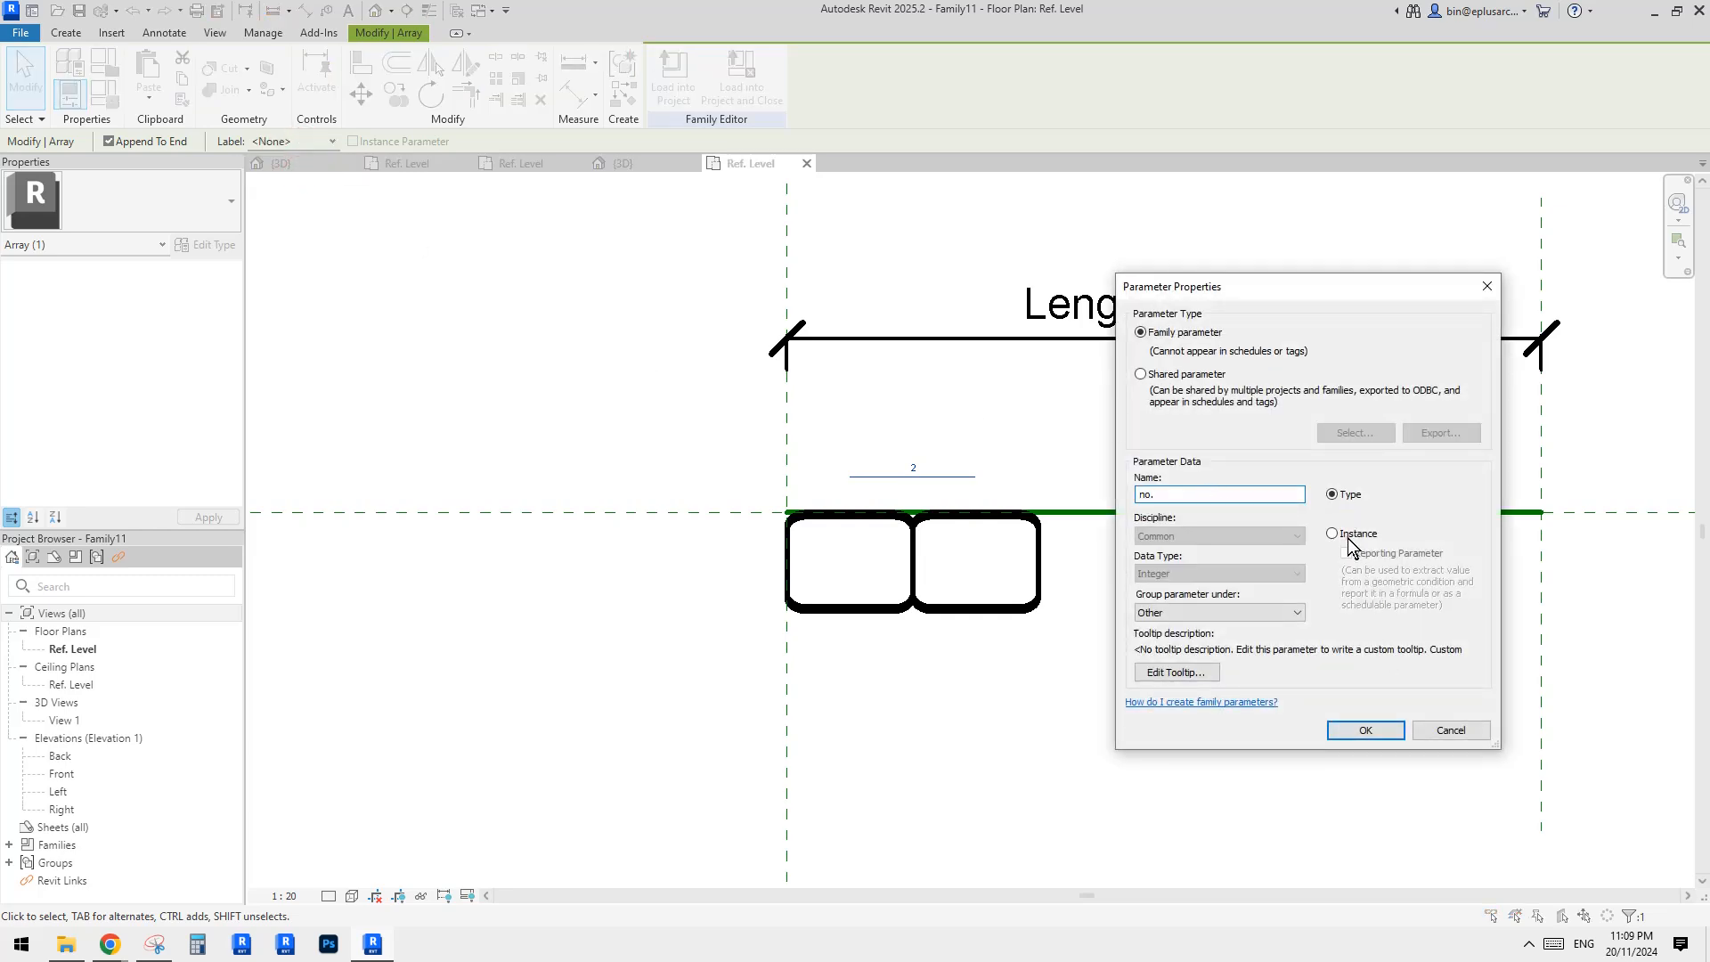
text(.)
click(1362, 731)
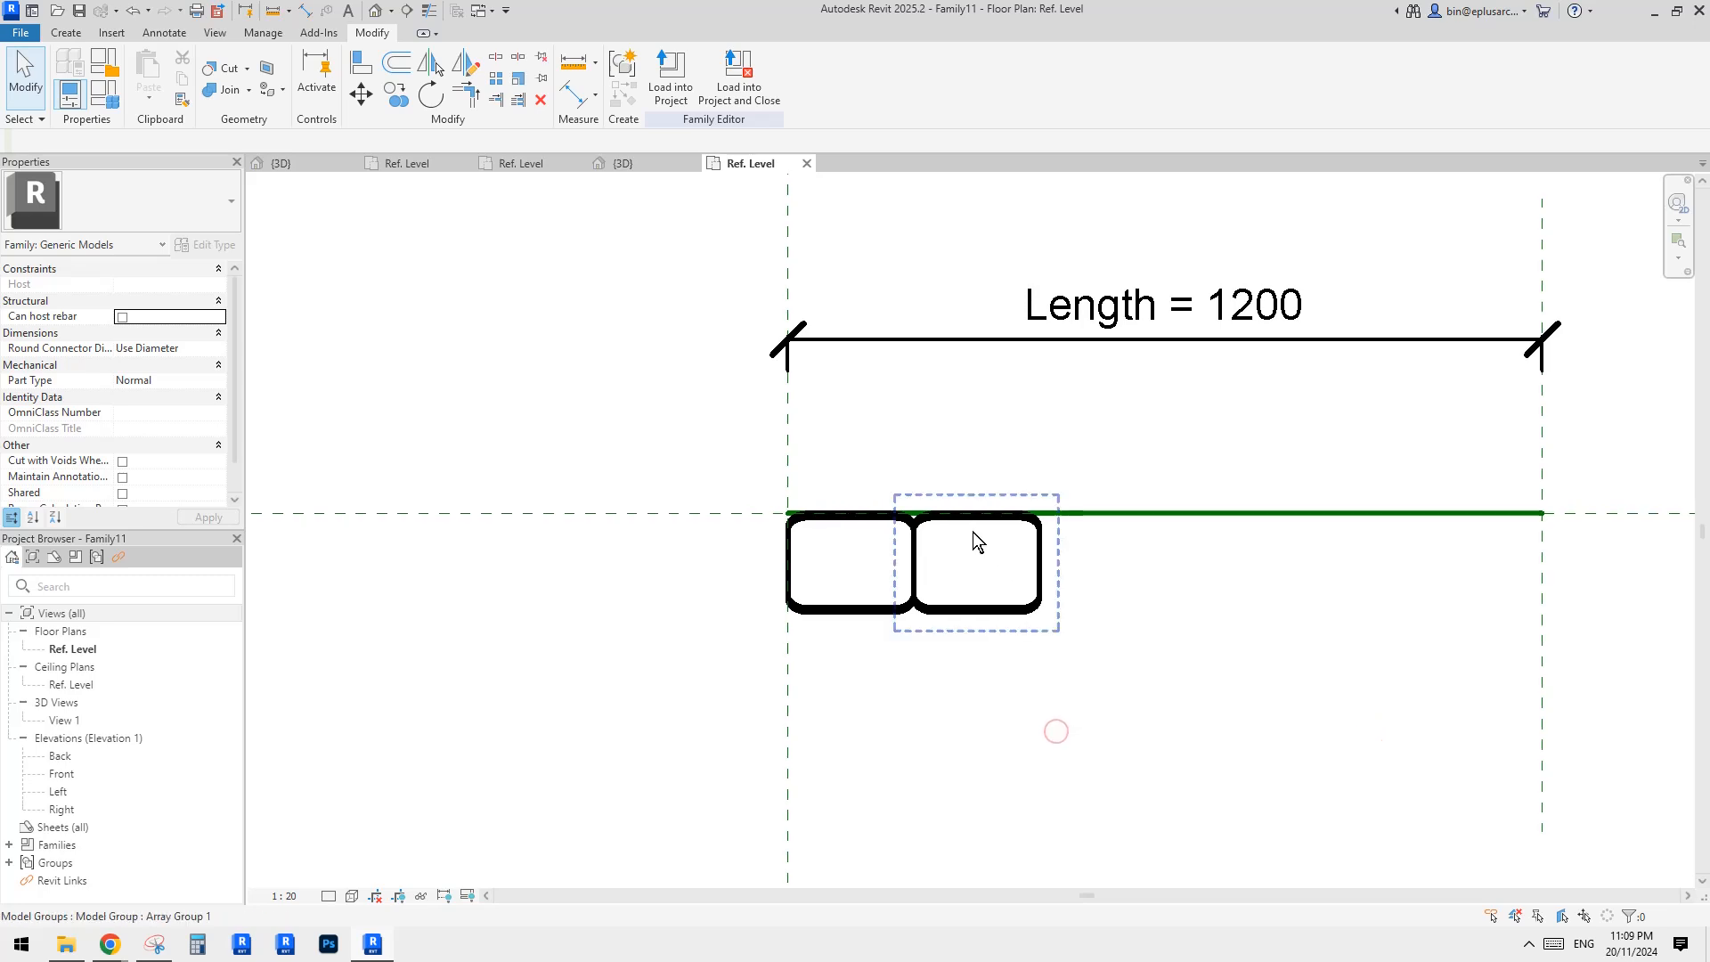
Step: Set the no. parameter to 3 in the family types and apply it
click(1036, 527)
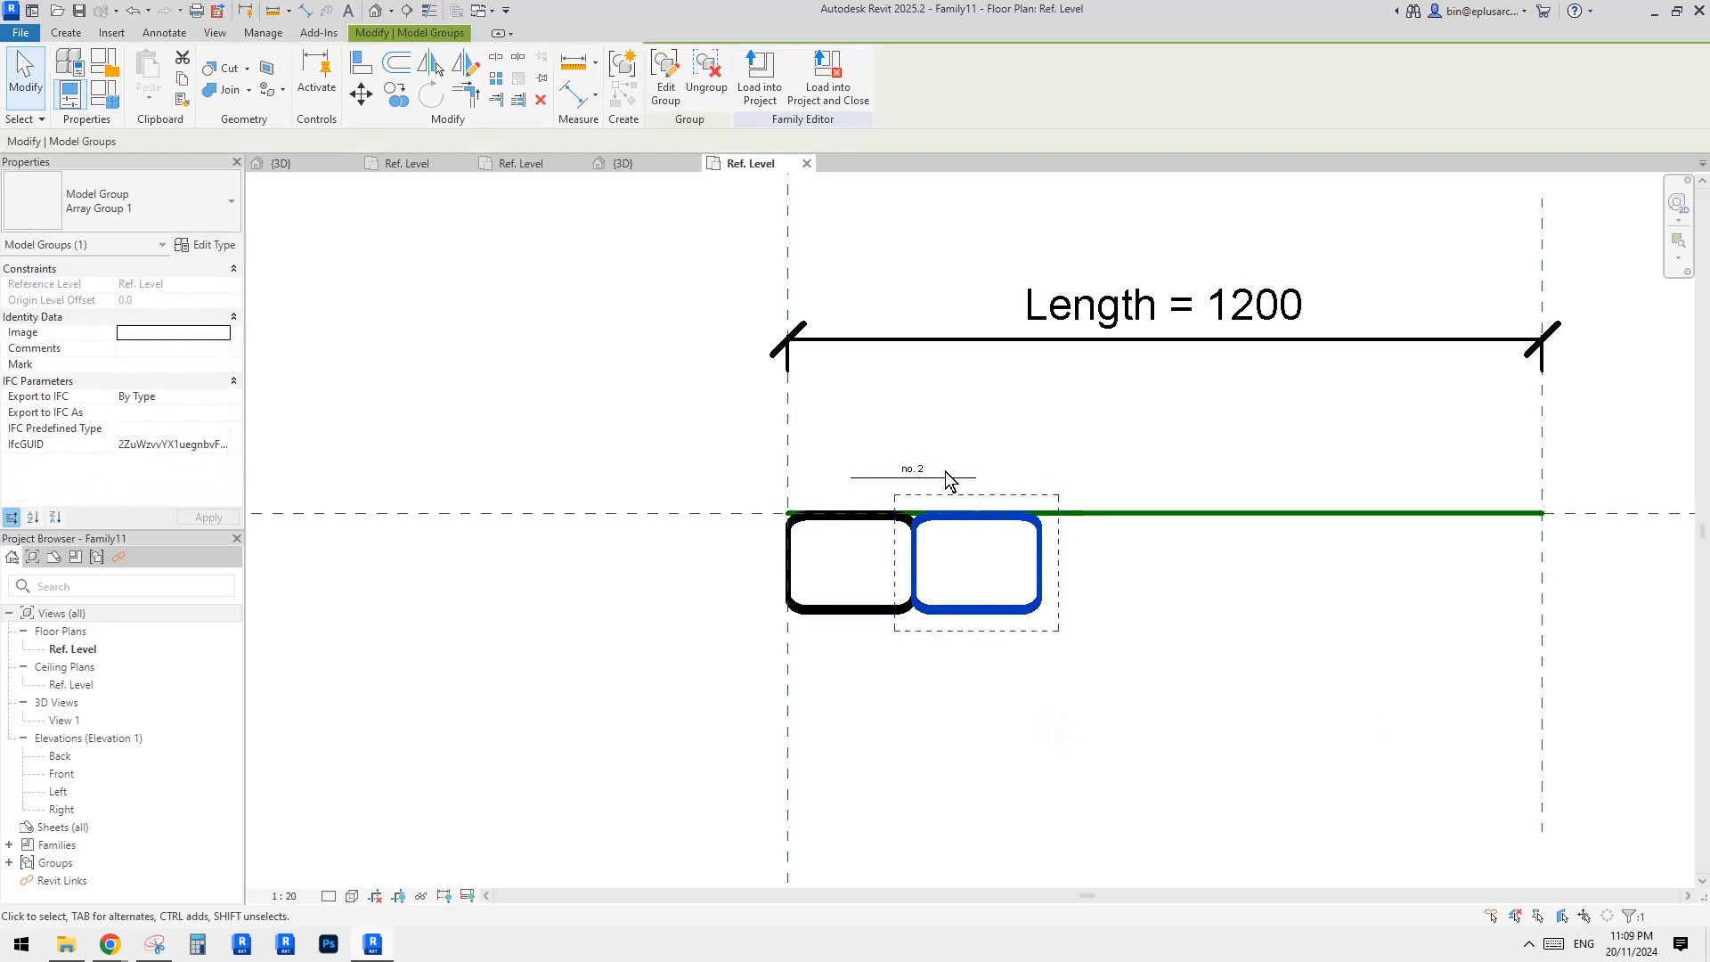
click(480, 284)
click(103, 93)
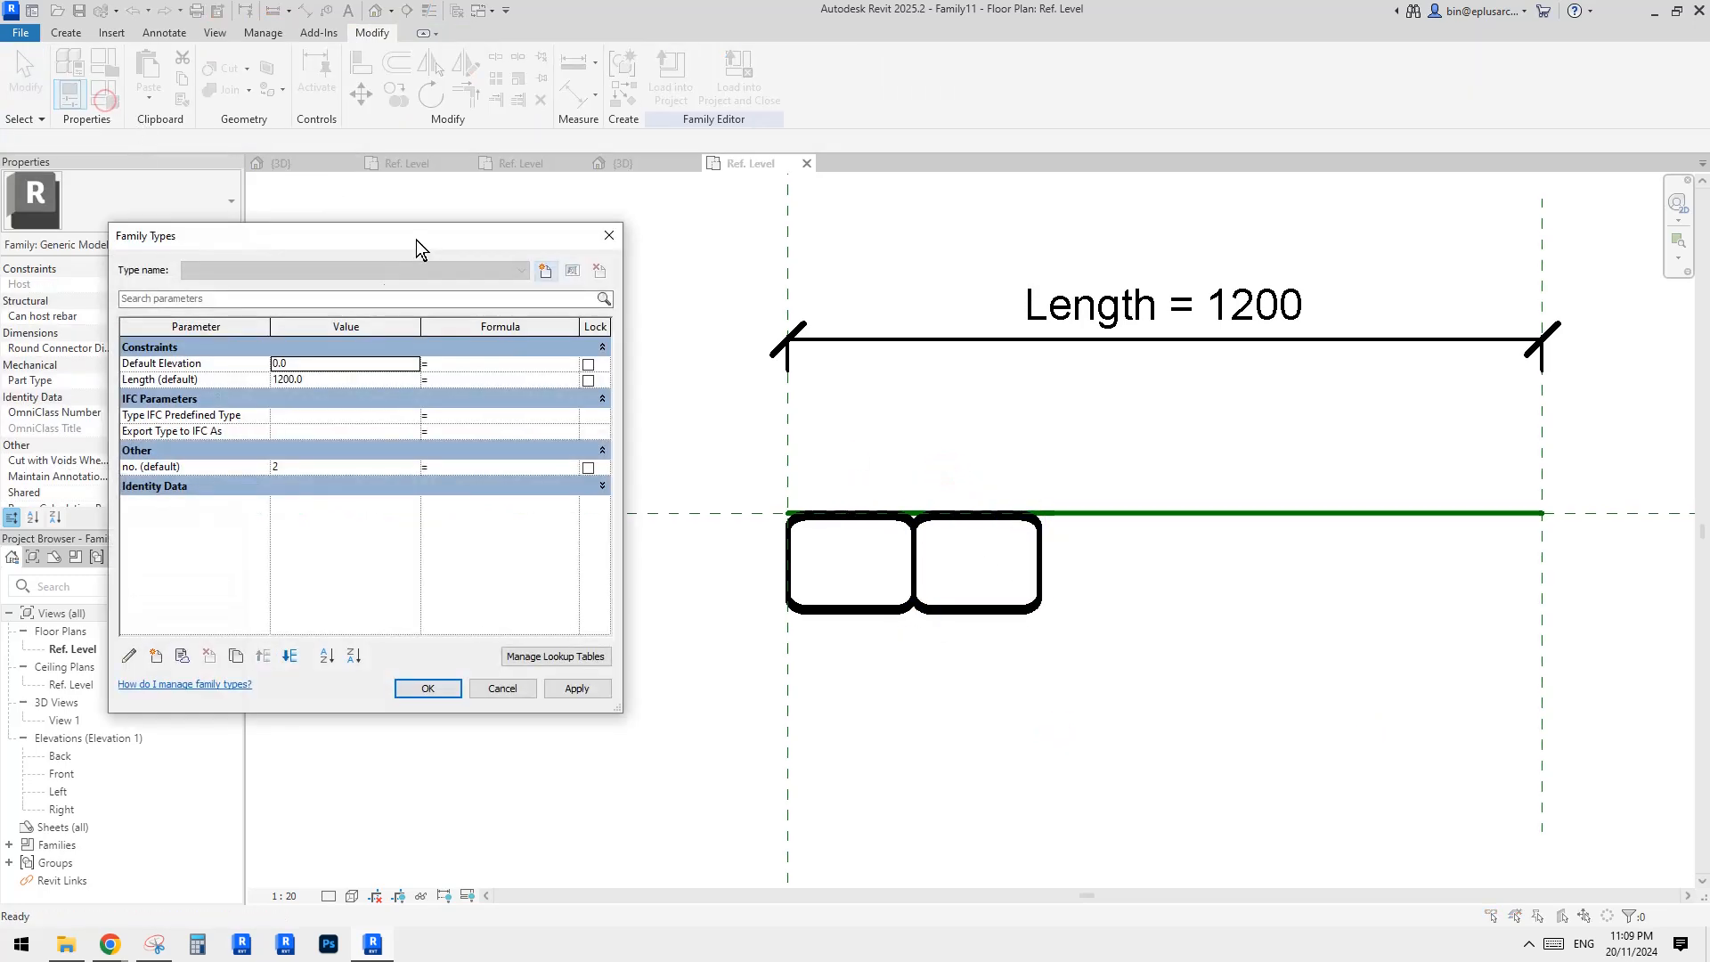
click(317, 472)
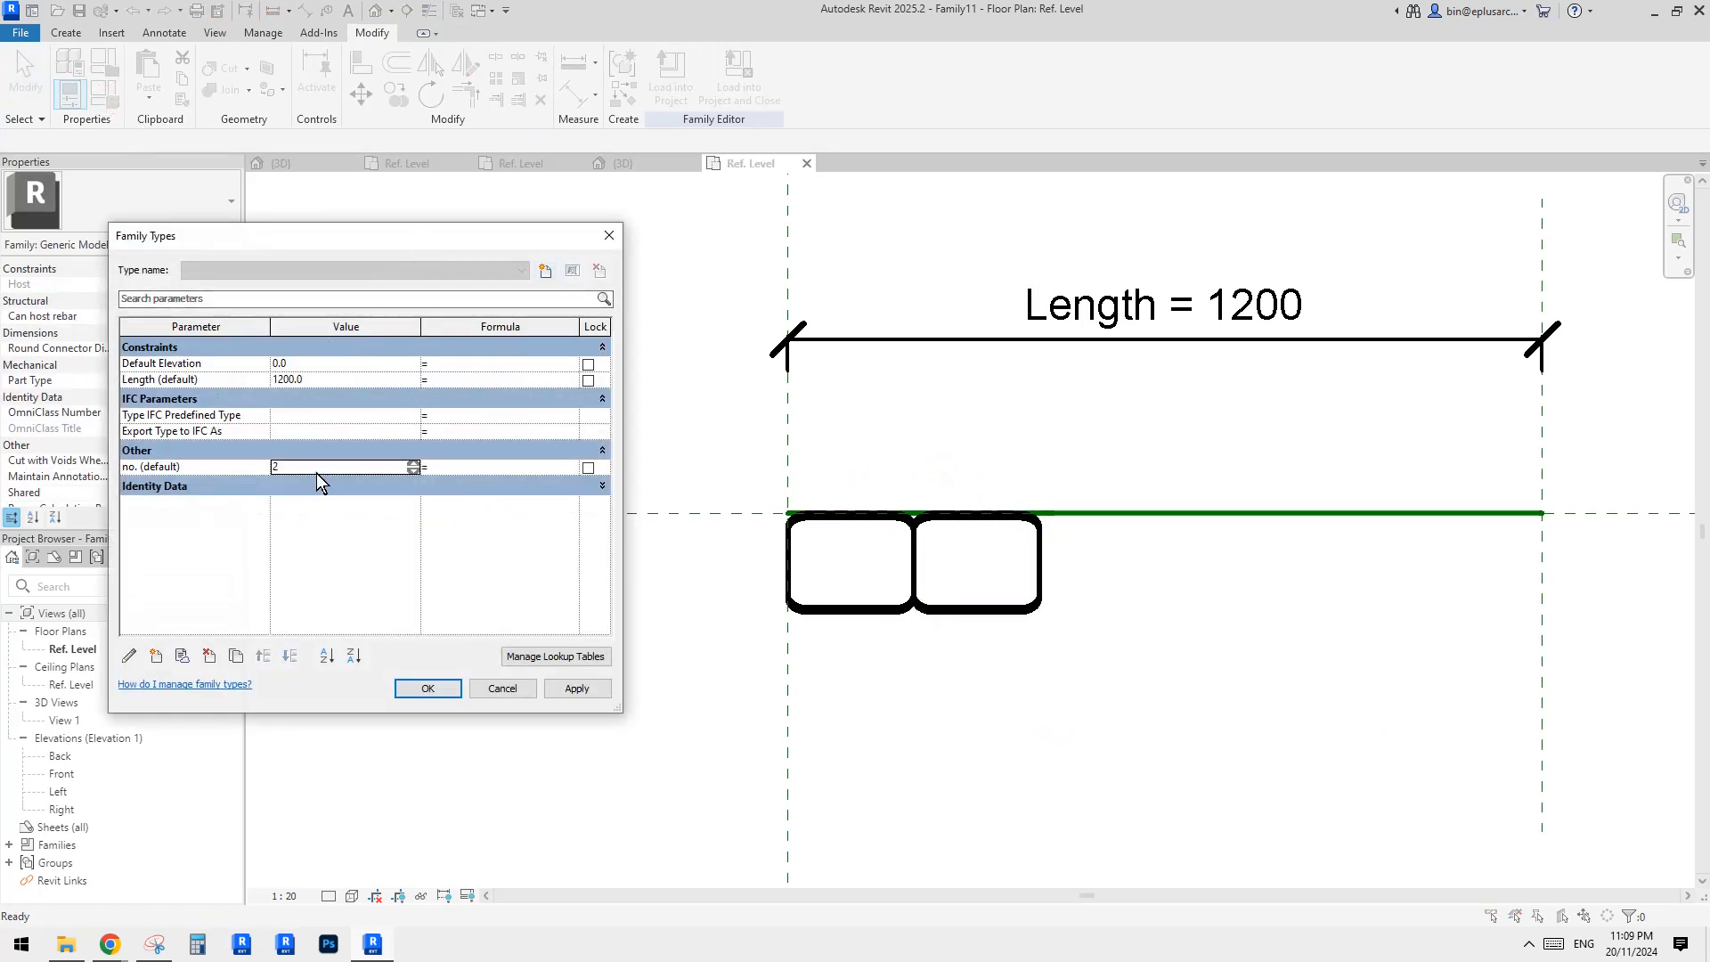
click(583, 690)
click(445, 686)
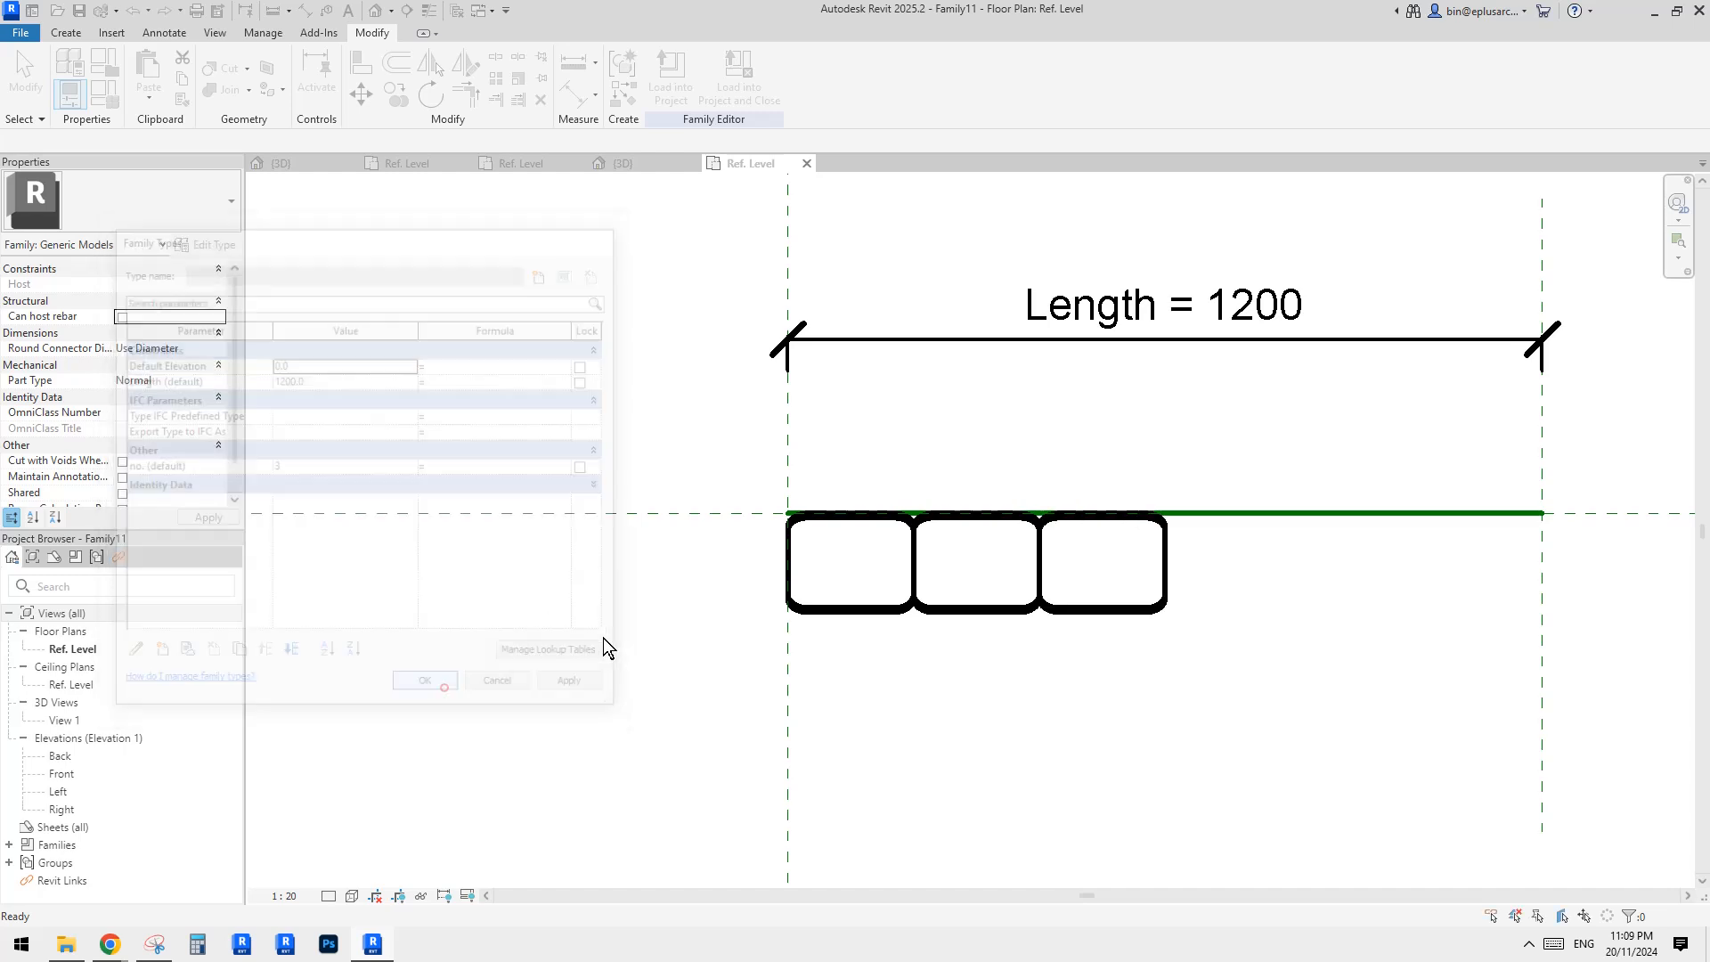
click(871, 608)
key(a)
key(r)
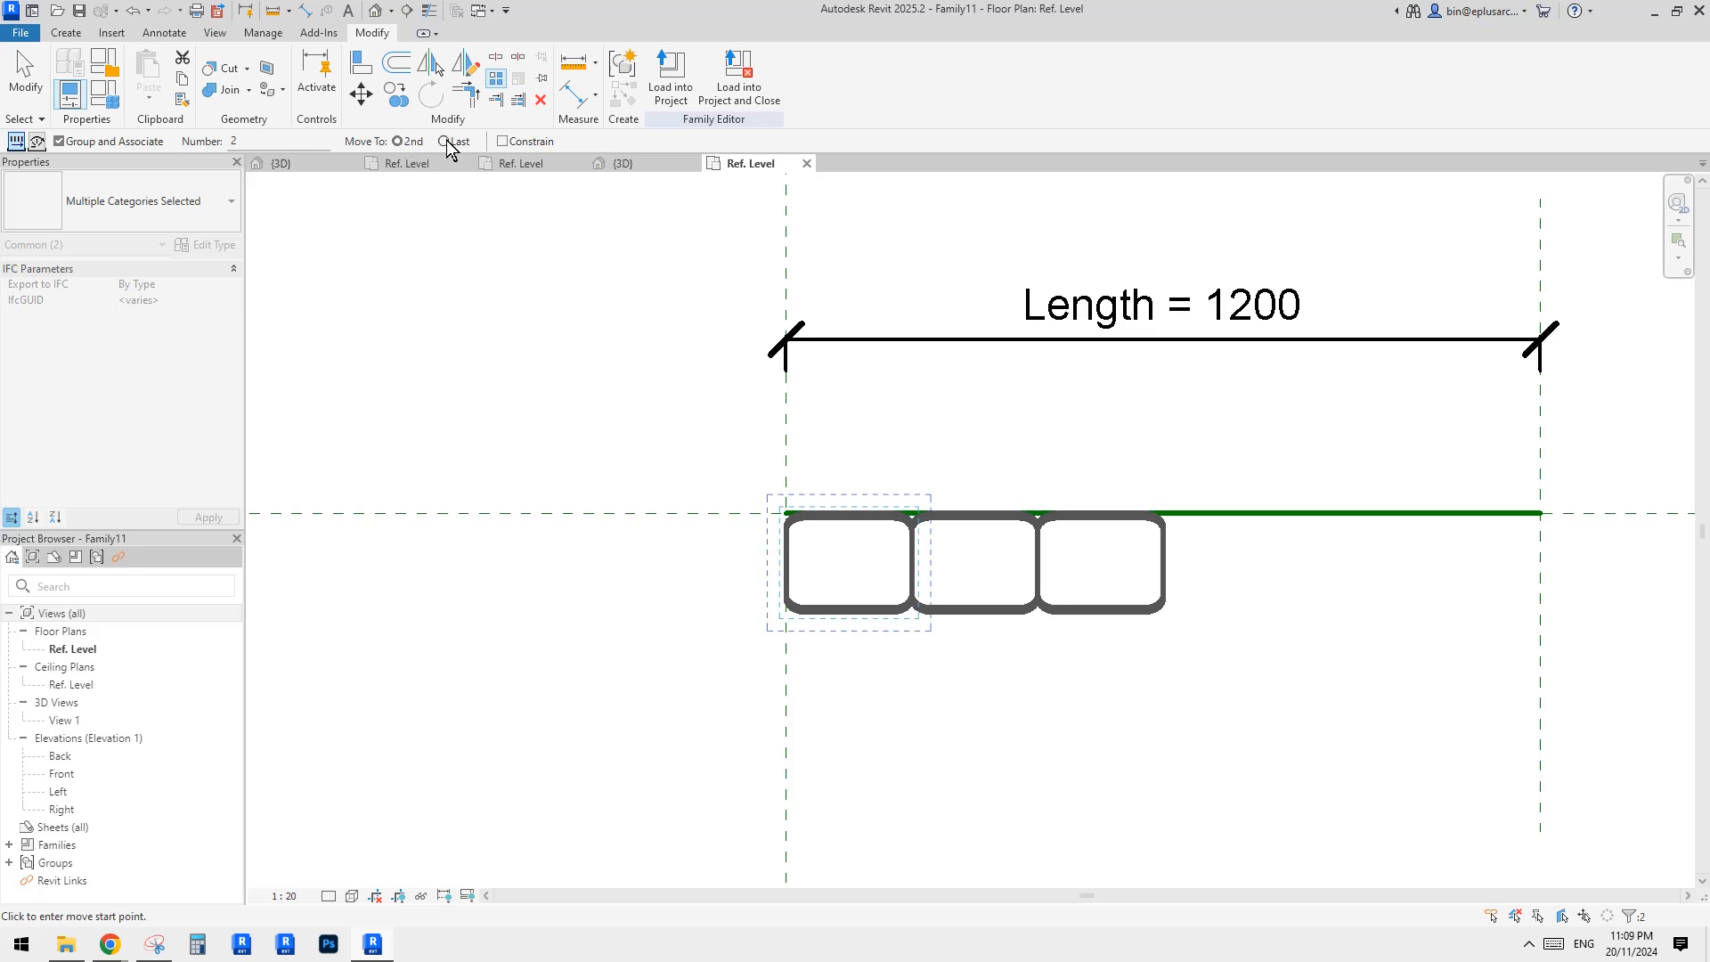
key(Escape)
Step: Inspect the panel array's count label and its Append To End and Instance Parameter options
click(1035, 587)
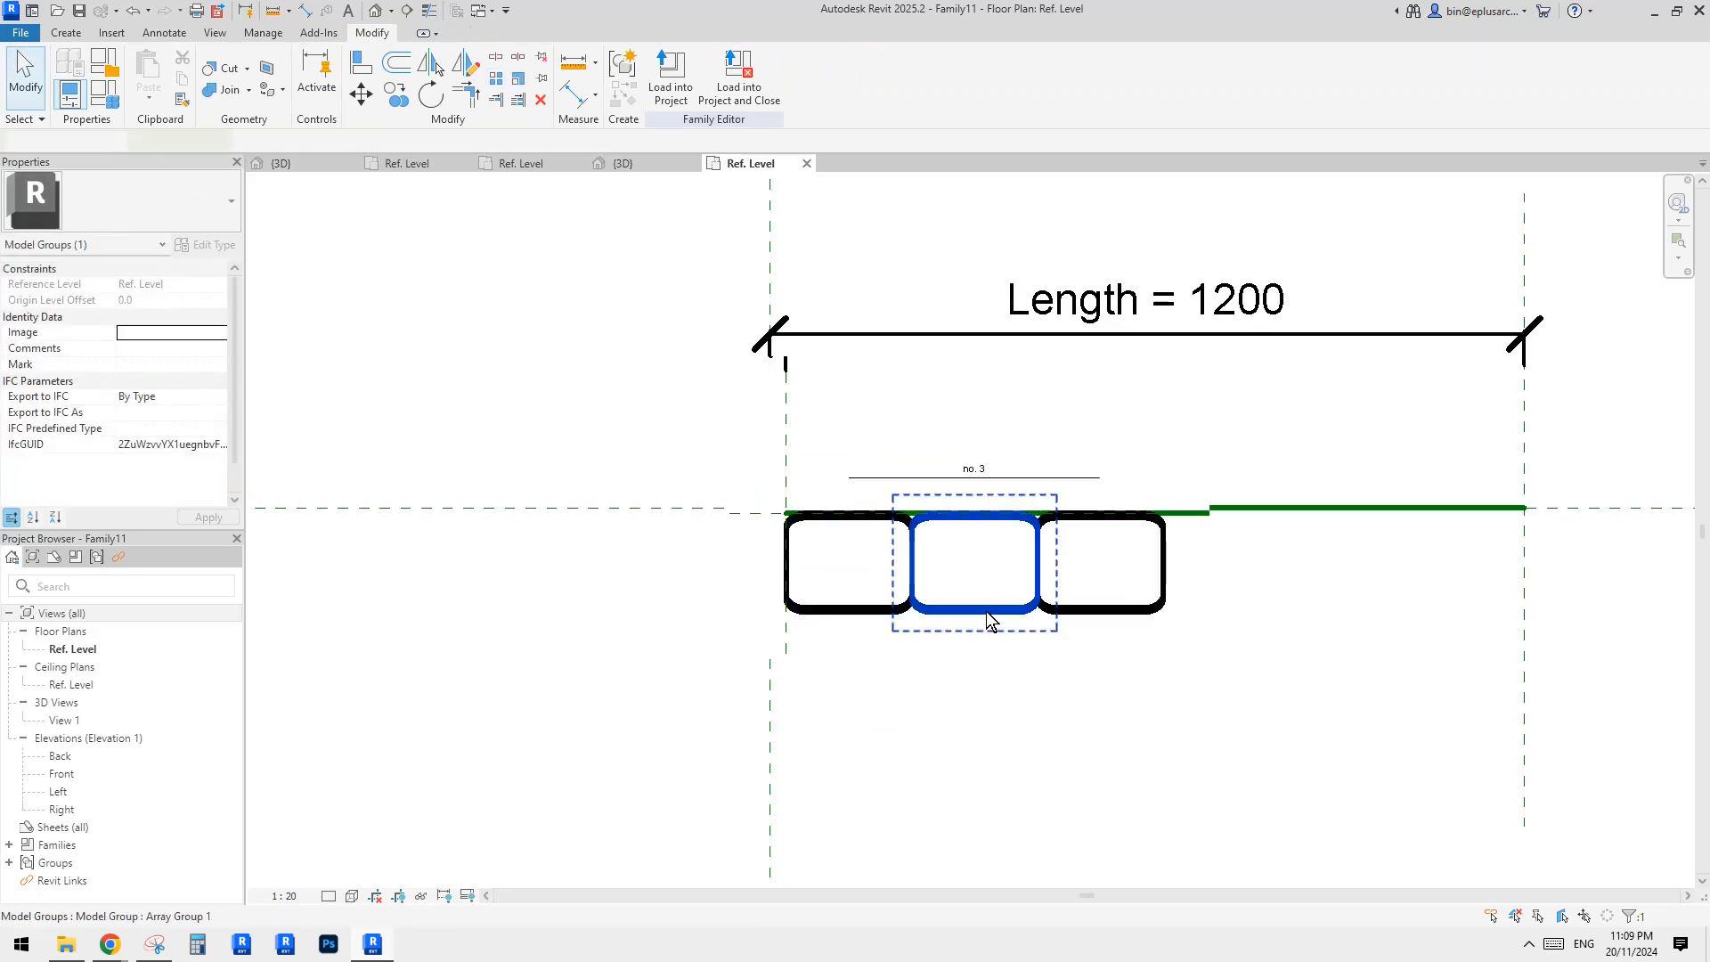
scroll(999, 481, up, 1)
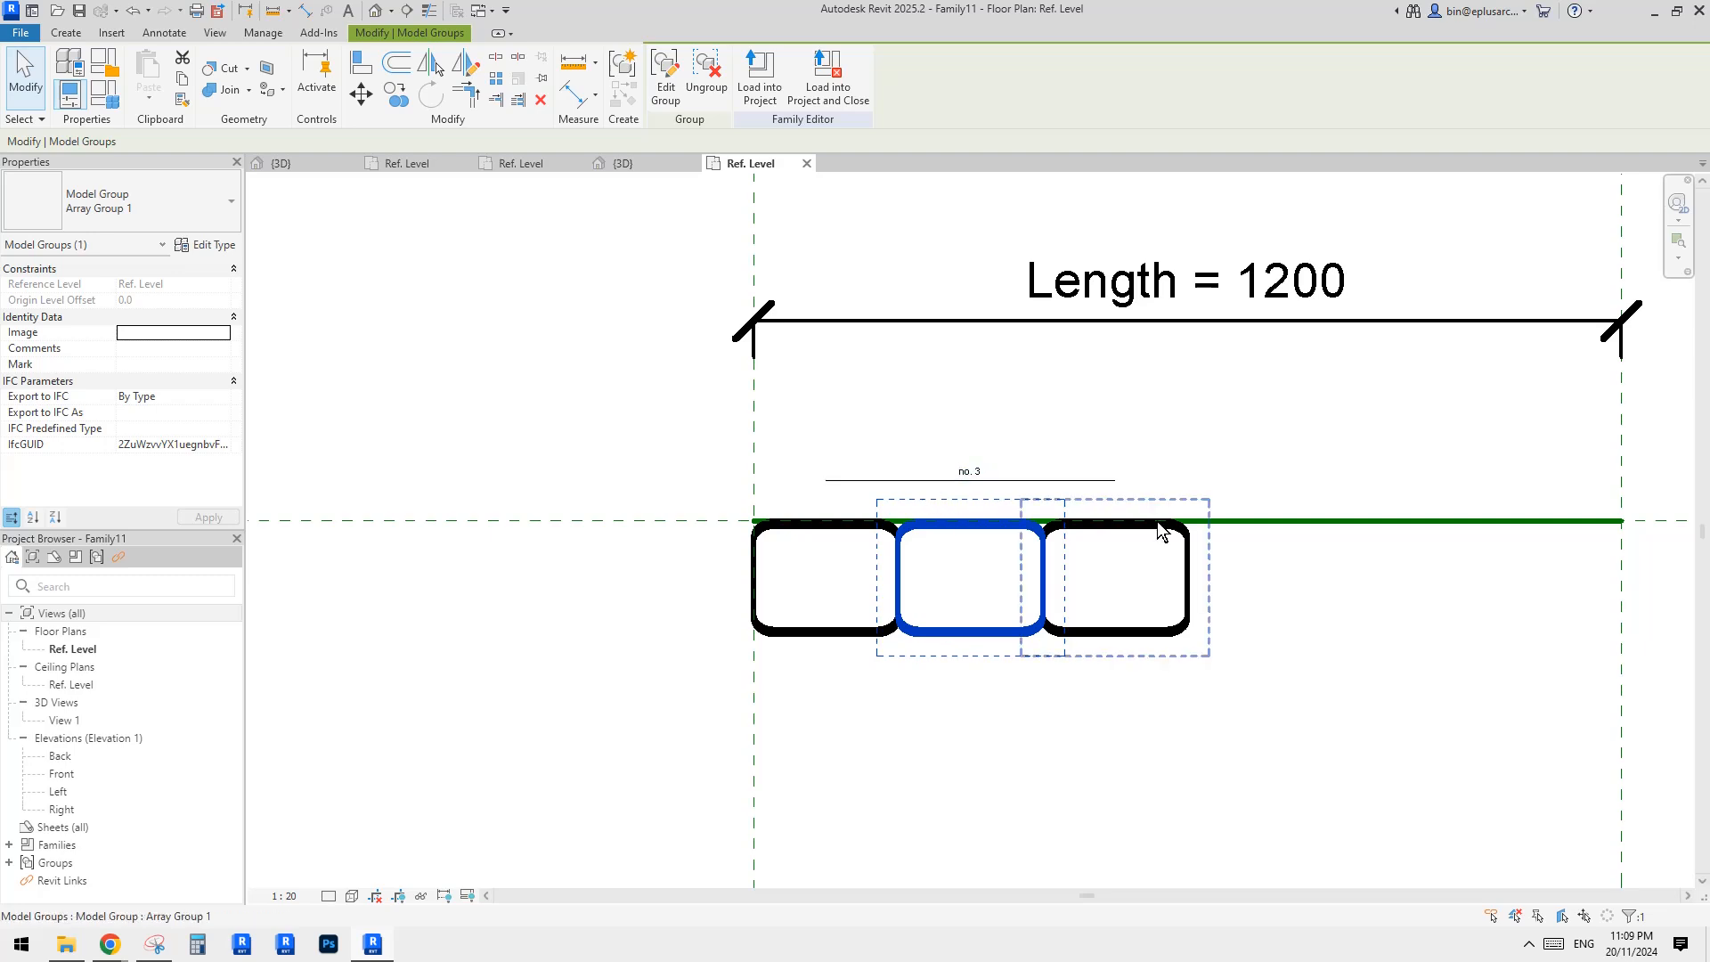
click(934, 482)
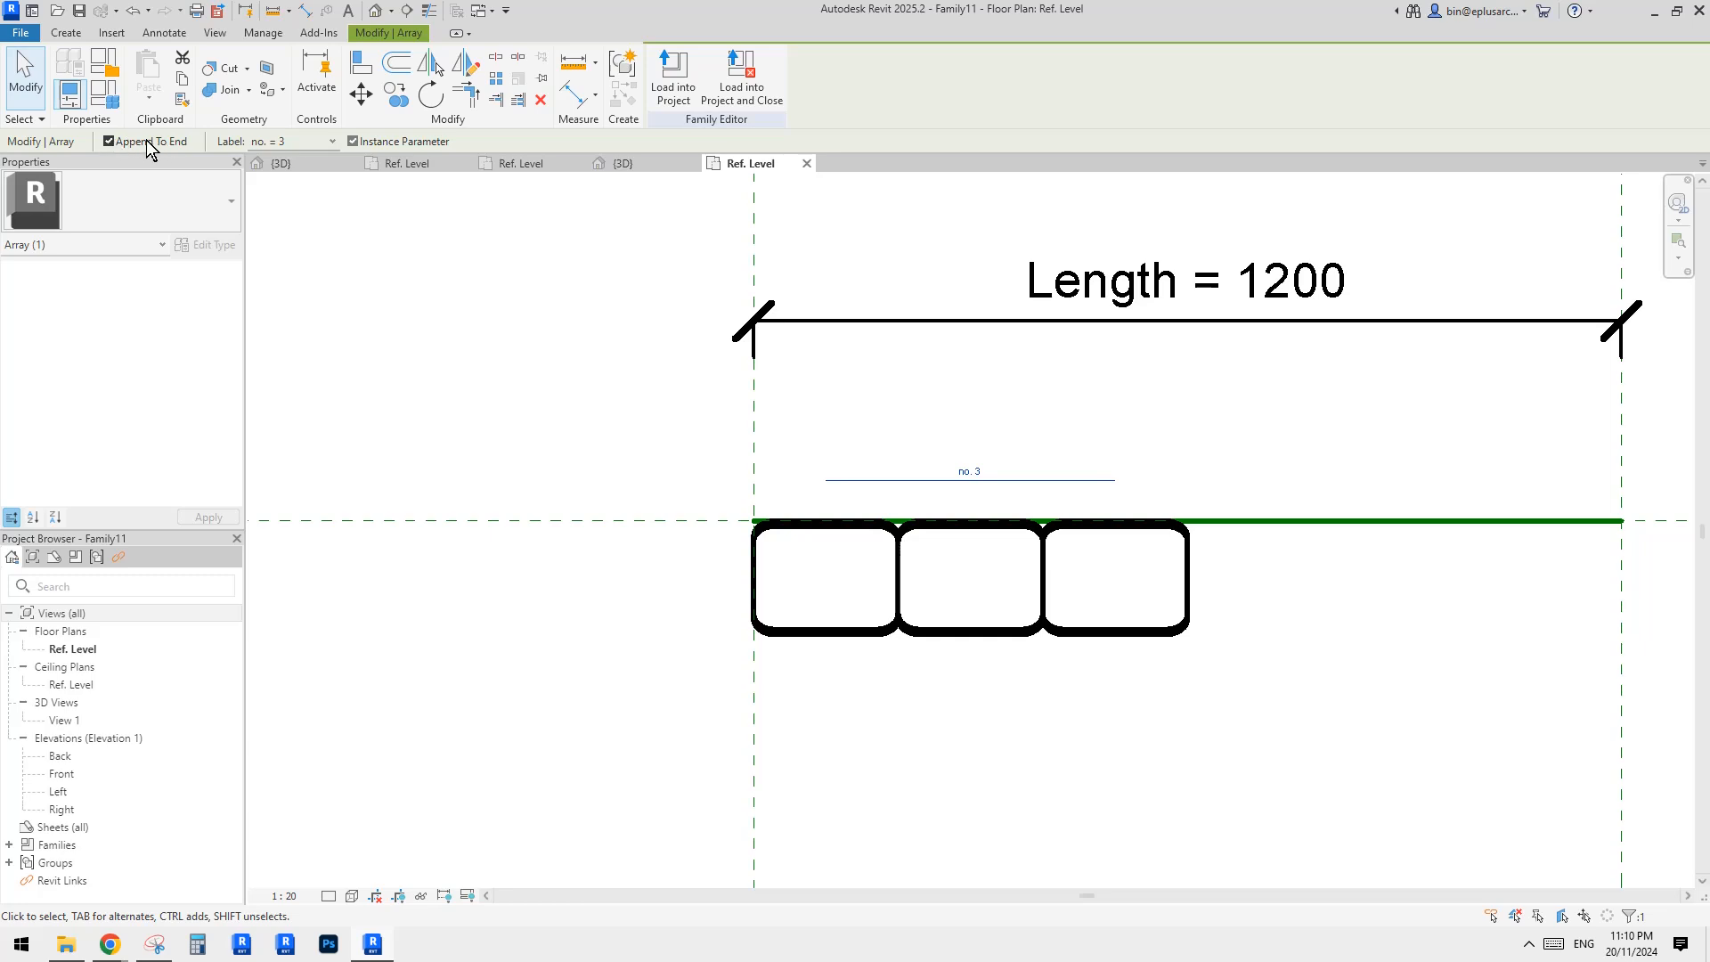
click(430, 348)
scroll(831, 439, down, 3)
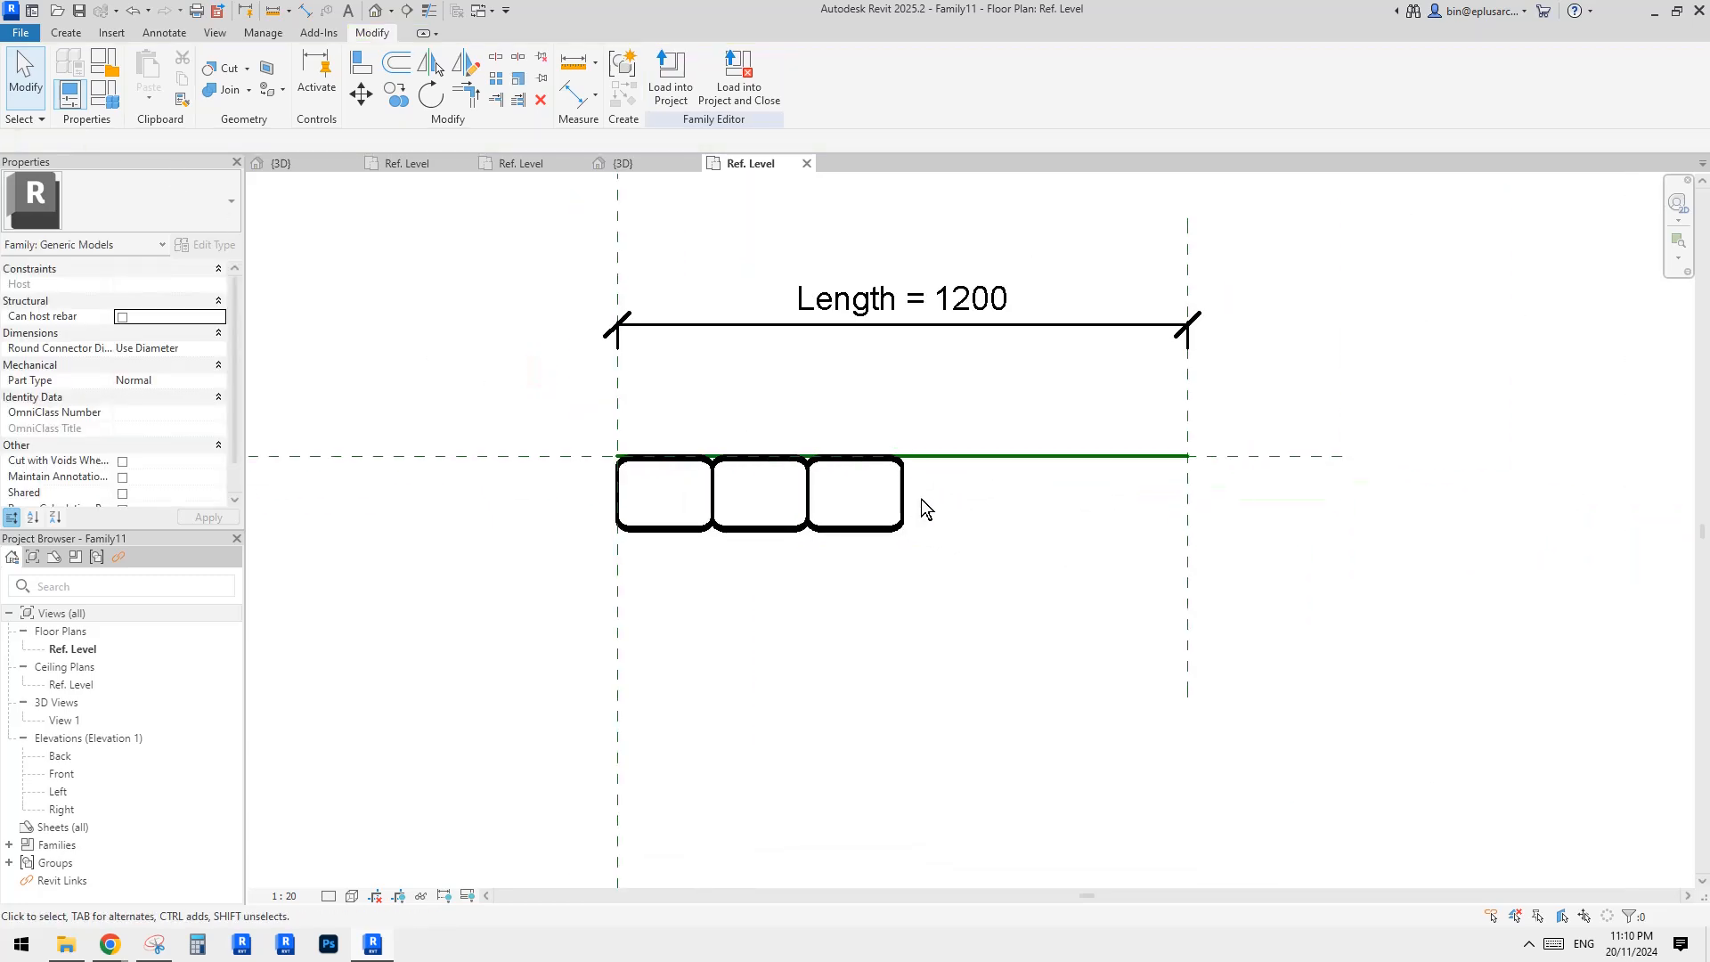
click(902, 511)
click(933, 441)
middle_drag(1145, 472, 1181, 491)
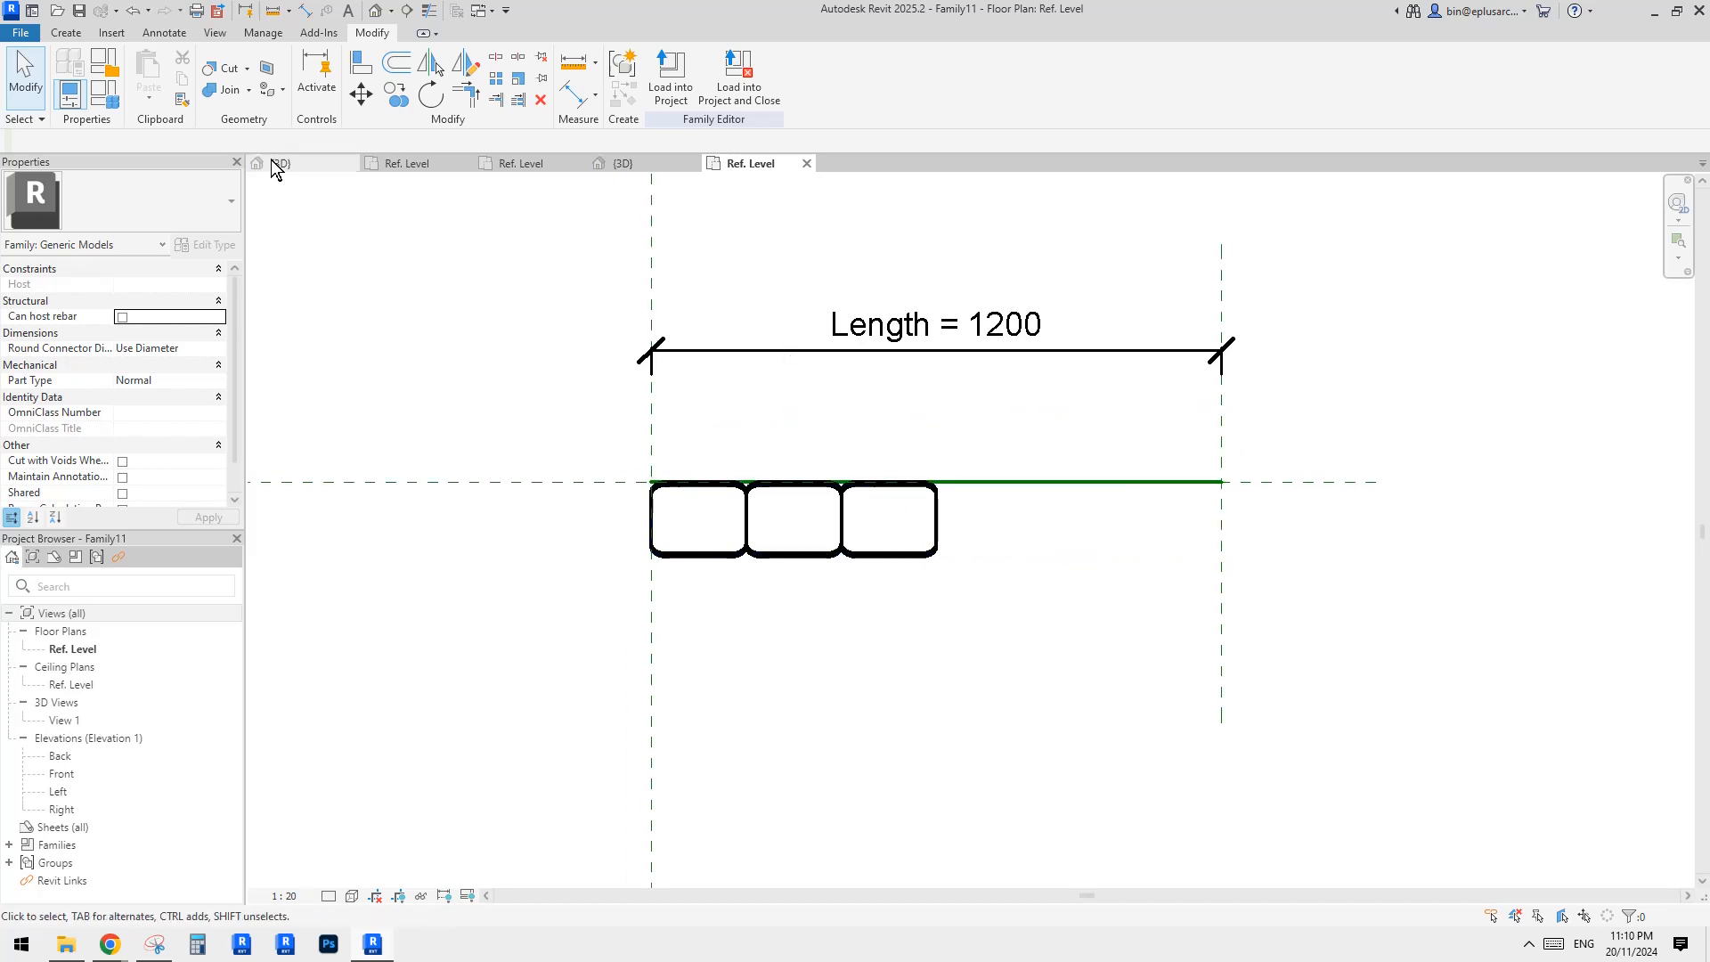
Step: Give the no. parameter the formula rounddown(Length/200) in the family types and apply it
click(105, 94)
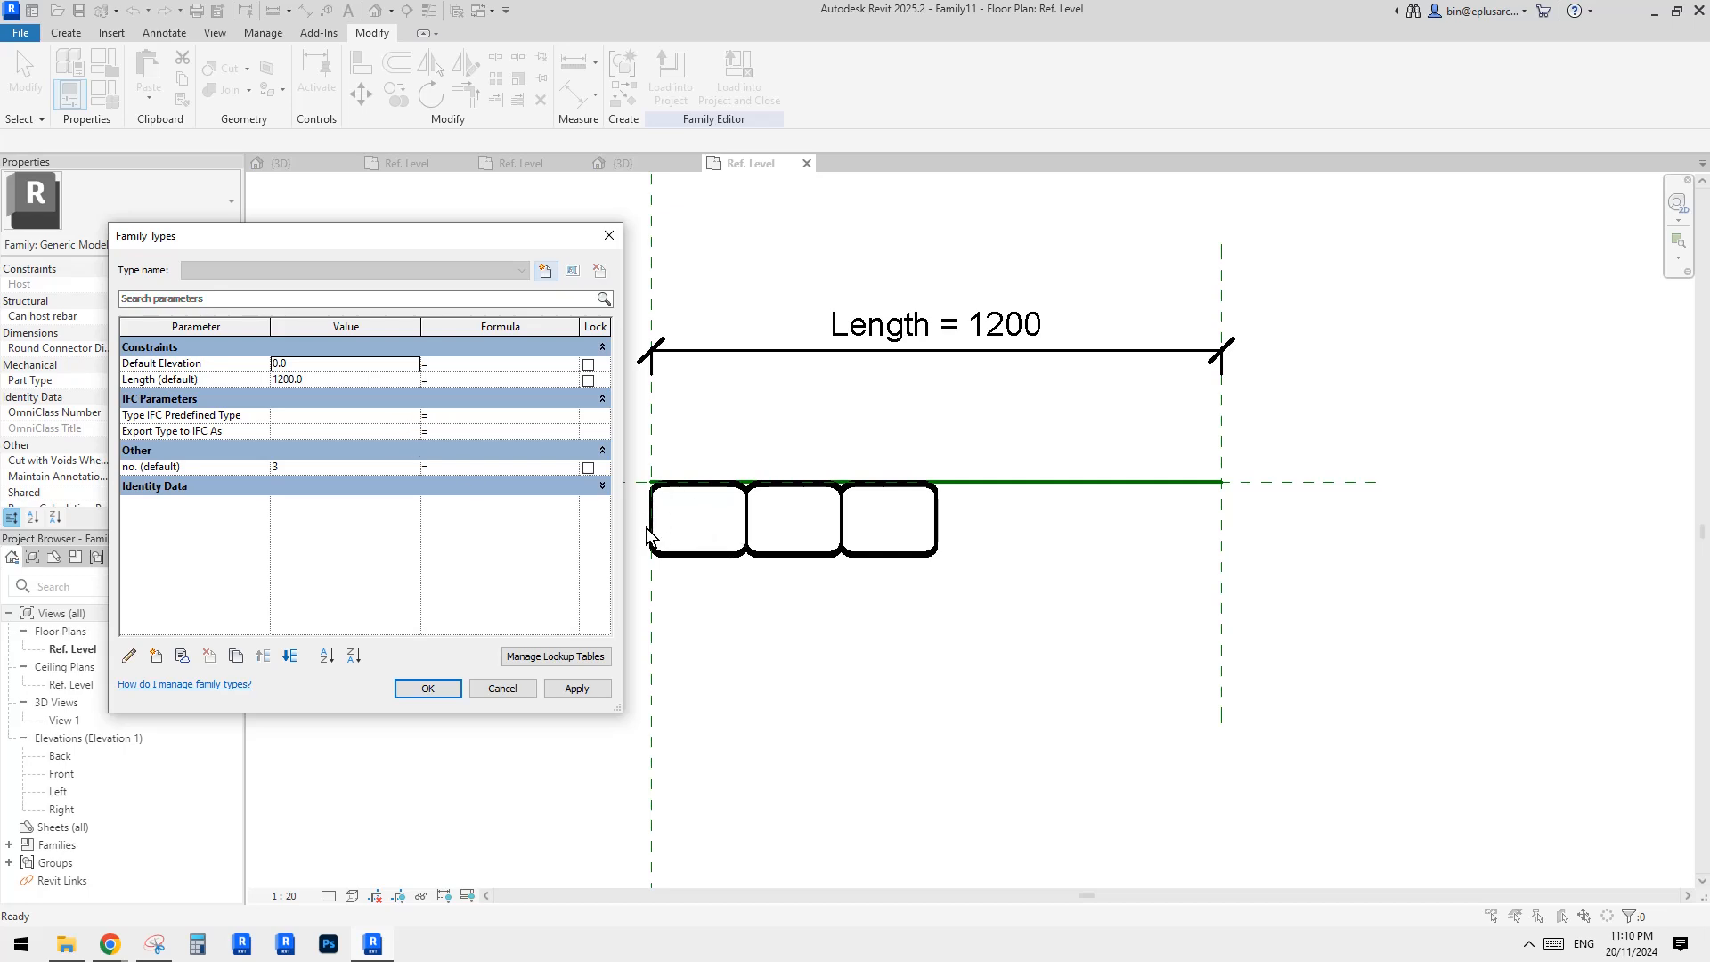
click(471, 465)
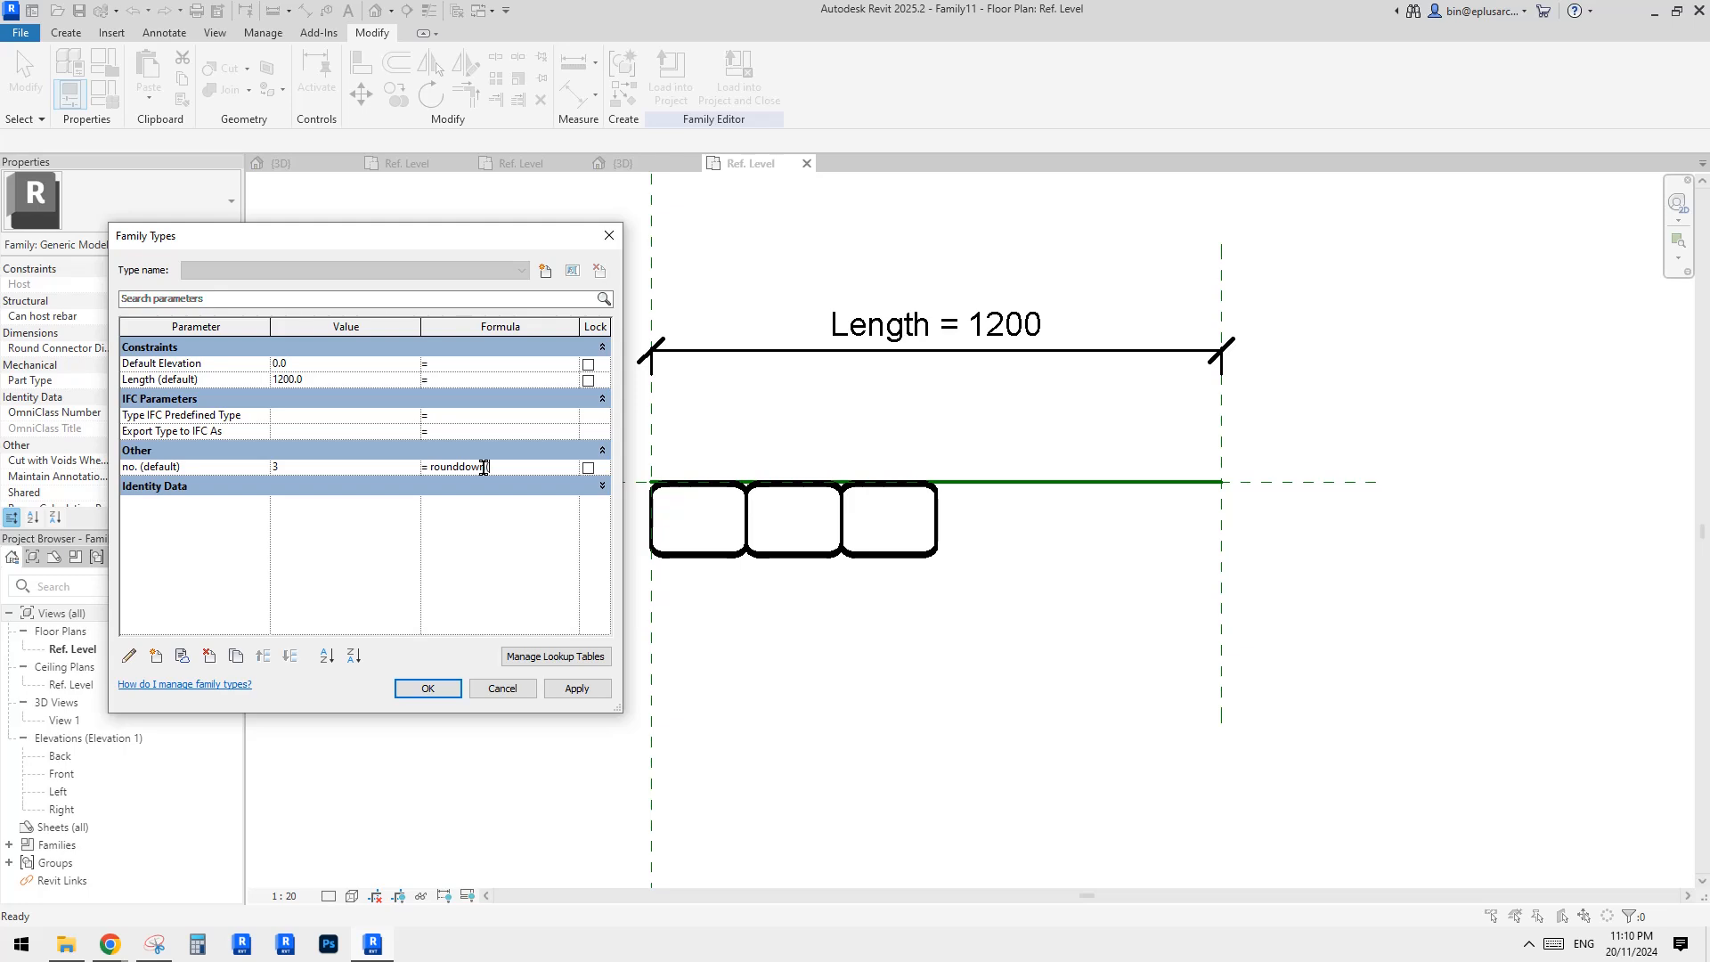
key(Caps_Lock)
text(Length/200))
click(490, 586)
click(577, 688)
click(427, 688)
Step: Test the array by pulling the Right reference plane inward to a length of 340, and again to 140
scroll(1237, 677, down, 2)
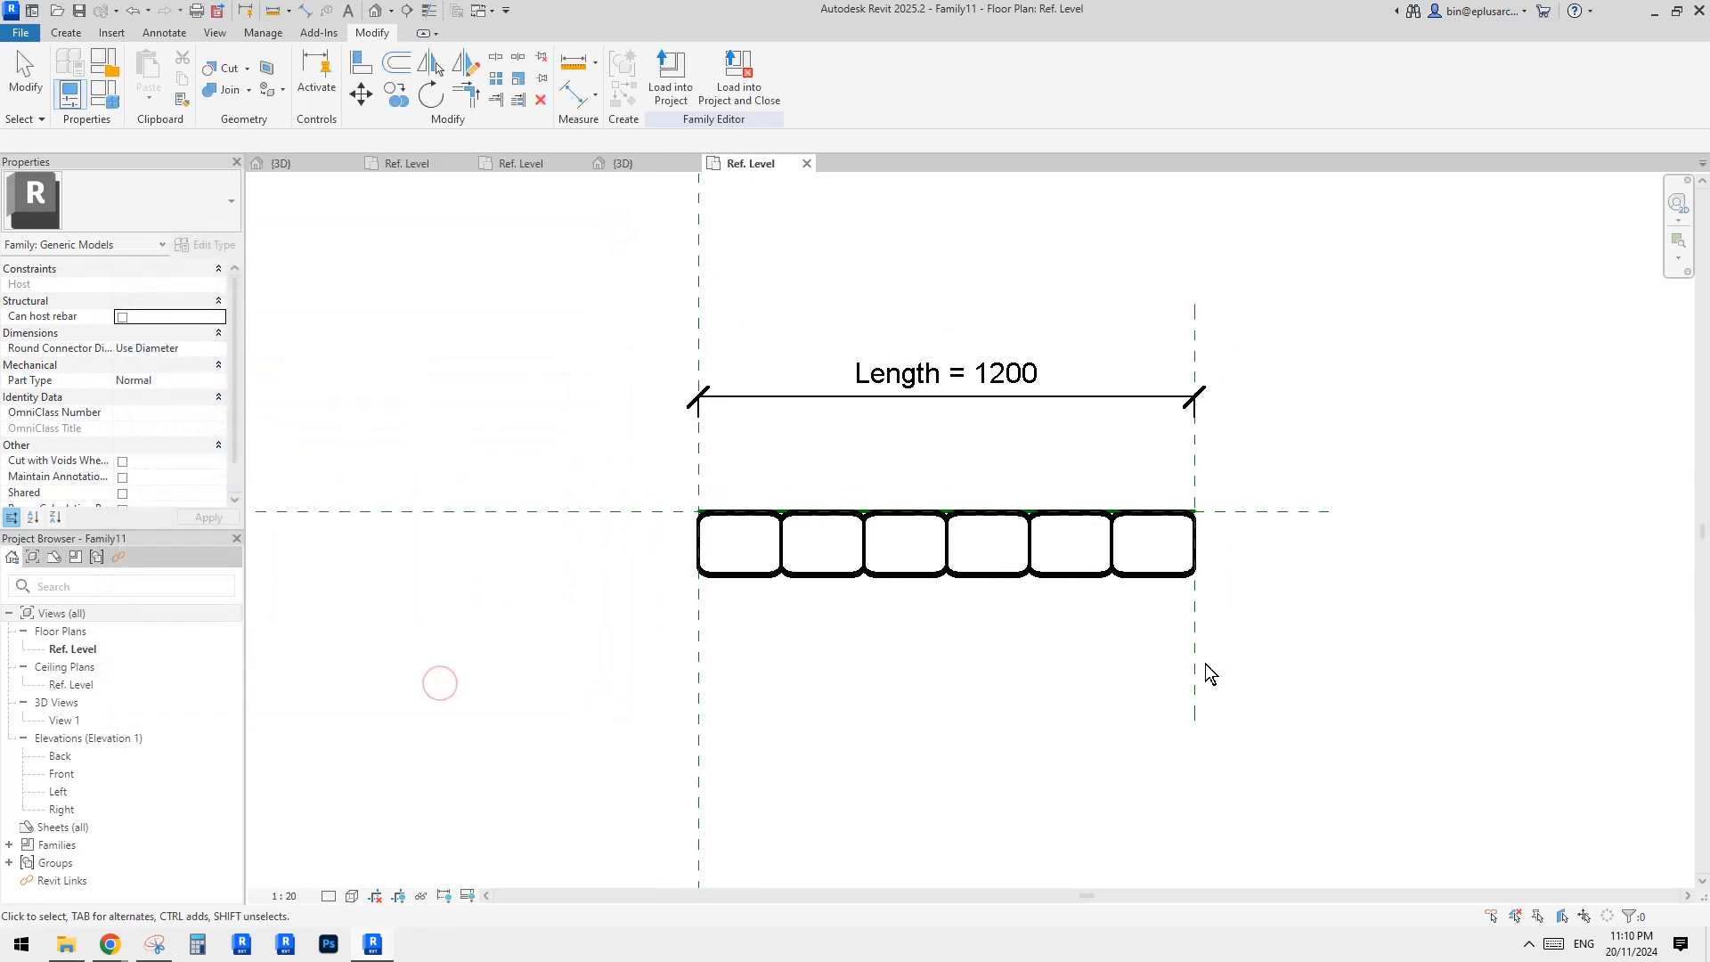
drag(1193, 647, 835, 598)
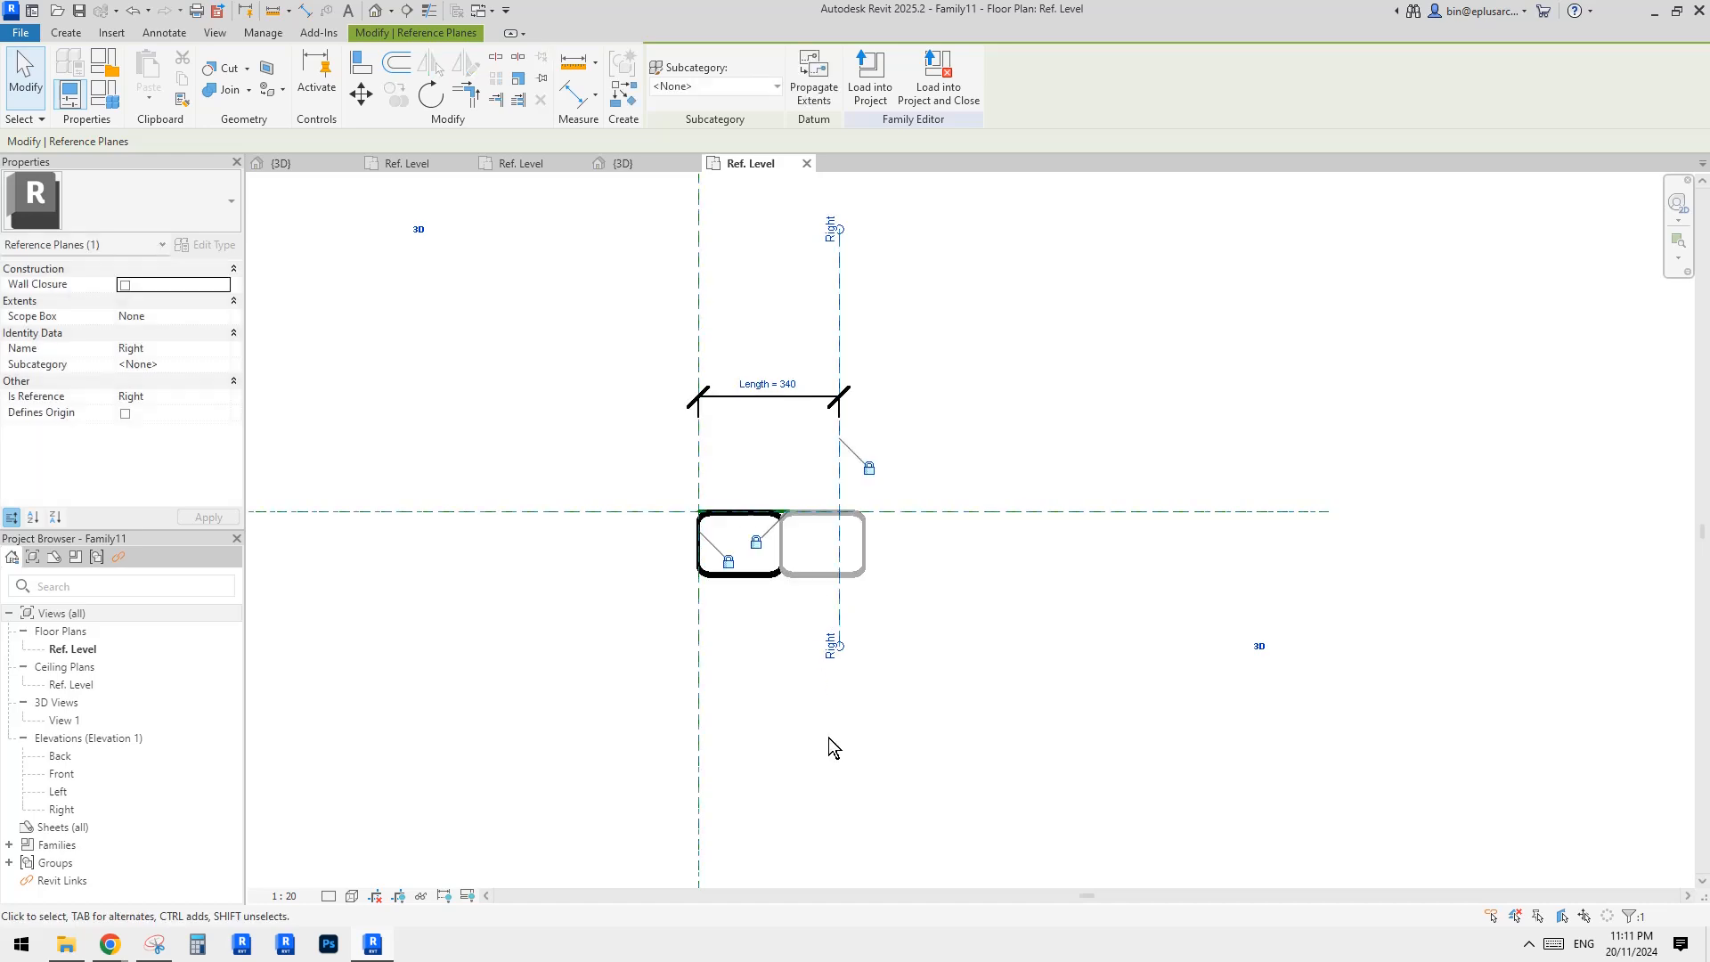
click(853, 745)
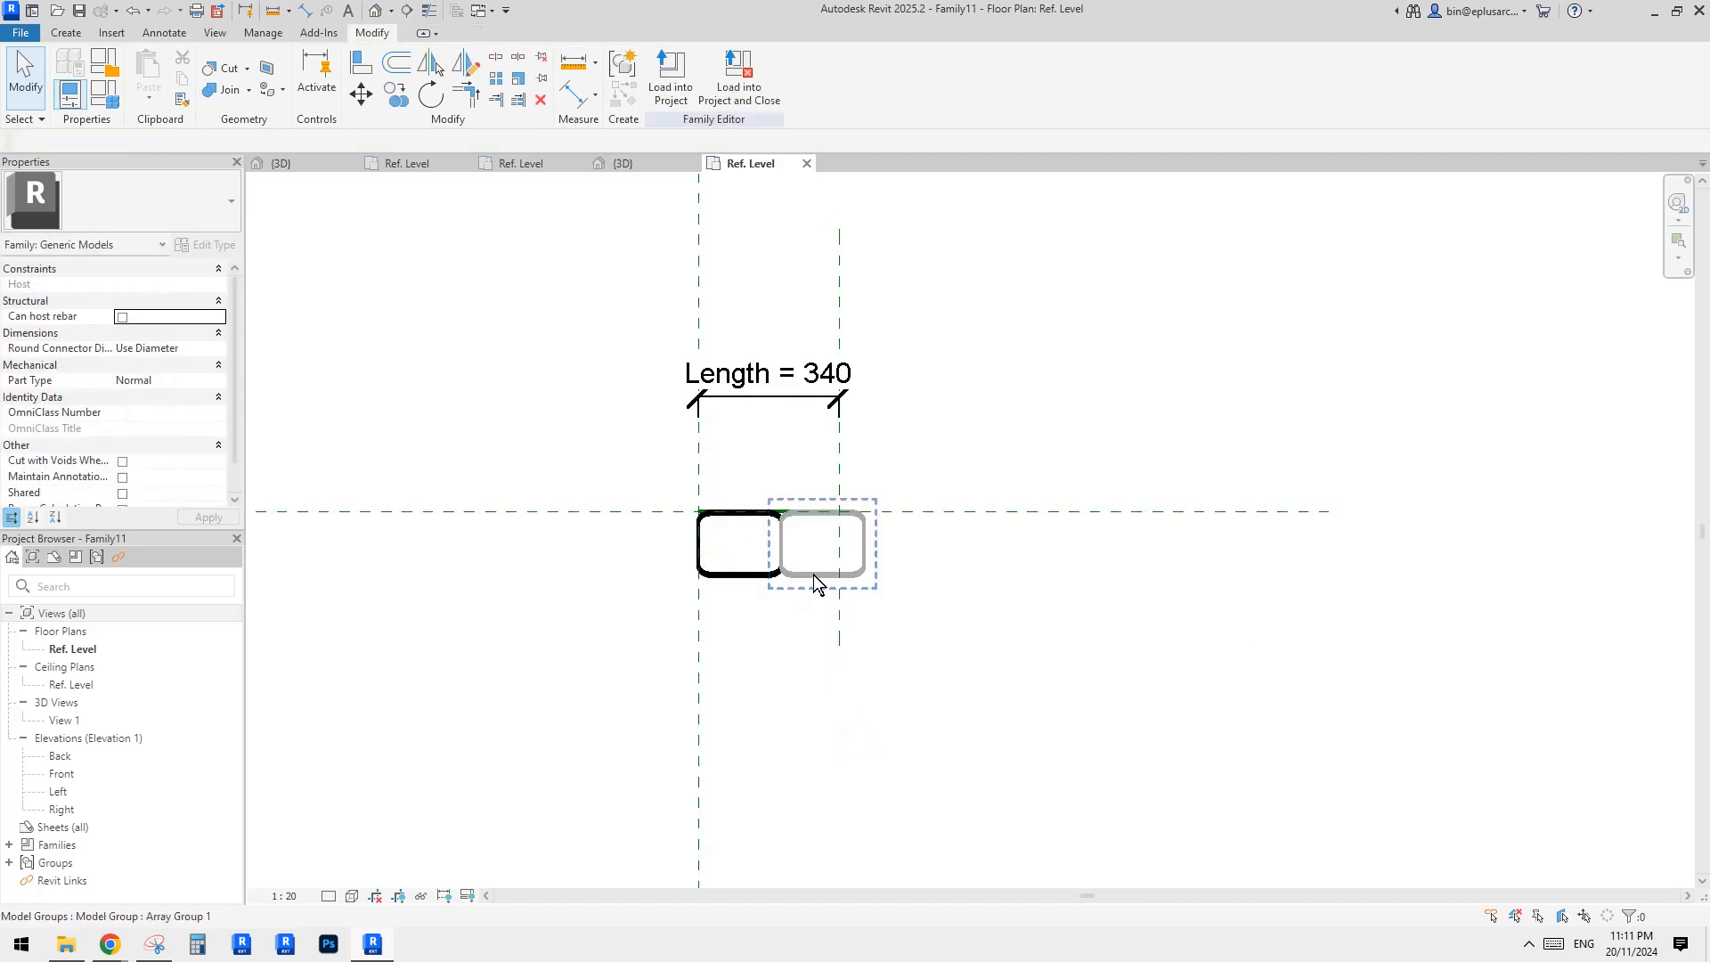
click(837, 627)
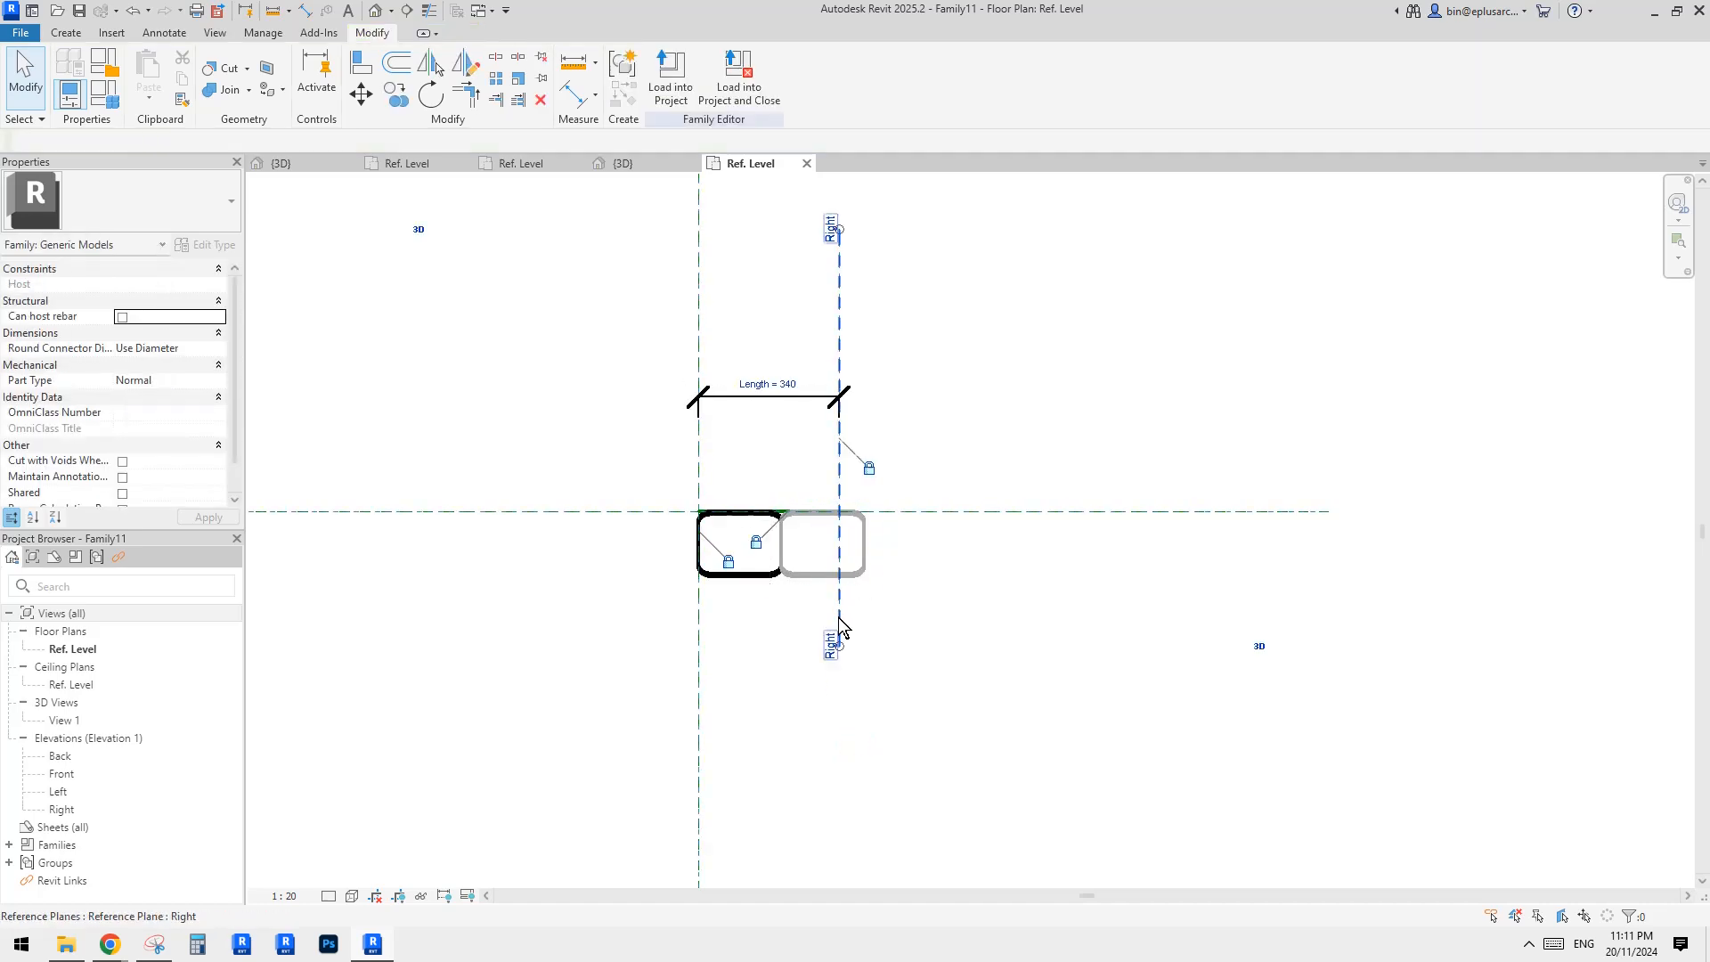
drag(757, 620, 756, 621)
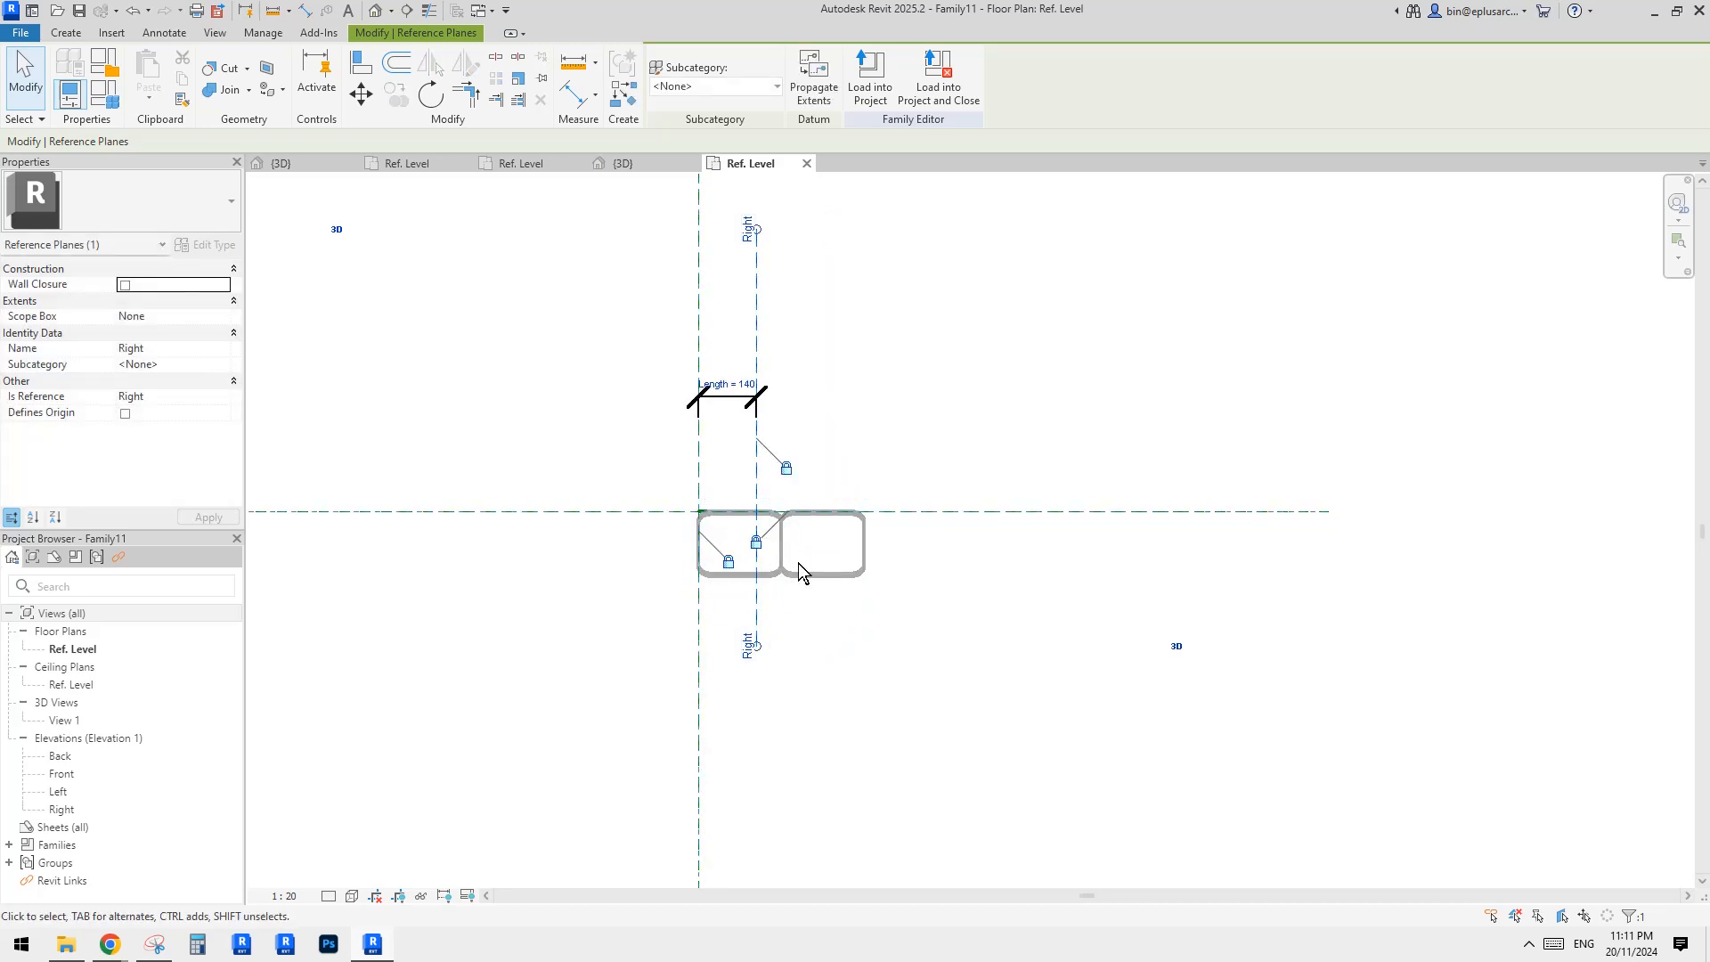
click(837, 635)
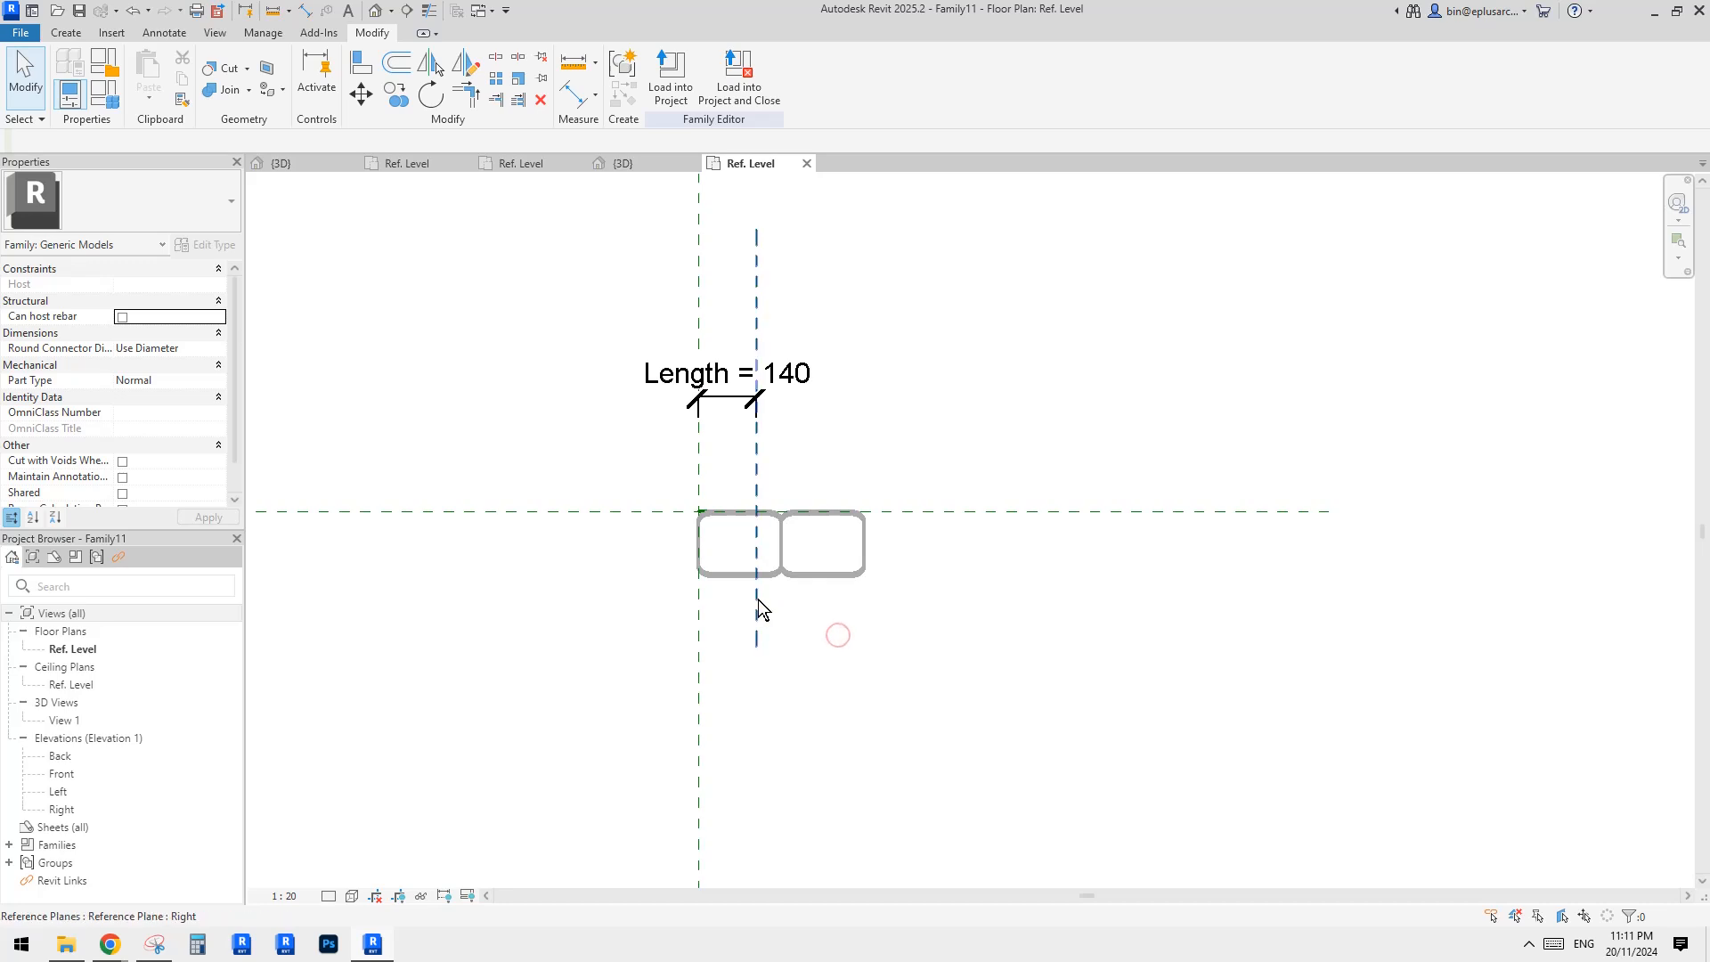
Step: Pull the Right reference plane outward to a length of 620, and again to 1020, to flex the array
drag(757, 607, 954, 590)
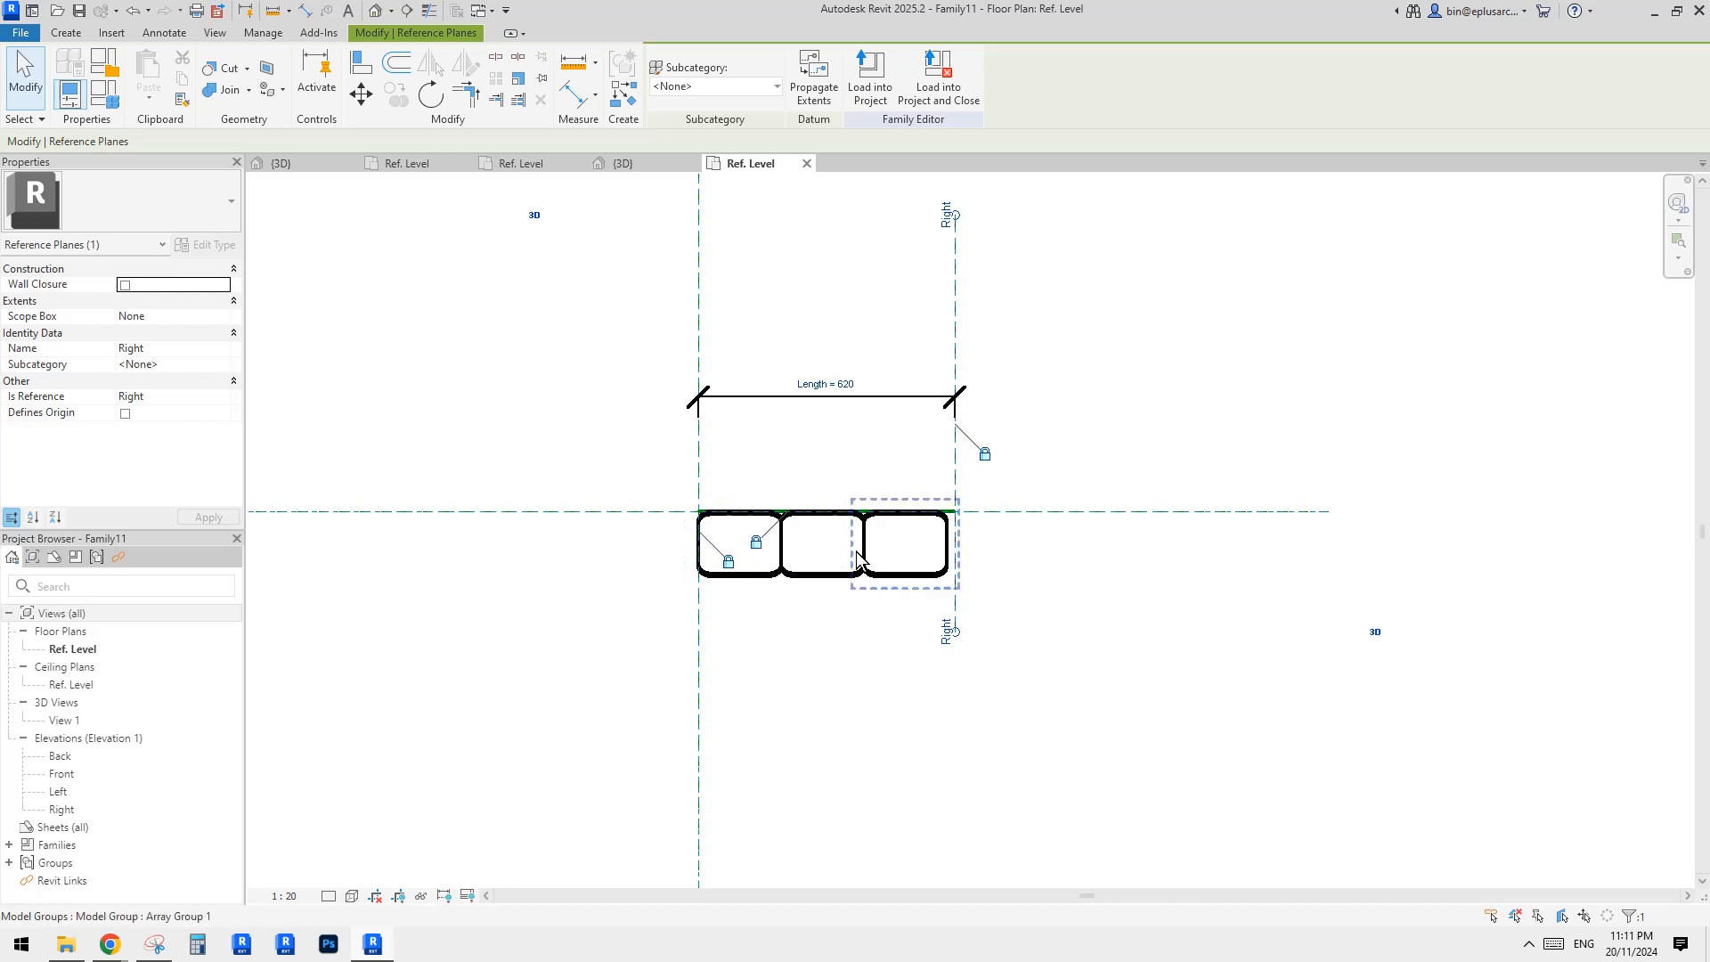
drag(1119, 590, 1114, 591)
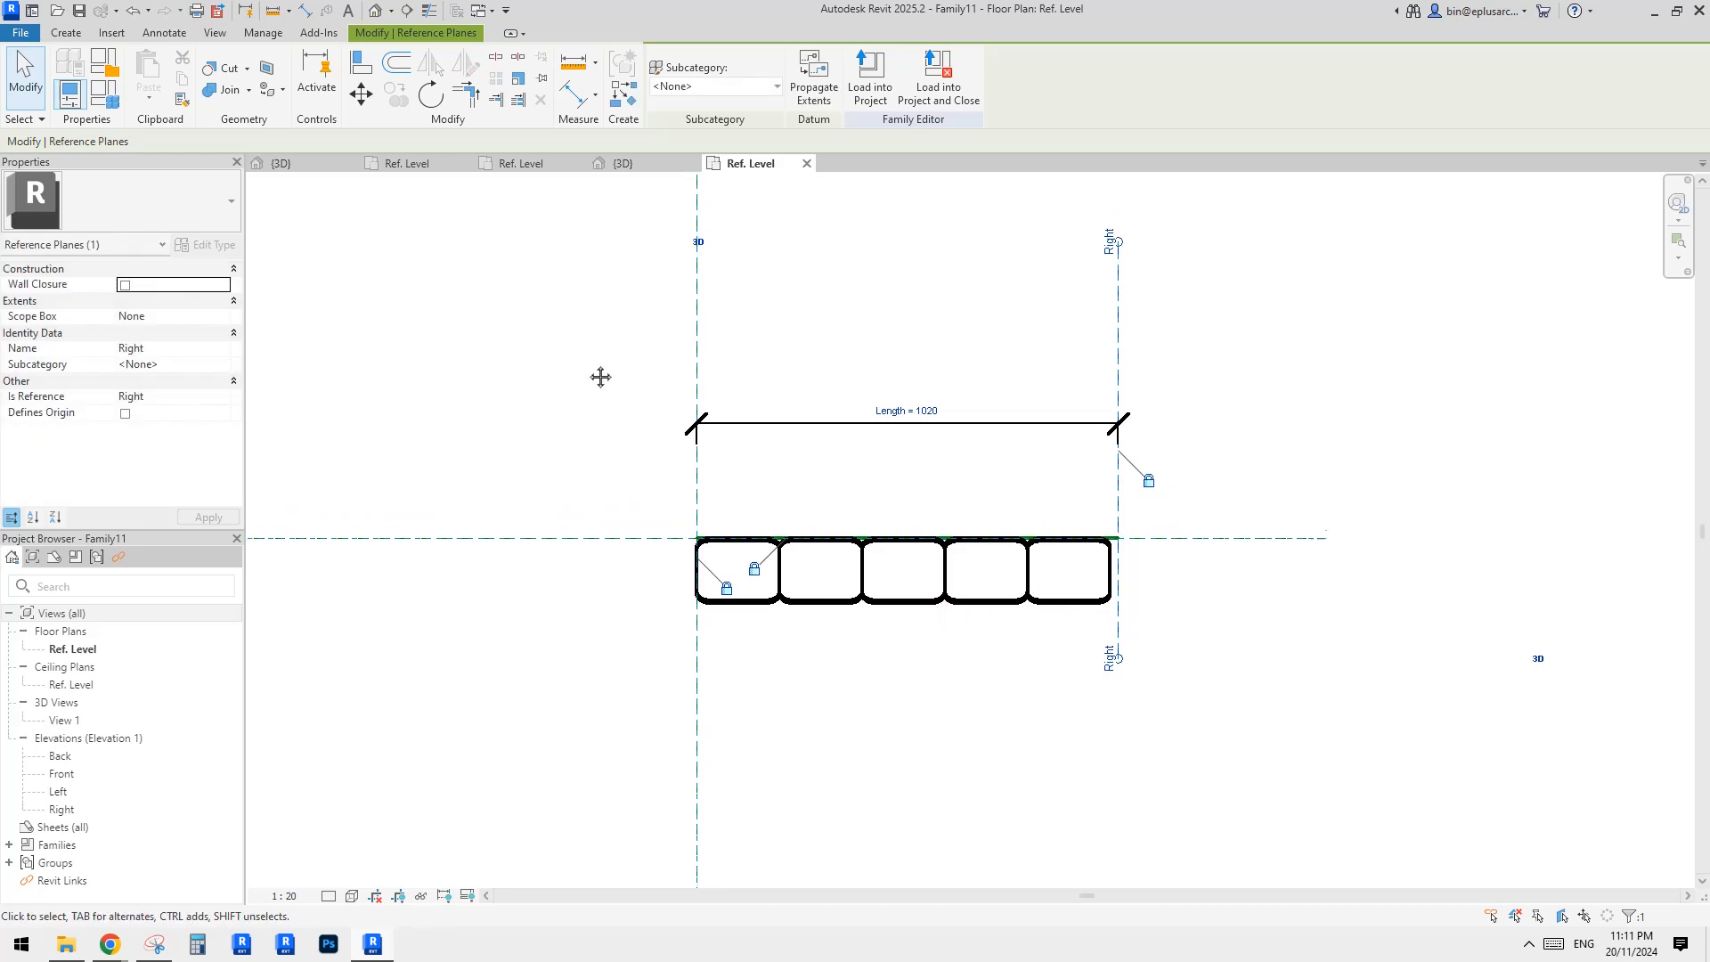
scroll(576, 347, up, 2)
click(574, 339)
Step: Load the line-based panel array family into Project3, keeping the family open
click(669, 80)
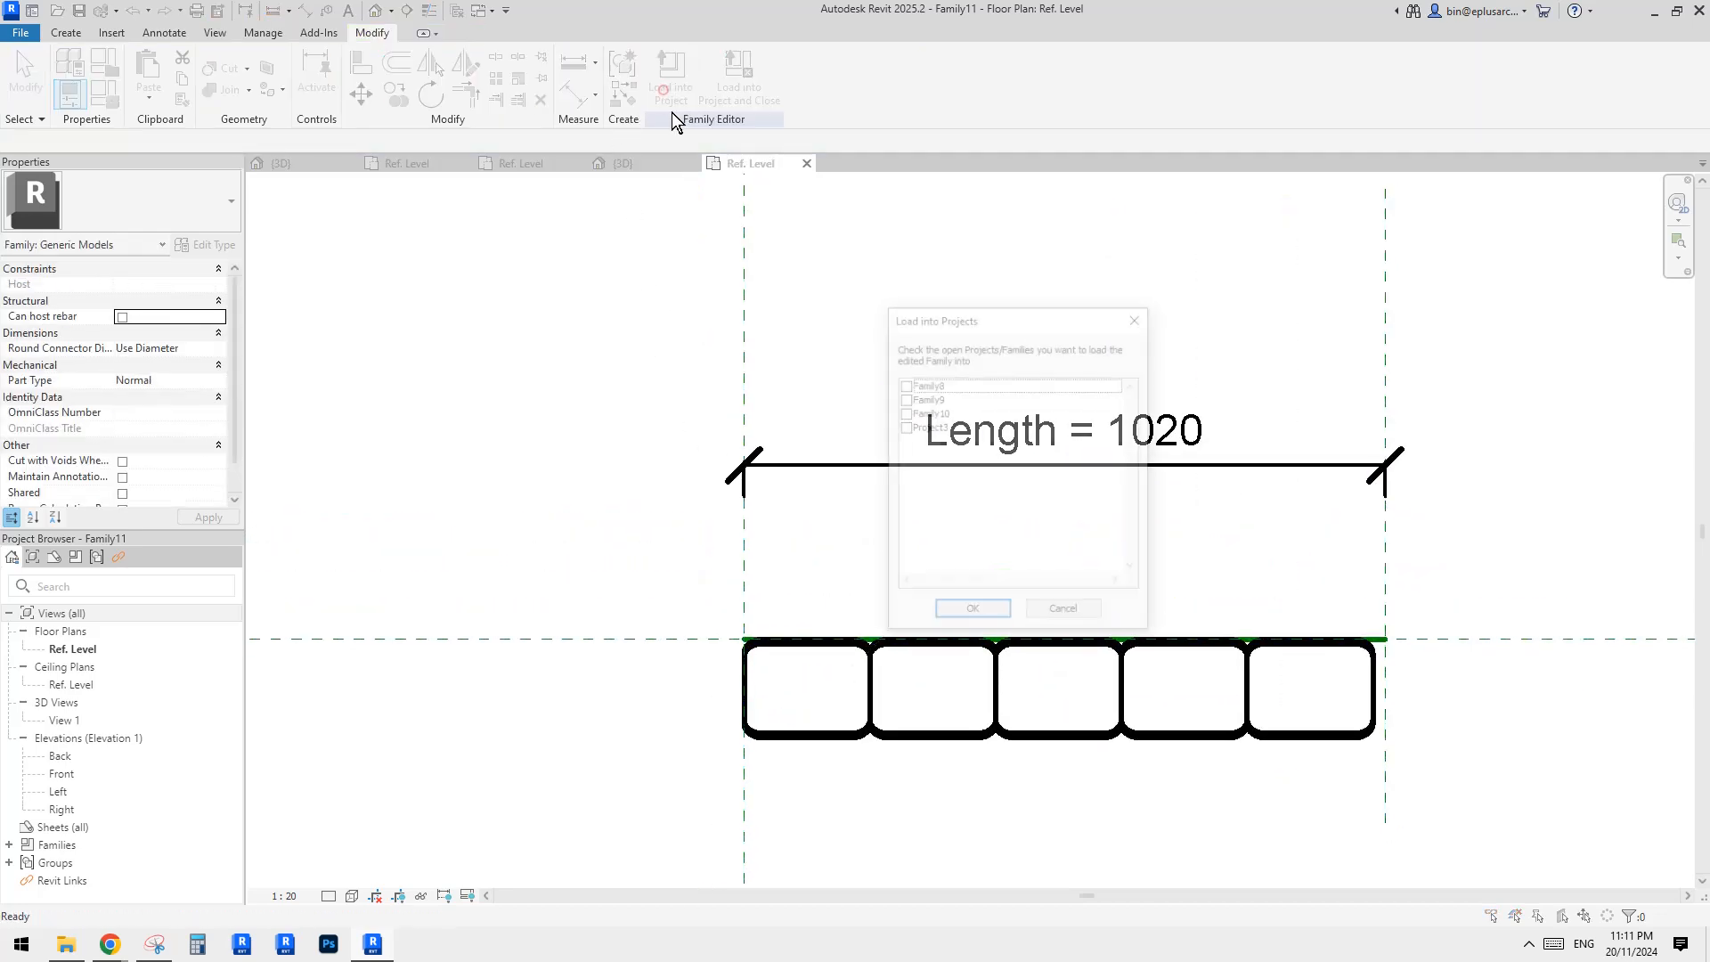
click(973, 613)
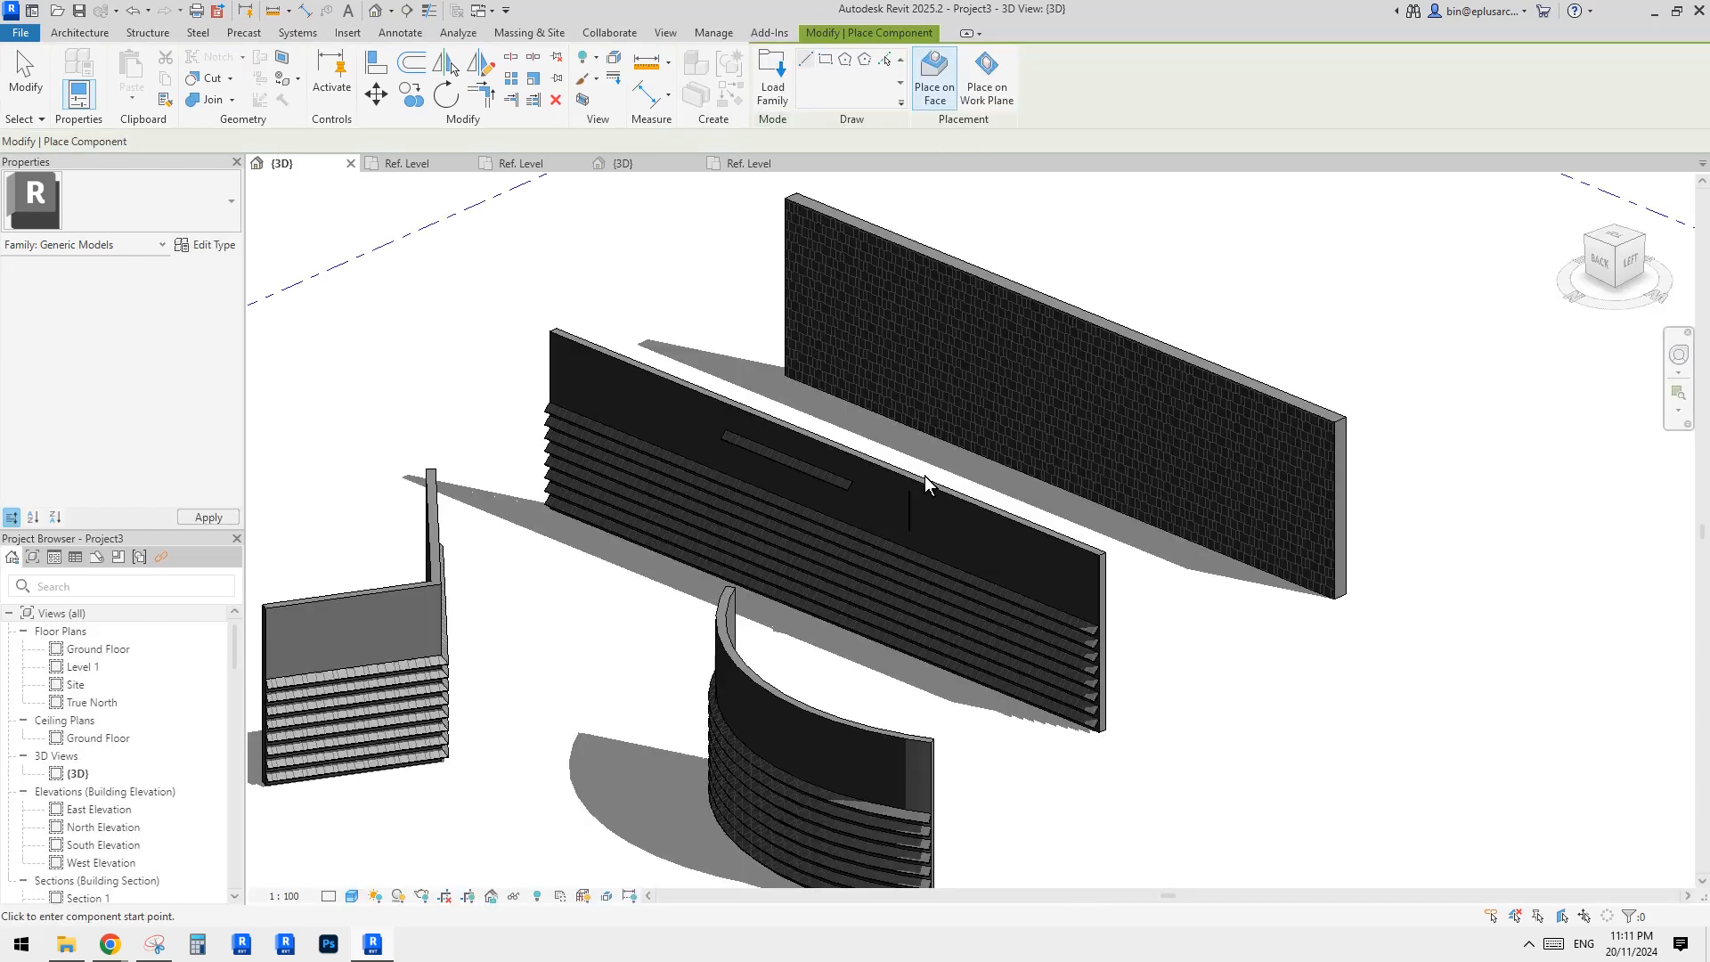
shift+middle_drag(612, 244, 948, 162)
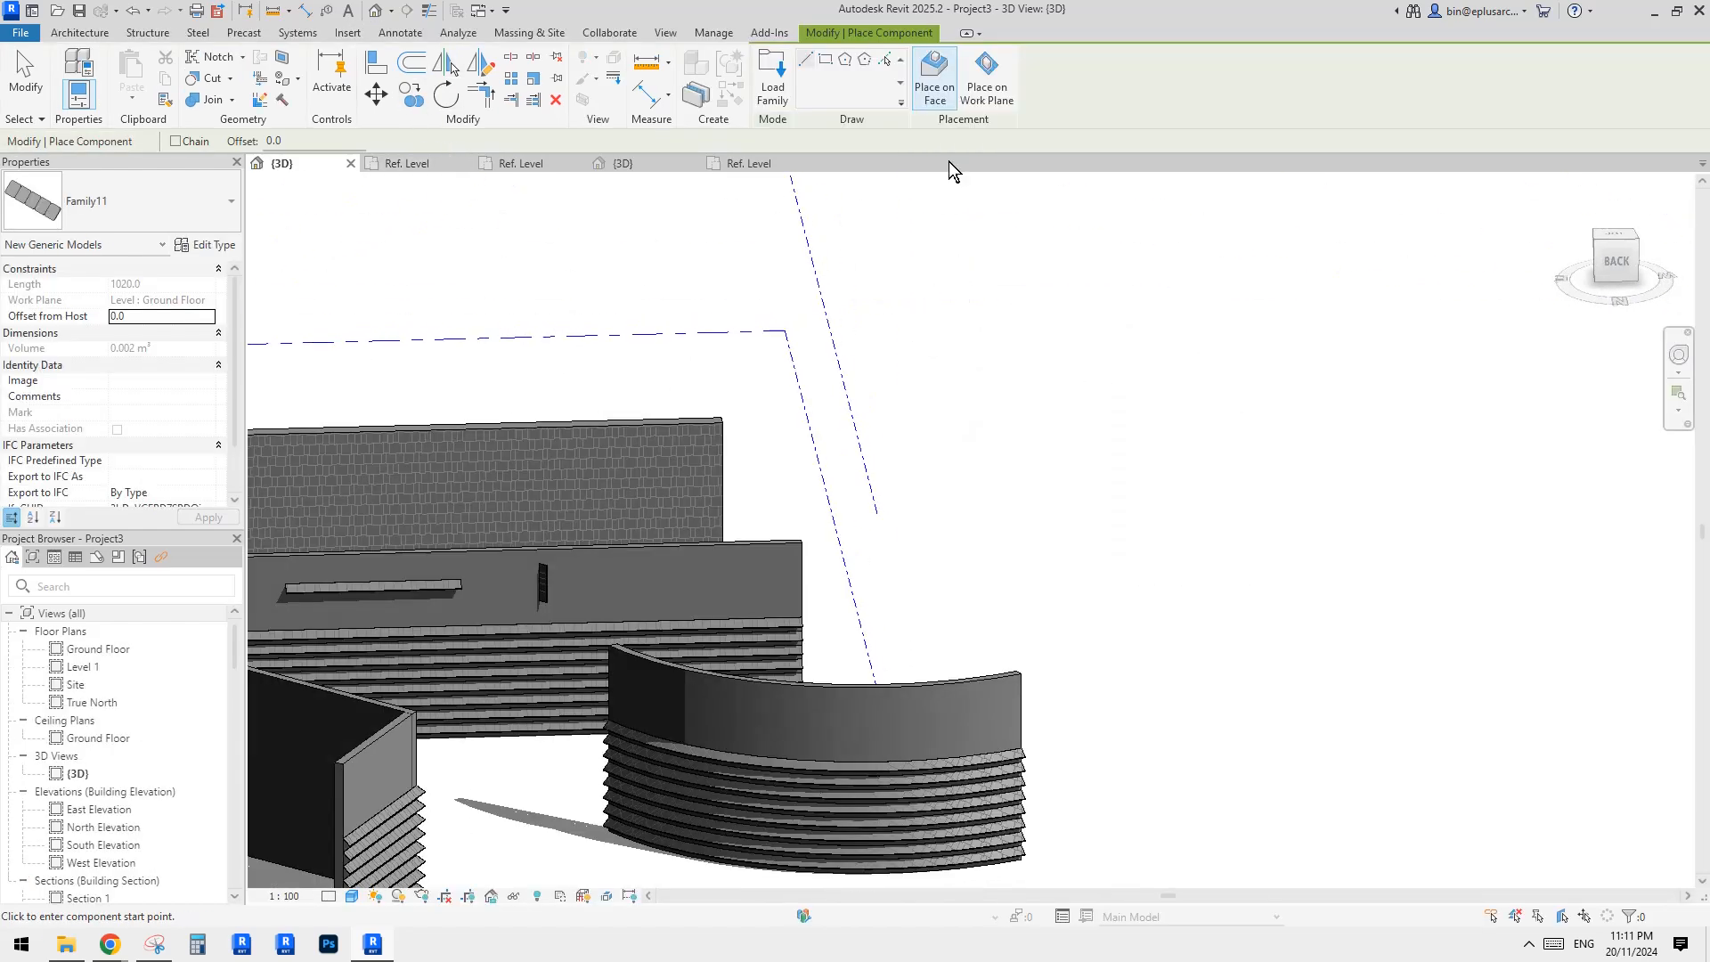
Step: Place a Family11 panel array about 8100 long on the Ground Floor work plane behind the textured wall
scroll(788, 431, down, 2)
middle_drag(788, 431, 950, 480)
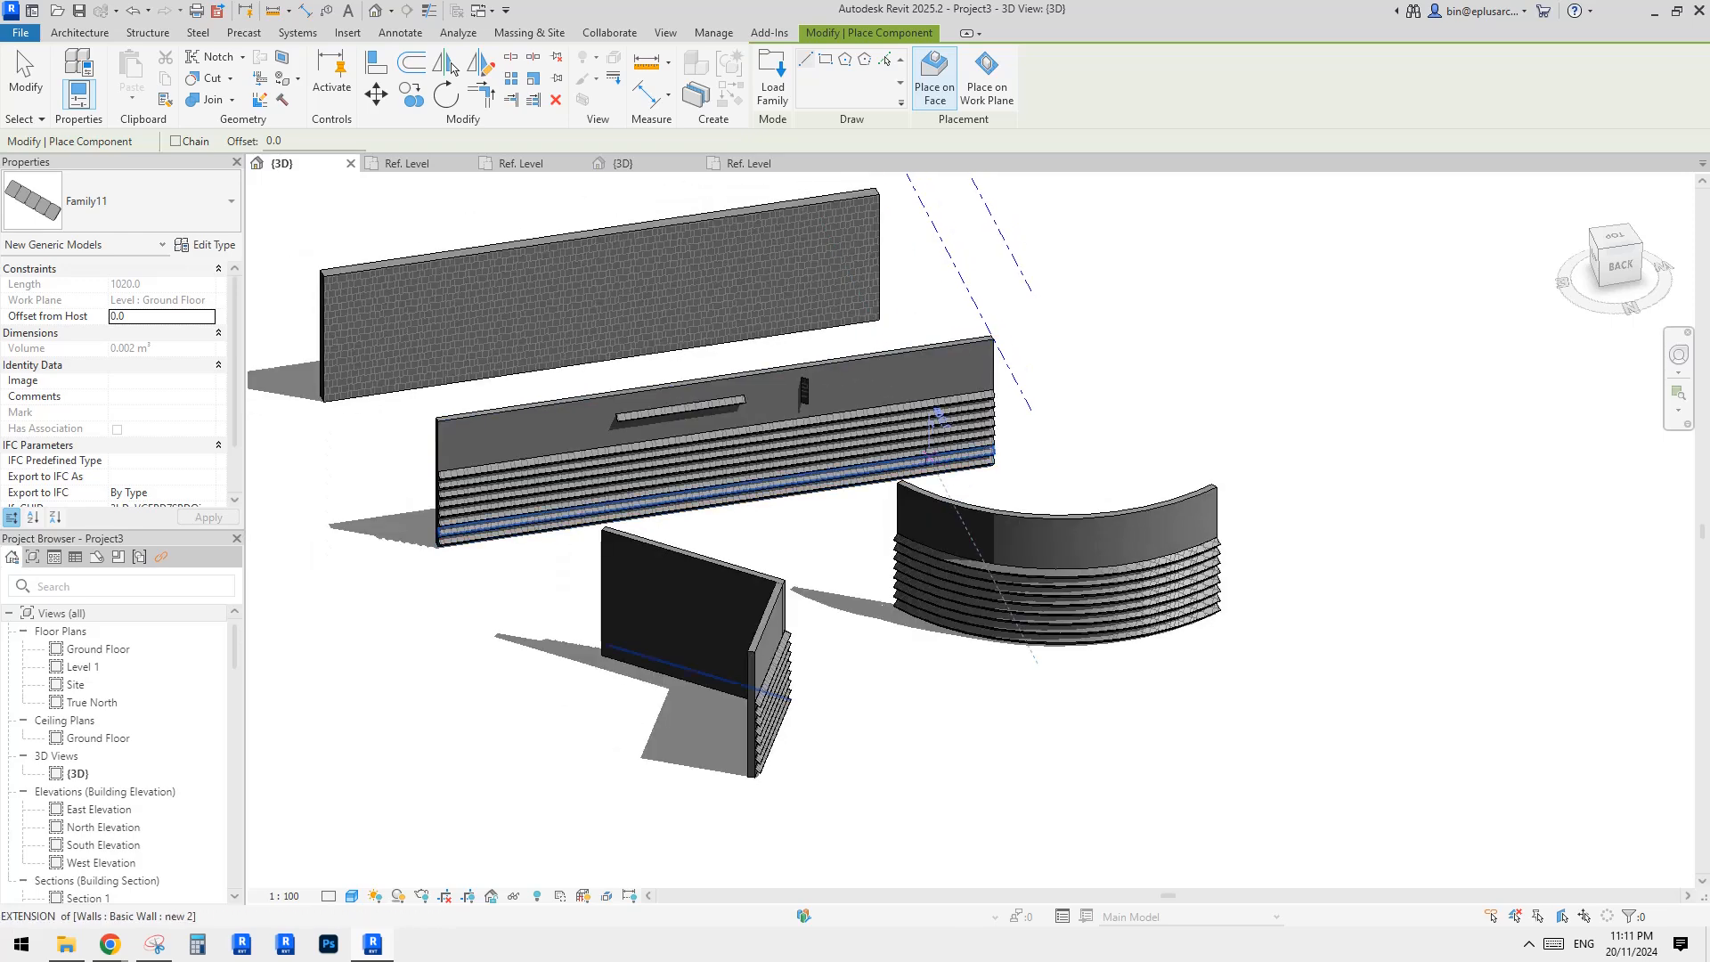
scroll(932, 406, down, 1)
middle_drag(932, 406, 1050, 563)
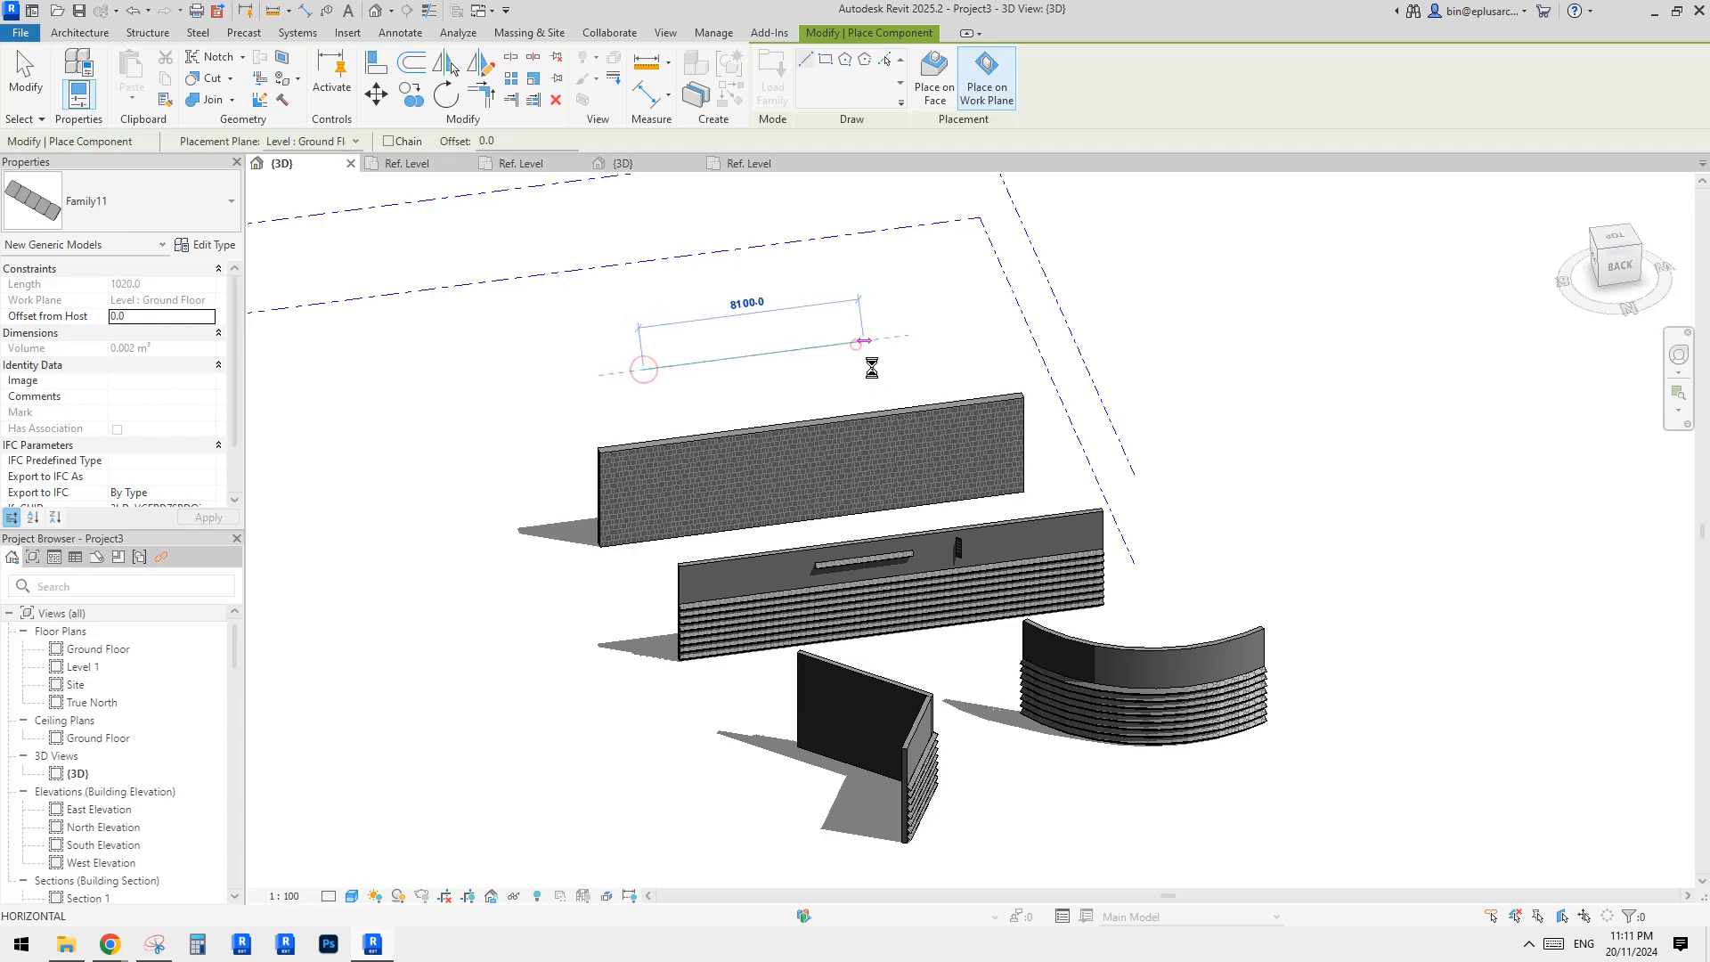
key(Escape)
scroll(692, 362, up, 5)
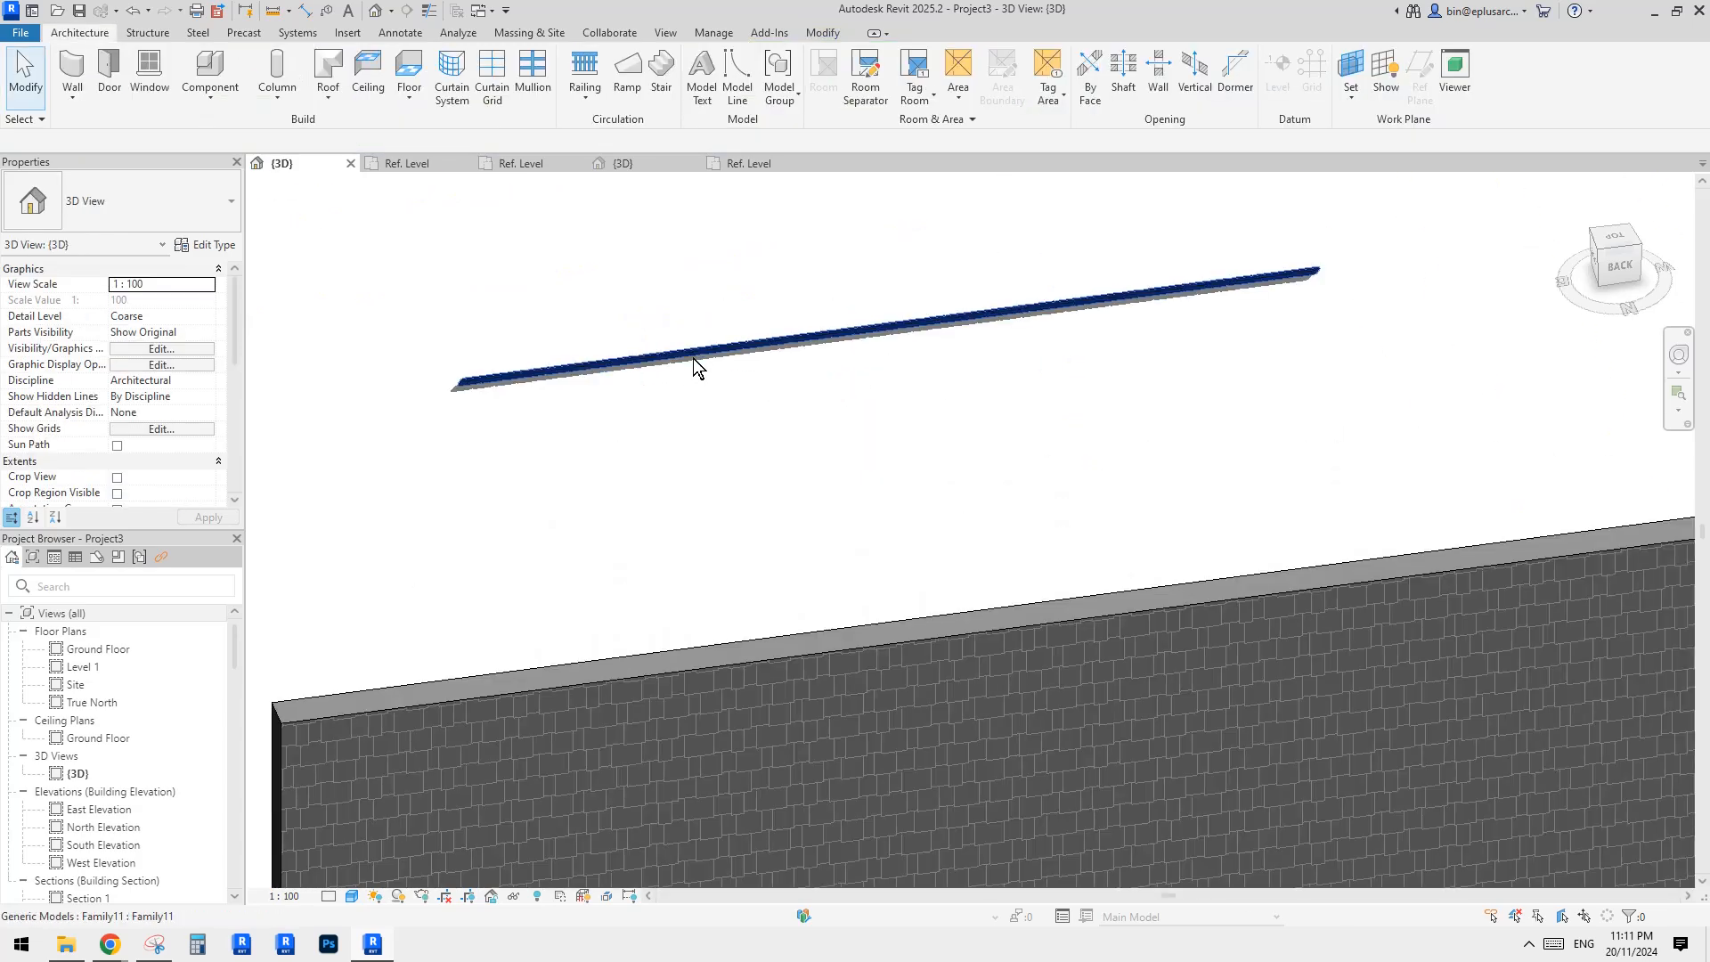
click(693, 358)
shift+middle_drag(692, 358, 1007, 412)
click(1050, 347)
scroll(894, 389, up, 2)
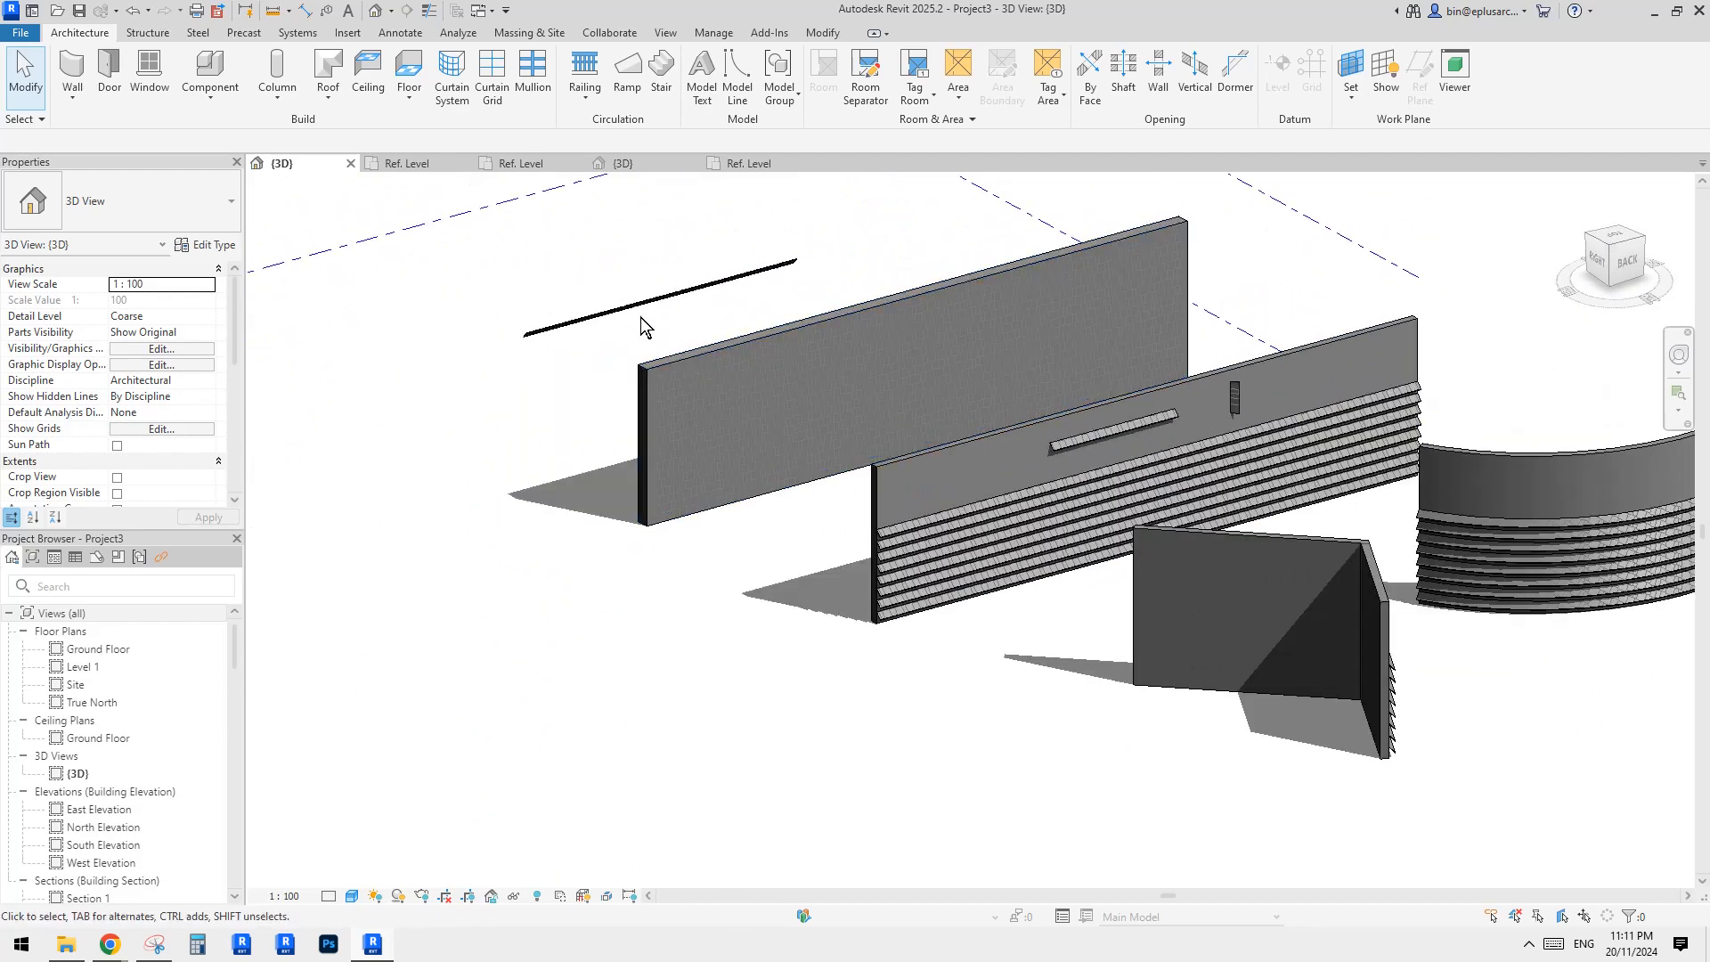
Step: Place a second Family11 array about 6100 long on the textured wall, hosted on its face
click(631, 306)
scroll(758, 292, up, 3)
middle_drag(756, 292, 773, 326)
key(c)
key(s)
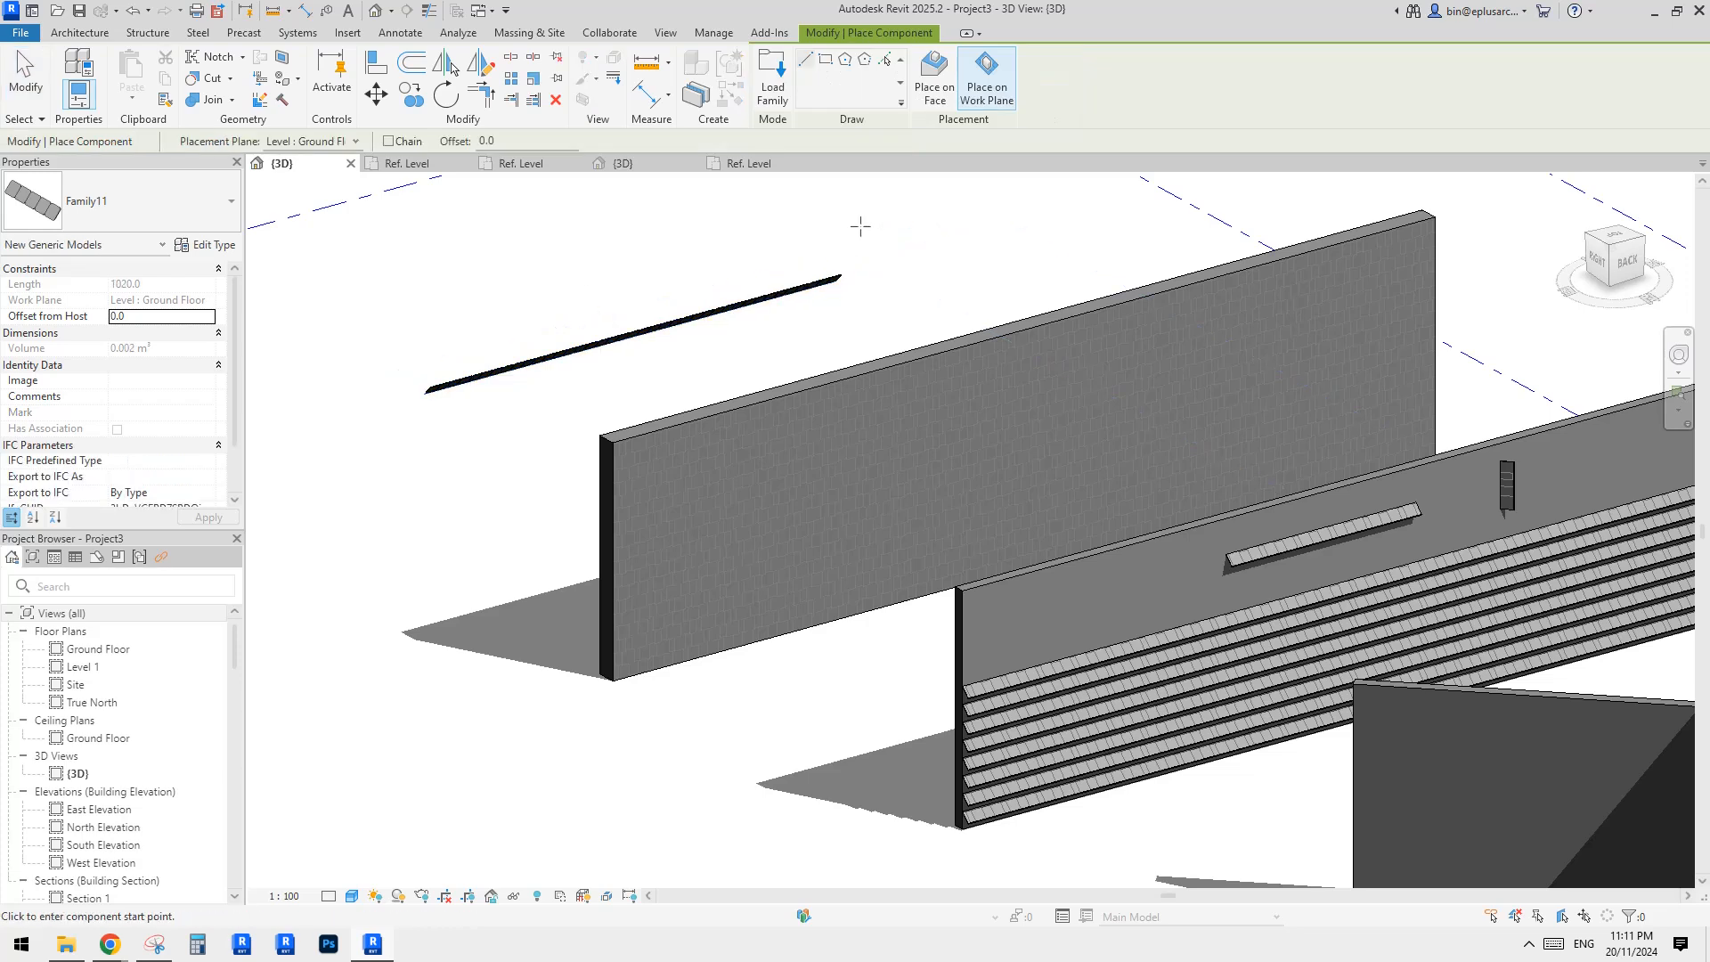
click(933, 93)
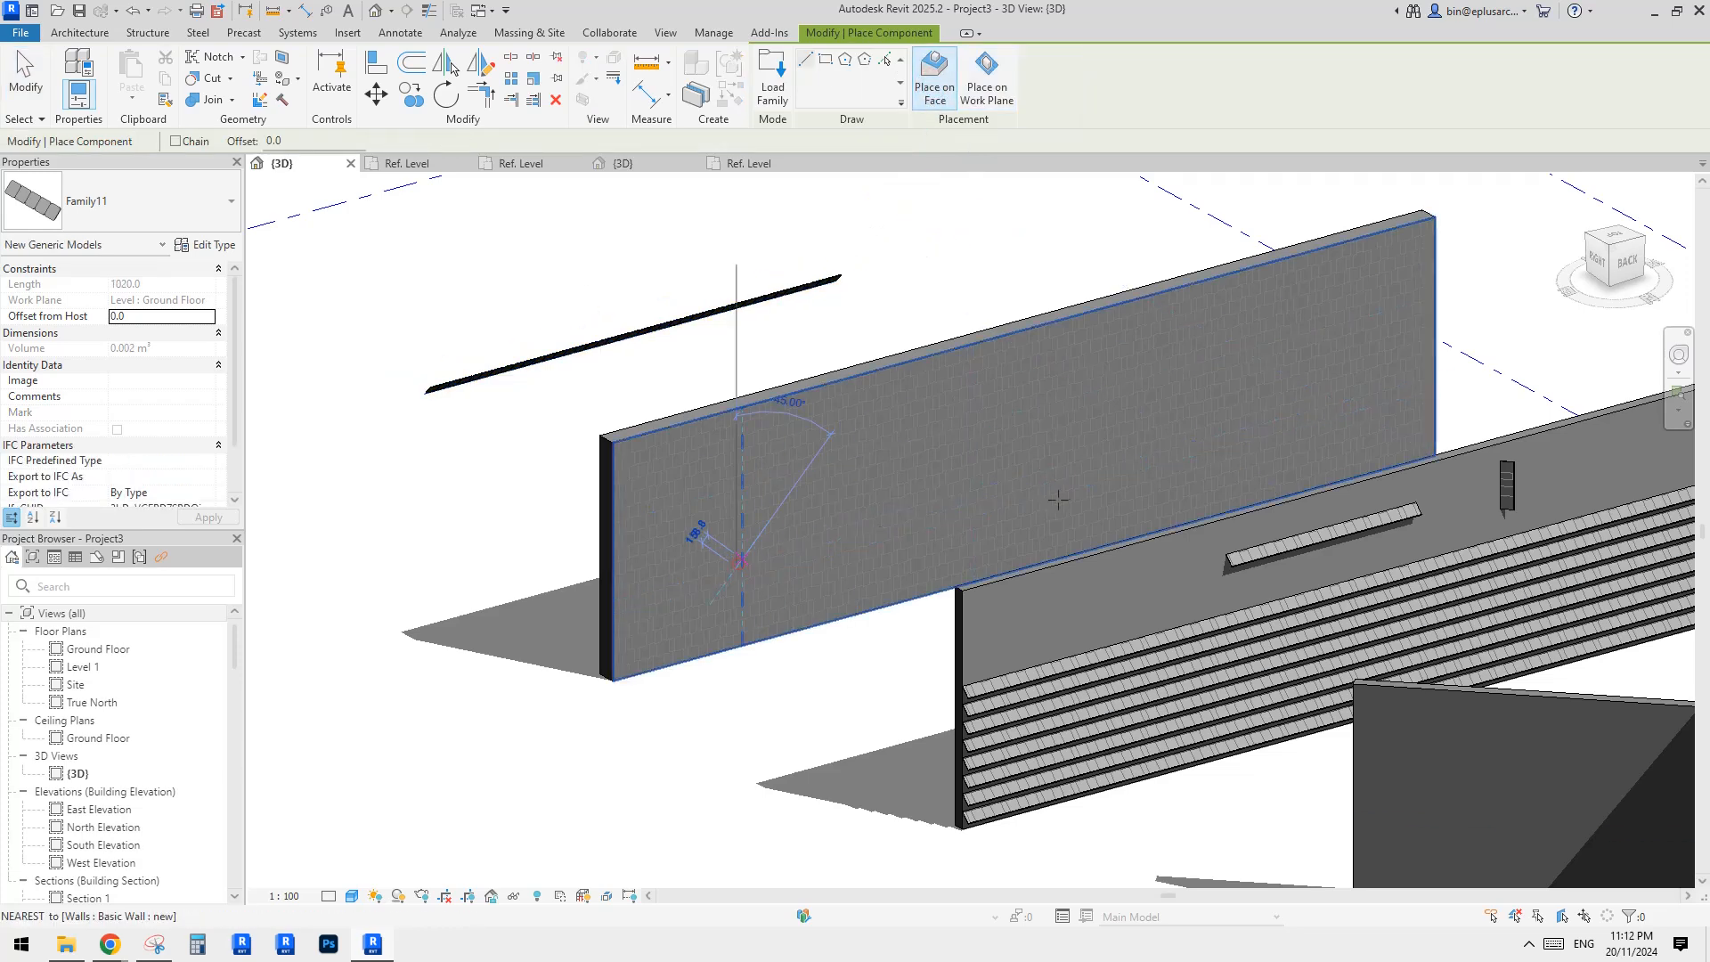
key(Escape)
key(Escape)
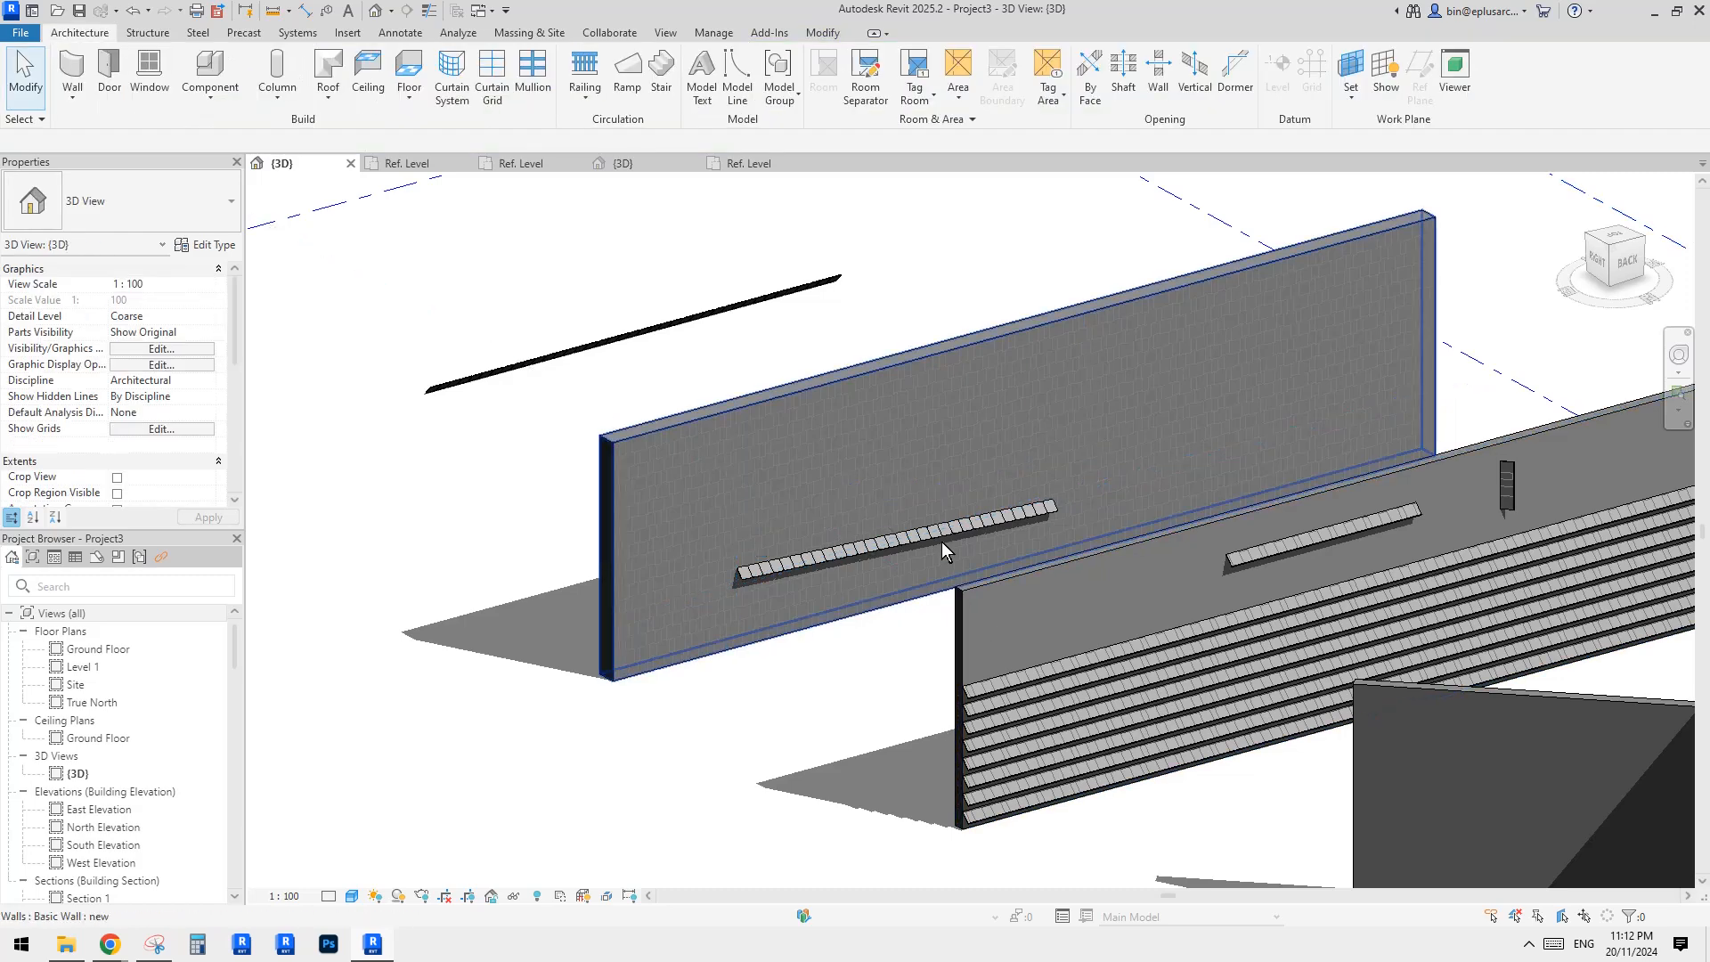
click(952, 533)
scroll(1257, 488, up, 2)
scroll(1148, 490, down, 5)
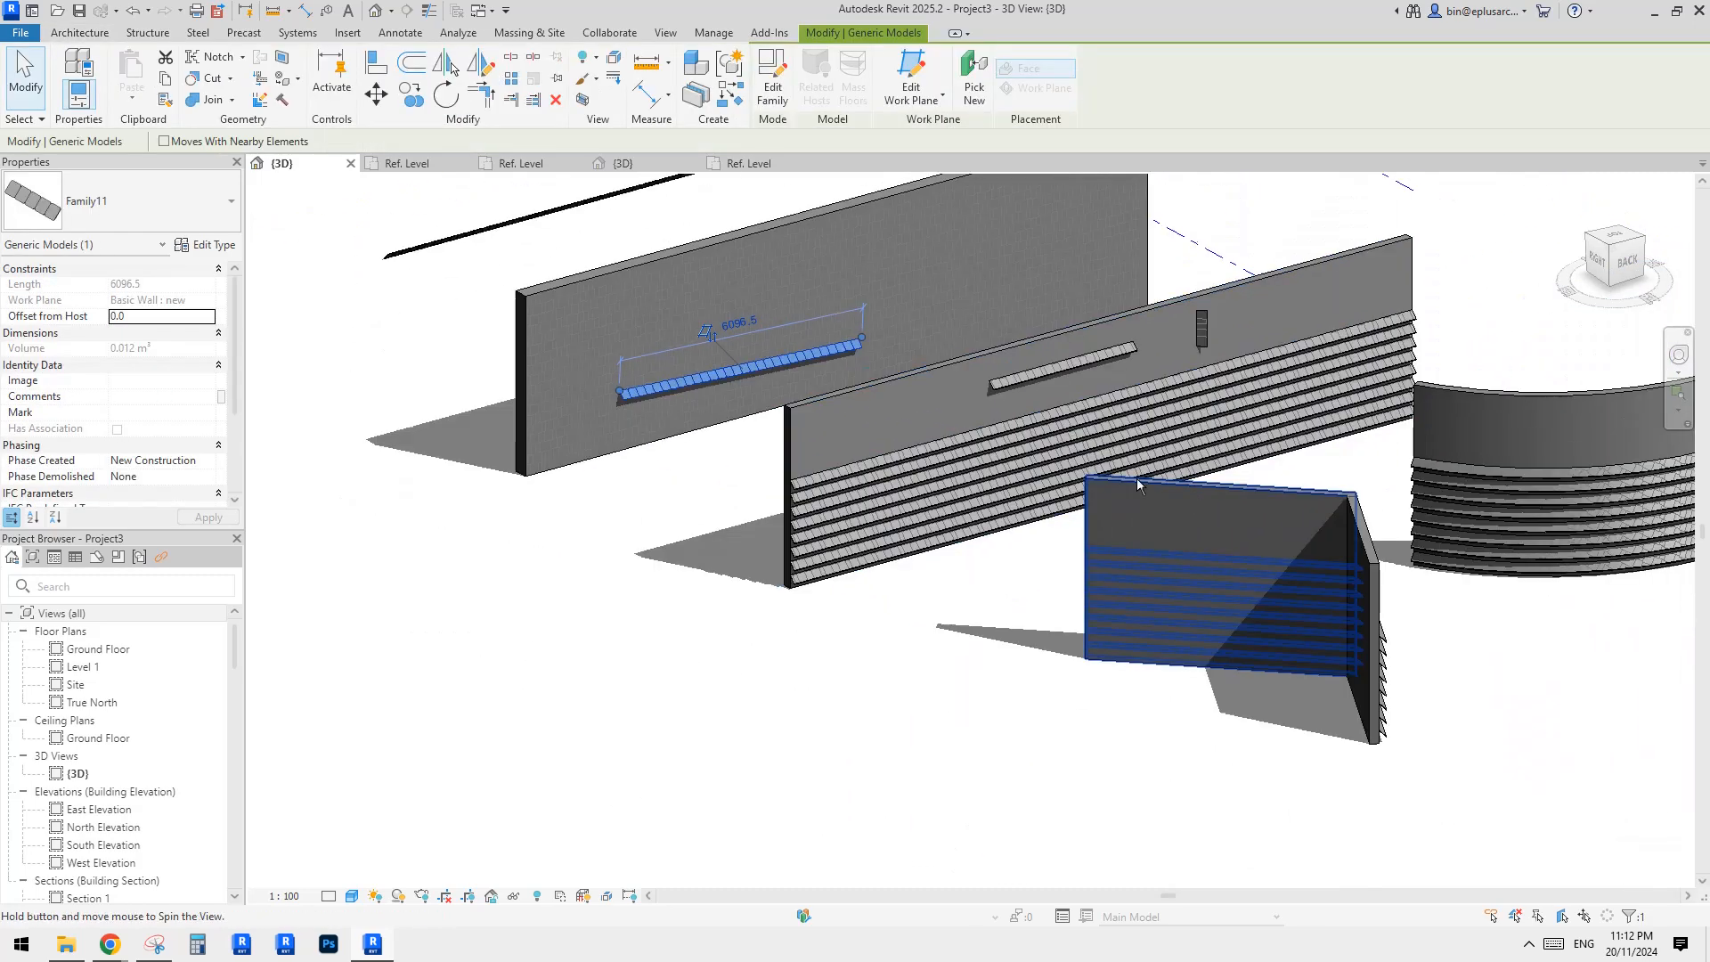
Step: Copy the textured wall to a parallel position behind it, beyond the array lying on the ground
click(1079, 527)
scroll(1079, 527, down, 1)
shift+middle_drag(1117, 543, 1076, 579)
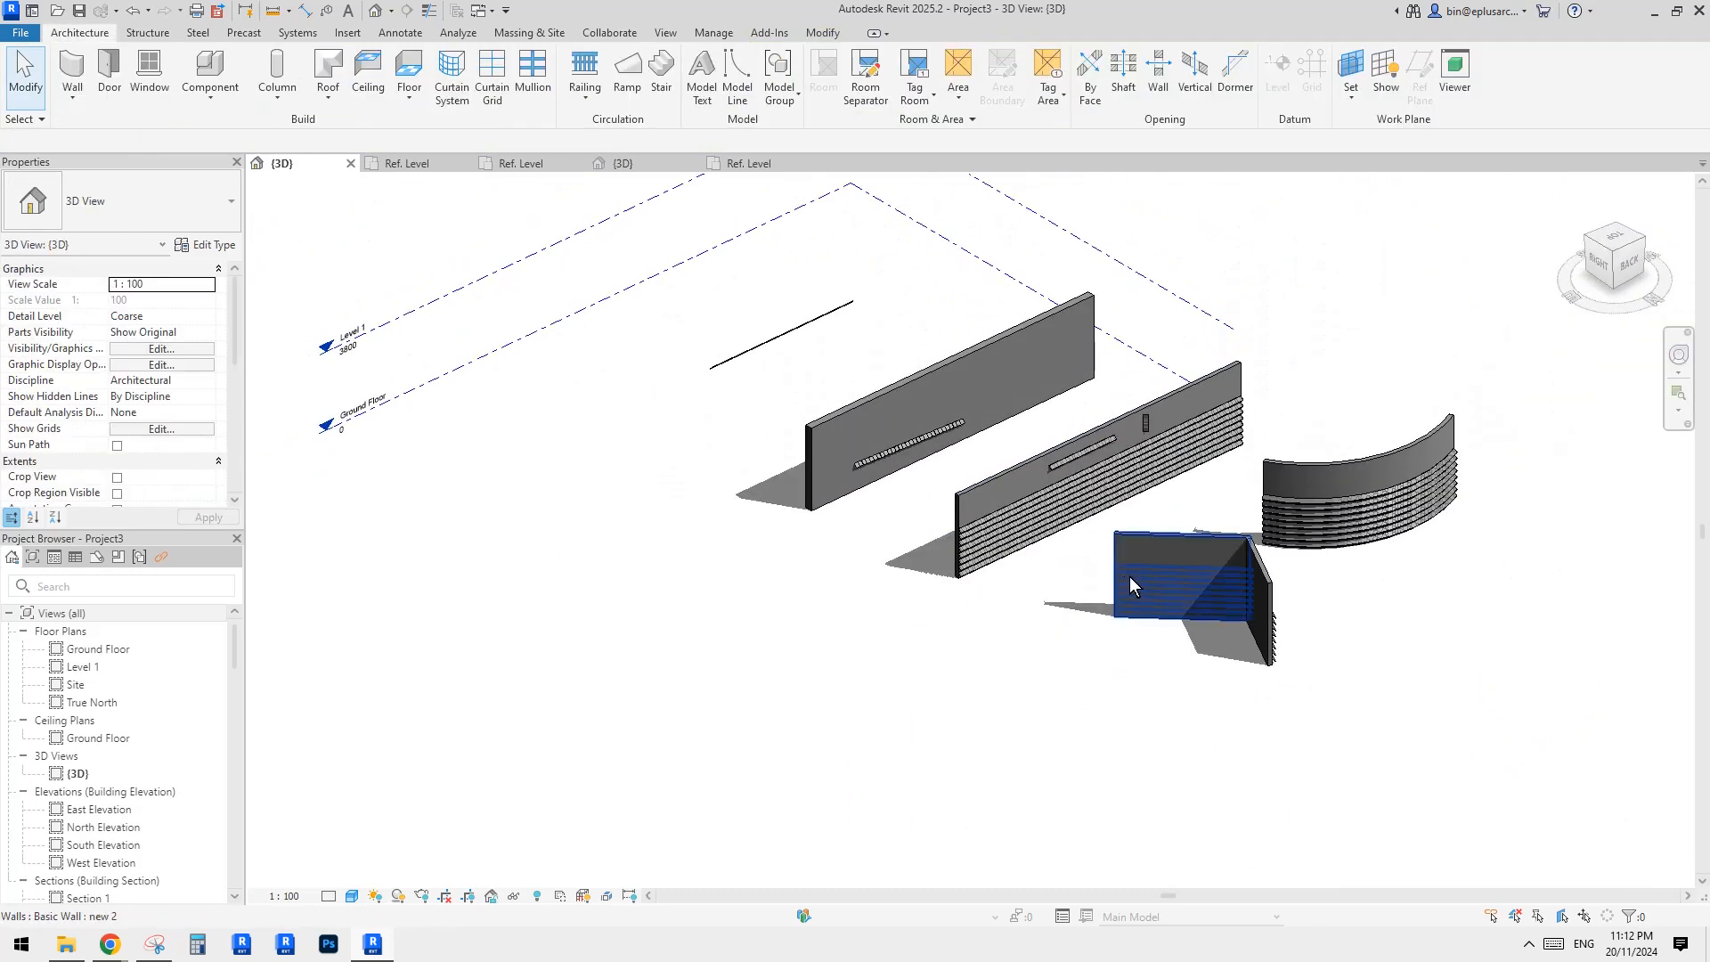
click(974, 404)
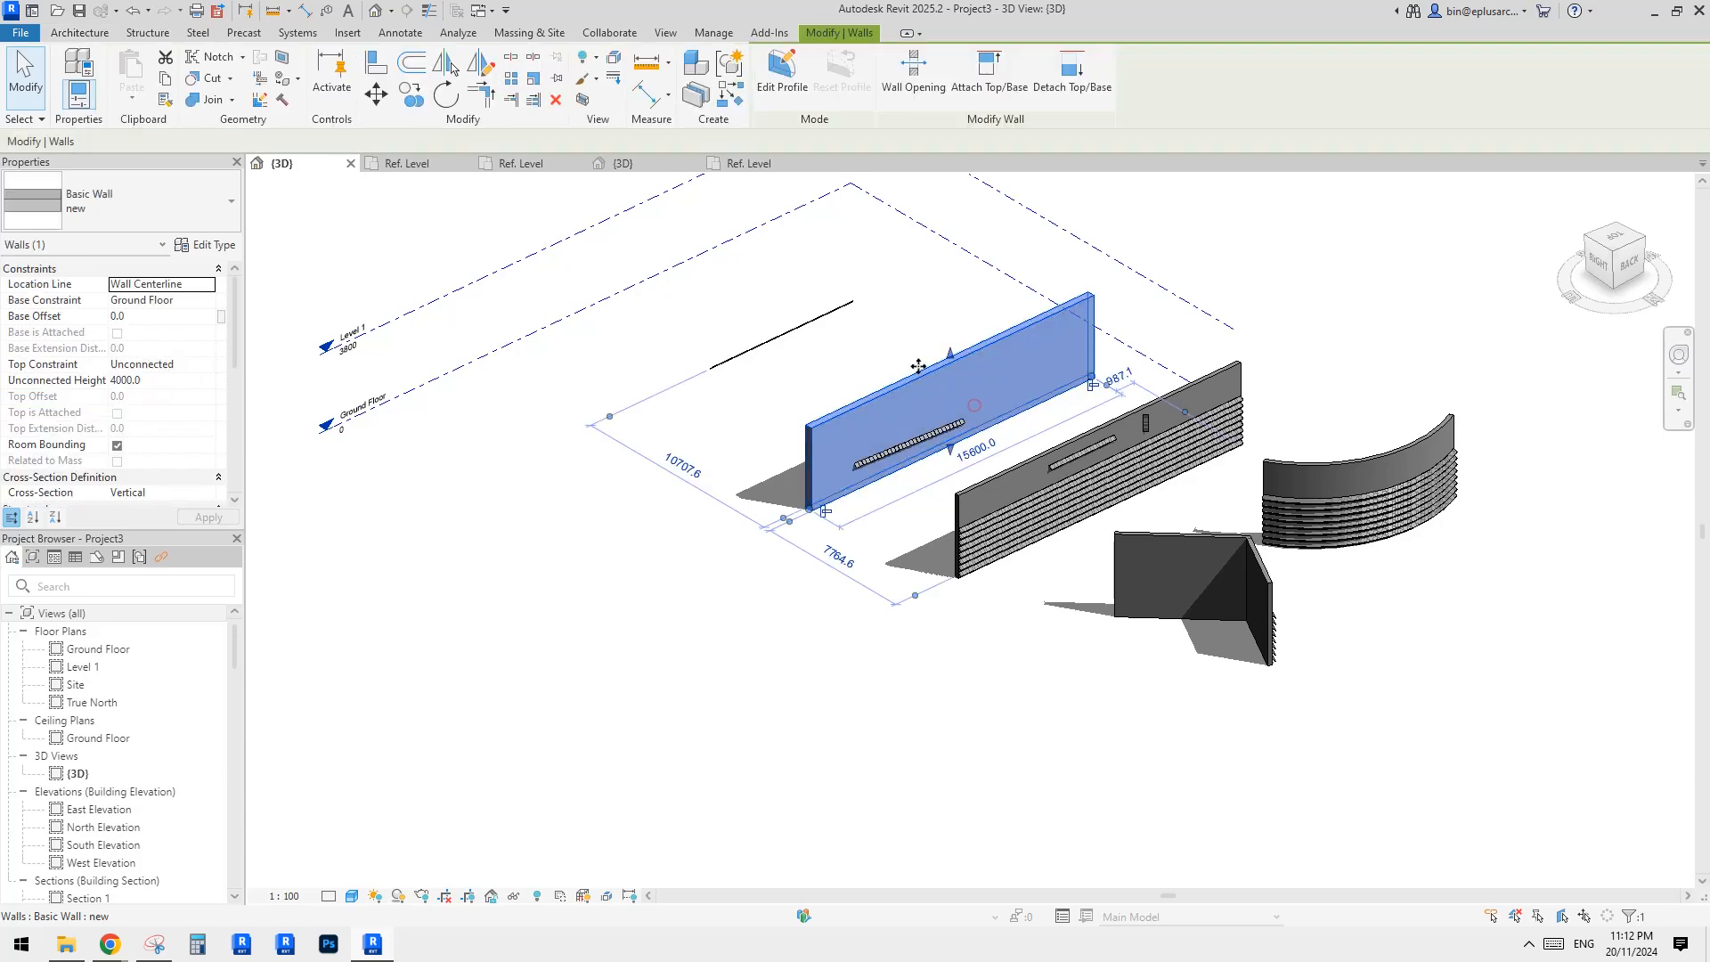
key(r)
key(o)
ctrl+drag(832, 333, 792, 294)
key(Escape)
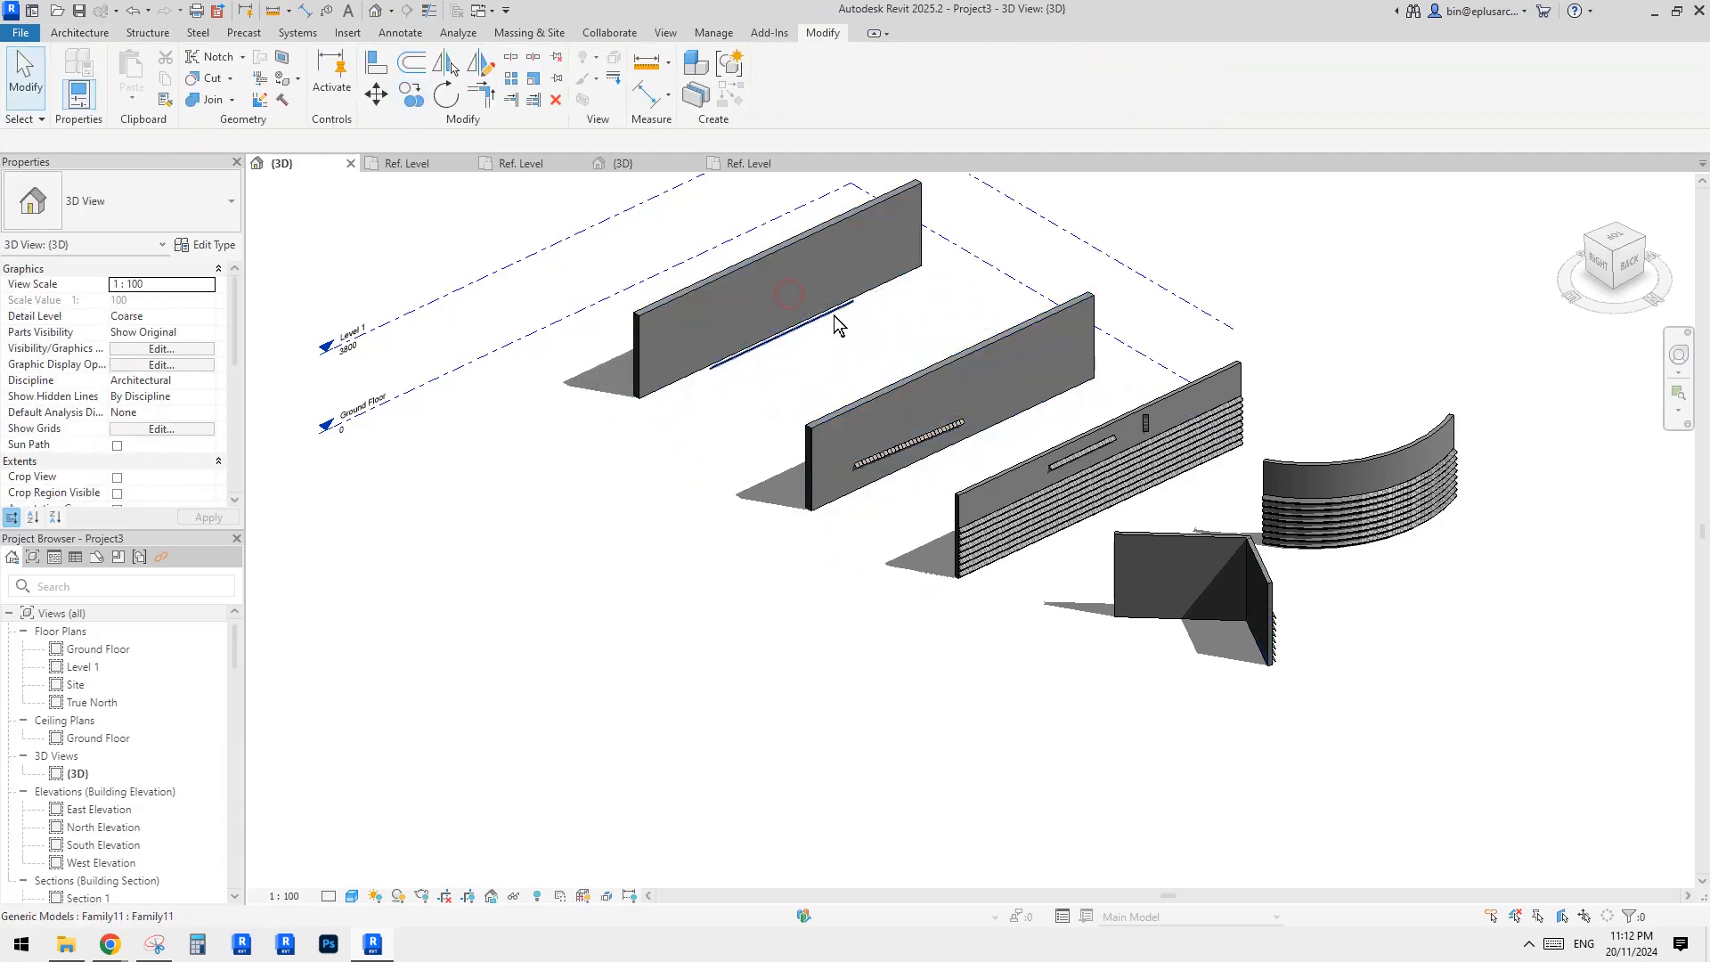
Step: Delete the panel array lying on the ground in front of the copied wall
click(835, 310)
middle_drag(892, 325, 883, 333)
key(Escape)
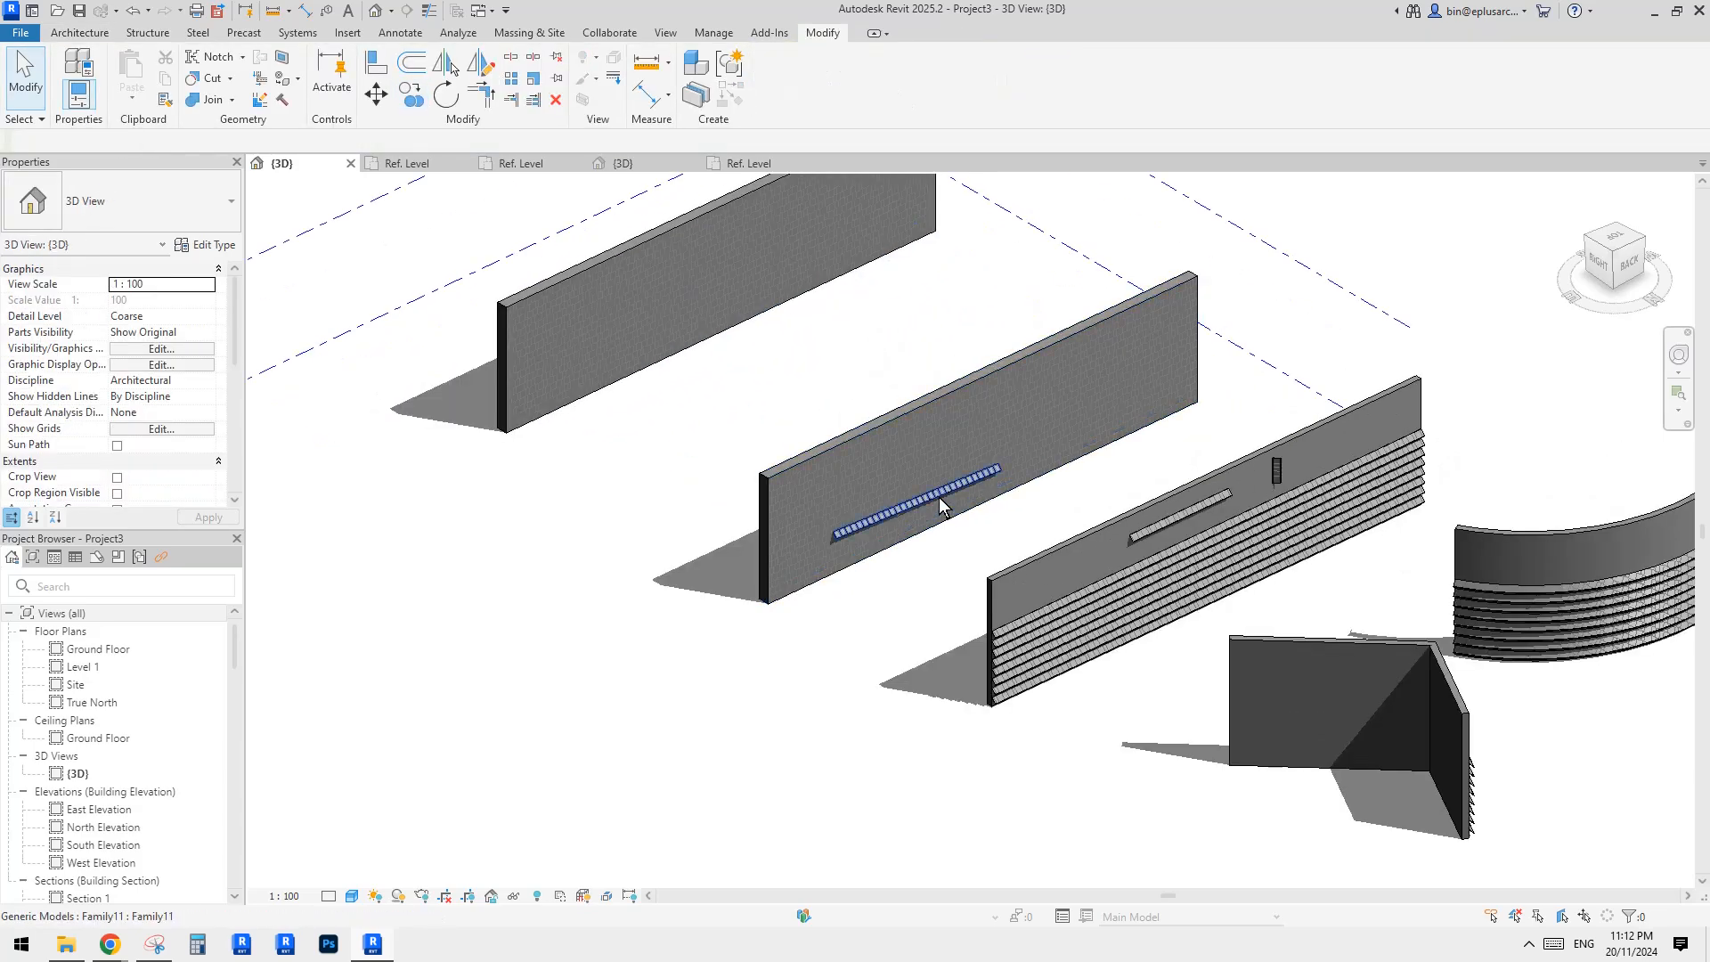
click(926, 443)
scroll(842, 347, up, 4)
scroll(664, 383, down, 3)
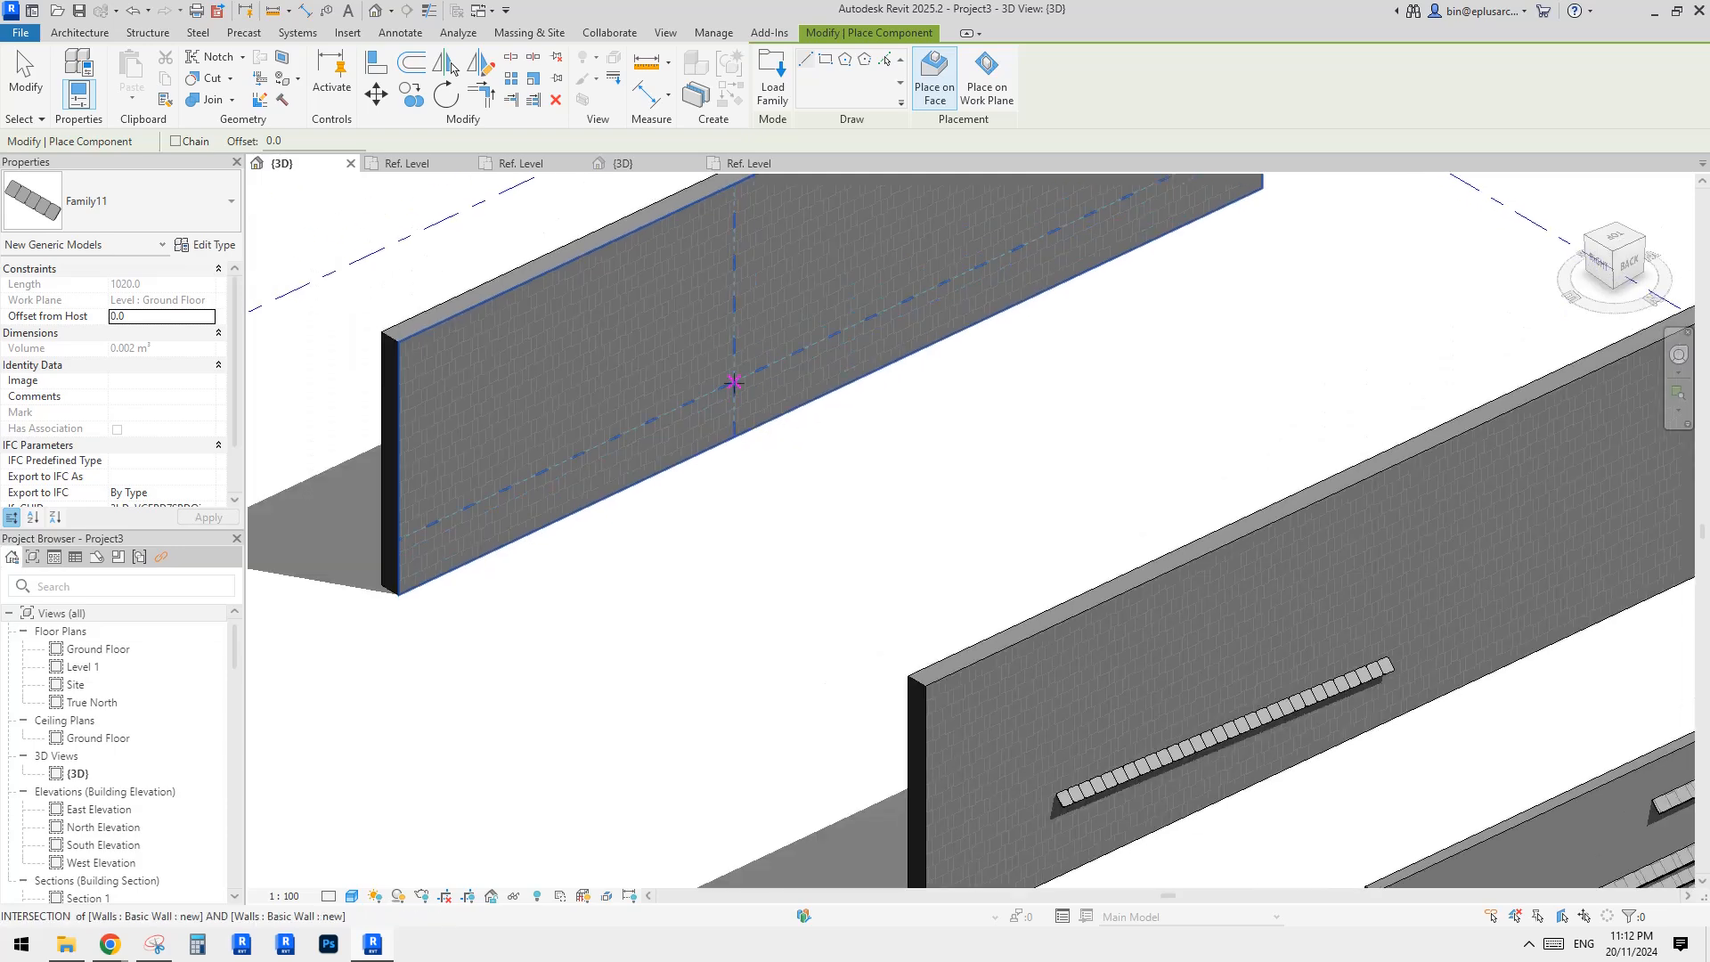
key(Escape)
Step: Change the copied rear wall's type to Generic 200mm Wall
click(821, 390)
drag(821, 390, 881, 451)
click(178, 203)
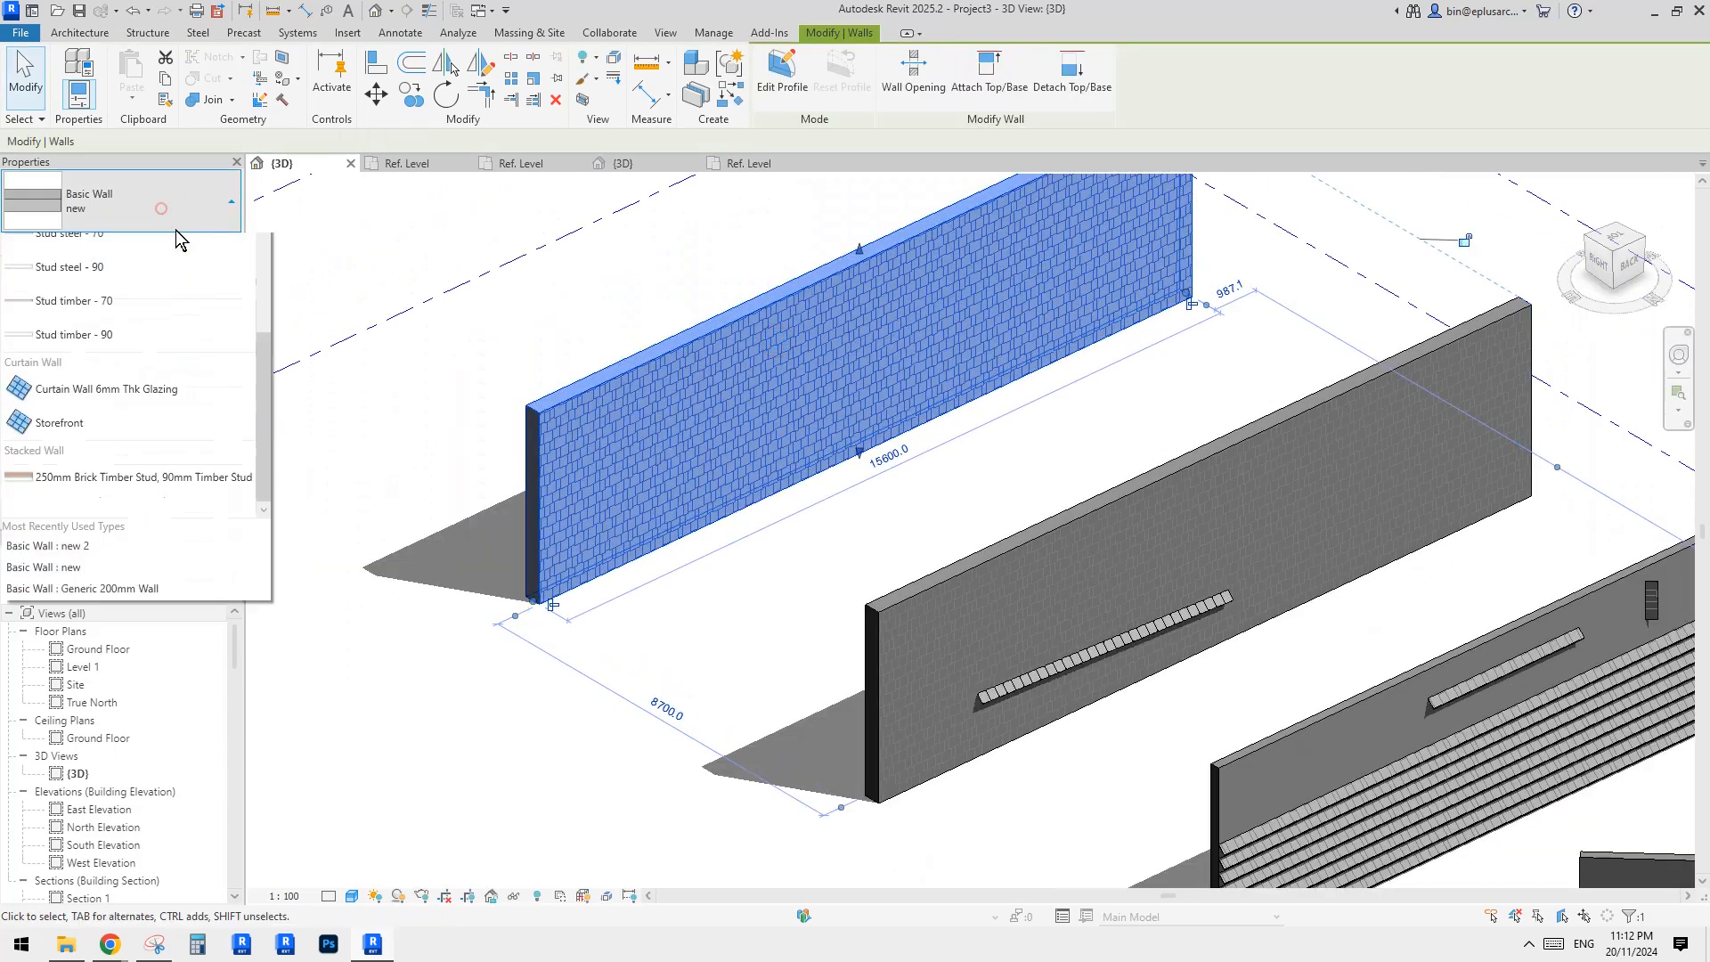
scroll(152, 449, up, 4)
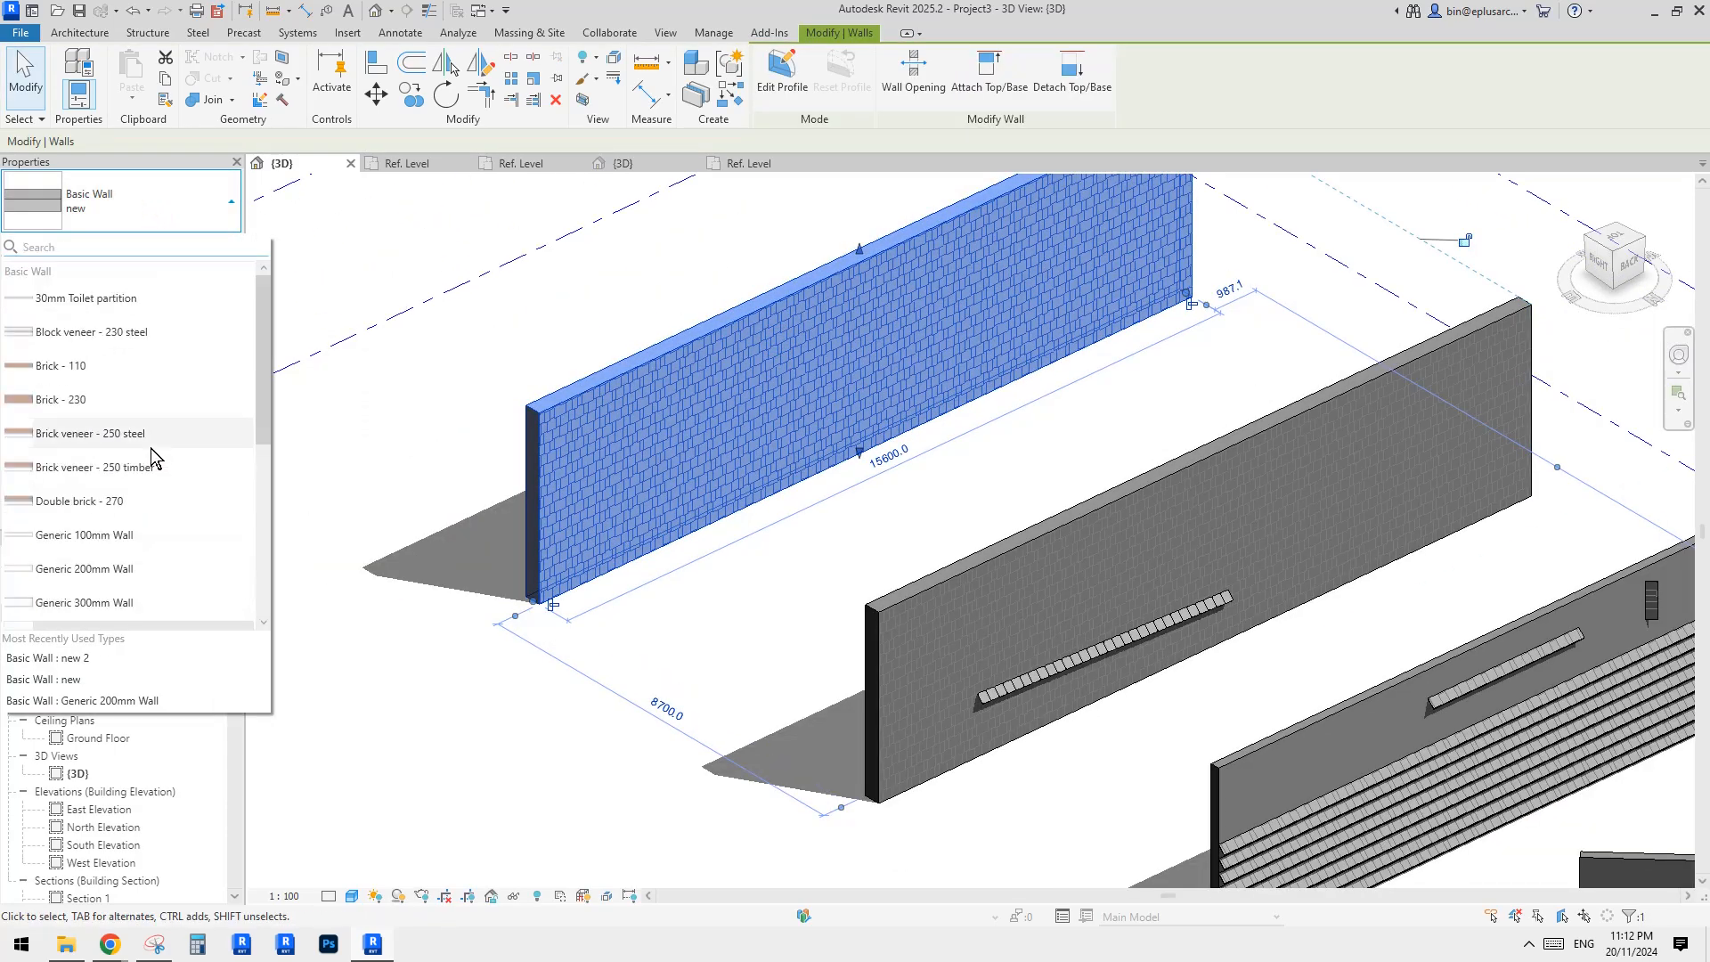
click(142, 481)
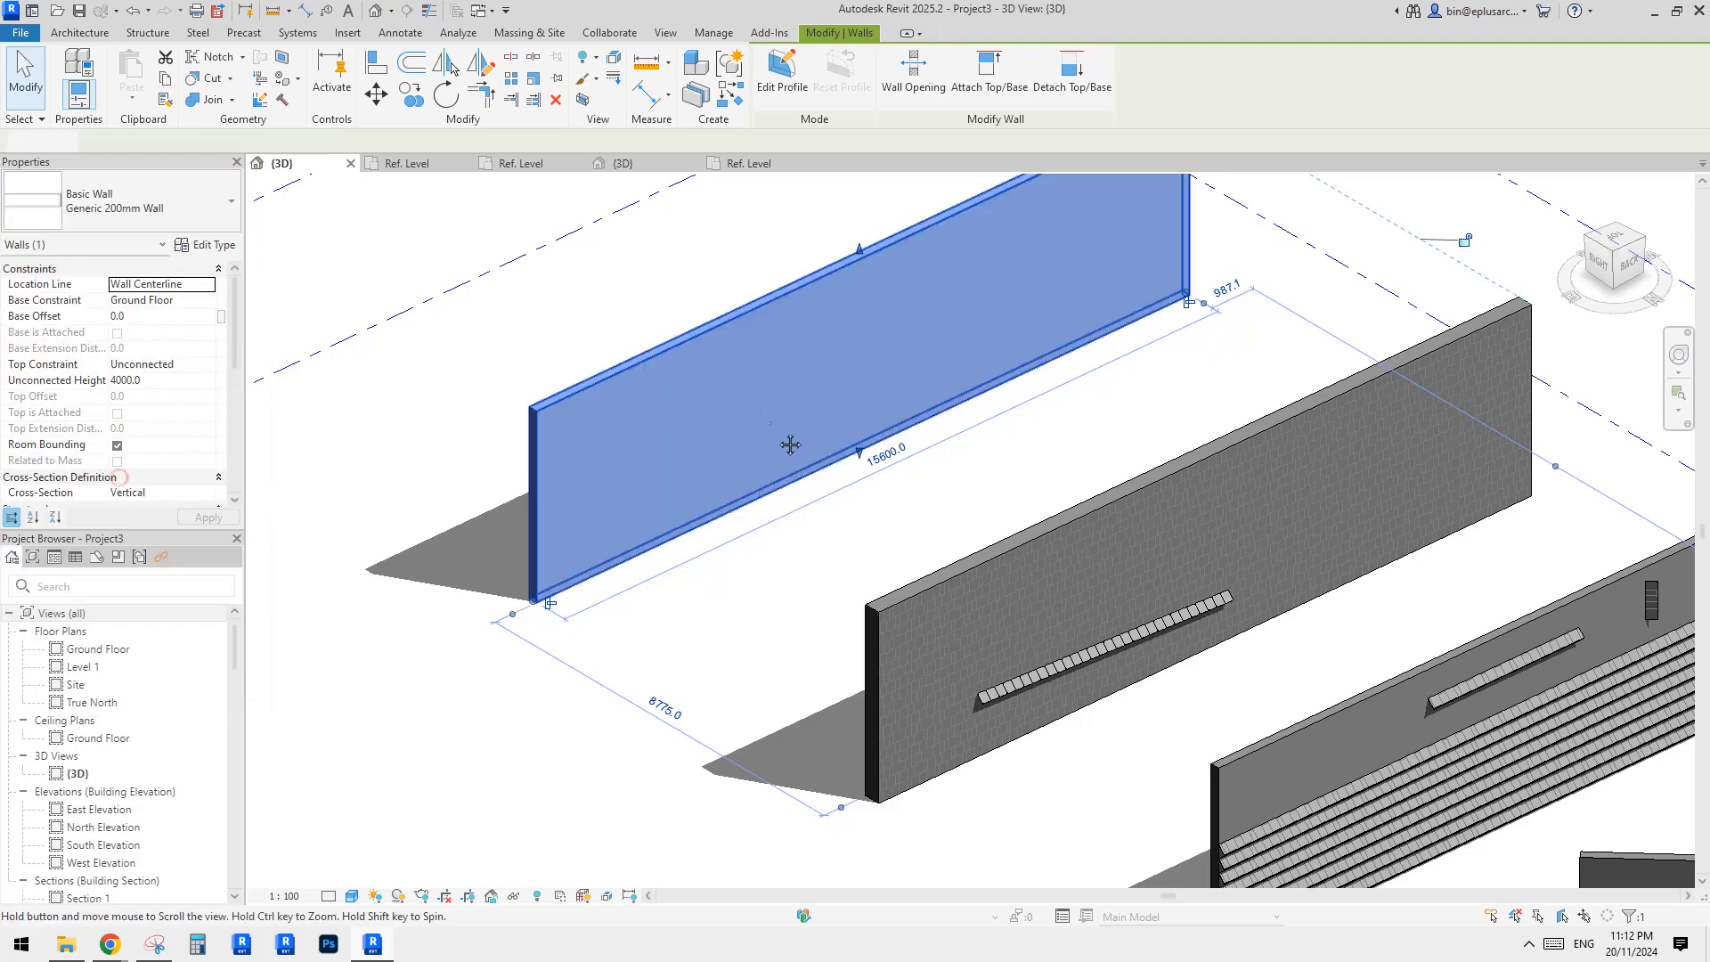
key(Escape)
Step: Delete the panel array hosted on the face of the textured wall
scroll(917, 404, up, 5)
middle_drag(1182, 704, 995, 419)
click(1189, 709)
scroll(1007, 513, down, 2)
middle_drag(1007, 514, 1016, 604)
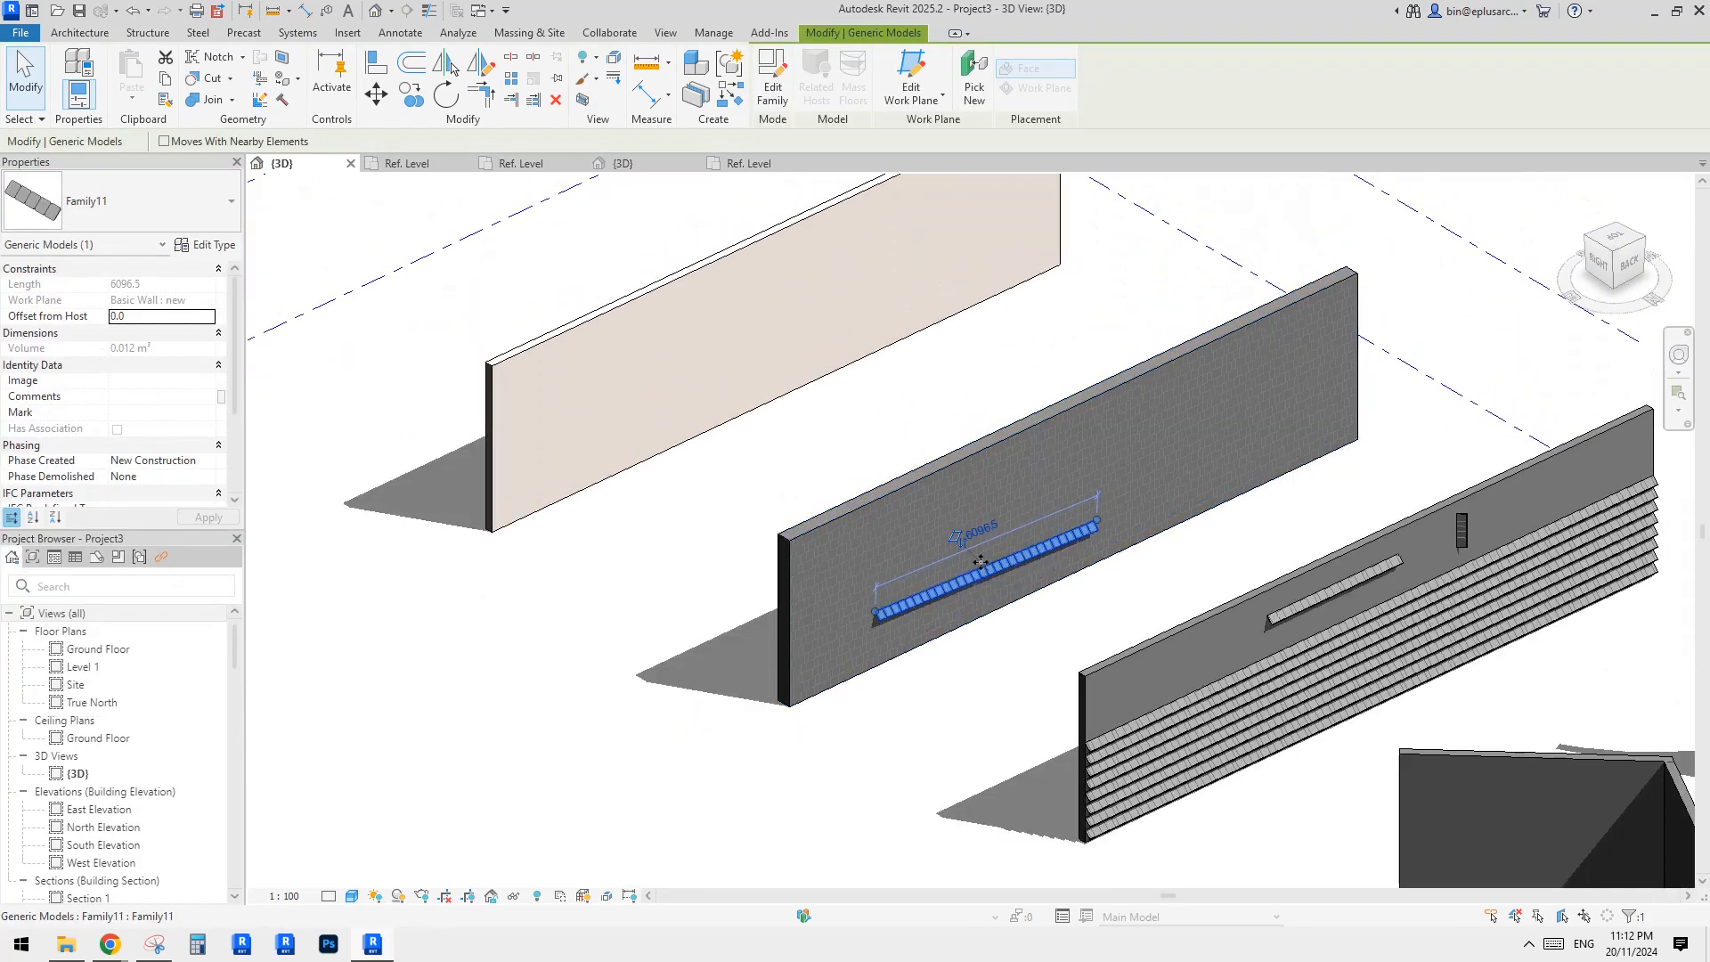
key(Delete)
Step: Place two Family11 arrays on the face of the Generic 200mm Wall, about 4300 and 4800 long
click(776, 354)
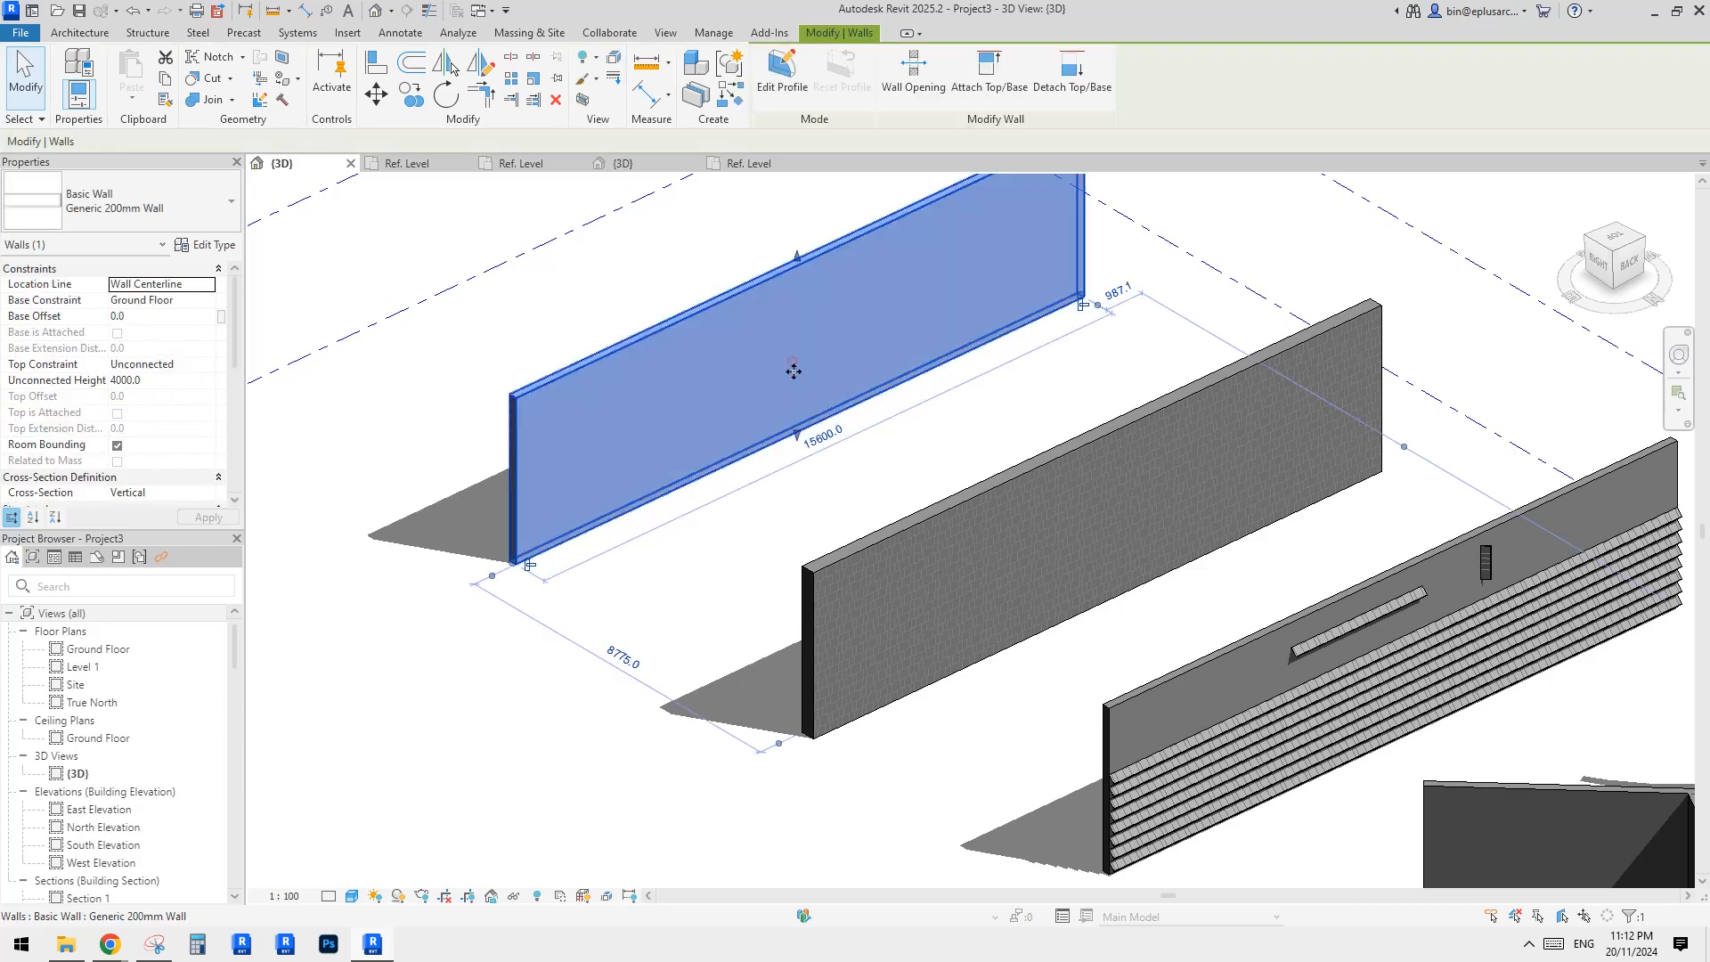
scroll(790, 350, up, 4)
click(87, 33)
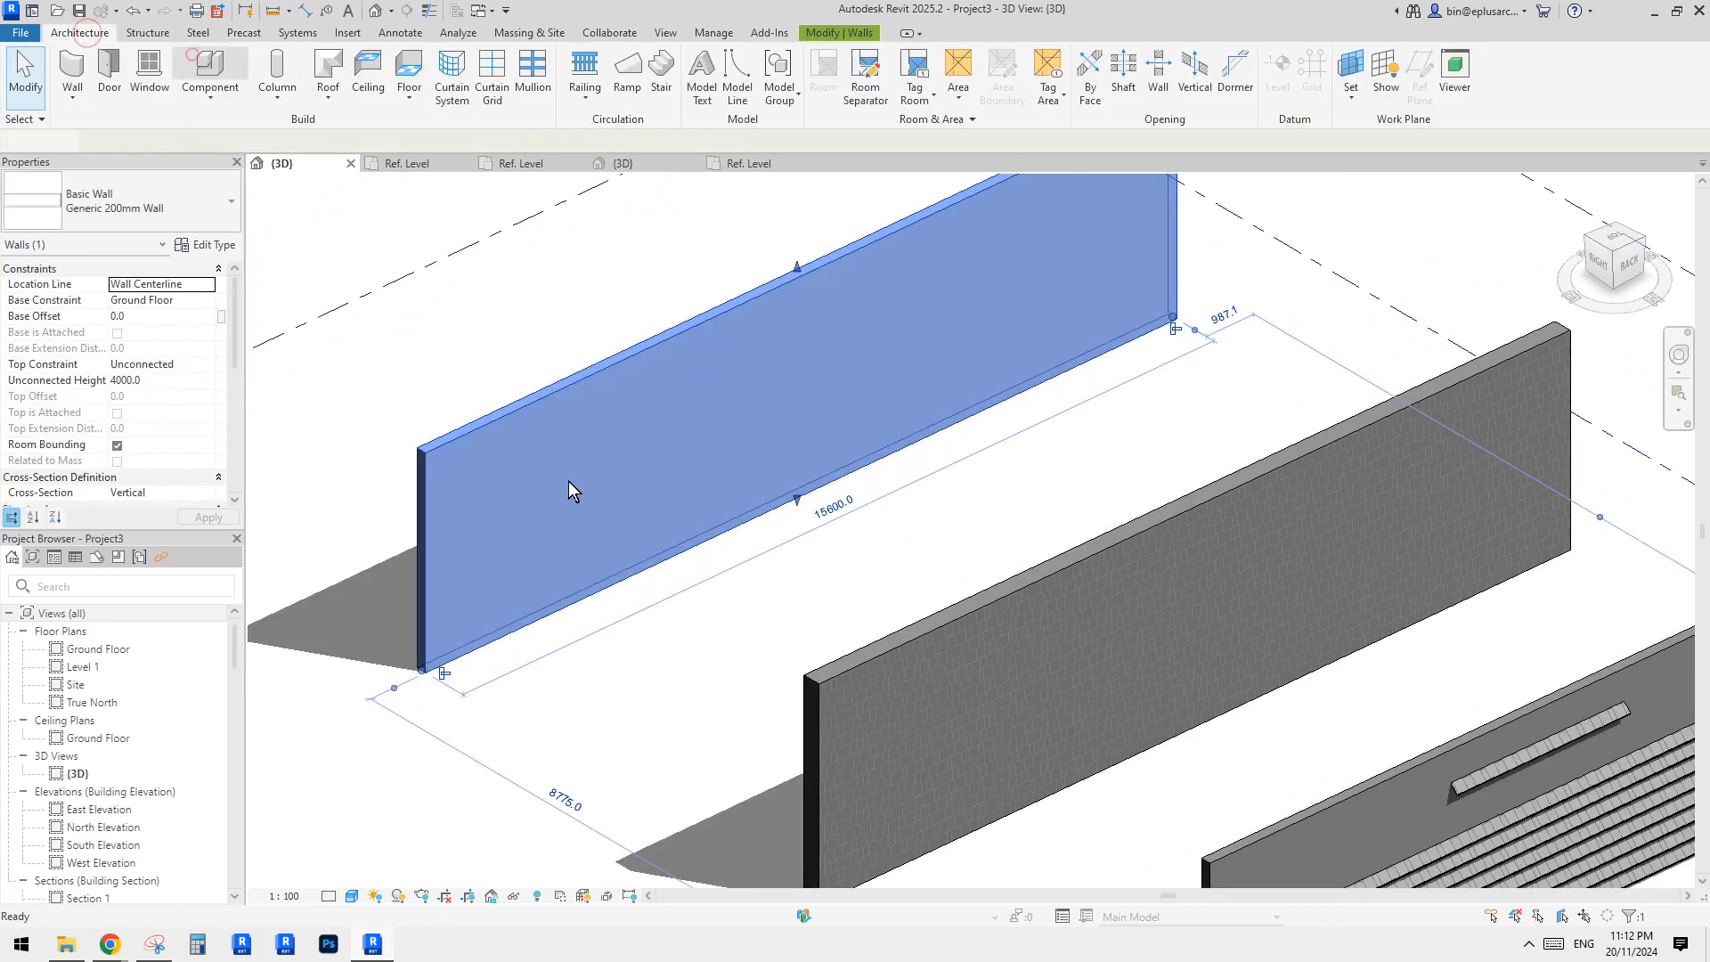
click(527, 485)
click(734, 386)
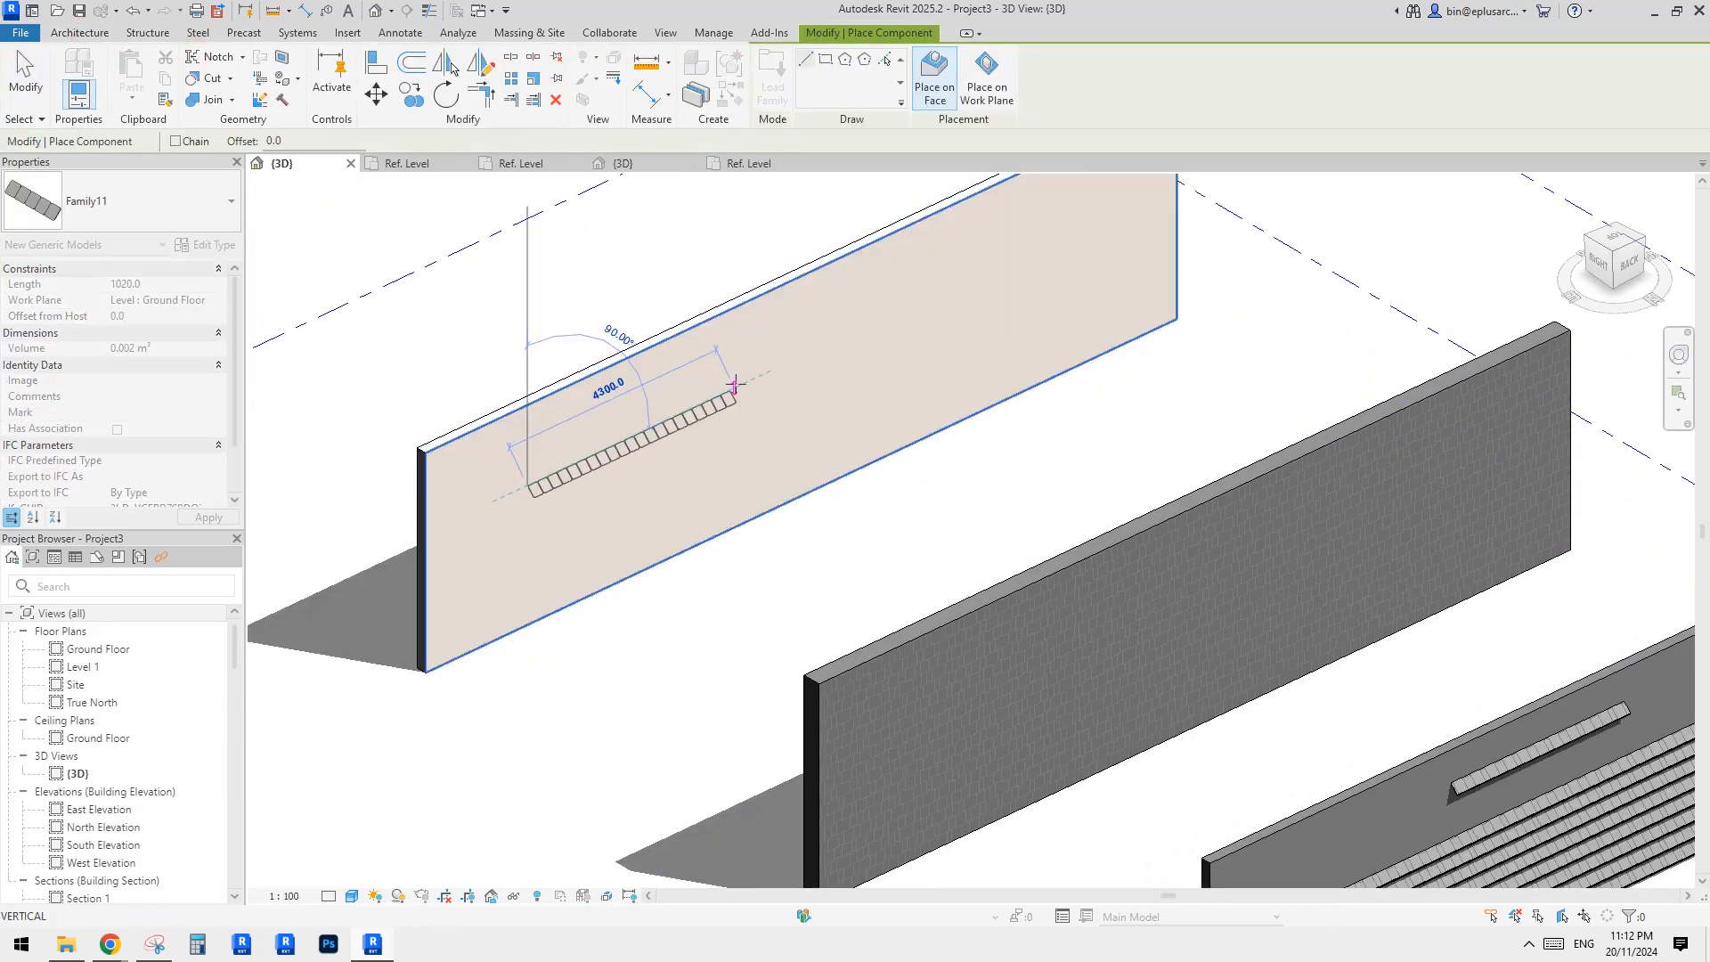
click(1026, 242)
key(Escape)
scroll(1030, 237, up, 3)
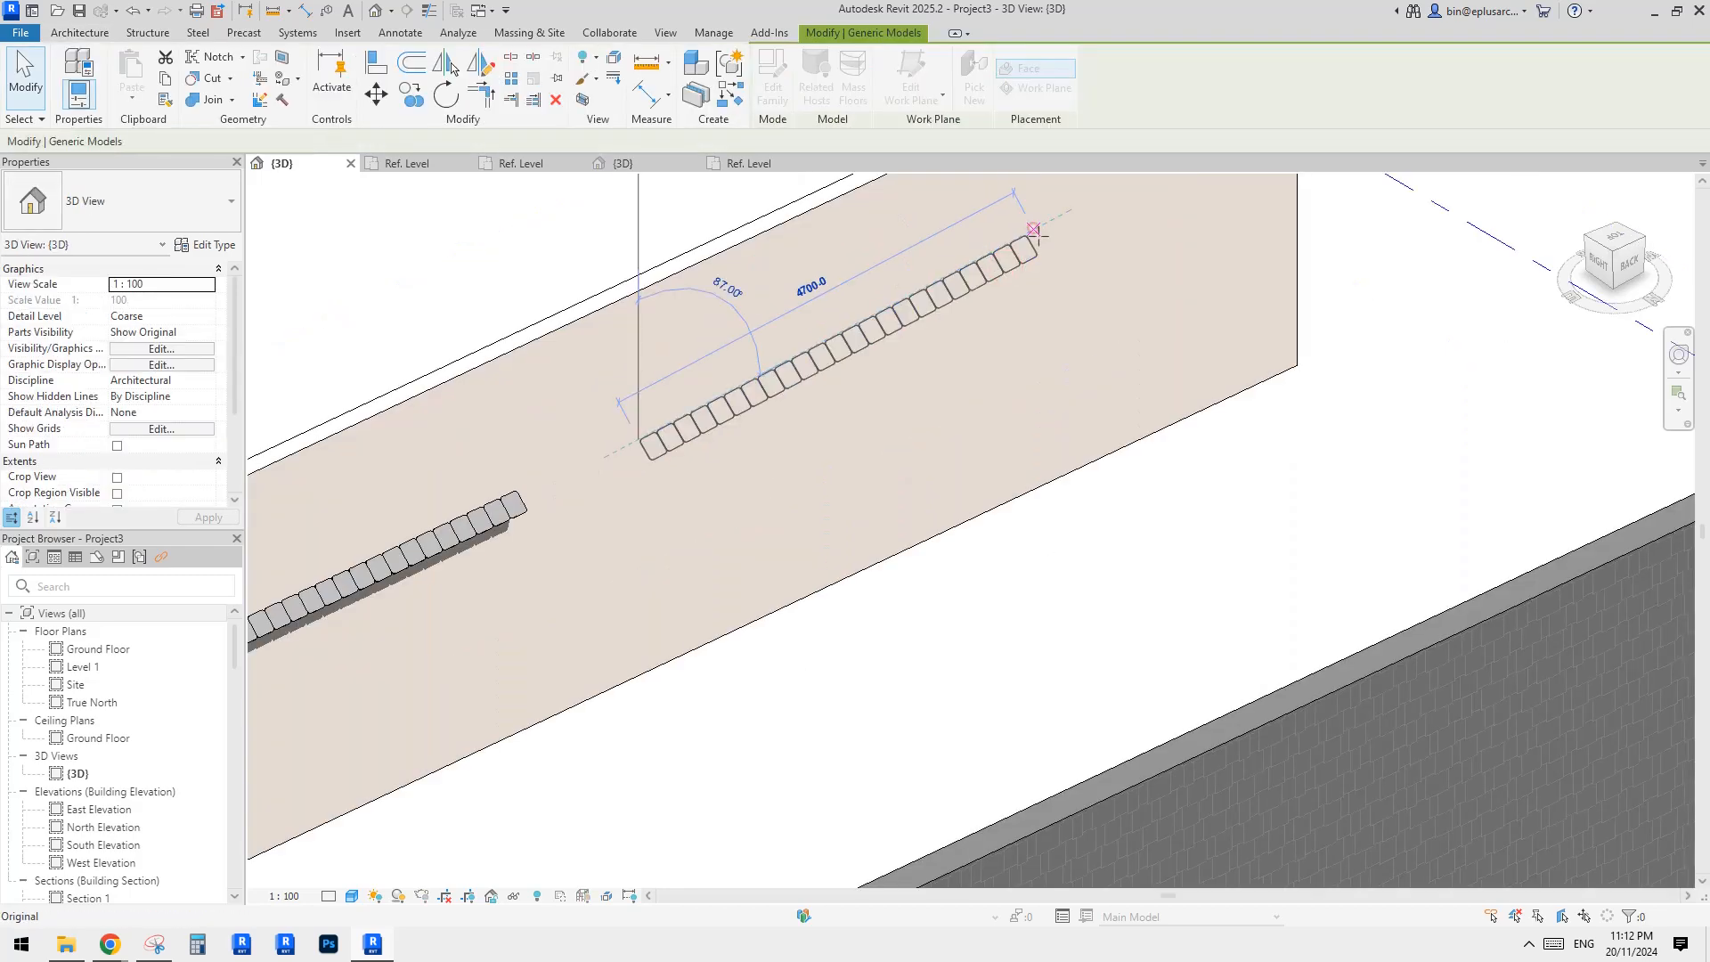
scroll(862, 361, down, 4)
Step: Copy each of the two panel arrays slightly downward on the wall face to form a second row
click(608, 488)
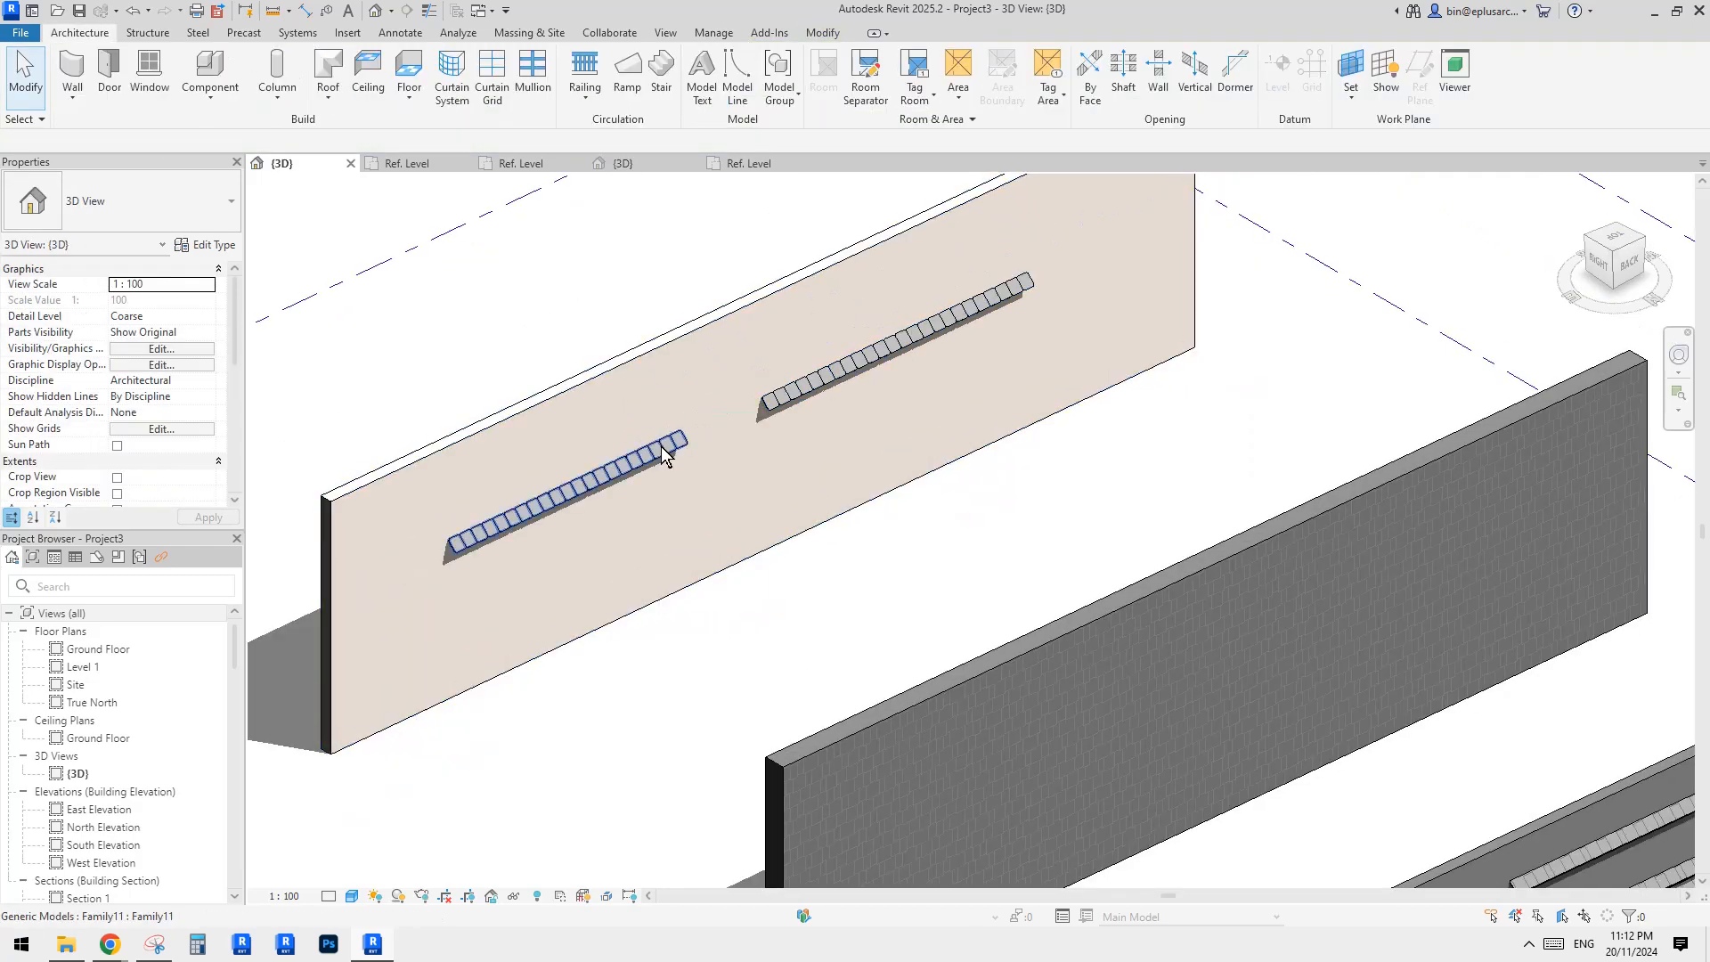
ctrl+drag(608, 488, 678, 460)
scroll(679, 460, up, 3)
click(899, 341)
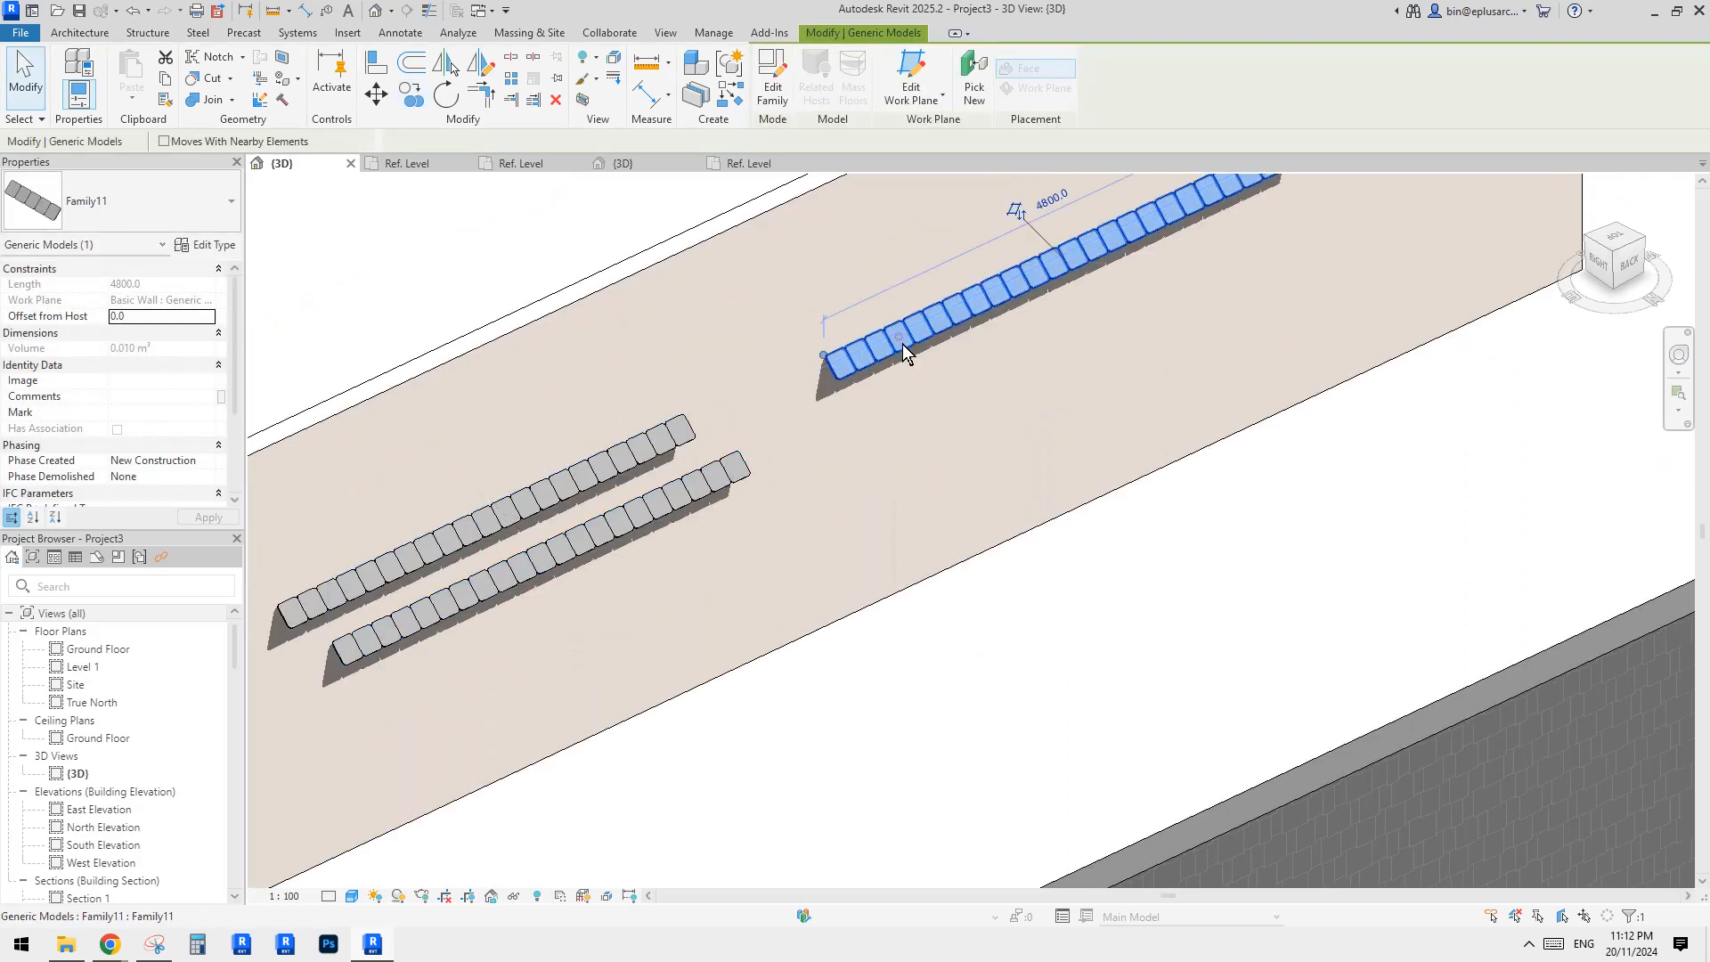
mouse_move(906, 342)
ctrl+mouse_down()
mouse_move(920, 346)
mouse_move(894, 398)
mouse_move(903, 367)
ctrl+mouse_up()
scroll(943, 392, down, 3)
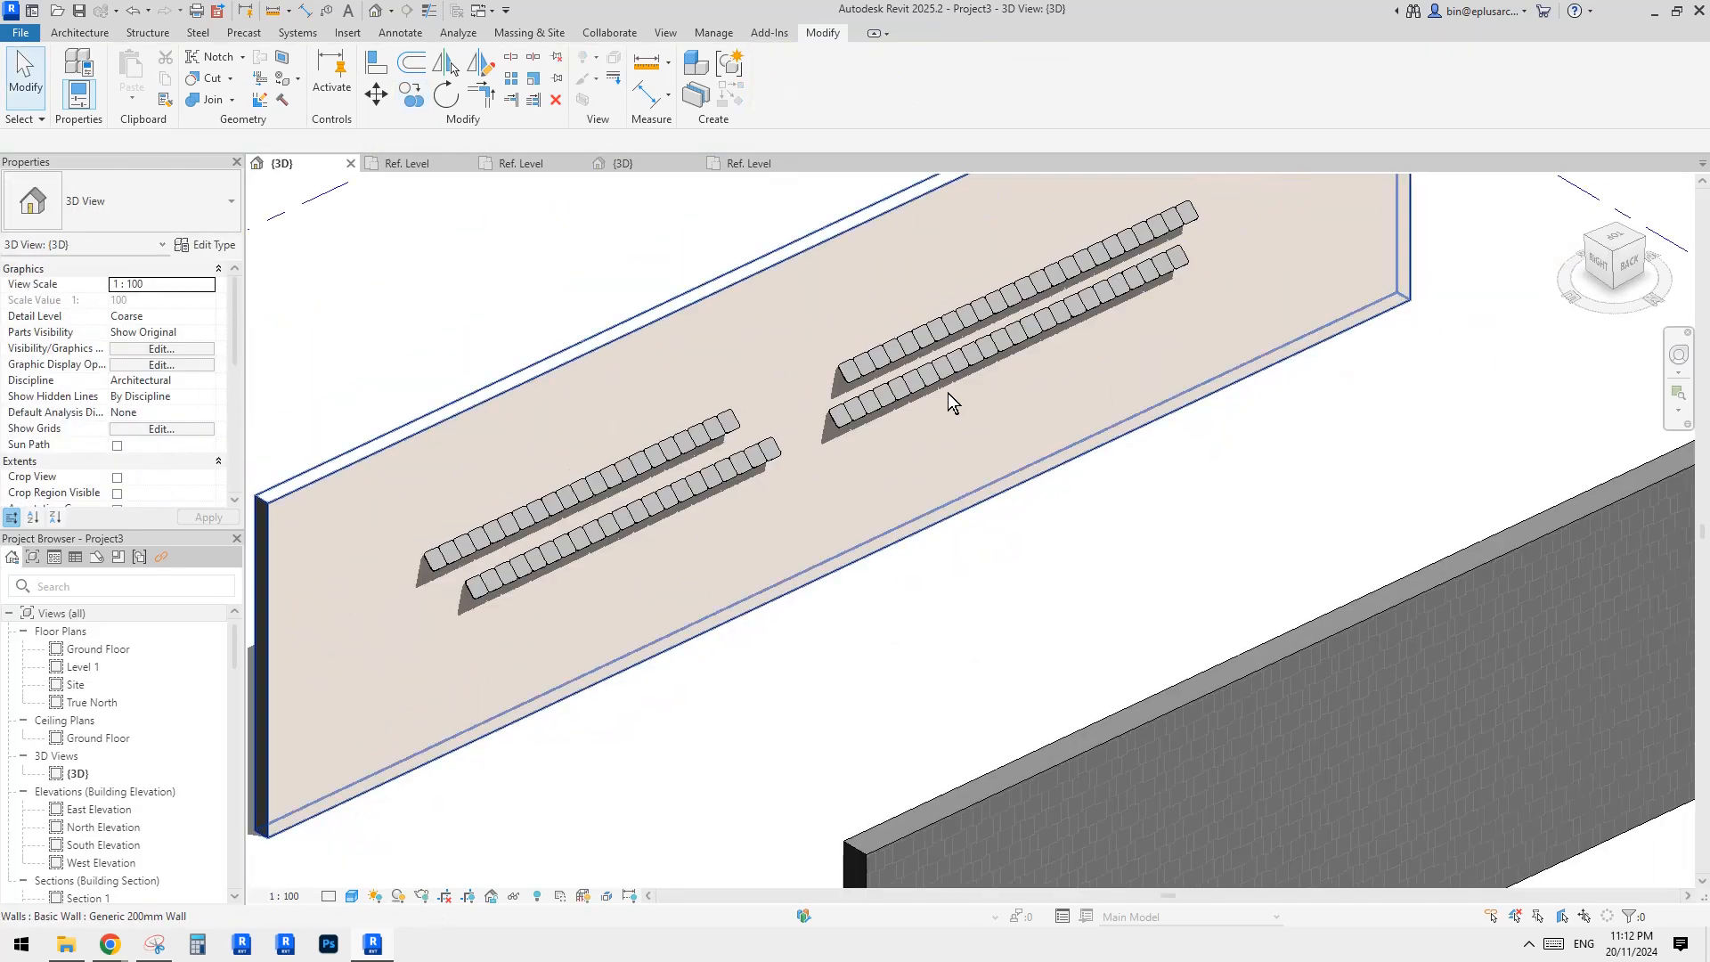
Step: Copy the lower array of the shorter pair twice along the Generic 200mm Wall, stepping toward the longer pair
click(1007, 500)
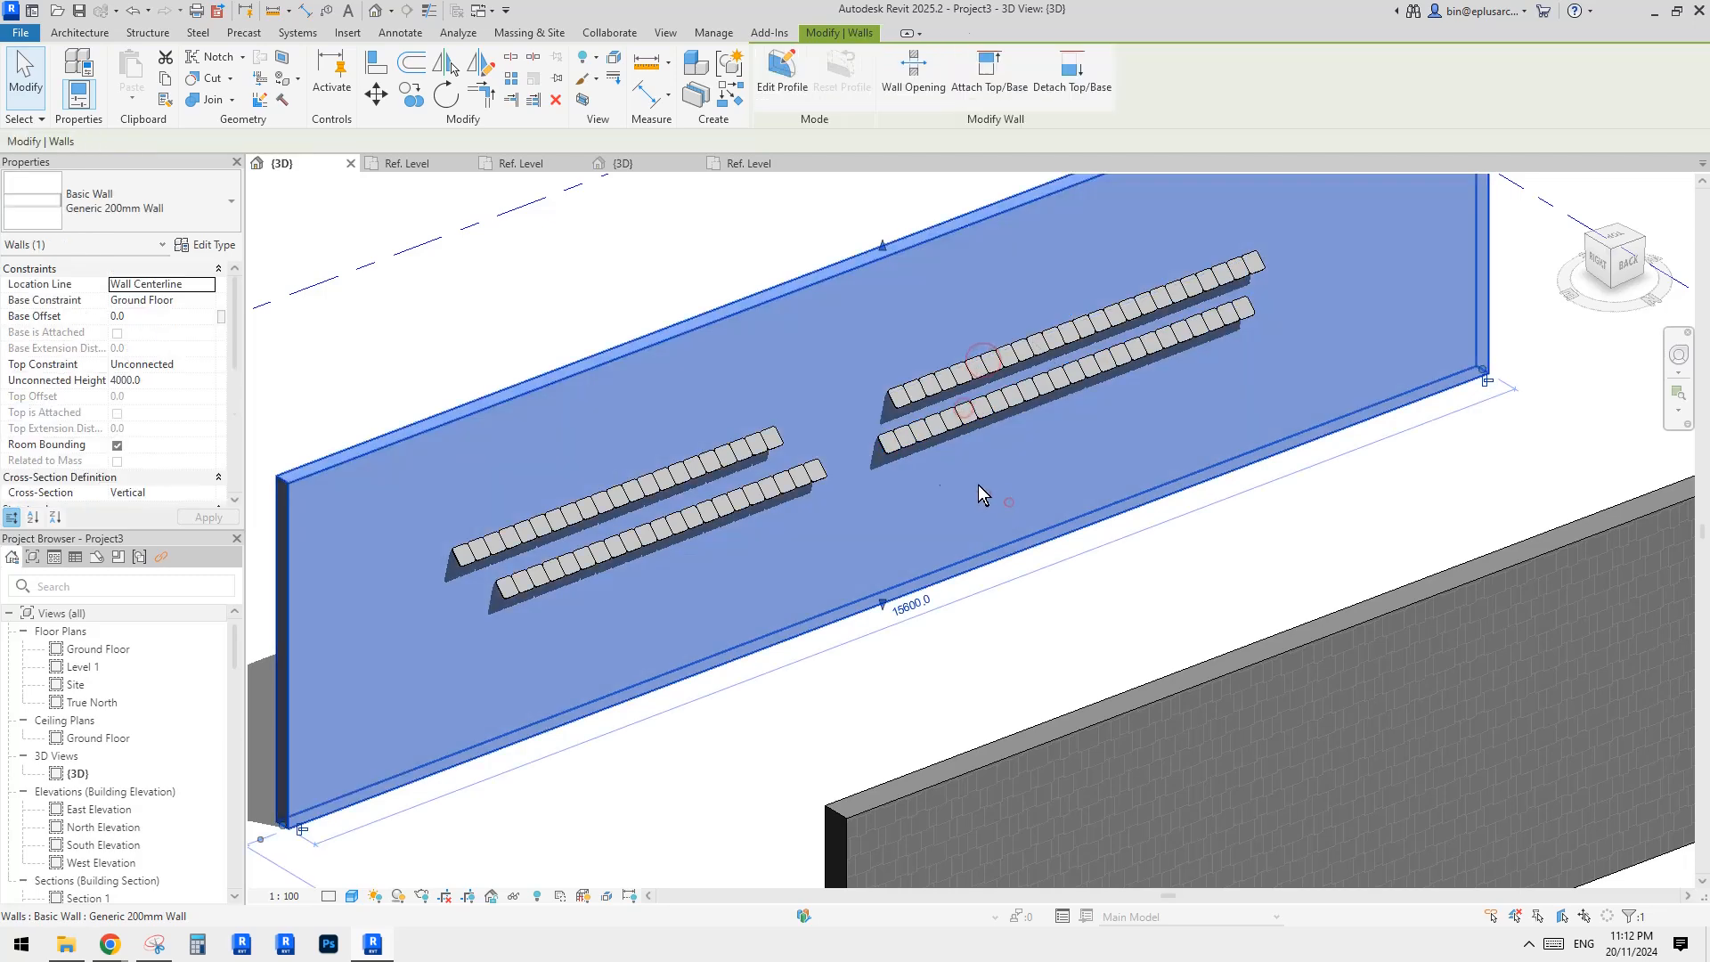
click(772, 494)
key(c)
key(o)
click(772, 491)
click(873, 497)
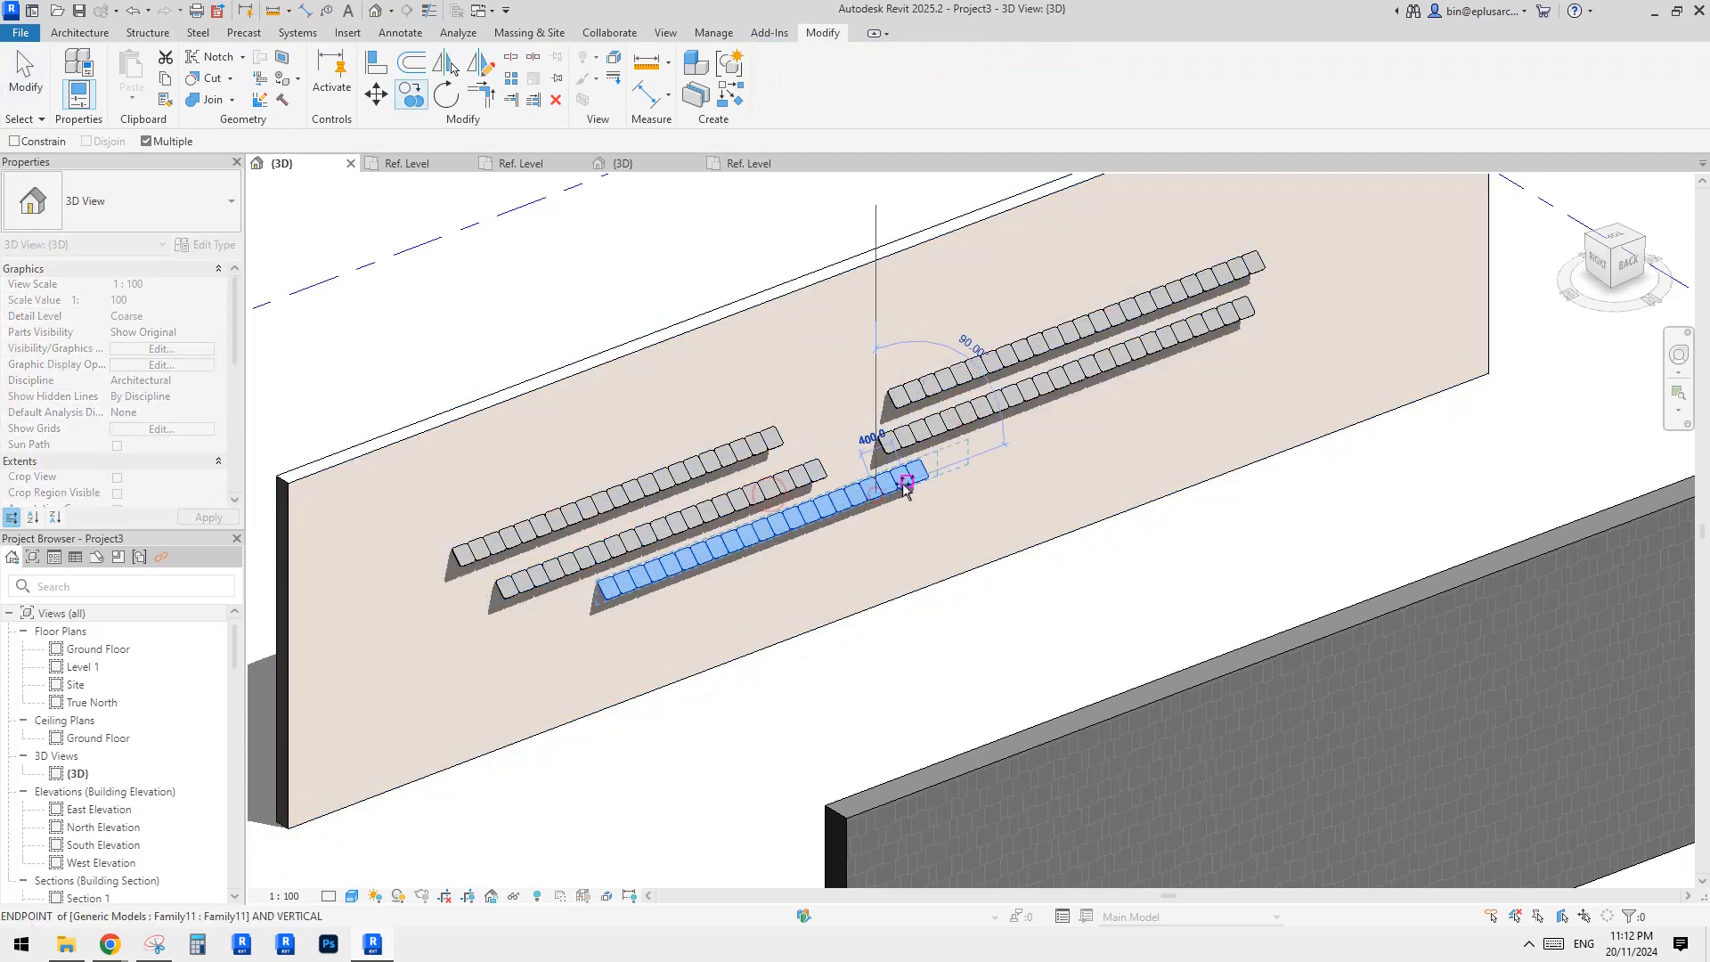
click(967, 497)
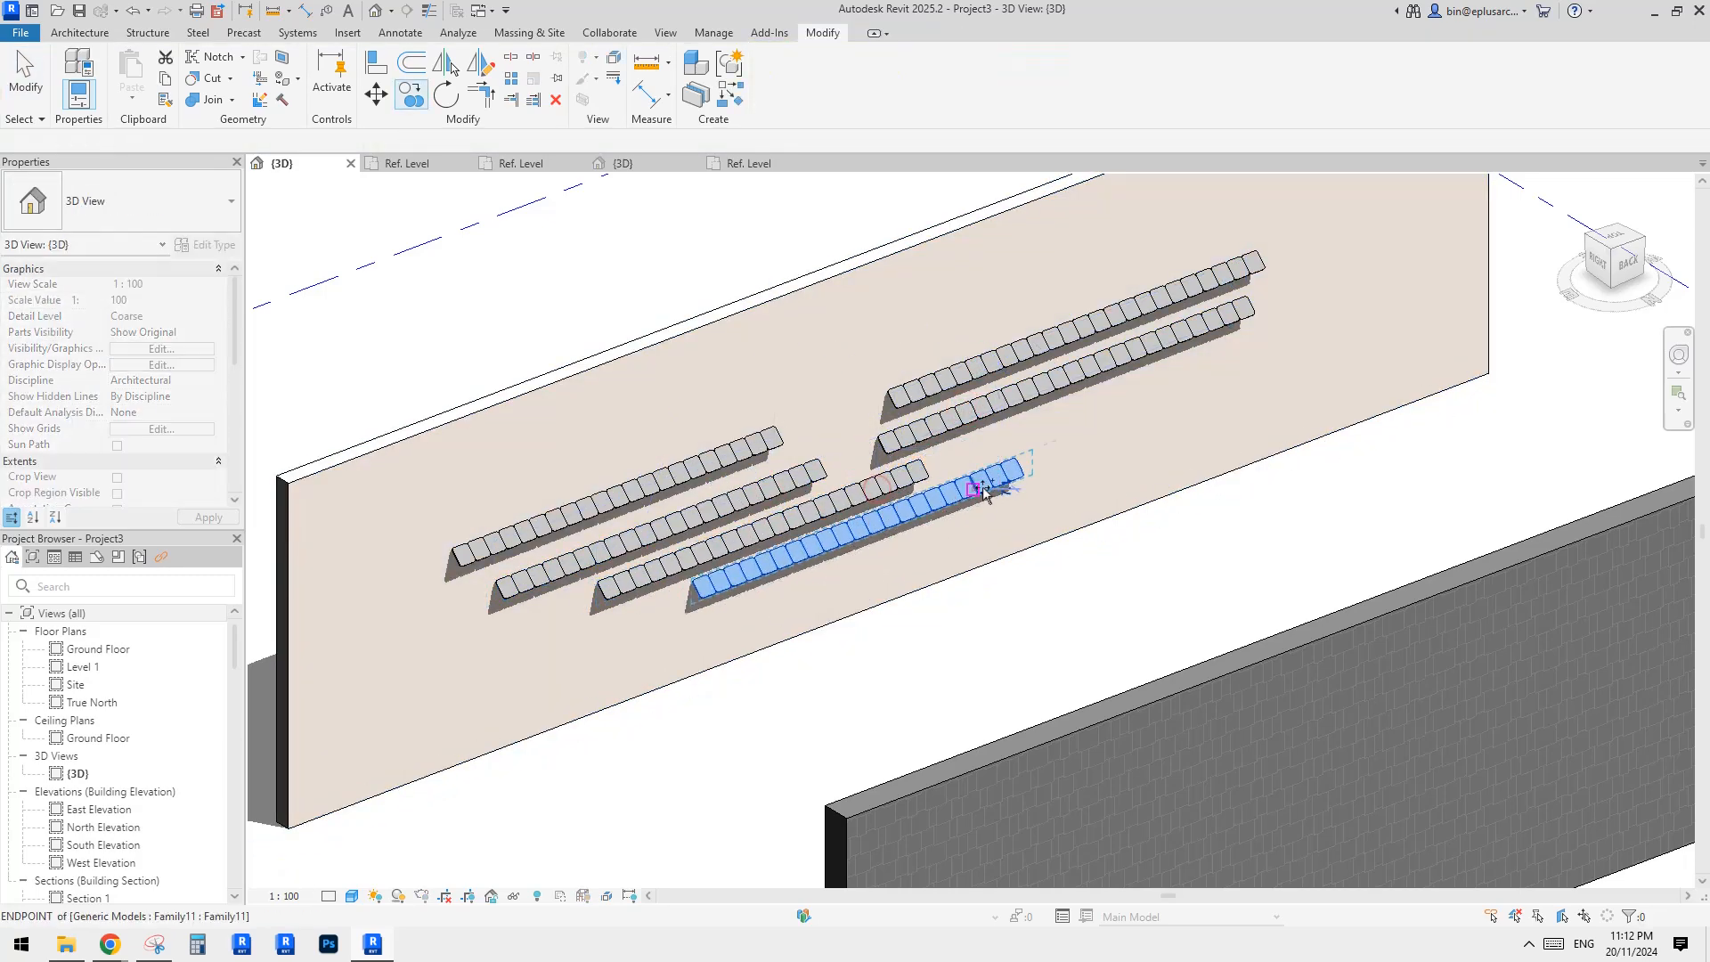
middle_drag(985, 489, 869, 552)
key(Escape)
key(Escape)
Step: Compare the modelled walls with the circled heritage shape in the Reddit reference photo, and return to the Revit project
scroll(1023, 439, down, 2)
scroll(1024, 410, down, 3)
middle_drag(1038, 422, 820, 389)
scroll(917, 394, down, 2)
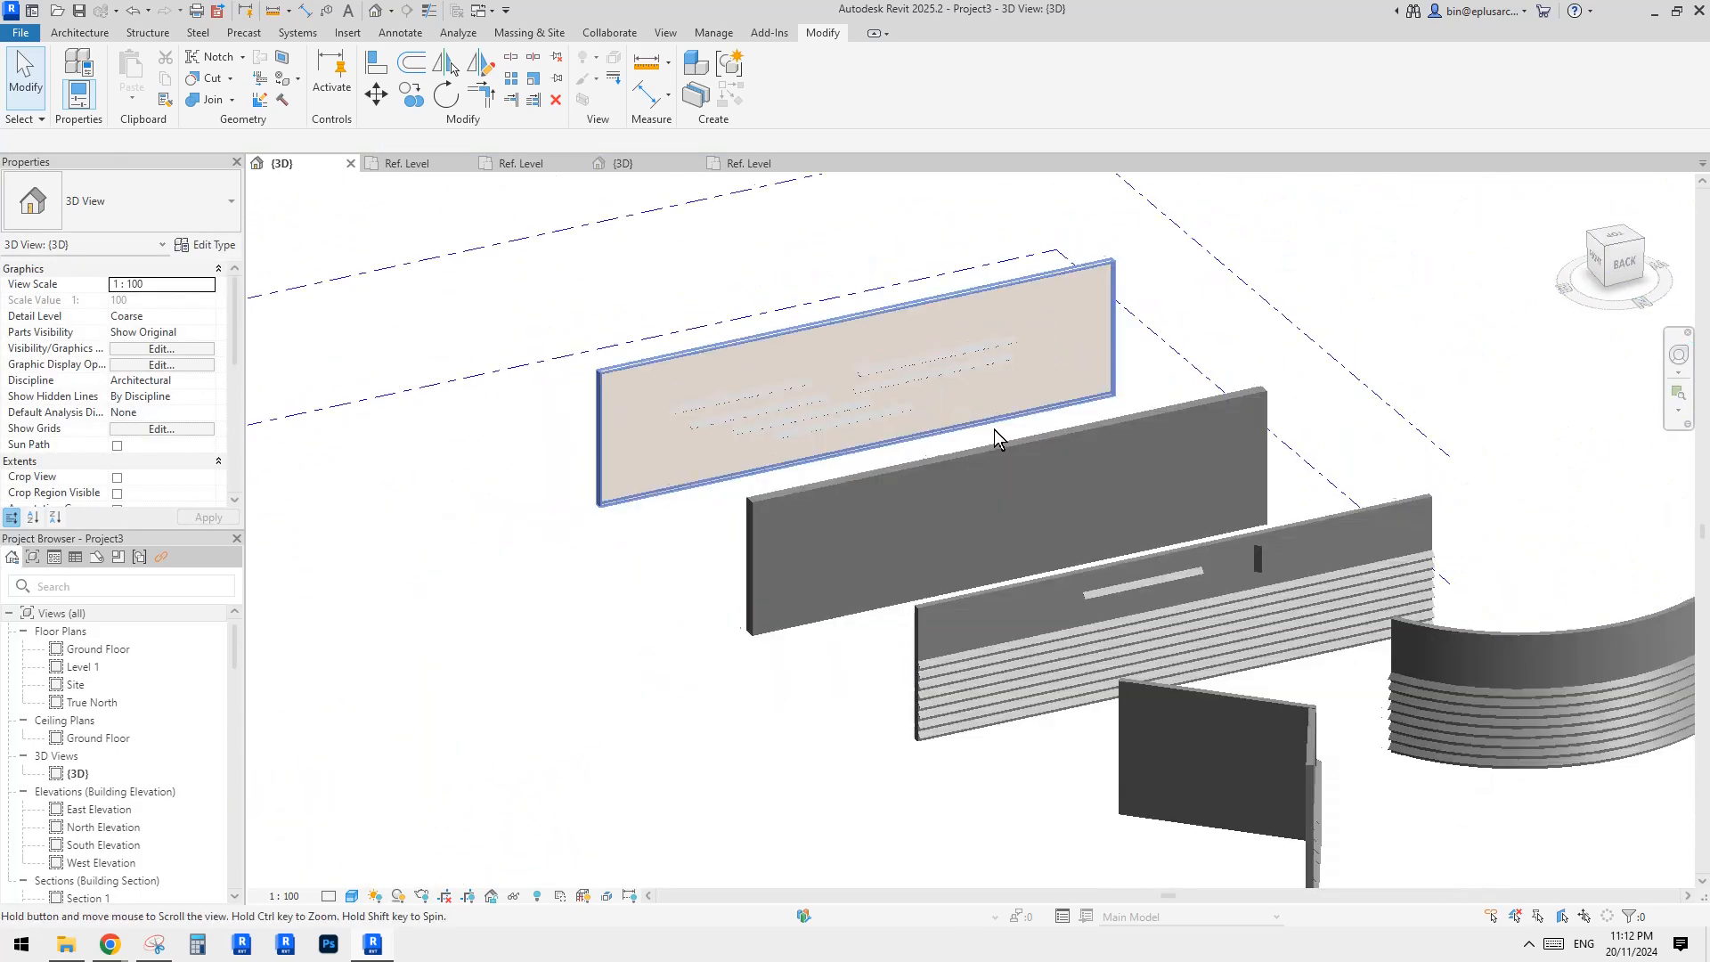
shift+middle_drag(993, 429, 894, 423)
click(894, 424)
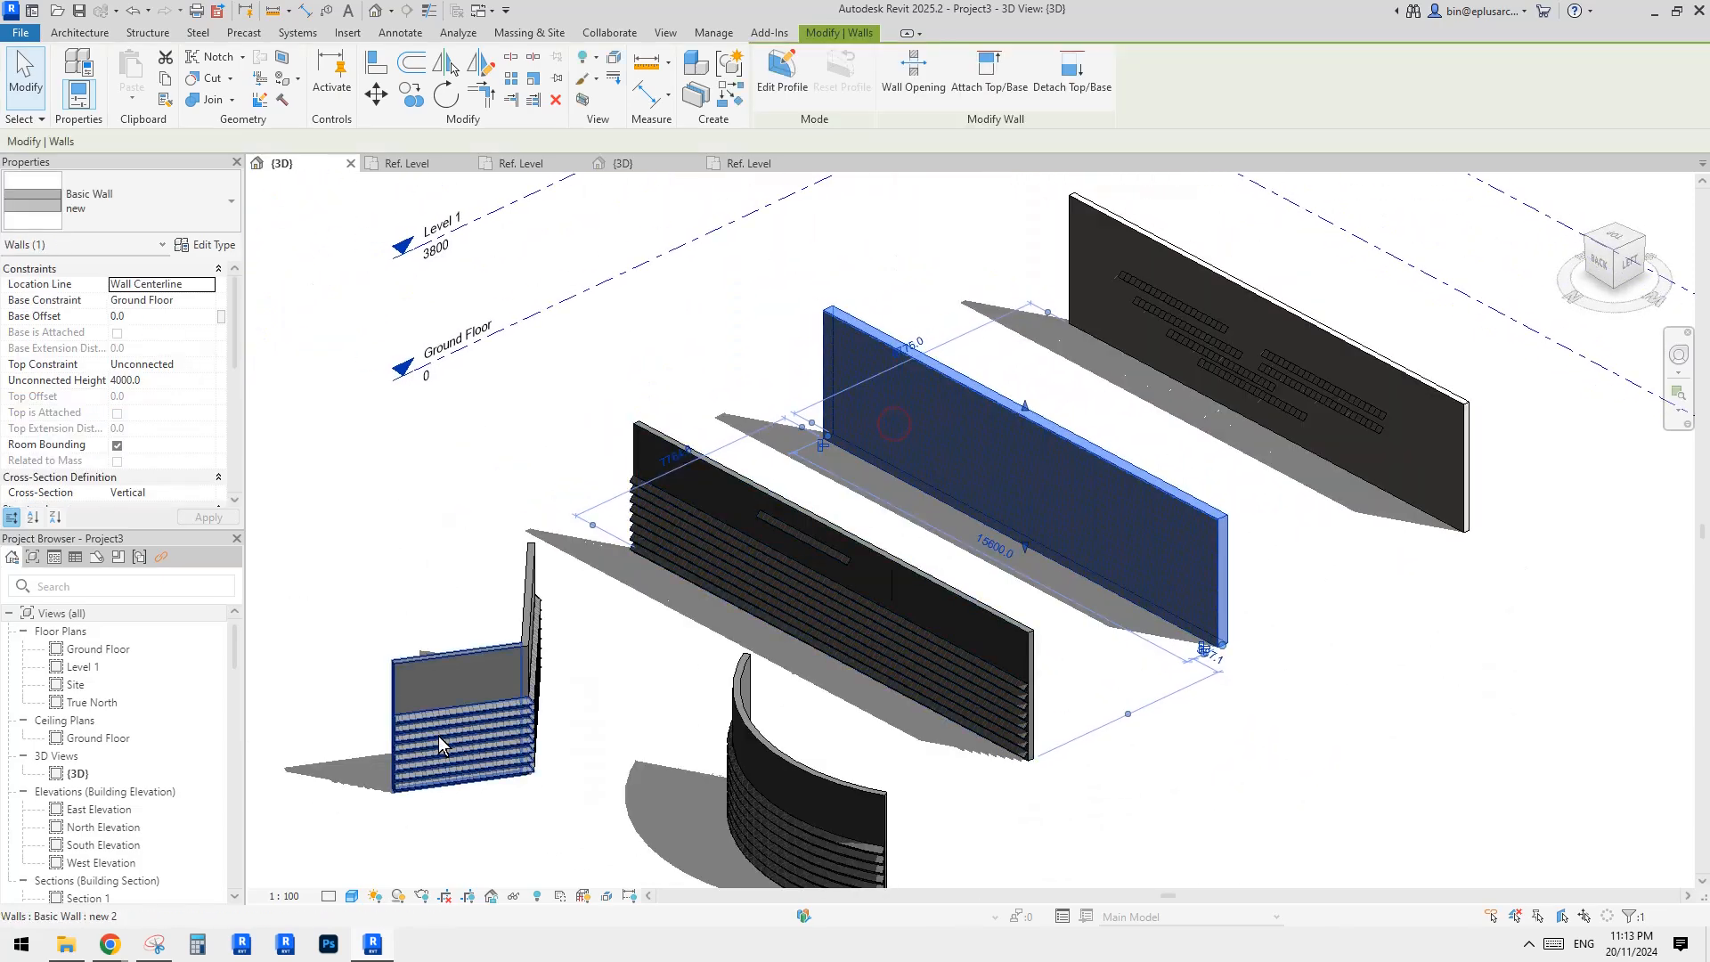
mouse_move(113, 944)
click(108, 893)
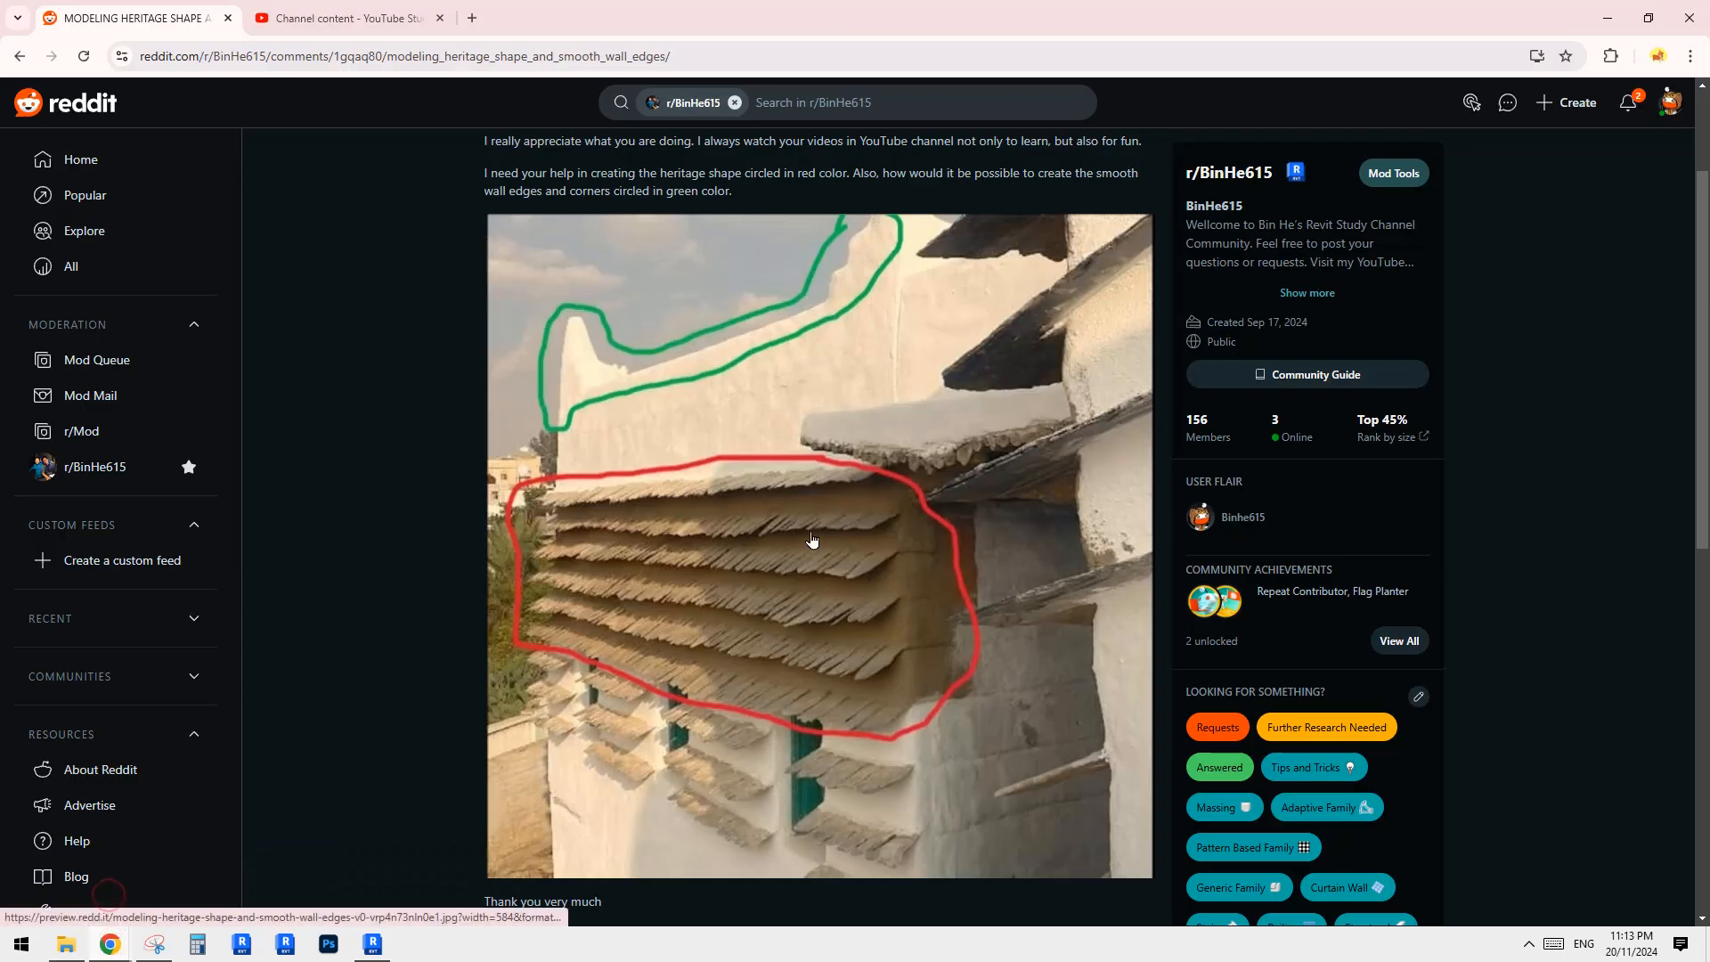
click(373, 942)
Step: Examine the middle textured wall and the neighbouring panelled walls from the shaded side
shift+middle_drag(976, 606, 1338, 682)
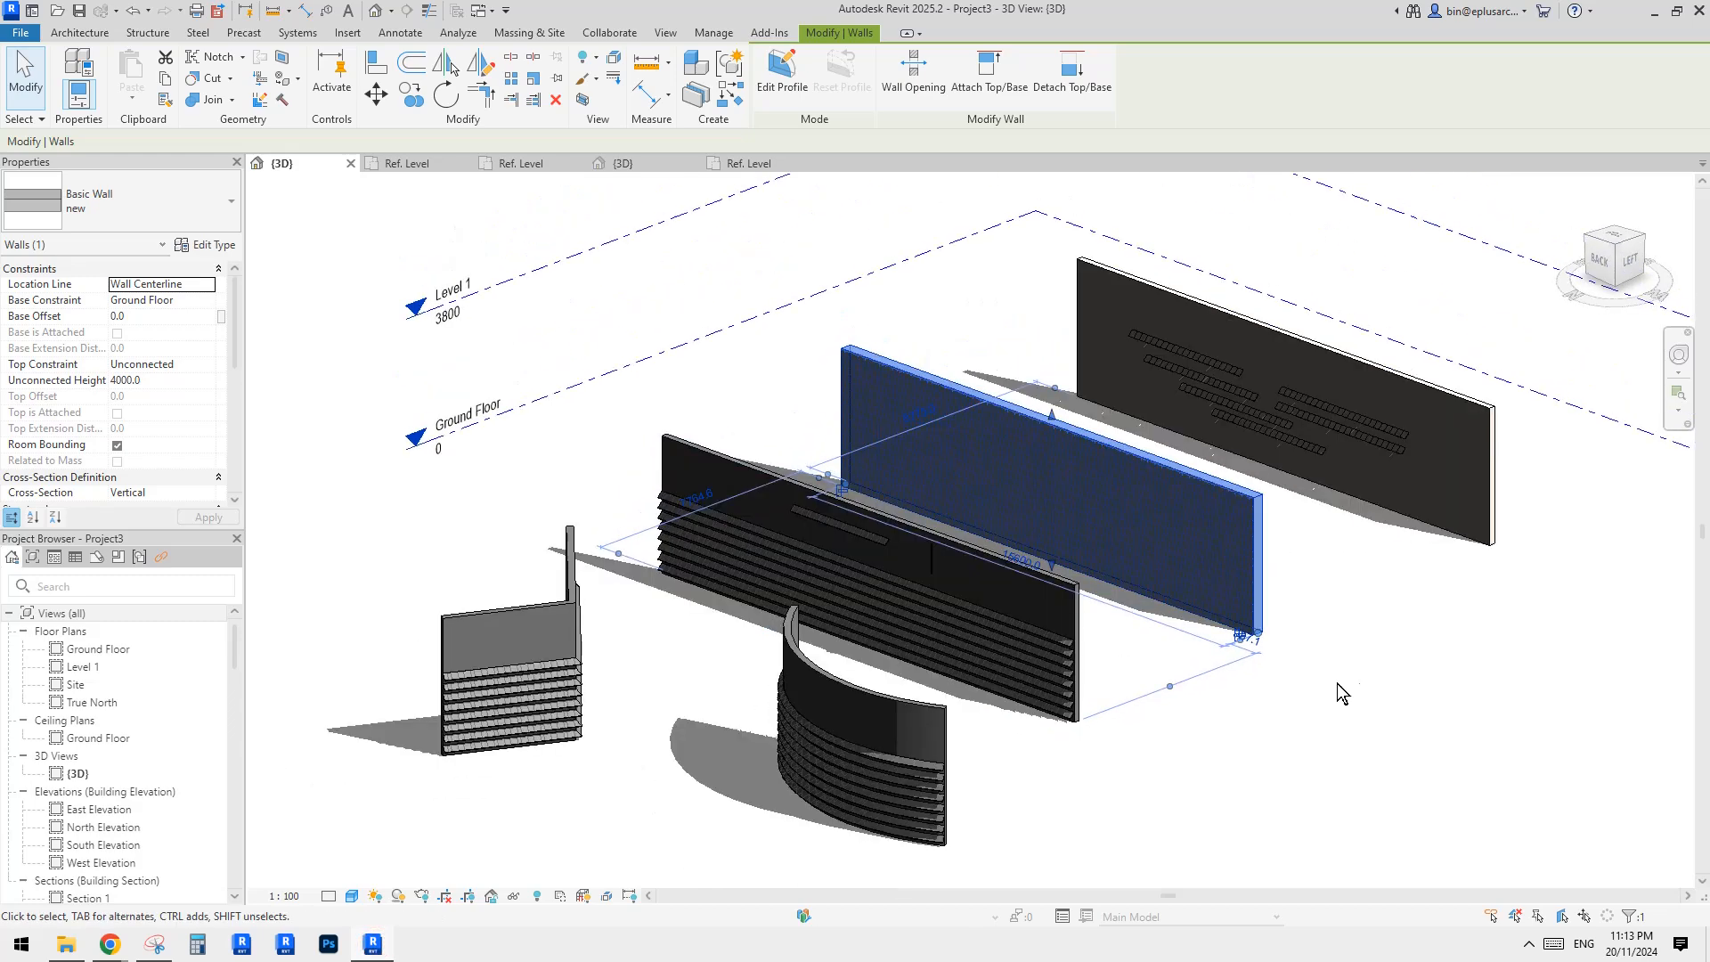
click(1369, 692)
scroll(1274, 620, up, 2)
shift+middle_drag(1273, 620, 1152, 557)
click(1152, 558)
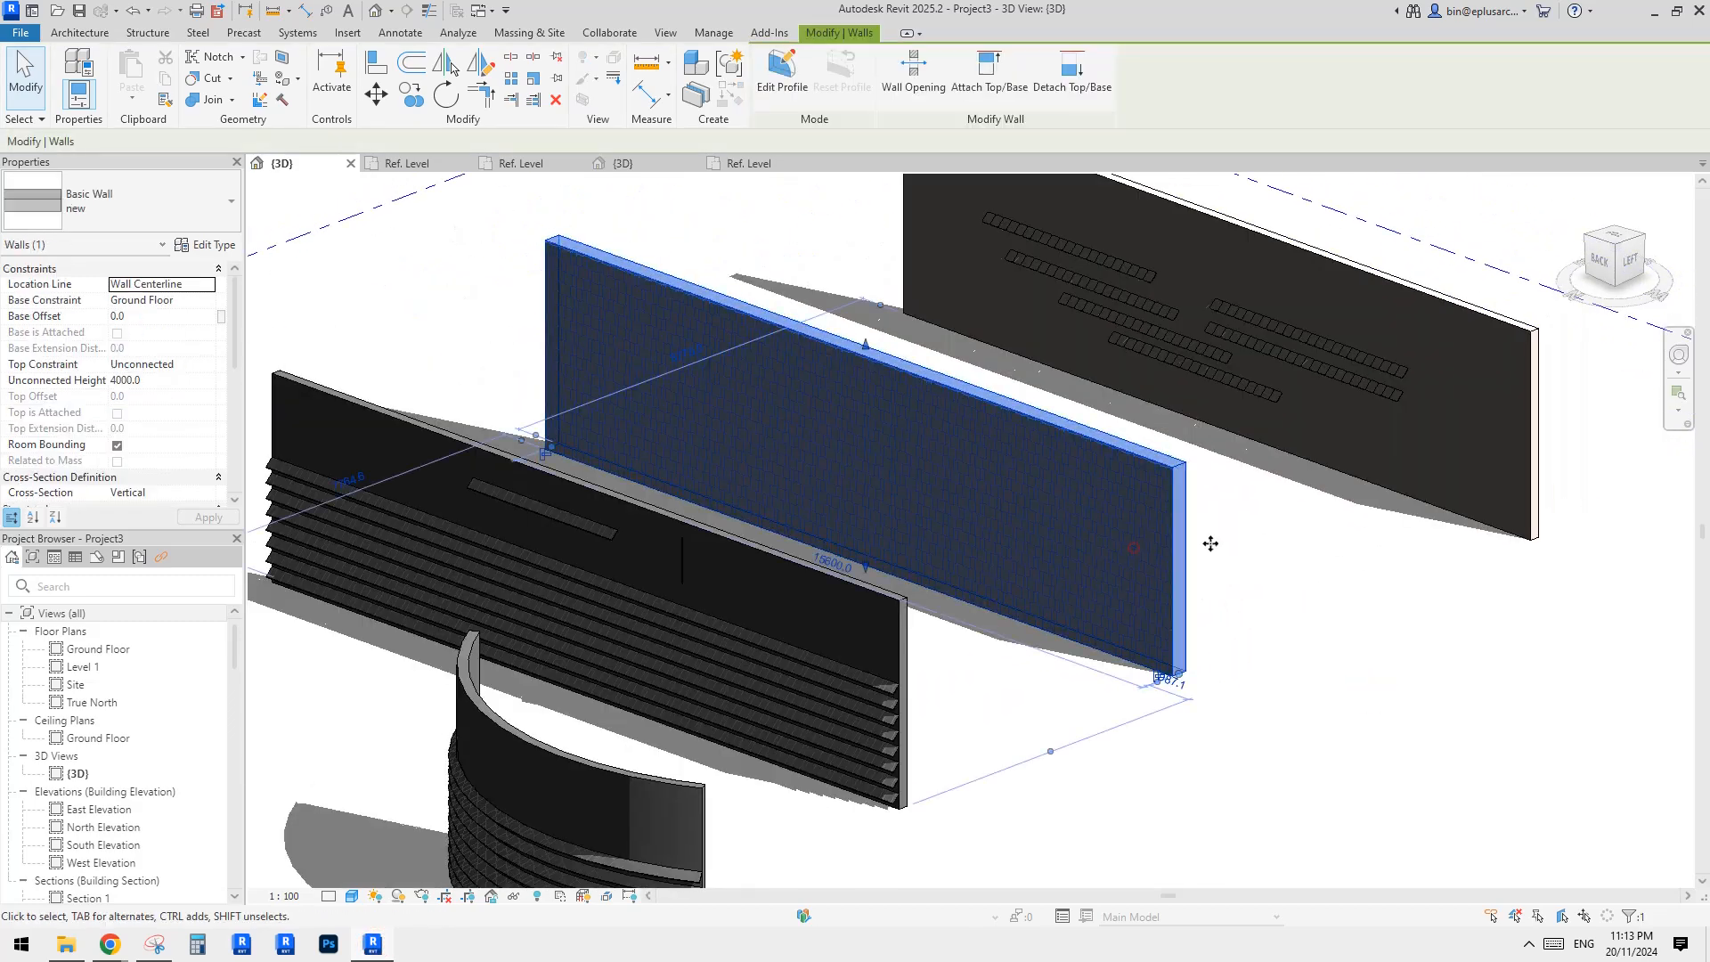
scroll(1122, 525, up, 2)
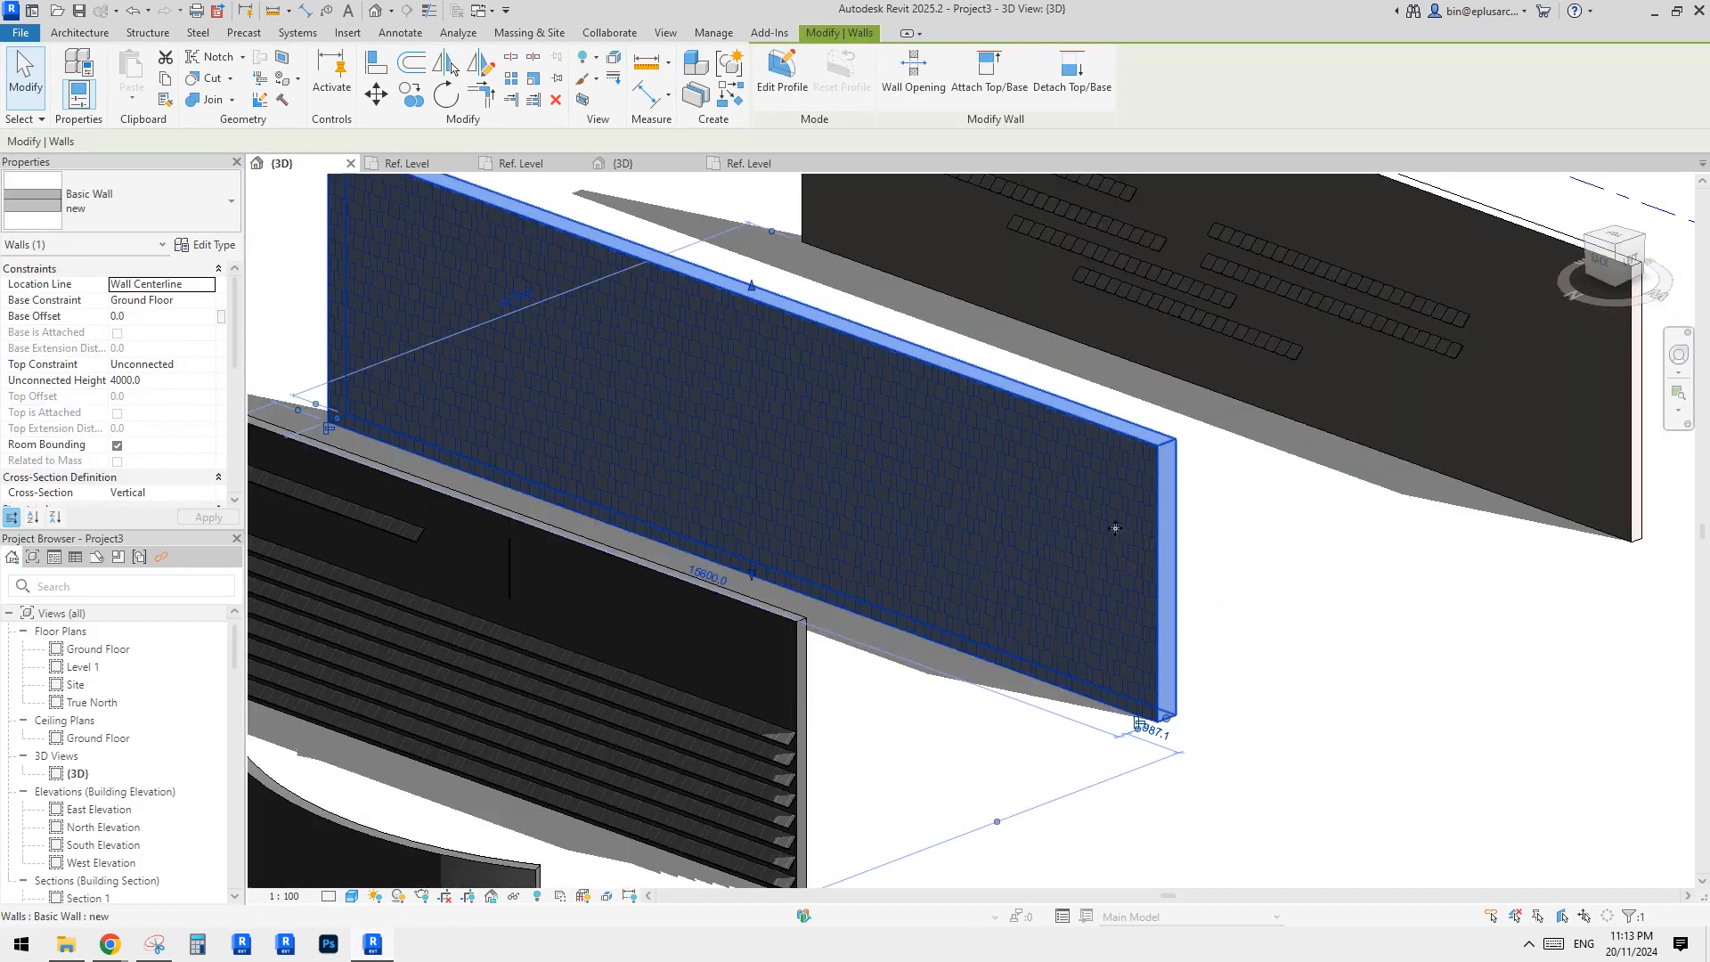
scroll(1116, 525, down, 2)
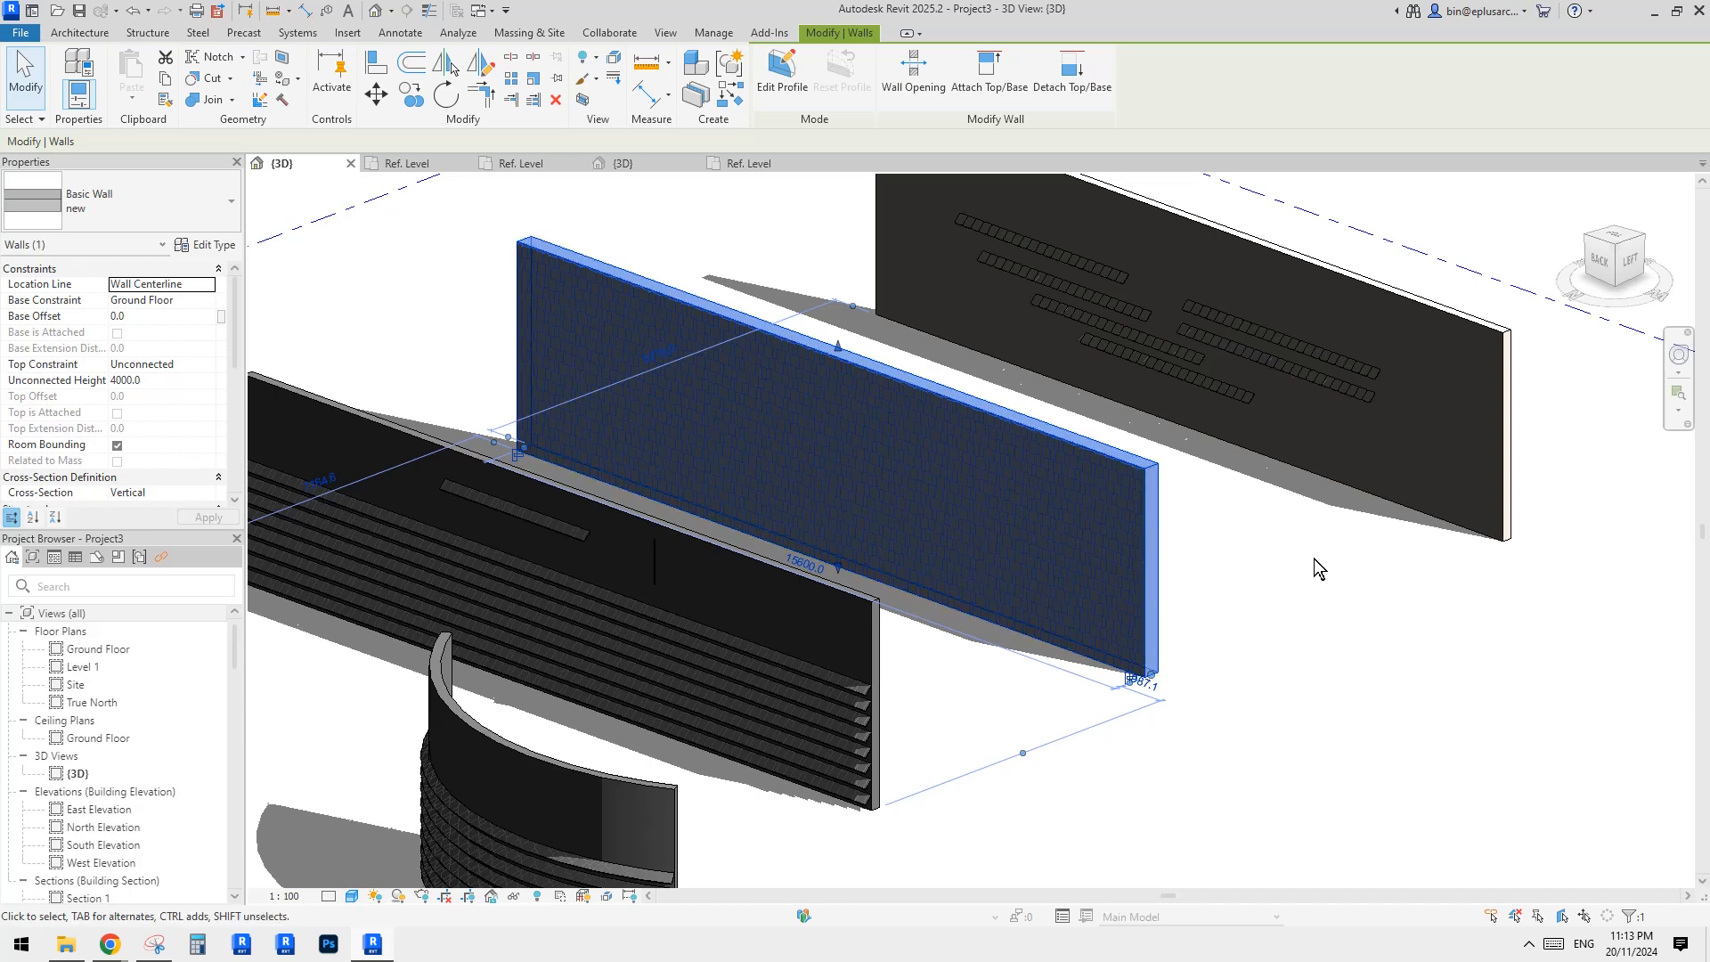
scroll(1069, 586, down, 2)
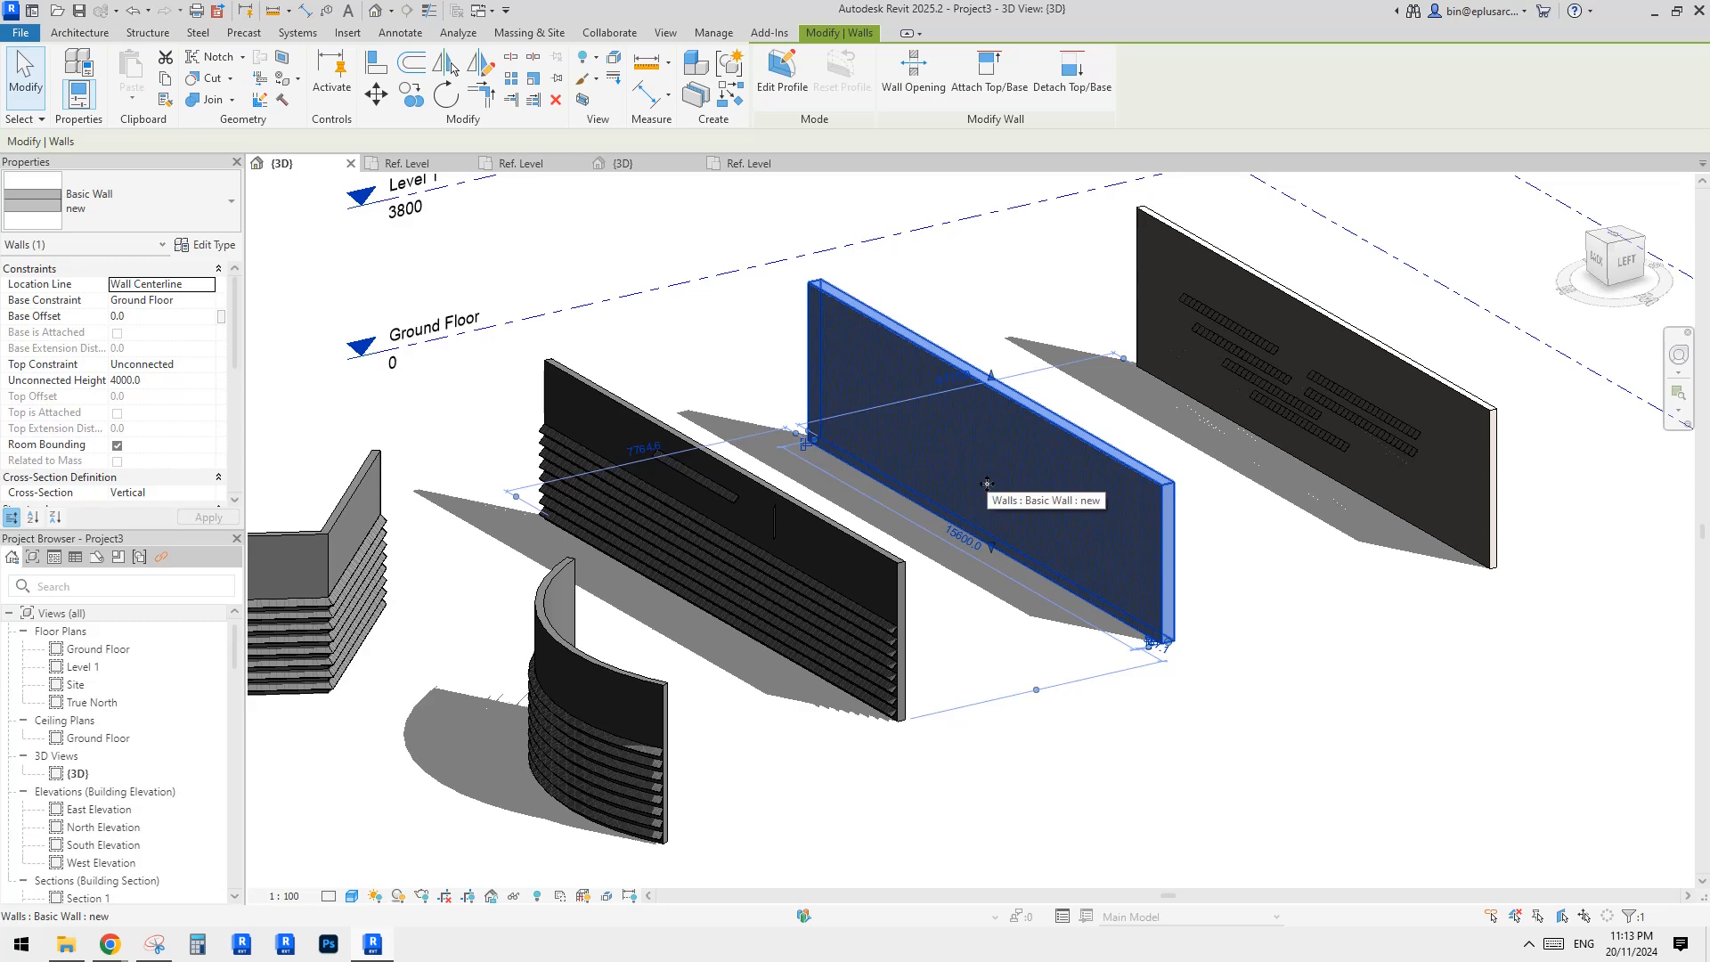
Step: Examine the long ribbed wall of type new 2 up close from its shaded side
shift+middle_drag(1027, 513, 1140, 527)
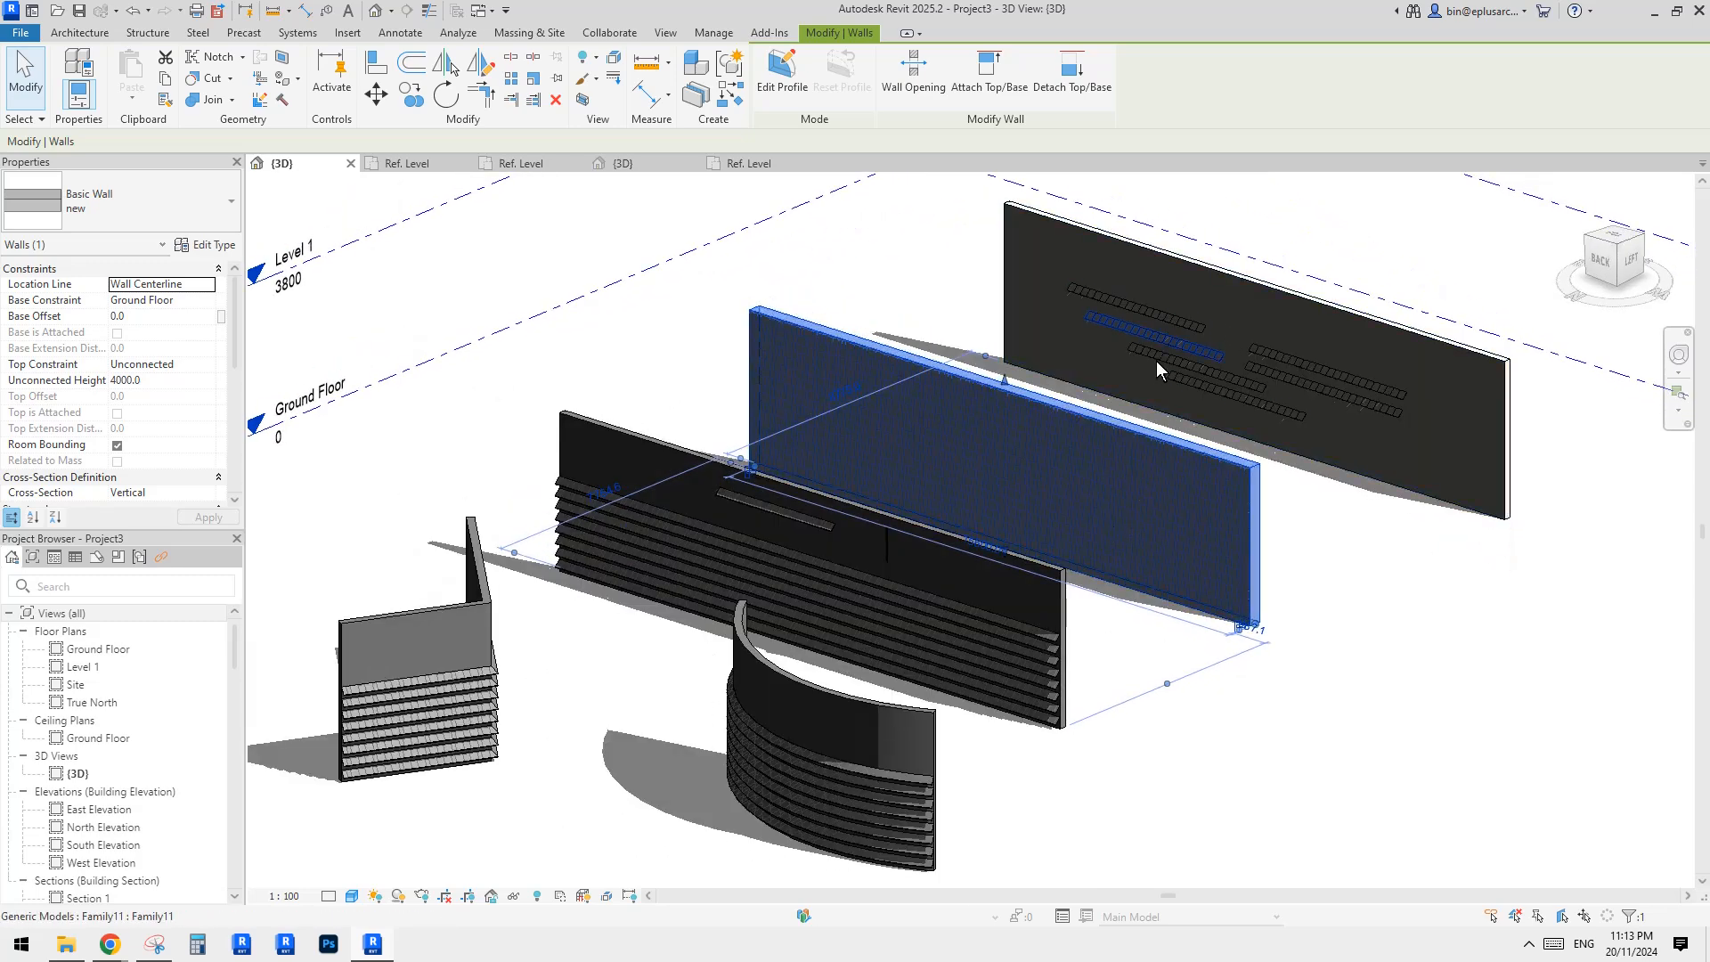
click(1002, 585)
scroll(1002, 585, up, 5)
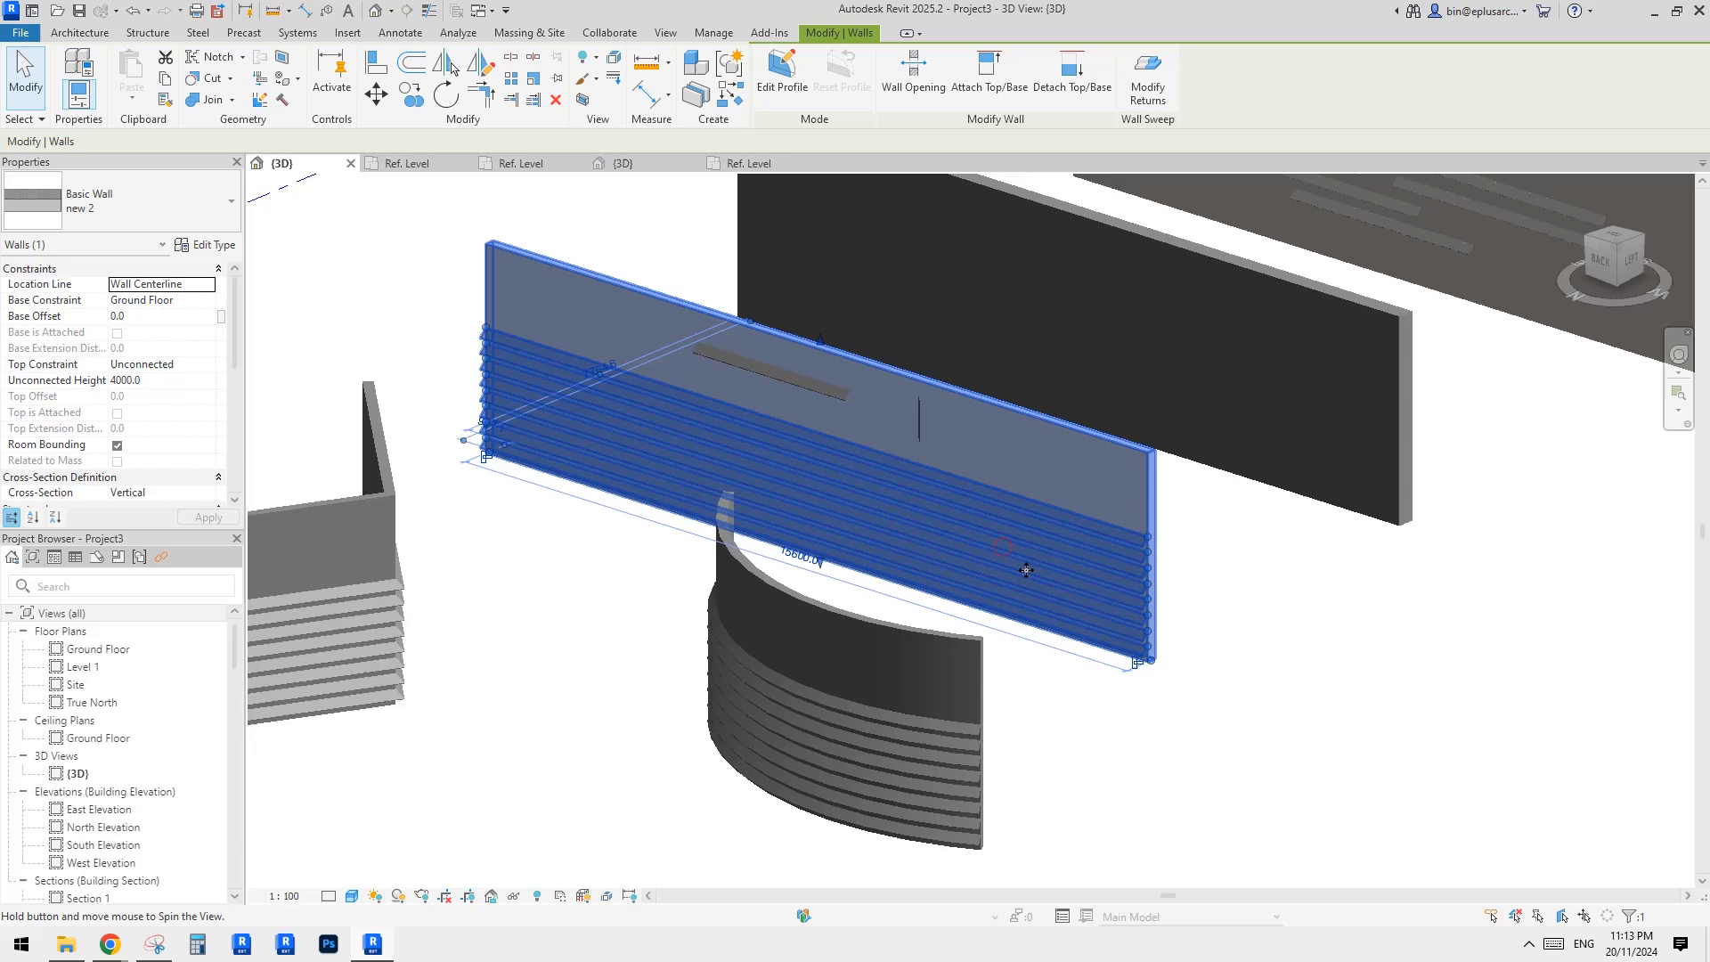
shift+middle_drag(1025, 570, 1205, 656)
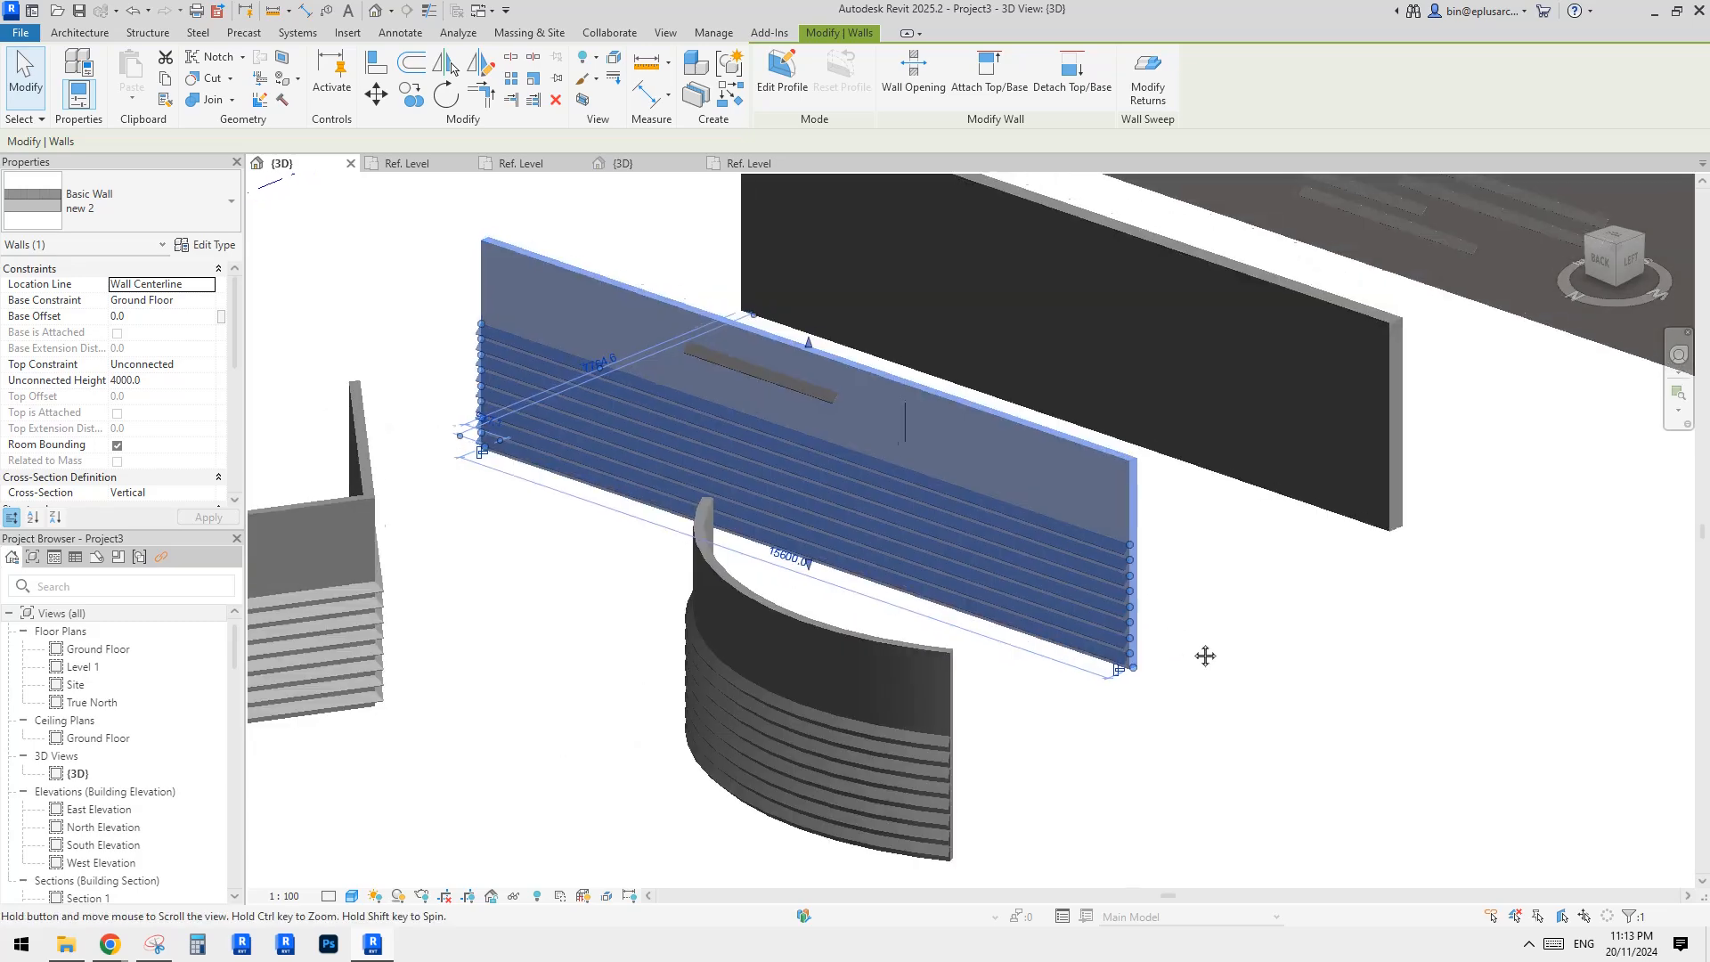
click(1080, 705)
click(1045, 627)
scroll(1046, 627, up, 2)
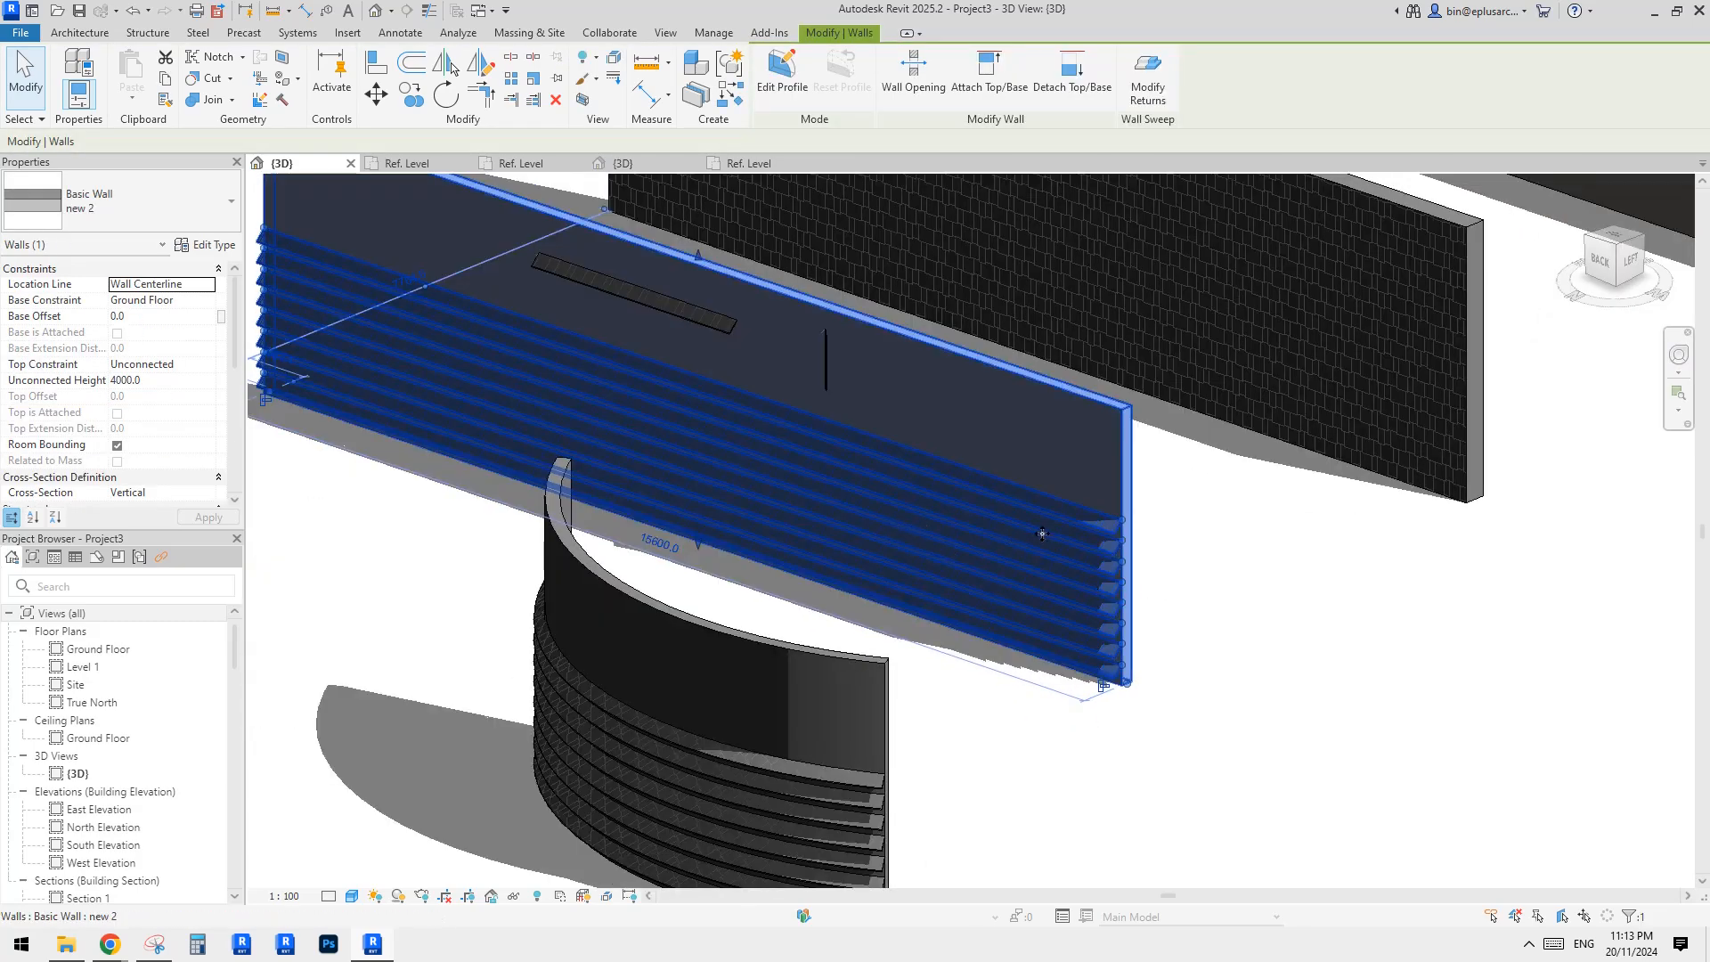
click(1179, 559)
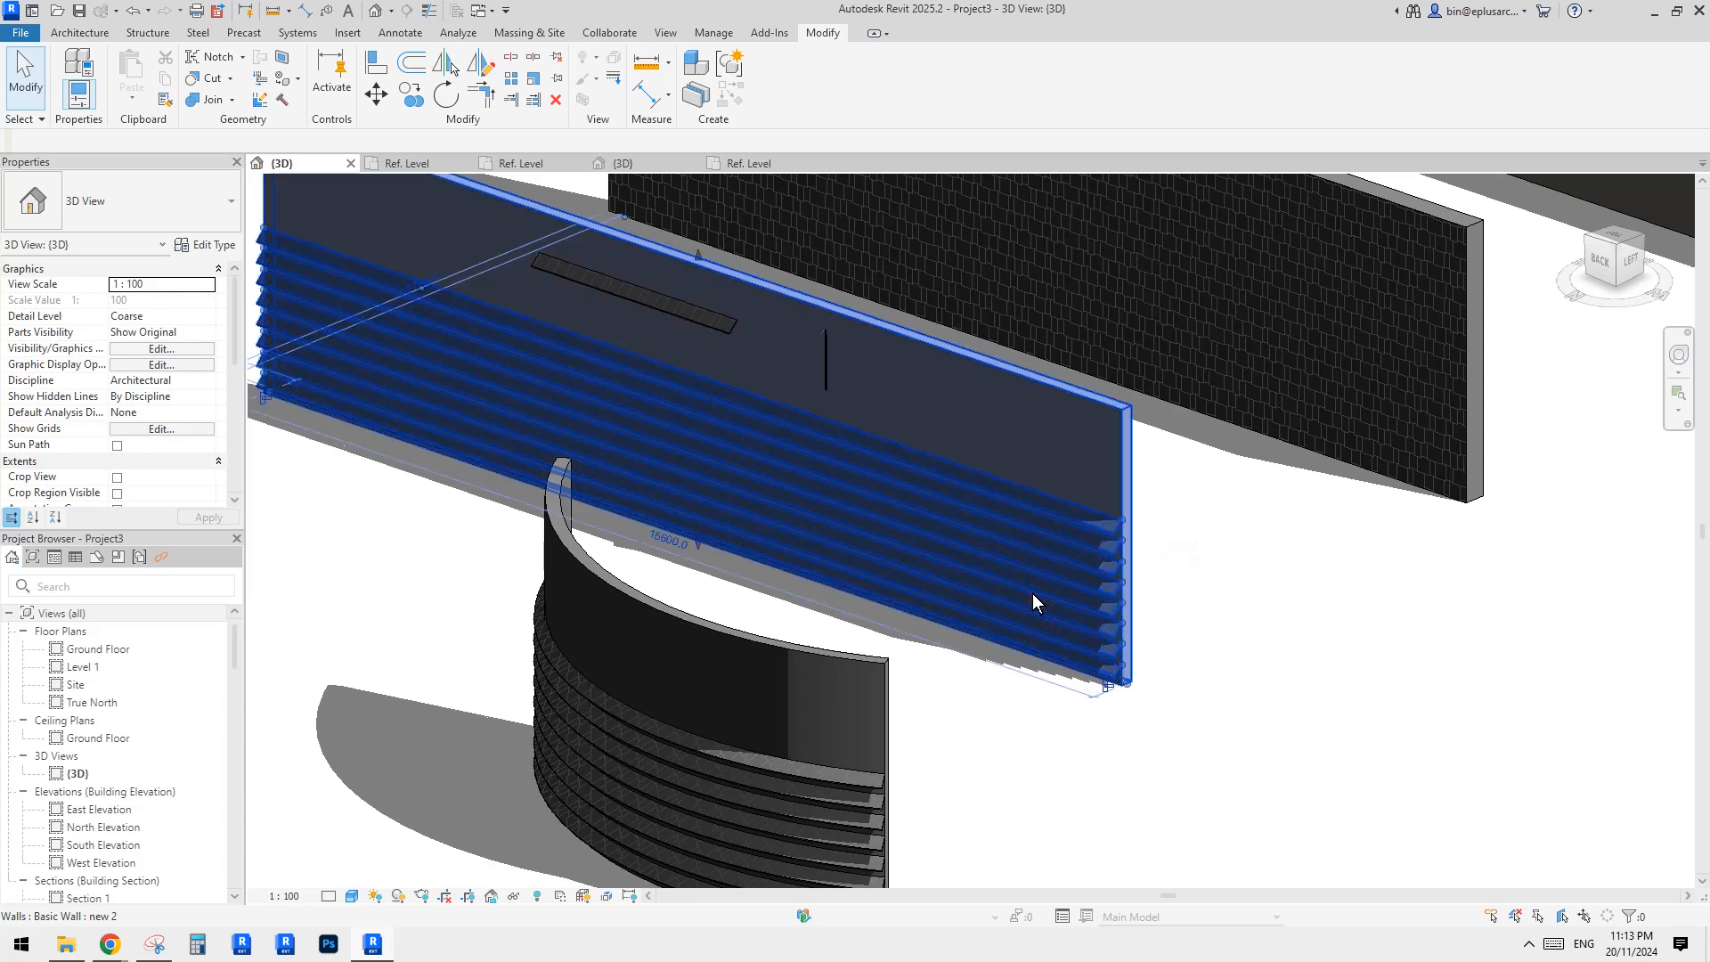
Step: Create a short straight wall of the same new 2 type as the long ribbed wall, in the open area beyond the curved wall
click(1033, 593)
scroll(1033, 593, down, 1)
middle_drag(1033, 593, 800, 432)
scroll(1045, 486, down, 3)
key(c)
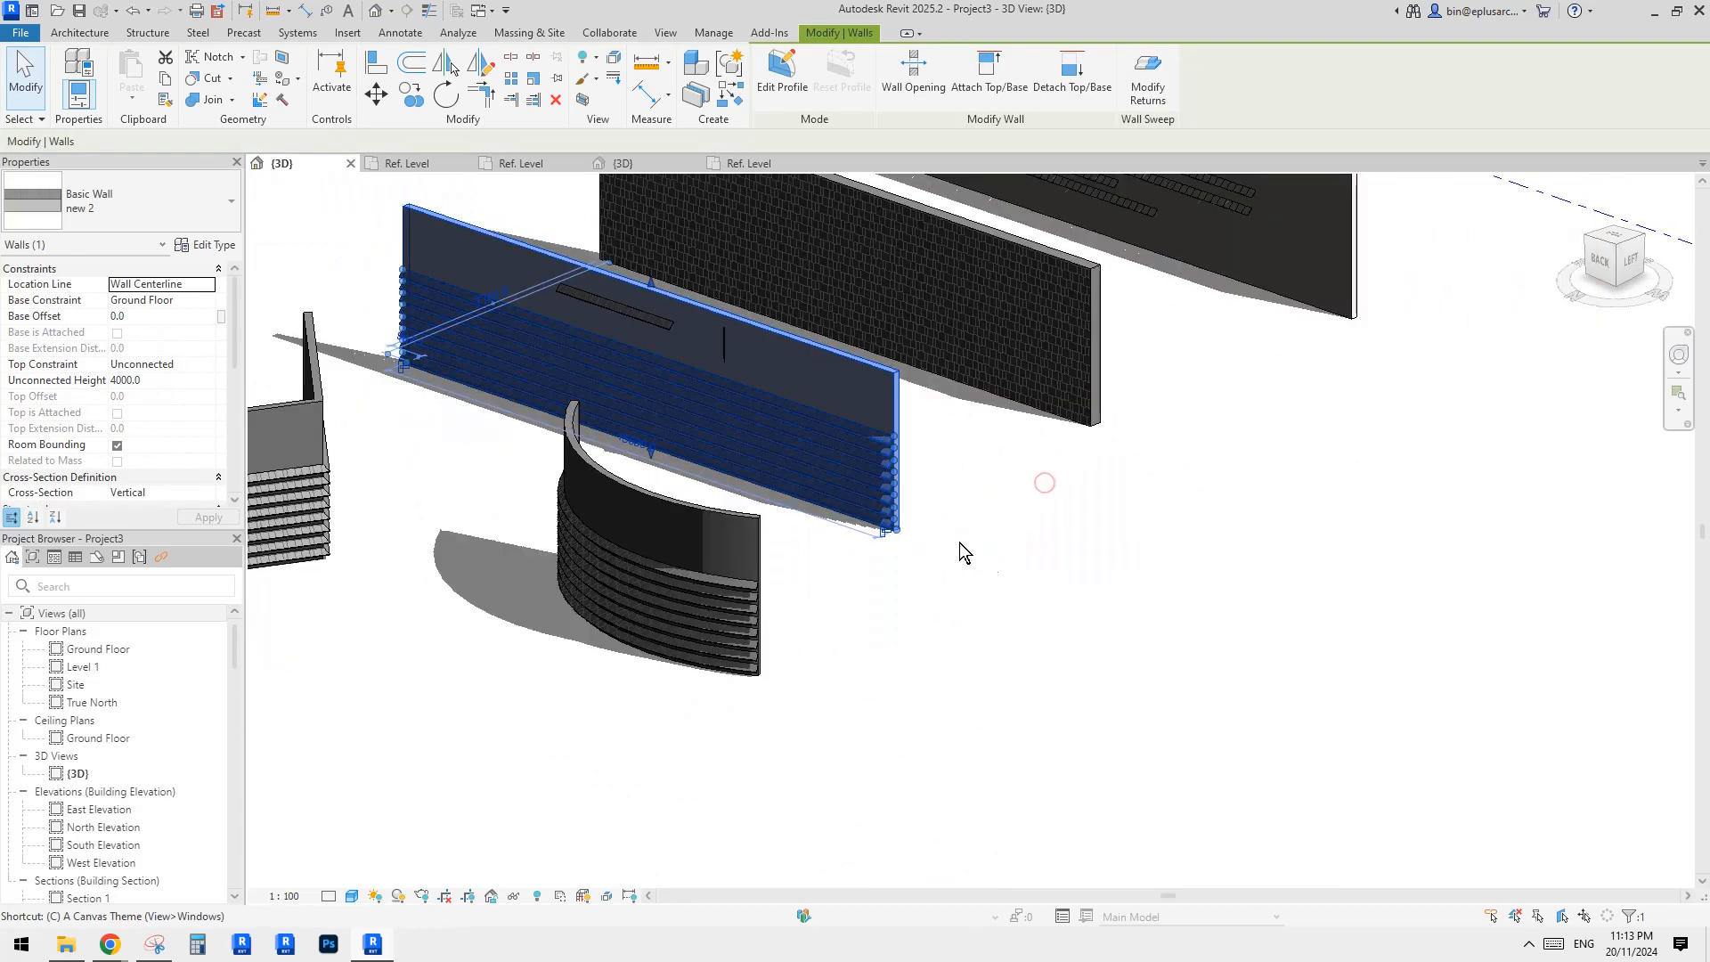
key(s)
click(1000, 573)
click(1177, 624)
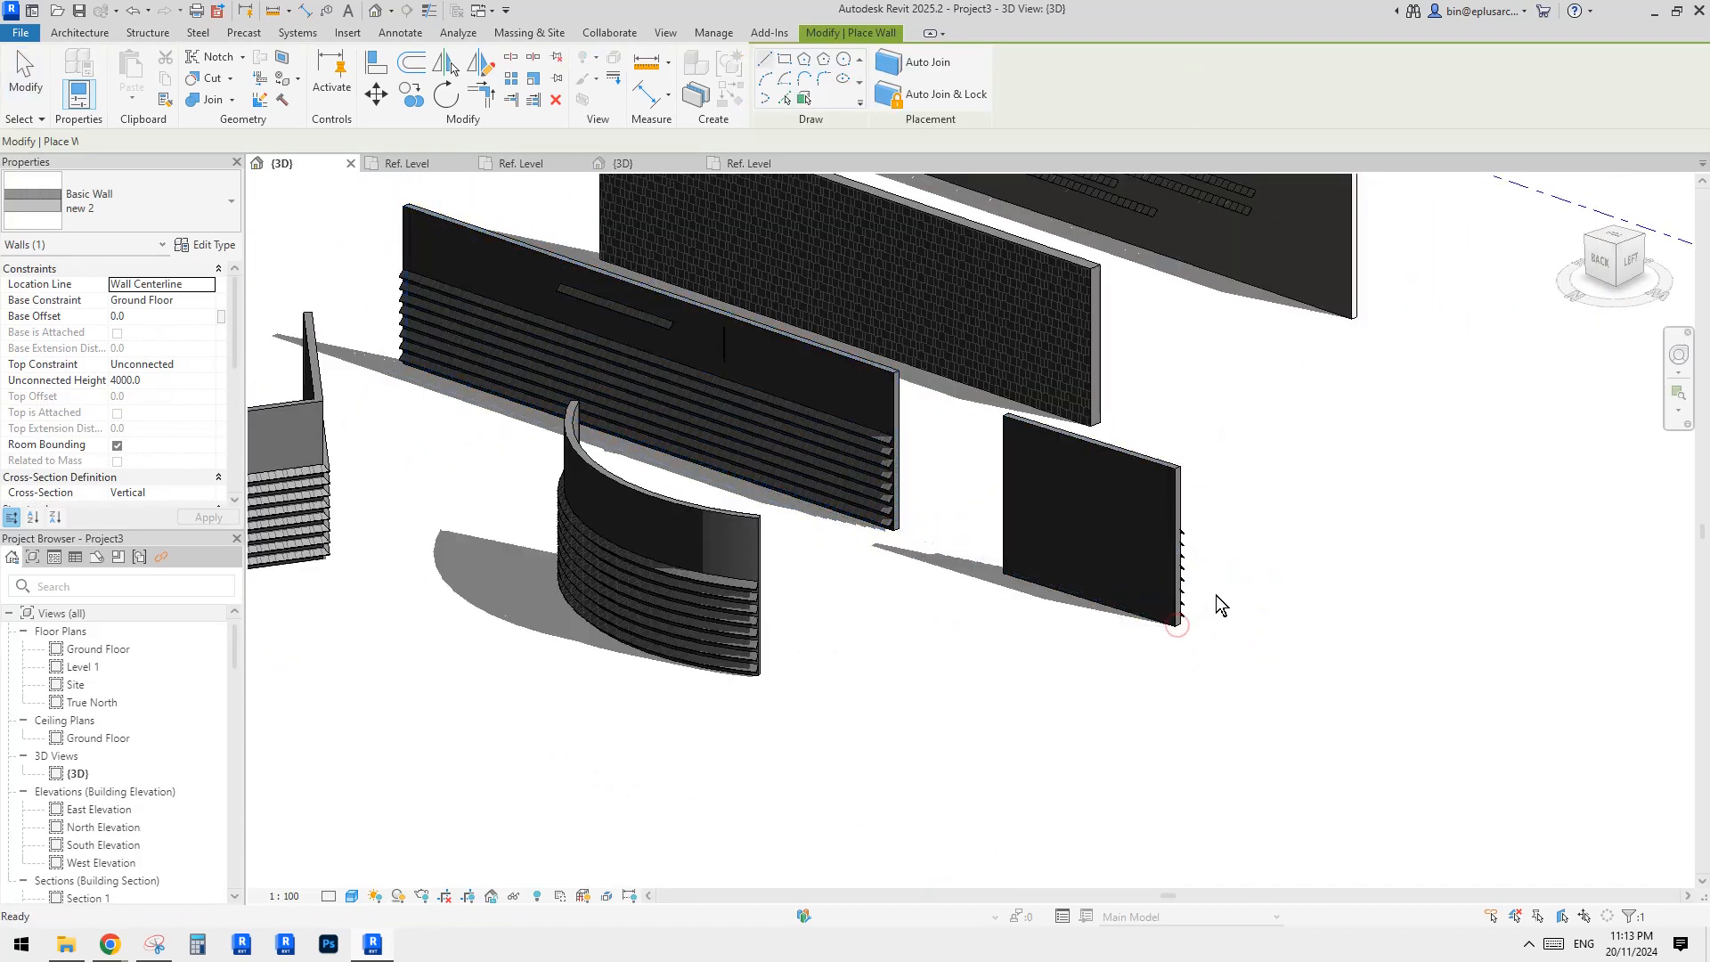
key(Escape)
click(1321, 657)
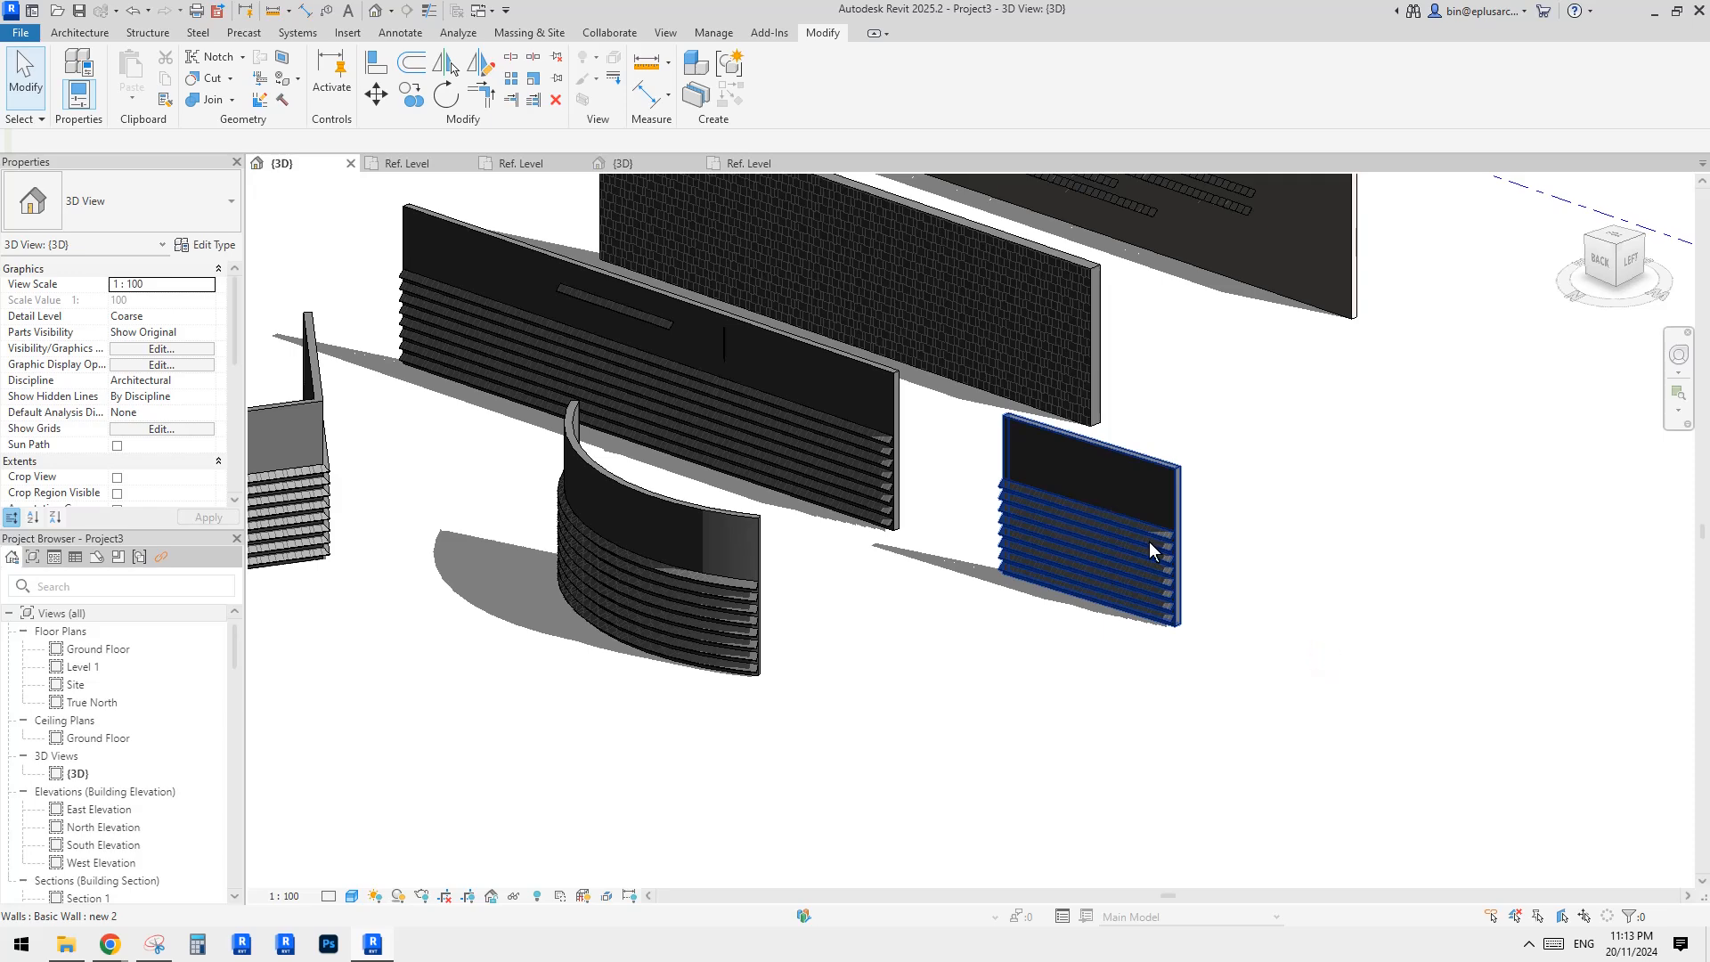
Step: Place a Family11 panel line about 12800 mm long on the Generic 200mm Wall face, above the existing short rows
middle_drag(1185, 570, 1320, 570)
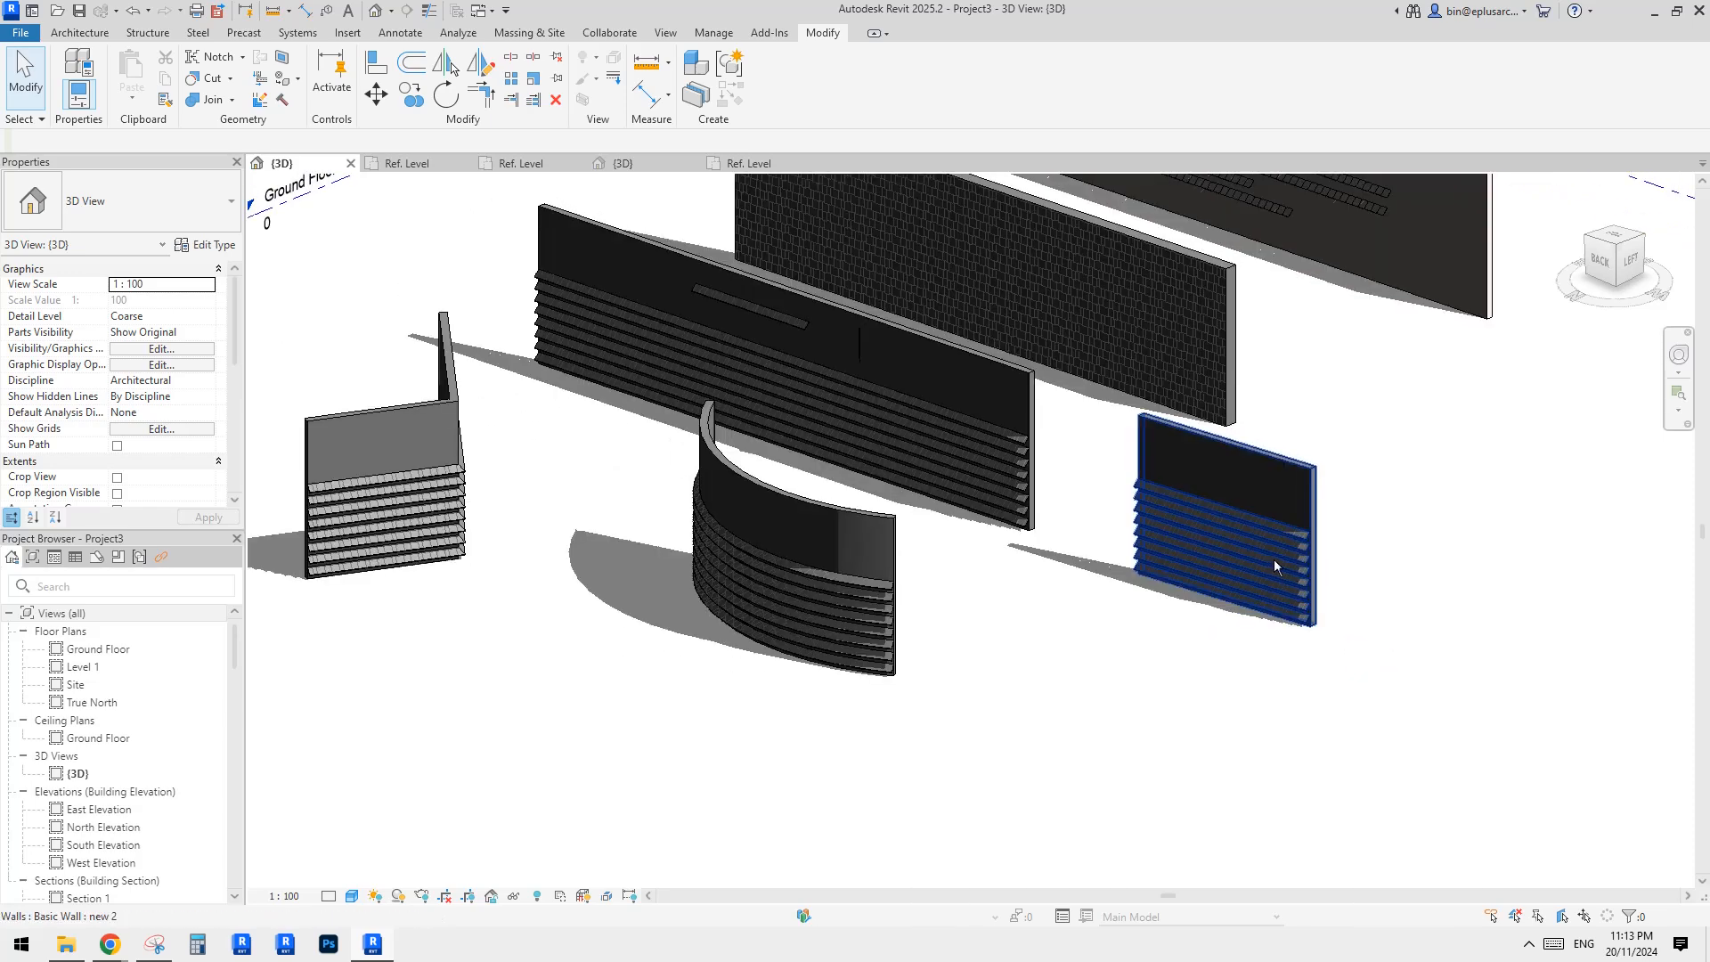
scroll(1273, 559, down, 2)
middle_drag(1166, 543, 992, 708)
scroll(1120, 465, up, 3)
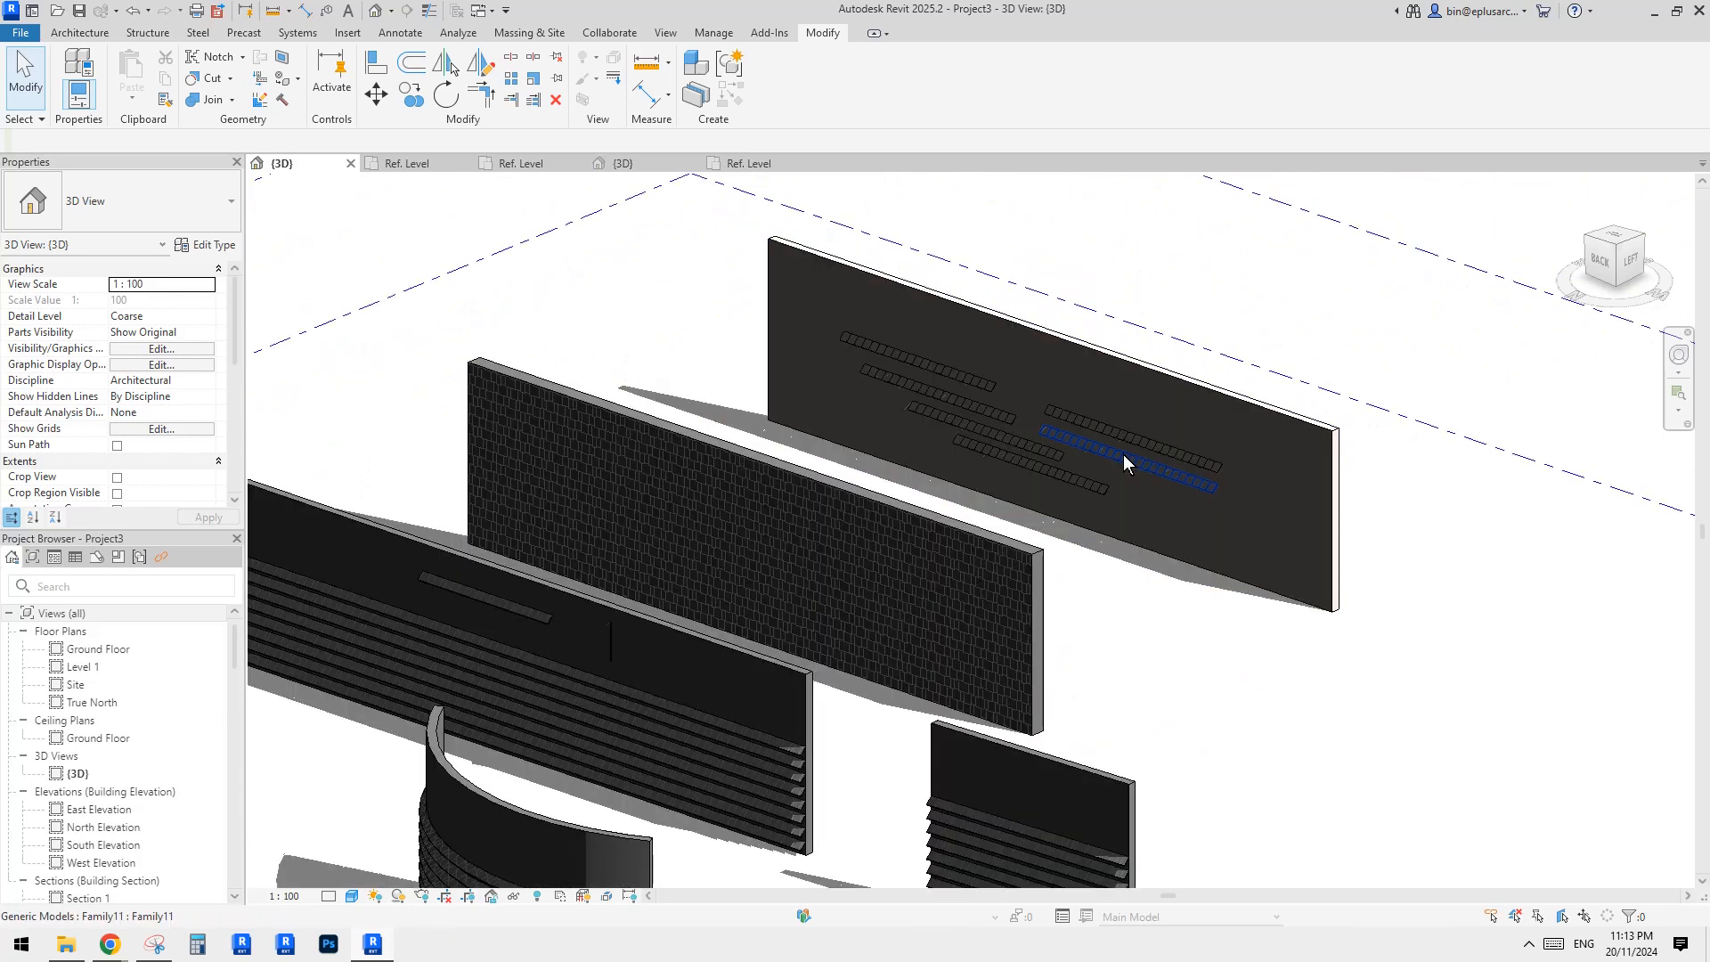
click(1124, 454)
scroll(1125, 455, up, 2)
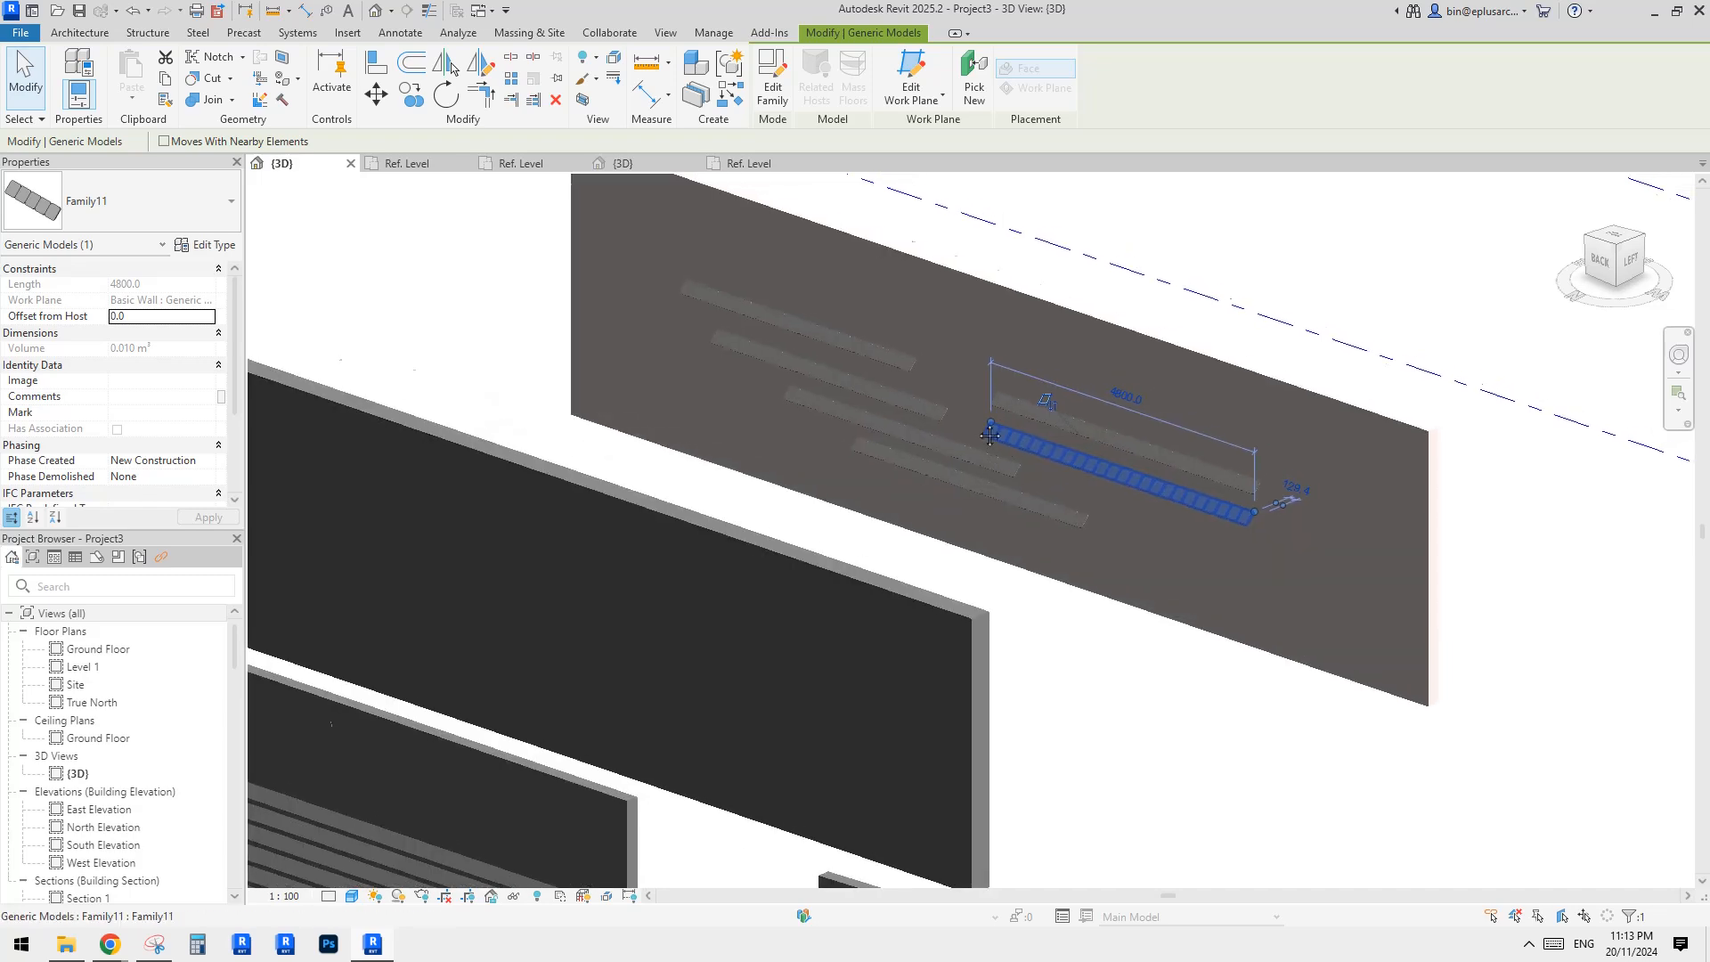
scroll(1024, 437, down, 1)
scroll(1143, 469, up, 1)
mouse_move(1113, 450)
middle_down()
mouse_move(1045, 449)
mouse_move(1104, 458)
middle_up()
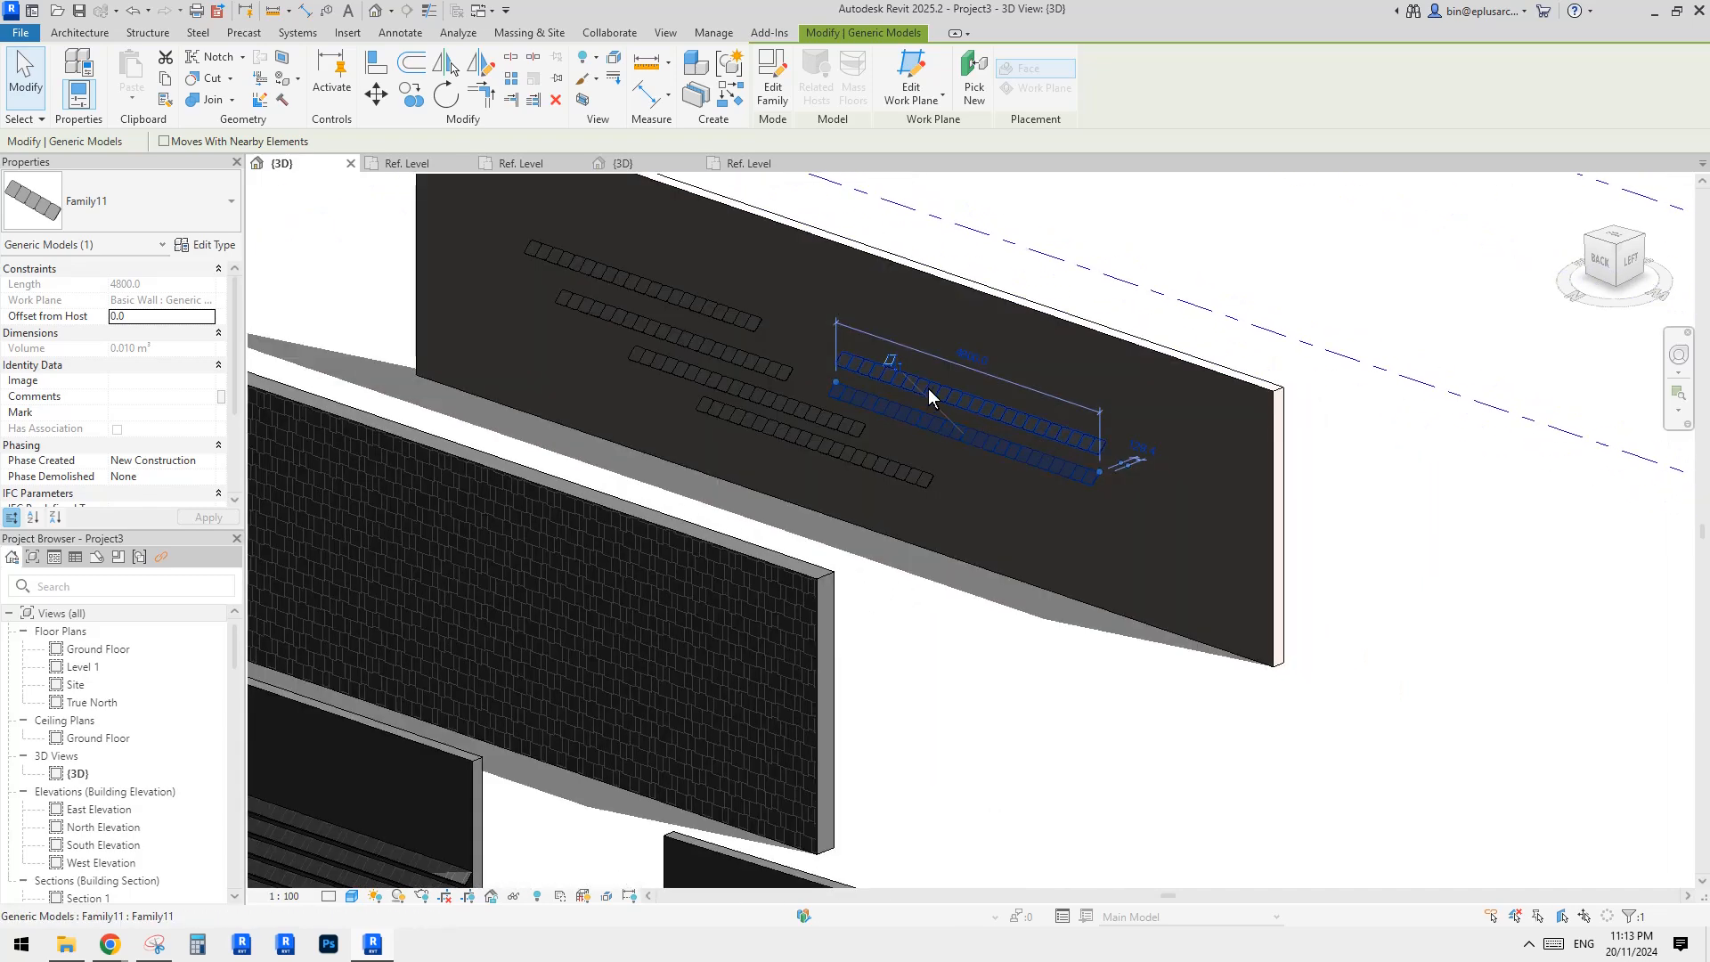
middle_drag(927, 388, 981, 441)
key(c)
key(s)
click(587, 254)
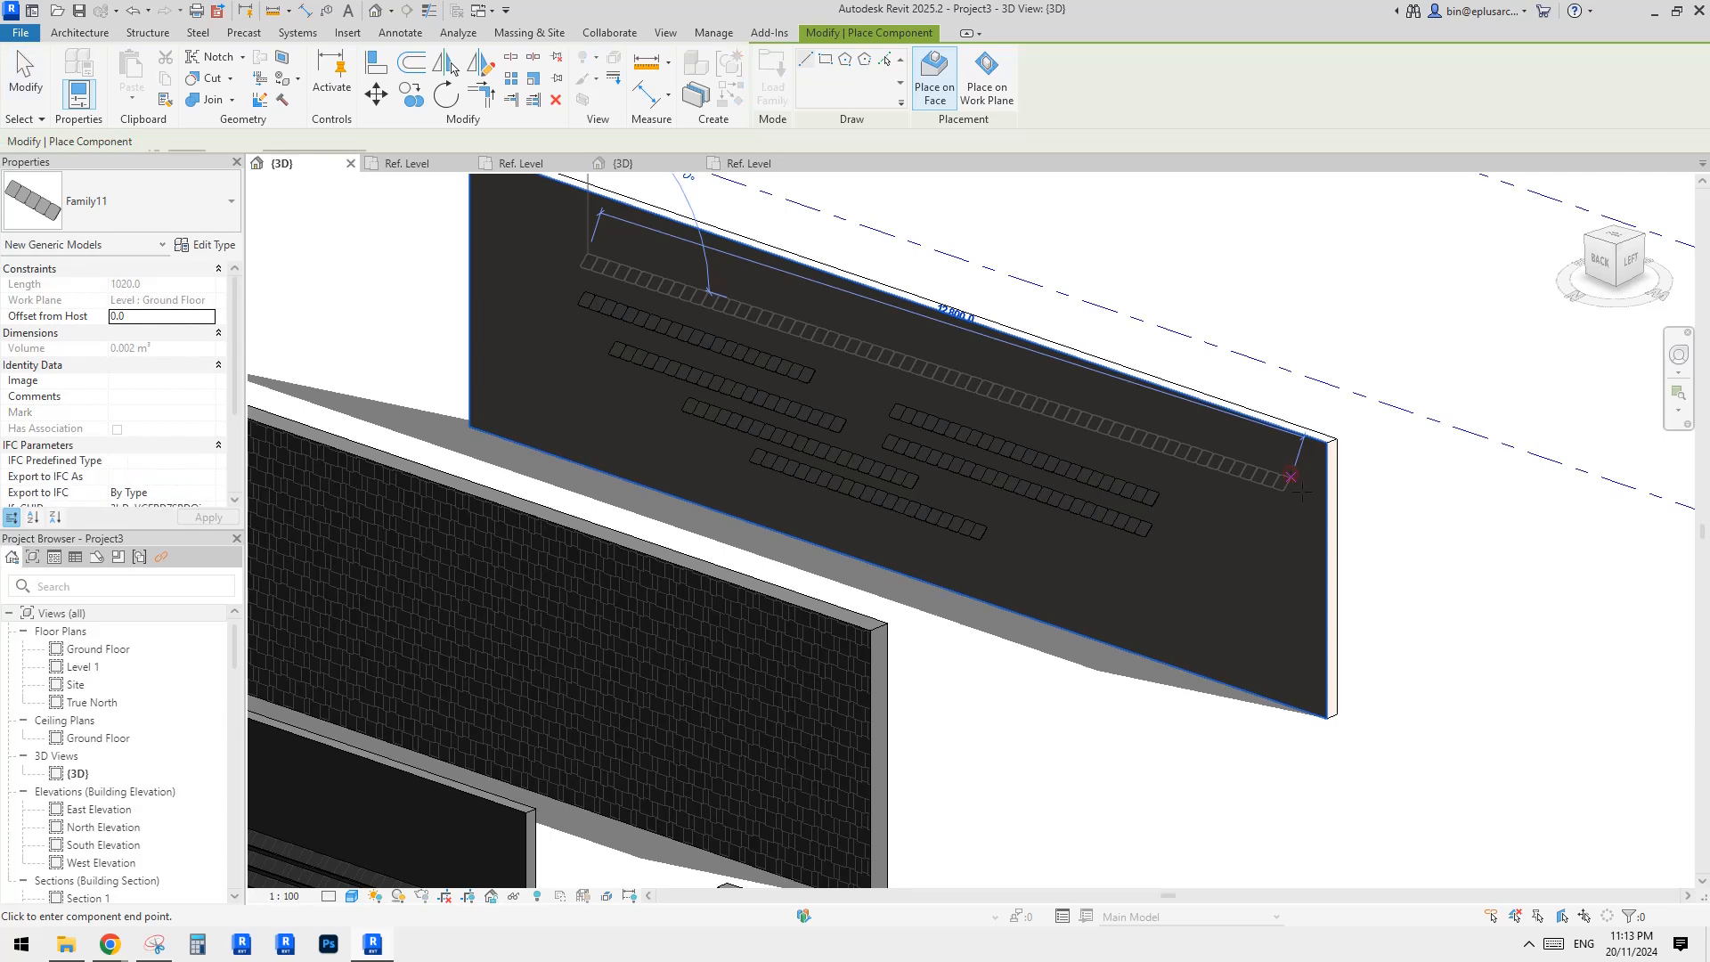
click(1291, 477)
key(Escape)
Step: Level the long panel line by moving its end point to the height of its start, making it about 12700 mm long
click(1287, 480)
shift+middle_drag(1303, 502, 1251, 396)
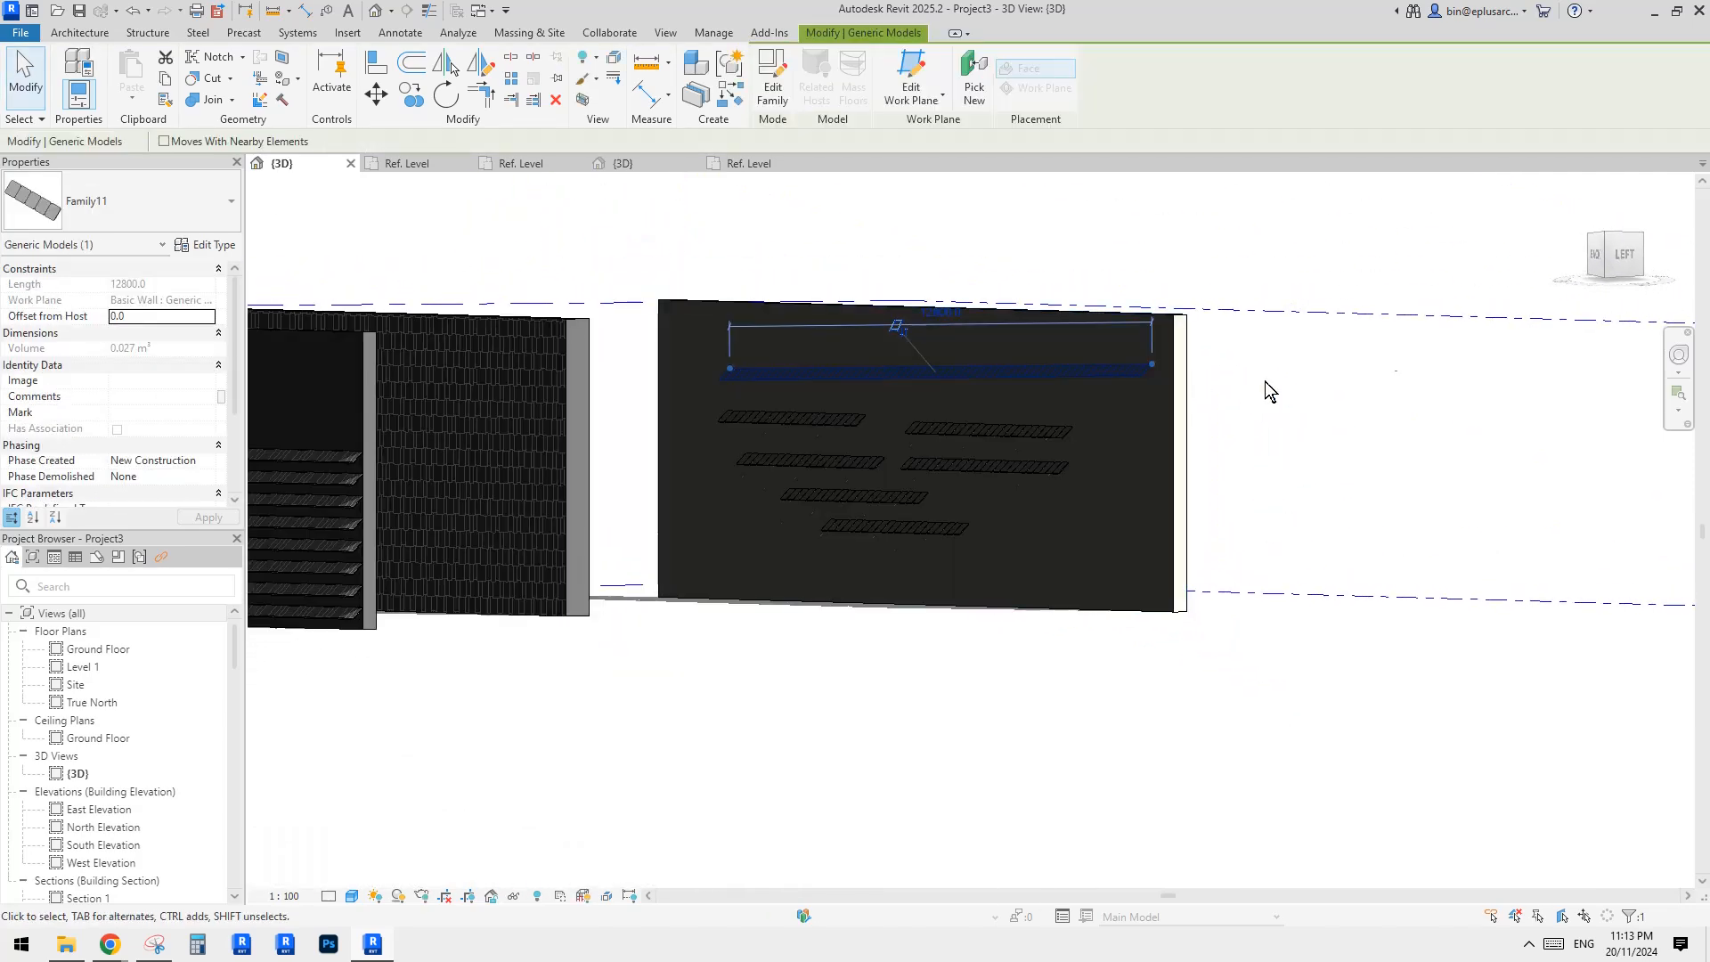
drag(1151, 363, 1148, 387)
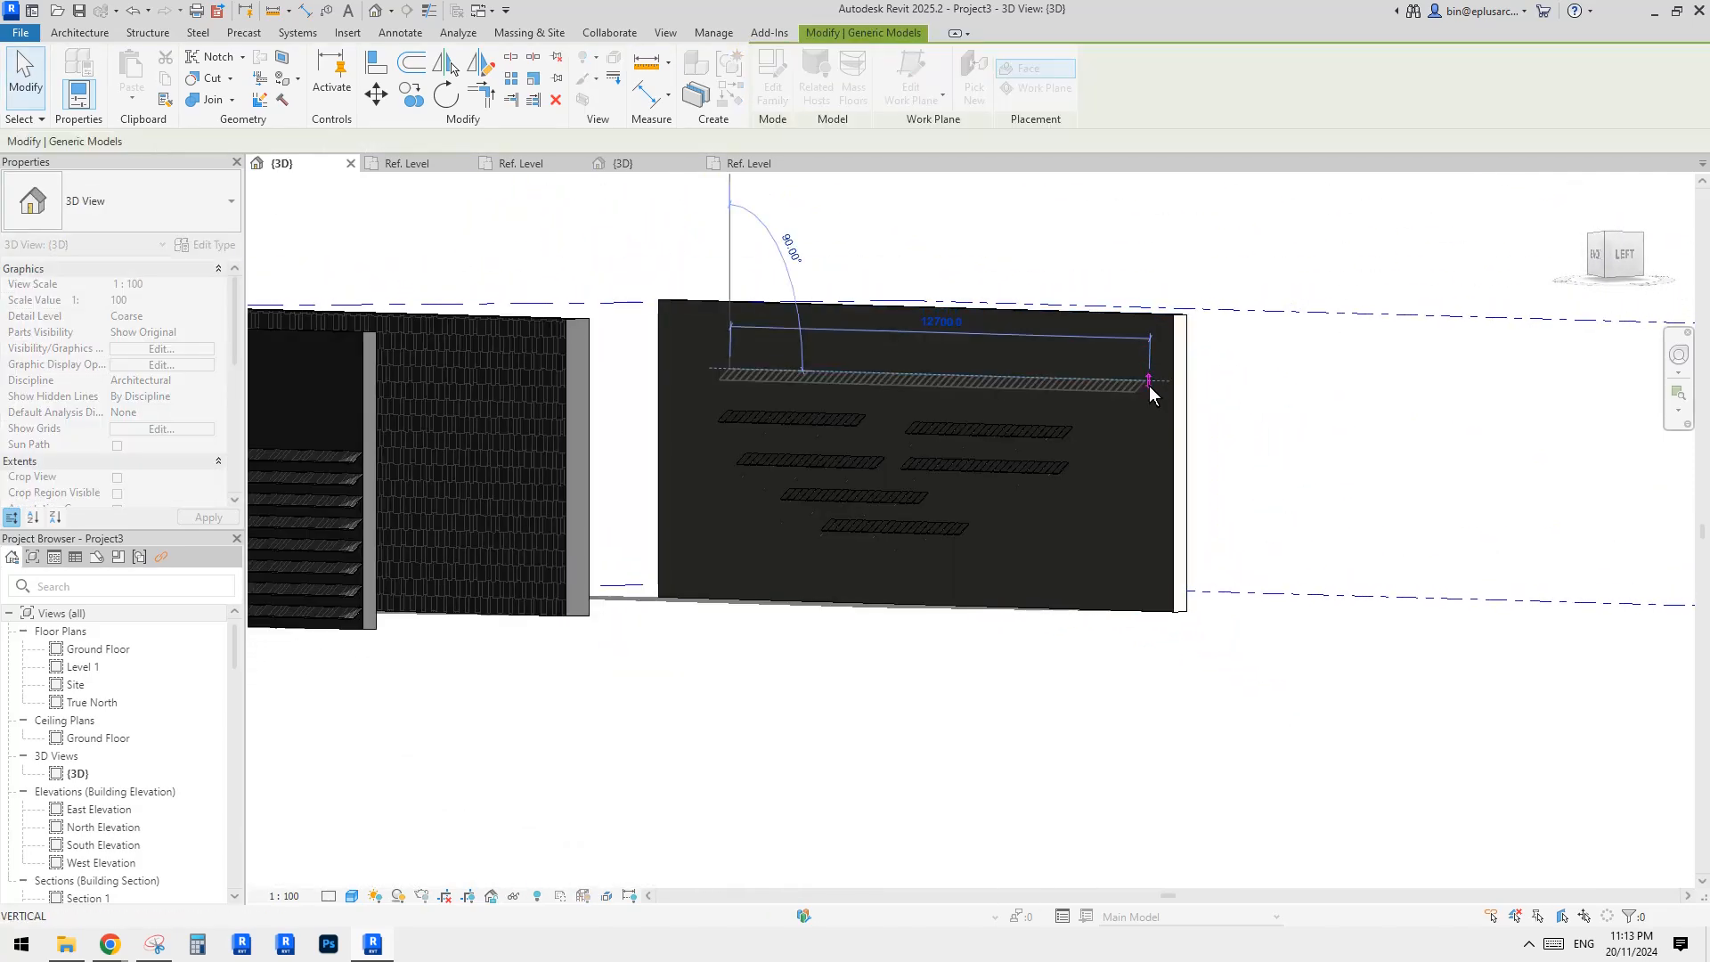
Step: Array the long panel line vertically down the wall face into 5 rows, working from the Left view
click(1623, 255)
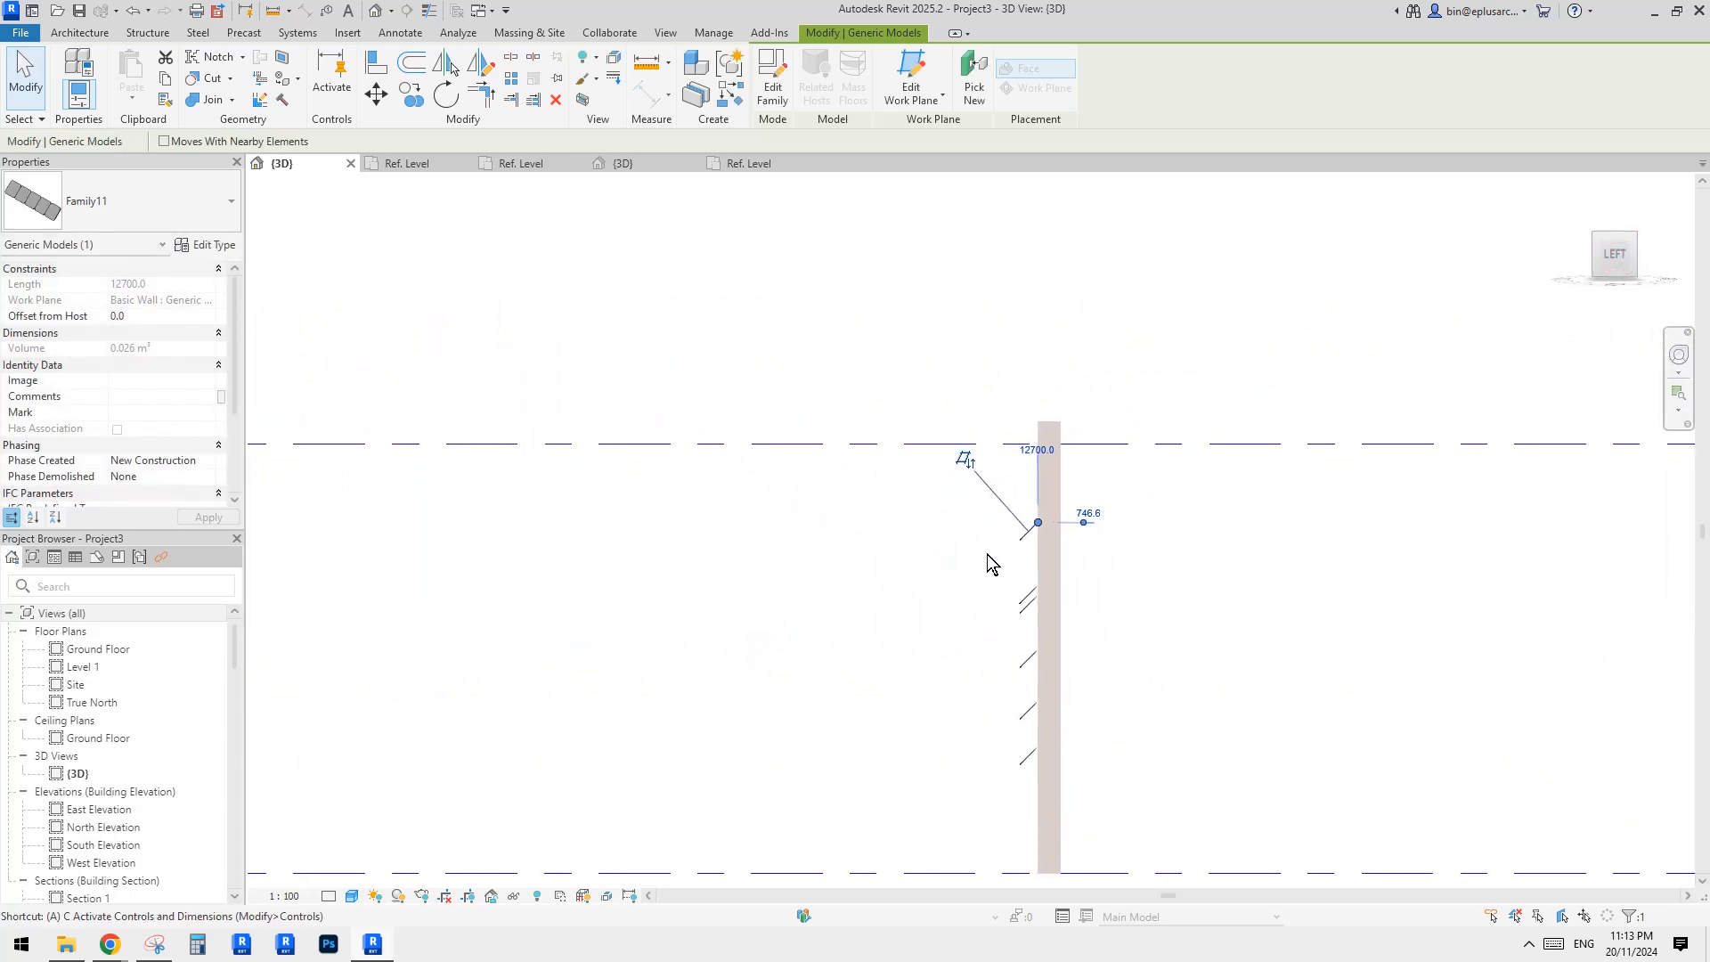
drag(1038, 523, 1036, 531)
click(1036, 523)
click(1036, 564)
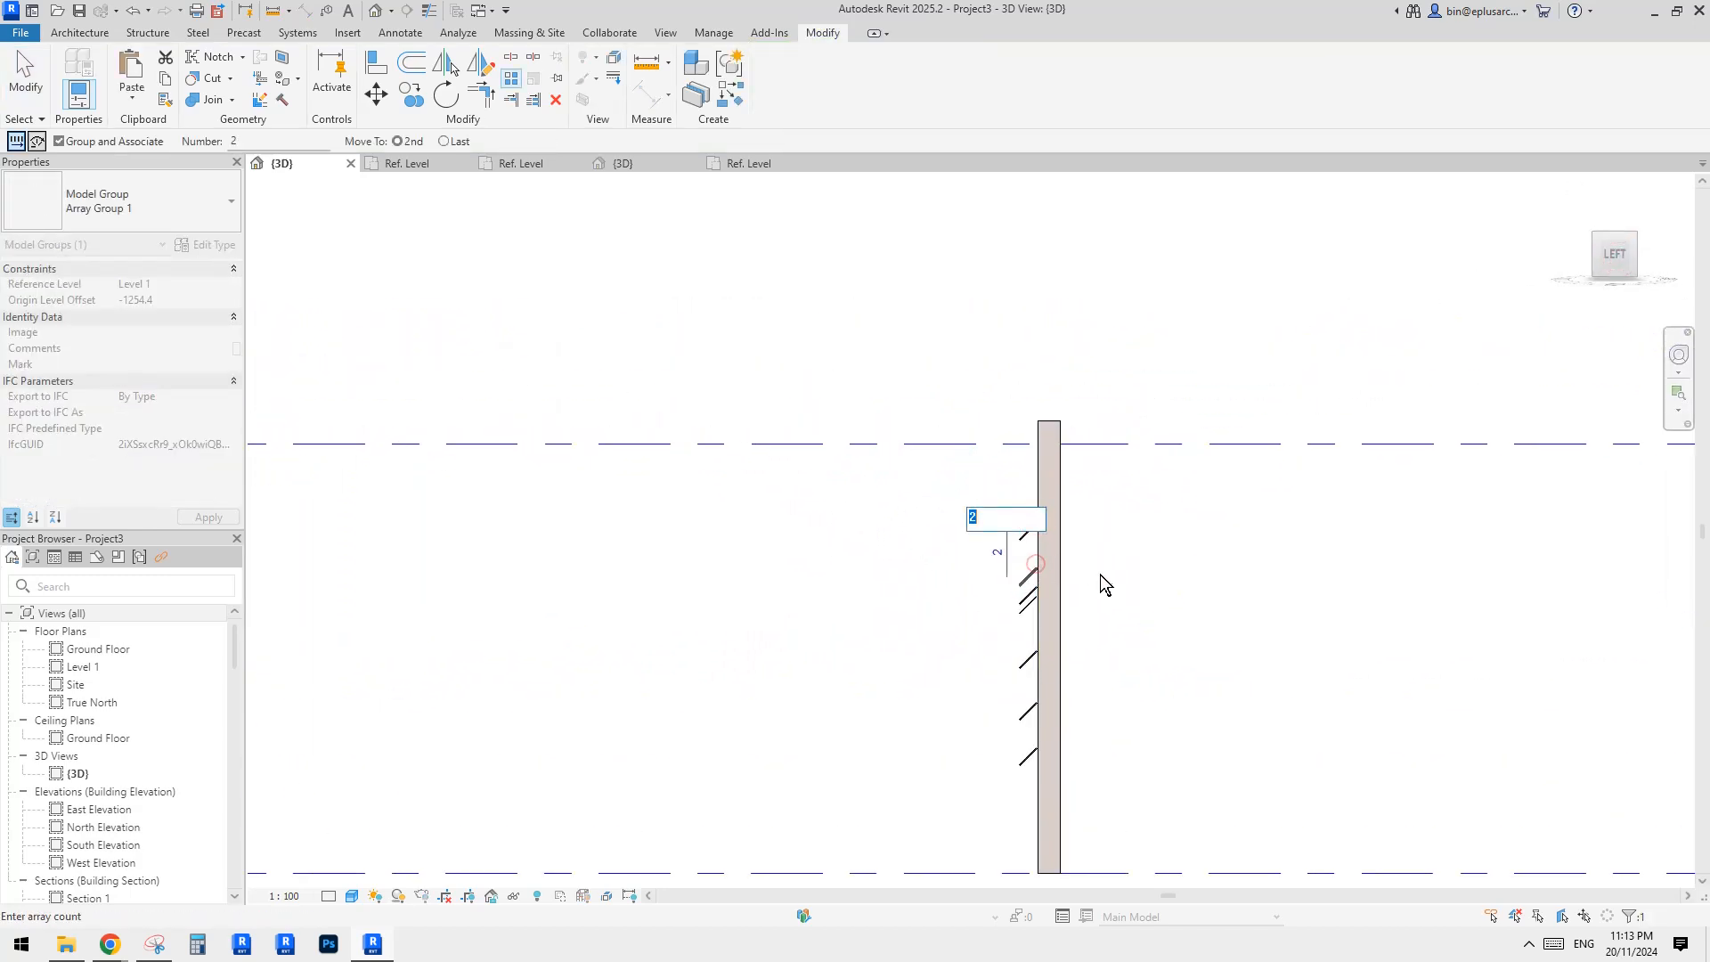
middle_drag(1076, 582, 1142, 625)
text(5)
key(Return)
click(1158, 469)
scroll(1142, 625, down, 2)
scroll(1040, 514, down, 5)
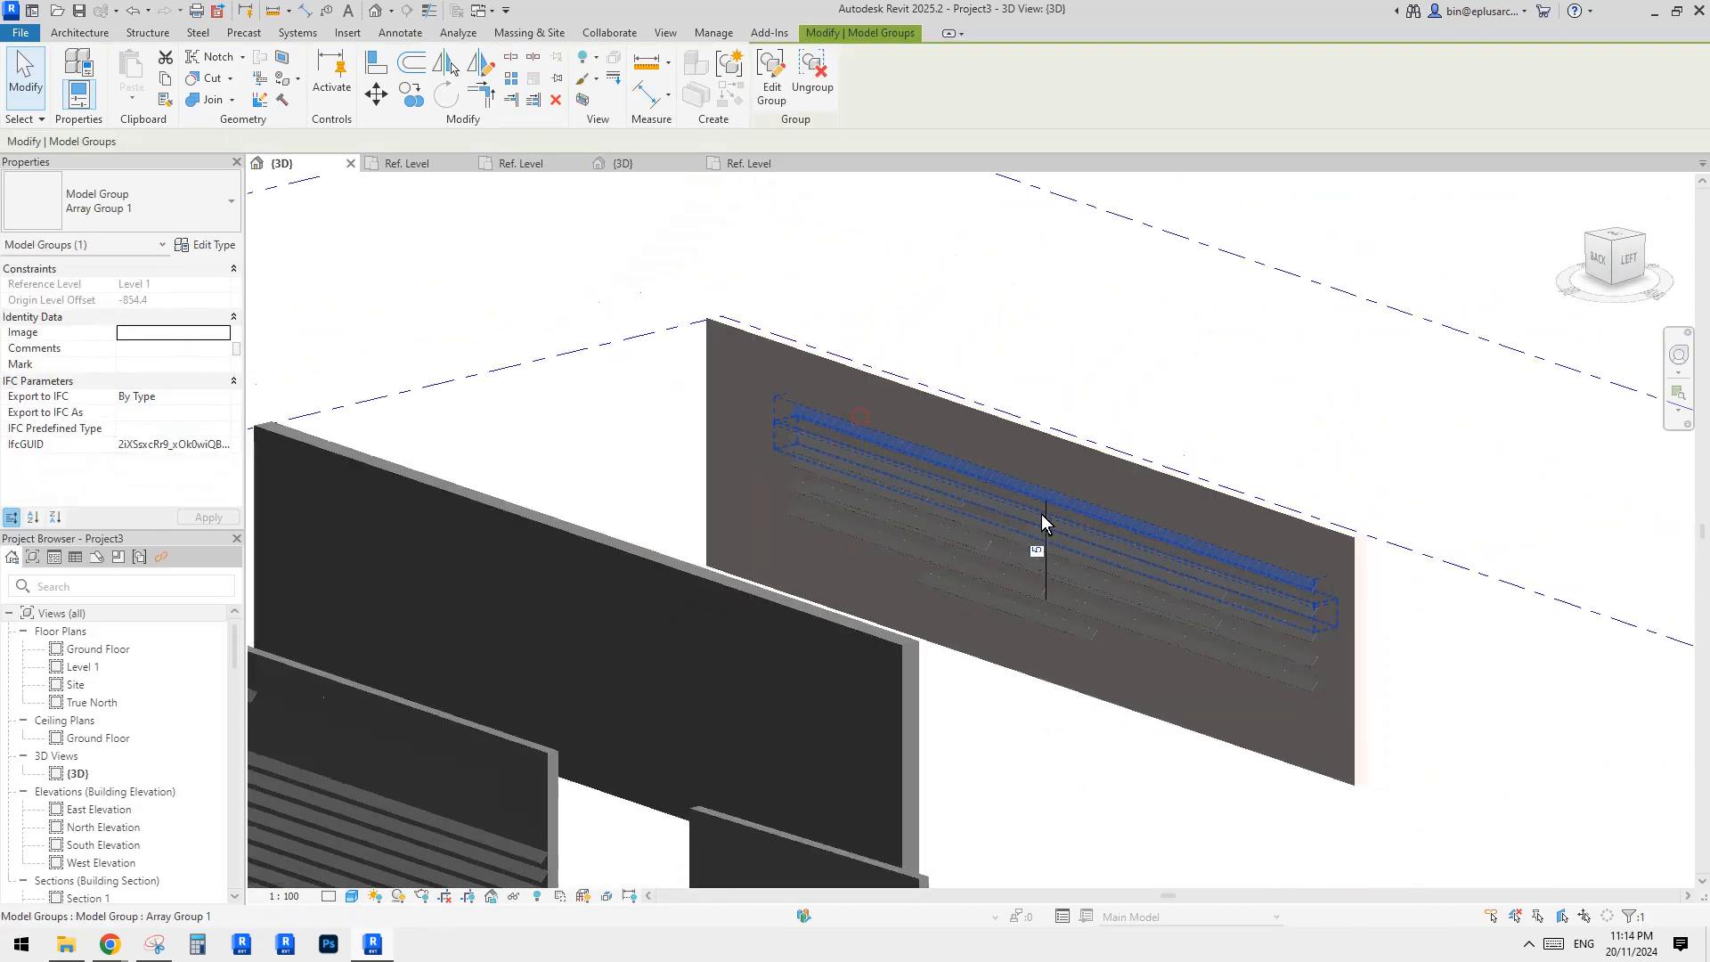
Step: Compare the arrayed panel rows with the heritage shape in the Reddit reference photo, and return to the Revit project
shift+middle_drag(1082, 531, 1041, 687)
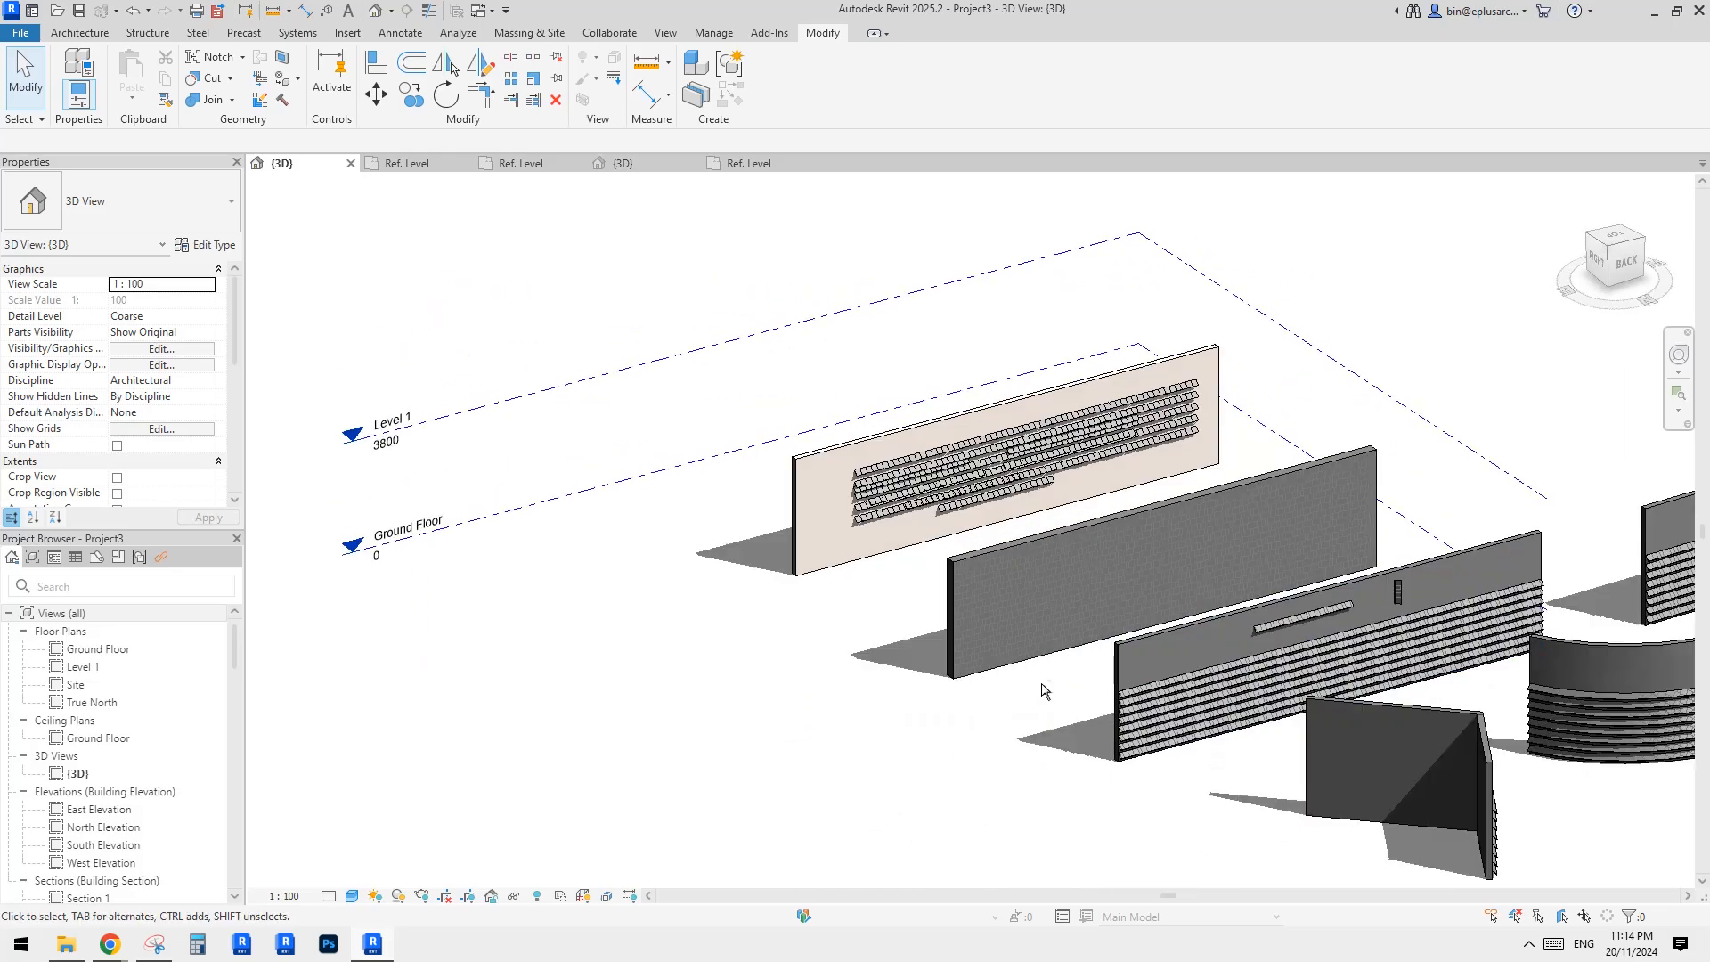
middle_drag(1136, 598, 869, 621)
scroll(869, 622, up, 1)
mouse_move(122, 948)
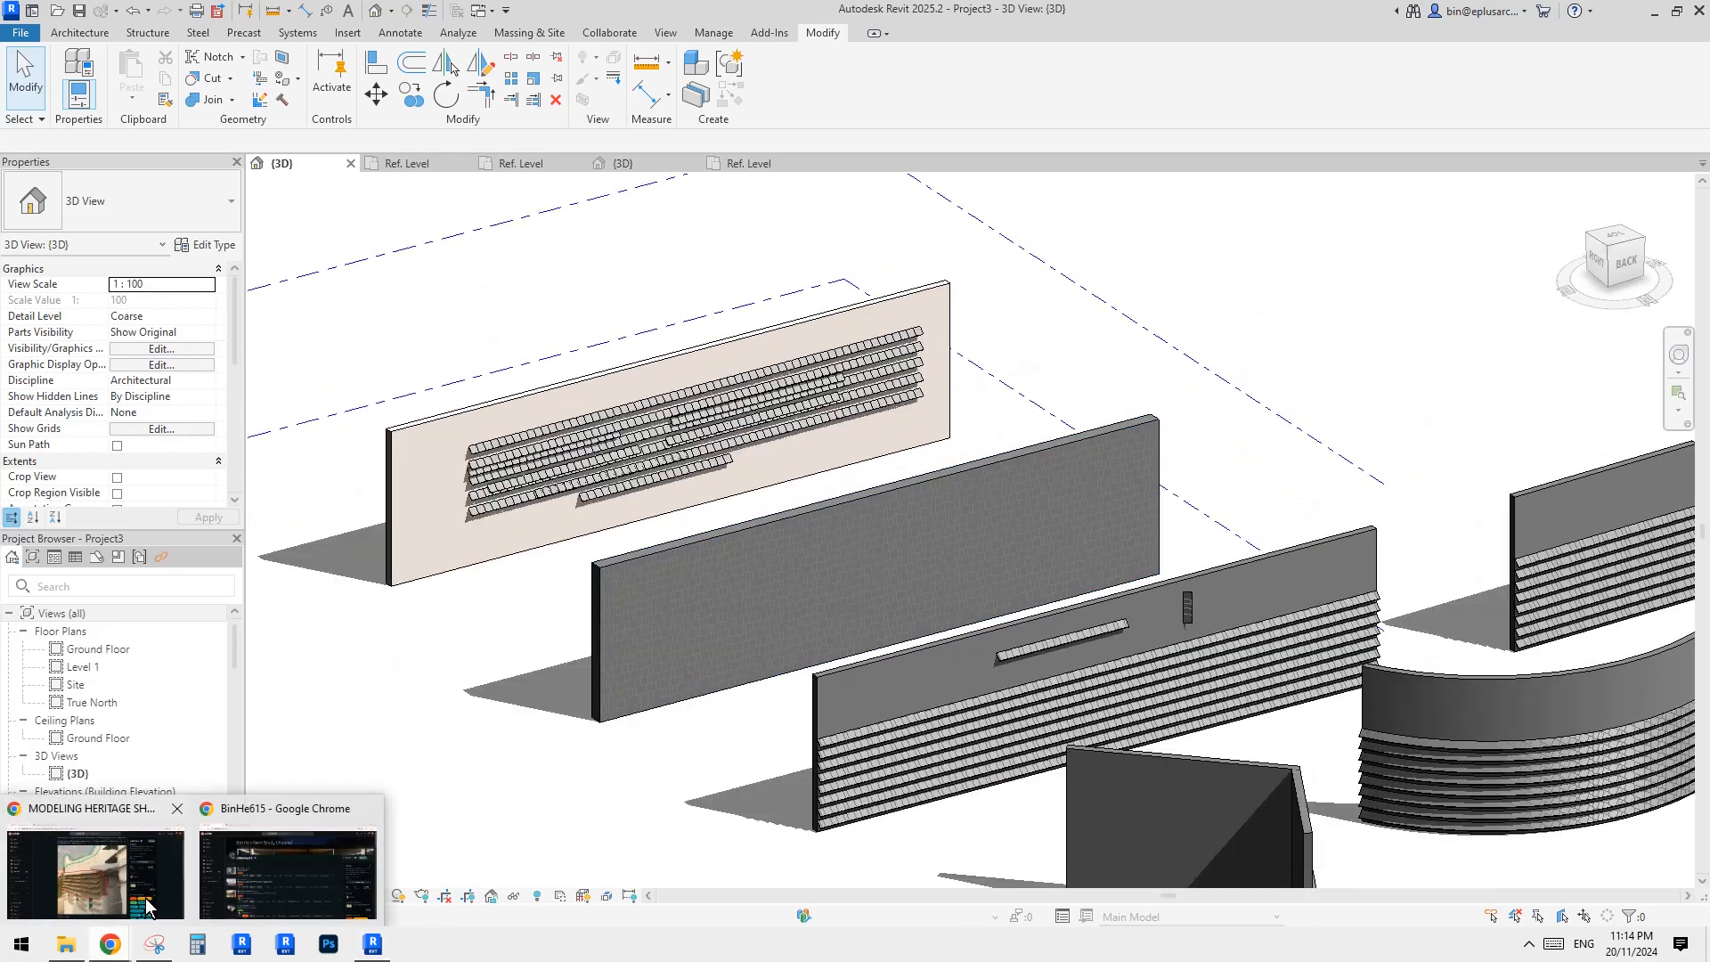
click(128, 893)
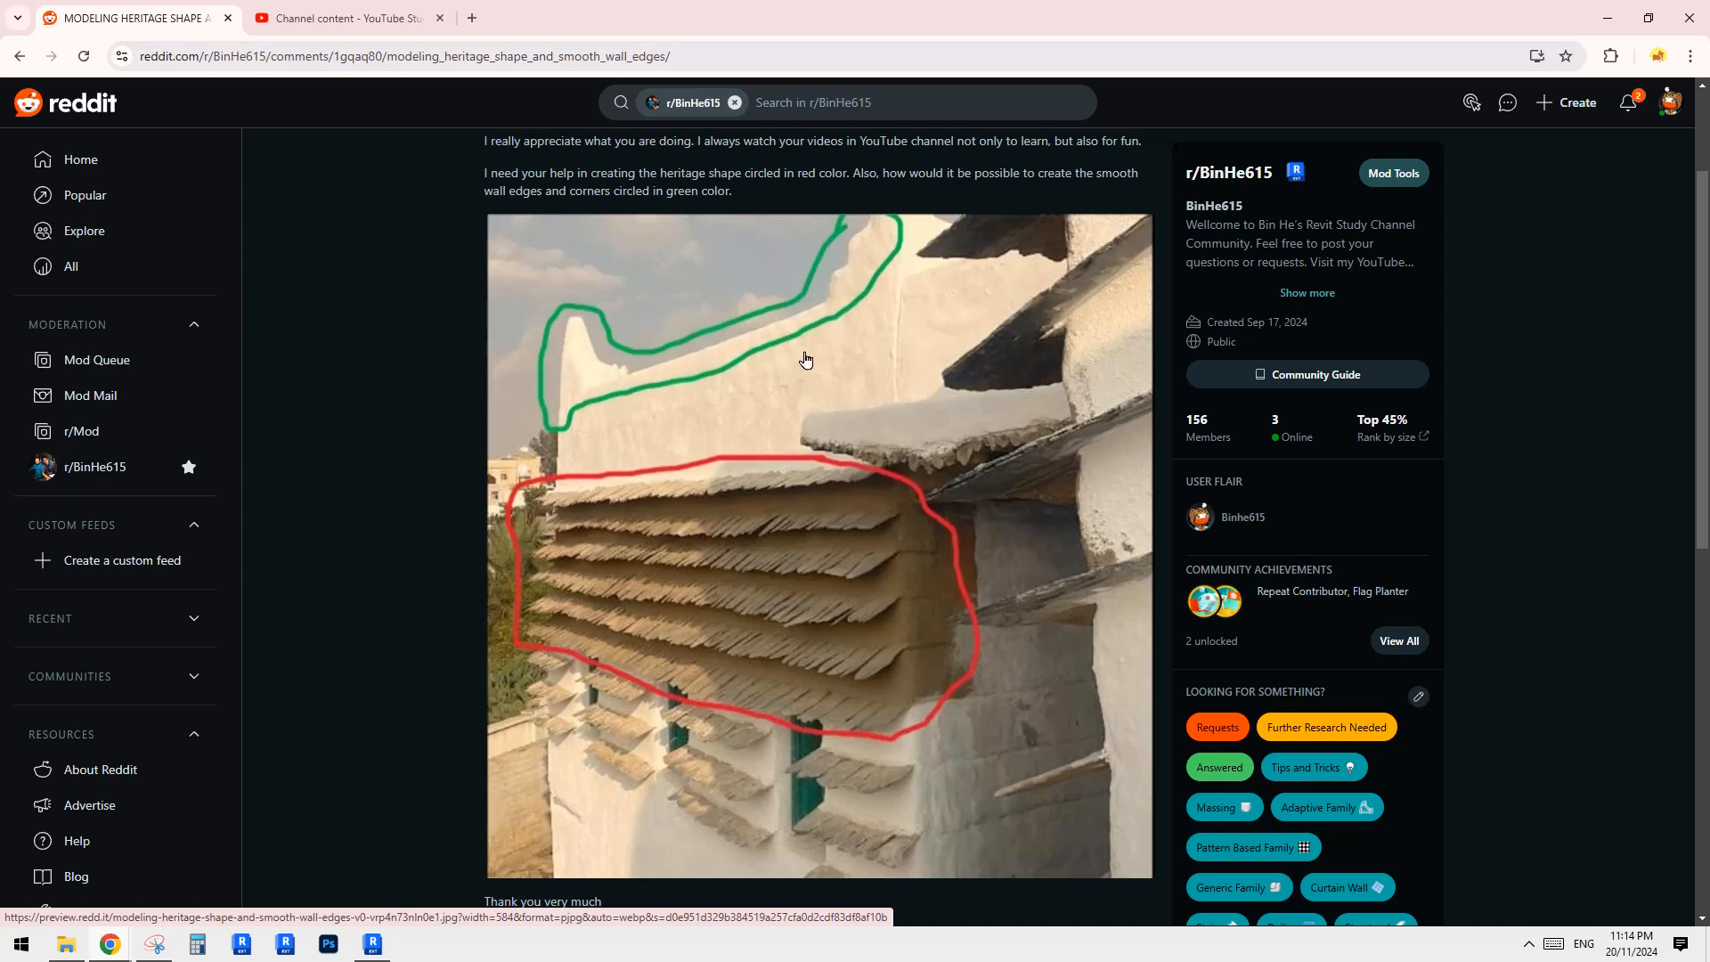
scroll(805, 359, up, 1)
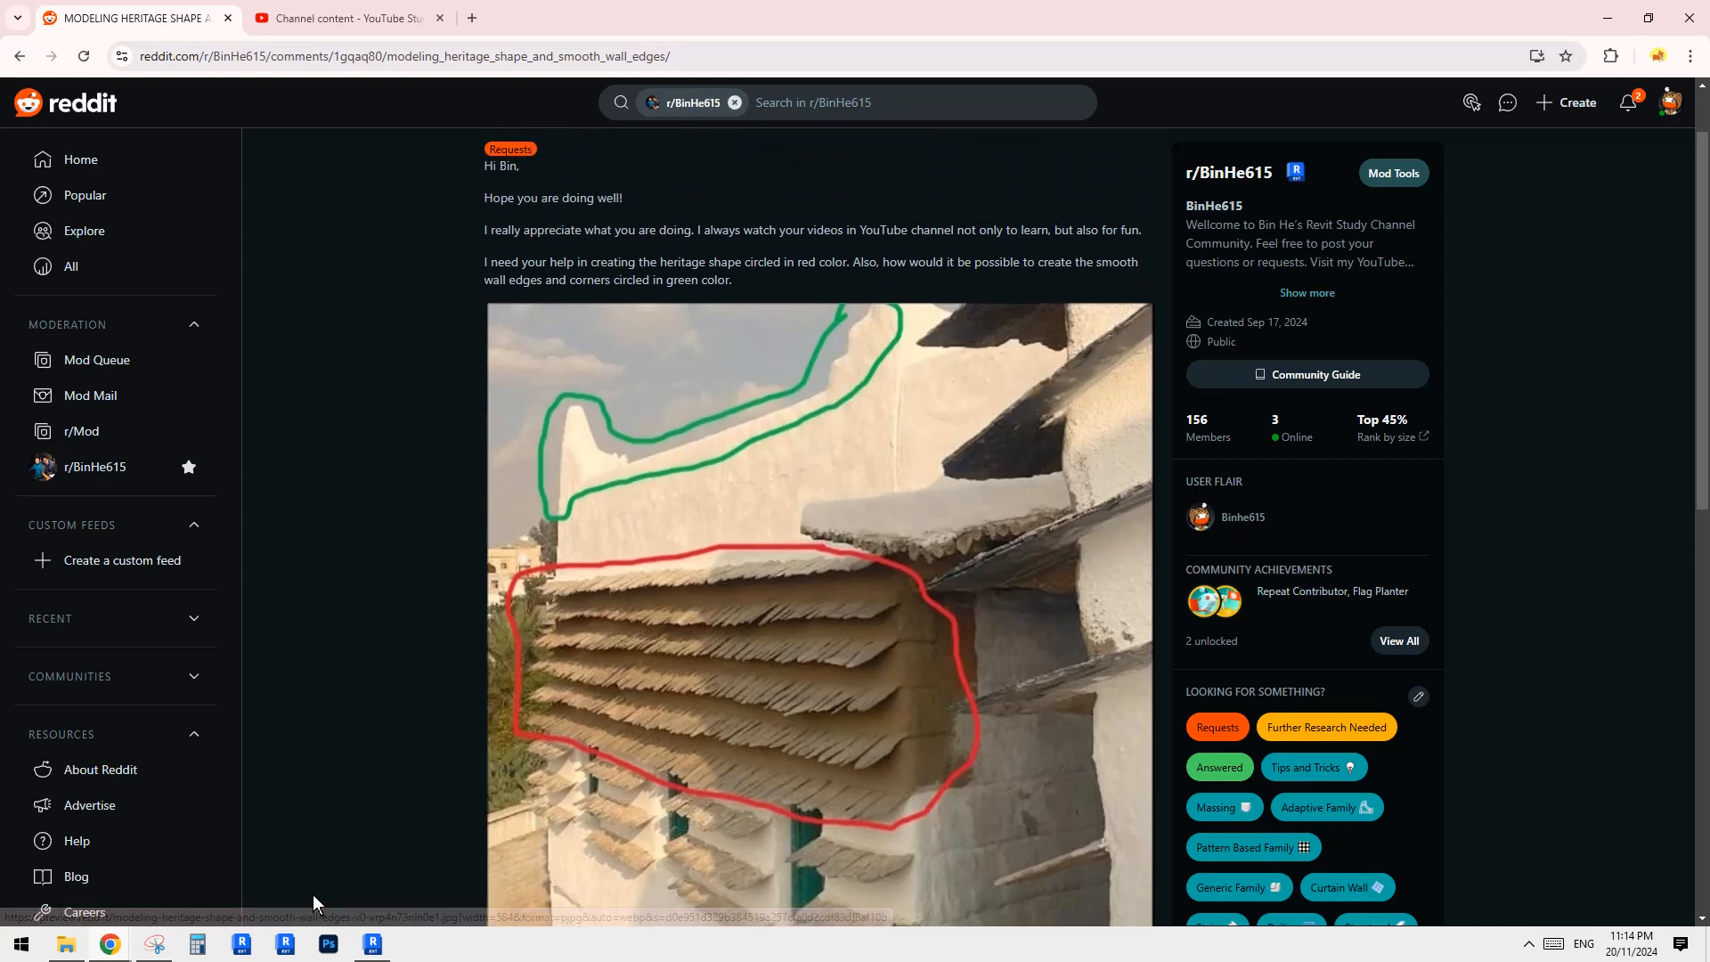
click(372, 943)
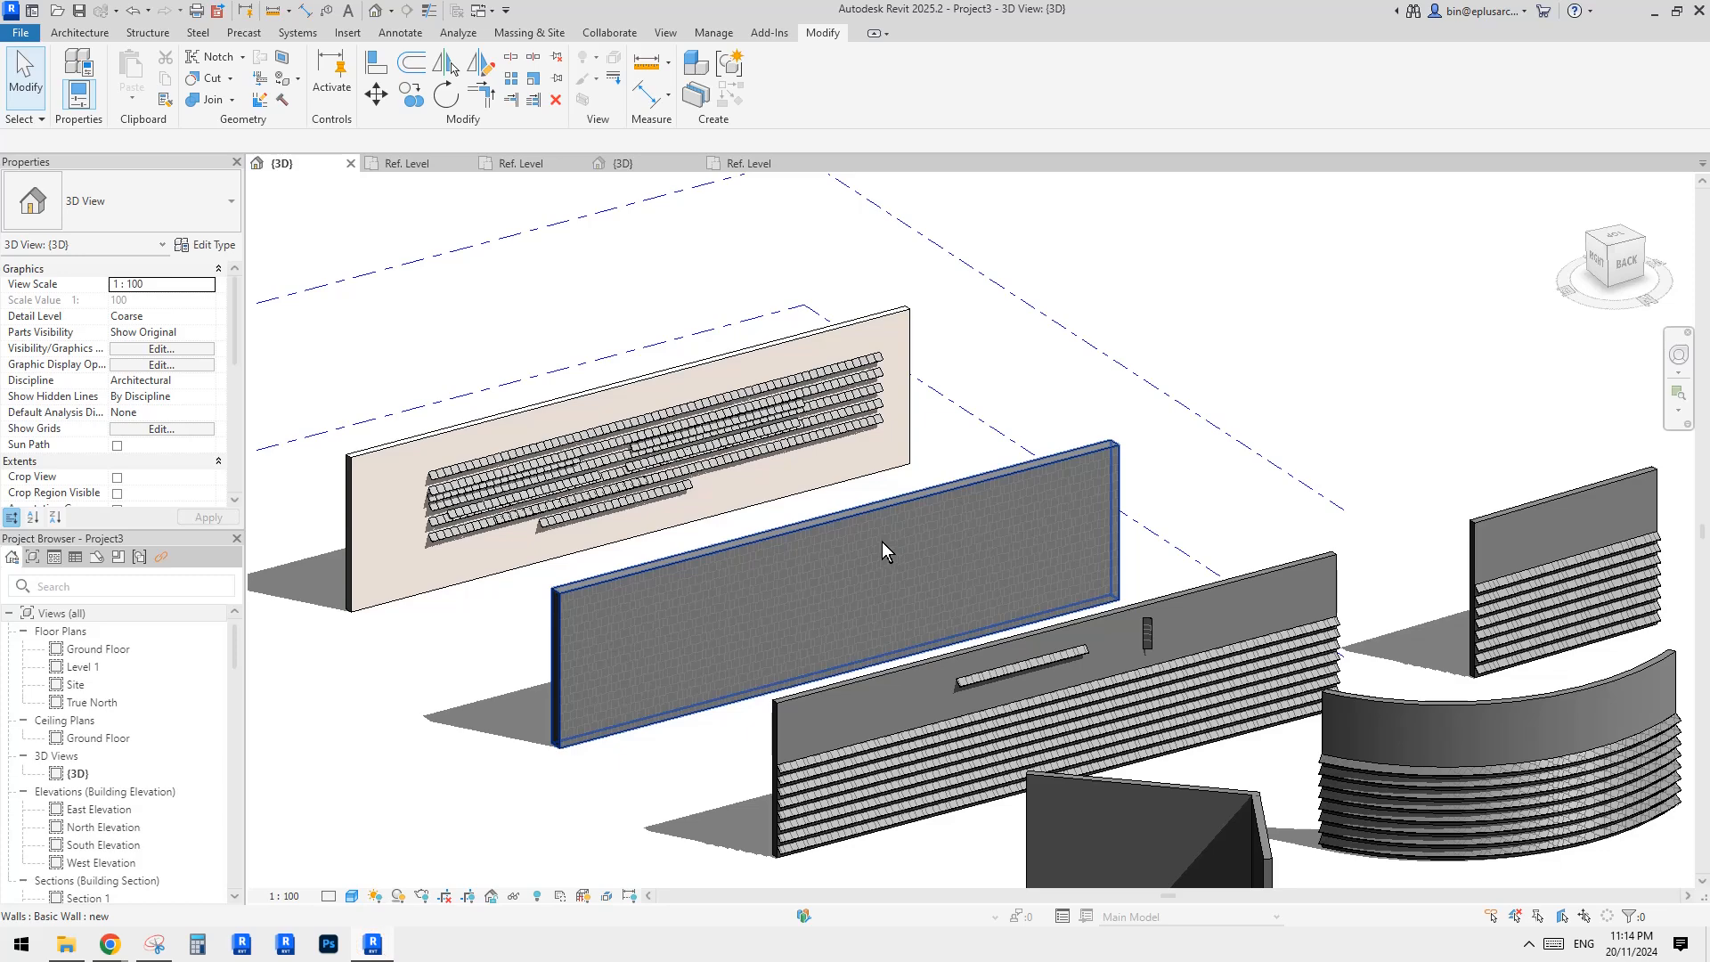
Step: Copy the Generic 200mm Wall without its panels to the open area in front of the angled and curved walls
scroll(882, 542, down, 3)
click(817, 491)
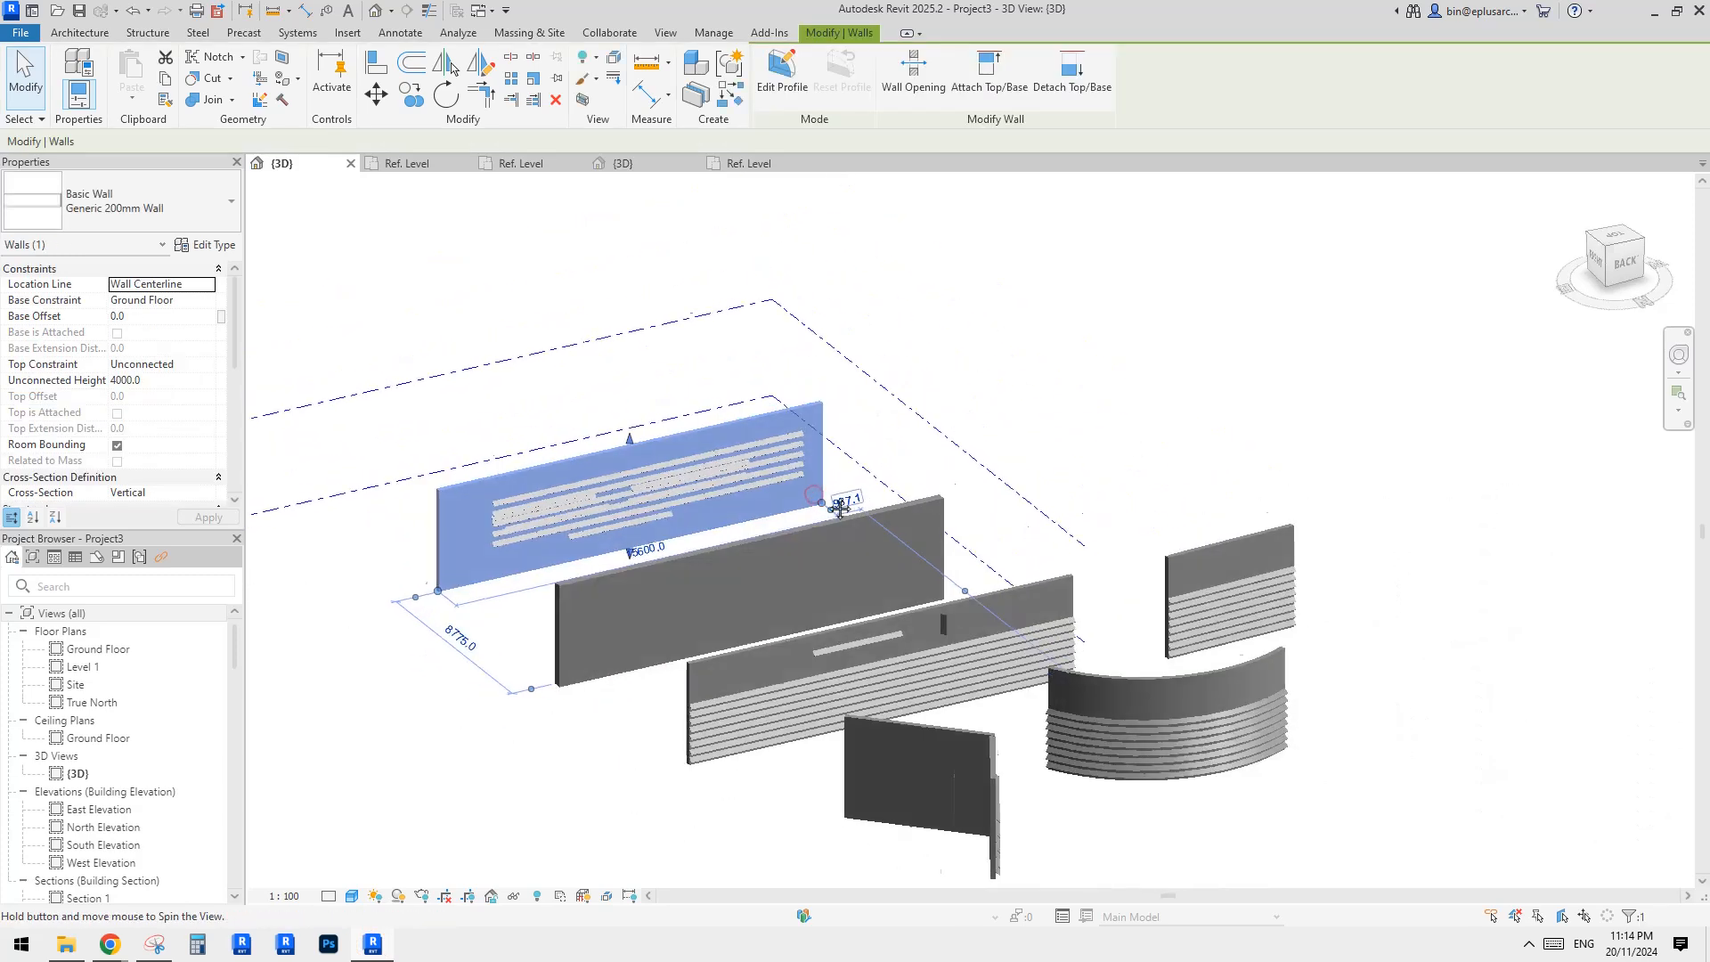
shift+middle_drag(817, 491, 859, 477)
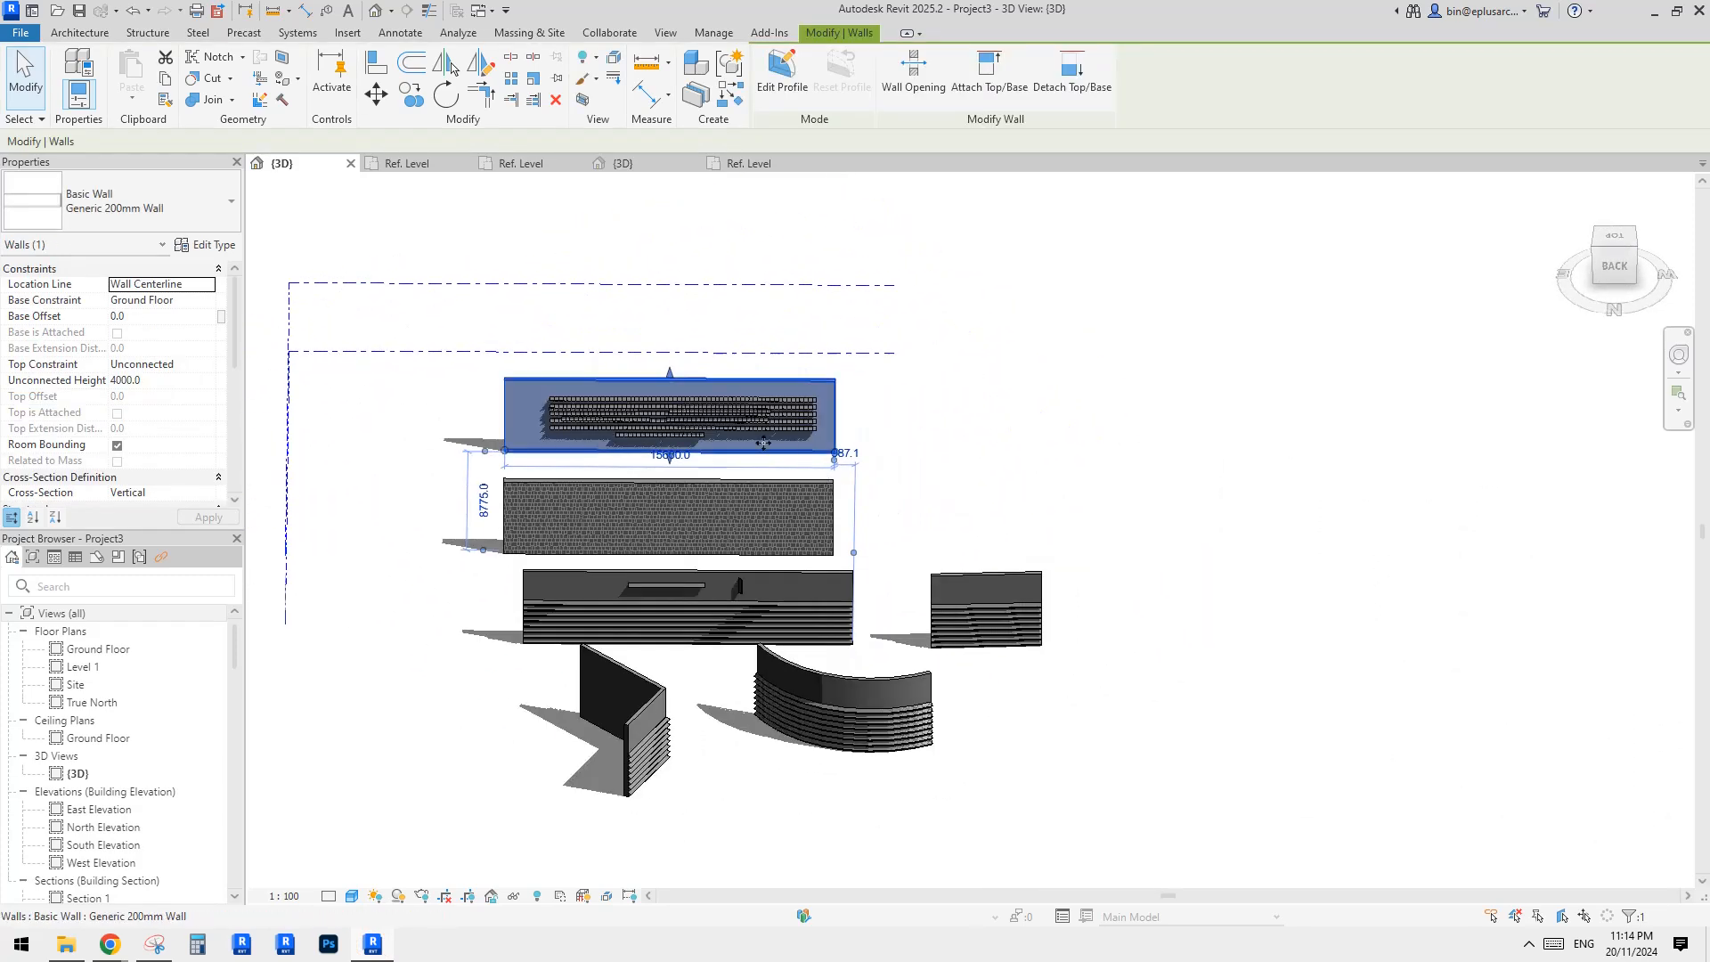
key(c)
key(o)
click(716, 443)
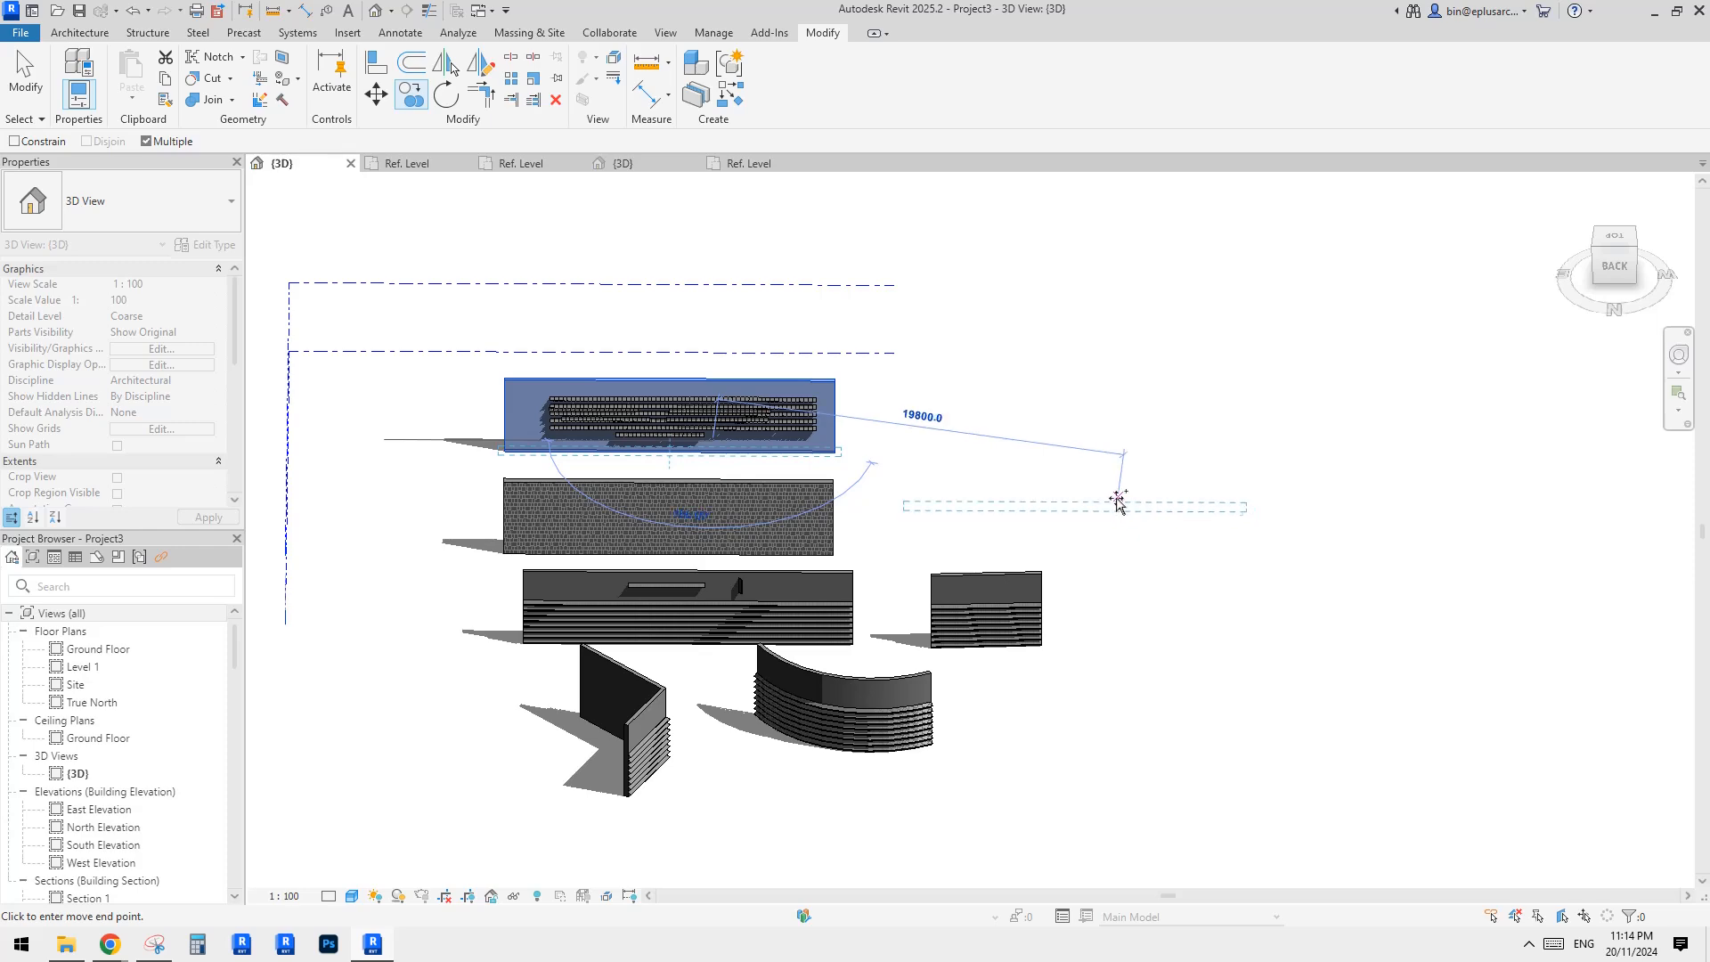
middle_drag(1101, 552, 1109, 442)
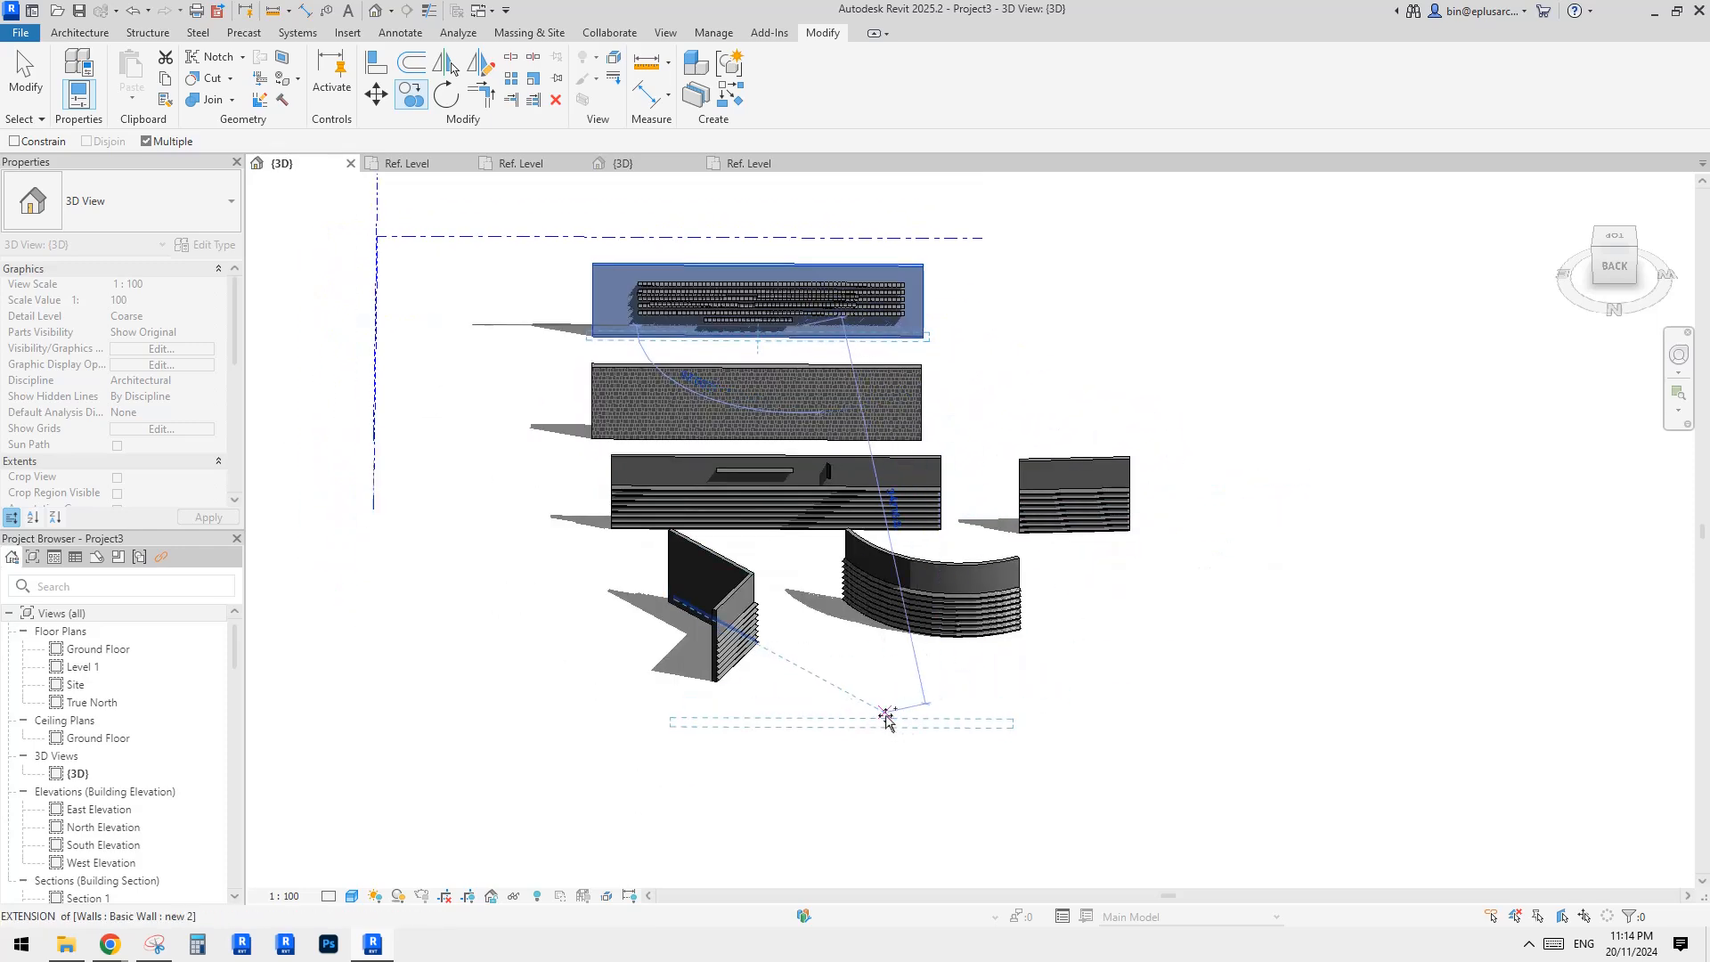
click(880, 720)
click(885, 696)
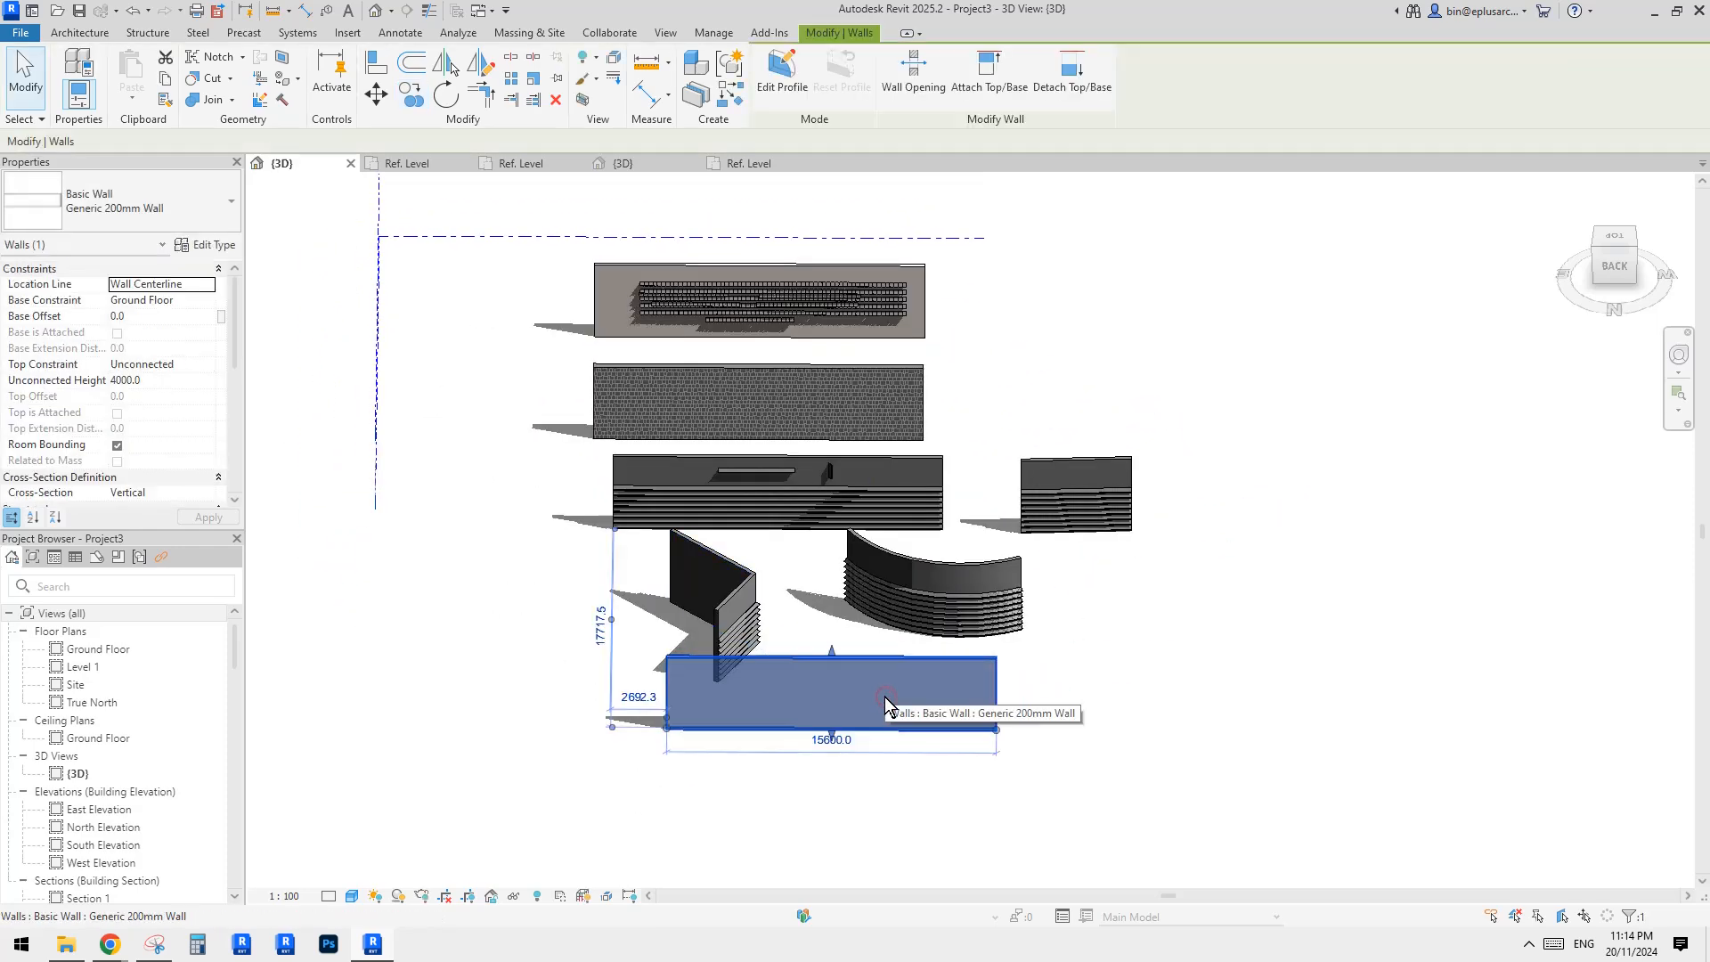
Step: Split the copied Generic 200mm Wall near its middle and delete the part farther from the angled wall
shift+middle_drag(884, 696, 977, 695)
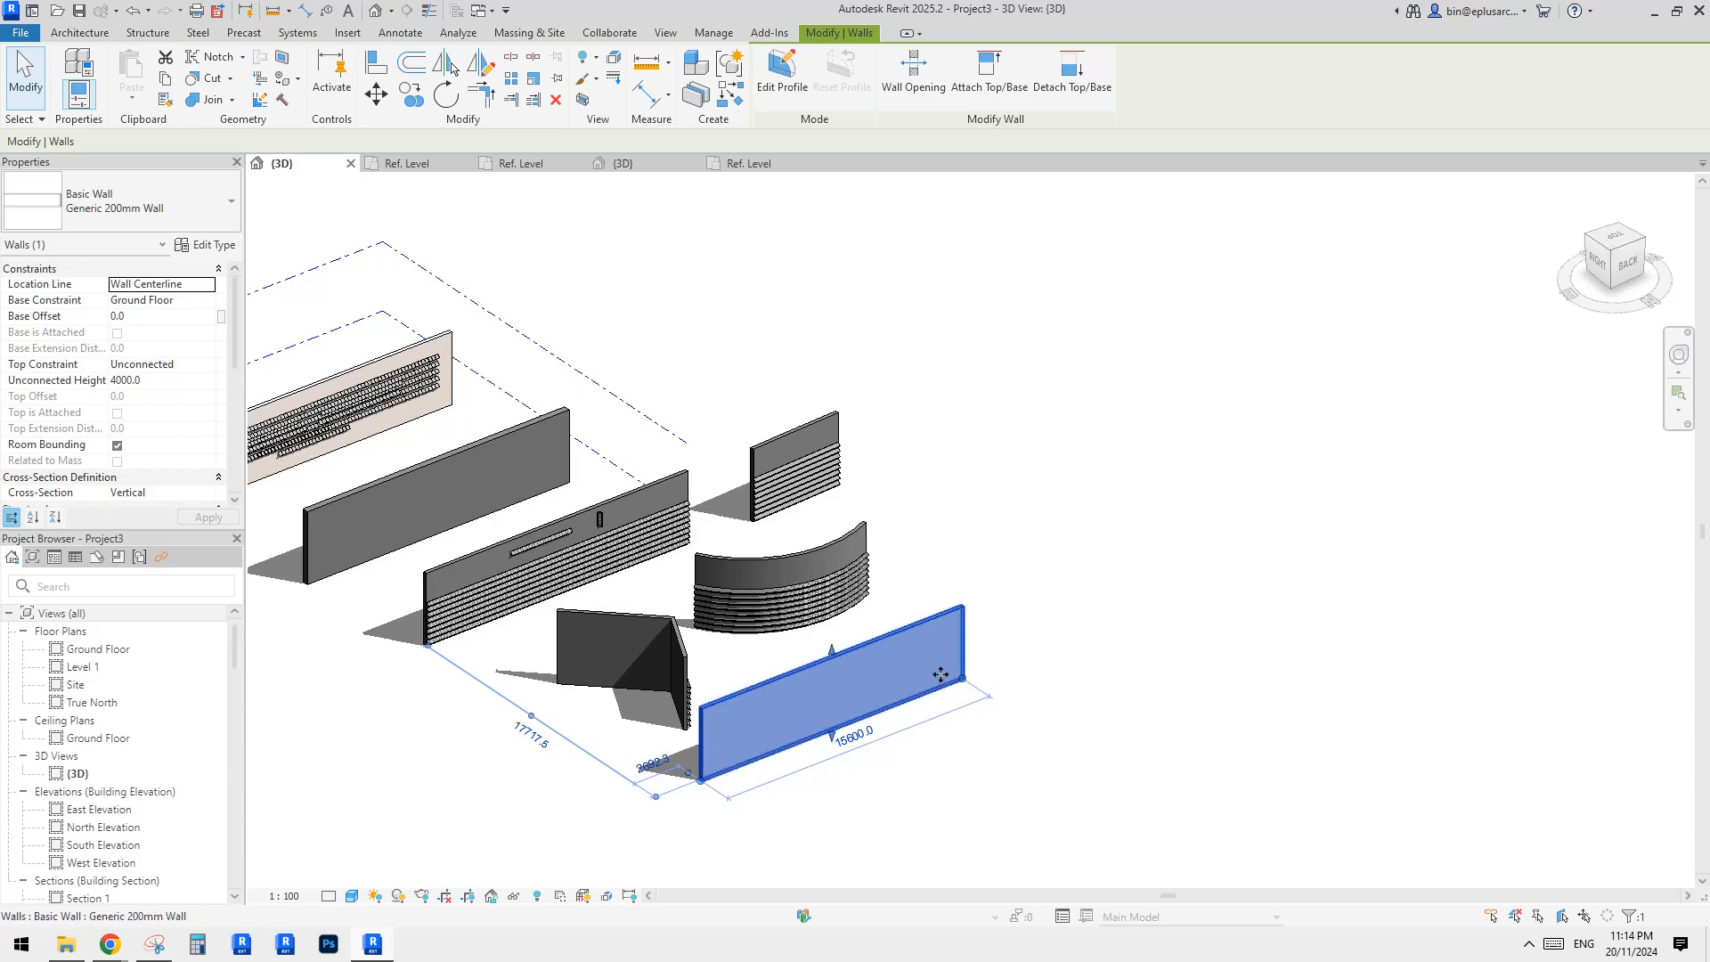
middle_drag(937, 703, 946, 702)
scroll(842, 735, up, 5)
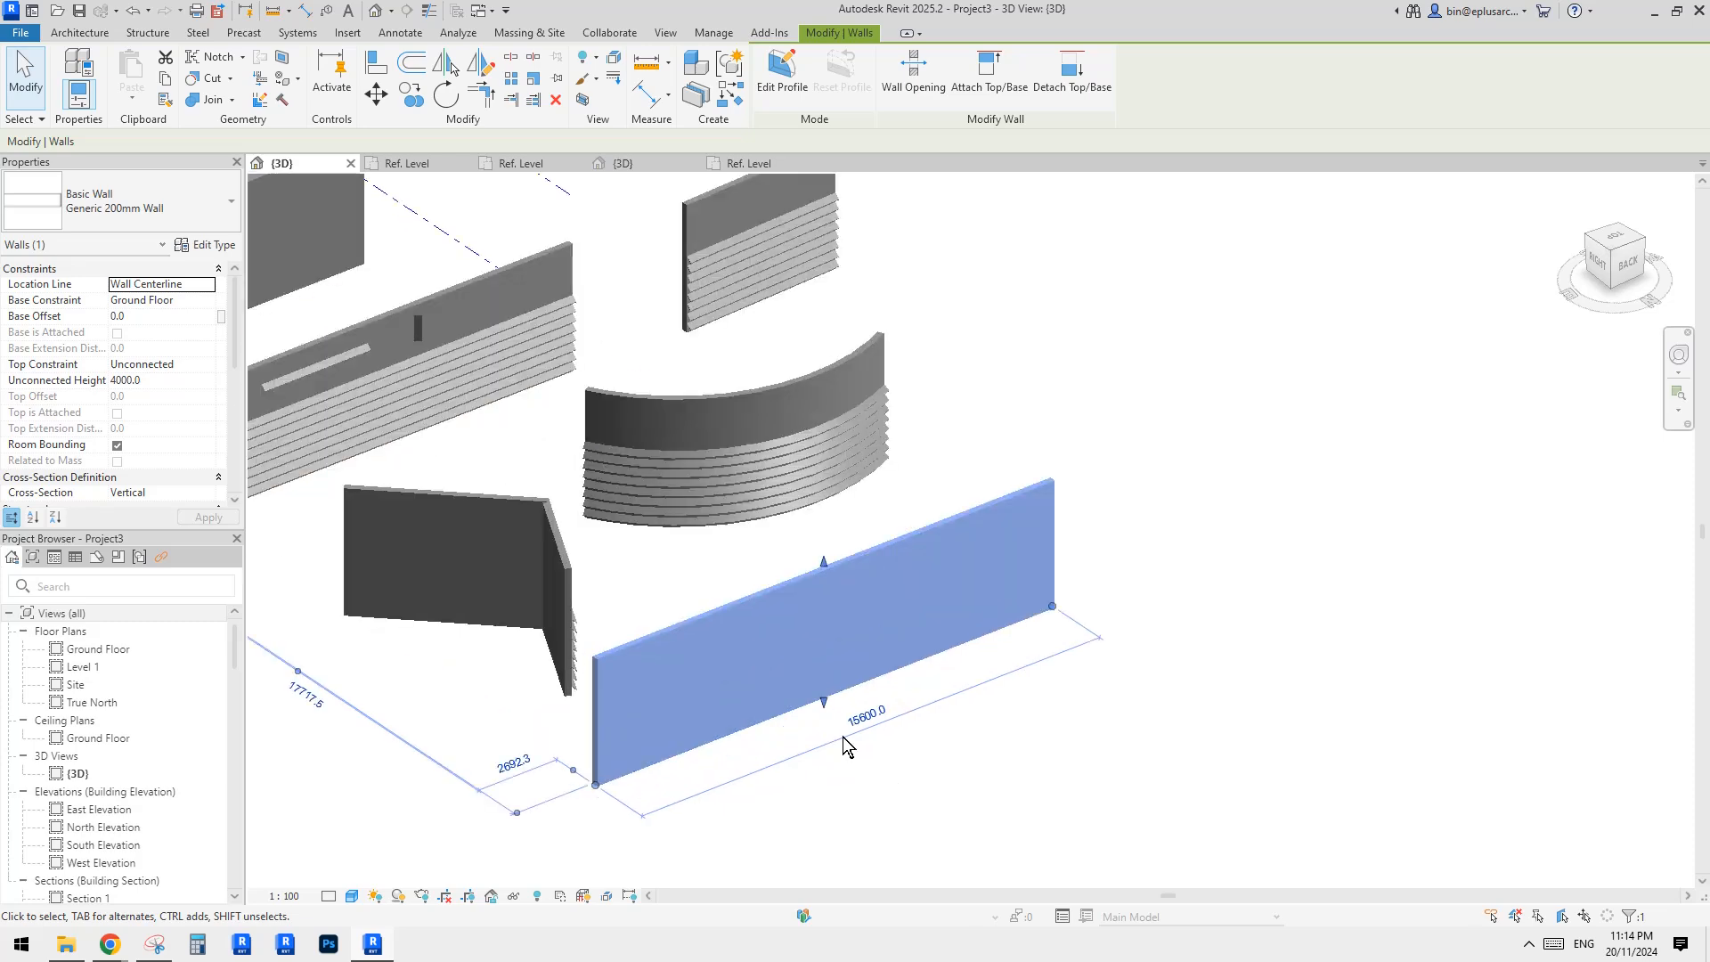
middle_drag(1015, 621, 993, 594)
key(Escape)
scroll(1019, 589, down, 1)
scroll(924, 655, up, 1)
key(s)
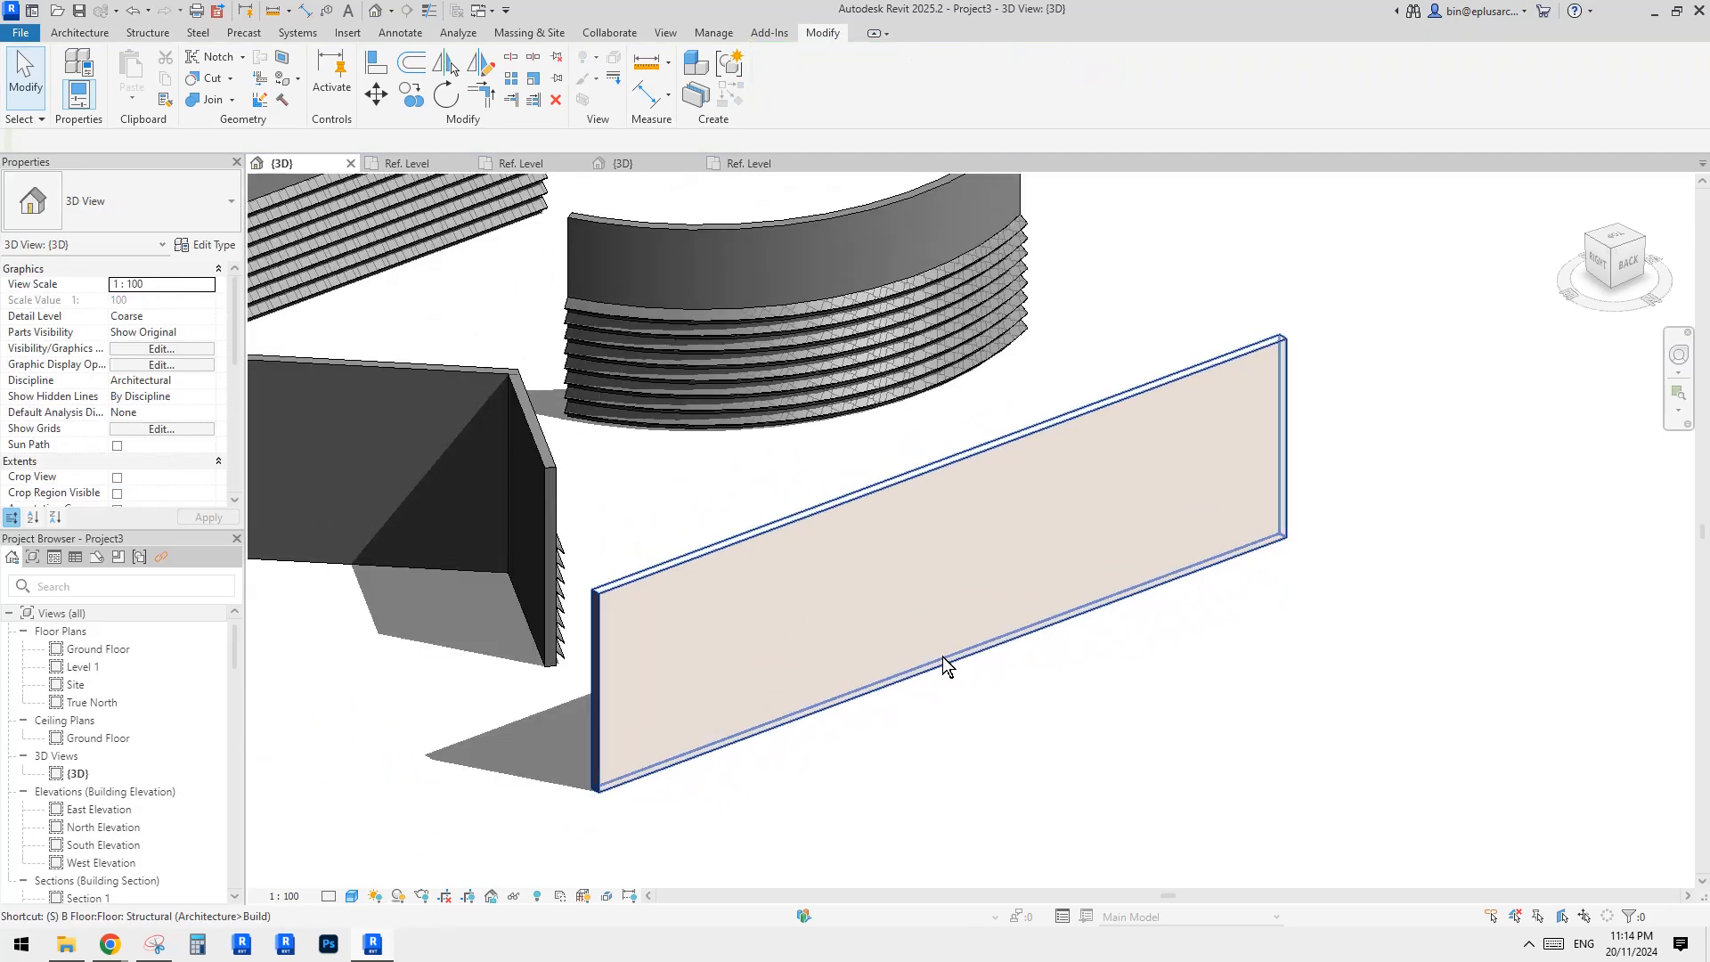
key(l)
click(931, 661)
key(Escape)
click(1077, 579)
key(Delete)
scroll(1072, 574, down, 1)
scroll(1014, 601, up, 1)
scroll(759, 672, up, 1)
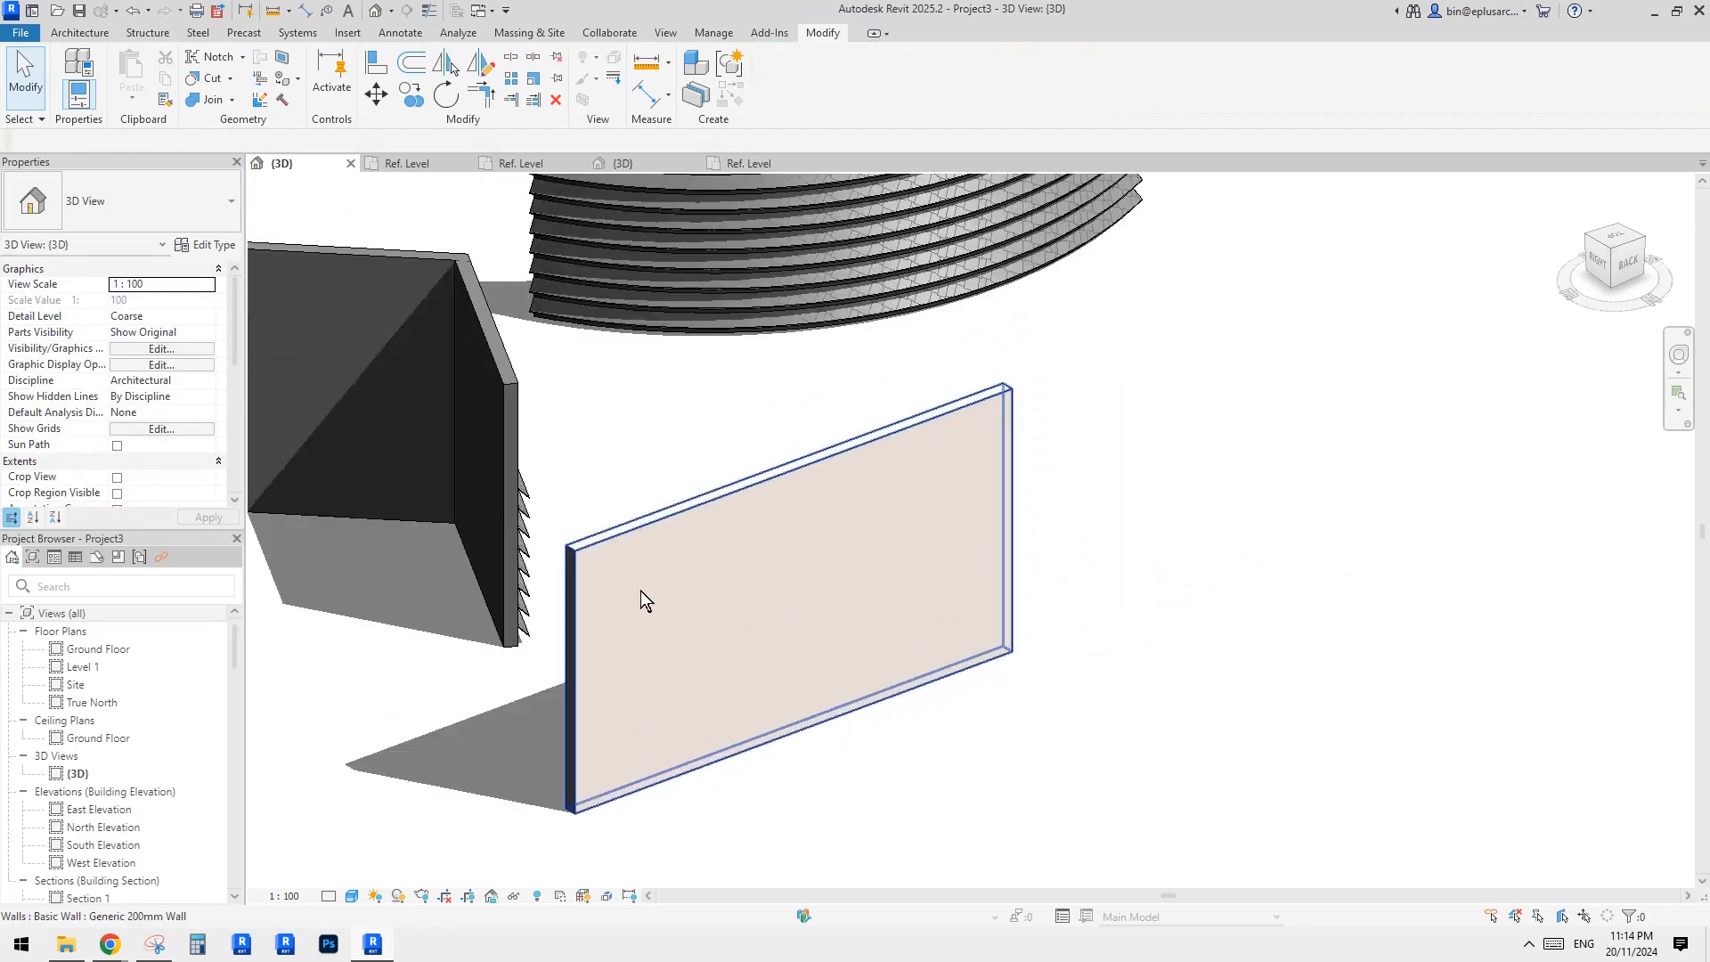
middle_drag(639, 590, 715, 565)
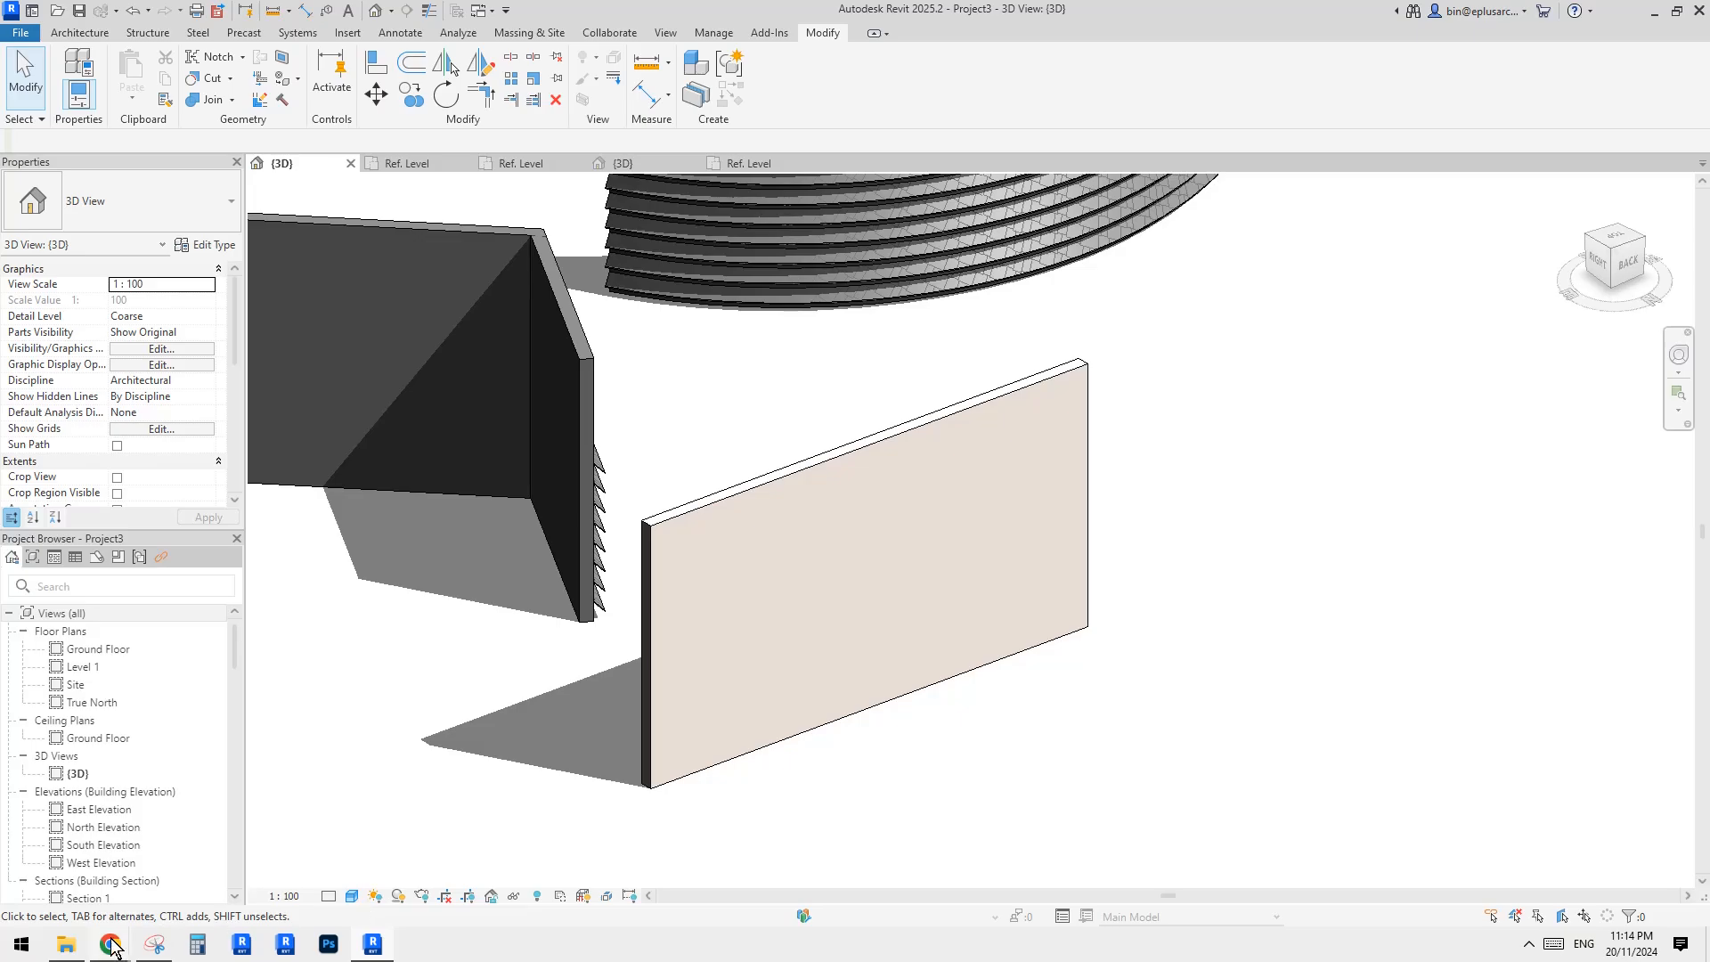
Step: Study the overlapping slats circled in red in the Reddit photo, and return to the shortened wall in Revit
mouse_move(111, 946)
click(157, 908)
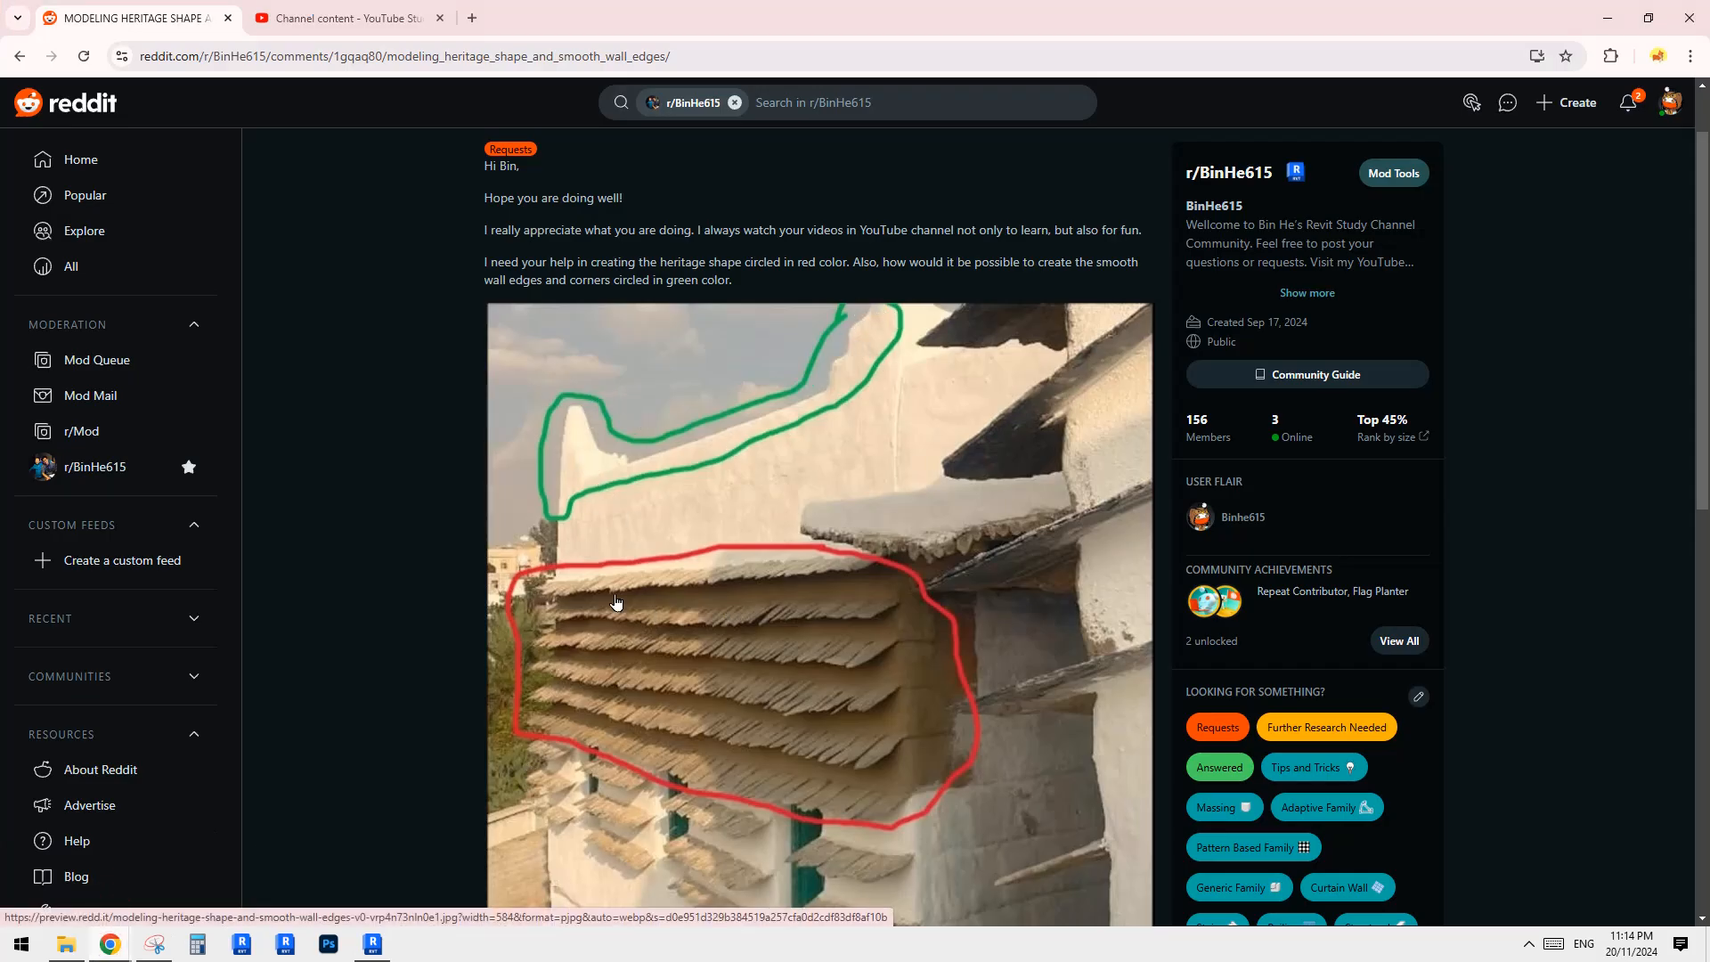
click(372, 943)
scroll(914, 587, up, 1)
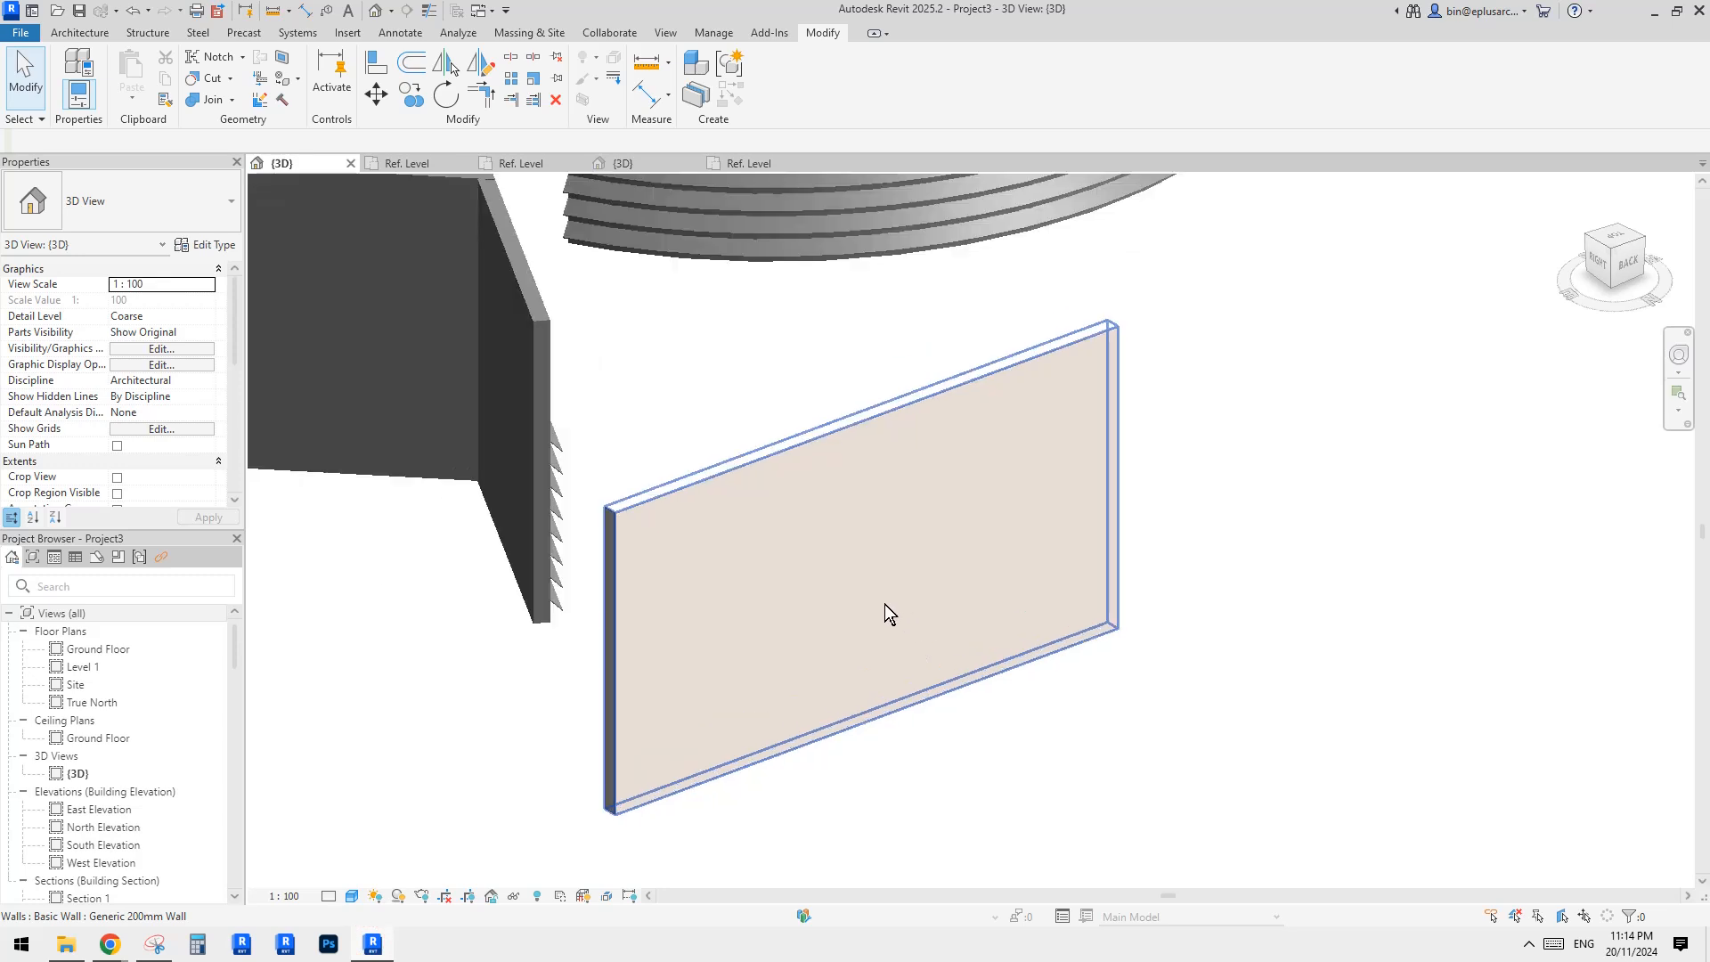
Step: Open the freestanding wall's profile sketch for editing and finish it with its rectangular outline unaltered
click(884, 592)
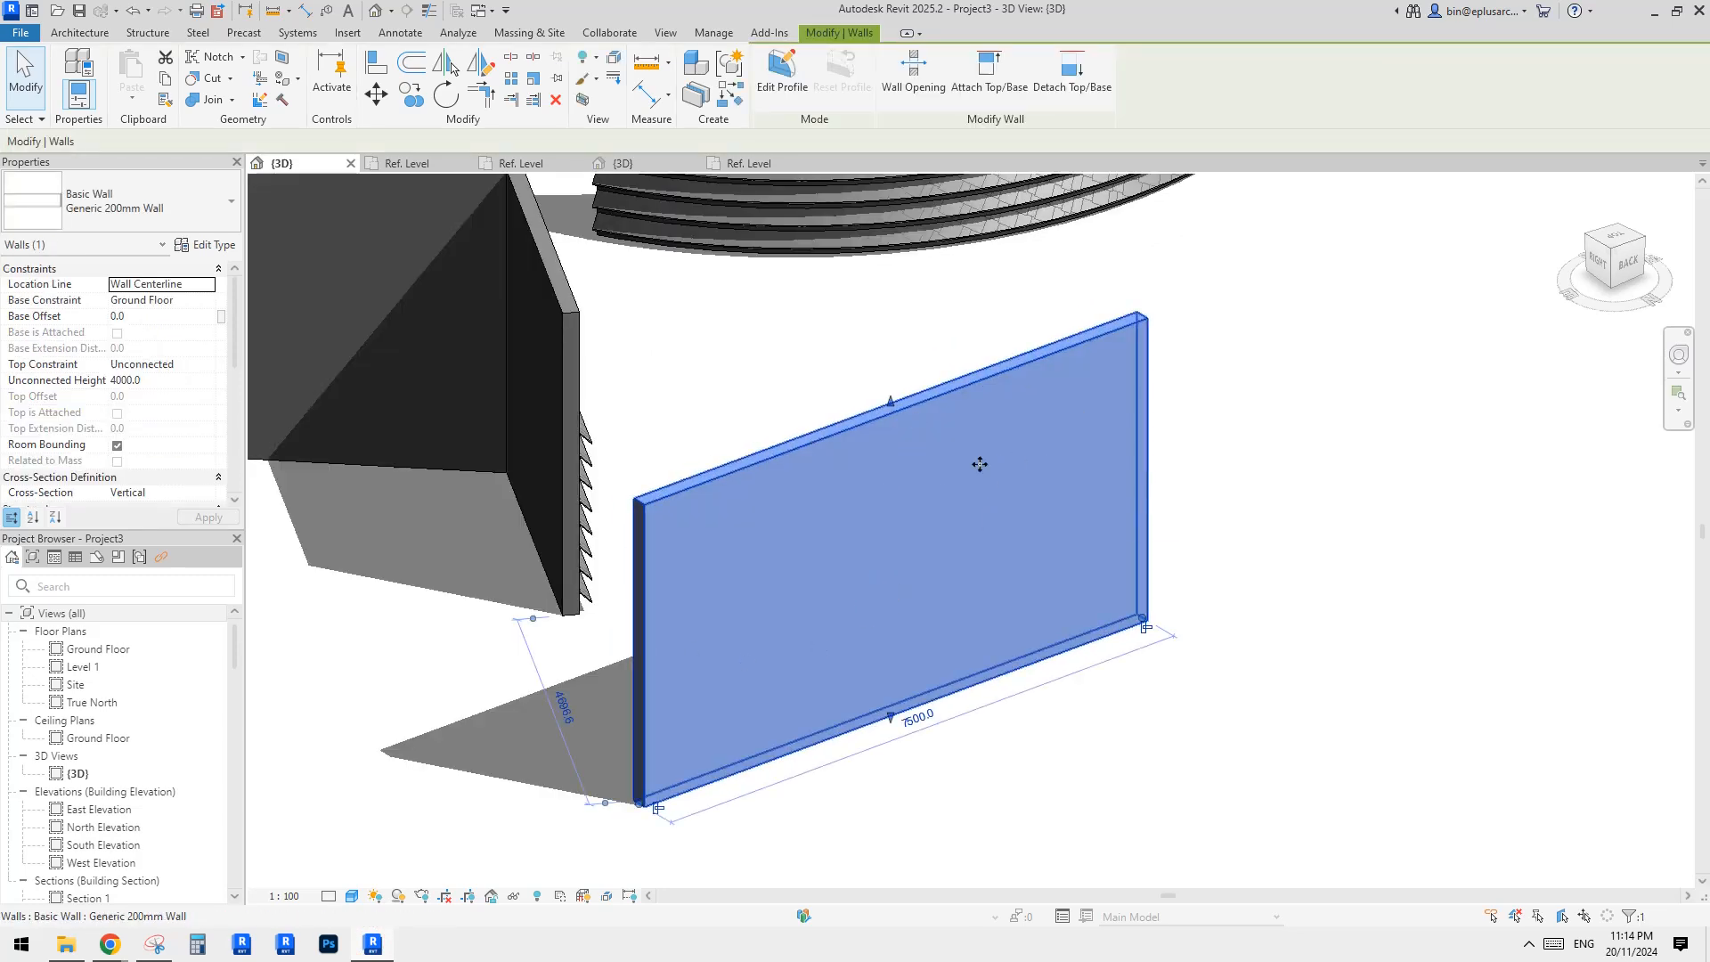
click(782, 71)
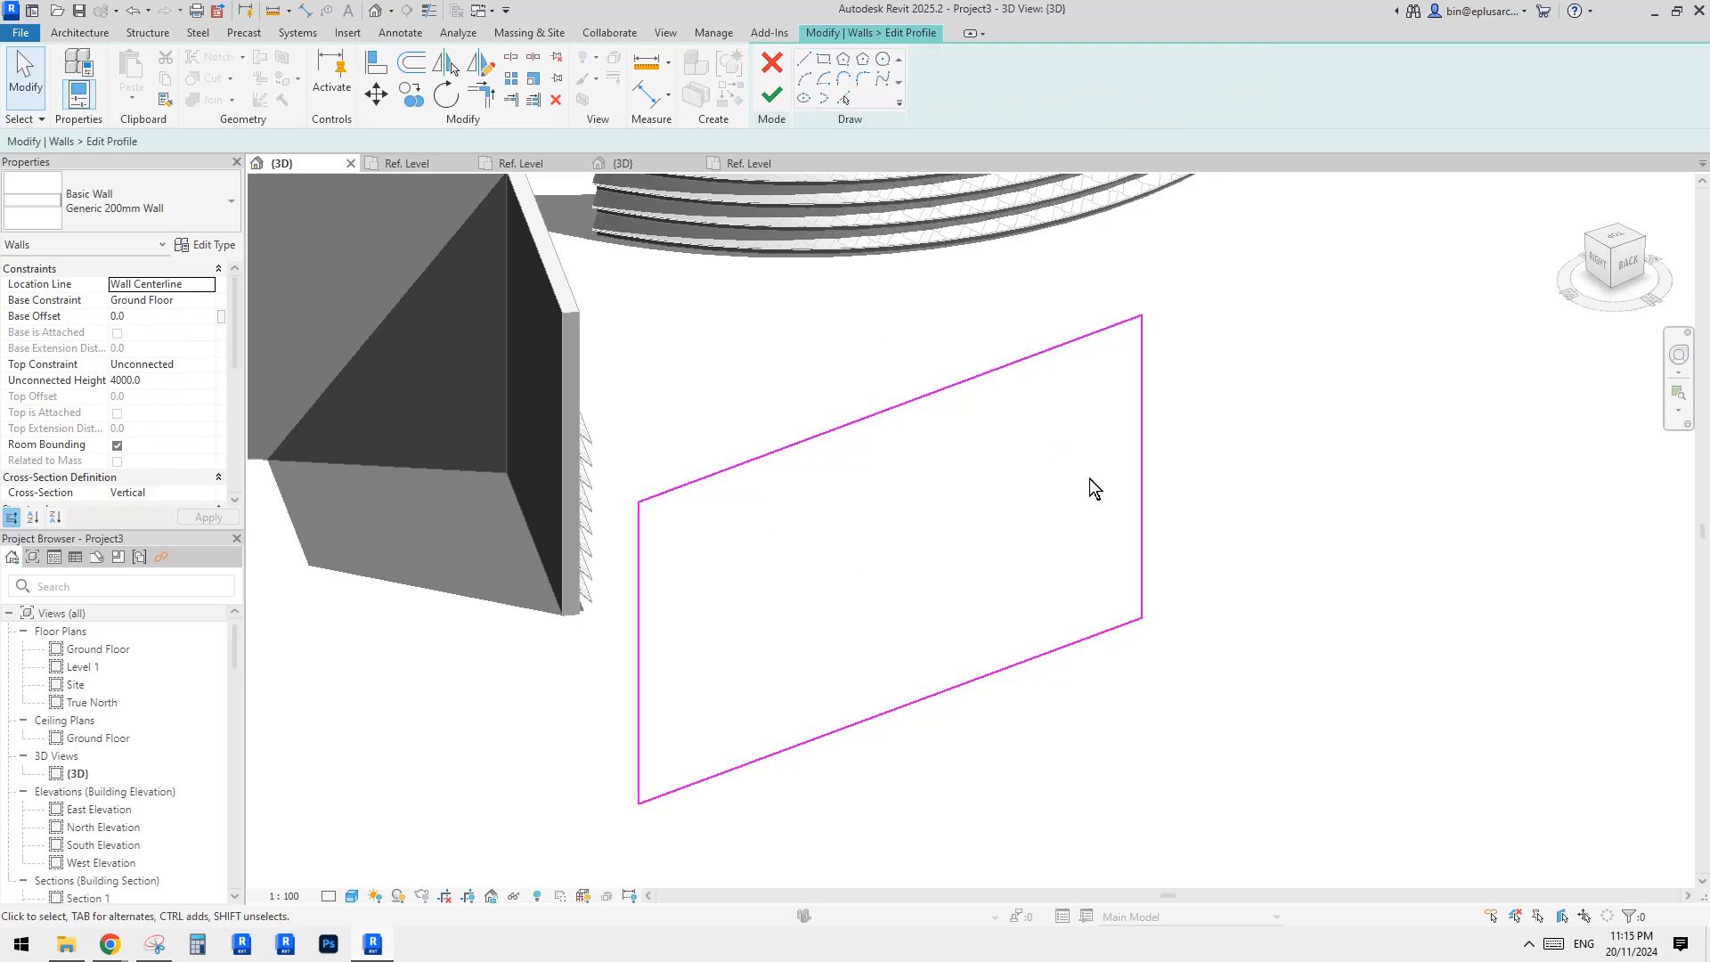
click(773, 93)
click(1248, 381)
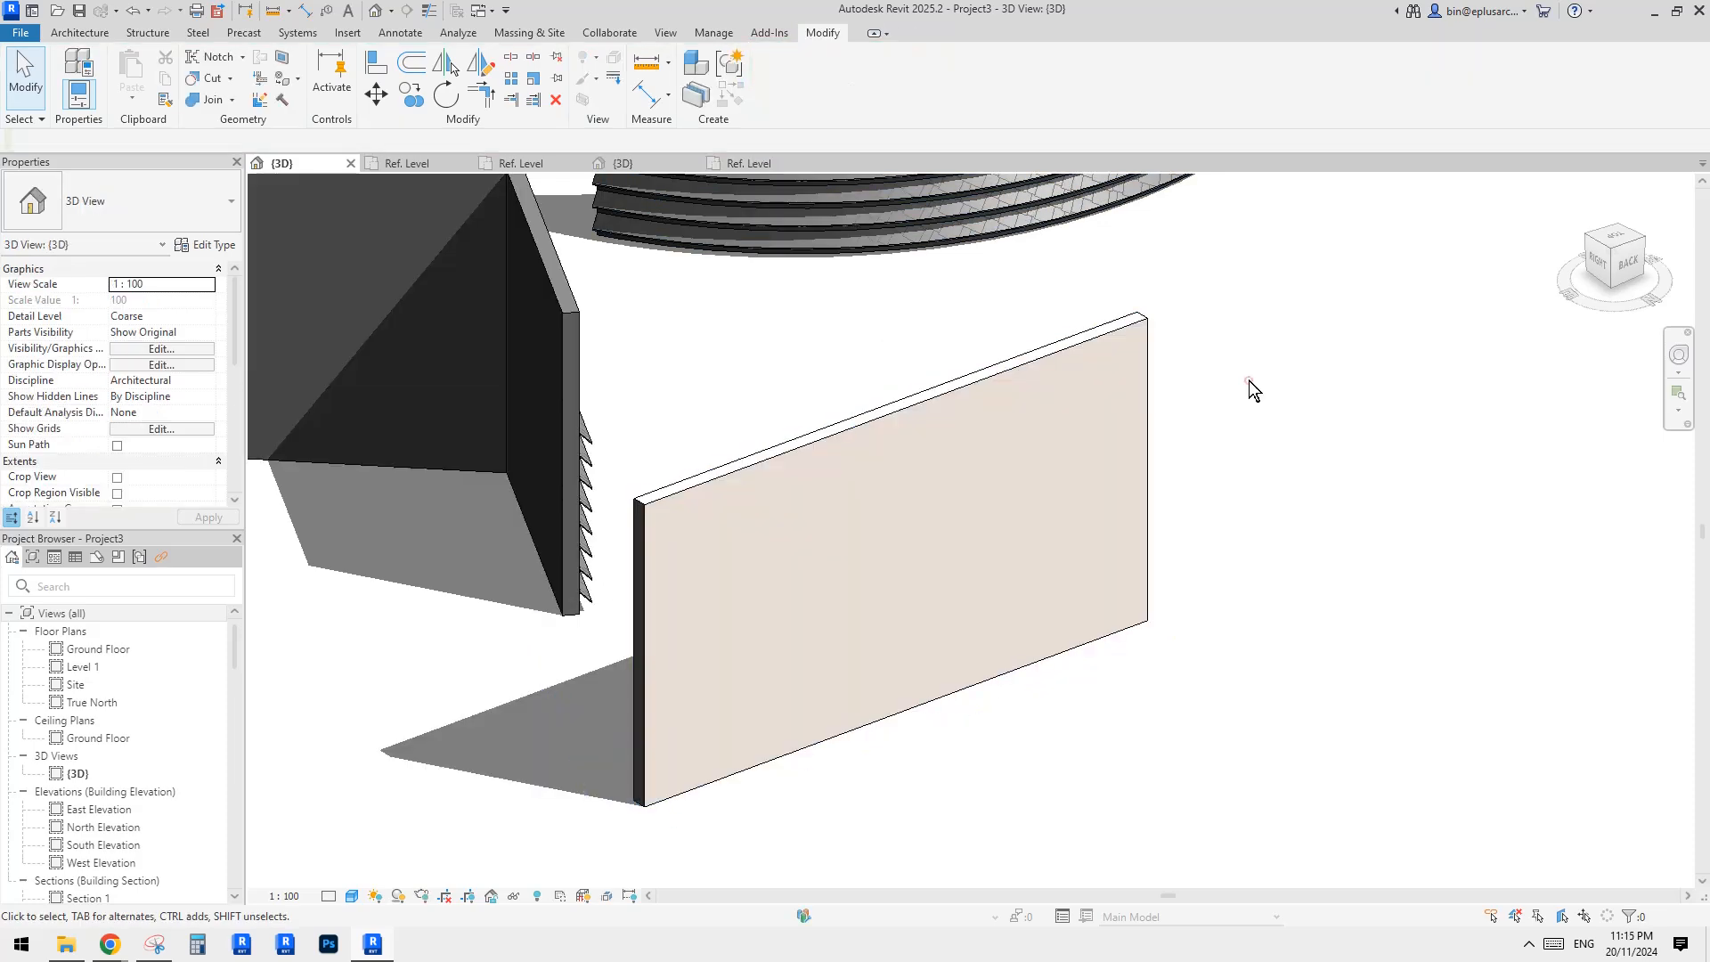
shift+middle_drag(1248, 381, 1244, 416)
click(1122, 451)
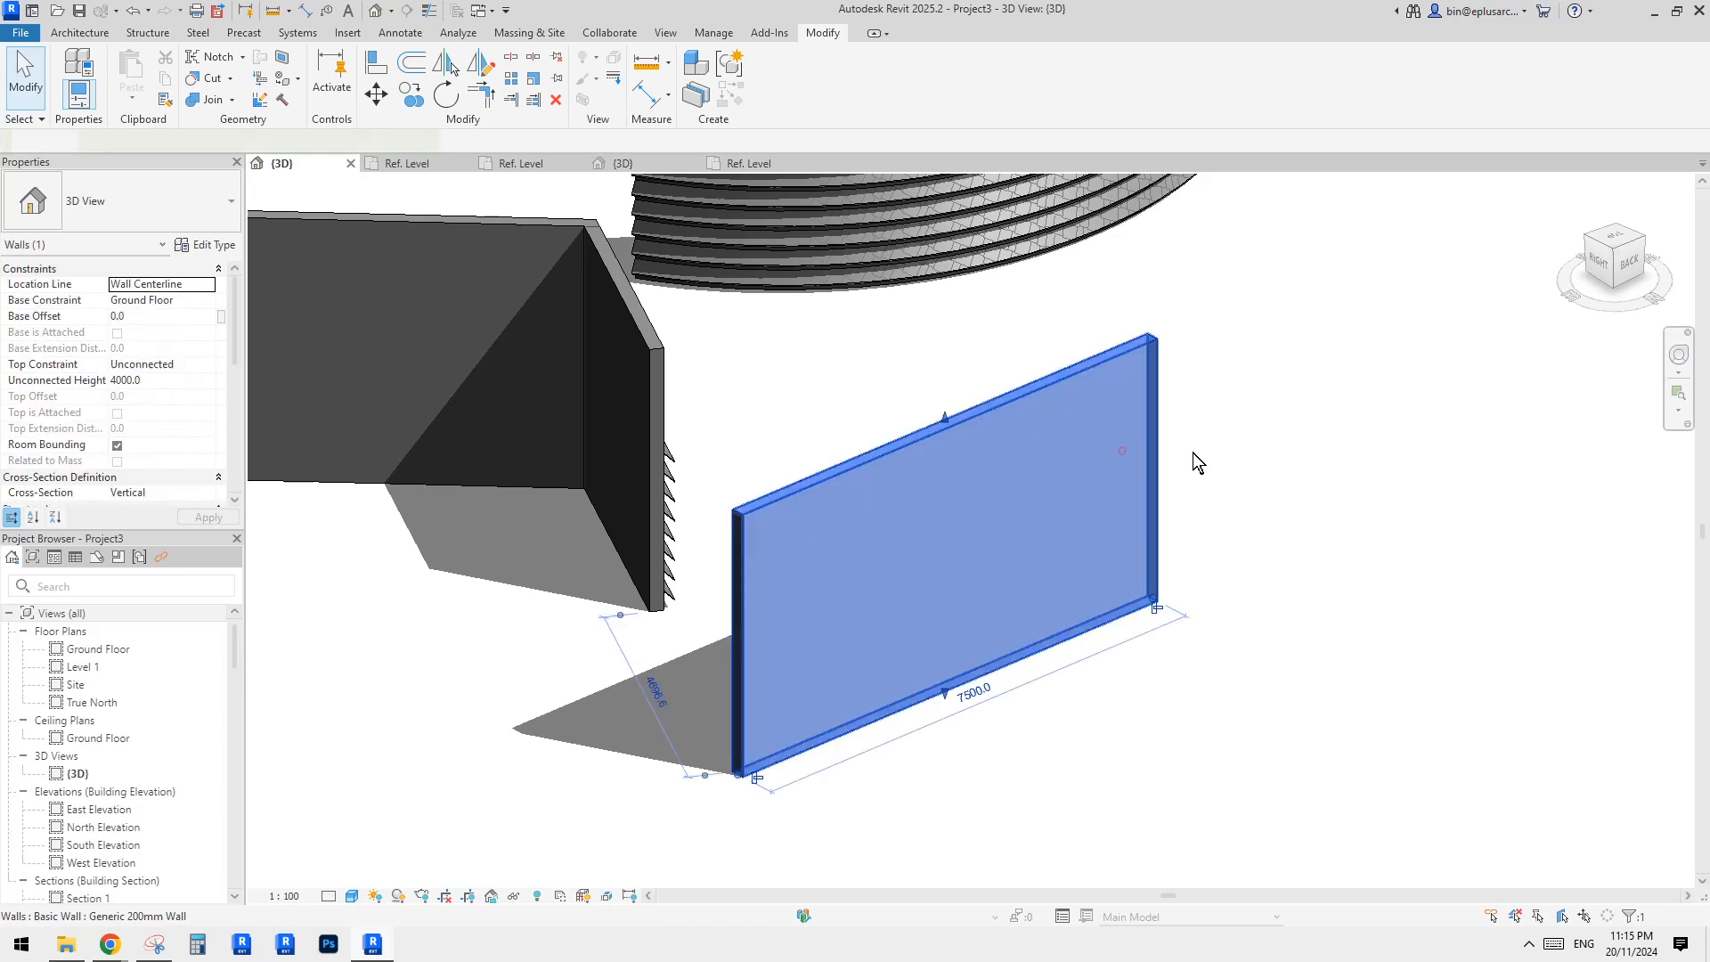
shift+middle_drag(1161, 500, 1171, 549)
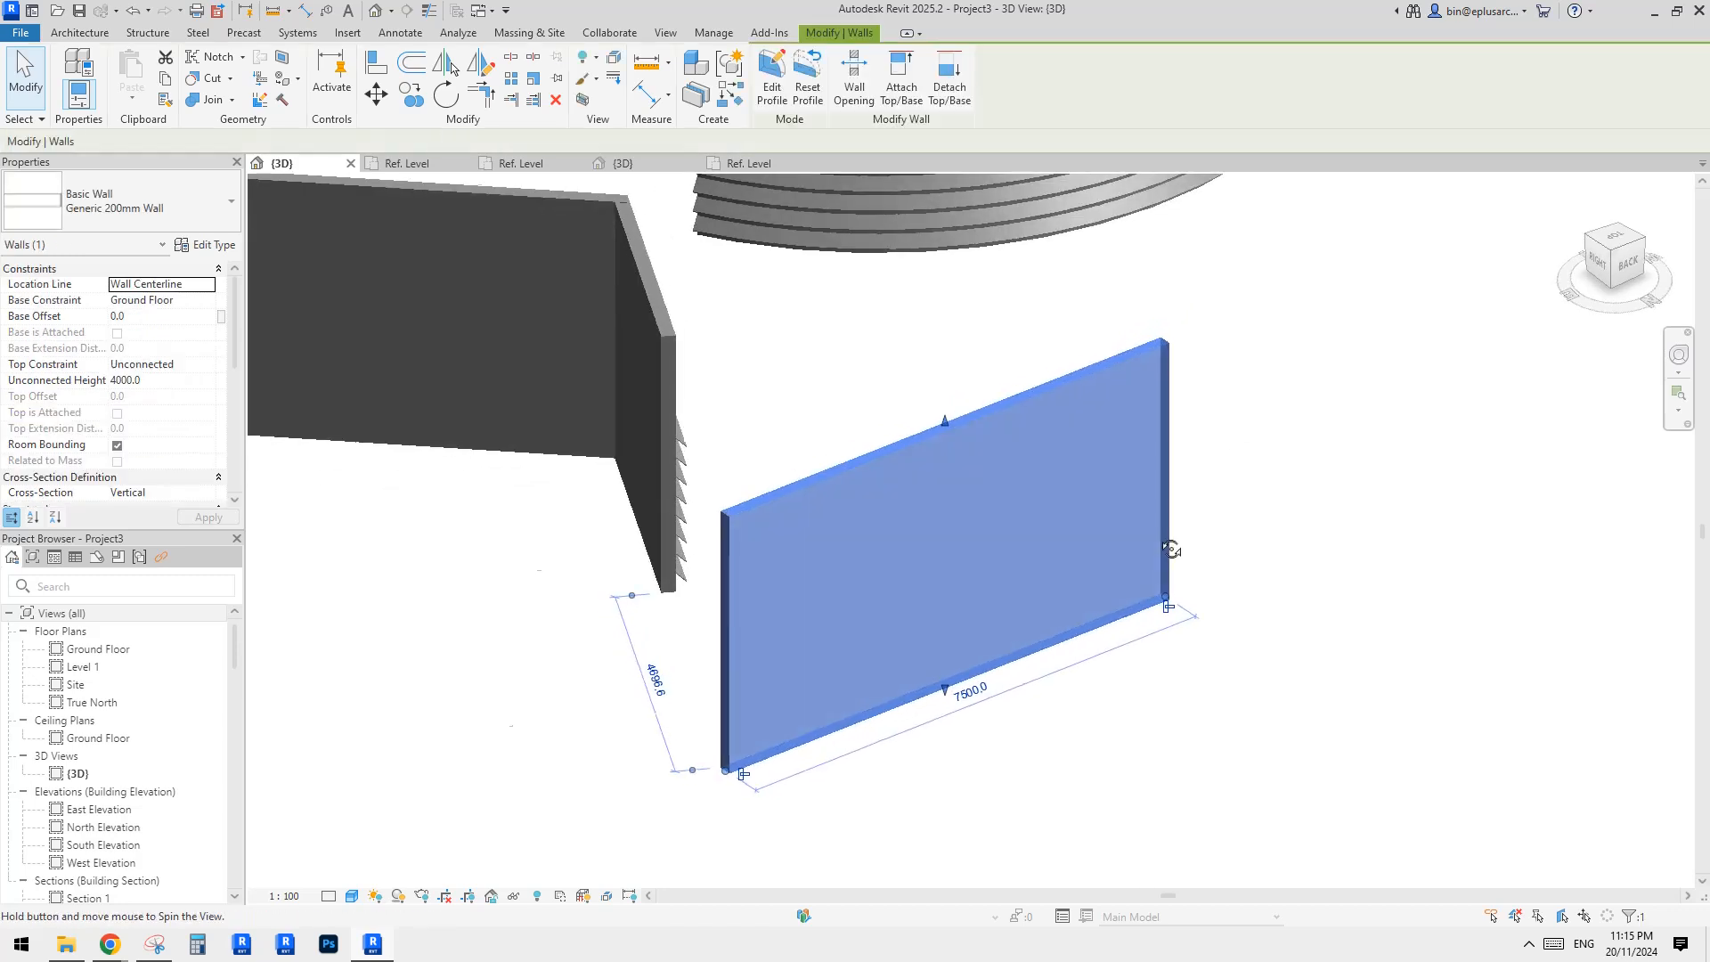
shift+middle_drag(1126, 604, 1102, 603)
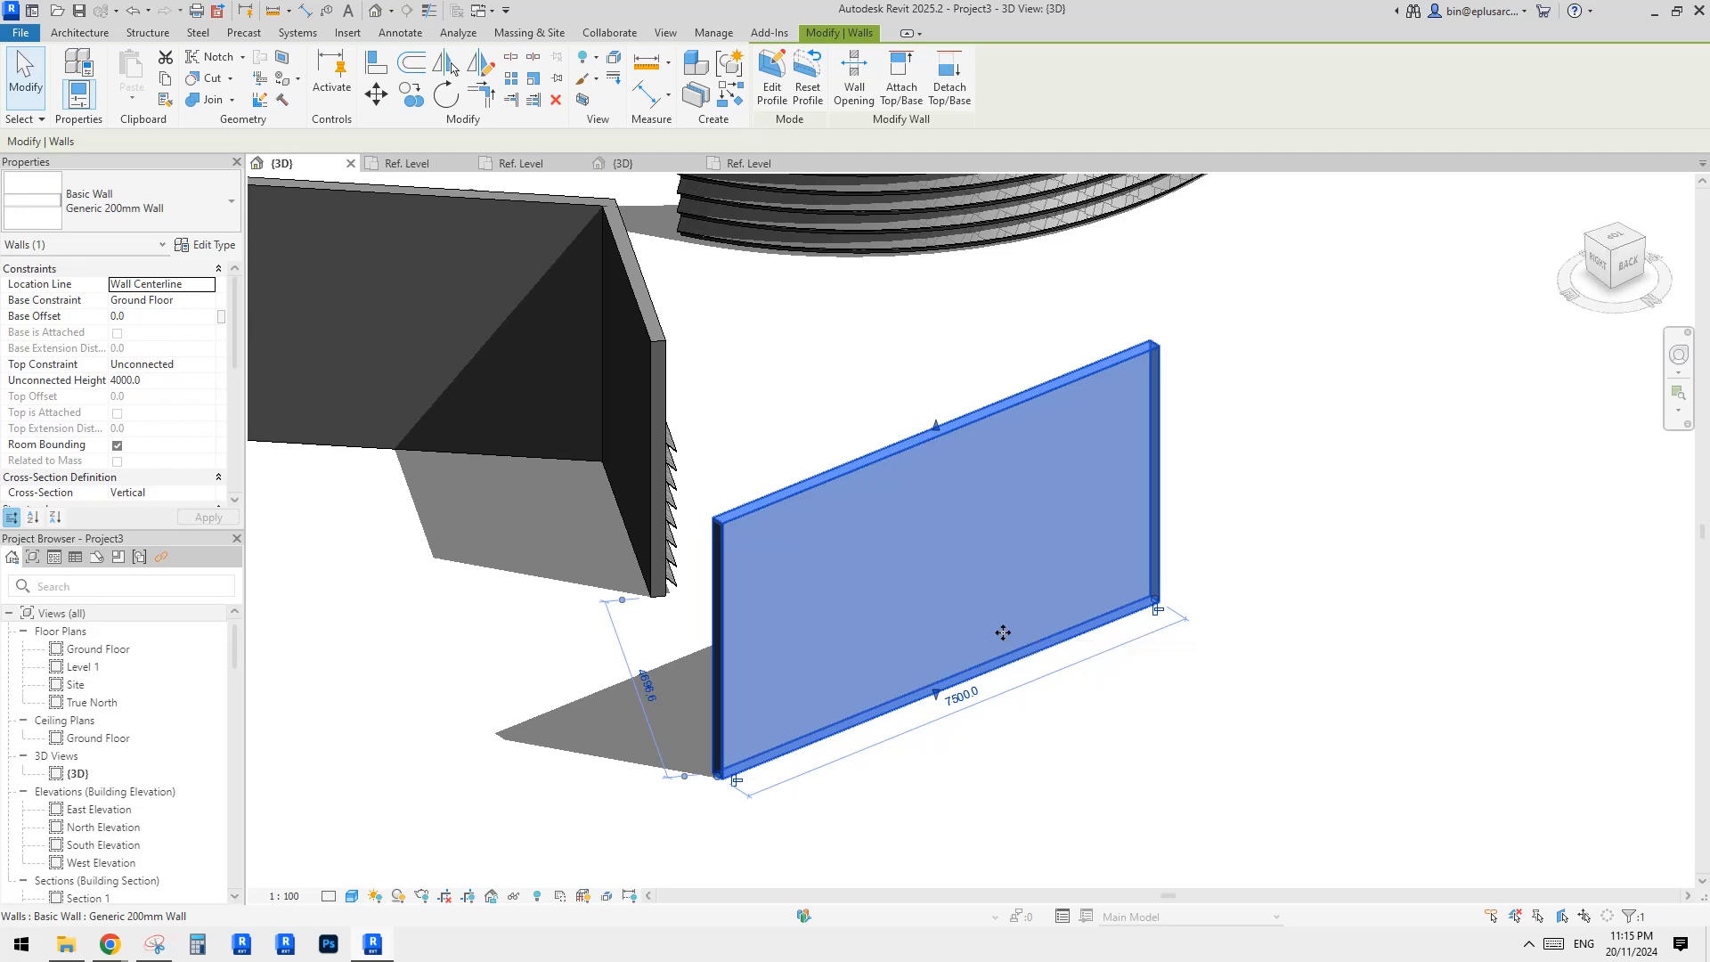
shift+middle_drag(1194, 599, 1149, 603)
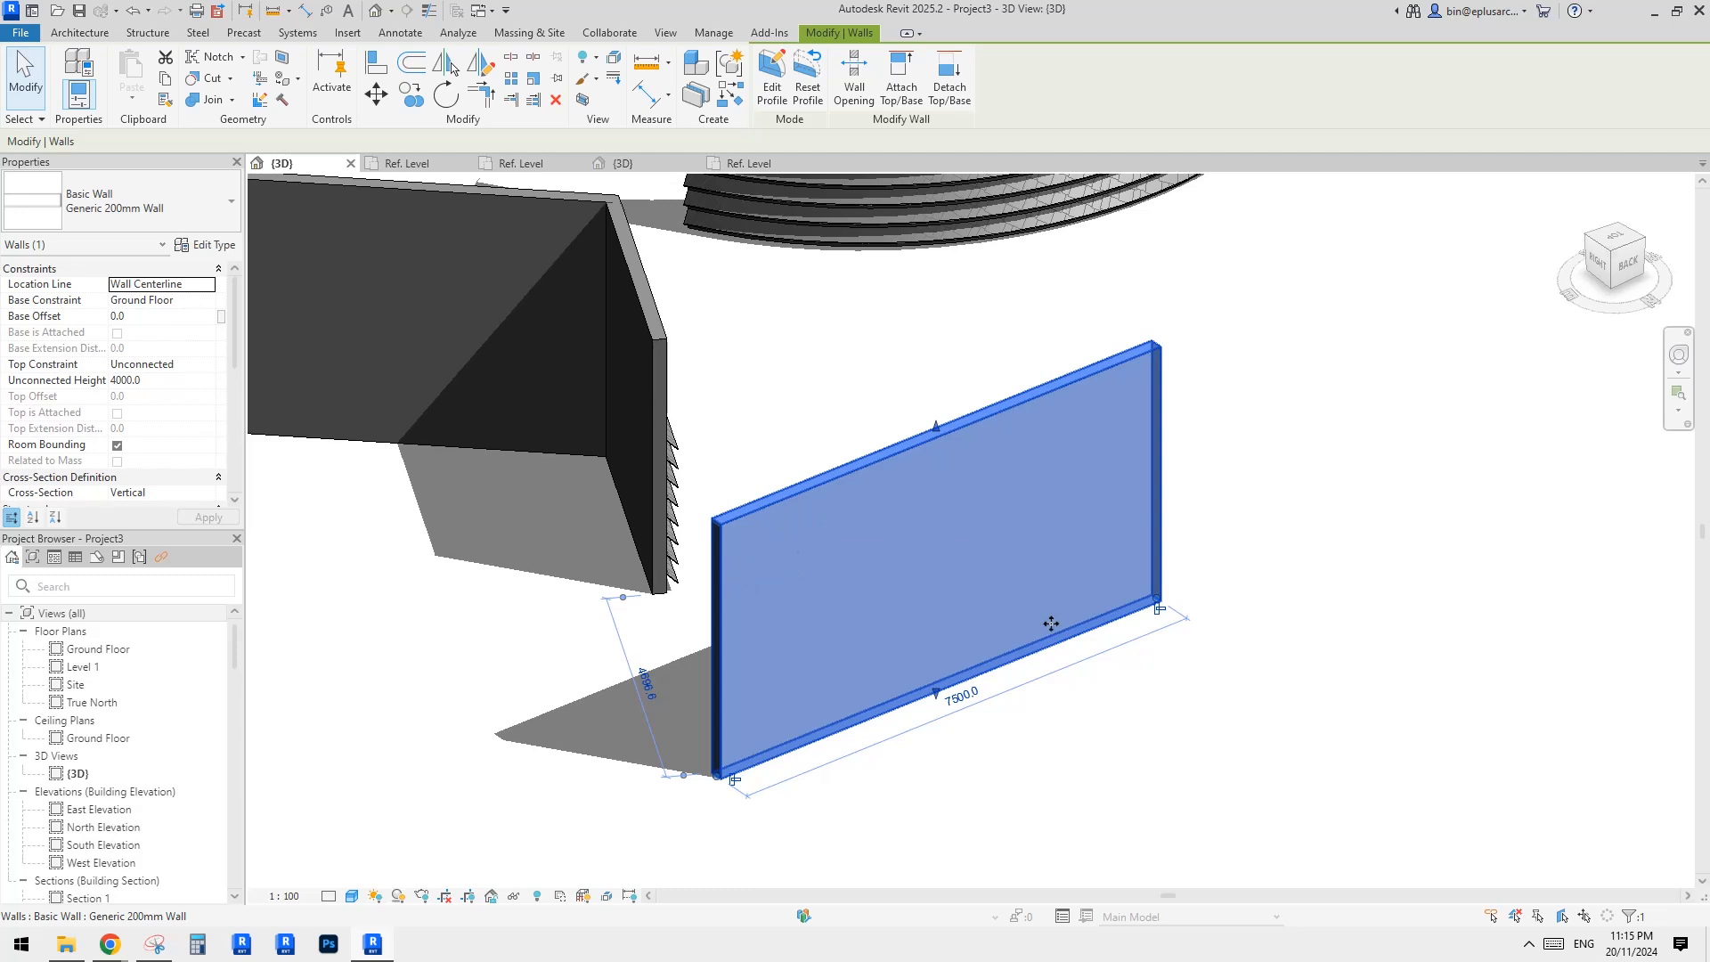
middle_drag(876, 545, 872, 543)
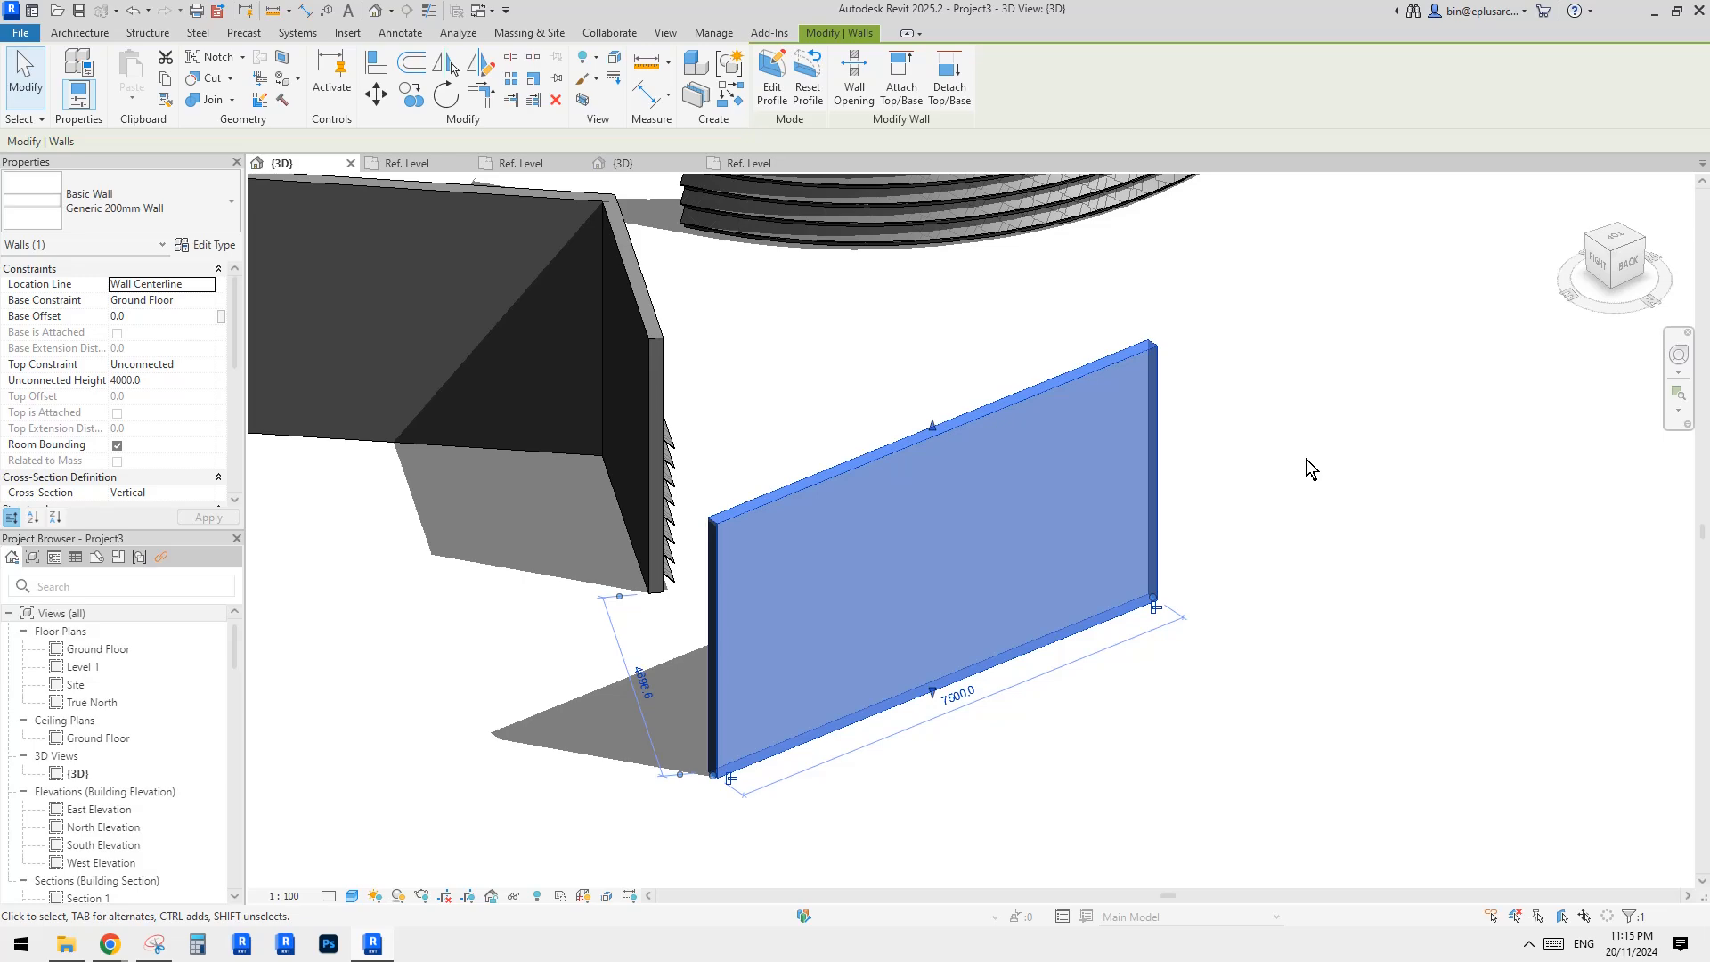
click(1215, 451)
shift+middle_drag(1214, 450, 950, 545)
click(870, 537)
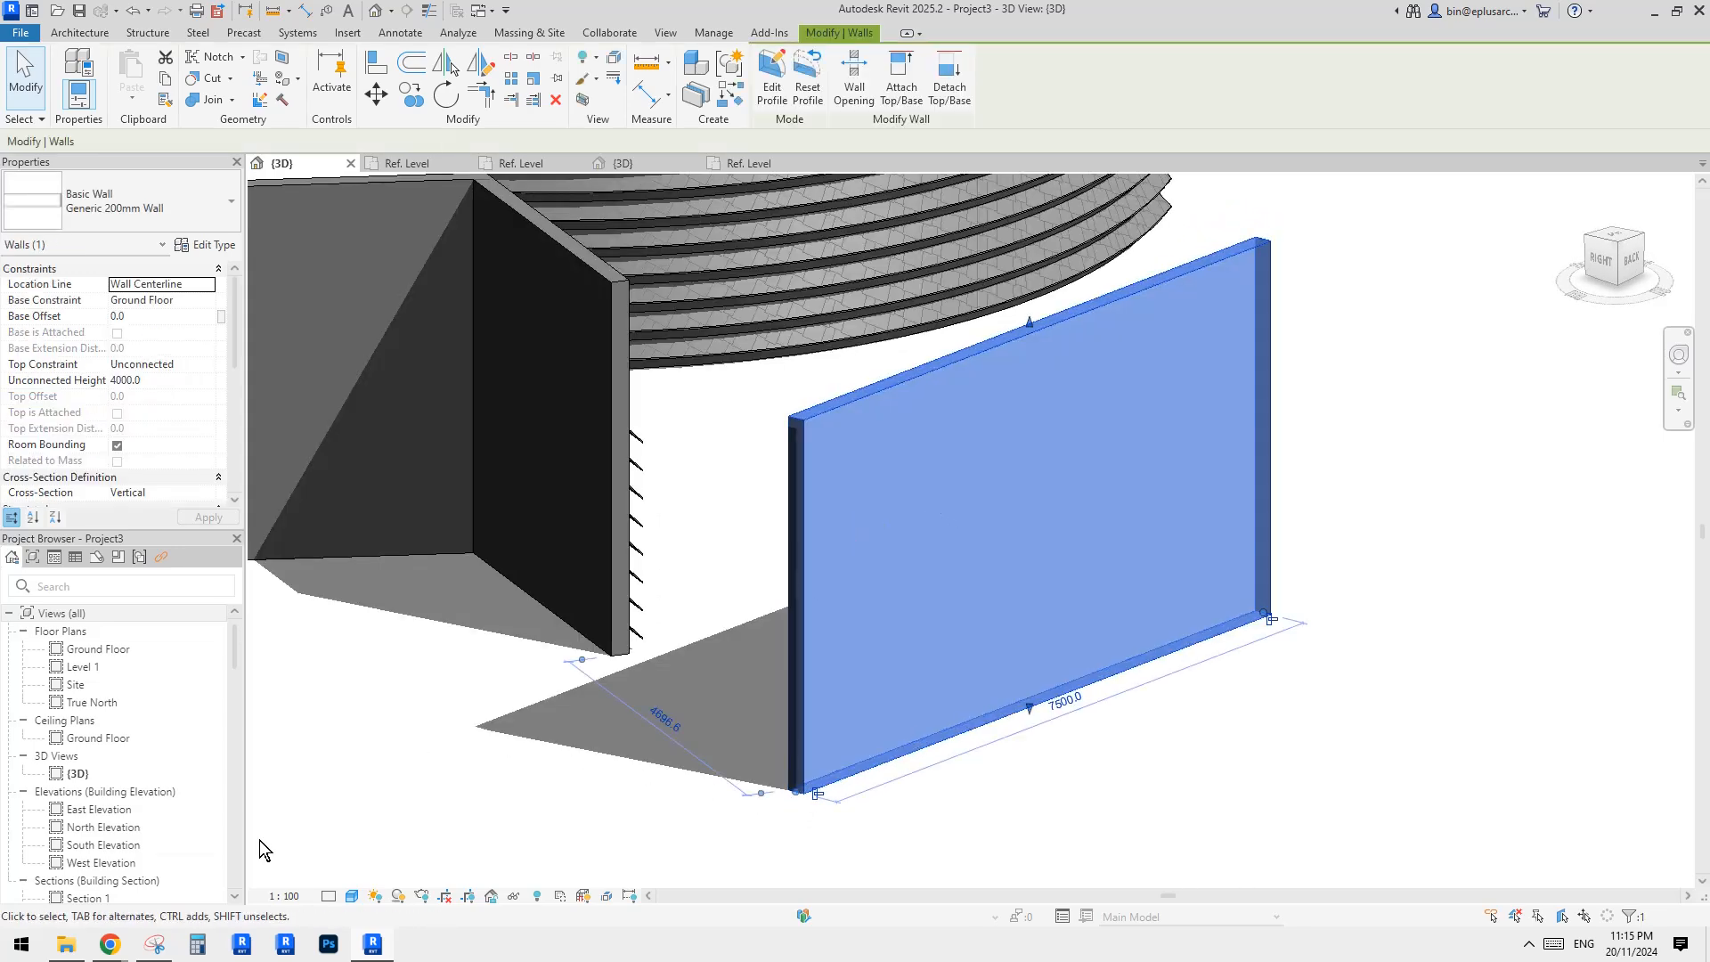
Step: Study the smooth wall edges and raised corner circled in green in the Reddit photo, and return to the Revit project
mouse_move(121, 951)
click(107, 873)
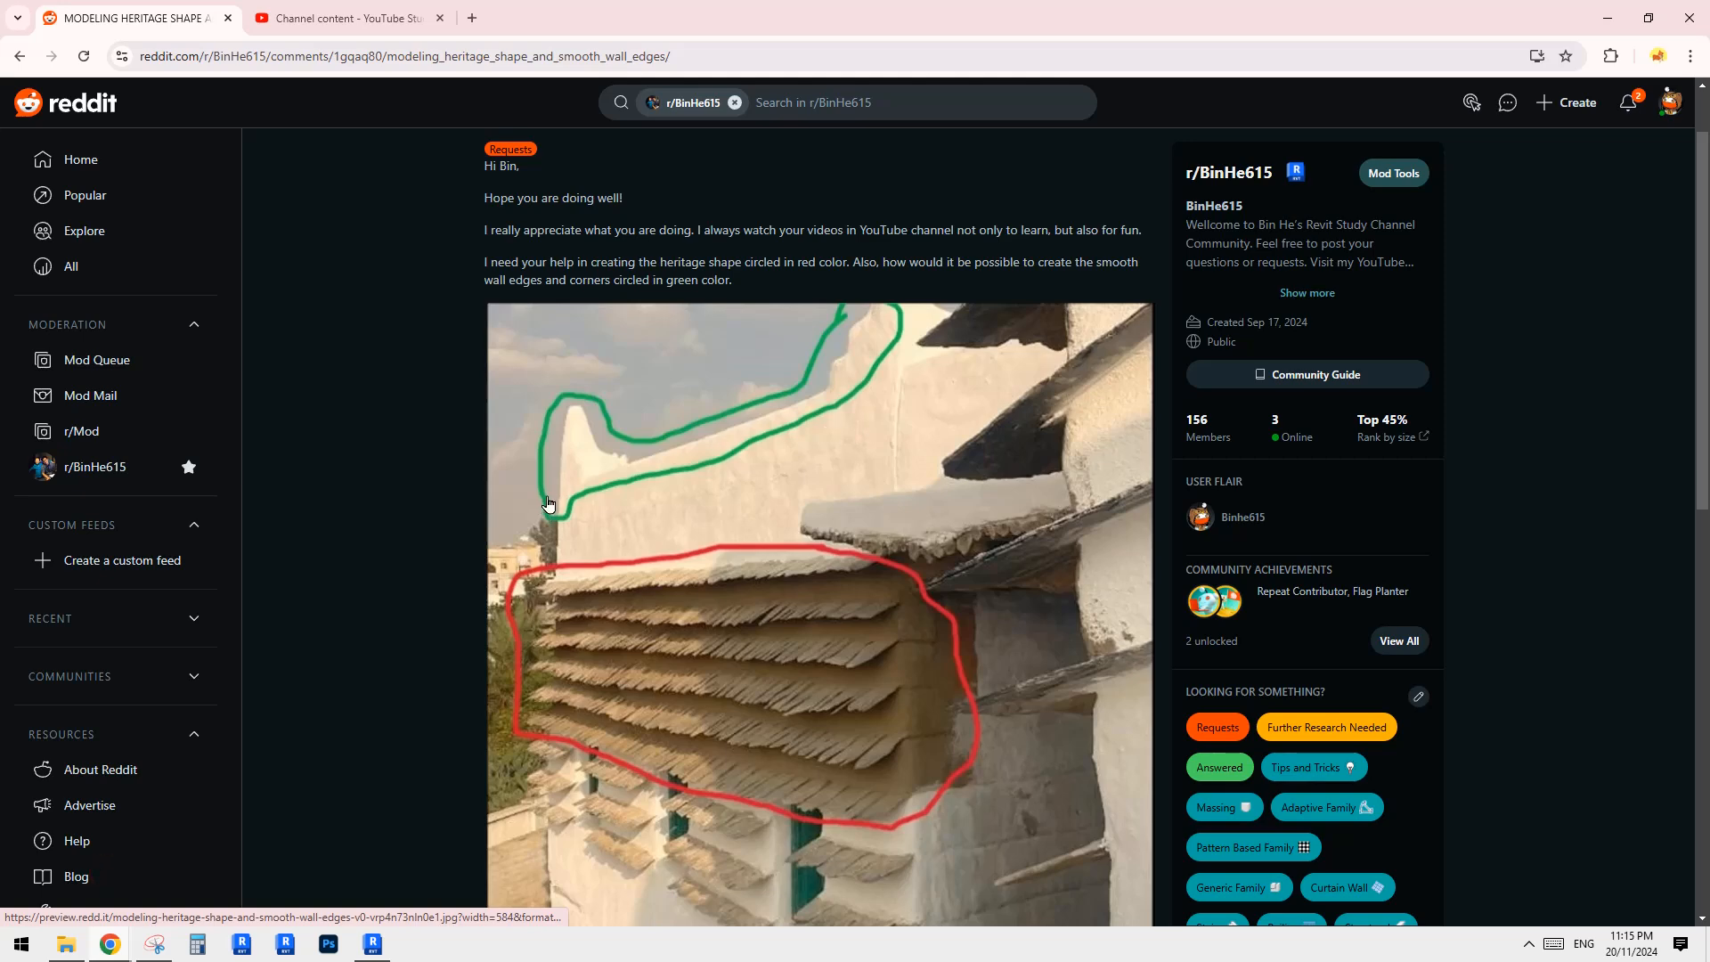
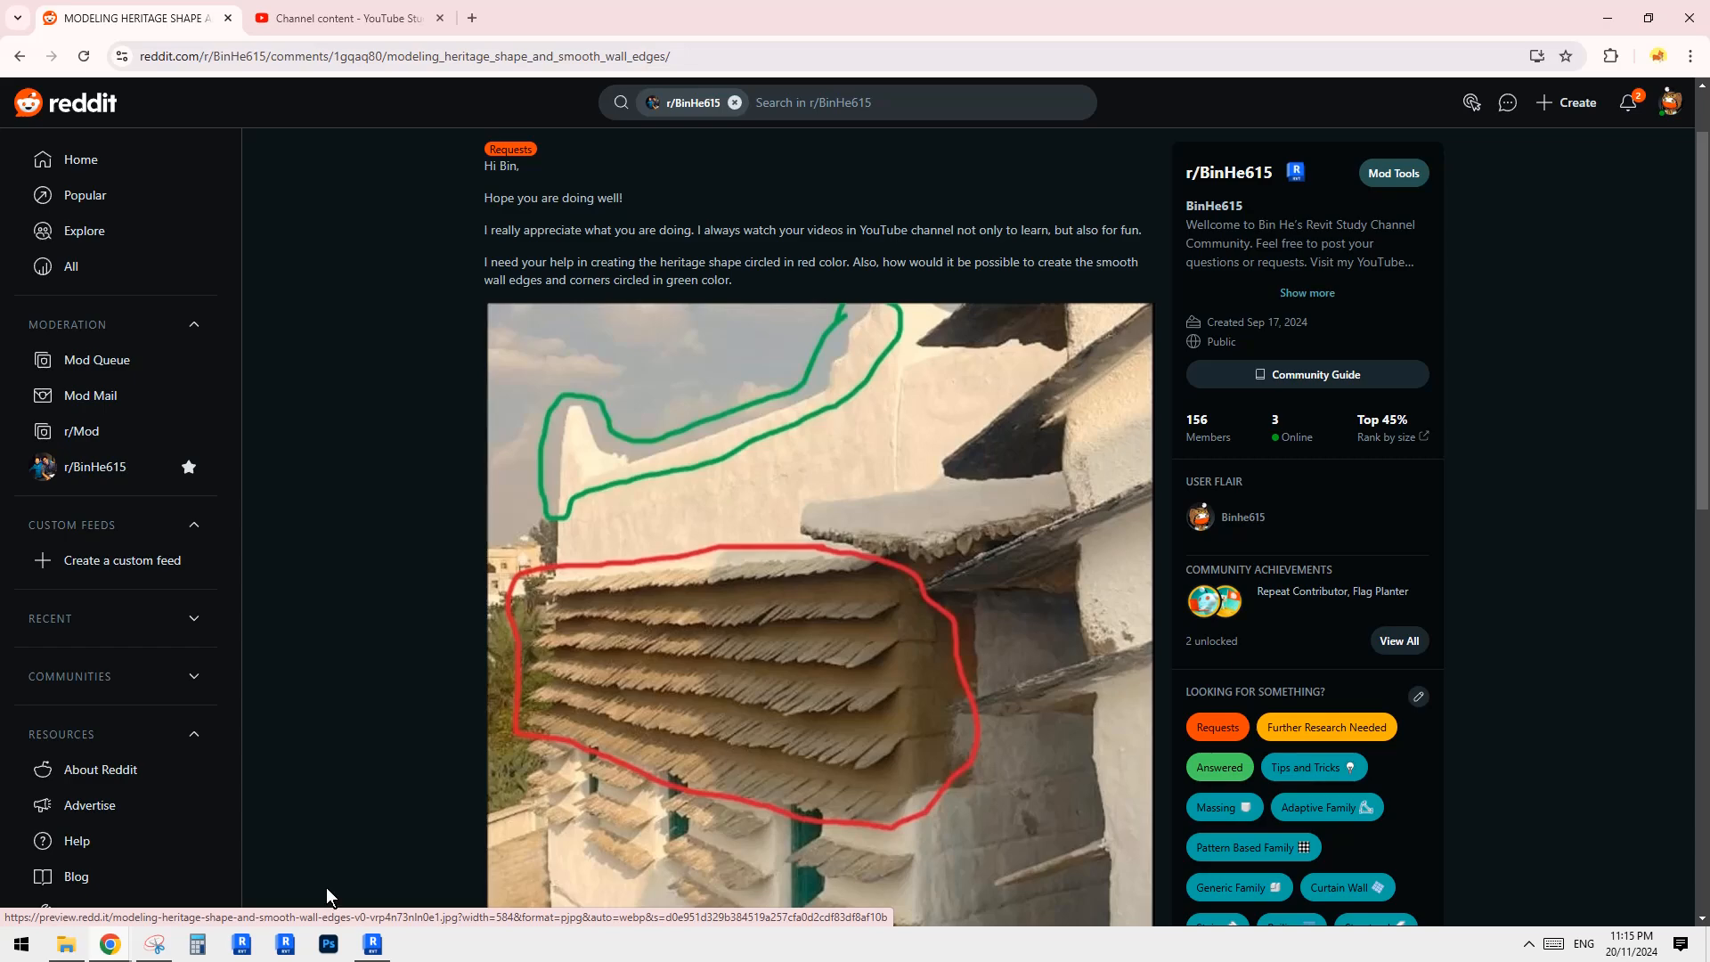
click(372, 943)
Step: Split the freestanding Generic 200mm Wall horizontally 3120 mm above its base
shift+middle_drag(926, 588, 876, 515)
key(s)
key(l)
scroll(868, 514, up, 4)
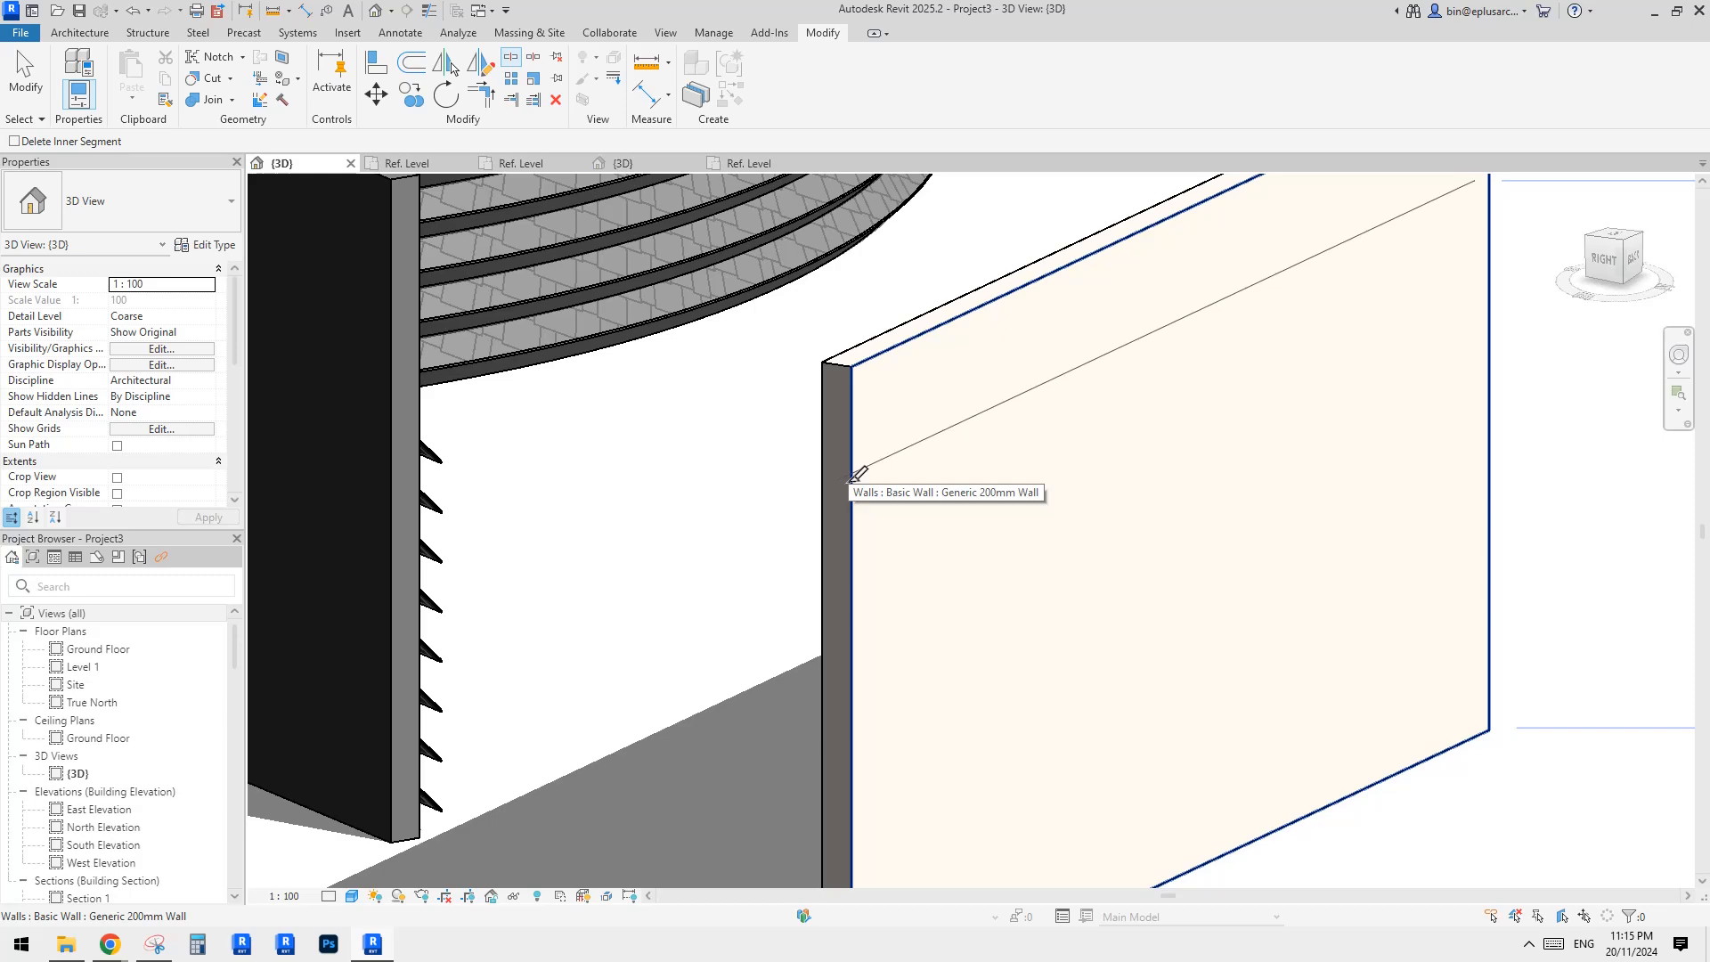
scroll(891, 396, down, 2)
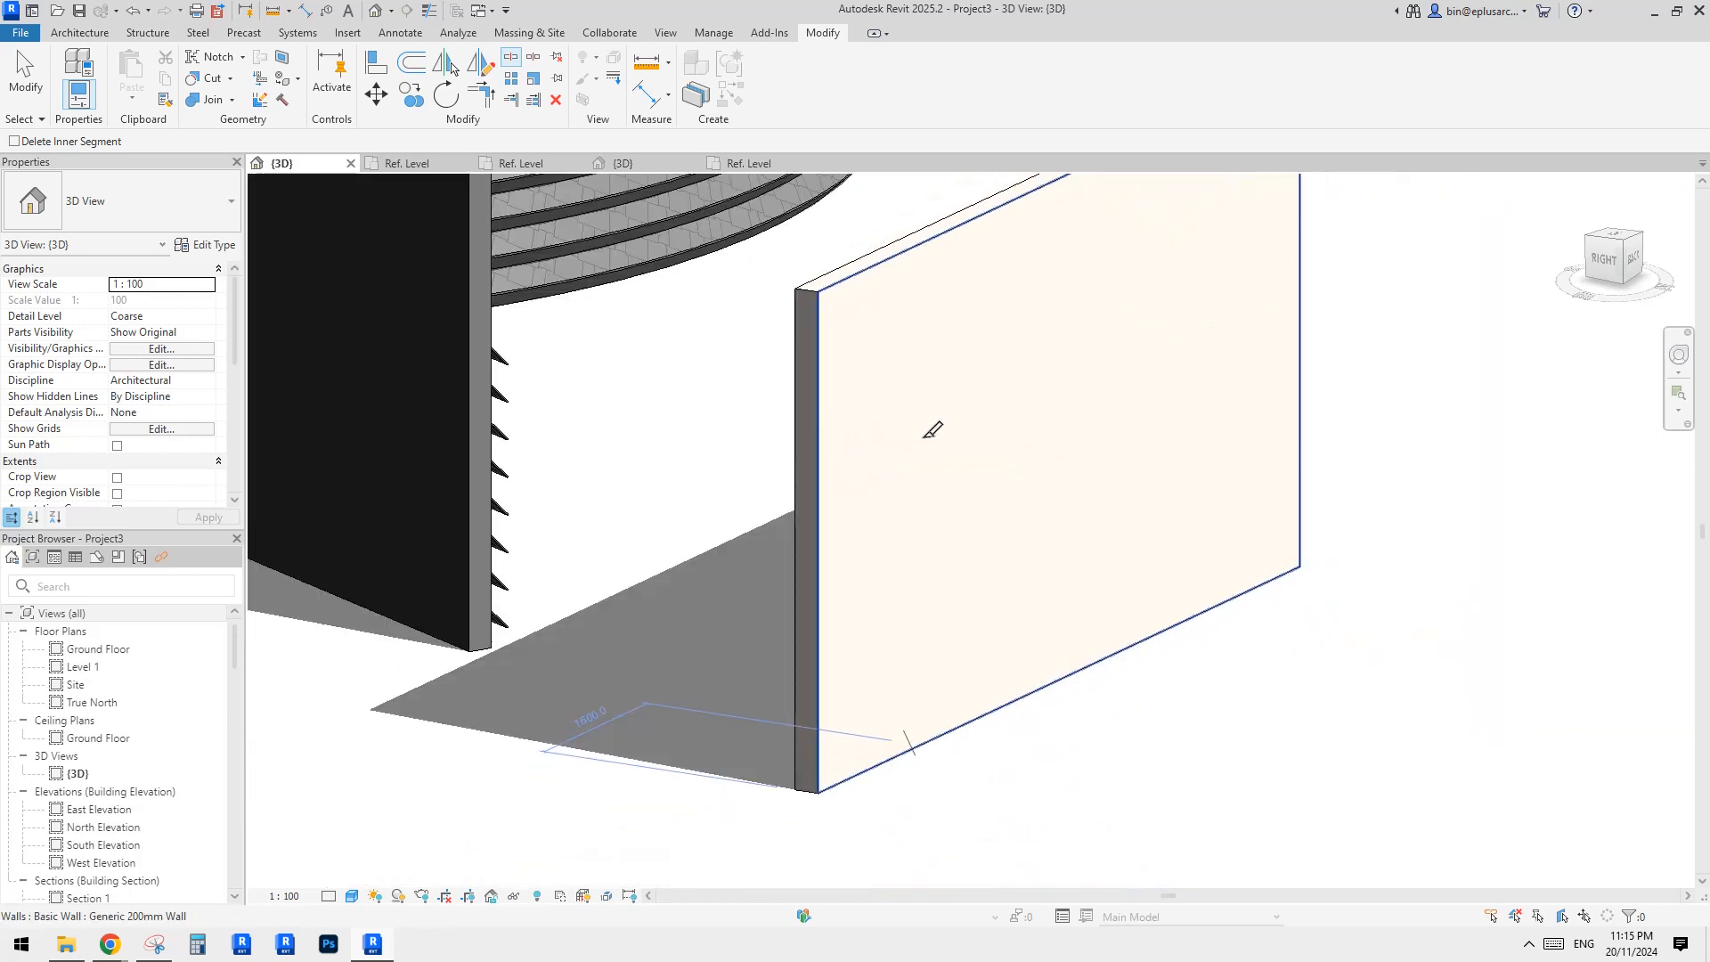
middle_drag(935, 428, 843, 487)
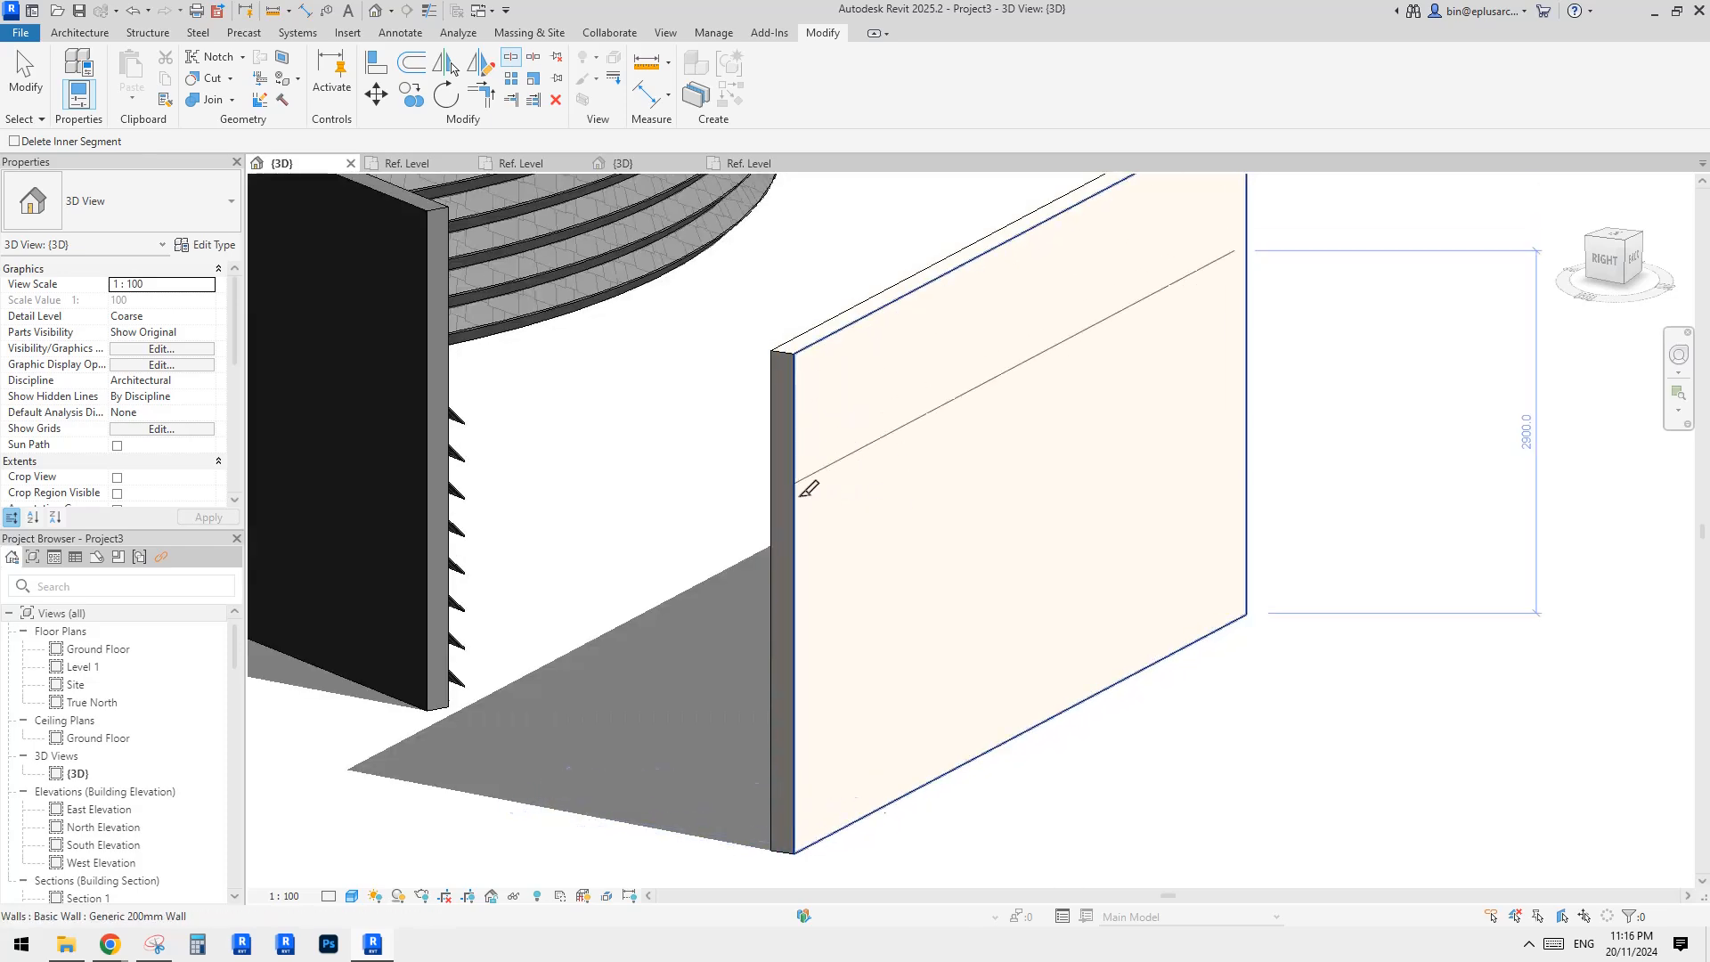
scroll(809, 487, up, 2)
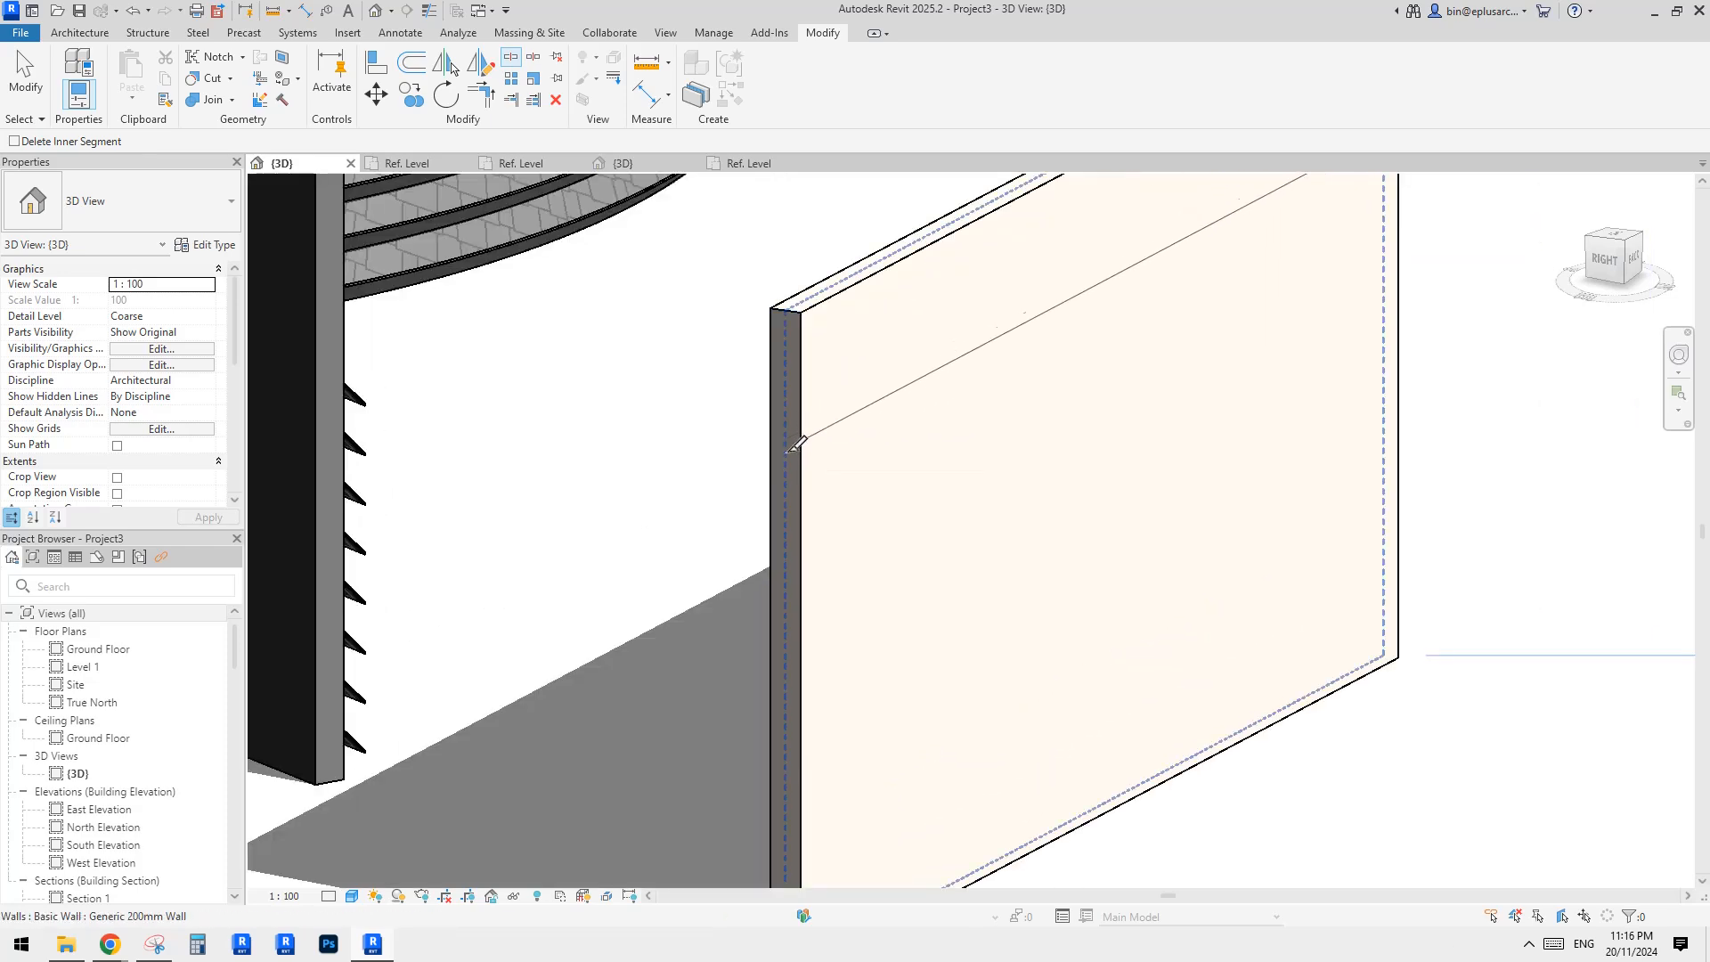
scroll(795, 445, down, 1)
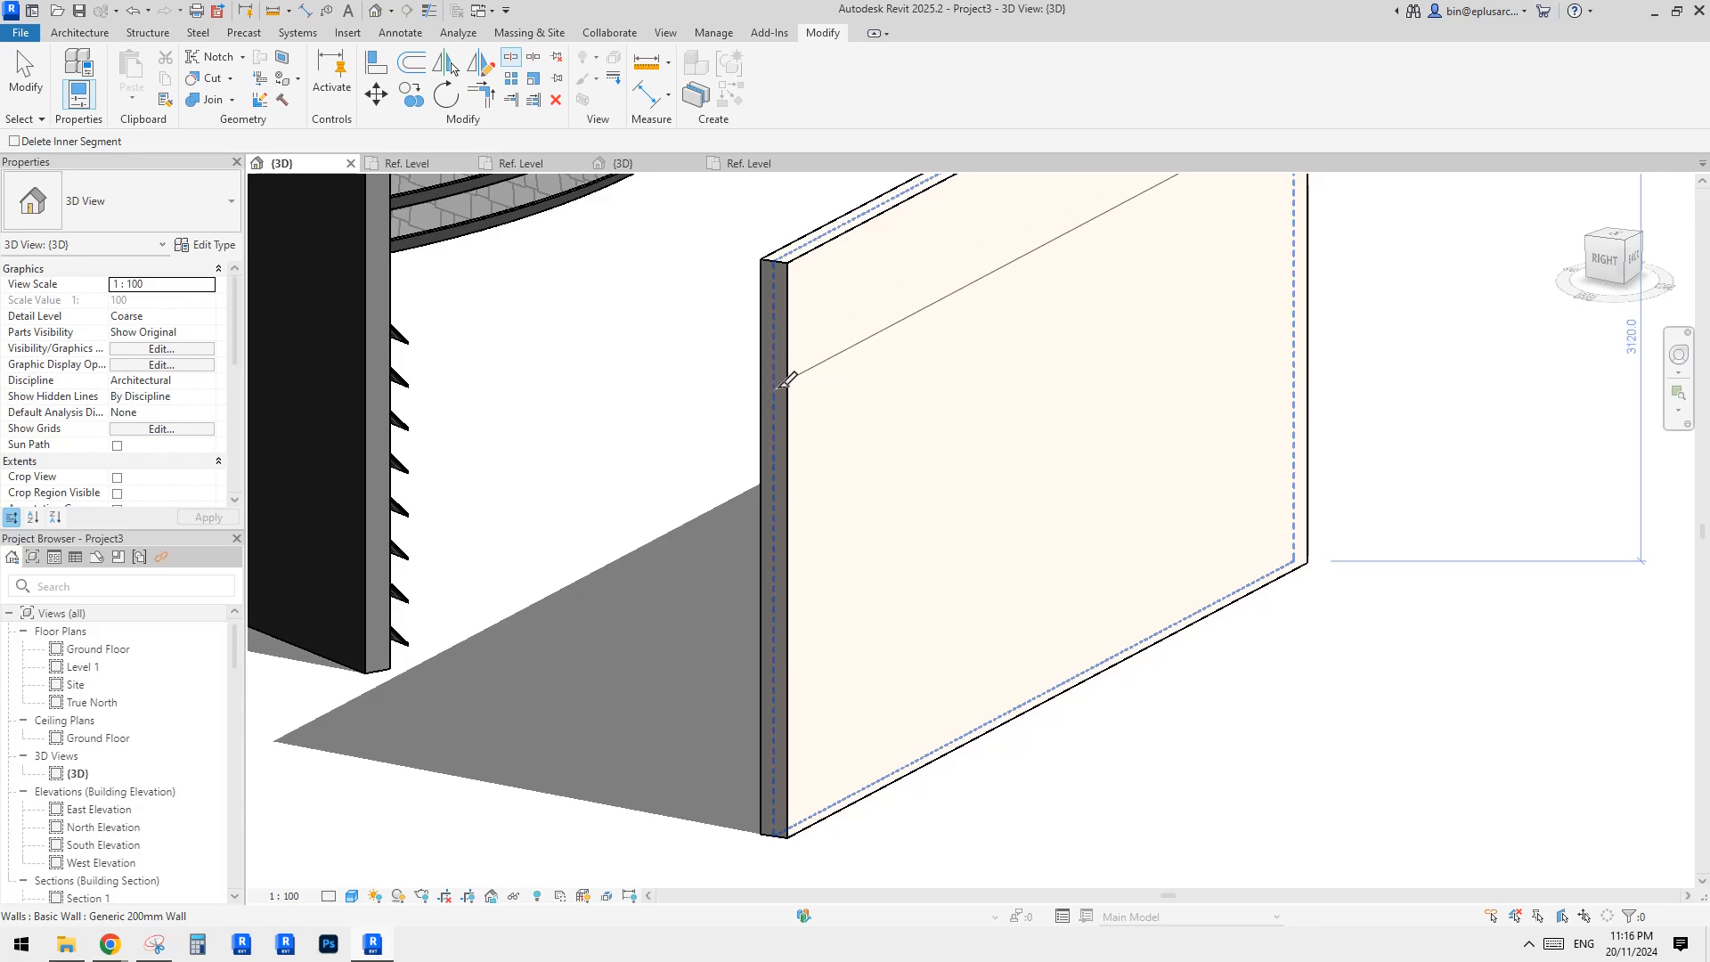
click(779, 387)
key(Escape)
Step: Reset the profile of the split wall's lower piece to its original shape
scroll(850, 465, down, 1)
click(1004, 461)
shift+middle_drag(1001, 456, 954, 526)
scroll(988, 516, down, 1)
scroll(981, 458, up, 1)
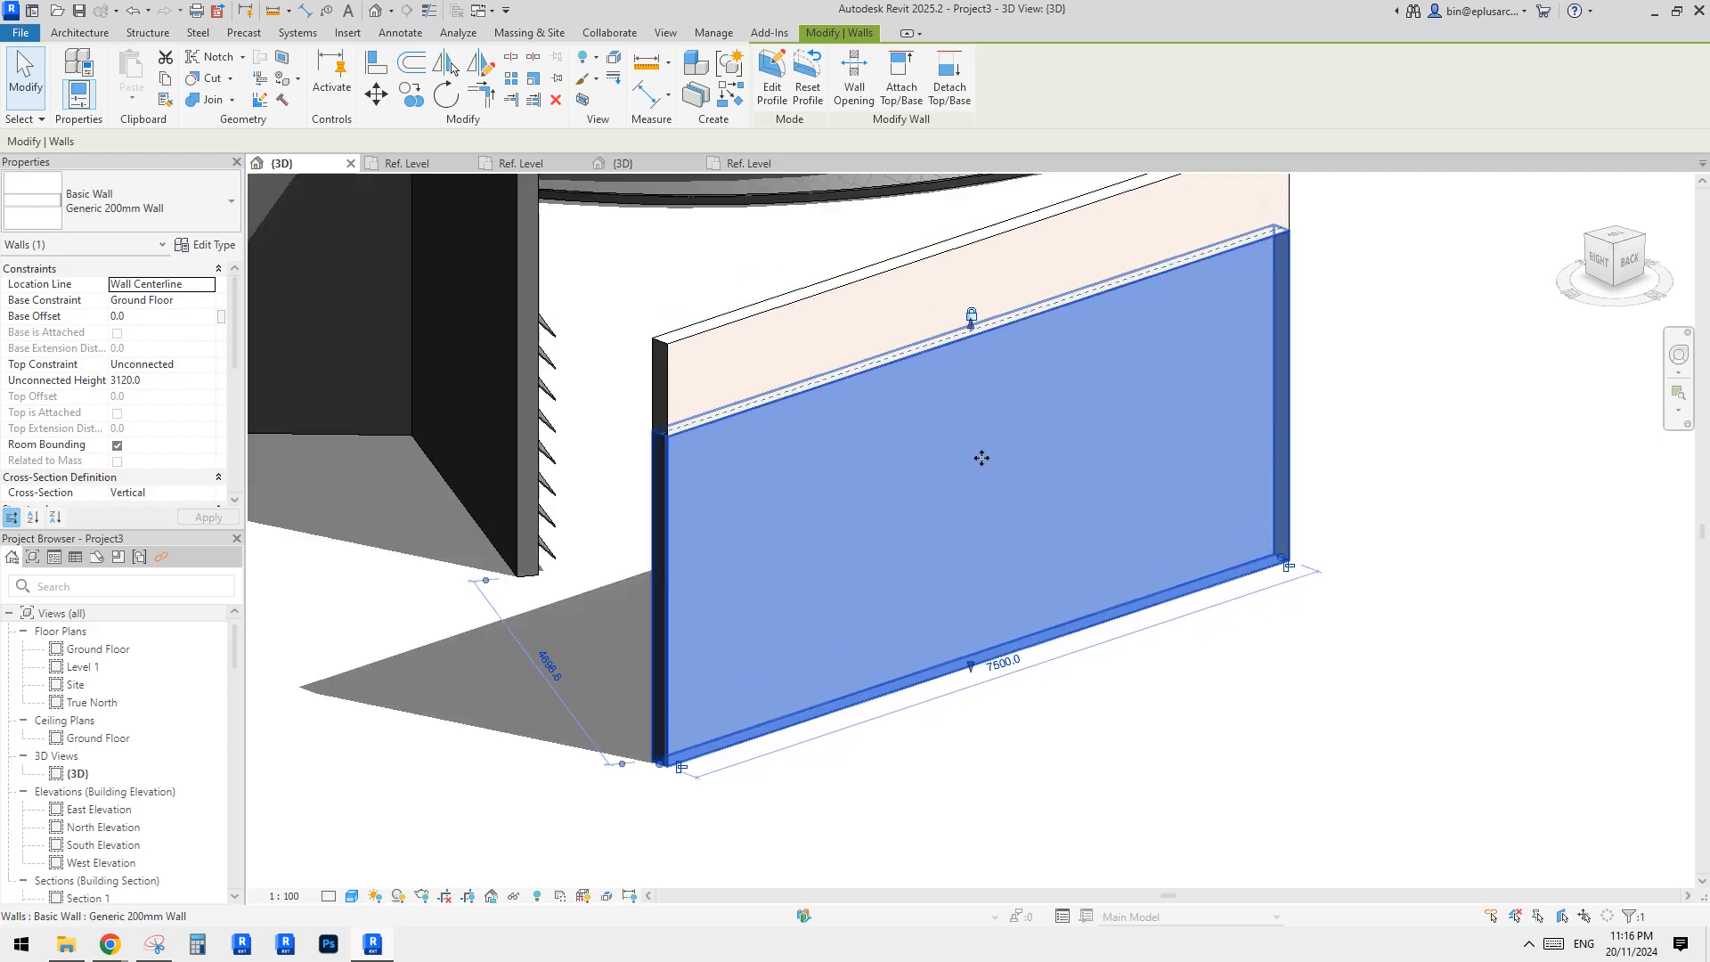
shift+middle_drag(985, 455, 795, 152)
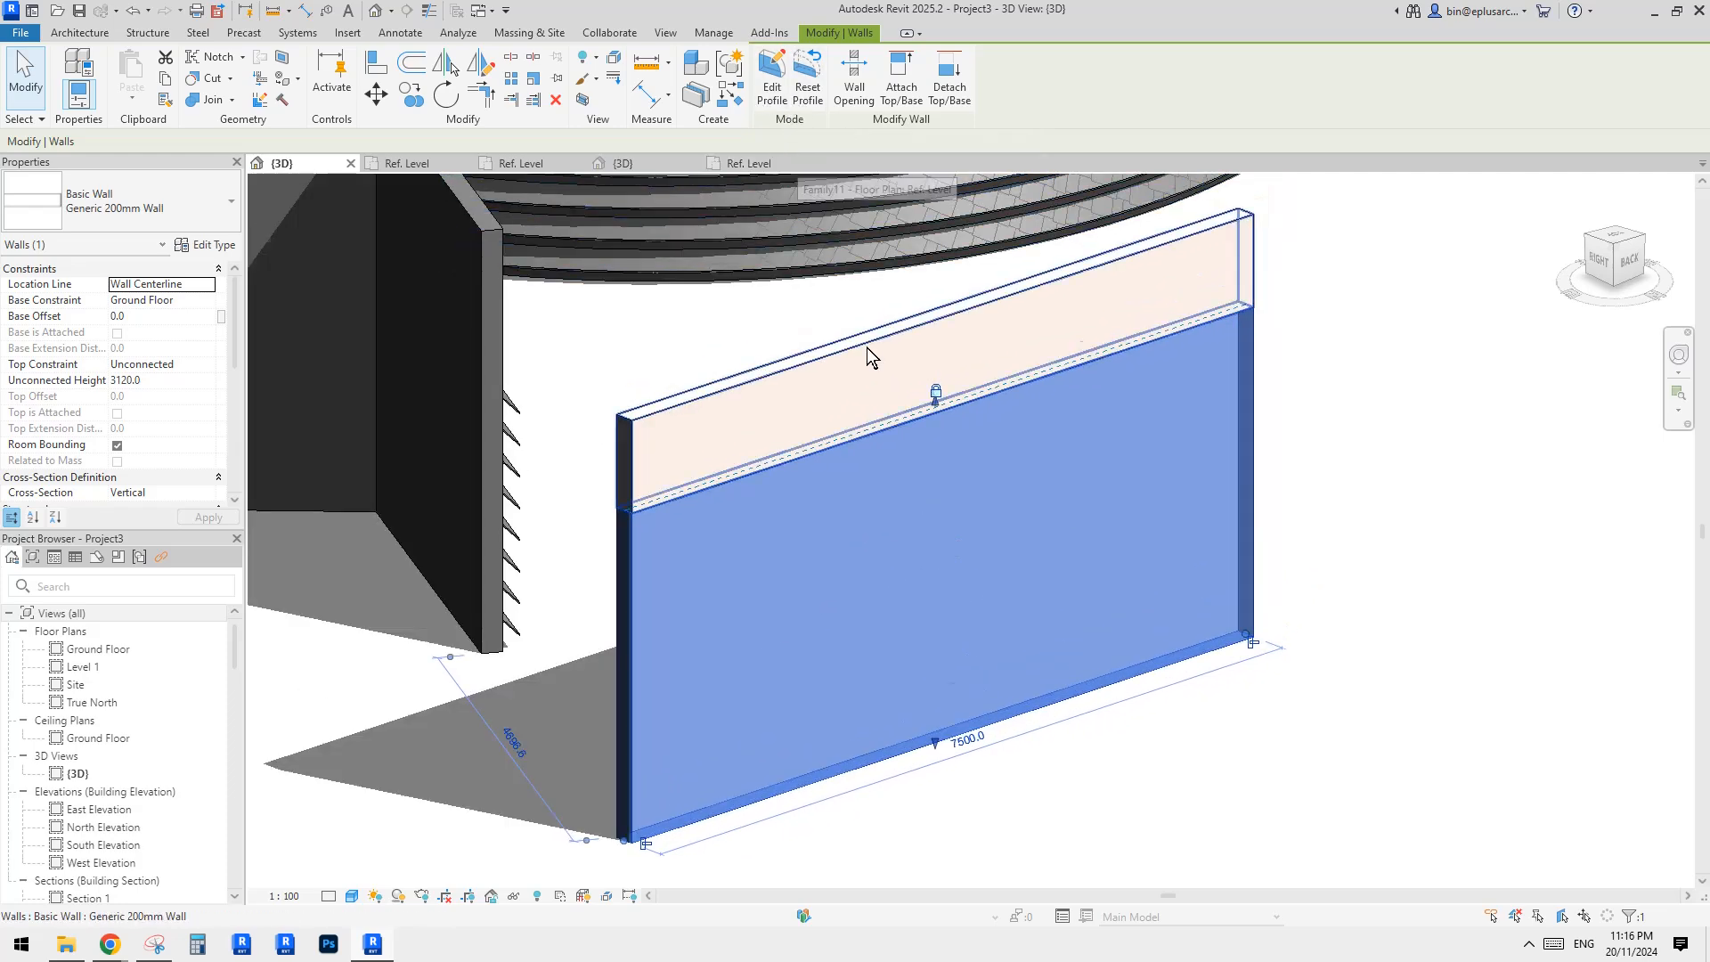
shift+middle_drag(868, 347, 853, 365)
key(Escape)
click(862, 477)
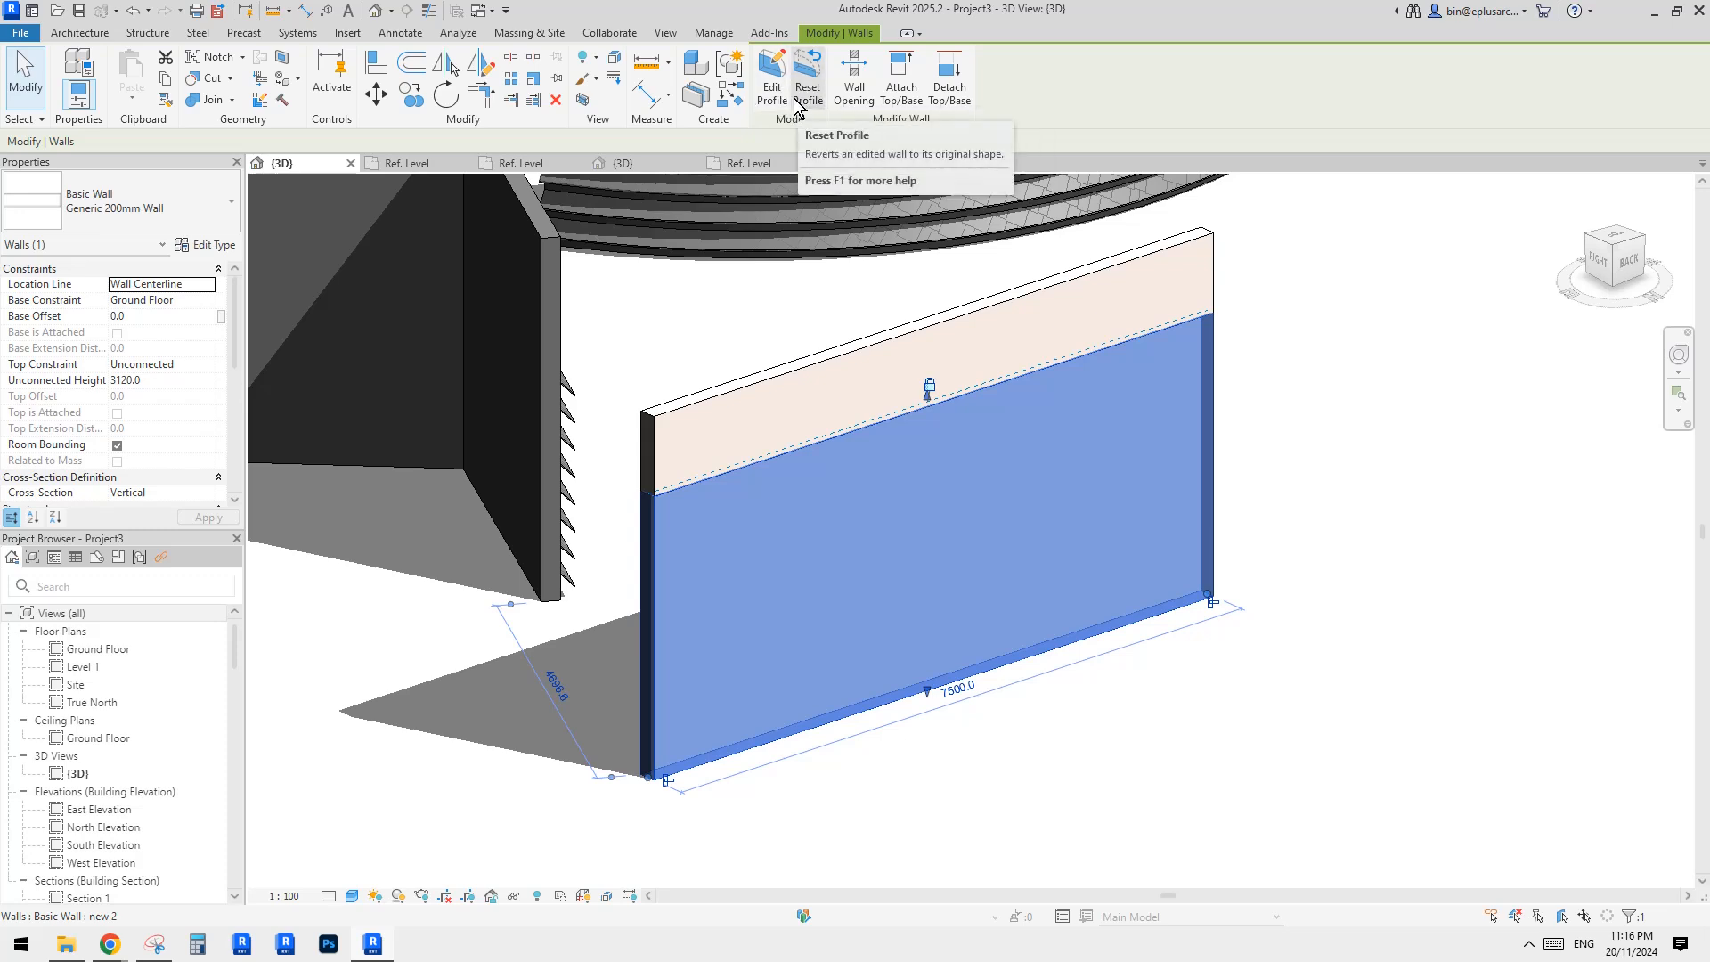
click(1253, 411)
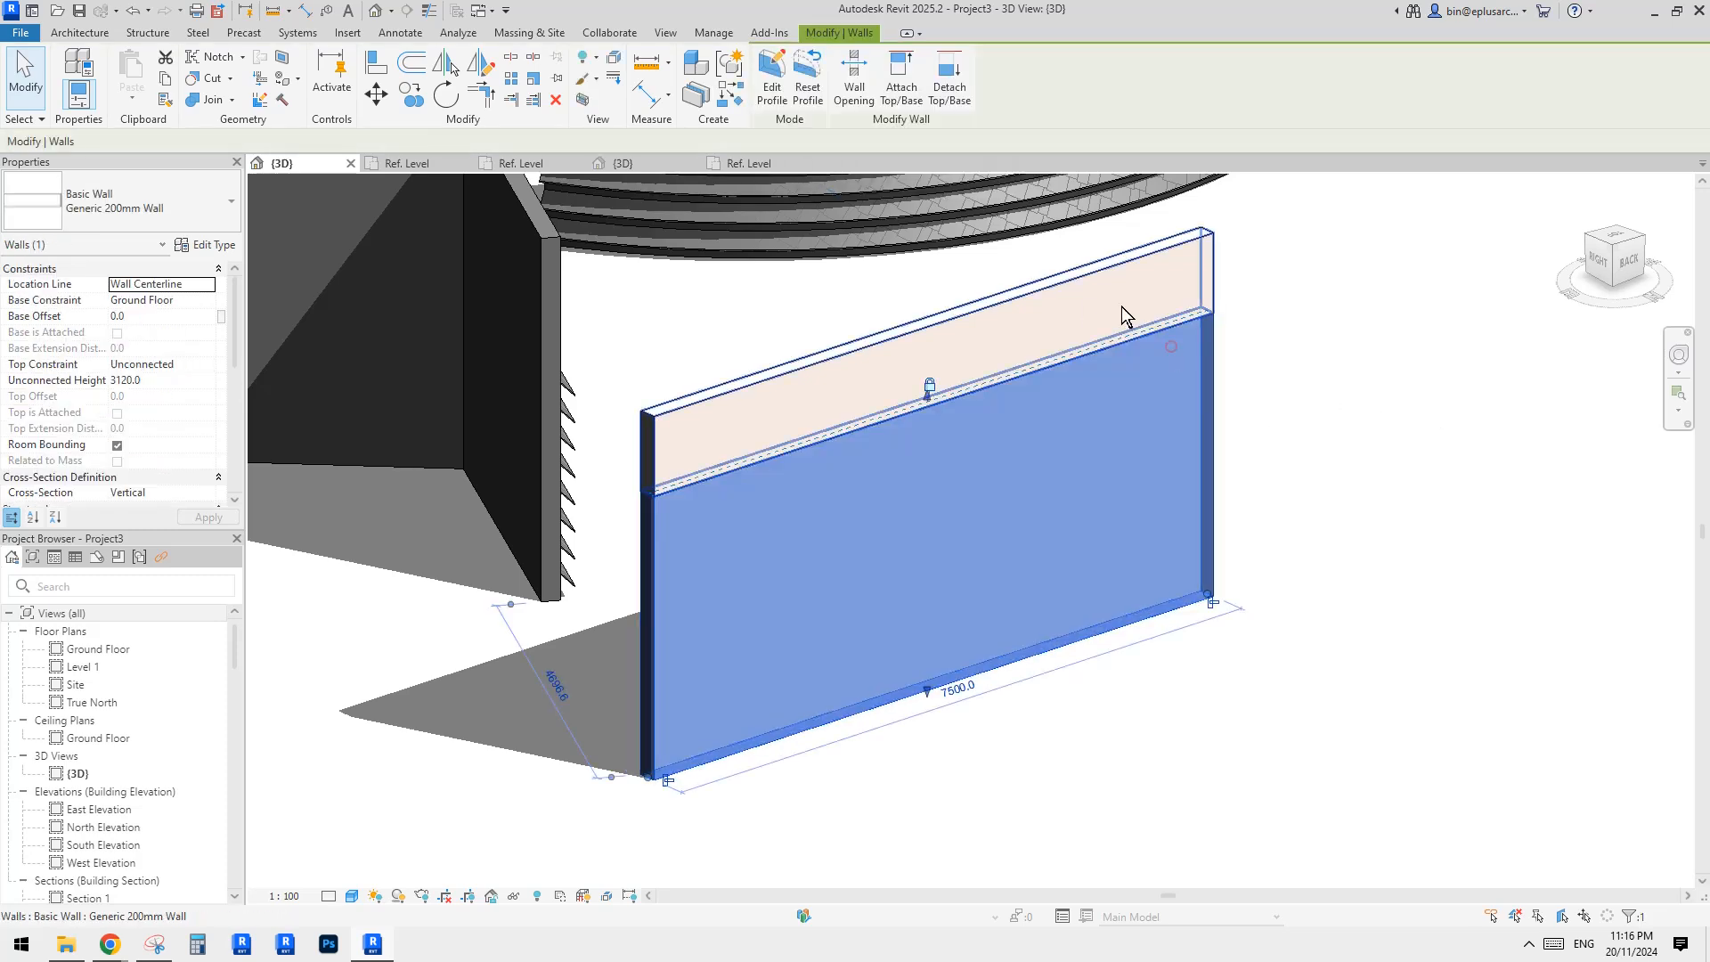
click(1115, 301)
click(1104, 474)
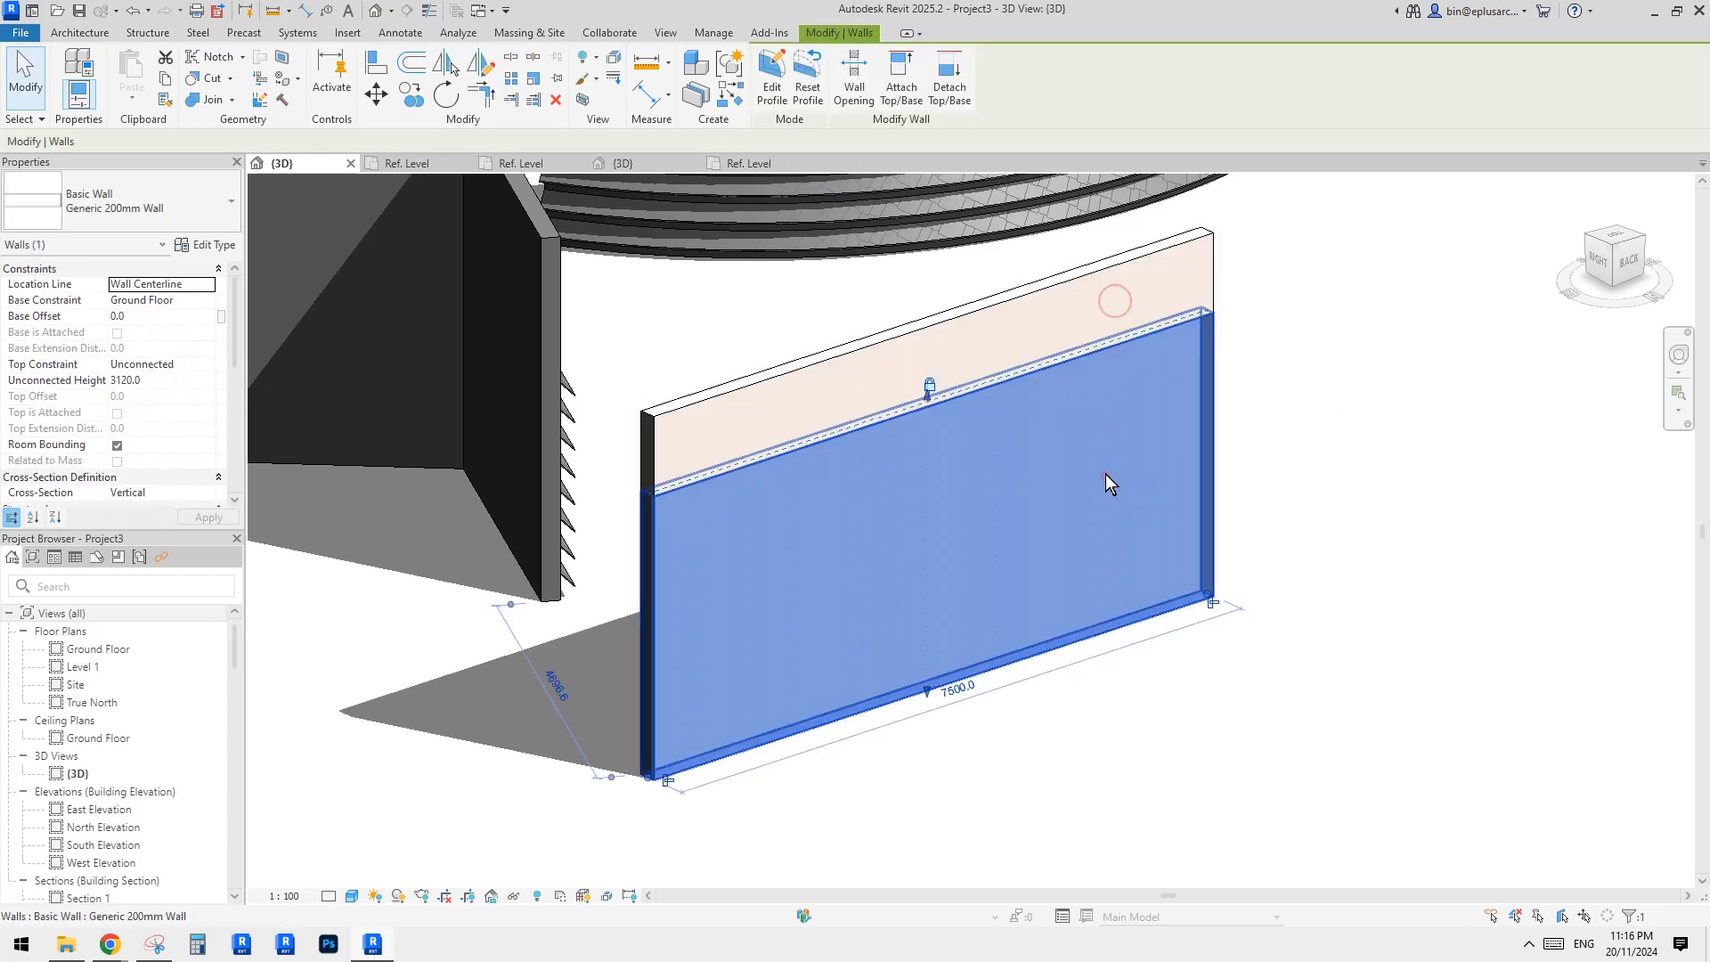
click(1036, 323)
click(824, 65)
click(1201, 416)
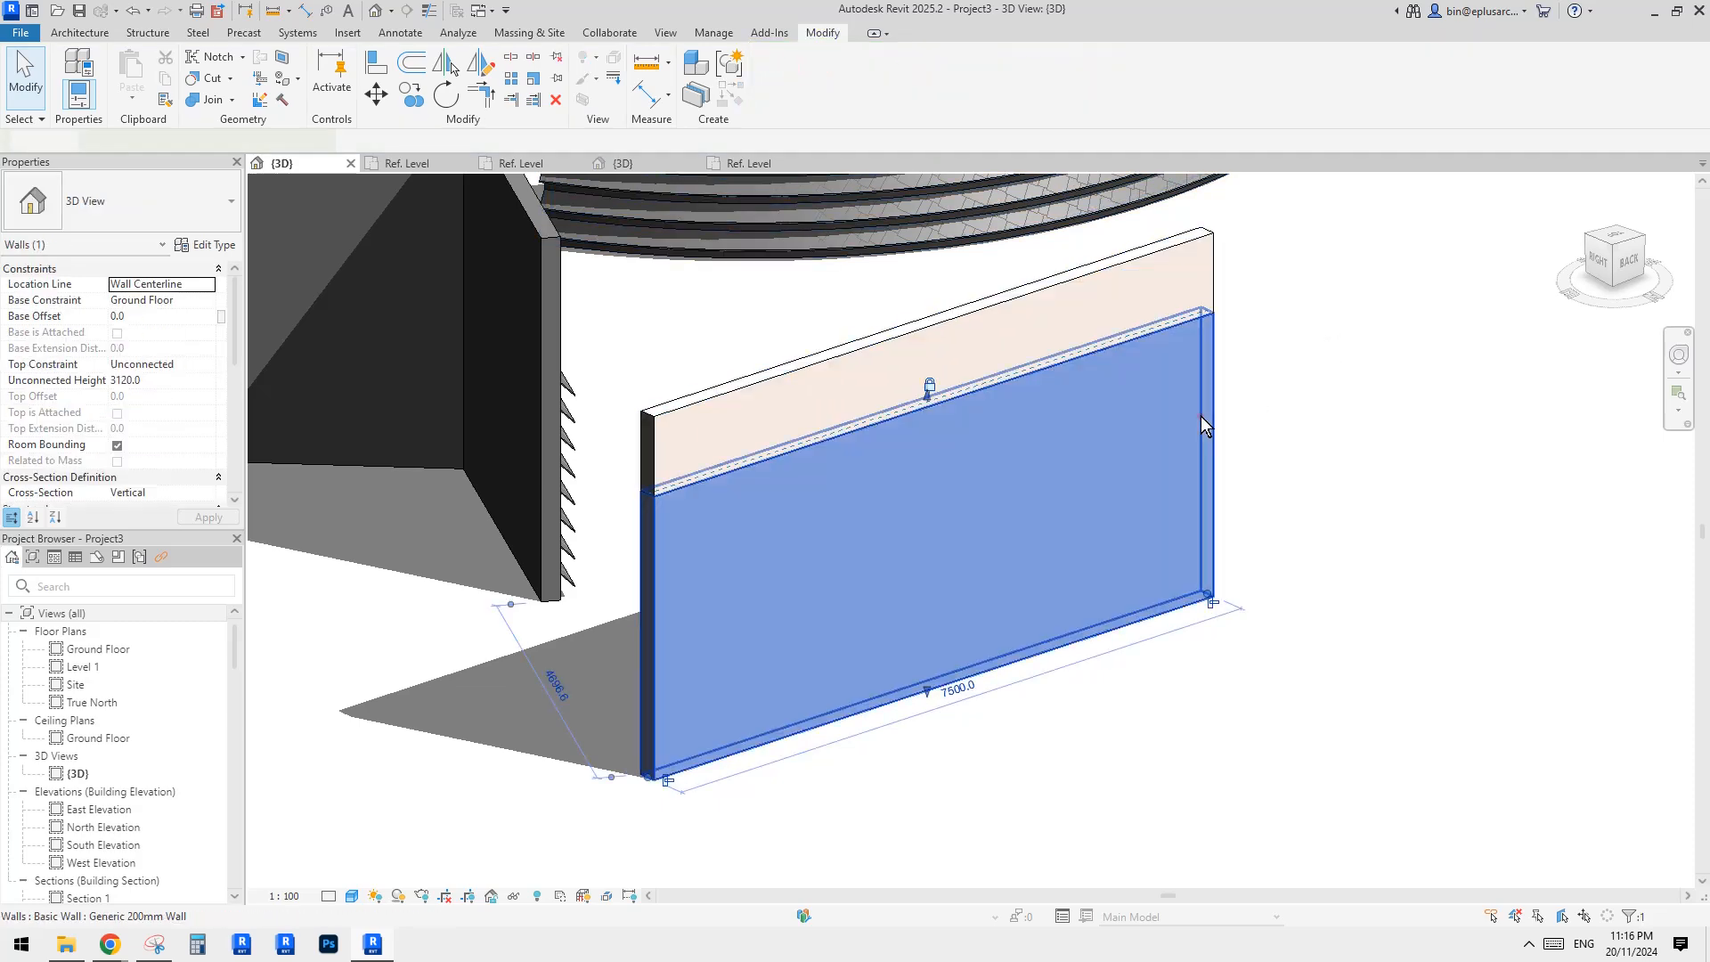
Step: Inspect the lower wall piece and the strip above it from several angles
middle_drag(1263, 377, 1236, 407)
scroll(995, 386, down, 1)
middle_drag(828, 546, 815, 556)
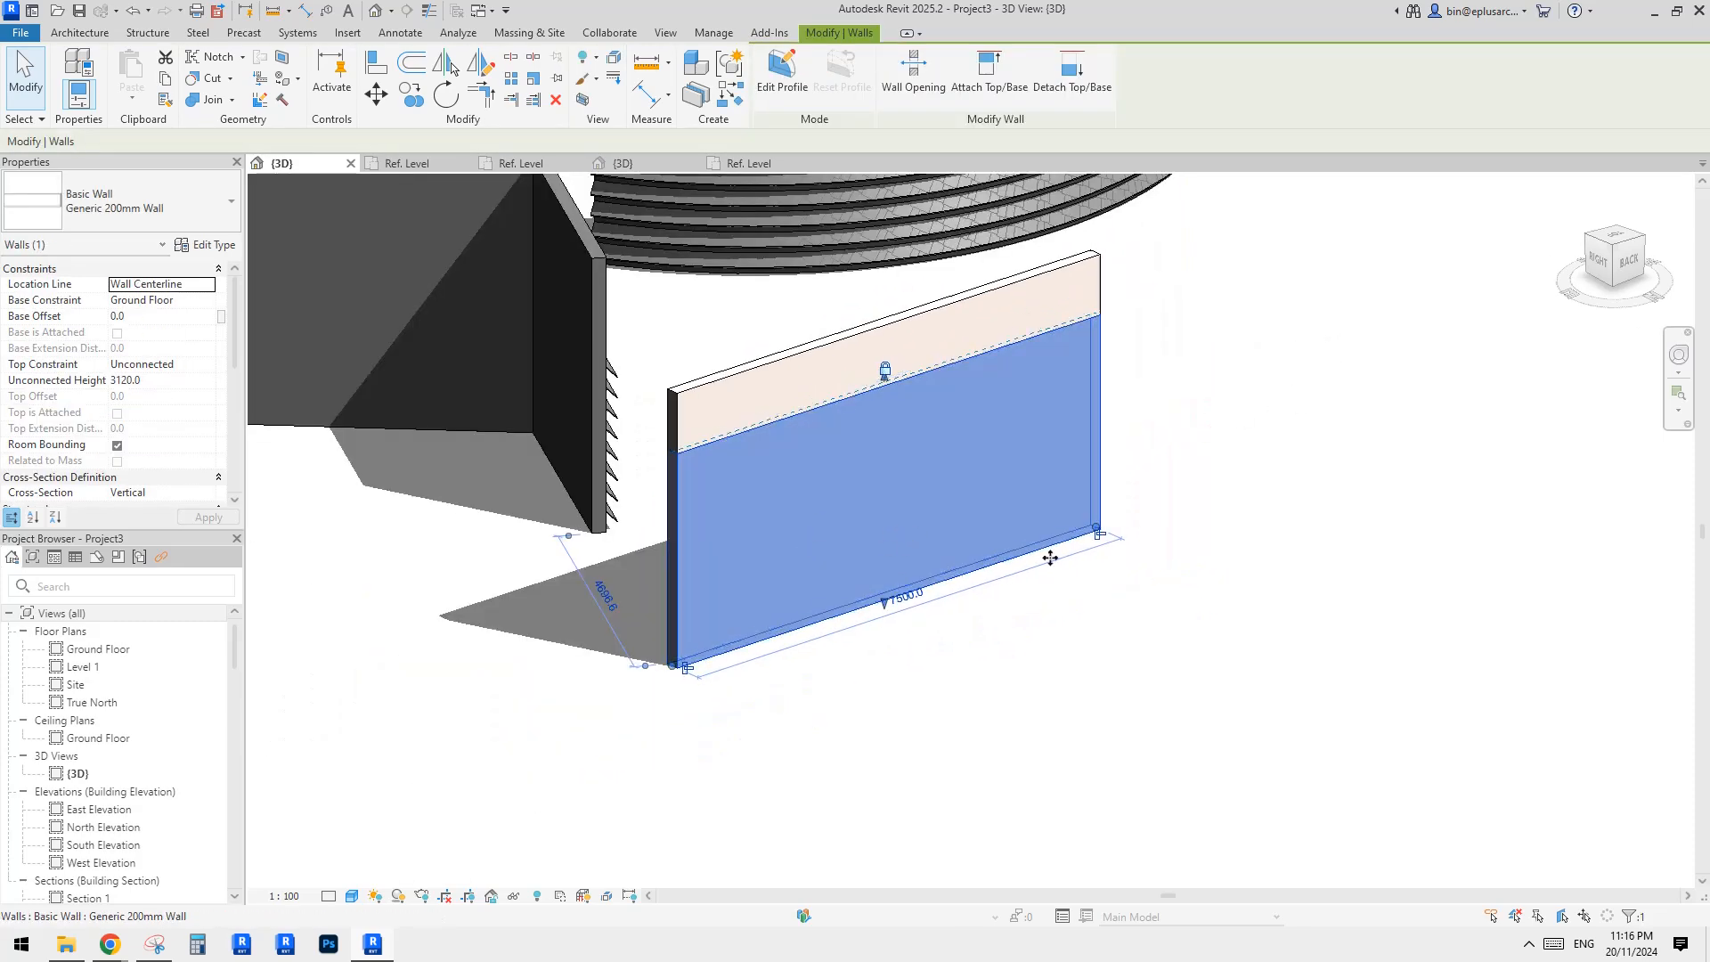
click(1145, 579)
click(1000, 520)
scroll(929, 496, up, 1)
click(1322, 394)
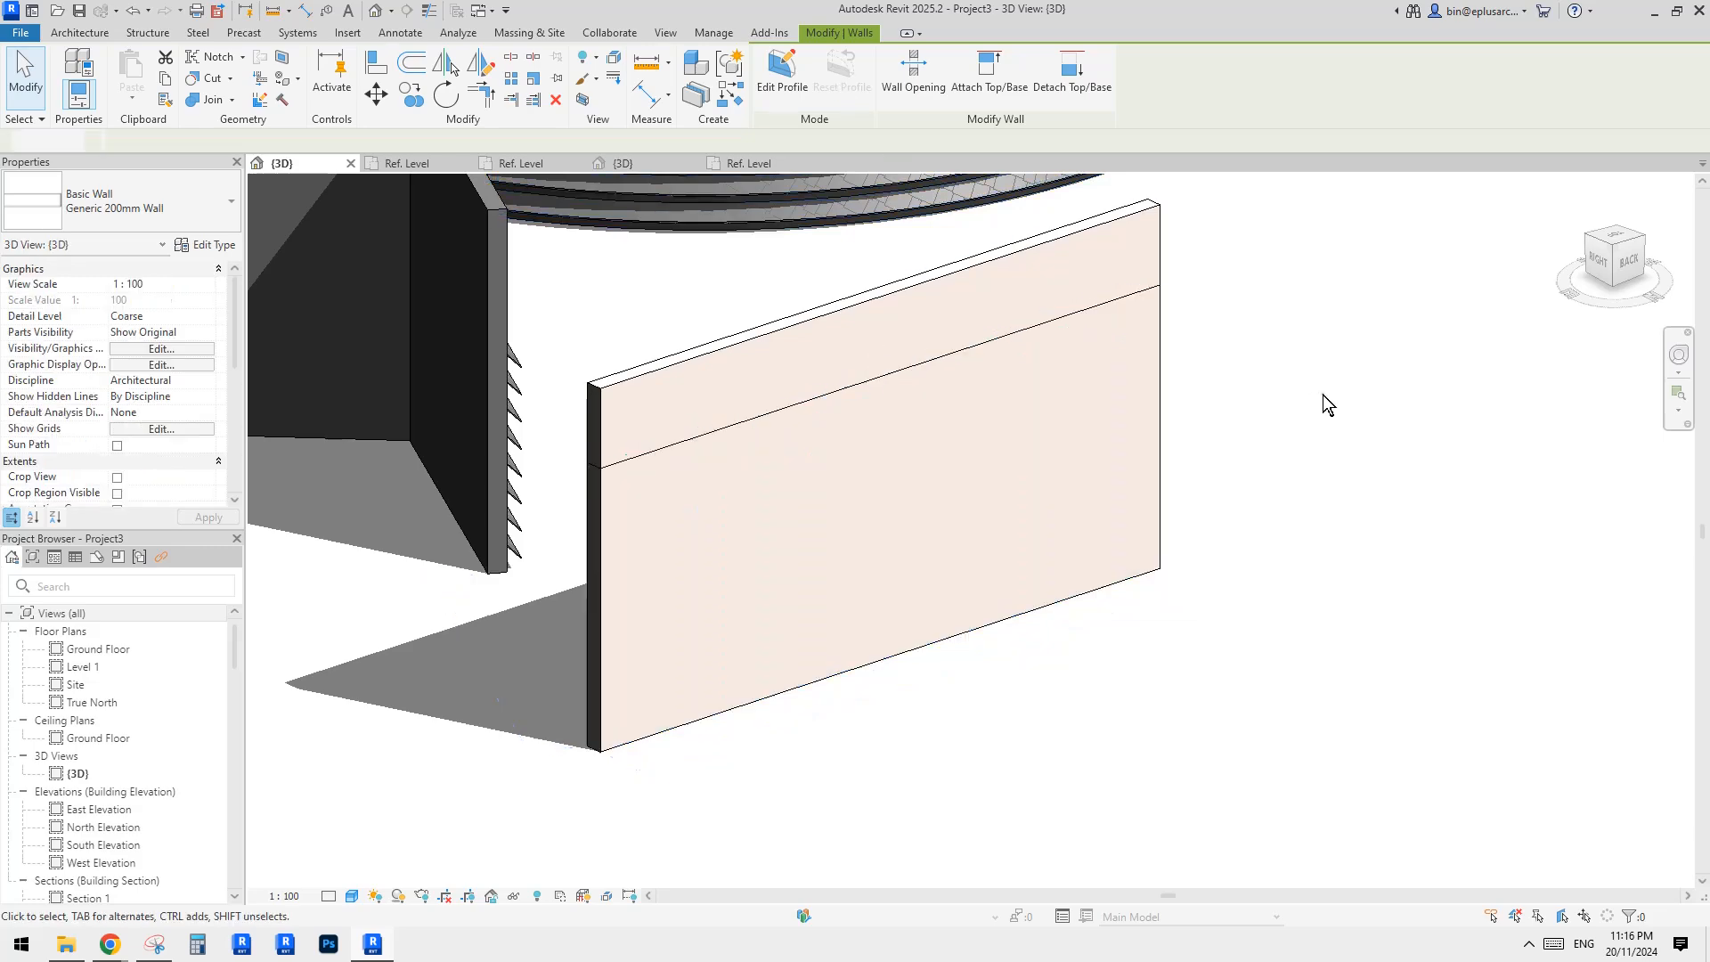
click(1038, 430)
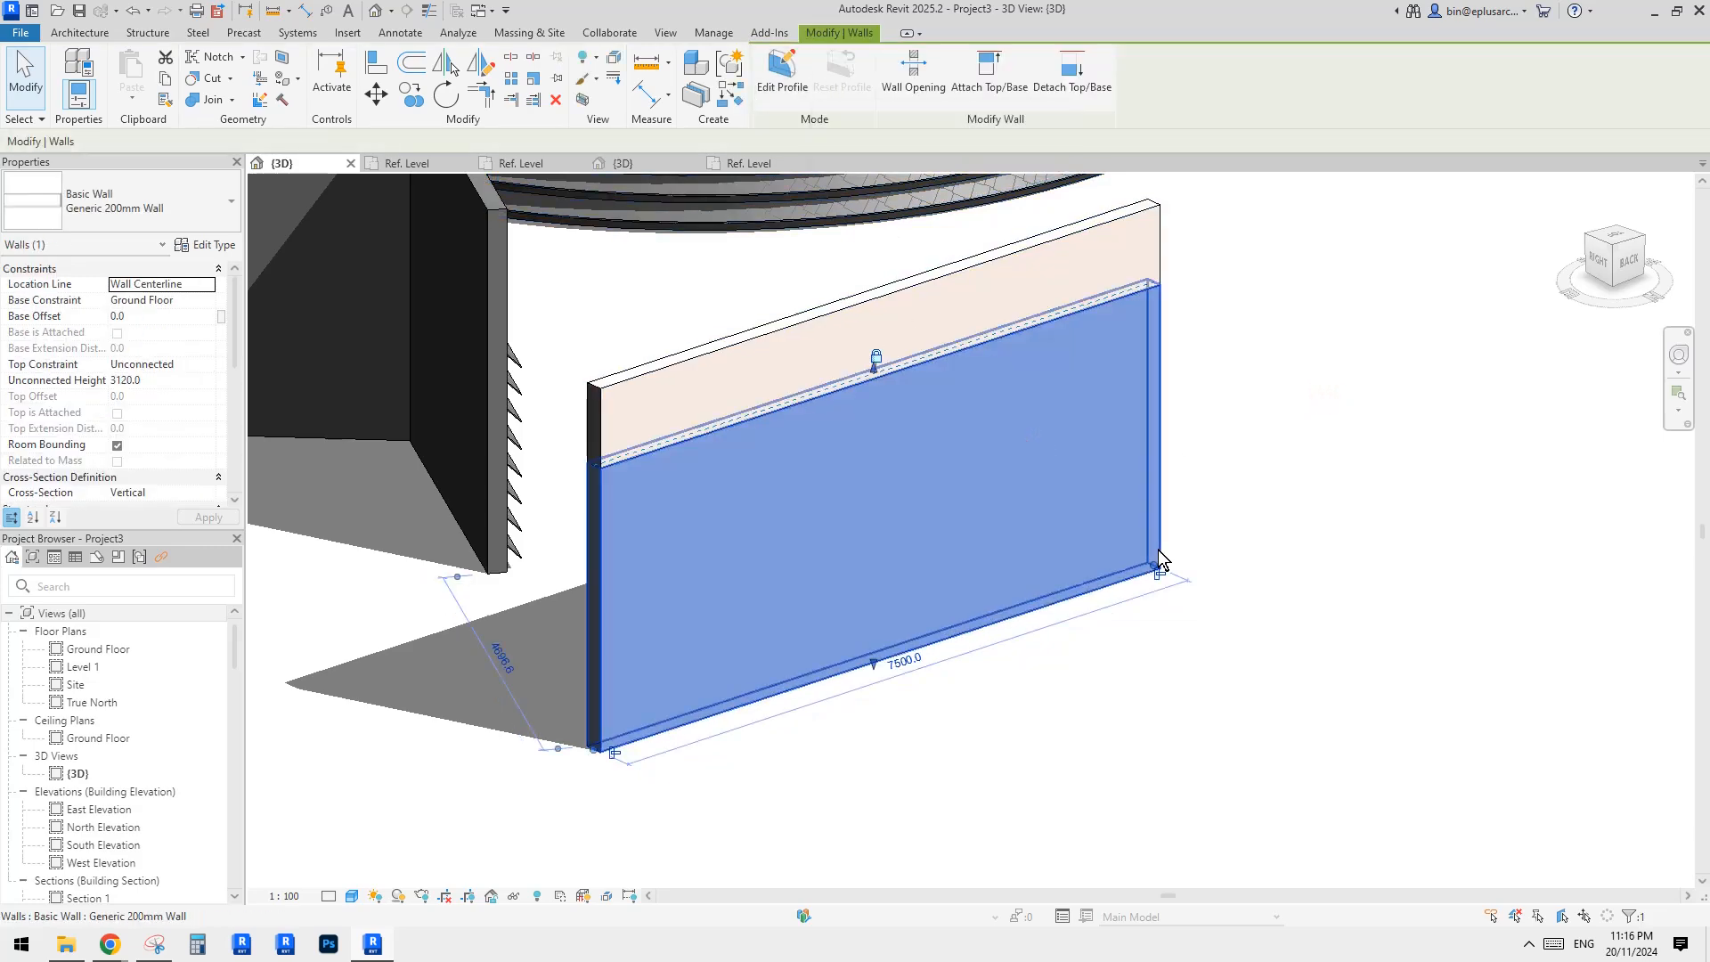
click(1287, 508)
click(964, 521)
scroll(970, 520, down, 1)
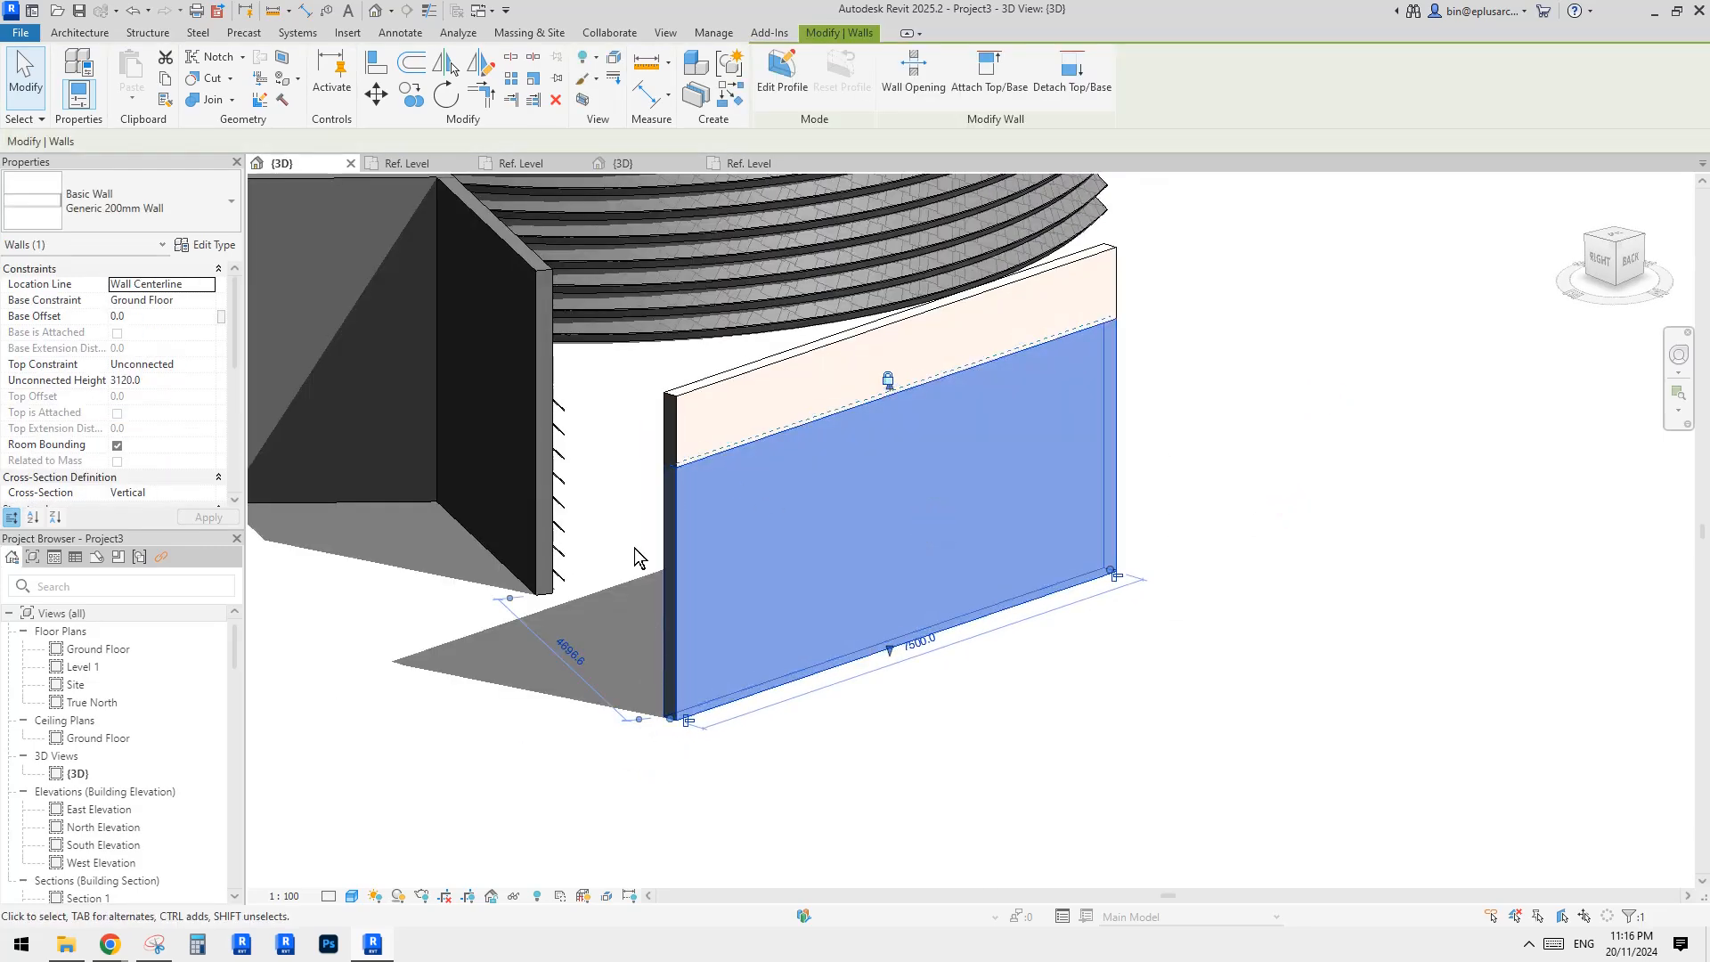
shift+middle_drag(1163, 500, 1401, 457)
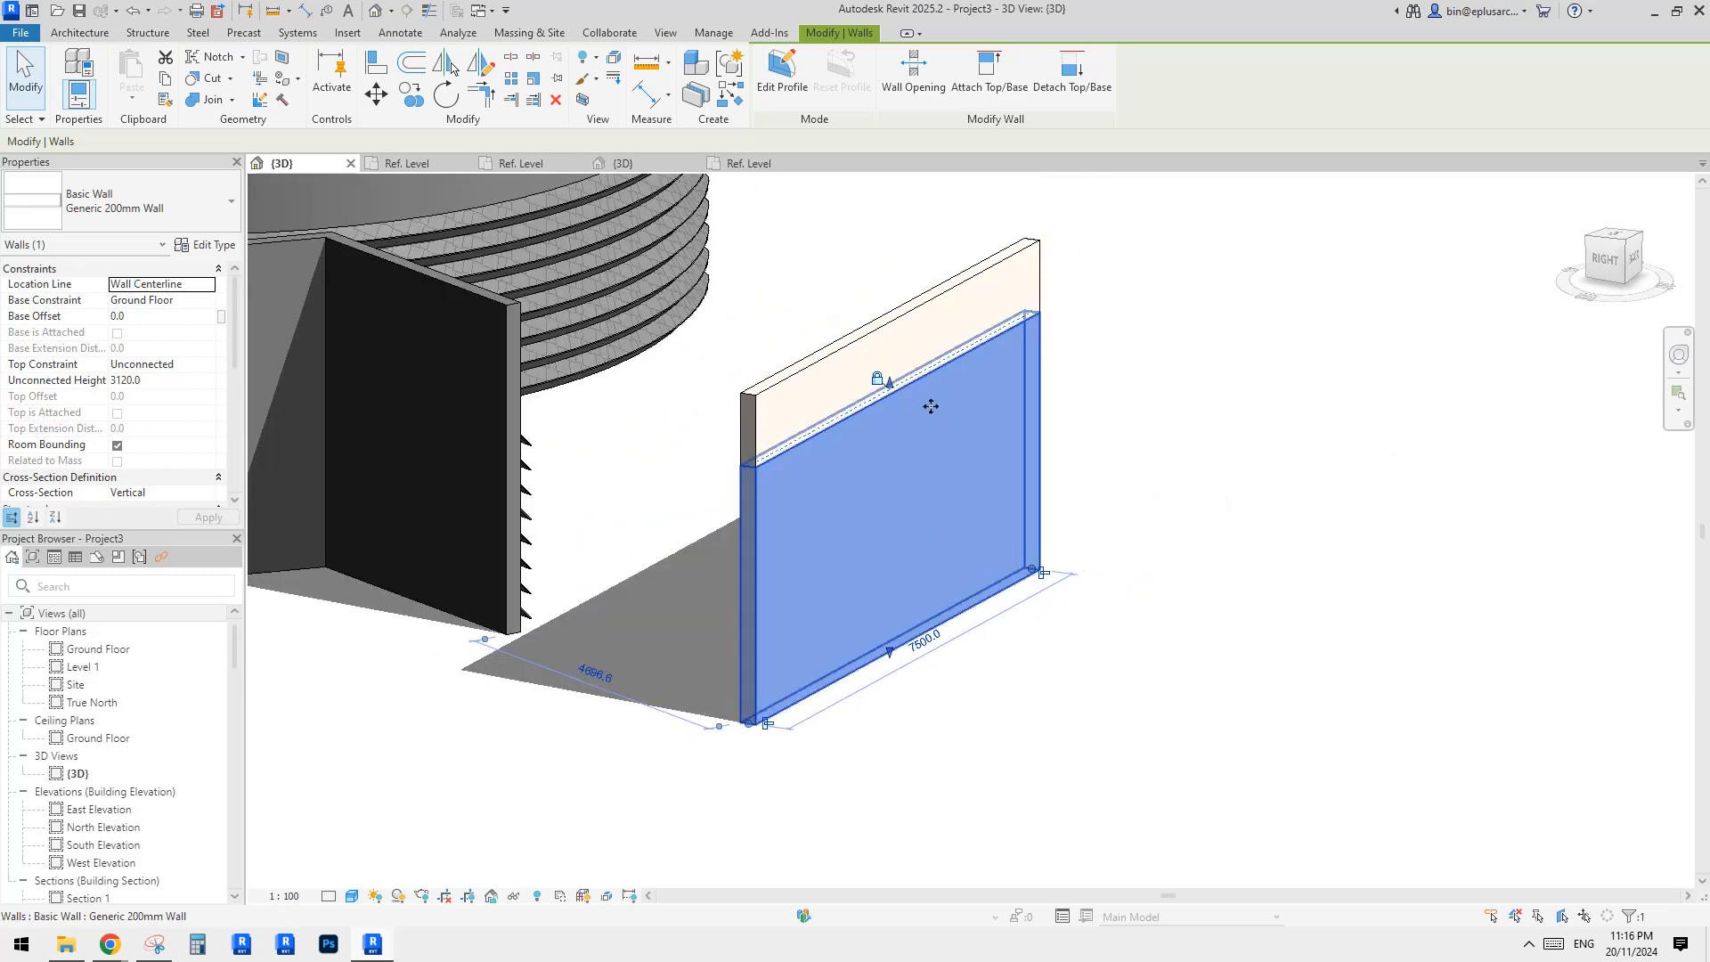
shift+middle_drag(1073, 423, 872, 231)
scroll(893, 331, up, 3)
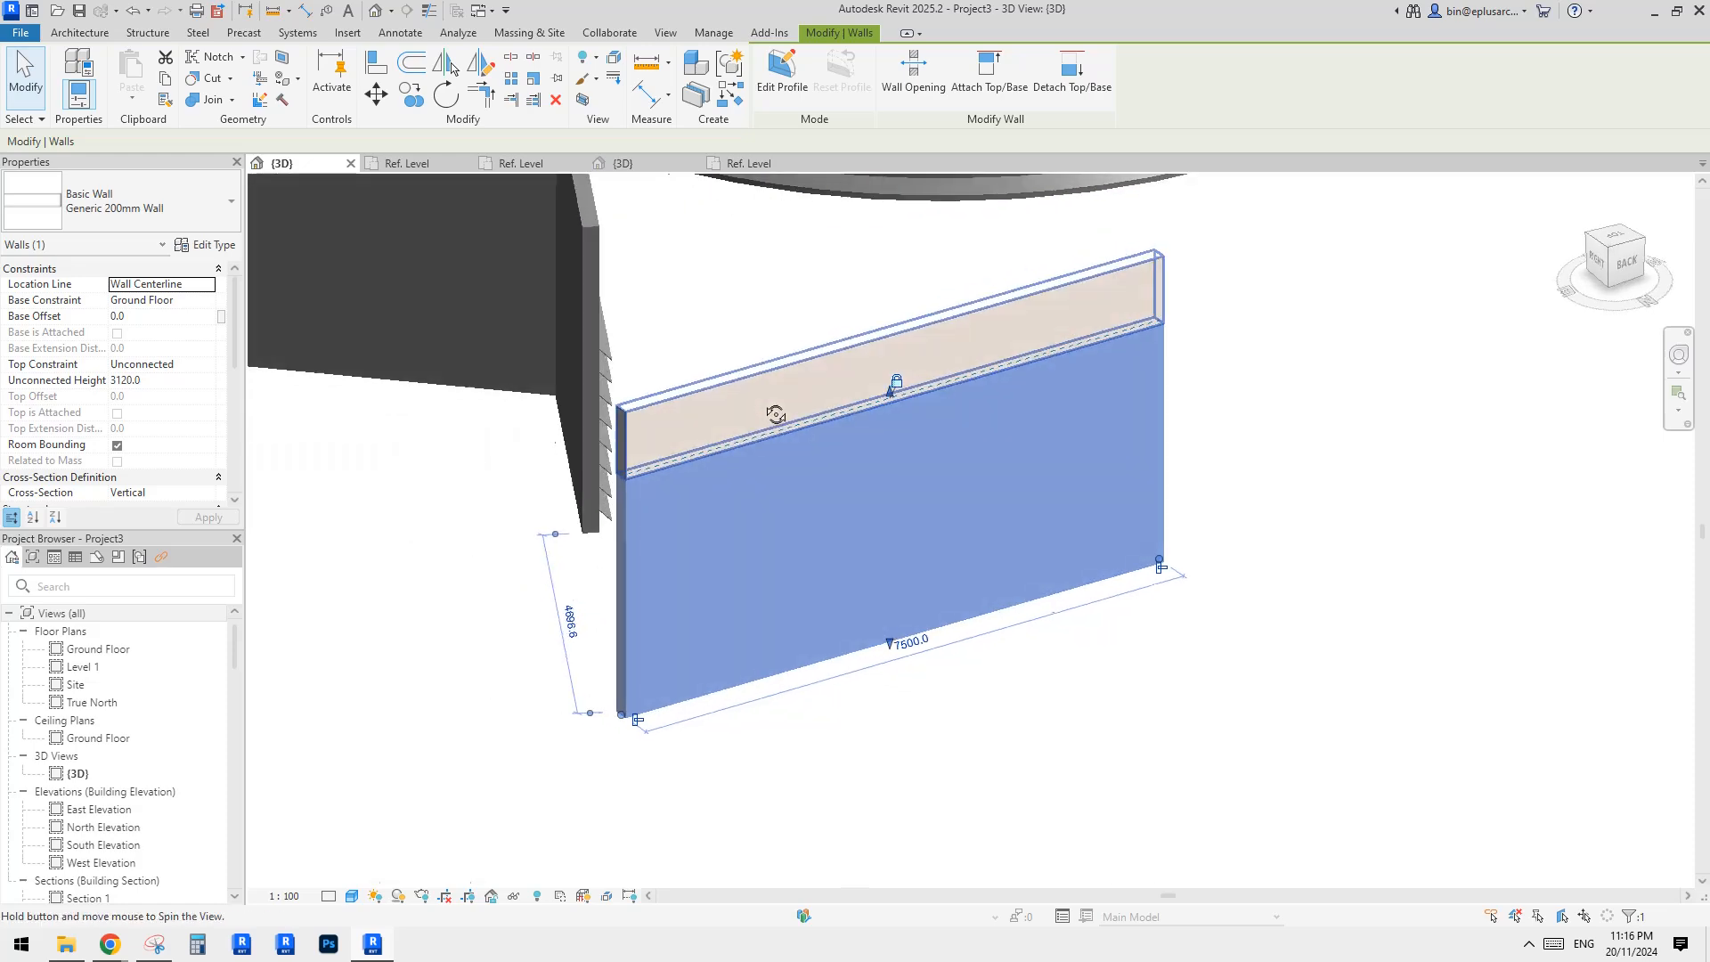
middle_drag(889, 321, 890, 332)
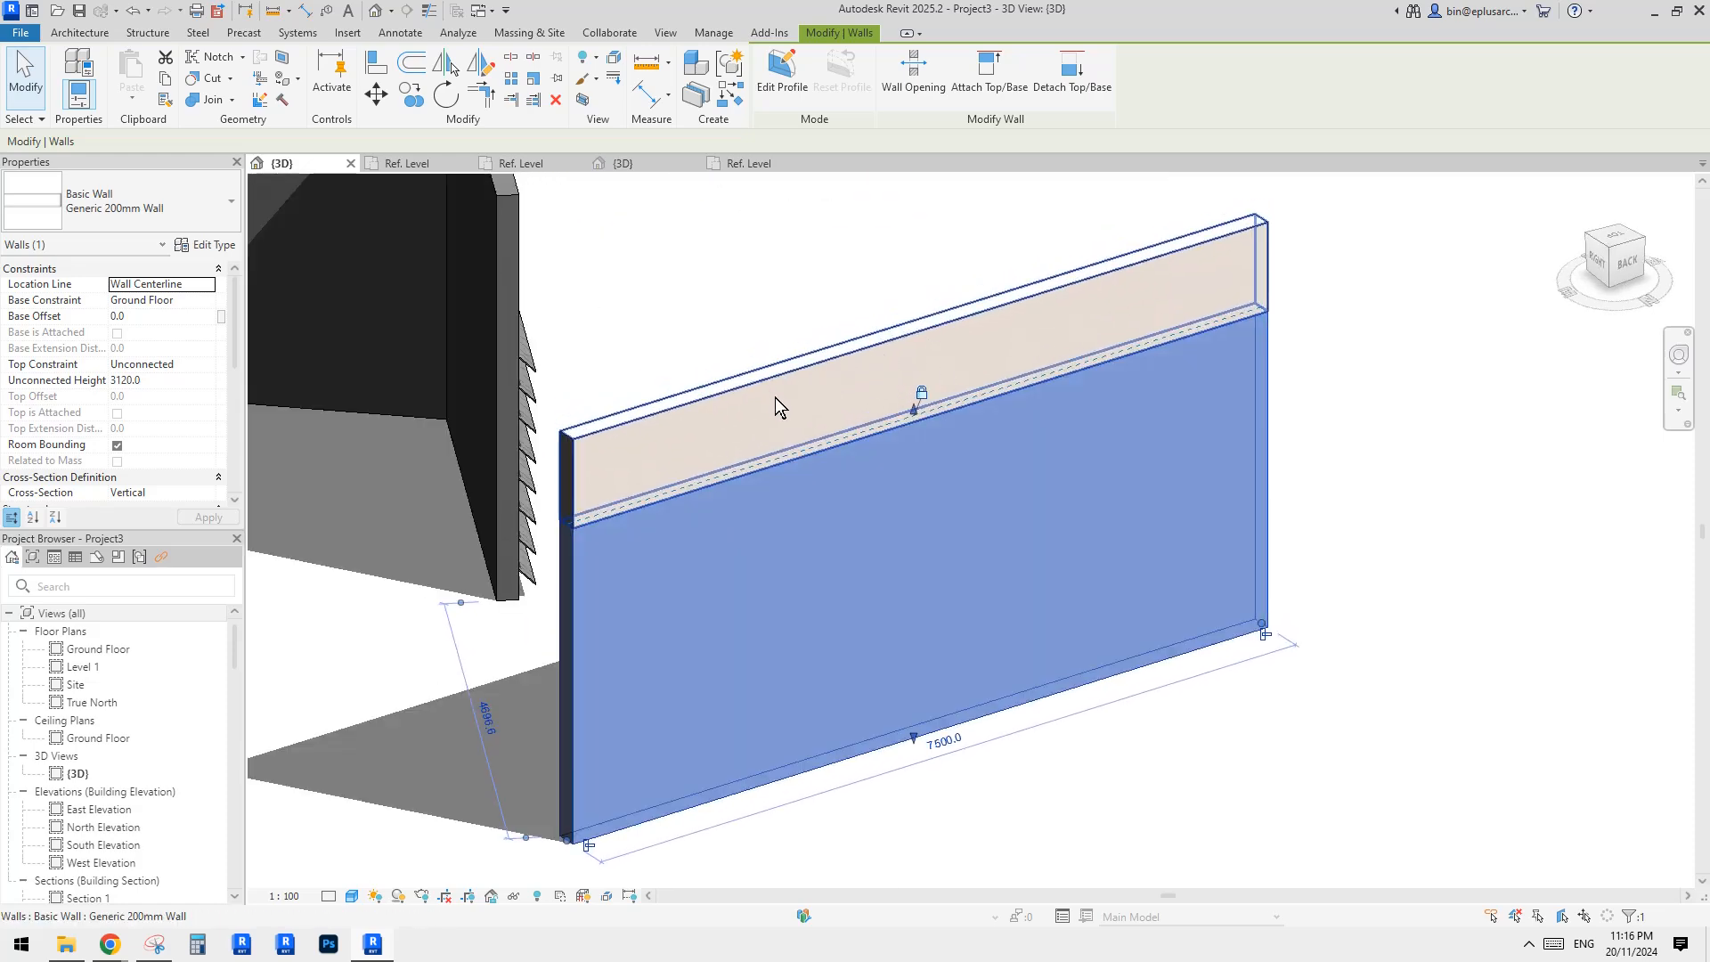
middle_drag(775, 397, 826, 443)
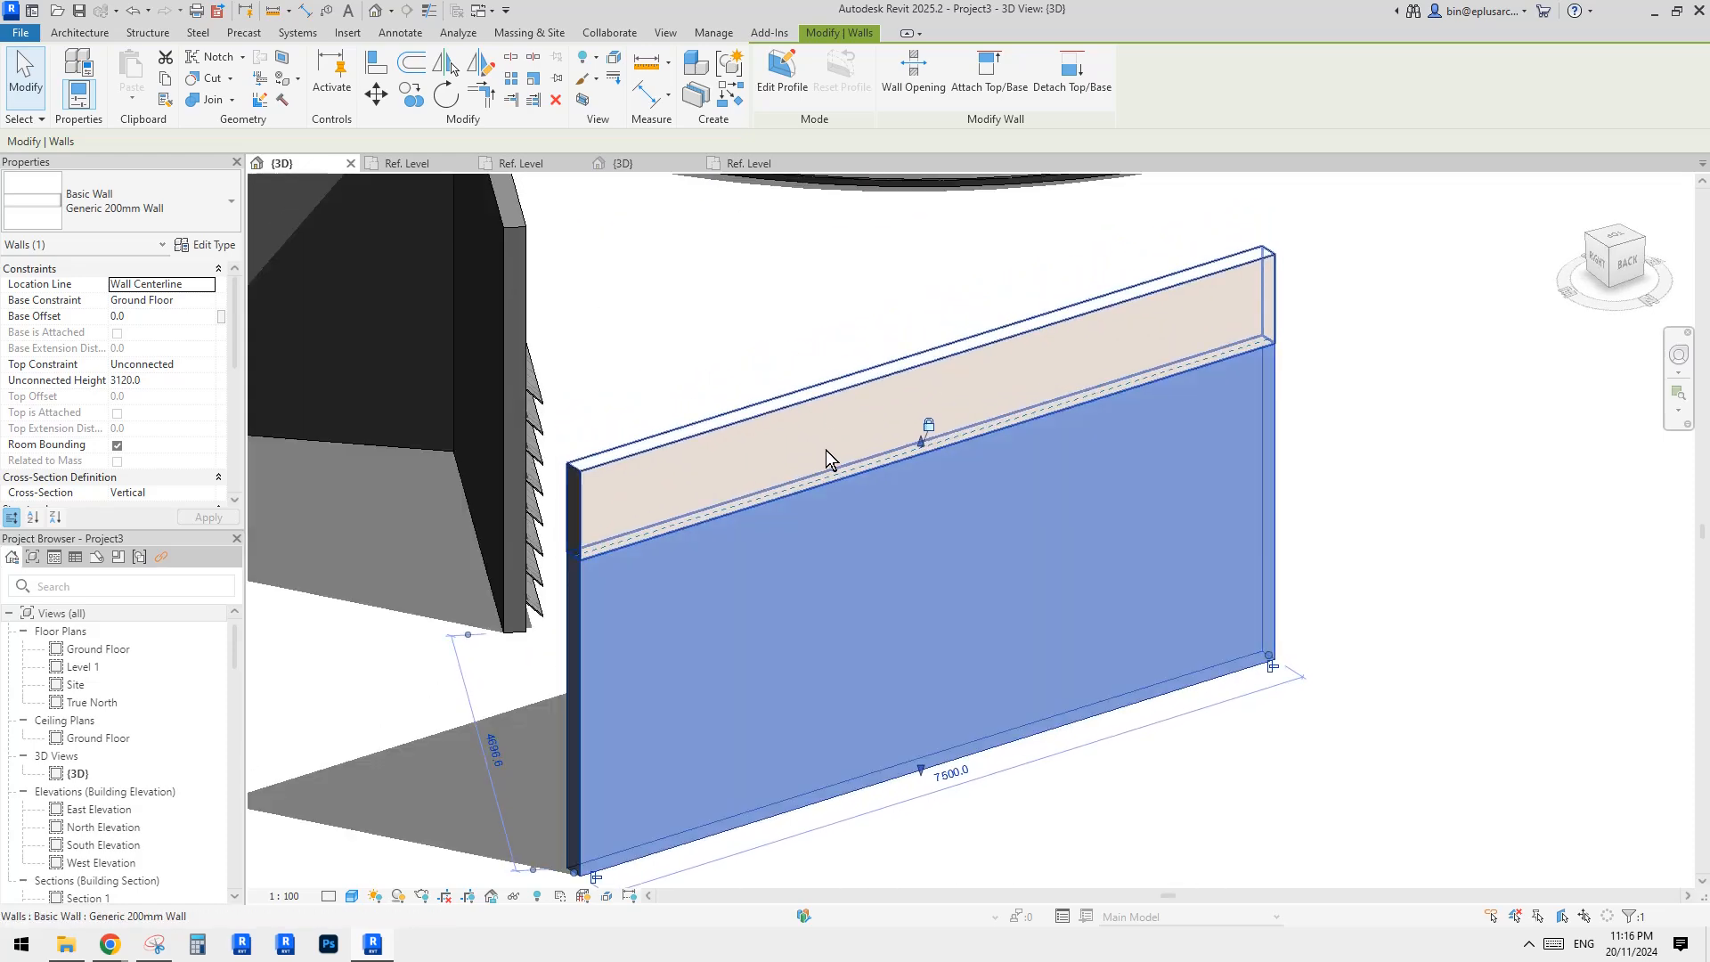
Step: Split the upper wall strip vertically about 1900 mm from the end near the angled wall and again farther along, and delete the middle segment
key(Escape)
click(809, 452)
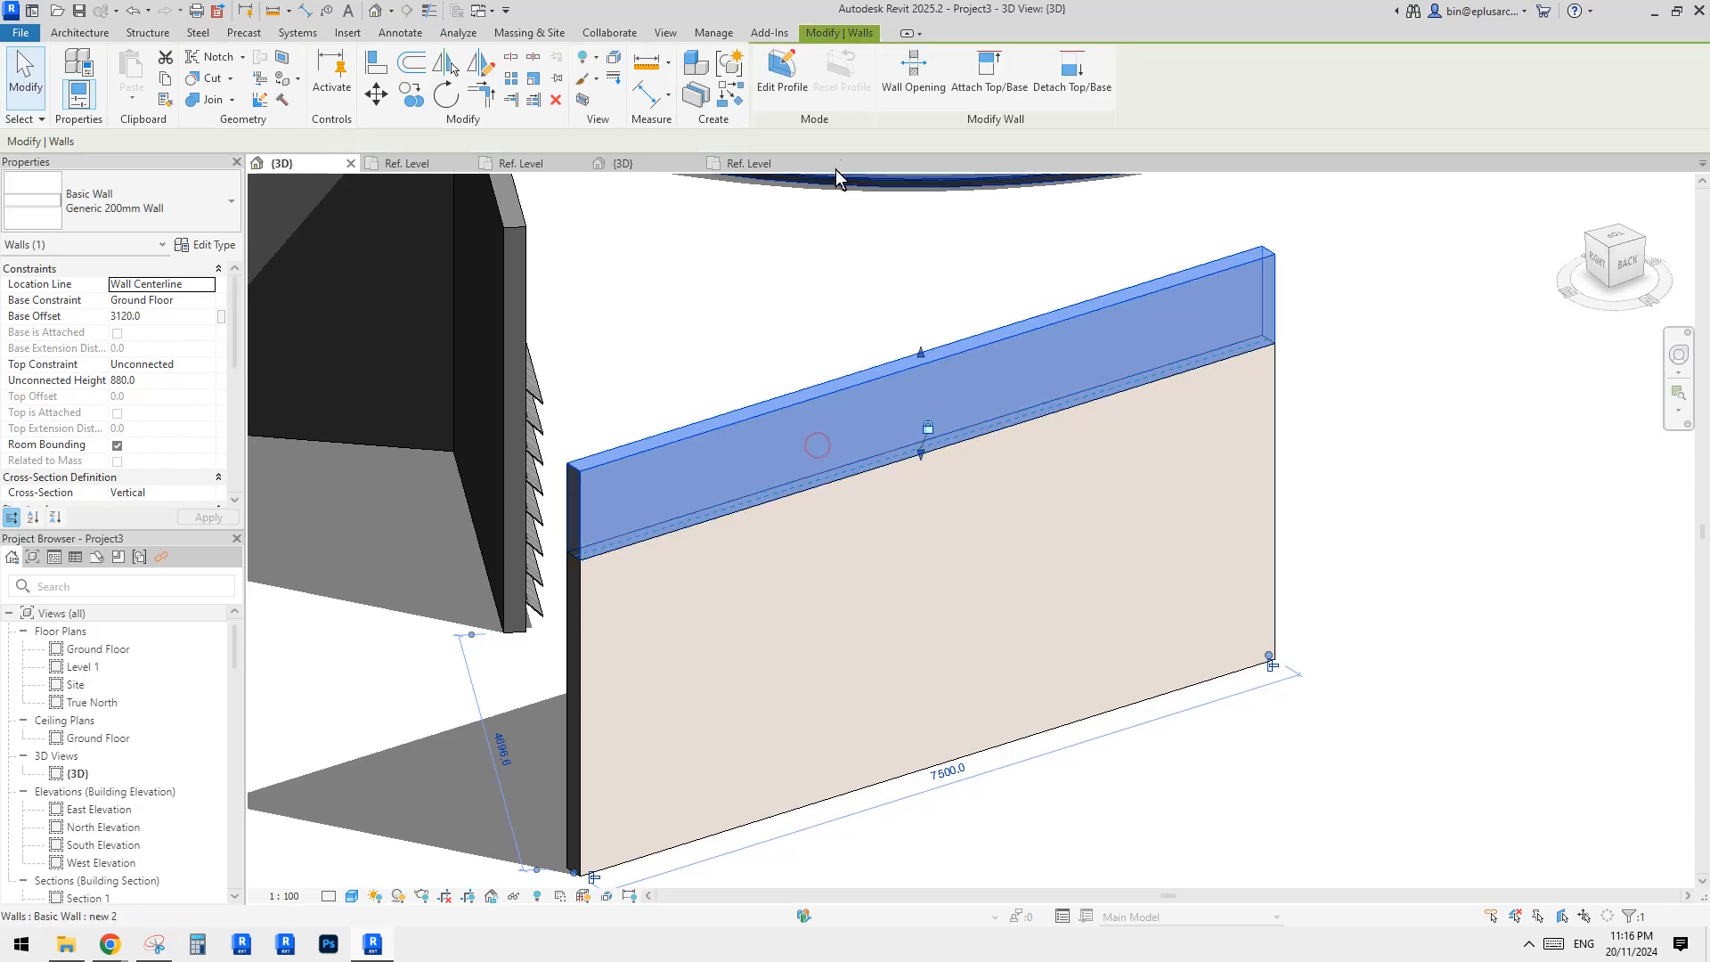
middle_drag(980, 294, 978, 330)
key(s)
key(l)
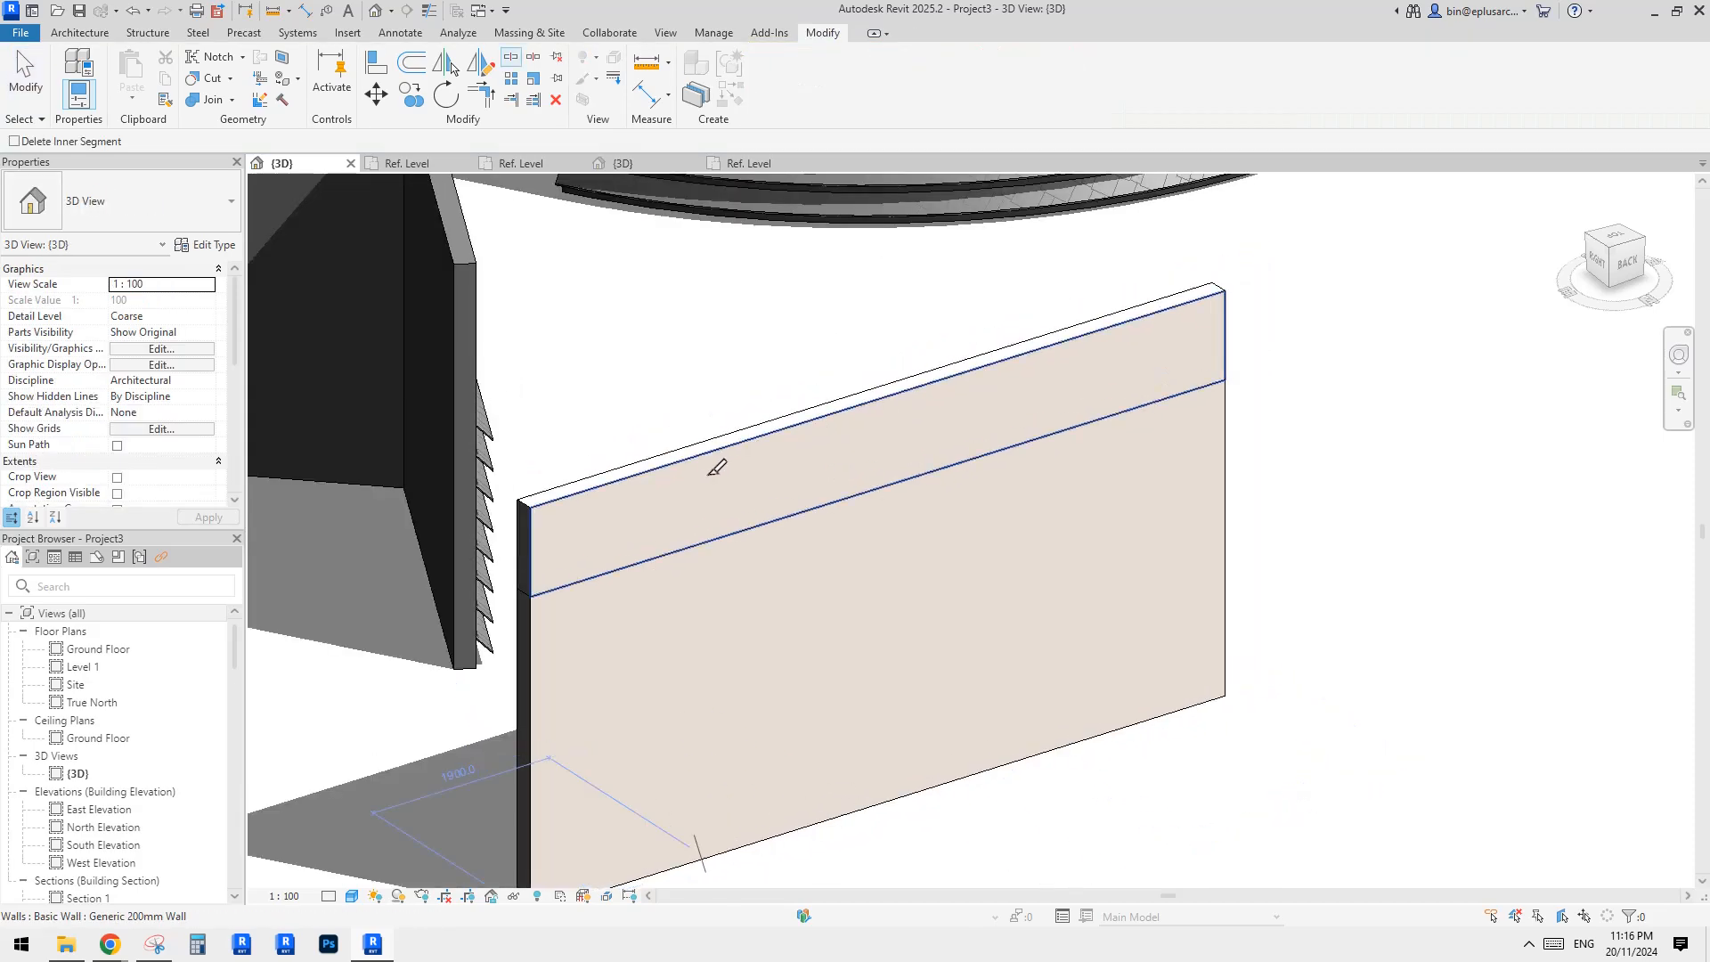
click(706, 474)
click(1013, 392)
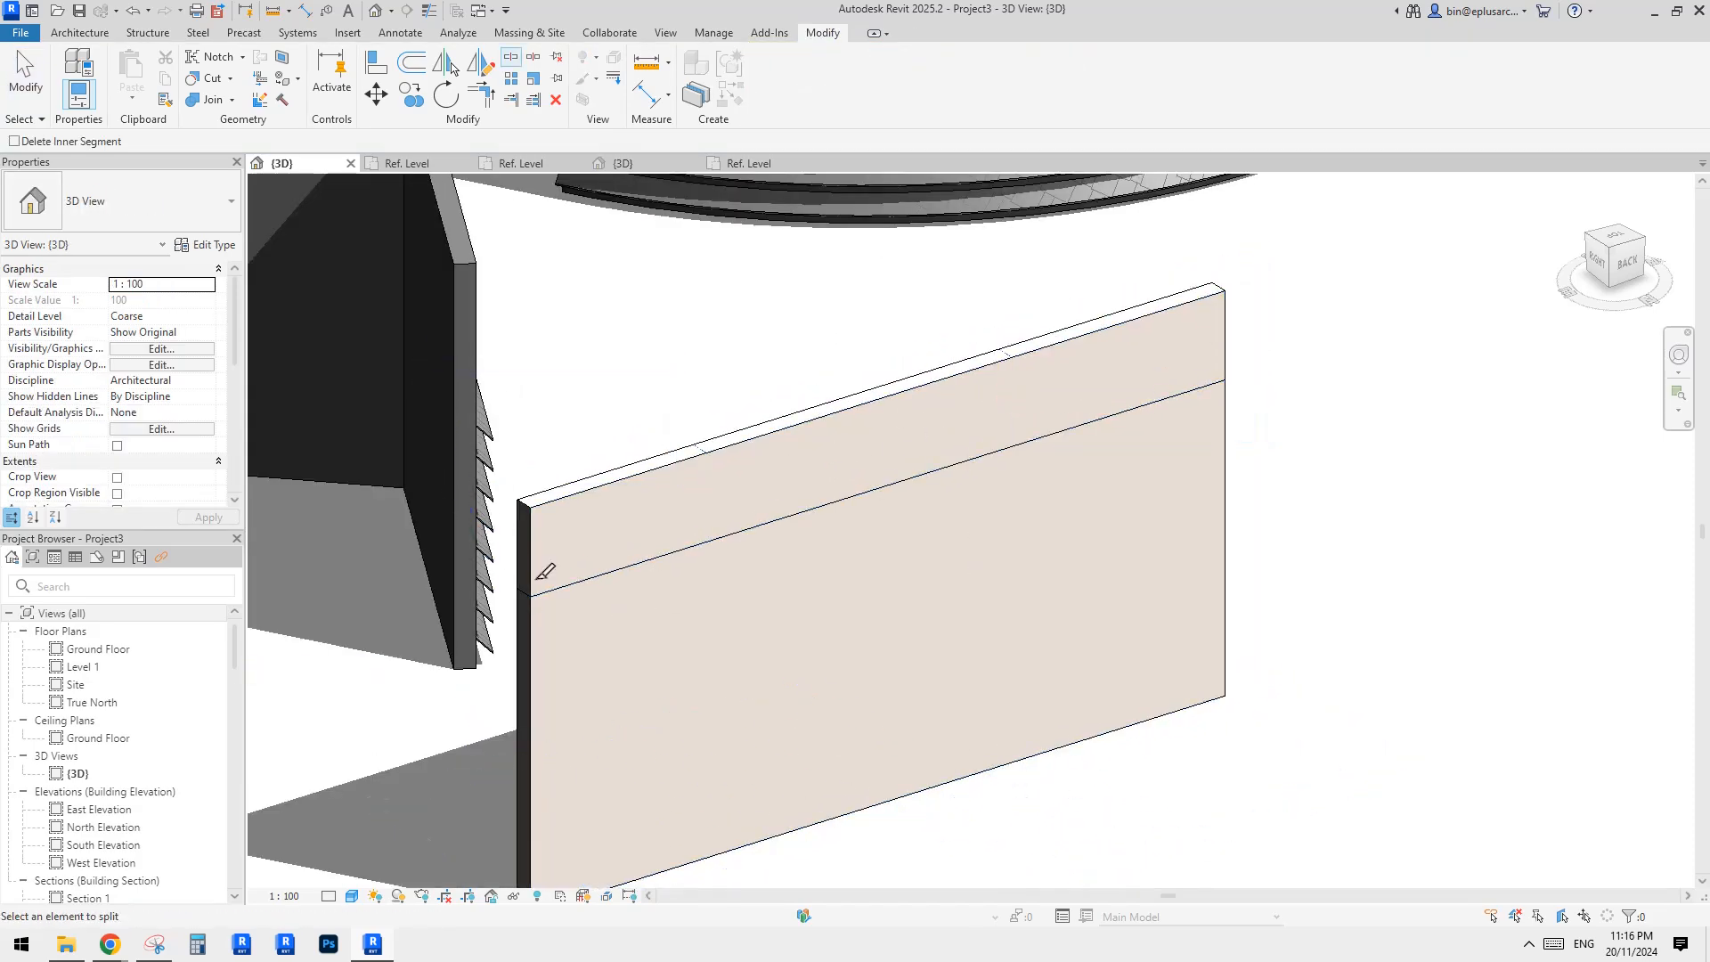
key(Escape)
click(916, 441)
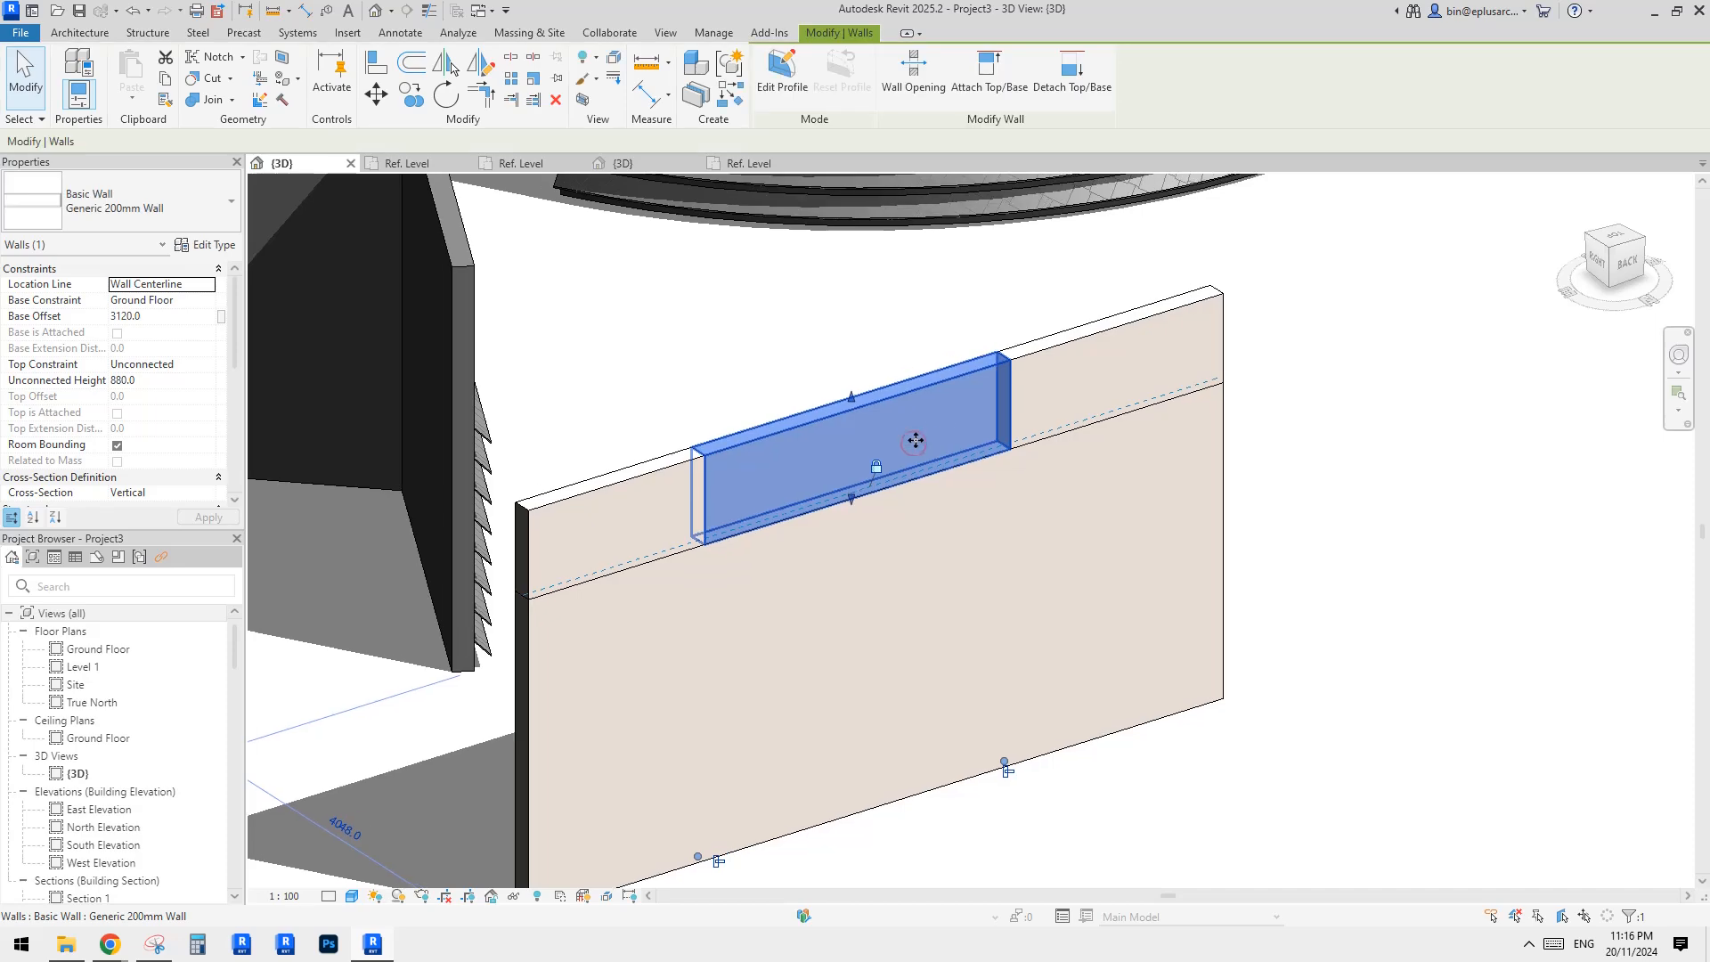
key(Delete)
Step: Join the two remaining upper wall blocks to the lower wall so each forms one surface with it
middle_drag(917, 413, 1000, 377)
click(700, 481)
scroll(700, 481, up, 1)
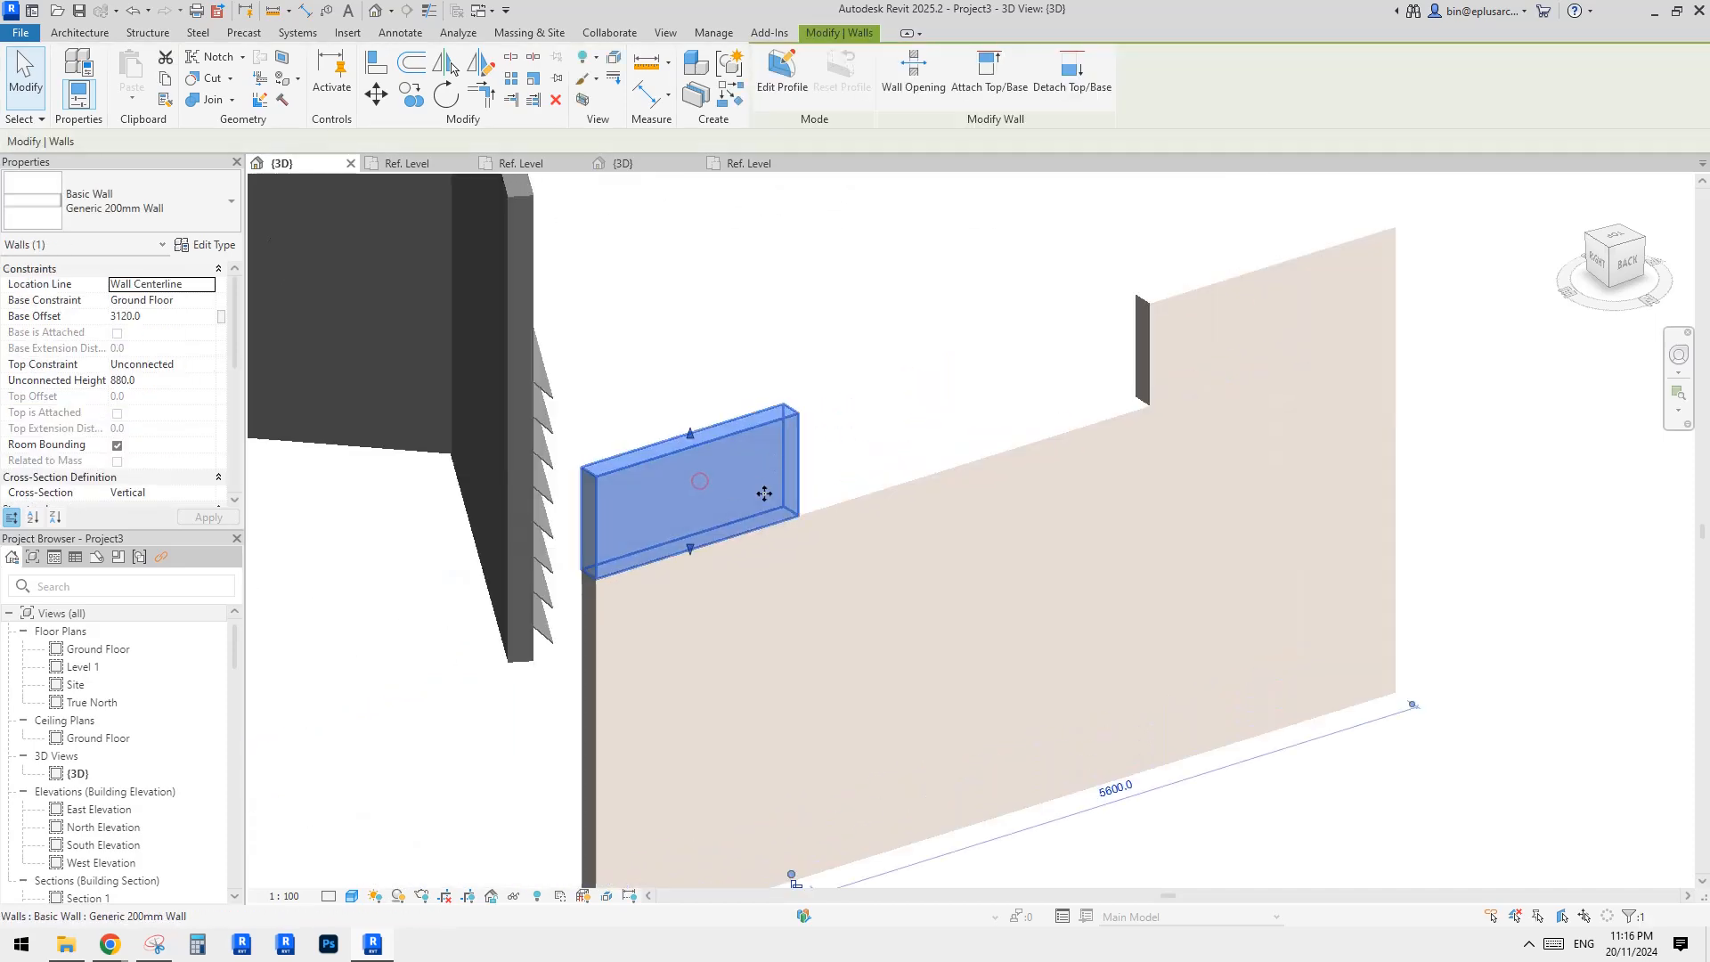
shift+middle_drag(763, 492, 787, 455)
key(Escape)
click(784, 411)
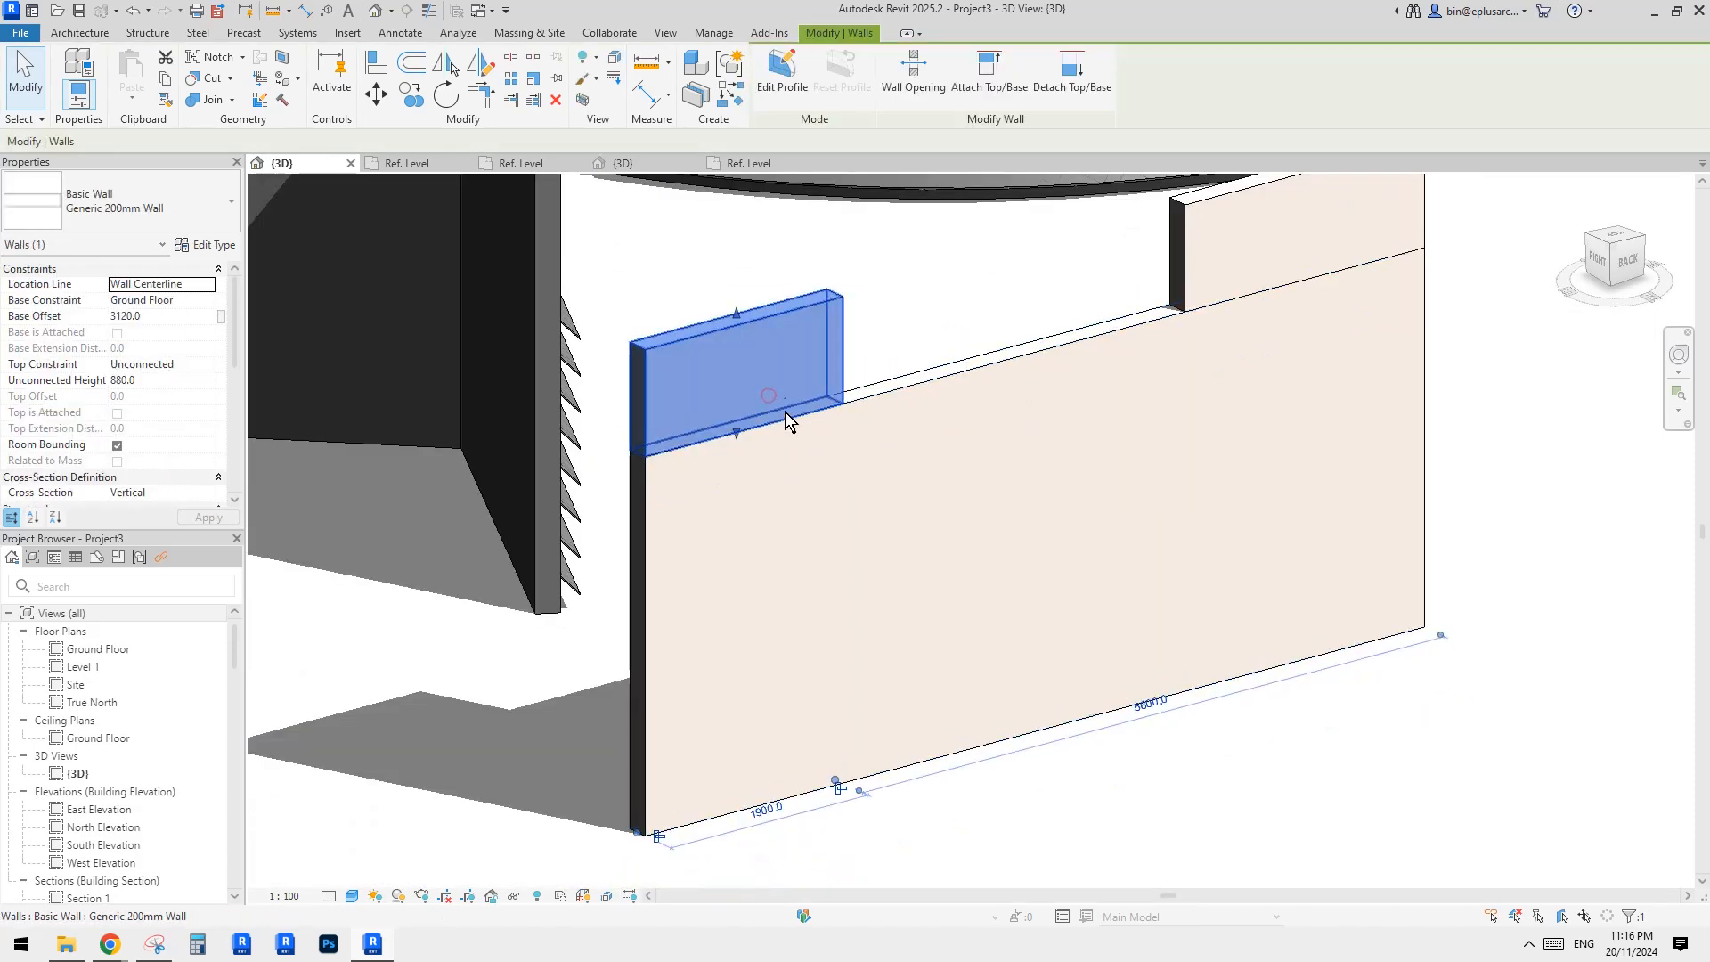
key(Escape)
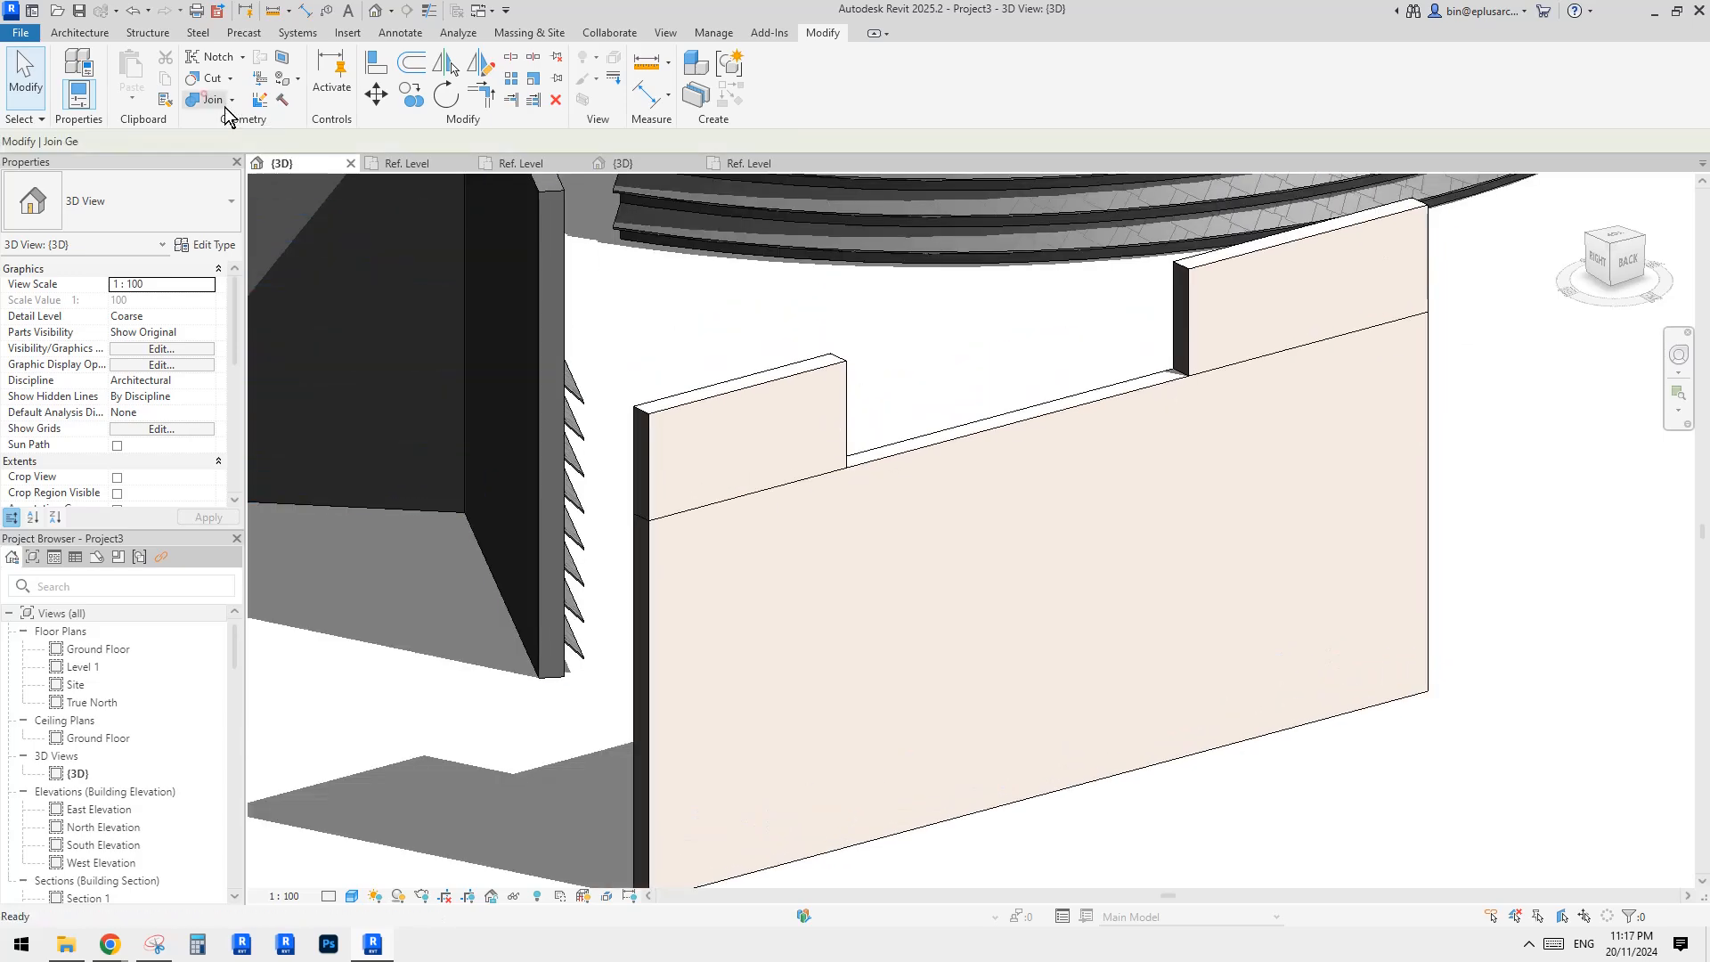
click(212, 99)
click(746, 383)
click(801, 507)
key(Escape)
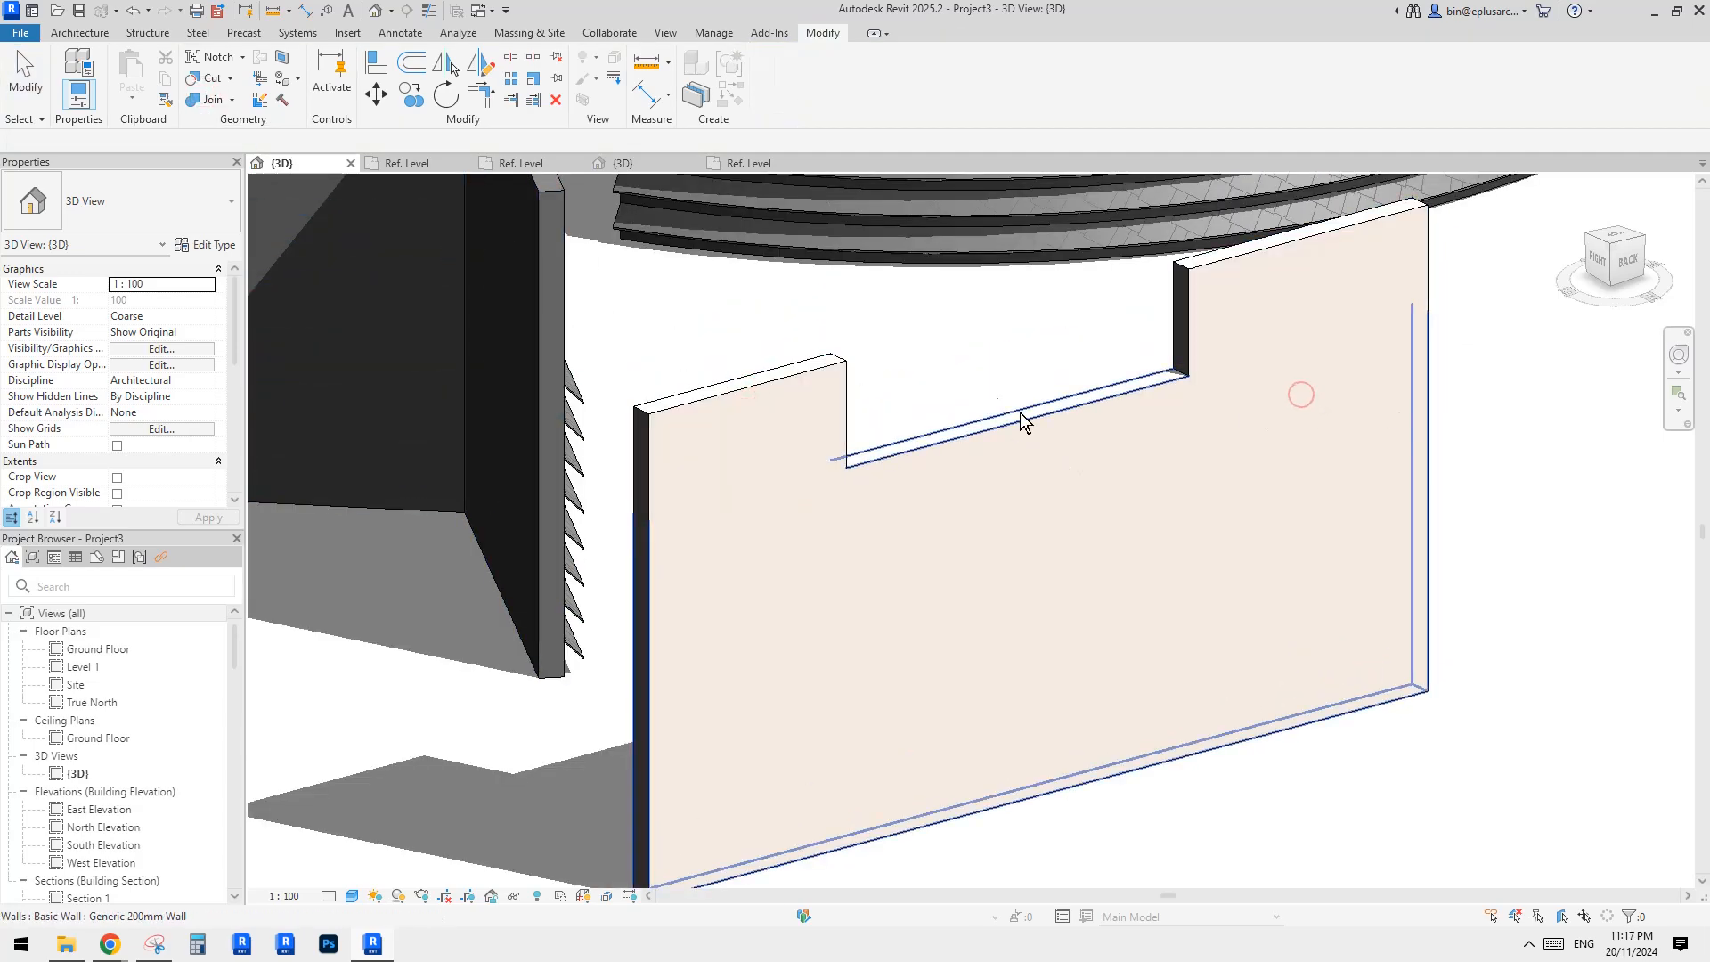
Step: Edit the profile of the upper block near the angled wall and sketch a step from mid-top, down and about 980 mm to its inner edge
shift+middle_drag(1022, 419, 799, 440)
click(798, 440)
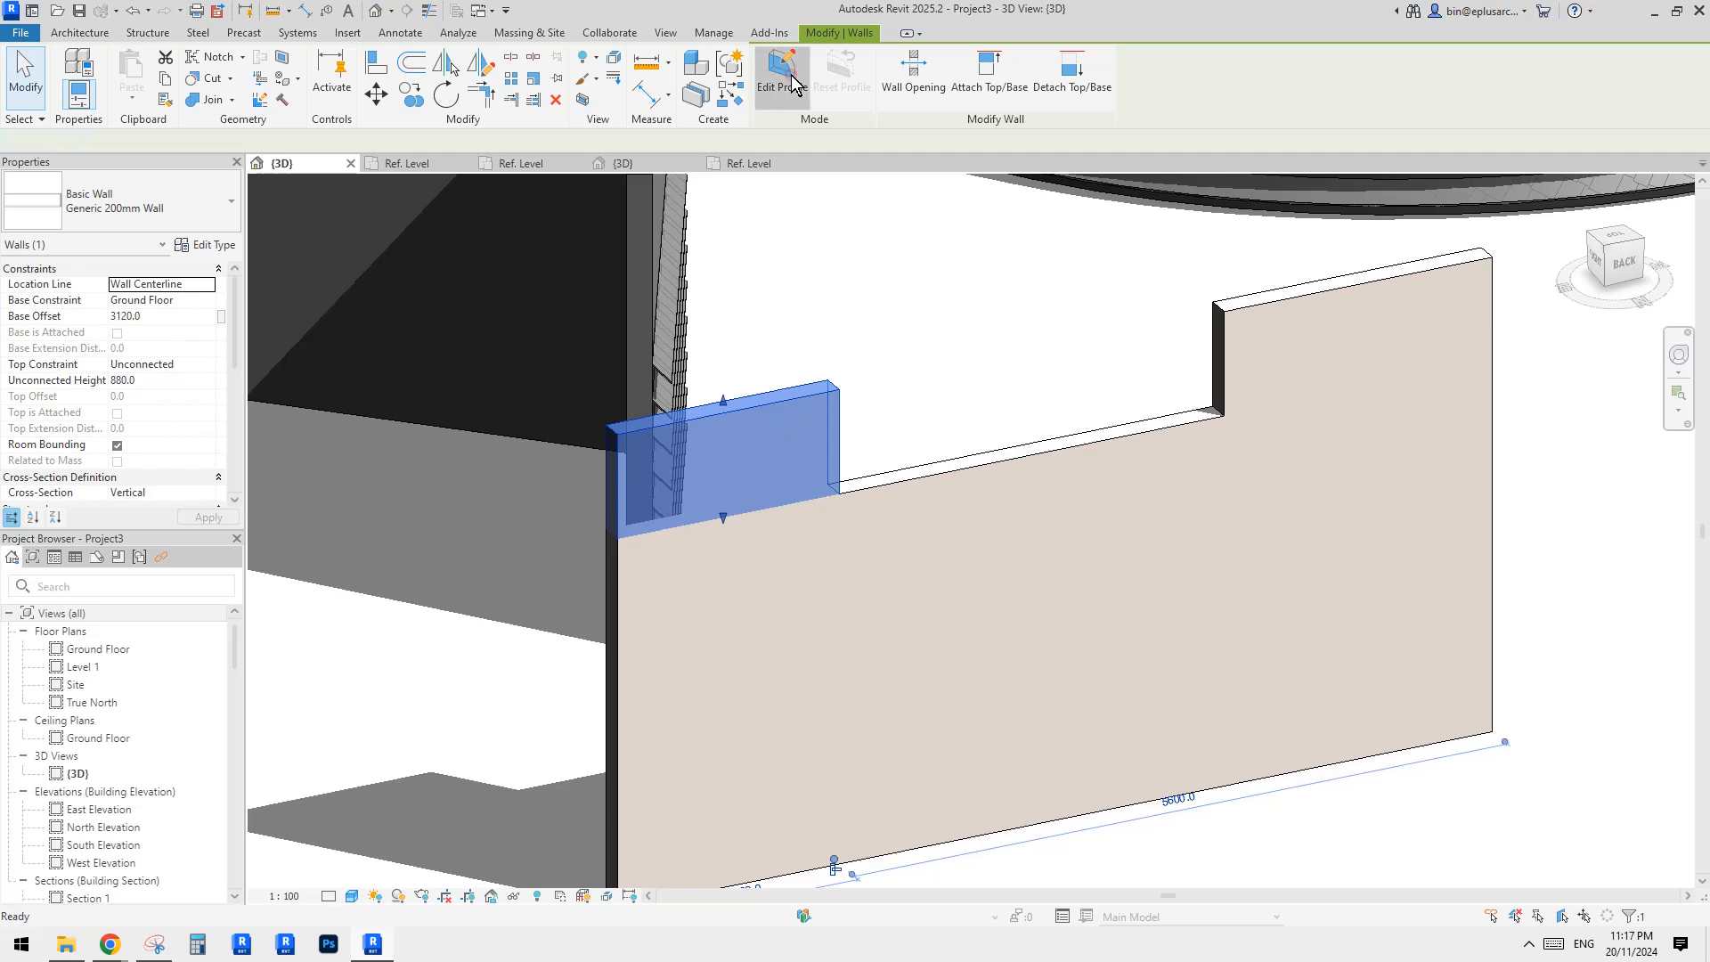
click(791, 78)
middle_drag(857, 389, 961, 347)
middle_drag(800, 365, 838, 312)
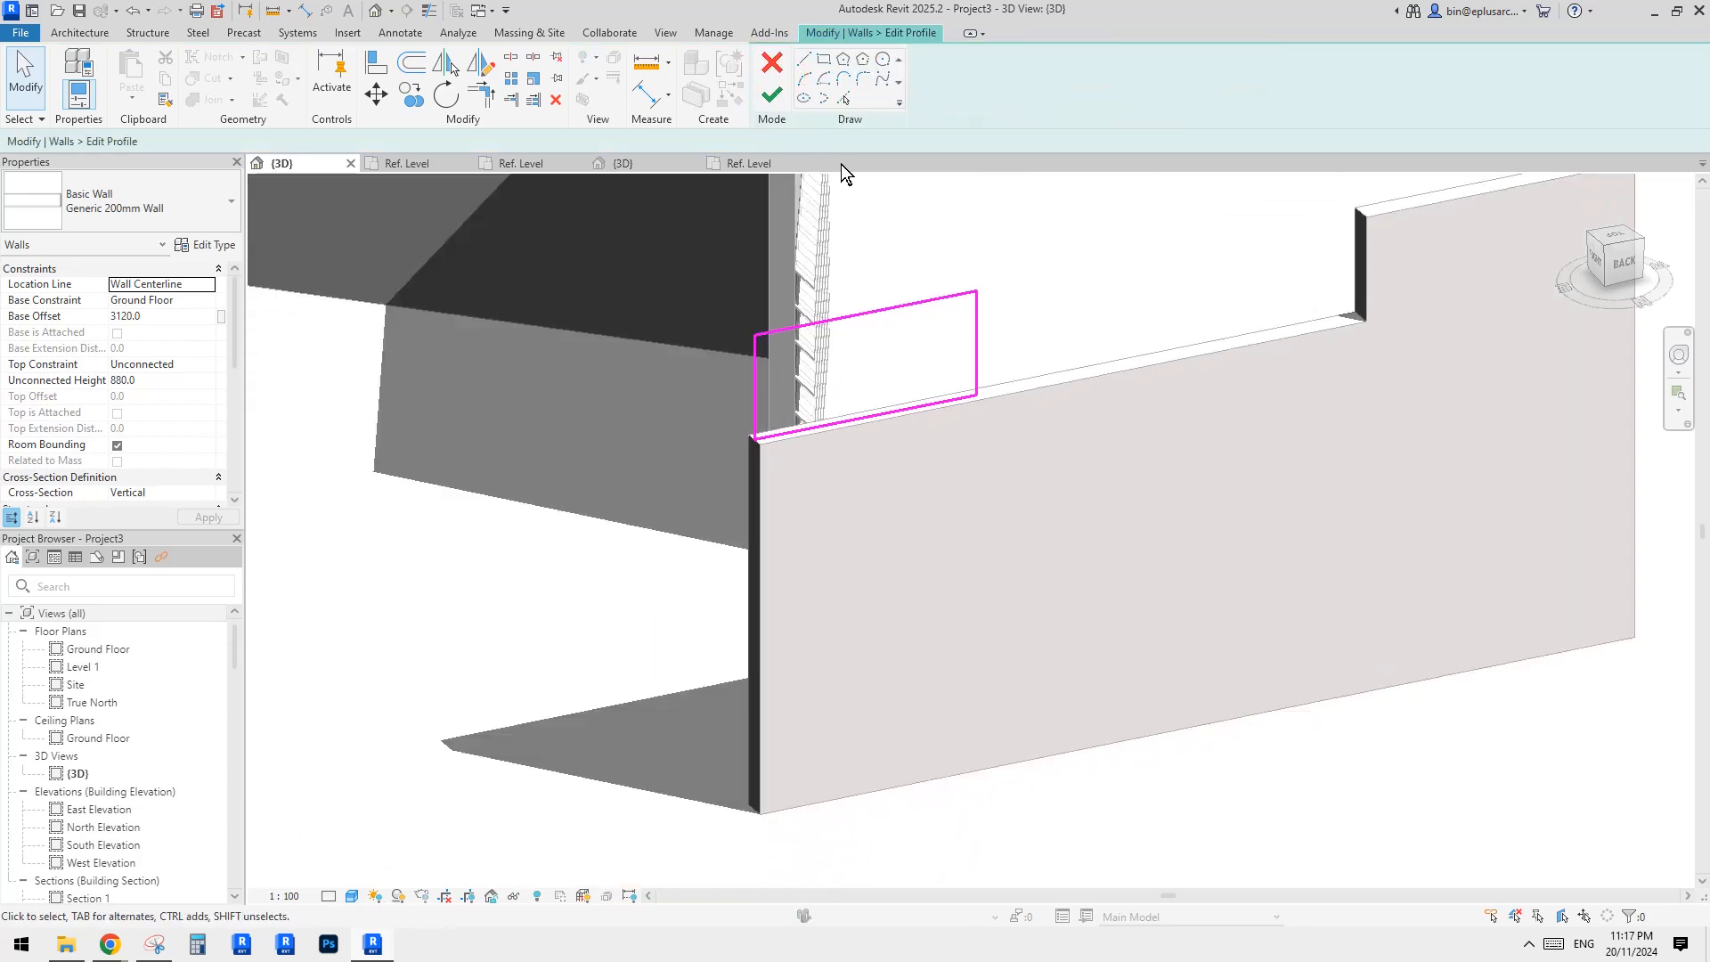
click(807, 62)
scroll(937, 338, up, 1)
middle_drag(935, 343, 938, 353)
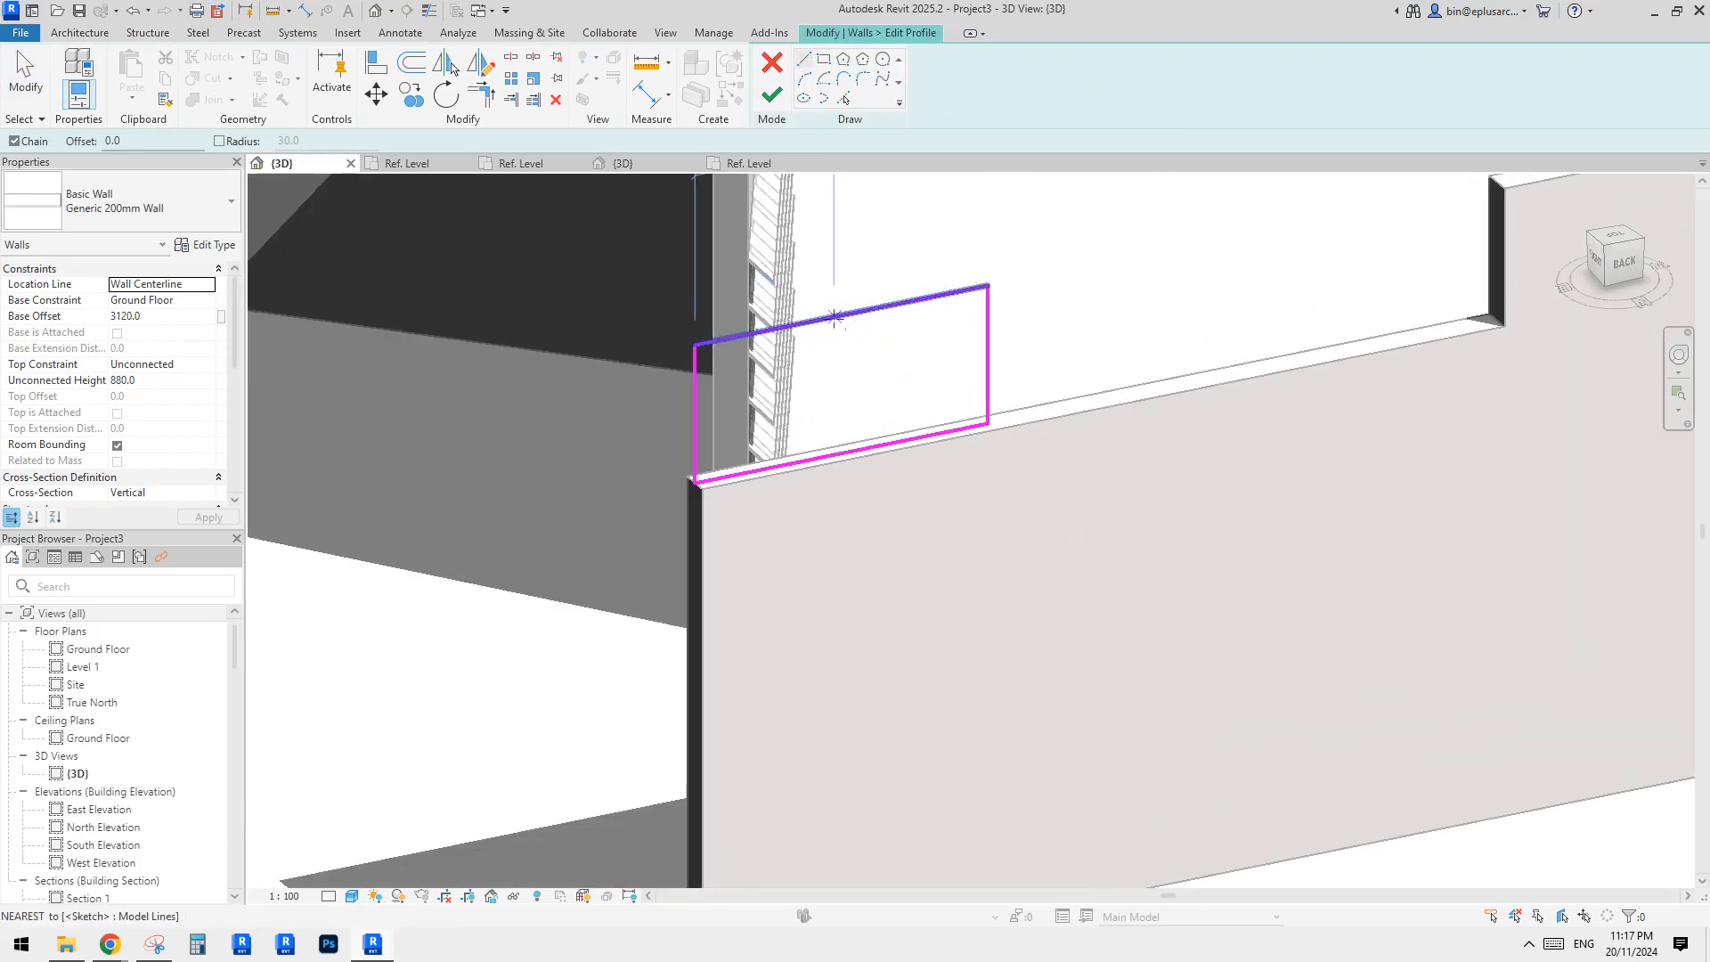
click(842, 315)
click(842, 384)
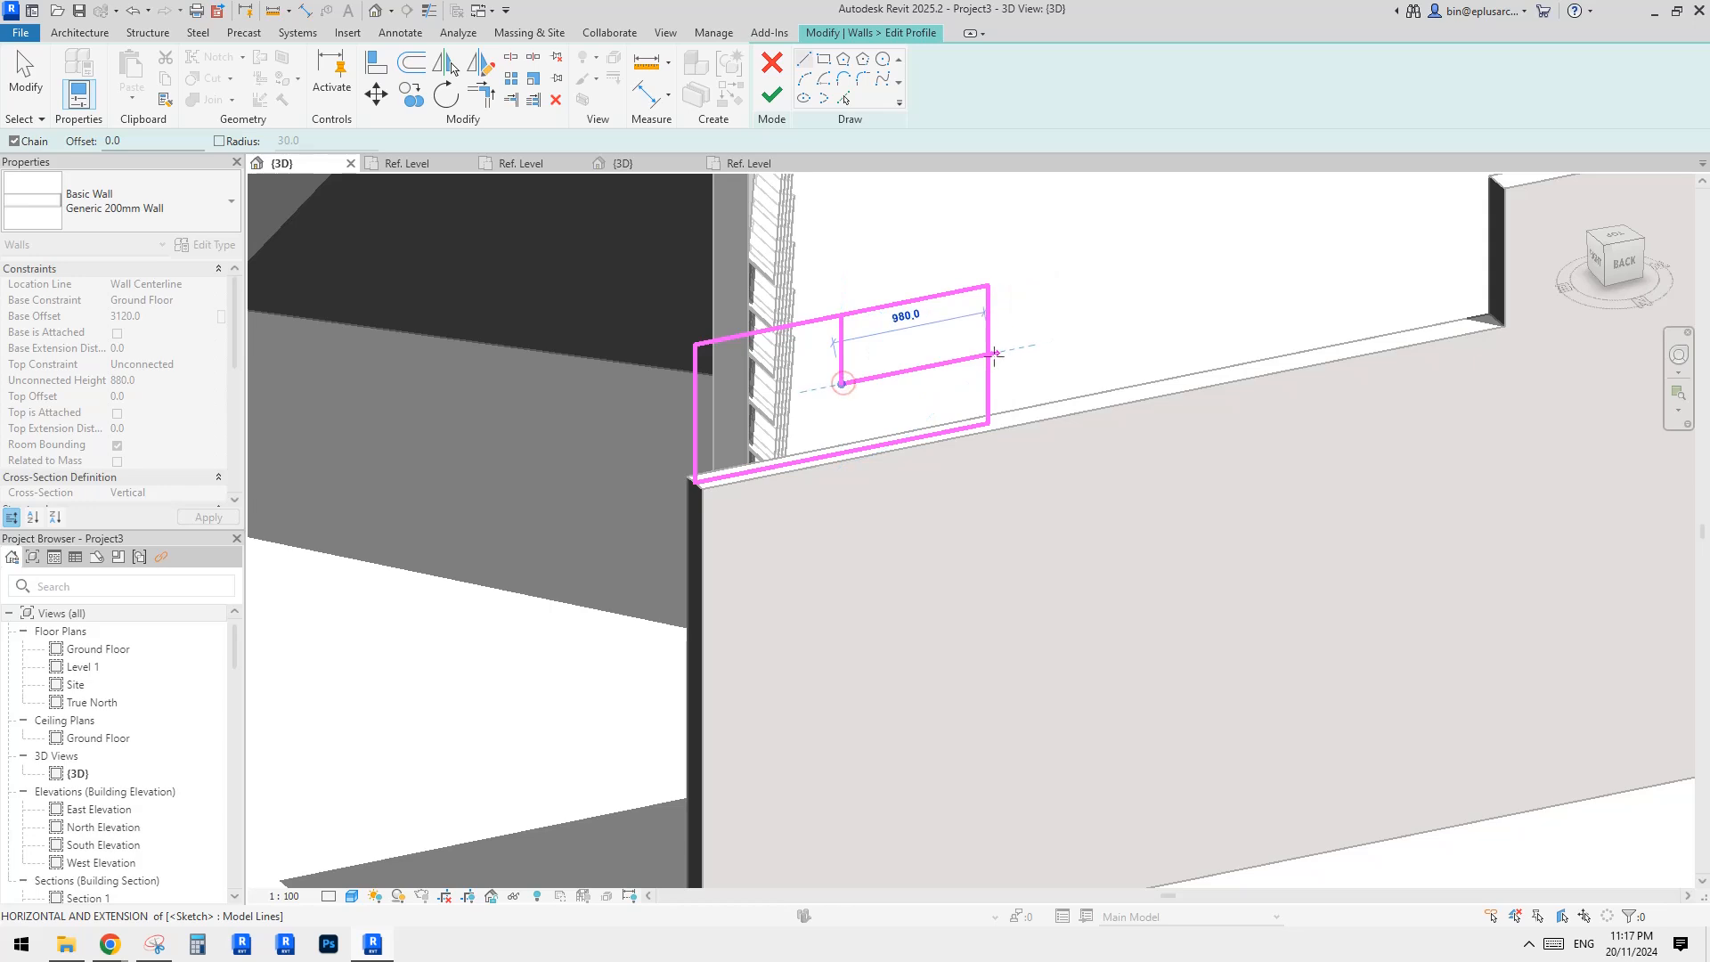
click(988, 354)
Step: Trim the block's profile at the new step lines to leave one closed stepped outline
key(t)
key(r)
click(973, 356)
click(992, 374)
click(842, 336)
click(821, 319)
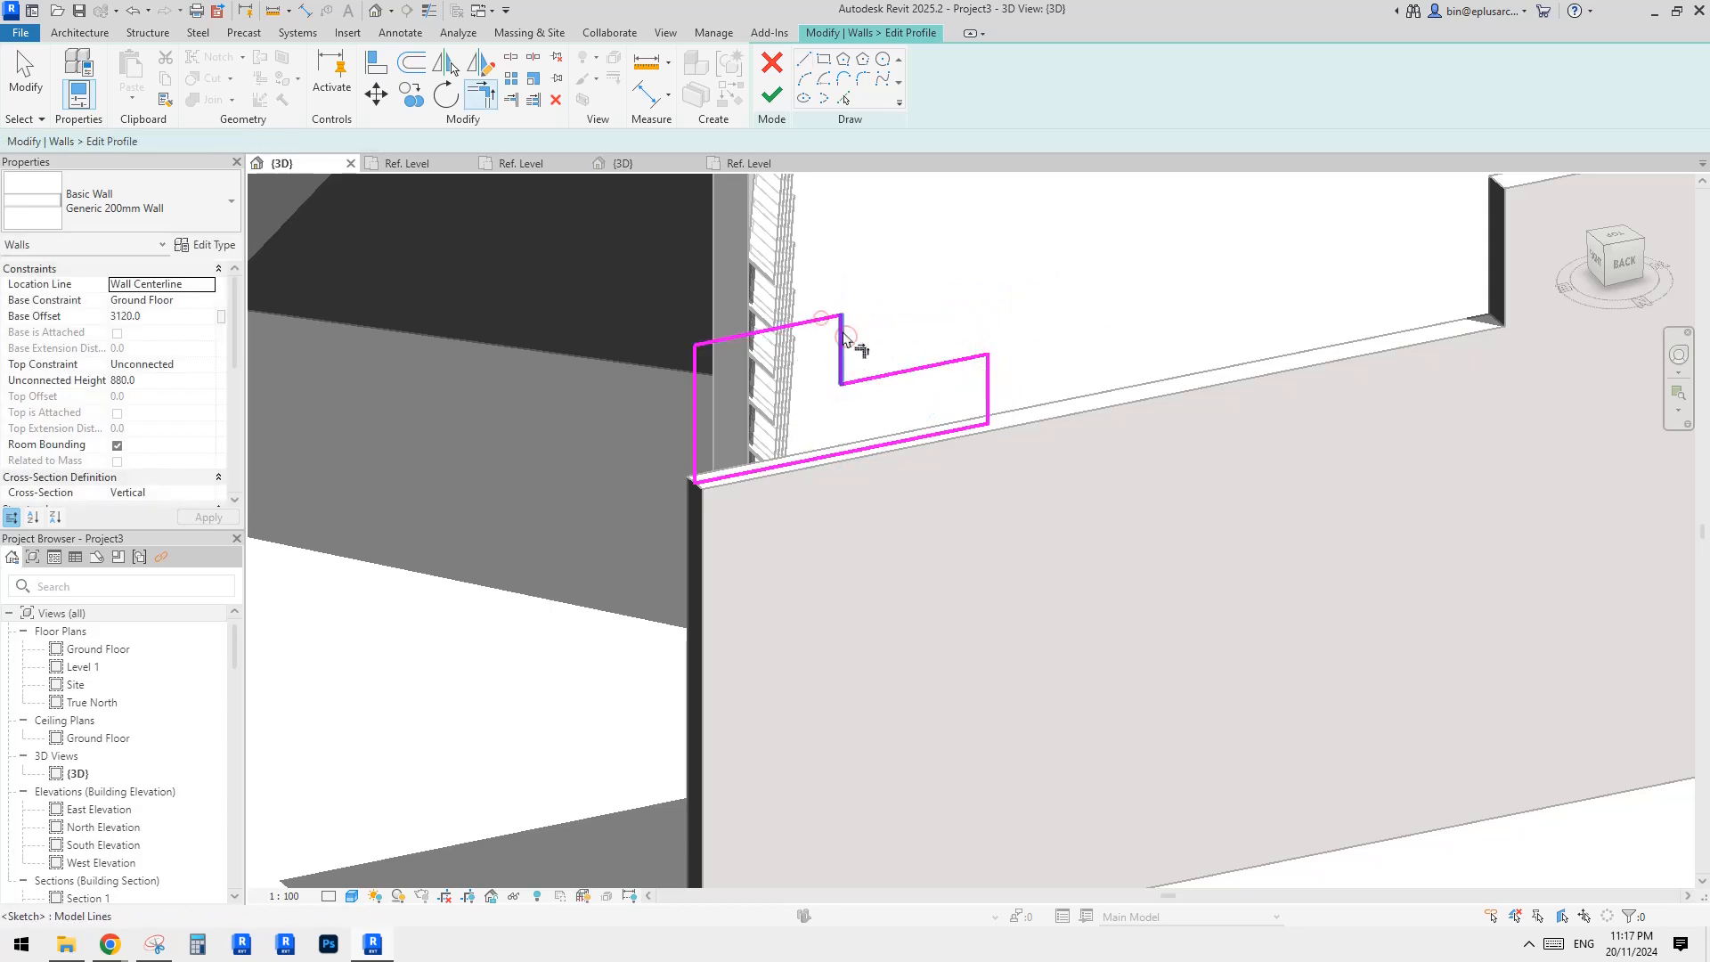
scroll(924, 360, down, 1)
middle_drag(924, 360, 963, 307)
key(Escape)
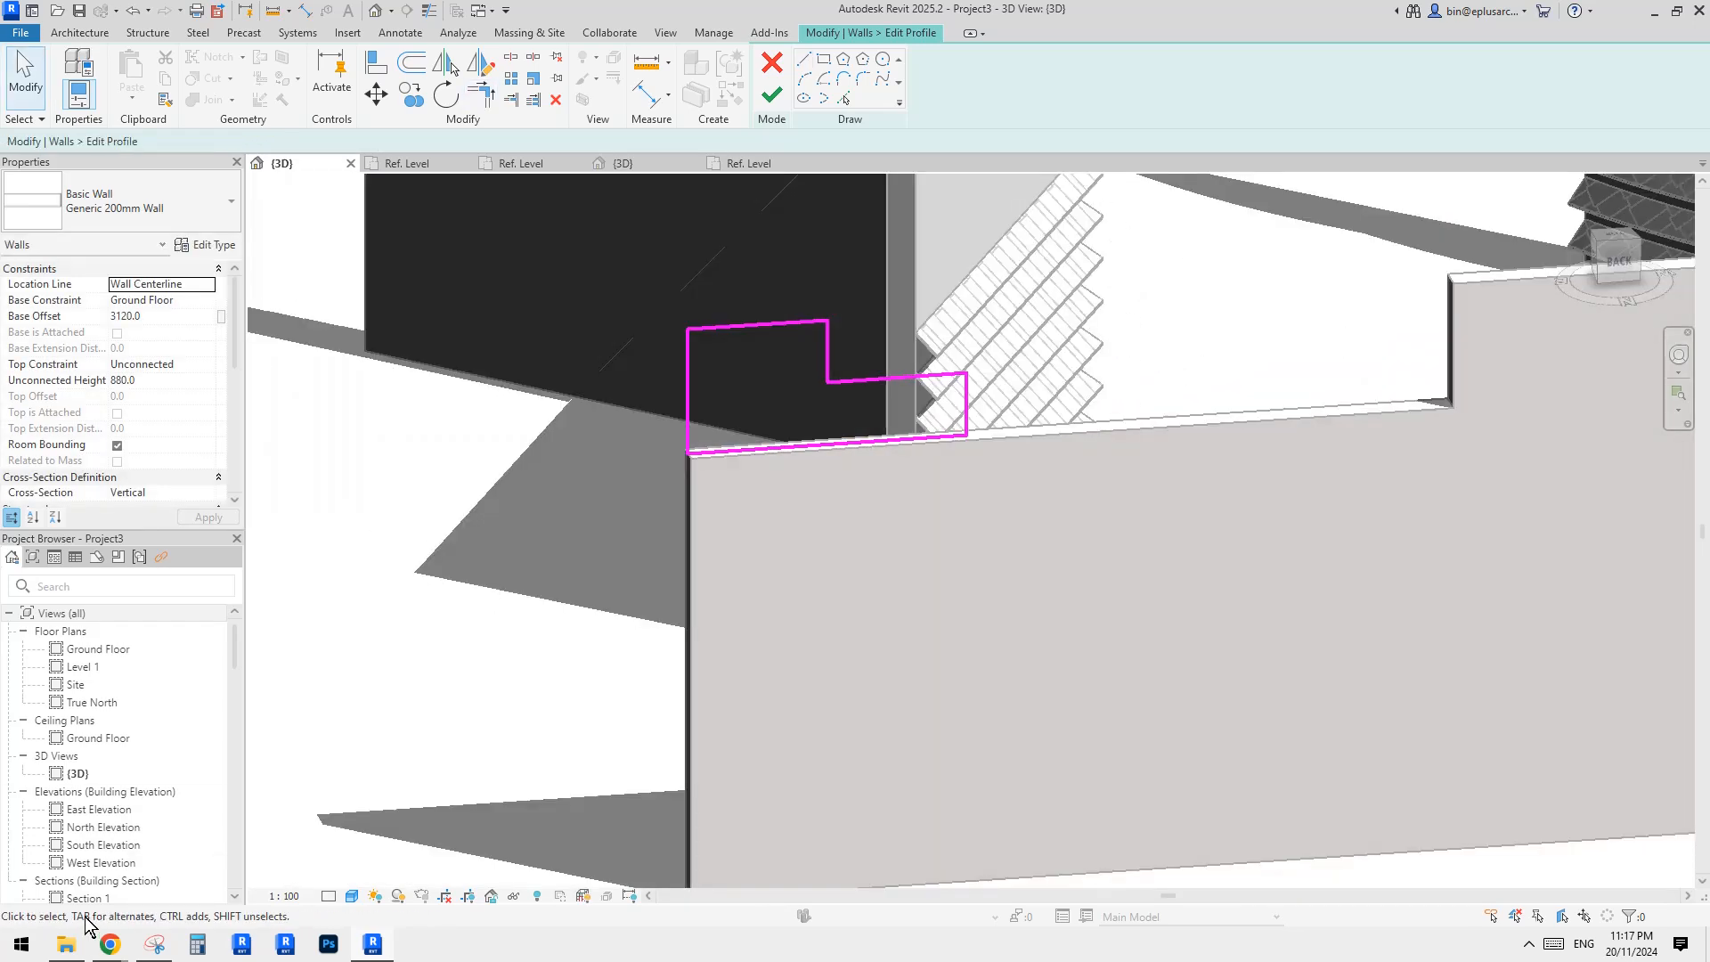
Step: Switch to the browser to examine the green-circled wall corners in the reference photo, and return to Revit
mouse_move(110, 947)
click(113, 870)
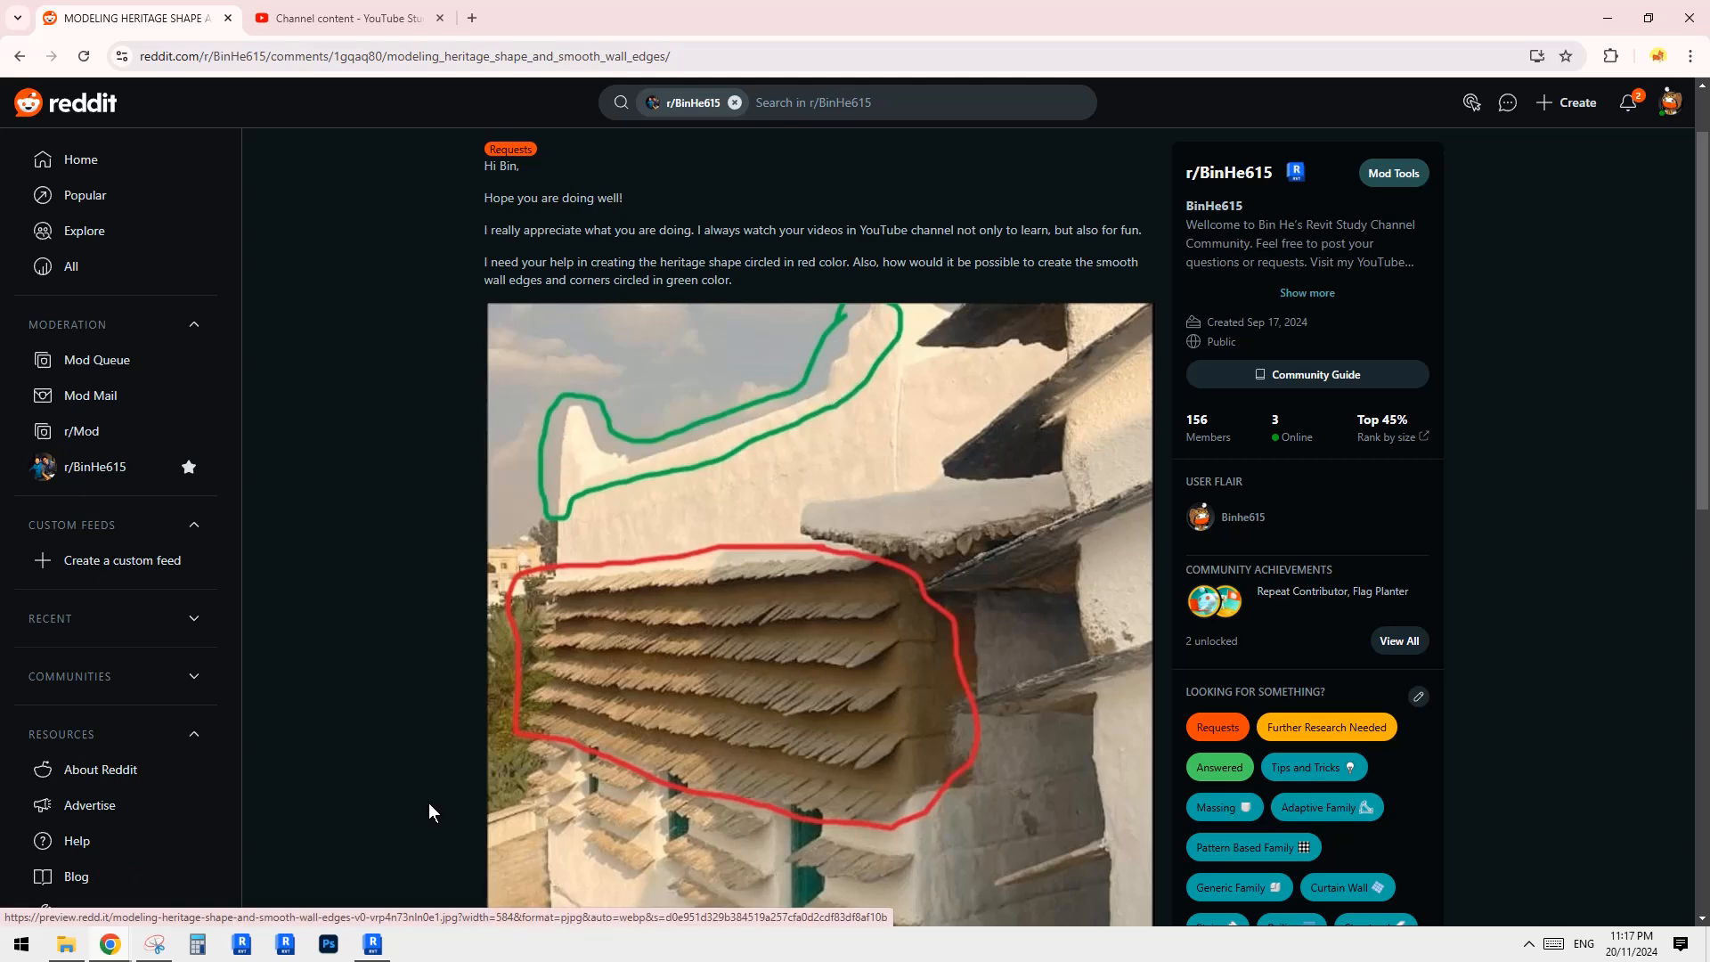
key(alt+Tab)
Step: Round the step's upper outer corner and its inner corner with fillet arcs, the inner one about 140 mm in radius
scroll(866, 399, up, 4)
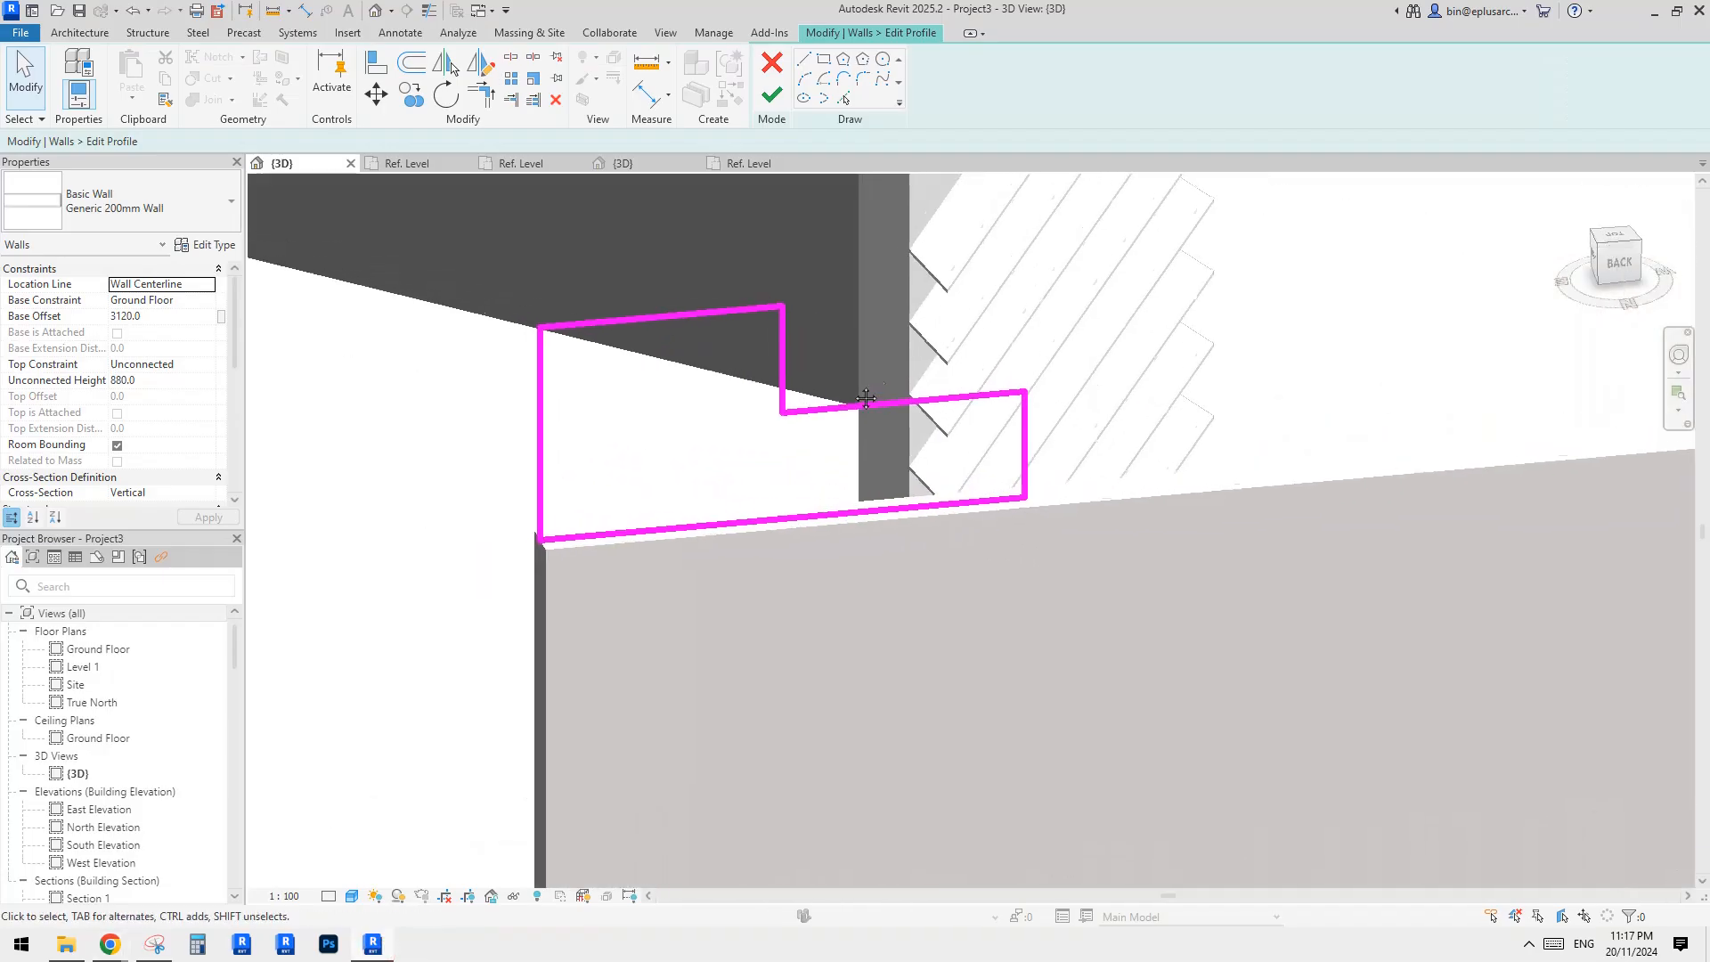
click(864, 78)
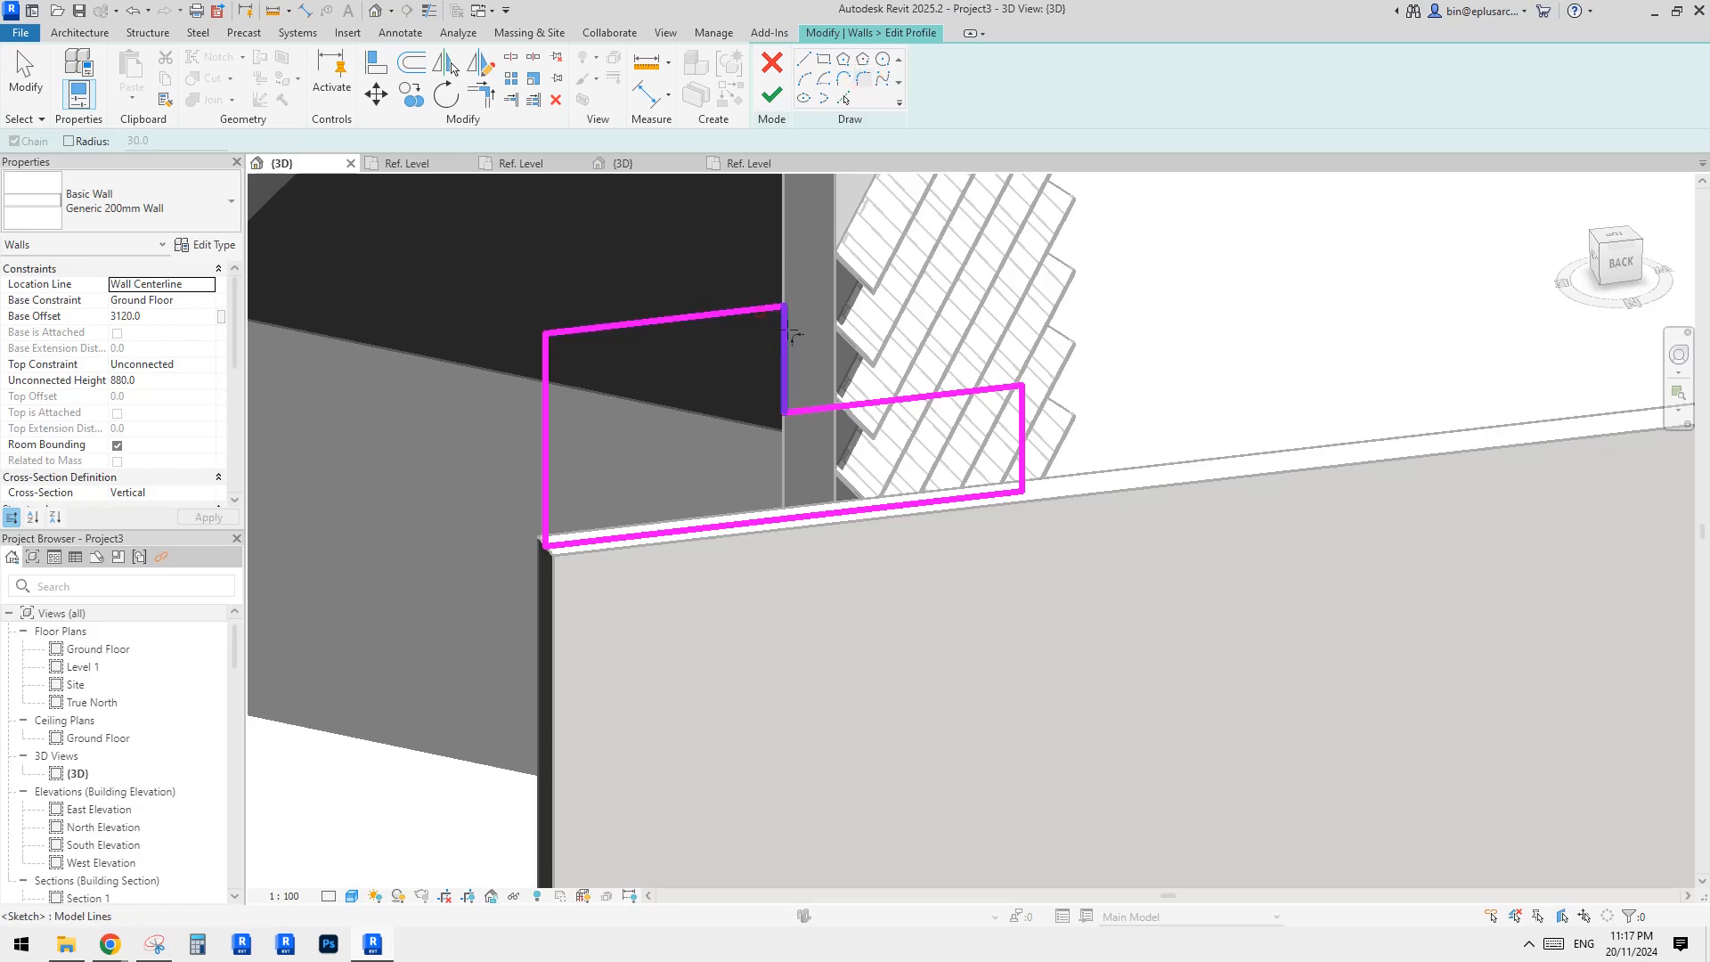
click(791, 338)
click(803, 408)
scroll(803, 405, up, 3)
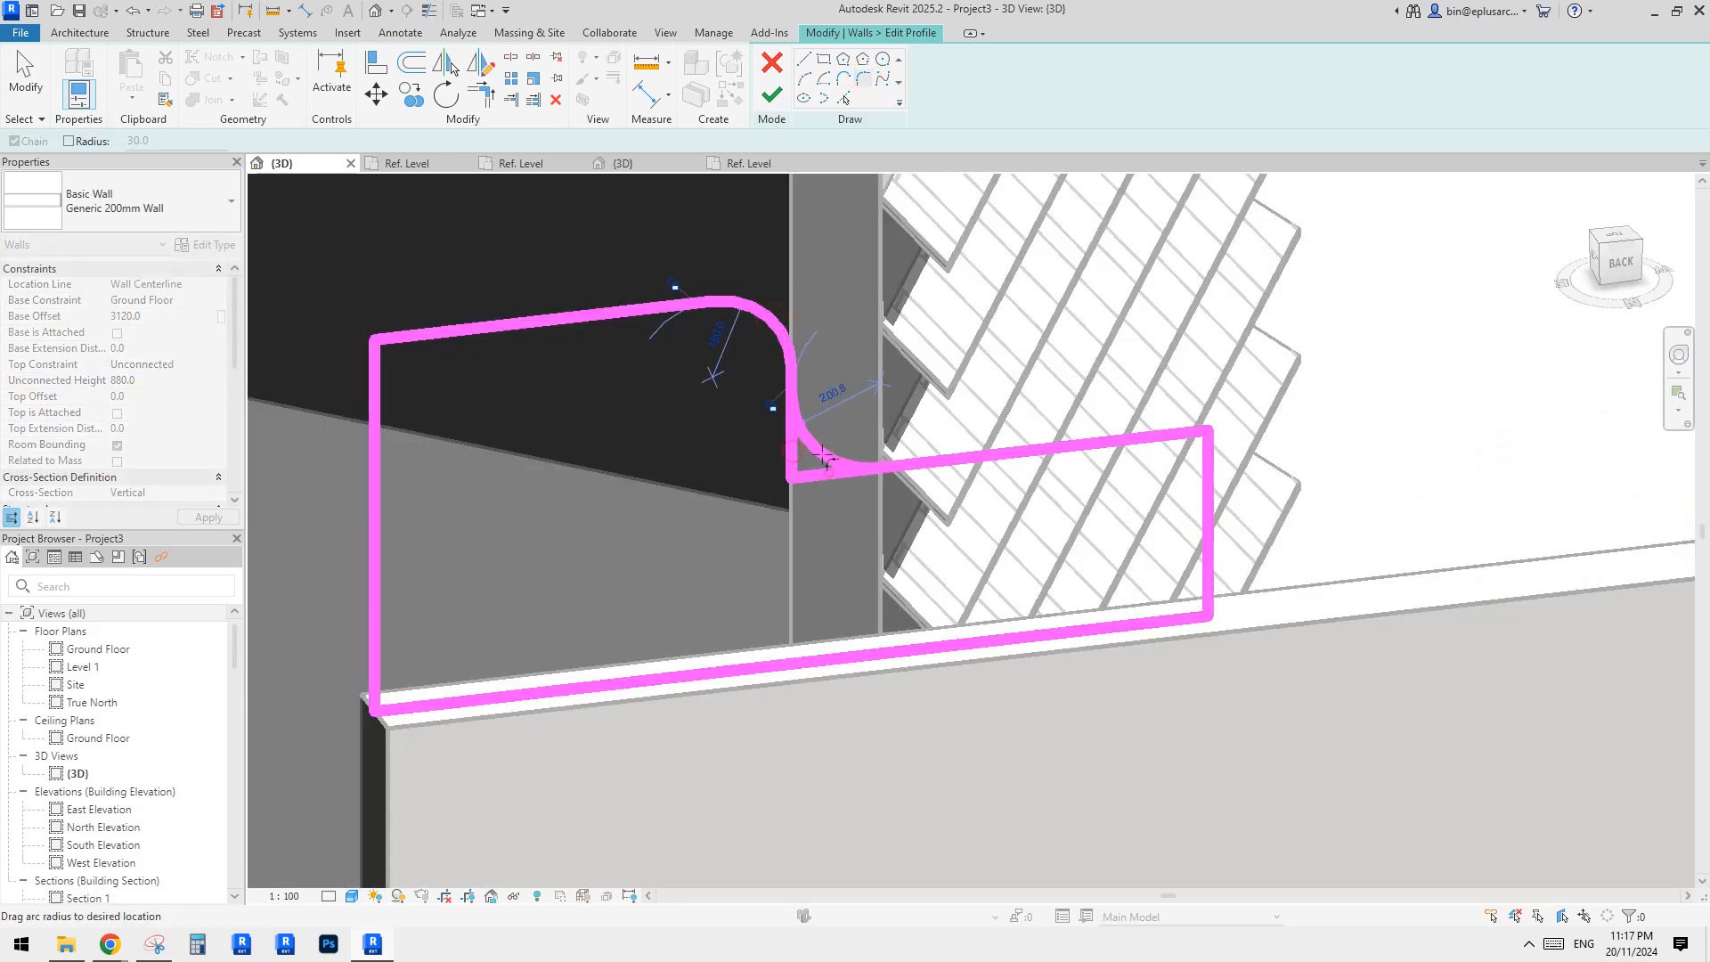
scroll(828, 458, up, 1)
click(803, 464)
Step: Fillet the top corner at the low end of the stepped profile with a radius of about 300 mm
middle_drag(1242, 466, 1187, 451)
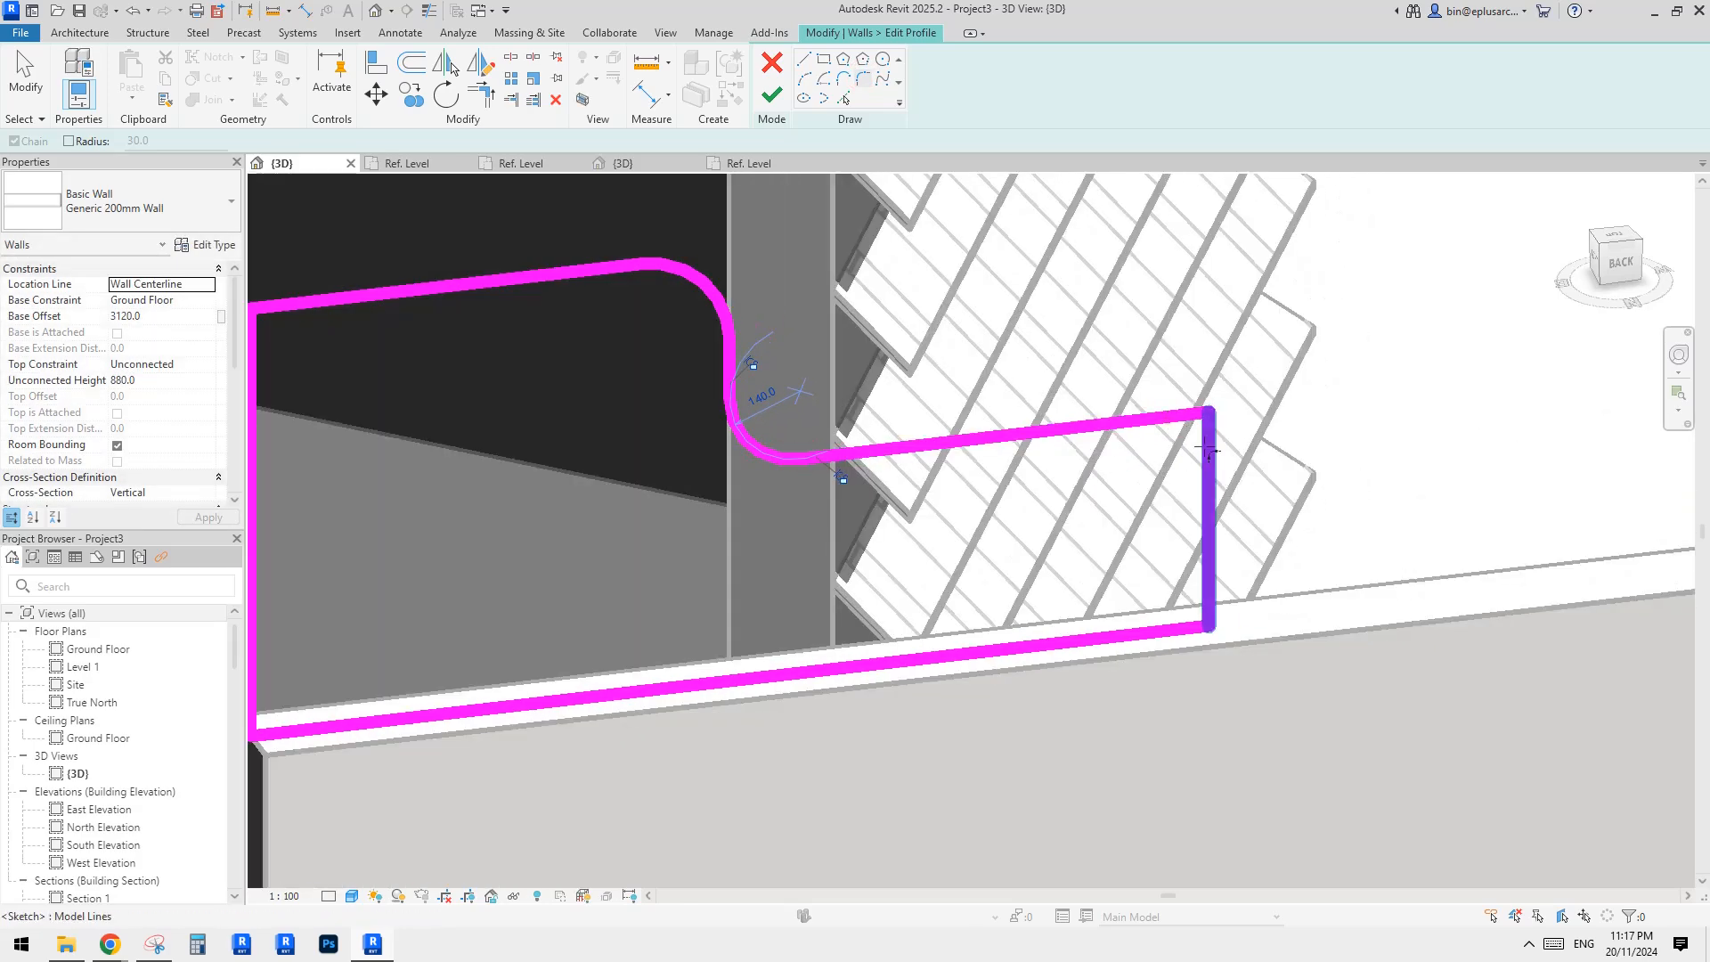
click(1207, 451)
click(1156, 421)
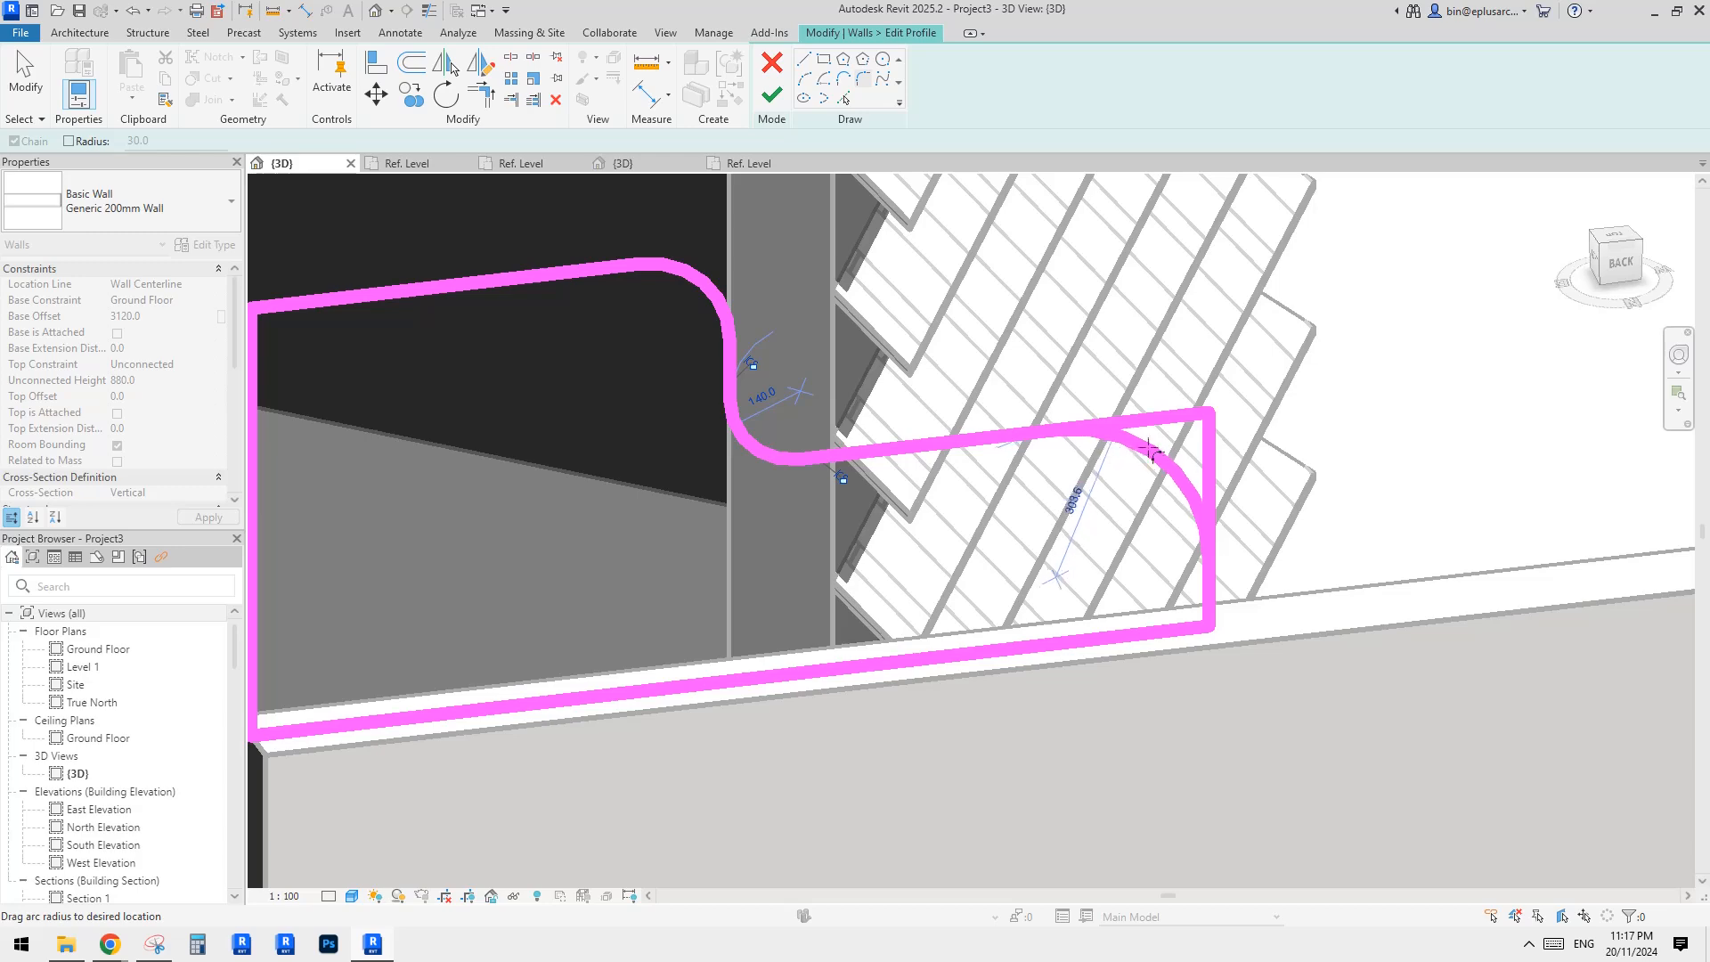
click(1149, 450)
middle_drag(1148, 449, 1454, 412)
scroll(1454, 412, down, 1)
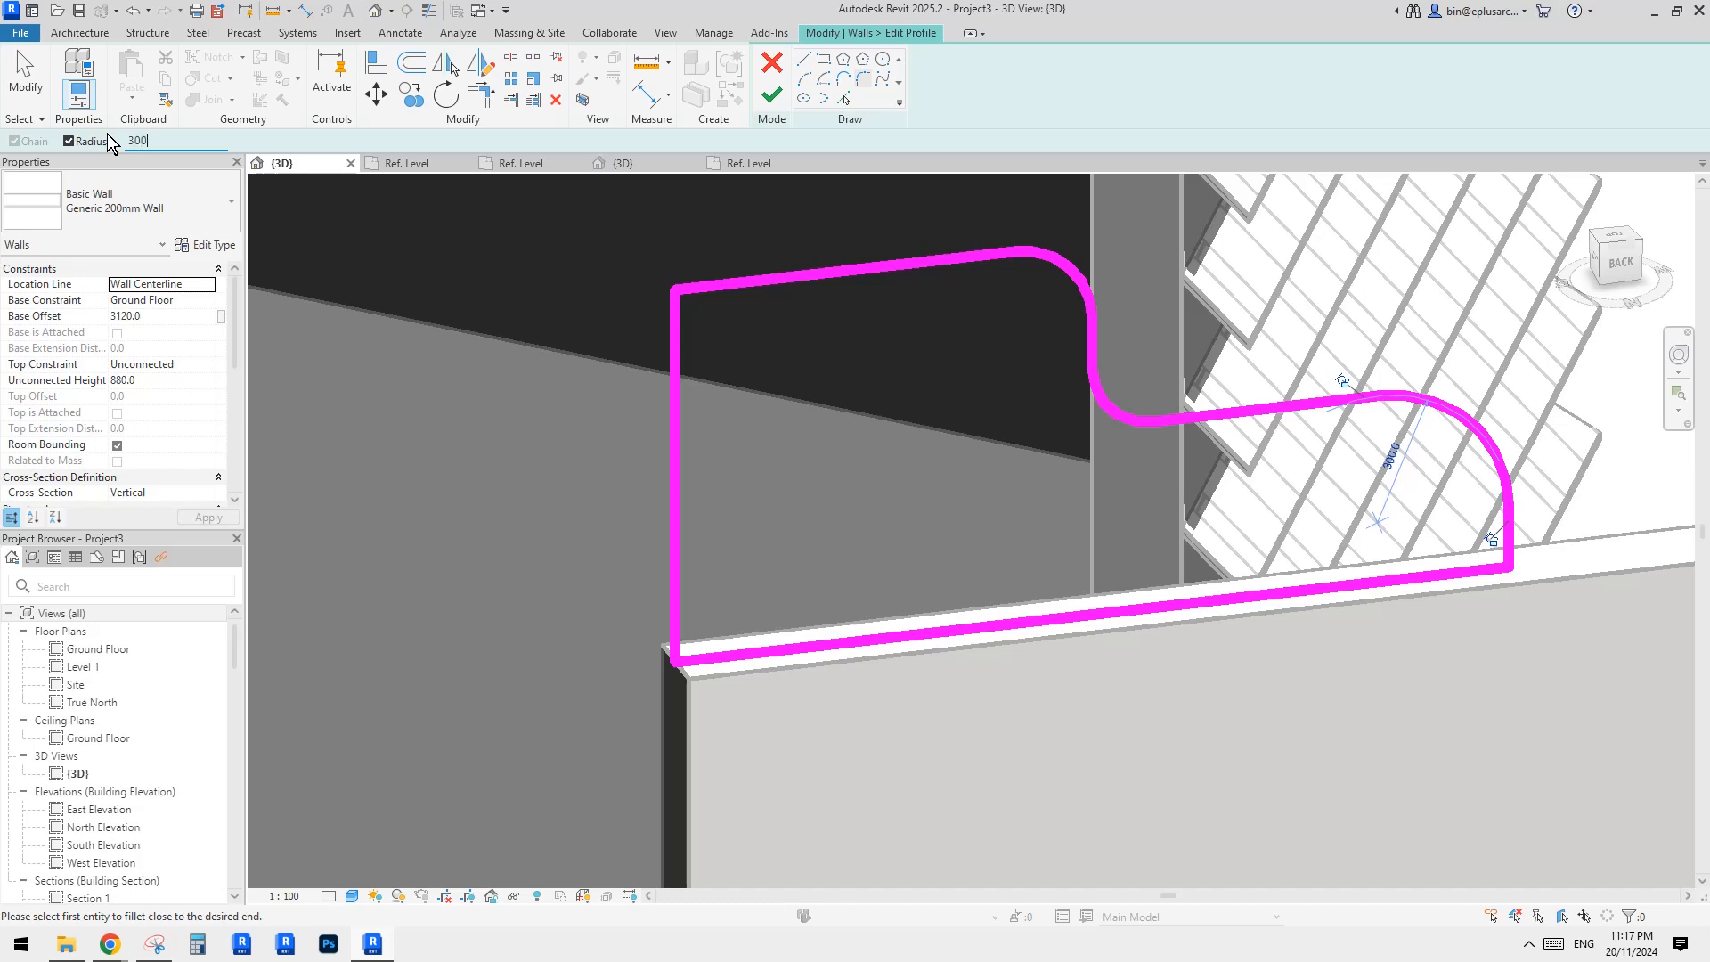
Step: Fillet the raised part's outer top corner with a fixed 300 mm radius
click(679, 394)
click(755, 294)
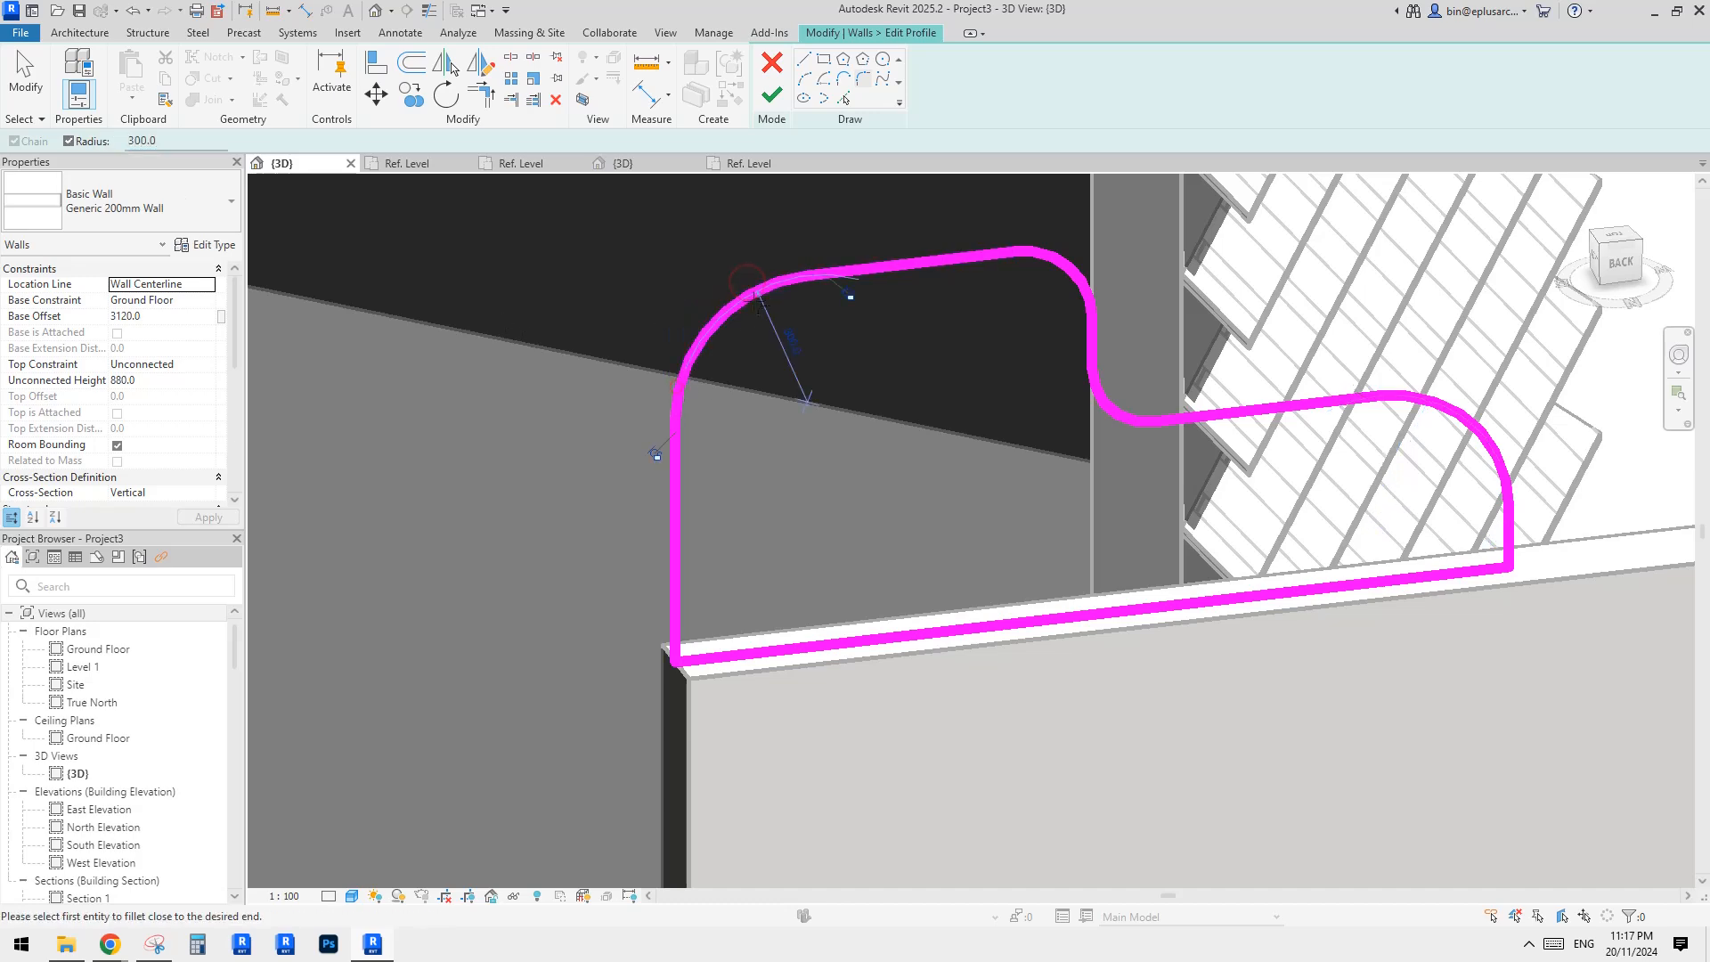
middle_drag(667, 387, 756, 381)
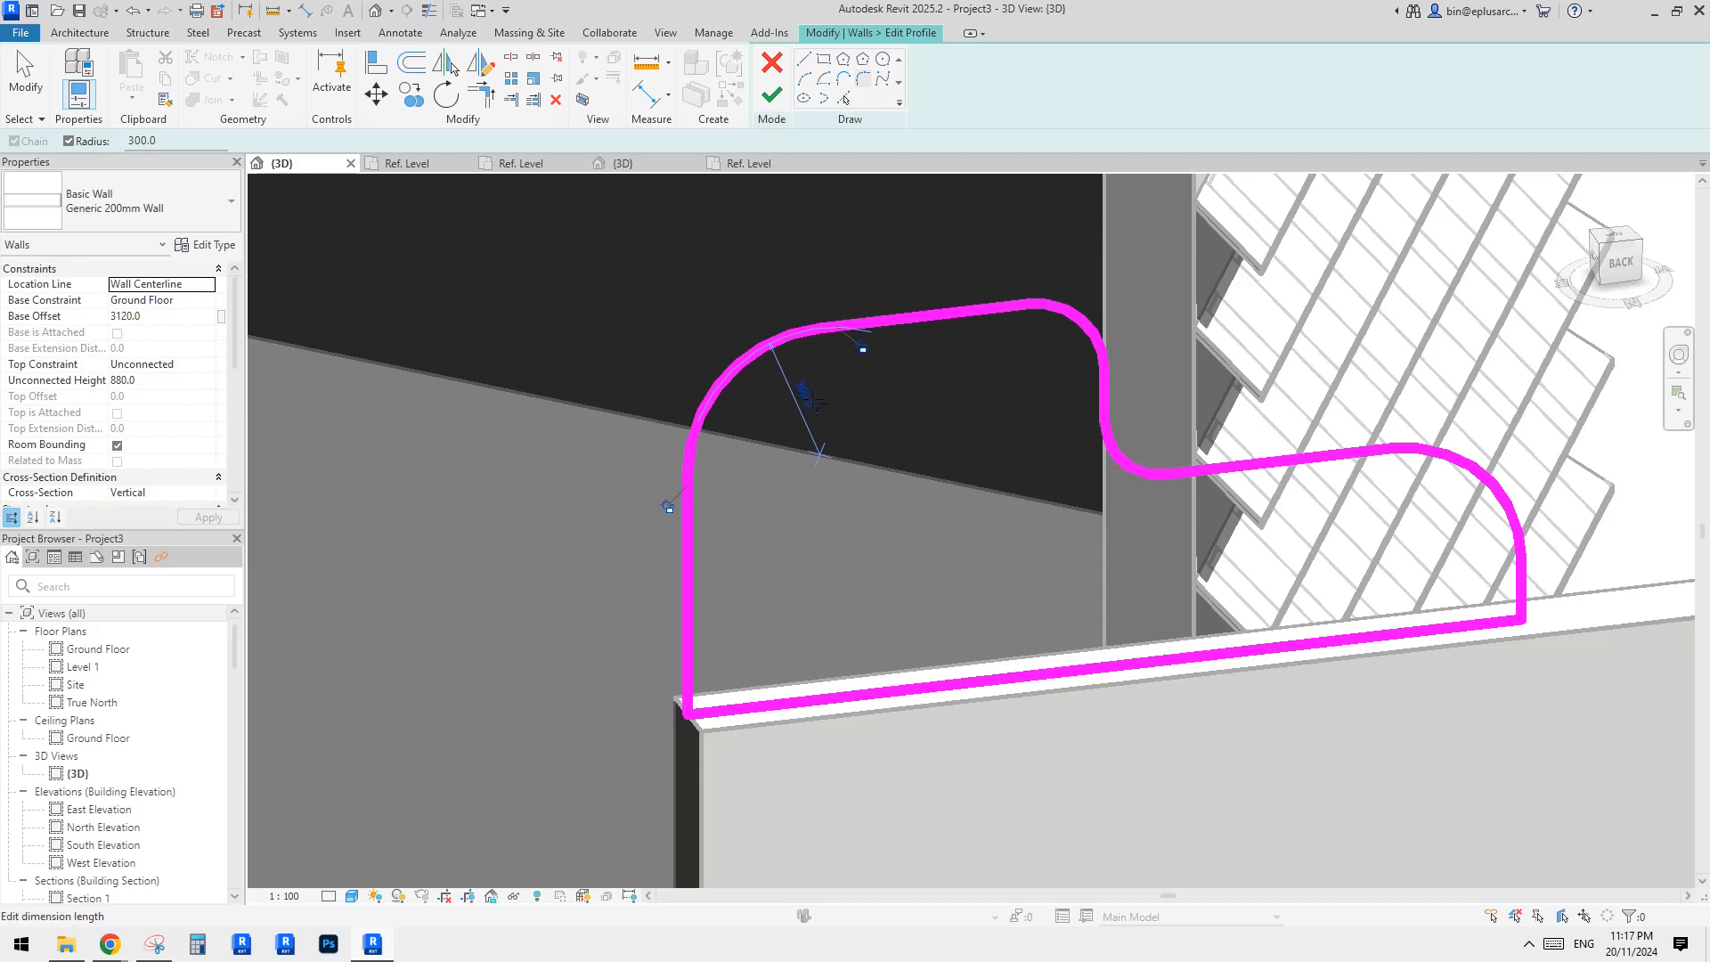
key(Escape)
key(Escape)
click(741, 367)
key(Escape)
middle_drag(1059, 344, 1033, 345)
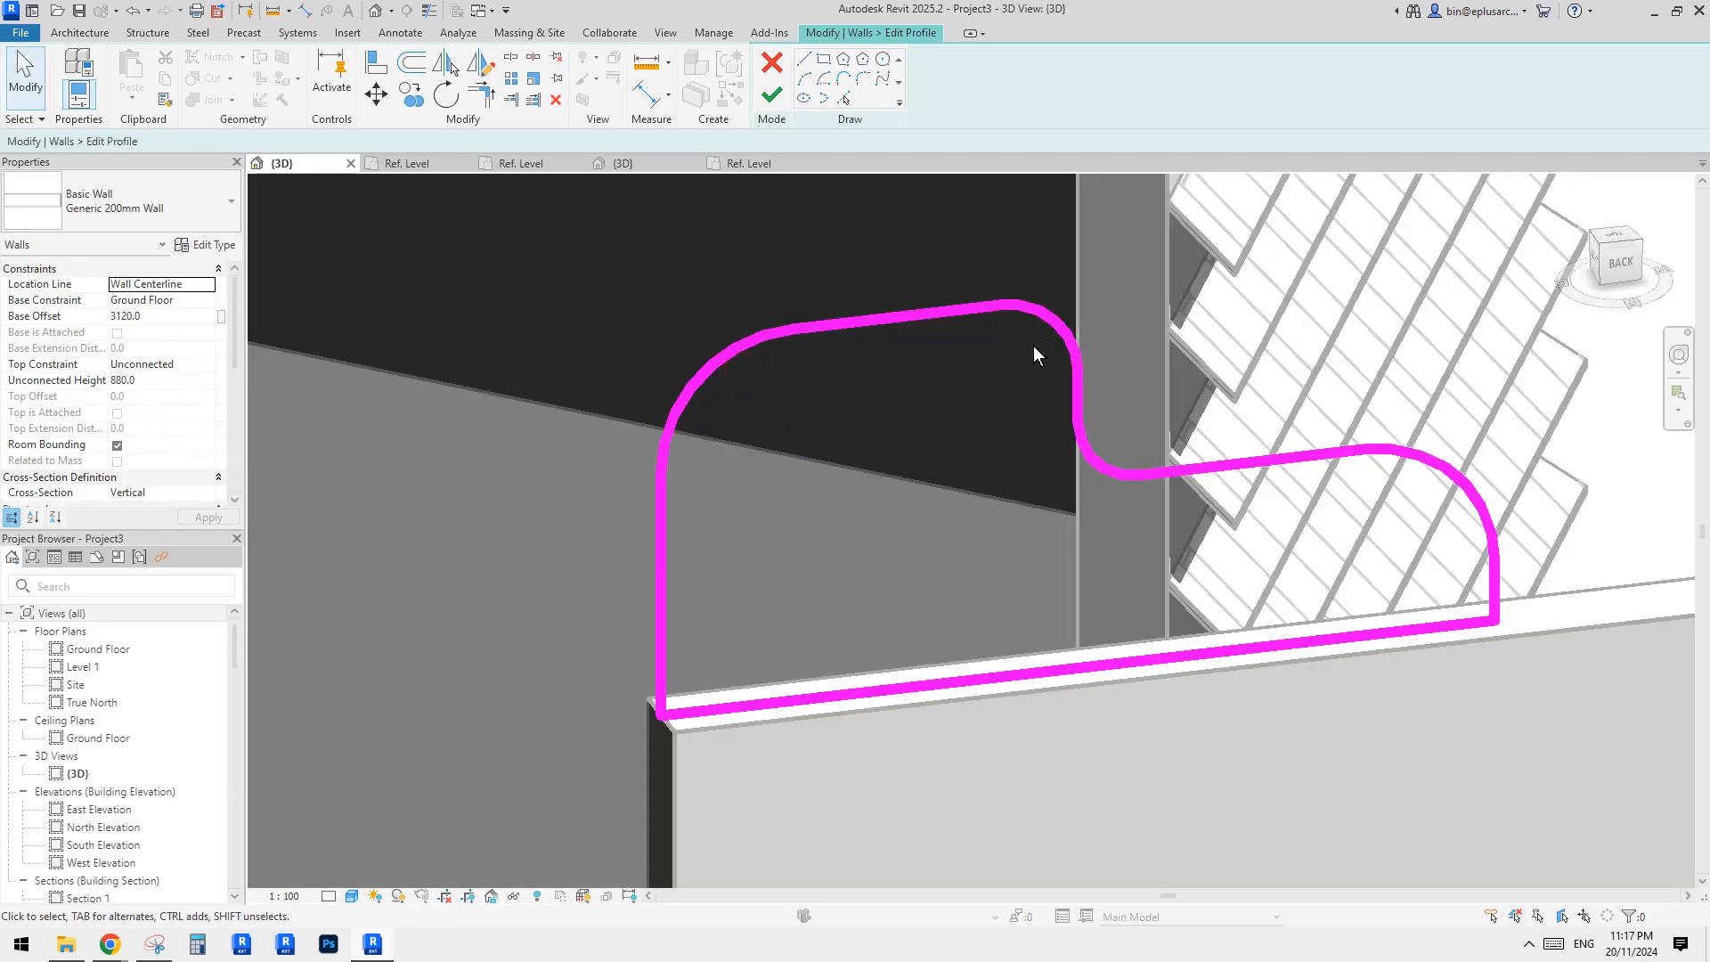
Step: Enlarge the raised part's top arc beside the step and reduce the low end's arc to a radius of about 251 mm
click(1068, 339)
scroll(1072, 339, up, 2)
drag(1072, 339, 1024, 342)
scroll(1088, 349, down, 3)
middle_drag(1204, 472, 1022, 468)
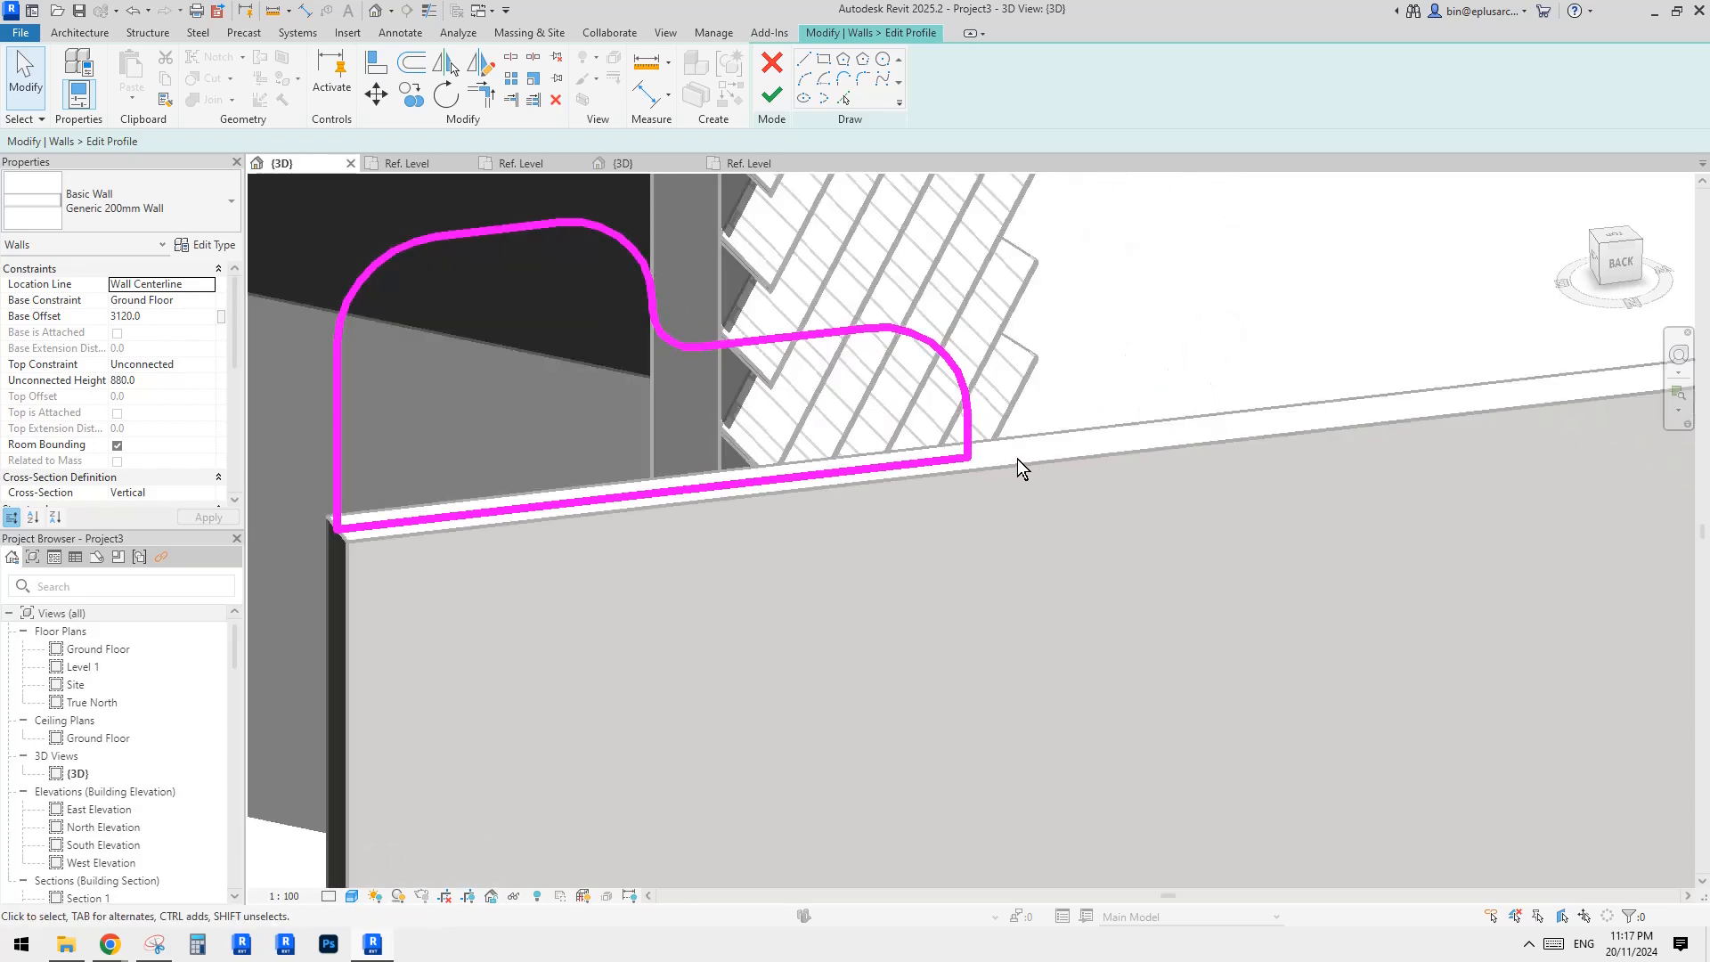
scroll(989, 449, up, 4)
click(855, 301)
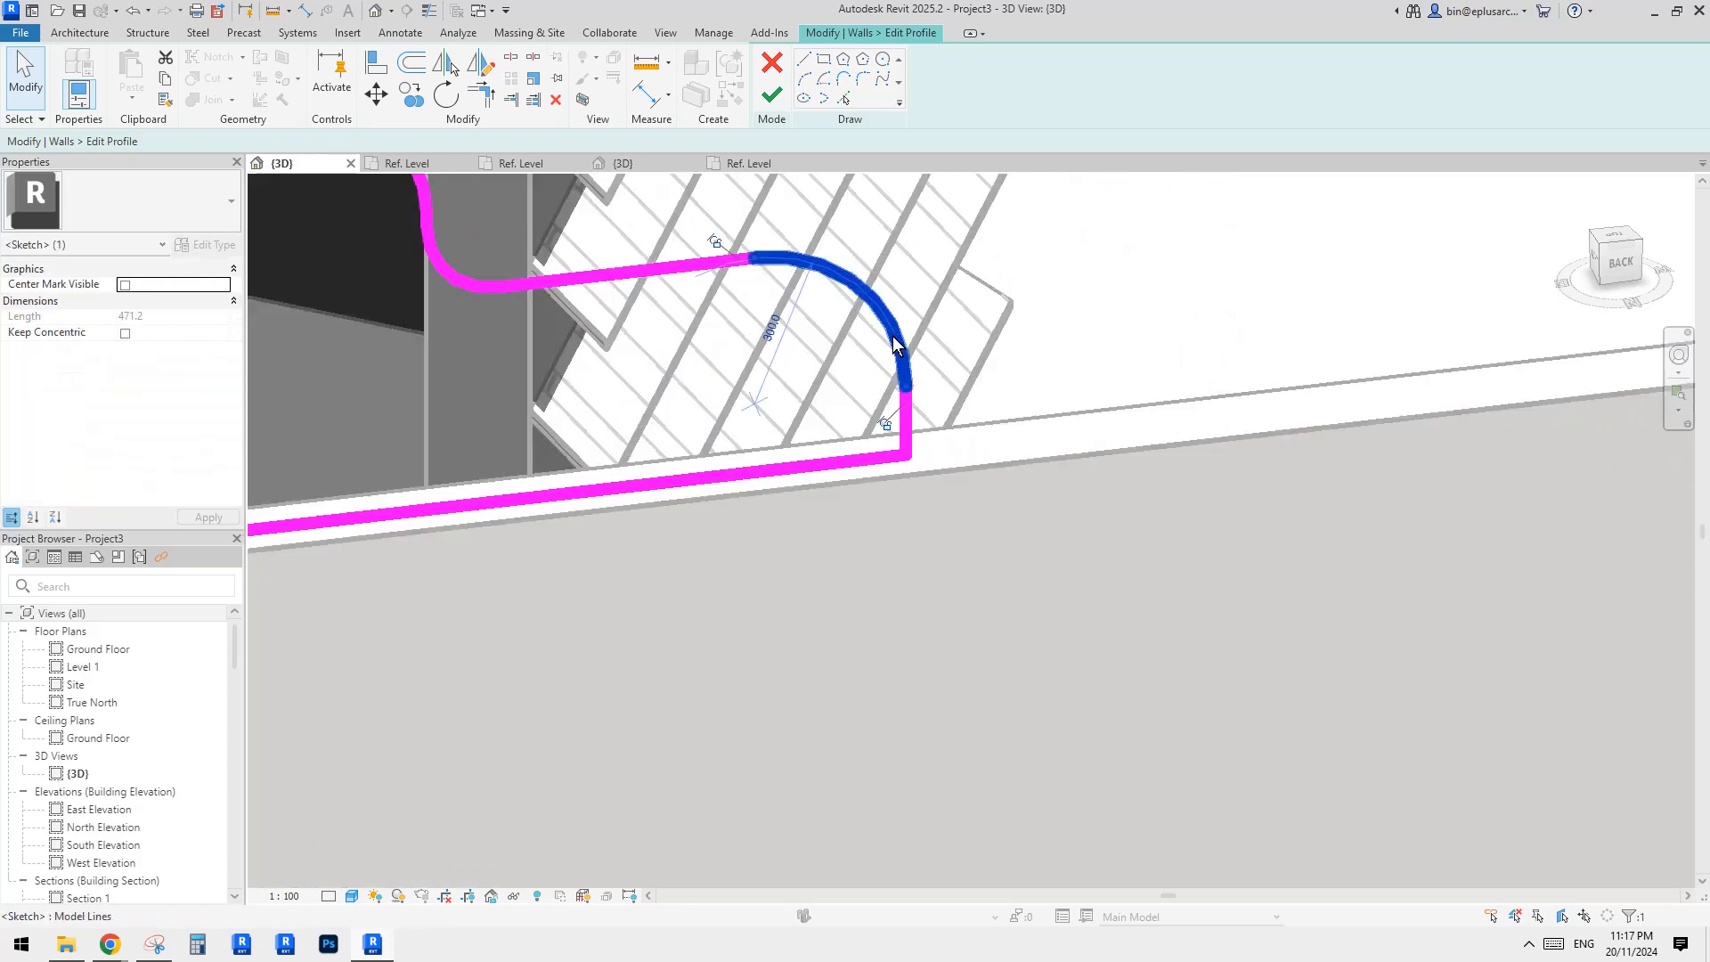
drag(855, 294, 871, 284)
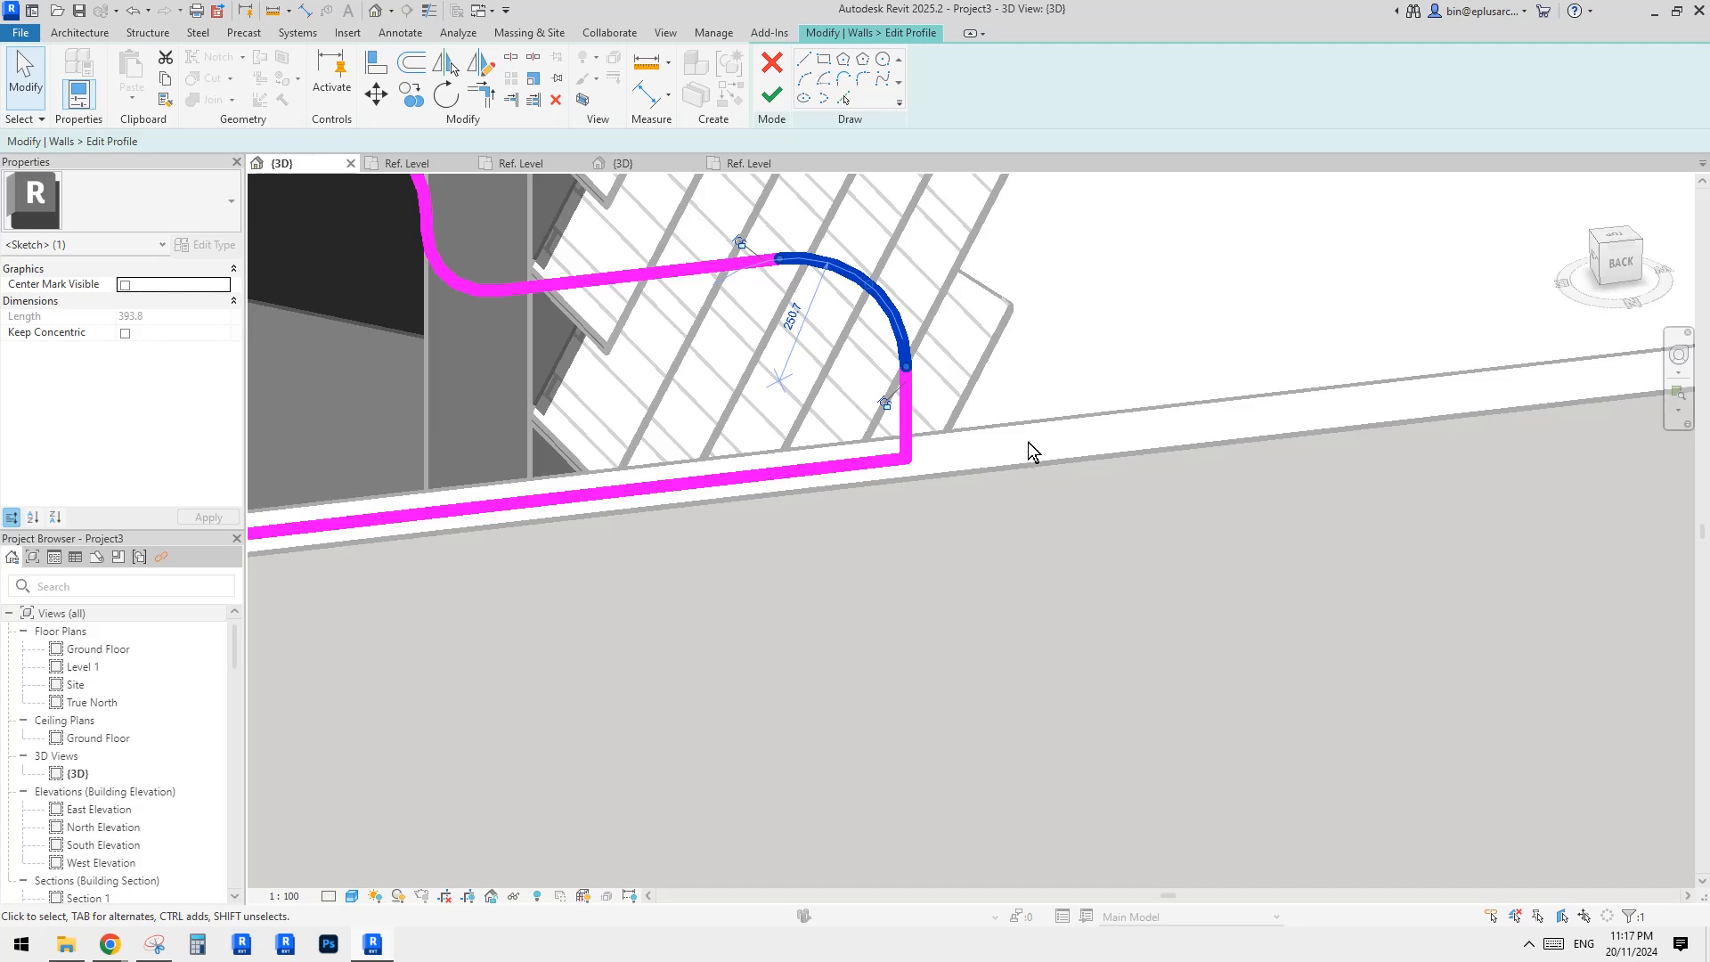
middle_drag(1081, 433, 1191, 439)
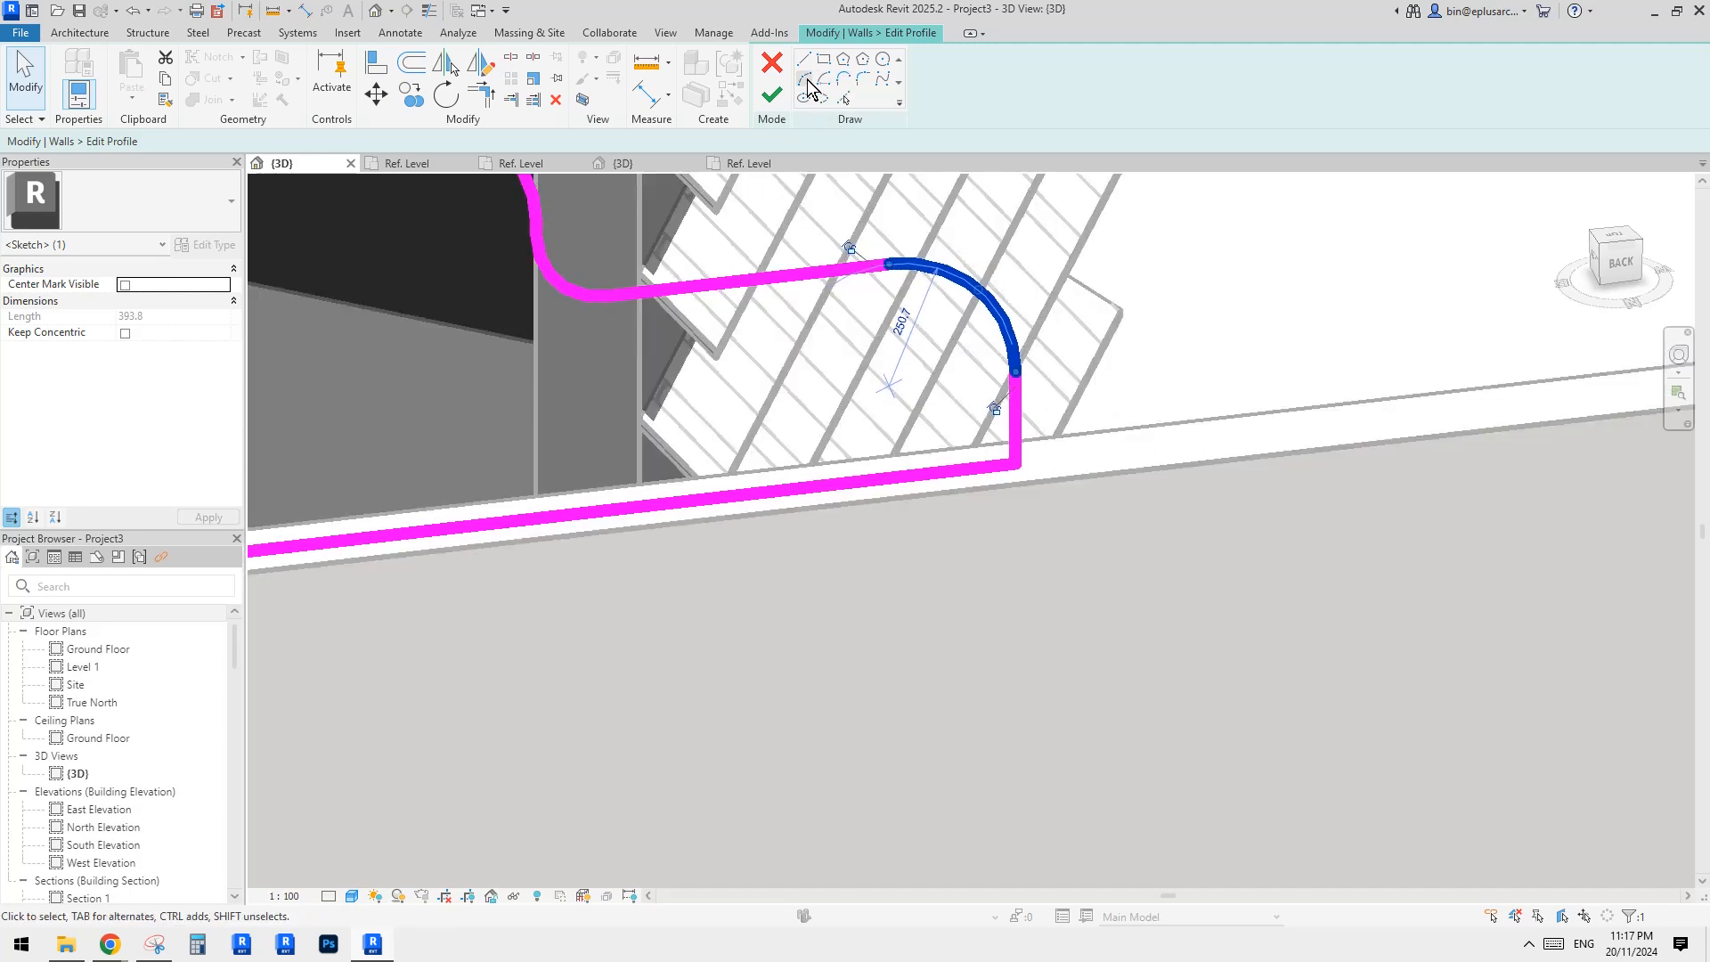
Step: Fillet the bottom corner at the low end of the profile with a radius of about 120 mm
click(864, 81)
scroll(968, 475, up, 4)
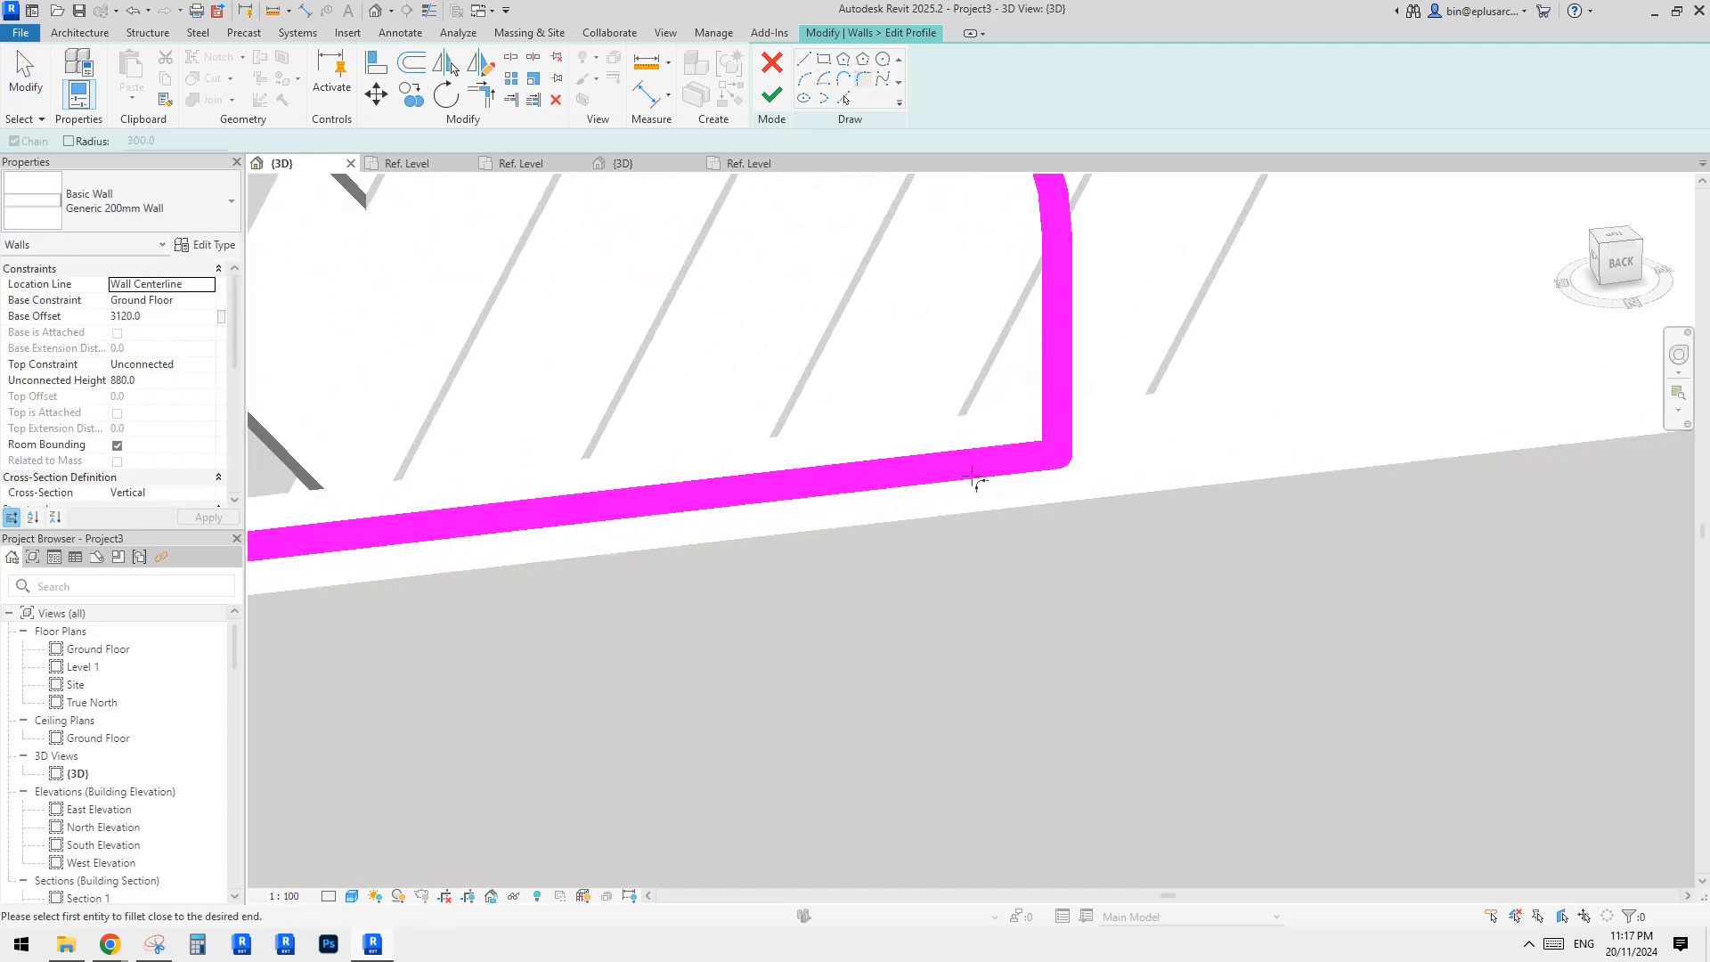
click(968, 474)
click(1056, 402)
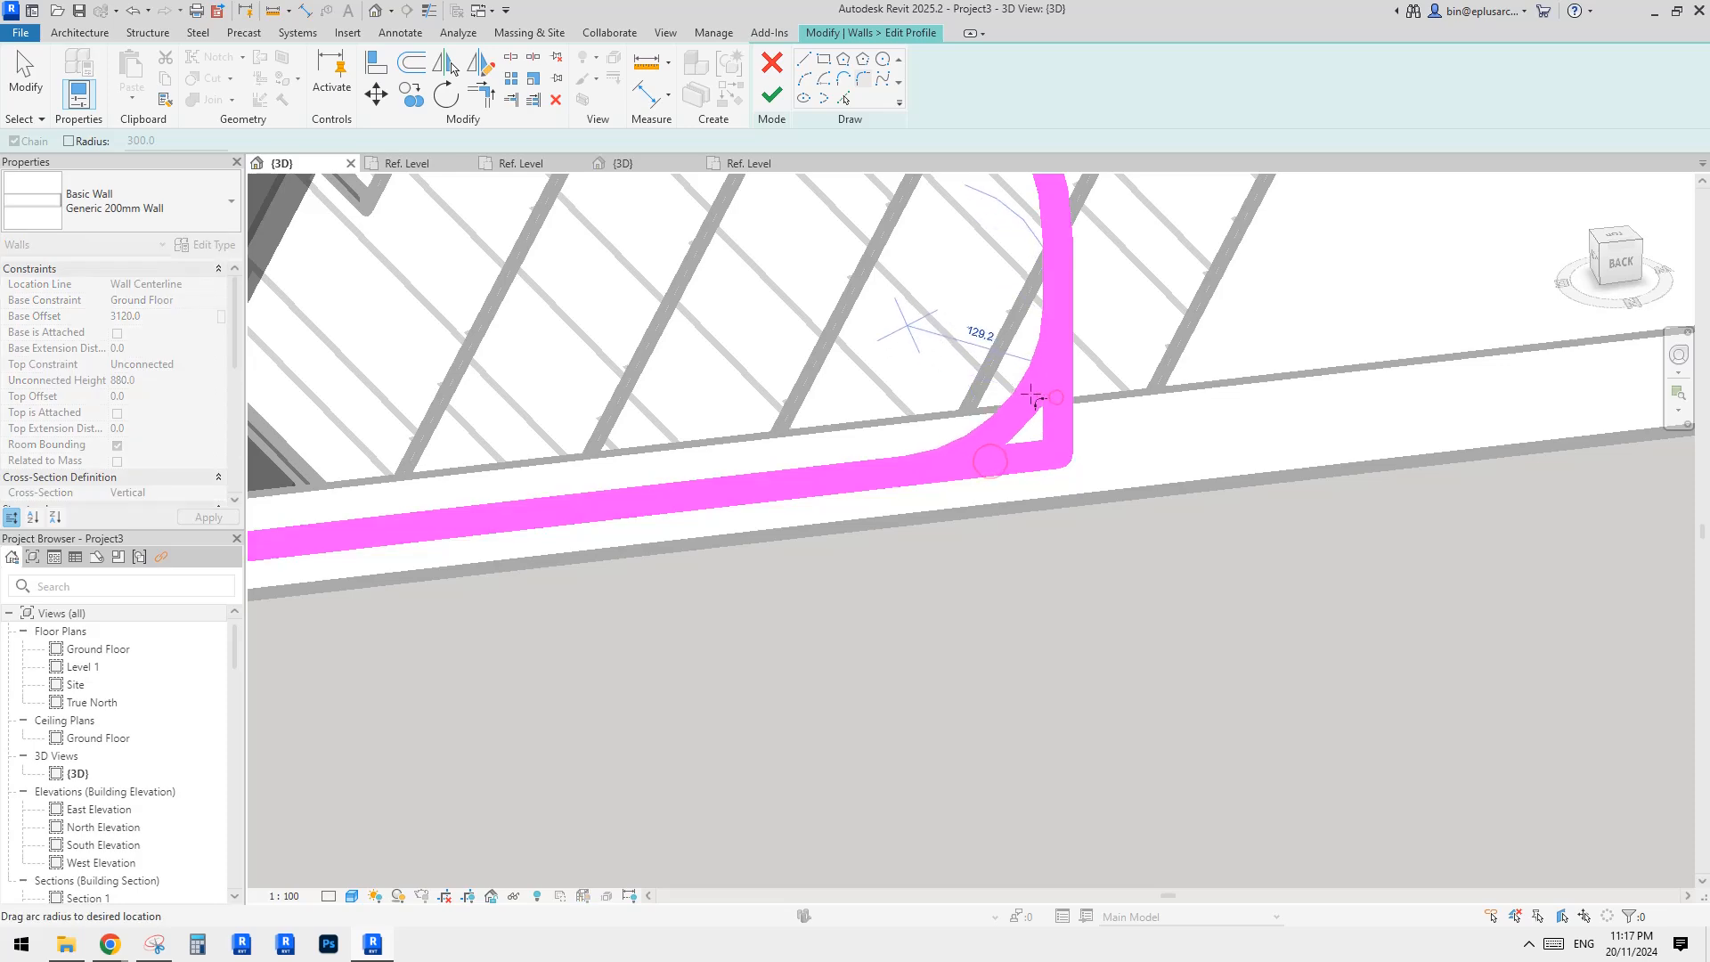
click(1040, 396)
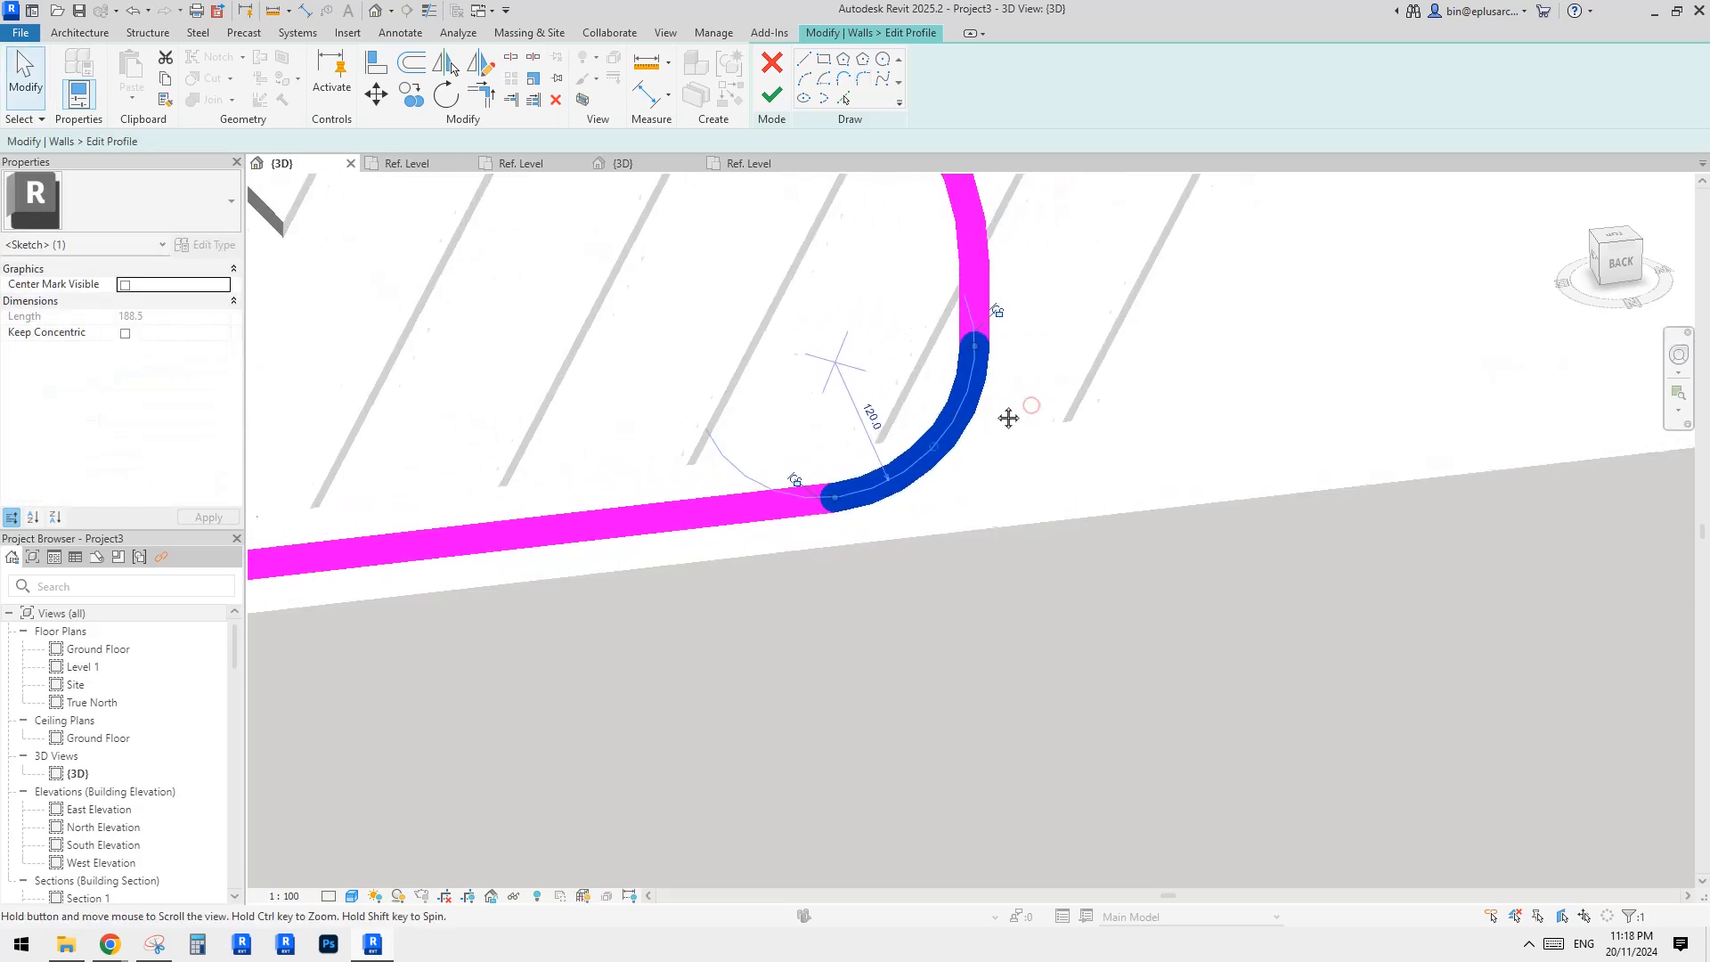
Step: Mirror the bottom arc outward about the short vertical line without keeping a copy, and trim it to meet the base line
key(m)
key(m)
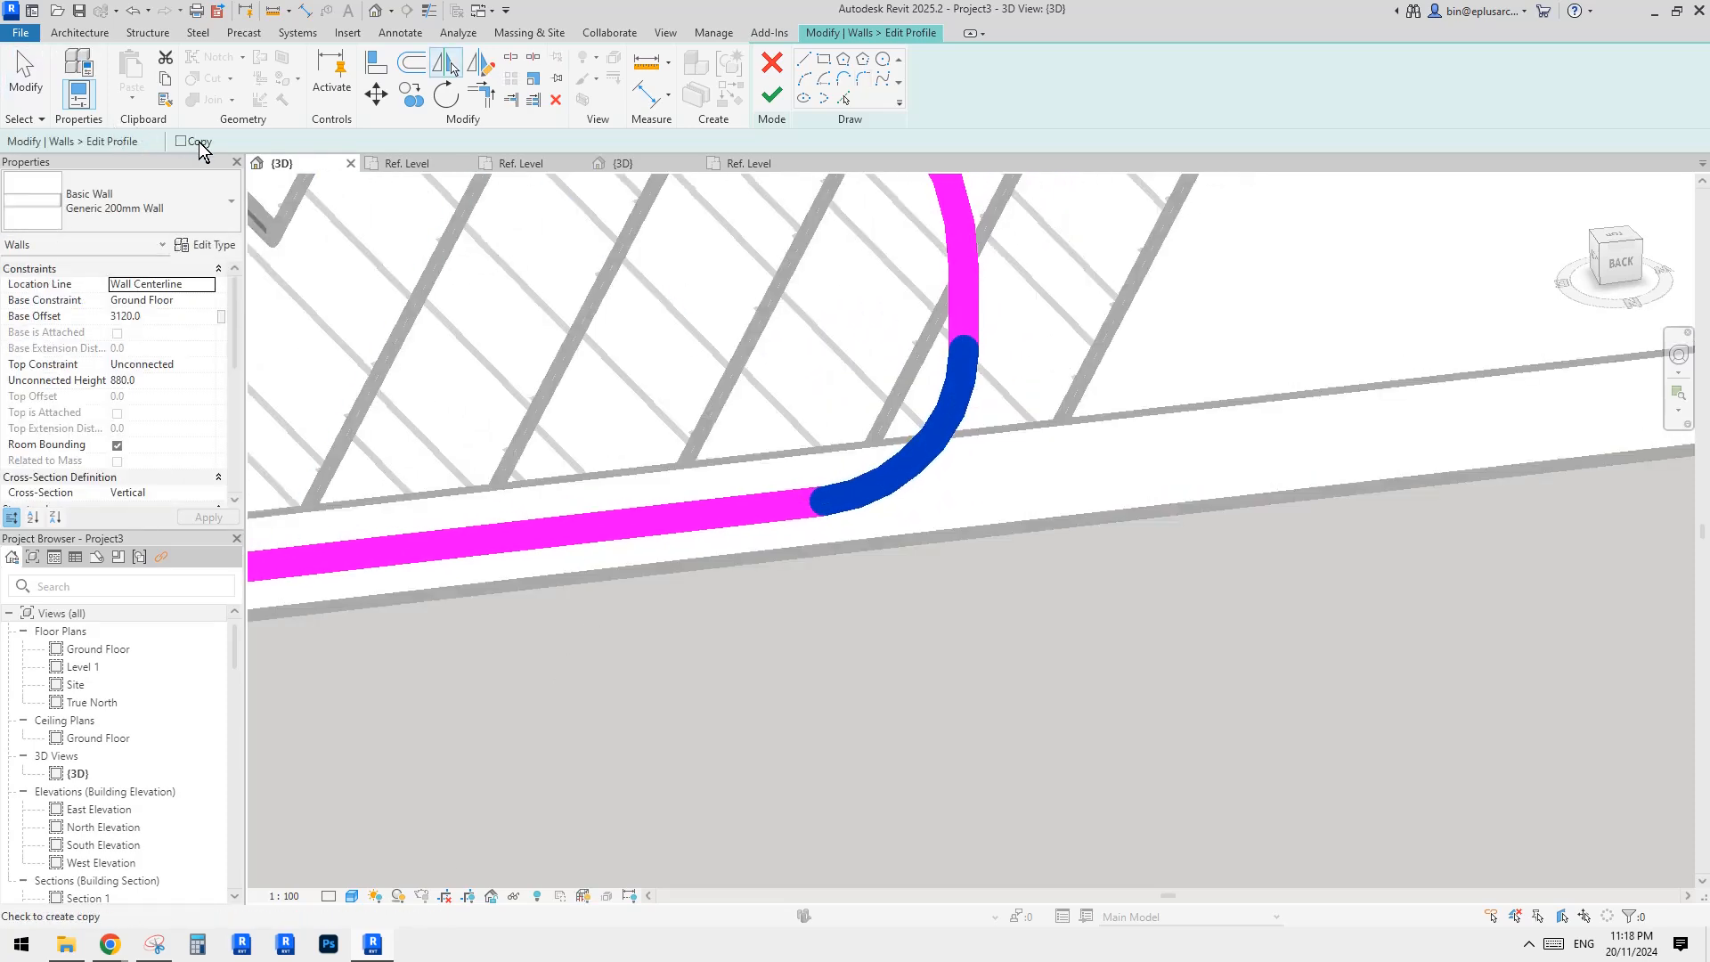
click(963, 298)
scroll(1078, 347, down, 2)
key(t)
key(r)
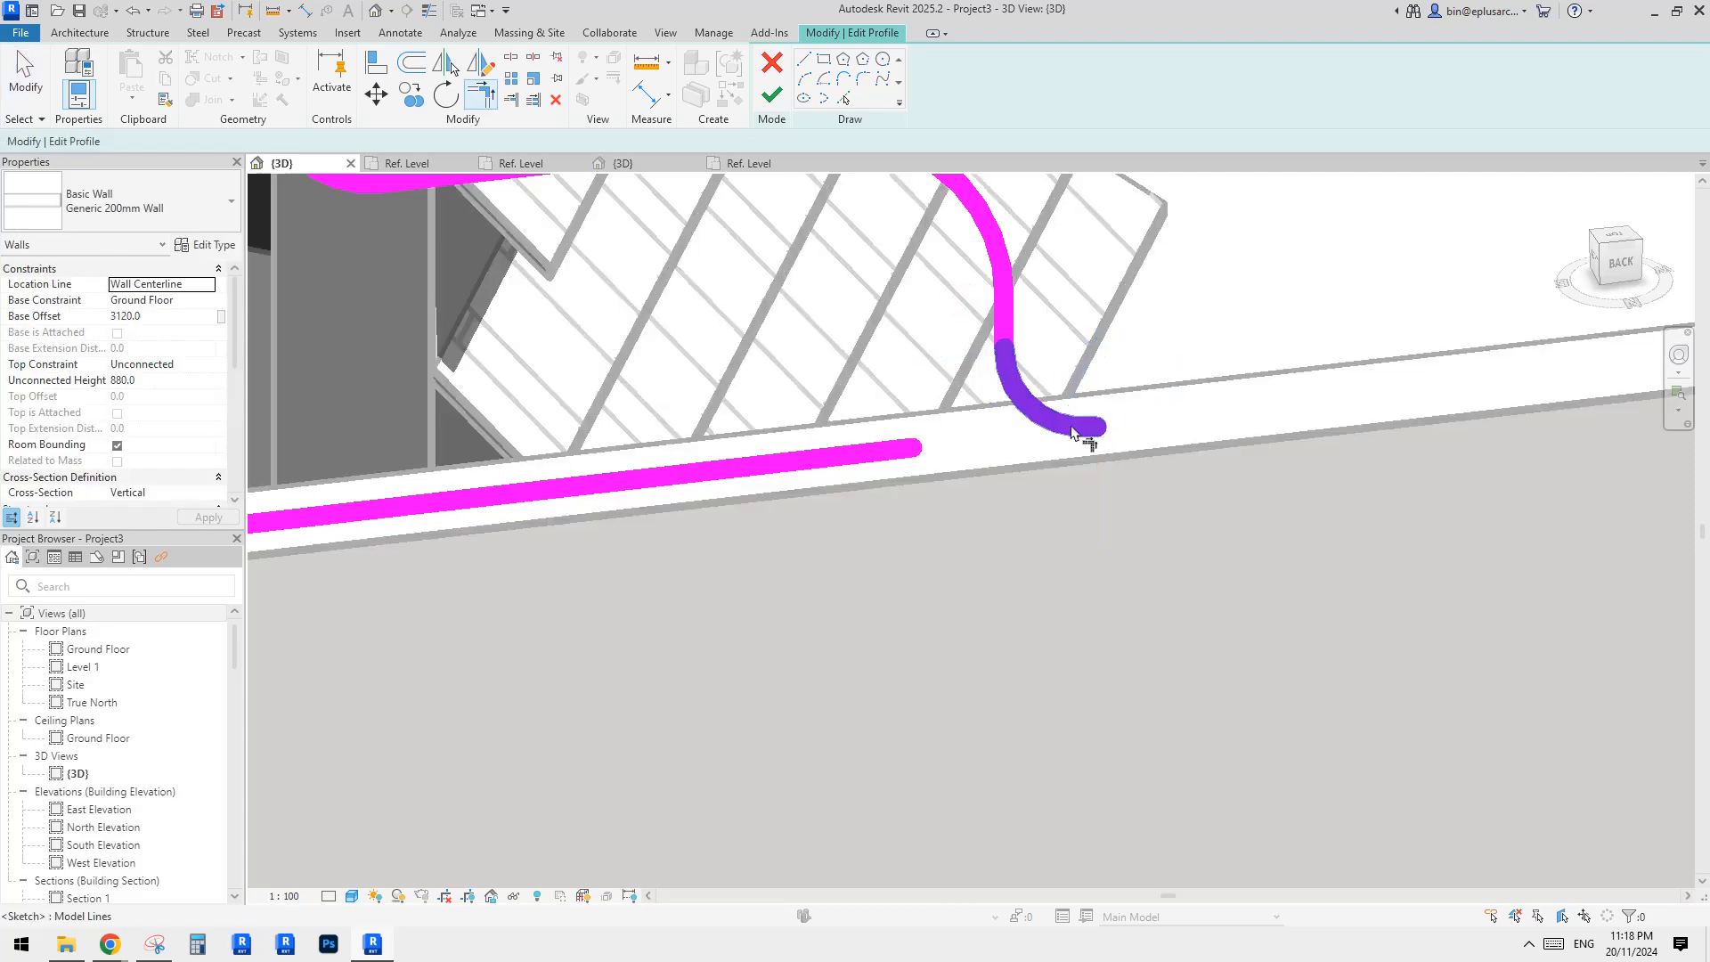
click(1071, 422)
click(900, 450)
scroll(1115, 347, down, 2)
key(Escape)
Step: Finish the block's profile edit and remove the conflicting constraints
scroll(1263, 347, down, 2)
middle_drag(1110, 325, 1087, 447)
click(766, 101)
scroll(1331, 503, down, 1)
middle_drag(1331, 503, 1171, 434)
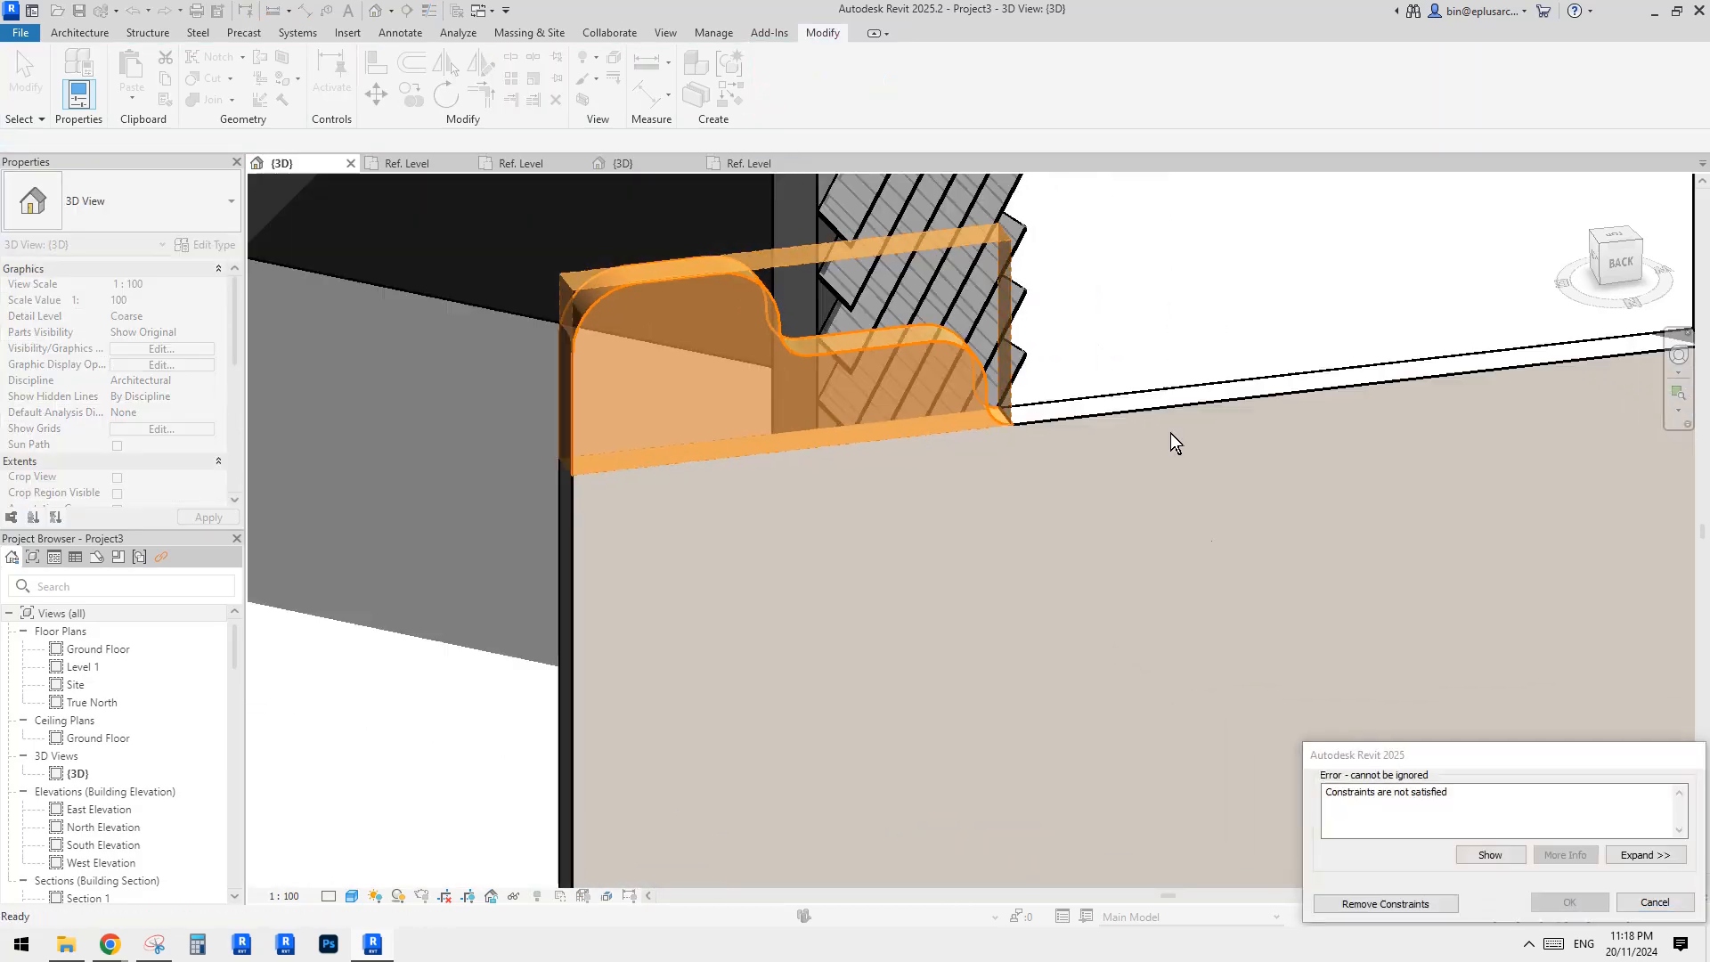
click(1385, 903)
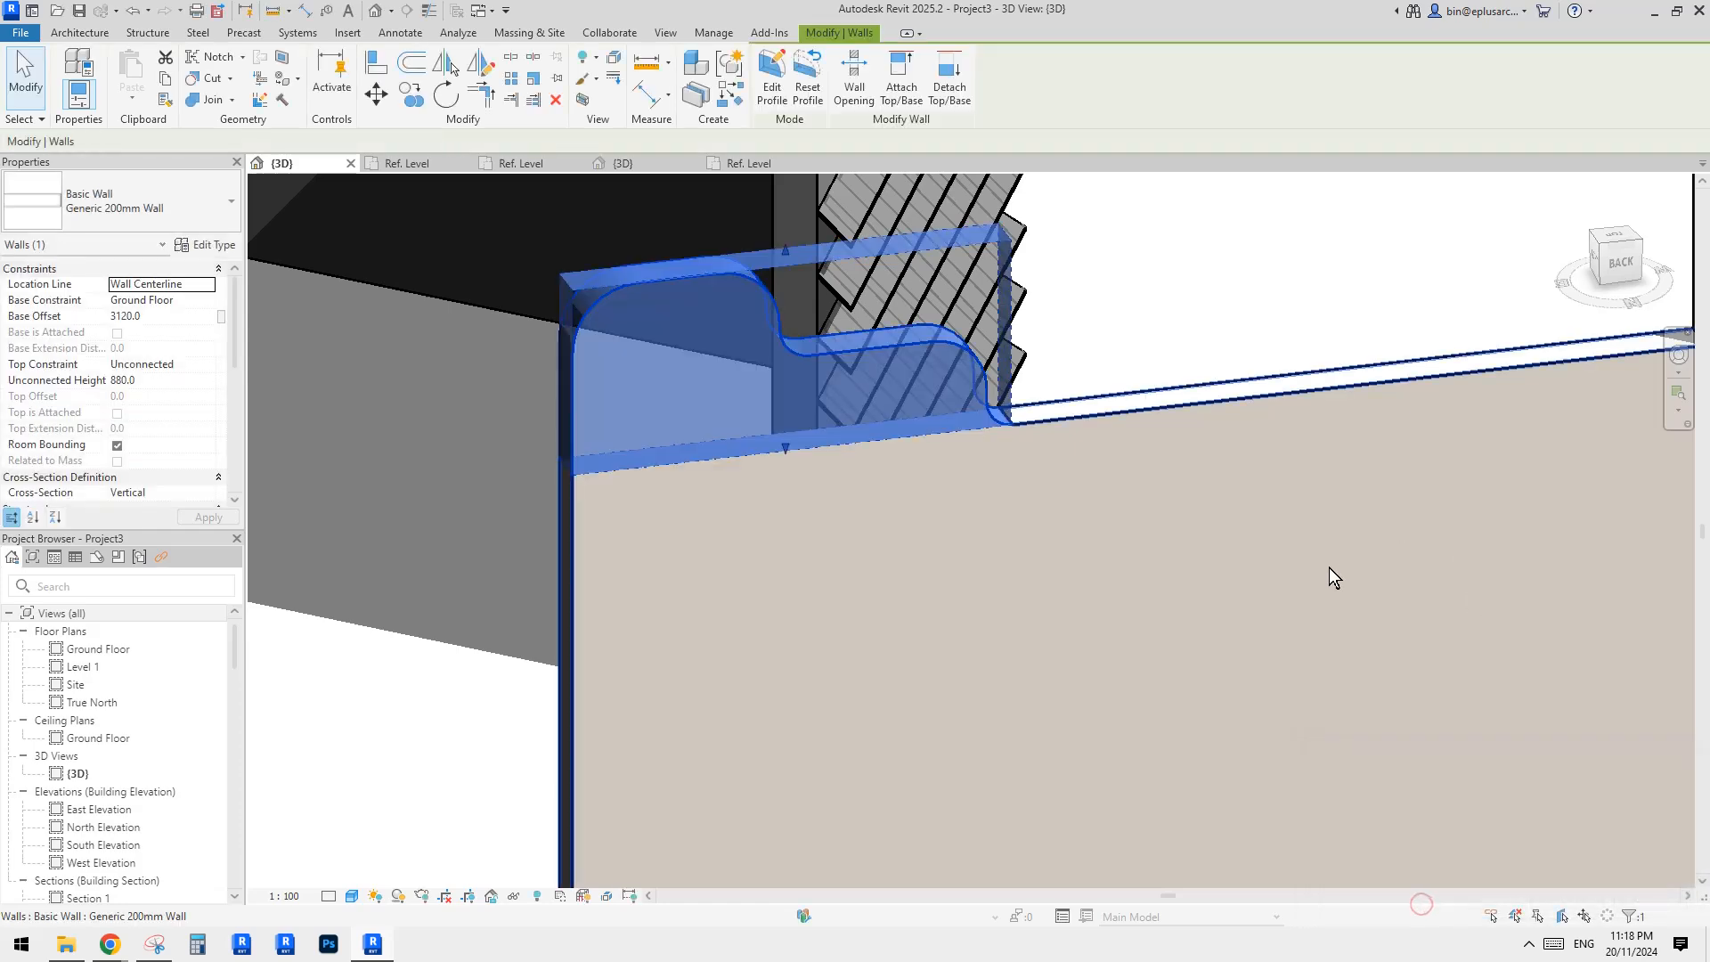
Step: Raise the top of the opposite upper wall block to an unconnected height of about 1498 mm
scroll(953, 488, up, 3)
shift+middle_drag(972, 497, 890, 440)
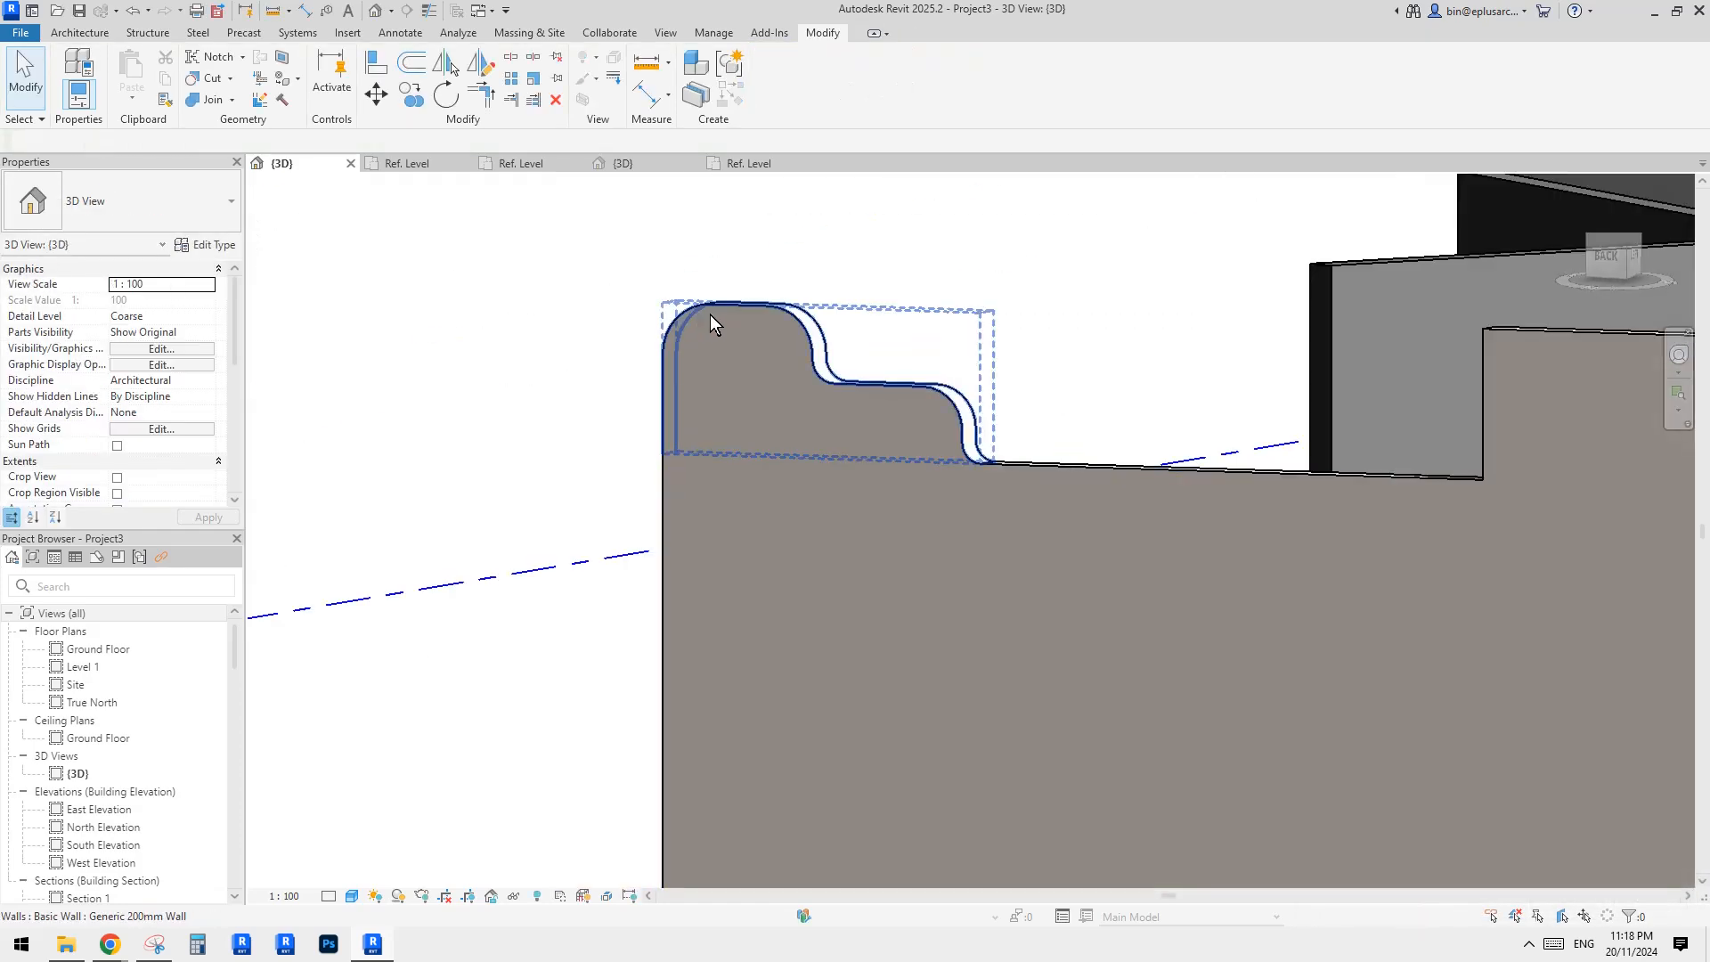
shift+middle_drag(804, 361, 637, 349)
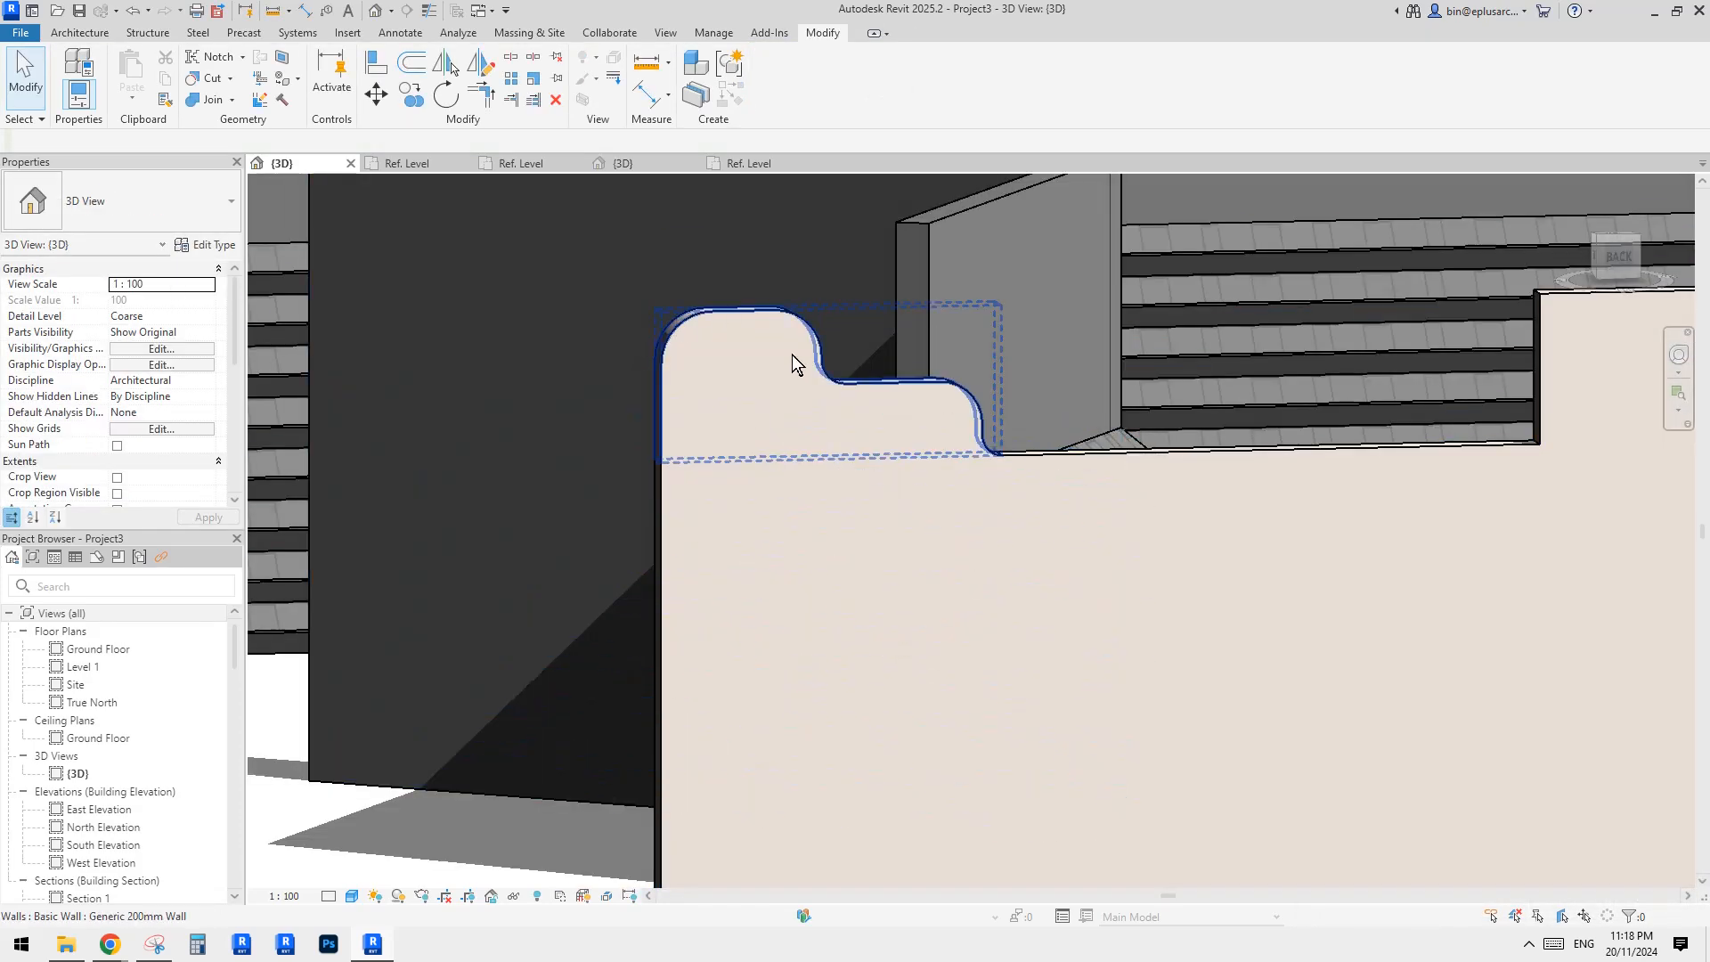
shift+middle_drag(983, 421, 1015, 478)
shift+middle_drag(1171, 497, 908, 347)
click(956, 436)
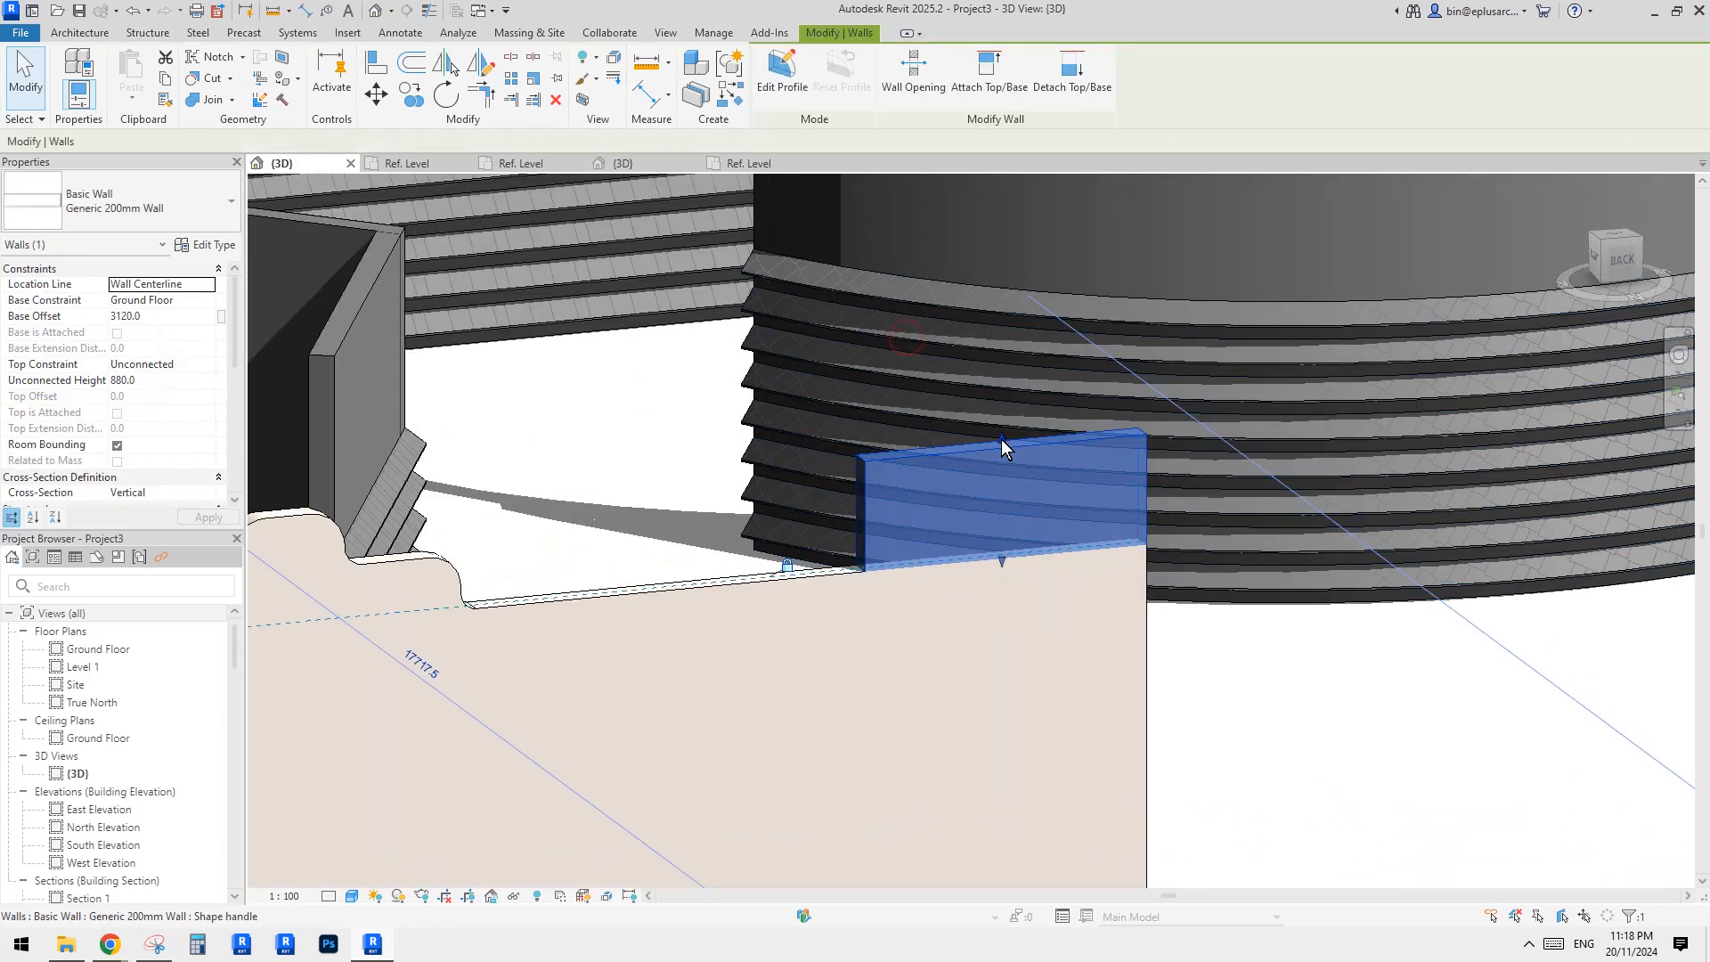
drag(1001, 439, 1016, 378)
shift+middle_drag(1016, 379, 1057, 362)
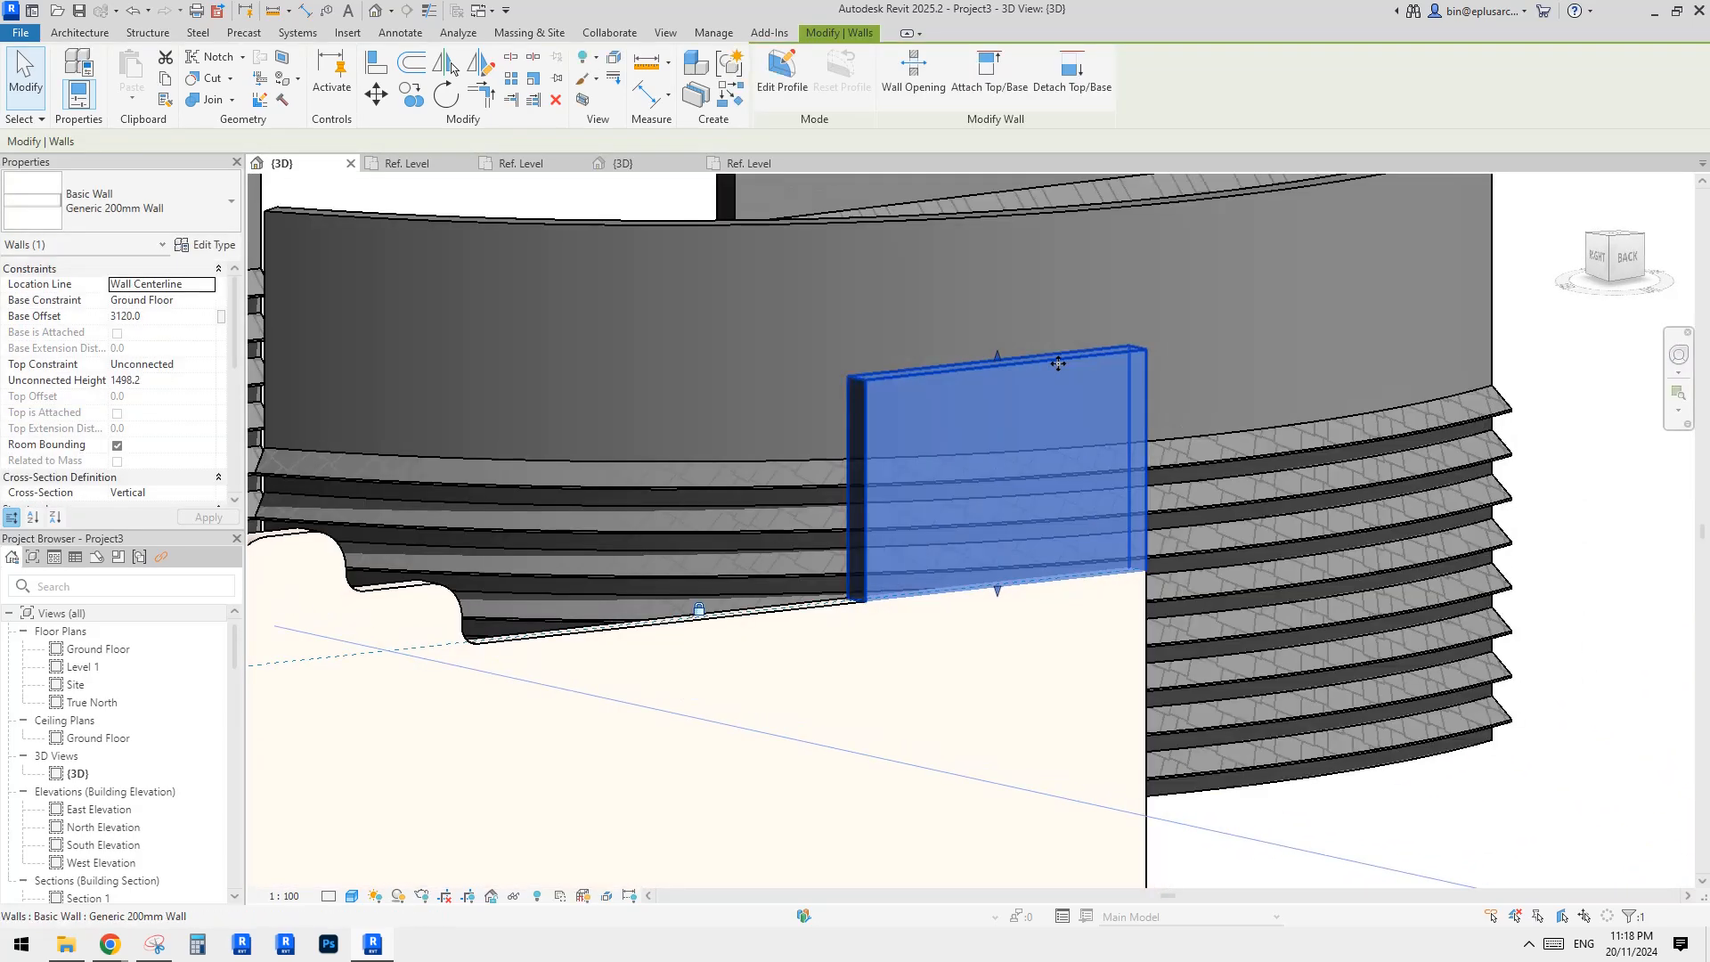
Step: Raise the top of the upper wall block to an unconnected height of about 1591.5 mm and open its profile for editing
drag(1000, 360, 1001, 343)
mouse_move(1001, 344)
shift+middle_down()
mouse_move(904, 362)
mouse_move(936, 362)
mouse_move(939, 388)
shift+middle_up()
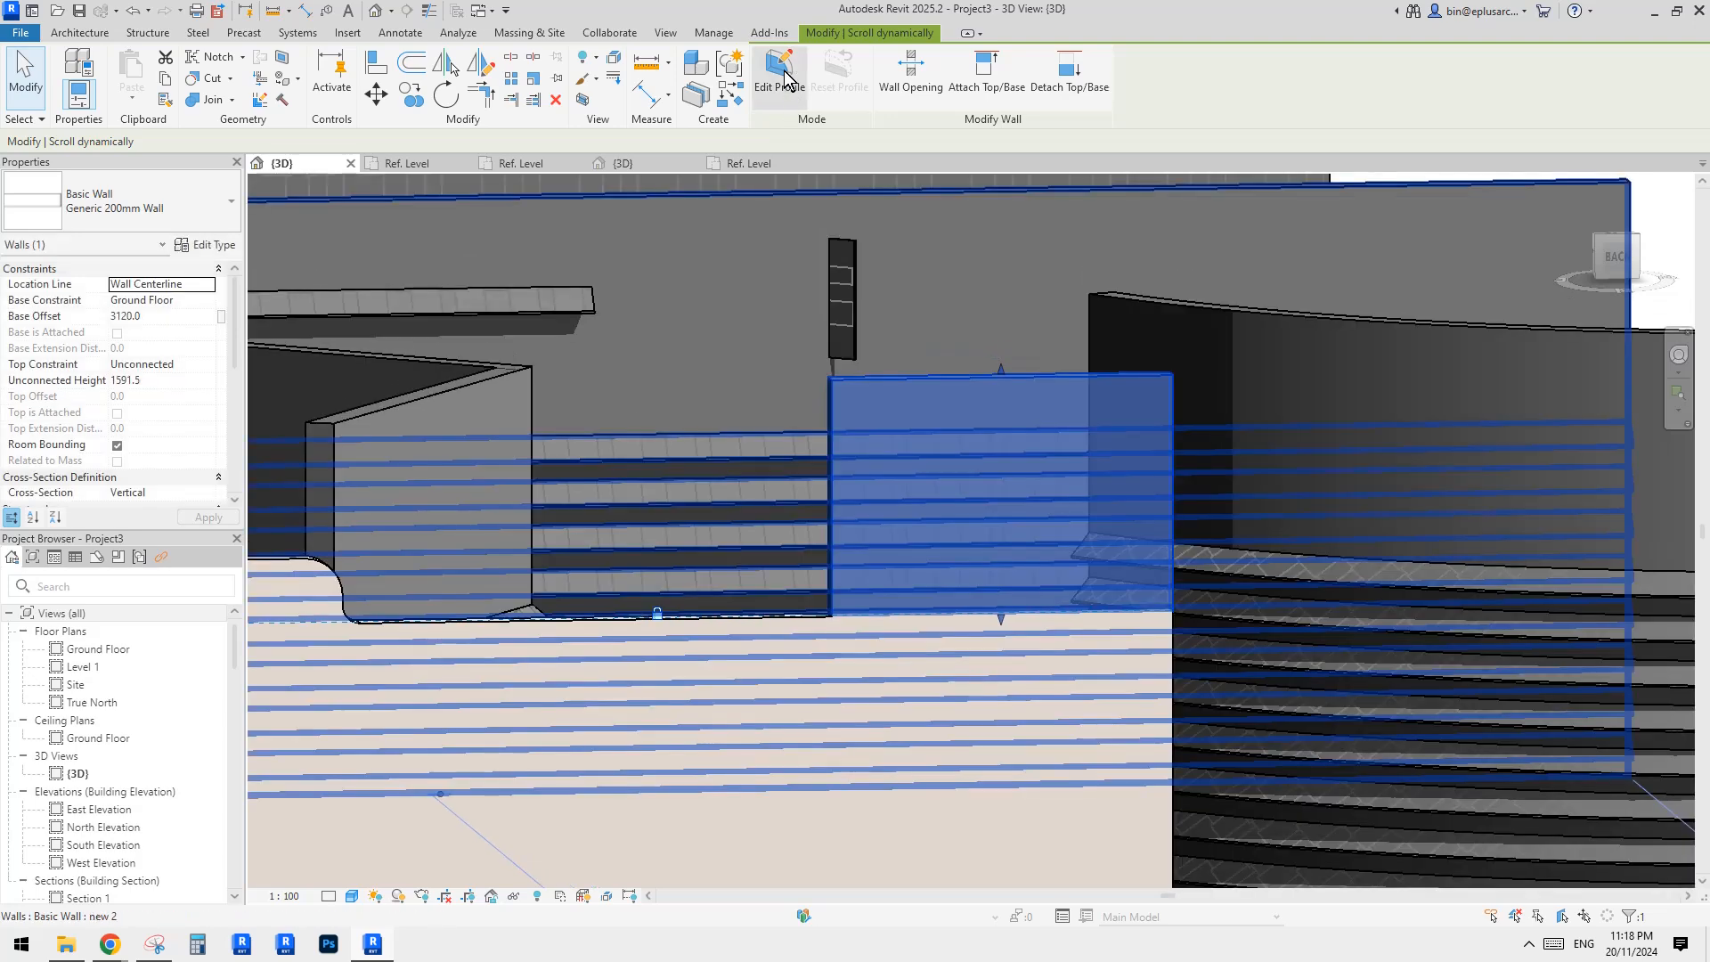
click(780, 73)
shift+middle_drag(1053, 376, 1091, 396)
click(806, 59)
scroll(1081, 276, up, 1)
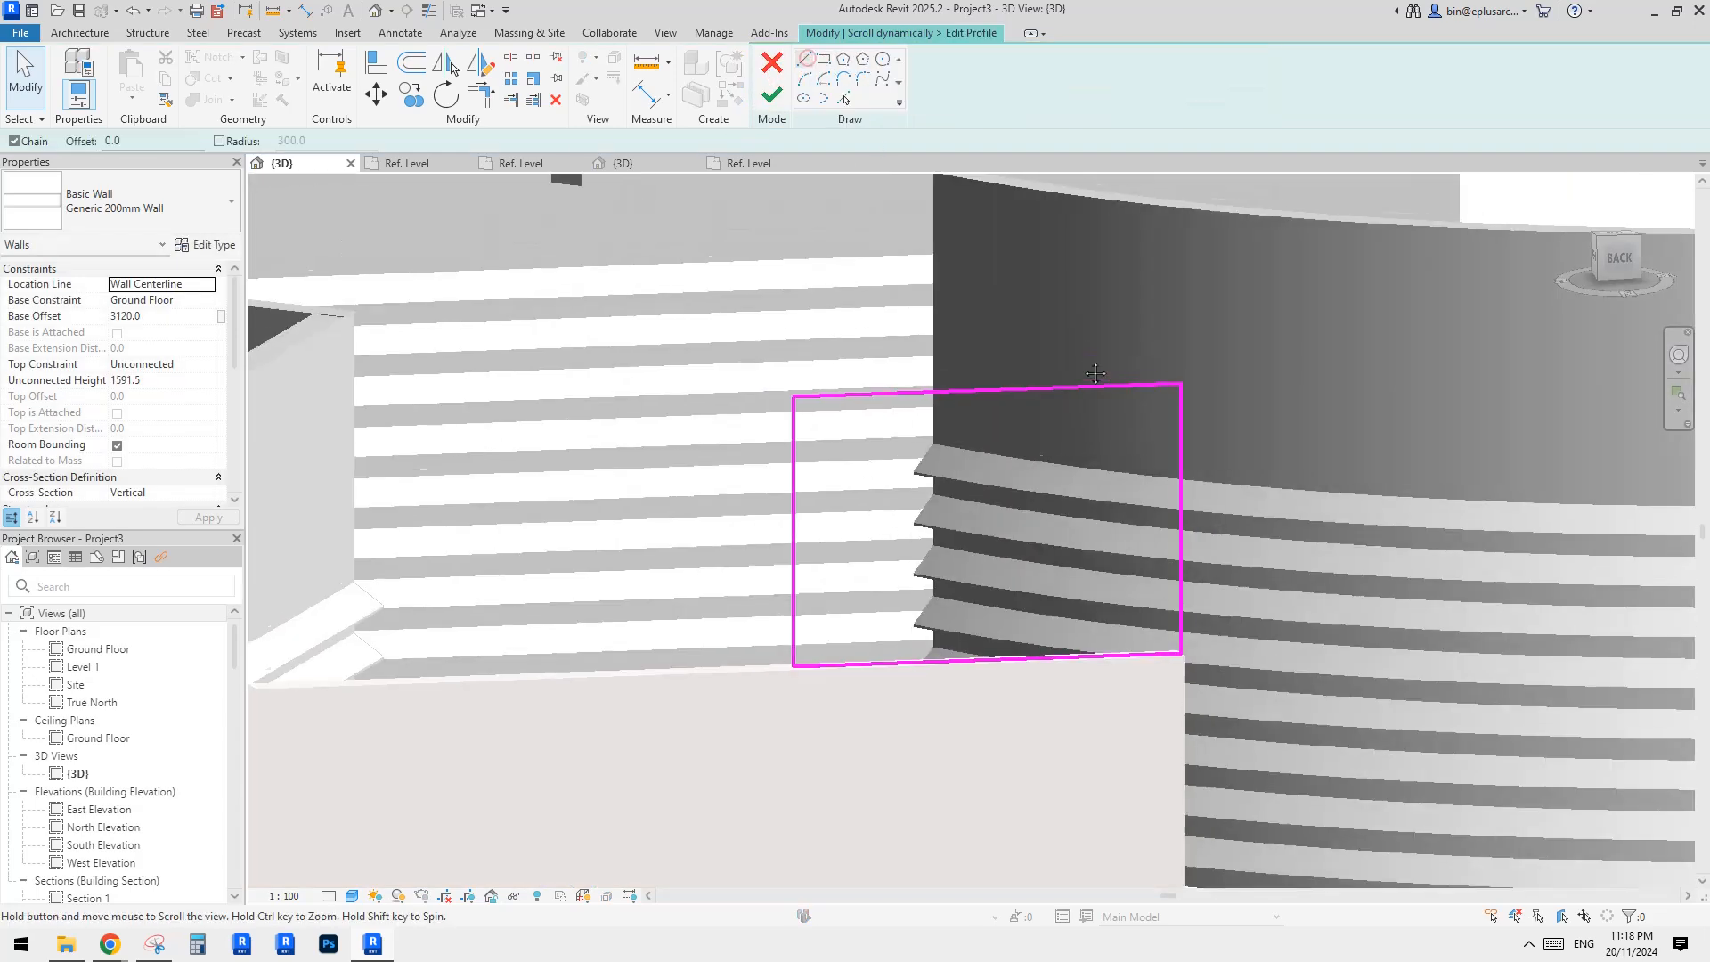
Step: Sketch a two-step line from the profile's top edge to its inner side, dropping about 500 mm first, with treads about 880 and 740 mm wide
click(1065, 390)
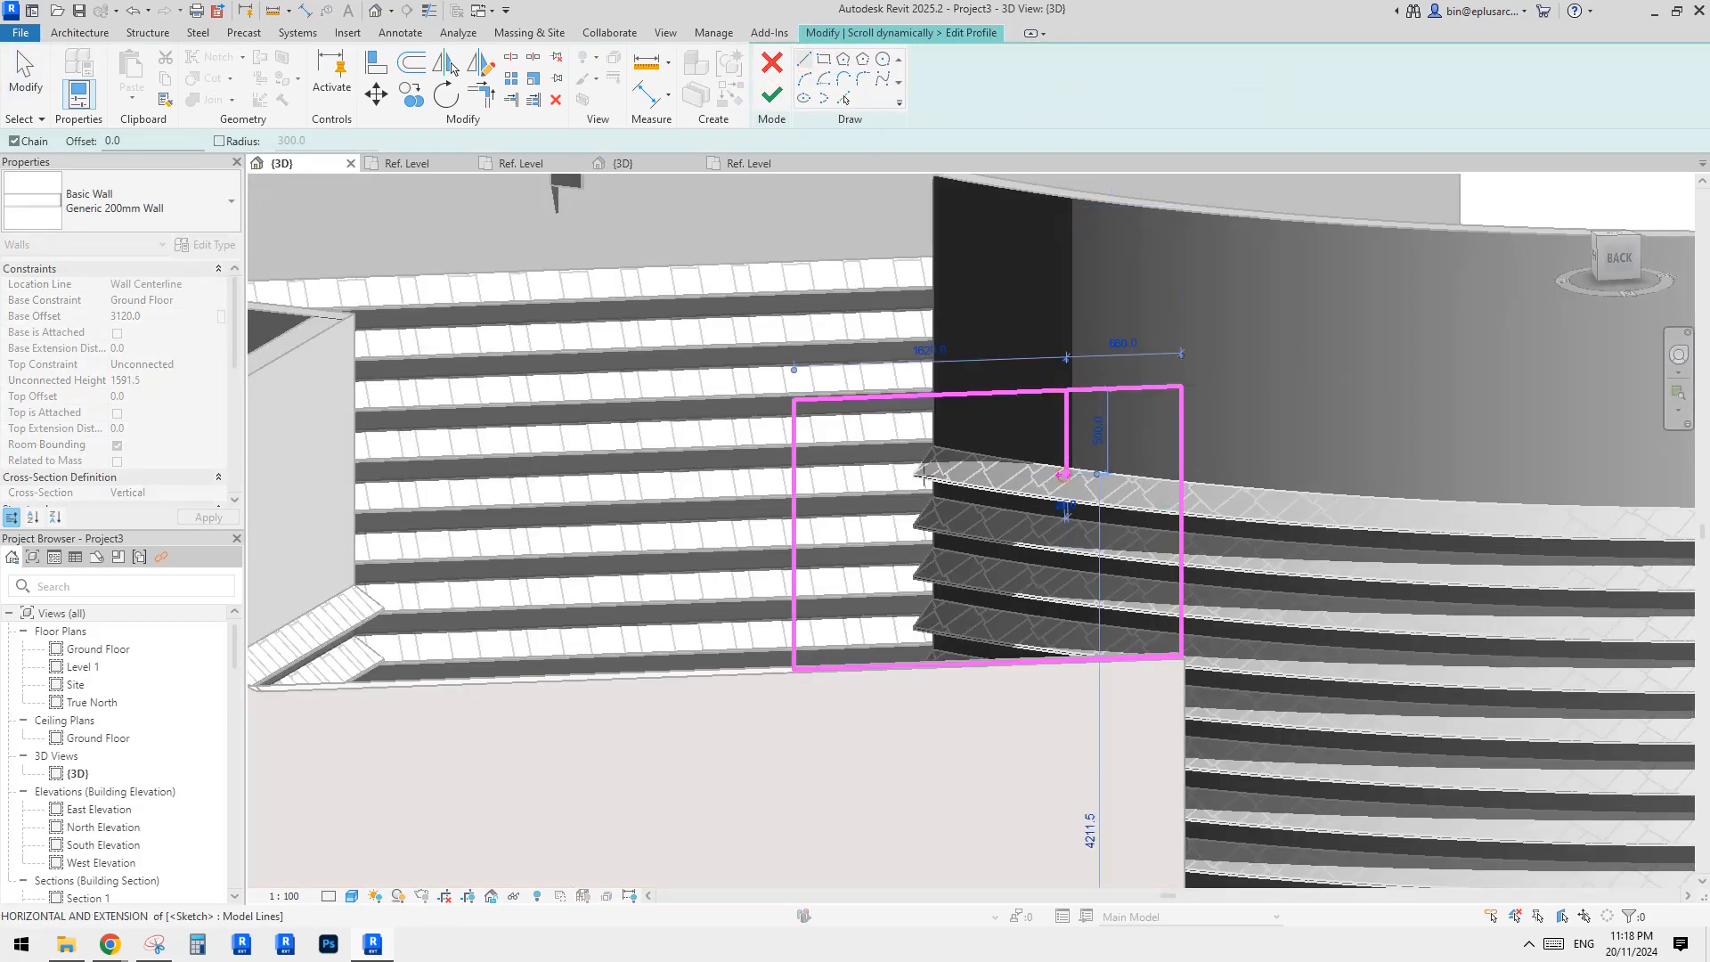
click(1066, 474)
click(920, 480)
click(919, 562)
click(794, 566)
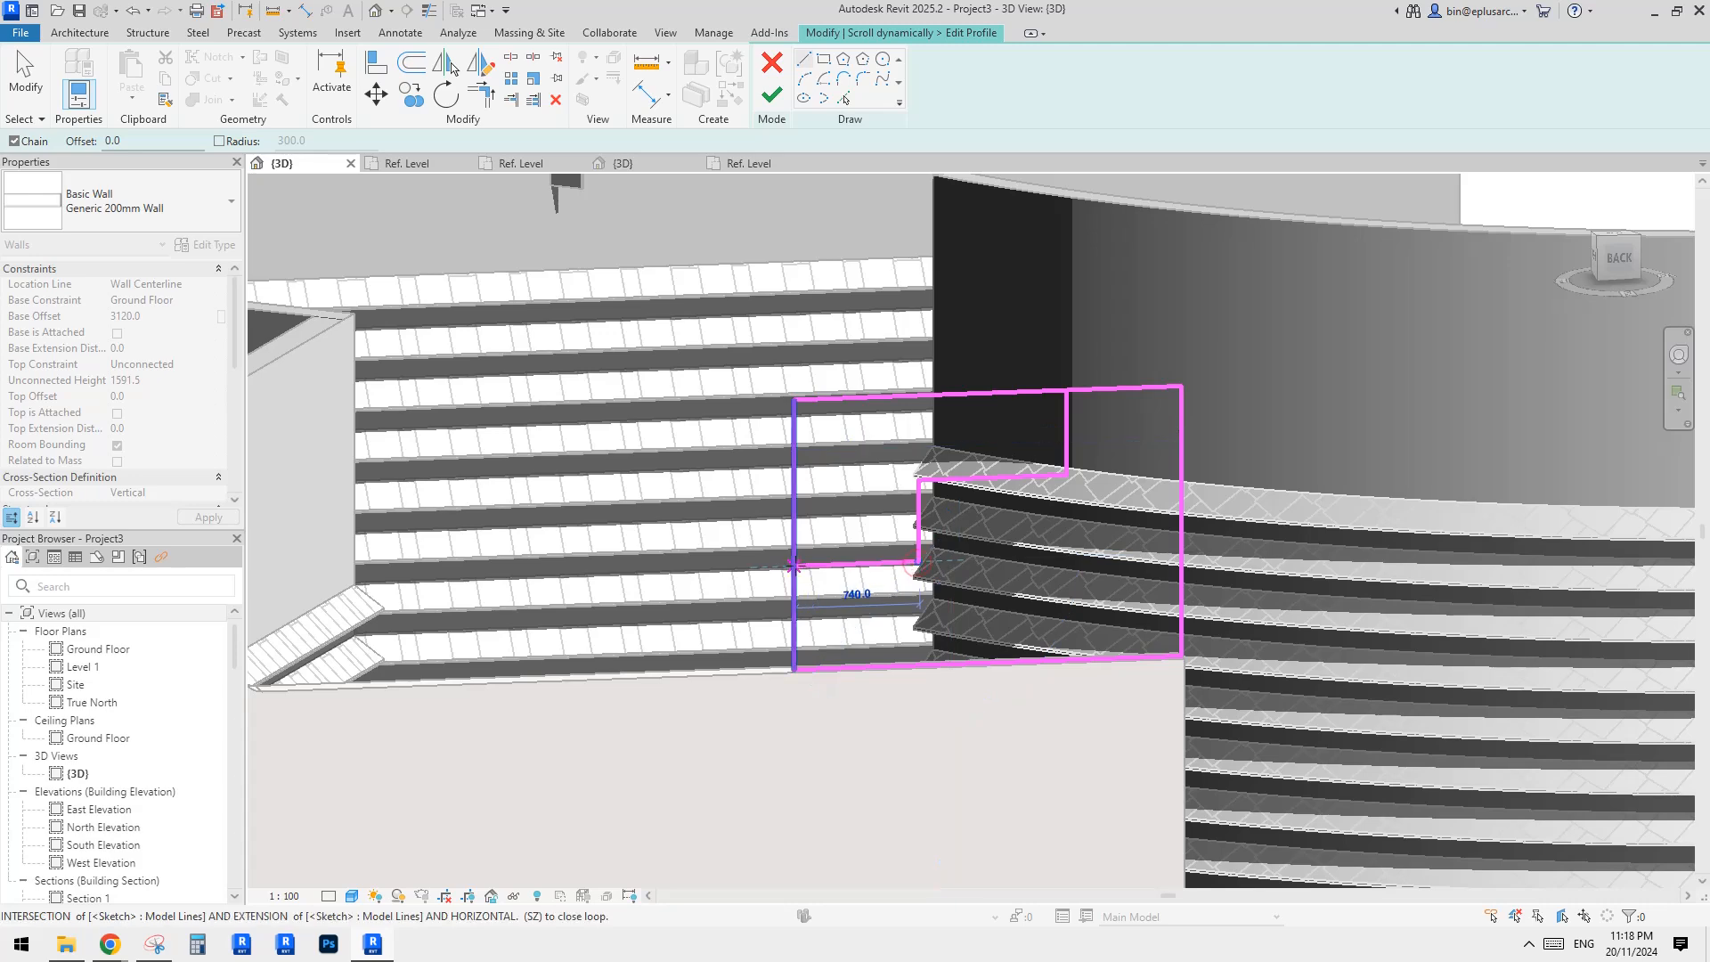
Step: Trim the top and inner side lines to the stepped line so the profile forms one closed staircase outline
key(t)
key(r)
click(1064, 418)
click(1097, 388)
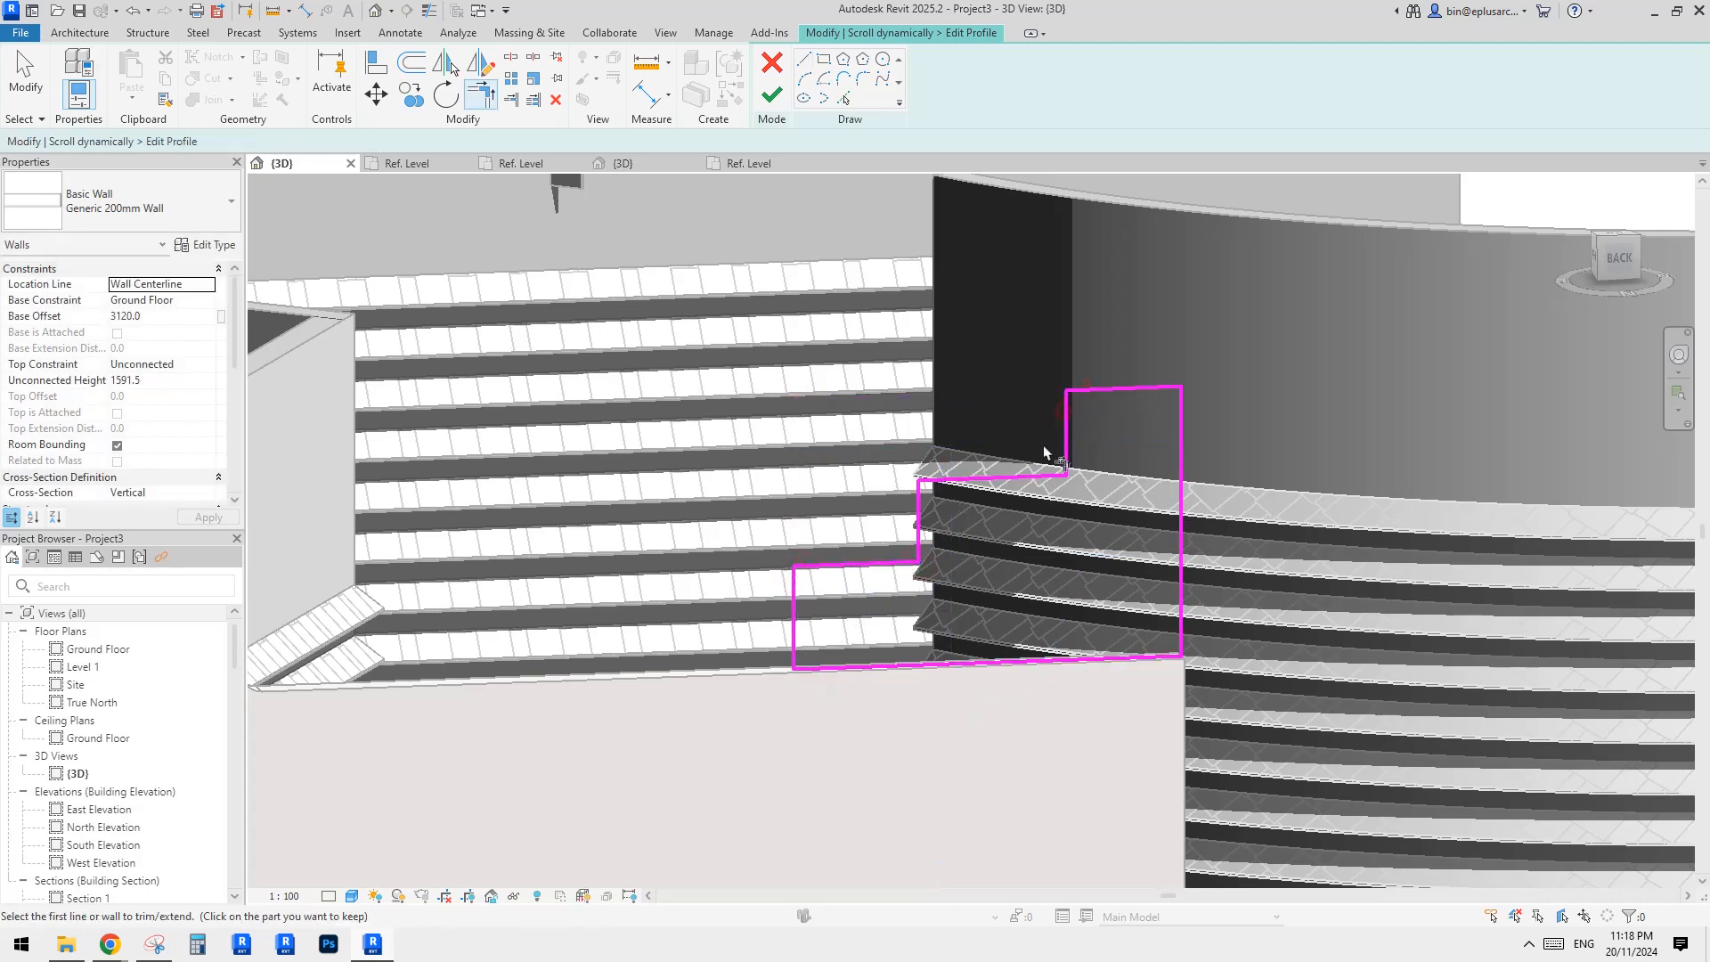
Step: Fillet the outer top corner of the stepped profile with a radius of about 280 mm
scroll(1046, 450, up, 1)
shift+middle_drag(1045, 451, 1073, 451)
click(862, 78)
scroll(1124, 441, up, 2)
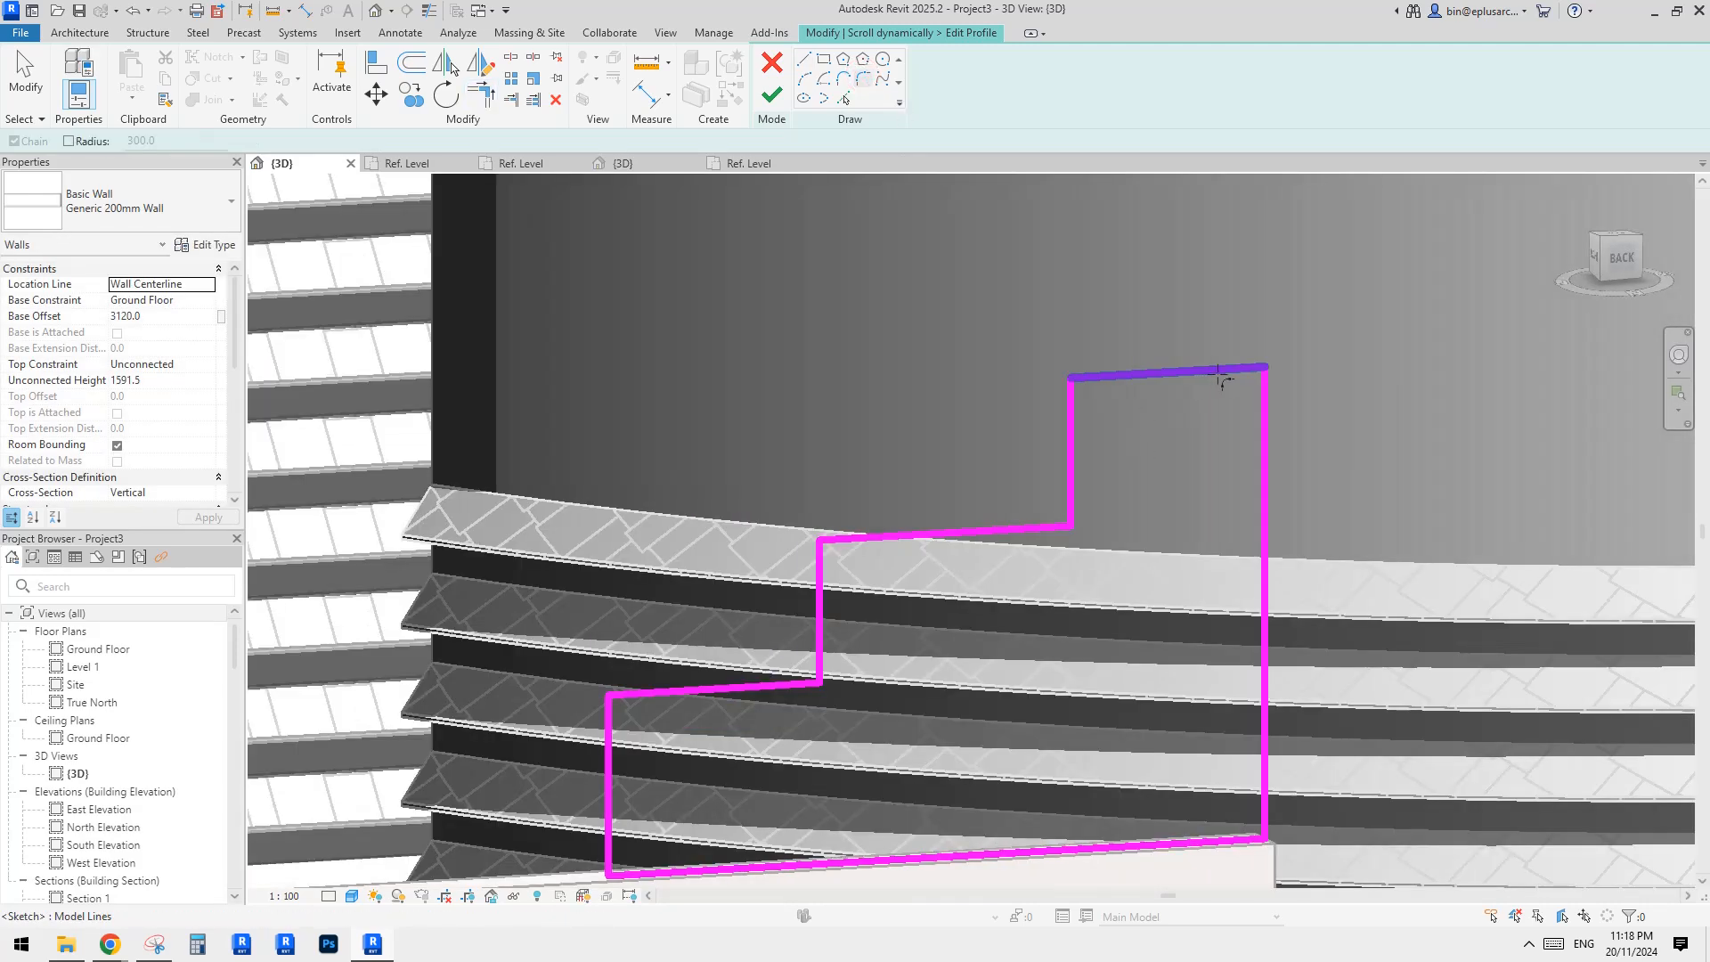
click(1225, 370)
click(1264, 398)
click(1236, 388)
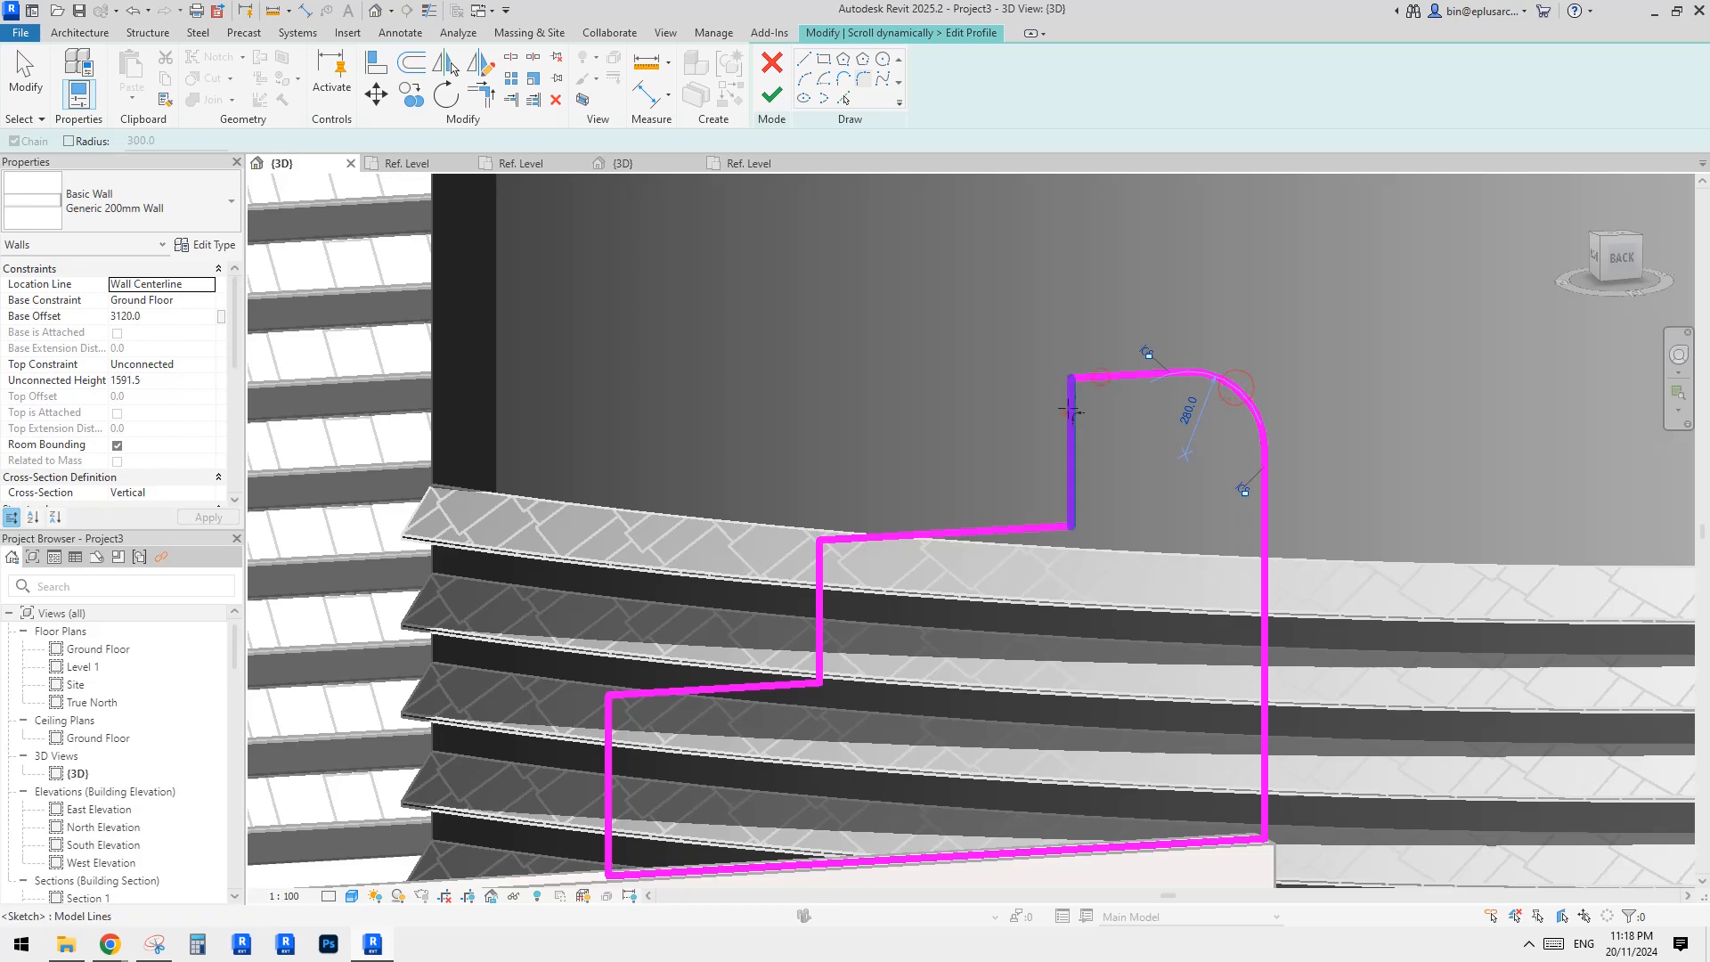
scroll(1068, 410, up, 1)
key(Escape)
key(Escape)
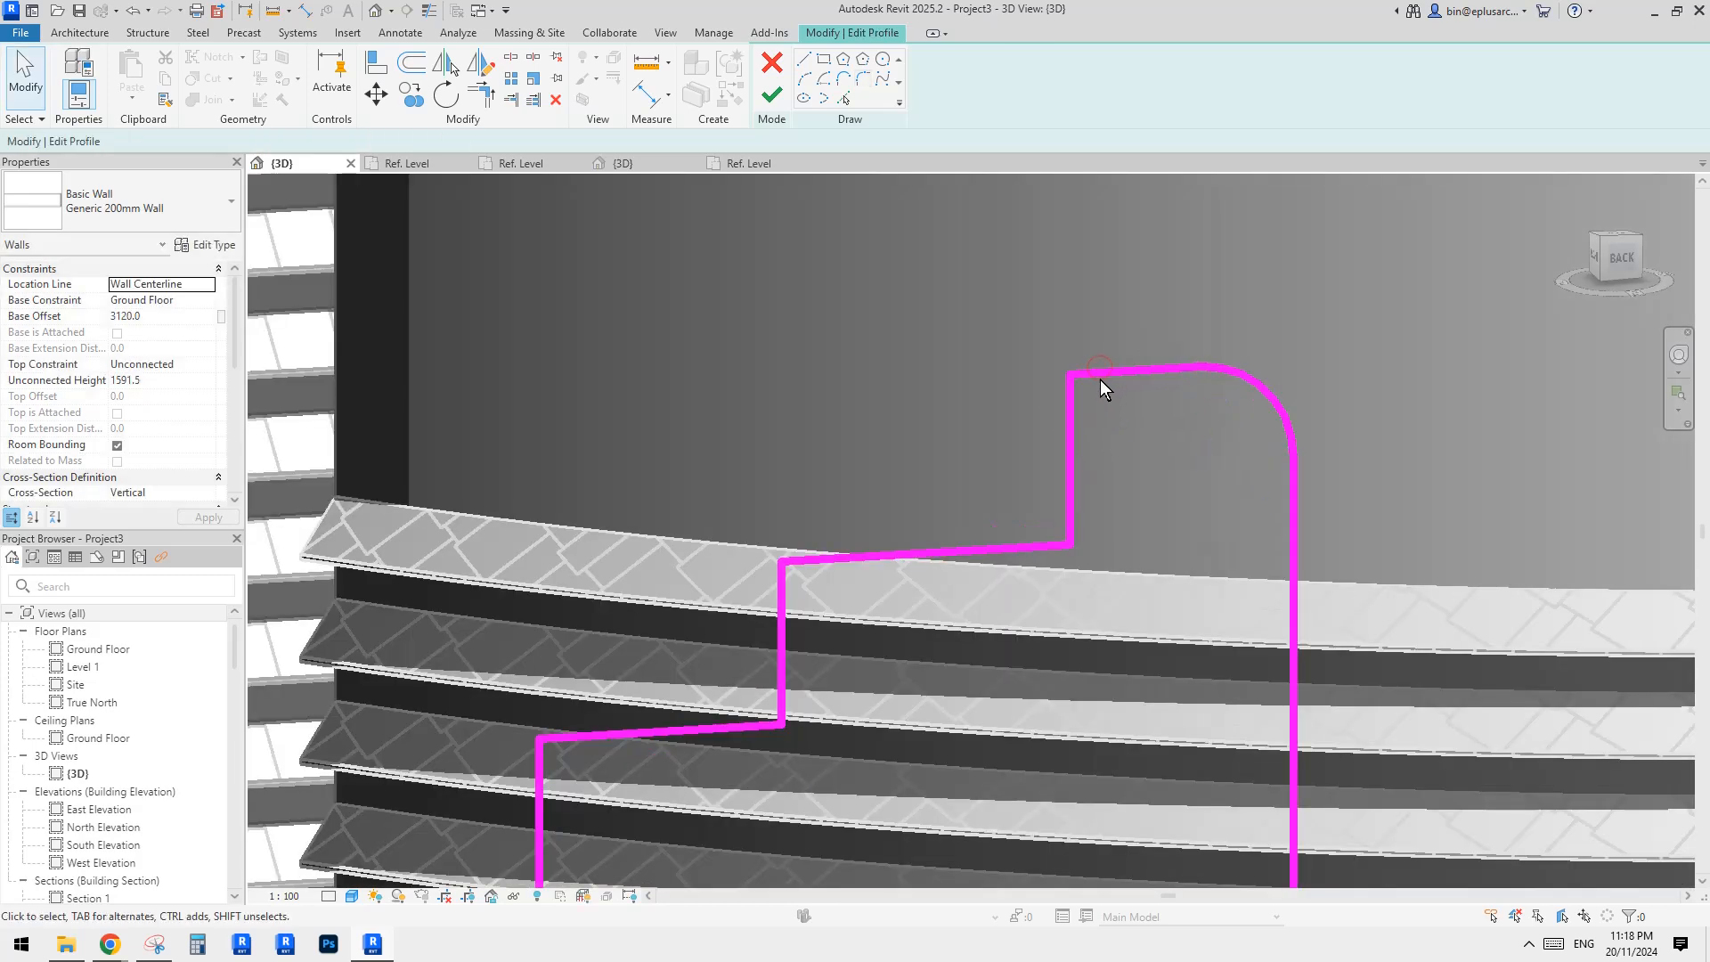
click(1100, 373)
click(861, 85)
scroll(1122, 412, up, 1)
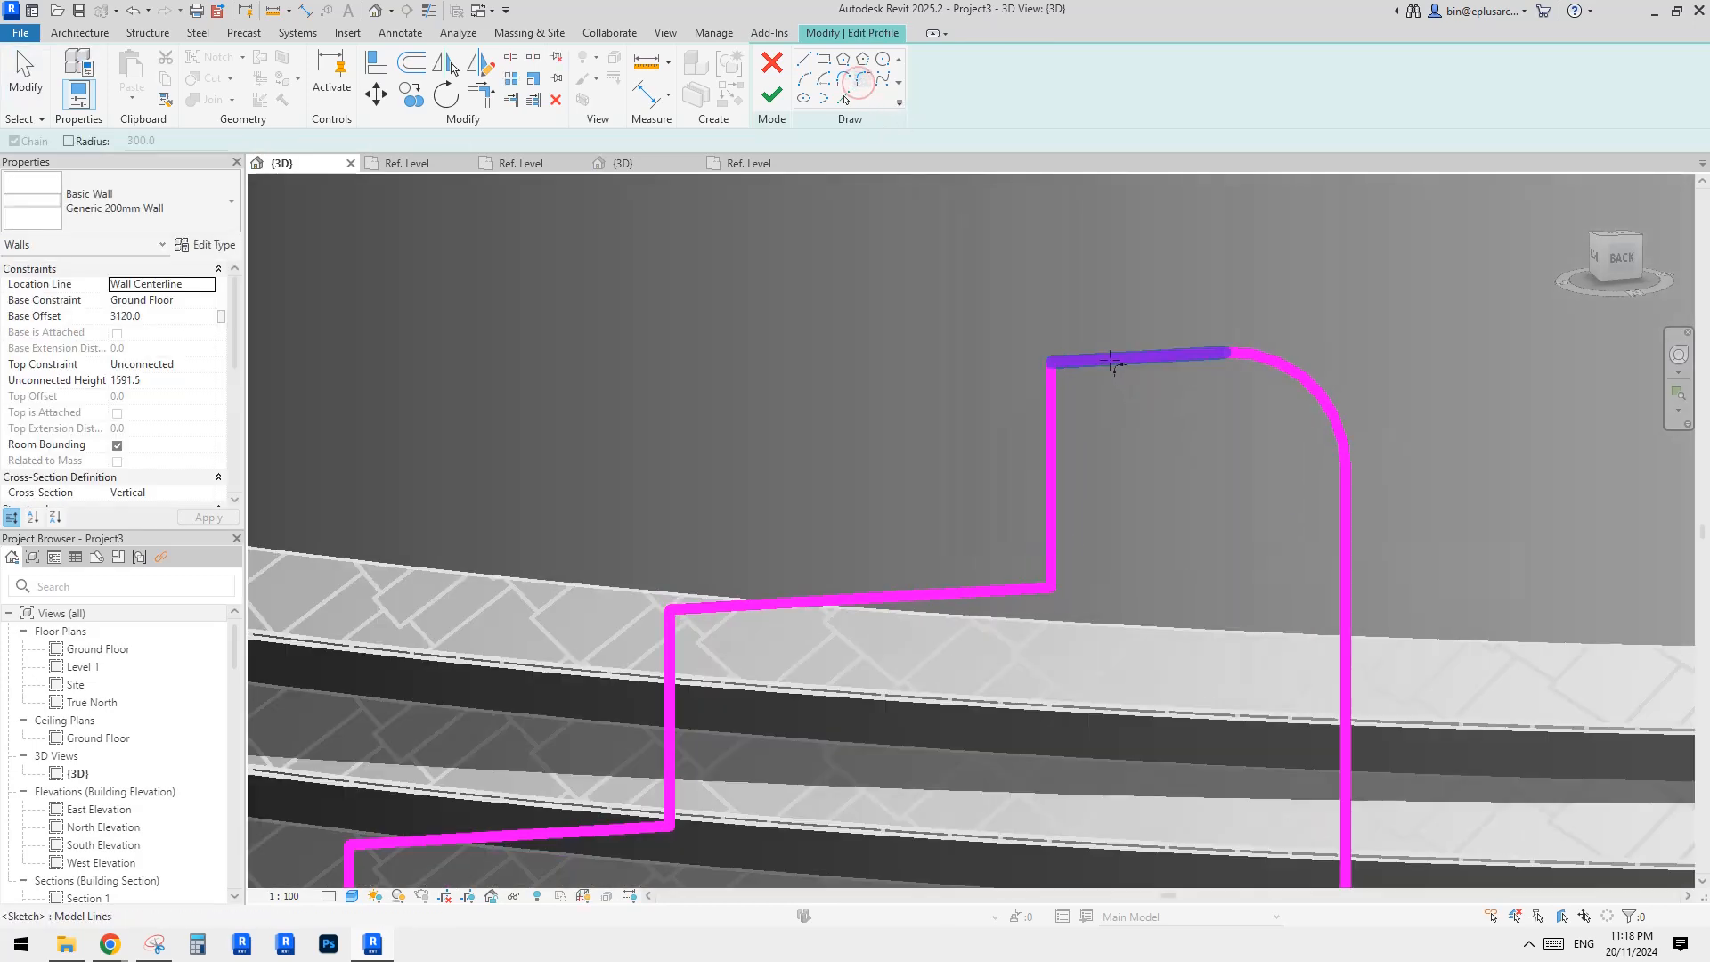
click(1108, 358)
key(Escape)
key(Escape)
scroll(1081, 401, down, 3)
Step: Widen the top tier by moving its inner vertical line outward, and fillet the remaining step corners and inner bottom corner with a 200 mm radius
click(1060, 438)
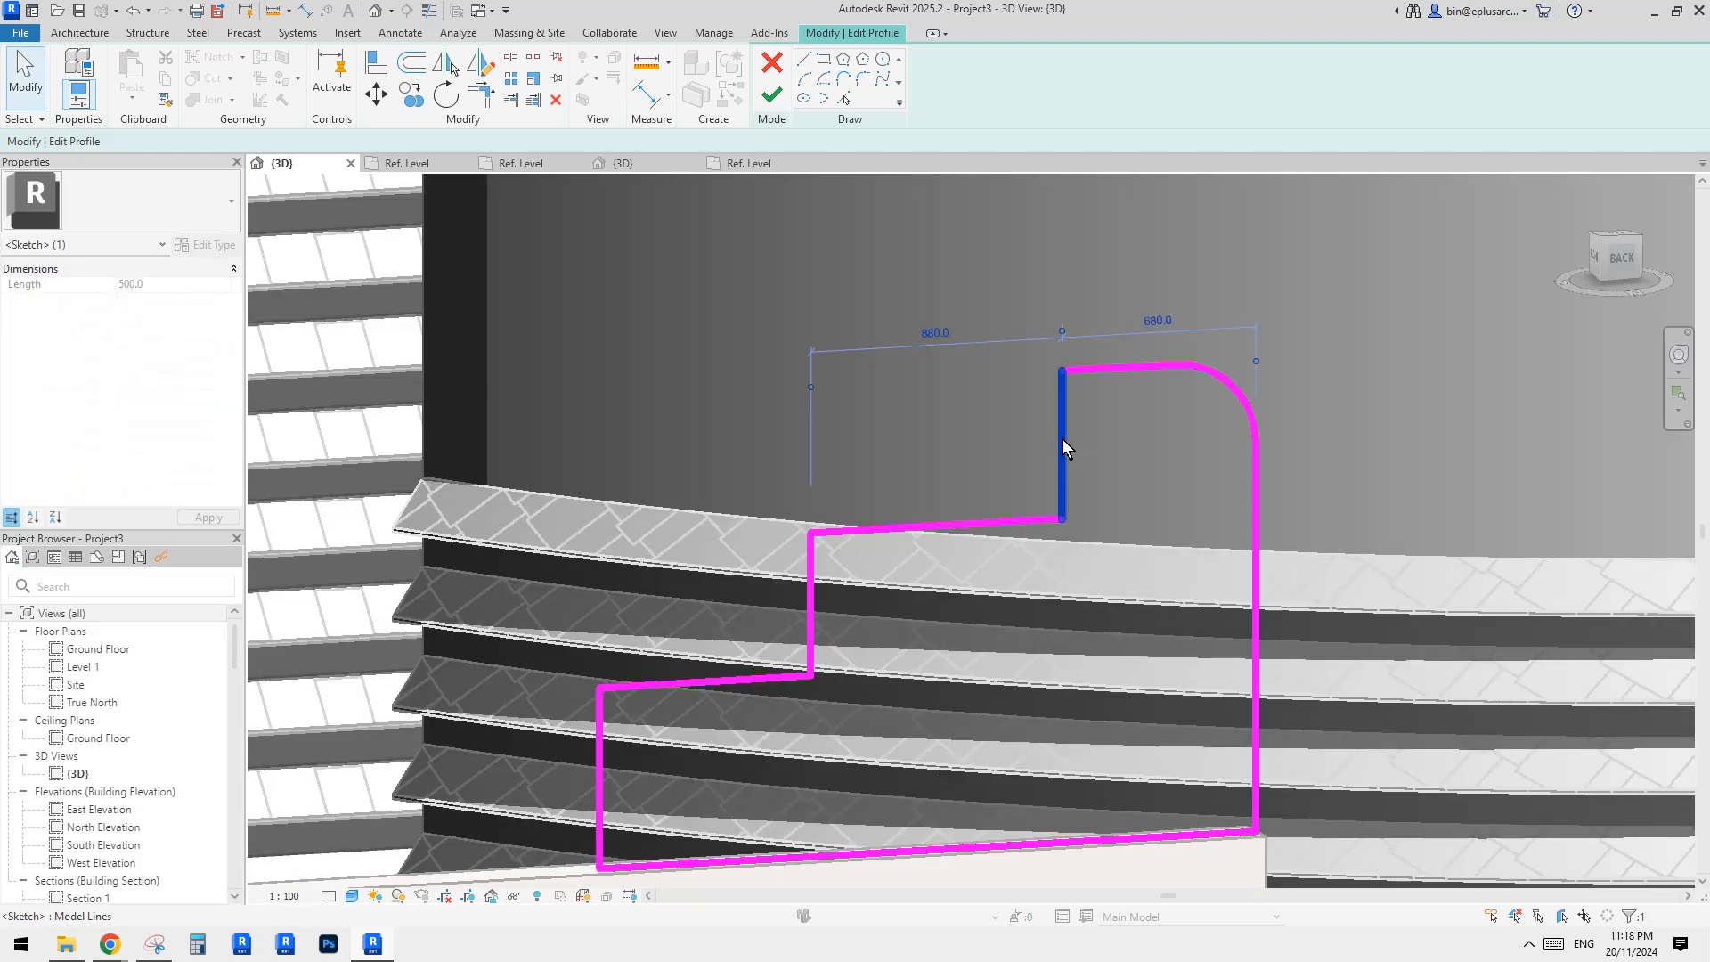
drag(1061, 438, 1019, 440)
scroll(1046, 438, down, 2)
click(862, 80)
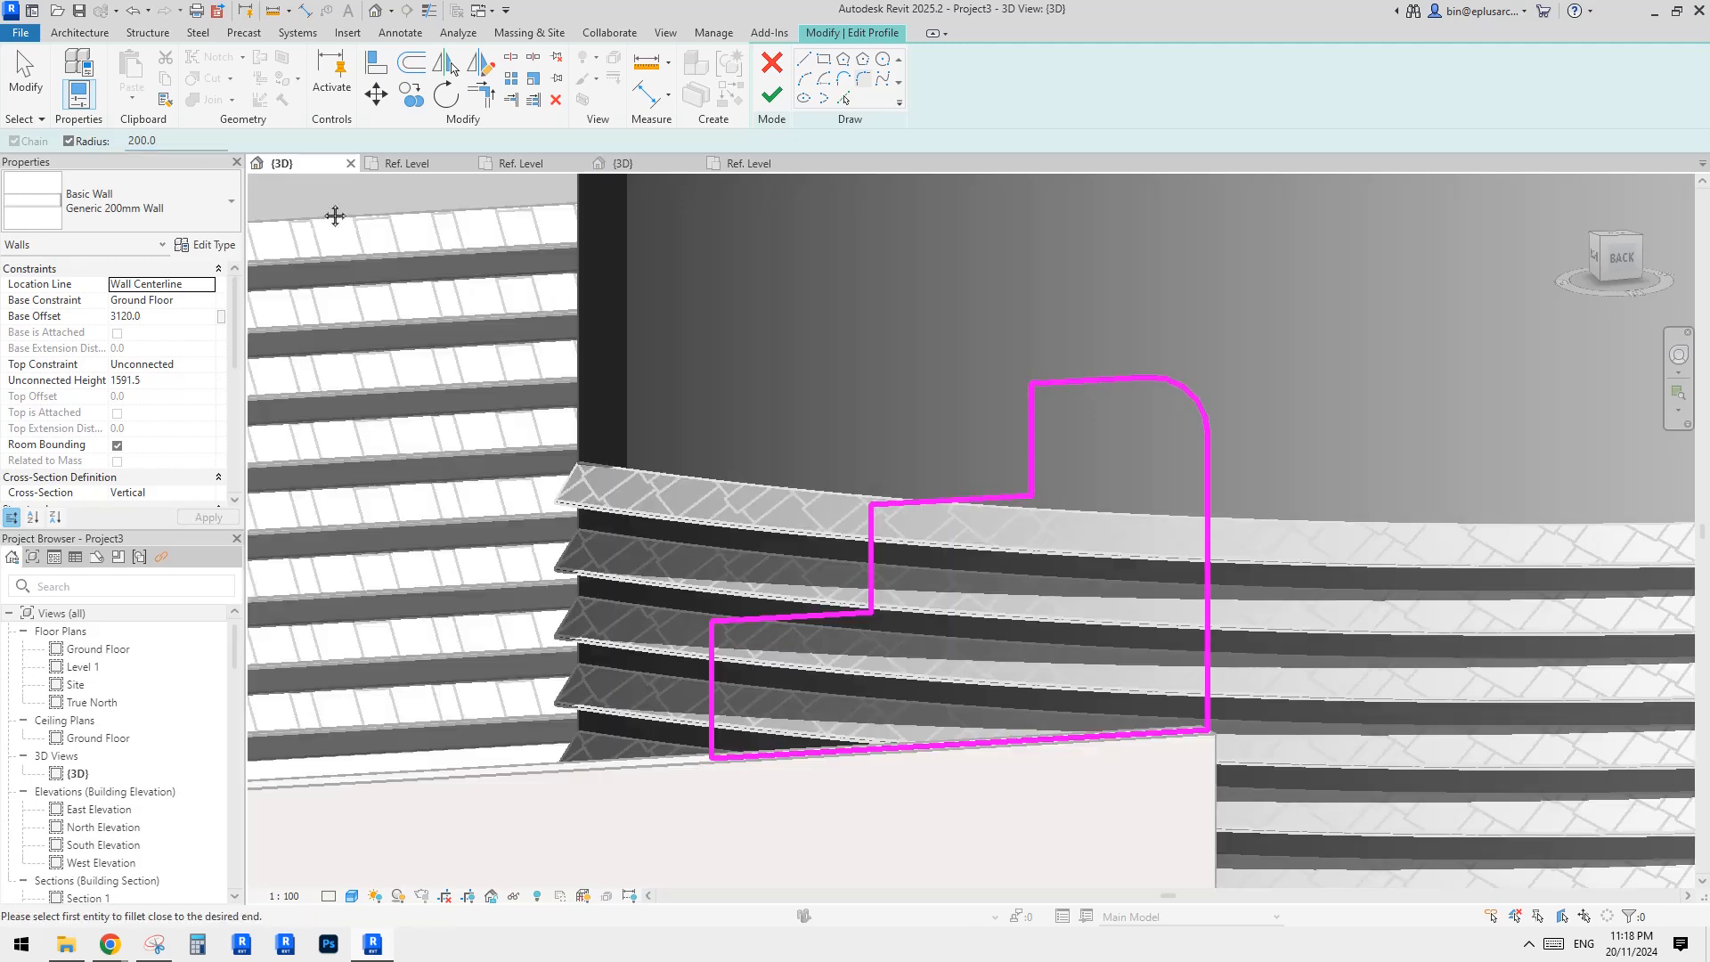
middle_drag(1029, 487, 1027, 472)
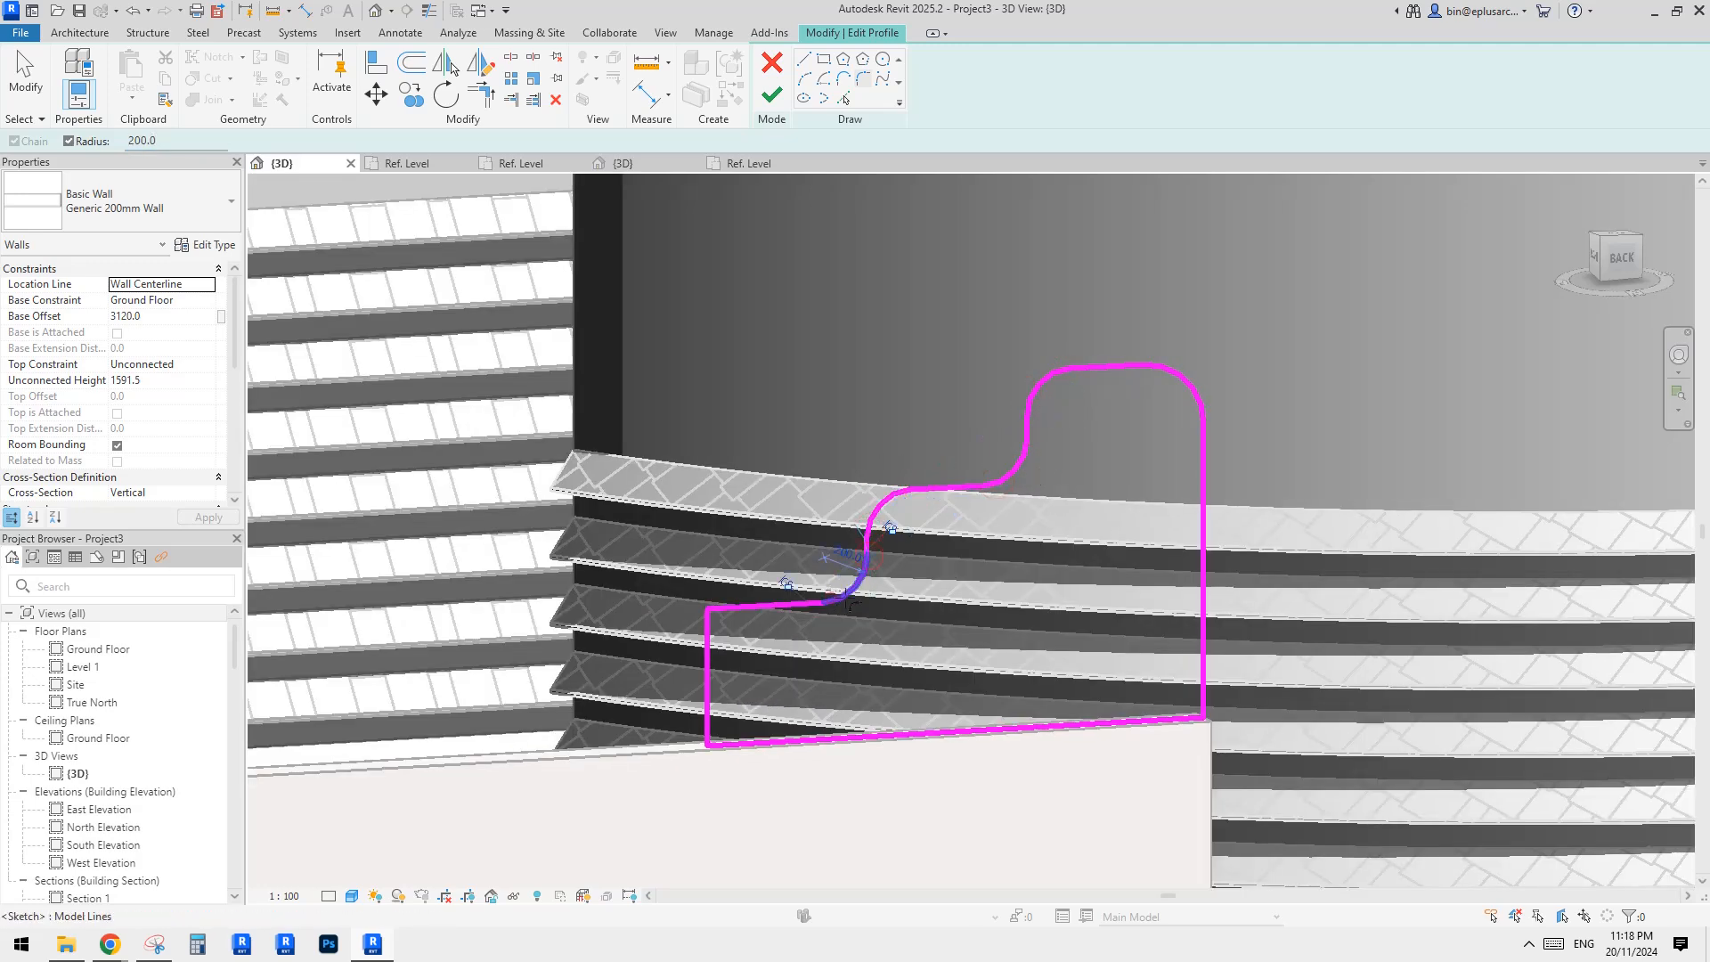
middle_drag(728, 656, 776, 596)
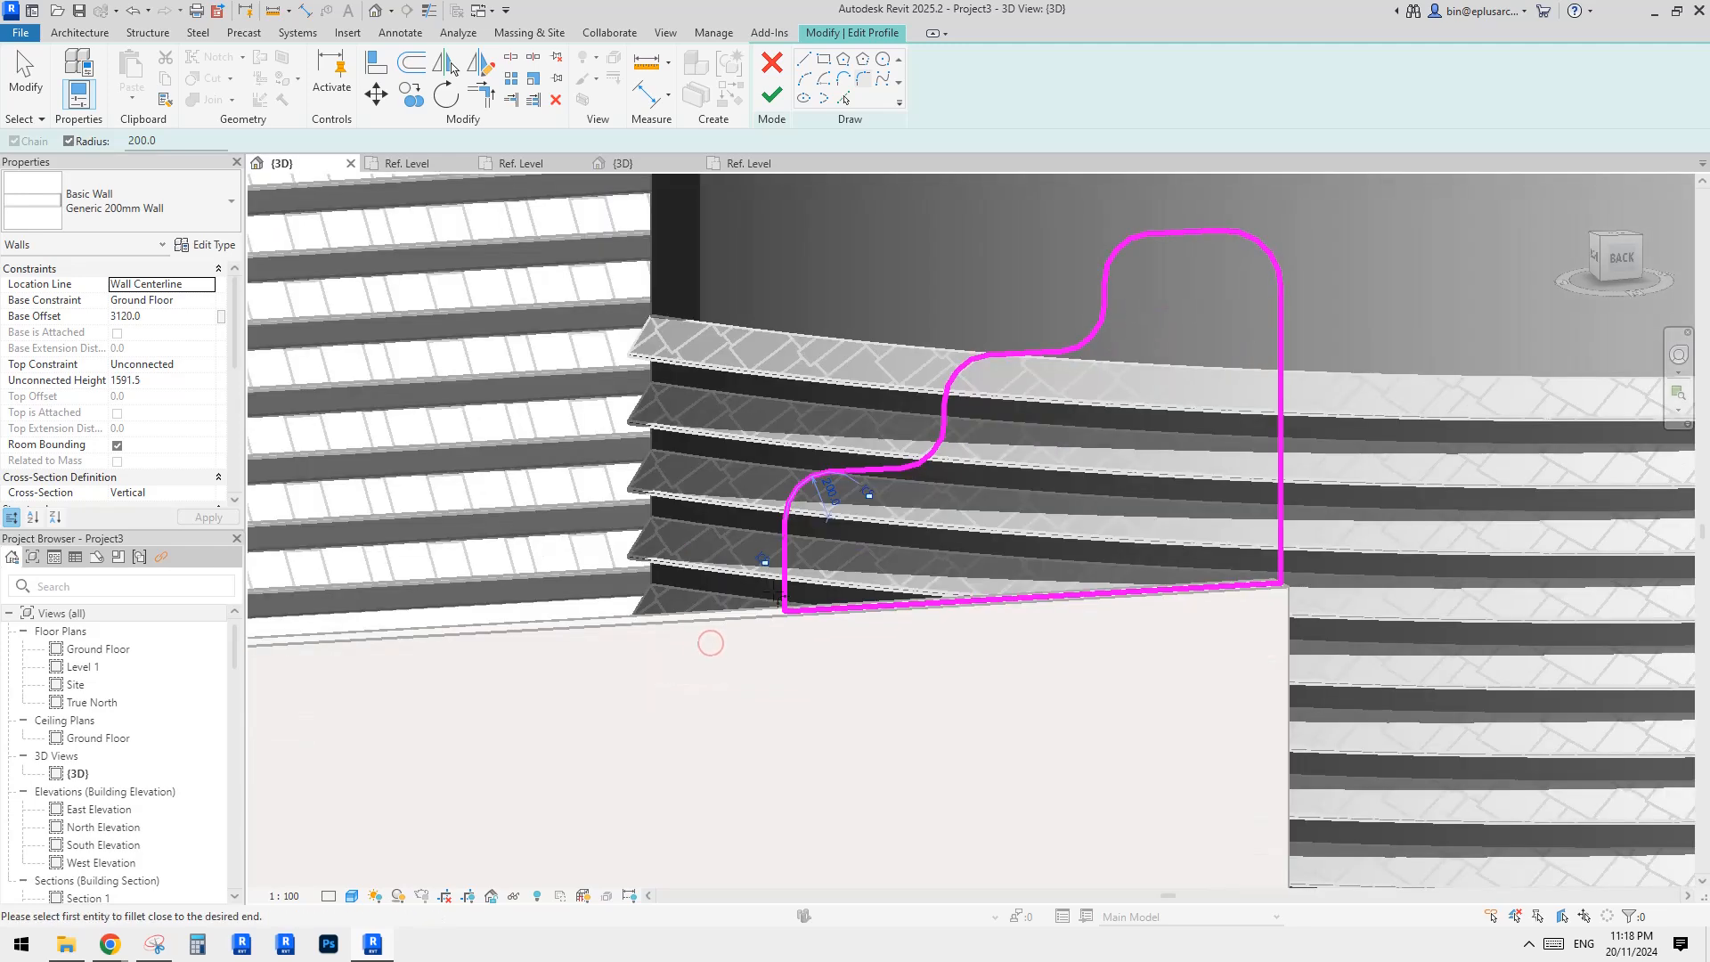
click(797, 608)
Step: Mirror the bottom arc outward about the short vertical line and trim it to meet the profile's base line
scroll(860, 564, up, 2)
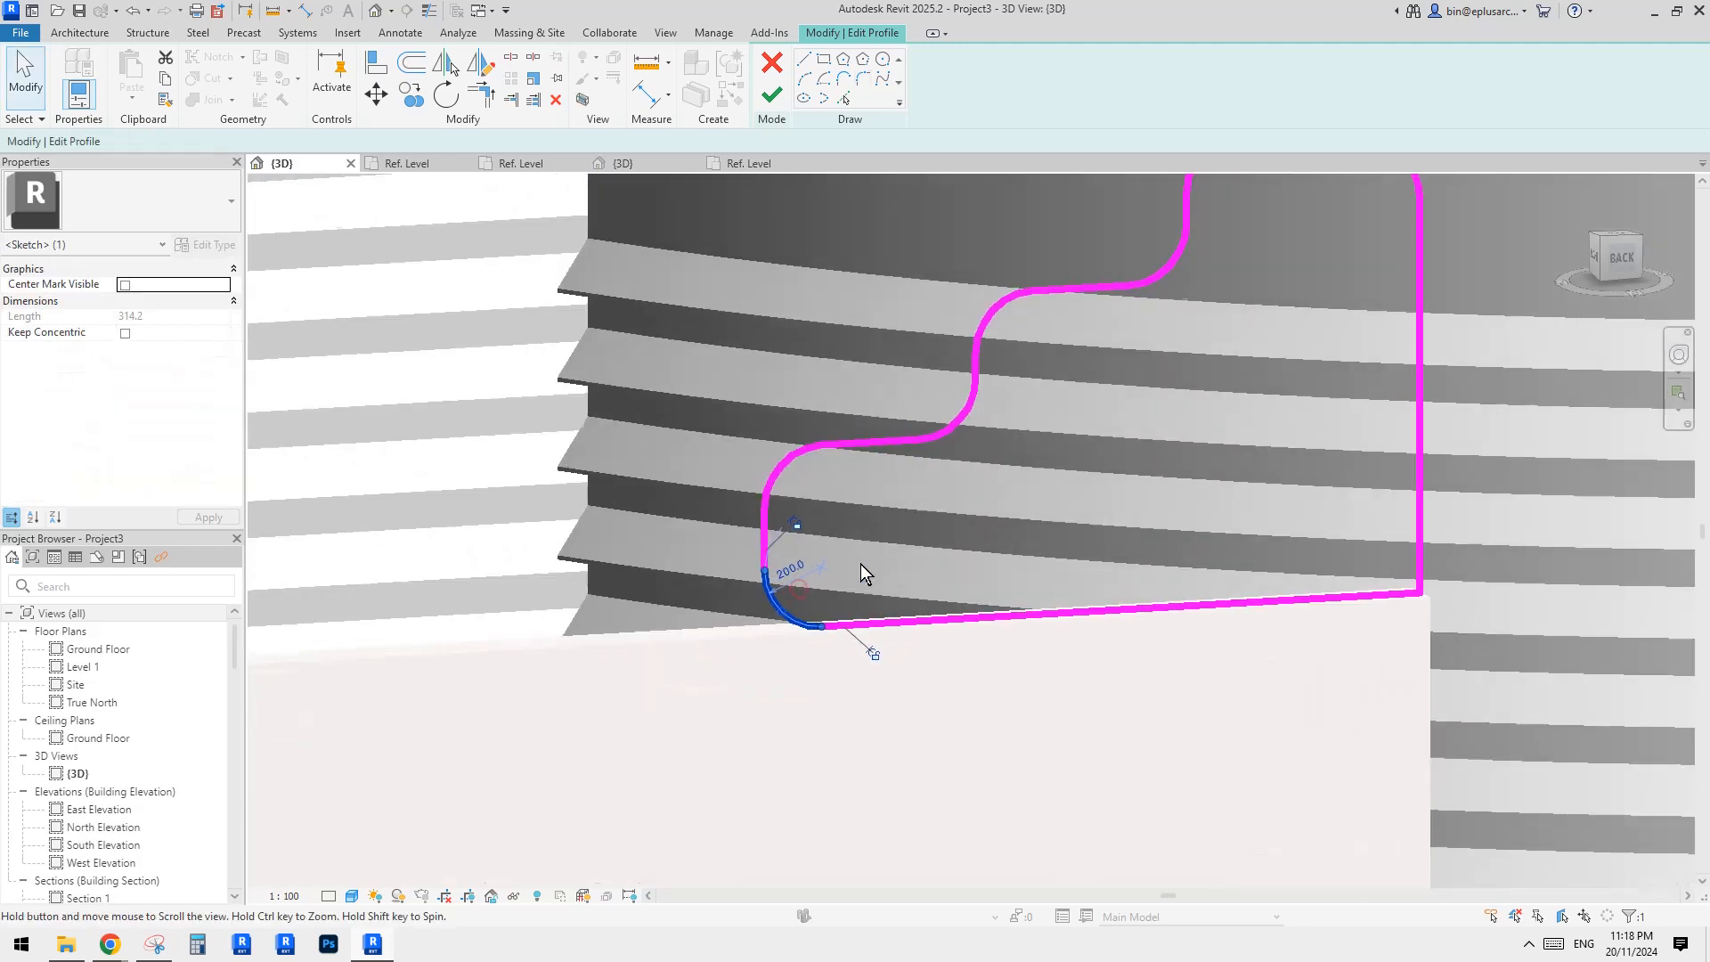
scroll(820, 546, up, 1)
key(m)
key(m)
click(775, 553)
key(t)
key(r)
click(883, 649)
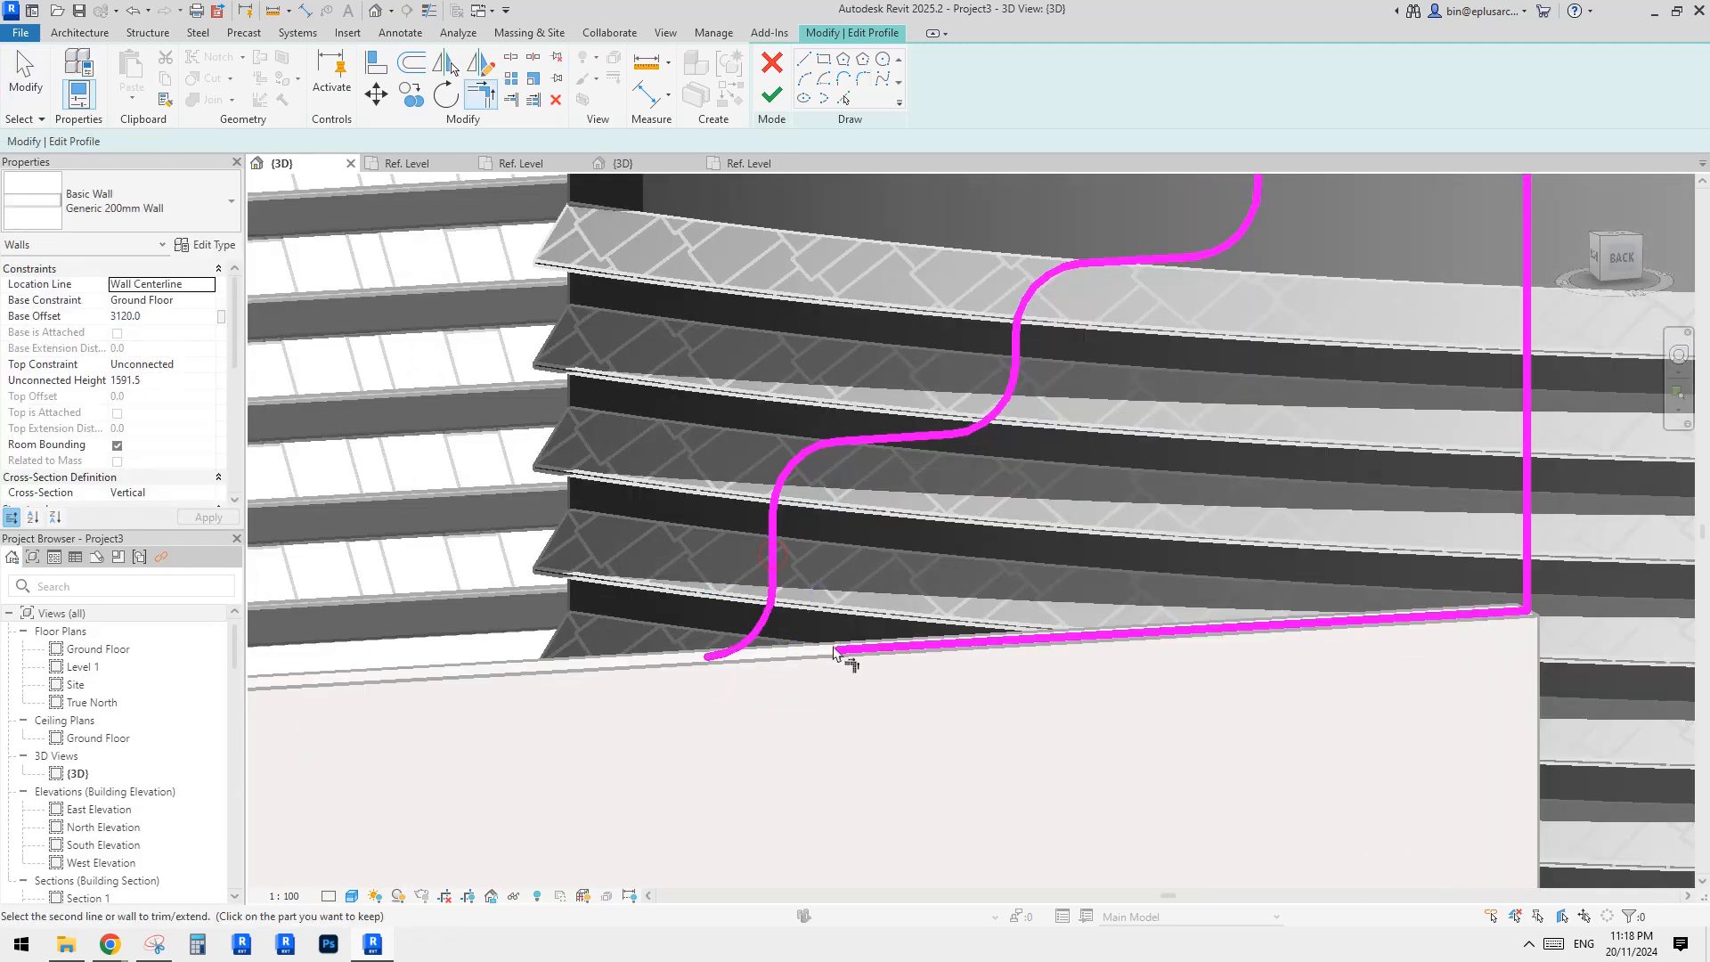
click(753, 626)
click(863, 646)
scroll(927, 579, down, 3)
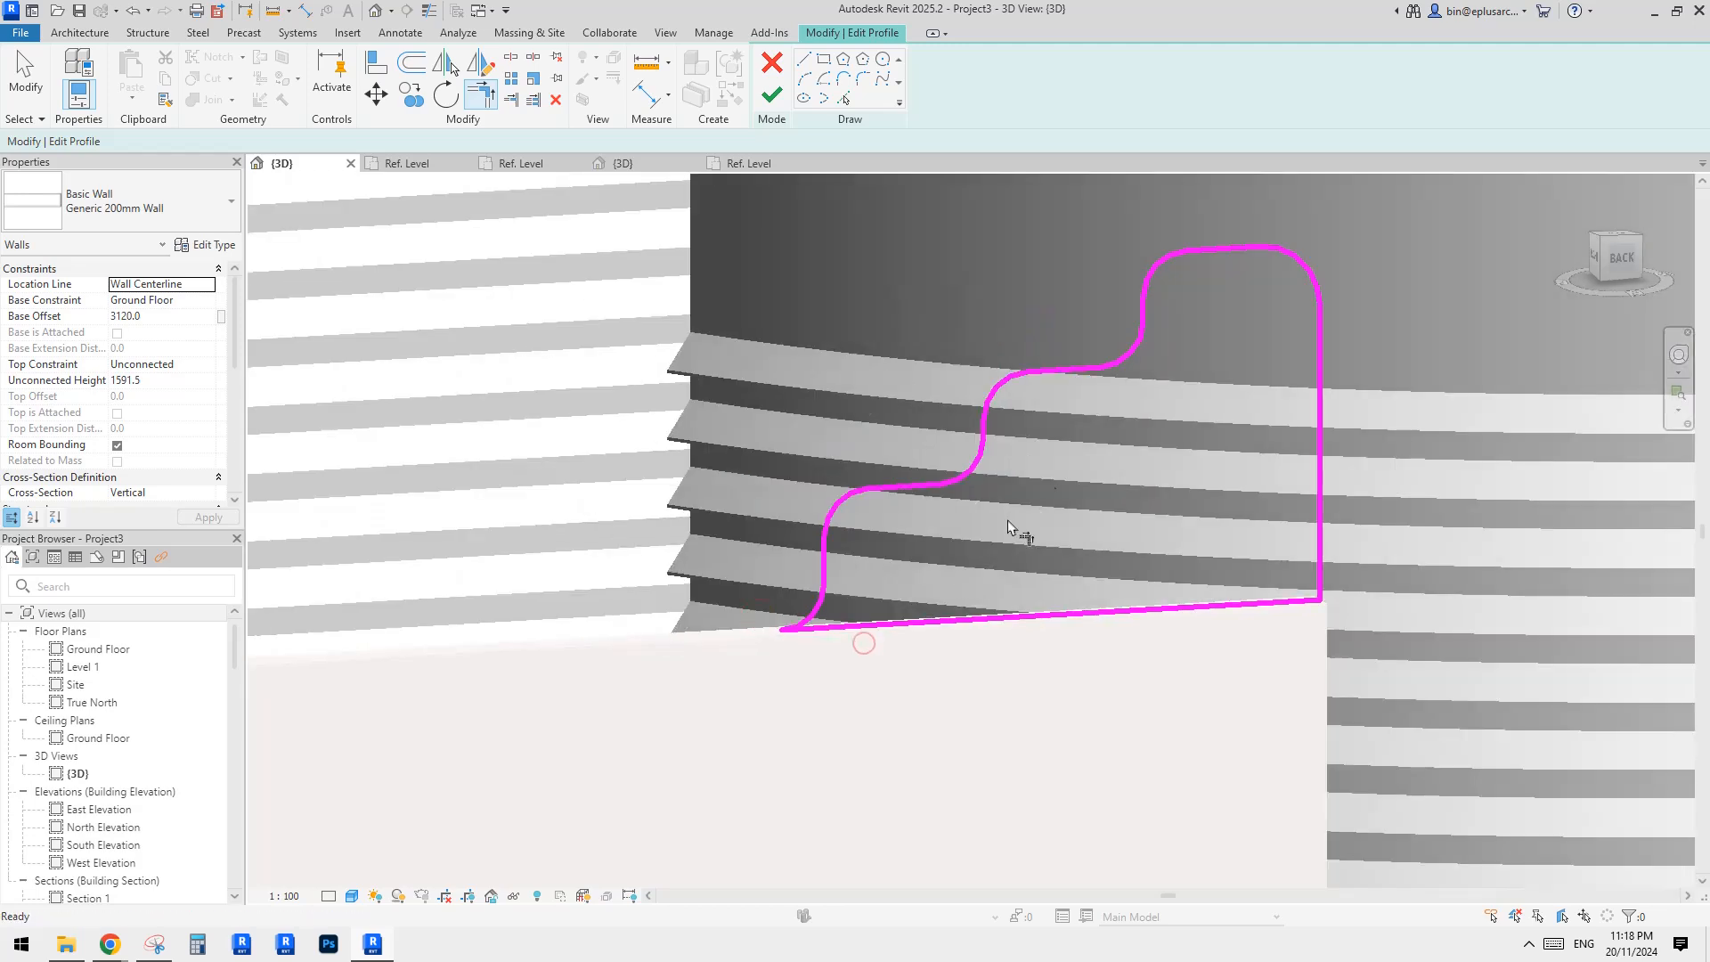
key(Escape)
Step: Move the lowest tier's vertical line outward to widen that tier, removing the constraints that conflict
scroll(1024, 432, down, 1)
scroll(1097, 374, up, 2)
scroll(1137, 356, down, 1)
middle_drag(1186, 403, 1141, 418)
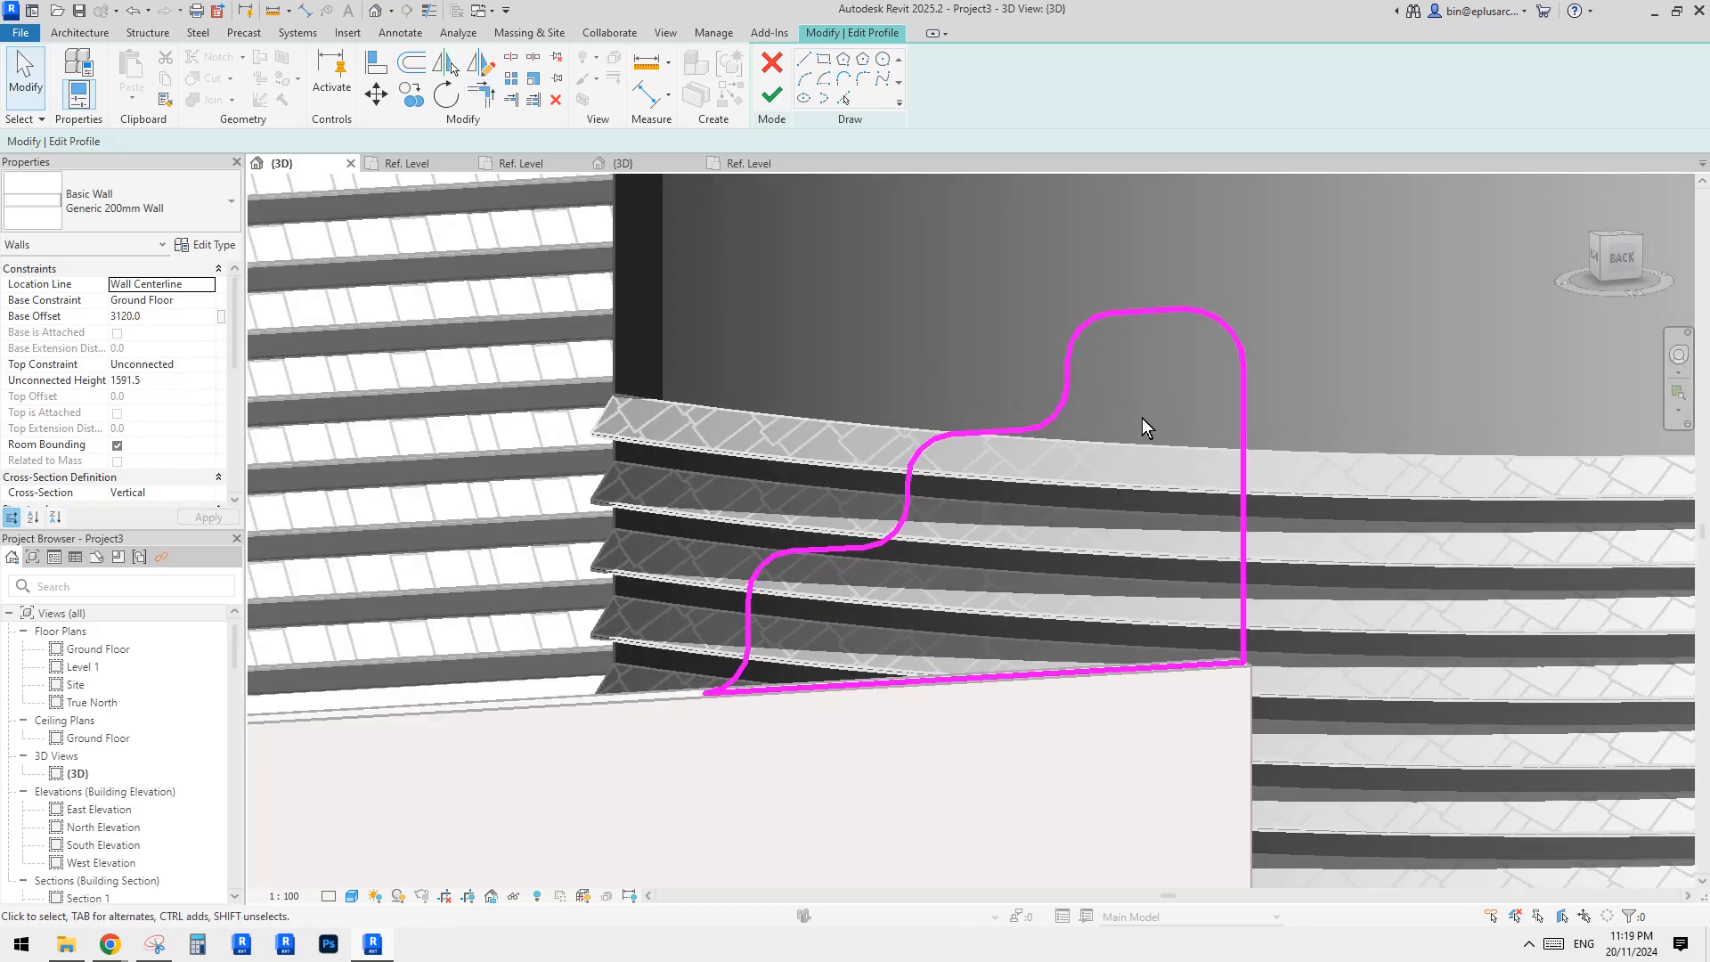
scroll(1140, 407, down, 2)
middle_drag(962, 418, 1095, 336)
drag(977, 485, 912, 491)
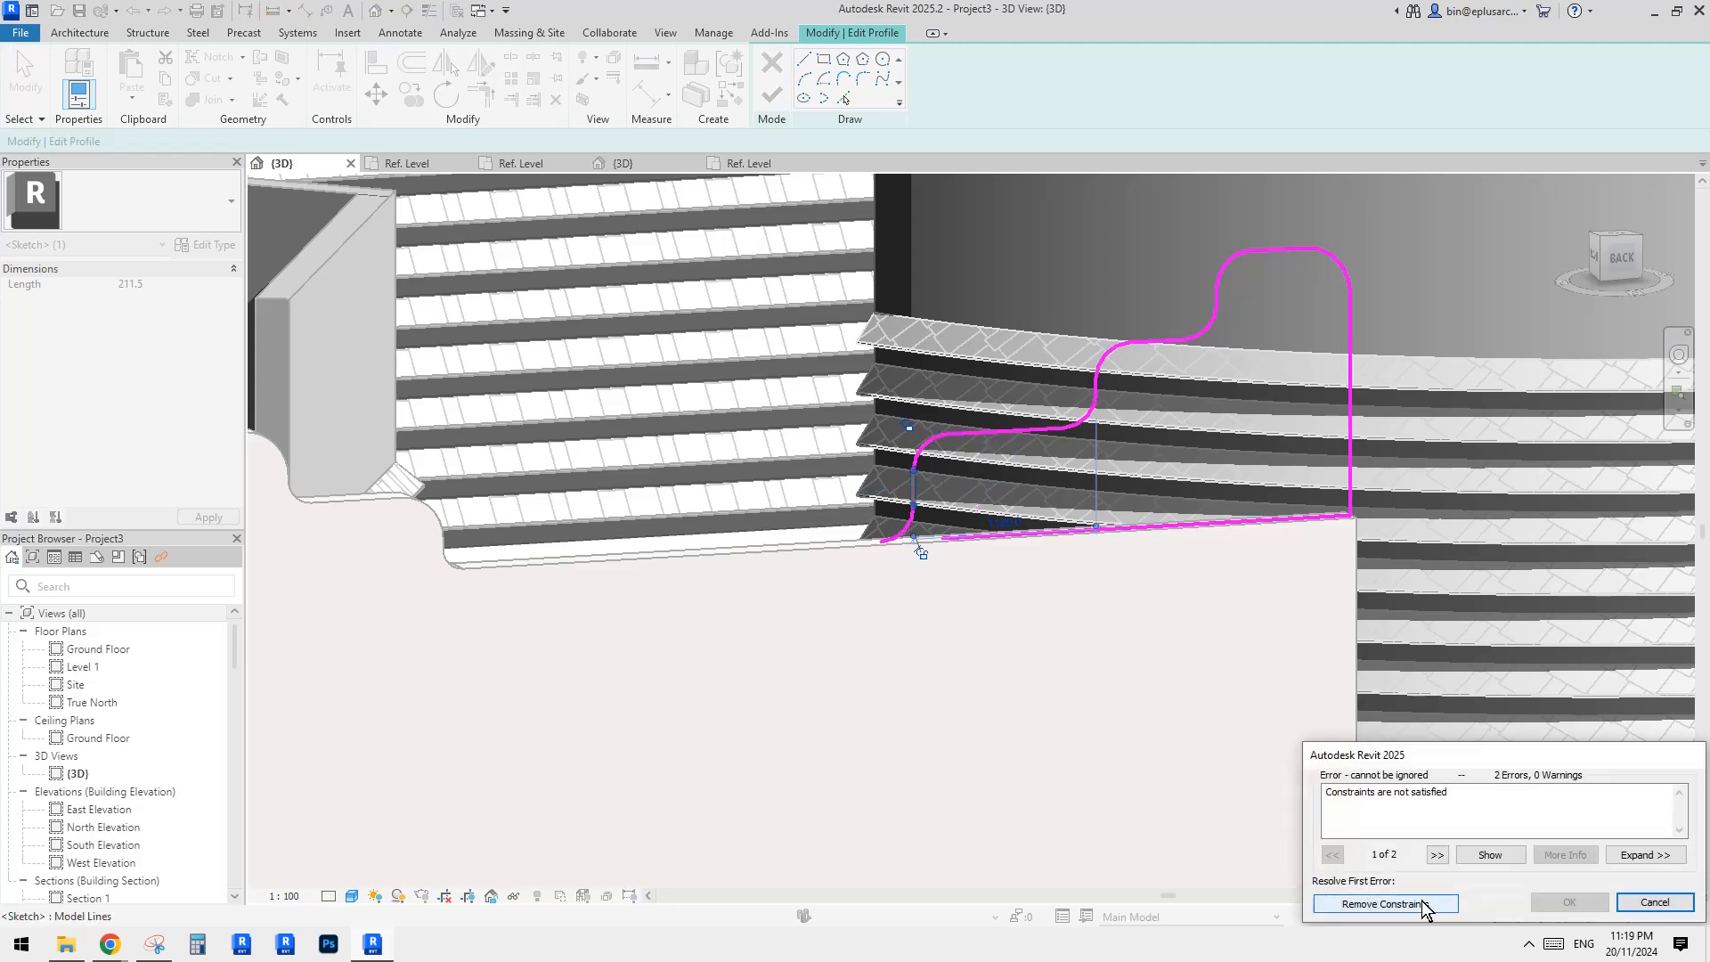
click(1423, 904)
Step: Trim the outward bottom arc and the base line together to close the profile again
middle_drag(898, 539, 911, 563)
text(tr)
click(920, 545)
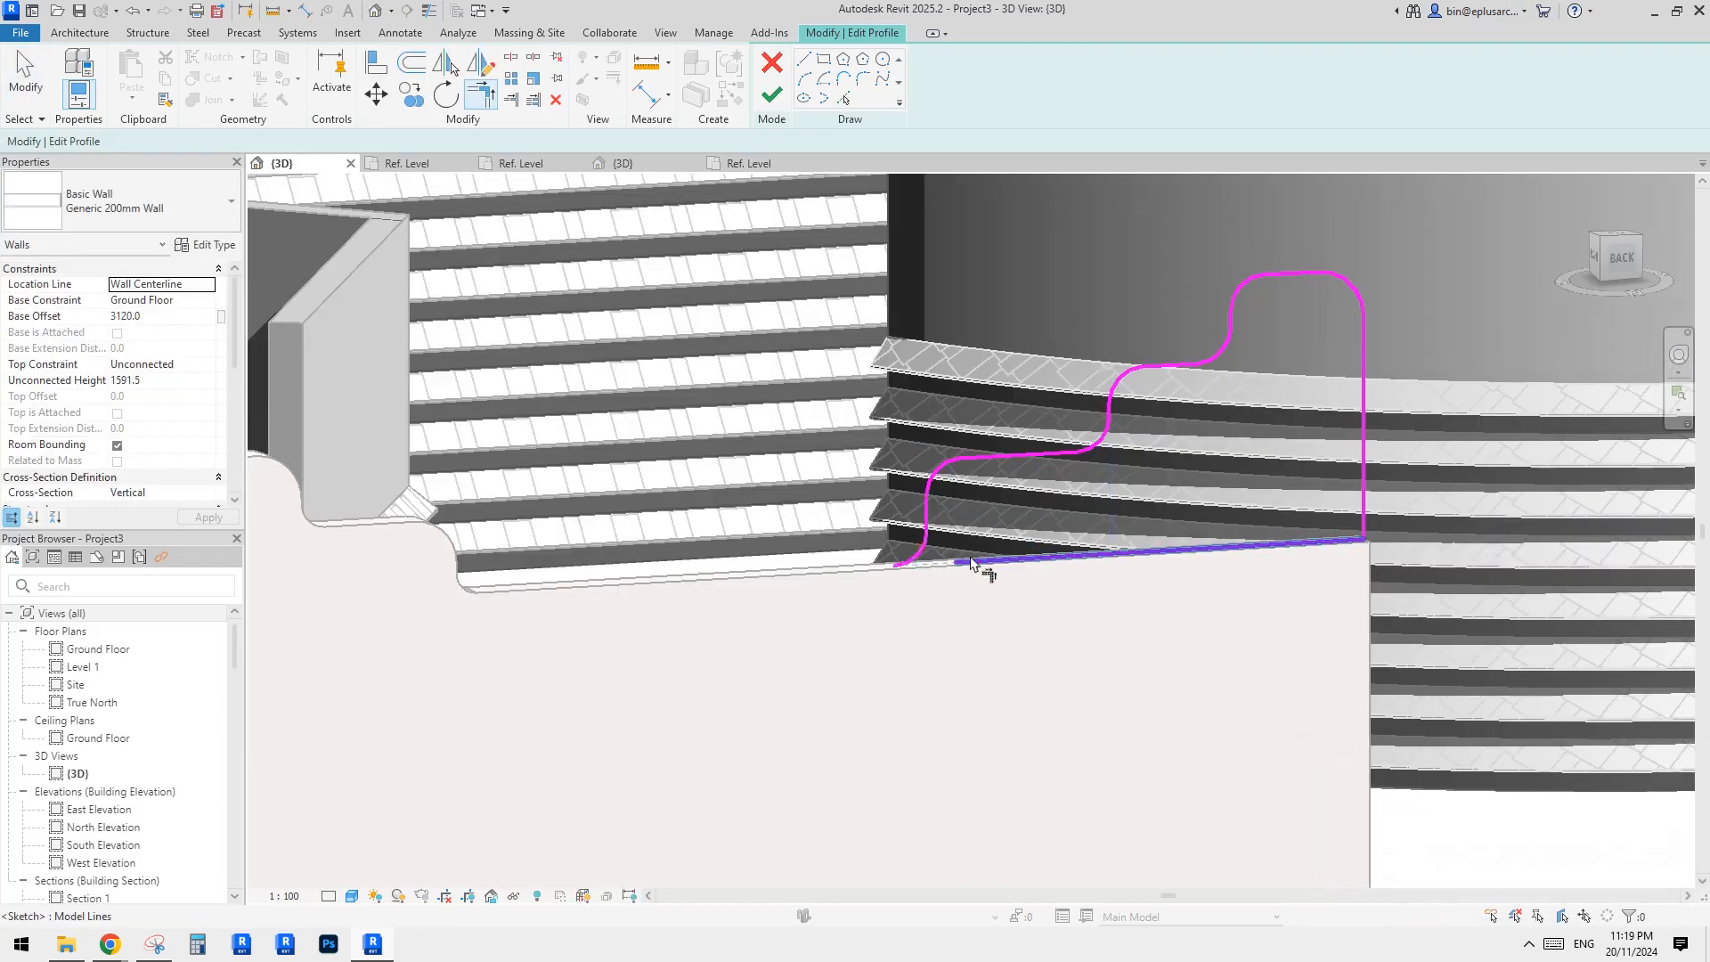
click(978, 565)
key(Escape)
Step: Lower the lowest tier's horizontal line slightly and adjust the vertical line between the lower two tiers
click(1015, 458)
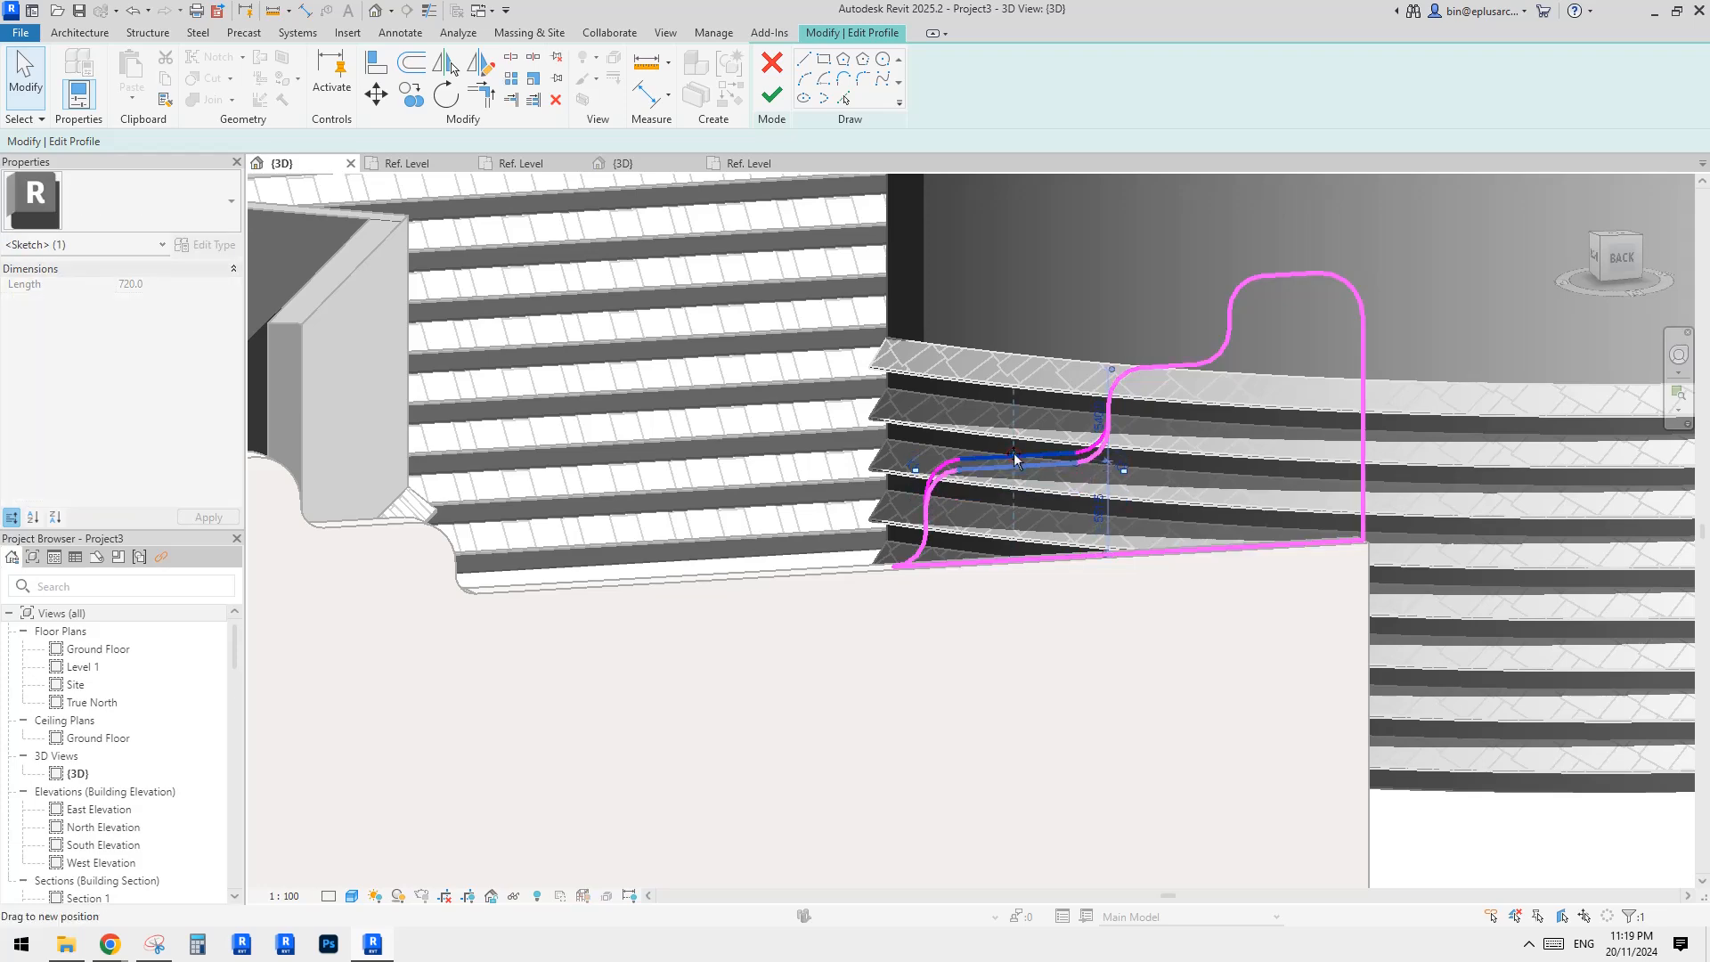
drag(1014, 481, 1077, 418)
scroll(1121, 405, down, 1)
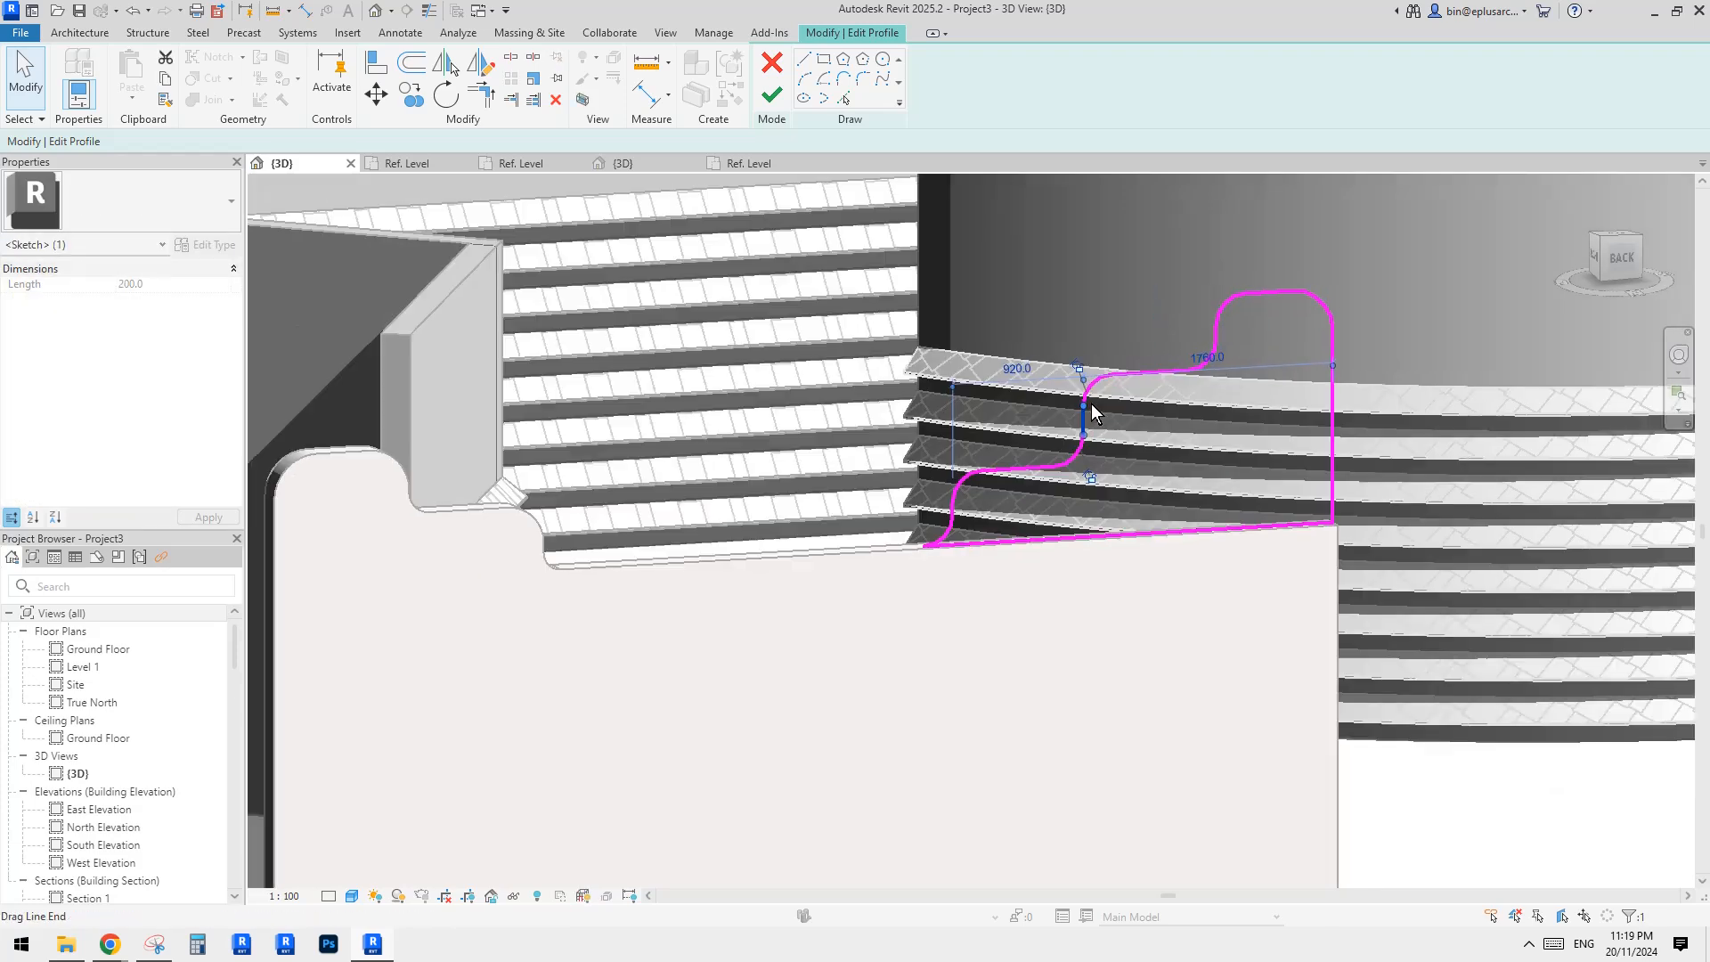
key(Escape)
Step: Finish the stepped block's profile edit and clear the selection
middle_drag(1092, 405, 1234, 533)
click(773, 100)
key(Escape)
click(1348, 536)
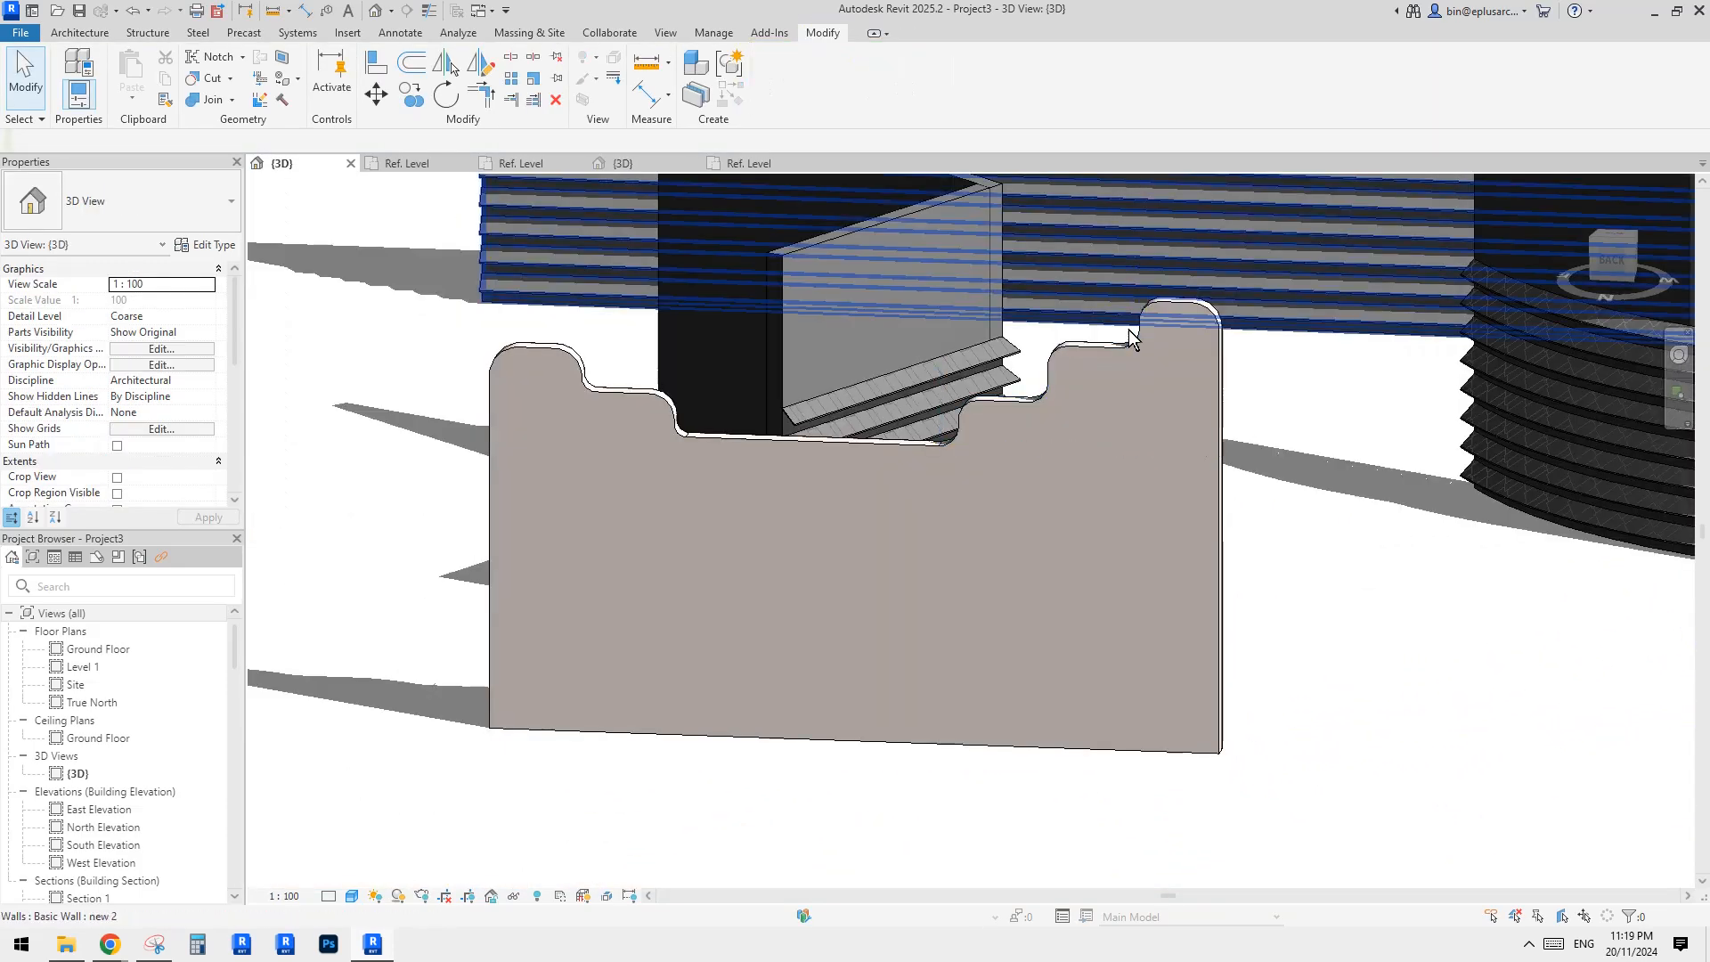
Step: Create an in-place model in the Walls category, accepting the suggested name
shift+middle_drag(702, 392, 799, 431)
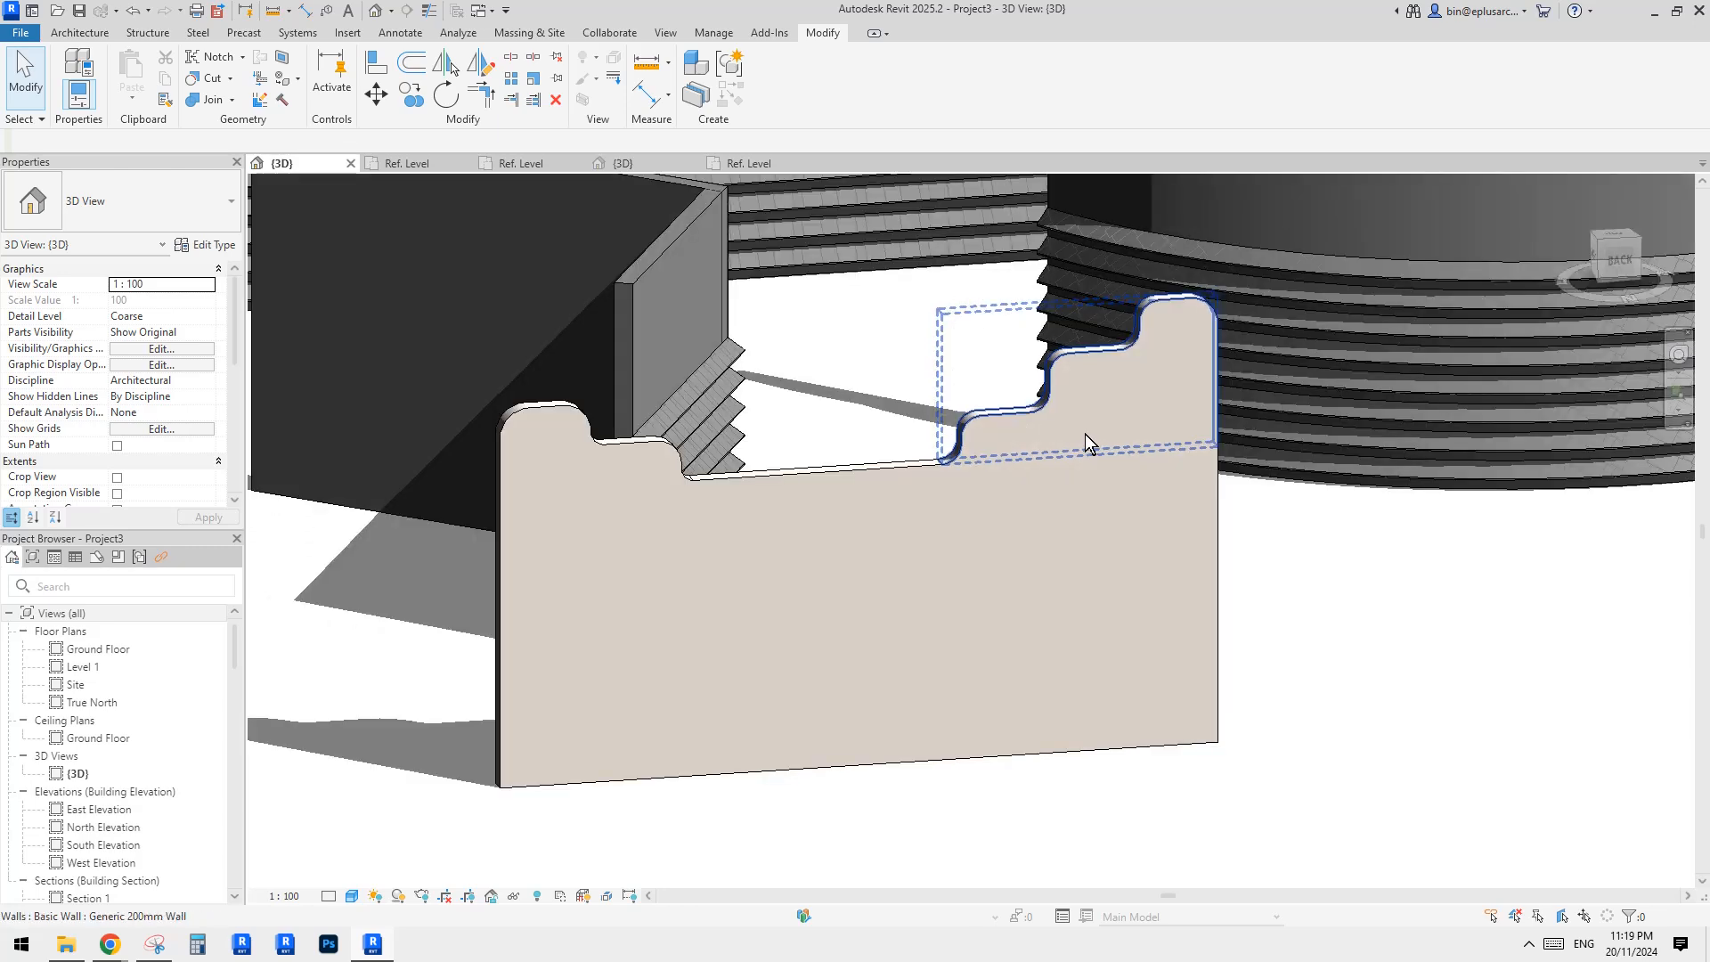
shift+middle_drag(1084, 435, 893, 489)
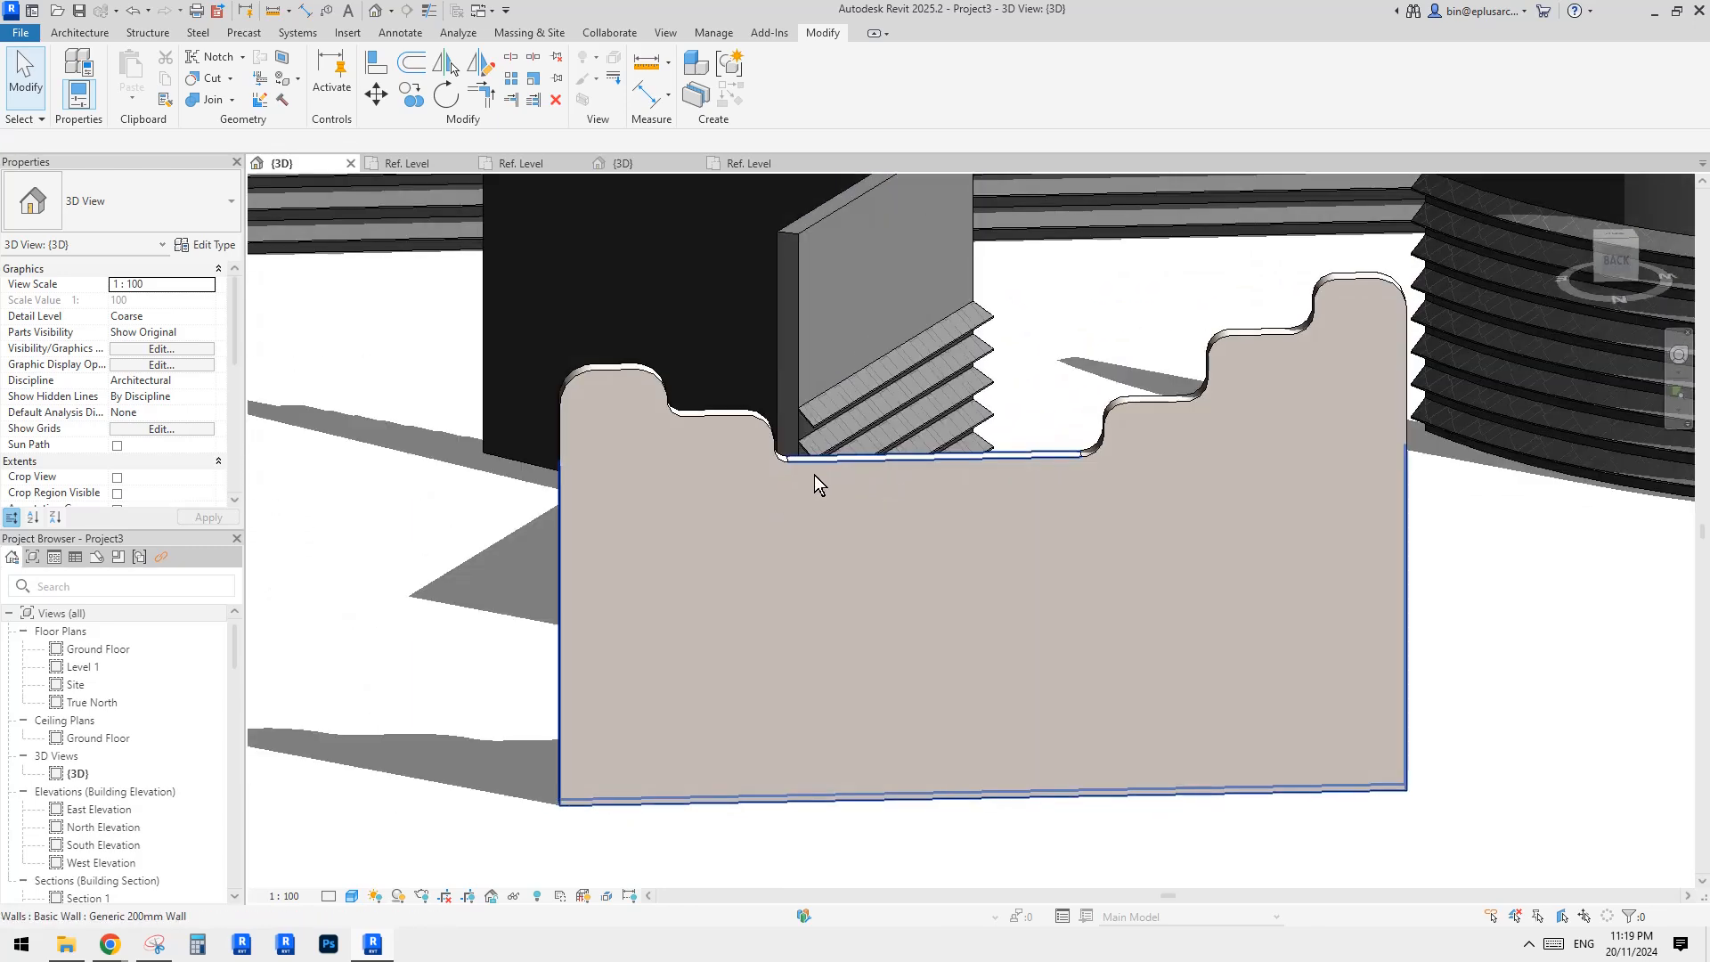
scroll(812, 481, up, 3)
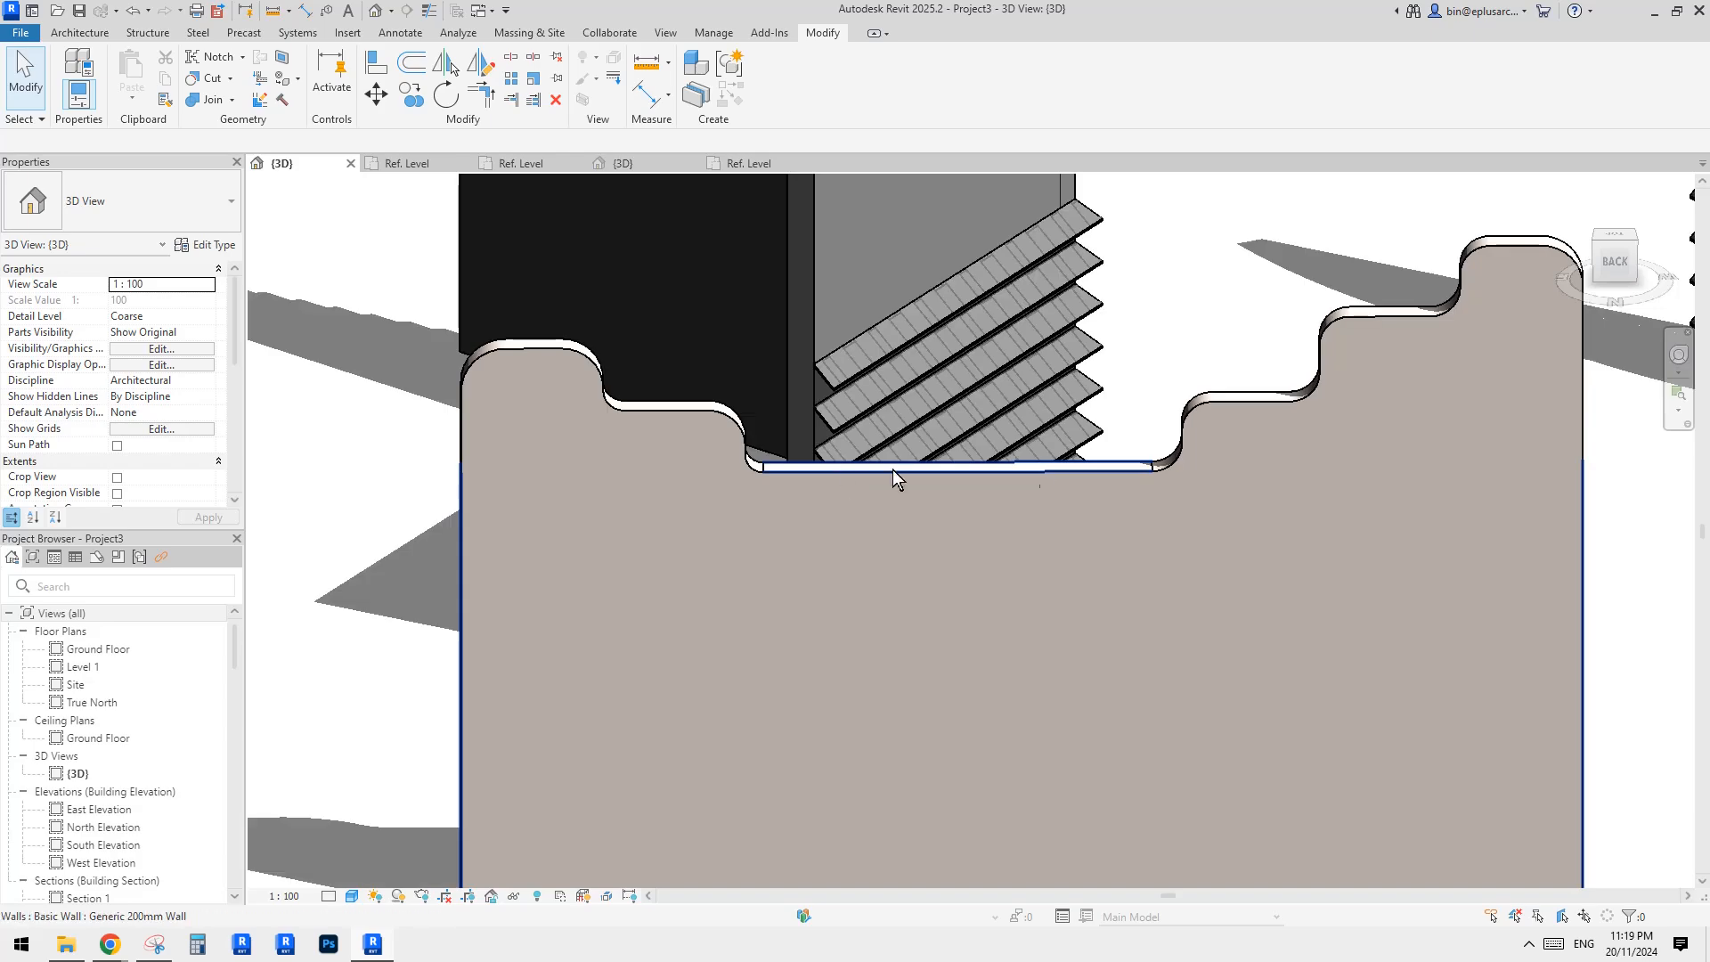
middle_drag(1359, 436, 1095, 359)
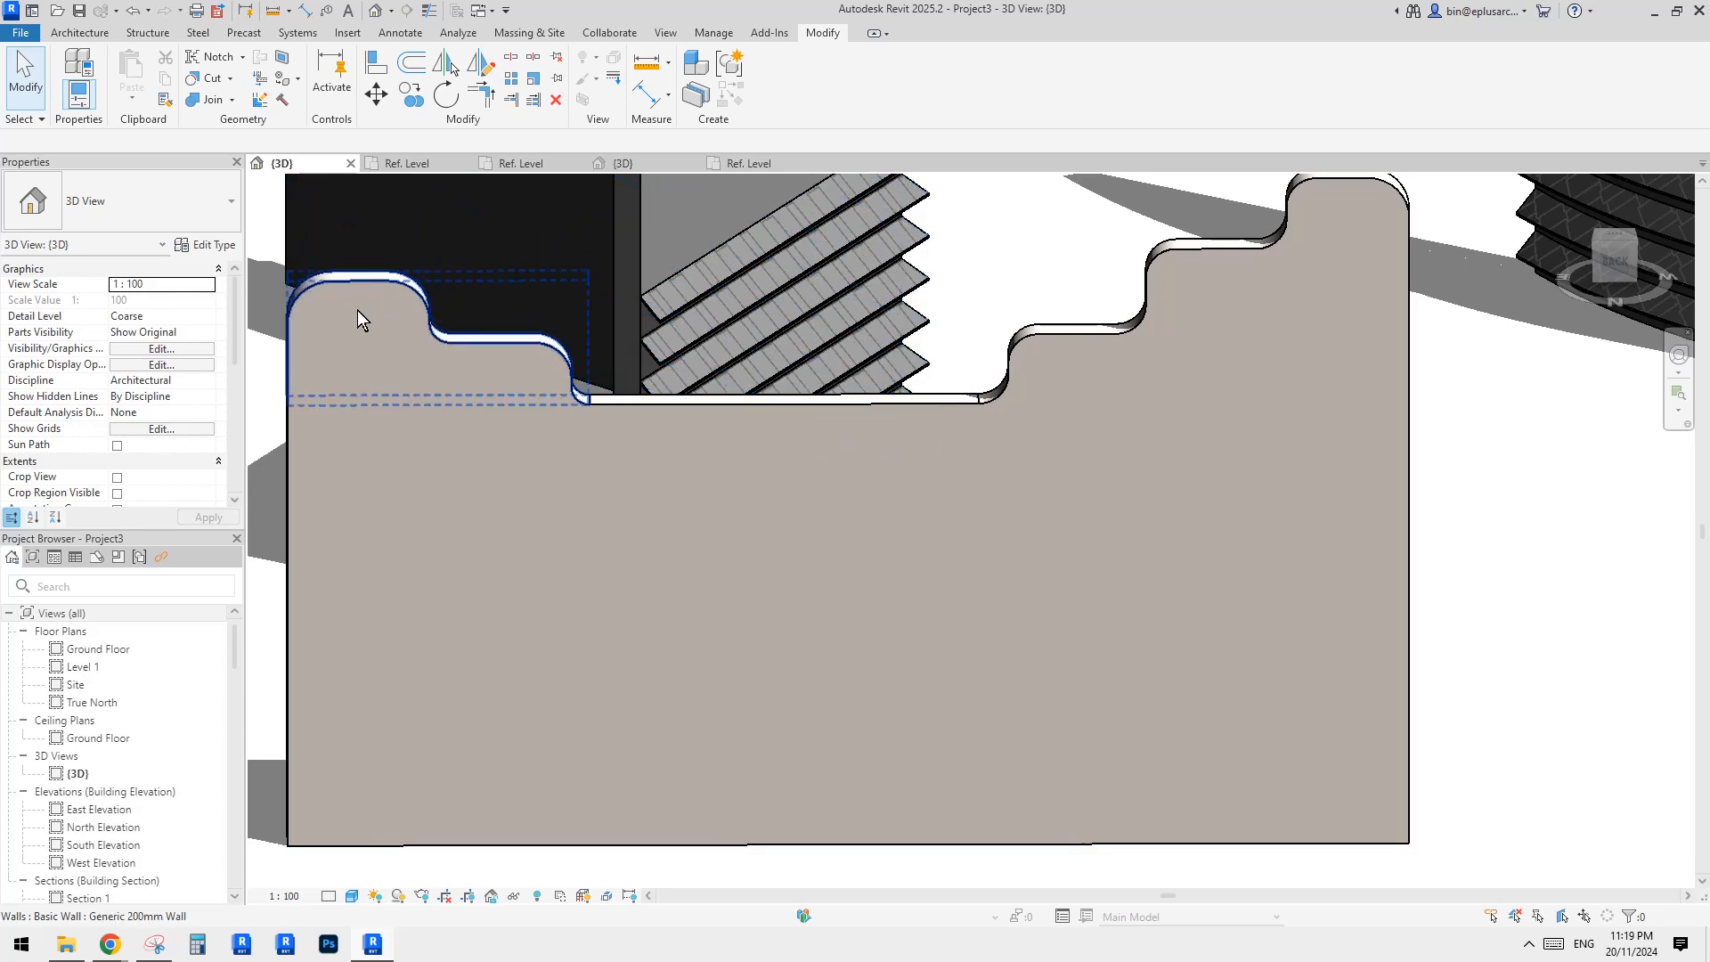
shift+middle_drag(359, 313, 813, 386)
click(85, 33)
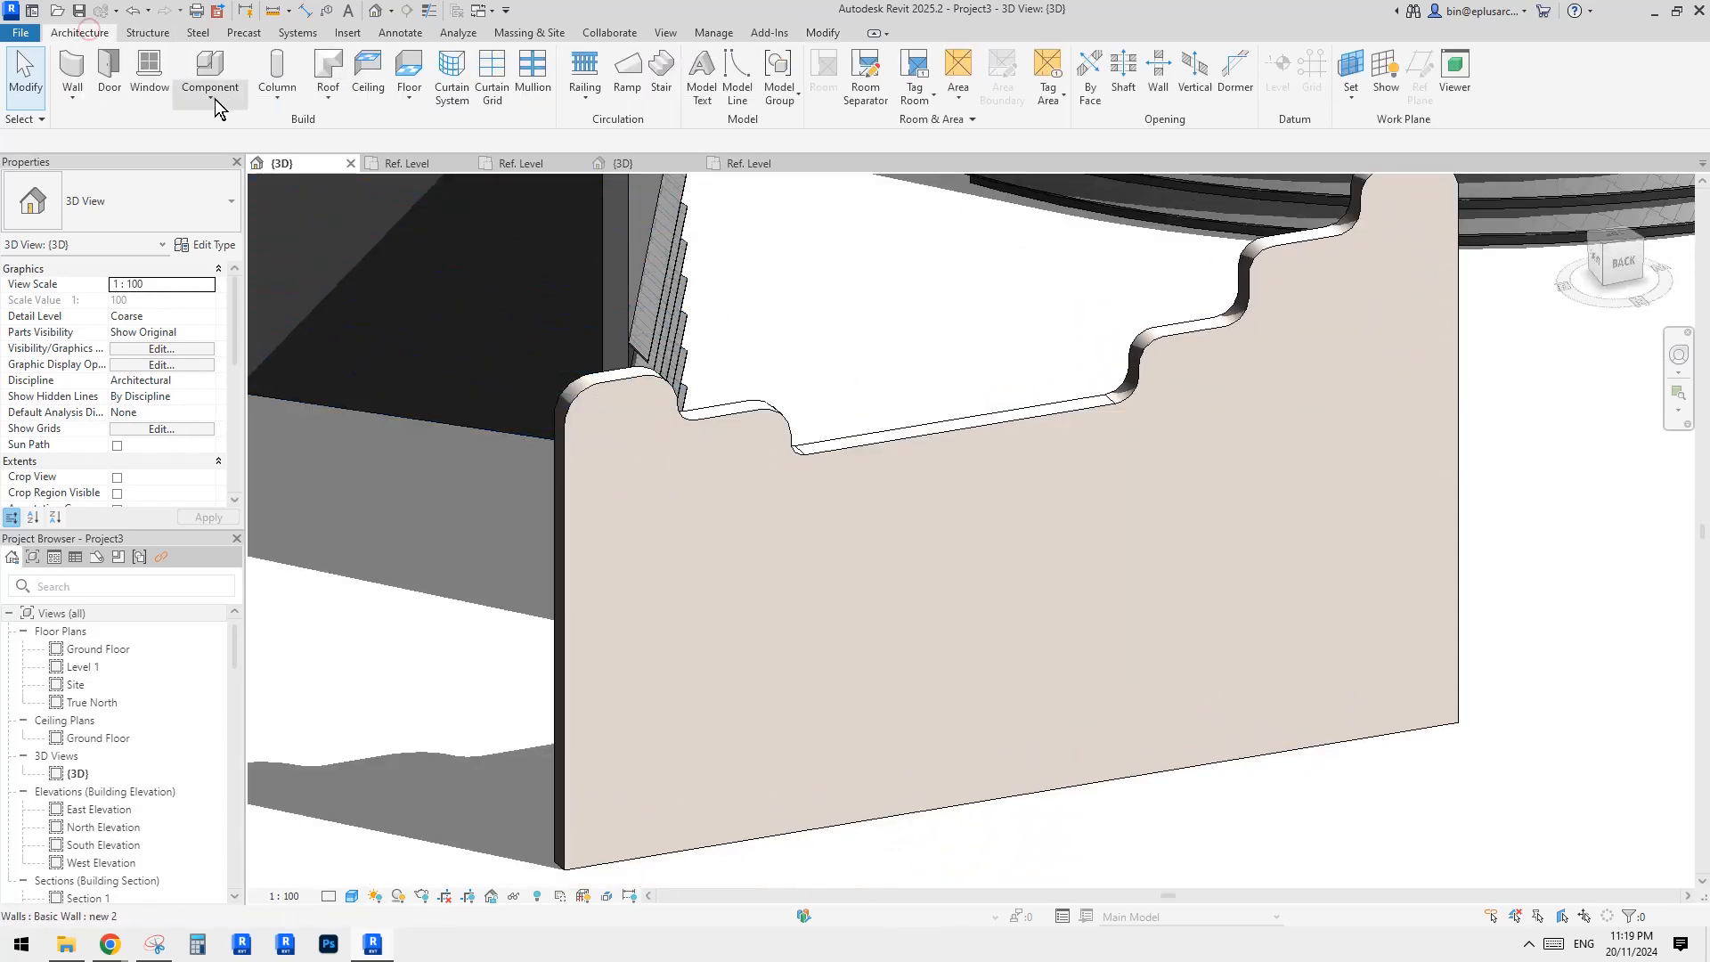
click(254, 168)
click(928, 445)
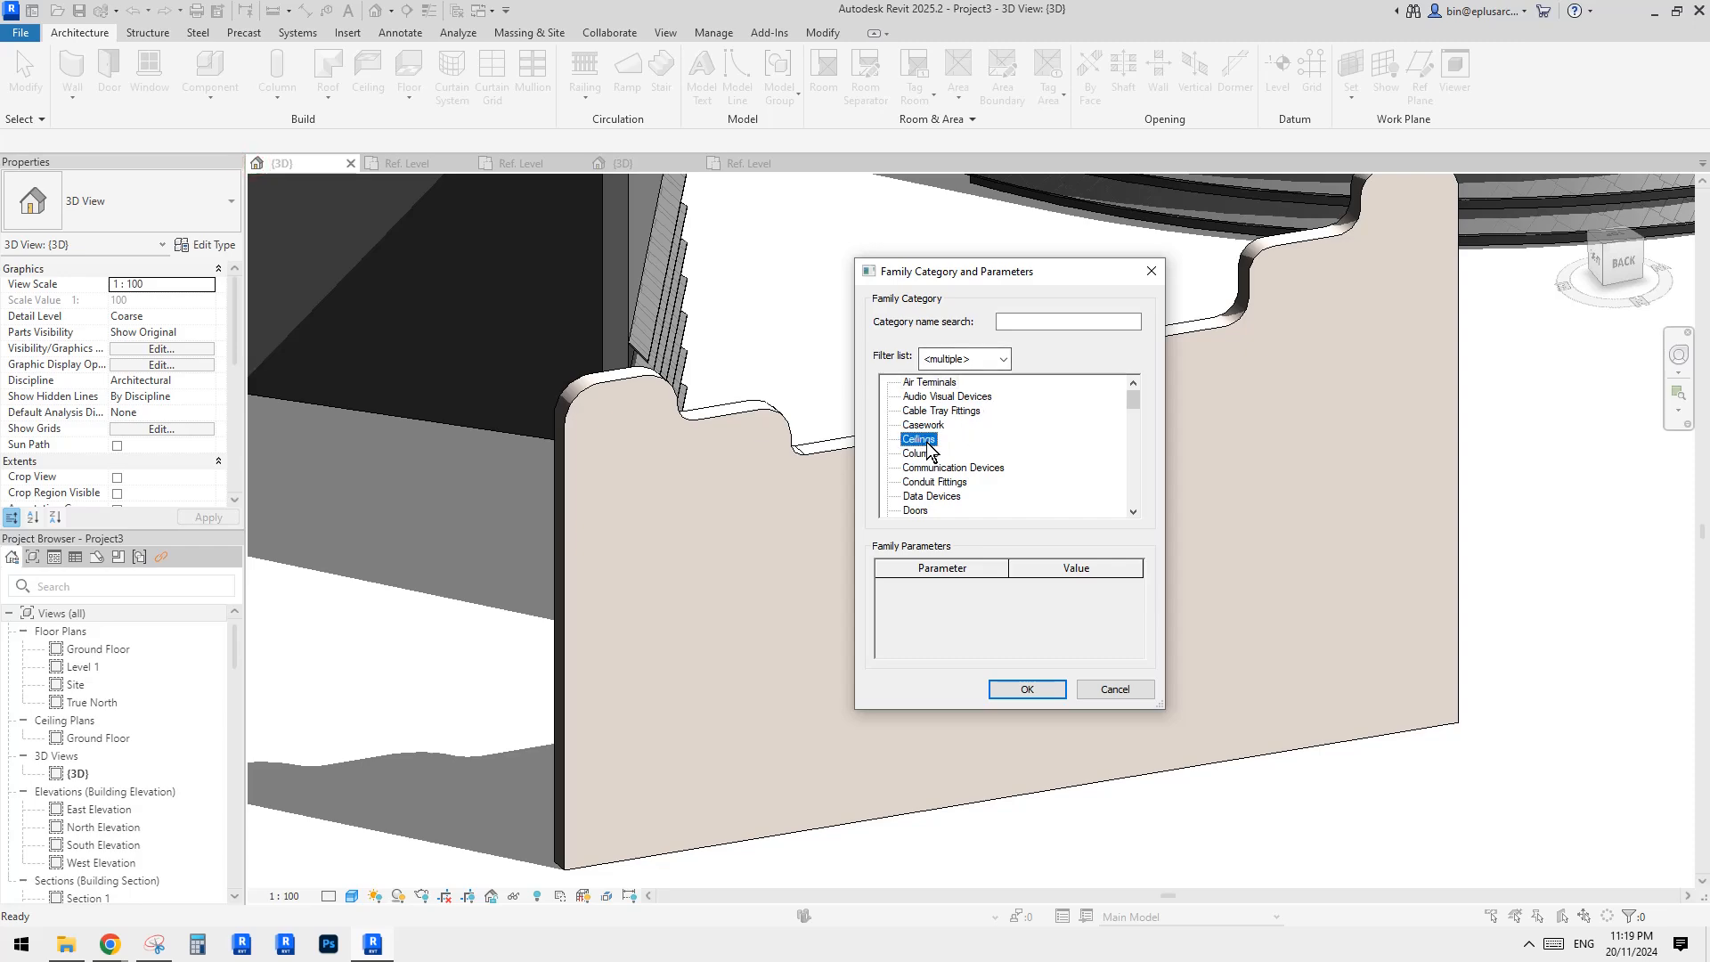
key(w)
click(1047, 693)
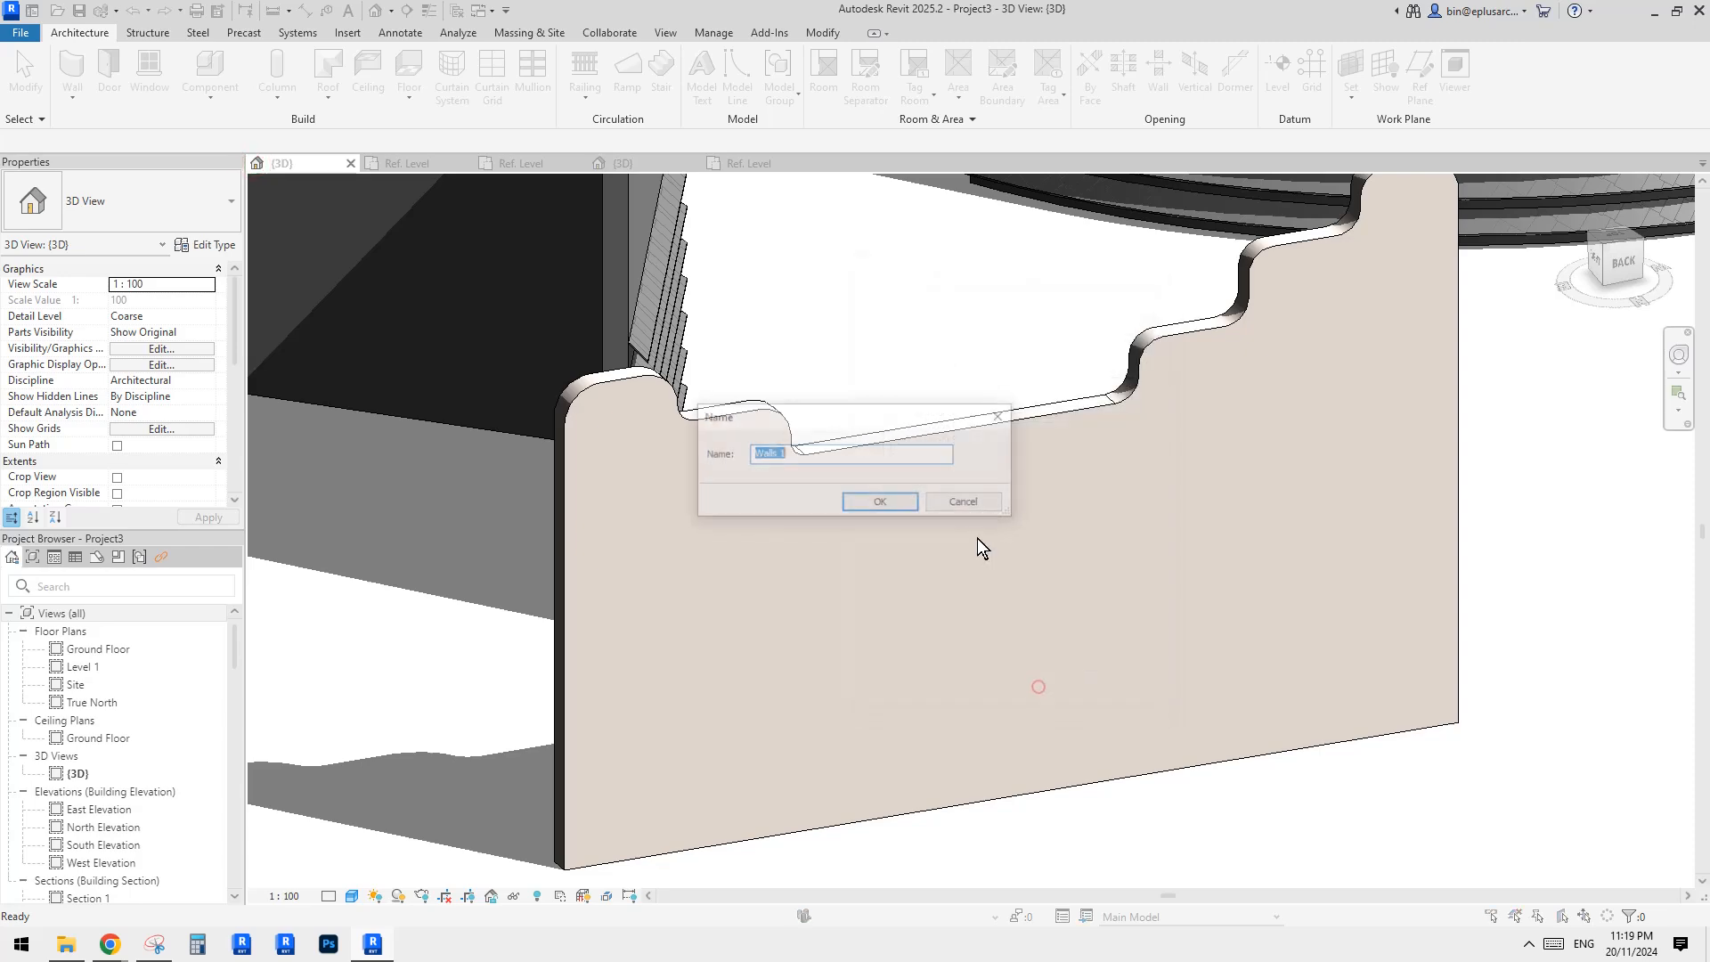
click(868, 501)
Step: Start a sweep with a picked path and pick the vertical edges at the taller end of the wall
scroll(938, 462, up, 3)
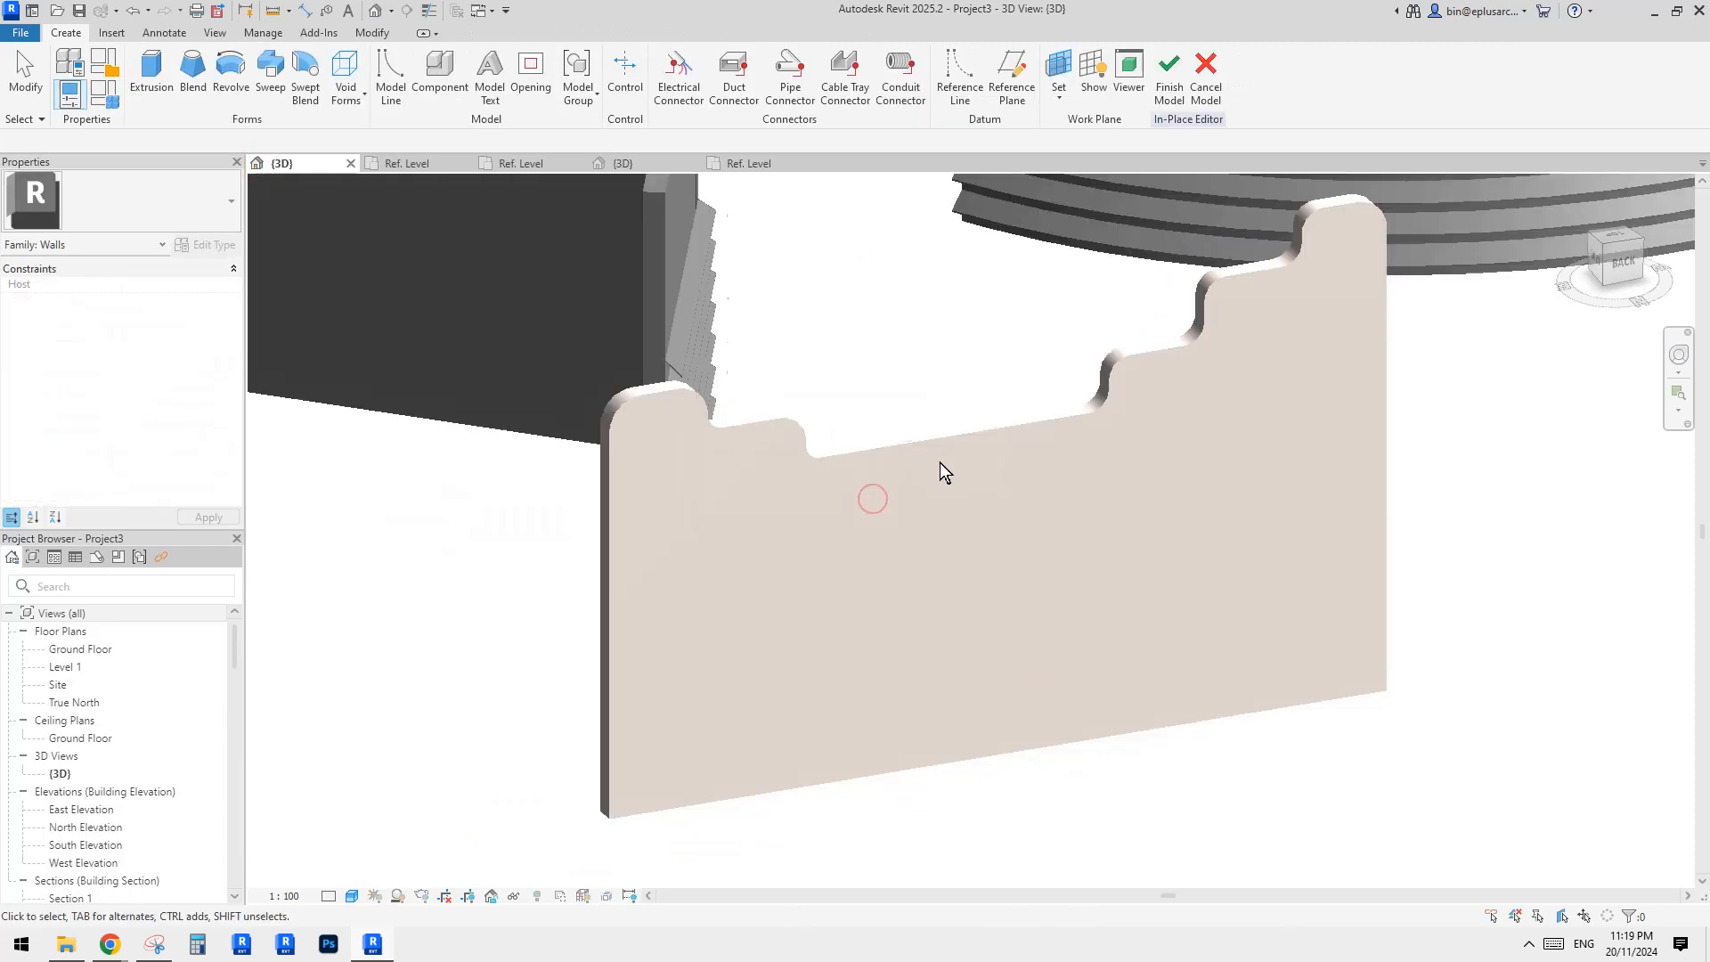
click(271, 89)
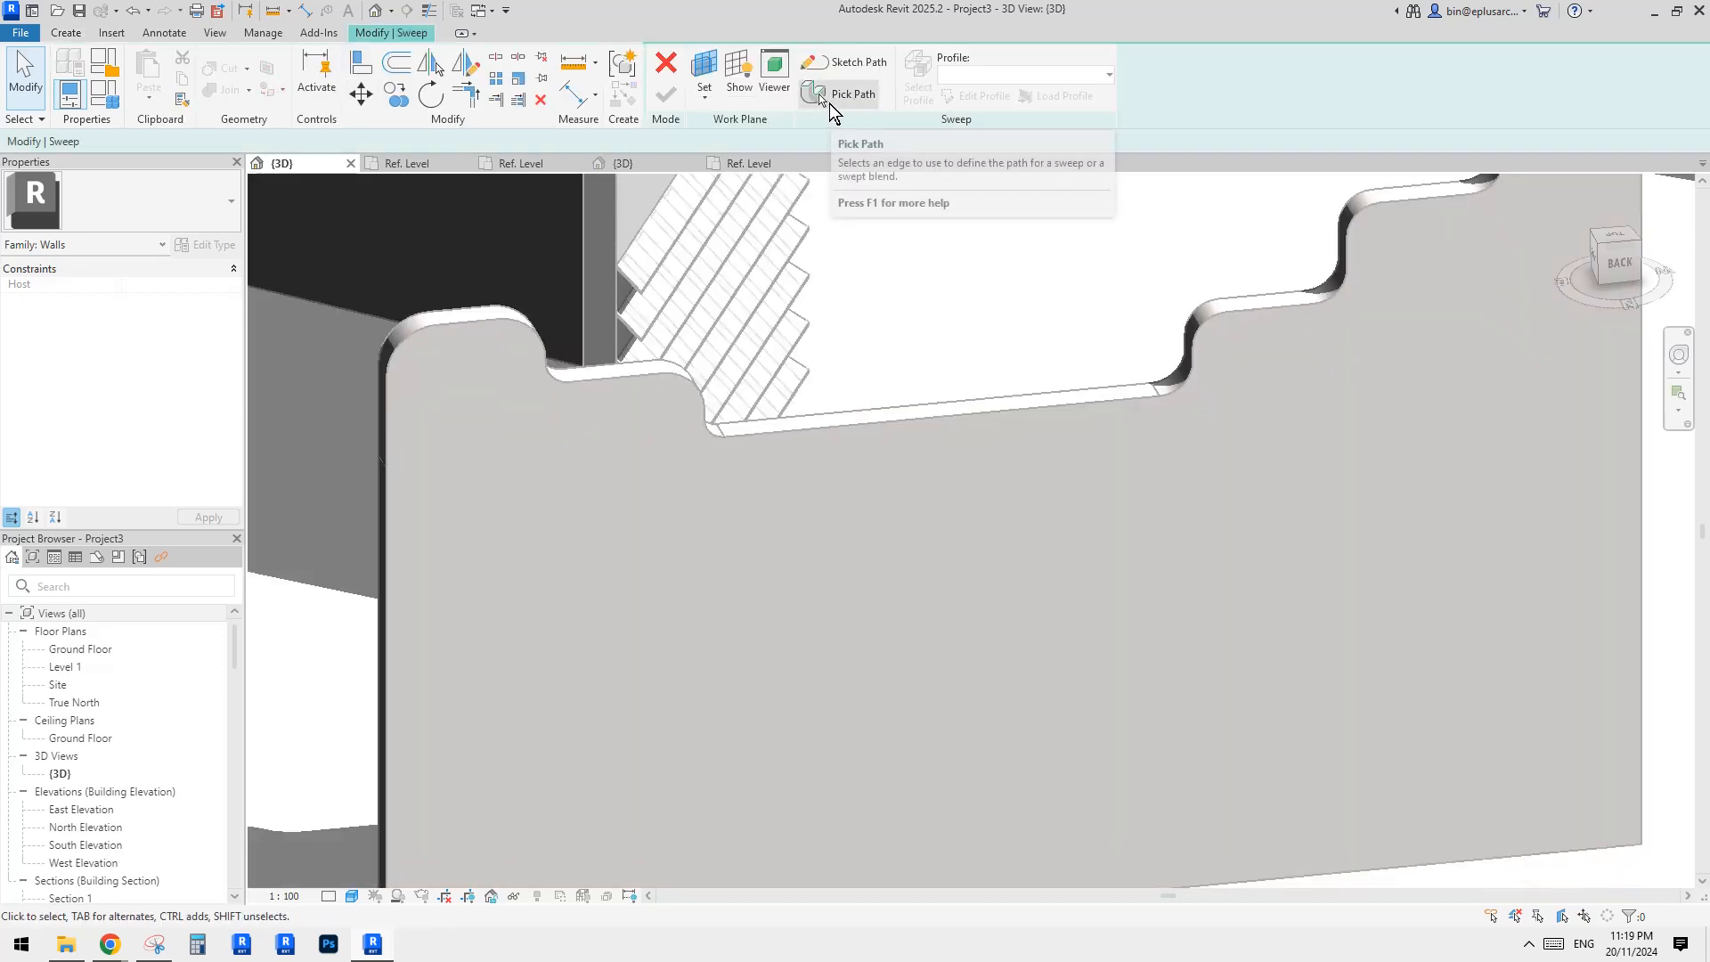
click(828, 97)
shift+middle_drag(1024, 370, 1328, 416)
middle_drag(1328, 416, 1139, 525)
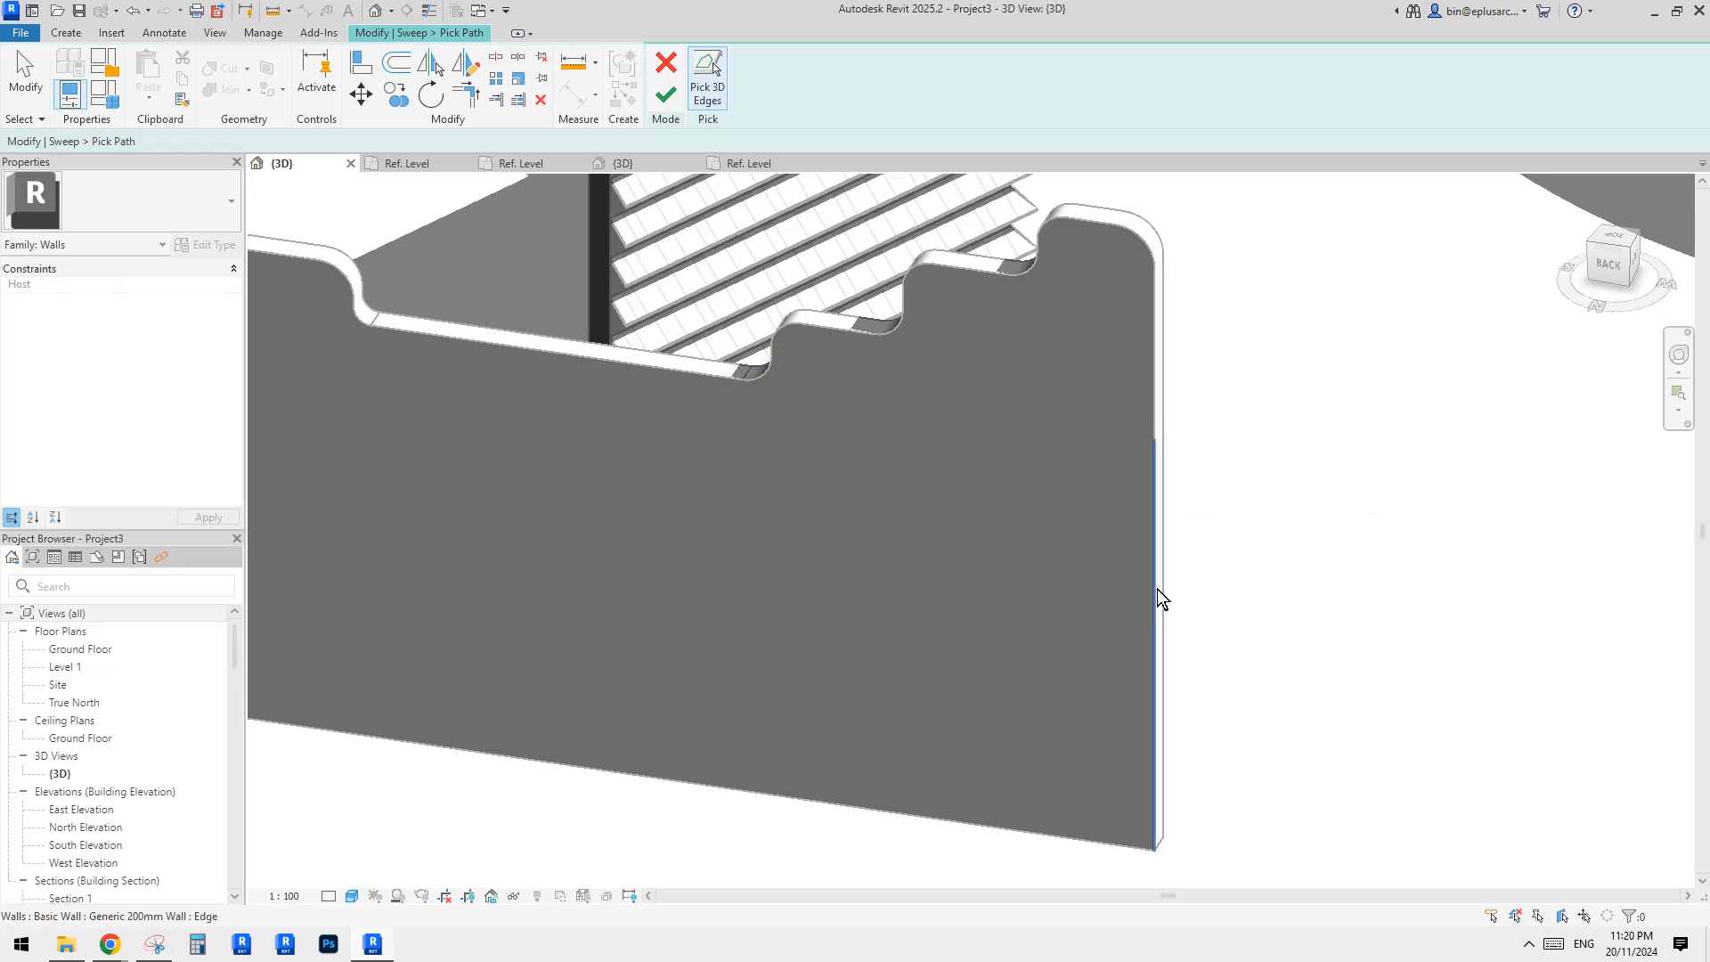
mouse_move(1159, 558)
shift+middle_down()
mouse_move(1175, 595)
mouse_move(1159, 559)
shift+middle_up()
middle_drag(1158, 416, 1158, 456)
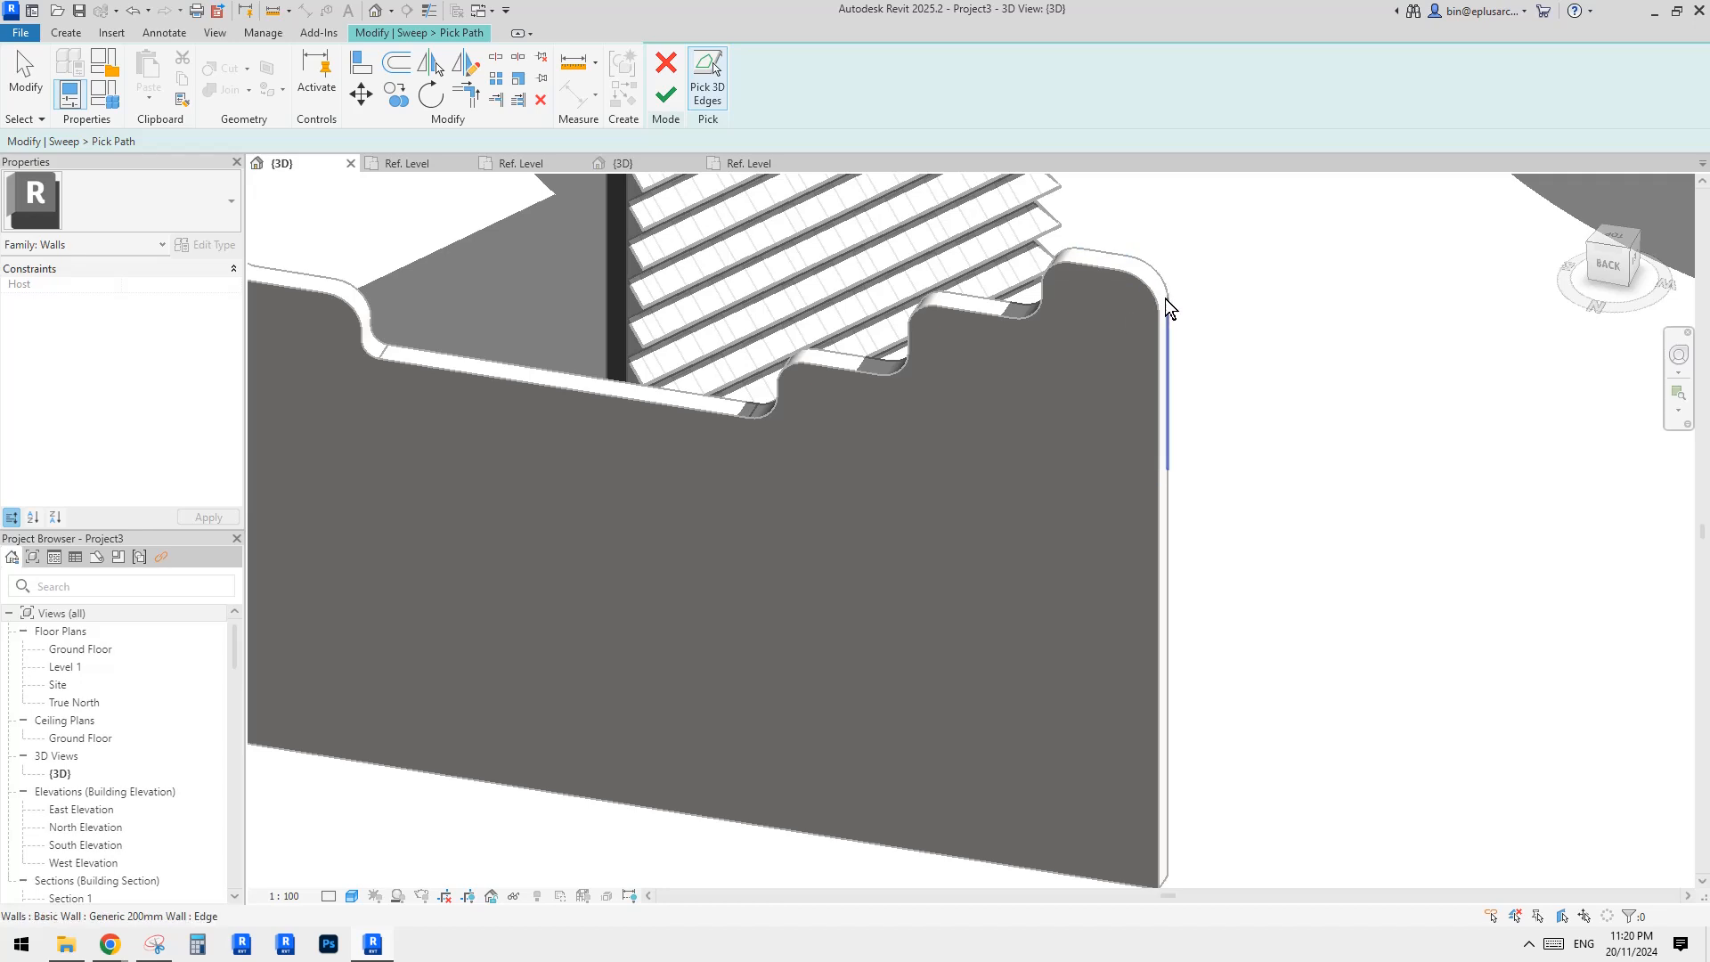
click(1158, 563)
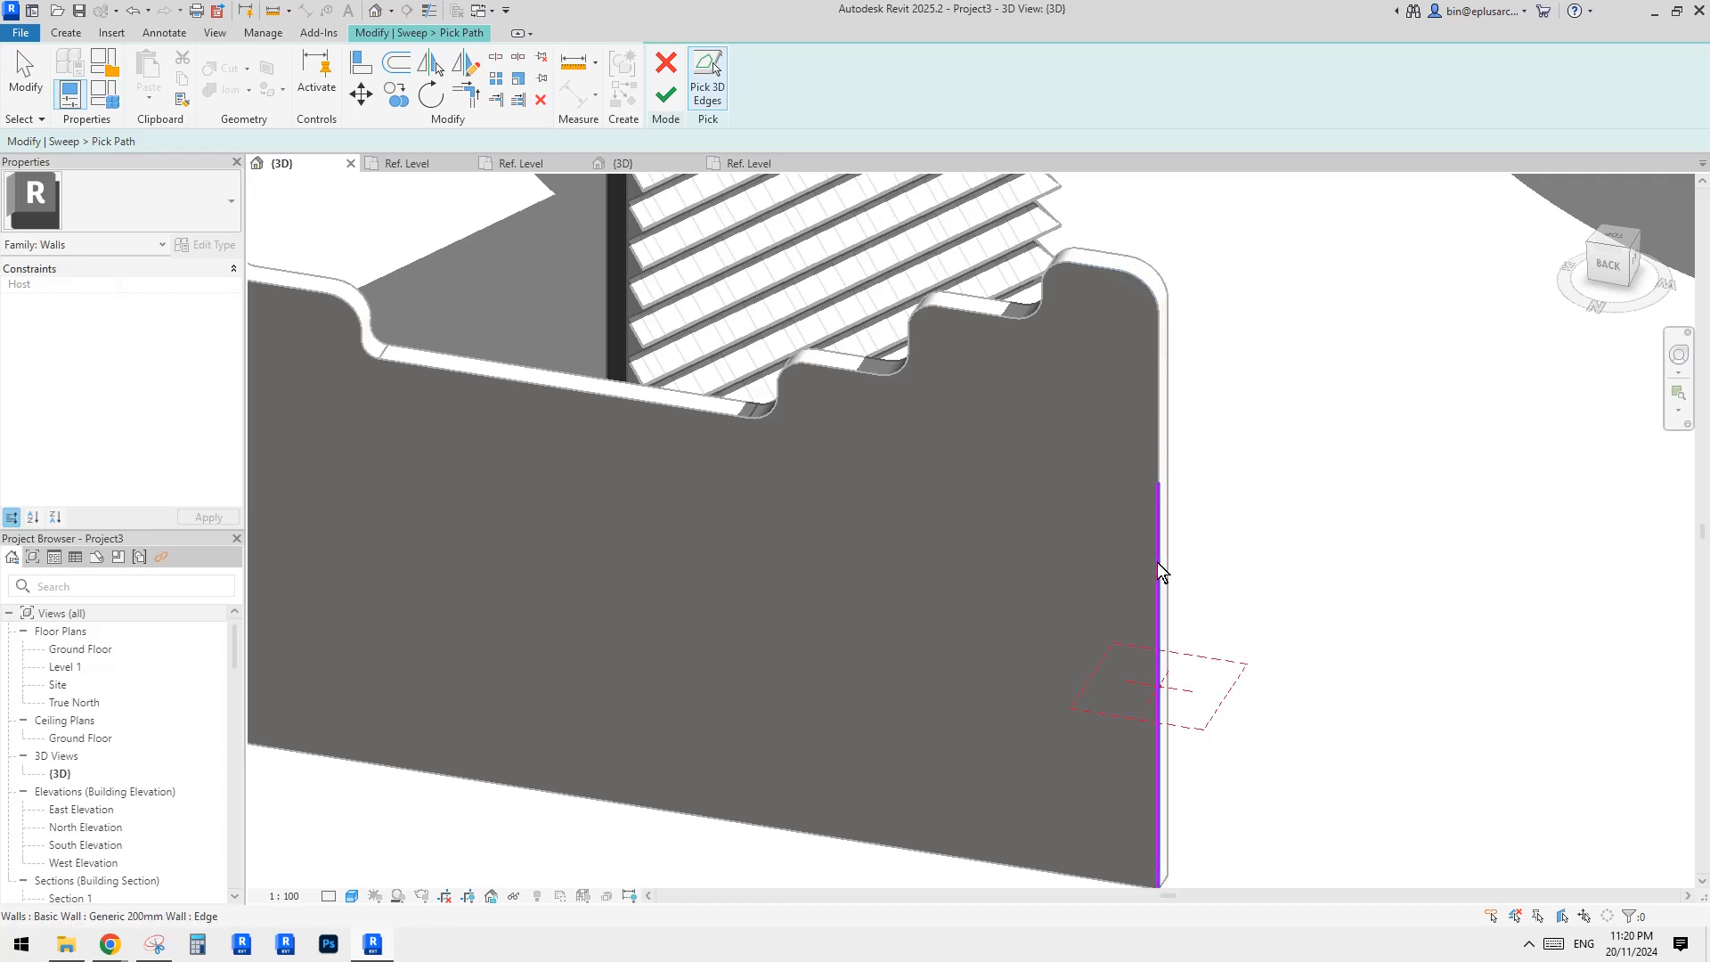
click(1160, 442)
Step: Add the three-tier block's rounded, stepped top edges and the wall's long straight top edge to the sweep path
scroll(1146, 332, up, 2)
click(1135, 239)
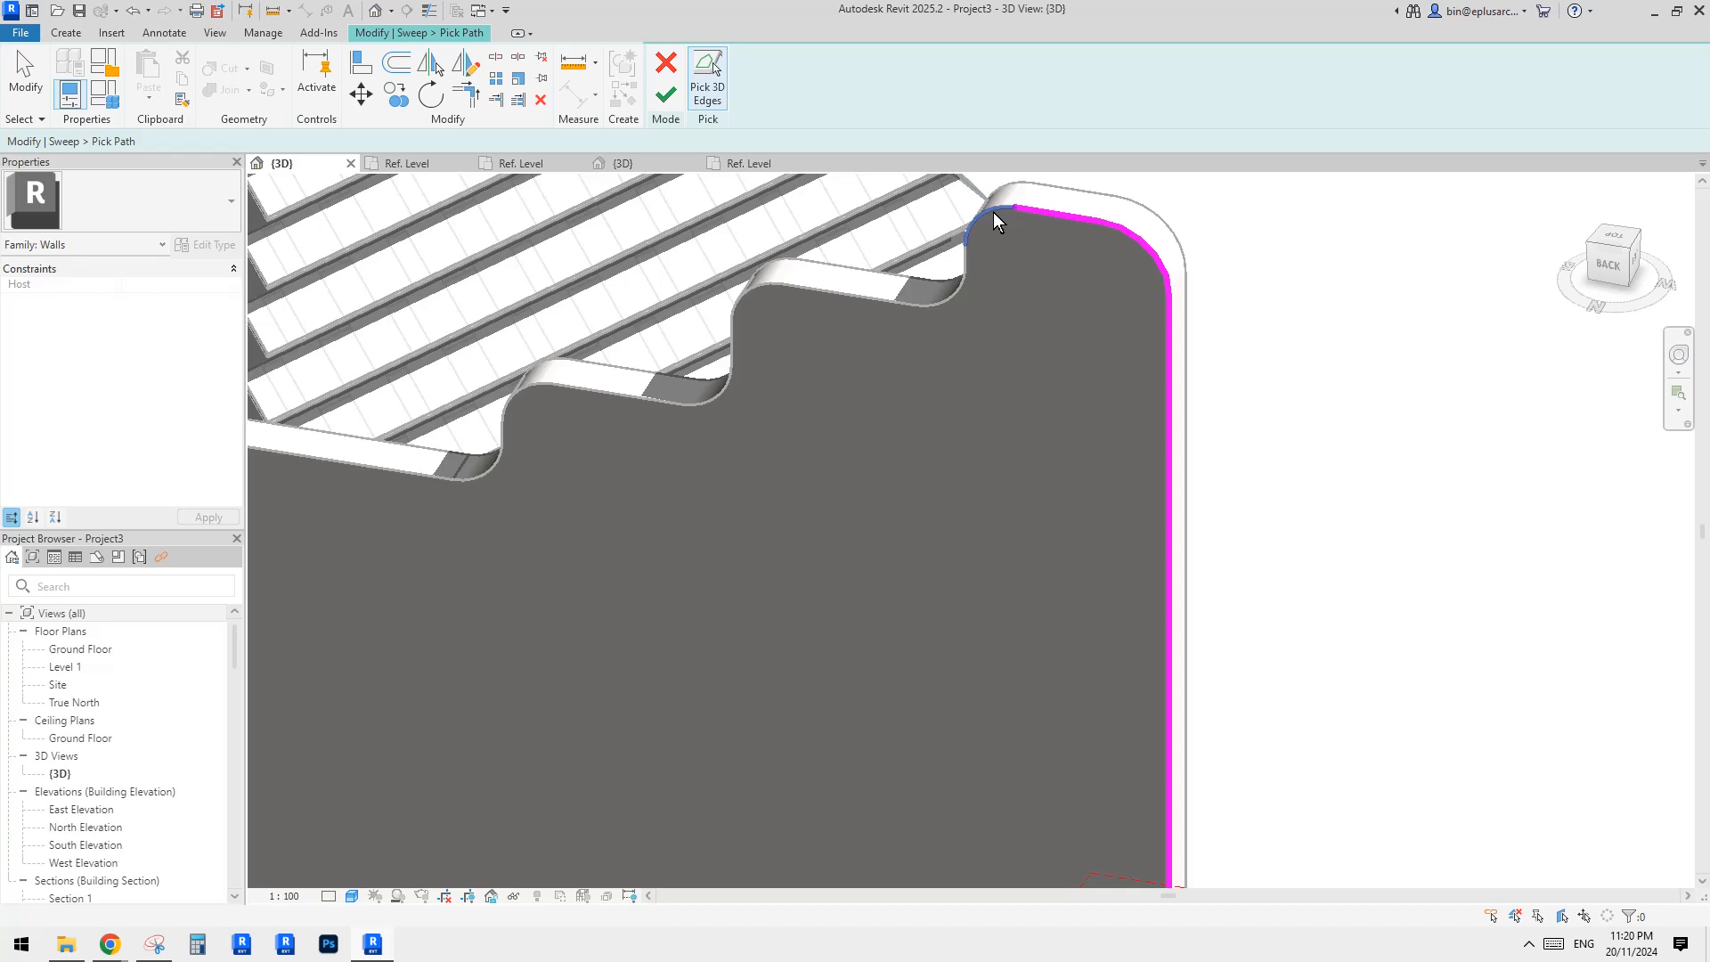
click(966, 278)
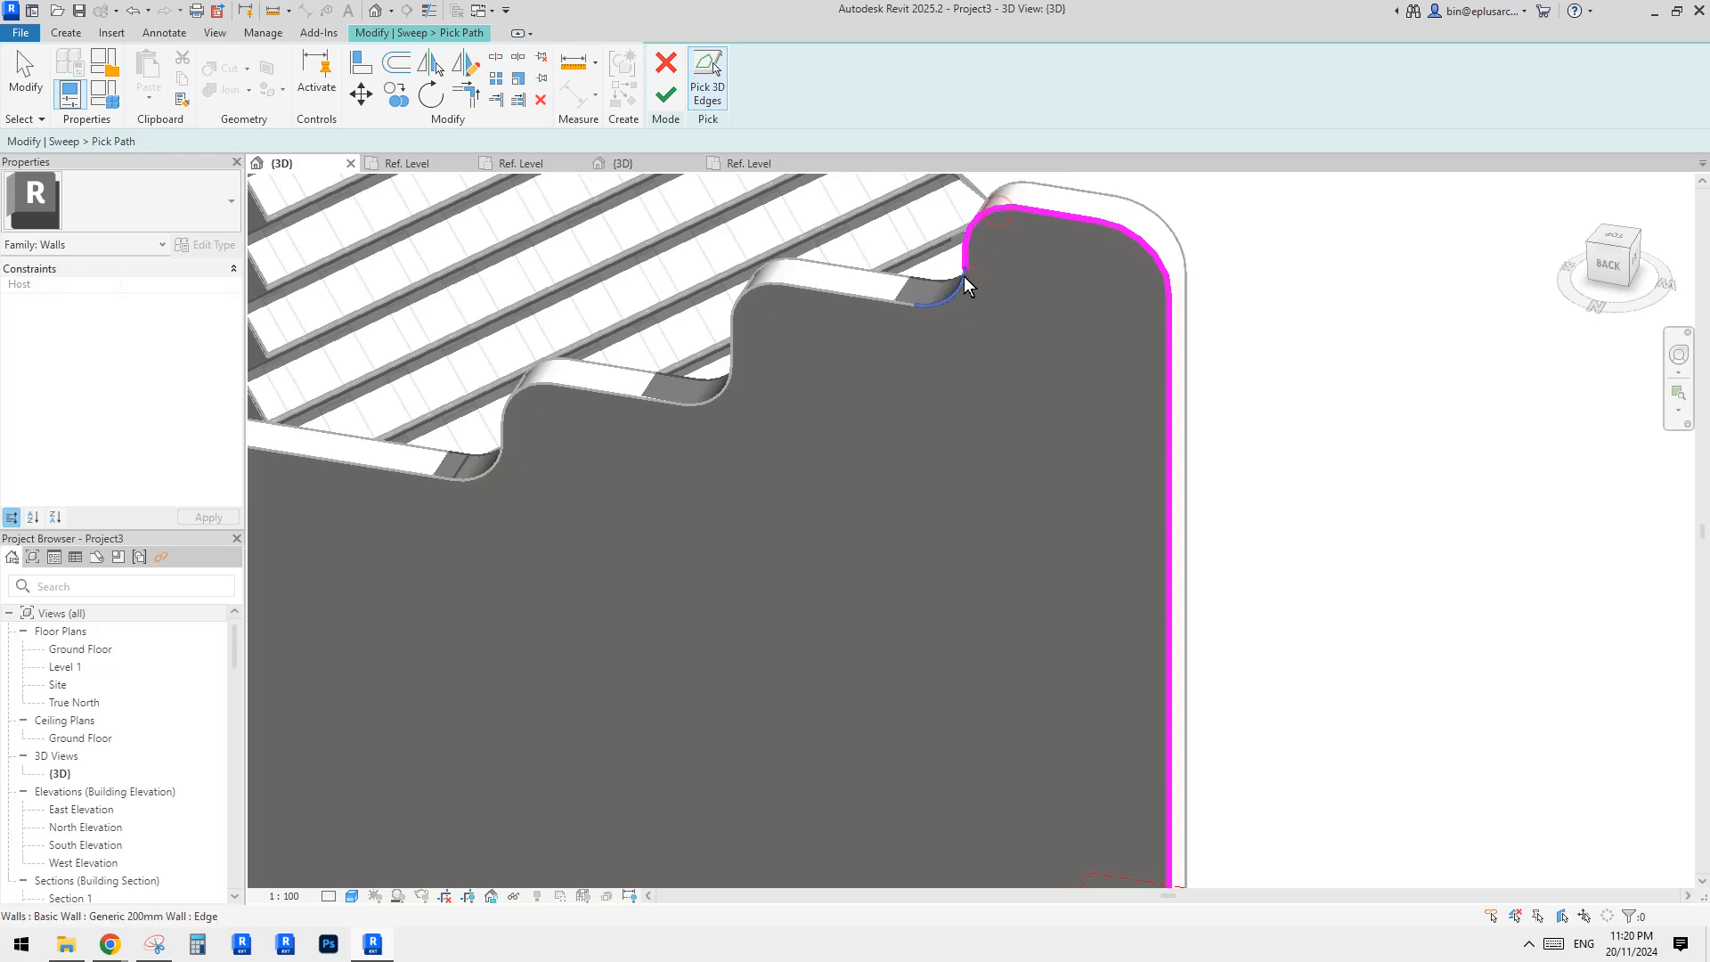
click(776, 294)
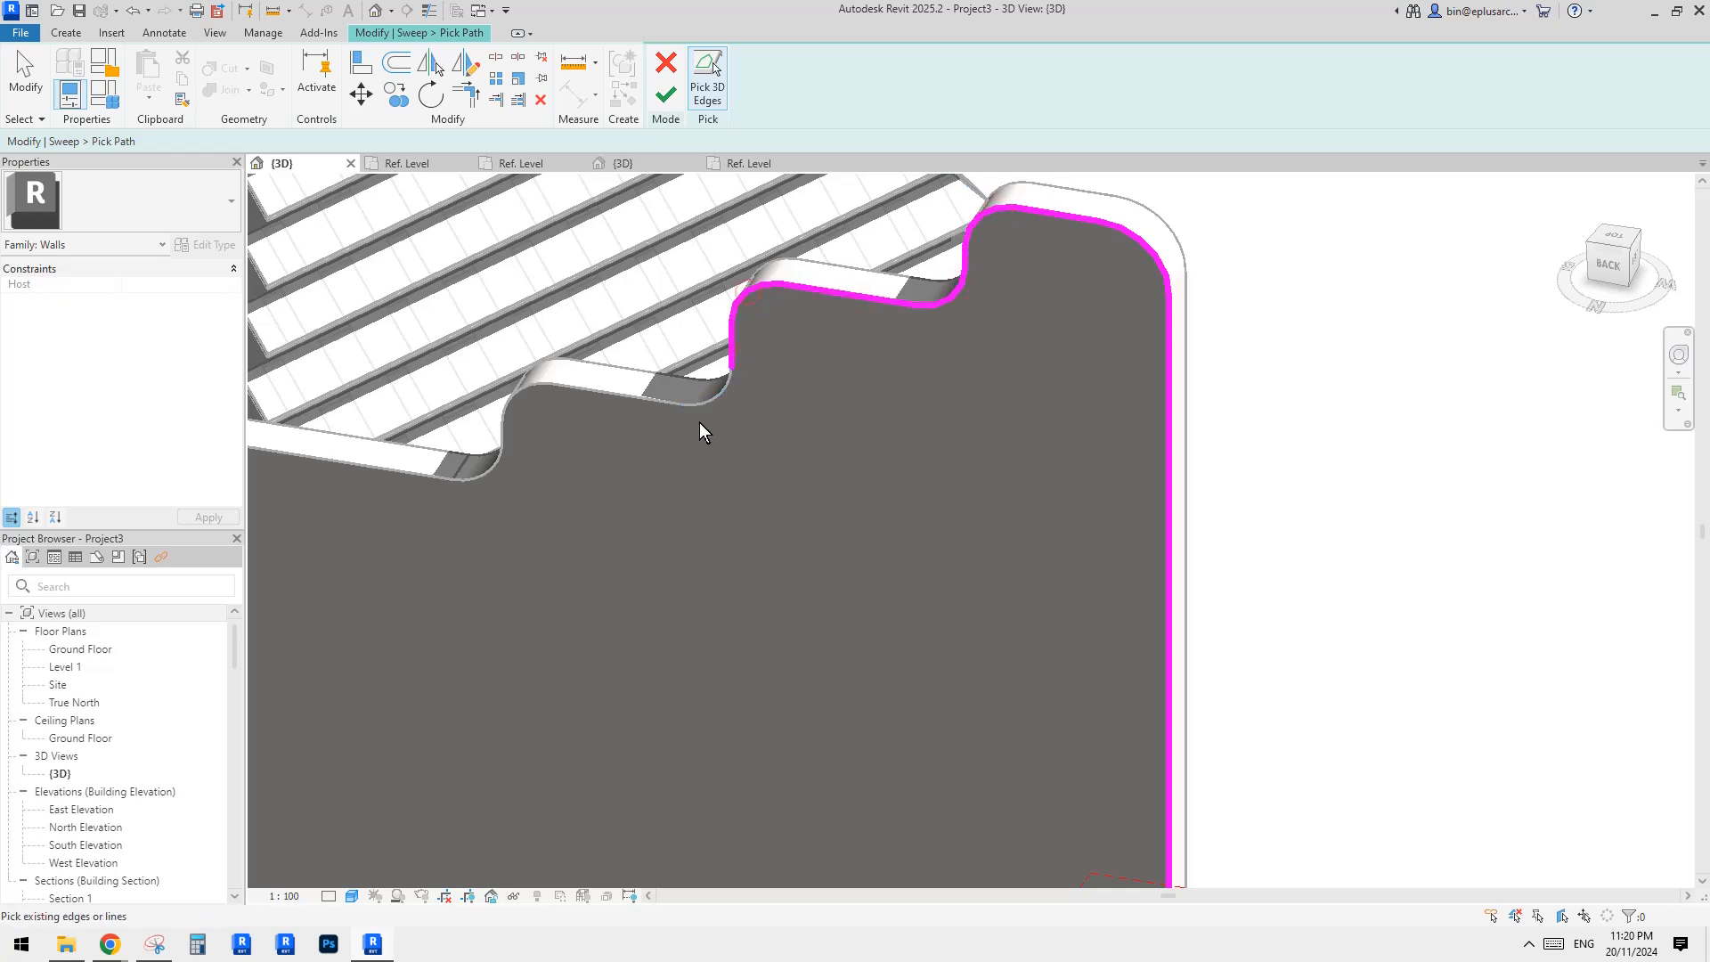
middle_drag(622, 409, 878, 347)
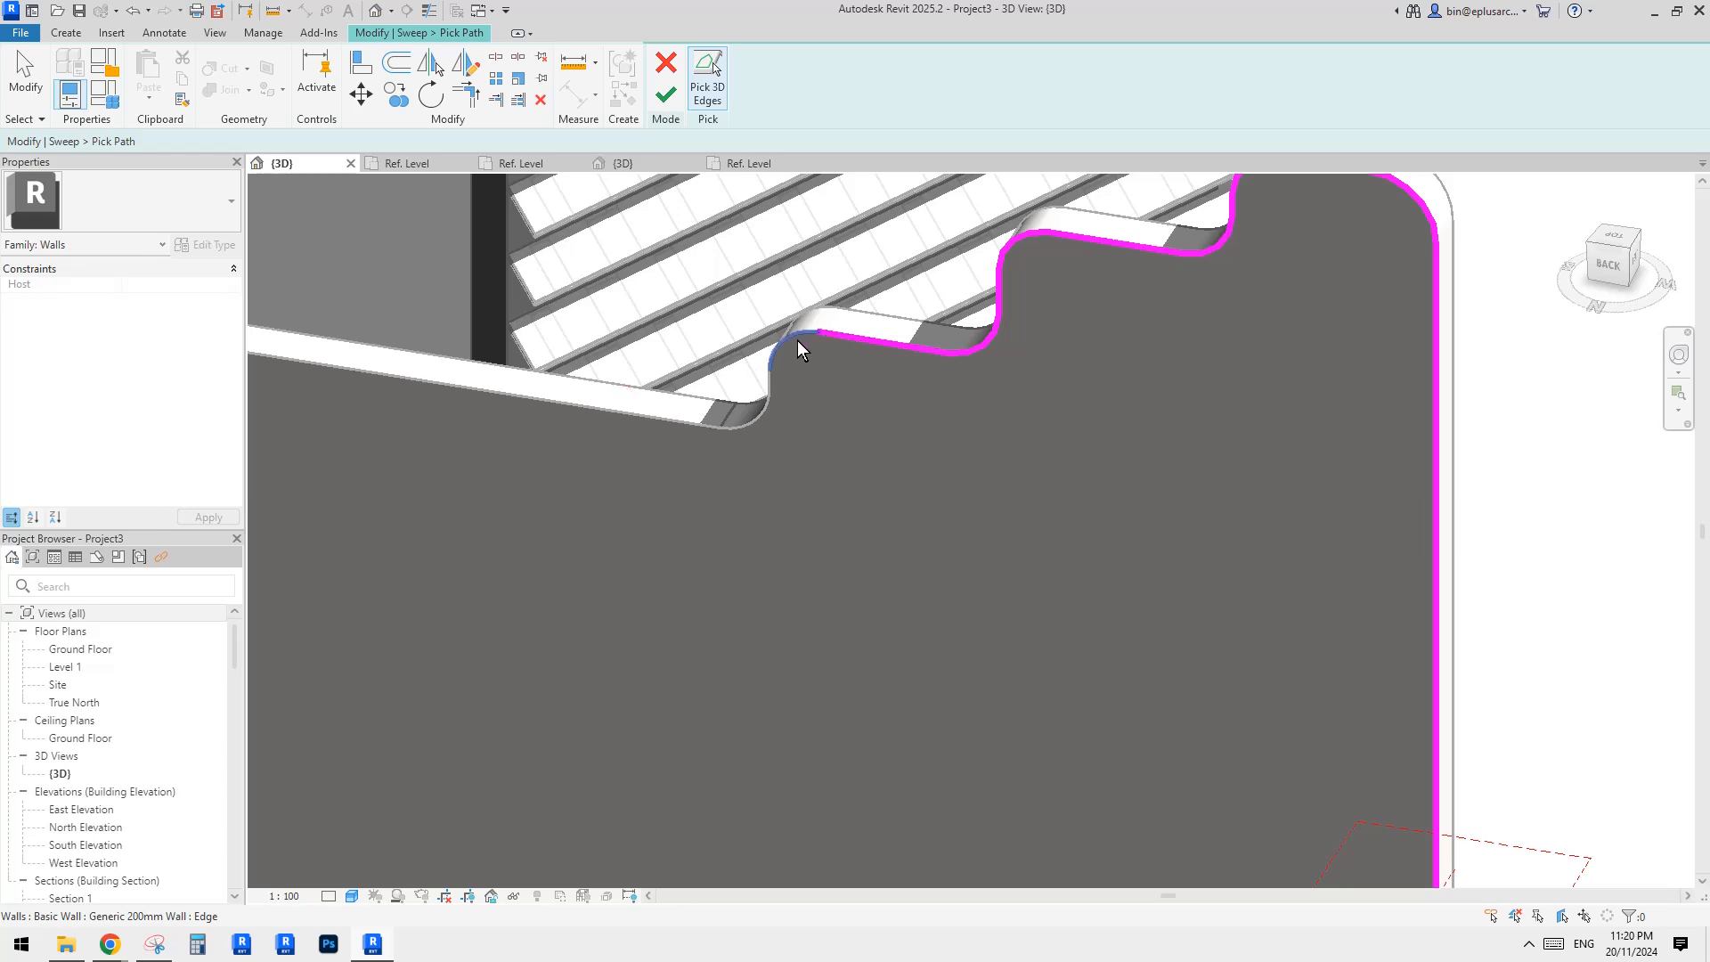
click(678, 421)
Step: Extend the sweep path along the inner curve and lower tier edge of the two-tier block
scroll(438, 448, down, 2)
middle_drag(438, 448, 1221, 369)
scroll(943, 274, up, 2)
click(974, 296)
click(965, 267)
middle_drag(930, 263, 1056, 510)
click(1003, 435)
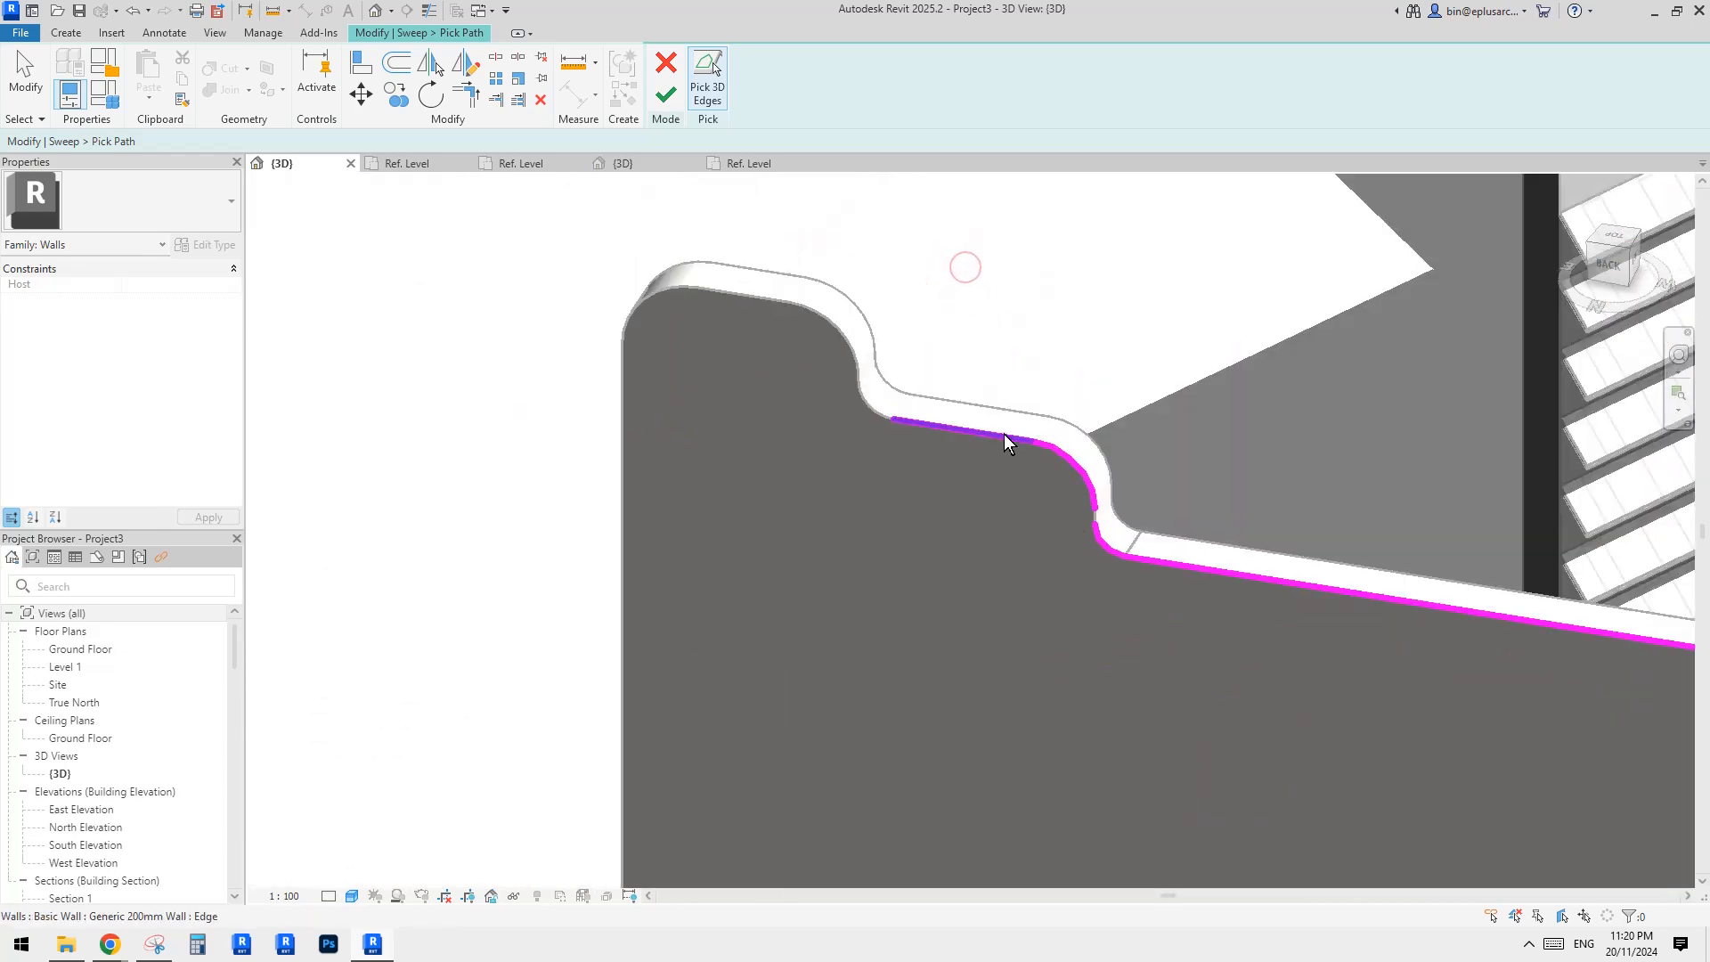
scroll(1081, 524, up, 2)
scroll(1058, 570, down, 2)
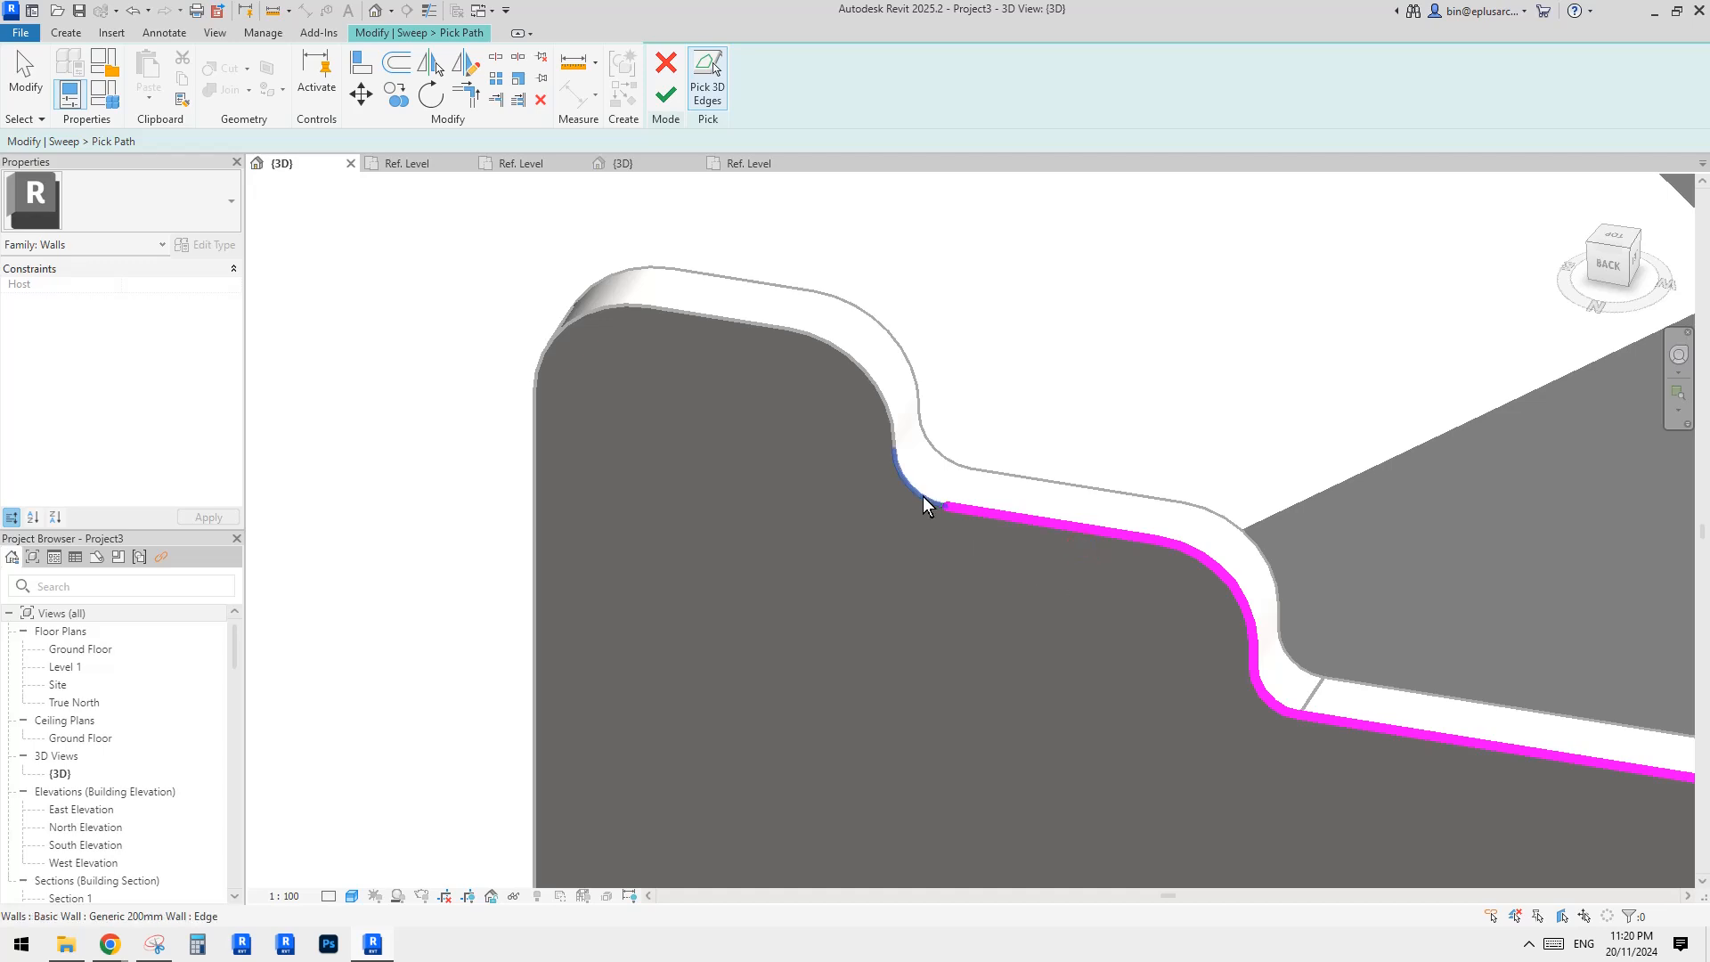
Step: Pick the two-tier block's remaining curves, including the short connecting edge, and its outer vertical edges, and finish the sweep path
click(893, 437)
scroll(896, 449, up, 3)
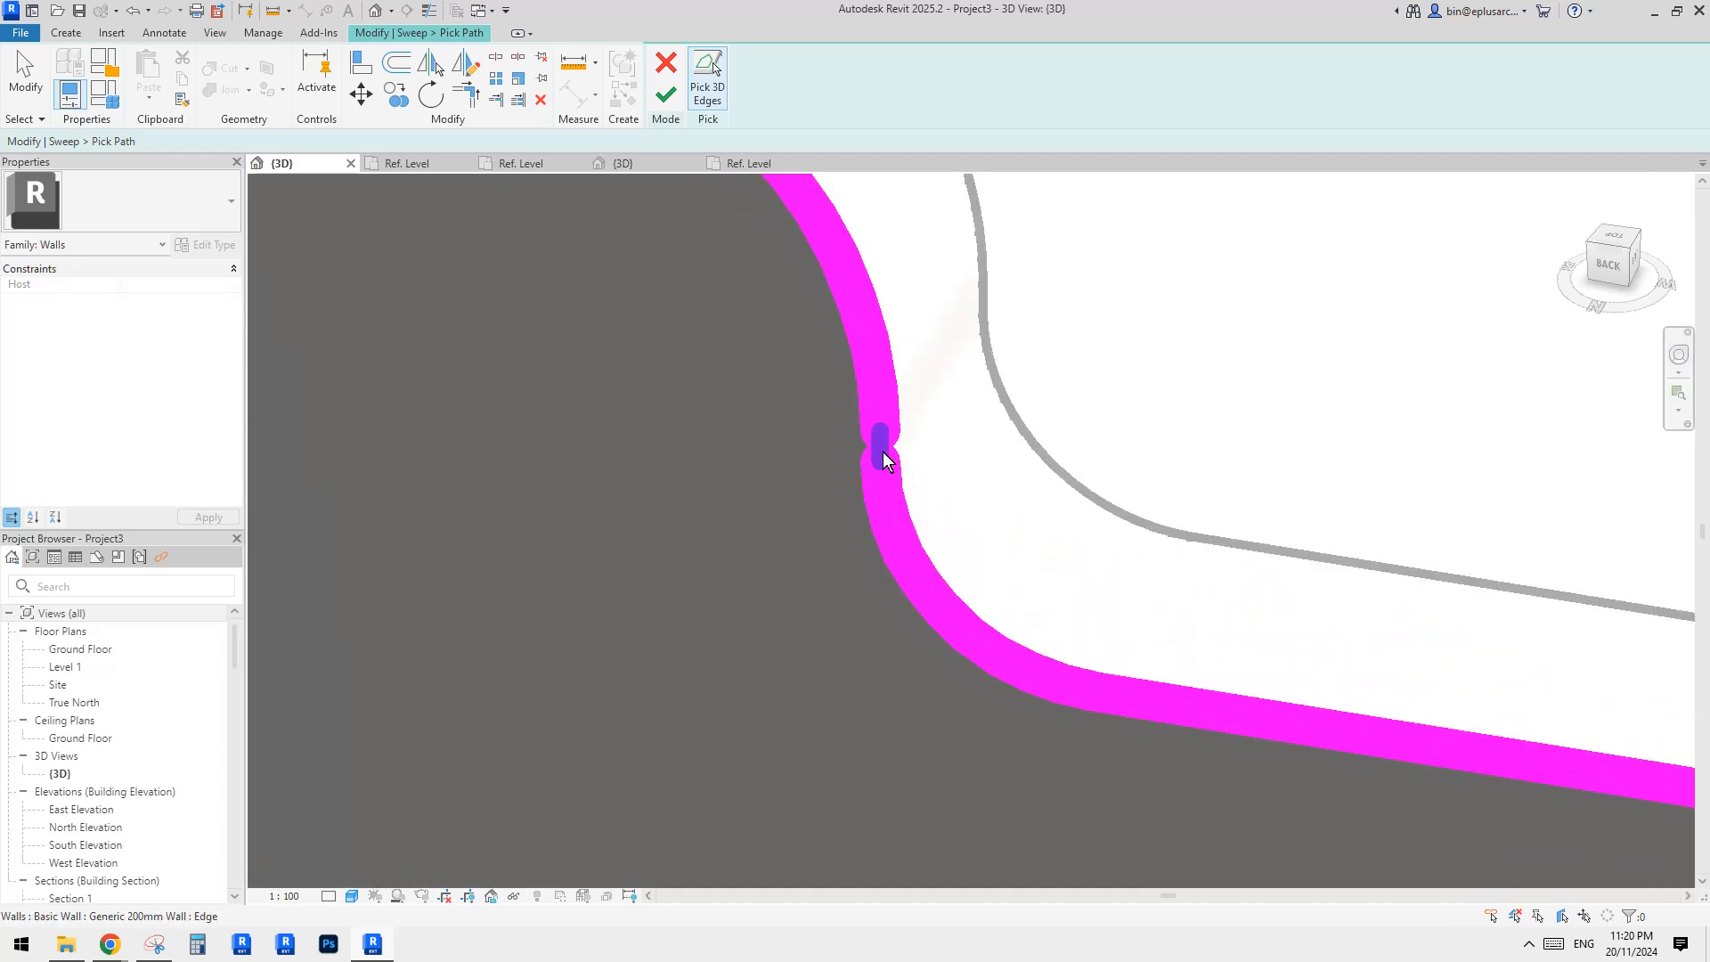
click(880, 444)
scroll(880, 447, down, 3)
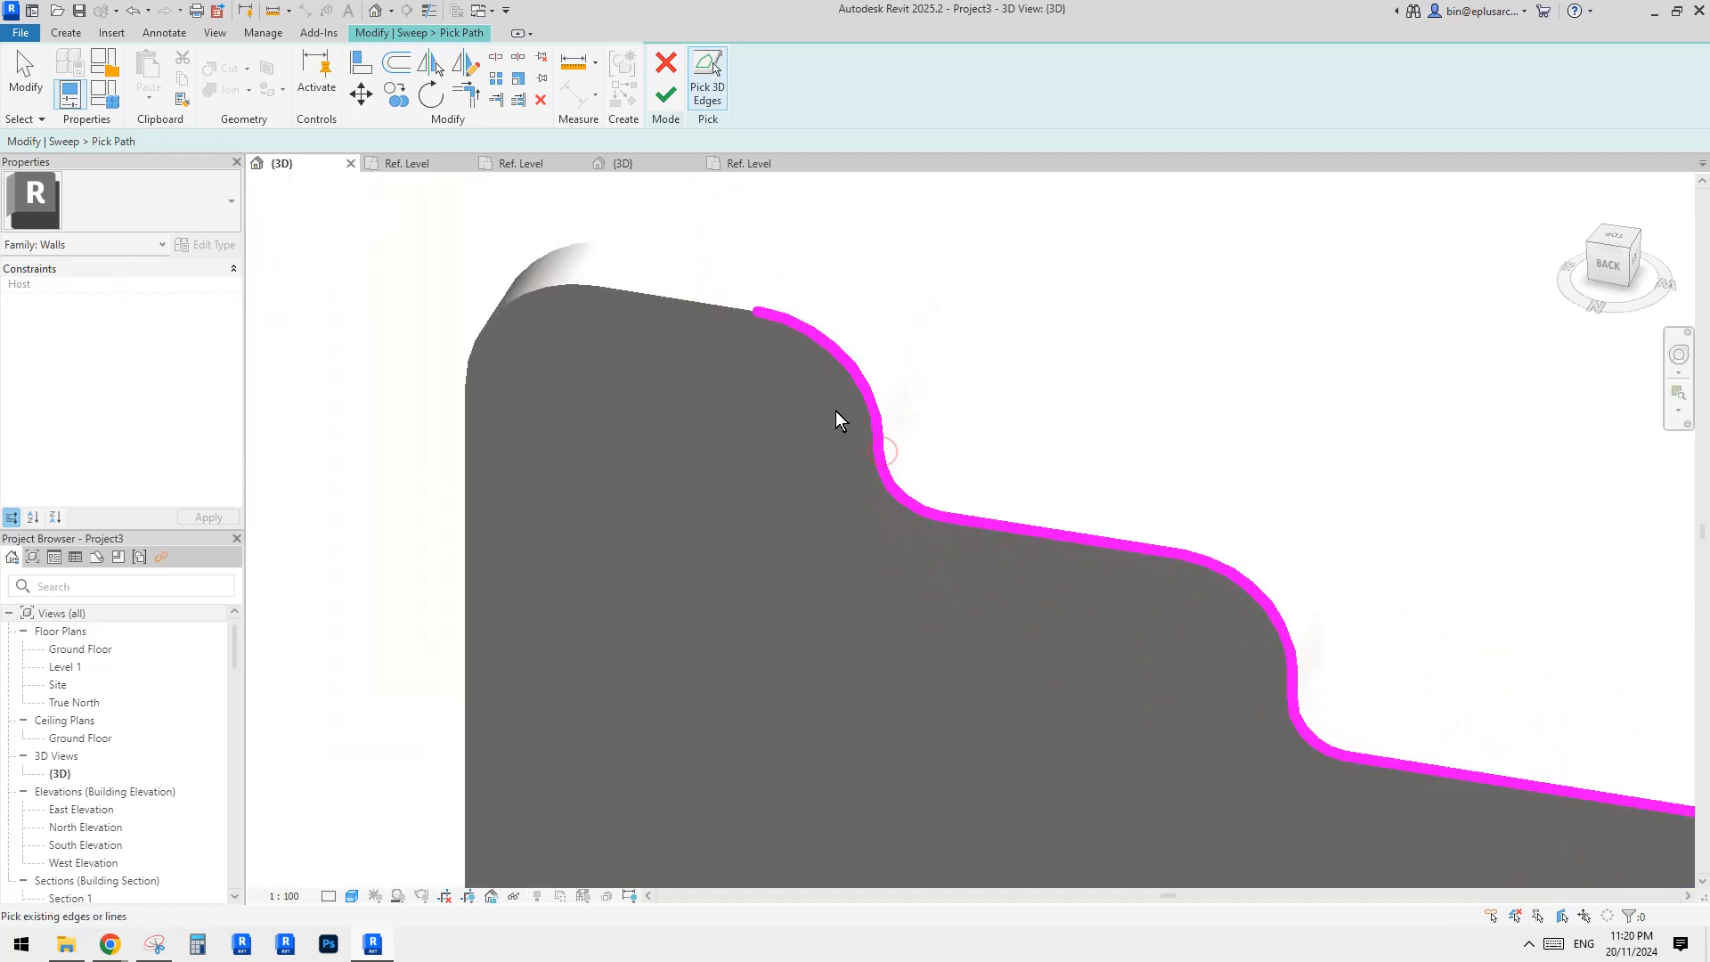
click(548, 301)
scroll(510, 405, down, 2)
click(488, 561)
scroll(559, 525, down, 3)
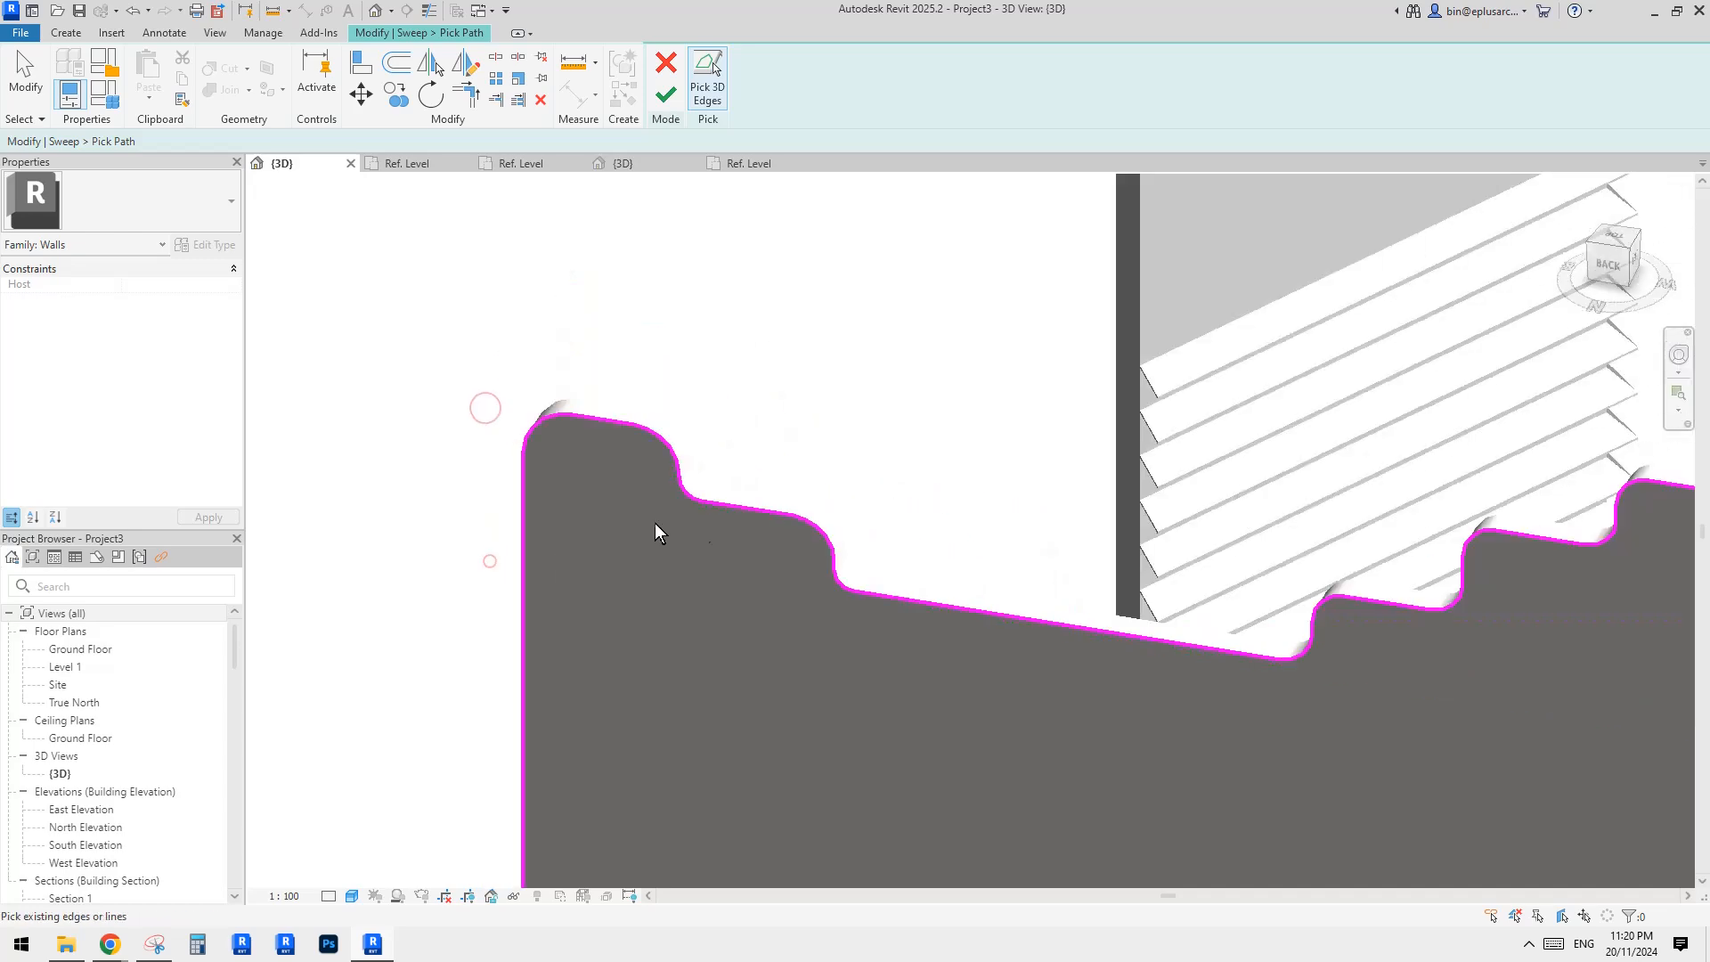
middle_drag(926, 501, 522, 332)
click(666, 95)
Step: Sketch a half-ellipse sweep profile across the wall's 200 mm thickness, bulging outward about 80 mm from the end face
mouse_move(1325, 506)
middle_down()
mouse_move(1252, 465)
mouse_move(1050, 526)
mouse_move(935, 472)
middle_up()
shift+middle_drag(1282, 418, 956, 504)
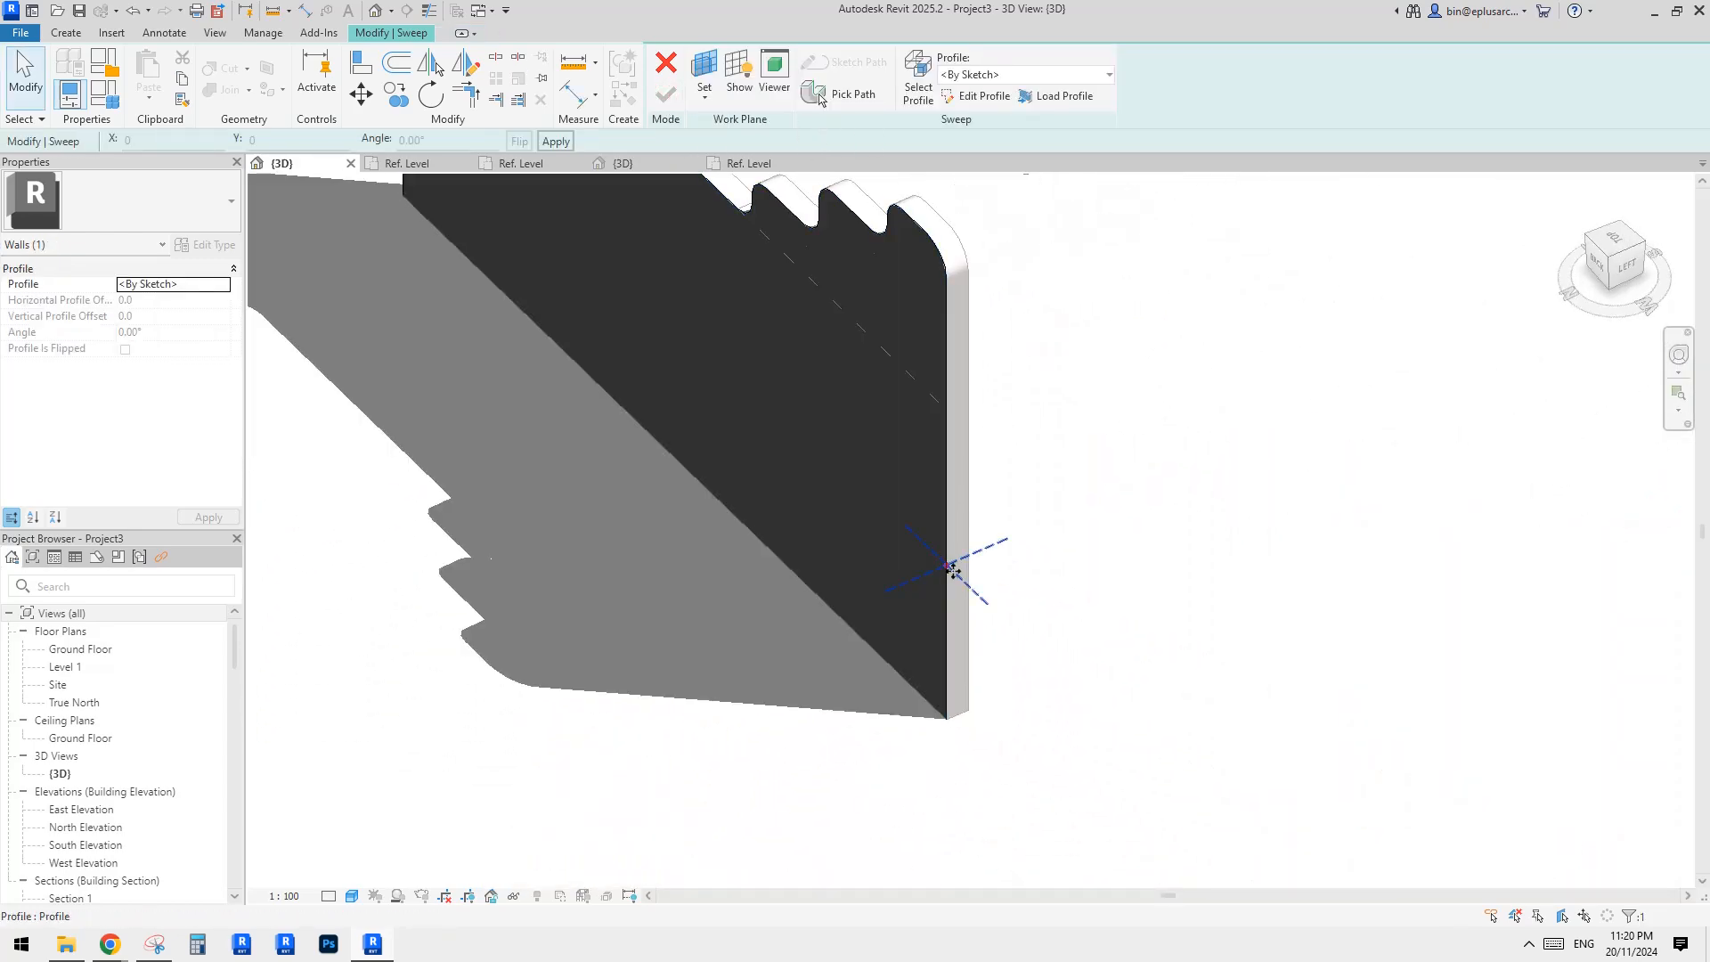
middle_drag(977, 311, 977, 318)
click(983, 96)
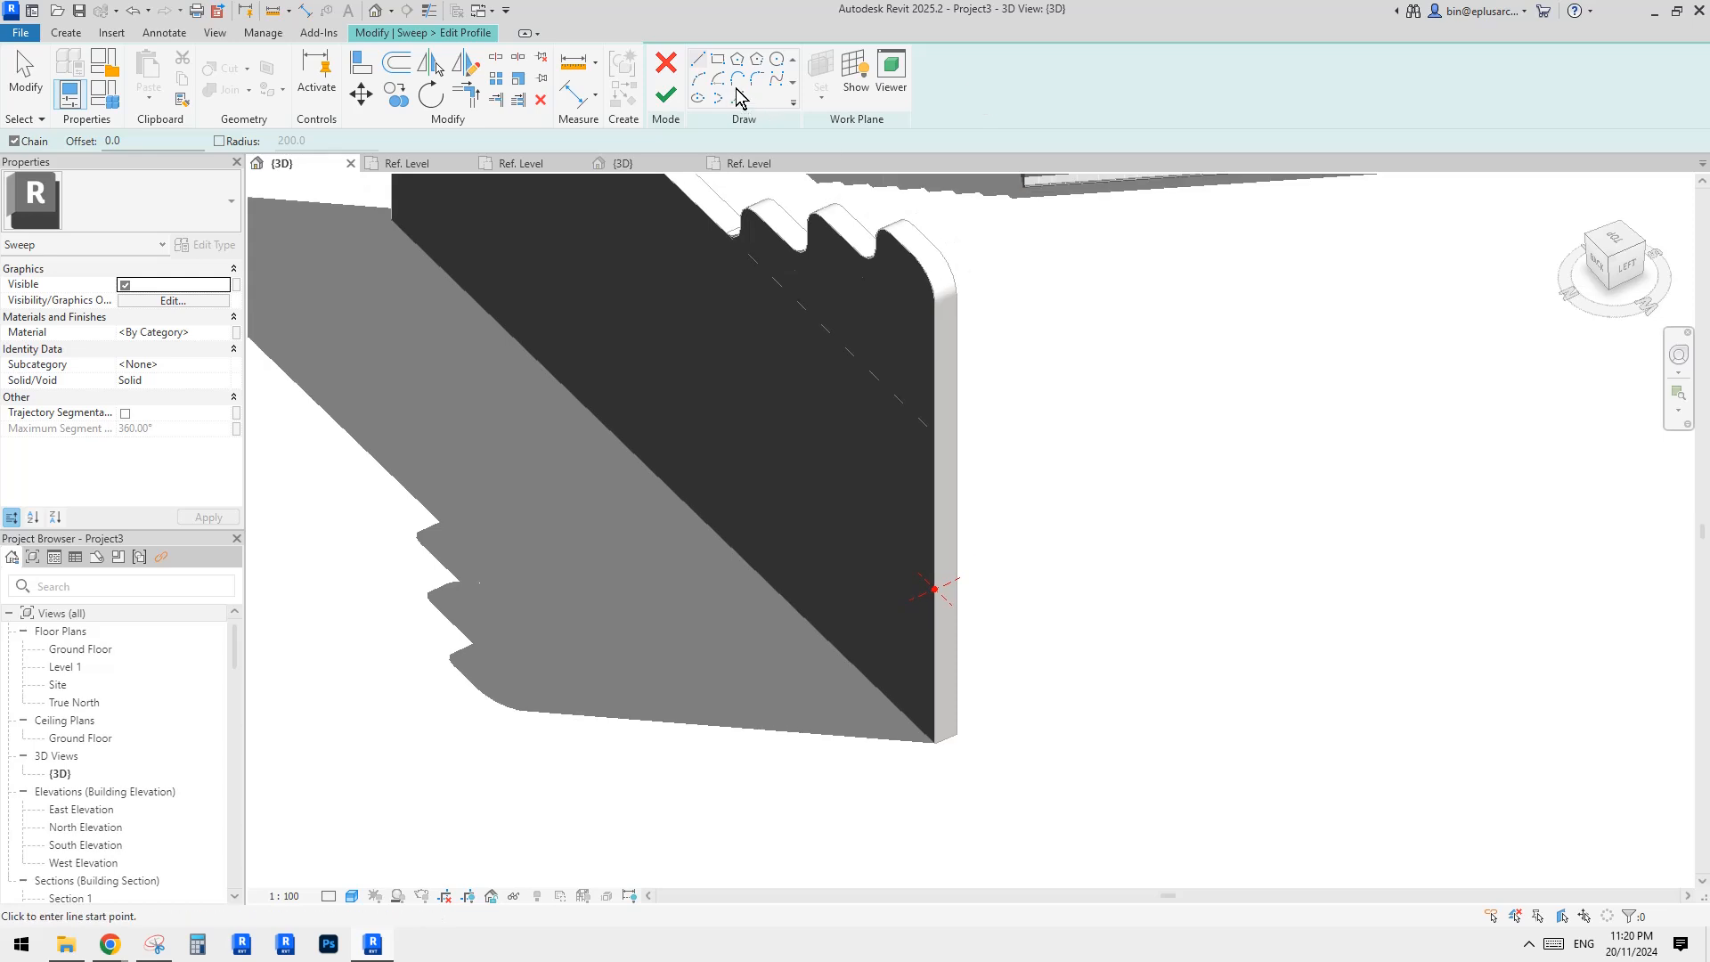
shift+middle_drag(966, 414, 926, 418)
scroll(951, 608, up, 3)
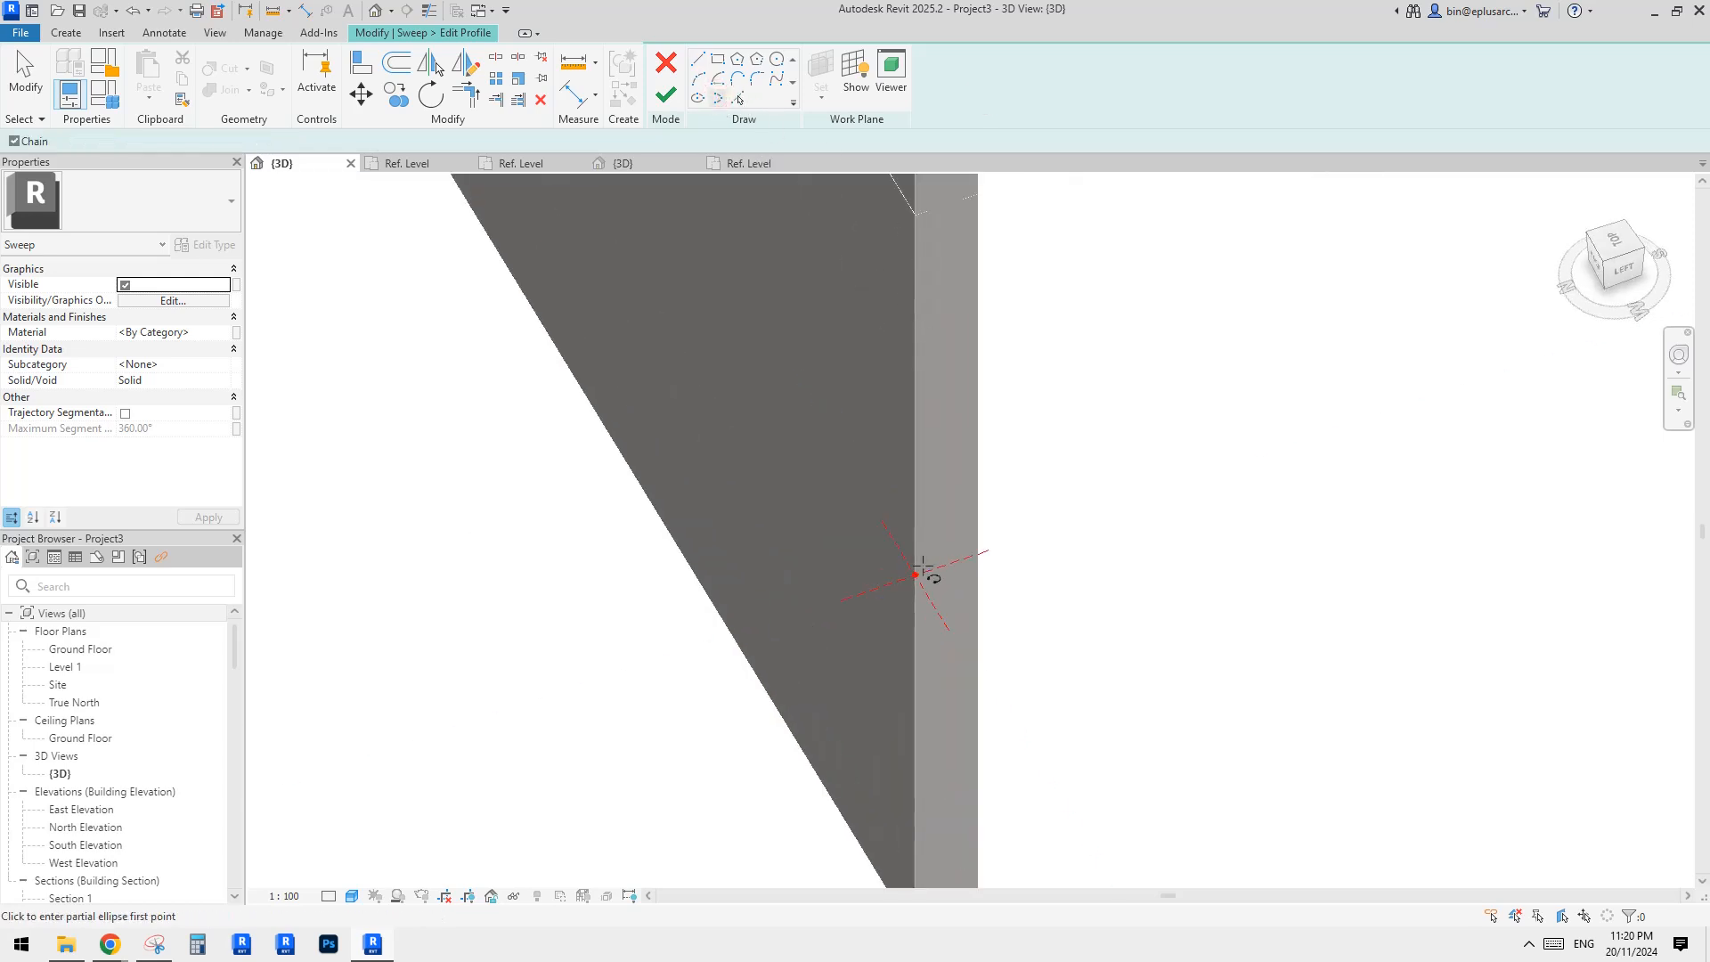
click(921, 575)
scroll(969, 557, up, 2)
click(986, 550)
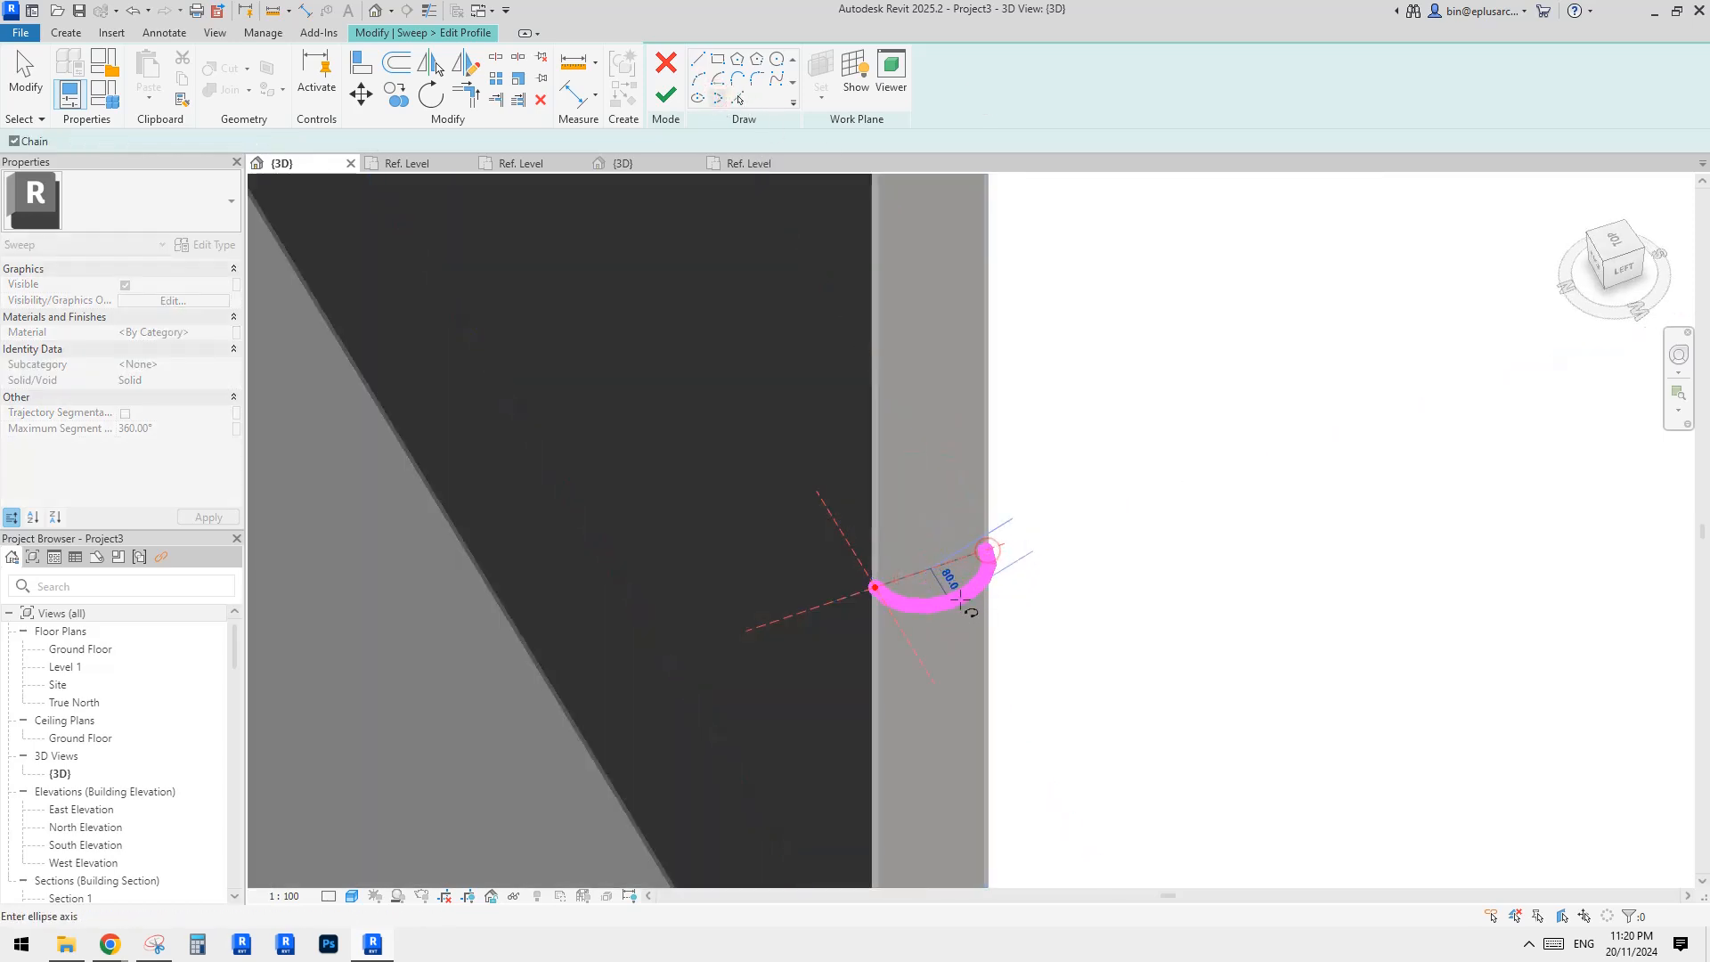
click(963, 603)
key(Escape)
key(Escape)
scroll(997, 513, down, 2)
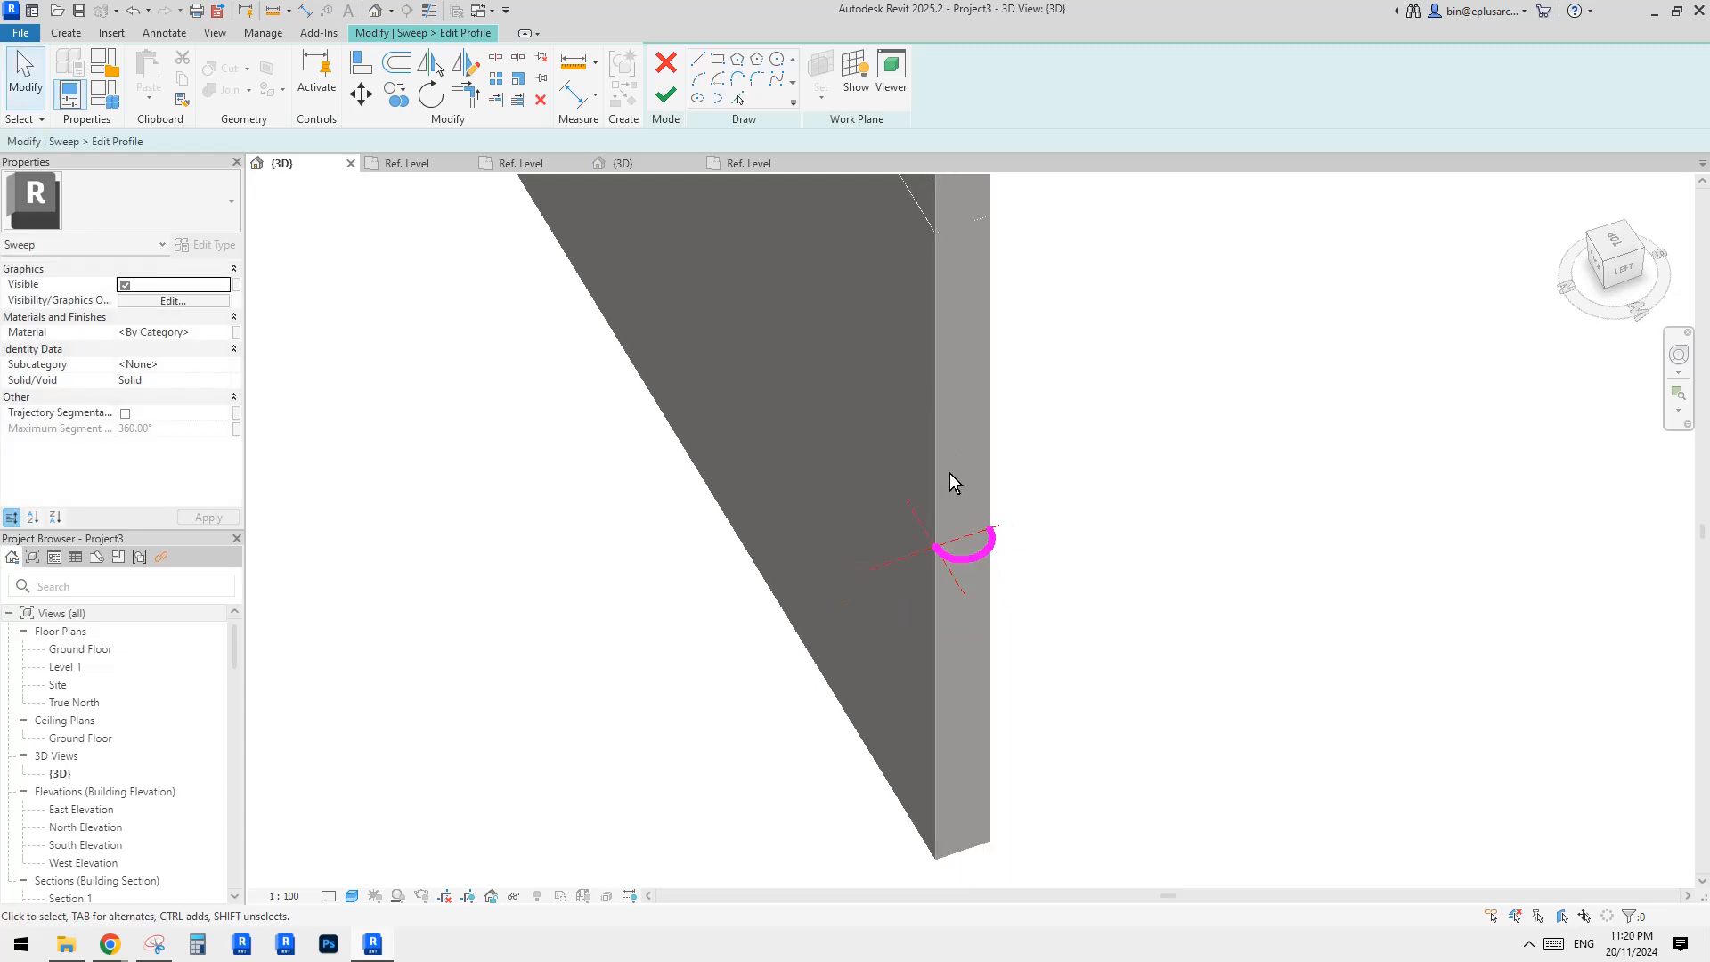
Step: Close the half-ellipse with a straight 200 mm line, and finish the profile and the sweep
click(700, 61)
click(992, 527)
click(935, 547)
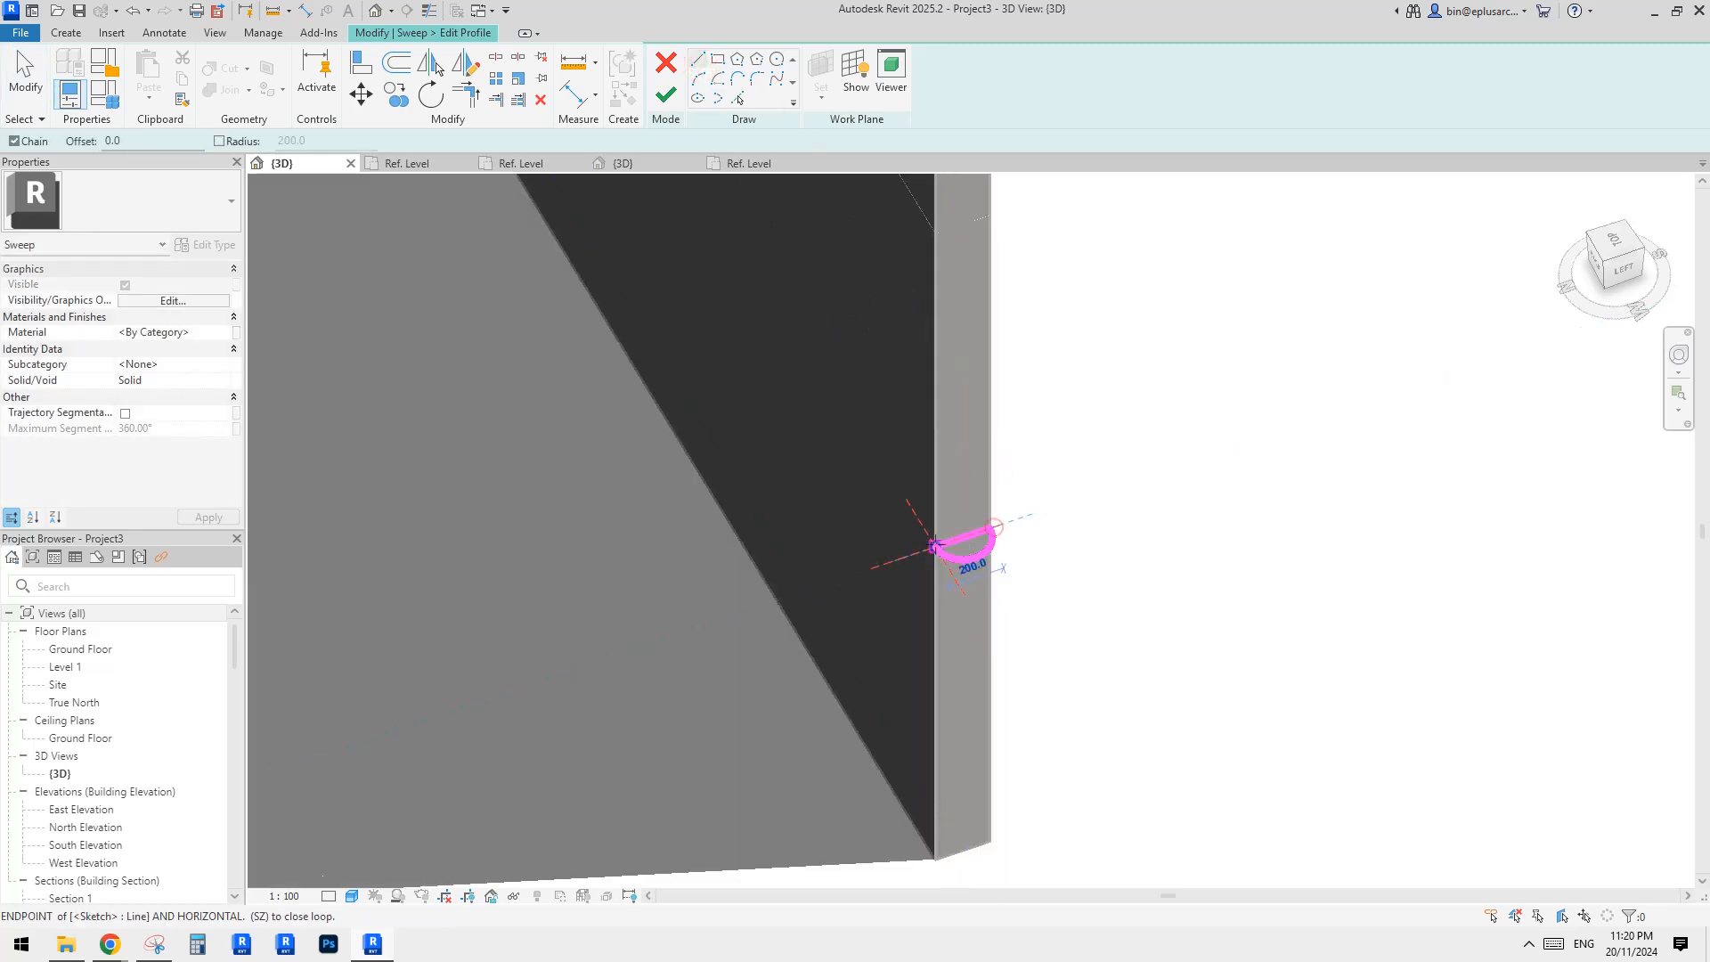
mouse_move(1033, 342)
middle_down()
mouse_move(1122, 454)
mouse_move(1215, 506)
middle_up()
click(666, 98)
click(667, 97)
Step: Clear the sweep selection and finish the in-place model
scroll(988, 393, down, 3)
middle_drag(1216, 506, 1149, 809)
click(1362, 659)
shift+middle_drag(1372, 612, 1192, 477)
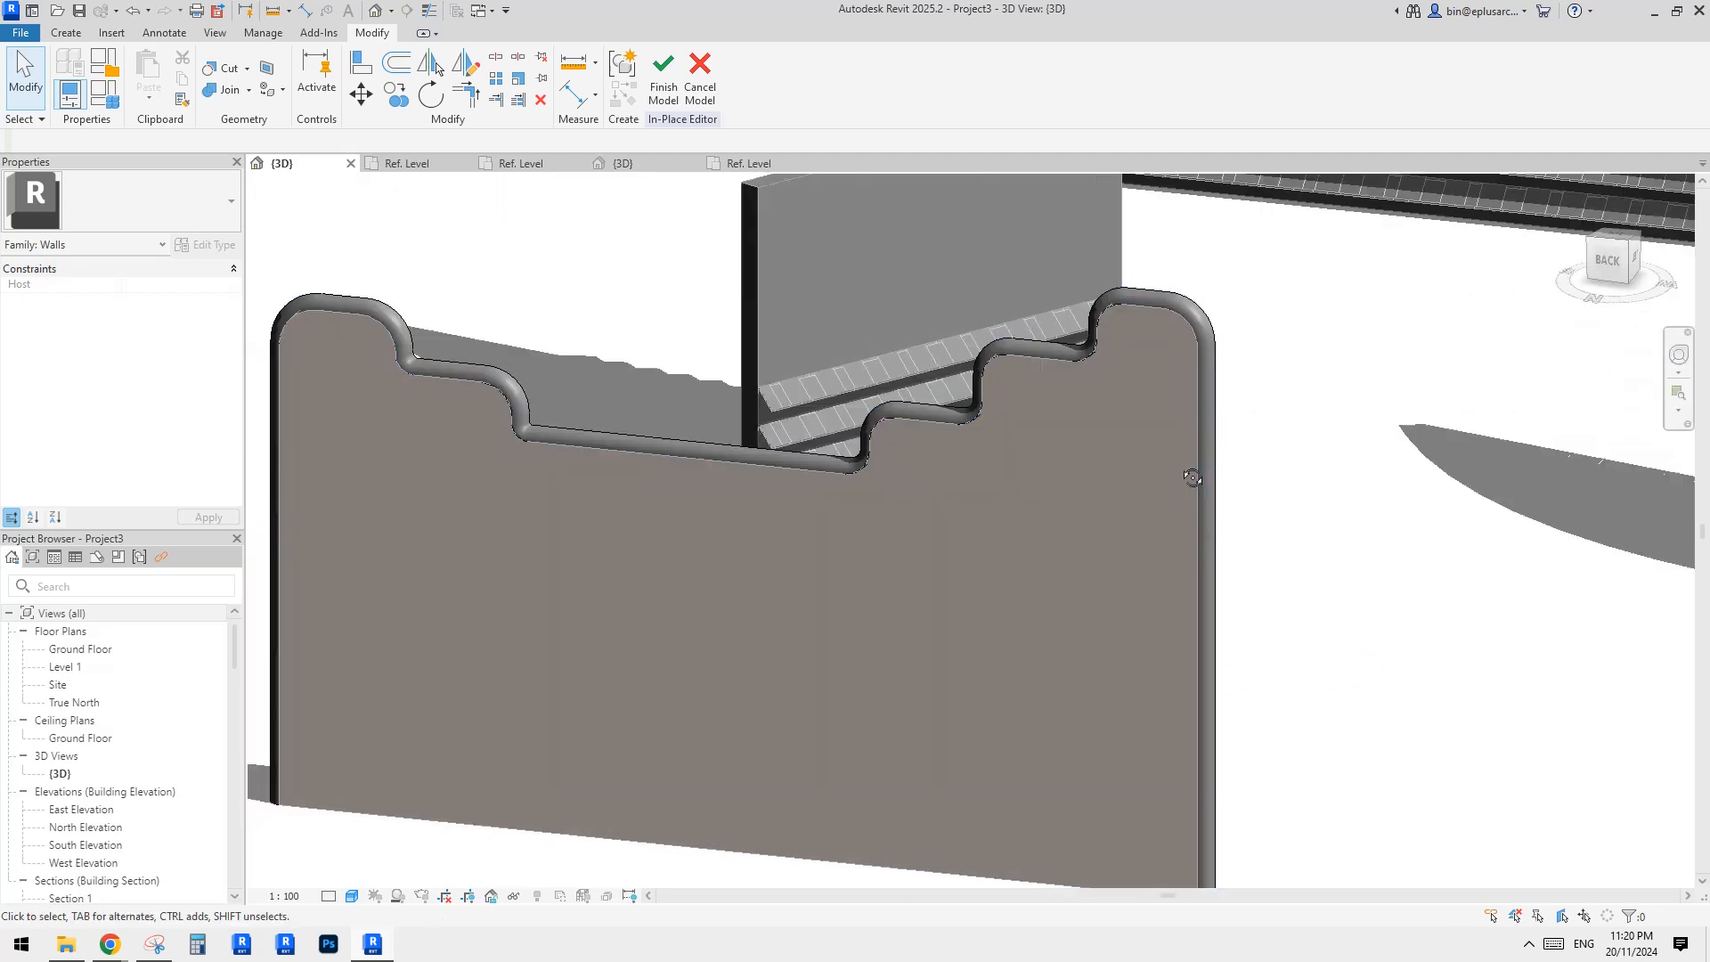
click(661, 93)
Step: Look up the structural layer's material in the lower wall's type assembly
click(960, 541)
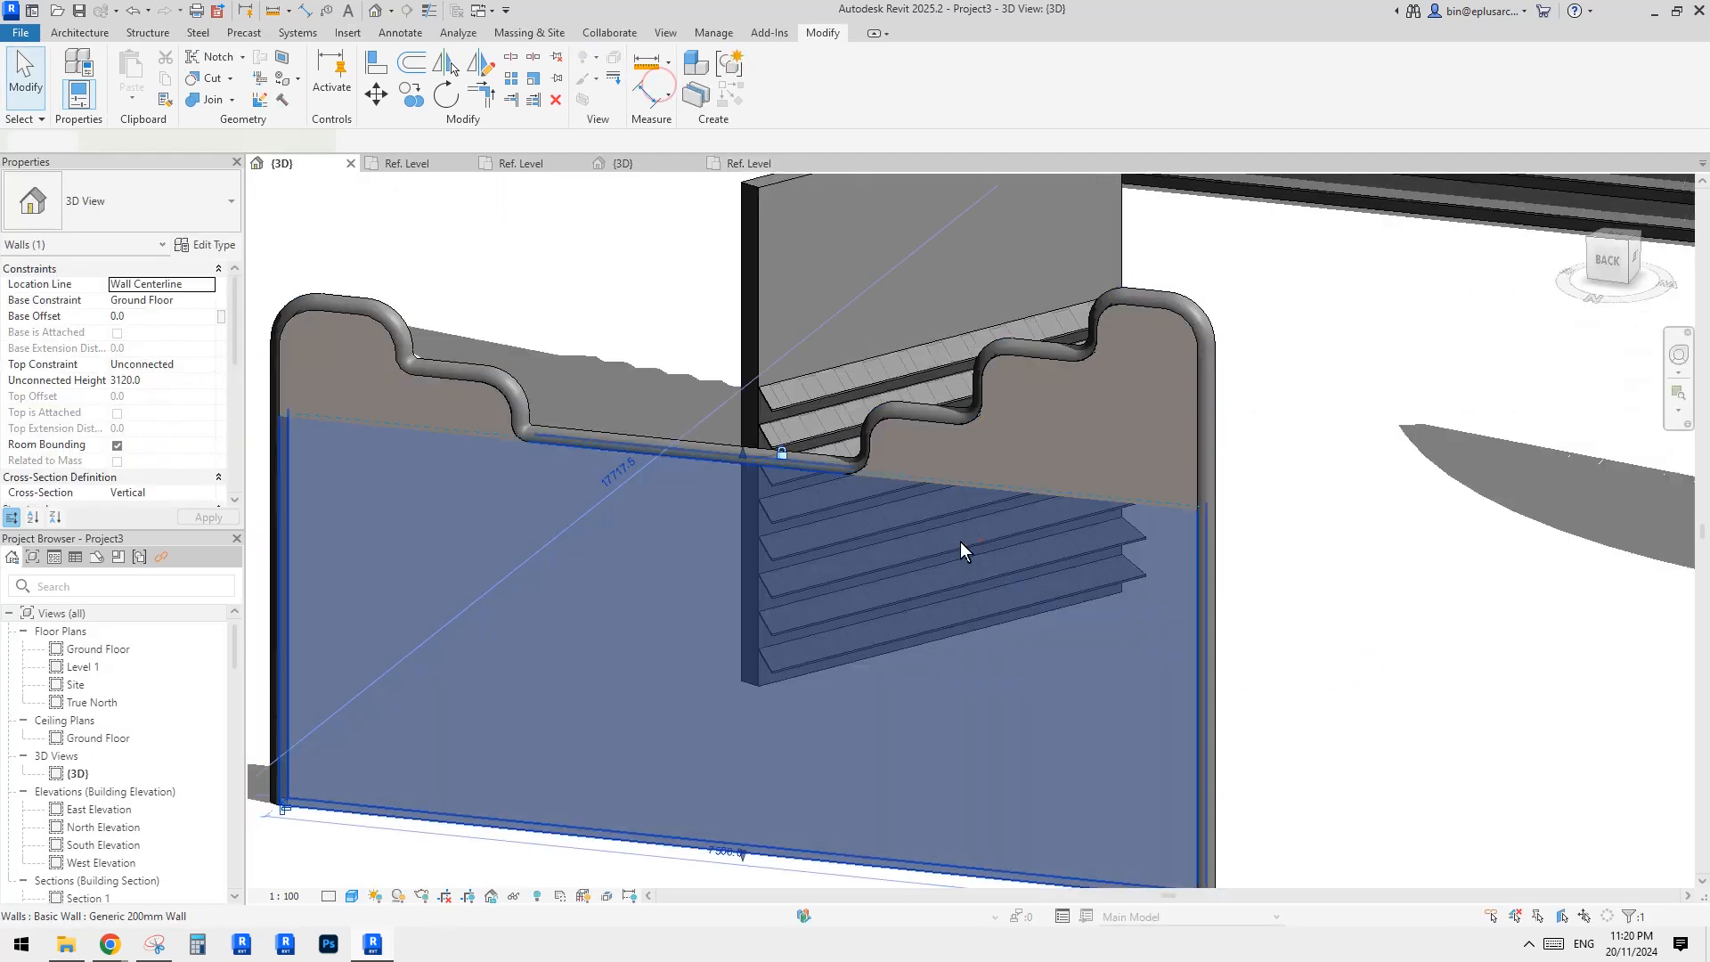
click(212, 246)
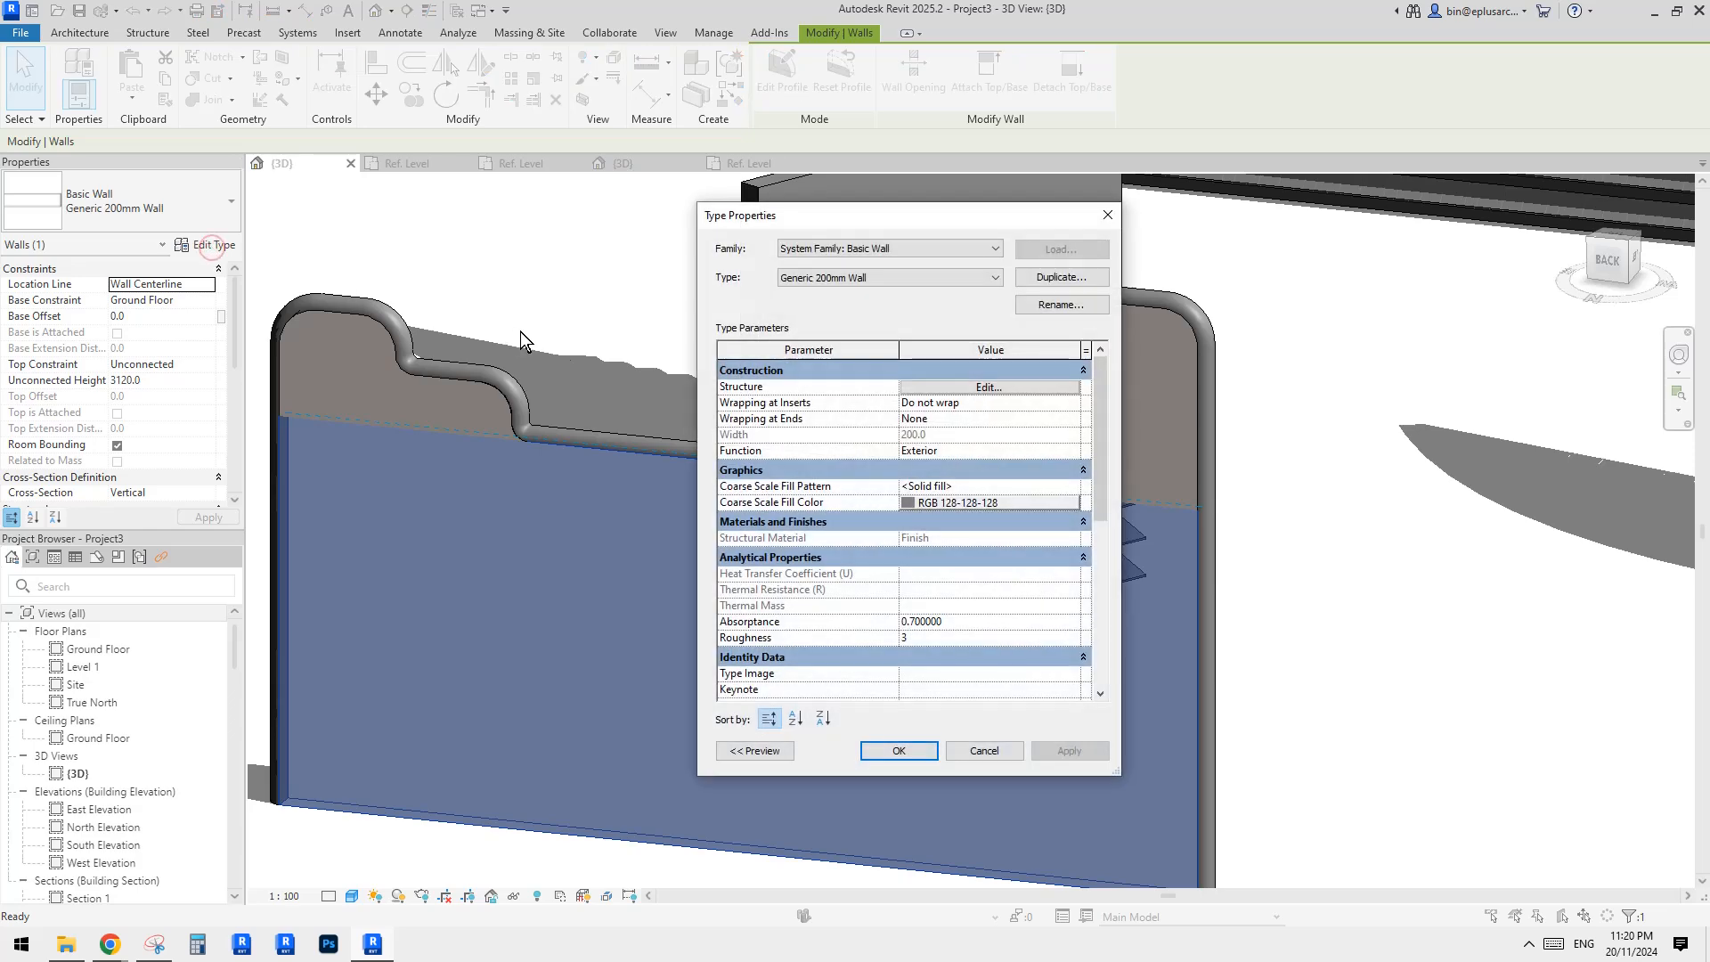
click(1043, 390)
click(855, 398)
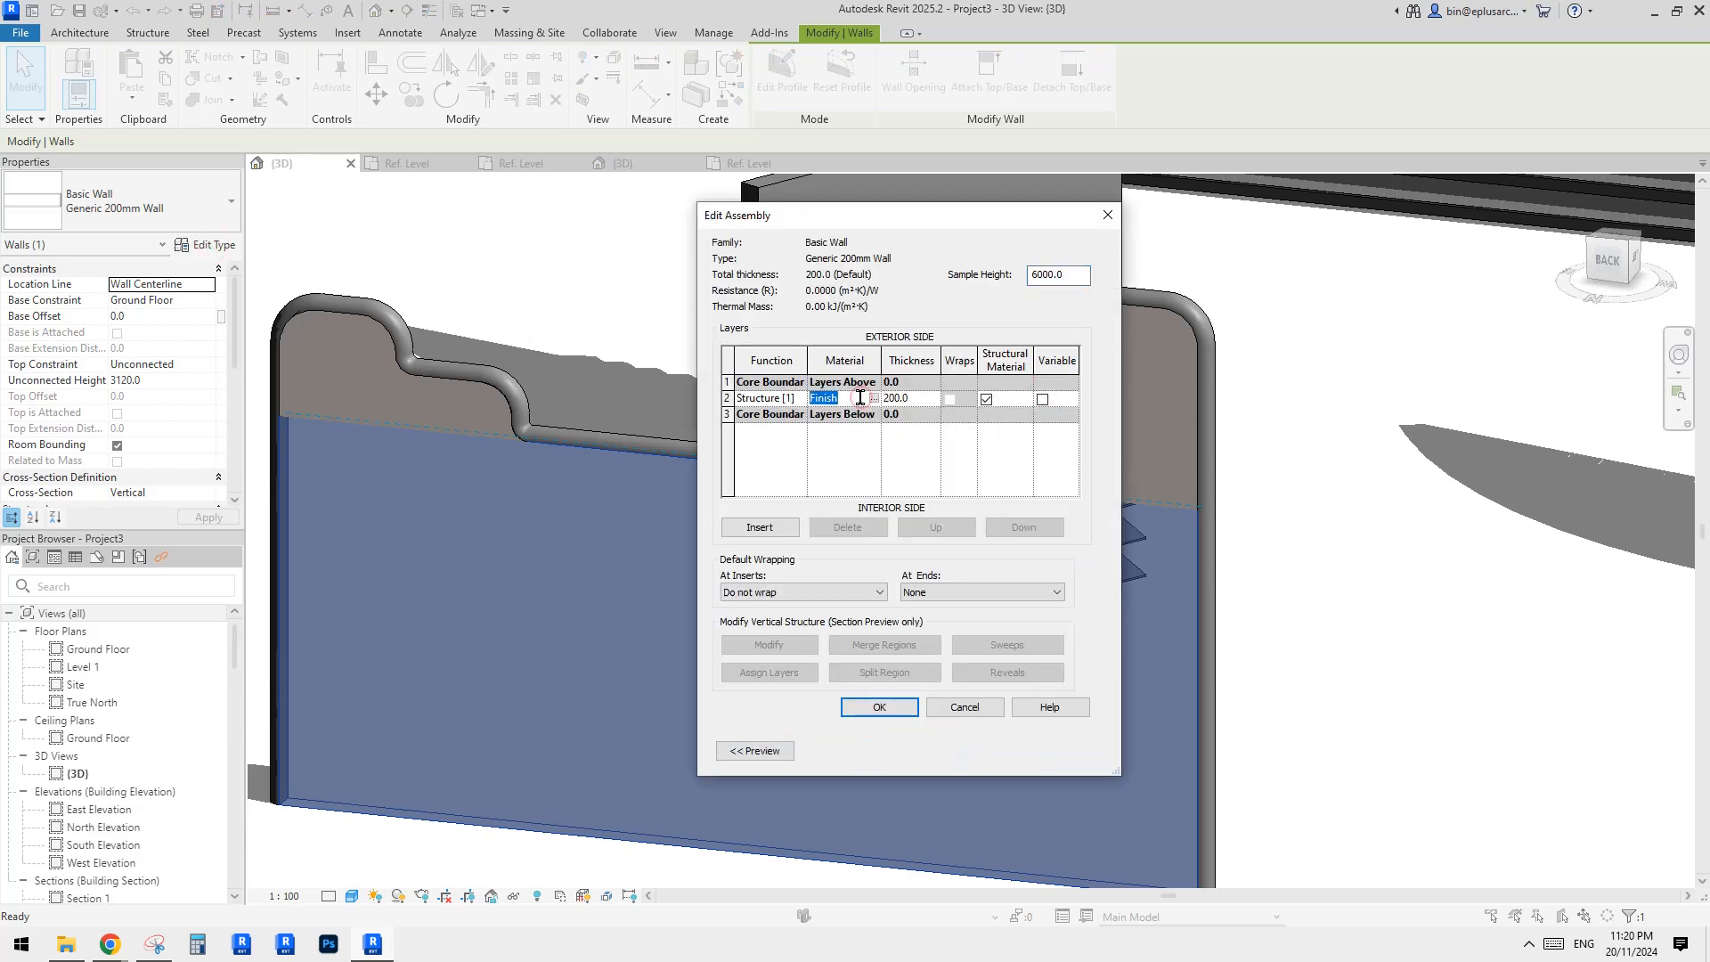
key(Escape)
key(Escape)
key(Escape)
Step: Edit the in-place sweep, assign it the wall's Finish material and finish the model
click(879, 422)
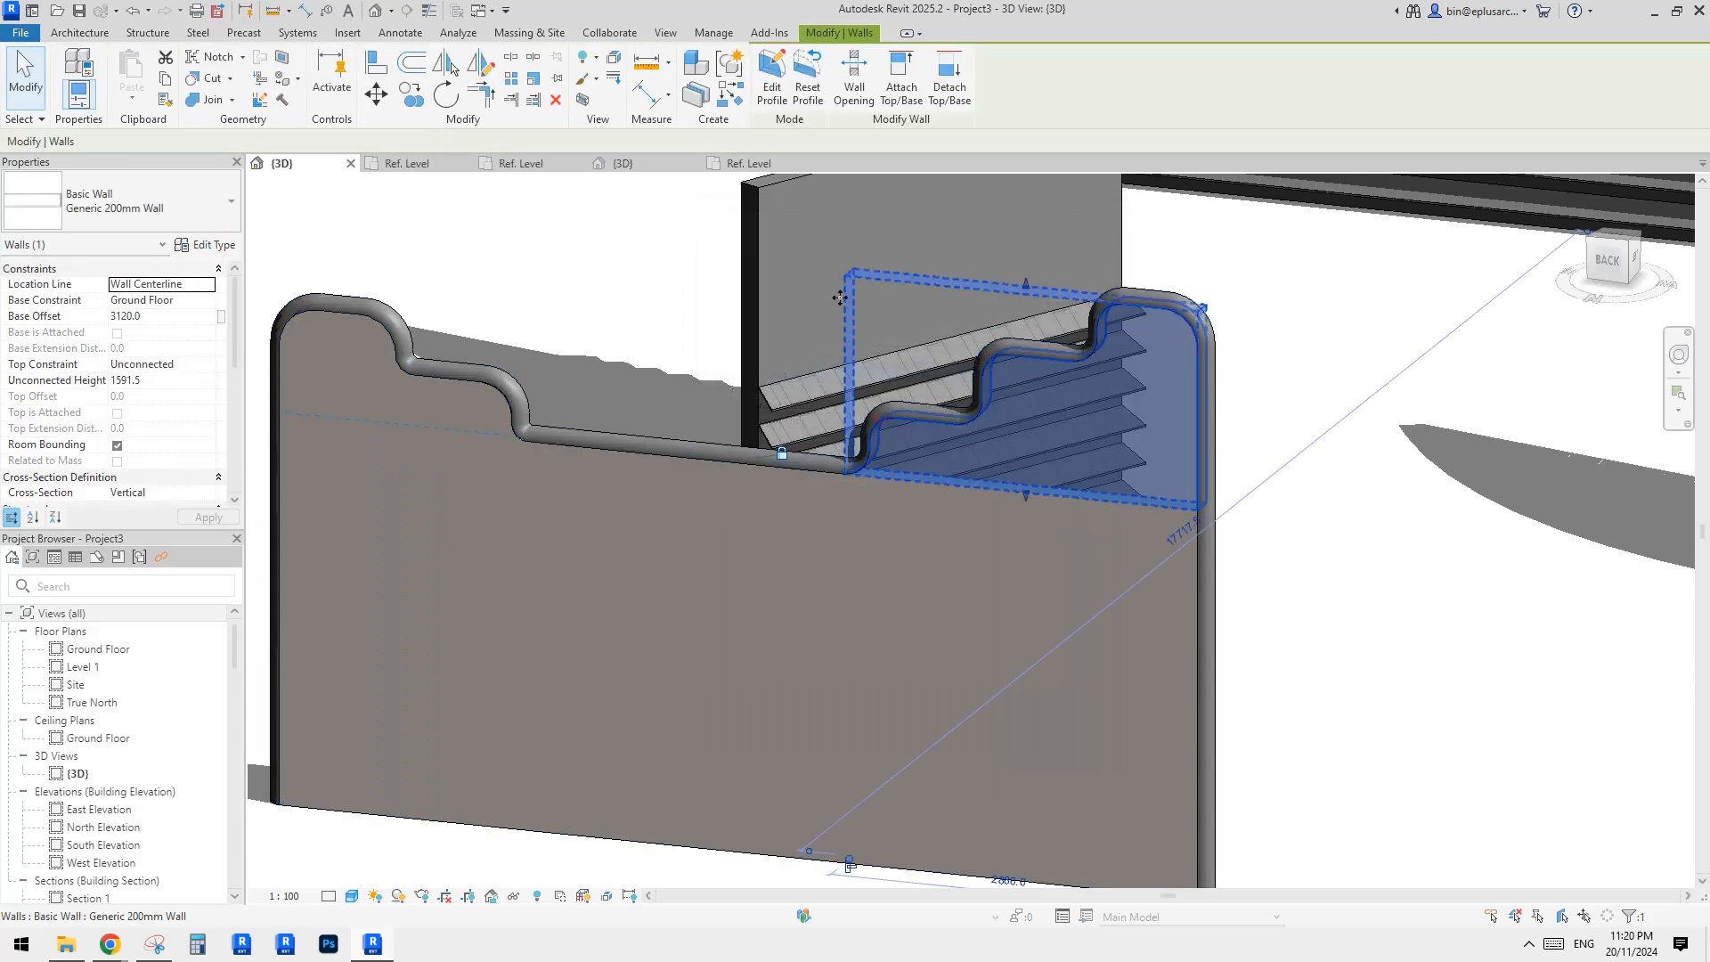
key(Escape)
double_click(924, 408)
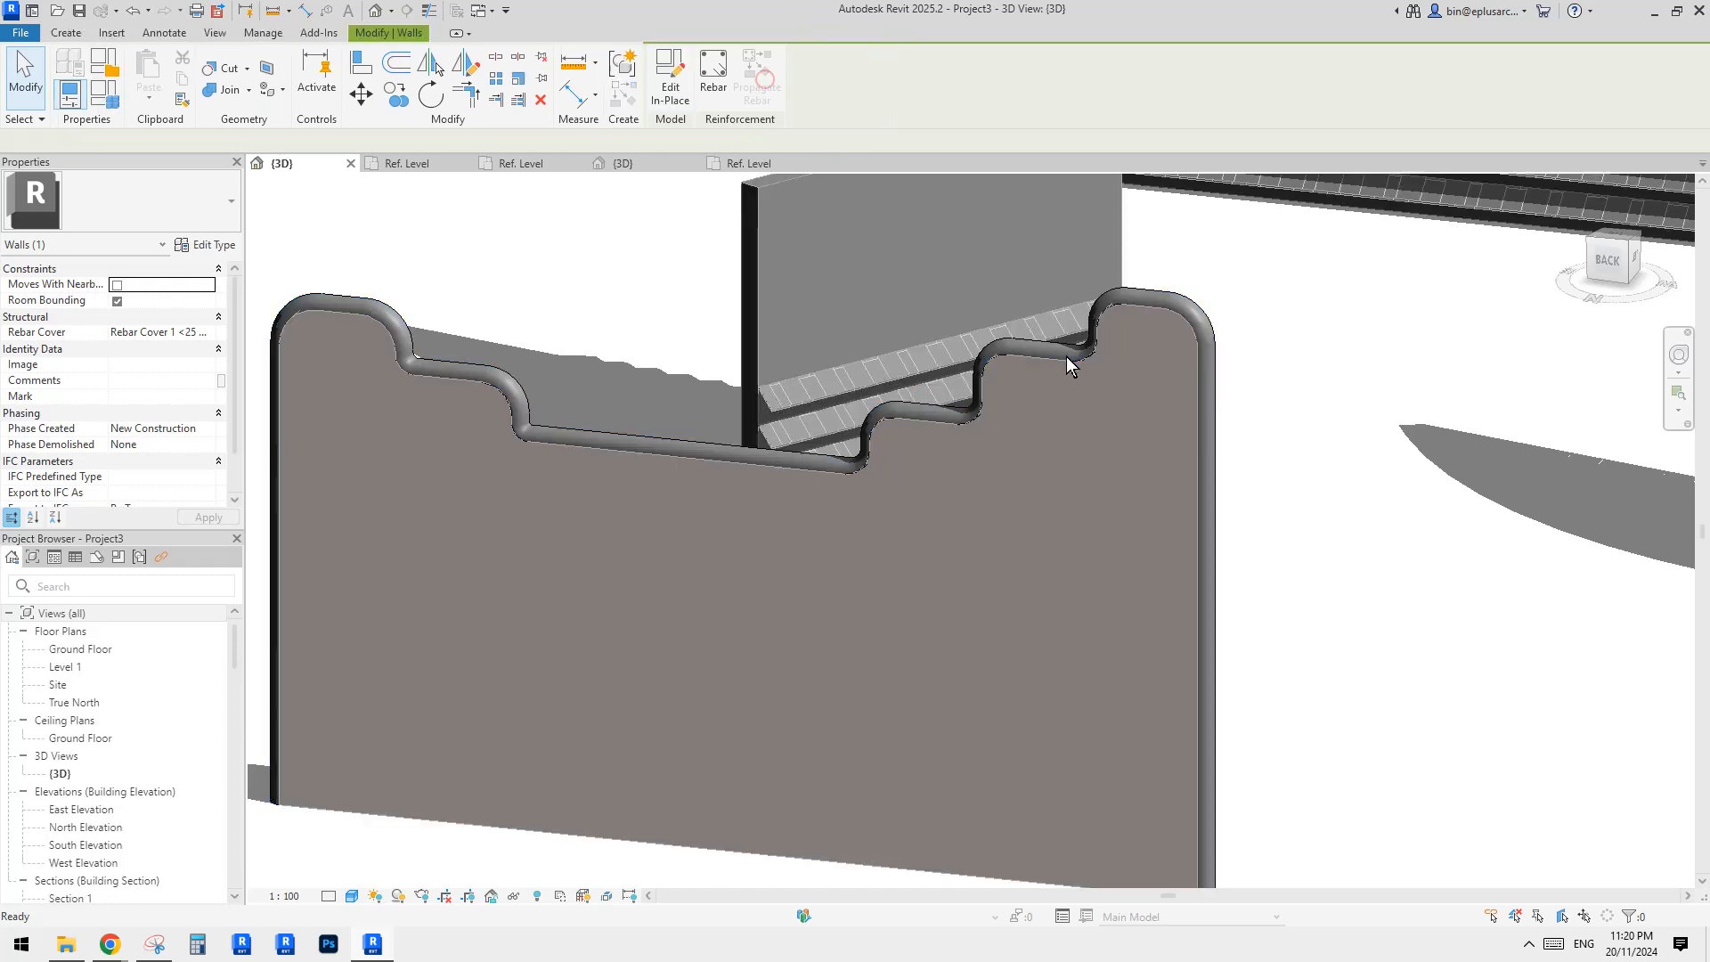
click(941, 408)
click(206, 334)
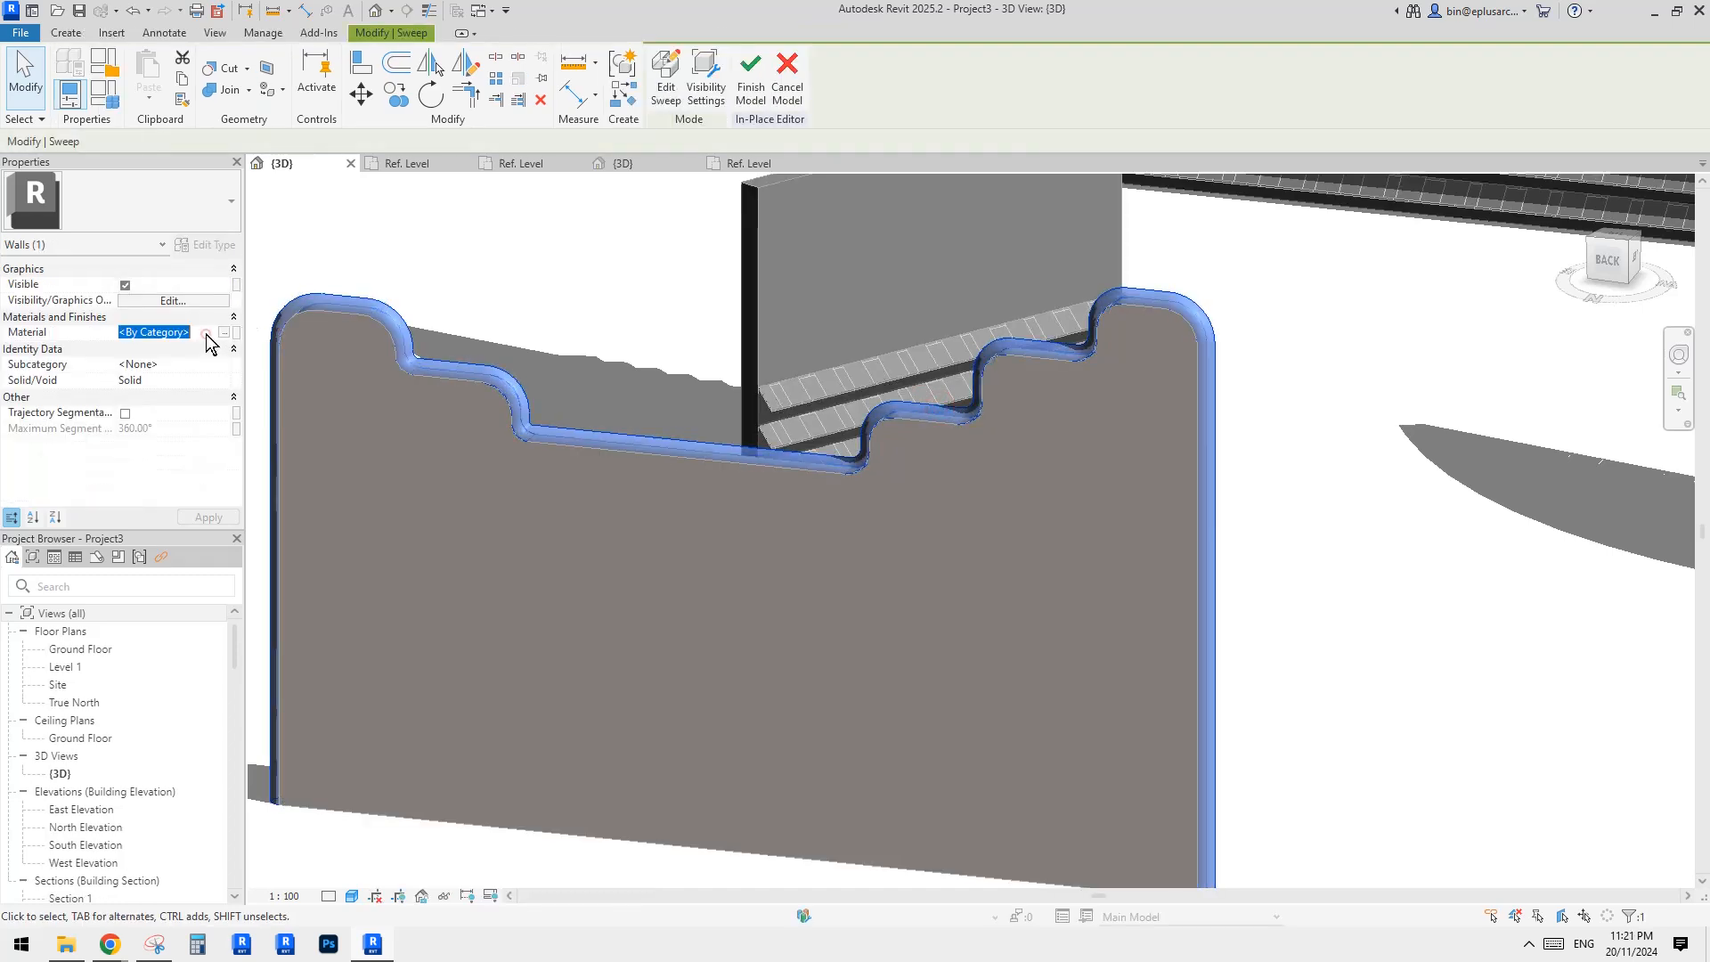
click(751, 89)
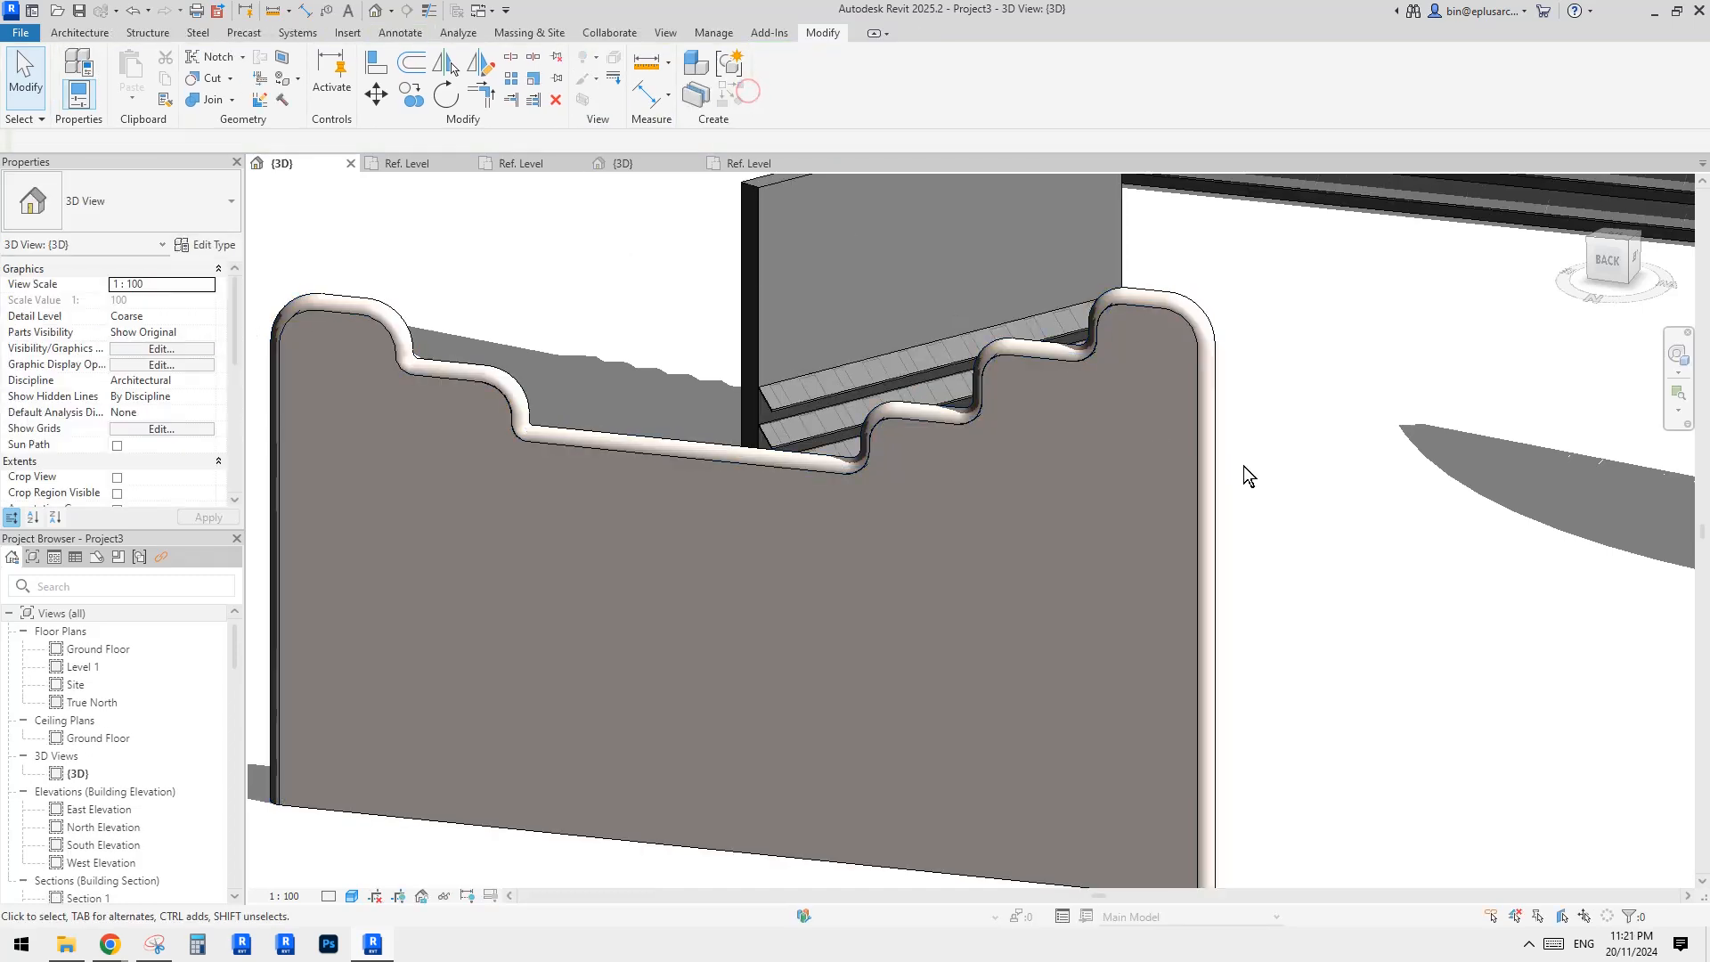
Step: Join the edge sweep's geometry with the lower wall and with both stepped blocks
click(233, 99)
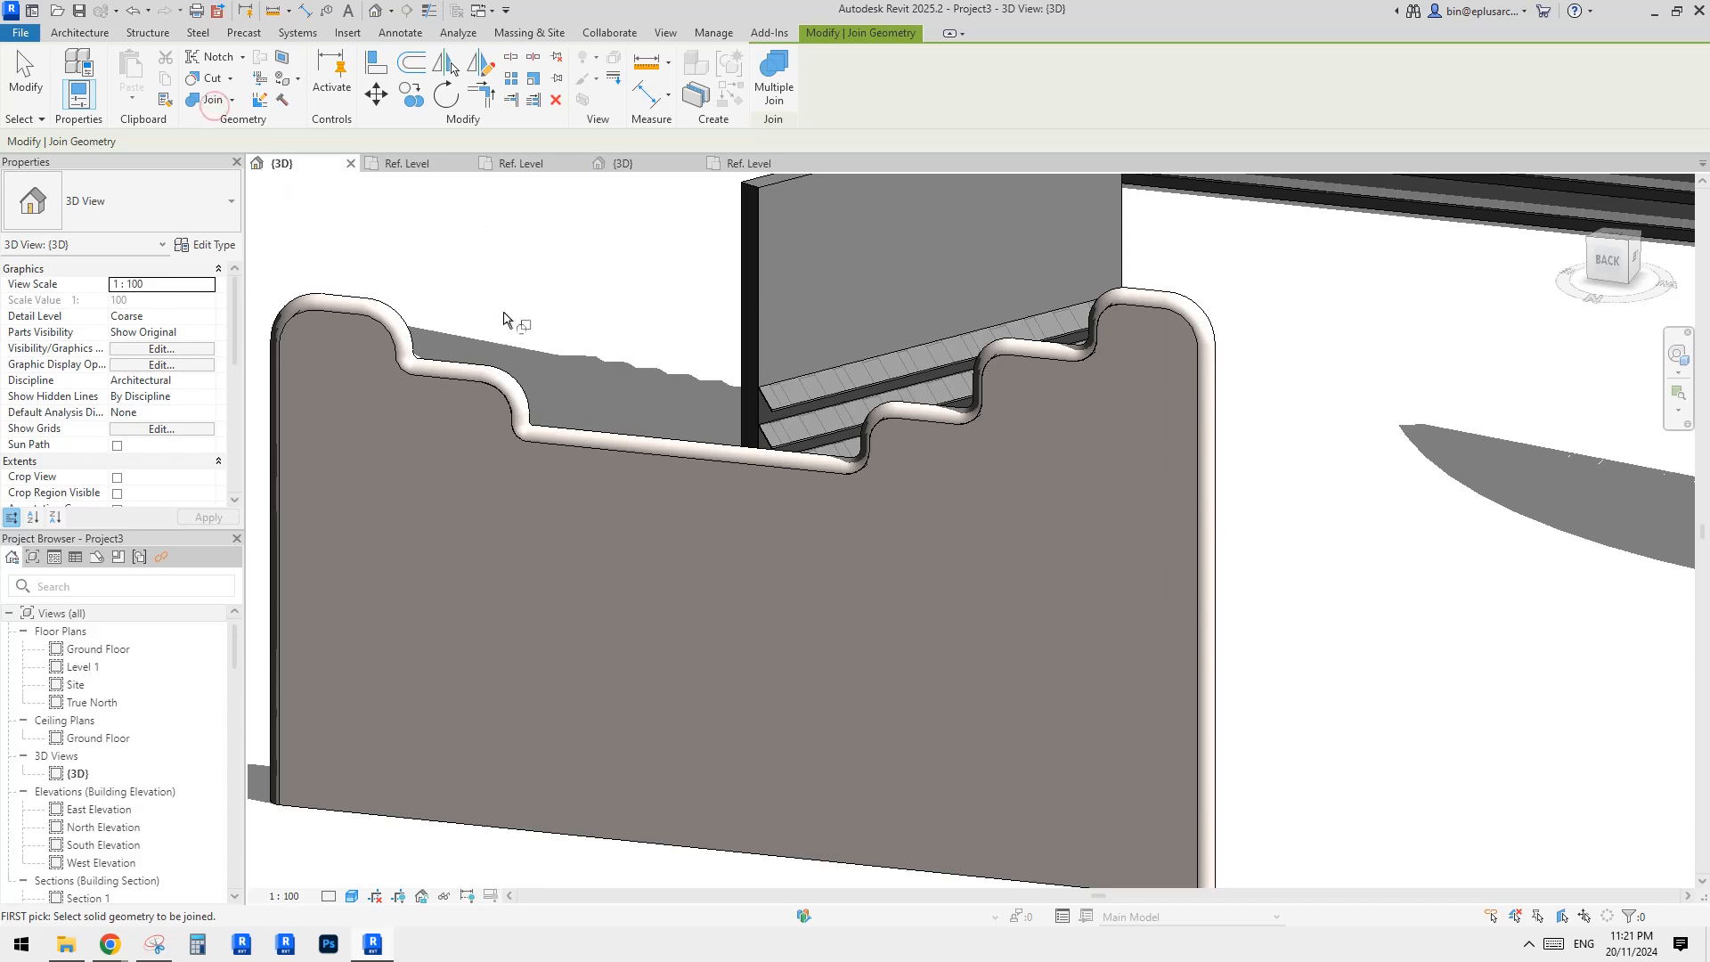
click(515, 396)
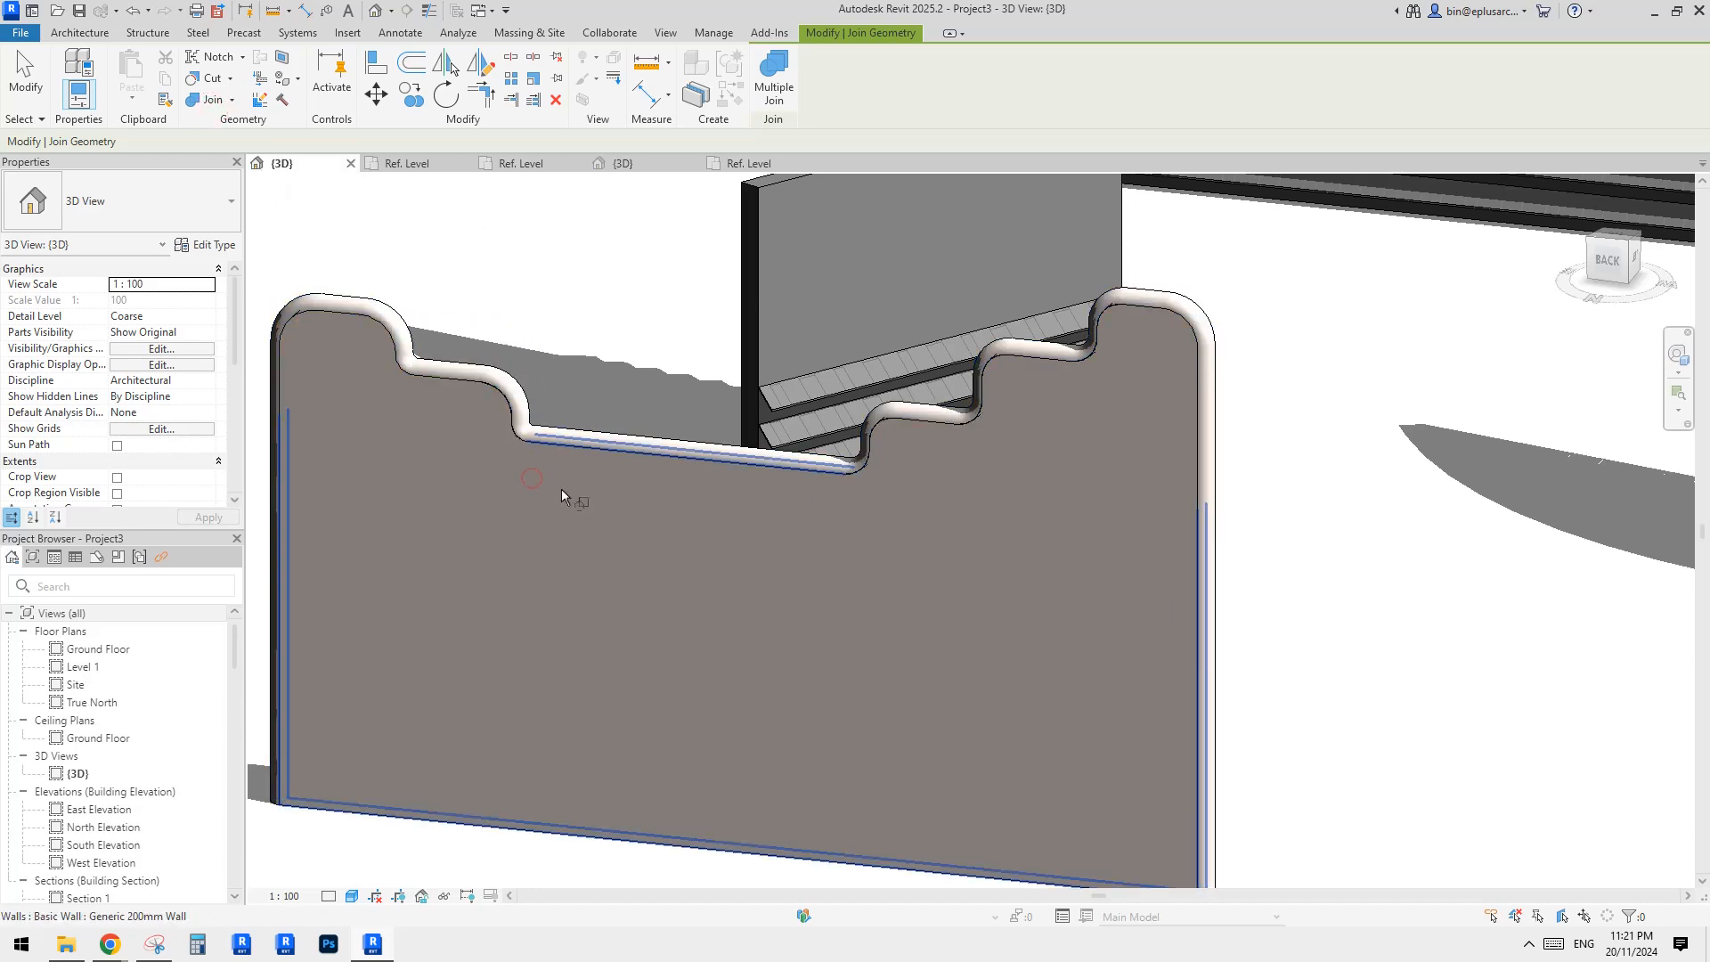
shift+middle_drag(561, 488, 616, 292)
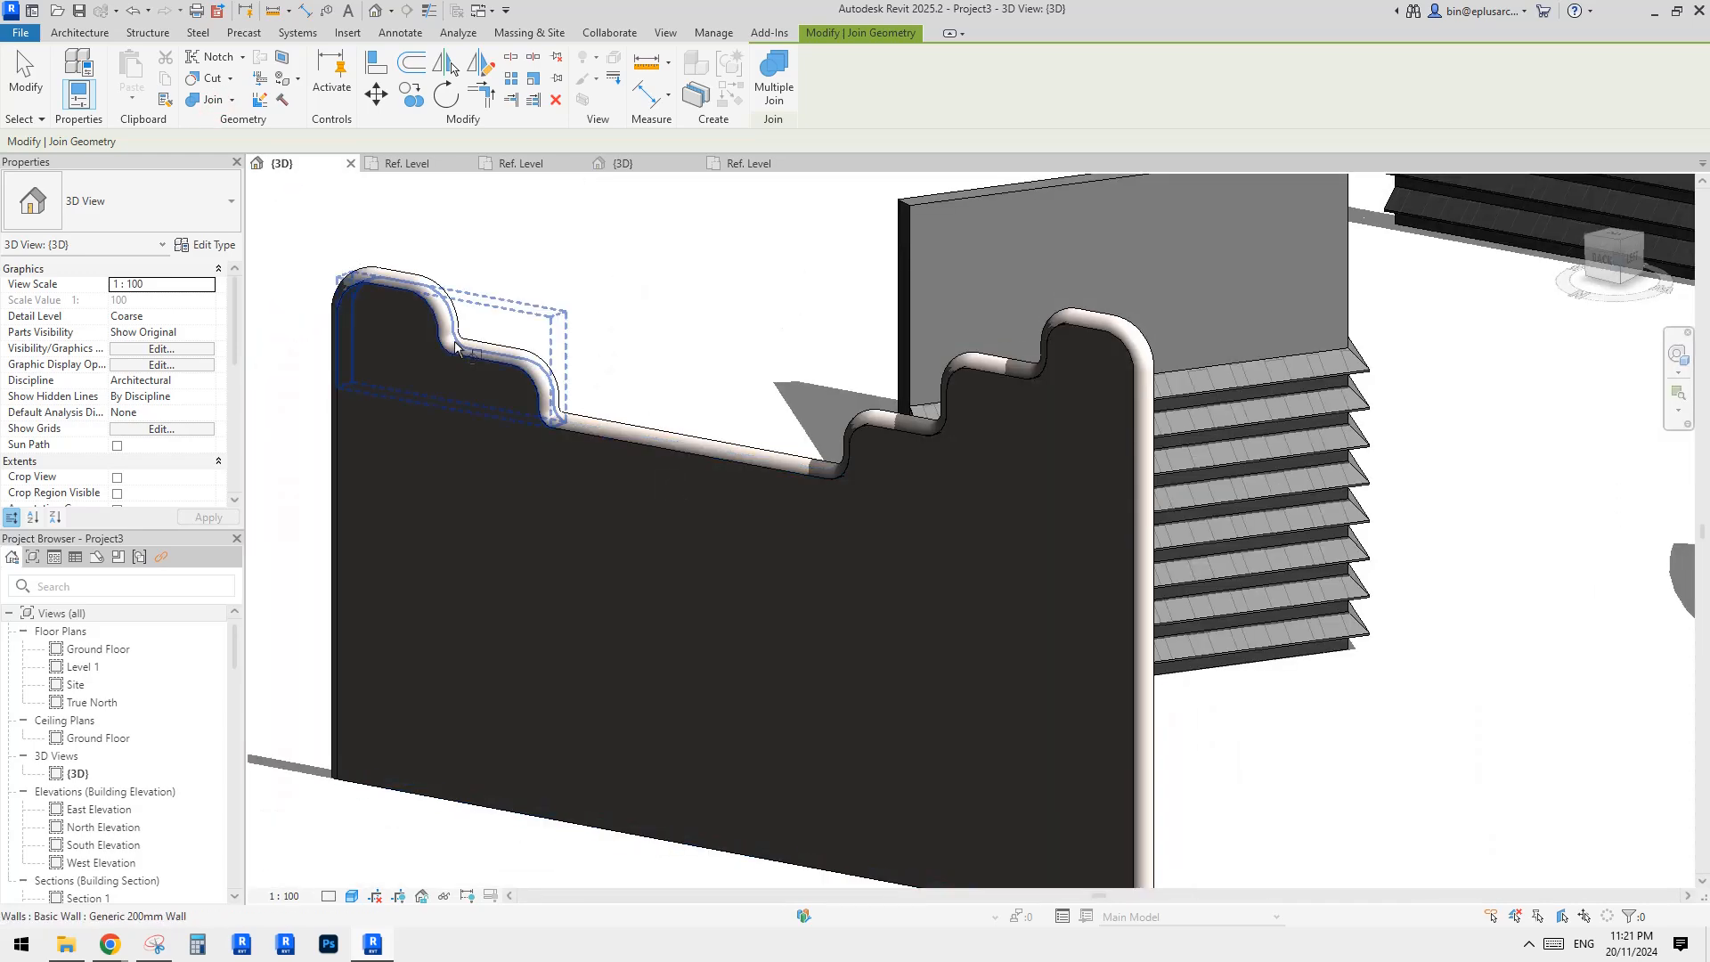
scroll(454, 345, up, 2)
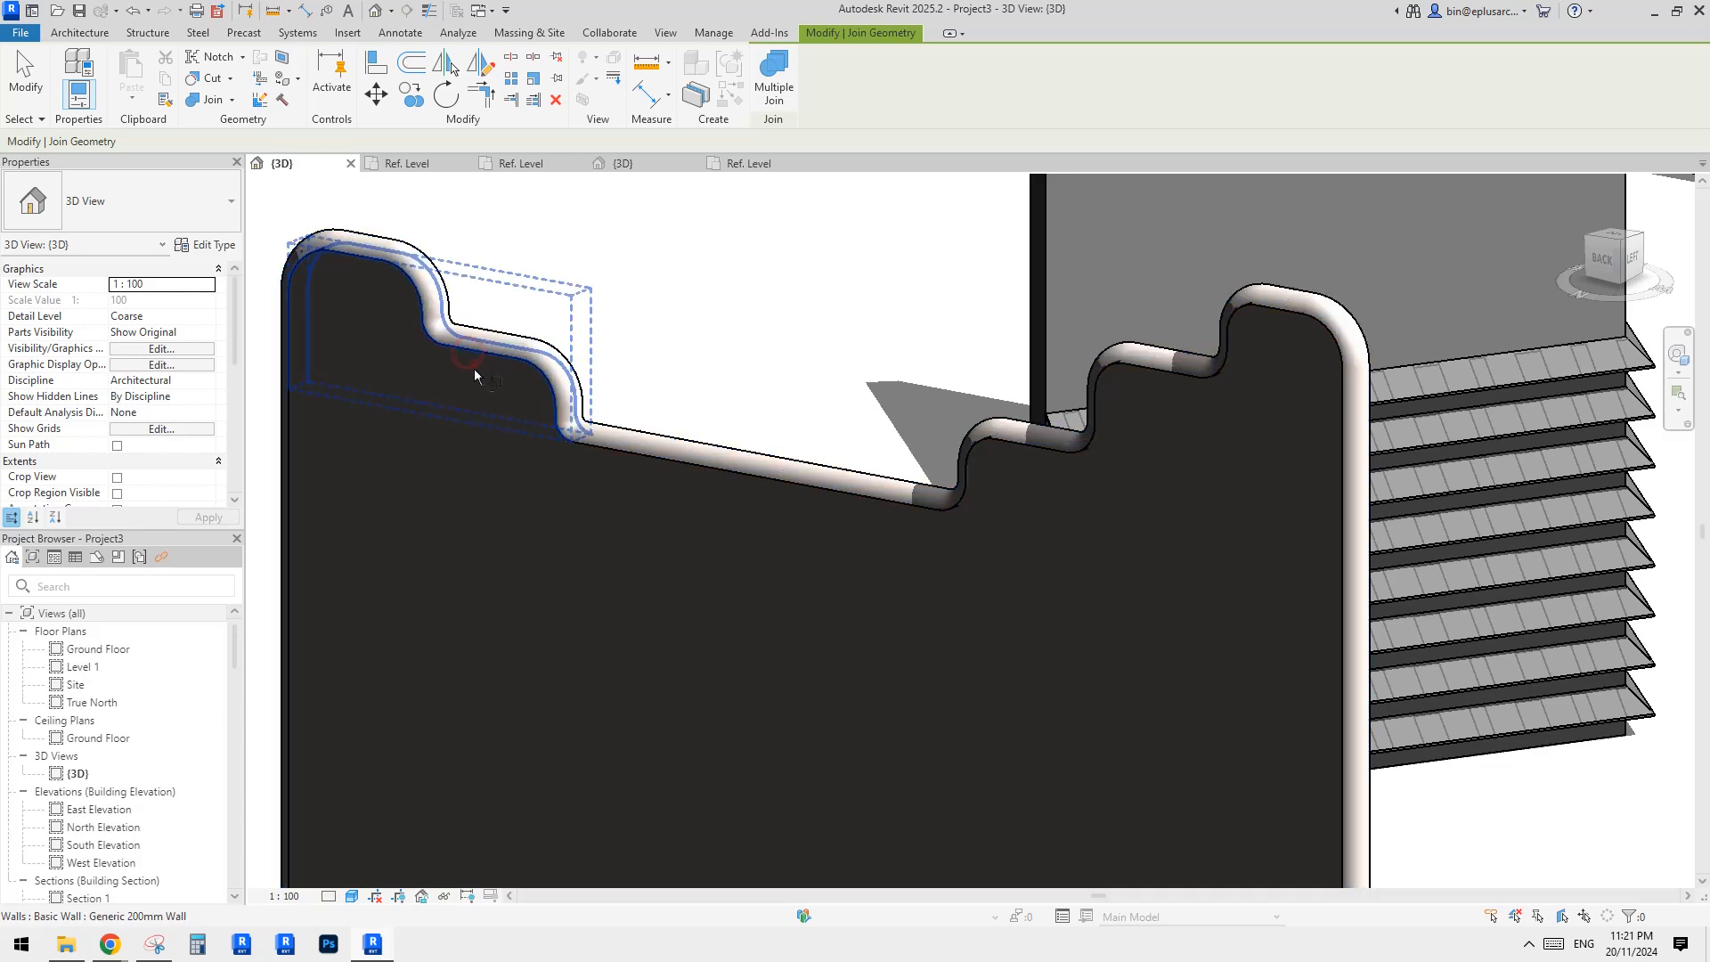
middle_drag(880, 446, 740, 424)
click(911, 415)
click(931, 456)
scroll(886, 482, down, 1)
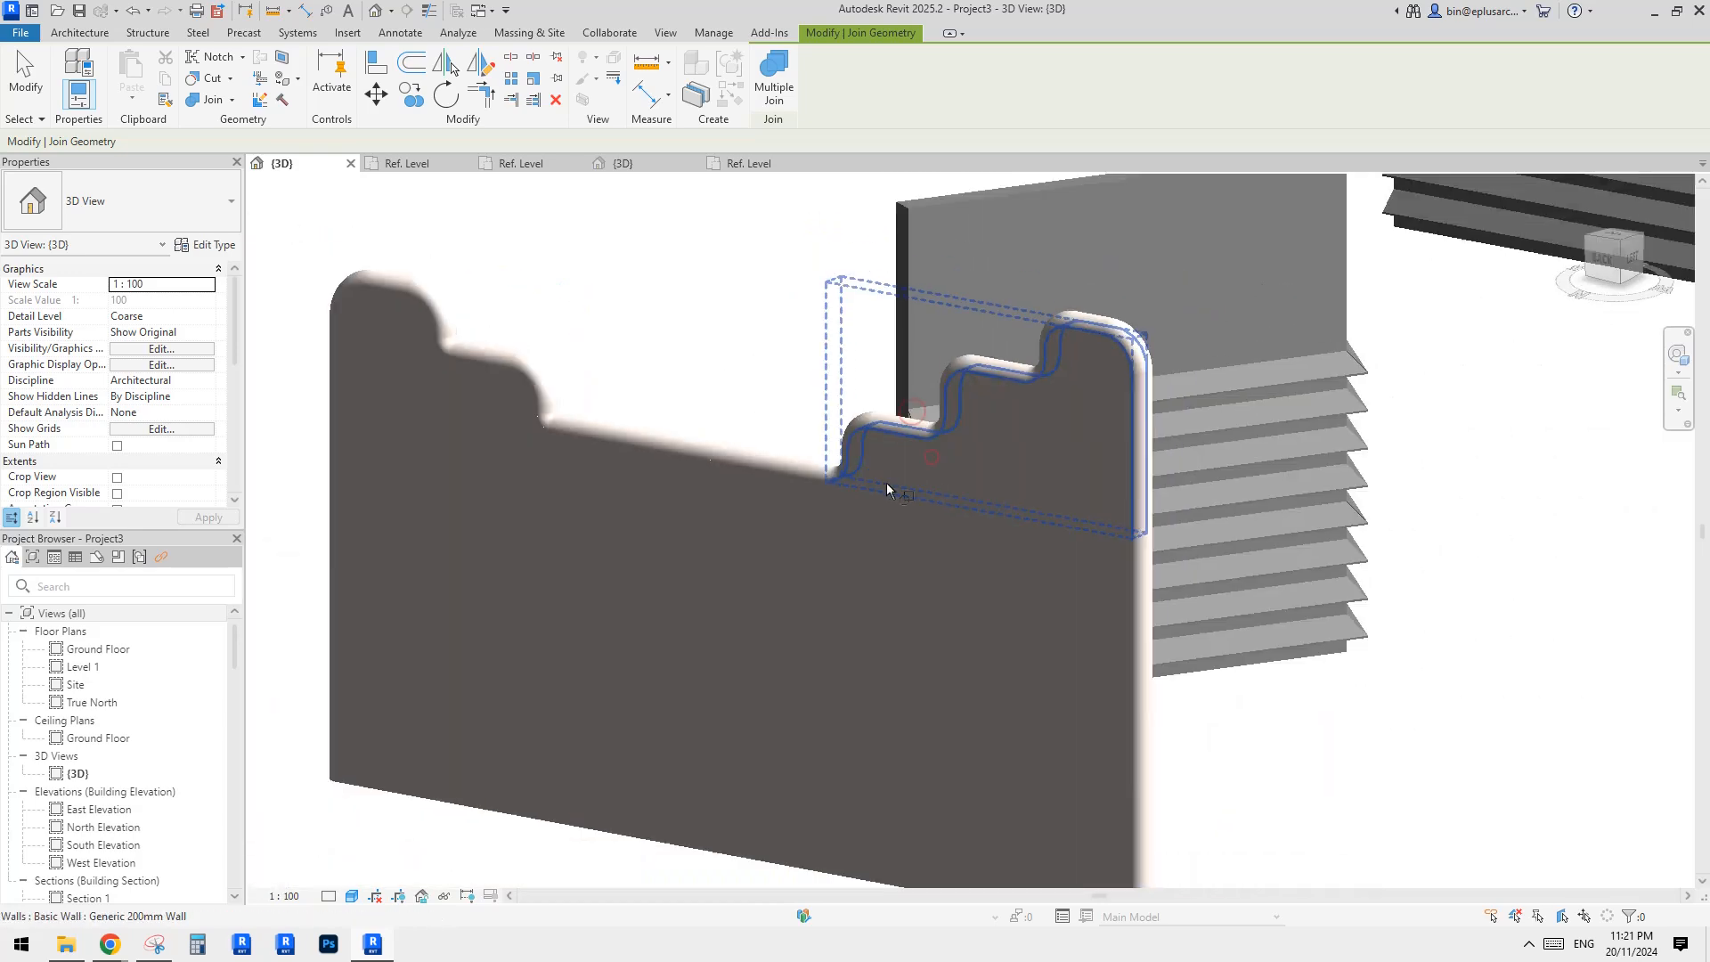
shift+middle_drag(885, 483, 762, 395)
key(Escape)
Step: Switch the join order between the edge sweep and the two-step block at the end wall's lower-stepped side
click(231, 100)
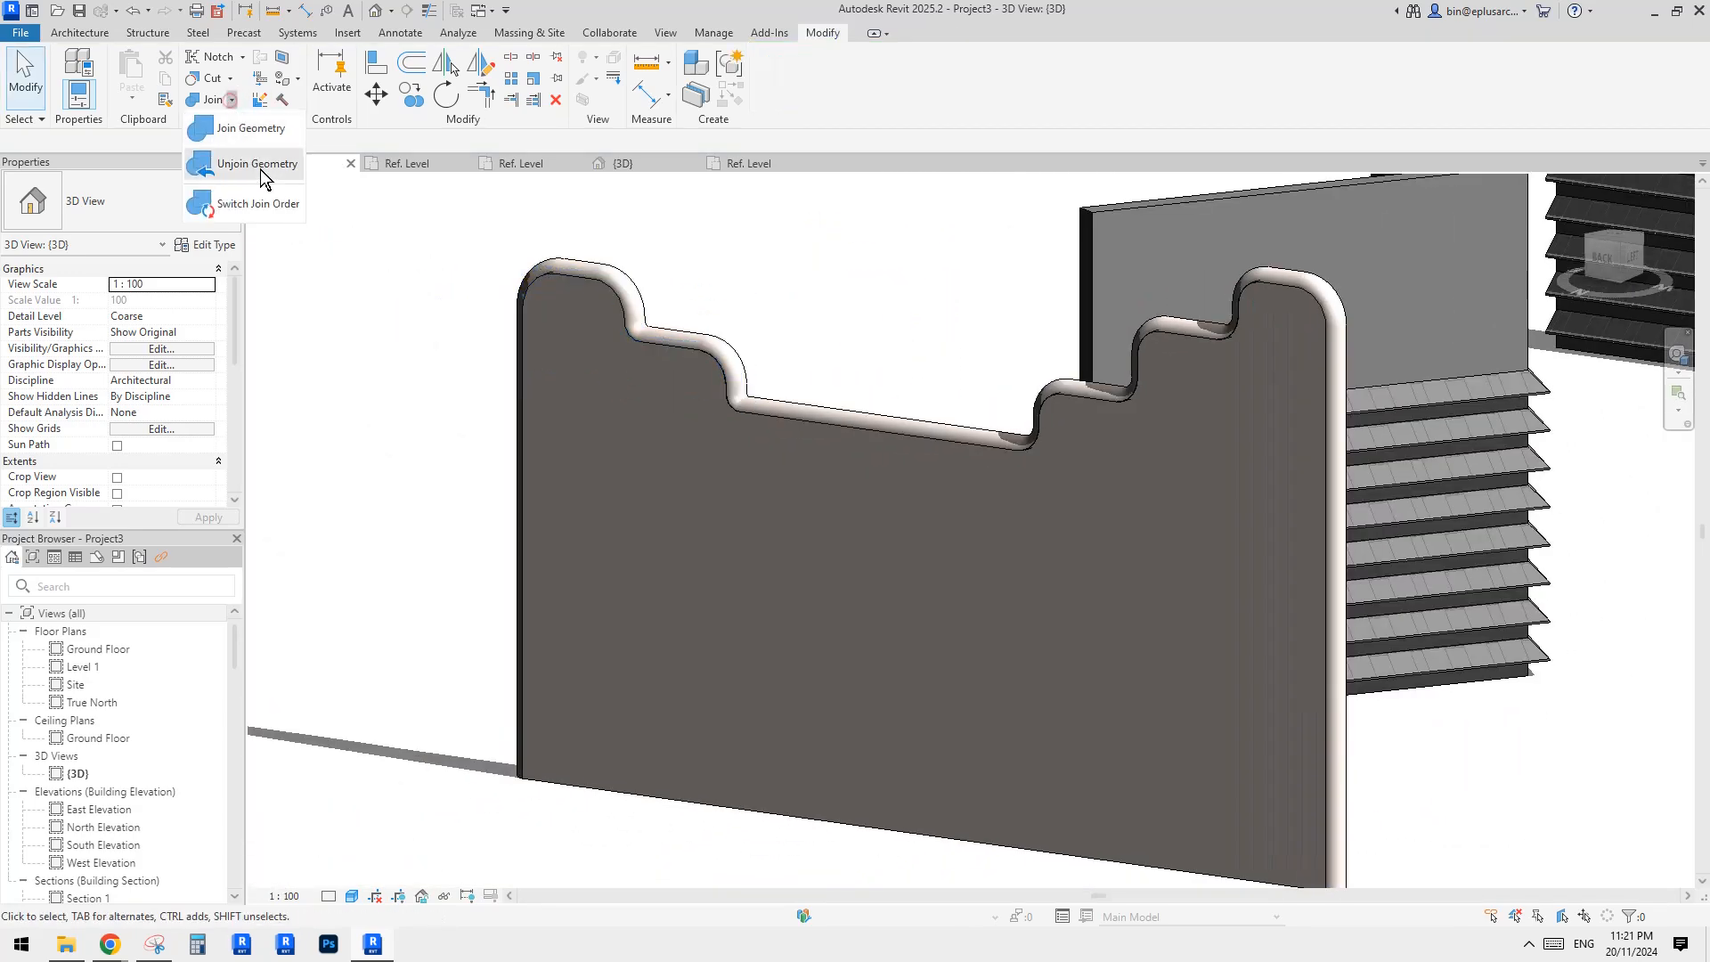
click(257, 203)
scroll(680, 336, up, 2)
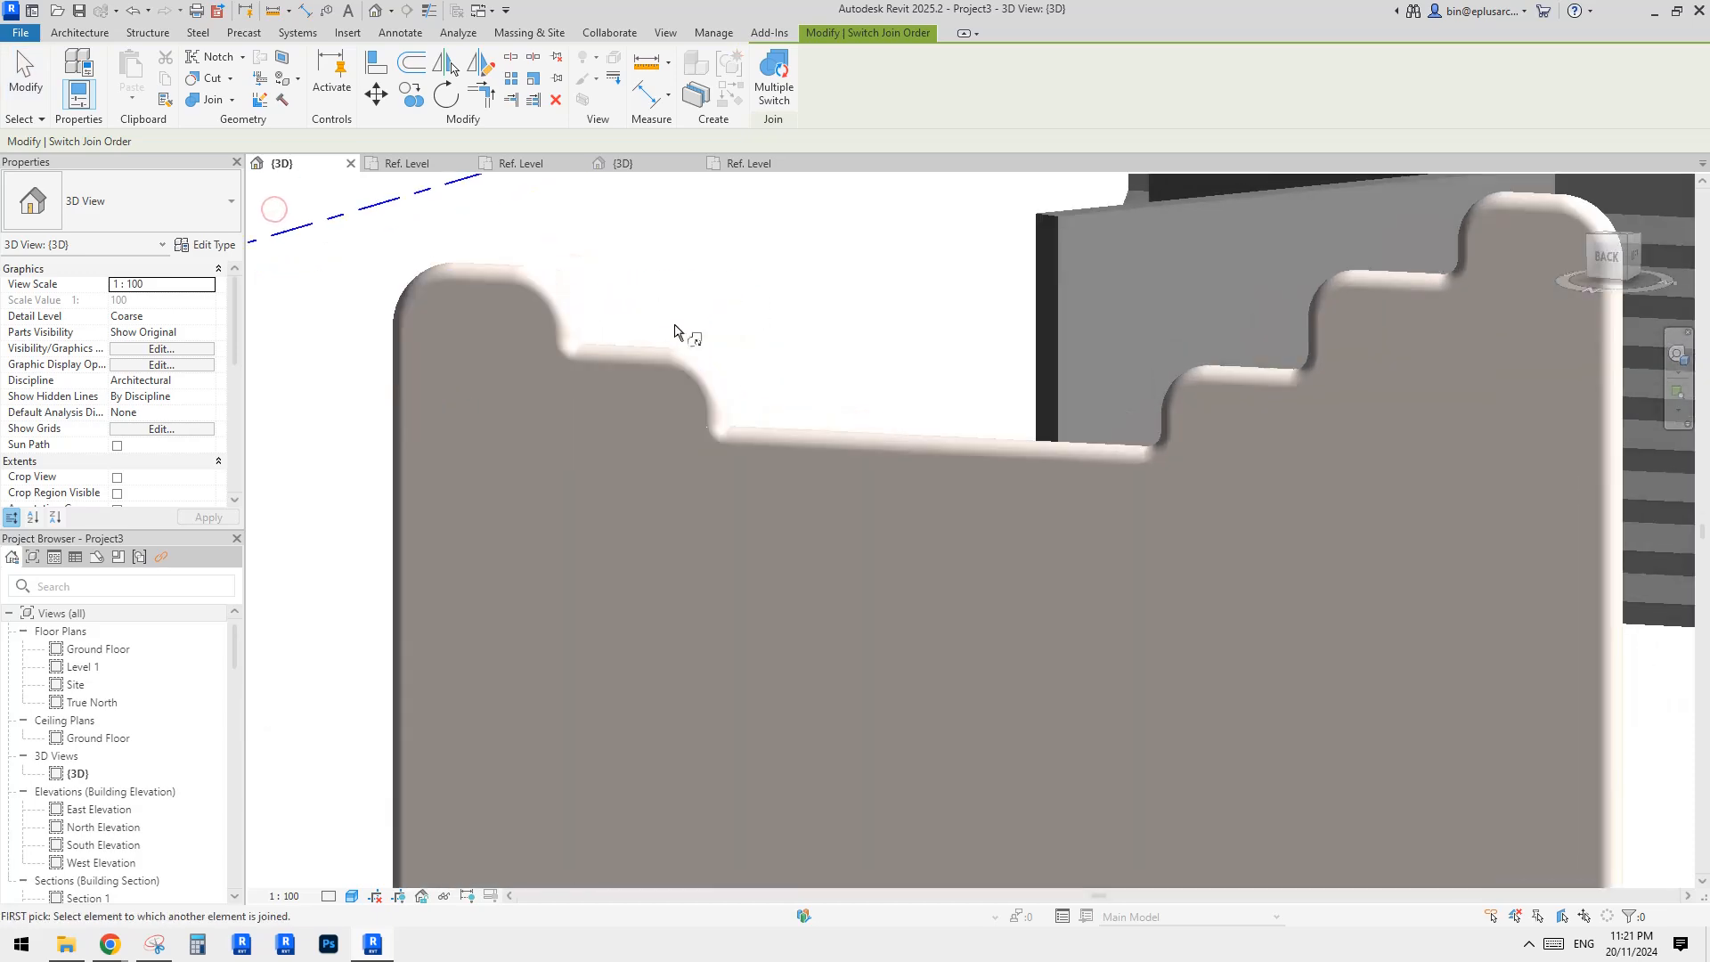
click(639, 355)
click(648, 381)
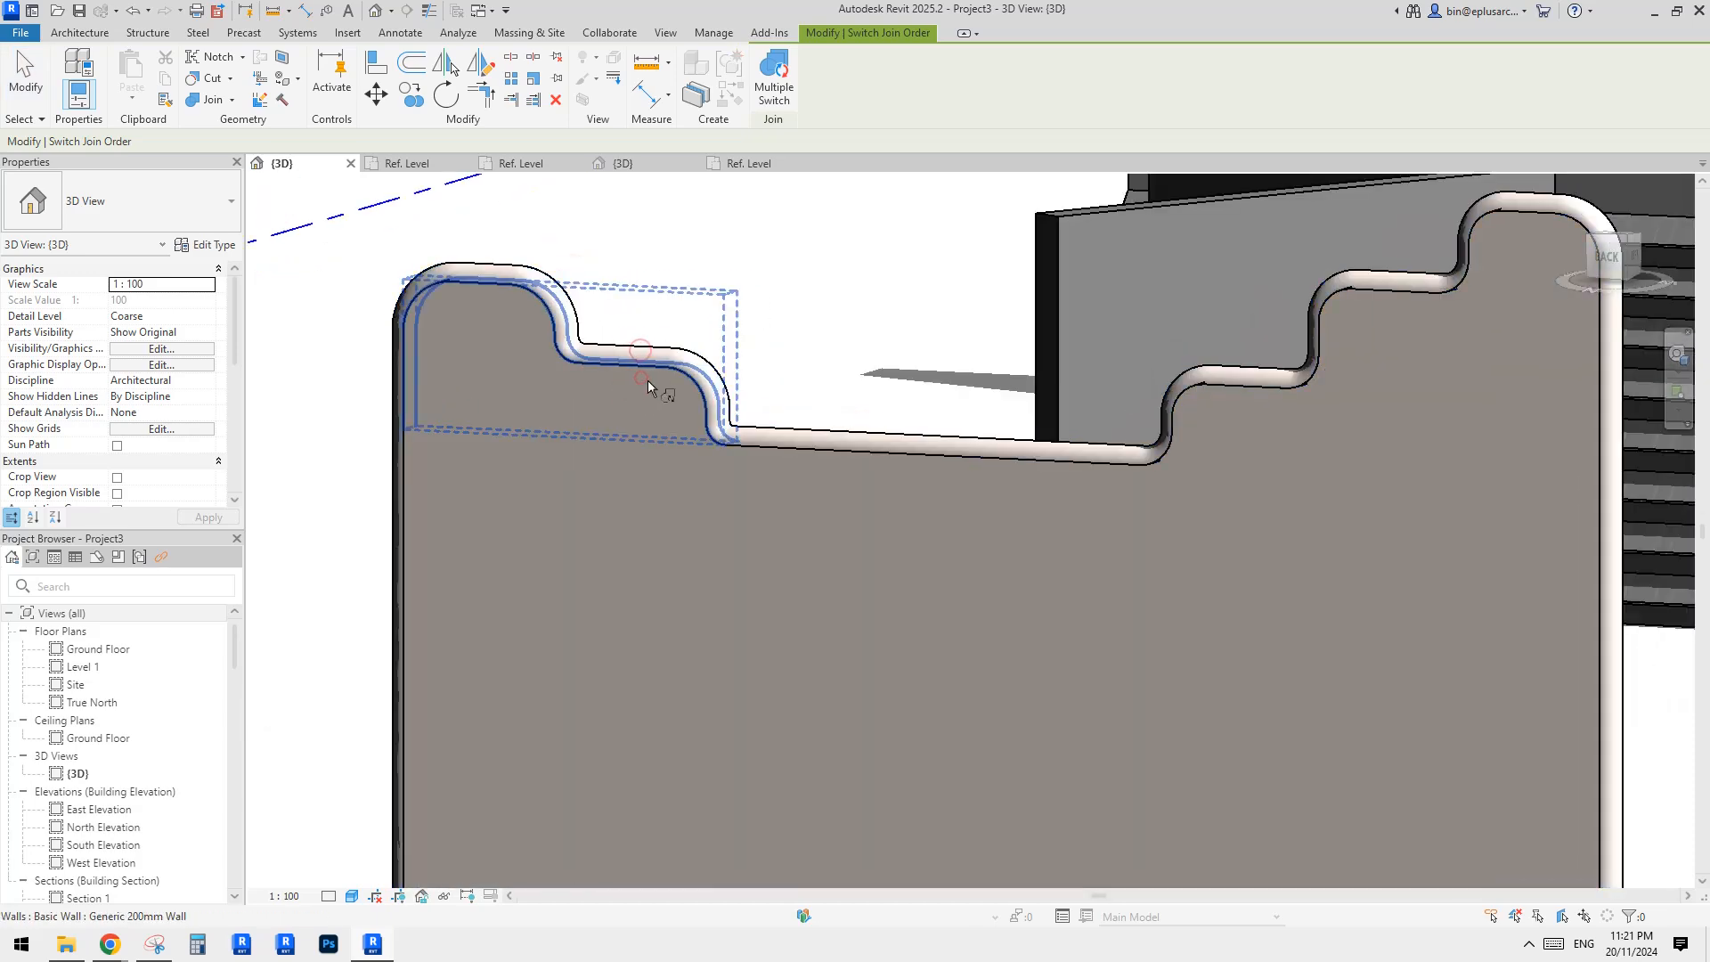
scroll(650, 369, down, 2)
key(Escape)
middle_drag(708, 340, 837, 479)
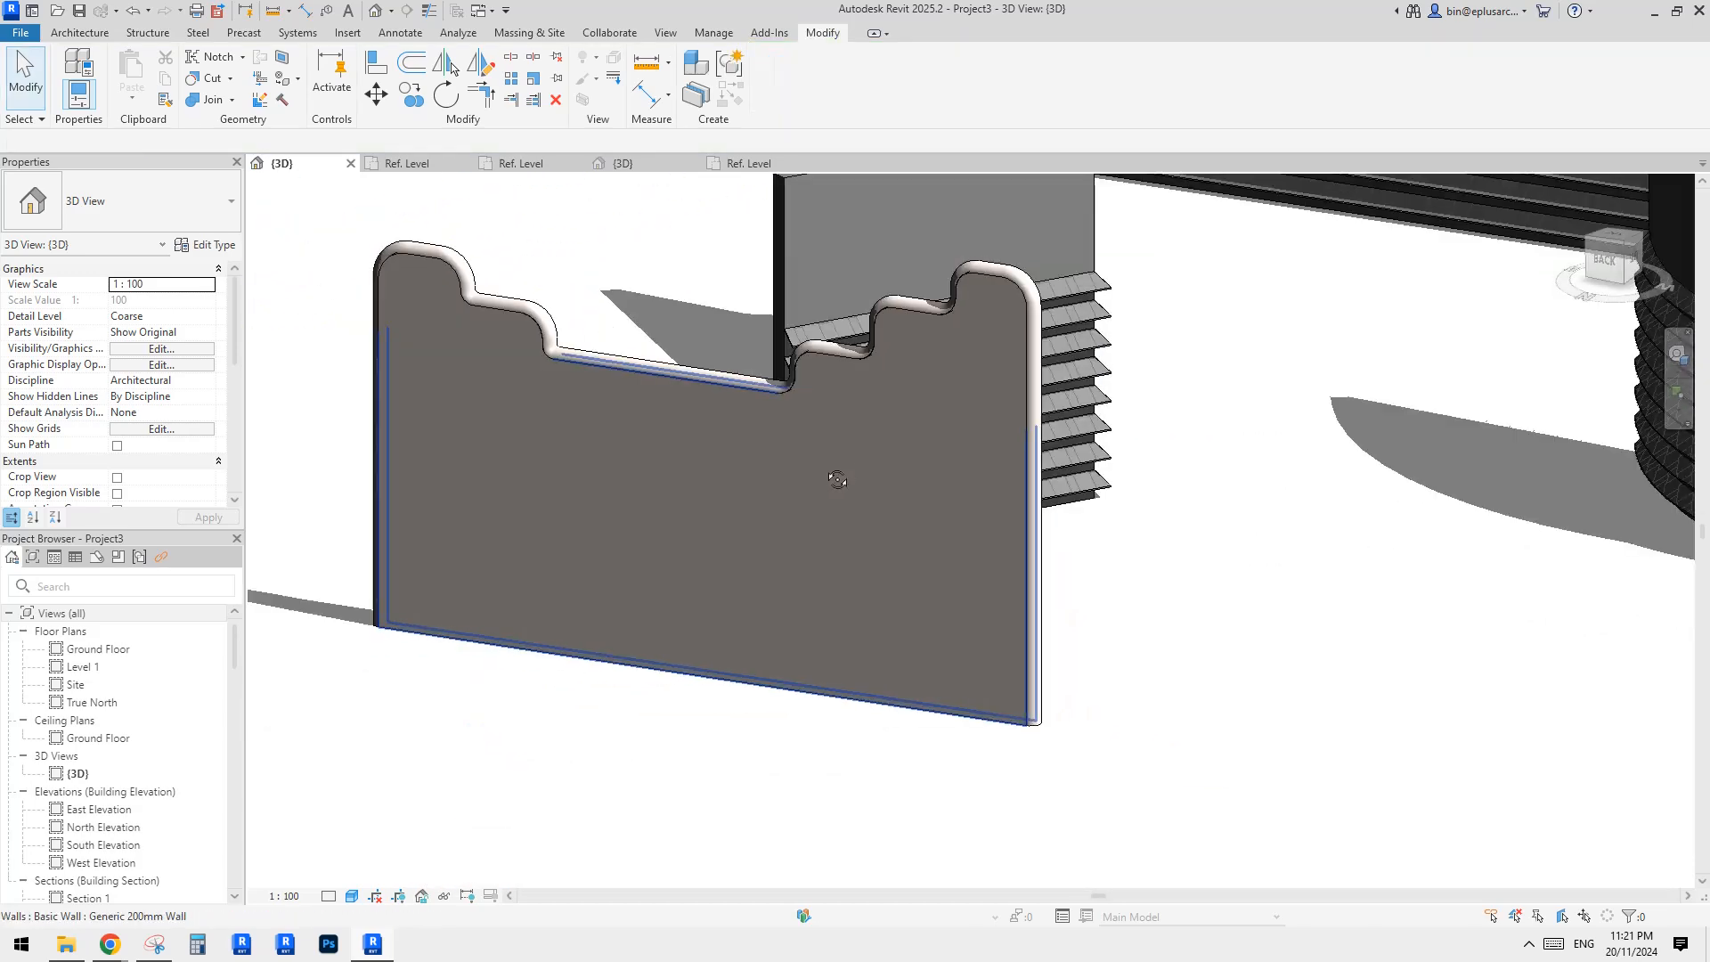
Step: Edit the in-place edge sweep, accepting the join warnings, and open its half-ellipse profile sketch
mouse_move(1044, 456)
shift+middle_down()
mouse_move(1029, 483)
mouse_move(1057, 477)
mouse_move(1048, 465)
shift+middle_up()
click(1025, 494)
scroll(1034, 490, up, 1)
click(1036, 474)
scroll(1050, 472, up, 1)
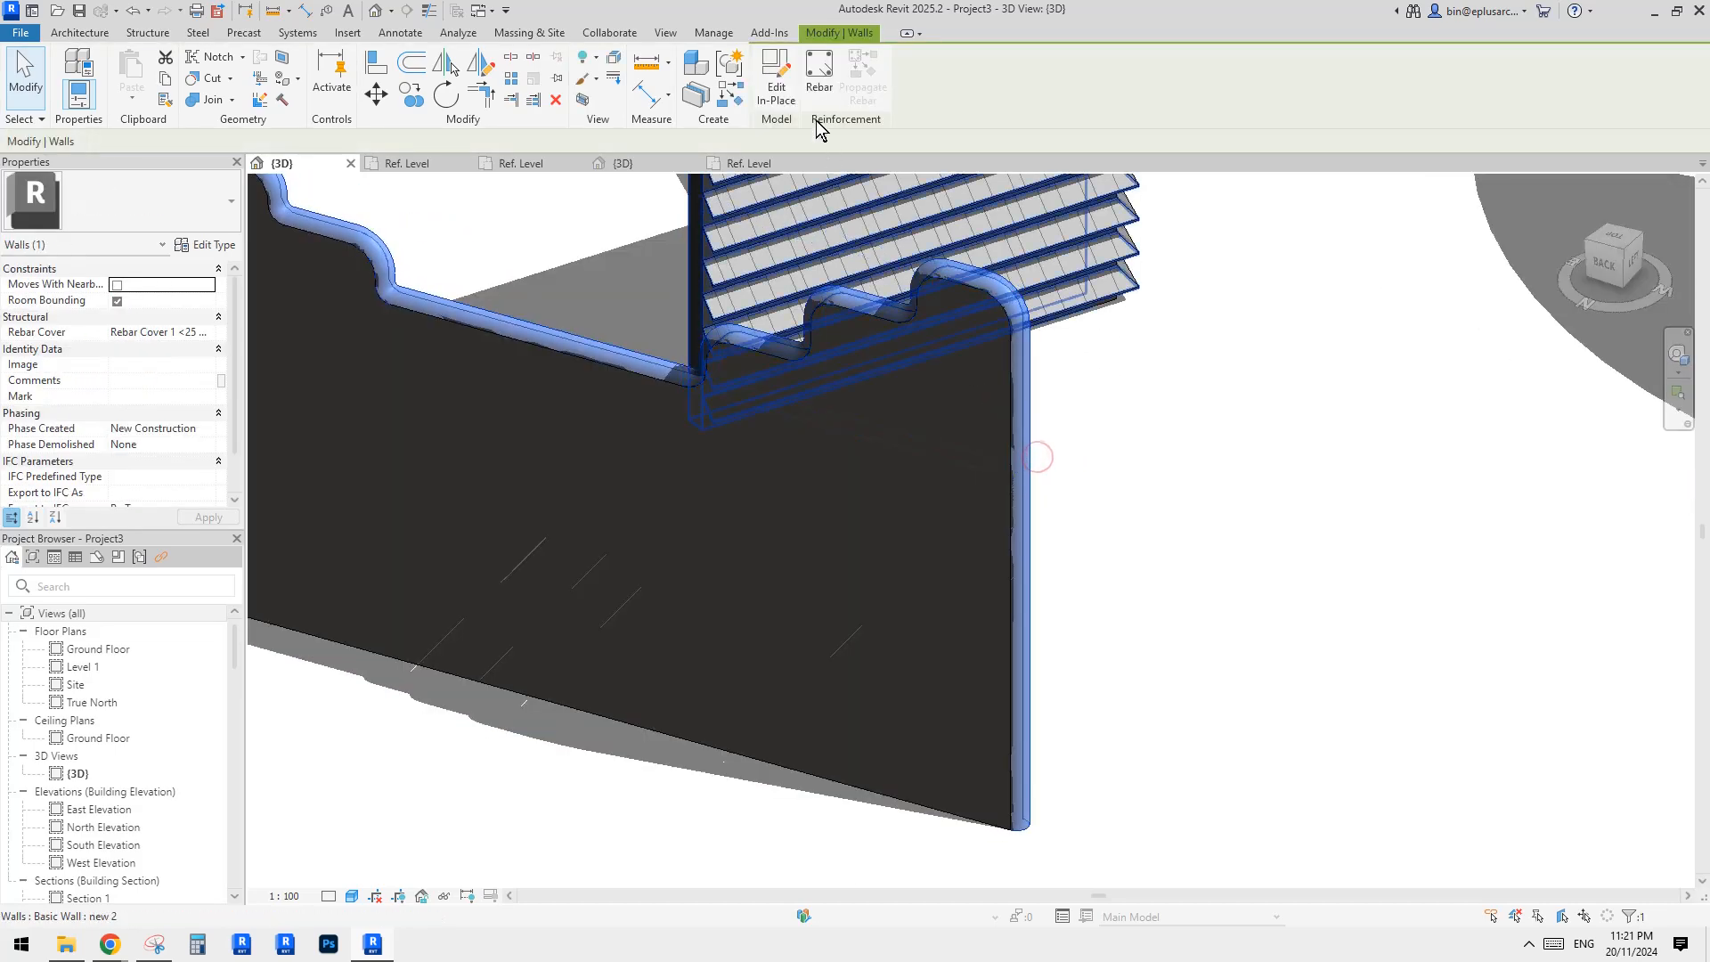
click(776, 86)
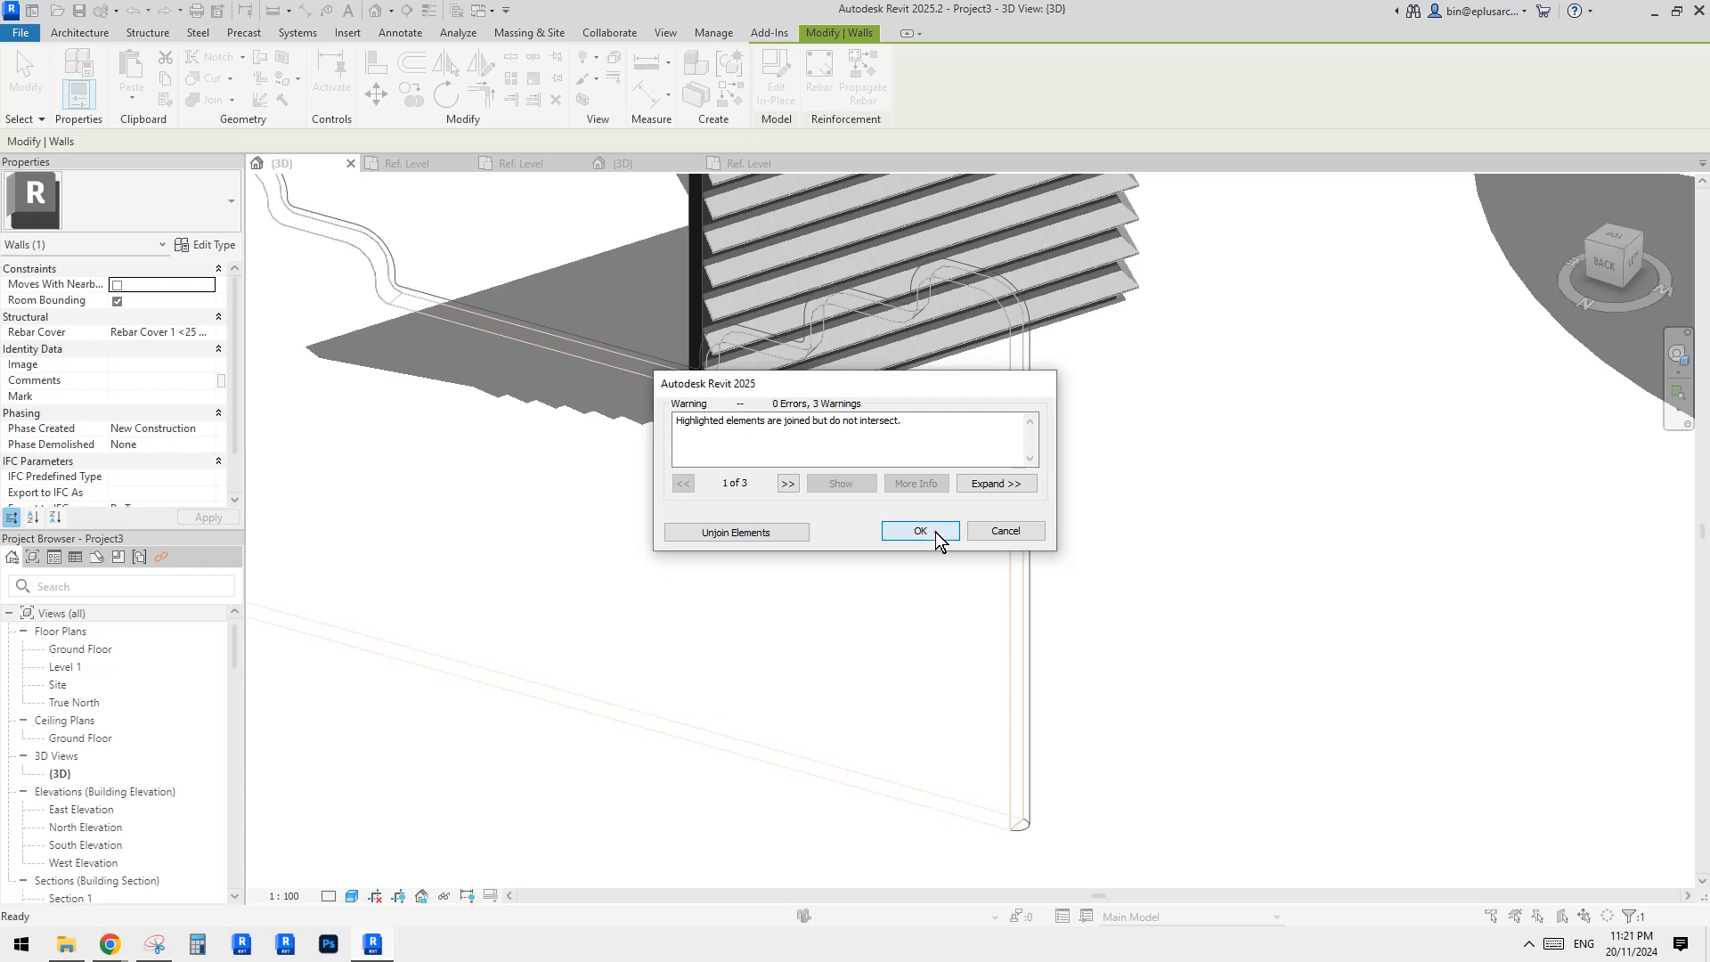
click(931, 533)
click(1027, 419)
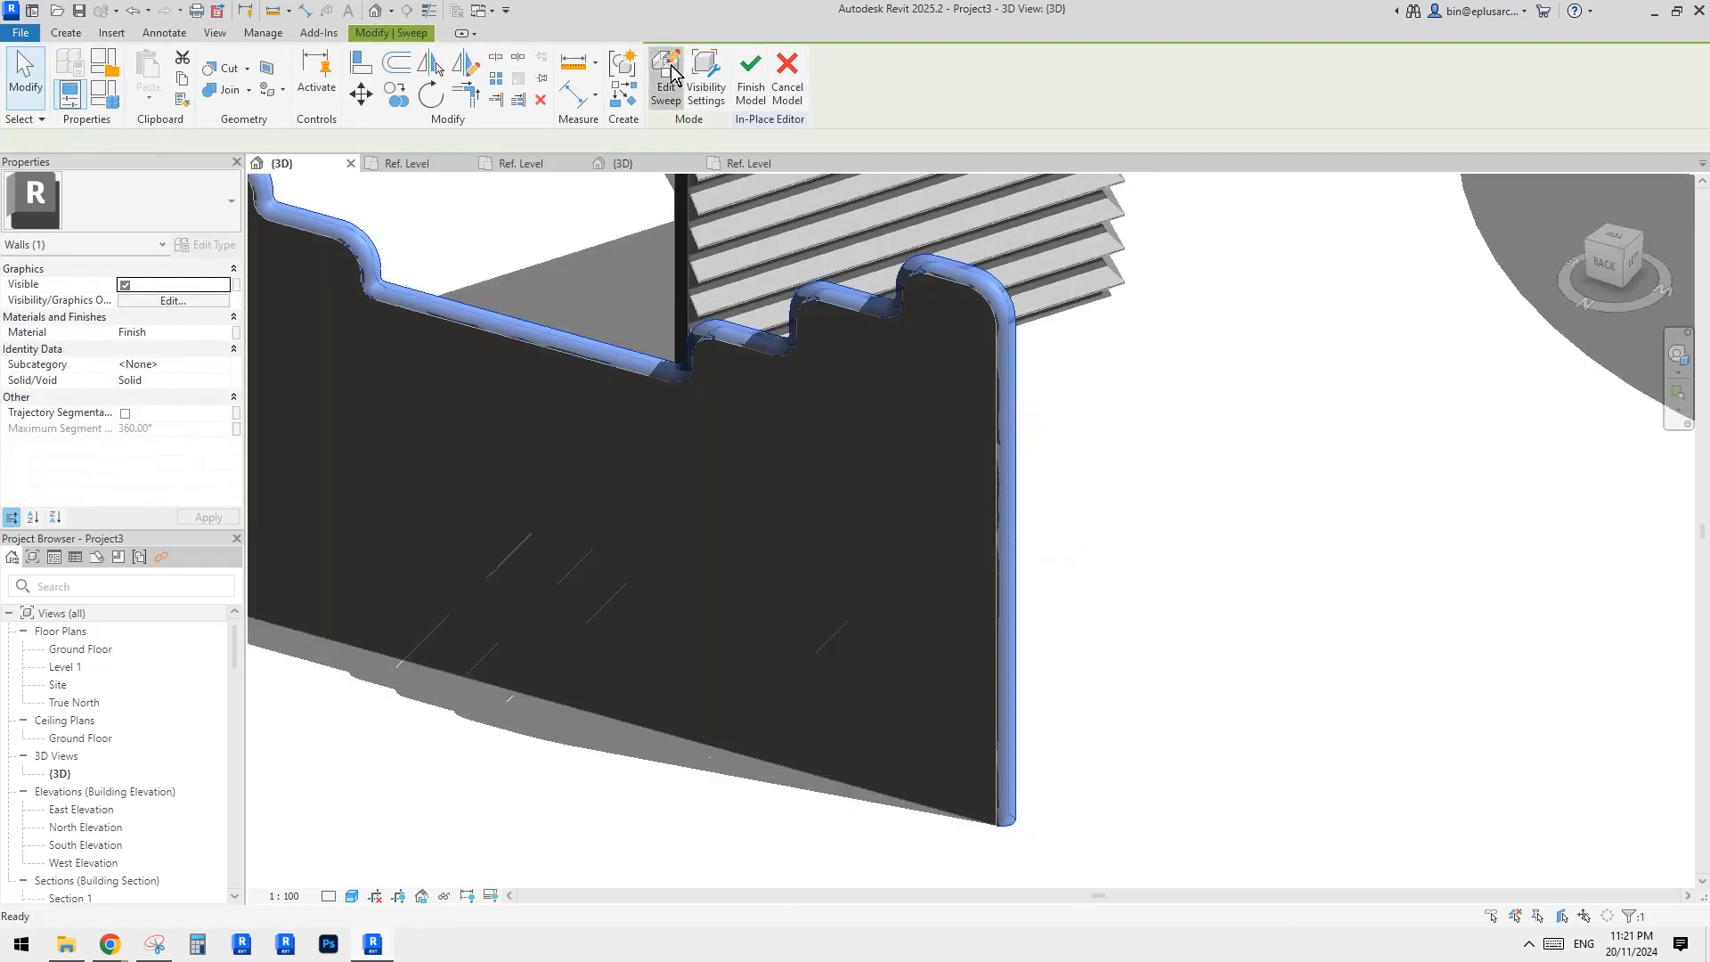
click(667, 75)
click(918, 100)
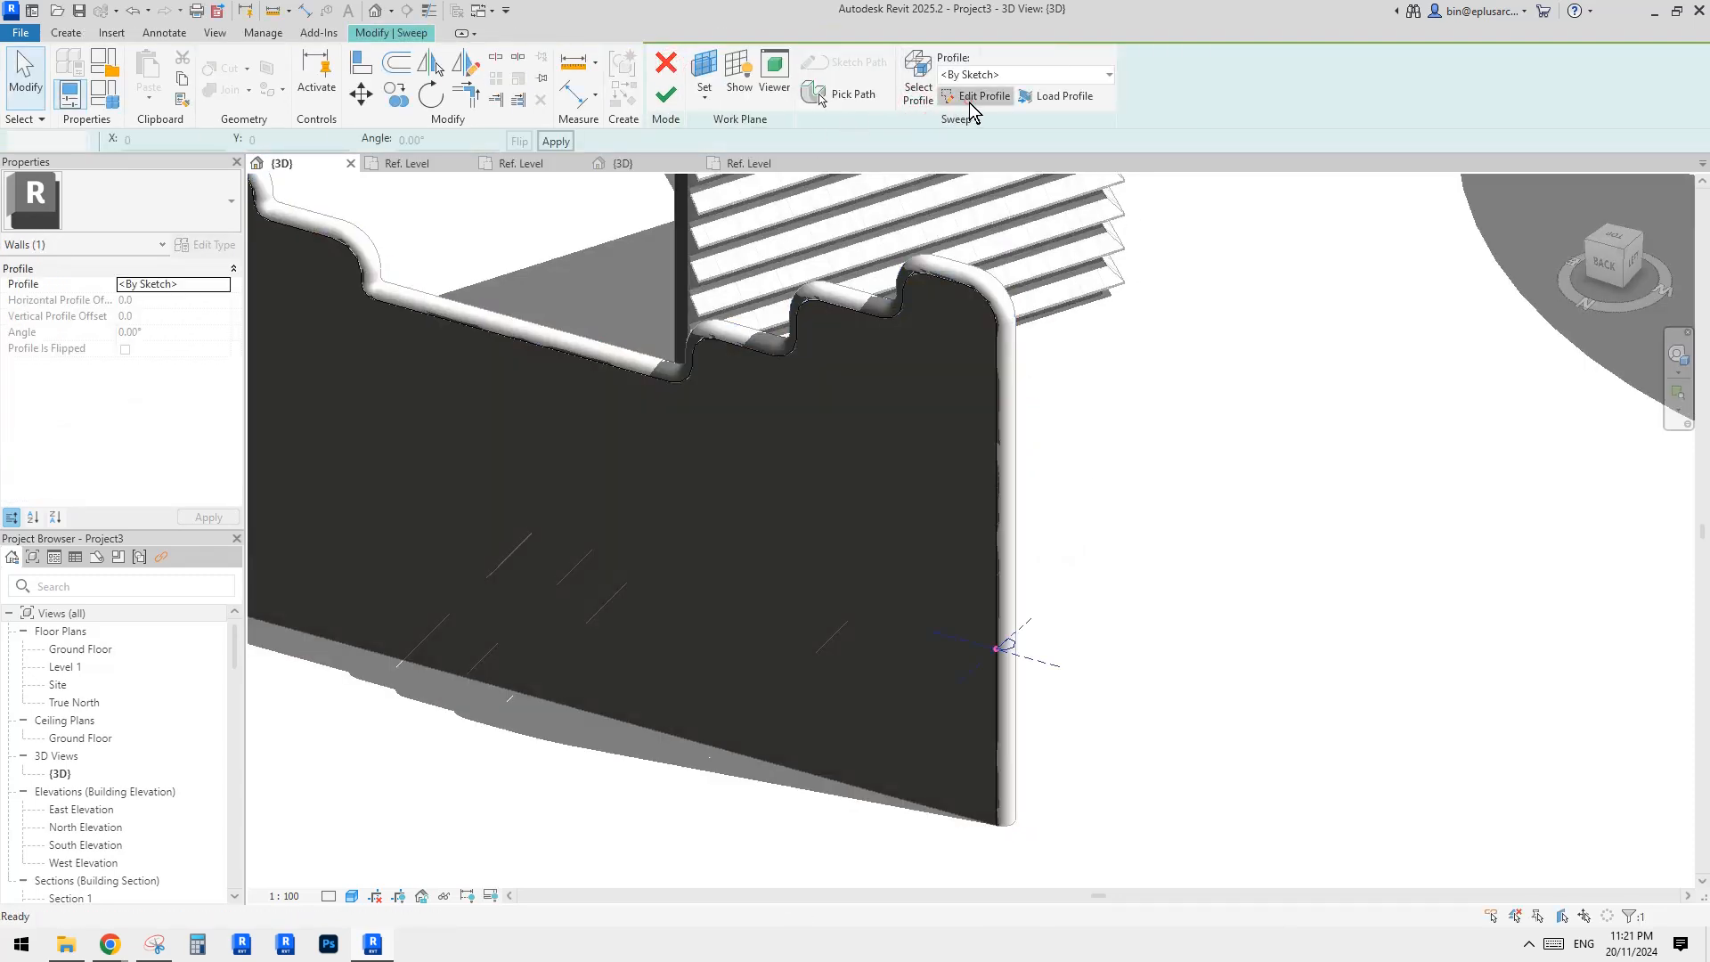
click(975, 96)
Step: Try to move the profile's half-ellipse 10 mm outward from the wall edge
scroll(1069, 611, up, 6)
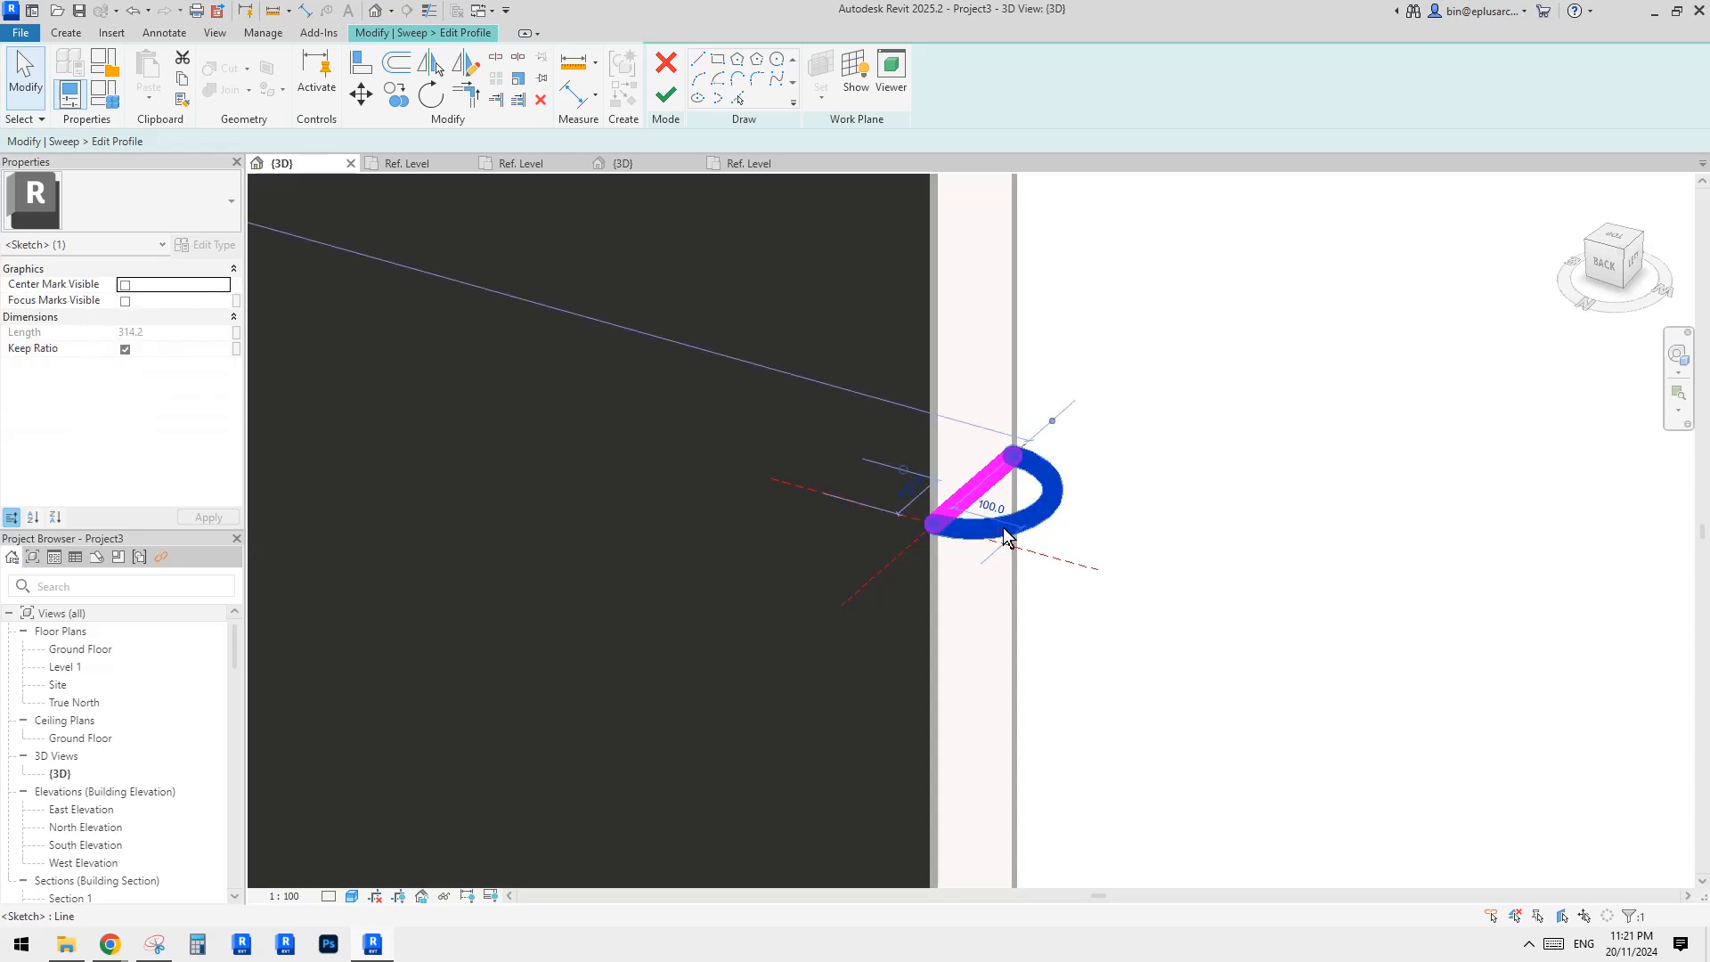
scroll(1006, 527, up, 2)
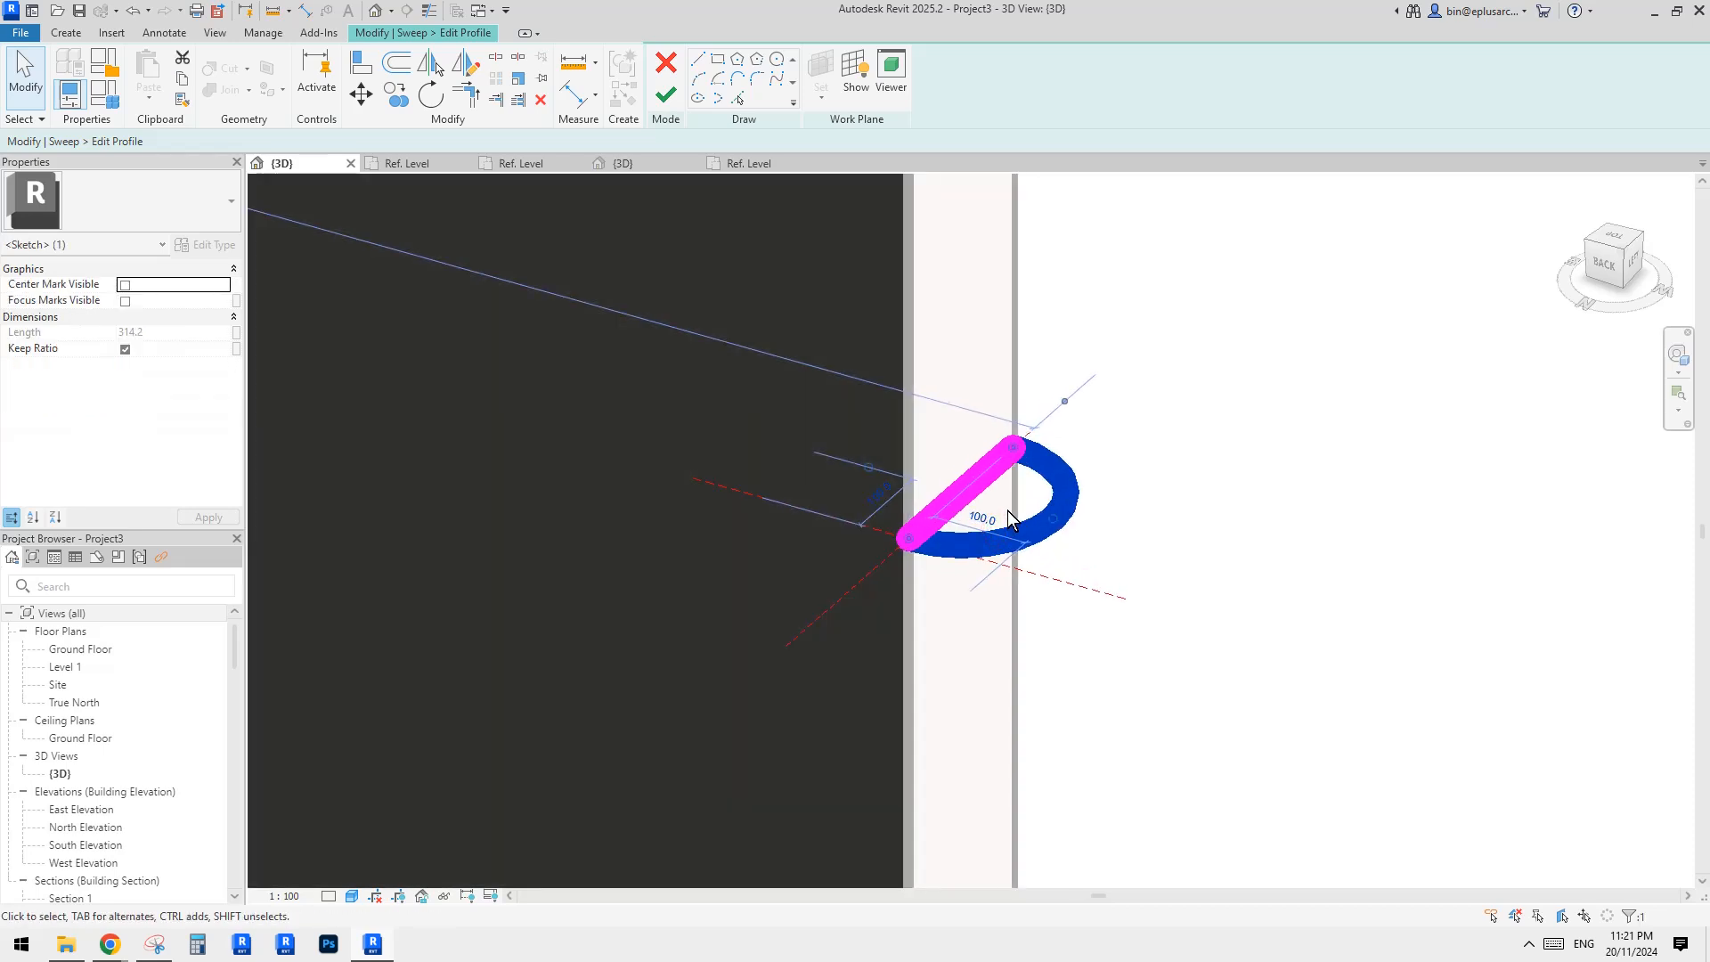
scroll(1006, 523, up, 1)
middle_drag(1029, 529, 1029, 539)
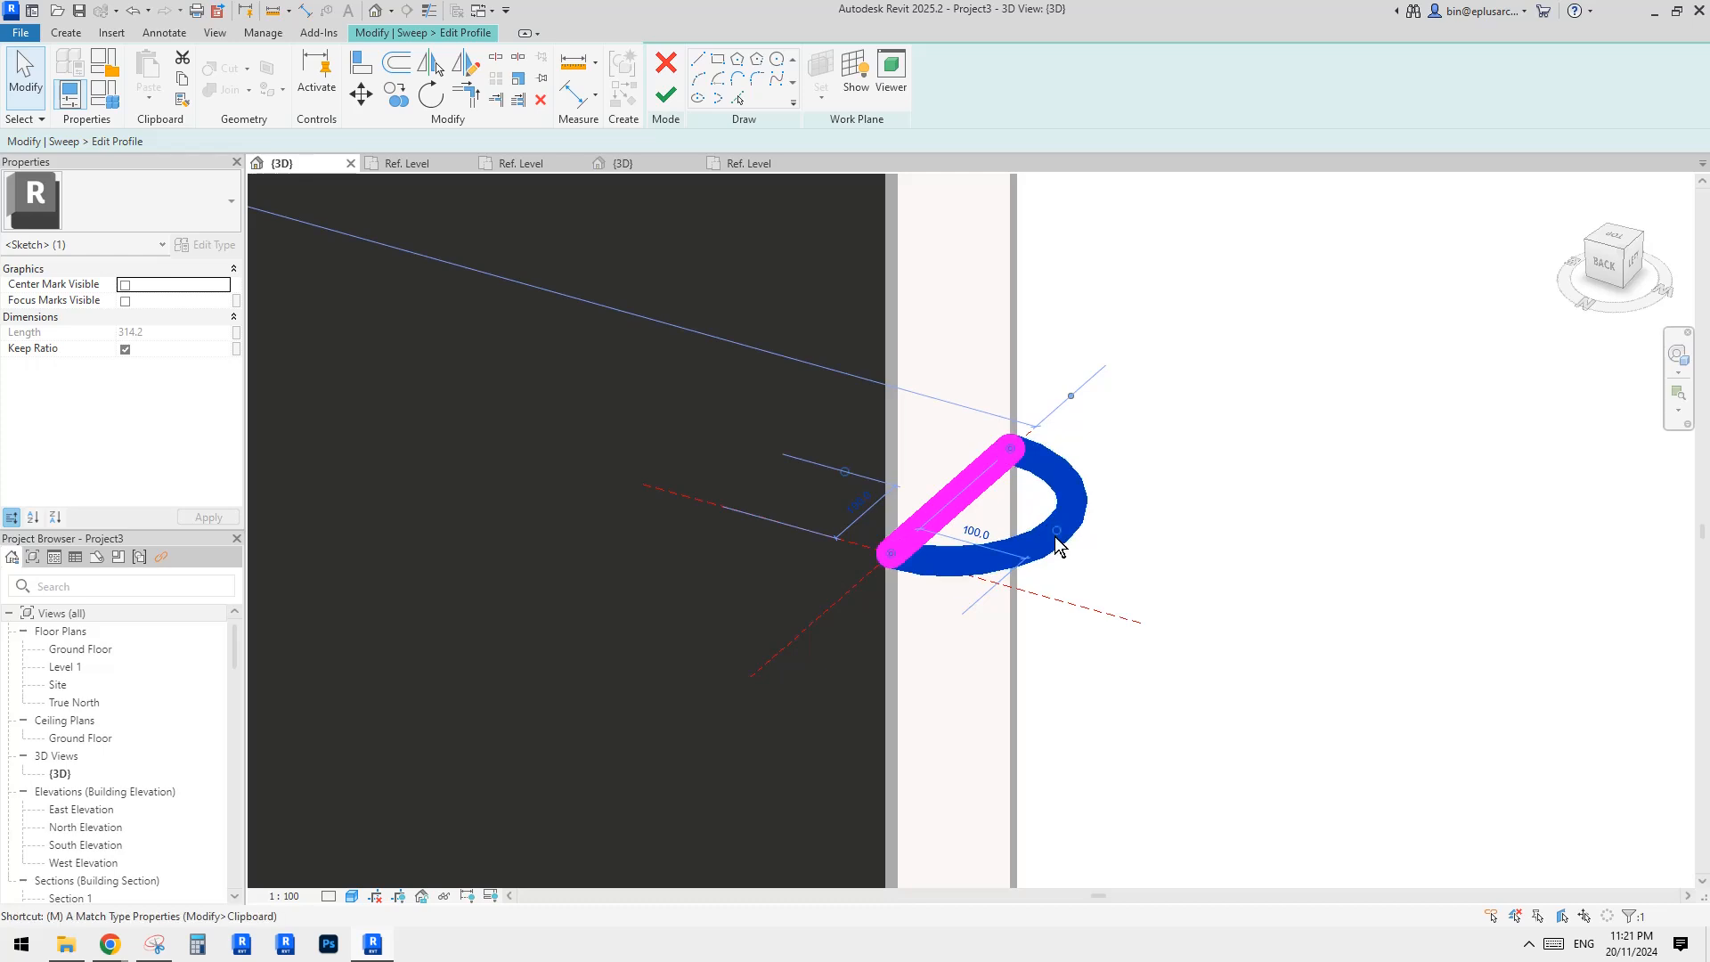
key(v)
click(1121, 558)
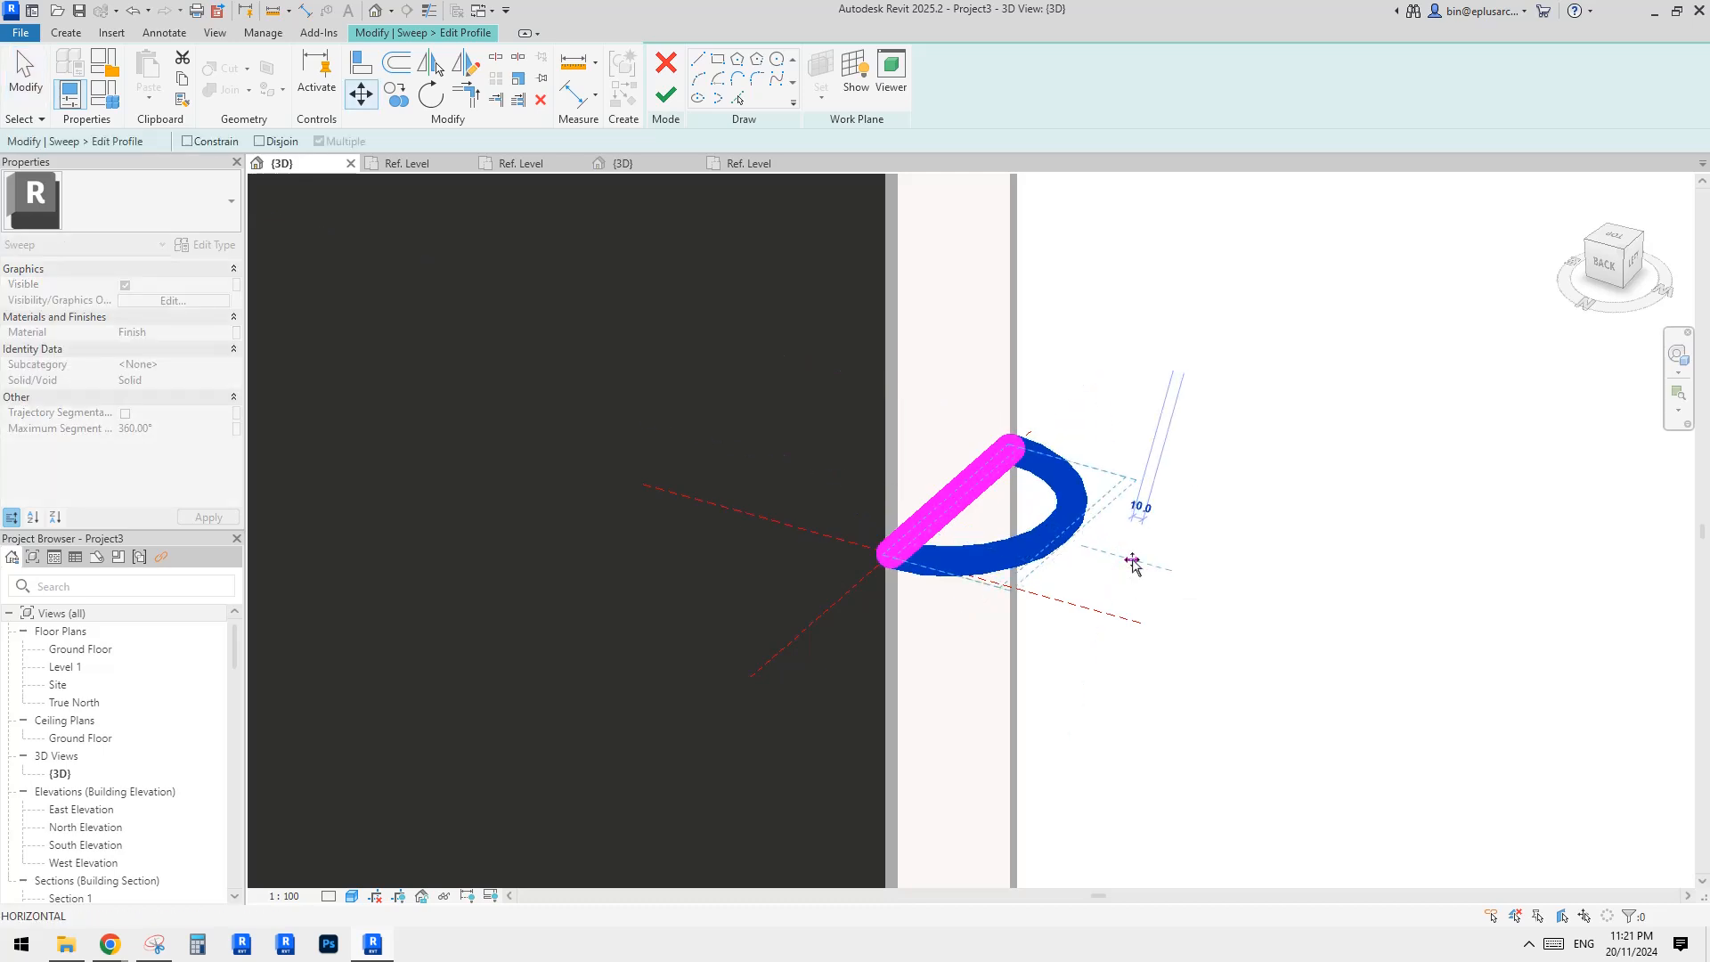
click(1132, 561)
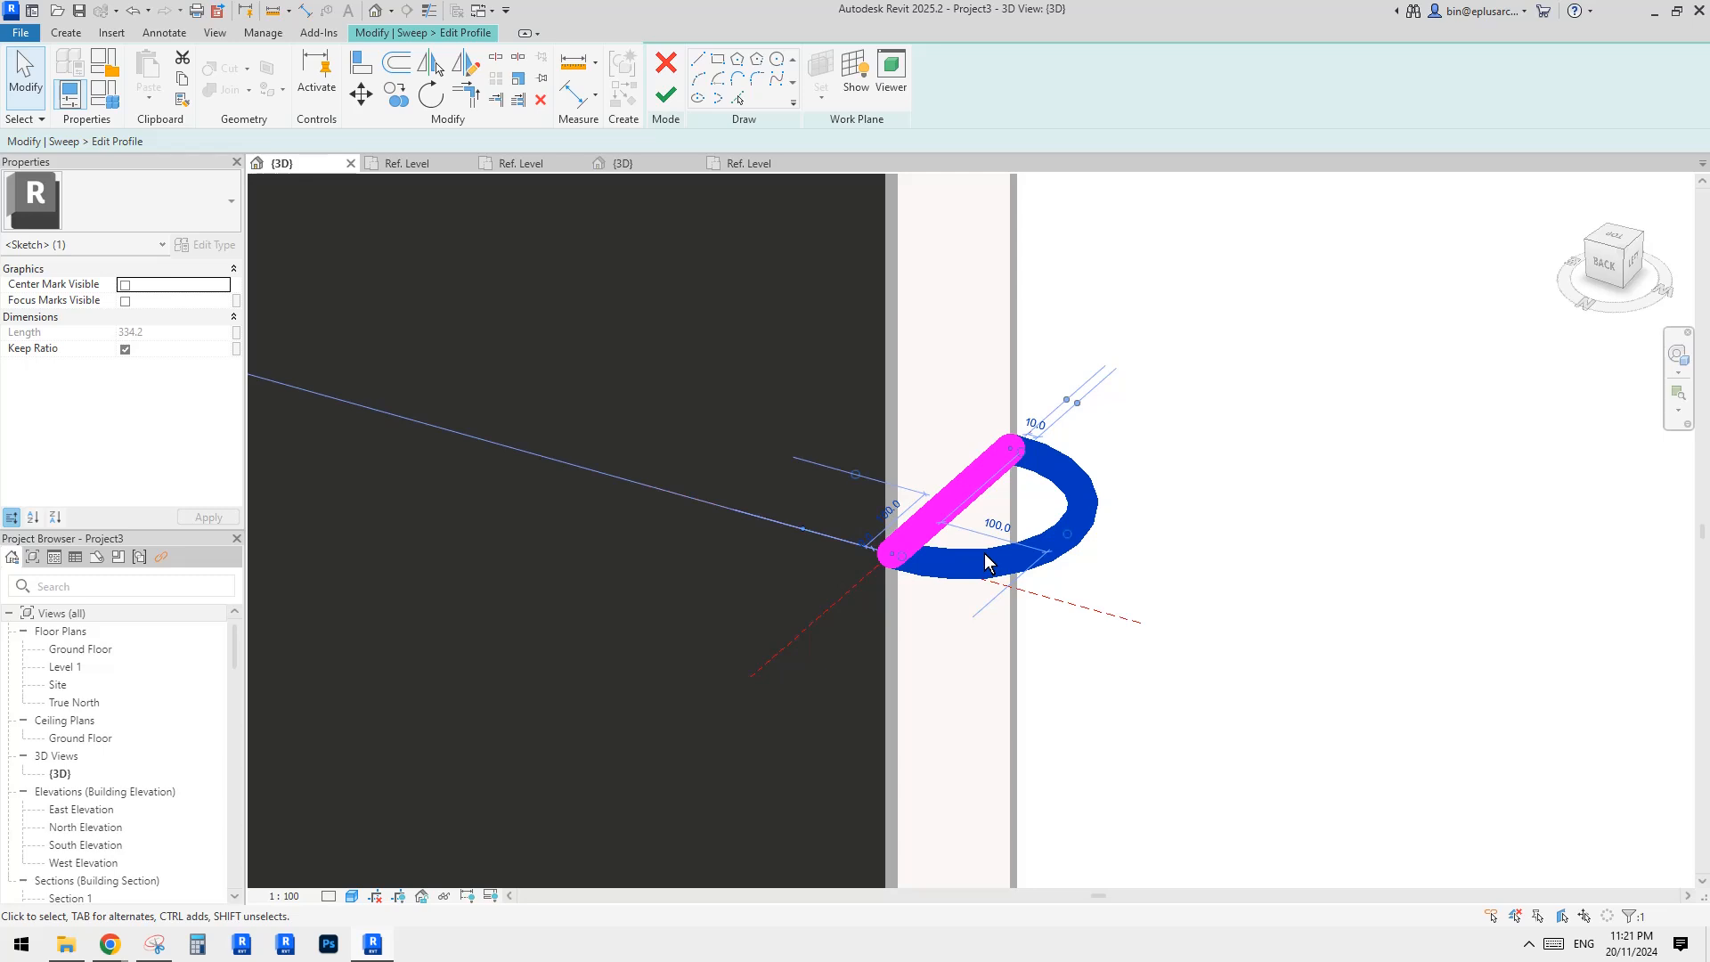
key(Escape)
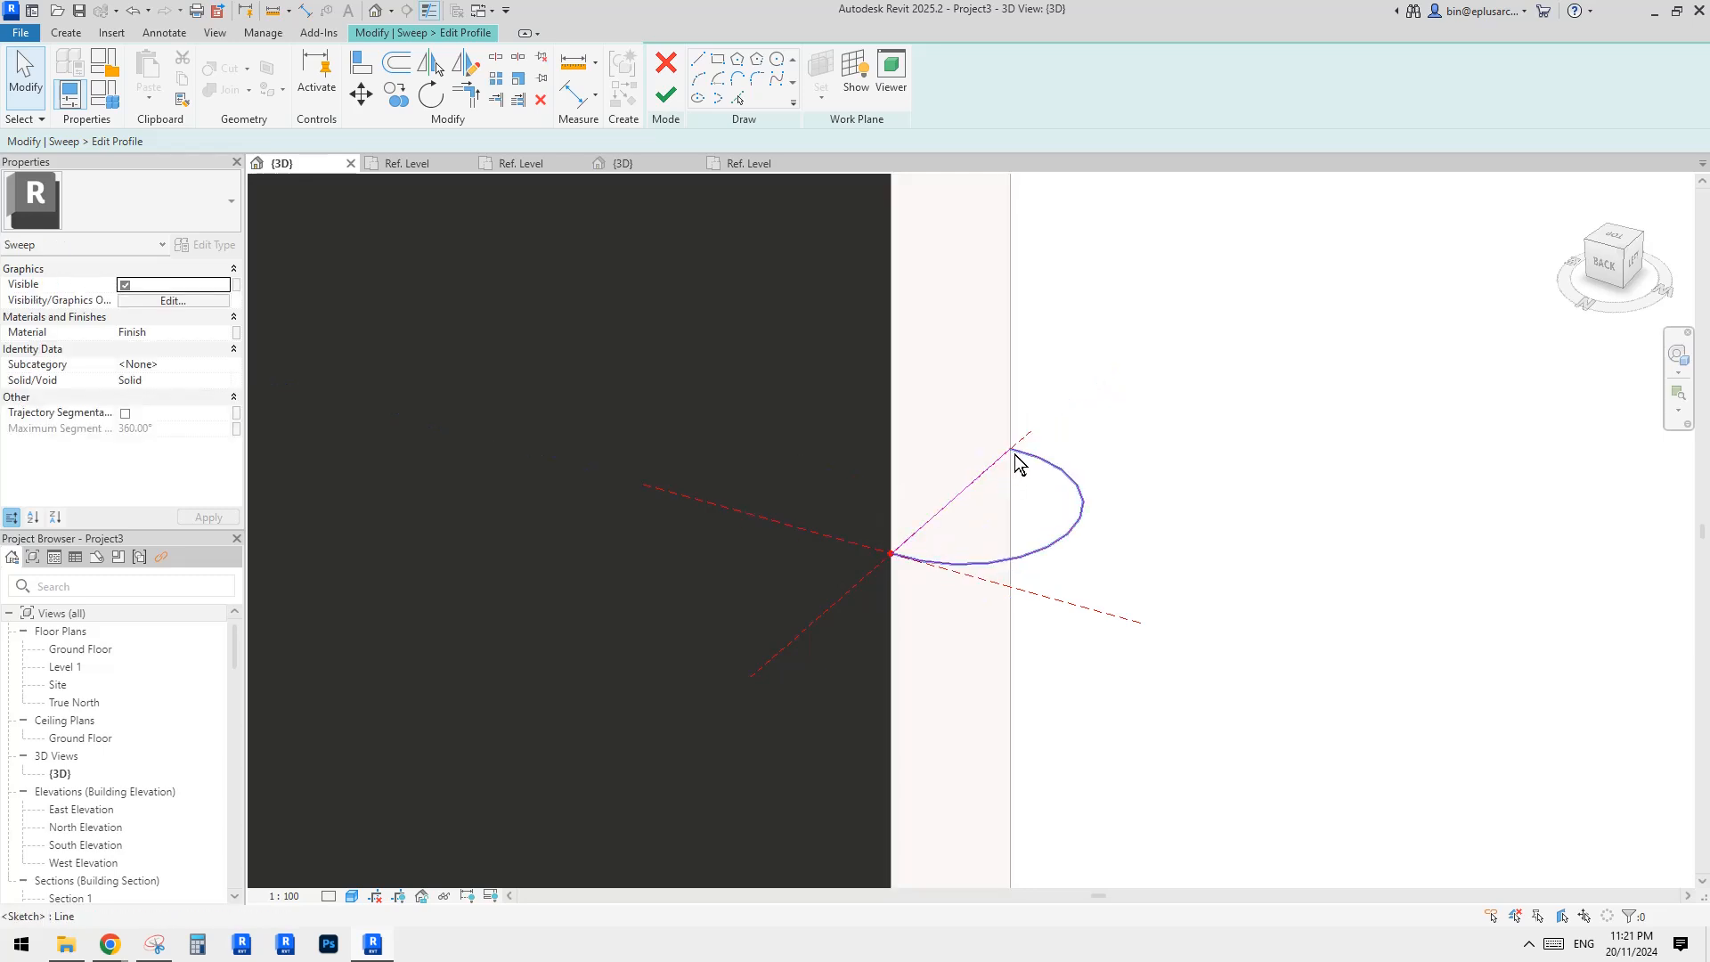
Step: Try to pull the end point of the half-ellipse outward, away from the straight side of the profile
click(1061, 473)
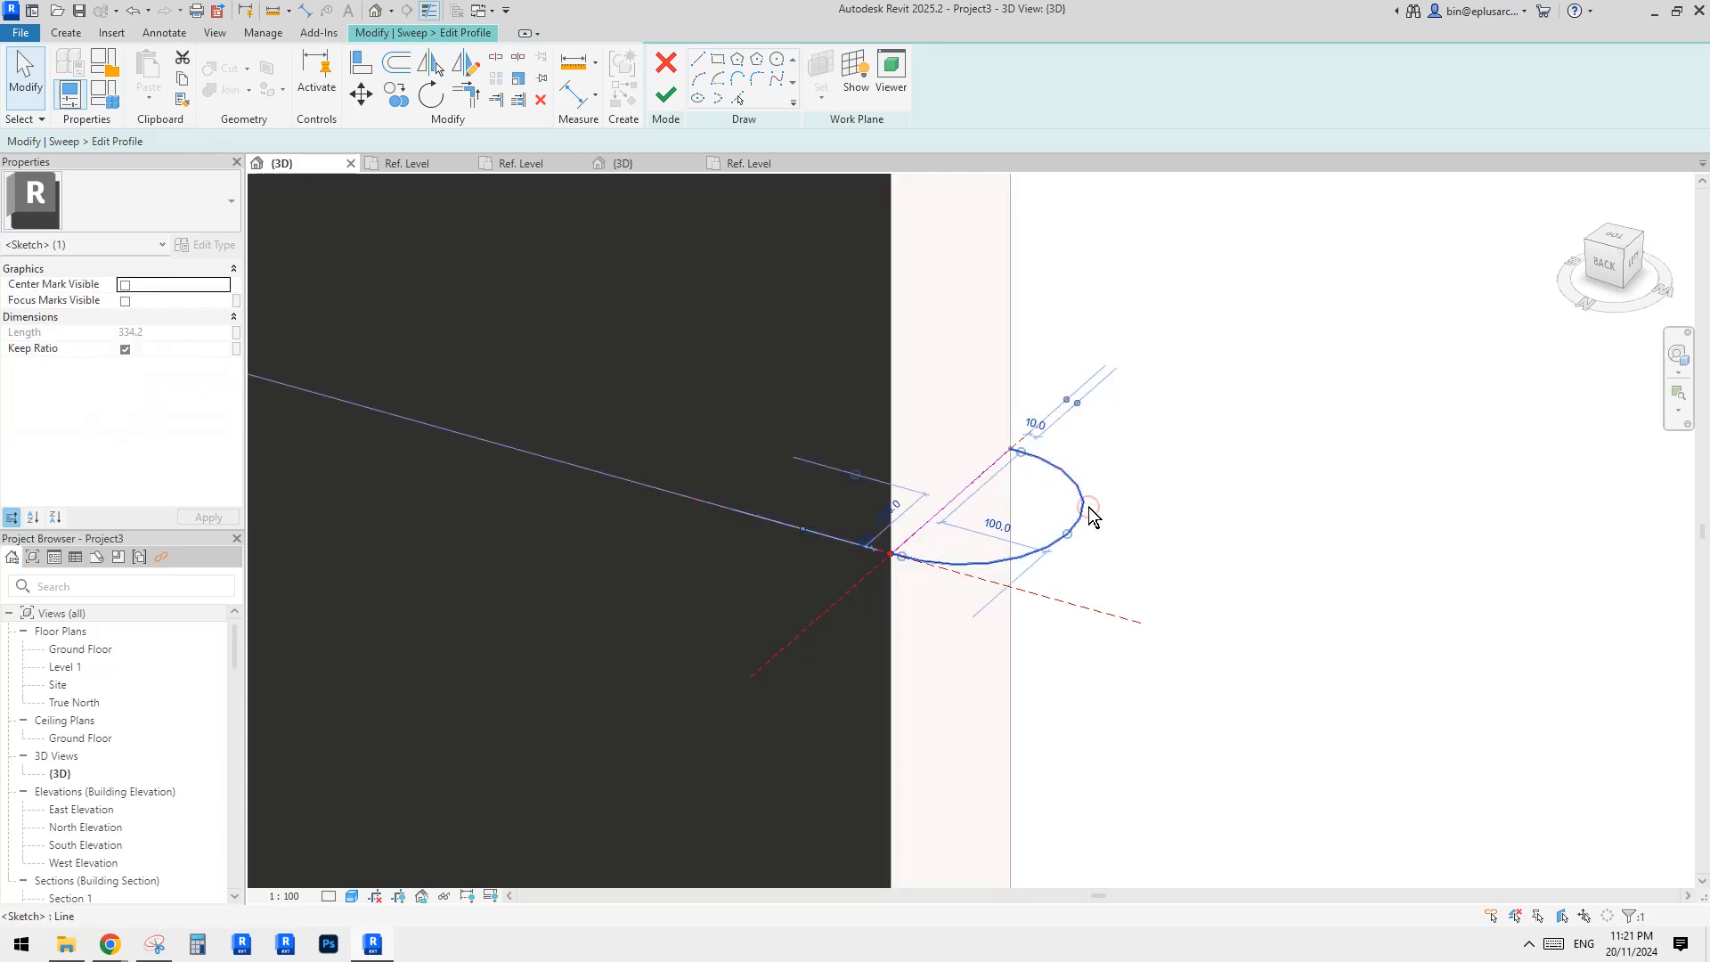
scroll(1023, 461, up, 4)
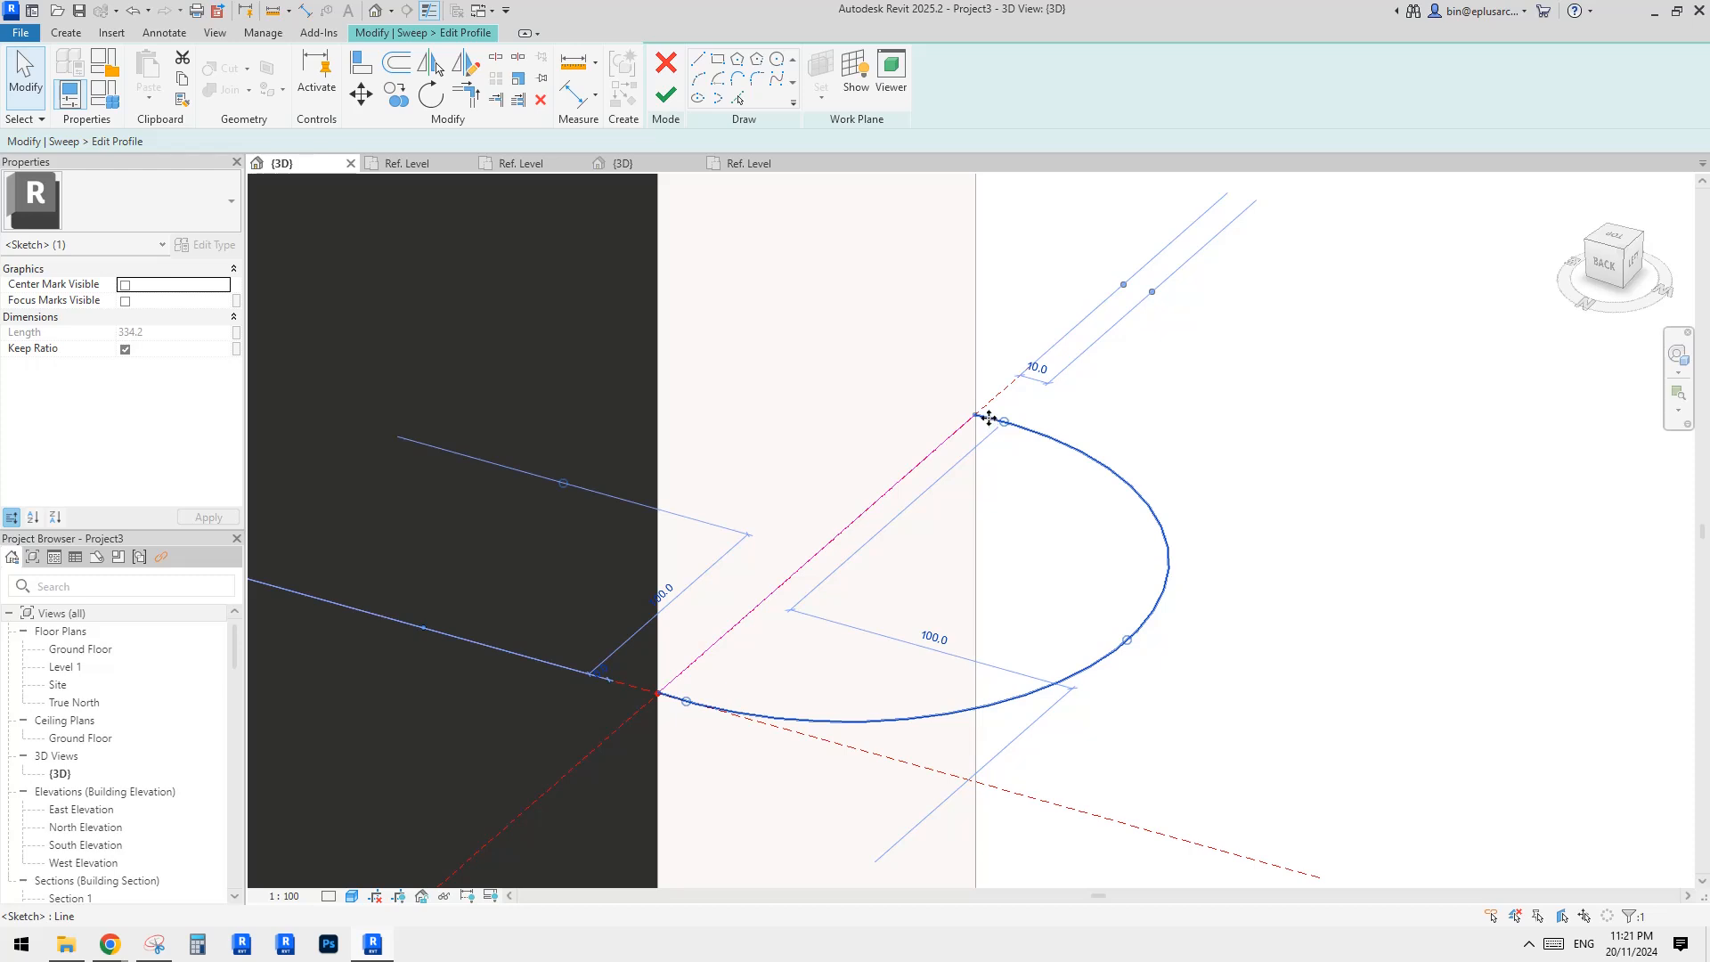
scroll(989, 417, up, 2)
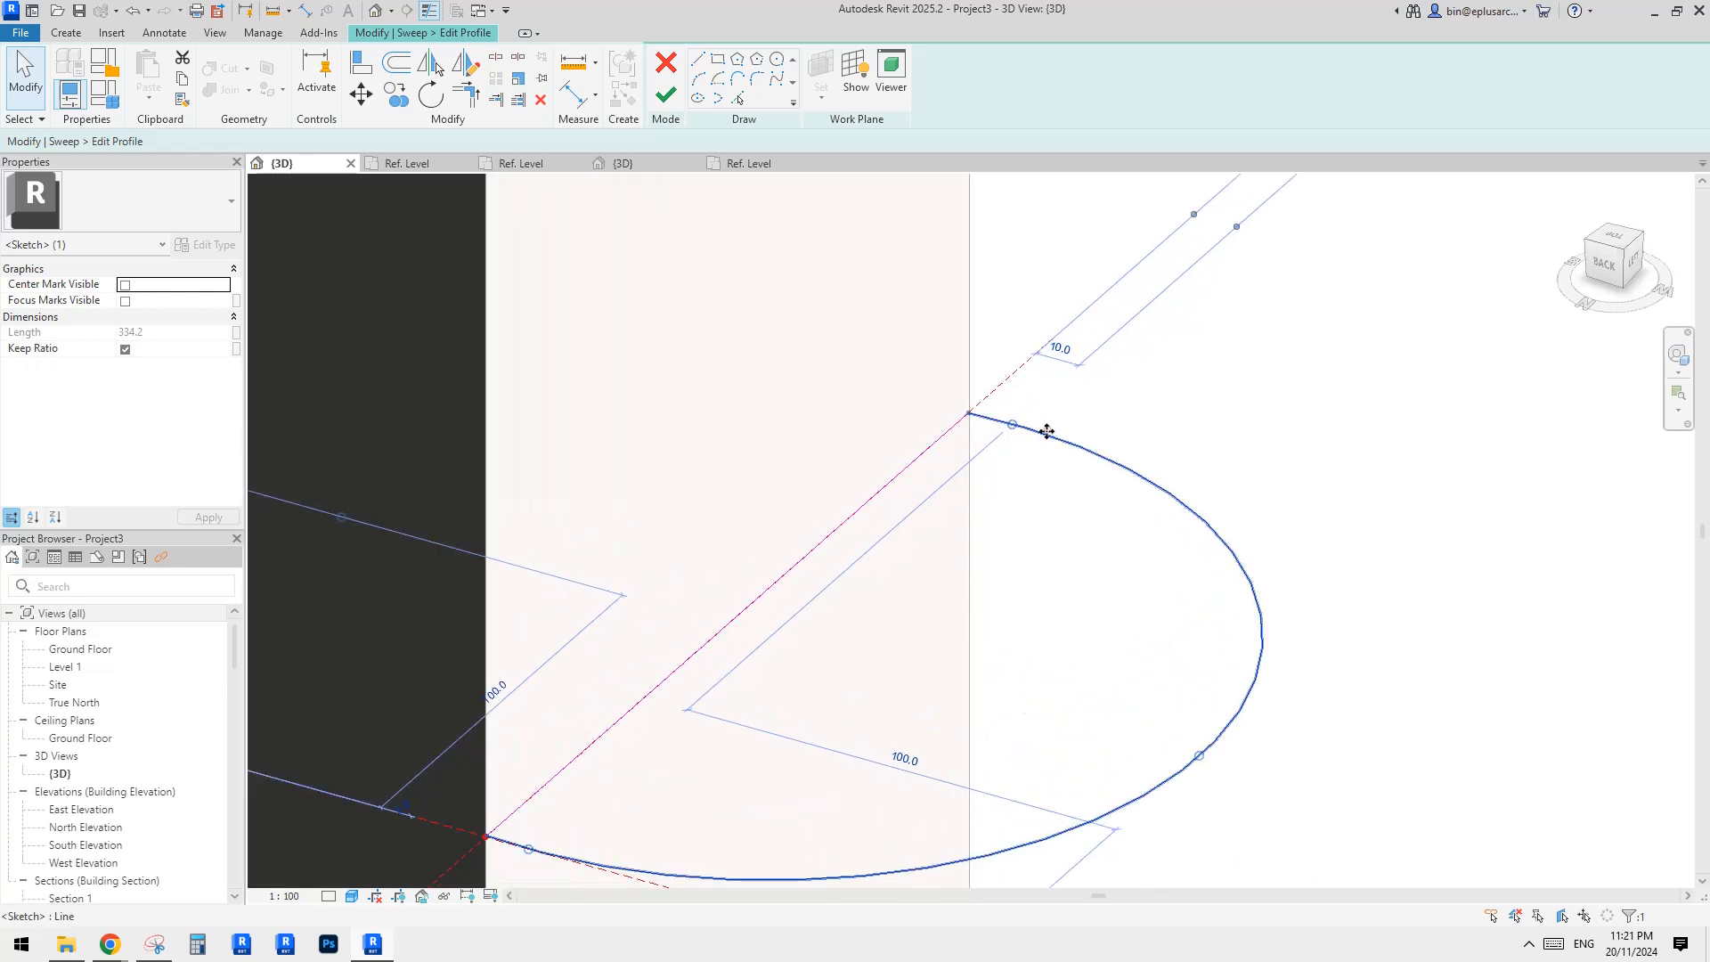
drag(969, 413, 1024, 435)
scroll(955, 618, down, 2)
middle_drag(955, 618, 1095, 429)
scroll(870, 599, up, 2)
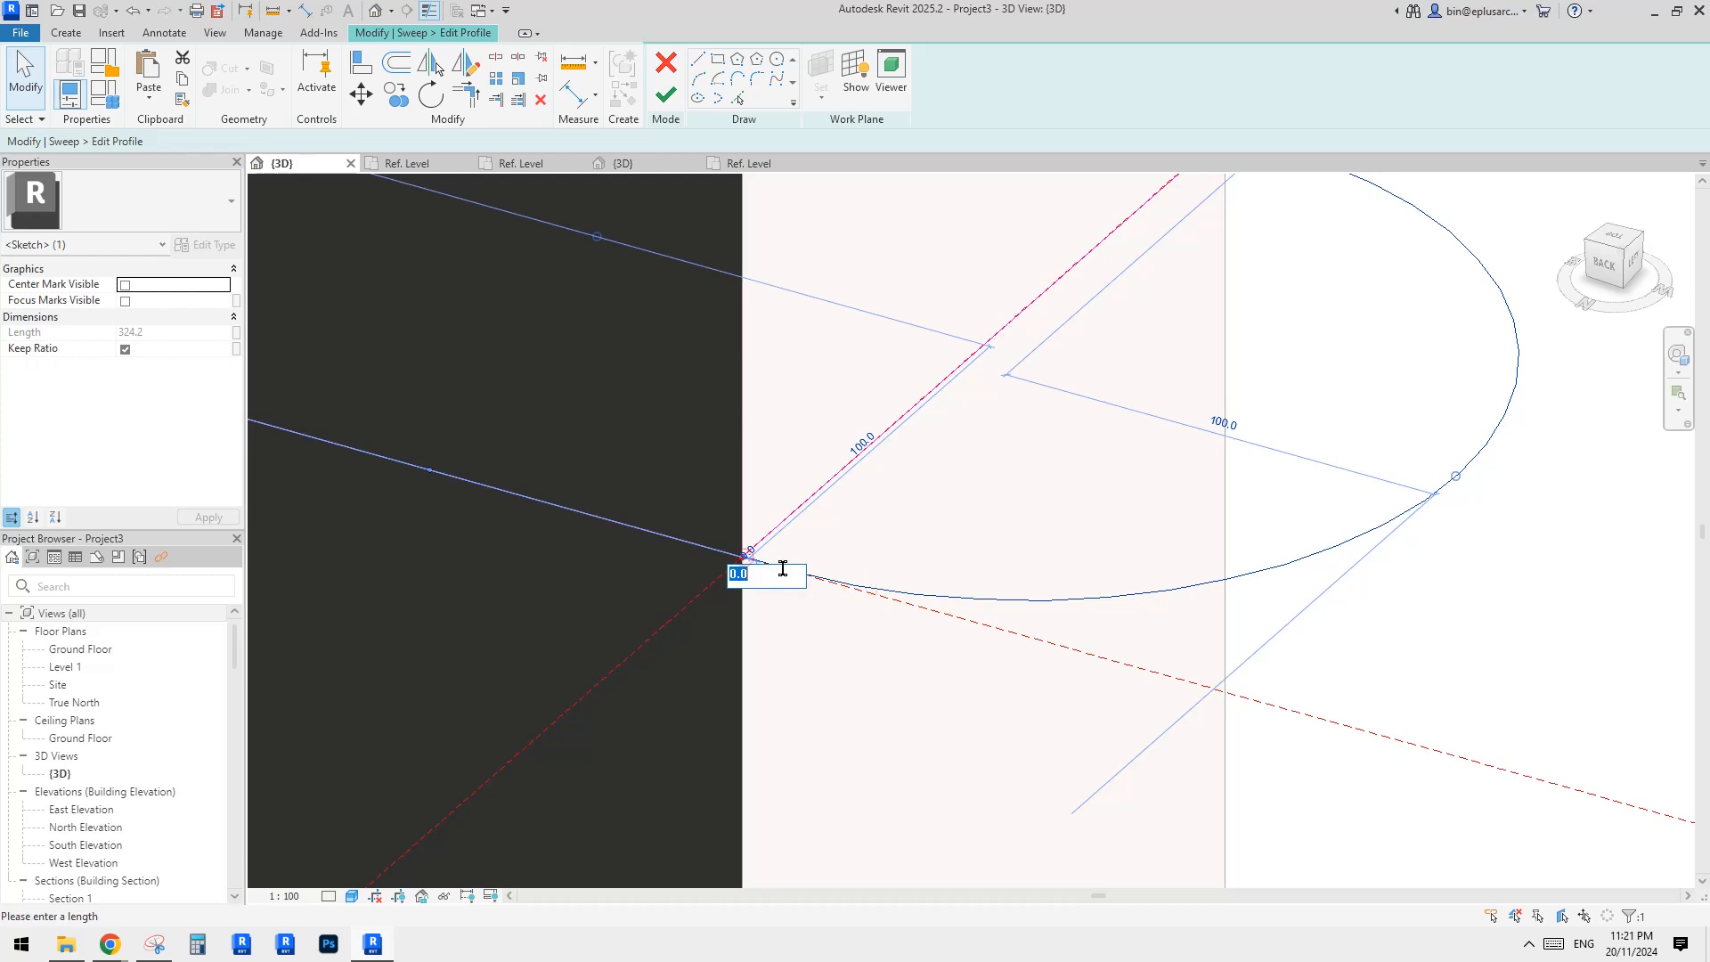
key(Escape)
key(Escape)
scroll(1187, 586, down, 1)
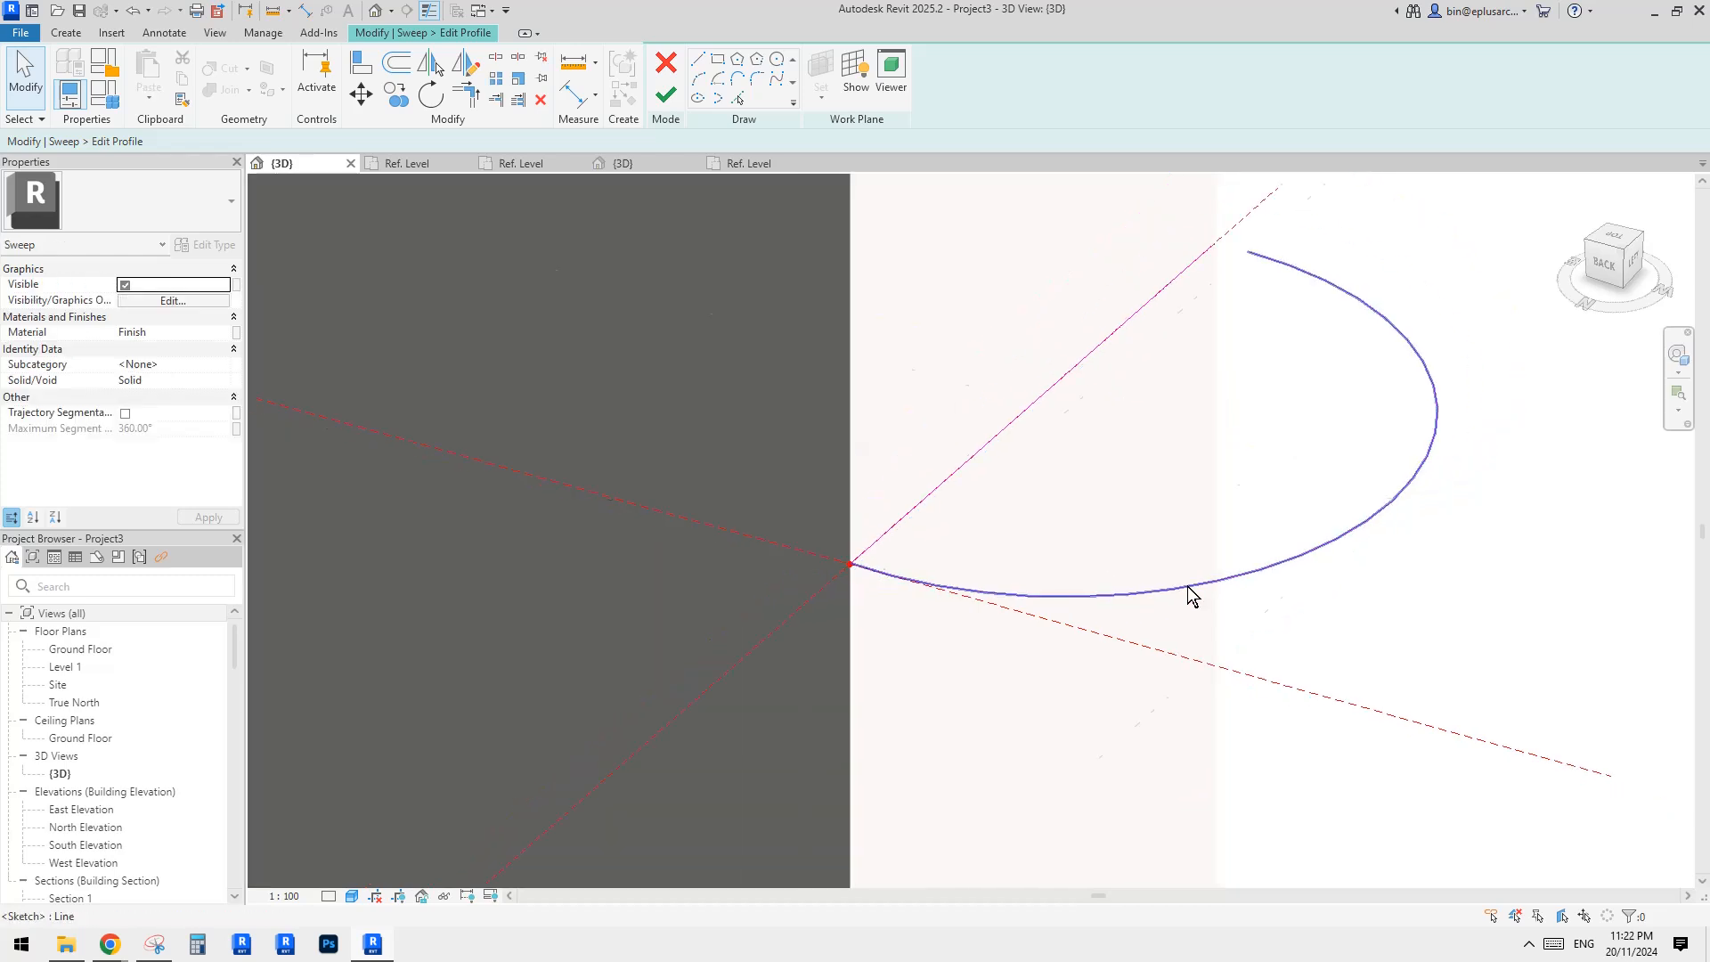
click(1188, 586)
scroll(1087, 657, down, 2)
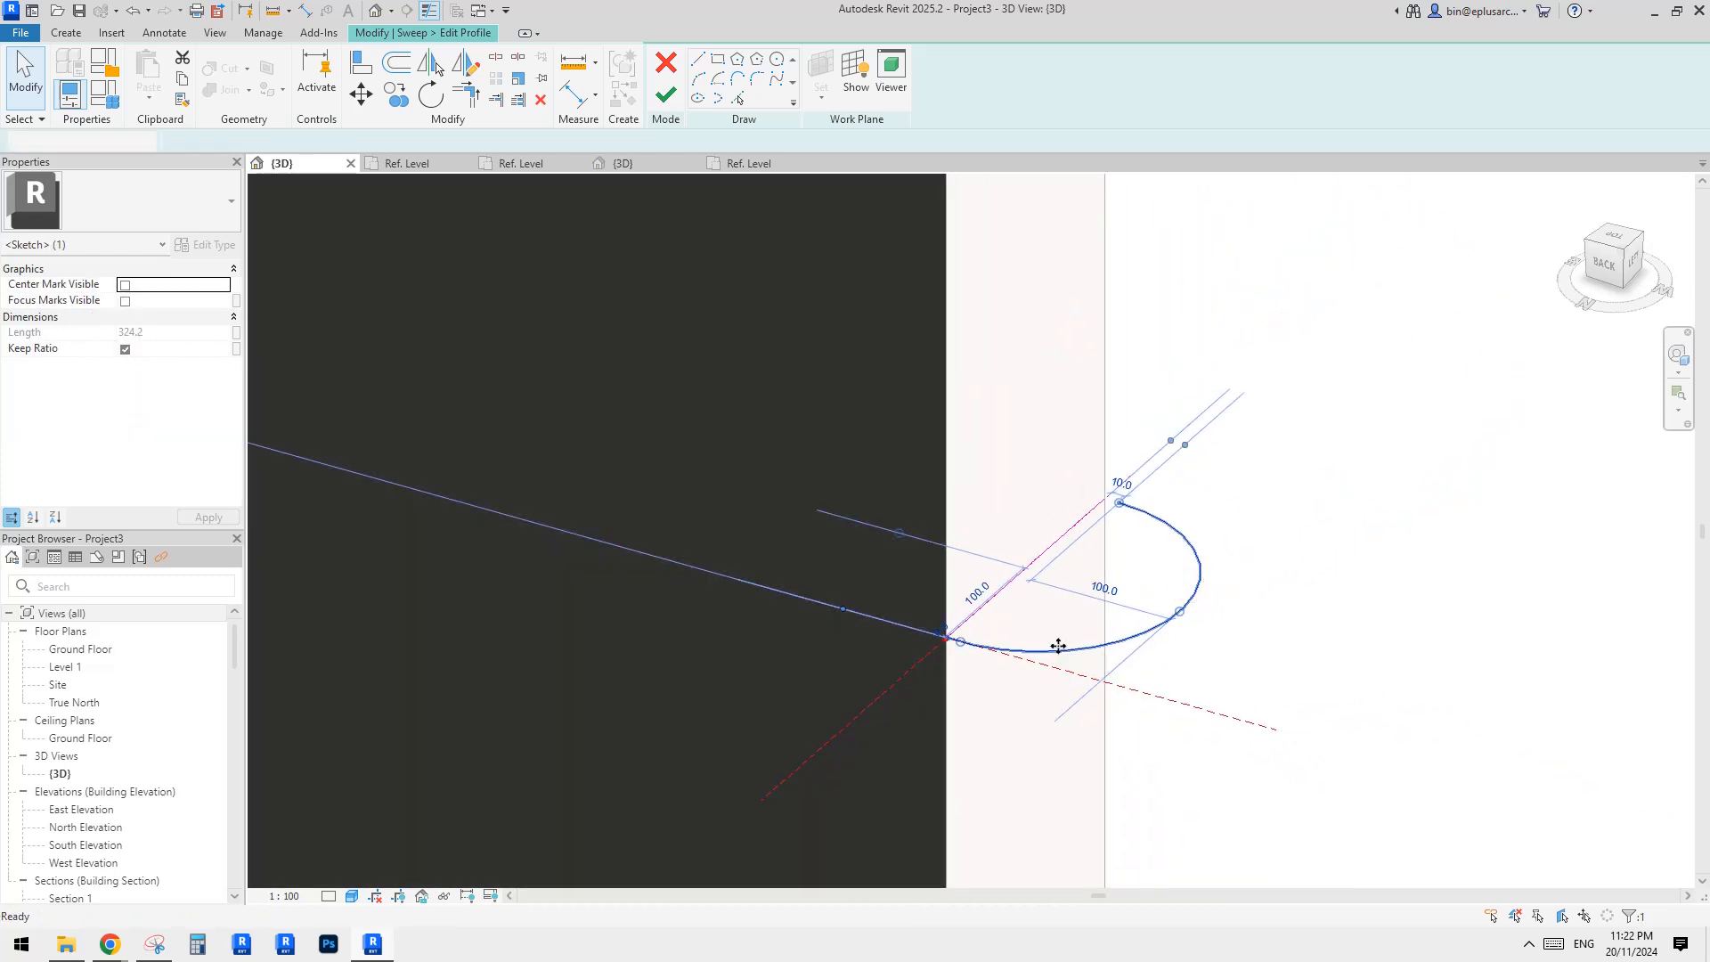
Step: Undo the changes to the half-ellipse and return to the sweep's profile sketch
key(ctrl+z)
key(ctrl+z)
key(ctrl+z)
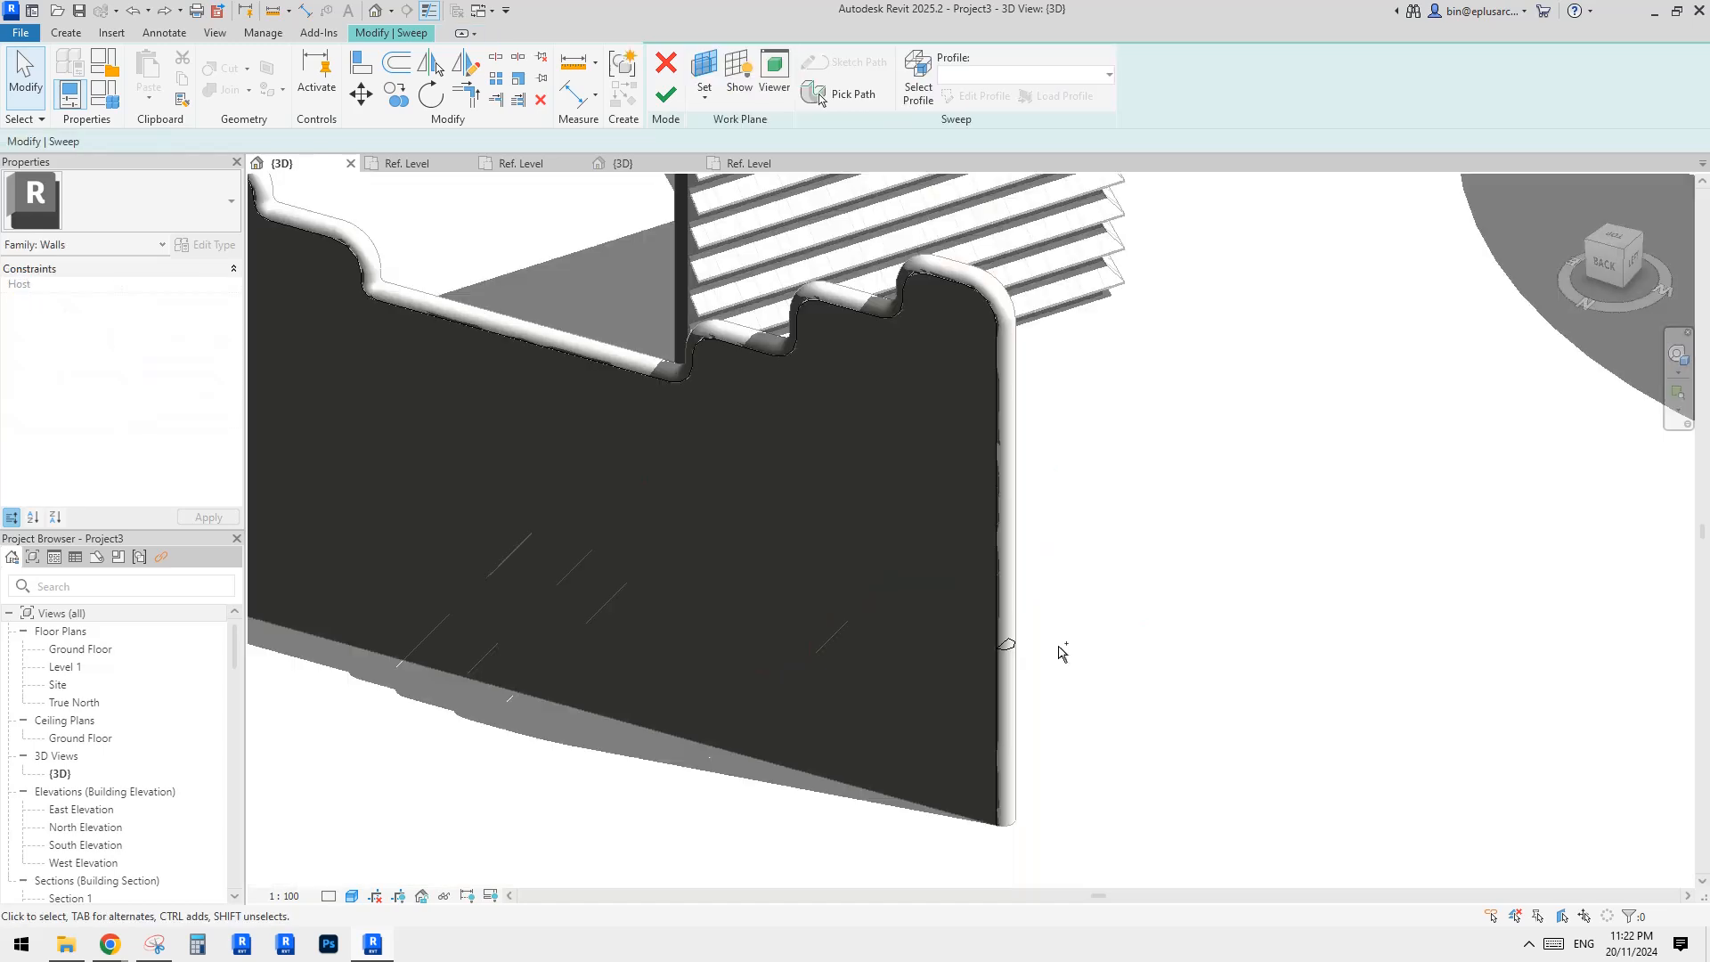
key(ctrl+y)
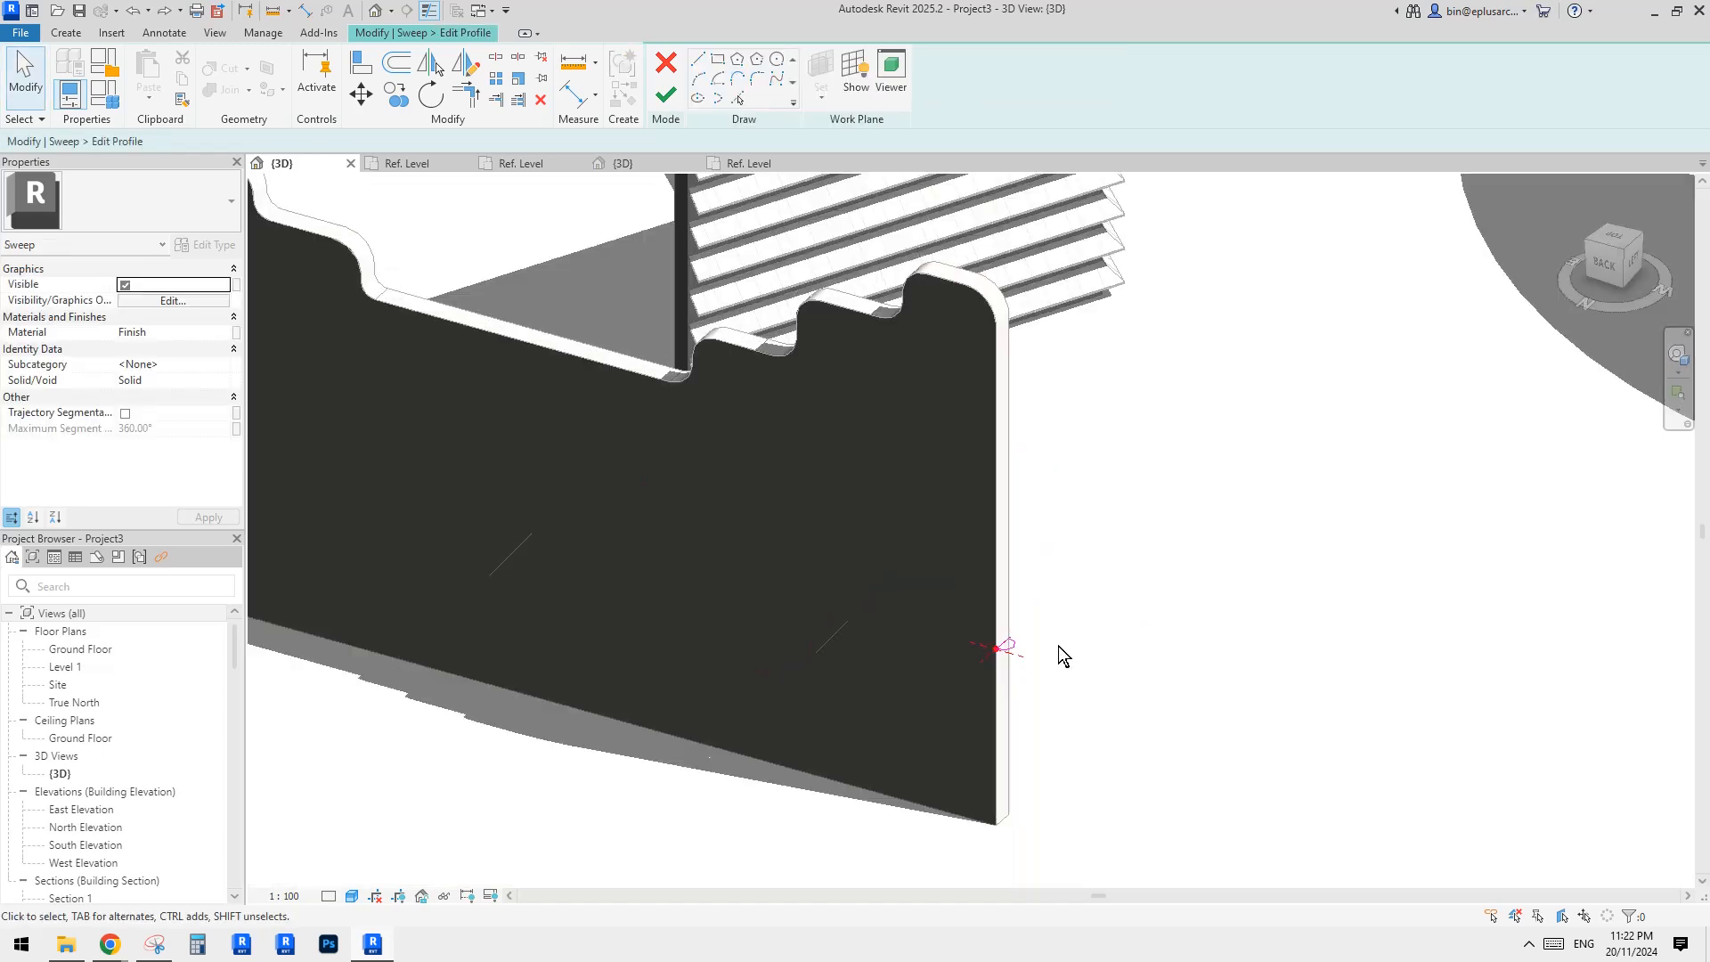
Step: Copy the profile's half-ellipse 10 mm outward from the wall edge and delete the original curve
click(978, 630)
scroll(978, 631, up, 2)
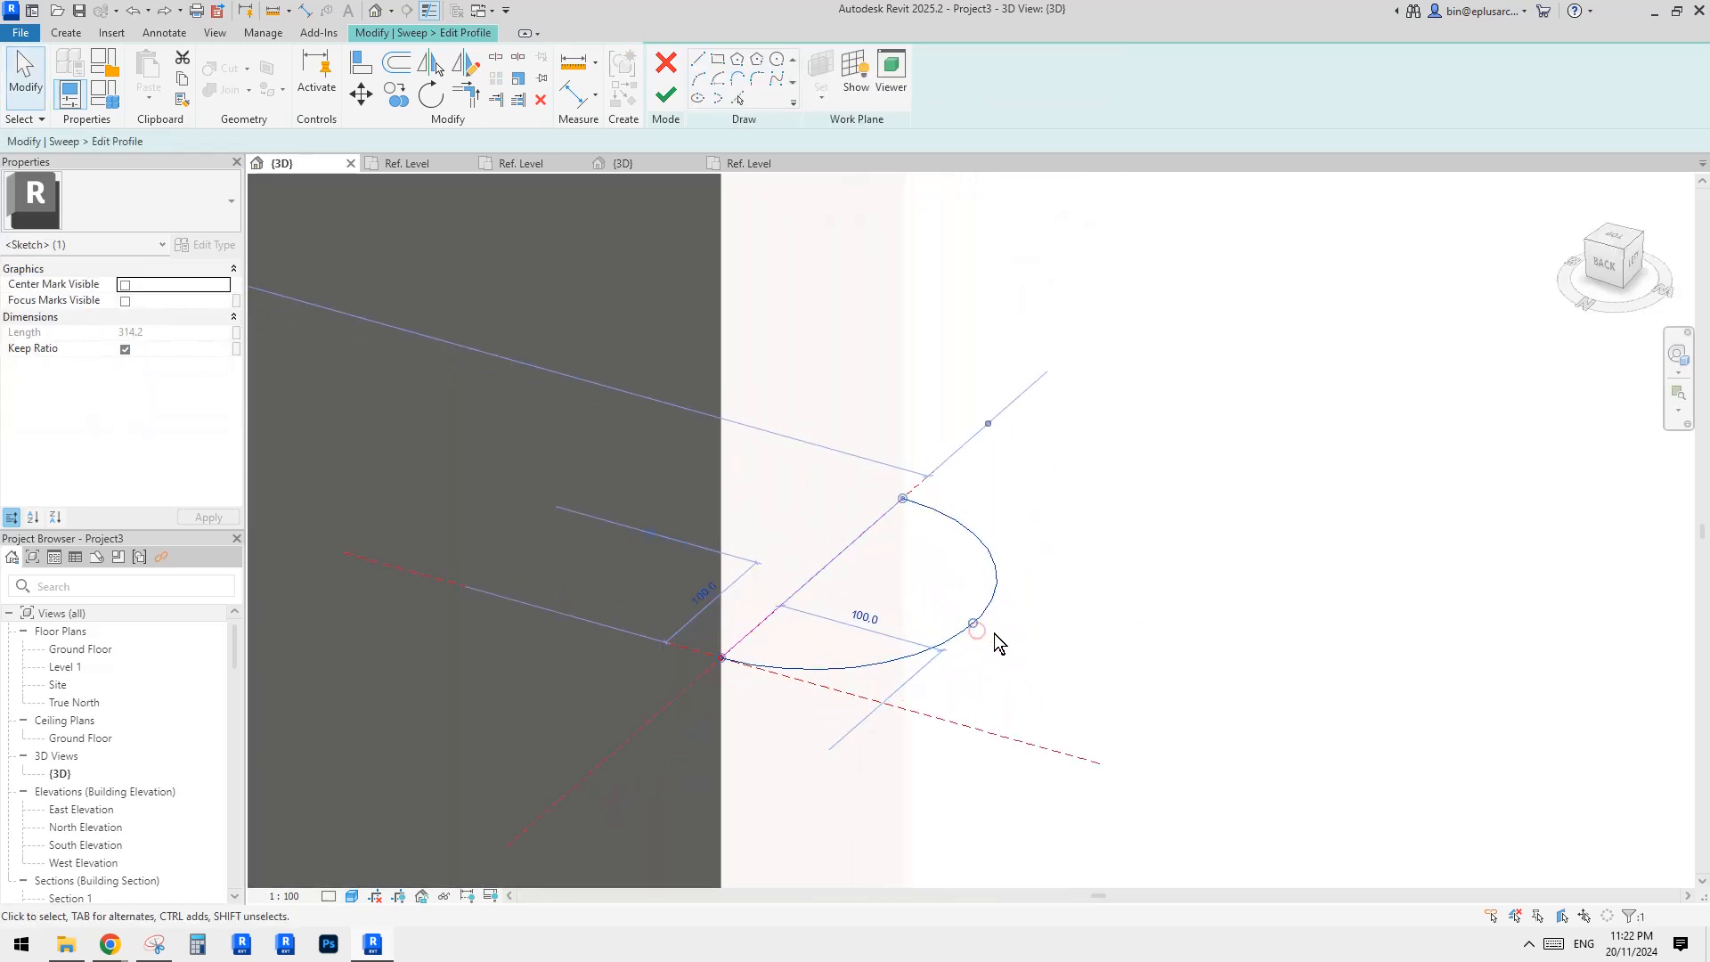
key(c)
key(o)
click(1083, 643)
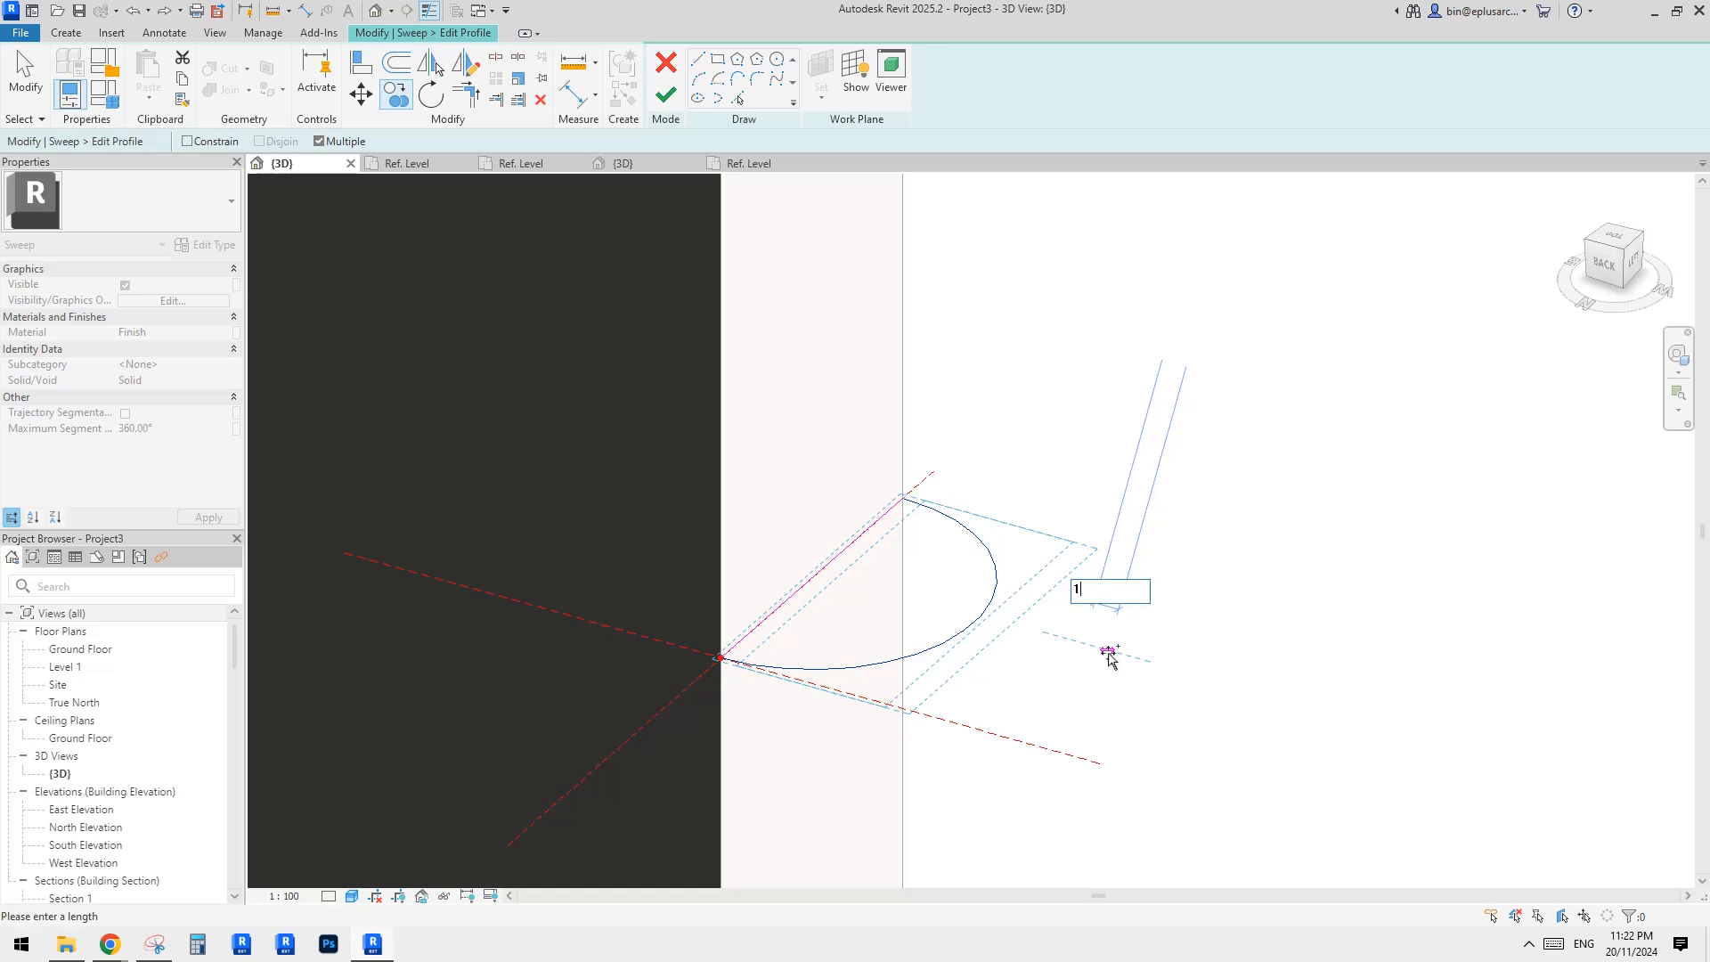
key(Return)
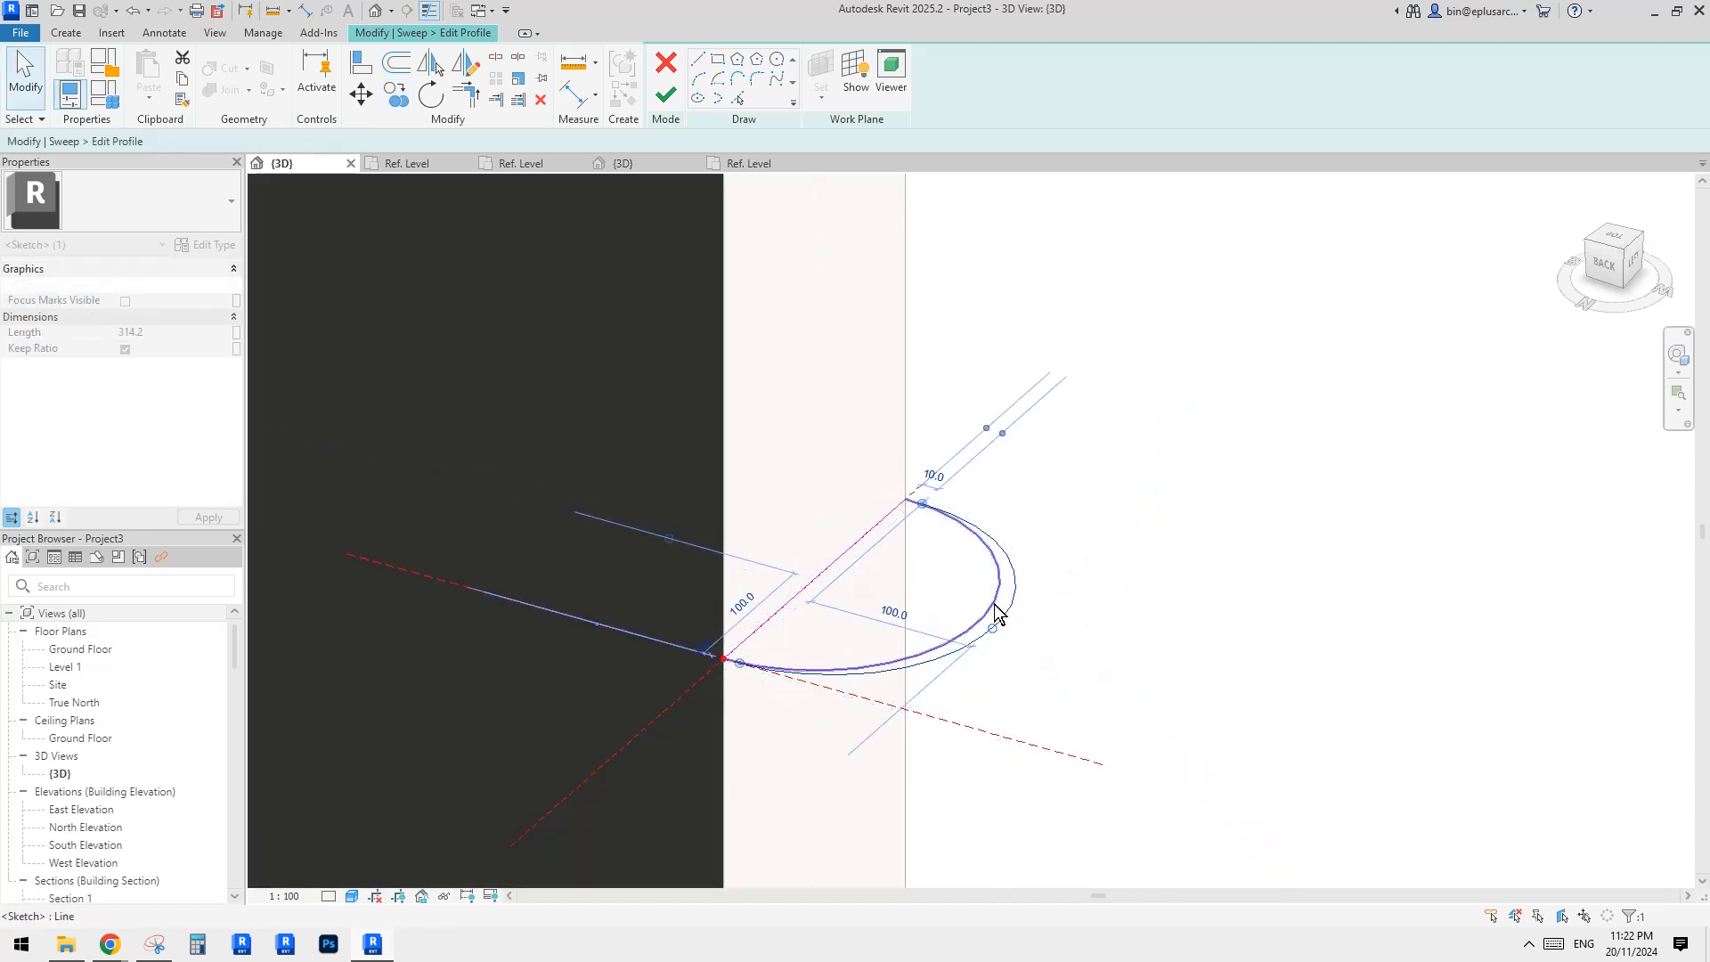
key(Delete)
Step: Draw two short lines connecting the offset half-ellipse's ends to the ends of the profile's straight side
mouse_move(903, 551)
middle_down()
mouse_move(926, 569)
mouse_move(1027, 567)
middle_up()
scroll(926, 569, up, 1)
click(976, 518)
click(956, 513)
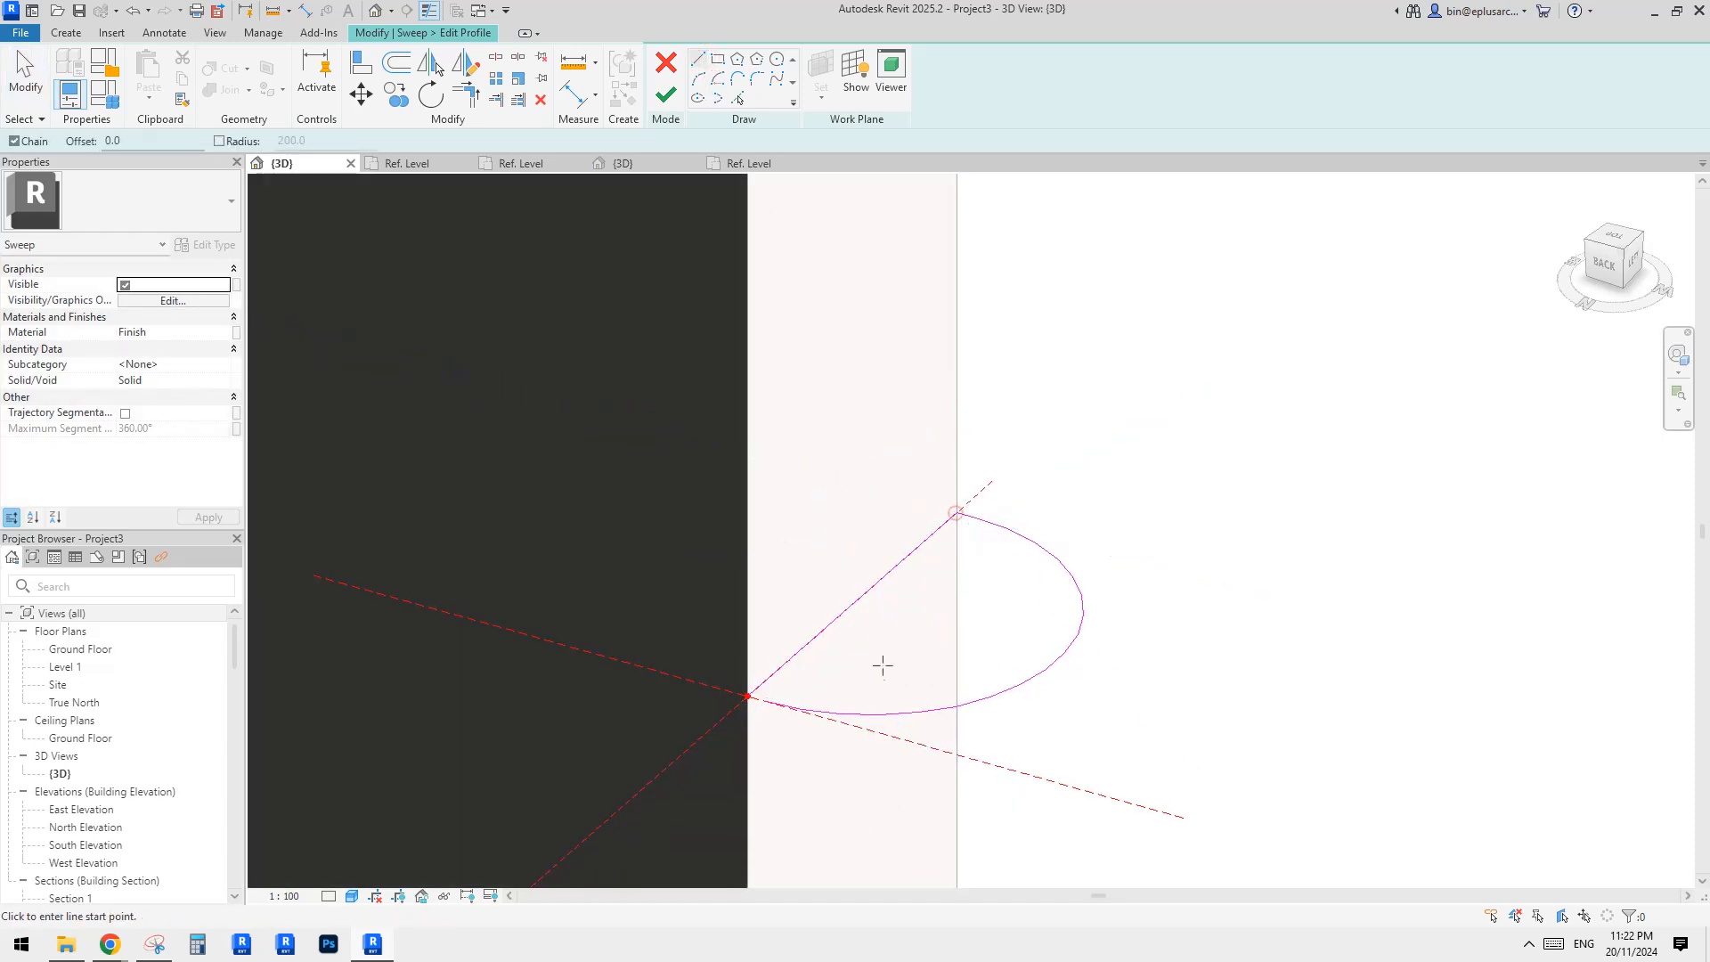
click(765, 701)
click(747, 696)
scroll(943, 539, down, 3)
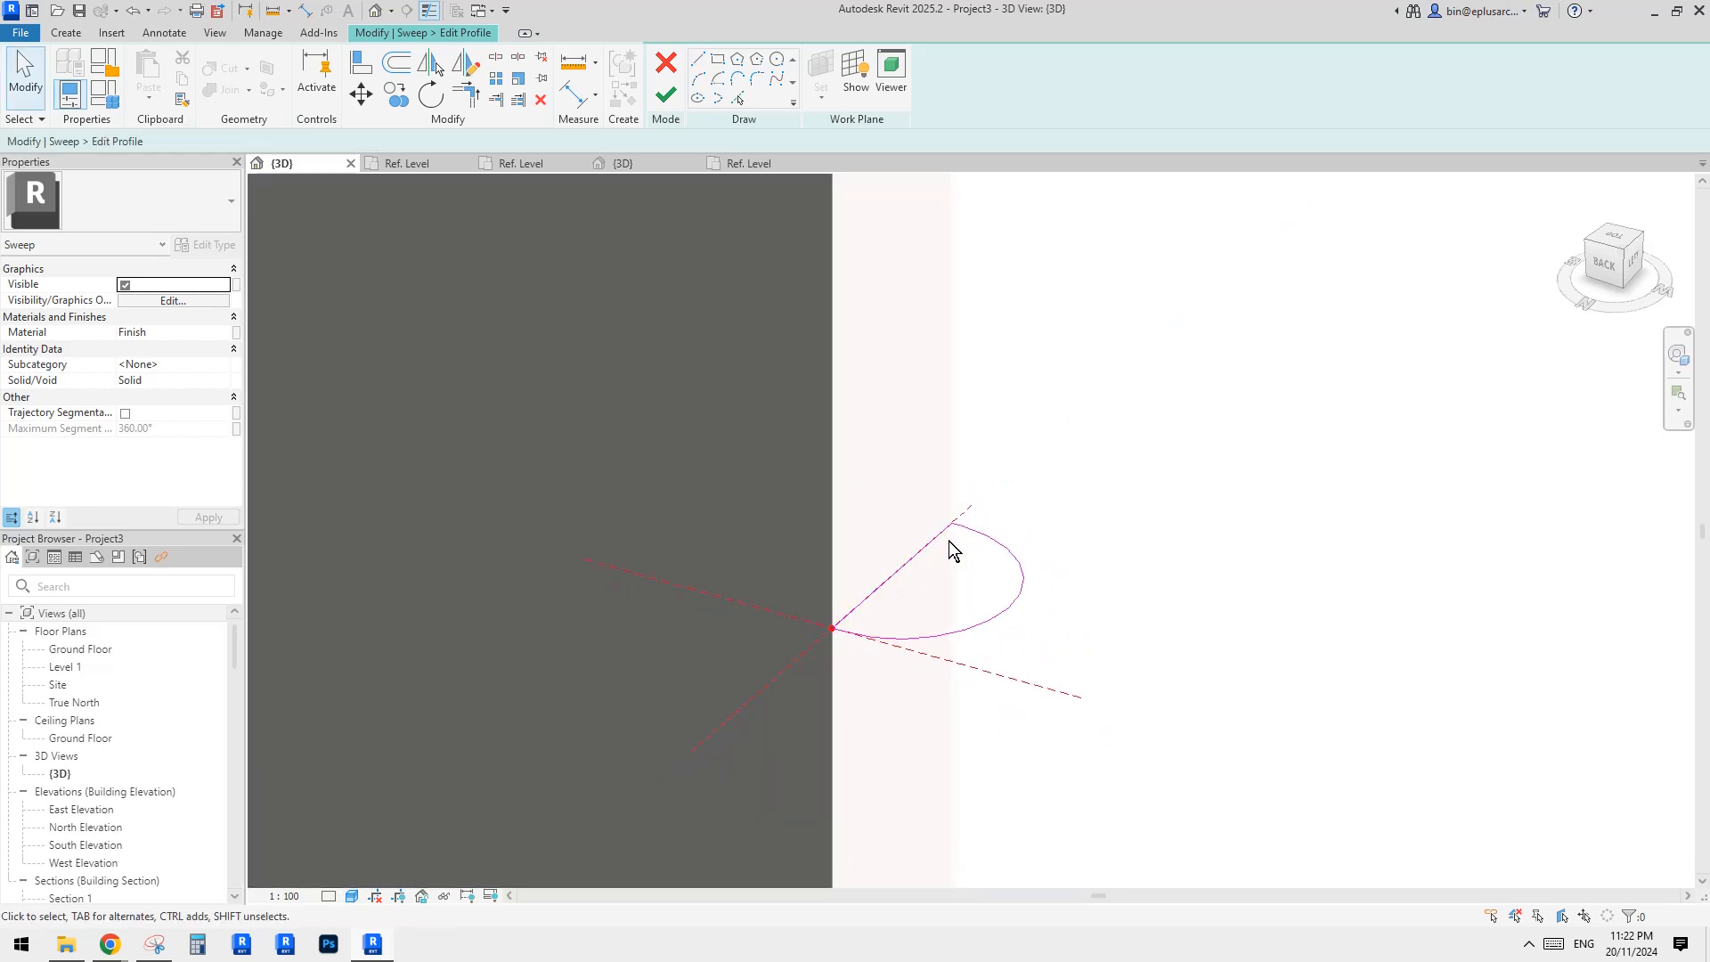
Step: Finish the profile sketch, the sweep and the in-place model
click(666, 95)
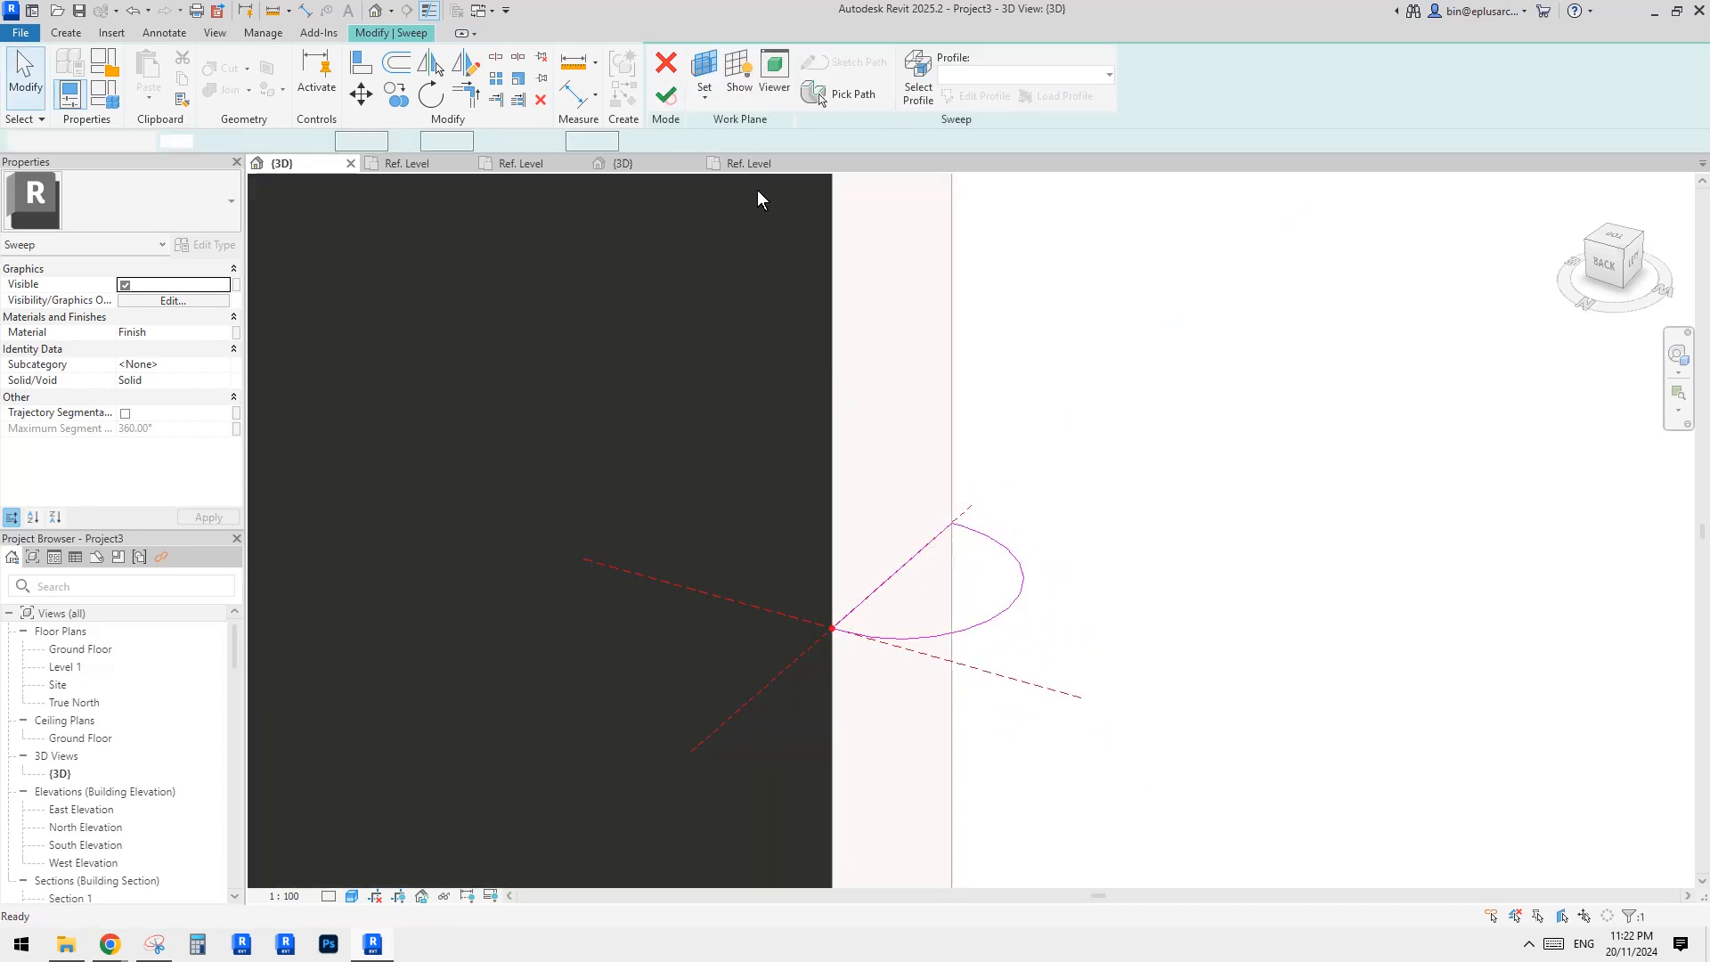
click(667, 95)
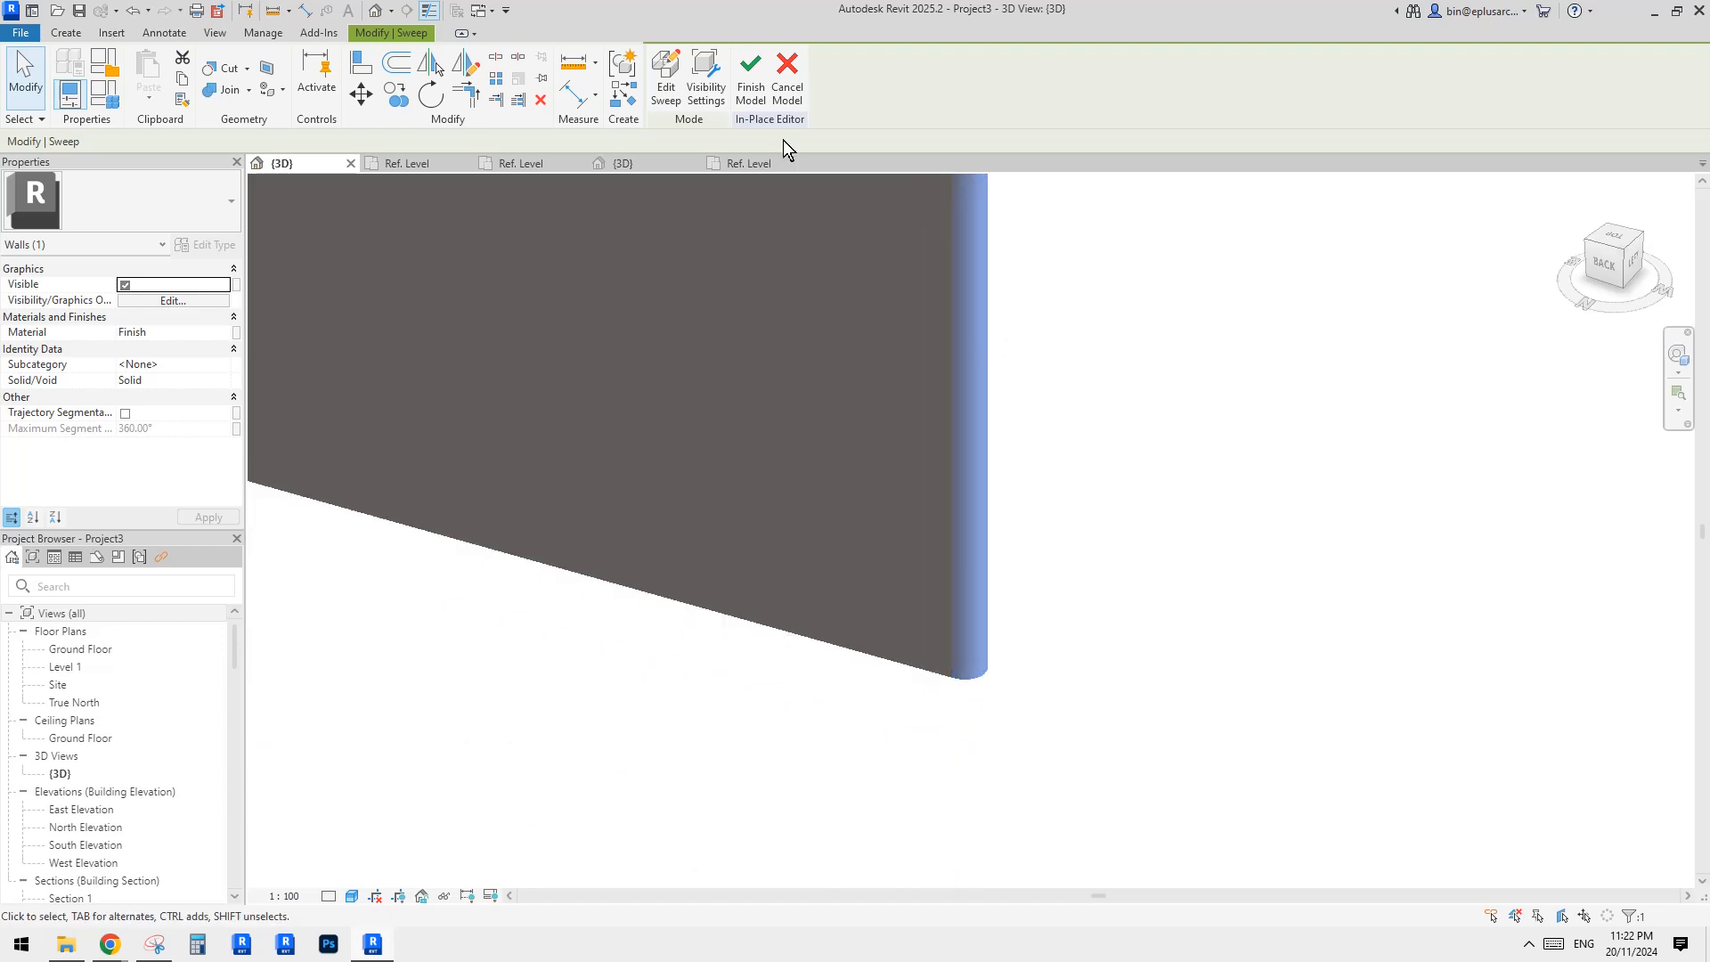
click(751, 81)
Step: Inspect both faces of the end wall and the rounded edge sweep along its stepped top
shift+middle_drag(1087, 367, 1312, 468)
shift+middle_drag(1077, 204, 1076, 435)
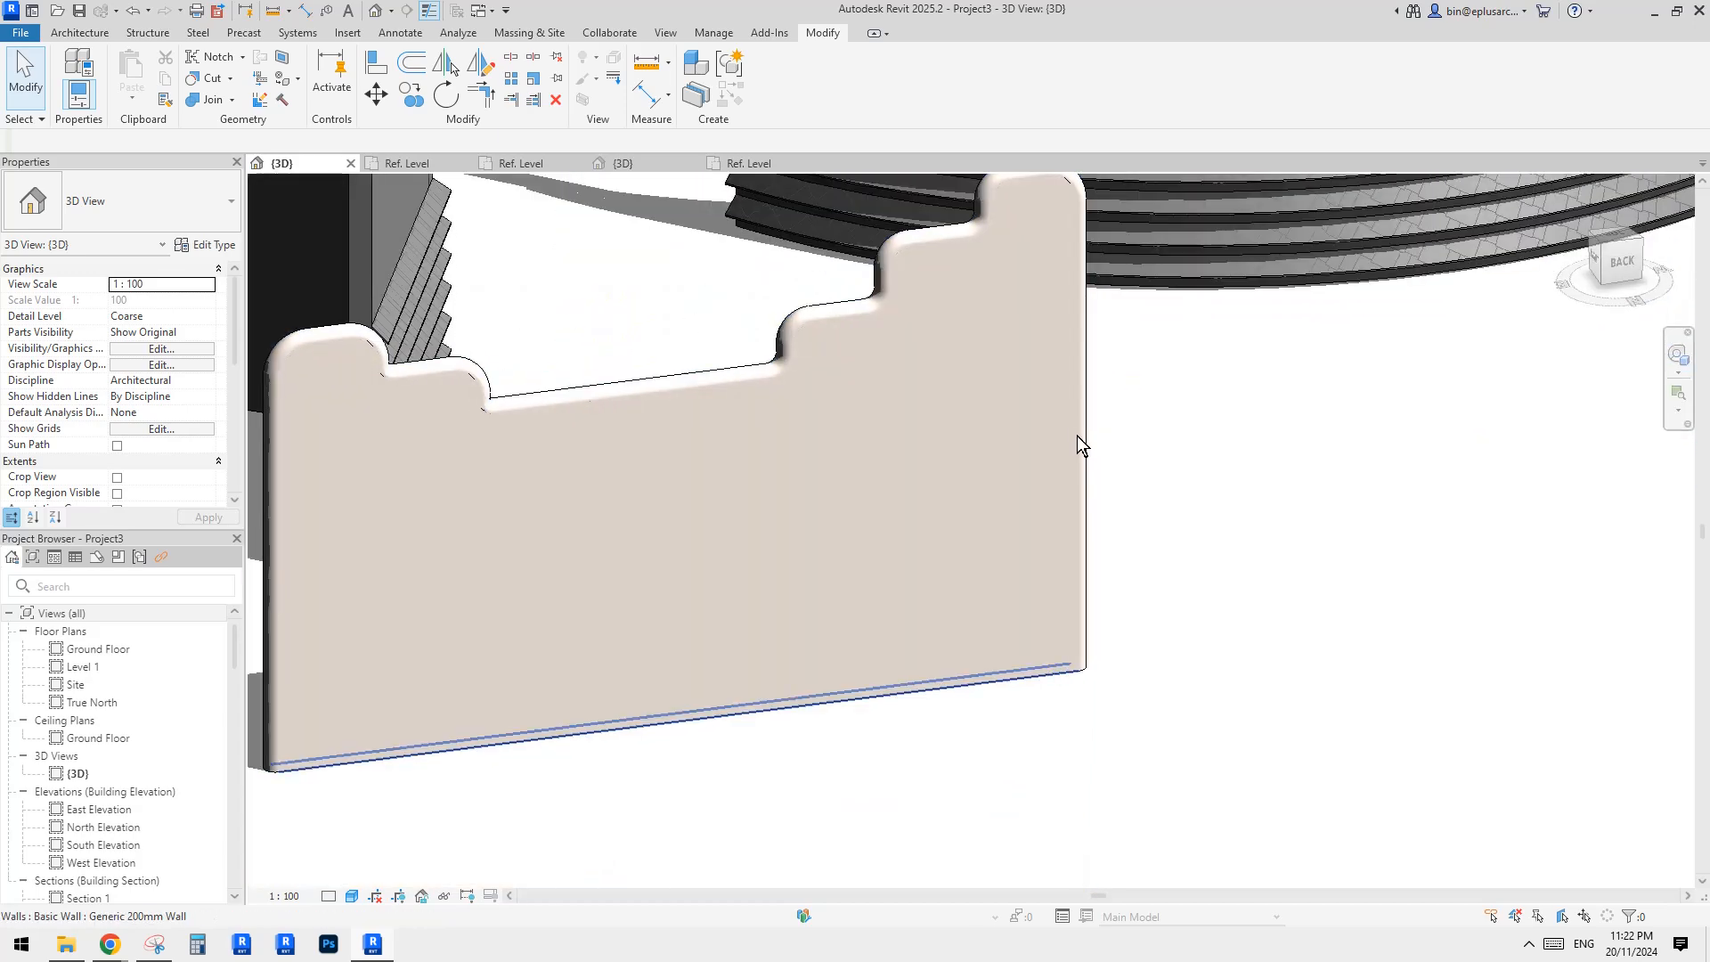
shift+middle_drag(1069, 546, 1154, 598)
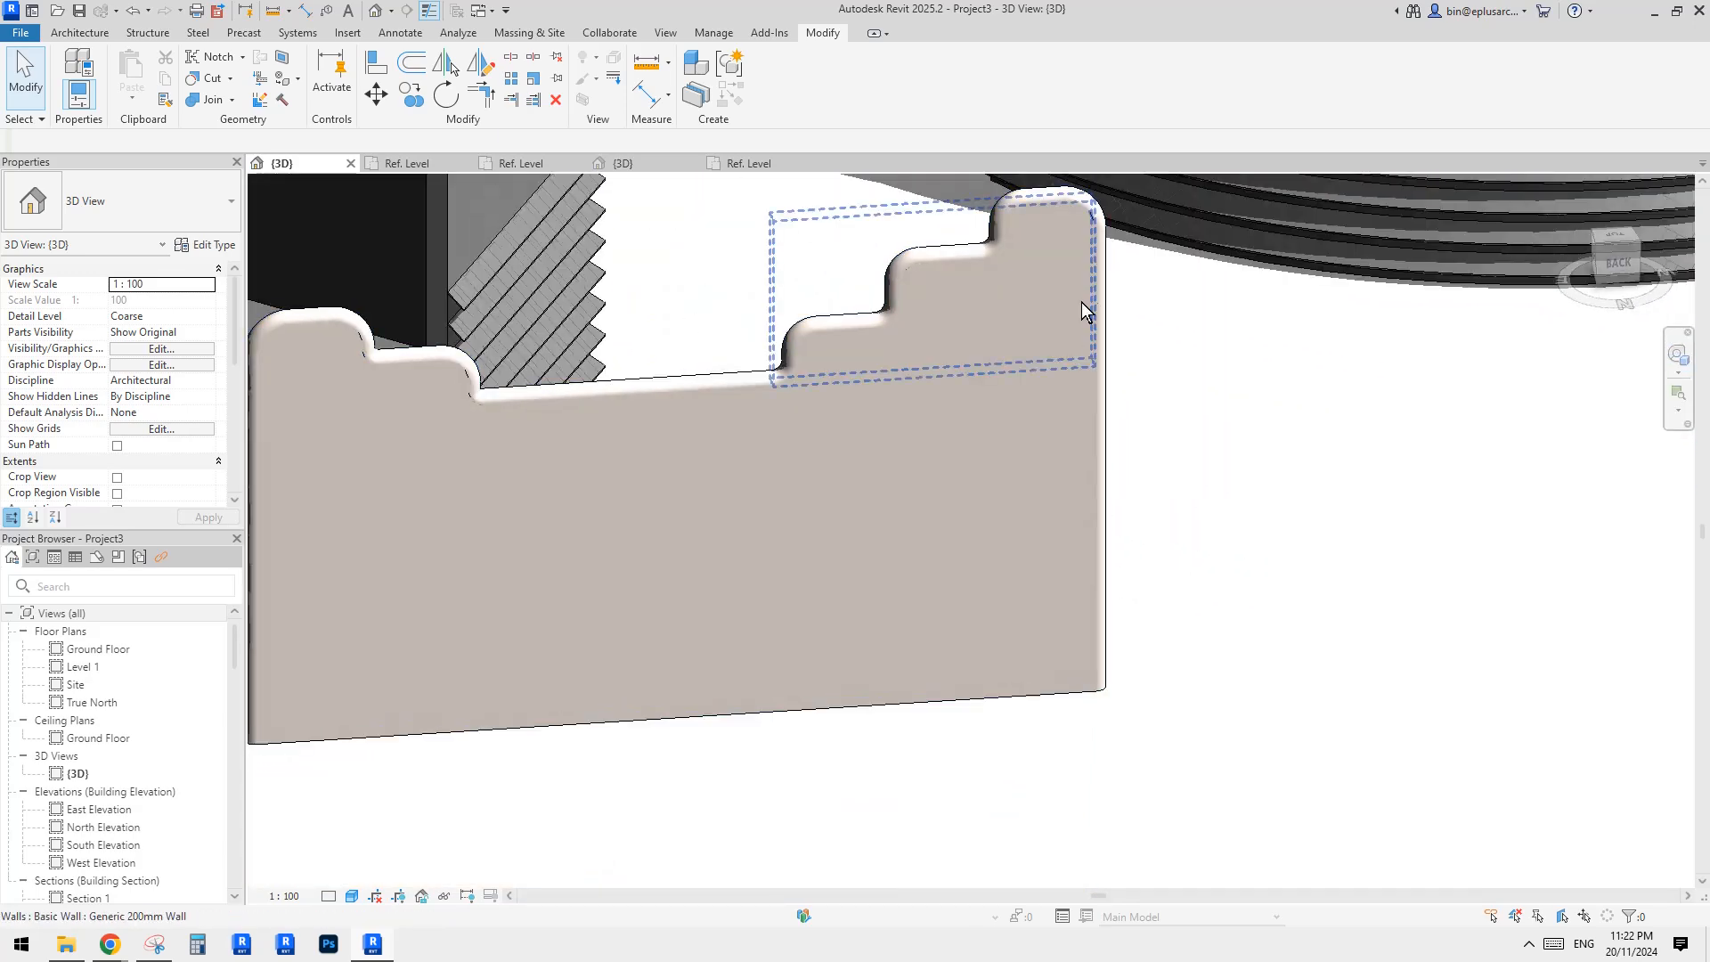
mouse_move(647, 457)
middle_down()
mouse_move(943, 477)
mouse_move(691, 481)
mouse_move(725, 477)
mouse_move(833, 739)
mouse_move(769, 481)
mouse_move(1003, 676)
mouse_move(1225, 596)
mouse_move(1003, 629)
middle_up()
scroll(921, 545, up, 2)
scroll(921, 545, down, 2)
shift+middle_drag(874, 570, 894, 520)
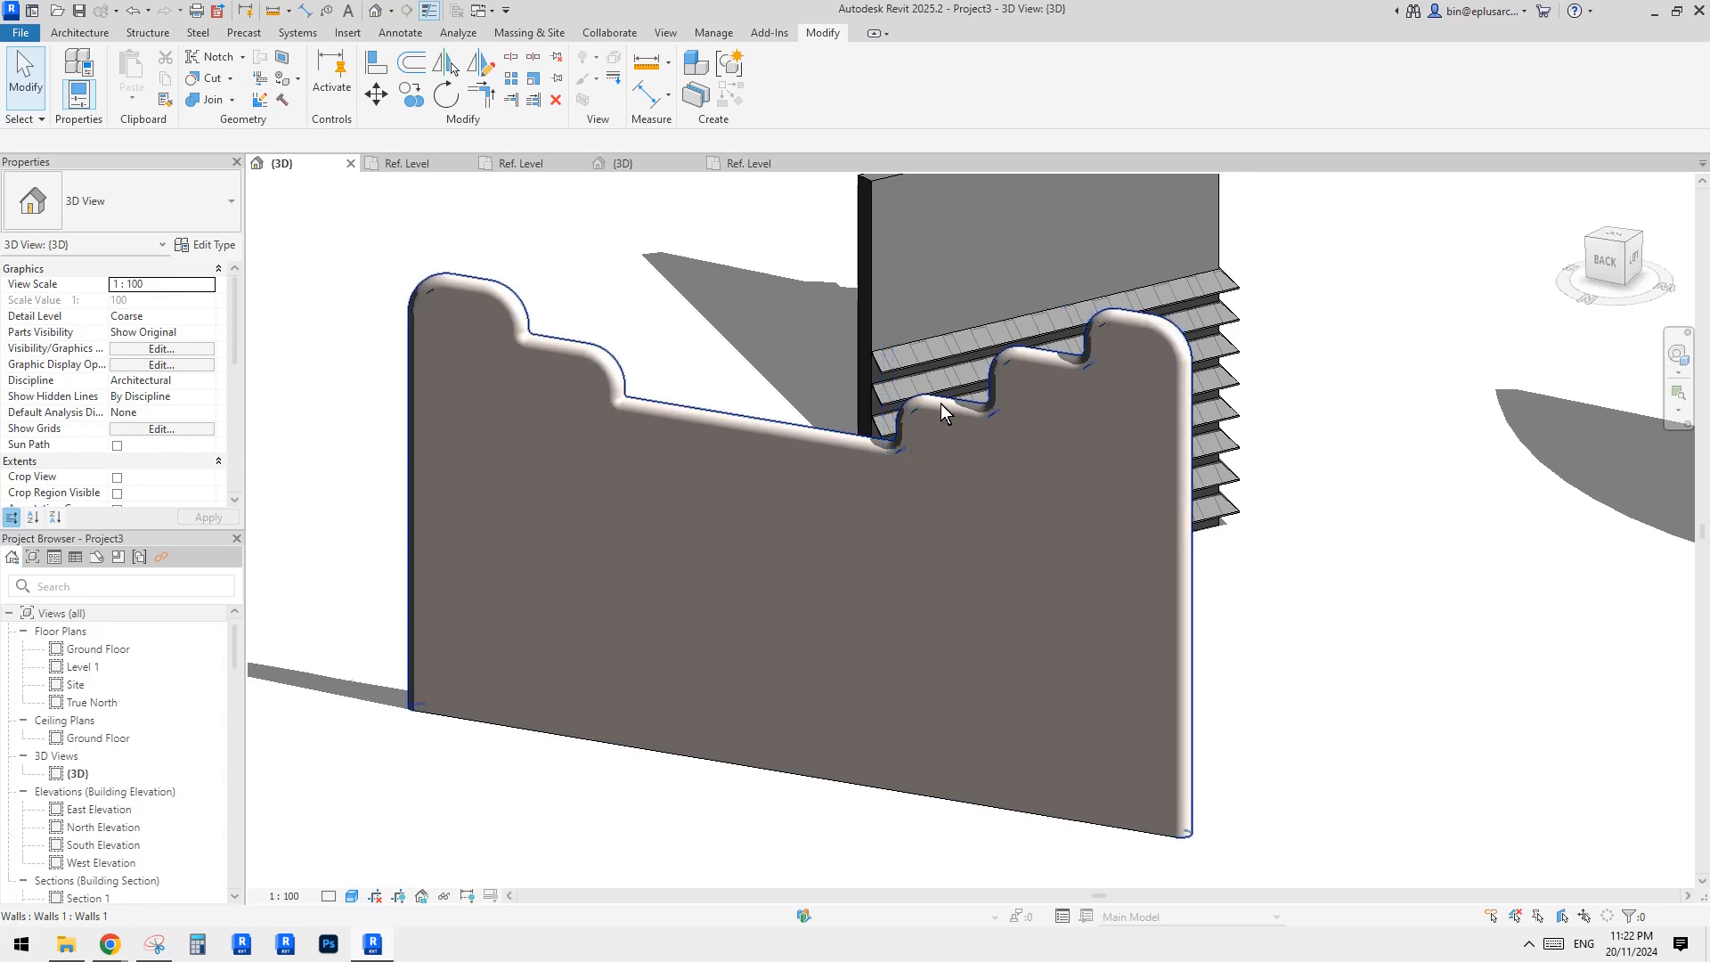
shift+middle_drag(1053, 372, 975, 424)
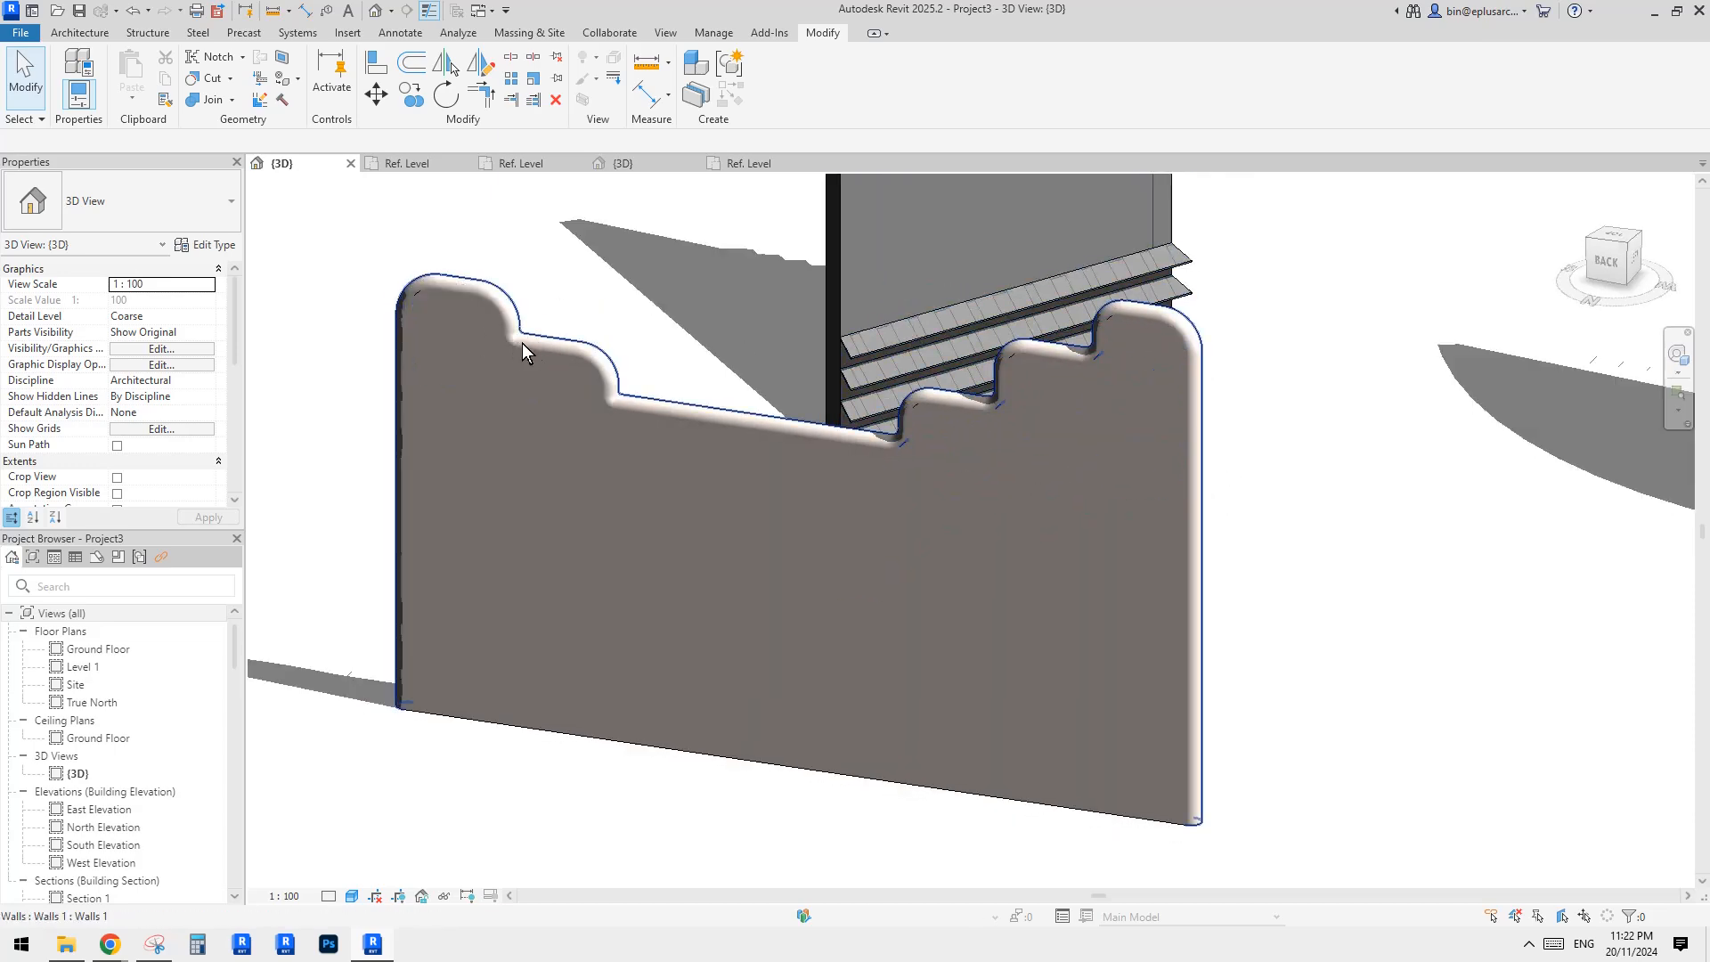
middle_drag(521, 344, 761, 387)
click(921, 447)
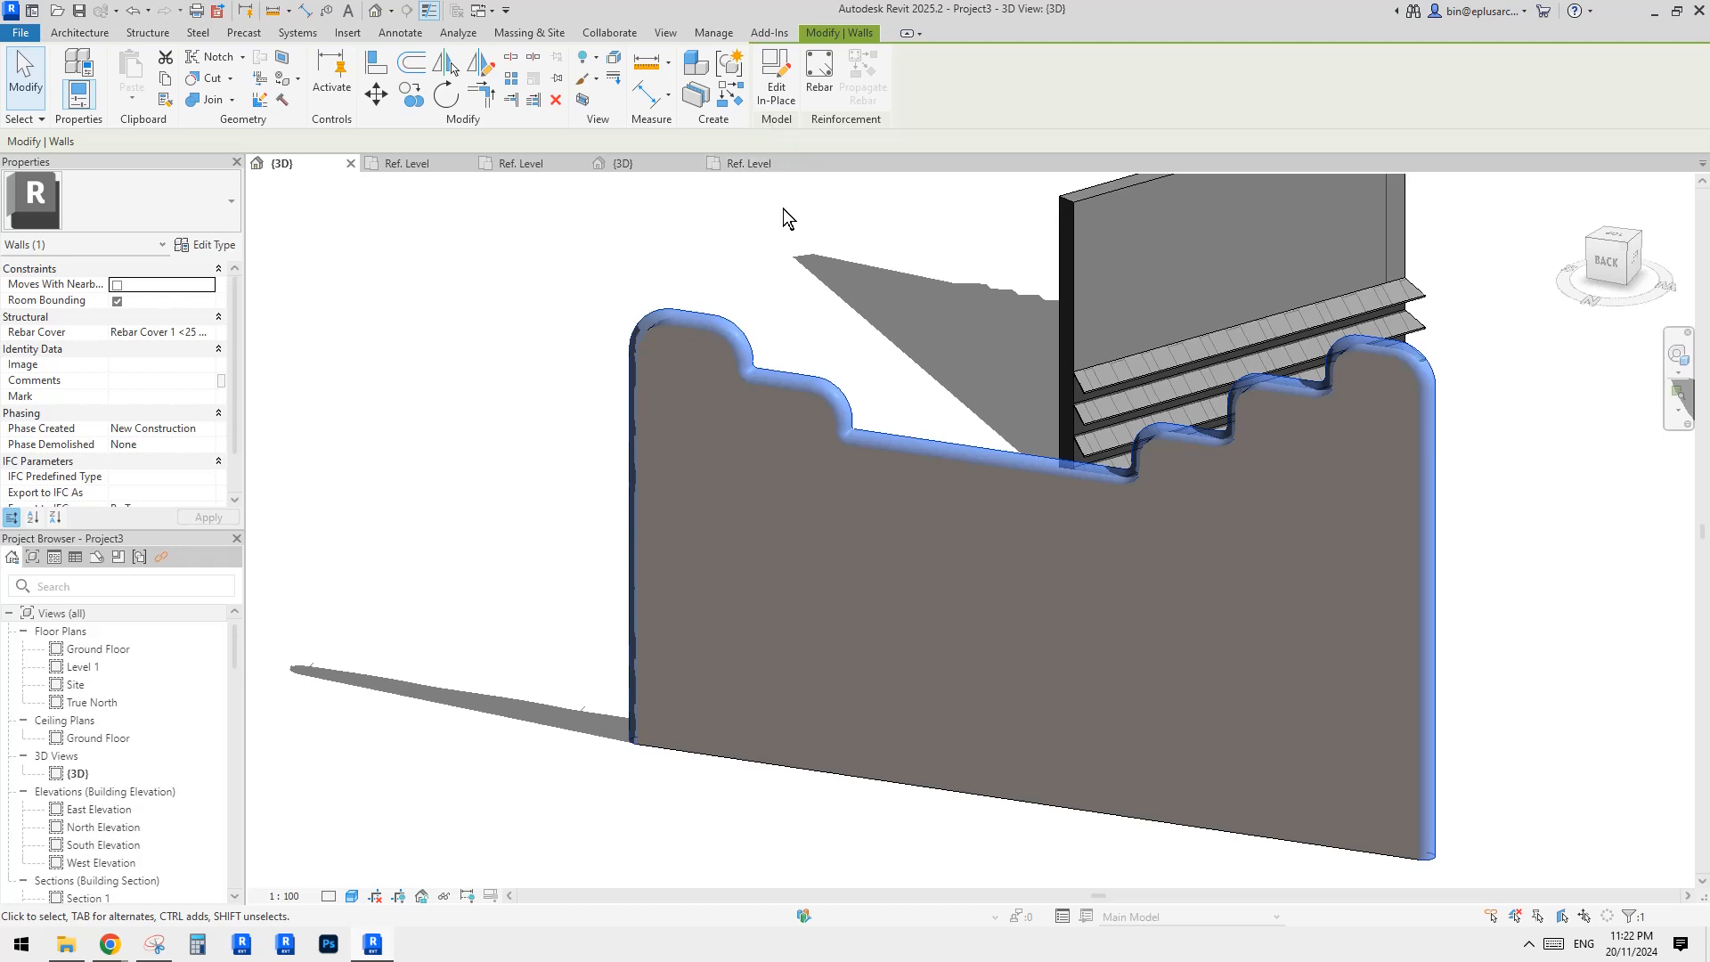
scroll(763, 345, up, 3)
key(Escape)
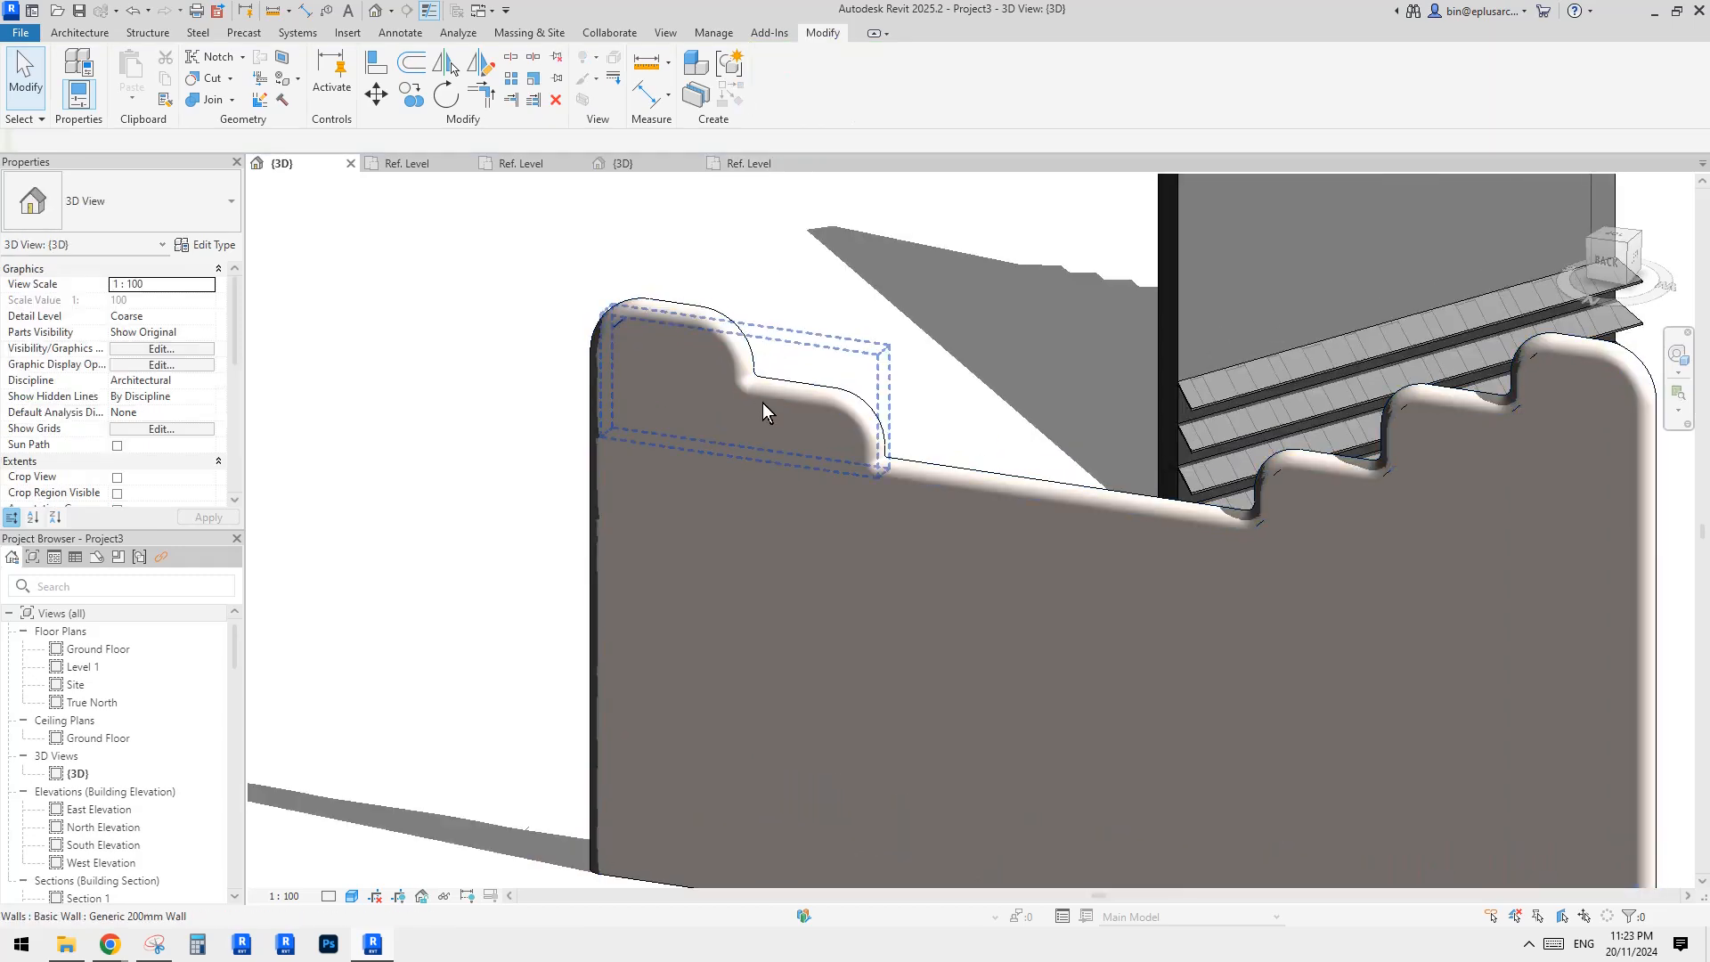
Step: Edit the stepped upper wall's profile, raising its top straight edge about 600 mm above the lower step and removing the conflicting constraints
click(852, 389)
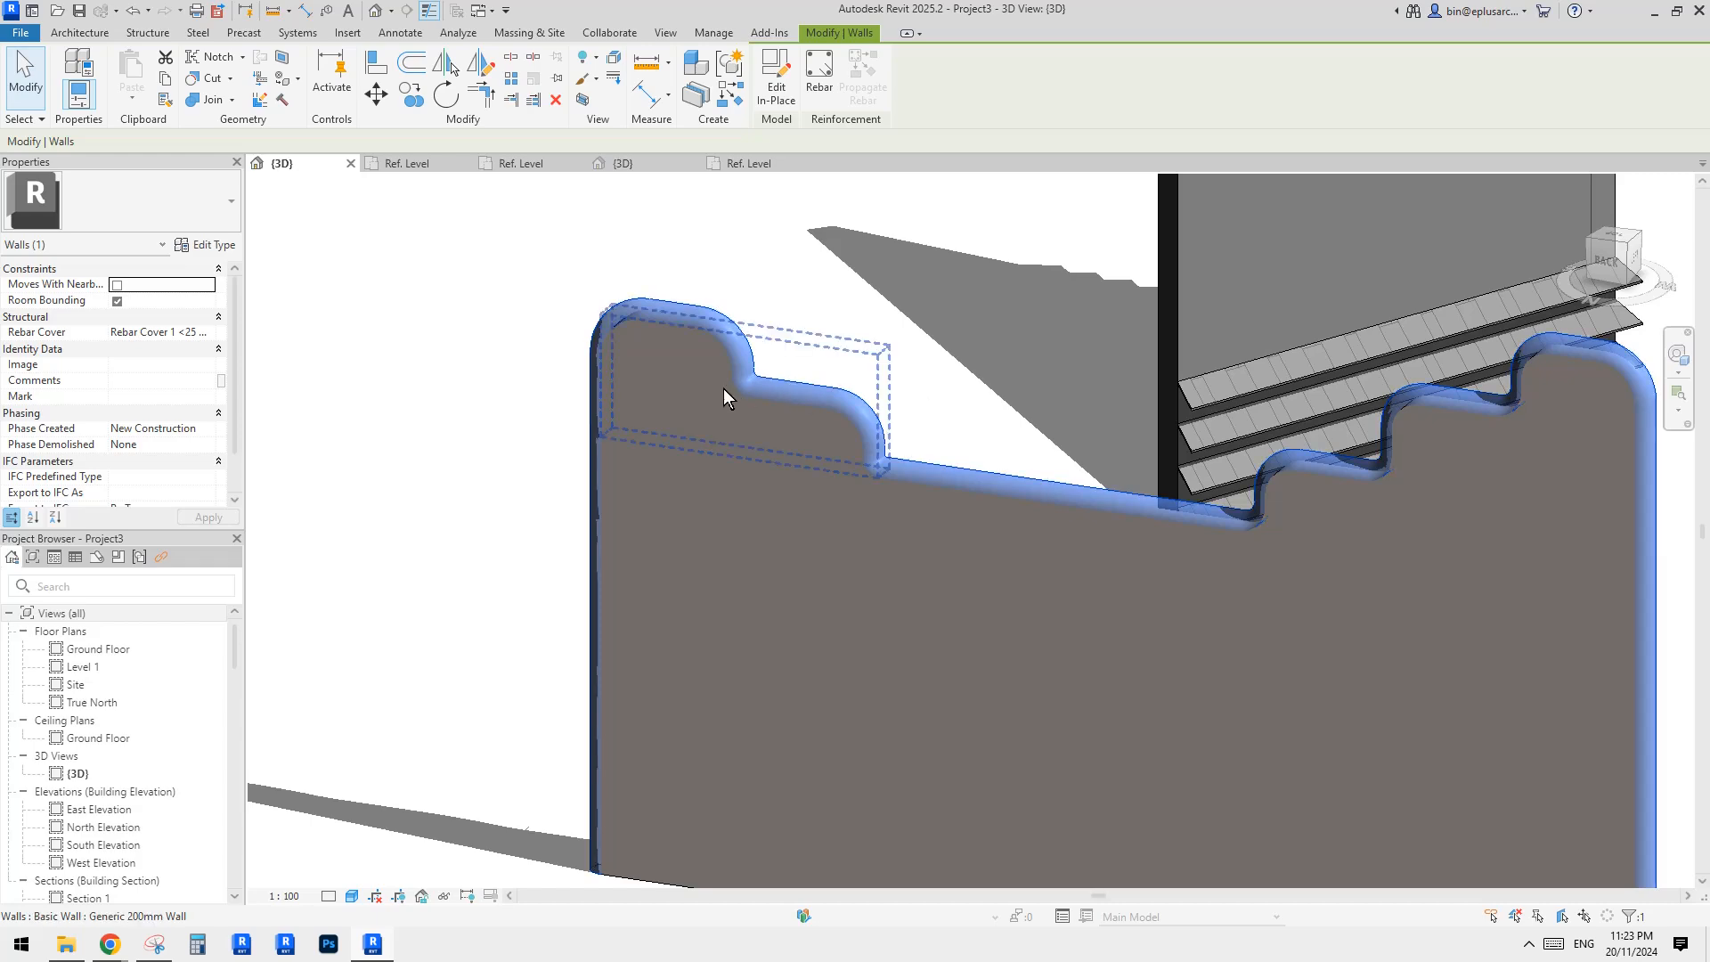
key(Escape)
click(680, 365)
scroll(681, 365, up, 2)
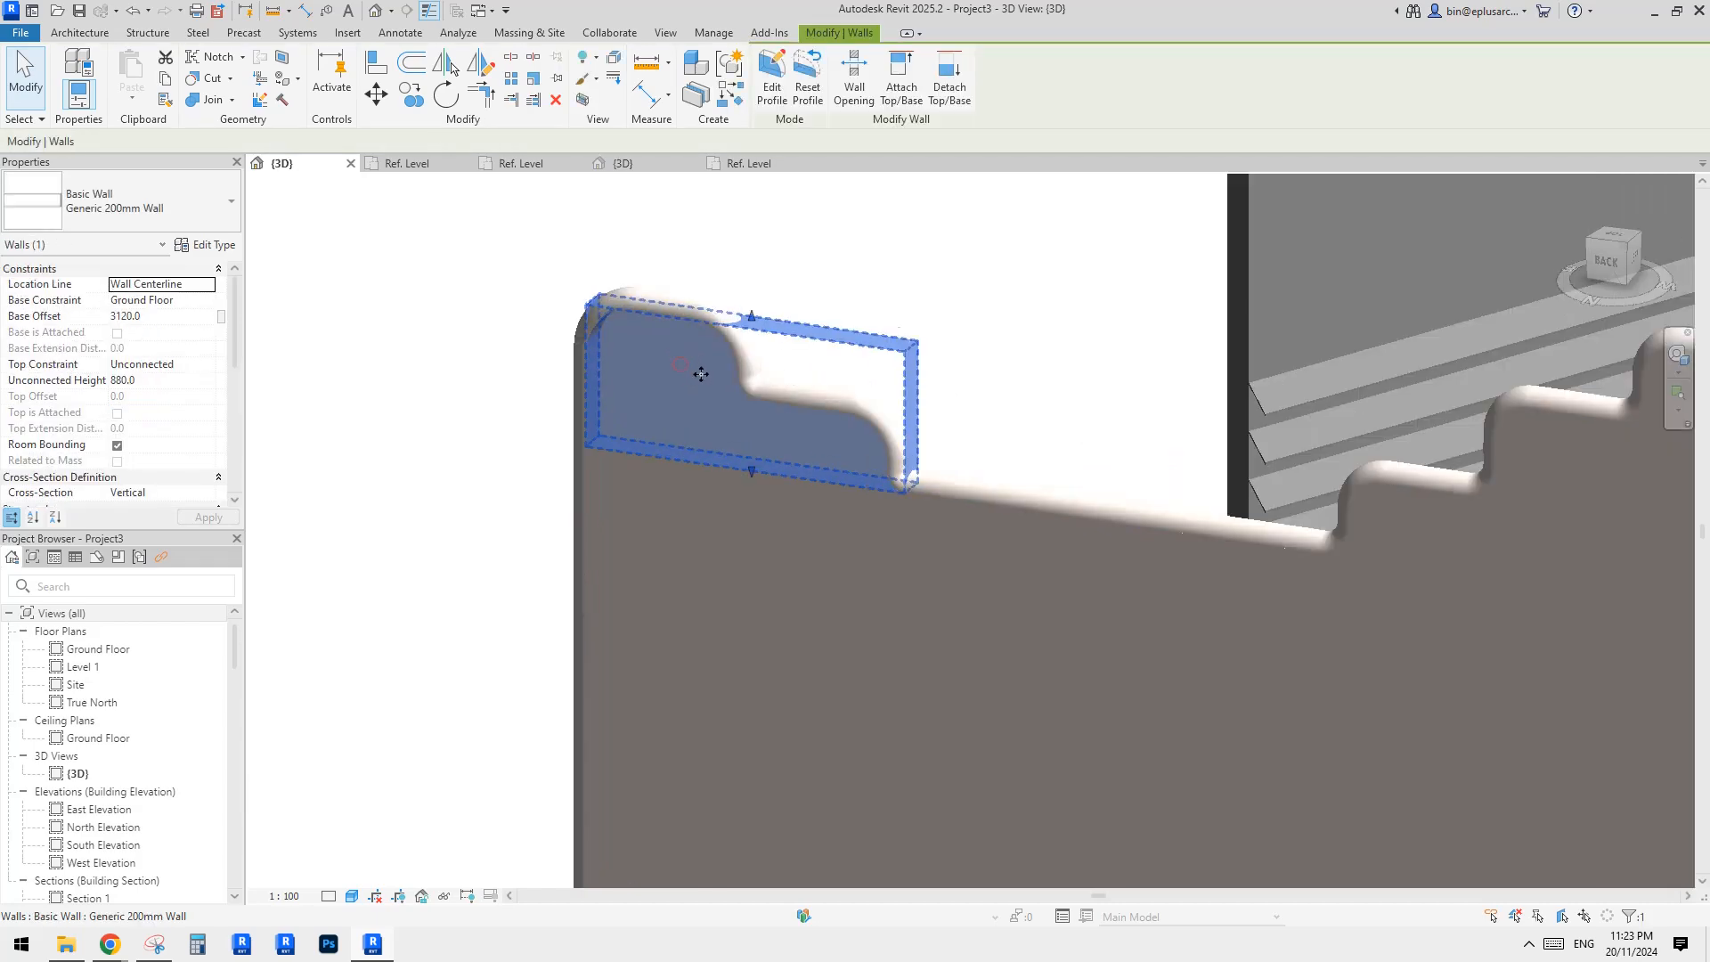
click(775, 87)
scroll(746, 428, up, 3)
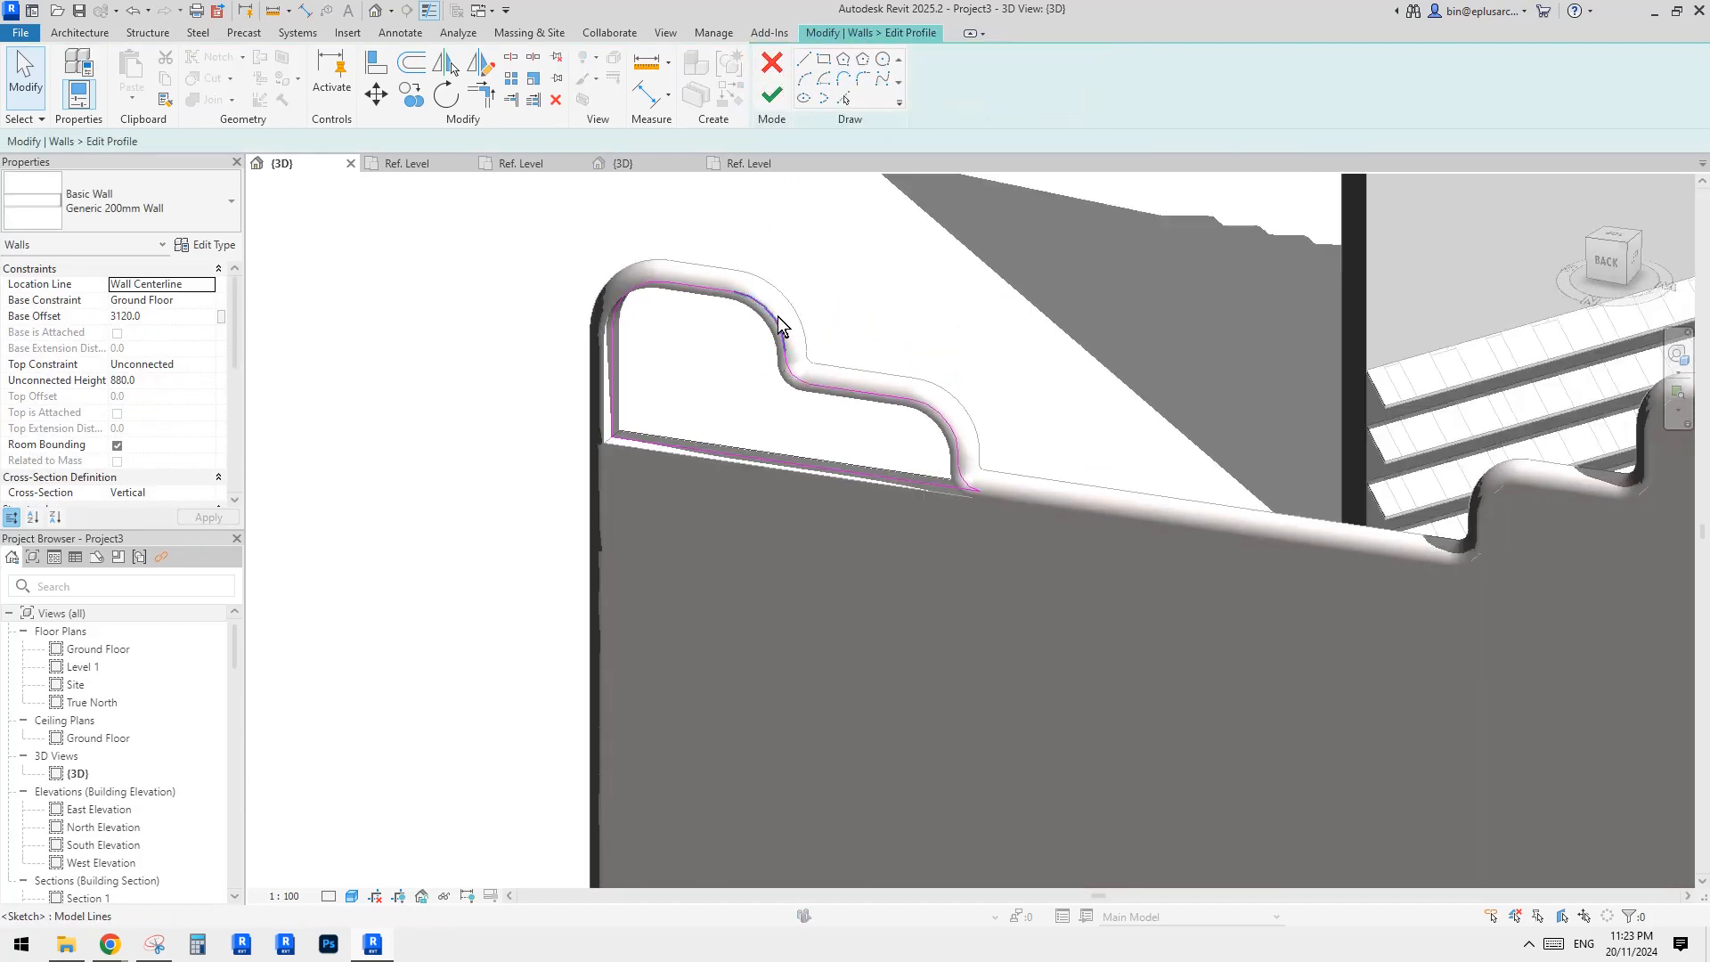
scroll(745, 421, up, 3)
scroll(709, 357, down, 2)
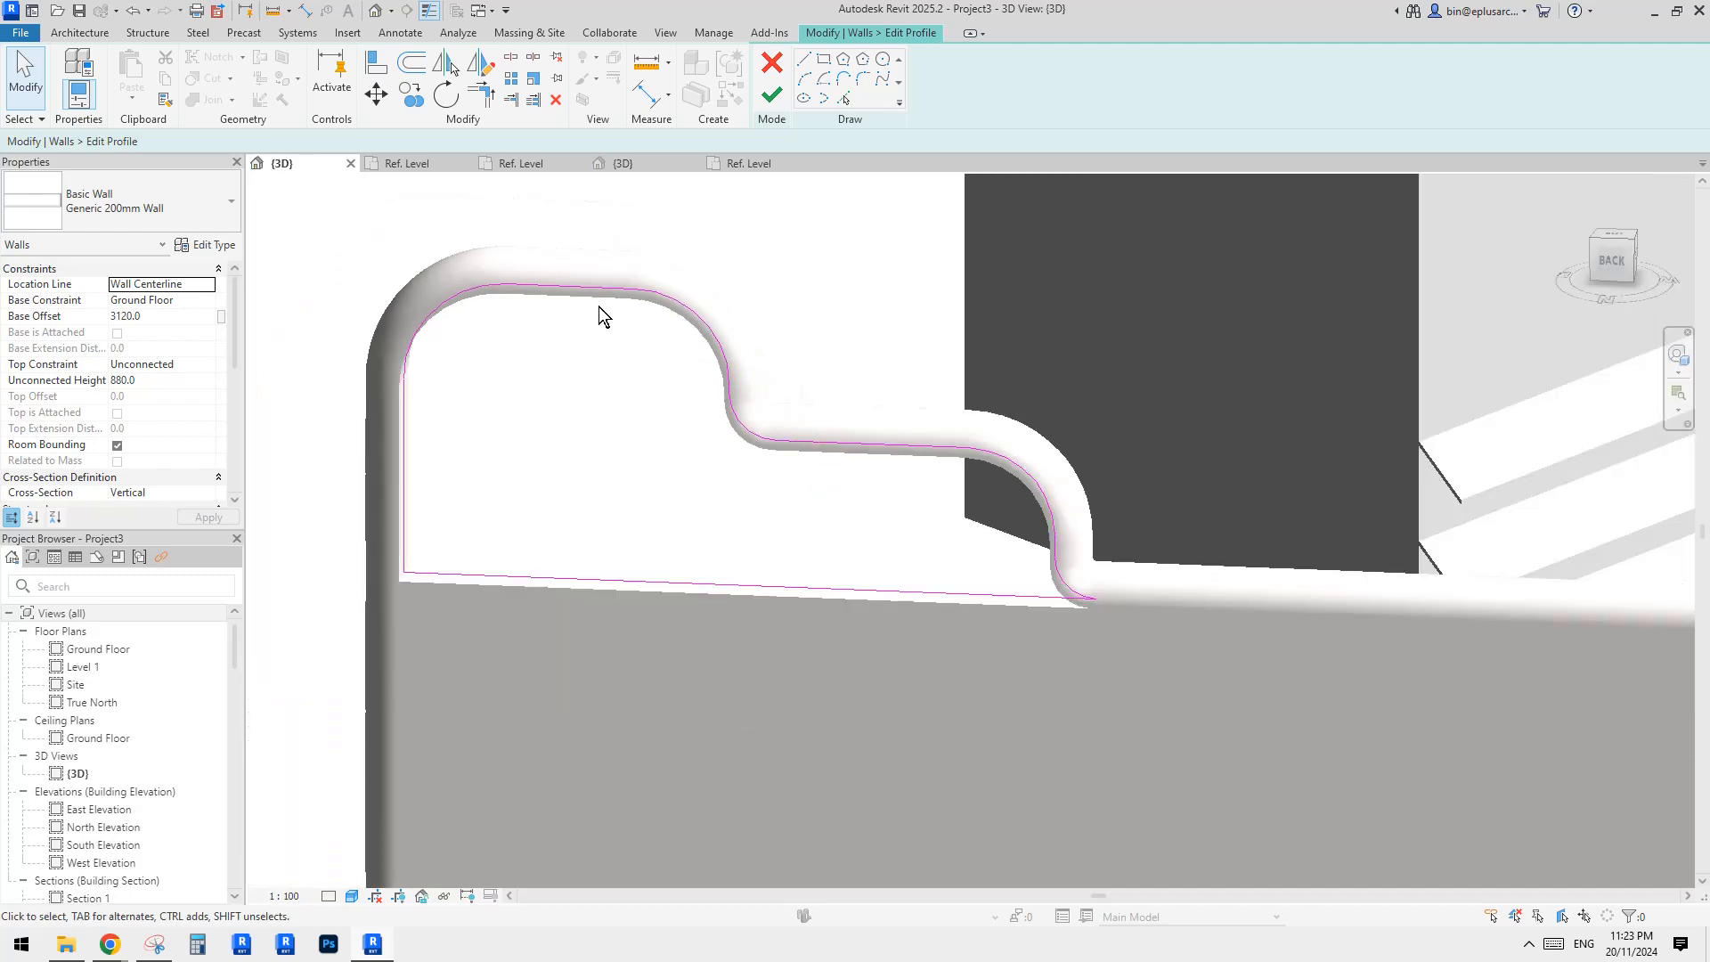
drag(570, 287, 572, 235)
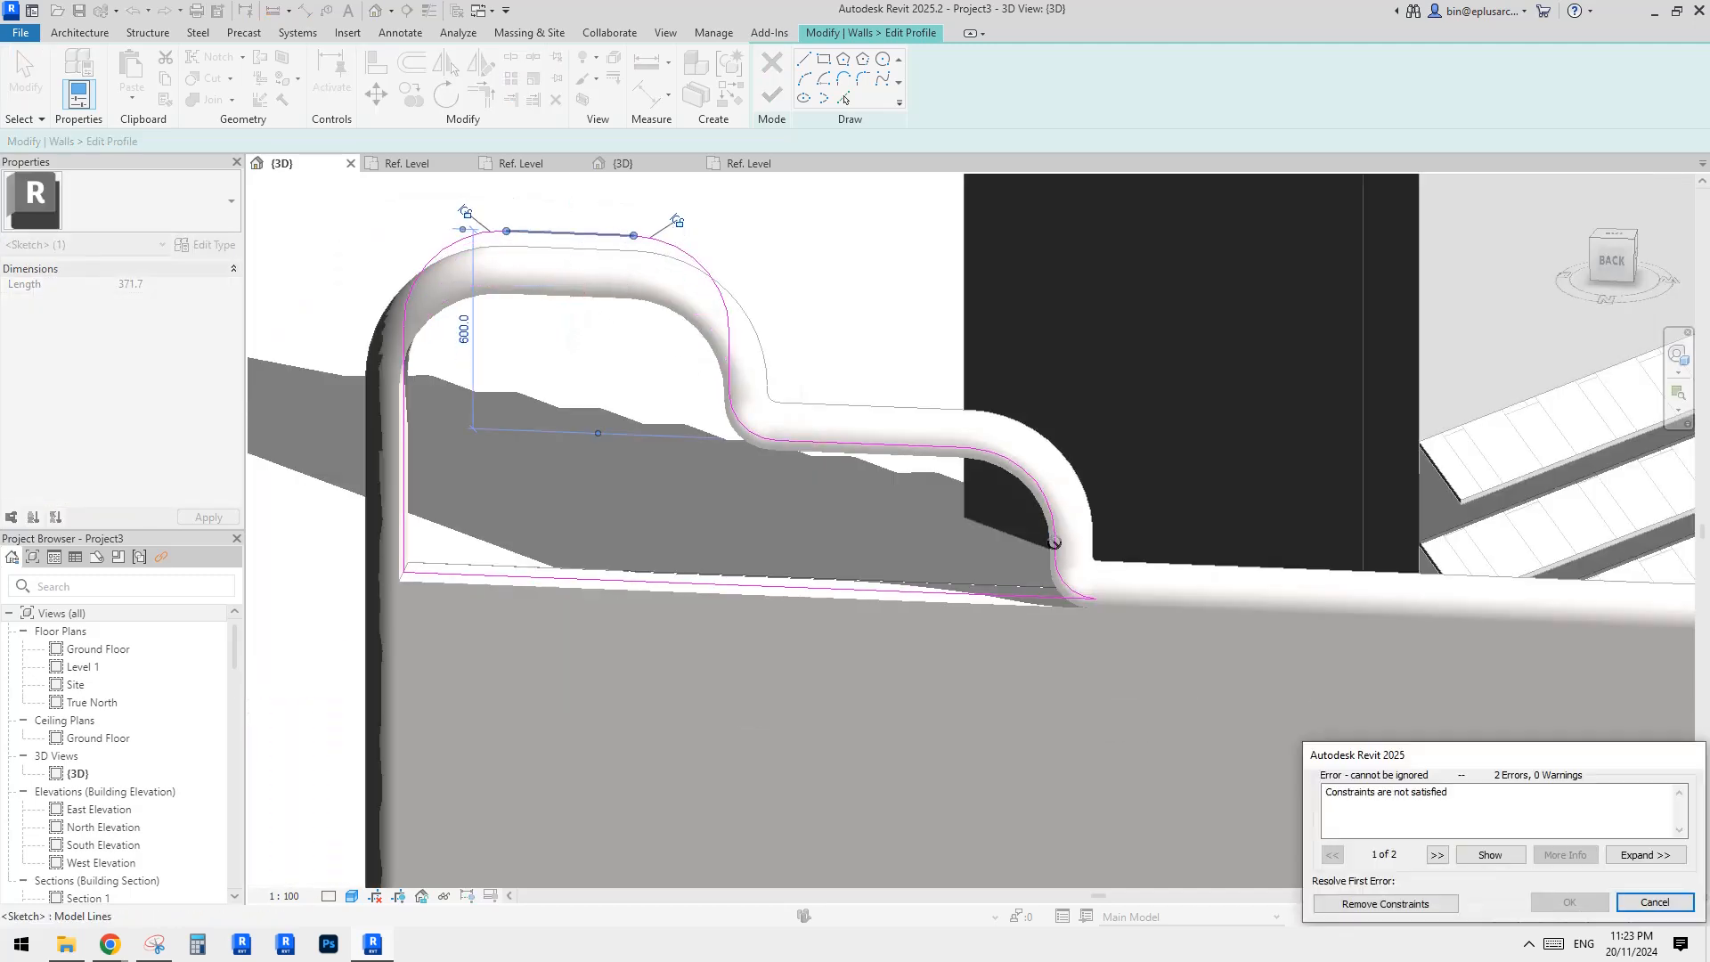
drag(1427, 756, 1168, 574)
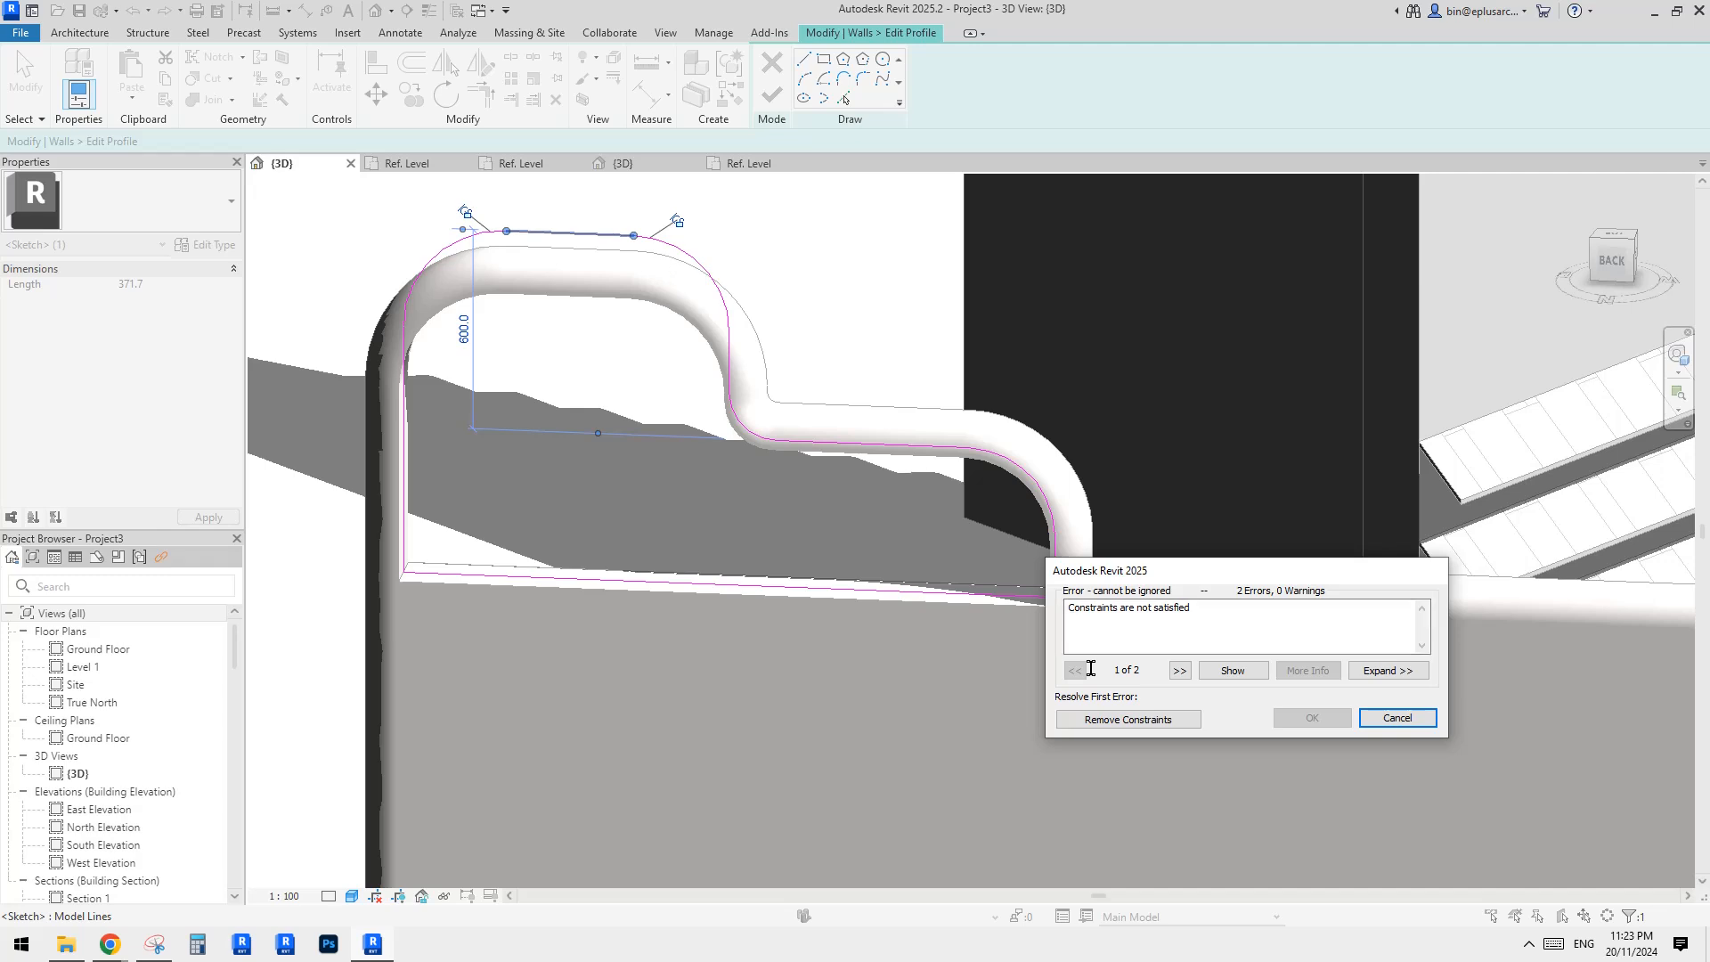
click(1146, 721)
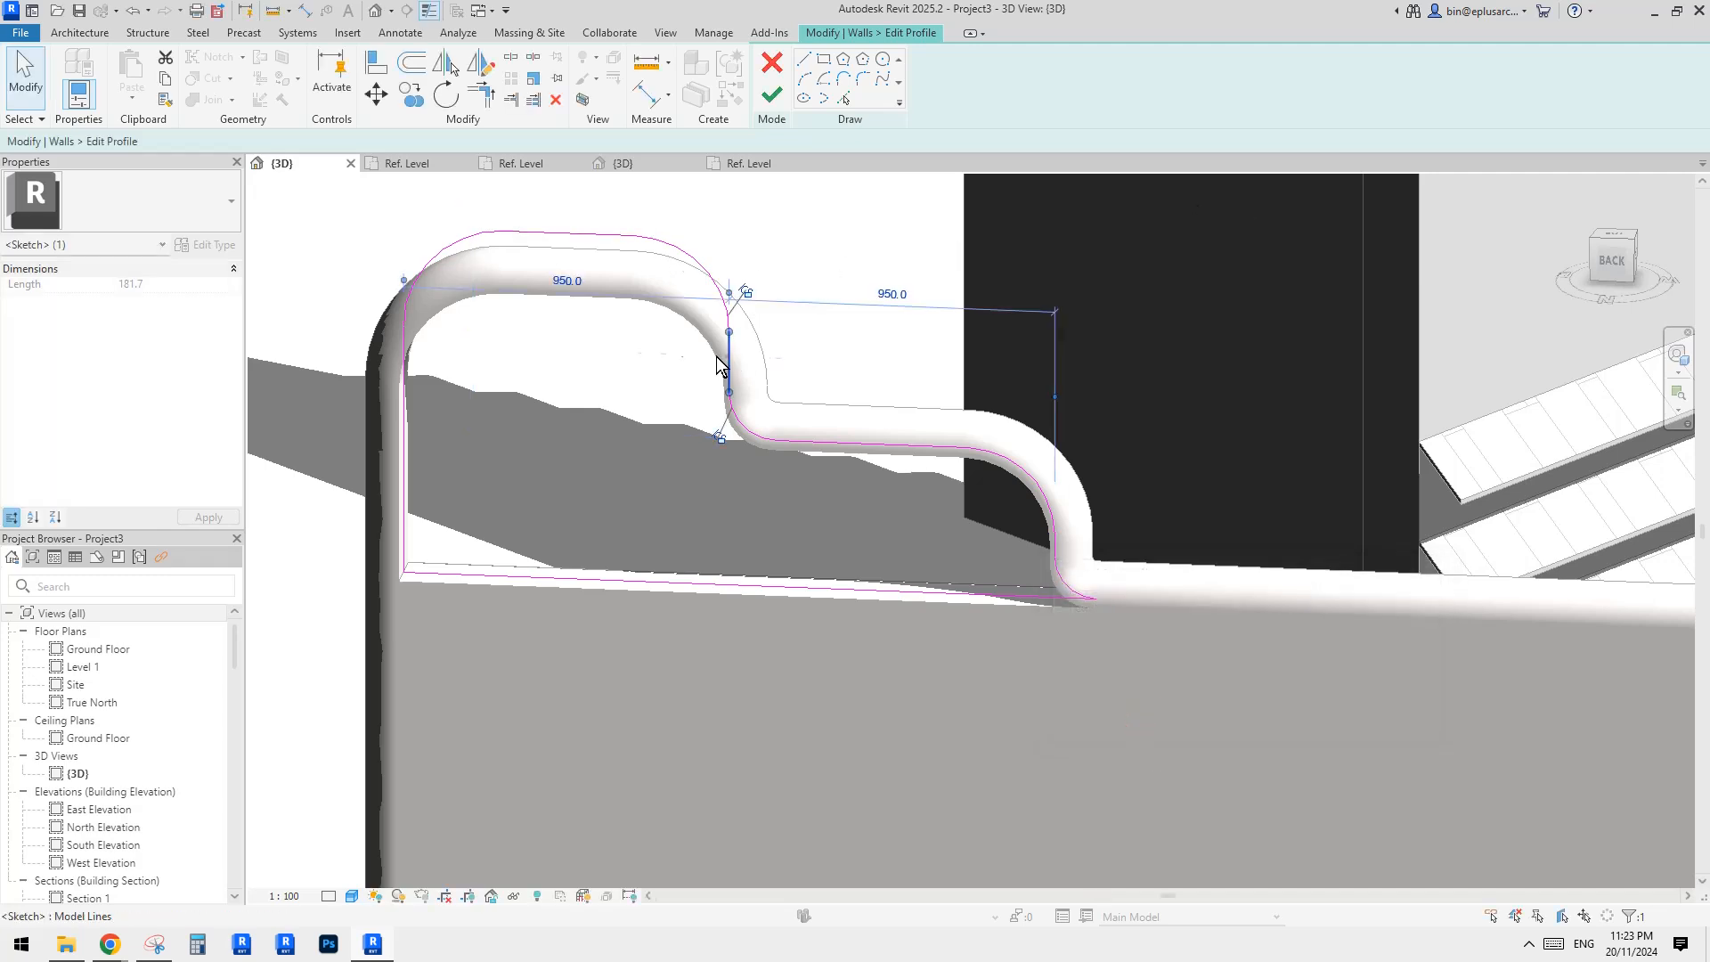
Step: Move the profile's two vertical risers toward the outer end, about 1060 mm apart, and raise the lower step line
drag(720, 365, 649, 365)
drag(883, 452, 883, 421)
drag(1060, 539, 1019, 530)
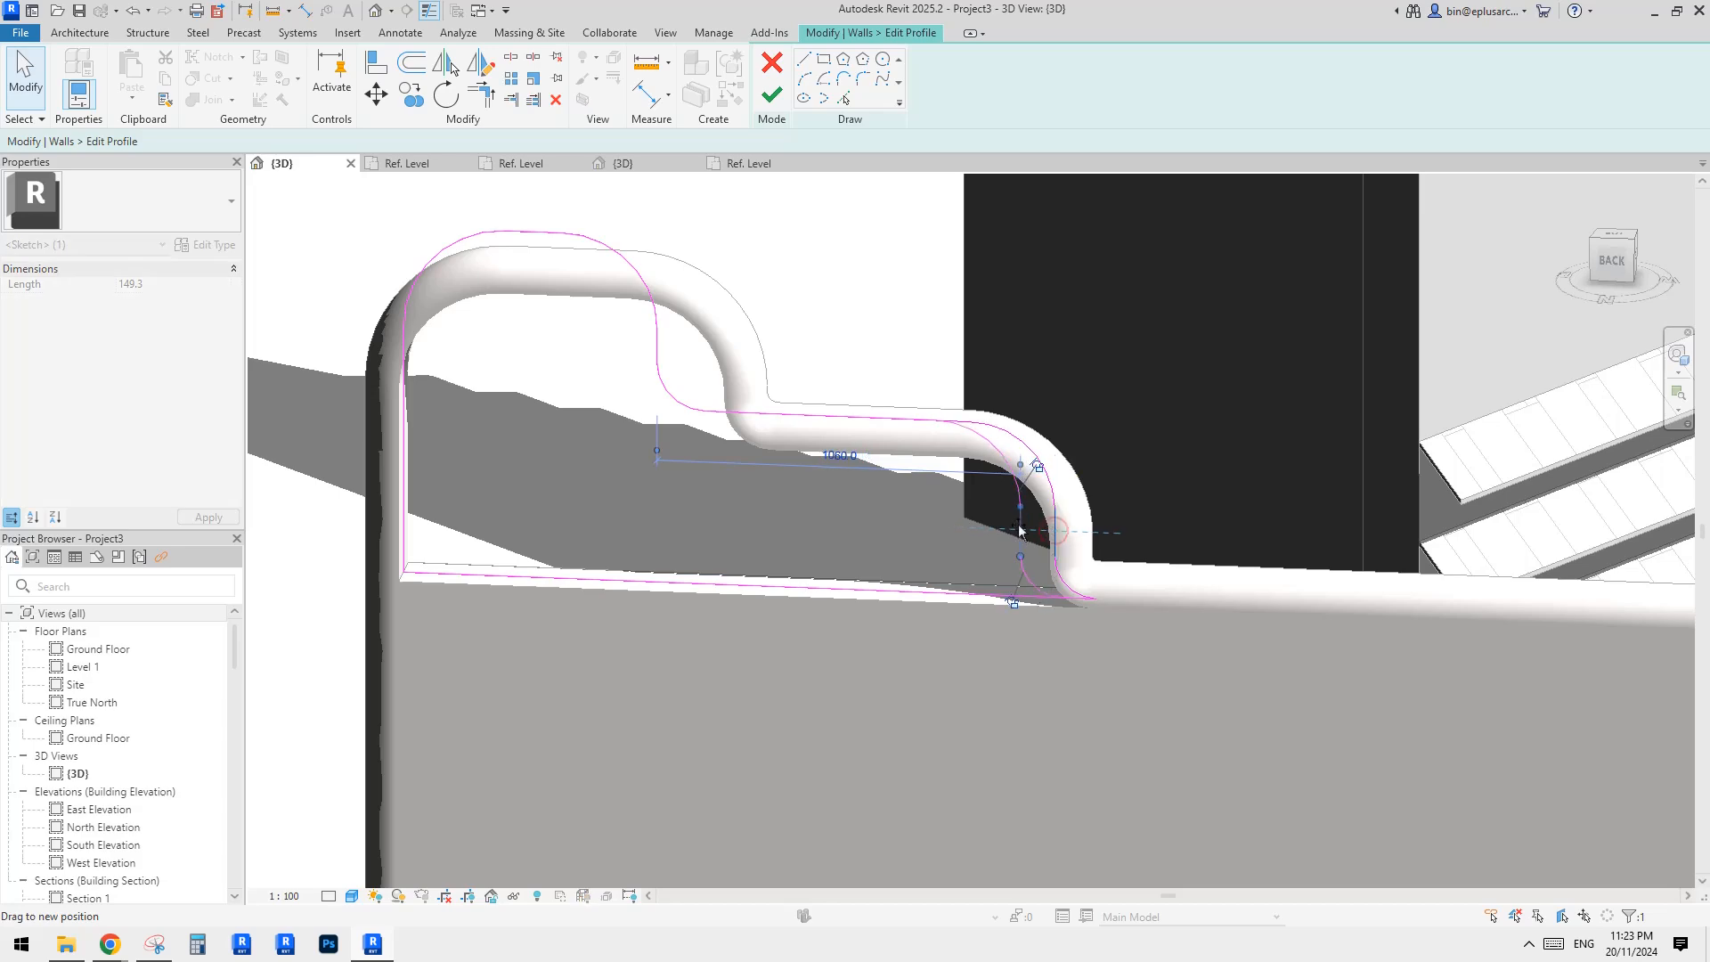
scroll(1091, 405, down, 1)
key(t)
key(r)
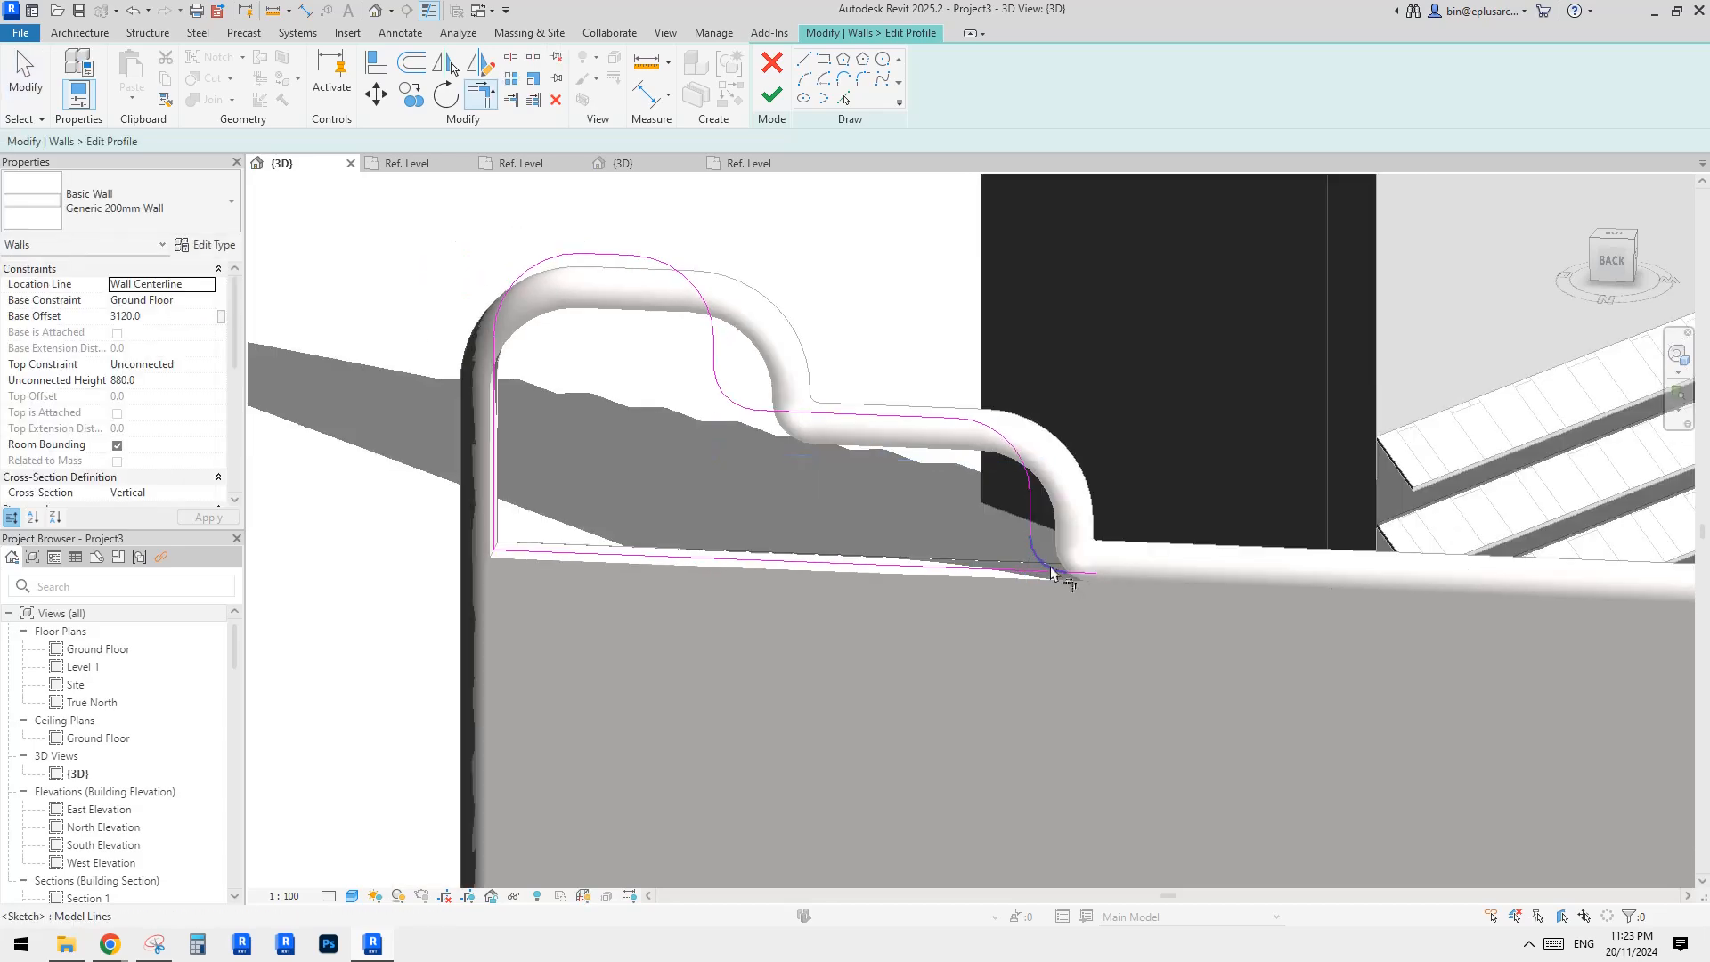
key(Escape)
scroll(1006, 405, up, 1)
scroll(837, 374, down, 2)
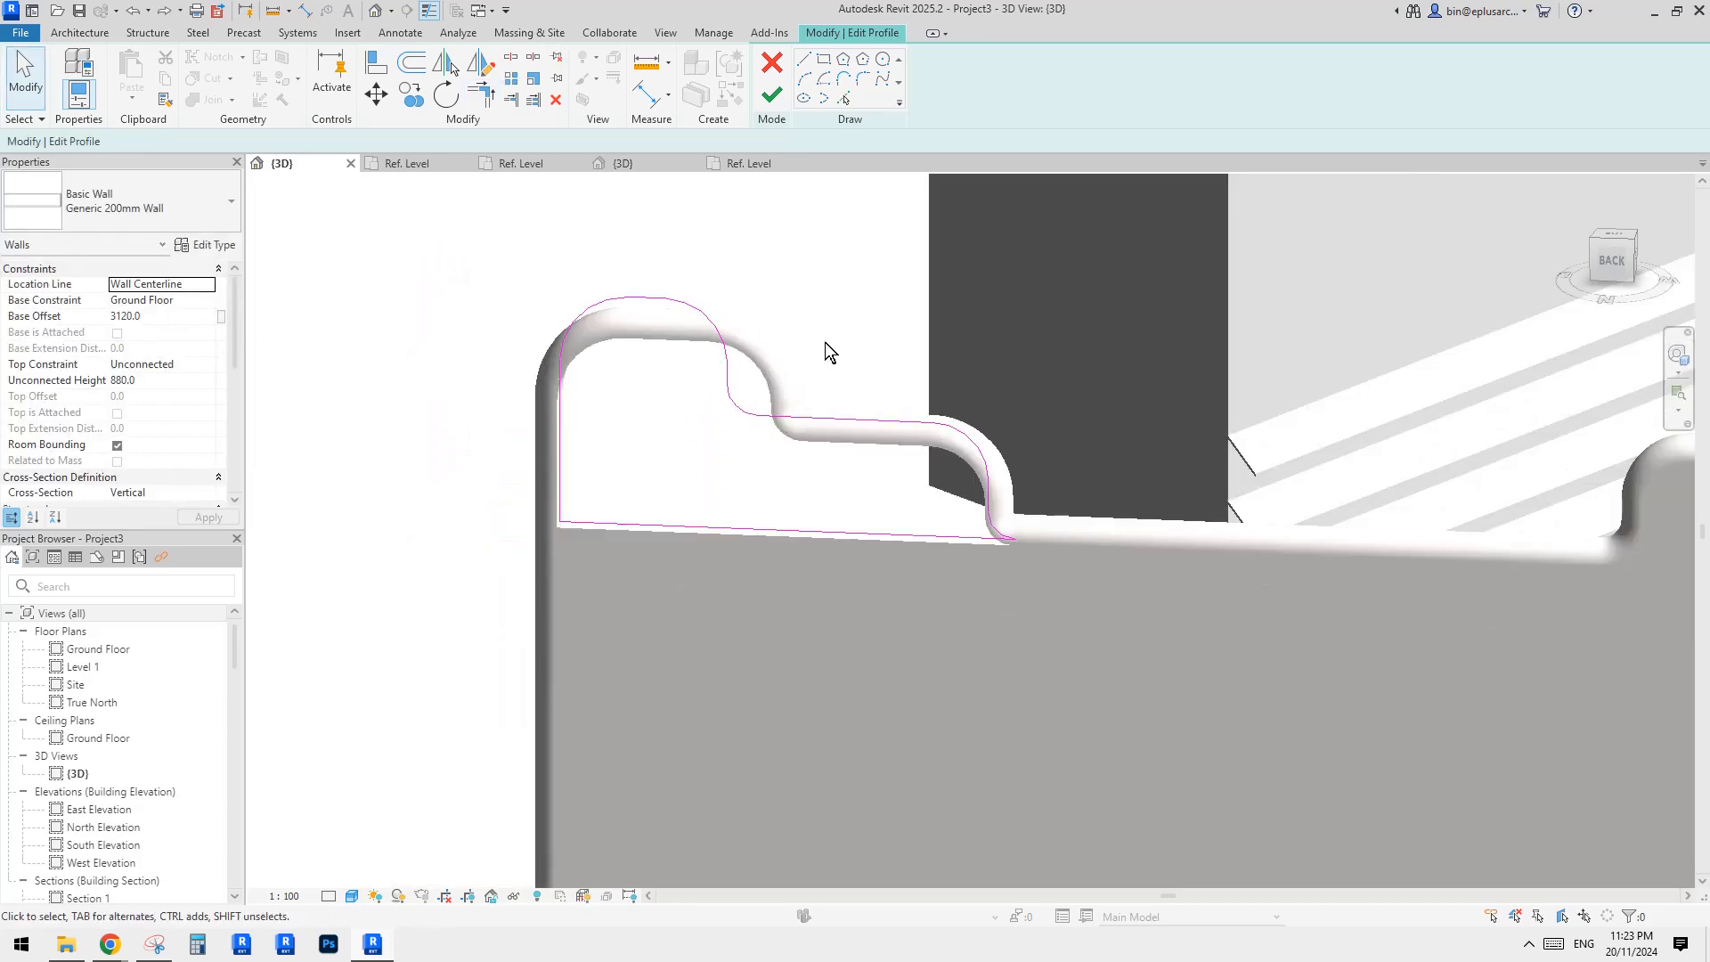
Step: Finish the upper wall's profile and check how the rounded edge sweep follows its steps
click(771, 90)
scroll(924, 219, down, 1)
shift+middle_drag(924, 219, 901, 379)
key(Escape)
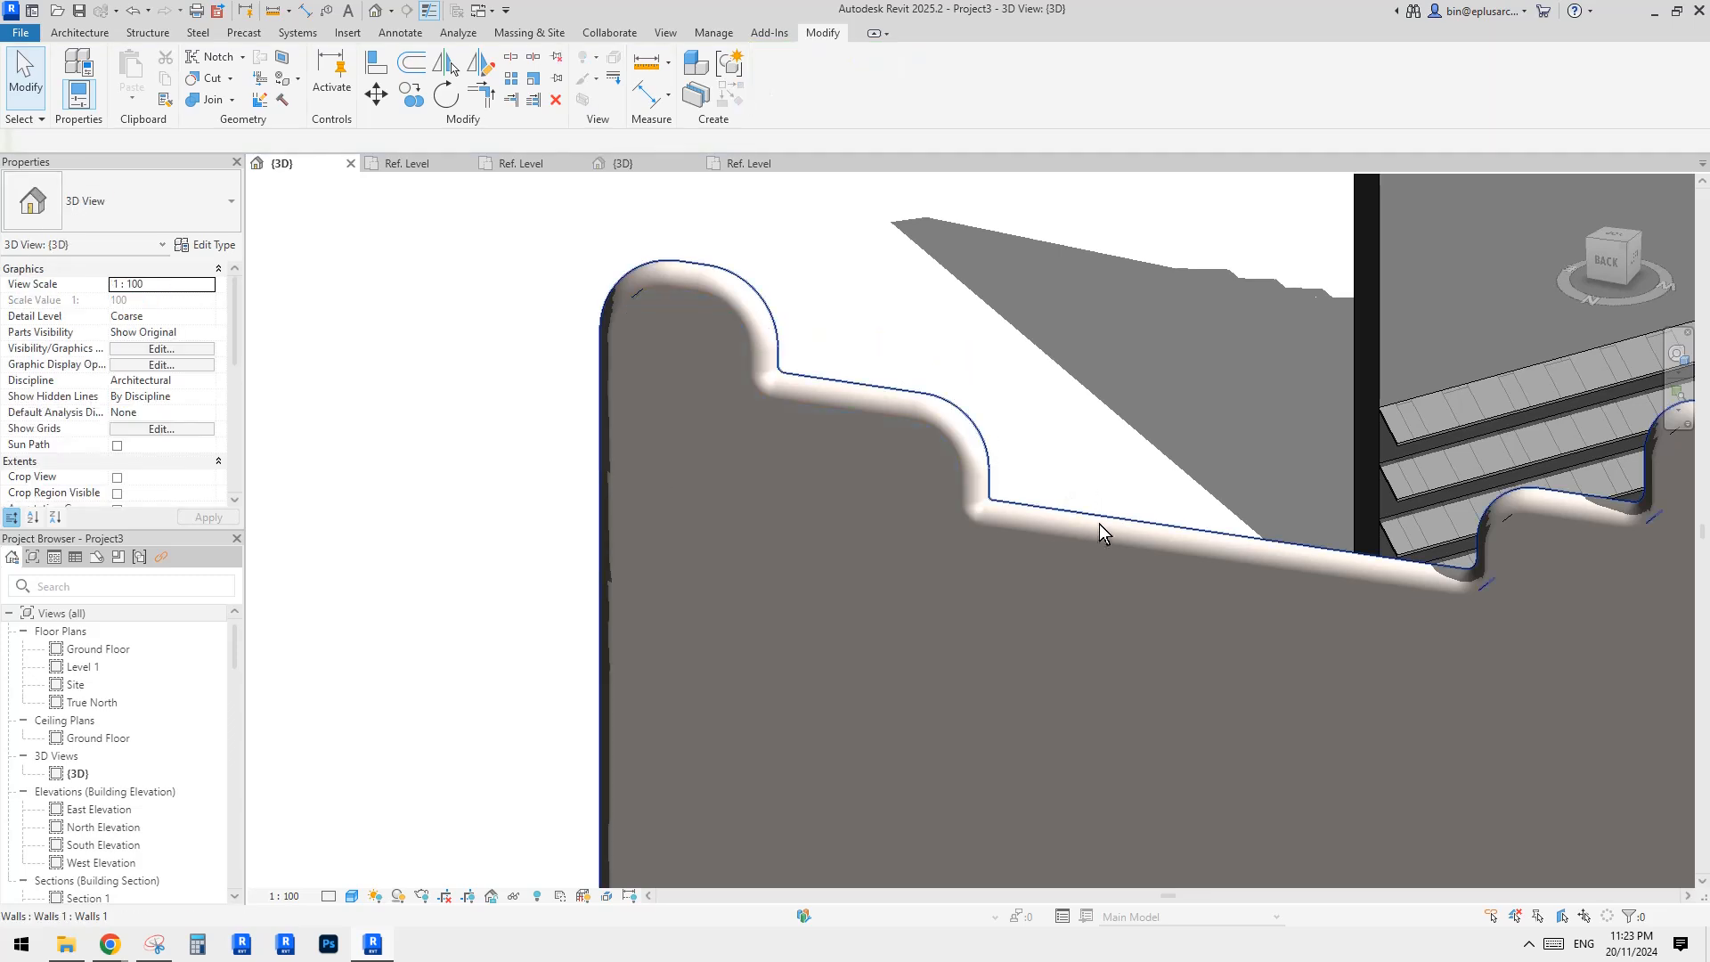
click(1099, 525)
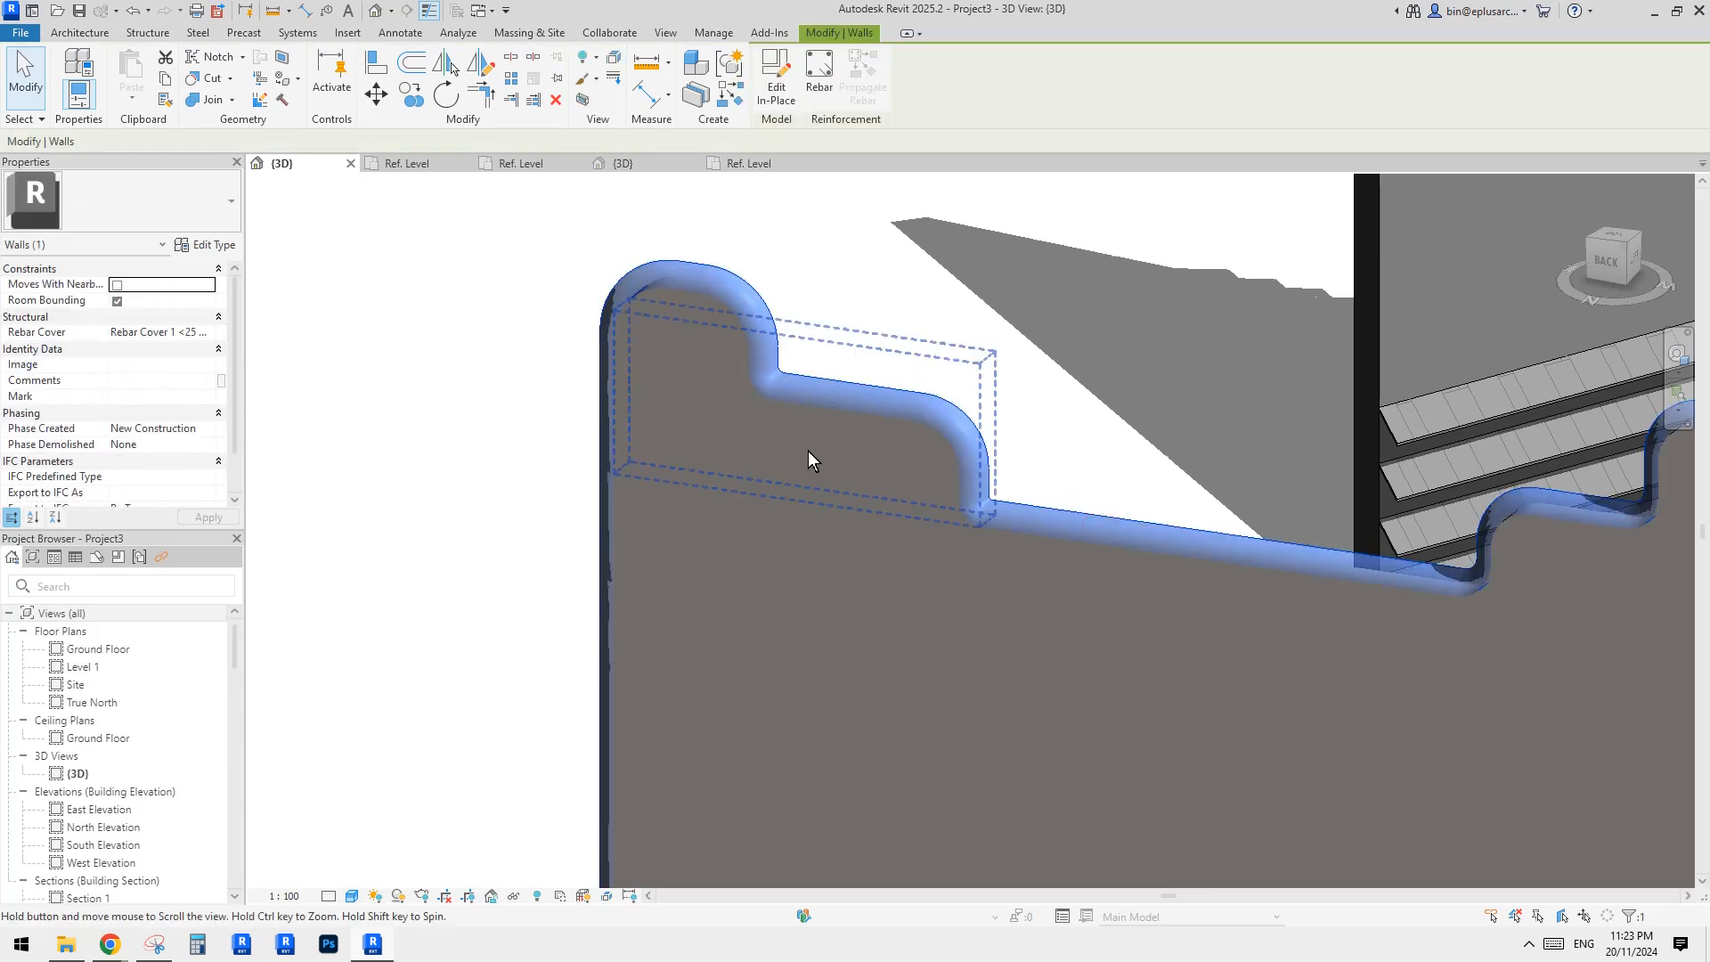
scroll(809, 451, up, 4)
key(Escape)
scroll(777, 286, down, 2)
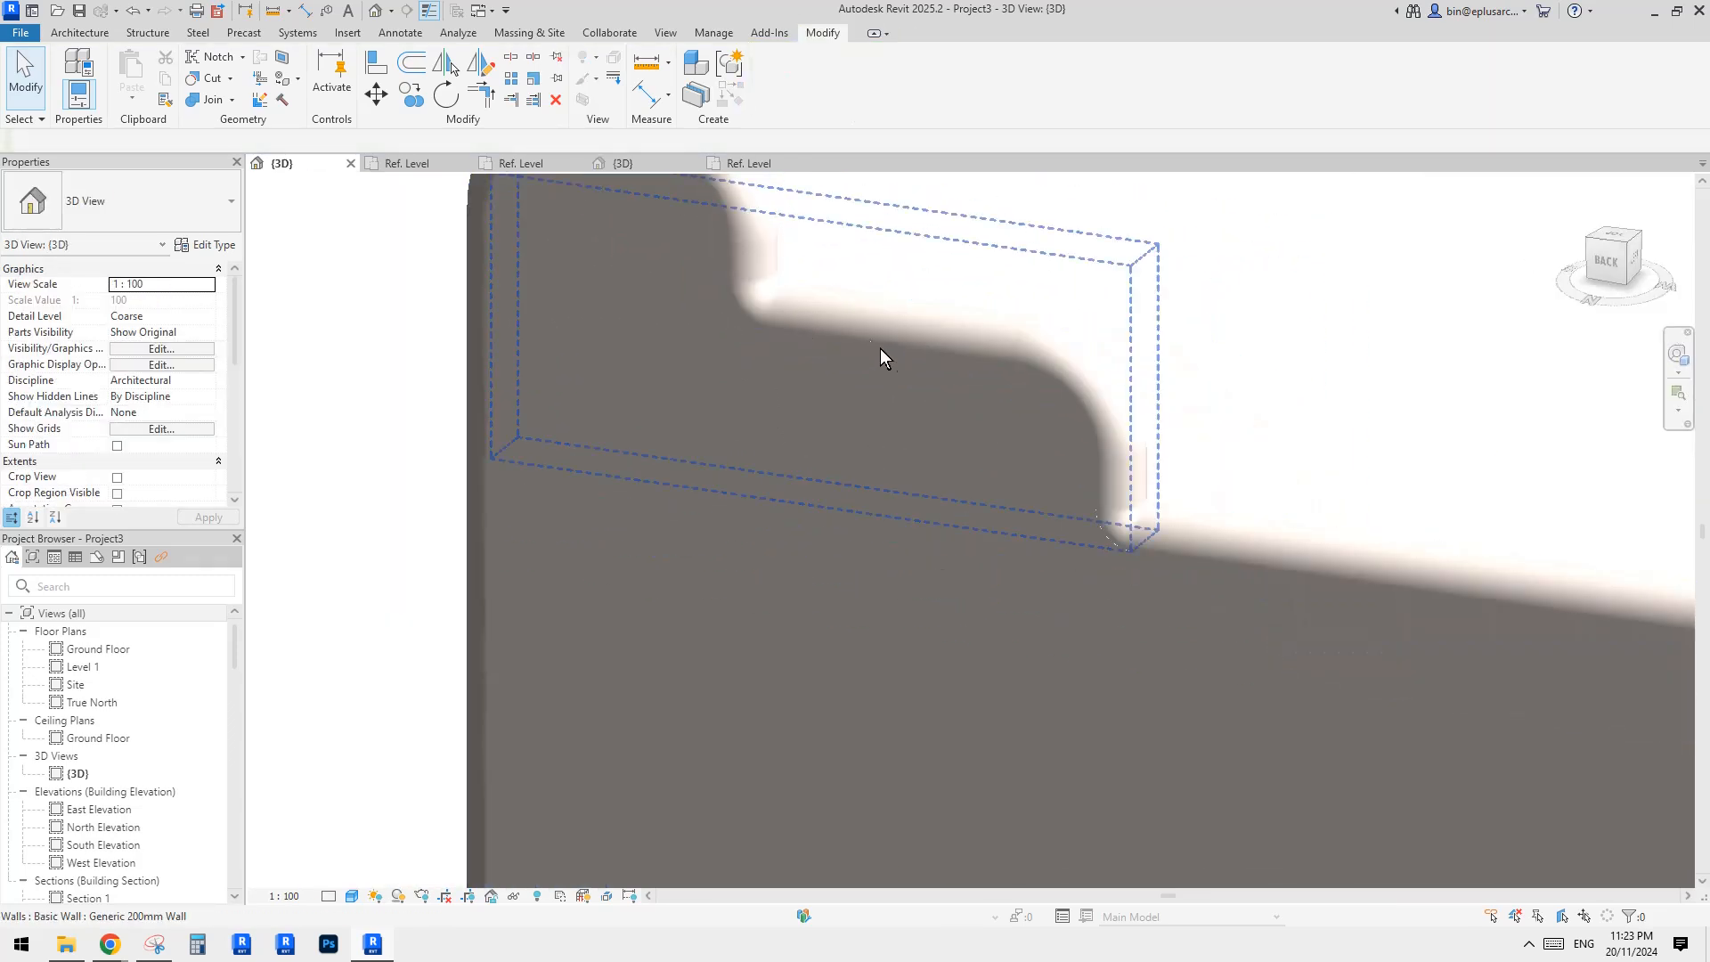
scroll(846, 464, down, 2)
Step: Reopen the upper wall's profile and try to reduce the upper concave arc's radius to 100 mm
double_click(787, 445)
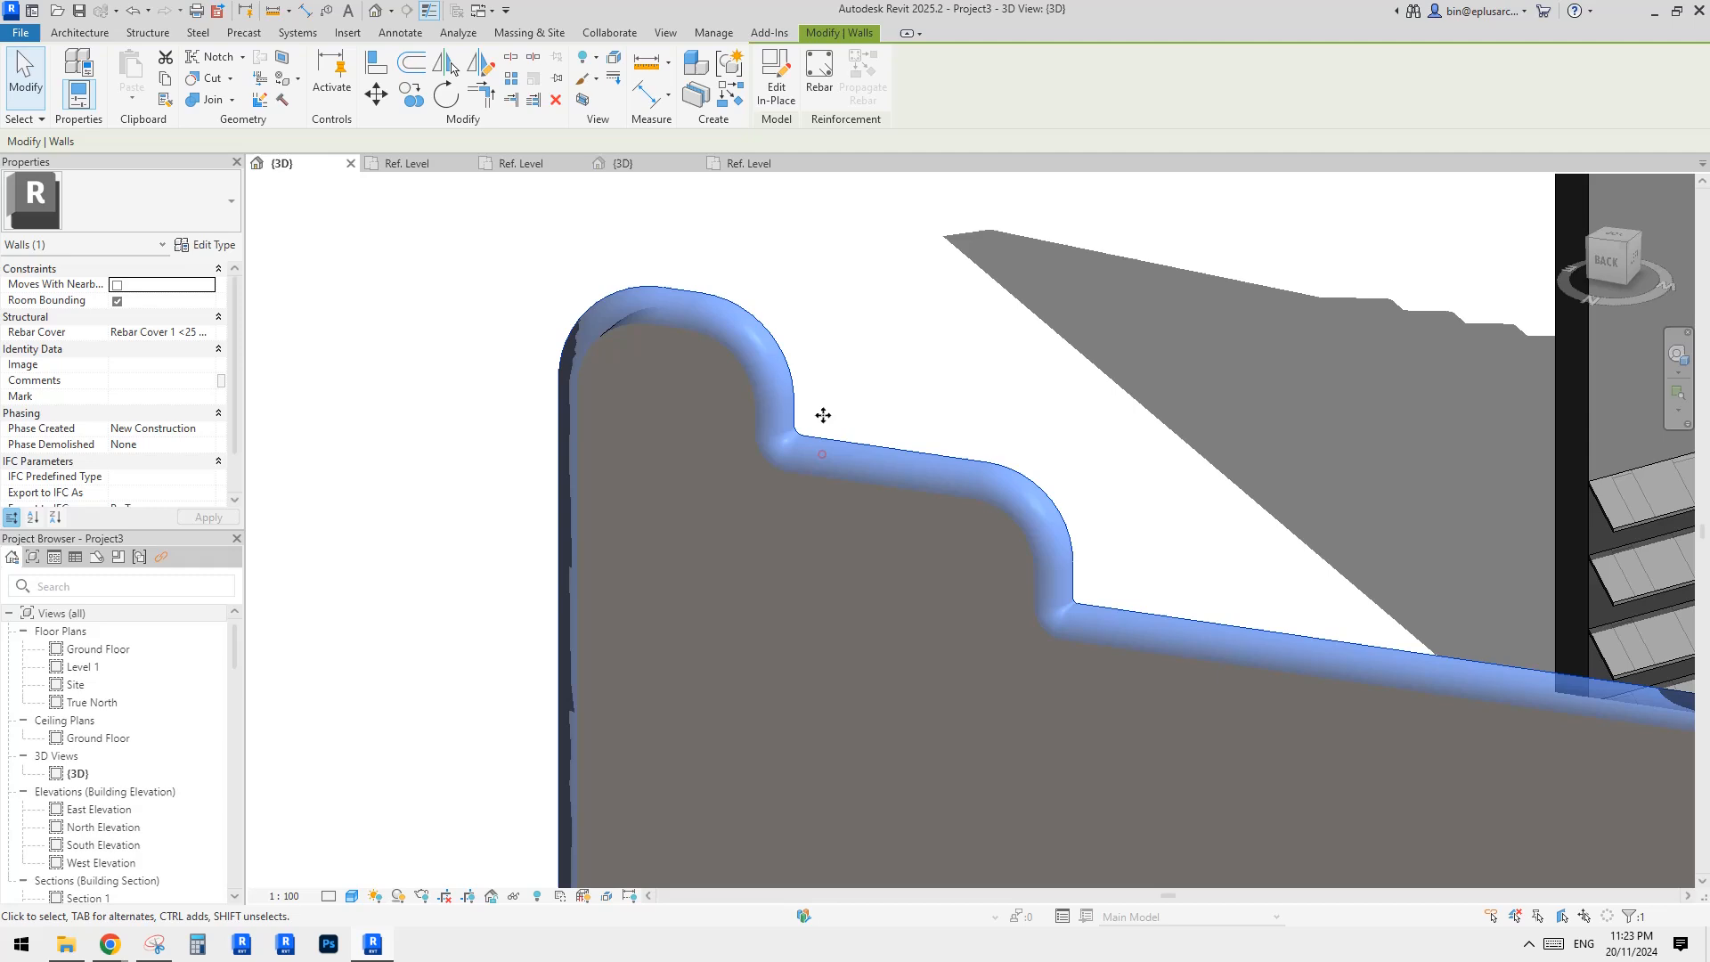
scroll(805, 439, up, 2)
click(774, 434)
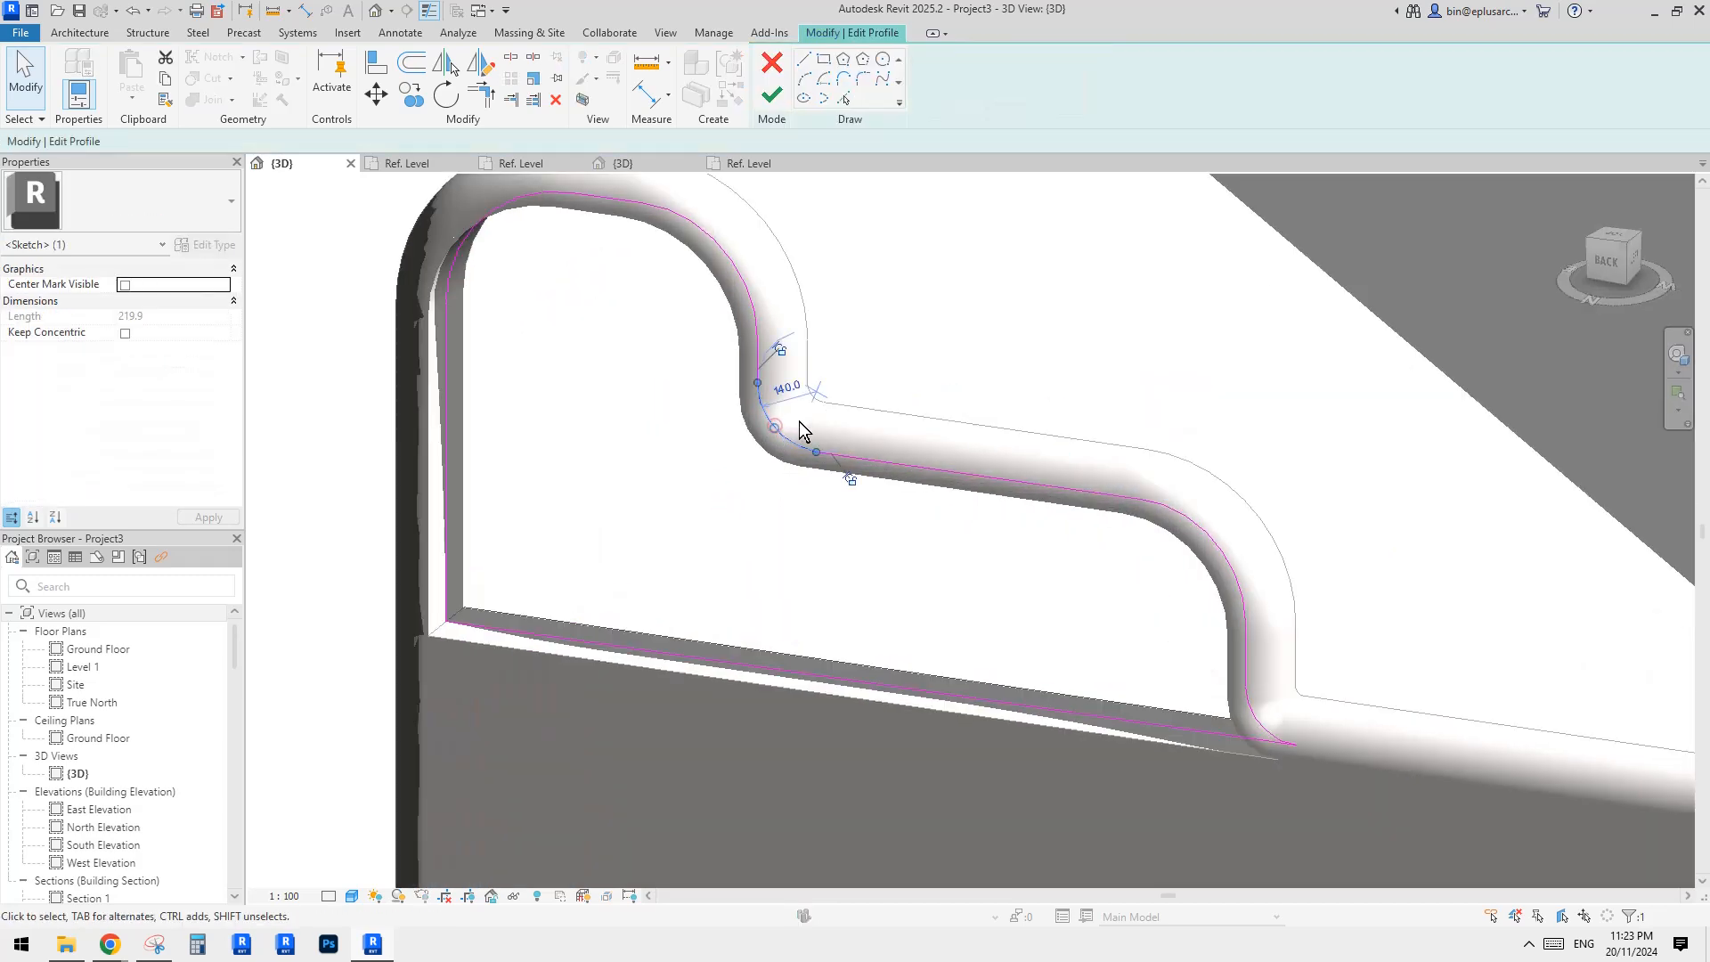
text(100)
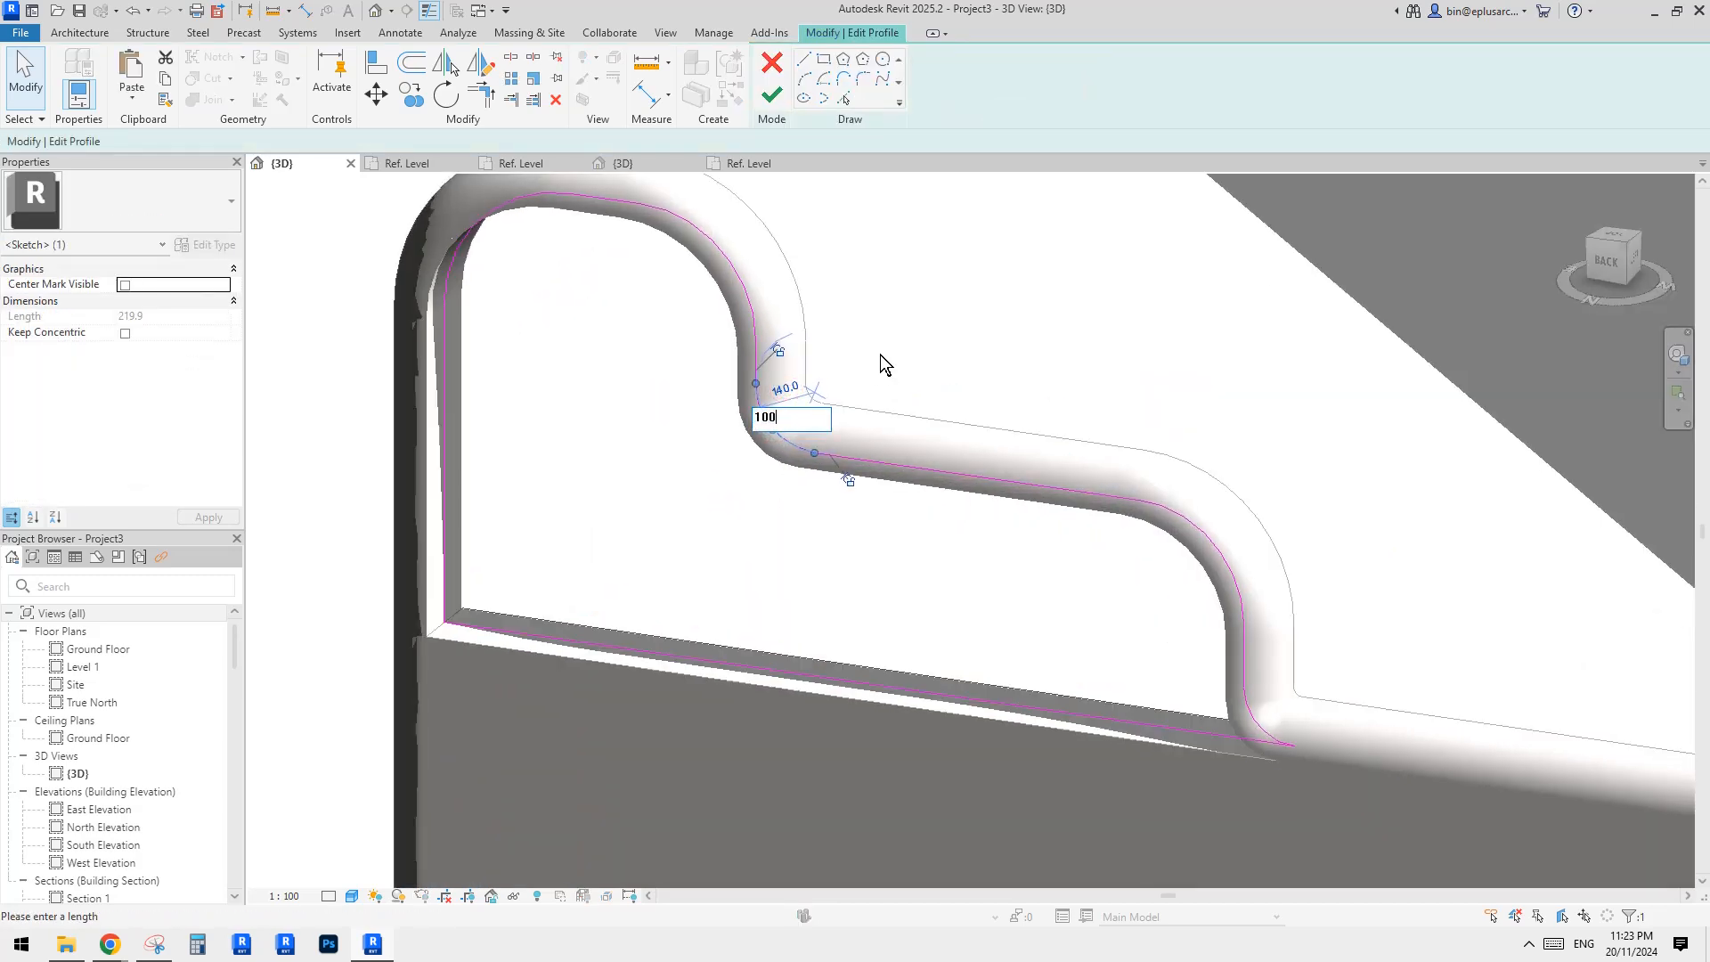
key(Return)
click(876, 324)
click(771, 94)
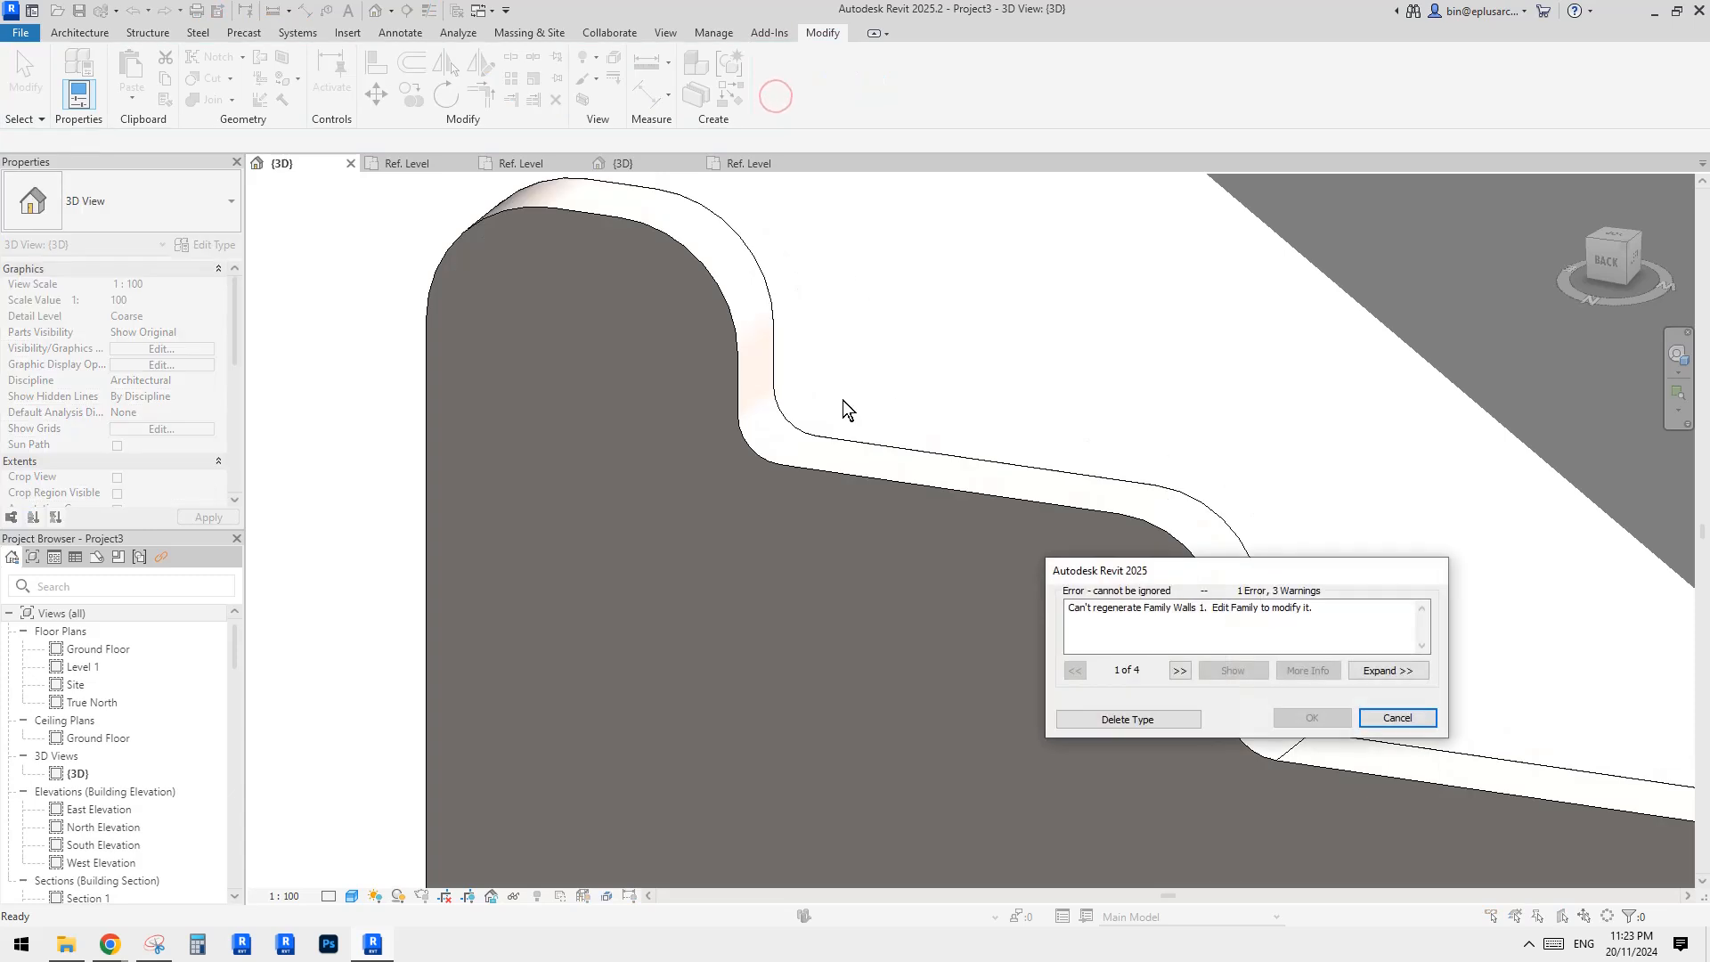
click(1396, 718)
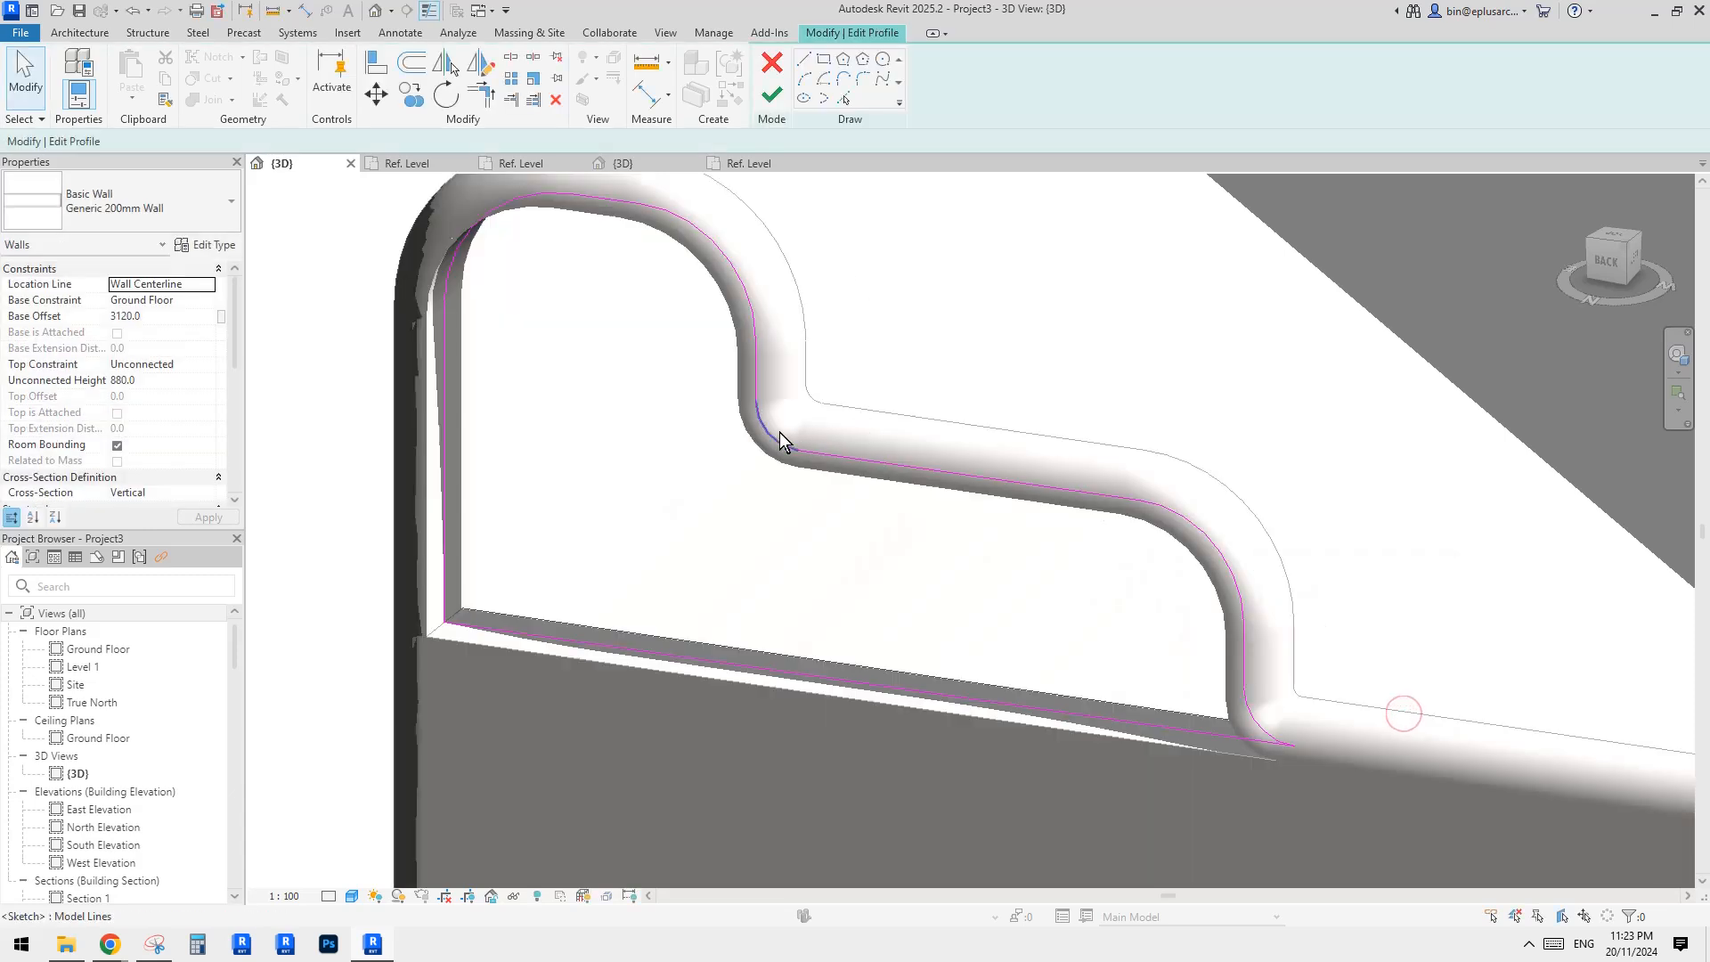
Step: Set the upper concave arc's radius to 120 mm and finish the wall profile
click(774, 430)
text(101)
click(938, 336)
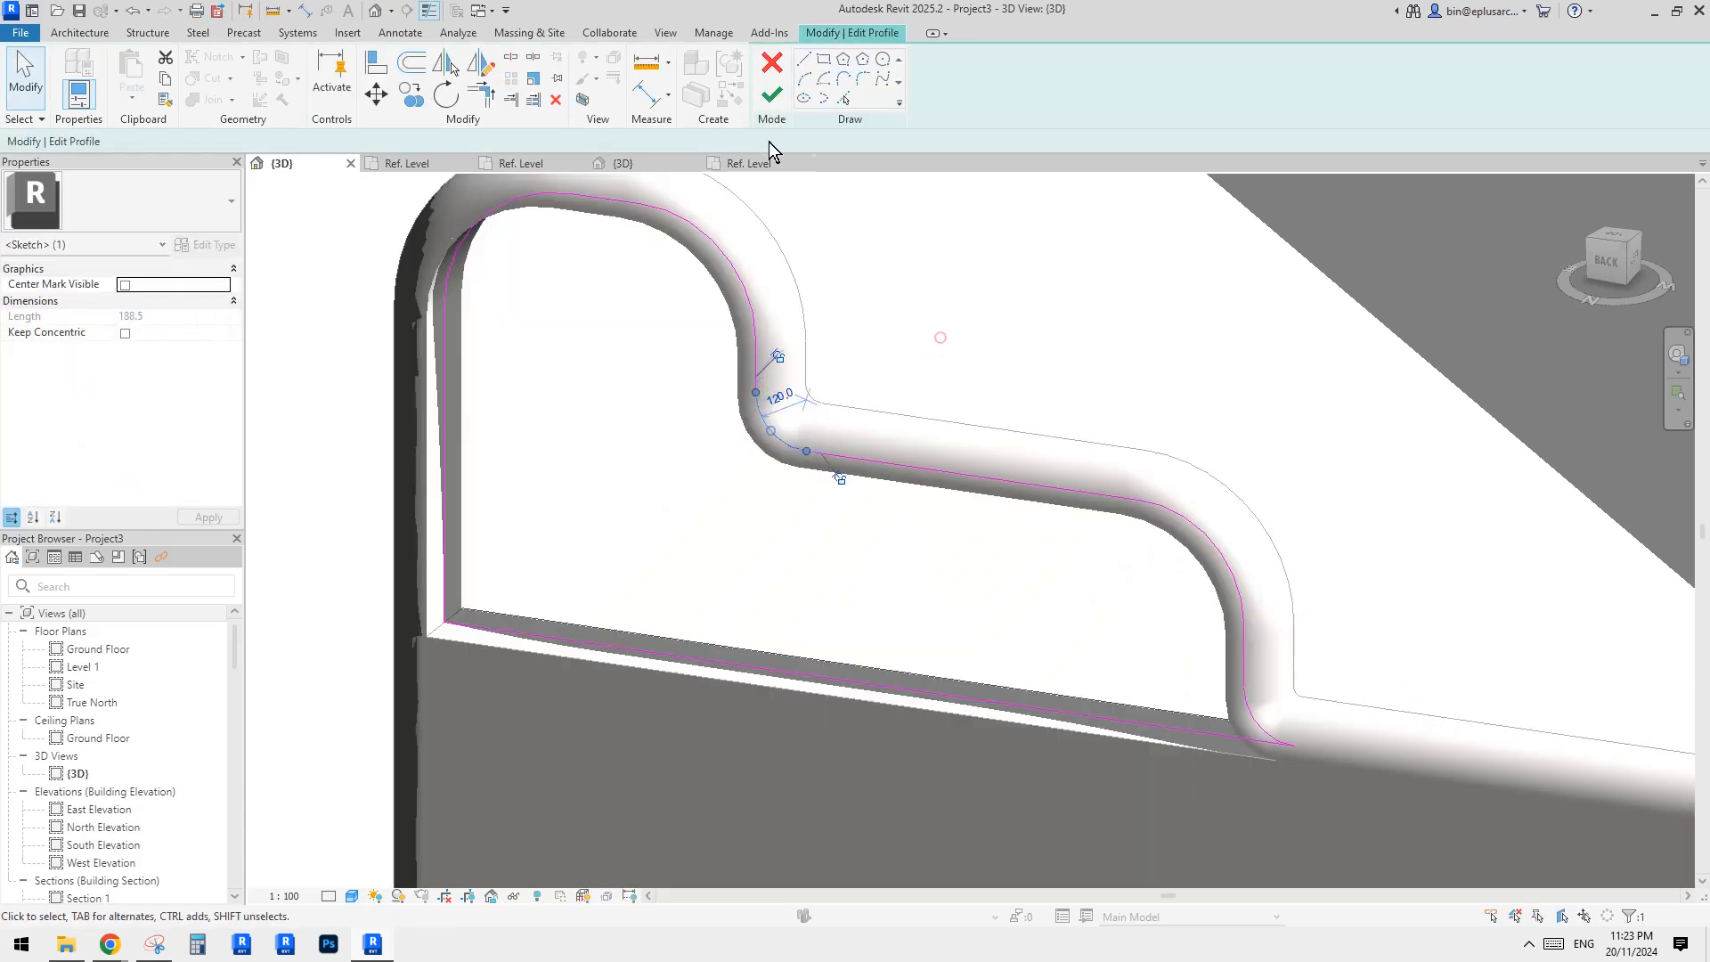
click(766, 101)
key(Escape)
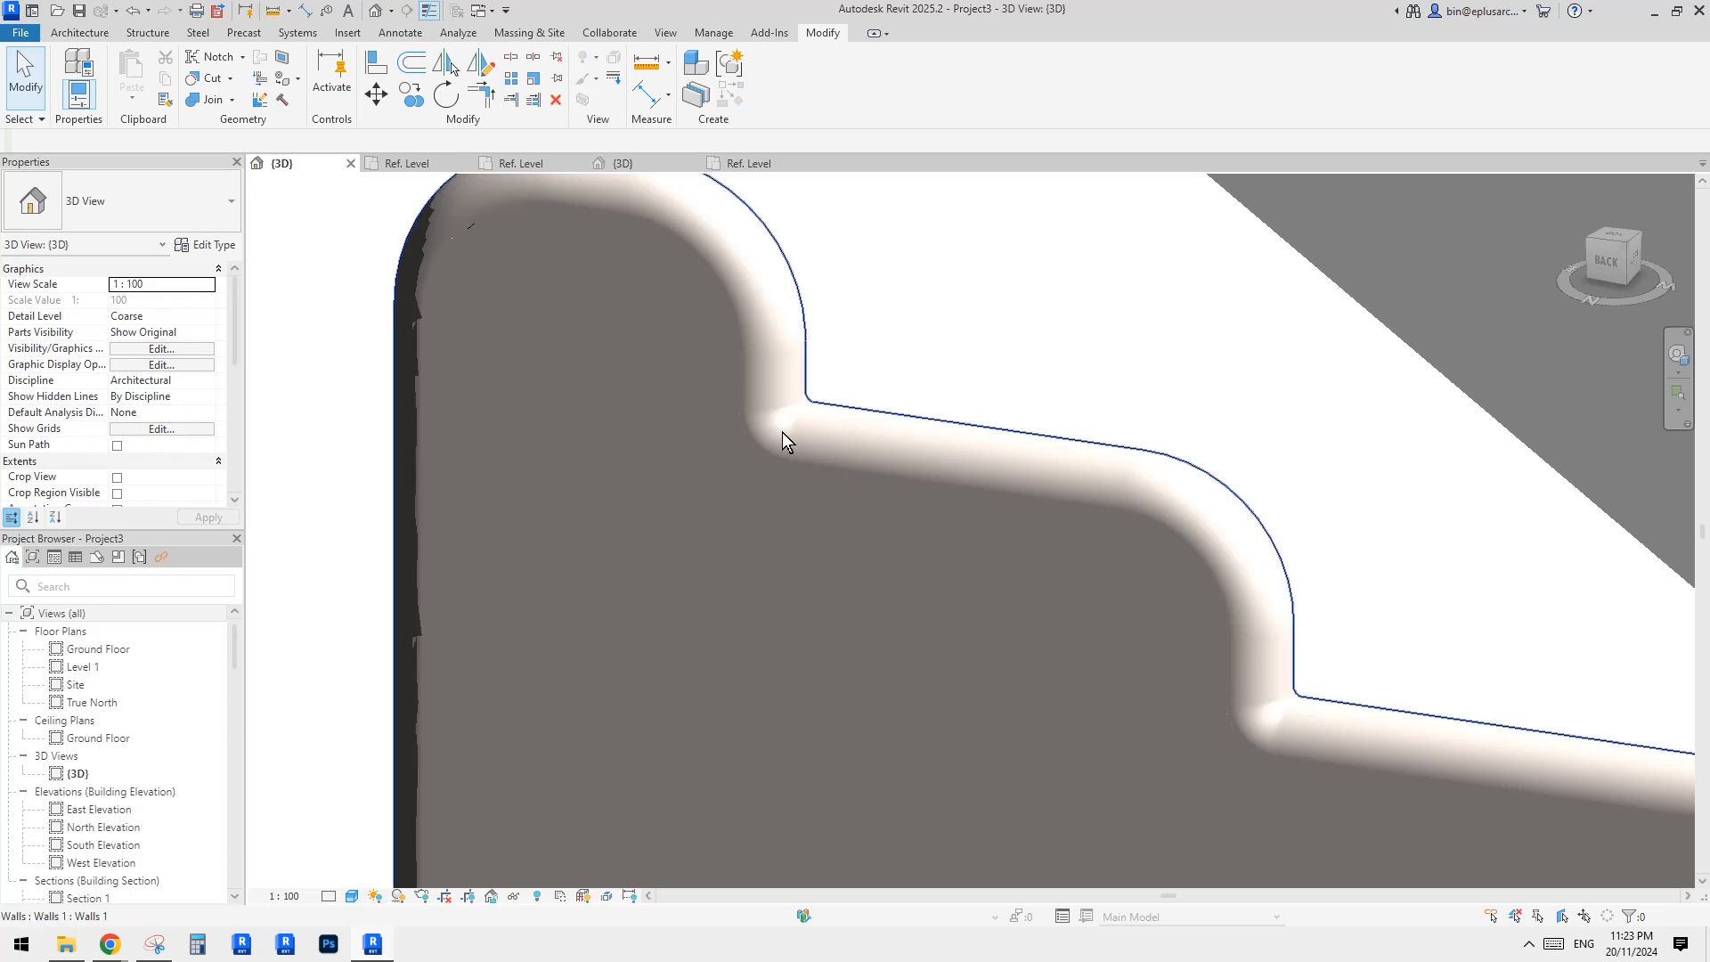
Step: Open the rounded edge sweep for in-place editing, and finish the sweep and the in-place model
click(781, 431)
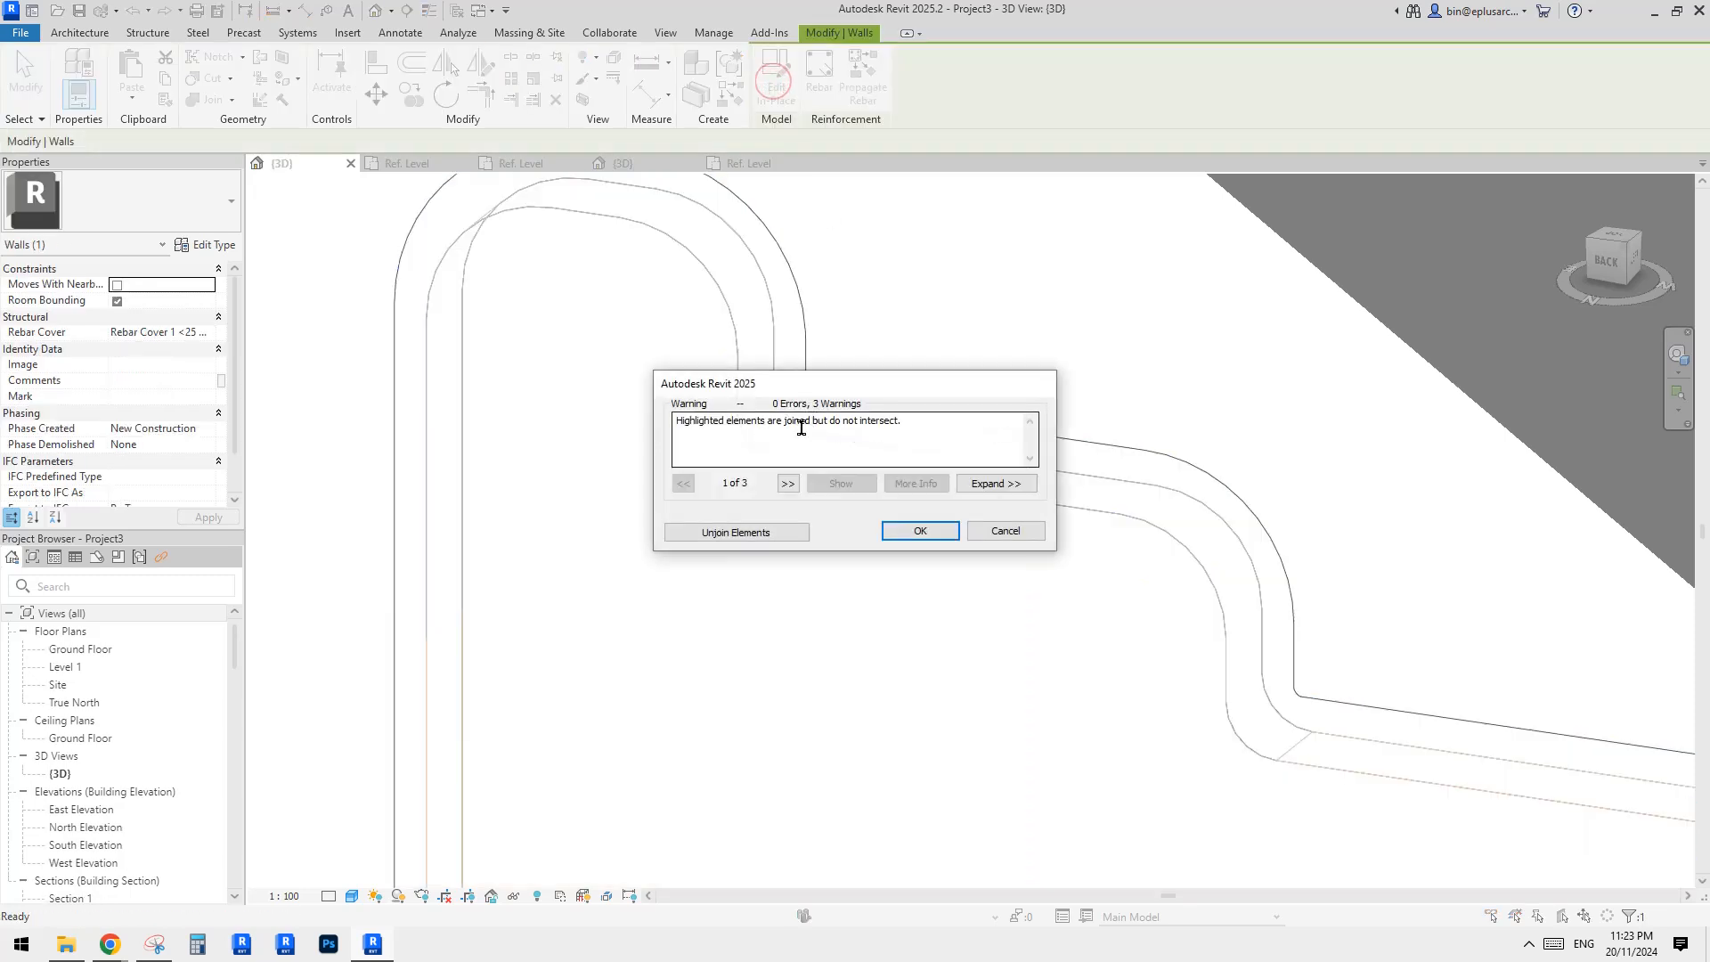
click(919, 530)
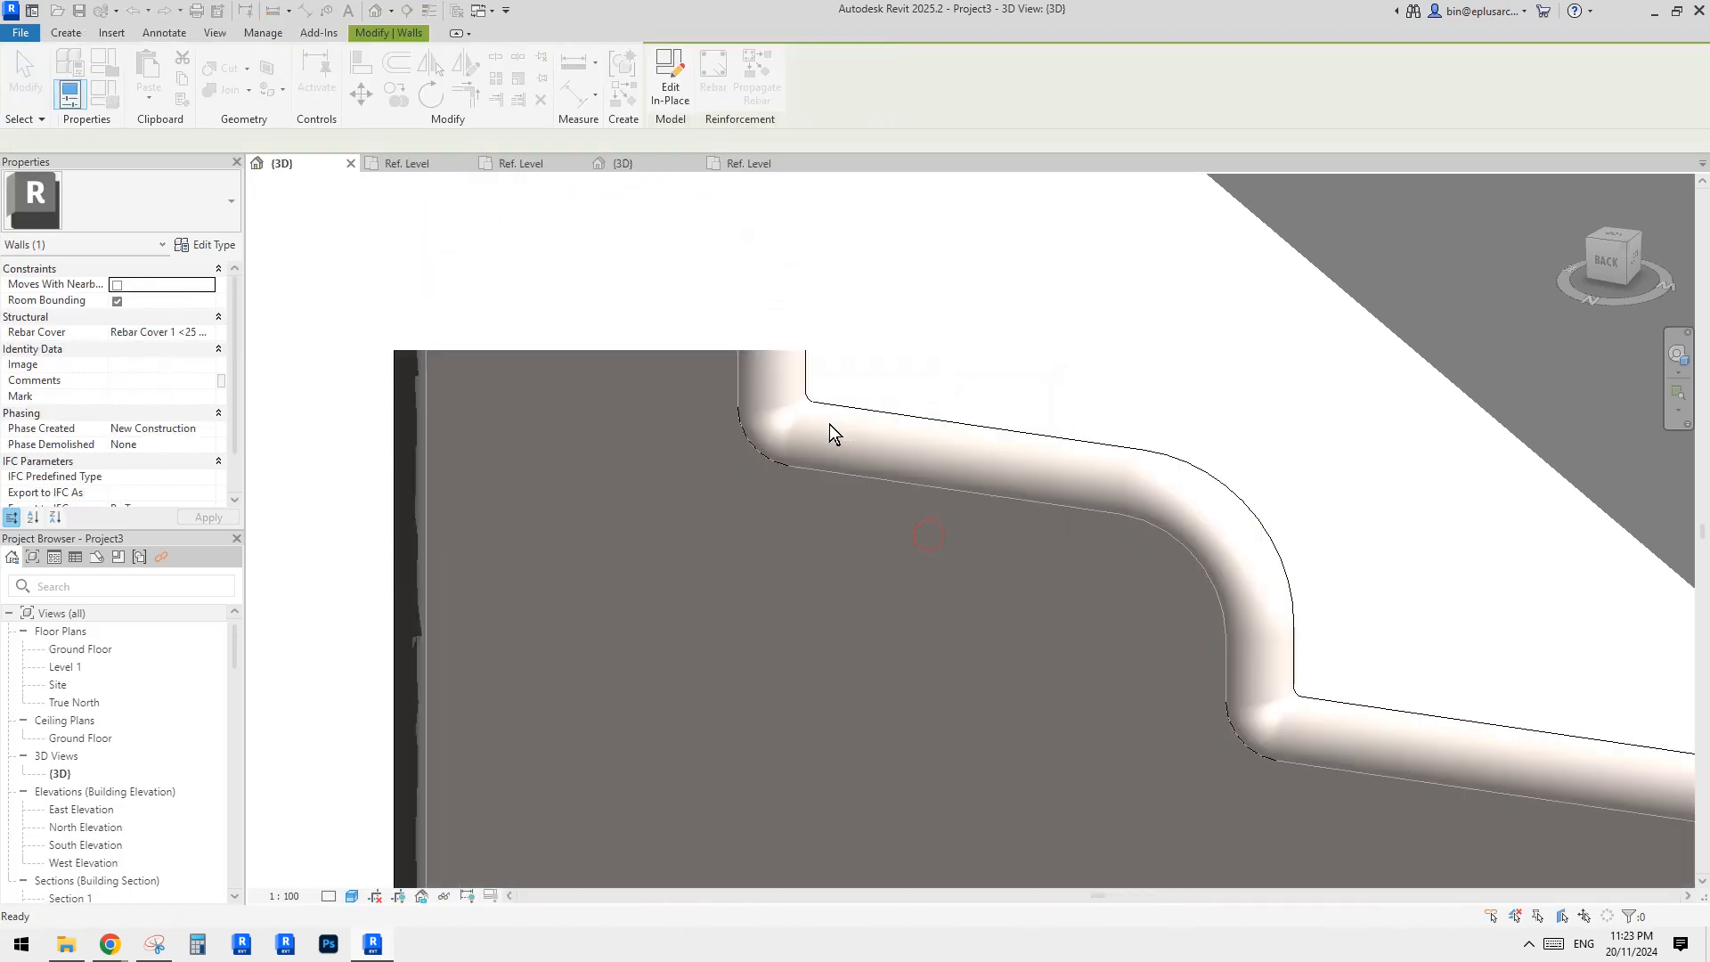
click(816, 429)
double_click(815, 426)
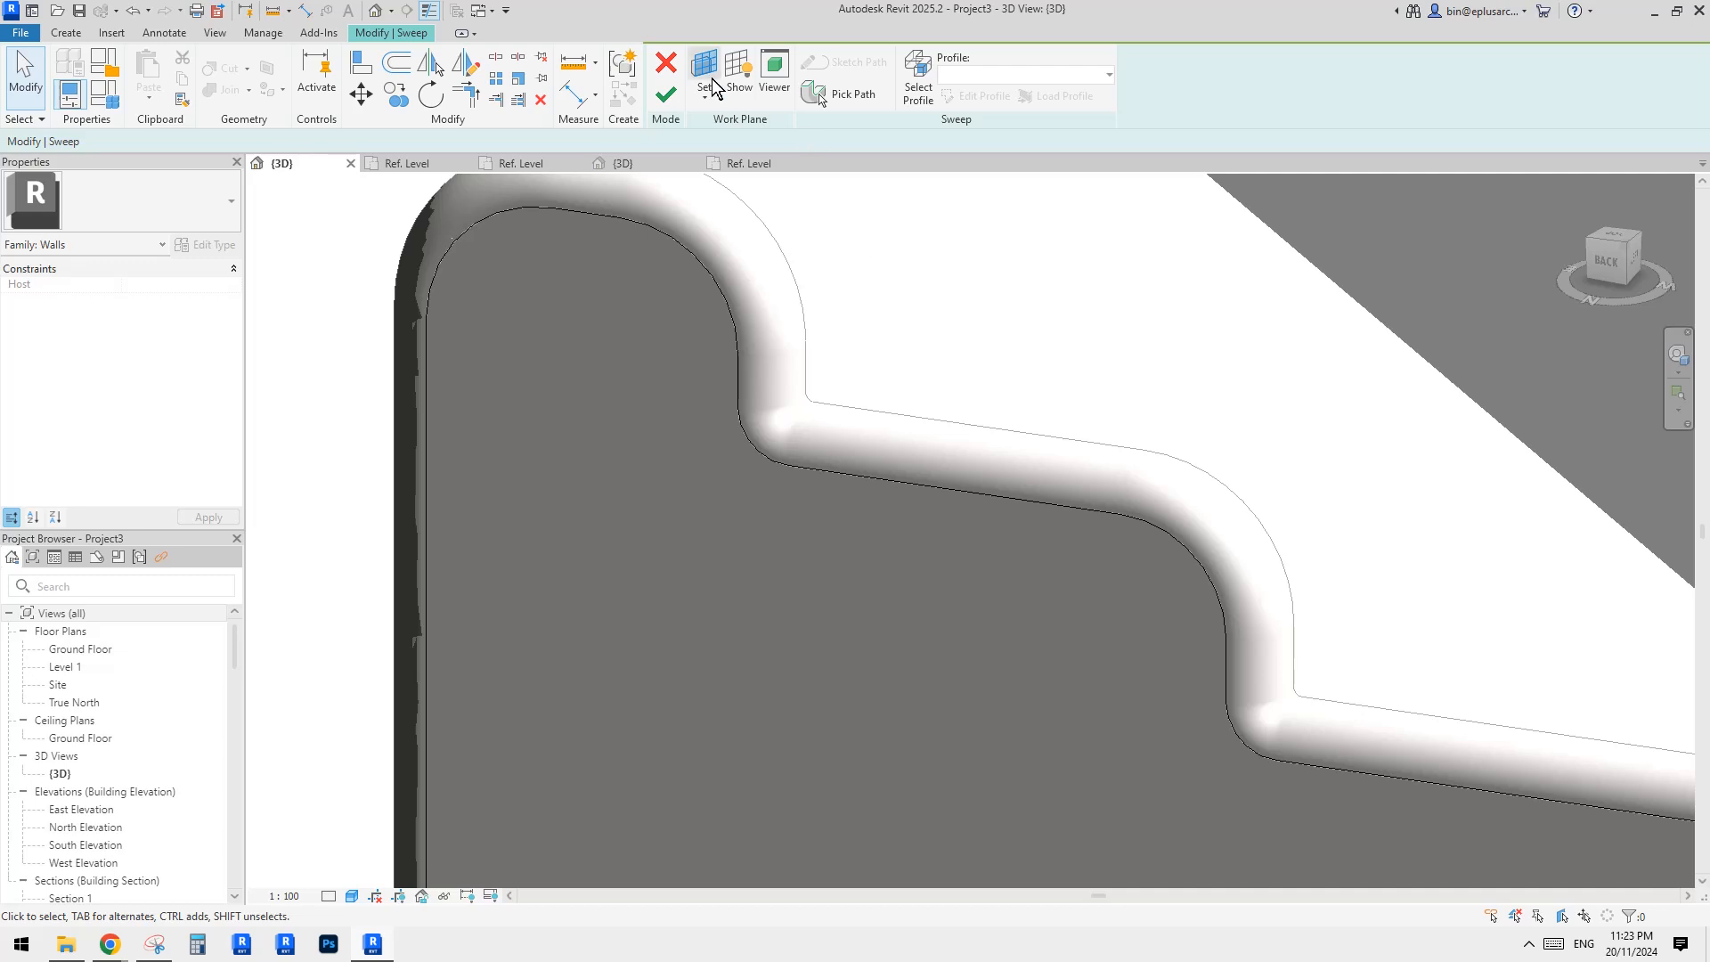
click(666, 93)
click(808, 111)
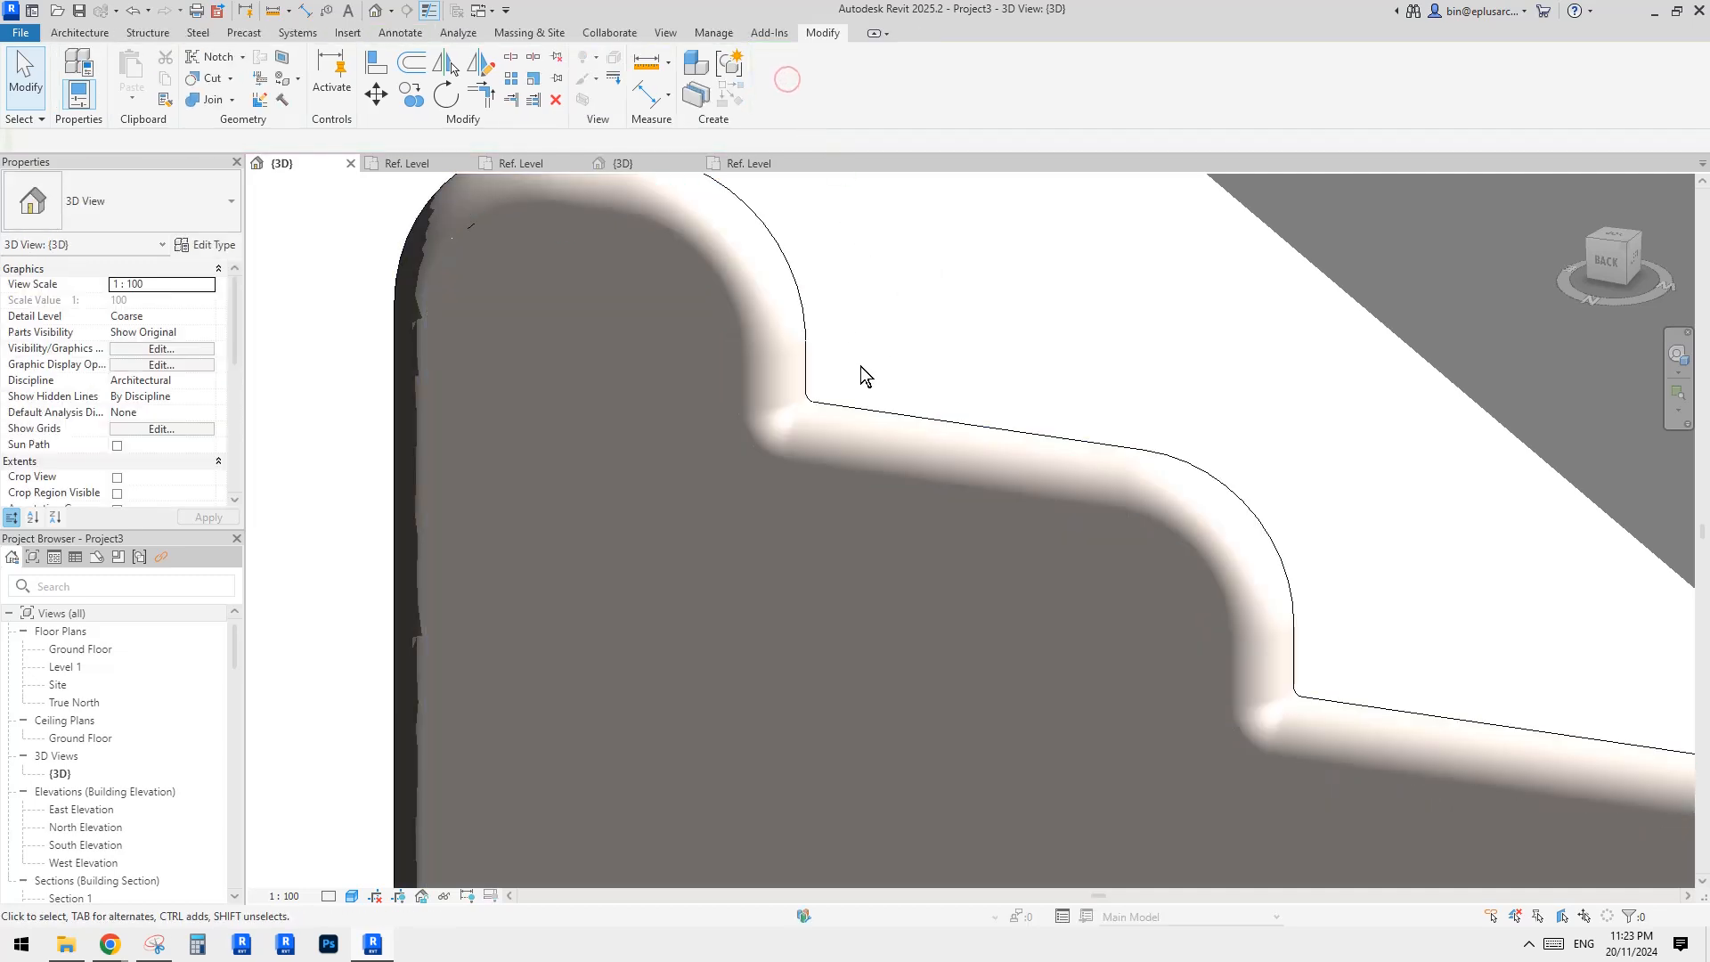
Step: Reopen the upper wall's profile, set the upper concave arc's radius to 200 mm and finish the profile
double_click(643, 365)
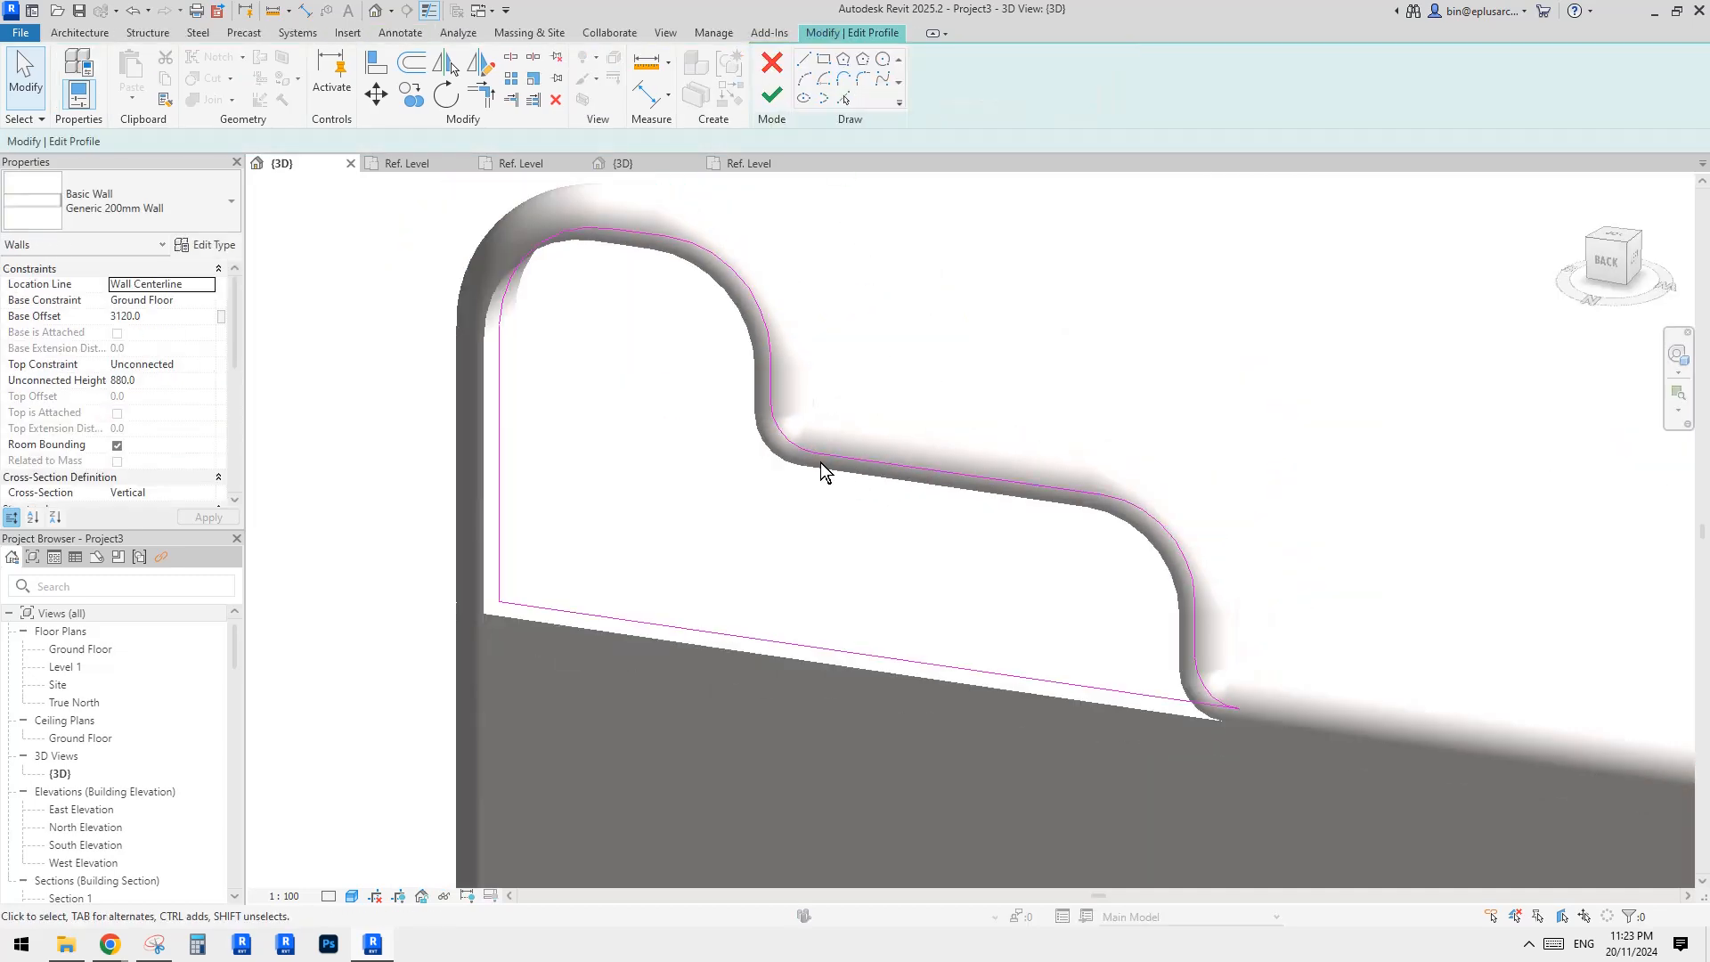
click(816, 456)
text(2000)
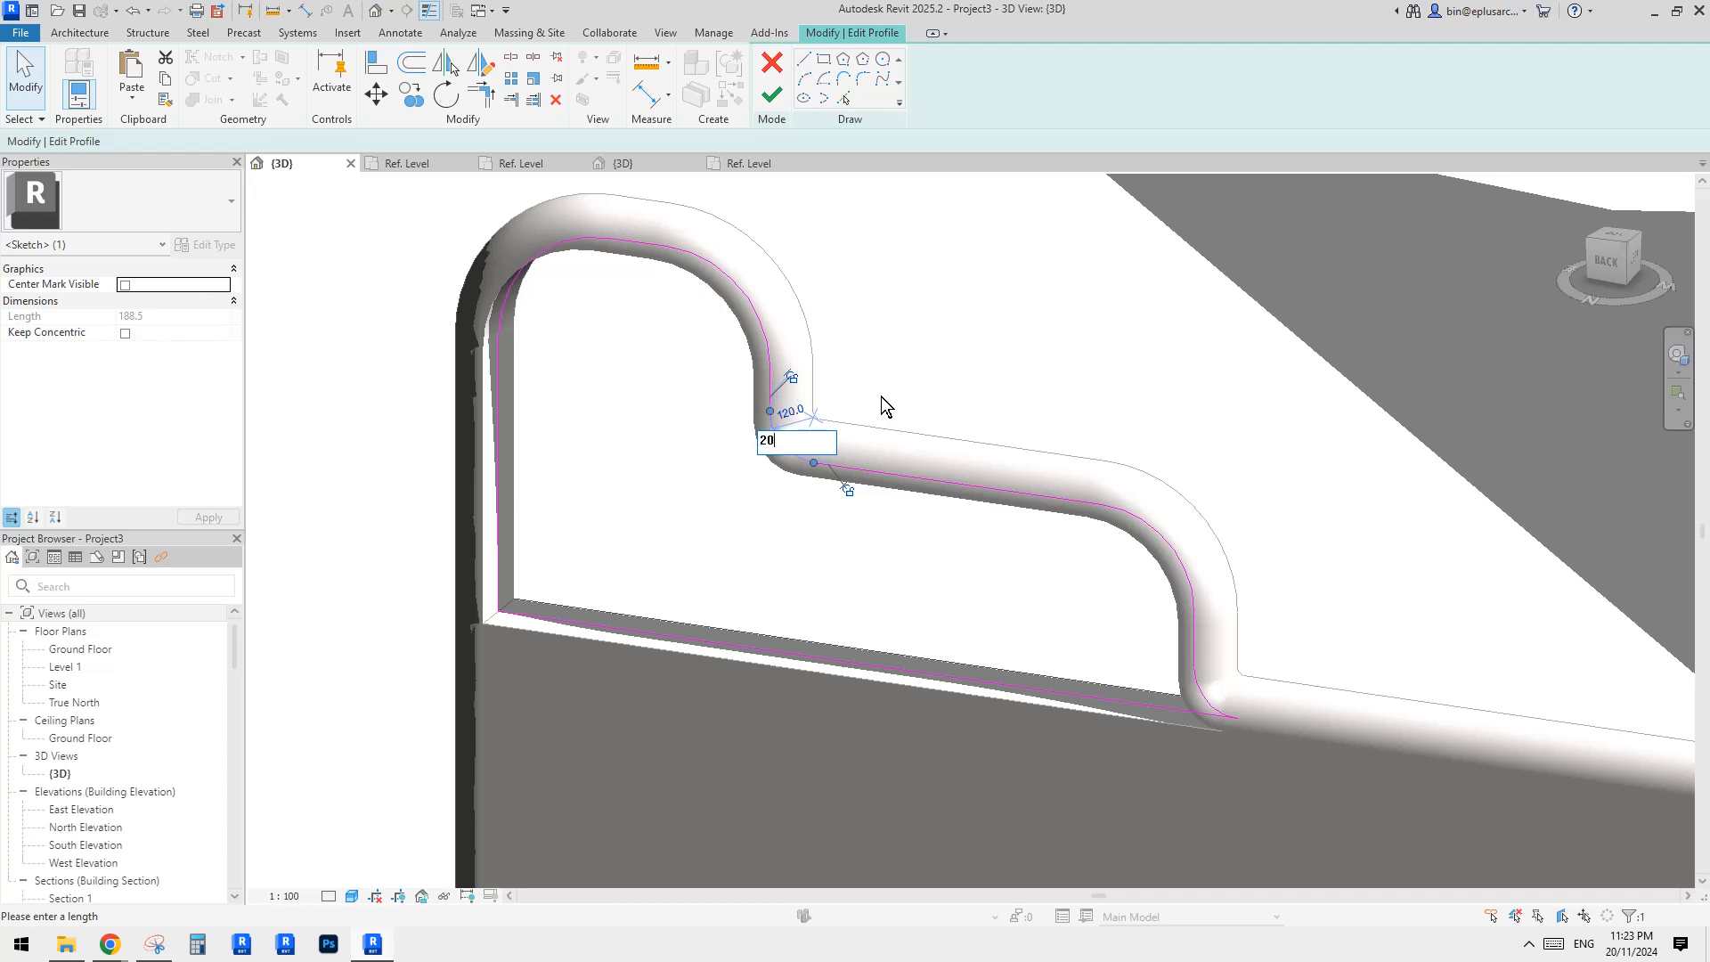
key(Return)
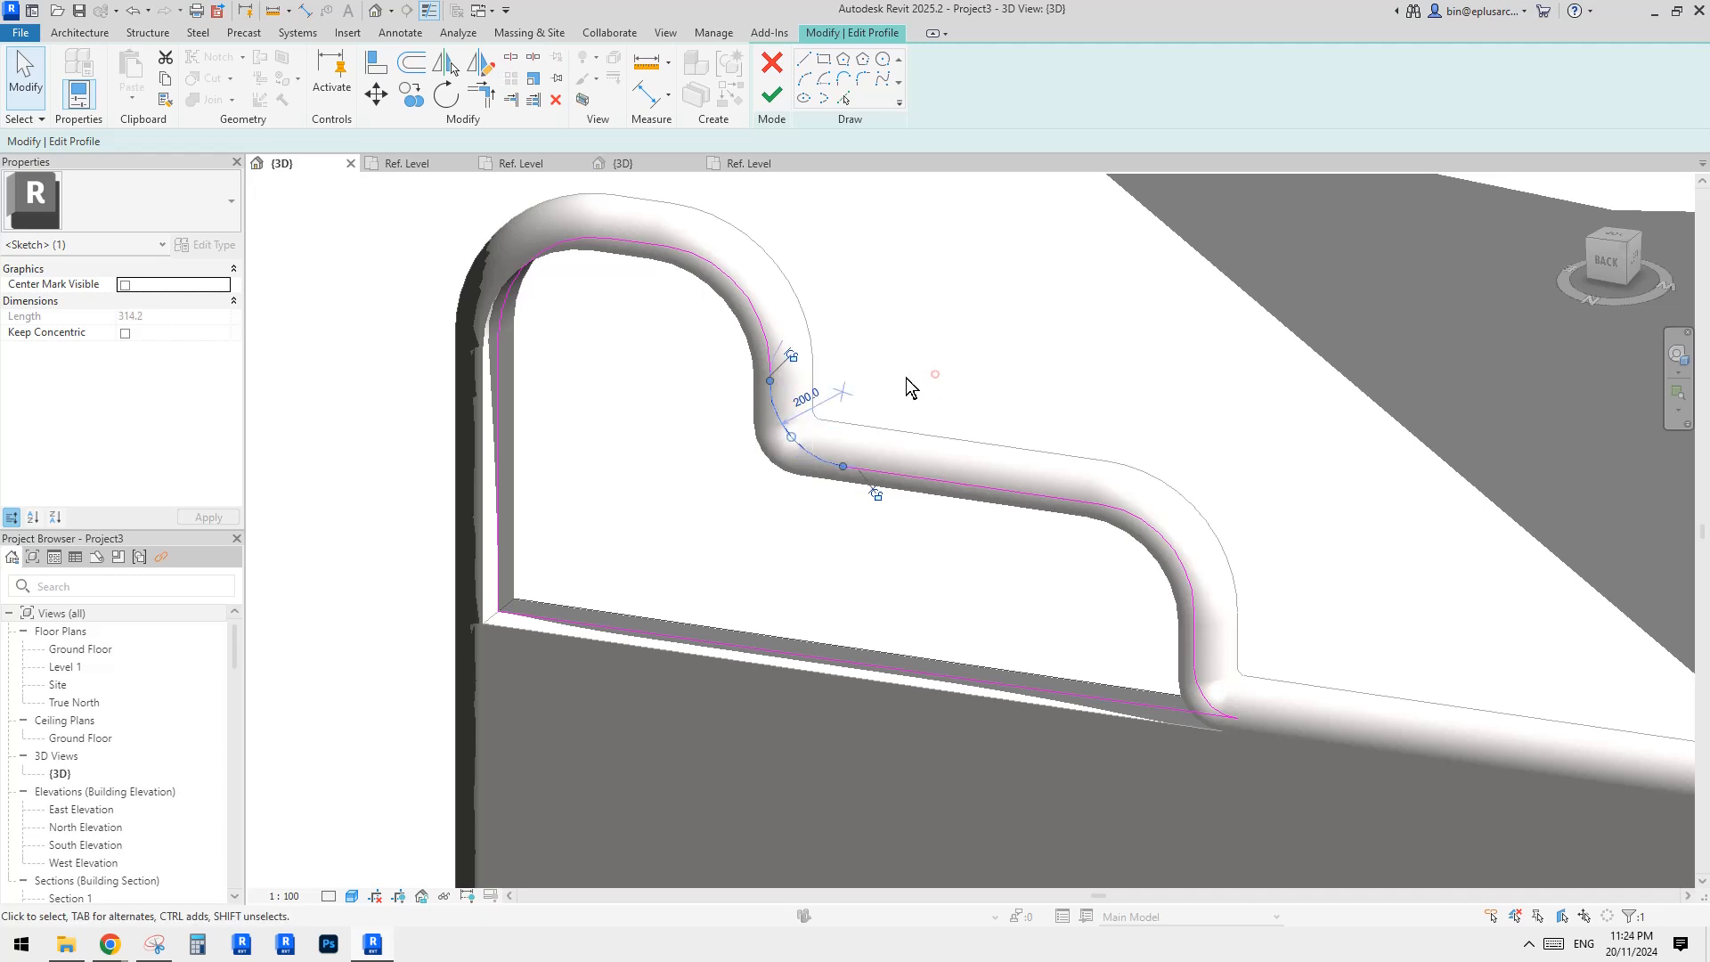
key(Escape)
click(771, 95)
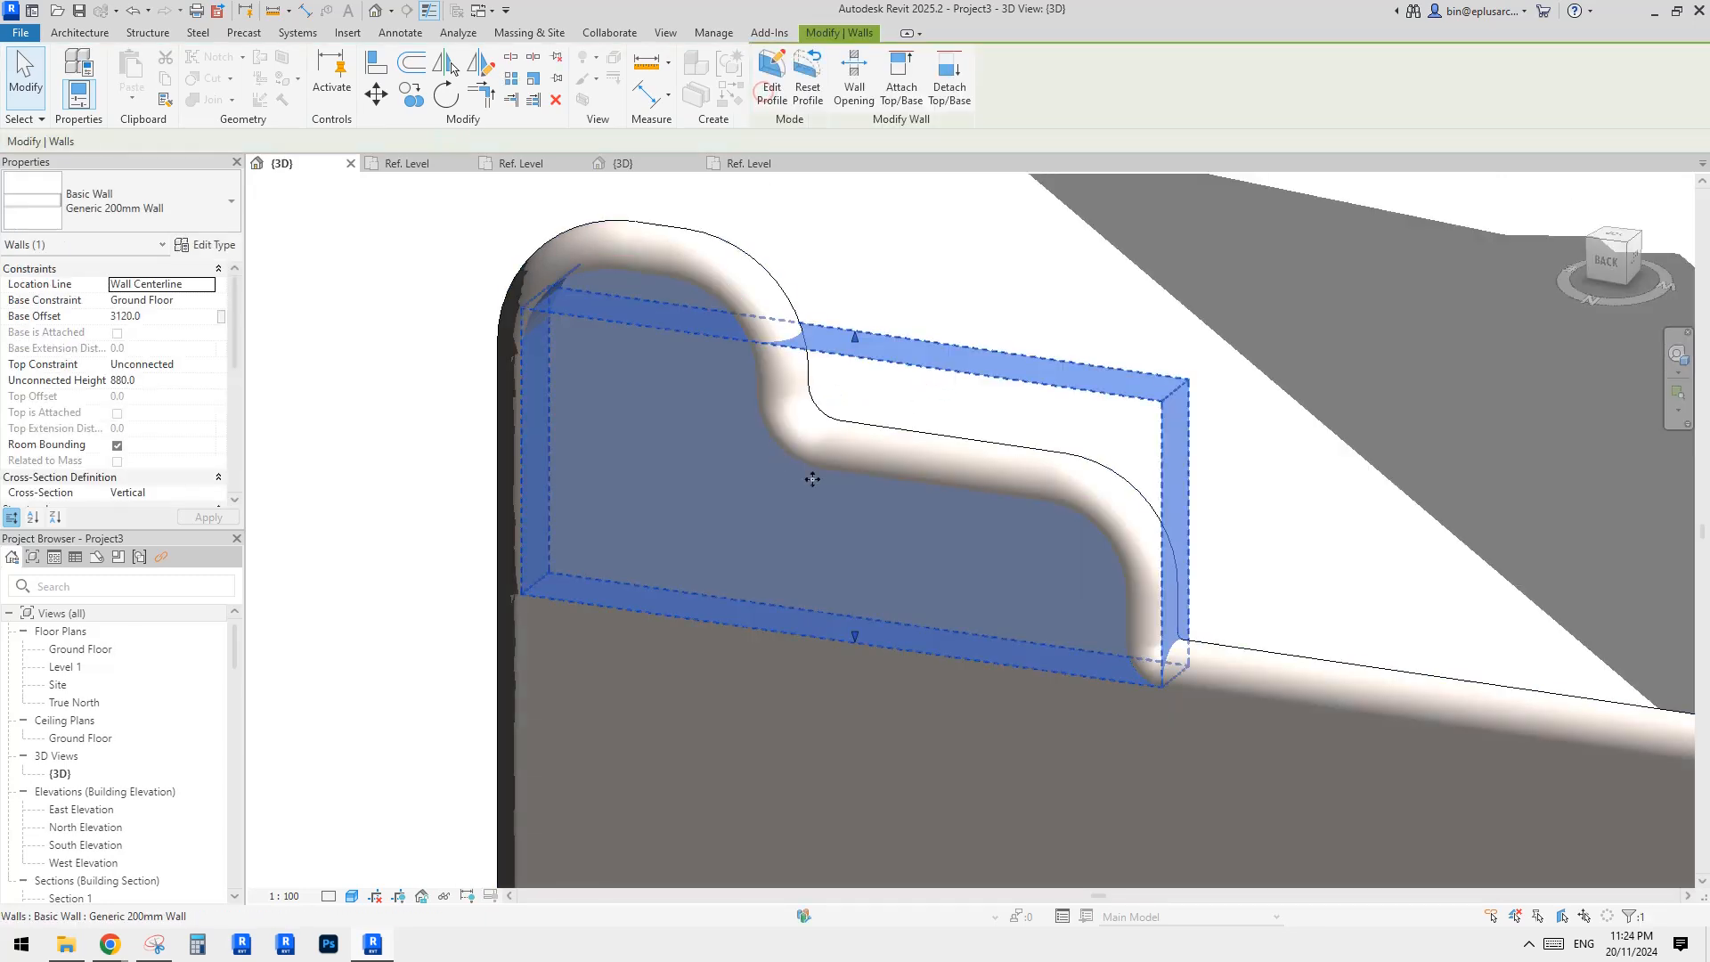
Step: Lower the step line between the two risers slightly in the upper wall's profile and finish the edit
key(Escape)
click(812, 429)
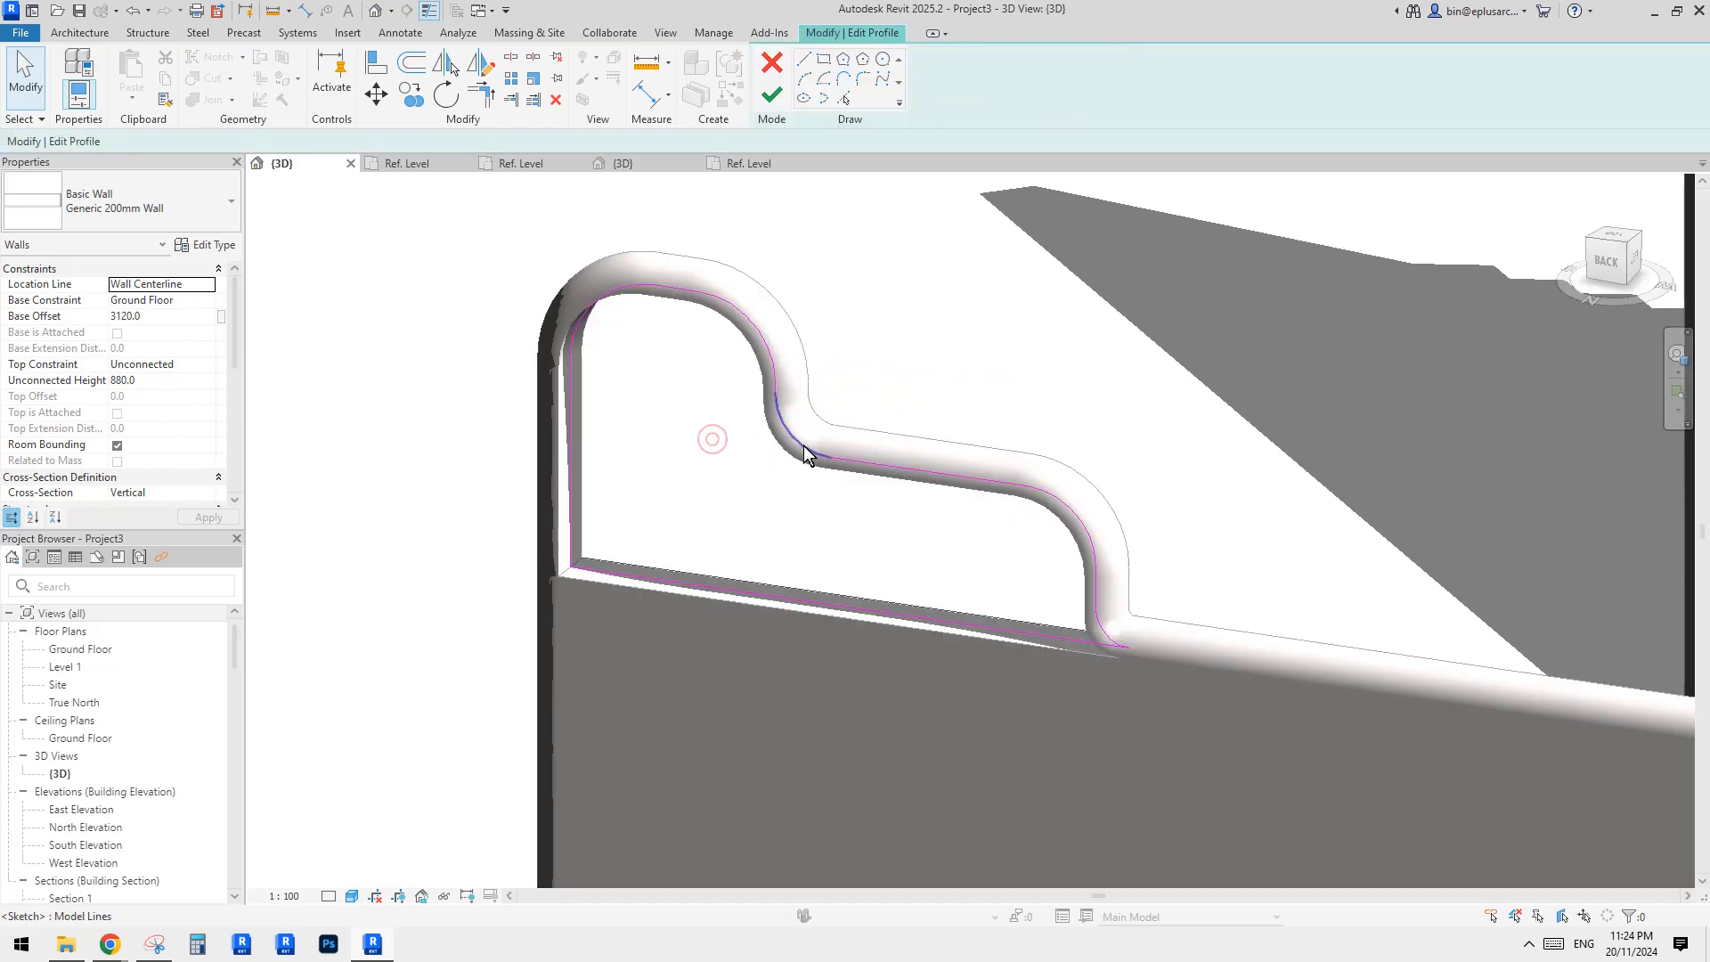
click(801, 442)
key(Escape)
drag(898, 466, 899, 500)
click(780, 93)
scroll(1124, 504, down, 1)
middle_drag(1123, 504, 366, 367)
key(Escape)
scroll(1072, 446, down, 2)
shift+middle_drag(1237, 463, 1068, 438)
scroll(614, 445, up, 2)
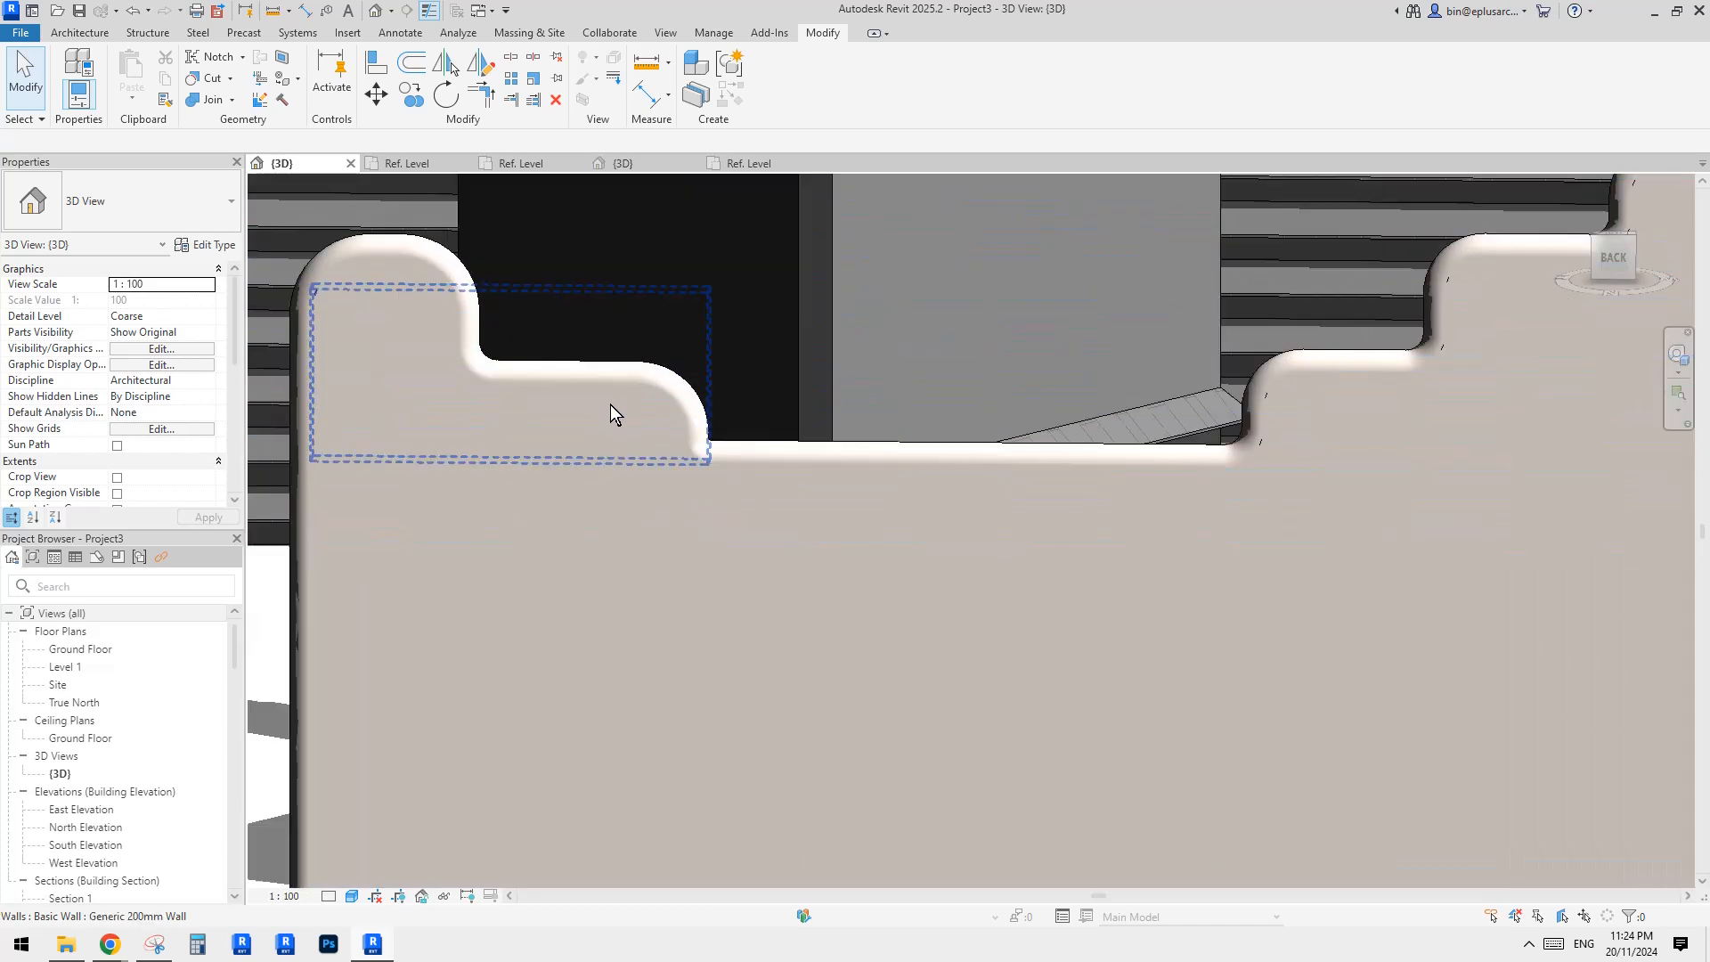
Step: Reopen the upper wall's profile and raise the horizontal line of its lower step
double_click(611, 405)
scroll(712, 414, up, 4)
click(686, 458)
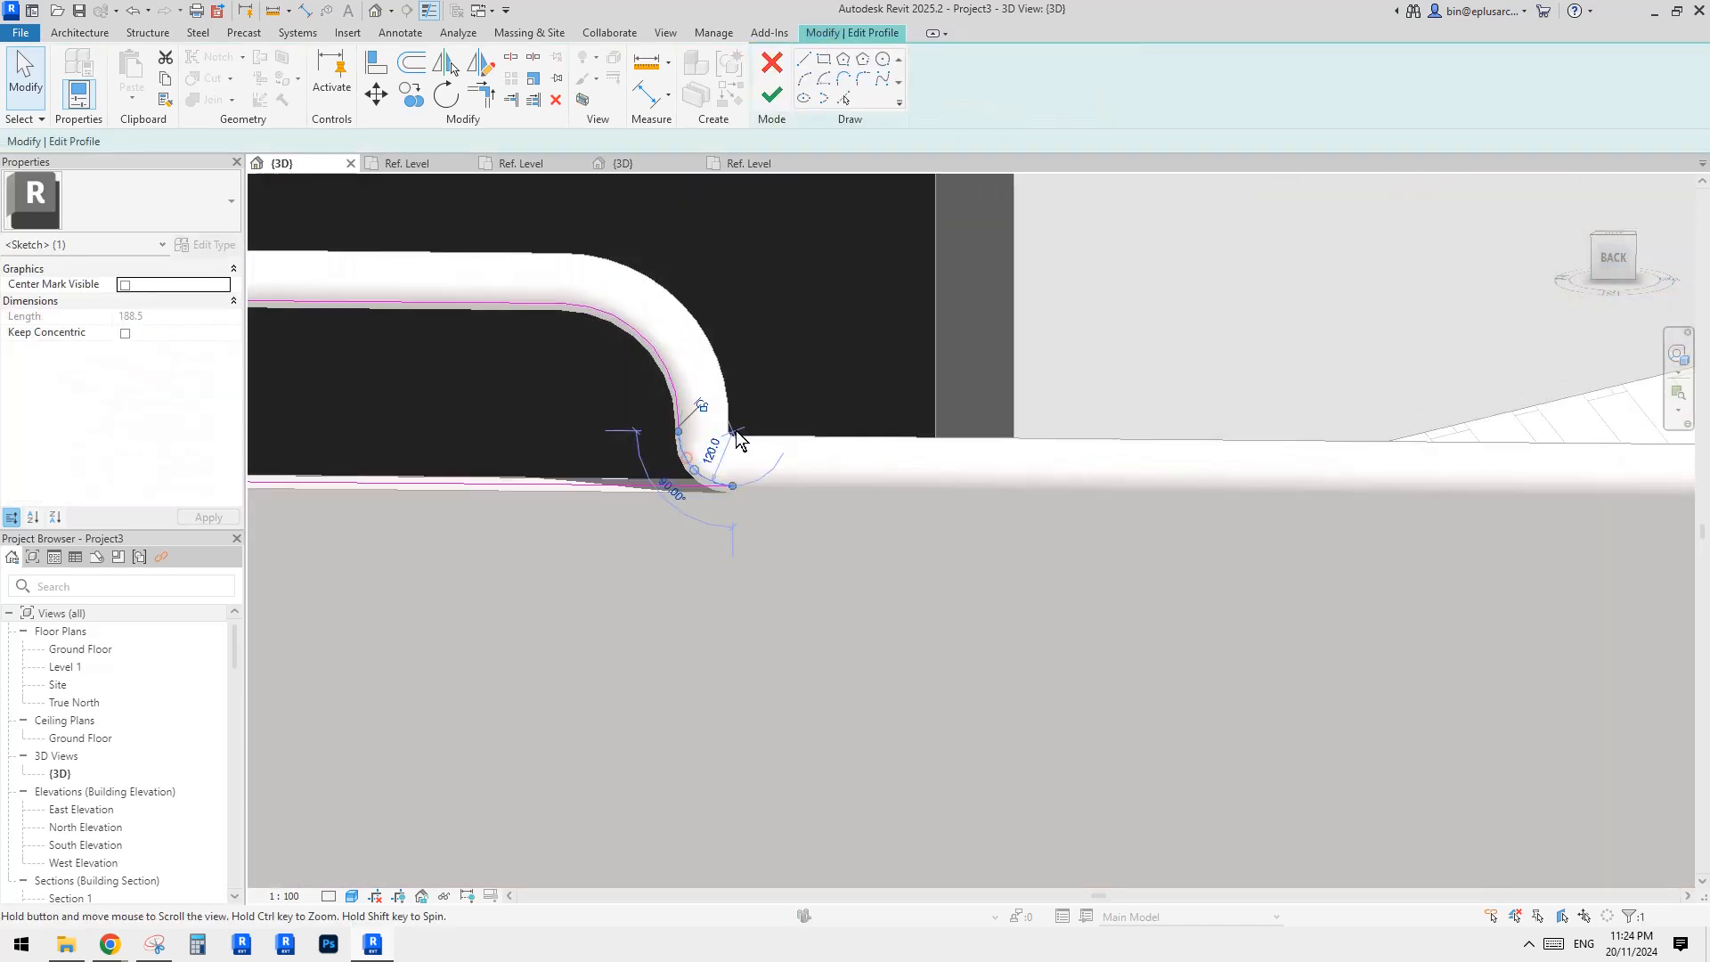
click(591, 356)
scroll(393, 327, down, 2)
middle_drag(393, 326, 691, 362)
drag(689, 345, 686, 299)
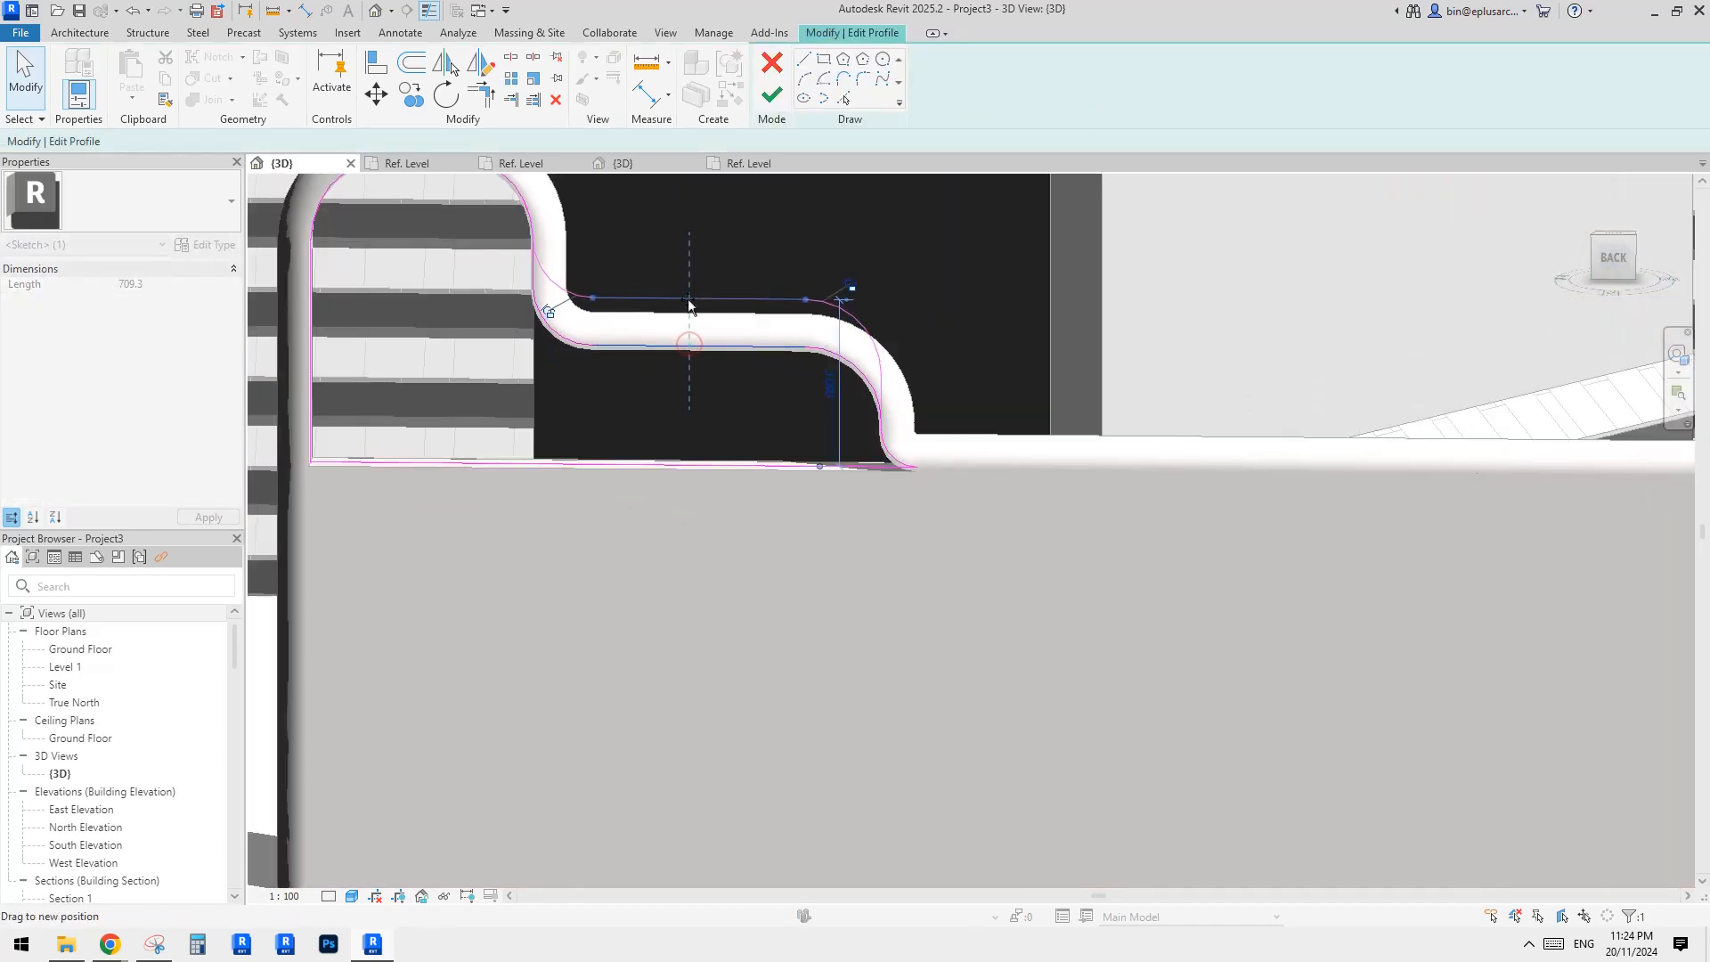
Step: Try to set the bottom concave arc's radius to 150 mm in the upper wall's profile and finish the edit
scroll(885, 440, up, 2)
click(914, 450)
click(911, 451)
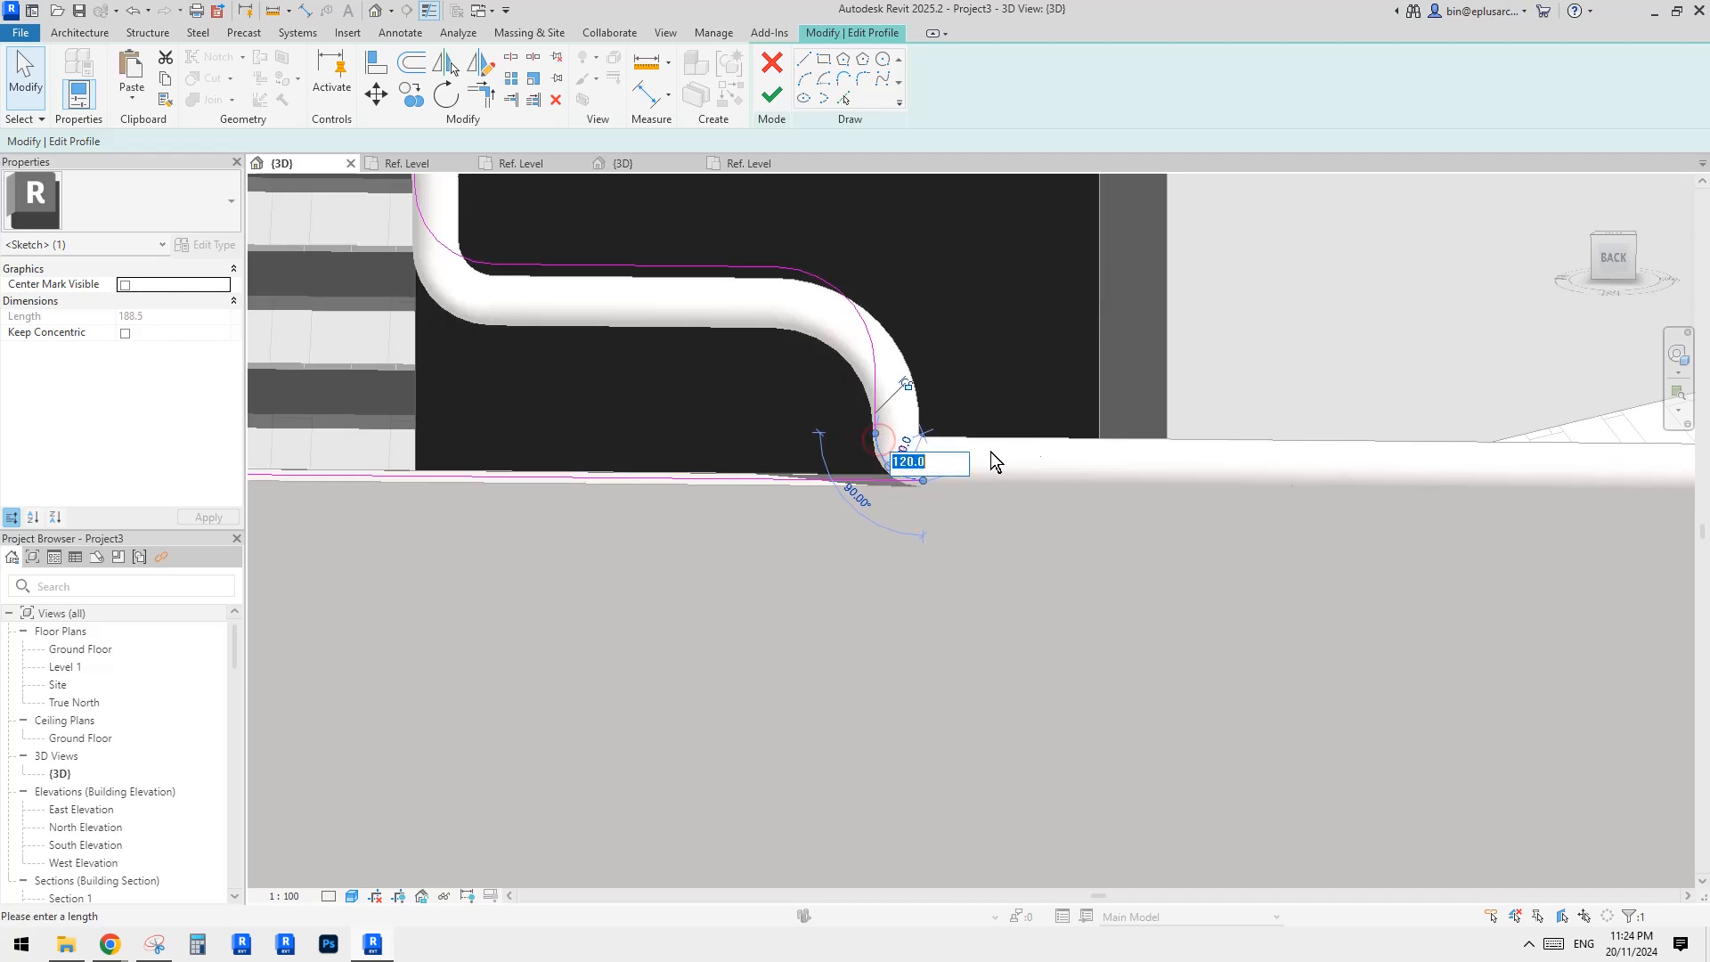
text(150)
click(1035, 358)
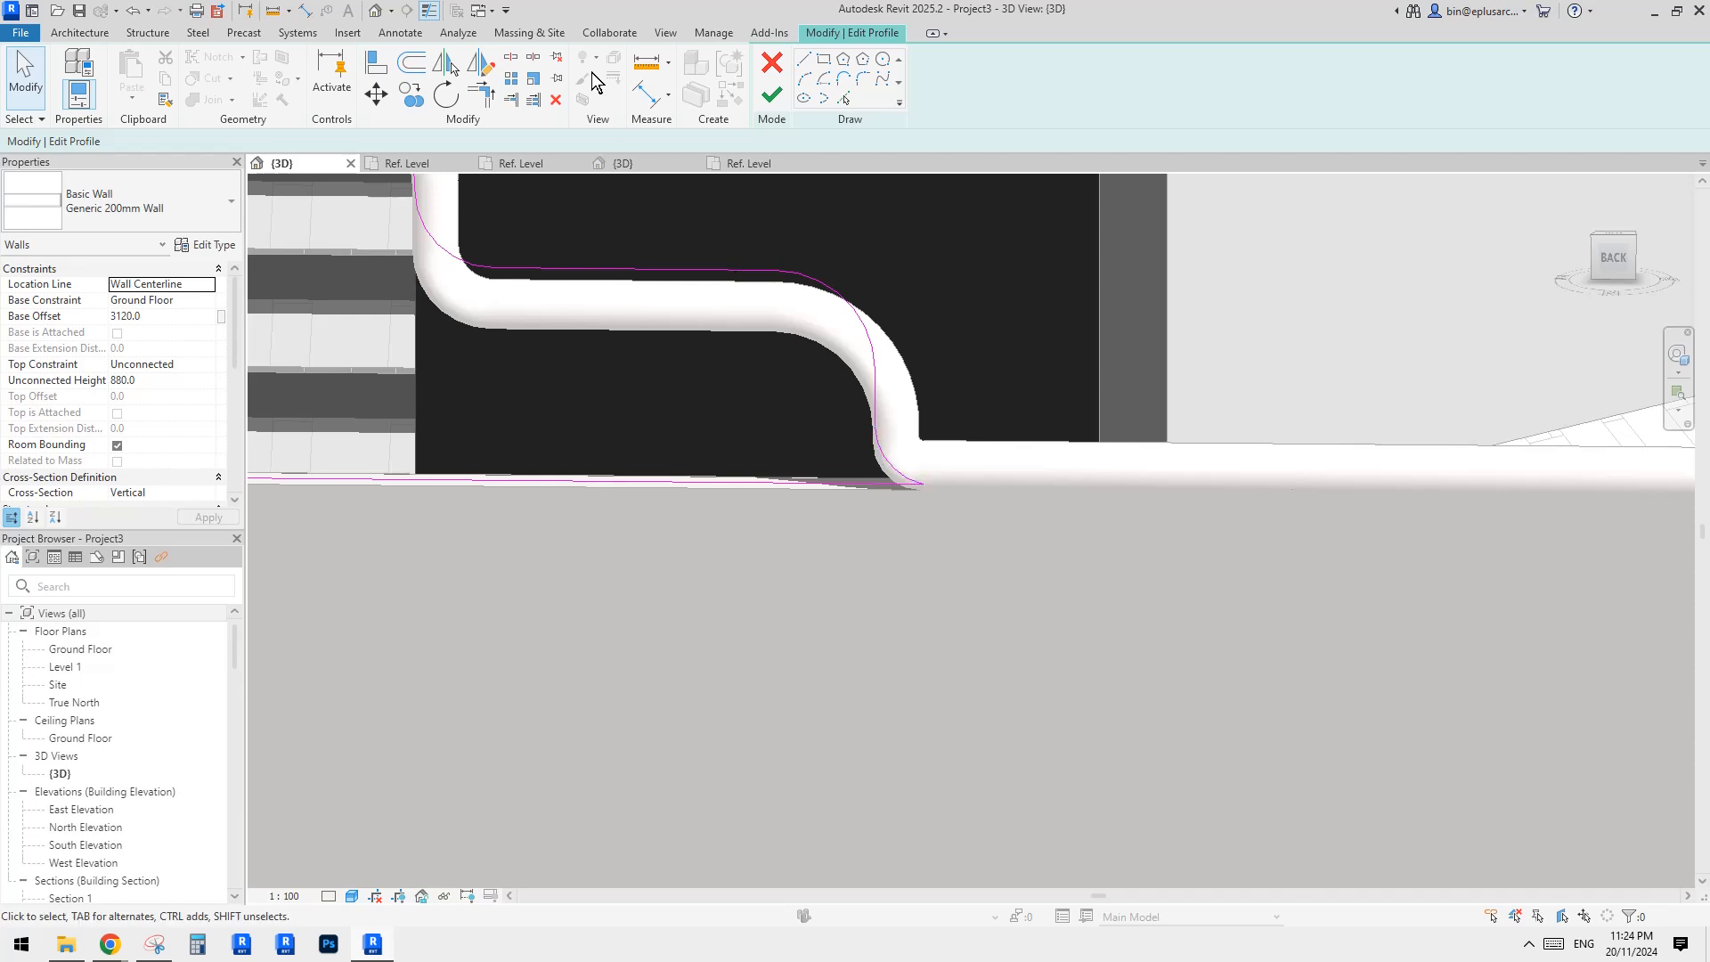
click(770, 95)
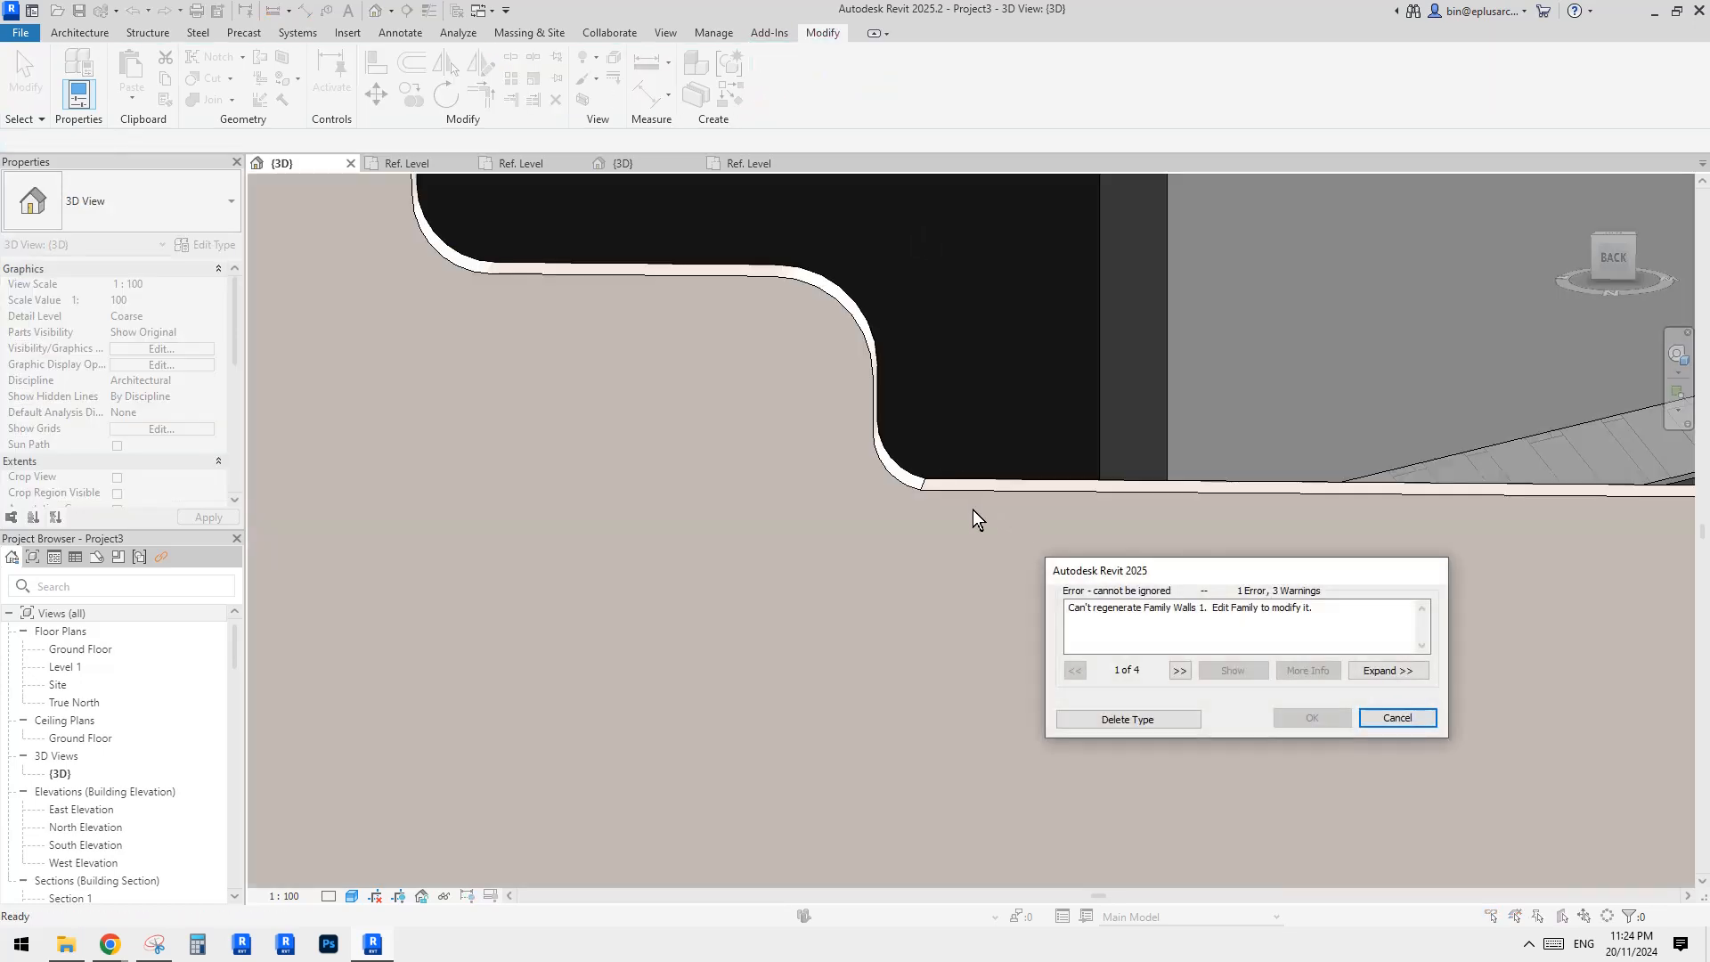
scroll(923, 483, up, 1)
click(1396, 716)
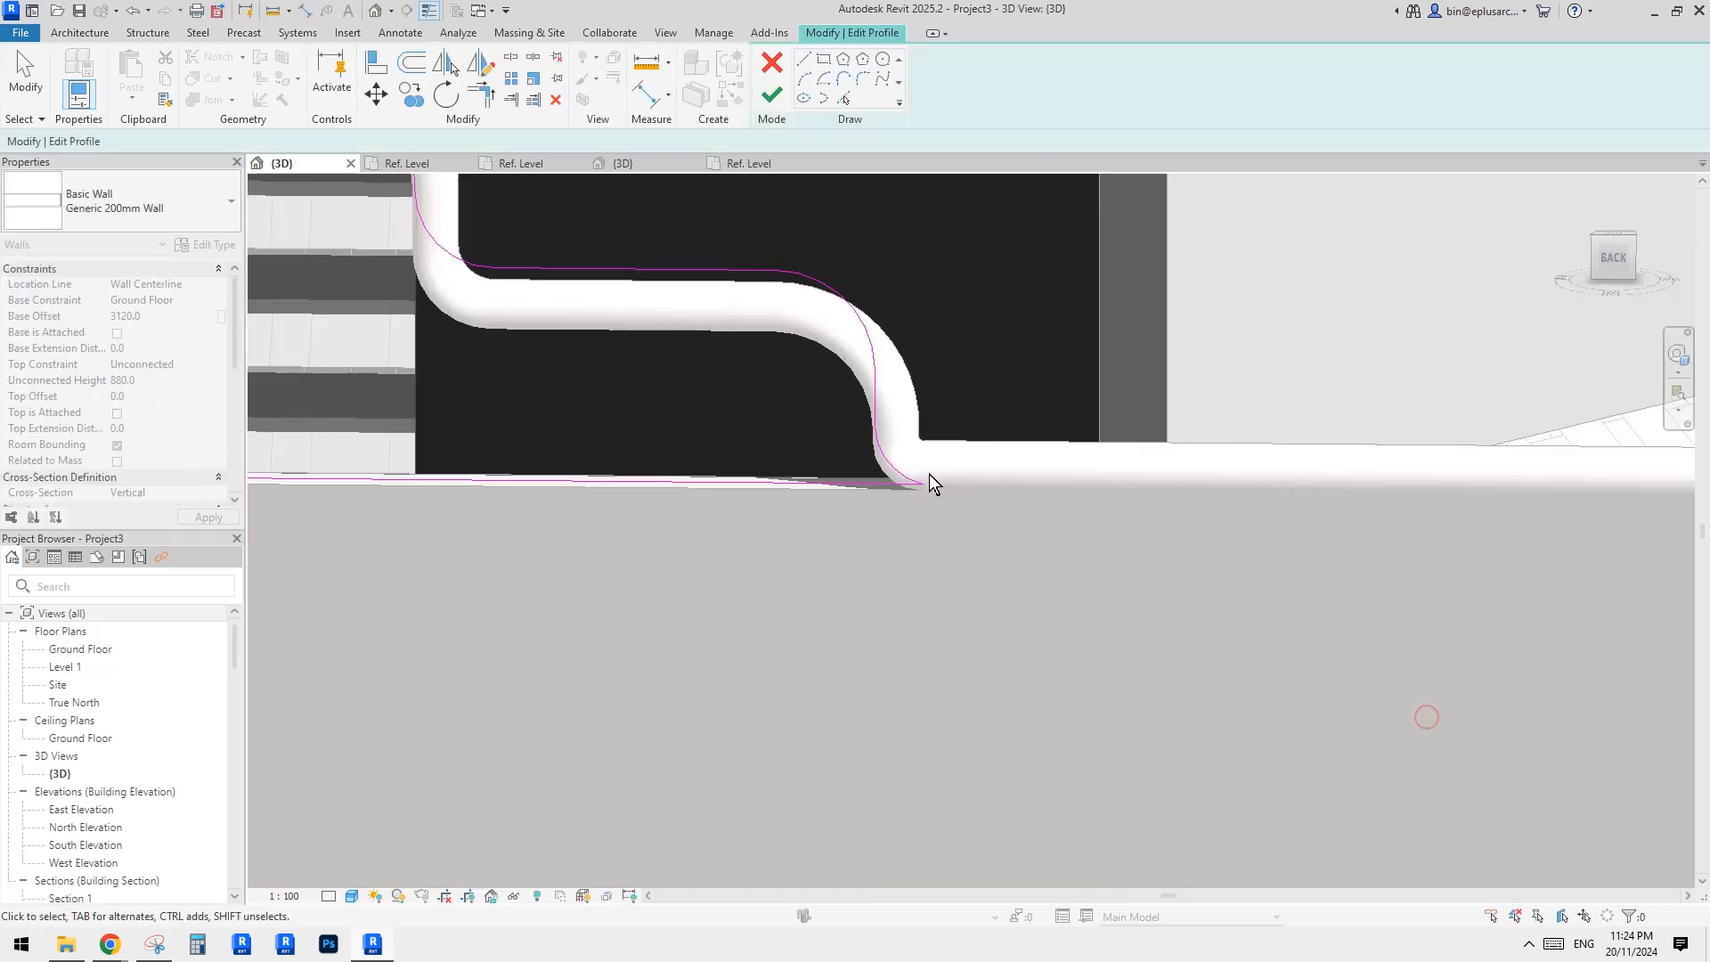
Step: Check the bottom concave arc again, revert its radius and the raised step line, and leave the wall's profile edit
click(887, 467)
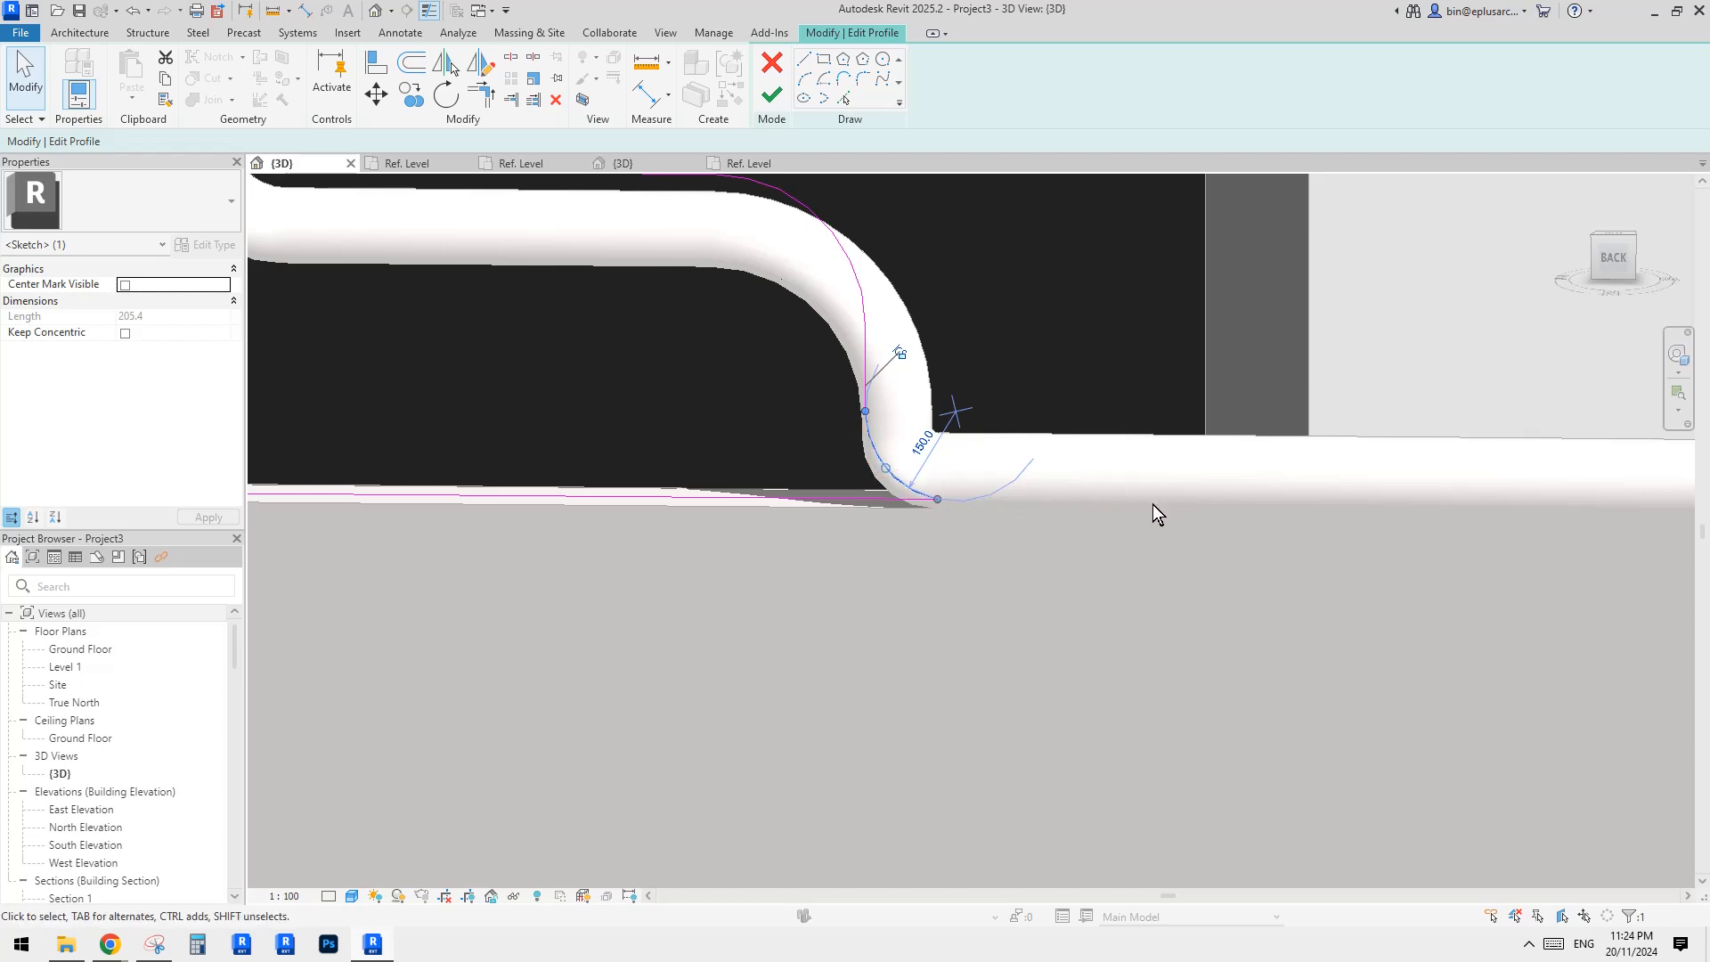
scroll(923, 499, down, 1)
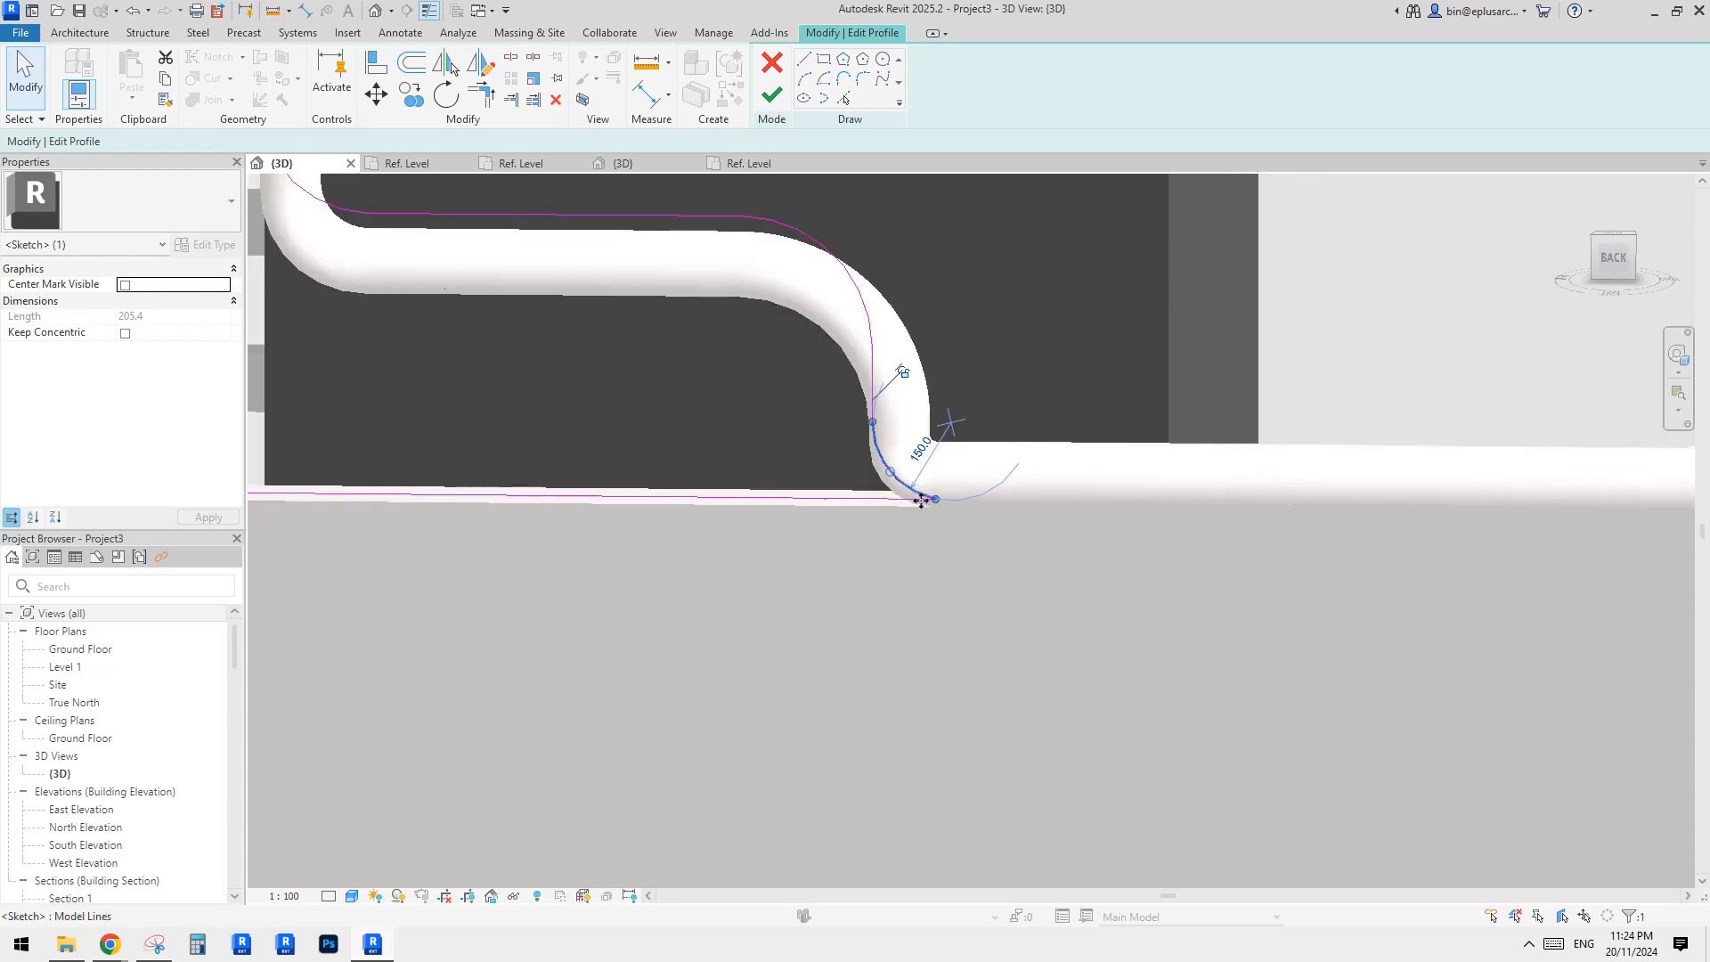
middle_drag(924, 499, 956, 506)
key(Escape)
scroll(979, 508, down, 1)
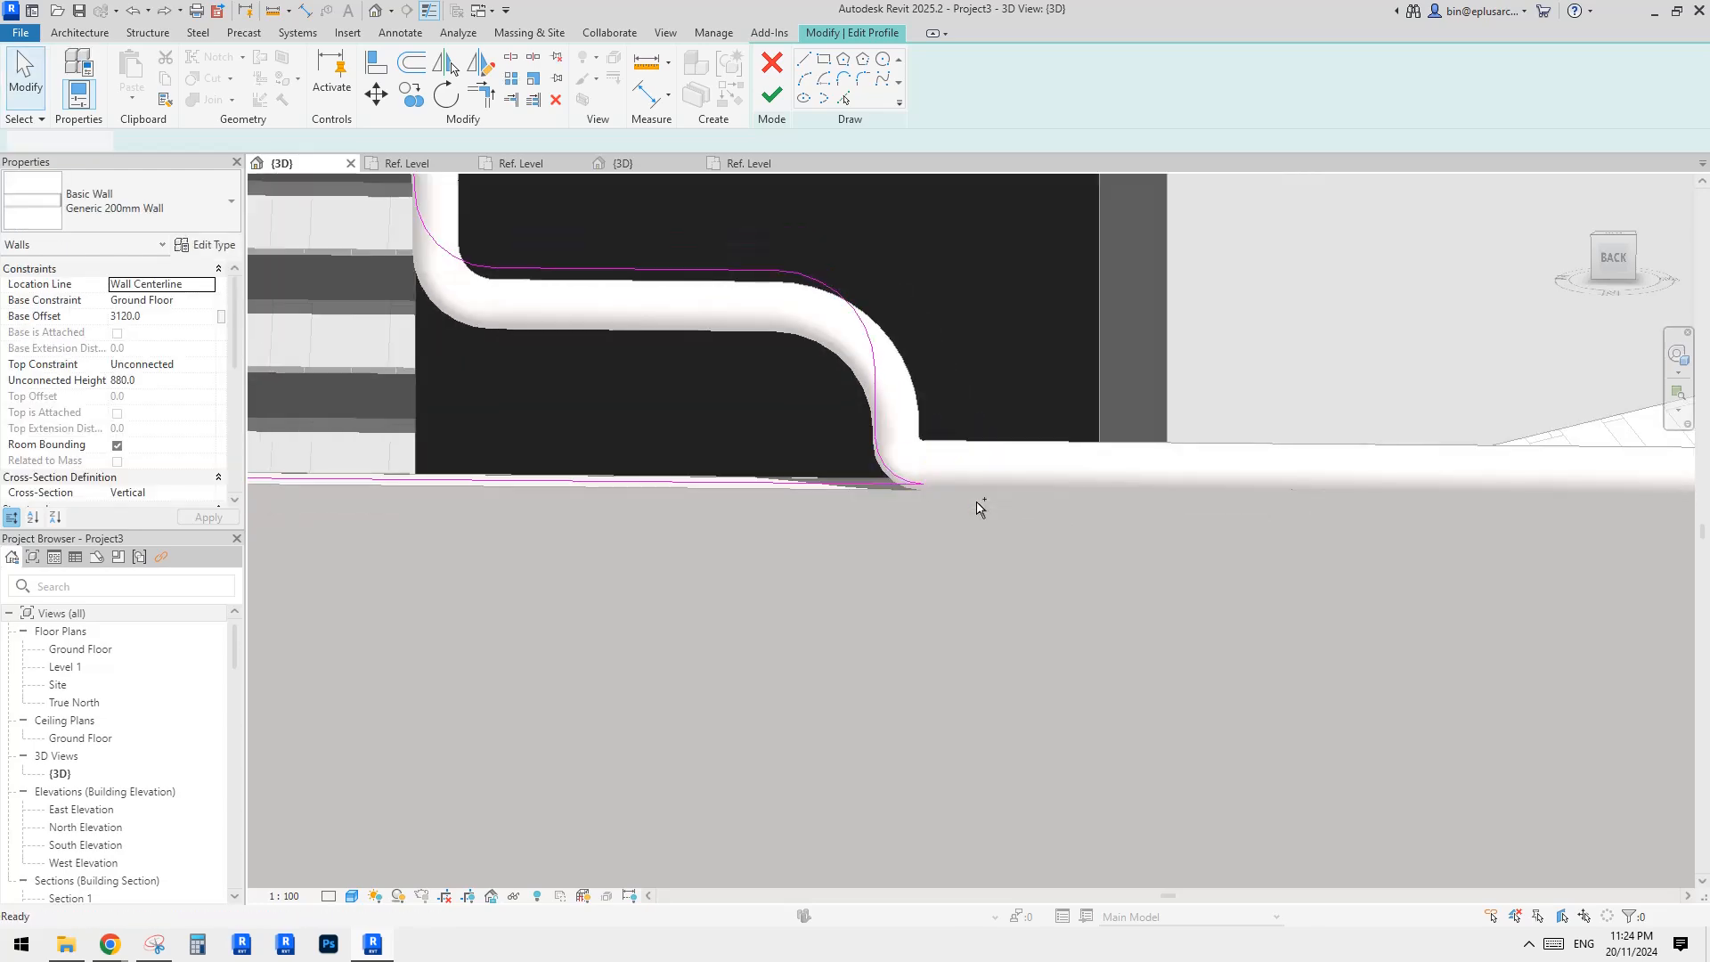
click(773, 98)
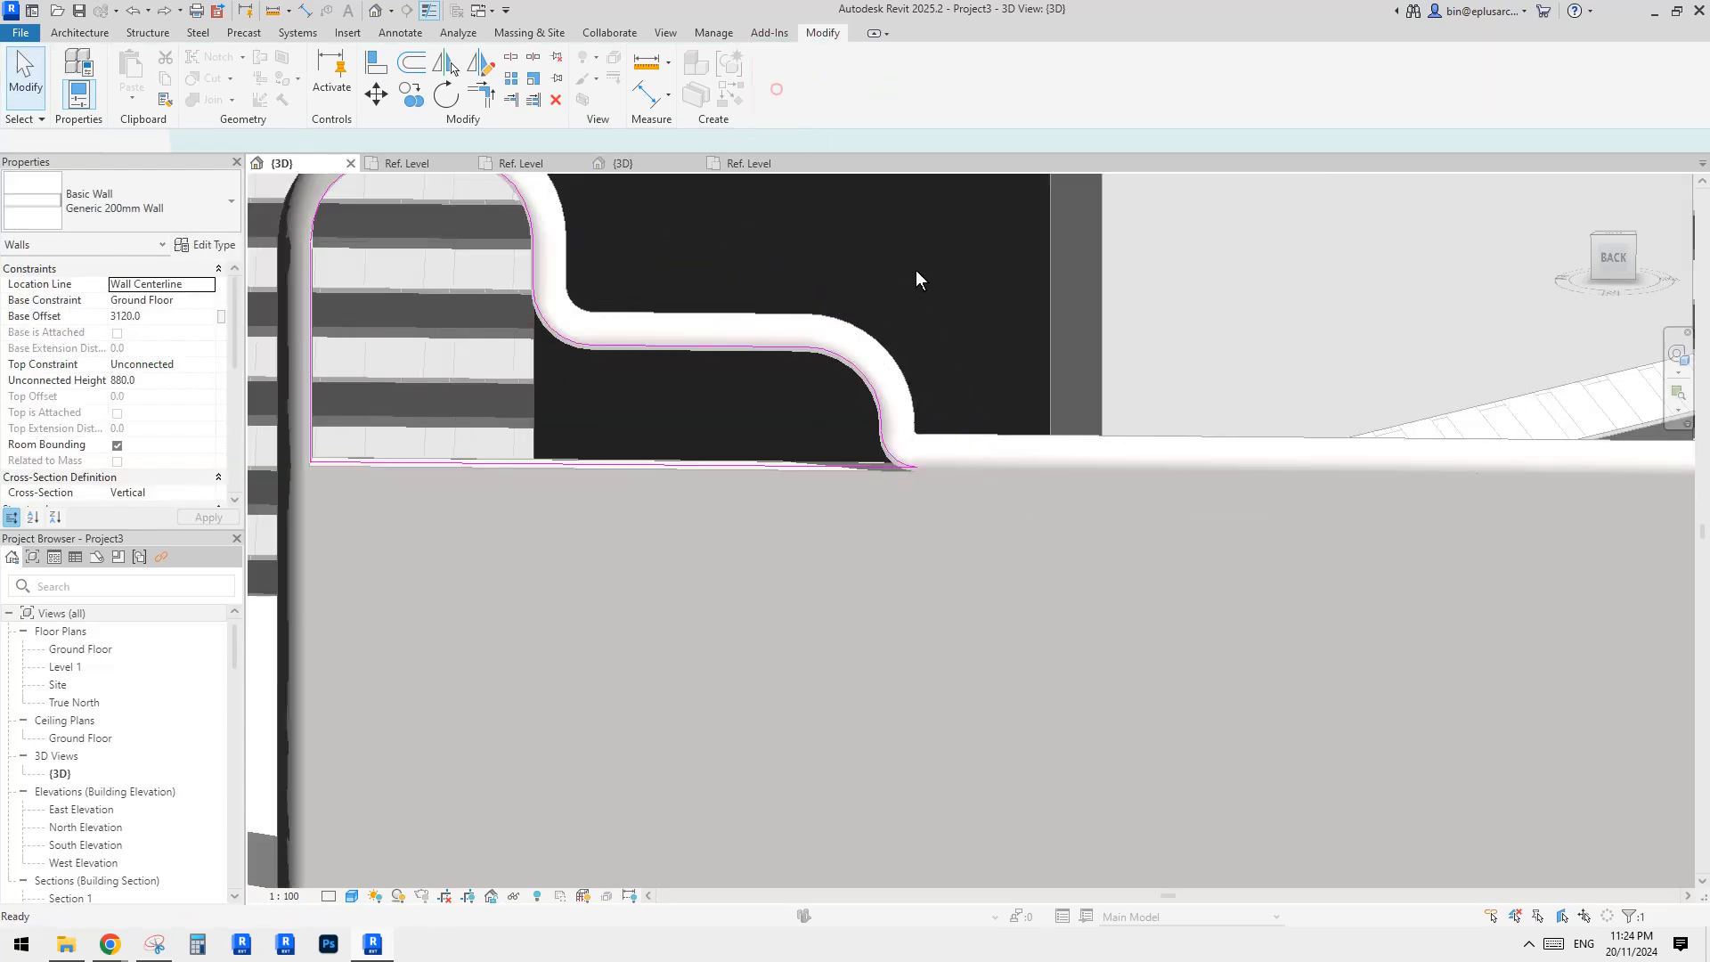
Step: Open the profile of the upper wall at the opposite end and lower its middle step line to about 440 mm above the lower step
middle_drag(916, 328, 703, 419)
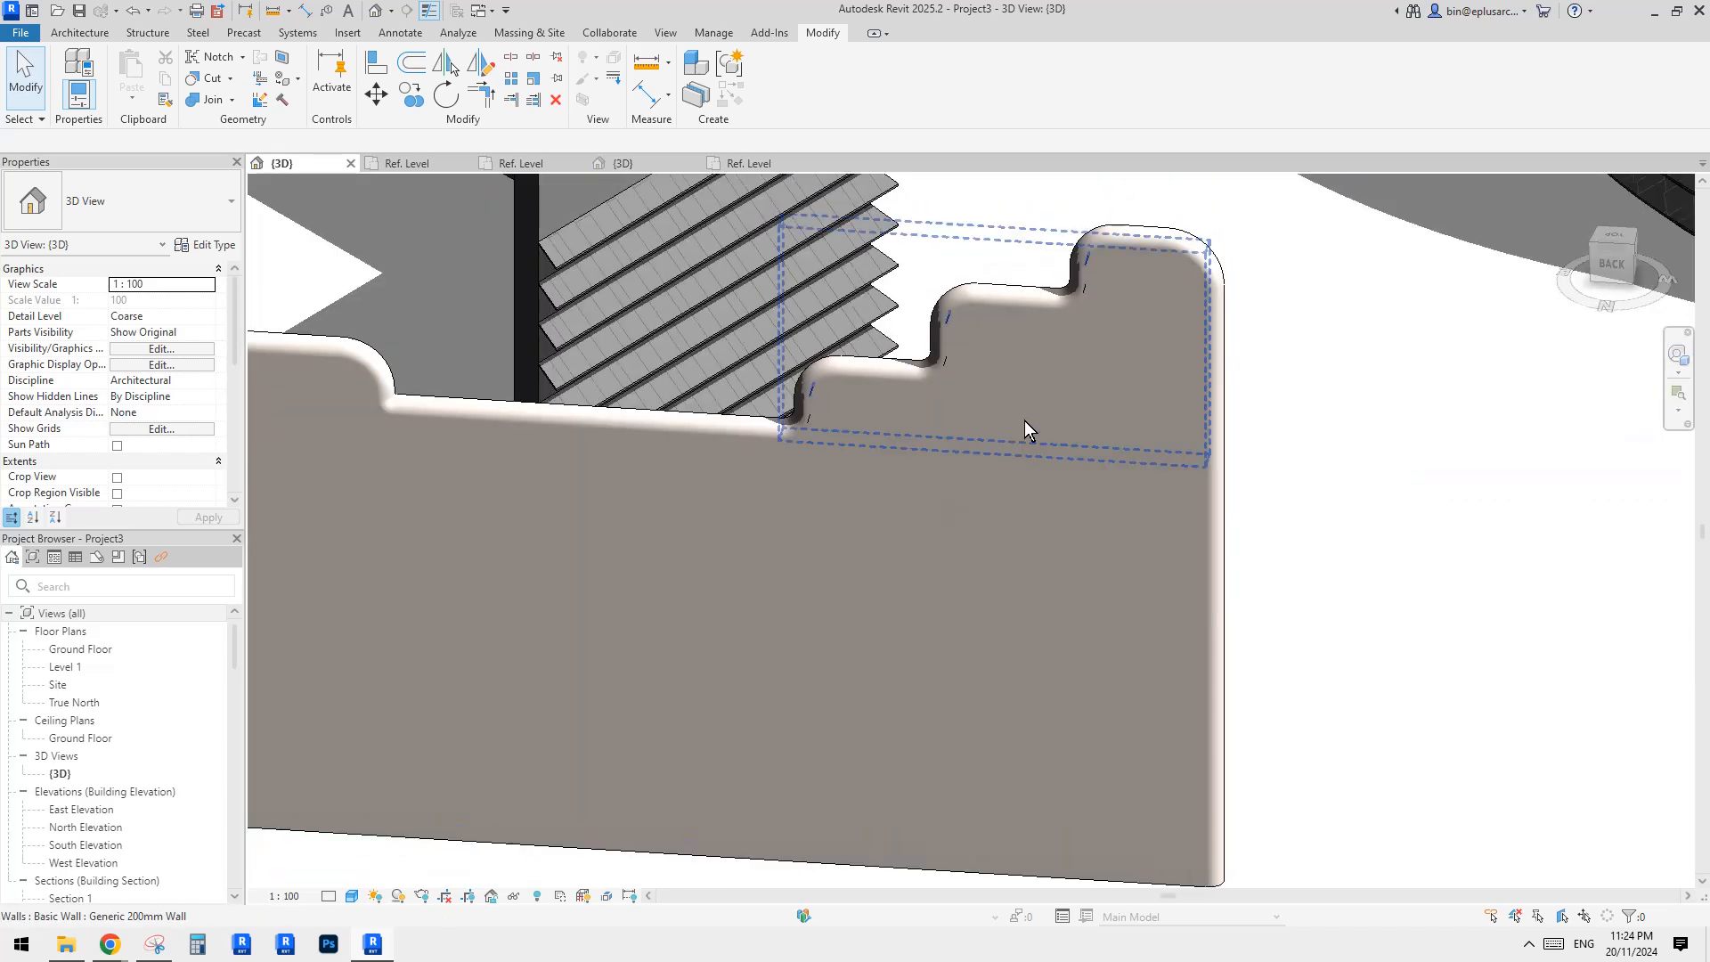
double_click(1034, 387)
scroll(1029, 304, up, 2)
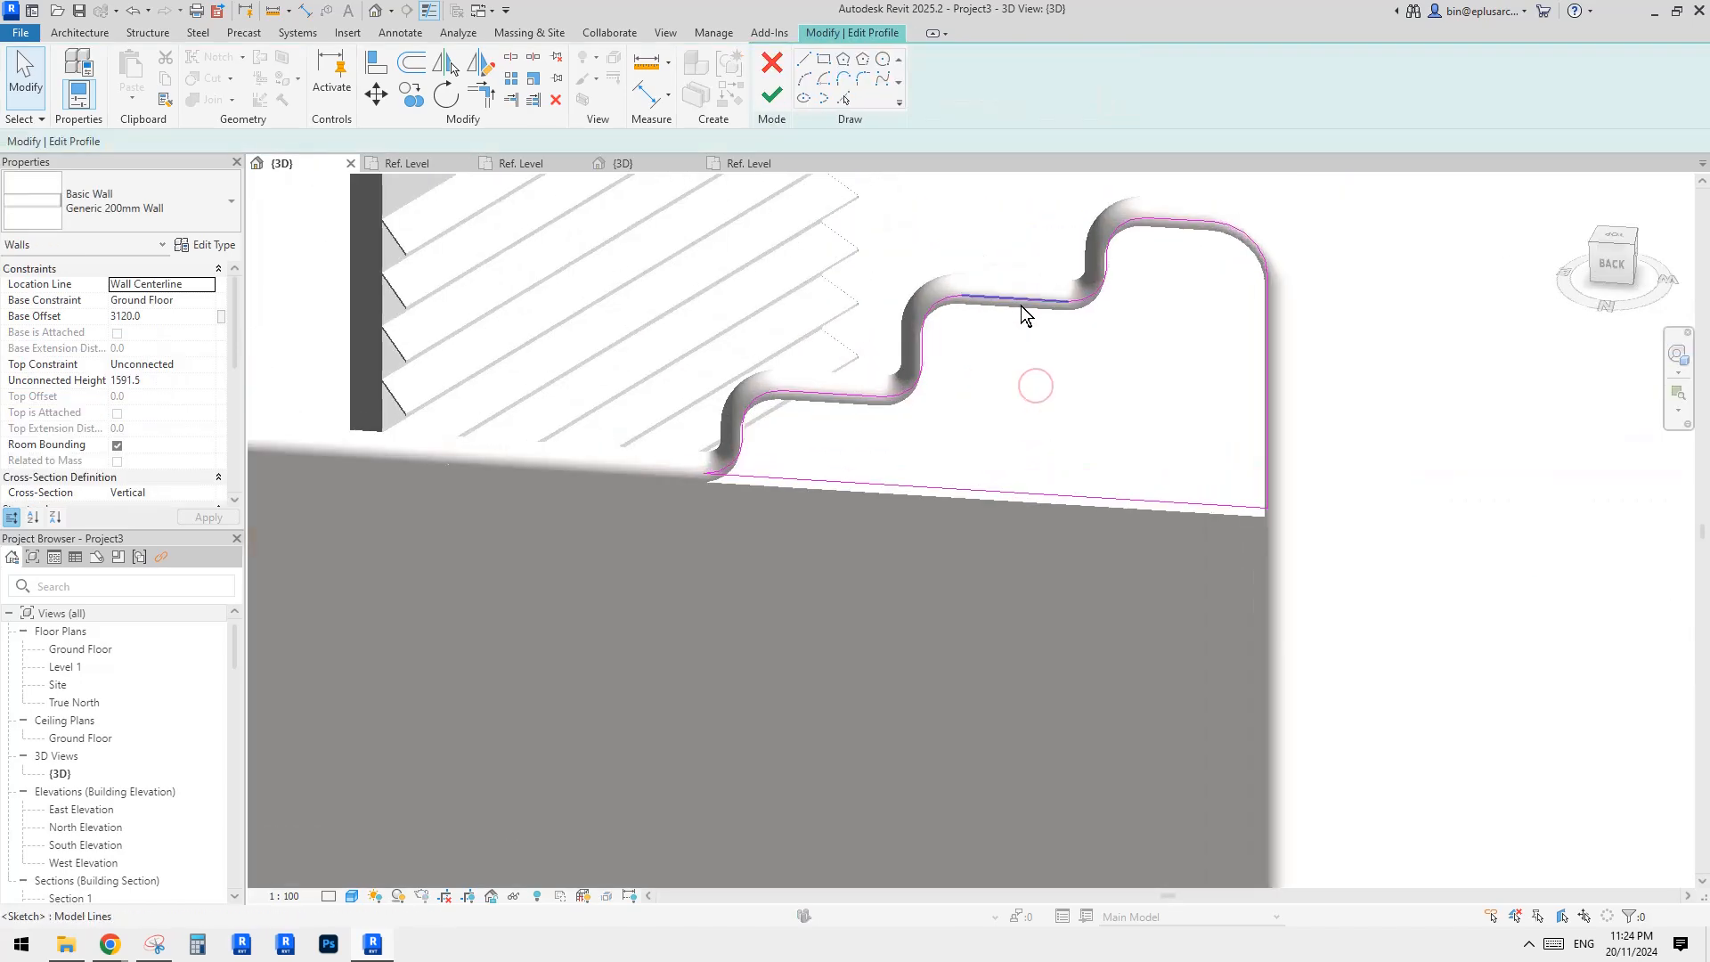
click(1032, 328)
scroll(1085, 331, up, 2)
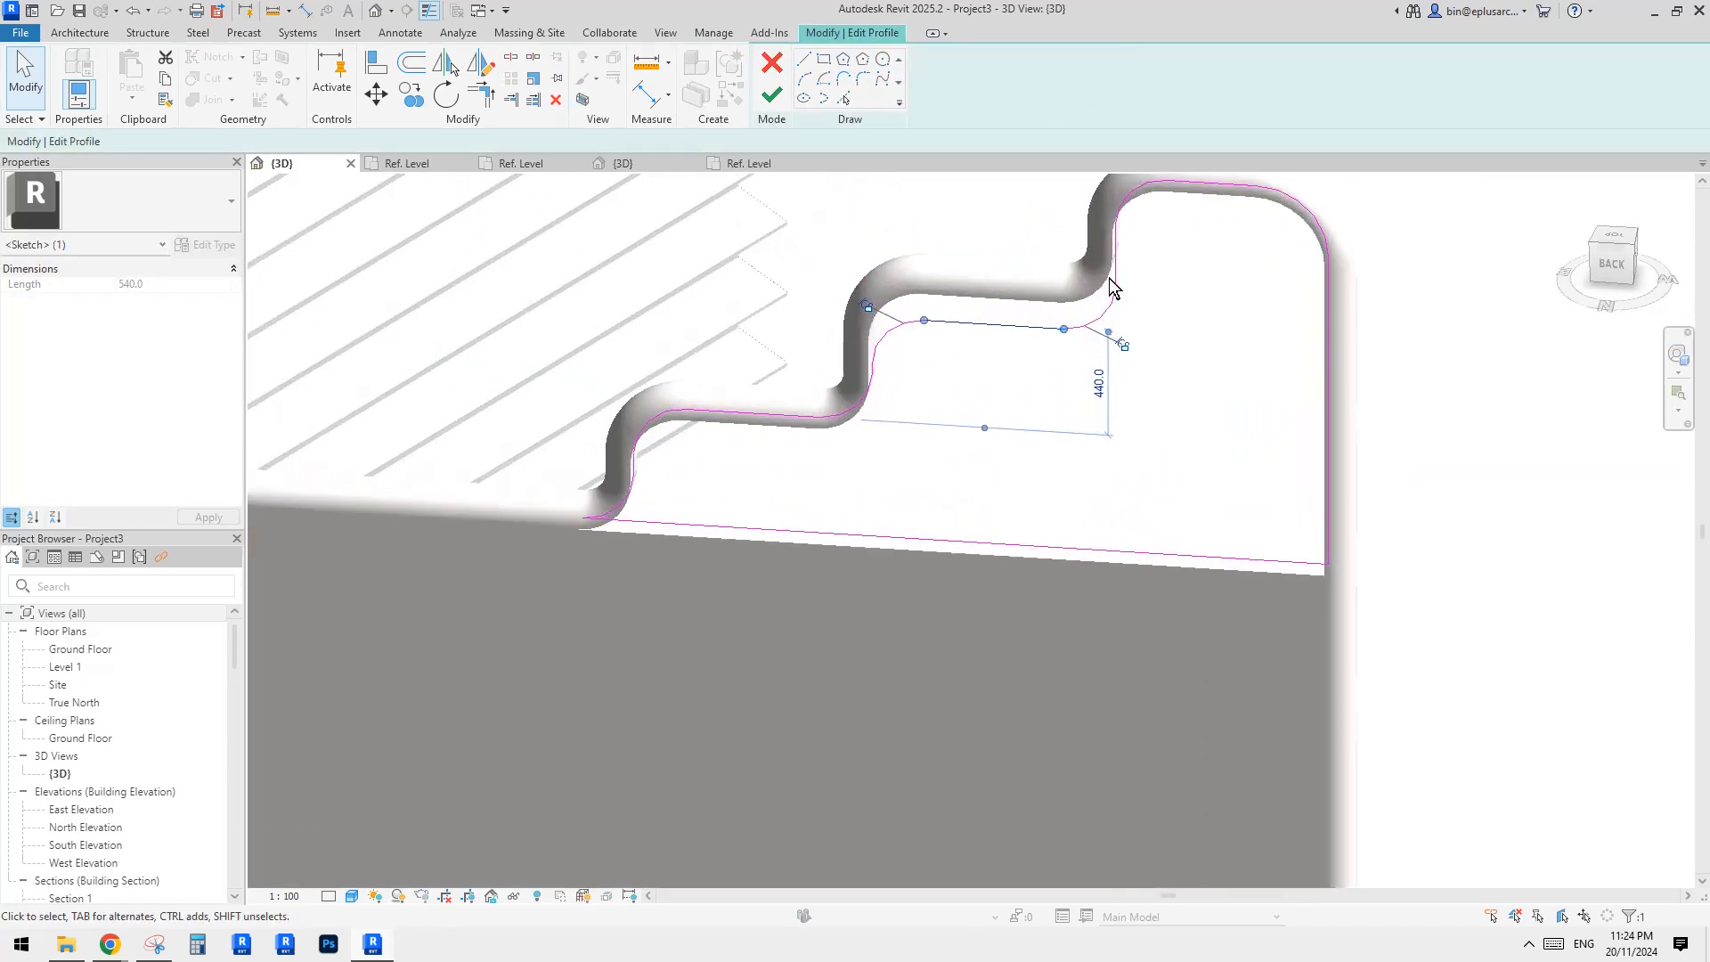
Step: Shift the uppermost riser slightly toward the wall's outer end and finish the profile edit
click(1113, 278)
drag(1115, 269, 1146, 273)
scroll(1146, 318, down, 3)
click(1091, 405)
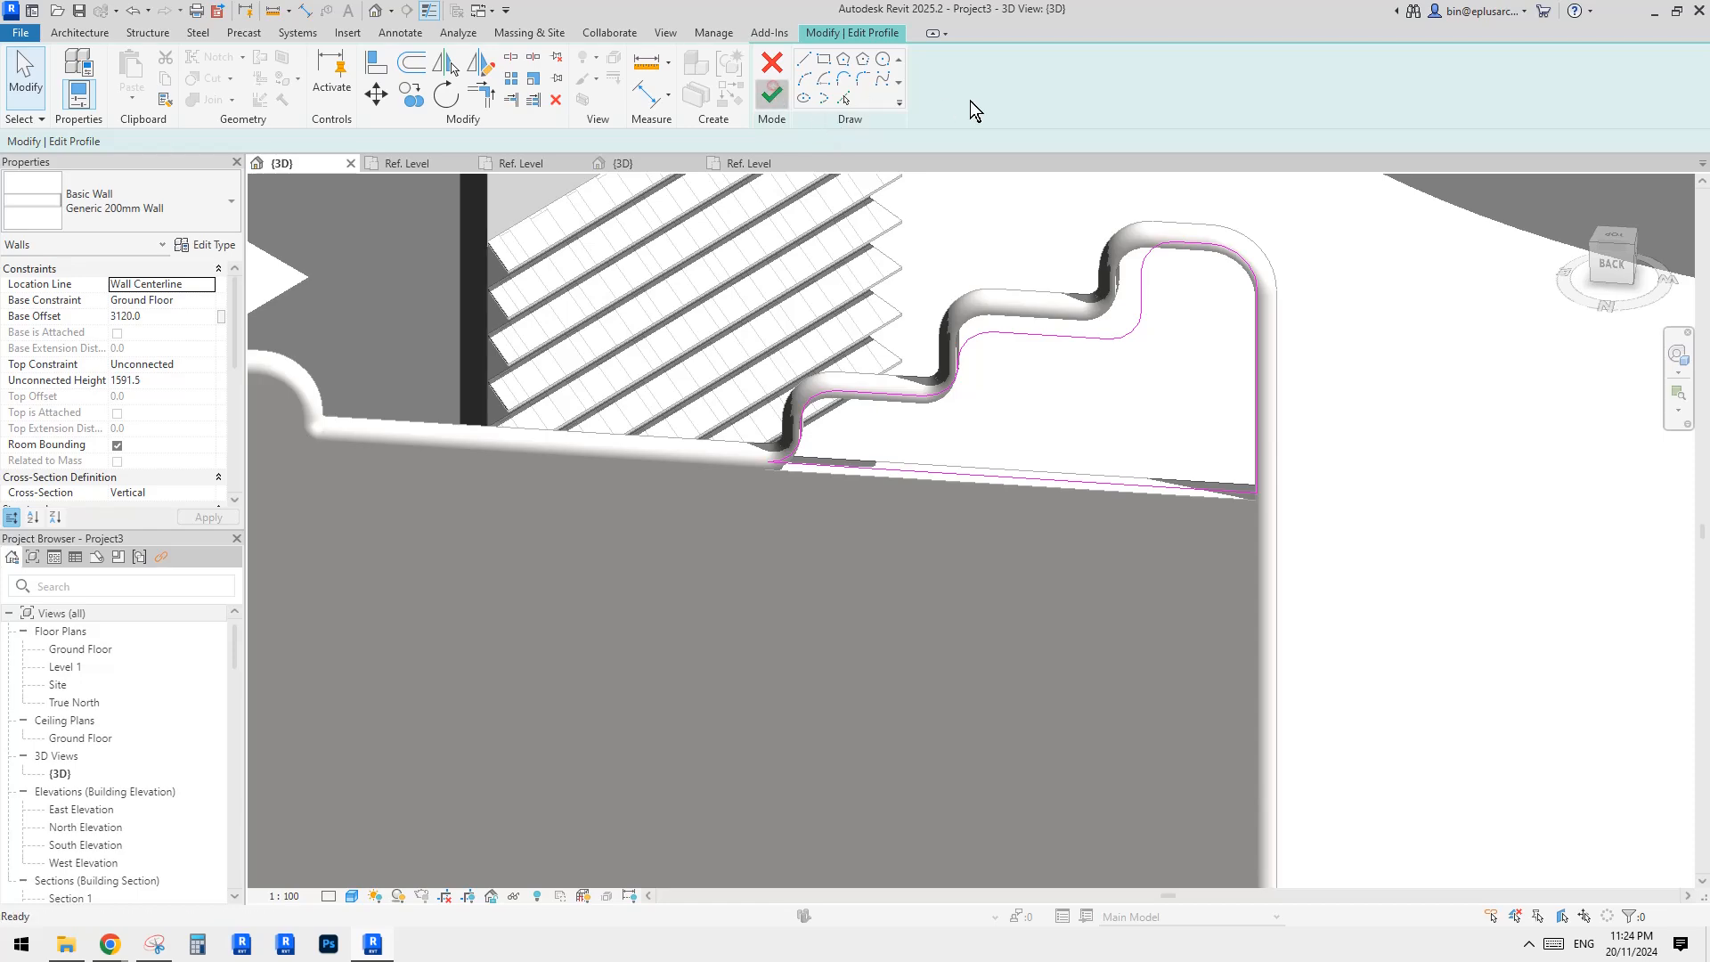
click(771, 94)
click(1022, 178)
Step: Examine the end wall's assembly, selecting the lower wall, both upper walls and the rounded edge sweep in turn
shift+middle_drag(1022, 178, 1281, 223)
scroll(1264, 228, down, 2)
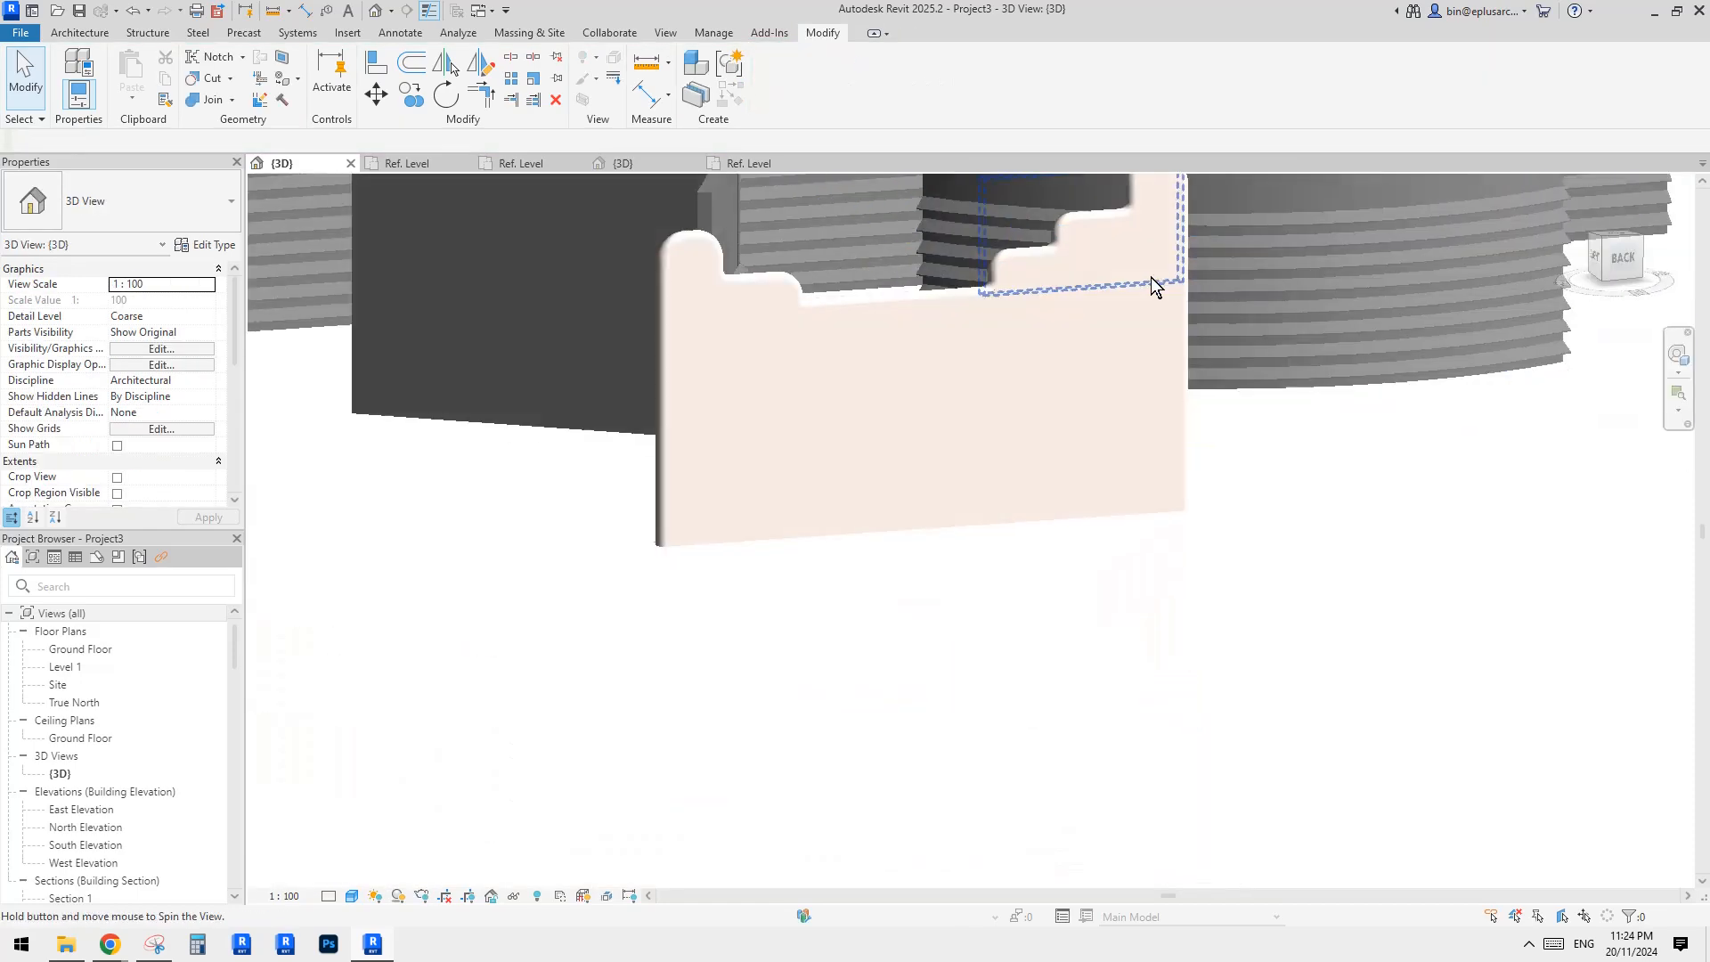
shift+middle_drag(1152, 283, 975, 330)
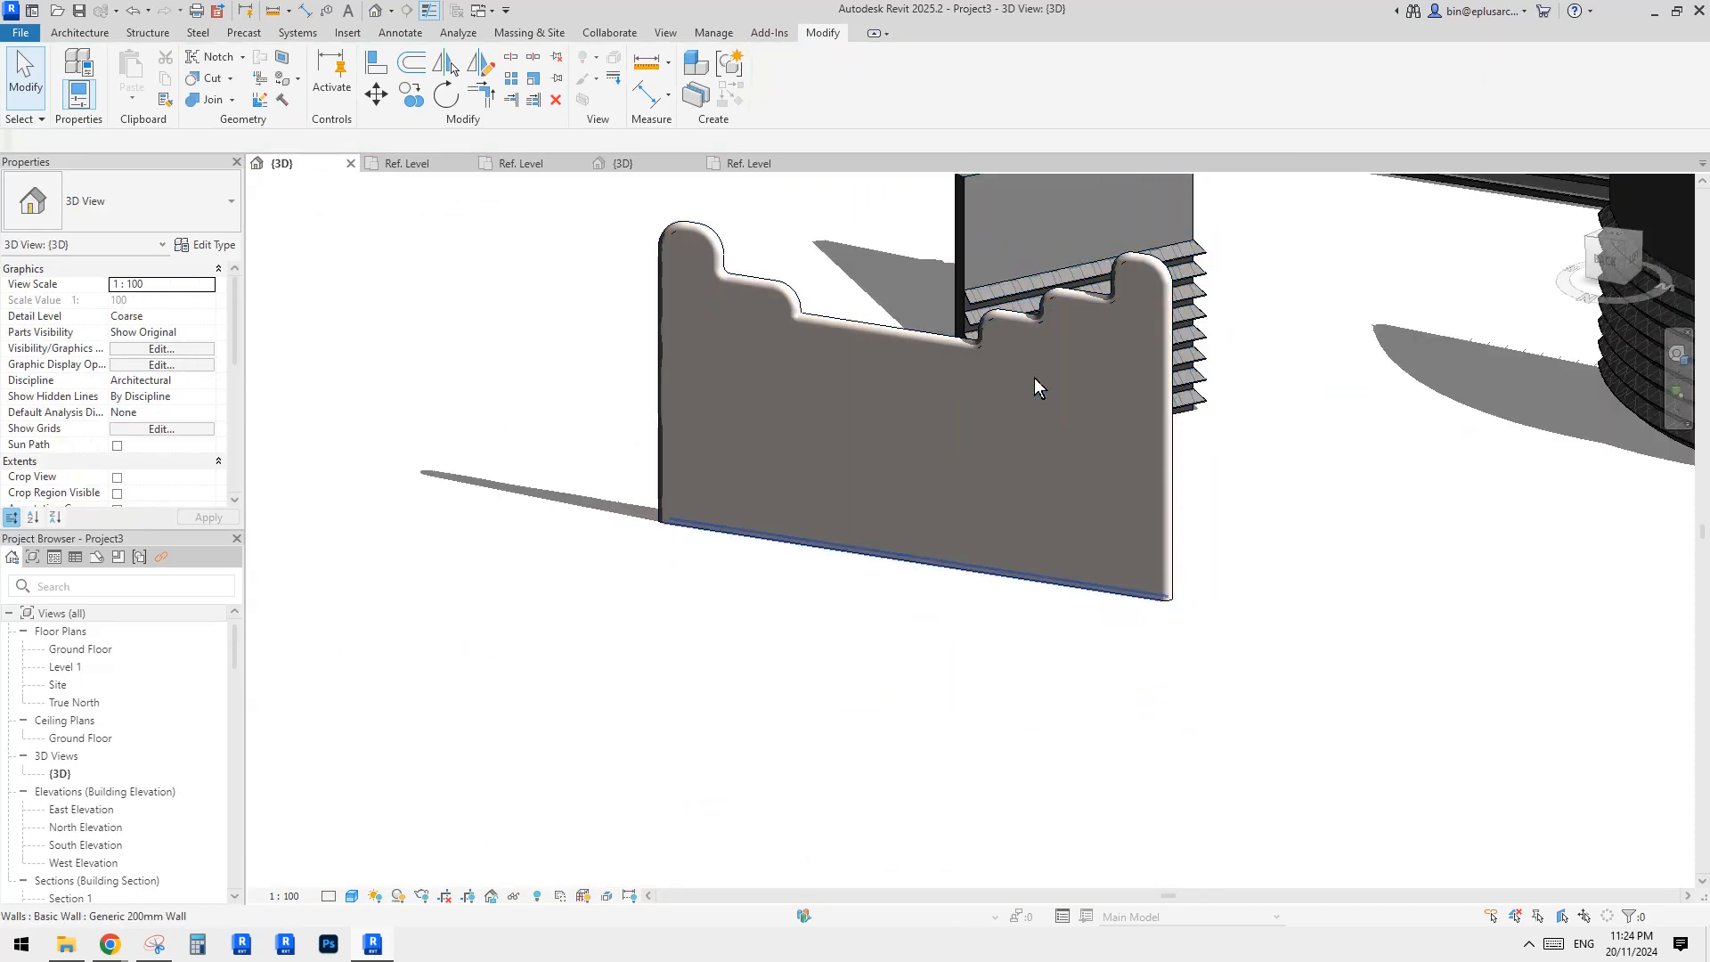
shift+middle_drag(1030, 381, 1084, 457)
click(1041, 471)
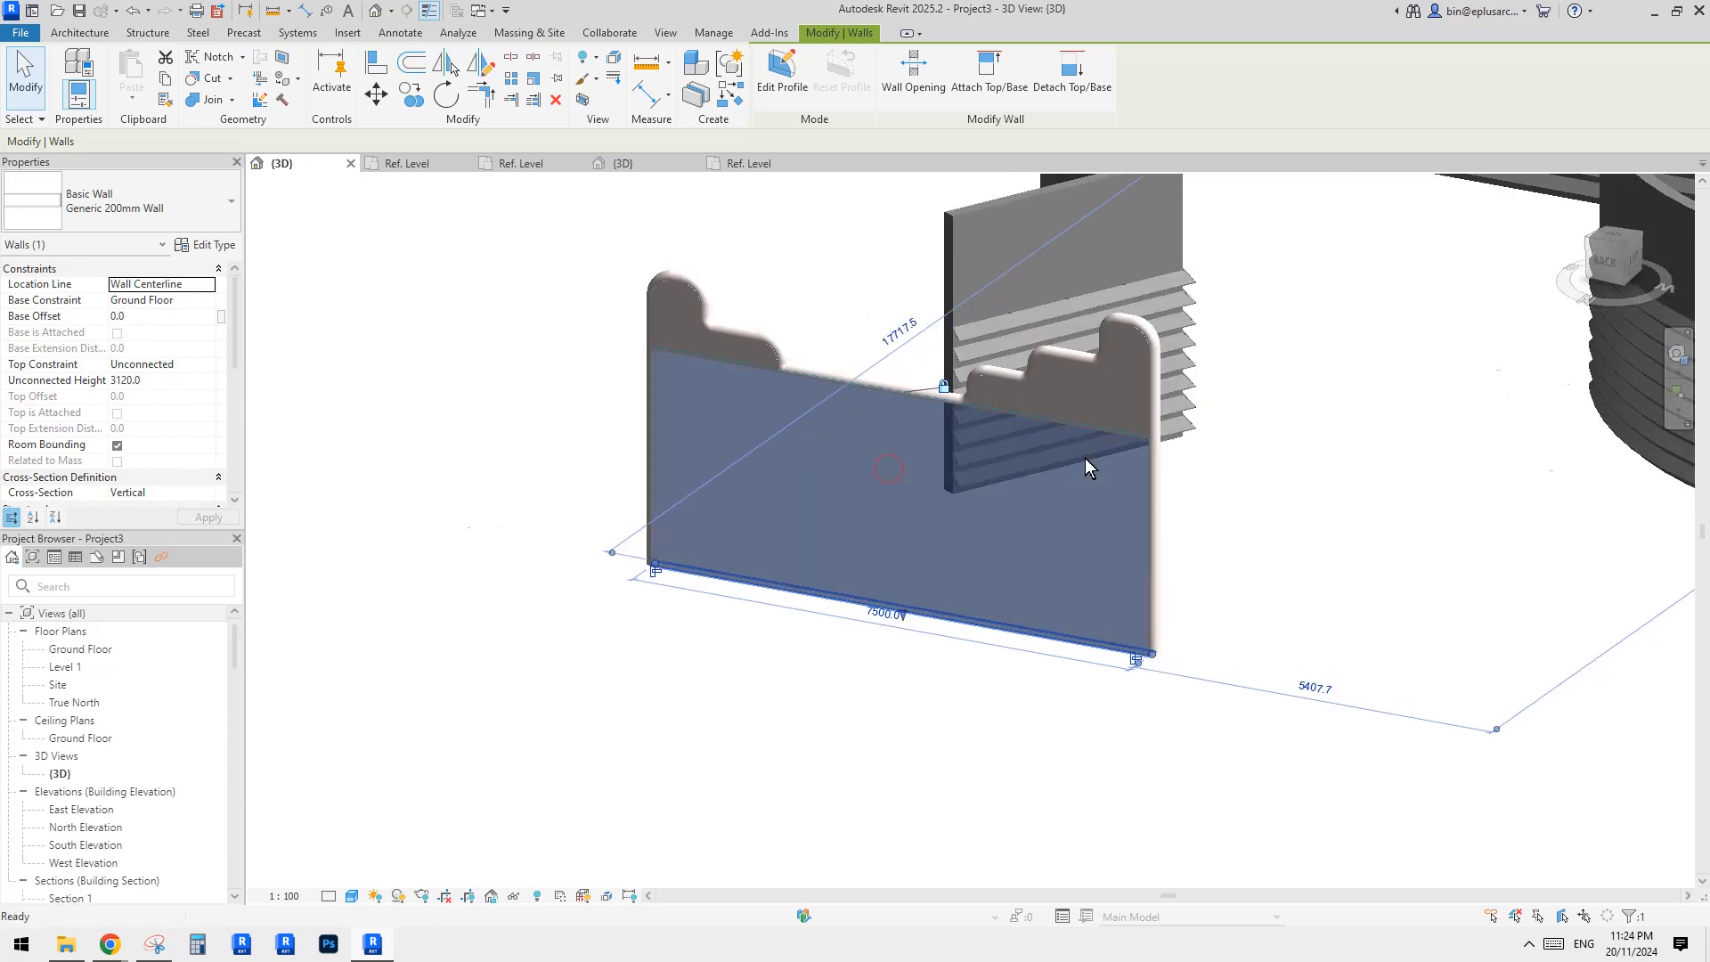
key(Escape)
click(964, 498)
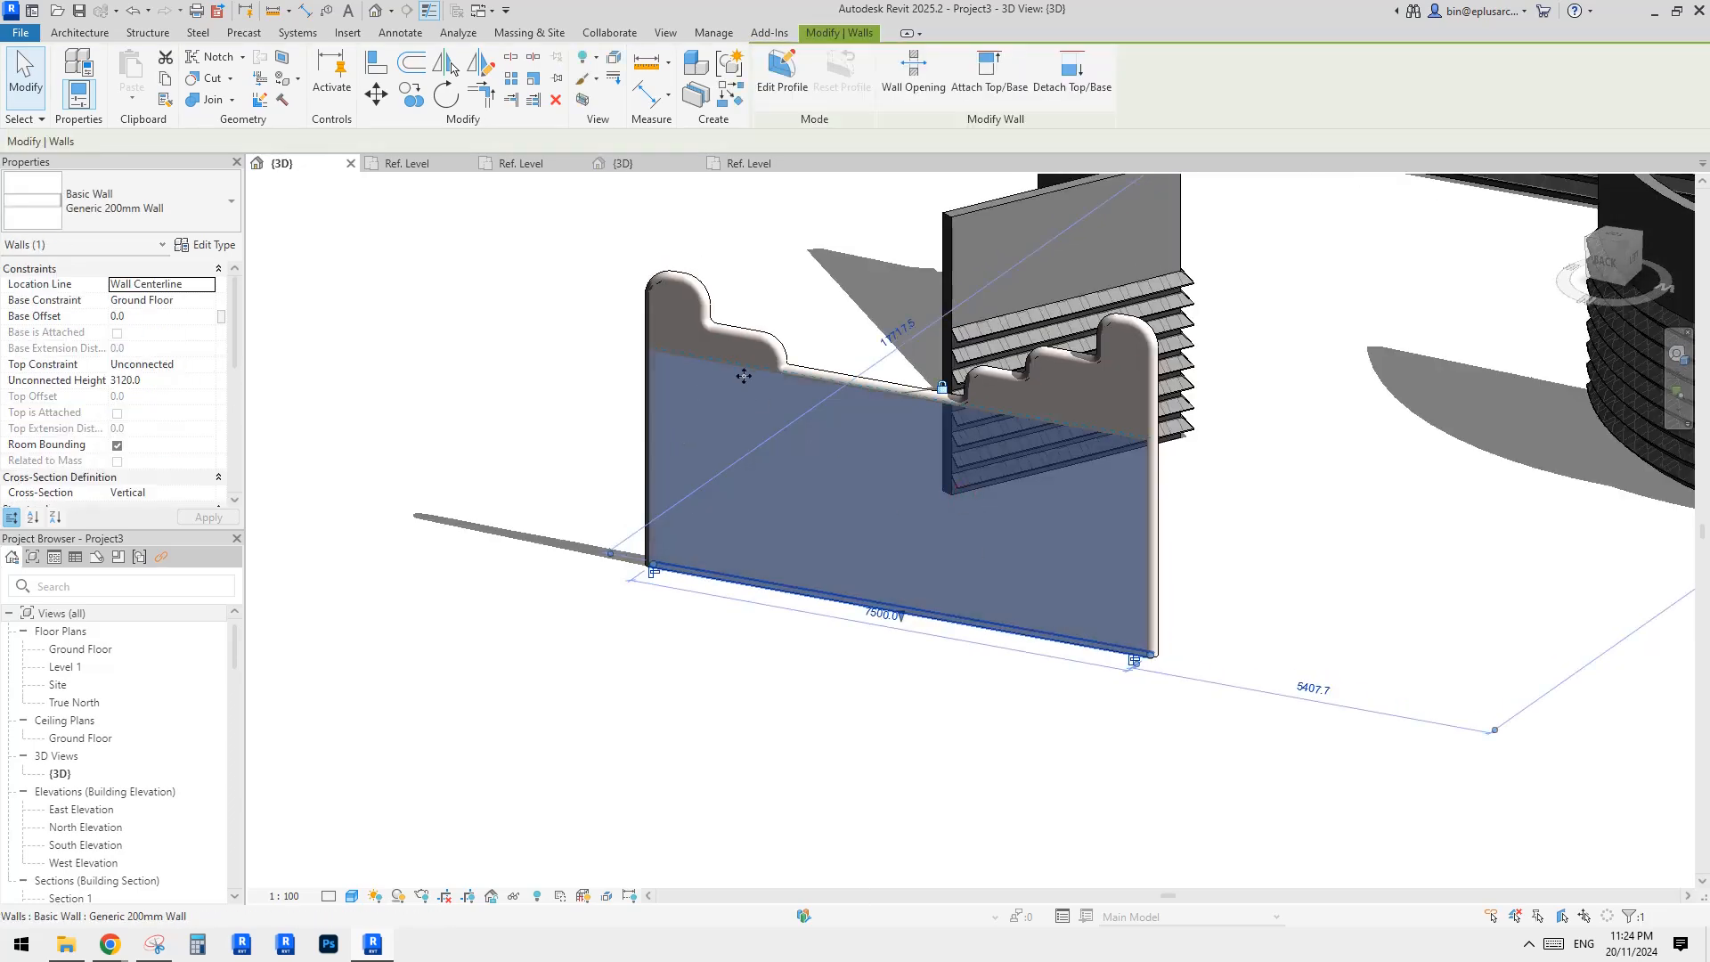
key(Escape)
click(887, 489)
scroll(856, 437, up, 1)
middle_drag(855, 437, 861, 477)
click(656, 352)
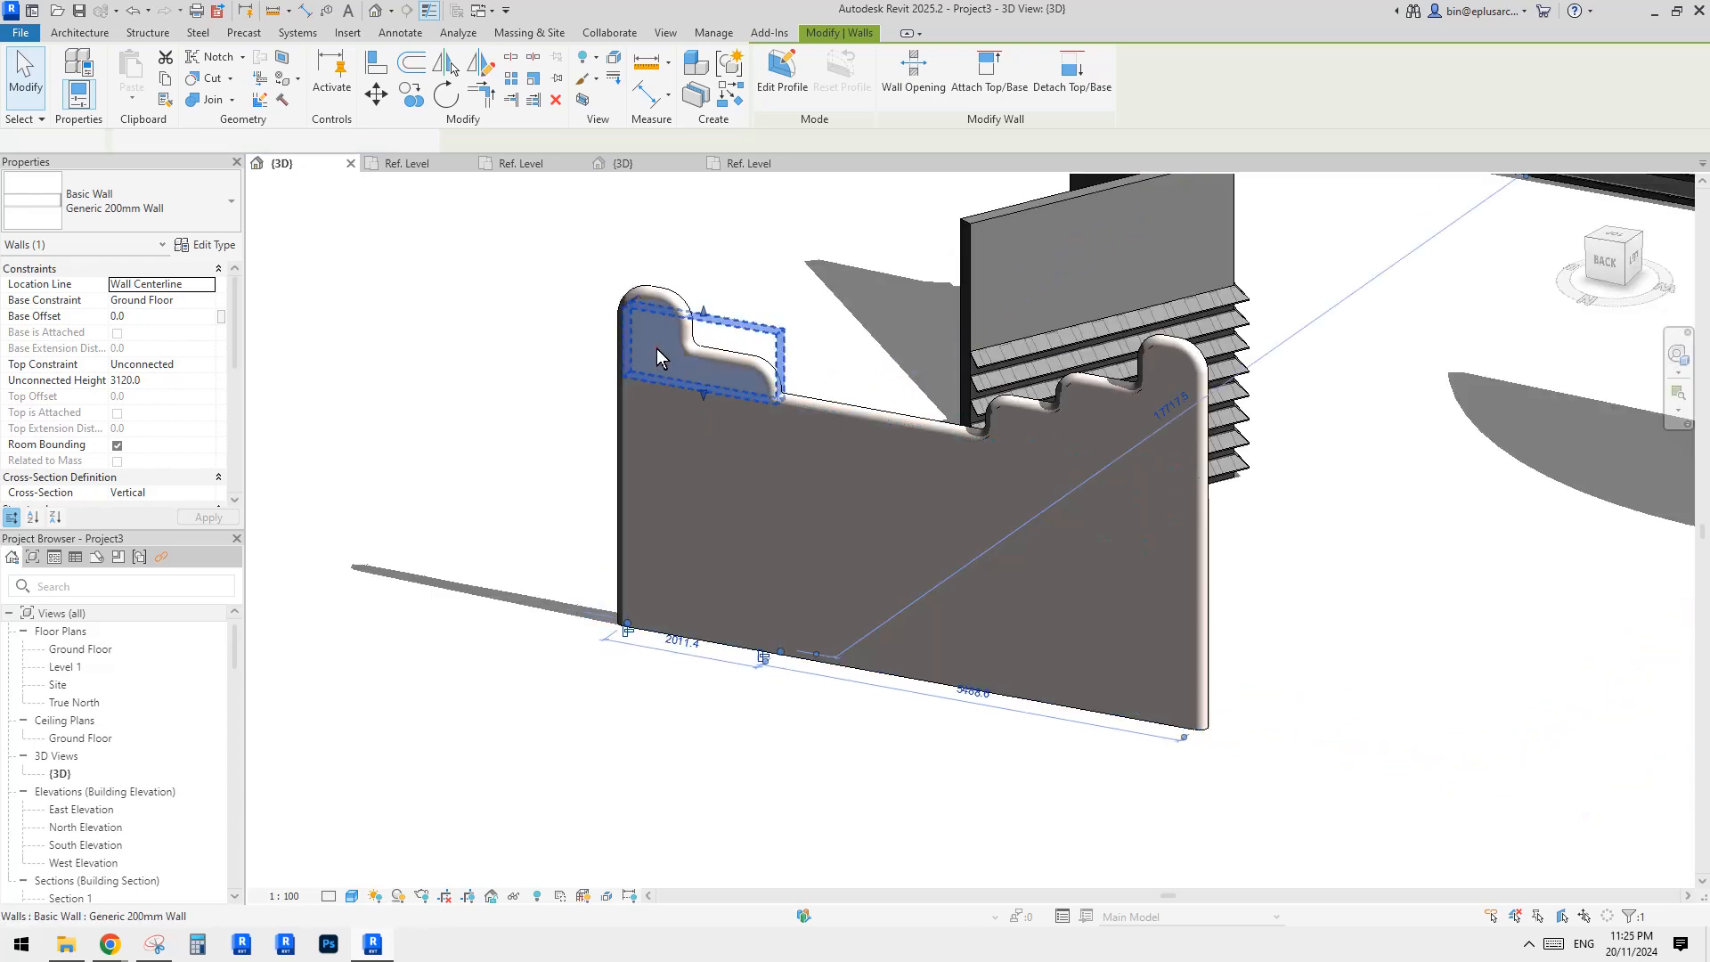
click(1104, 411)
shift+middle_drag(1124, 408, 889, 334)
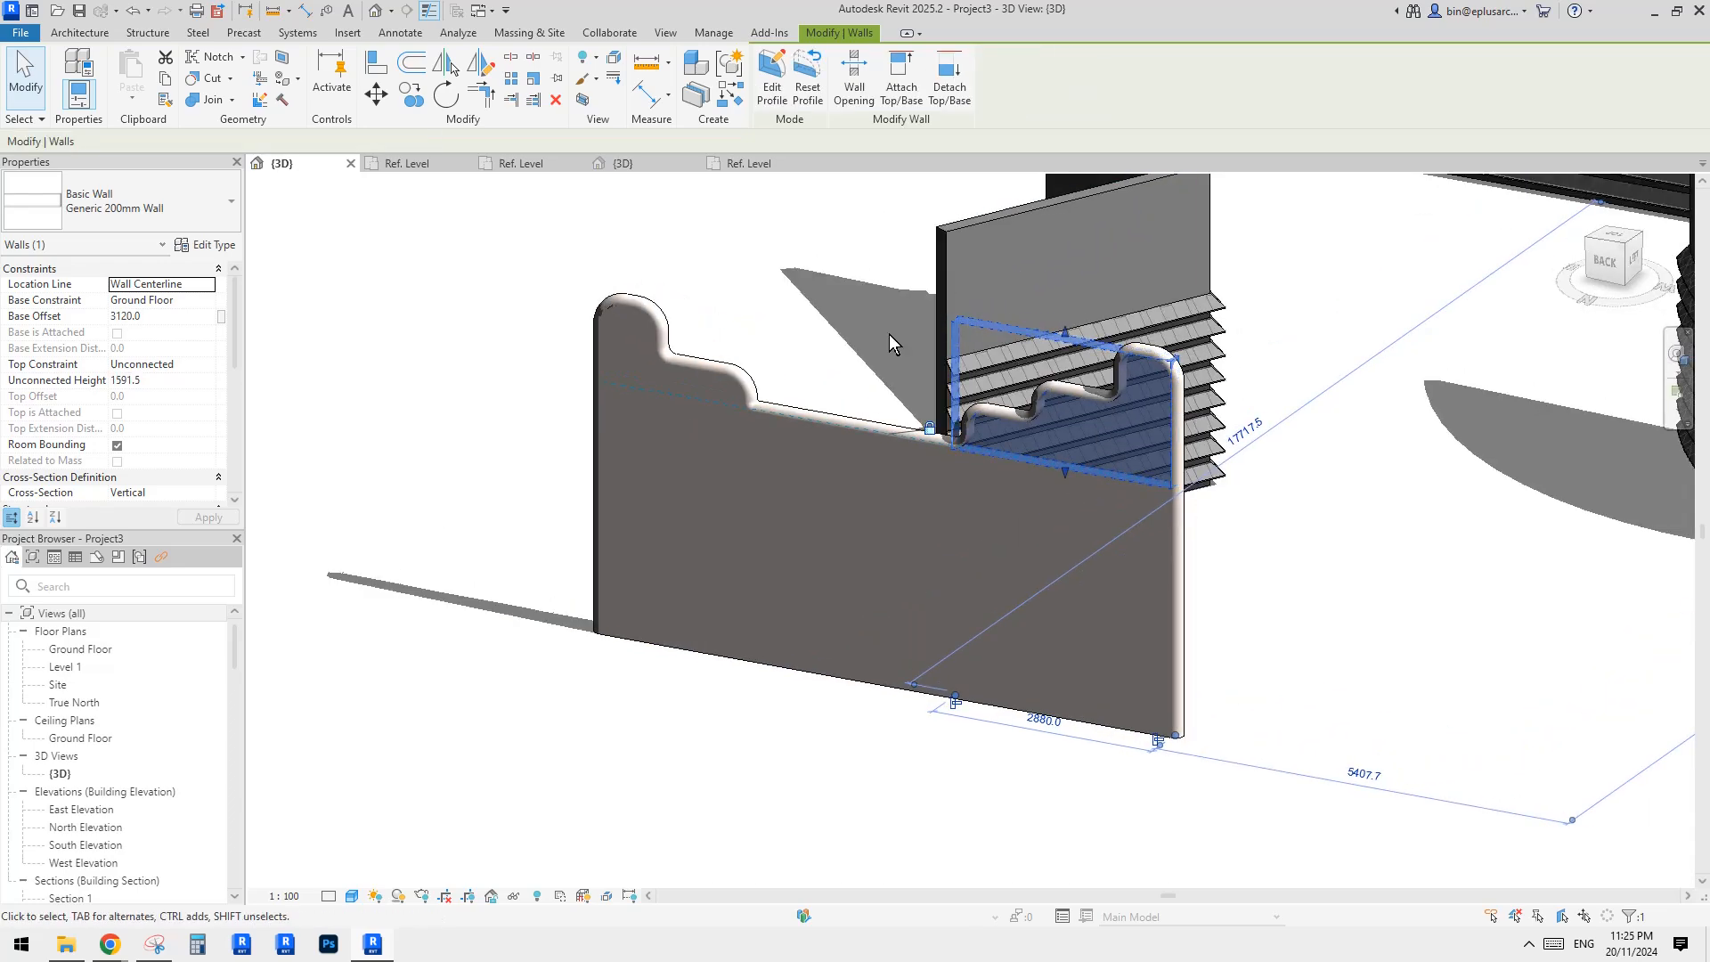
key(Escape)
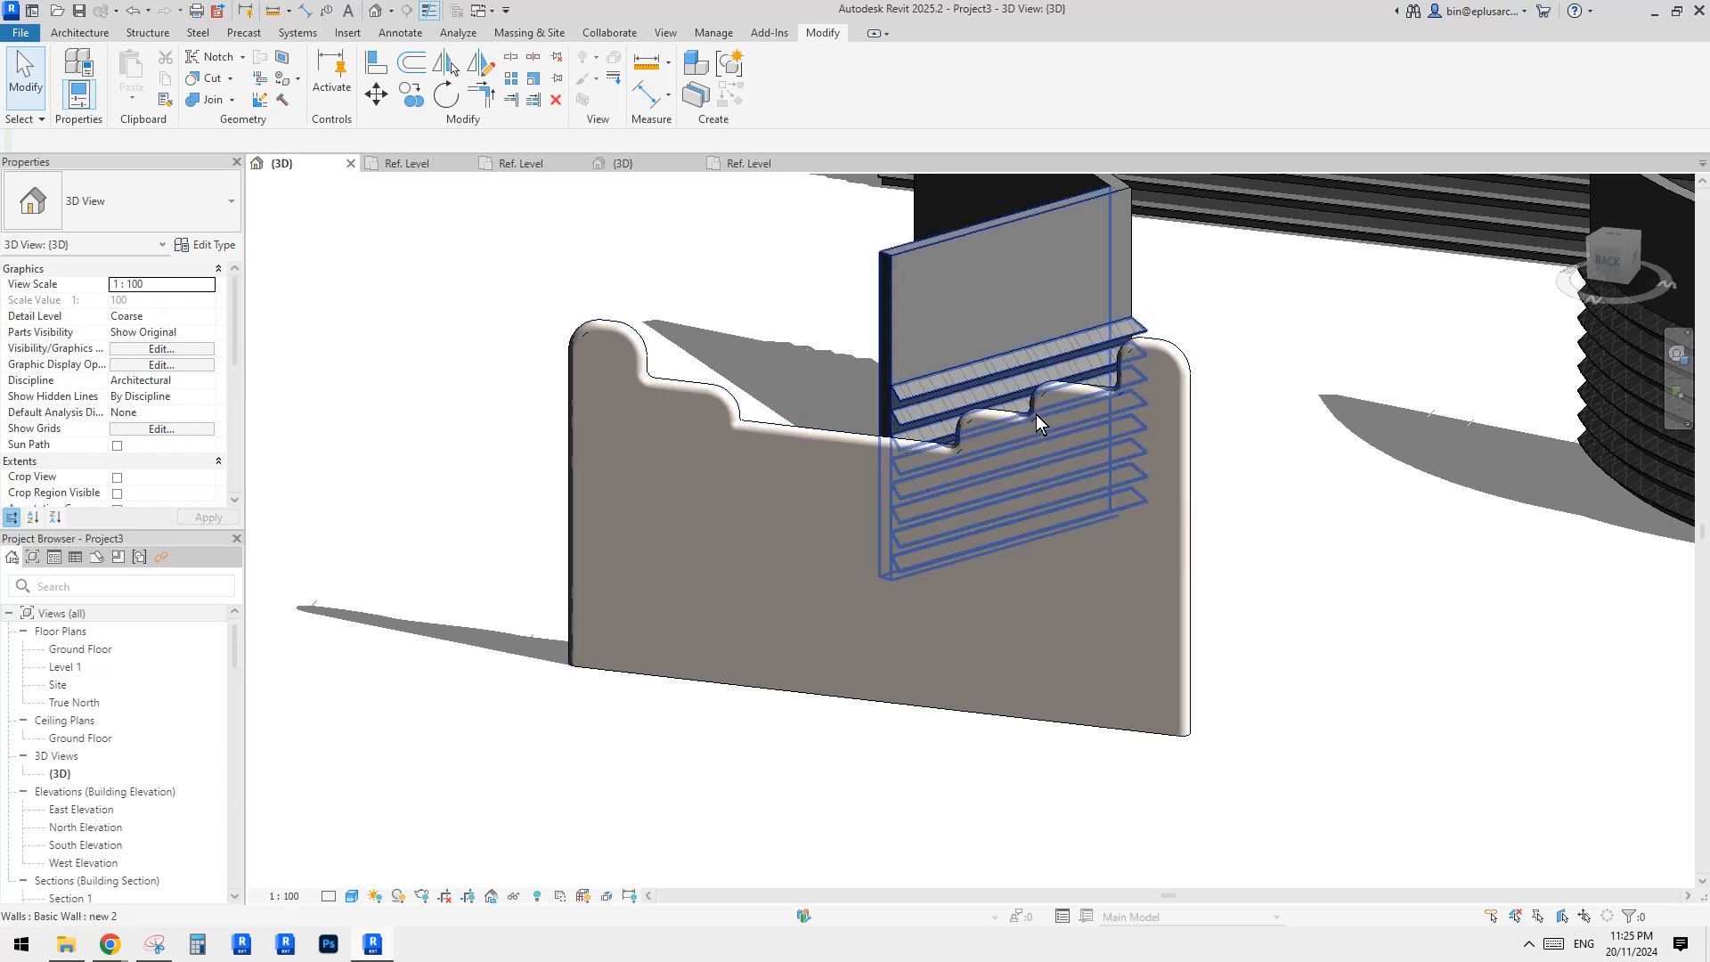
click(1033, 390)
click(1030, 390)
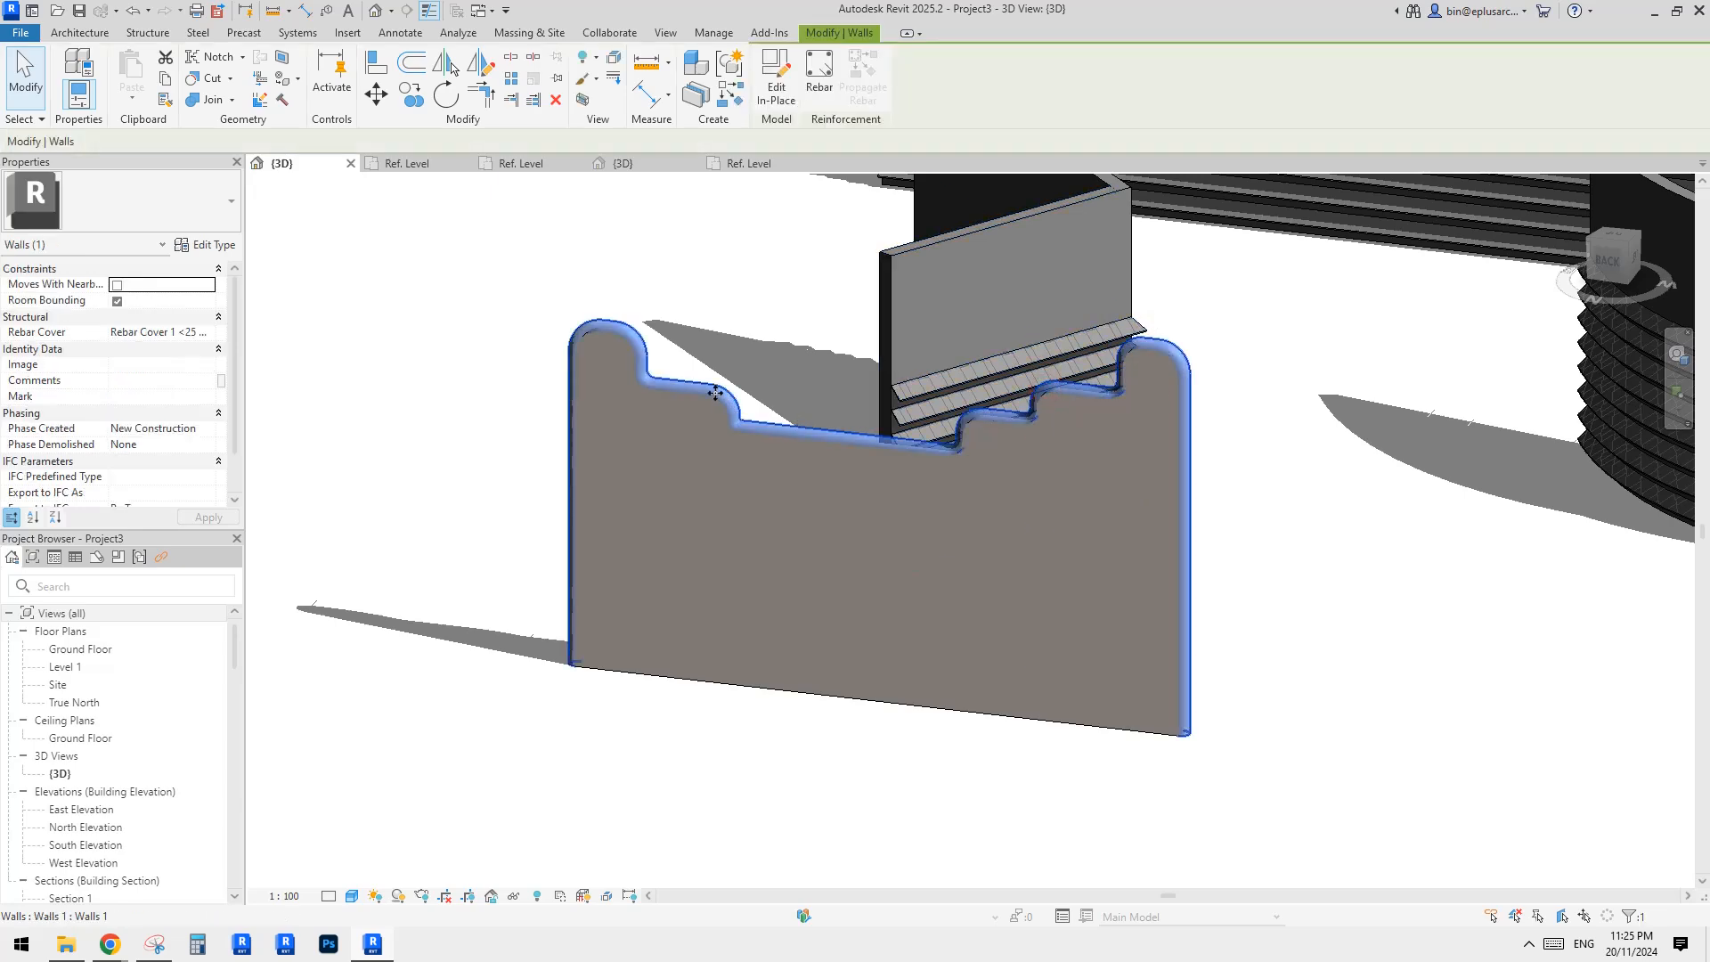
scroll(1059, 445, up, 4)
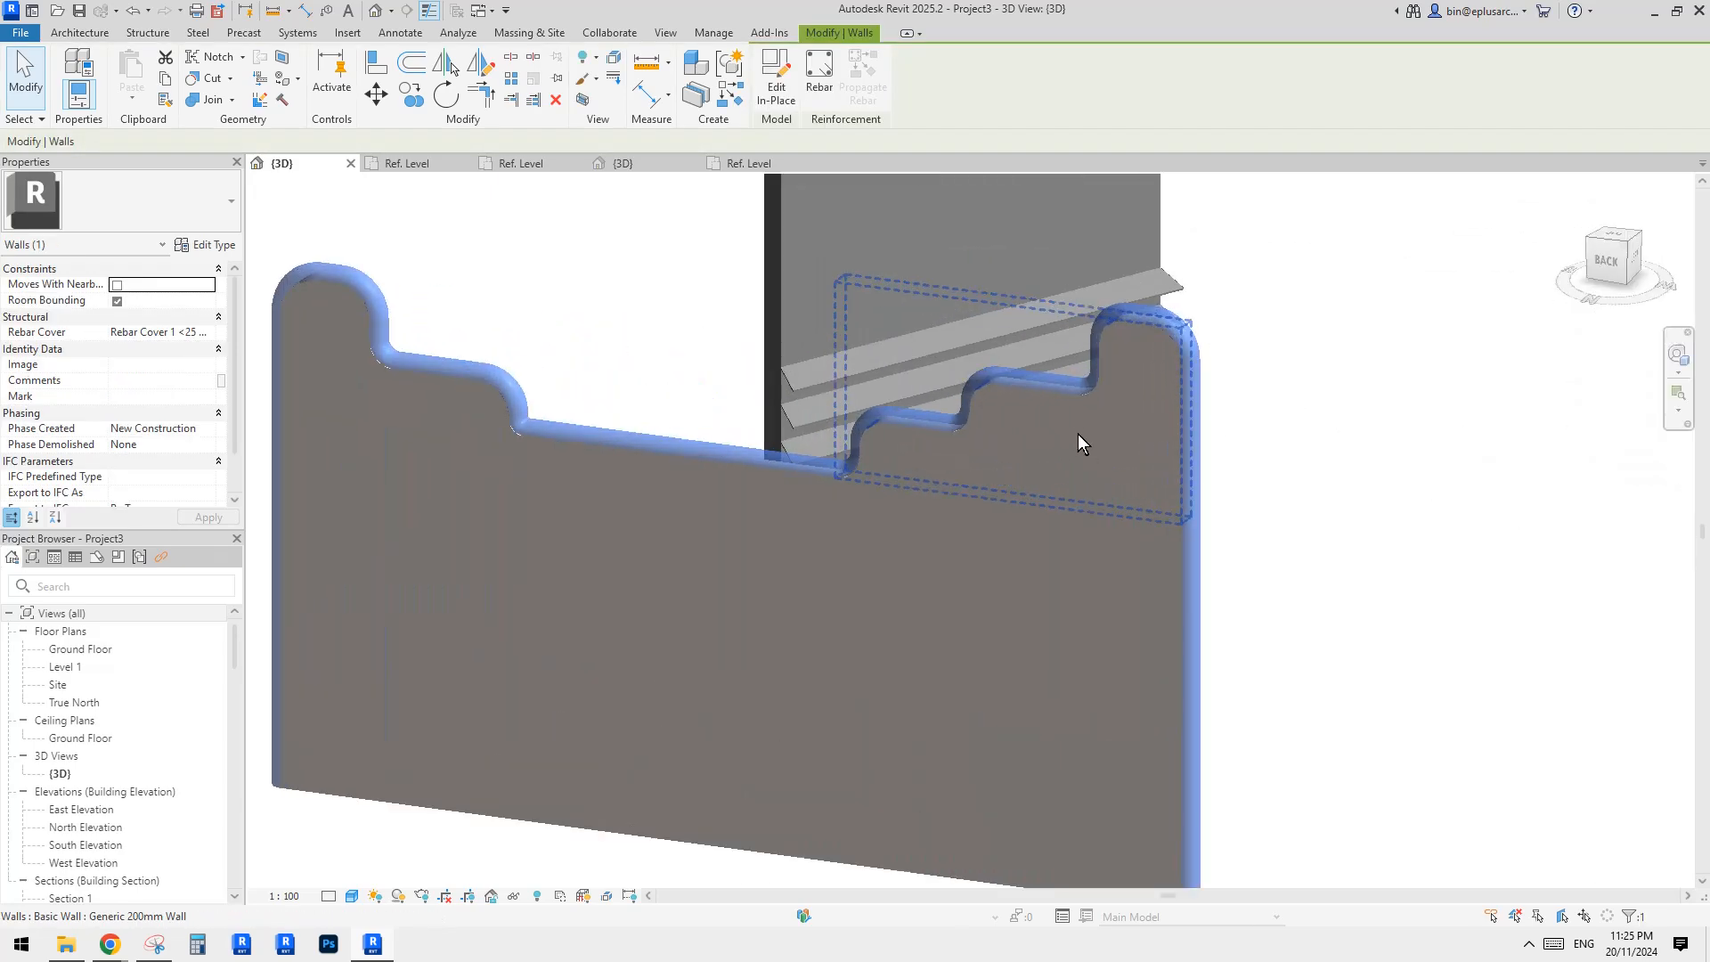
scroll(1150, 429, down, 1)
middle_drag(1144, 449, 1173, 416)
Step: Reopen the three-step upper wall's profile and shift its middle riser outward to about 680 mm from the uppermost riser
click(1138, 407)
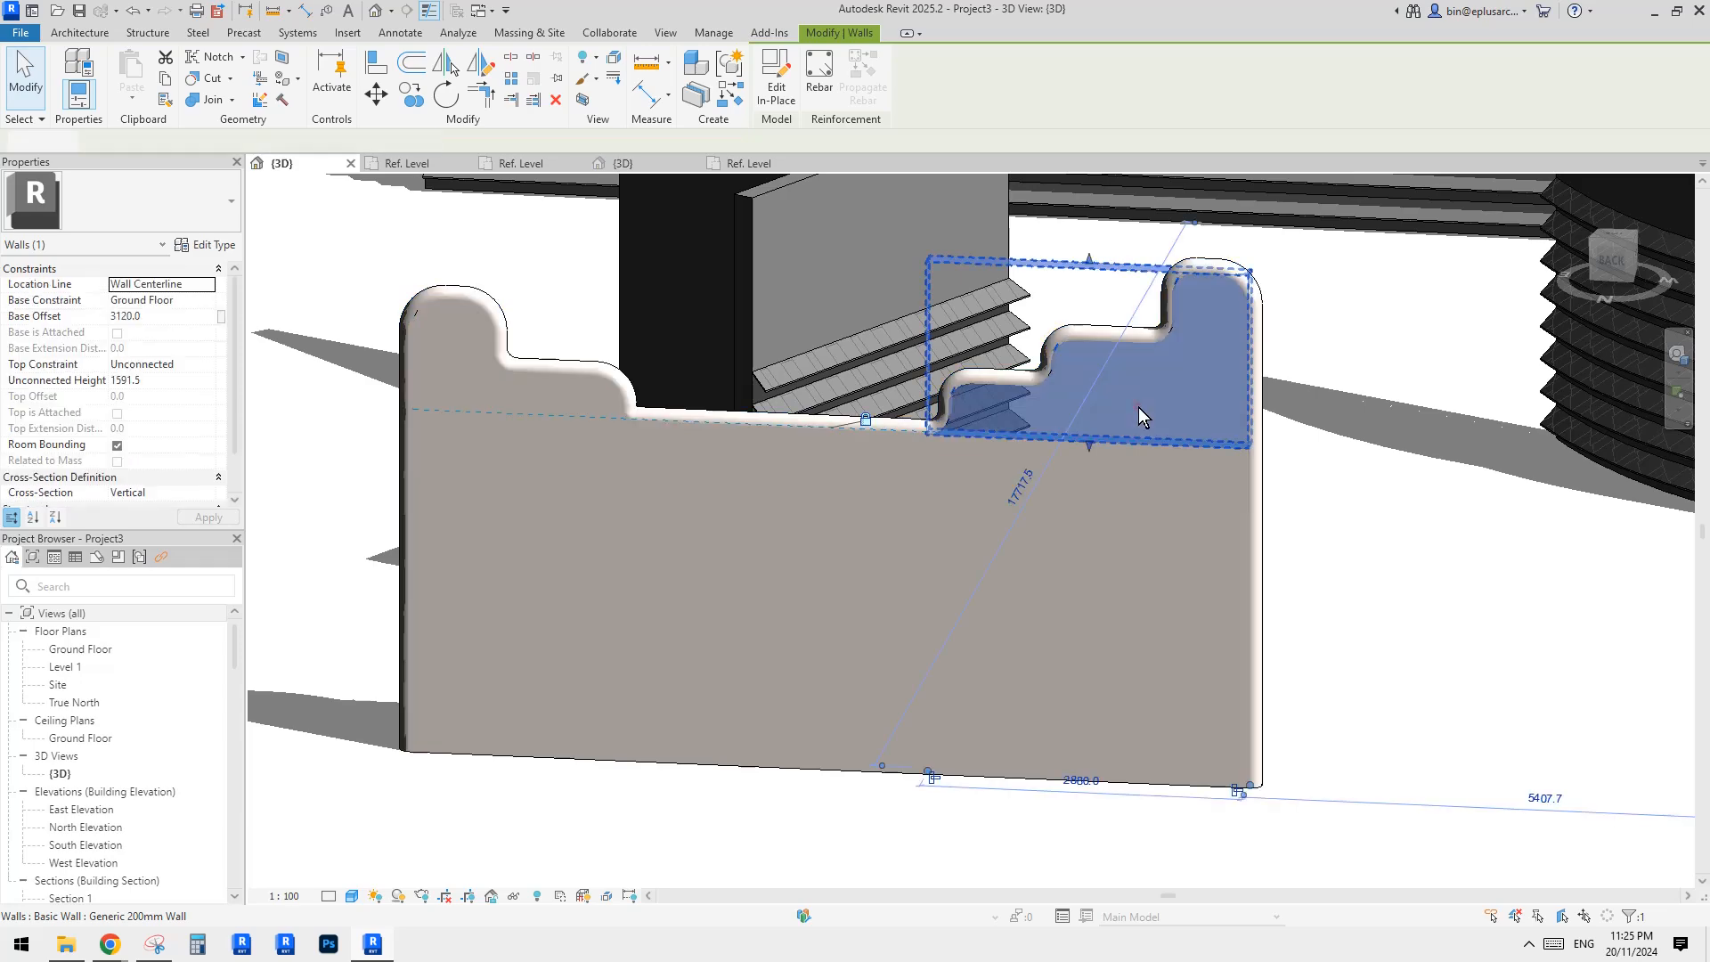
double_click(1138, 408)
scroll(1081, 345, up, 3)
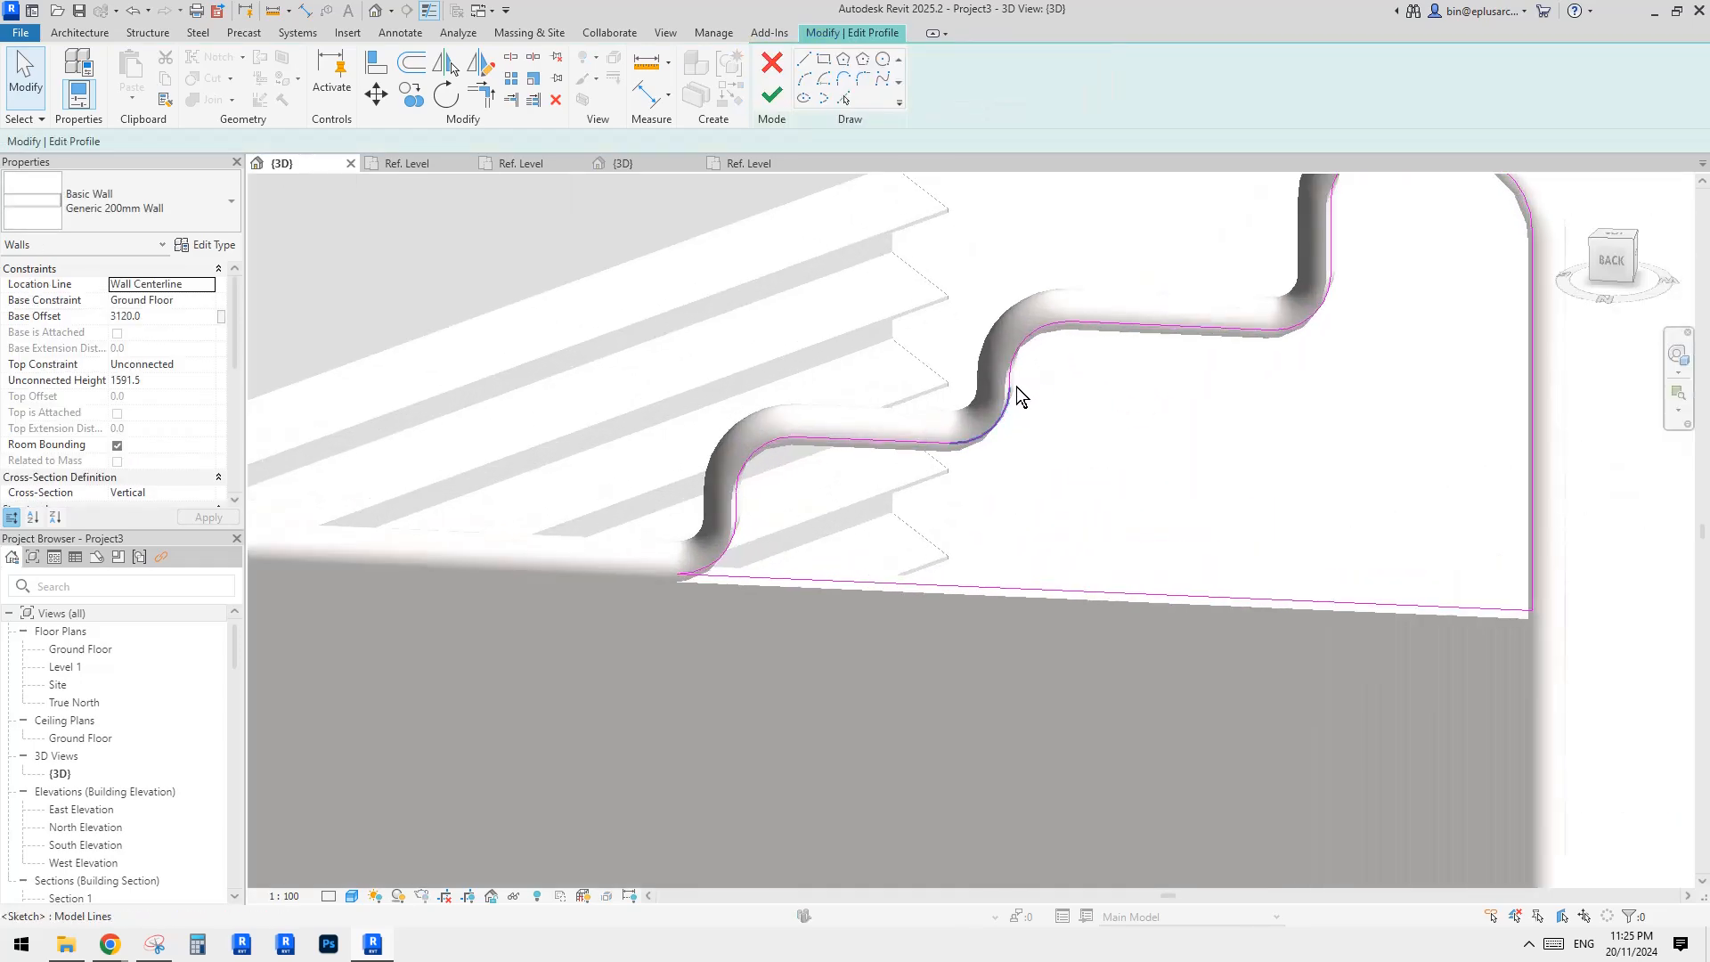
scroll(1011, 384, up, 2)
click(1012, 387)
drag(1012, 387, 1202, 387)
scroll(1153, 394, down, 3)
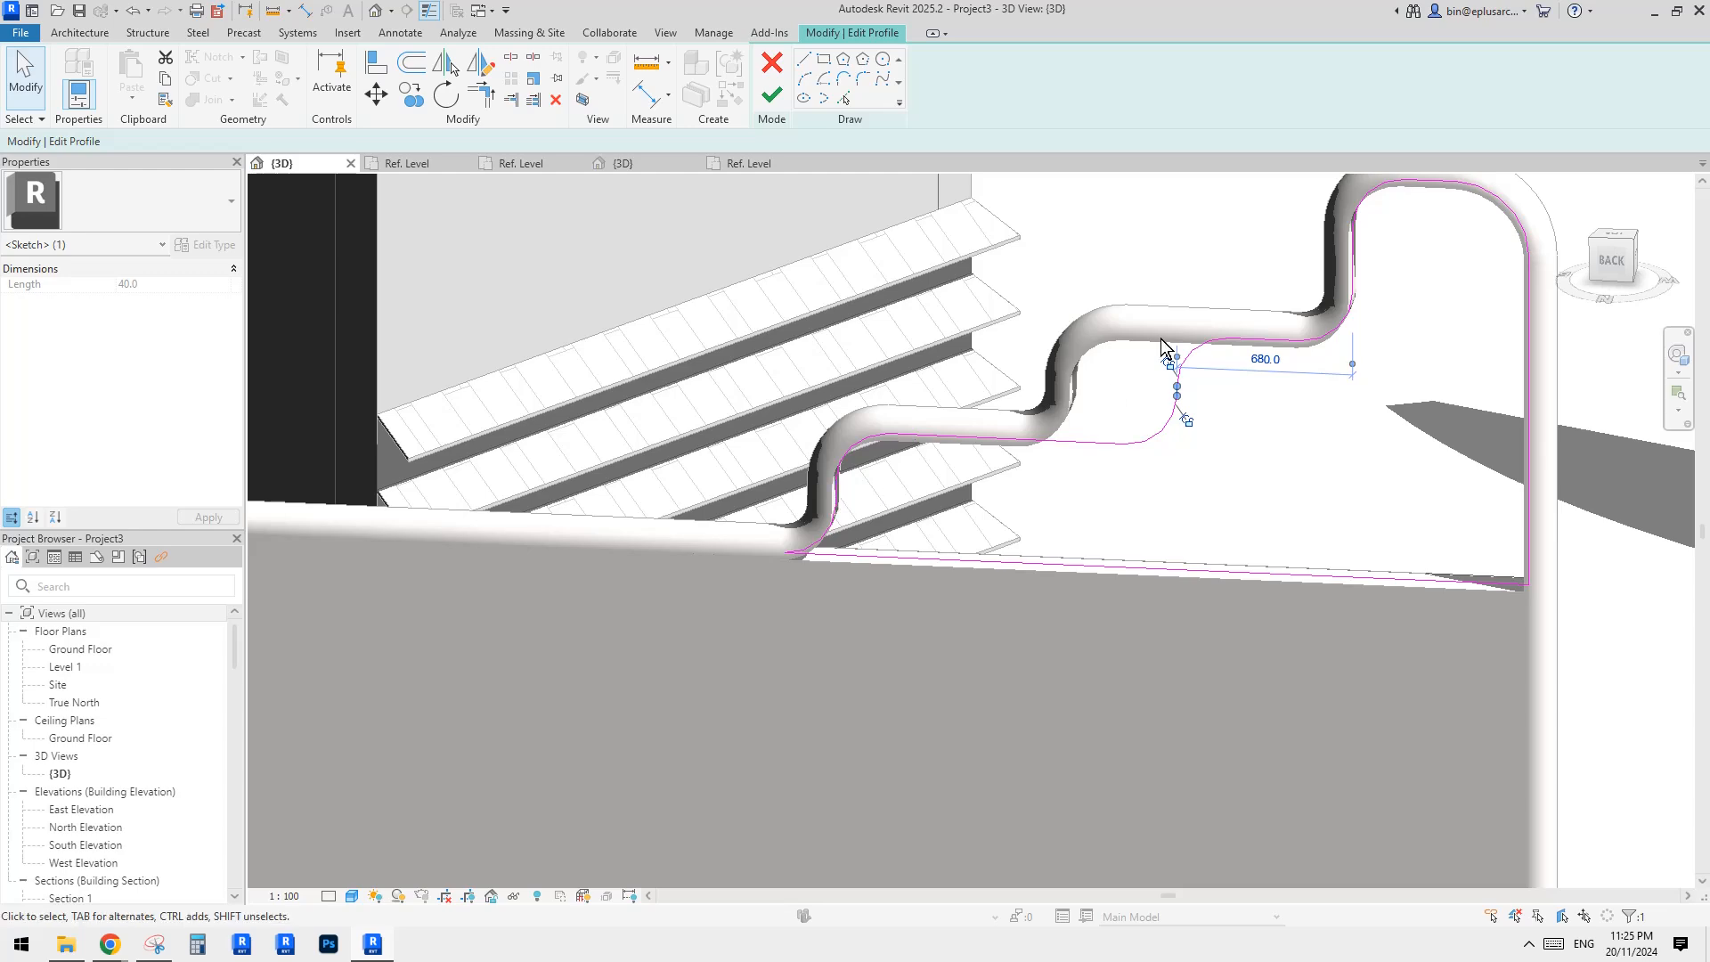
Step: Move the uppermost riser inward to about 800 mm from the wall's outer edge and finish the profile edit
drag(1351, 267, 1320, 262)
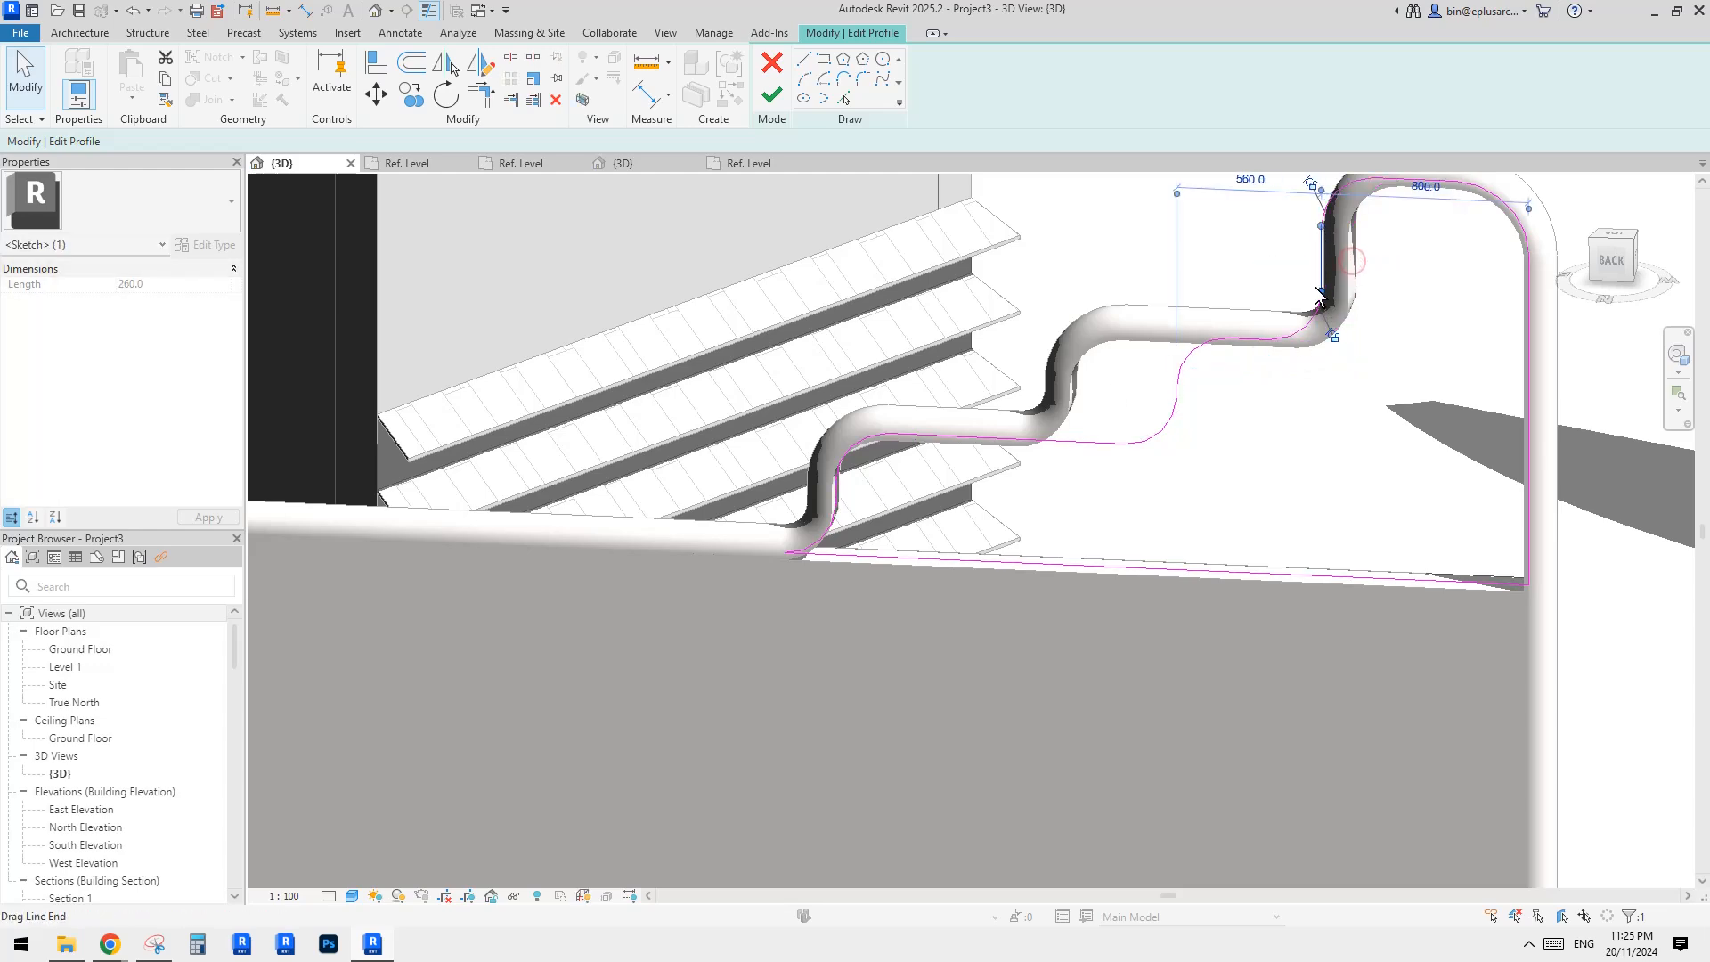
middle_drag(1197, 249, 1152, 306)
click(1152, 305)
click(787, 100)
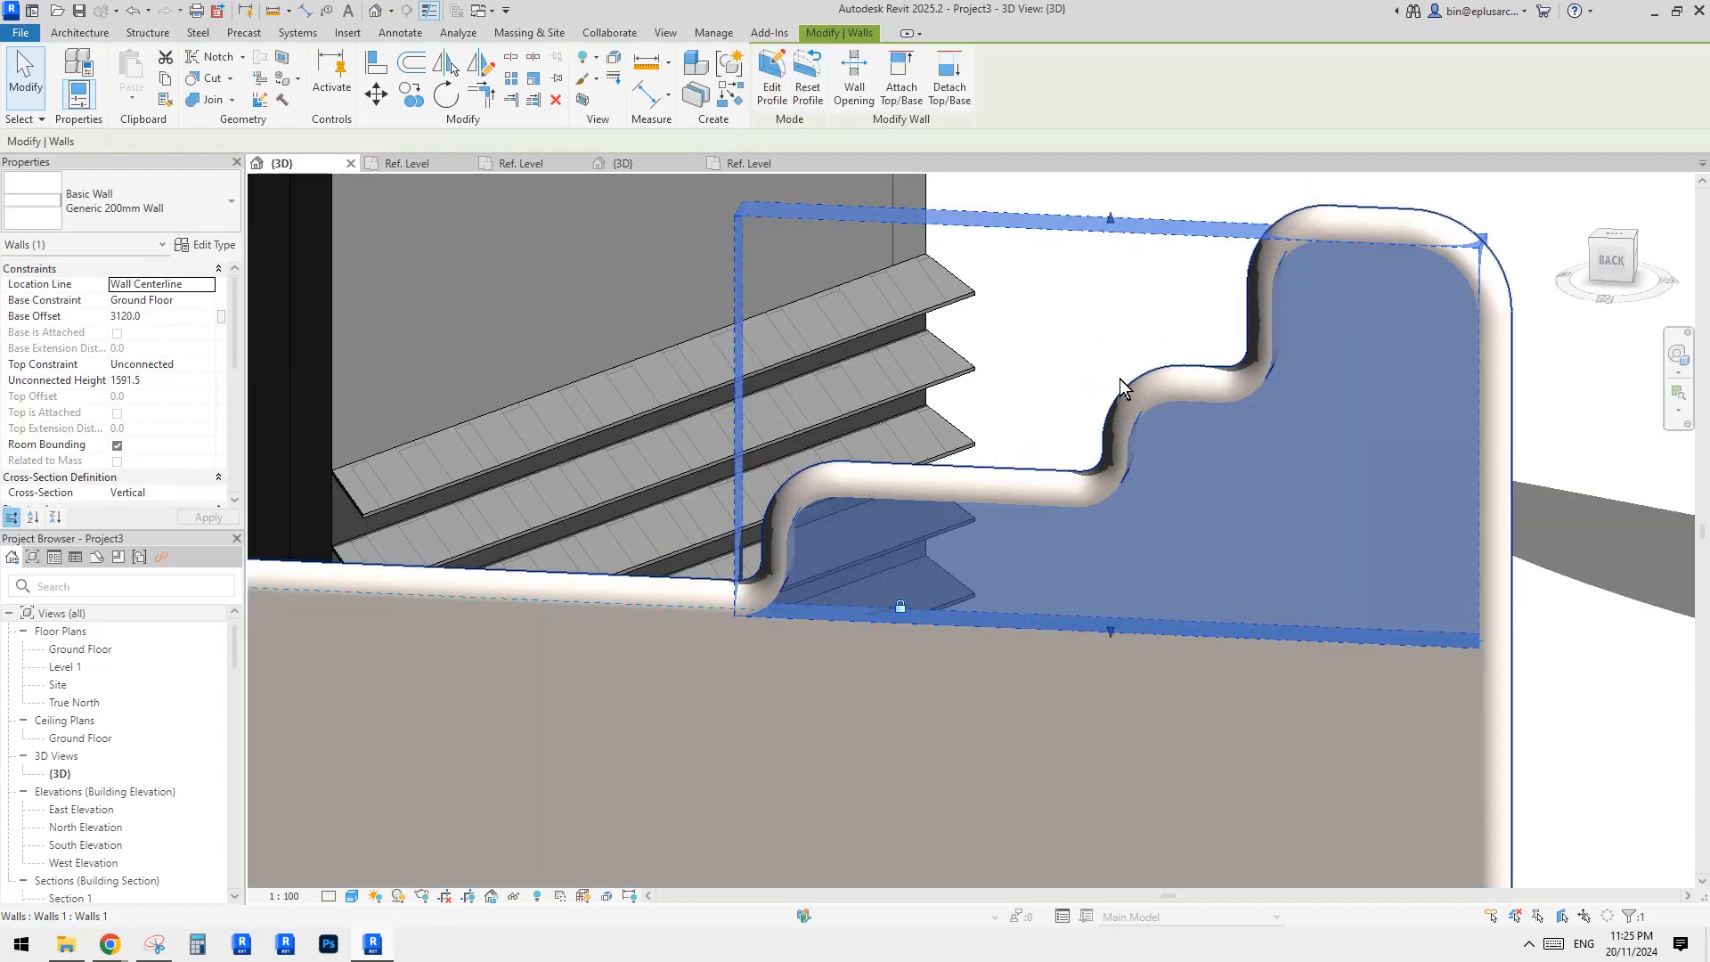
key(Escape)
Step: Switch to the Reddit post in Chrome to compare the heritage facade photo with the modelled walls, and return to Revit
mouse_move(1119, 377)
shift+middle_down()
mouse_move(1412, 301)
mouse_move(1251, 335)
mouse_move(1342, 342)
mouse_move(1129, 405)
mouse_move(1283, 420)
mouse_move(1156, 445)
shift+middle_up()
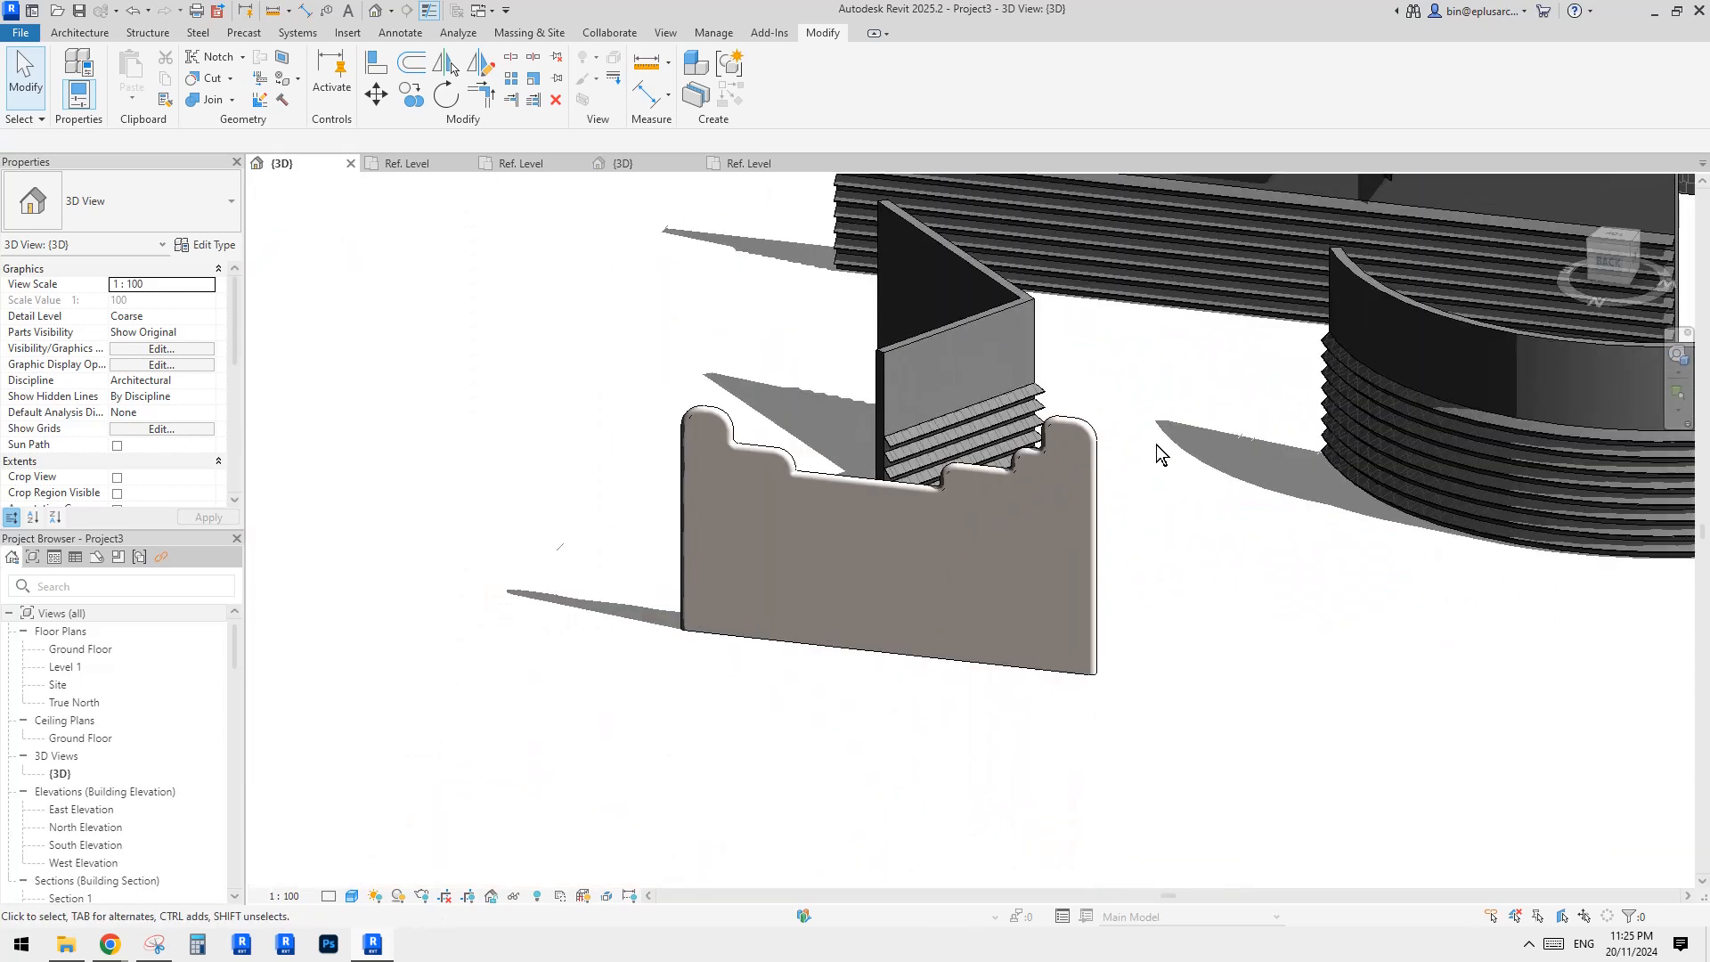
mouse_move(110, 942)
click(98, 854)
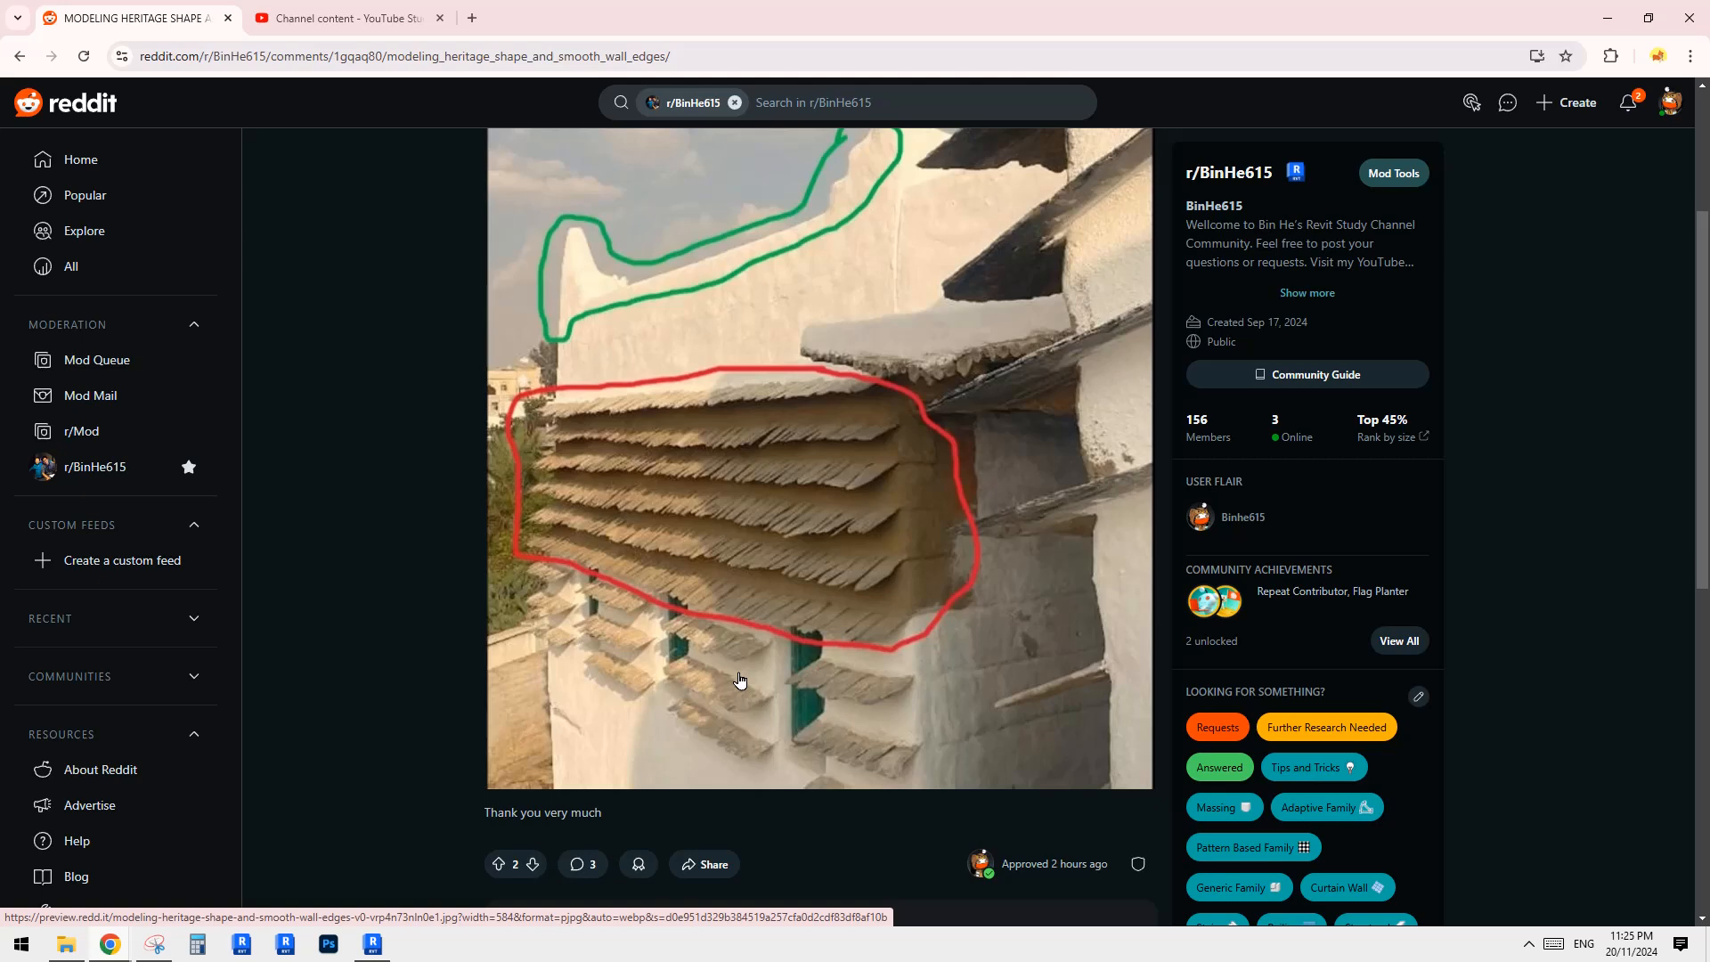
click(376, 944)
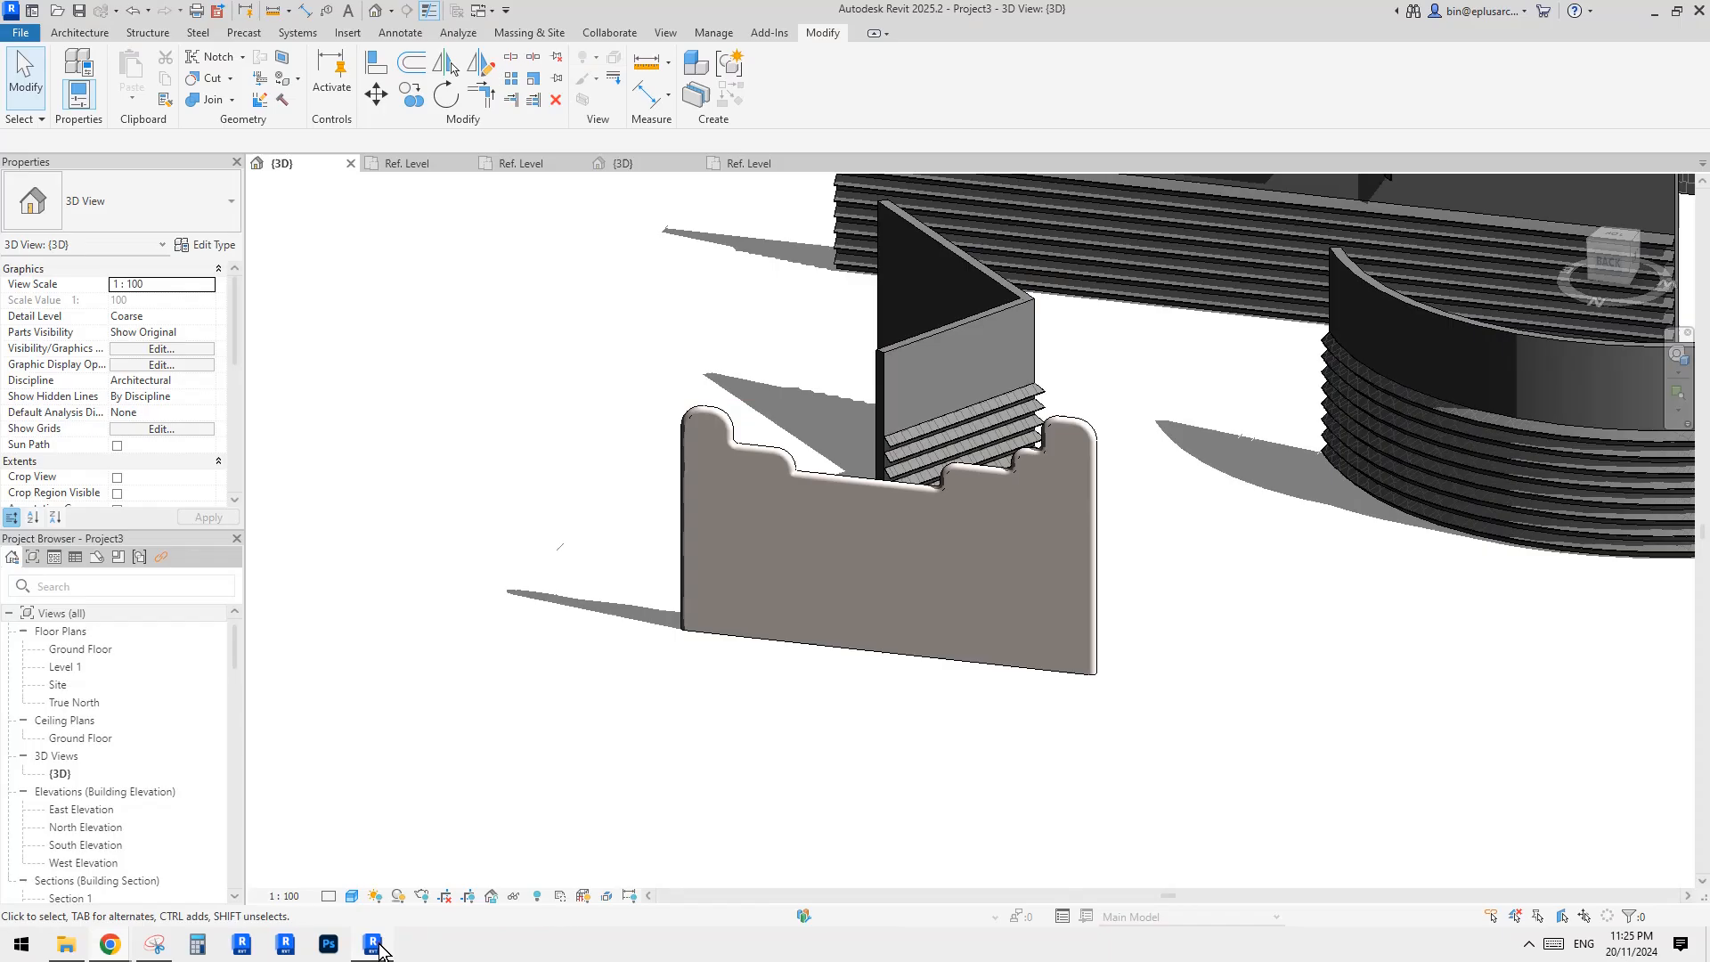
shift+middle_drag(860, 645, 958, 652)
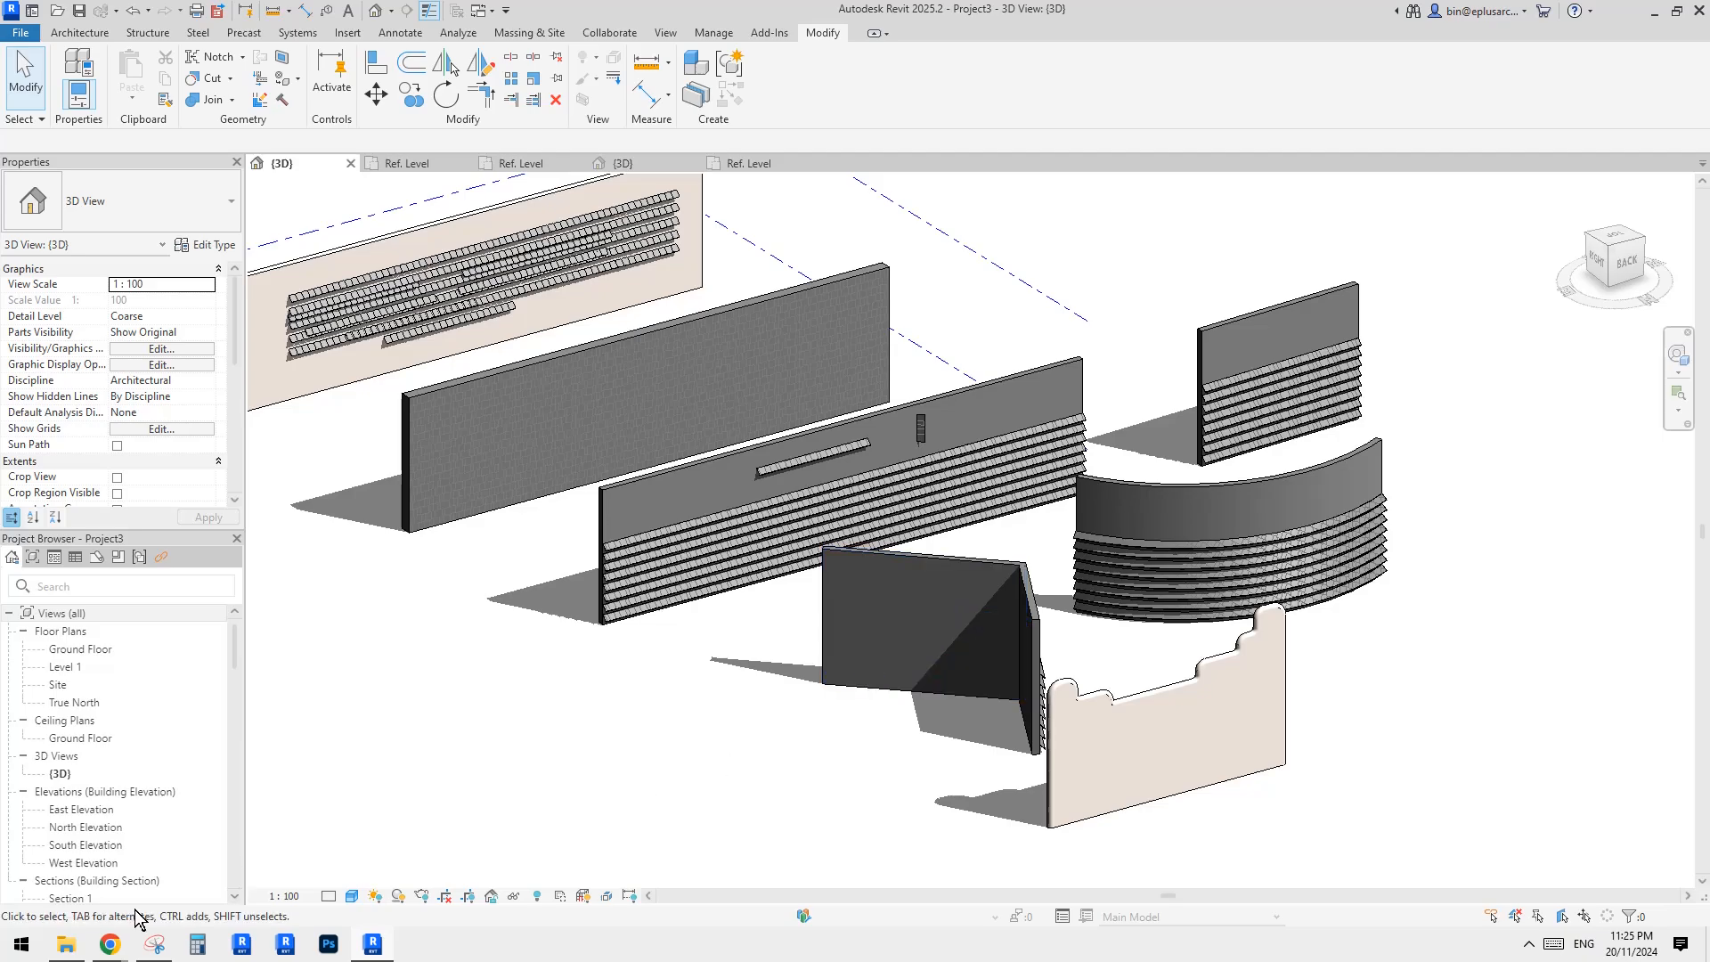
mouse_move(109, 946)
click(156, 869)
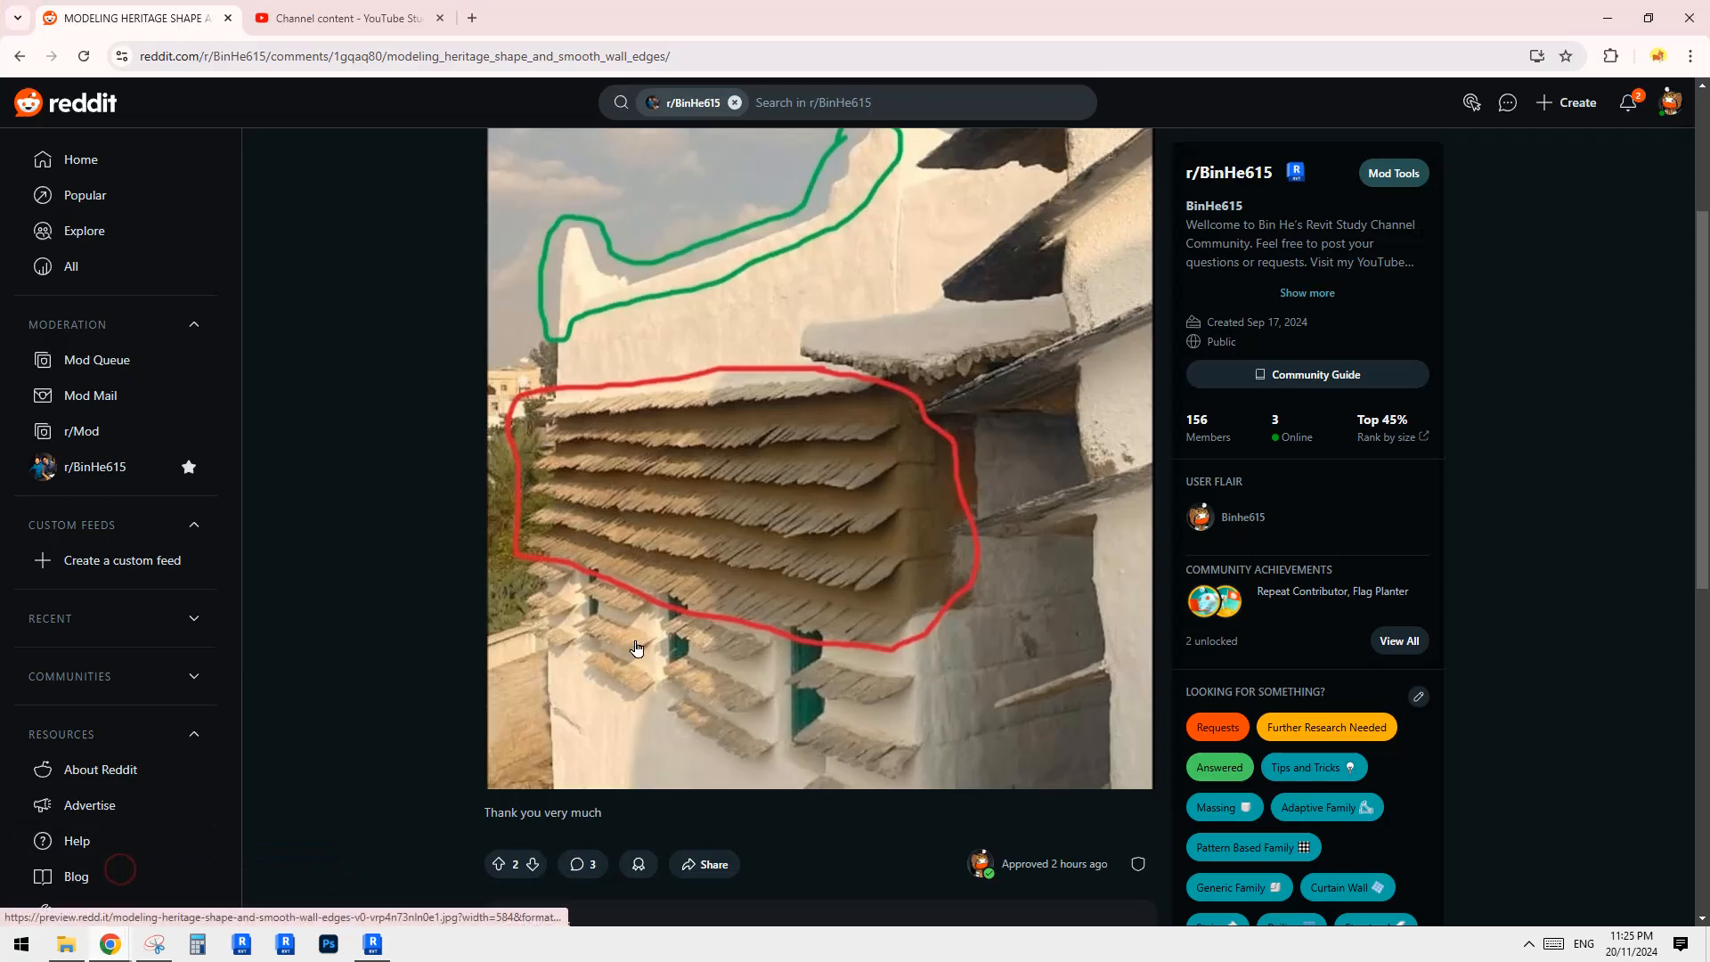
click(374, 948)
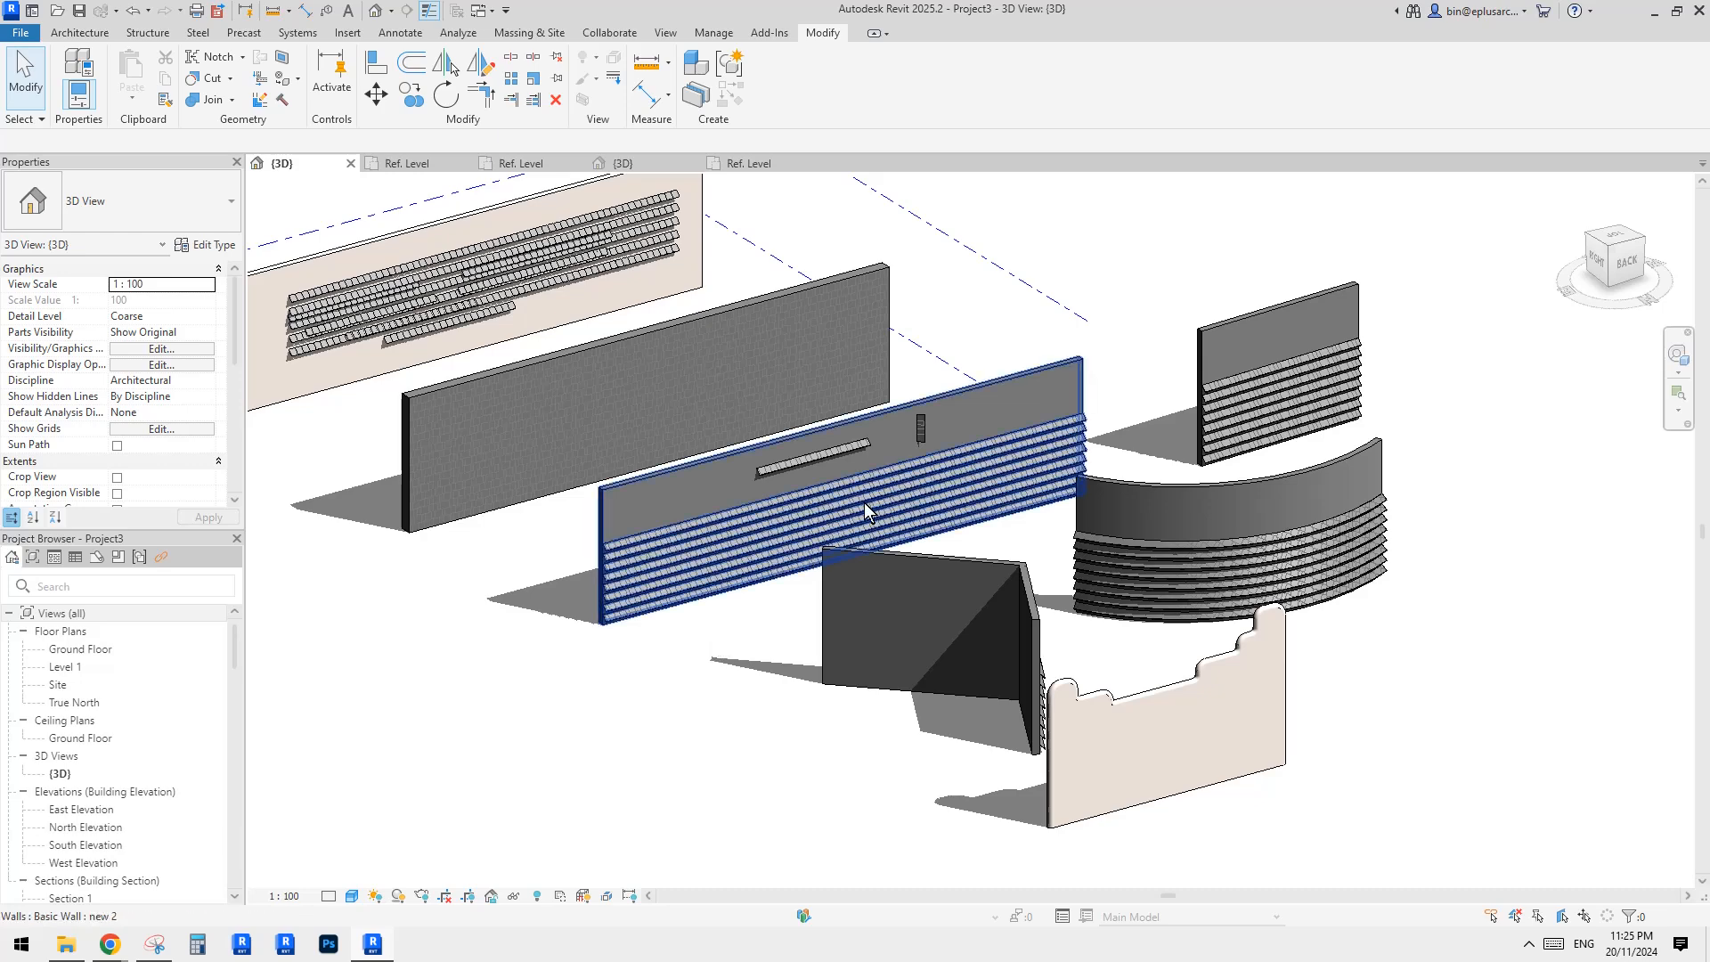
Step: Delete the short vertical wall sweep from the upper part of the long straight louvred wall
middle_drag(910, 494, 904, 504)
click(918, 437)
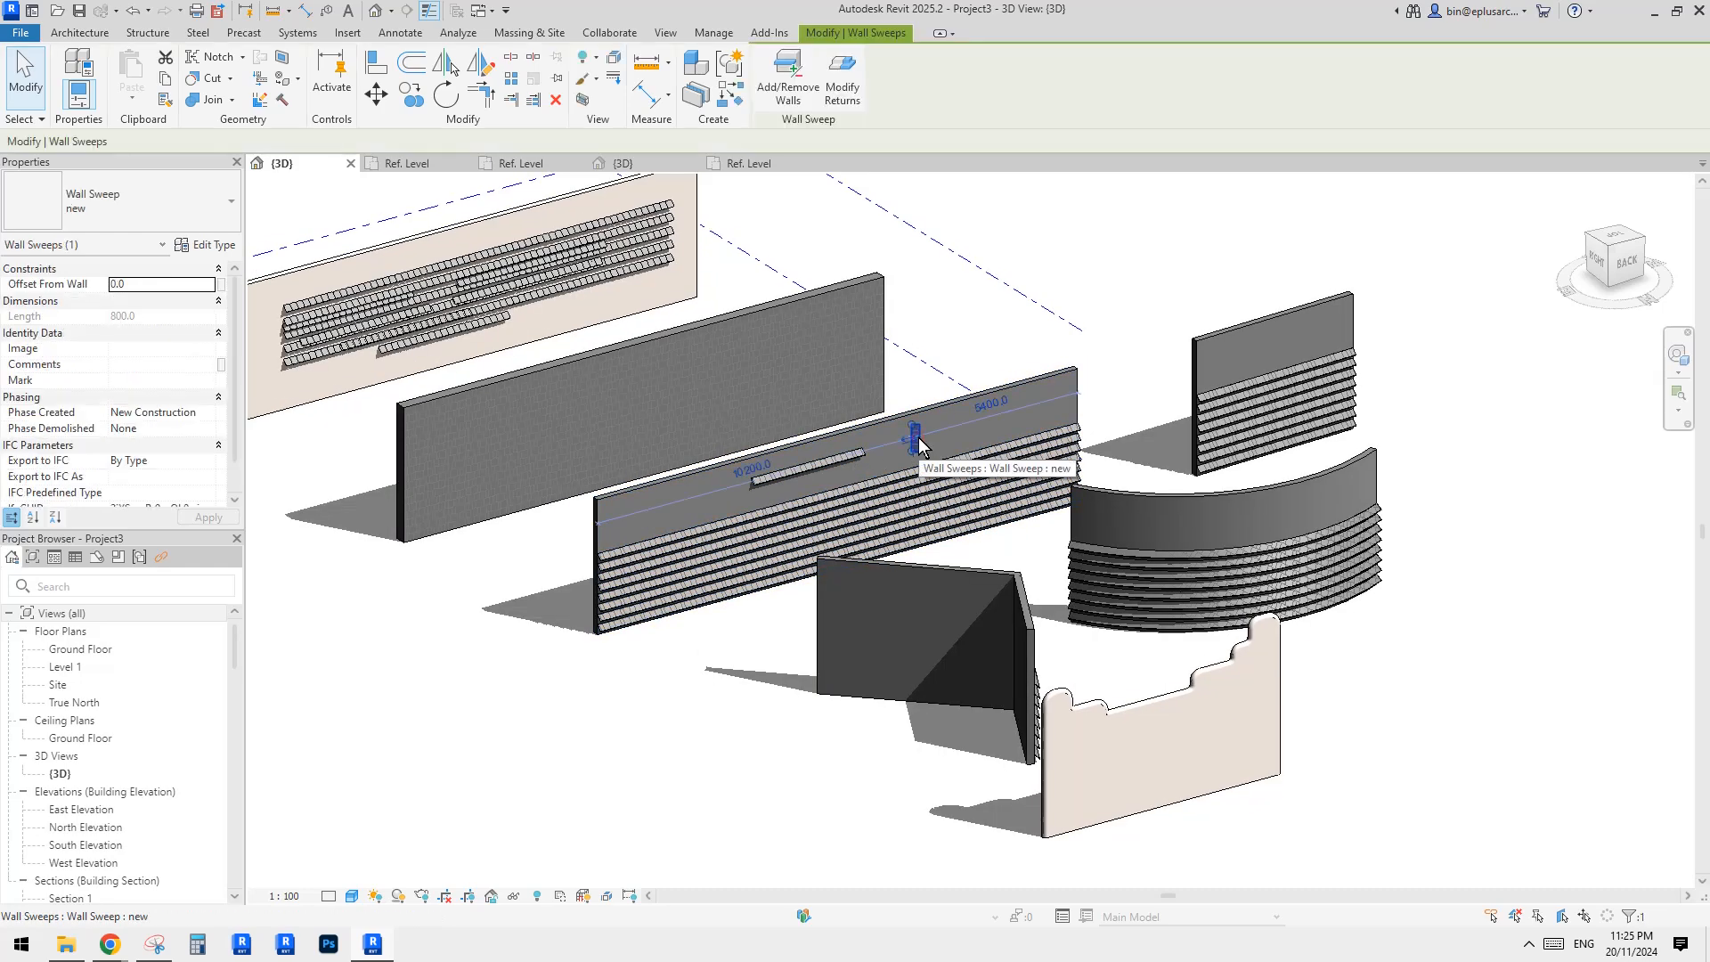
middle_drag(900, 461, 897, 470)
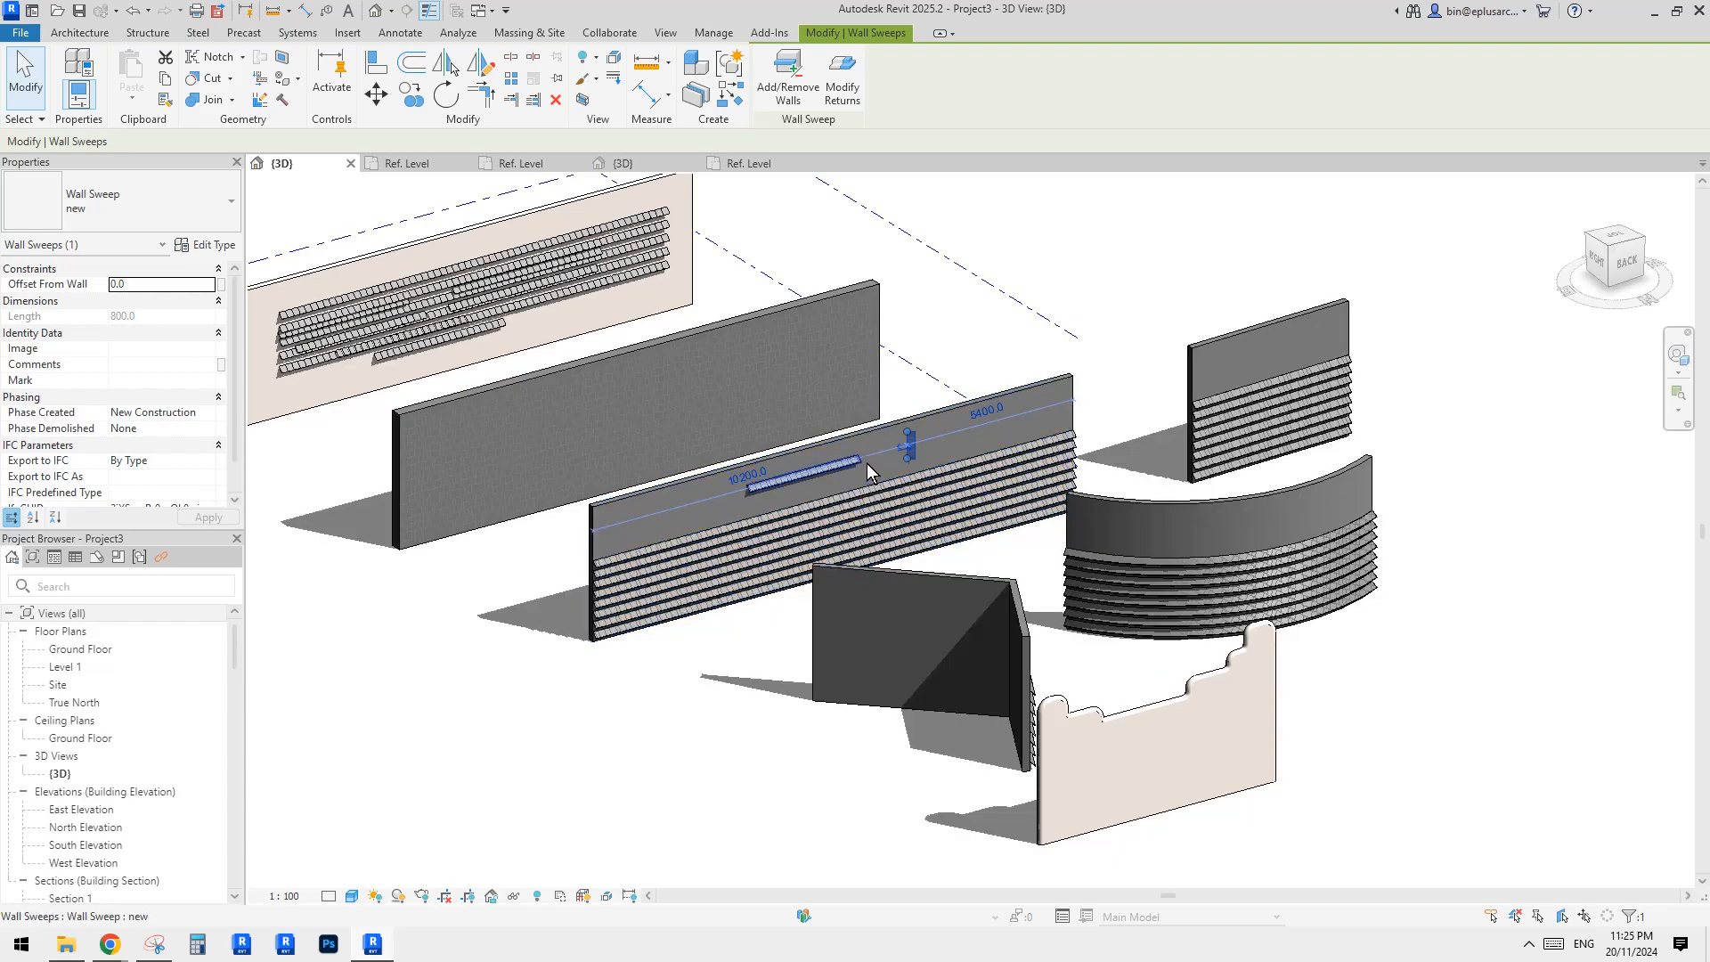
key(Delete)
Step: Examine the short horizontal wall sweep on the long louvred wall and its position among the surrounding wall samples
click(844, 472)
scroll(840, 469, up, 2)
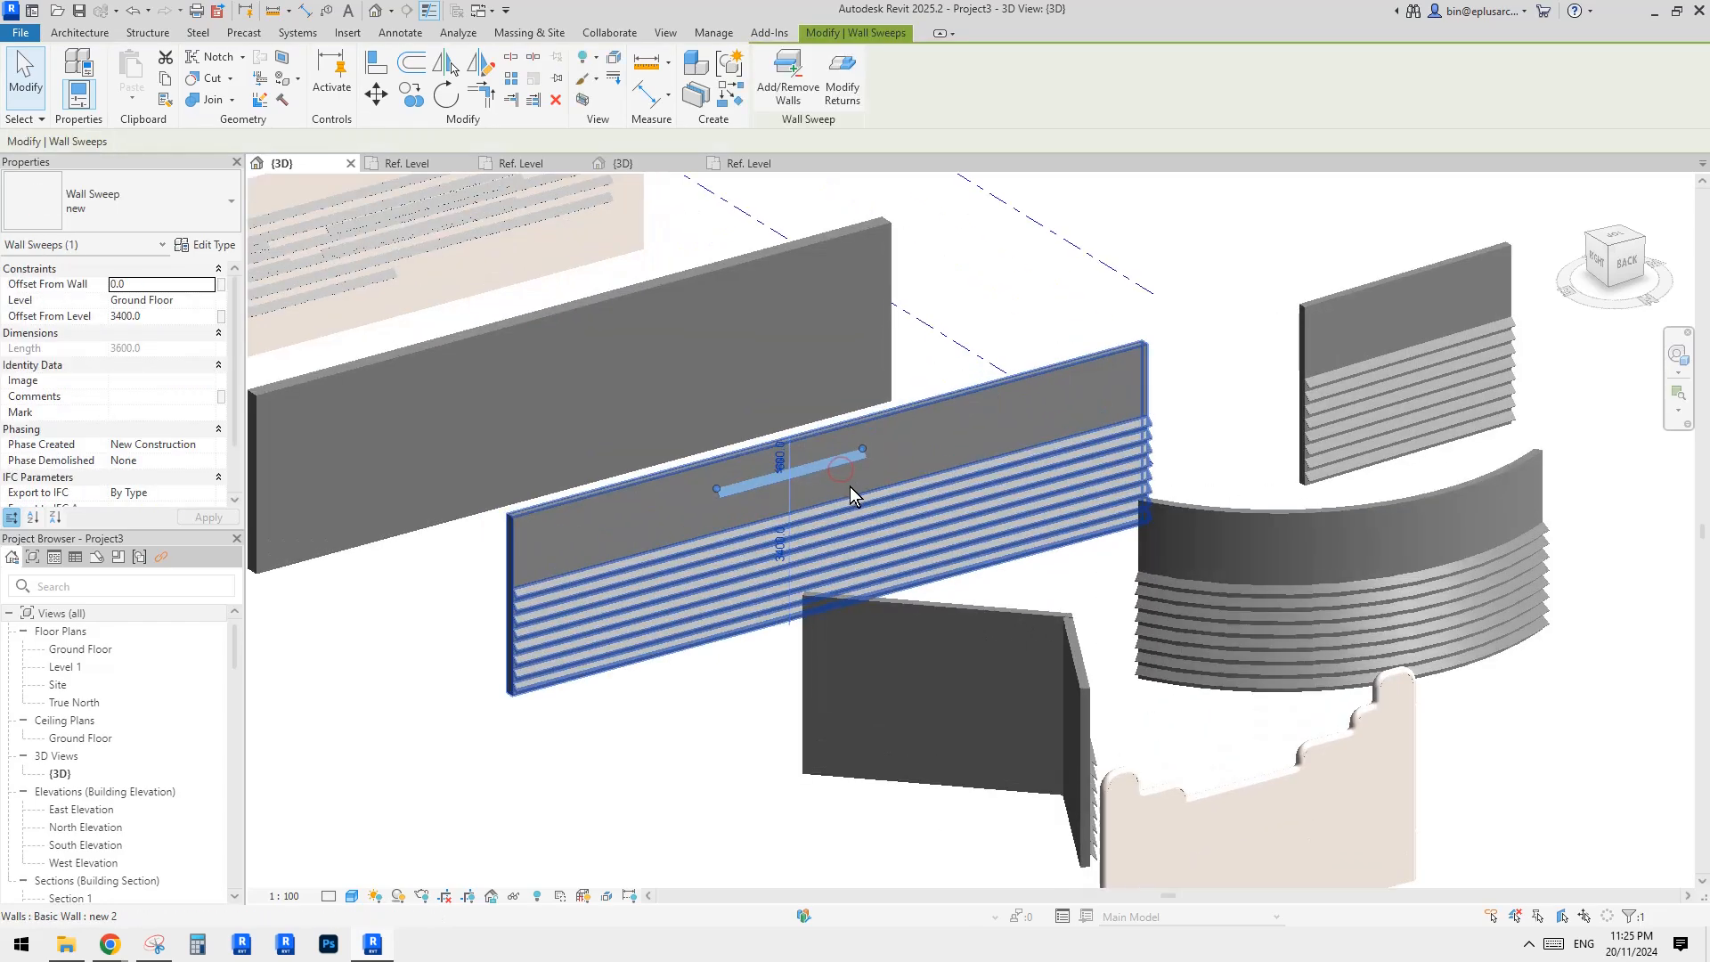
scroll(830, 489, down, 2)
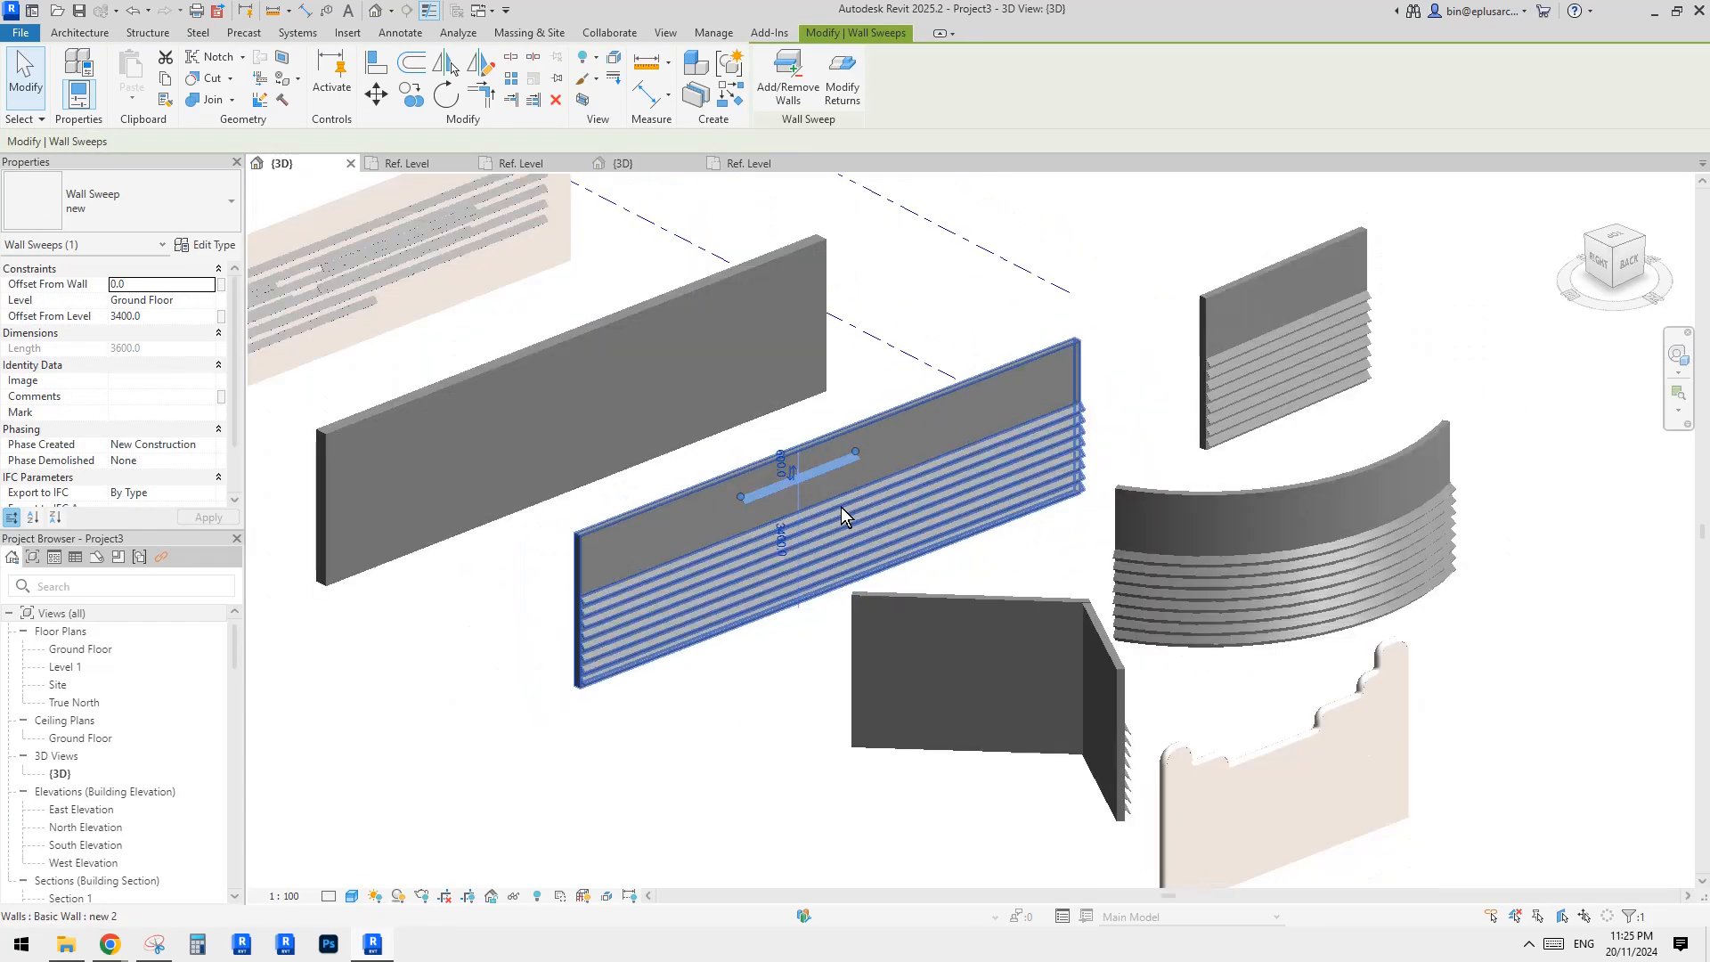
shift+middle_drag(841, 505, 926, 510)
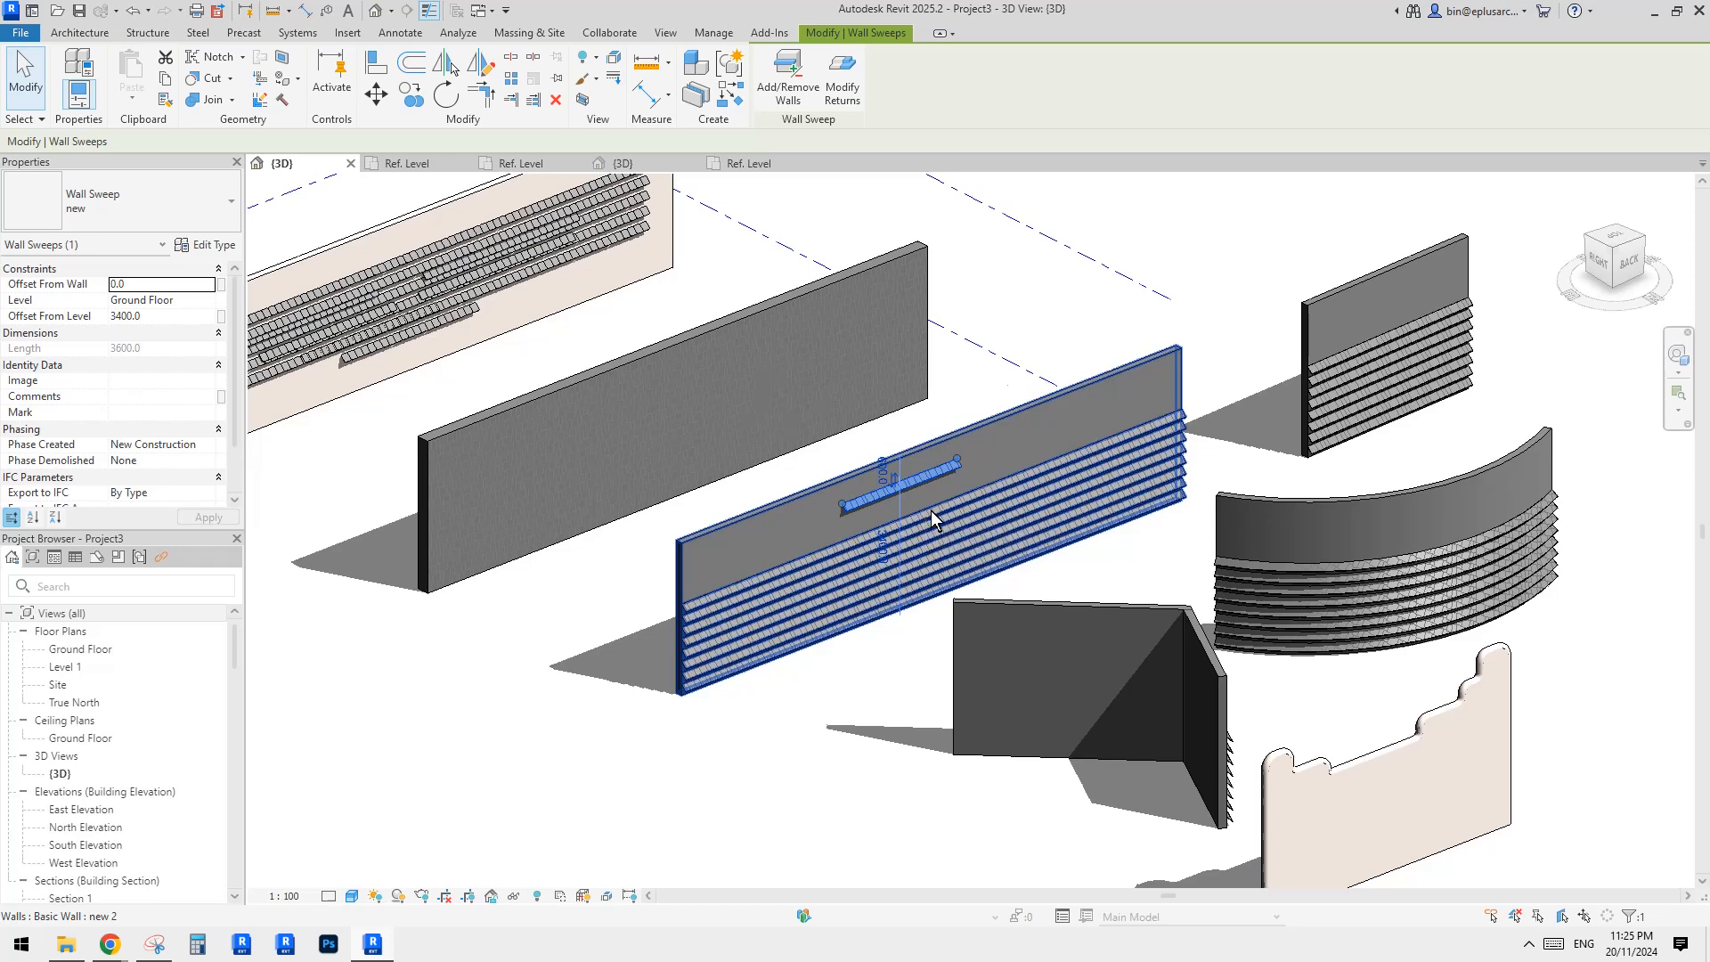
scroll(931, 510, down, 2)
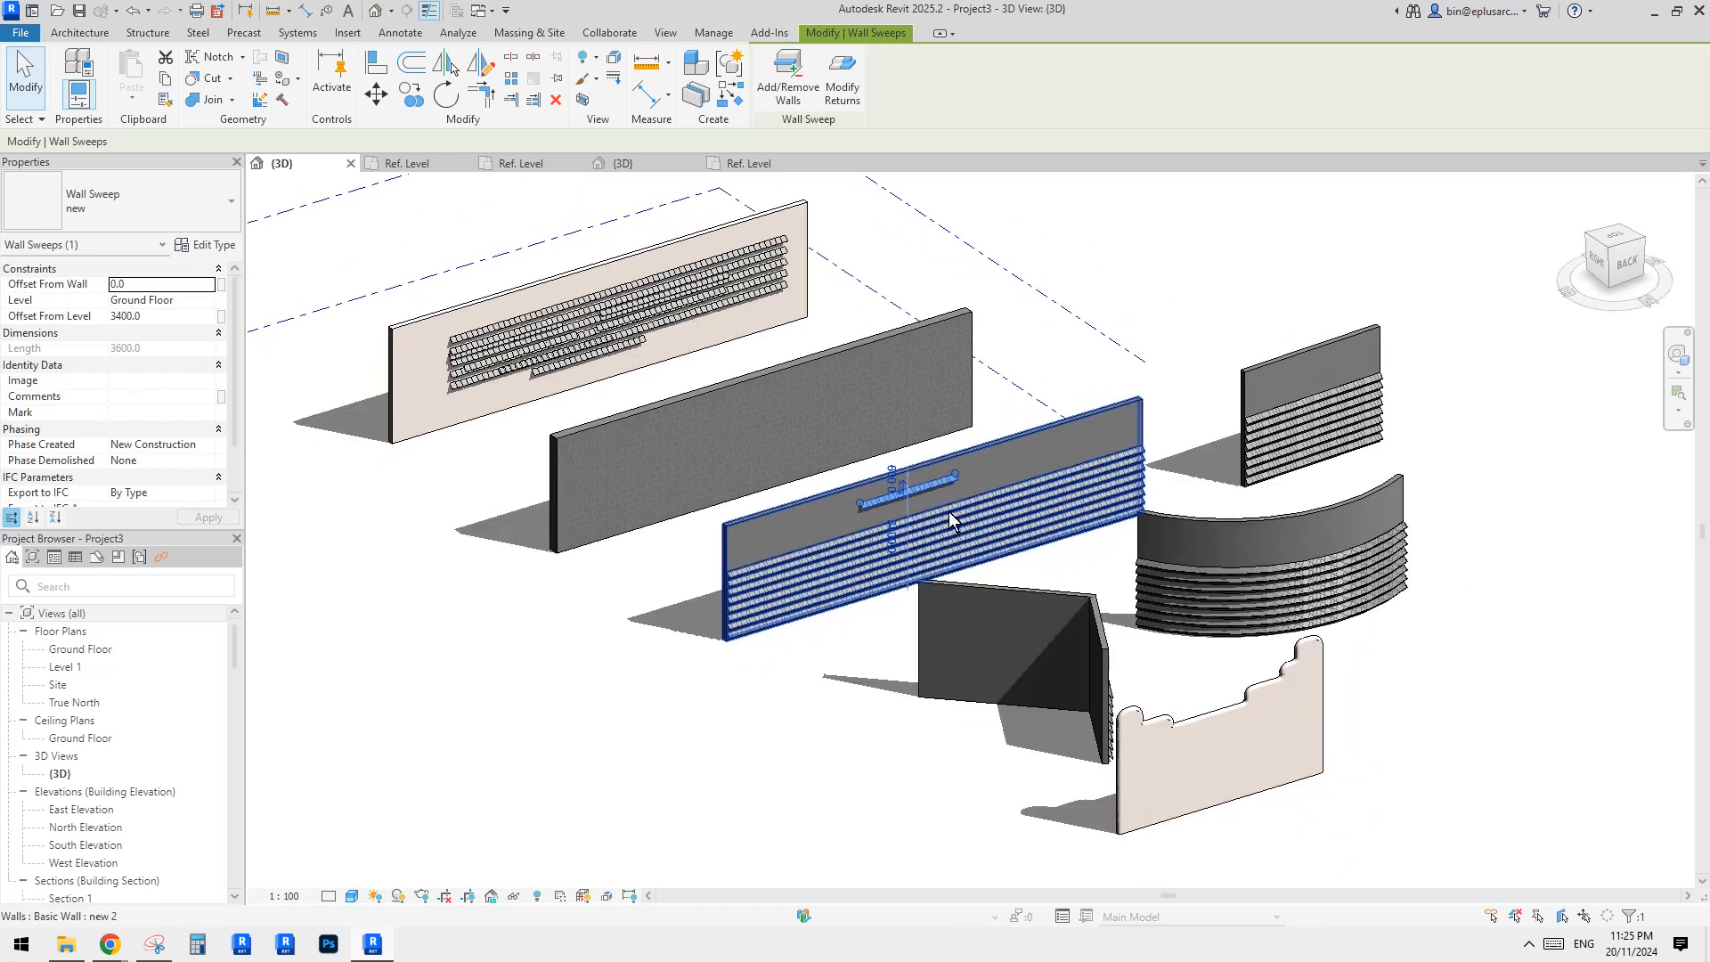
scroll(958, 511, up, 2)
middle_drag(958, 511, 1002, 493)
click(1033, 394)
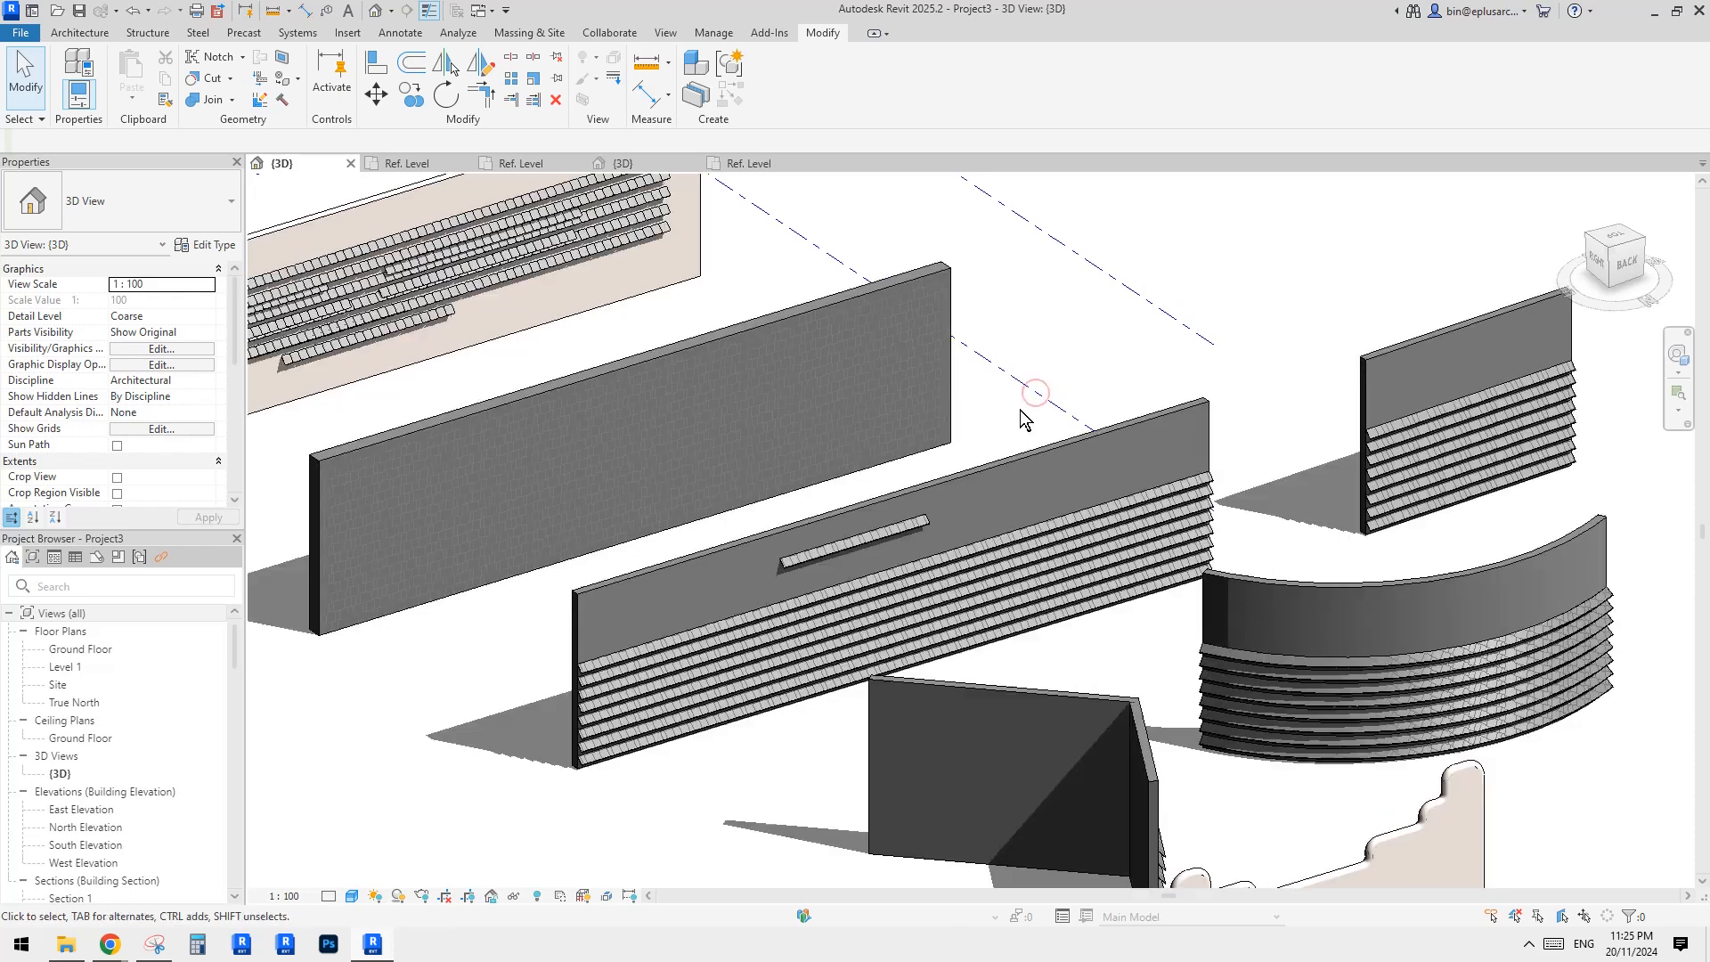
scroll(1024, 414, down, 2)
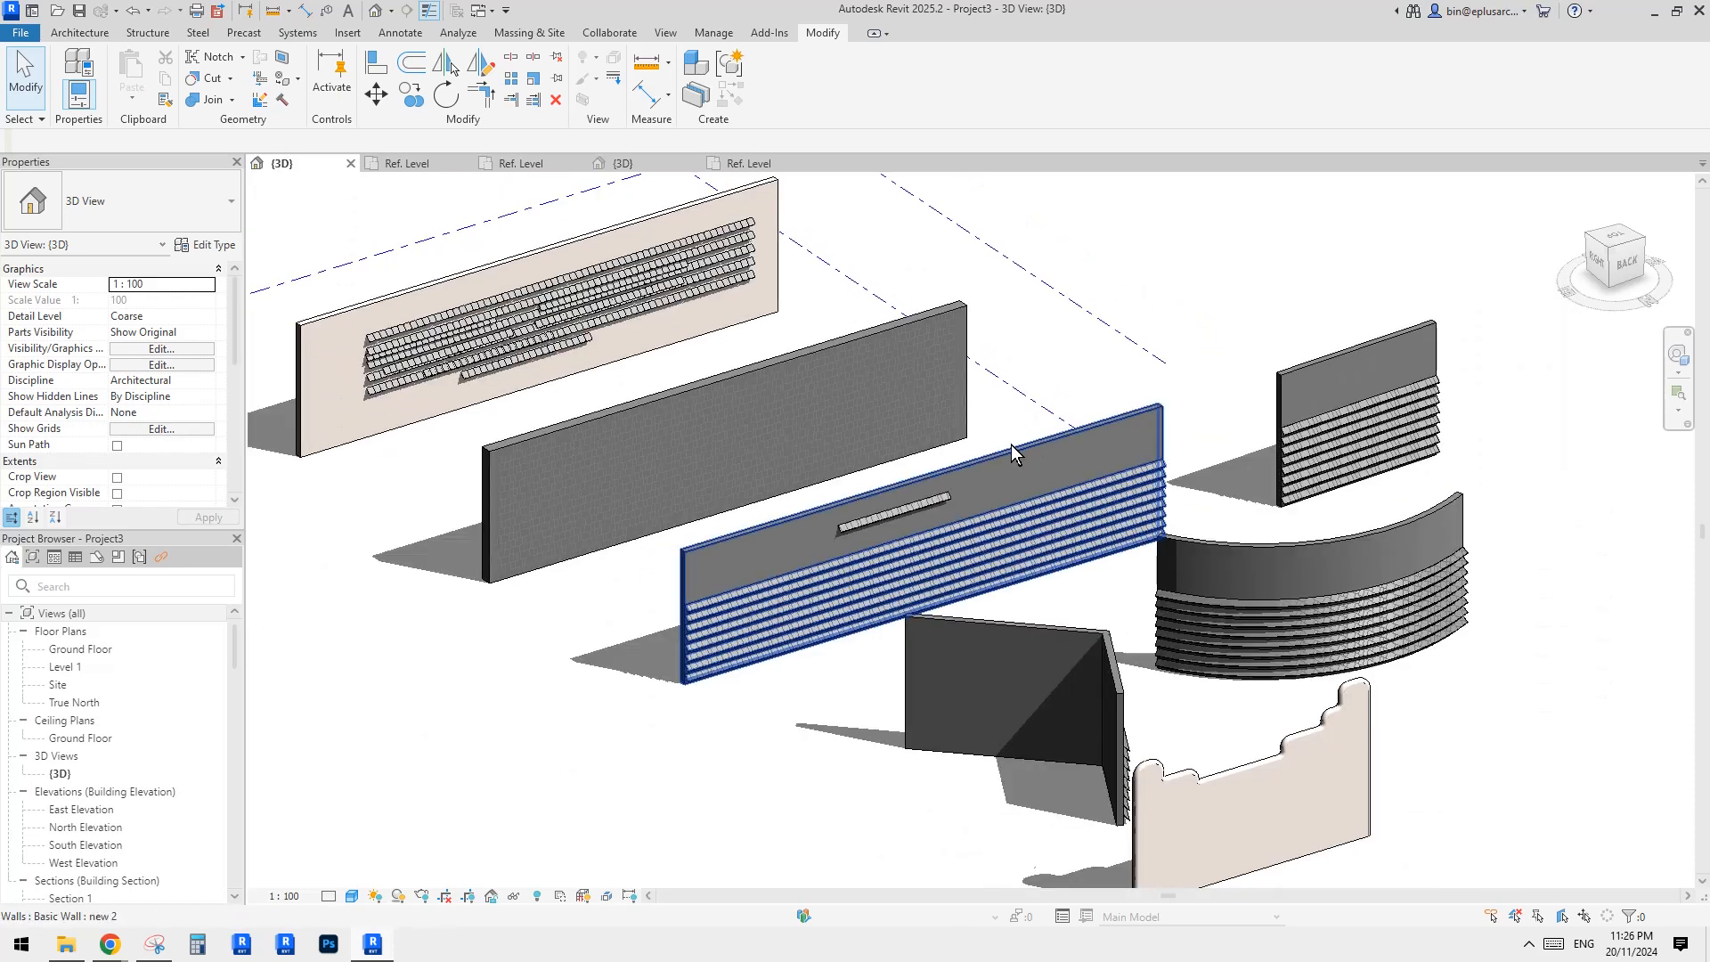